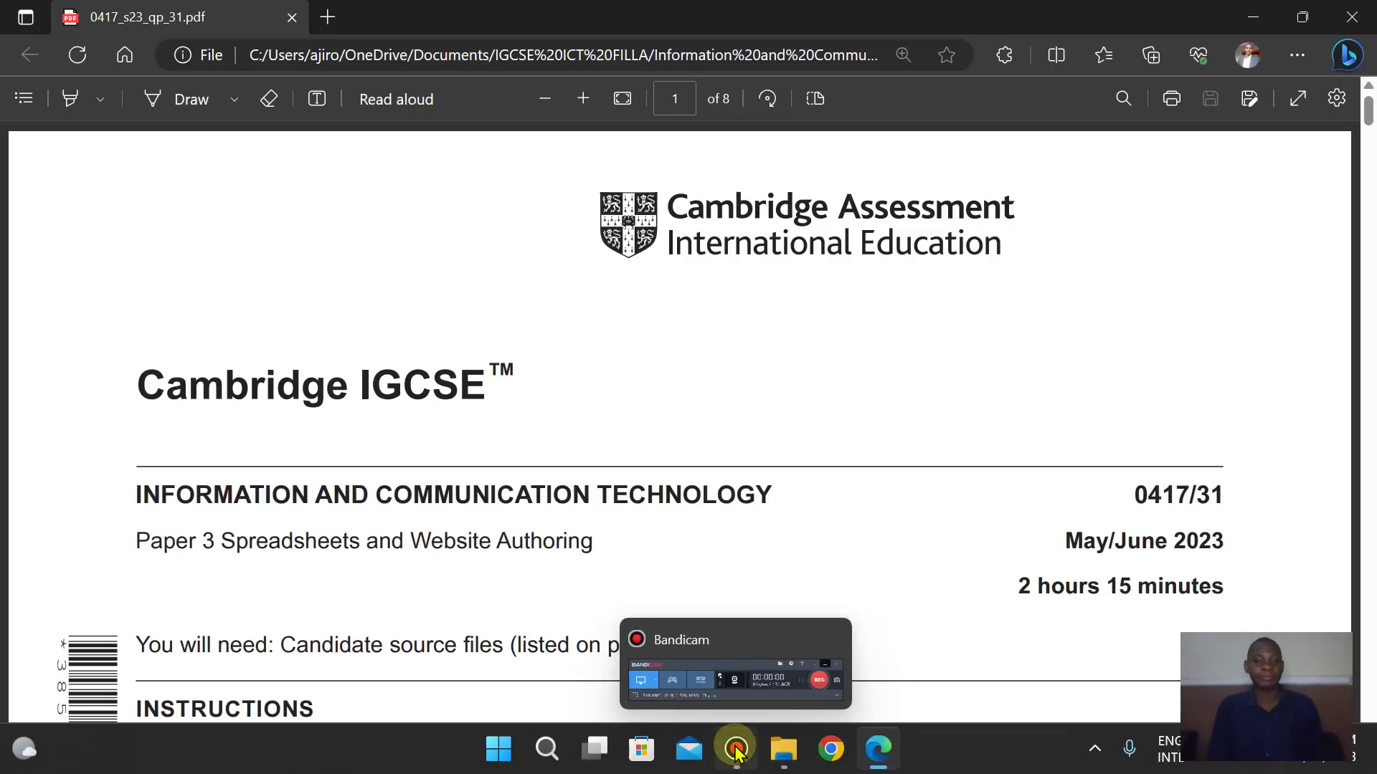
- Open the 0417_s23_qp_31.pdf question paper in Edge at page 1 of 8
left_click(737, 749)
- Scroll page 1 to the Instructions and Information, which give a 70-mark total
left_click(737, 749)
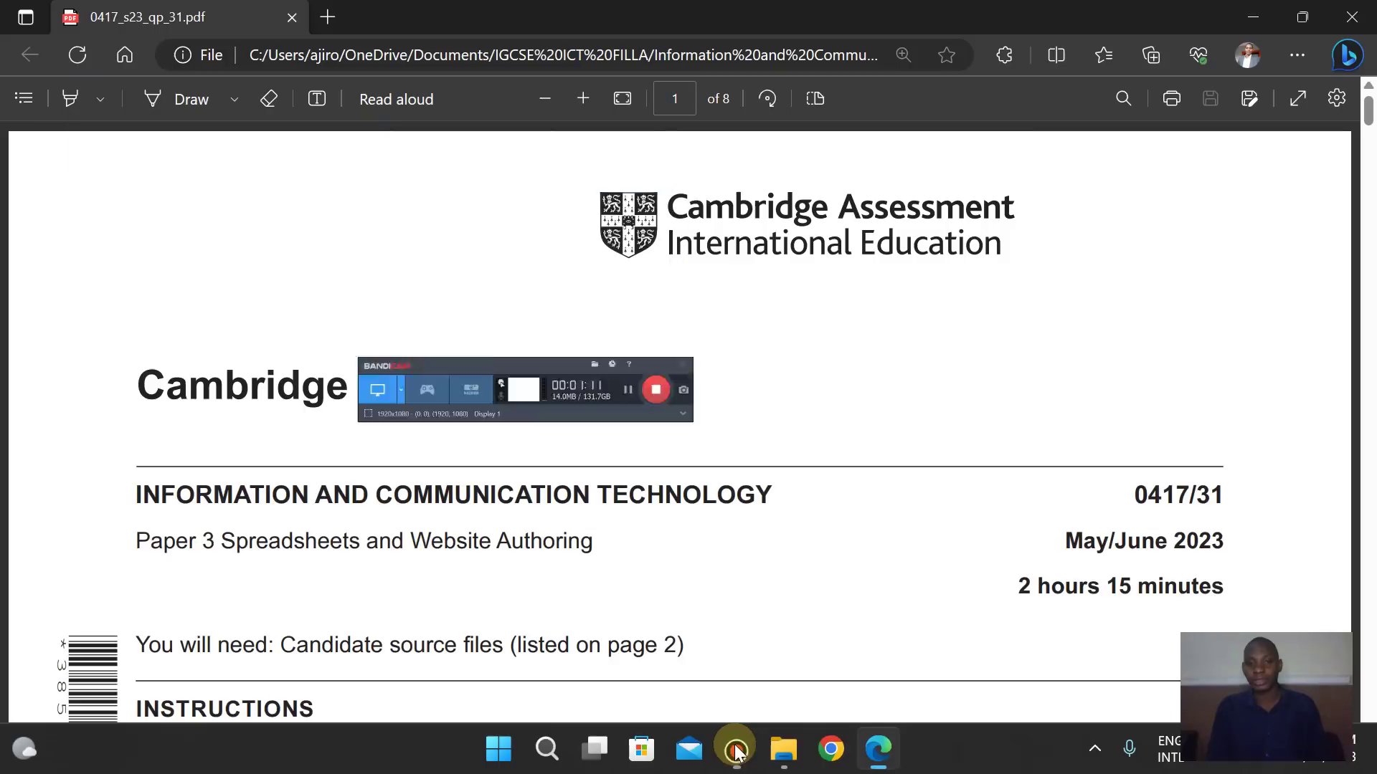
scroll(1051, 452, "down", 2)
scroll(1054, 448, "down", 15)
scroll(1055, 448, "up", 1)
scroll(1054, 448, "up", 8)
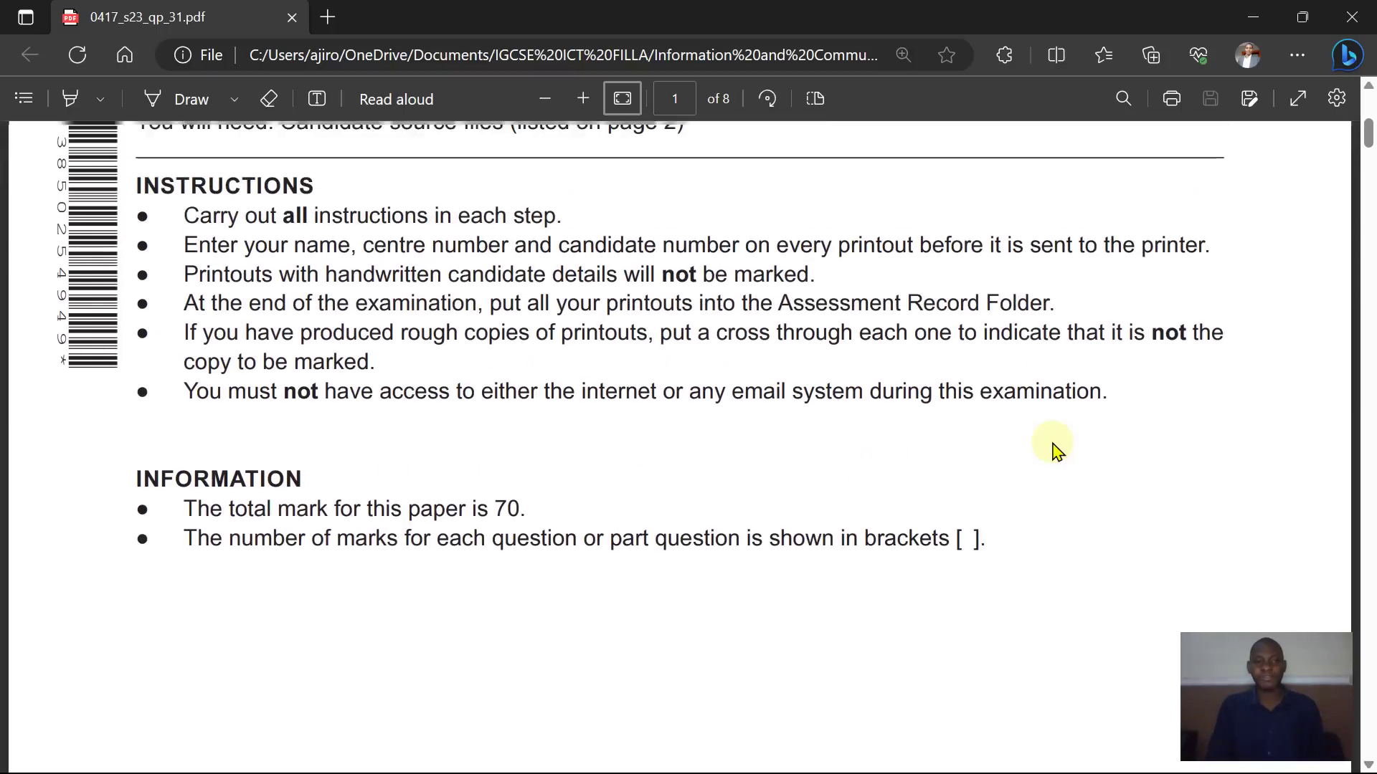
scroll(1054, 448, "up", 1)
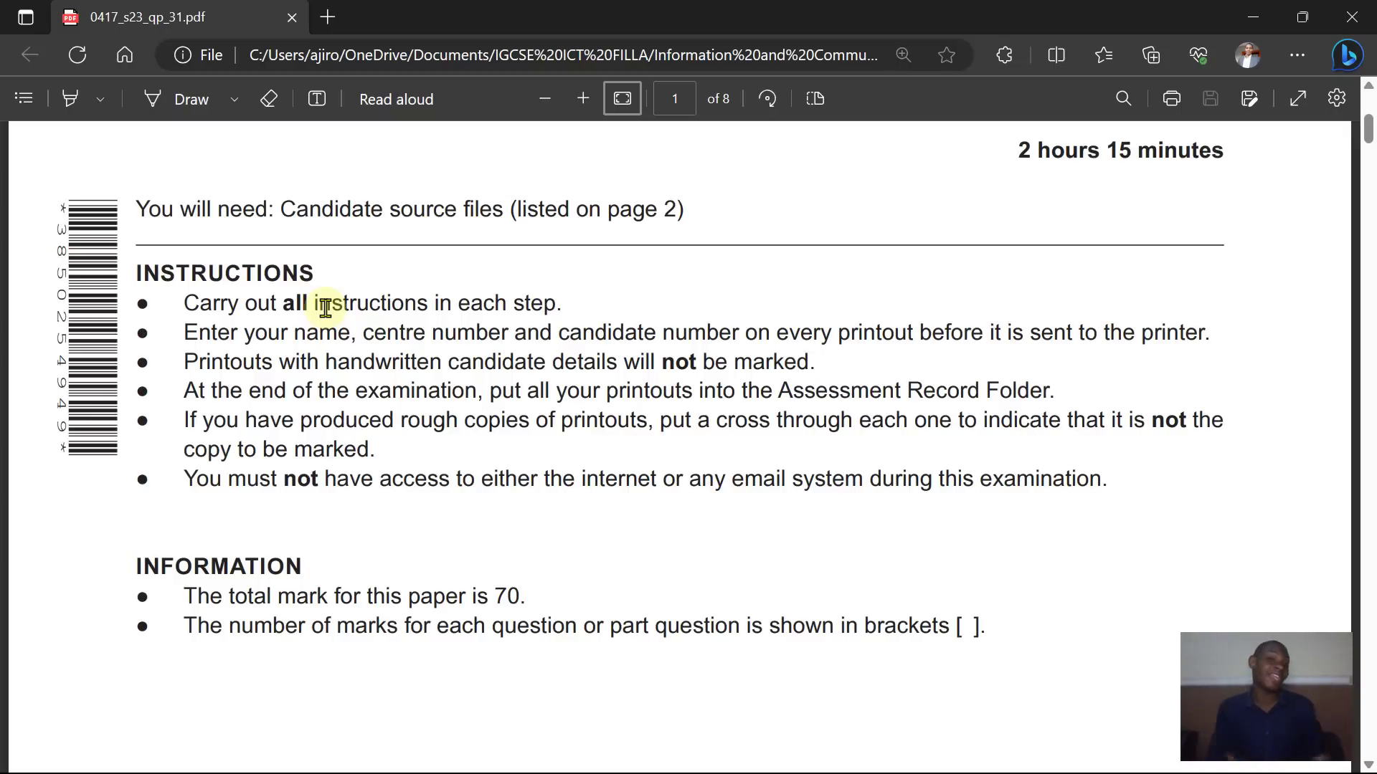
- Scroll to page 2 to read the j31weather.csv source file list and Task 1's j2331evidence_ document
scroll(326, 308, "down", 1)
scroll(325, 308, "down", 15)
scroll(325, 308, "down", 3)
scroll(325, 308, "up", 1)
scroll(325, 309, "up", 1)
scroll(325, 308, "down", 2)
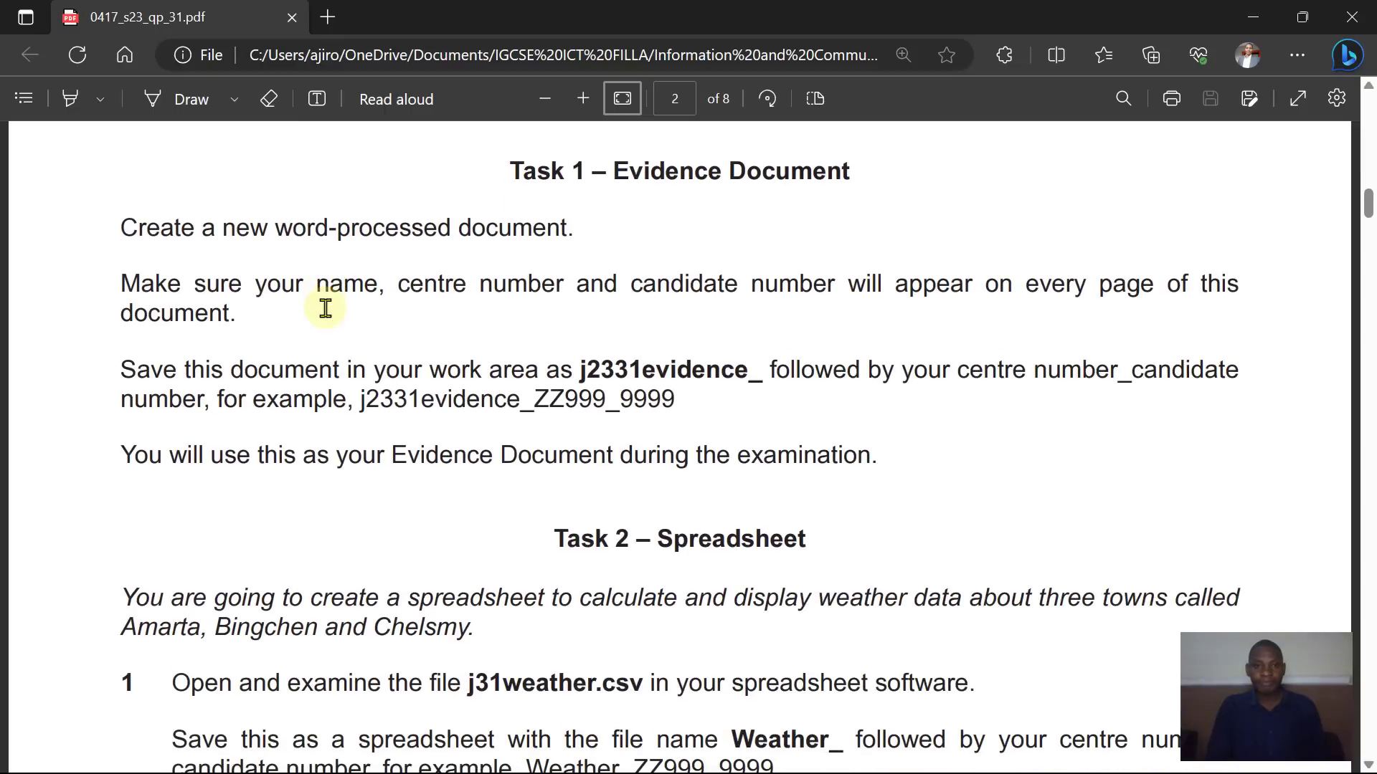
scroll(326, 308, "up", 1)
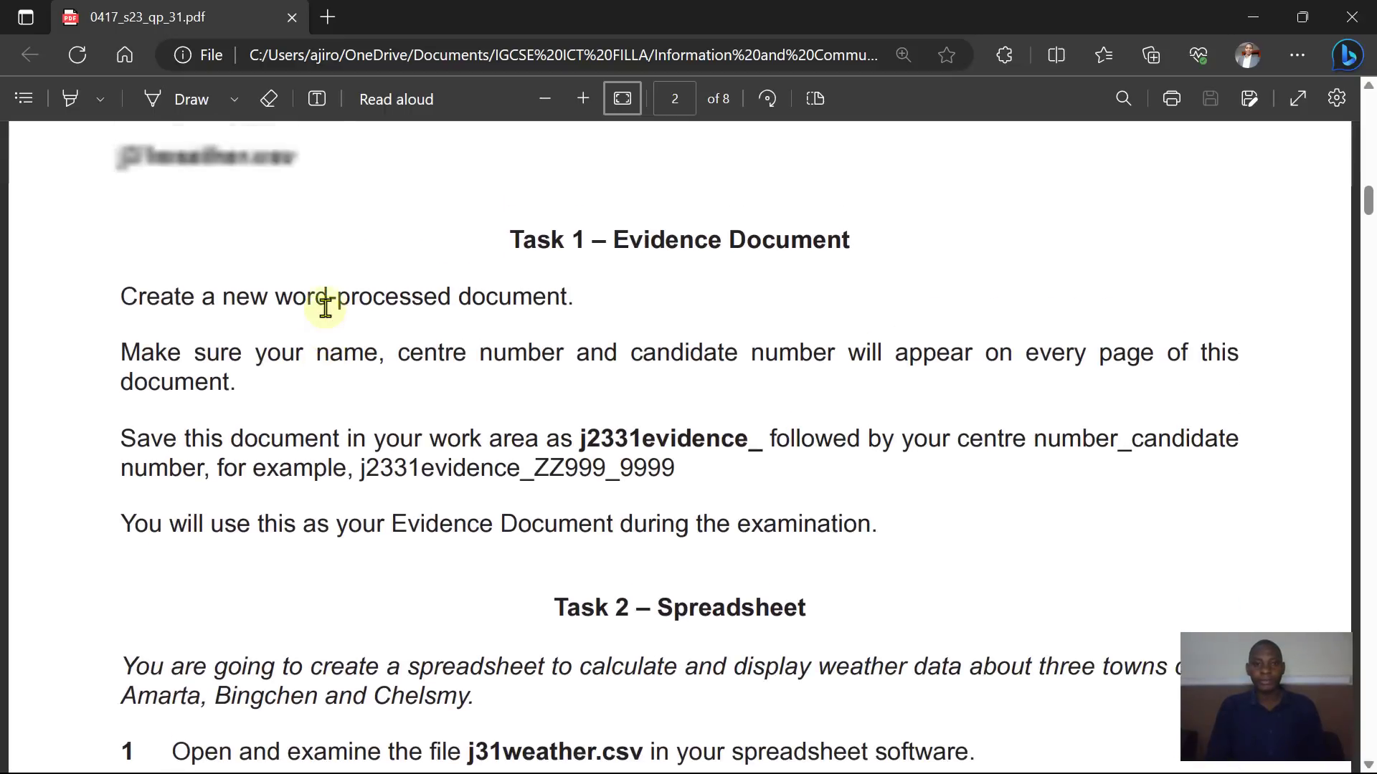
scroll(326, 309, "up", 2)
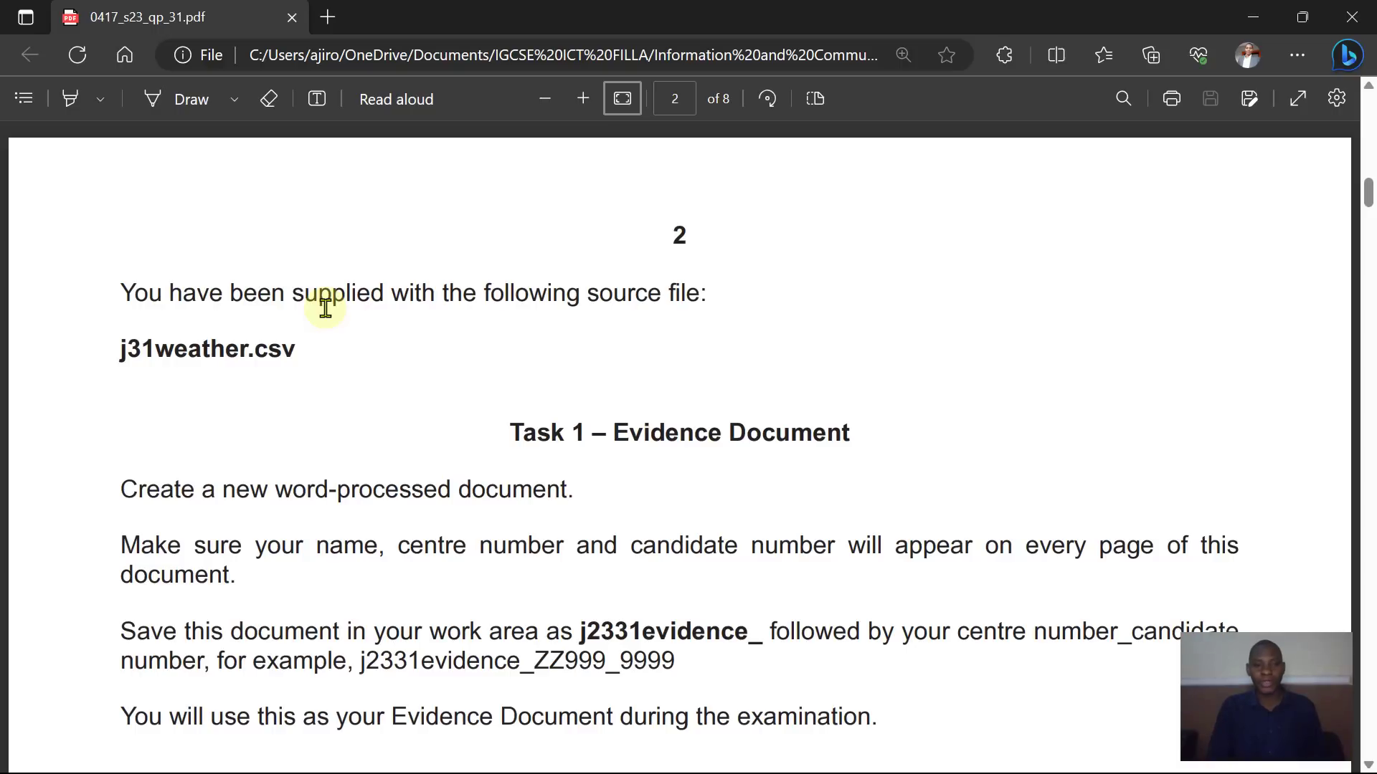
scroll(325, 309, "down", 1)
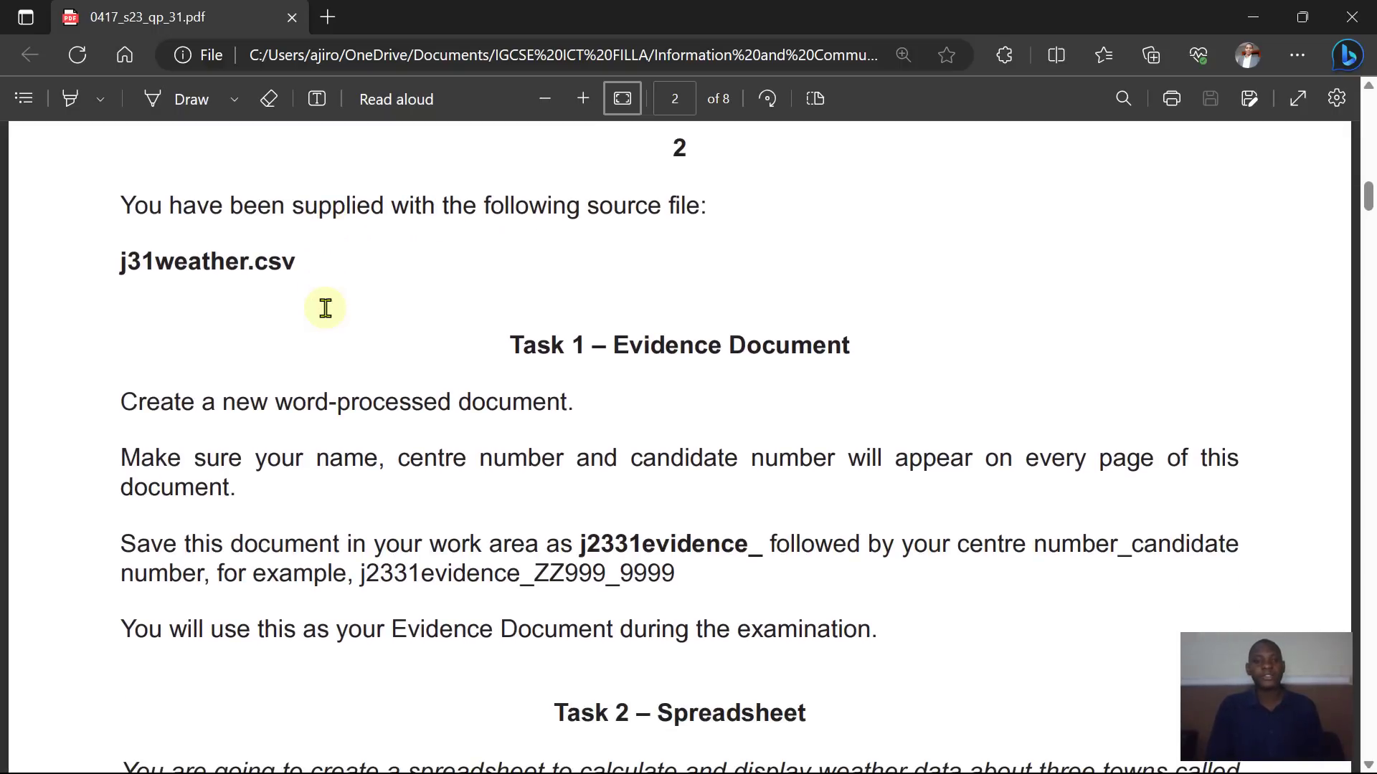
scroll(325, 308, "down", 1)
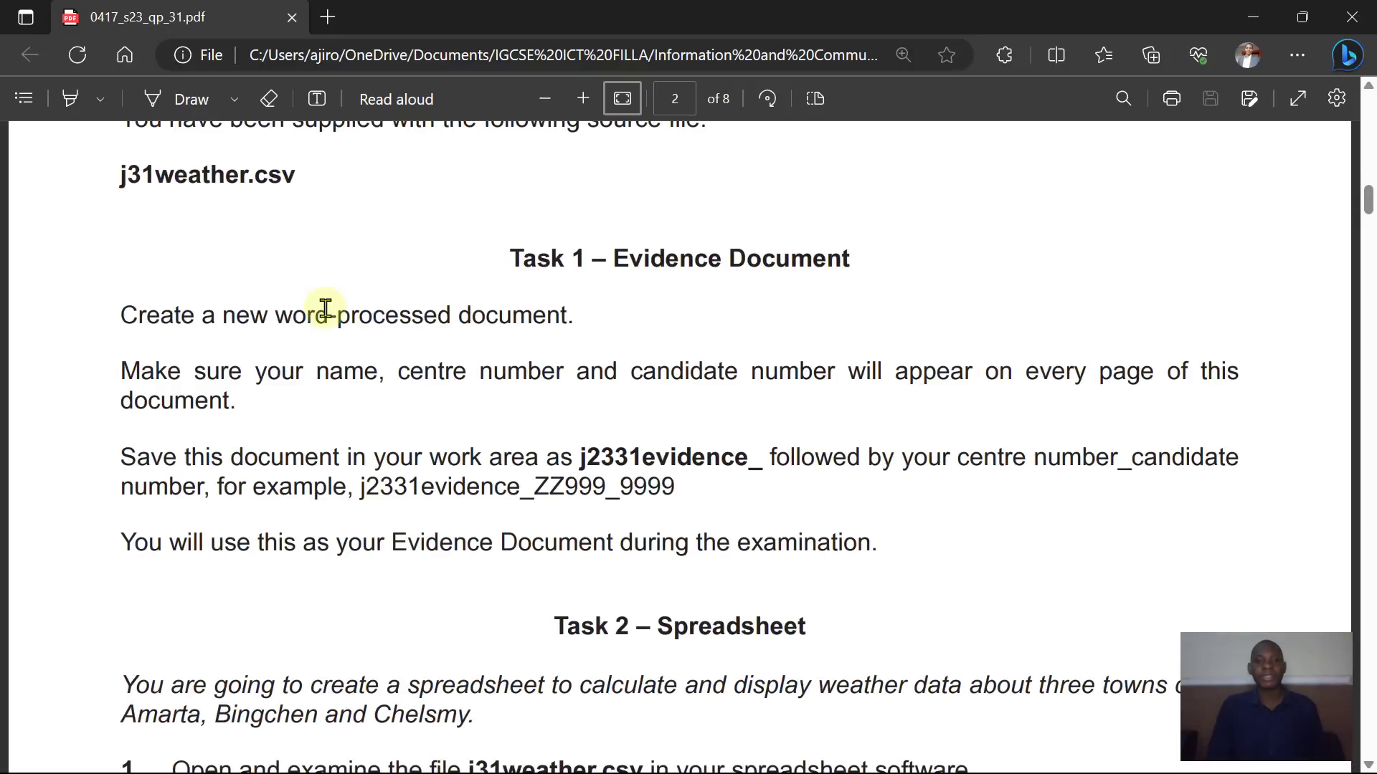
scroll(325, 308, "down", 1)
scroll(326, 309, "up", 1)
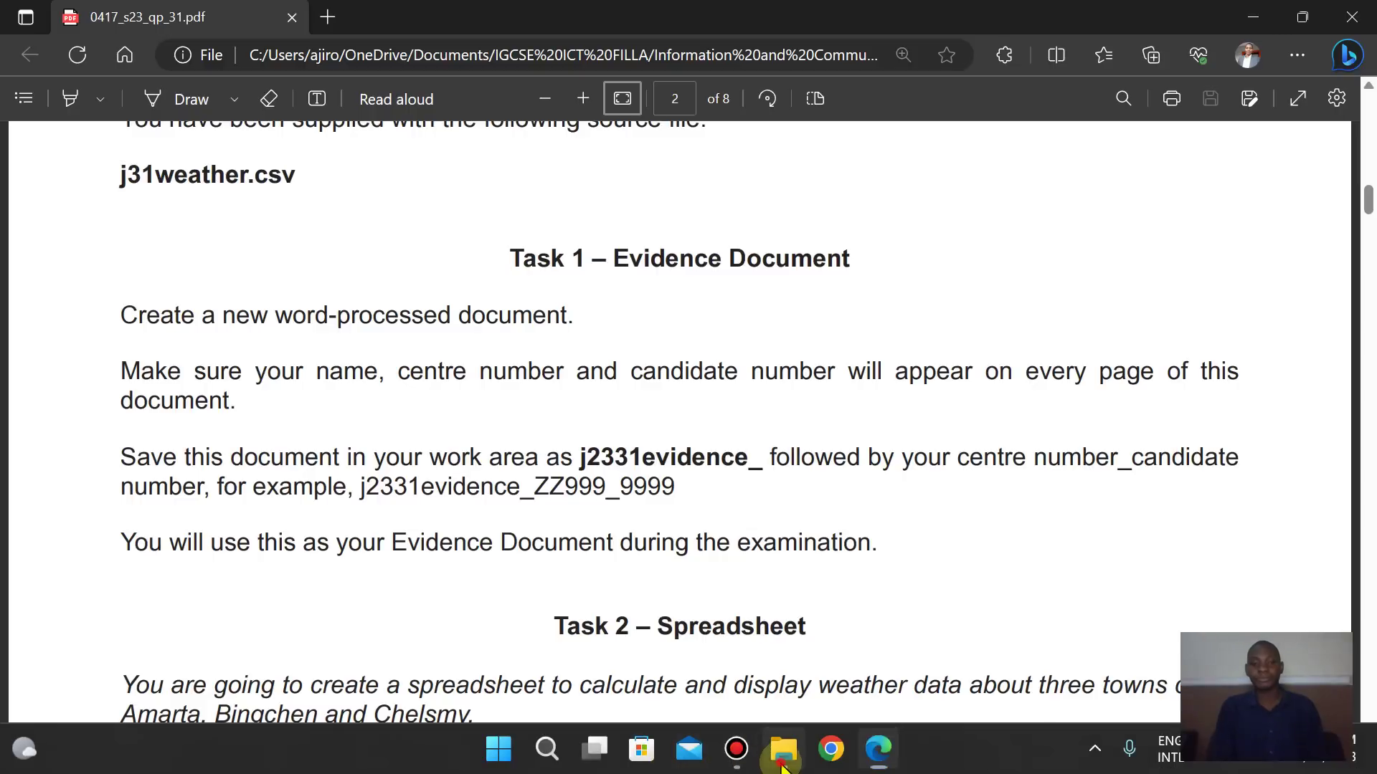
left_click(784, 761)
- In the May_June 2023 folder, select the 0417_s23_sf_31 zip and right-click it
left_click(765, 479)
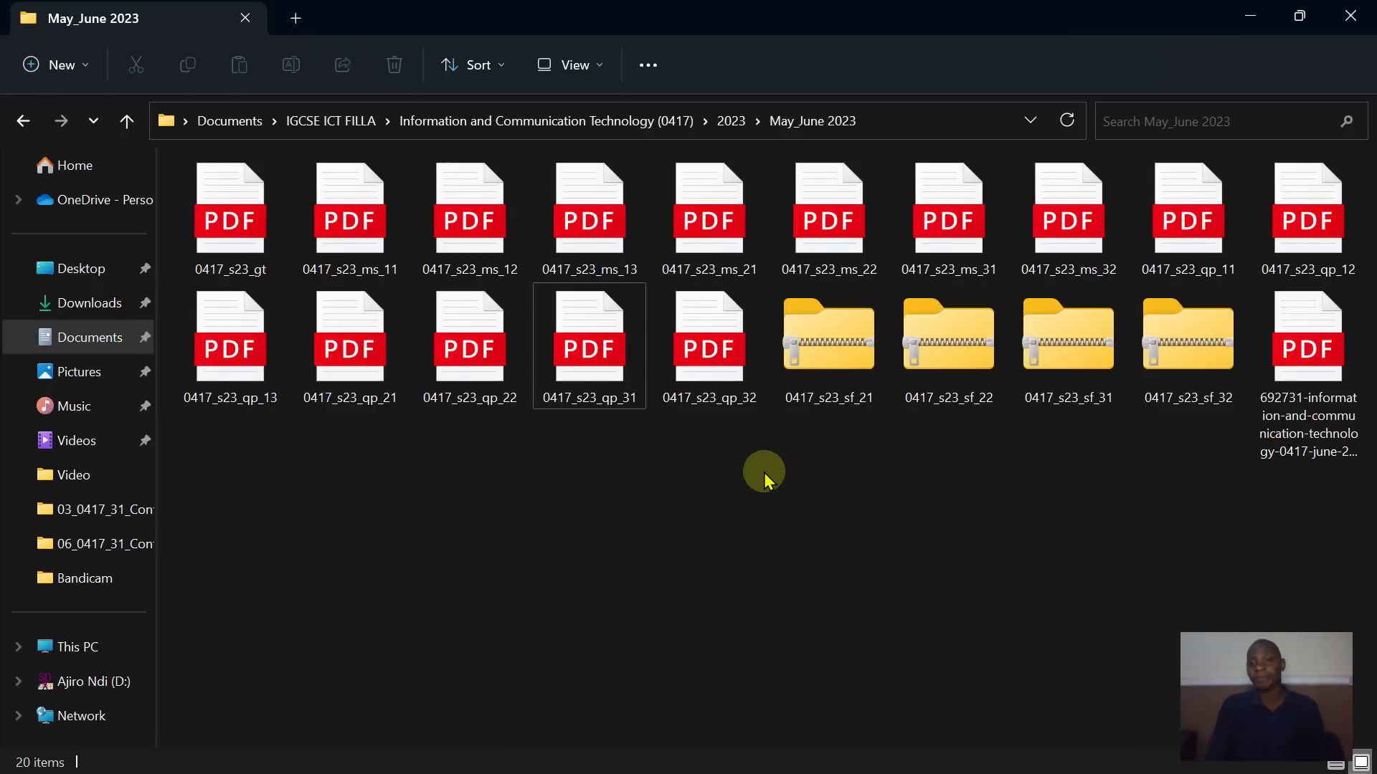
left_click(1082, 359)
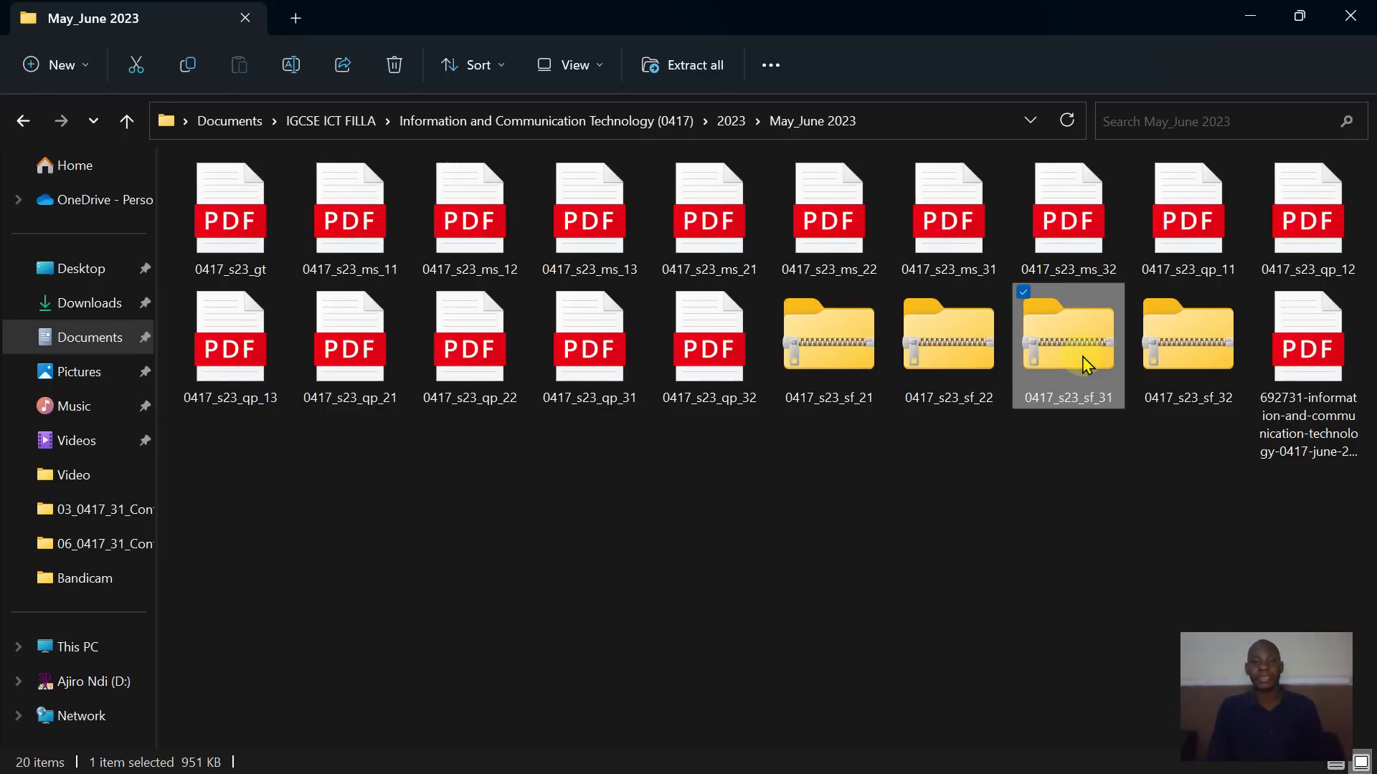
right_click(1082, 356)
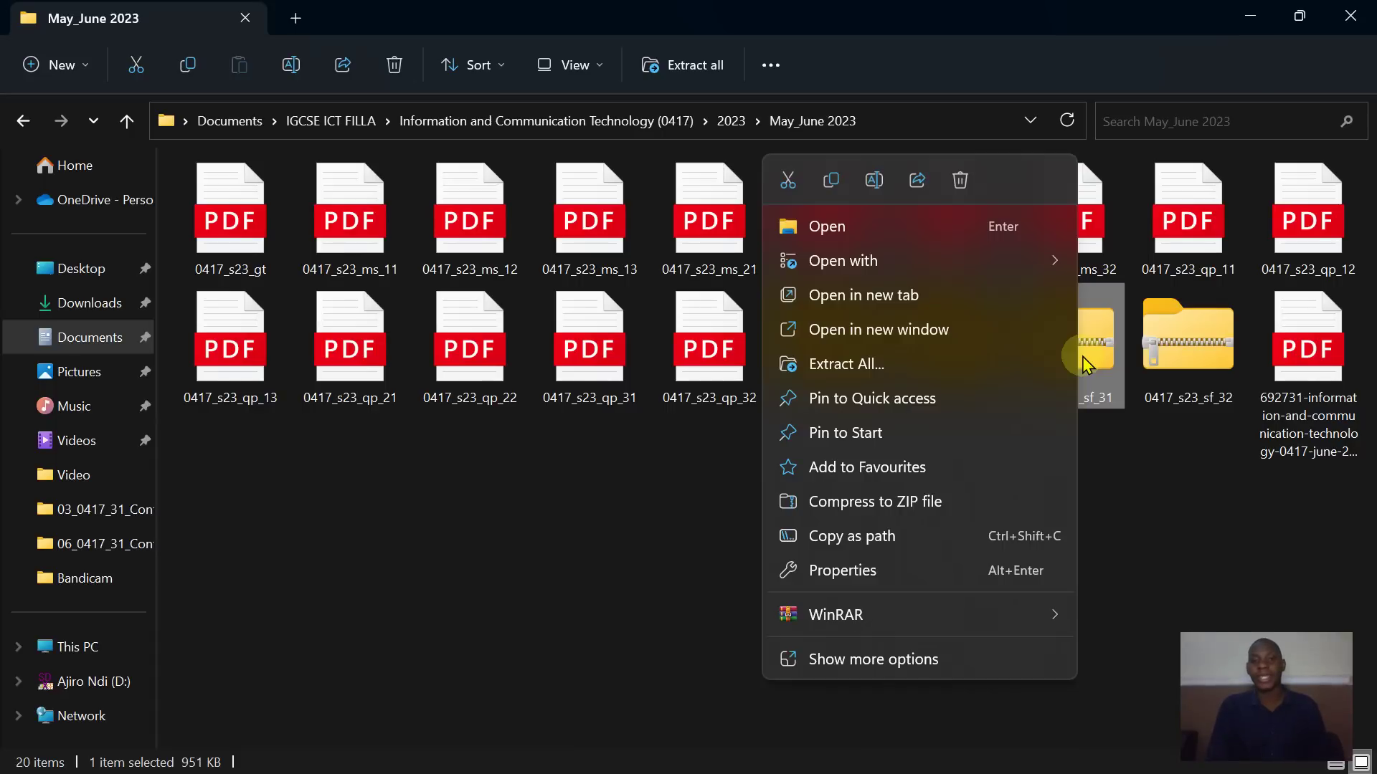
- Extract 0417_s23_sf_31.zip to its default 0417_s23_sf_31 destination folder
left_click(891, 377)
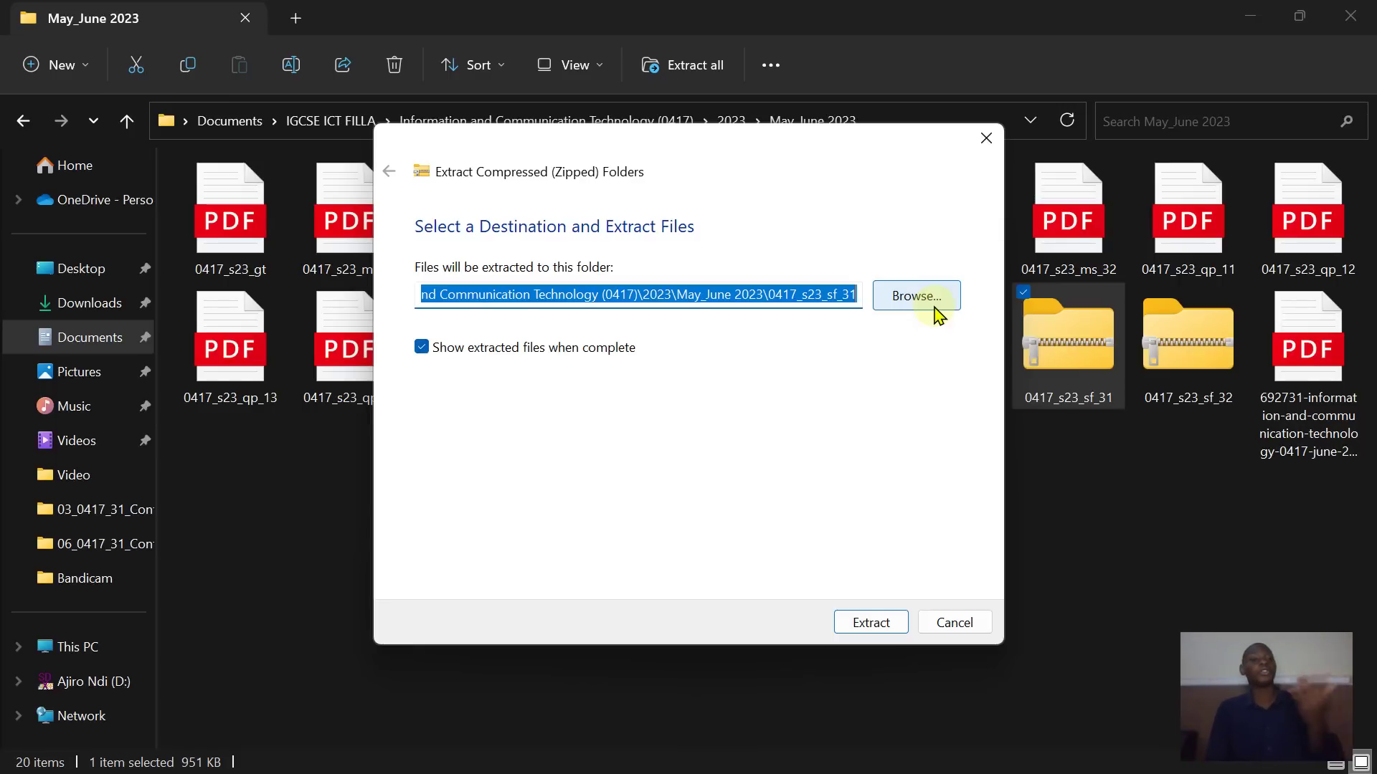
left_click(936, 315)
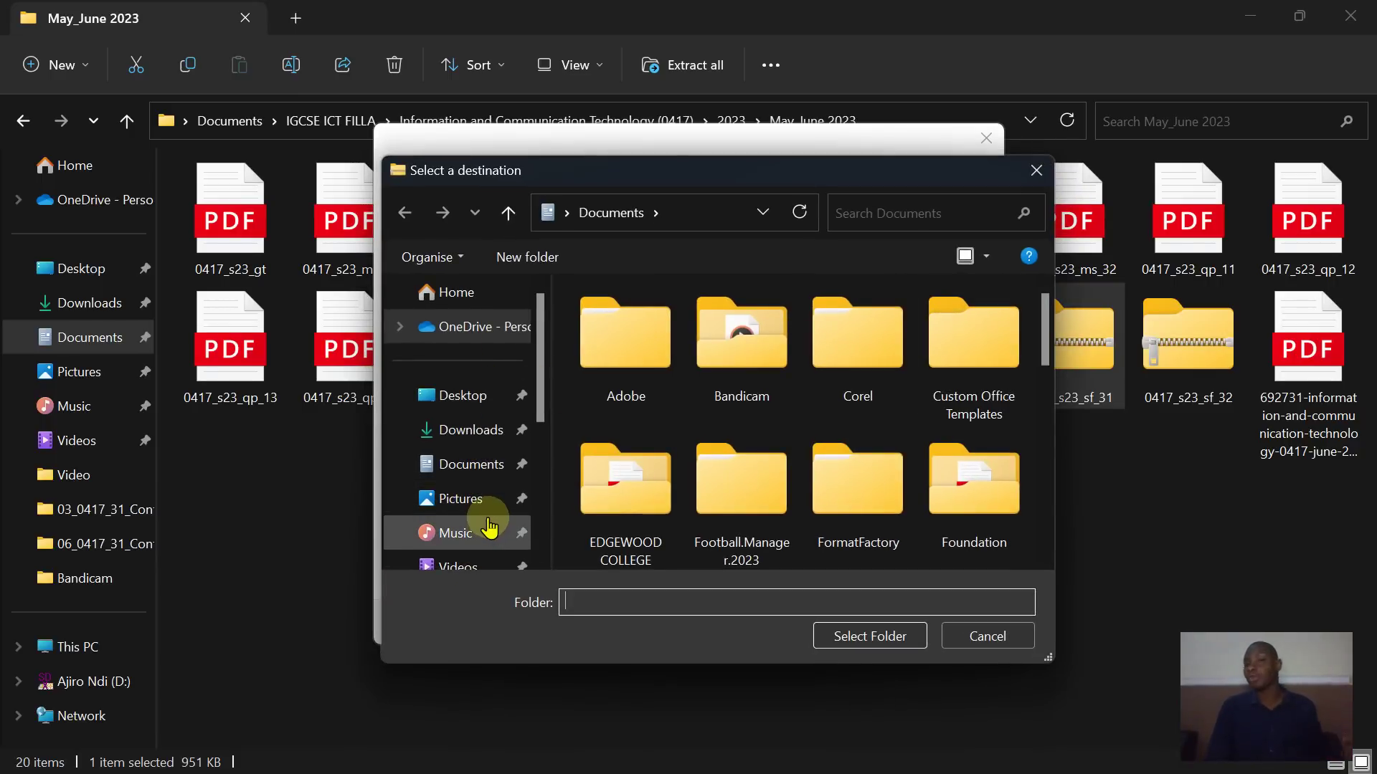
left_click(986, 636)
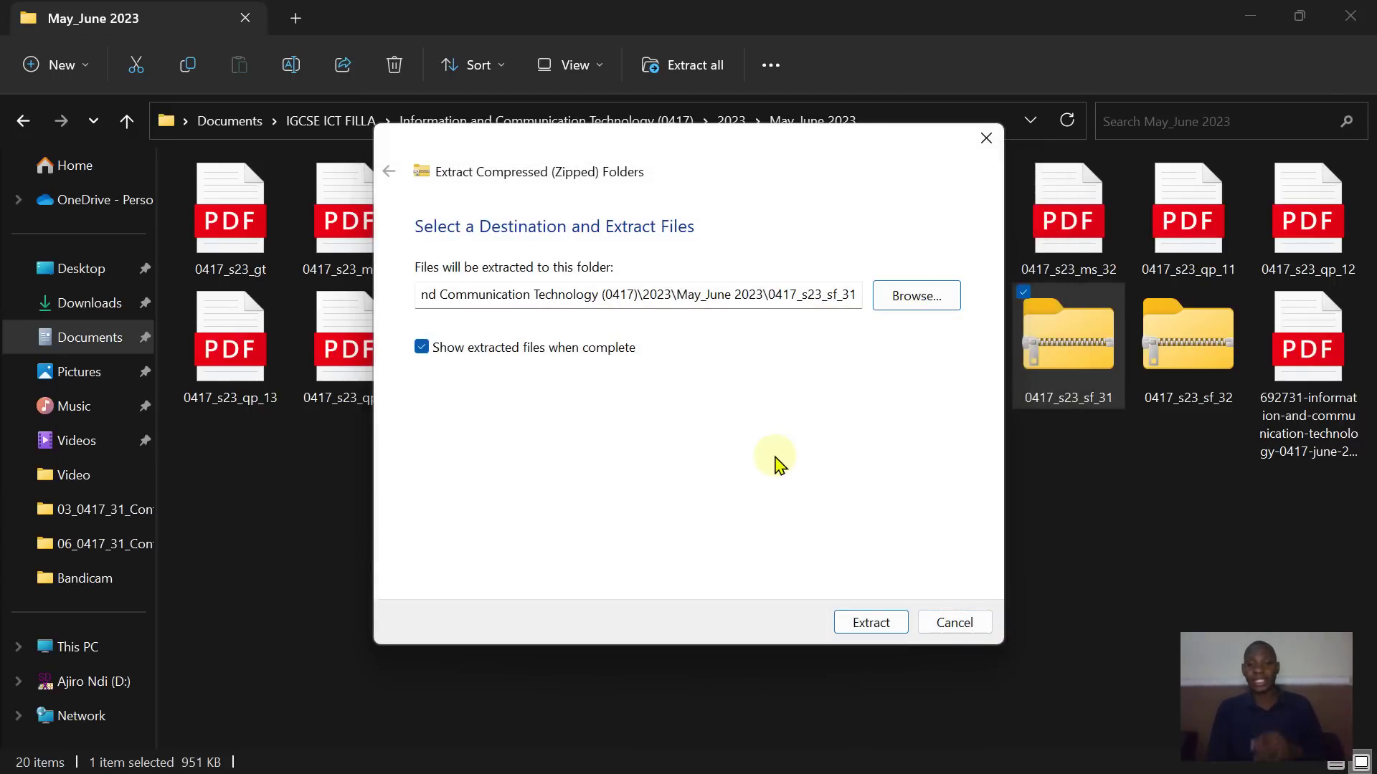
left_click(856, 623)
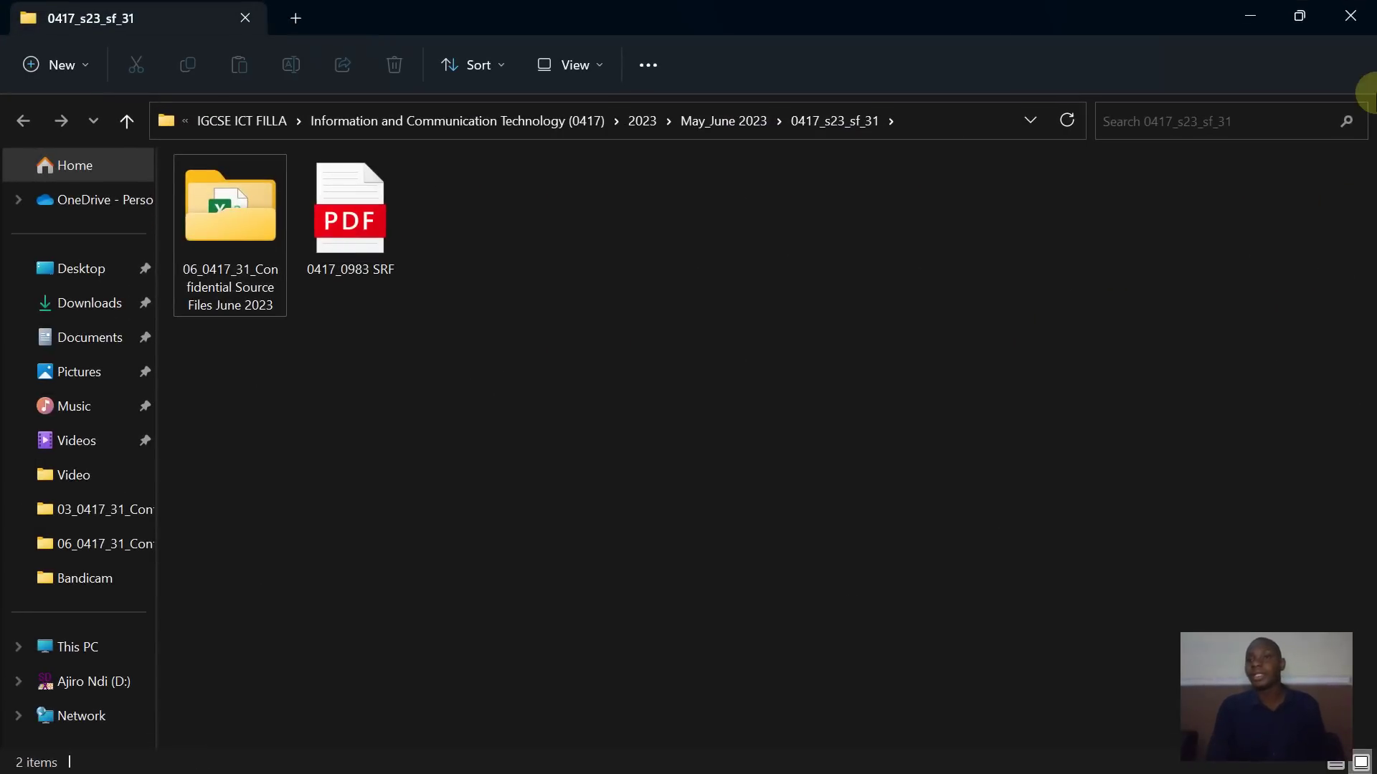
- Close the extra window, then open 0417_s23_sf_31 and its 06_0417_31 Confidential Source Files June 2023 folder
left_click(1351, 16)
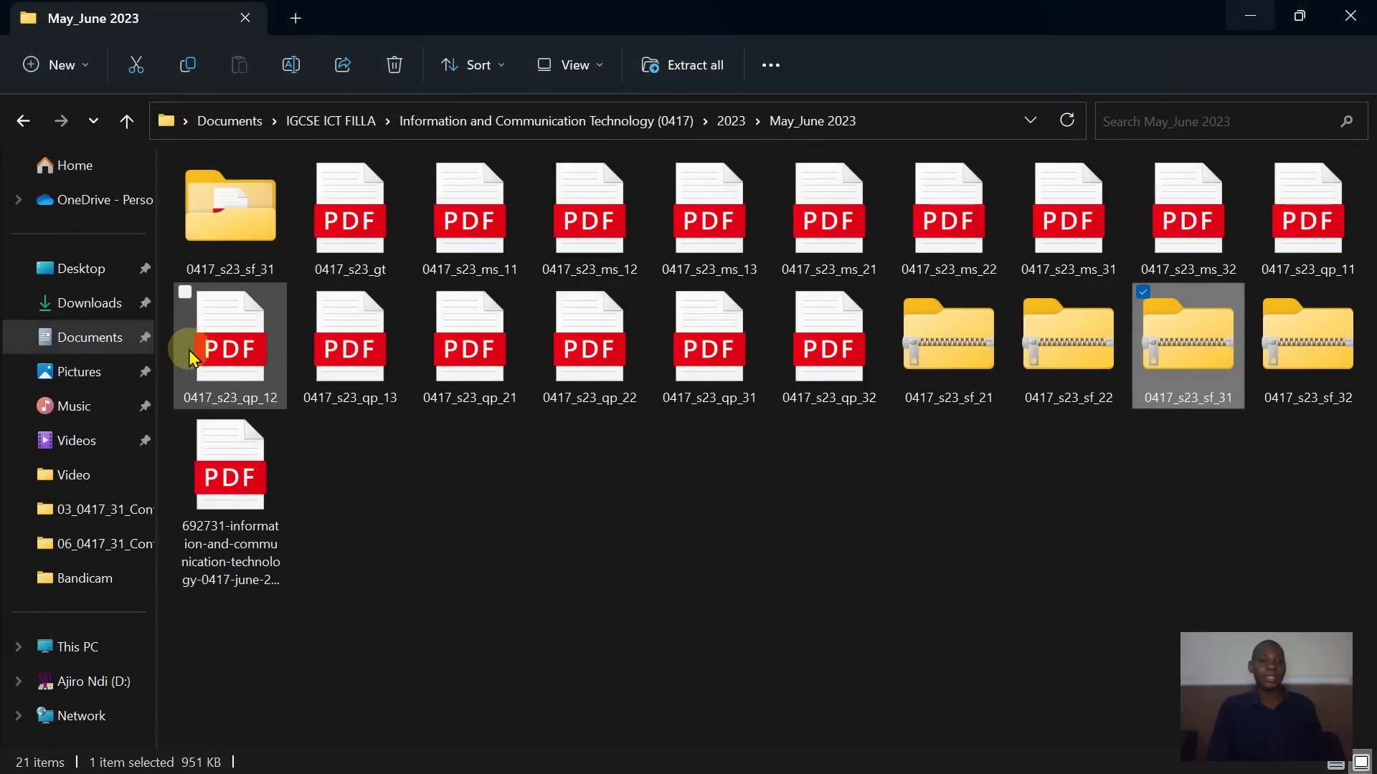
double_click(230, 271)
double_click(231, 265)
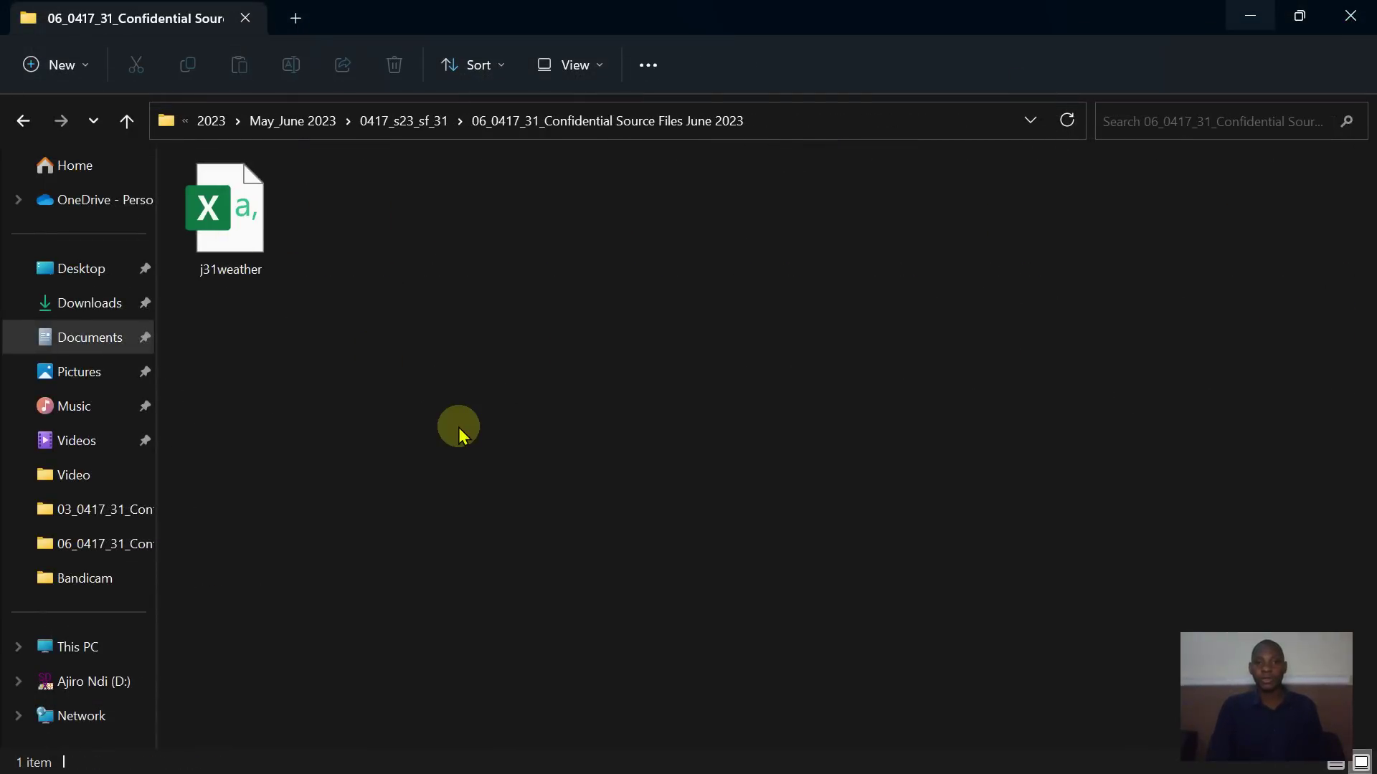
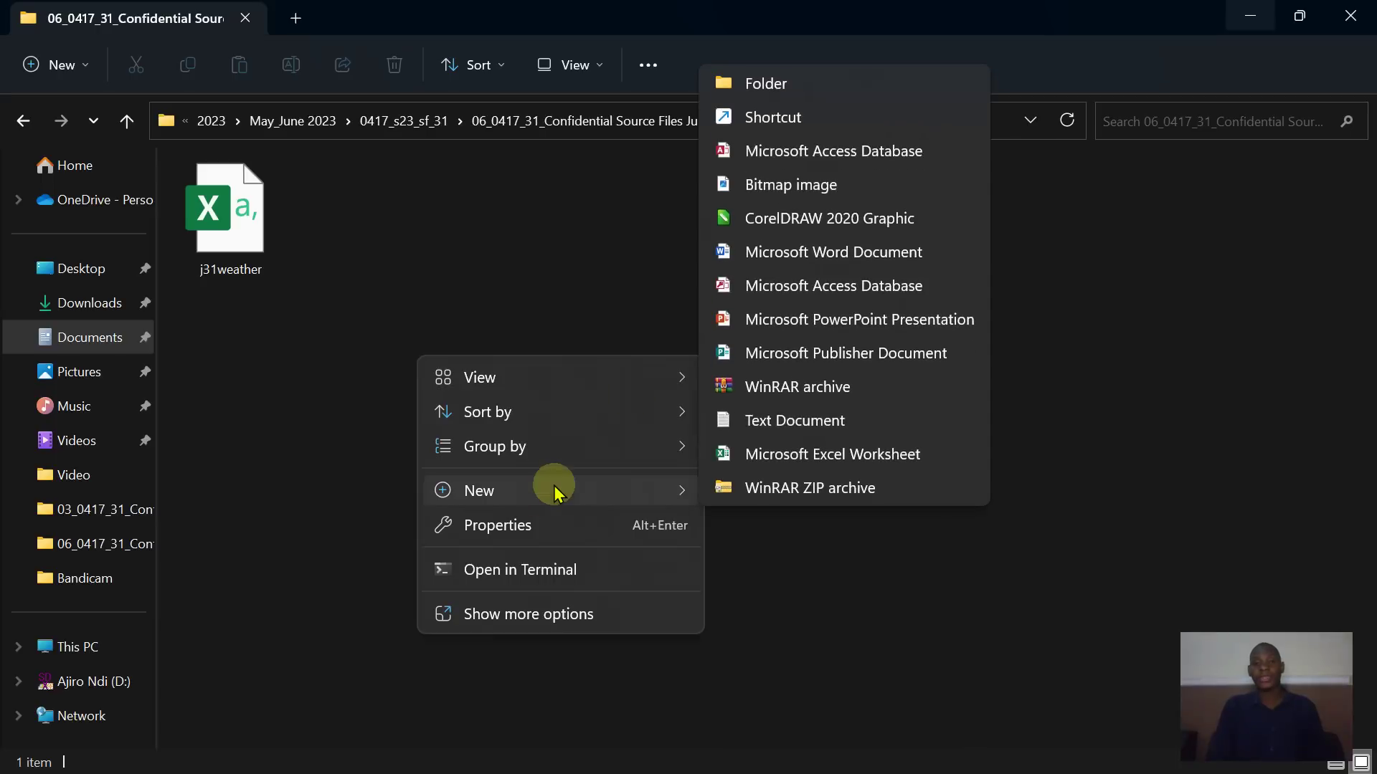
- Add a new blank Word document beside j31weather in the June 2023 source folder
left_click(756, 264)
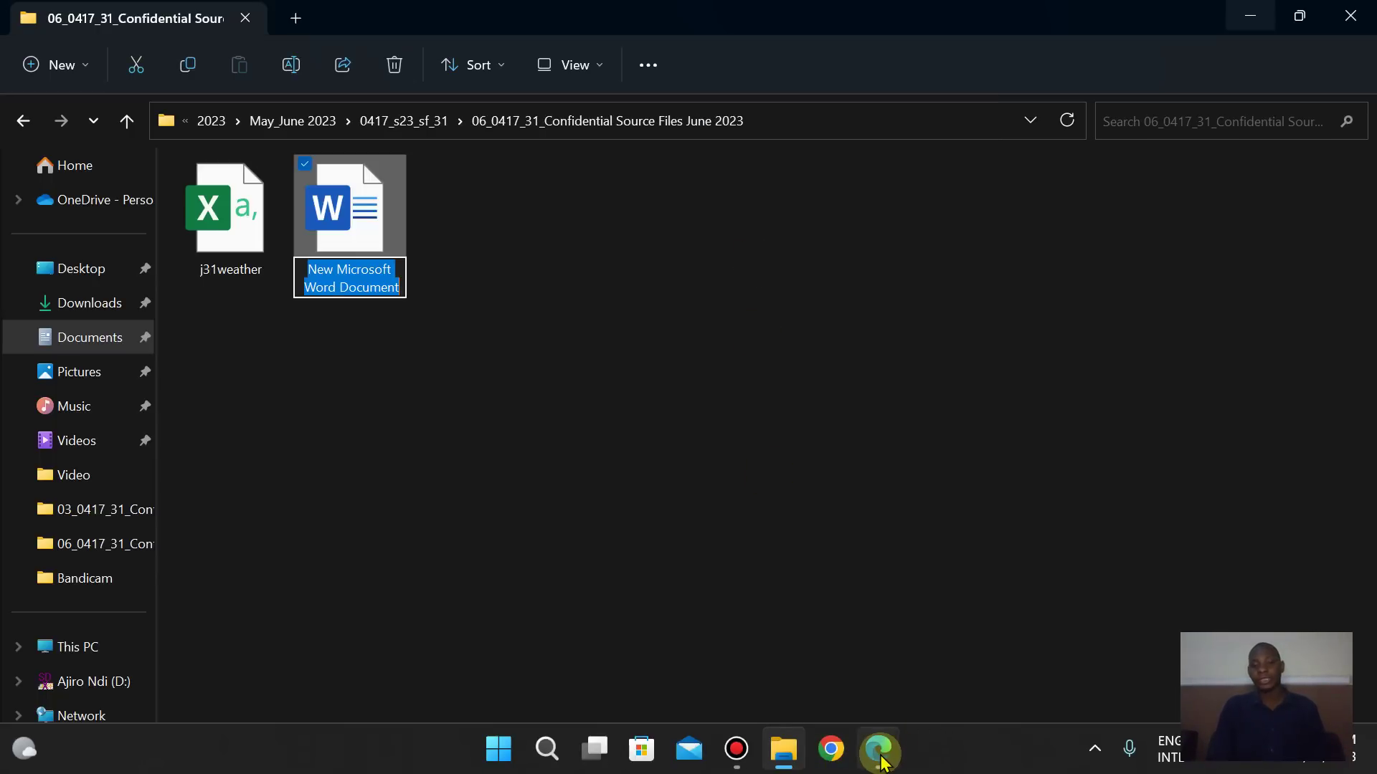
left_click(880, 758)
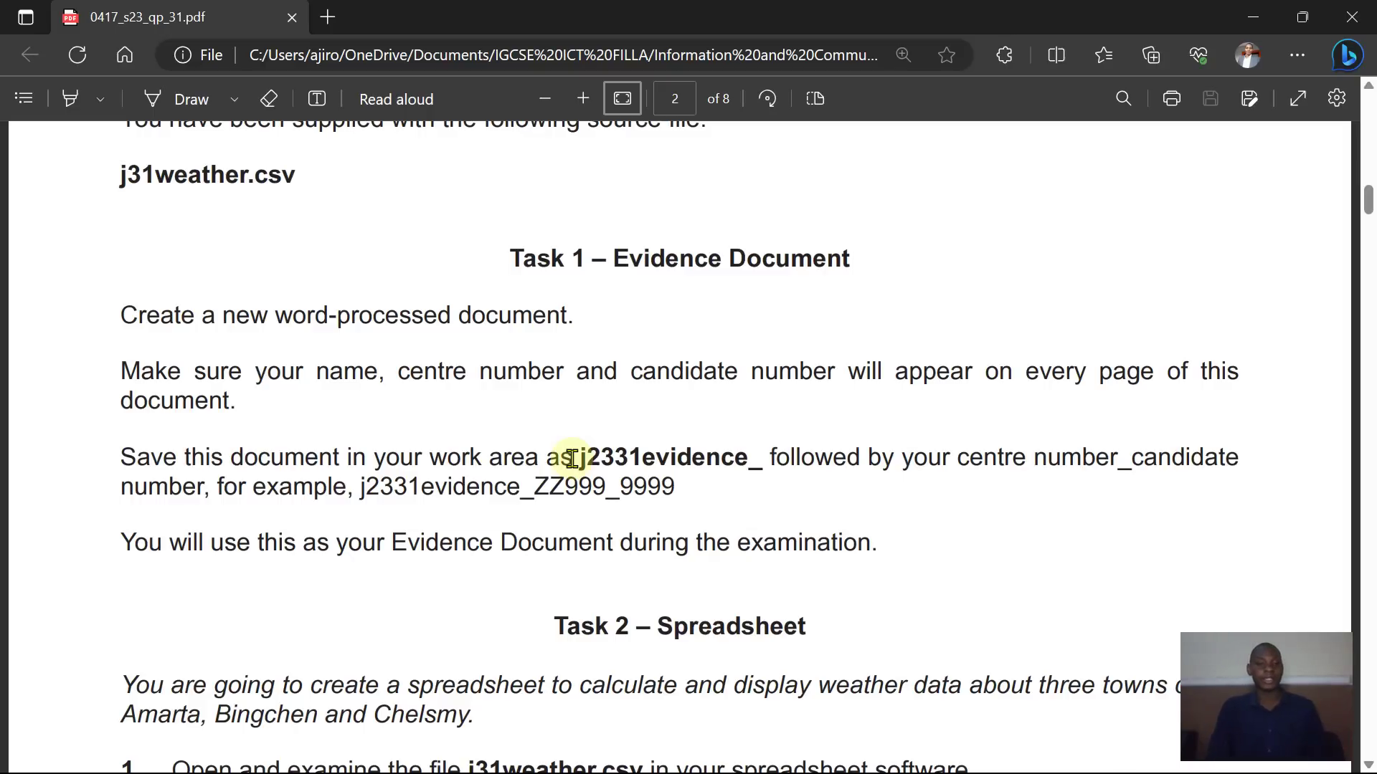
- Copy the example name j2331evidence_ZZ999_9999 from the Task 1 instructions in the PDF
left_click_drag(363, 488, 675, 487)
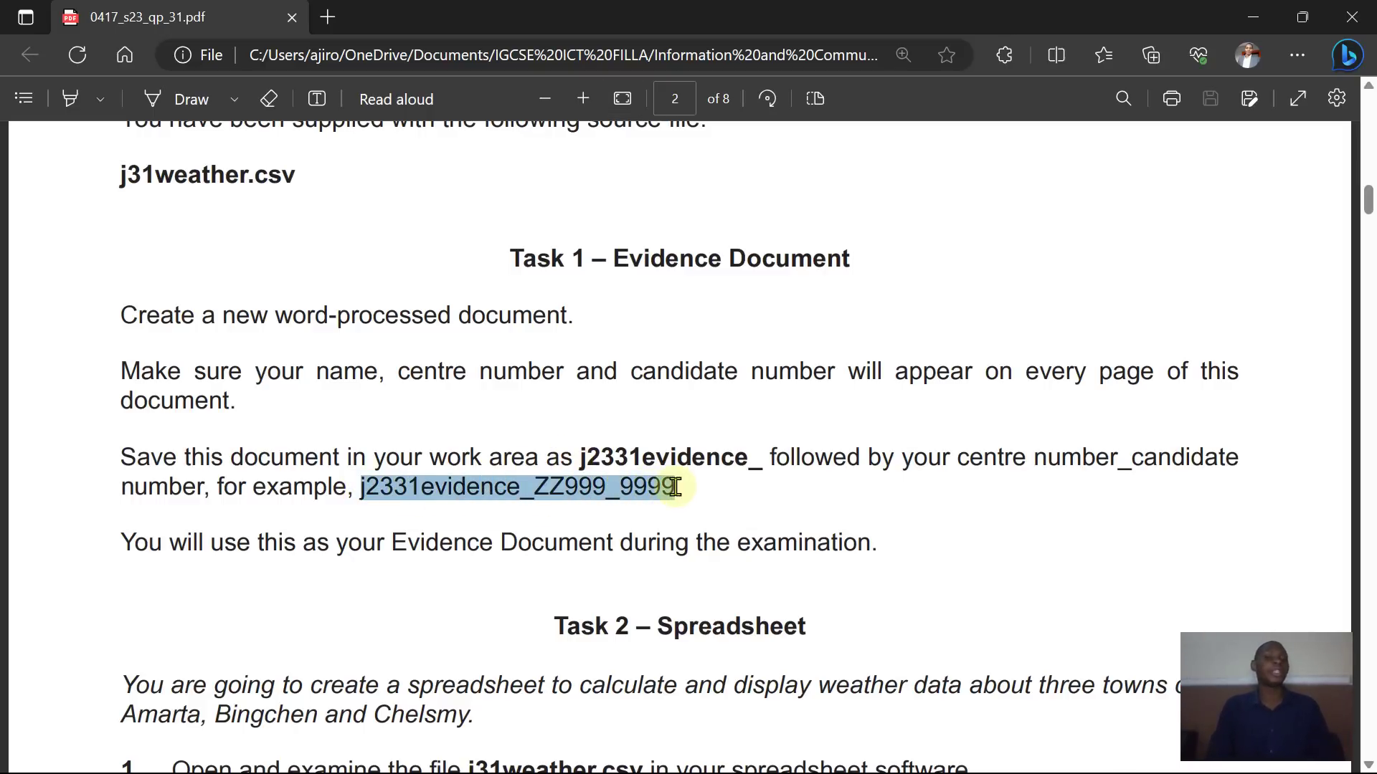
left_click_drag(676, 487, 675, 488)
key("ctrl+c")
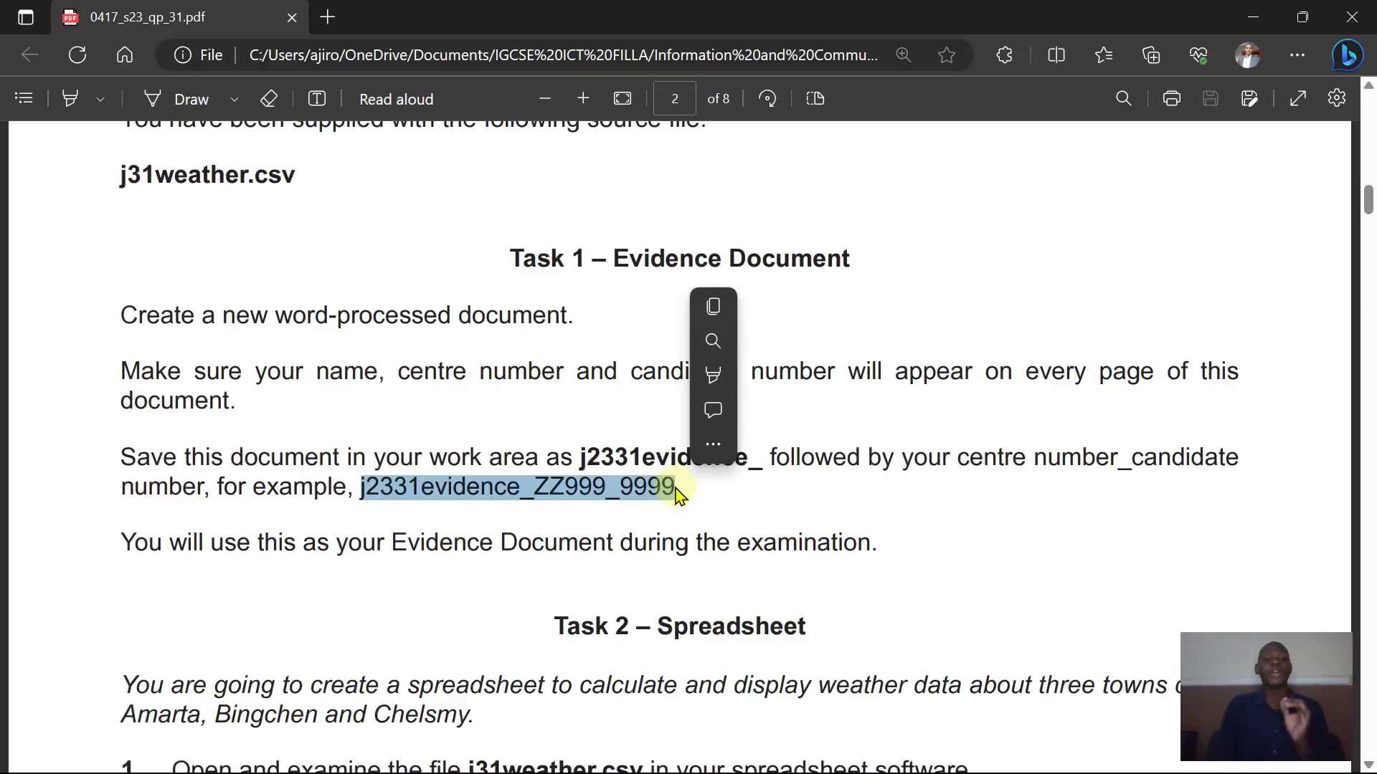
left_click(713, 315)
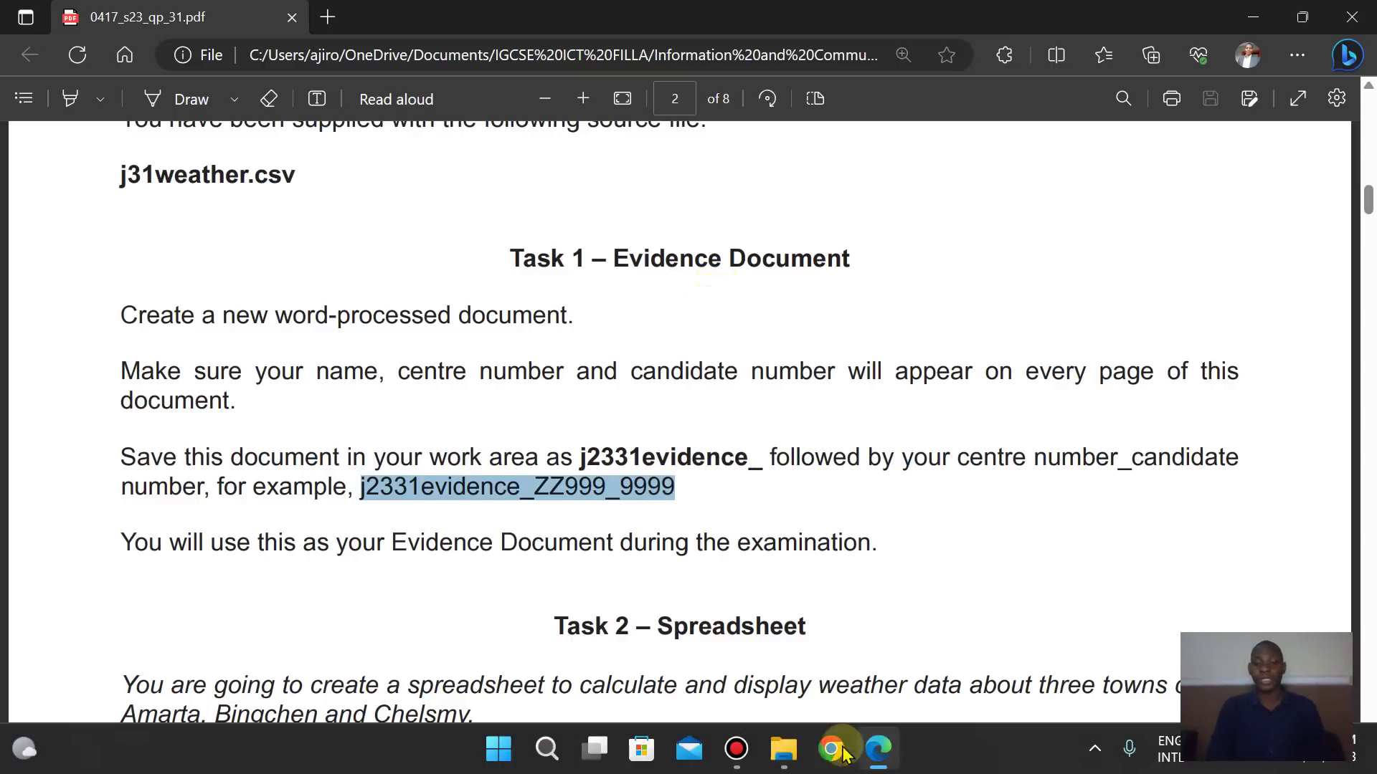
left_click(778, 751)
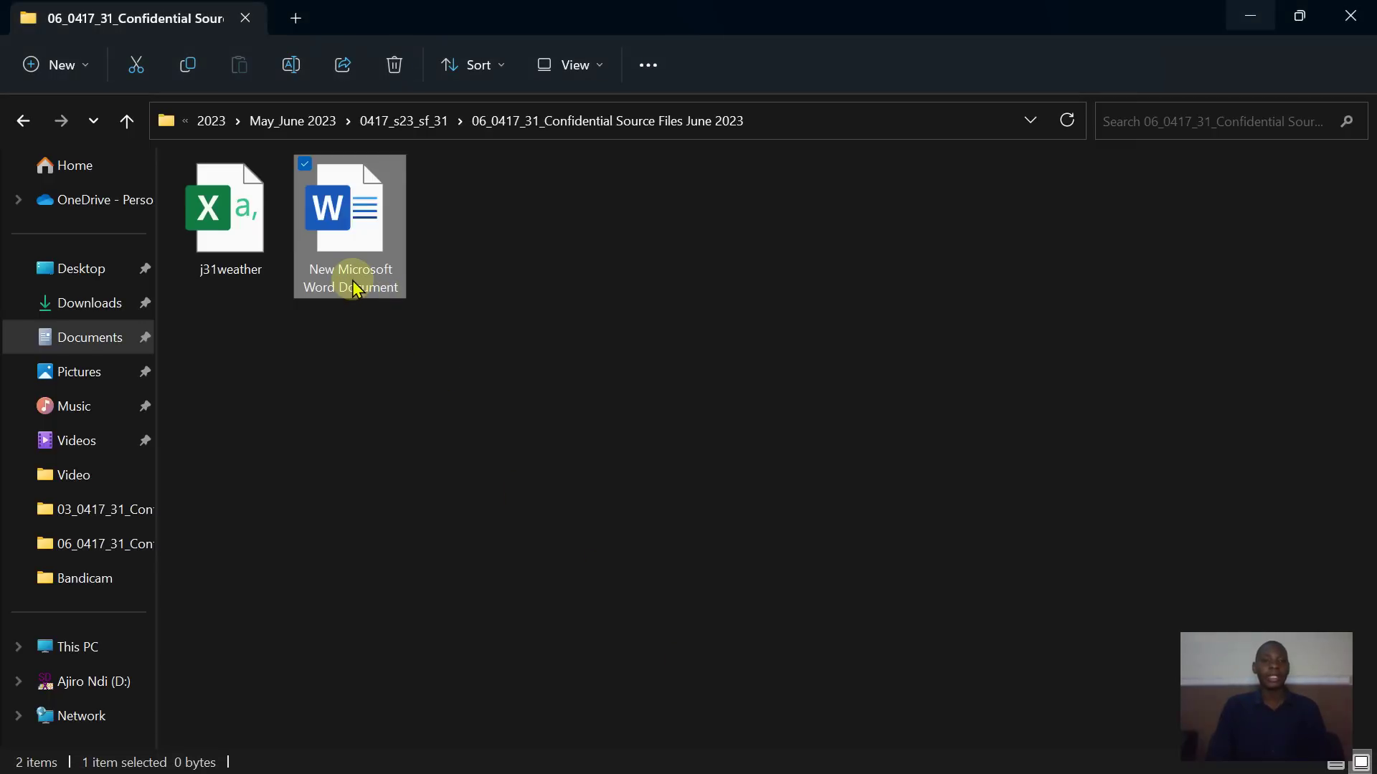
- Rename the Word file to j2331evidence_AN017_2023 from the pasted example name, then open it
right_click(354, 287)
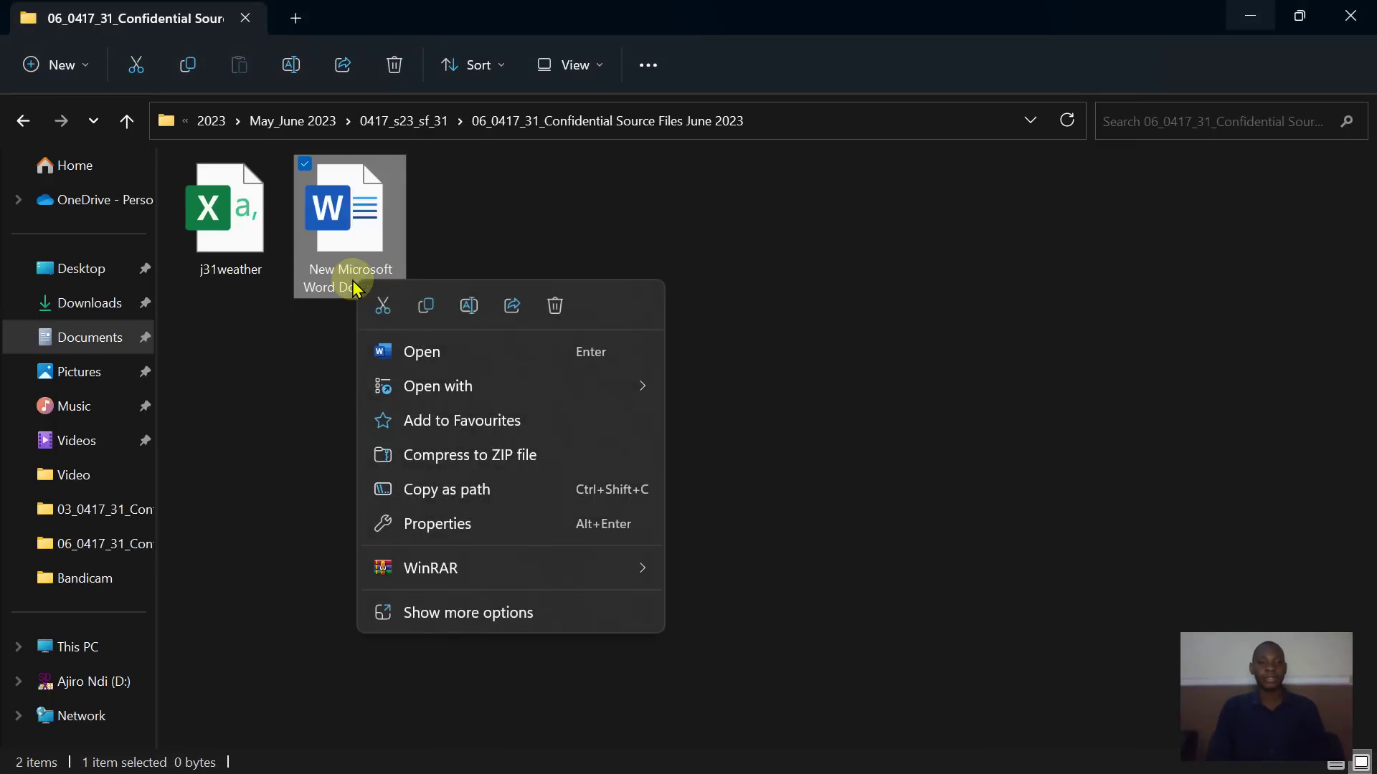
left_click(466, 312)
key("ctrl+v")
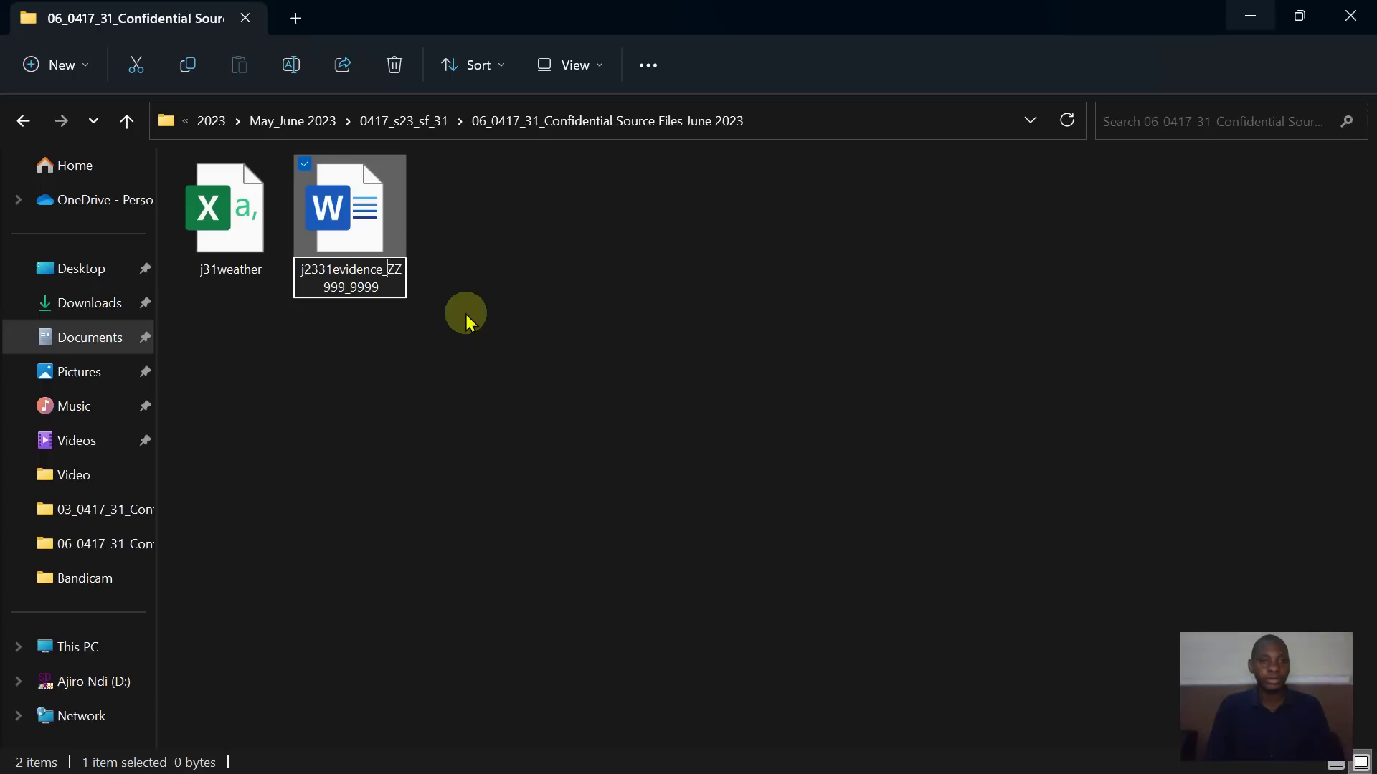
key("shift+Right")
key("shift+Right")
key("shift+Right")
key("shift+Right")
key("shift+Right")
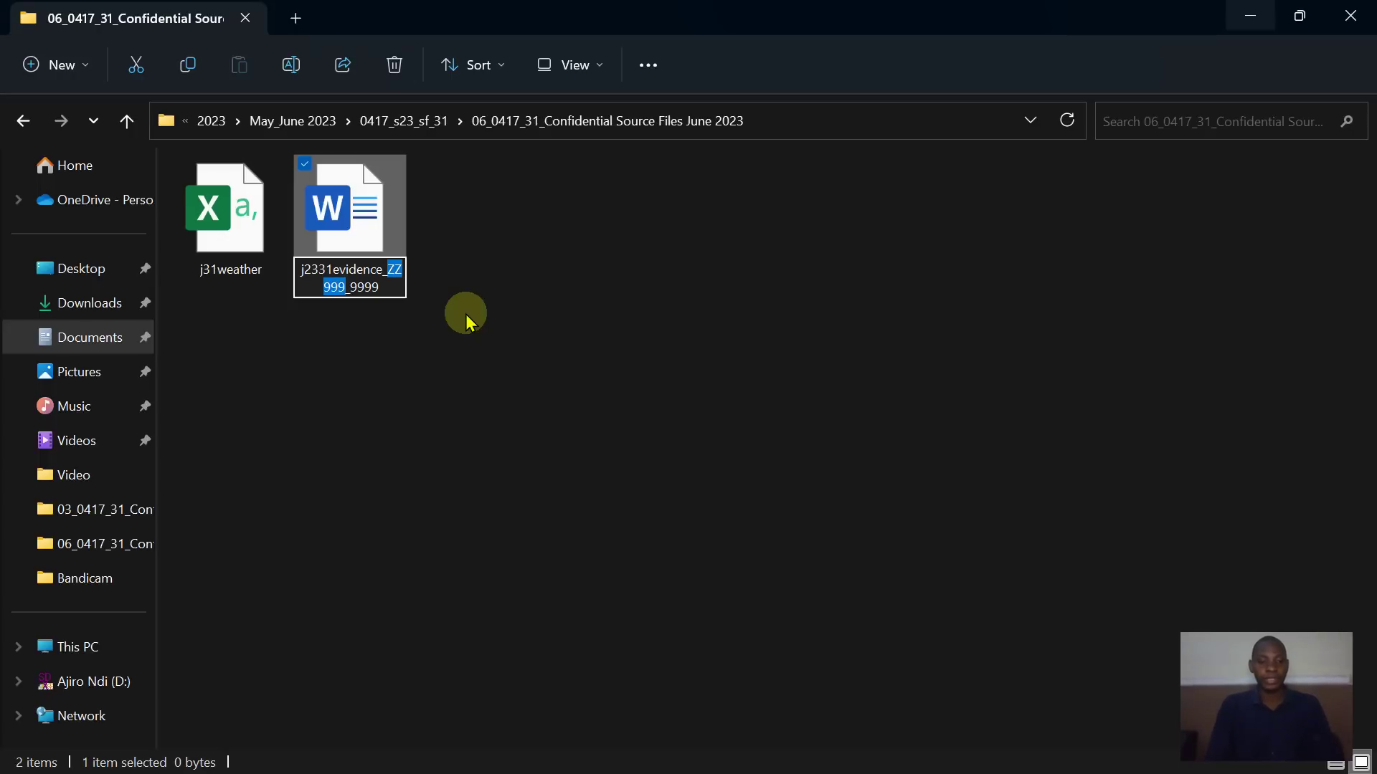
type("A")
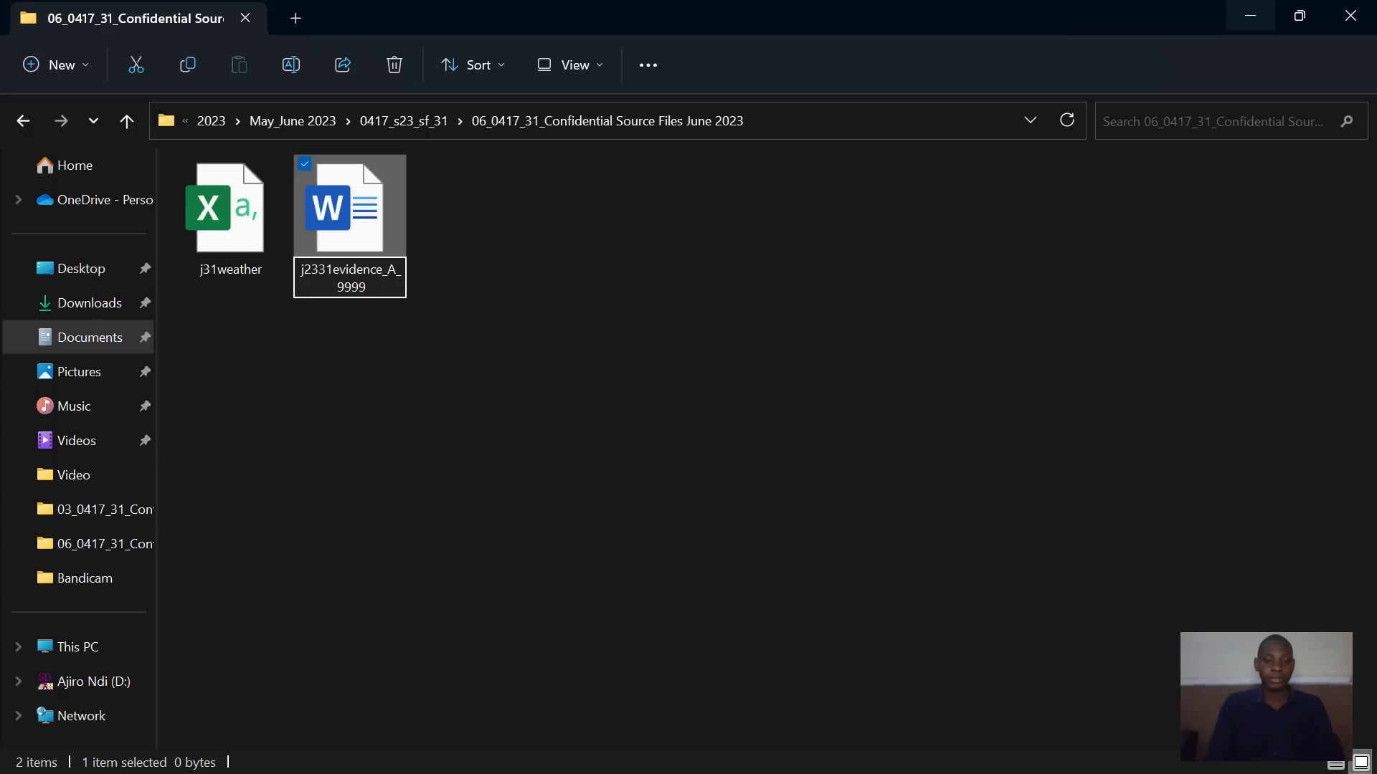
type("N")
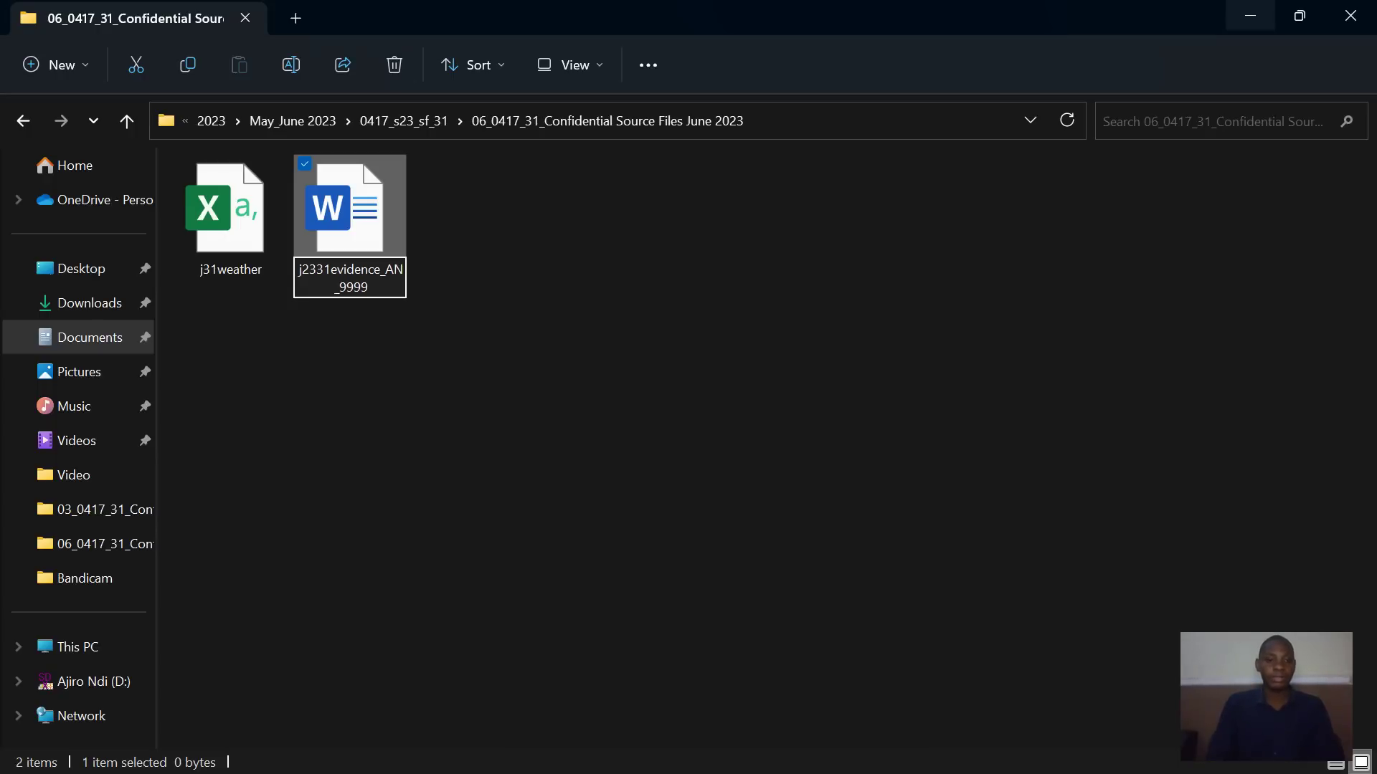
type("202")
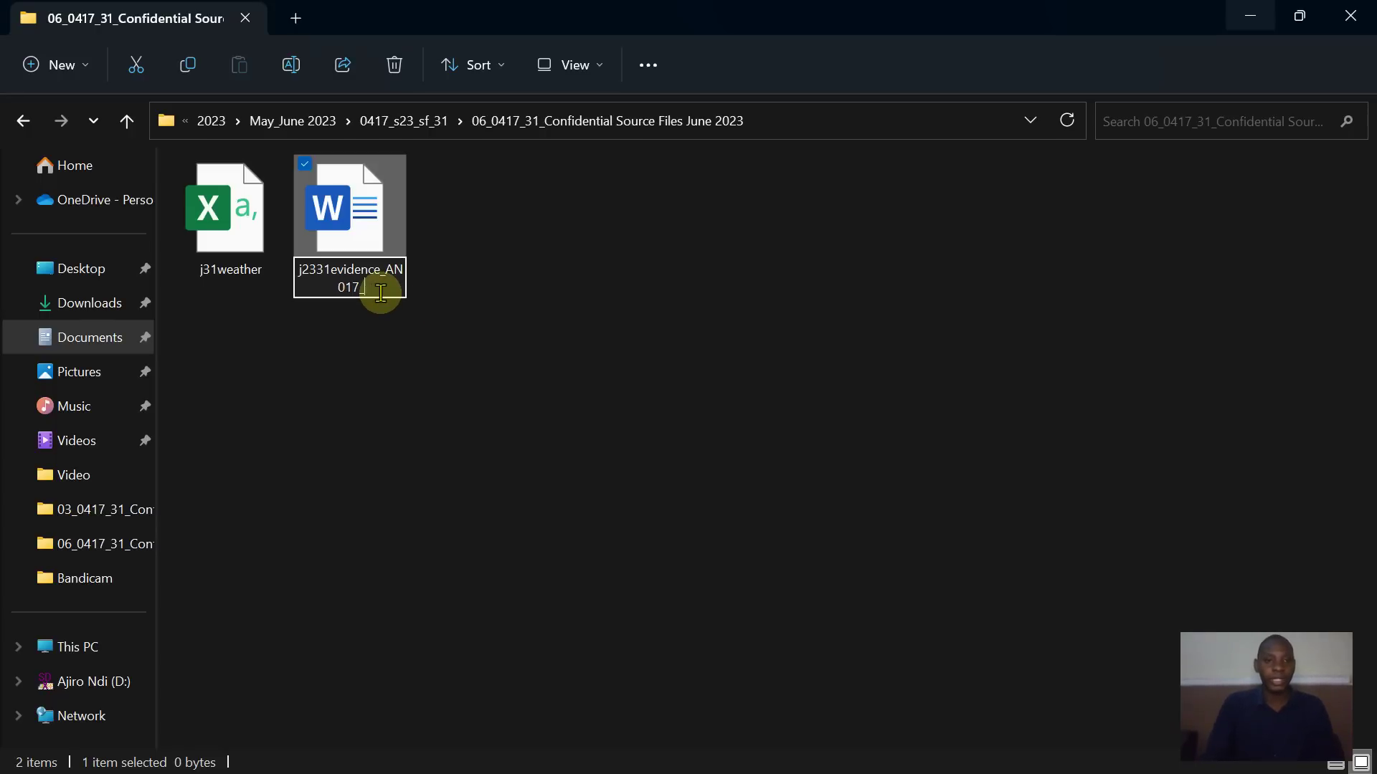
type("2023")
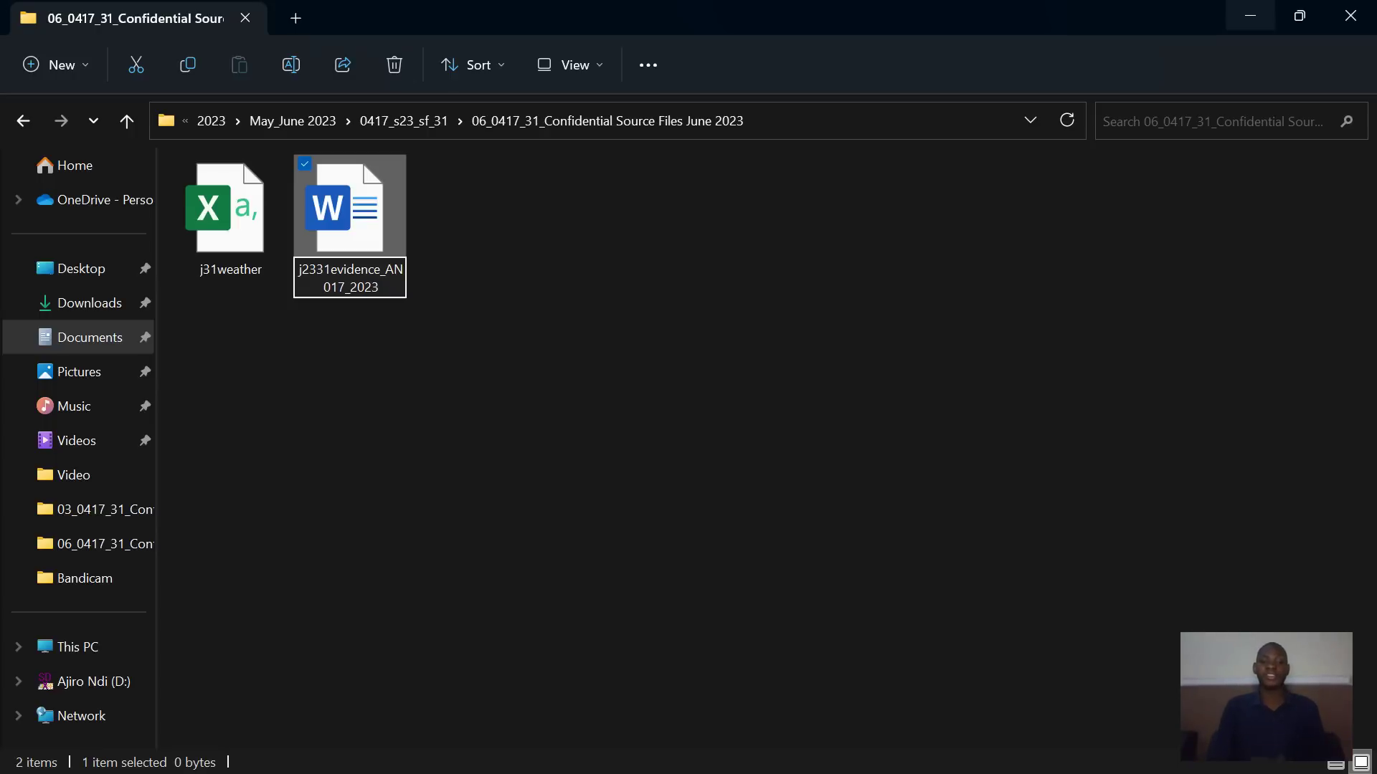
key("Return")
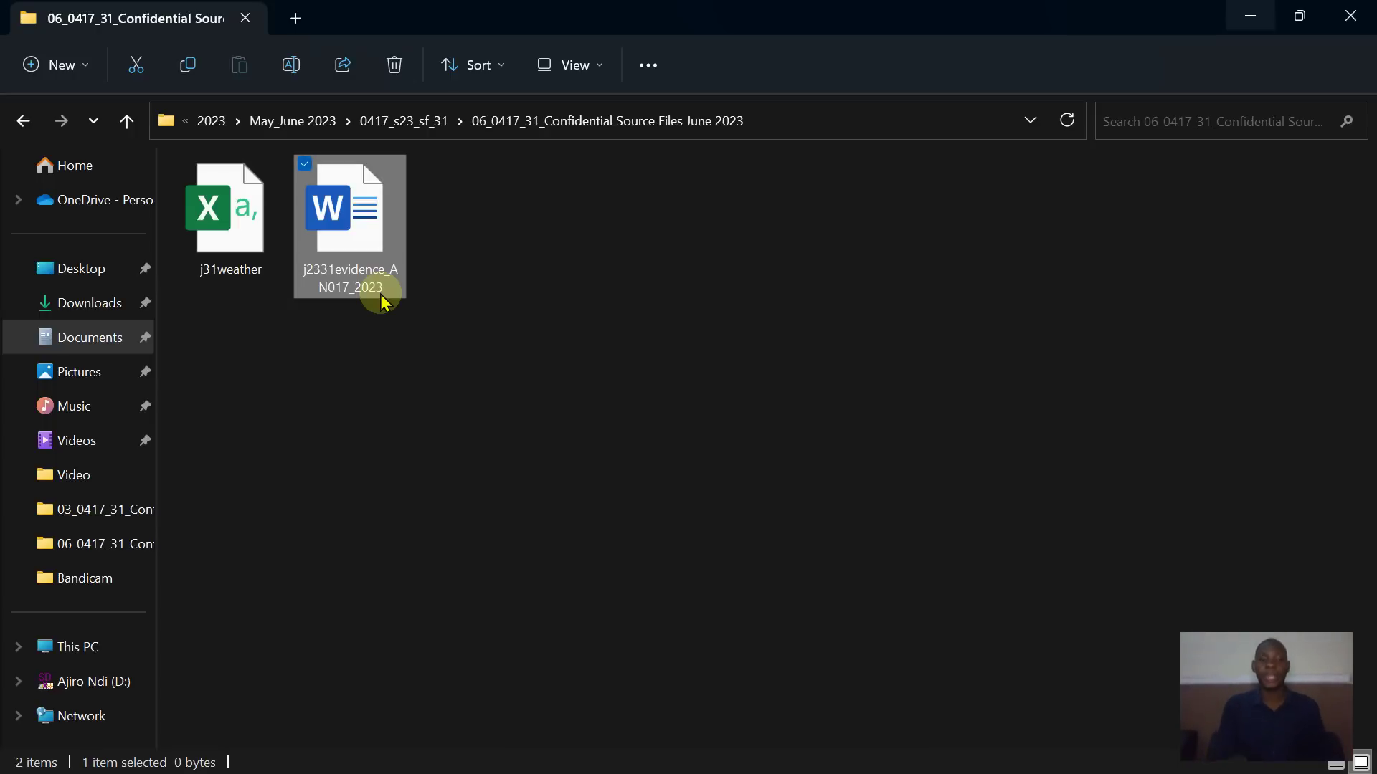
double_click(353, 231)
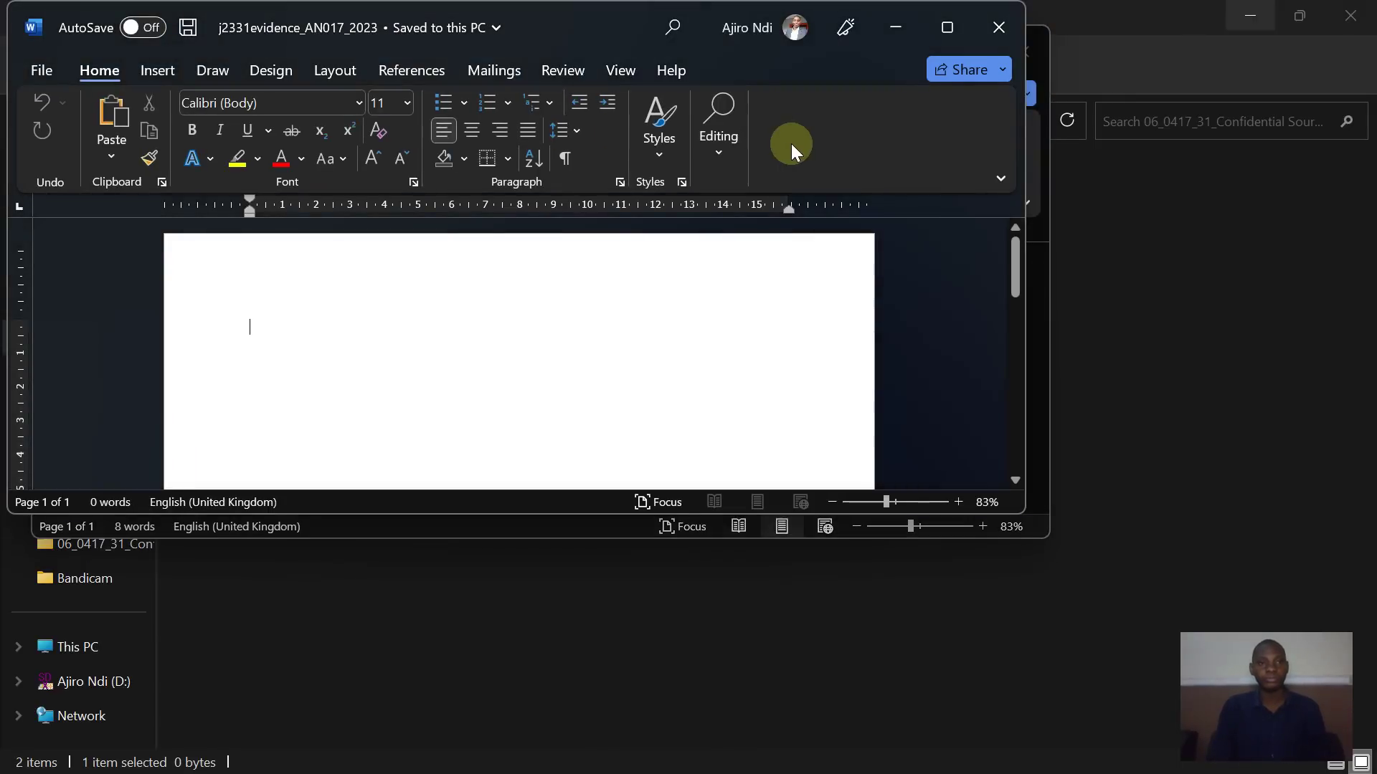
- Close the M20_Evidence0001 document and the evidence document window
left_click(1036, 364)
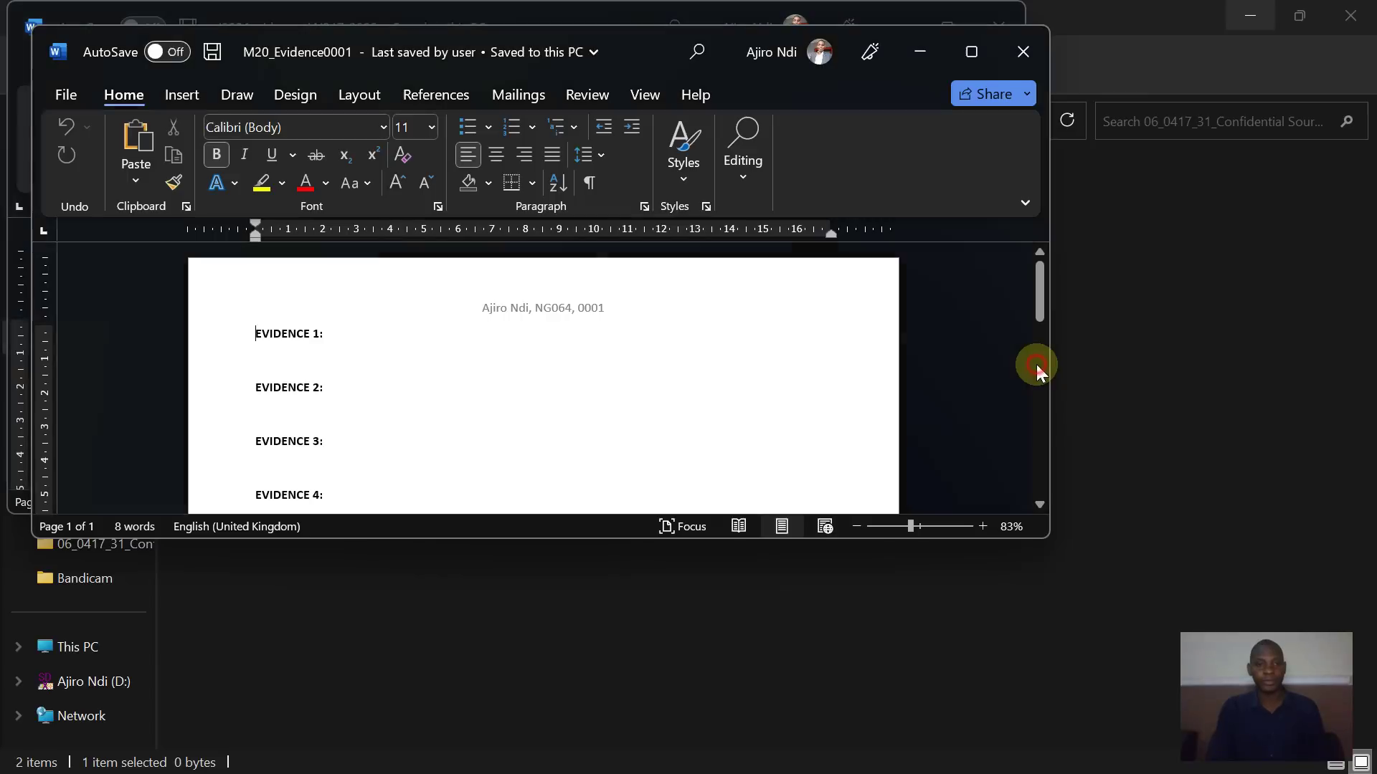
left_click(1024, 66)
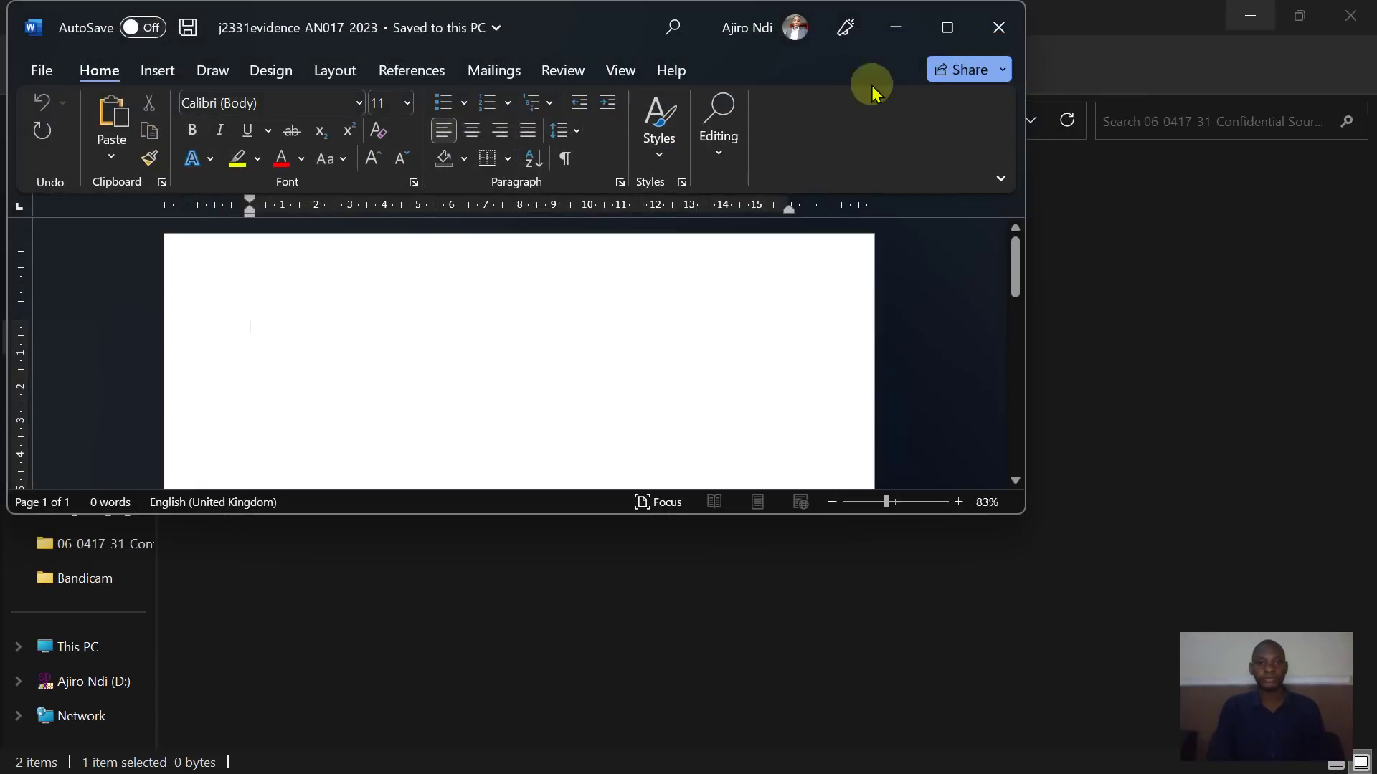
left_click(948, 27)
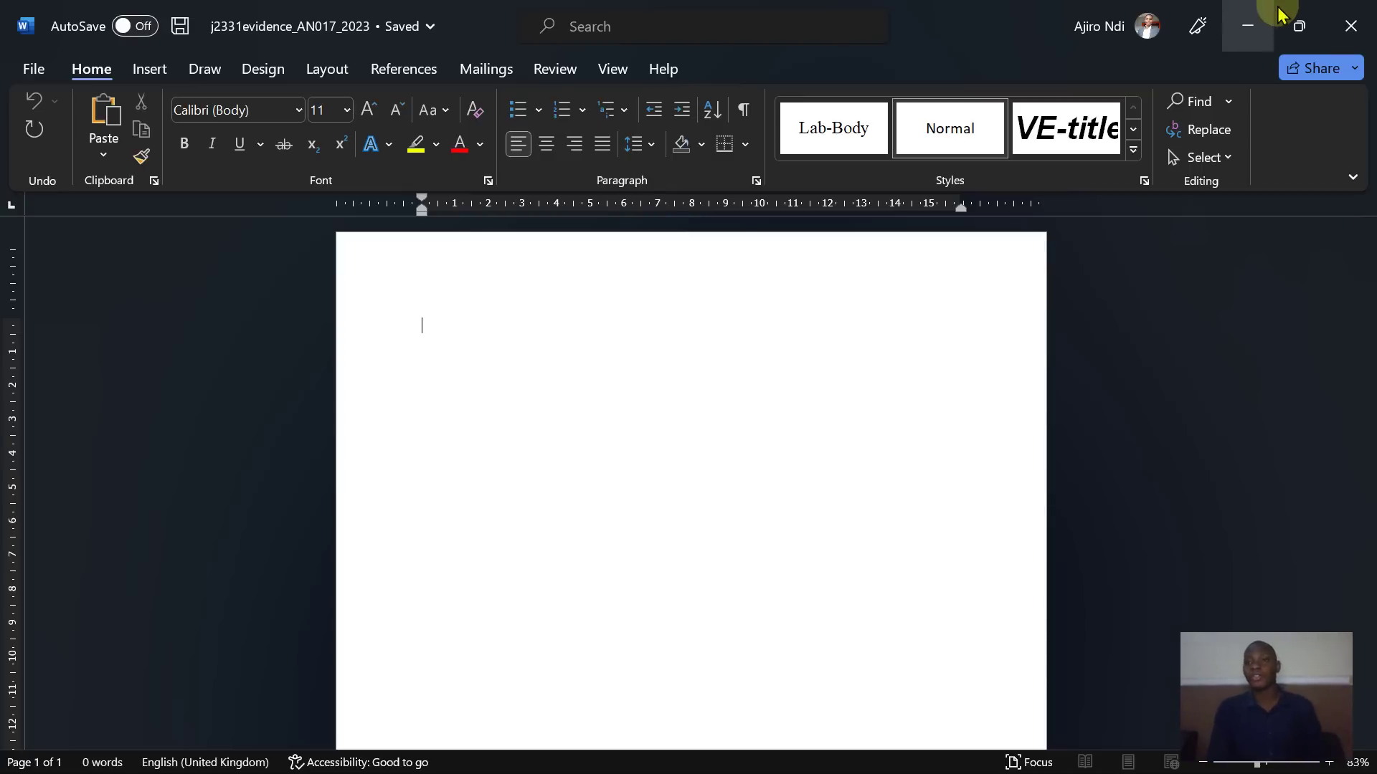
left_click(1351, 24)
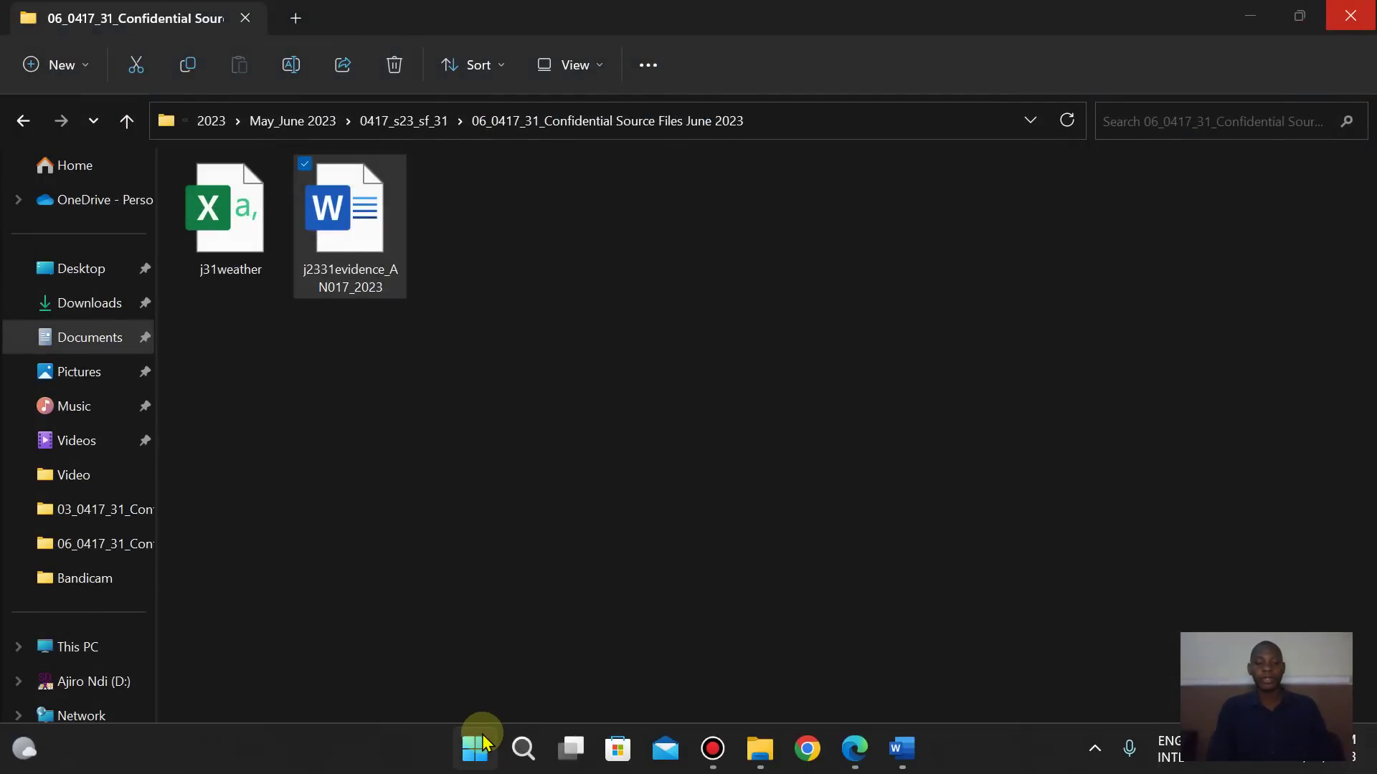
- Launch Word from the Start search and create a new blank document full screen
left_click(484, 742)
type("word")
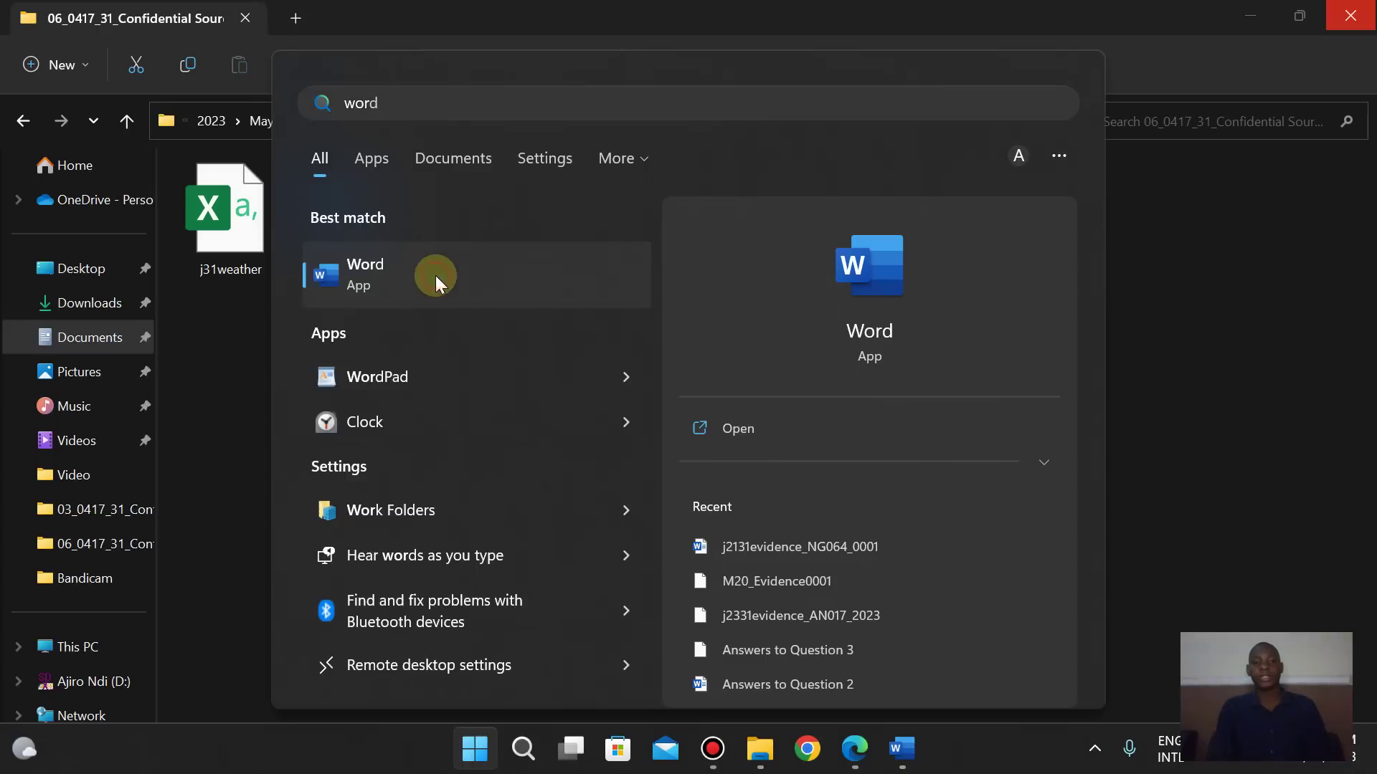
left_click(436, 280)
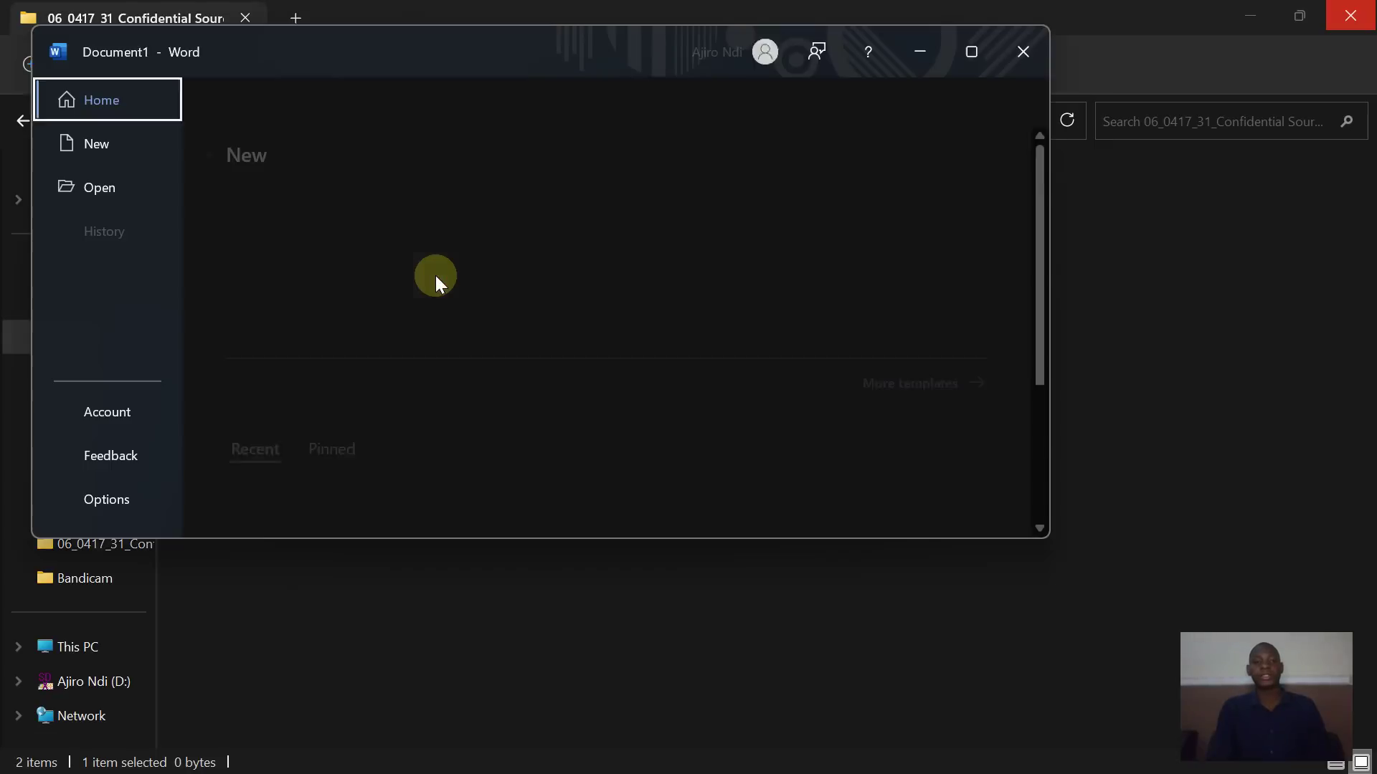
left_click(969, 51)
left_click(291, 235)
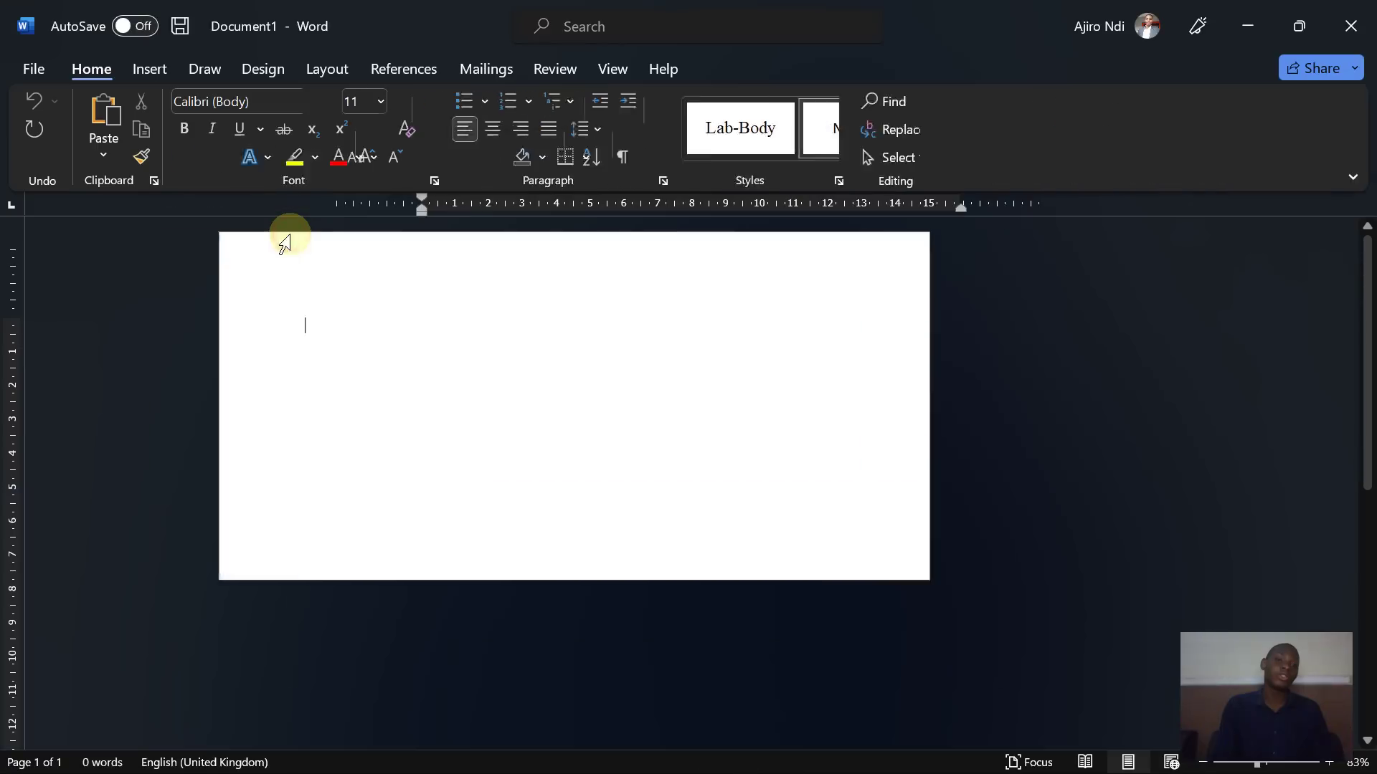
- Start a Save As of Document1 into the June 2021 folder, then cancel it
left_click(28, 68)
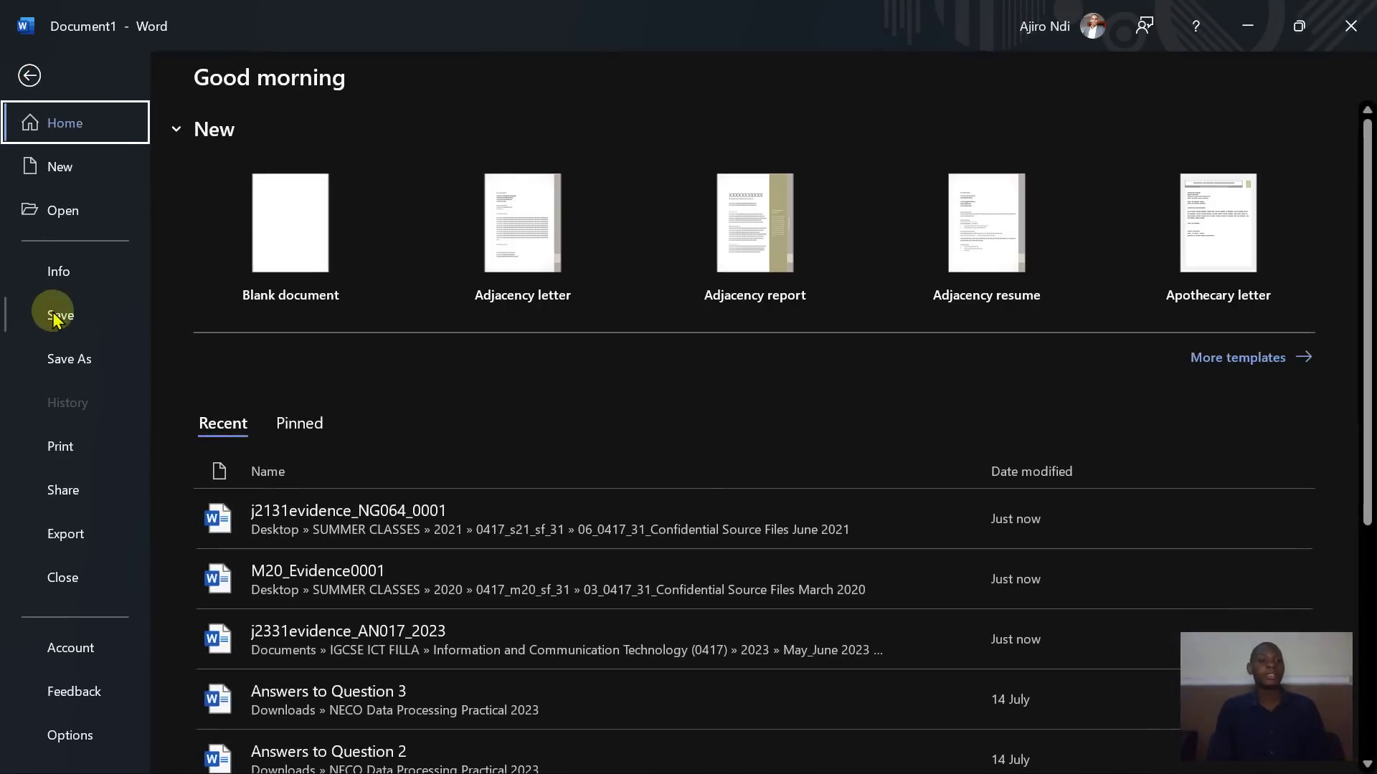
left_click(54, 359)
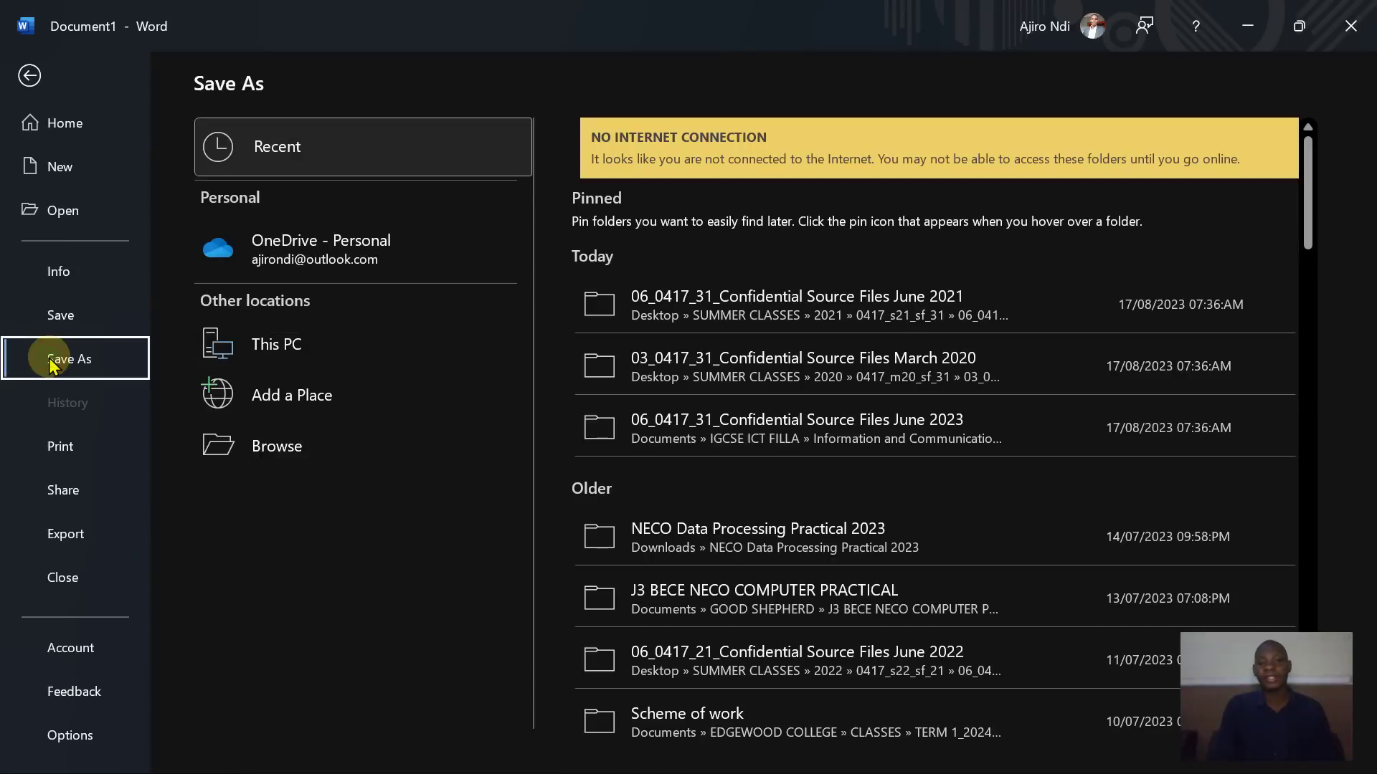
left_click(781, 302)
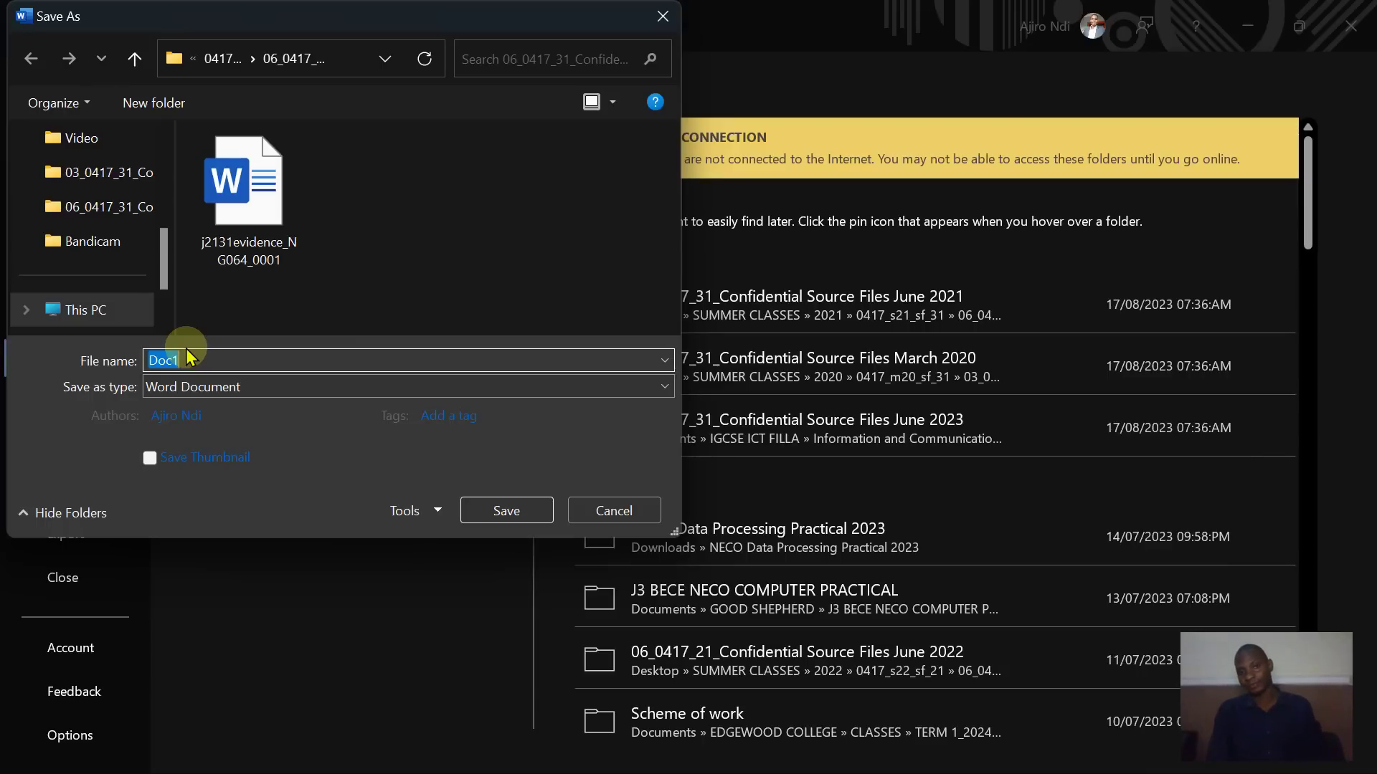
left_click(621, 506)
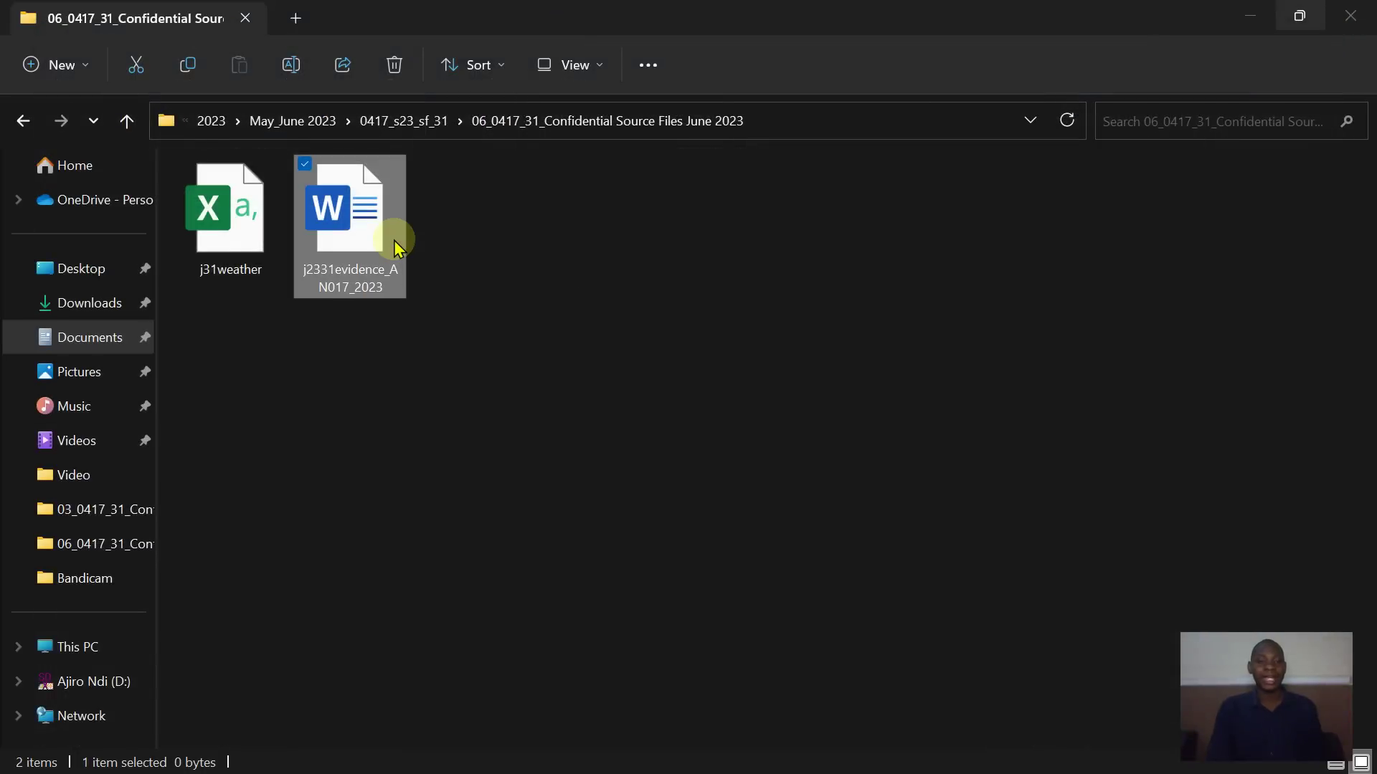
- Open j2331evidence_AN017_2023 full screen and close the NG064 evidence document
double_click(394, 240)
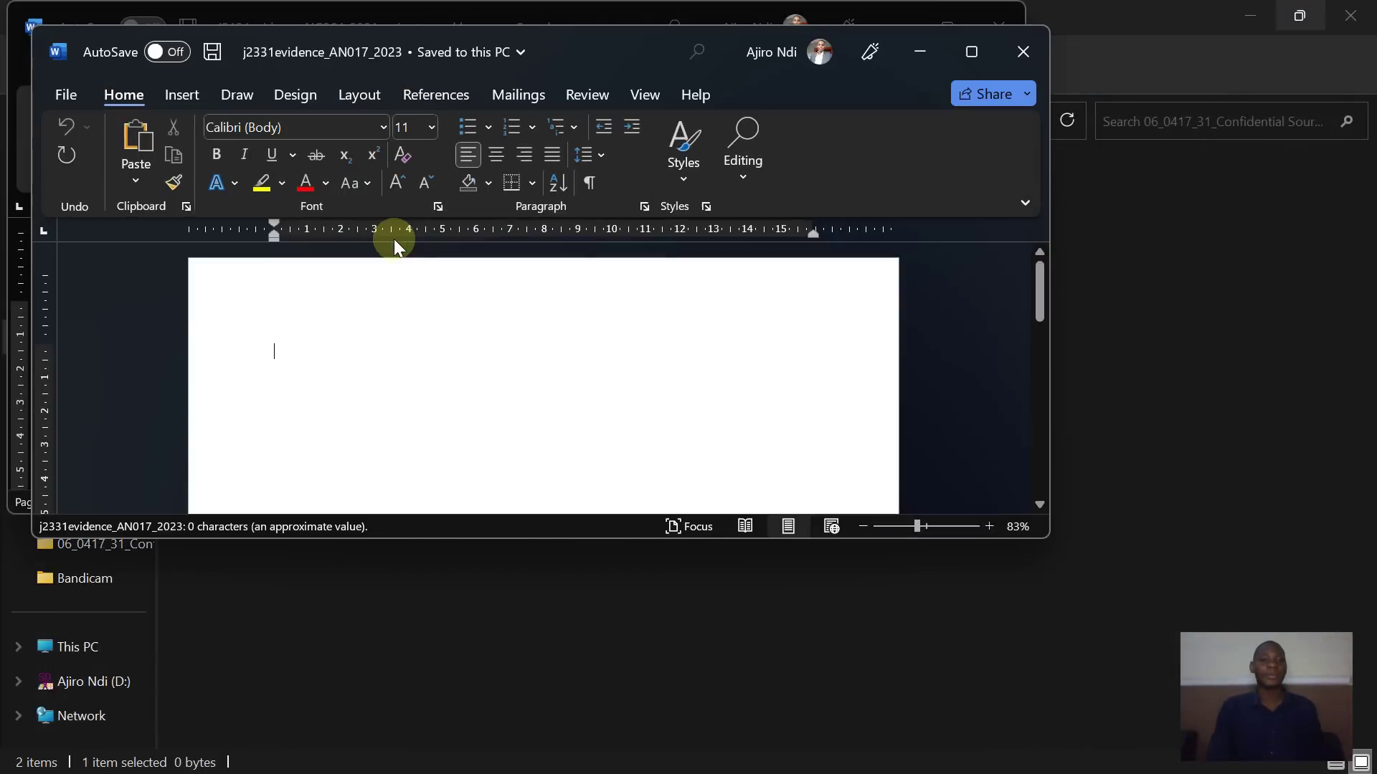
left_click(970, 52)
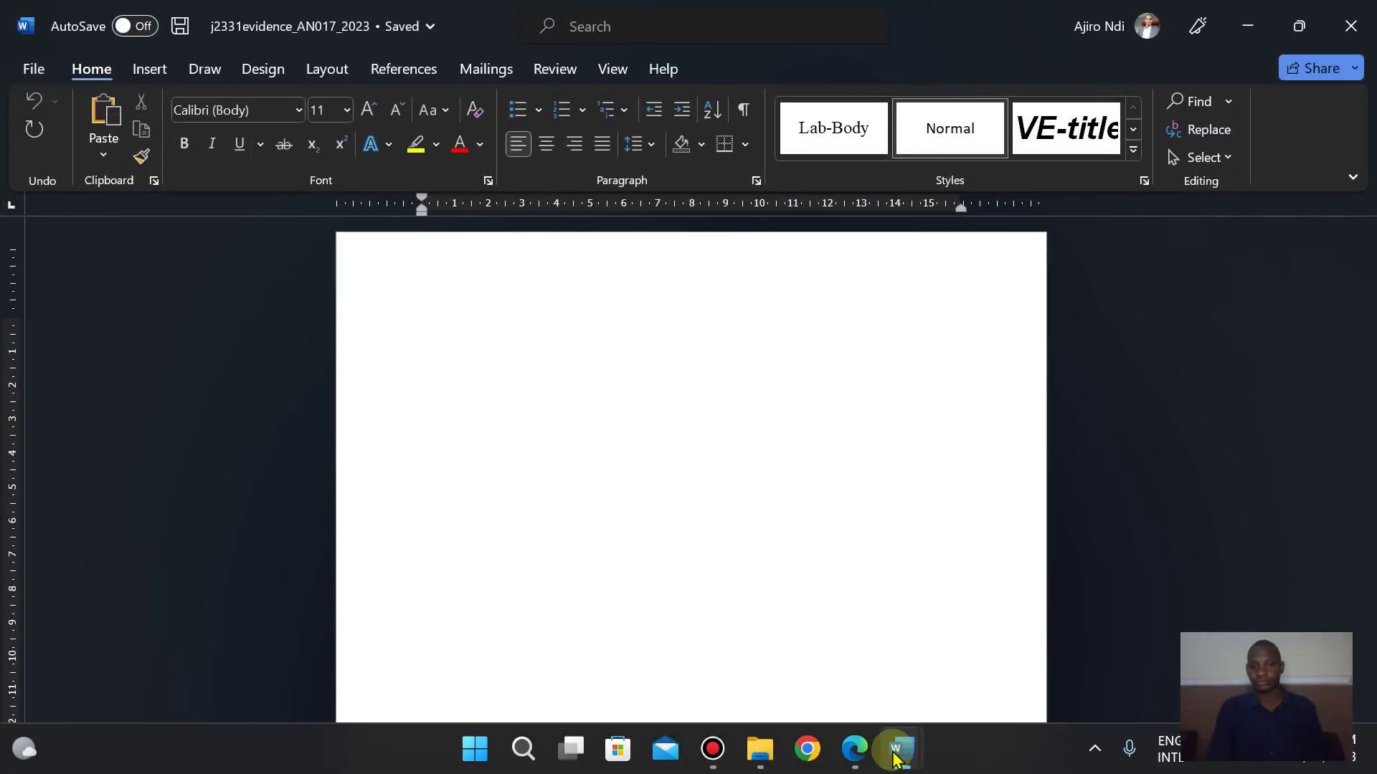
mouse_move(895, 754)
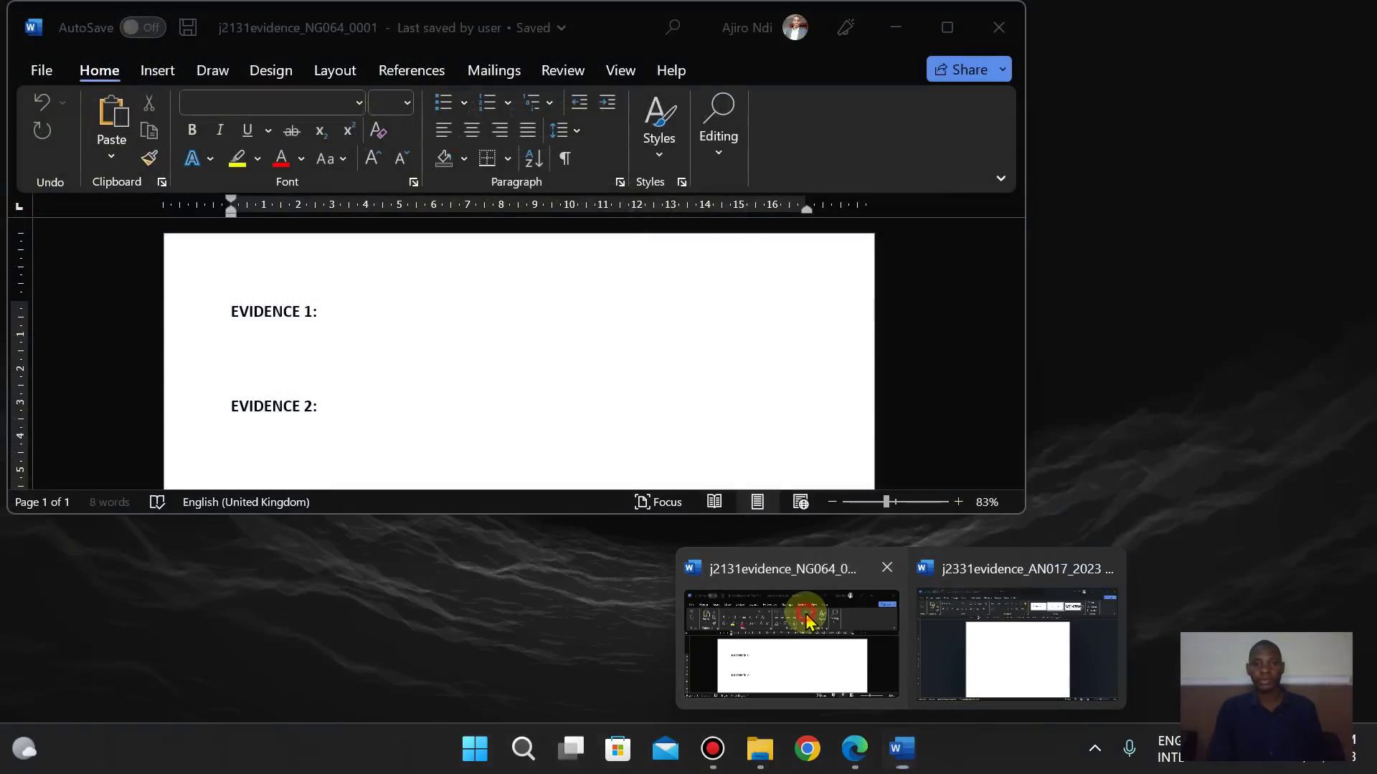
left_click(808, 606)
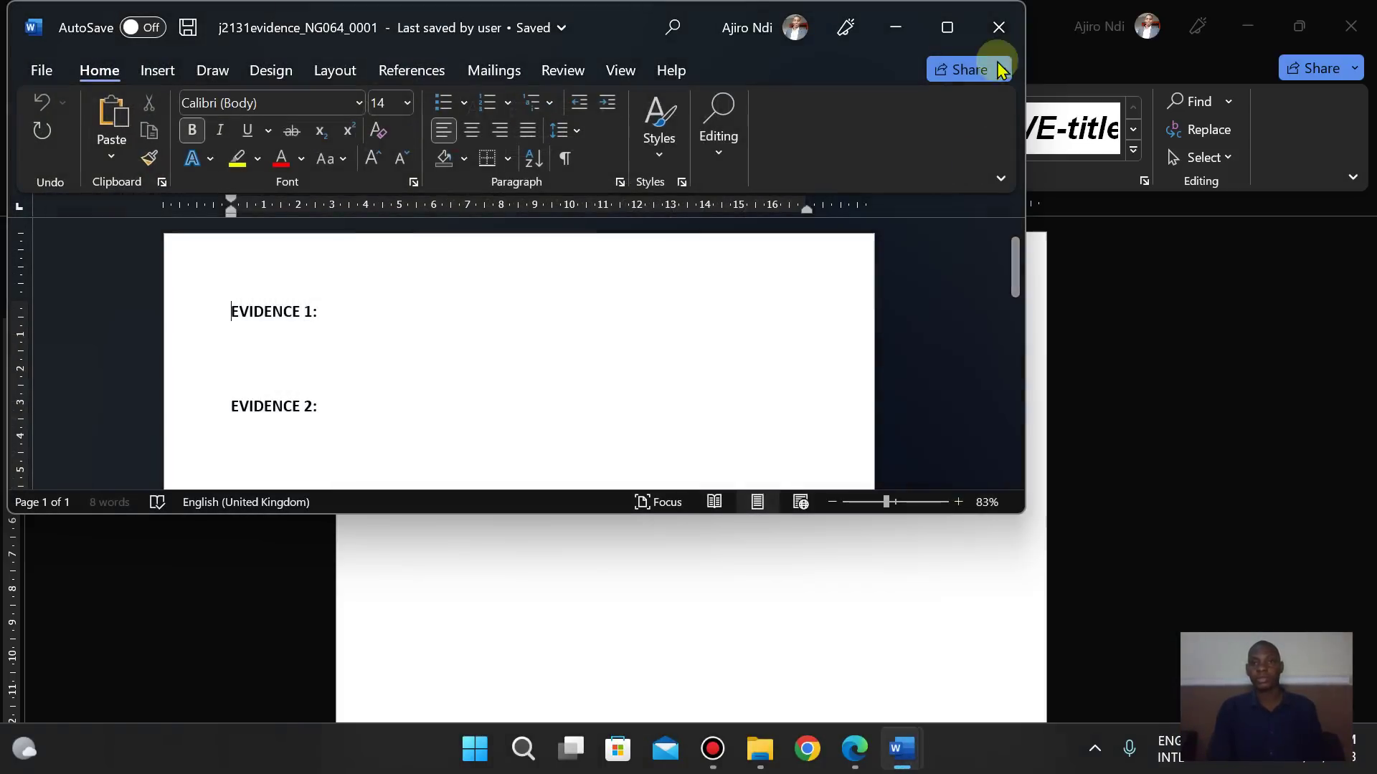
left_click(999, 30)
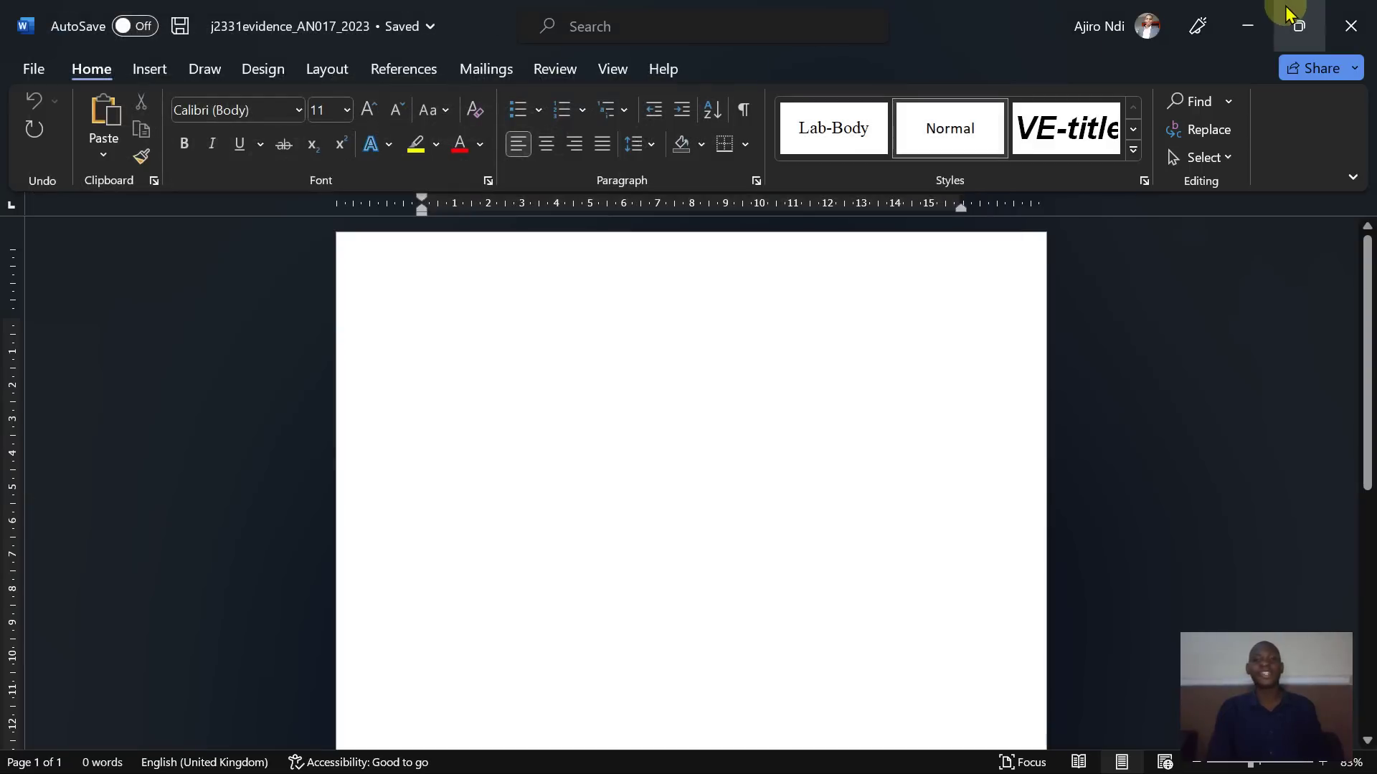
mouse_move(1280, 15)
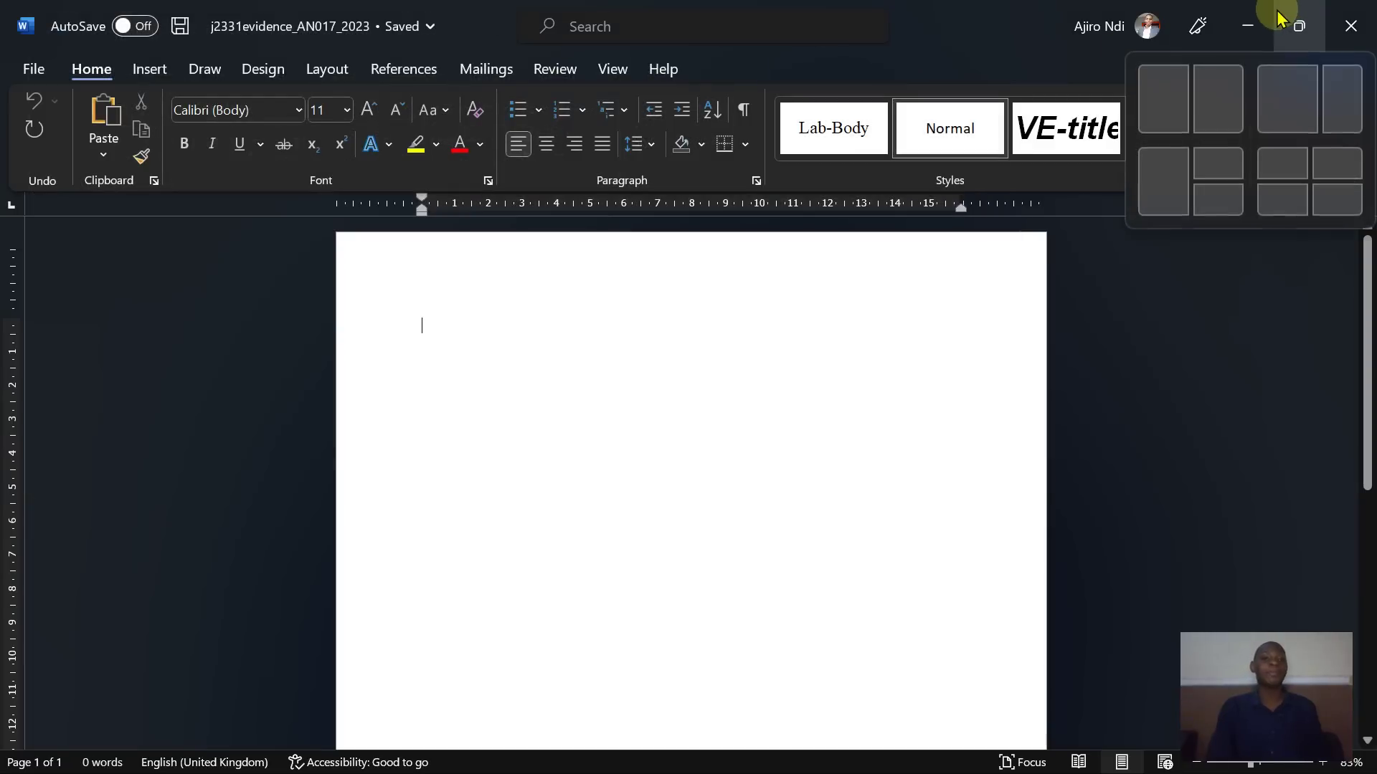
left_click(325, 71)
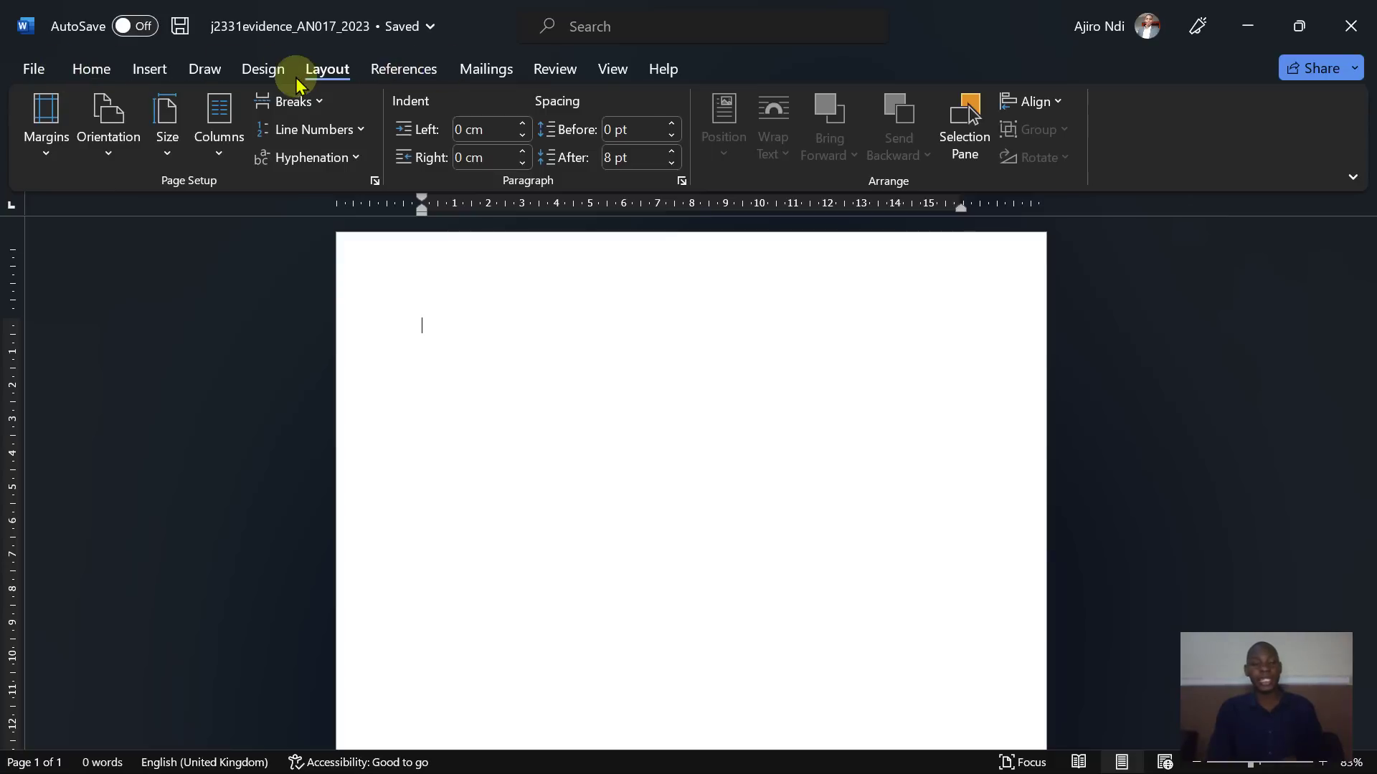
- Set the top, bottom, left and right page margins to 2 cm in Page Setup
left_click(375, 192)
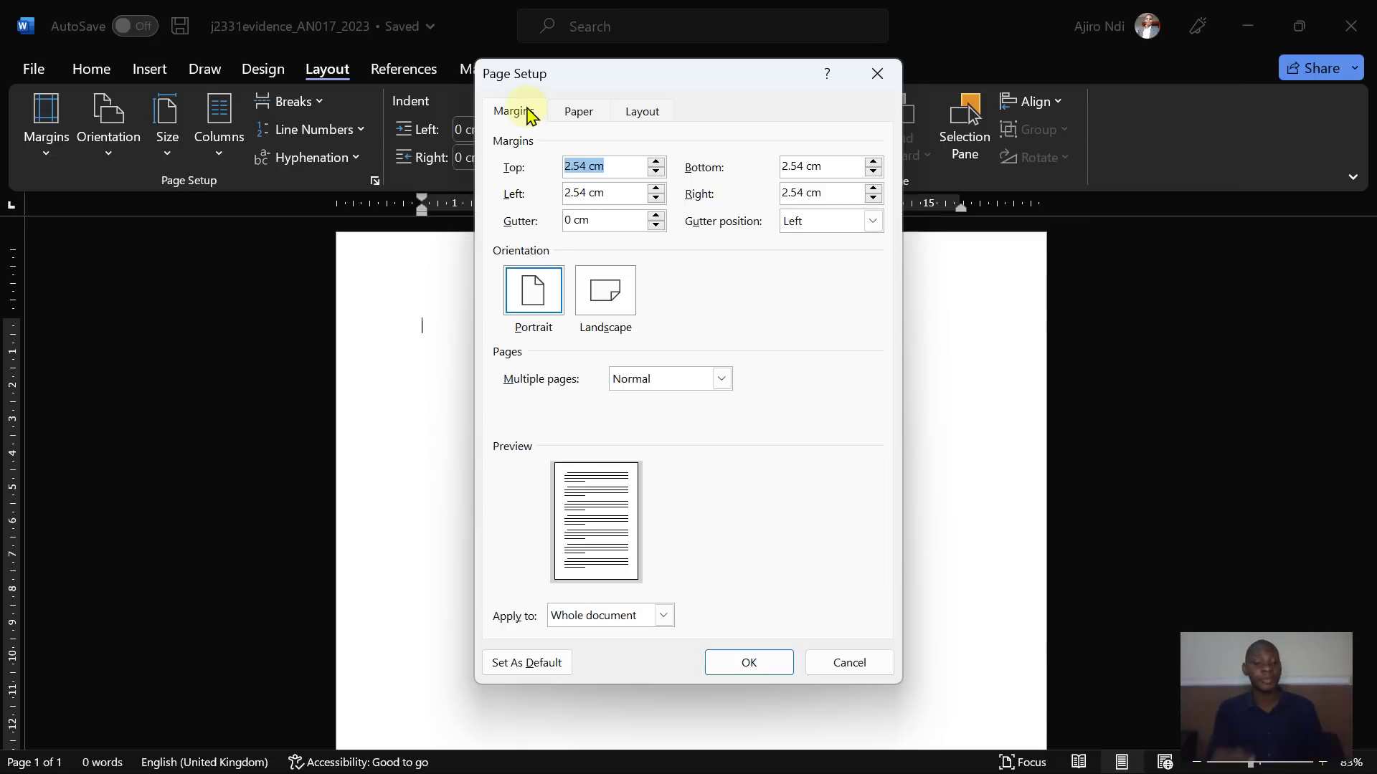
type("2")
key("Tab")
type("2")
key("Tab")
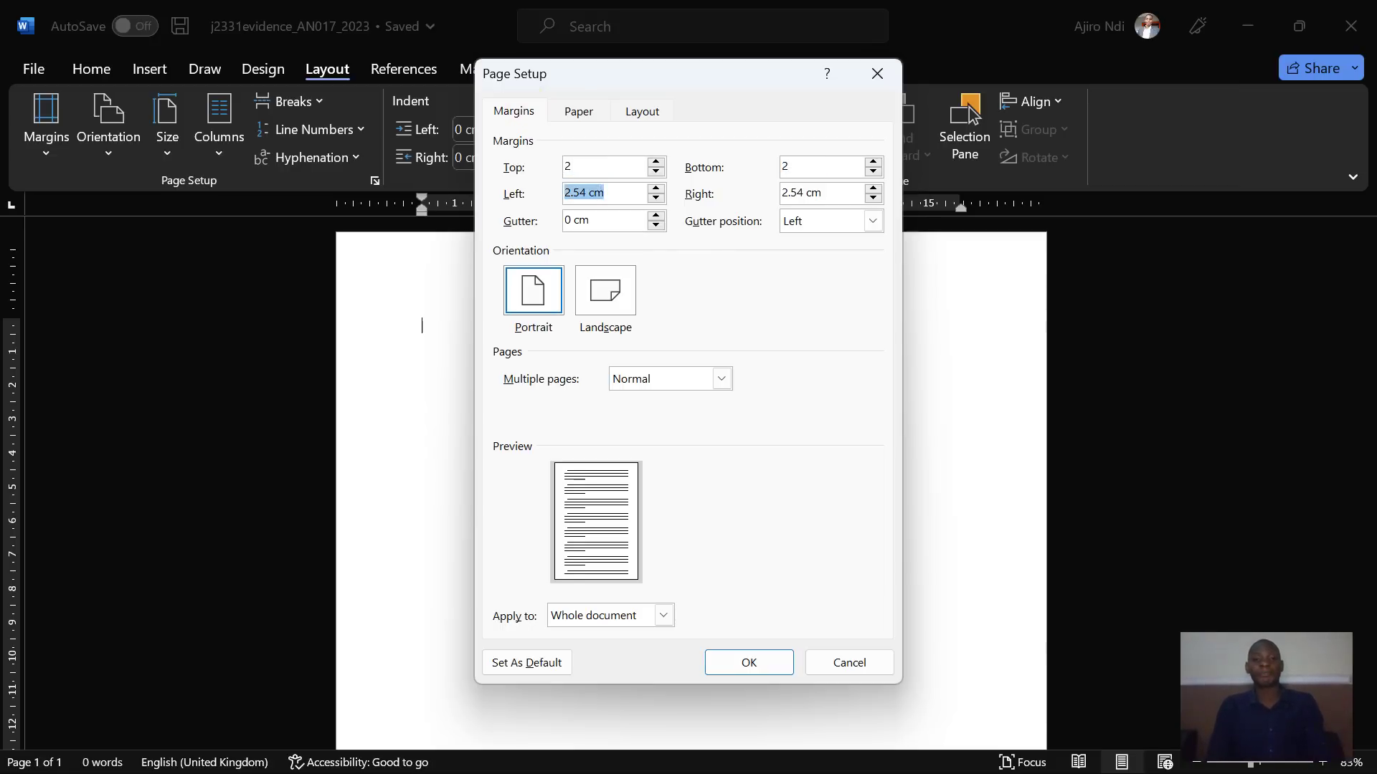
type("2")
key("Tab")
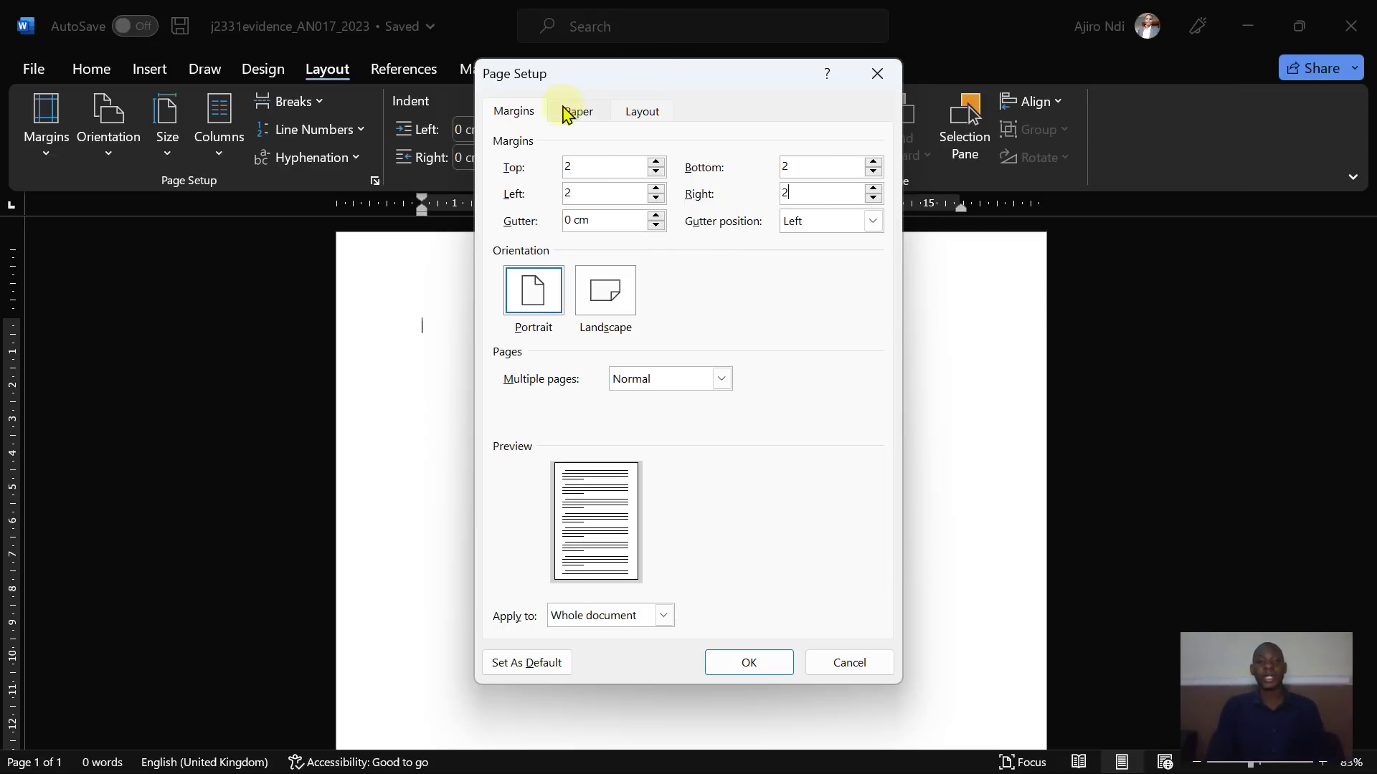
left_click(571, 112)
left_click(495, 113)
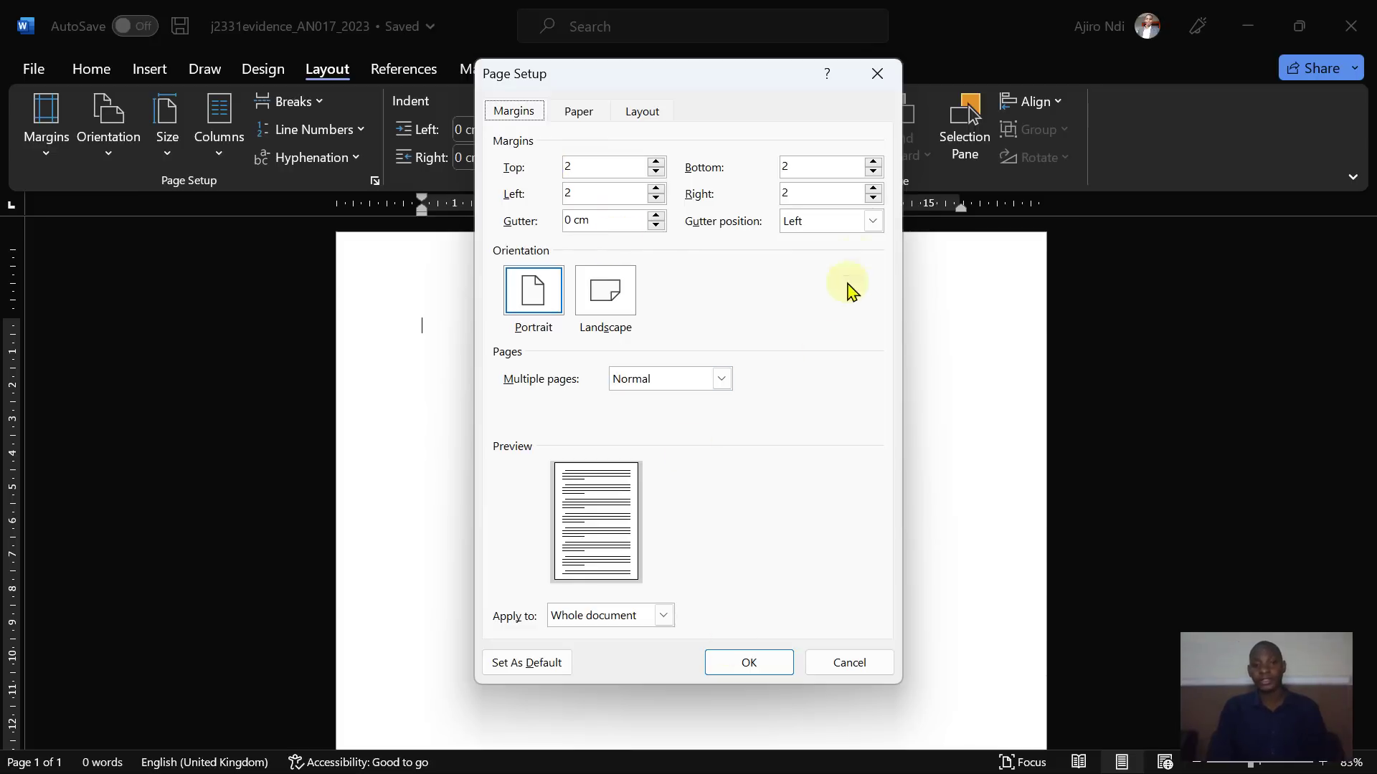
left_click(735, 657)
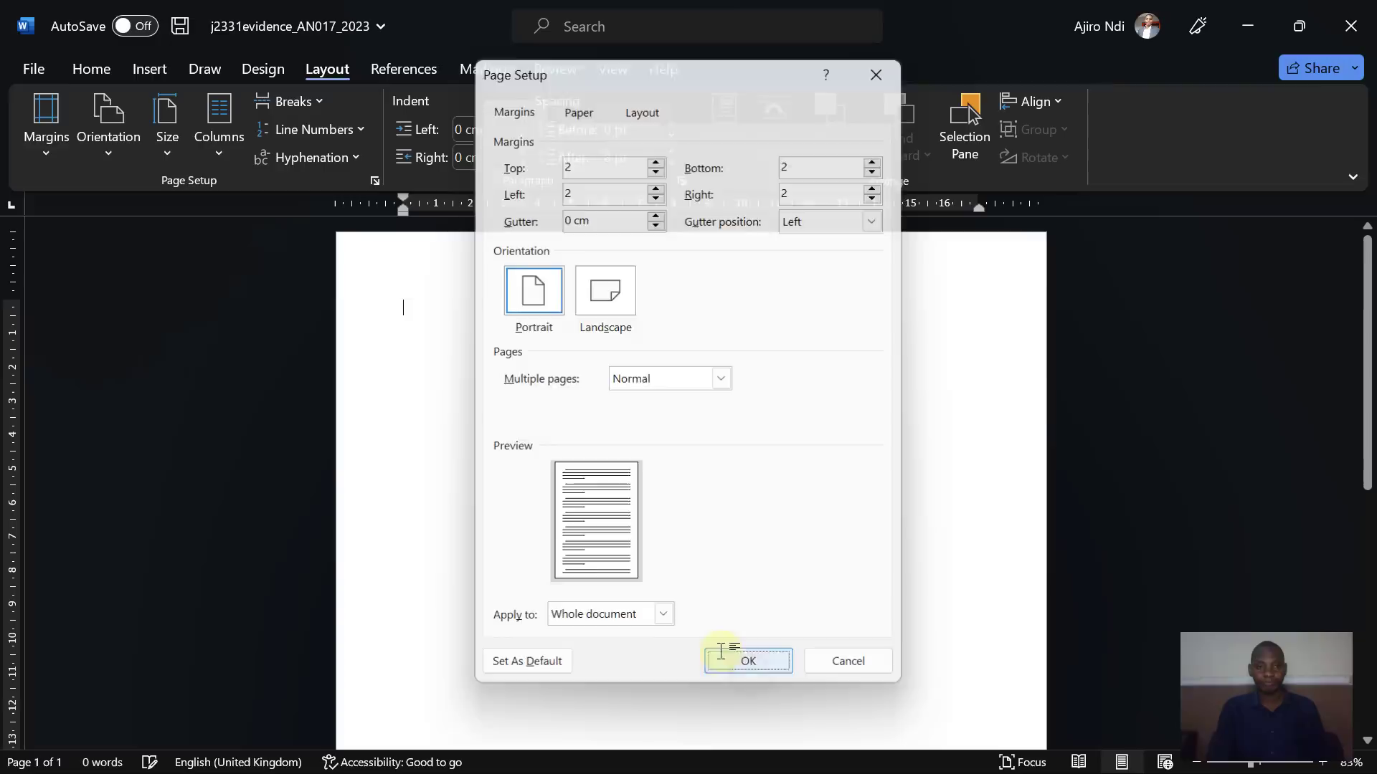
- Type bold 14-point headings EVIDENCE 1: to EVIDENCE 4:, each on its own line
left_click(84, 69)
left_click(347, 109)
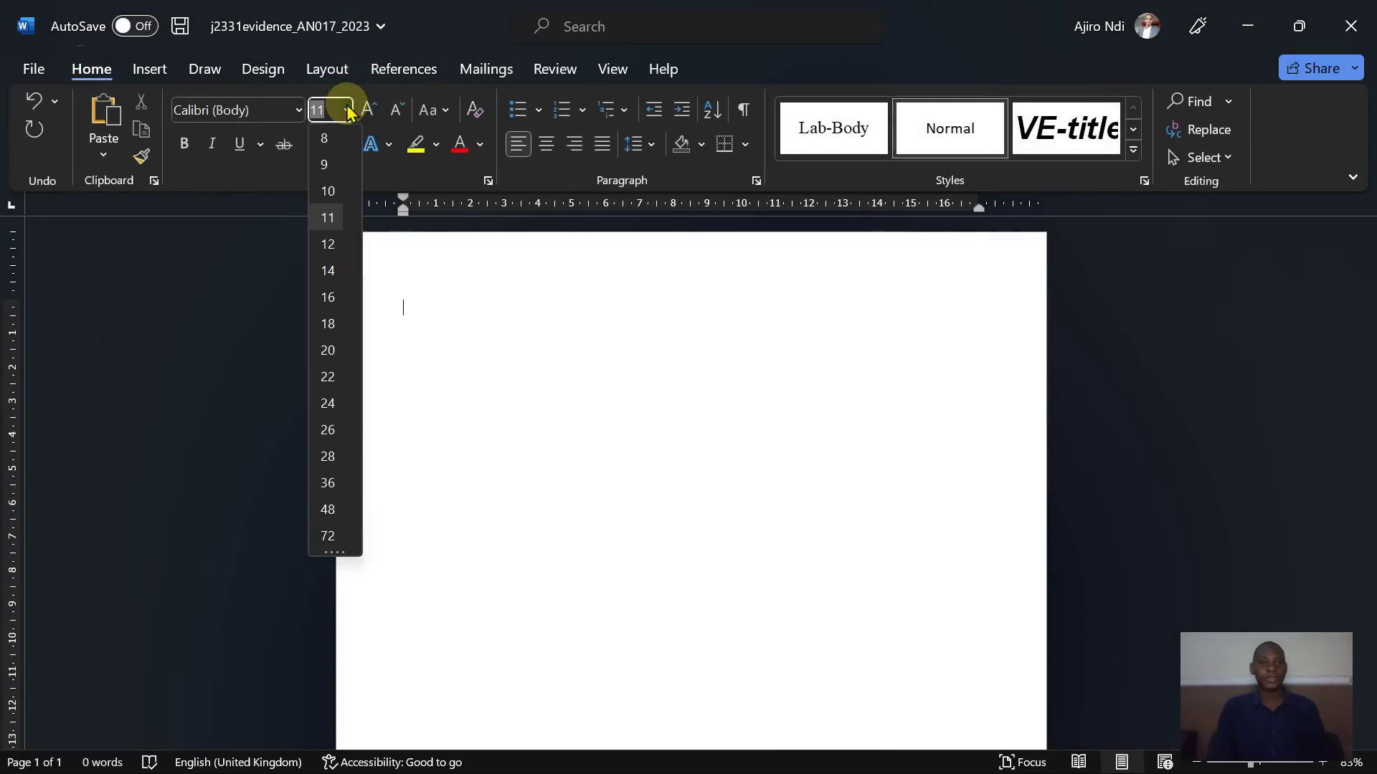
left_click(329, 270)
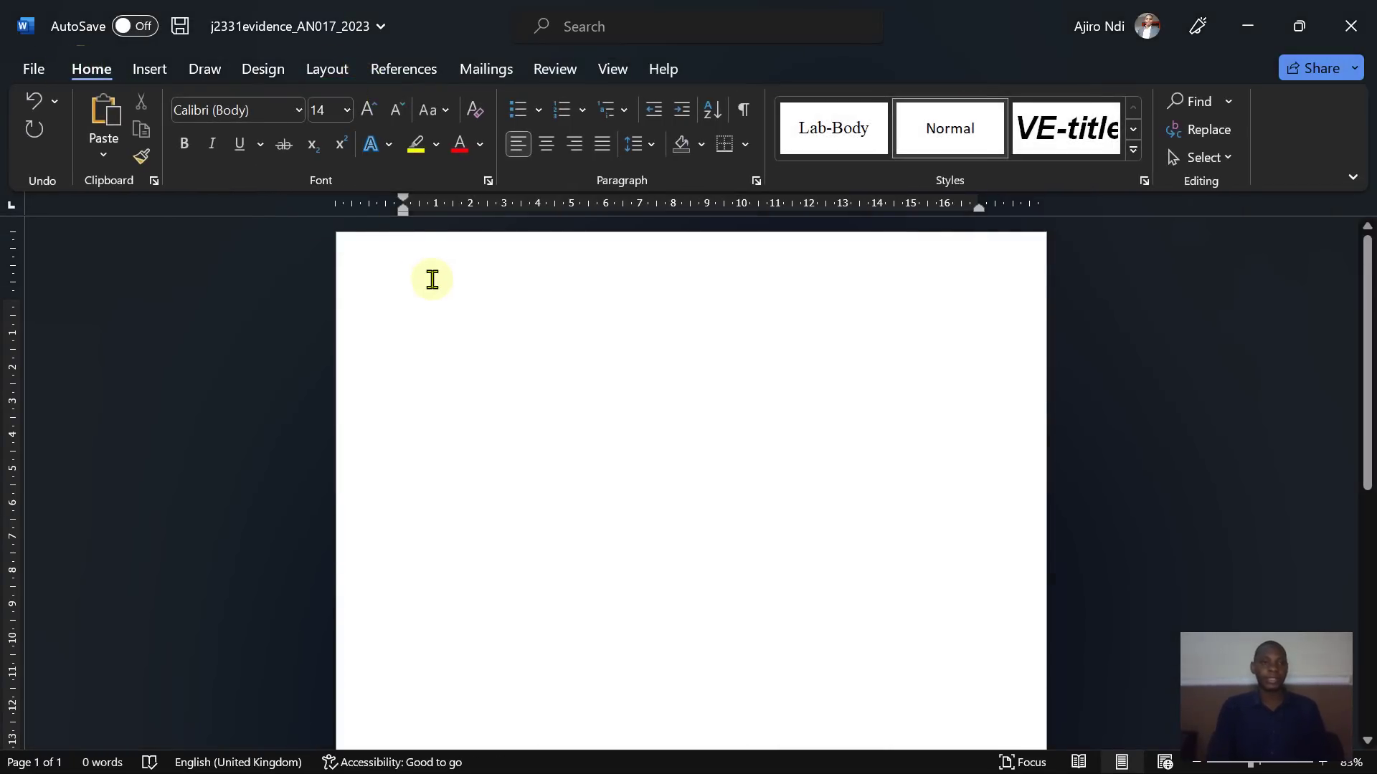
key("ctrl+b")
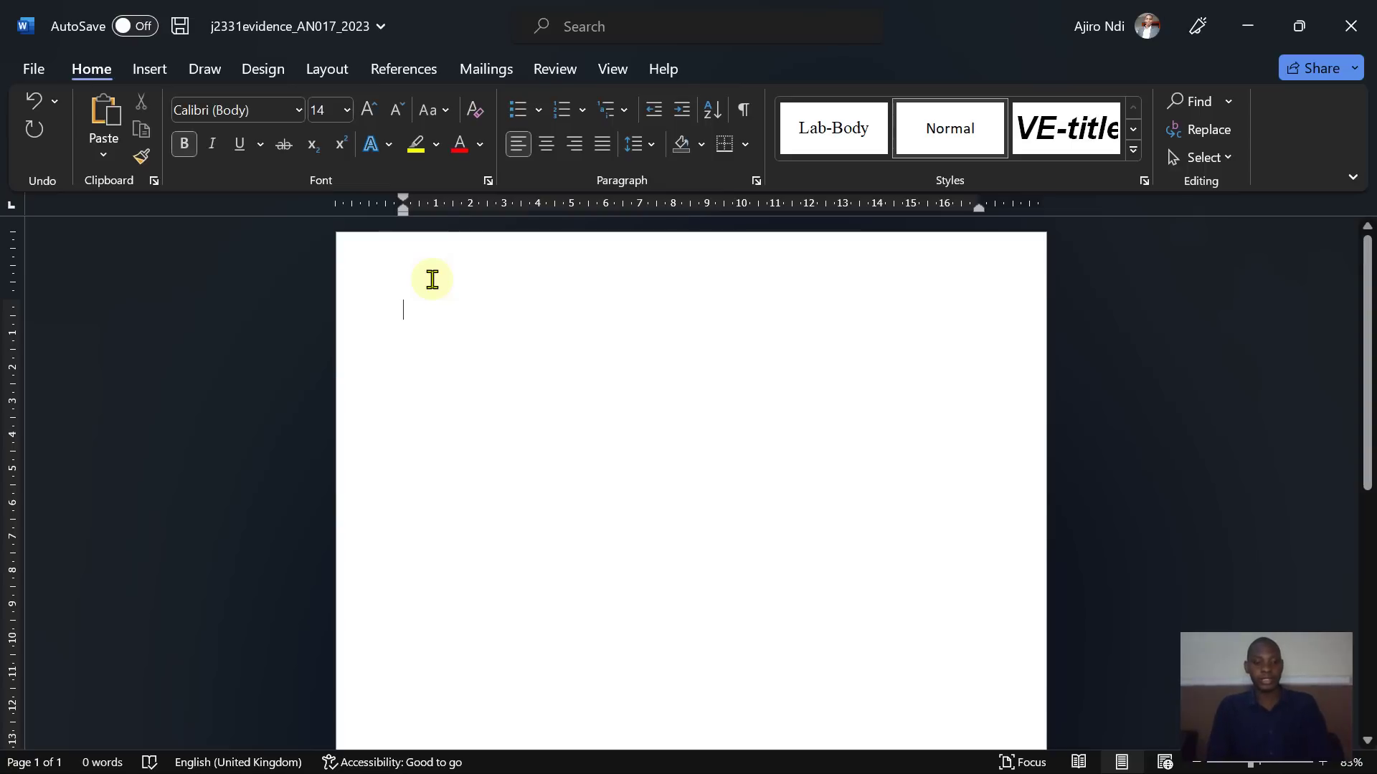
type("EVIDENCE 1")
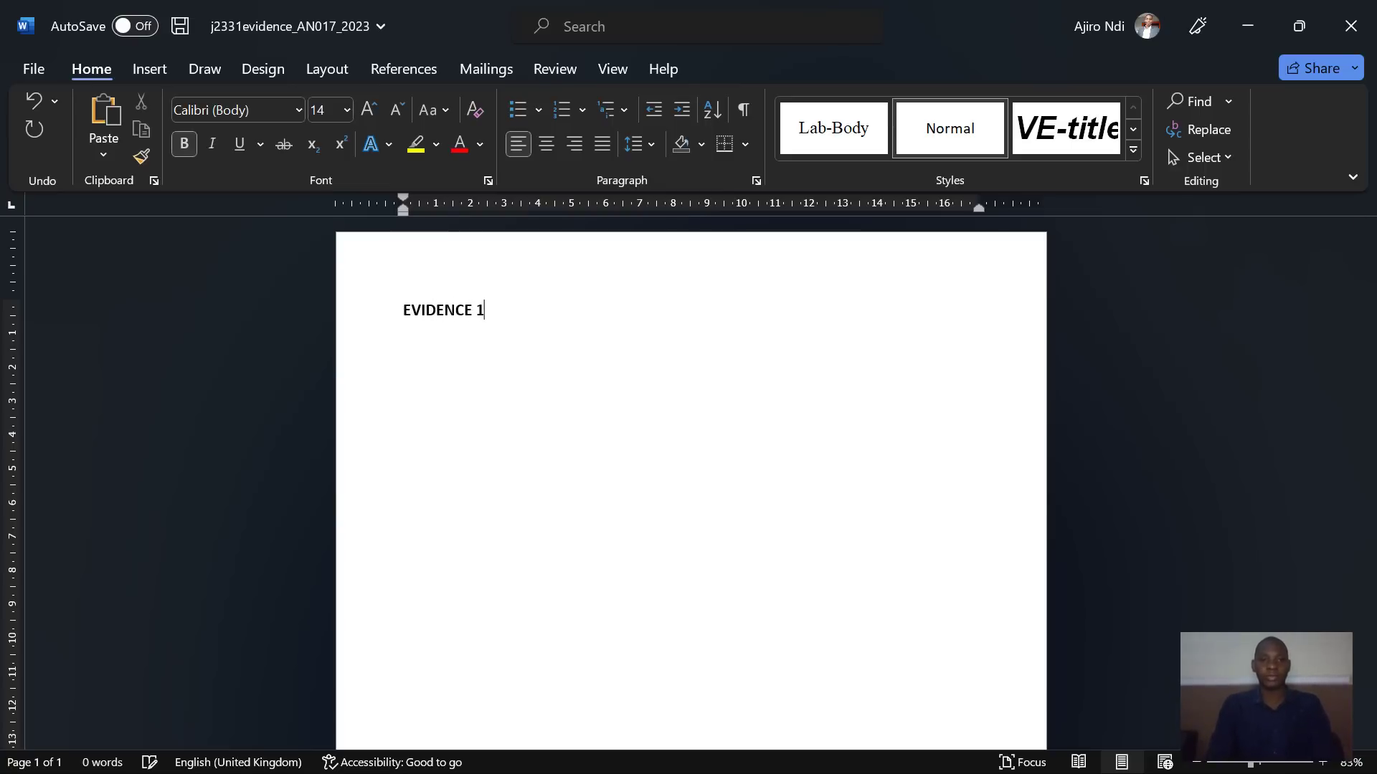
type(":")
key("Return")
type("EVIDENCE 2")
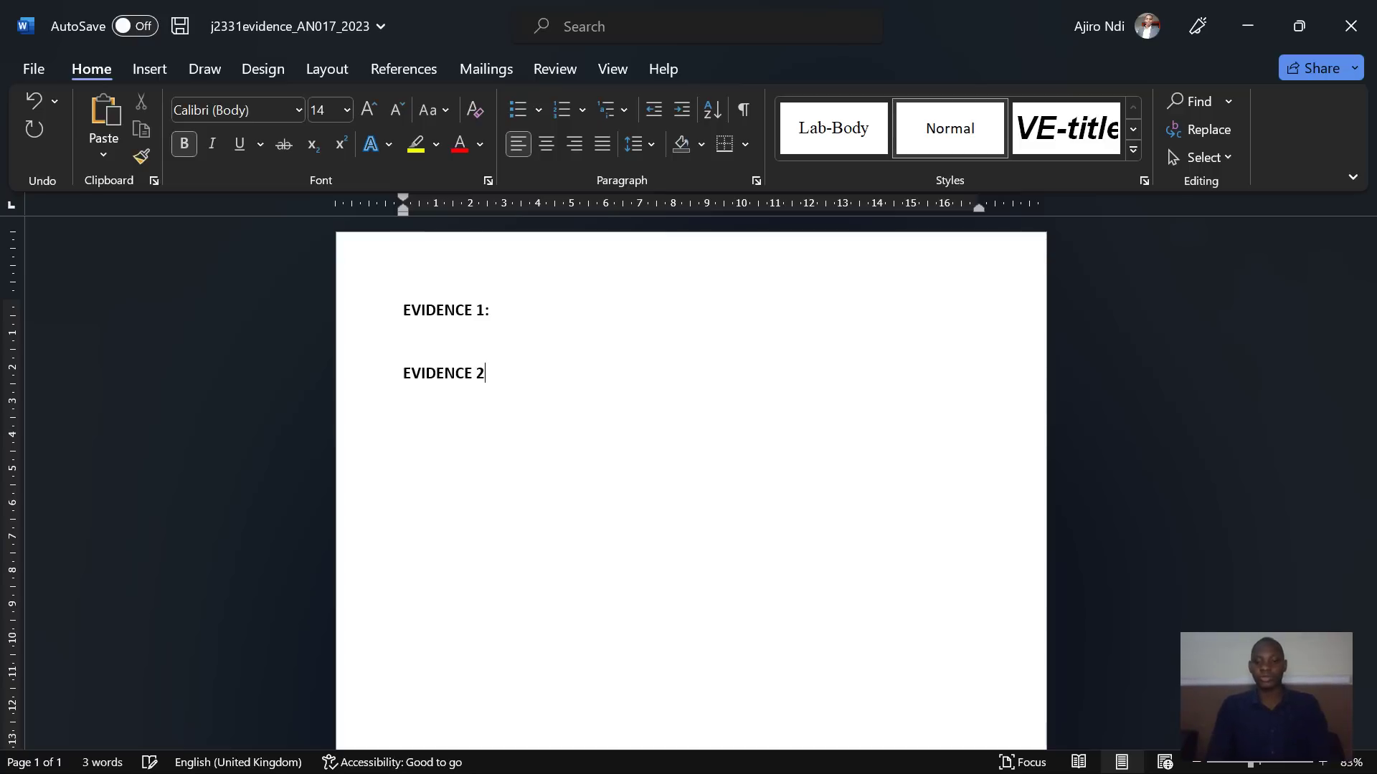
type(":")
key("Return")
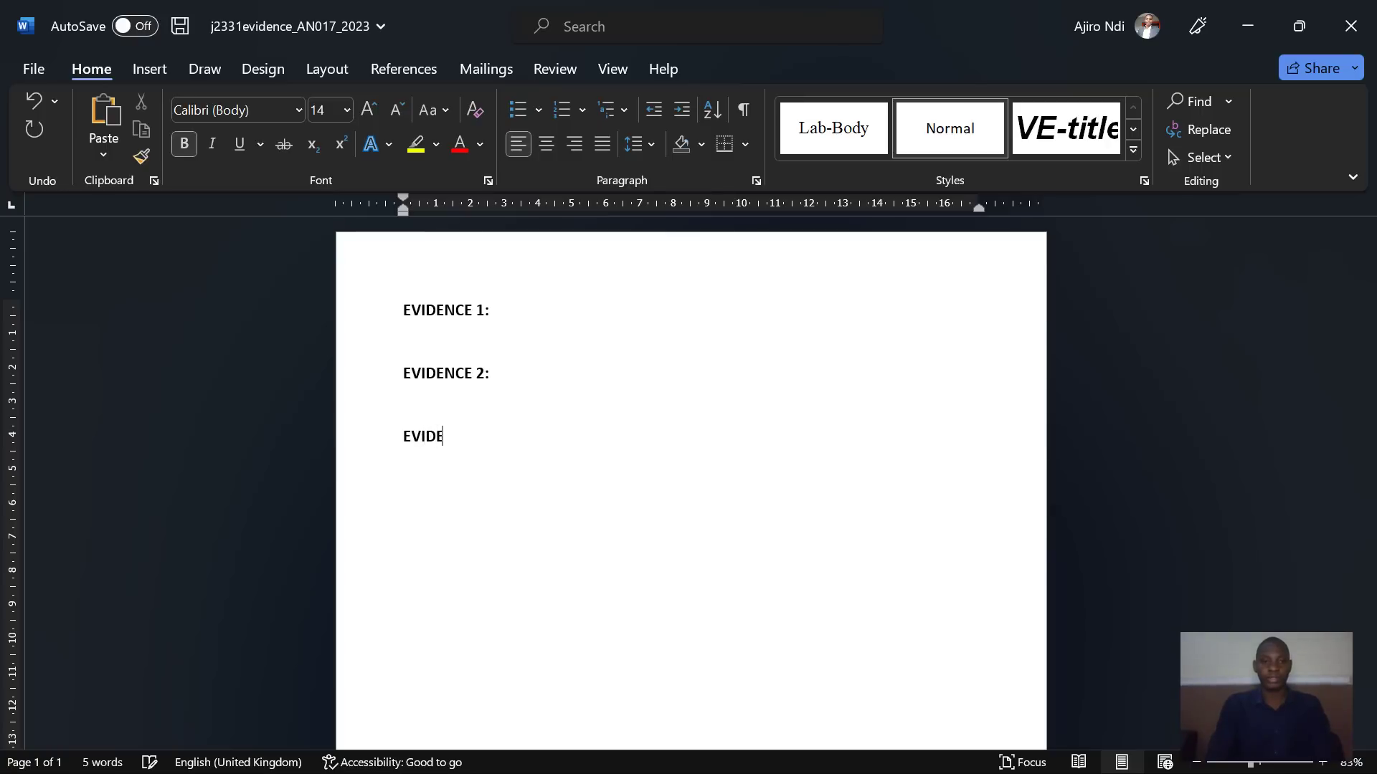
type("EVIDENCE 3:")
key("Return")
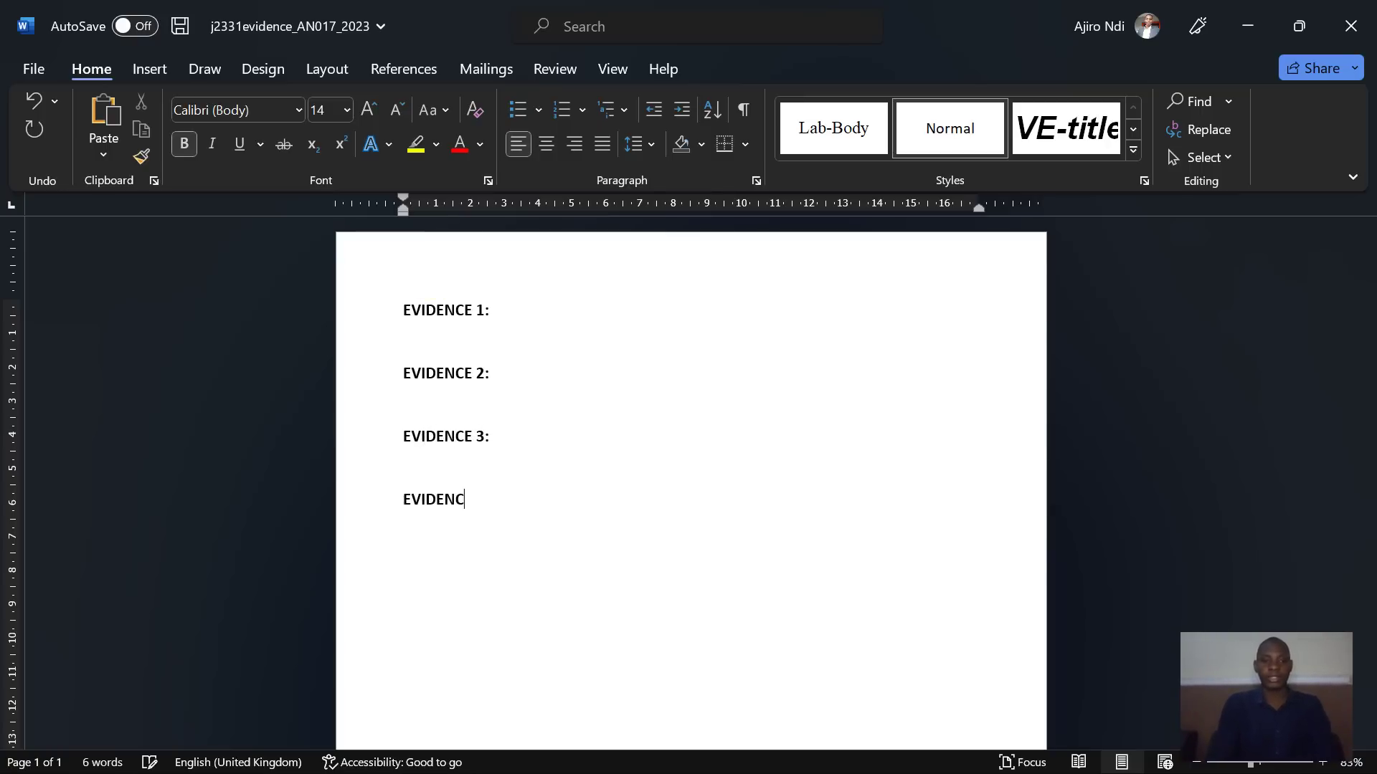
type("EVIDENCE 4:")
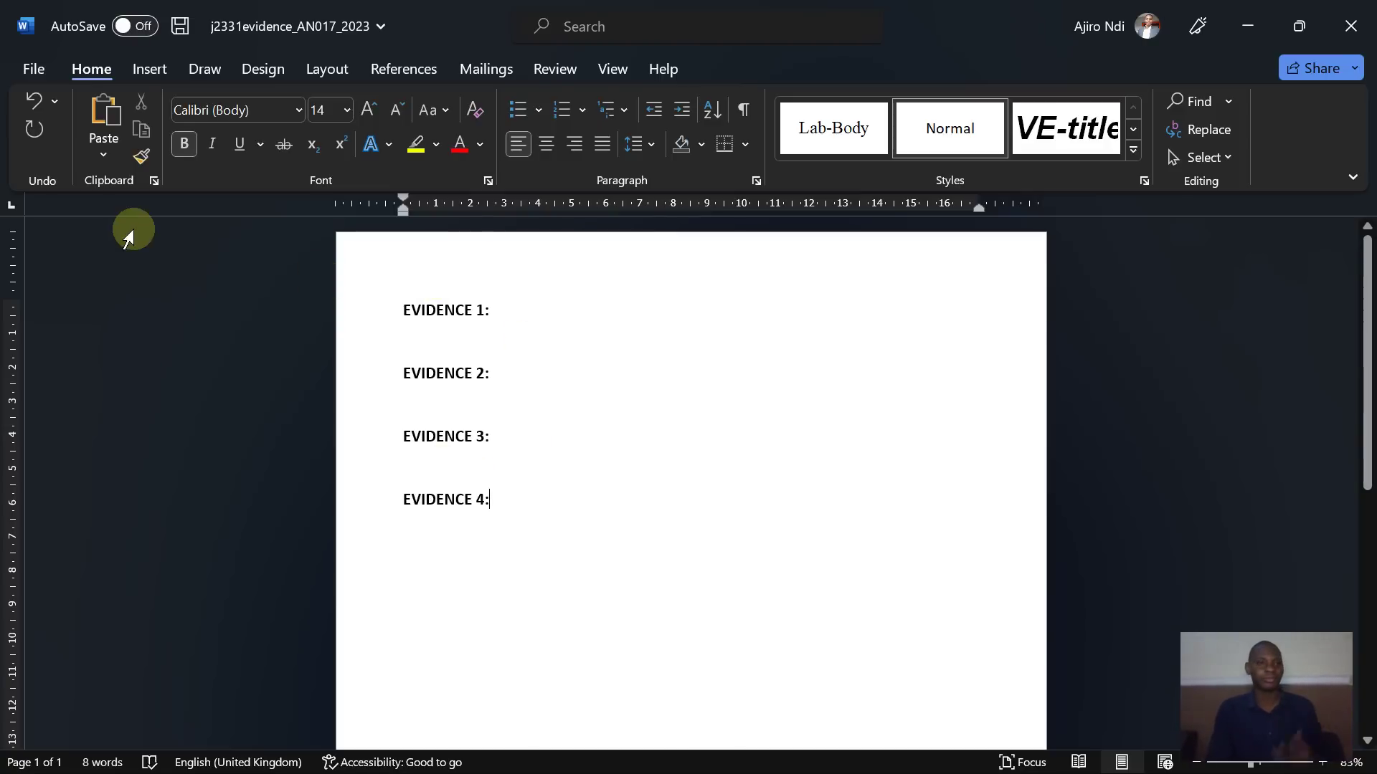
- Save the evidence document and minimise the Word window
left_click(33, 69)
left_click(59, 316)
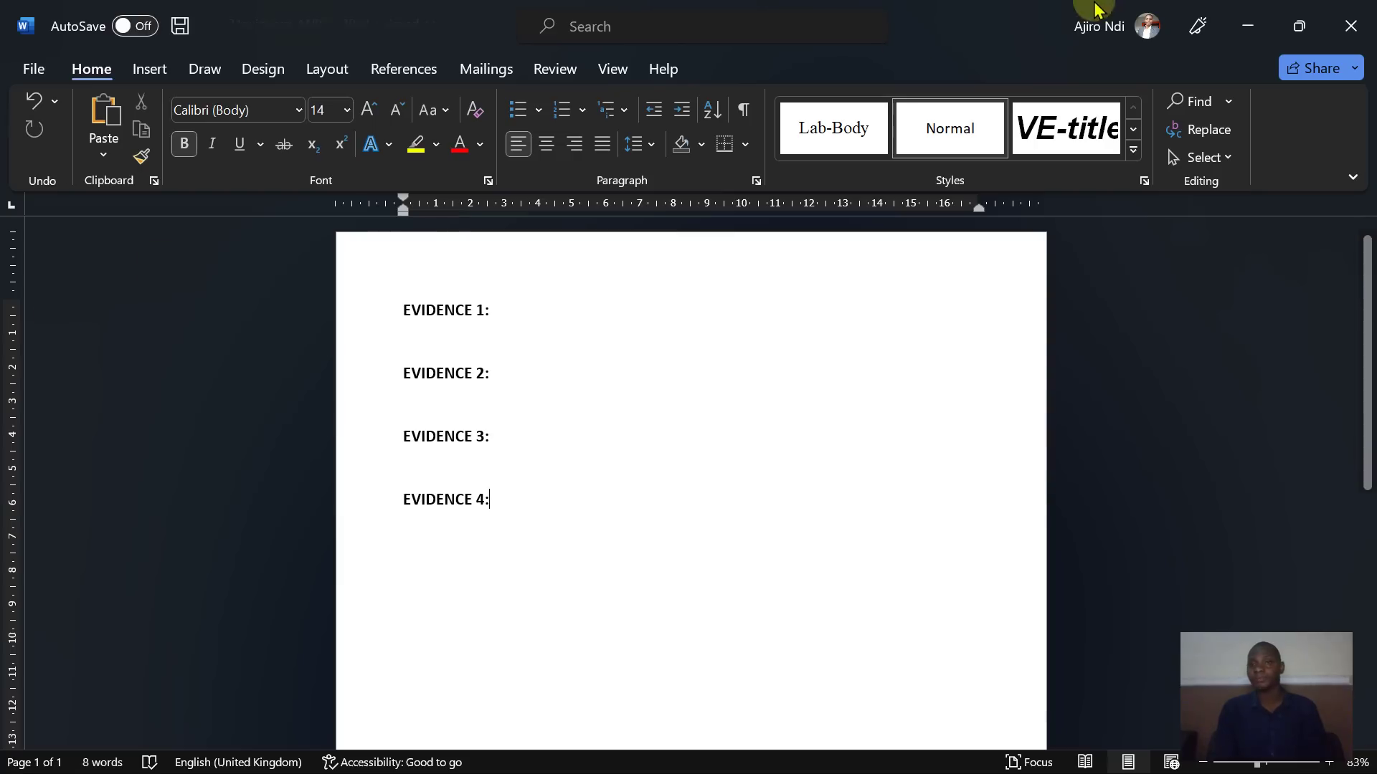
left_click(1250, 24)
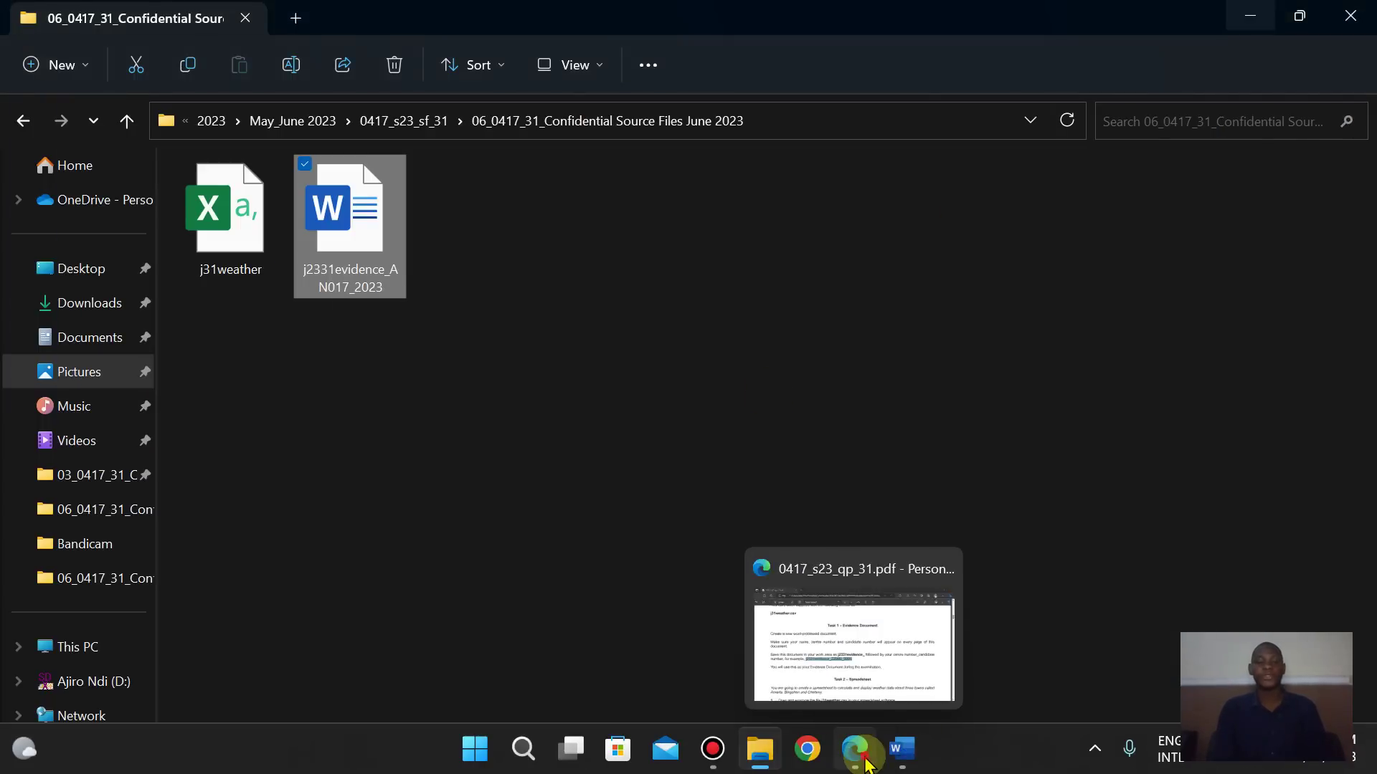
- Read the Task 2 spreadsheet instructions in the question paper PDF
left_click(864, 762)
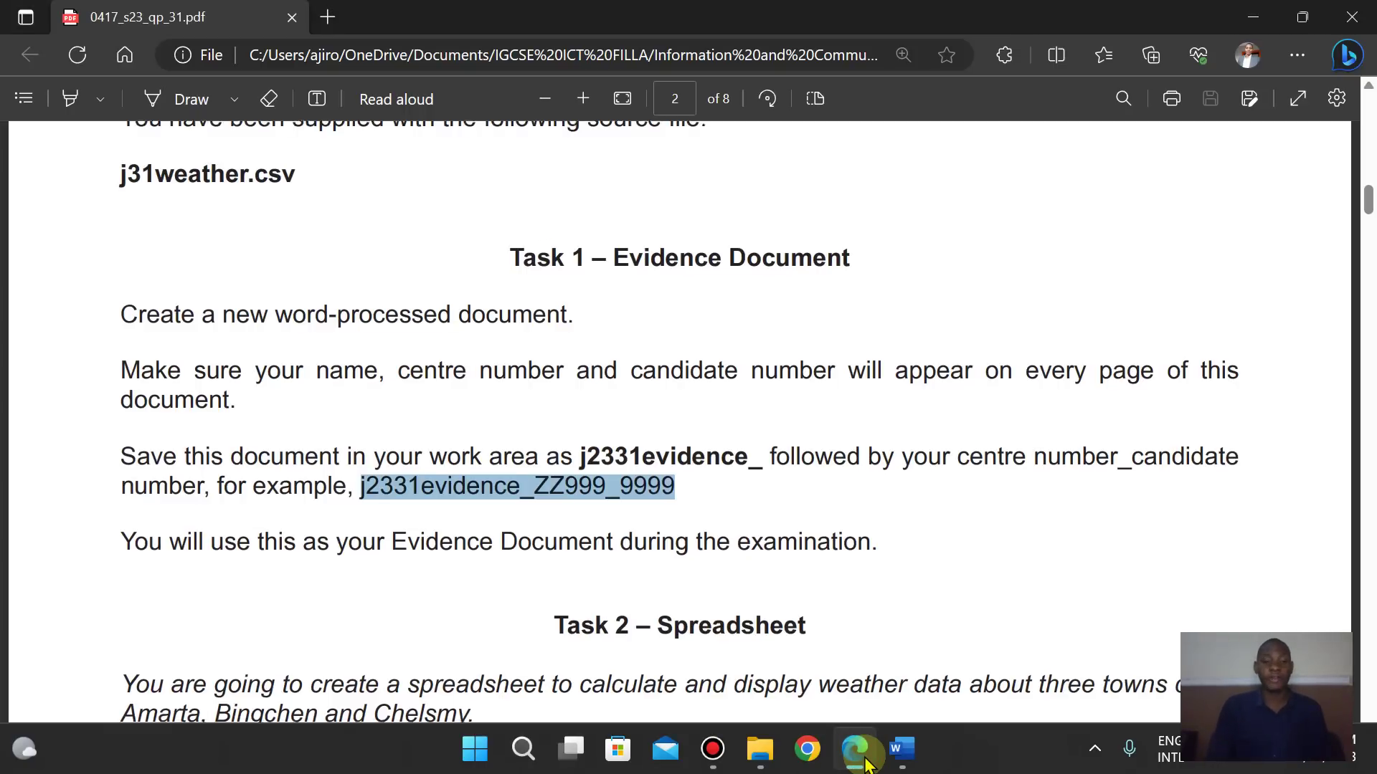
key("Down")
key("Down")
key("Down")
key("Down")
key("Down")
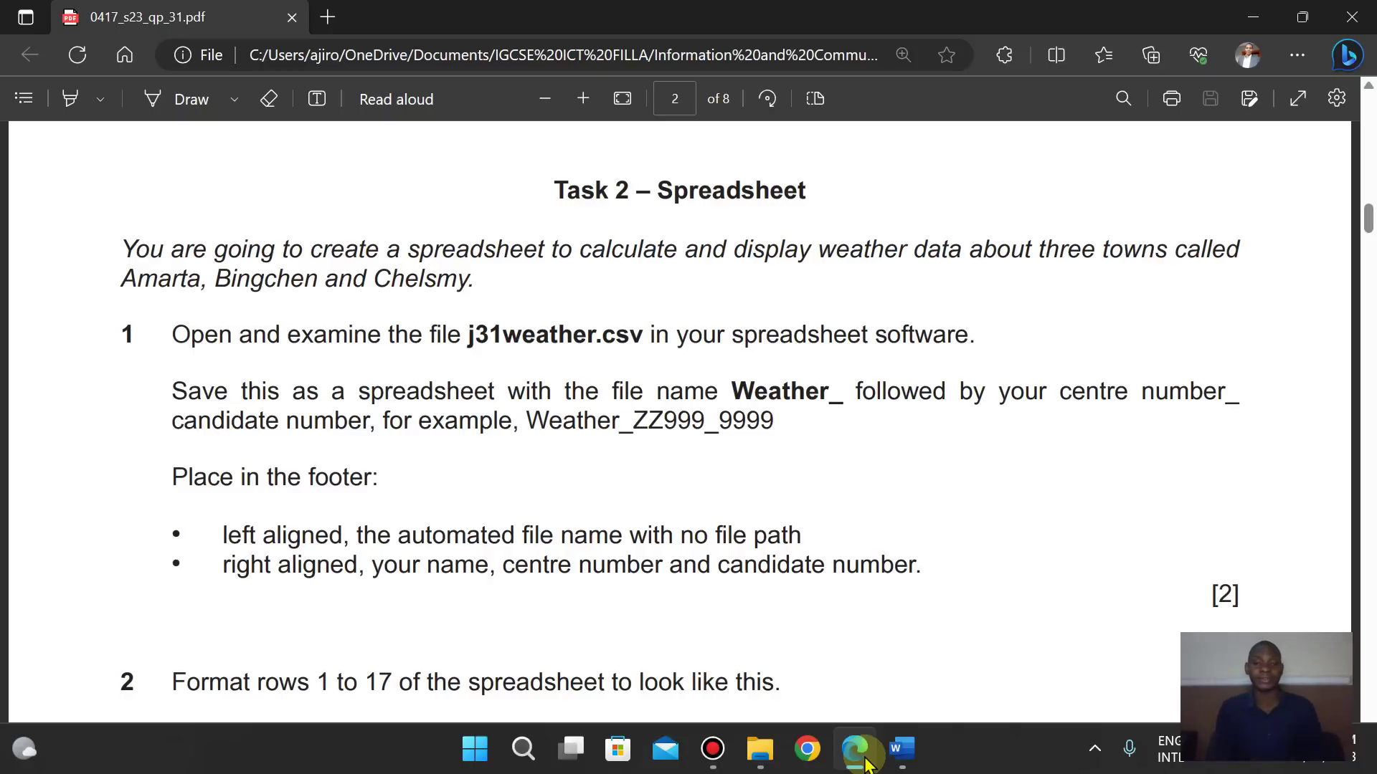
left_click(775, 761)
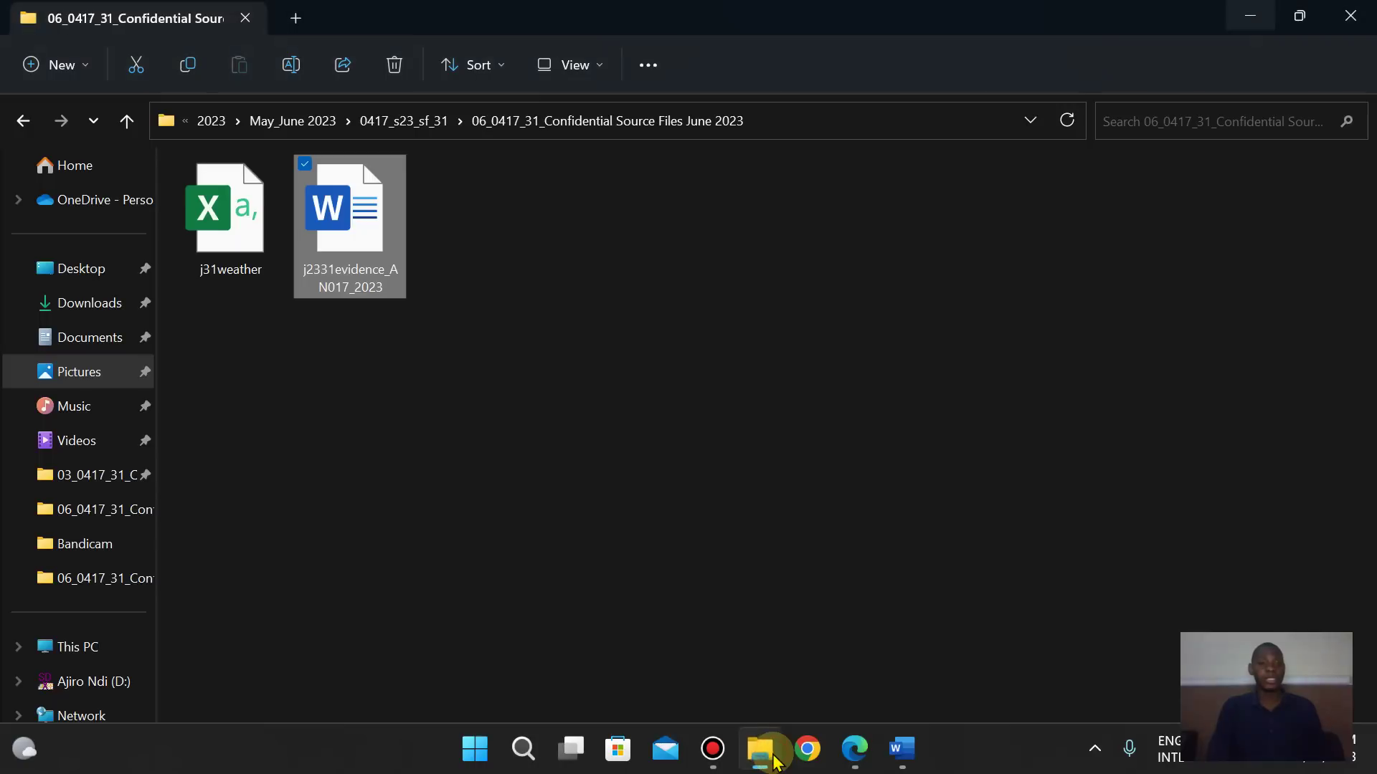
double_click(225, 241)
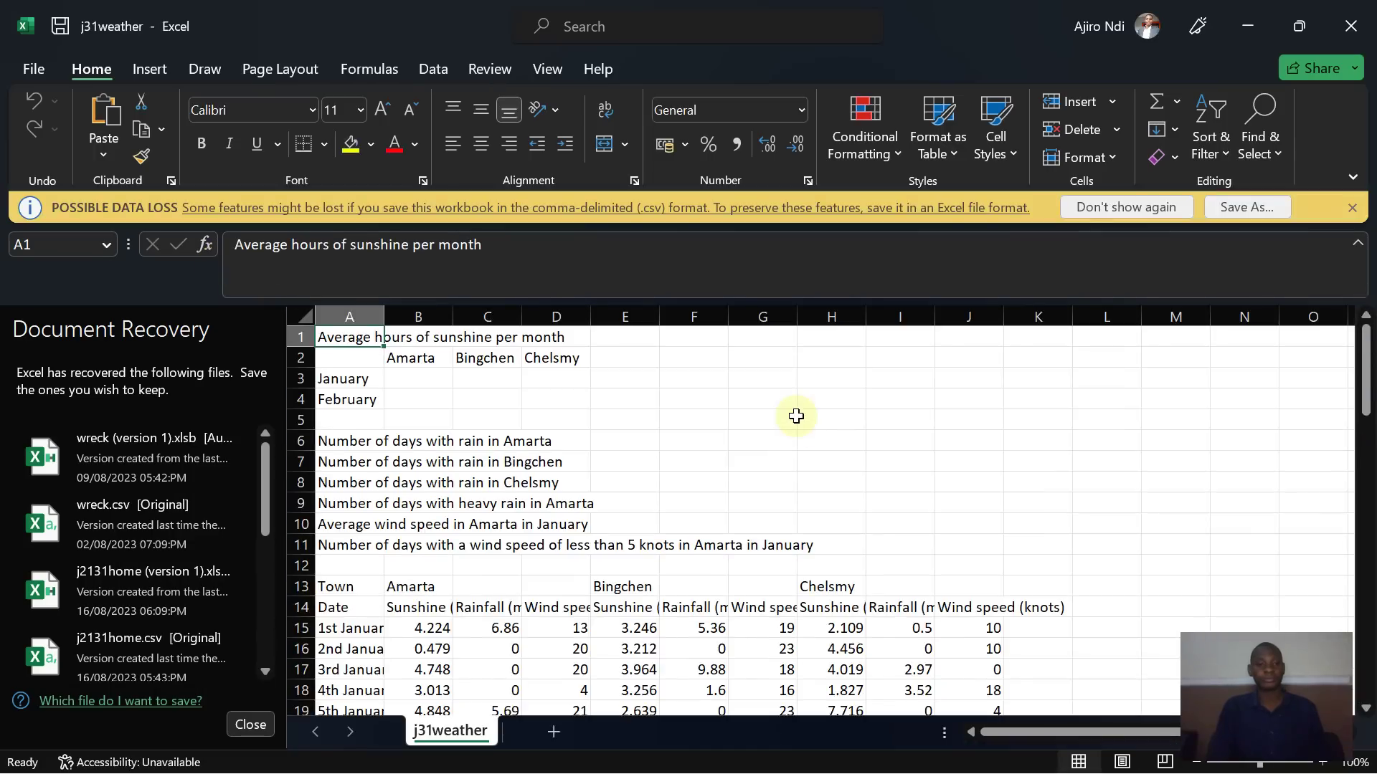
left_click(253, 730)
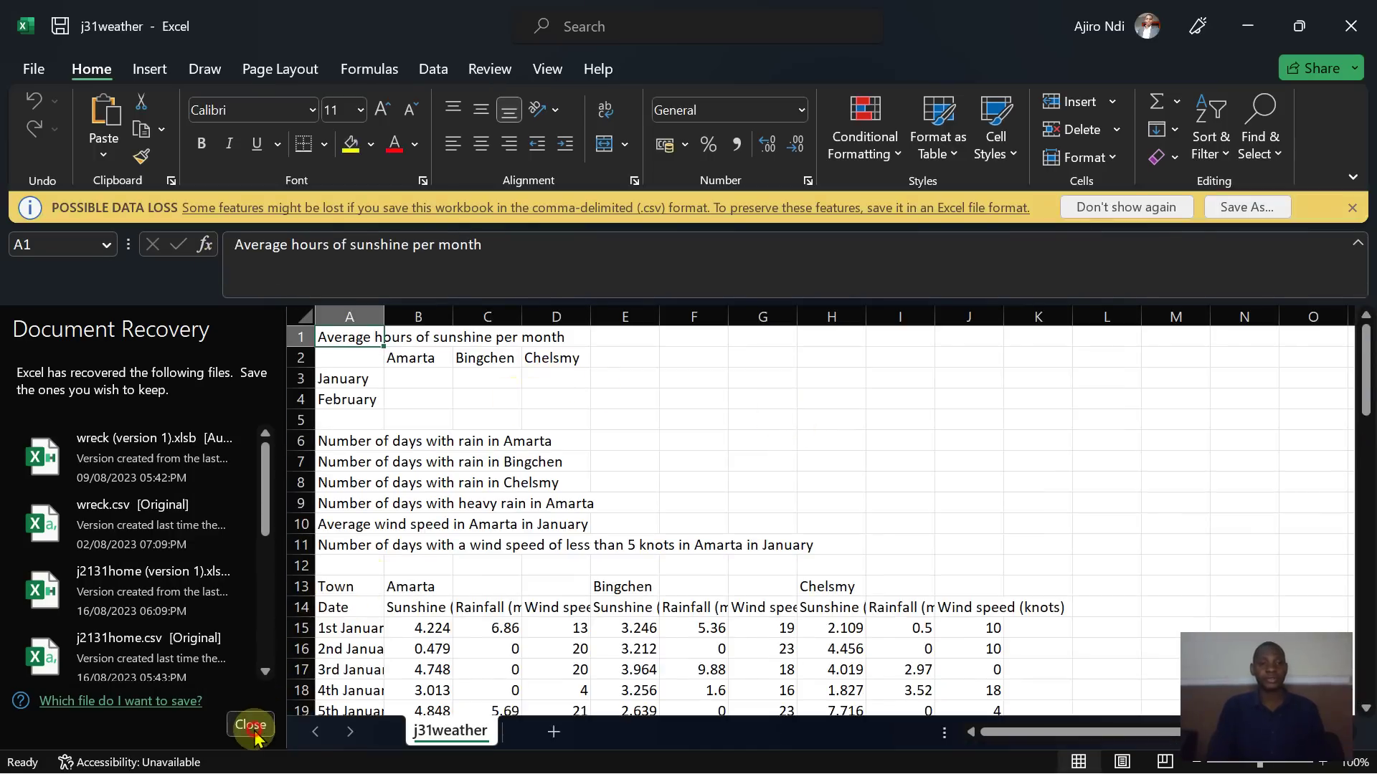
left_click(334, 324)
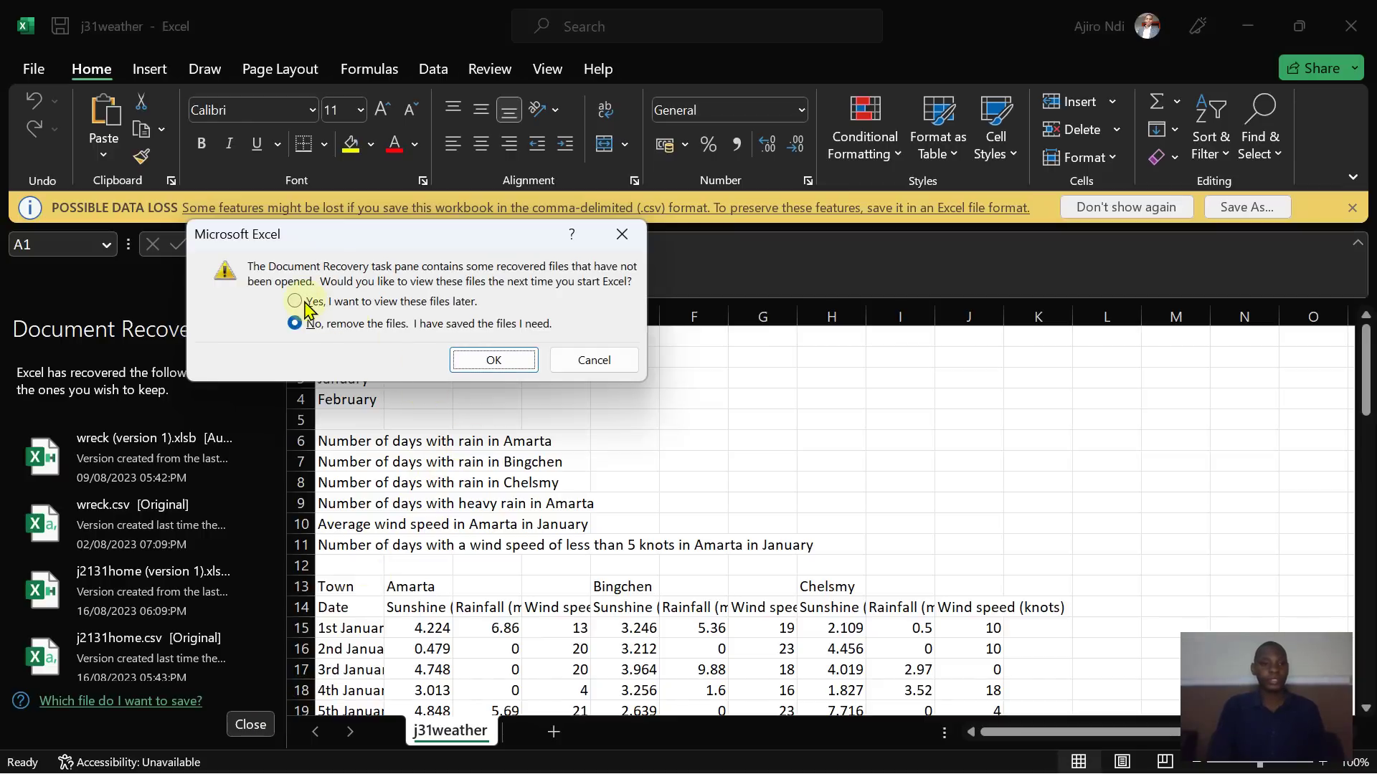
left_click(305, 302)
left_click(469, 359)
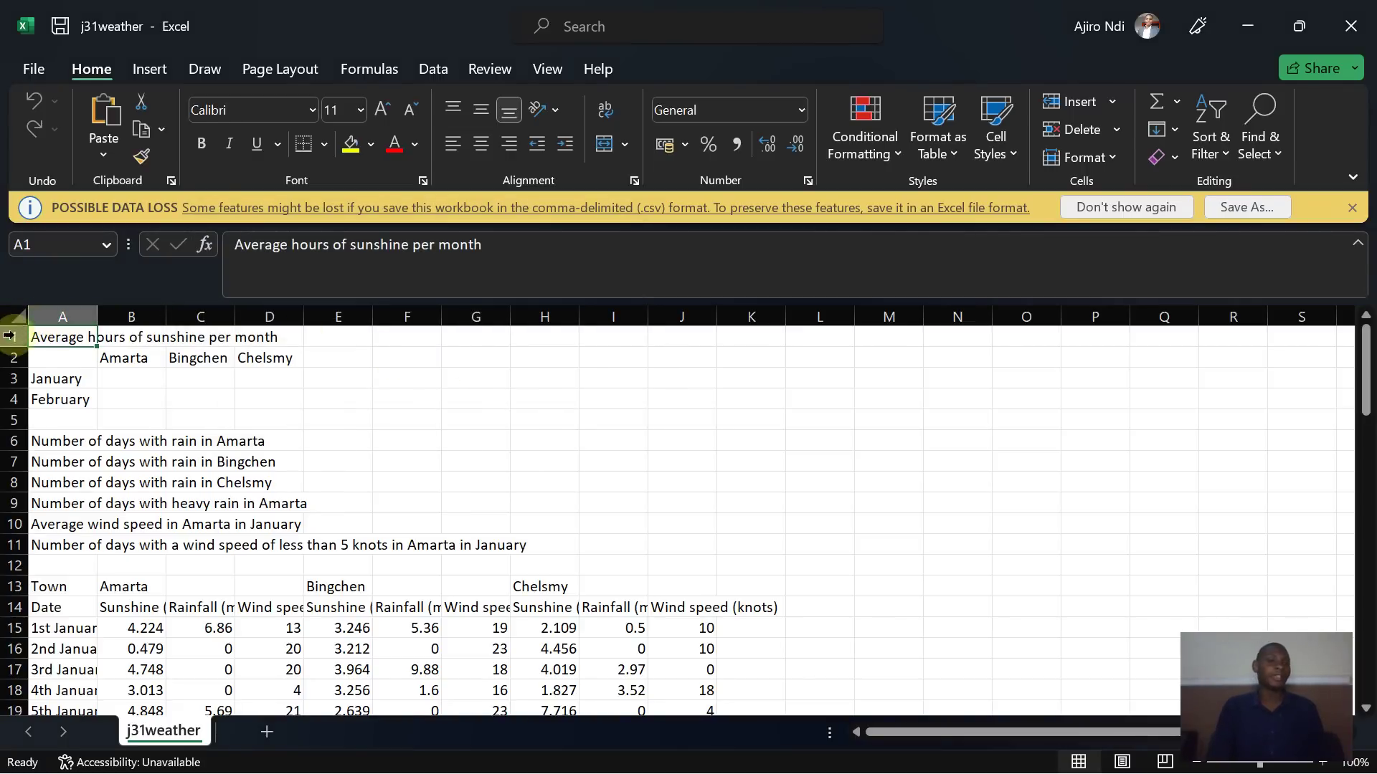
left_click(19, 318)
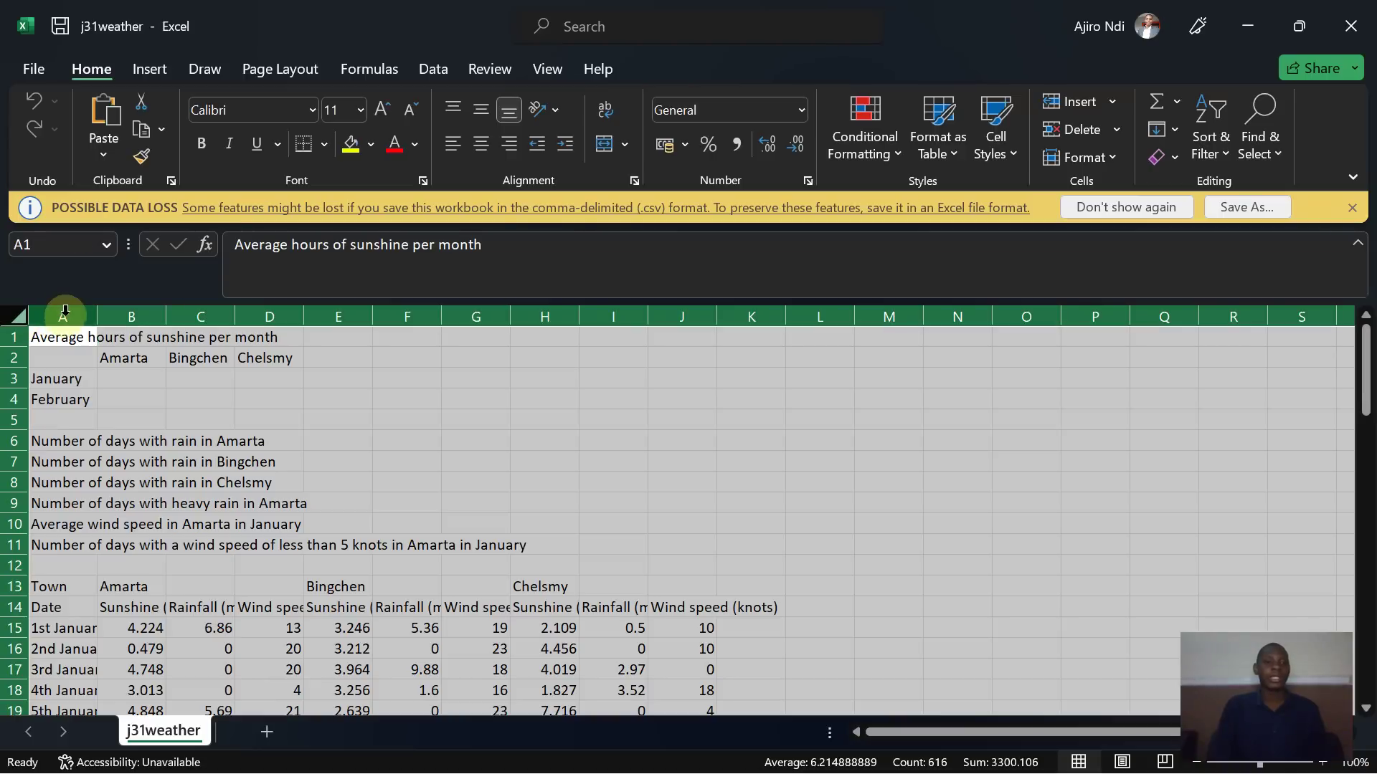
double_click(96, 318)
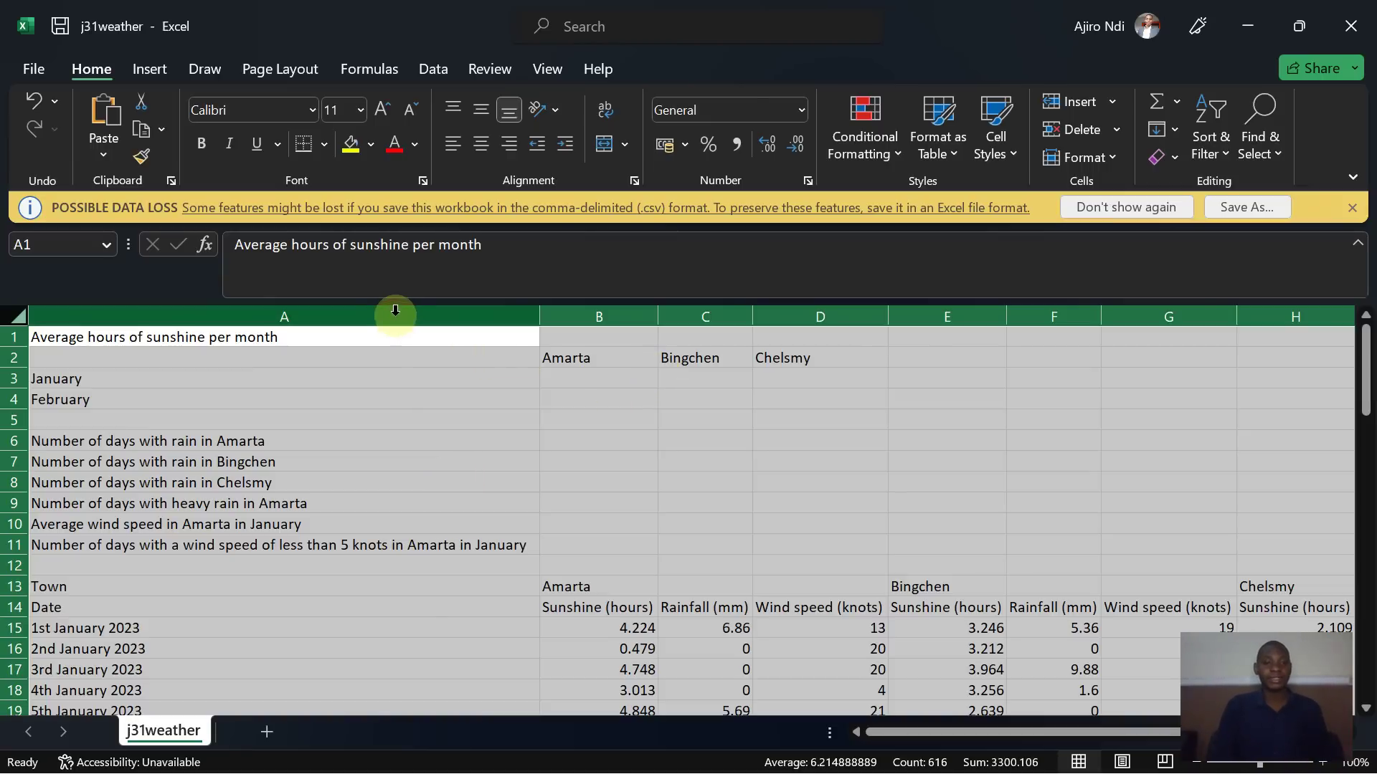
left_click(390, 422)
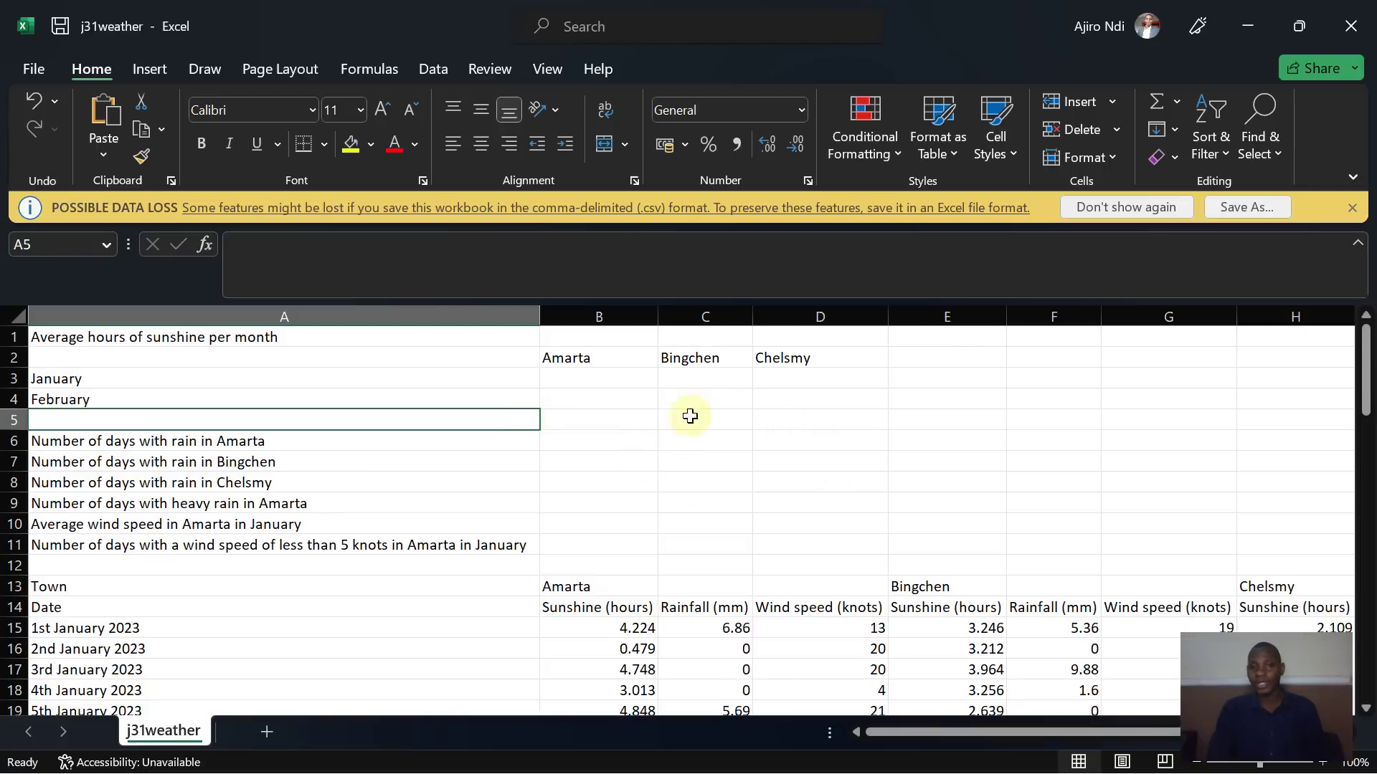
left_click(830, 359)
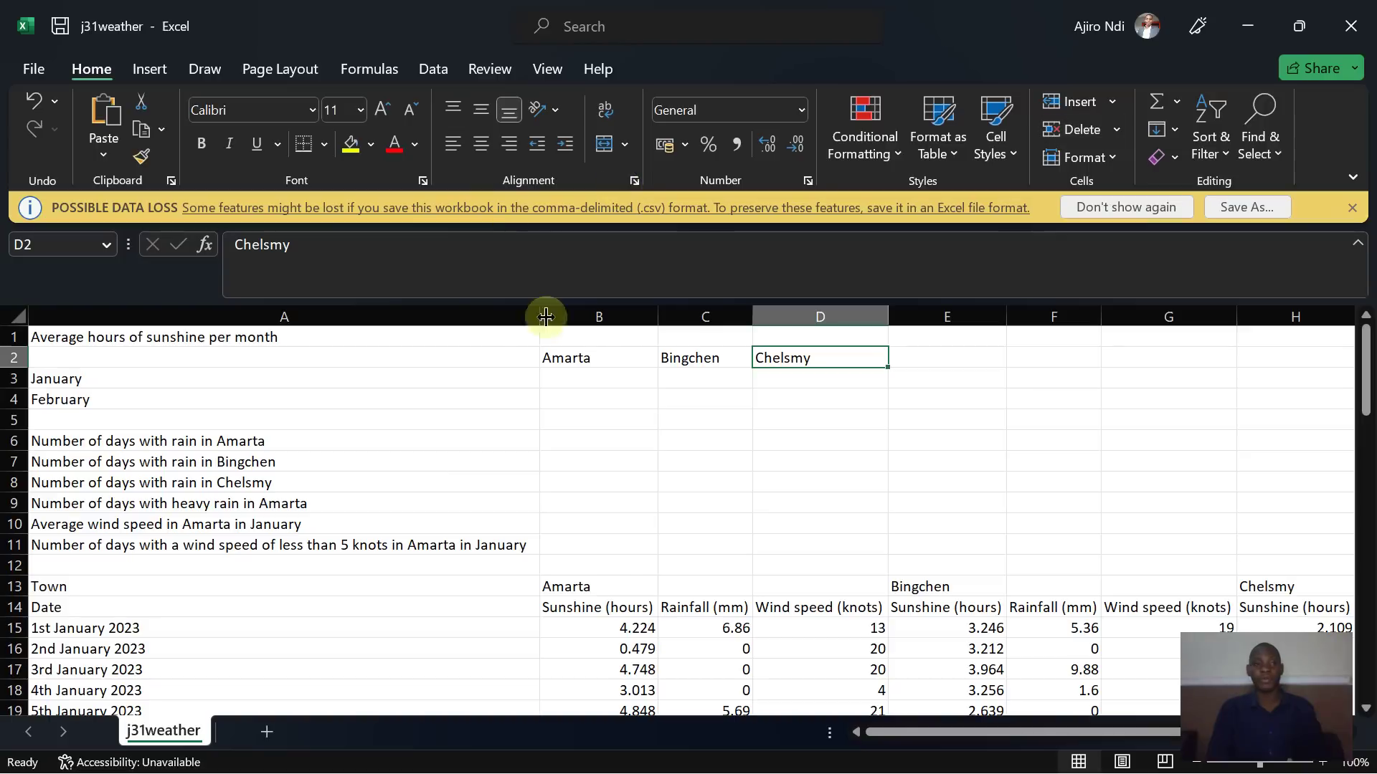
left_click(584, 425)
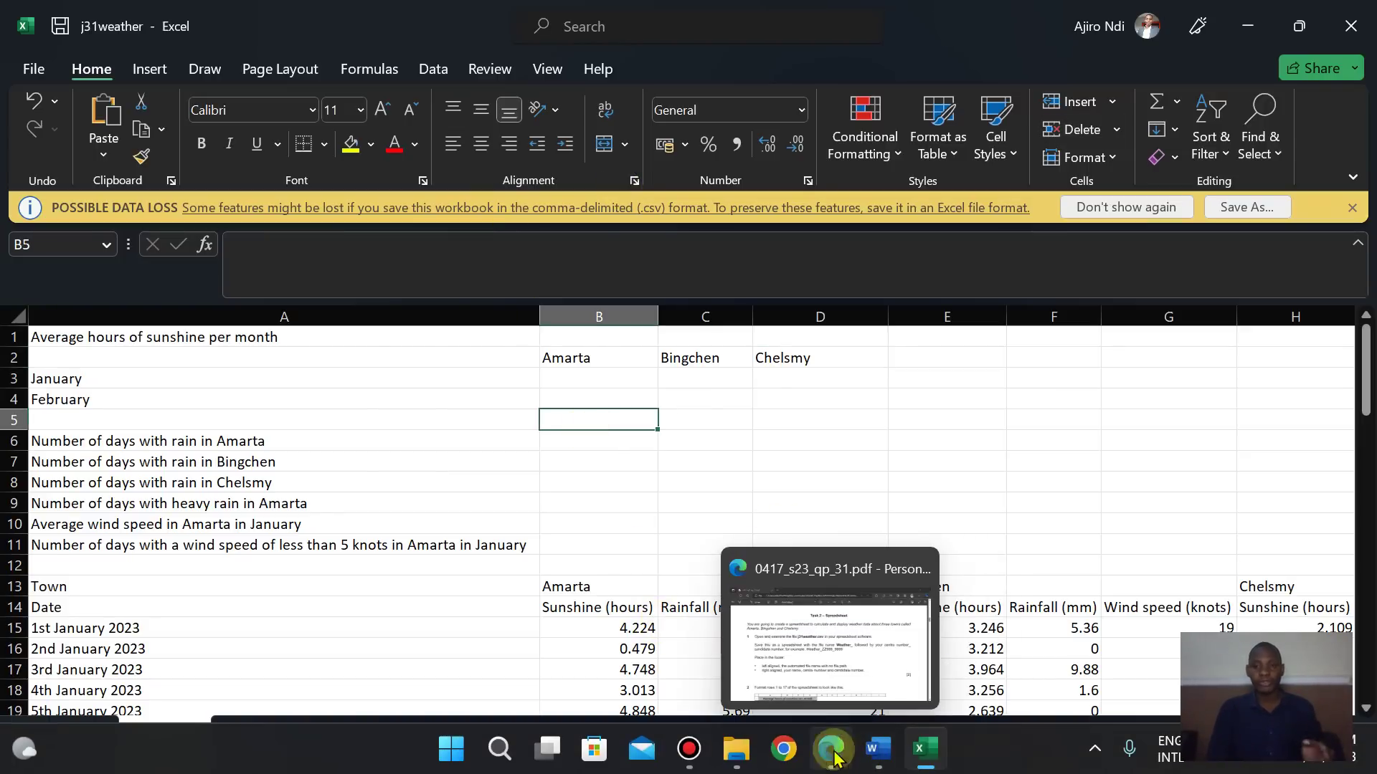
left_click(1369, 356)
mouse_move(1368, 357)
left_mouse_down()
mouse_move(1371, 510)
mouse_move(1370, 337)
left_mouse_up()
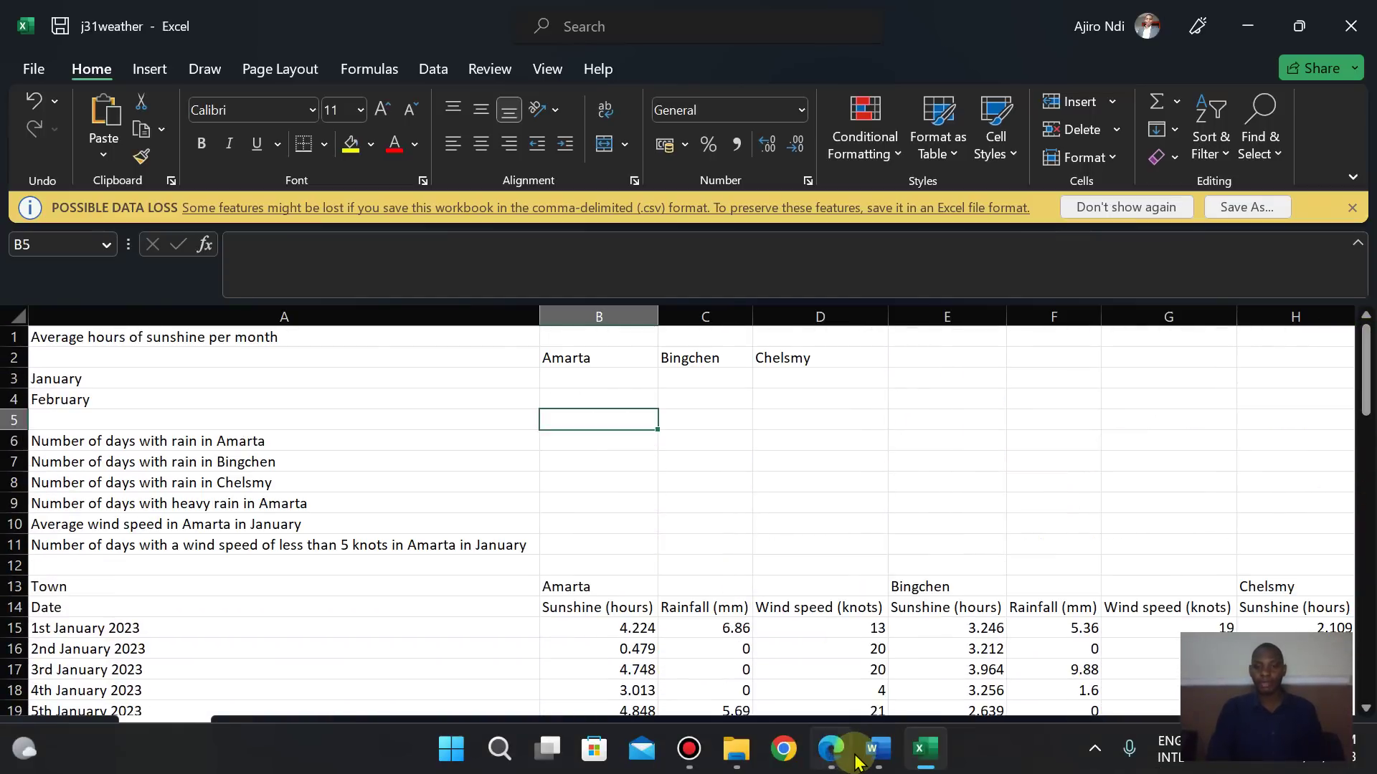
- Copy the example name Weather_ZZ999_9999 from the exam paper PDF
left_click(837, 760)
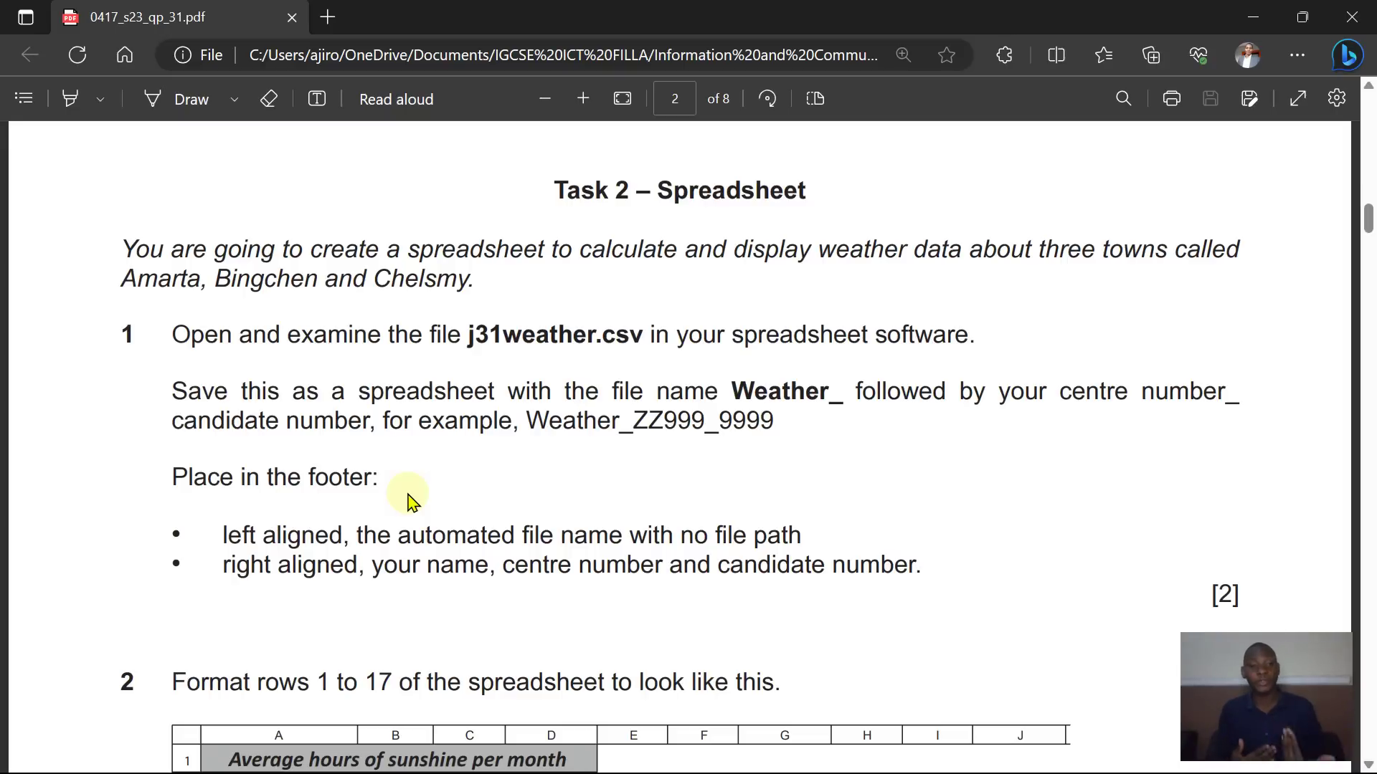
left_click_drag(527, 421, 779, 426)
left_click(536, 417)
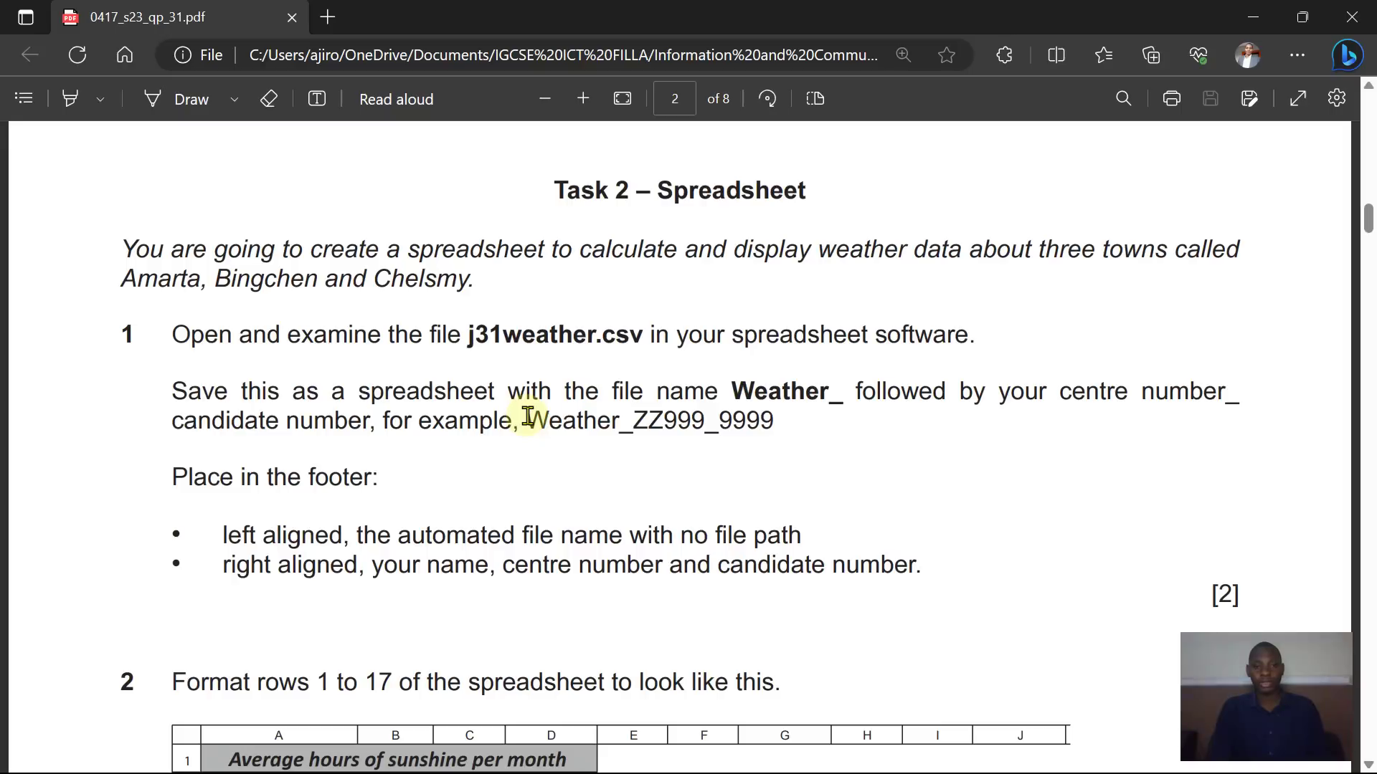
left_click_drag(529, 418, 775, 426)
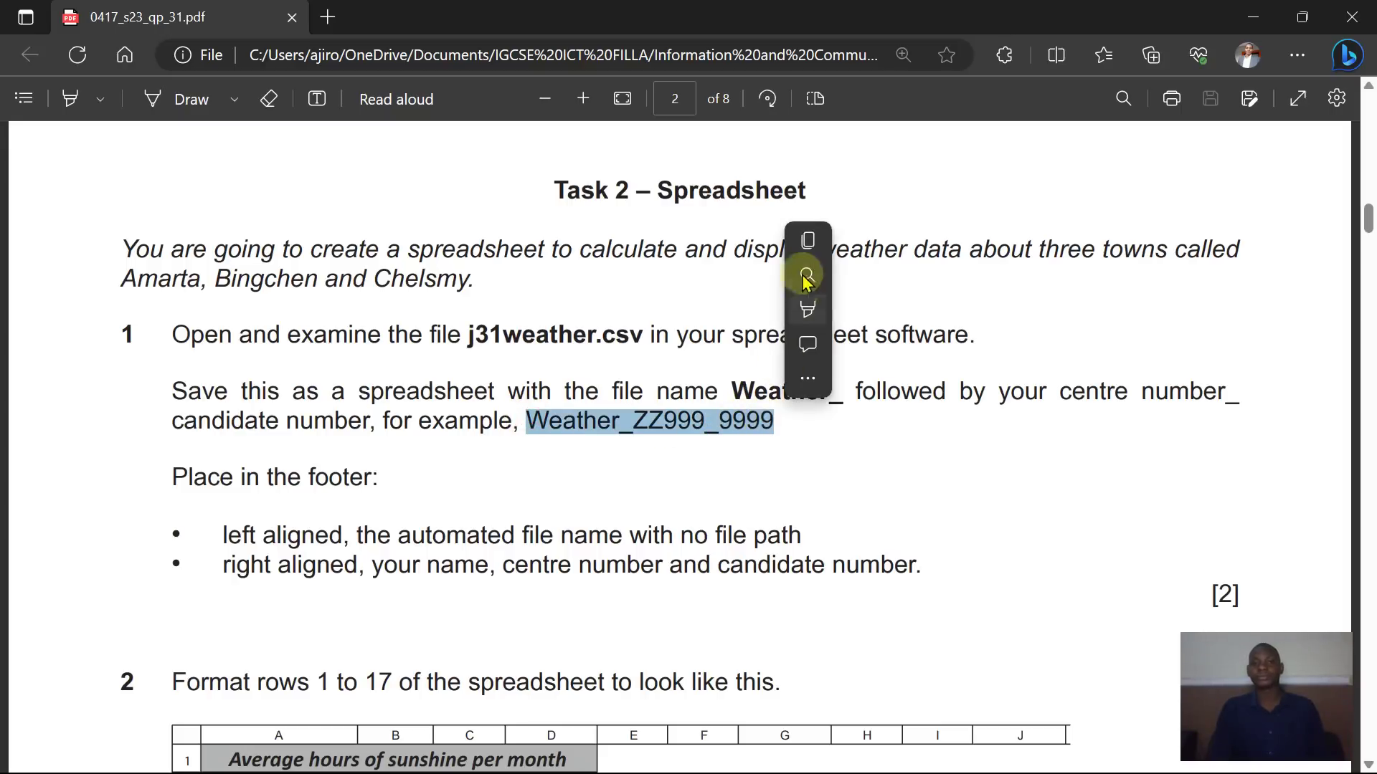
left_click(801, 238)
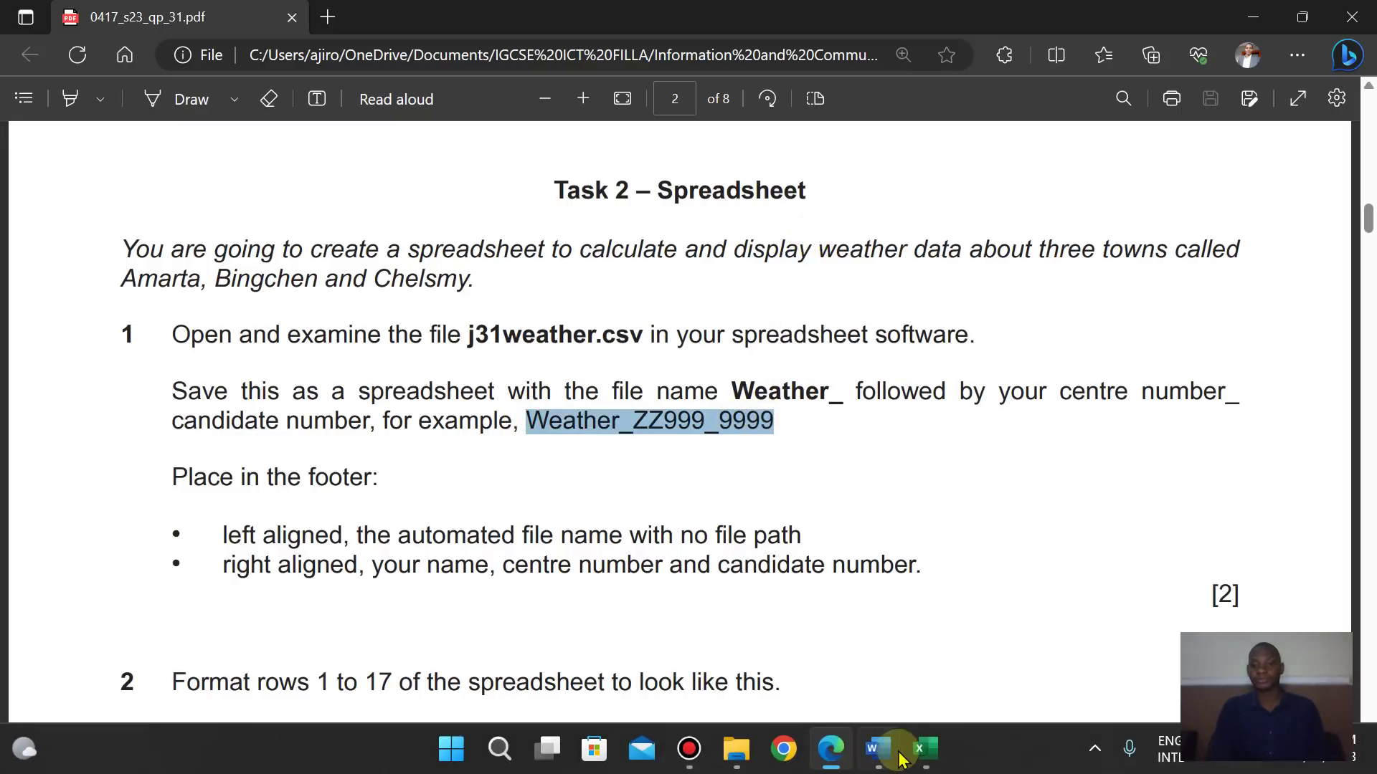
left_click(924, 750)
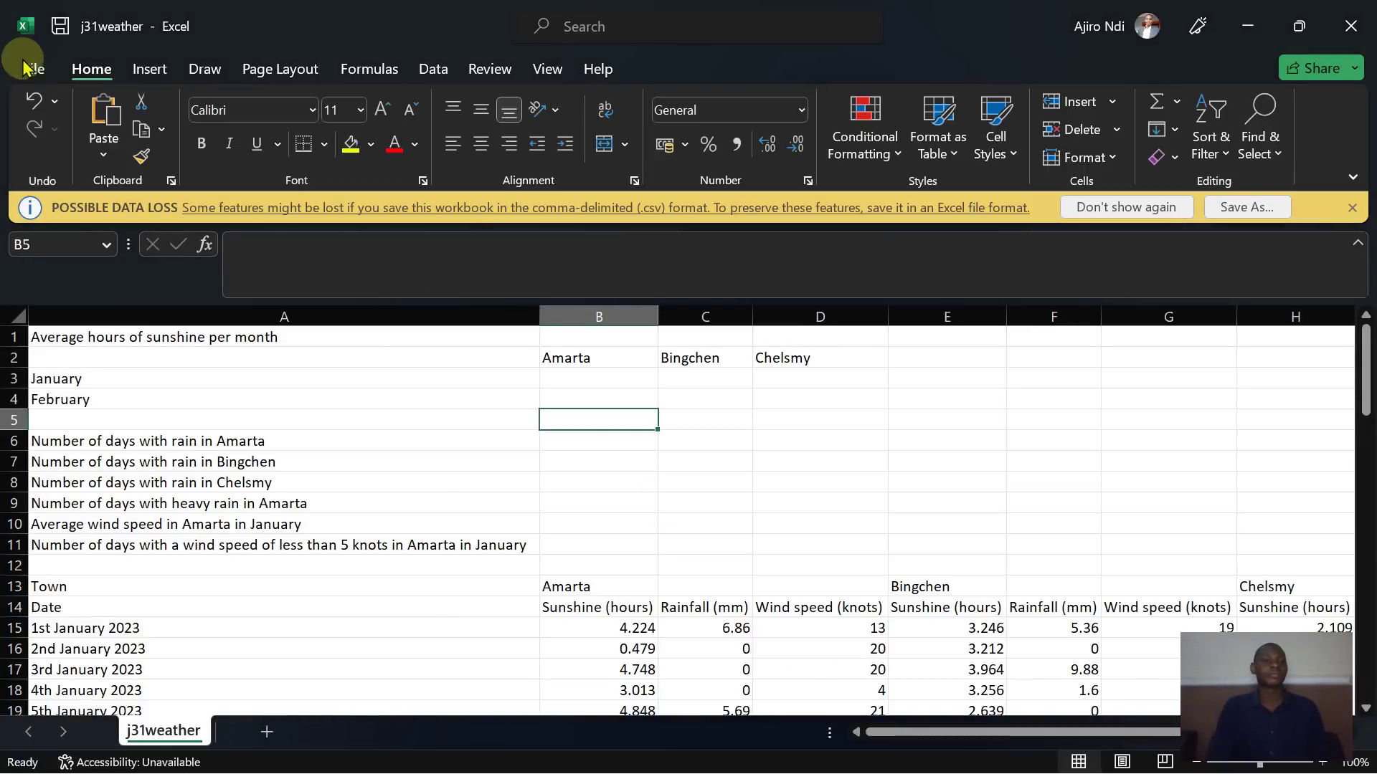
- Start Save As and choose the June 2023 source files folder
left_click(26, 67)
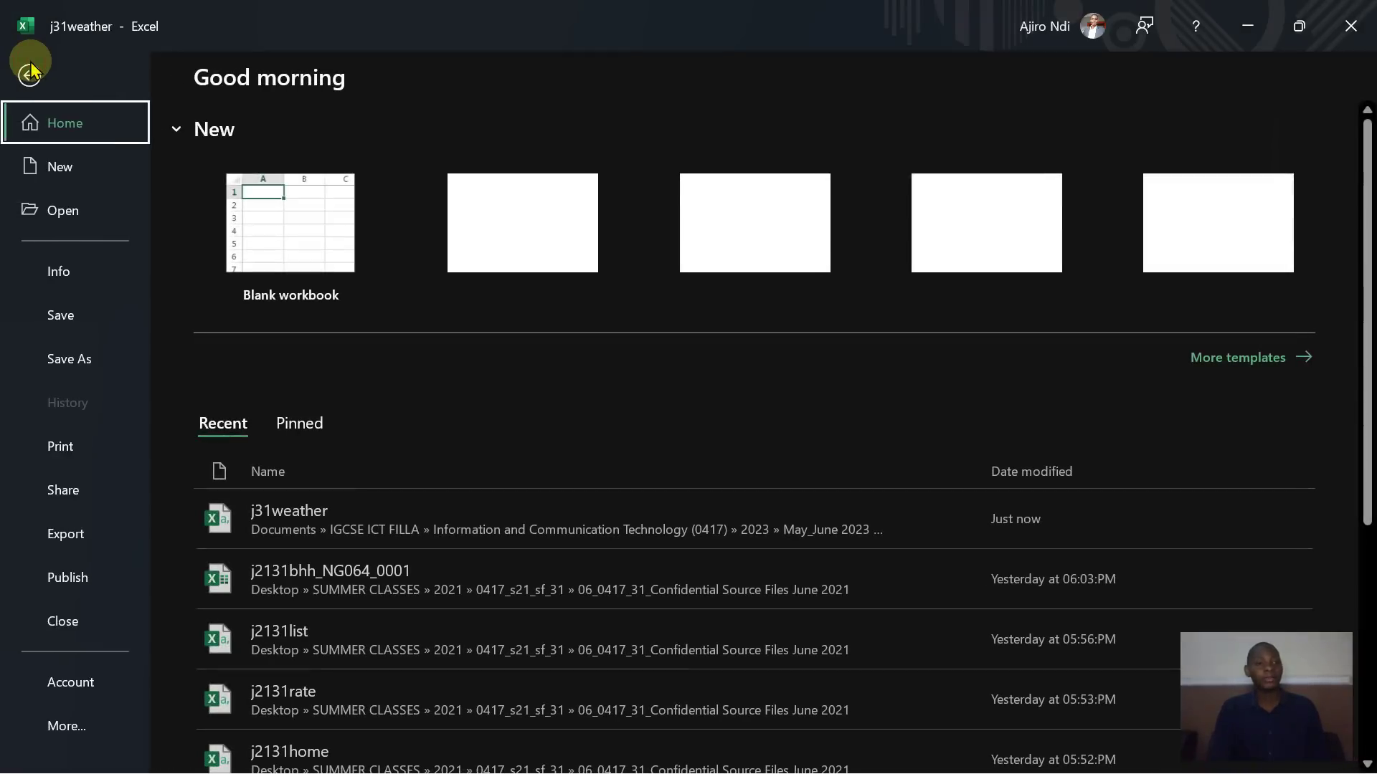
left_click(59, 366)
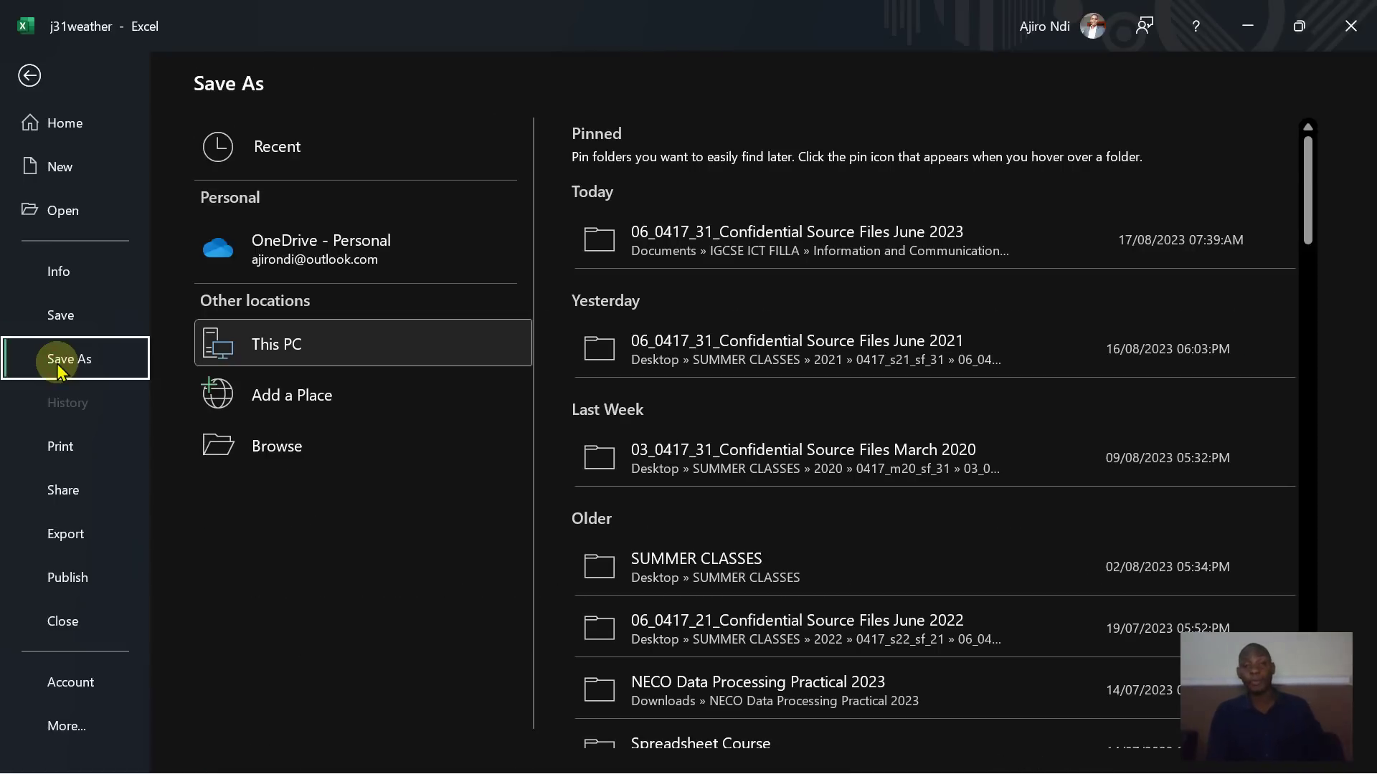
left_click(708, 244)
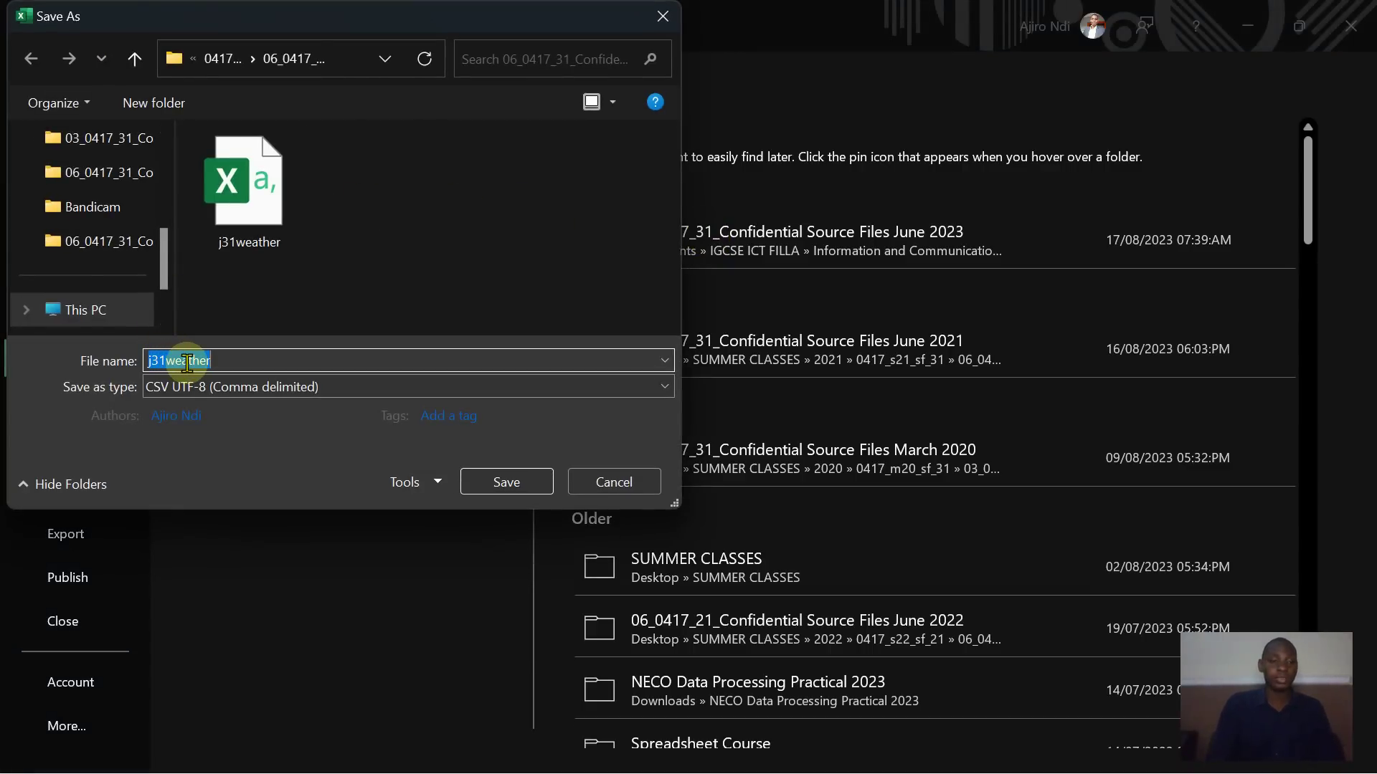
- Name the file Weather_AN017_2023, set the type to Excel Workbook, and save
right_click(186, 362)
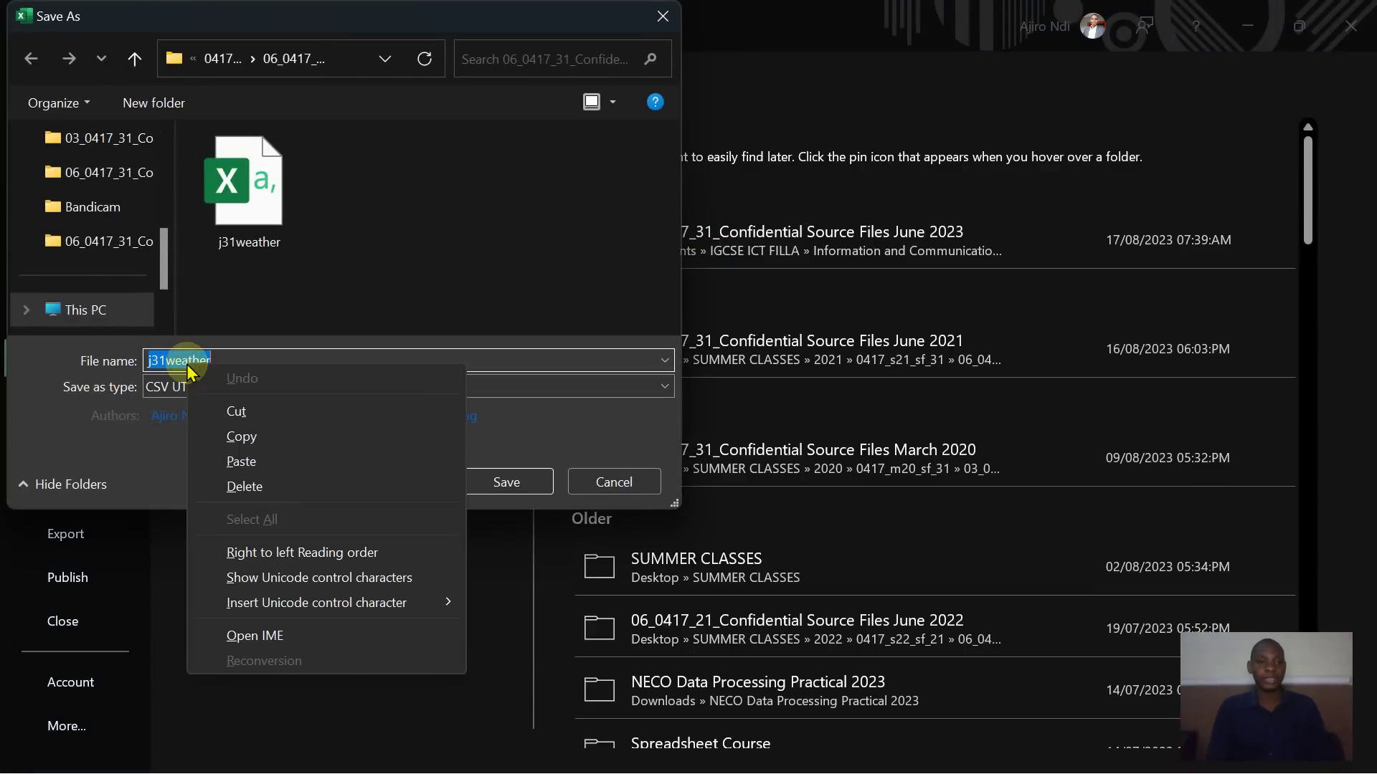
left_click(248, 467)
type("W")
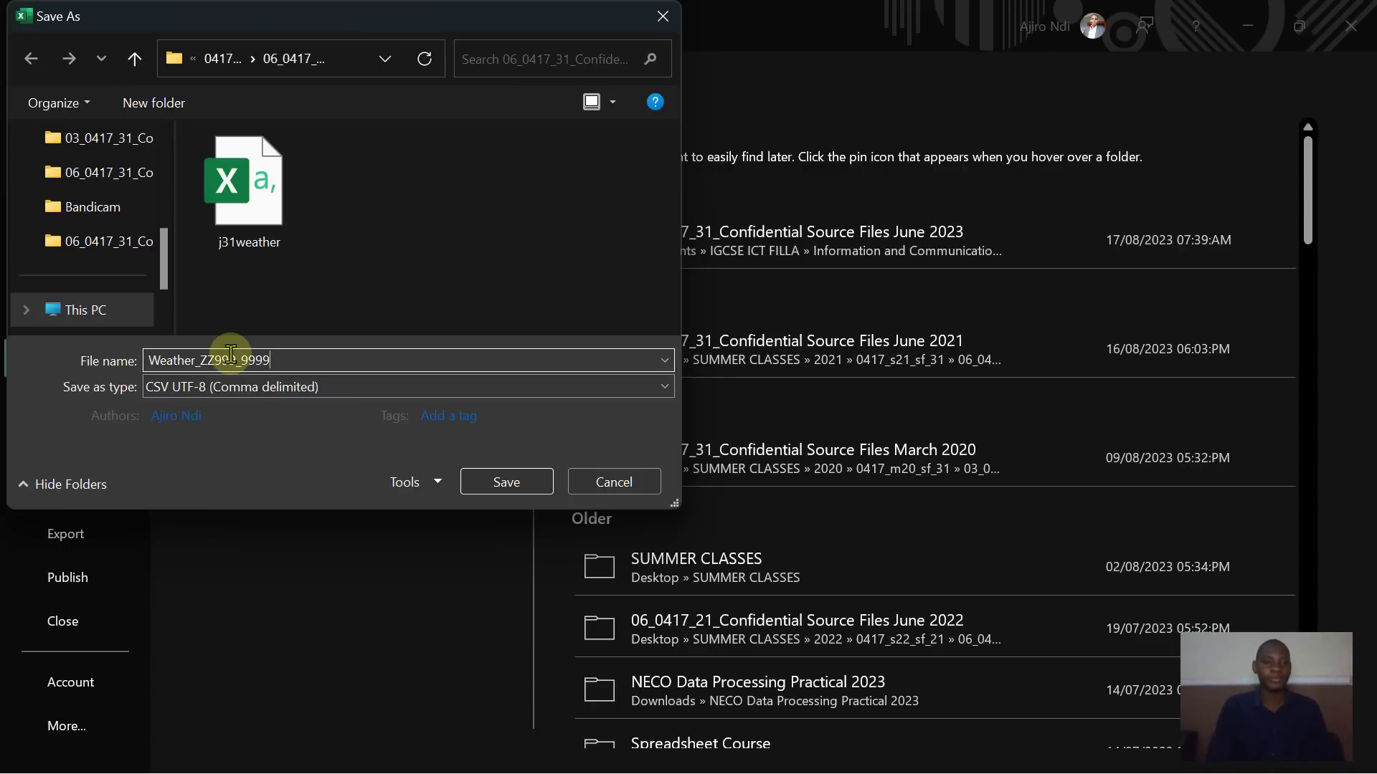
left_click(230, 359)
key("Delete")
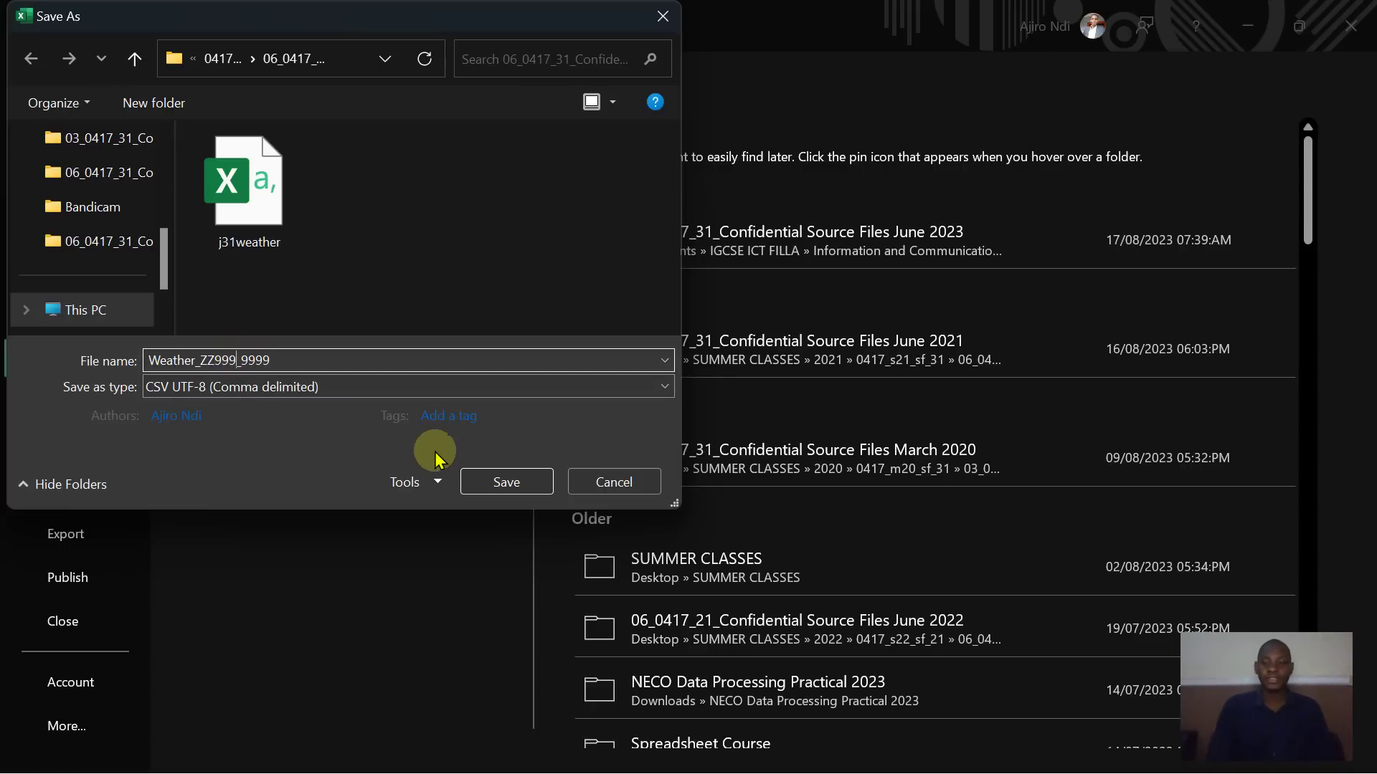
key("BackSpace")
key("BackSpace")
key("BackSpace")
key("BackSpace")
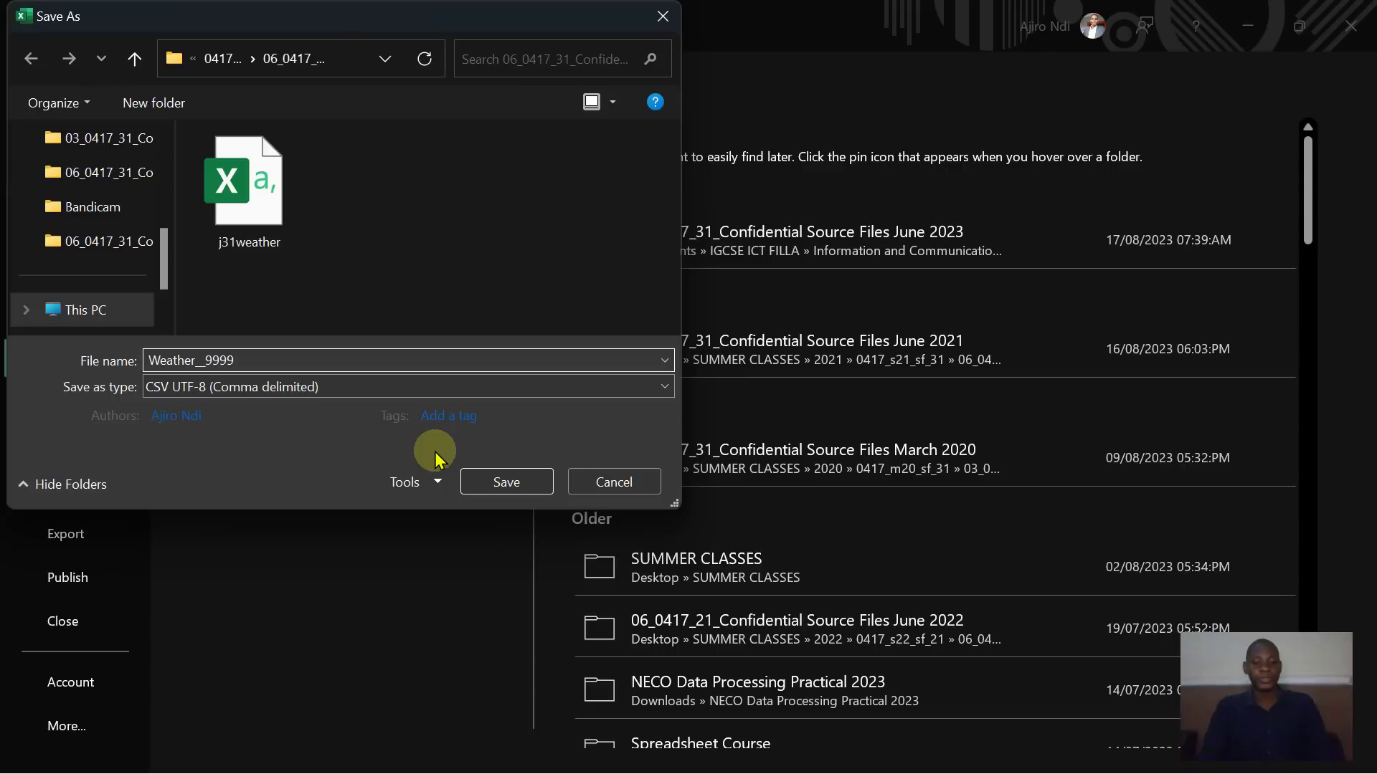
type("AN017_")
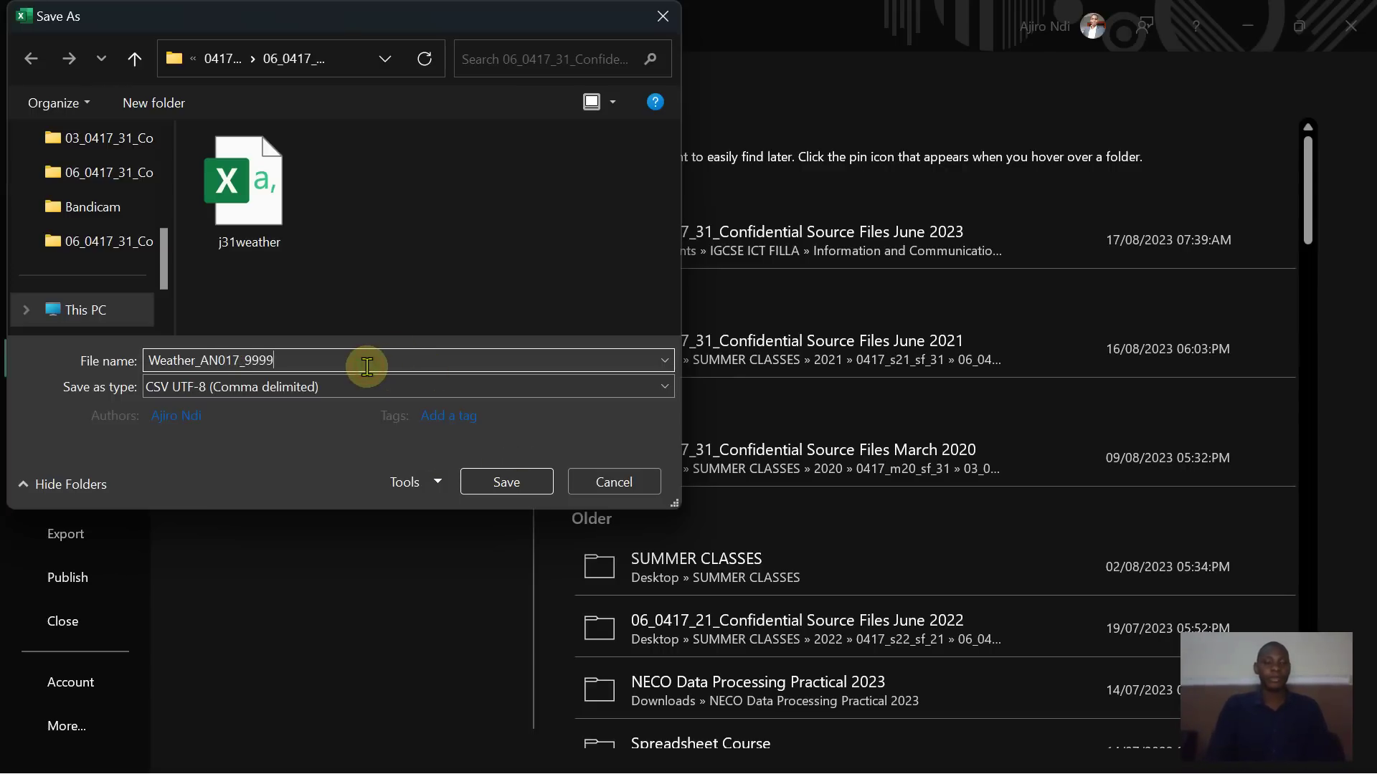
type("2023")
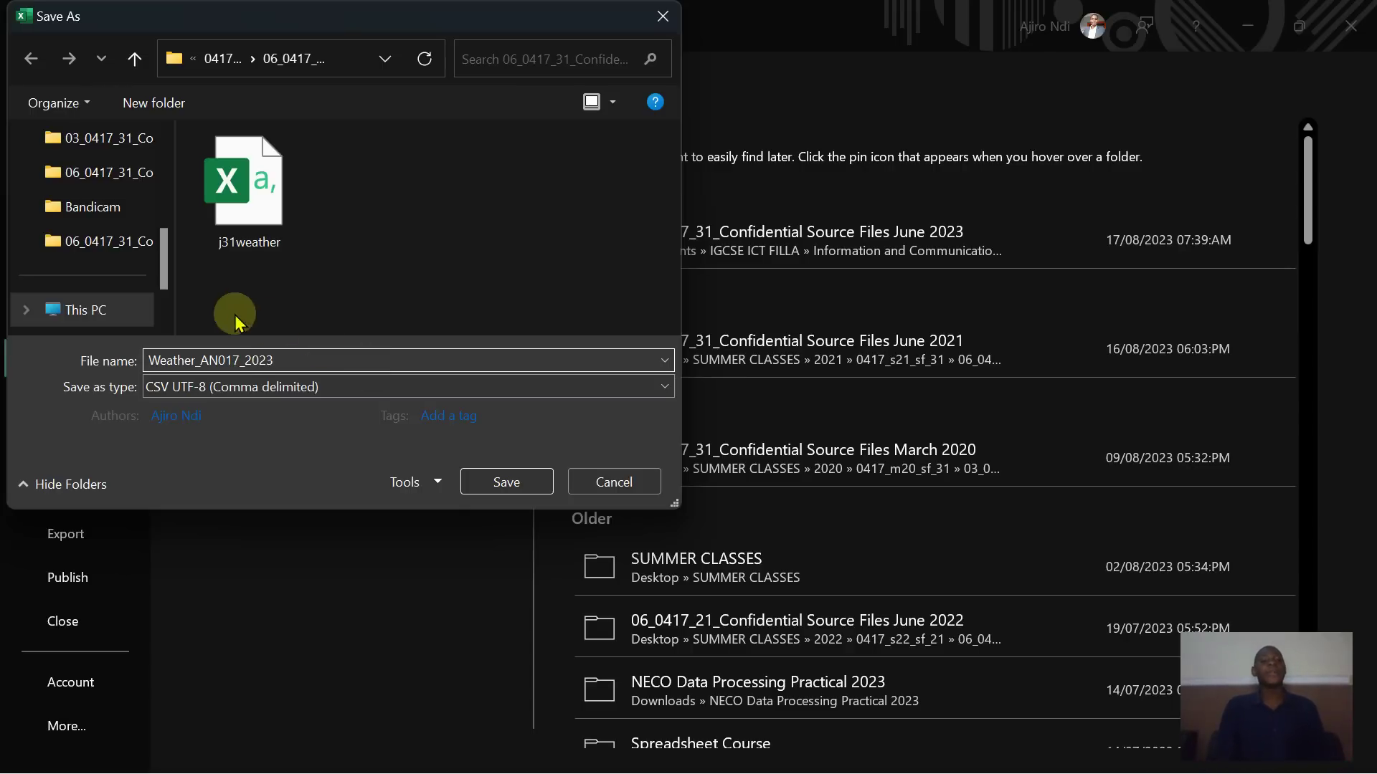
left_click(221, 400)
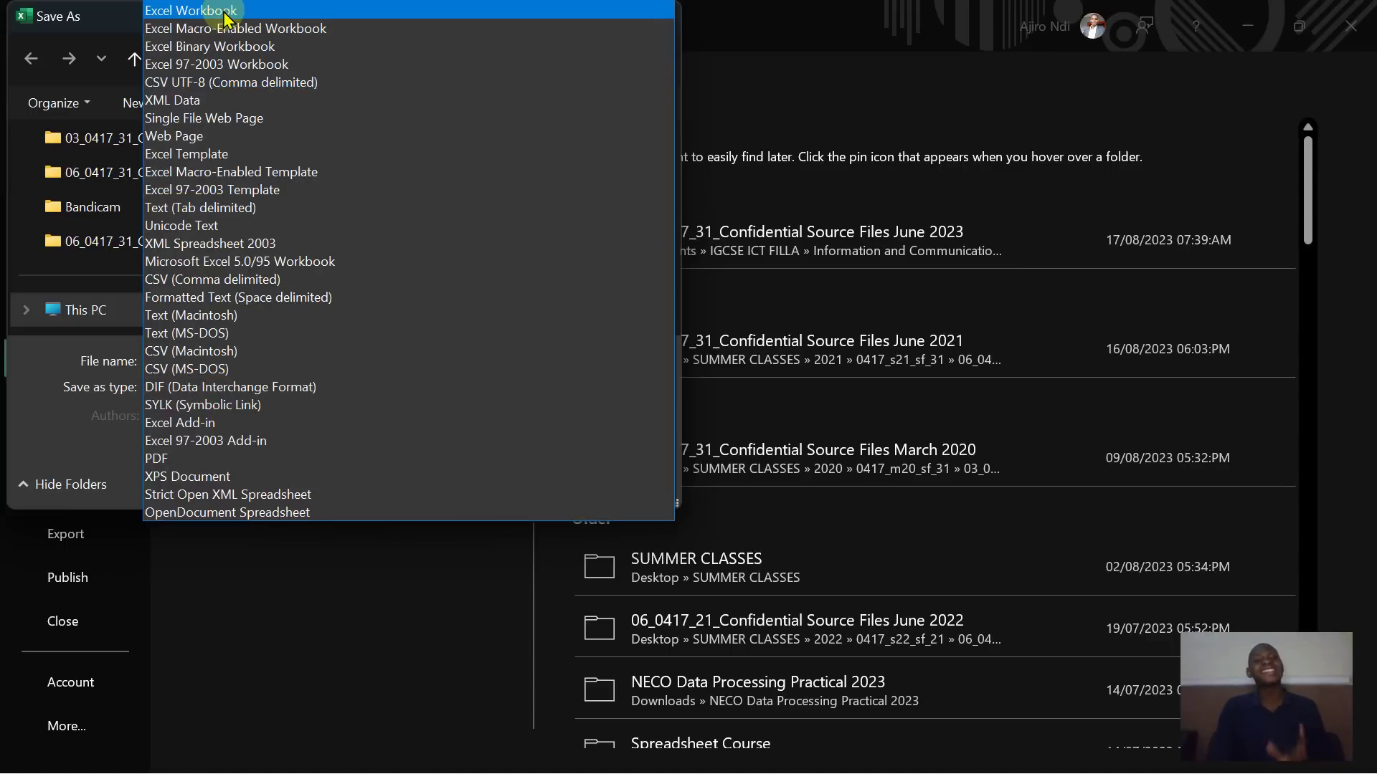
left_click(225, 15)
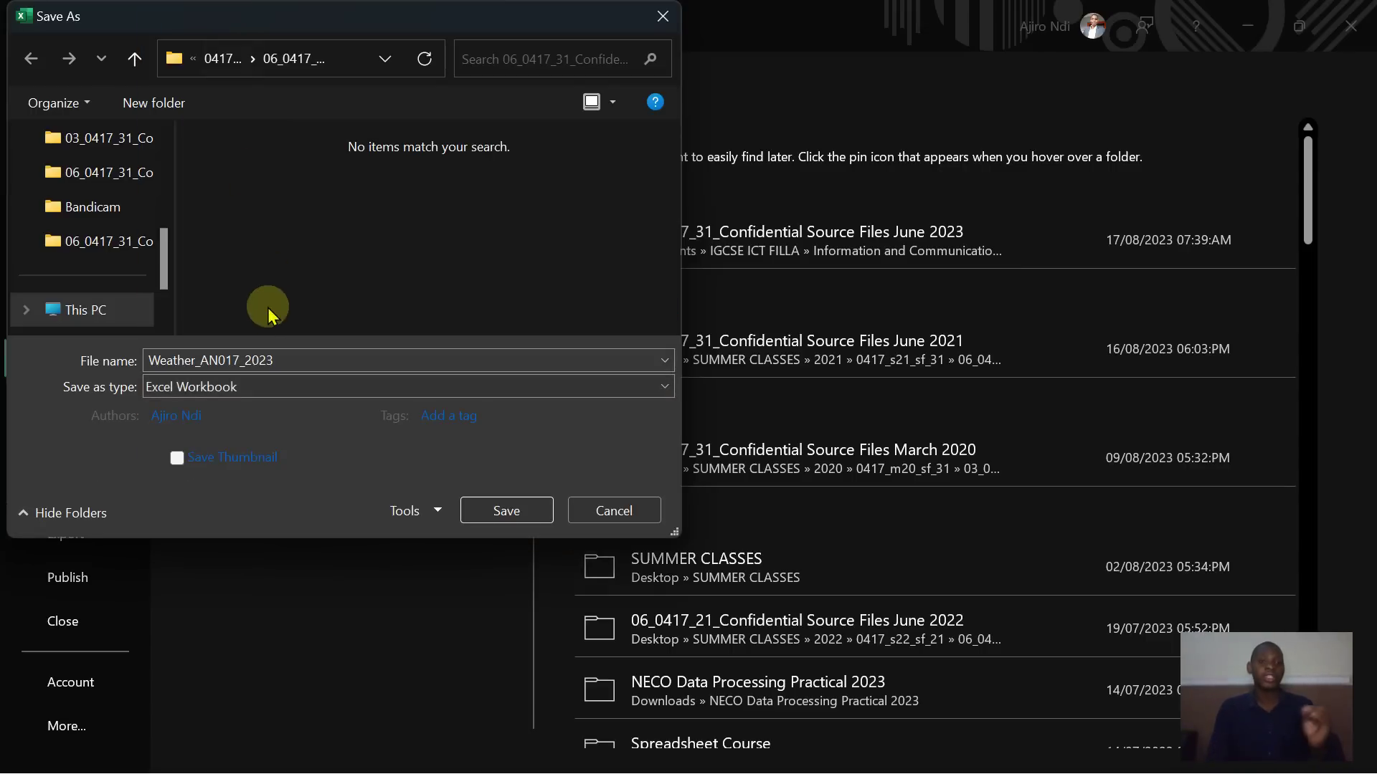
left_click(498, 513)
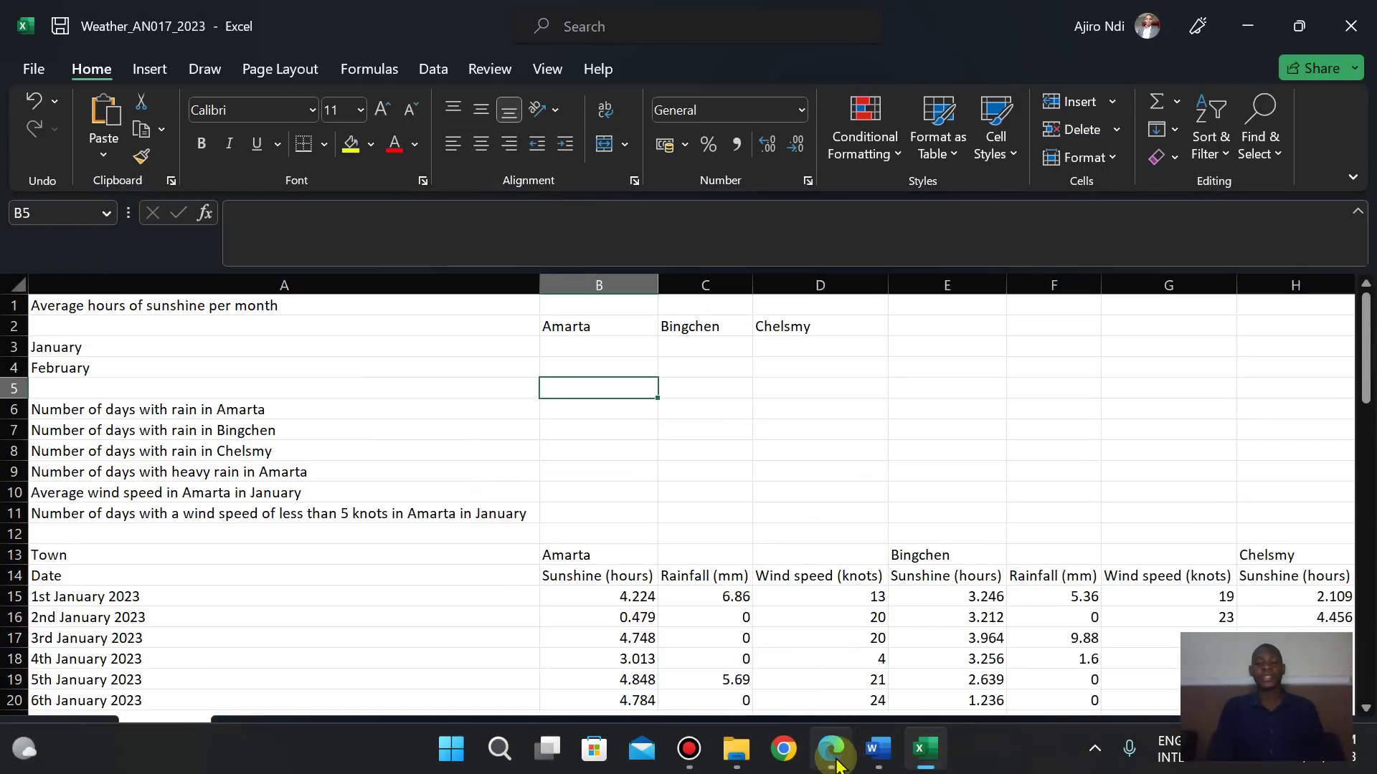
left_click(834, 750)
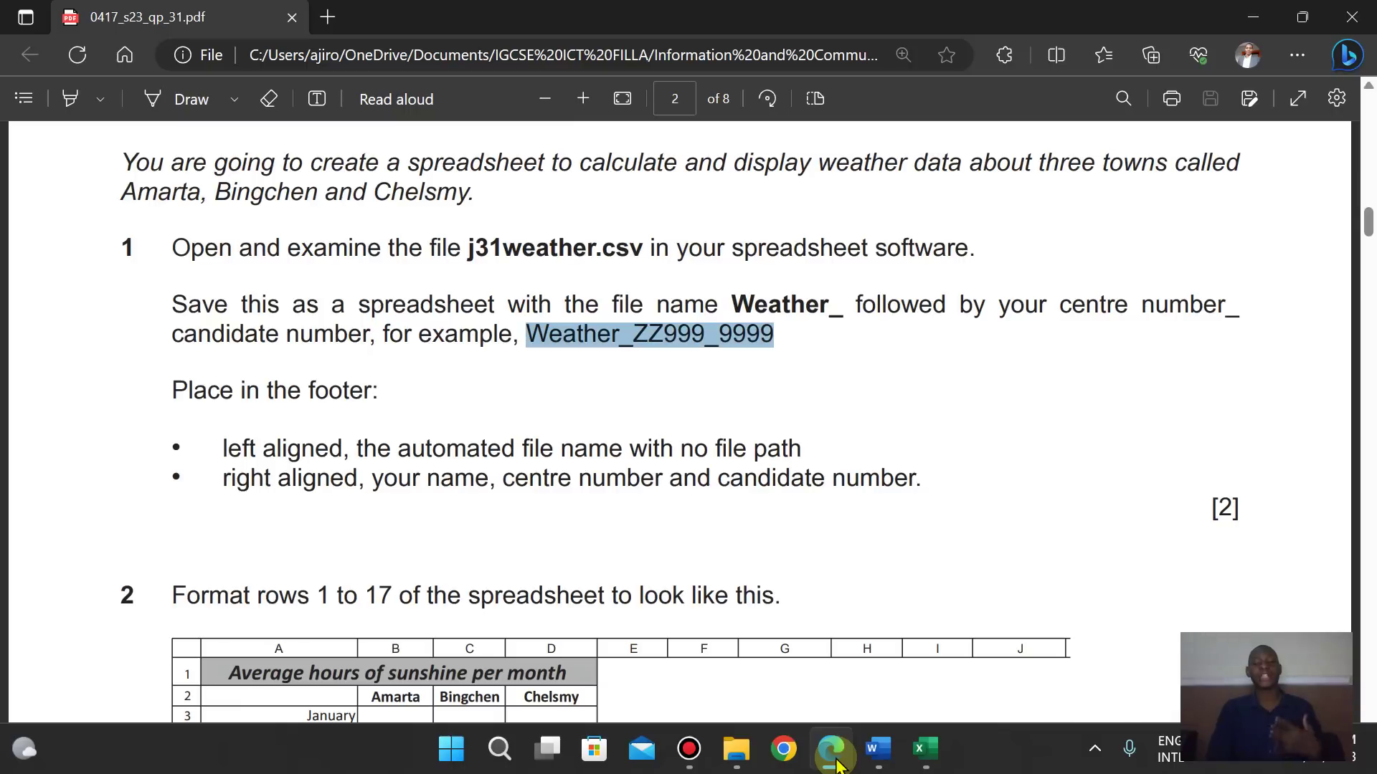
mouse_move(925, 749)
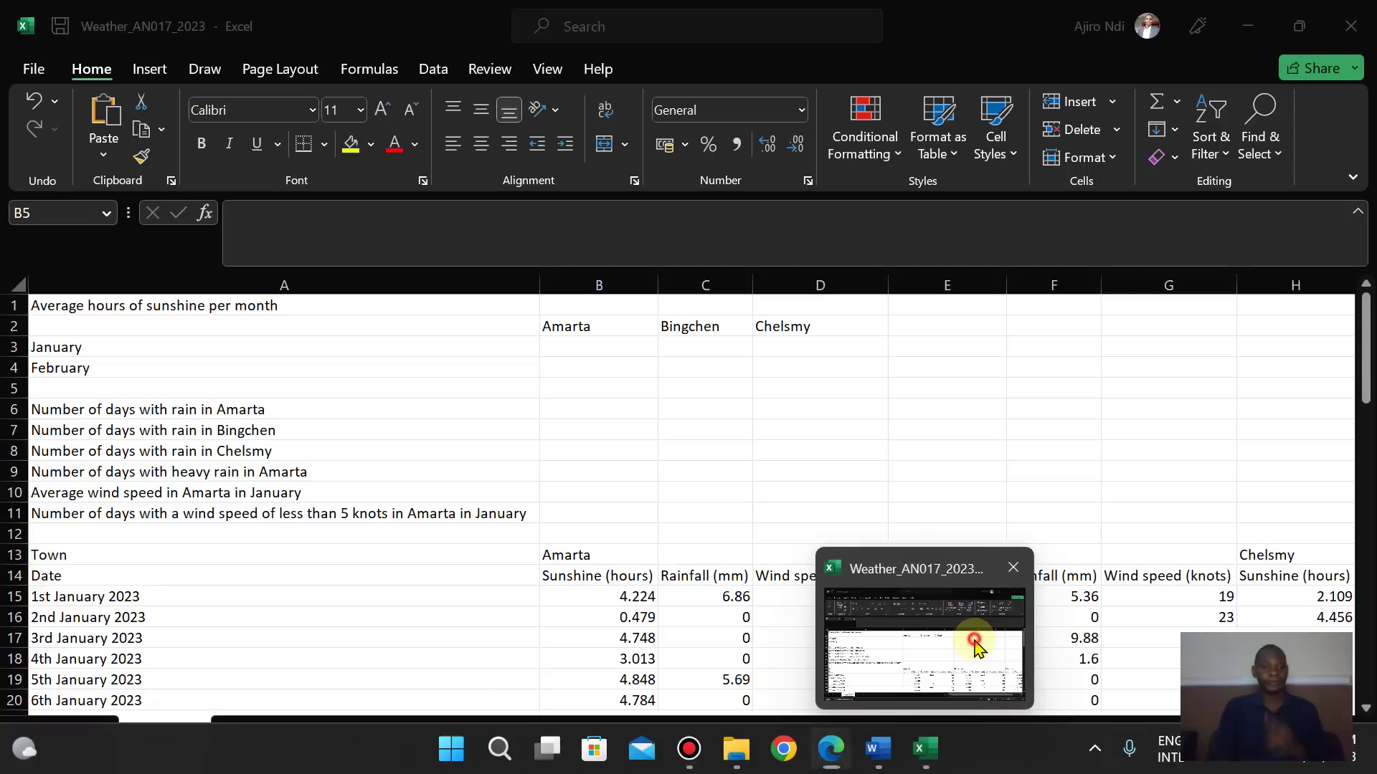
left_click(975, 645)
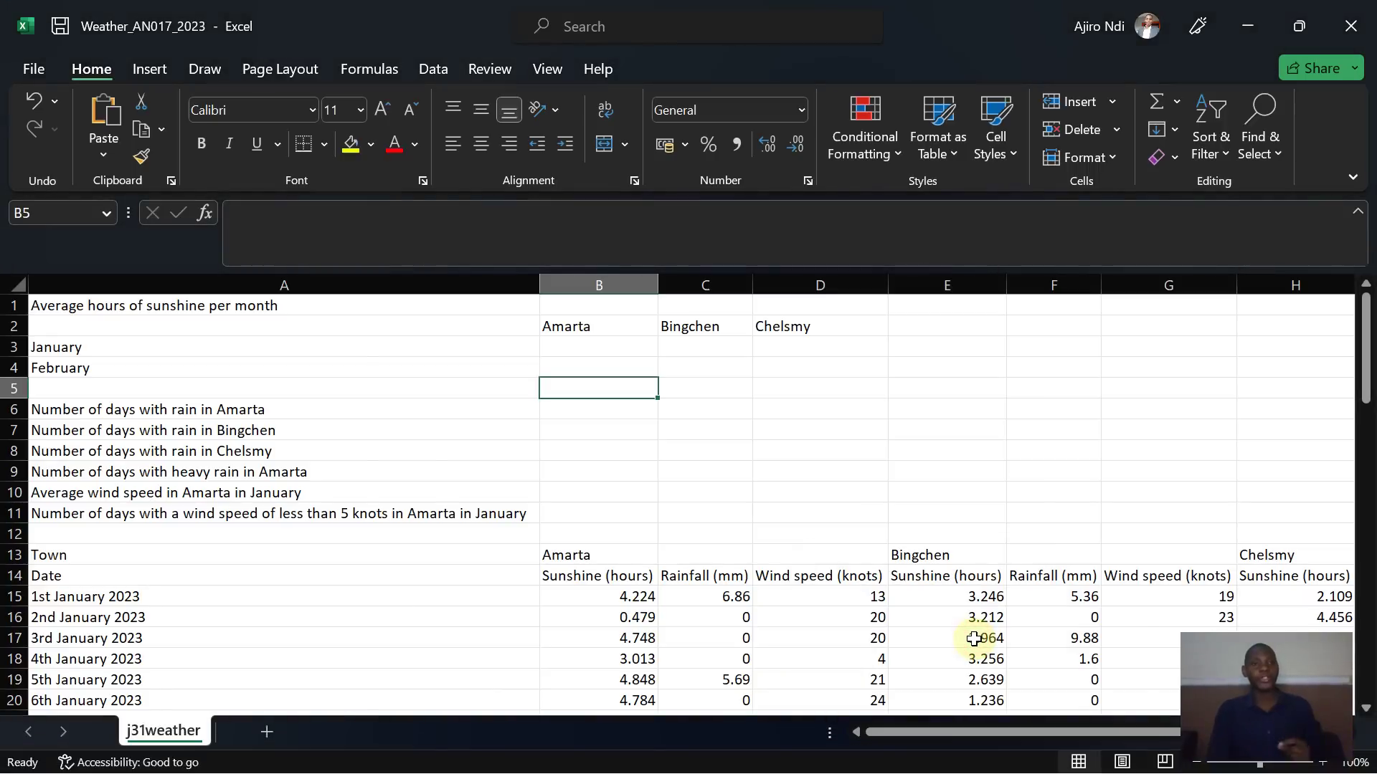
- Insert the automatic File Name field into the left section of the page footer
left_click(142, 72)
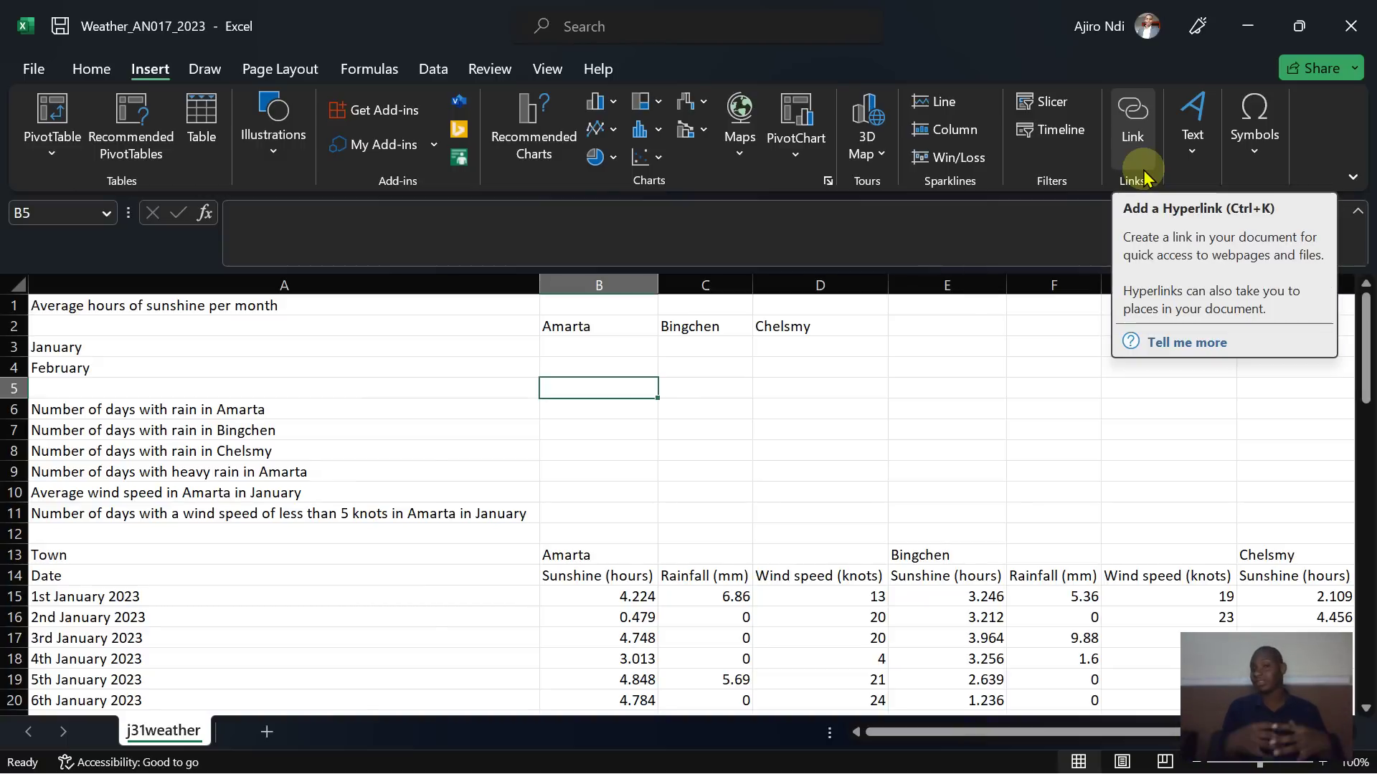
left_click(1196, 147)
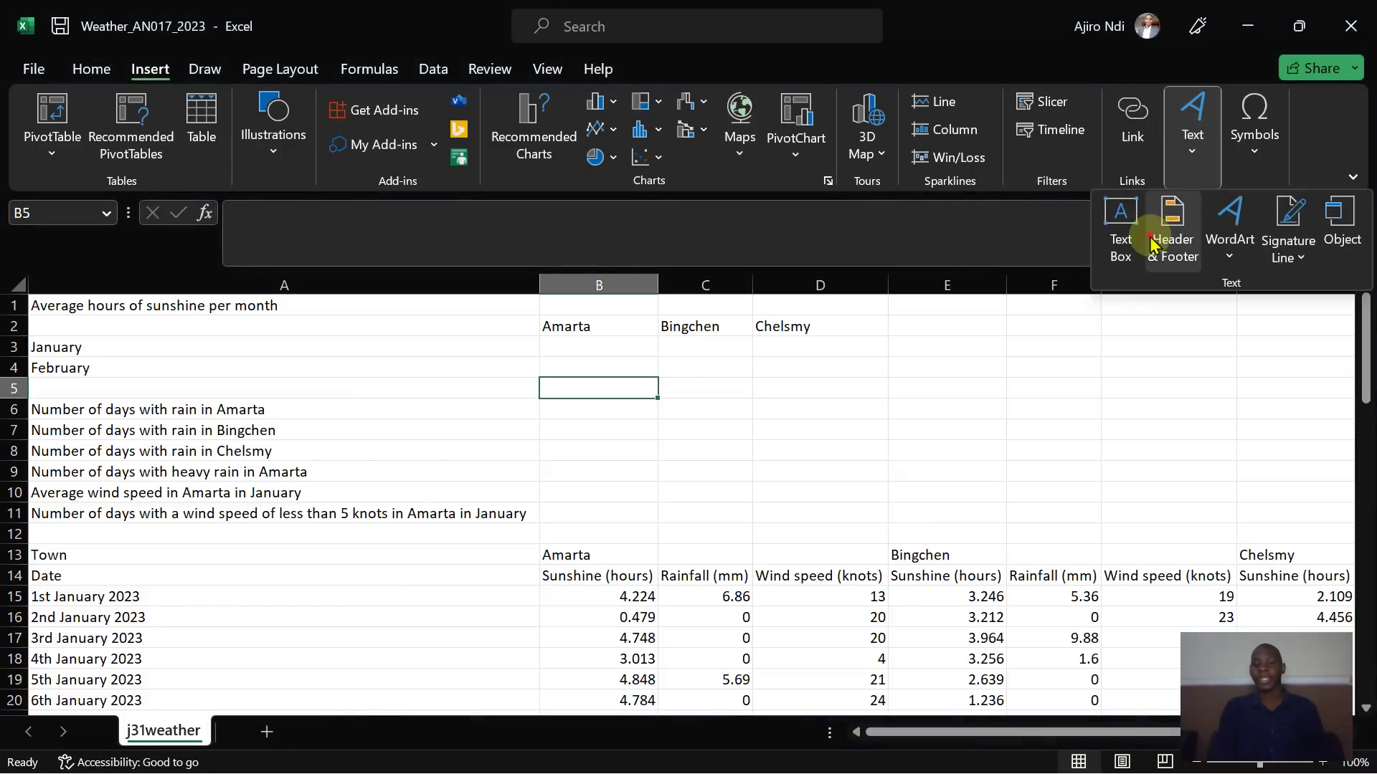
left_click(1152, 230)
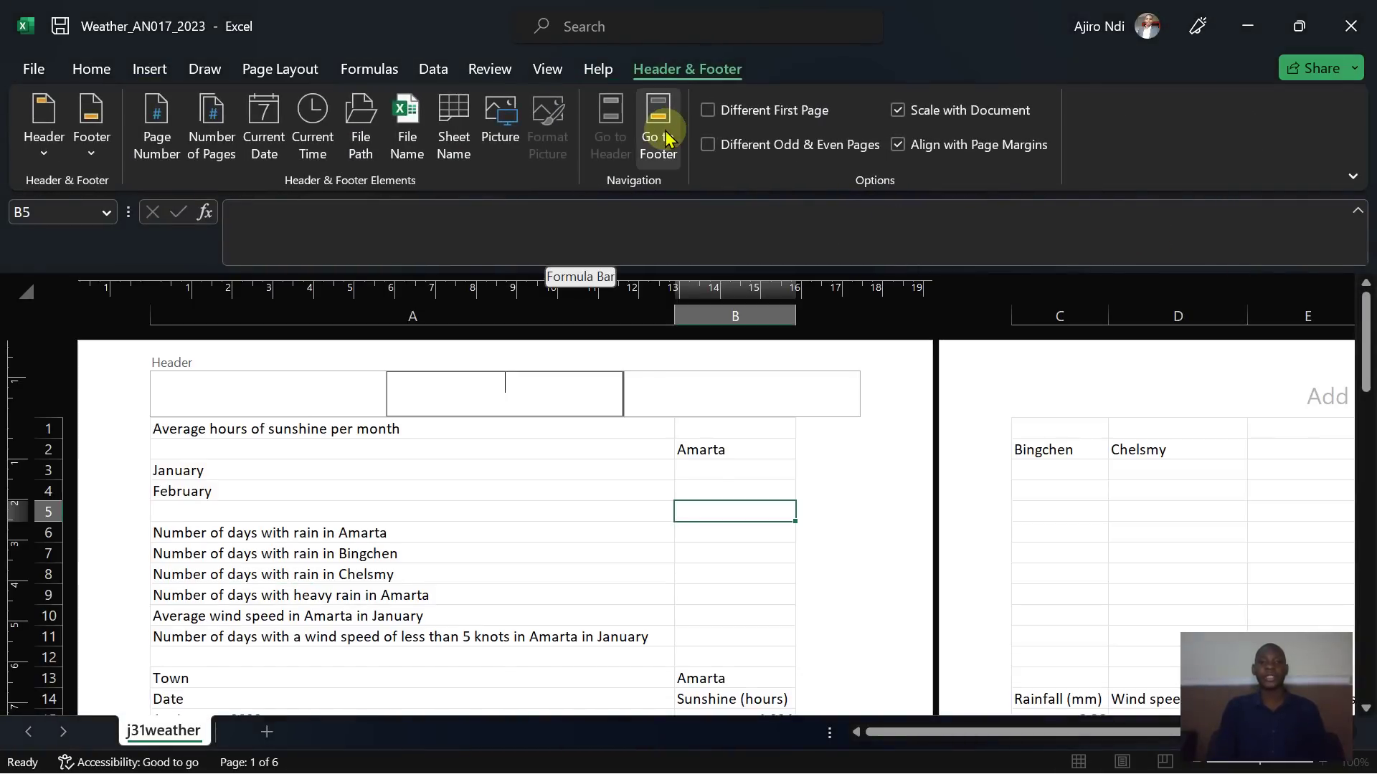
left_click(663, 134)
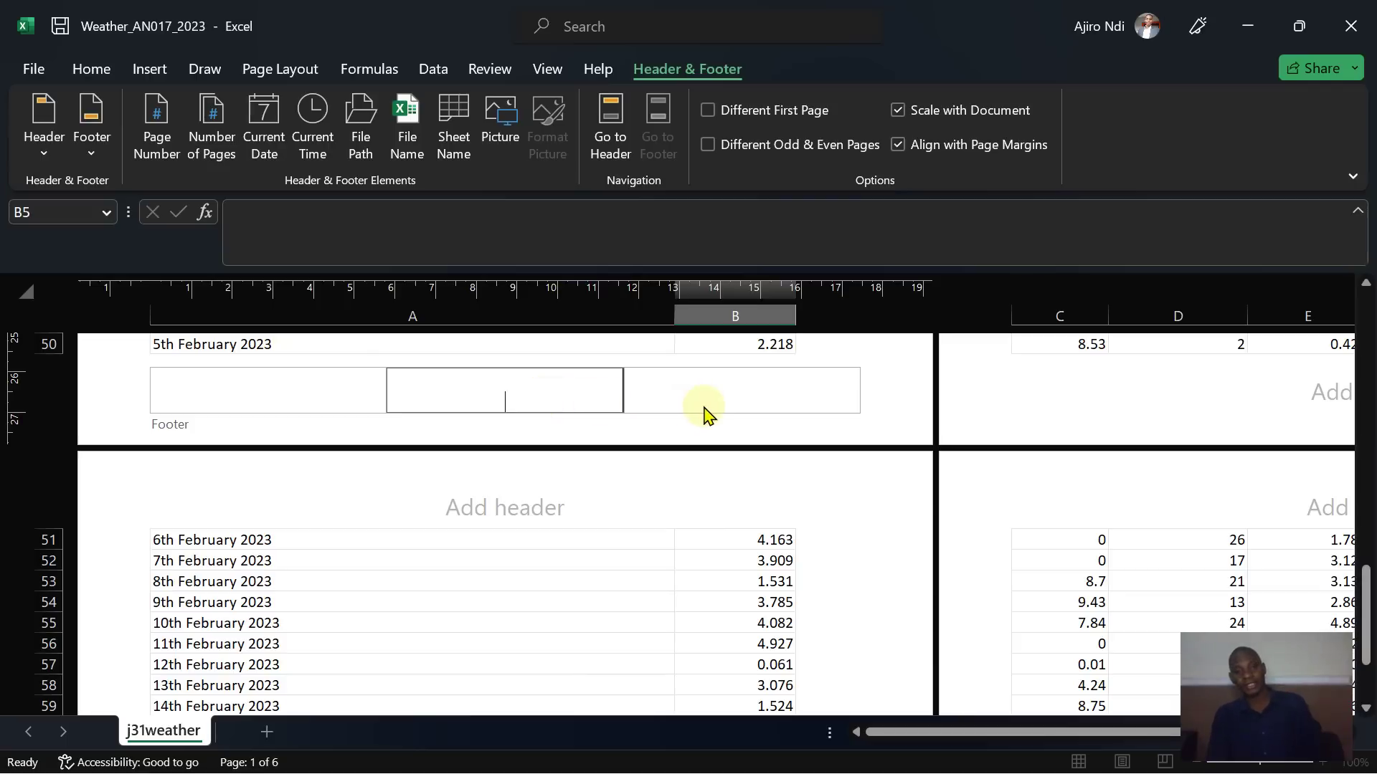
left_click(258, 388)
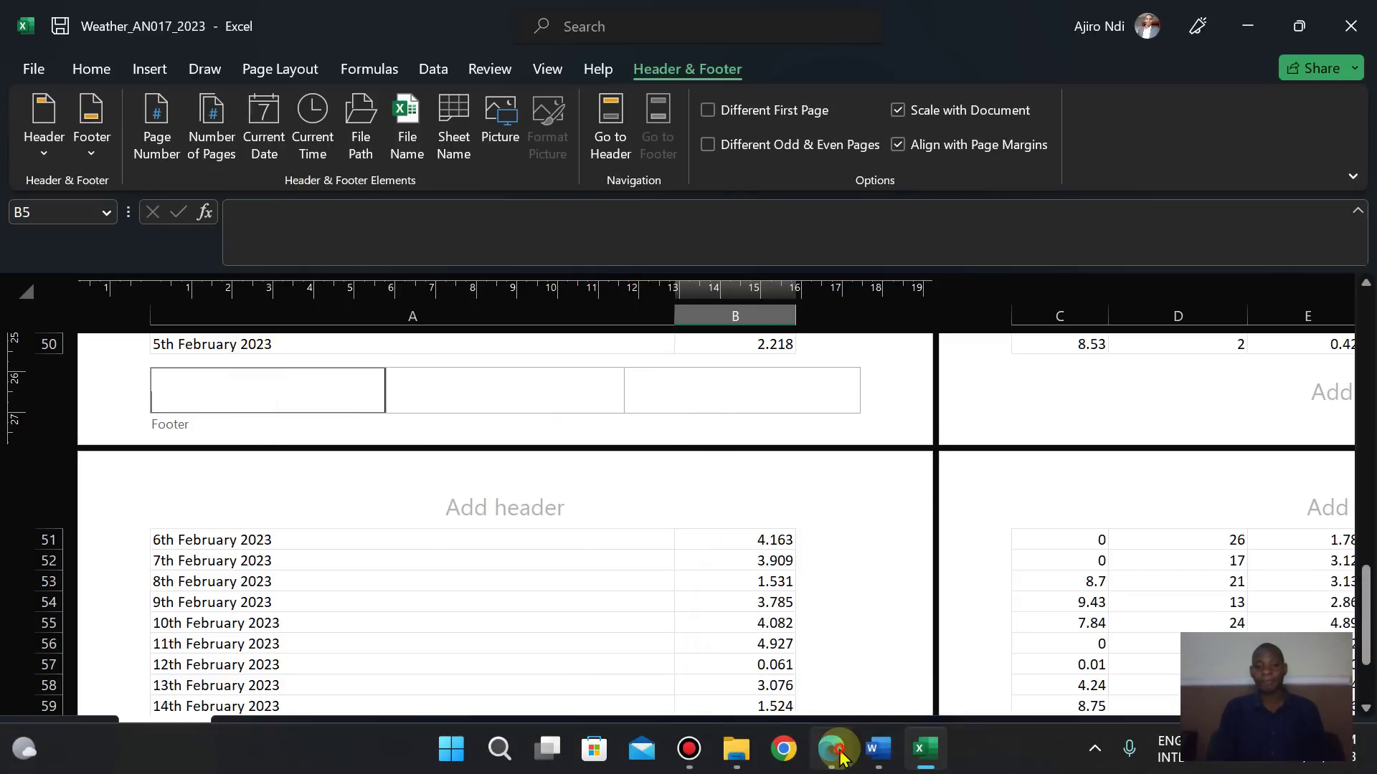
left_click(840, 757)
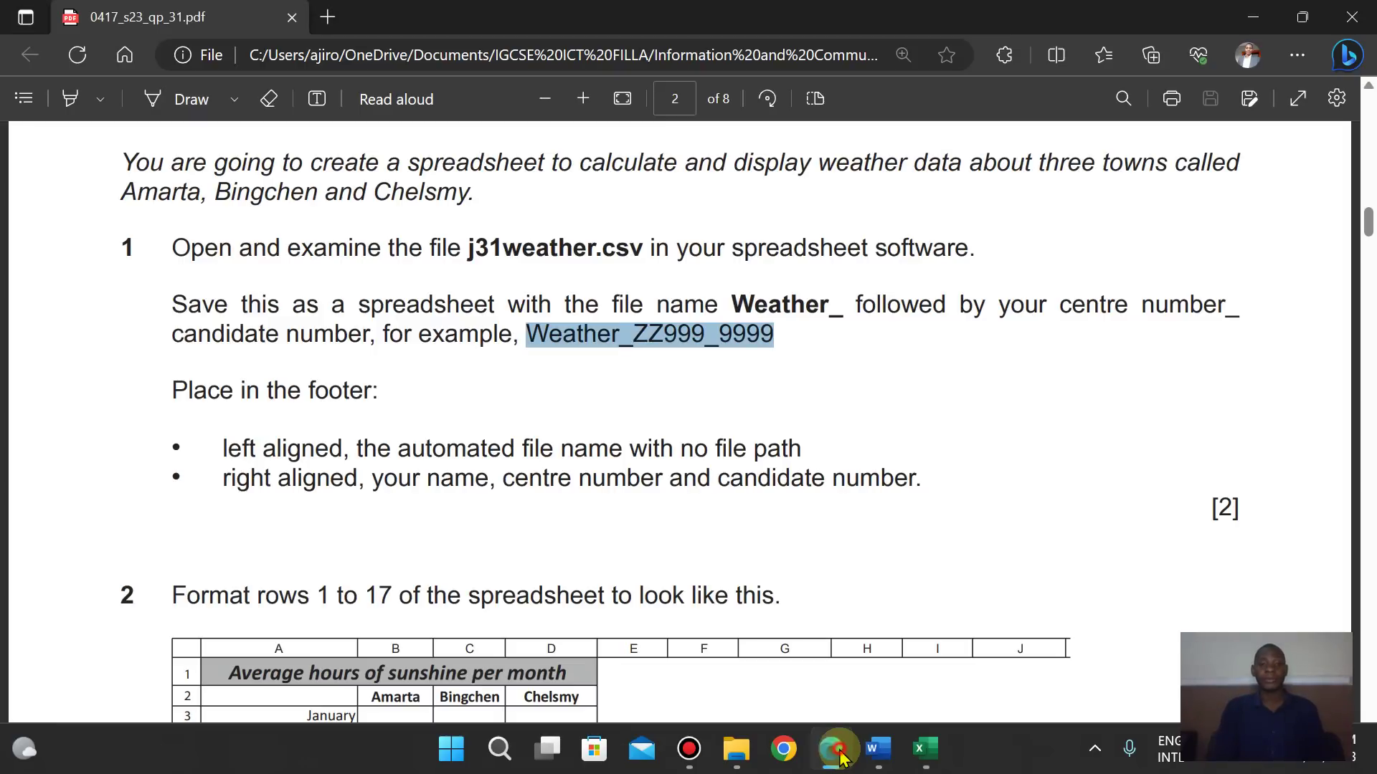
left_click(840, 757)
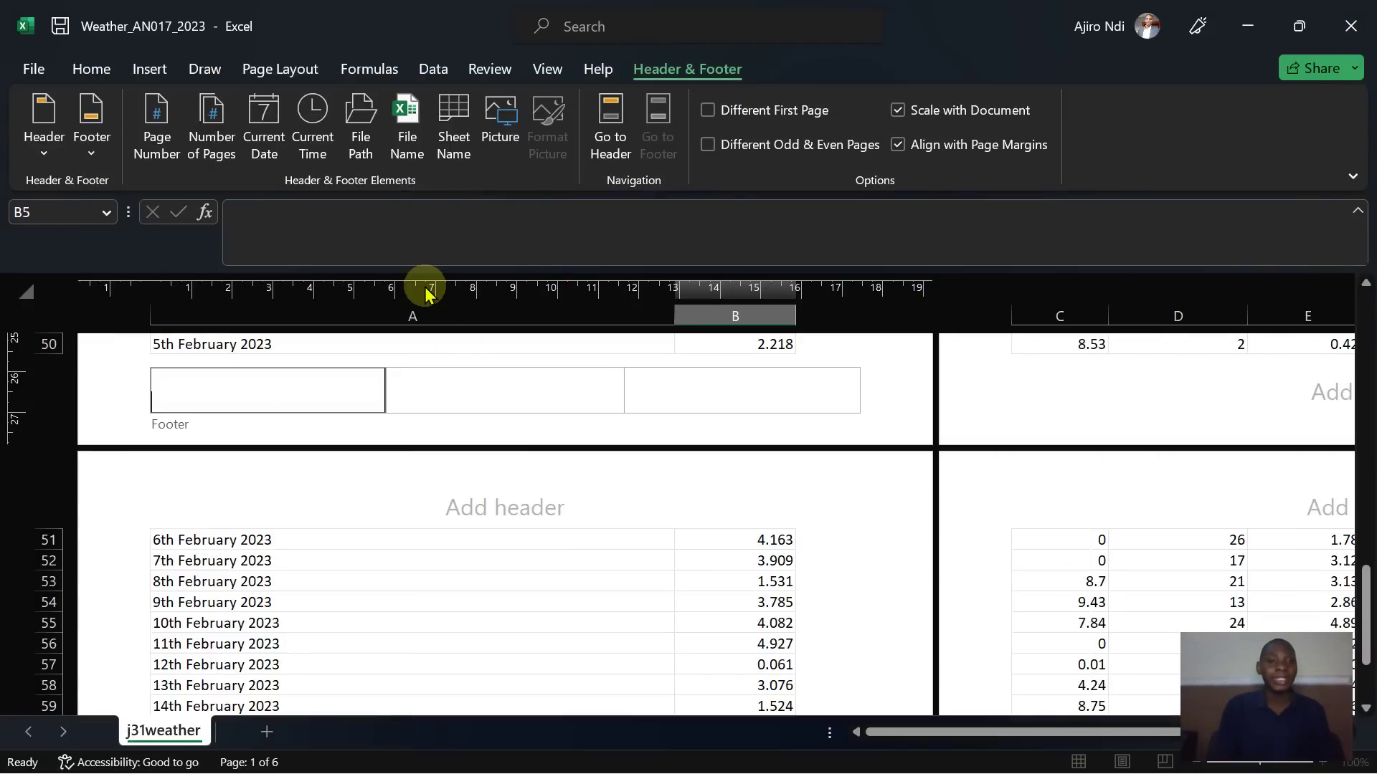
left_click(410, 136)
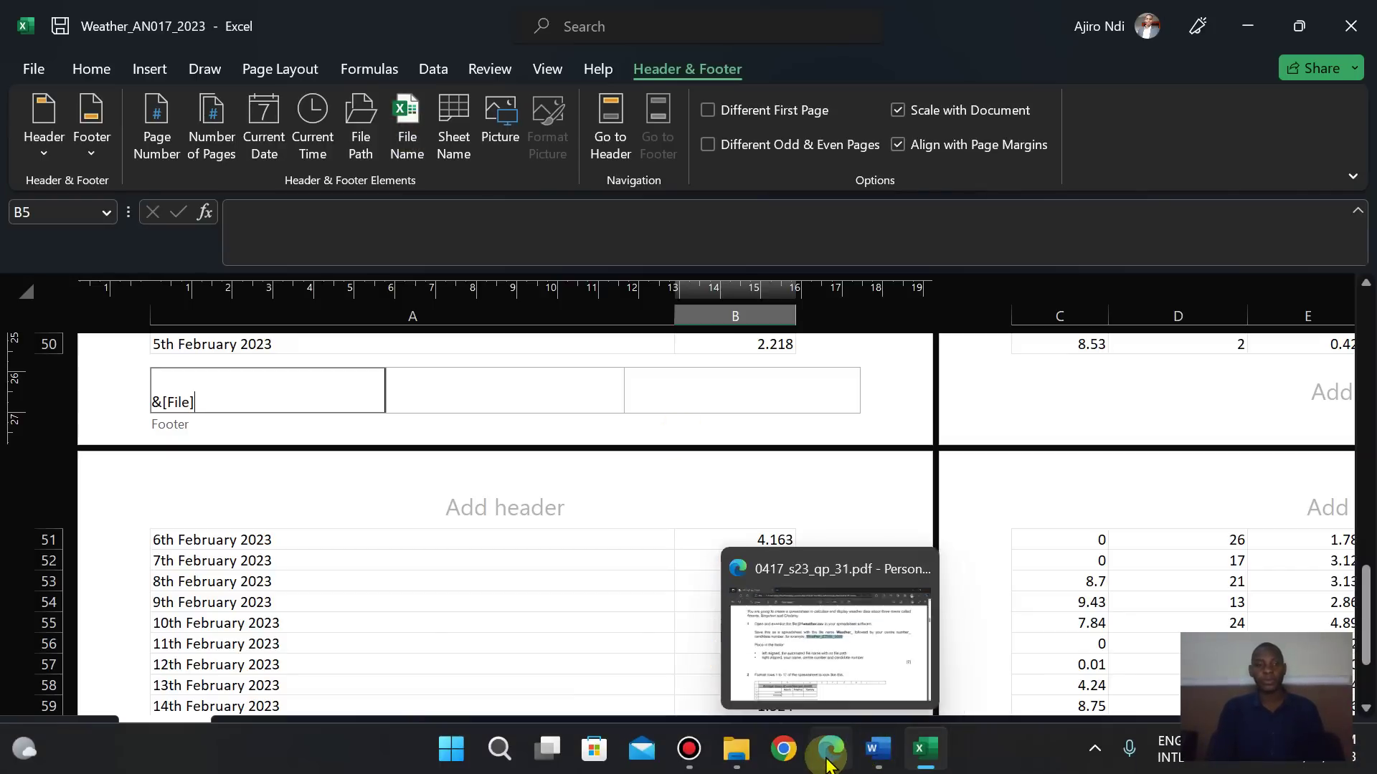
- Enter the candidate's name, centre number and candidate number in the right footer section
left_click(826, 764)
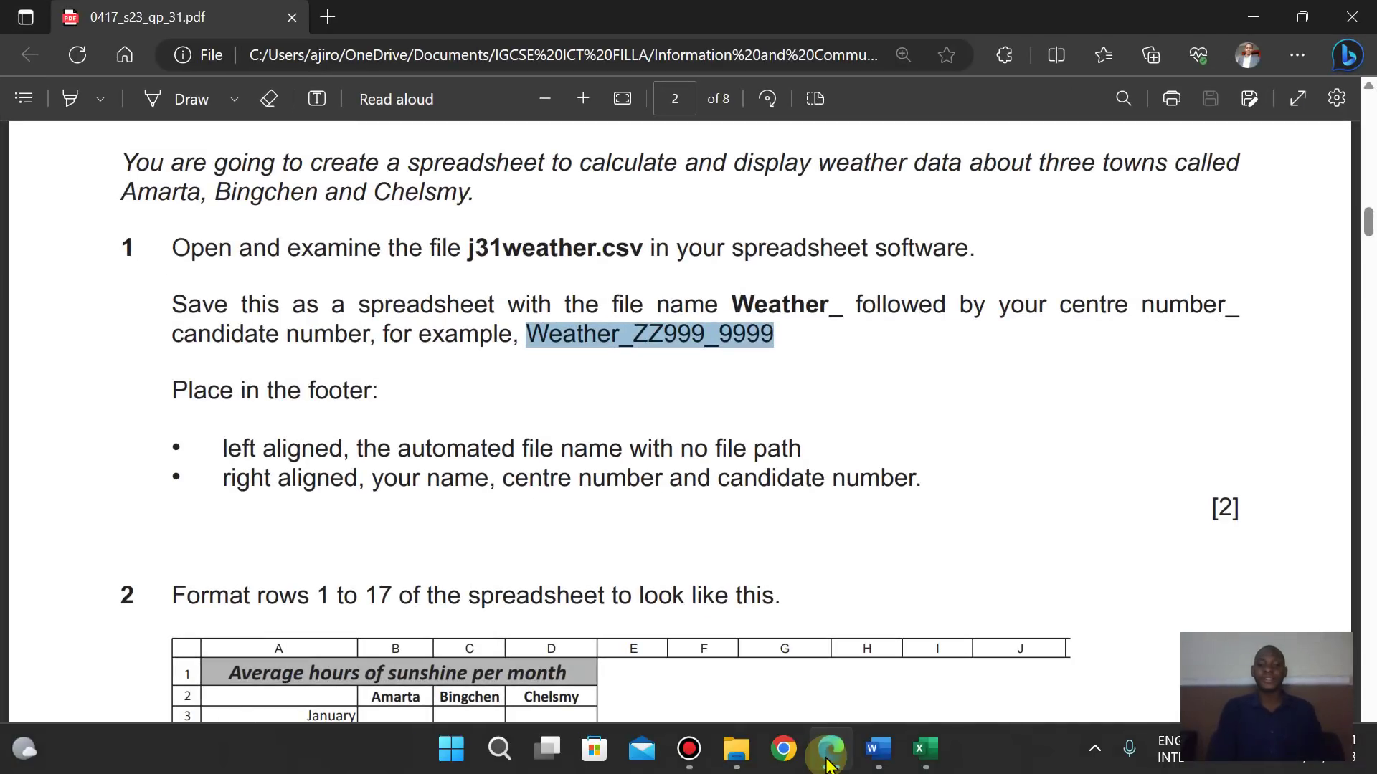
left_click(827, 764)
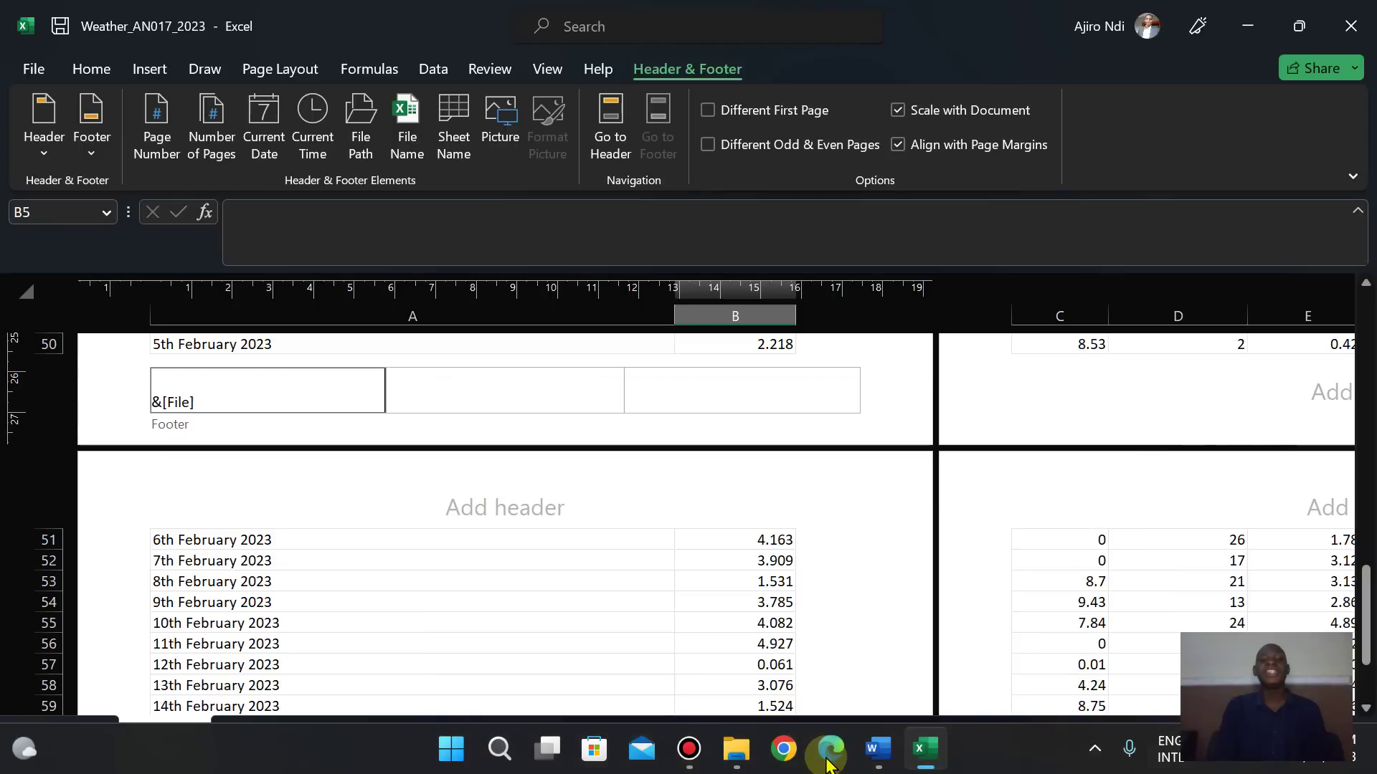
left_click(737, 394)
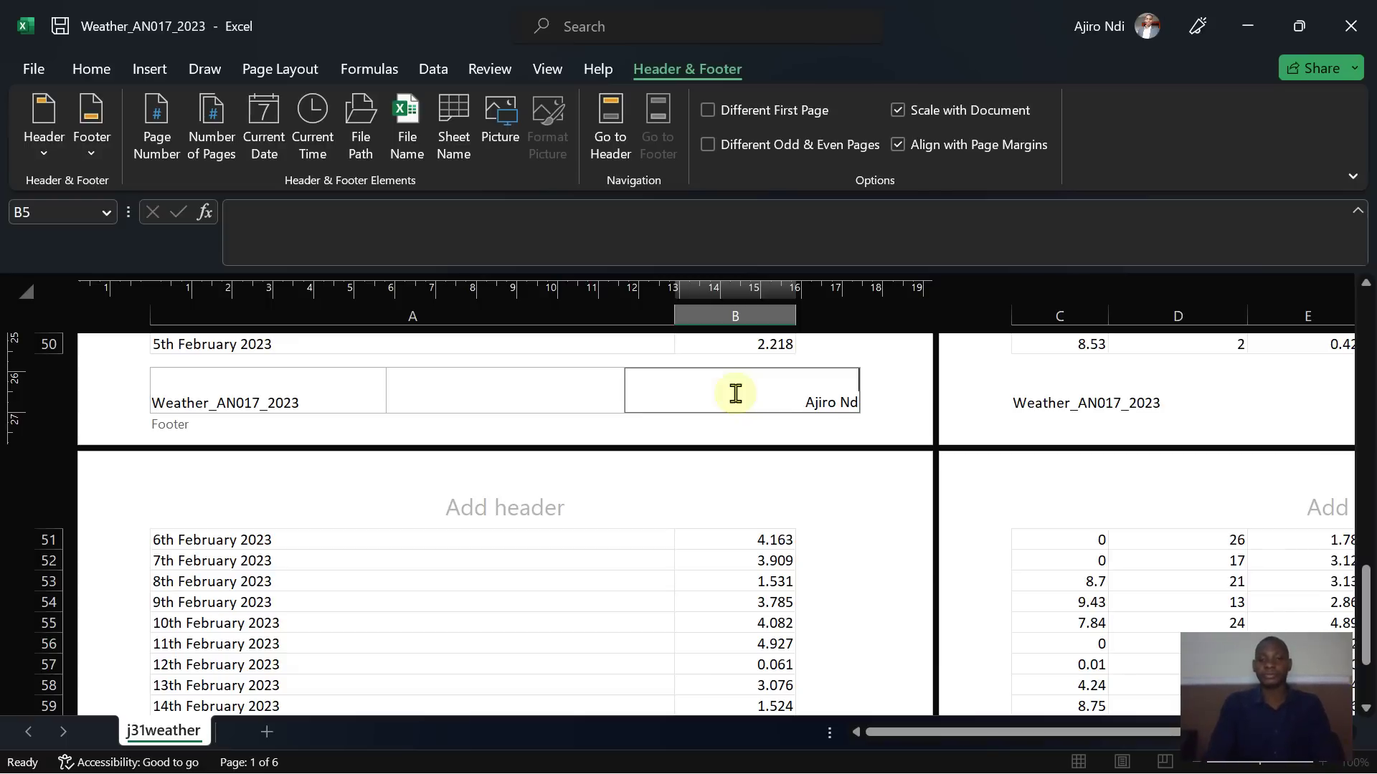
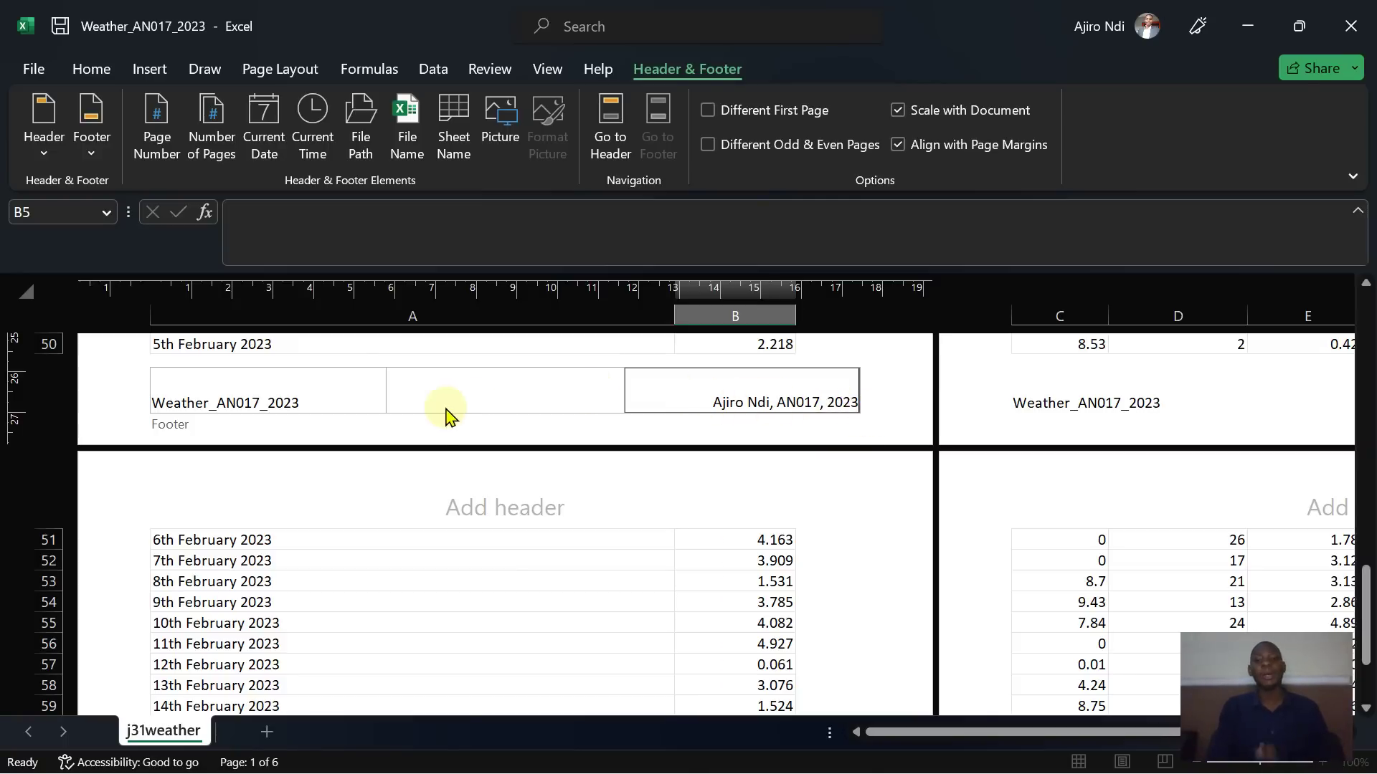
left_click(834, 750)
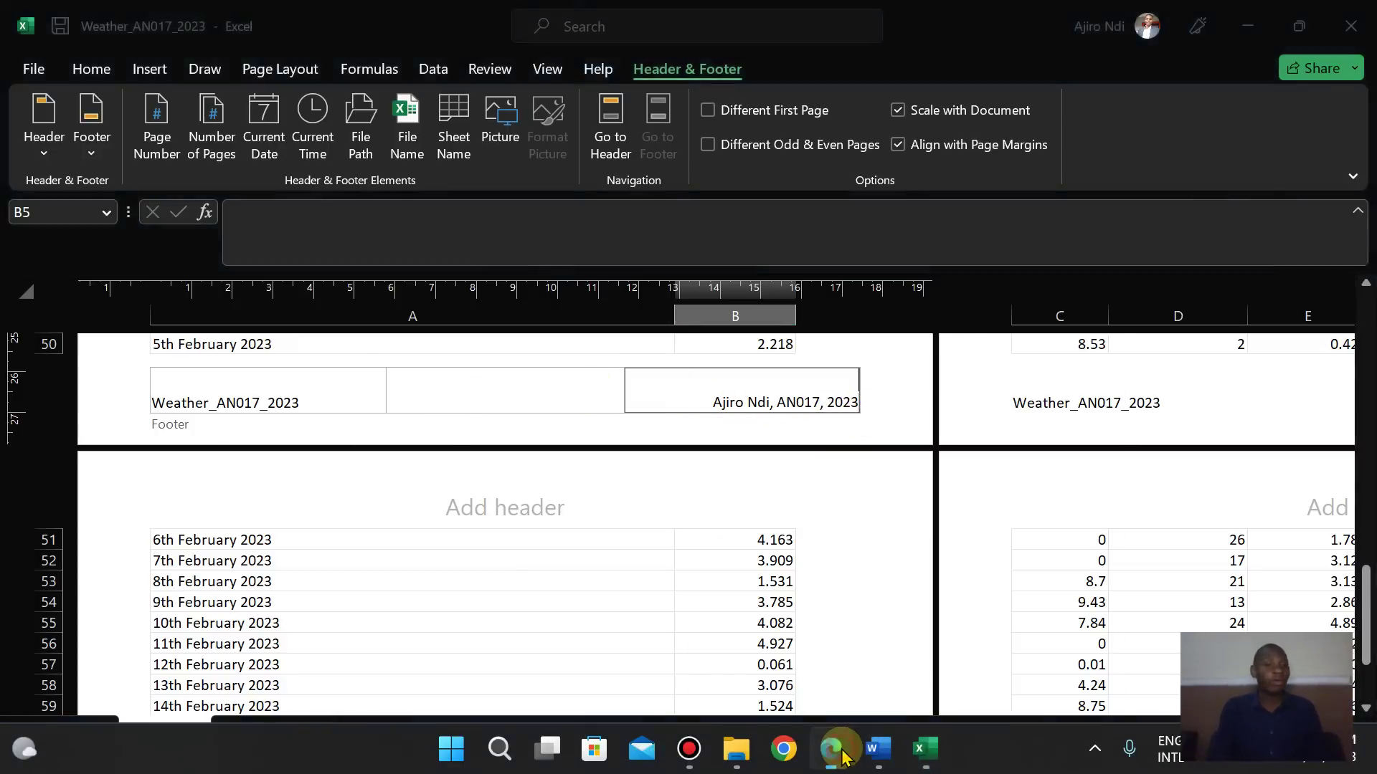
- Leave the footer, return the sheet to Normal view, and scroll back up to row 1
left_click(842, 754)
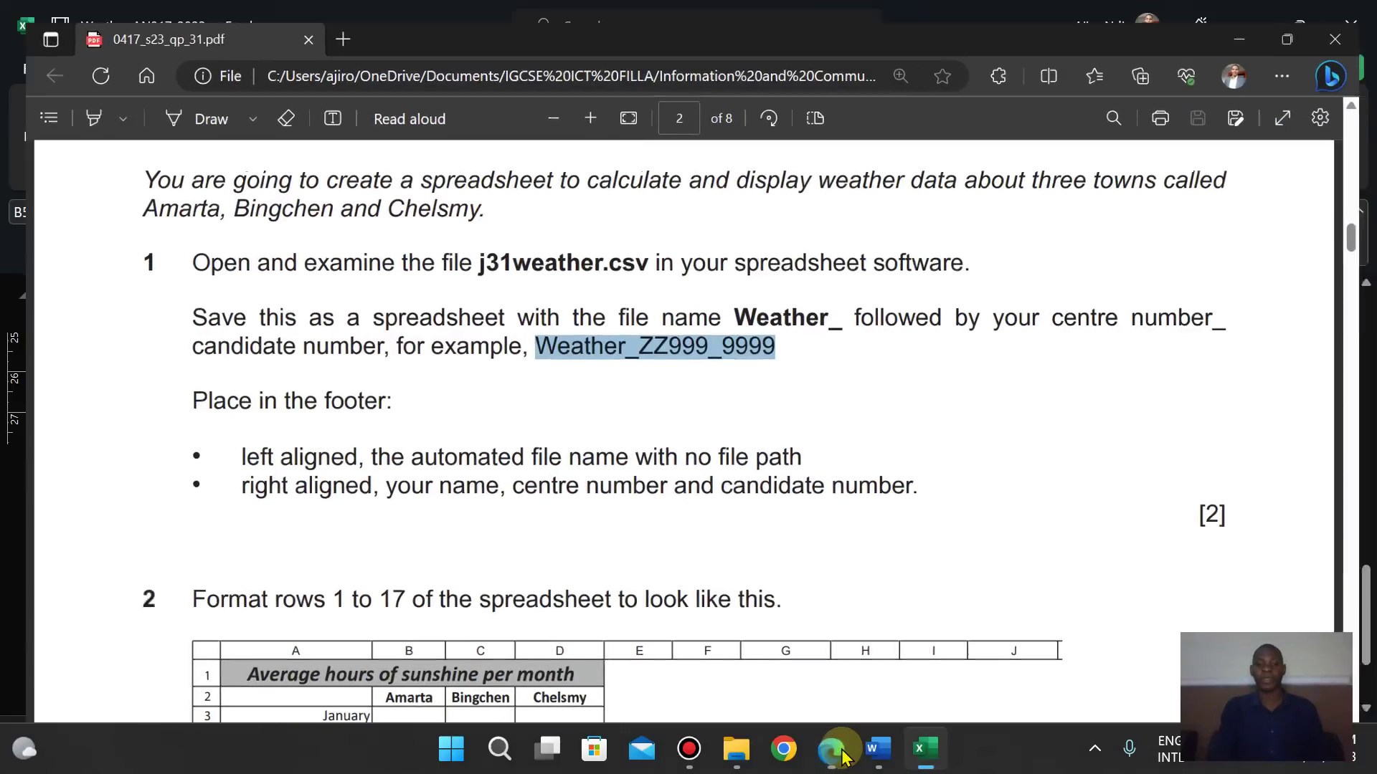
left_click(887, 382)
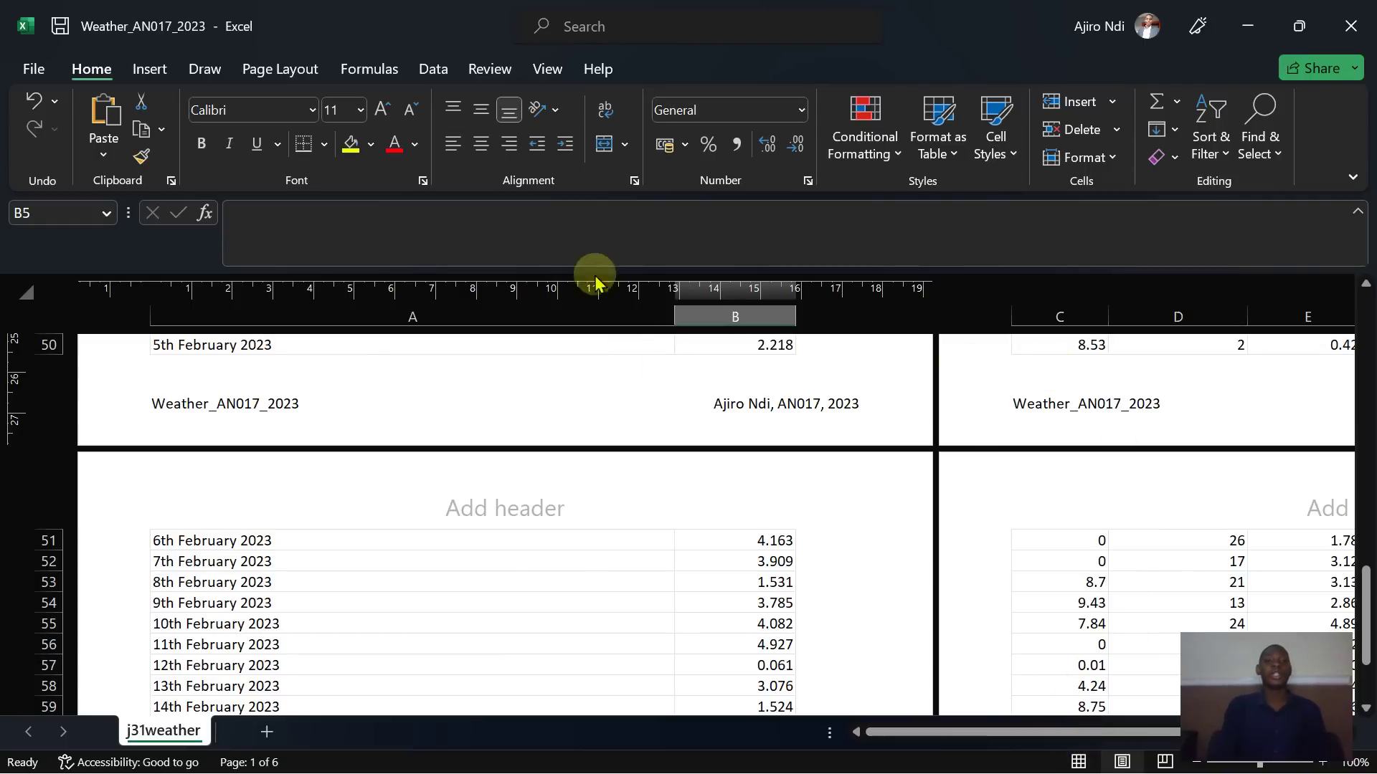
left_click(547, 71)
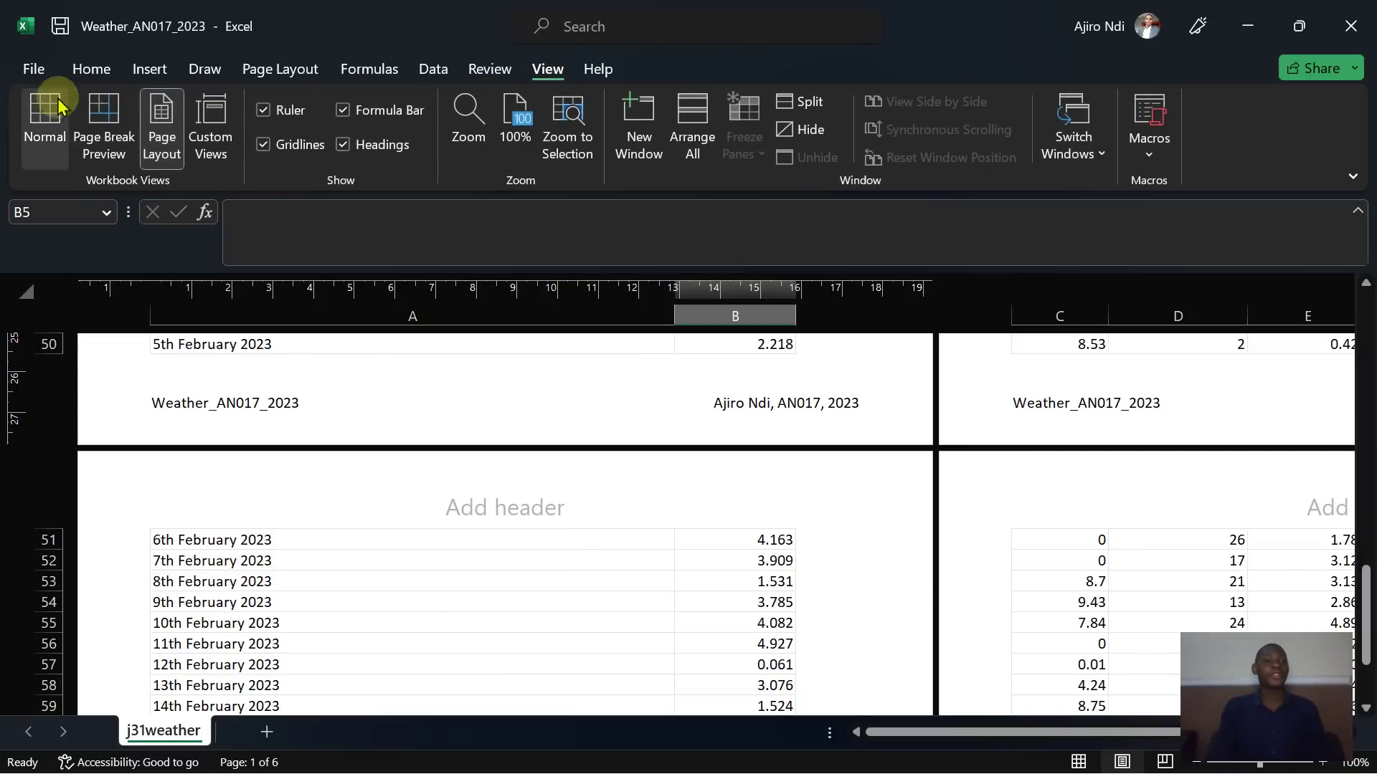
left_click(40, 128)
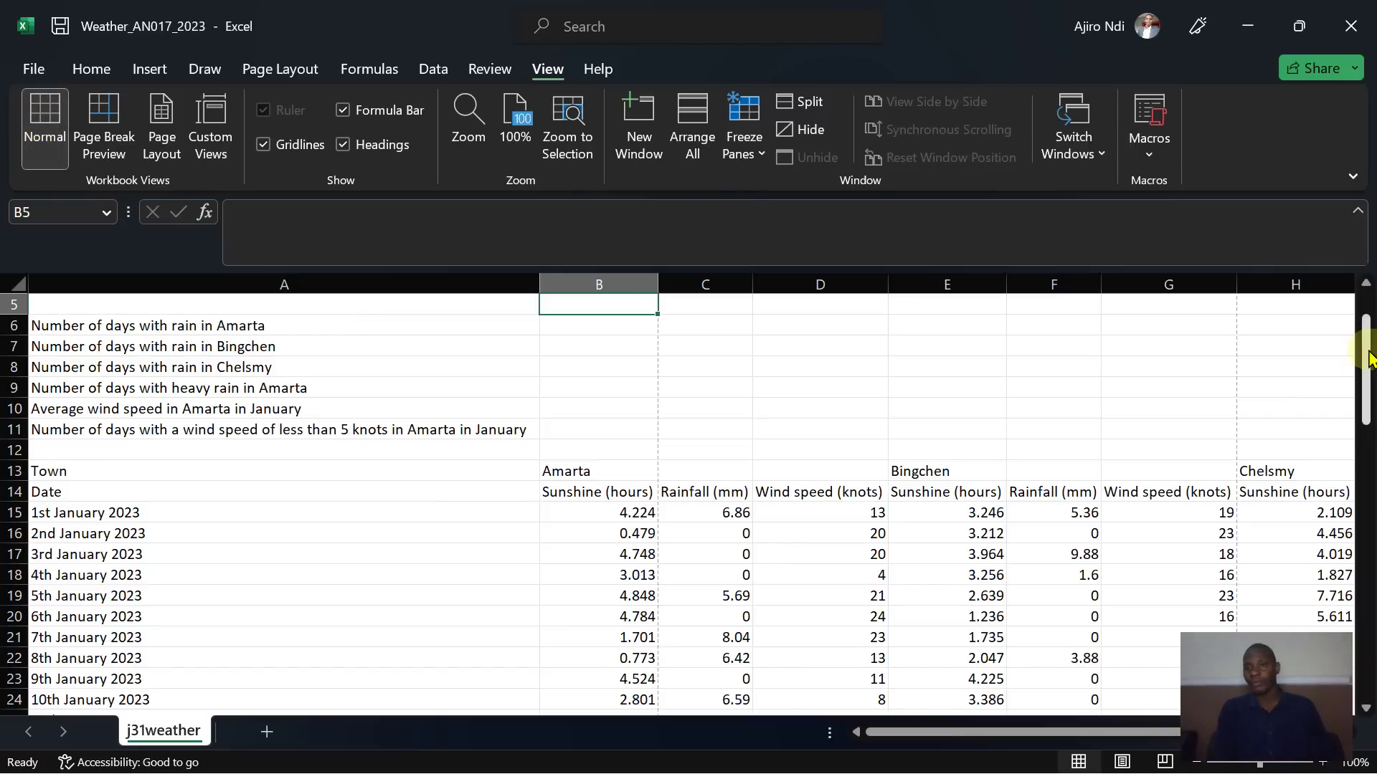
left_click_drag(1365, 351, 1370, 212)
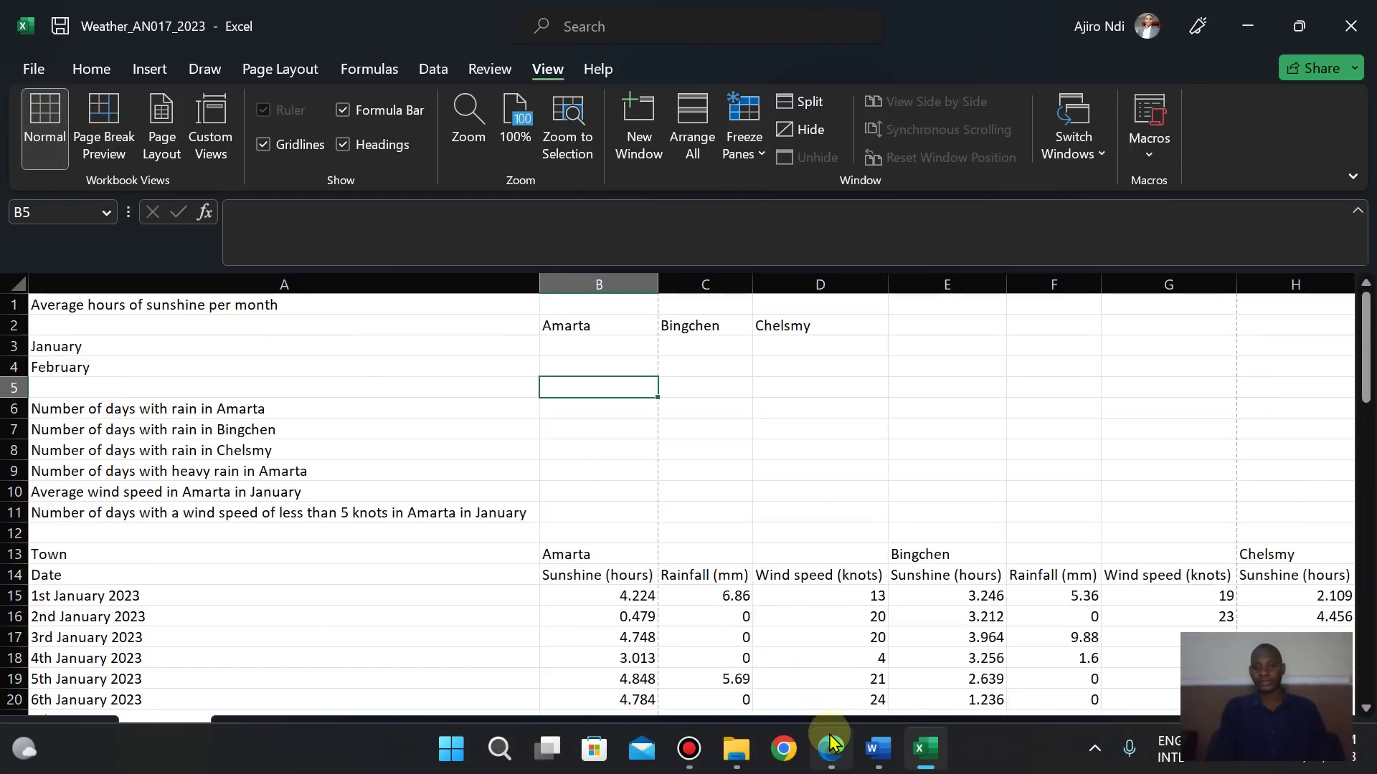
left_click(830, 746)
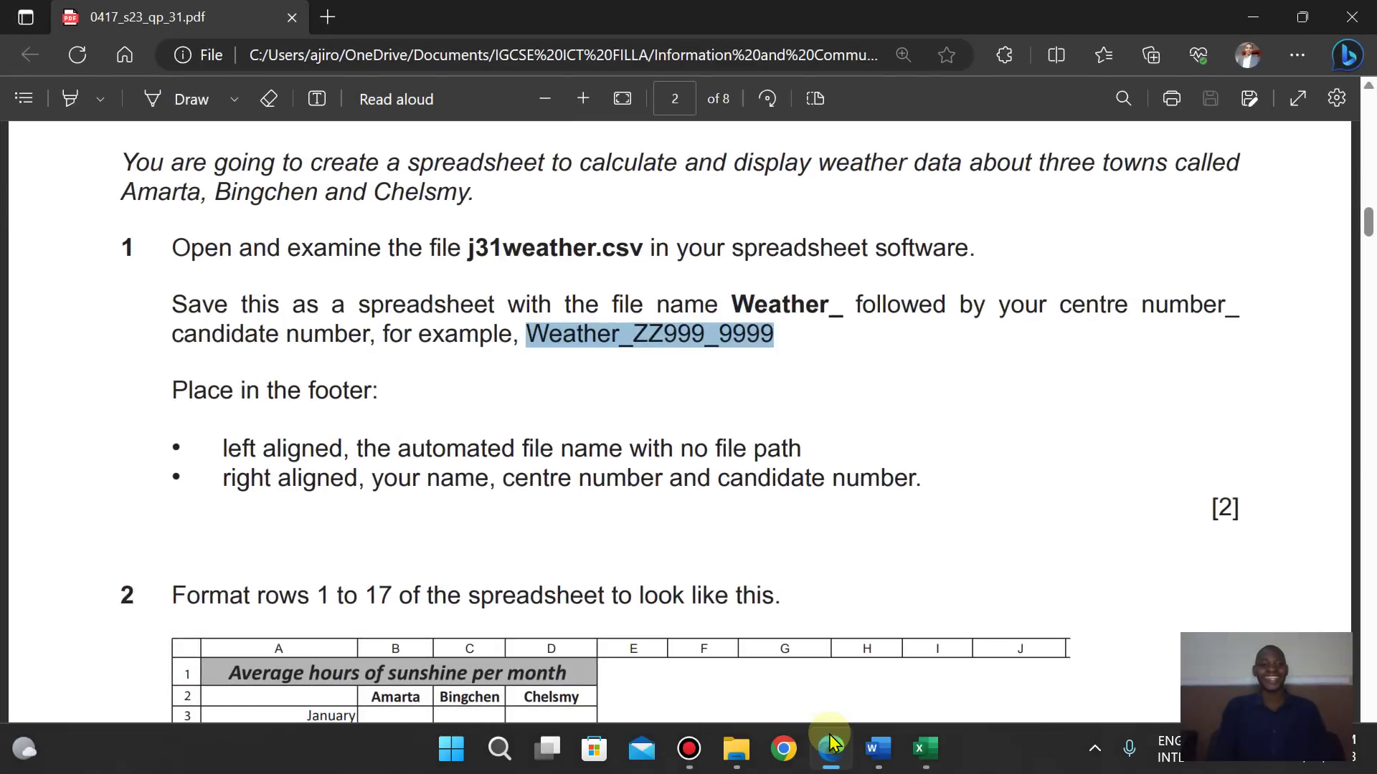
- Scroll the exam PDF down to question 2's sample table, then go back to the workbook
key("Down")
key("Down")
key("Down")
key("Down")
key("Down")
key("Down")
key("Down")
key("Down")
key("Down")
key("Down")
key("Down")
key("Down")
key("Down")
key("Down")
key("Down")
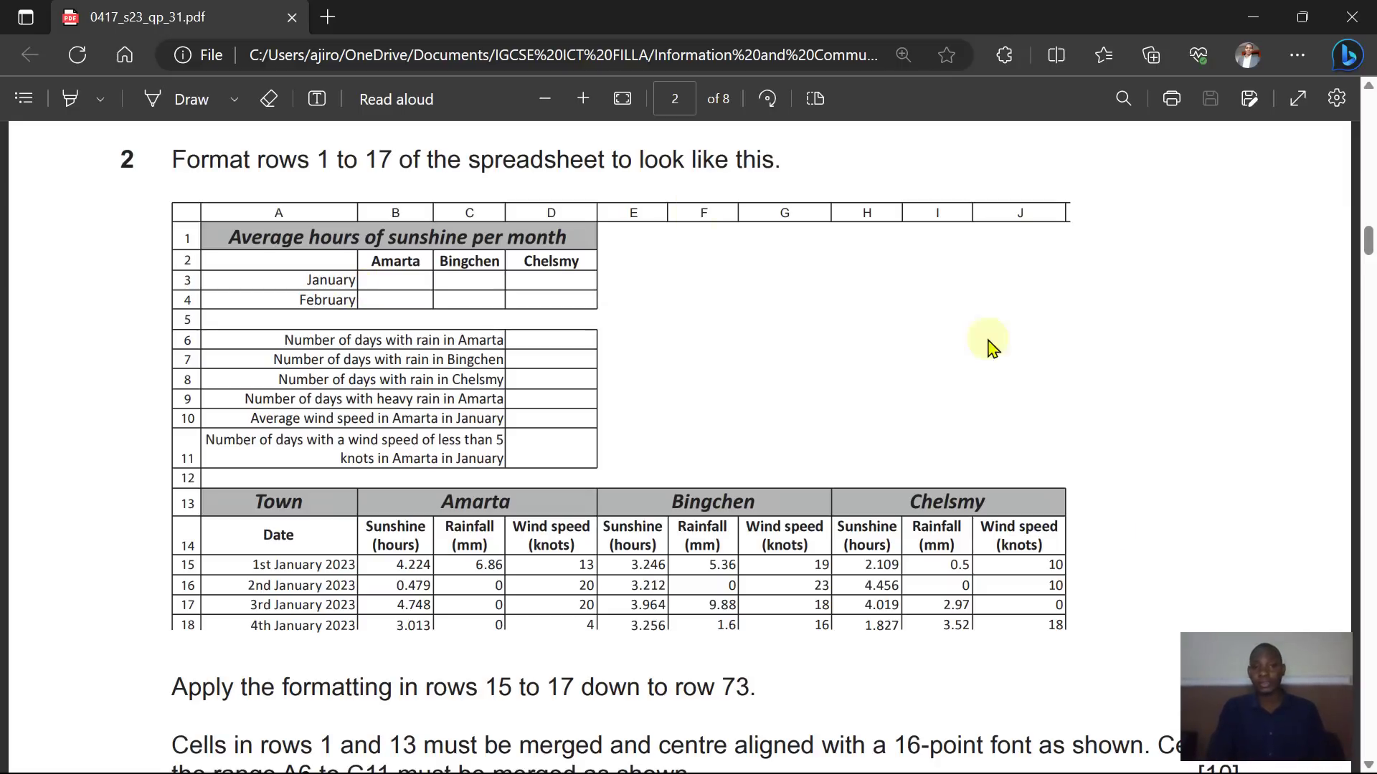
mouse_move(1070, 755)
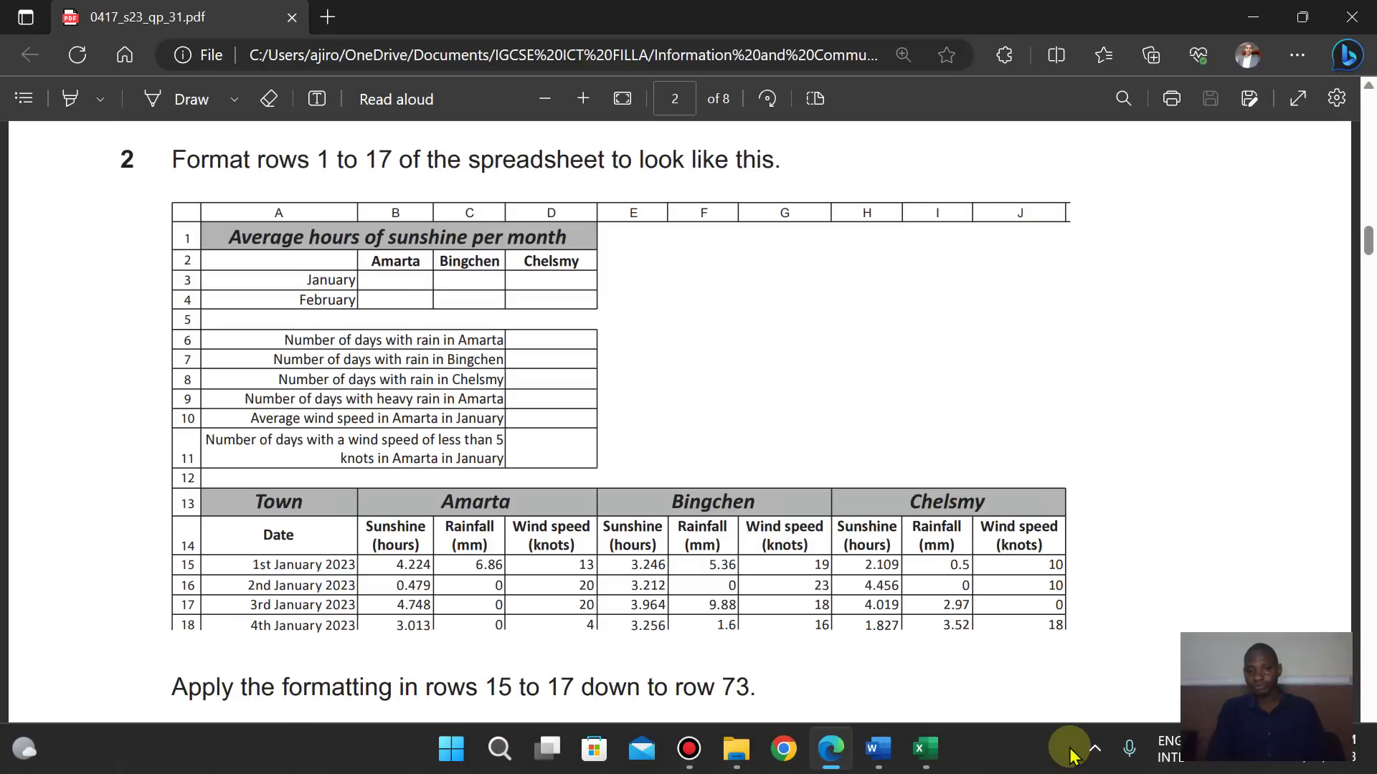
left_click(929, 765)
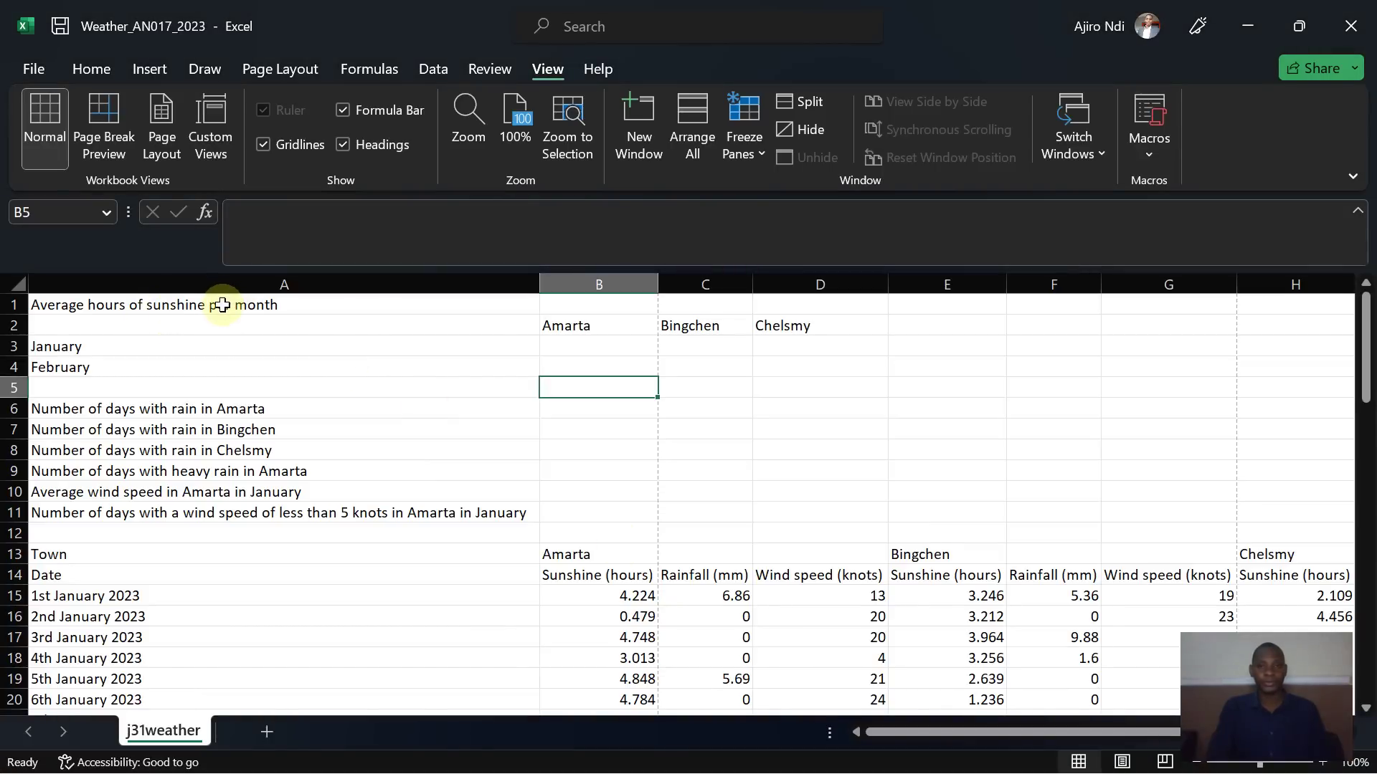
- Apply All Borders to the label block A1:D11
left_click_drag(218, 305, 765, 501)
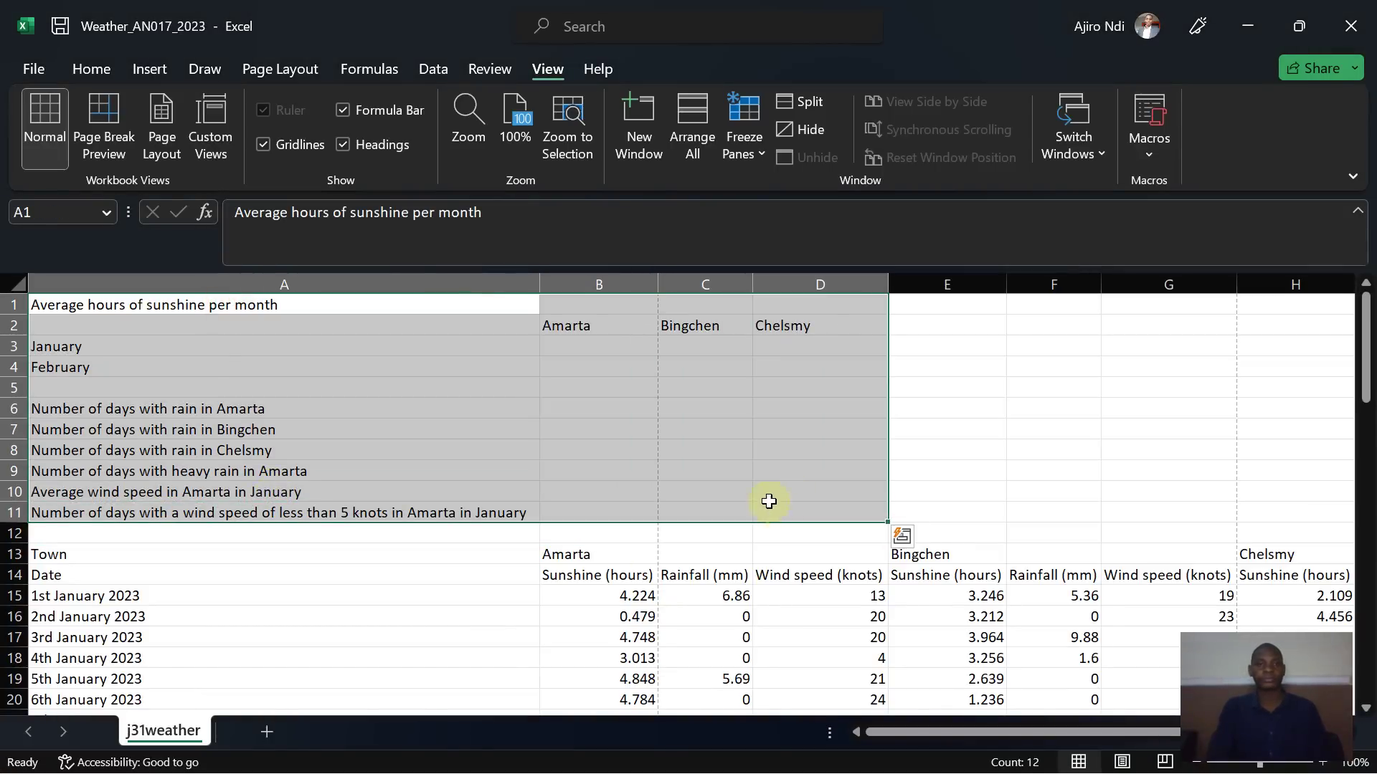
left_click(91, 72)
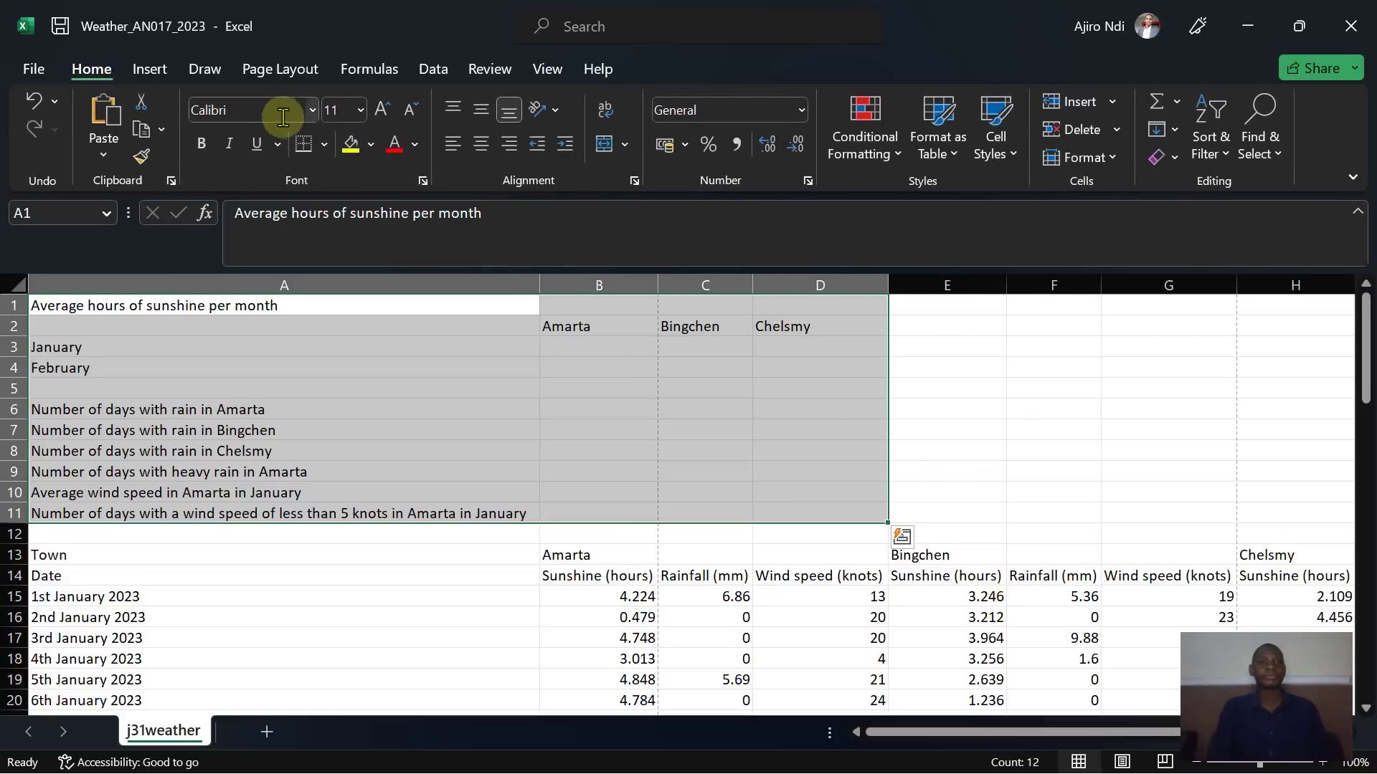
left_click(326, 147)
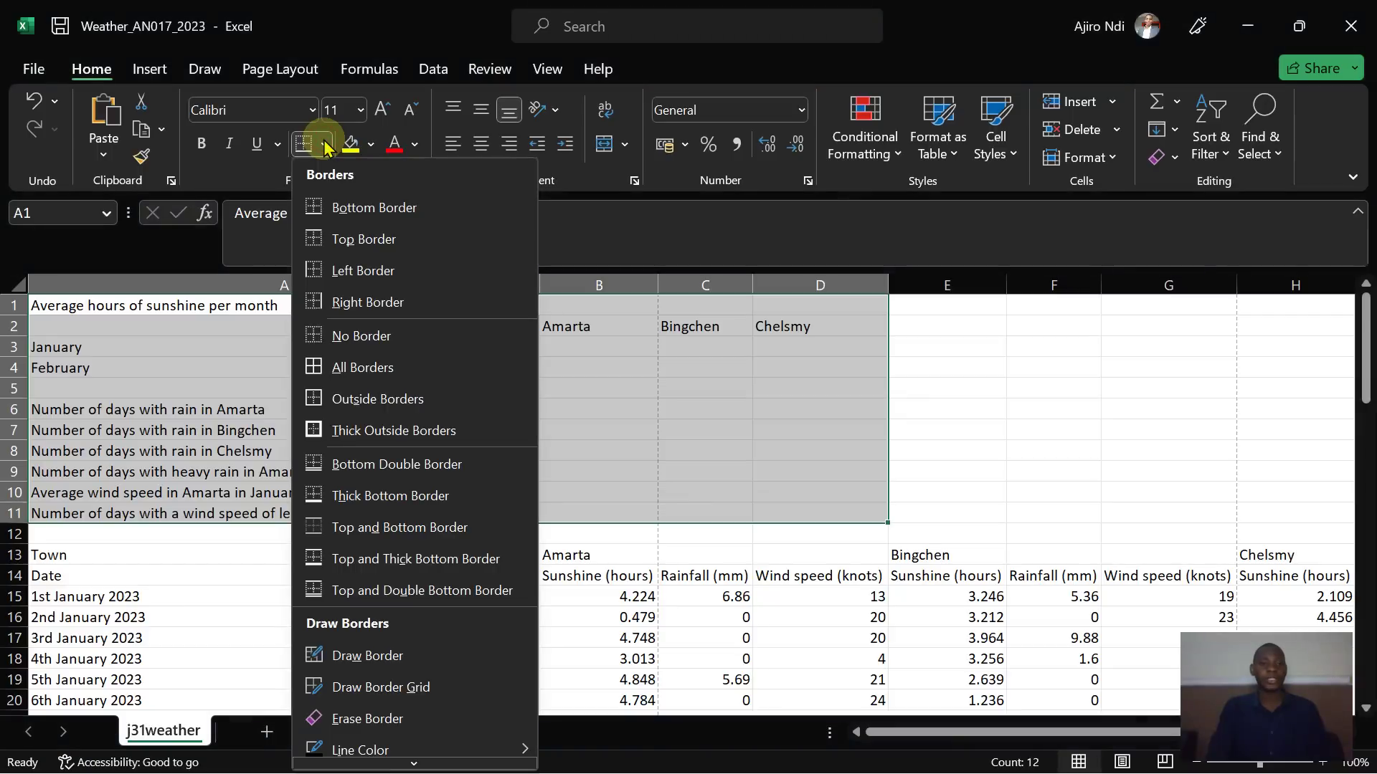
left_click(340, 369)
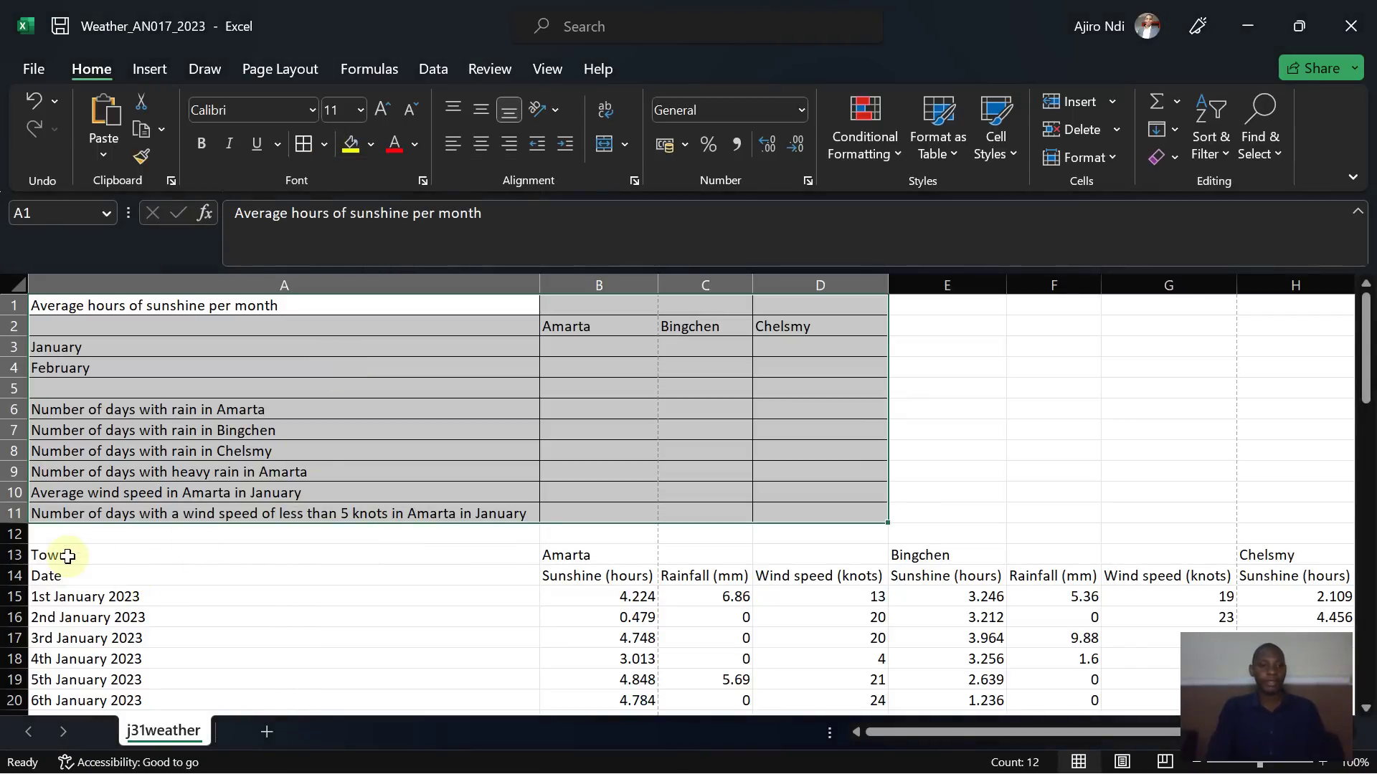
- Apply All Borders to the data table A13:J73 and deselect to check them
left_click_drag(44, 556, 1052, 563)
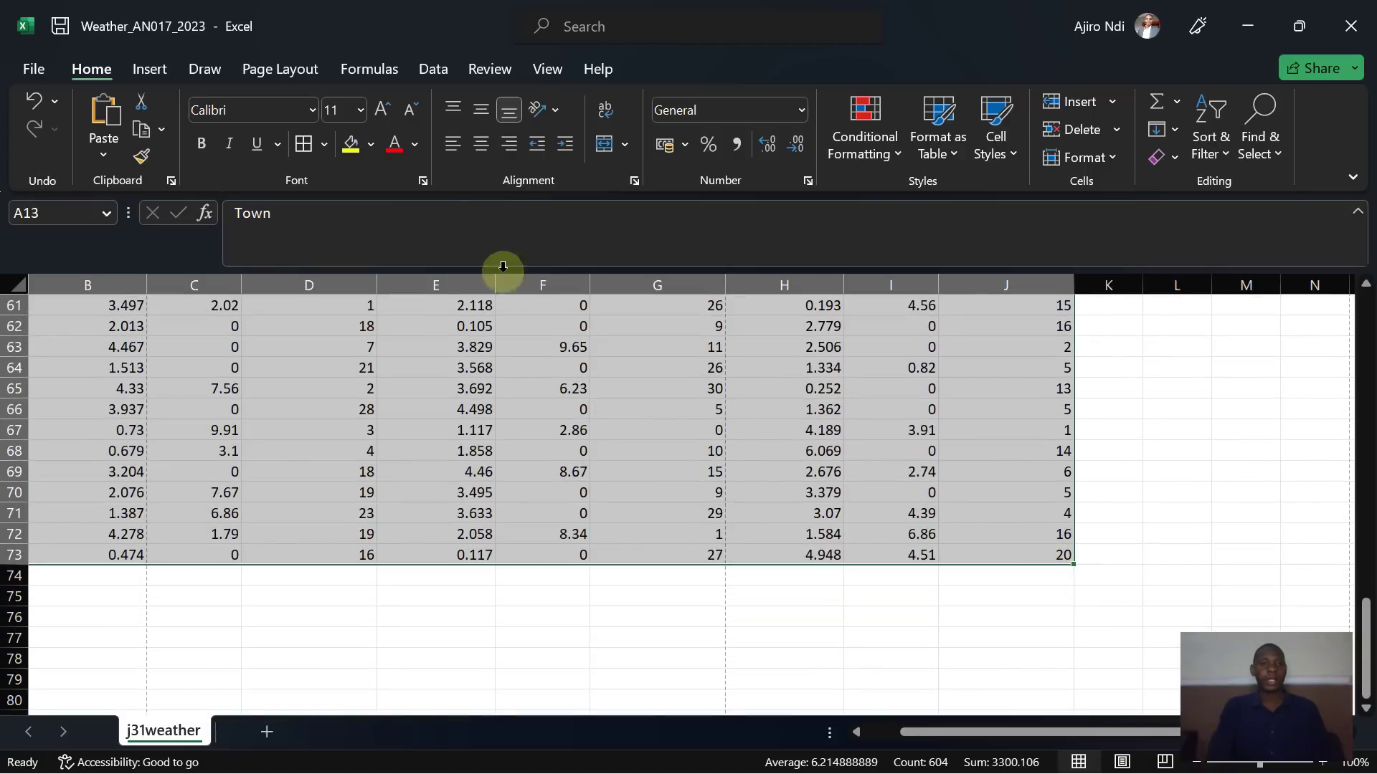
left_click(324, 146)
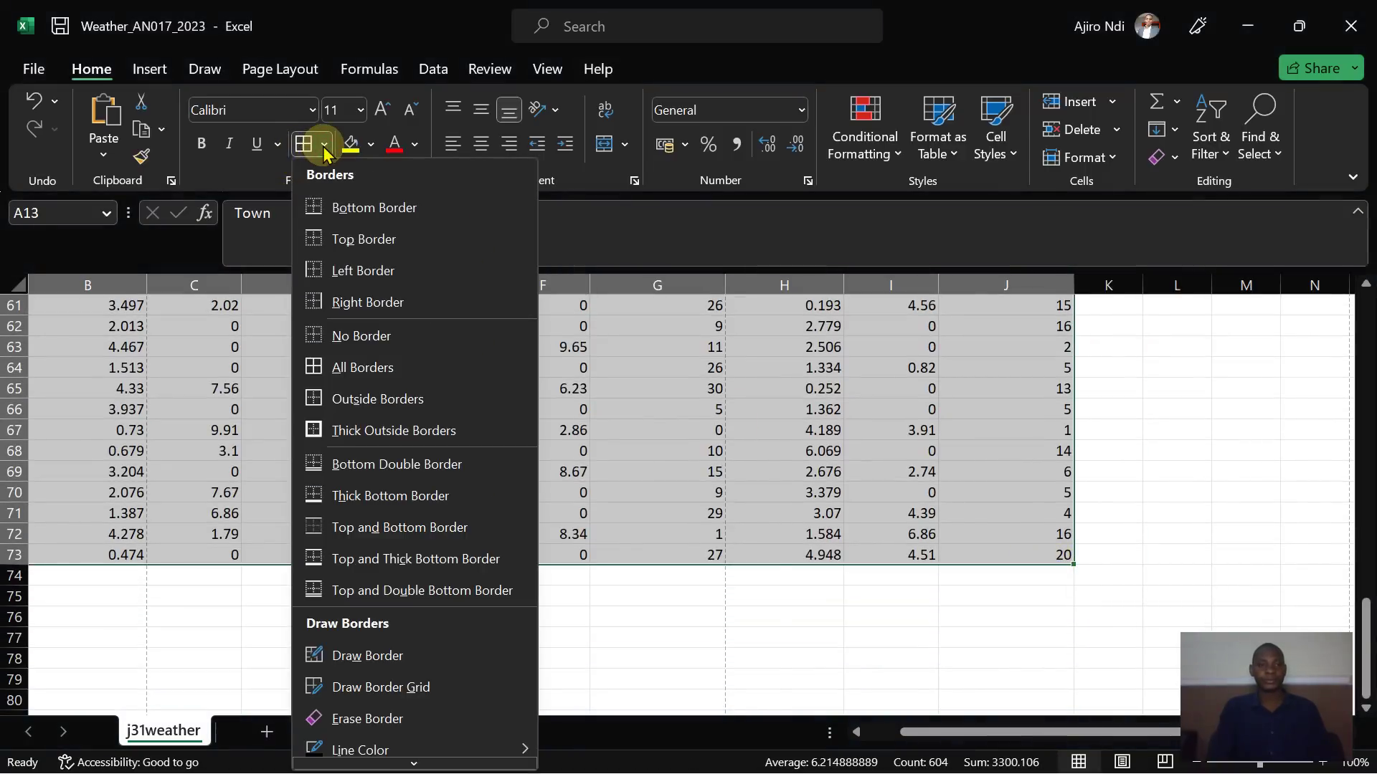
left_click(333, 366)
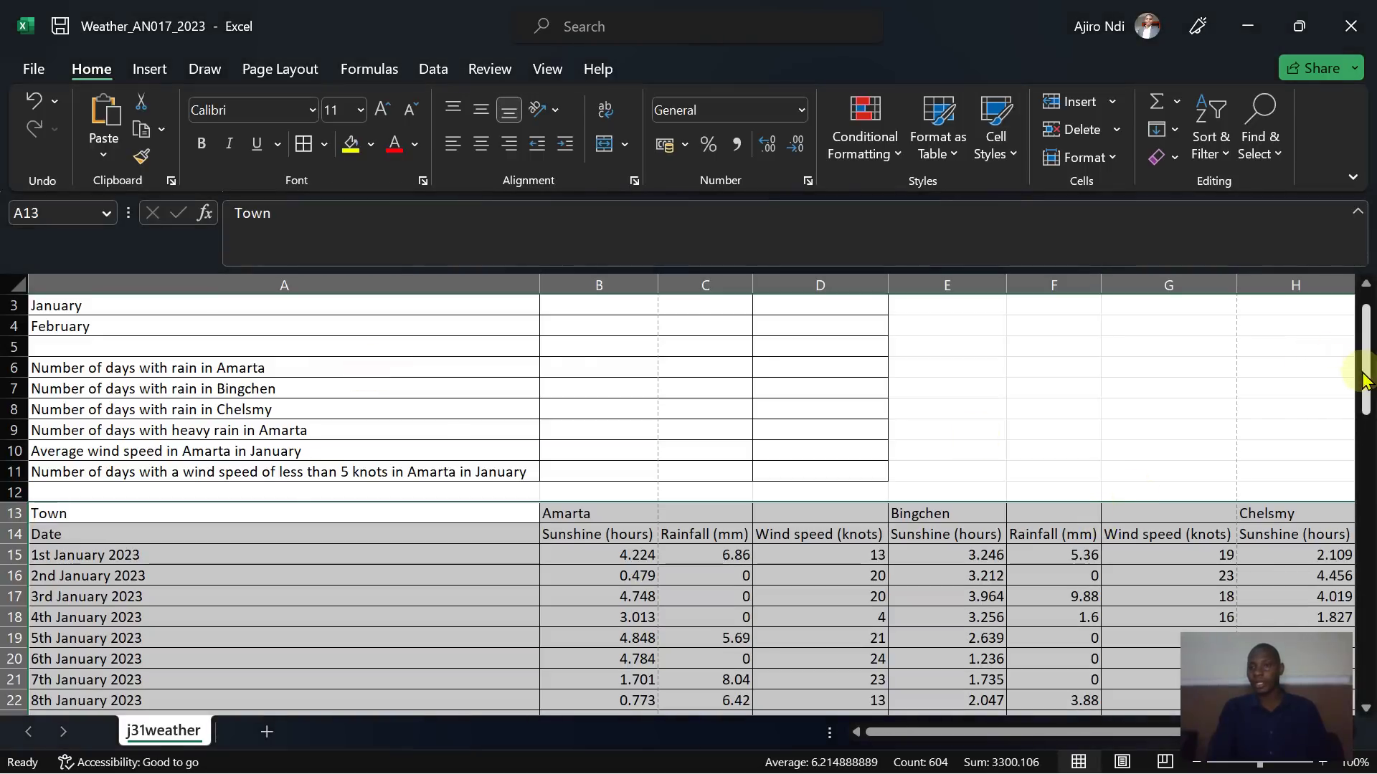
left_click_drag(1362, 362, 1364, 289)
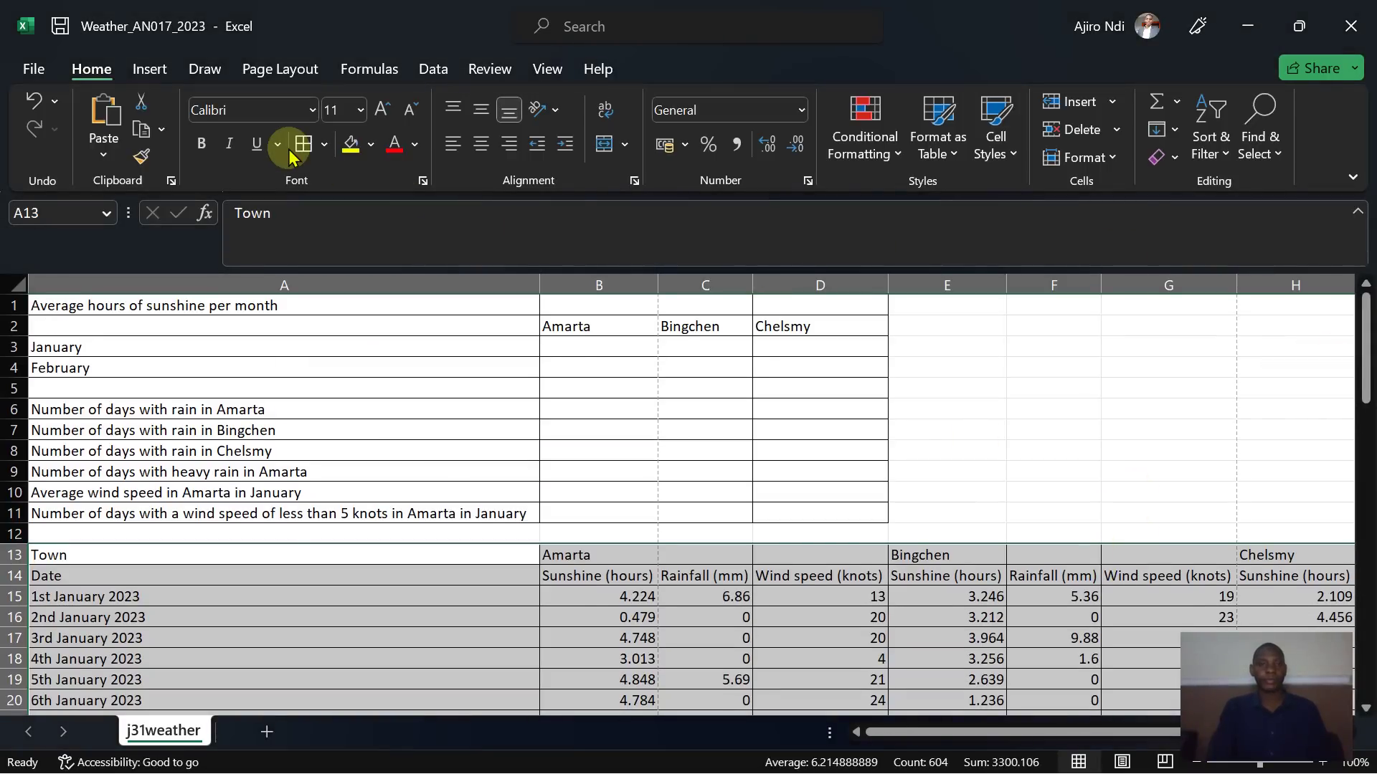
left_click(973, 392)
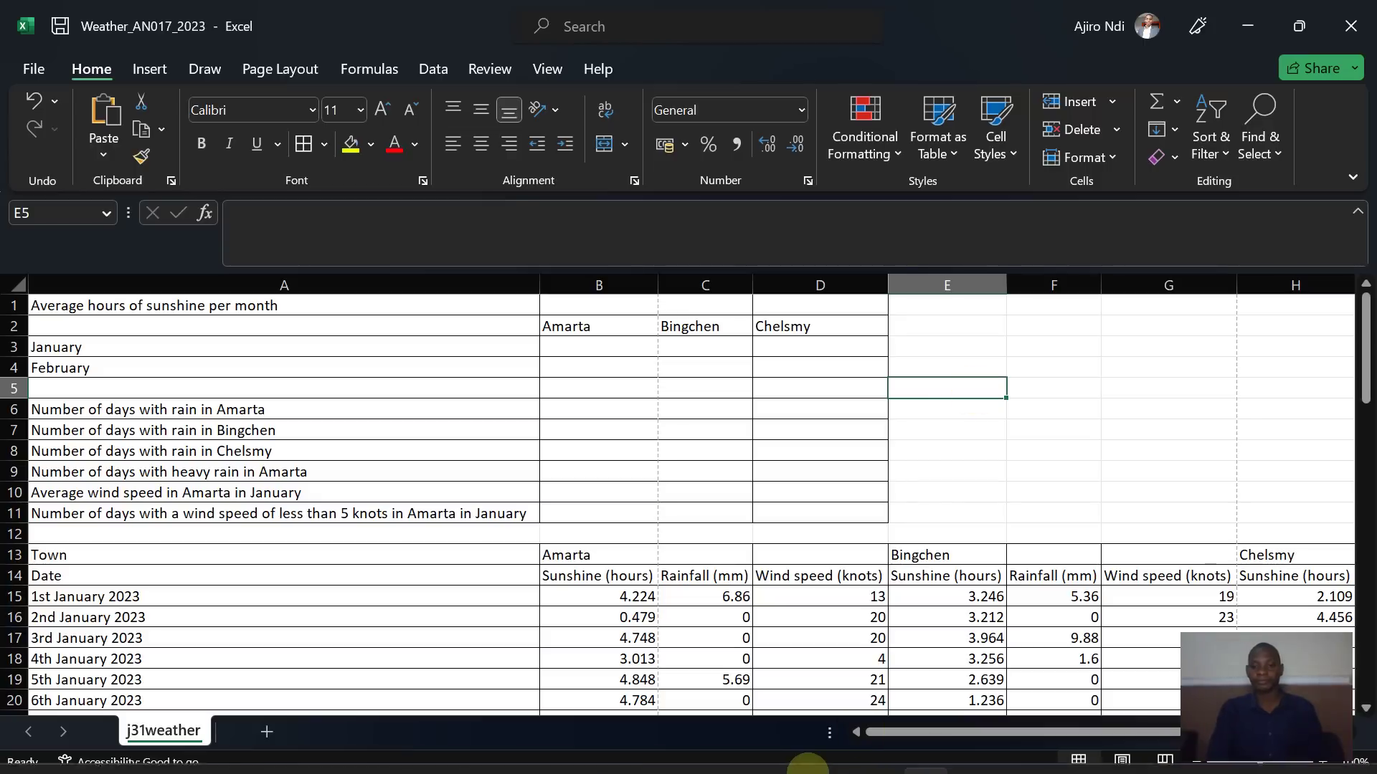
- Untick Gridlines on the View tab, comparing the bordered sheet against the exam sample
left_click(834, 751)
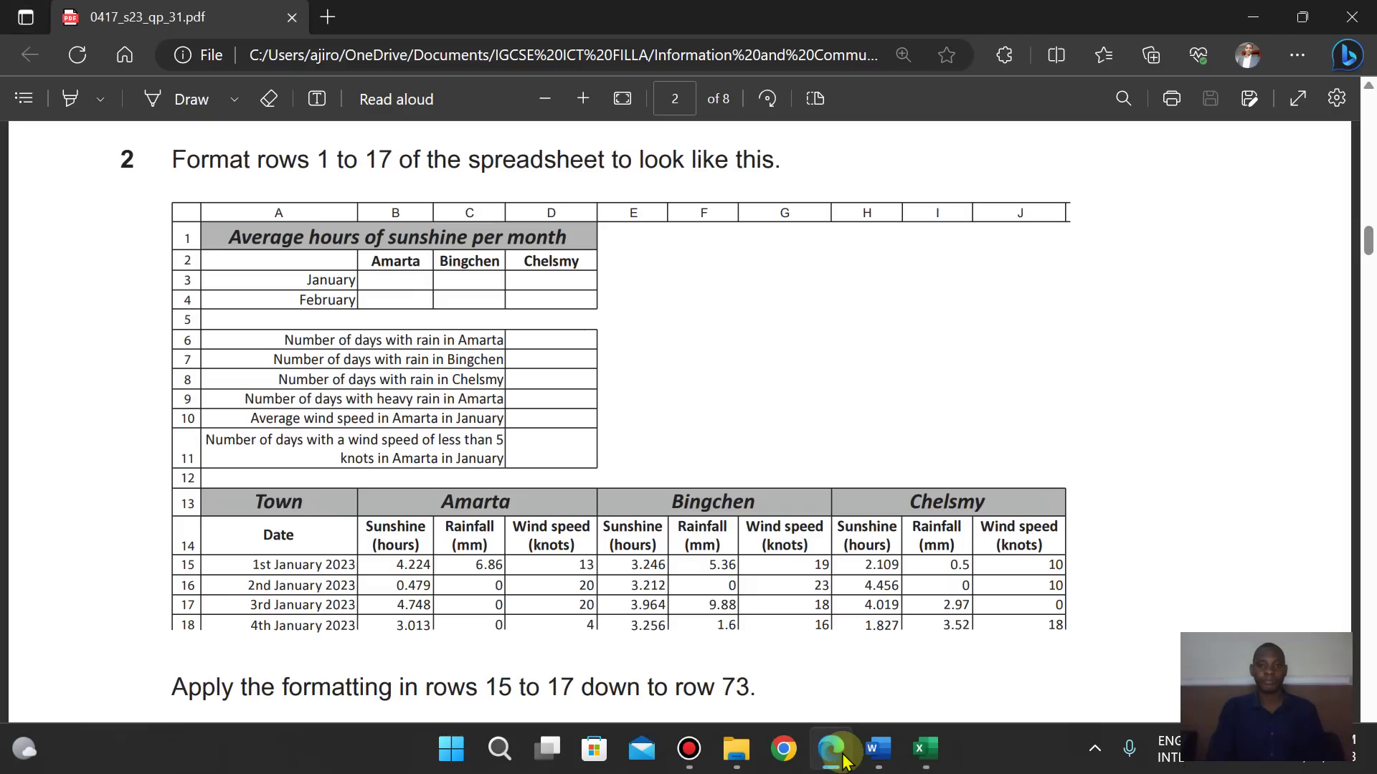
left_click(842, 756)
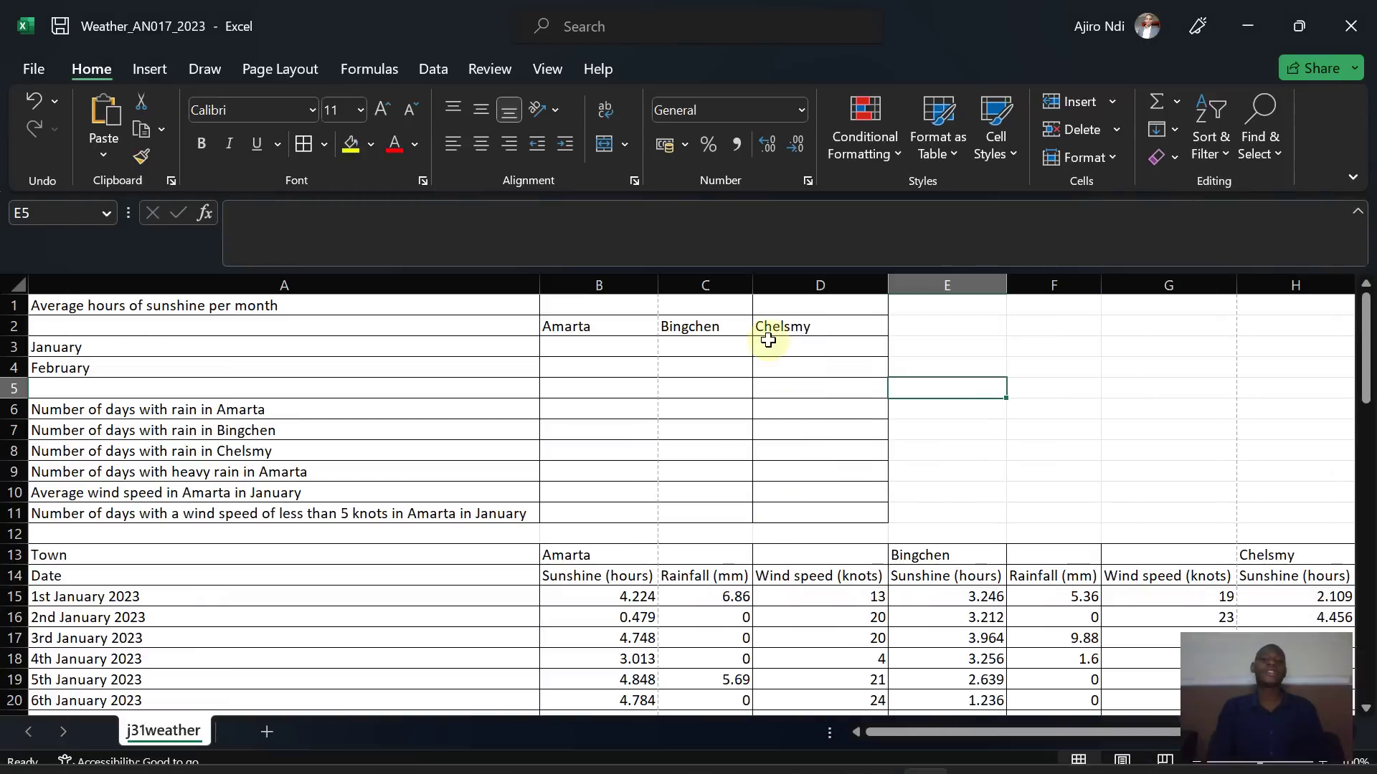
left_click(543, 69)
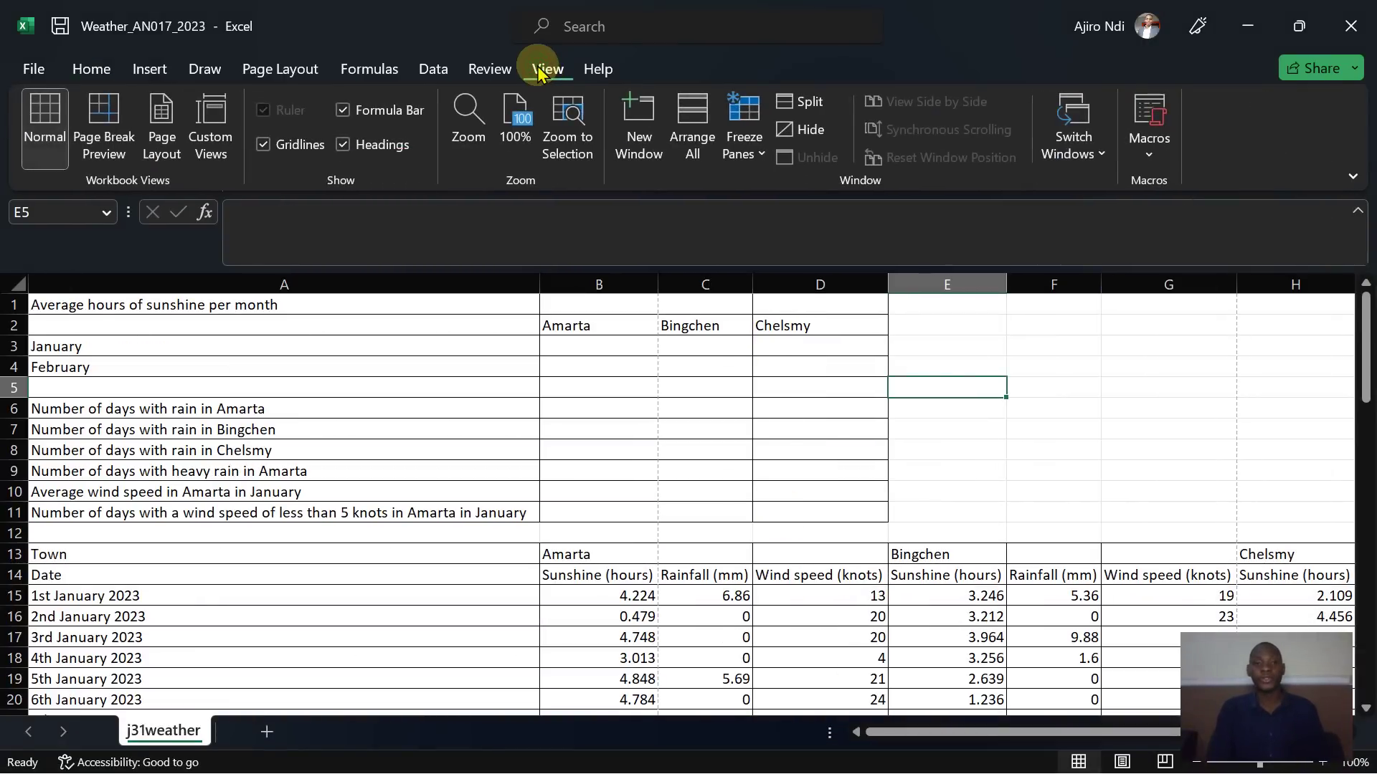
left_click(264, 146)
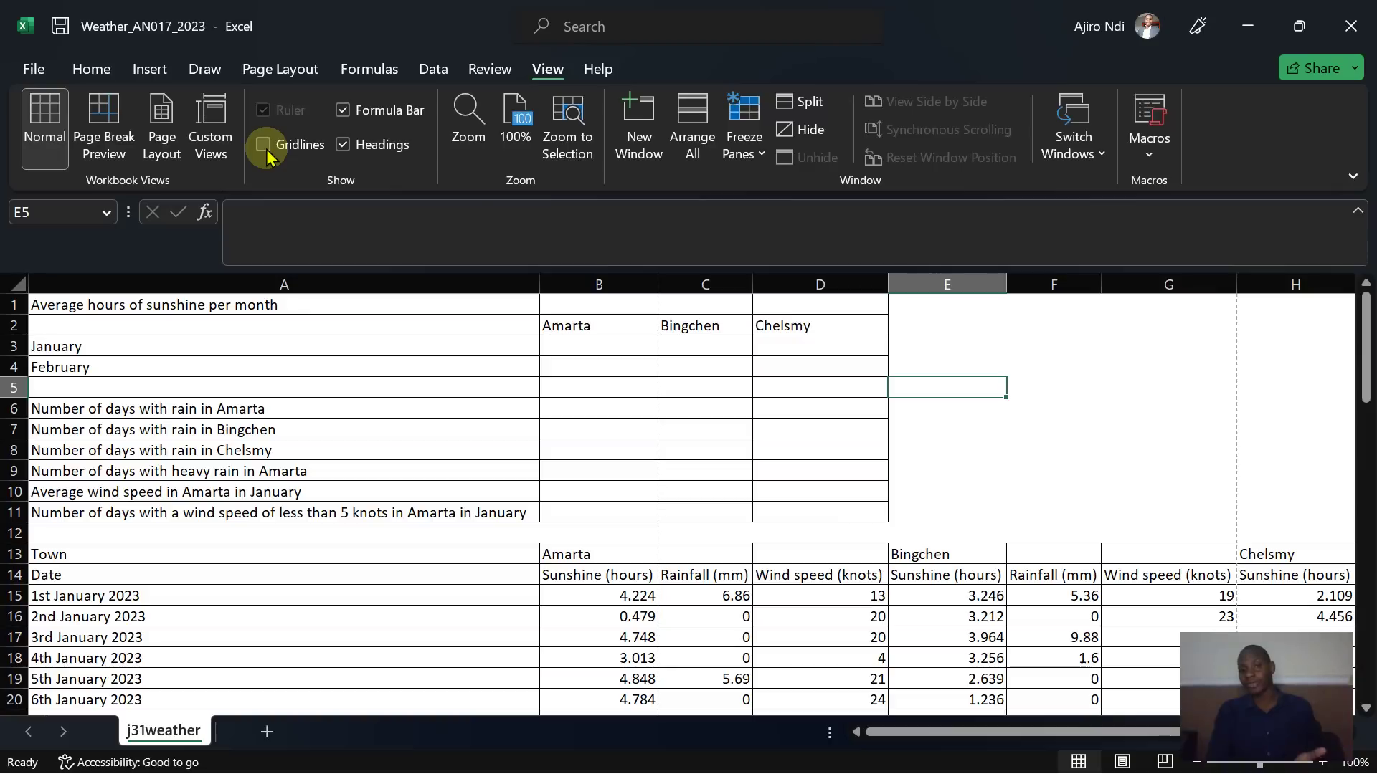
mouse_move(870, 766)
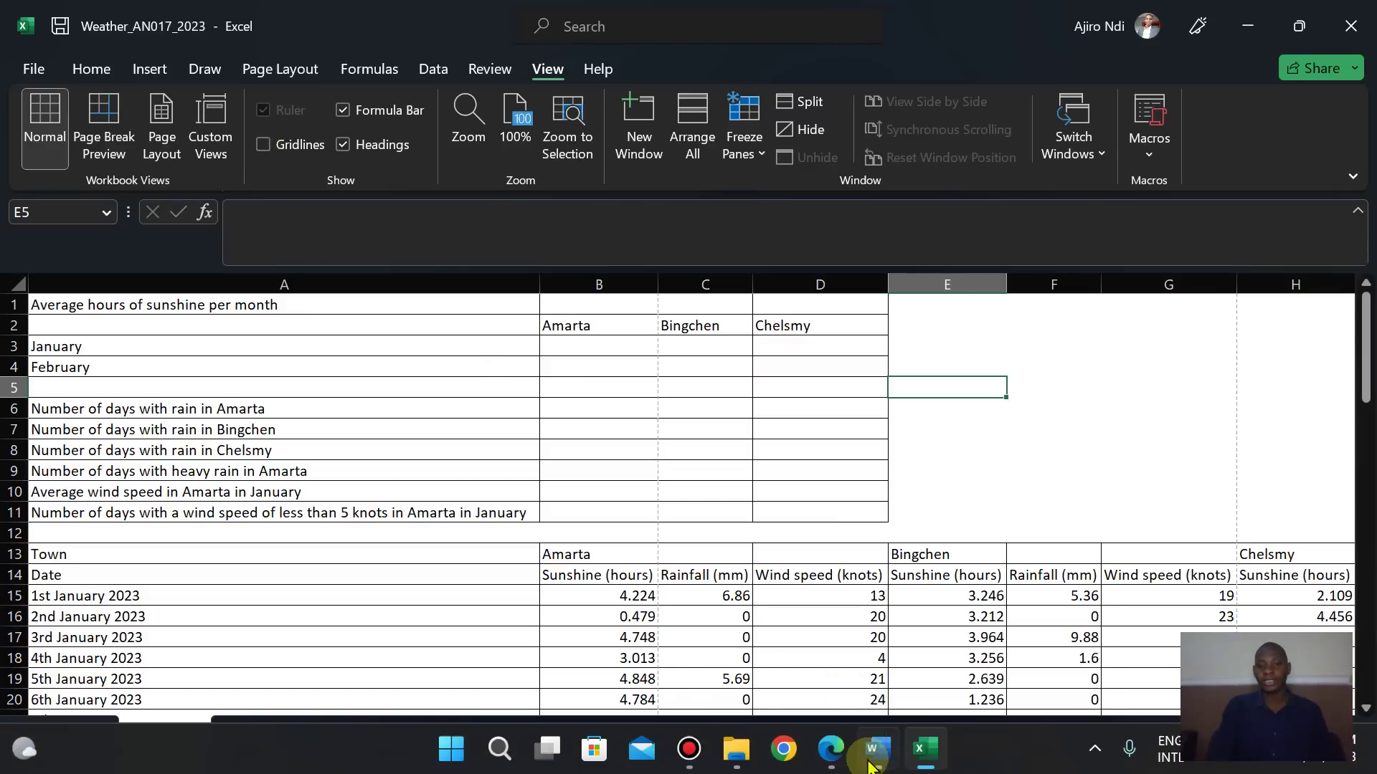
left_click(831, 754)
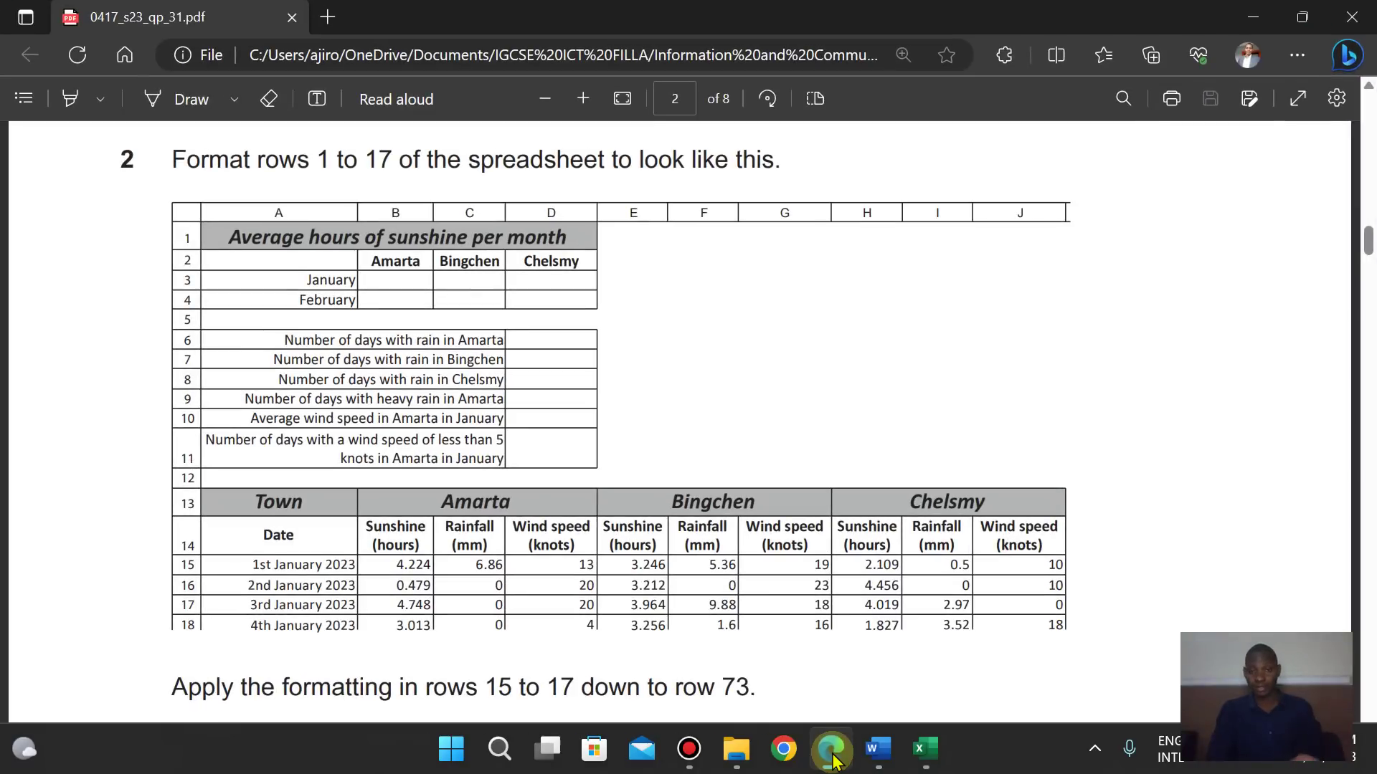
left_click(832, 754)
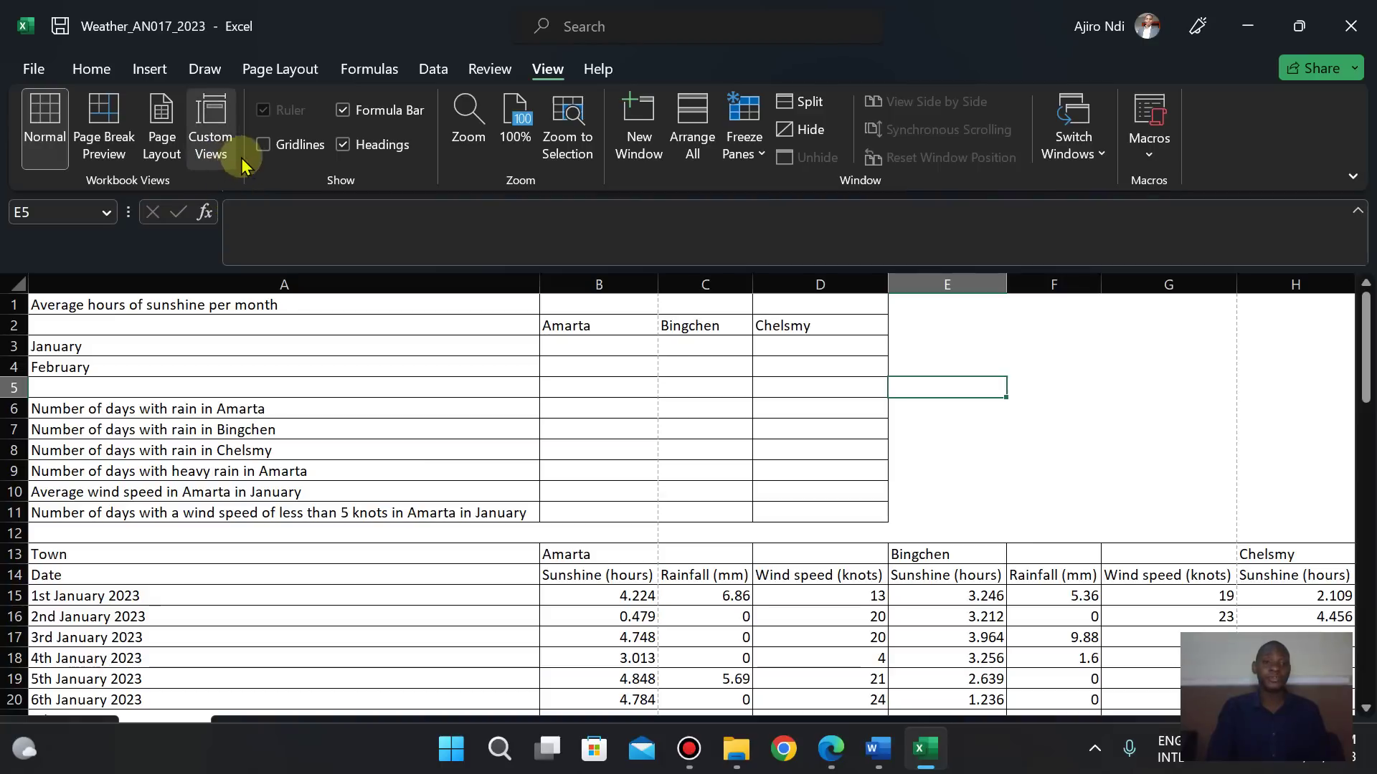
left_click(264, 145)
left_click(264, 146)
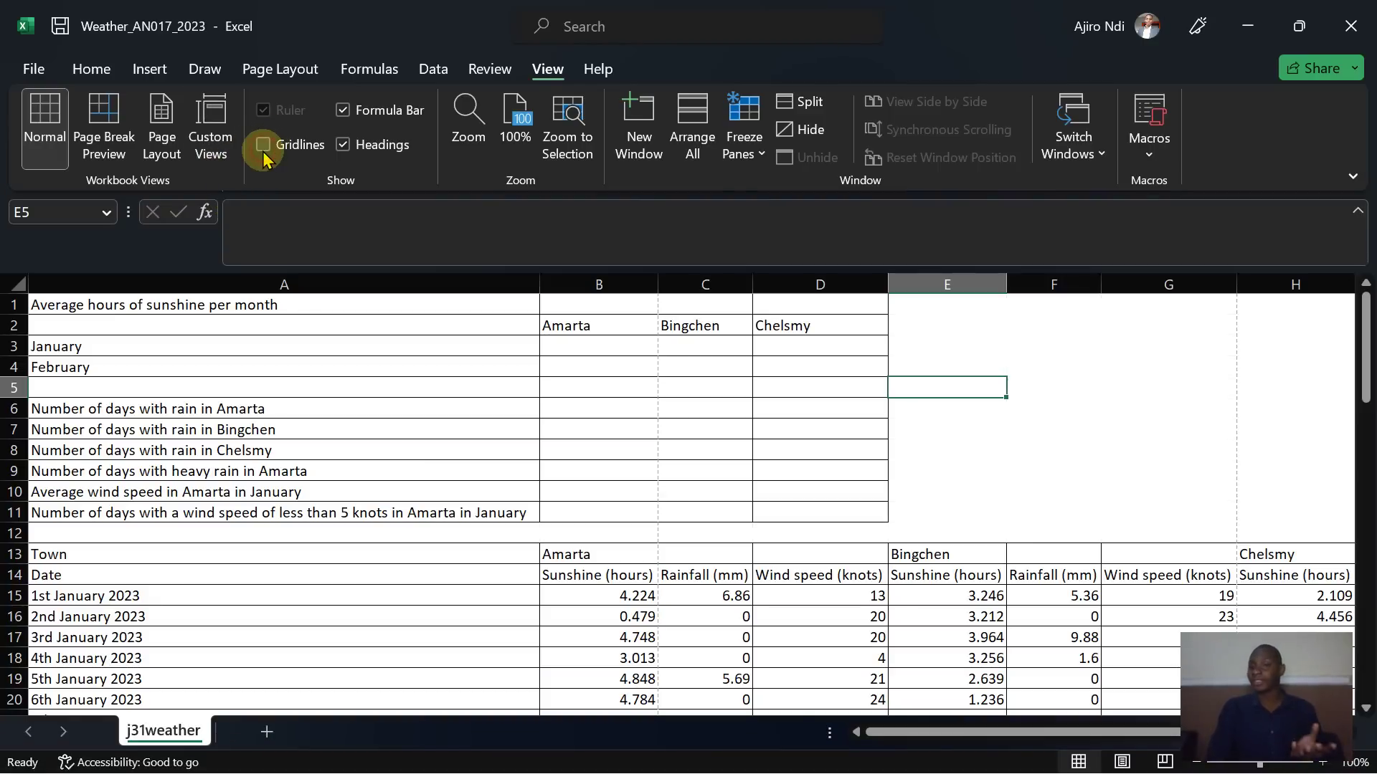
left_click(1364, 359)
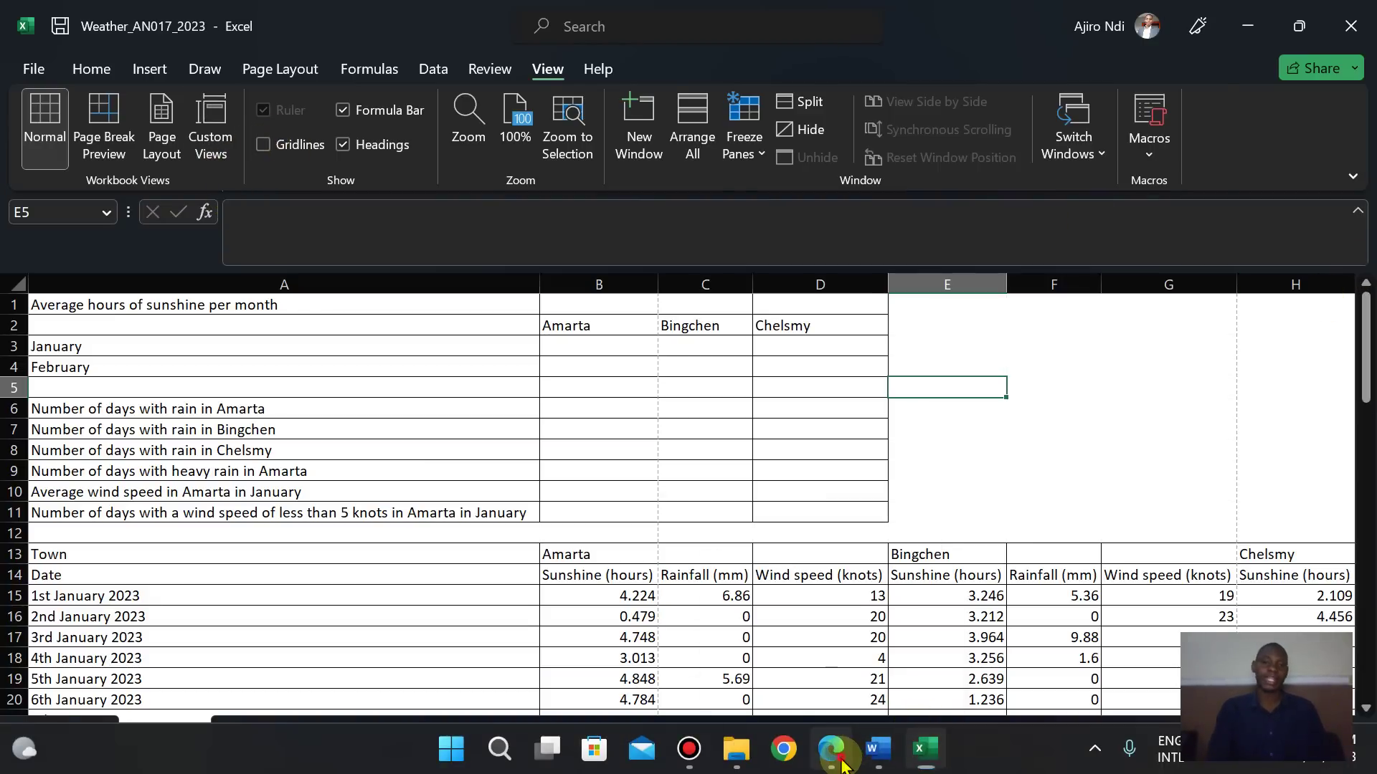
left_click(832, 749)
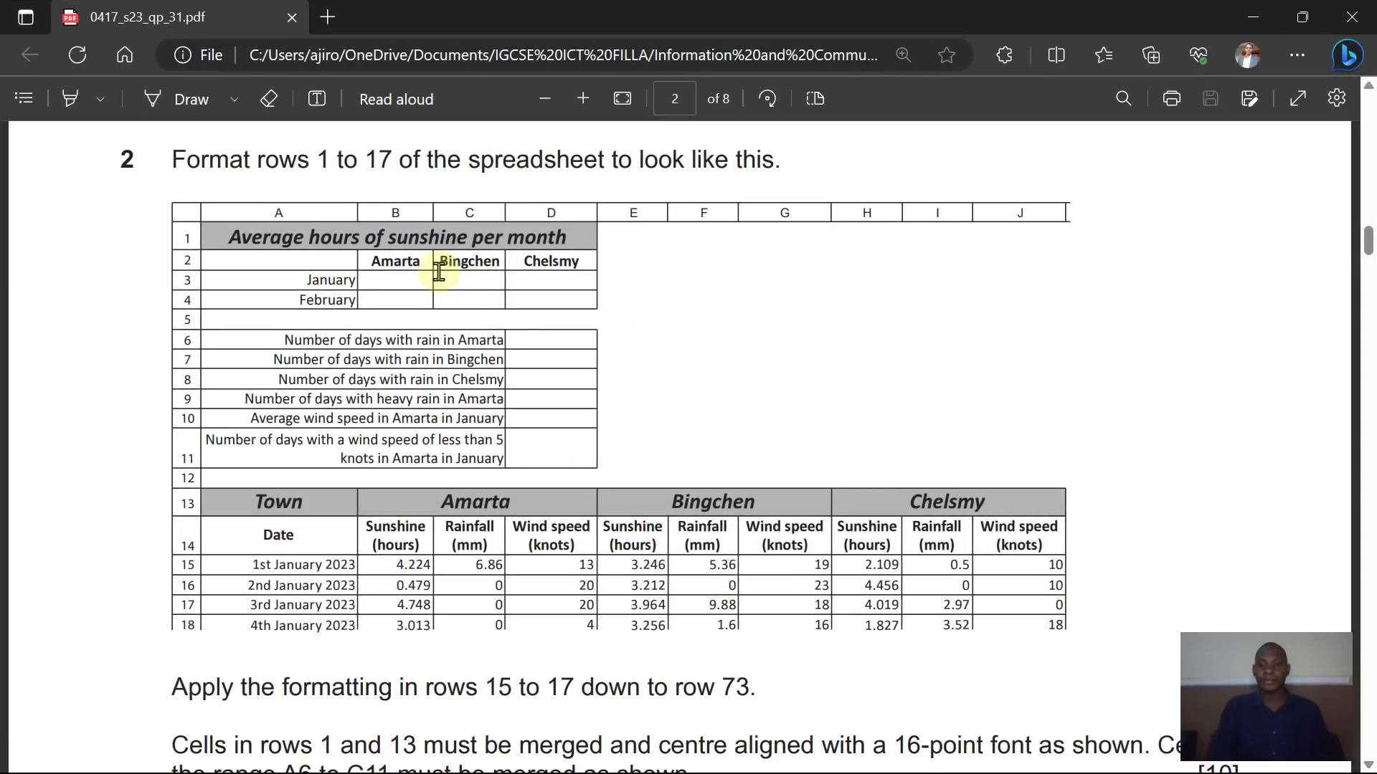
- Read the merge and 16-point font instructions below the sample, then return to the workbook
scroll(438, 271, "down", 3)
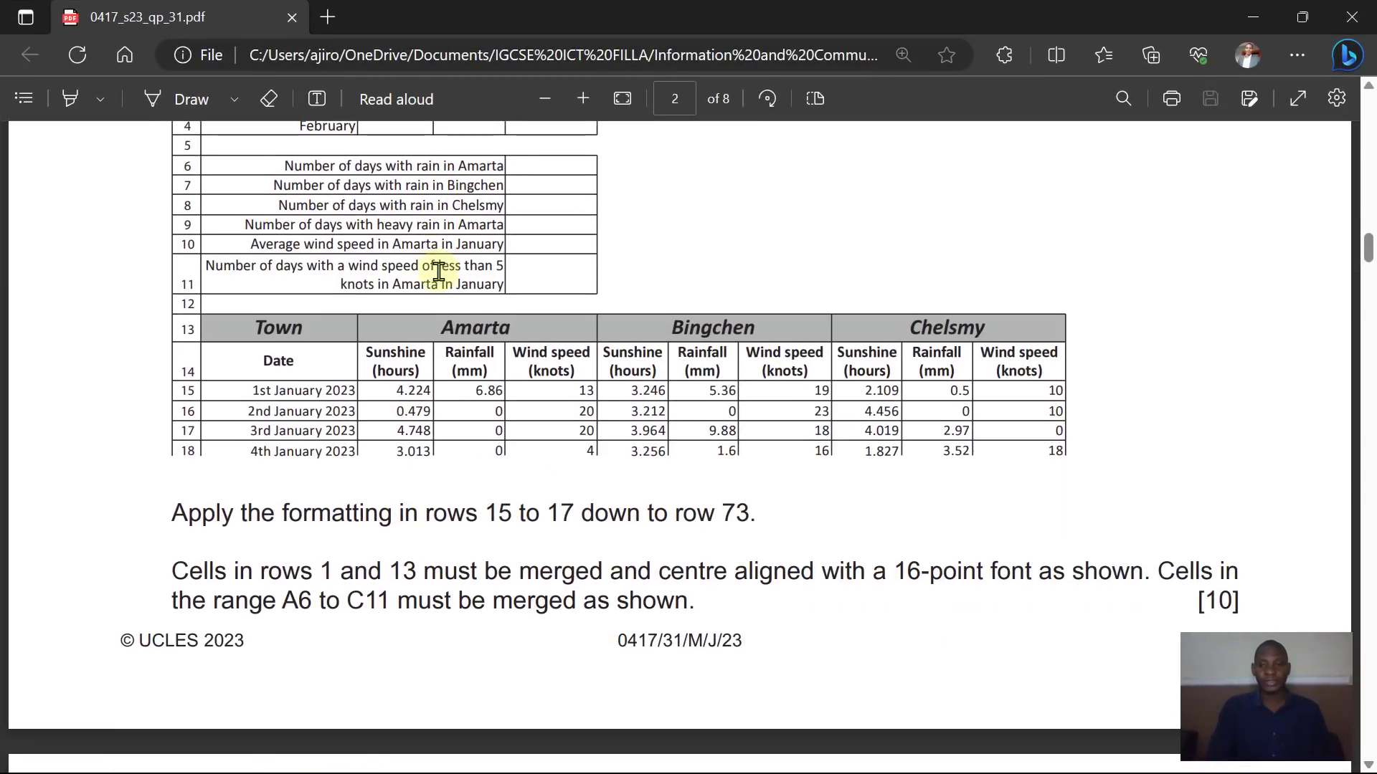
scroll(438, 271, "up", 2)
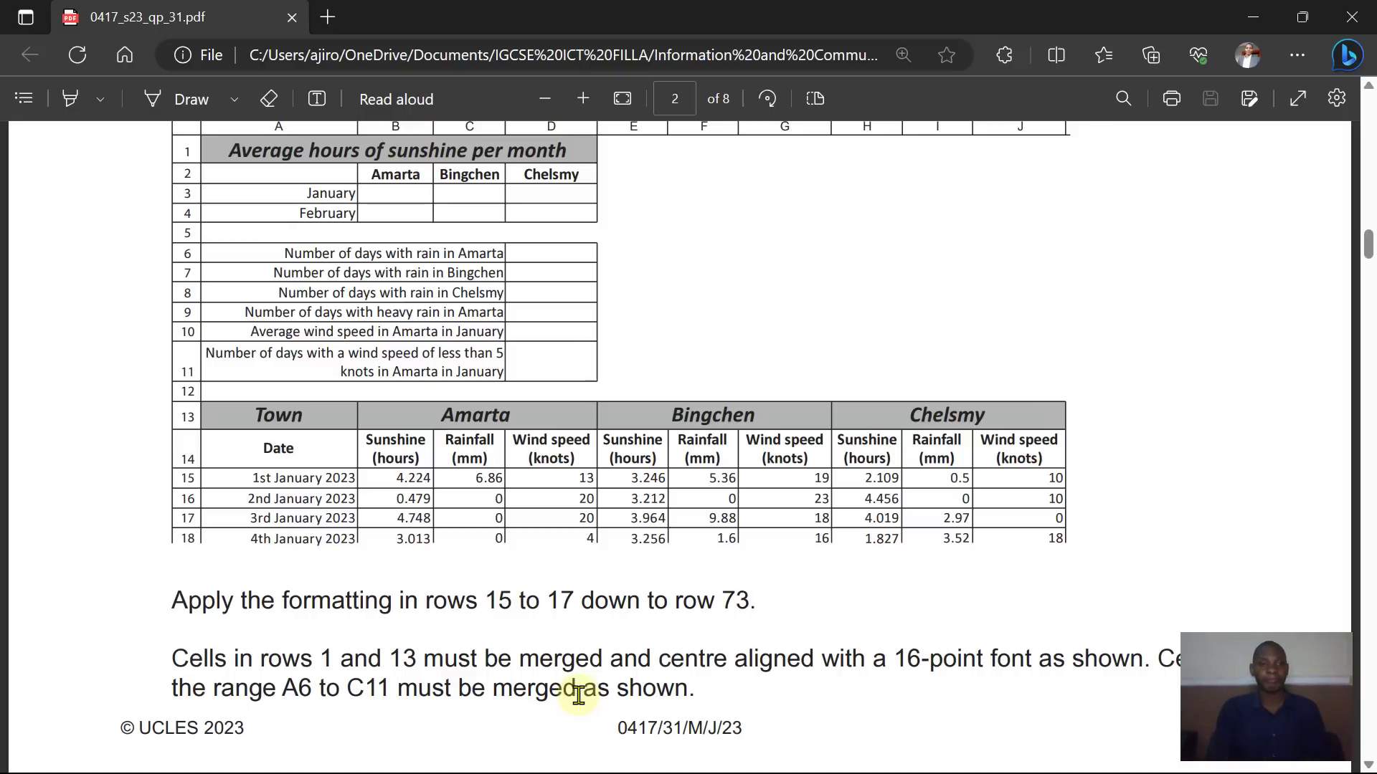
mouse_move(814, 768)
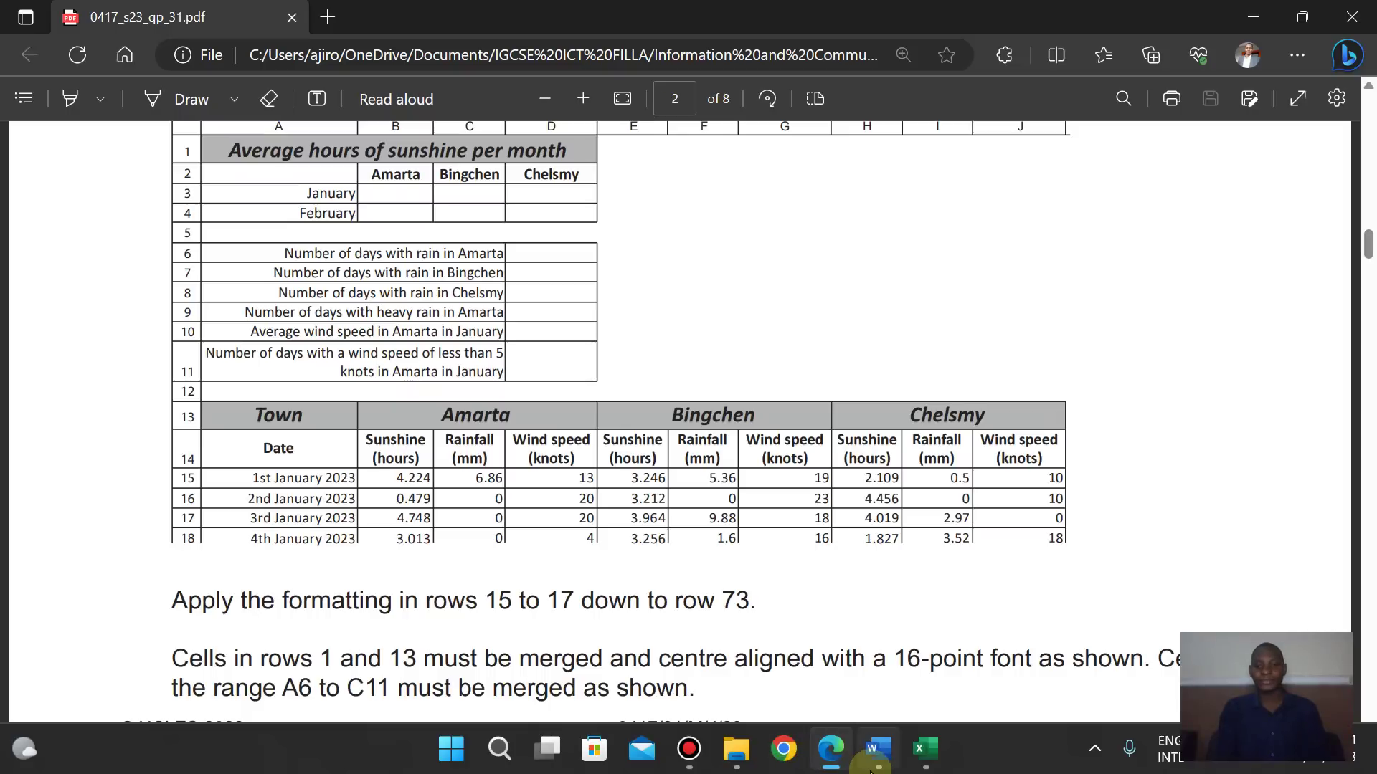
mouse_move(870, 770)
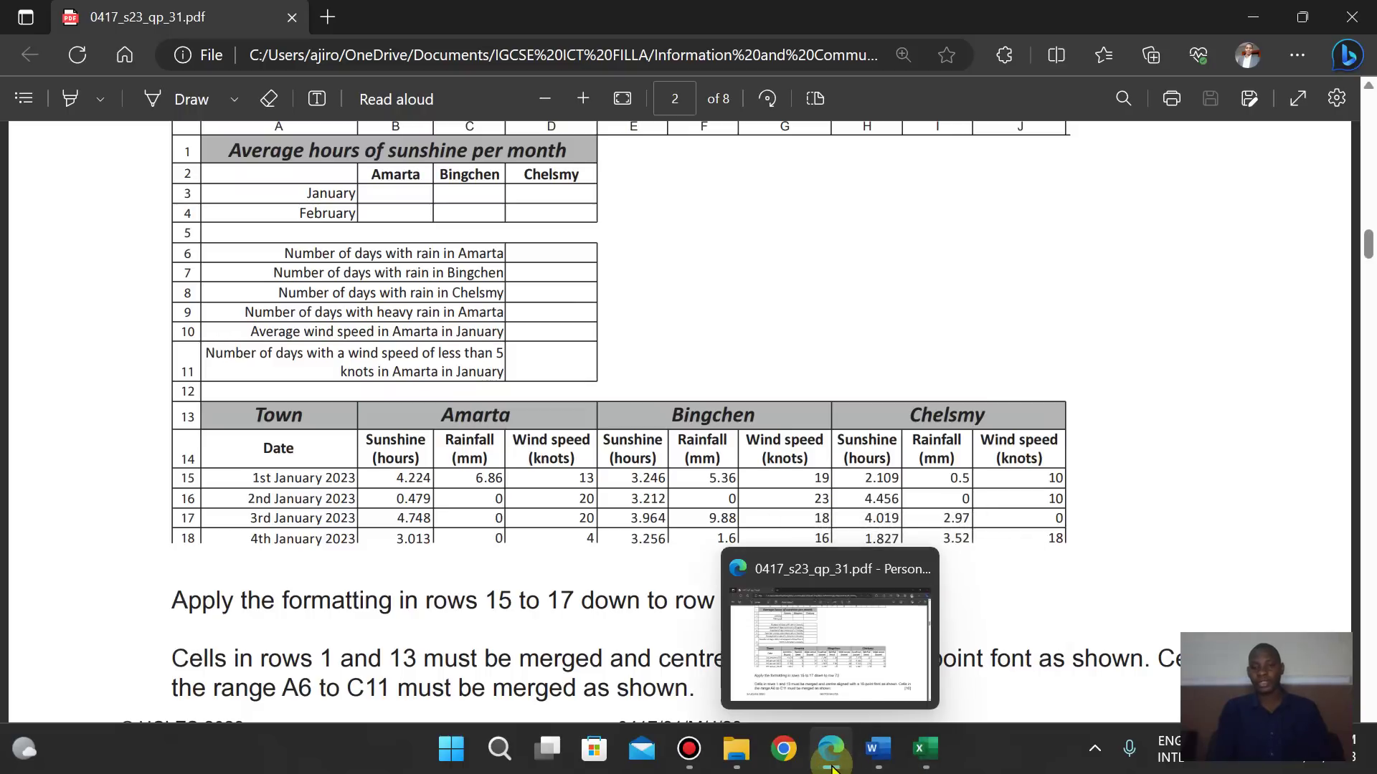
left_click(925, 749)
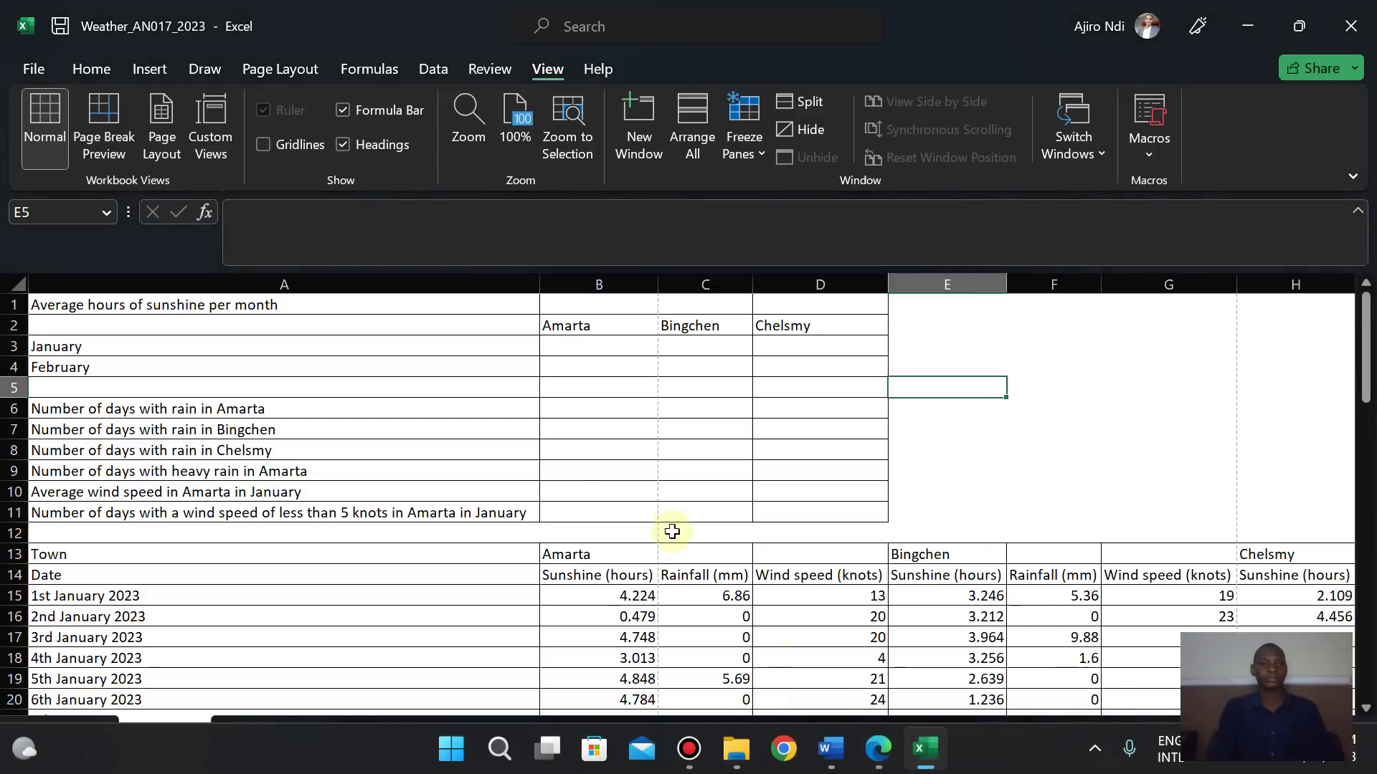
- Merge and center A1:D1 so the title spans the four columns
left_click(132, 306)
left_click_drag(462, 304, 793, 312)
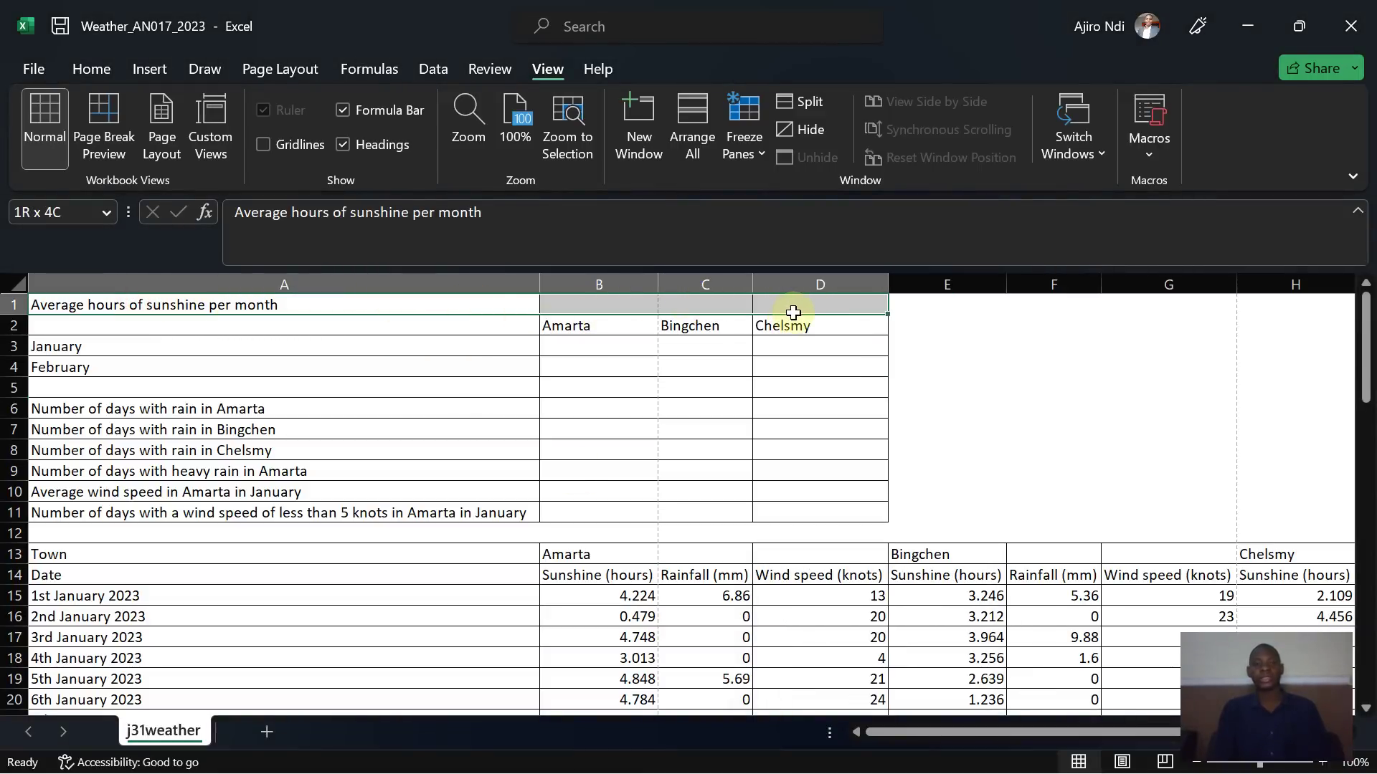
left_click(86, 70)
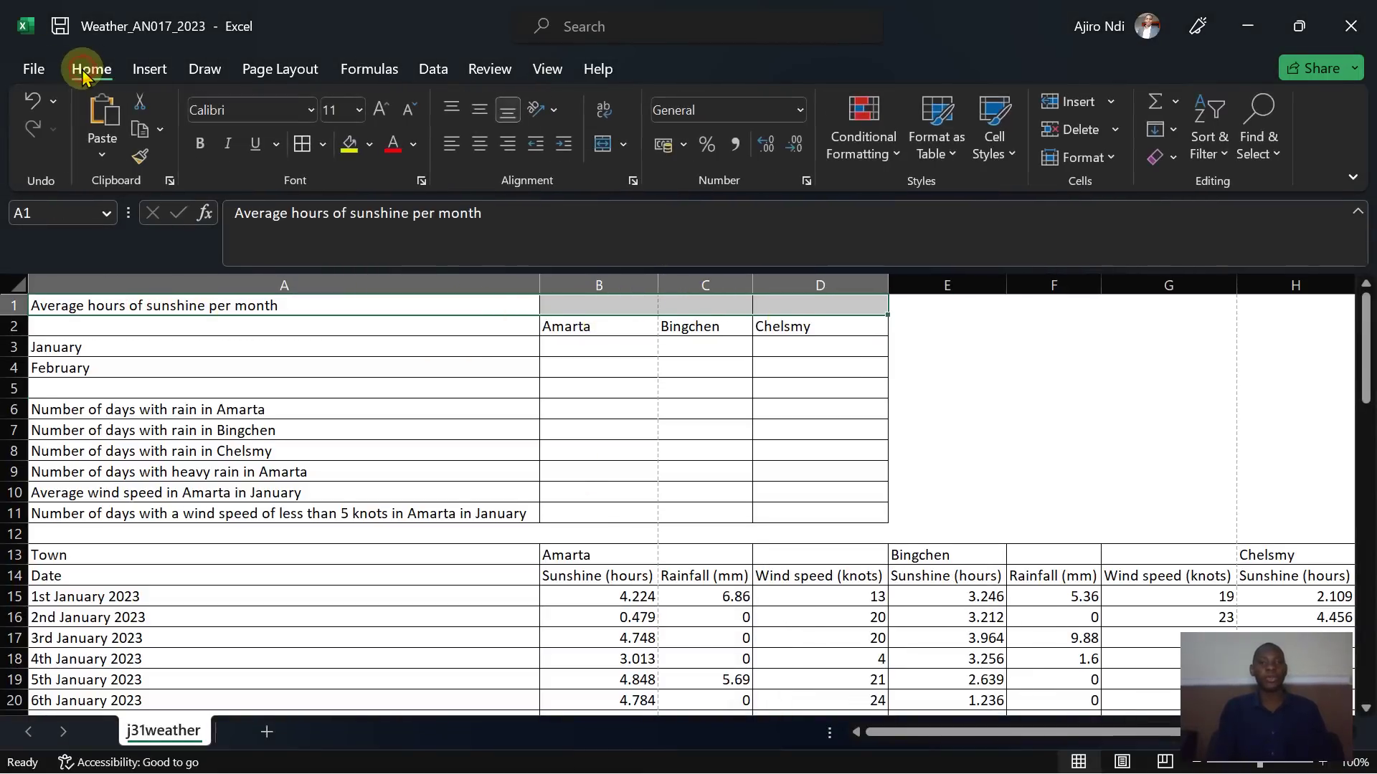
left_click(626, 146)
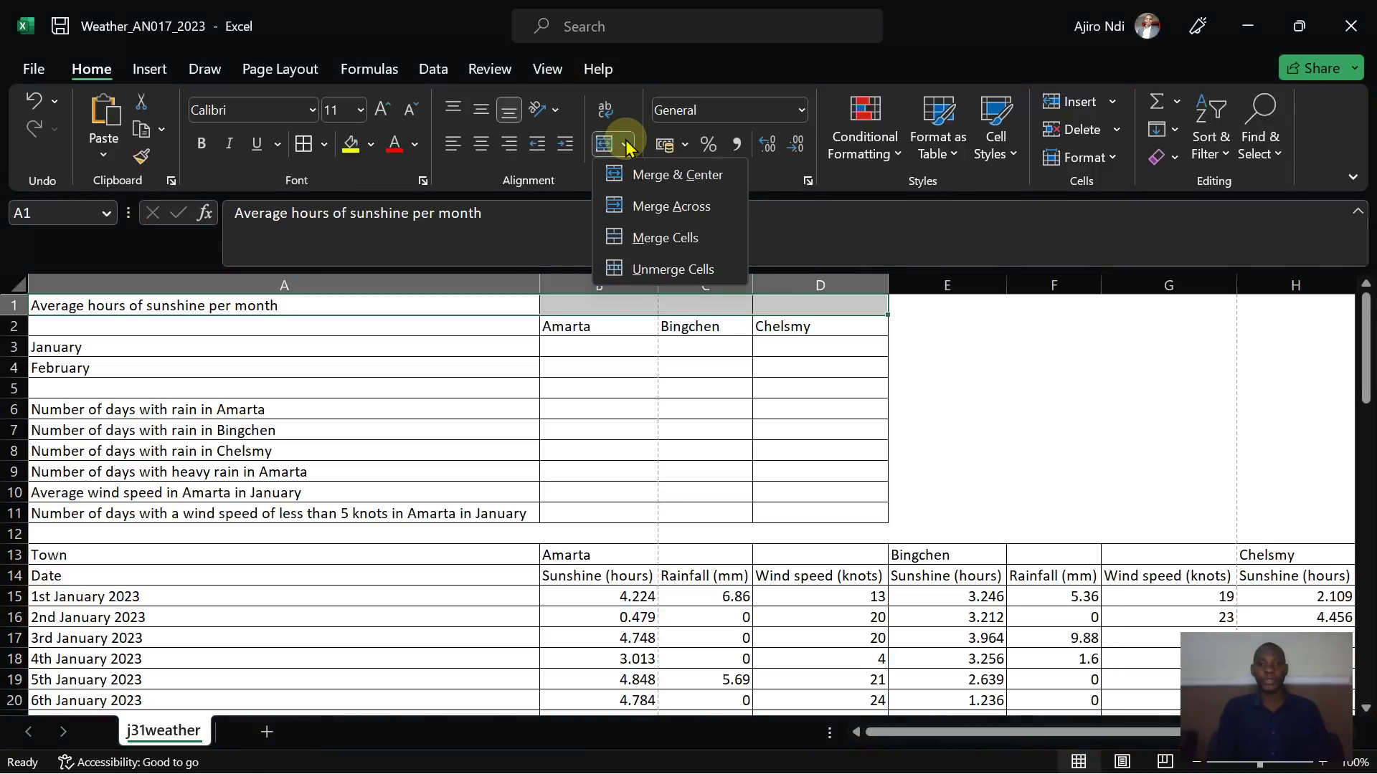
left_click(642, 177)
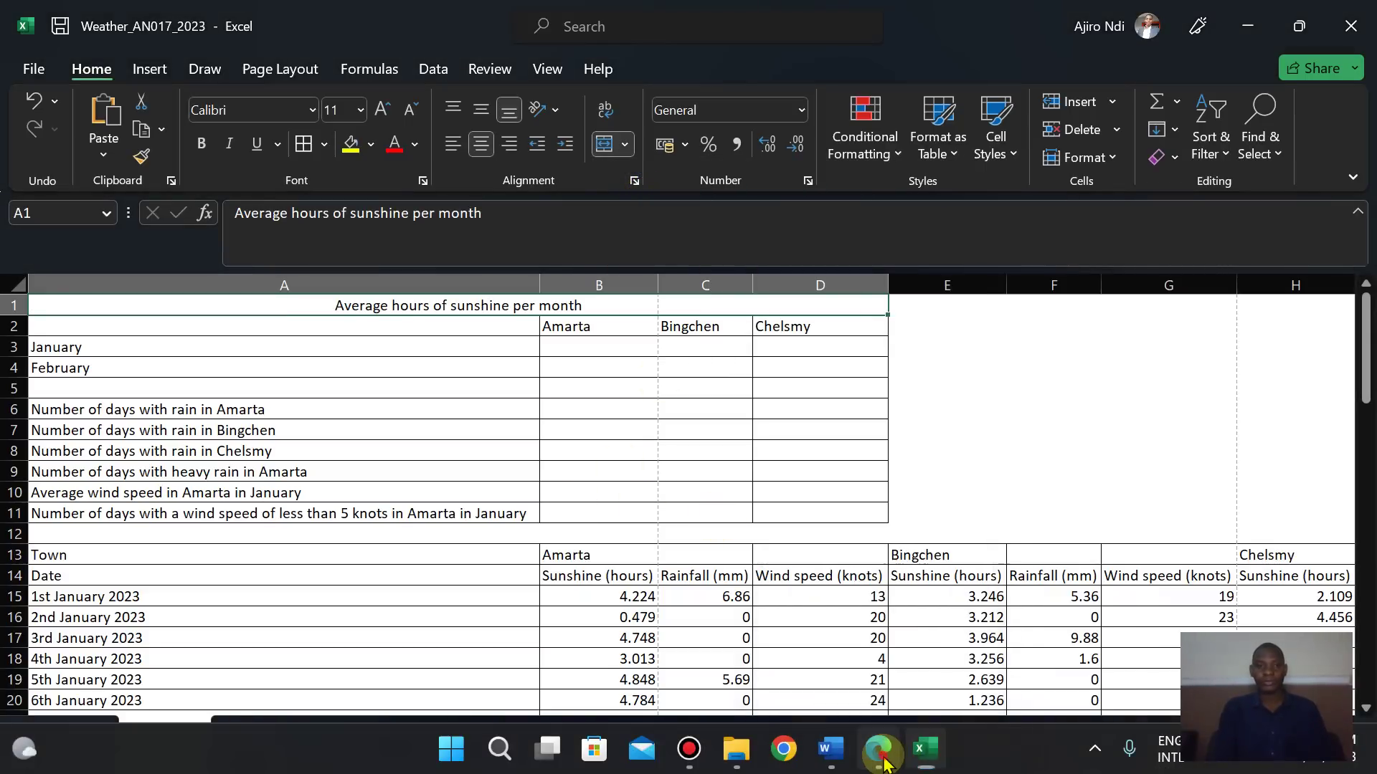
- Check the exam sample, then set the title's font size to 16
left_click(882, 757)
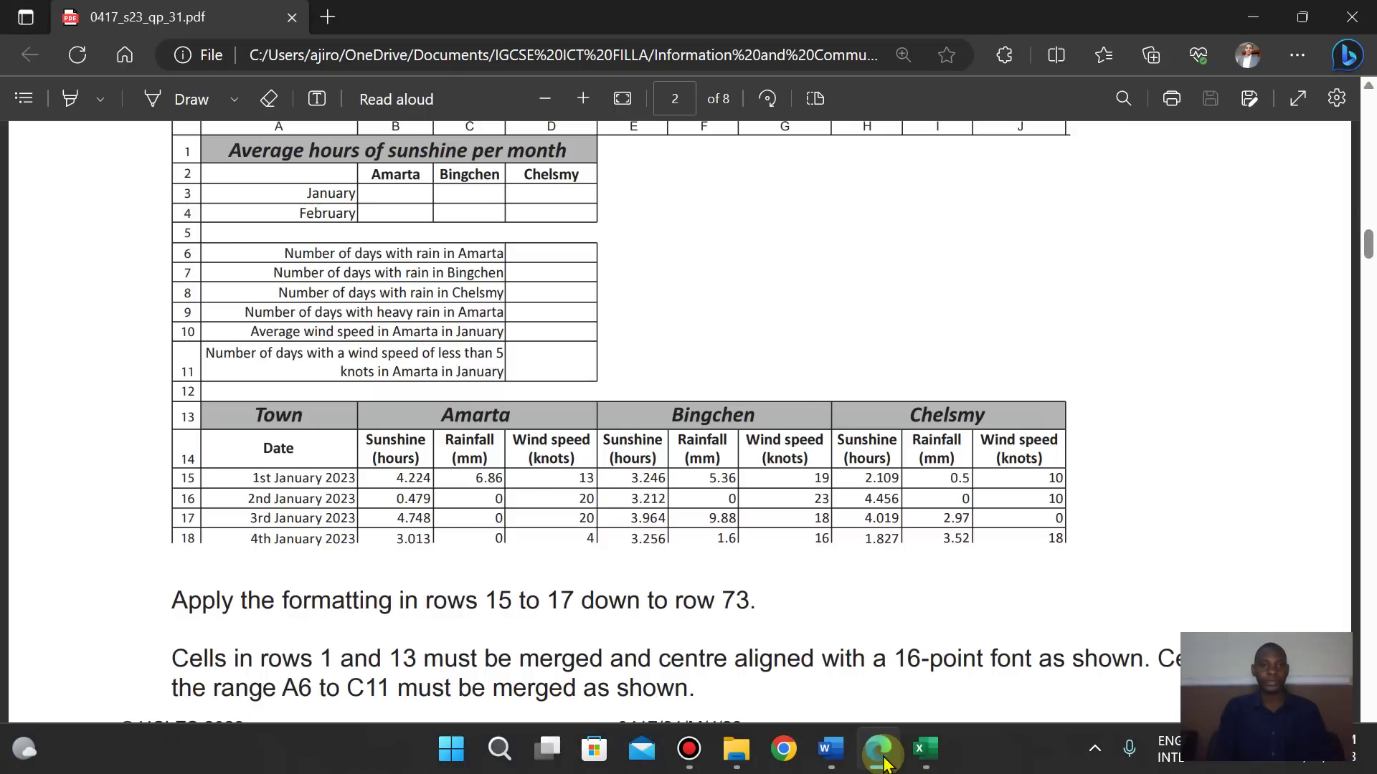
left_click(882, 757)
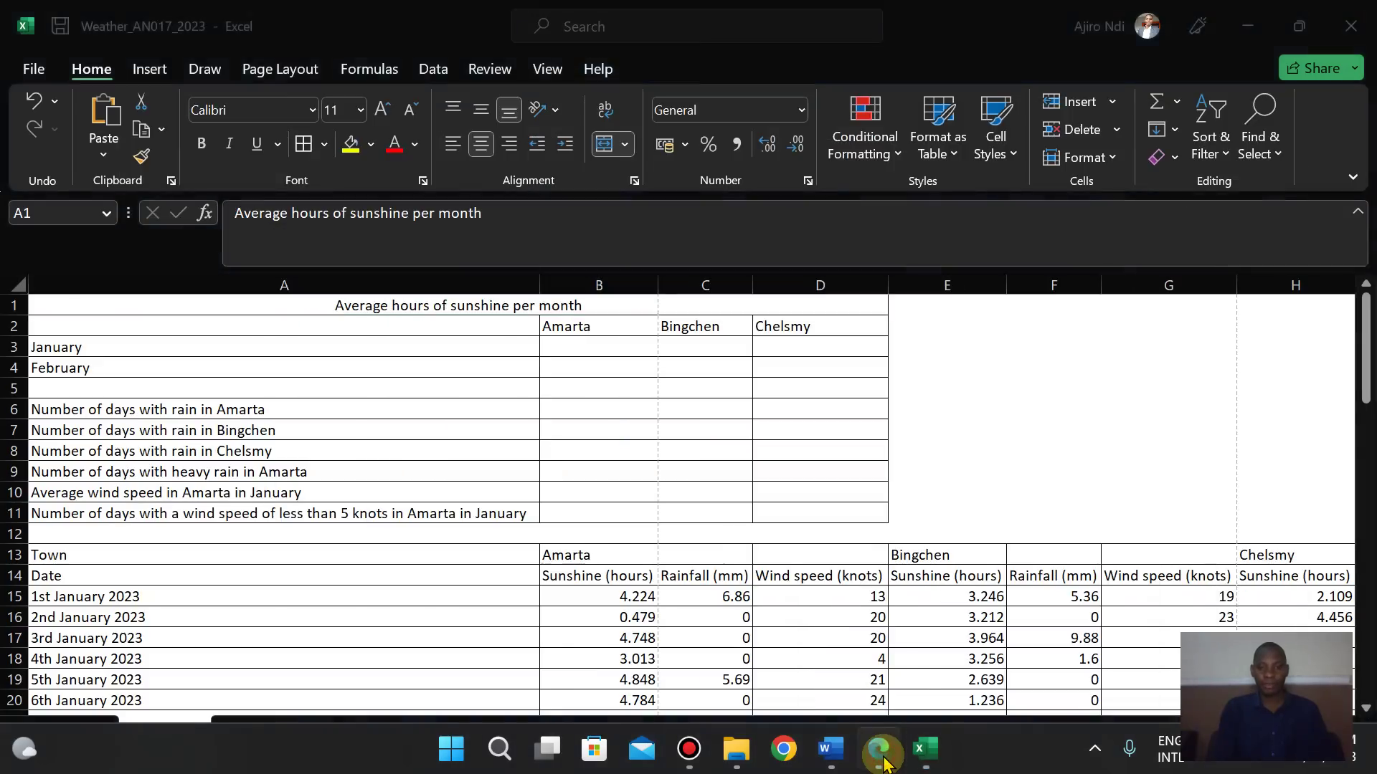
left_click(882, 757)
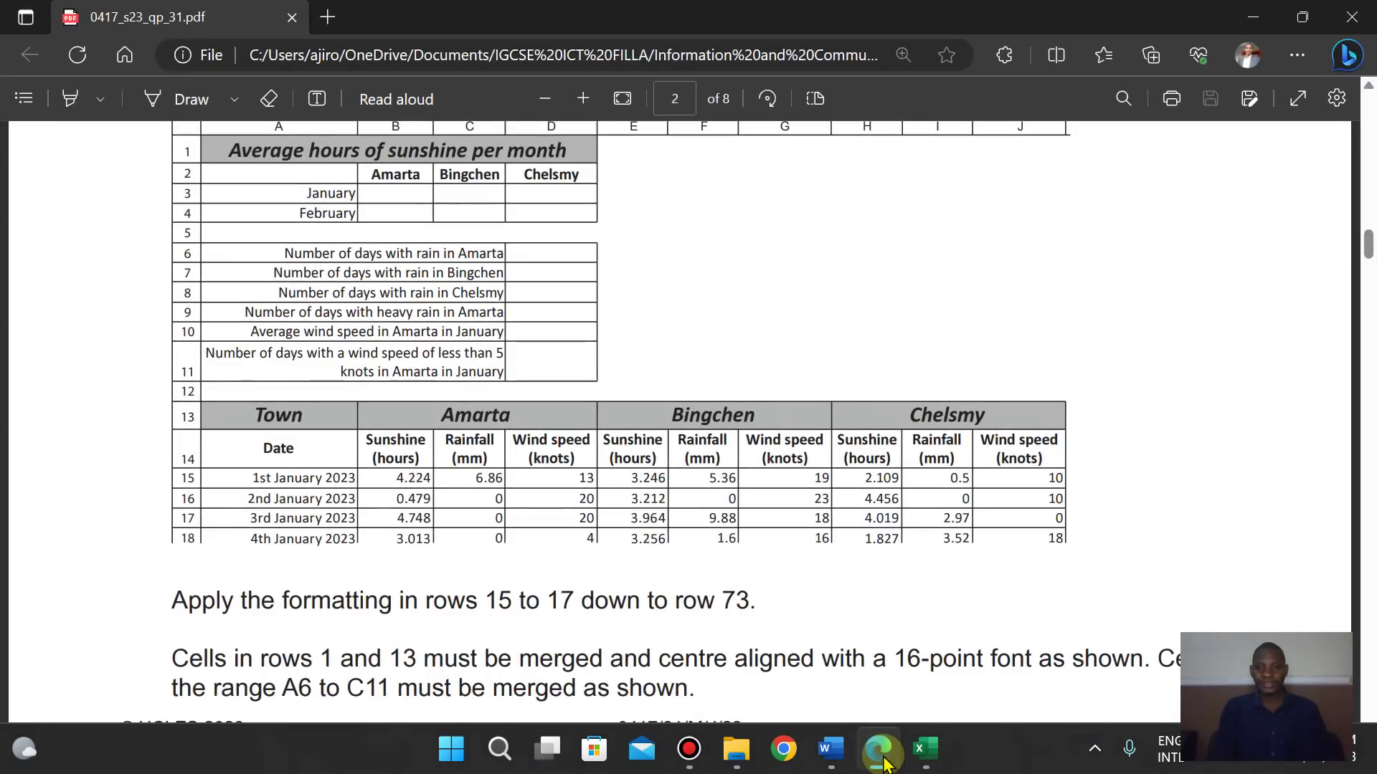
left_click(925, 749)
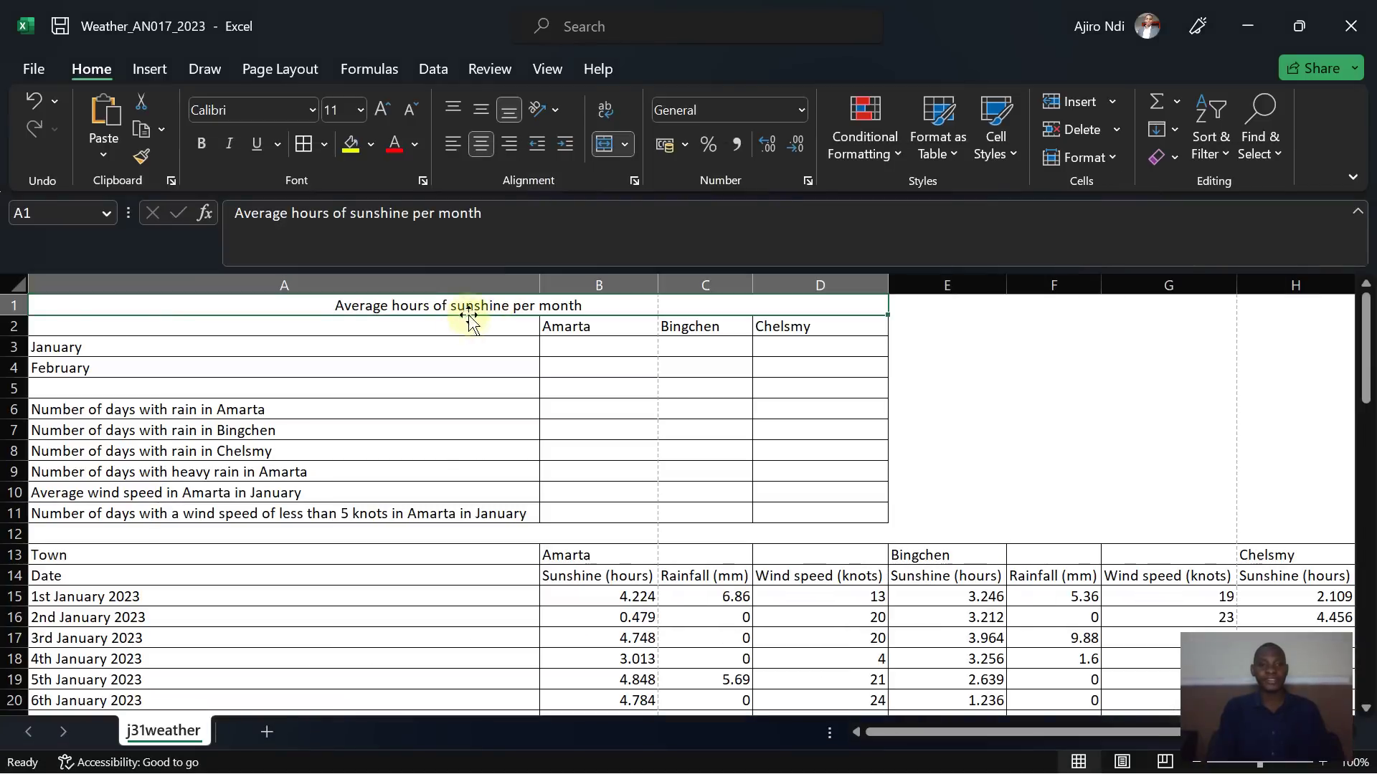
left_click(363, 110)
left_click(341, 297)
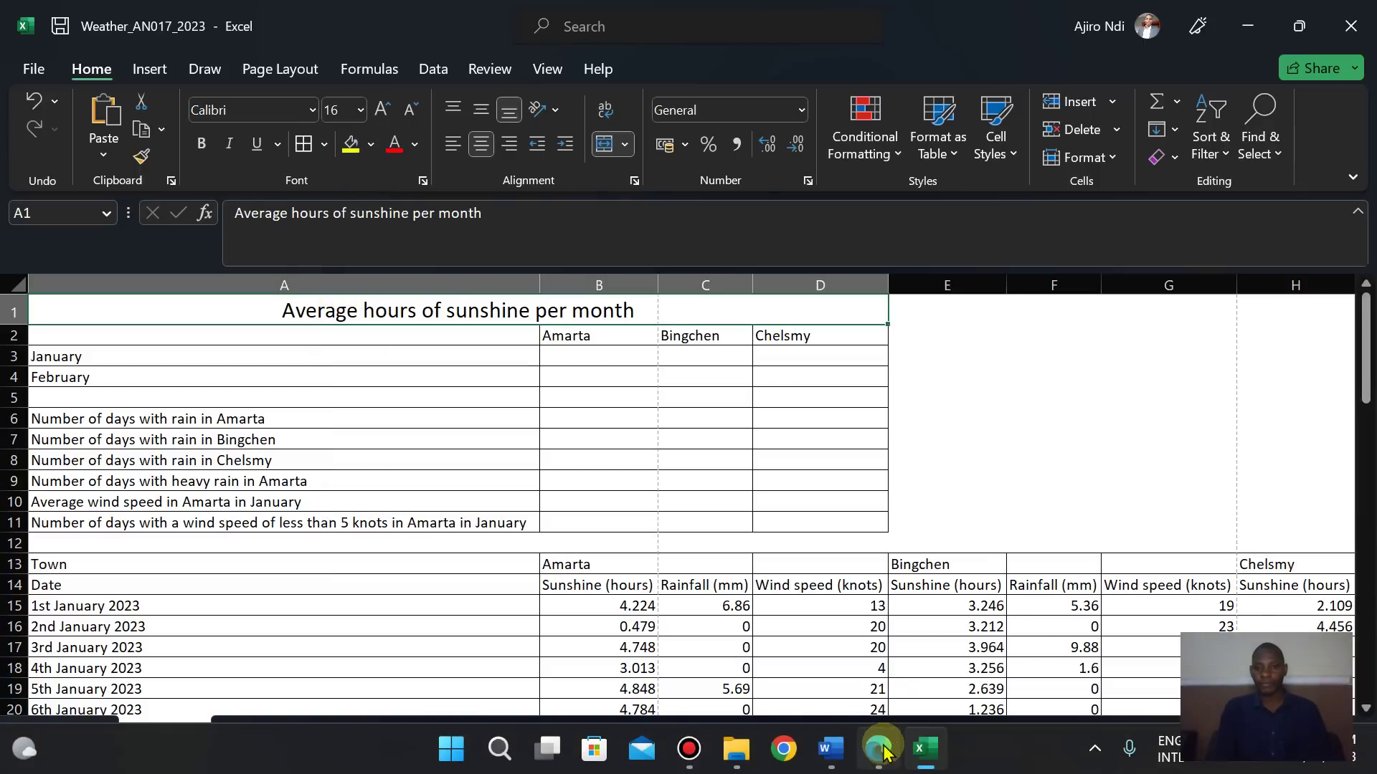
left_click(879, 750)
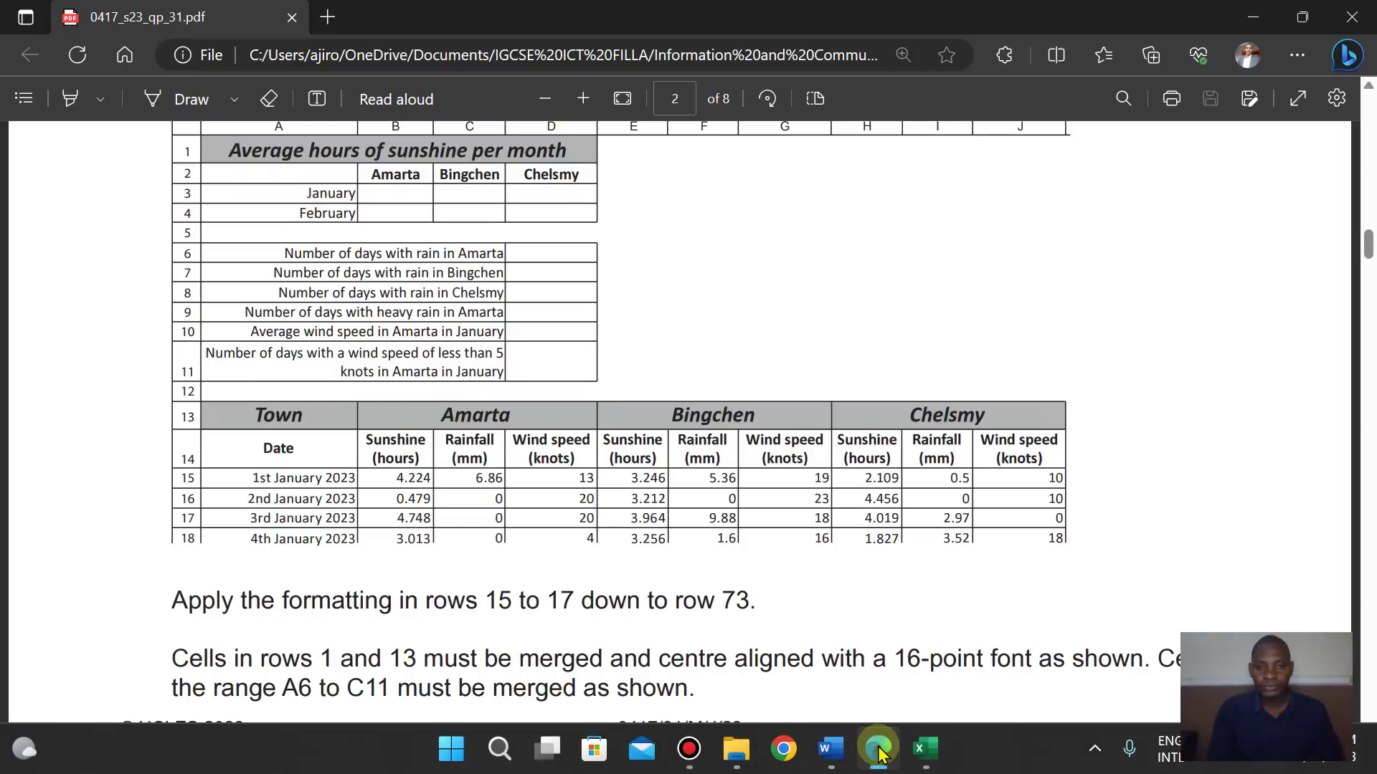
left_click(924, 749)
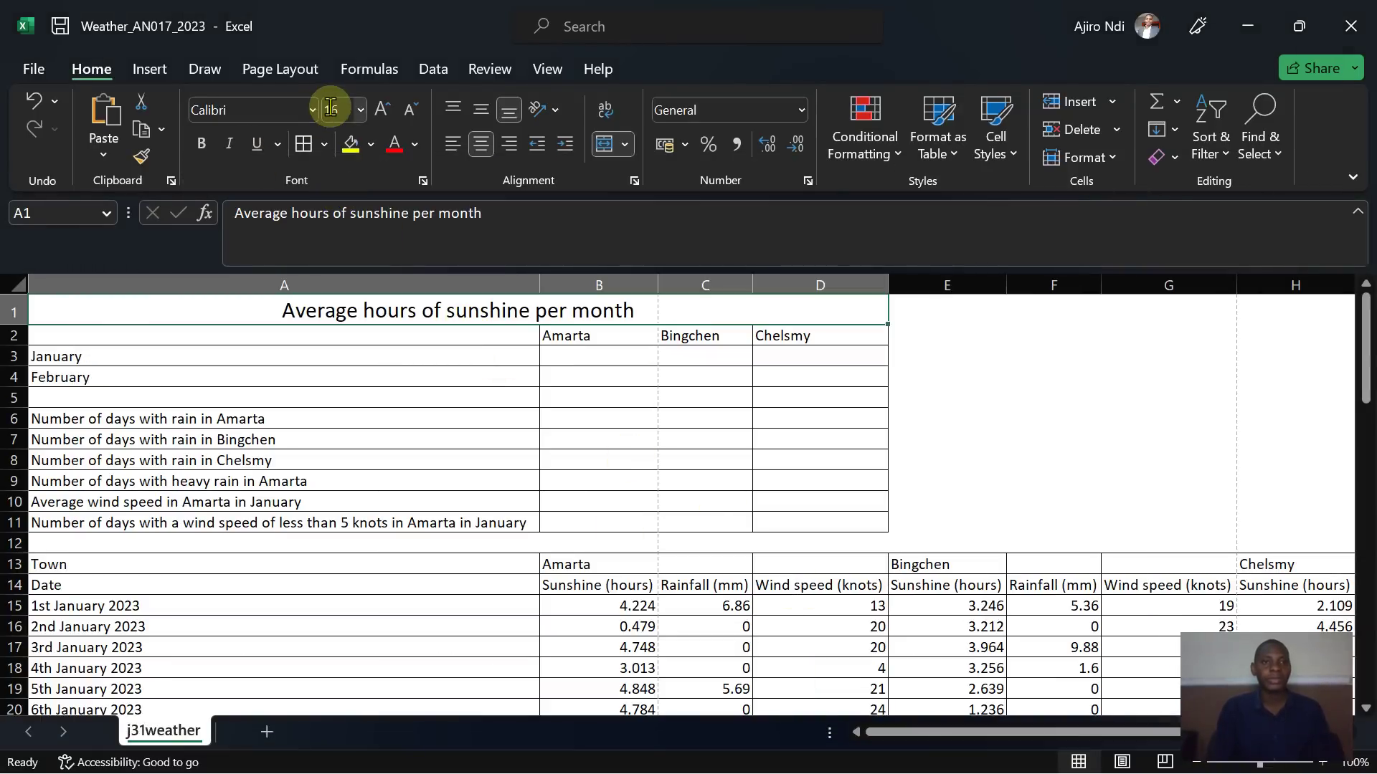
left_click(204, 145)
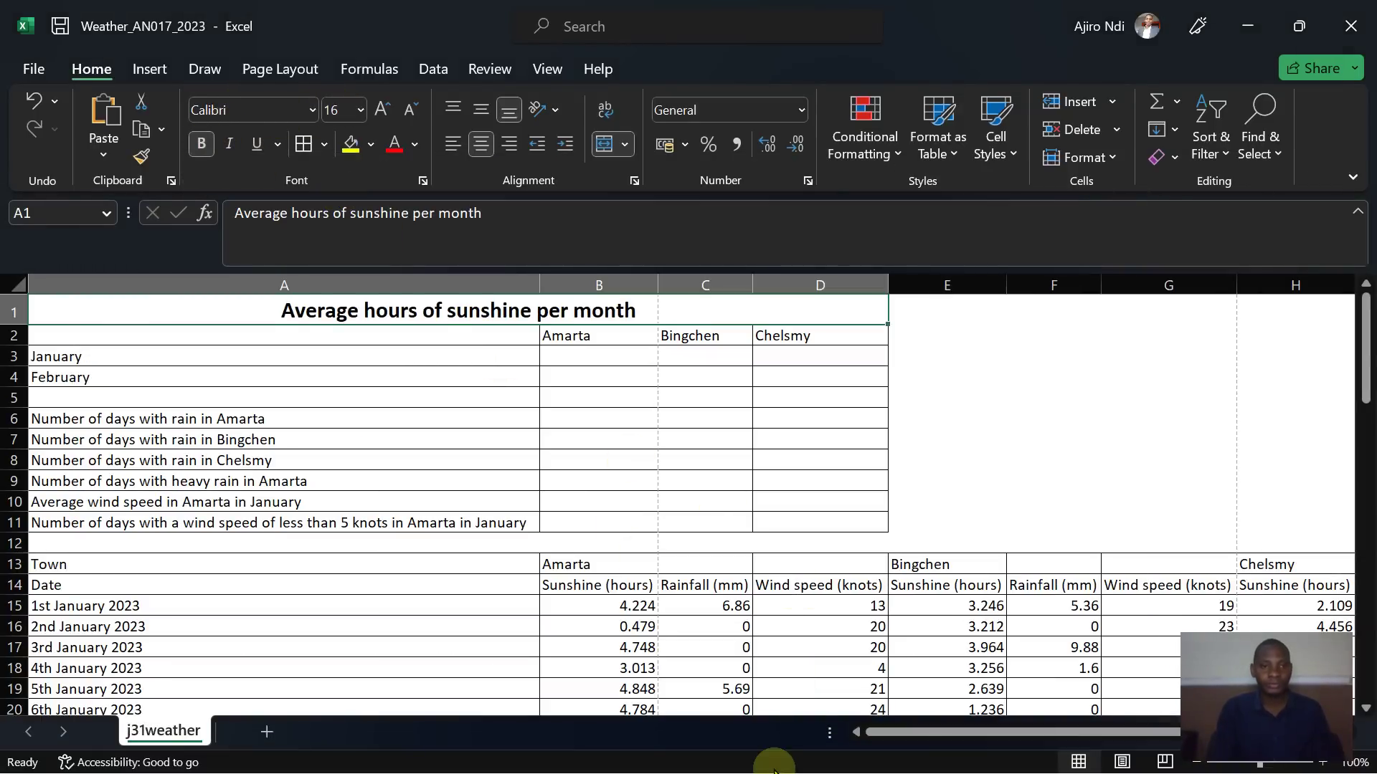
left_click(867, 758)
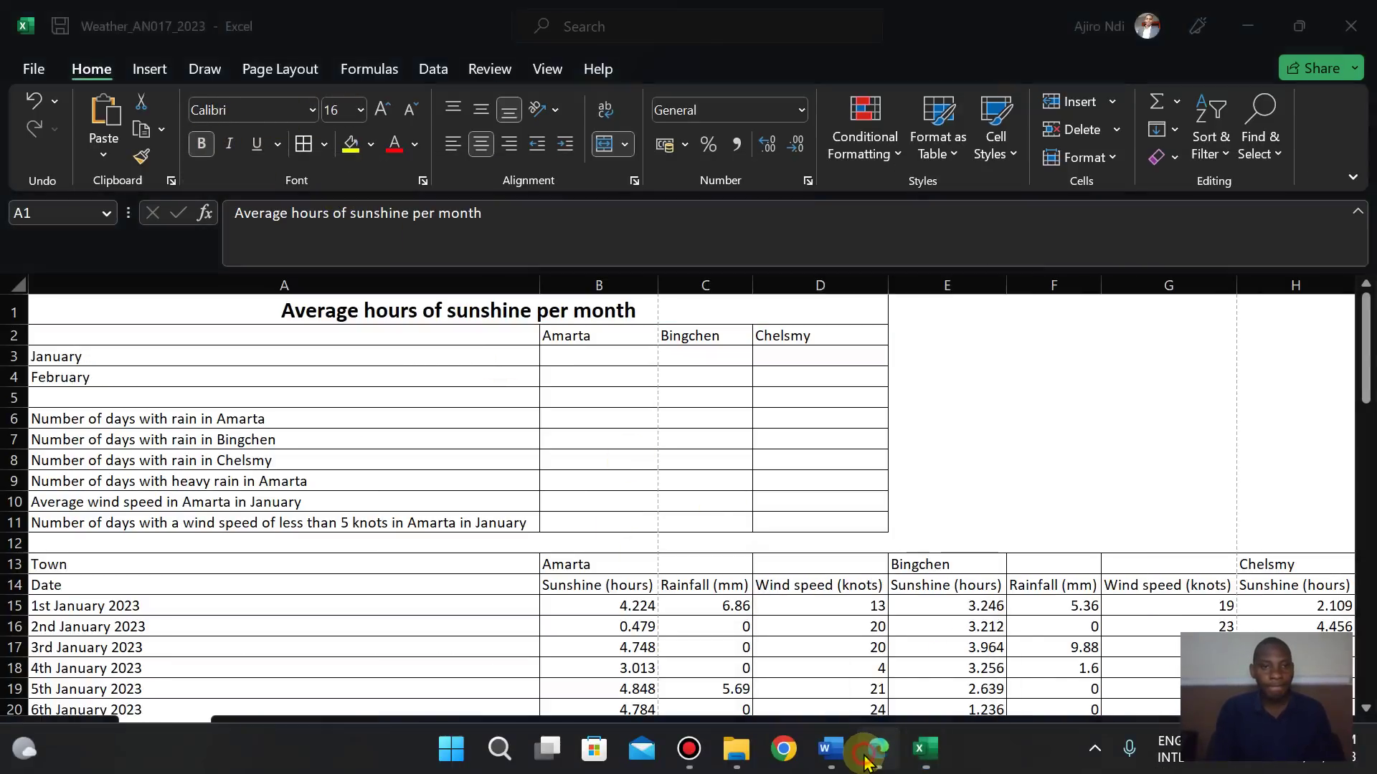
left_click(868, 759)
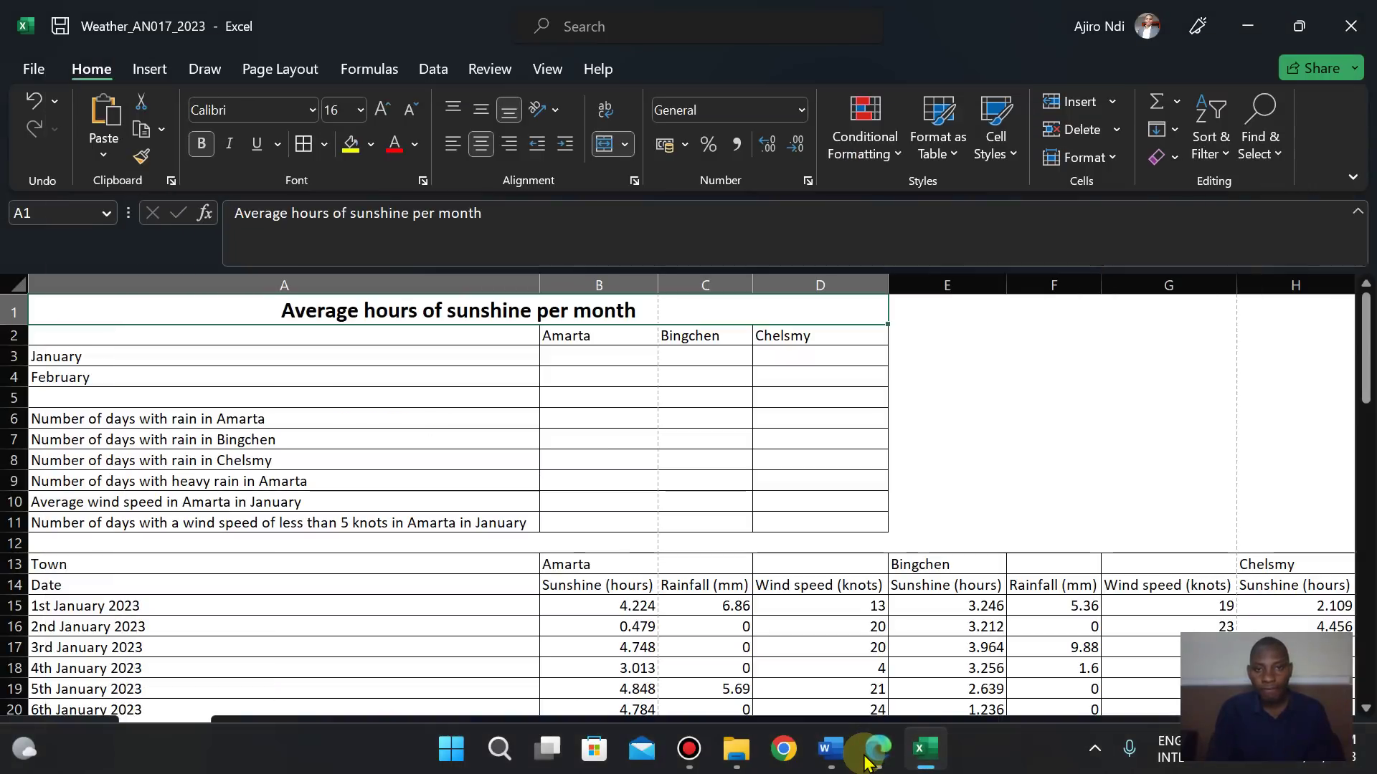
left_click(868, 759)
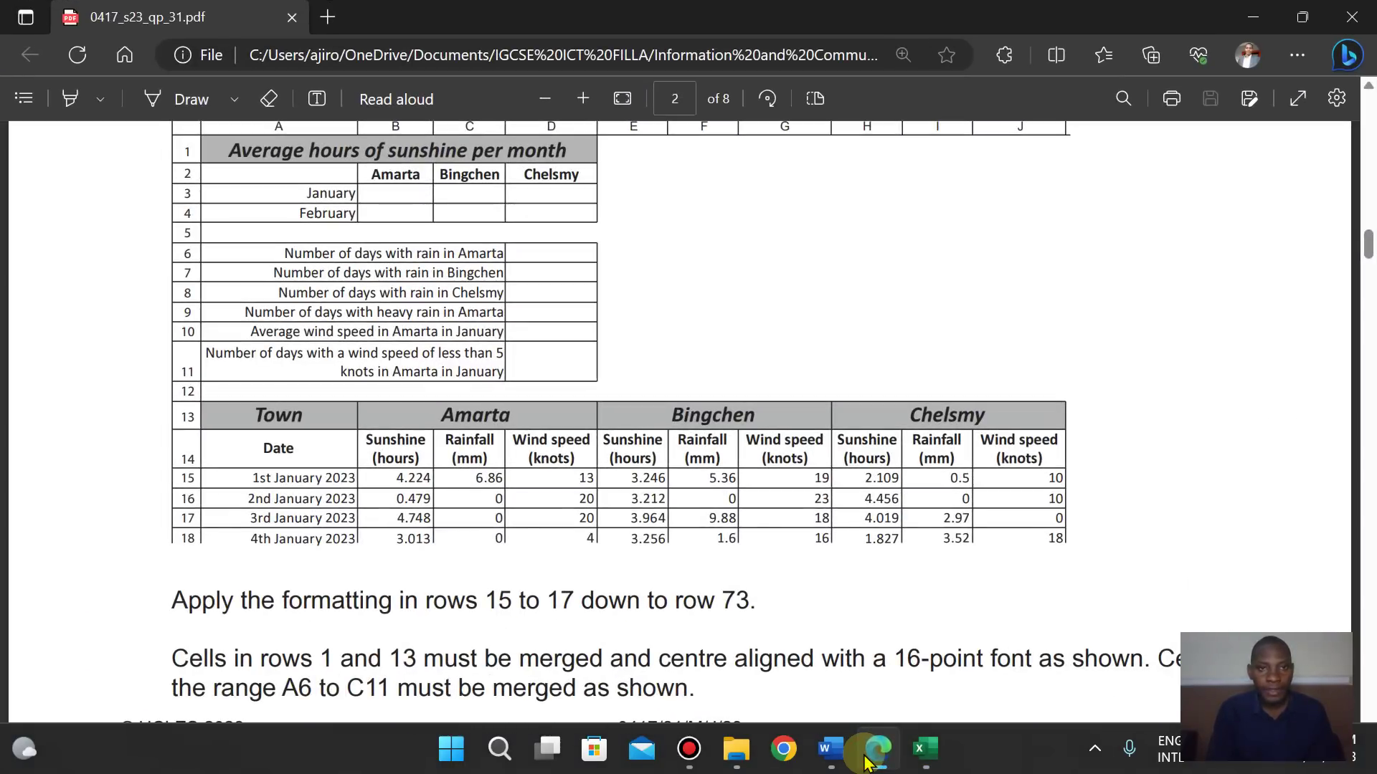
left_click(868, 759)
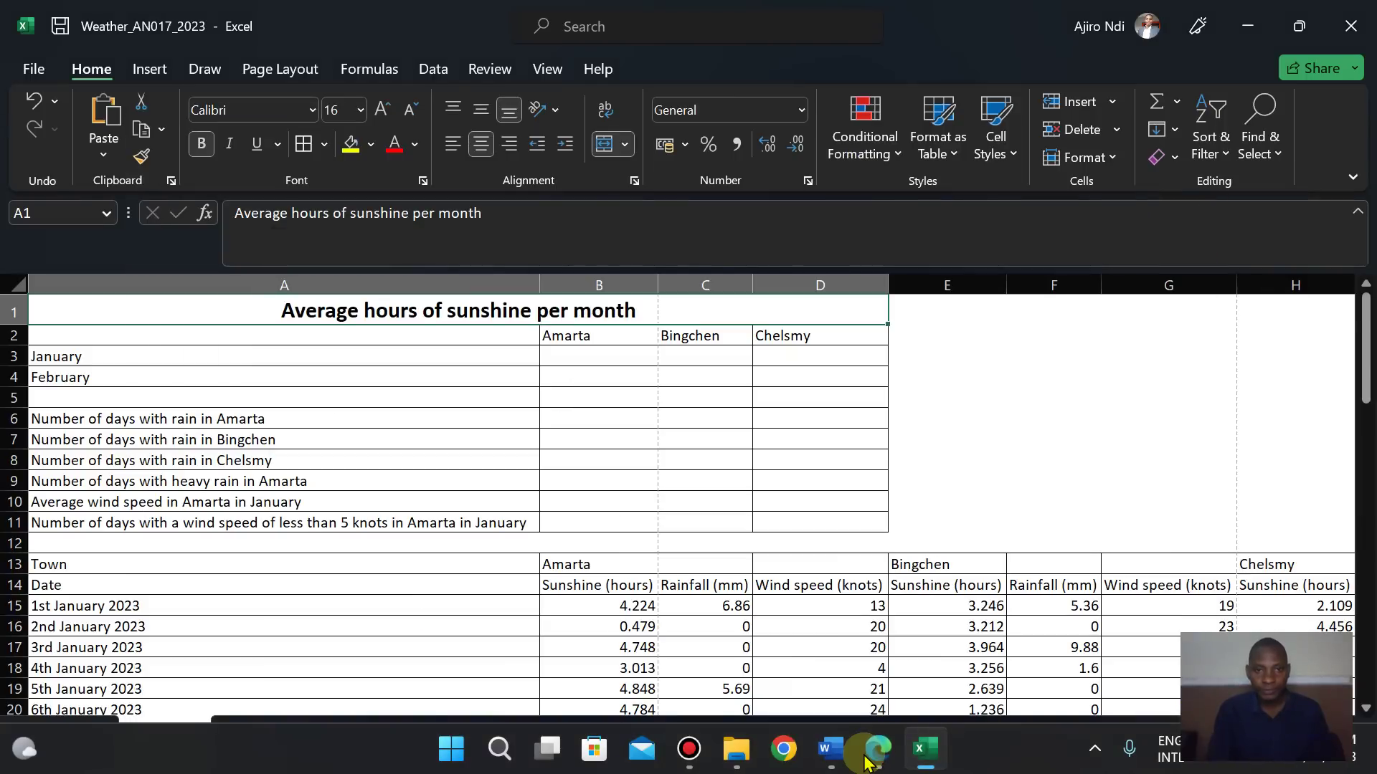
left_click(867, 760)
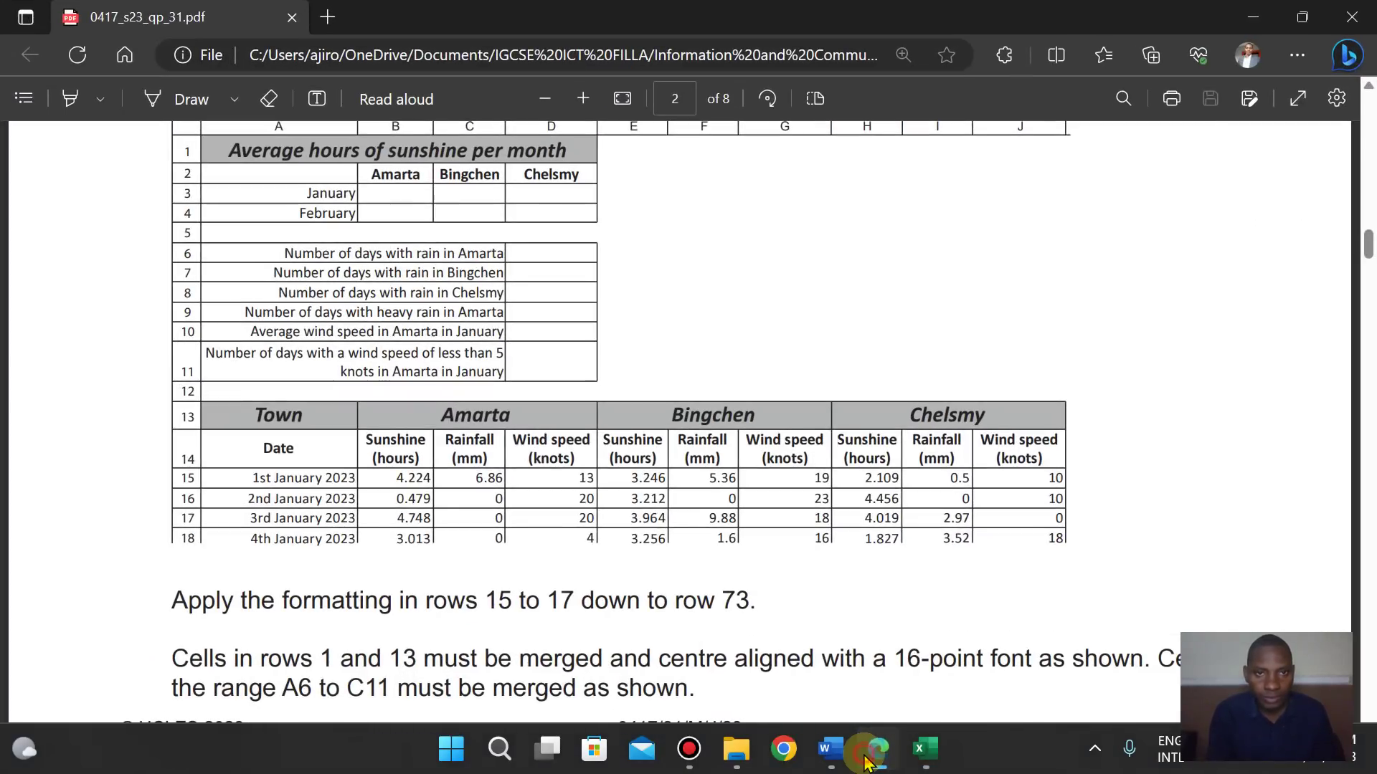
left_click(867, 760)
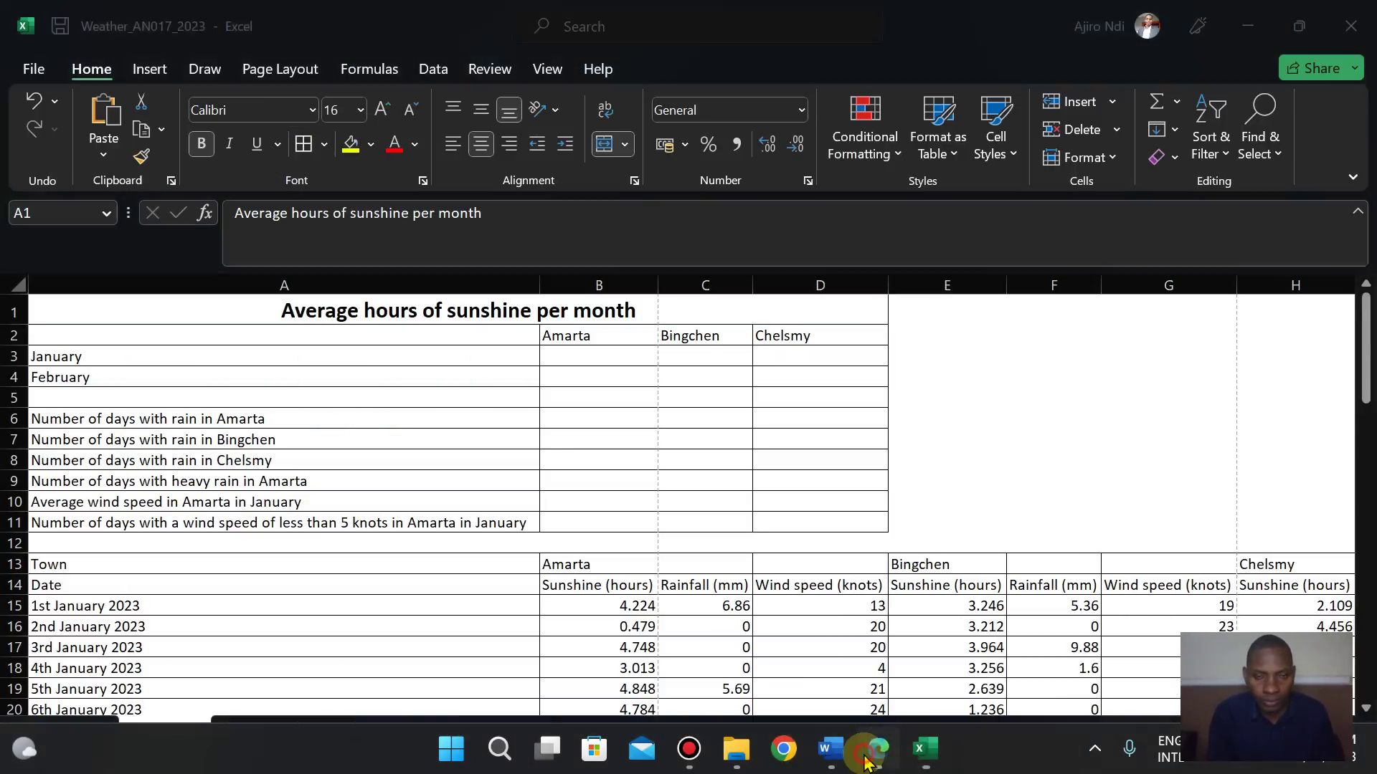
left_click(868, 760)
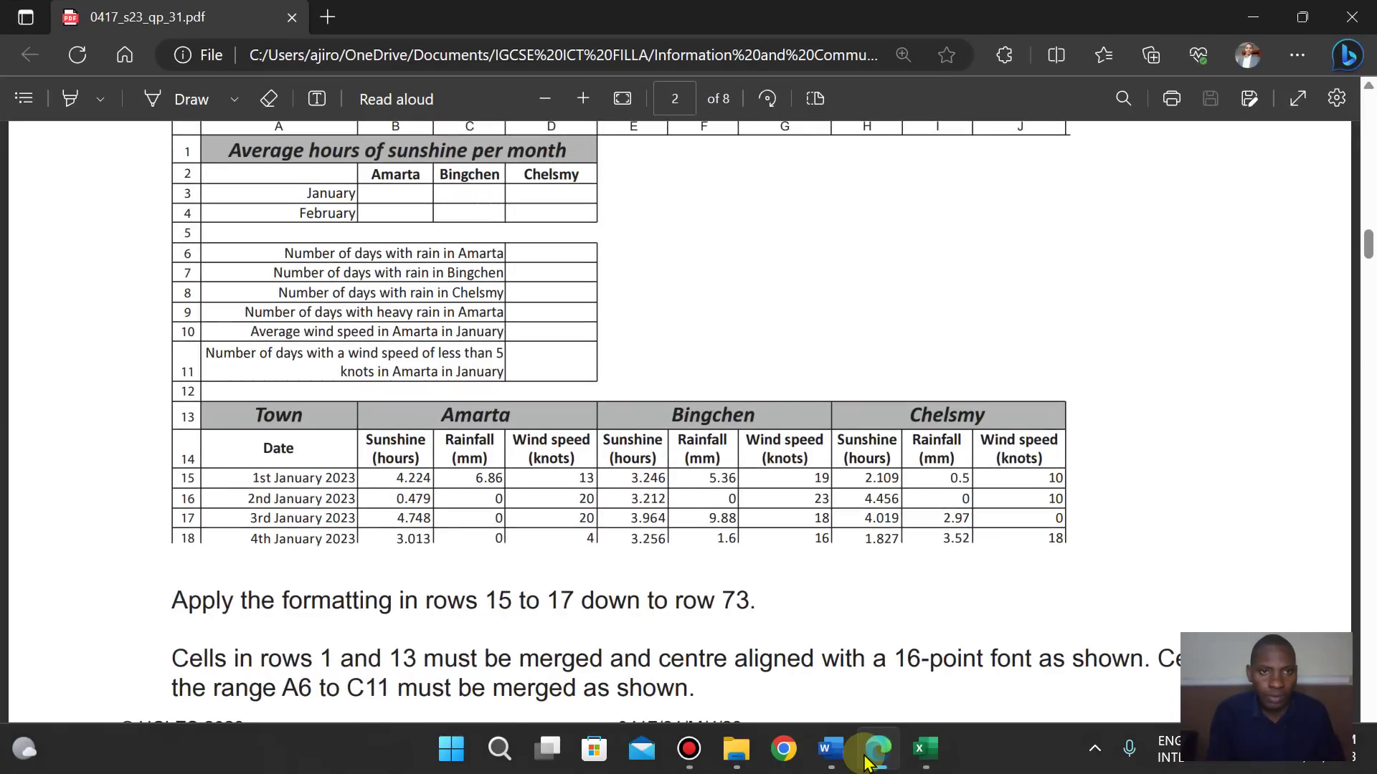
left_click(867, 761)
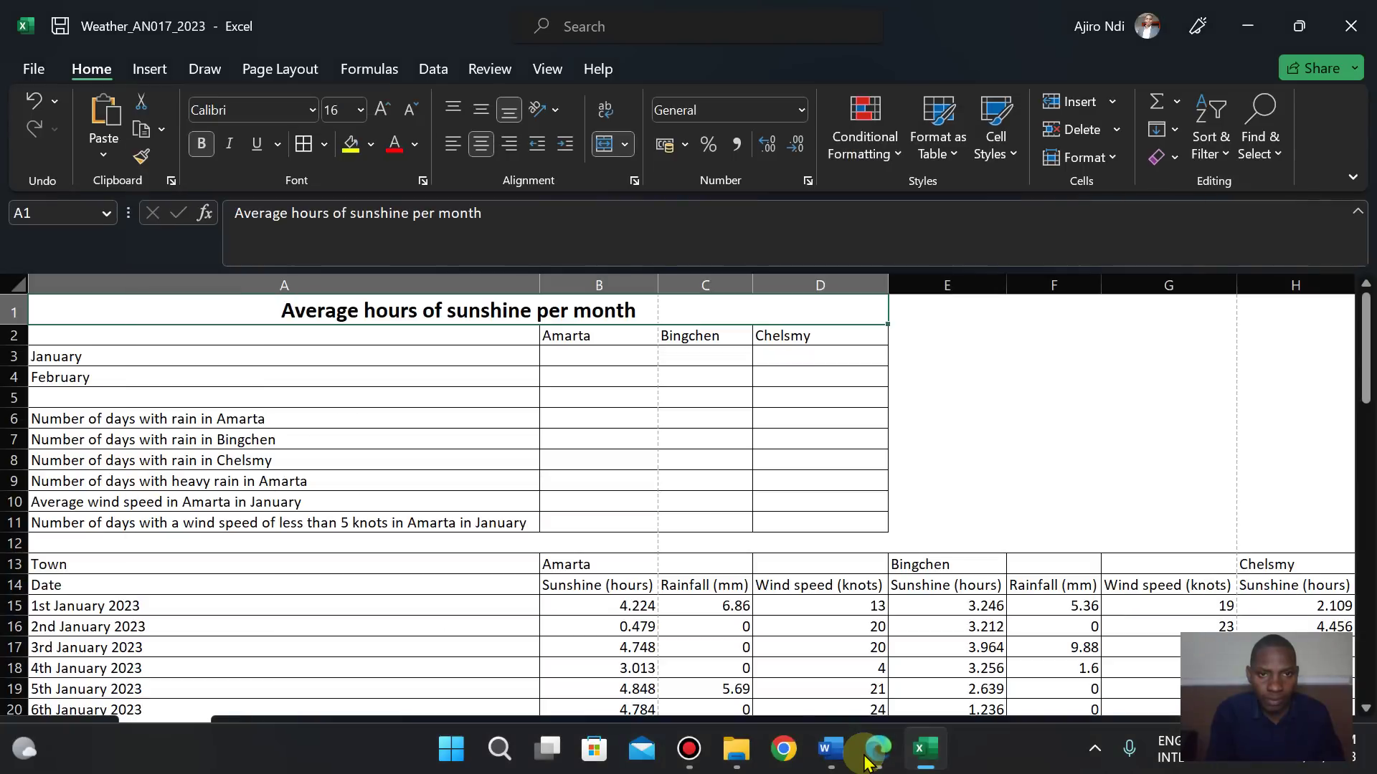
- Italicize the 'Average hours of sunshine per month' title and compare it with the exam sample
left_click(229, 145)
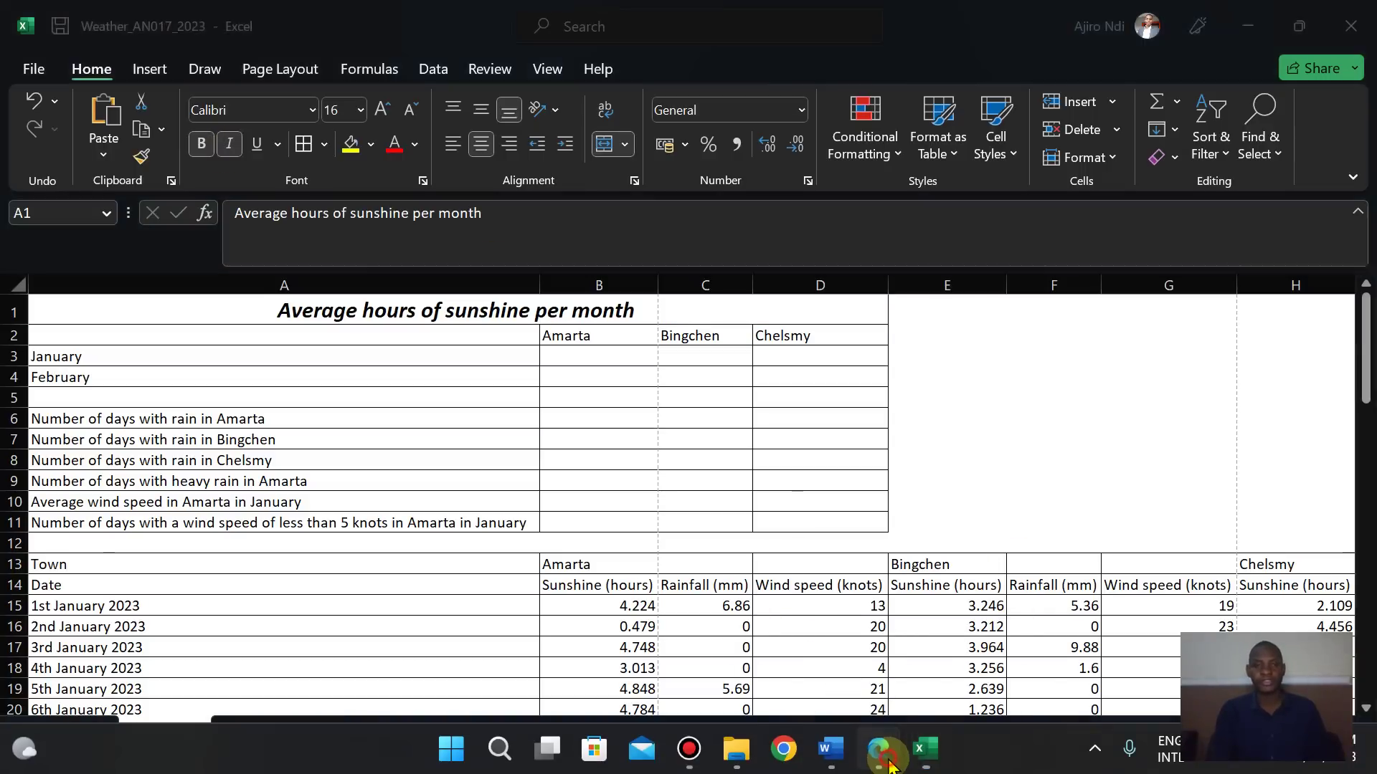
left_click(867, 760)
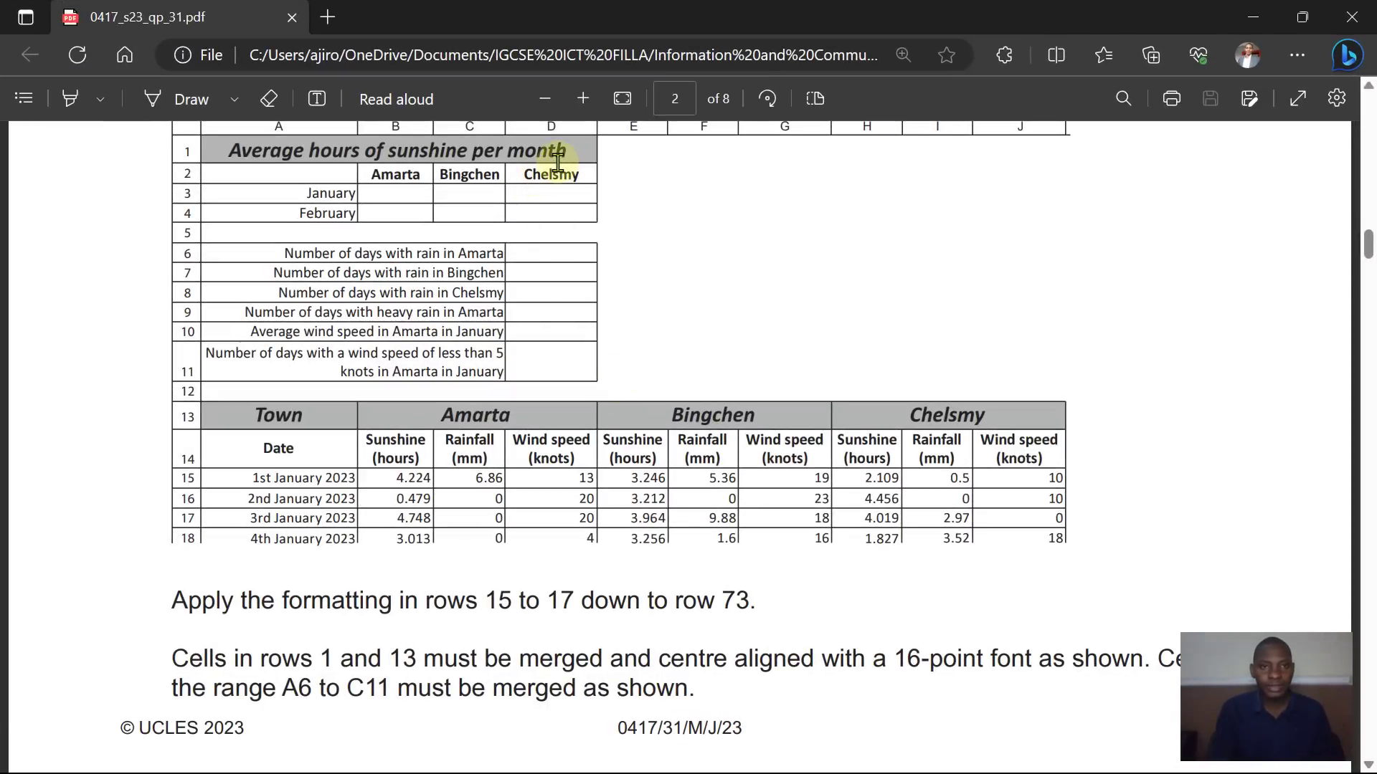
mouse_move(1002, 753)
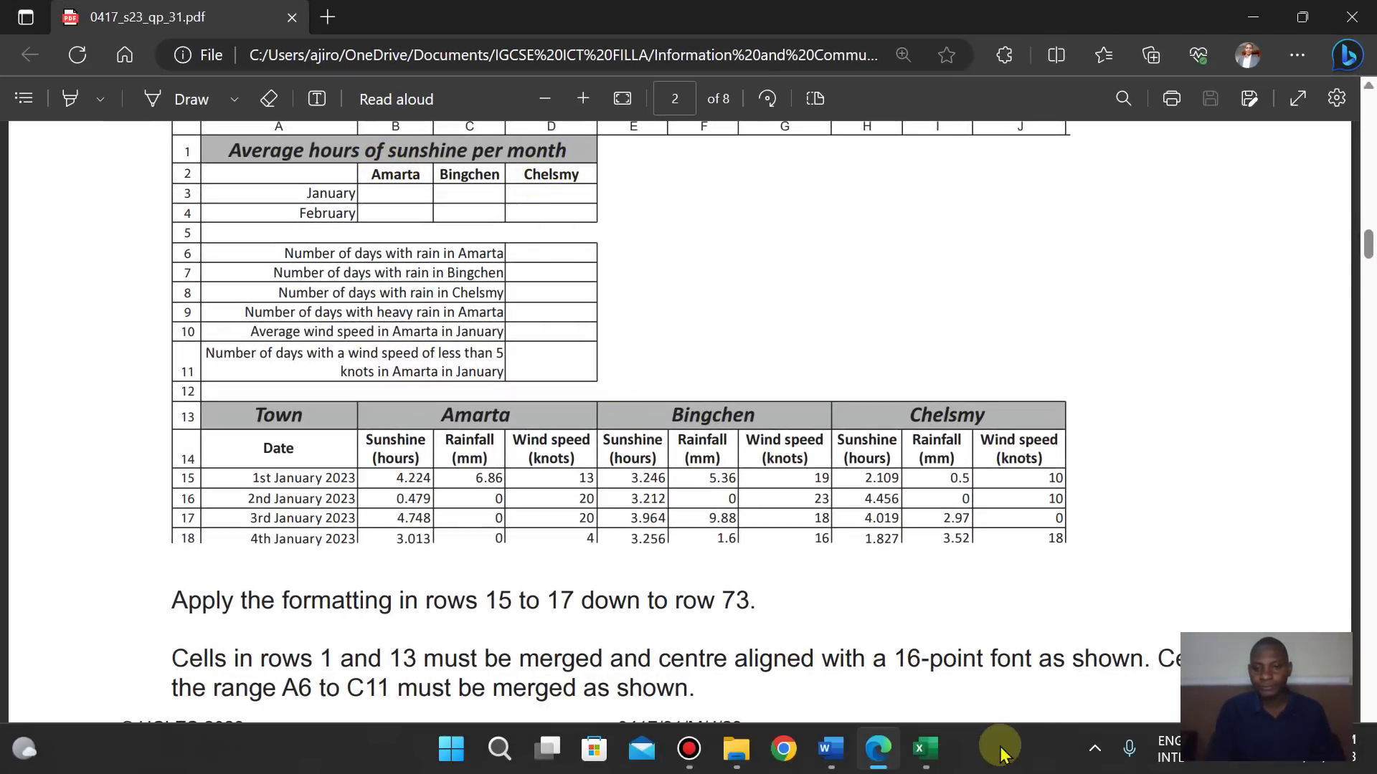
left_click(925, 749)
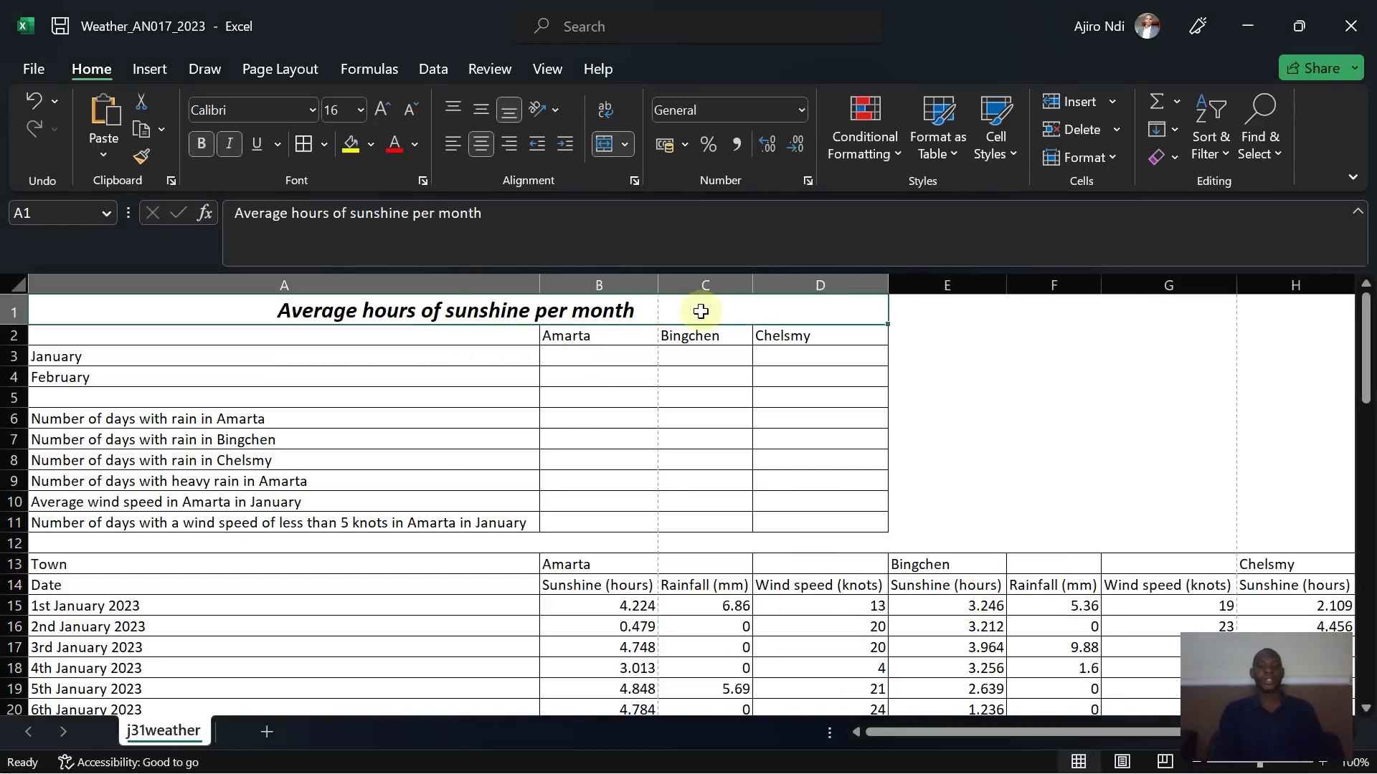
mouse_move(904, 771)
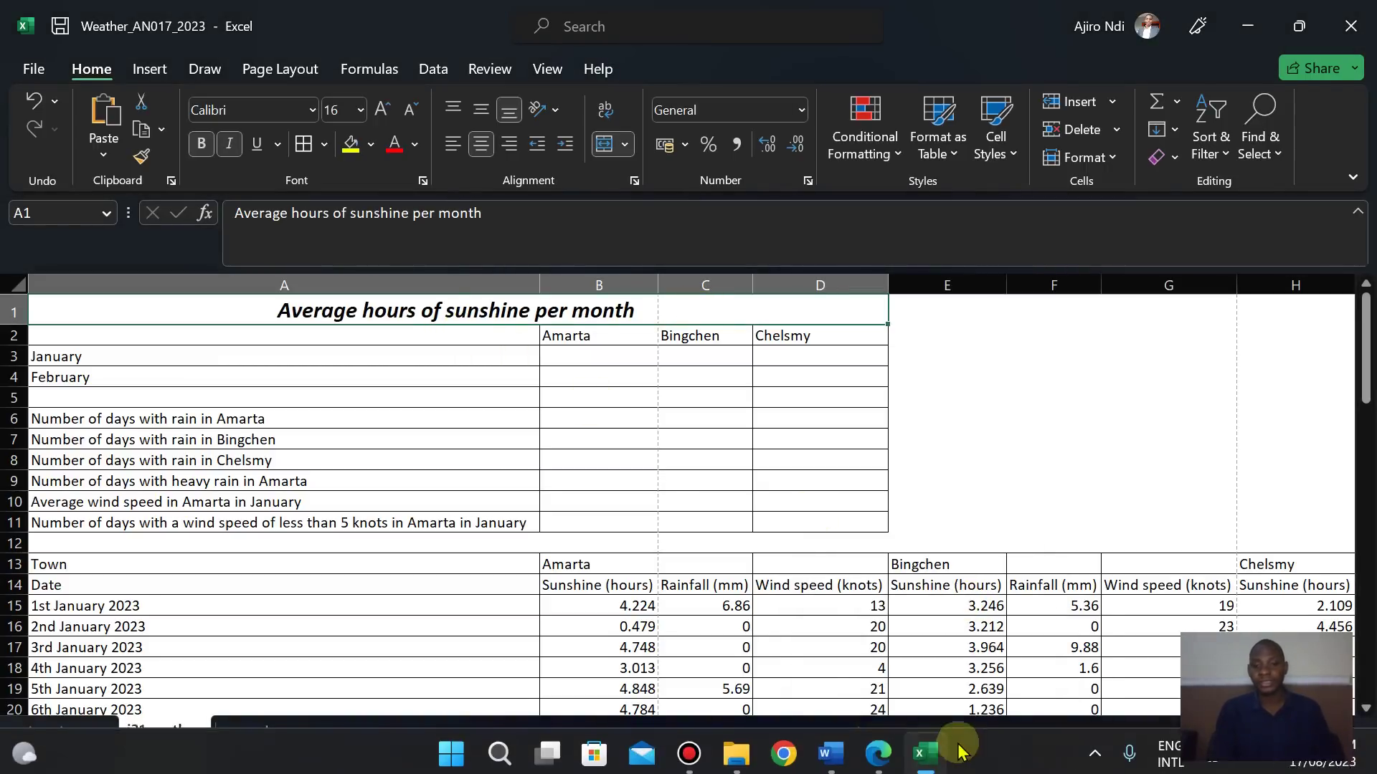
left_click(881, 749)
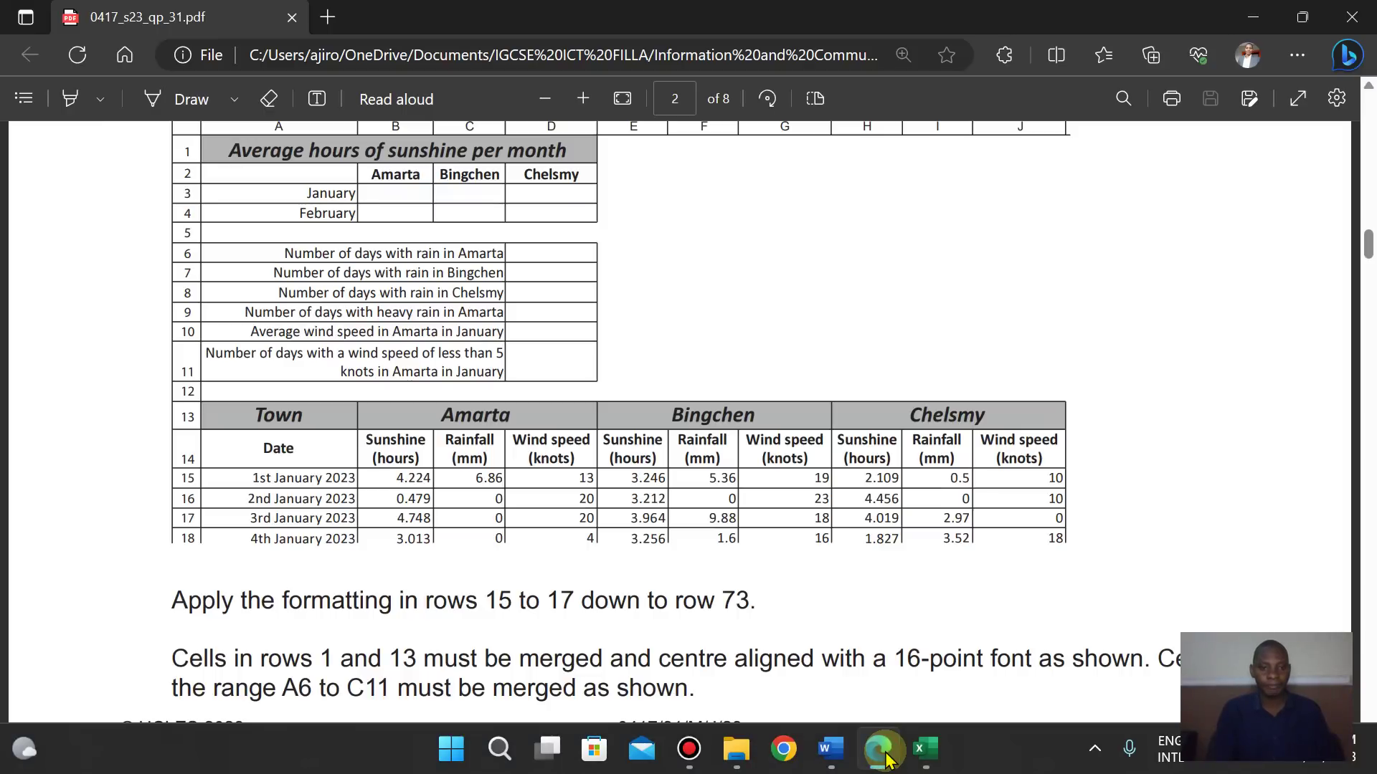
- Scroll between pages 2 and 3 of the PDF to settle on question 2's heading and table
key("Page_Down")
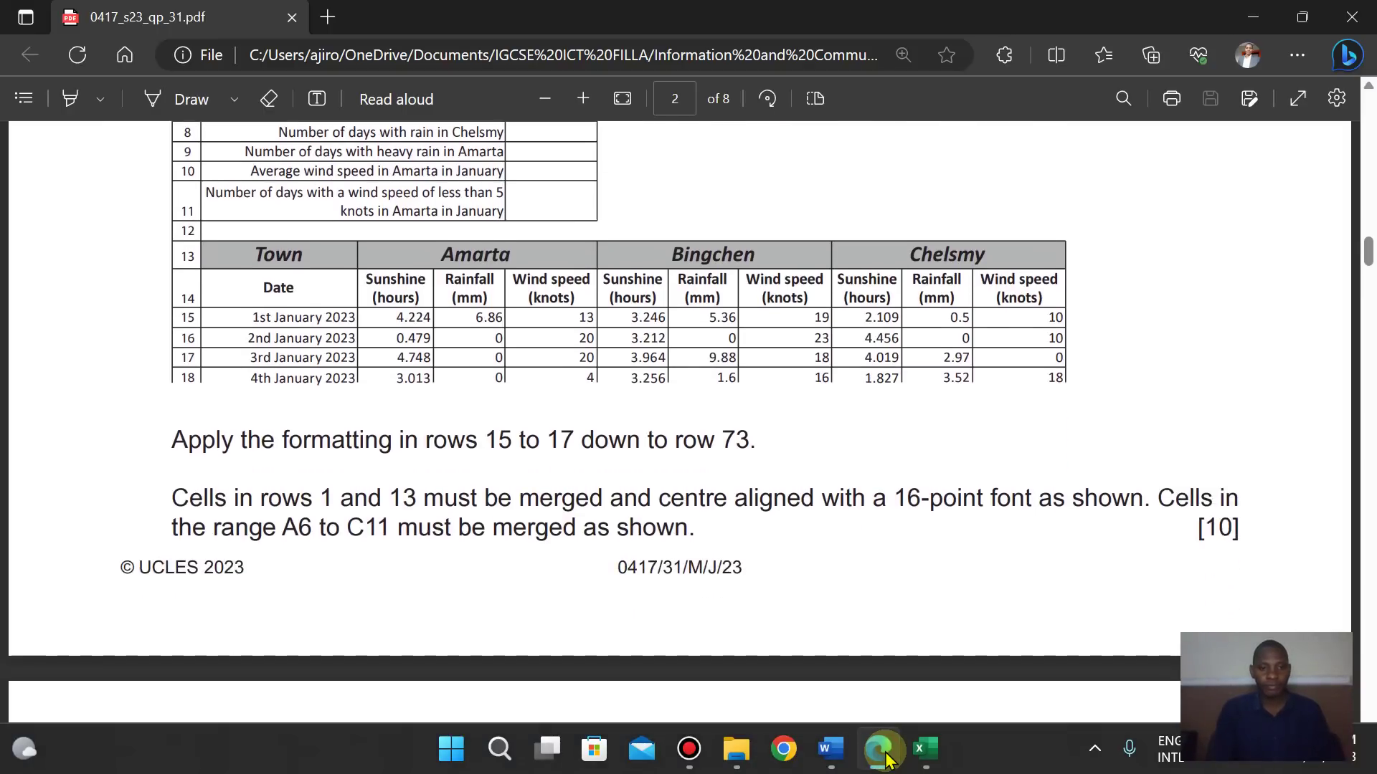
key("Page_Up")
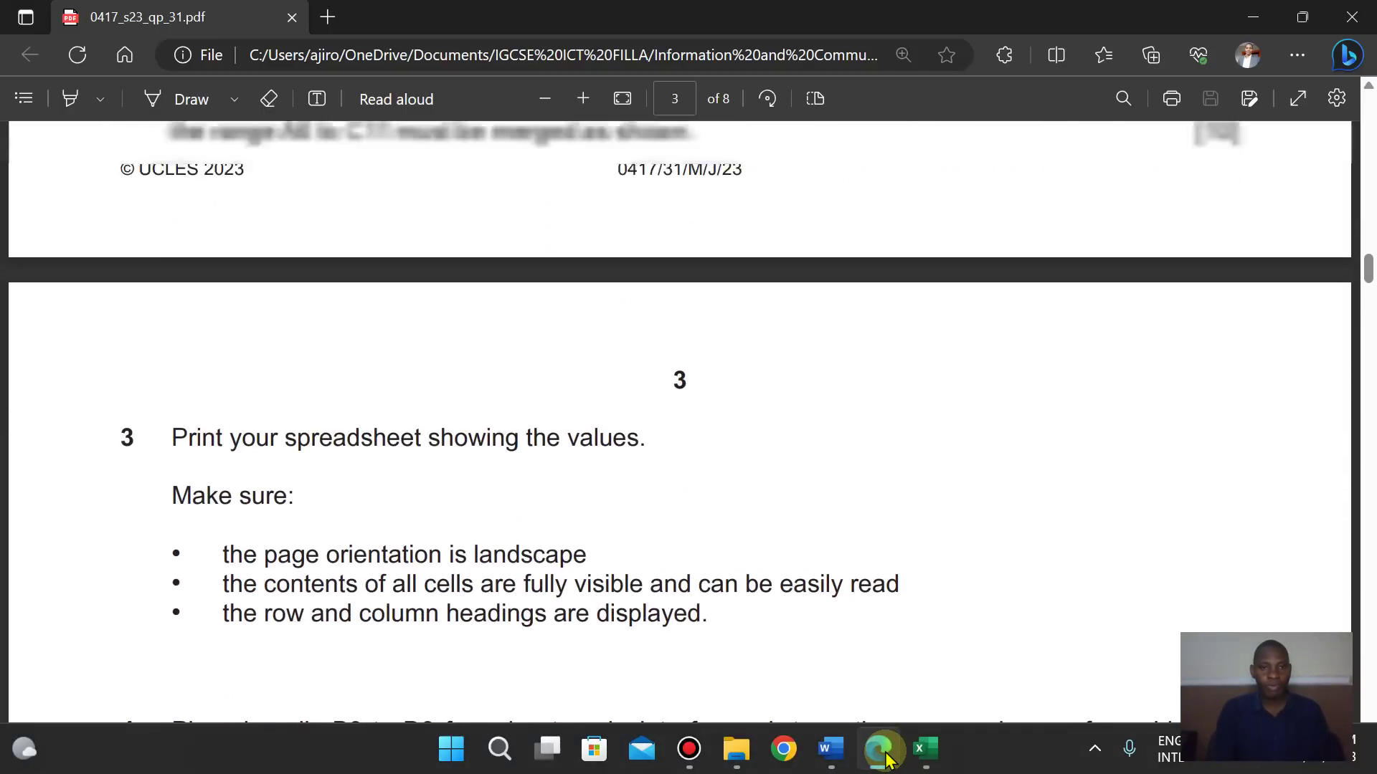
key("Up")
key("Up")
key("Up")
key("Up")
key("Up")
key("Up")
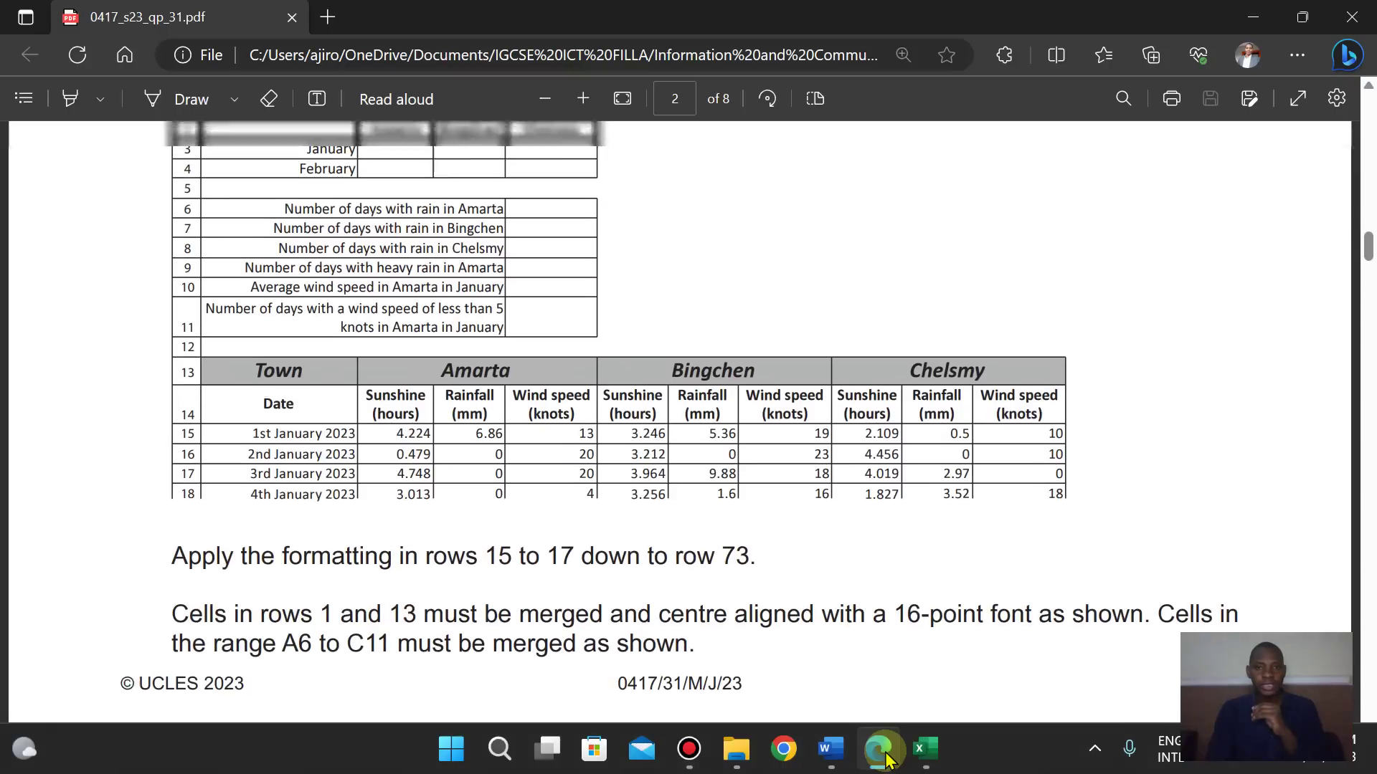
key("Down")
key("Down")
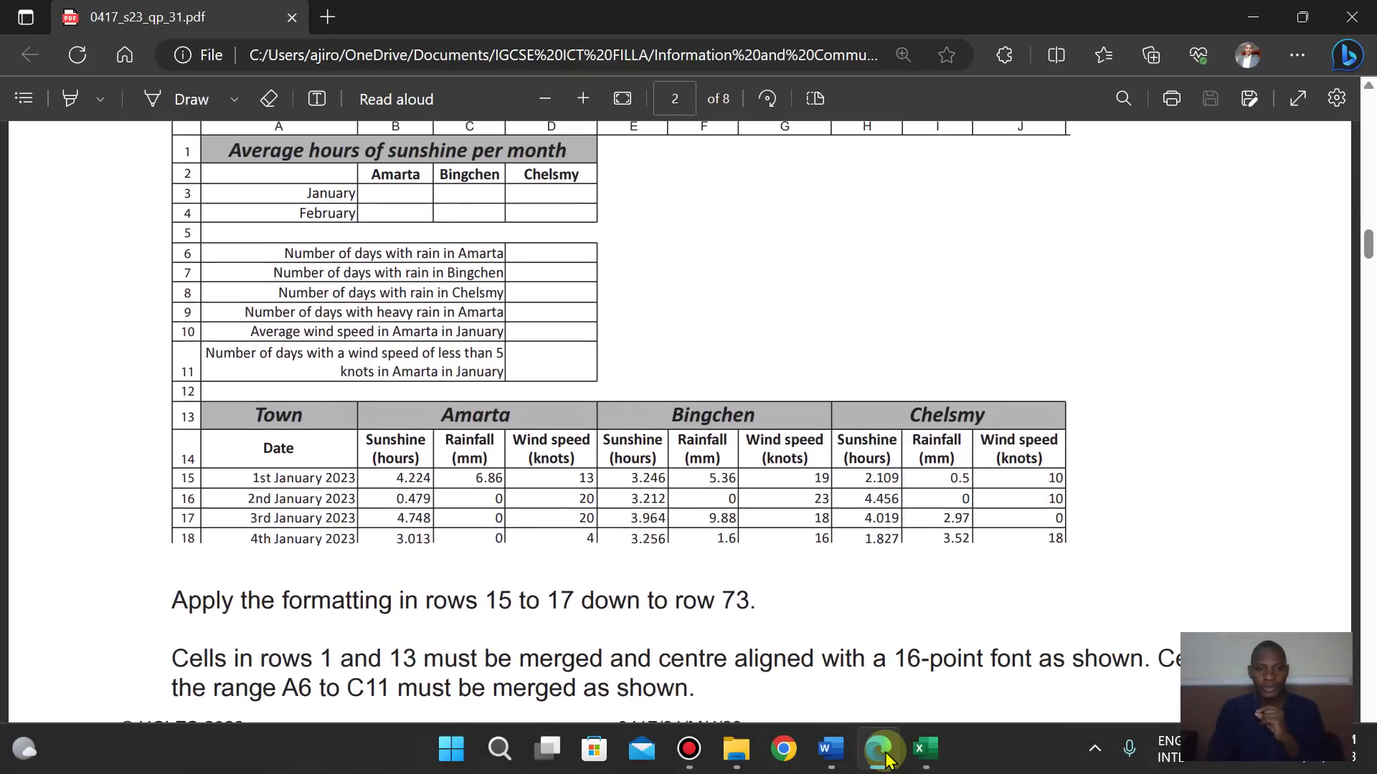
key("Up")
key("Up")
key("Up")
key("Up")
key("Up")
key("Up")
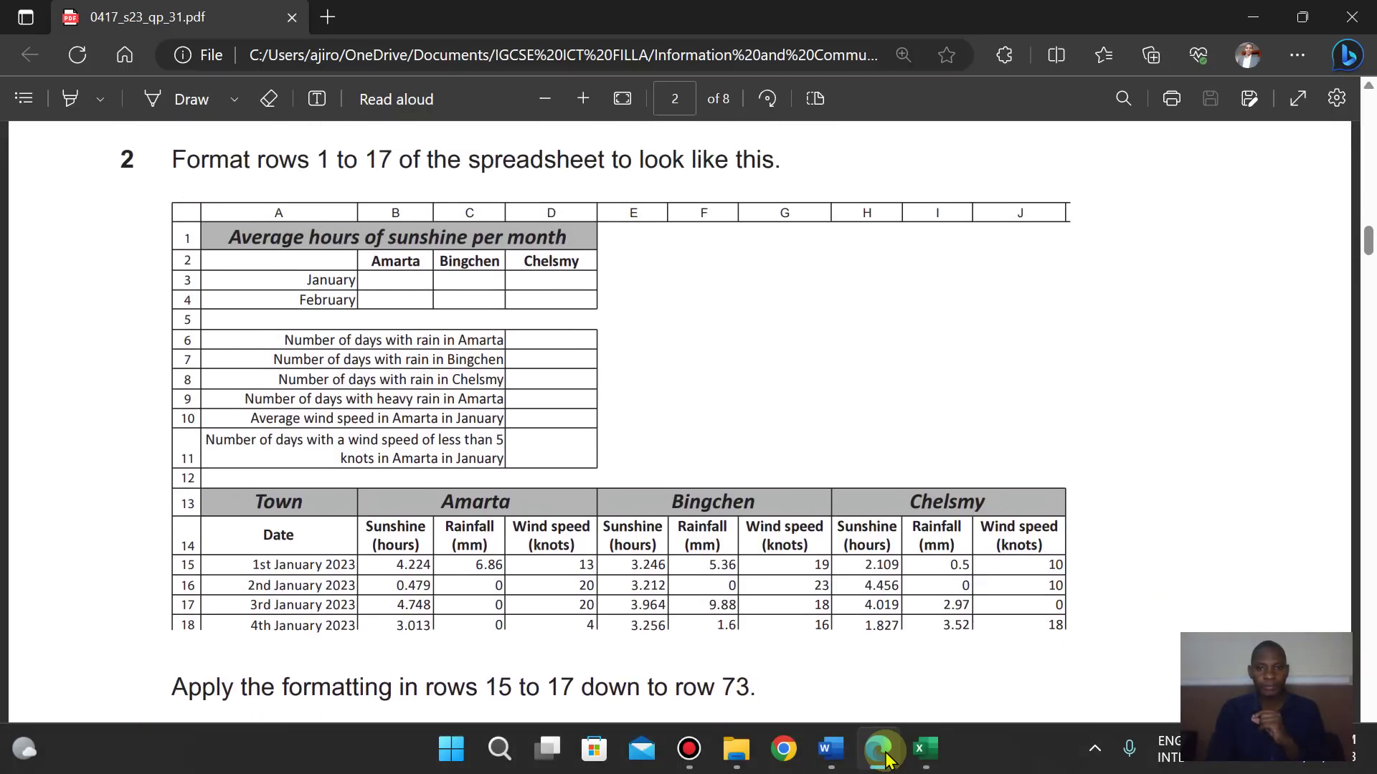
key("Down")
key("Down")
key("Down")
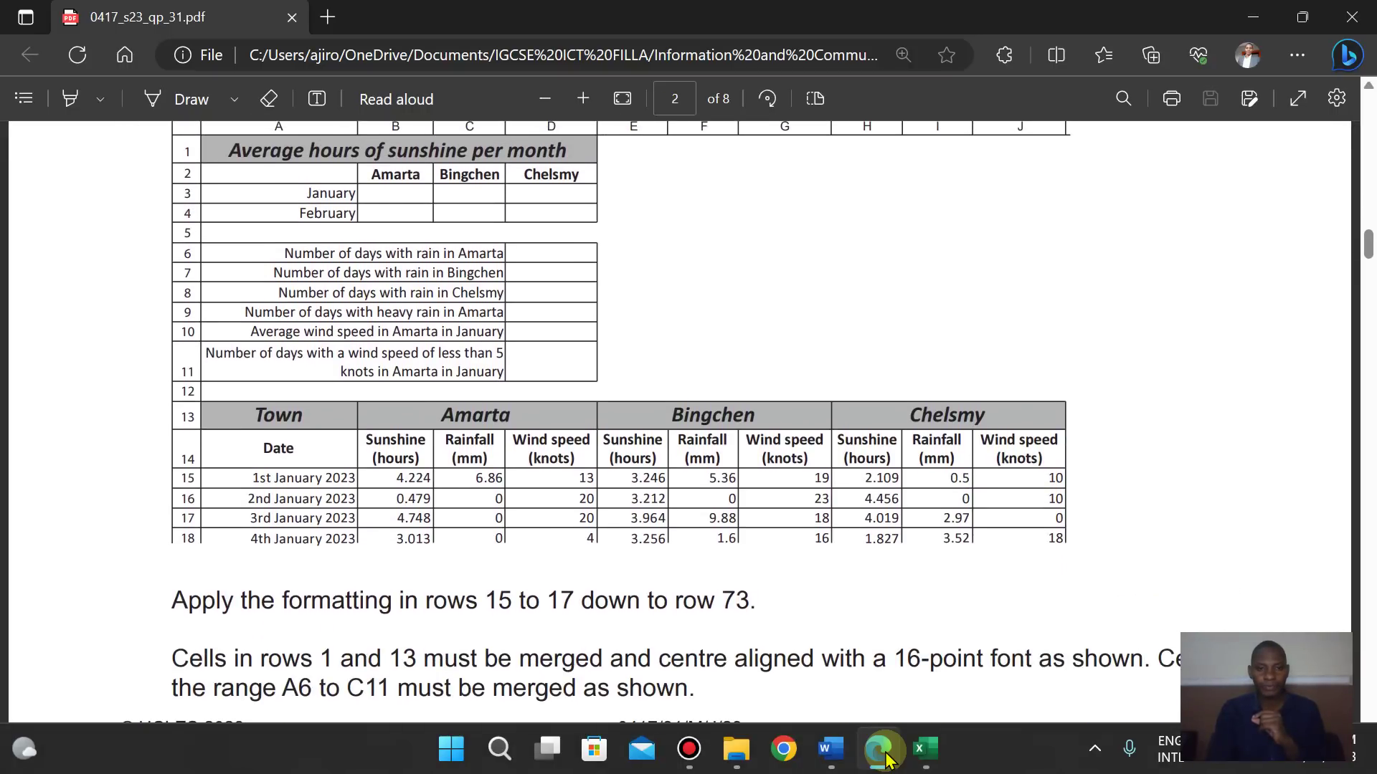
key("Page_Down")
key("Page_Down")
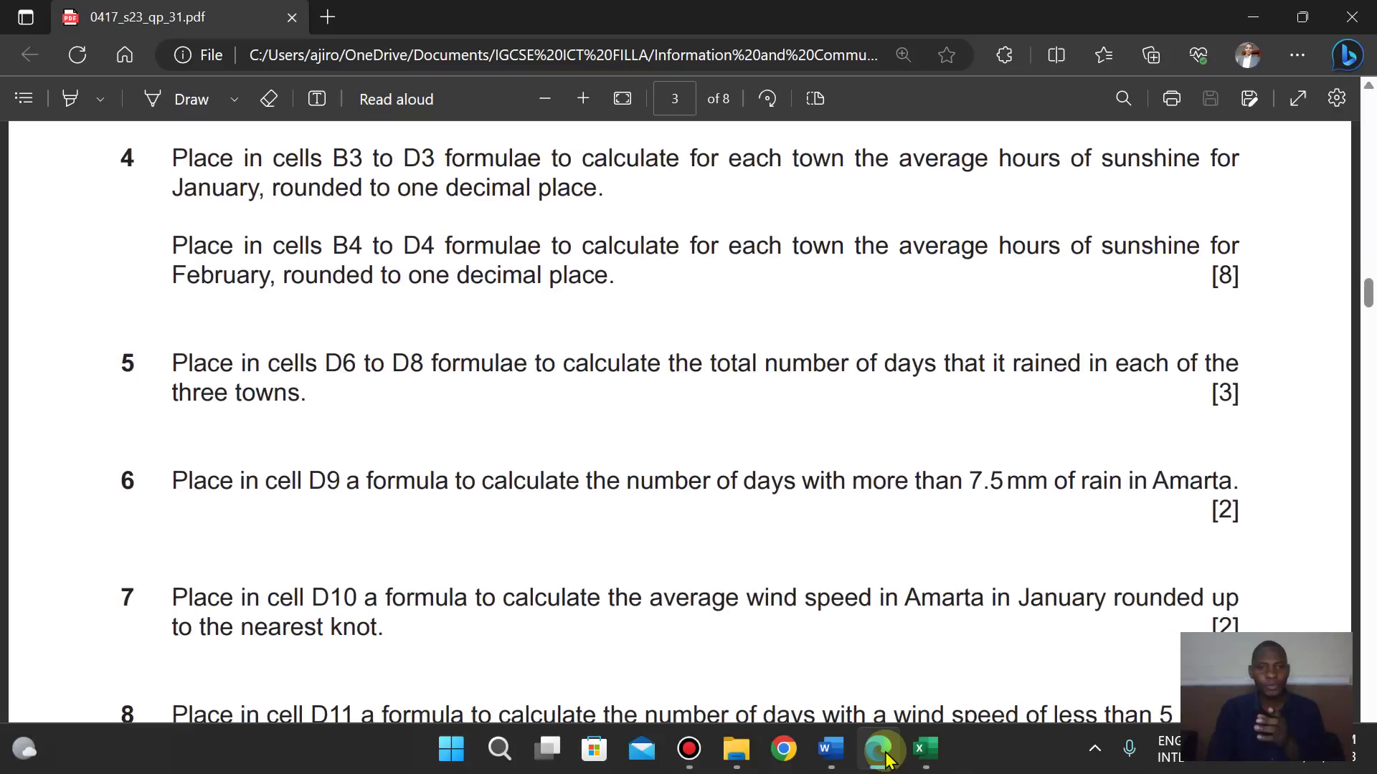
key("Up")
key("Up")
key("Up")
key("Up")
key("Up")
key("Up")
key("Up")
key("Up")
key("Up")
key("Up")
key("Up")
key("Up")
key("Up")
key("Up")
key("Up")
key("Up")
key("Up")
key("Up")
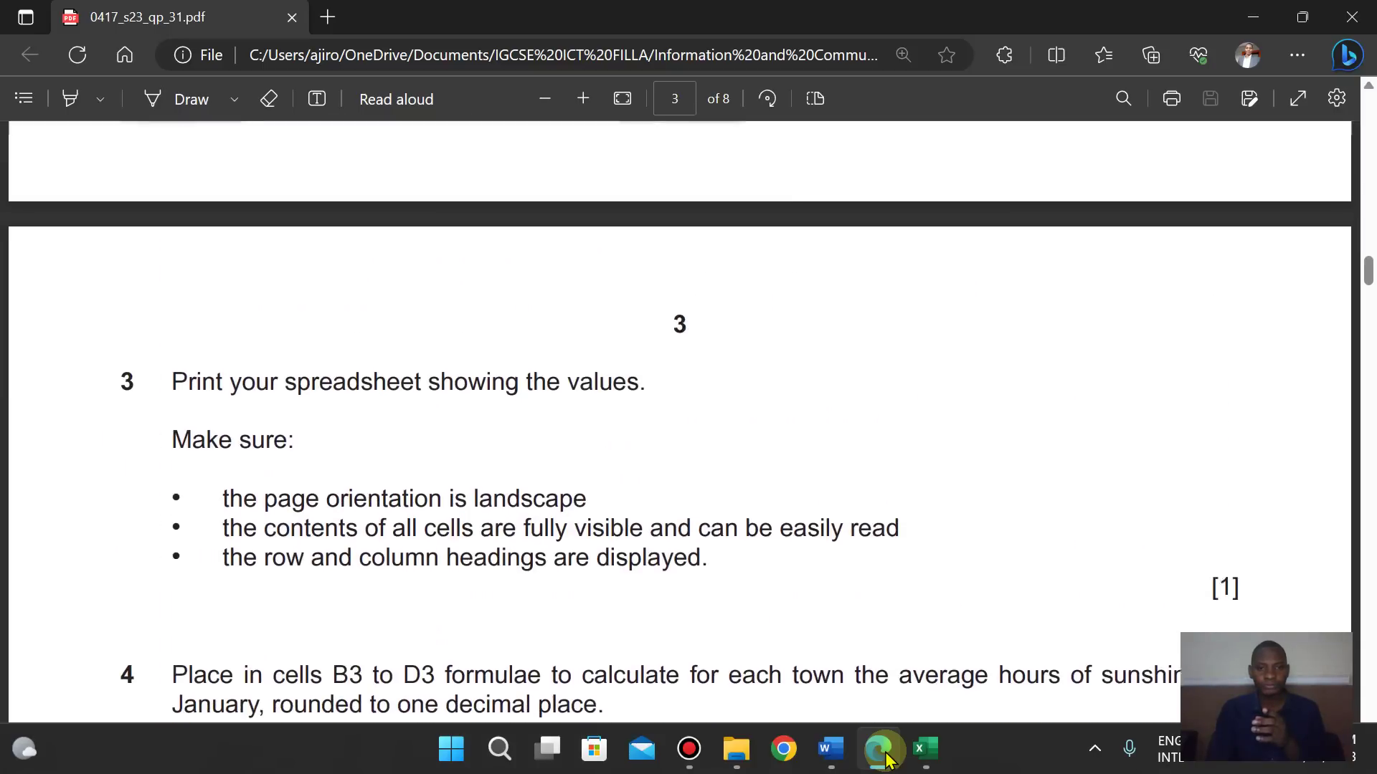
key("Up")
key("Up")
key("Up")
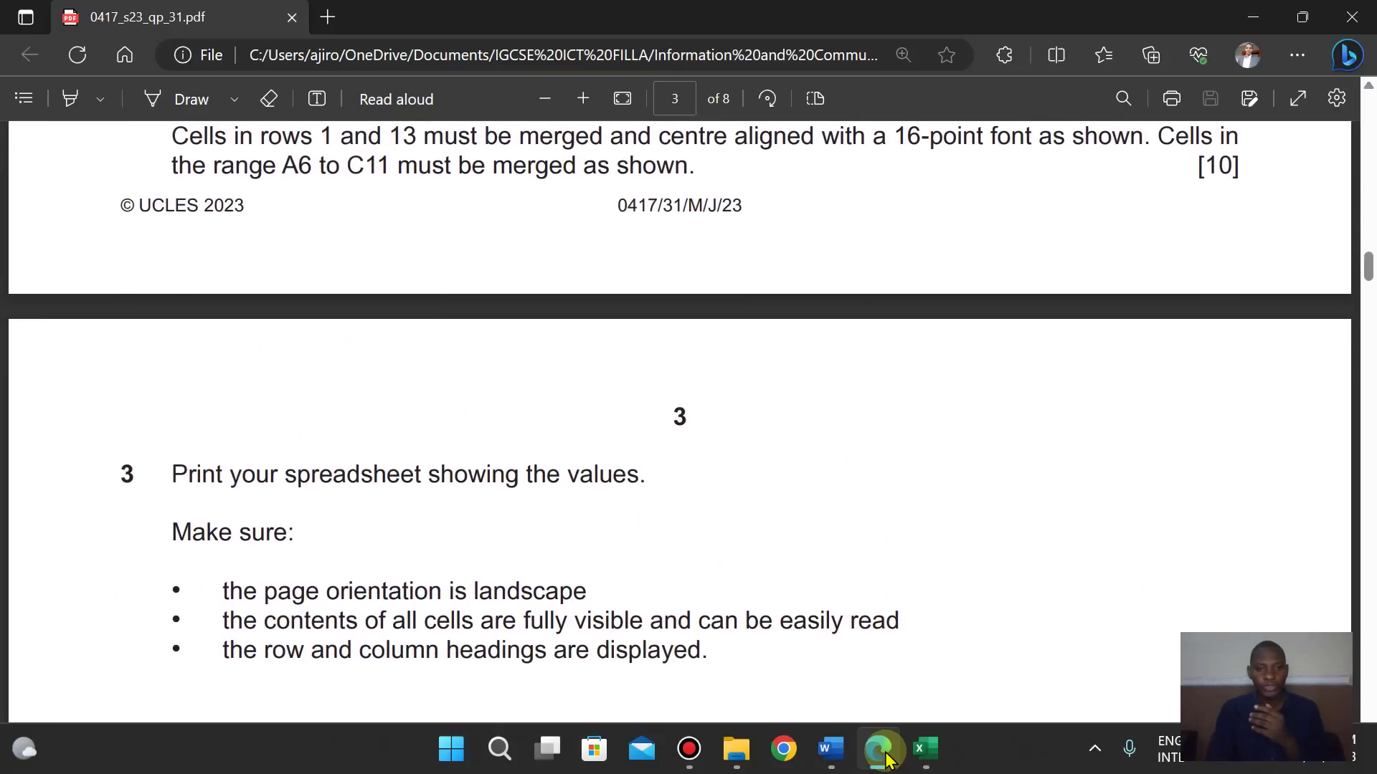
key("Down")
key("Down")
key("Down")
key("Down")
key("Down")
key("Down")
key("Down")
key("Down")
key("Down")
key("Down")
key("Down")
key("Down")
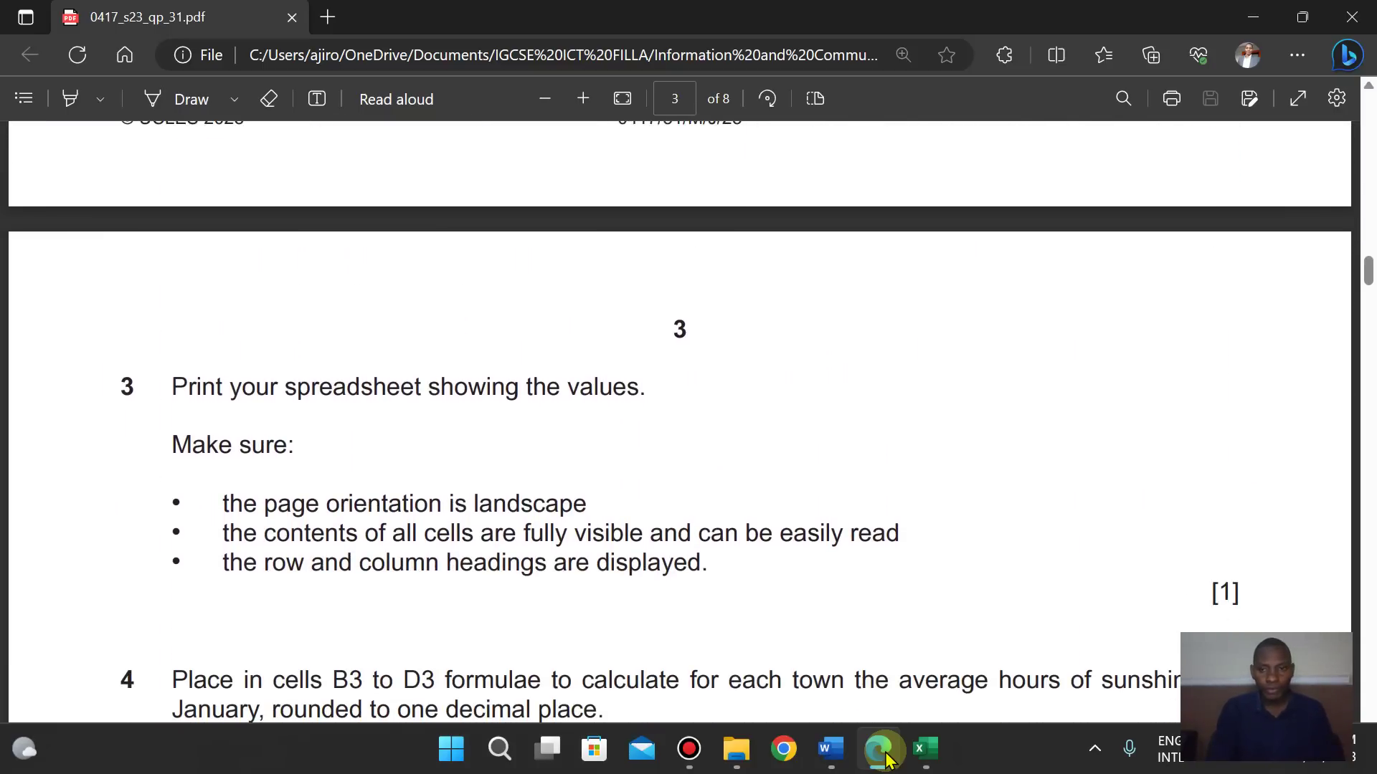
key("Up")
key("Up")
key("Up")
key("Up")
key("Up")
key("Up")
key("Up")
key("Up")
key("Up")
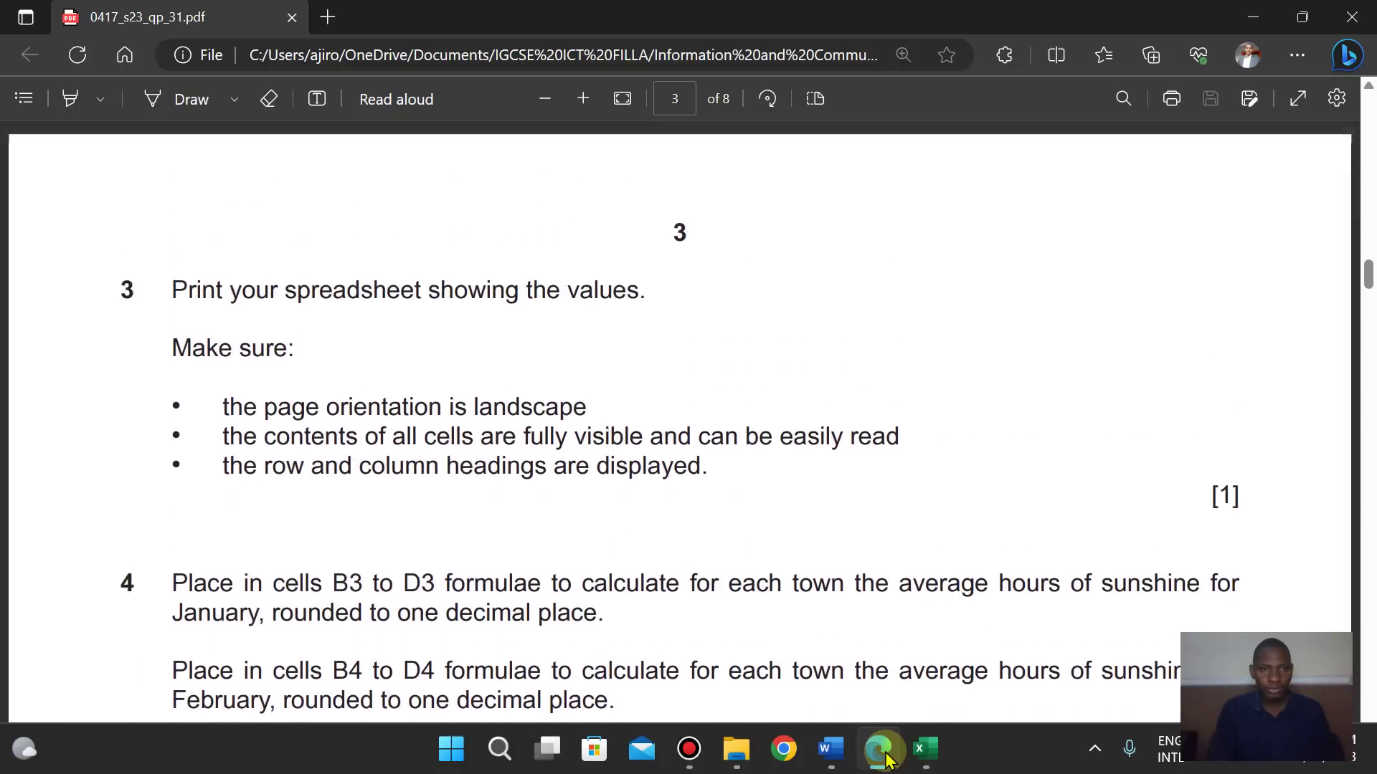
key("Up")
key("Up")
key("Up")
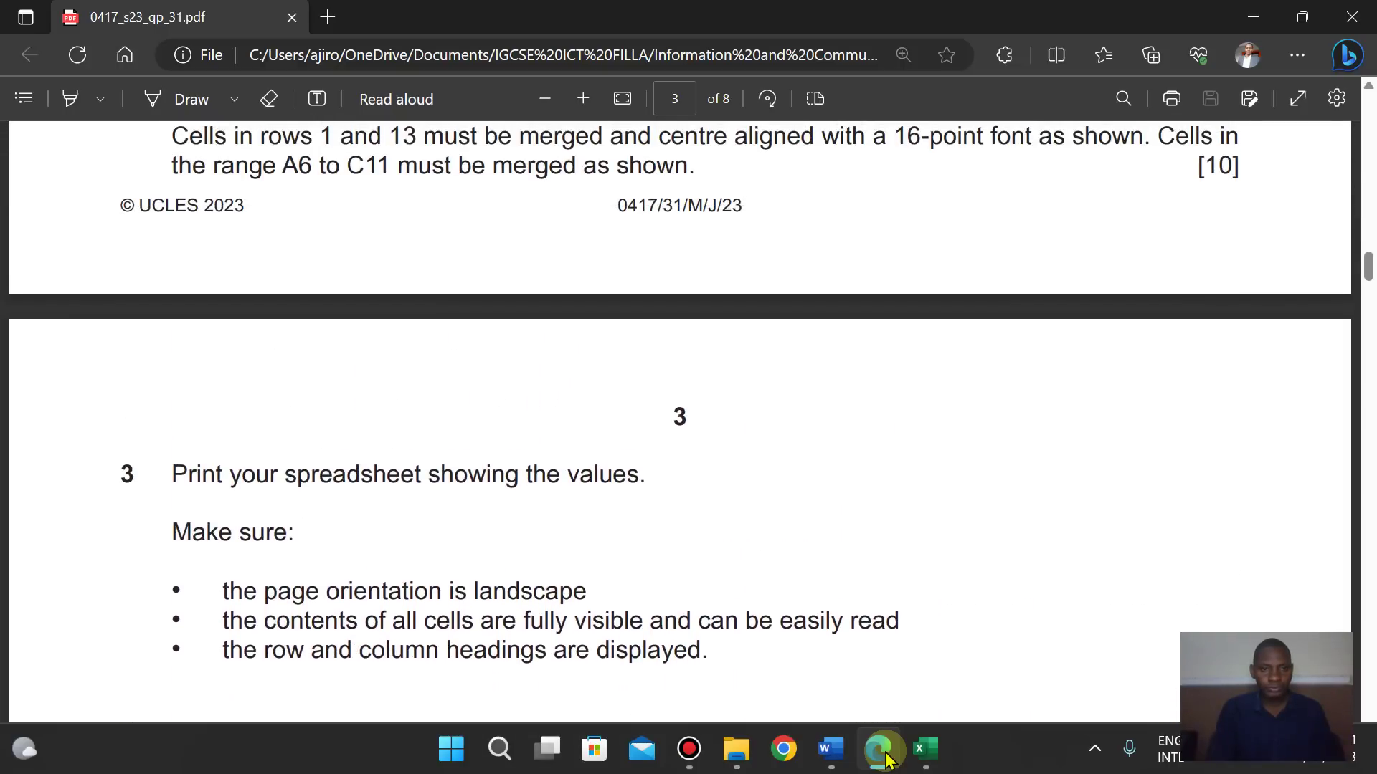
key("Up")
key("Up")
key("Up")
key("Up")
key("Up")
key("Up")
key("Up")
key("Up")
key("Up")
key("Up")
key("Up")
key("Up")
key("Up")
key("Up")
key("Up")
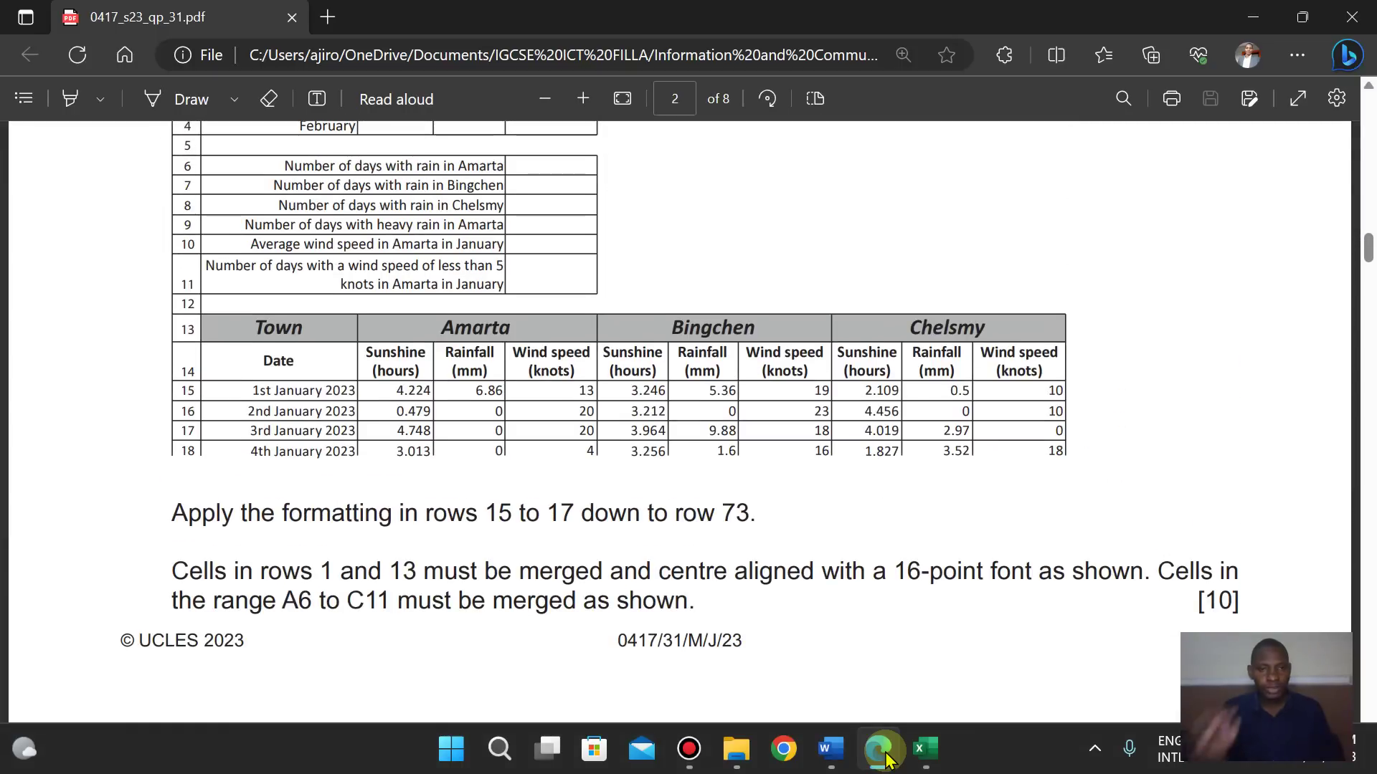
key("Up")
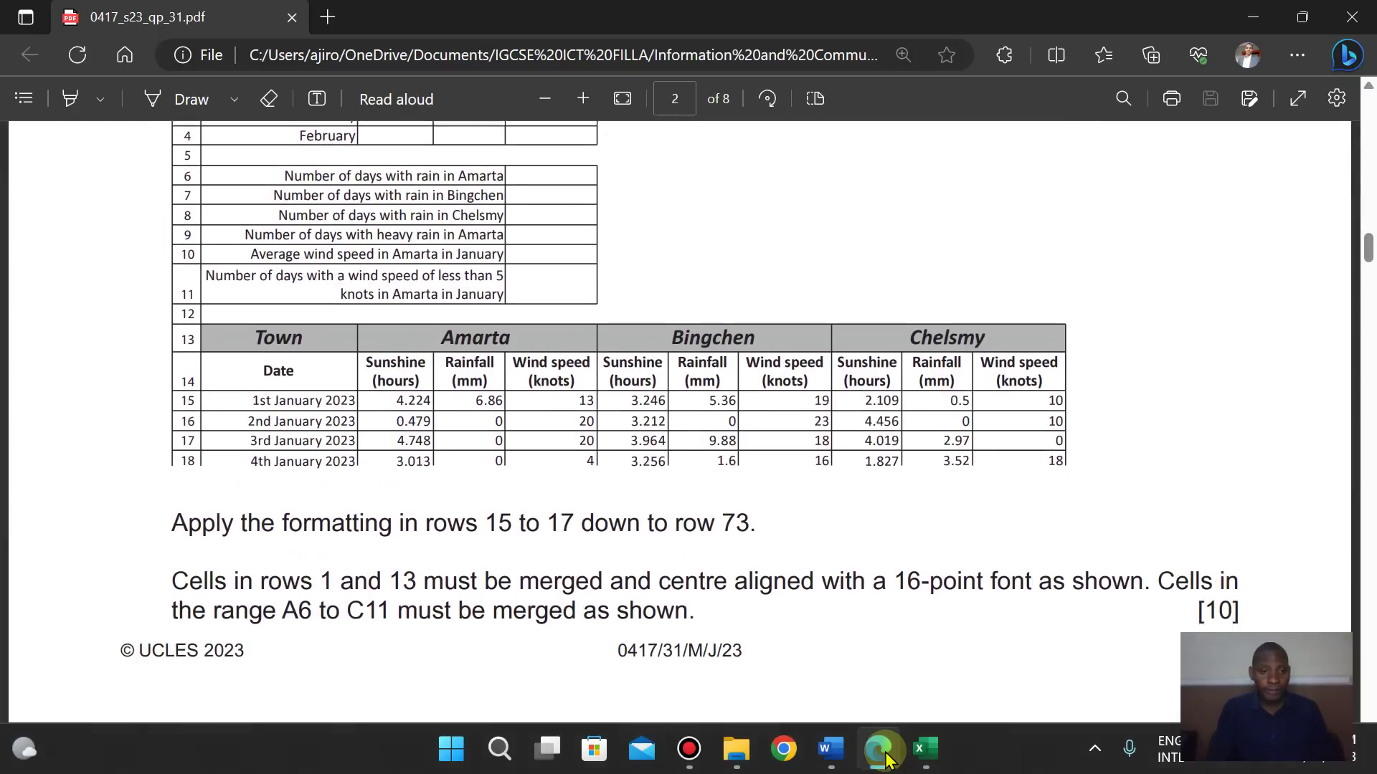
key("Up")
key("Up")
key("Up")
key("Up")
key("Up")
key("Up")
key("Up")
key("Up")
key("Up")
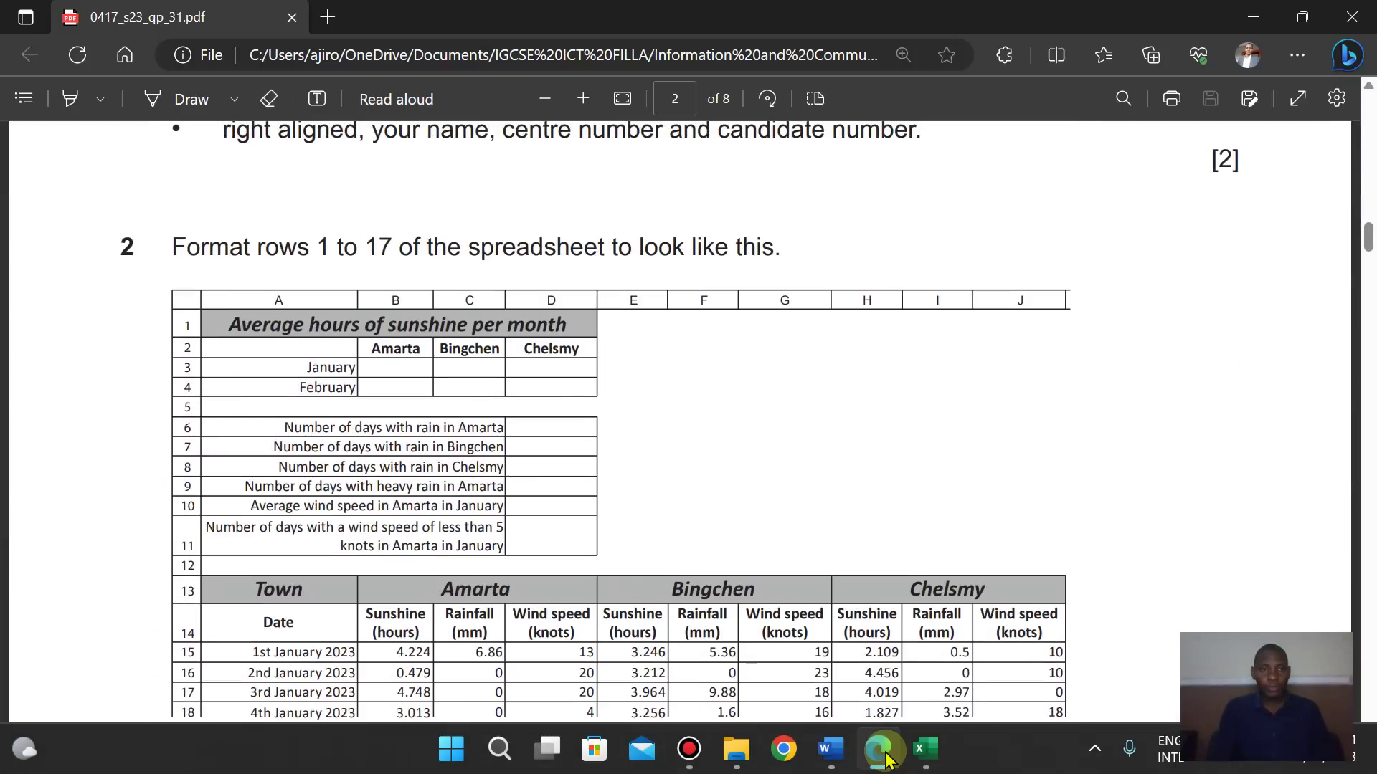
key("Down")
key("Down")
key("Down")
key("Down")
key("Down")
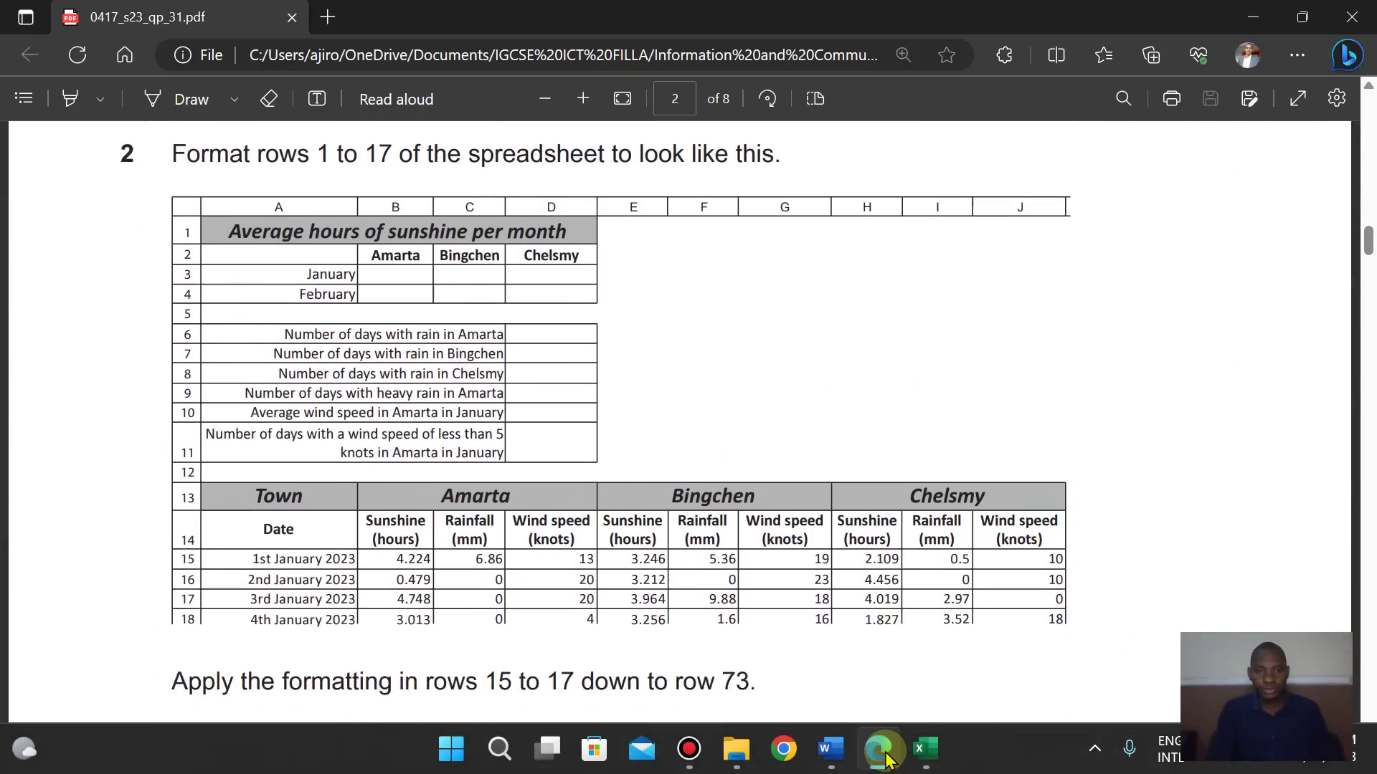
key("Up")
key("Up")
key("Up")
- Review the Task 1 and question 1 instructions, then return to question 2's sample layout
key("Page_Up")
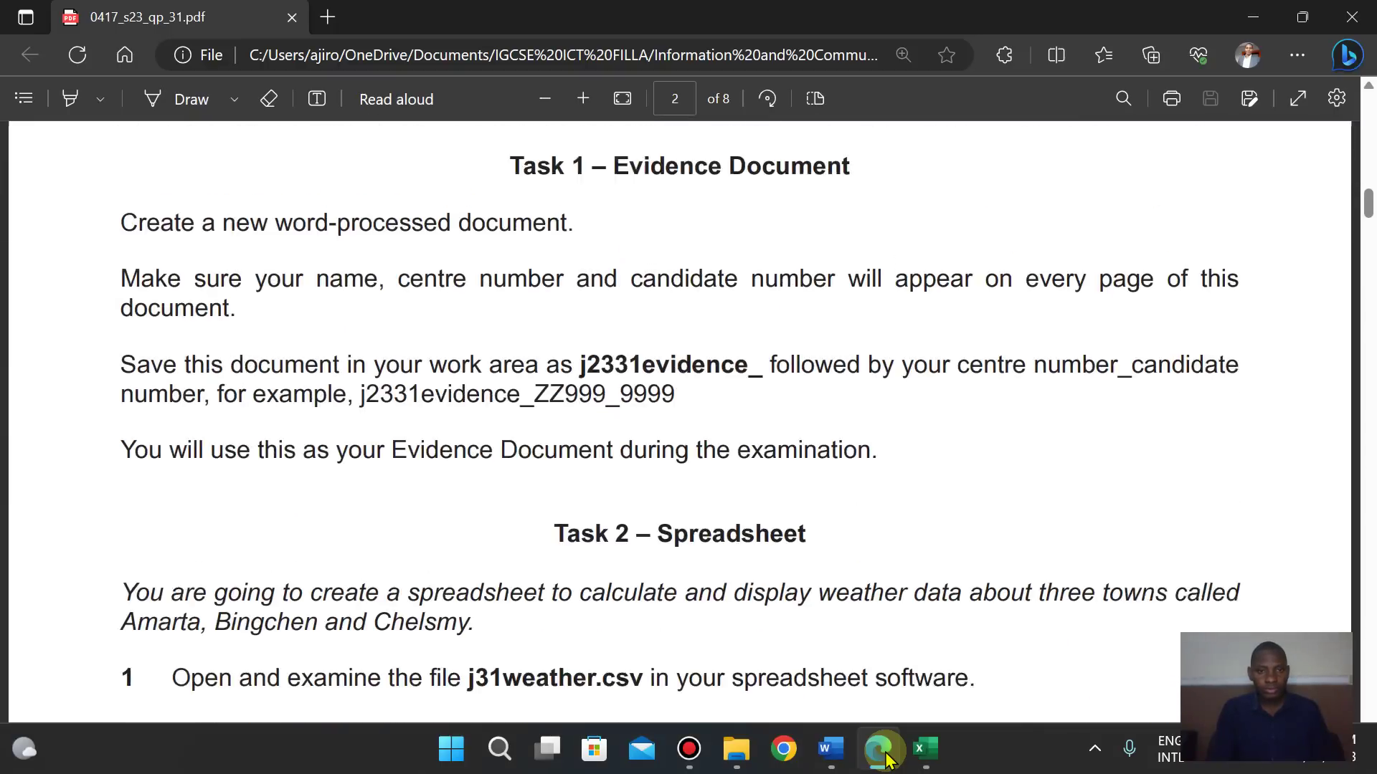
key("Down")
key("Down")
key("Down")
key("Down")
key("Down")
key("Down")
key("Down")
key("Down")
key("Down")
key("Down")
key("Down")
key("Down")
key("Down")
key("Down")
key("Down")
key("Down")
key("Down")
key("Down")
key("Down")
key("Down")
key("Down")
key("Down")
key("Down")
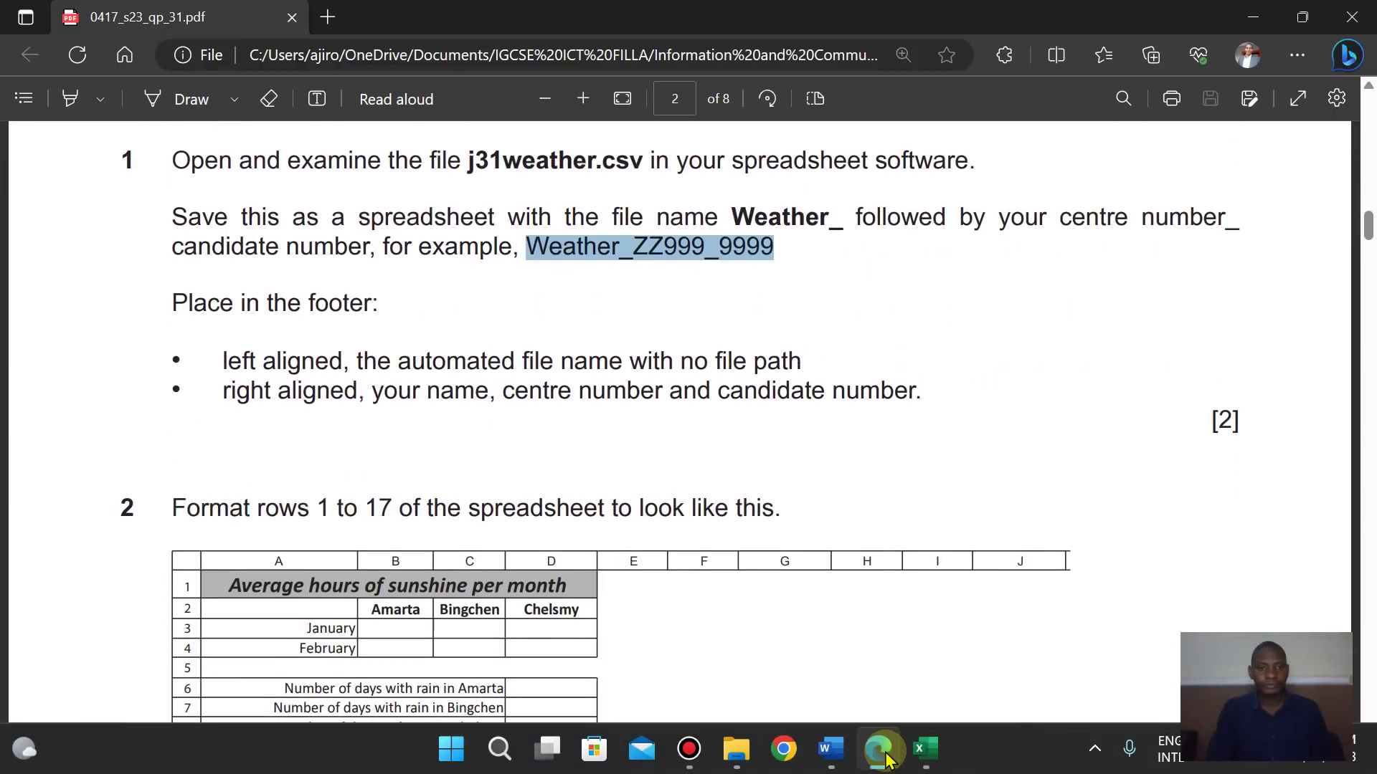
key("Page_Down")
key("Down")
key("Down")
key("Down")
key("Down")
key("Down")
key("Down")
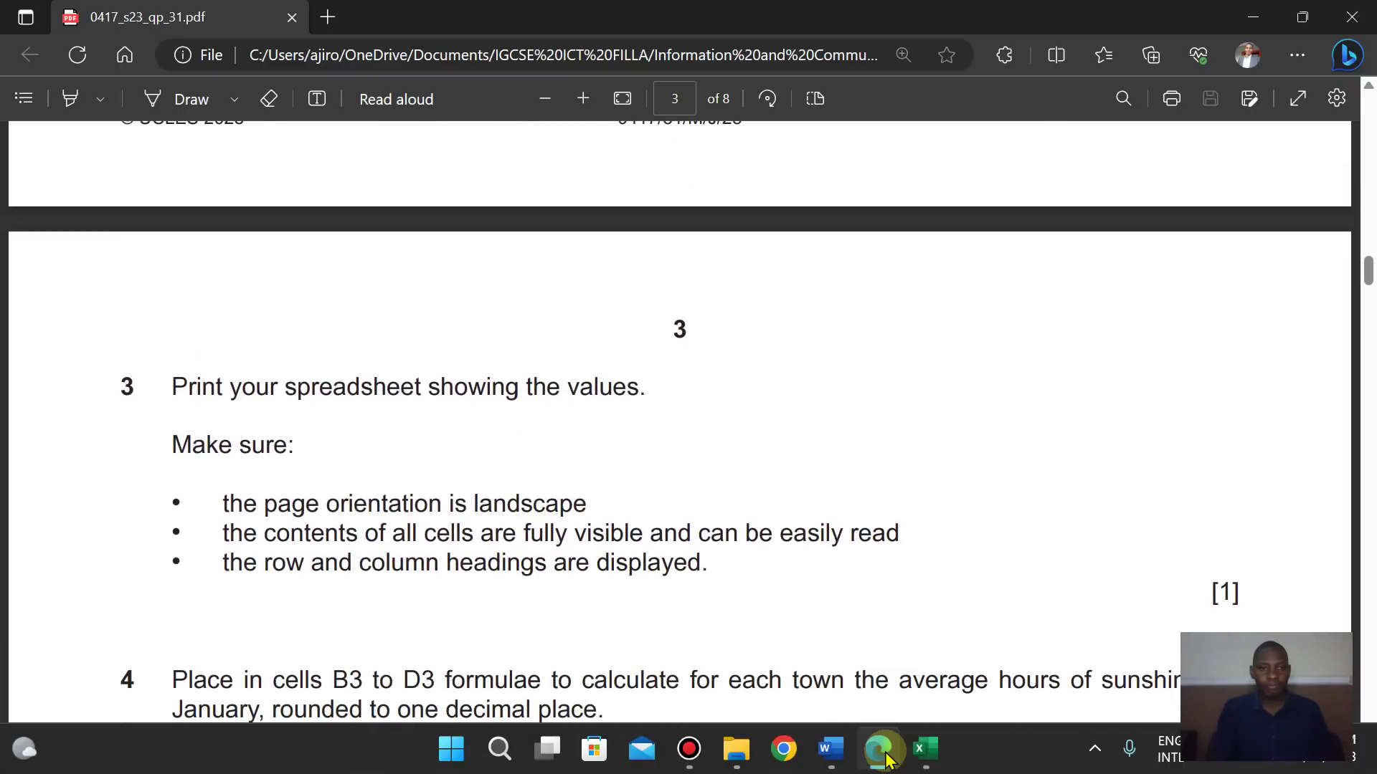
key("Up")
key("Up")
key("Up")
key("Up")
key("Up")
key("Up")
key("Up")
key("Up")
key("Up")
key("Up")
key("Up")
key("Up")
key("Up")
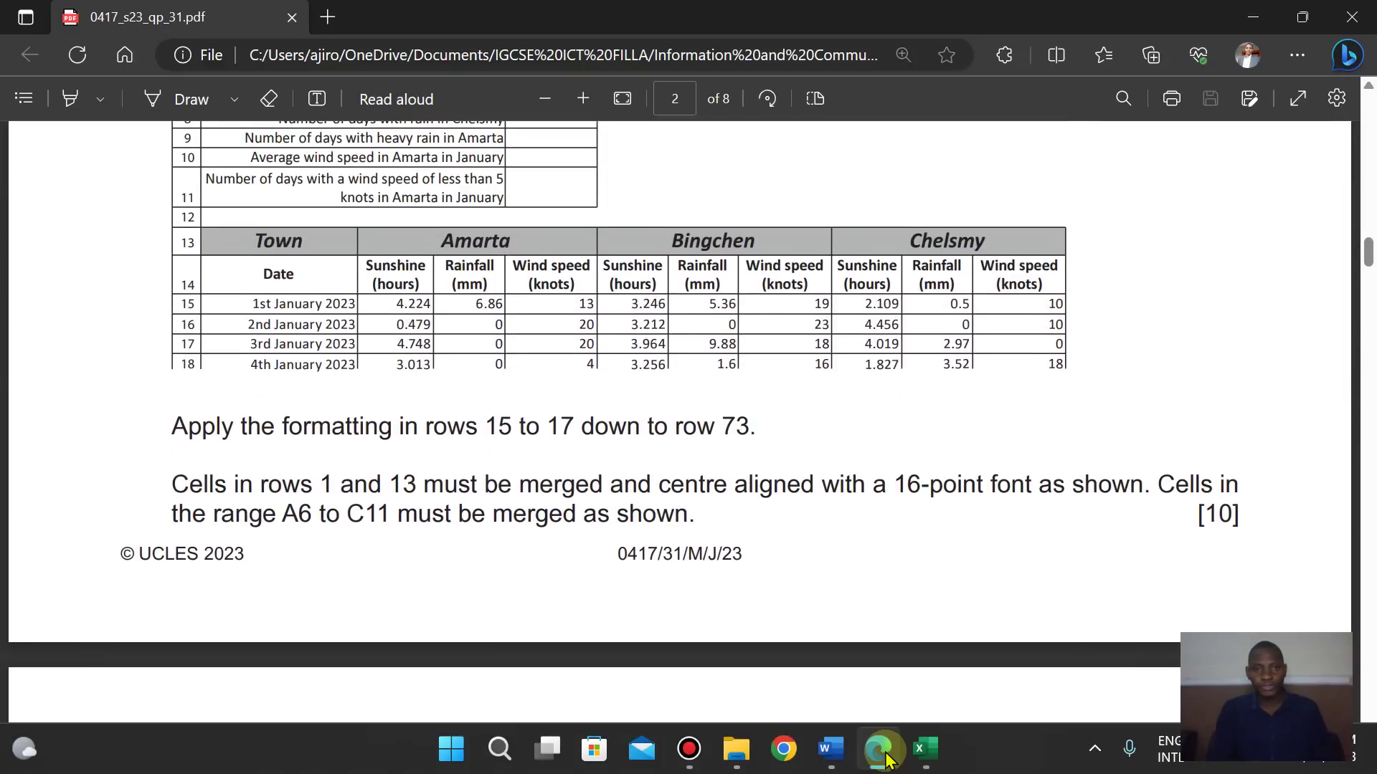
key("Up")
key("Up")
key("Up")
key("Up")
key("Up")
key("Up")
key("Up")
key("Up")
key("Up")
key("Up")
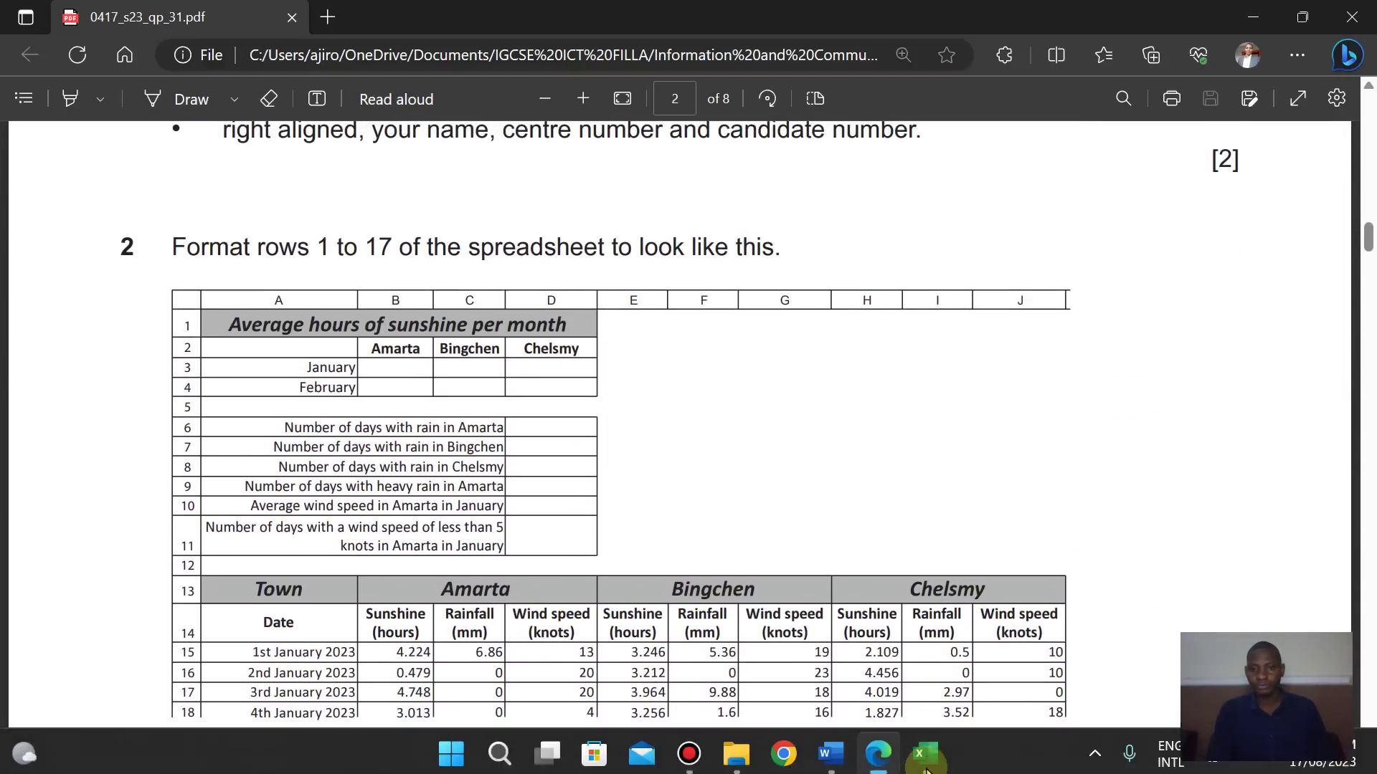
- Fill the merged A1:D1 title with a dark grey shade
mouse_move(925, 750)
left_click(932, 684)
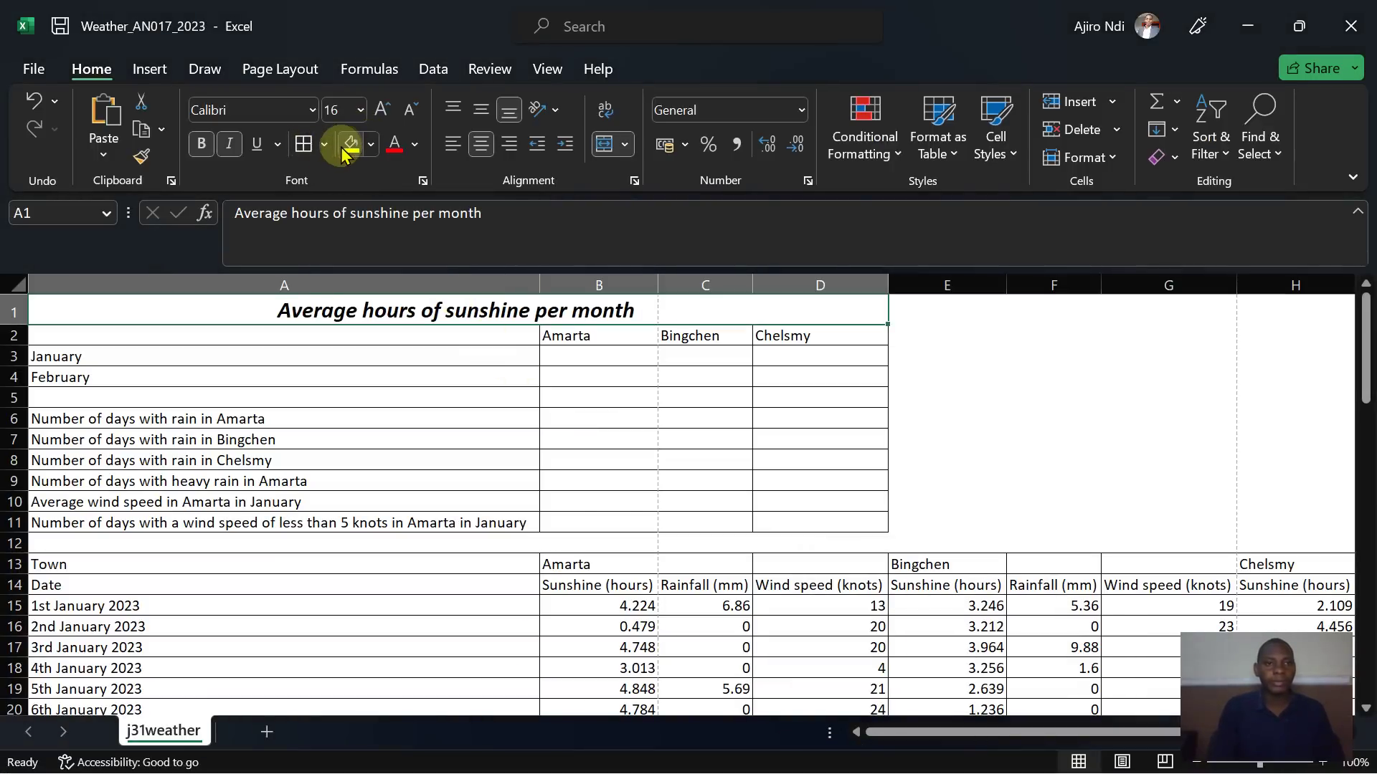
left_click(370, 146)
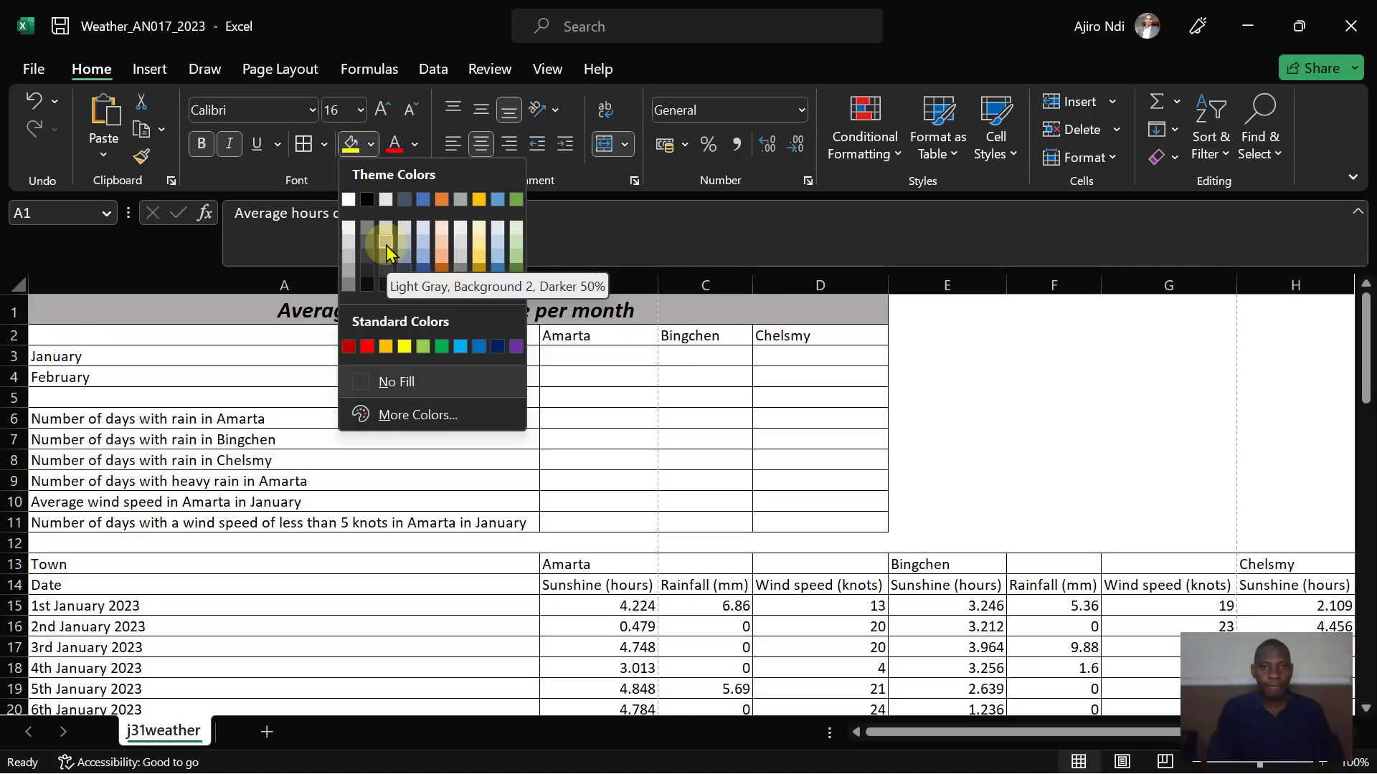
left_click(386, 246)
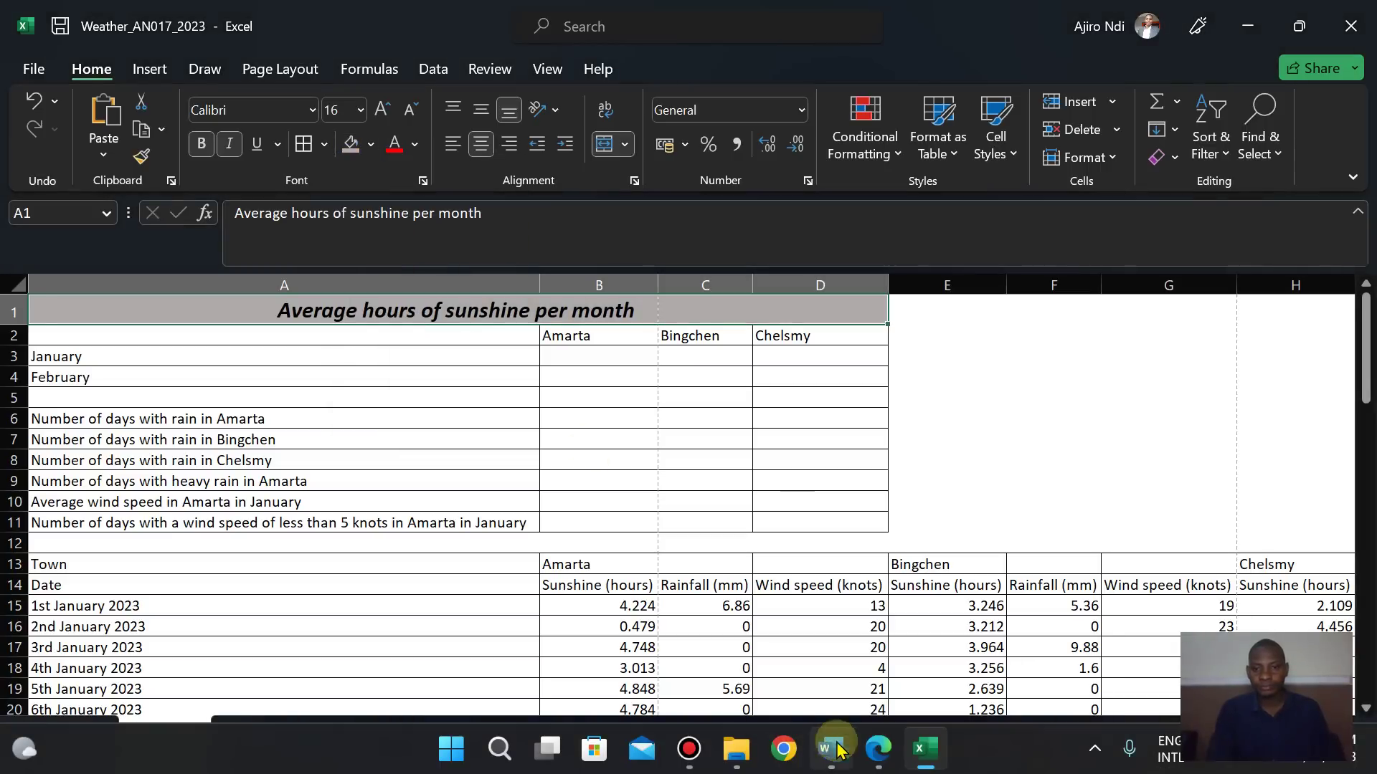
- Compare the title's grey shade against the exam sample PDF
left_click(871, 753)
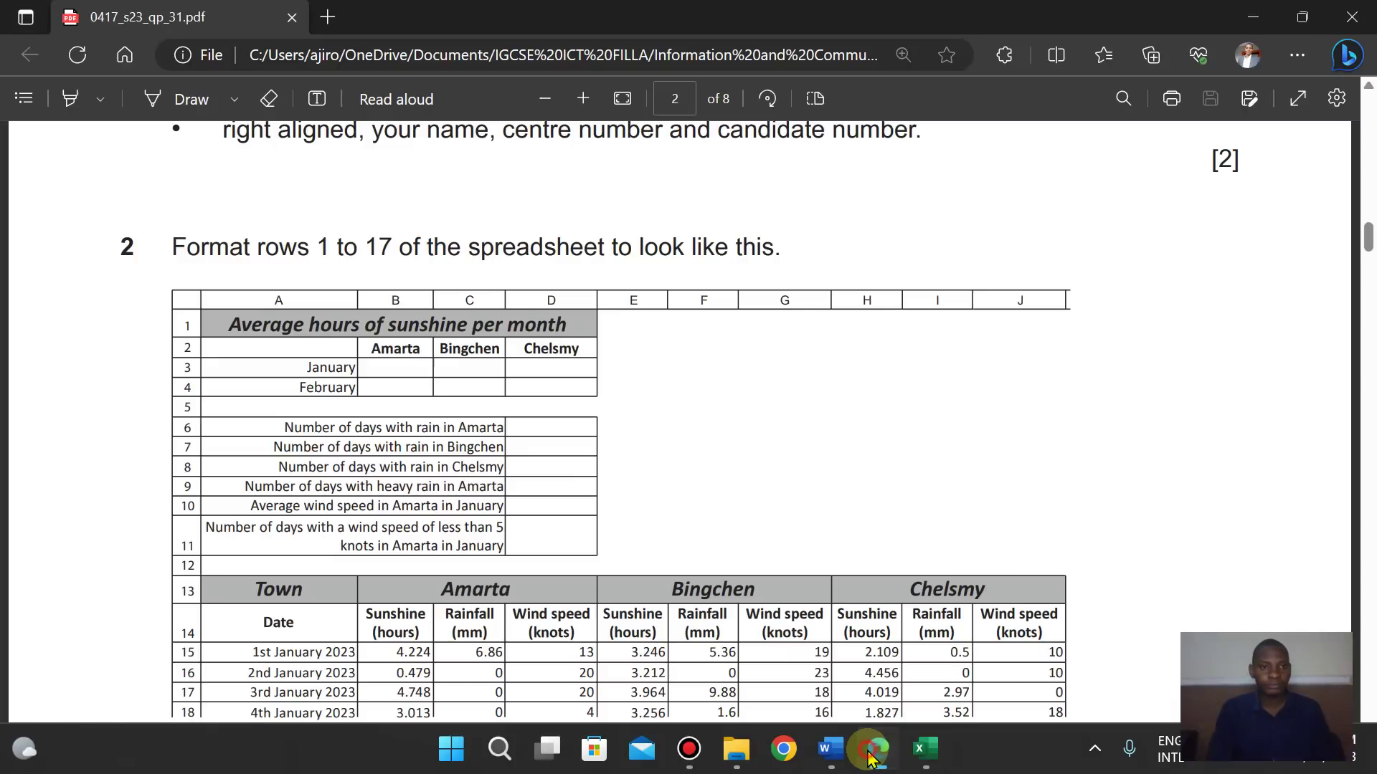
left_click(871, 753)
left_click(871, 753)
left_click(871, 753)
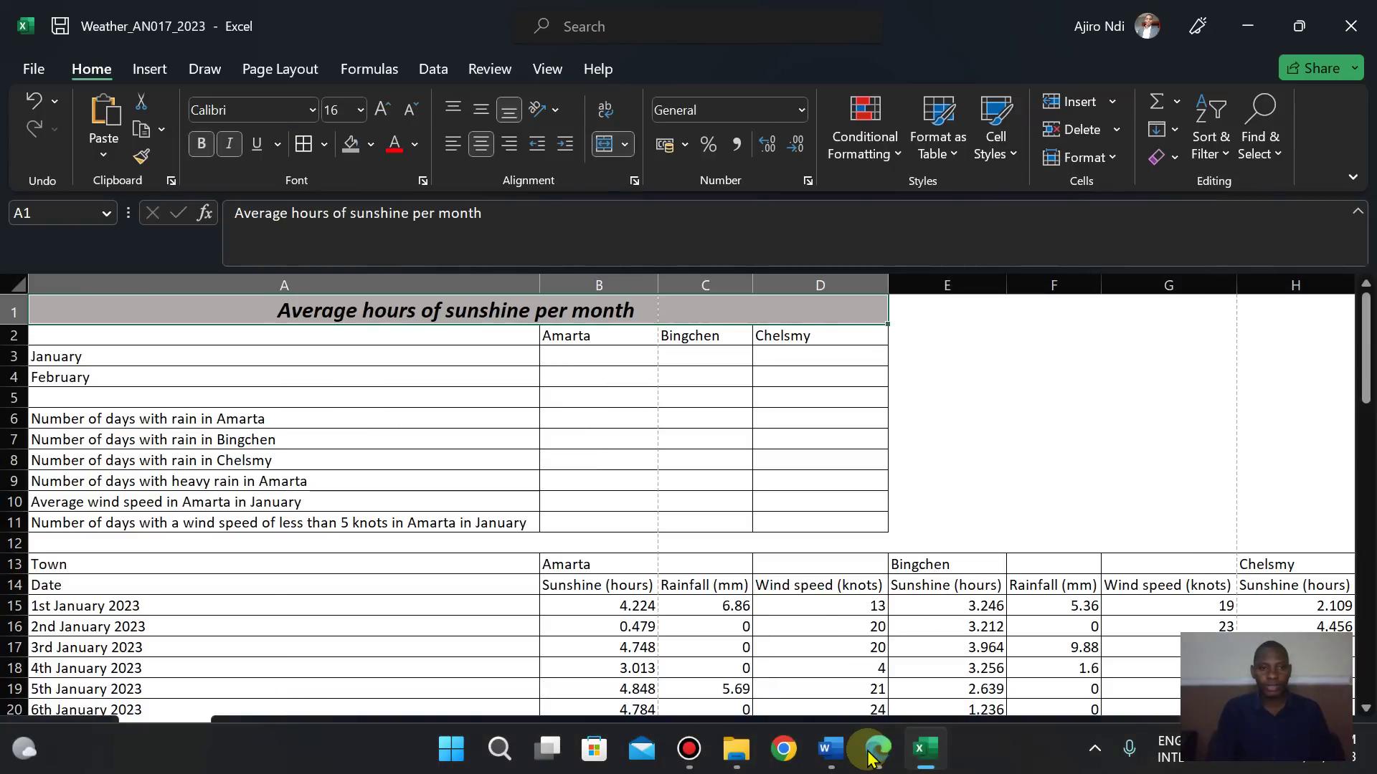
left_click(871, 753)
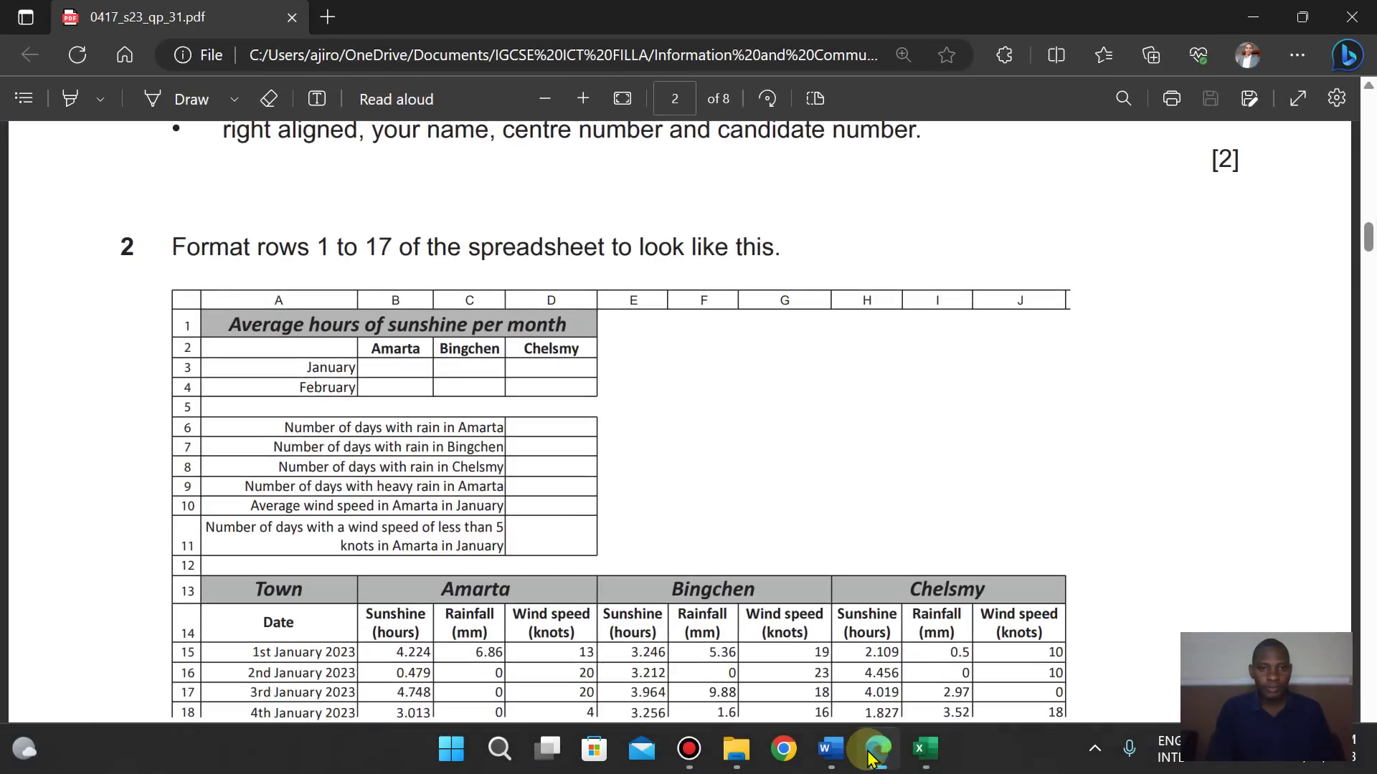
left_click(872, 752)
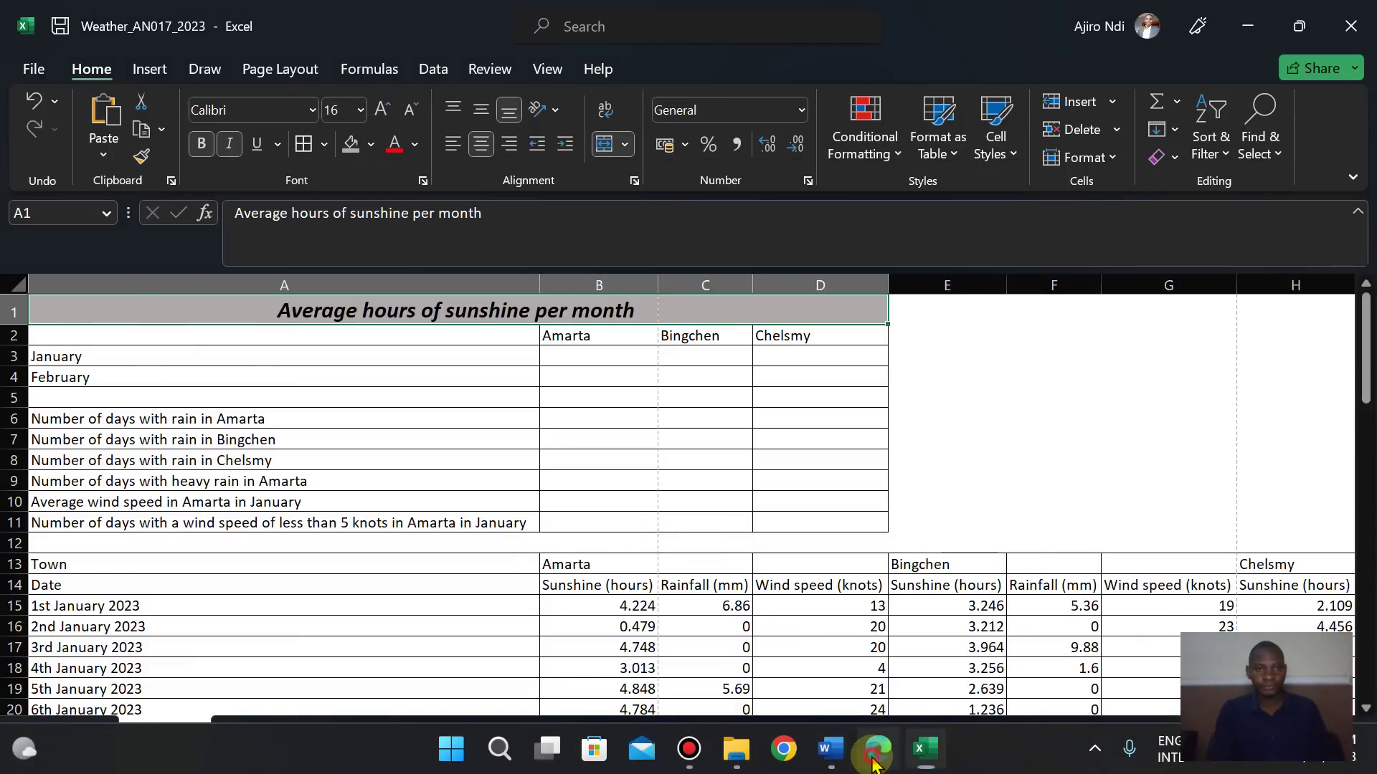
left_click(874, 753)
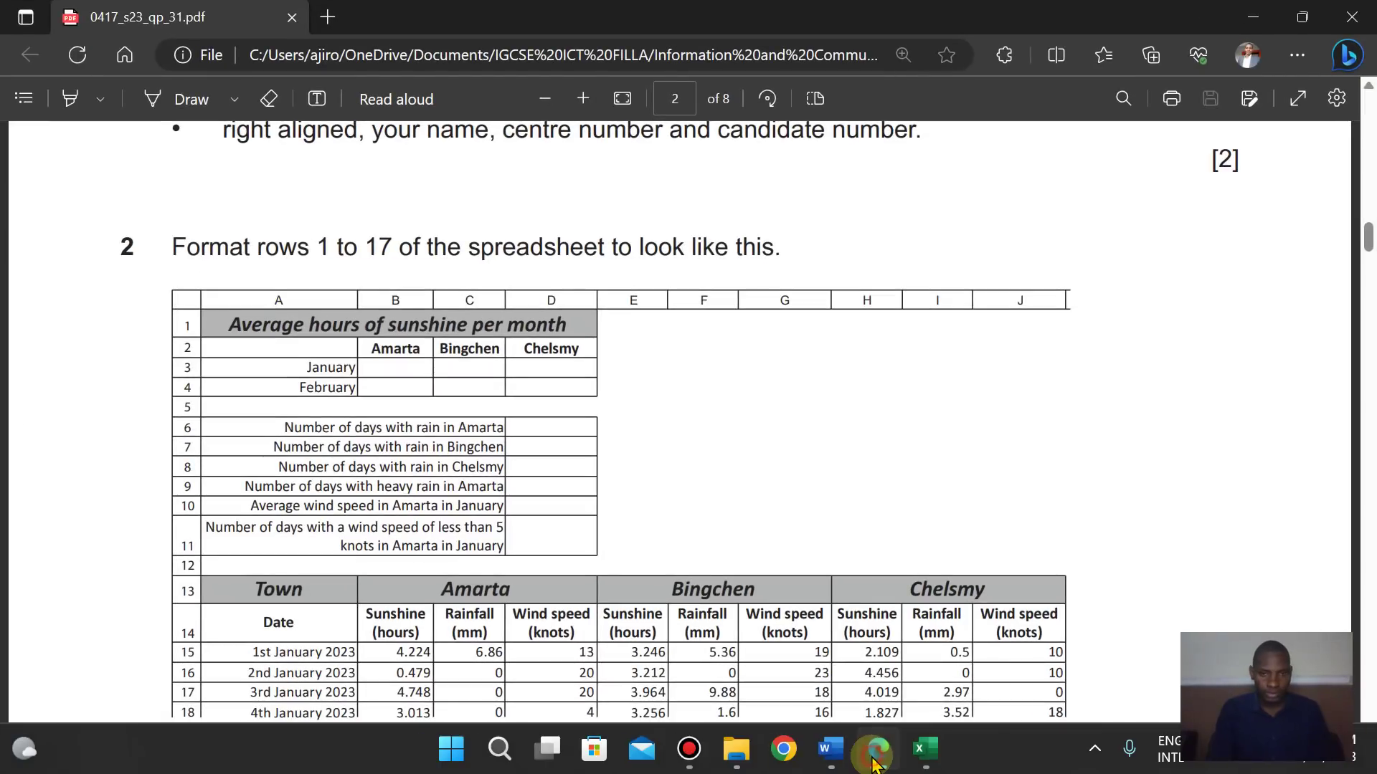
left_click(873, 758)
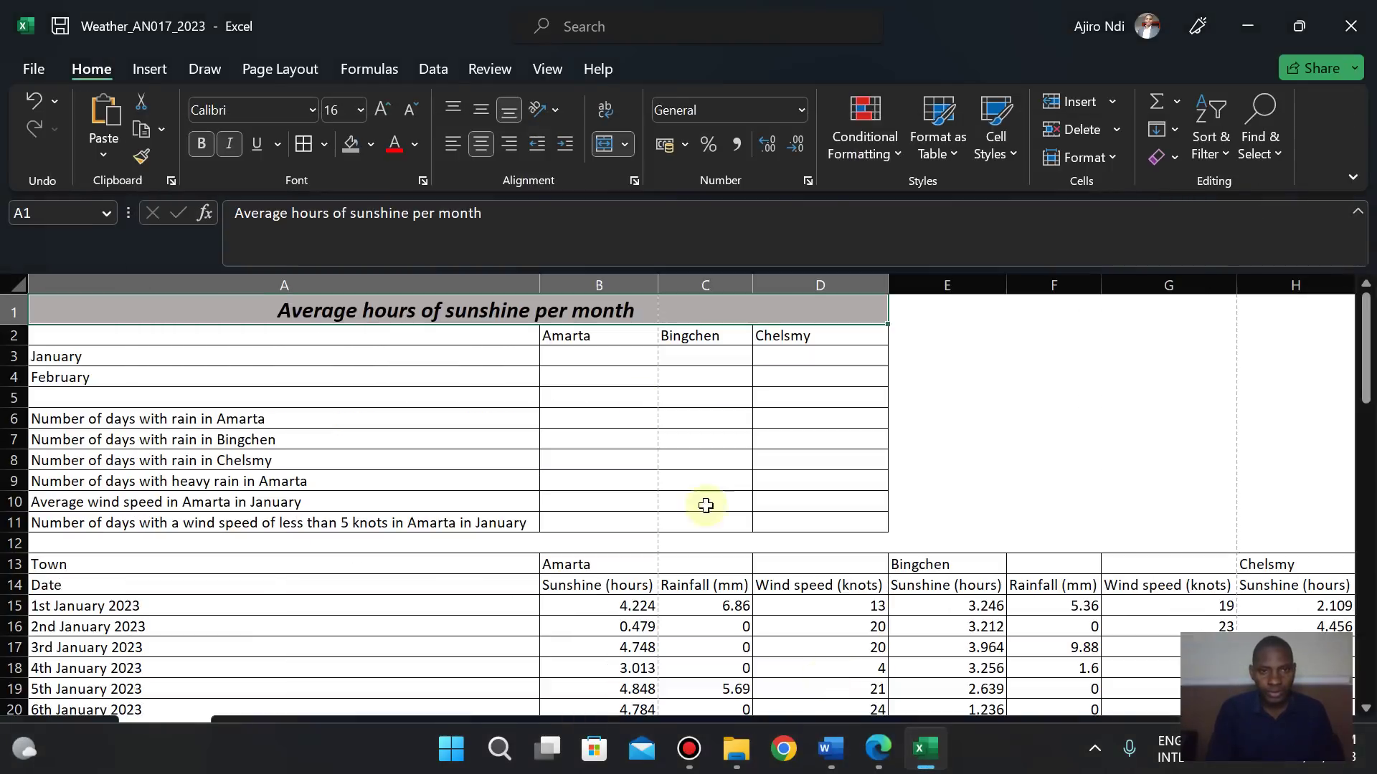
- Change the title fill to the lighter Light Gray, Background 2, Darker 25%, checking the sample
left_click(371, 146)
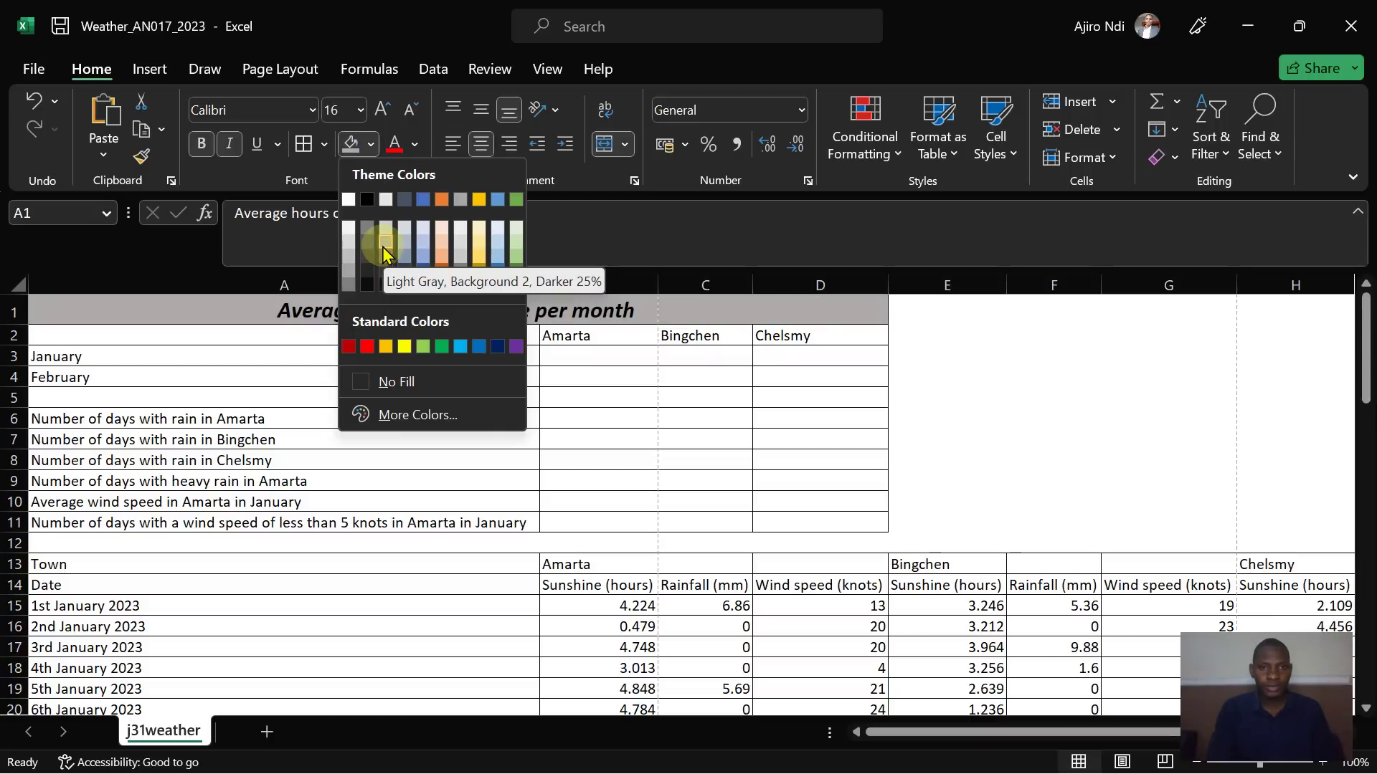
left_click(386, 246)
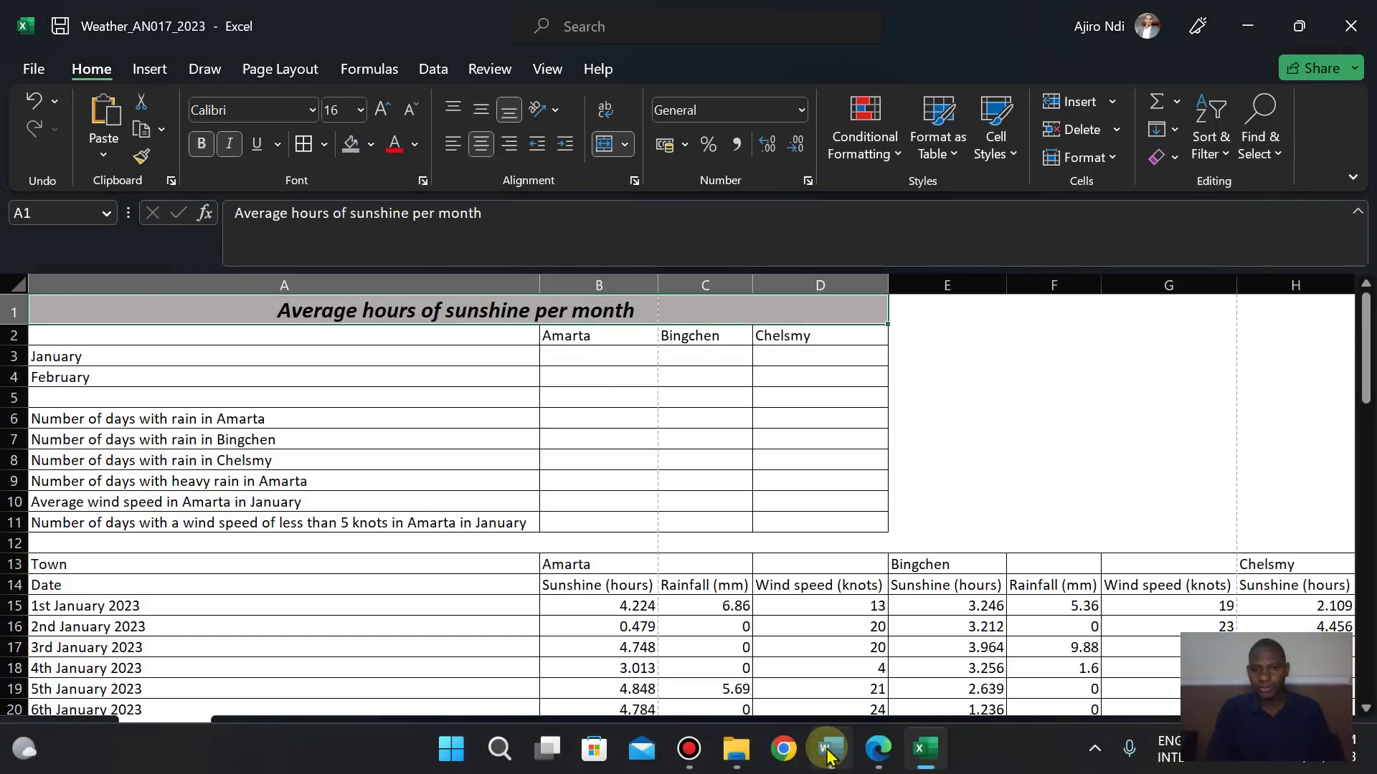
left_click(868, 756)
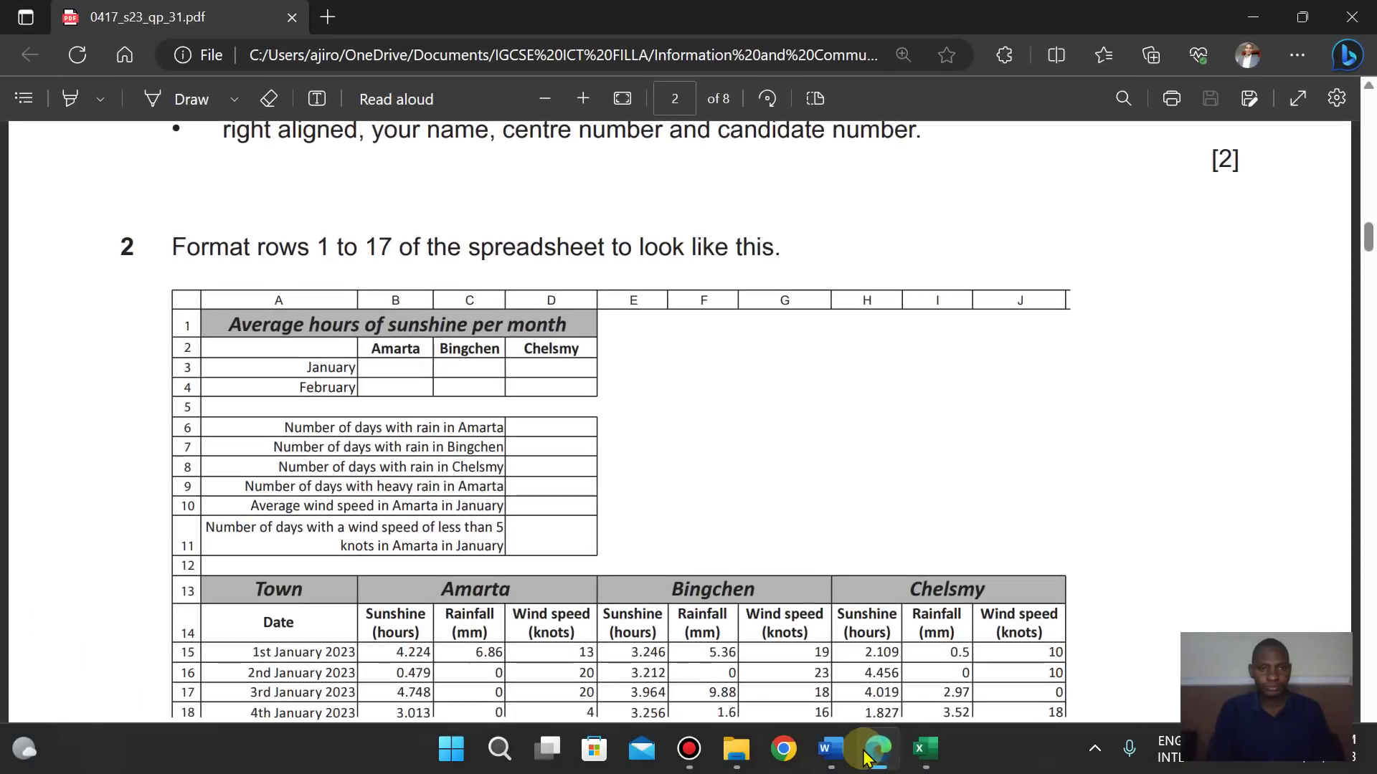
left_click(868, 757)
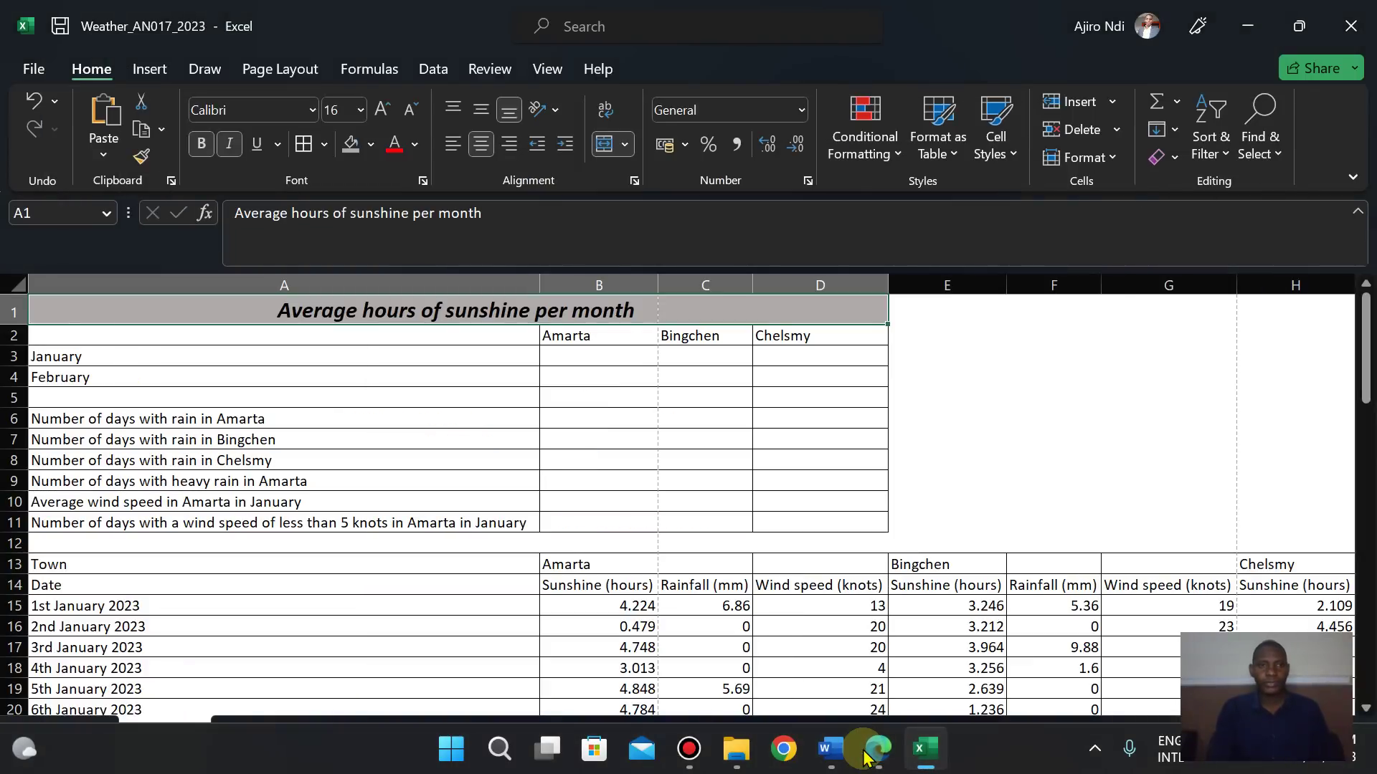
left_click(868, 756)
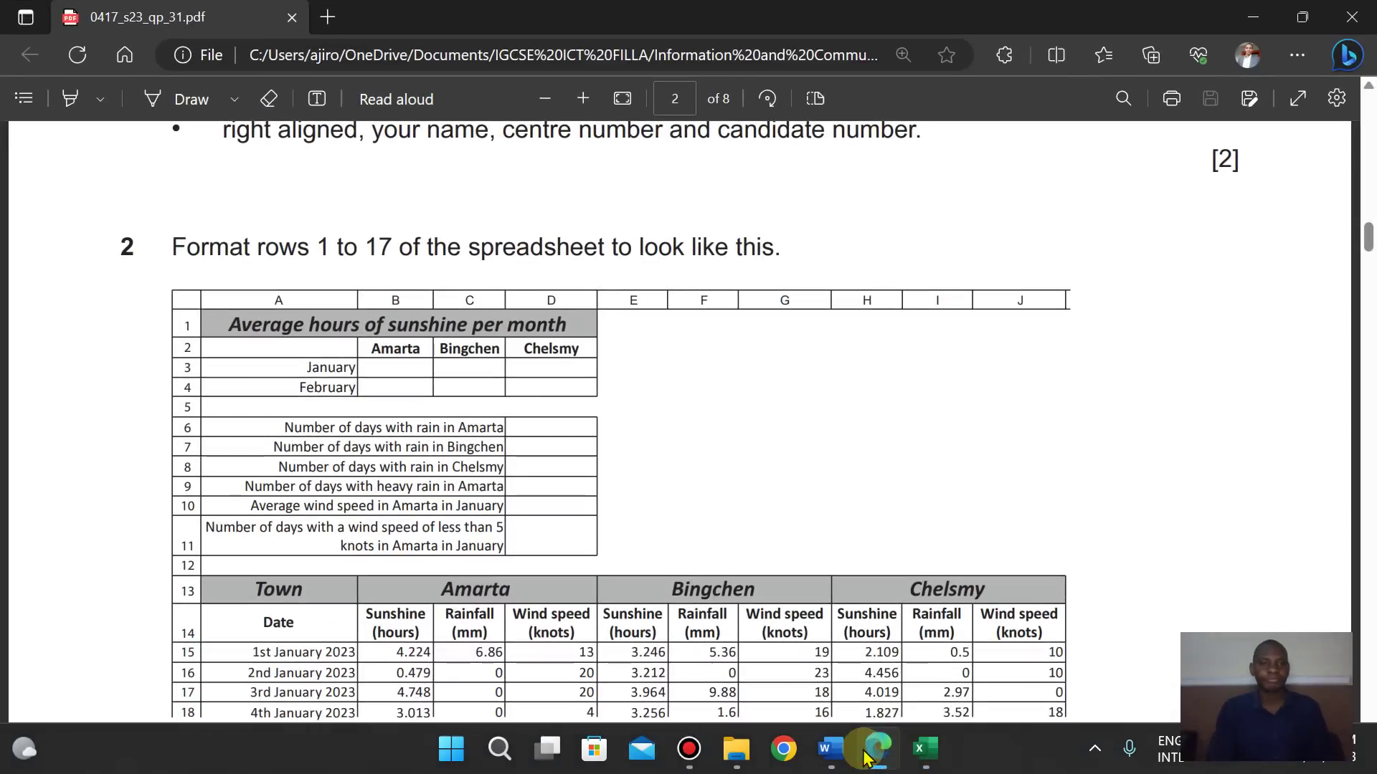
left_click(867, 756)
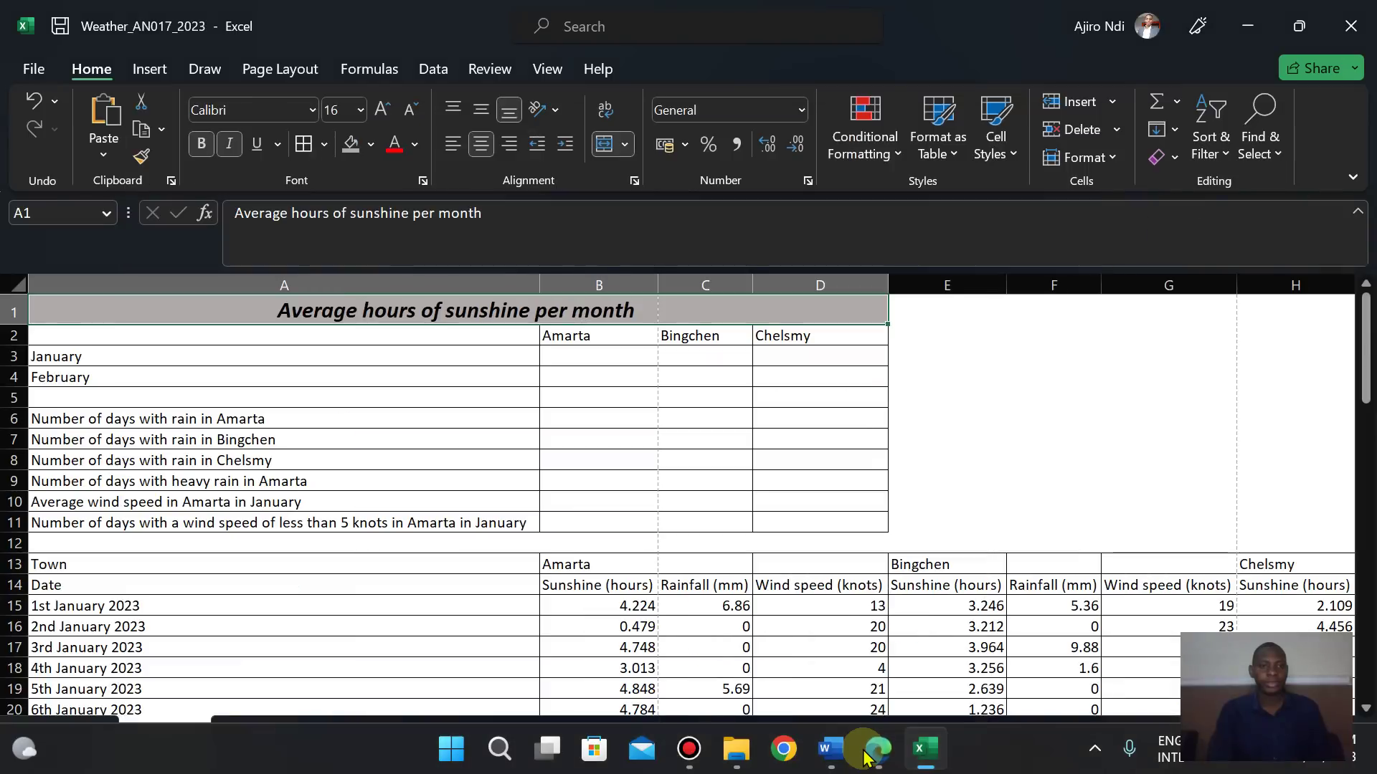
left_click(868, 756)
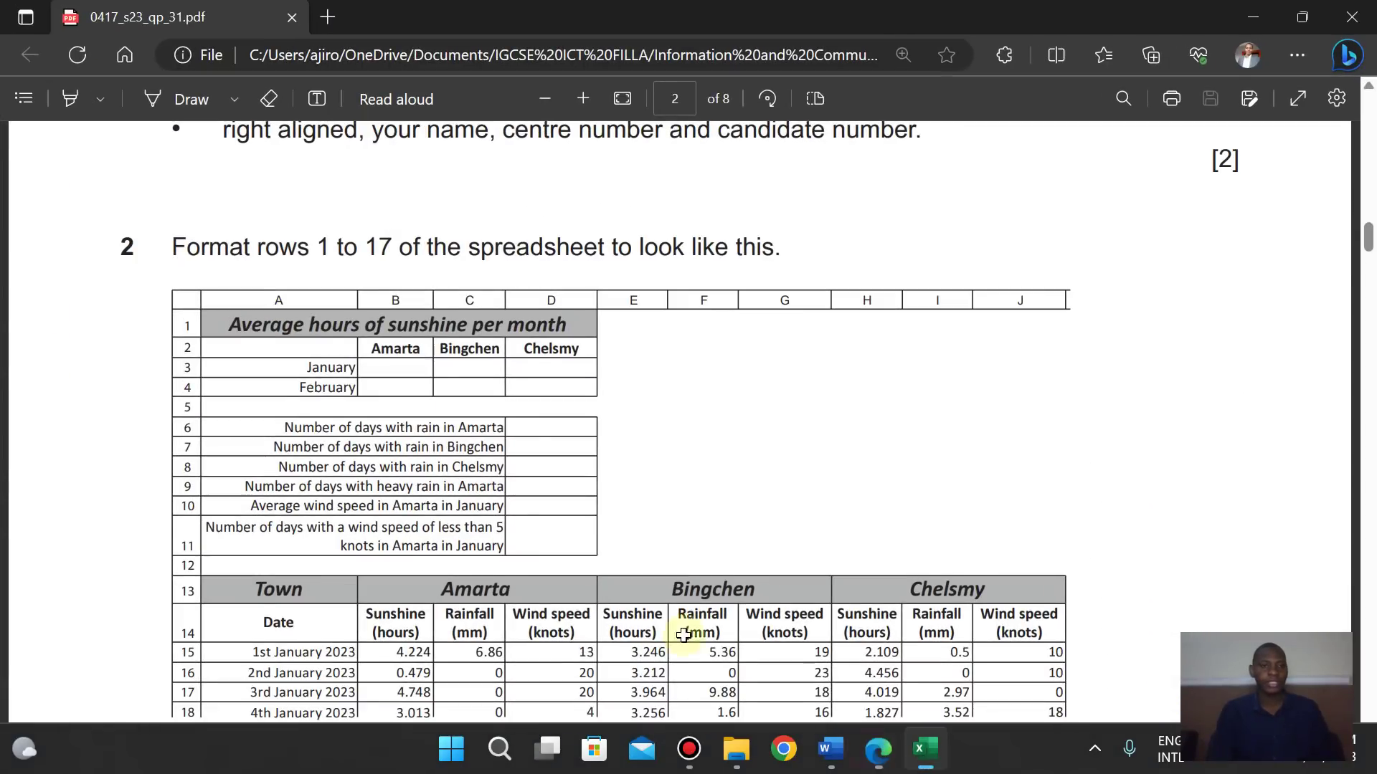
left_click(867, 757)
- Right-align the labels in A3:A11 and check them against the exam sample
left_click_drag(66, 355, 100, 526)
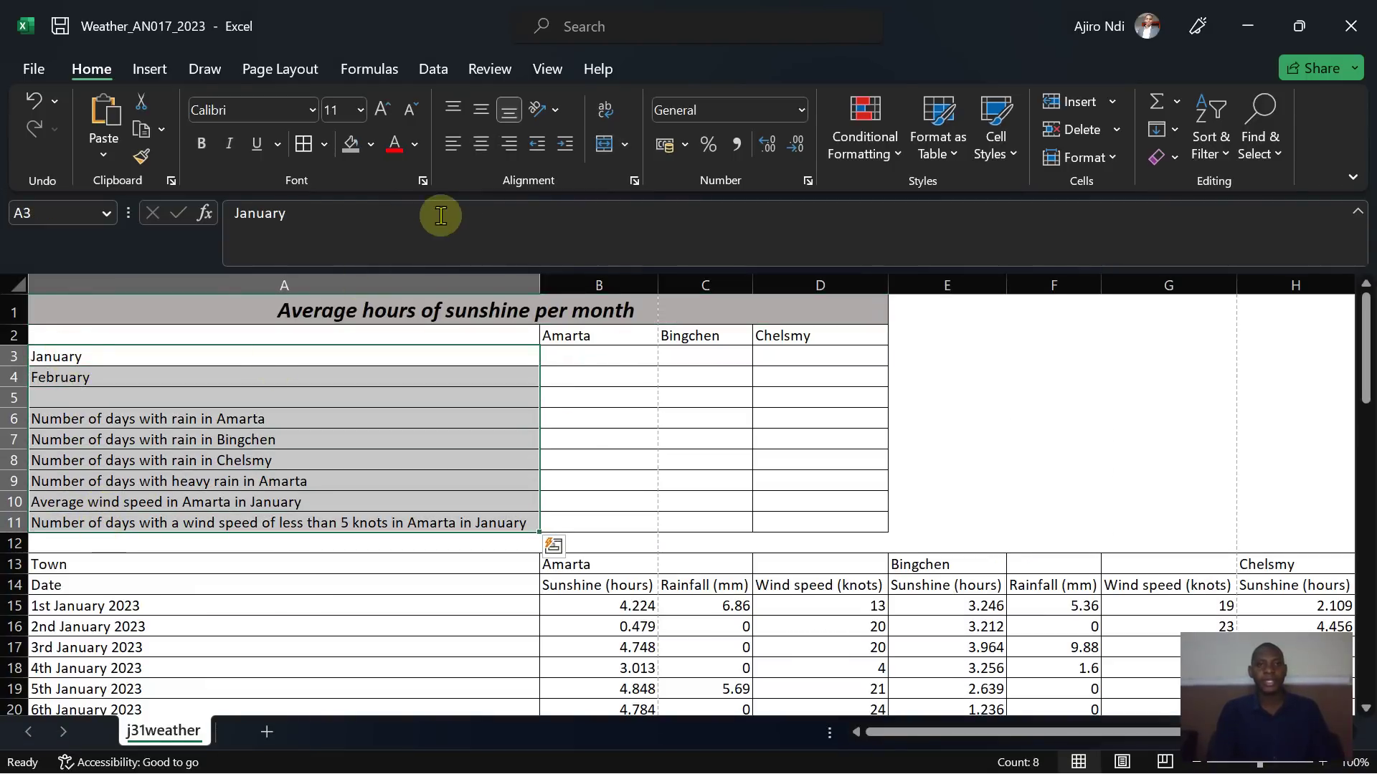
left_click(509, 144)
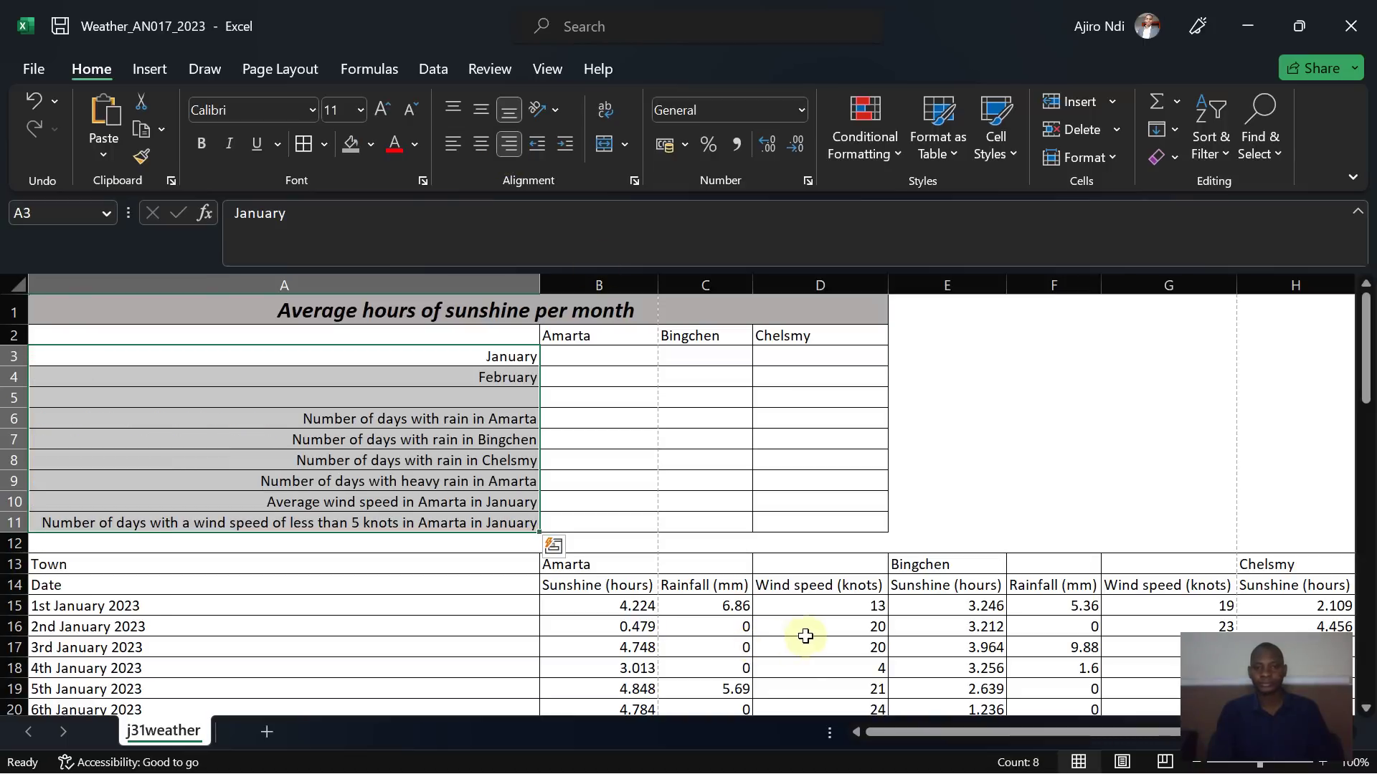
left_click(877, 751)
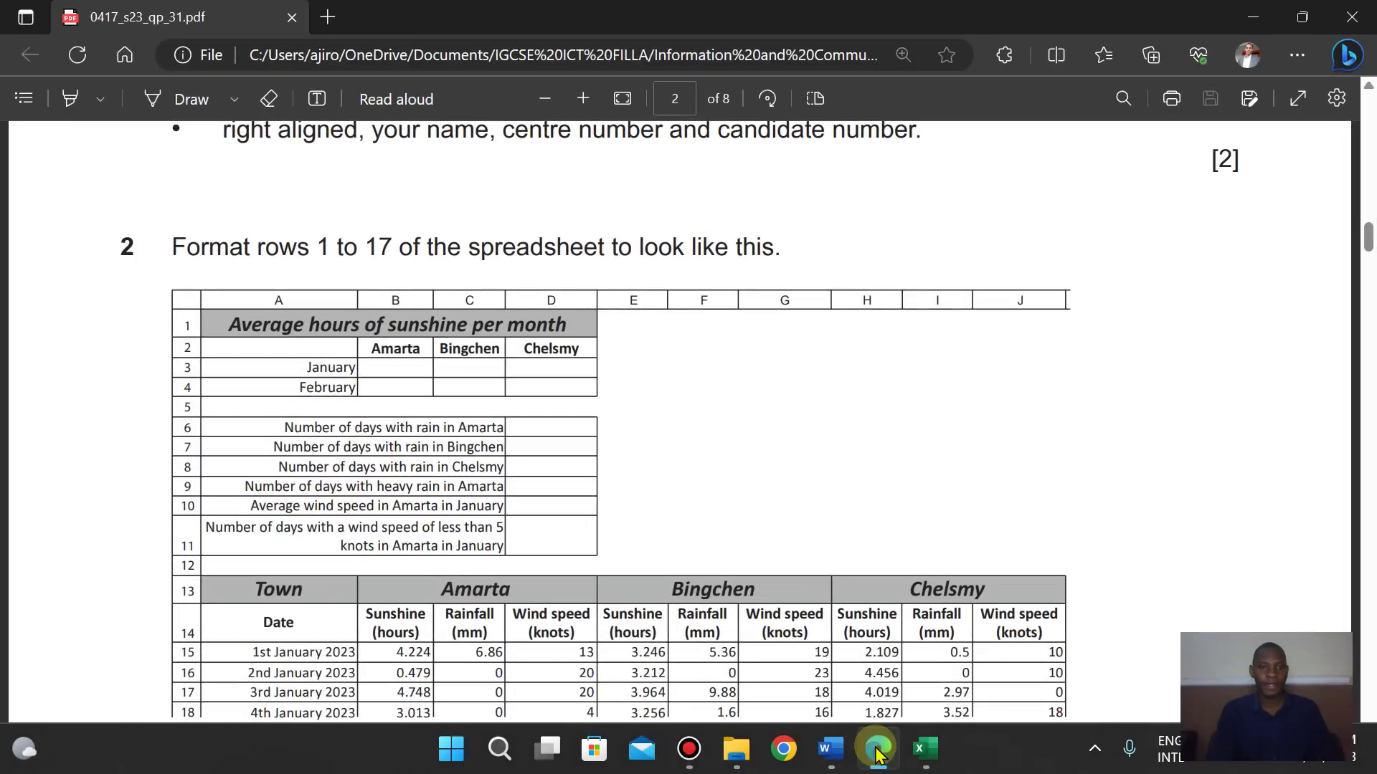
left_click(925, 749)
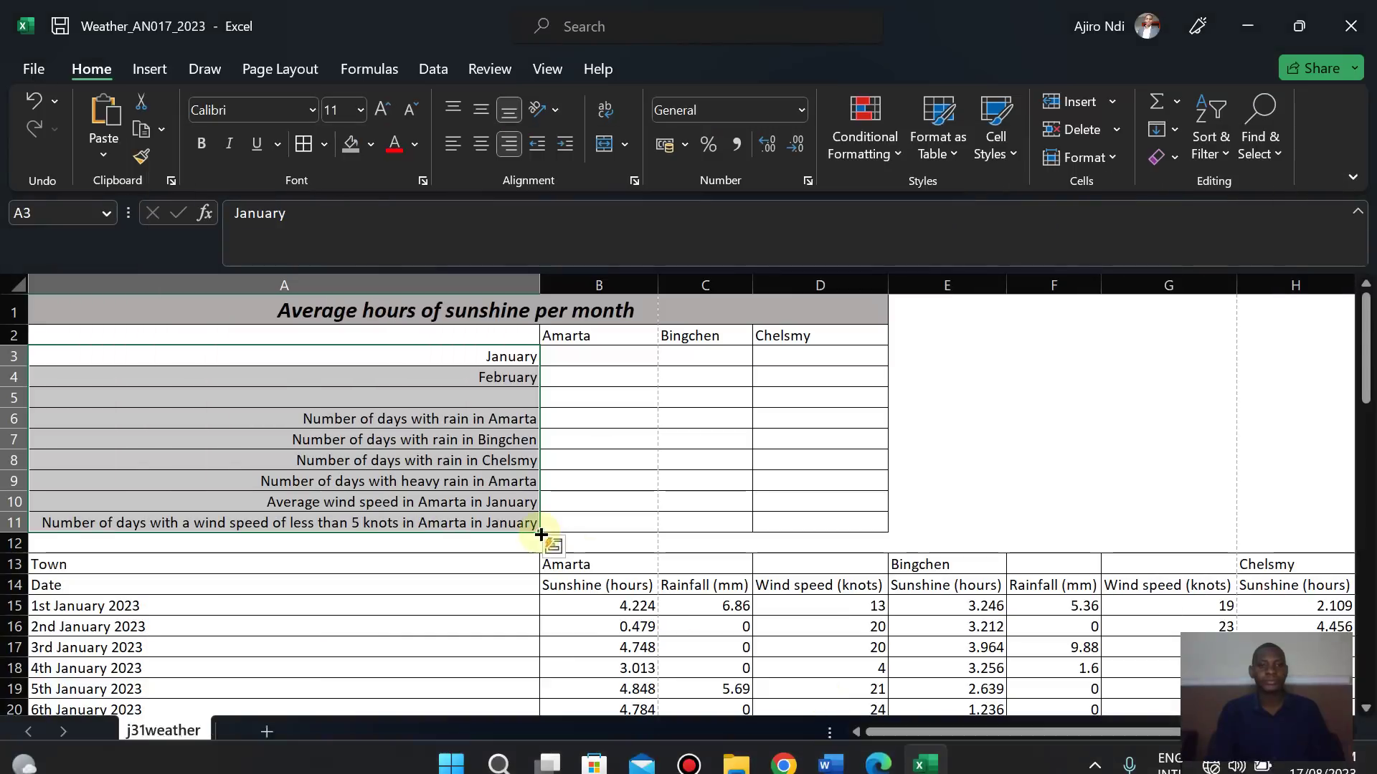
left_click(879, 753)
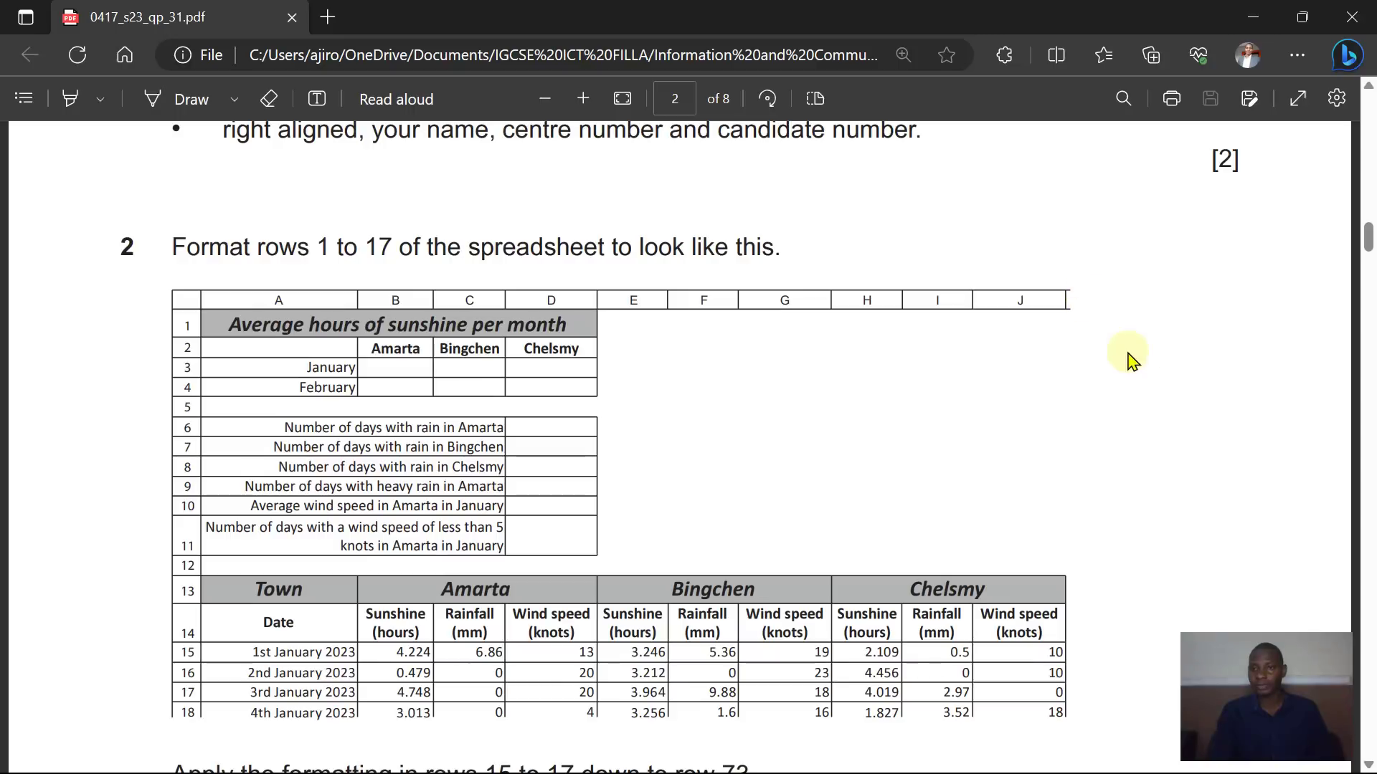
scroll(1142, 383, "down", 3)
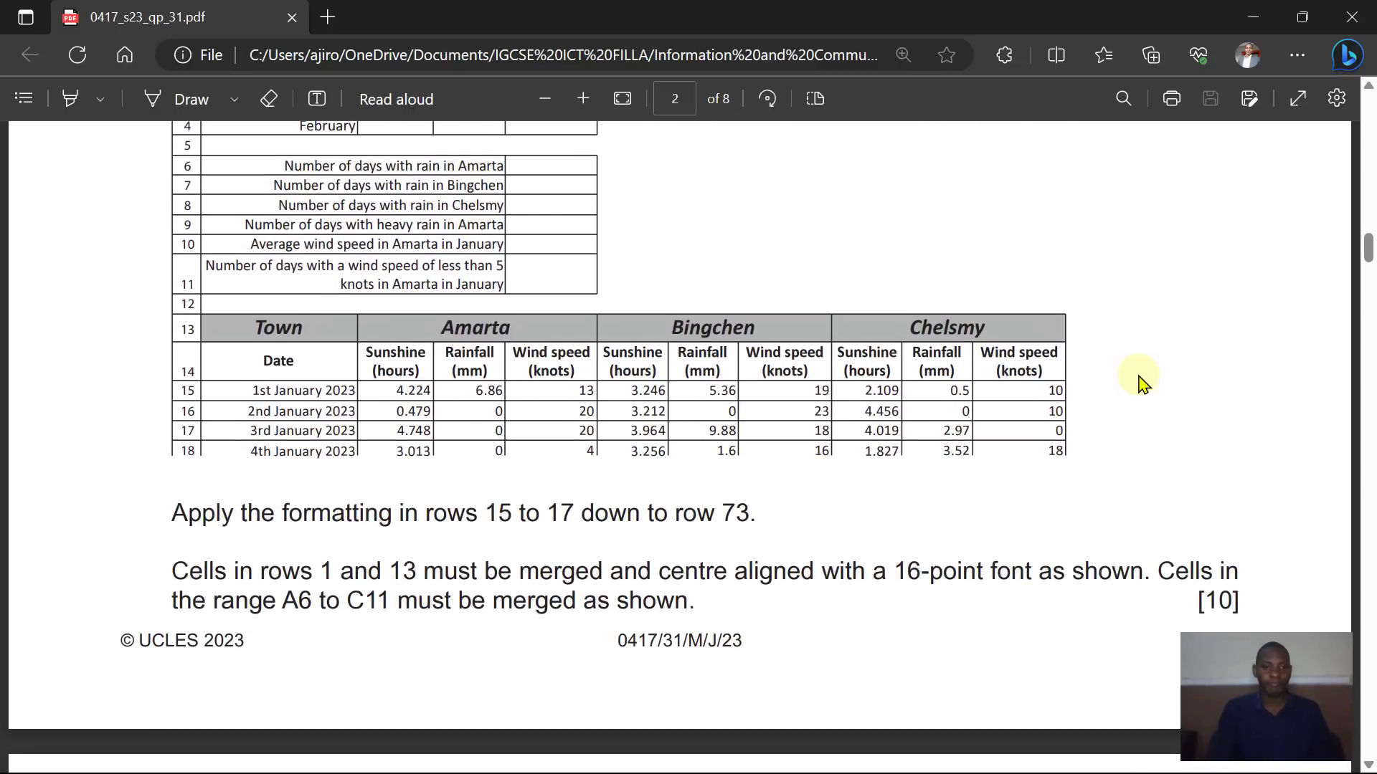
scroll(1142, 384, "up", 2)
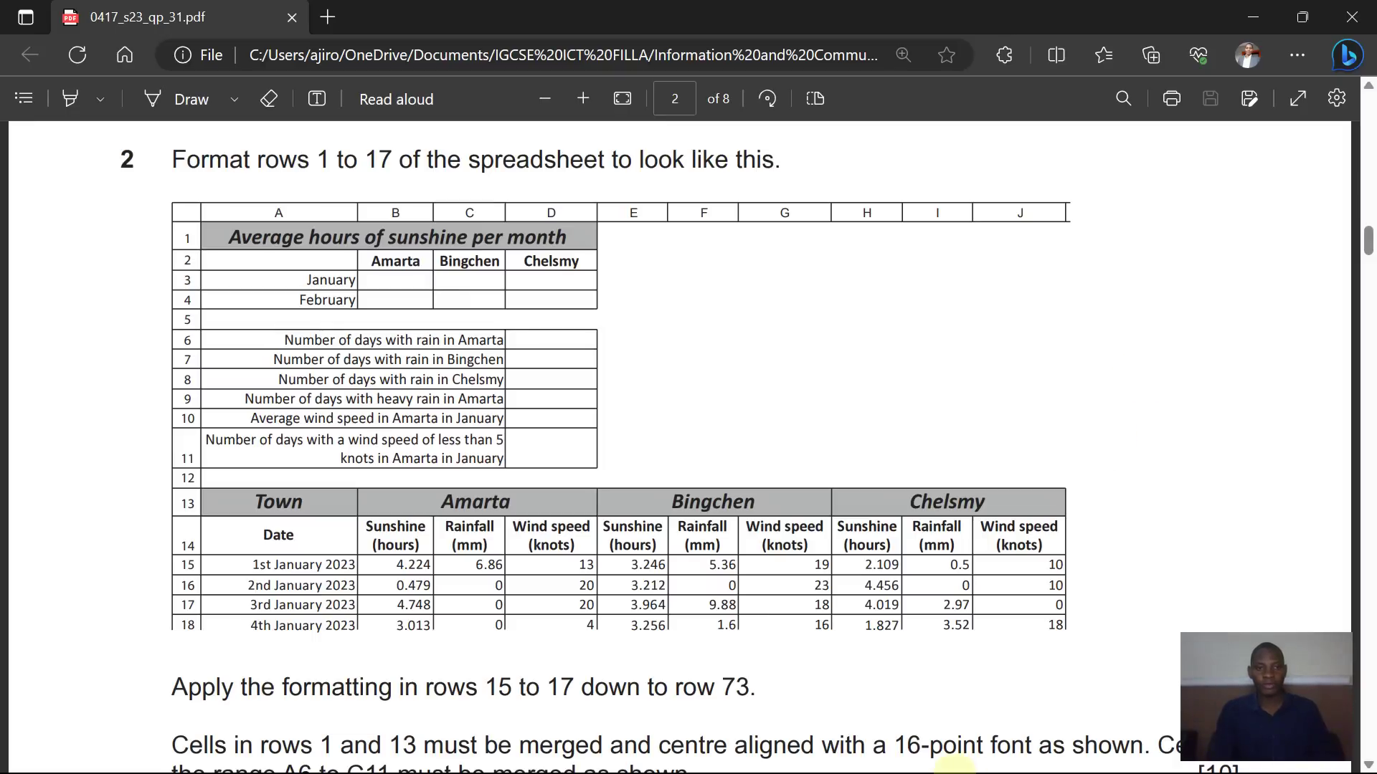
- Merge the labels in rows 6, 7 and 8 across columns A to C
mouse_move(923, 753)
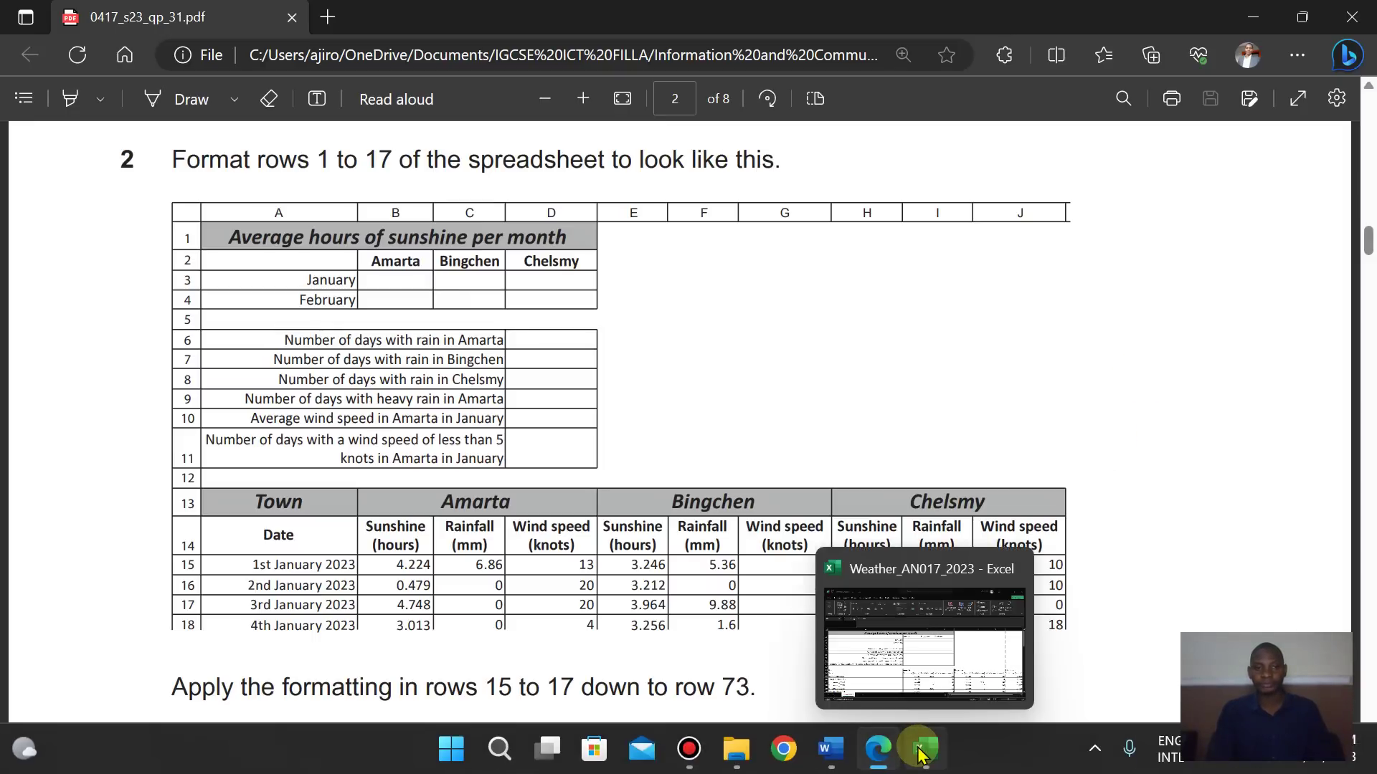
left_click(932, 609)
left_click(398, 407)
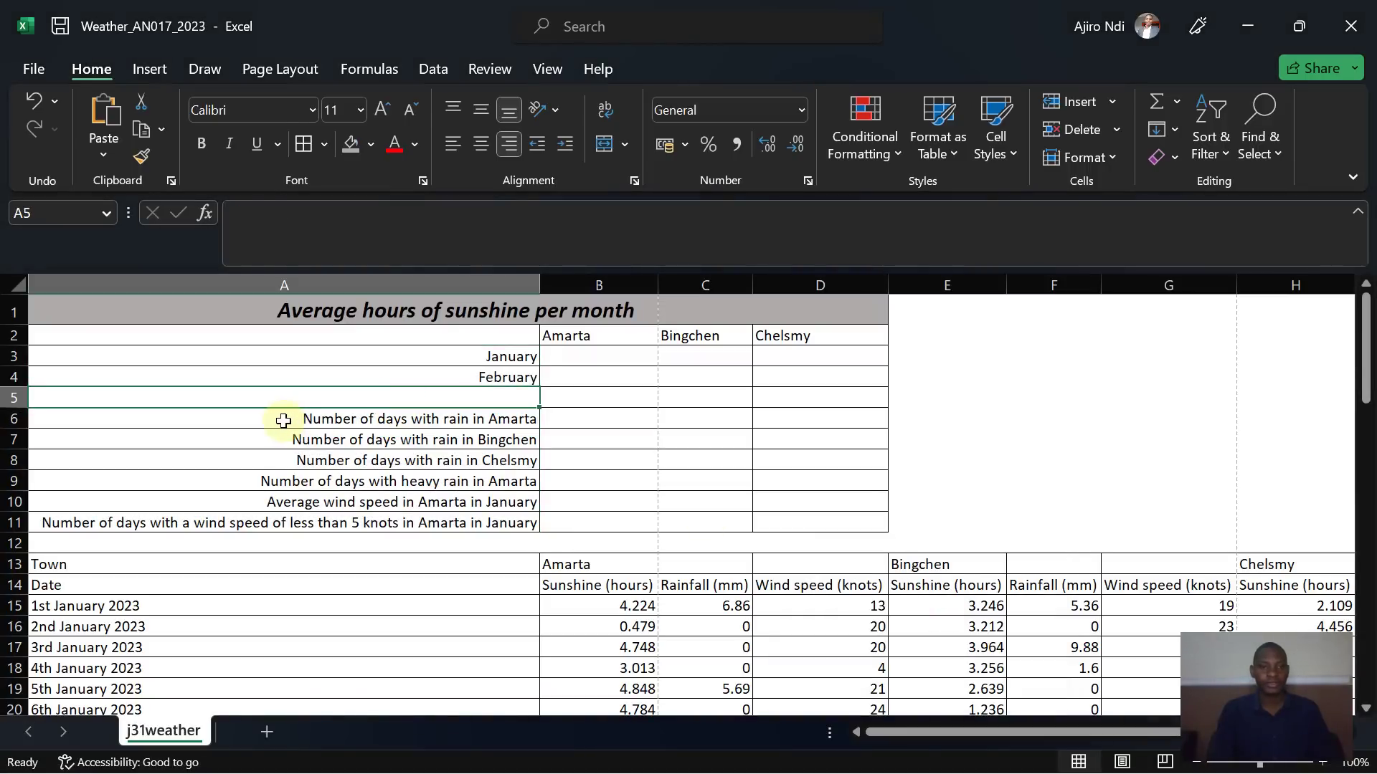
left_click_drag(283, 418, 682, 422)
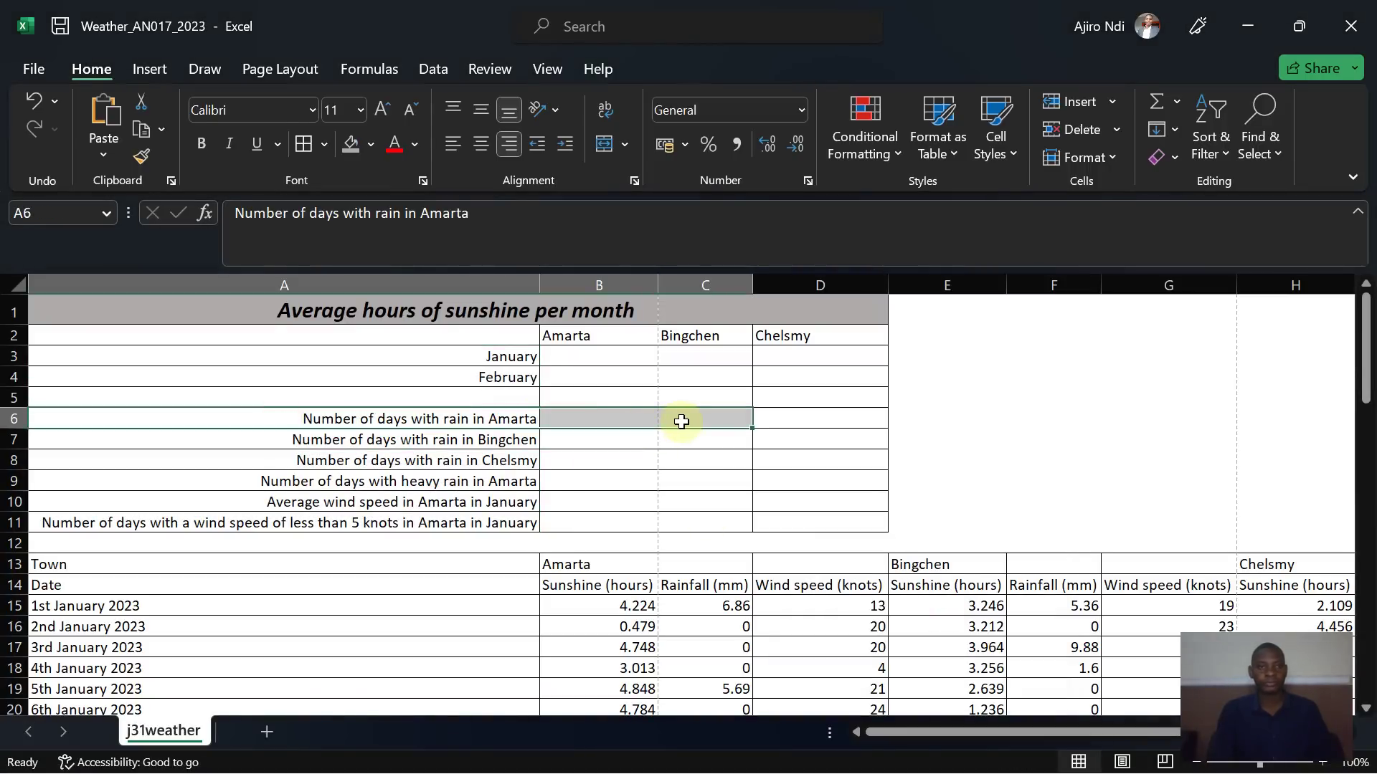
left_click(629, 146)
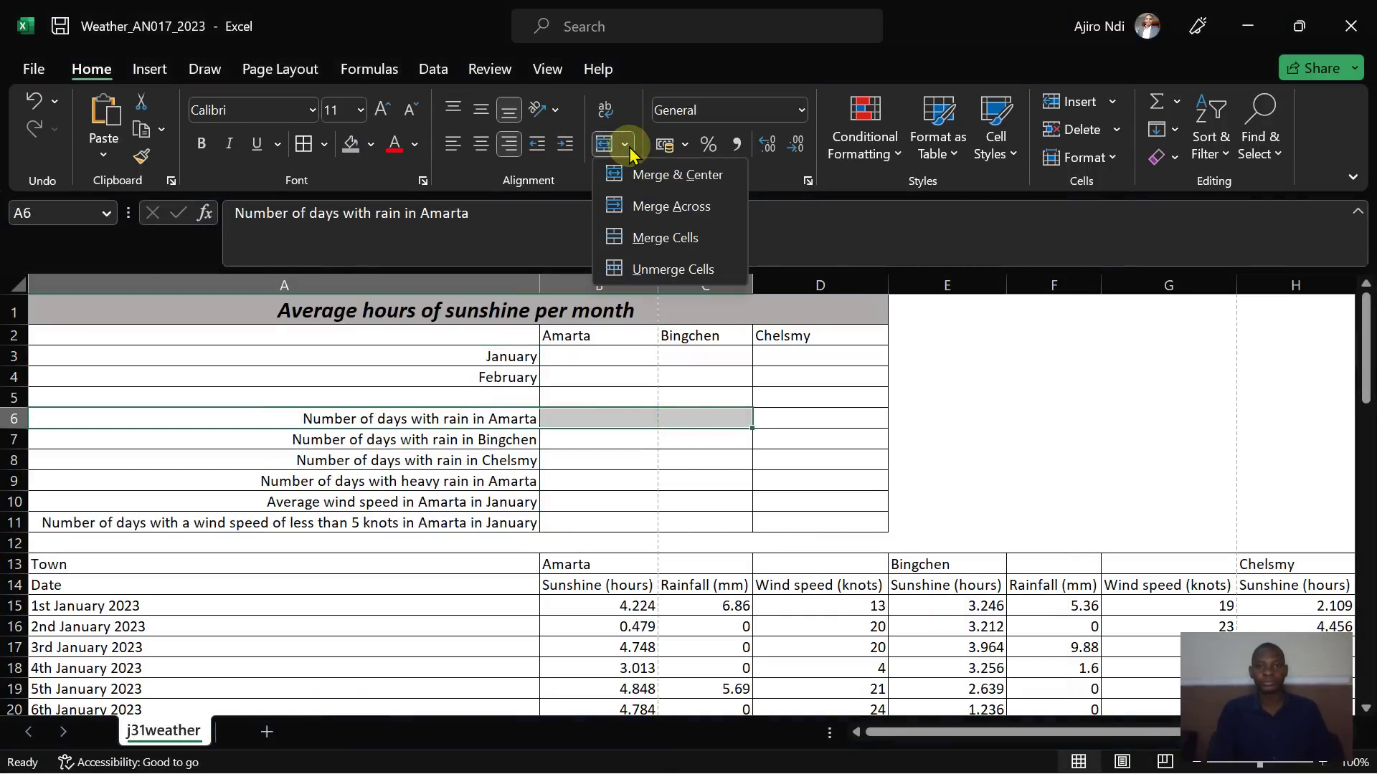
left_click(653, 237)
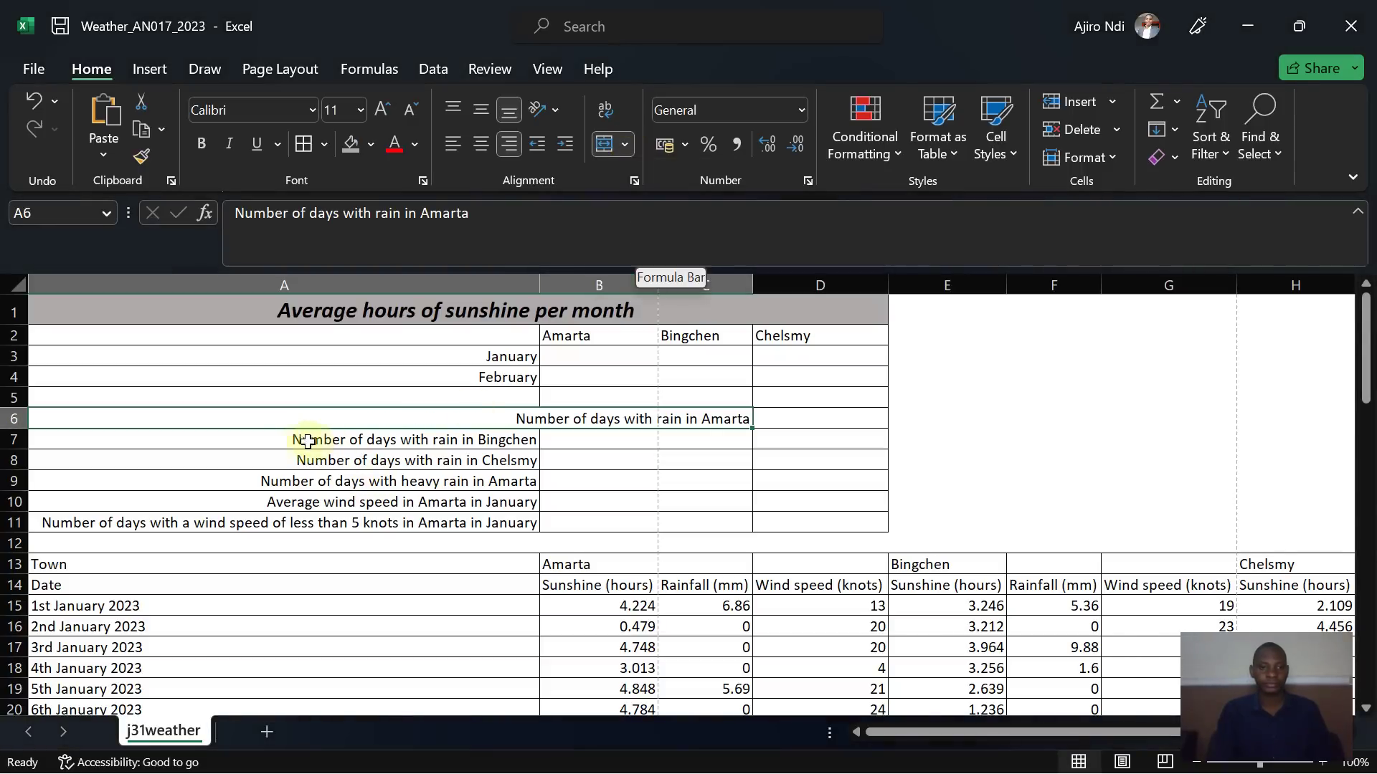
left_click_drag(308, 441, 706, 439)
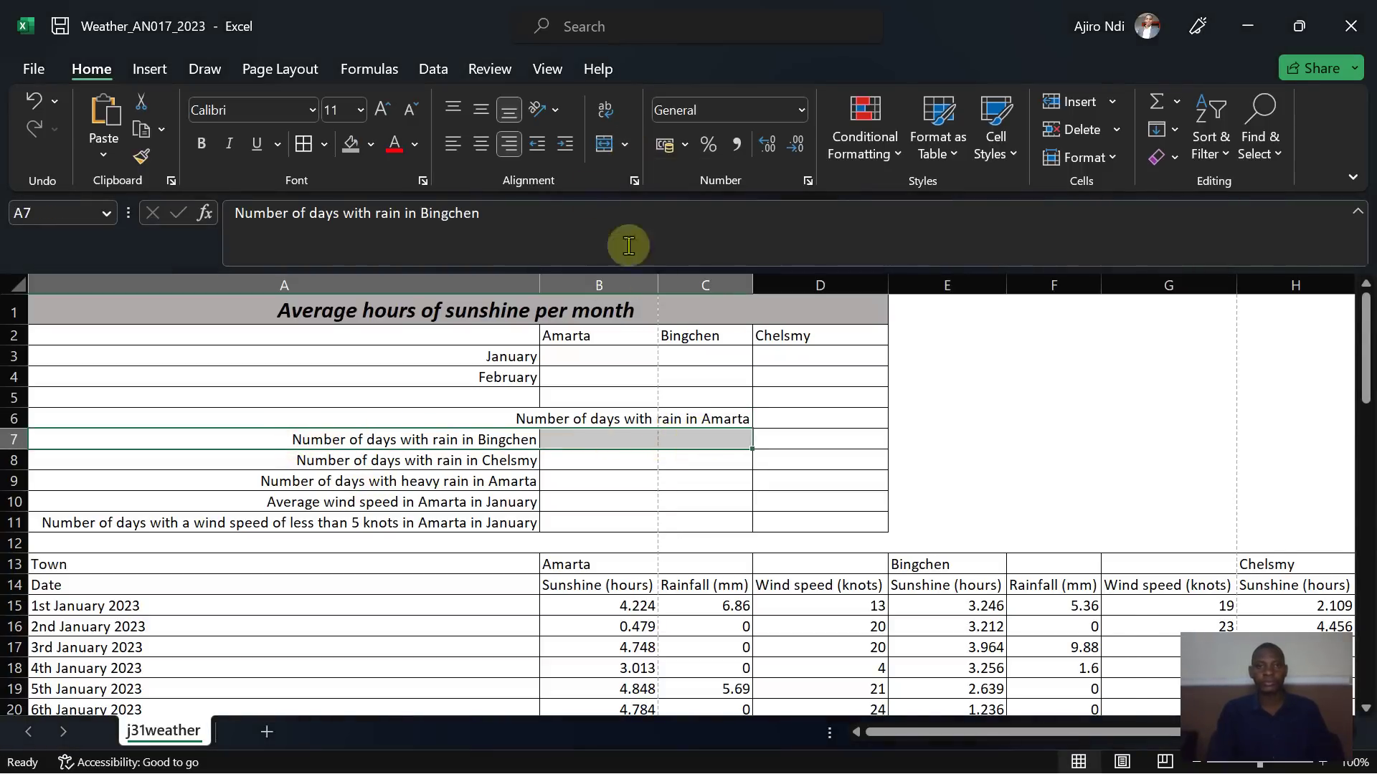
left_click(625, 144)
left_click(649, 235)
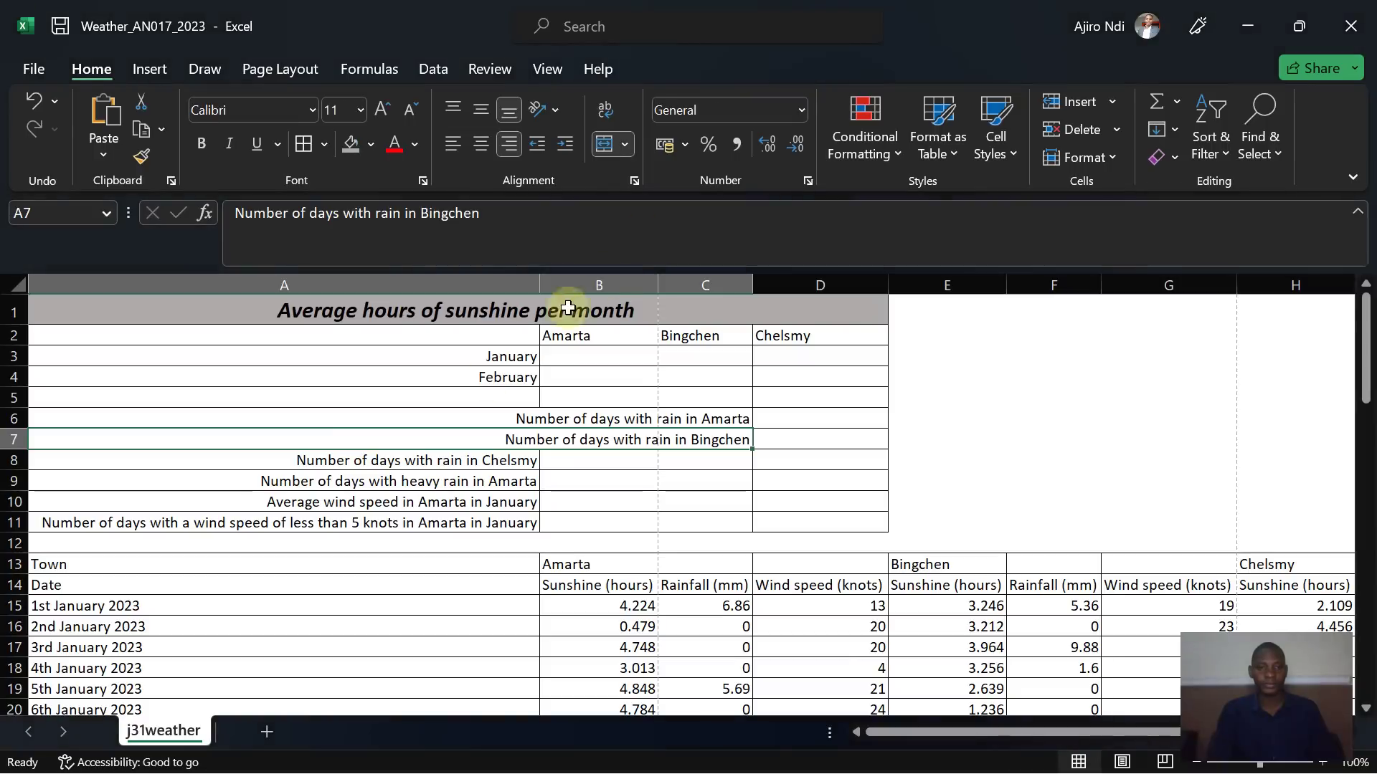
left_click_drag(363, 463, 701, 449)
left_click(625, 144)
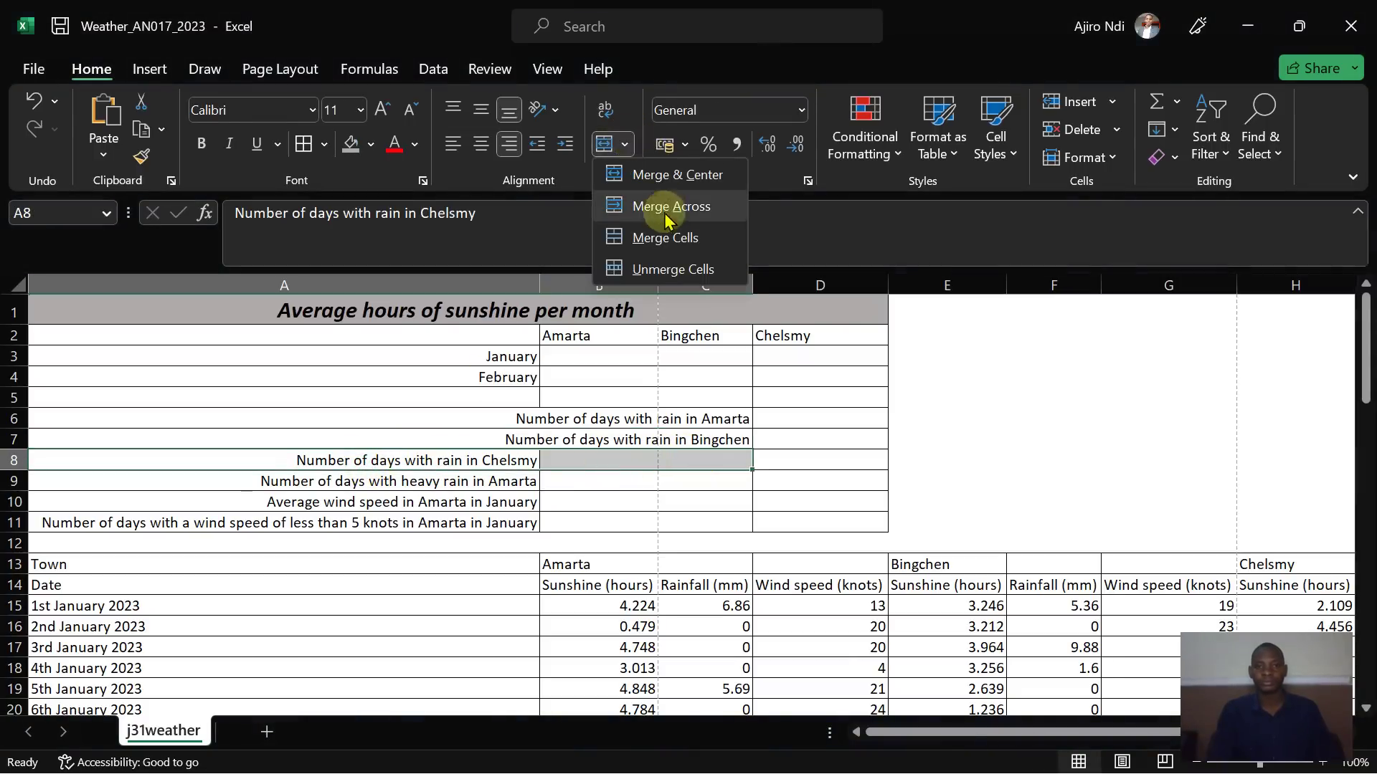
left_click(648, 236)
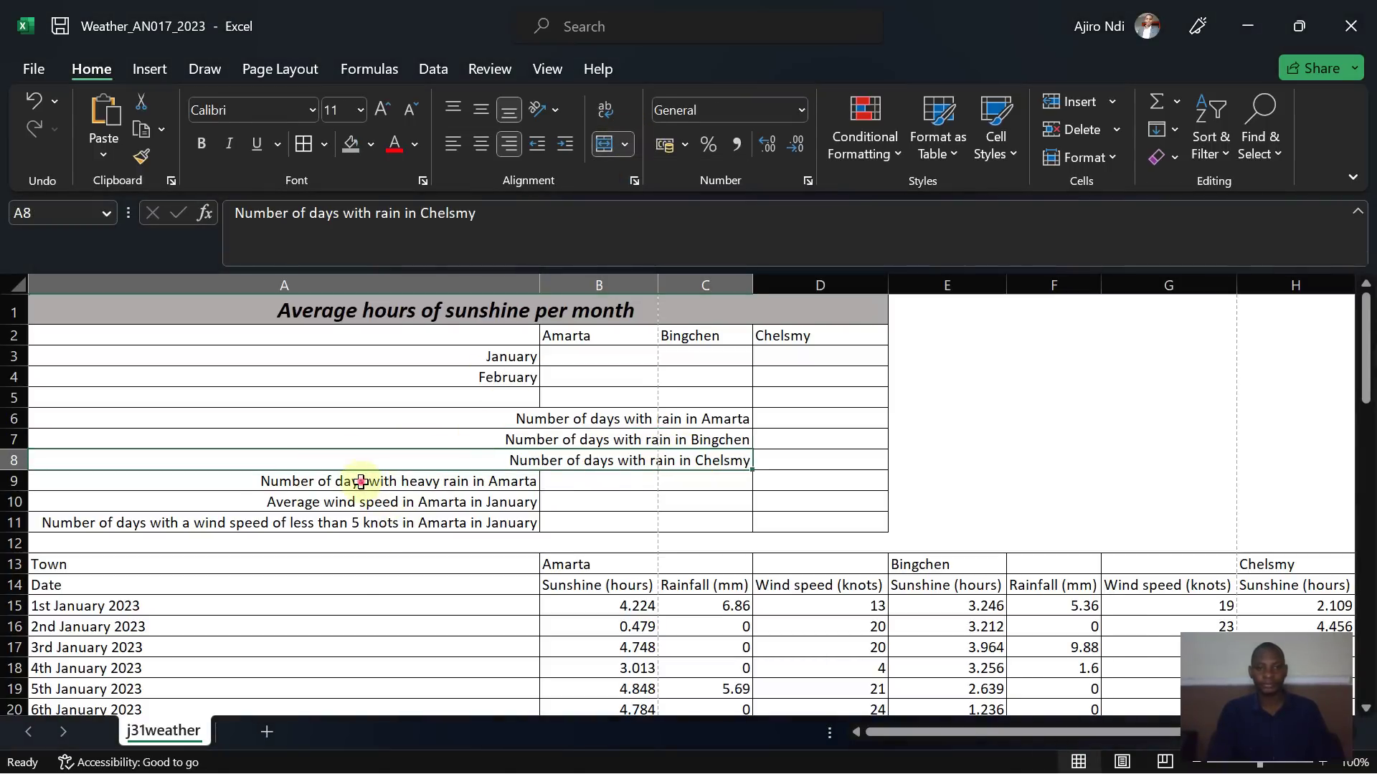
- Merge the labels in rows 9, 10 and 11 across columns A to C
left_click_drag(361, 482, 701, 482)
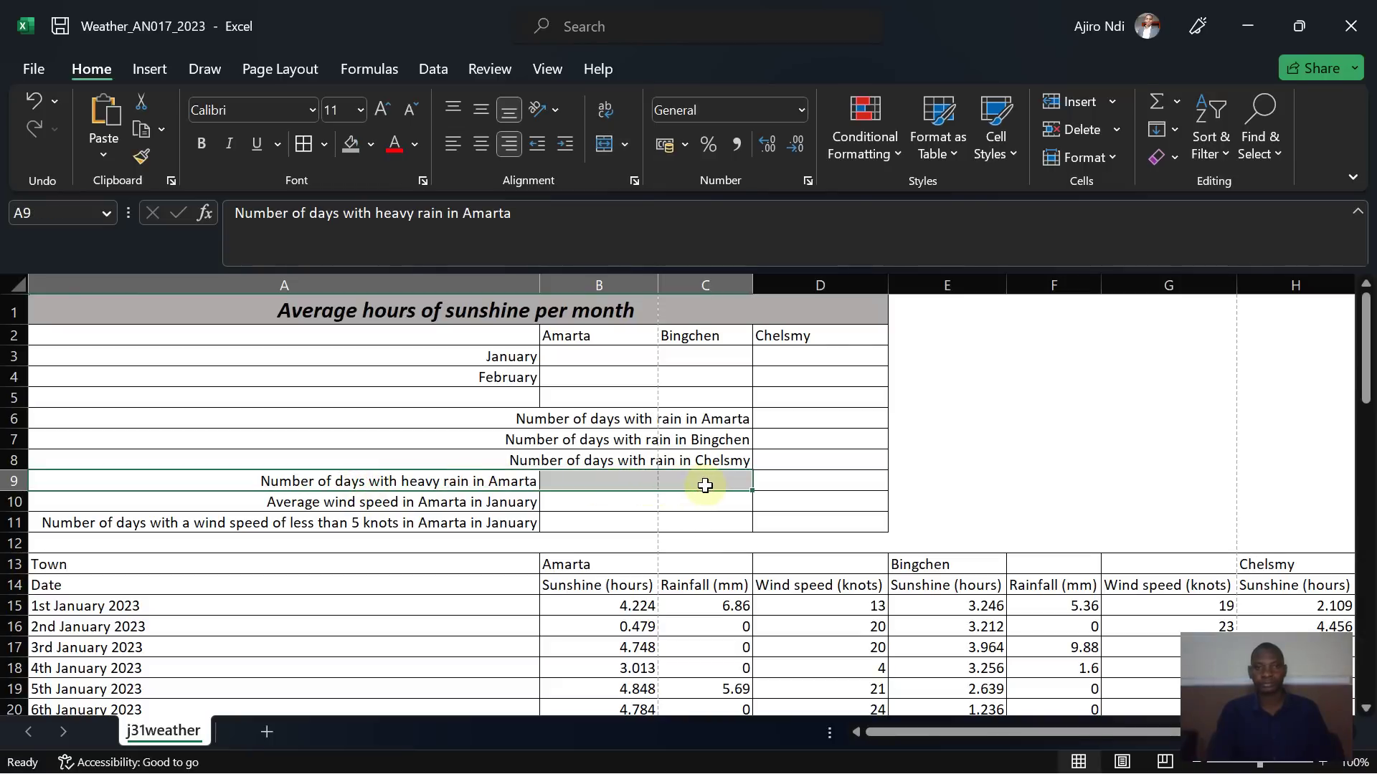
left_click(624, 144)
left_click(653, 240)
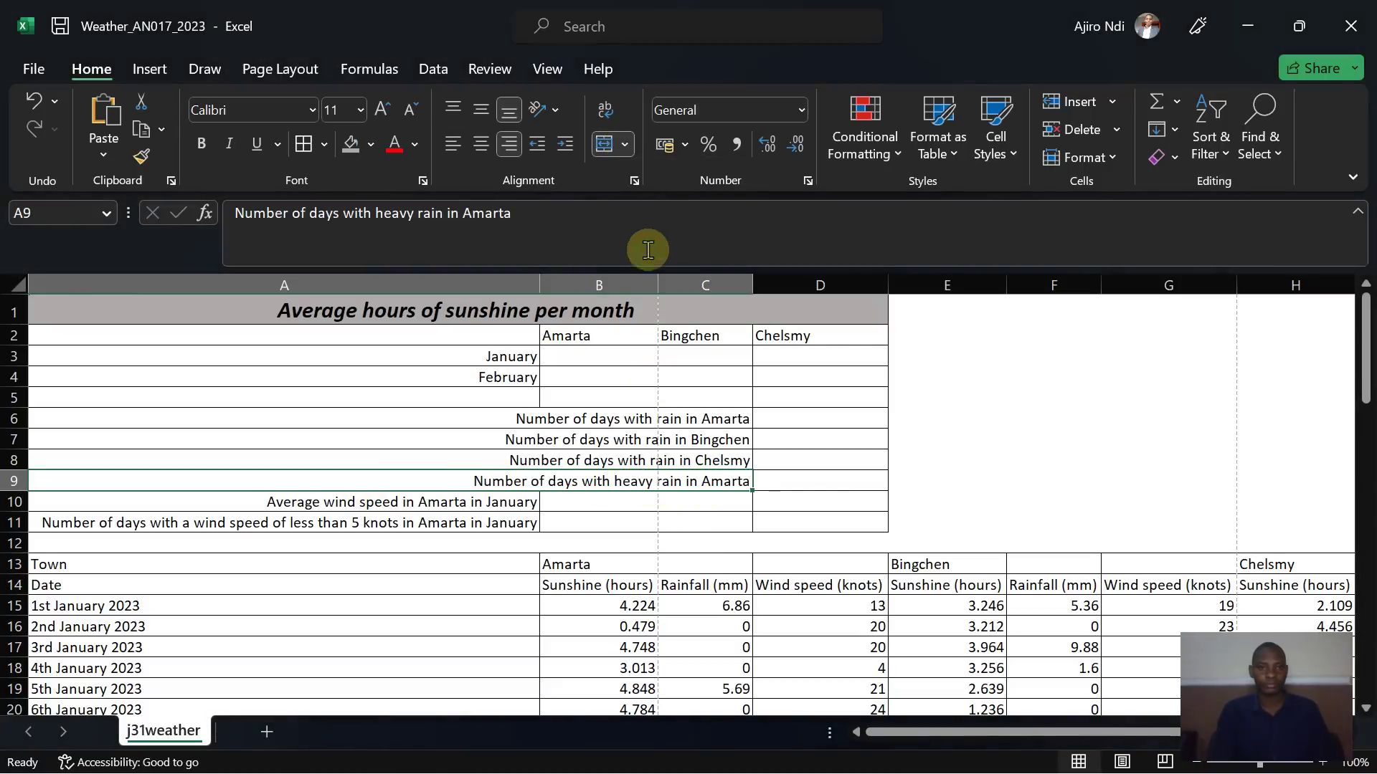
left_click_drag(412, 501, 672, 505)
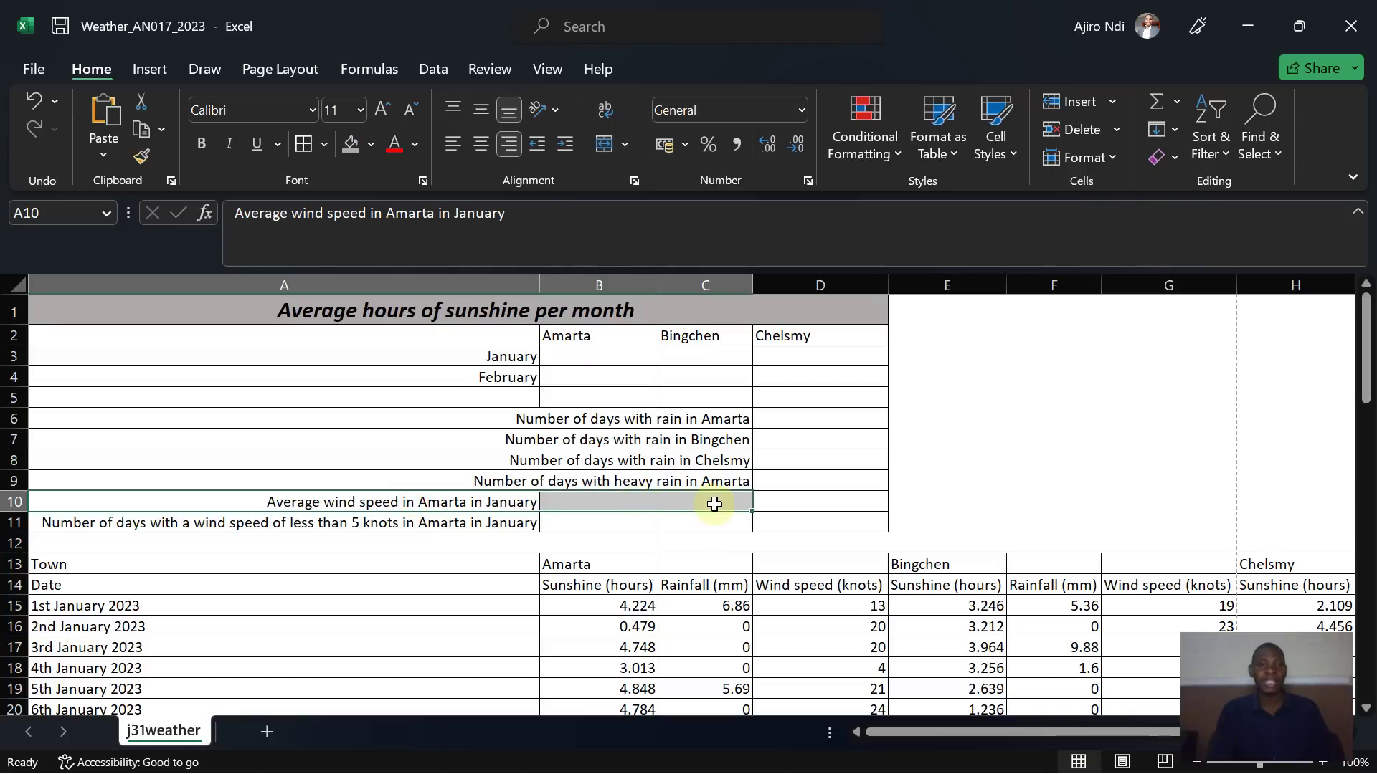
left_click(624, 144)
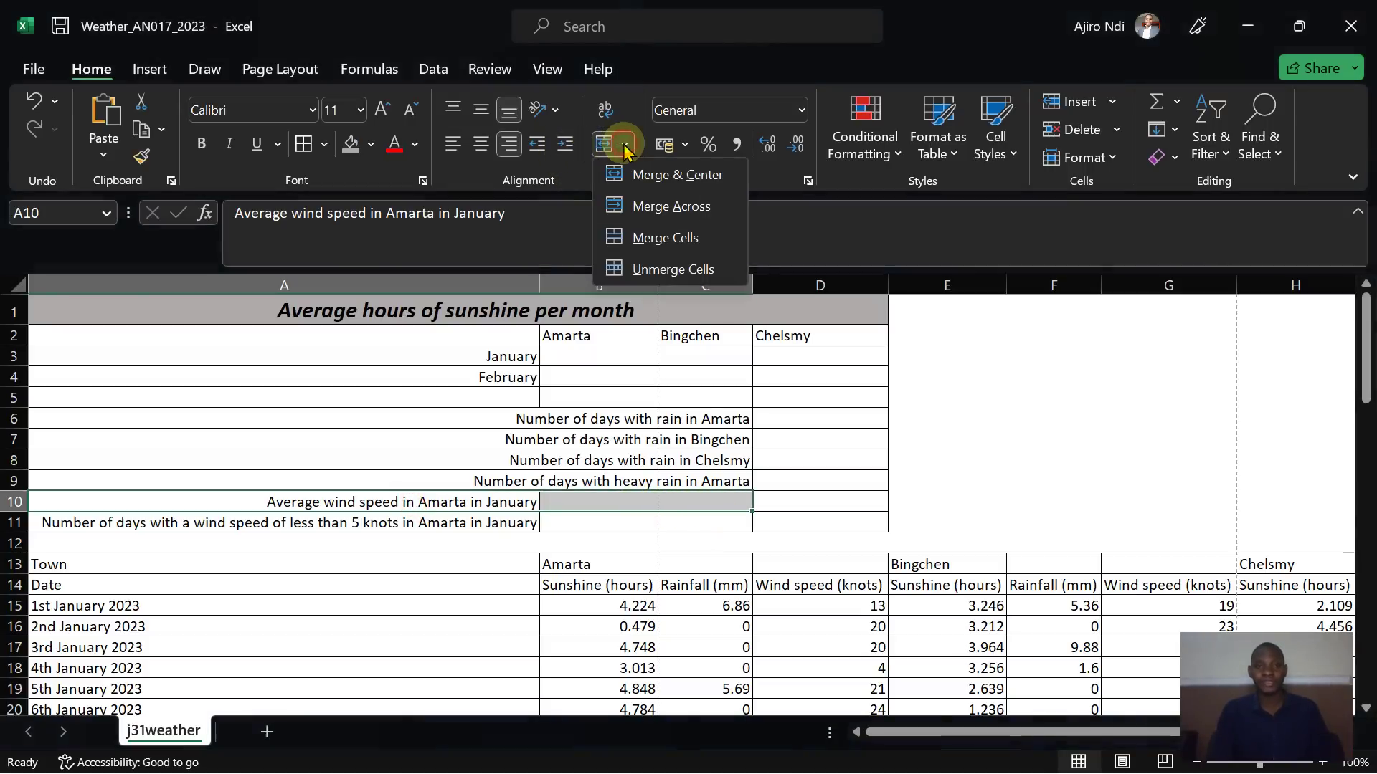
left_click(637, 241)
left_click_drag(453, 523, 699, 523)
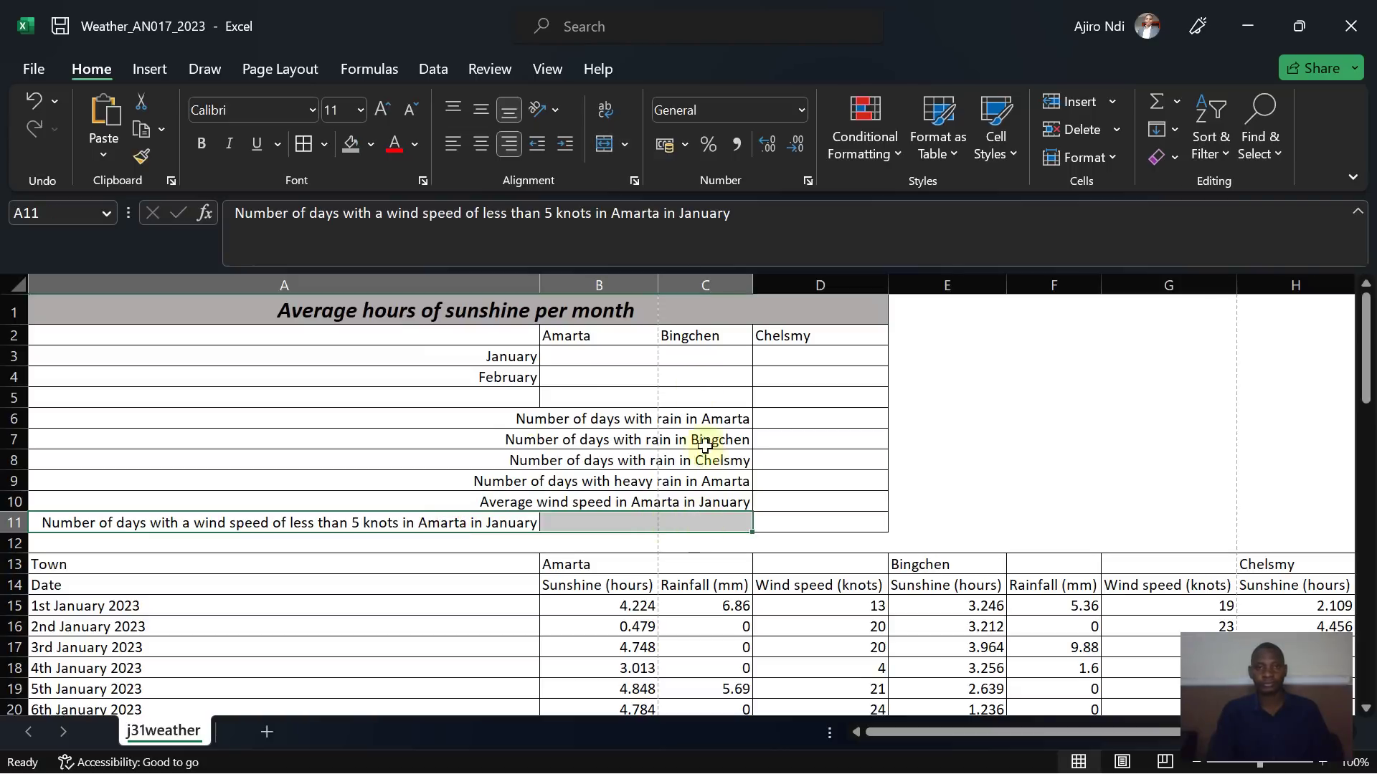
left_click(624, 144)
left_click(656, 246)
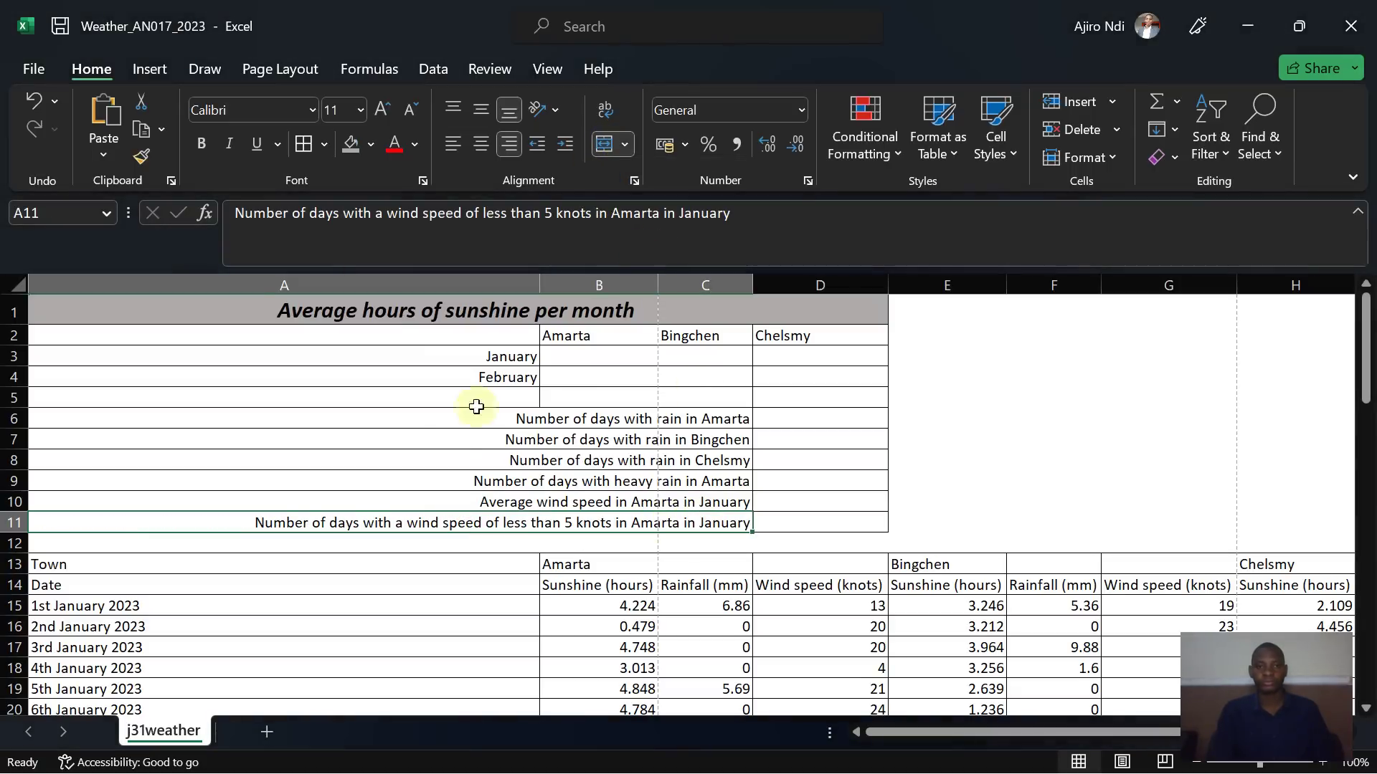
left_click(445, 439)
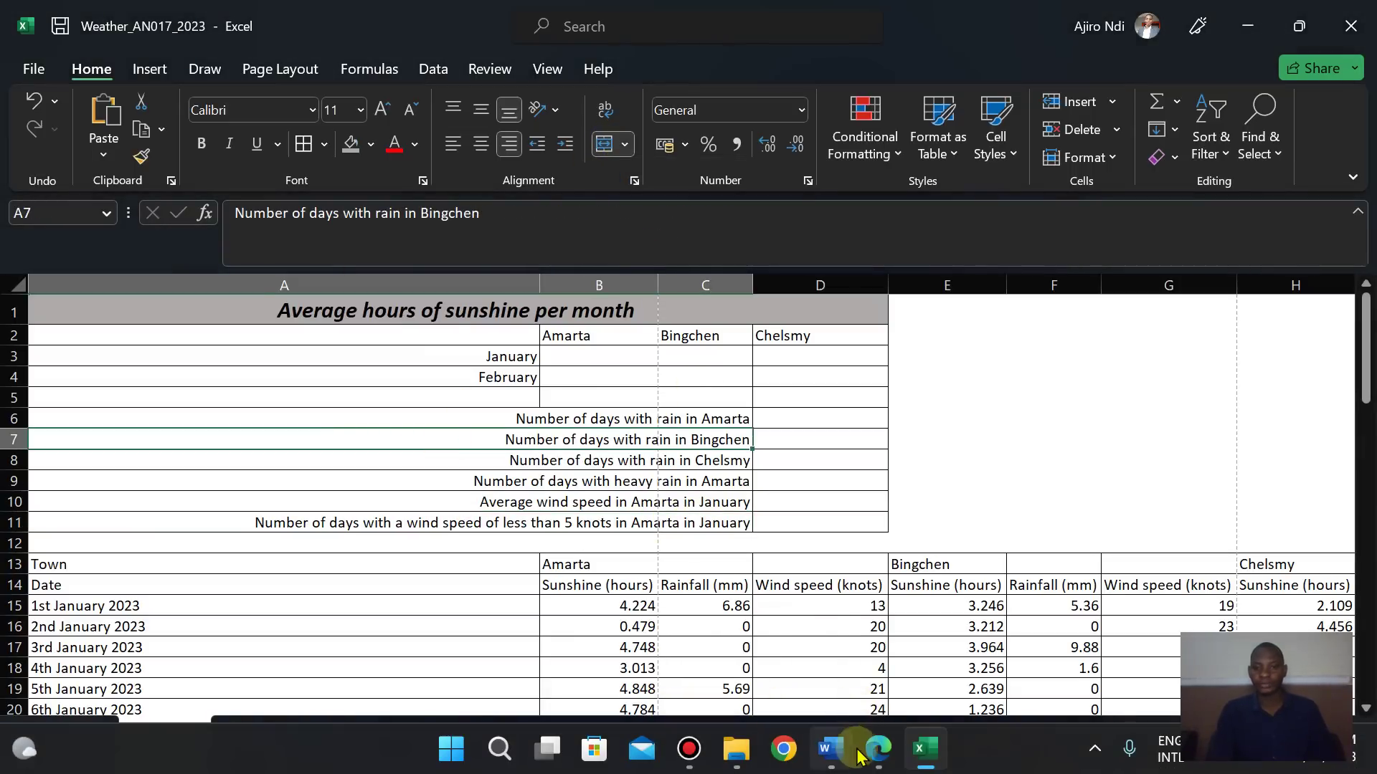
- Centre and bold the Amarta, Bingchen and Chelsmy headings in B2:D2
left_click(870, 753)
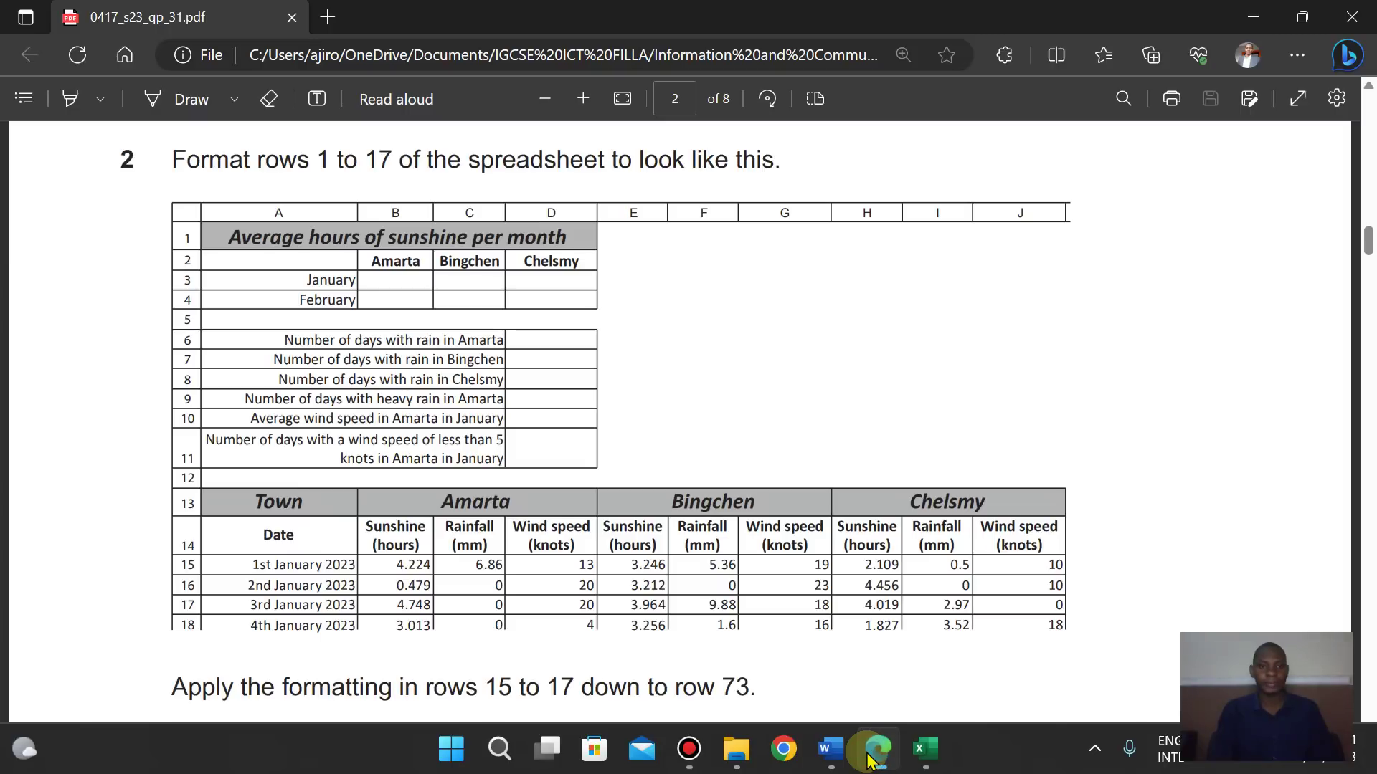
left_click(868, 754)
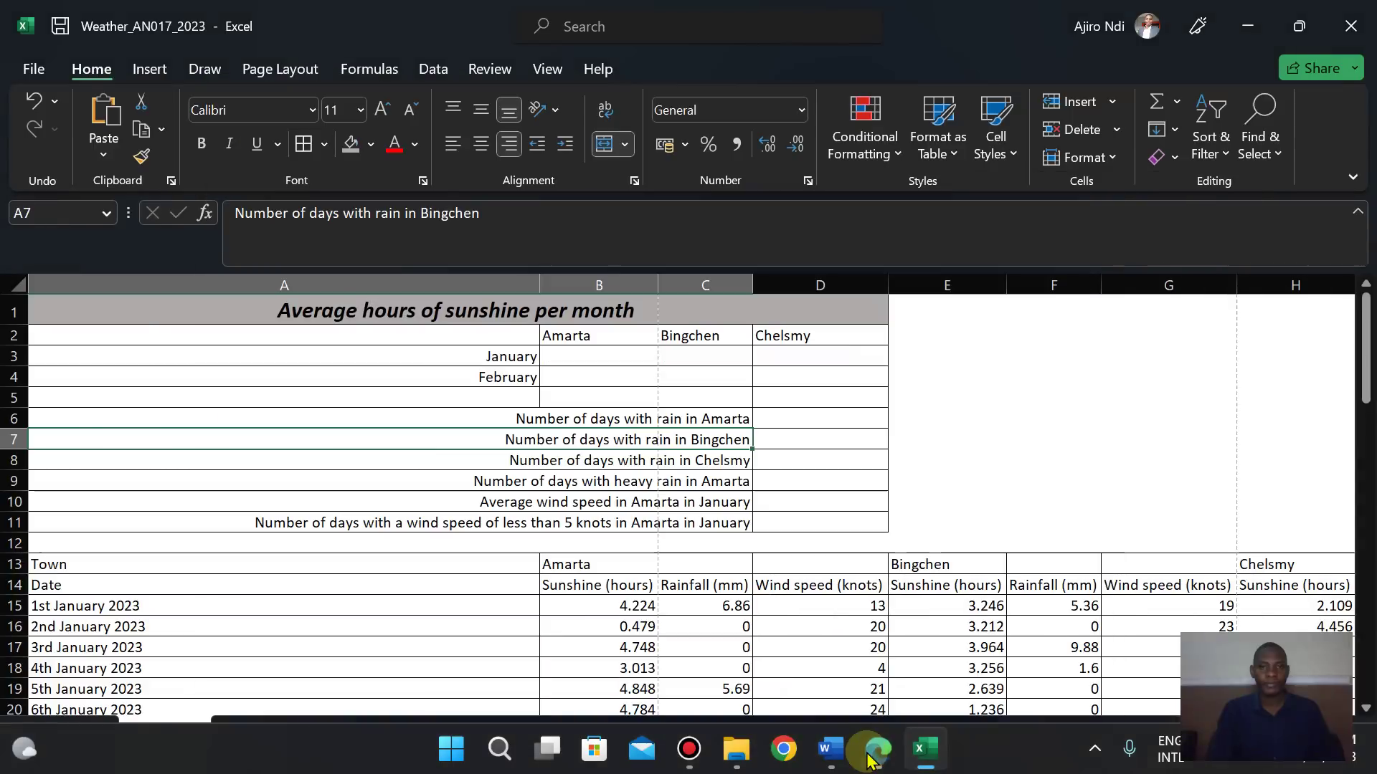
left_click(568, 337)
left_click_drag(729, 336, 805, 337)
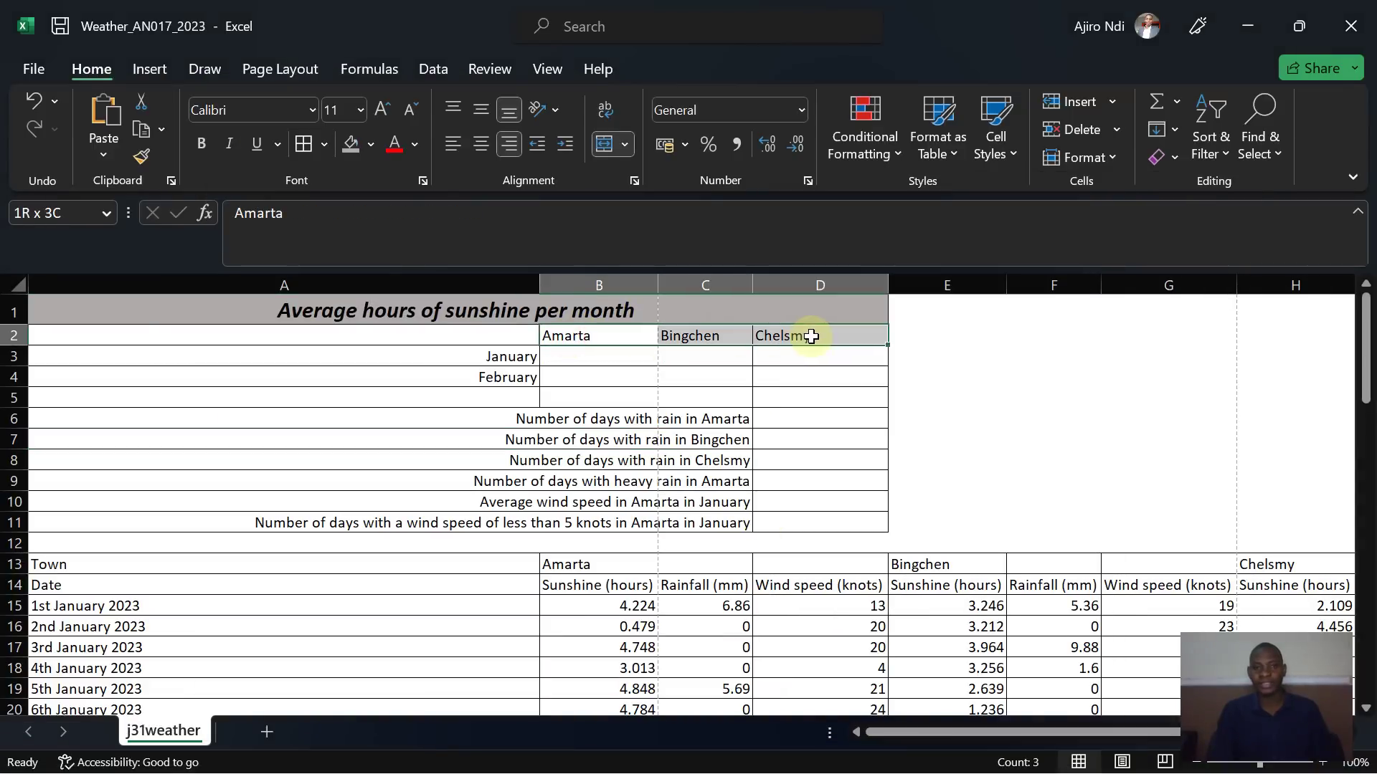
left_click(480, 144)
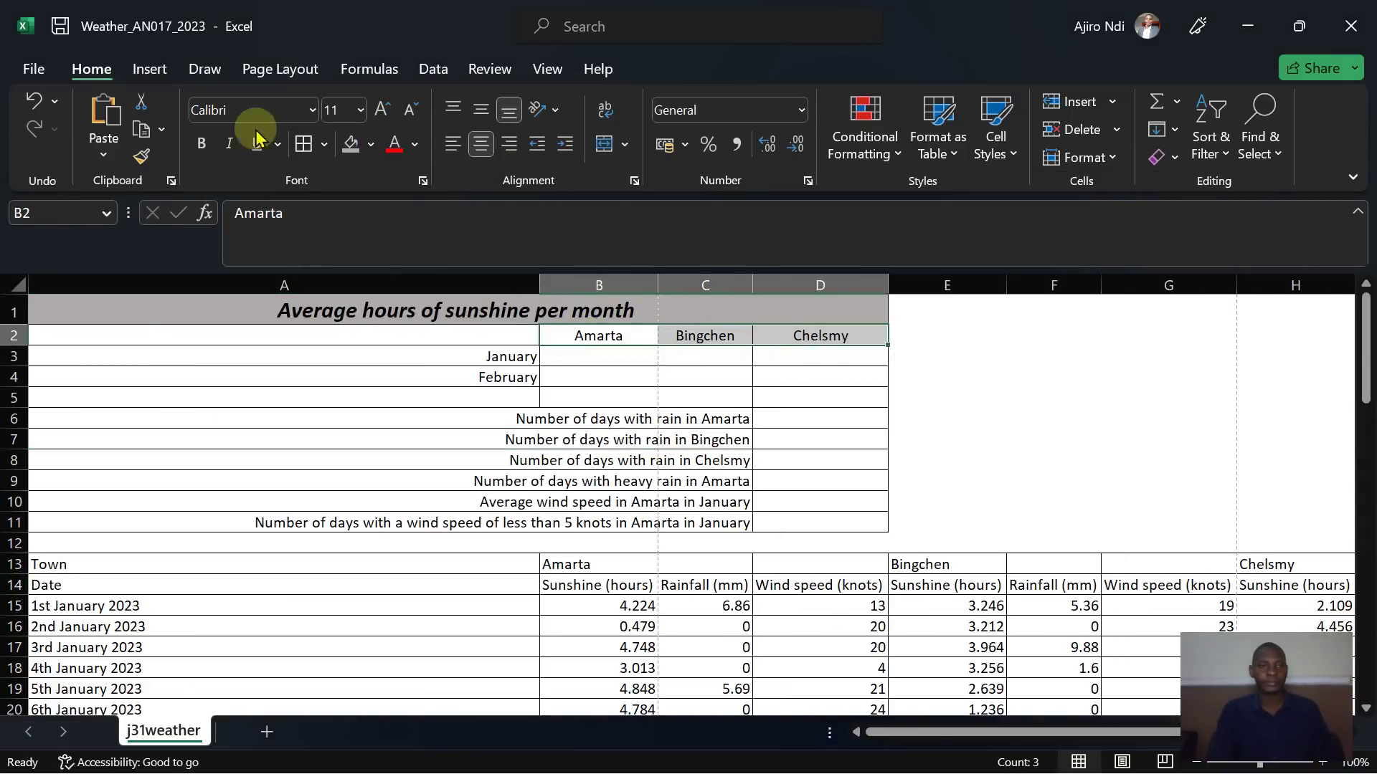
left_click(202, 144)
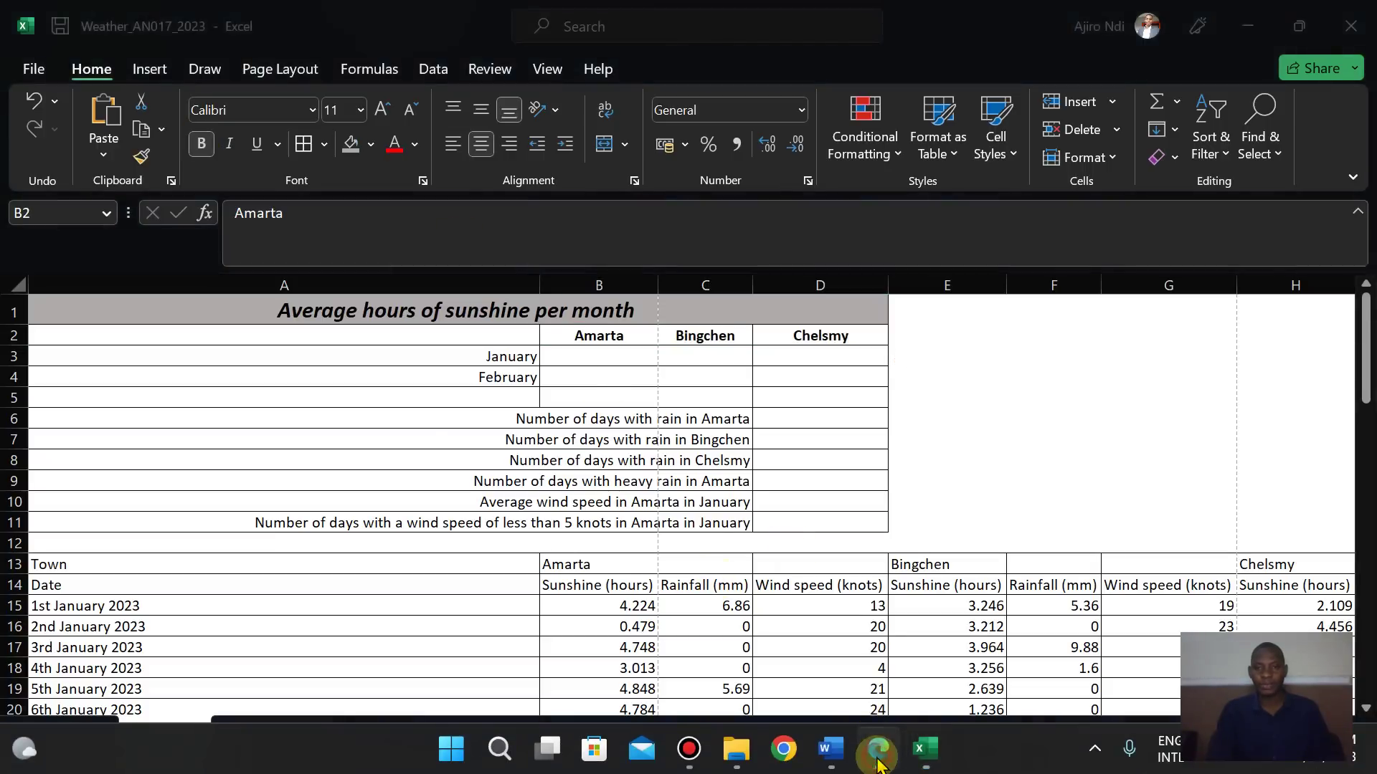
- Auto-fit column A to its labels after comparing with the exam paper
left_click(878, 763)
left_click(878, 763)
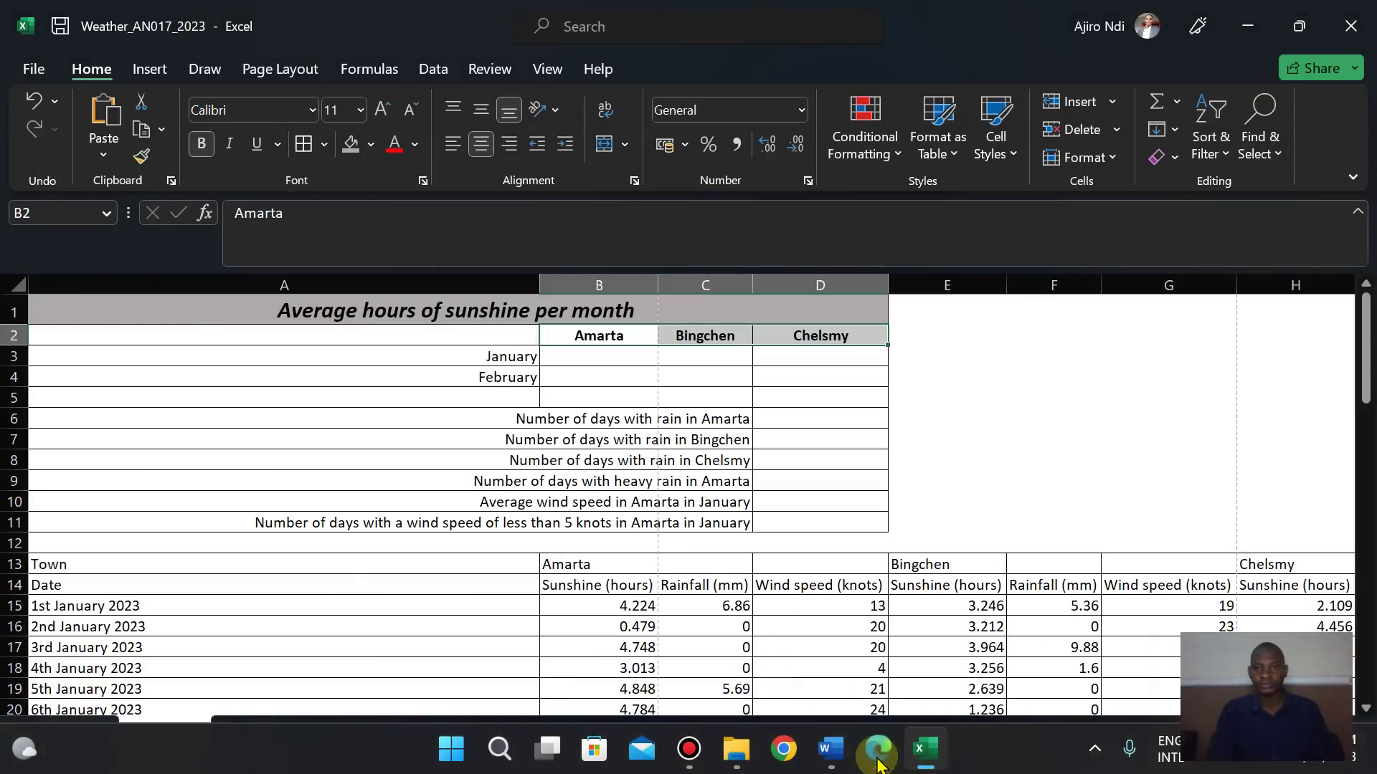
left_click(878, 763)
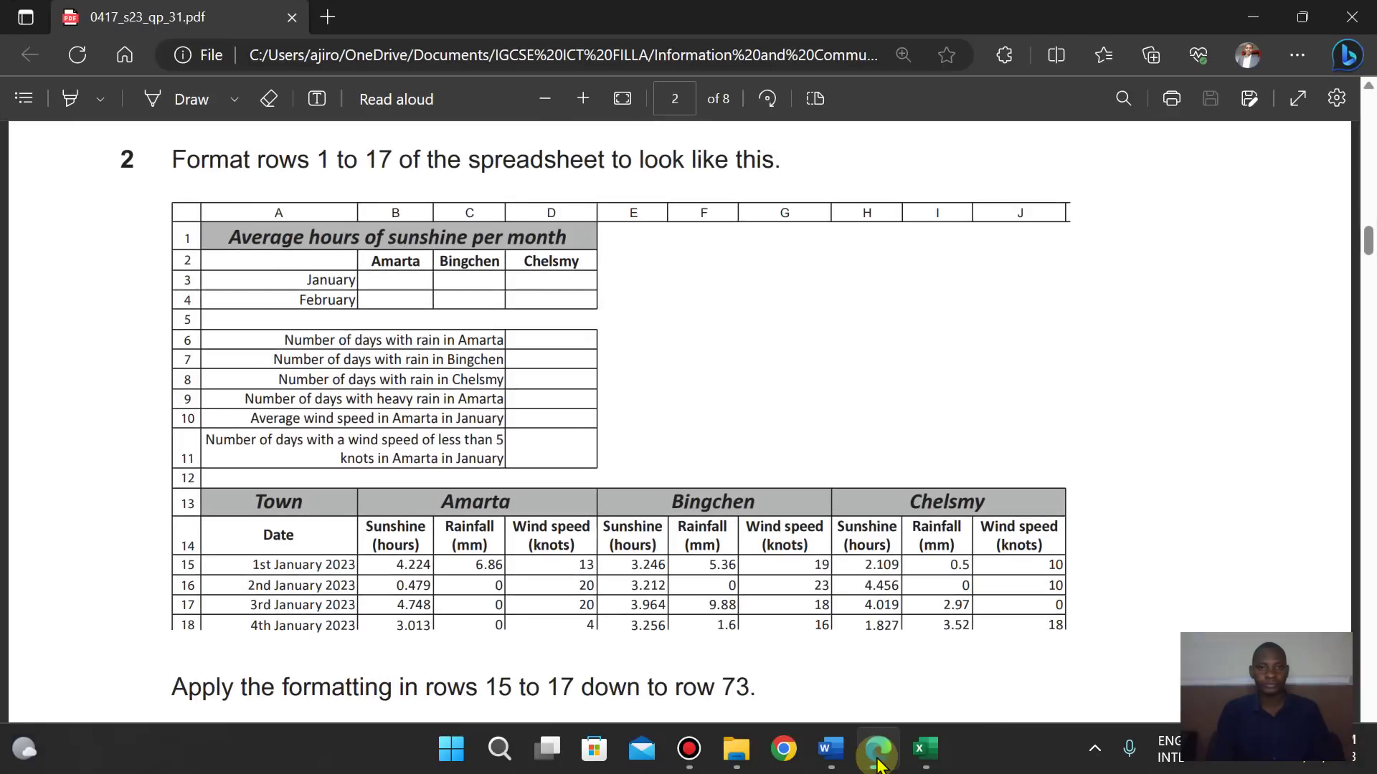
left_click(878, 763)
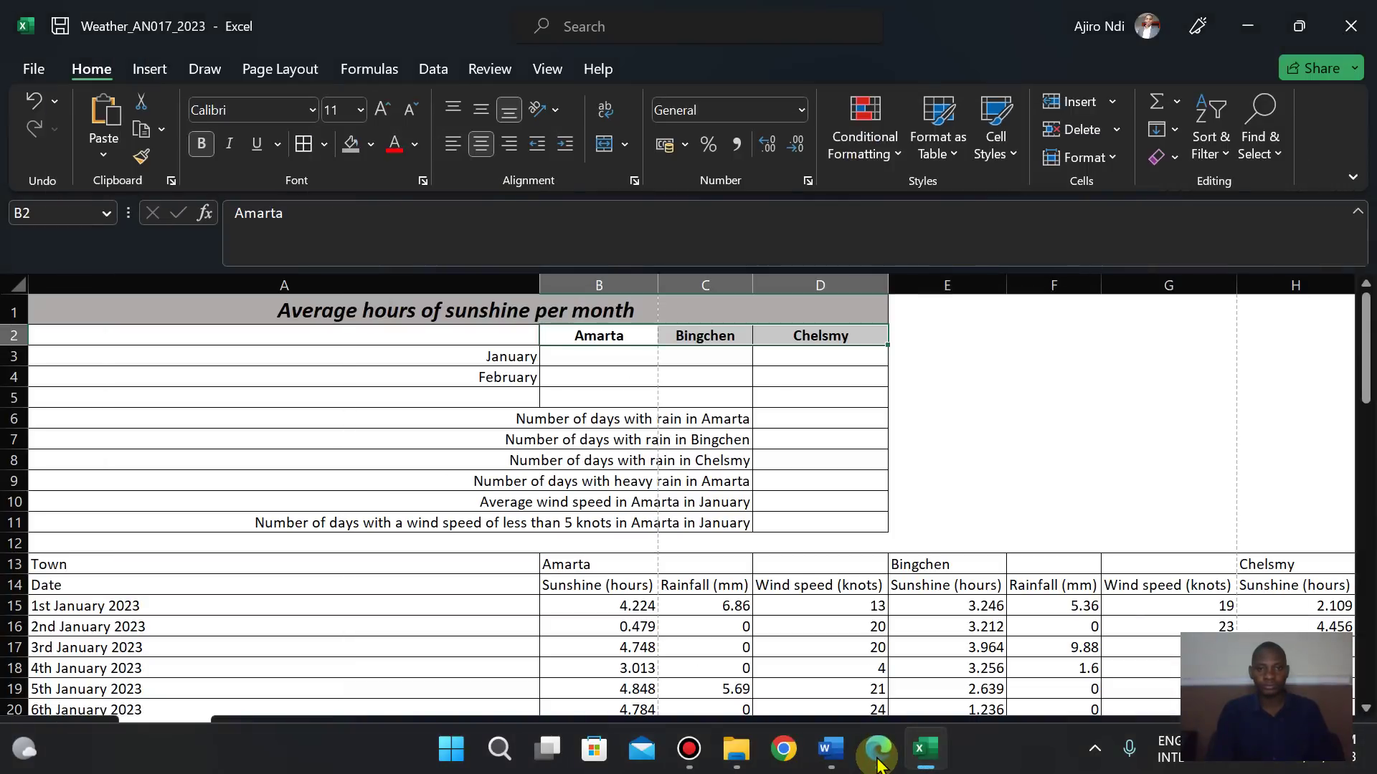
left_click(877, 763)
left_click(878, 763)
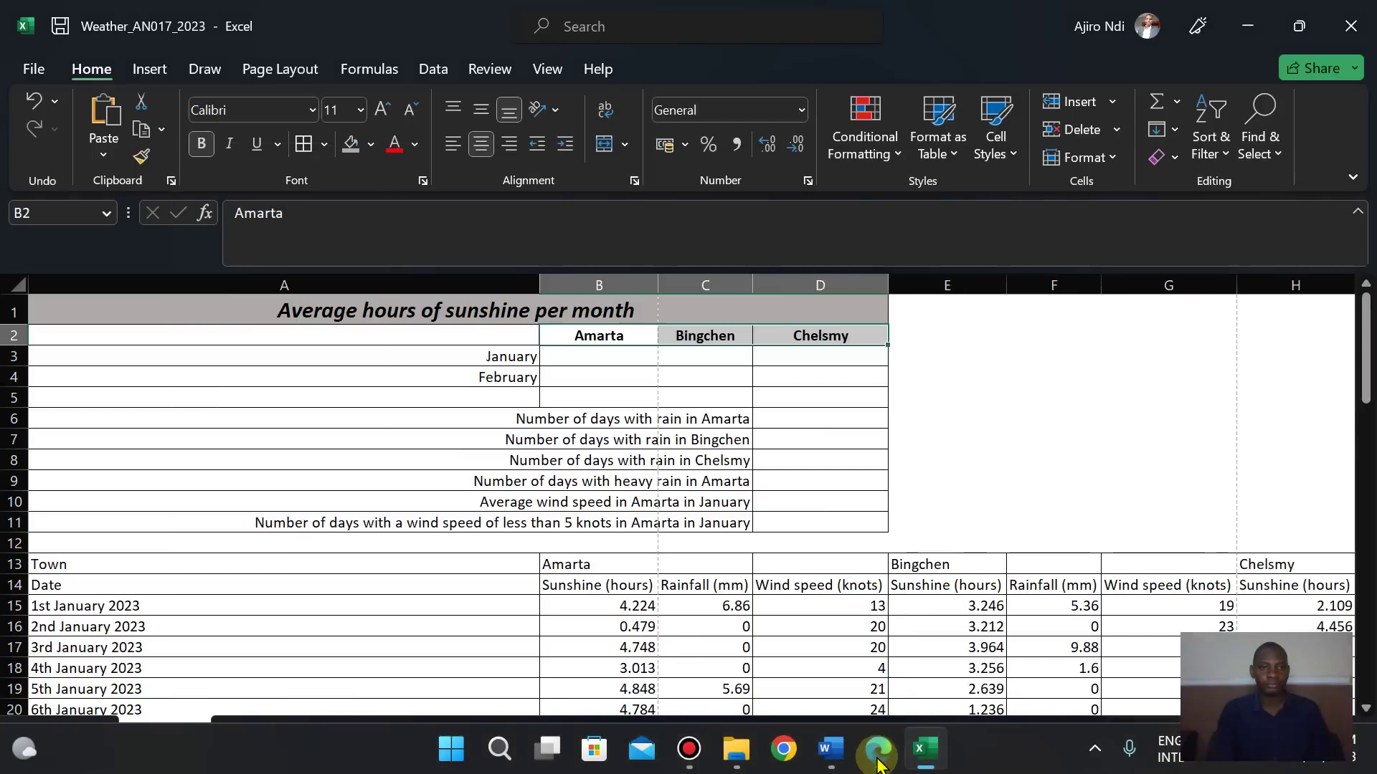
double_click(538, 280)
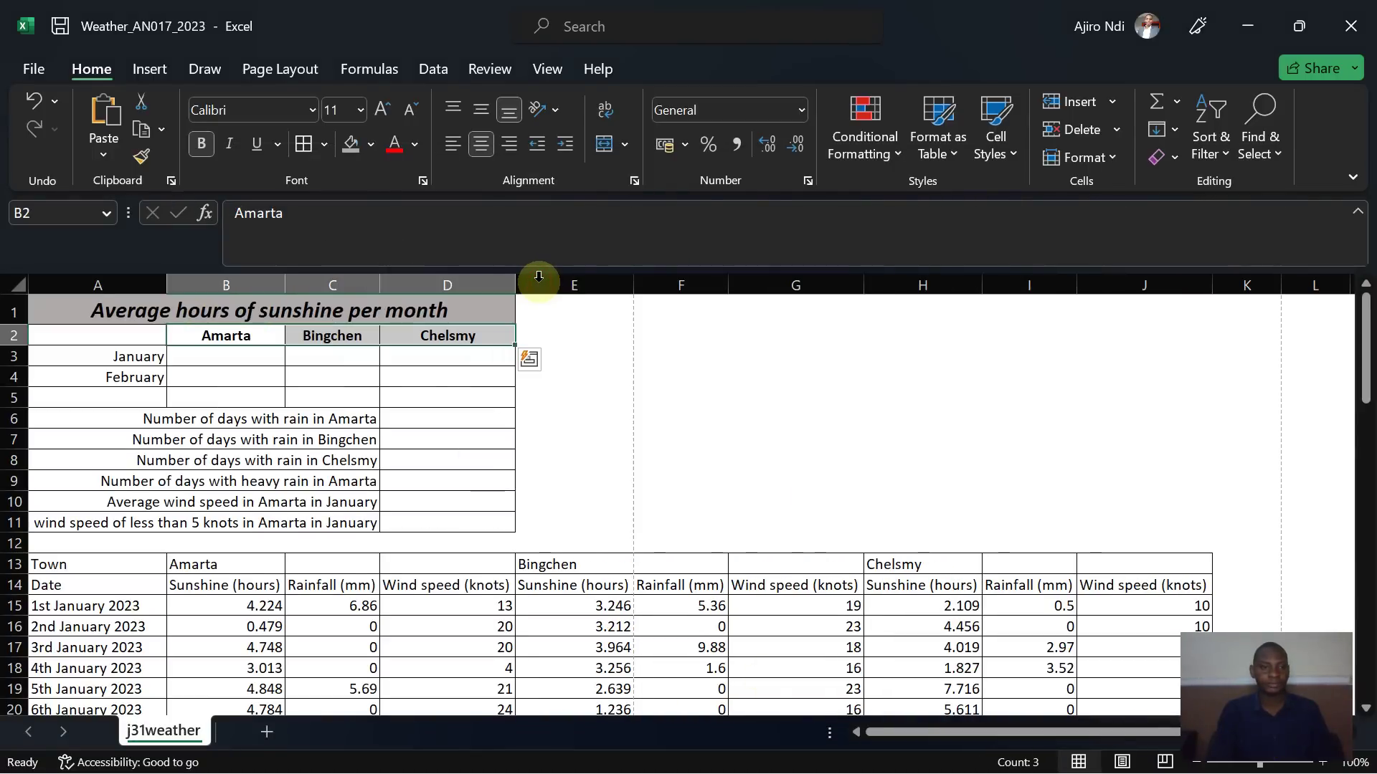
left_click(658, 416)
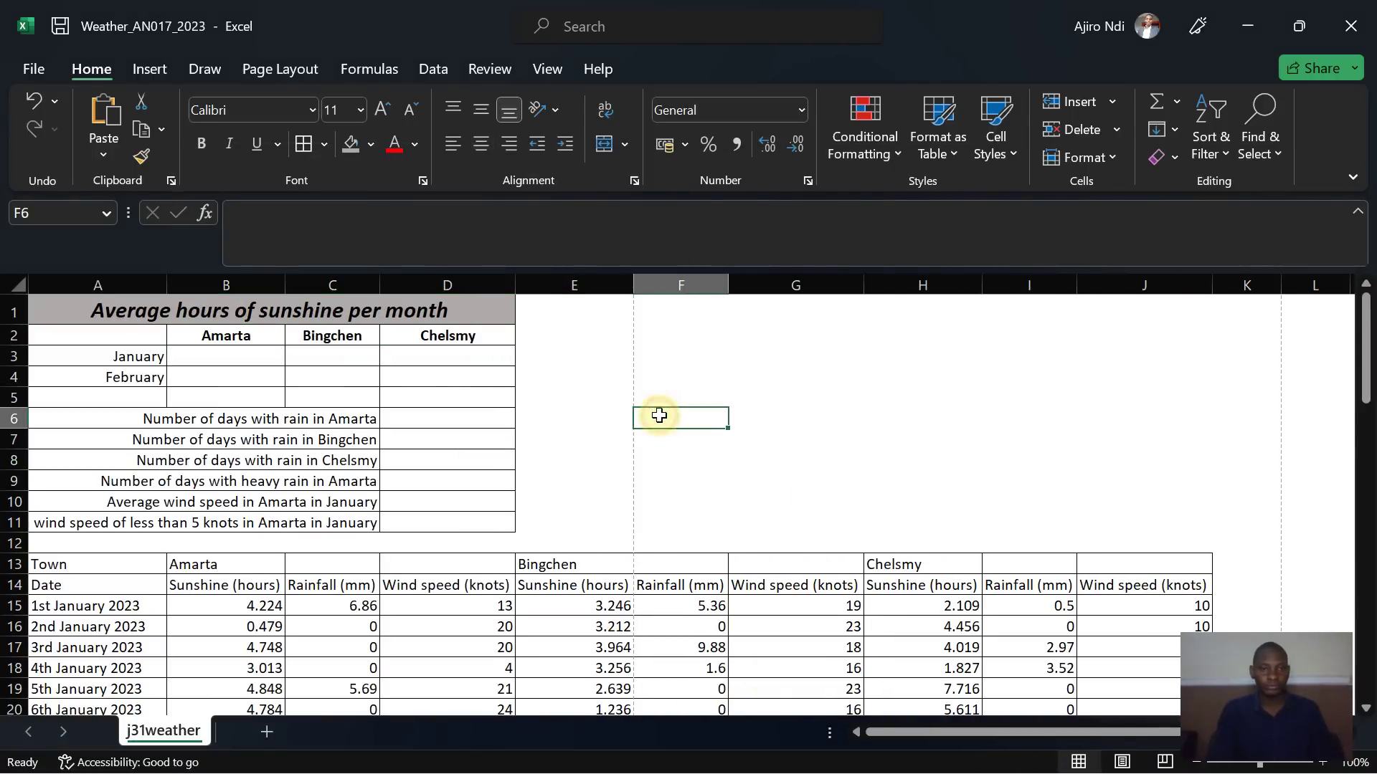
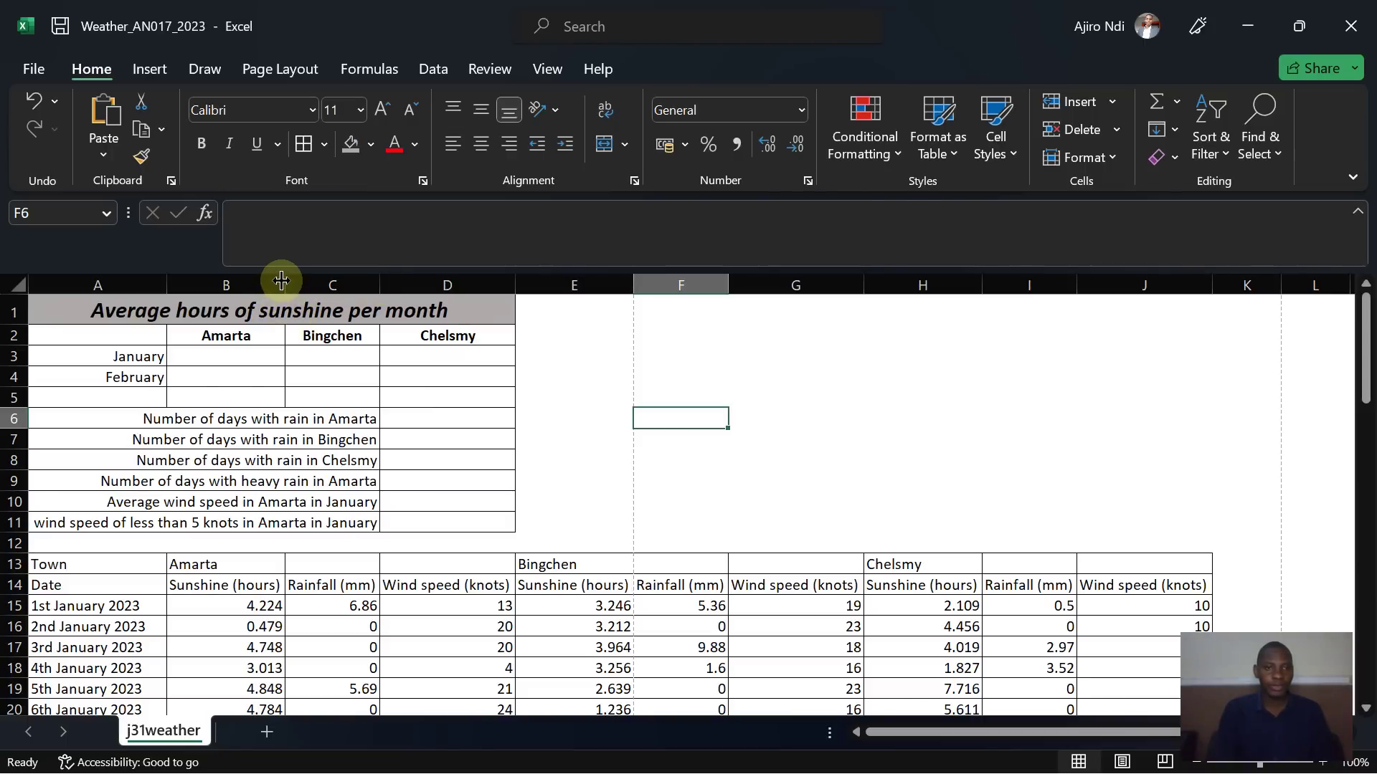
- Narrow columns B, C and D of the sunshine table, leaving column D at width 12.27
left_click_drag(281, 279, 264, 280)
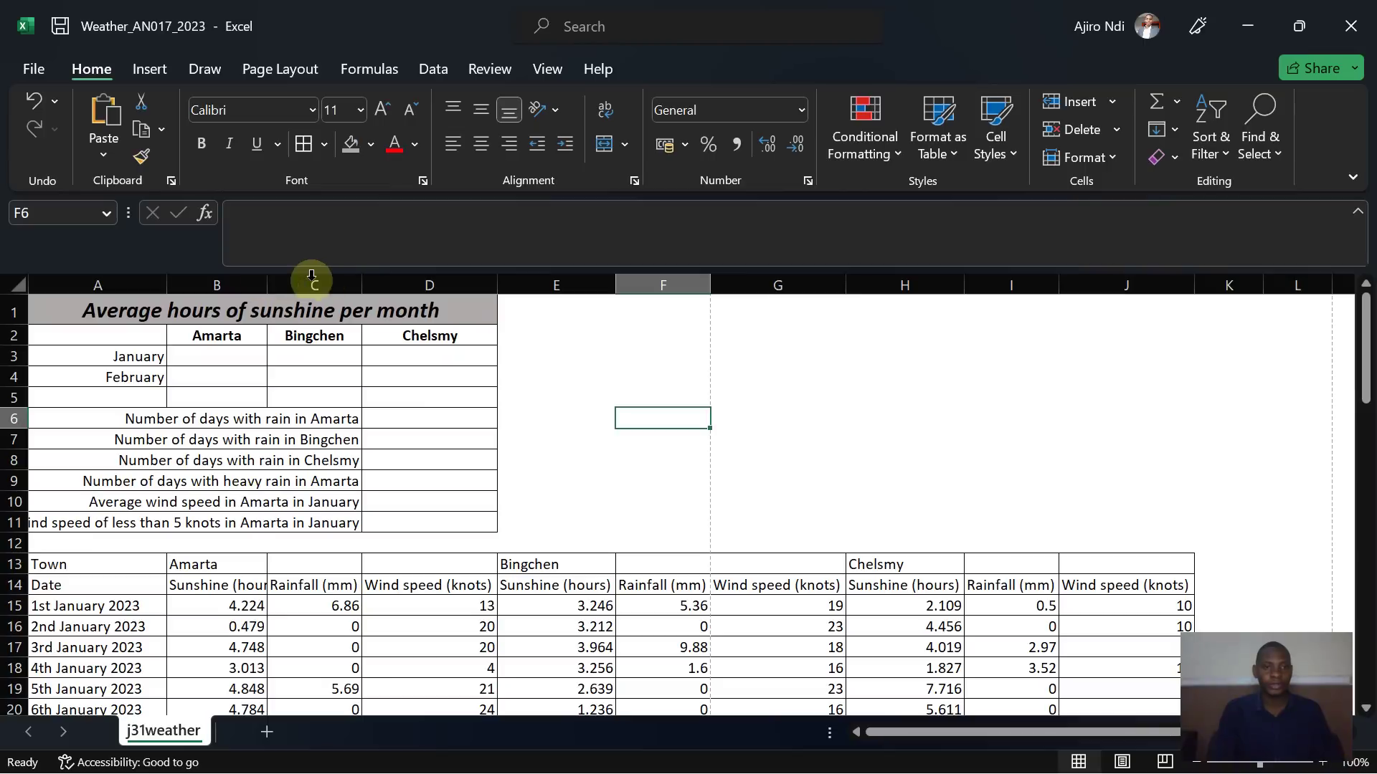
left_click_drag(363, 284, 369, 285)
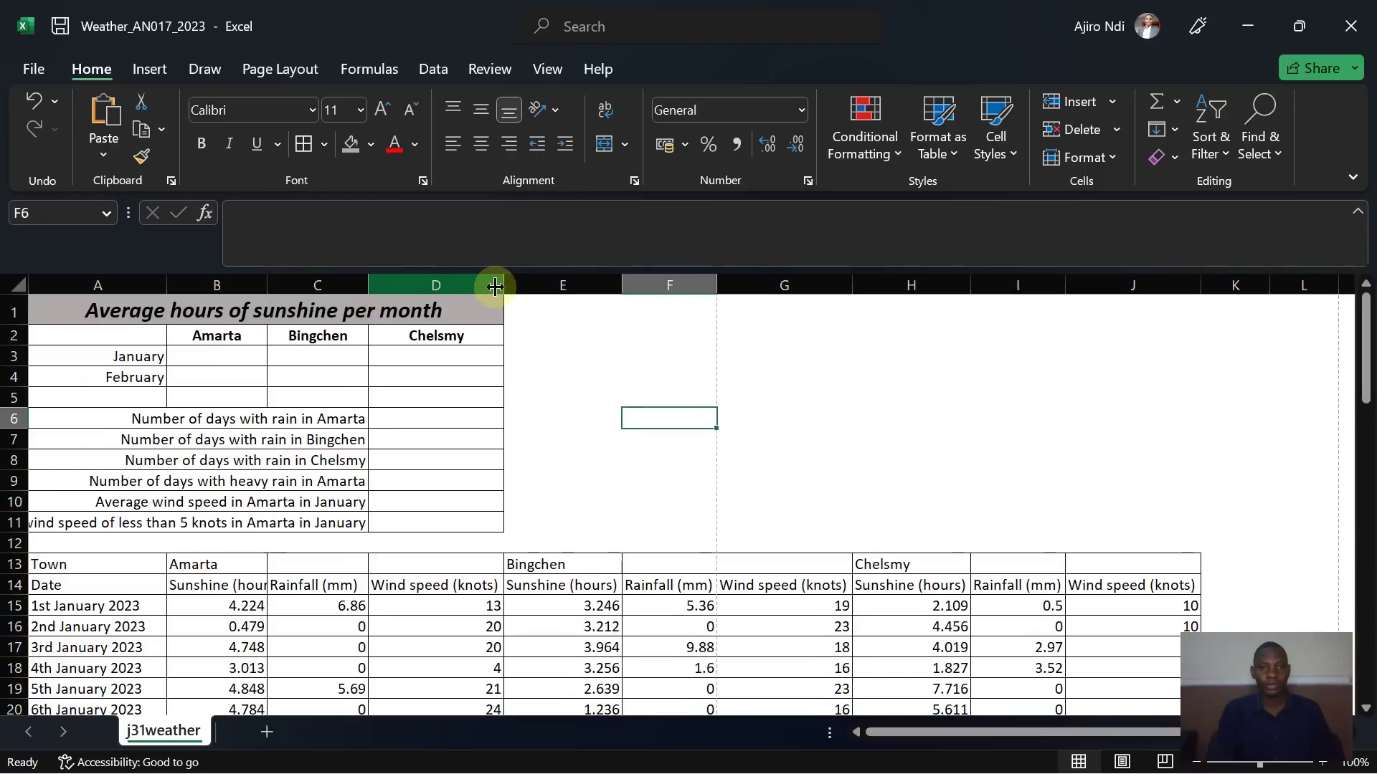
left_click_drag(502, 285, 466, 286)
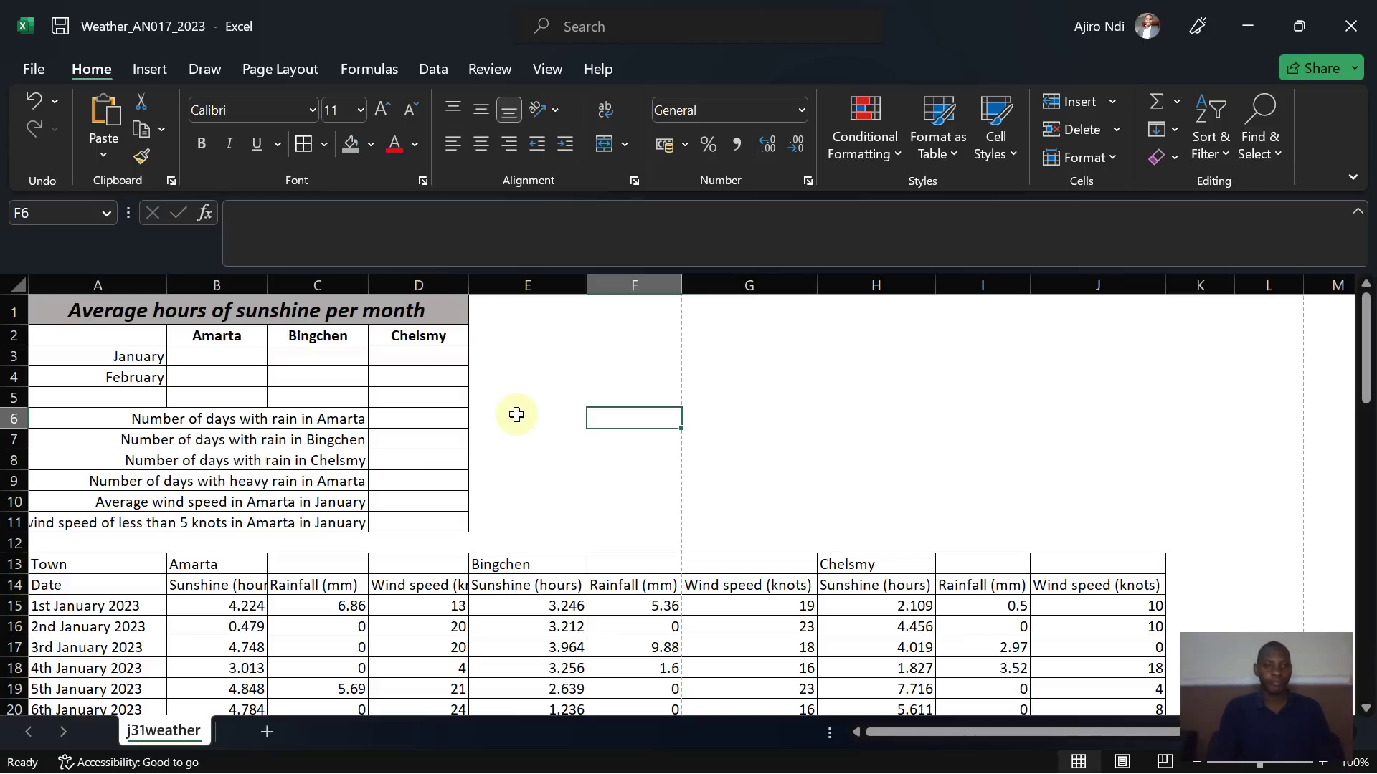
mouse_move(750, 739)
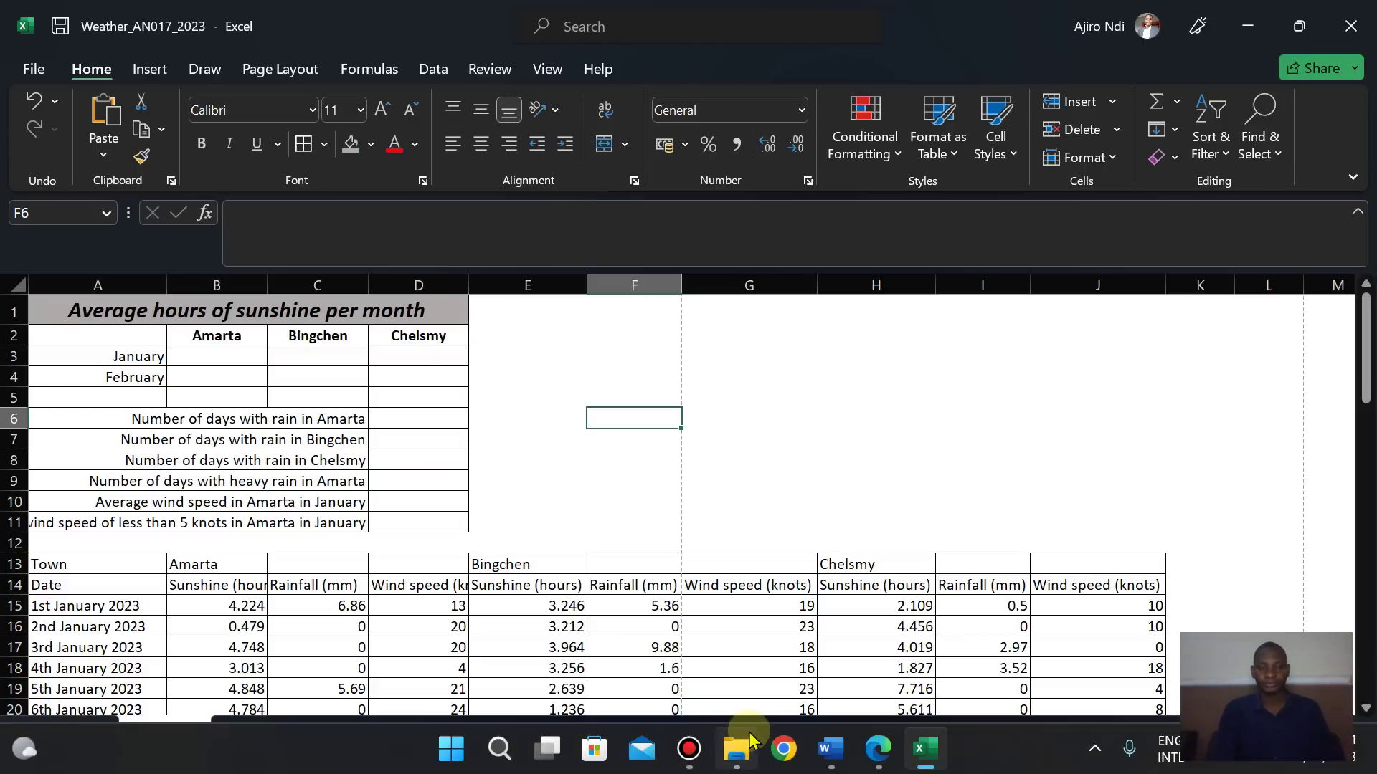
left_click(880, 761)
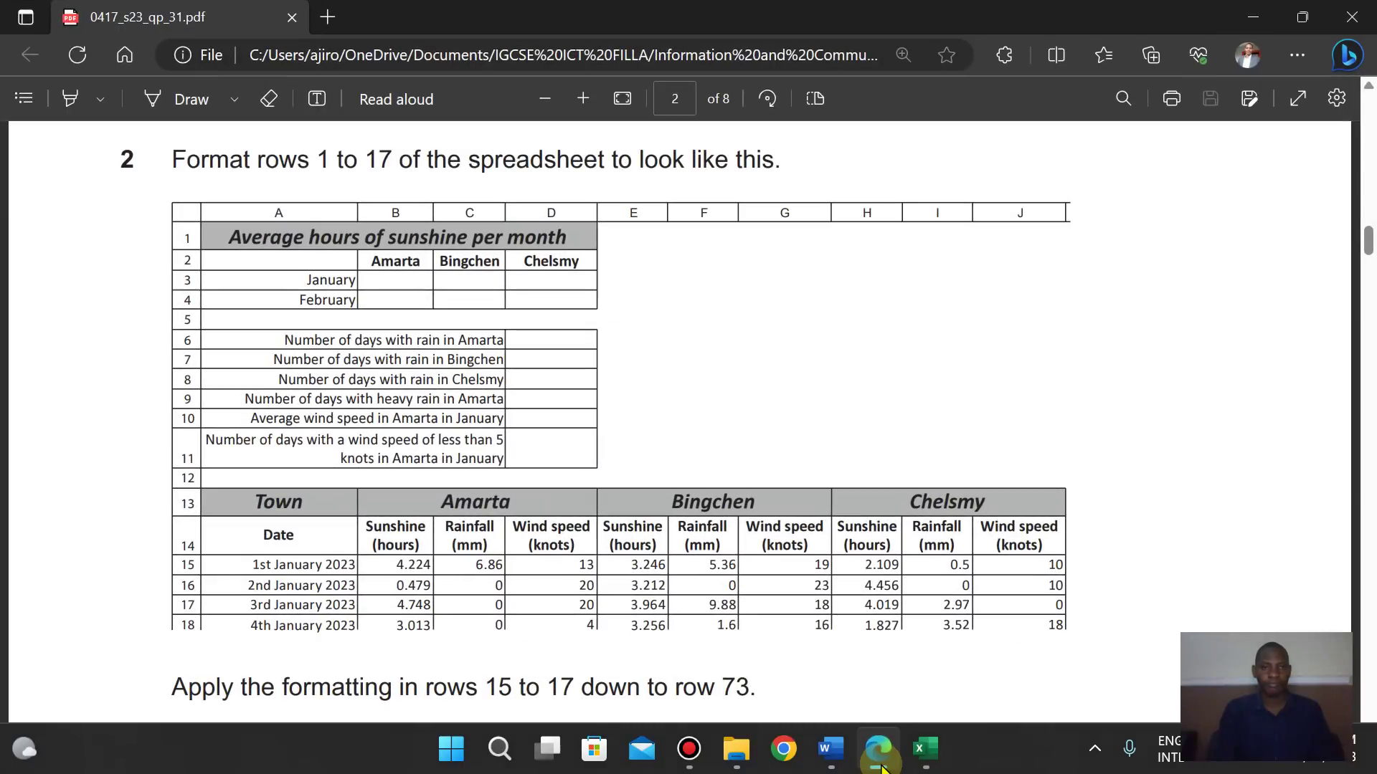
left_click(880, 761)
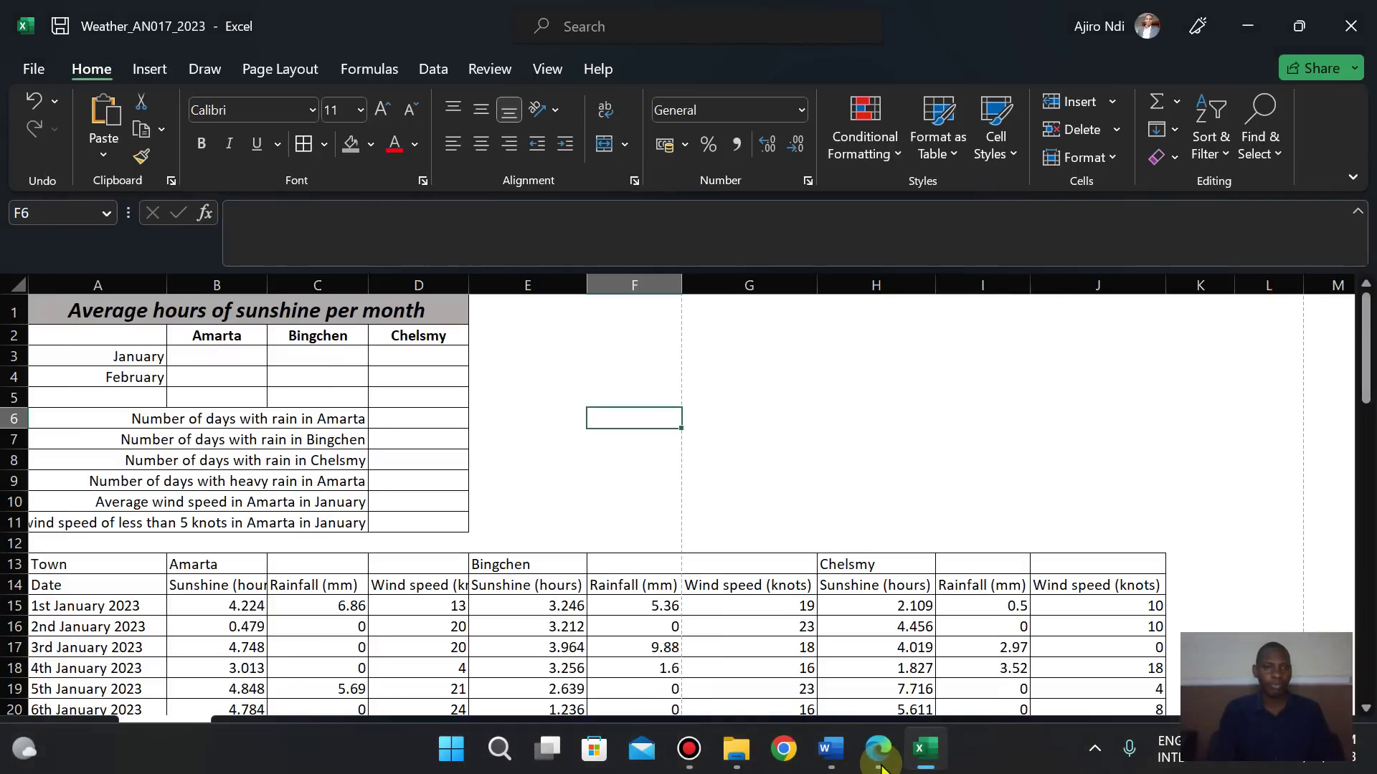
left_click(882, 766)
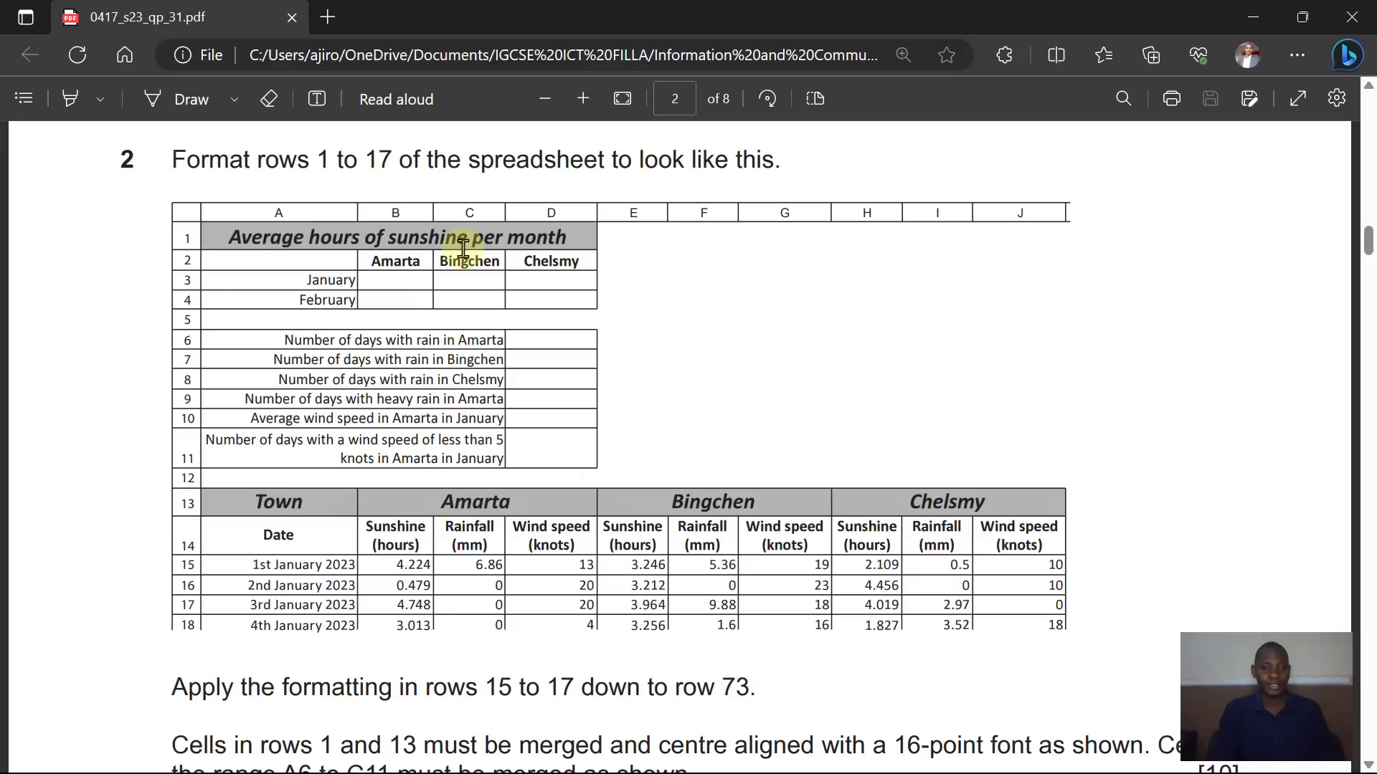
scroll(463, 249, "down", 4)
scroll(462, 249, "up", 4)
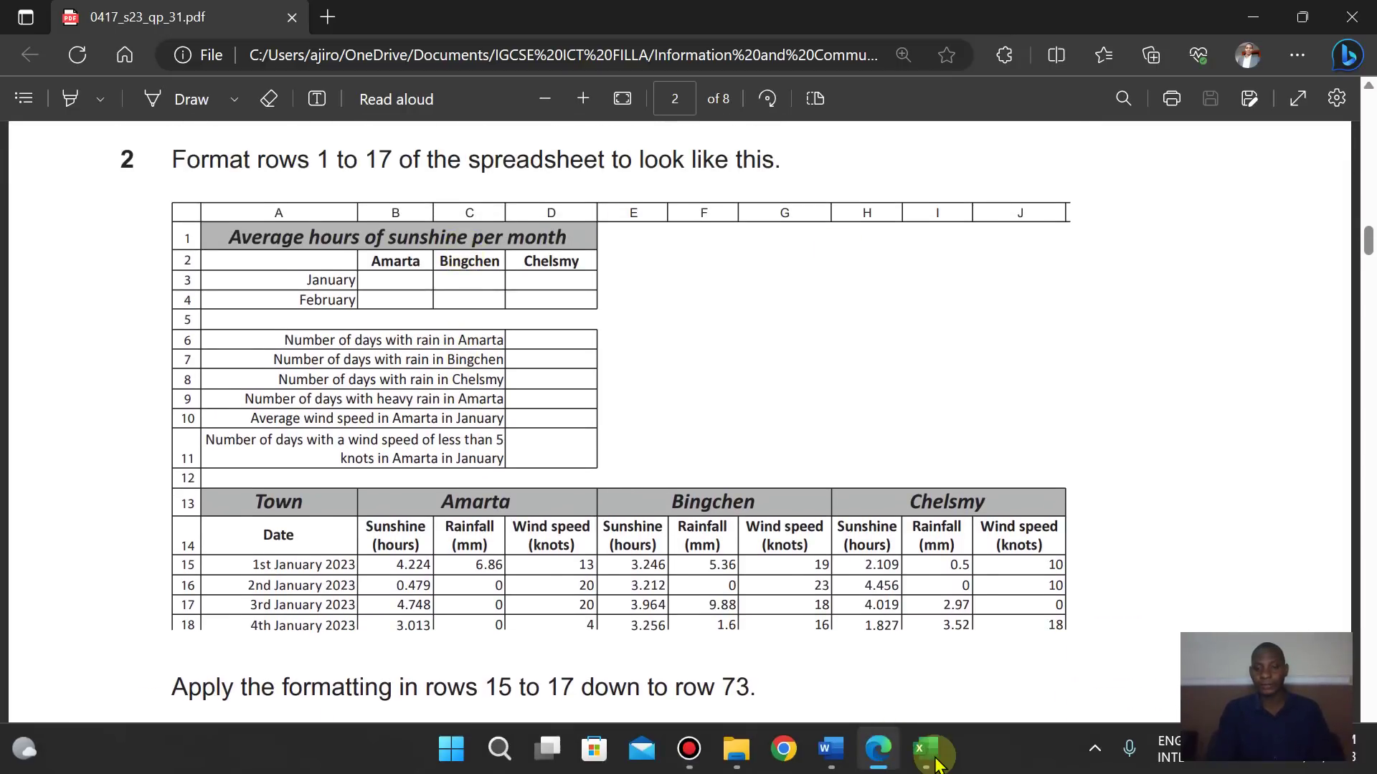
mouse_move(936, 761)
left_click(937, 608)
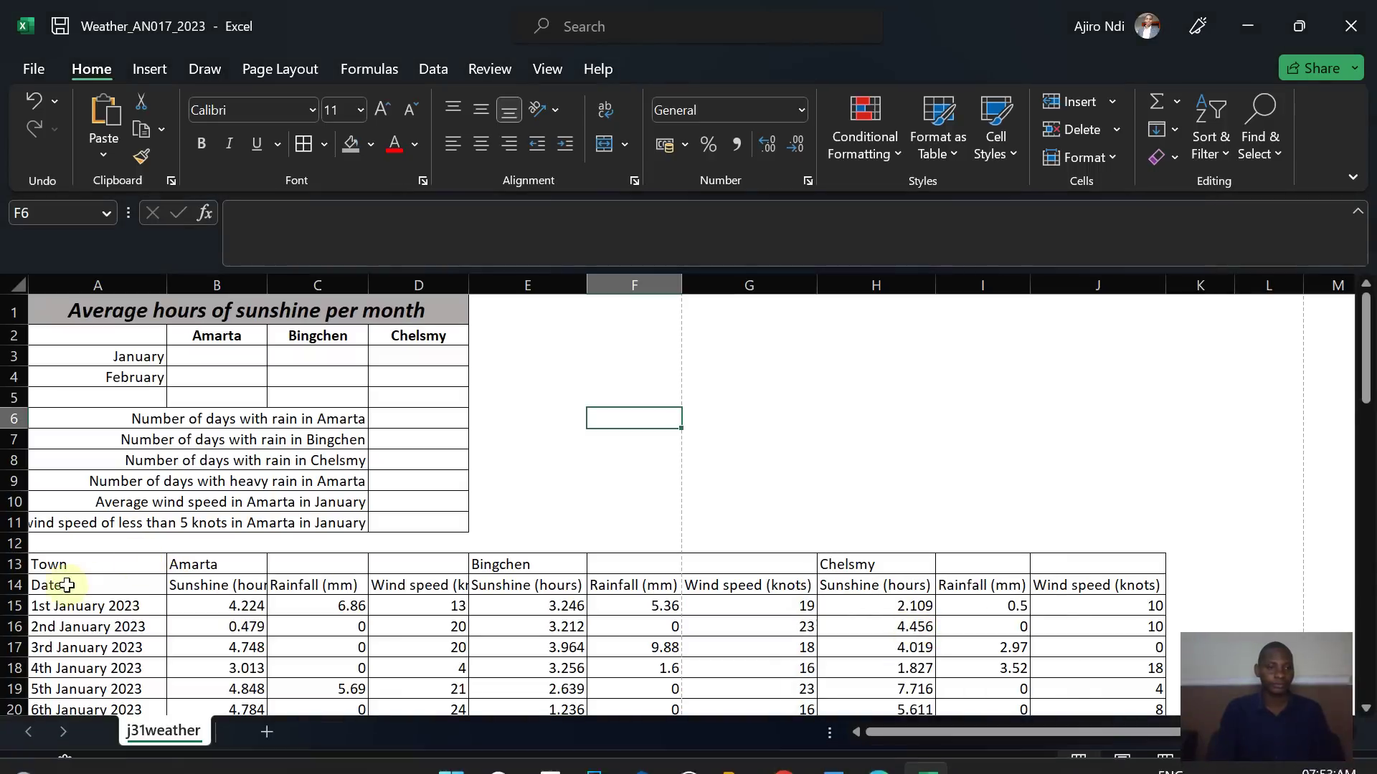
- Centre the row 13 headings from Town to Chelsmy, checking them against the exam question
left_click_drag(56, 566, 864, 572)
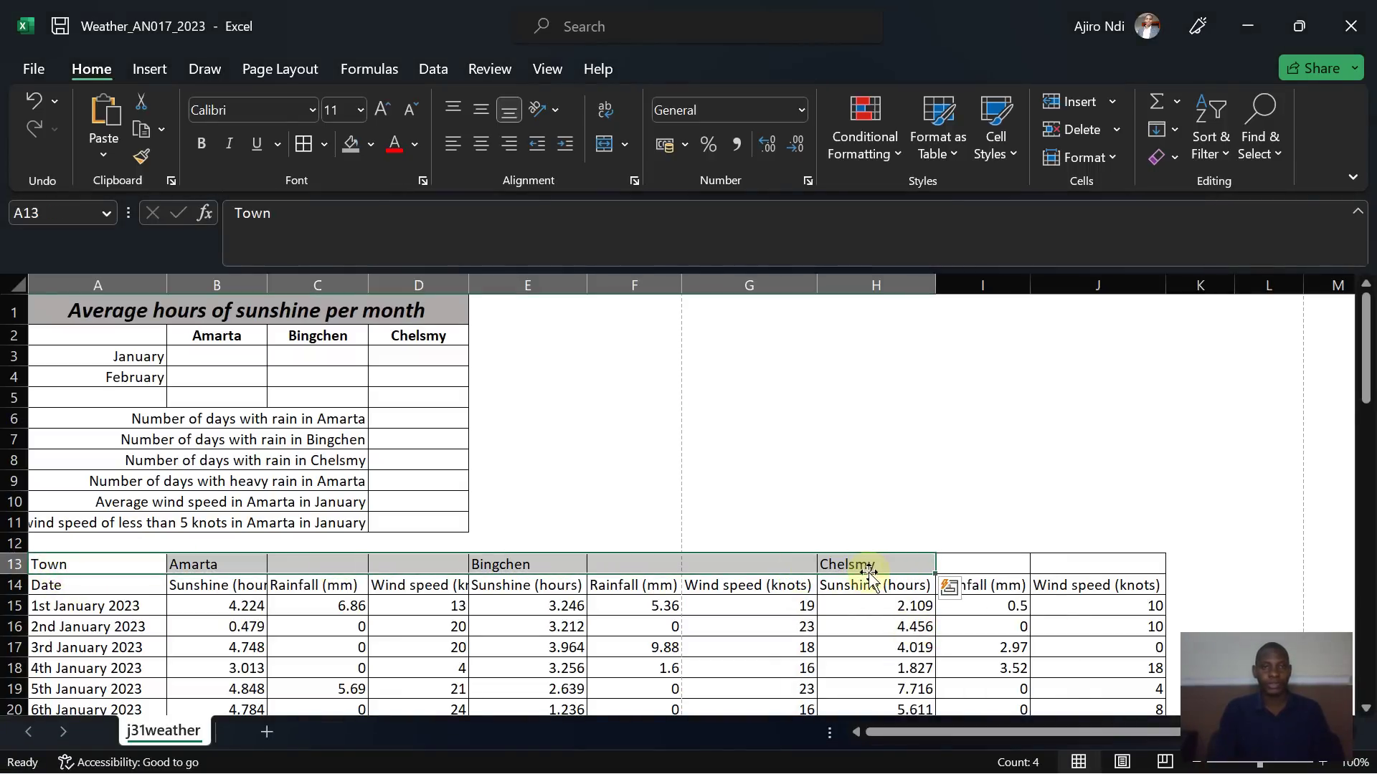
left_click(481, 144)
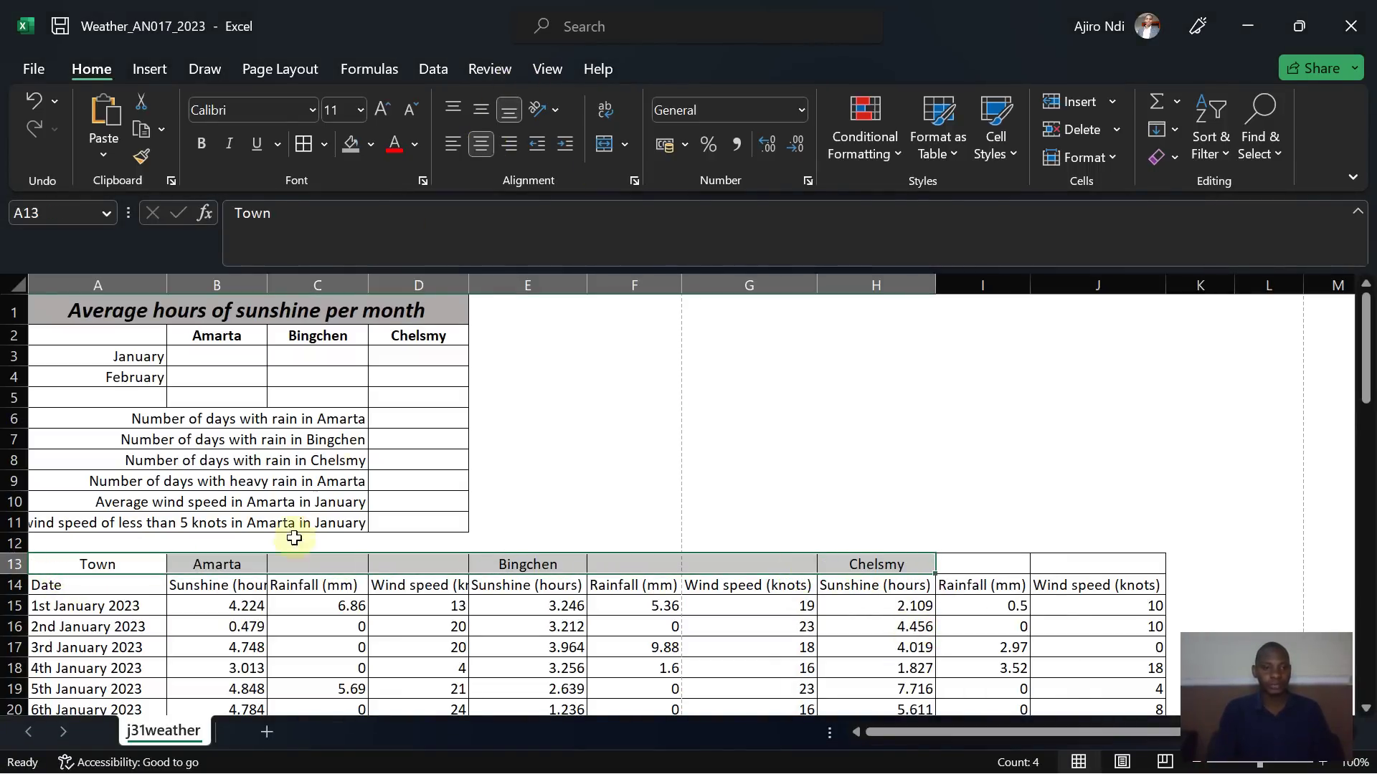
left_click(111, 565)
mouse_move(794, 771)
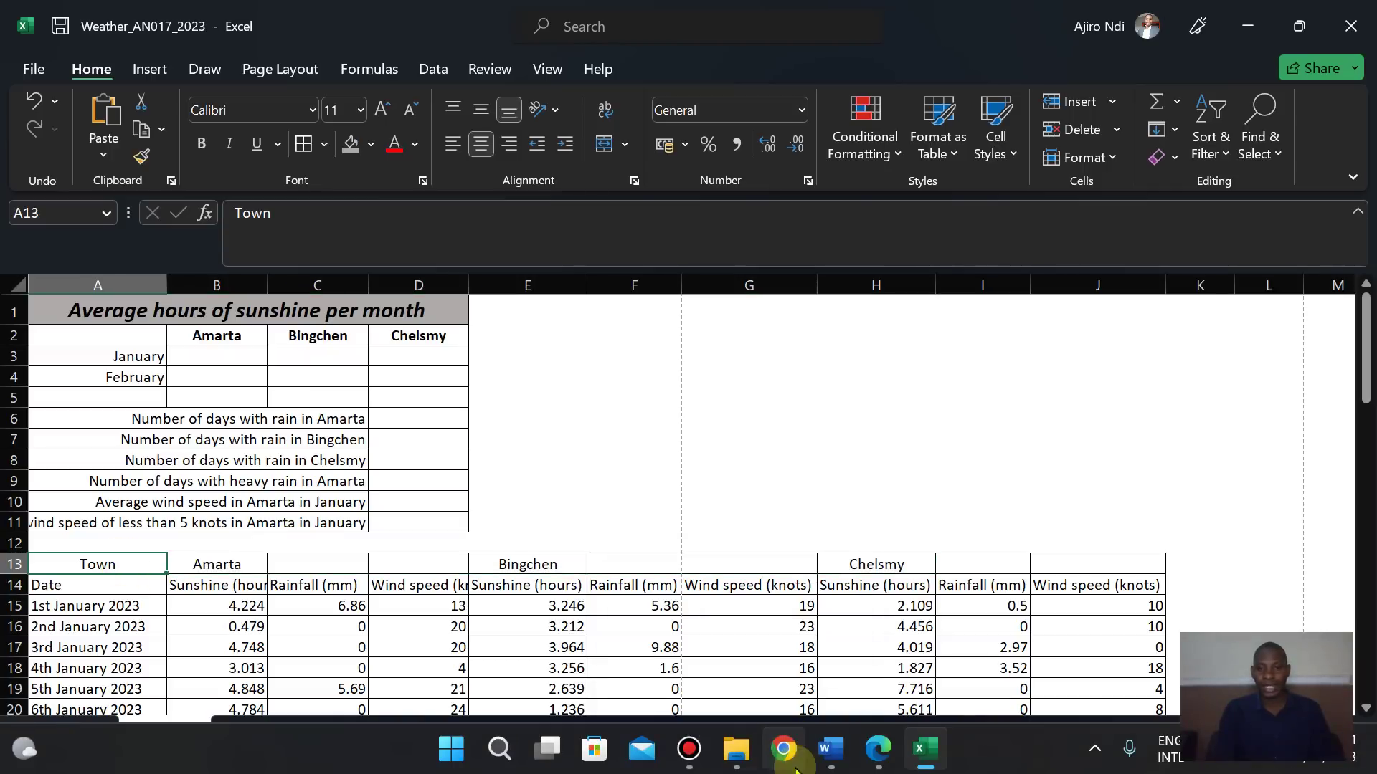
left_click(876, 760)
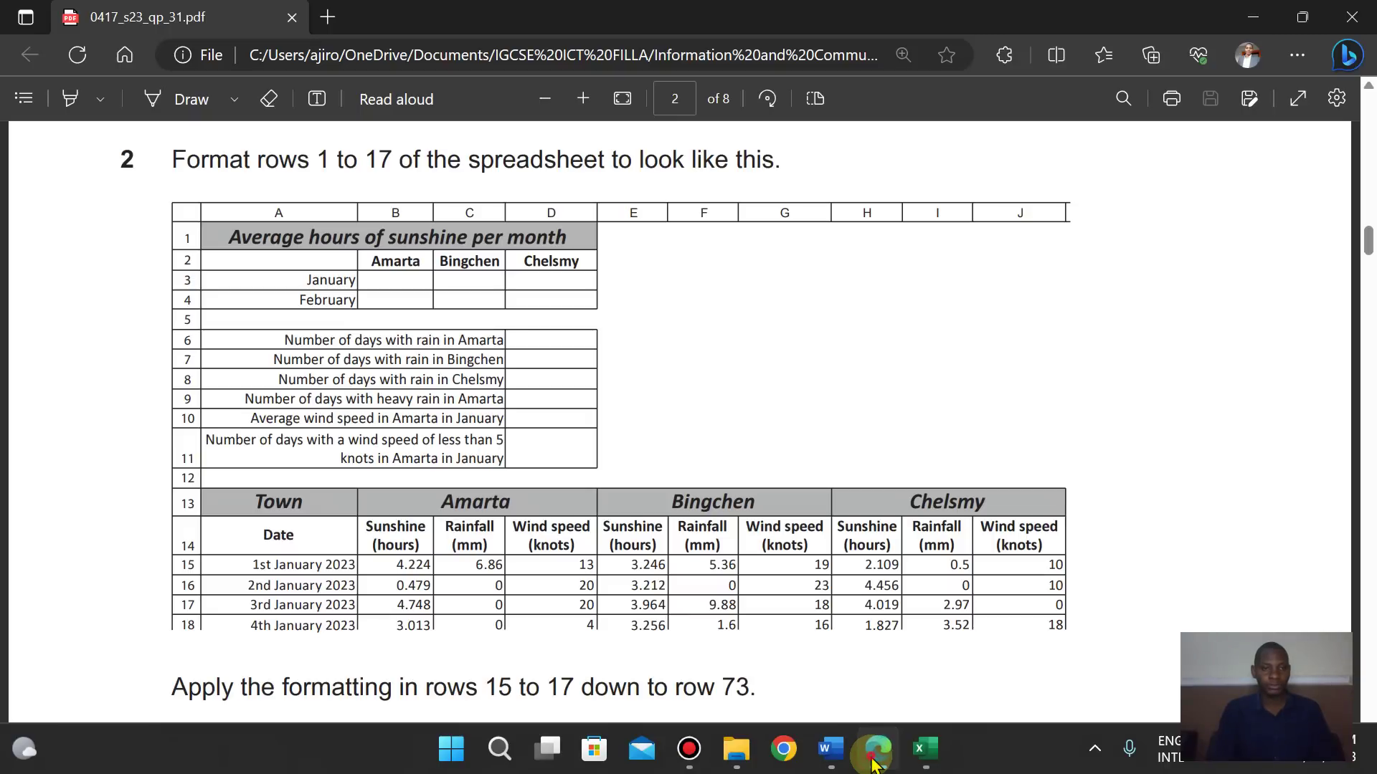
left_click(876, 760)
left_click(876, 760)
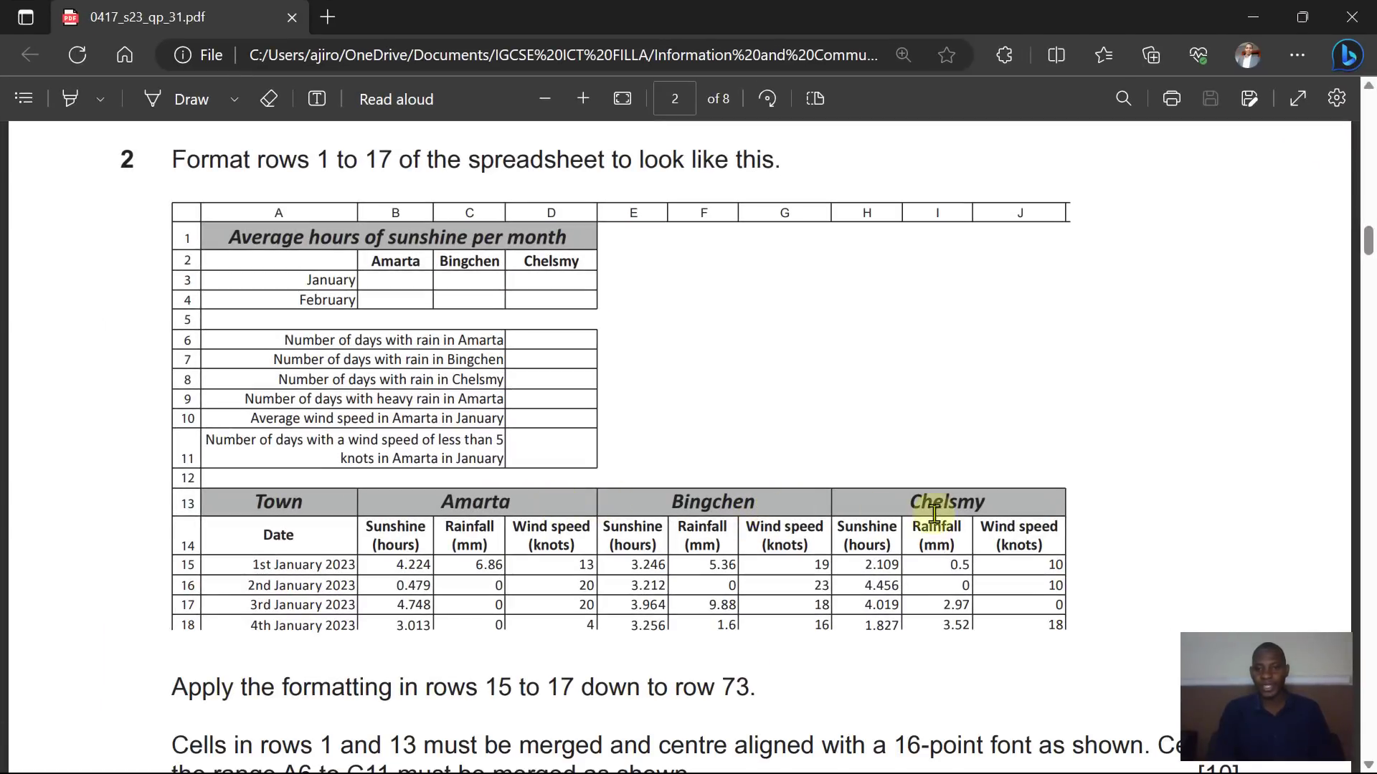
left_click(915, 752)
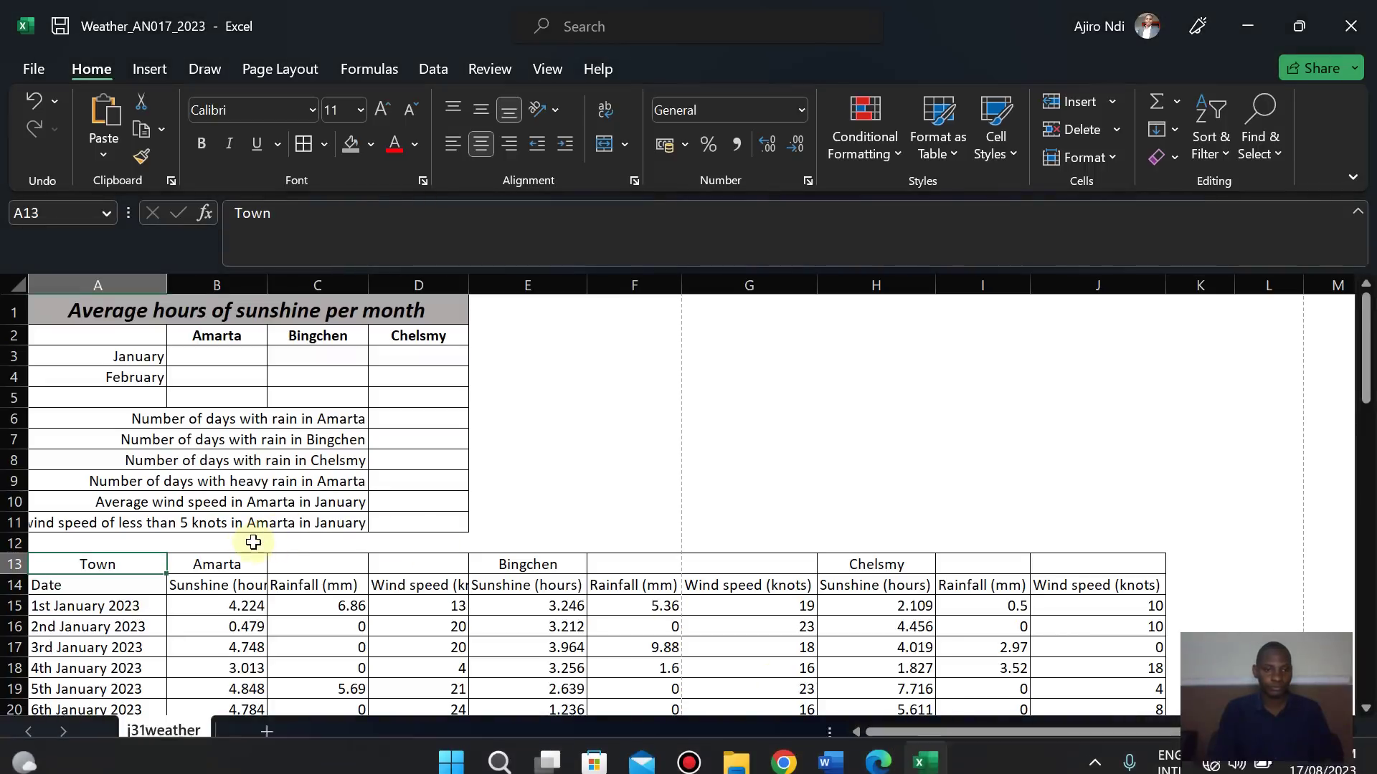
- Merge B13 and C13 under Amarta and check the heading layout in the exam question
left_click_drag(221, 567, 297, 569)
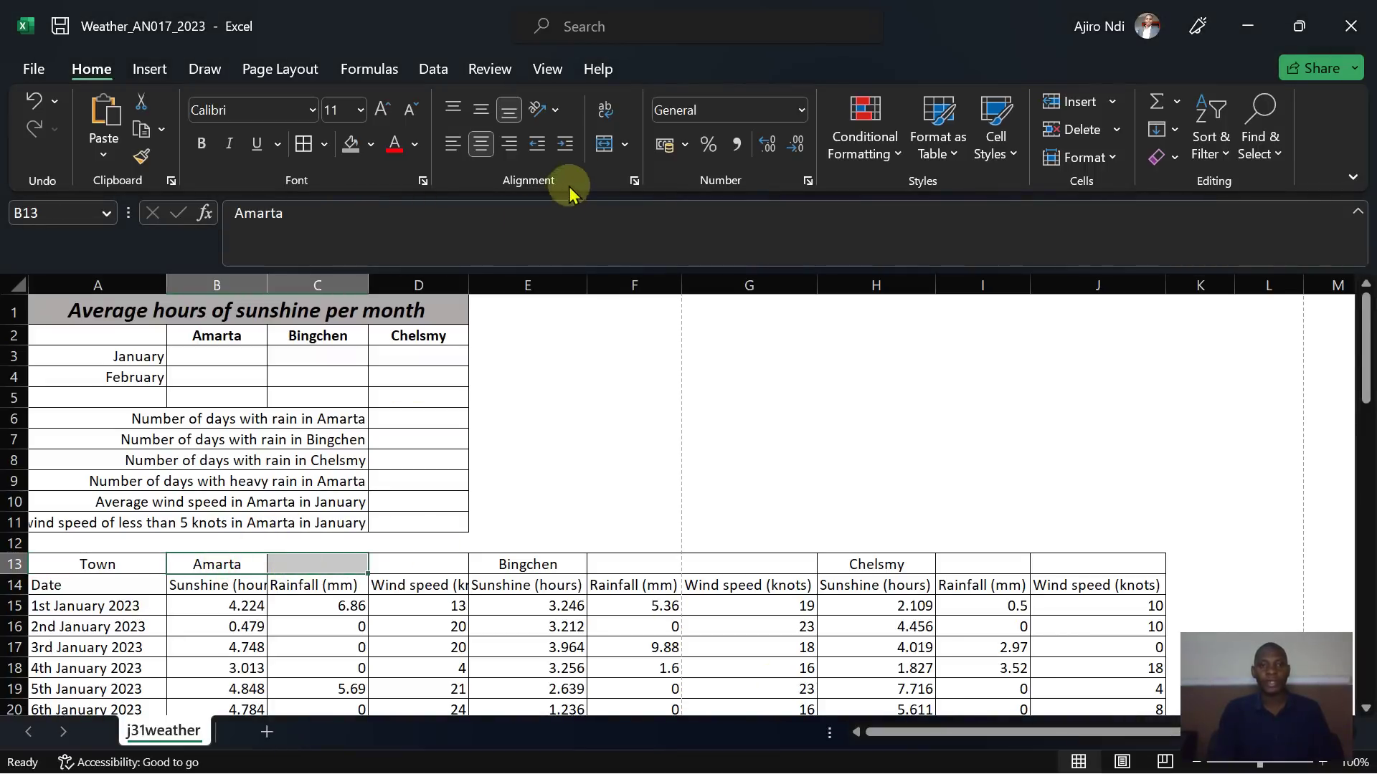
left_click(624, 148)
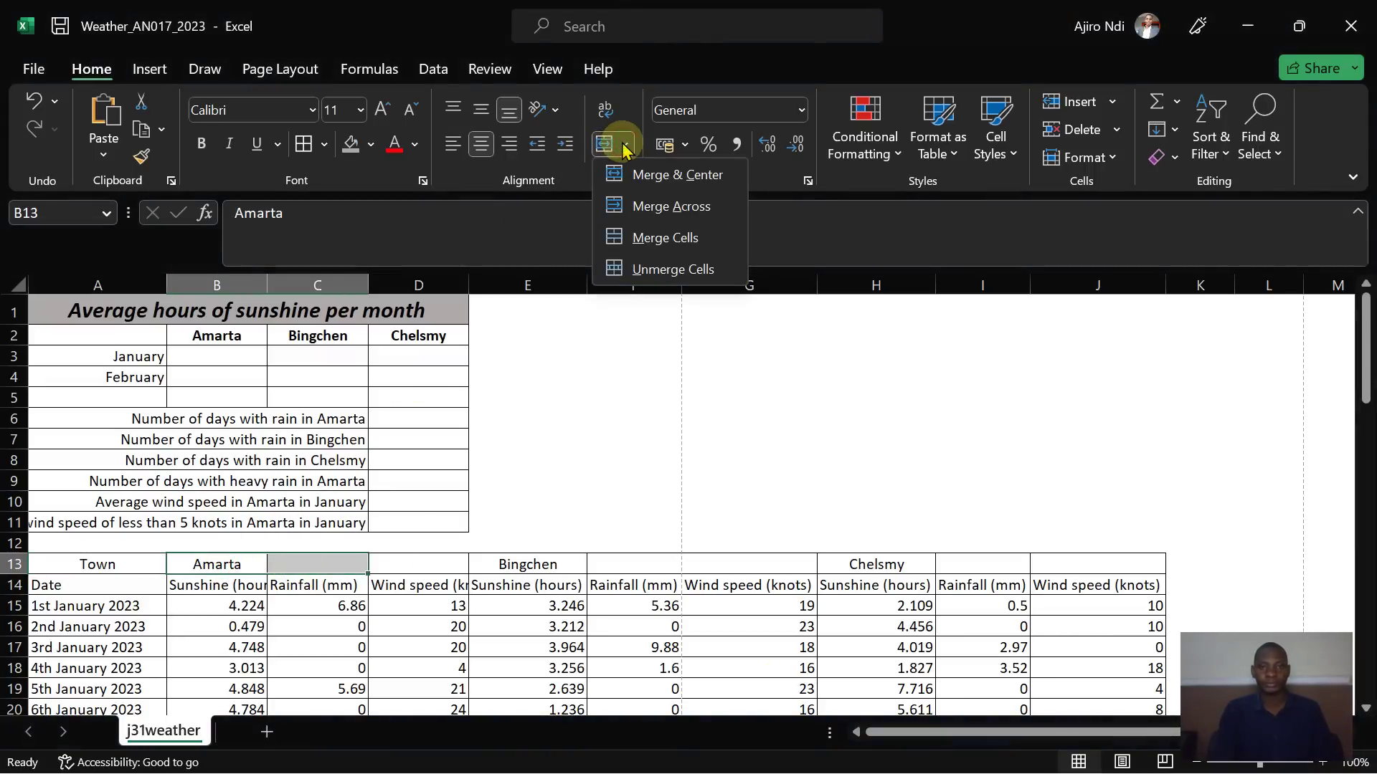
left_click(649, 238)
left_click_drag(448, 563, 532, 565)
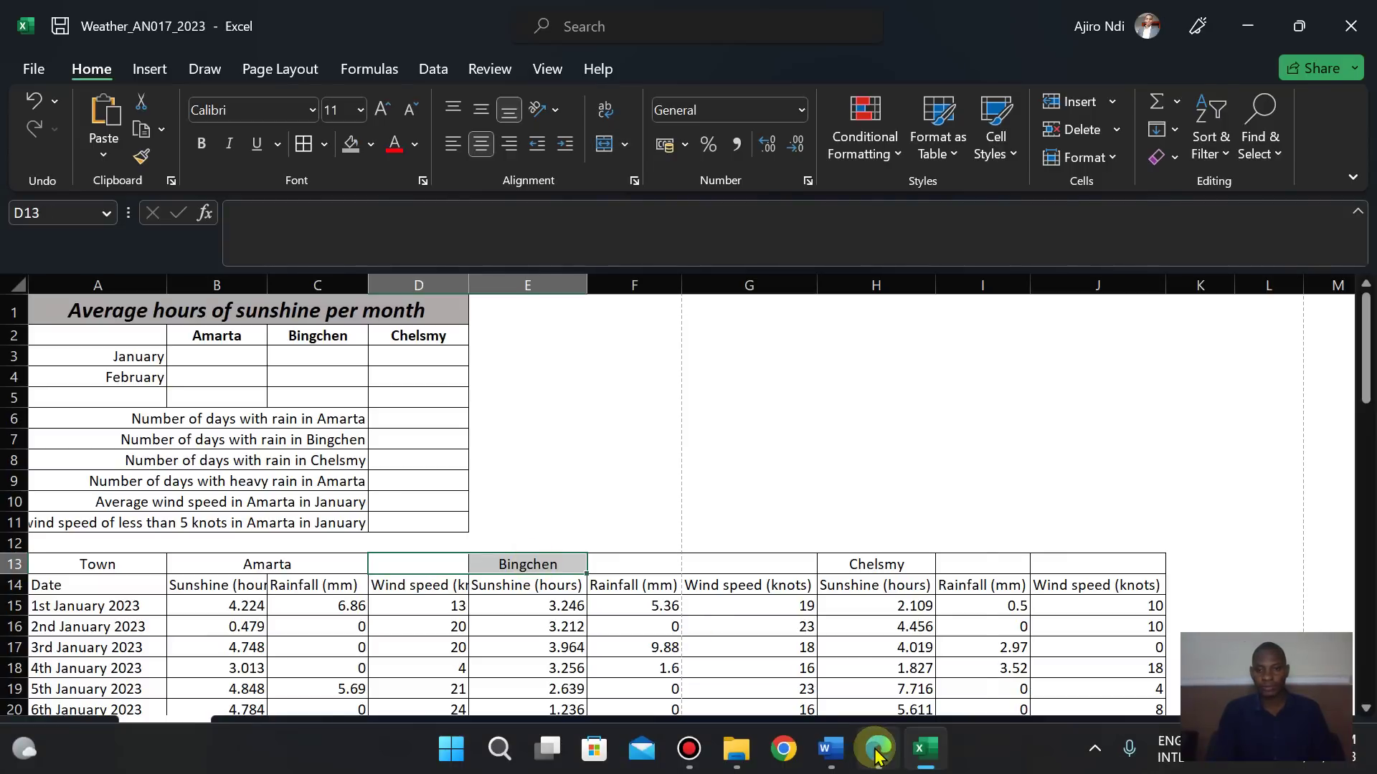
left_click(877, 750)
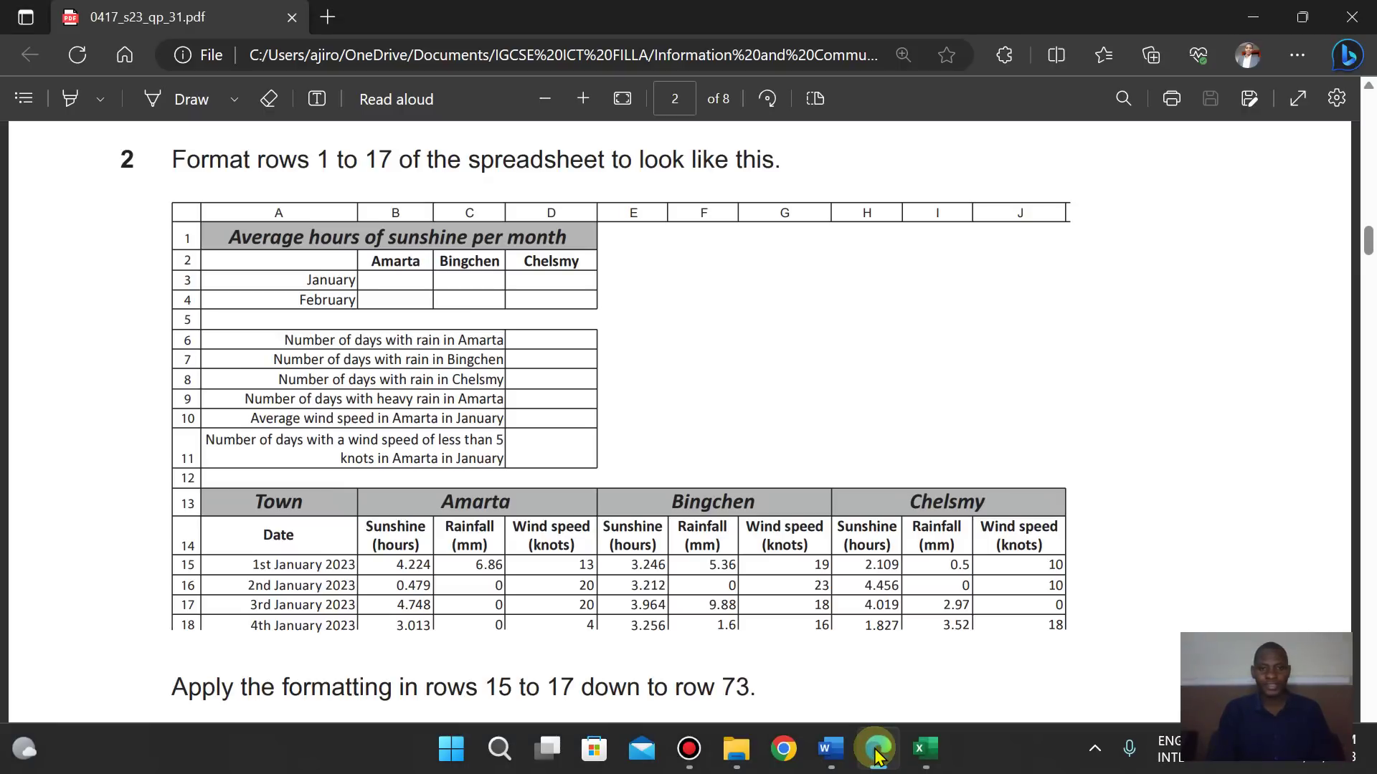
left_click(876, 750)
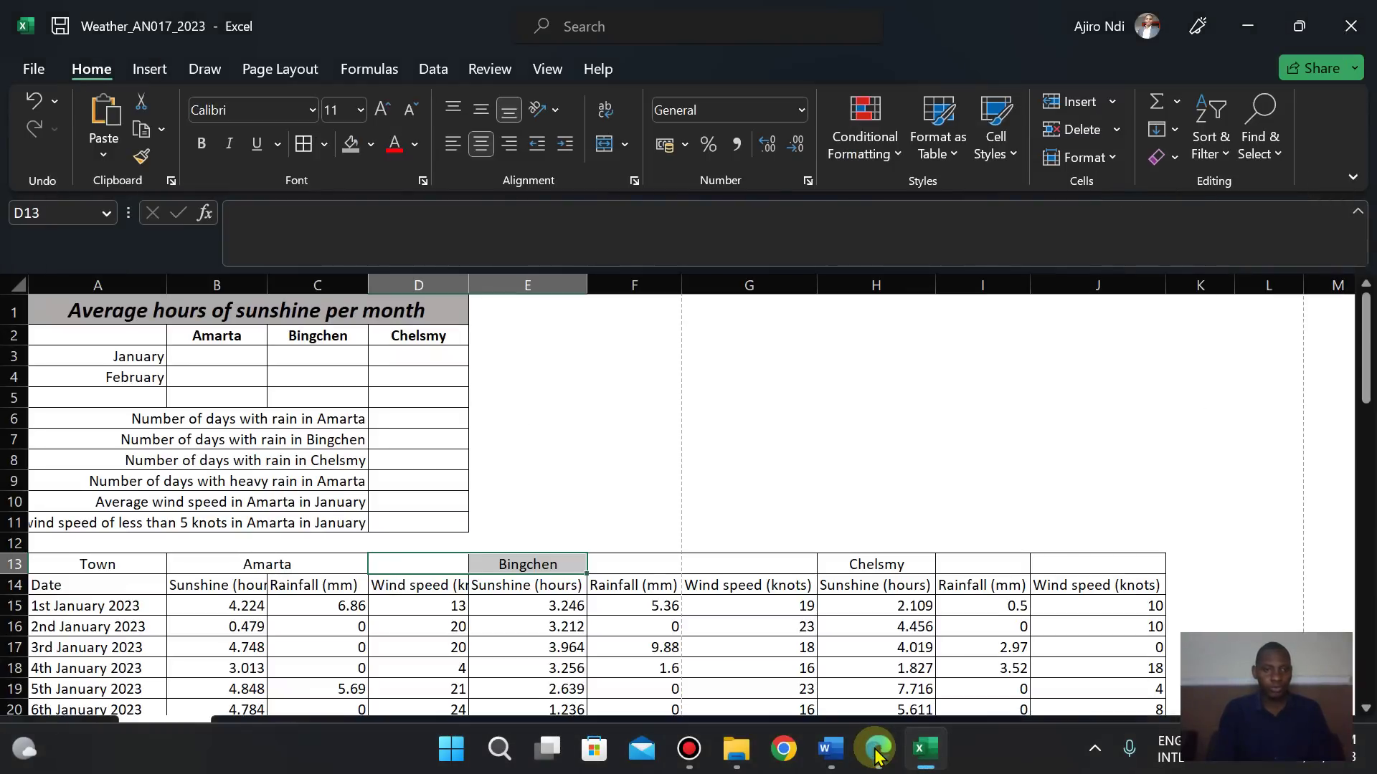
- Merge B13:D13 so the Amarta heading spans three columns, with the exam question showing
left_click(325, 568)
left_click_drag(261, 565, 402, 562)
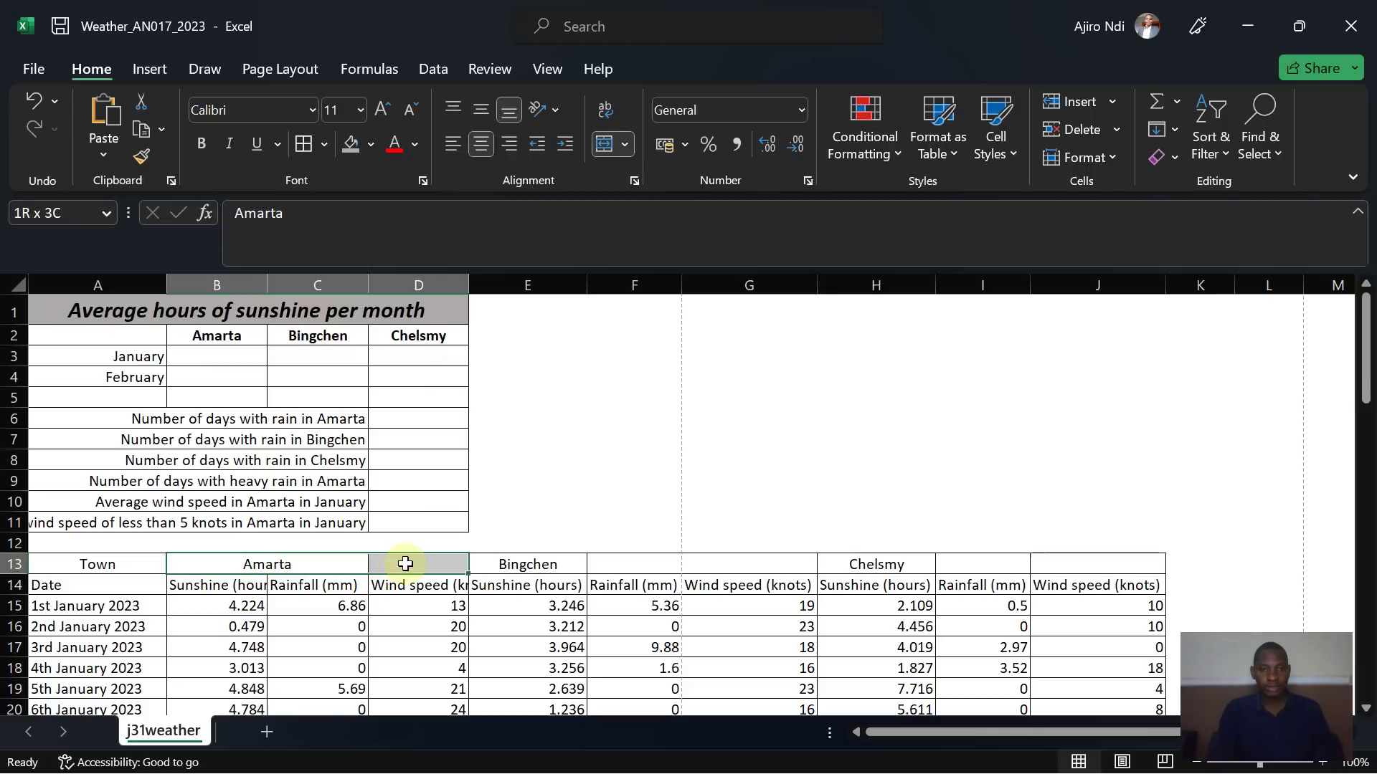
left_click(625, 145)
left_click(644, 241)
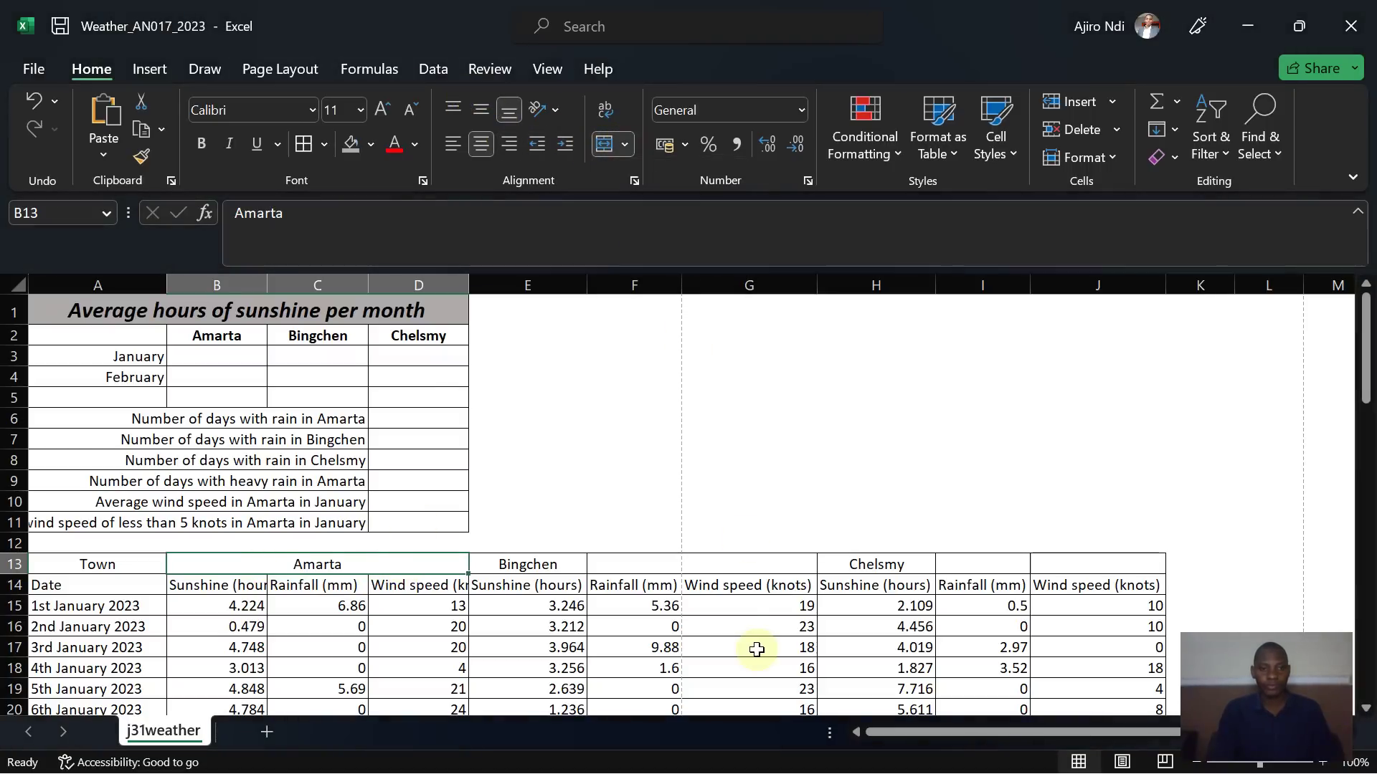
left_click(860, 765)
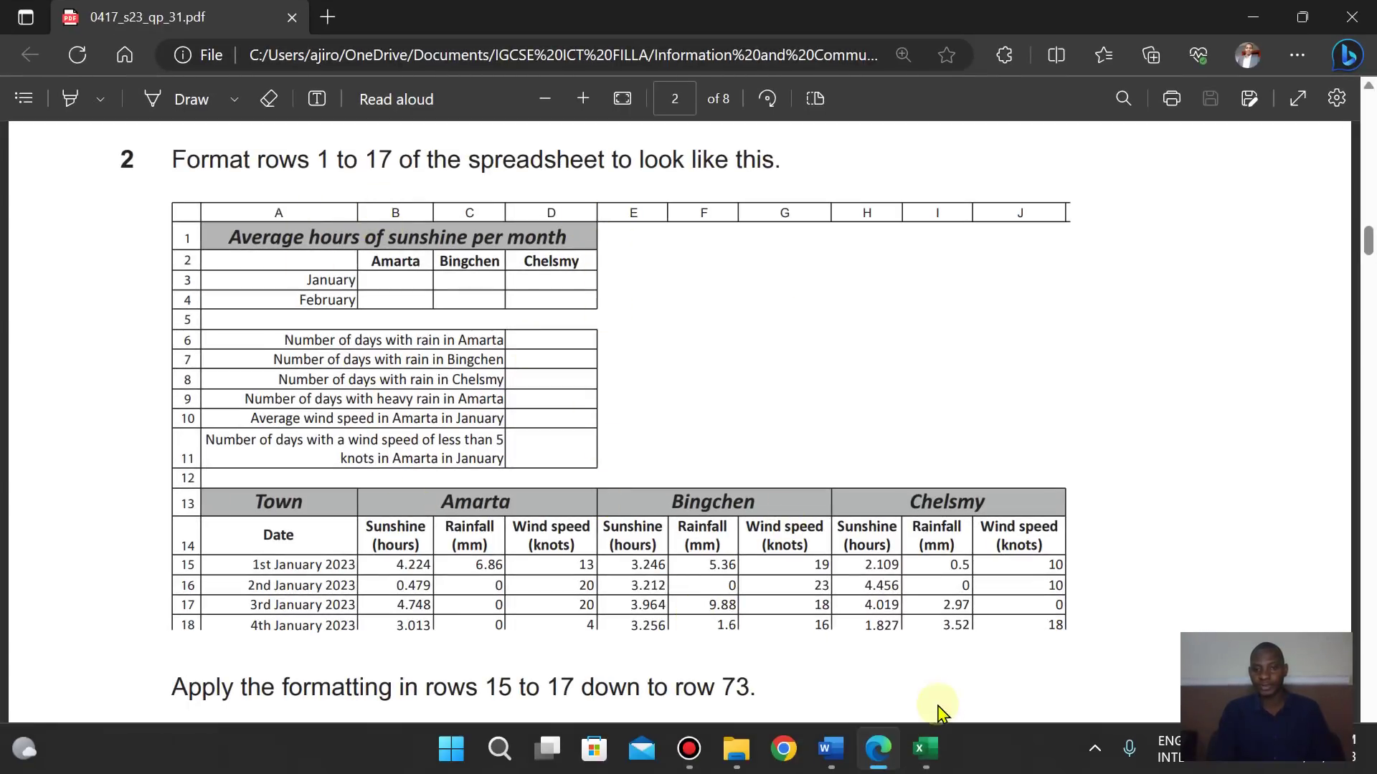
left_click(925, 768)
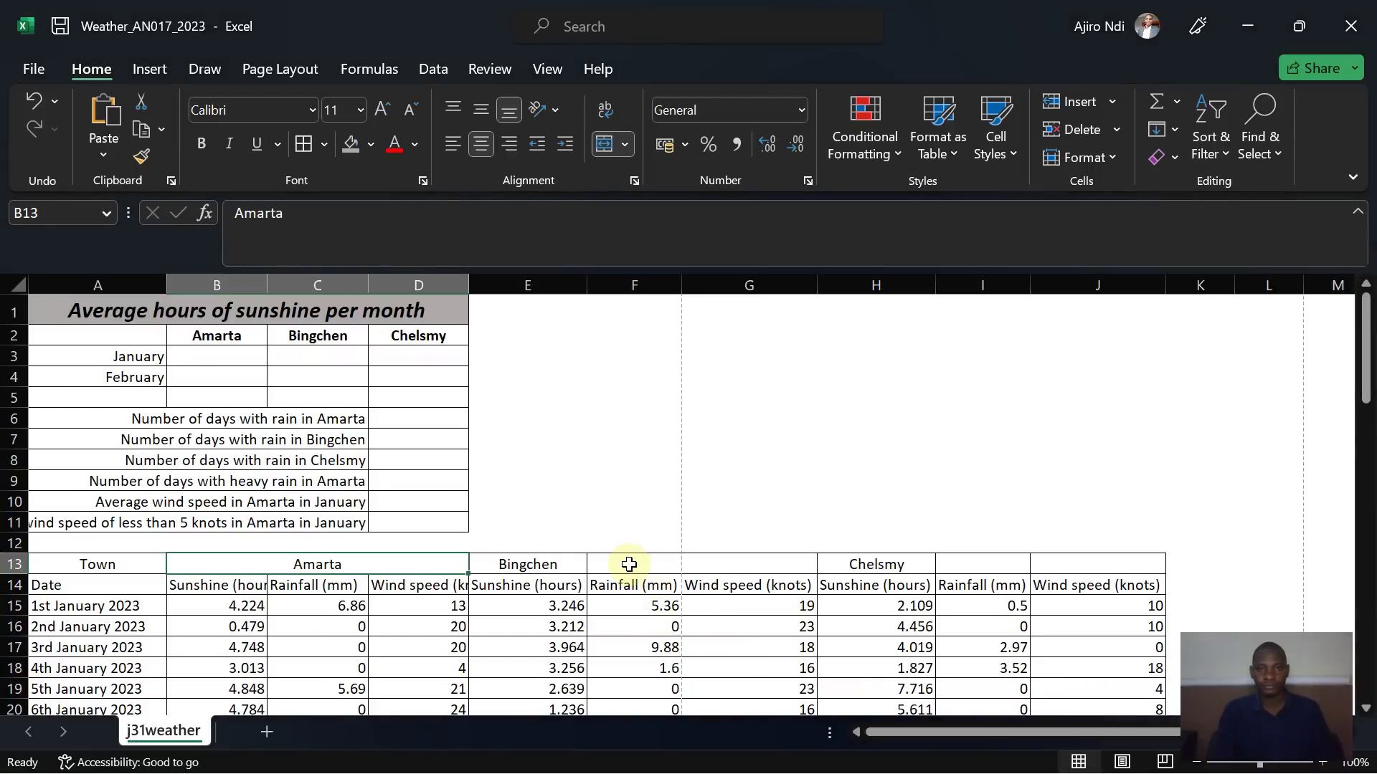
left_click_drag(523, 564, 746, 563)
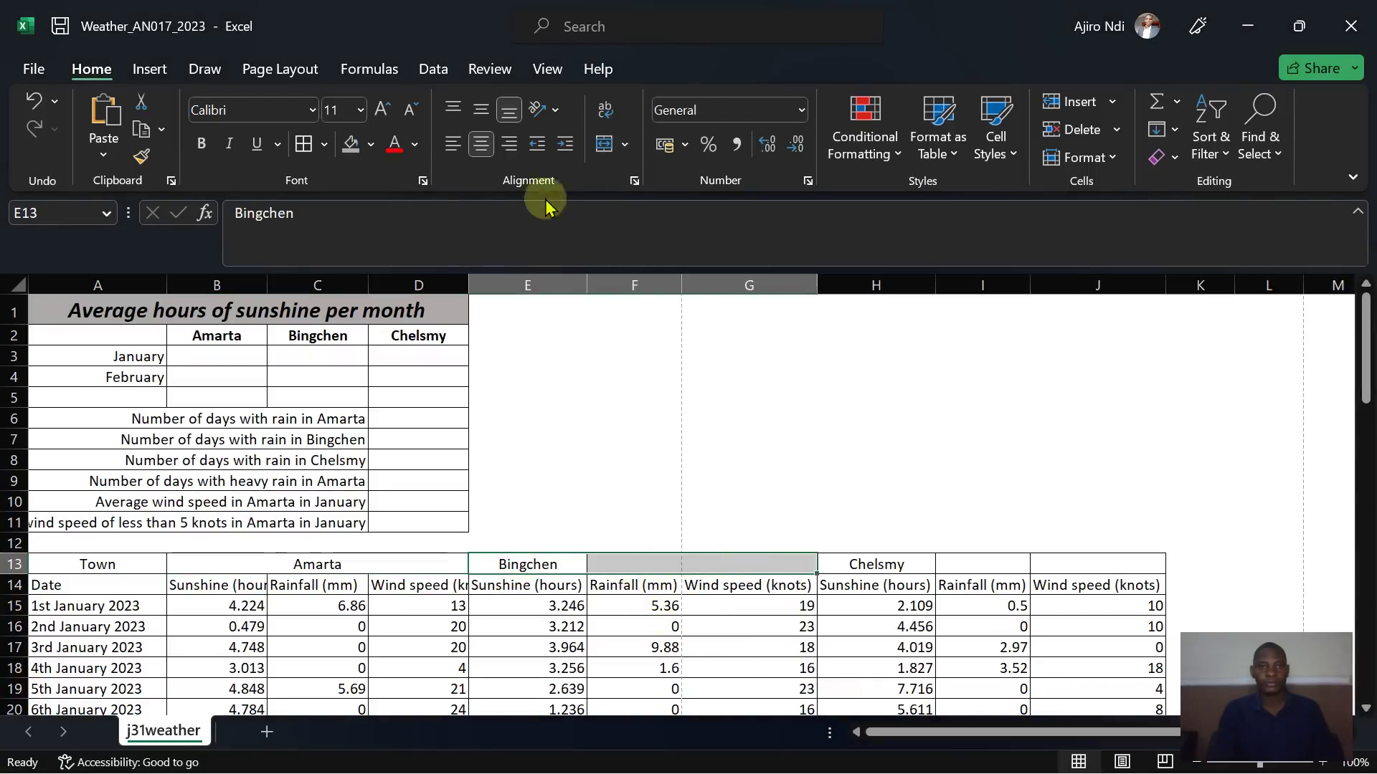
left_click(628, 149)
left_click(640, 238)
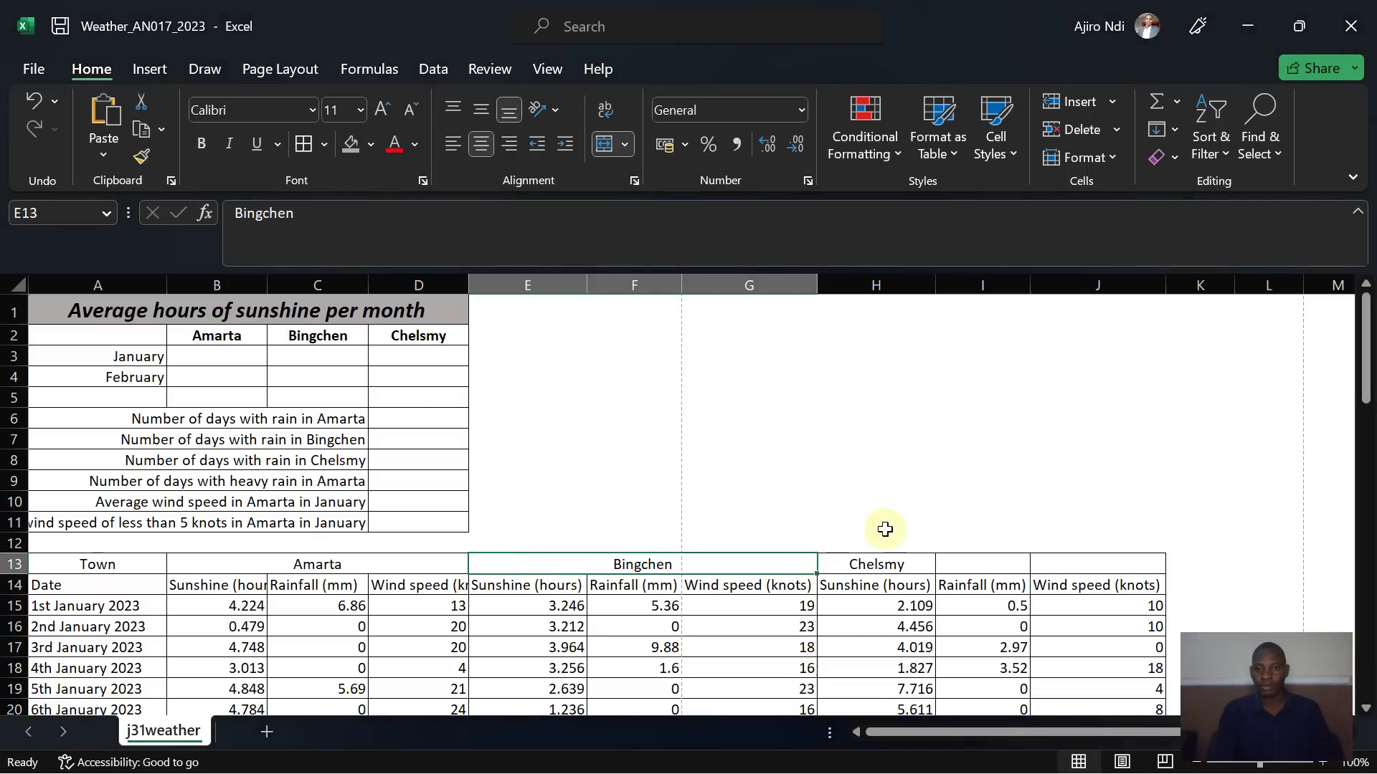
left_click(883, 754)
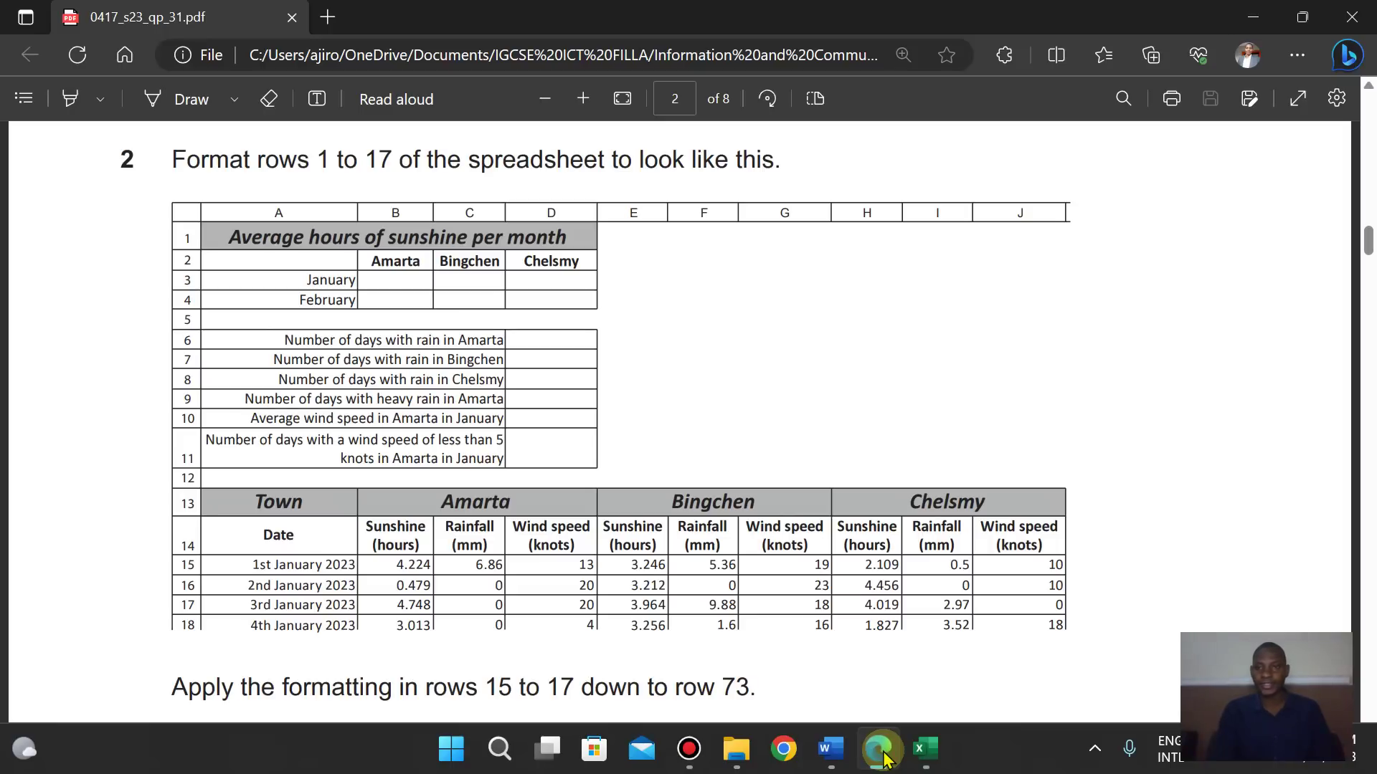
left_click(884, 755)
left_click_drag(857, 564, 1060, 563)
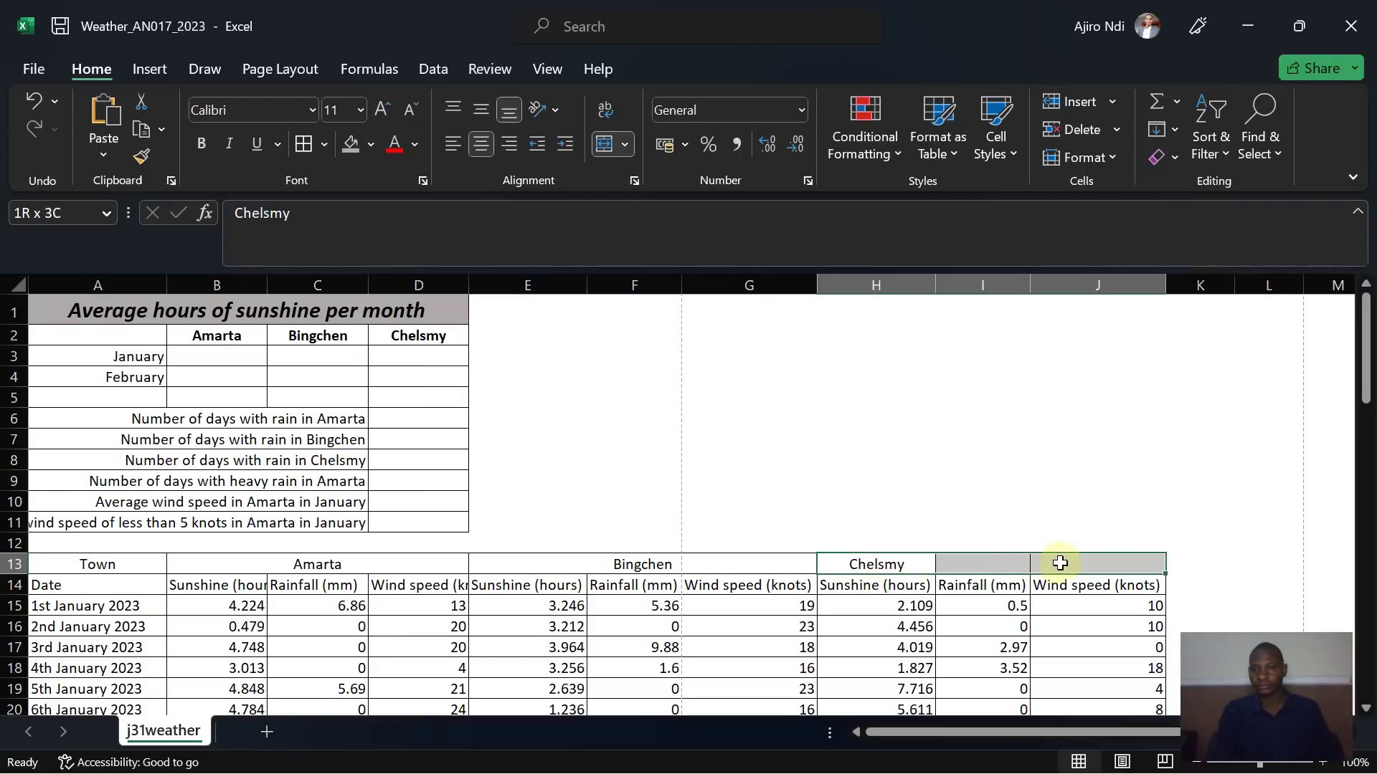
left_click(626, 146)
left_click(664, 240)
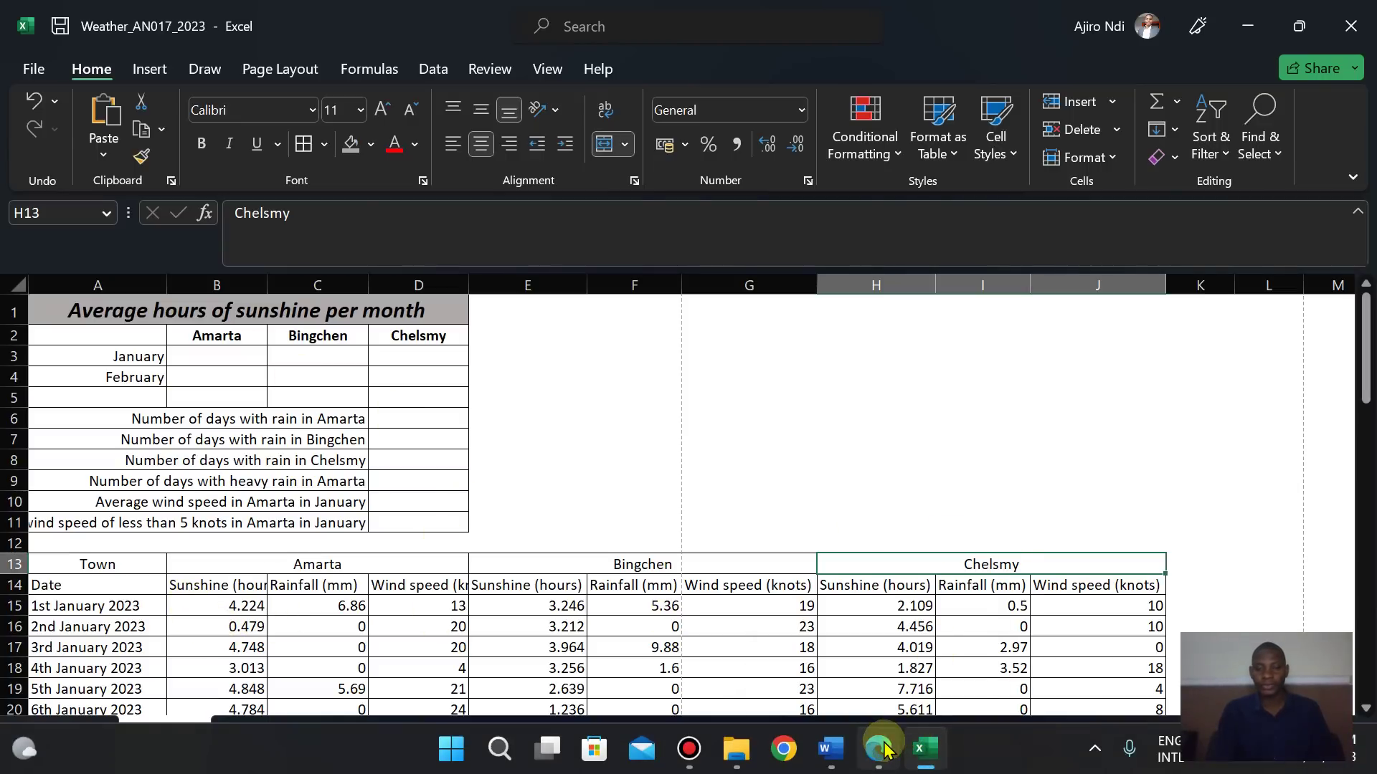
left_click(880, 747)
key("Down")
key("Down")
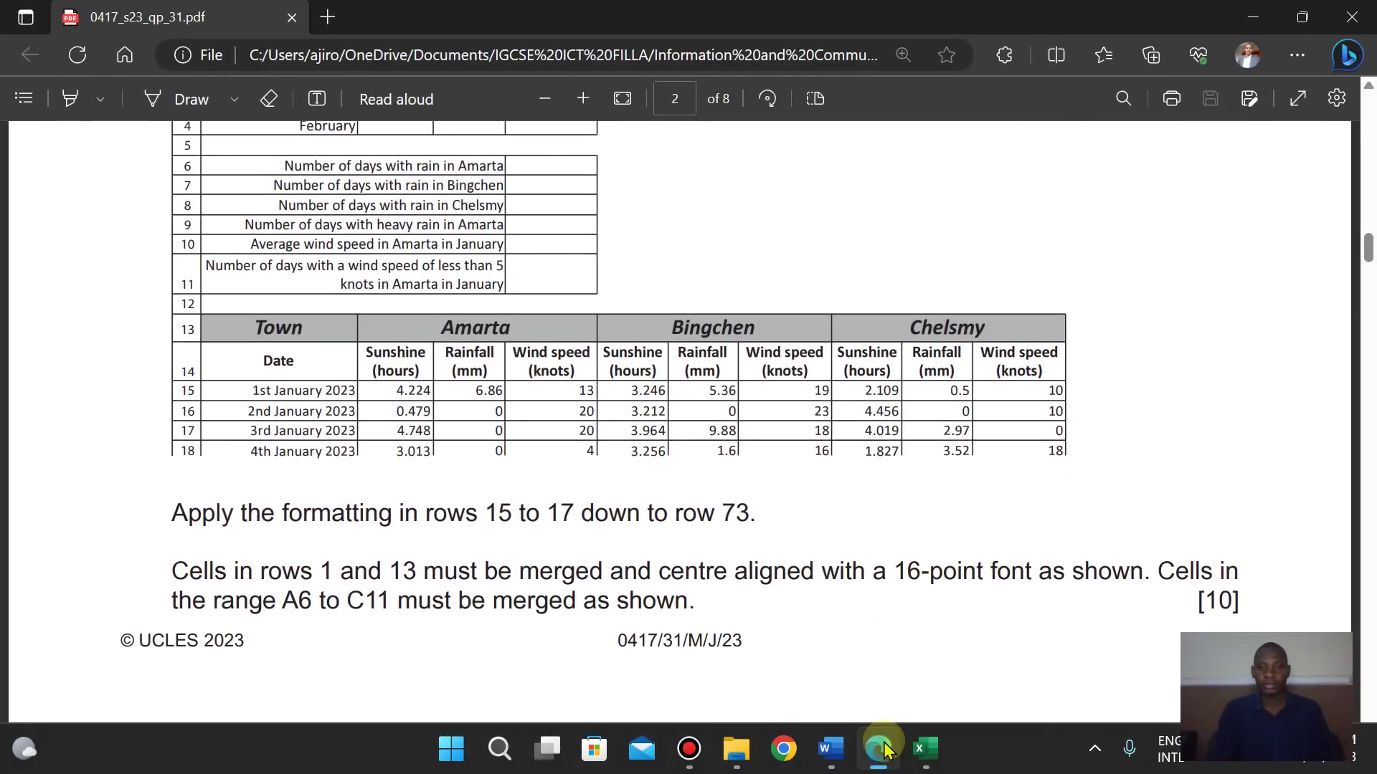
left_click(880, 747)
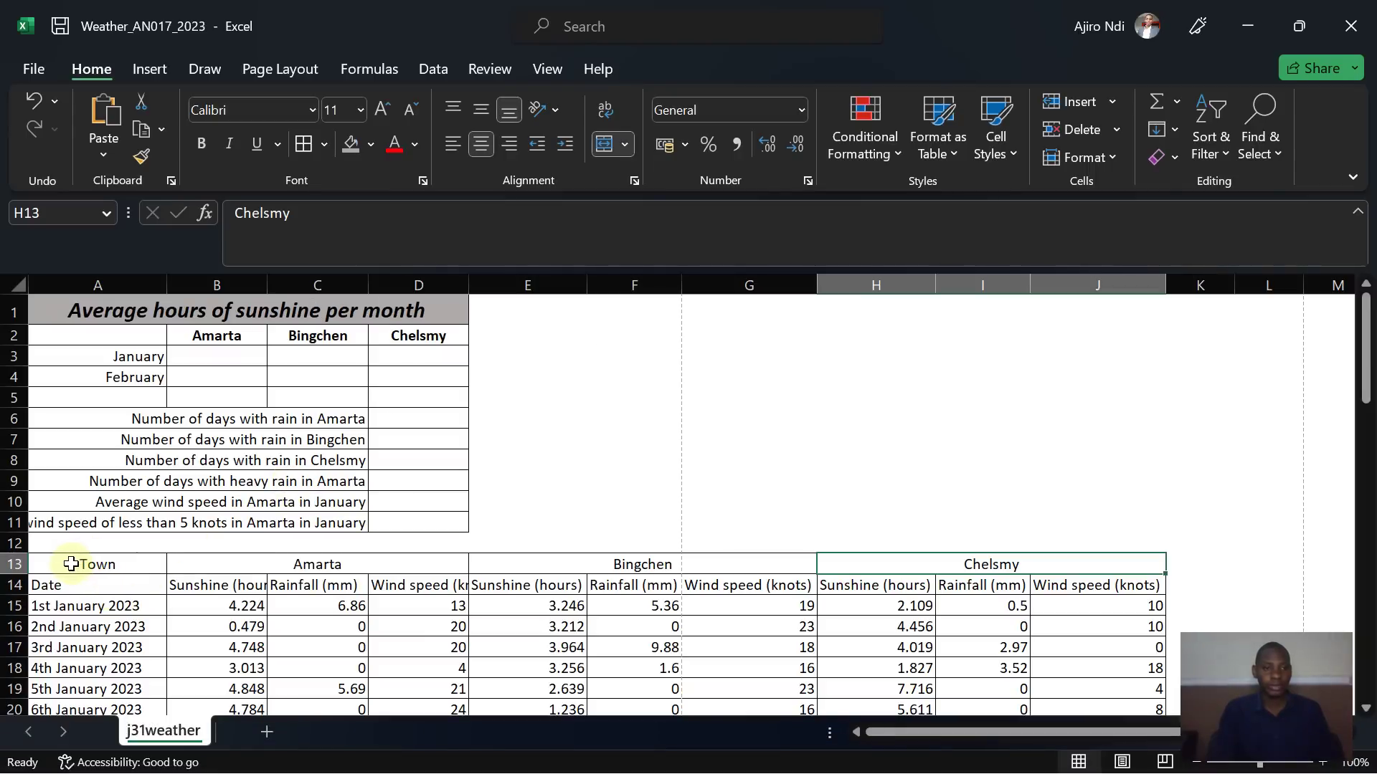
- Set the row 13 headings to 16 point after checking the exam PDF's required style
left_click_drag(70, 565, 990, 566)
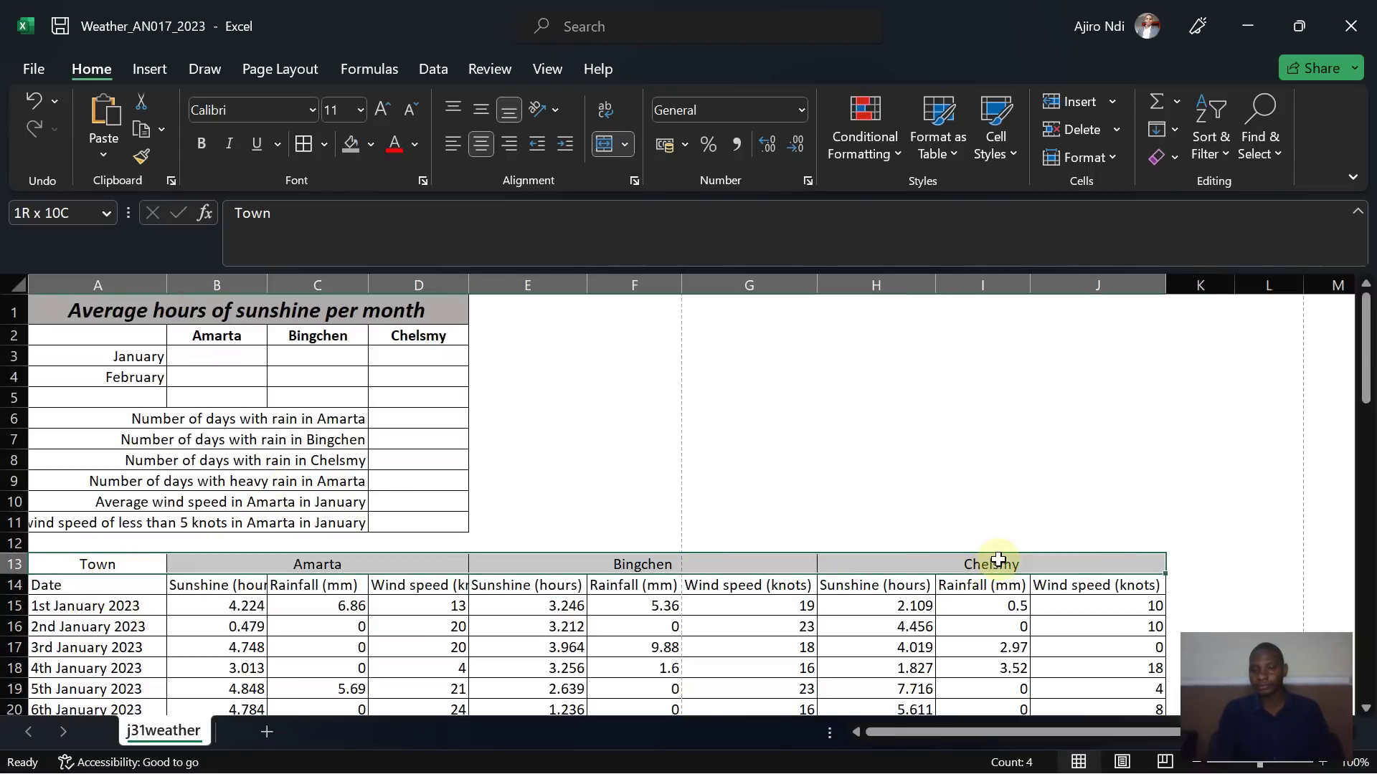
left_click(359, 112)
left_click(330, 302)
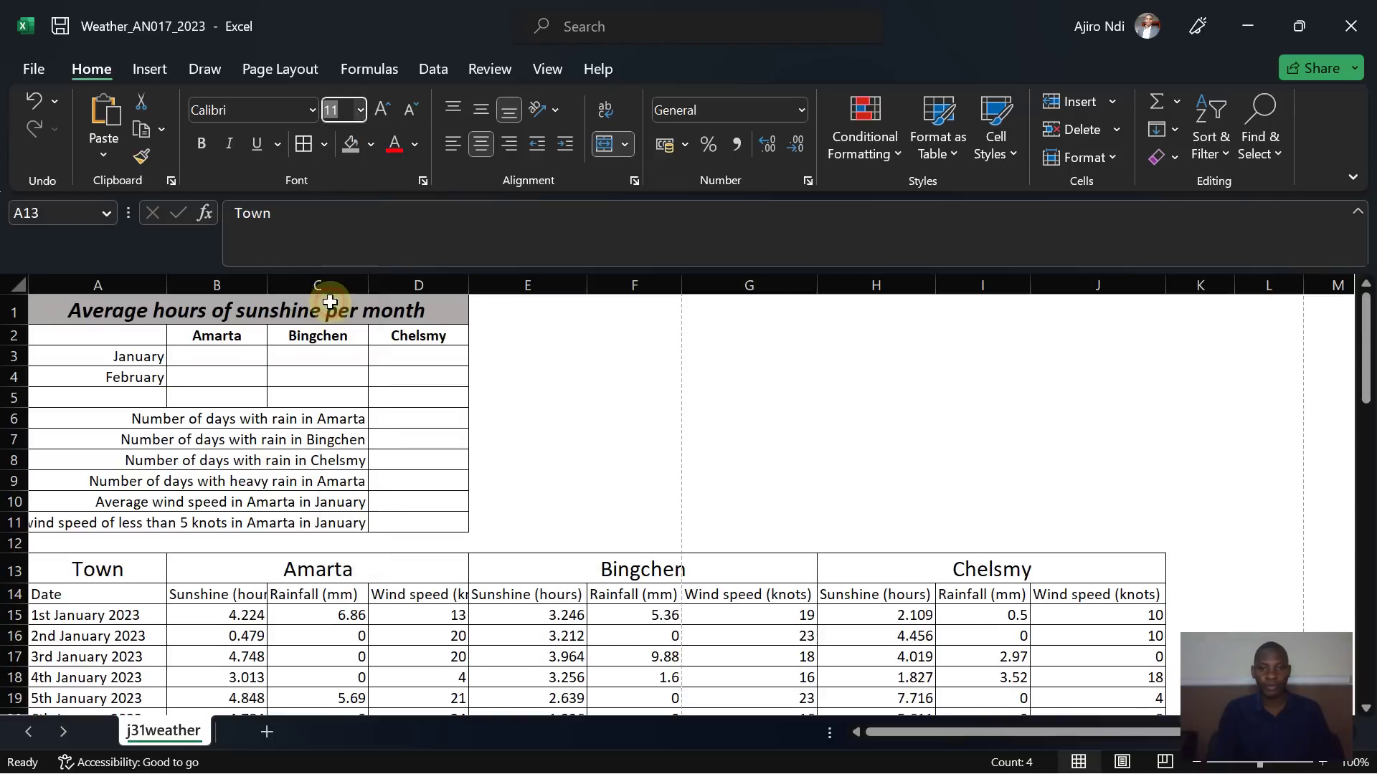
left_click(876, 762)
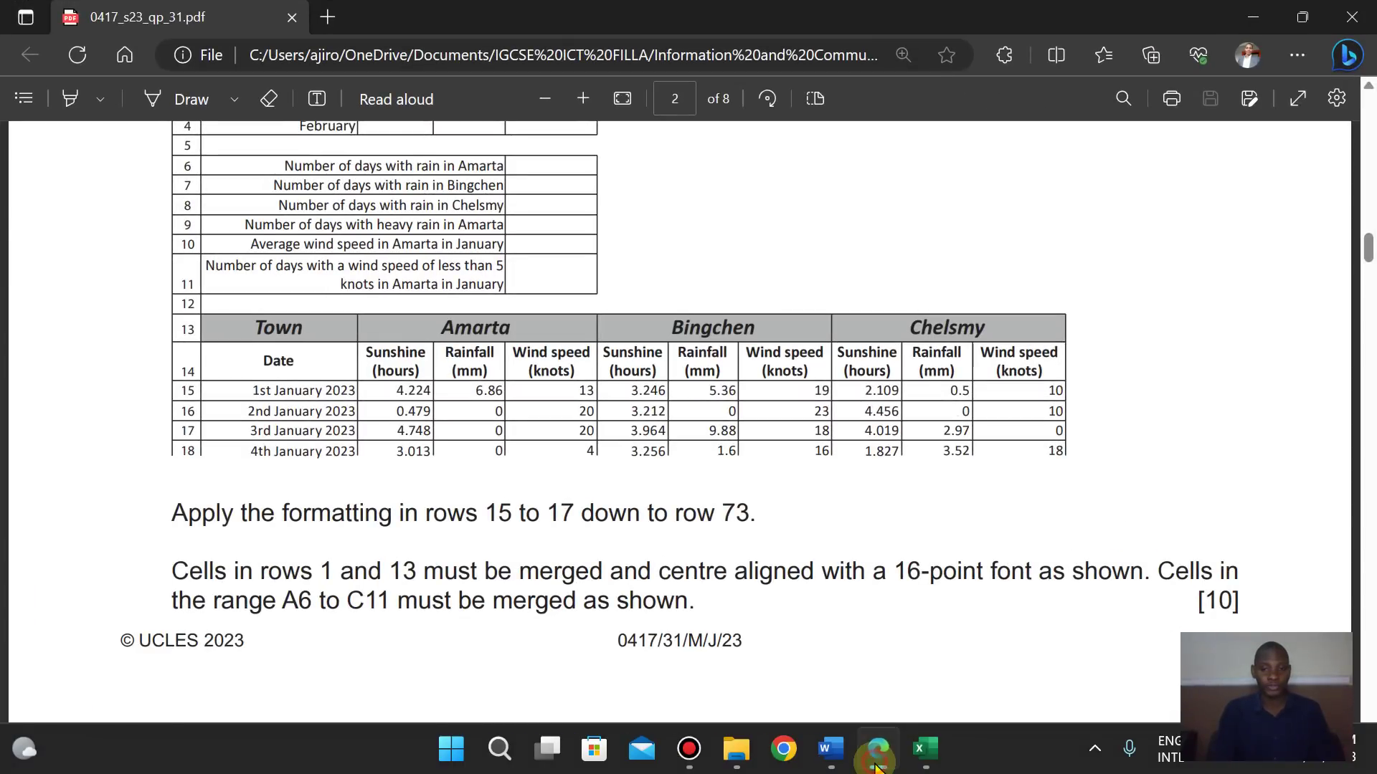
left_click(876, 763)
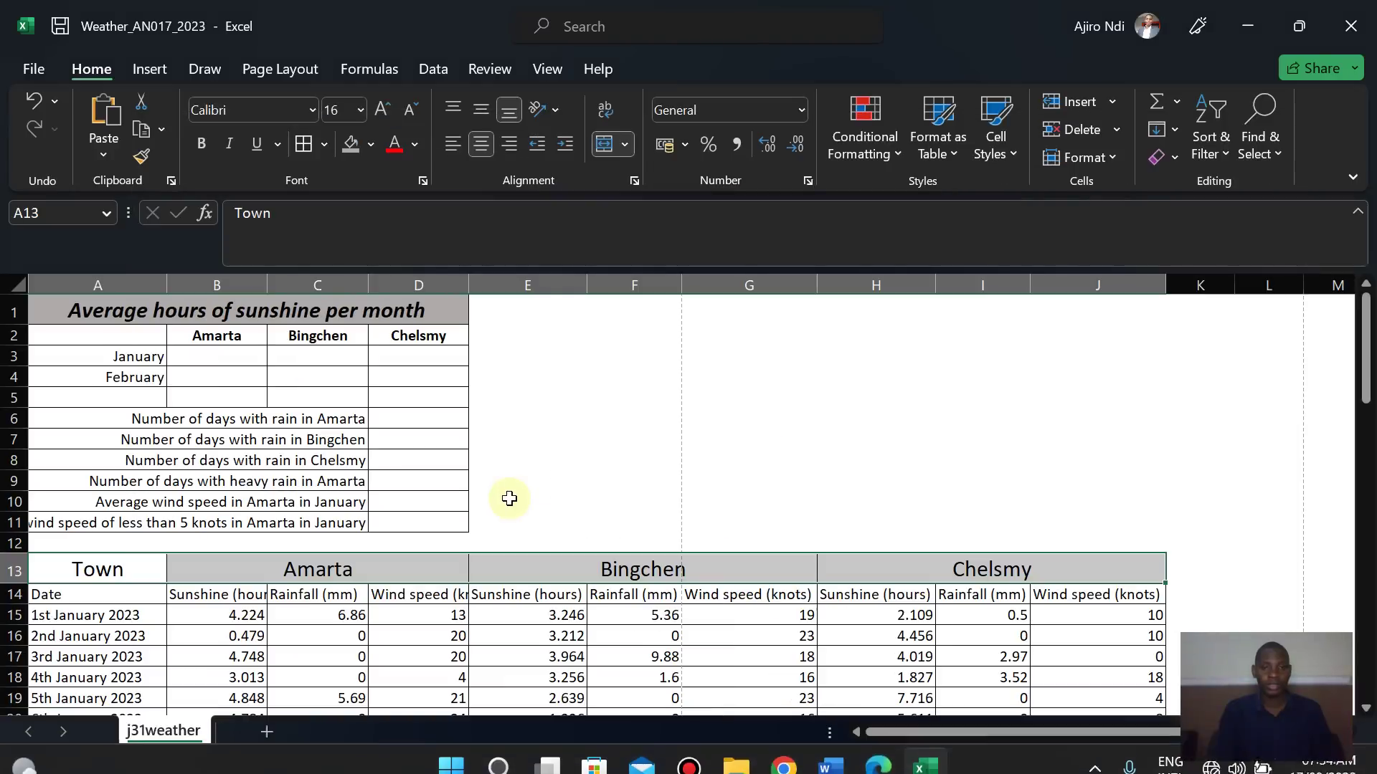
- Make the row 13 headings bold and italic with a light grey fill, then compare with the exam PDF
left_click(203, 146)
left_click(231, 146)
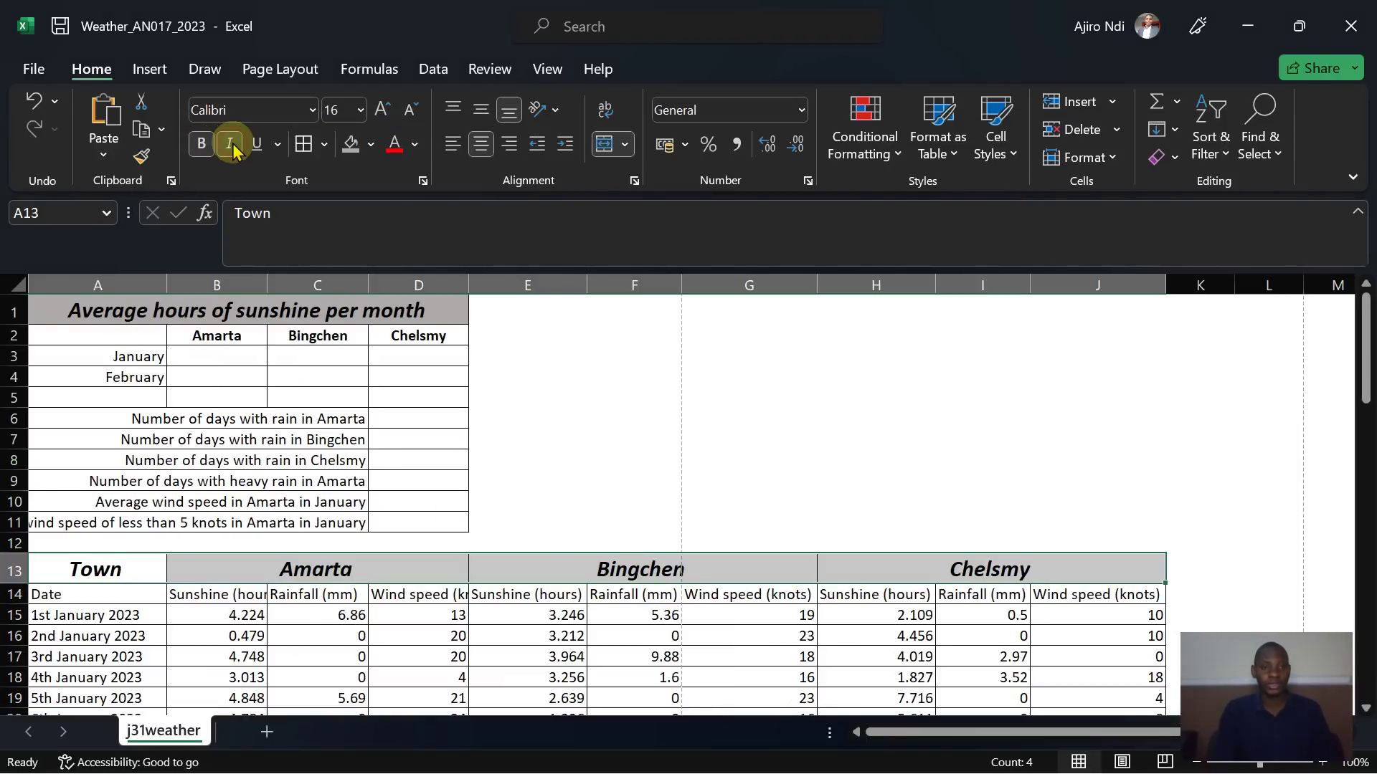
left_click(350, 143)
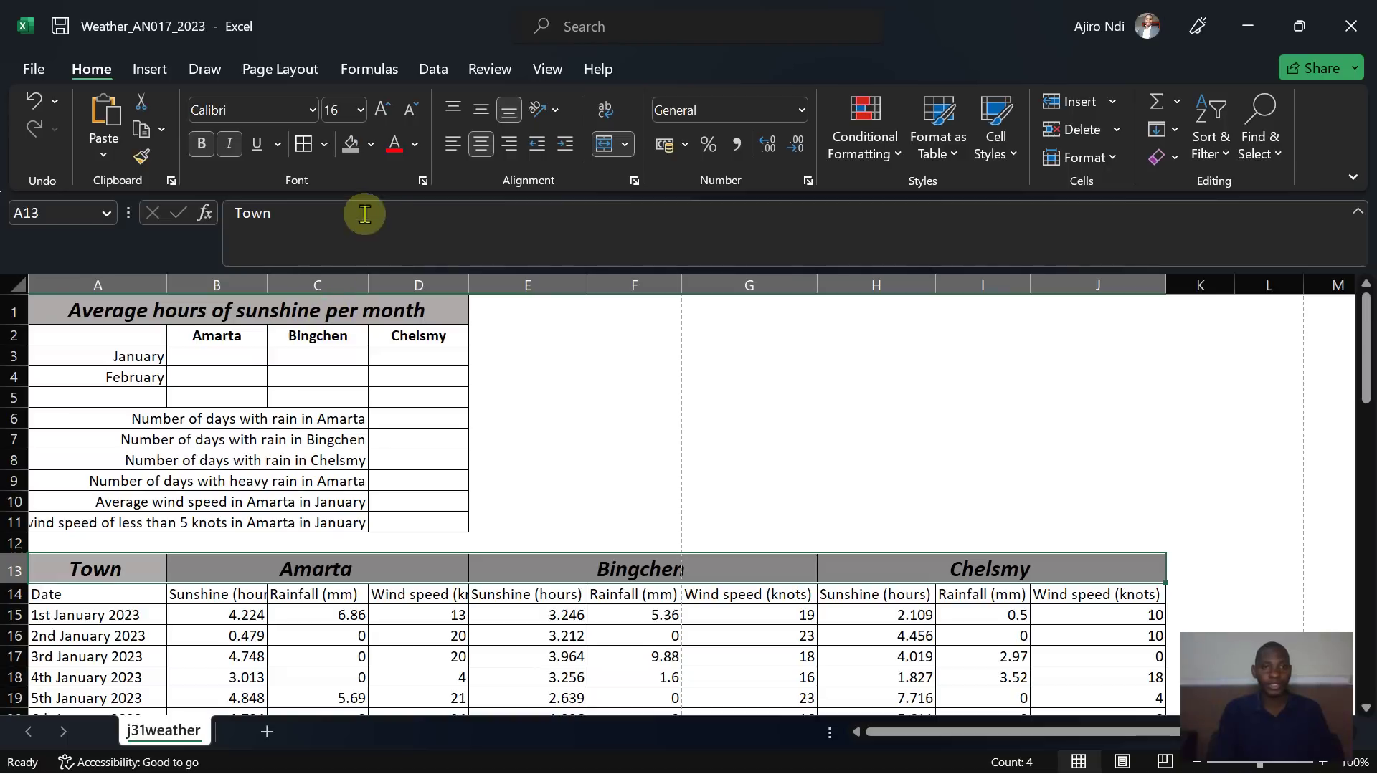
left_click(370, 145)
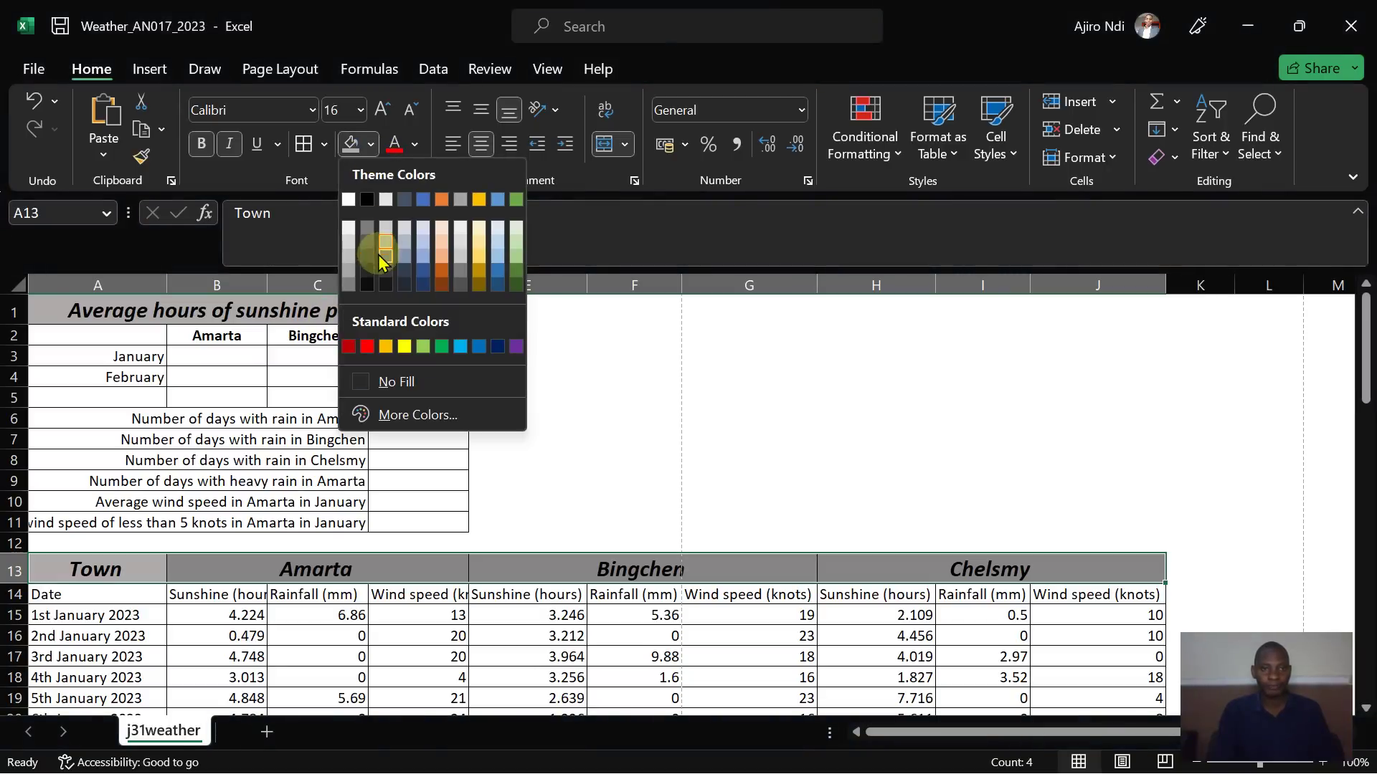
left_click(617, 424)
left_click(624, 424)
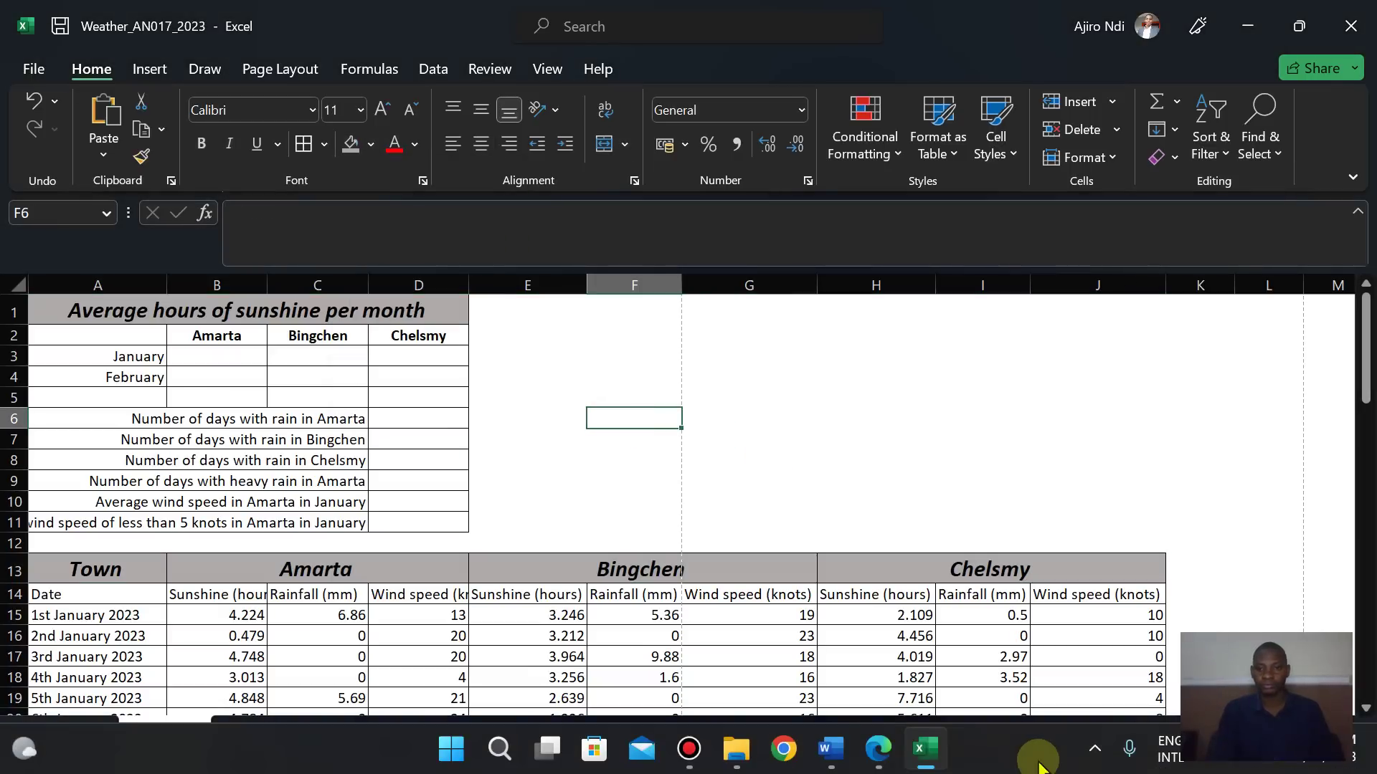
left_click(880, 750)
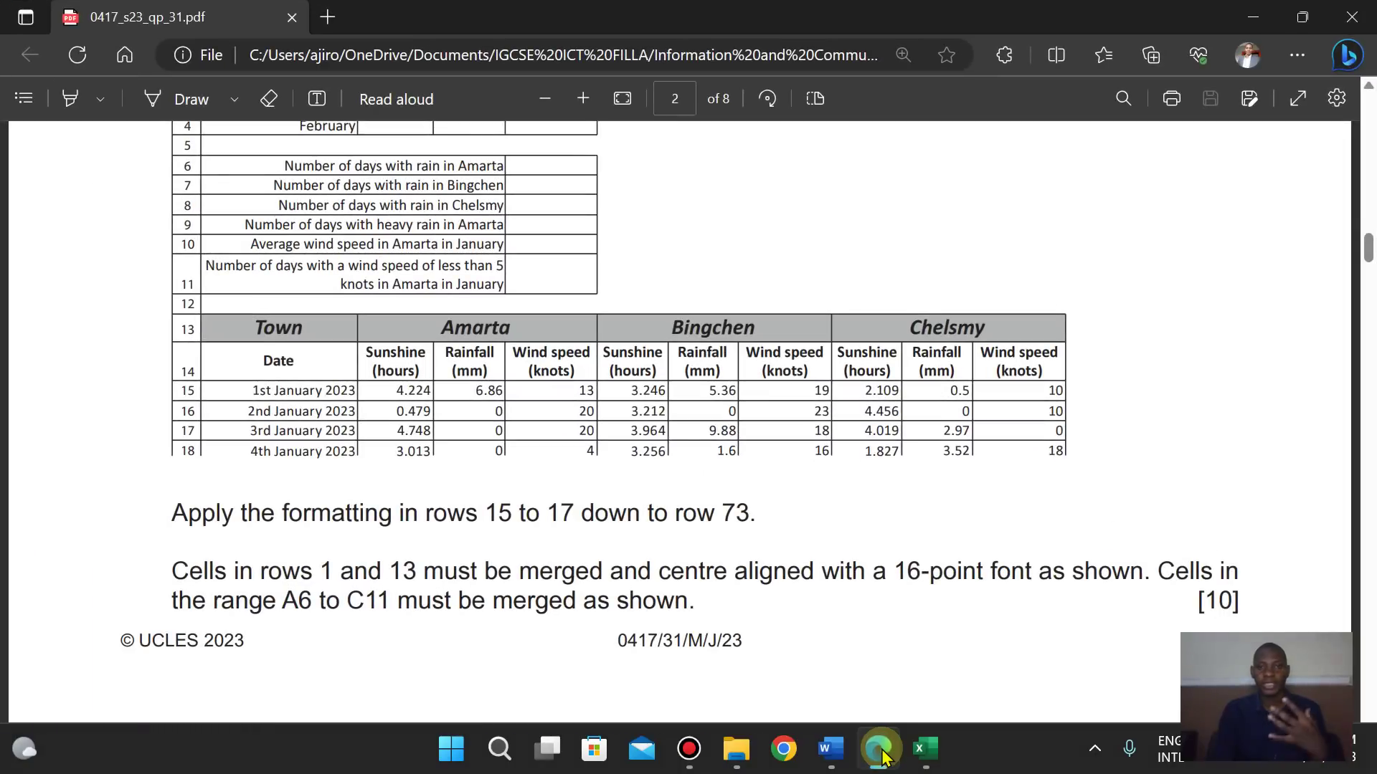
left_click(881, 749)
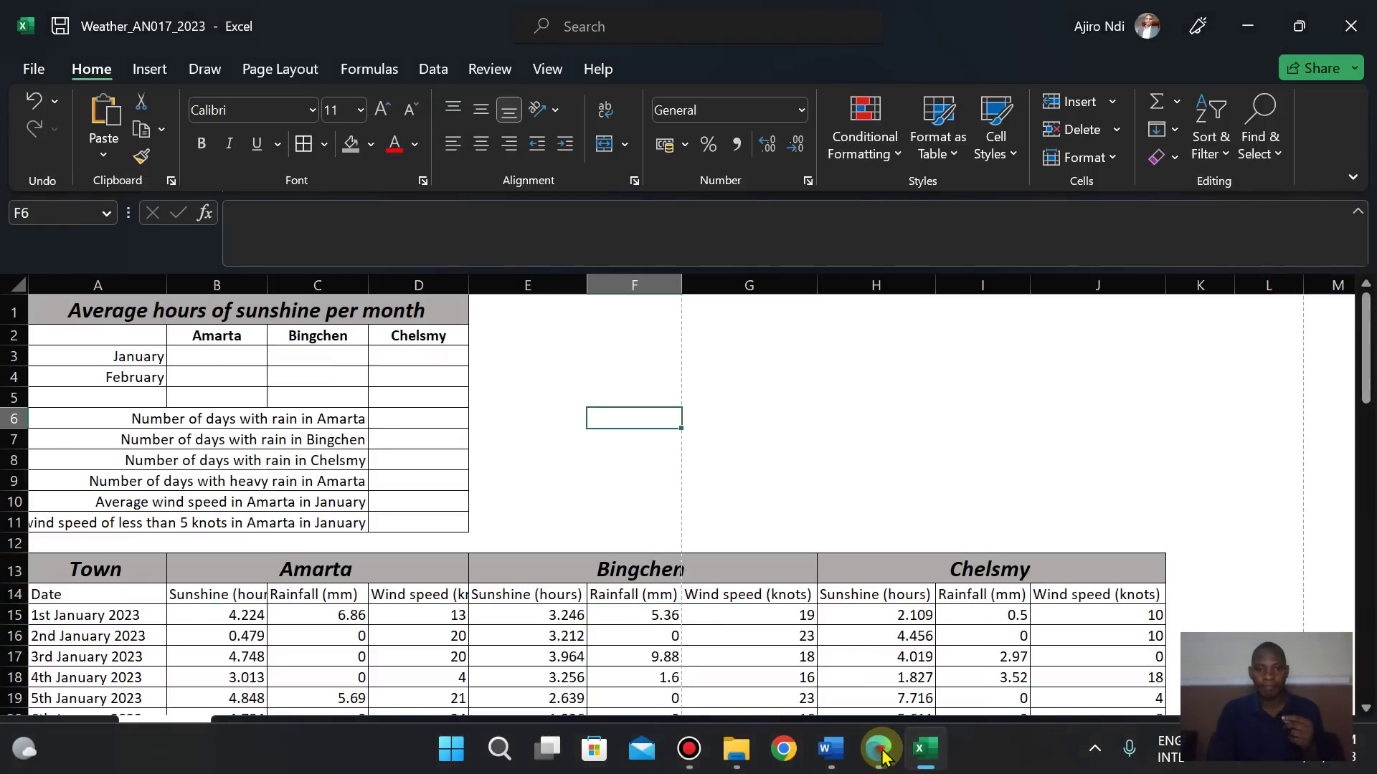
left_click(882, 750)
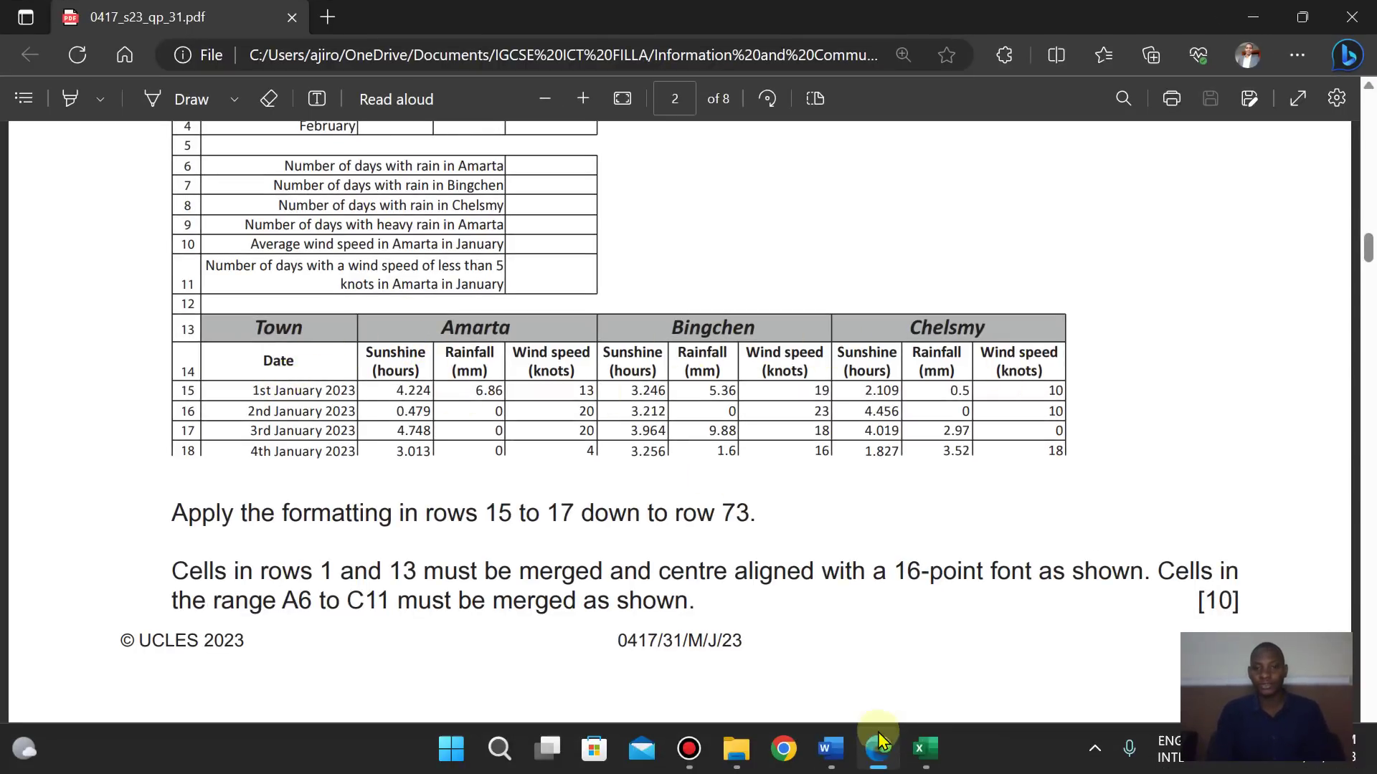
left_click(925, 763)
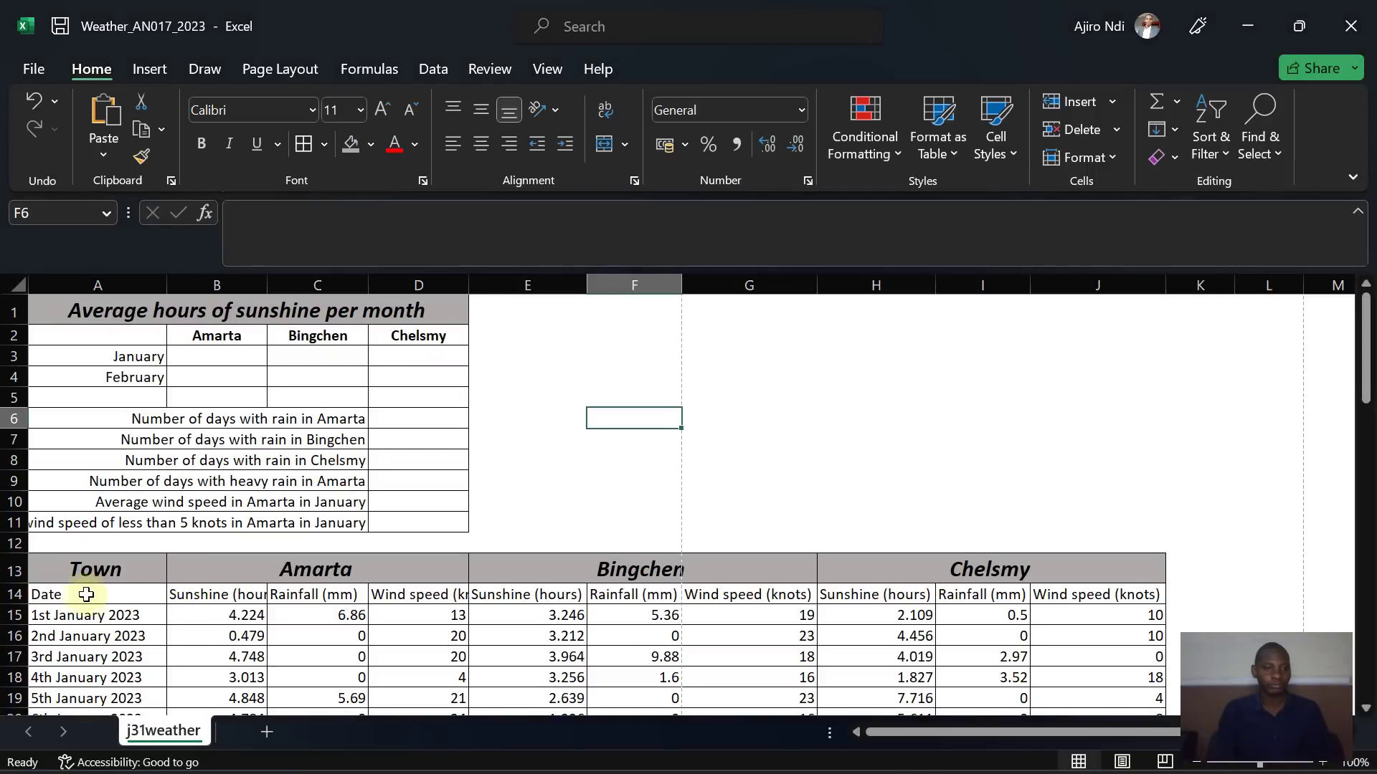
- Wrap the A14:J14 column headings onto two lines and compare with the exam PDF
left_click_drag(68, 594, 1086, 598)
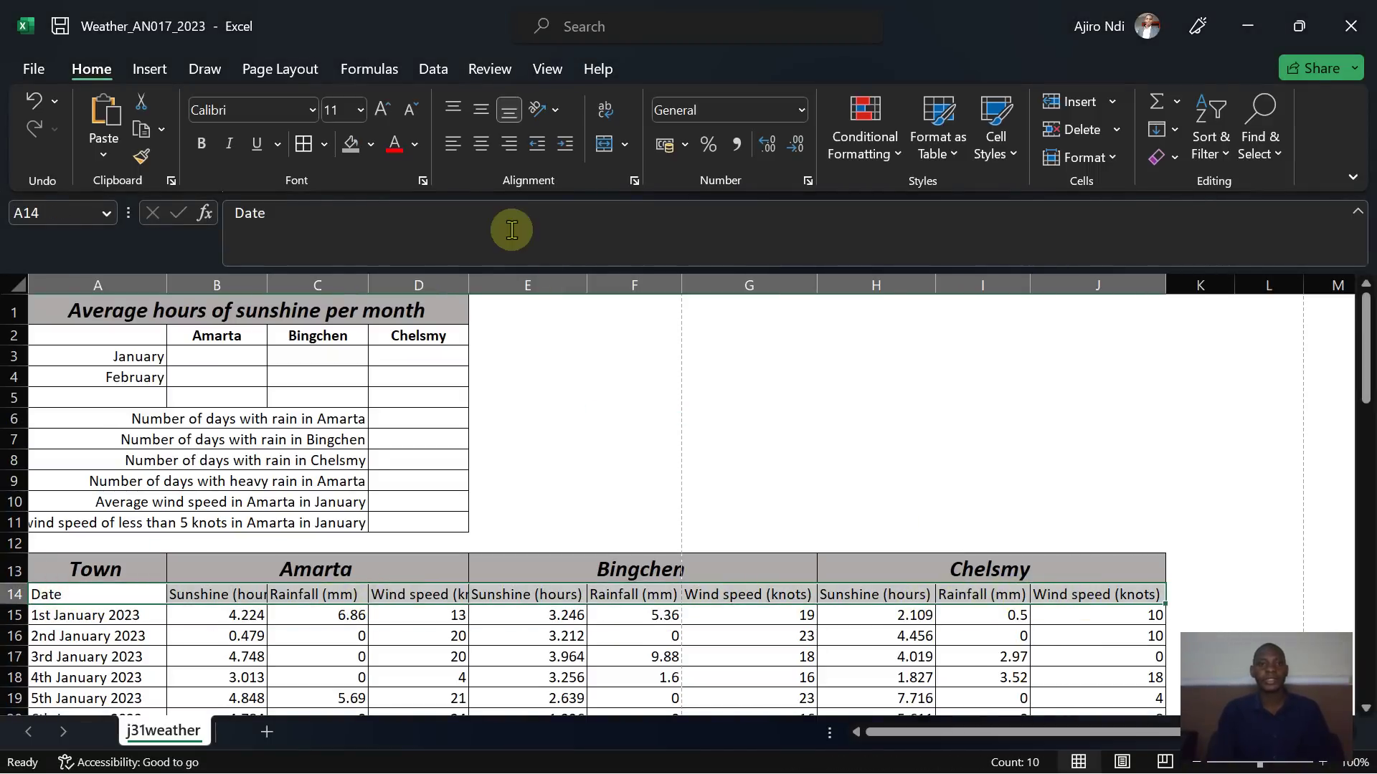
left_click(604, 113)
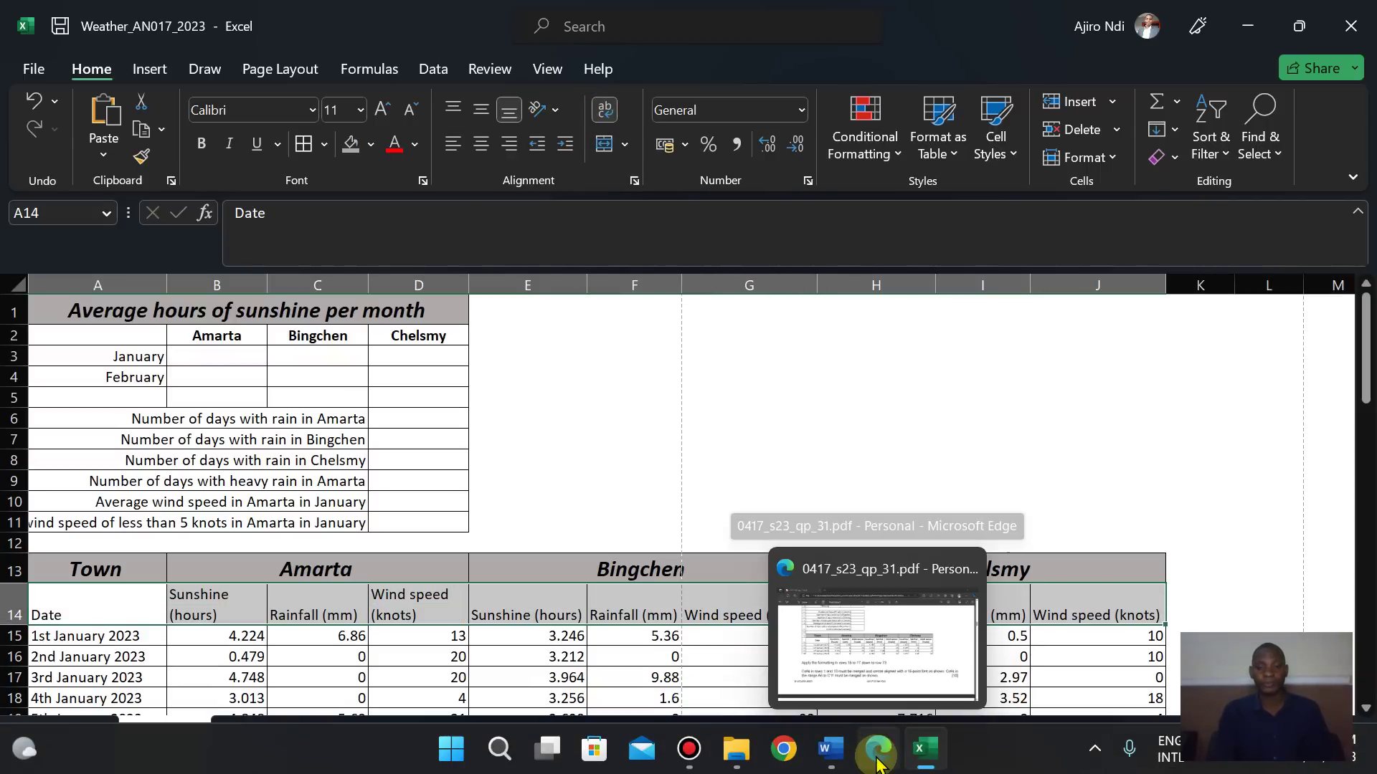
left_click(878, 763)
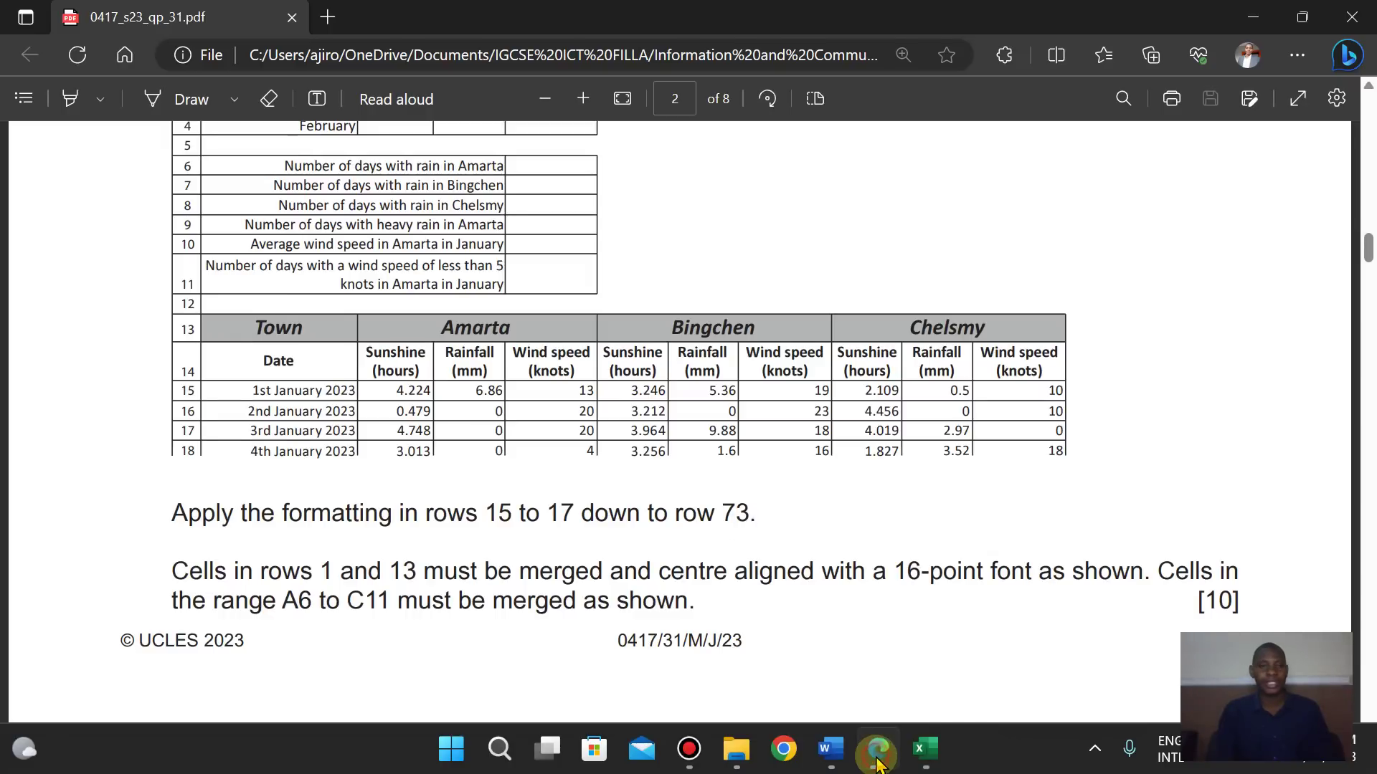
- Centre the row 14 headings horizontally and compare the sheet with the exam PDF
left_click(878, 763)
left_click(477, 155)
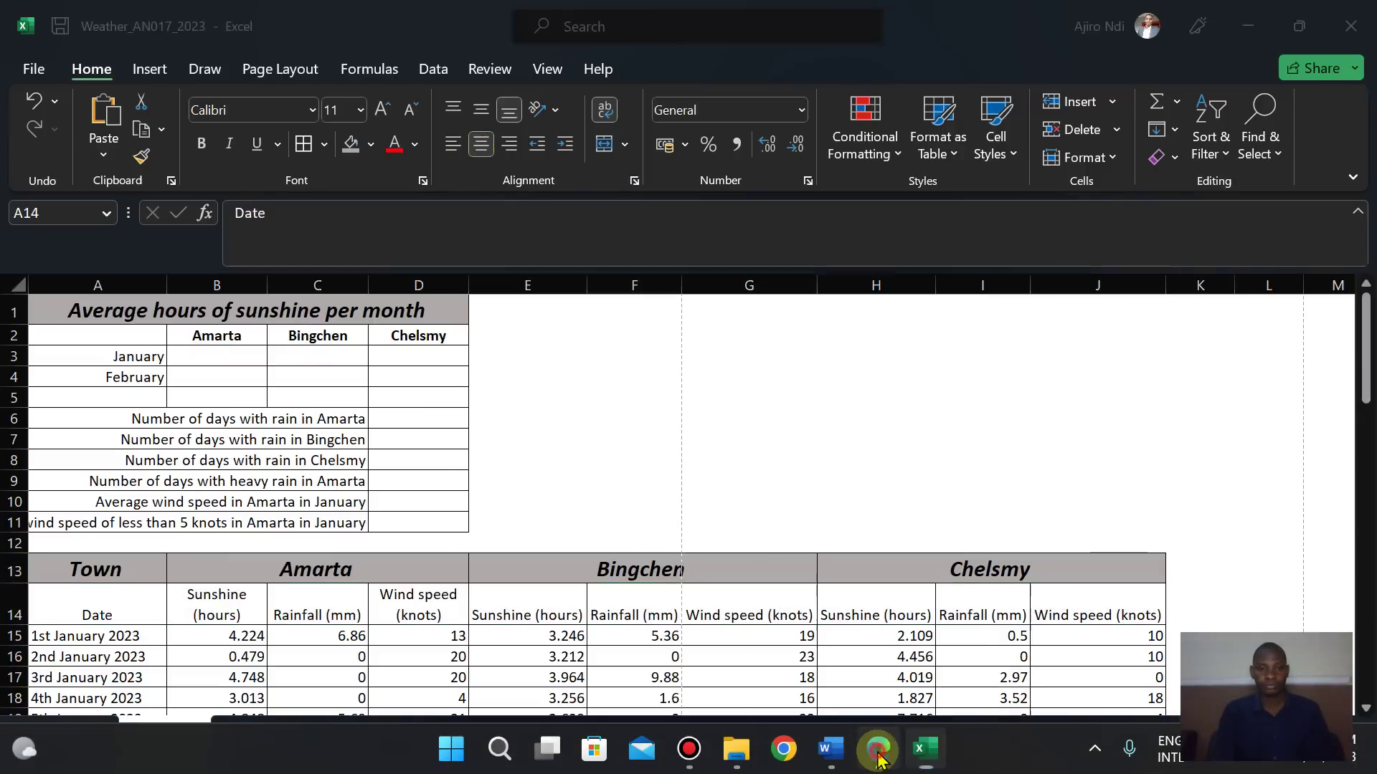
left_click(877, 761)
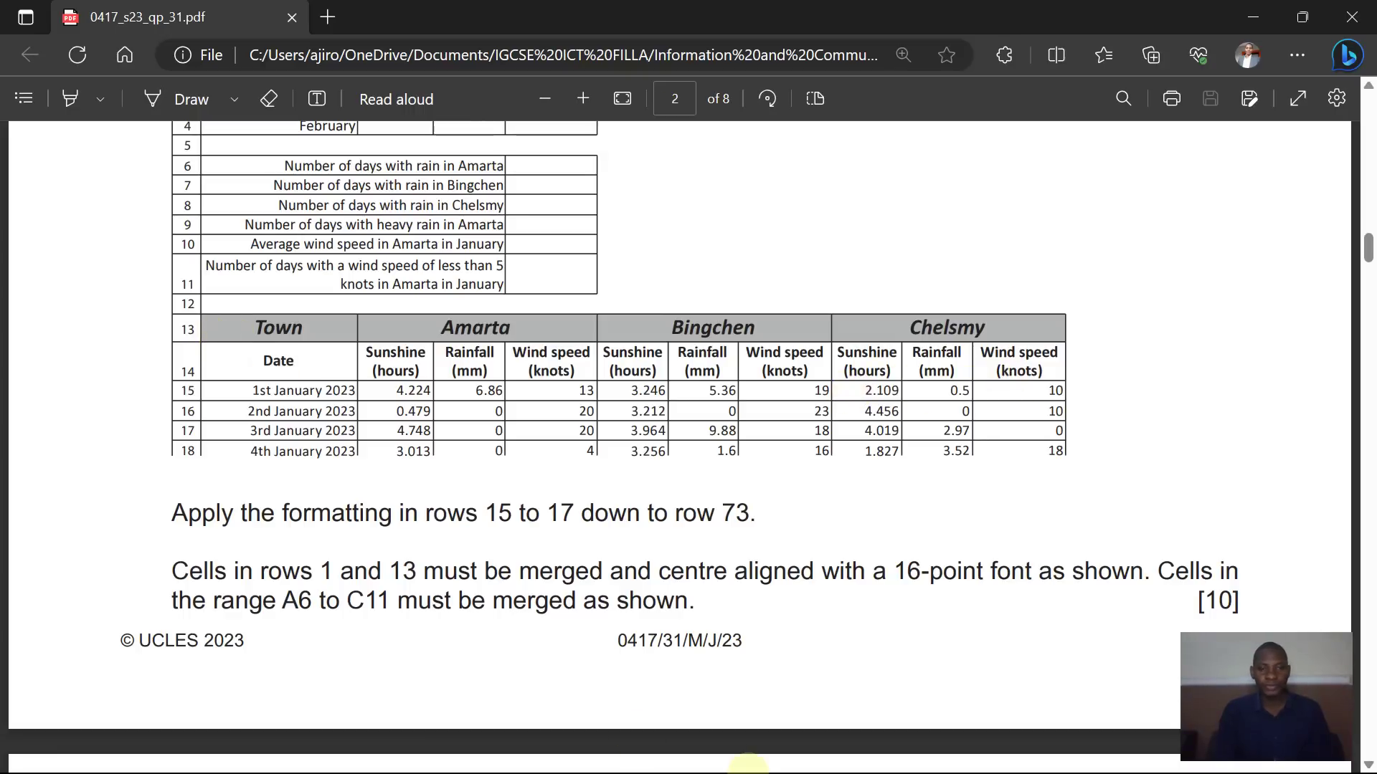
left_click(923, 763)
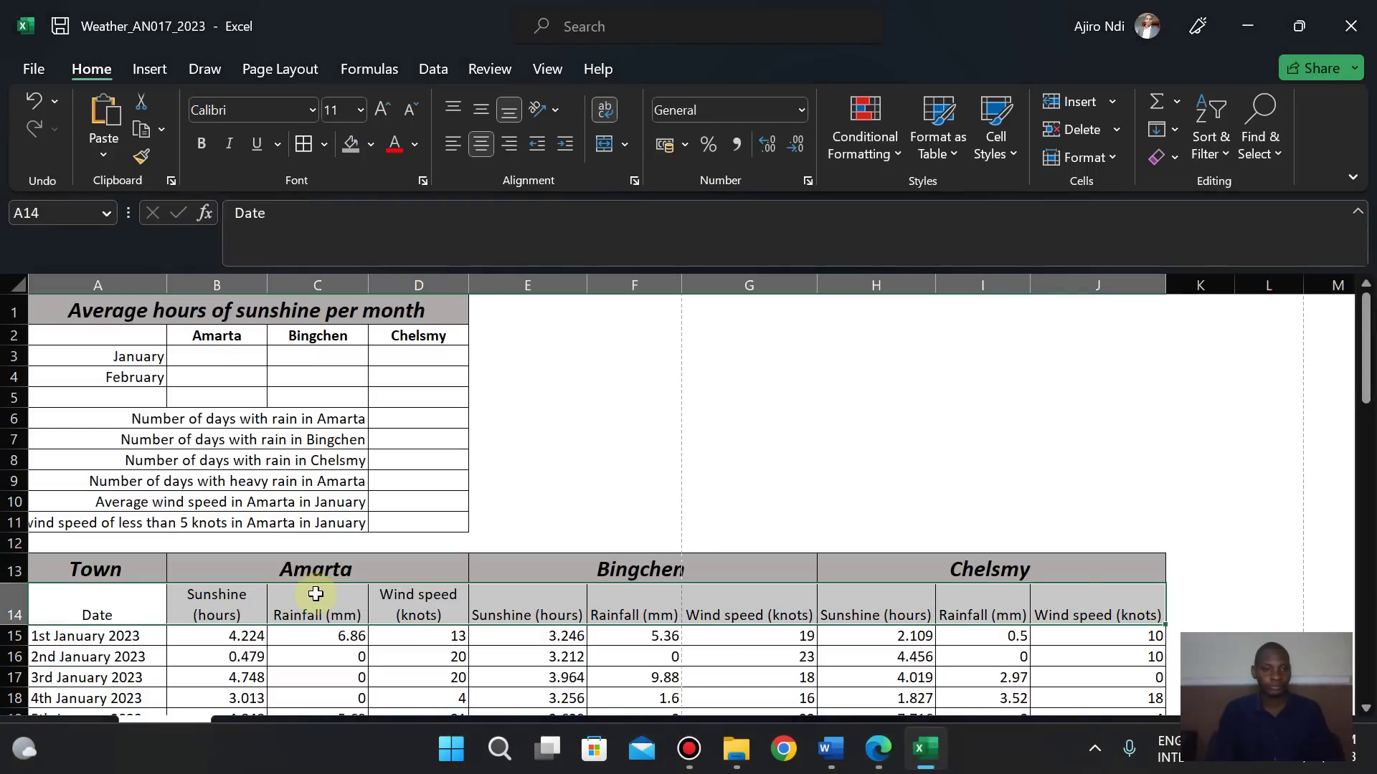
left_click(351, 601)
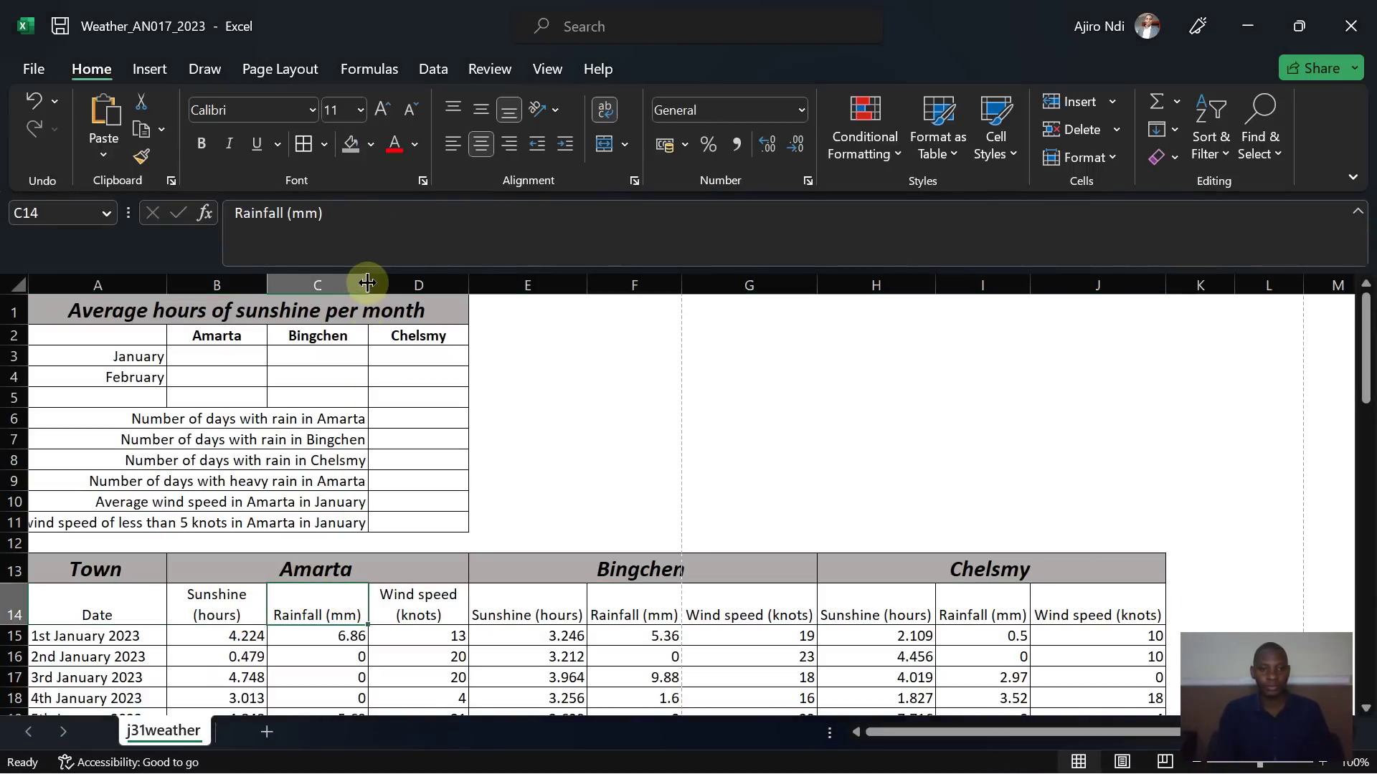
- Narrow columns C and E through J so headings like Rainfall (mm) and Sunshine (hours) wrap
left_click_drag(367, 283, 337, 286)
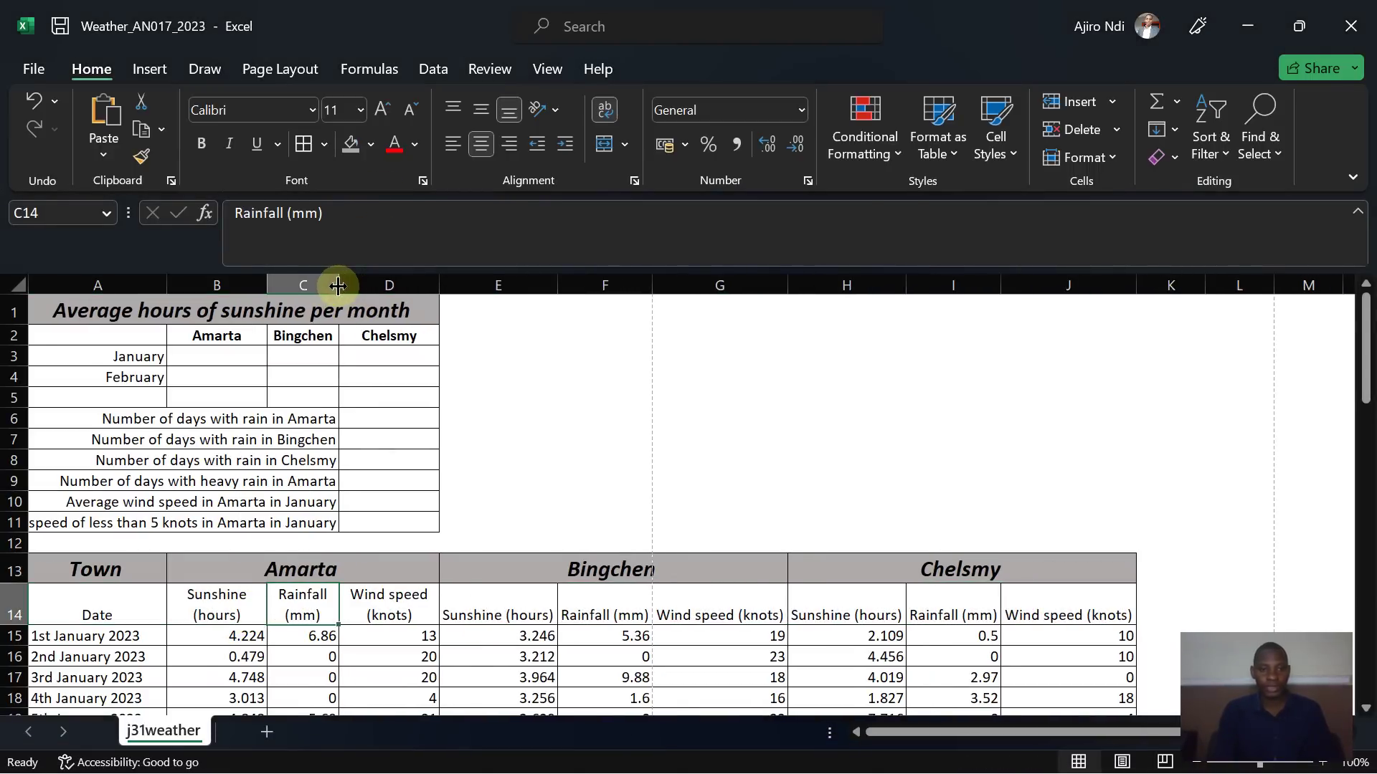
left_click_drag(556, 285, 523, 287)
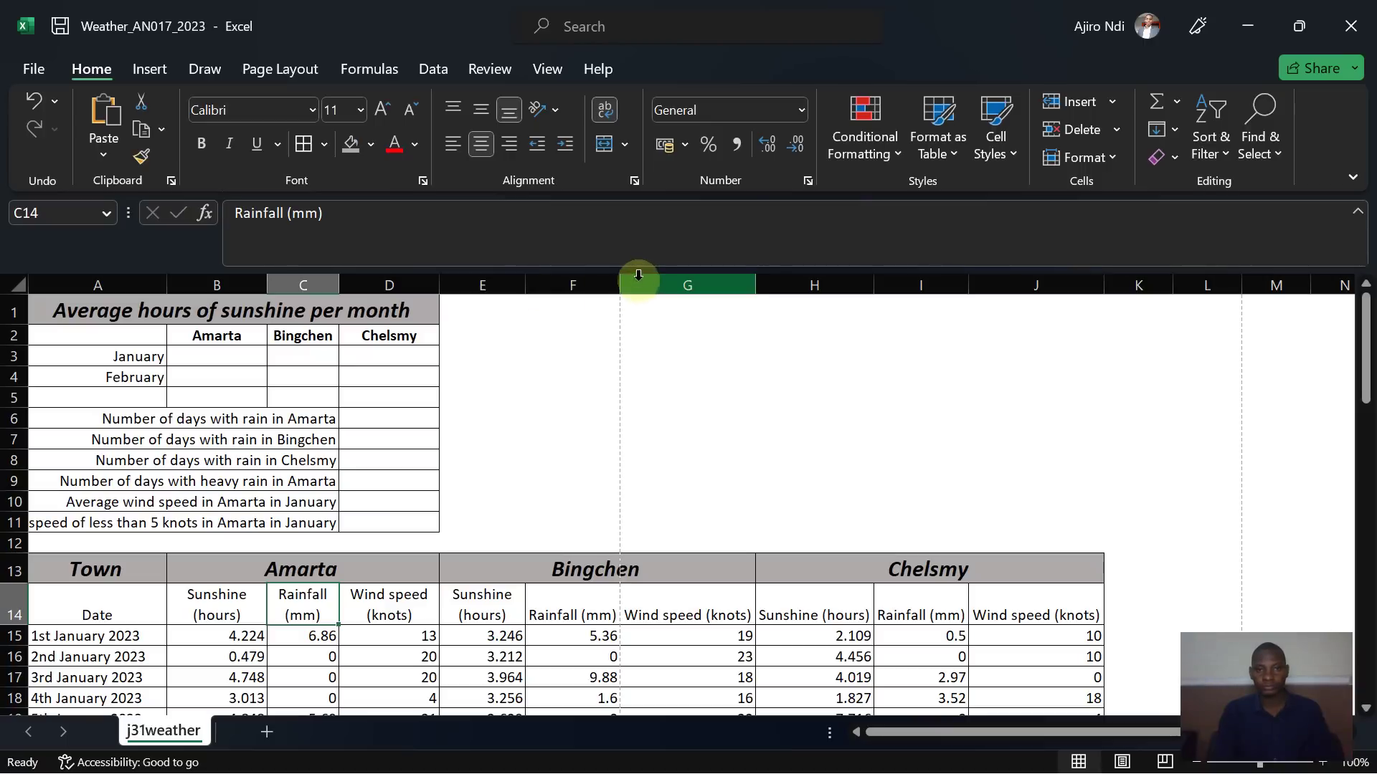
left_click_drag(622, 286, 601, 286)
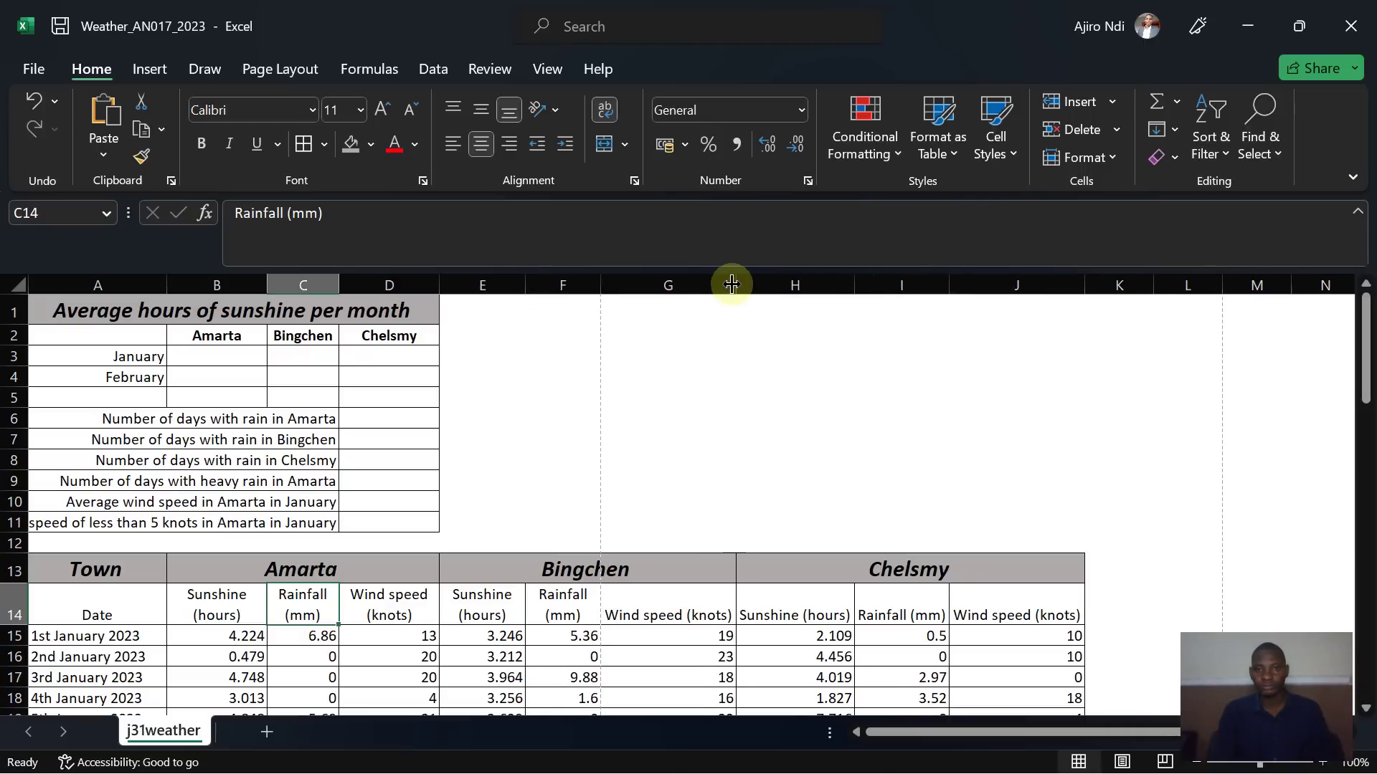
left_click_drag(732, 285, 676, 285)
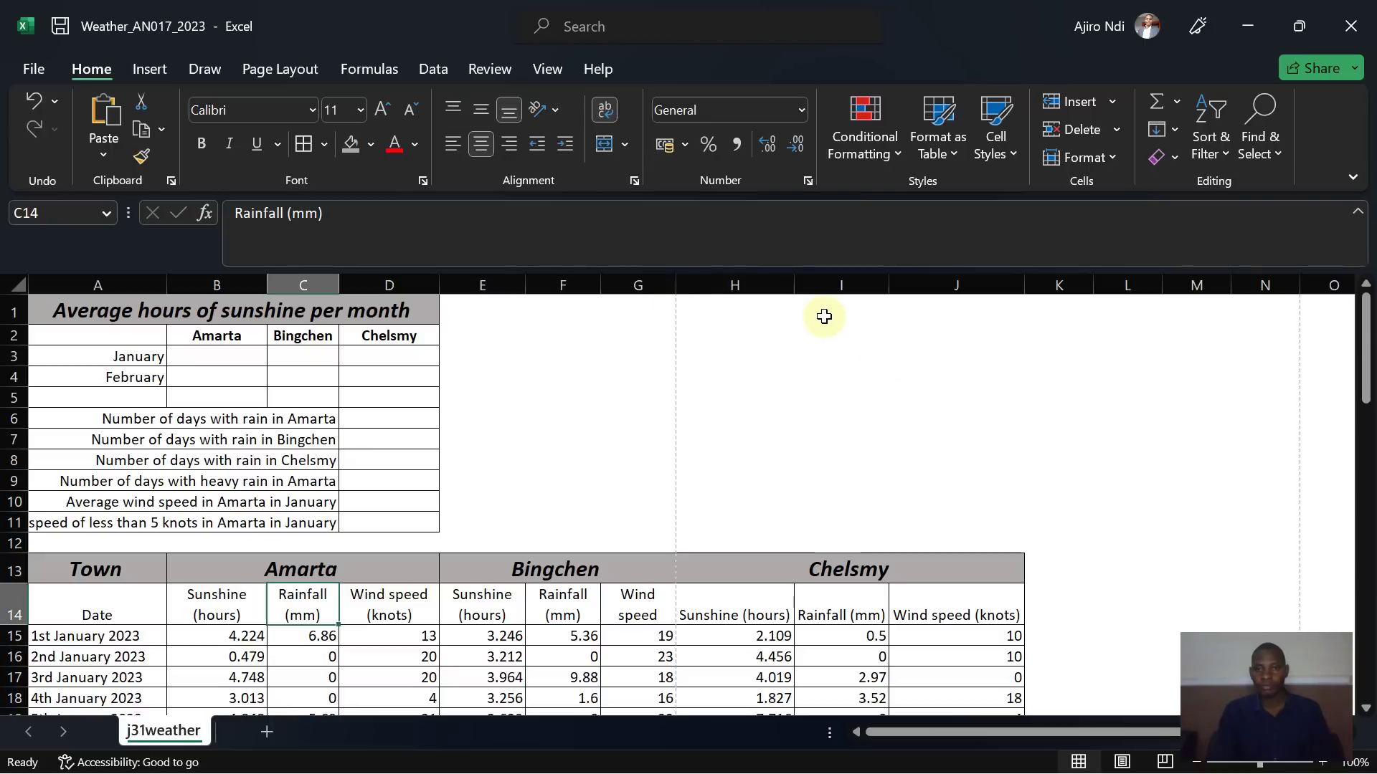
left_click_drag(794, 285, 750, 289)
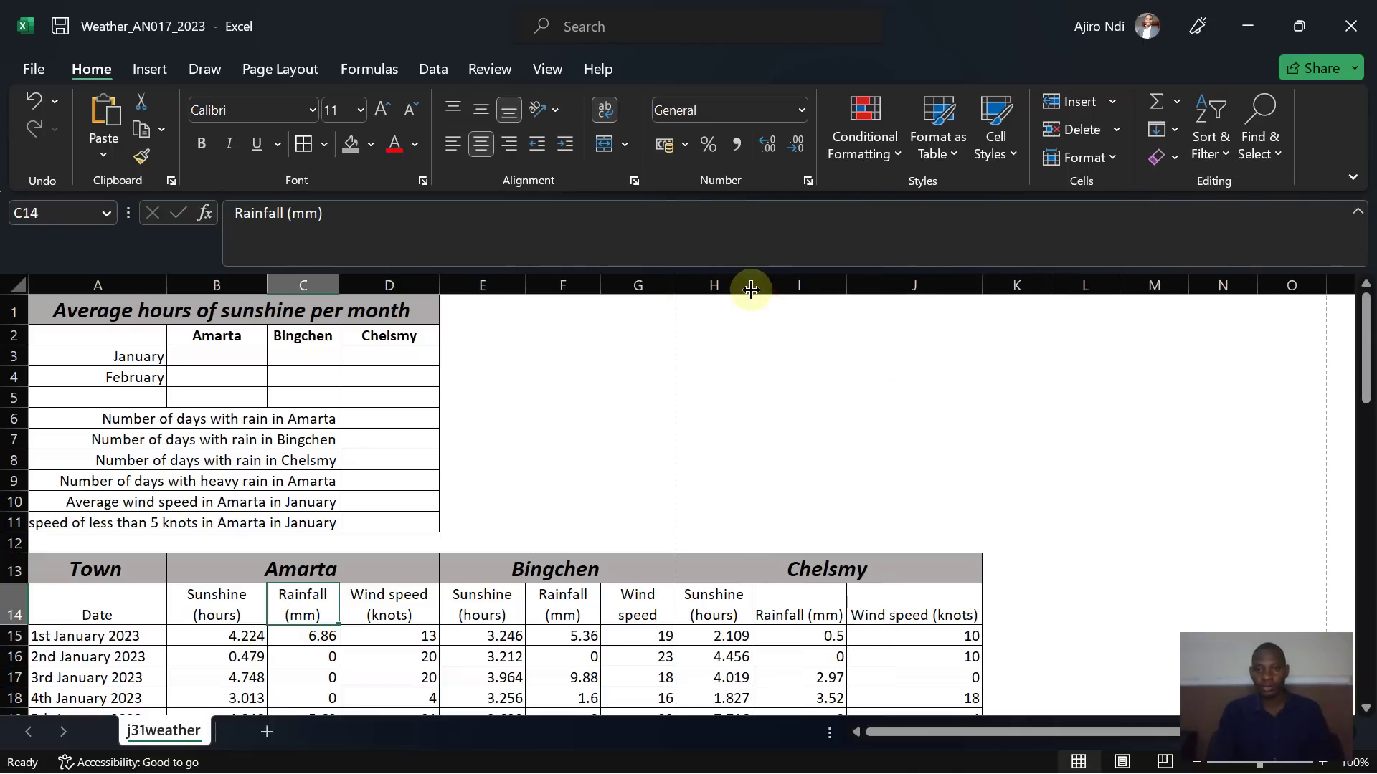
left_click_drag(846, 285, 808, 289)
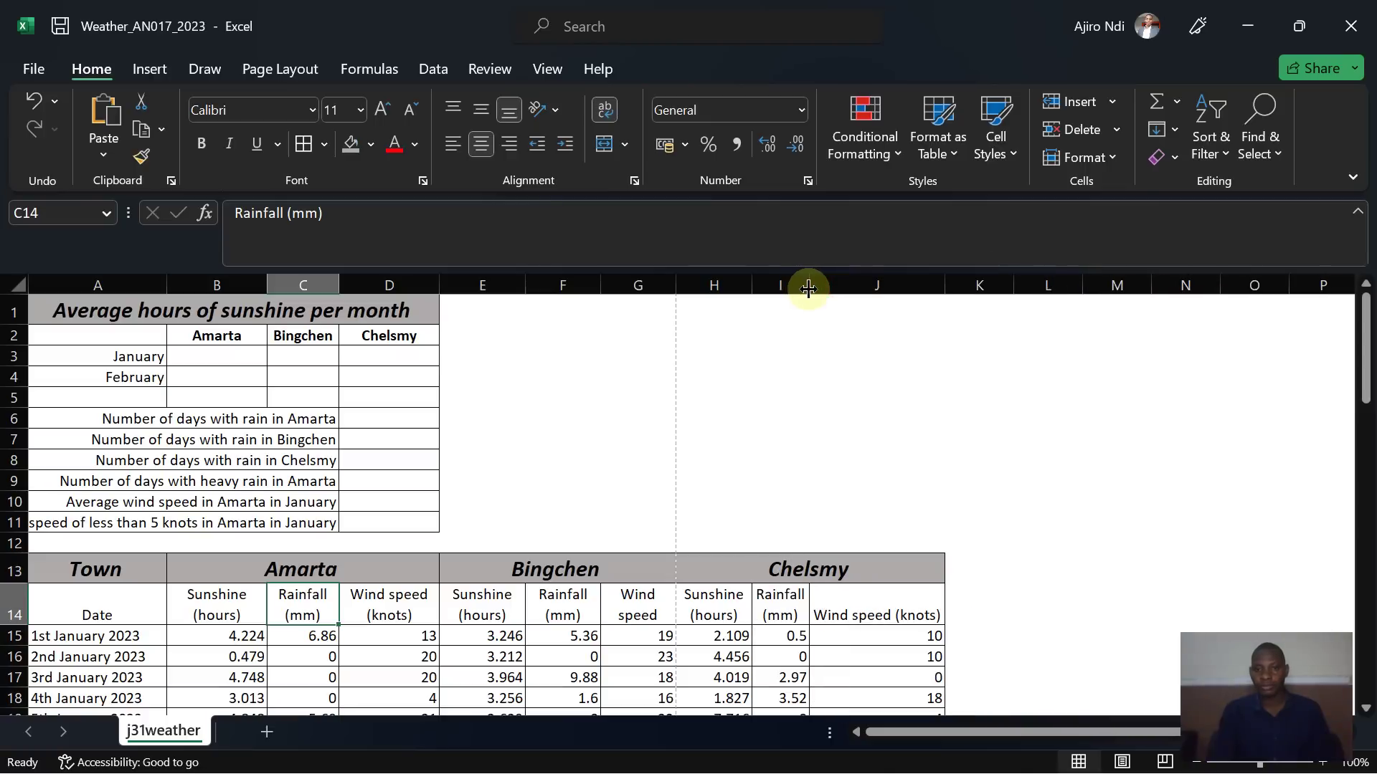
left_click_drag(943, 286, 882, 295)
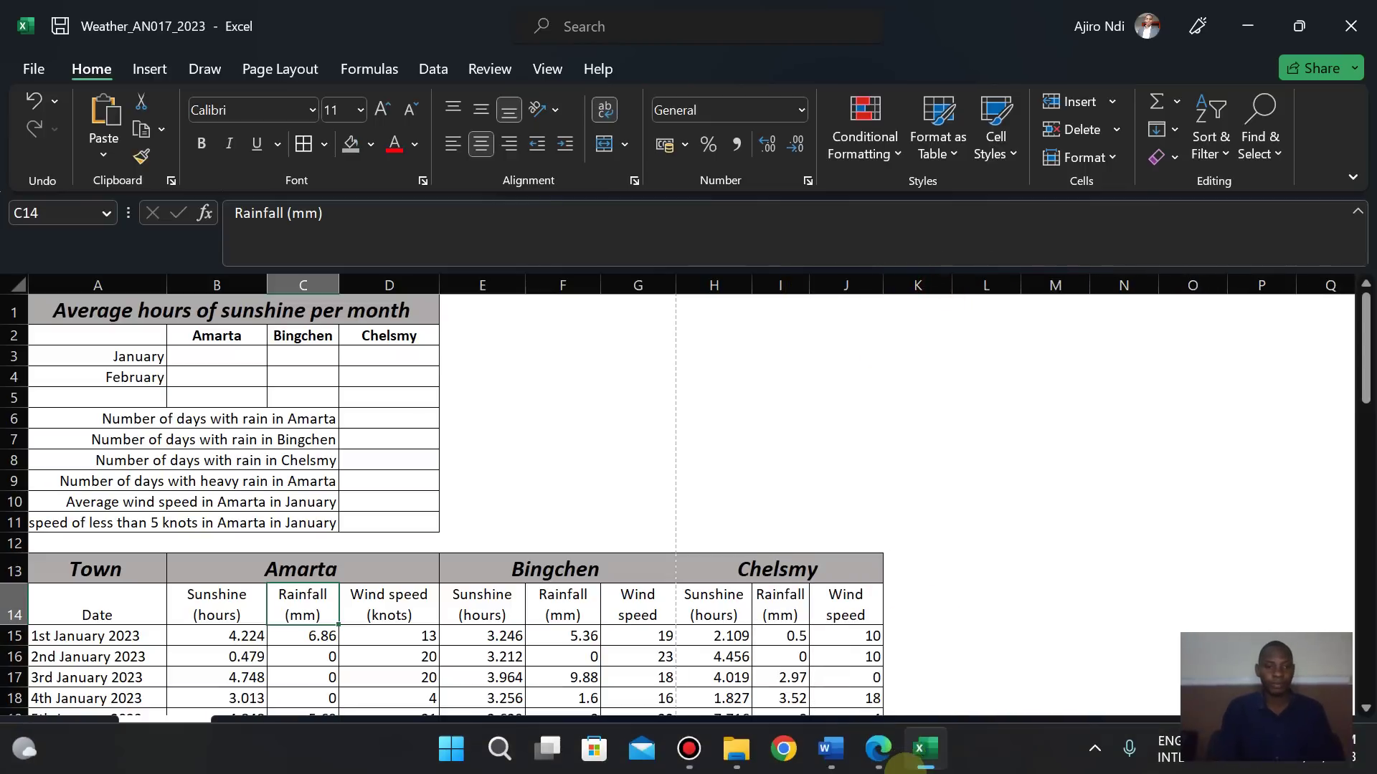
- Middle-align the header cells A14:J14 vertically, comparing the result against the exam PDF
left_click(882, 761)
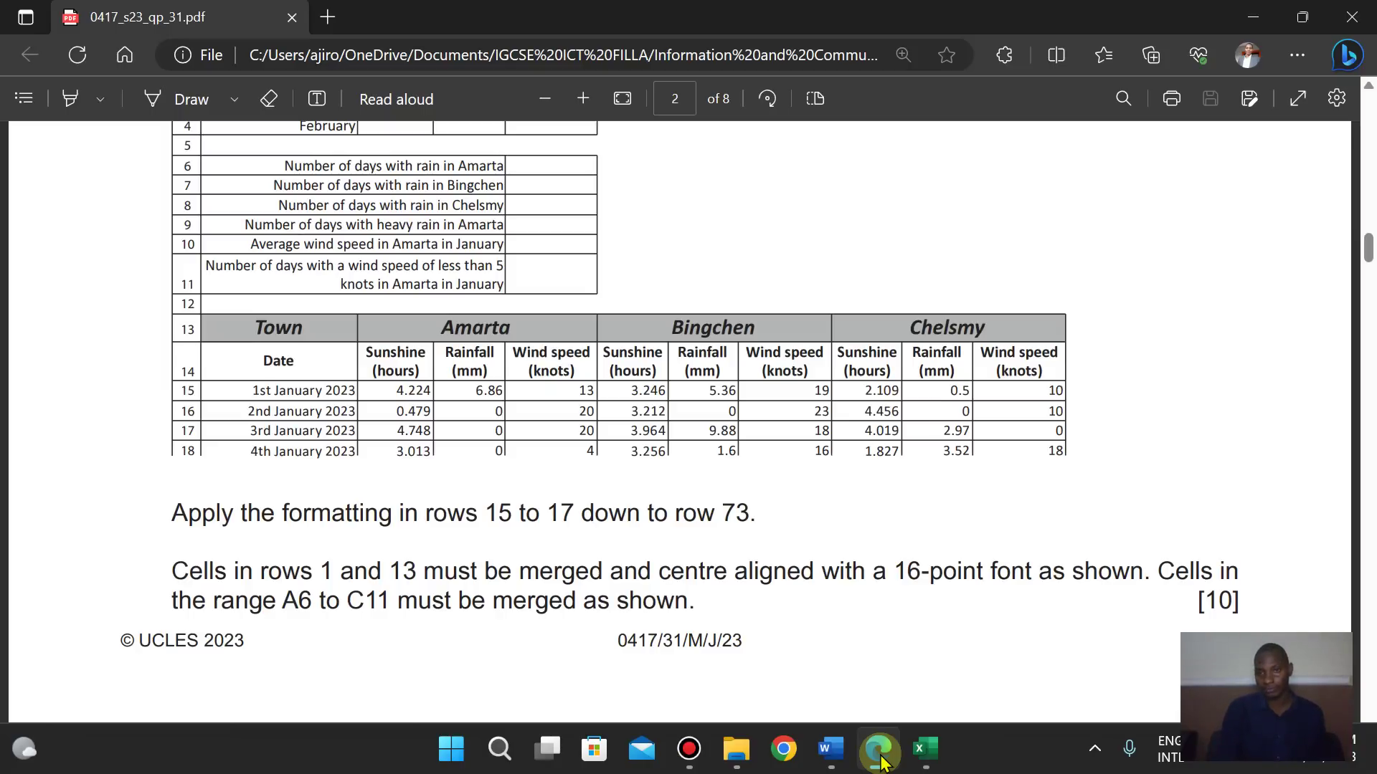
left_click(882, 760)
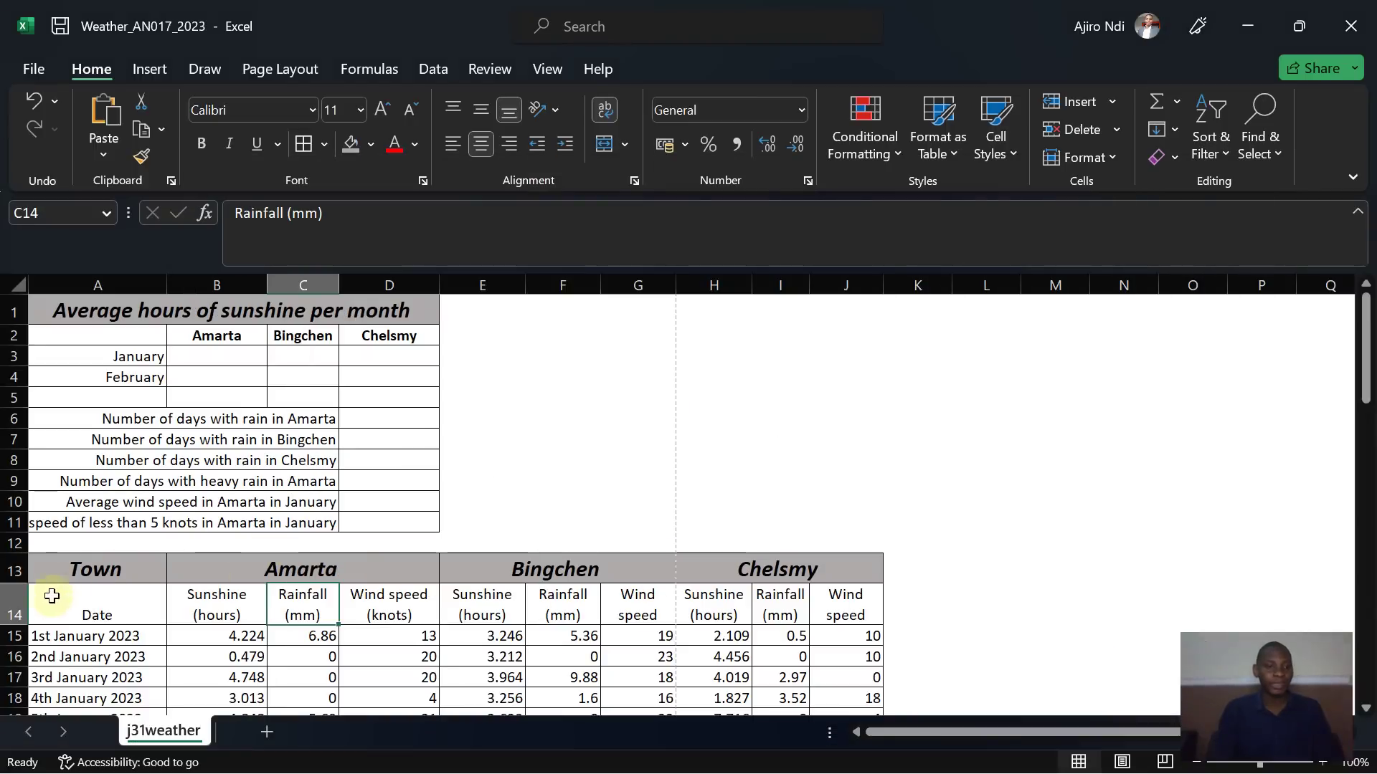
left_click_drag(50, 618, 839, 606)
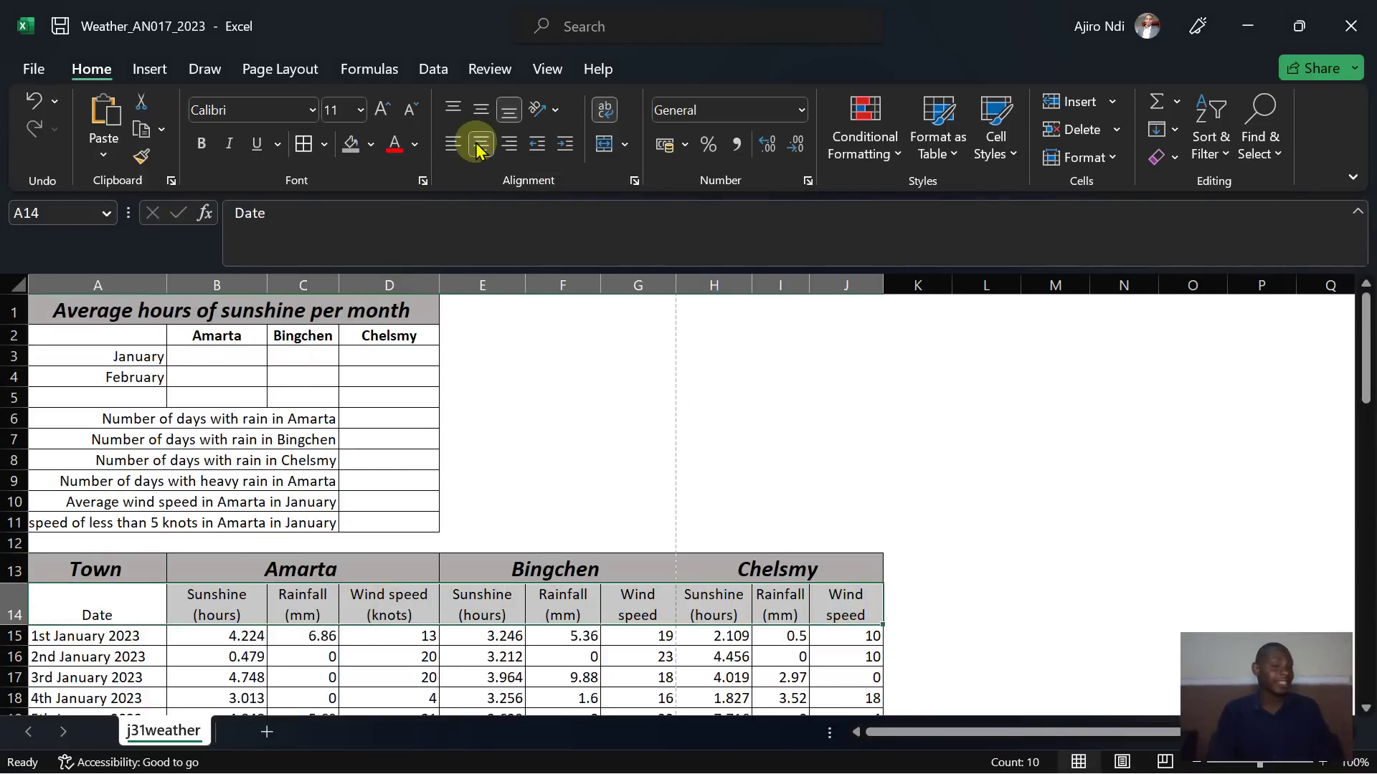
left_click(480, 113)
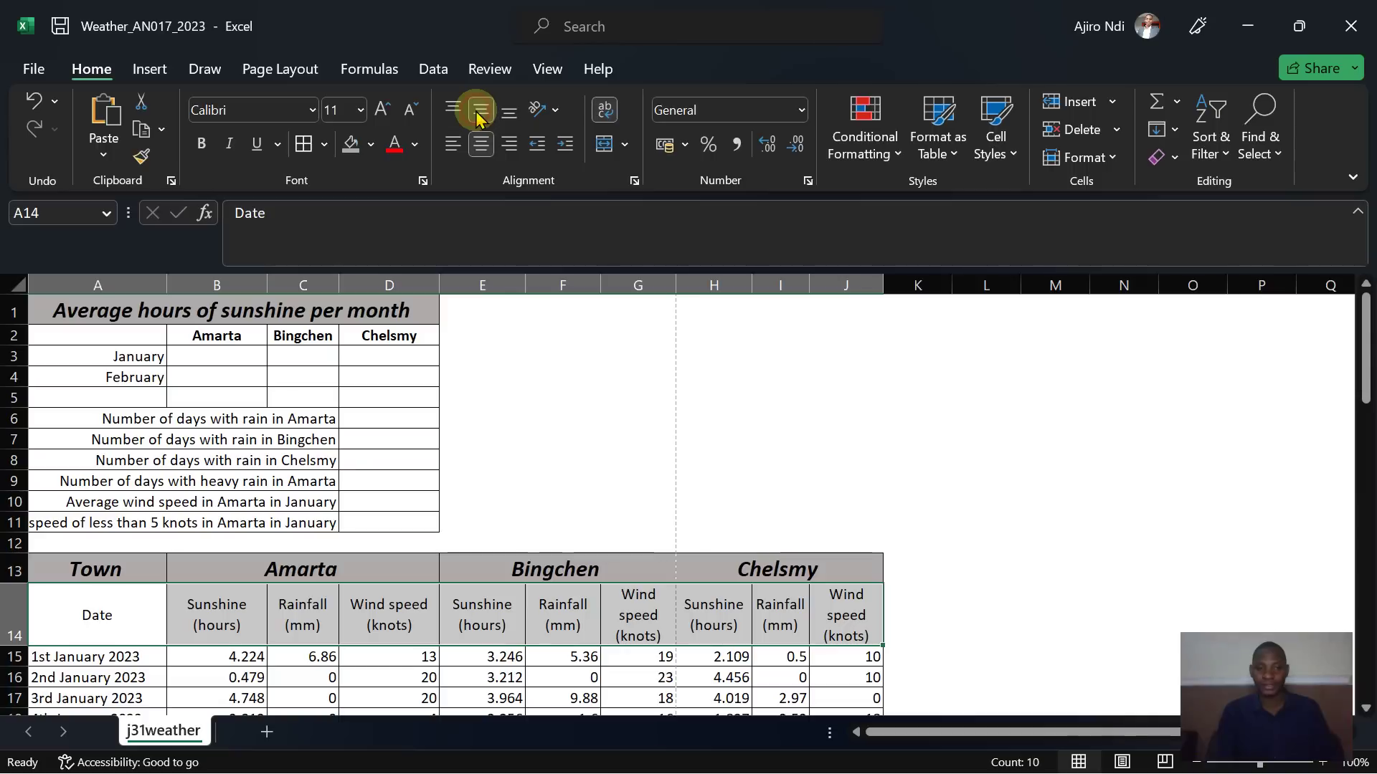
left_click(934, 624)
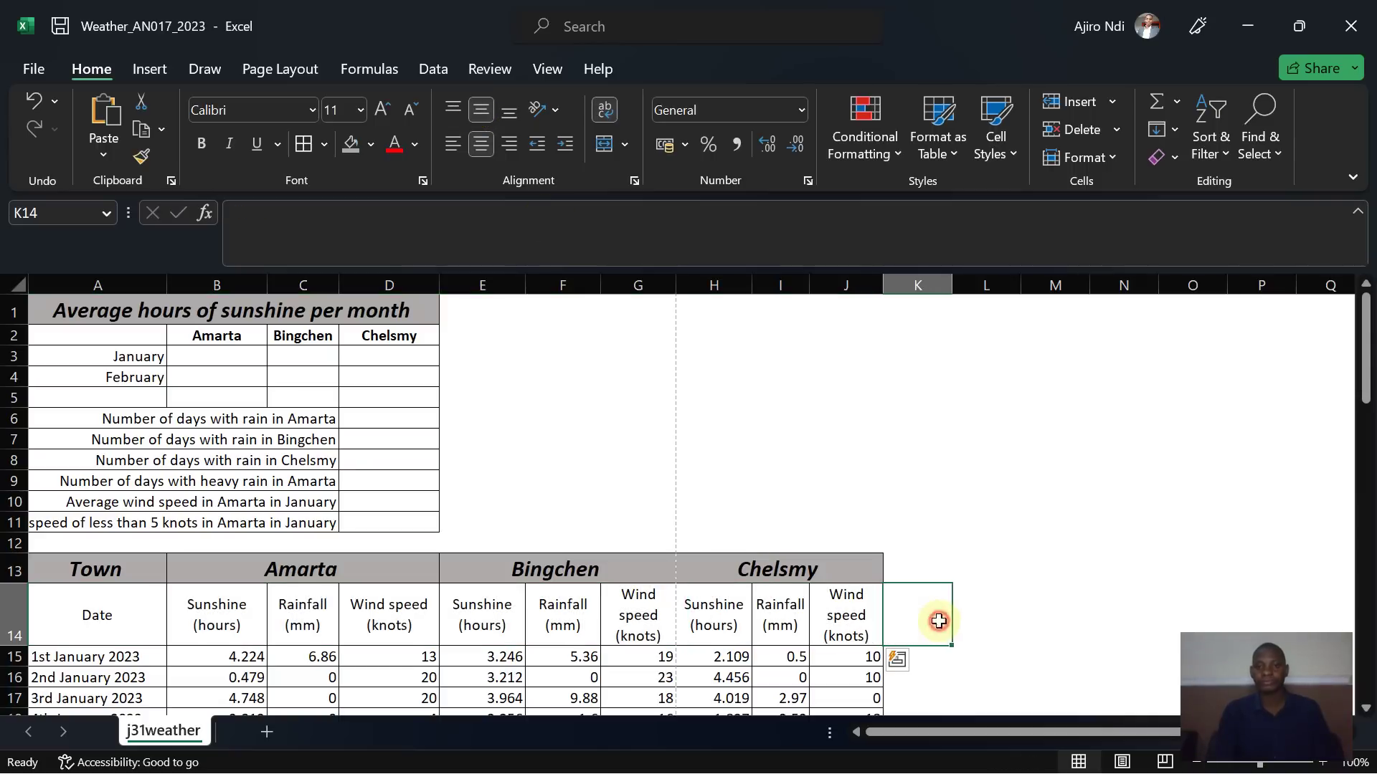
left_click(877, 749)
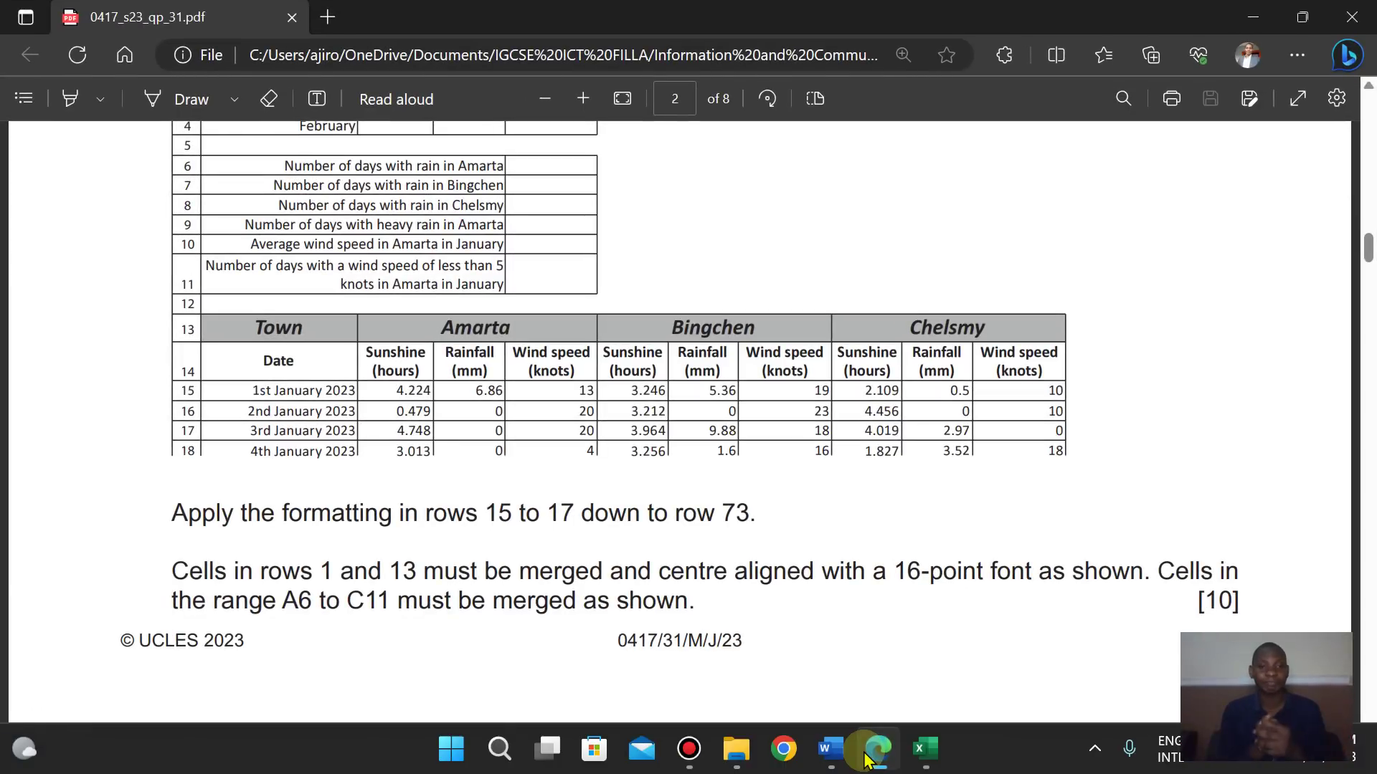
left_click(925, 748)
left_click(61, 621)
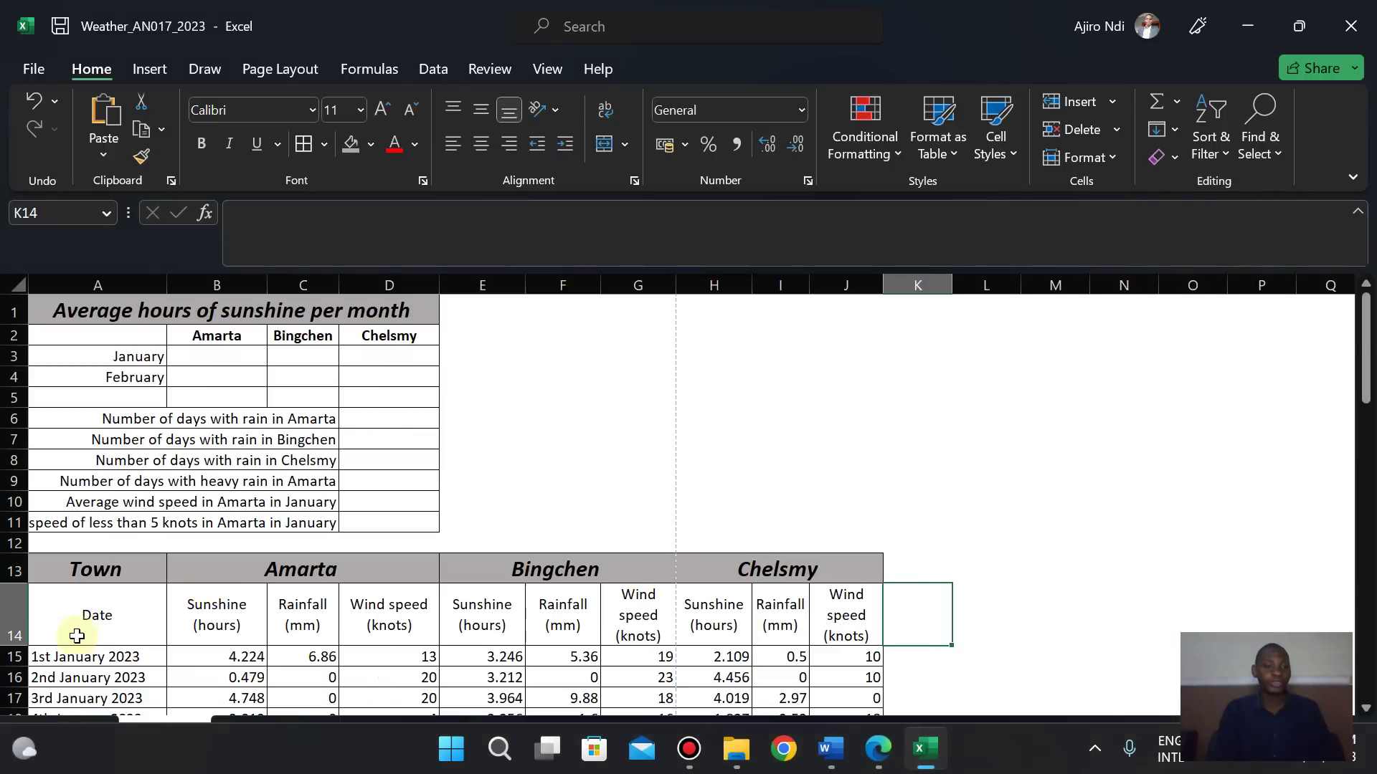
left_click_drag(61, 621, 844, 618)
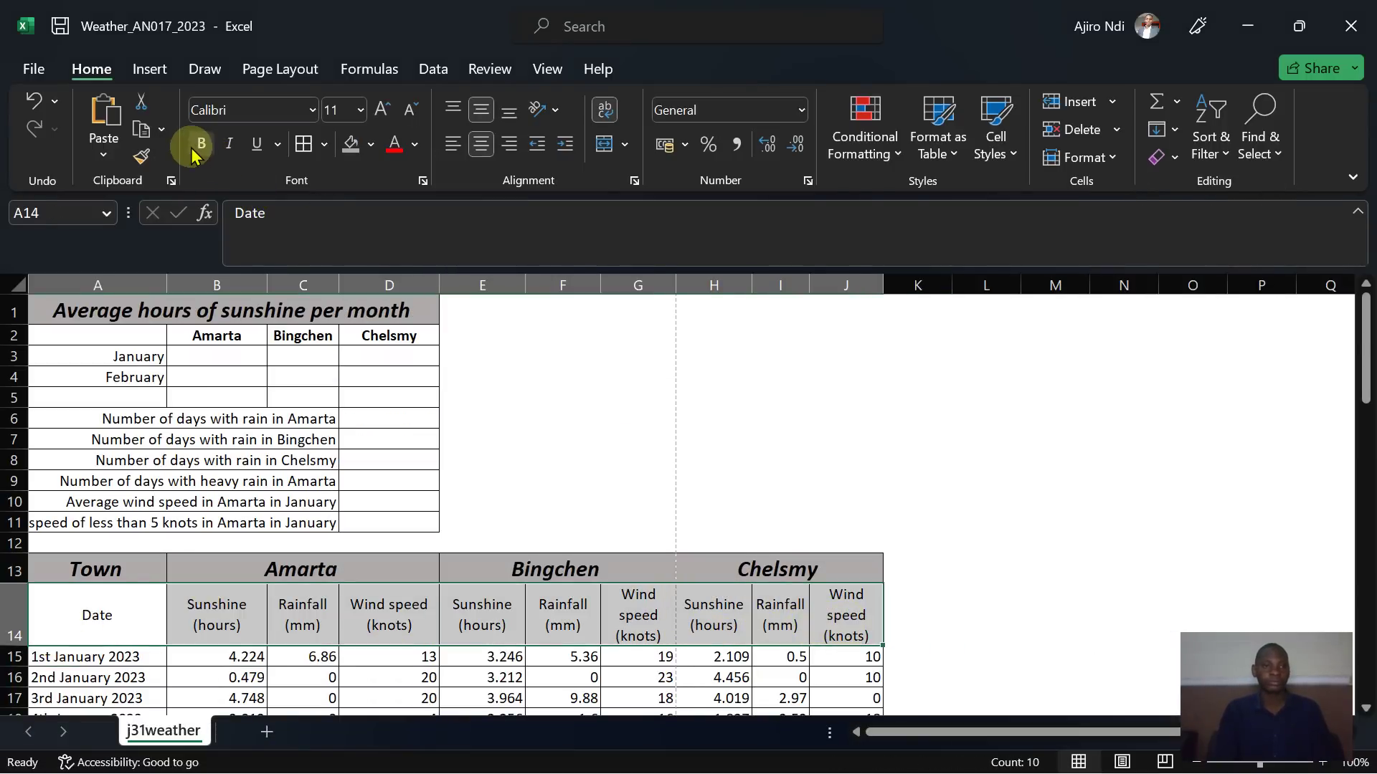
left_click(578, 504)
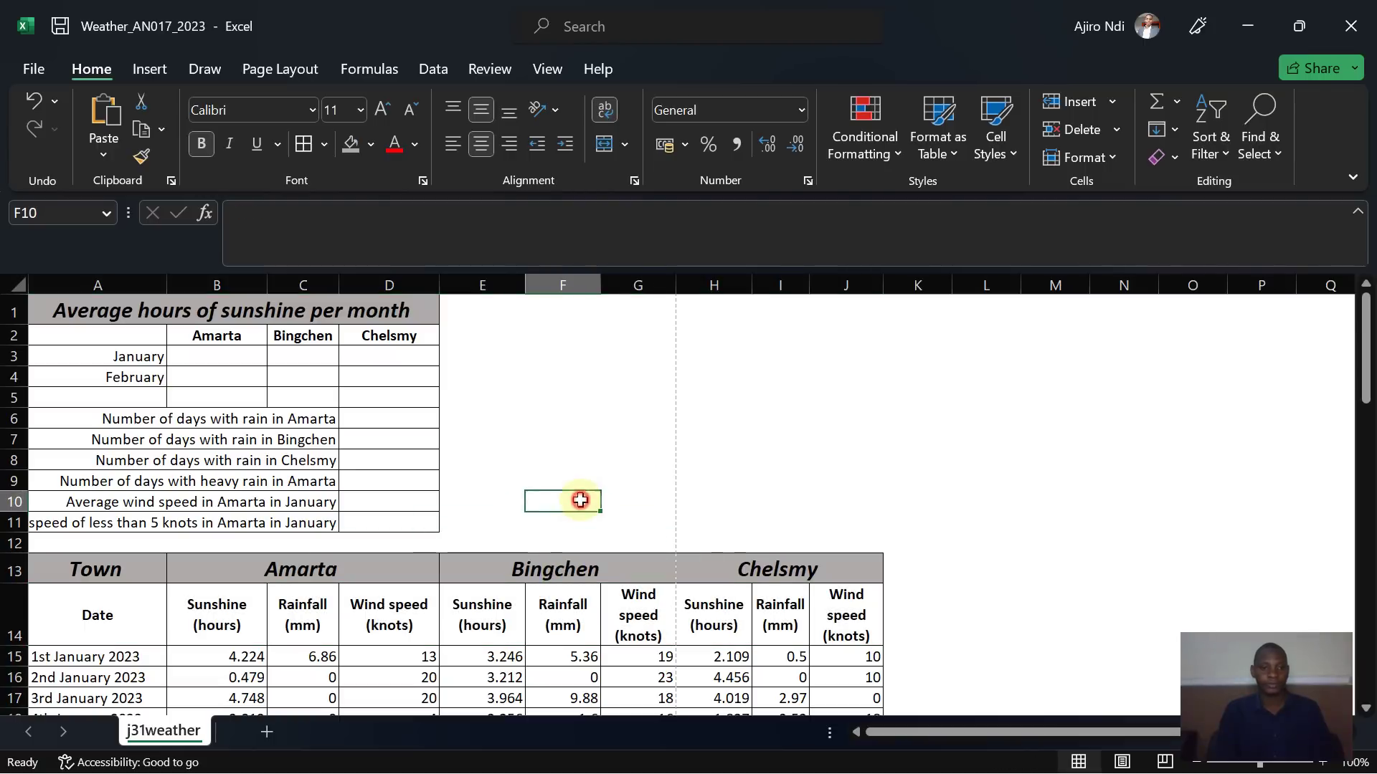
left_click(877, 752)
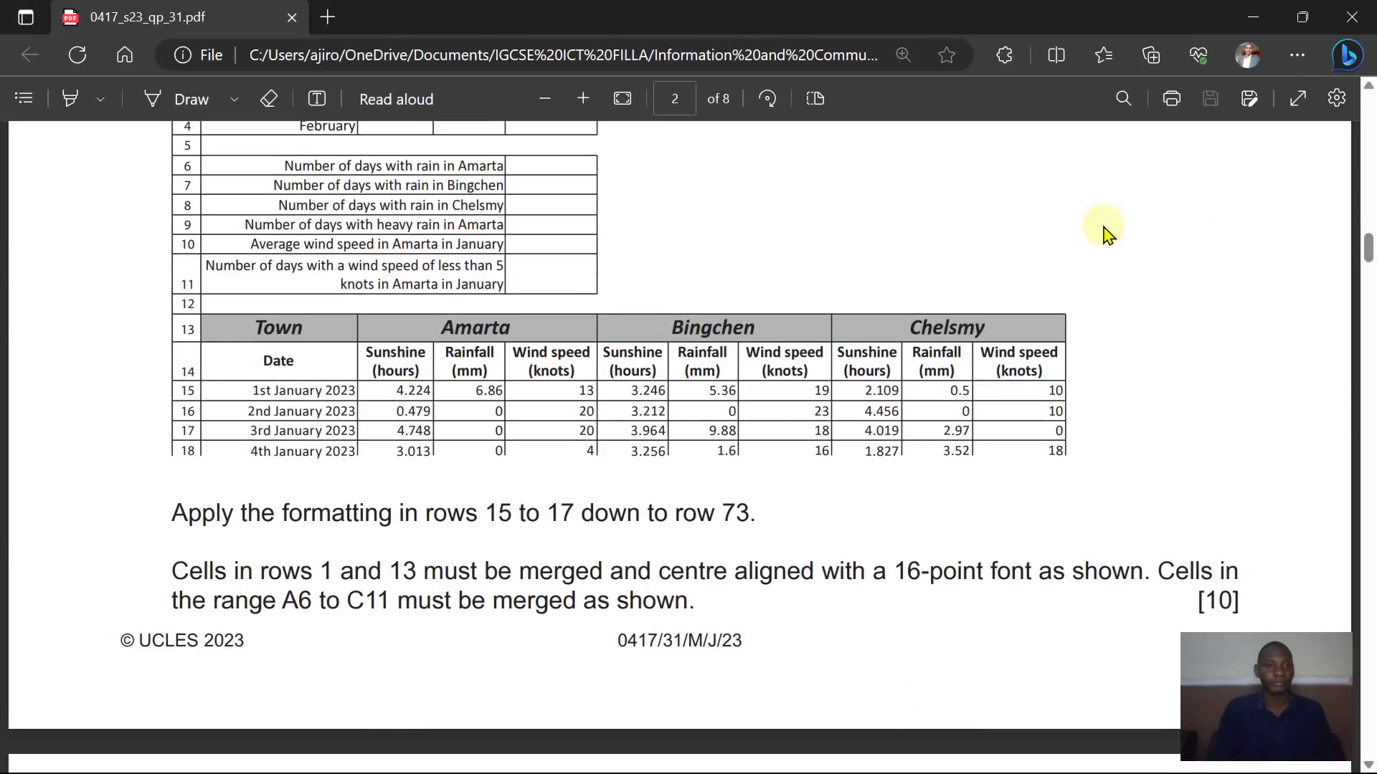
scroll(1104, 233, "up", 2)
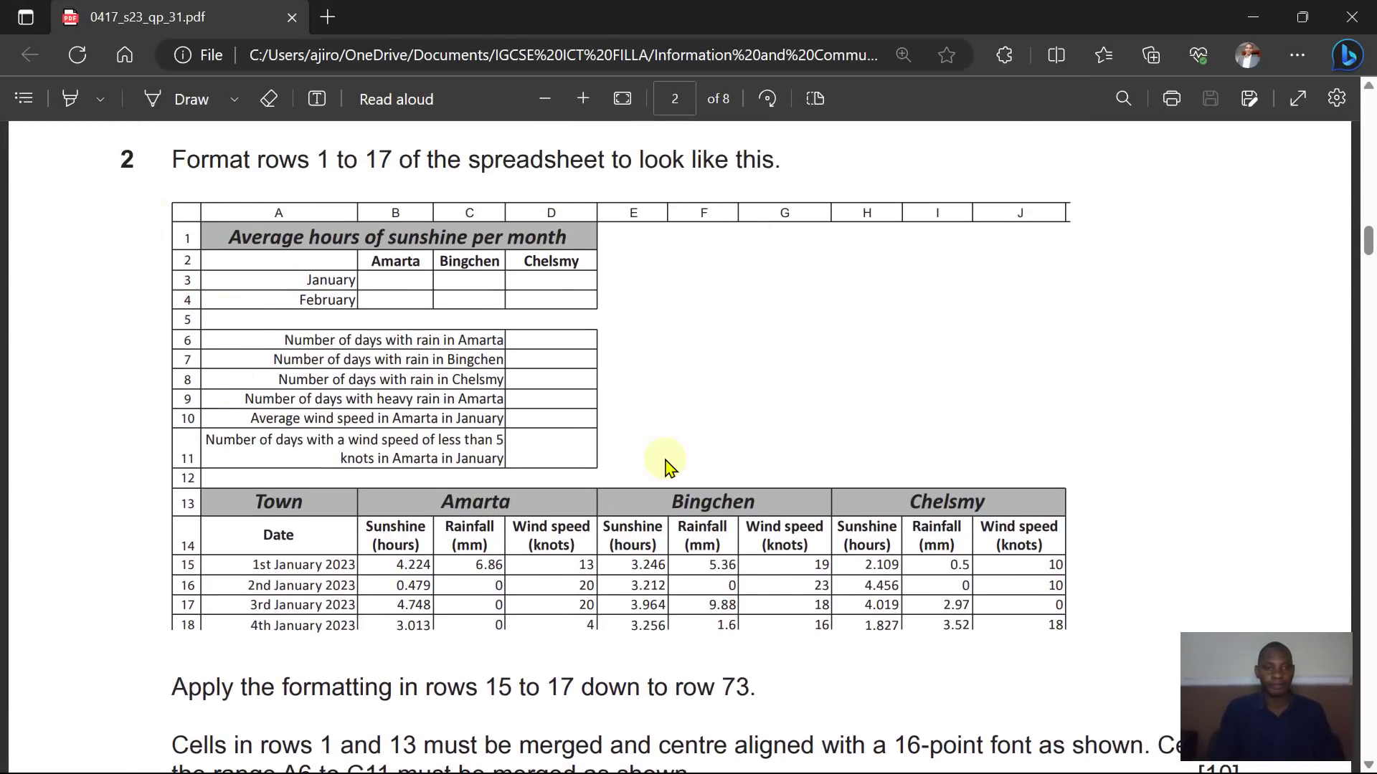
scroll(667, 466, "down", 2)
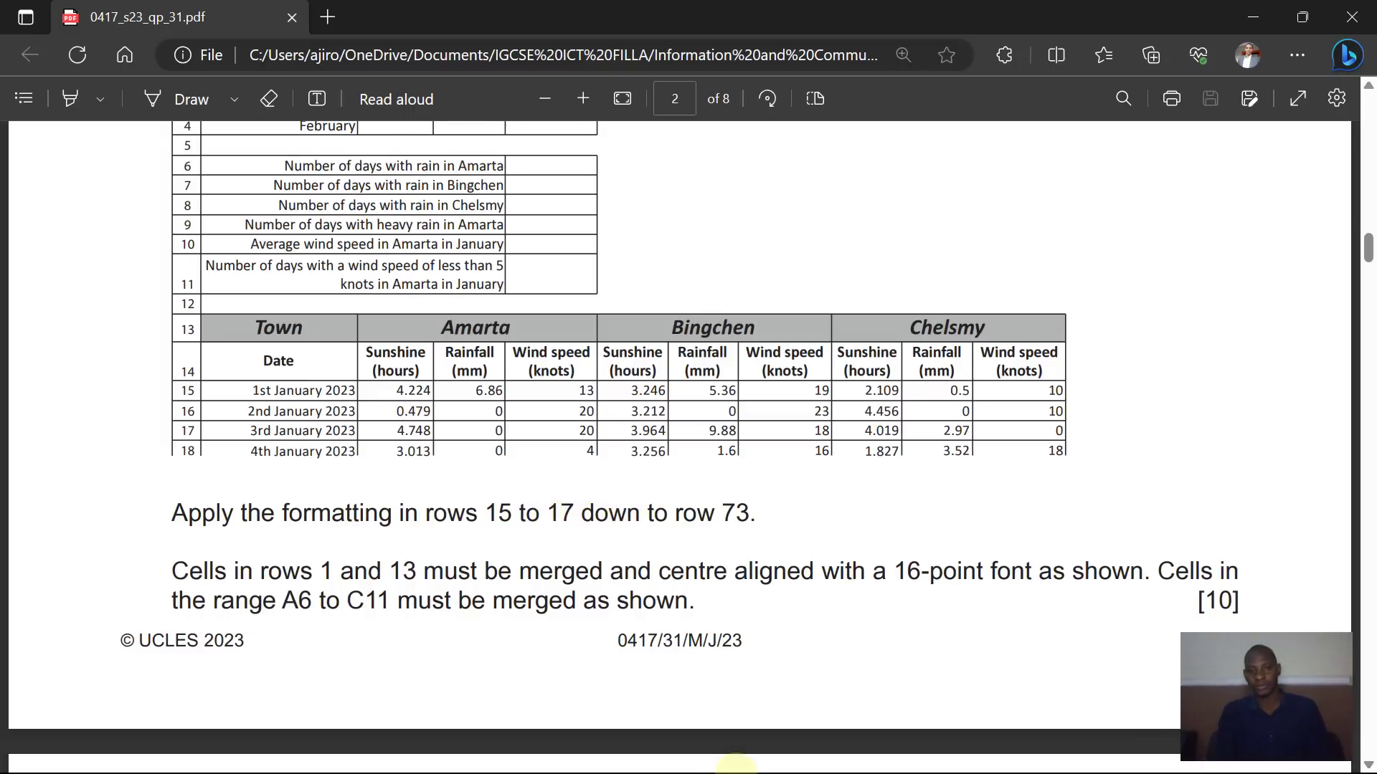
mouse_move(939, 766)
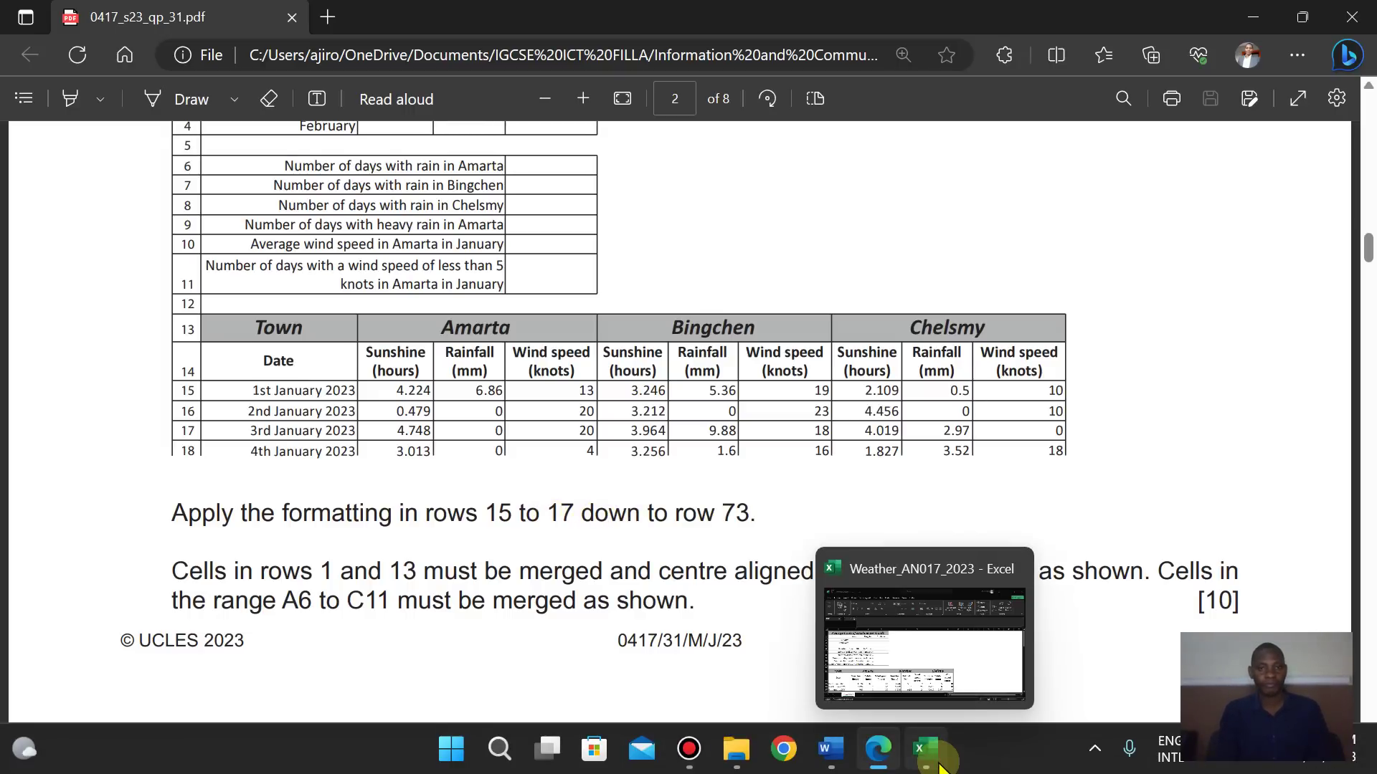
- Select the weather data range A15:J73, running down to 28th February 2023
left_click(937, 649)
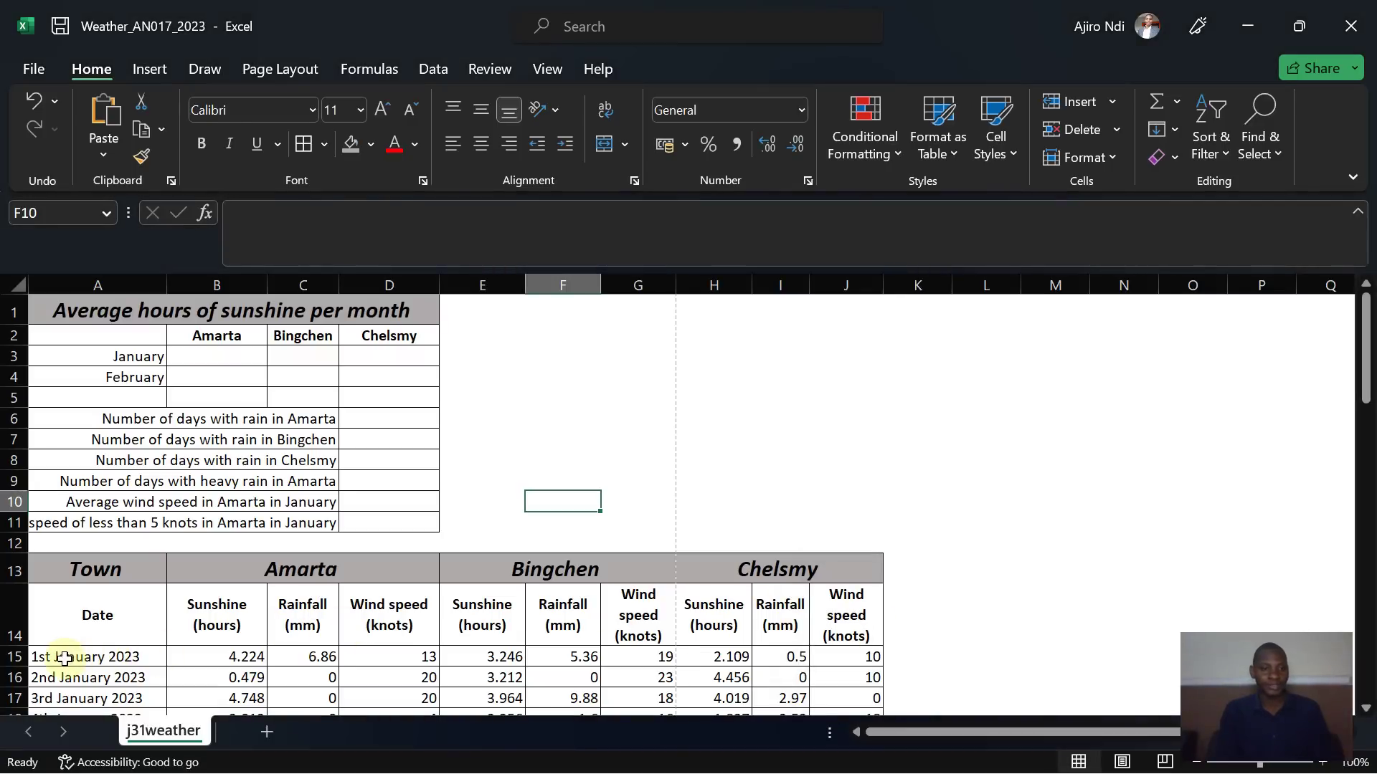
left_click(64, 659)
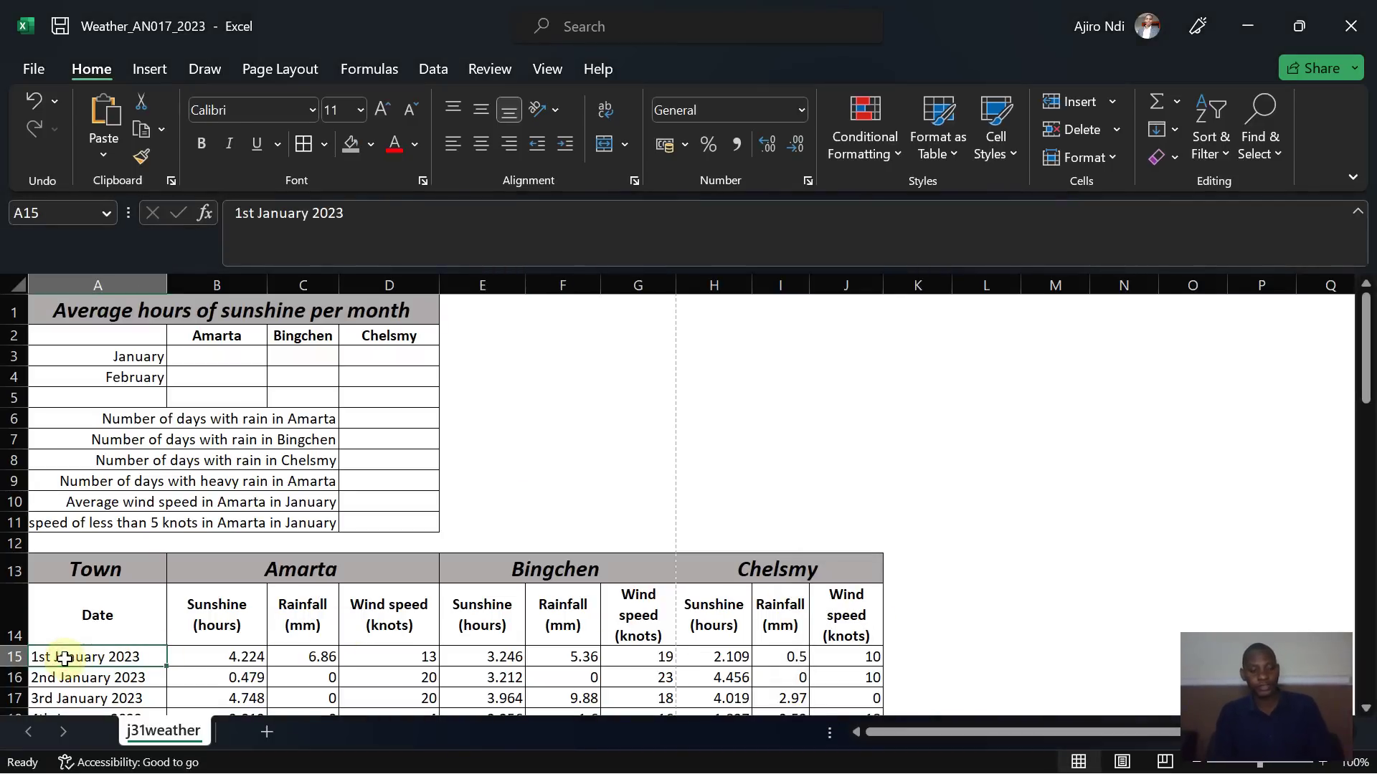
key("ctrl+shift+Right")
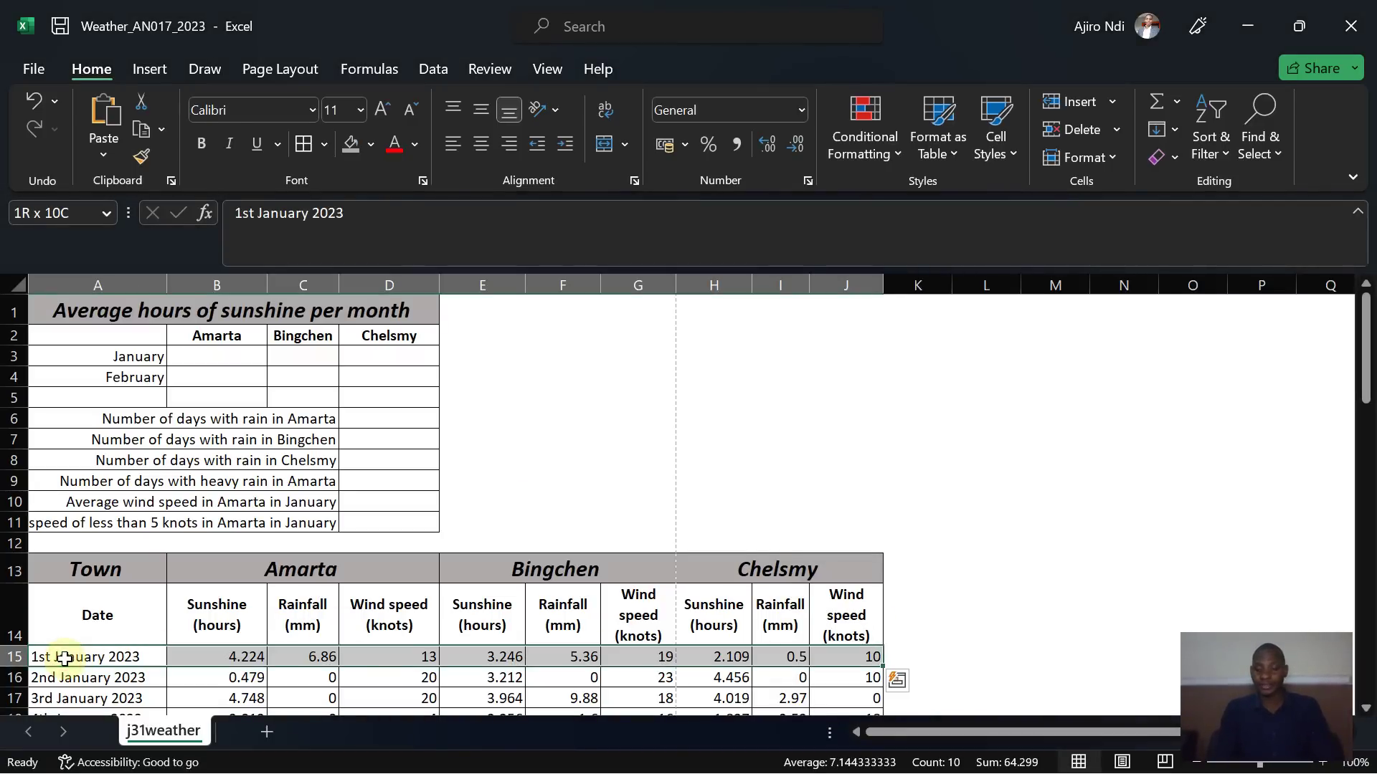
key("ctrl+shift+Down")
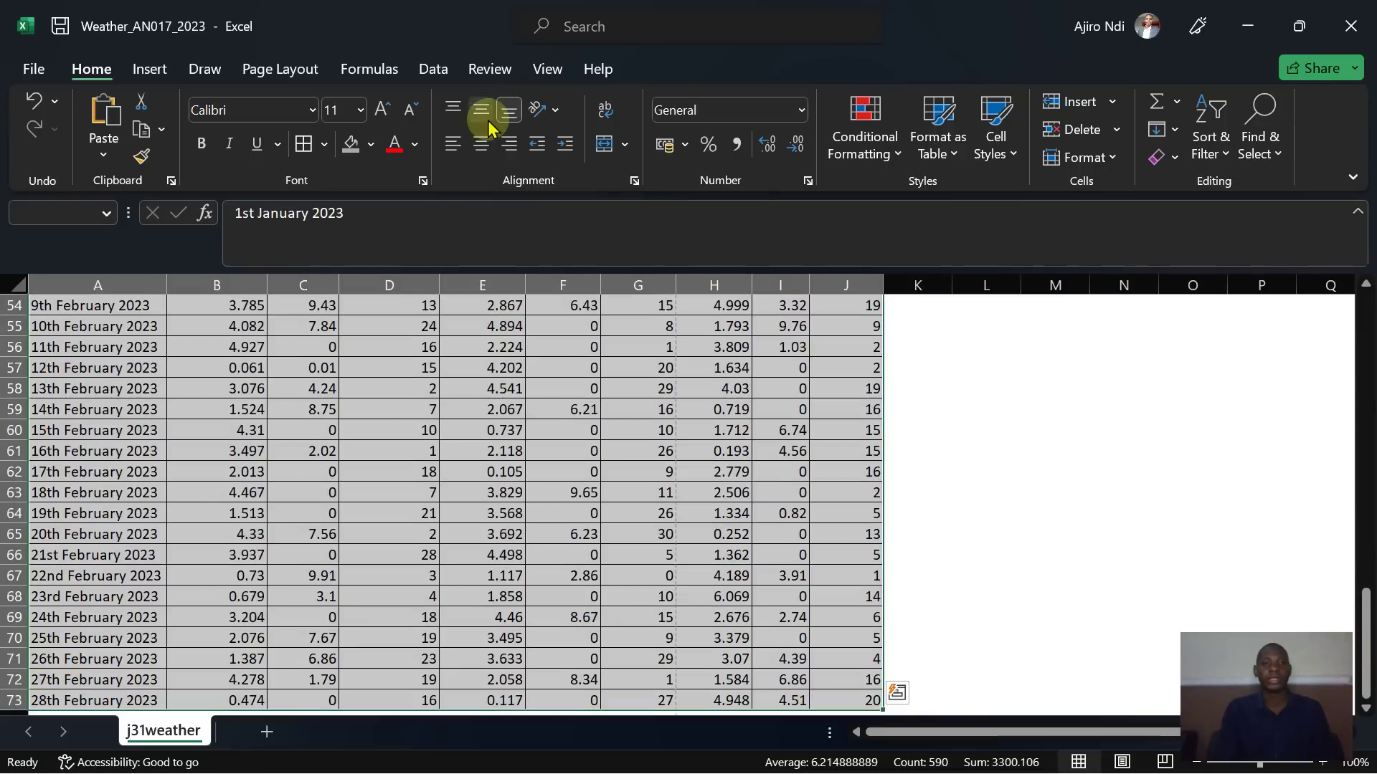
key("ctrl+BackSpace")
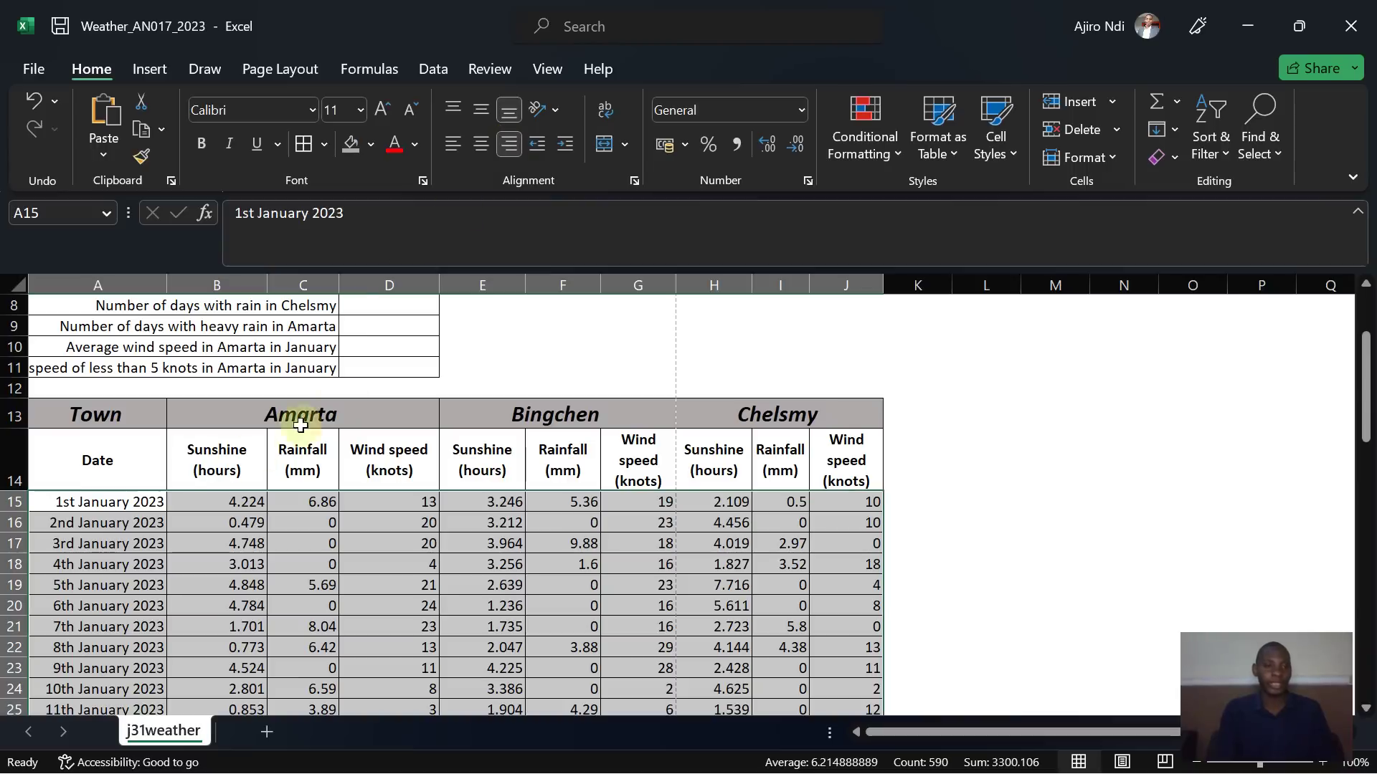
left_click(112, 502)
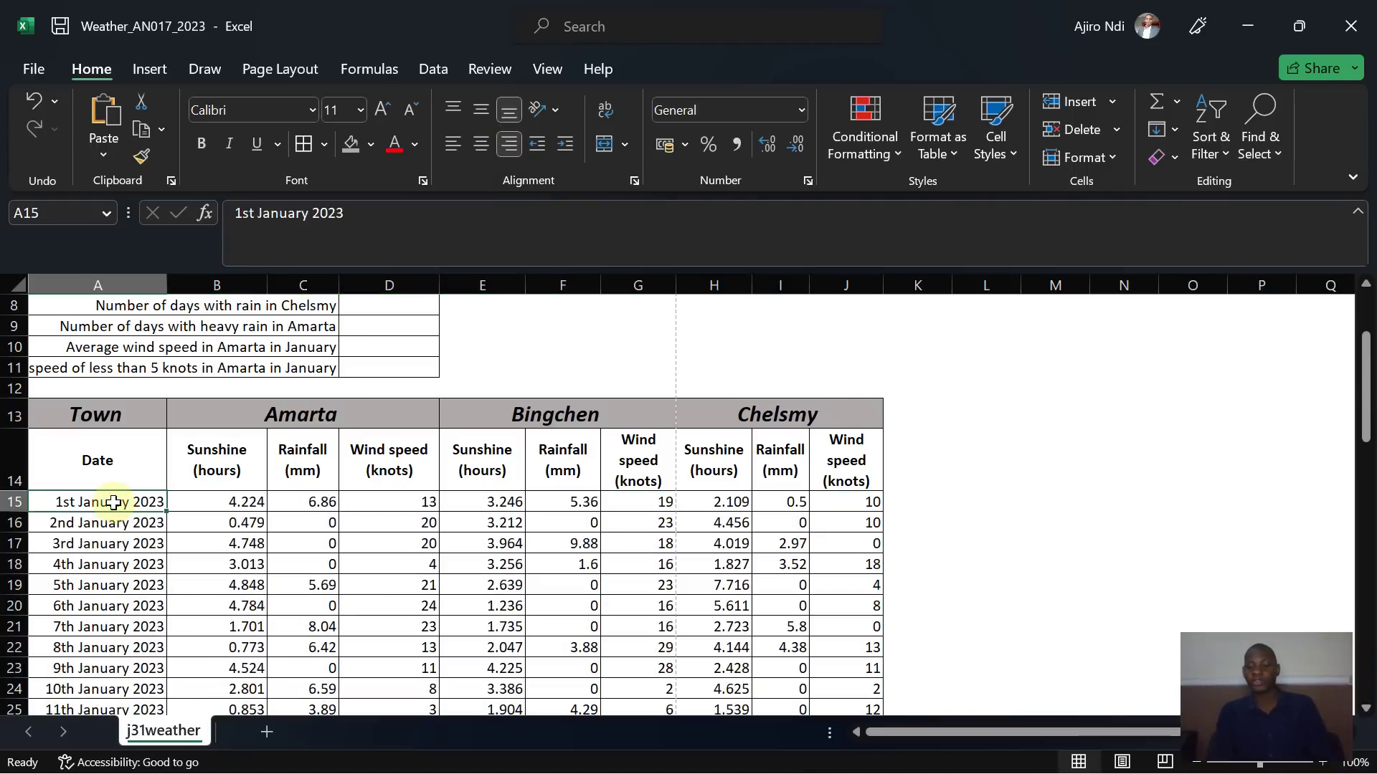
key("ctrl+shift+Right")
key("ctrl+shift+Down")
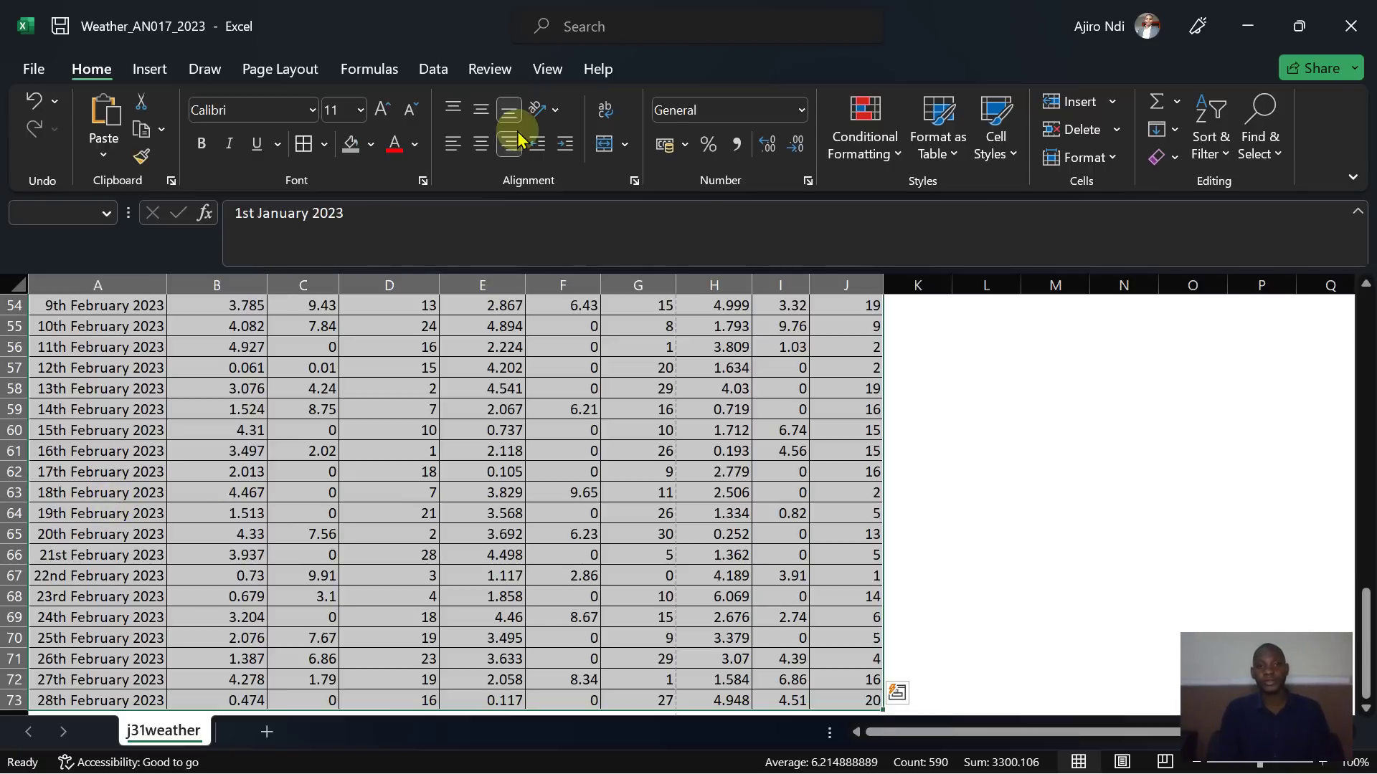
left_click_drag(1352, 621, 1357, 392)
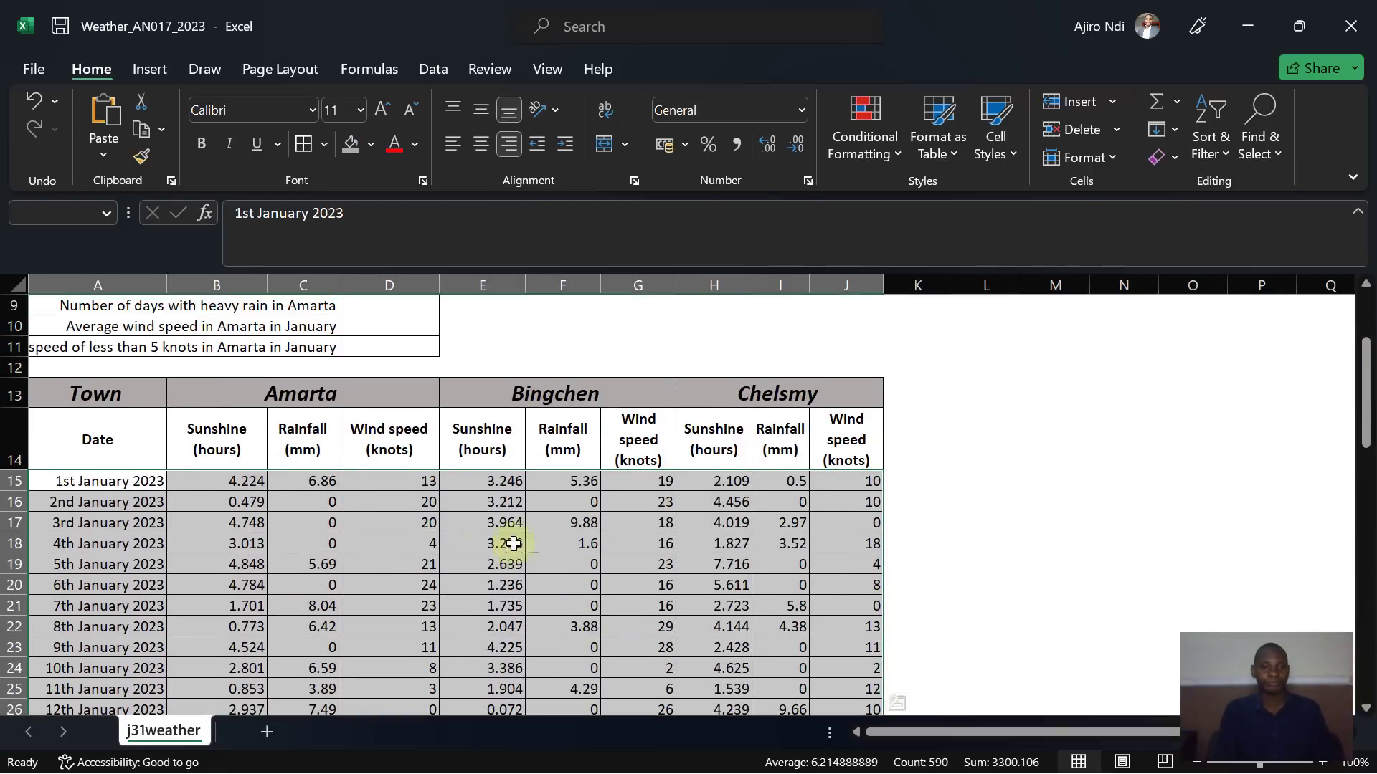
- Compare the spreadsheet layout with the exam paper, alternating between the two
left_click(352, 502)
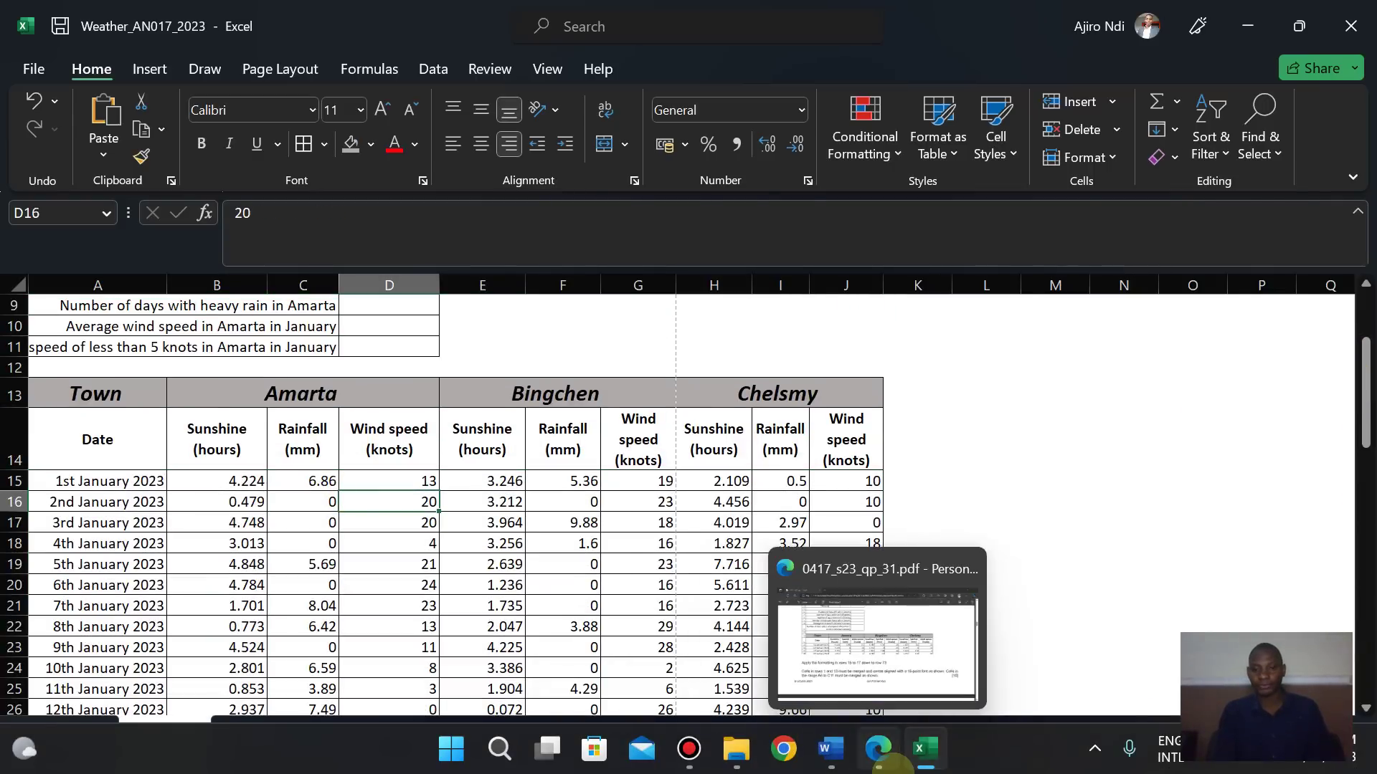
left_click(879, 751)
left_click(879, 751)
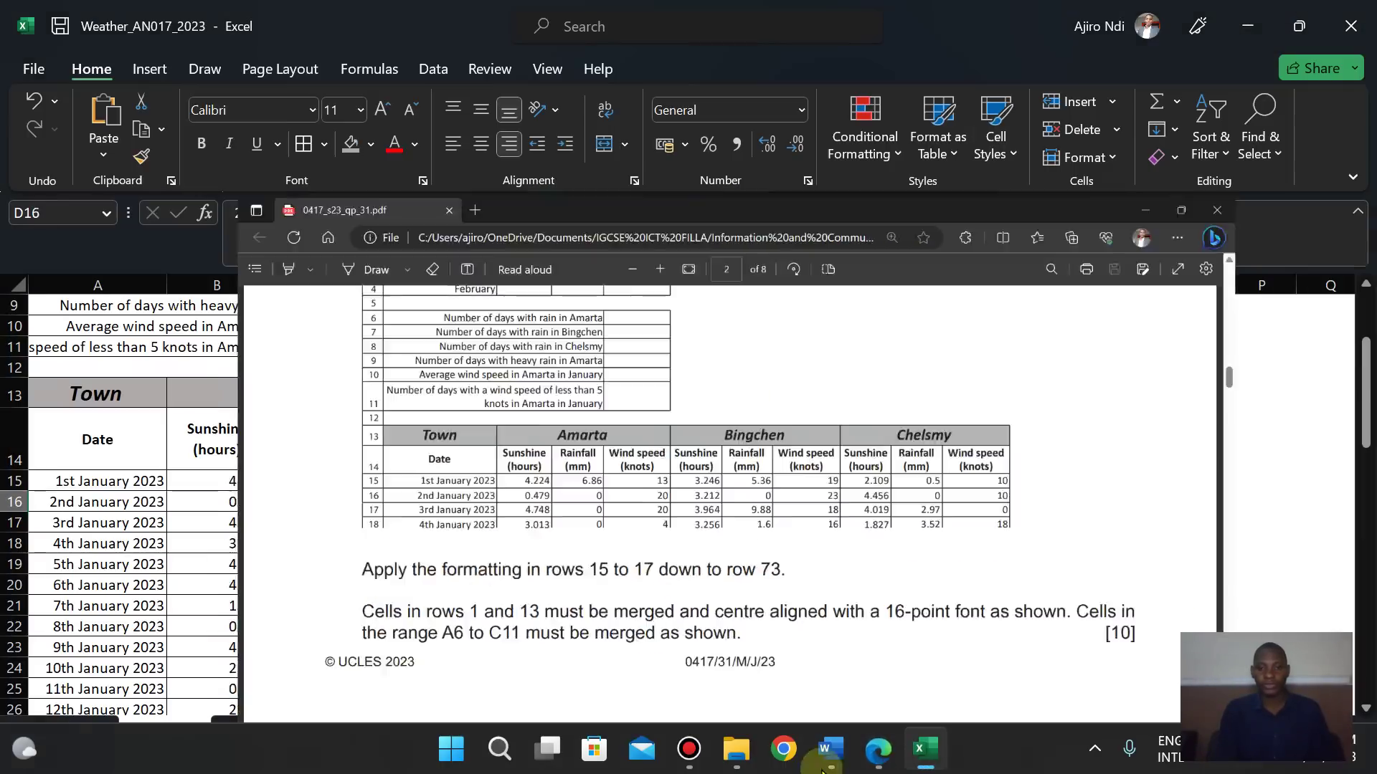
left_click(687, 762)
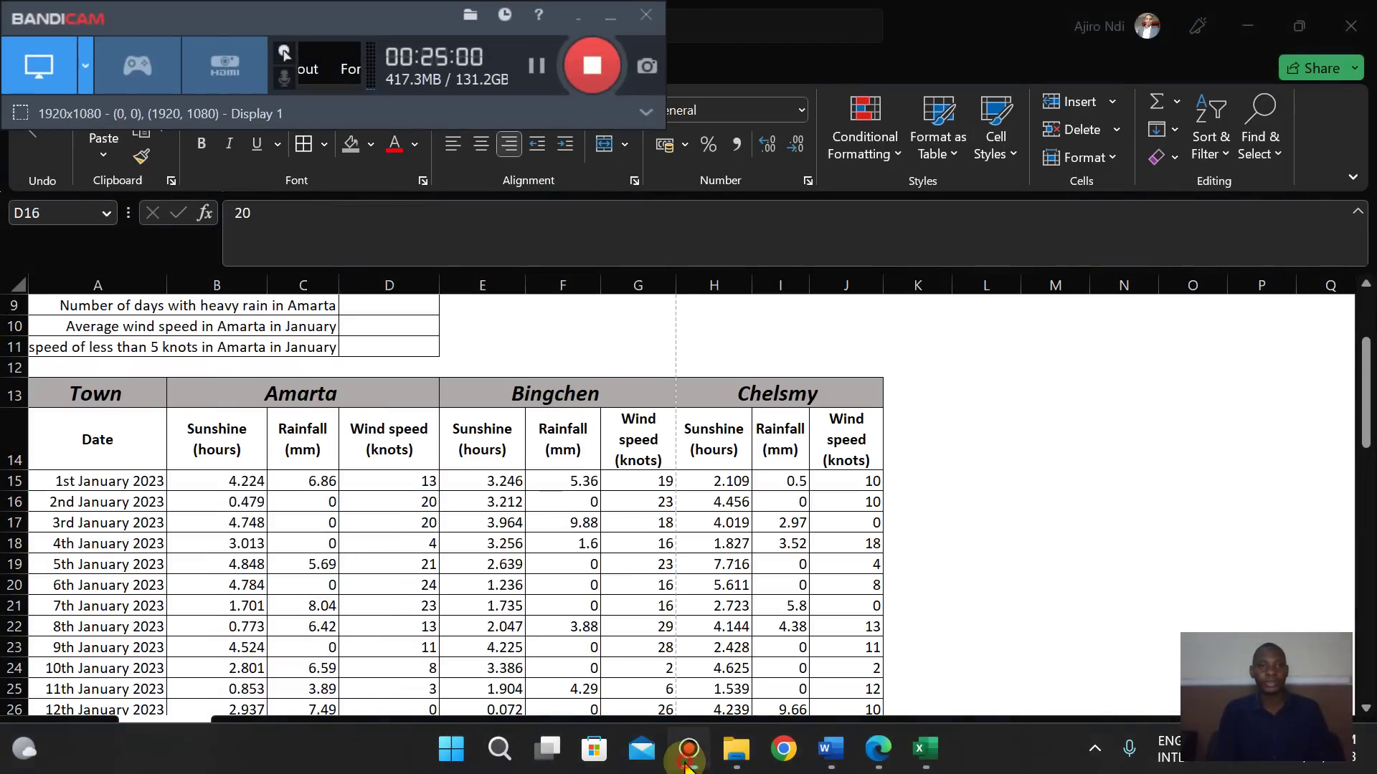
left_click(687, 764)
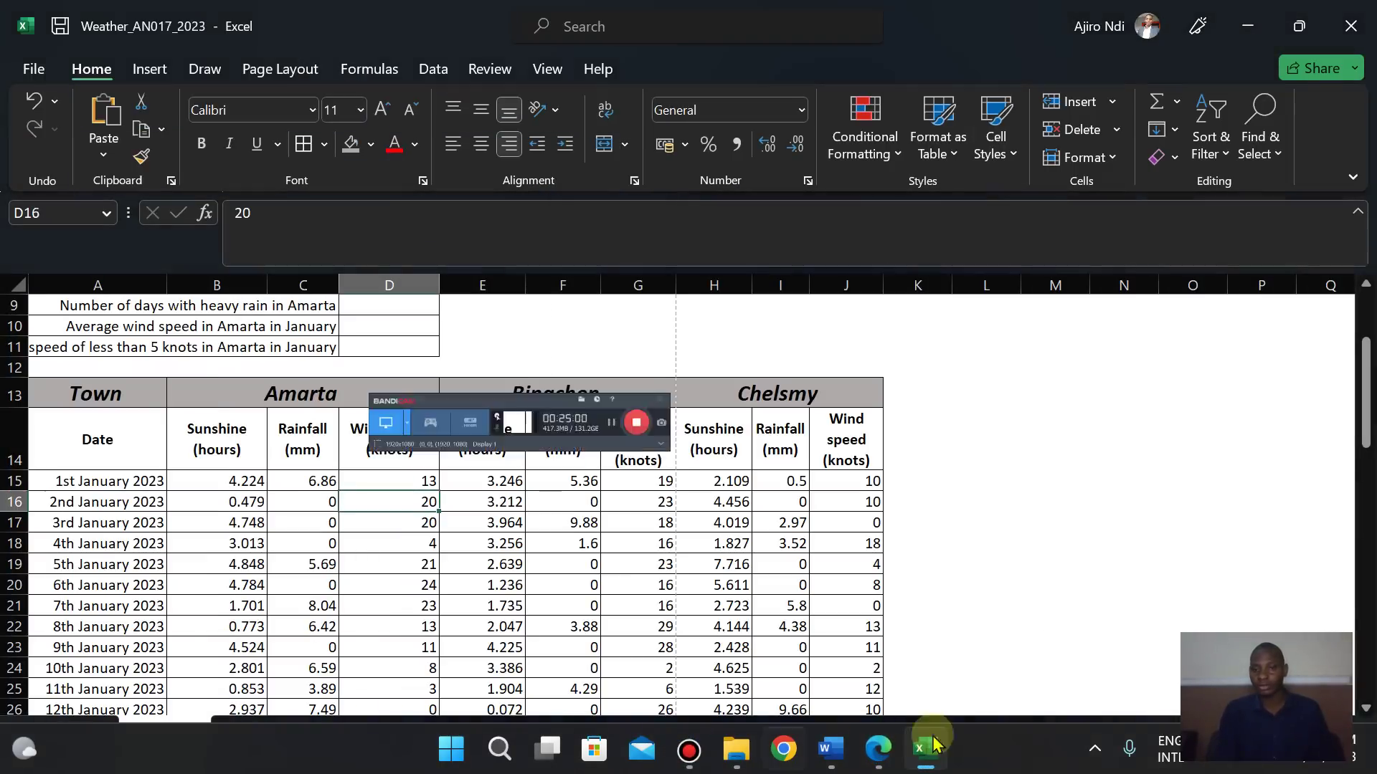
left_click(862, 765)
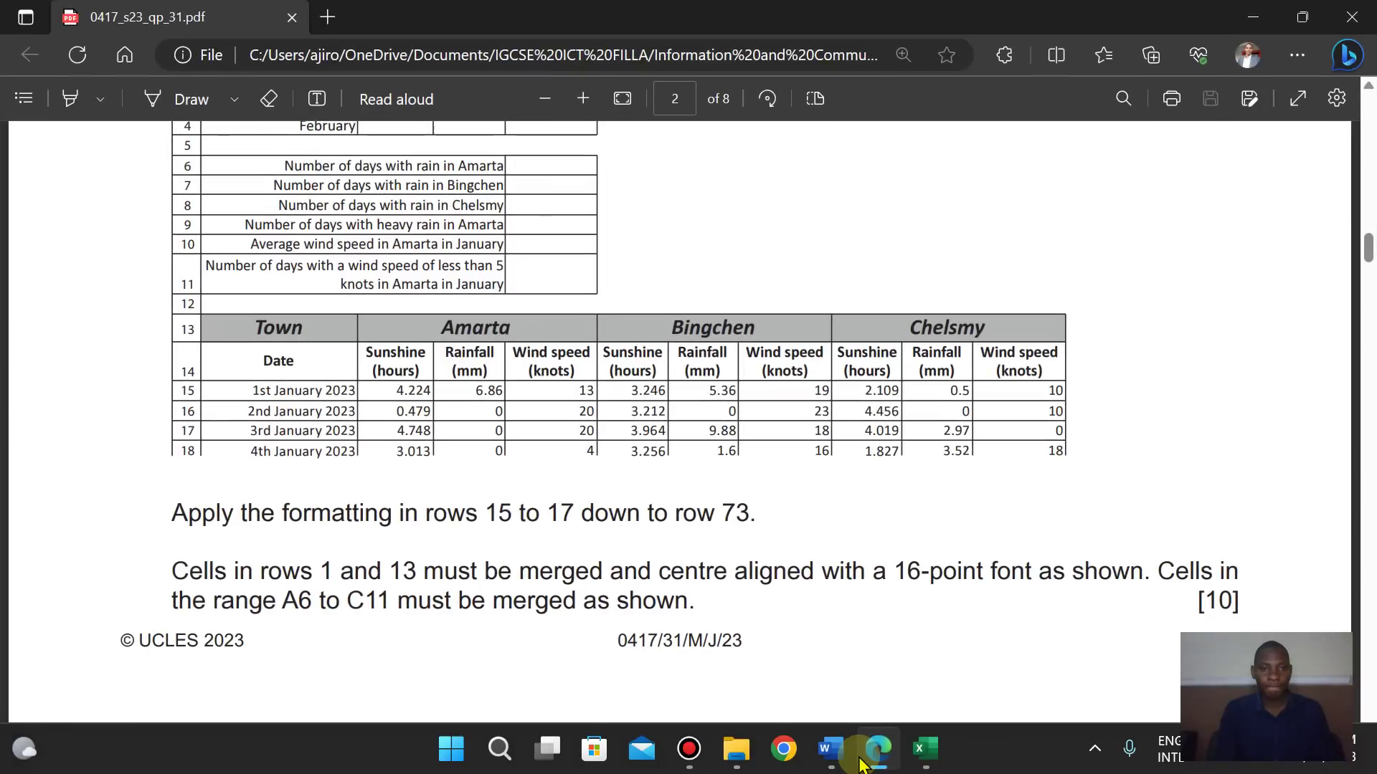
left_click(862, 764)
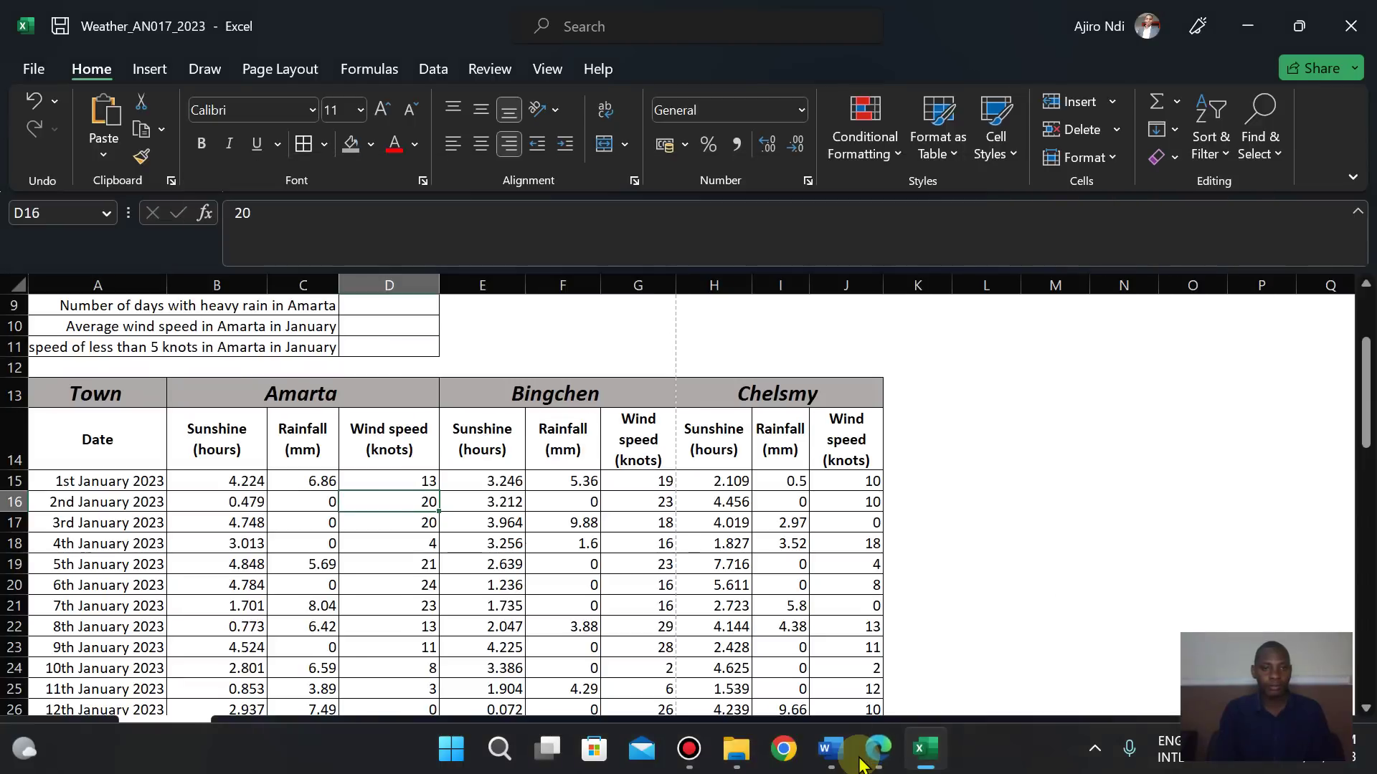
left_click(862, 765)
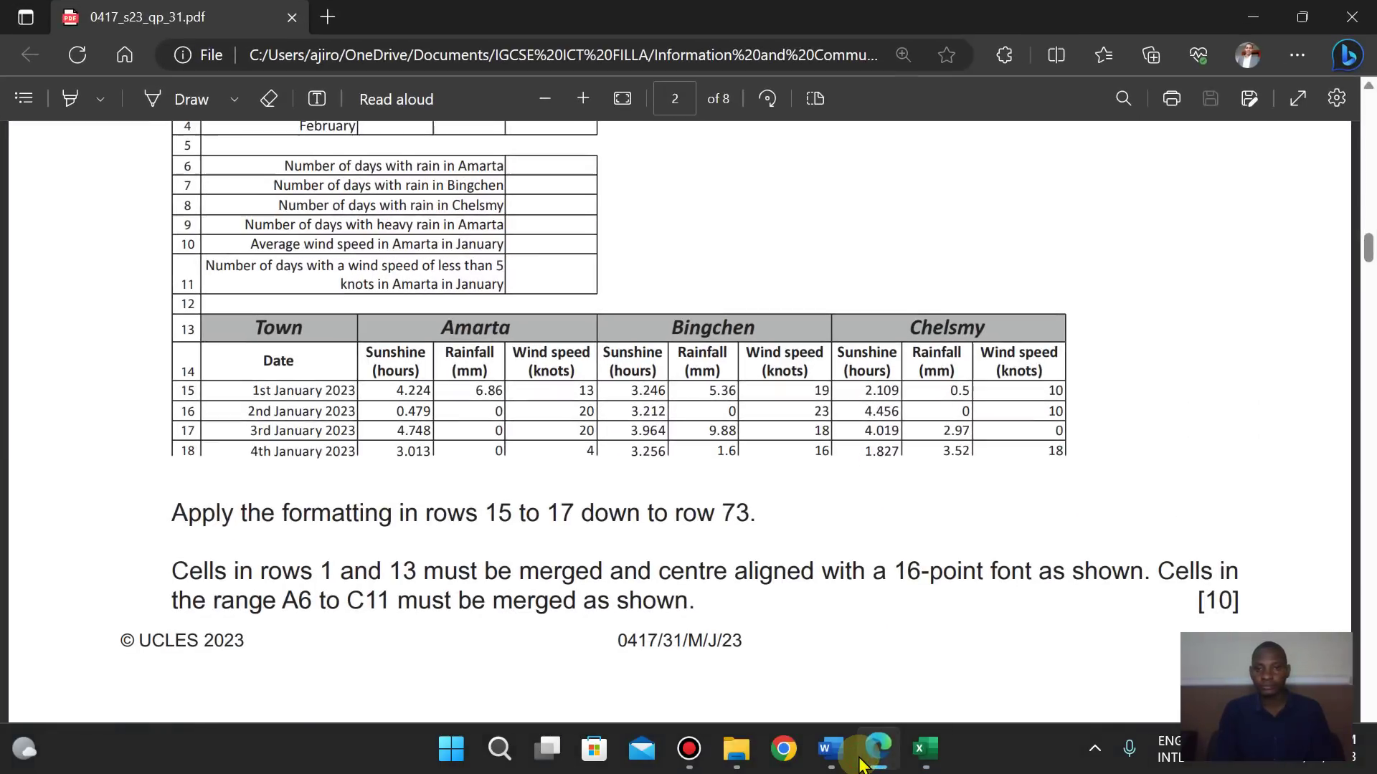
left_click(862, 765)
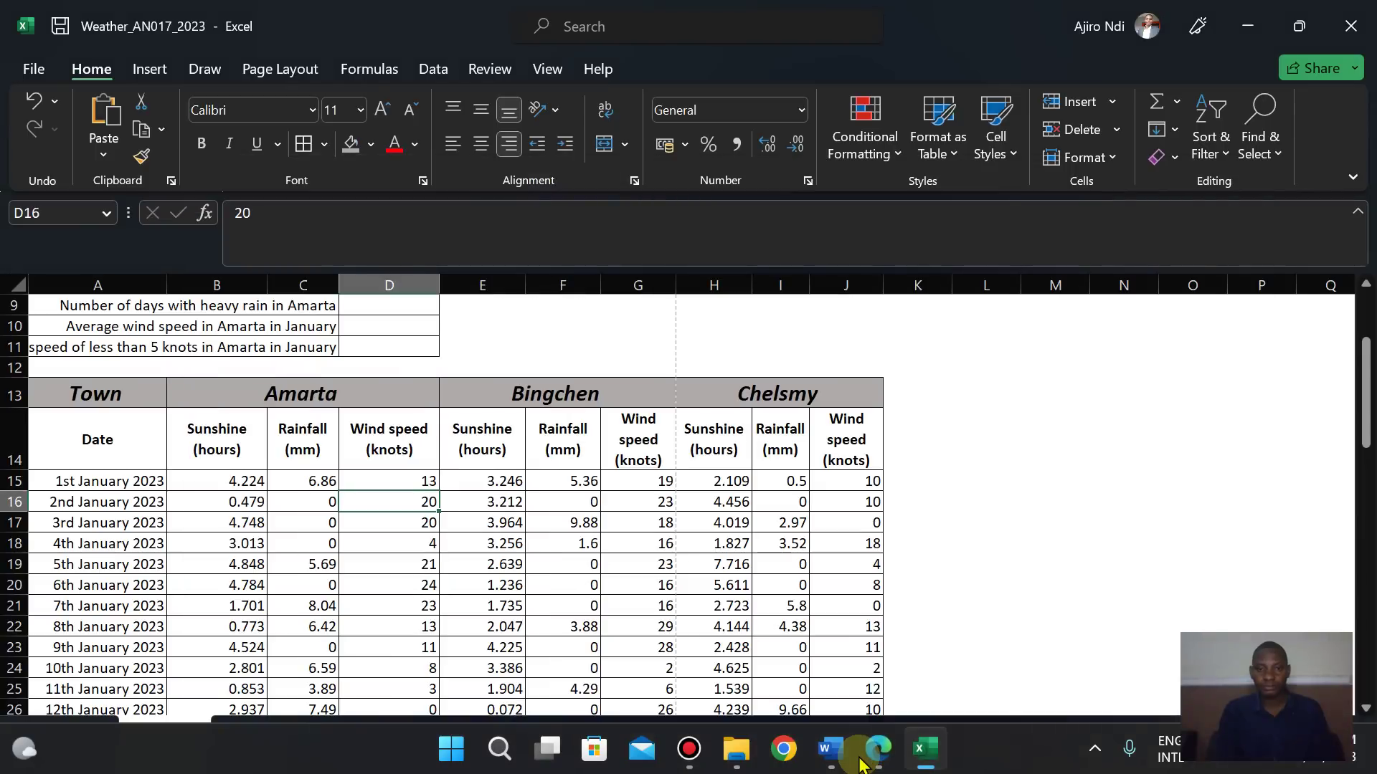
left_click(870, 759)
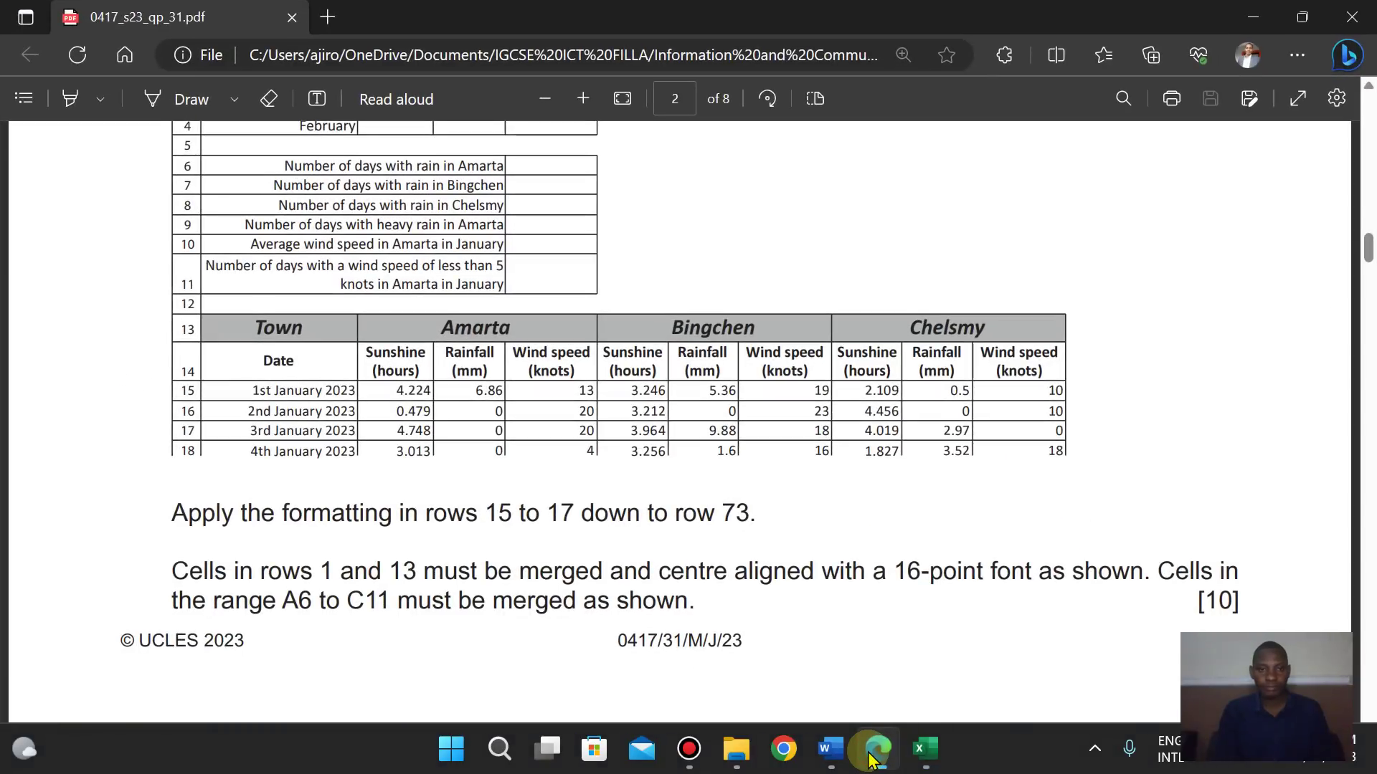
left_click(870, 759)
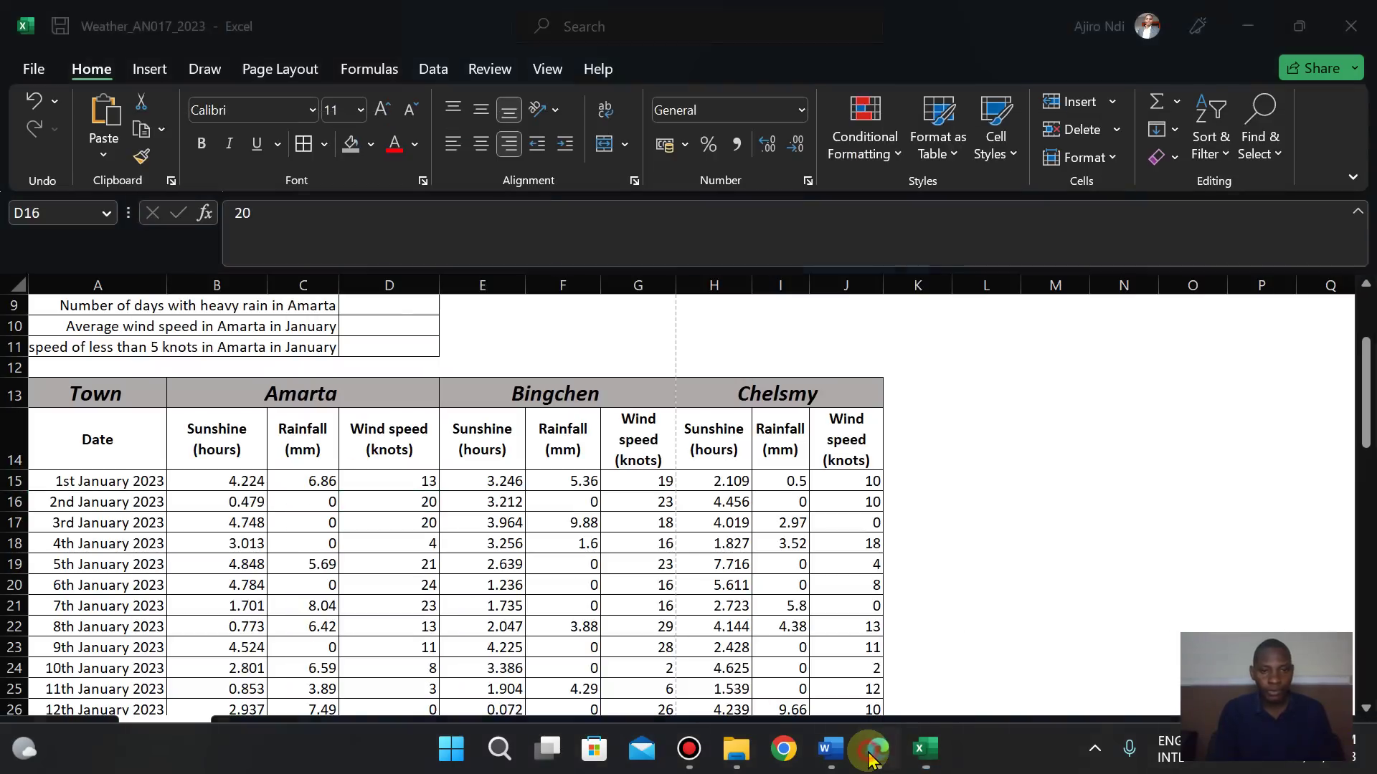
left_click(871, 758)
left_click(871, 759)
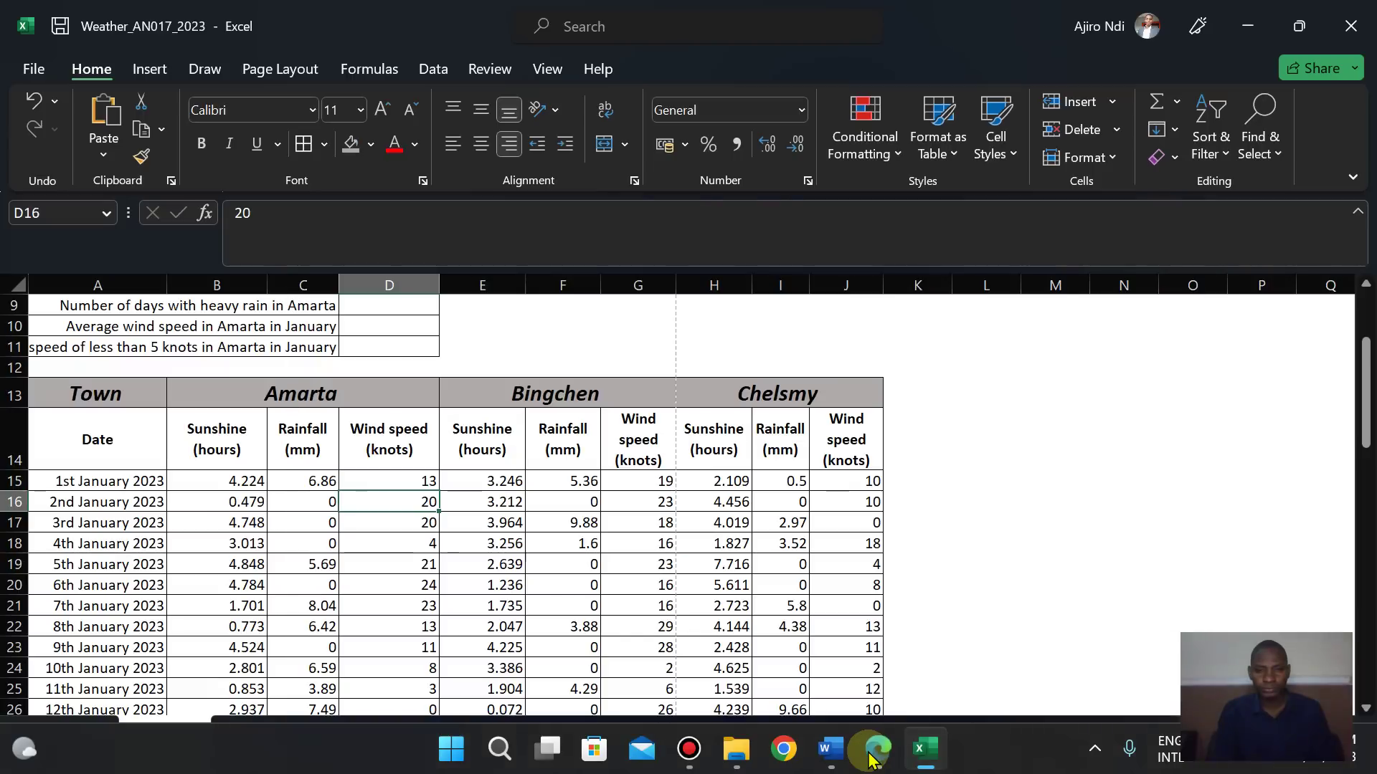
left_click(871, 758)
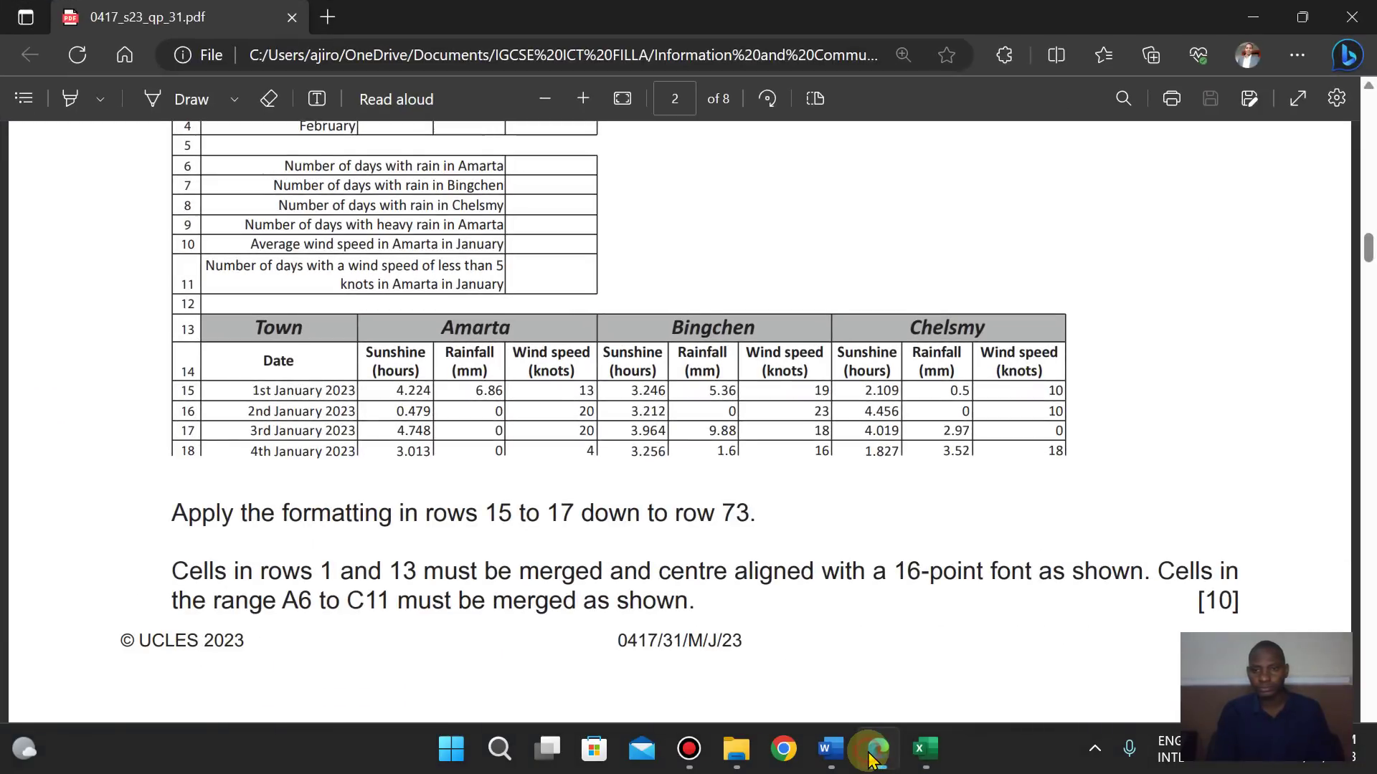
left_click(871, 759)
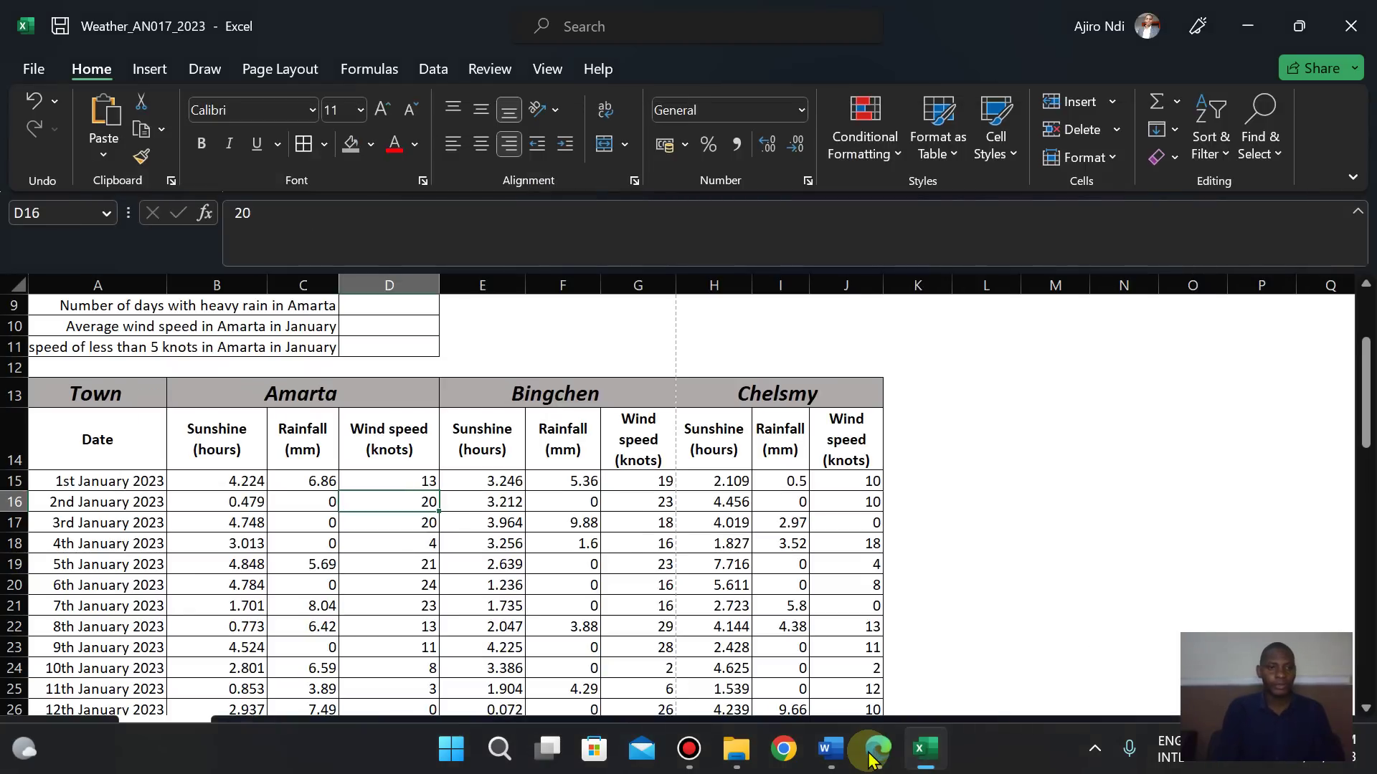
left_click(886, 750)
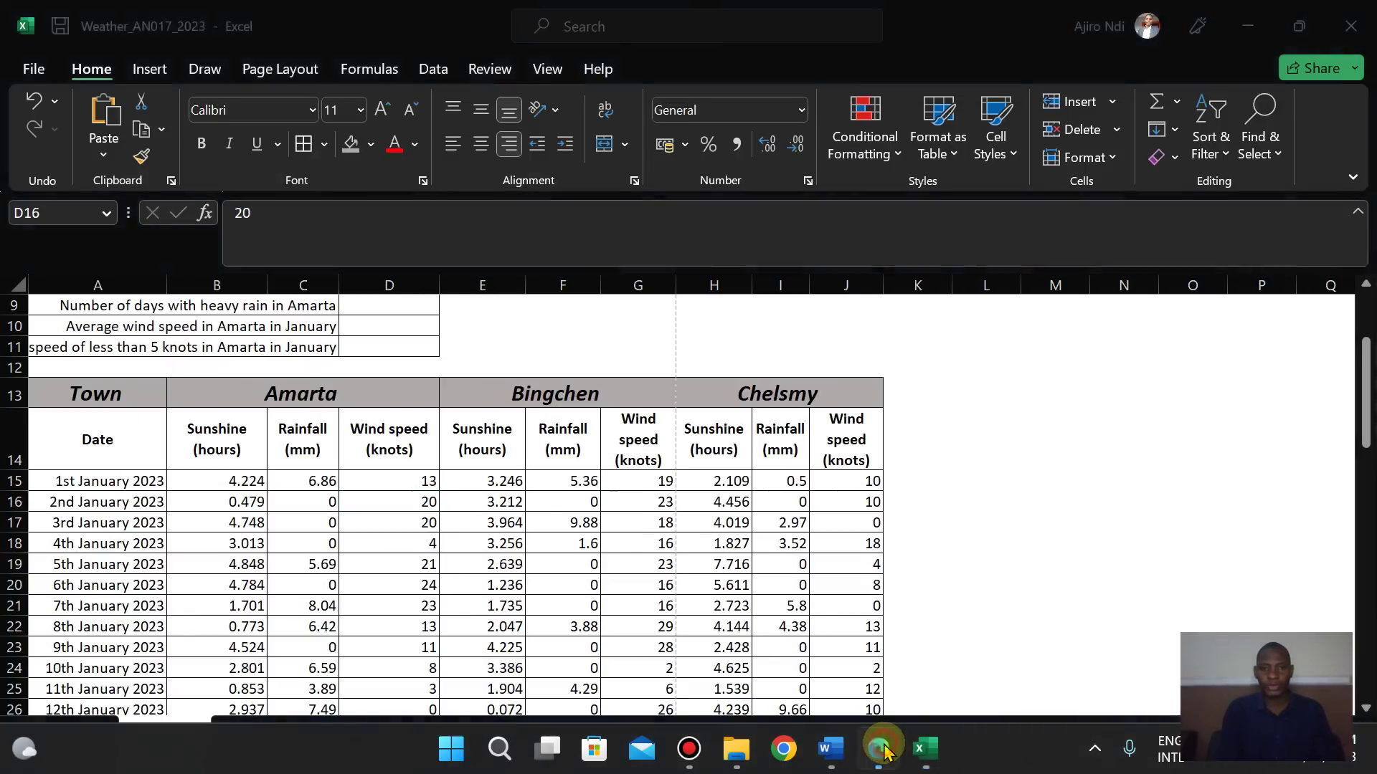
left_click(886, 750)
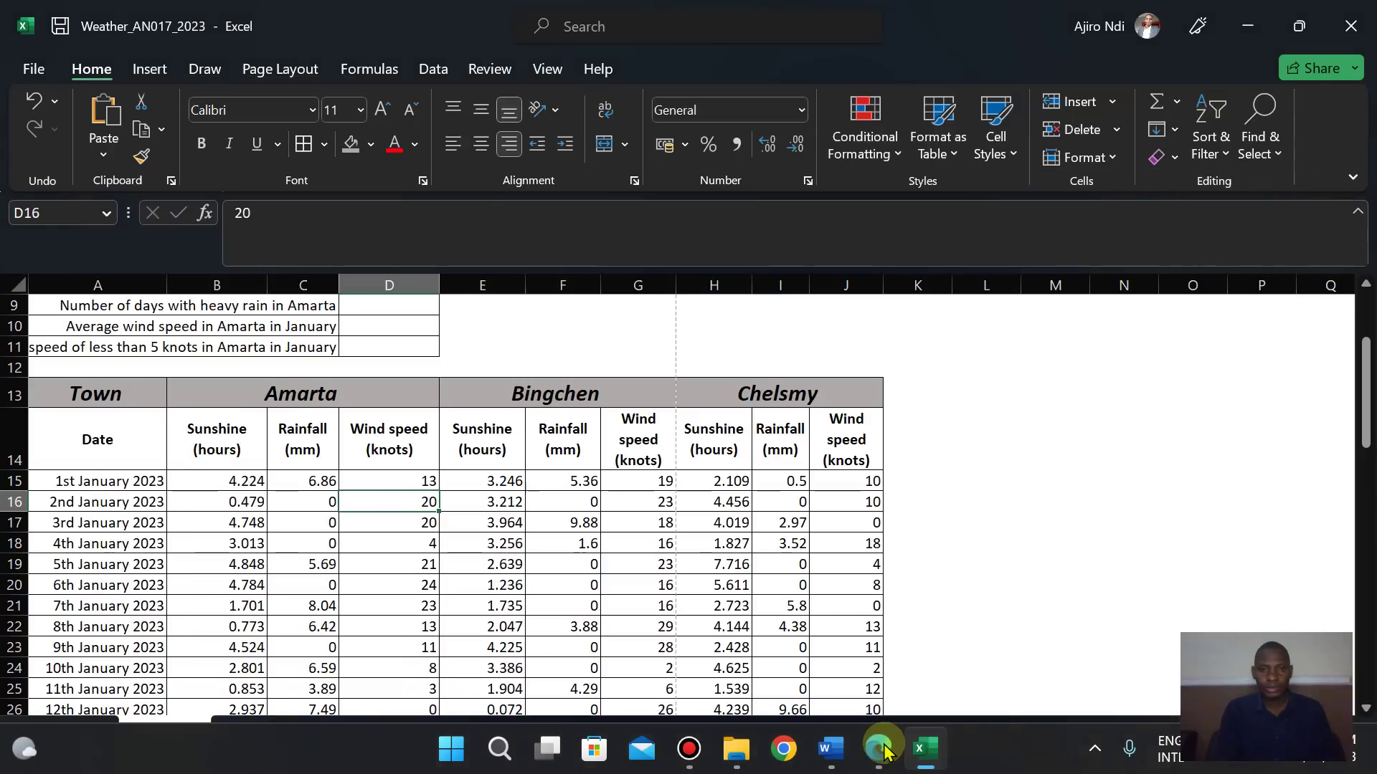
left_click(886, 750)
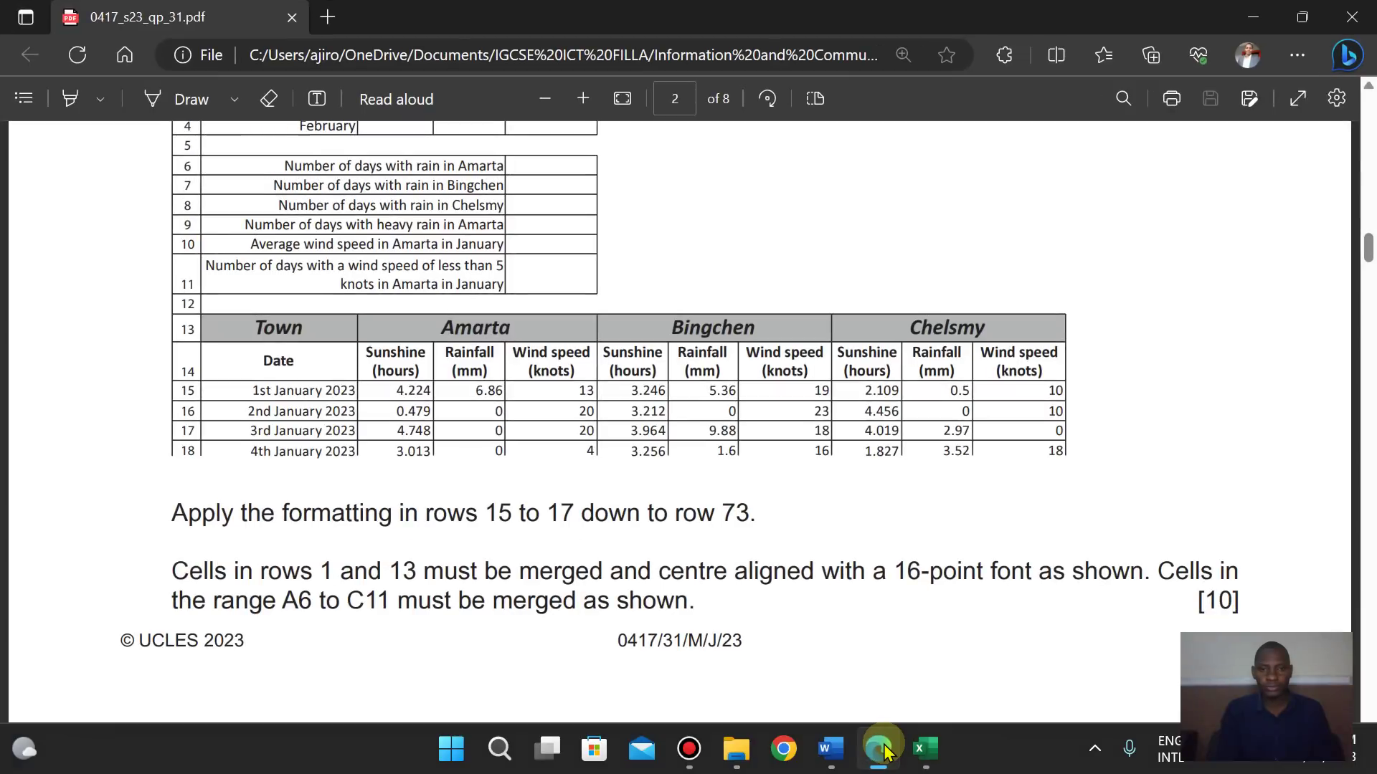
left_click(887, 750)
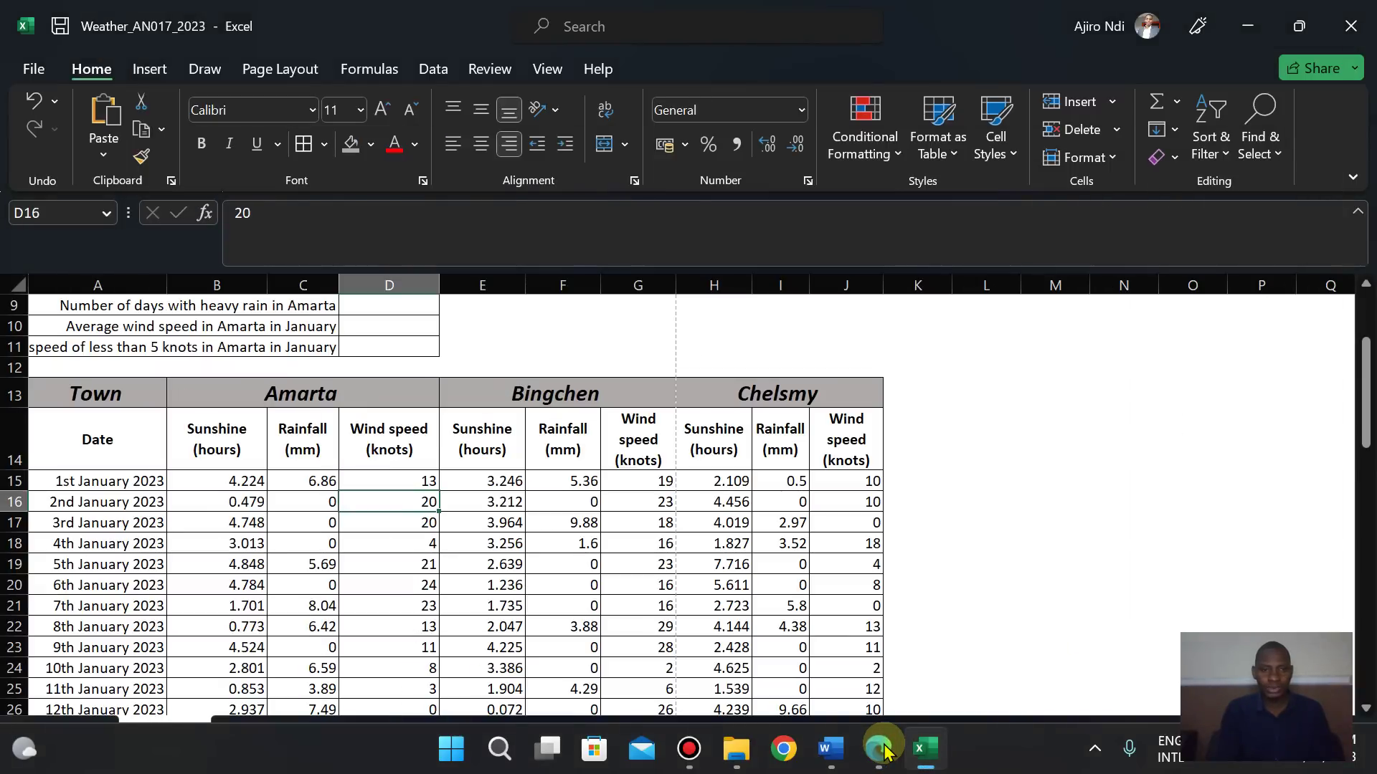
left_click(886, 750)
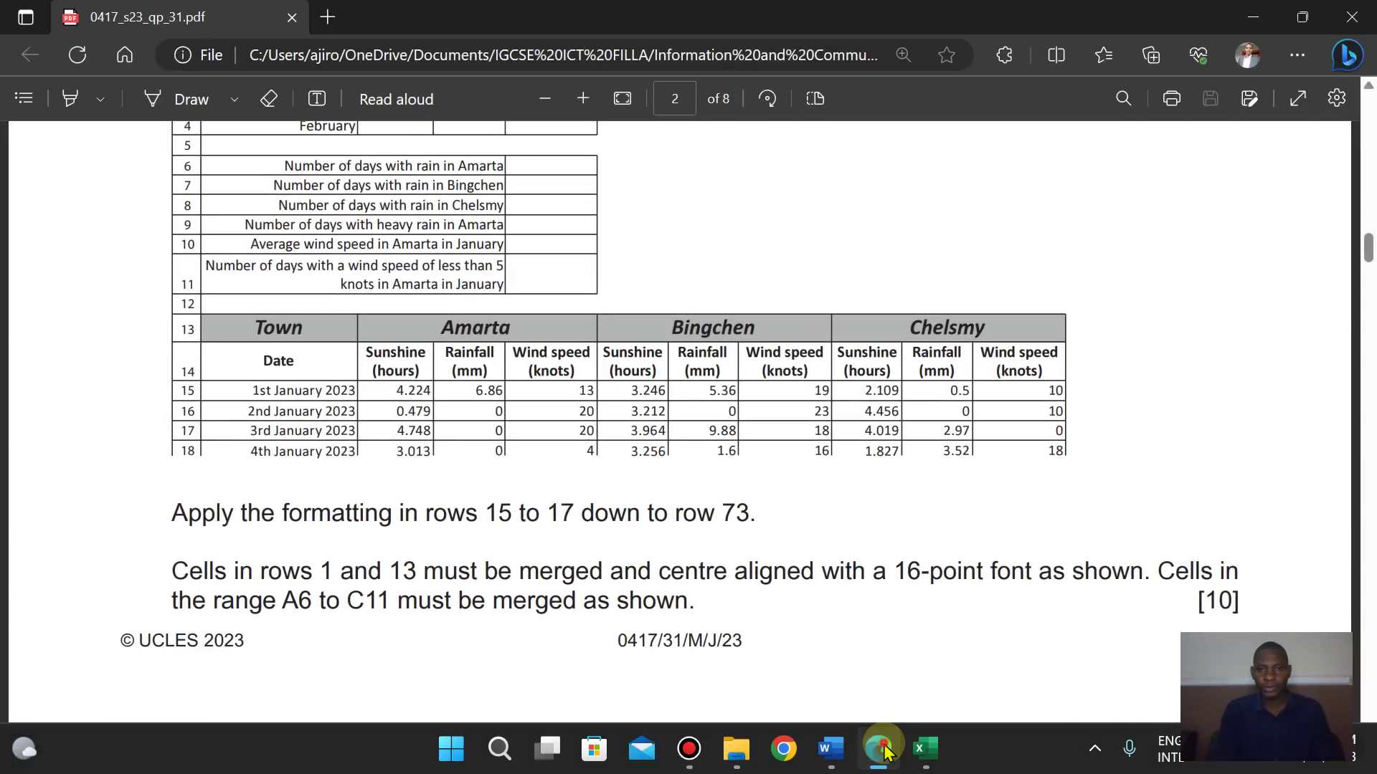
left_click(886, 750)
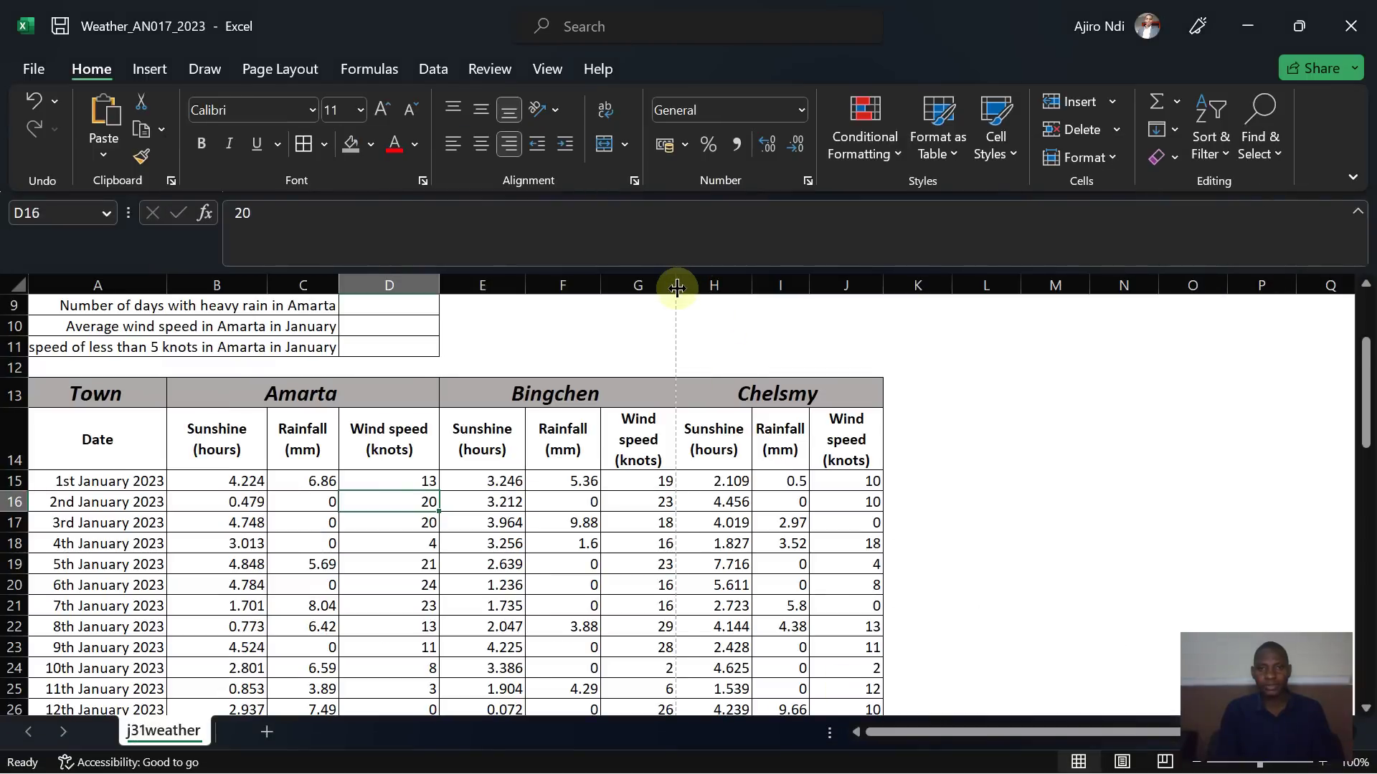
- Widen columns G and J so the wind speed headers fit, and make header row 14 shorter
left_click_drag(677, 288, 695, 288)
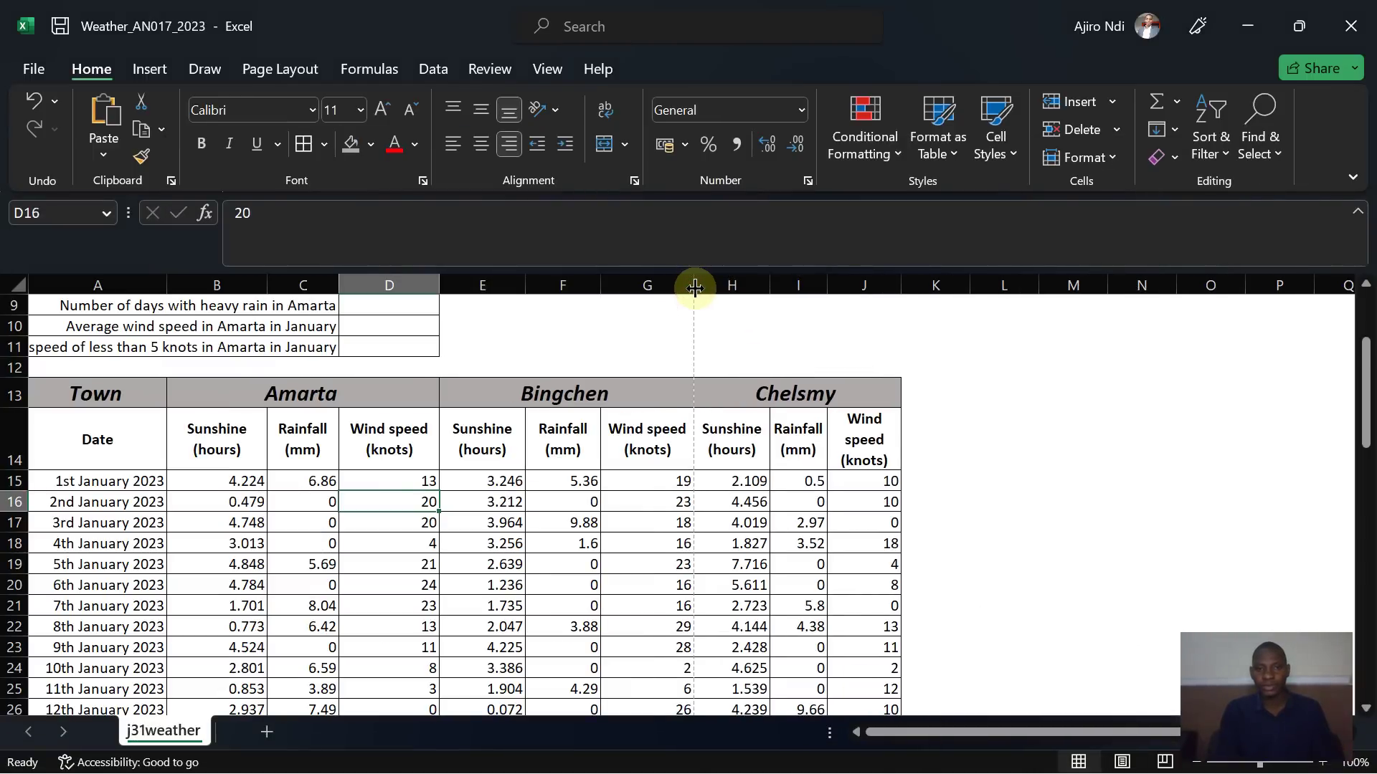
left_click(877, 754)
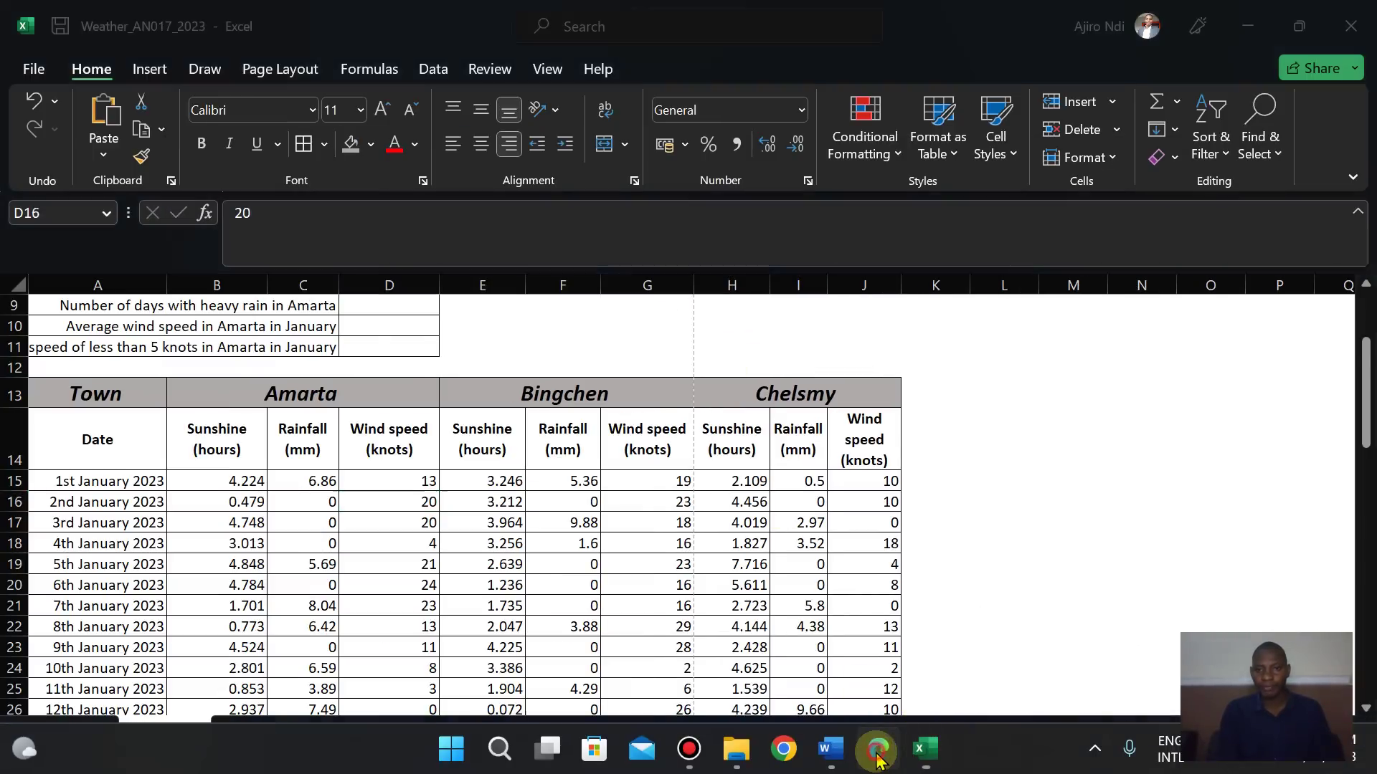
left_click(925, 749)
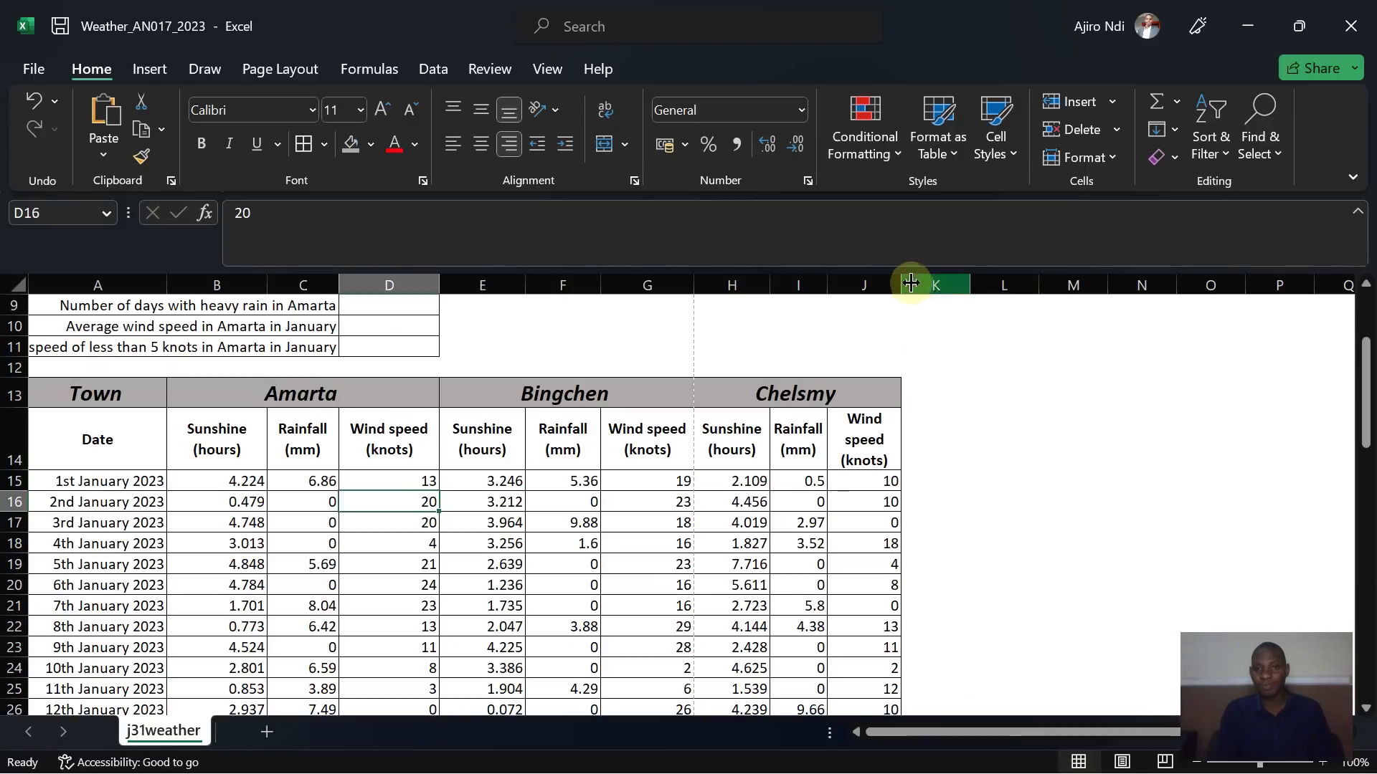
left_click_drag(902, 285, 923, 285)
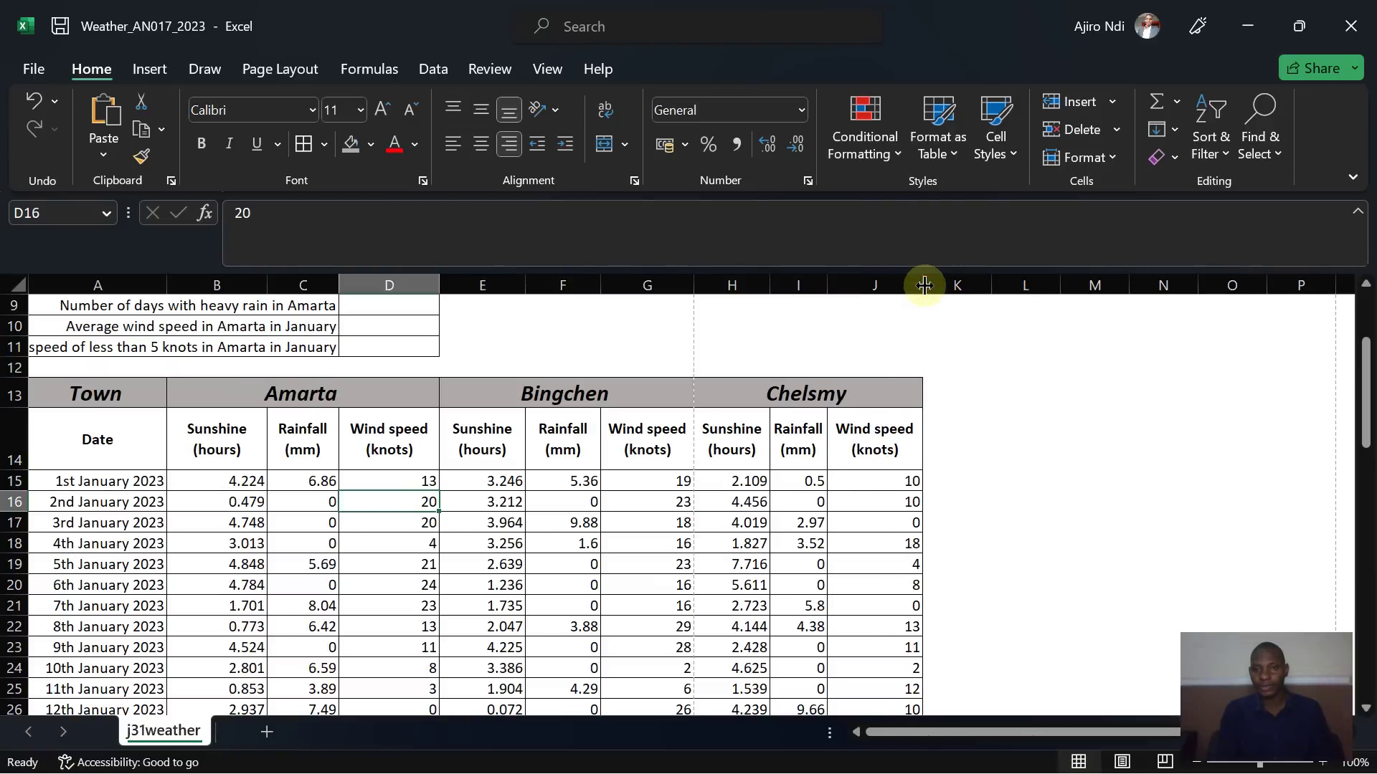
left_click(877, 753)
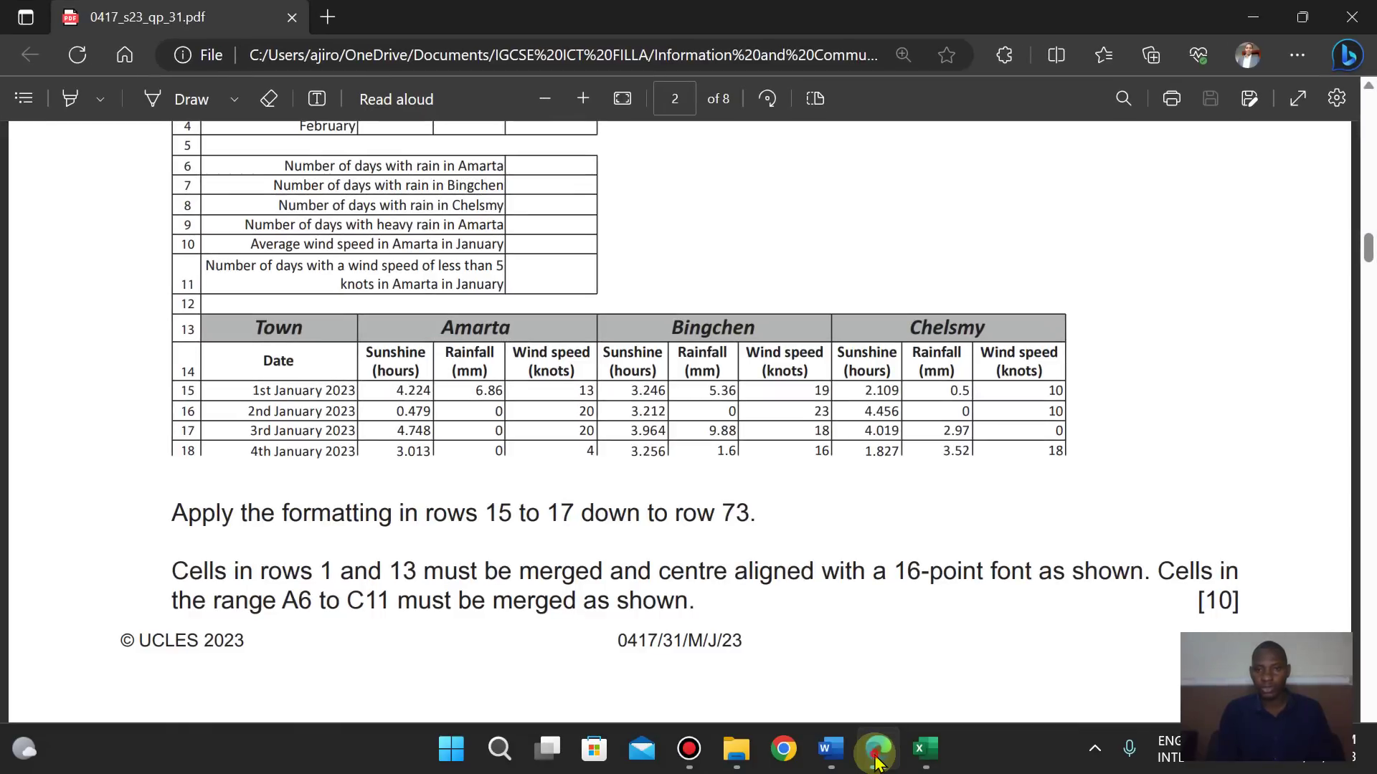
left_click(877, 753)
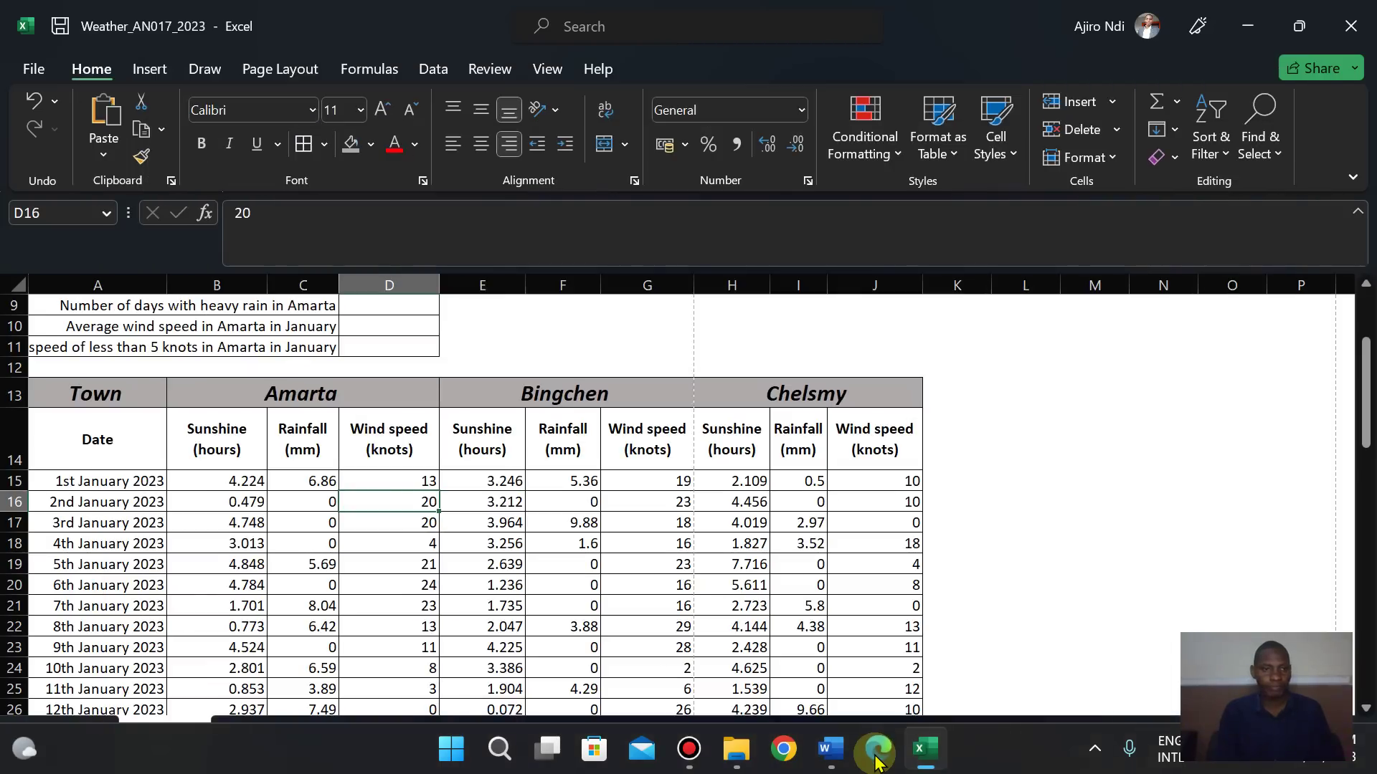
left_click(876, 753)
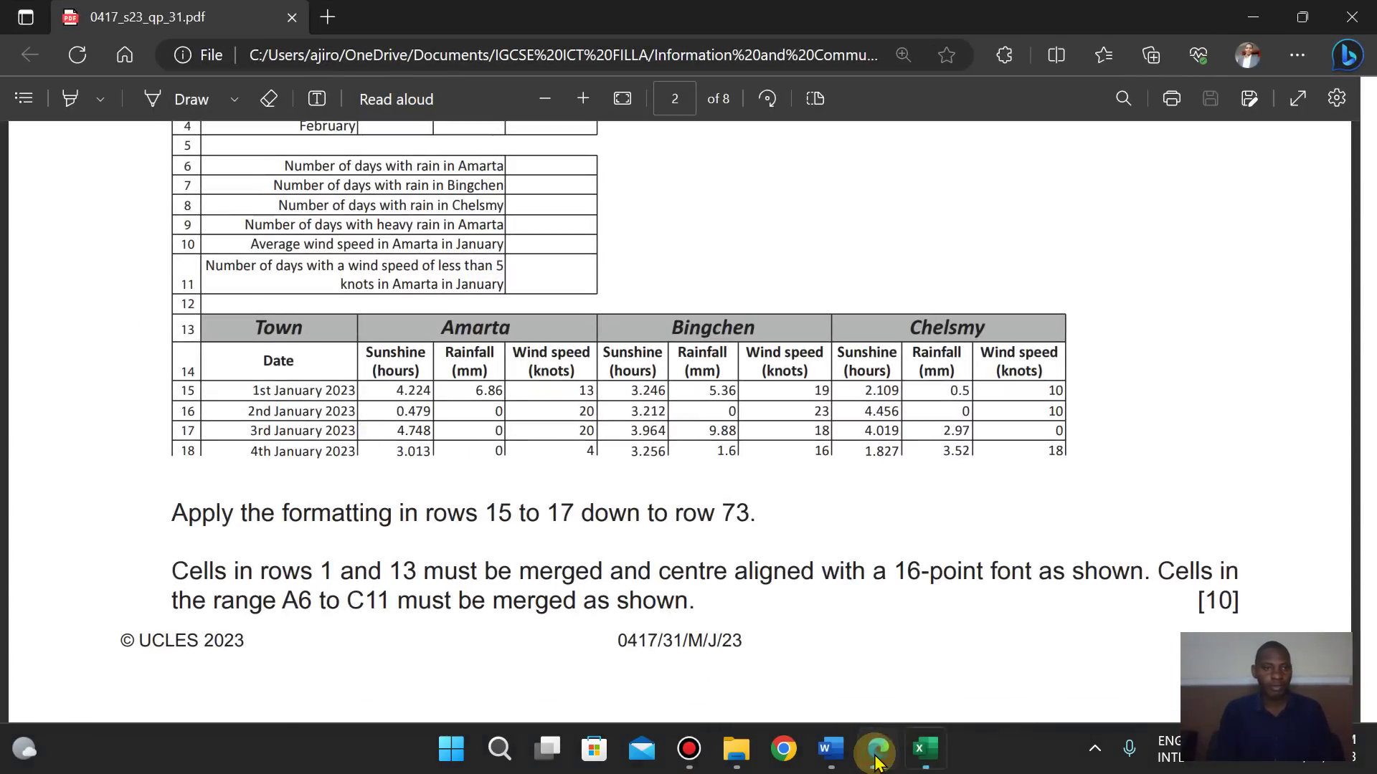
left_click(876, 753)
left_click_drag(20, 467, 23, 453)
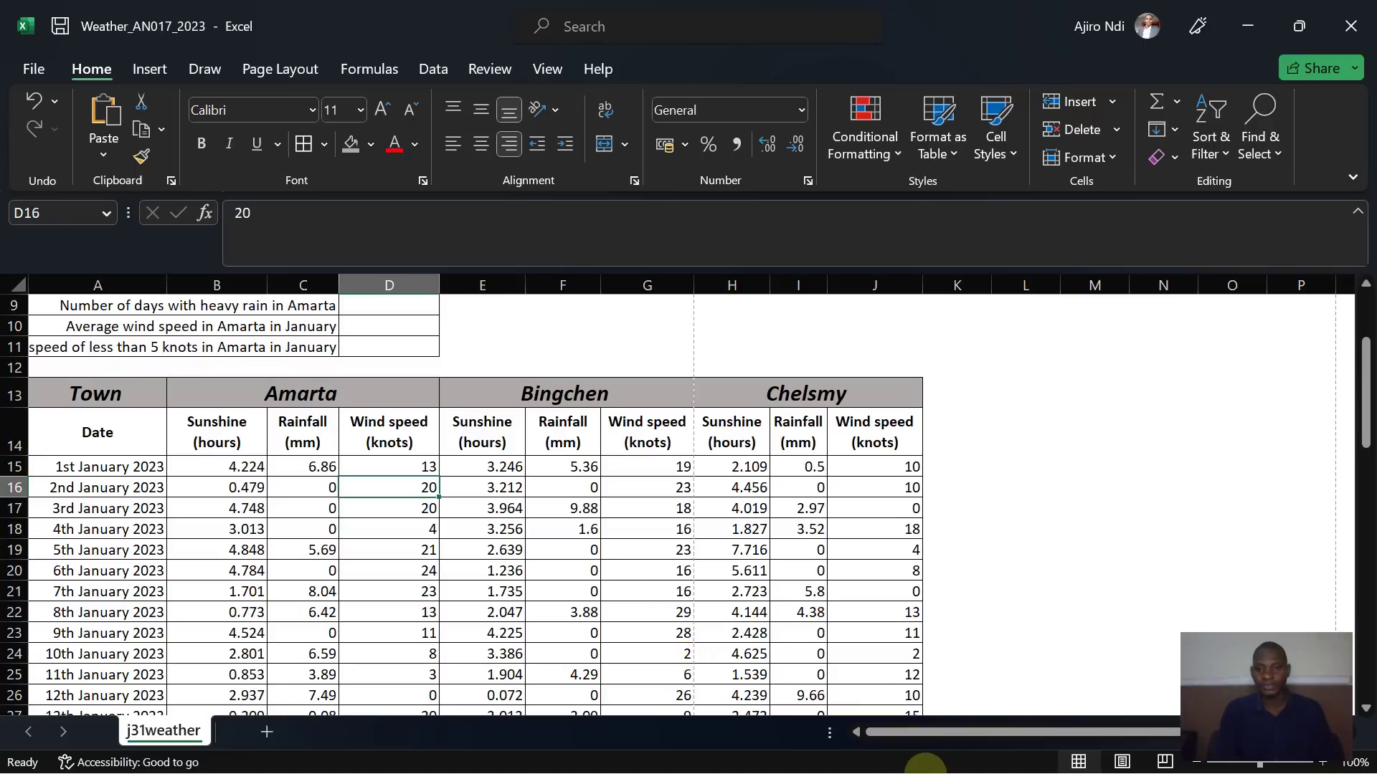
- Scroll through the exam question PDF to review its formatting instructions
left_click(879, 751)
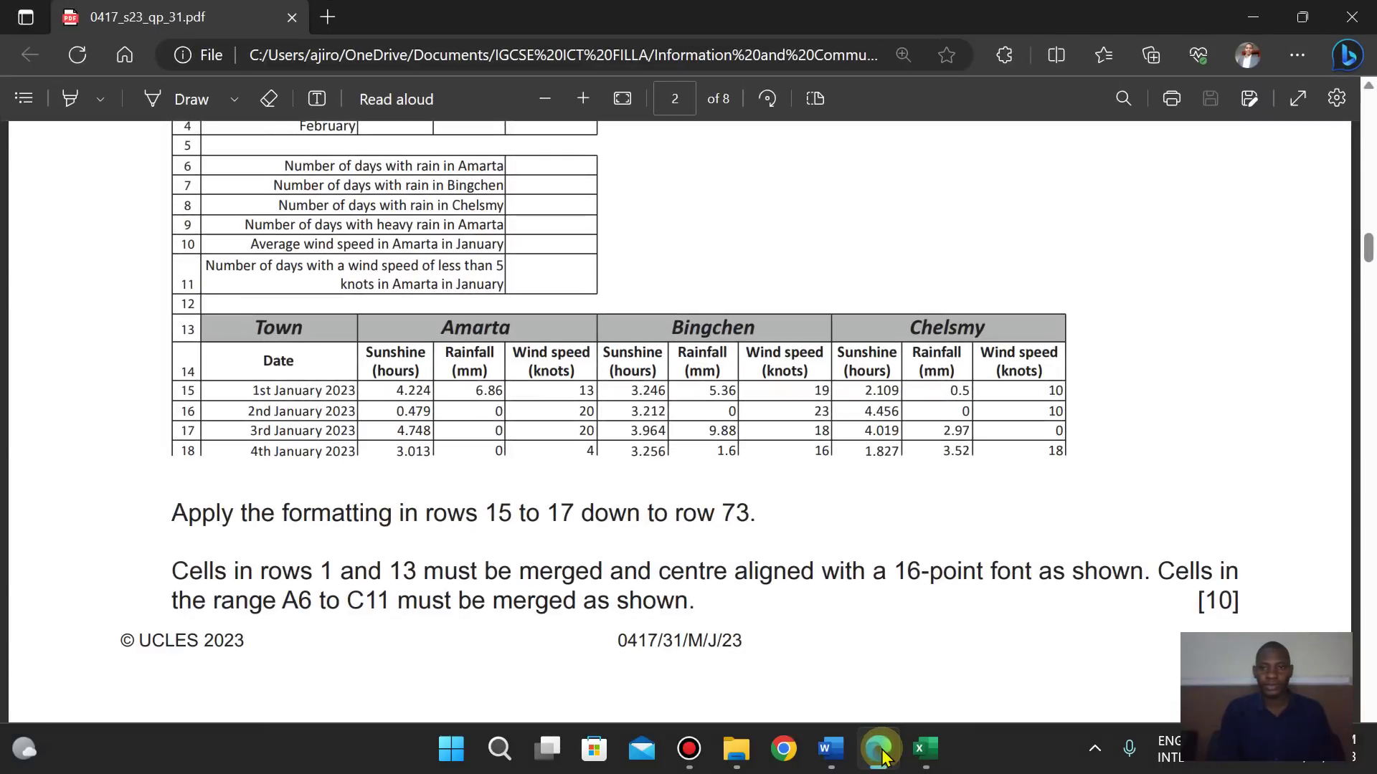
scroll(1370, 251, "up", 1)
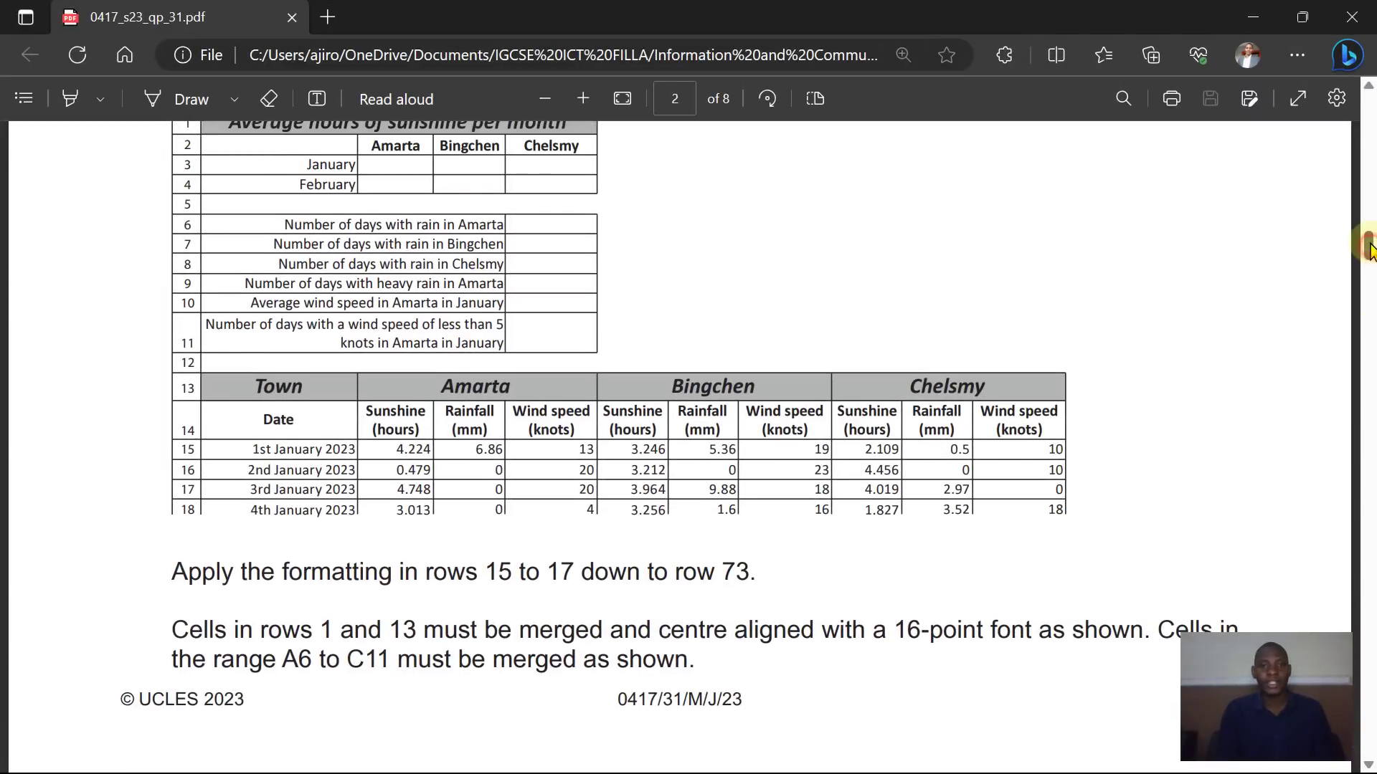
scroll(1368, 247, "up", 3)
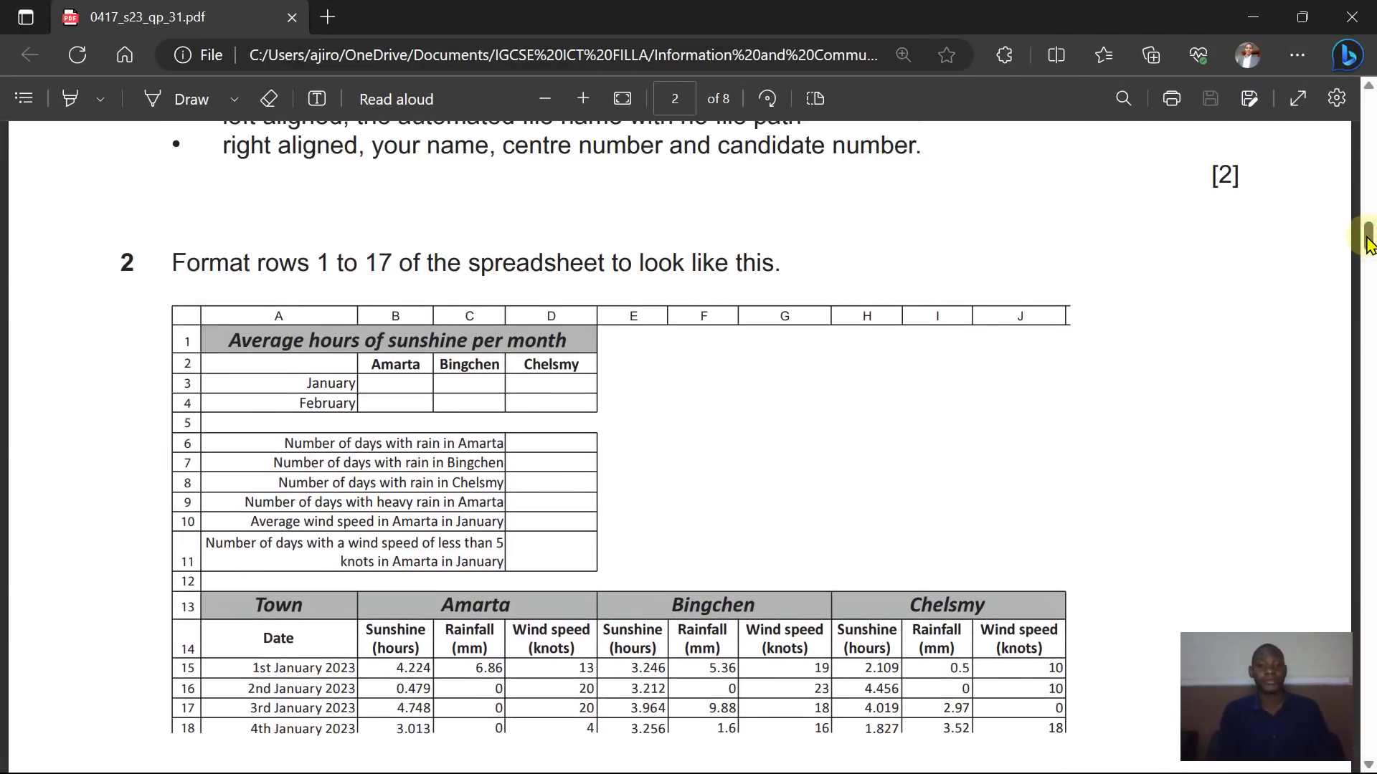
scroll(1370, 244, "down", 4)
scroll(1366, 255, "up", 2)
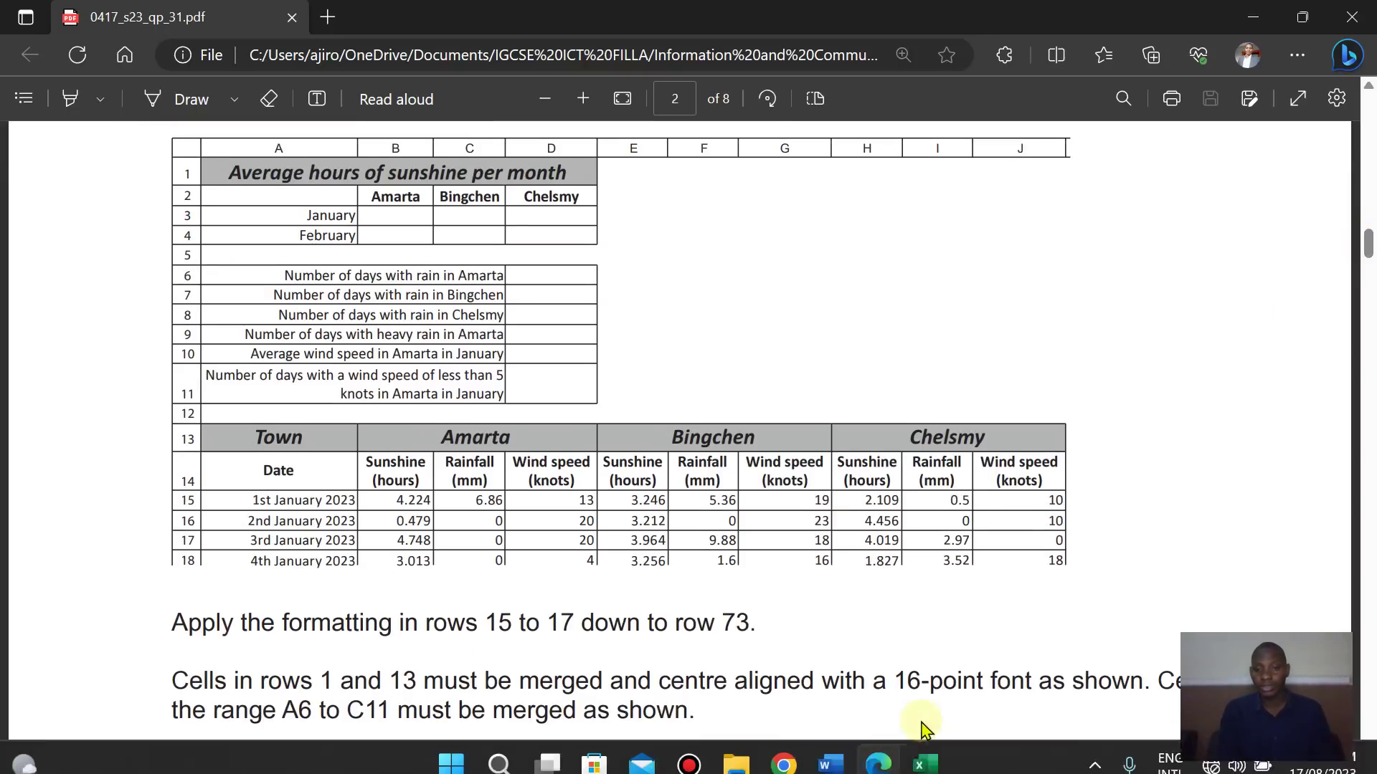
left_click(922, 759)
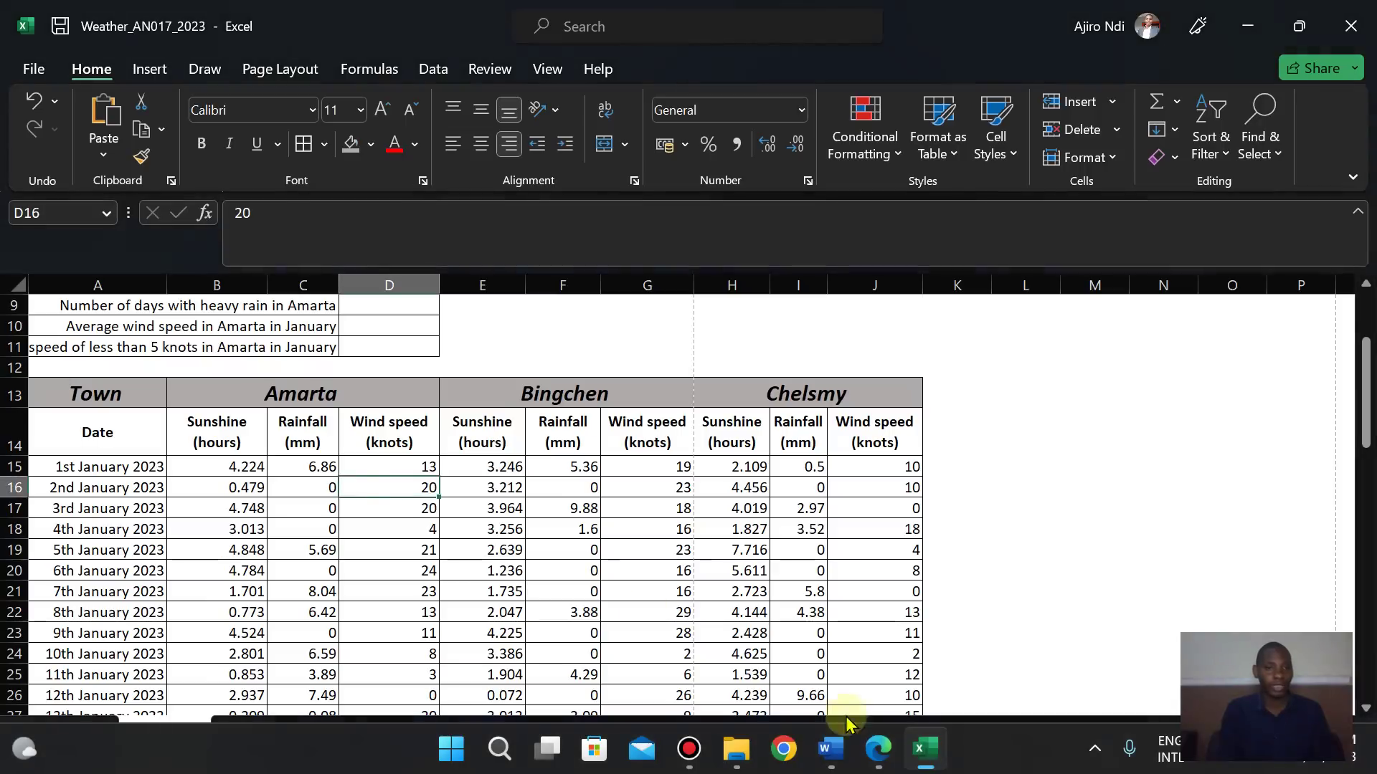
- Narrow column D slightly to about 132 pixels, then bring the exam PDF back up
left_click_drag(1369, 392, 1357, 330)
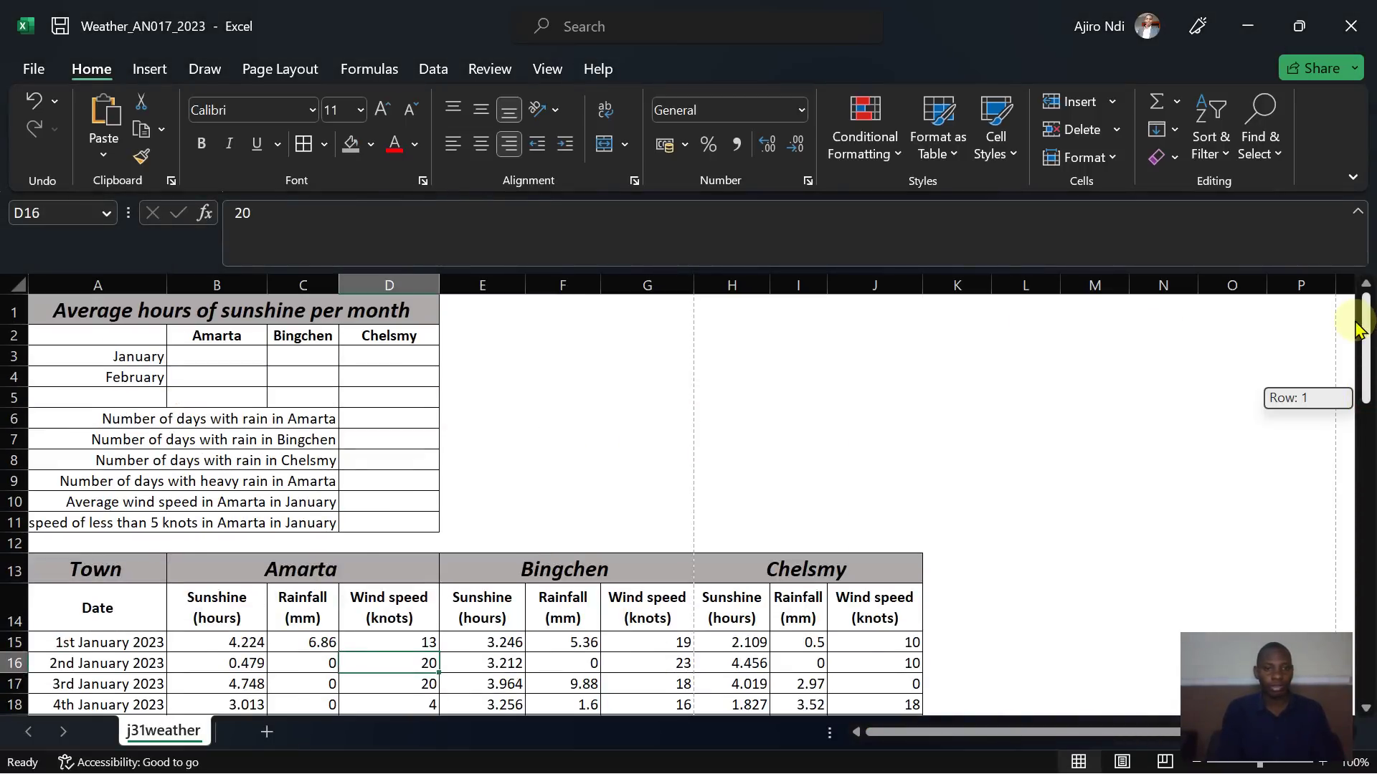
left_click_drag(1357, 332, 1353, 324)
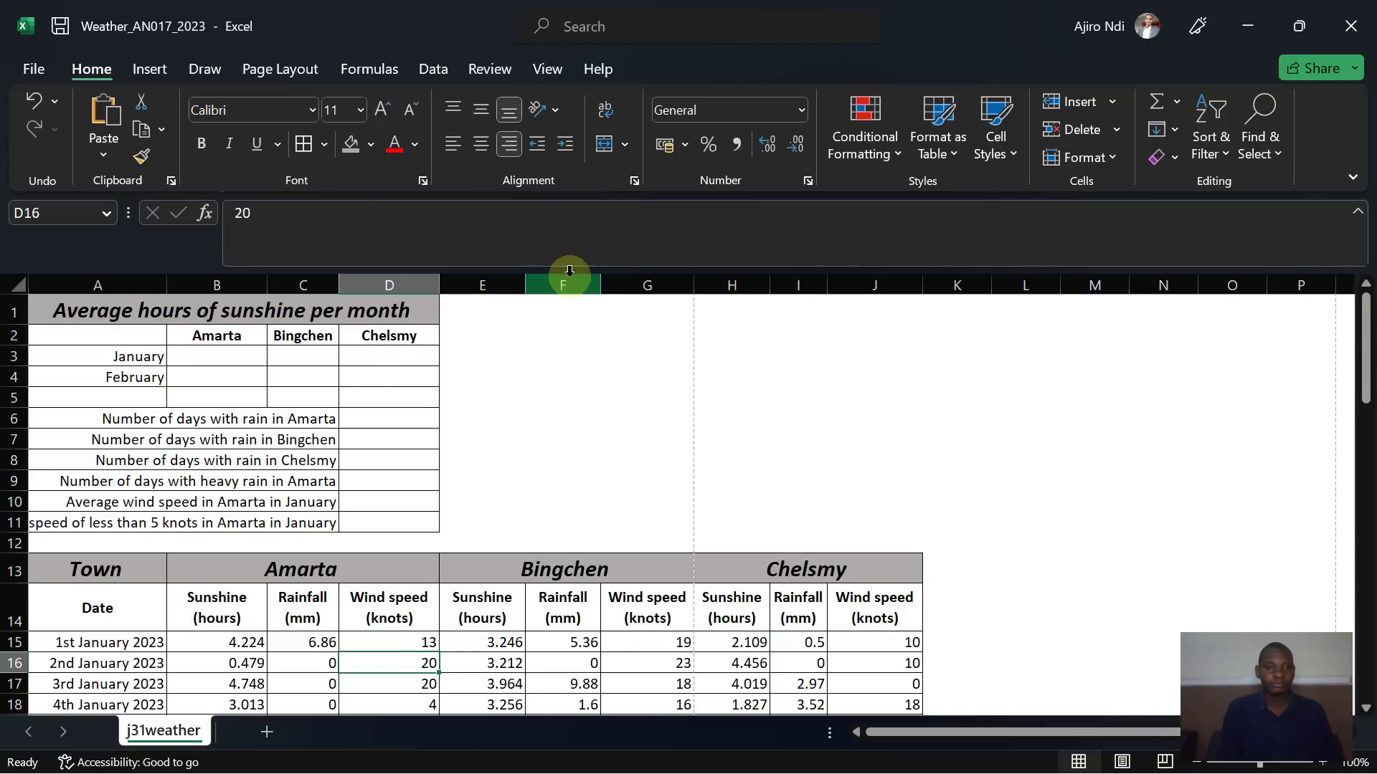
left_click_drag(438, 284, 428, 282)
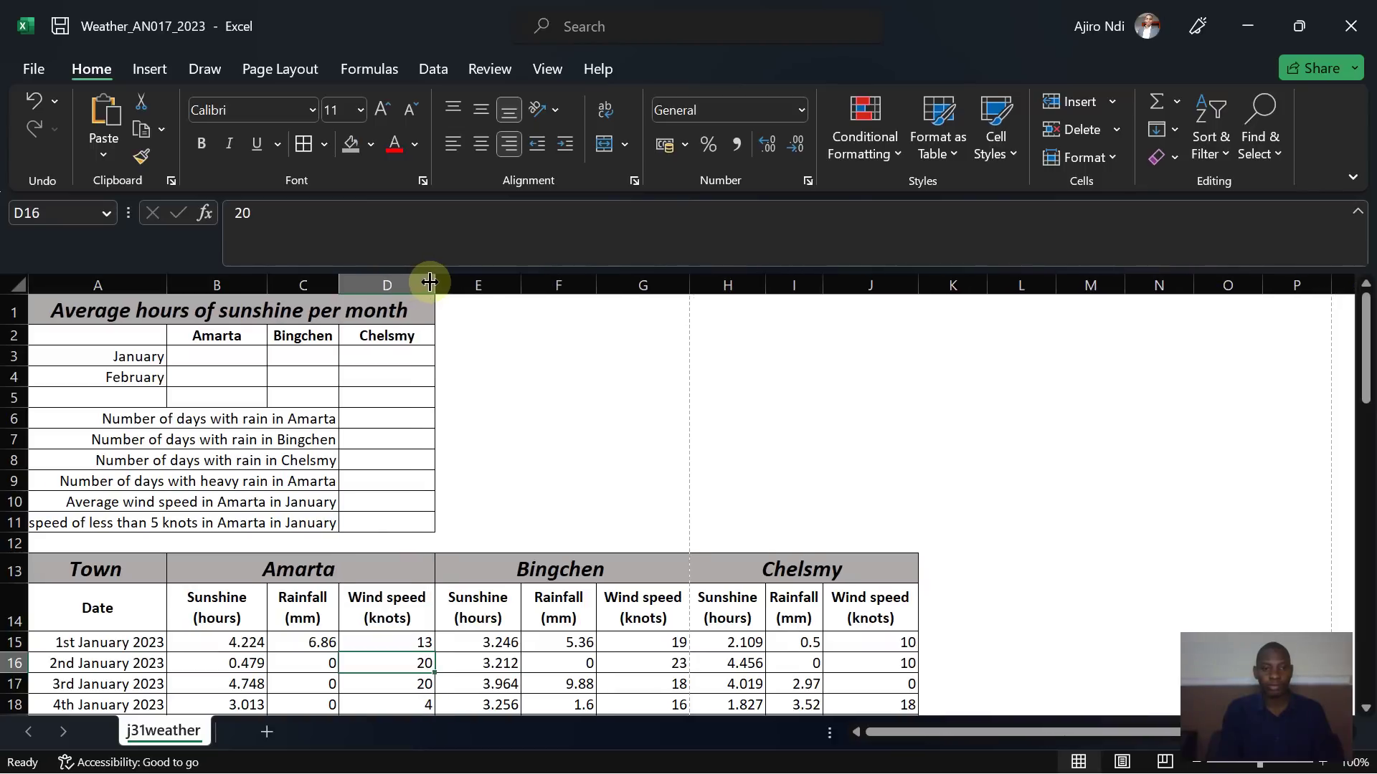
left_click_drag(1364, 345, 1364, 346)
mouse_move(717, 771)
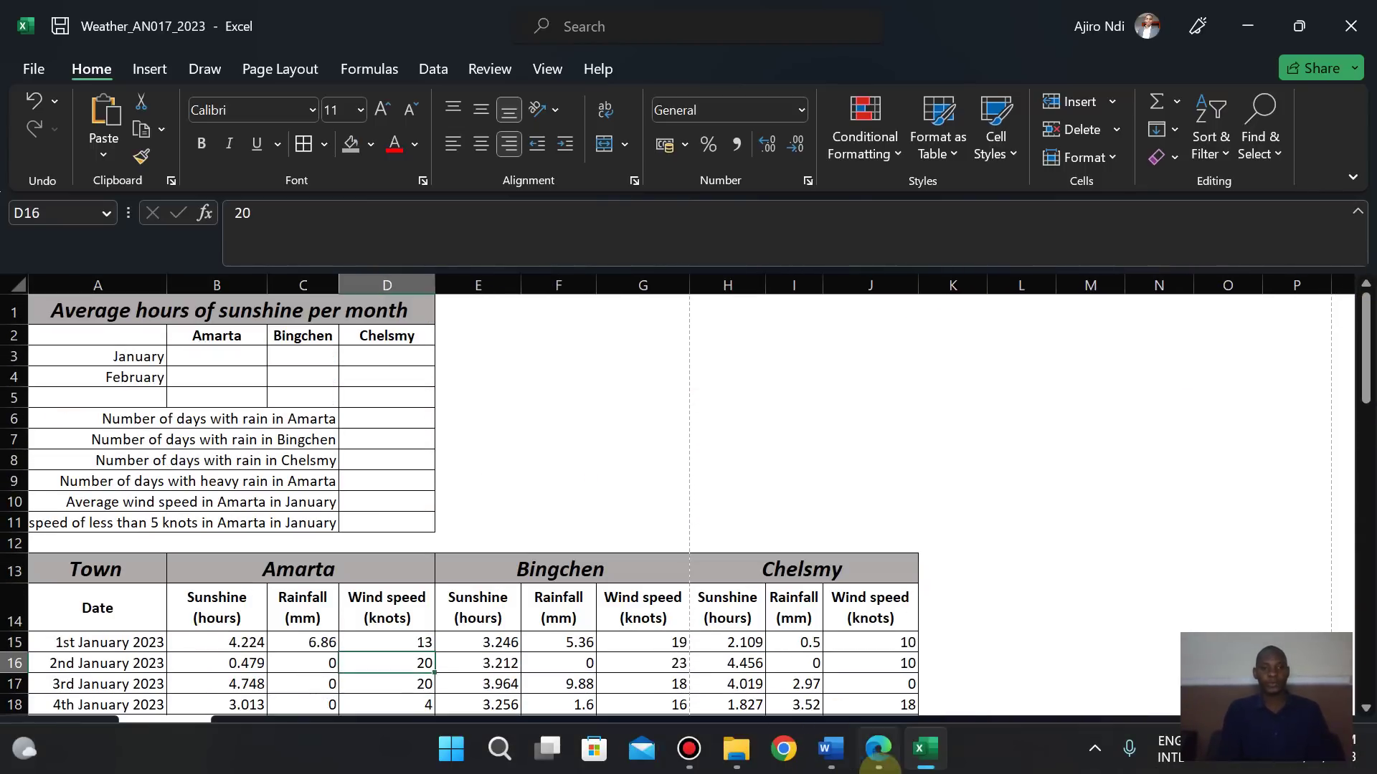
left_click(878, 749)
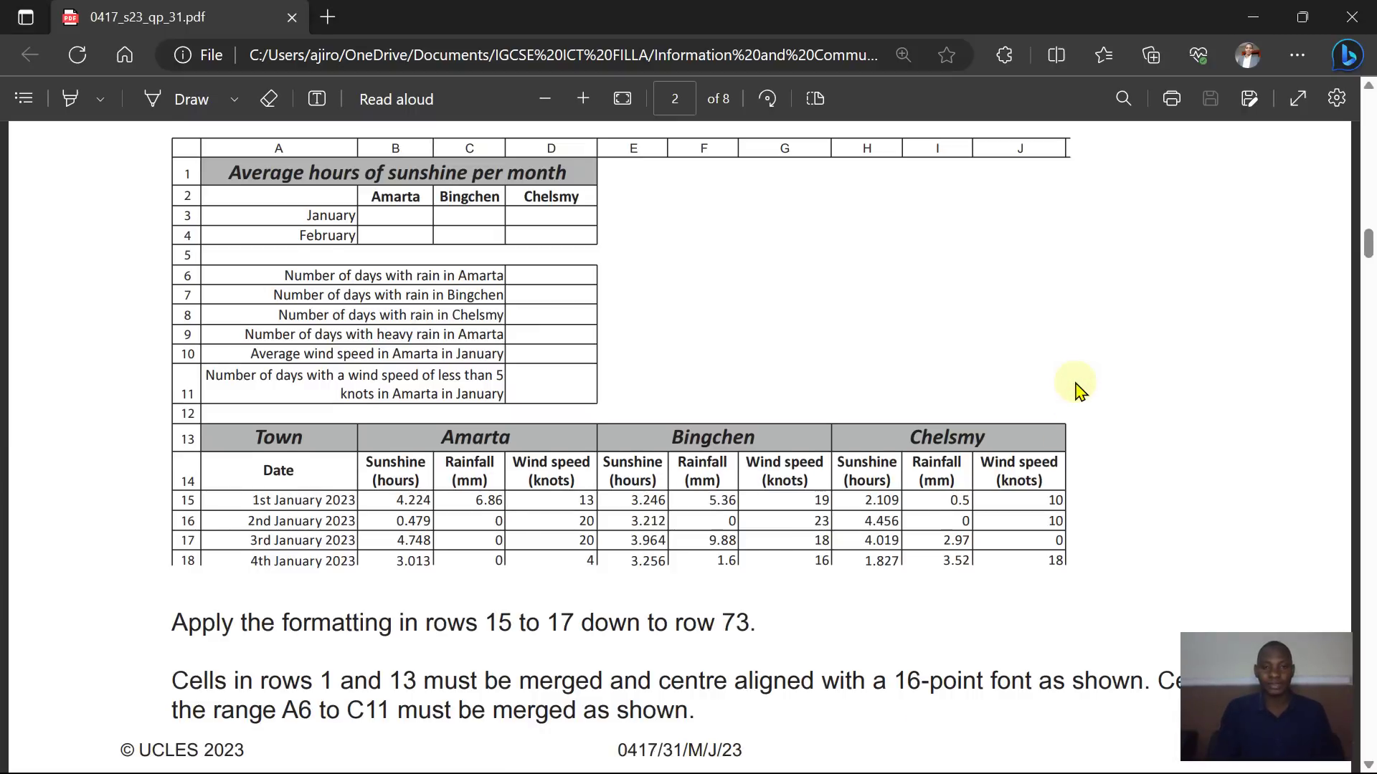
- Scroll the exam PDF to the end of question 2's requirements, rows 1 and 13 merged at 16-point
scroll(1079, 391, "down", 2)
scroll(1080, 391, "up", 2)
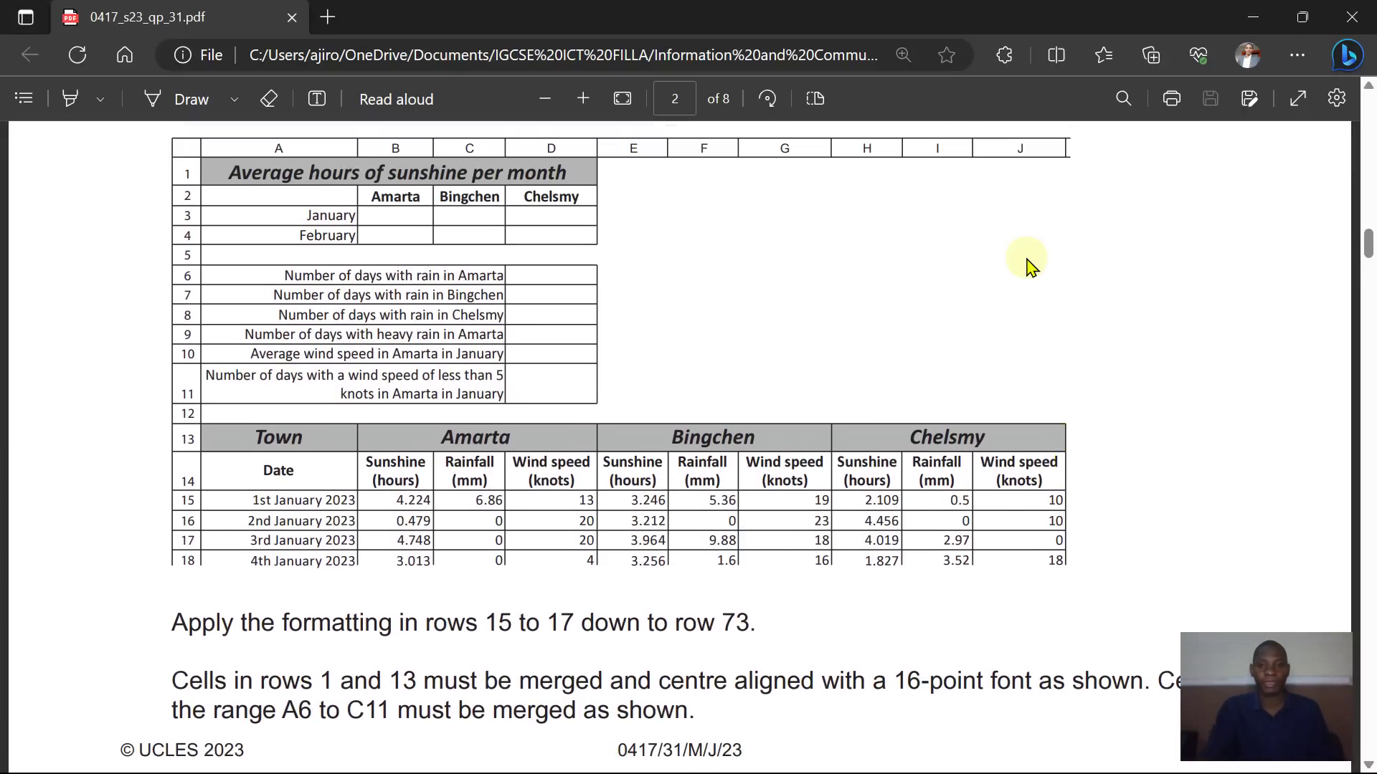
mouse_move(1369, 251)
left_mouse_down()
mouse_move(1368, 292)
mouse_move(1367, 270)
left_mouse_up()
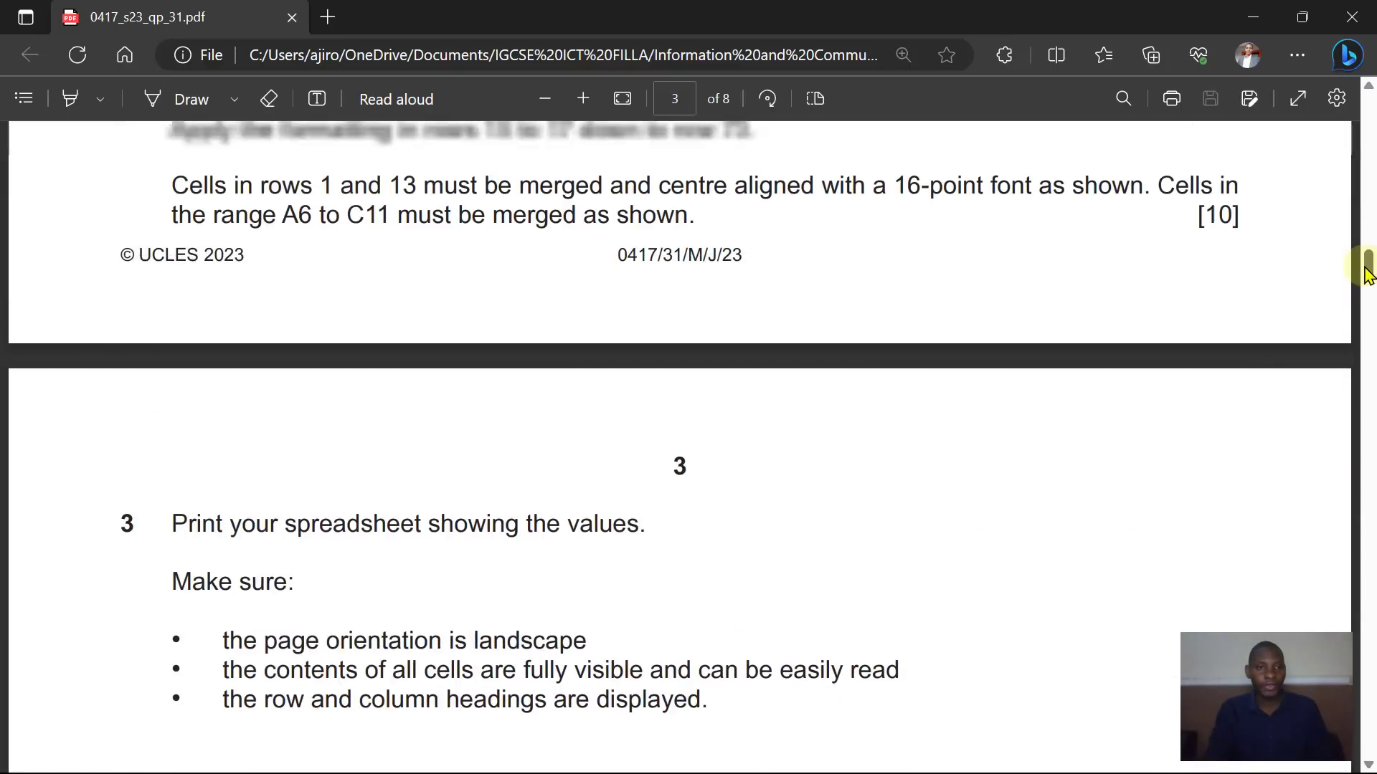
mouse_move(539, 8)
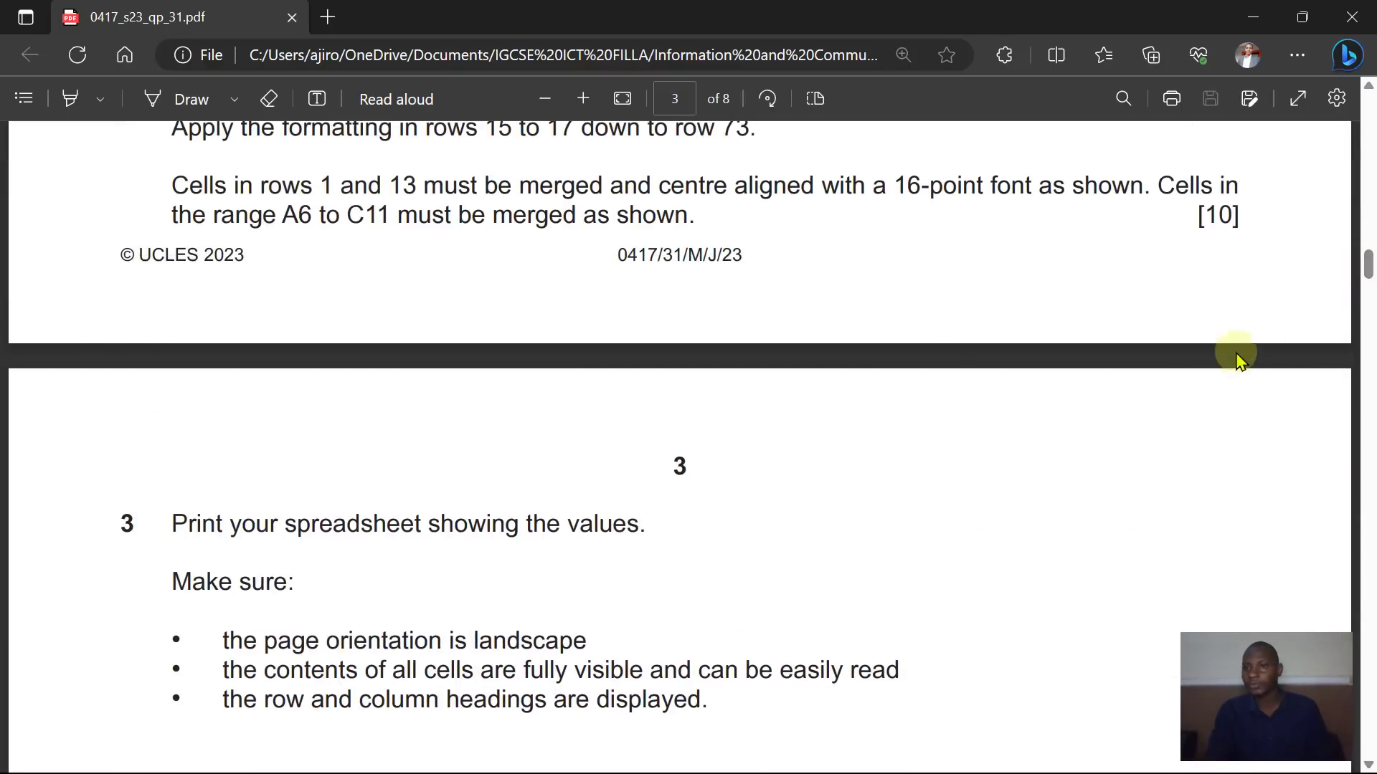
left_click_drag(1367, 264, 1368, 271)
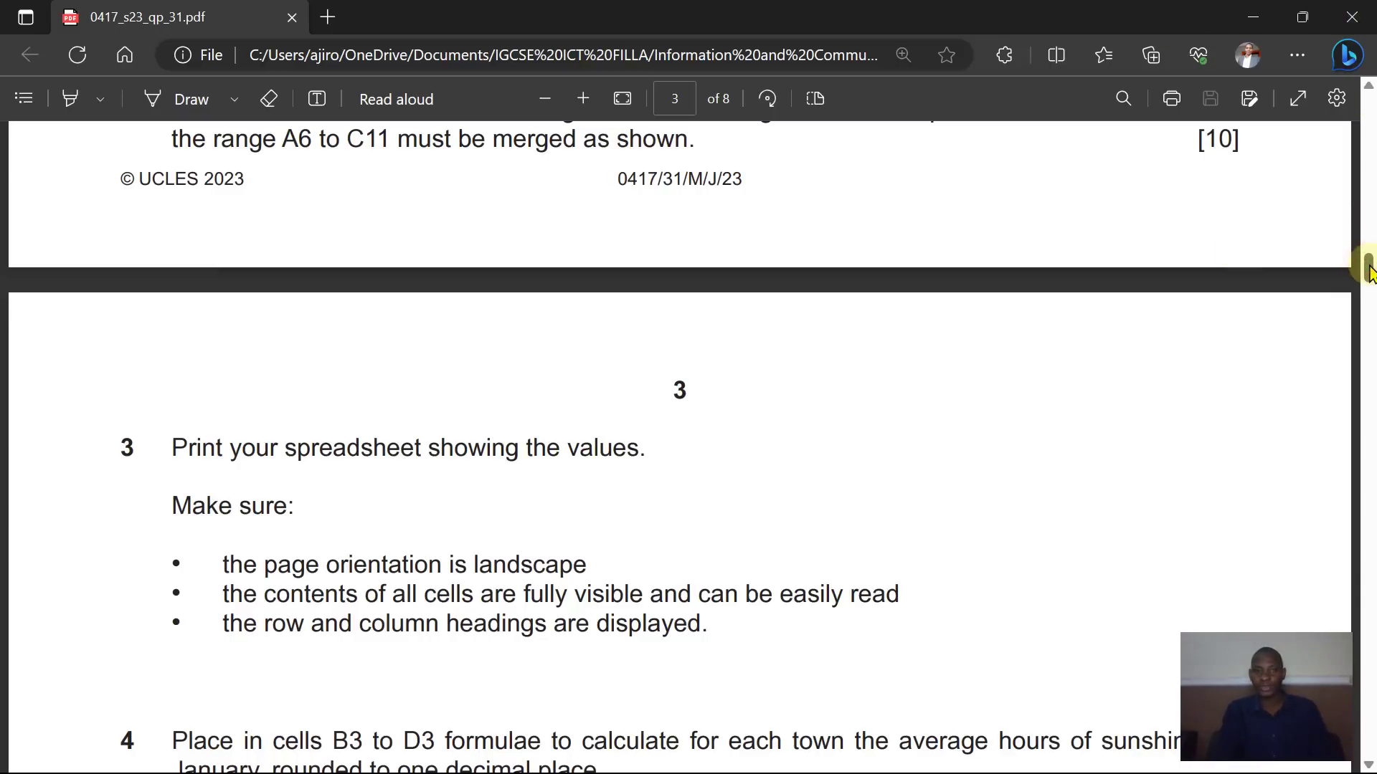
mouse_move(1369, 268)
left_mouse_down()
mouse_move(1369, 207)
mouse_move(1354, 266)
left_mouse_up()
- Switch to the weather workbook, select the table cells and show the Print preview
mouse_move(932, 749)
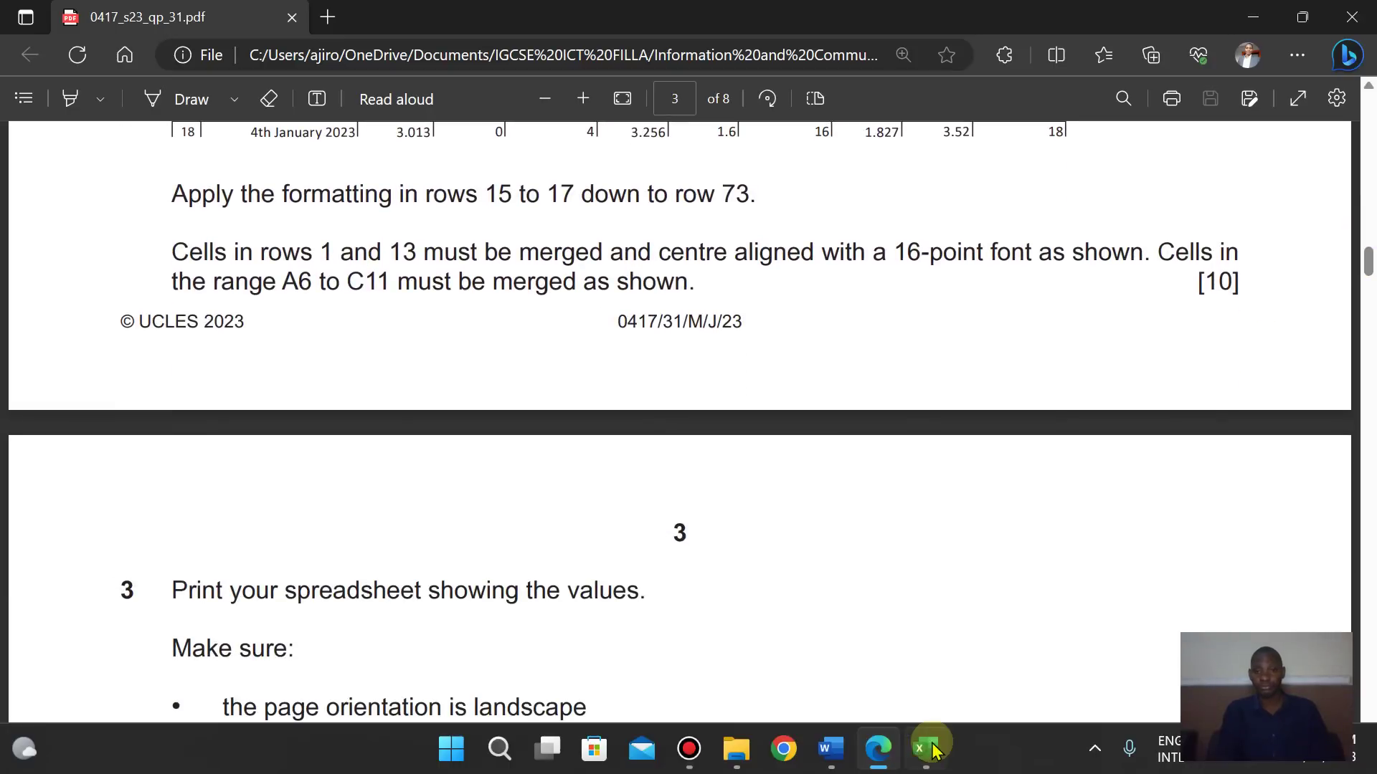
left_click(962, 615)
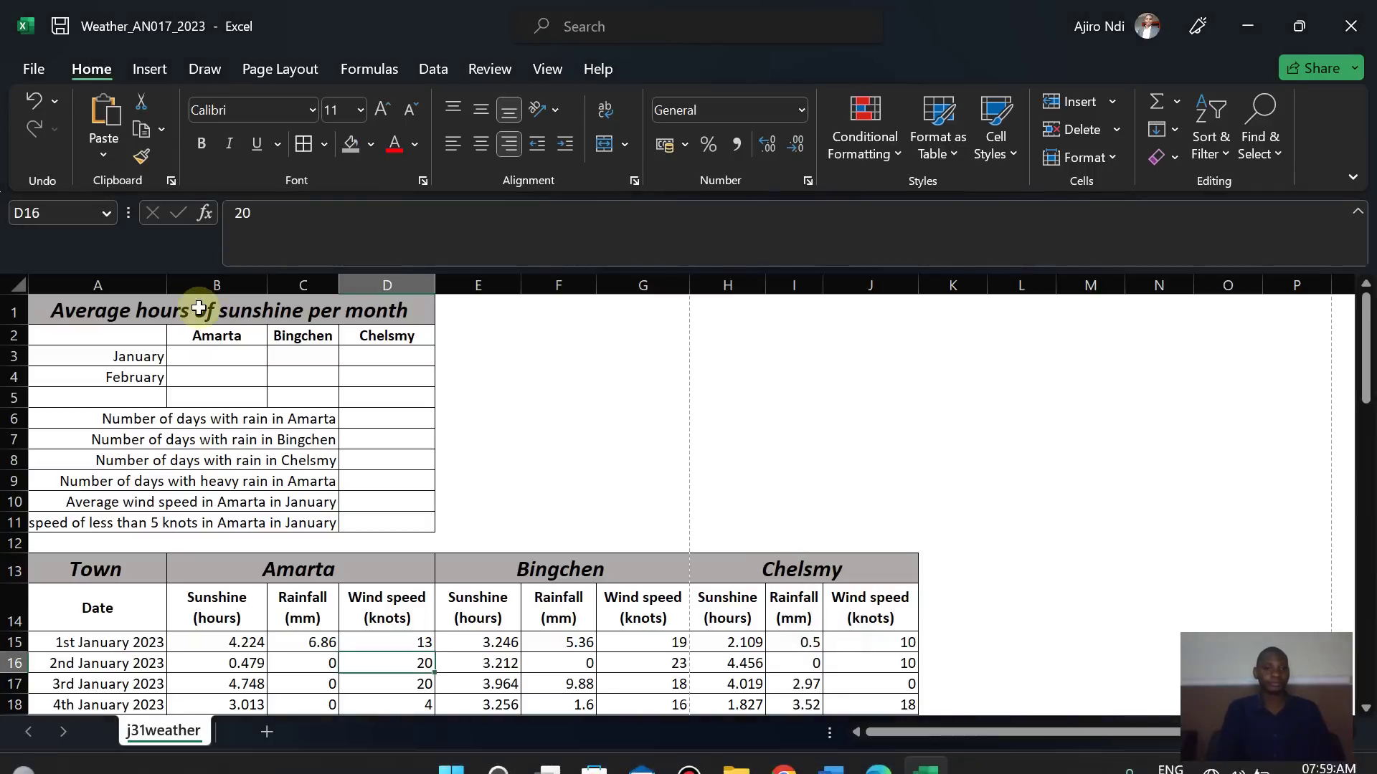
left_click(33, 70)
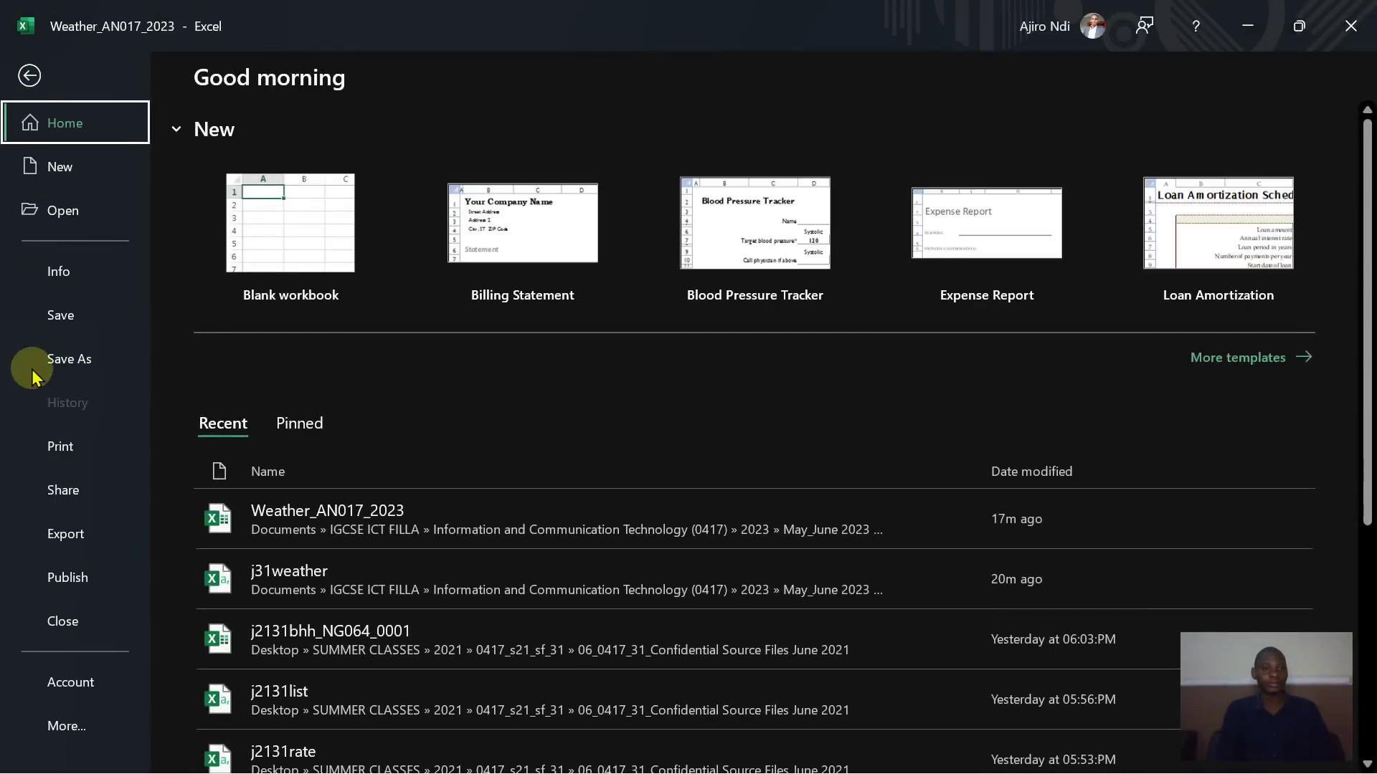
left_click(30, 75)
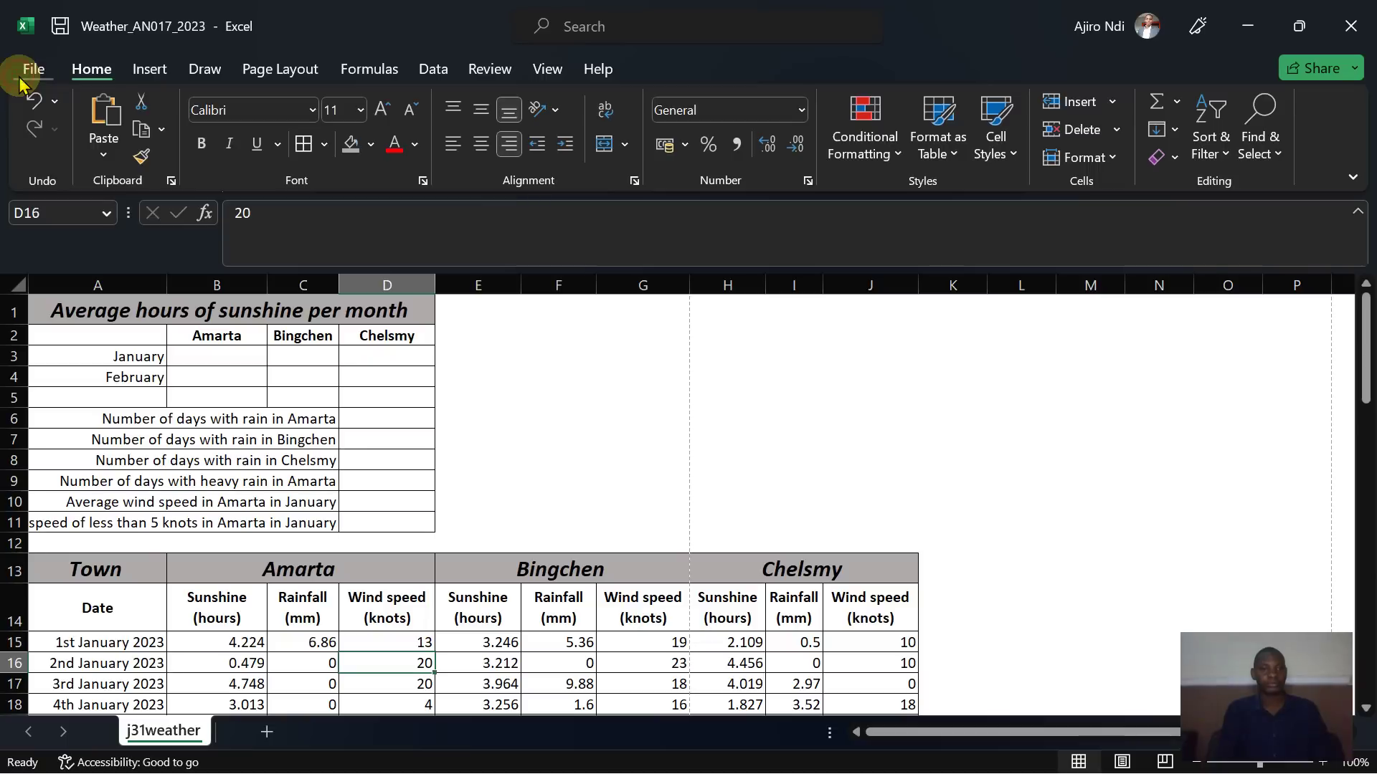
left_click_drag(43, 308, 822, 637)
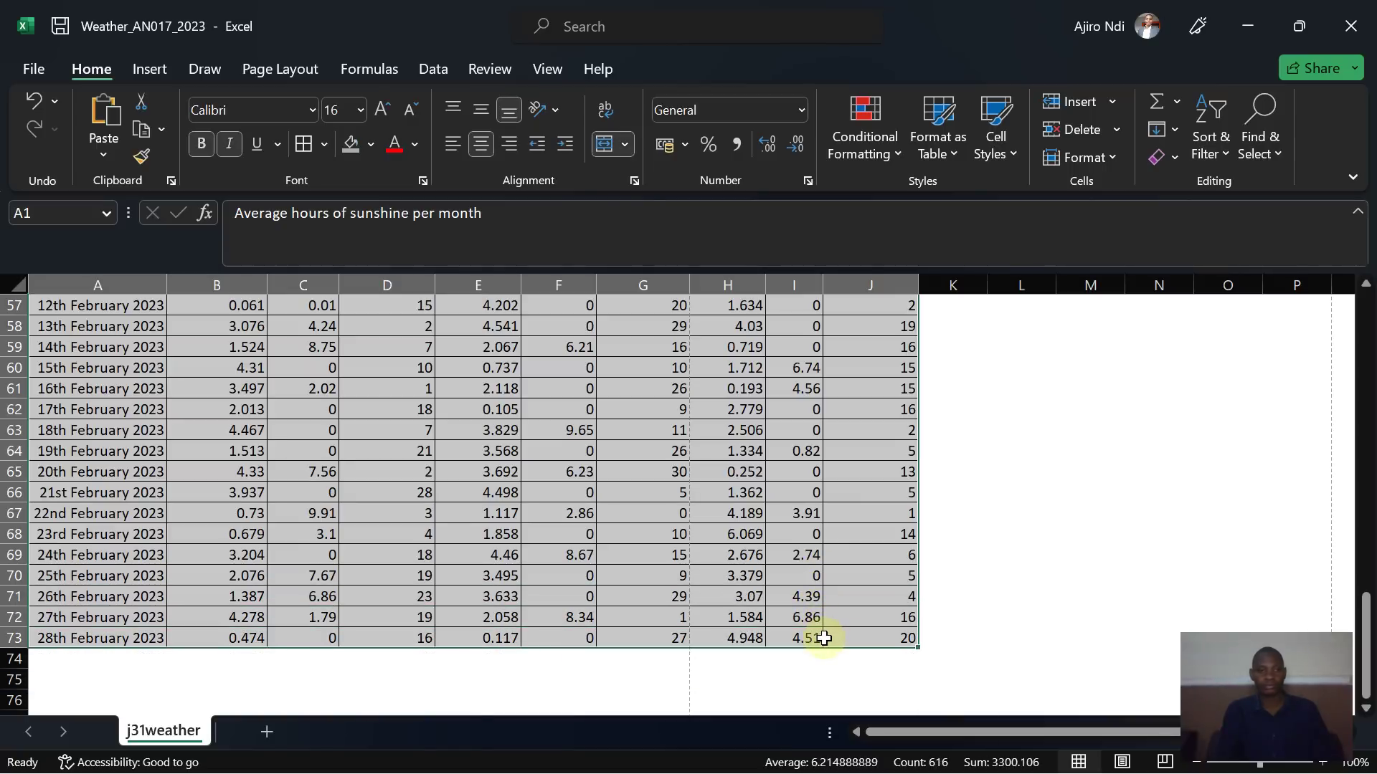
left_click(32, 71)
left_click(56, 449)
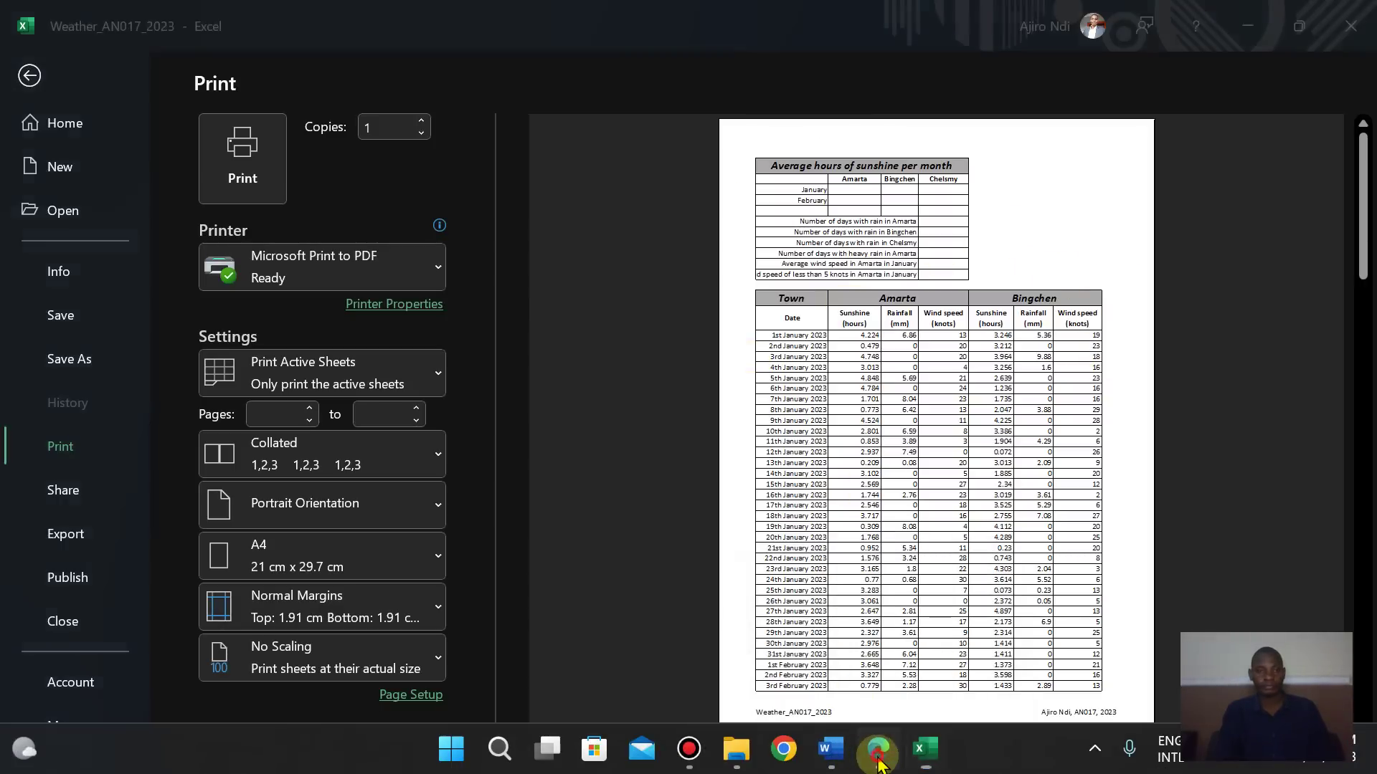
- Check the exam's printing requirements and change the printout to Landscape, fitting 3 pages
left_click(878, 755)
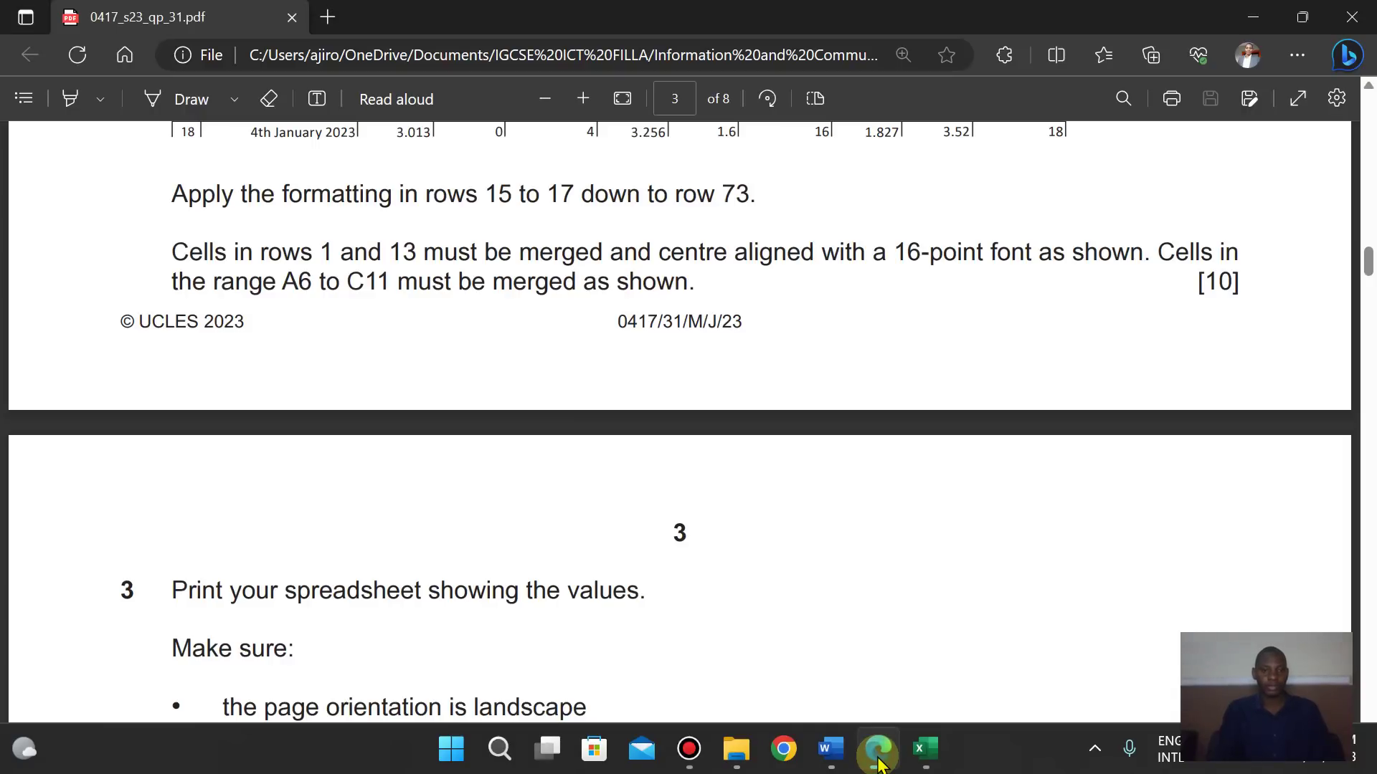
key("Down")
key("Down")
key("Down")
key("Down")
key("Down")
key("Down")
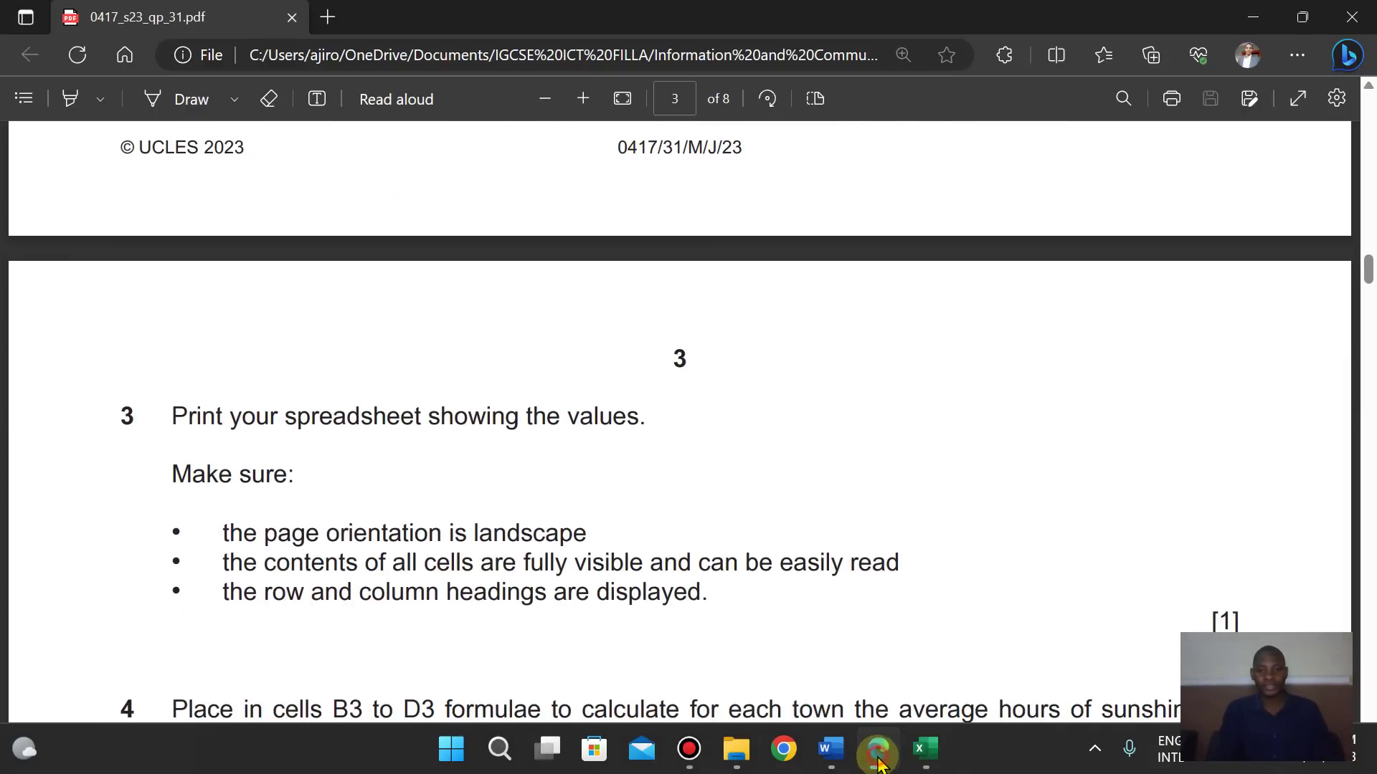
left_click(878, 755)
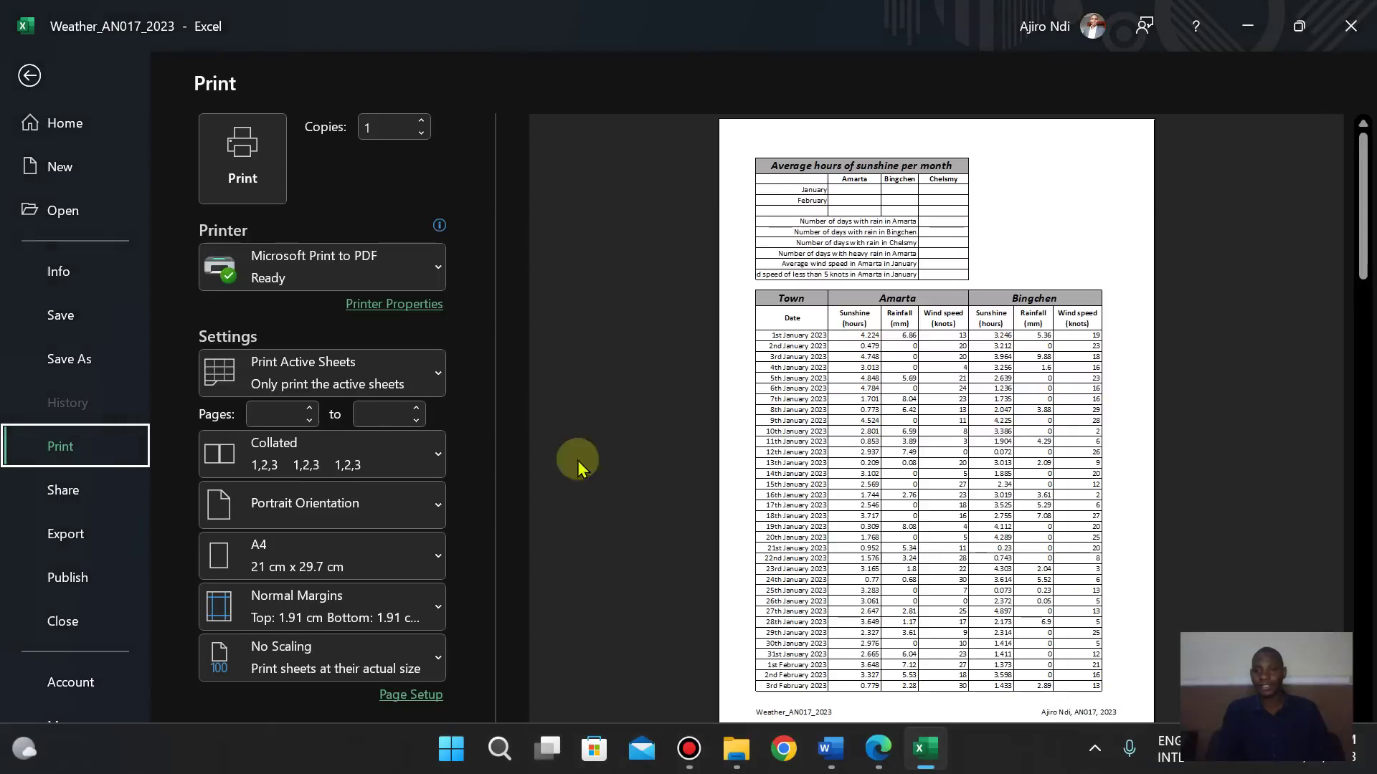
left_click(307, 518)
left_click(327, 609)
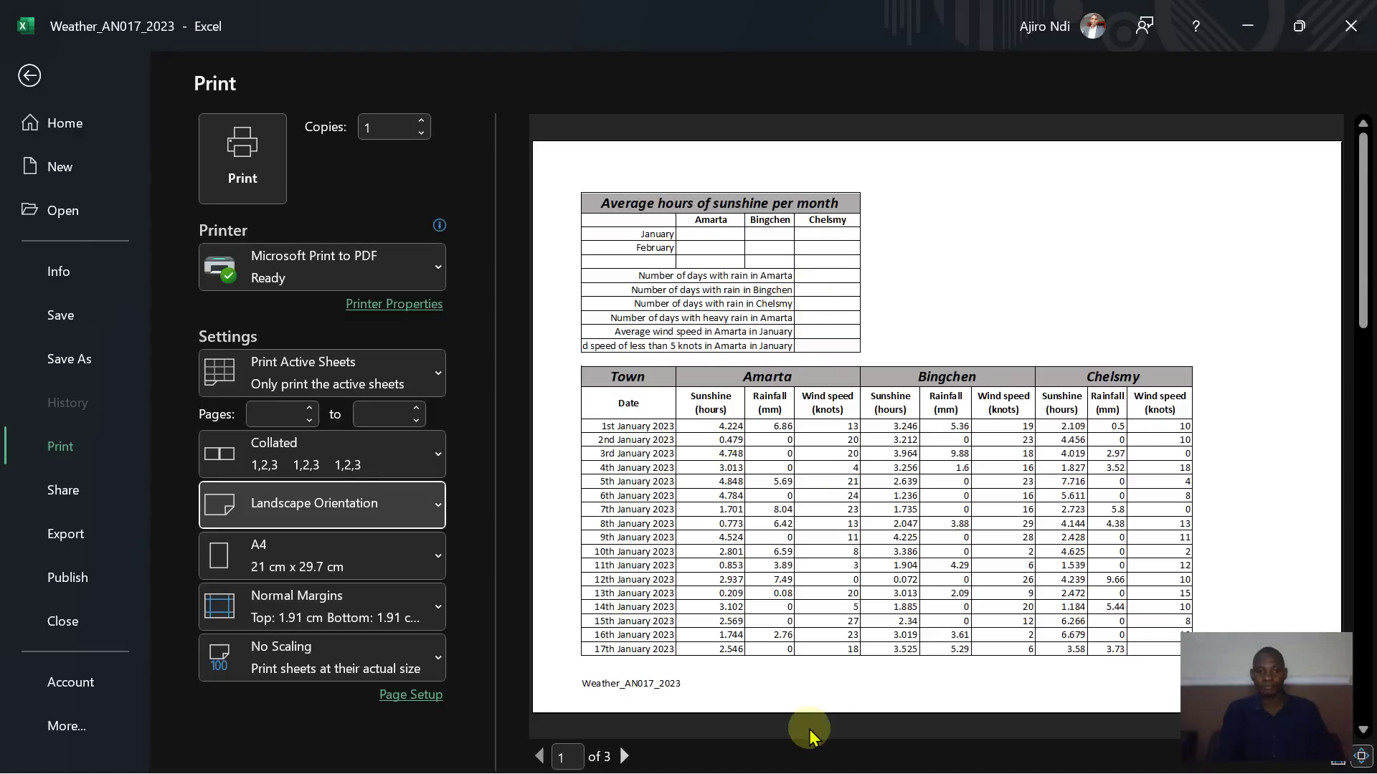
mouse_move(885, 730)
left_click(875, 755)
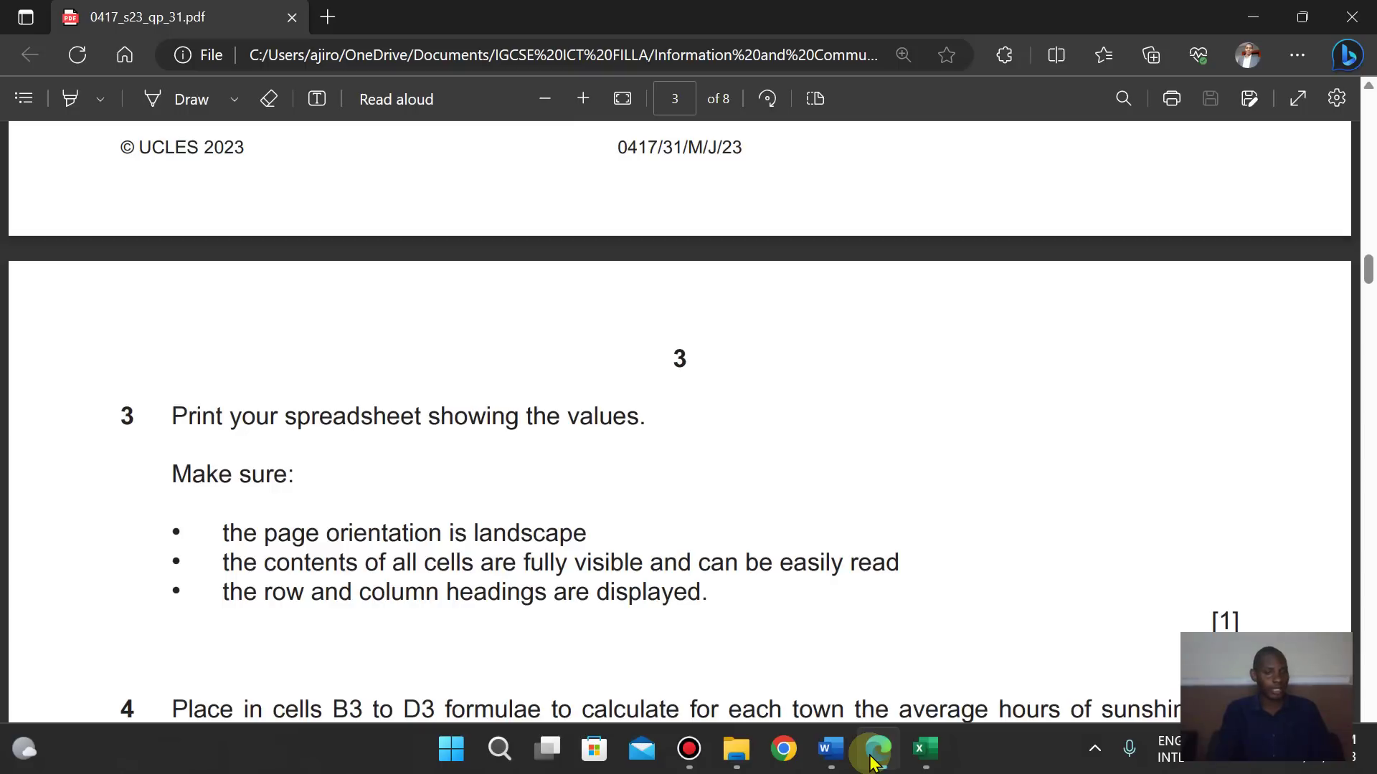
left_click(875, 758)
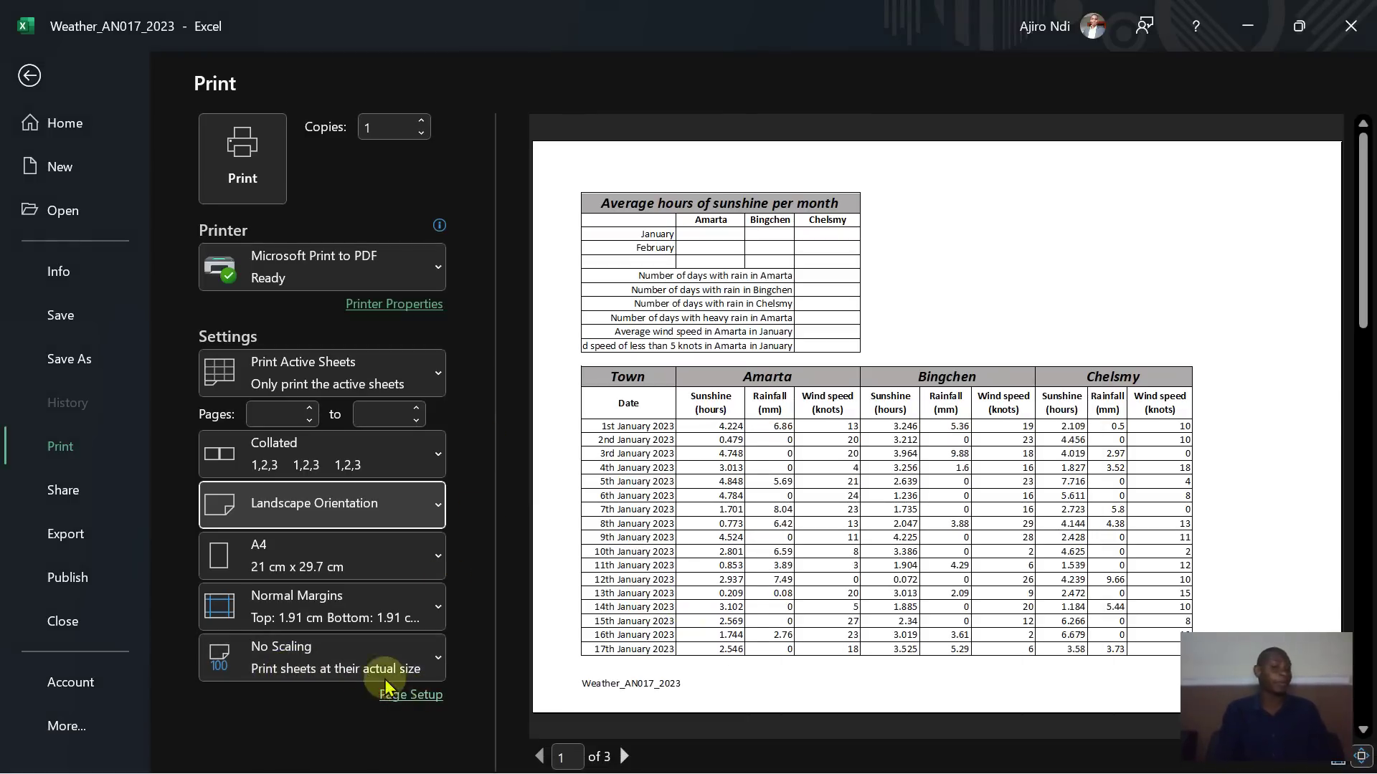
- Turn on Row and column headings in the Sheet tab of Custom Scaling Options
left_click(337, 668)
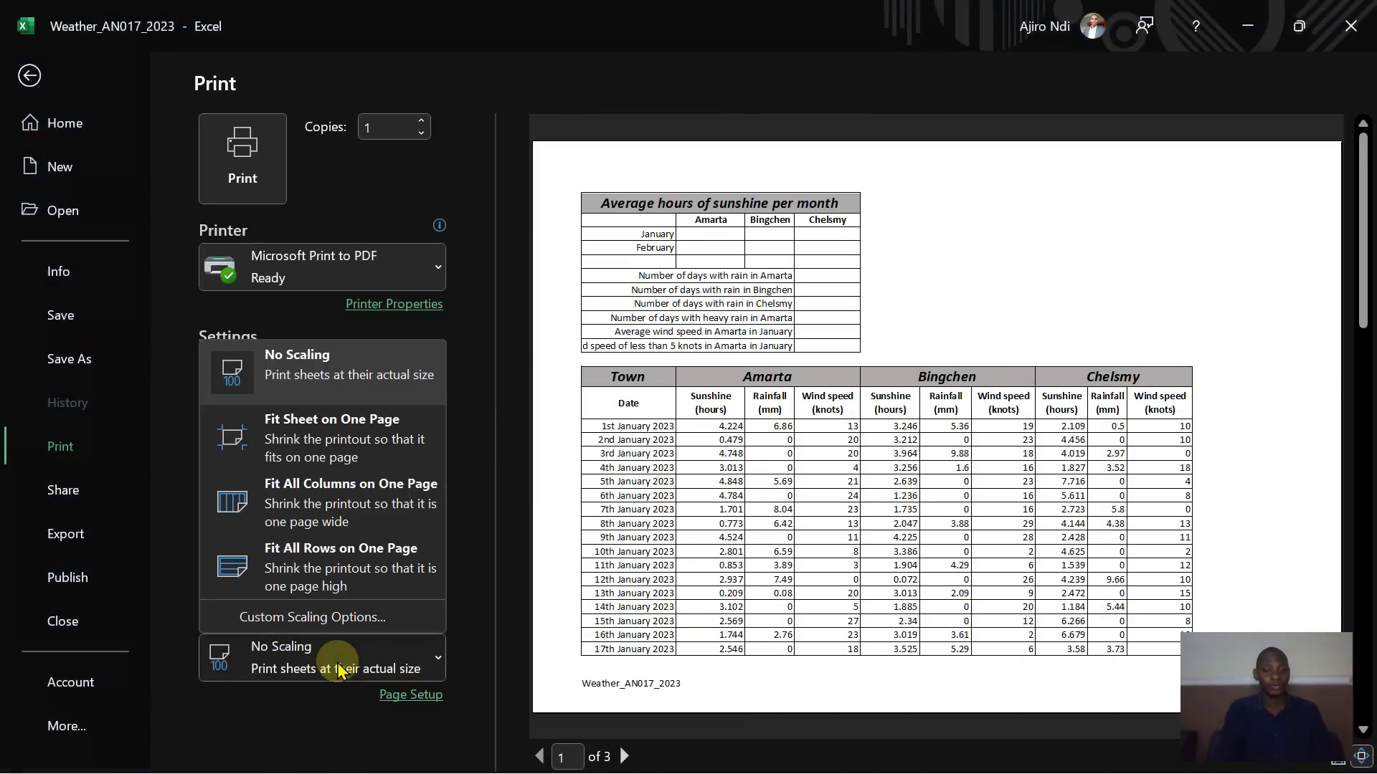
left_click(265, 618)
left_click(875, 172)
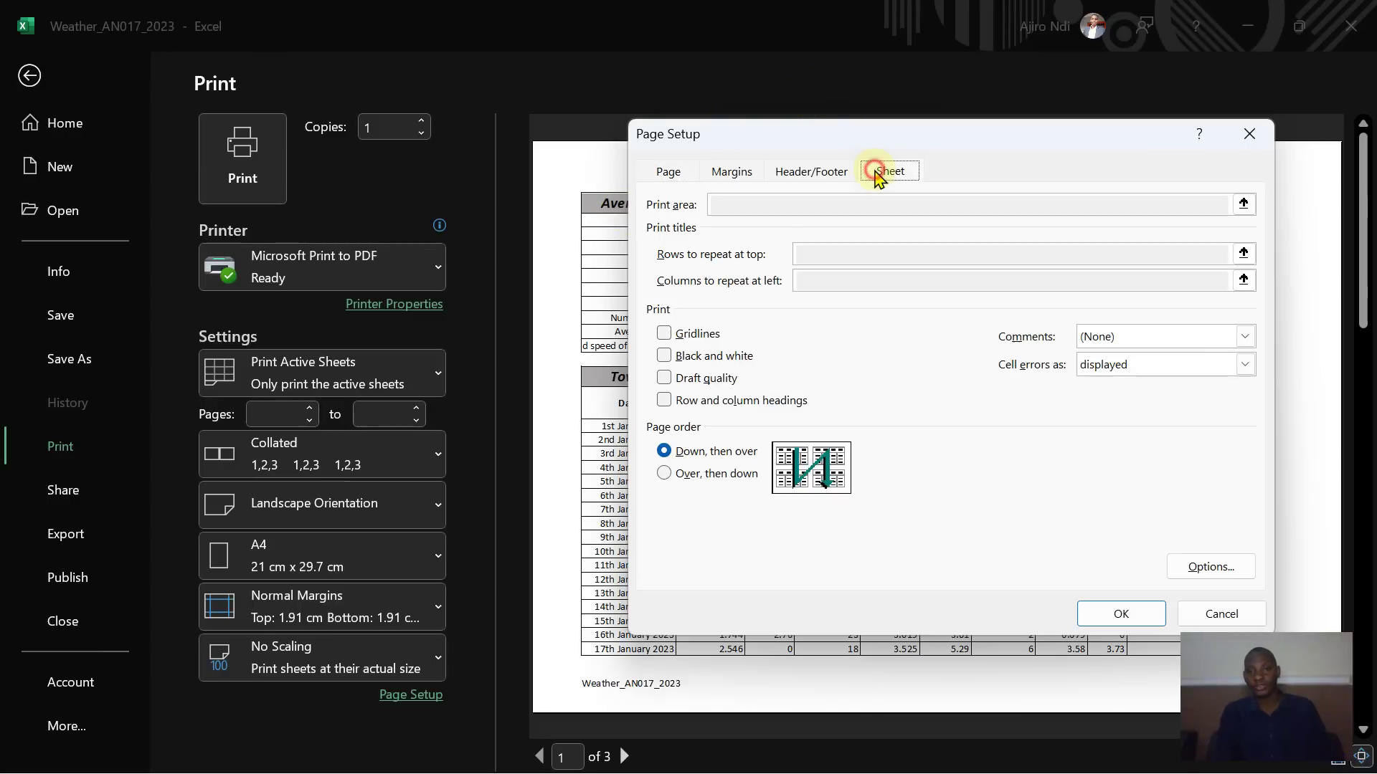
left_click(664, 402)
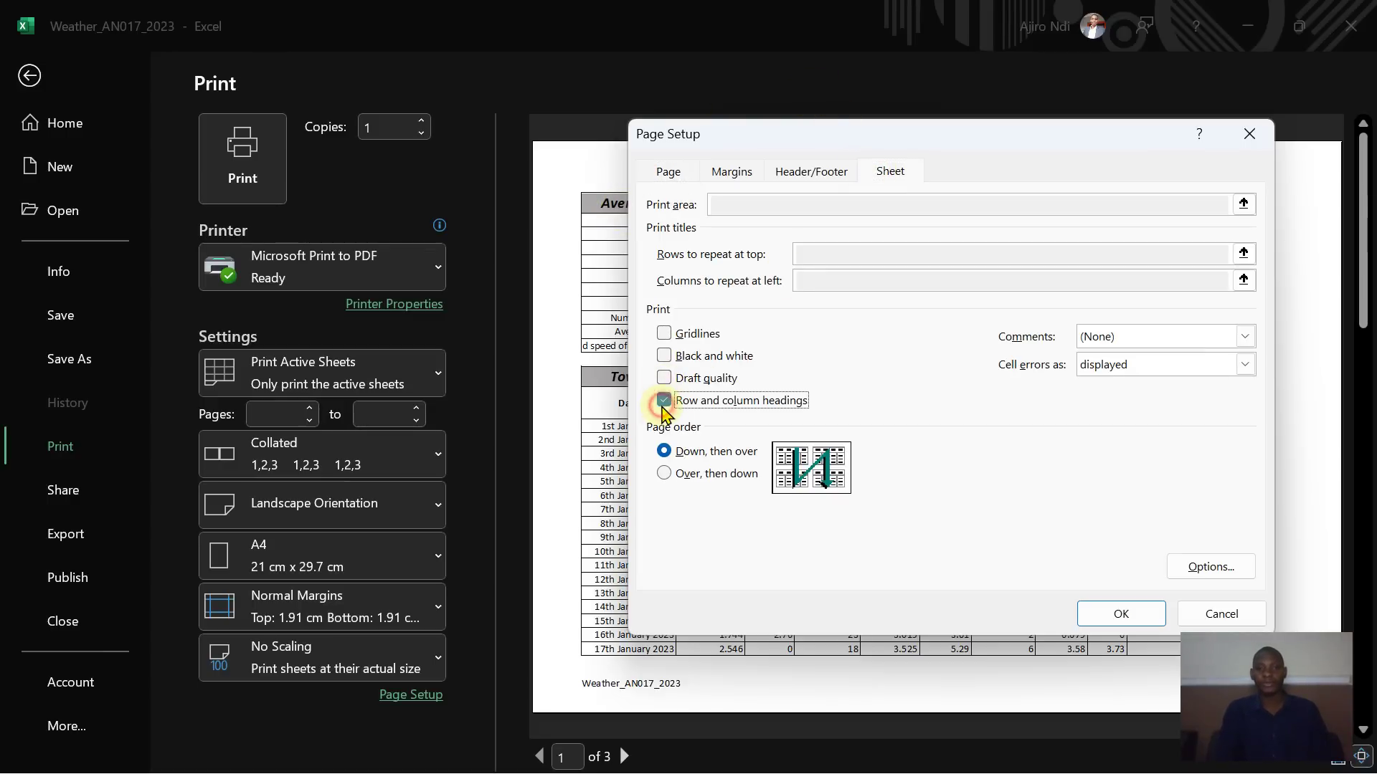
left_click(1119, 615)
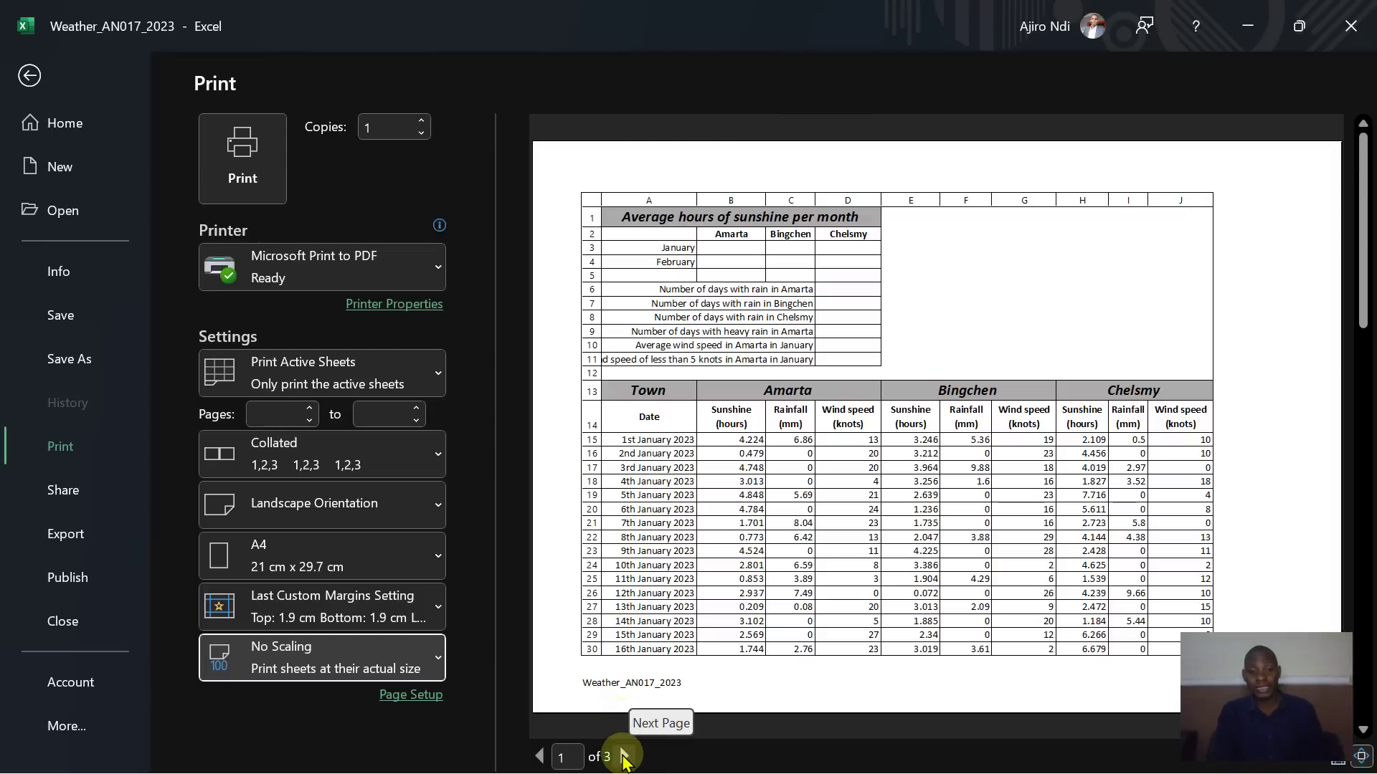
- Page through the printed pages in the preview, then read question 4 in the exam paper
left_click(624, 756)
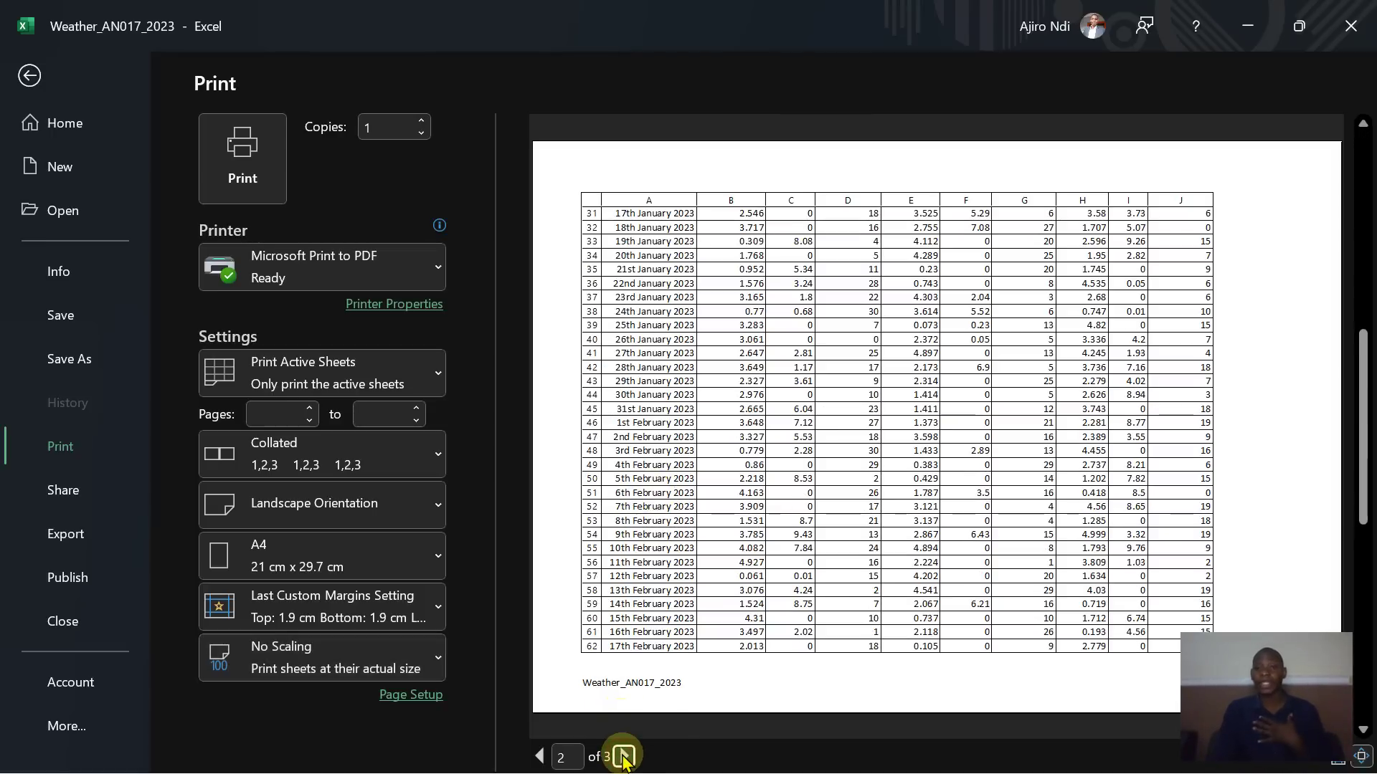
left_click(624, 757)
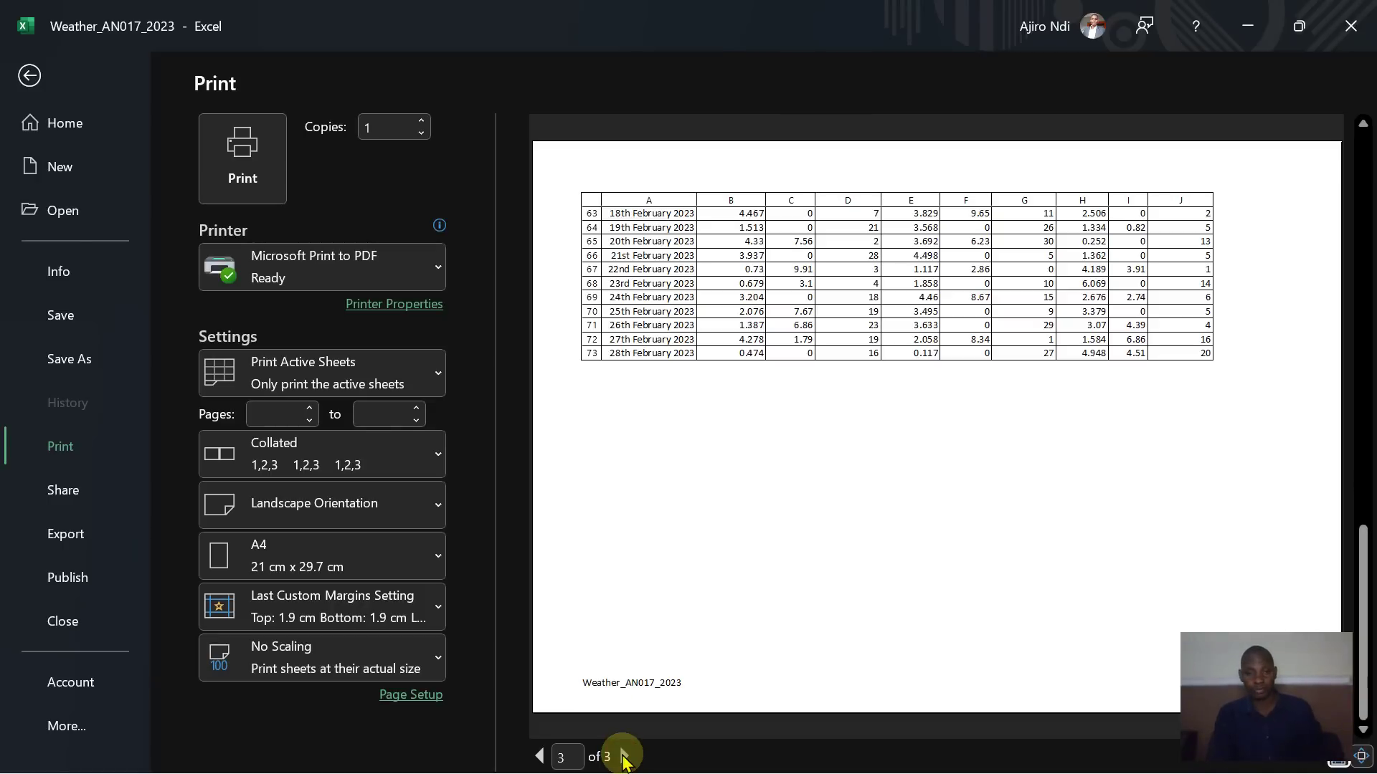
left_click(538, 756)
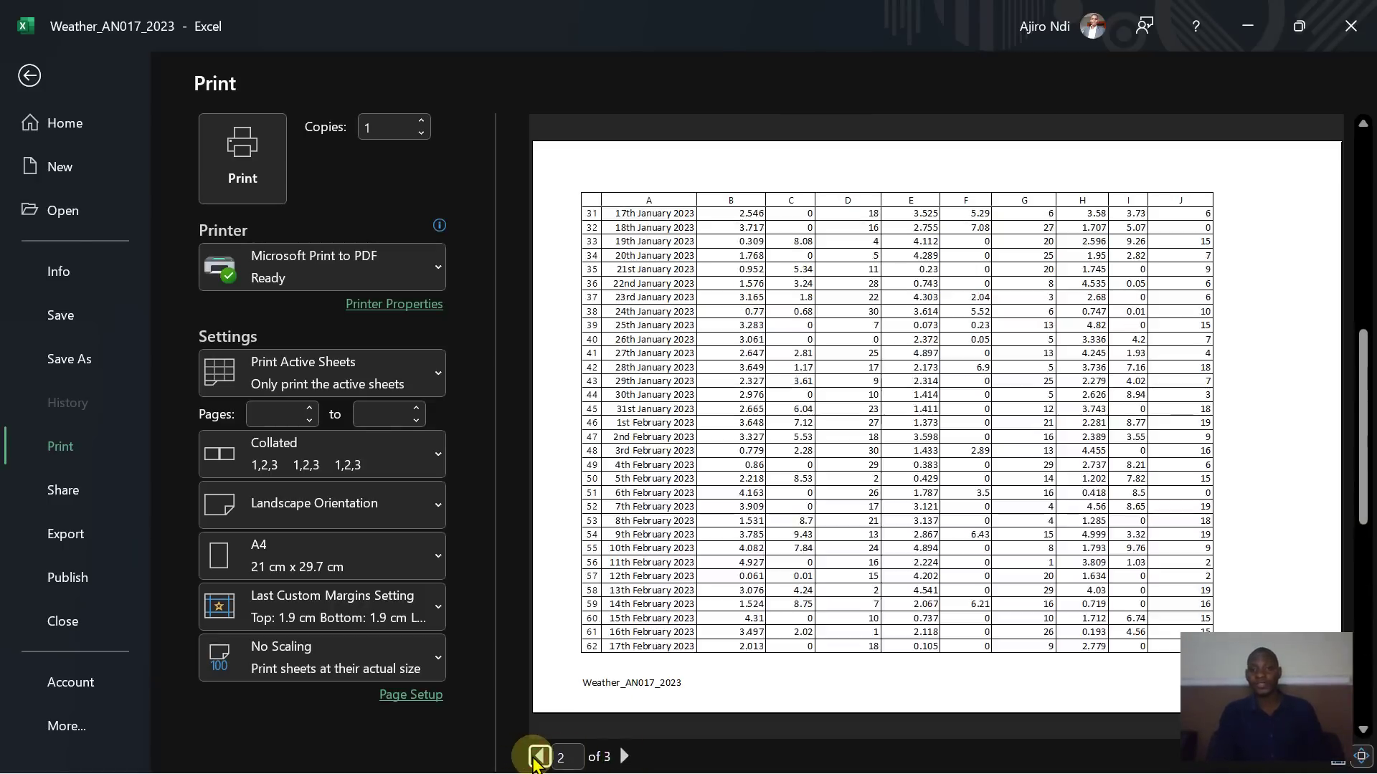
left_click(623, 756)
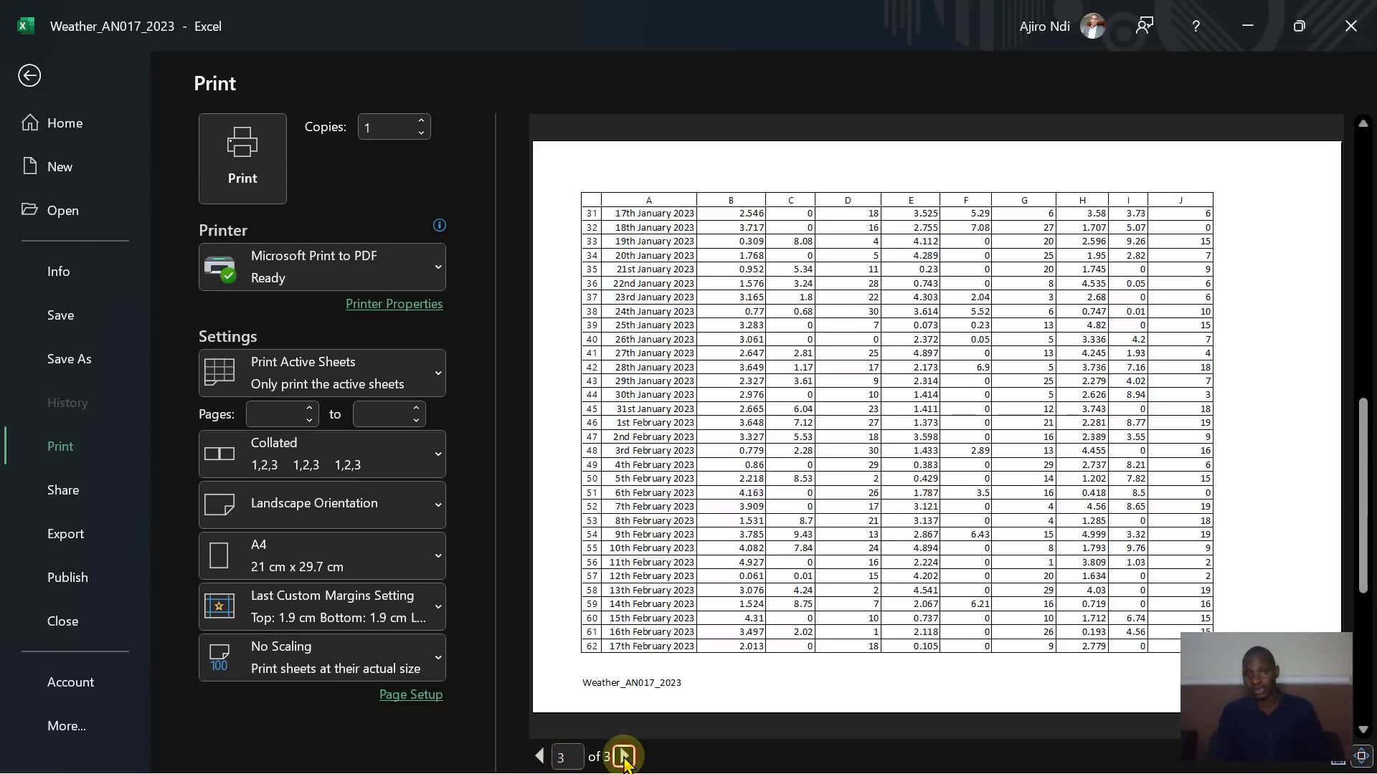
left_click(539, 757)
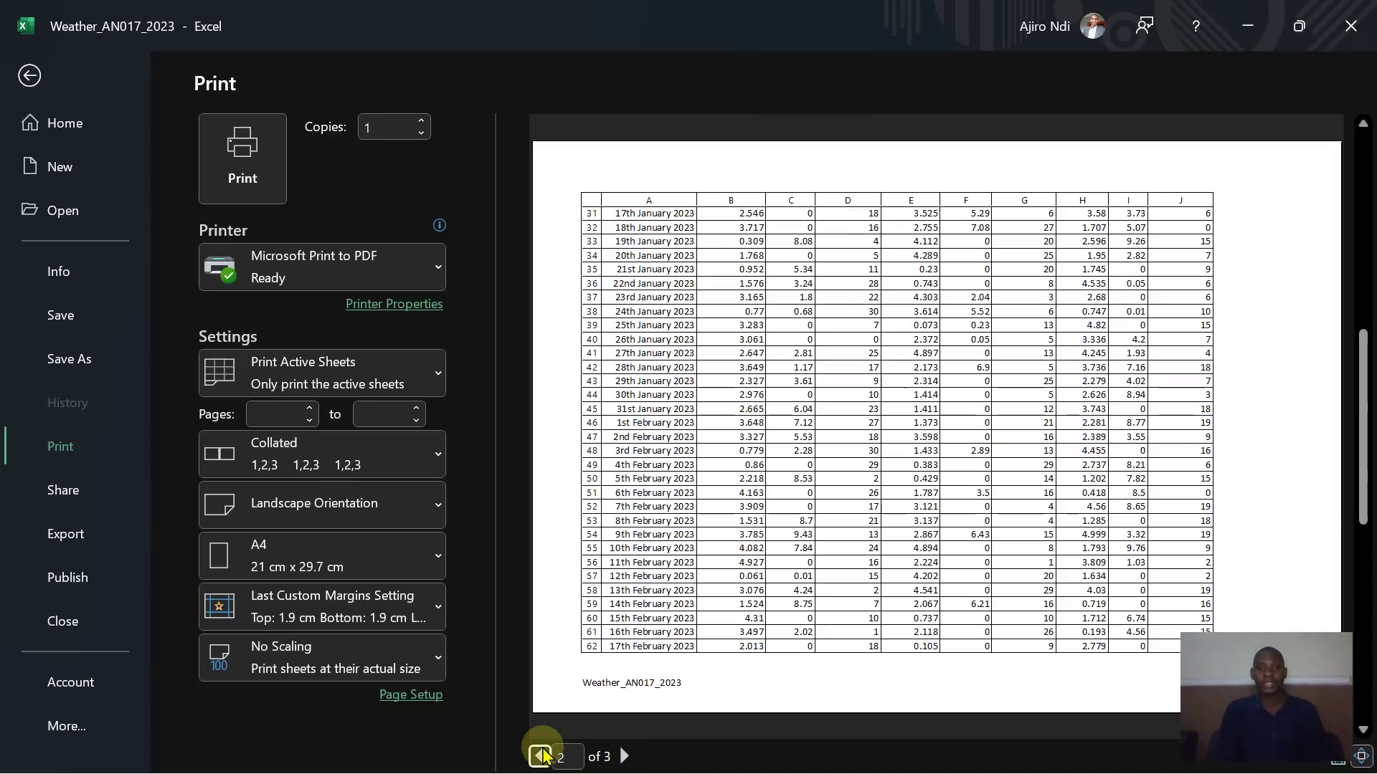
left_click(539, 757)
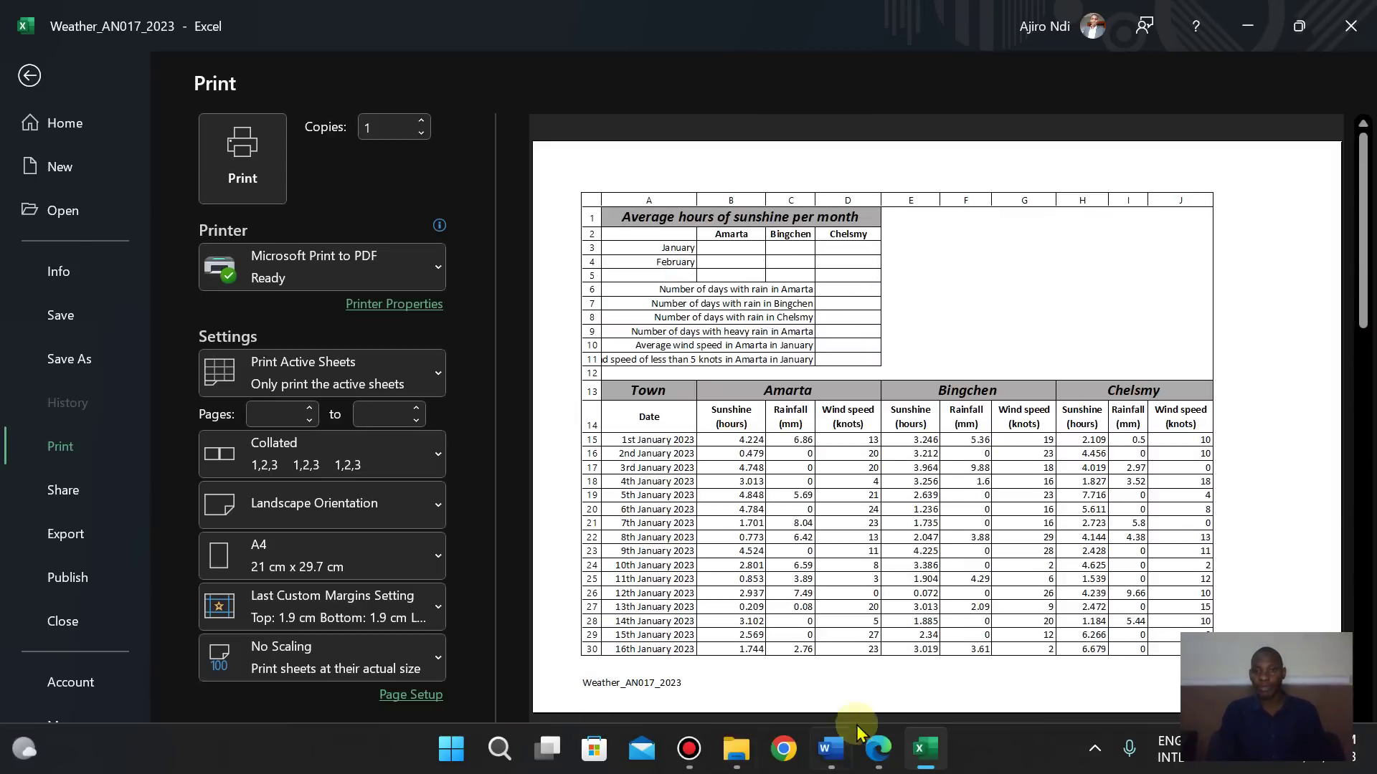
left_click(879, 749)
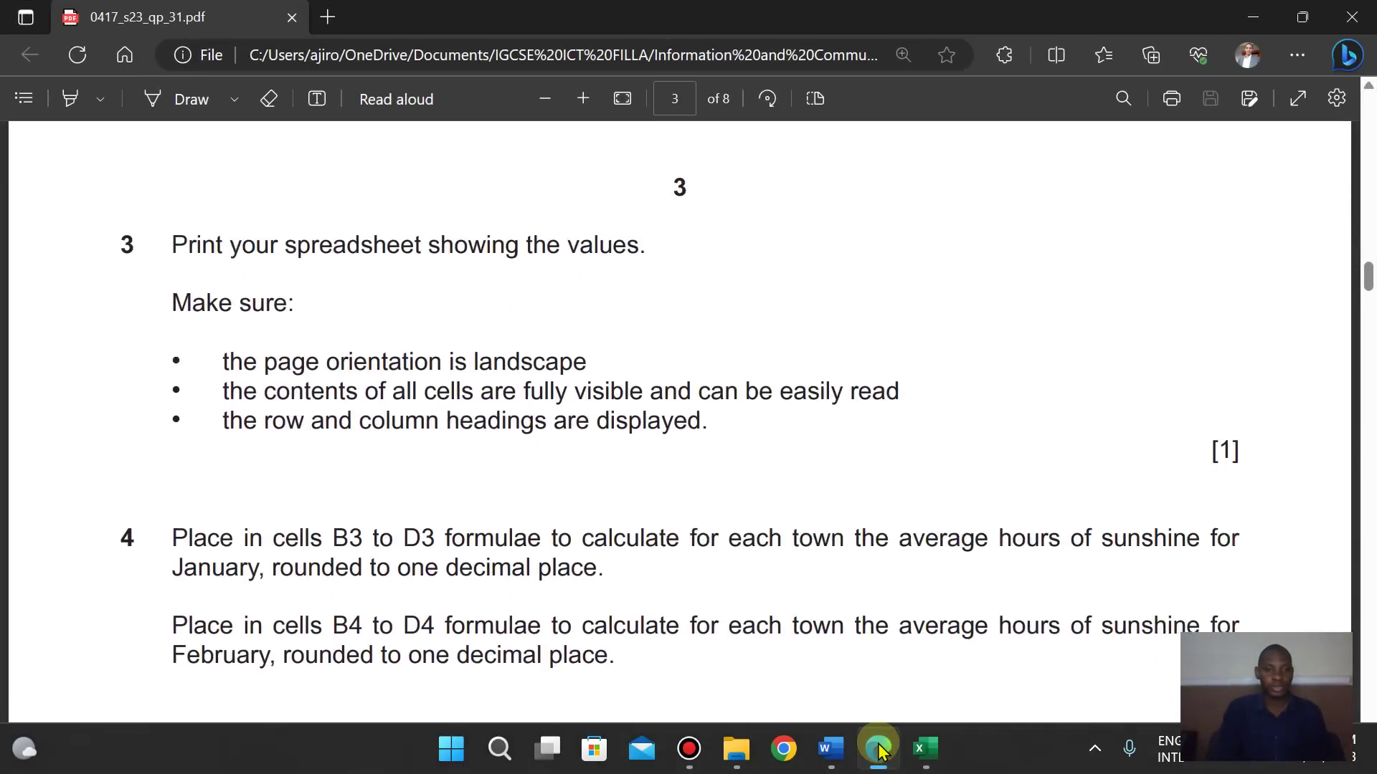
left_click(879, 749)
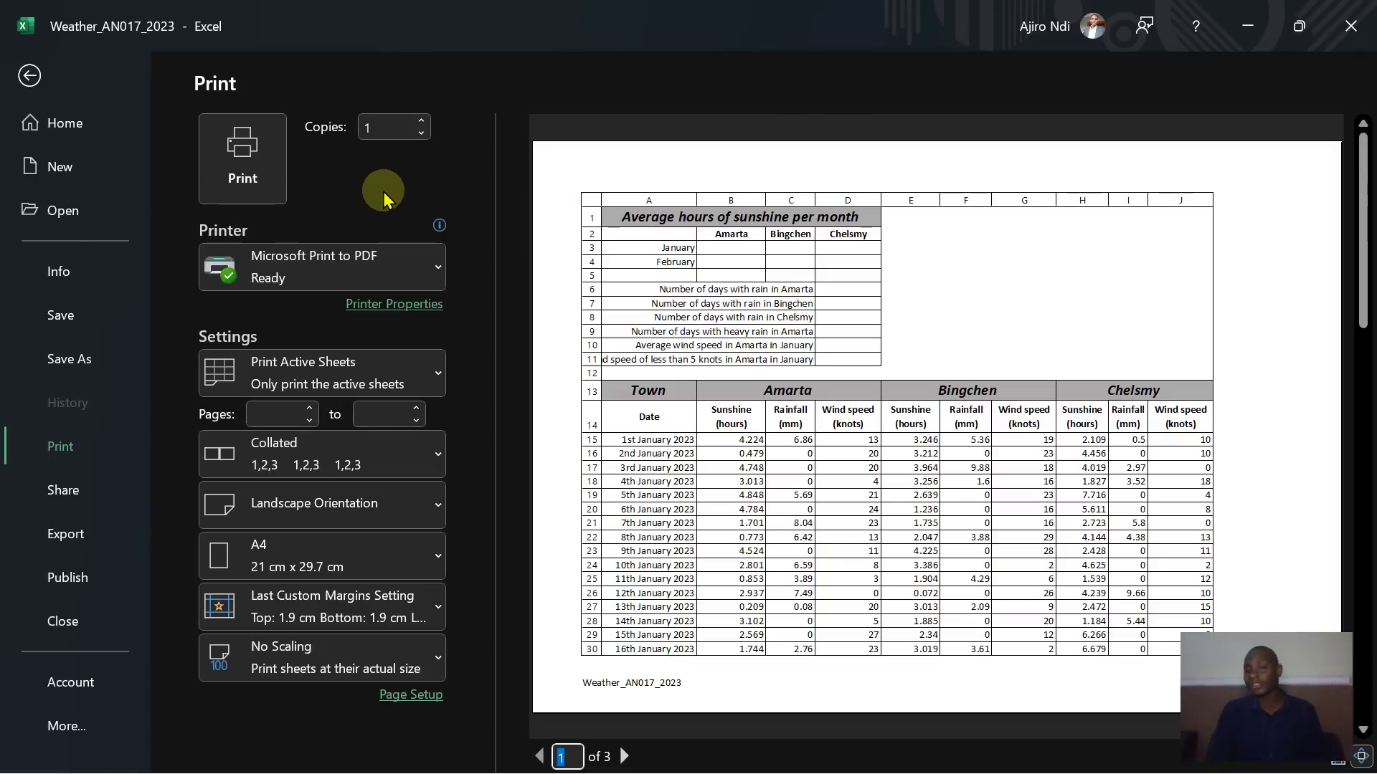
- Print to a PDF file and move the save location to Documents
left_click(256, 152)
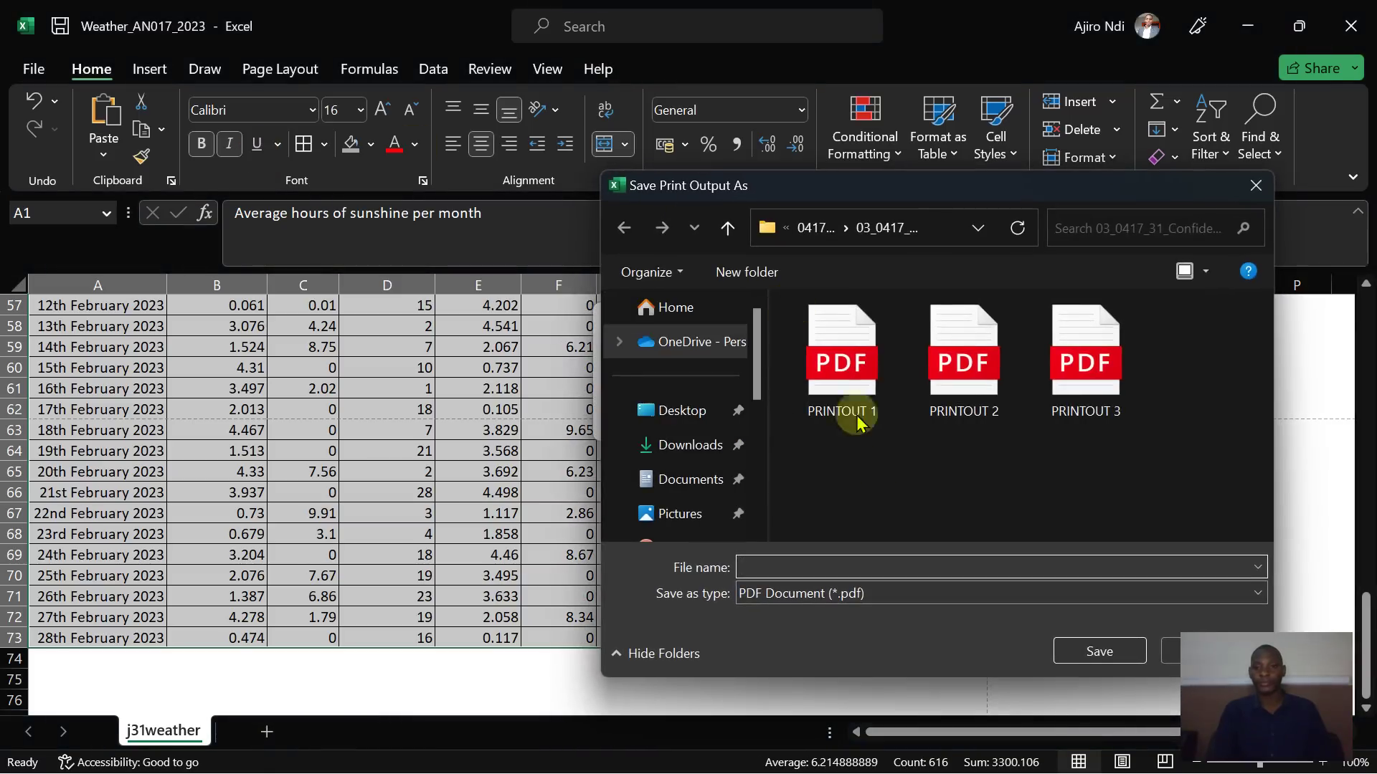
left_click(809, 223)
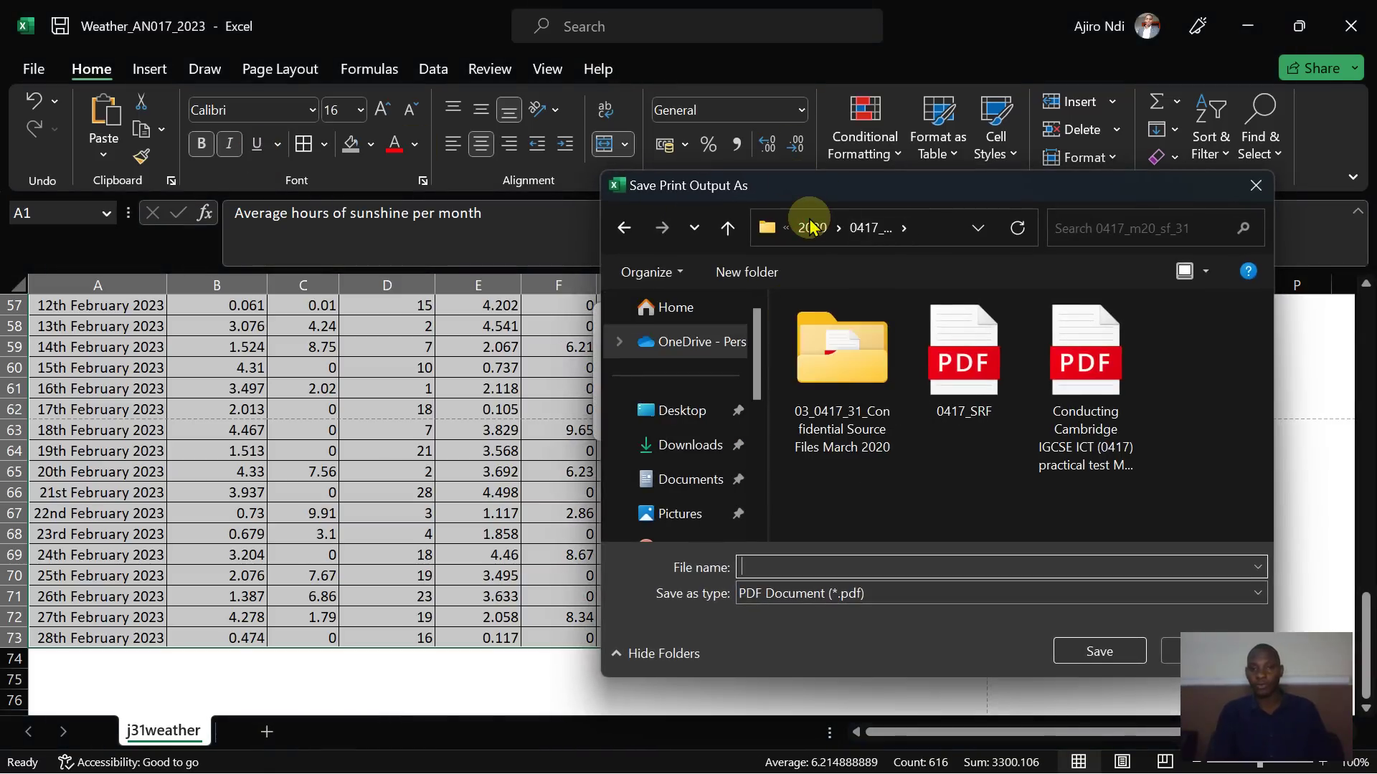
left_click(810, 223)
left_click(810, 224)
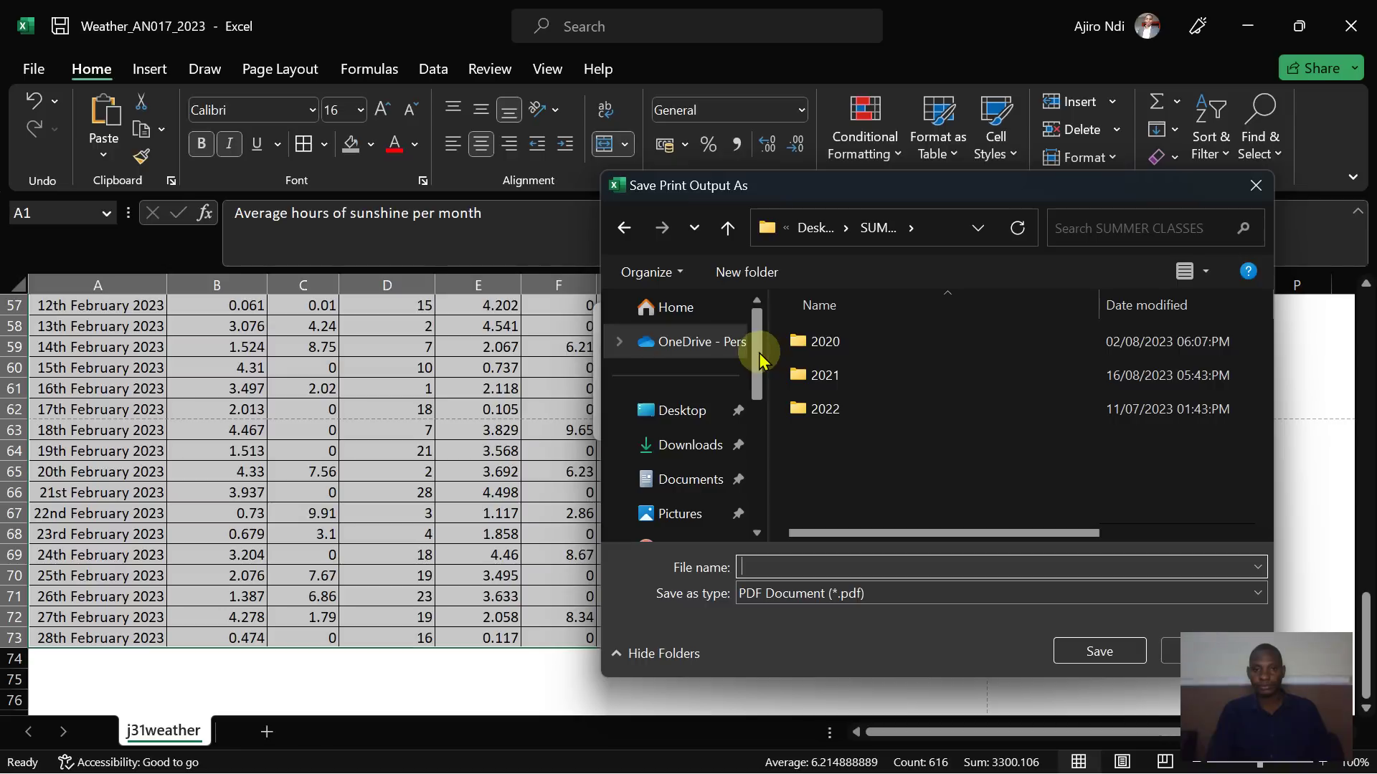
left_click_drag(757, 355, 759, 391)
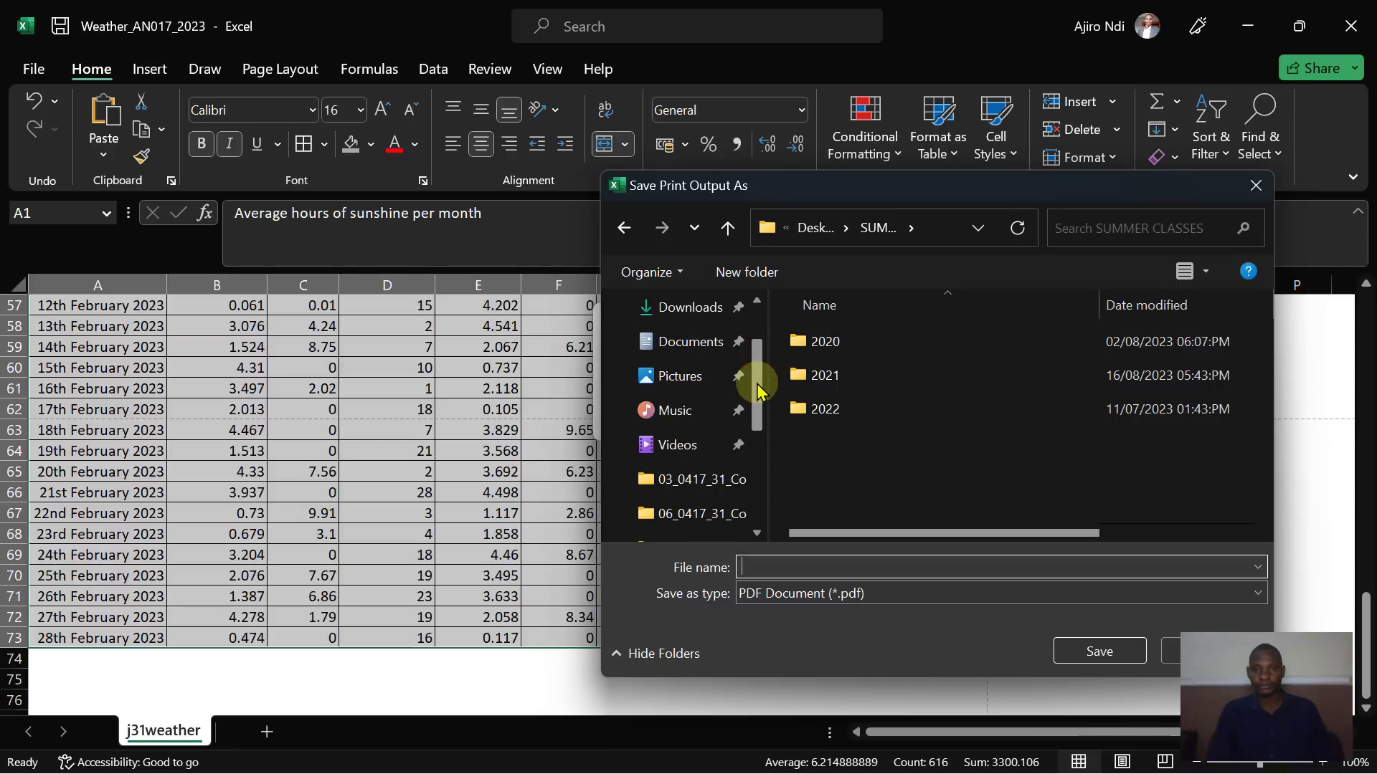
left_click(699, 342)
left_click(950, 502)
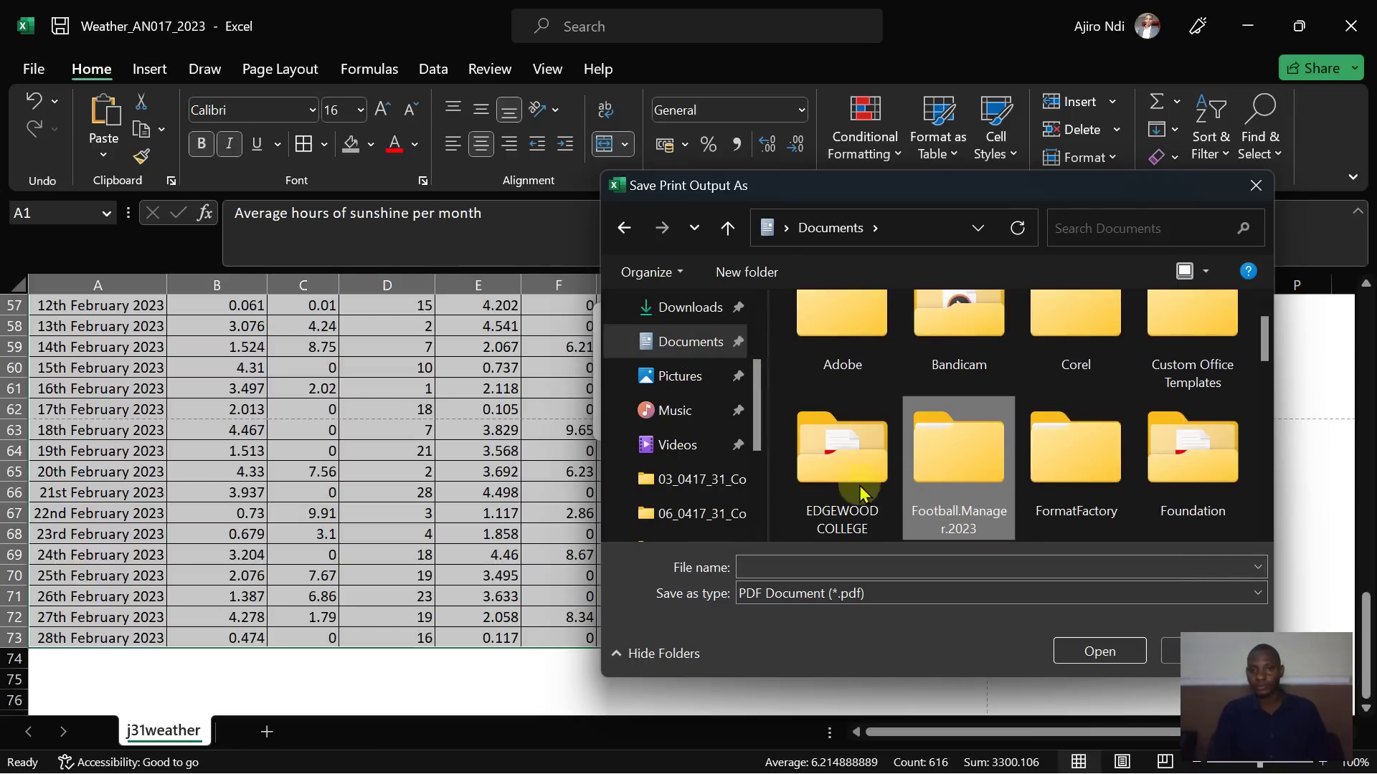
left_click_drag(1267, 344, 1263, 373)
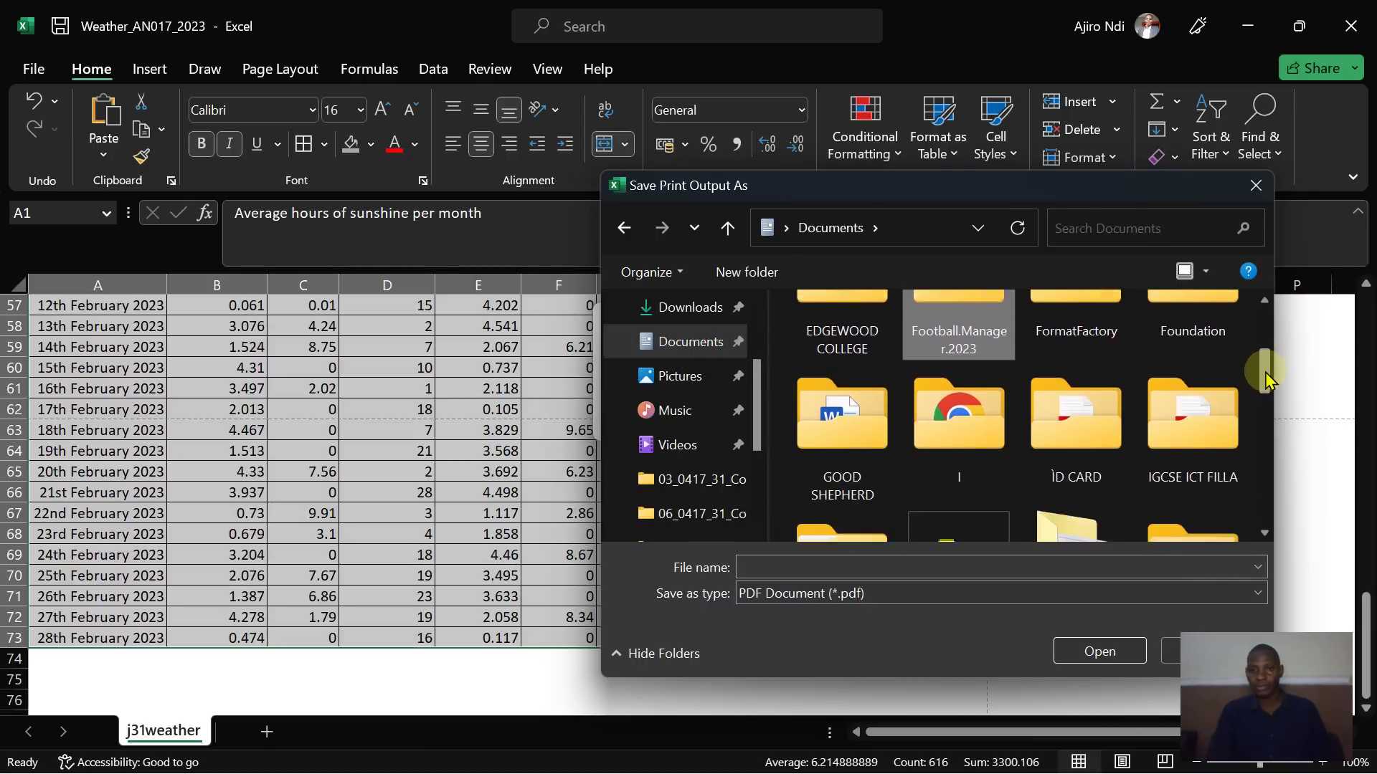
- Browse IGCSE ICT FILLA's 0417 2023 folders to the June 2023 confidential source files folder
double_click(1194, 427)
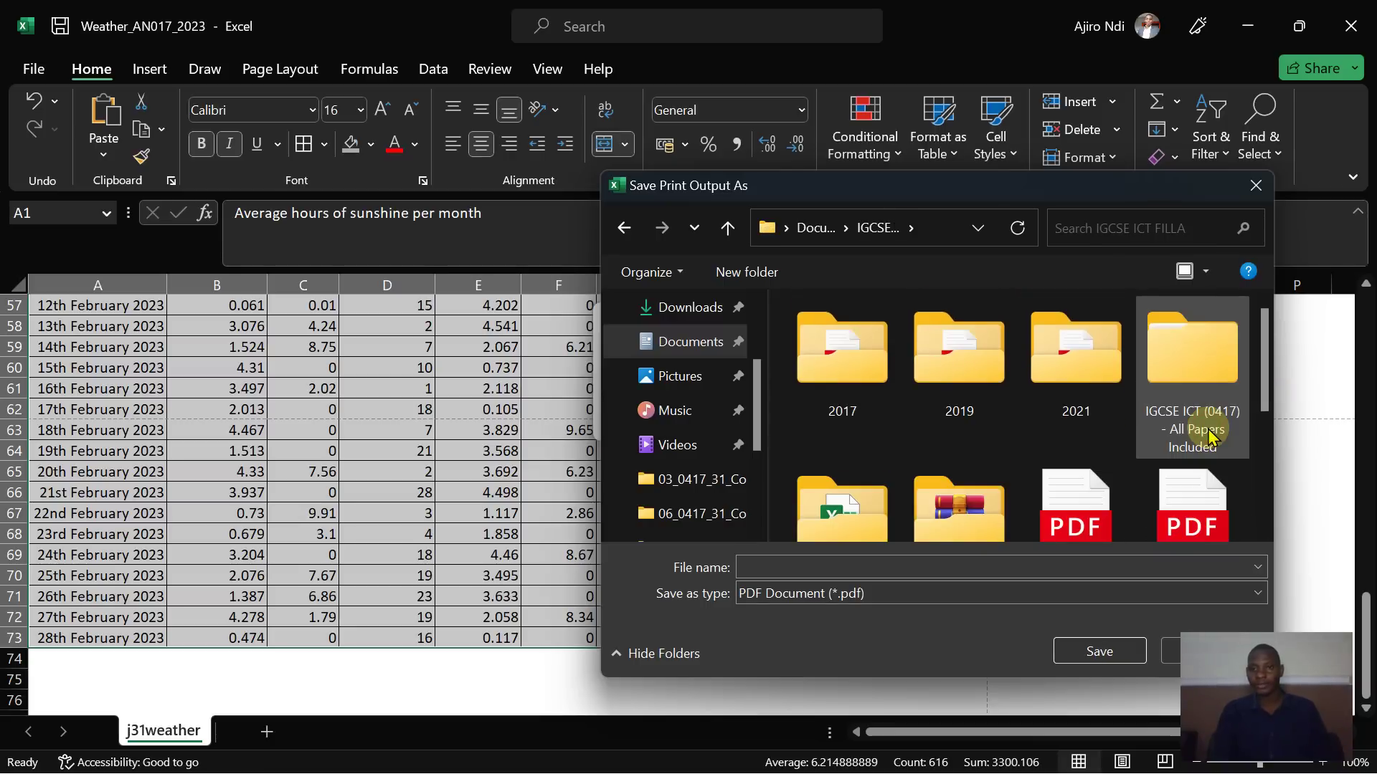
left_click(977, 507)
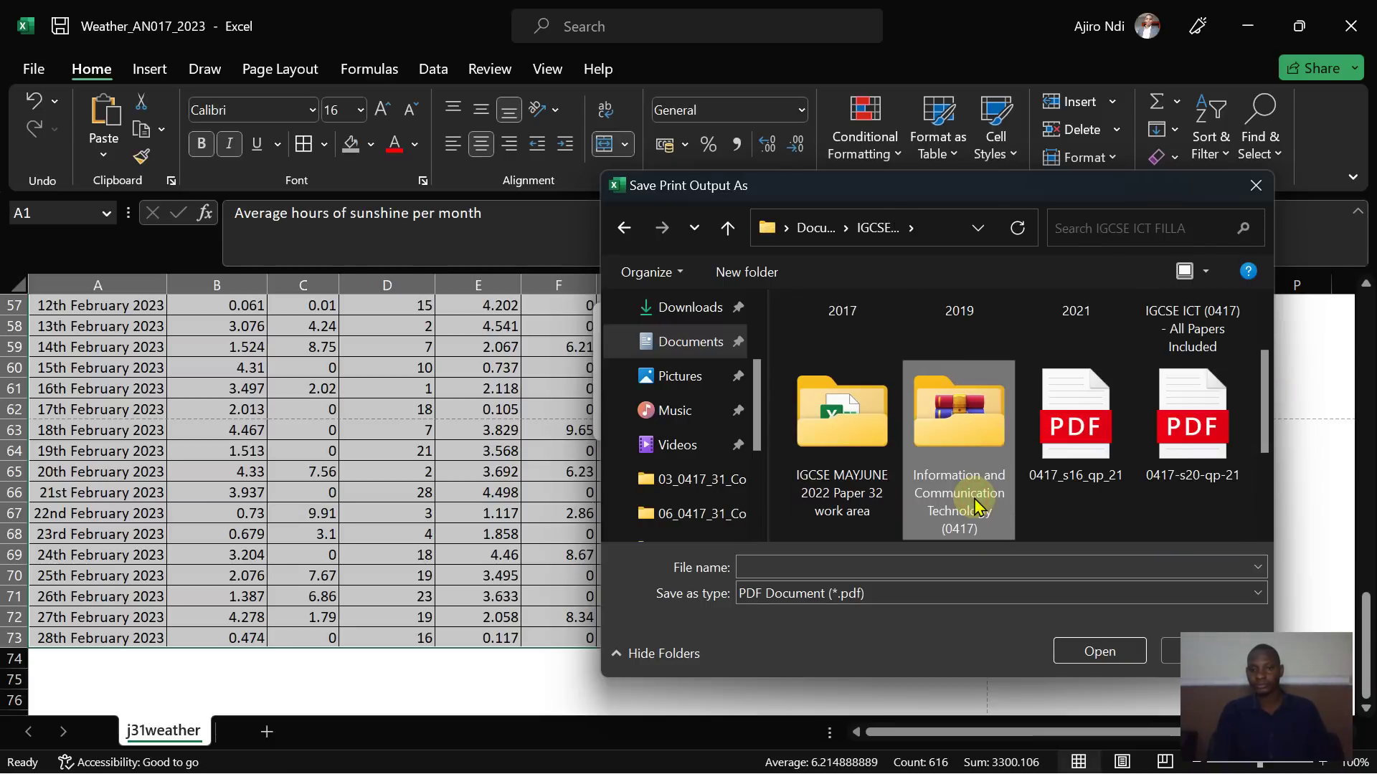
double_click(941, 416)
left_click_drag(1263, 363, 1263, 493)
double_click(1187, 376)
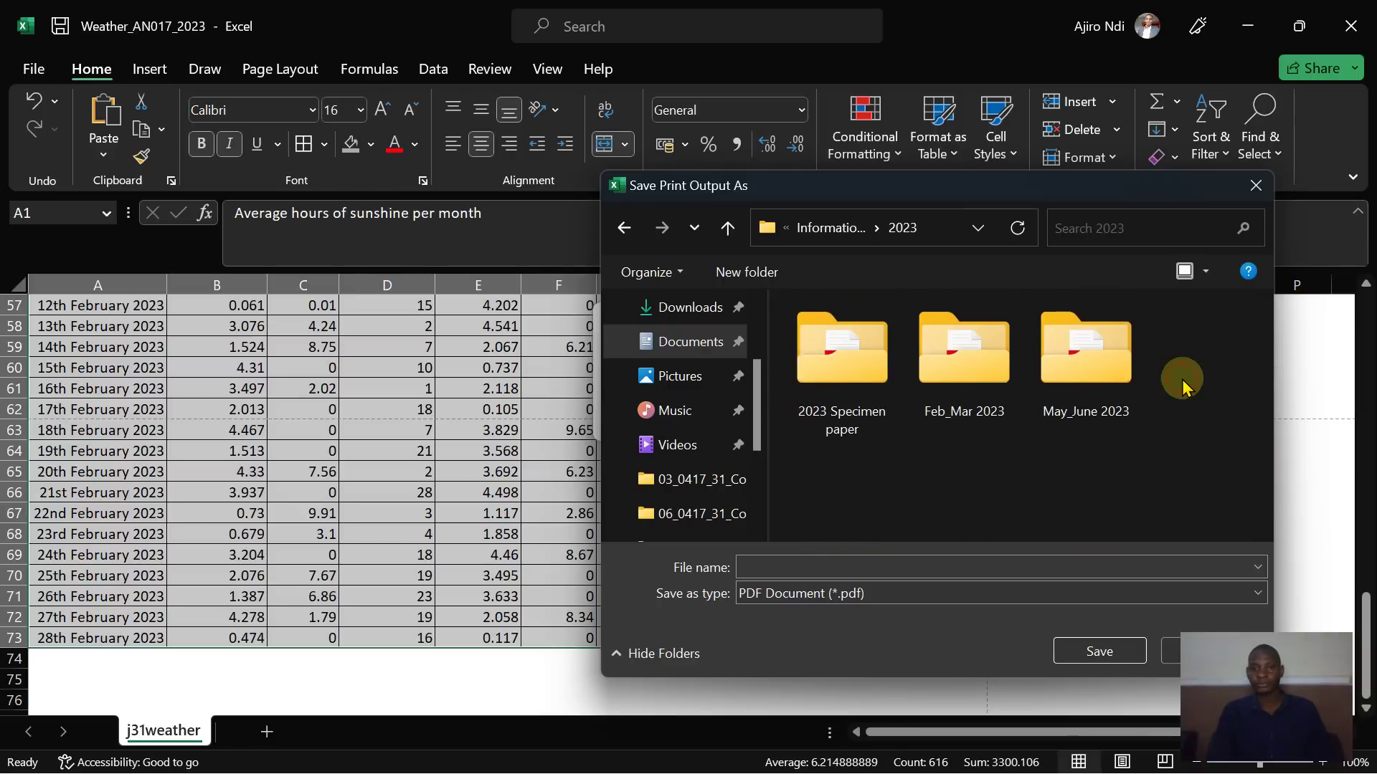
double_click(1066, 372)
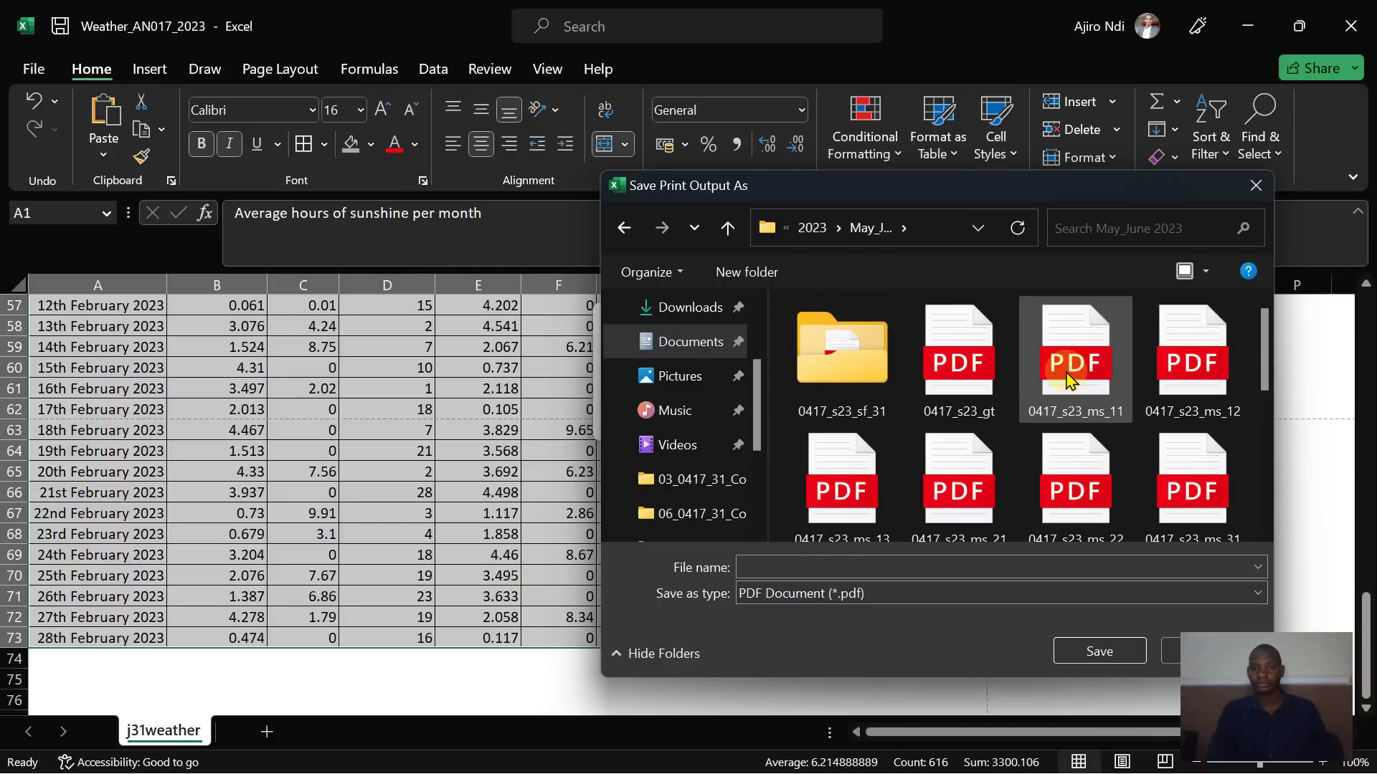
double_click(843, 370)
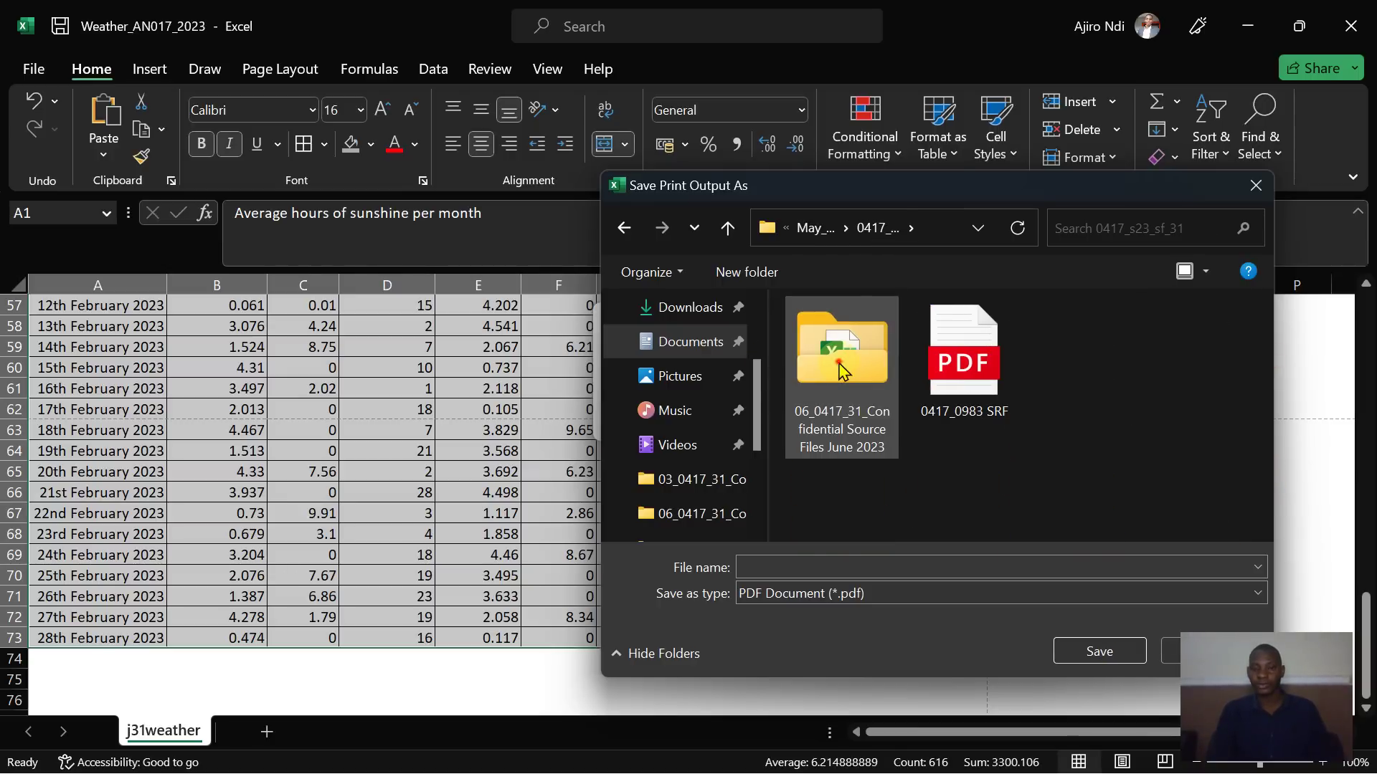
double_click(841, 371)
- Save the printout as PRINTOUT 1 and deselect the data
left_click(754, 570)
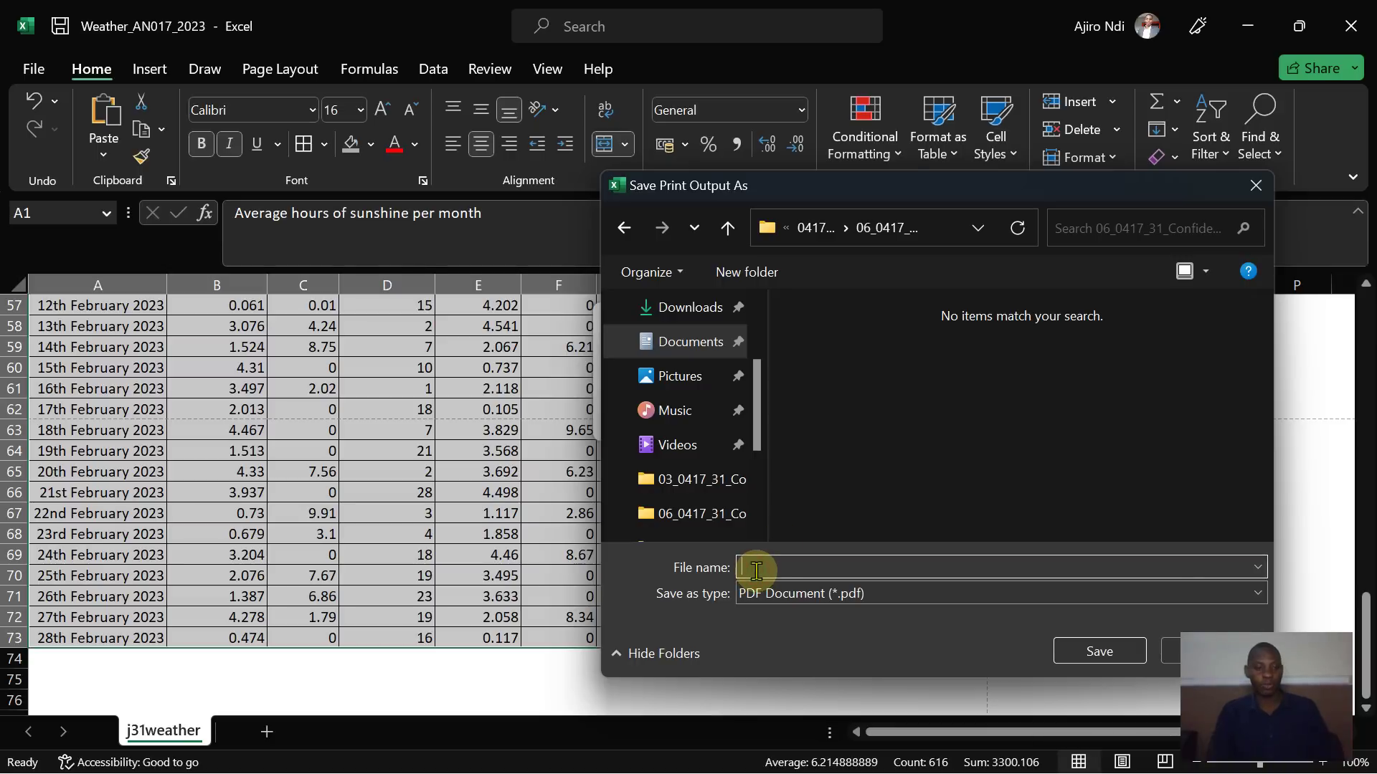
type("PRINTOUT 1")
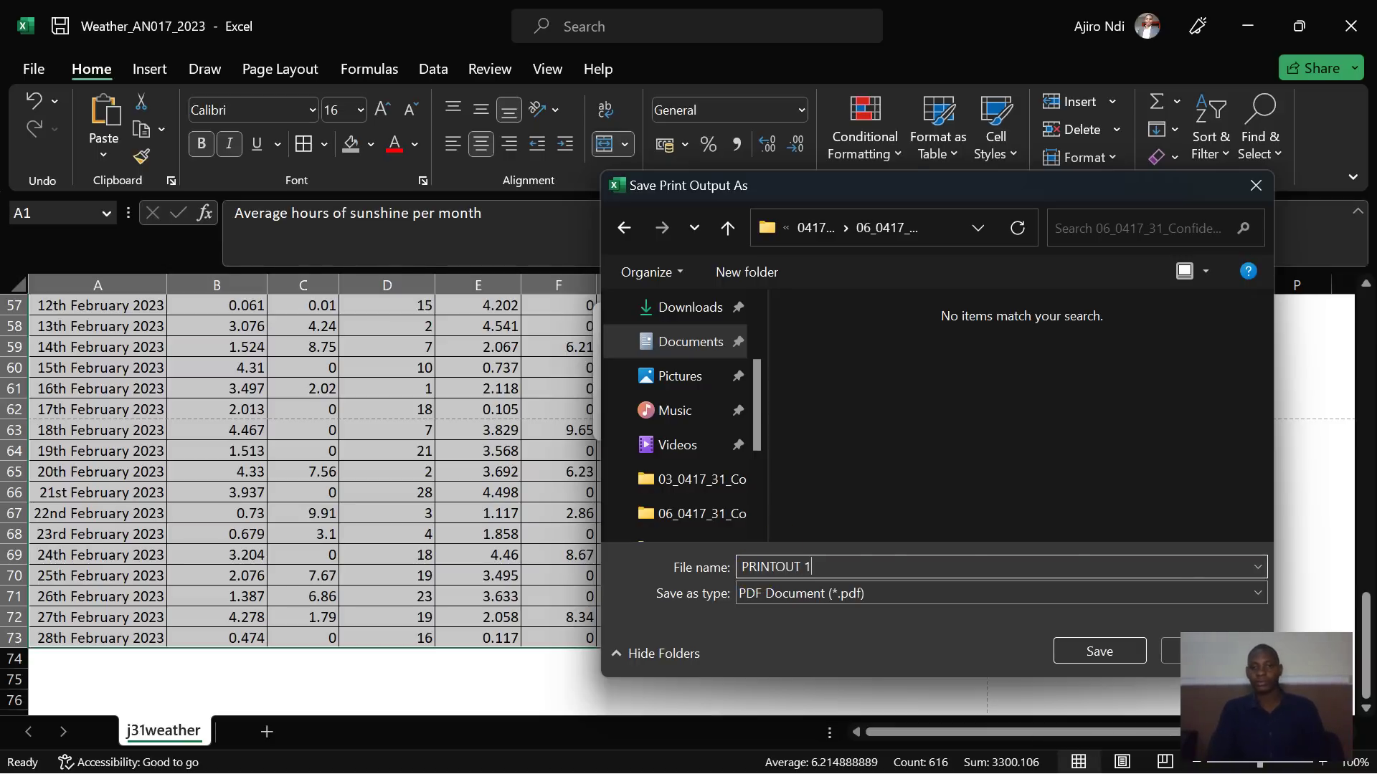
left_click(1101, 649)
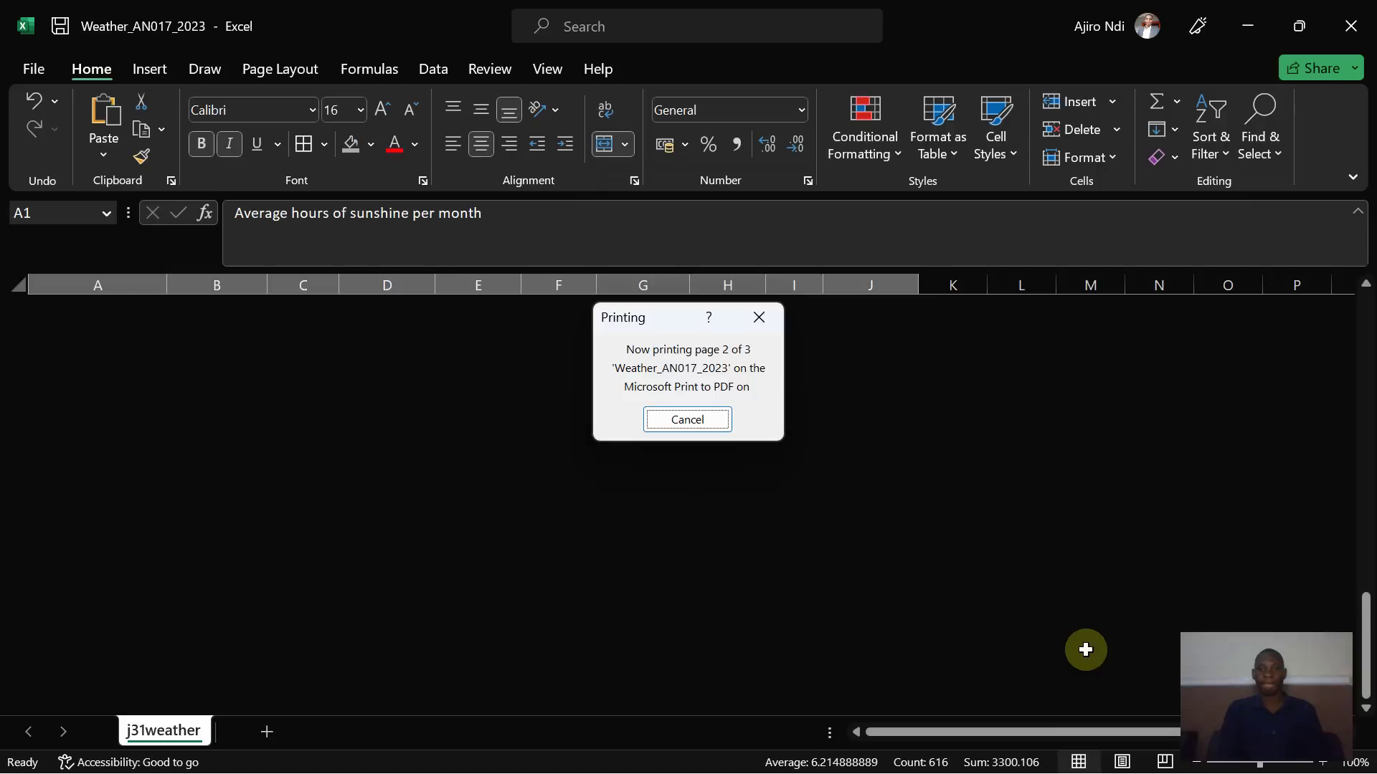
left_click_drag(1367, 642, 1368, 615)
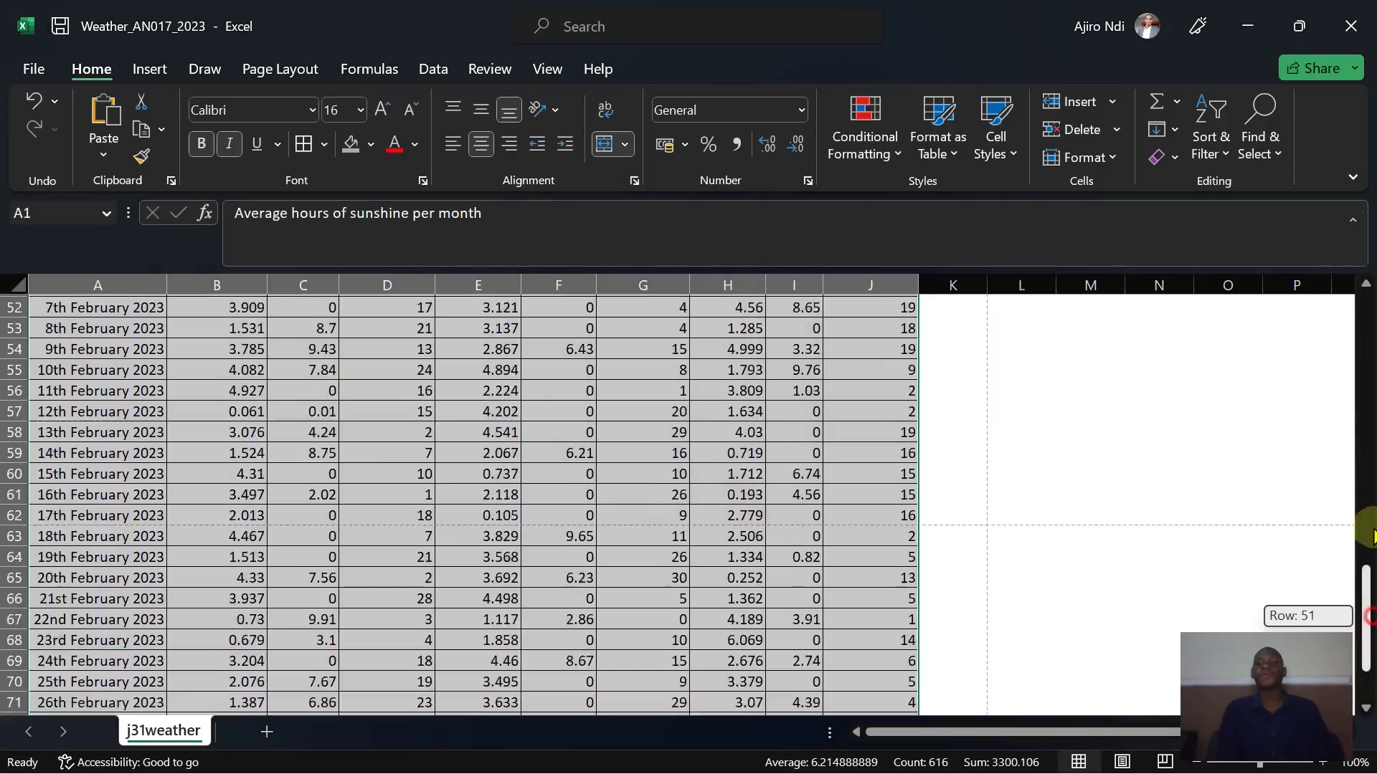
left_click_drag(1371, 534, 1368, 299)
left_click(587, 396)
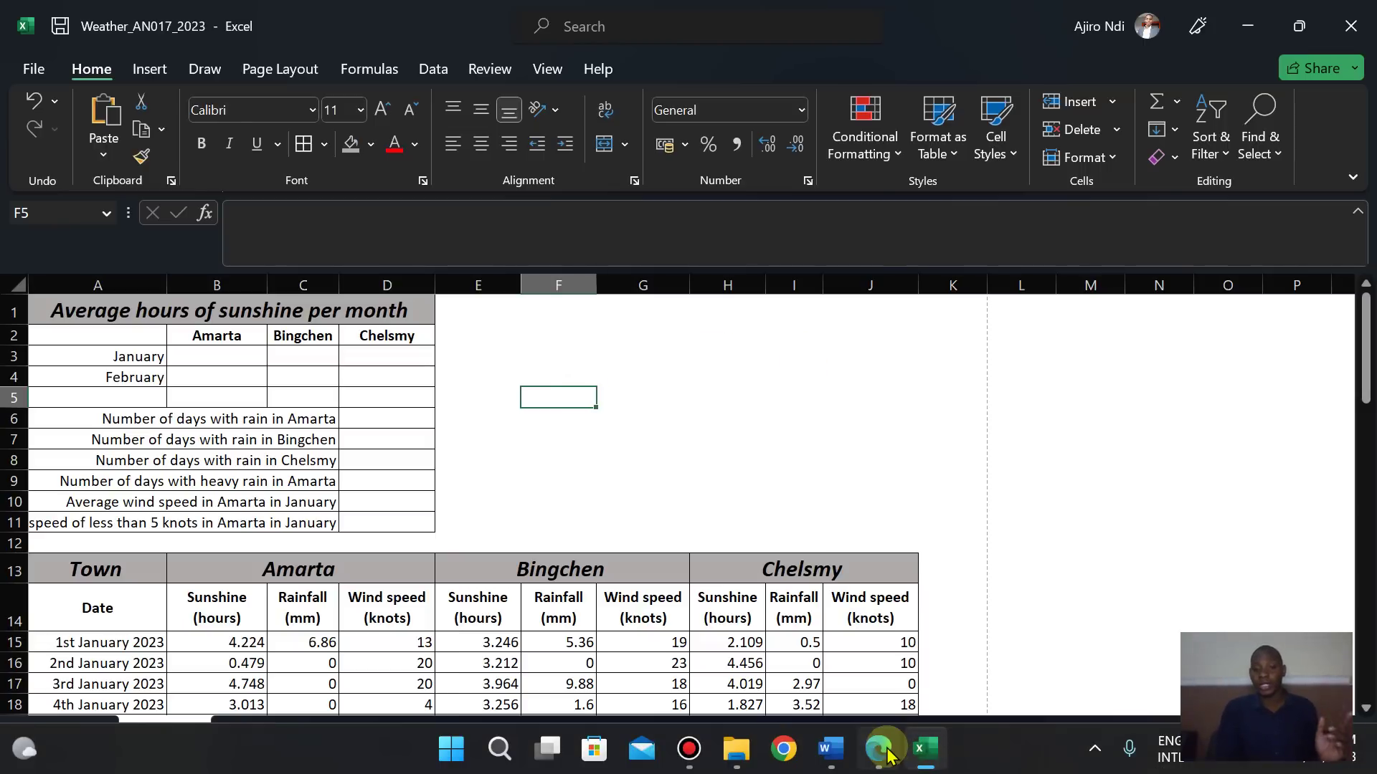
left_click(882, 749)
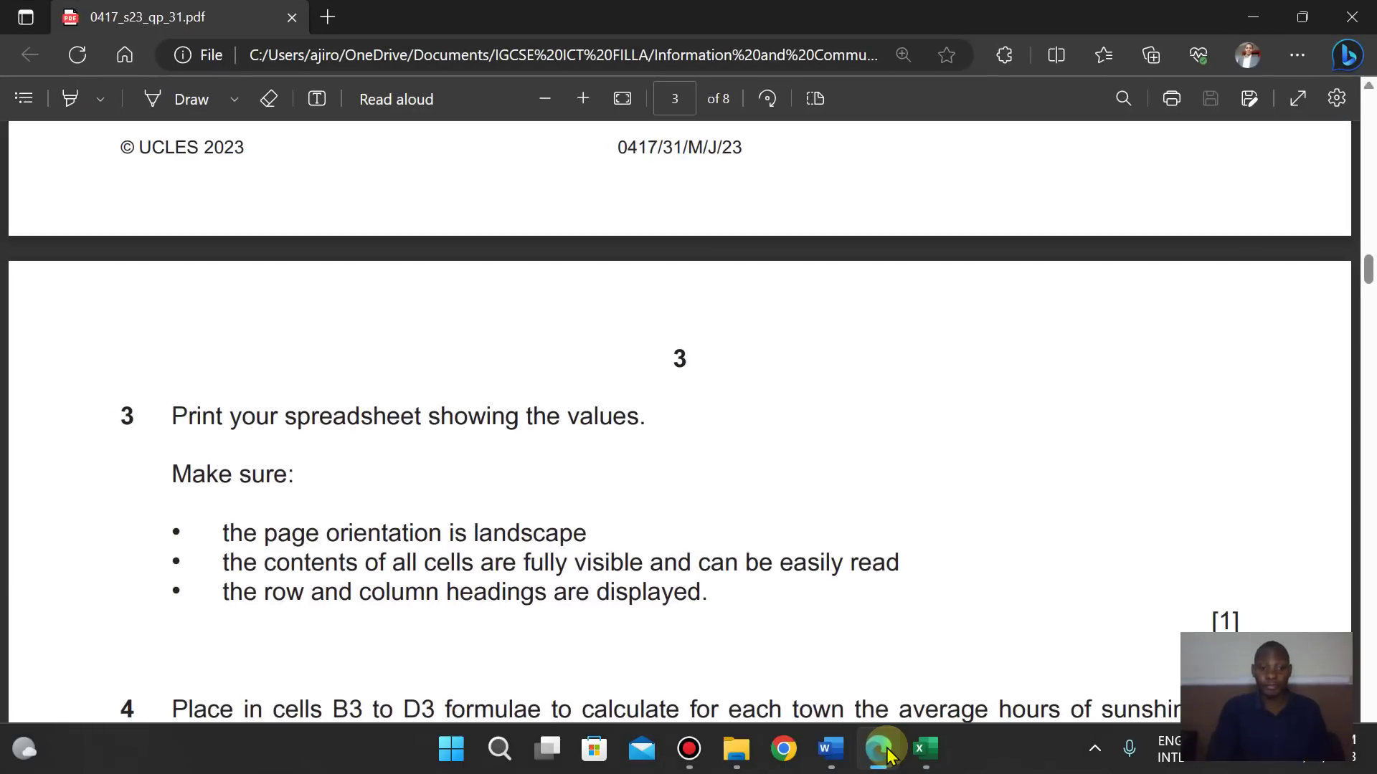
scroll(888, 755, "down", 4)
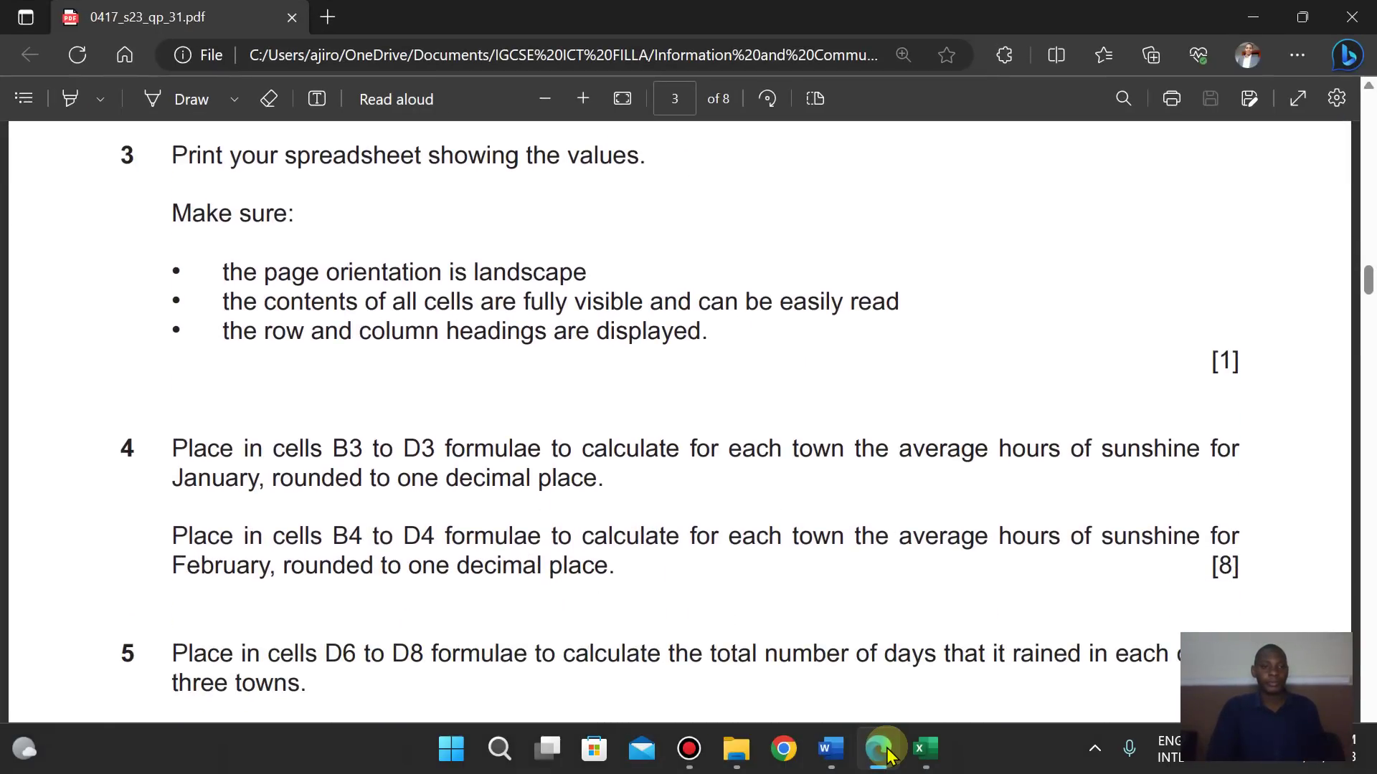
scroll(887, 755, "down", 1)
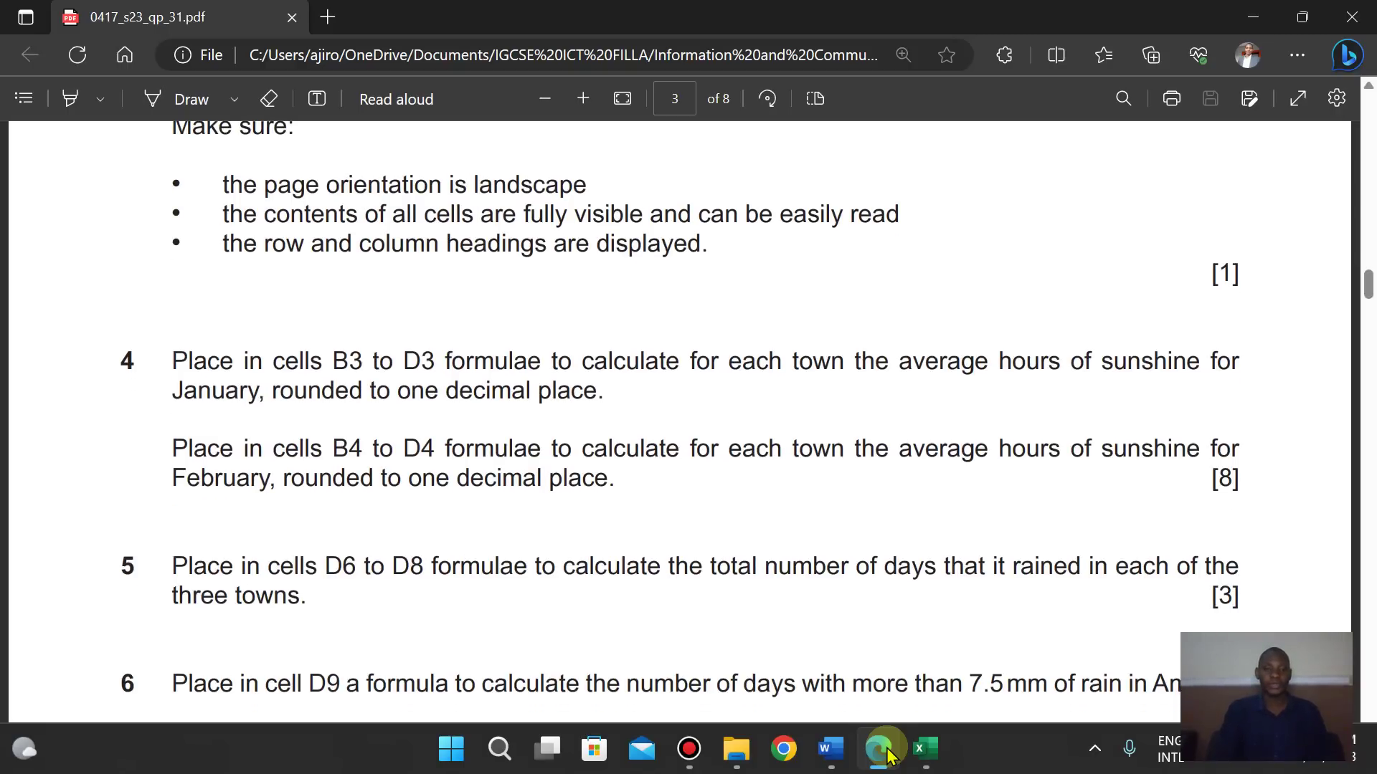
left_click(888, 755)
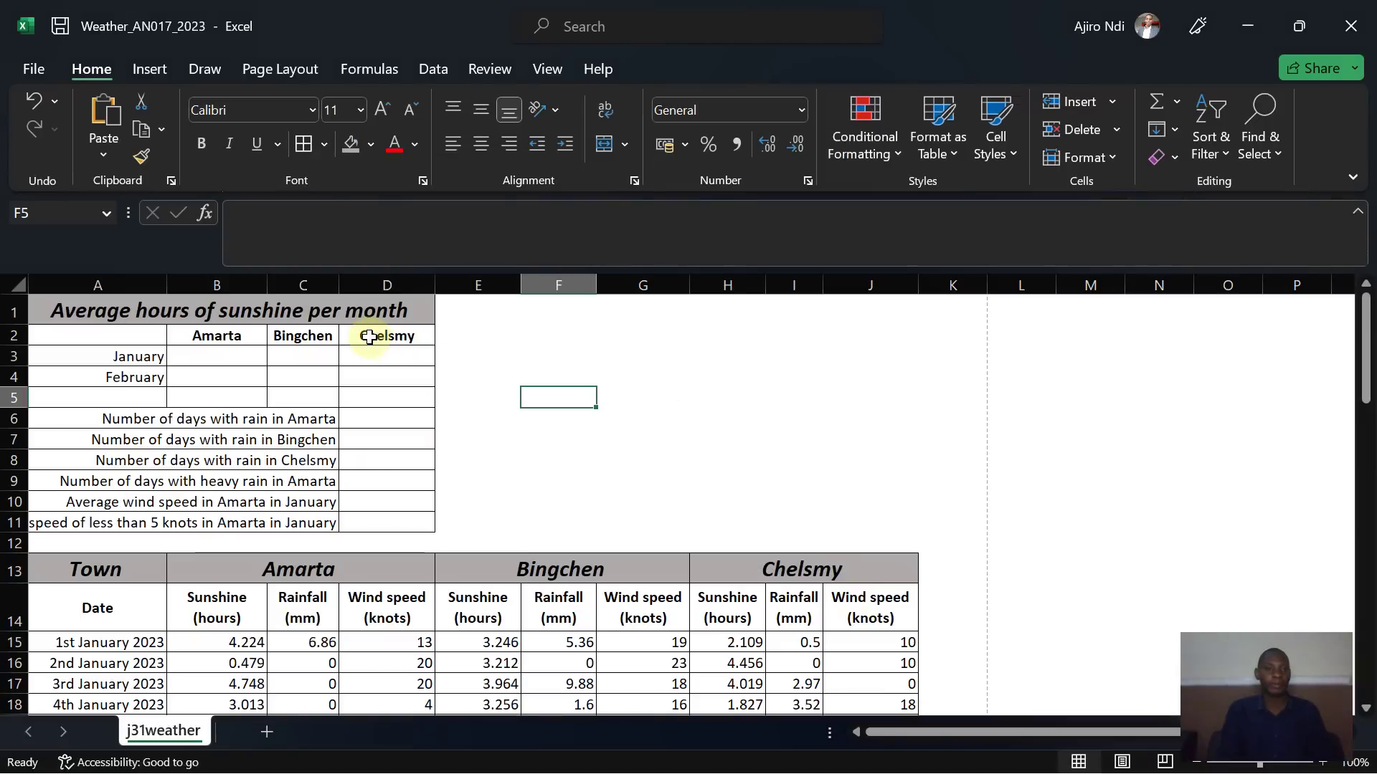
left_click(202, 358)
left_click(403, 361)
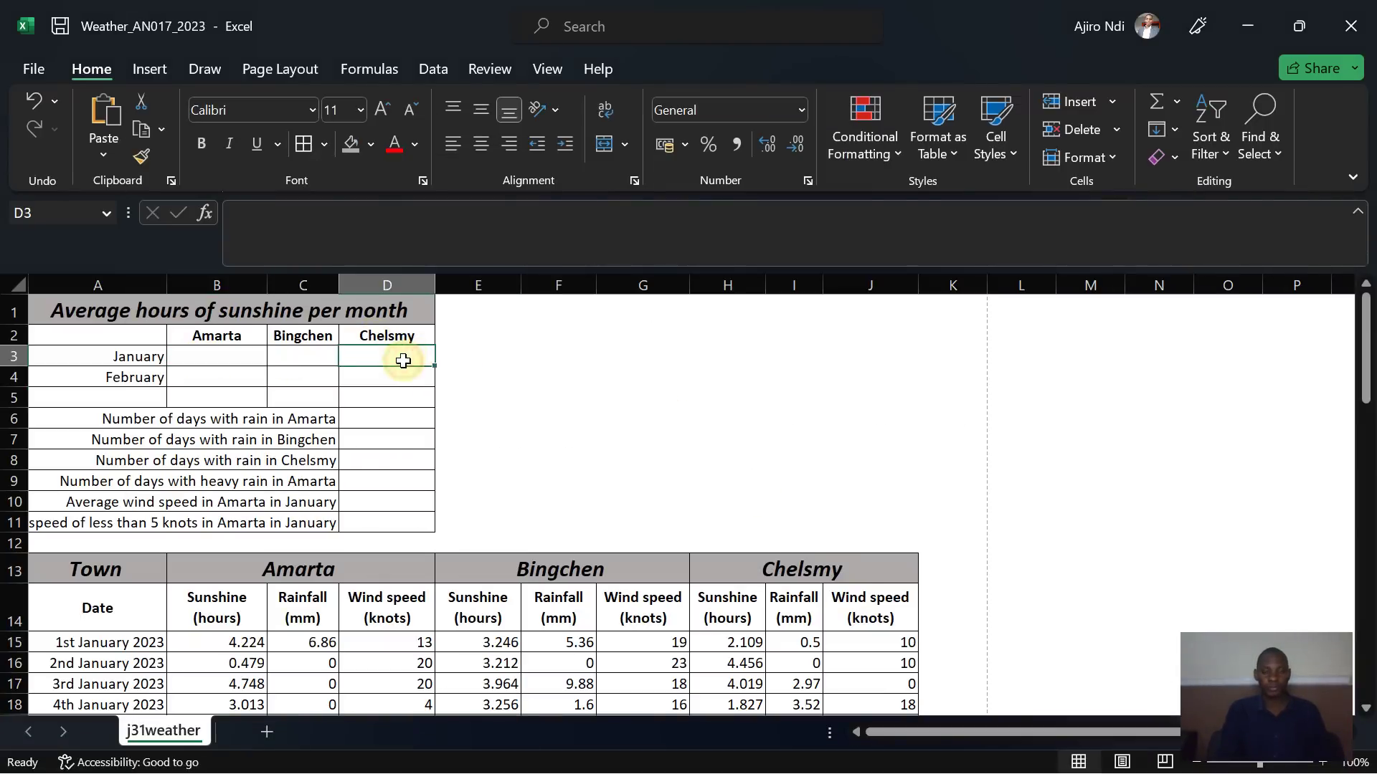
left_click(882, 753)
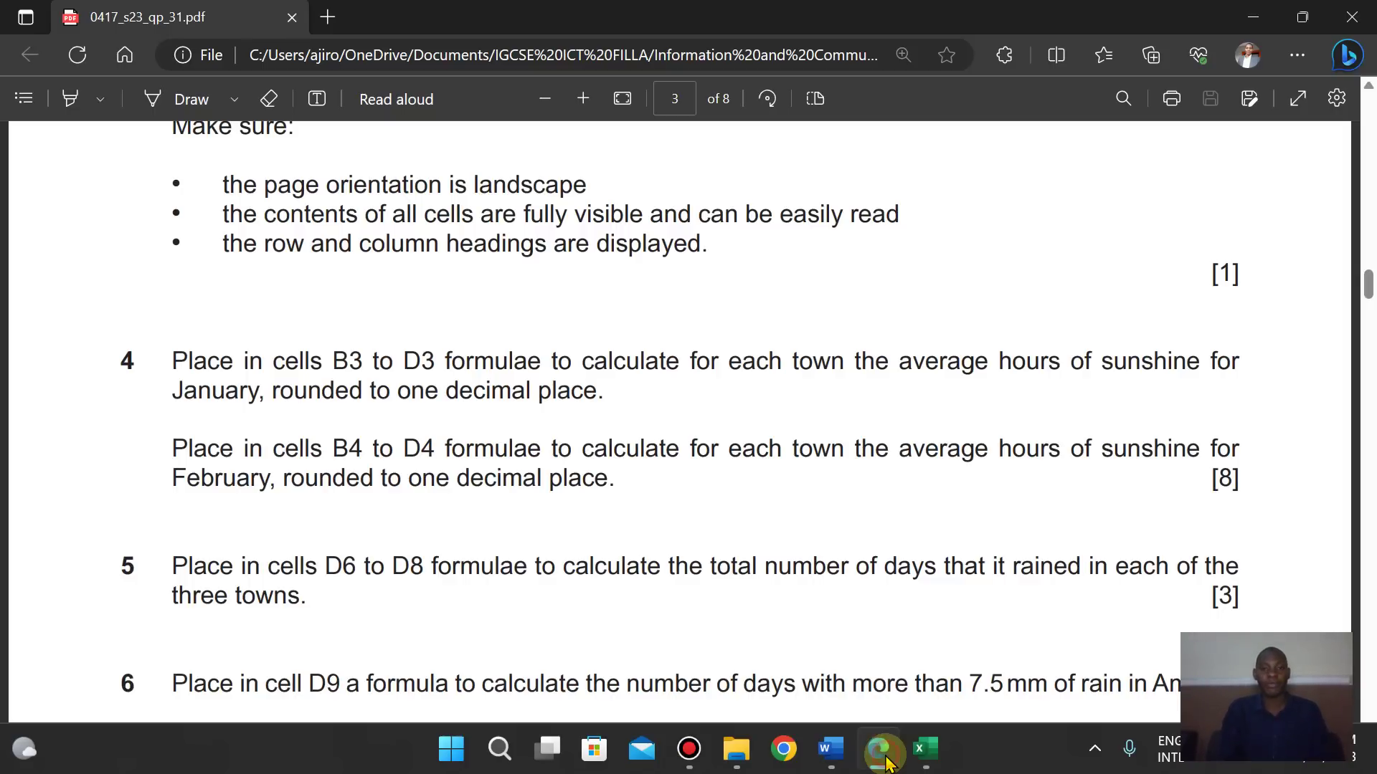
left_click(925, 749)
left_click(203, 356)
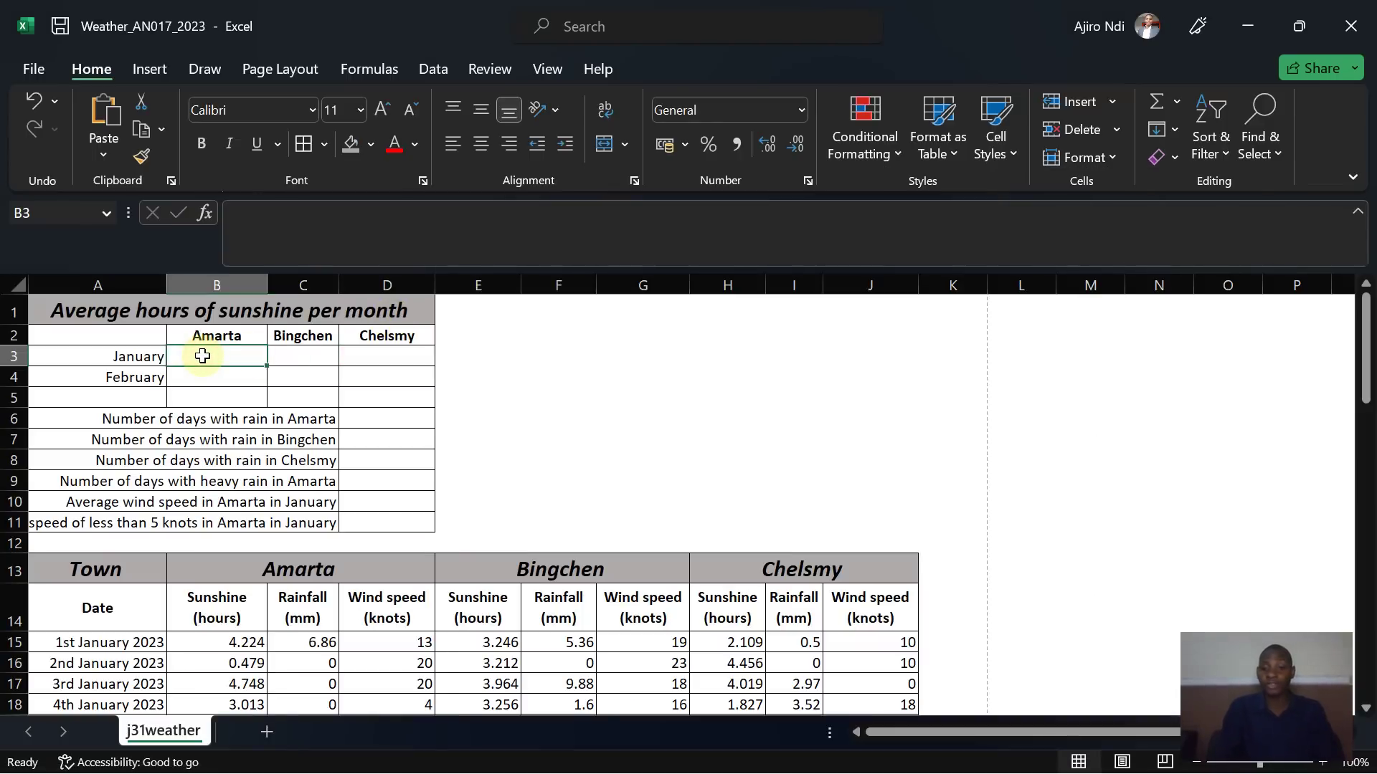
- Start an AVERAGE formula in B3 while checking the exam question
type("=AVE")
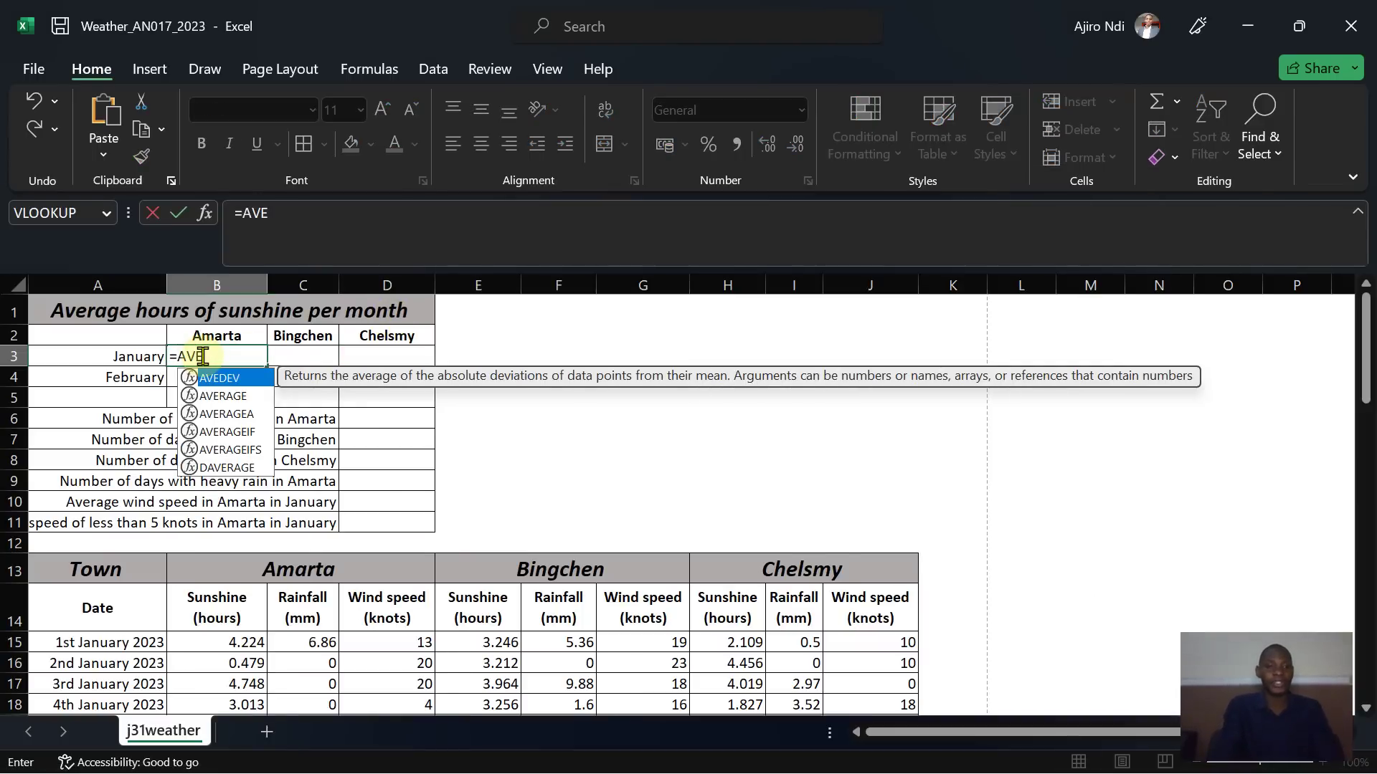
type("R")
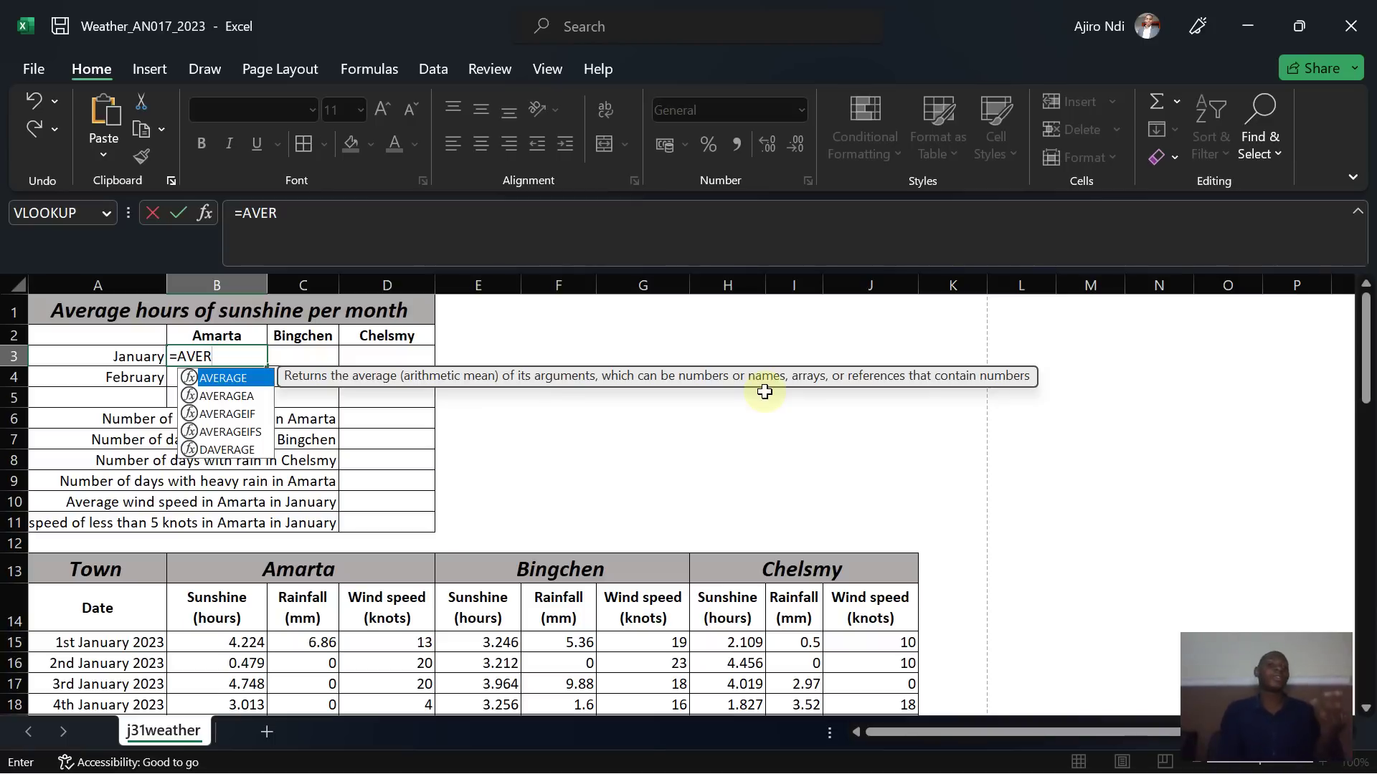
double_click(223, 380)
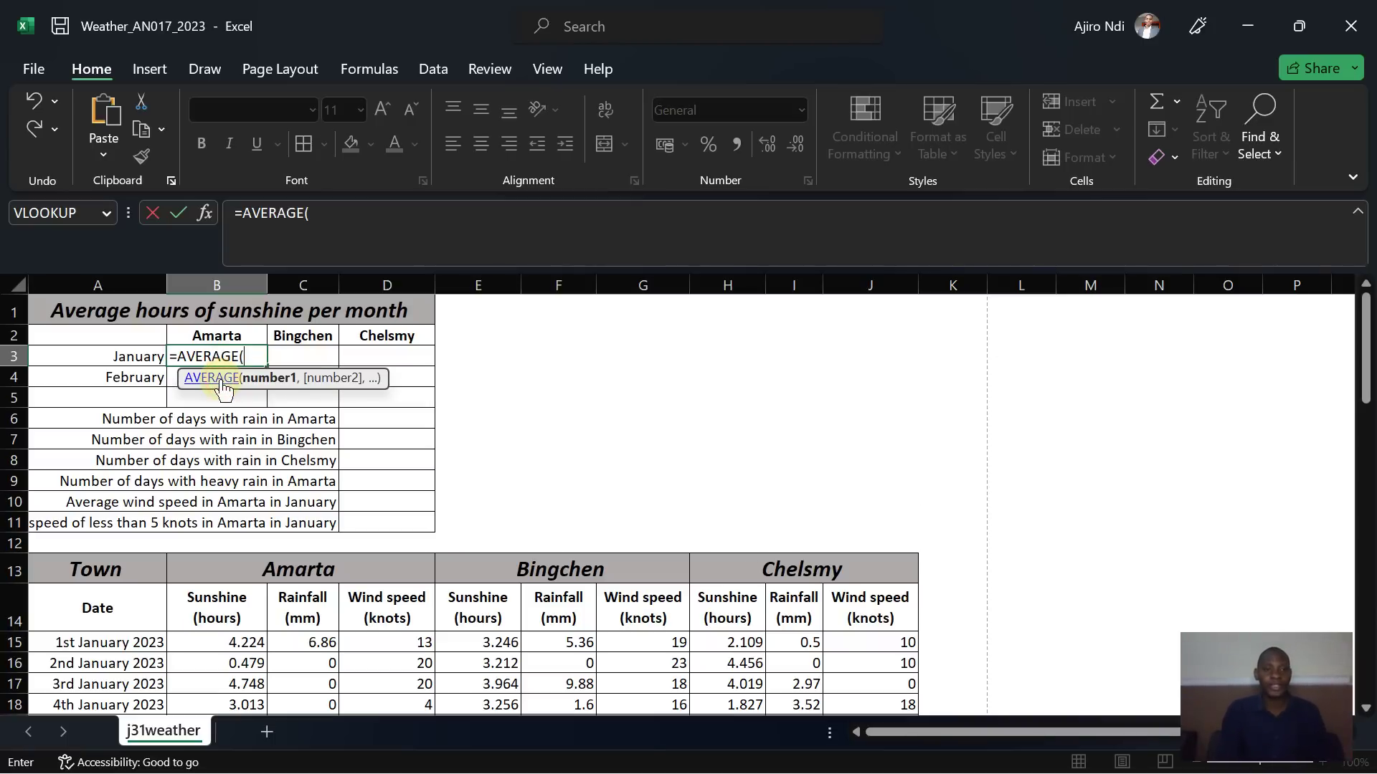
mouse_move(796, 765)
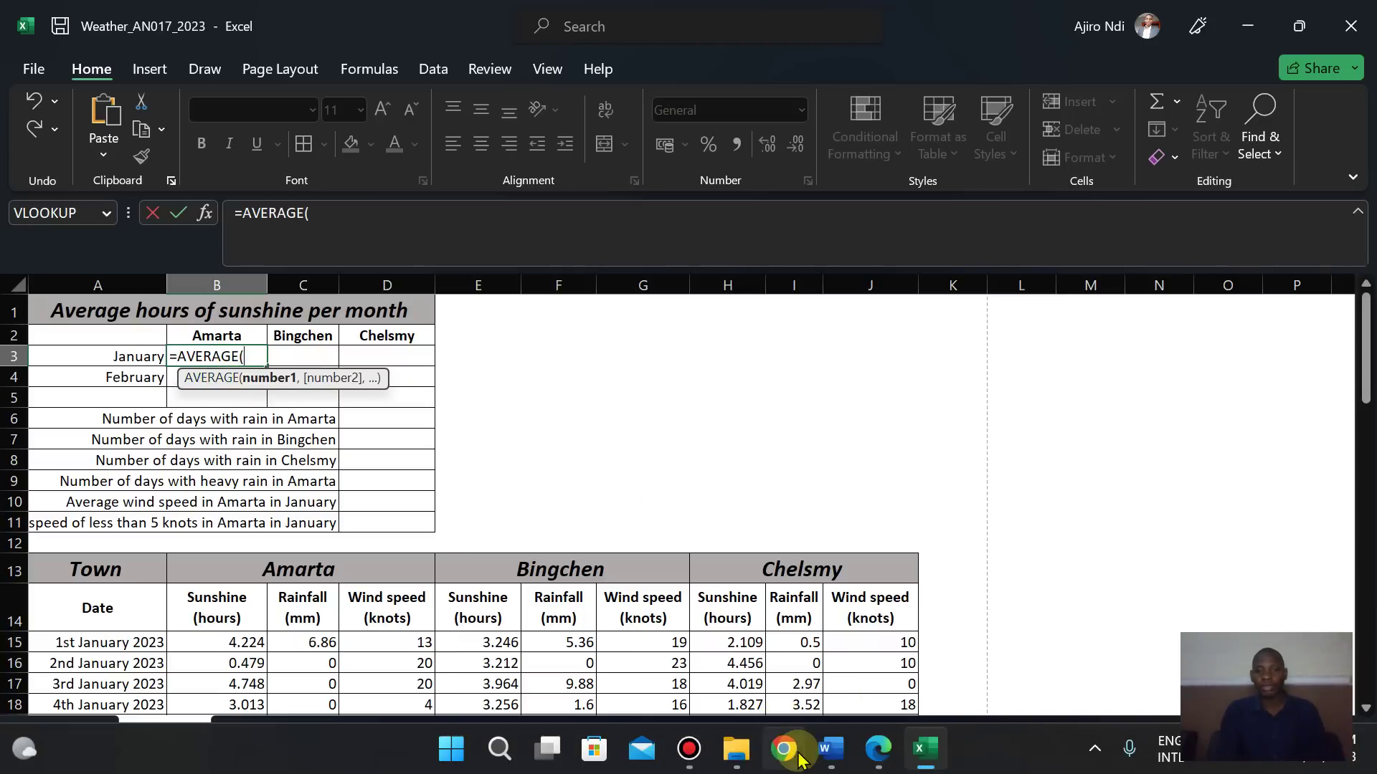
left_click(874, 762)
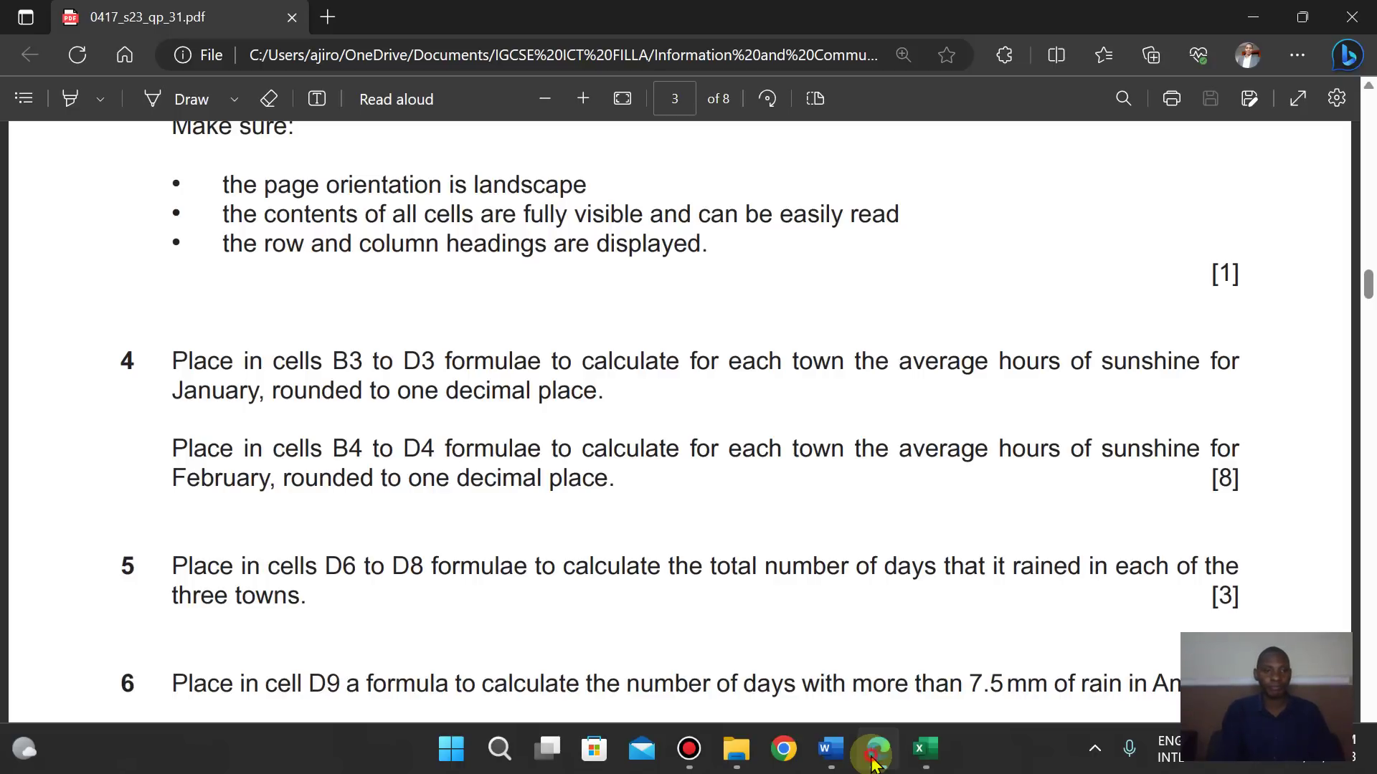
left_click(874, 762)
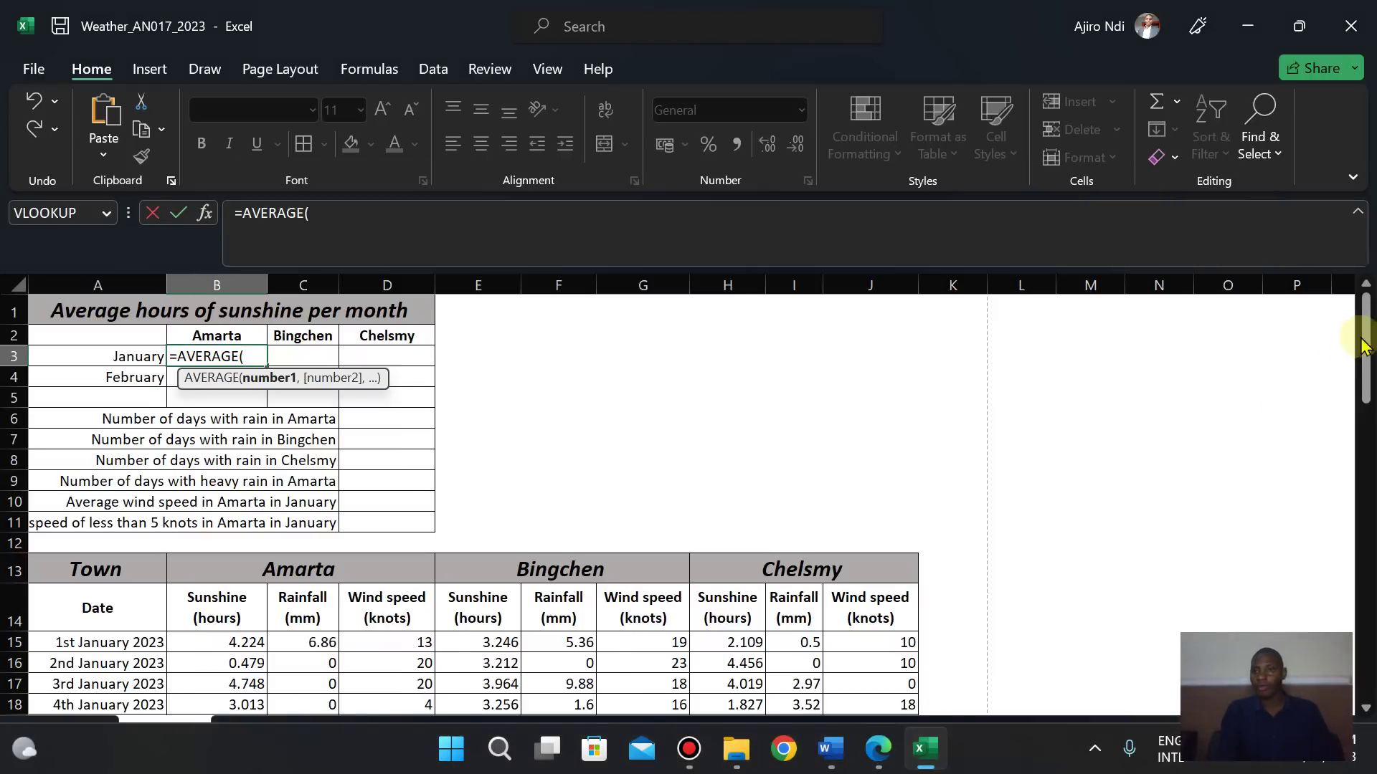
mouse_move(1366, 336)
left_mouse_down()
mouse_move(1369, 536)
mouse_move(1365, 301)
mouse_move(1366, 337)
left_mouse_up()
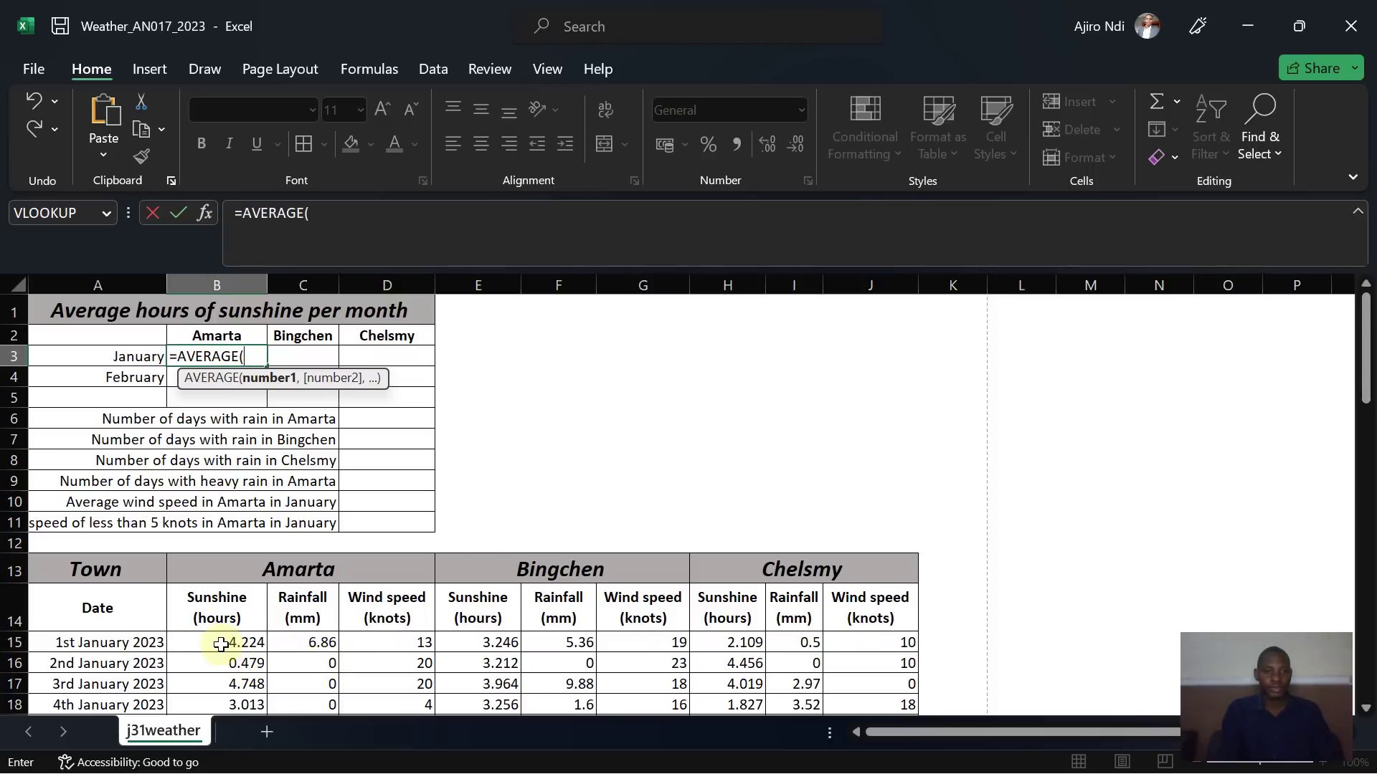
left_click(870, 753)
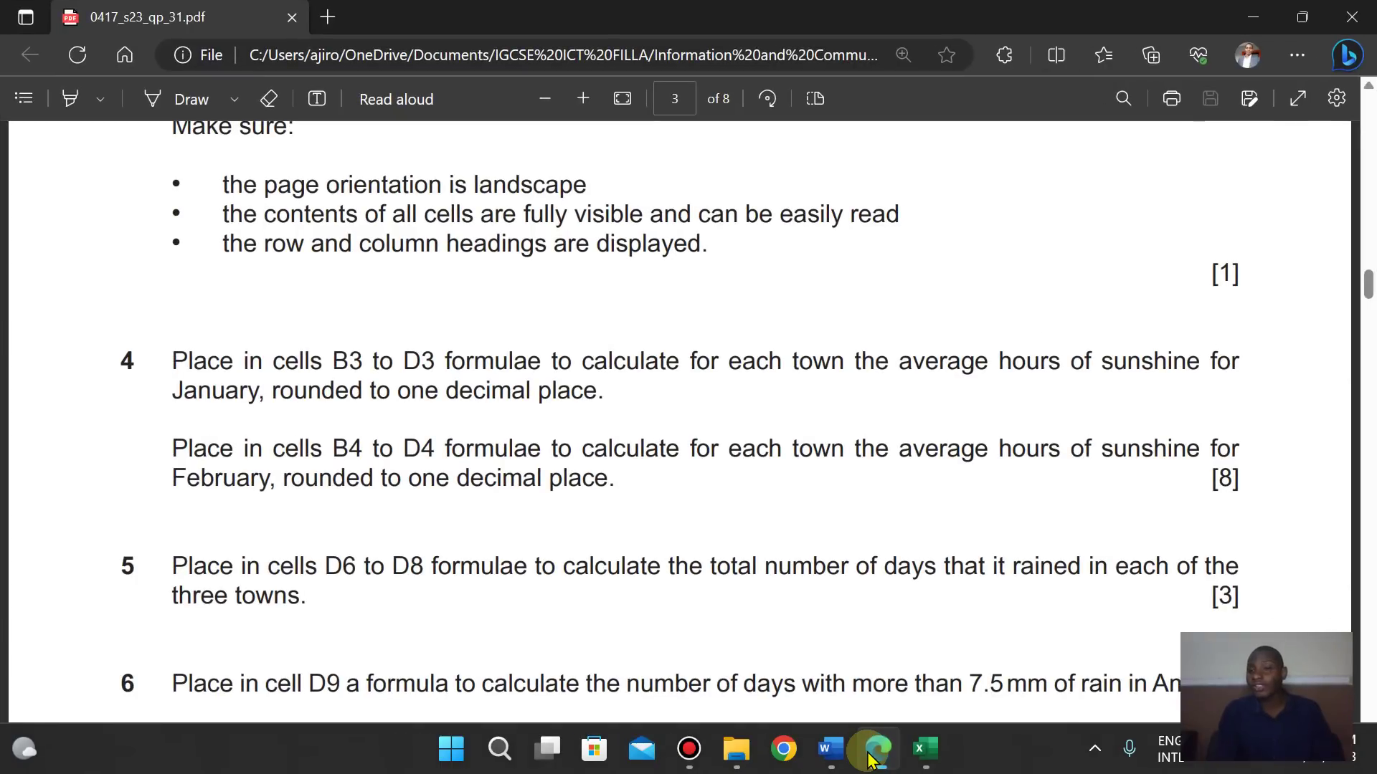
left_click(870, 752)
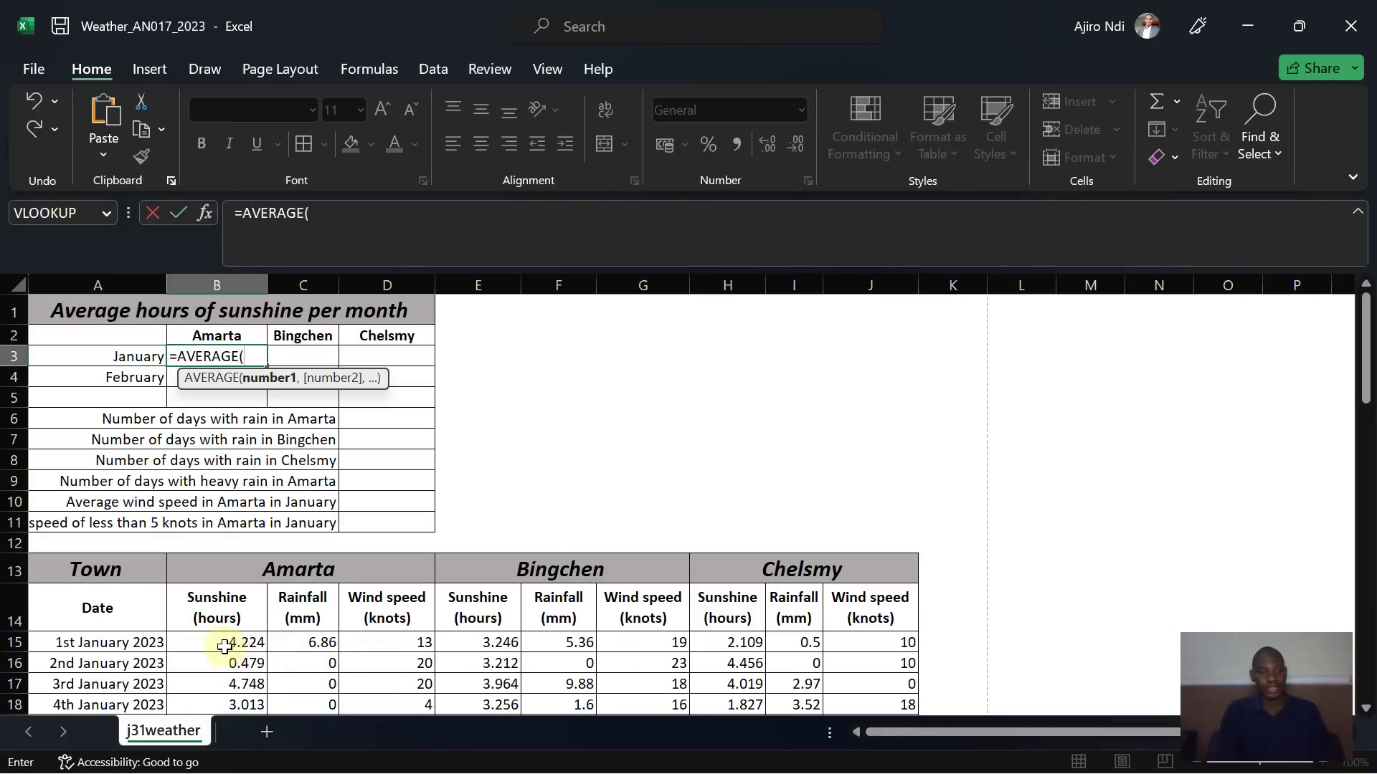
- Complete B3 as =AVERAGE(B15:B73) and compare it with the exam question
left_click(216, 648)
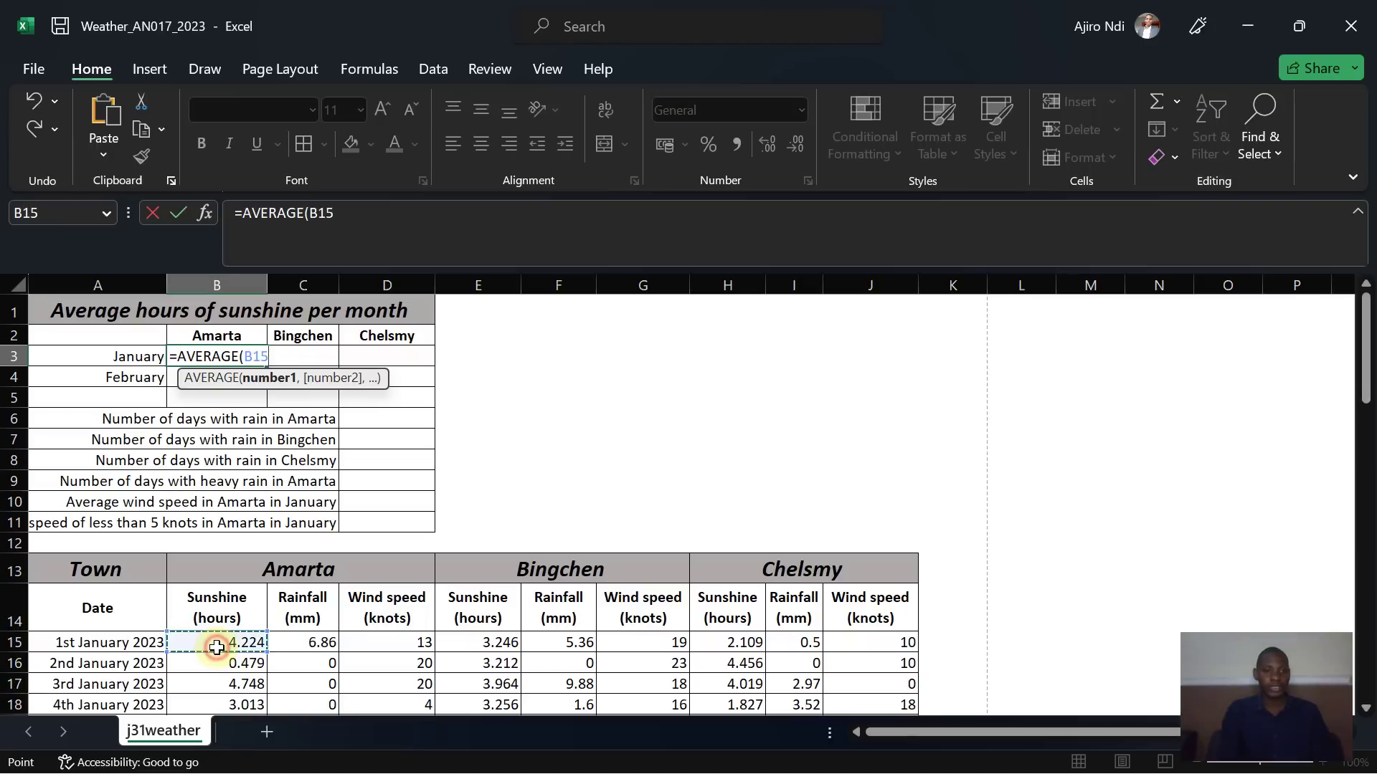
key("ctrl+shift+Down")
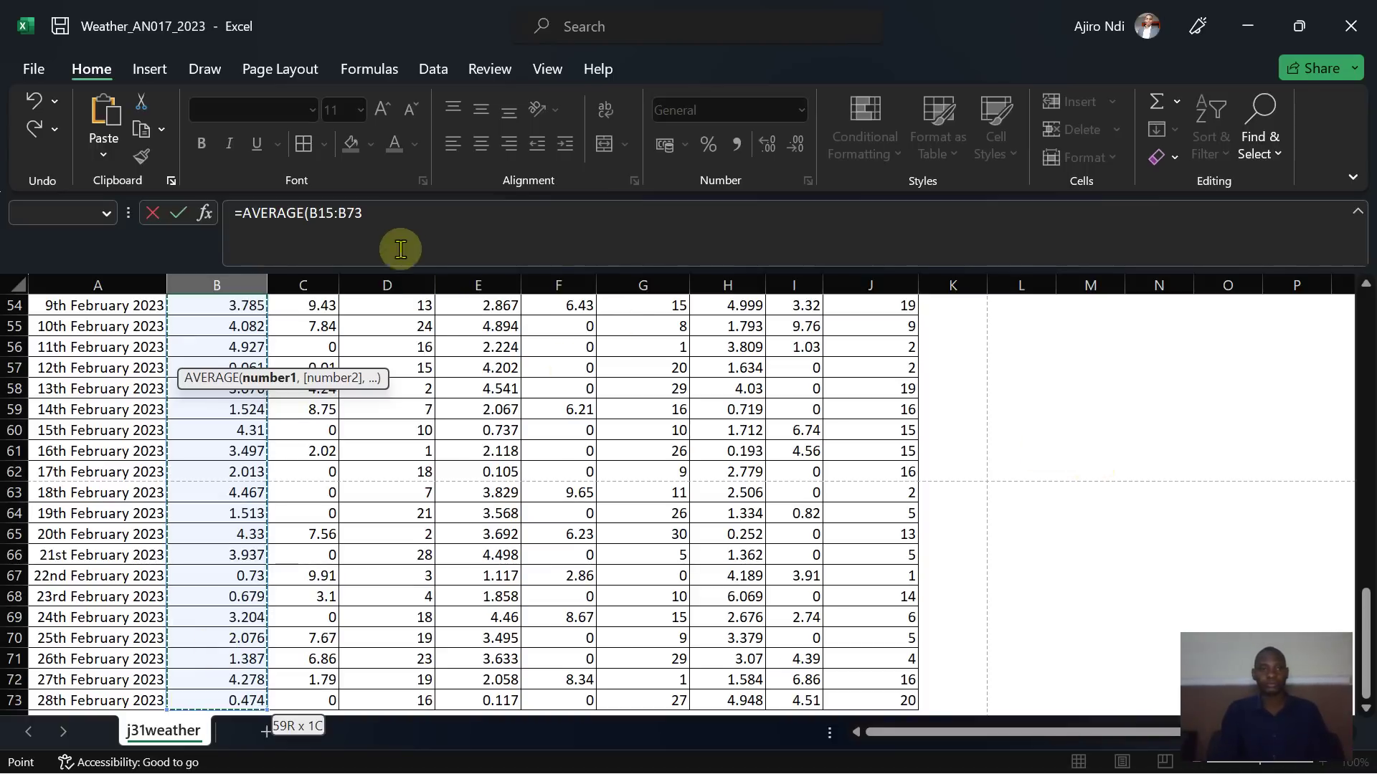
left_click(387, 216)
type(")")
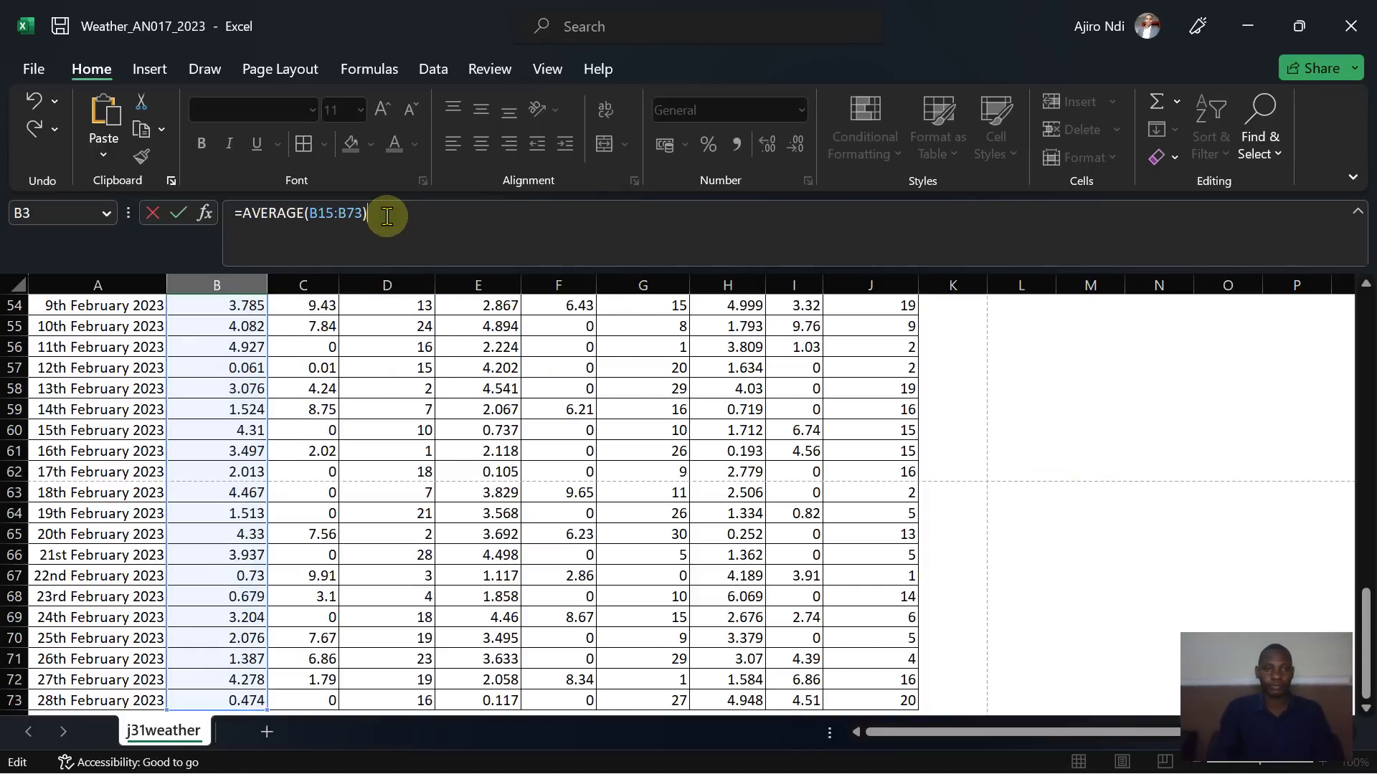
key("Return")
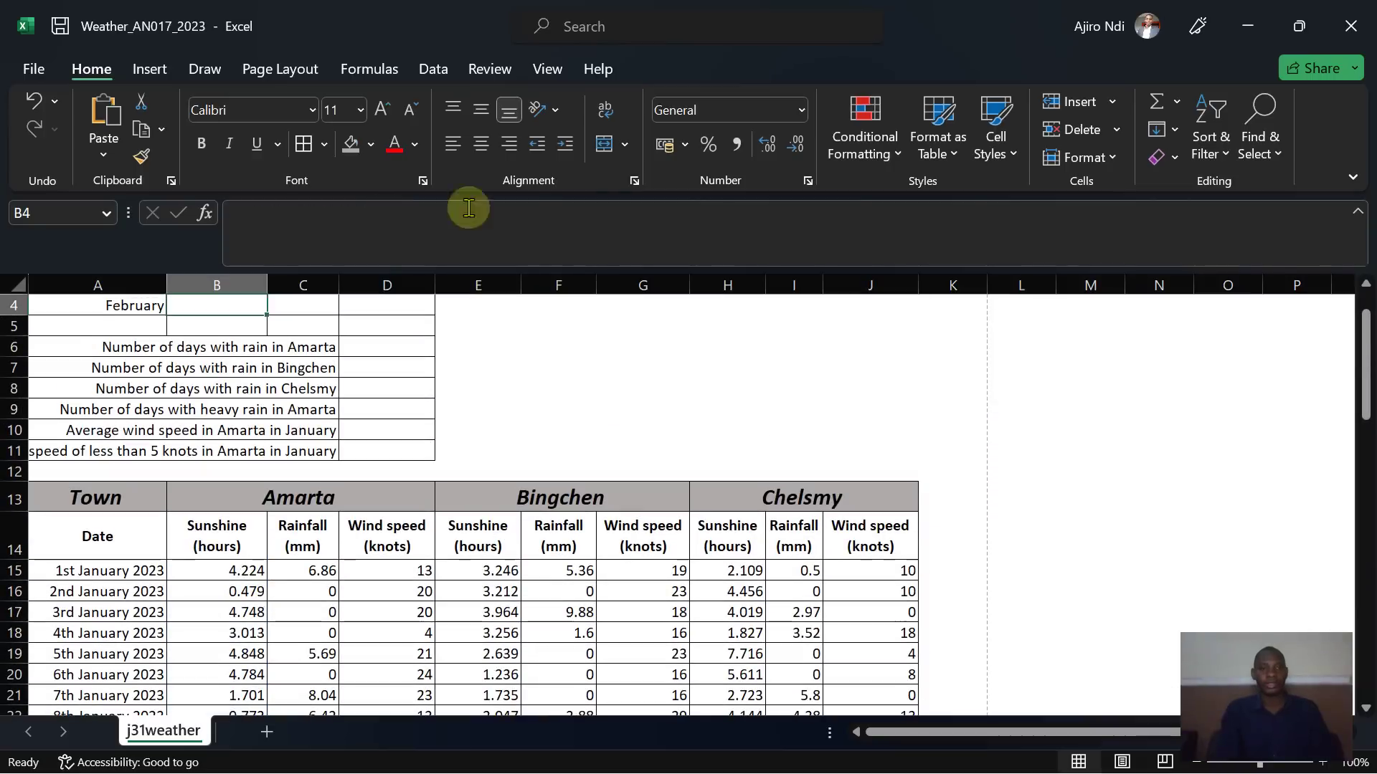
left_click_drag(1368, 316, 1367, 301)
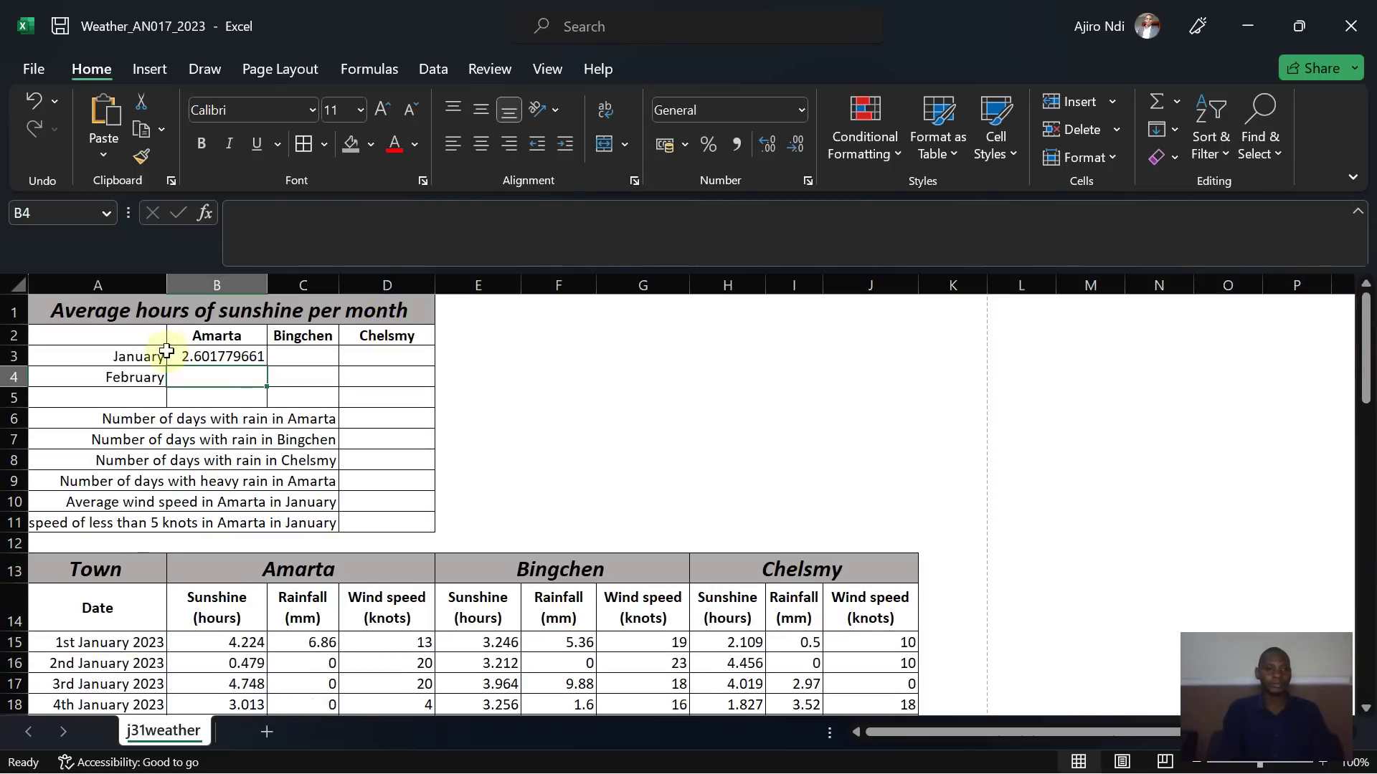
left_click(211, 362)
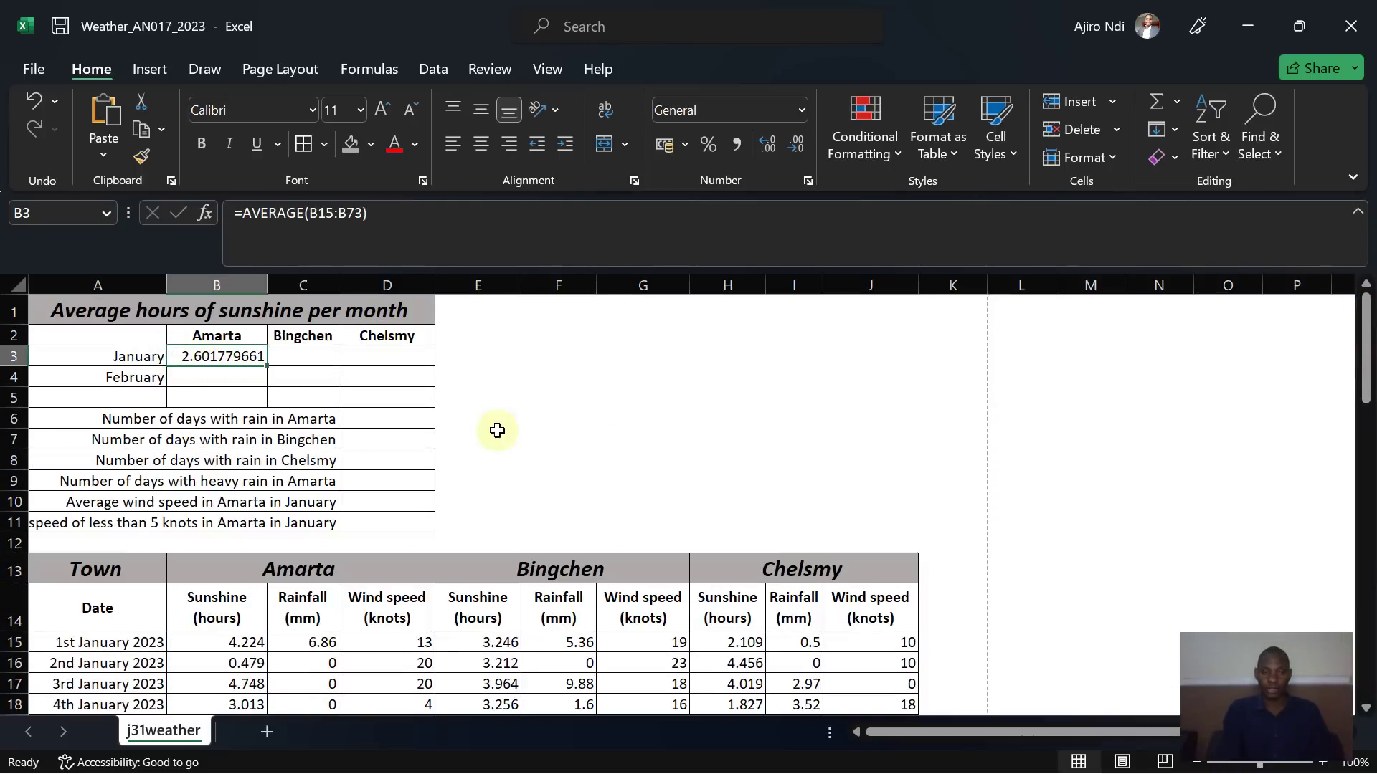
left_click(873, 762)
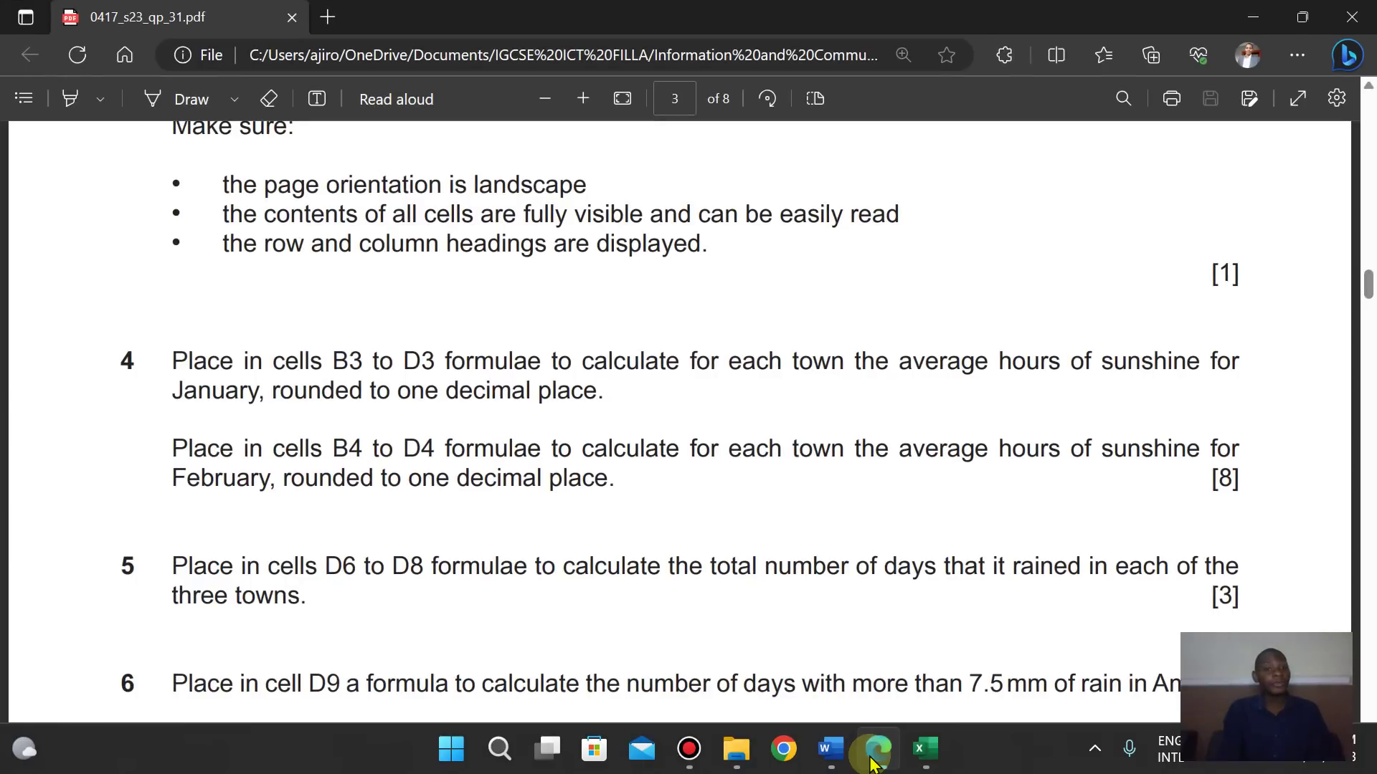
left_click(874, 762)
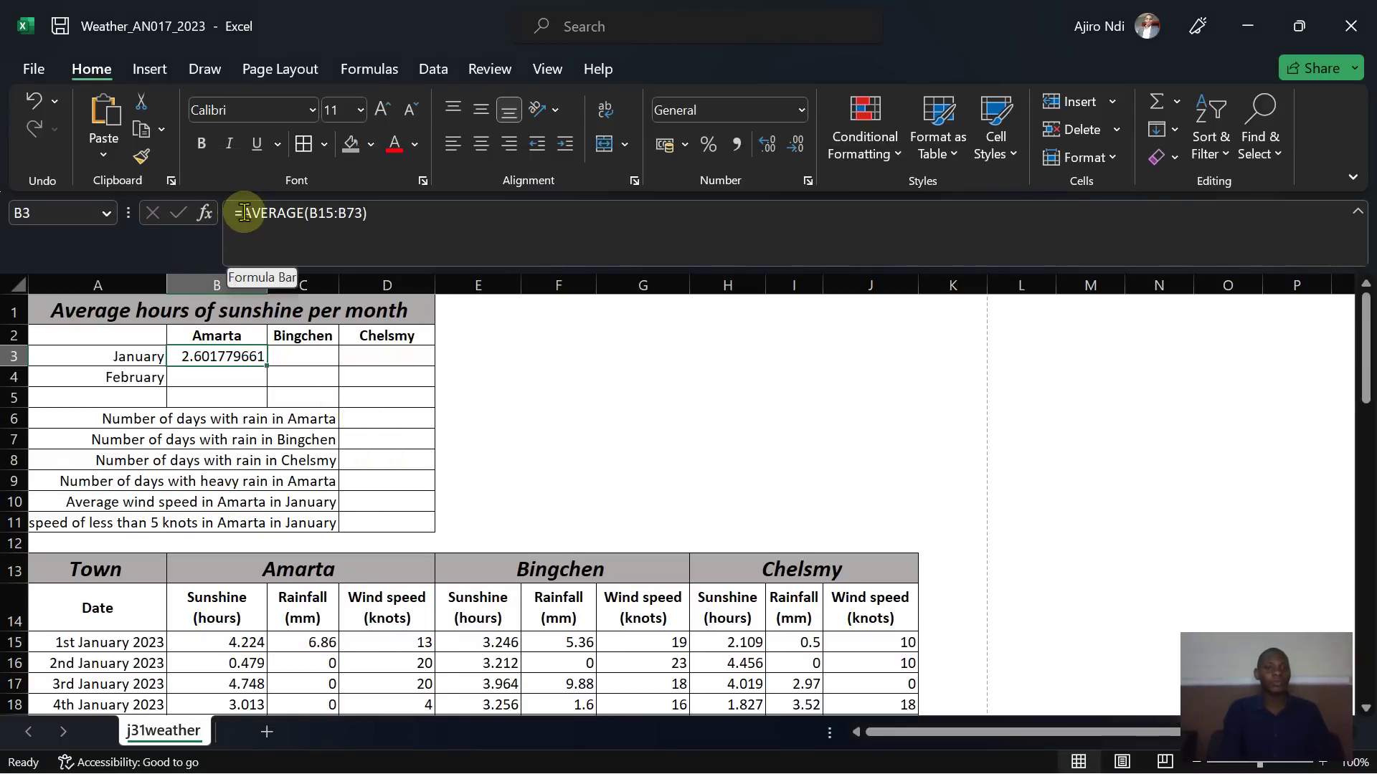
- Wrap B3's formula as =ROUND(AVERAGE(B15:B73),1), showing 2.6
left_click(244, 213)
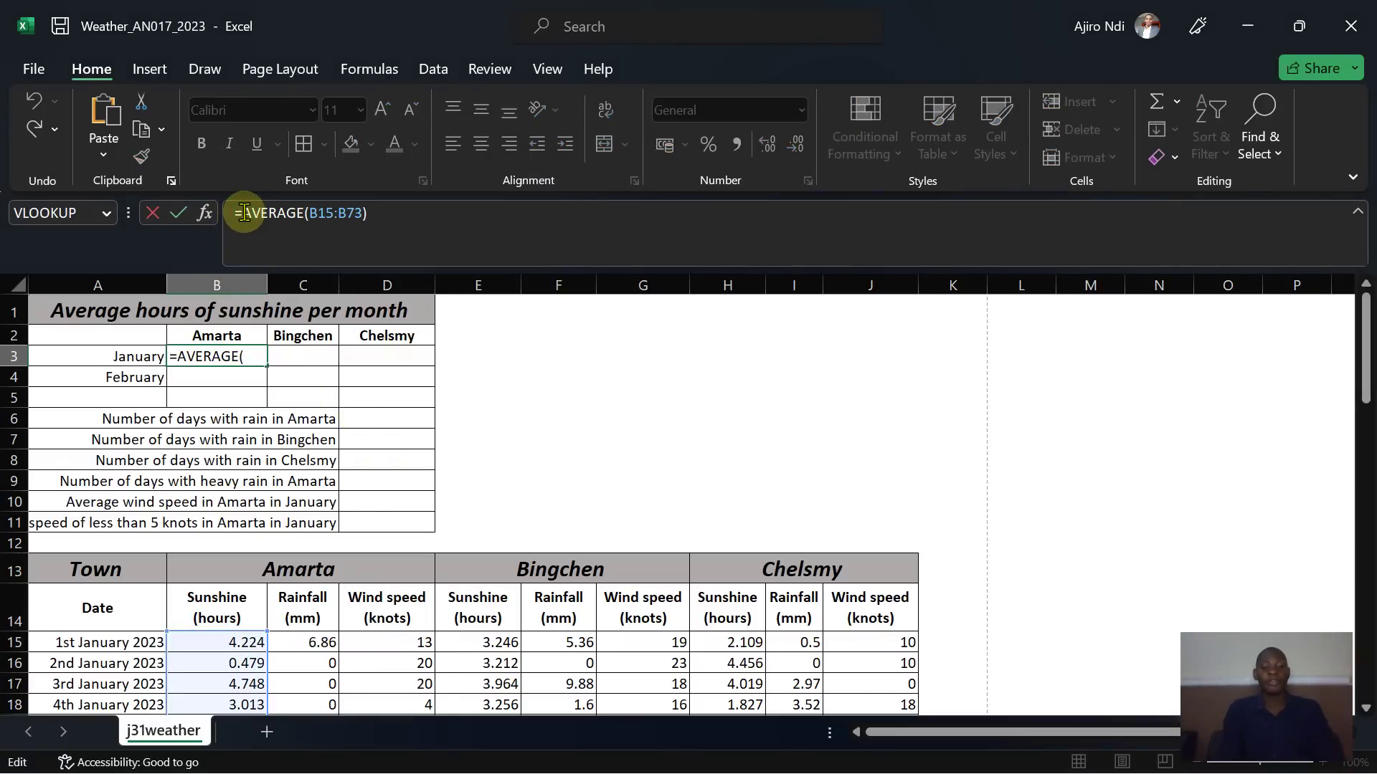
type("ROUND")
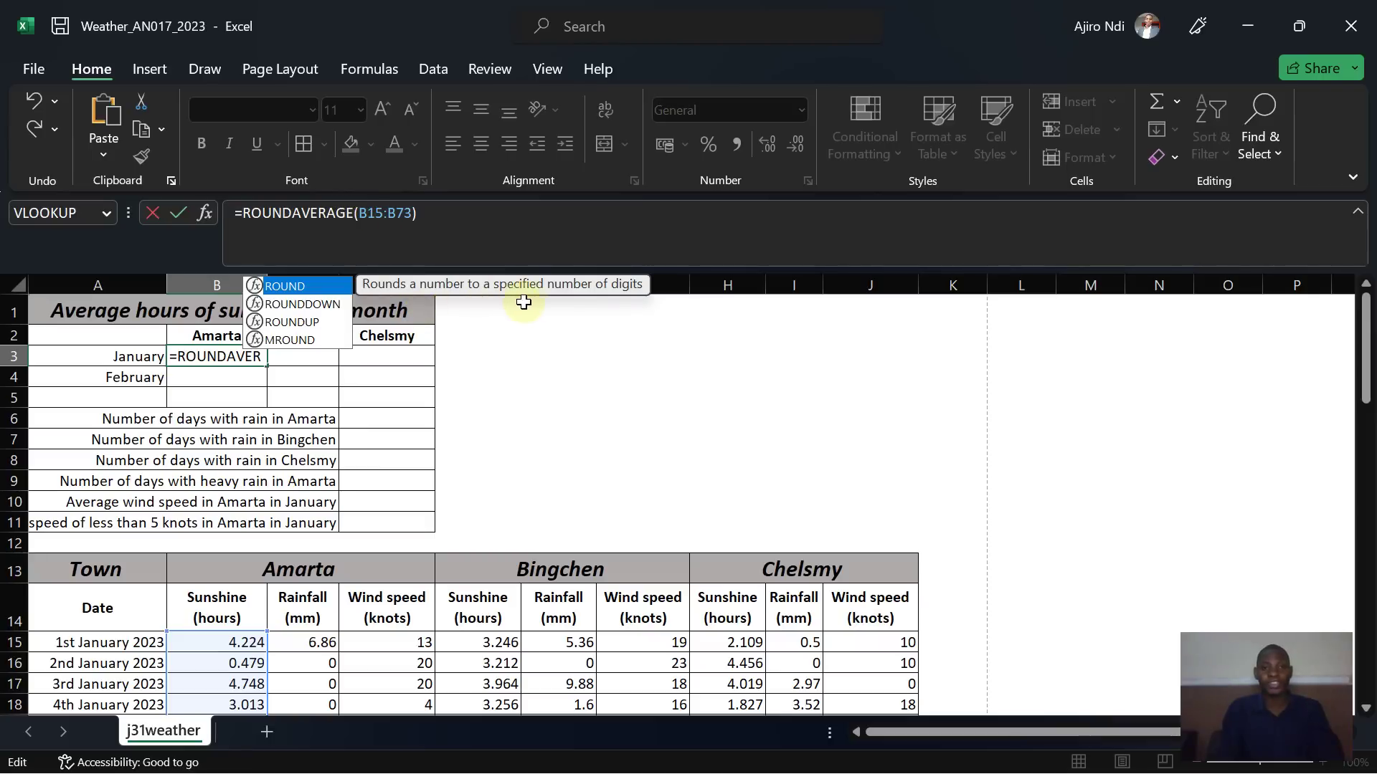
double_click(279, 289)
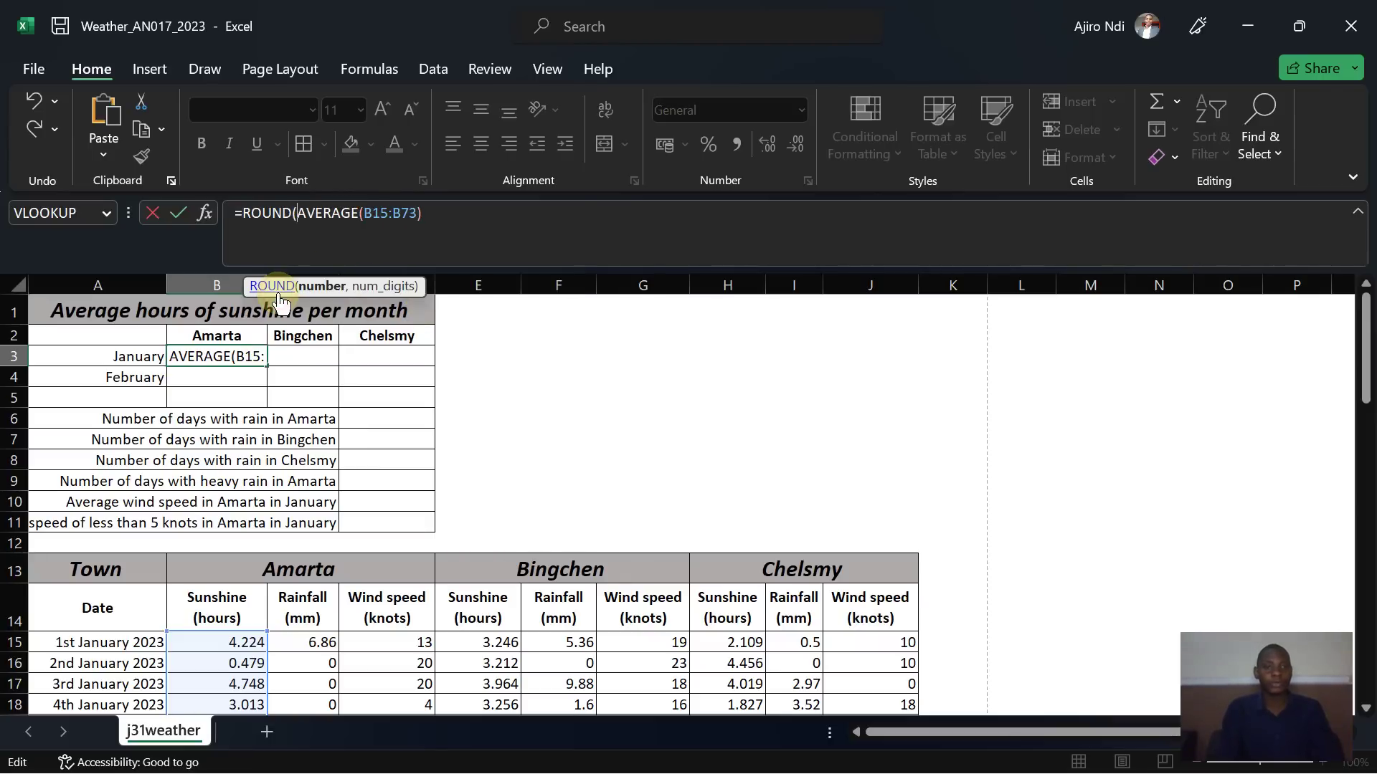
left_click(436, 213)
type(",")
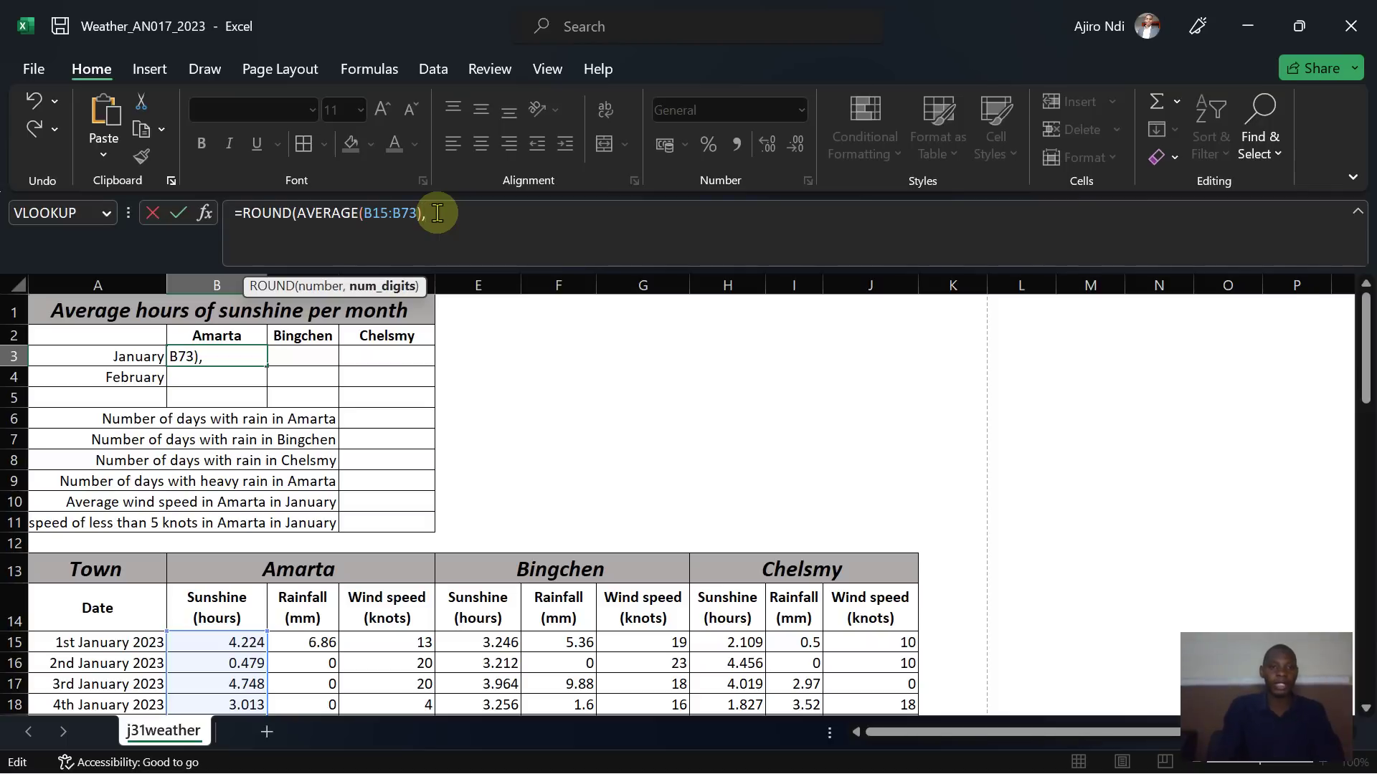
type("1")
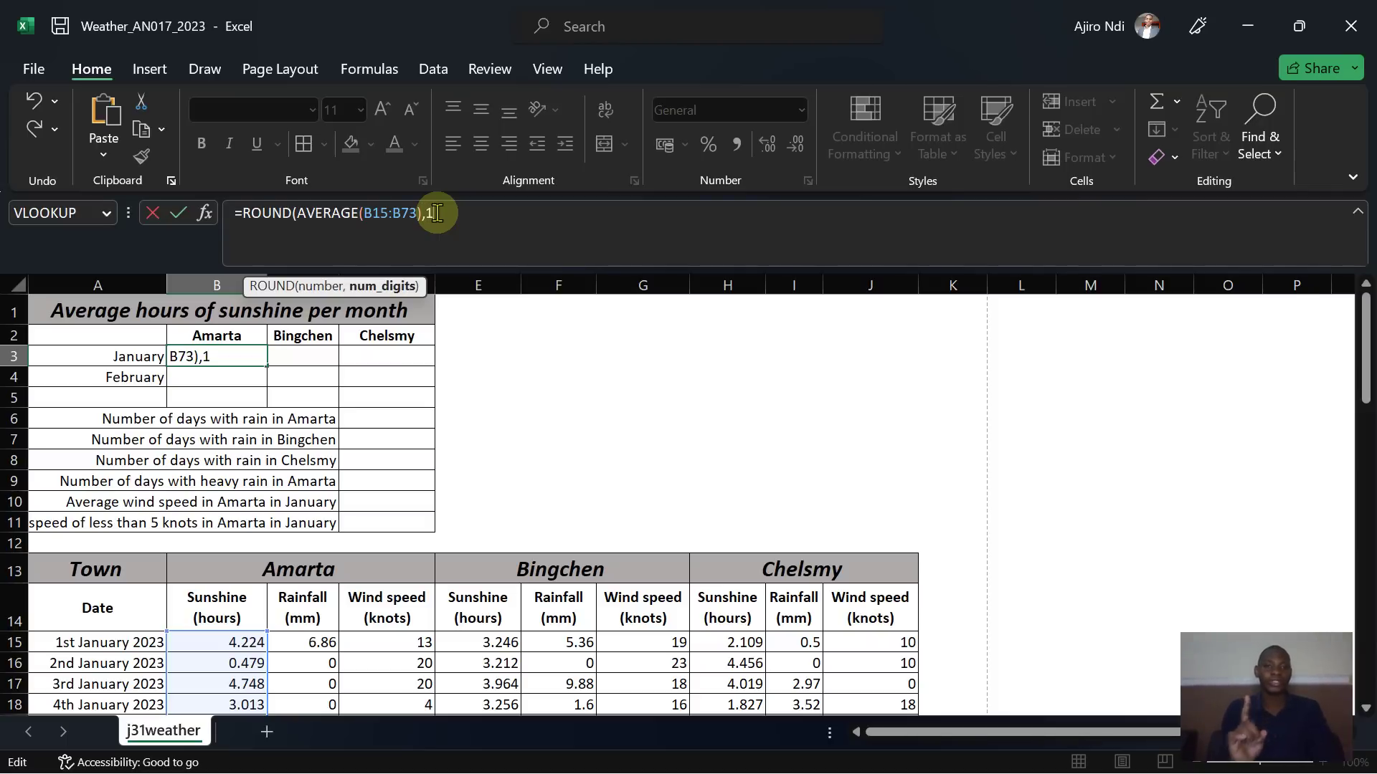
type(")")
key("Return")
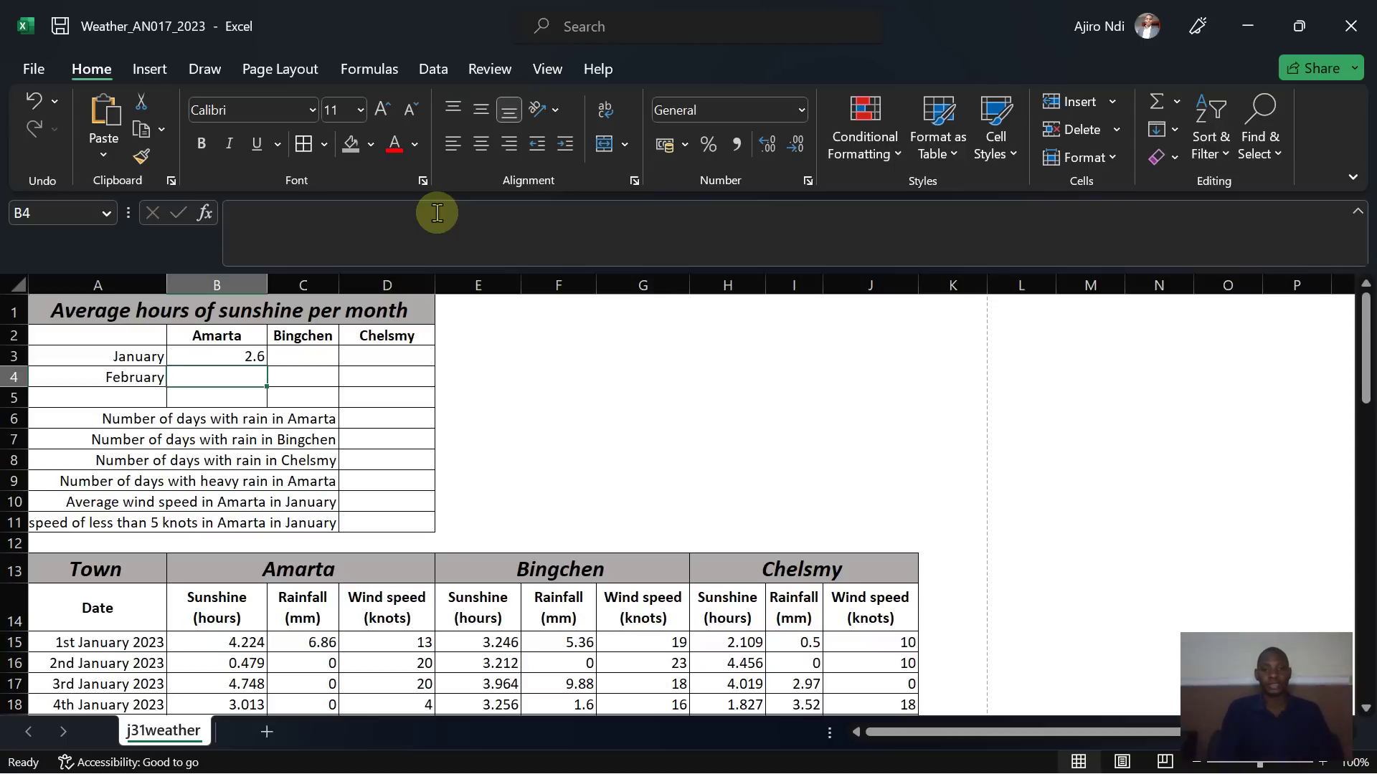
- Right-align the summary cells B3 to D5 and recheck B3's formula
left_click_drag(228, 355, 381, 395)
left_click(512, 146)
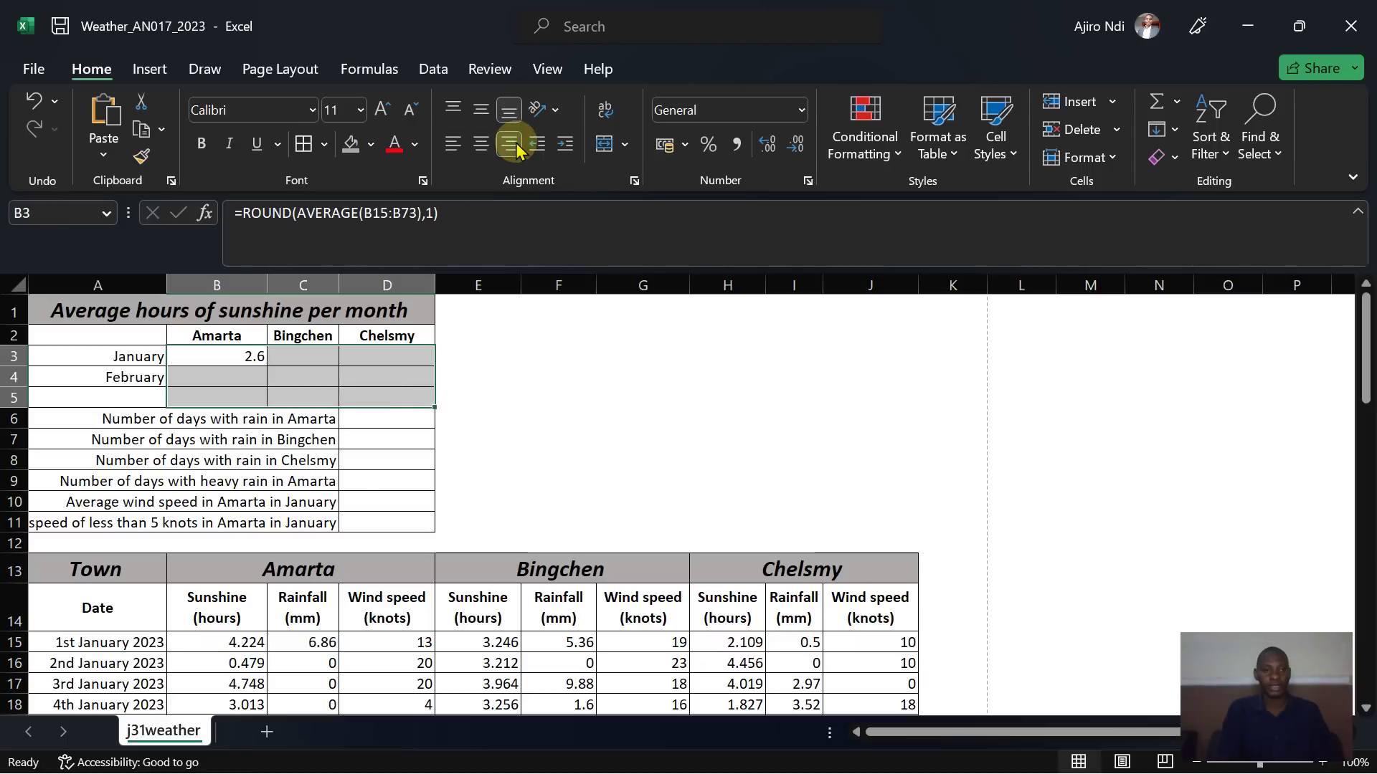
left_click(284, 393)
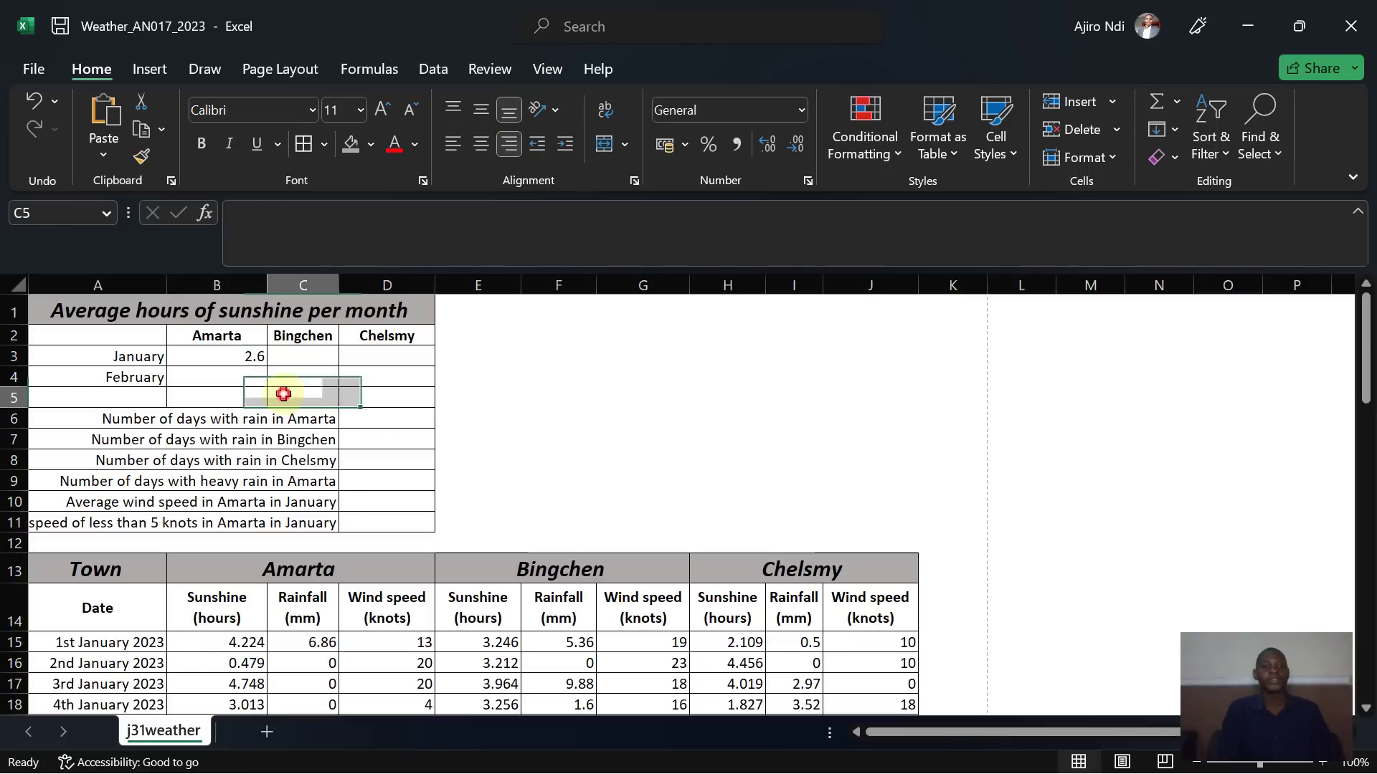
left_click(216, 358)
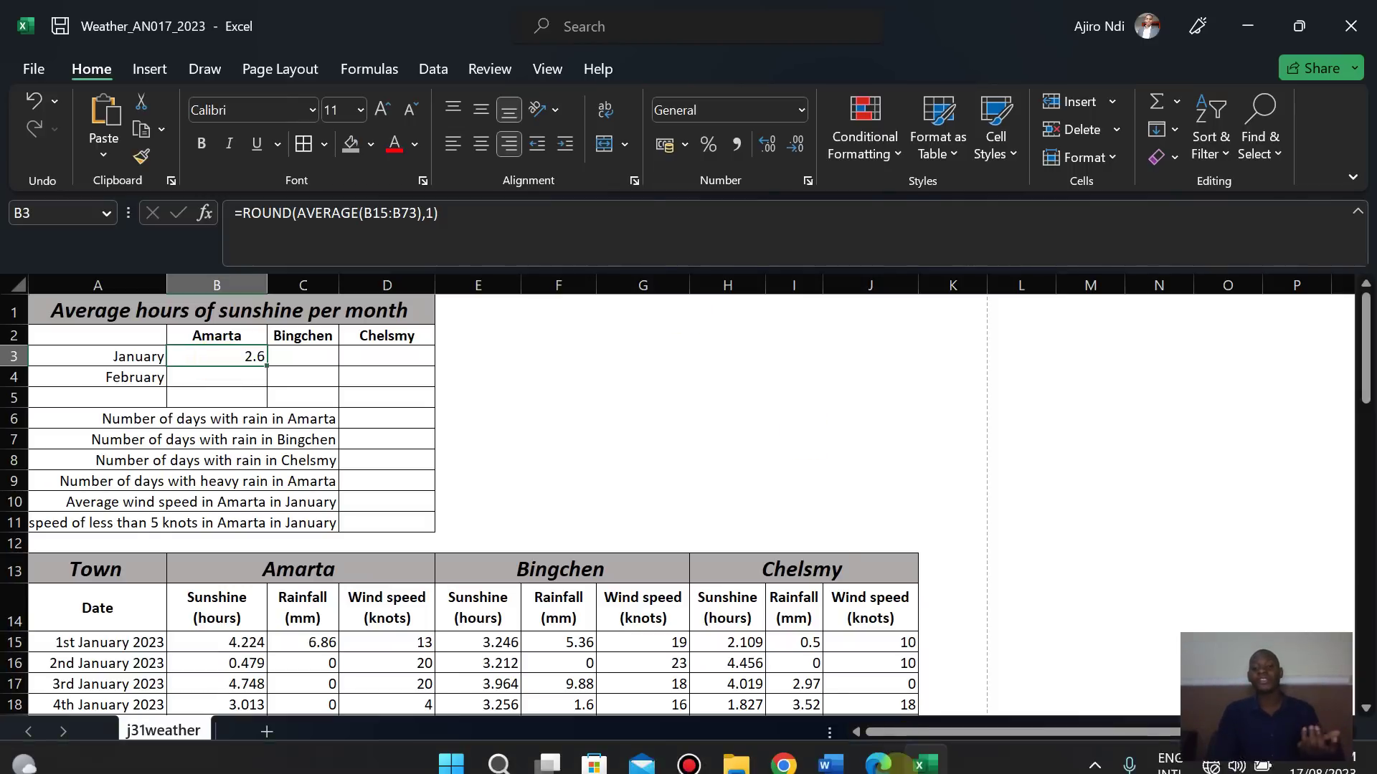
left_click(881, 749)
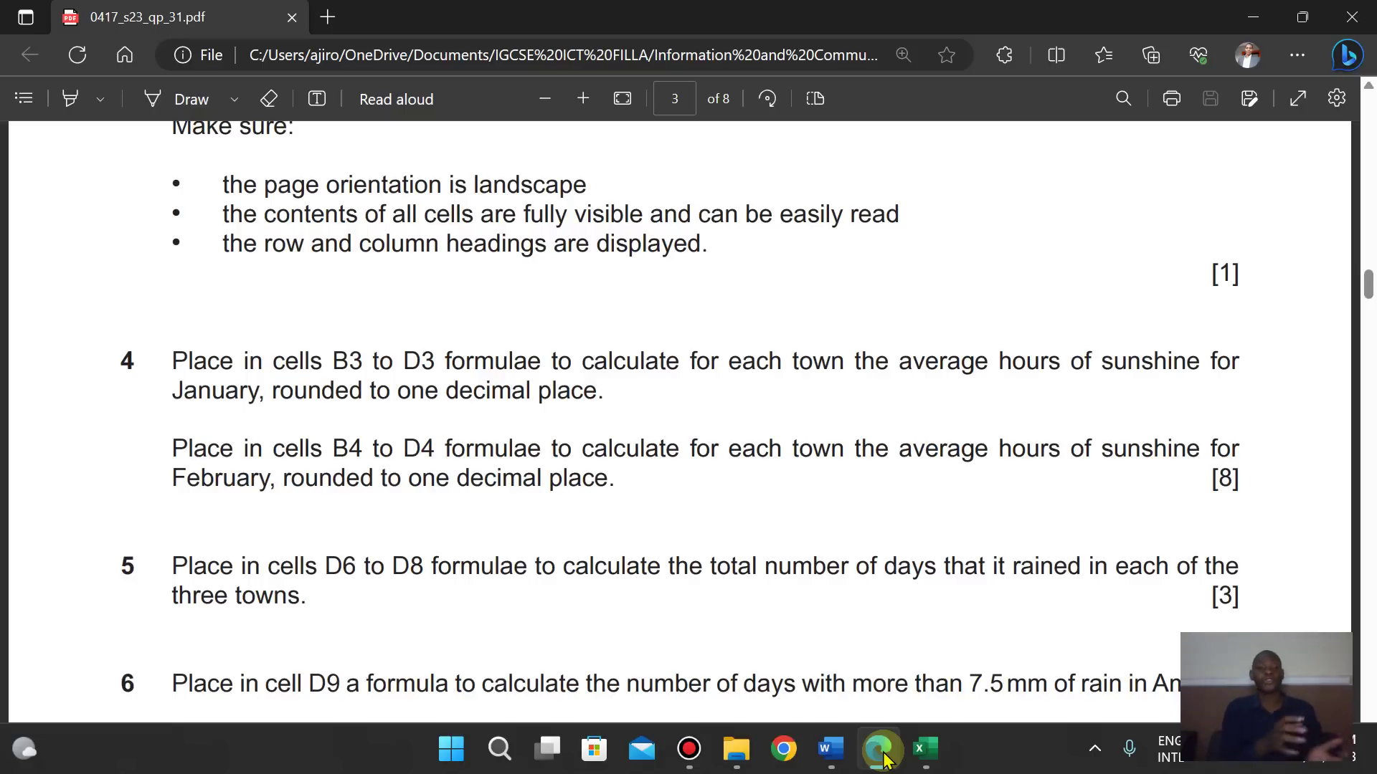
key("alt+Tab")
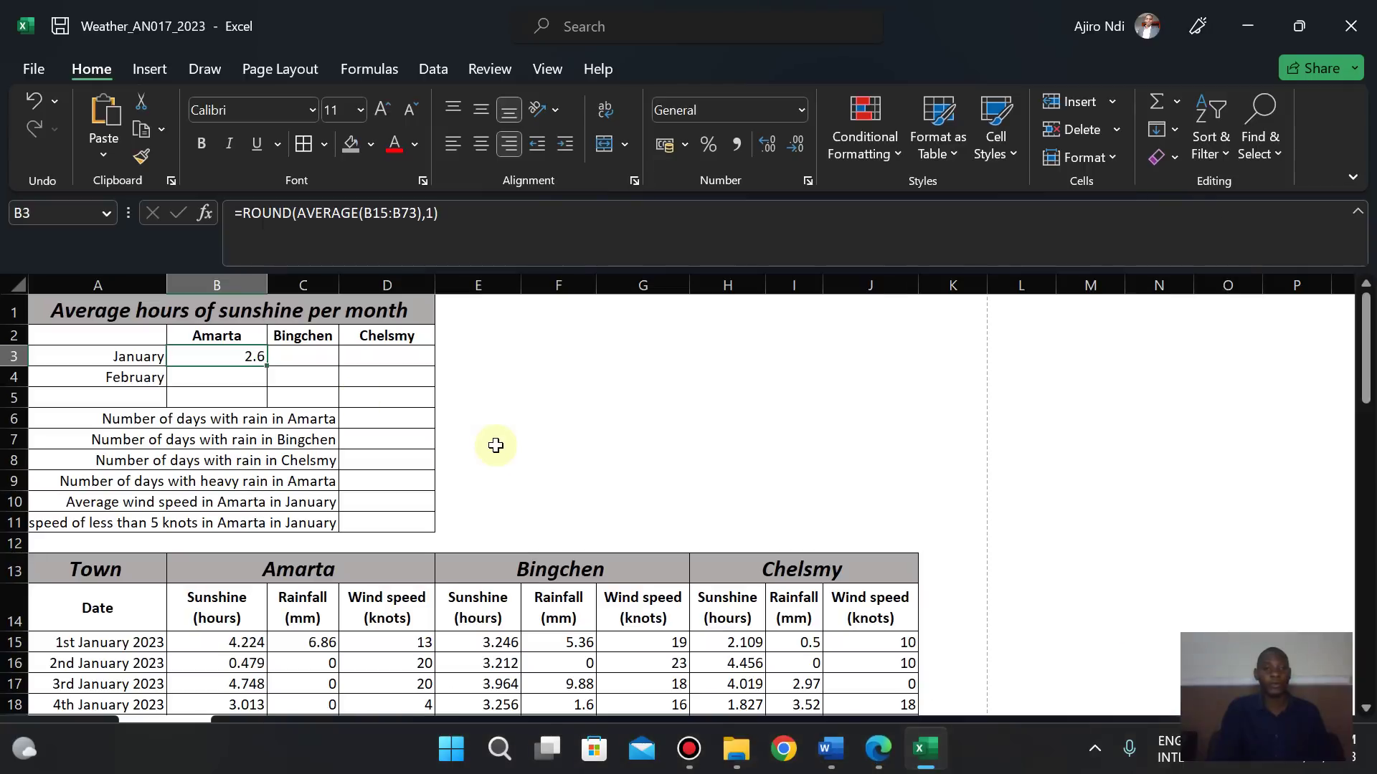
- Enter =AVERAGE(E15:E73) in C3 for Bingchen's January sunshine
left_click(298, 358)
type("=")
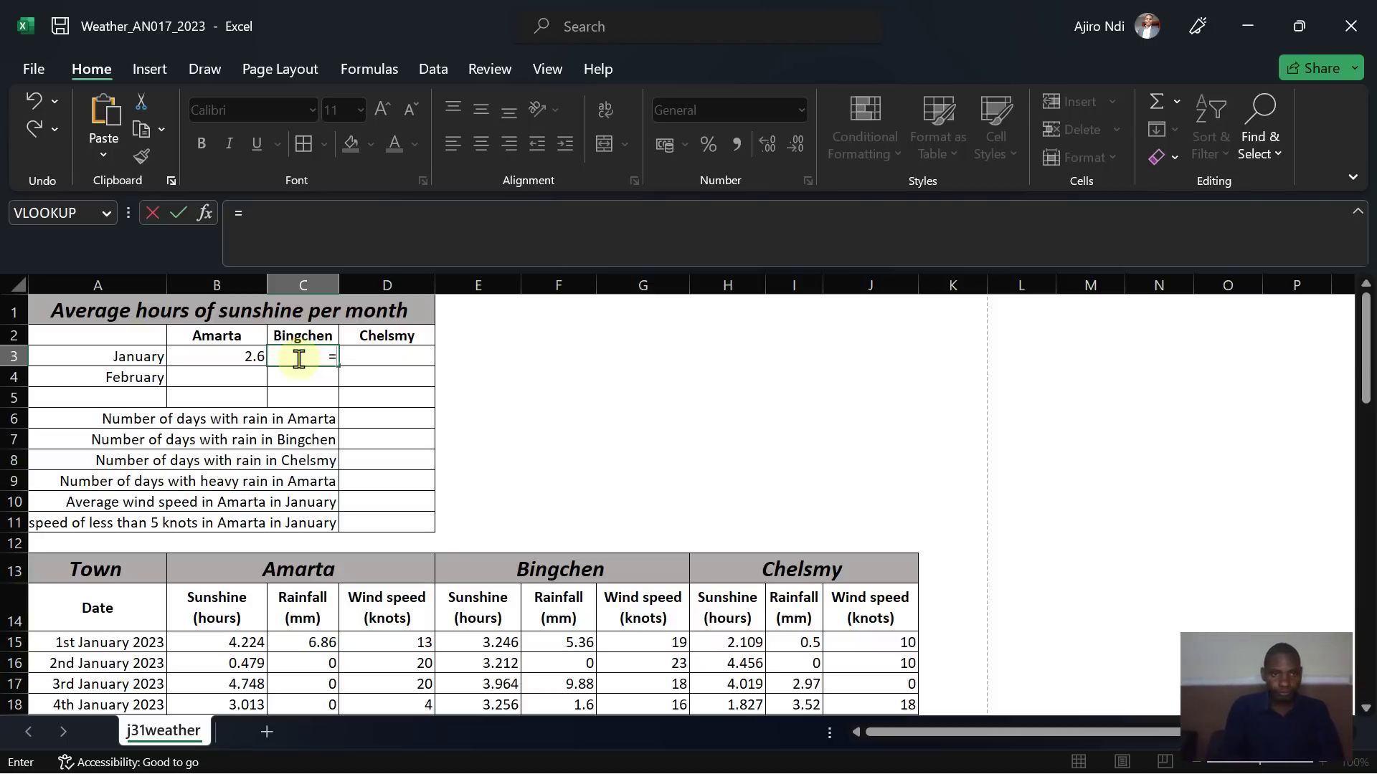
type("AVER")
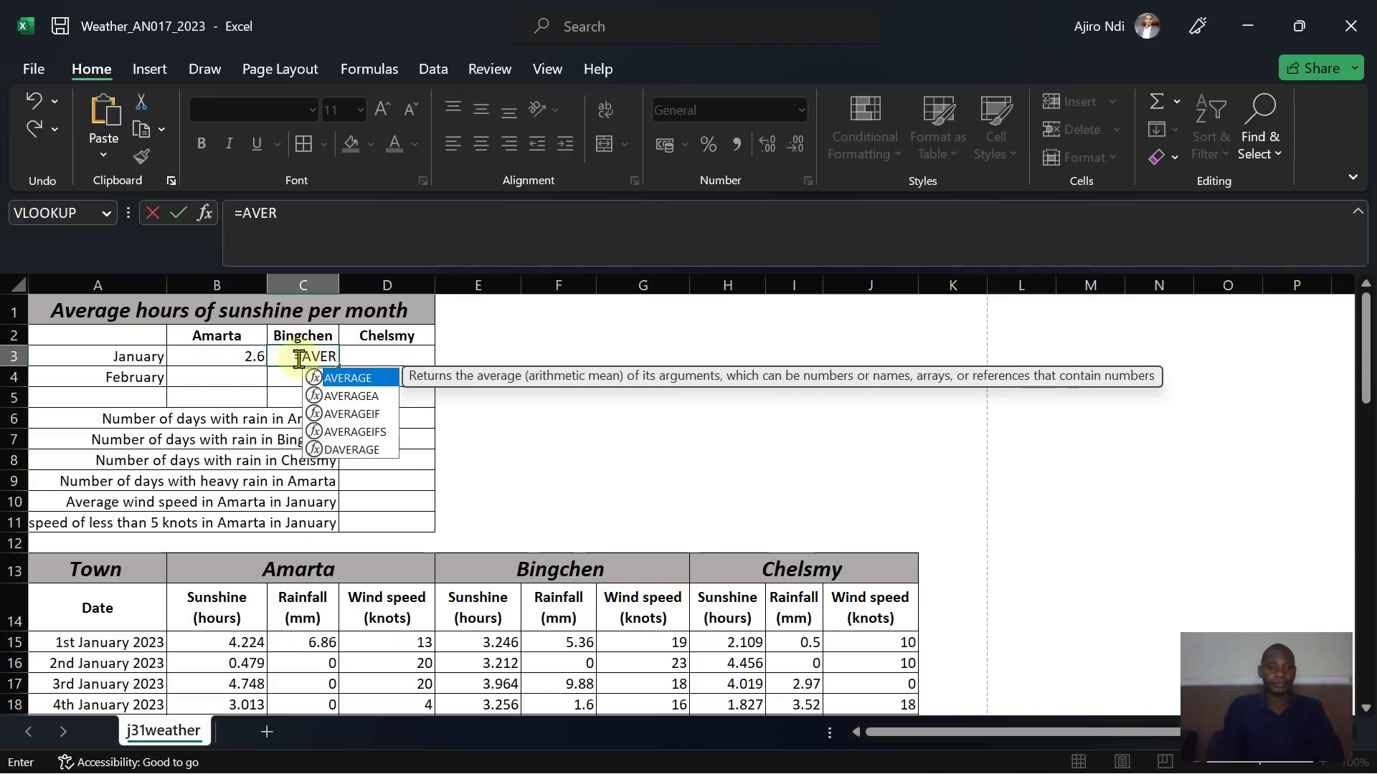
double_click(360, 378)
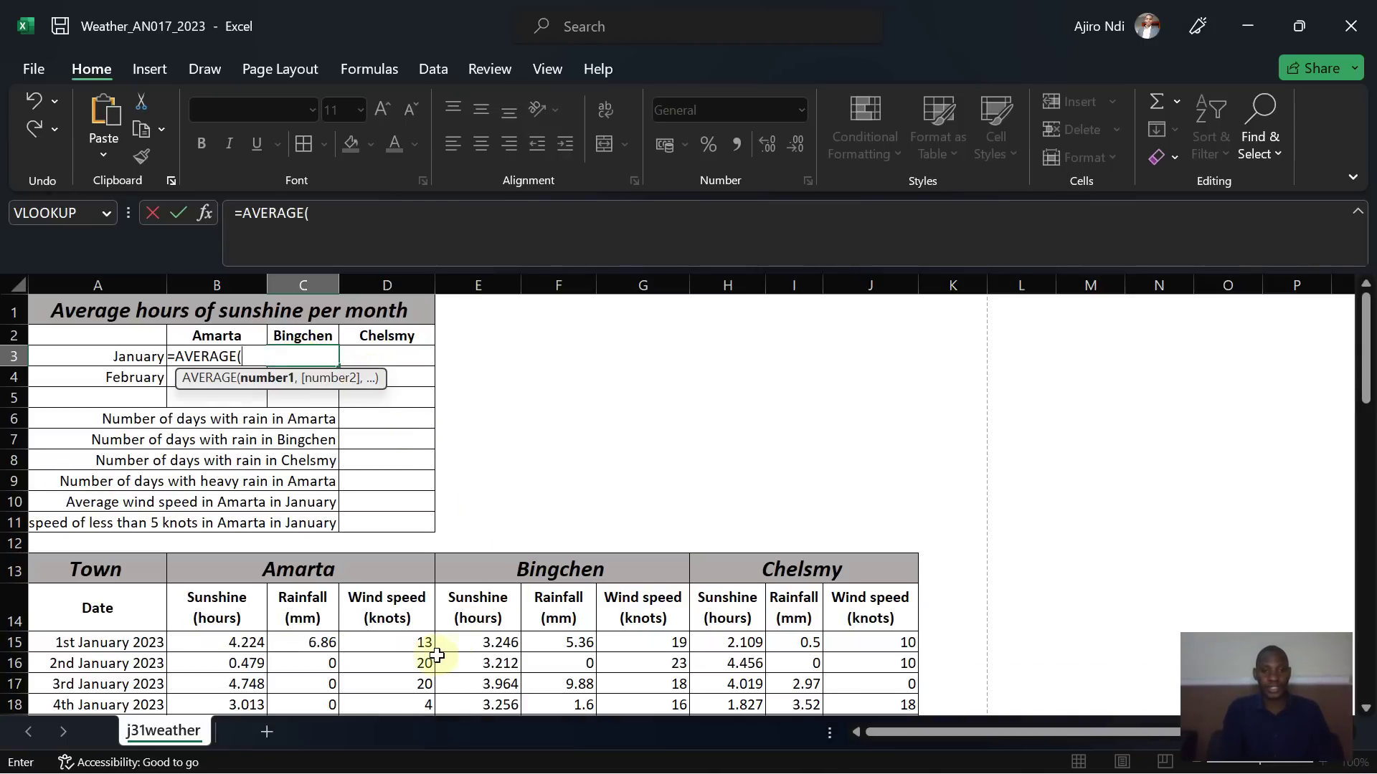
left_click(485, 643)
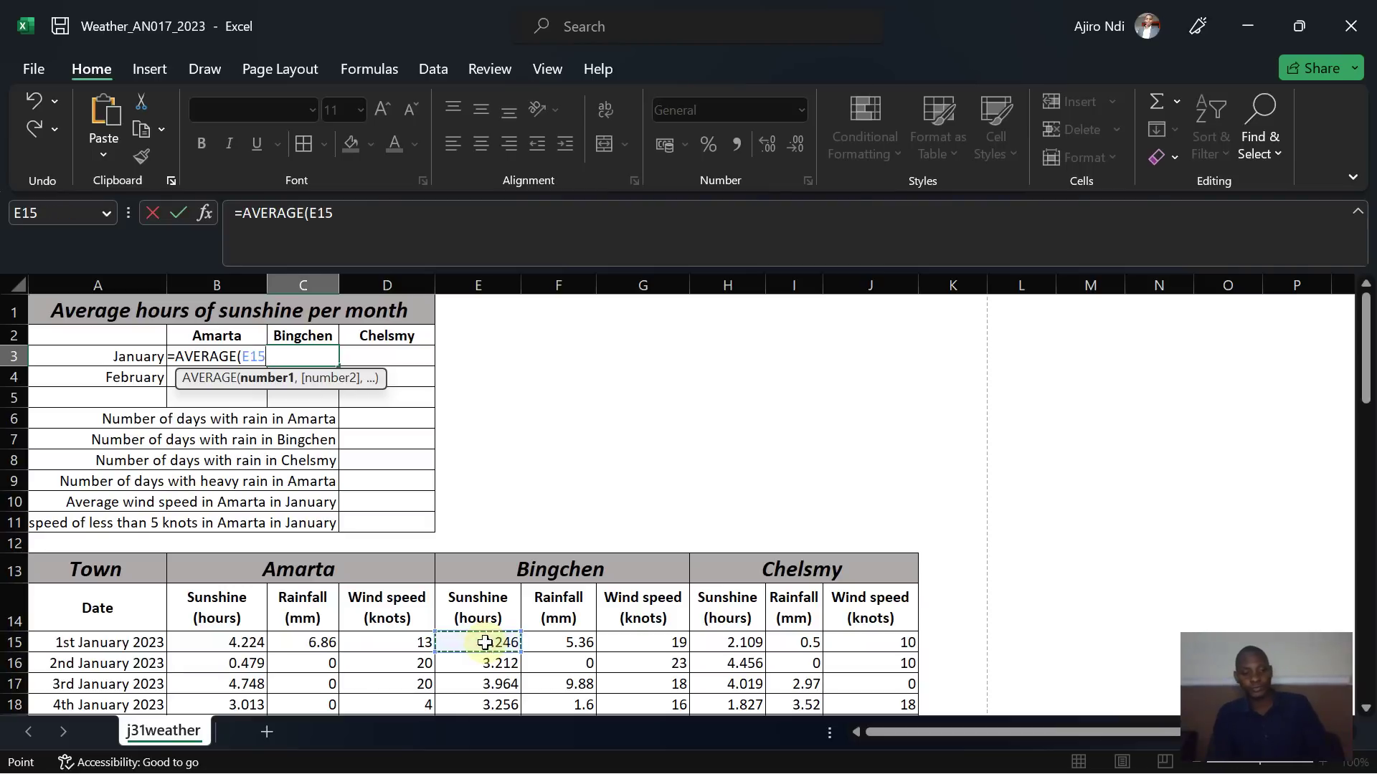
key("ctrl+shift+Down")
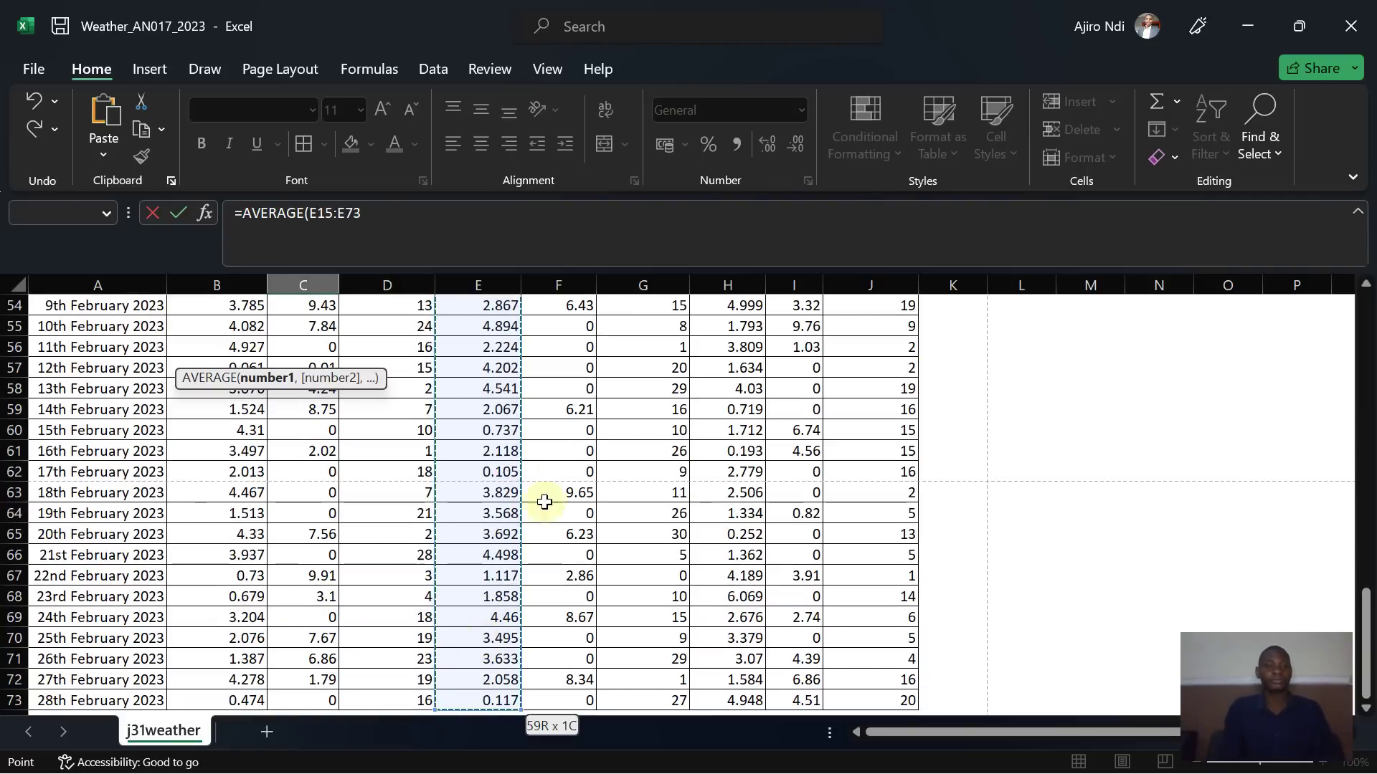
left_click(390, 220)
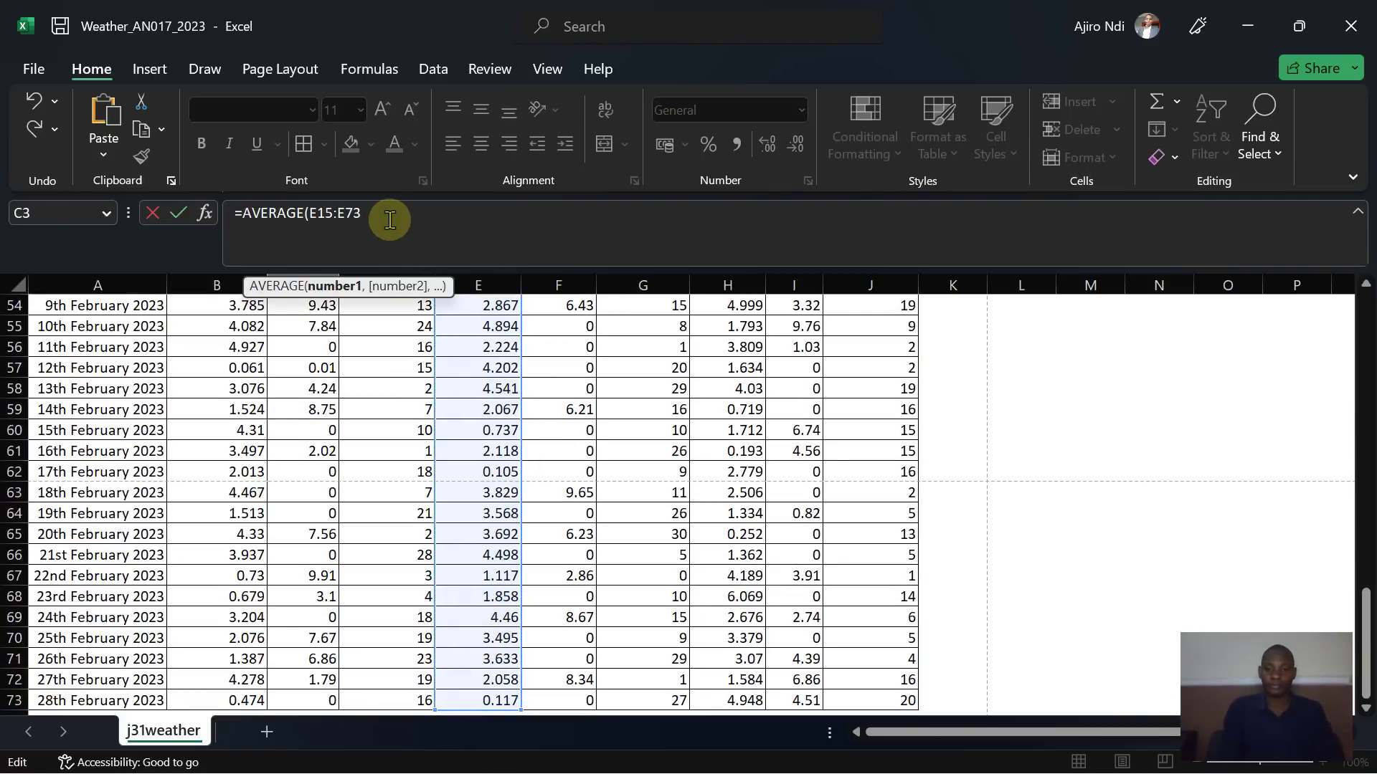
type(")")
key("Return")
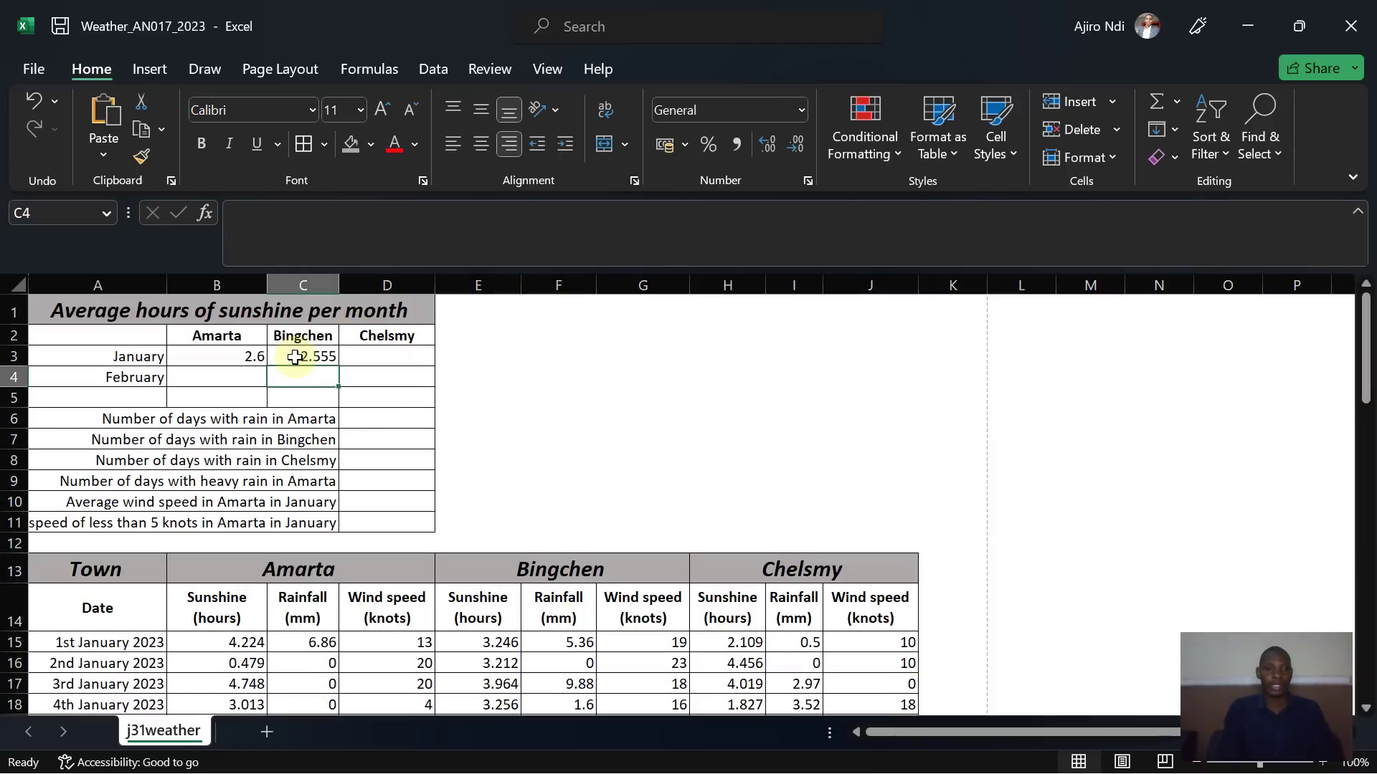
left_click(295, 356)
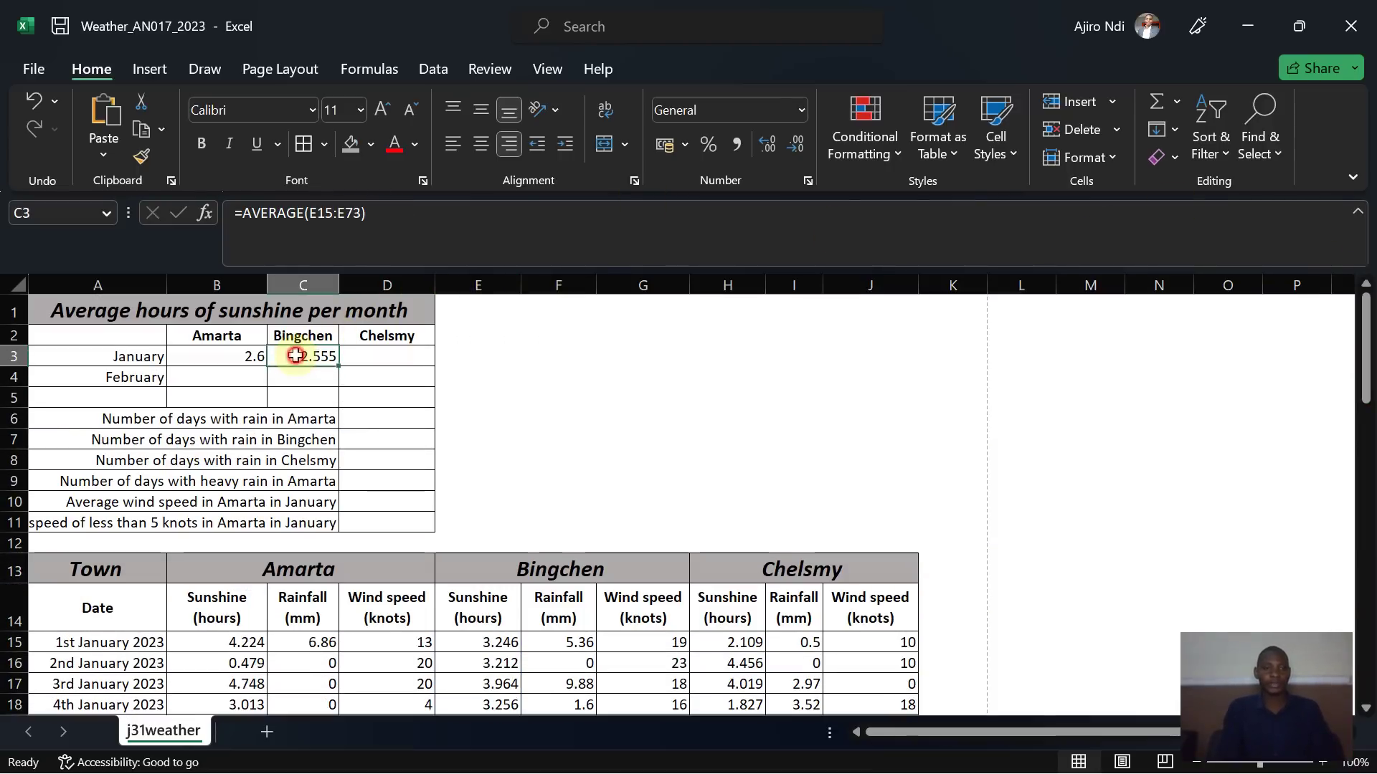
- Change C3 to =ROUND(AVERAGE(E15:E73),1), showing 2.6
left_click(242, 211)
type("ROU")
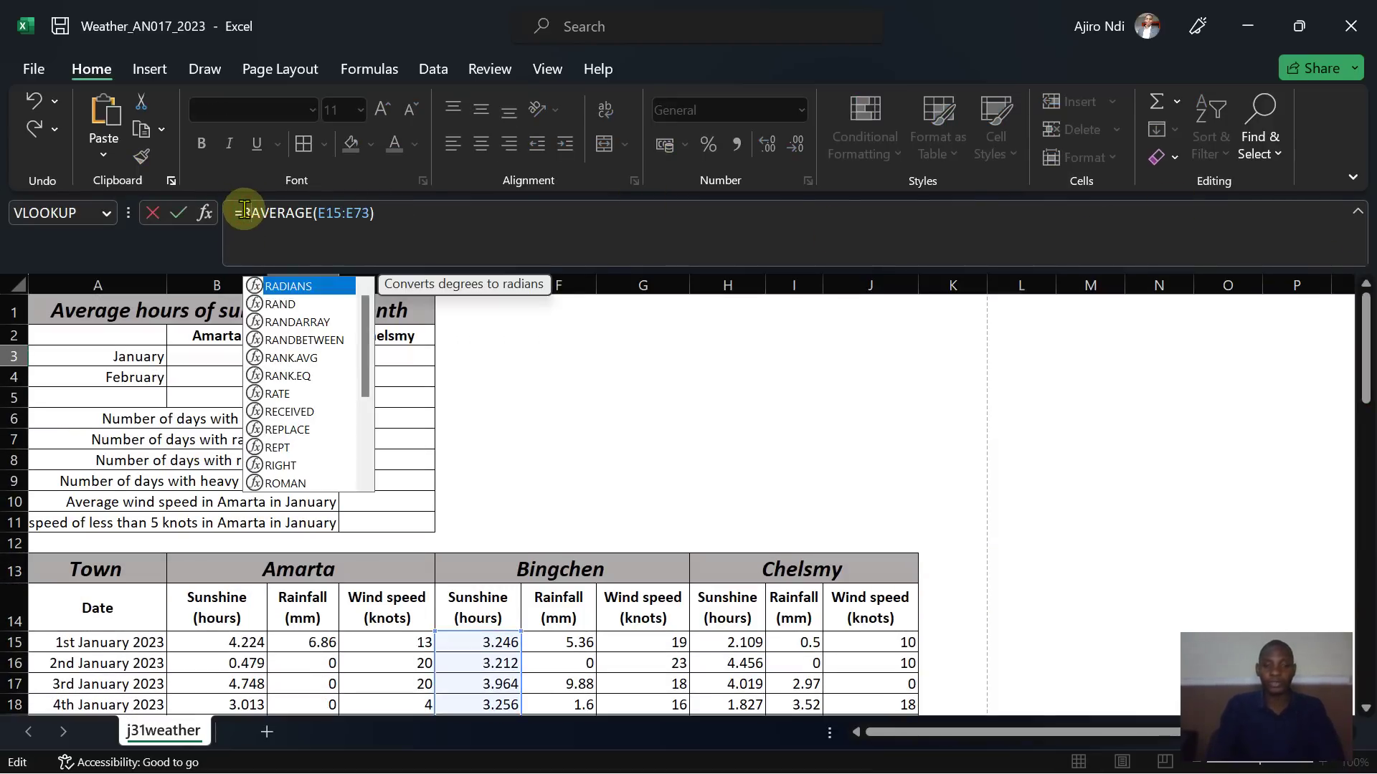
type("ND")
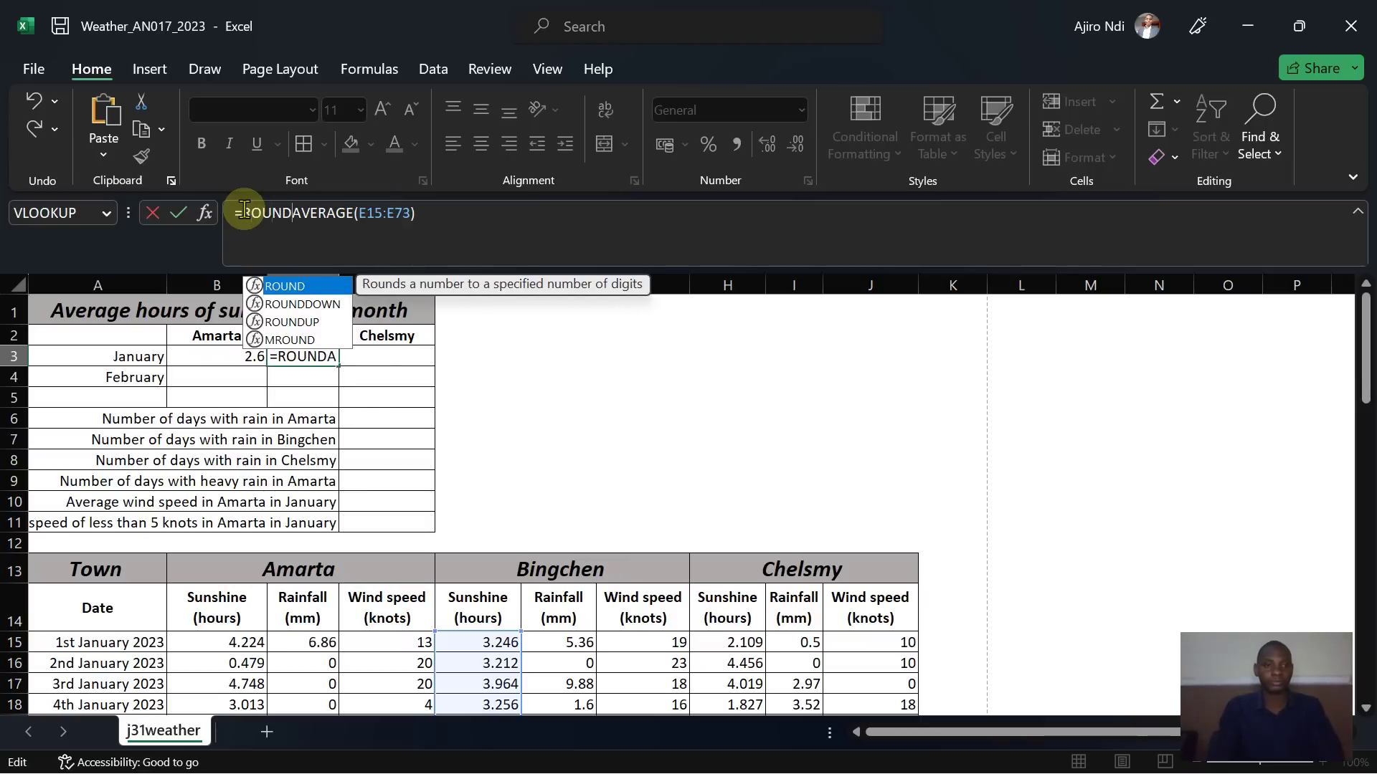
double_click(278, 288)
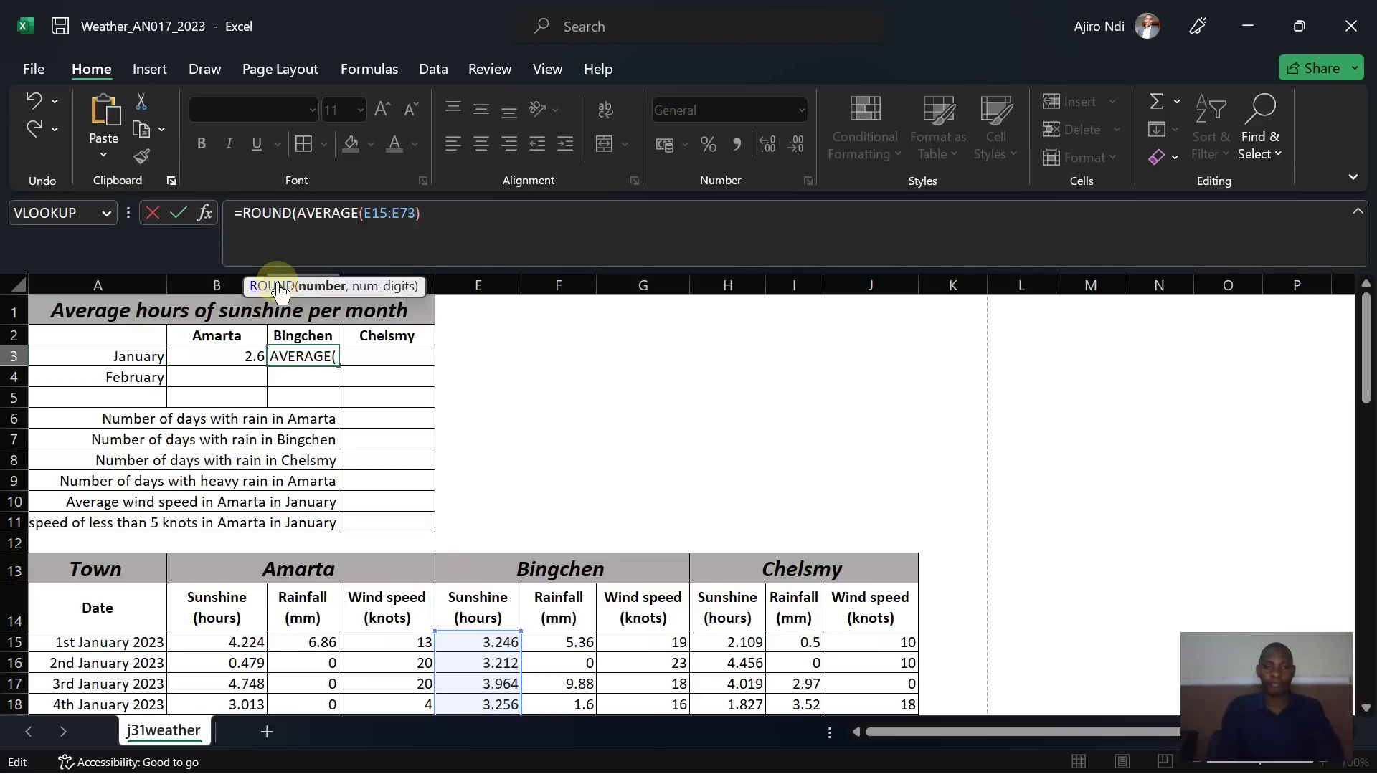
left_click(439, 221)
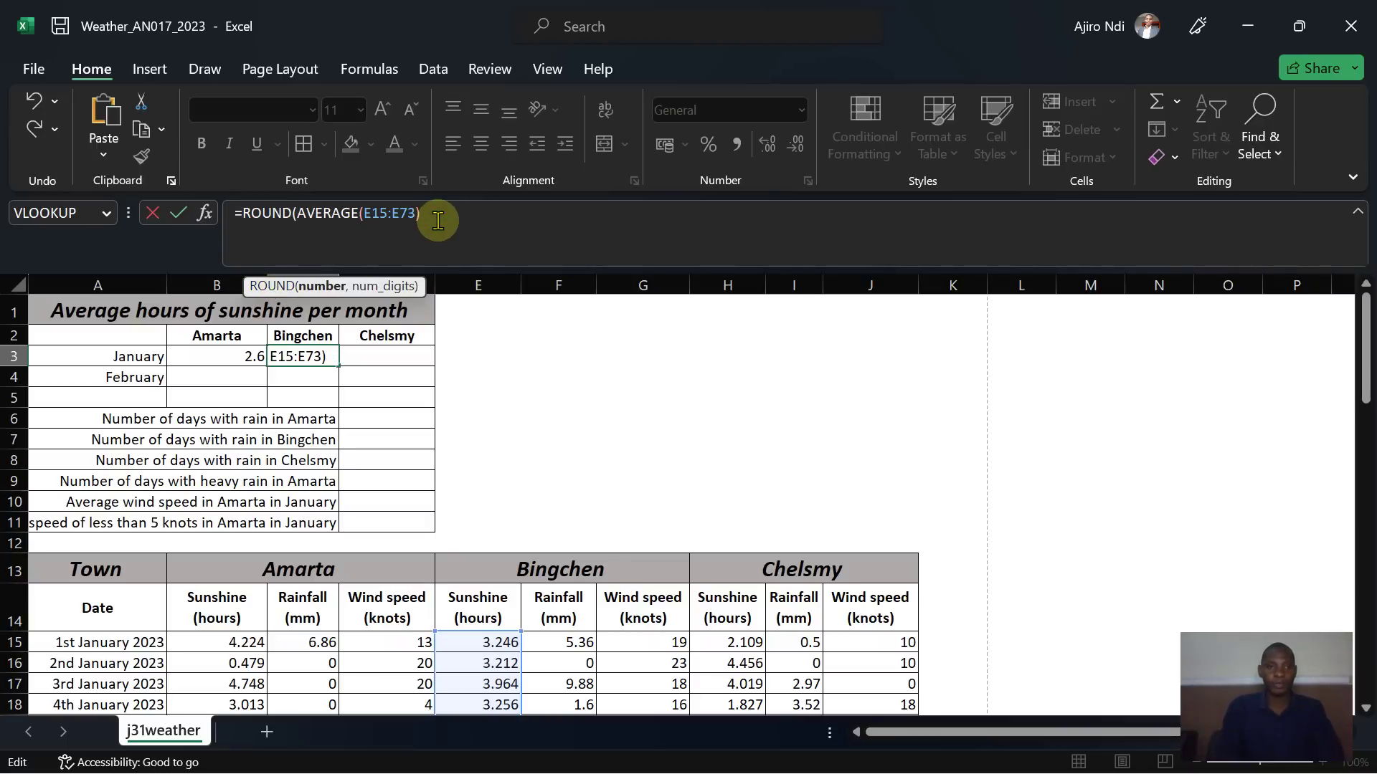
type(",1")
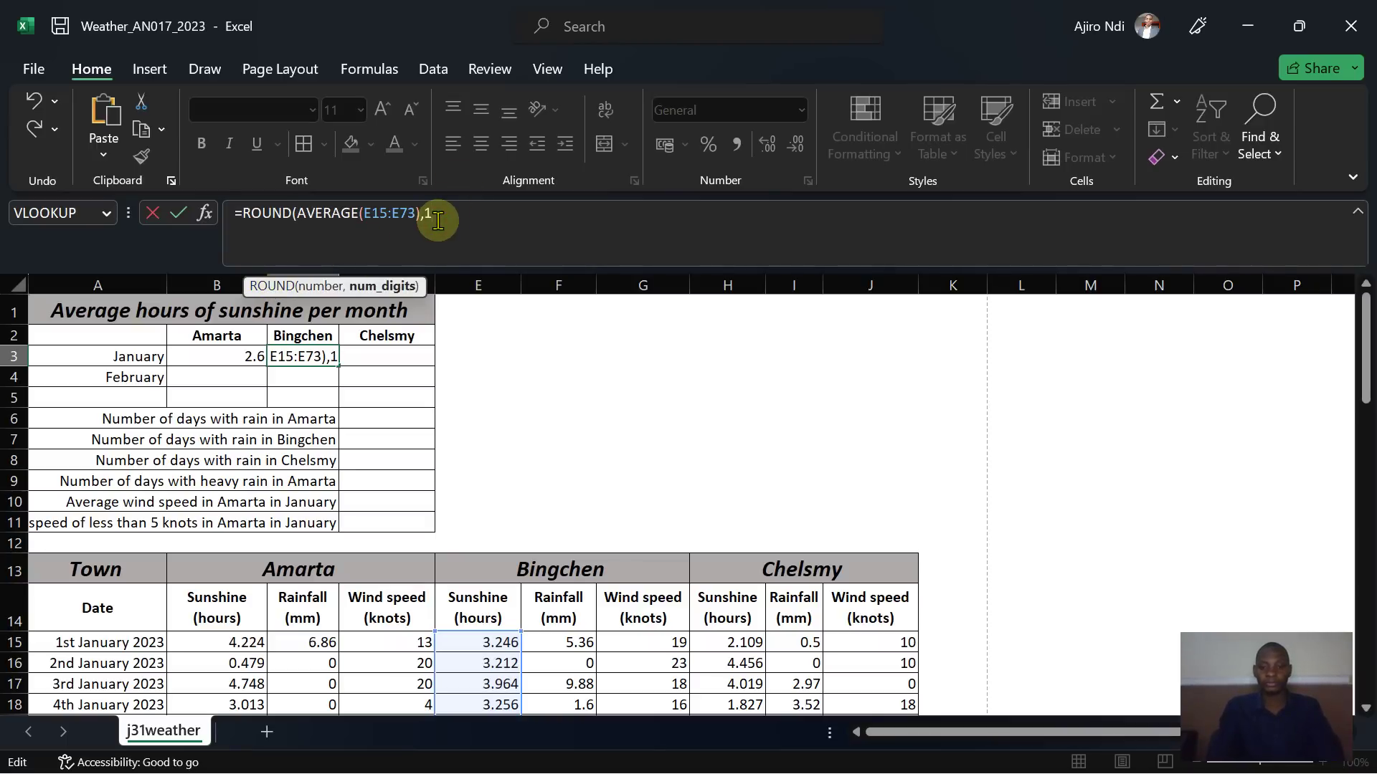
type(")")
key("Return")
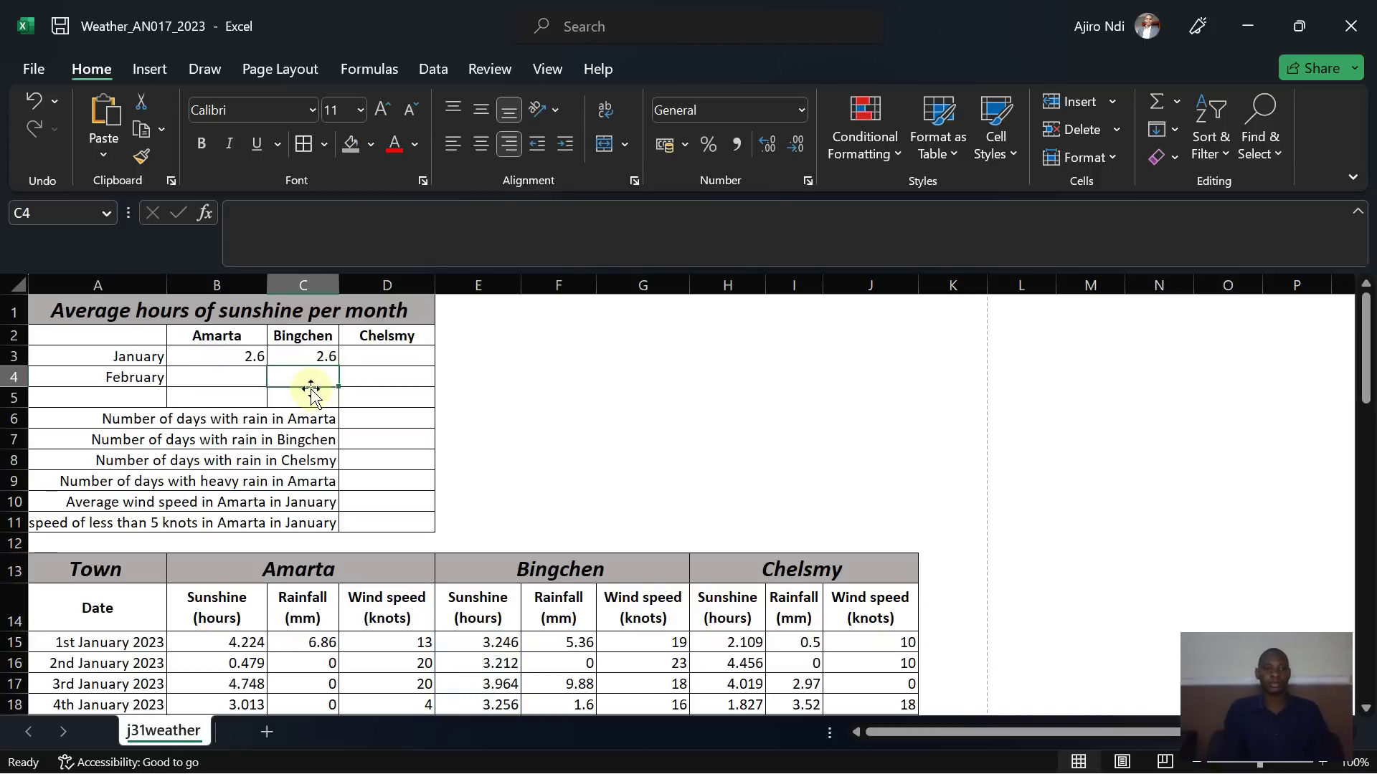
- Enter =AVERAGE(H15:H73) in D3 for Chelsmy's January sunshine
left_click(299, 357)
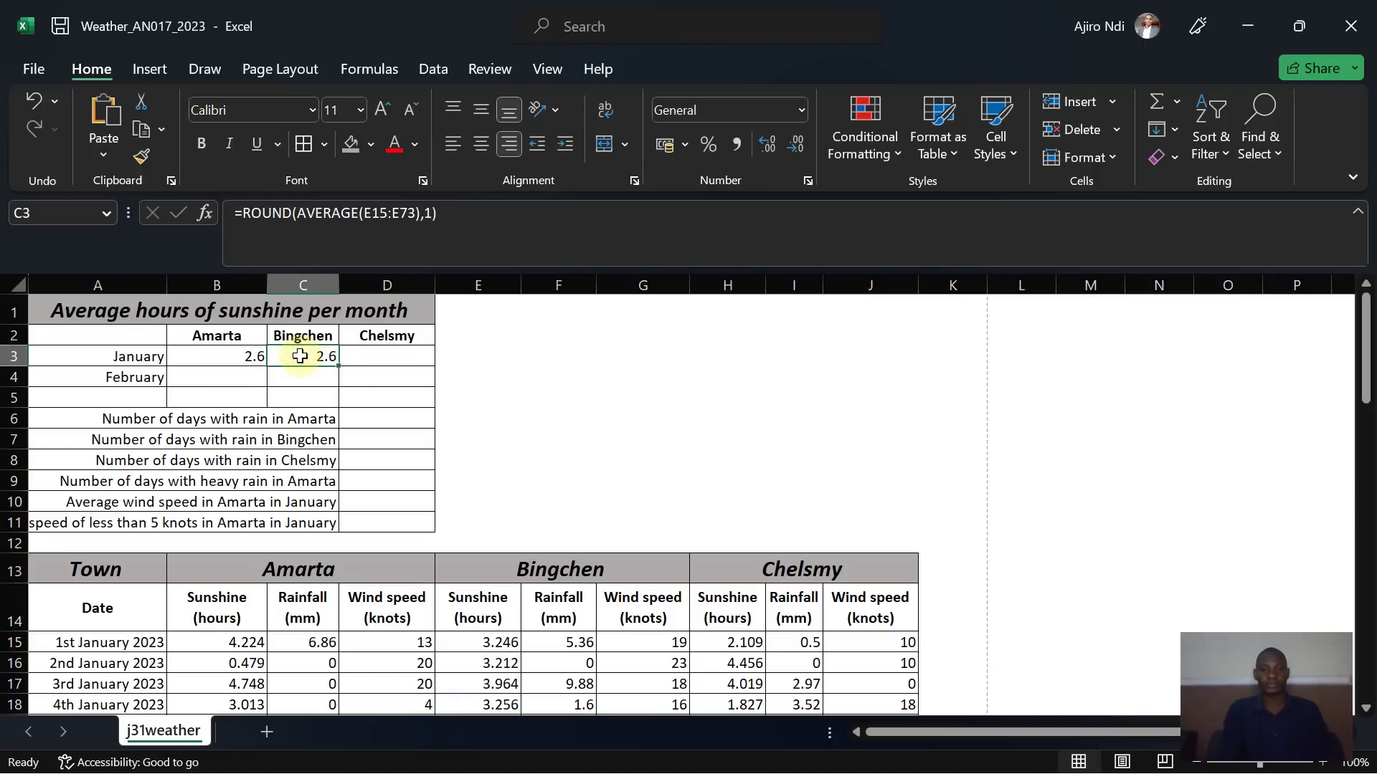
left_click(395, 364)
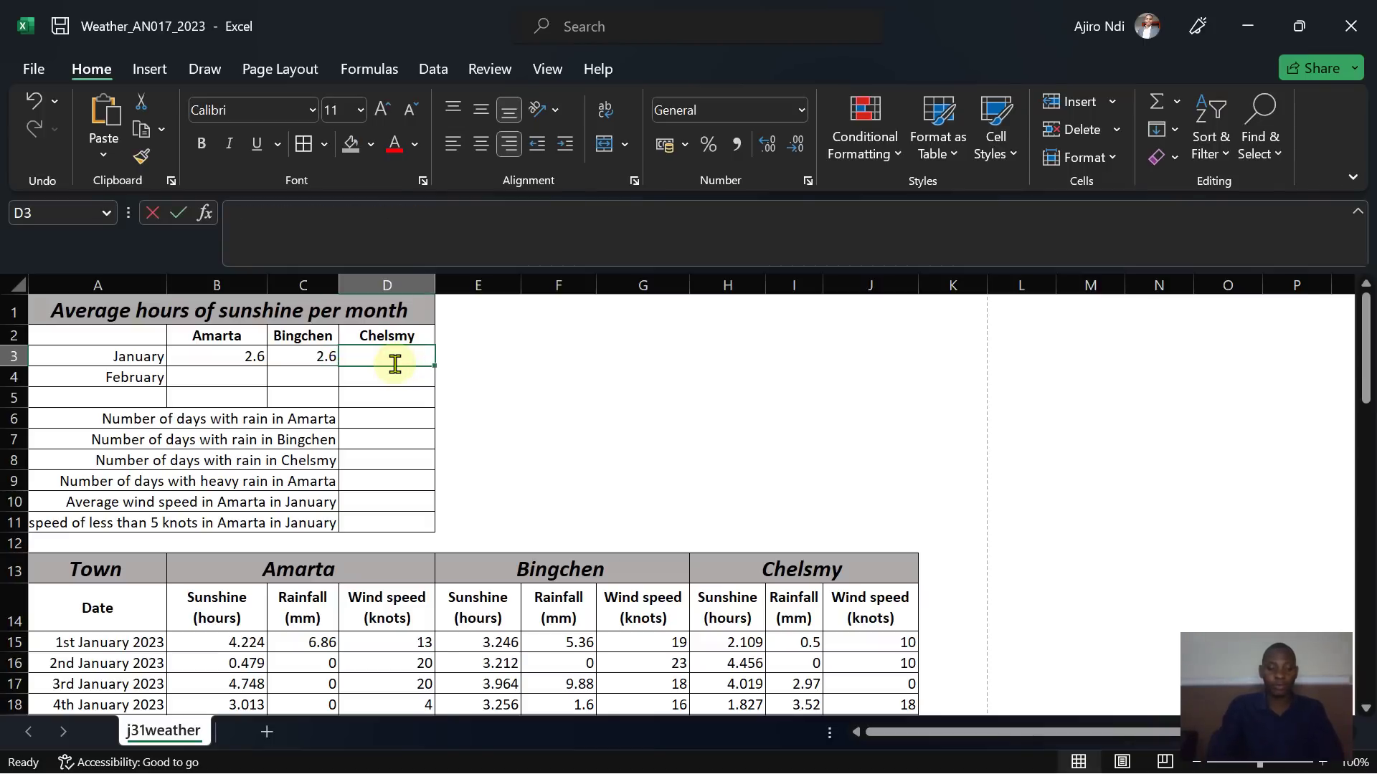
type("=AVER")
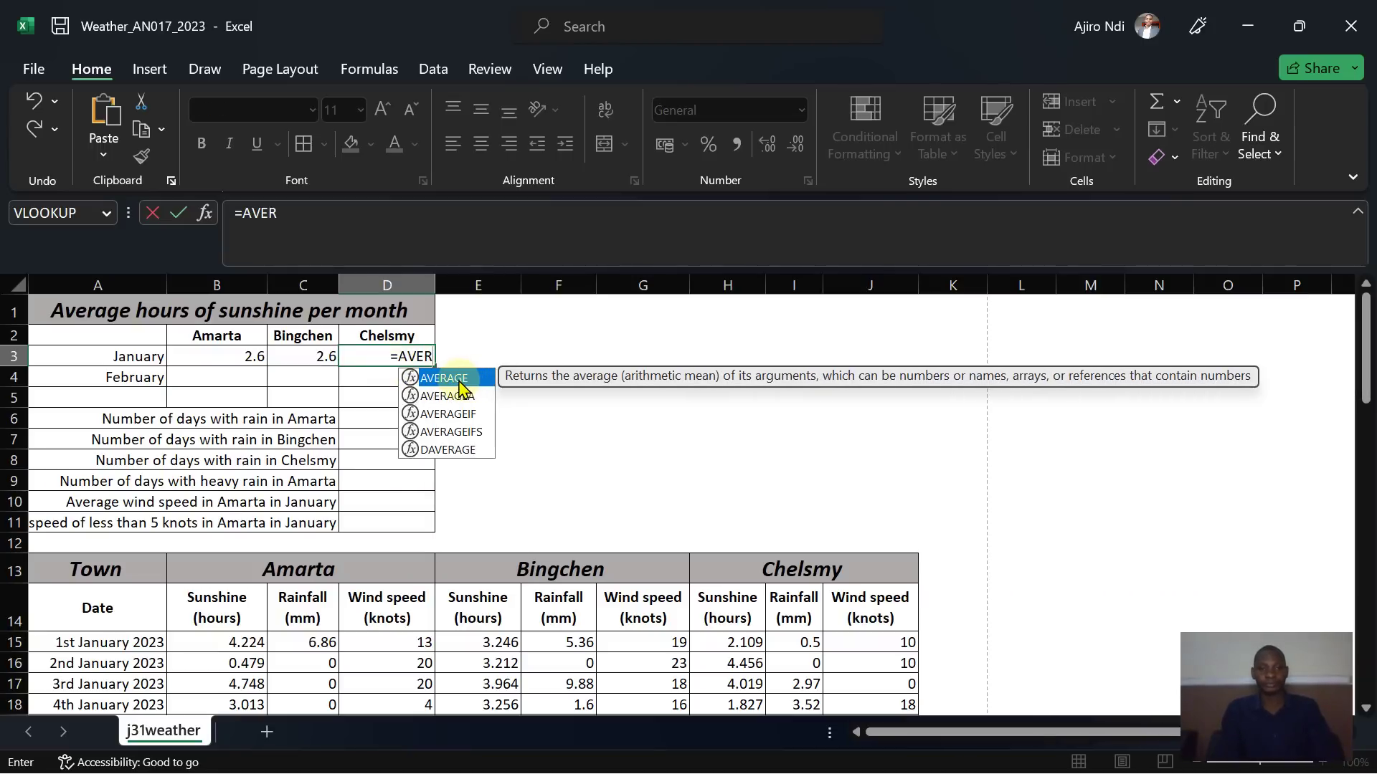
double_click(452, 379)
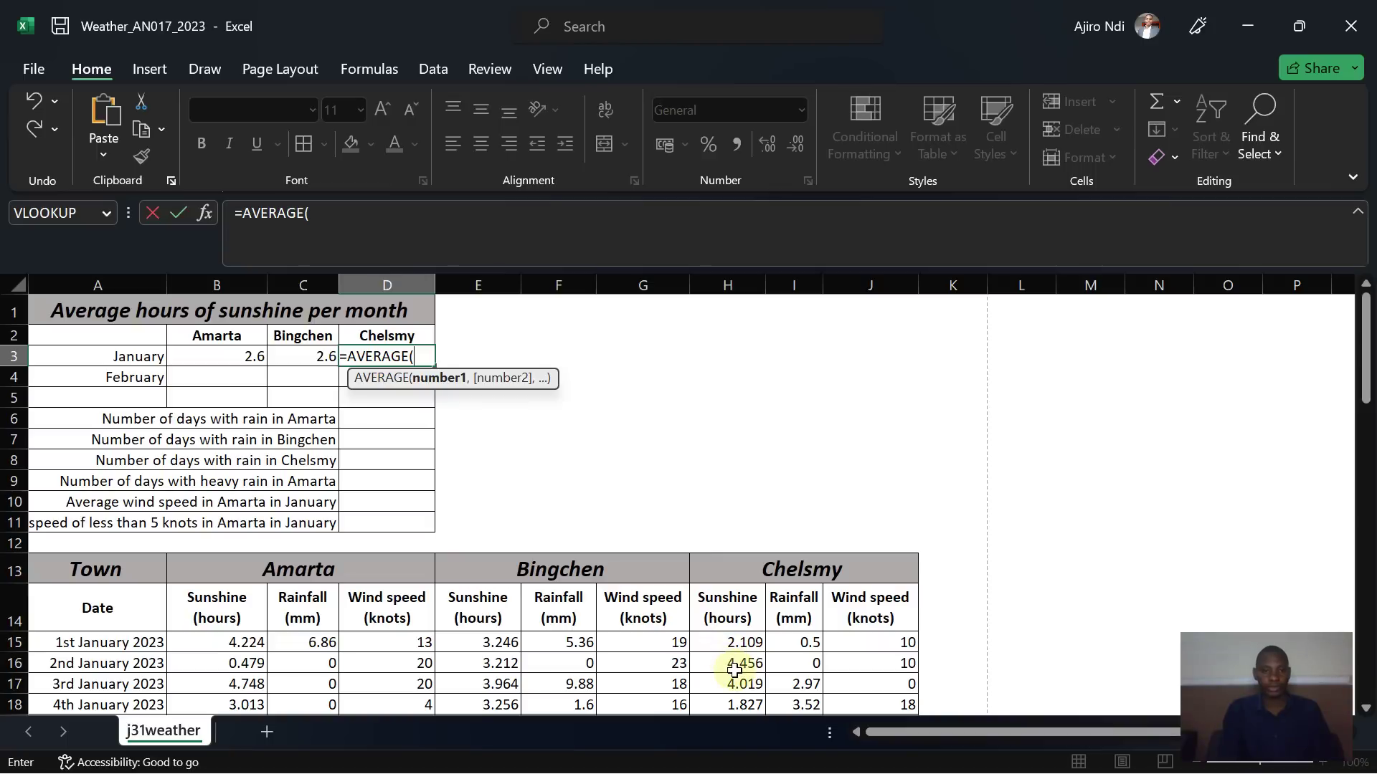
left_click(718, 645)
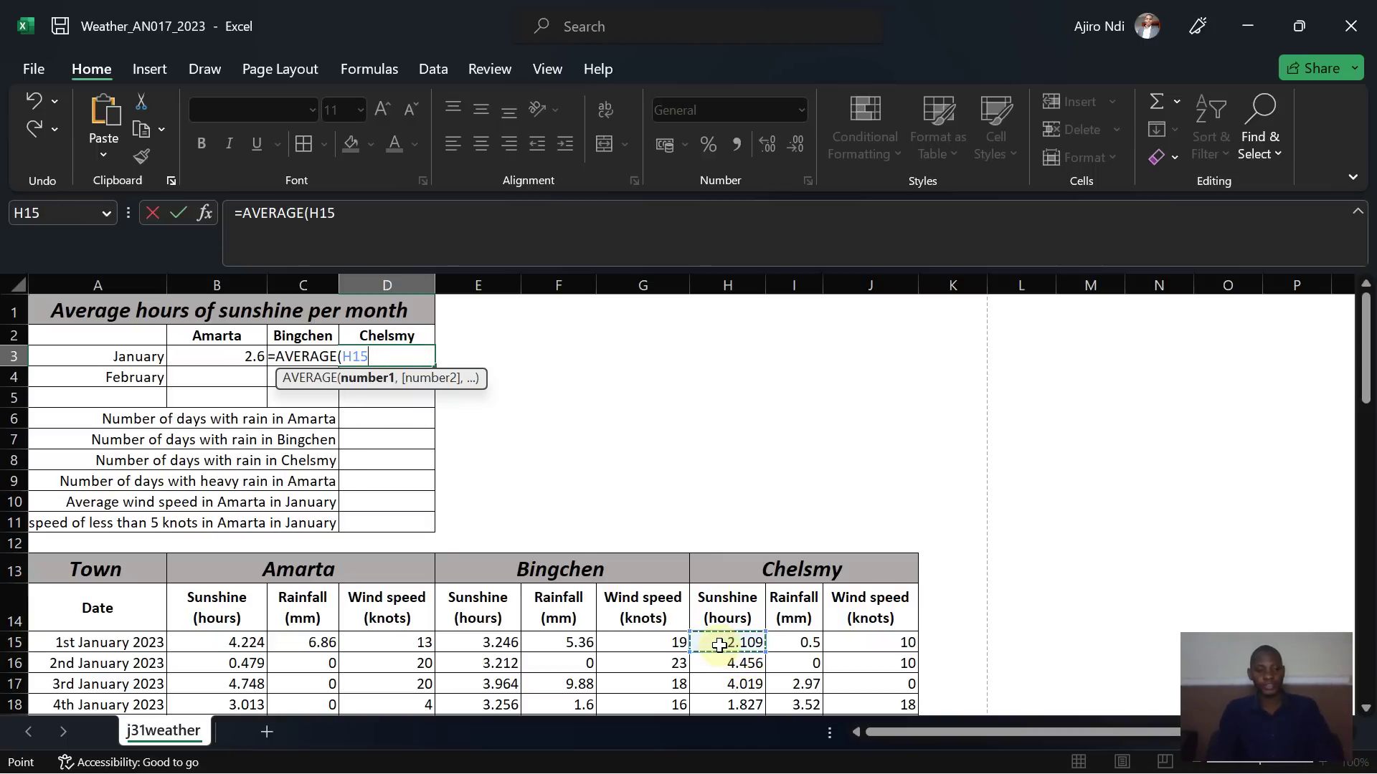
key("ctrl+shift+Down")
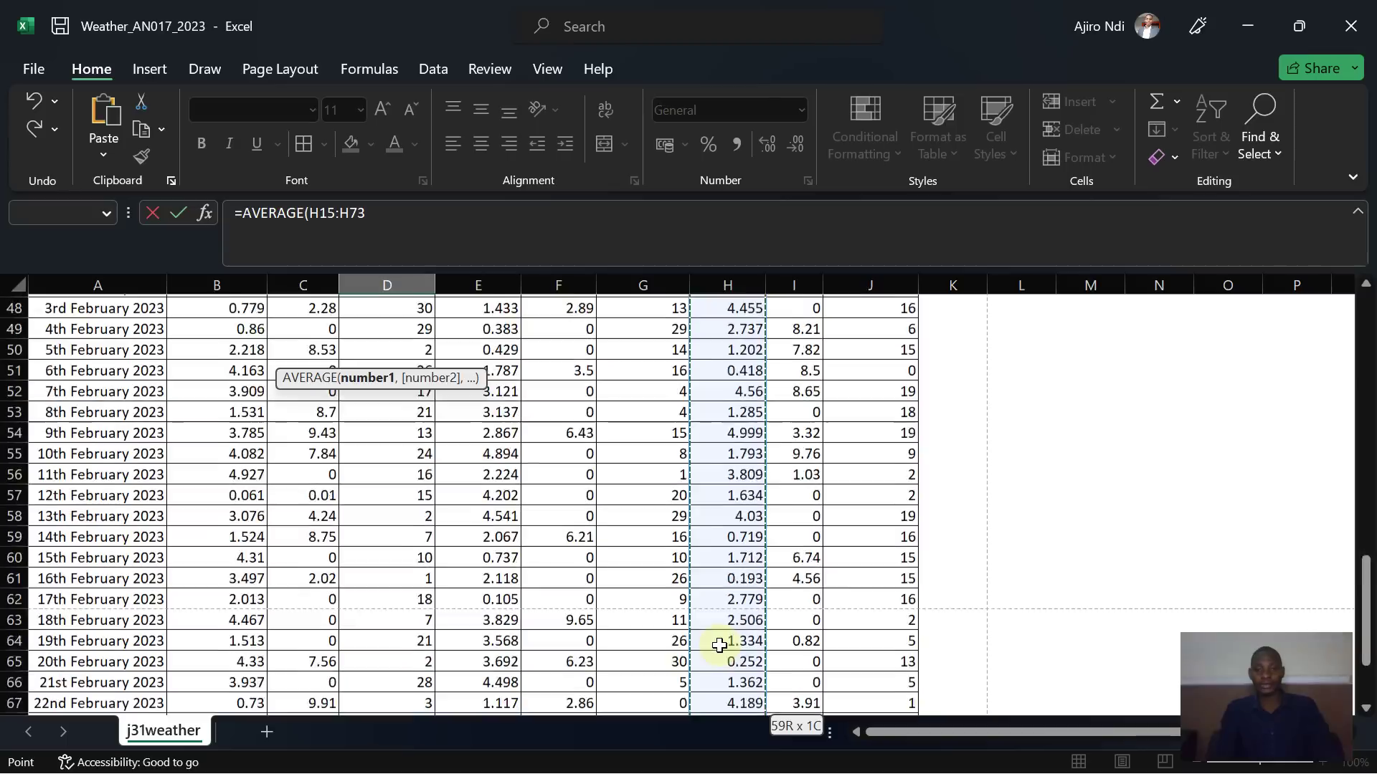
left_click(397, 213)
type(")")
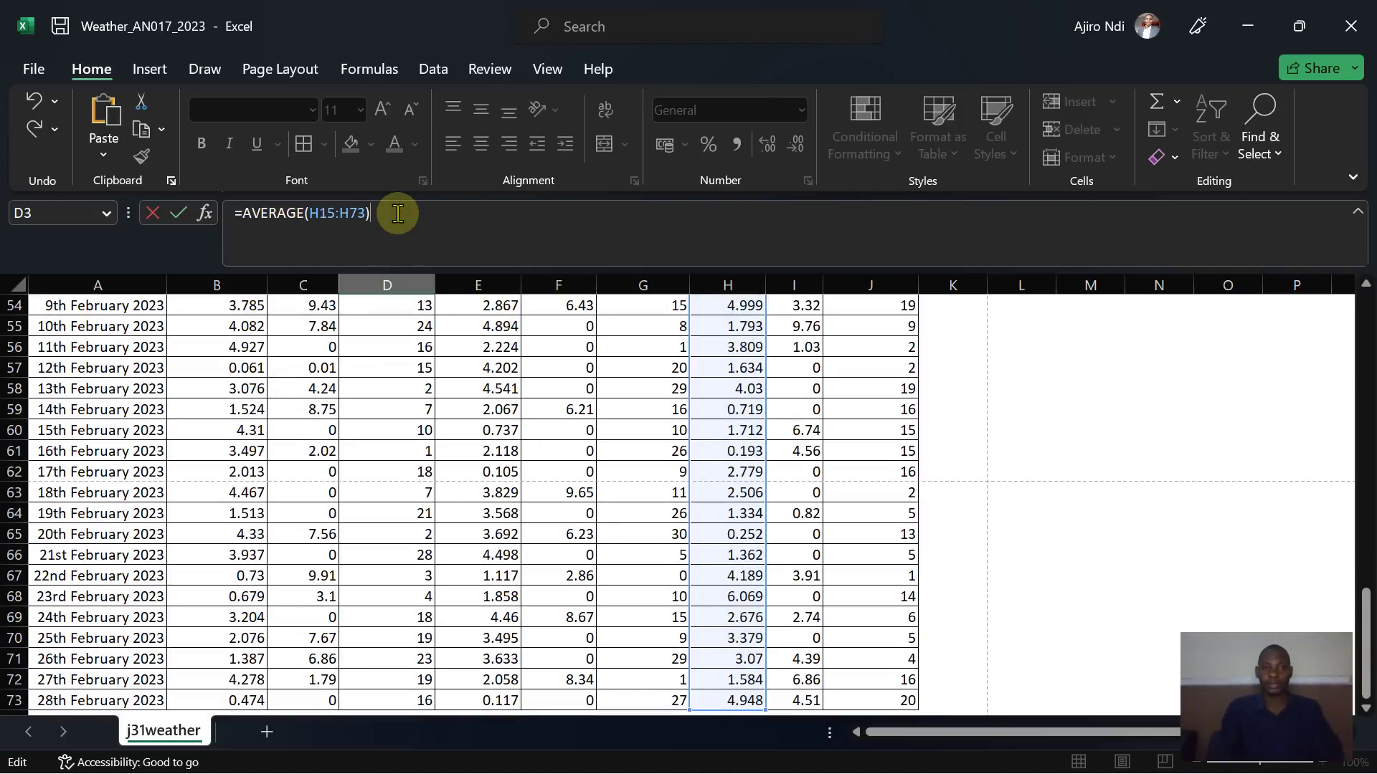
key("Return")
- Change D3 to =ROUND(AVERAGE(H15:H73),1), showing 3
left_click_drag(1360, 369, 1362, 345)
left_click(376, 356)
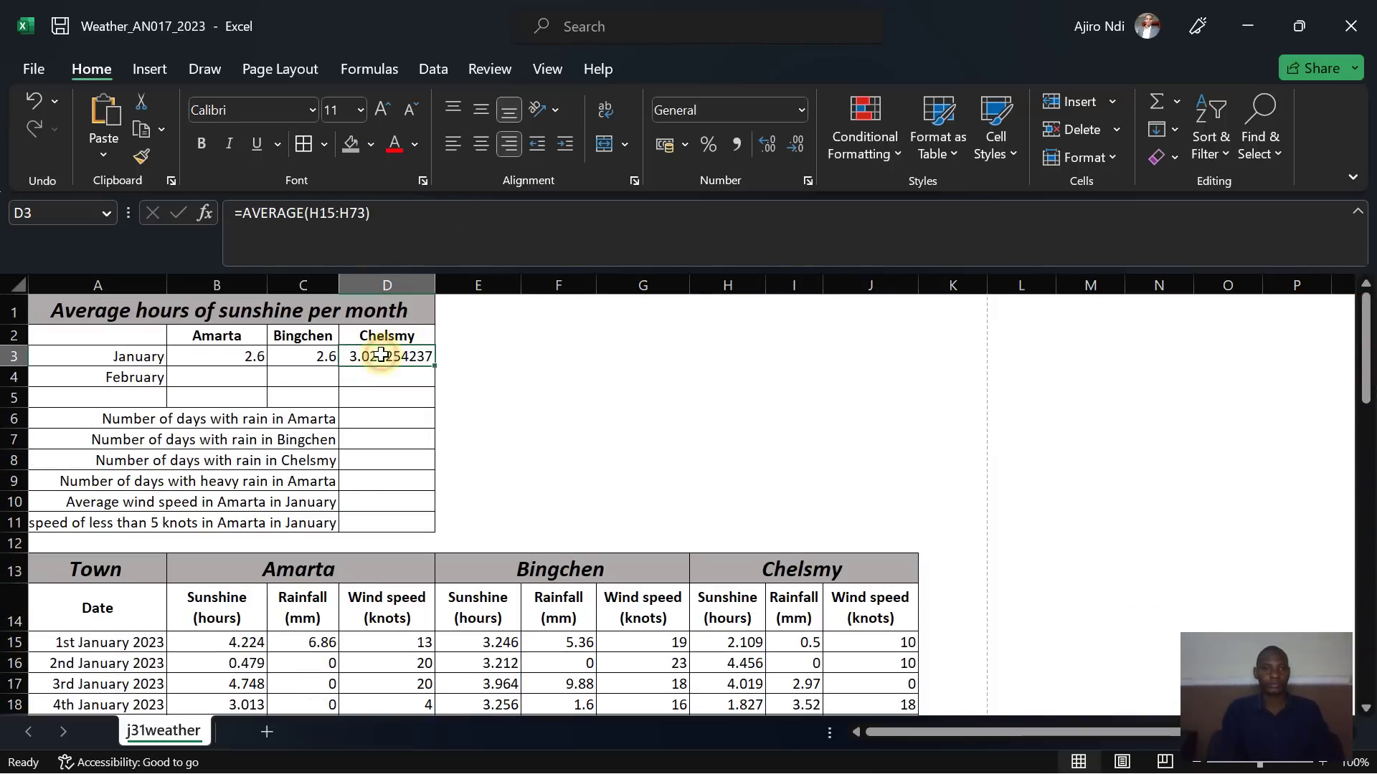
left_click(248, 213)
type("ROU")
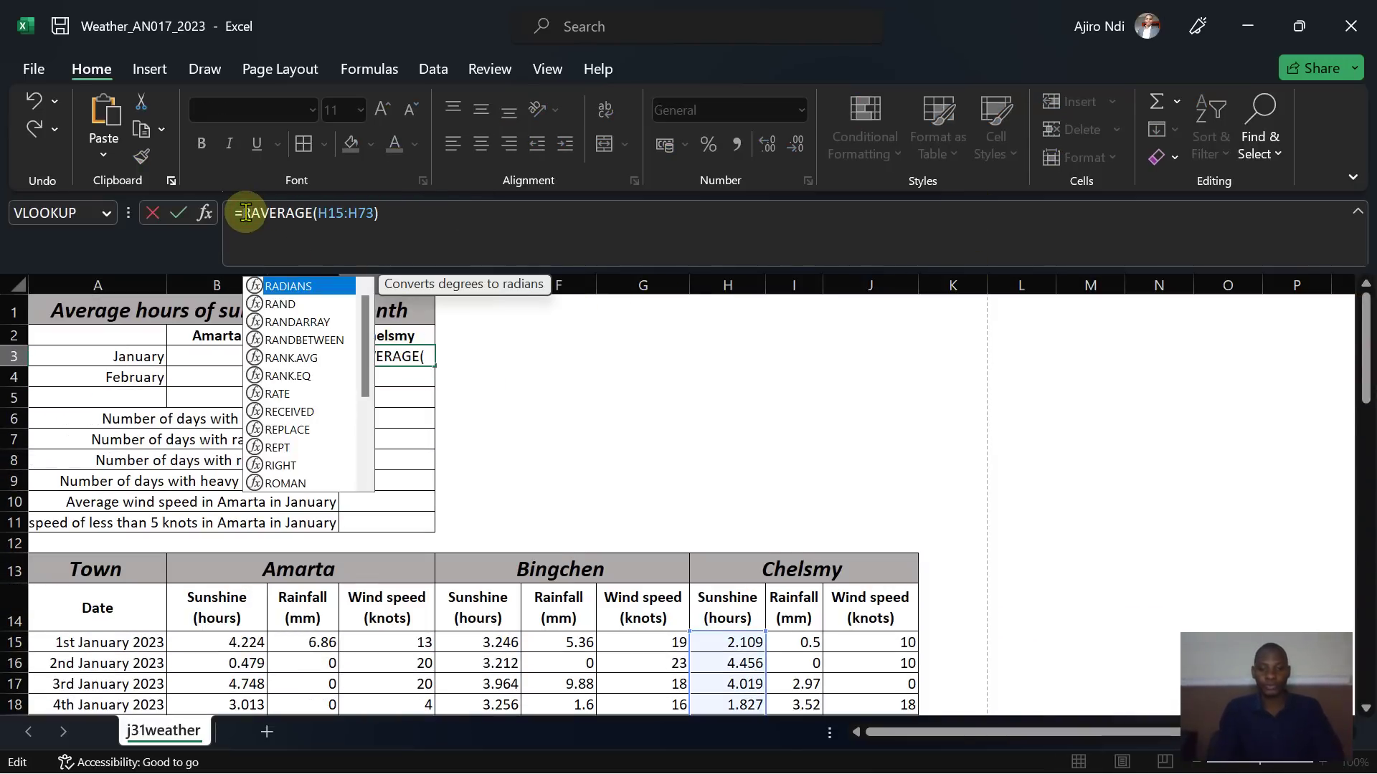
type("ND(")
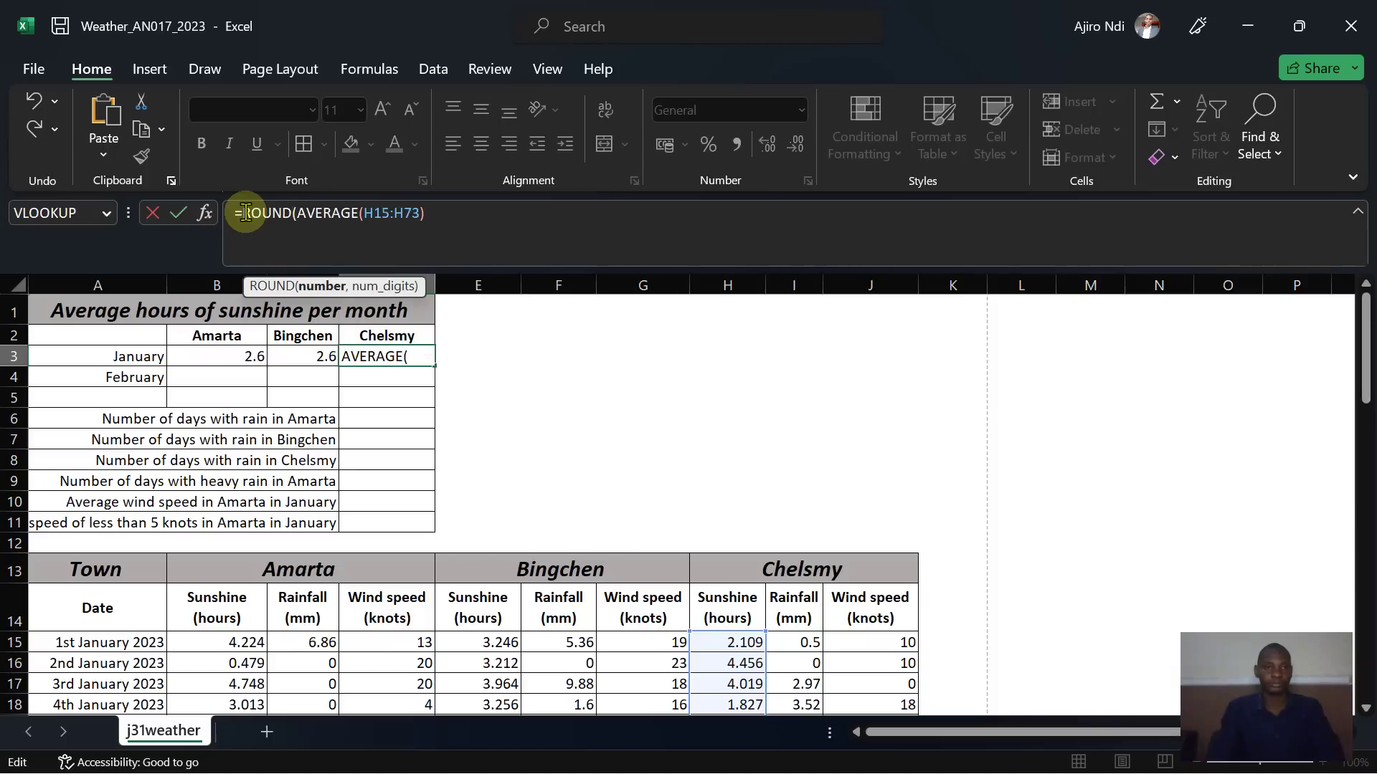
left_click(455, 220)
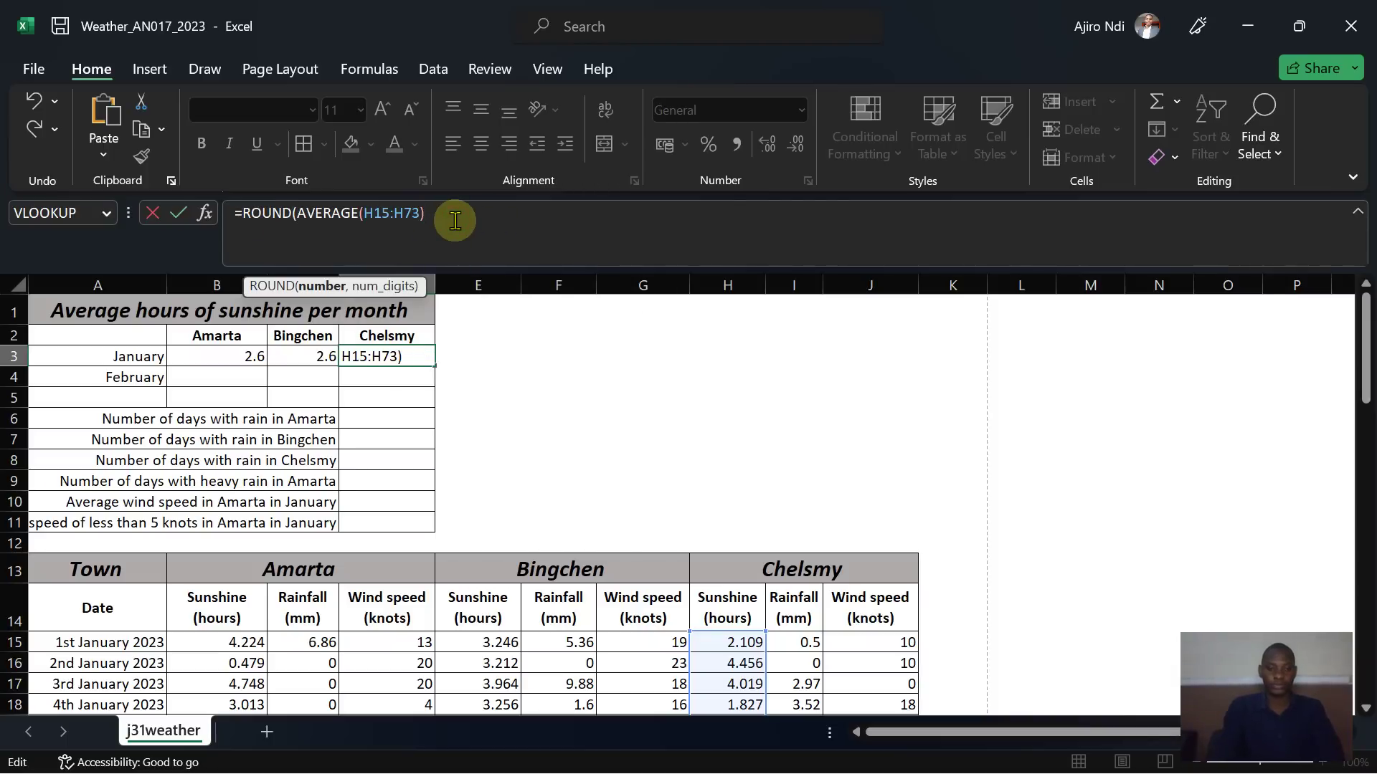
type(",1)")
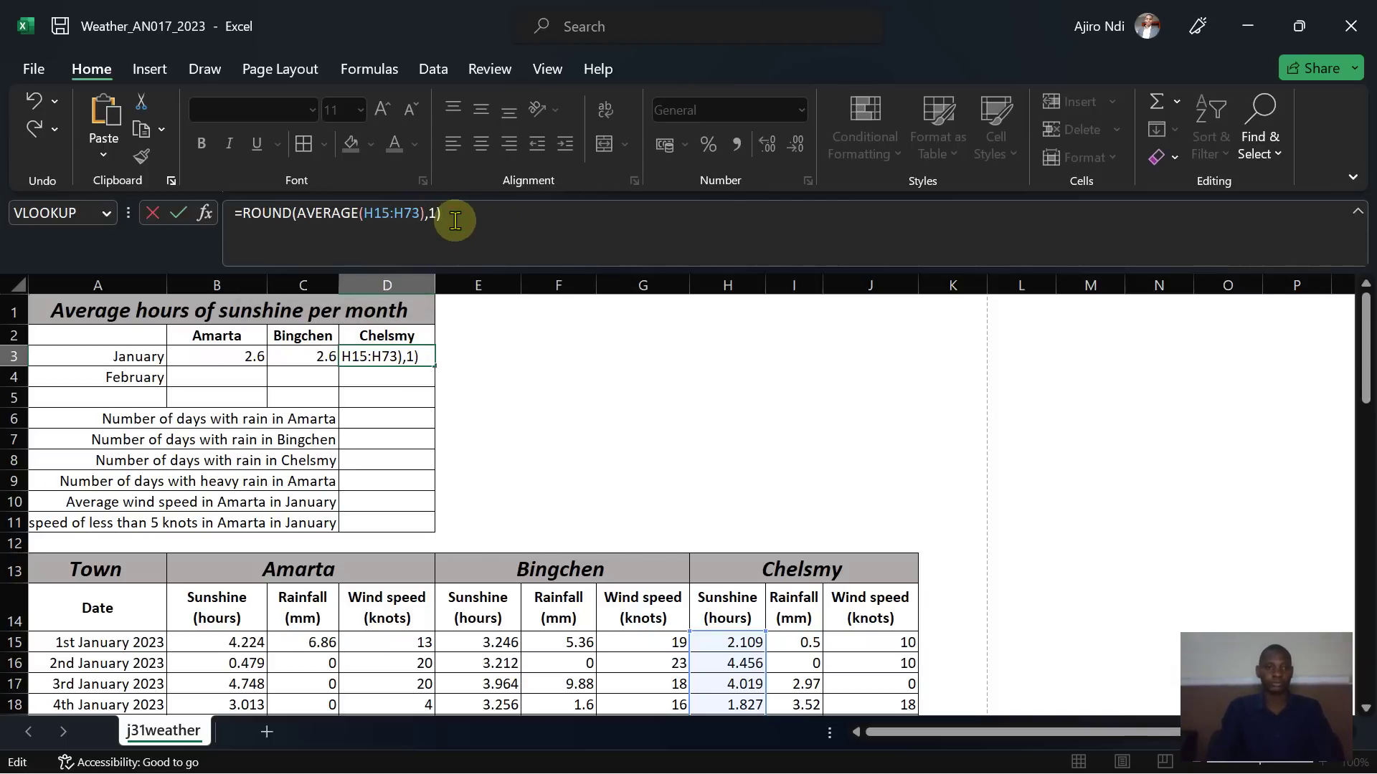
key("Return")
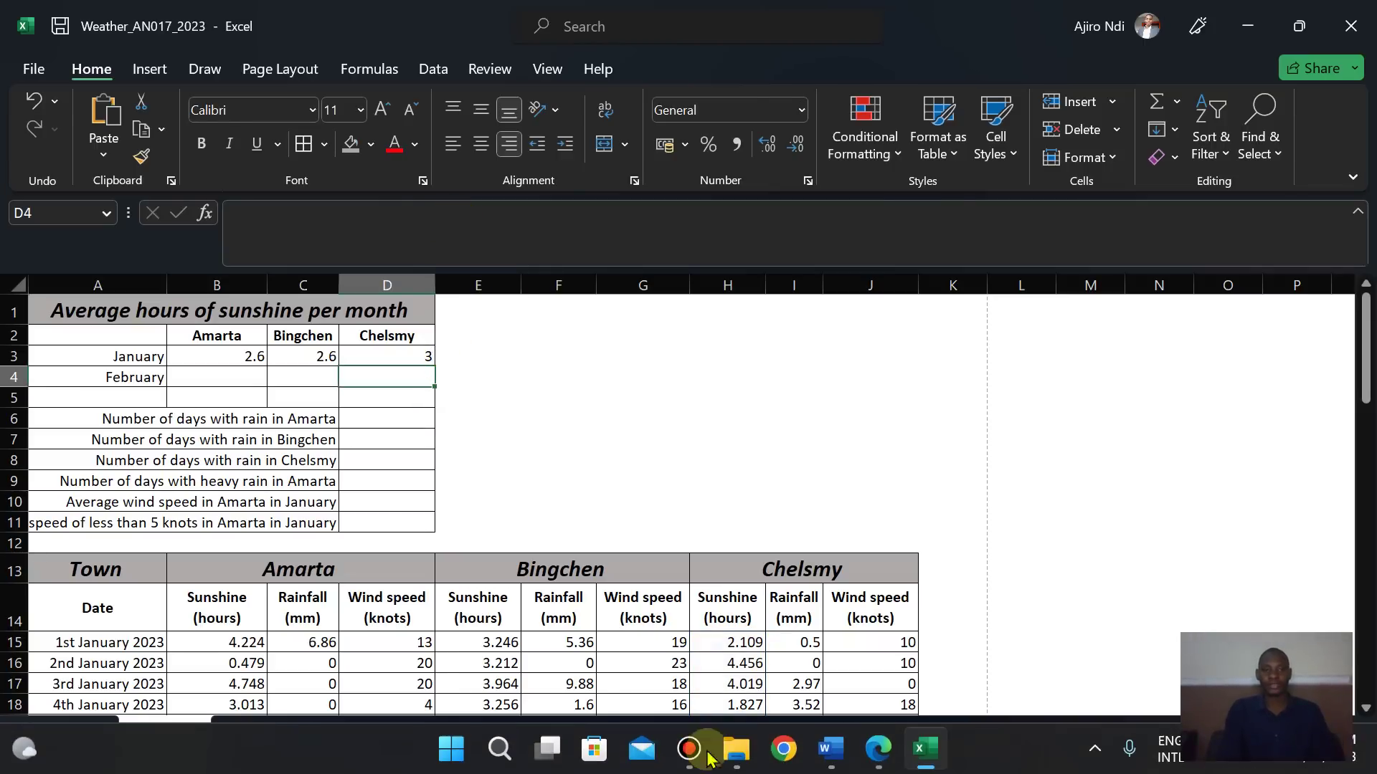
- Review the C3, D3 and B3 formulas, then bring the exam PDF back to the front
left_click(312, 356)
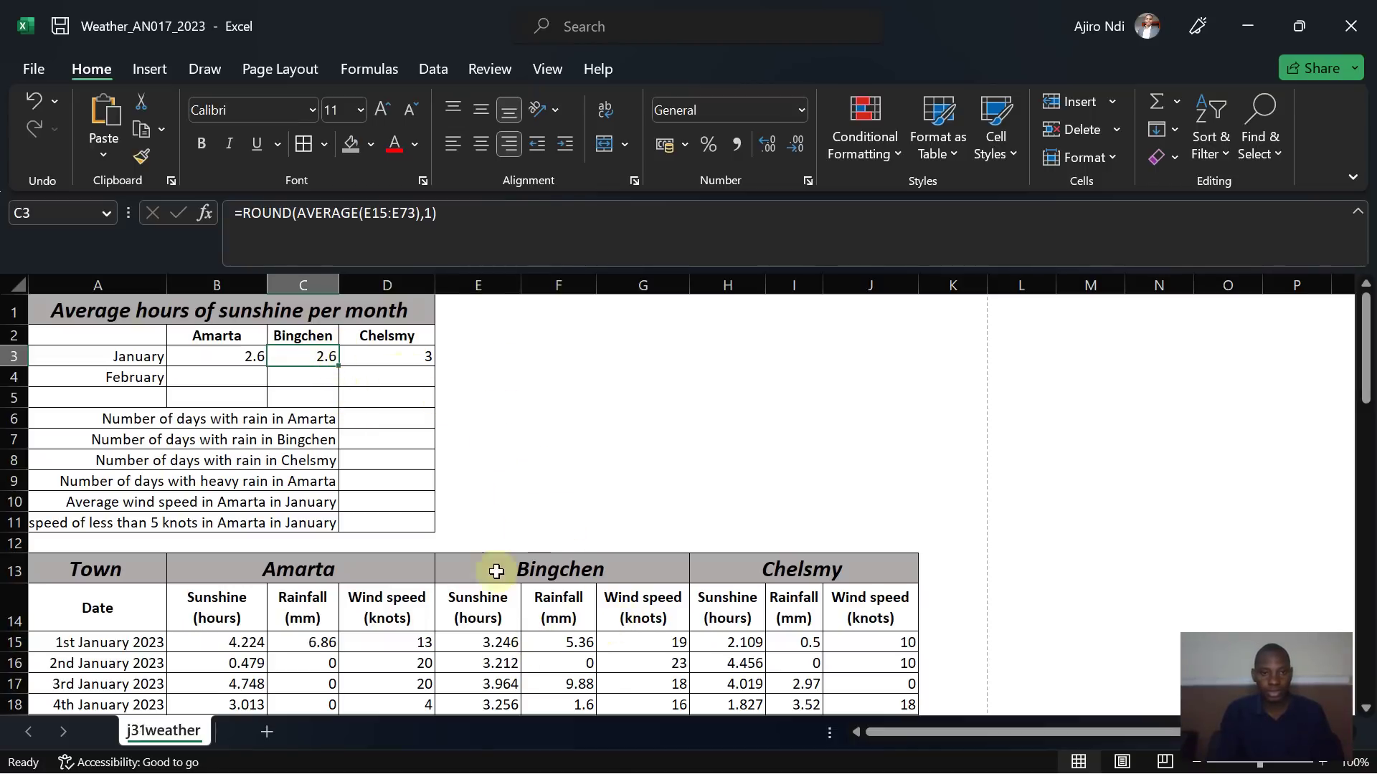
left_click(392, 359)
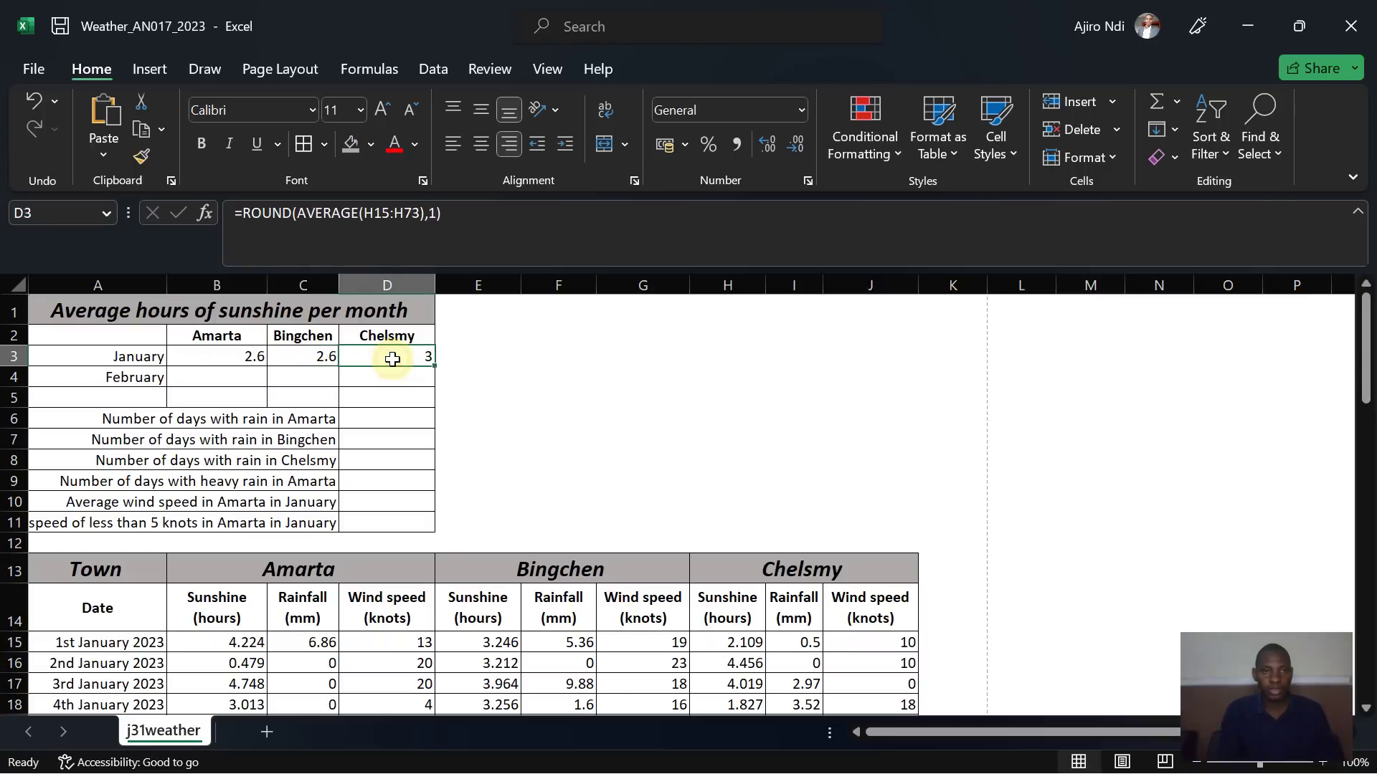
left_click(221, 364)
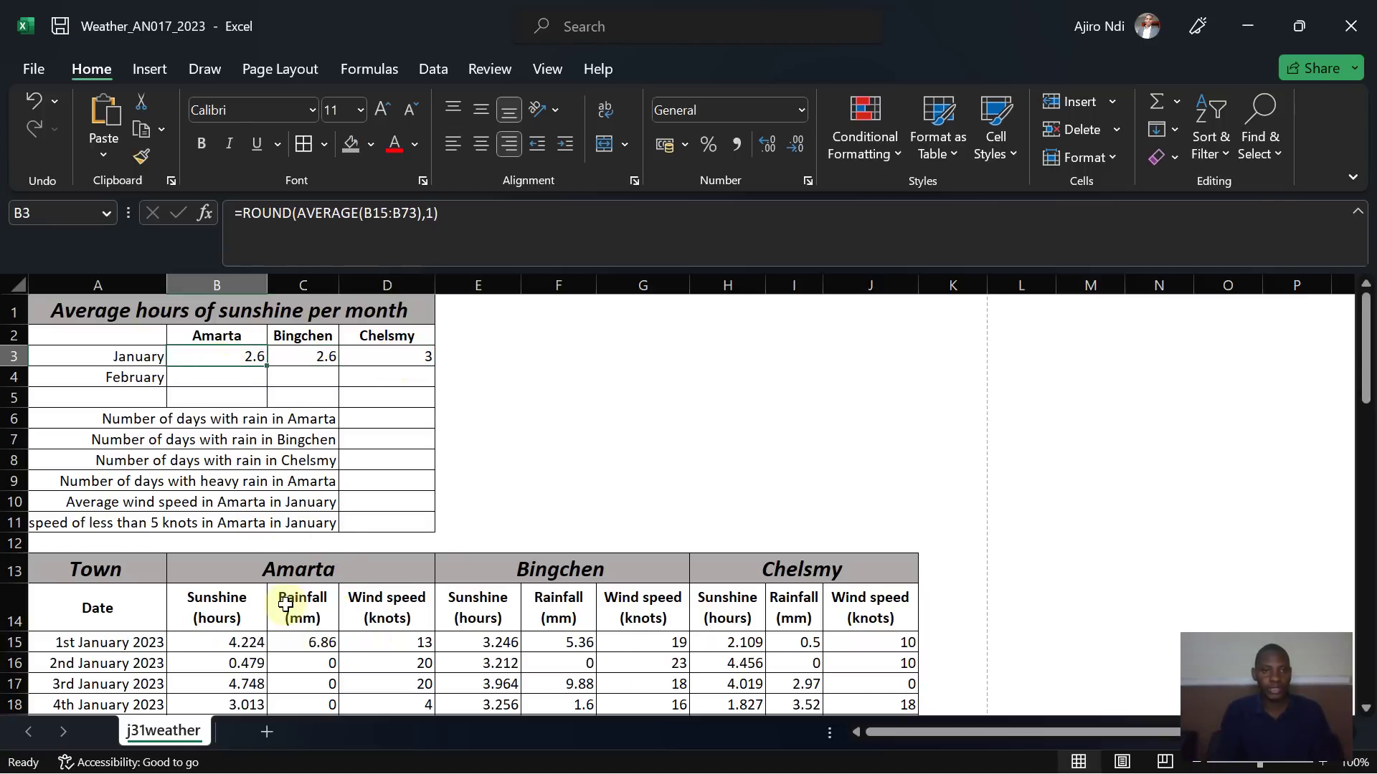
mouse_move(789, 760)
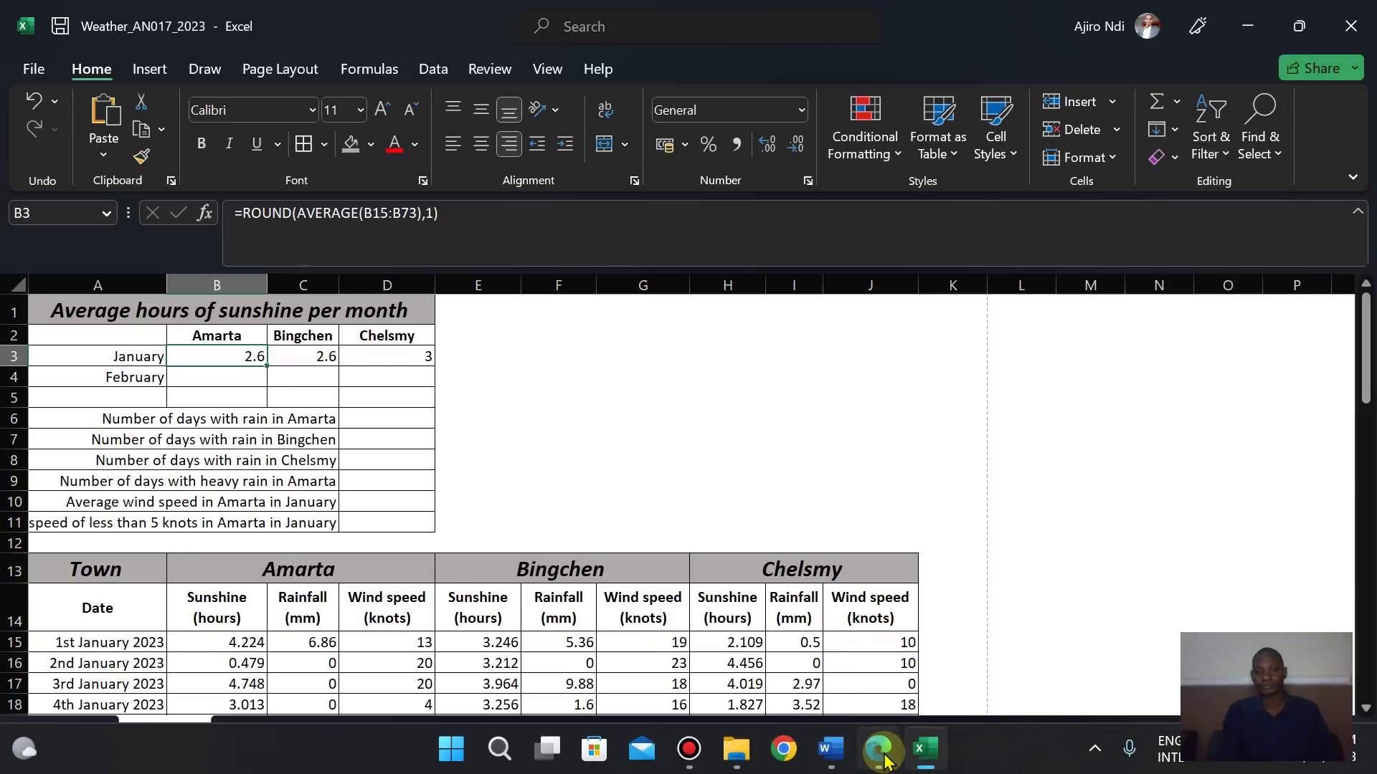
mouse_move(887, 761)
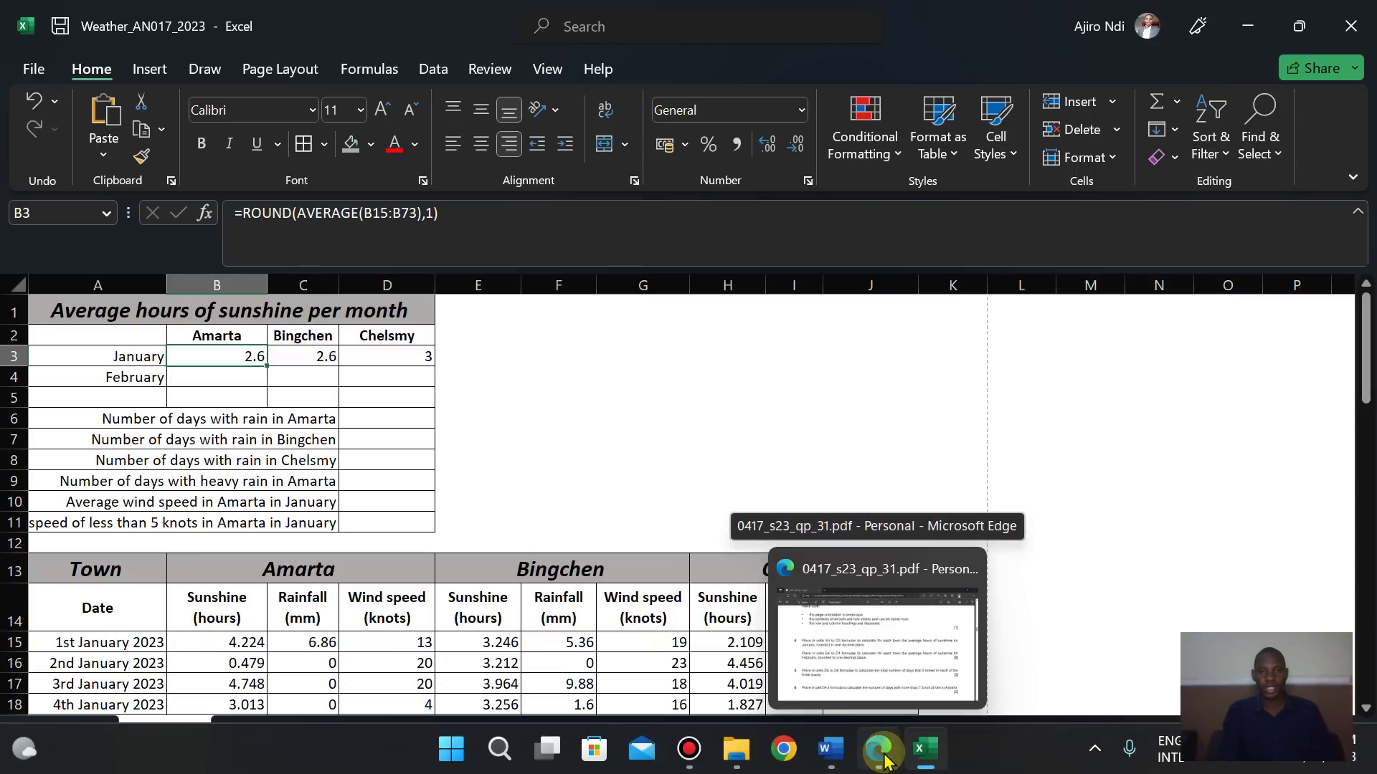
left_click(888, 760)
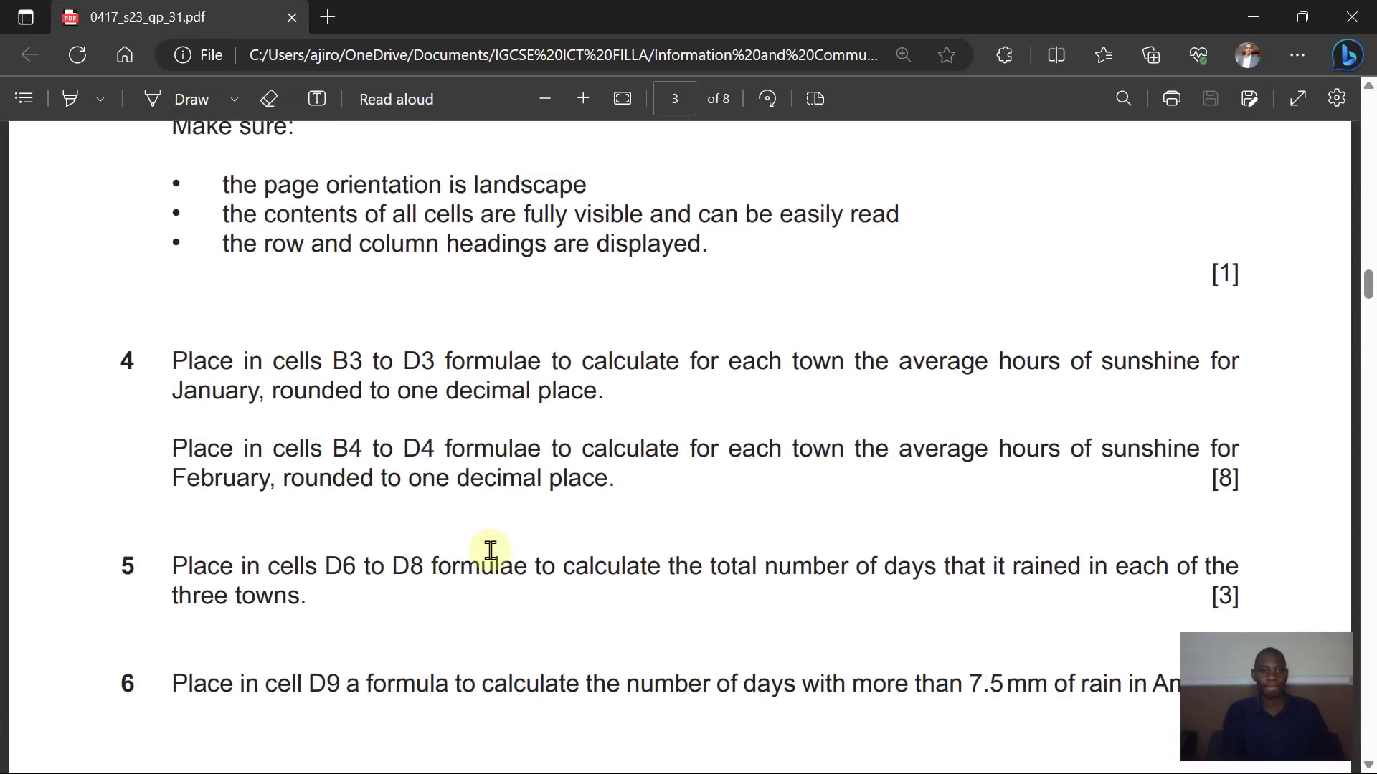
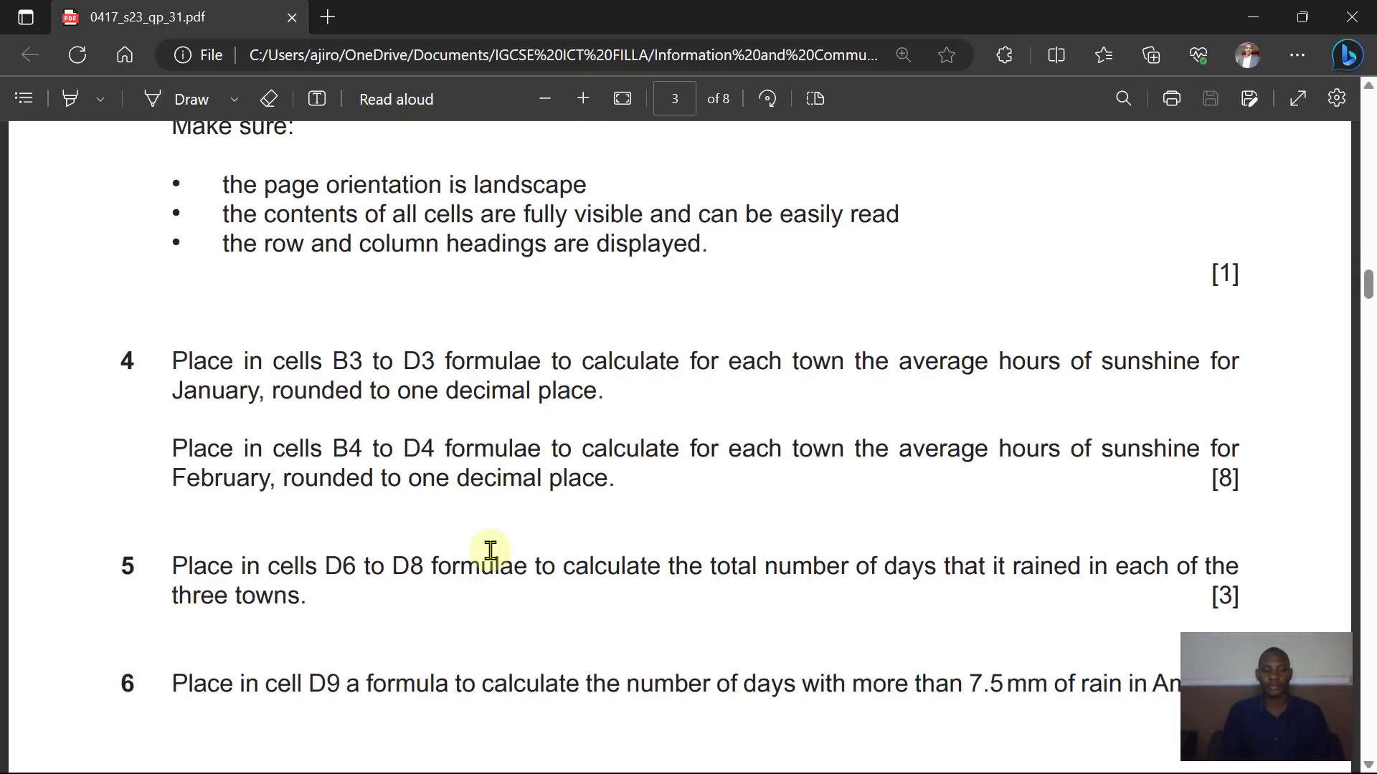
- Switch from the exam PDF in Edge to the Weather_AN017_2023 workbook in Excel
mouse_move(928, 765)
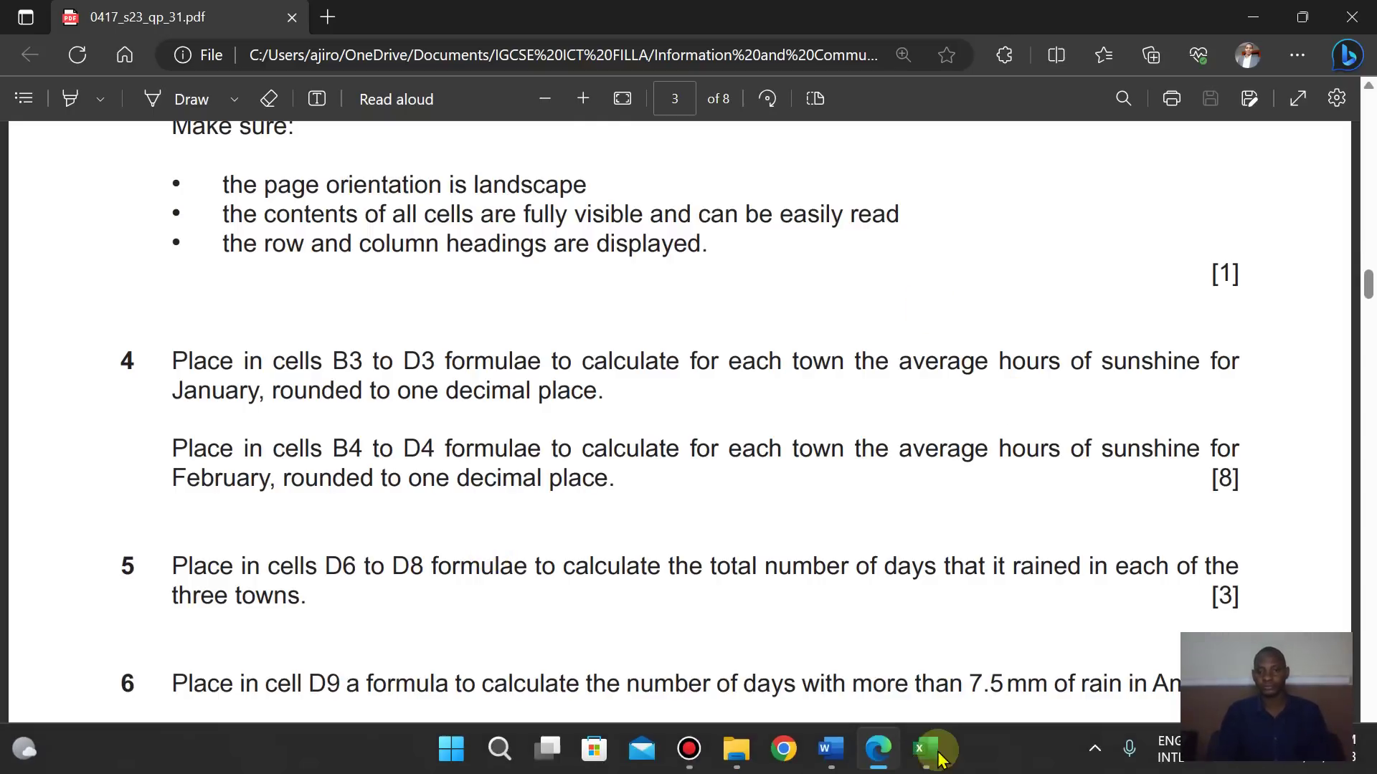
left_click(876, 750)
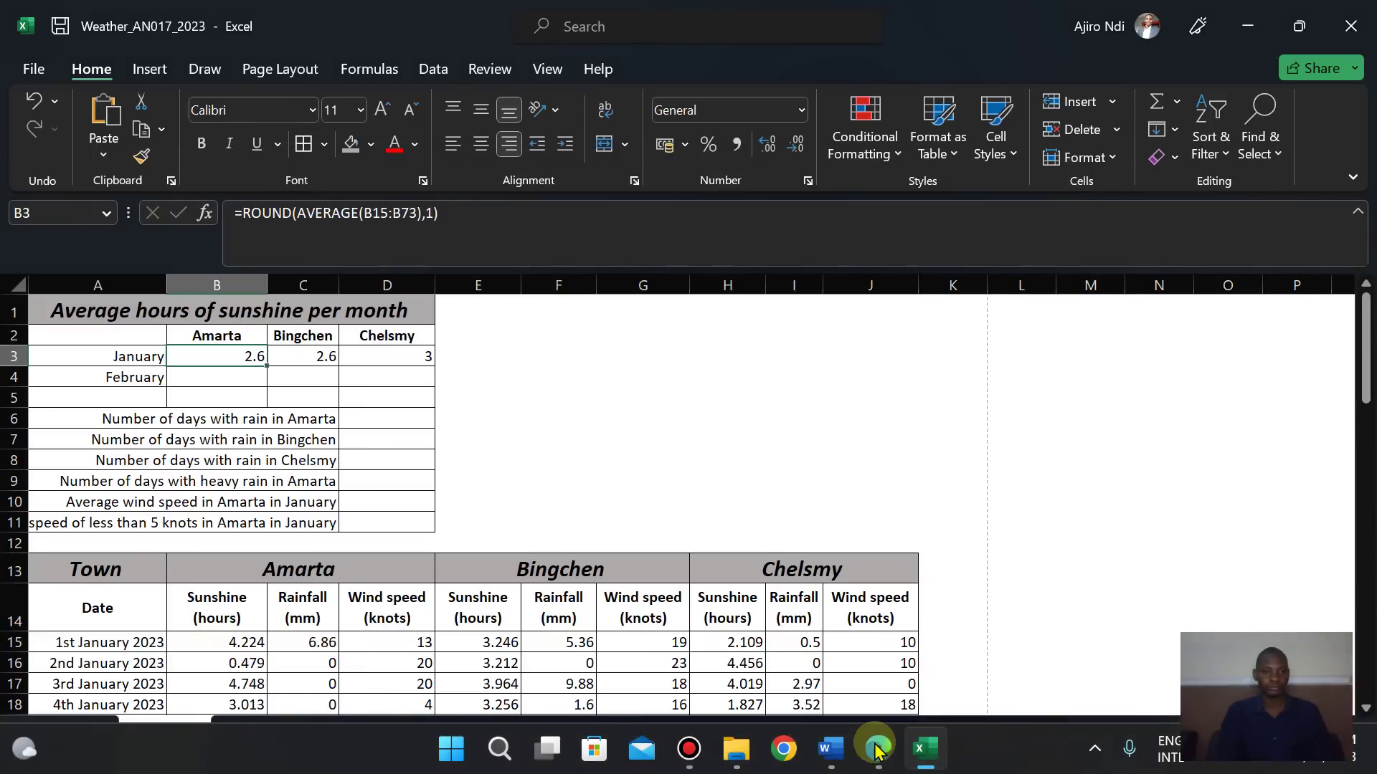
left_click_drag(1365, 312, 1352, 566)
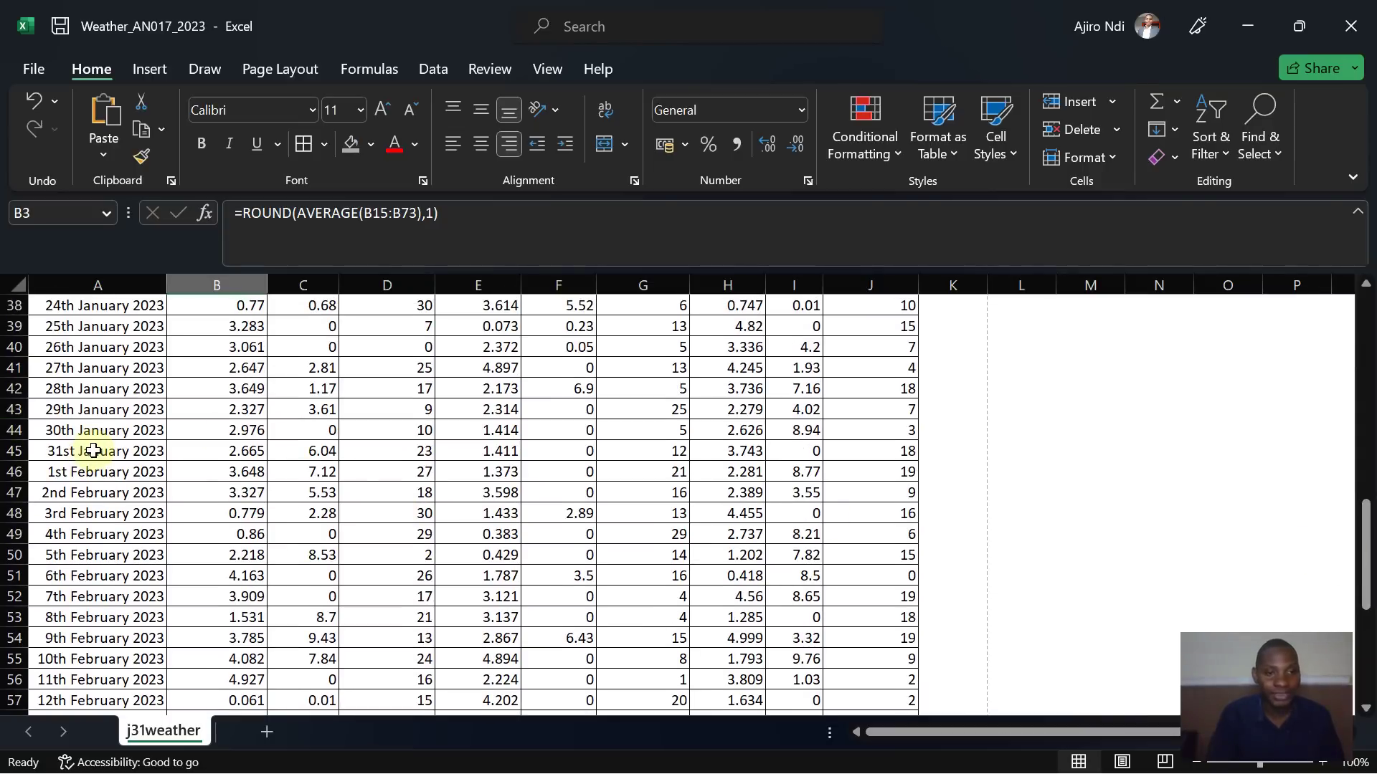
left_click_drag(1365, 563, 1365, 298)
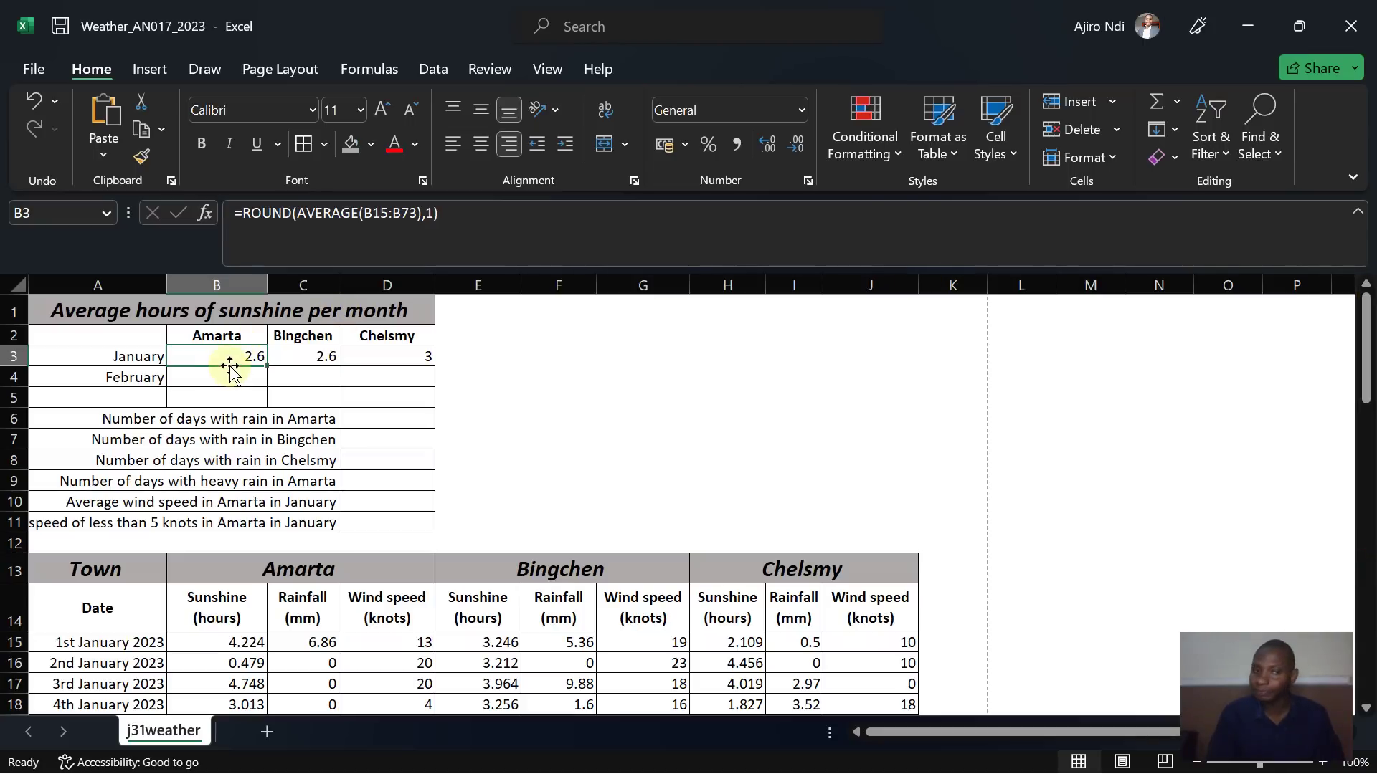
left_click_drag(1365, 338, 1363, 301)
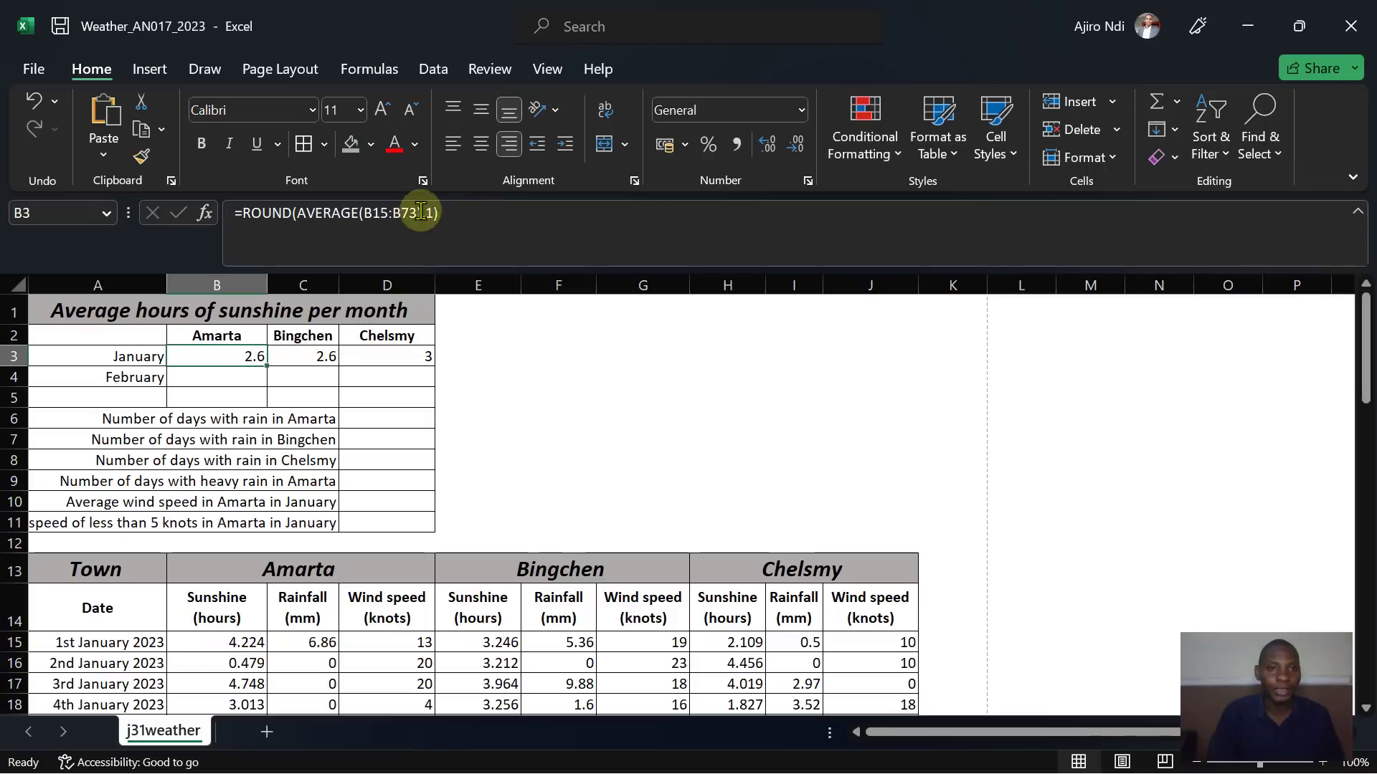
- Change B3's AVERAGE range to end at row 45 instead of 73, giving 2.5
double_click(219, 357)
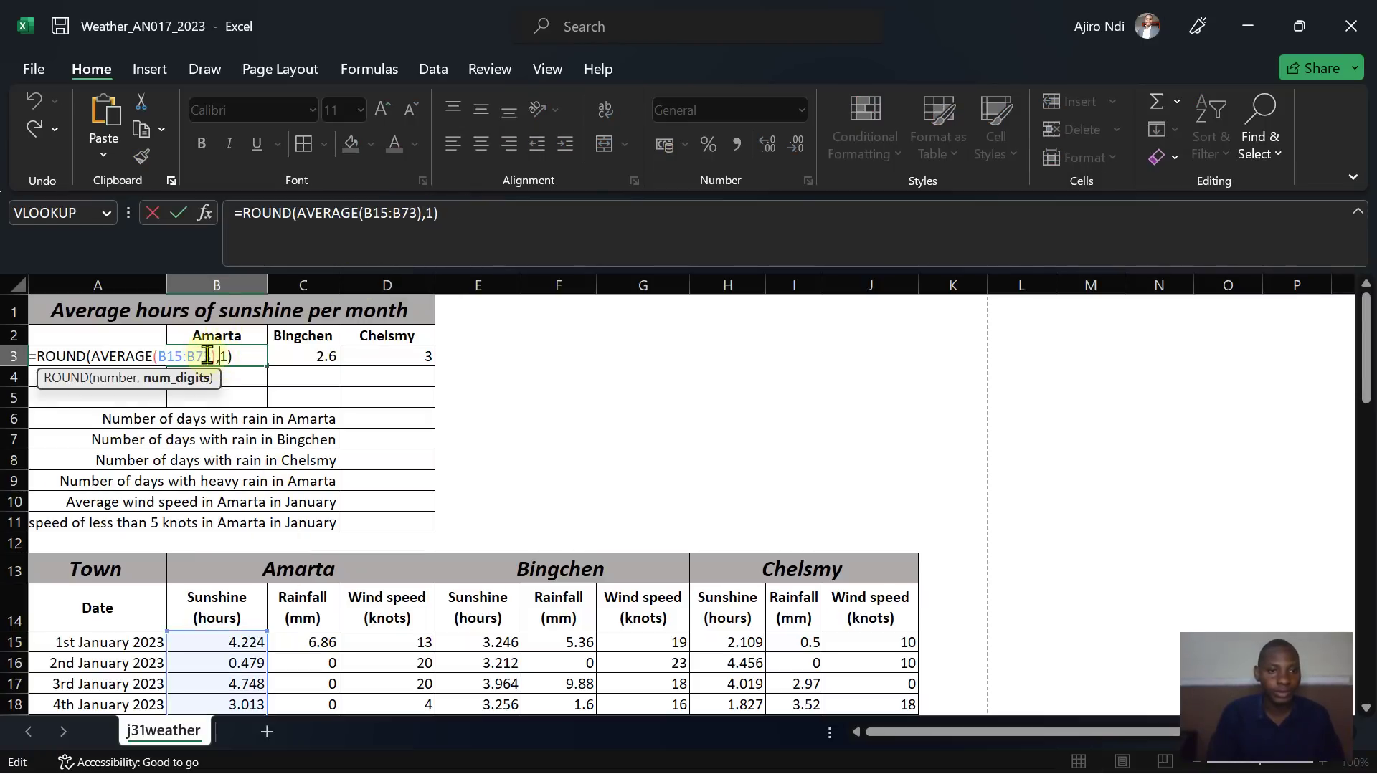
left_click(207, 355)
left_click_drag(1366, 387, 1364, 557)
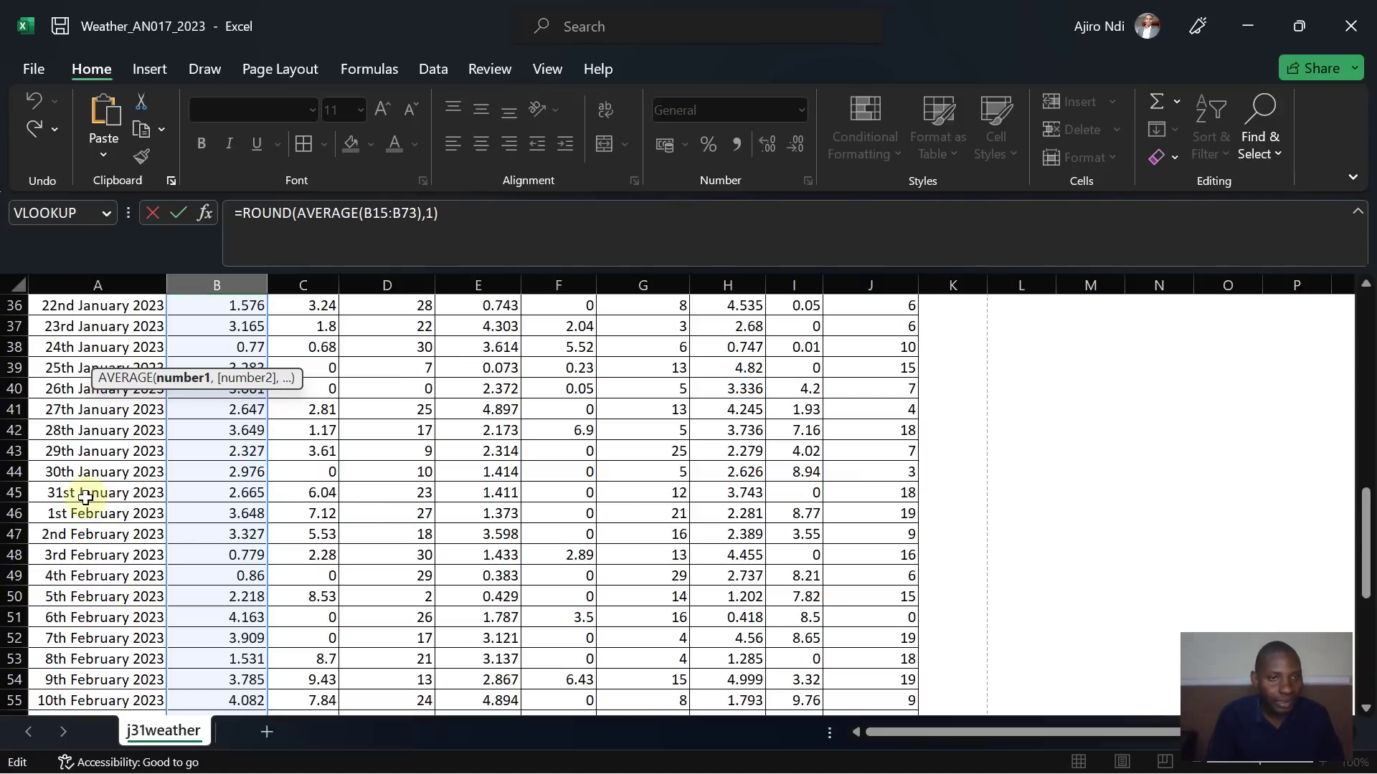
left_click(416, 213)
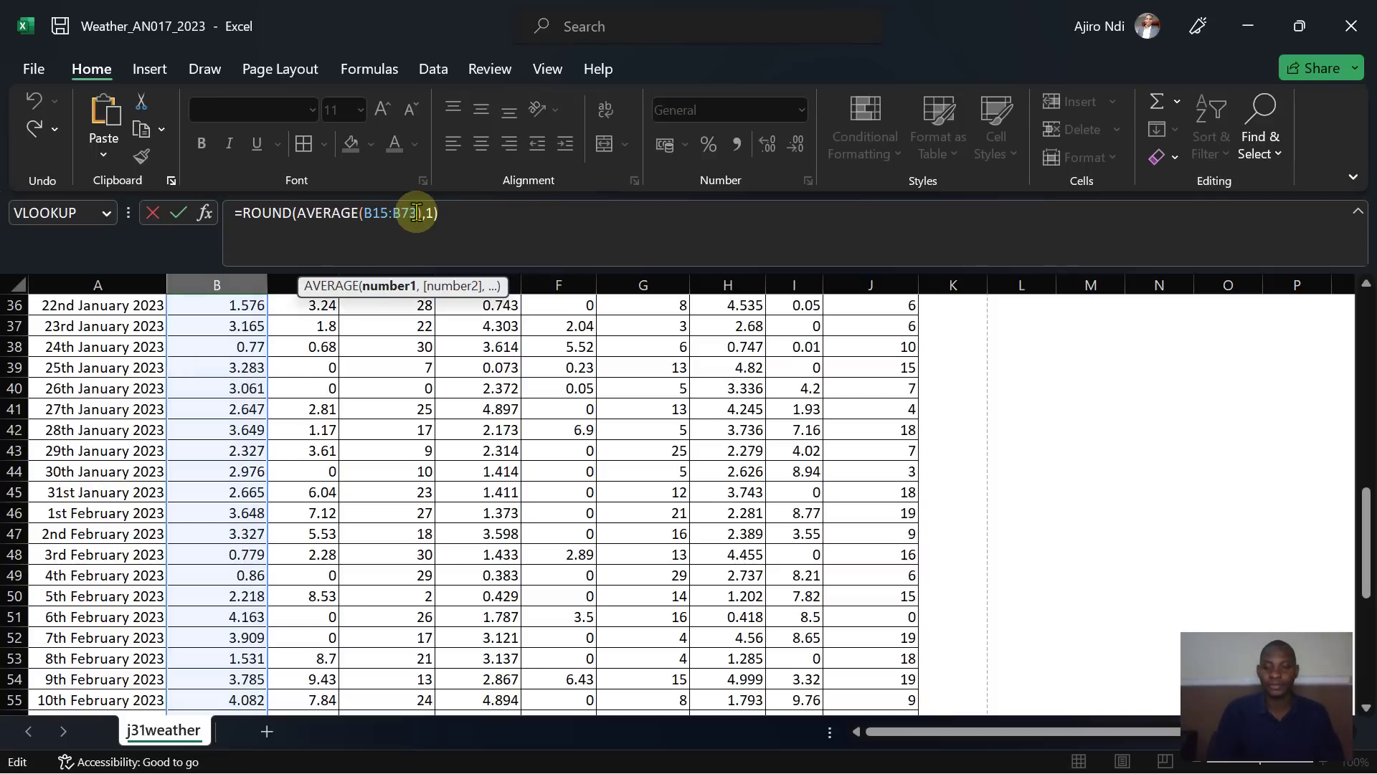
key("BackSpace")
key("BackSpace")
type("45")
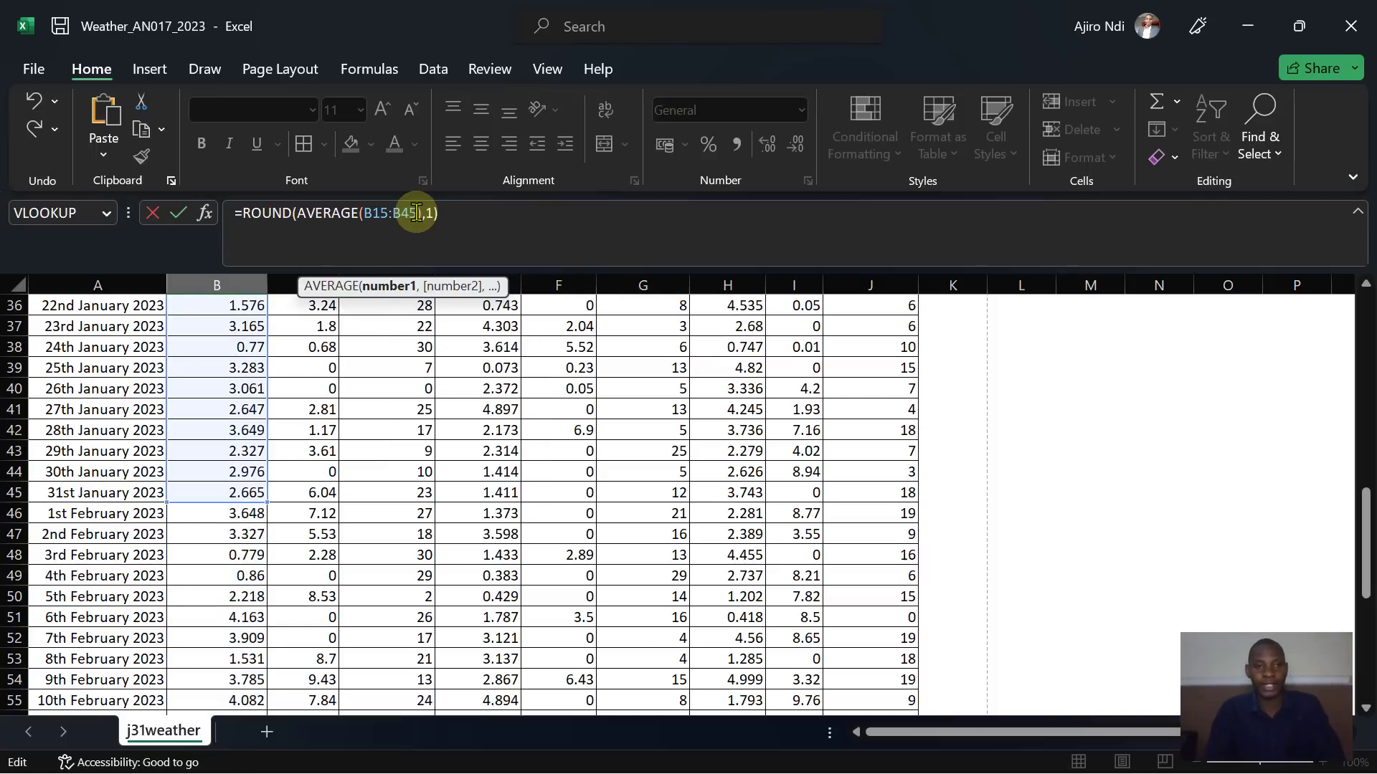
key("Return")
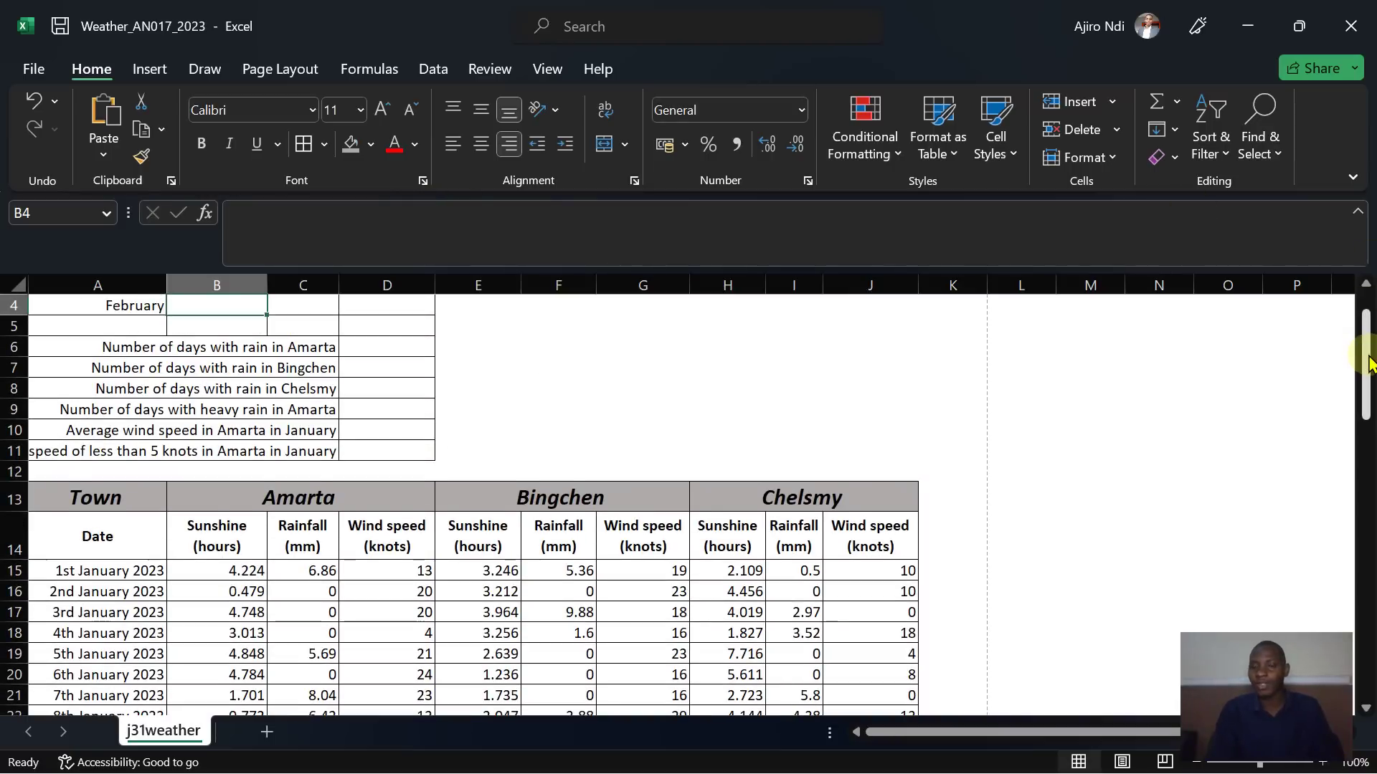
left_click_drag(1366, 337, 1368, 316)
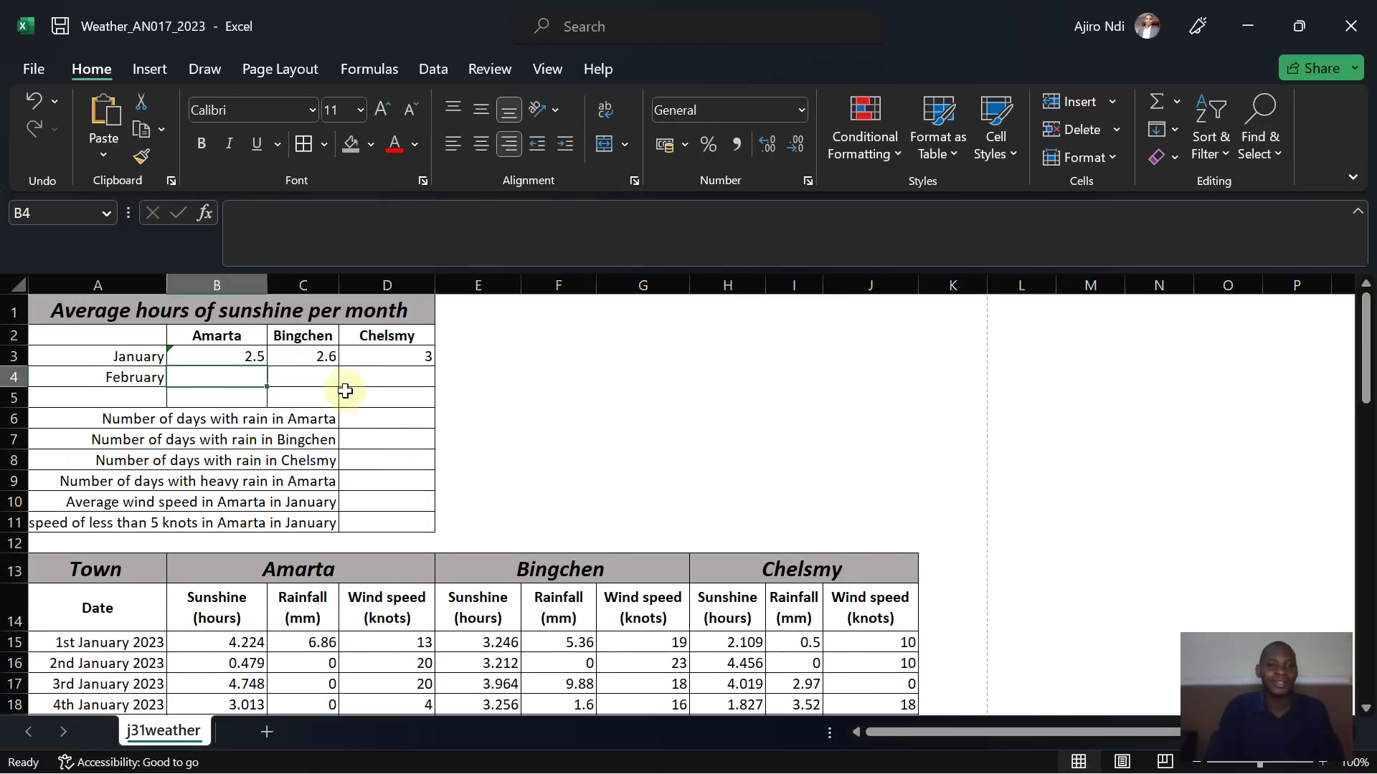
left_click(207, 357)
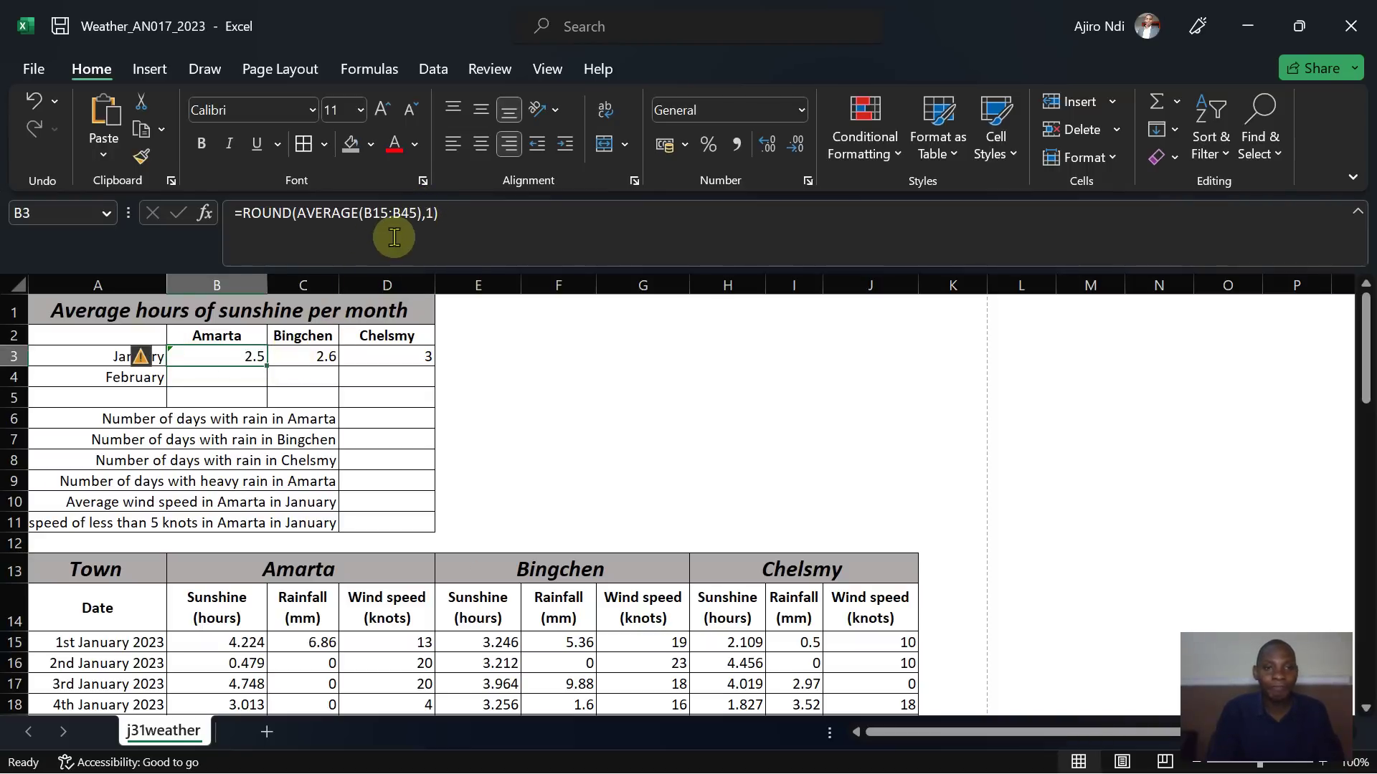
- End C3's and D3's ranges at row 45, giving 2.6 and 3.4
left_click(319, 356)
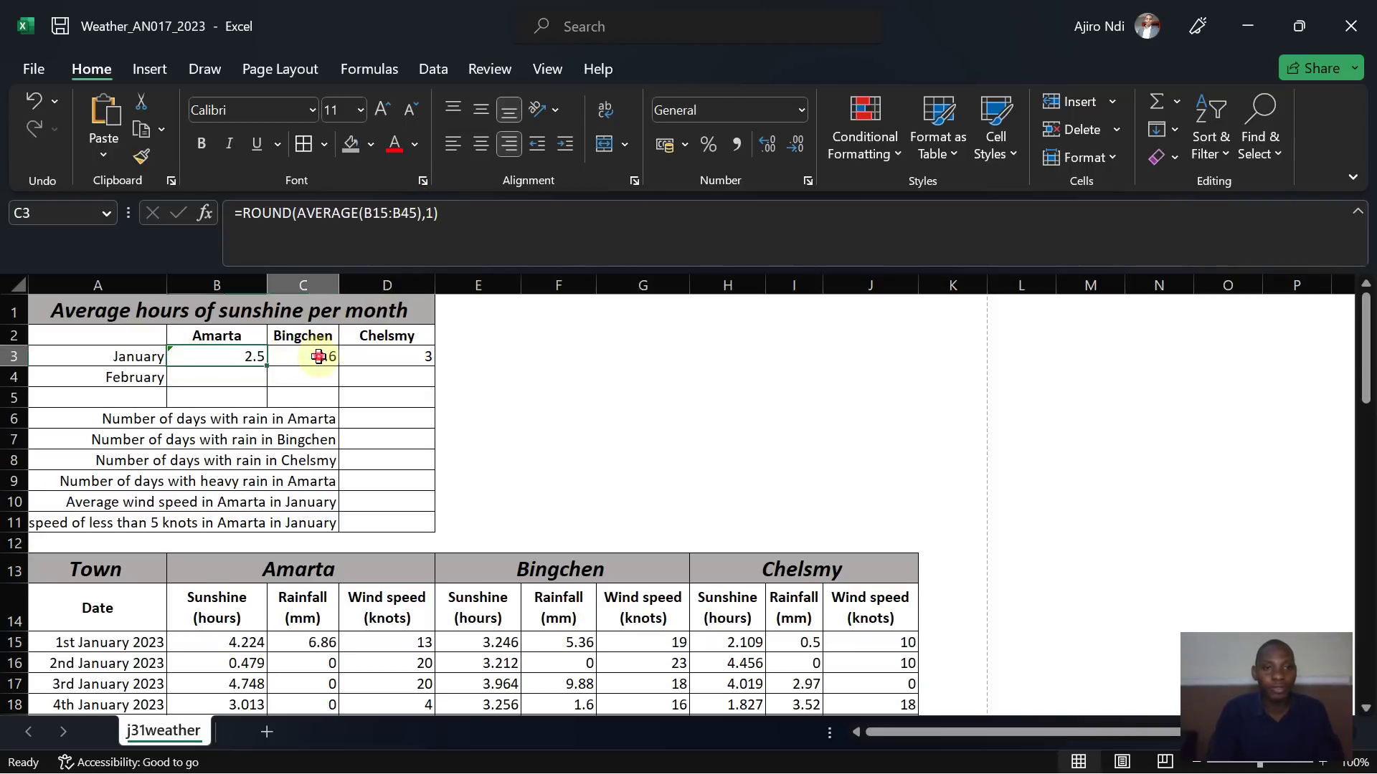
left_click(413, 213)
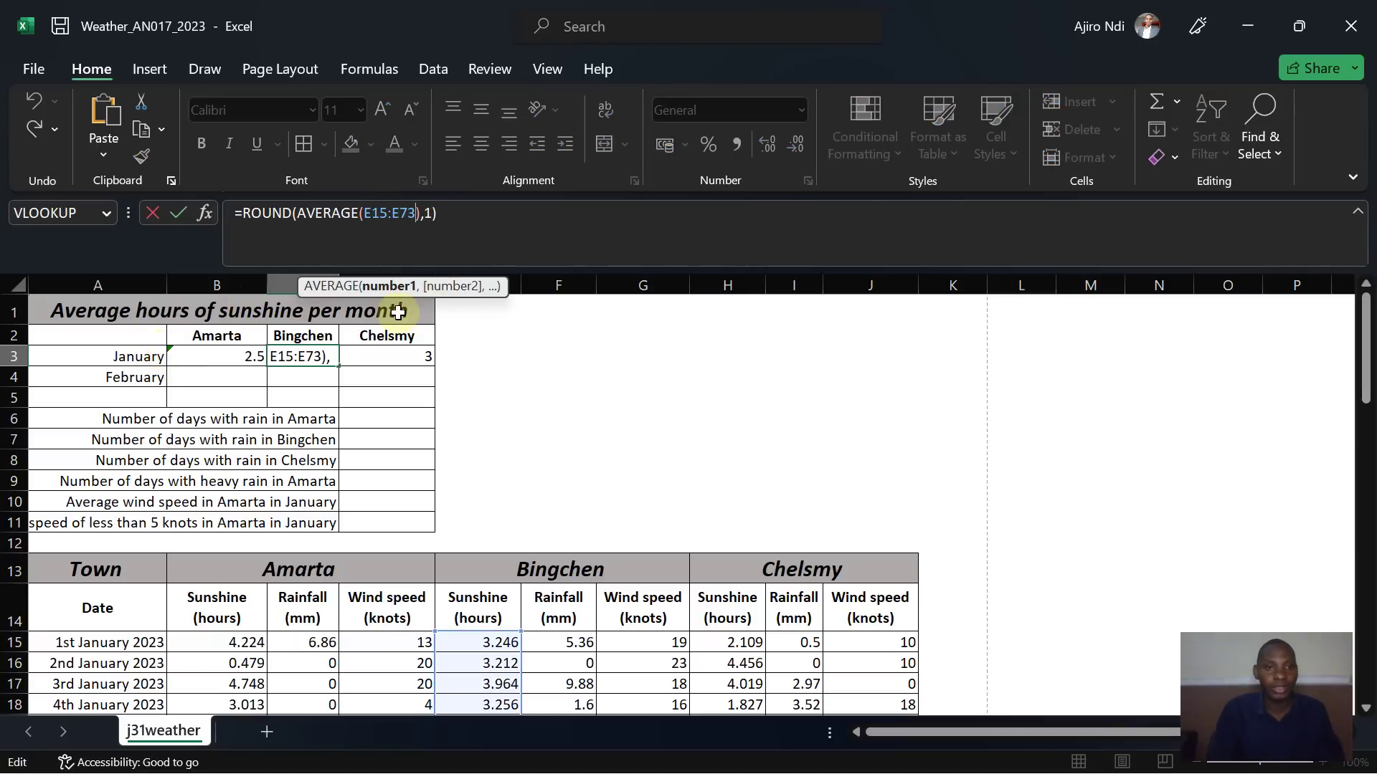
key("BackSpace")
key("BackSpace")
type("45")
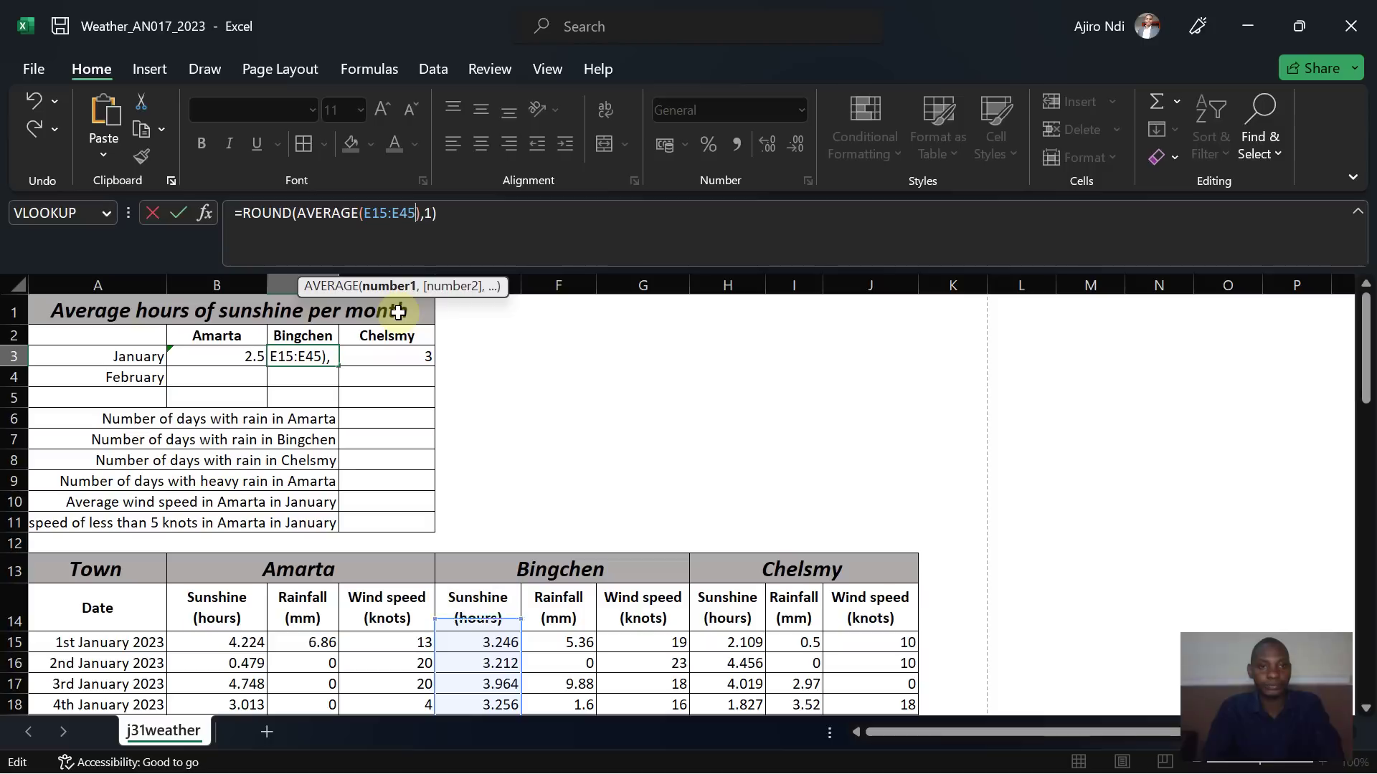
key("Return")
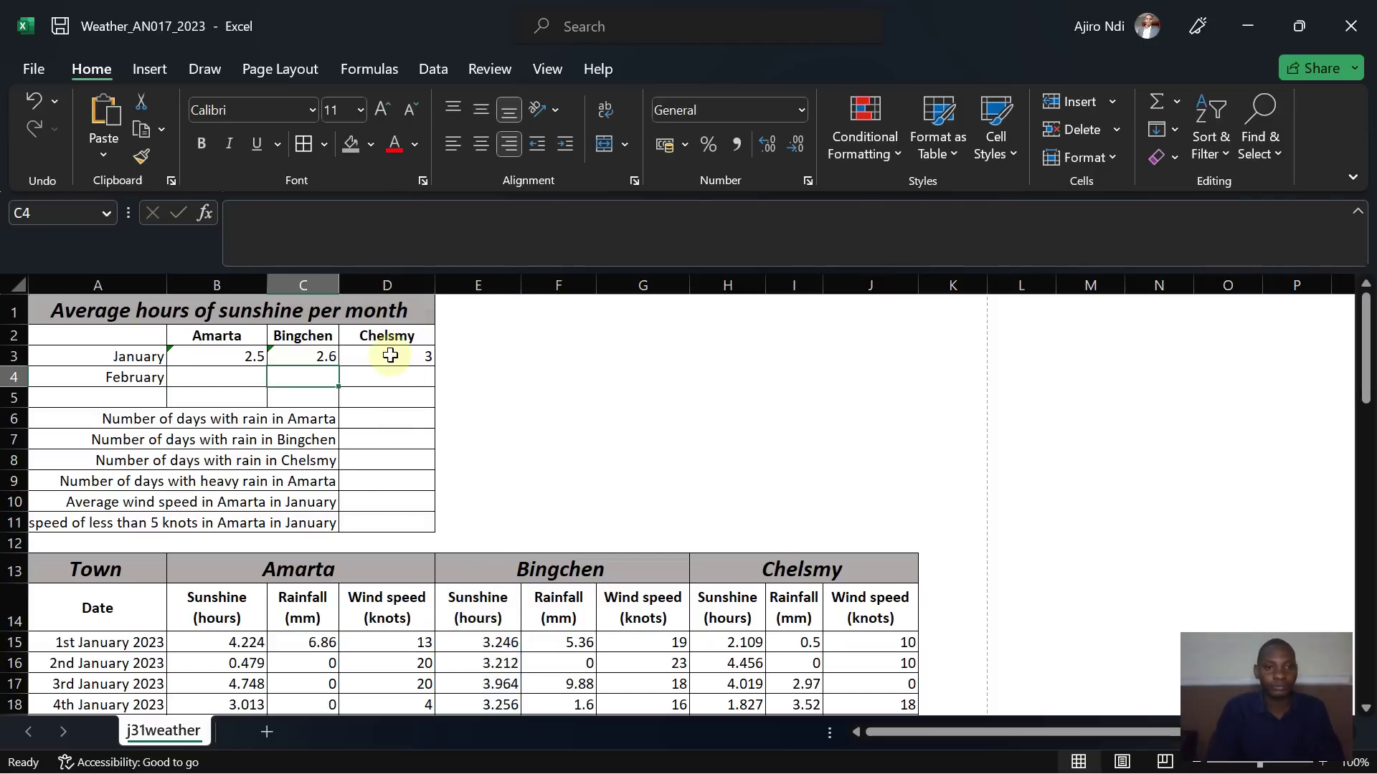
left_click(381, 362)
left_click(418, 213)
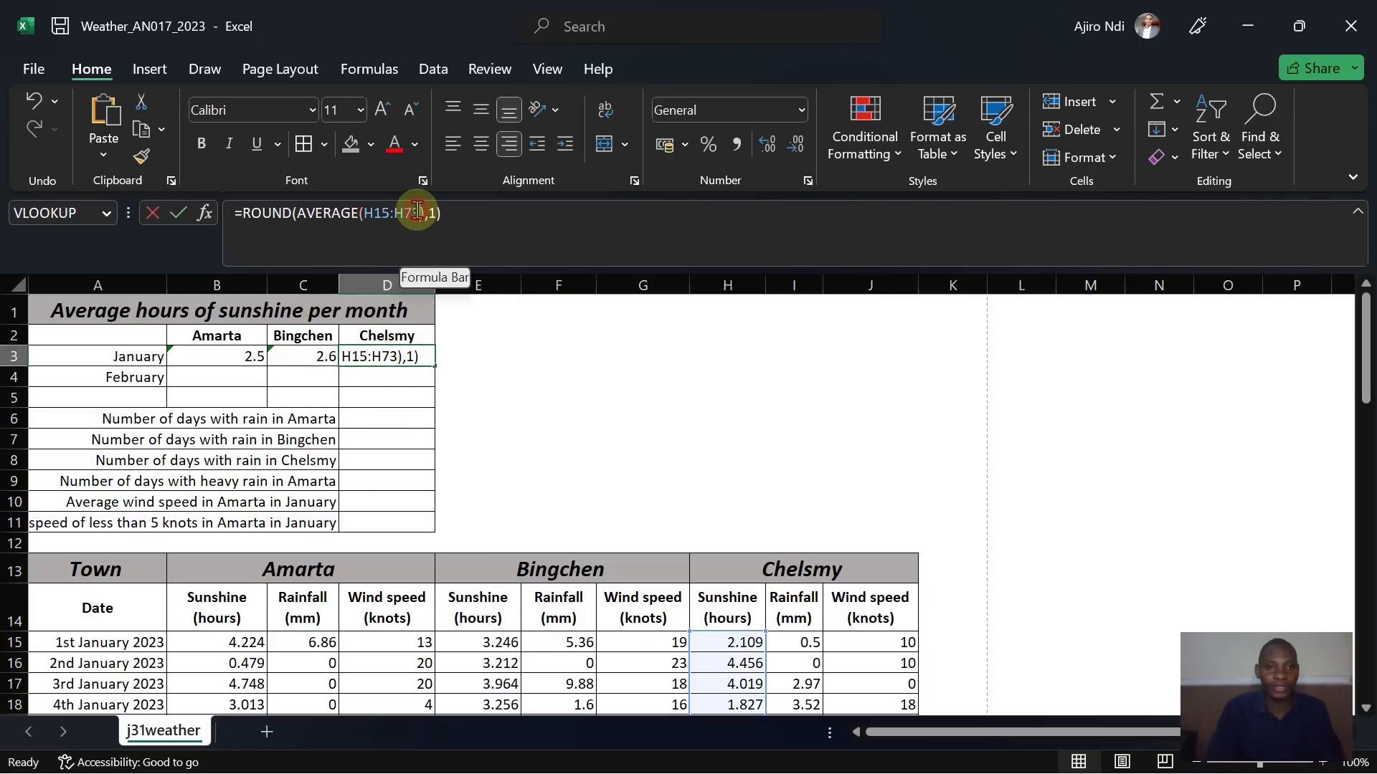
key("BackSpace")
key("BackSpace")
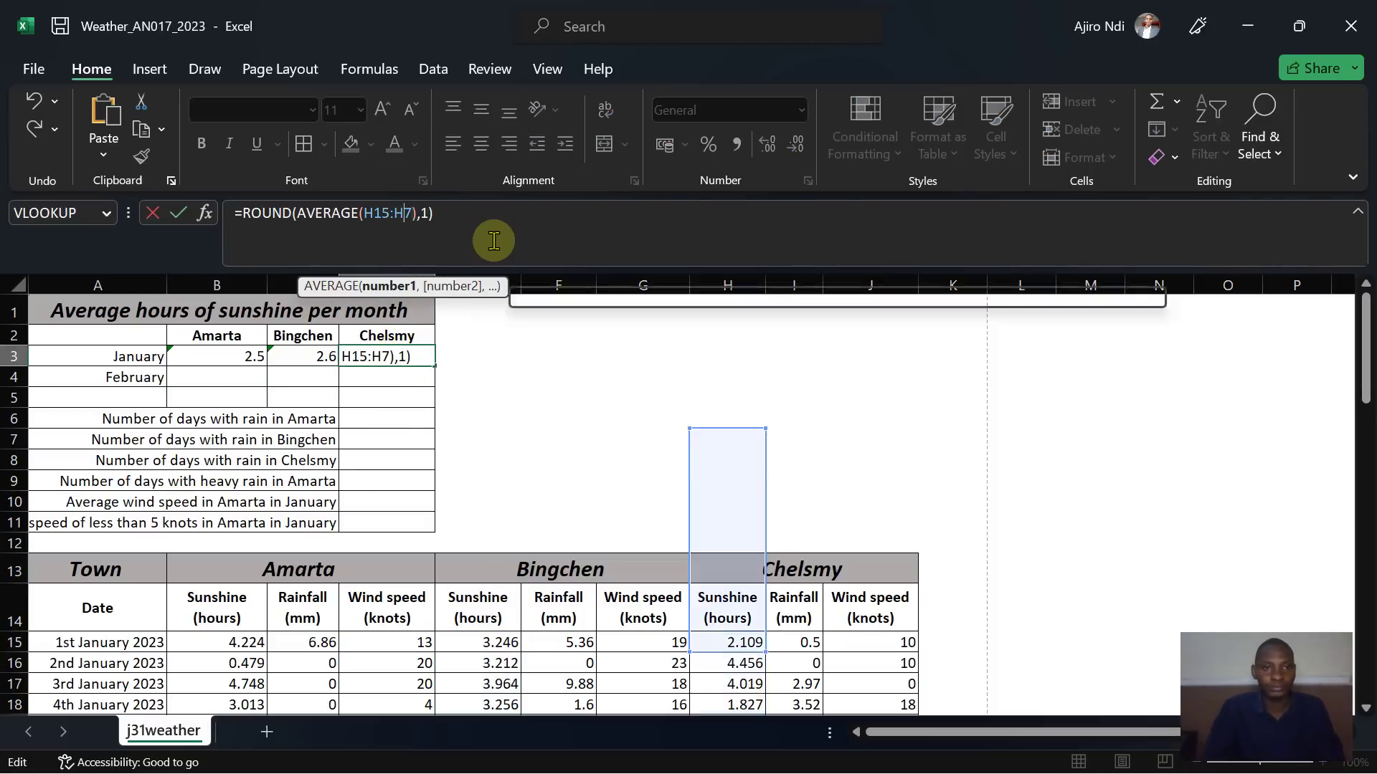
type("45")
key("Return")
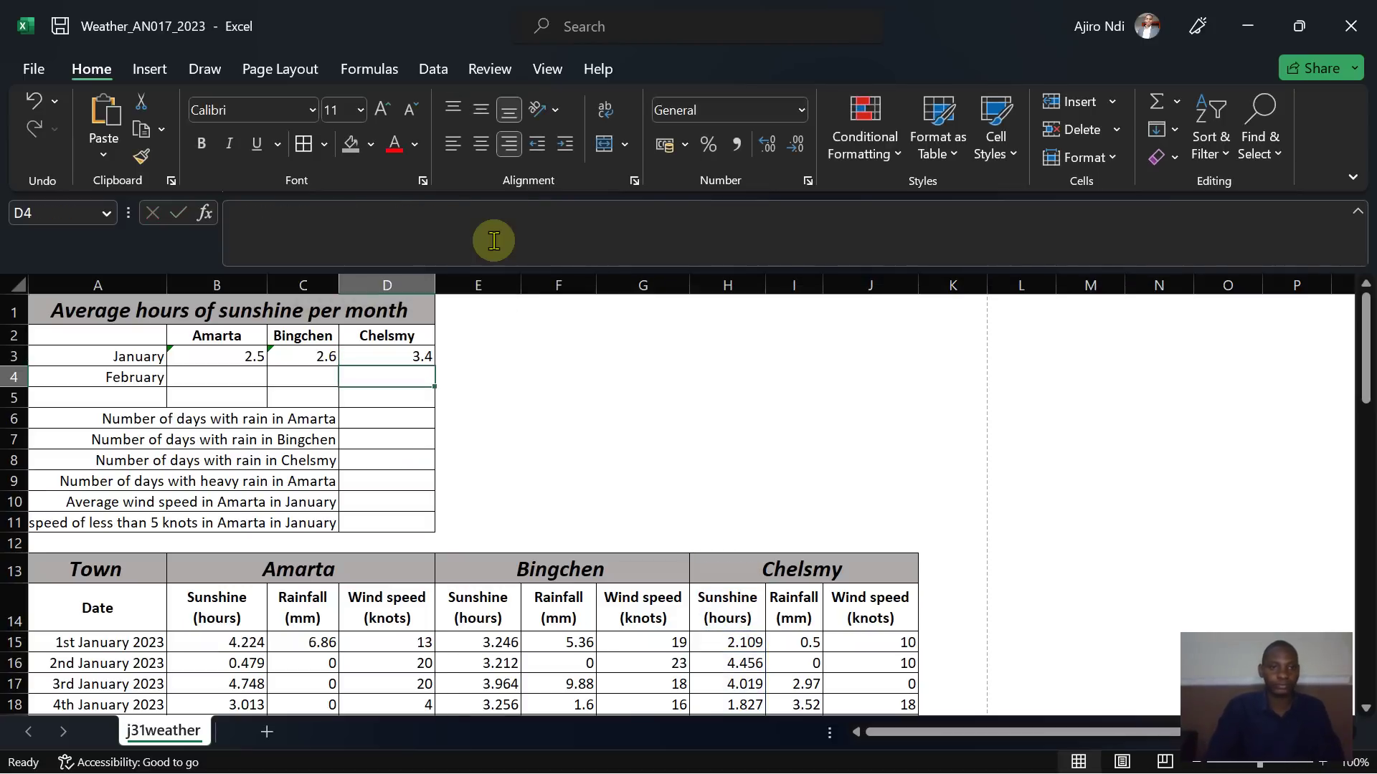
- Review the range in B3's January average formula
left_click(220, 355)
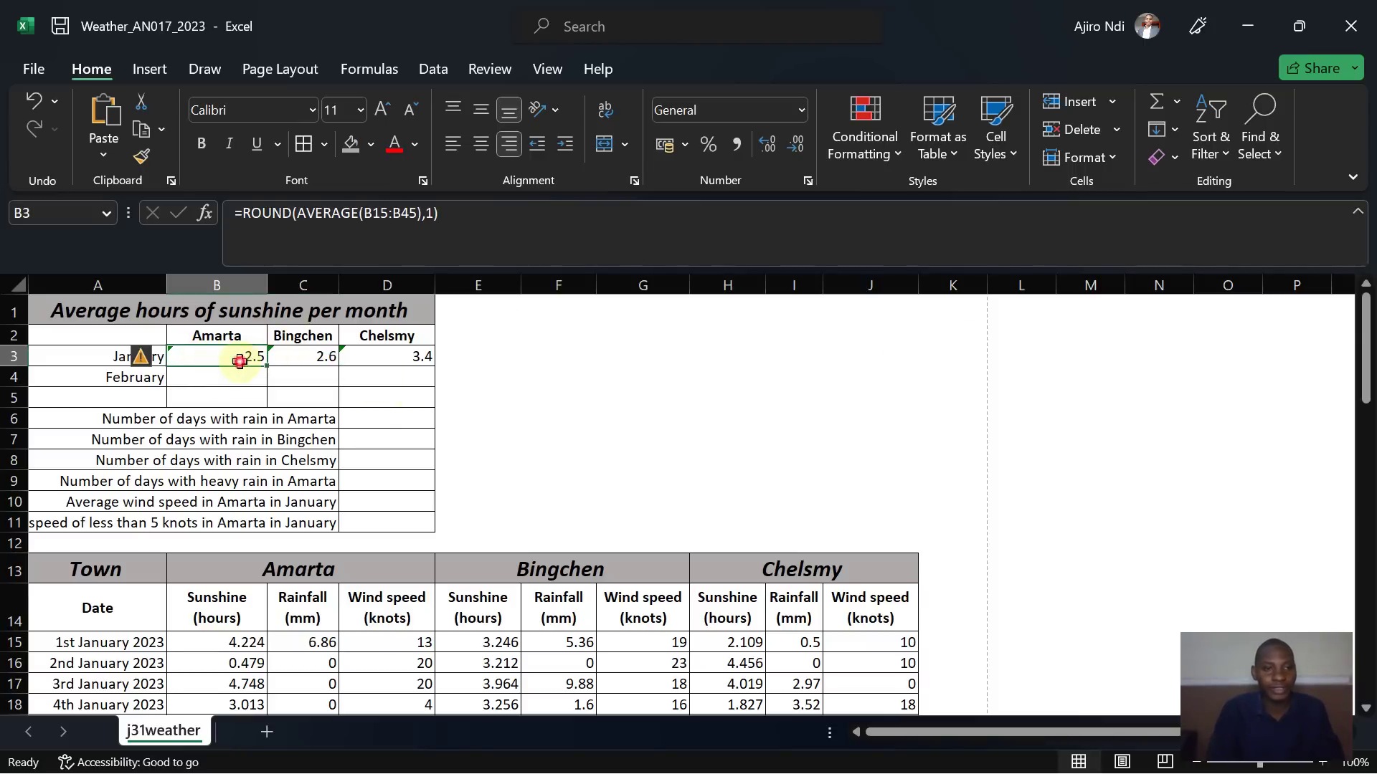
double_click(239, 361)
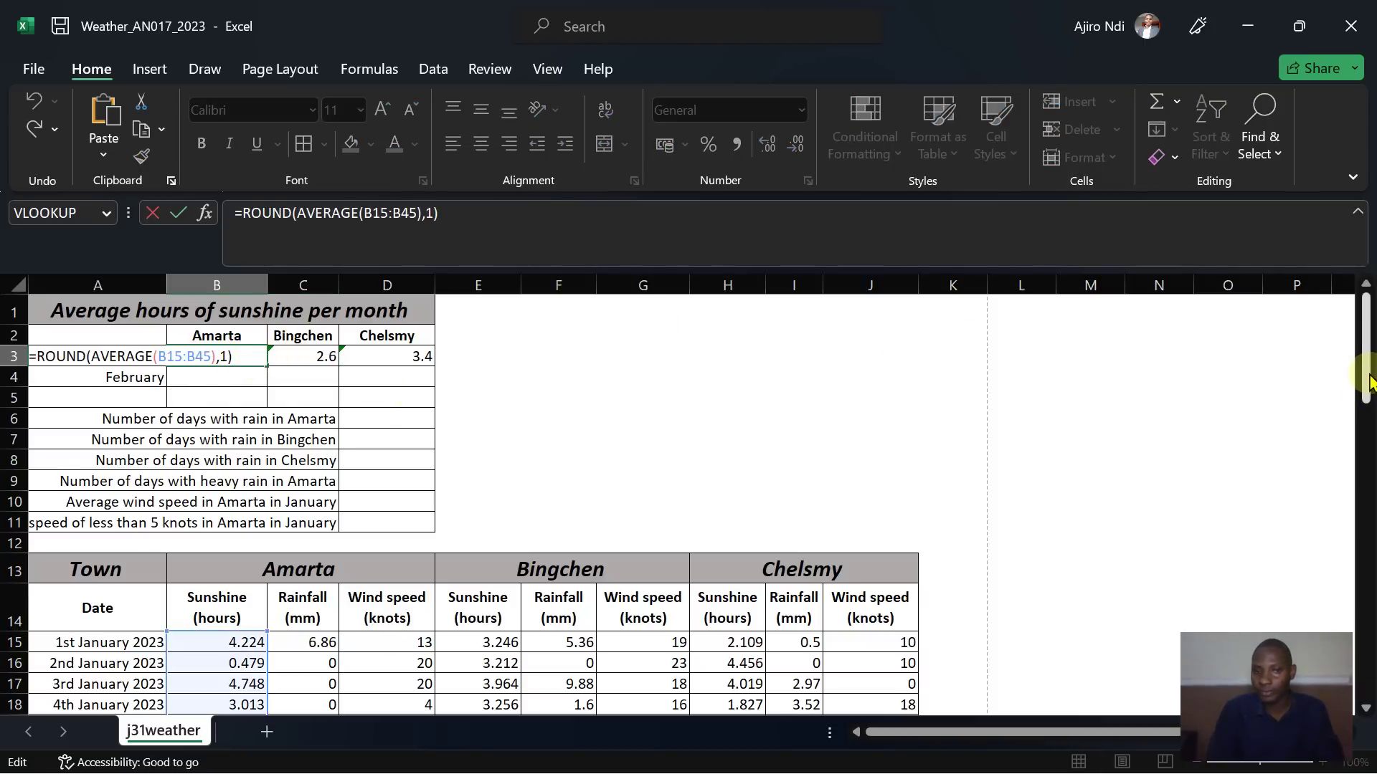
left_click_drag(1365, 387, 1361, 559)
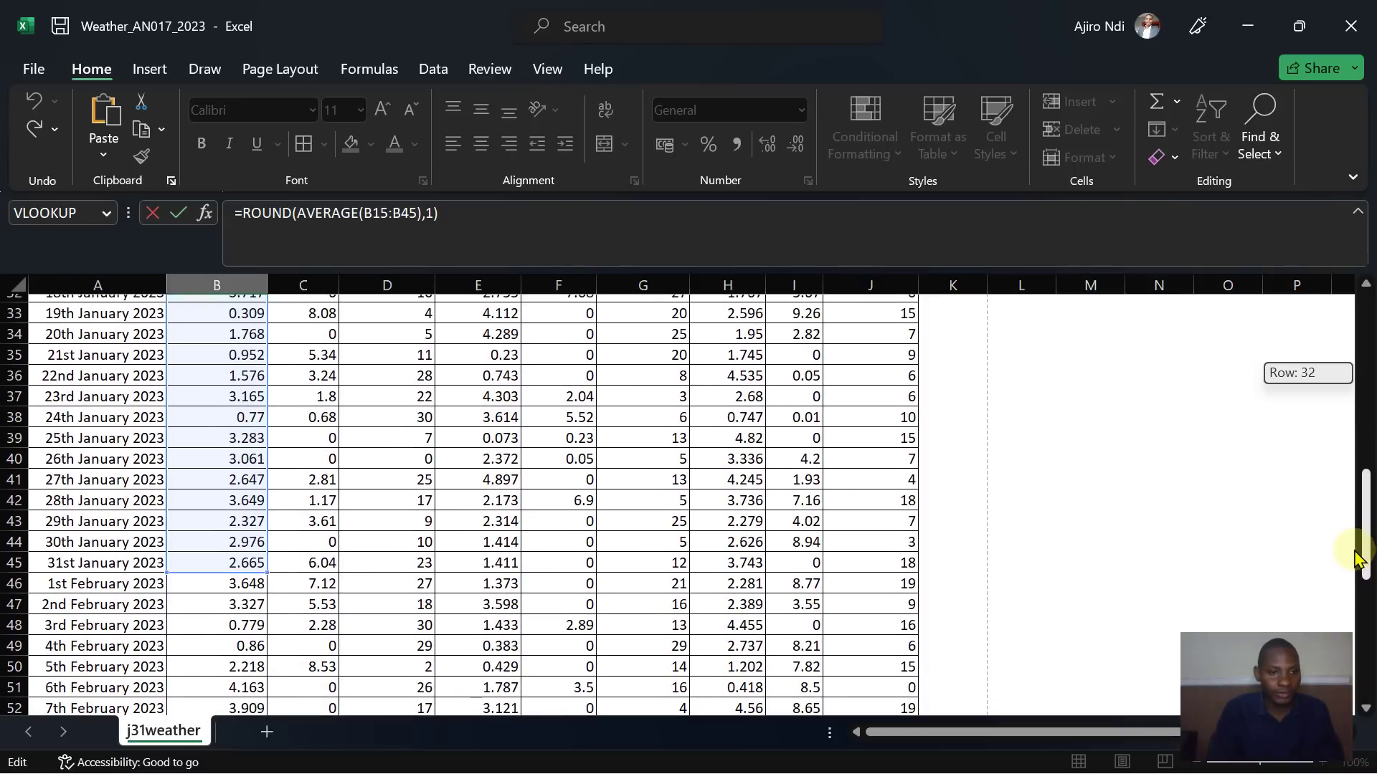
left_click_drag(1358, 558, 1312, 347)
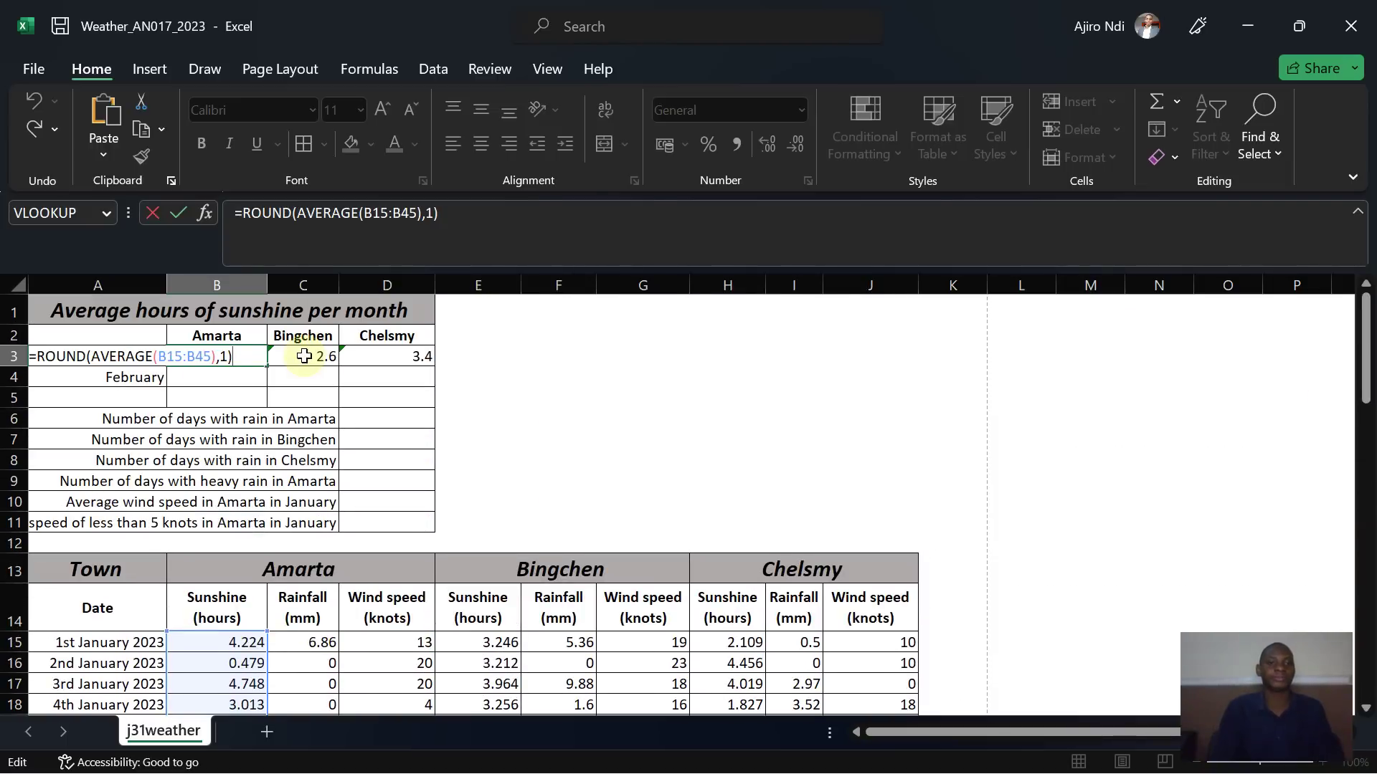
left_click(295, 383)
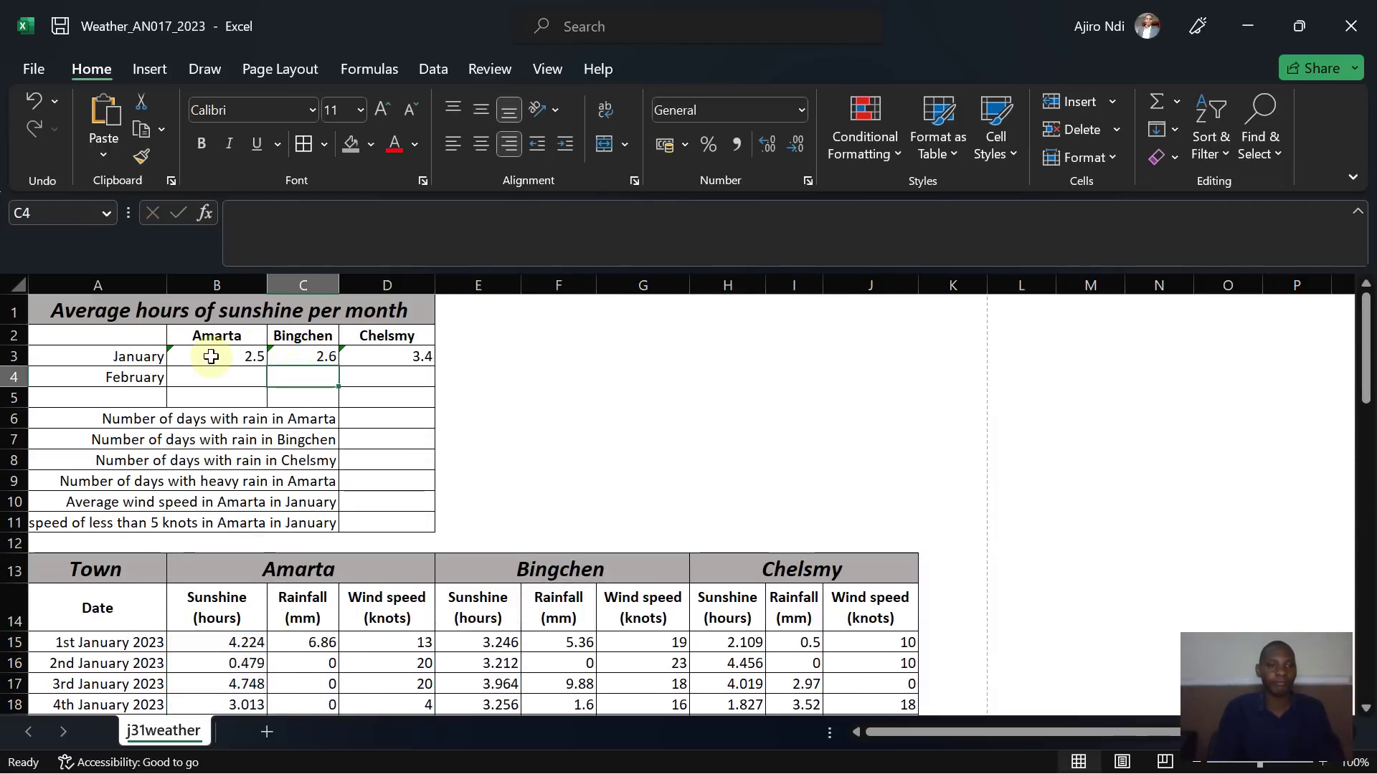
- Ignore the omitted-adjacent-cells warnings on B3, C3 and D3
left_click(207, 356)
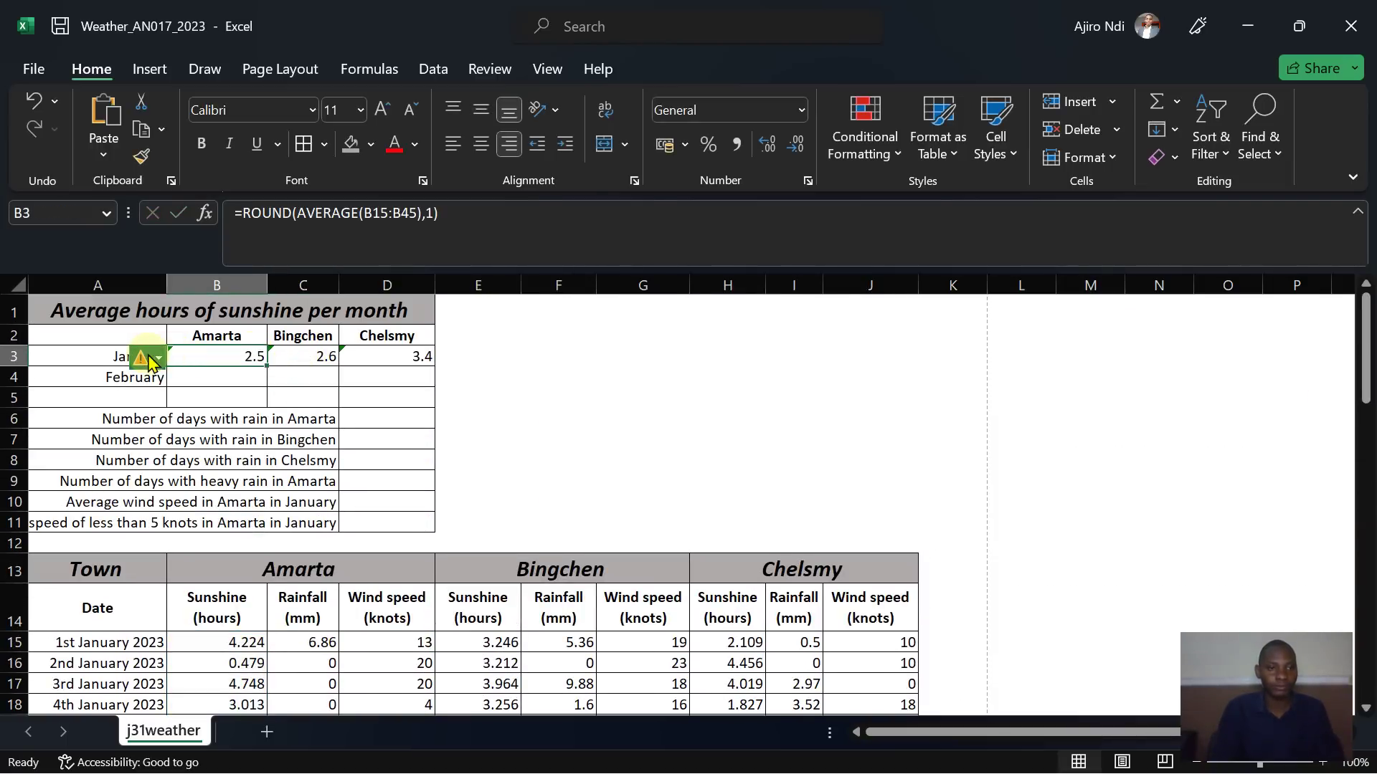
left_click(147, 358)
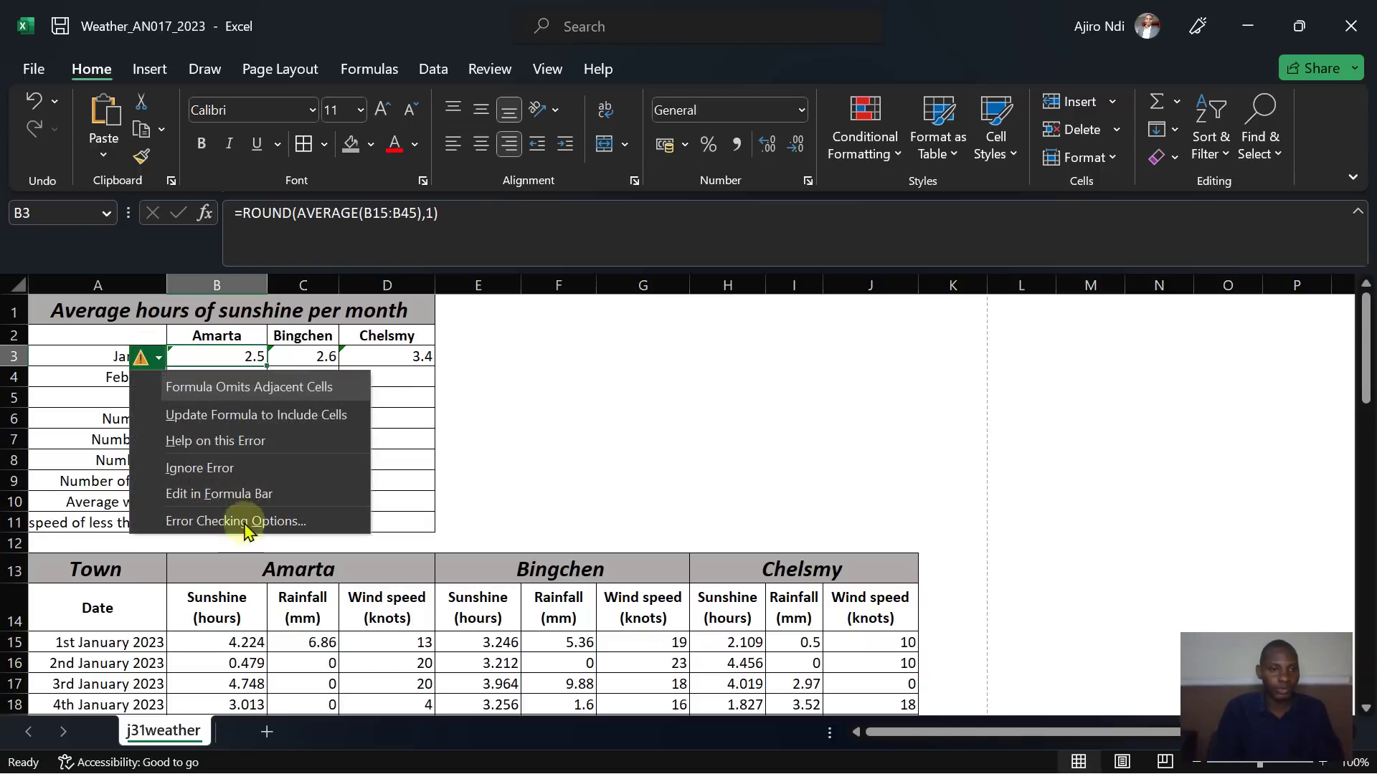
left_click(223, 468)
left_click(280, 353)
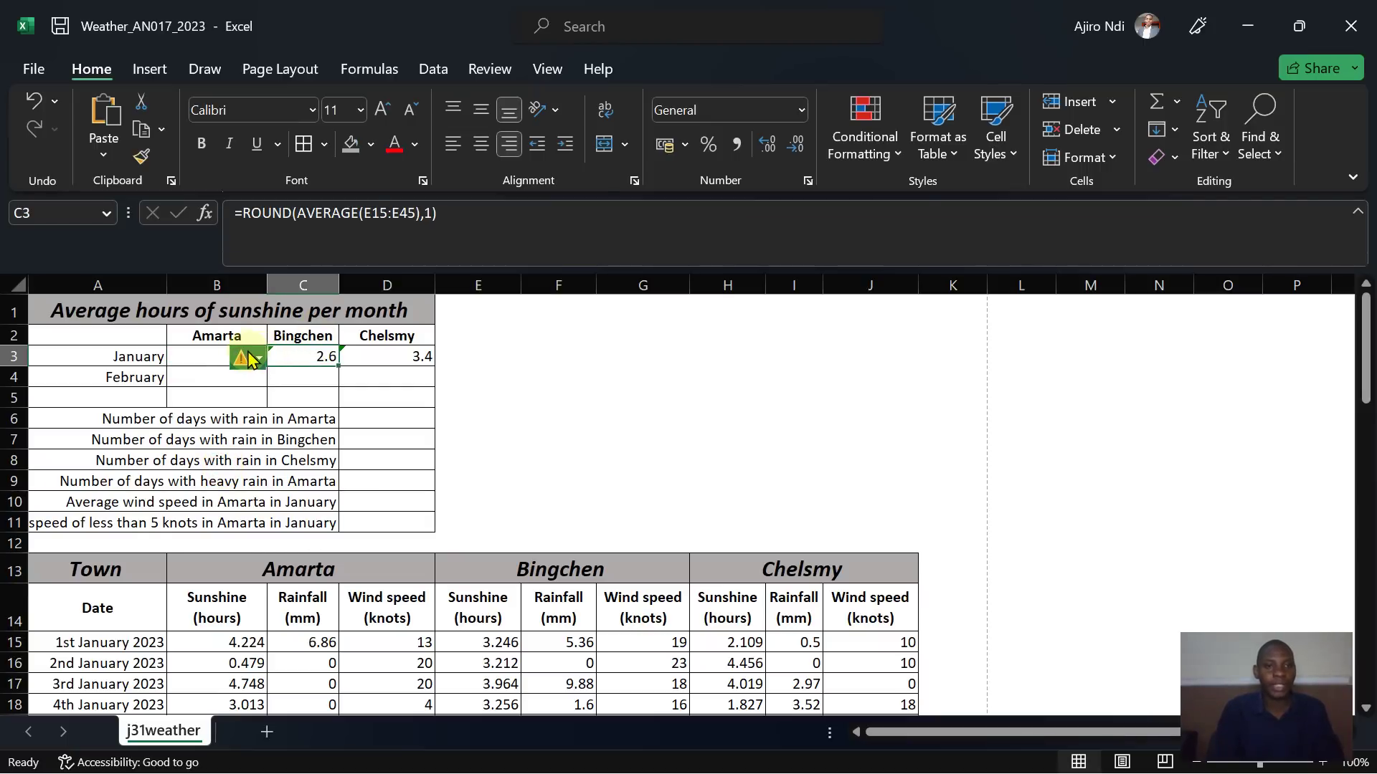
left_click(251, 357)
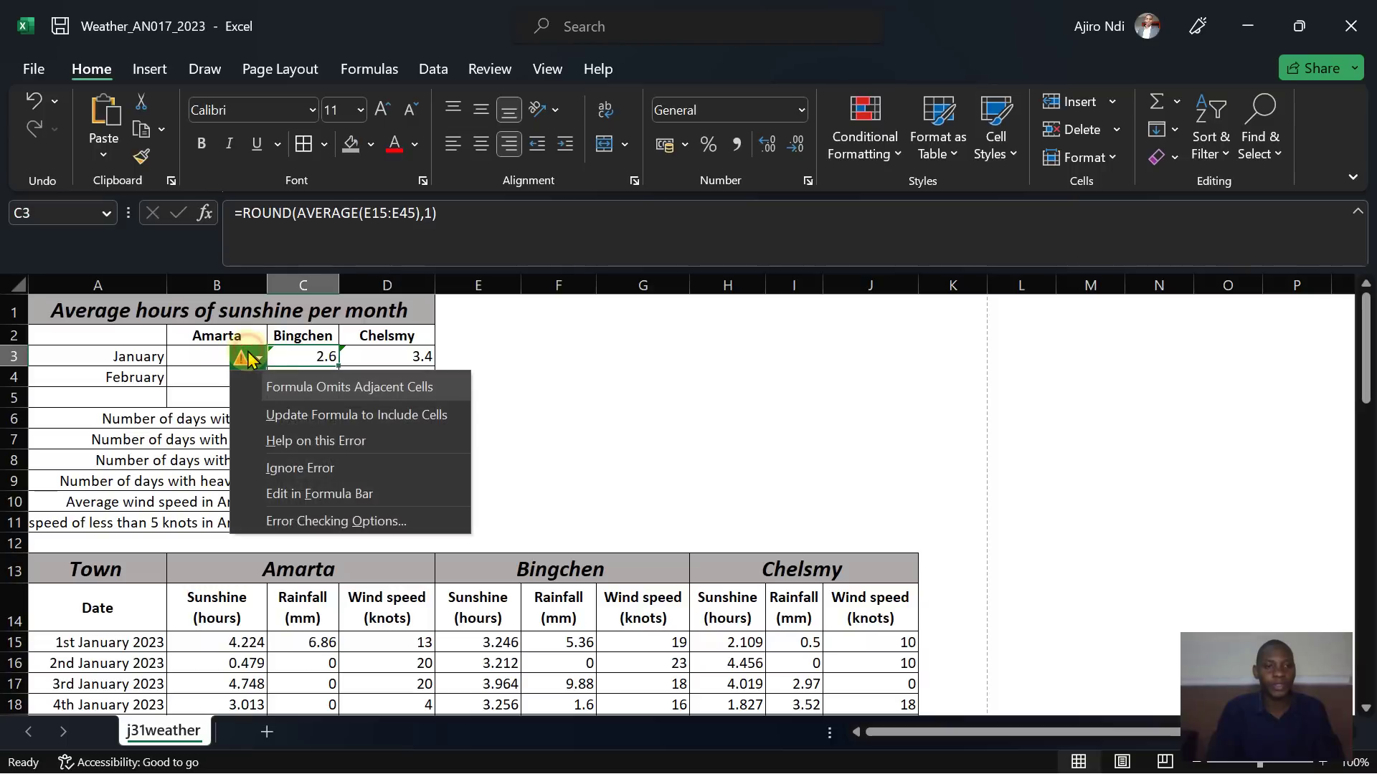
left_click(314, 475)
left_click(349, 356)
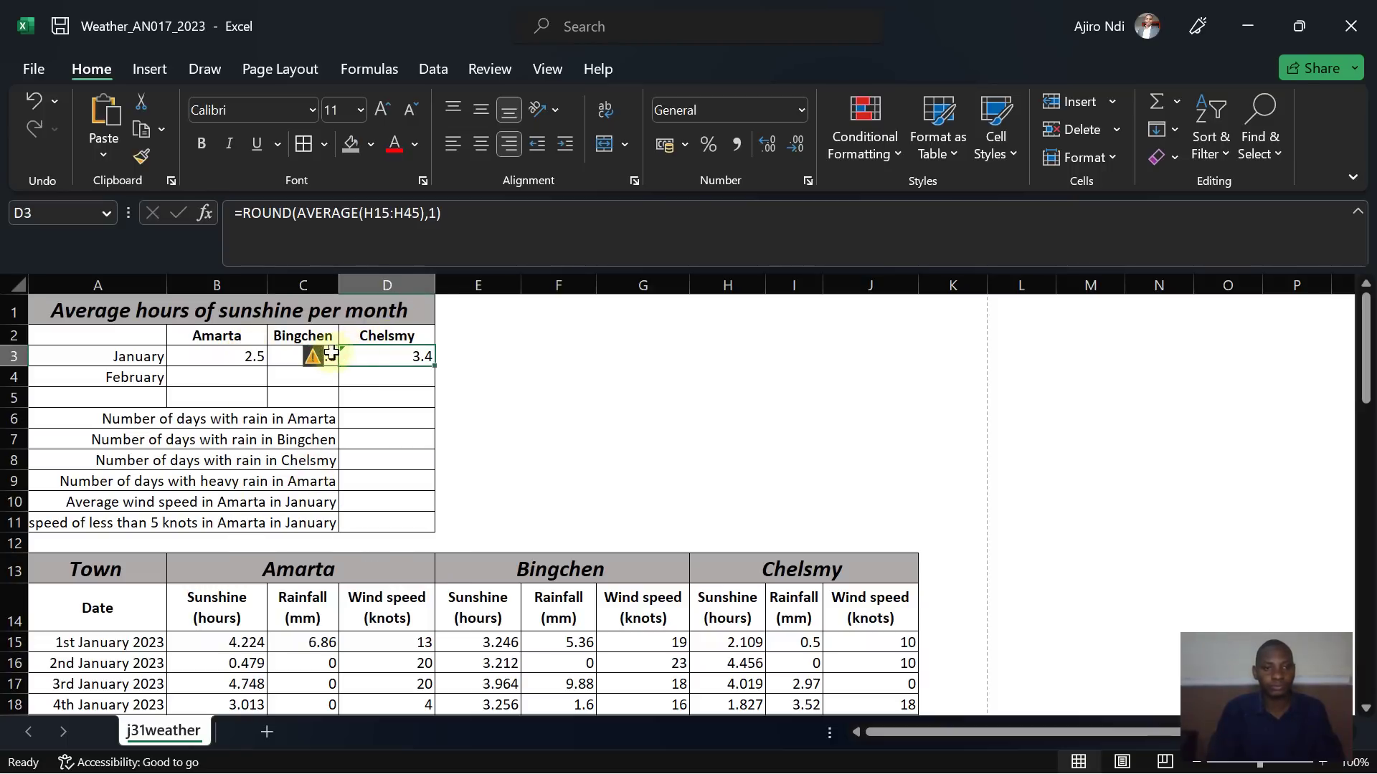
left_click(321, 359)
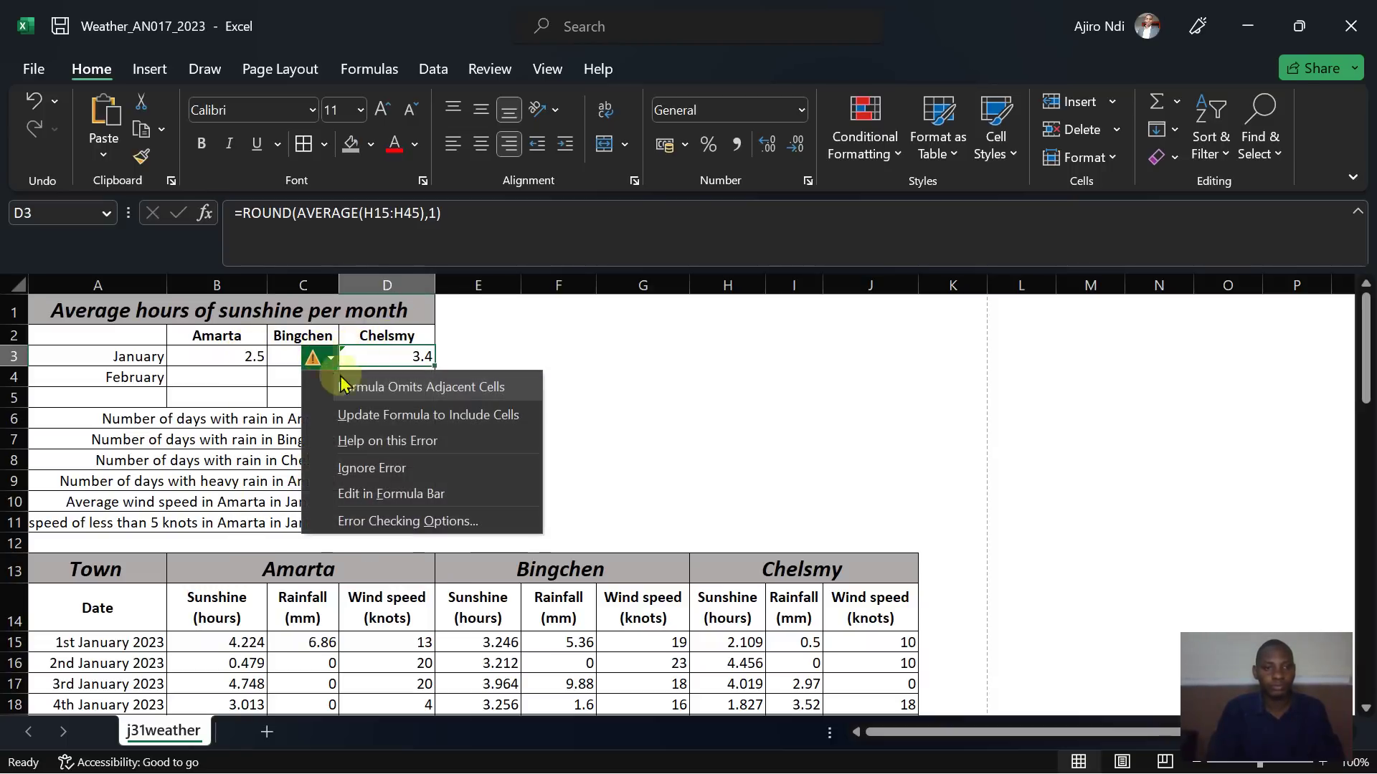
left_click(369, 468)
left_click(217, 380)
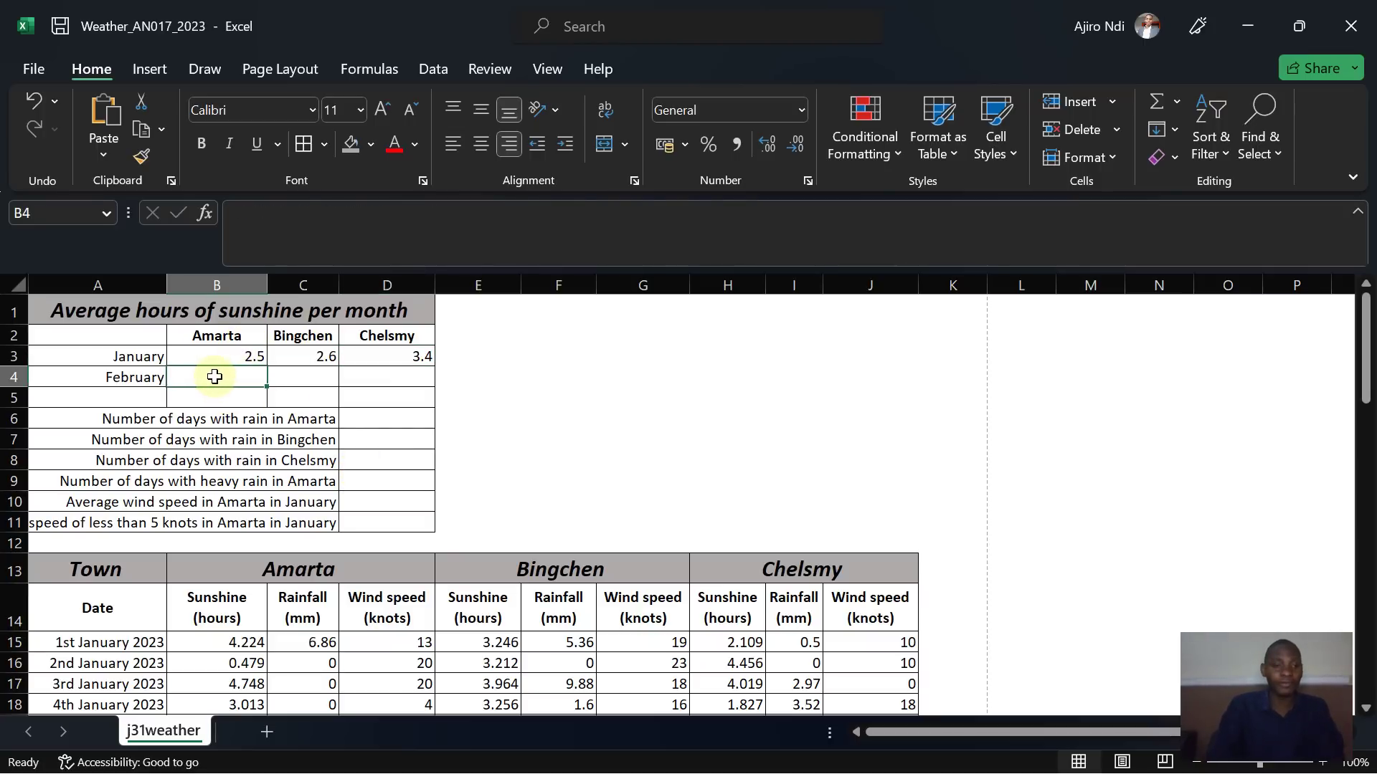
- Enter =AVERAGE(B46:B73) in B4 for Amarta's February sunshine
type("=AVERAG")
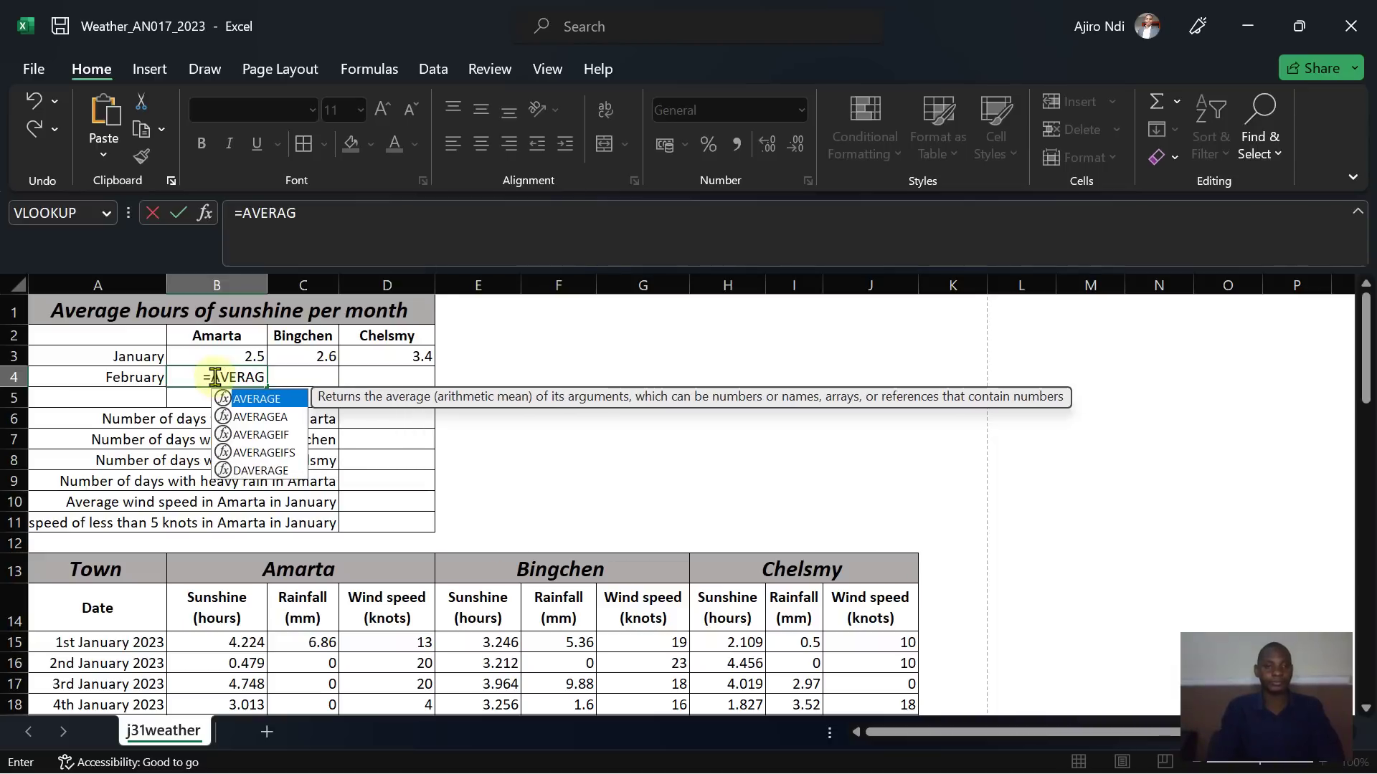
double_click(264, 401)
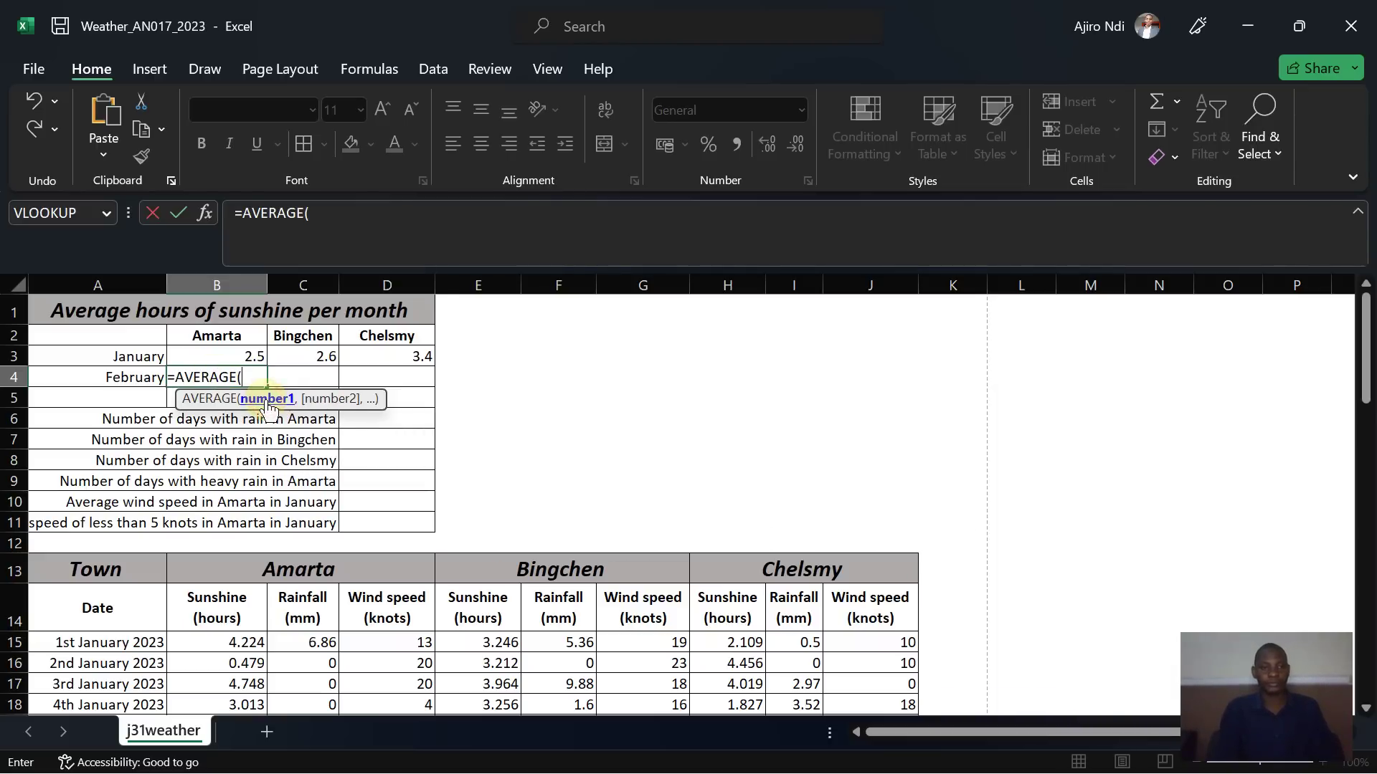
left_click_drag(1369, 354, 1366, 552)
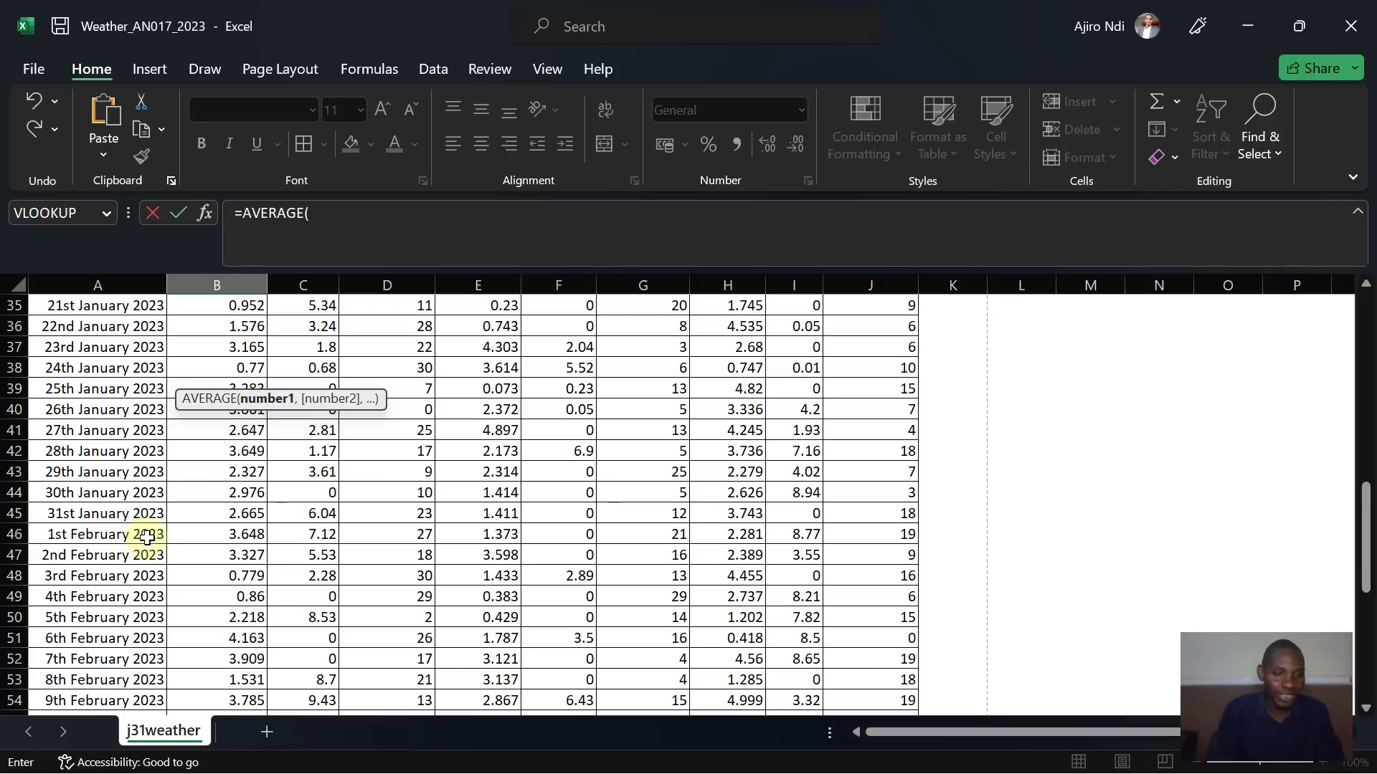
left_click(194, 537)
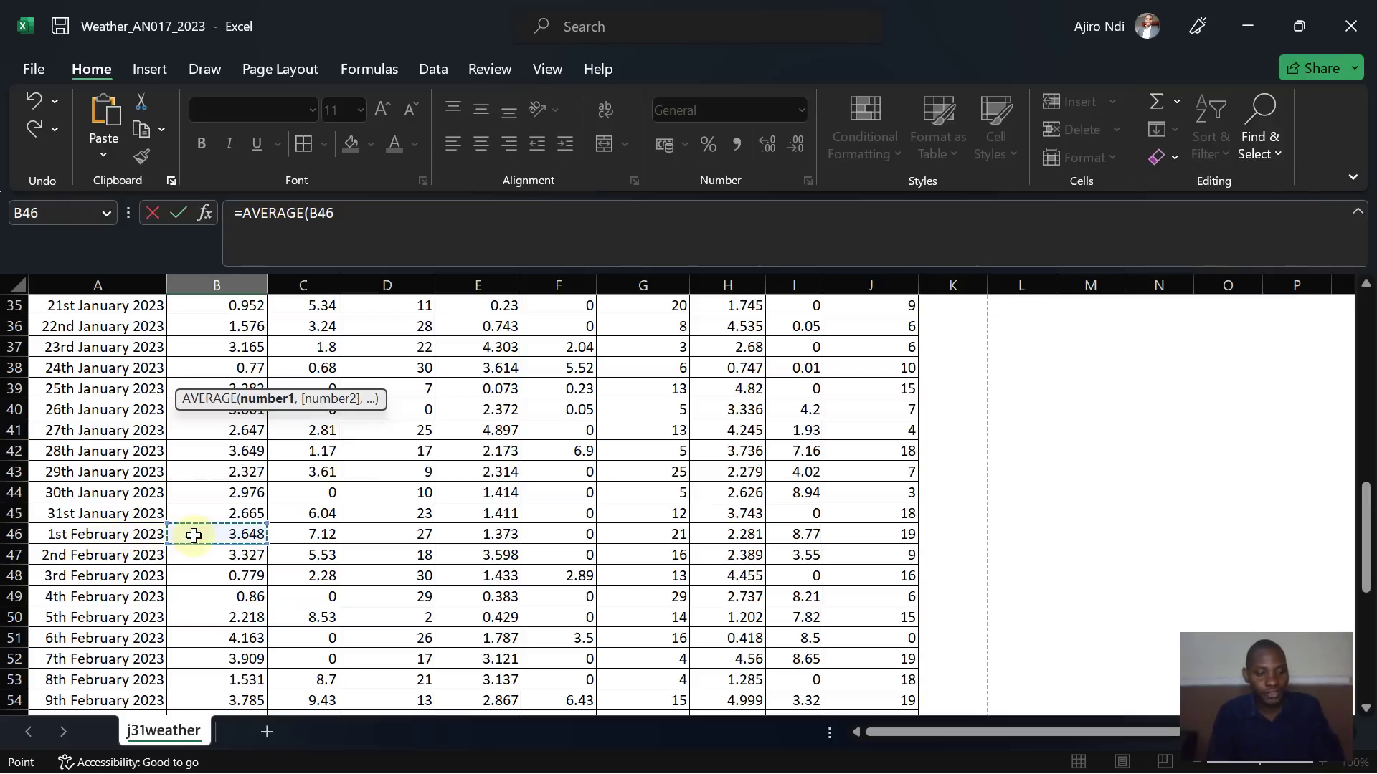
left_click_drag(194, 536, 215, 713)
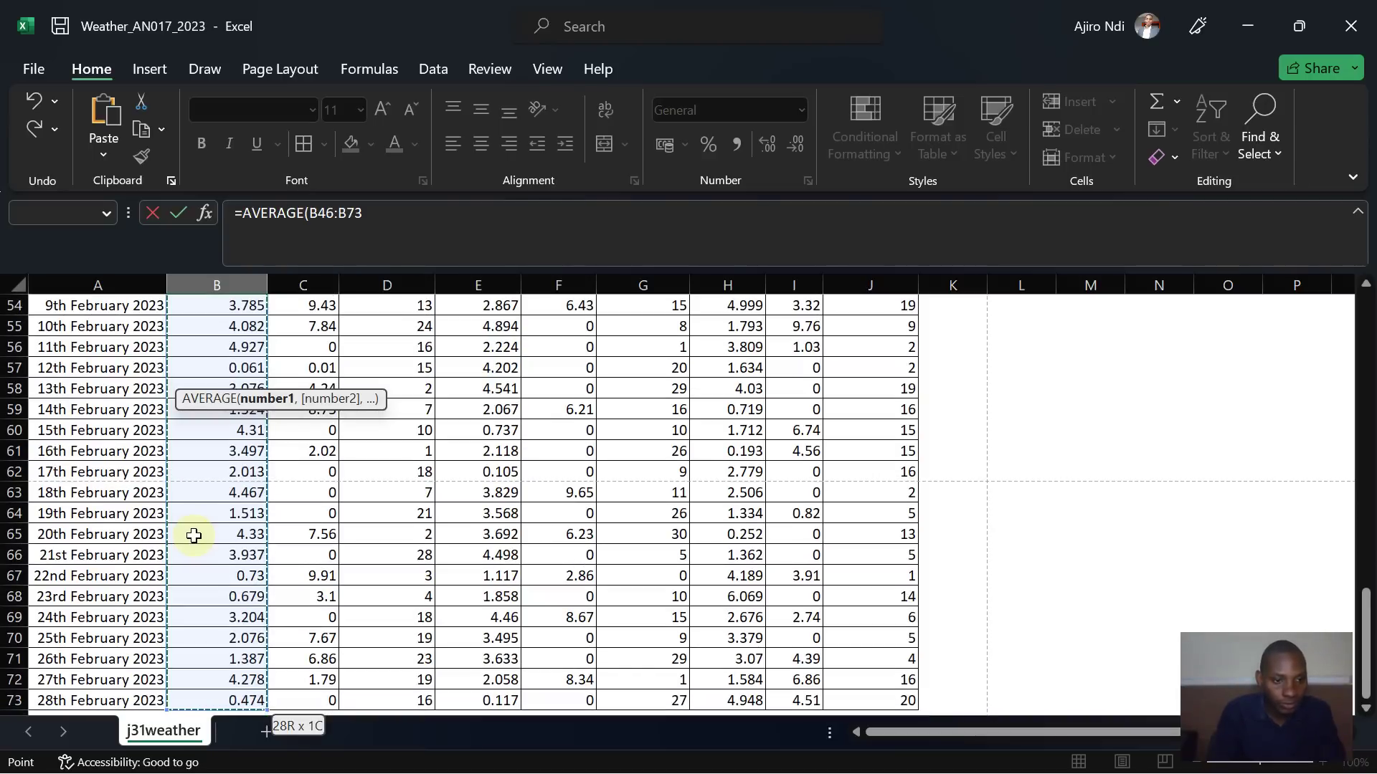
left_click_drag(1366, 703, 1363, 675)
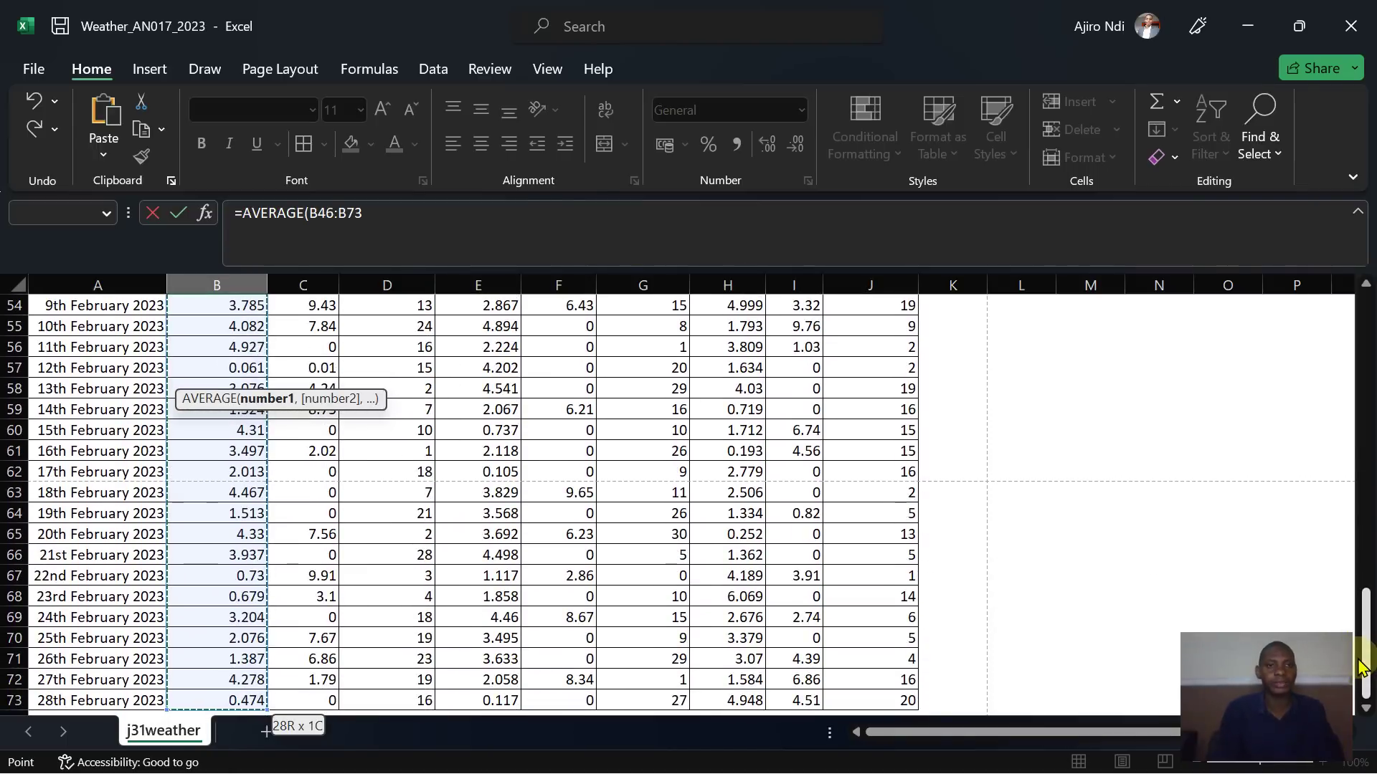
left_click(376, 213)
type(")")
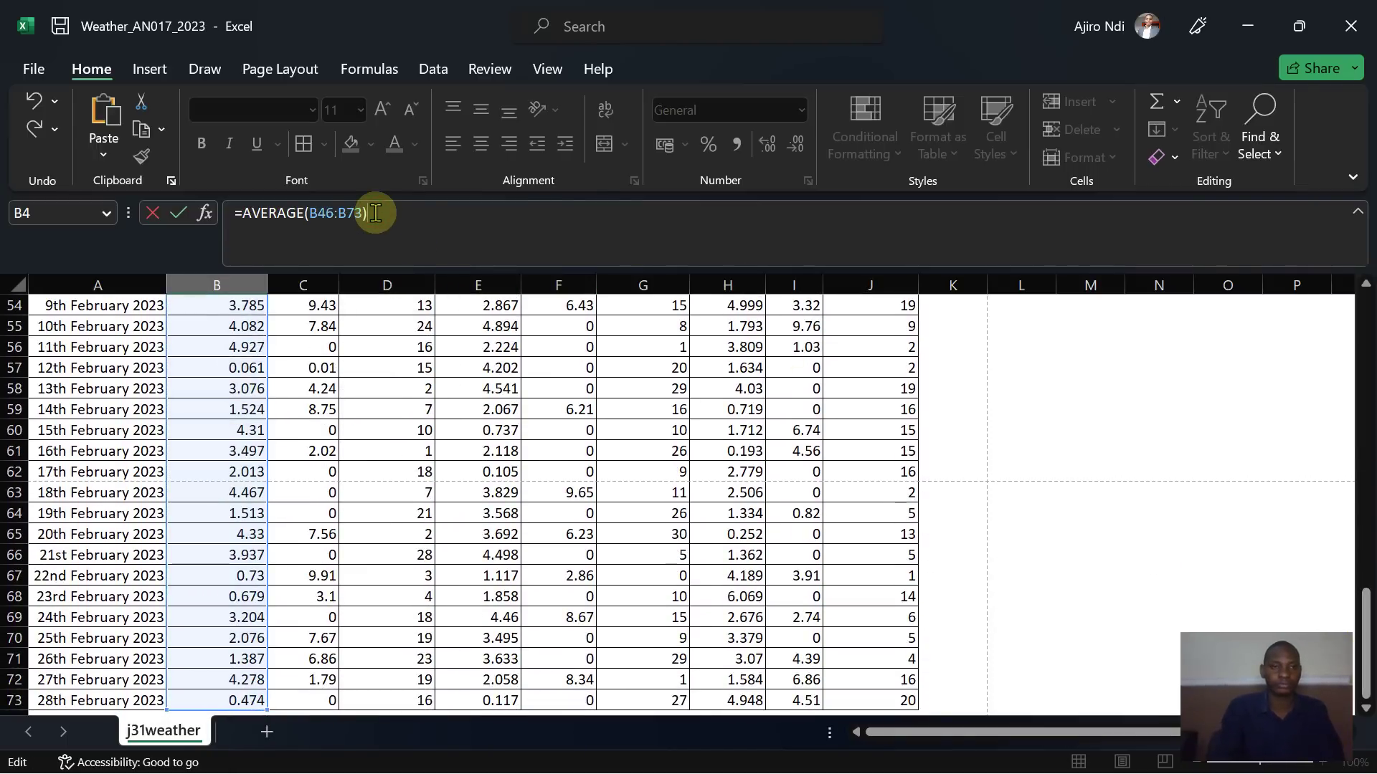
key("Return")
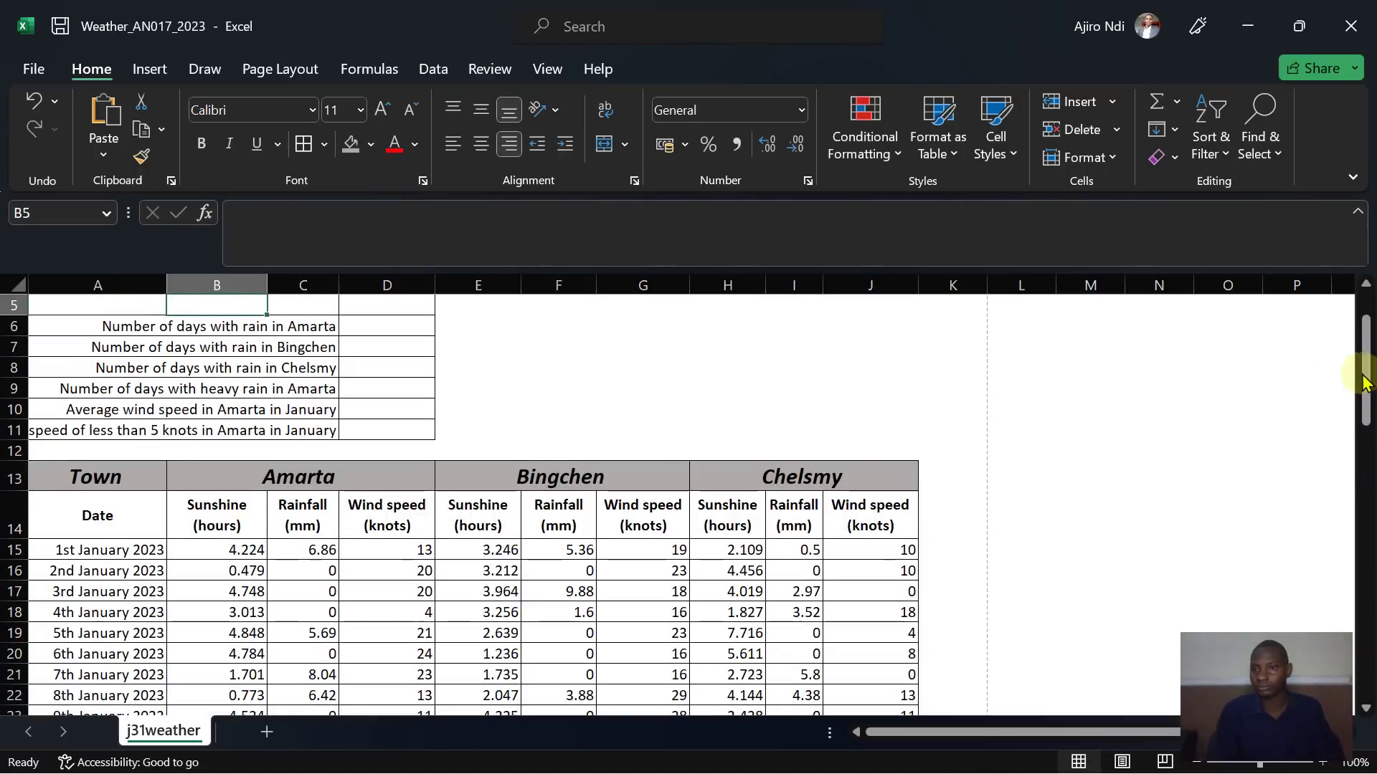
left_click_drag(1362, 363, 1361, 288)
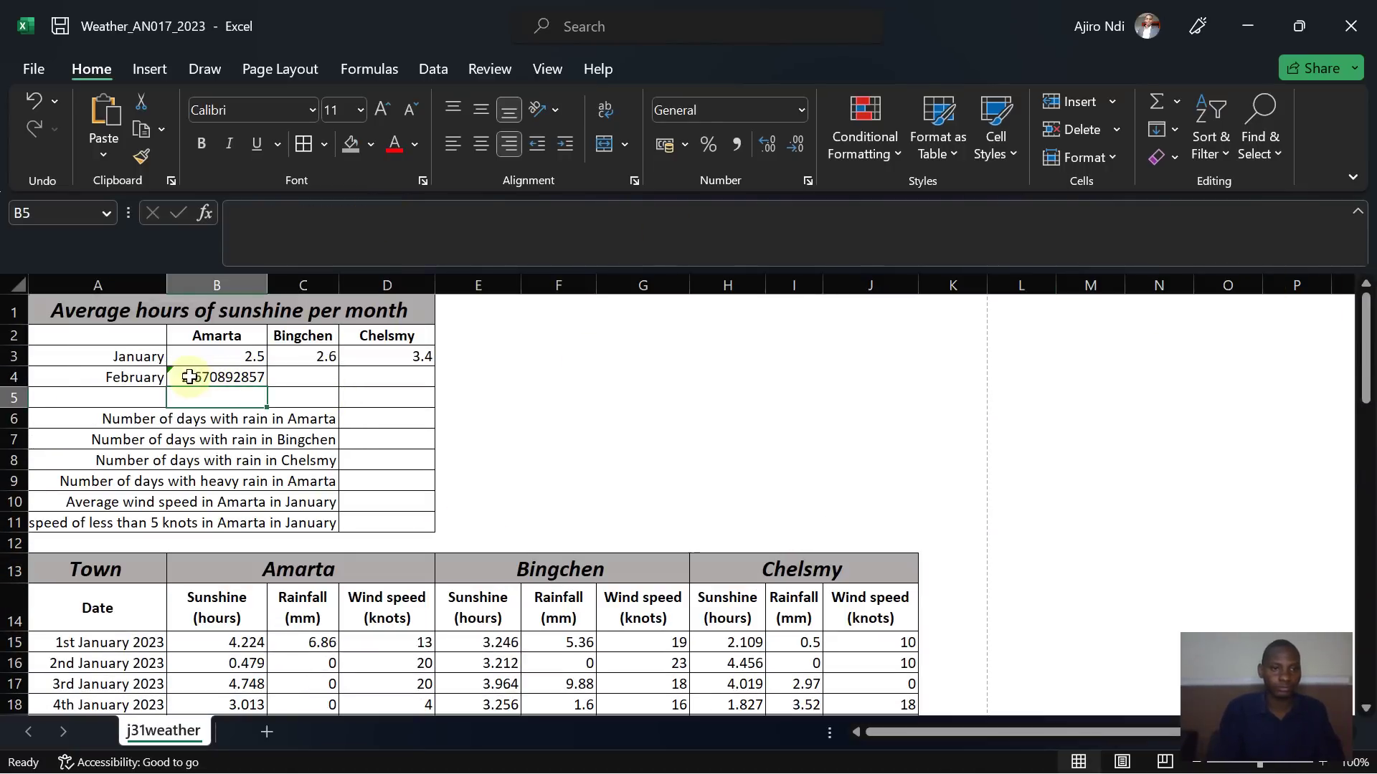
- Check the rounding requirement and change B4 to =ROUND(AVERAGE(B46:B73),1), giving 2.7
left_click(192, 374)
left_click(242, 213)
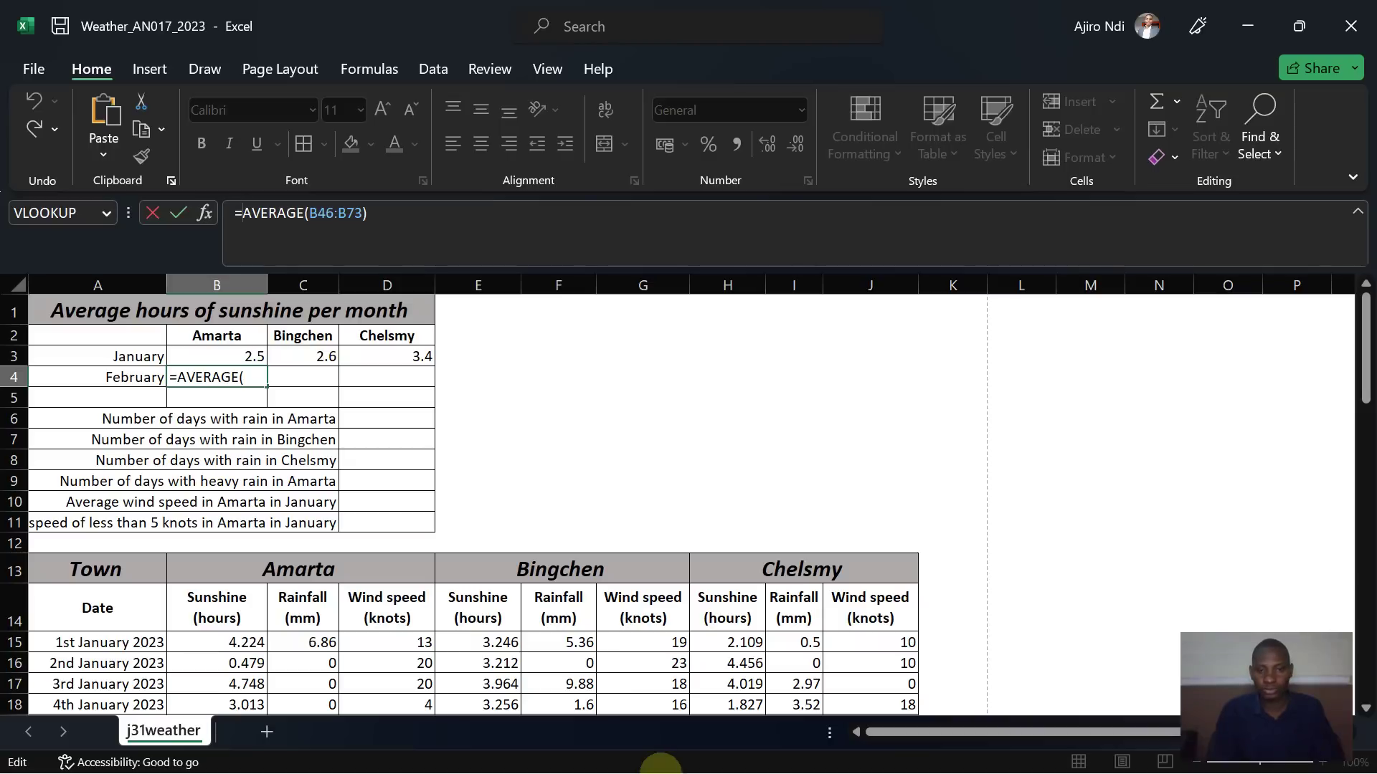
left_click(868, 759)
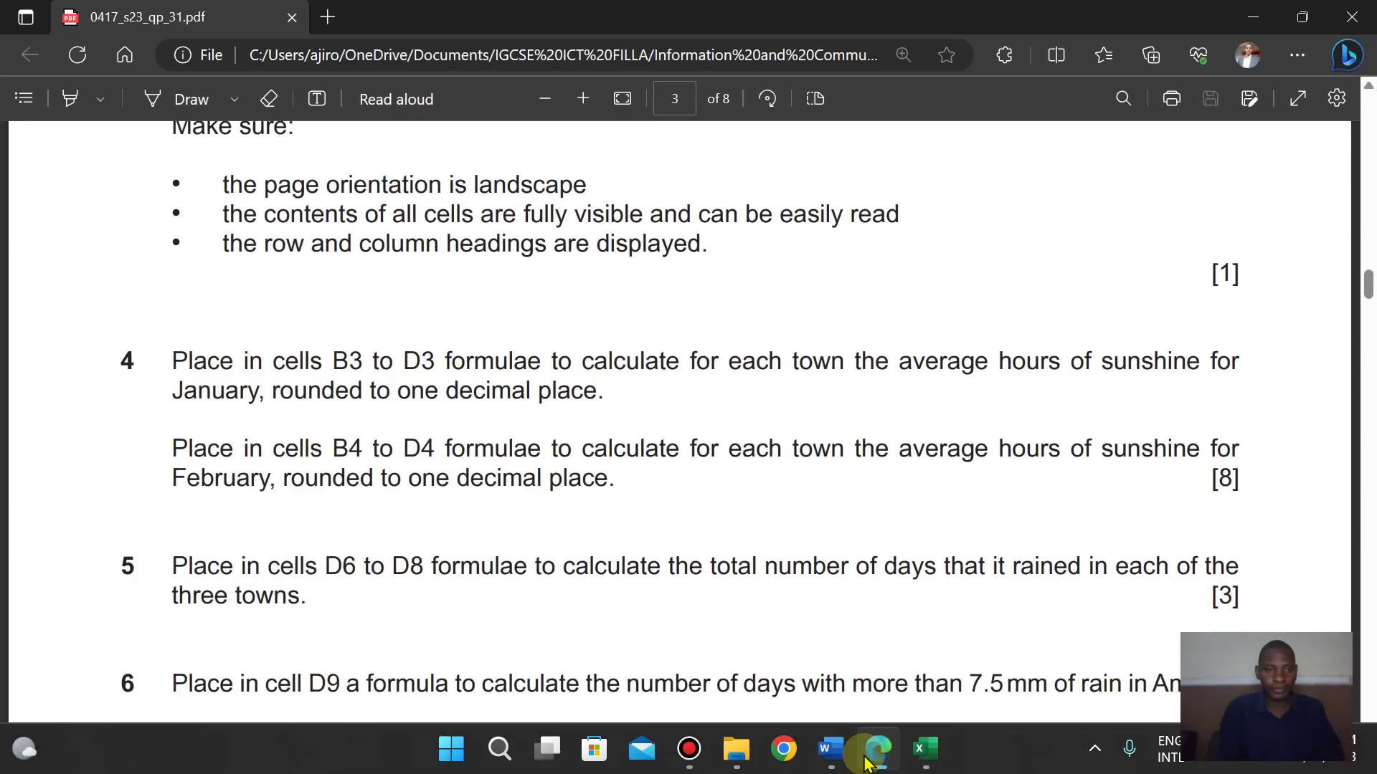
key("alt+Tab")
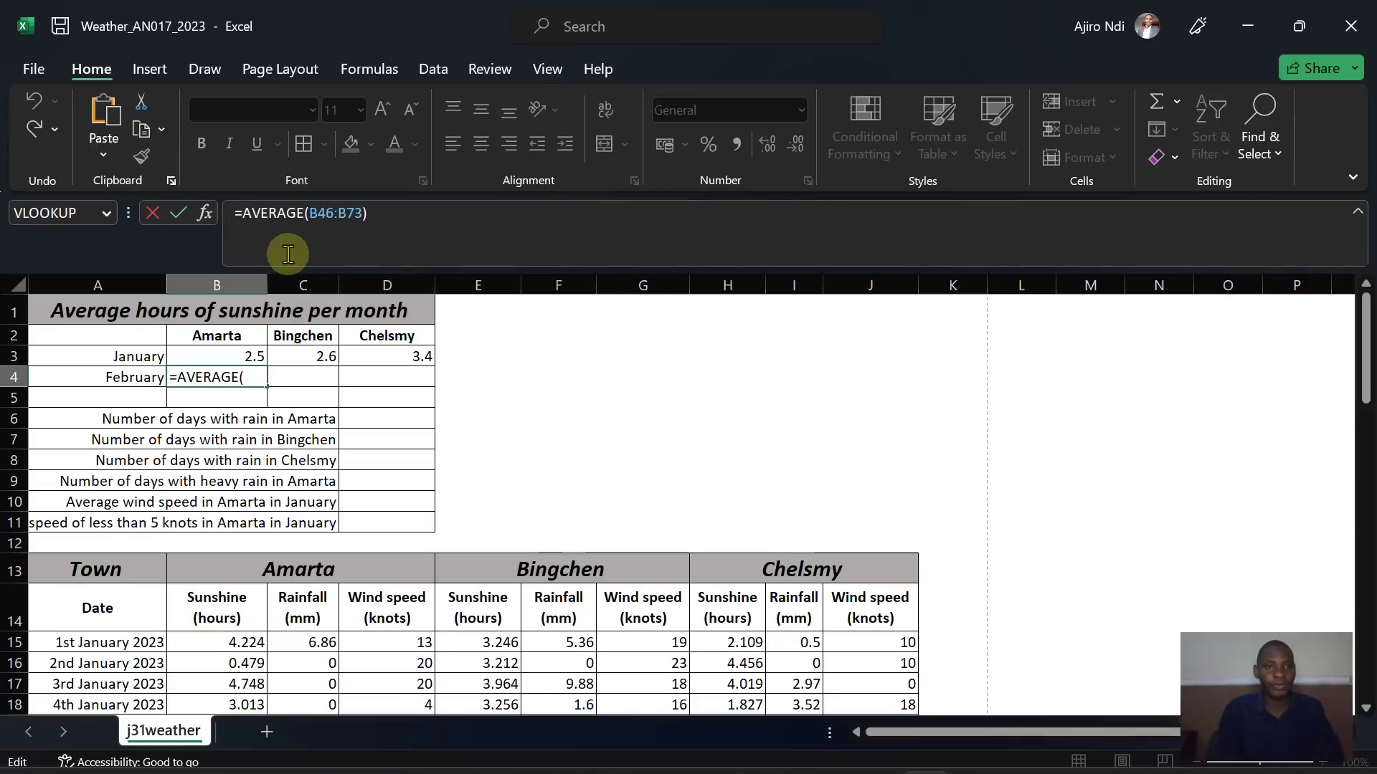
type("ROUND")
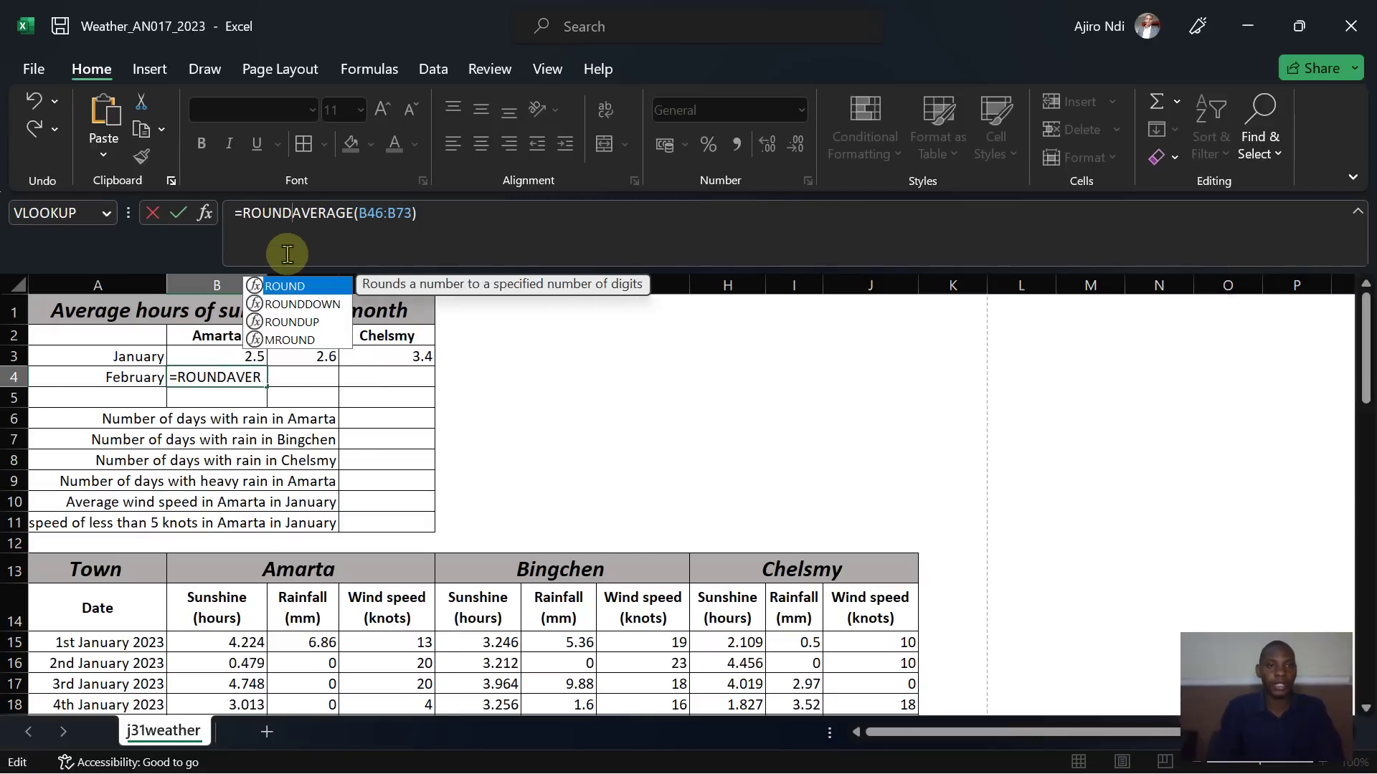
double_click(305, 287)
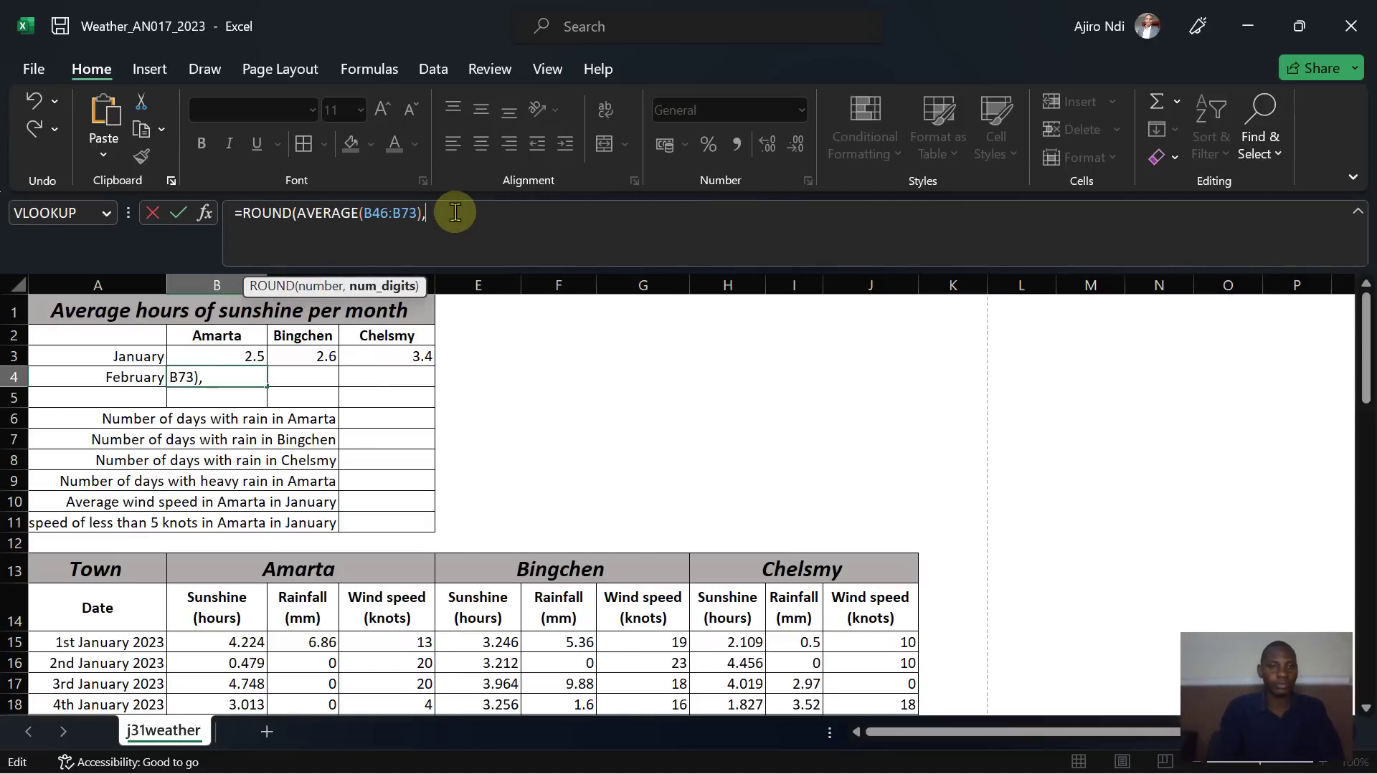
type(",1)")
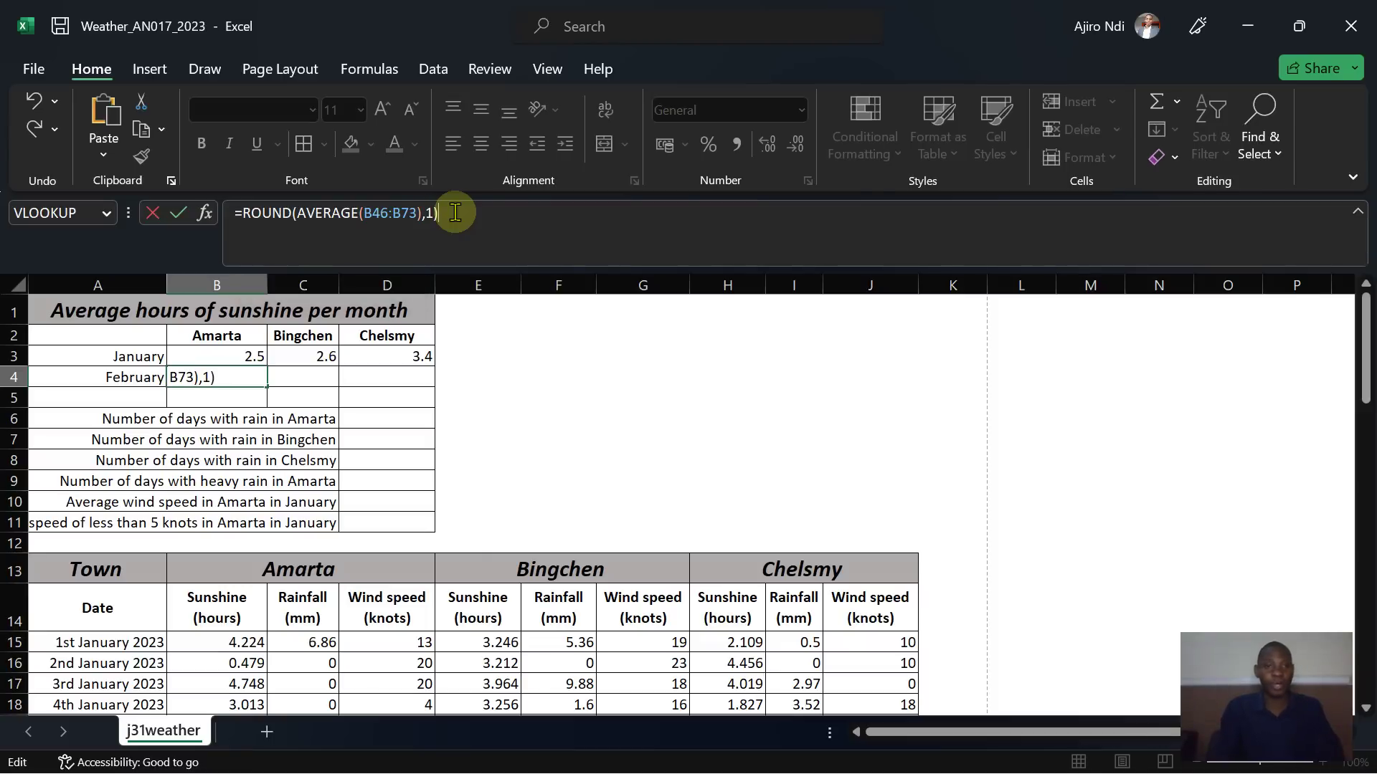
key("Return")
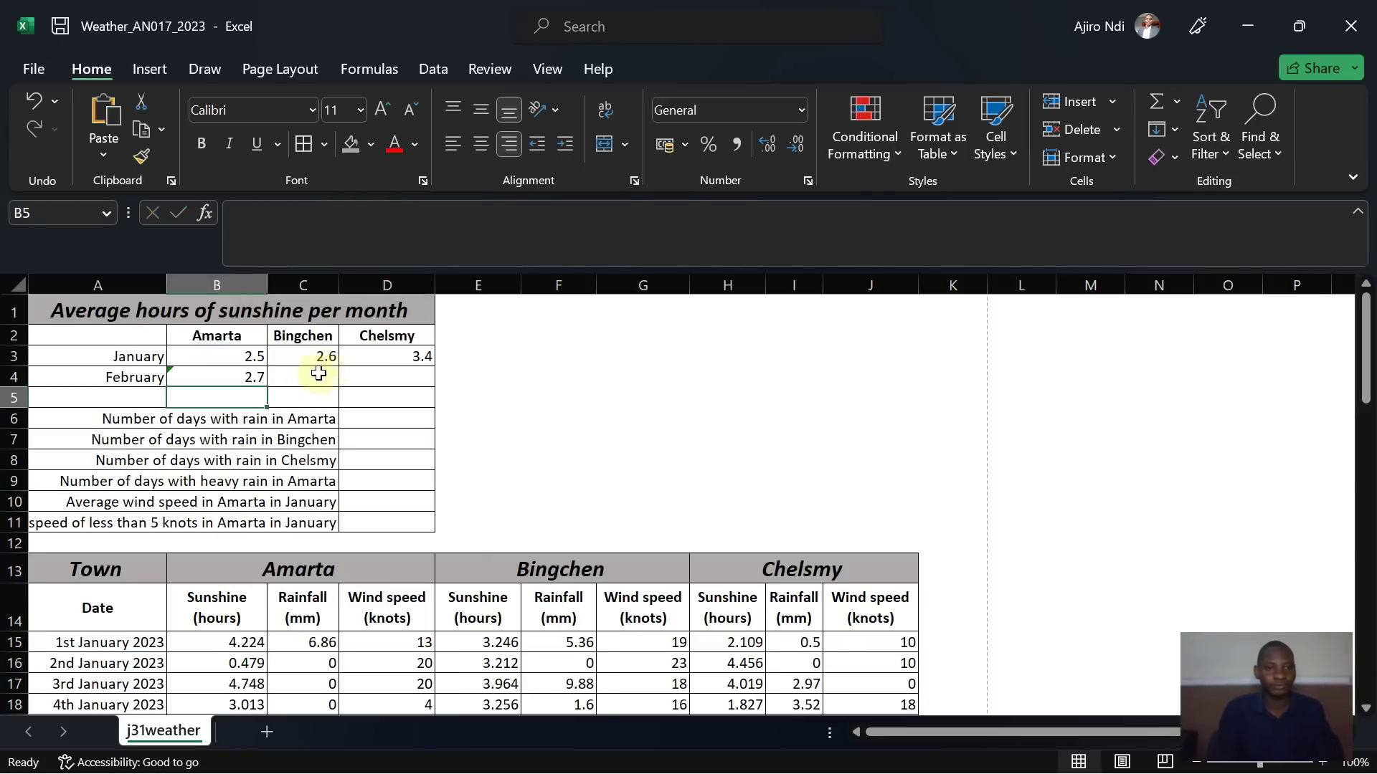
- Enter =AVERAGE(E46:E73) in C4 for Bingchen's February sunshine
left_click(308, 382)
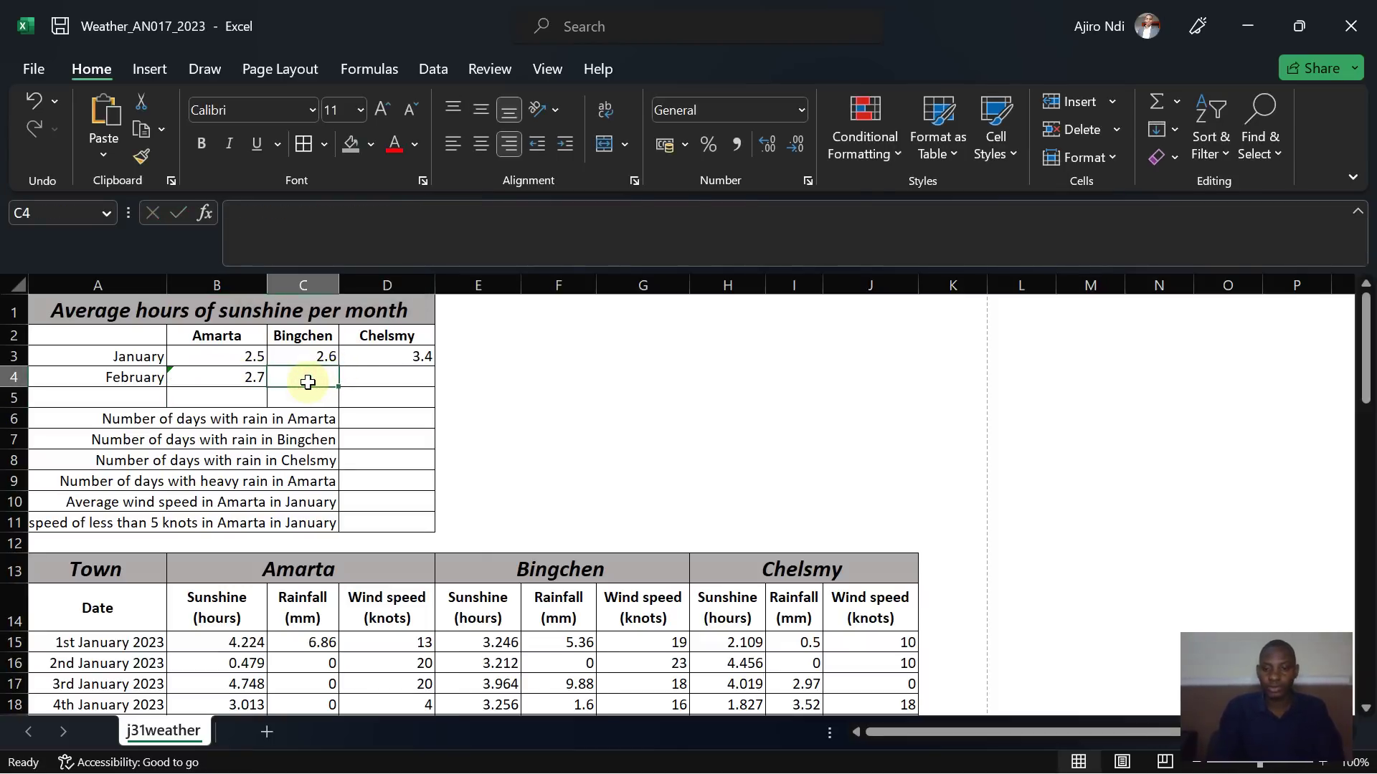
type("=AVER")
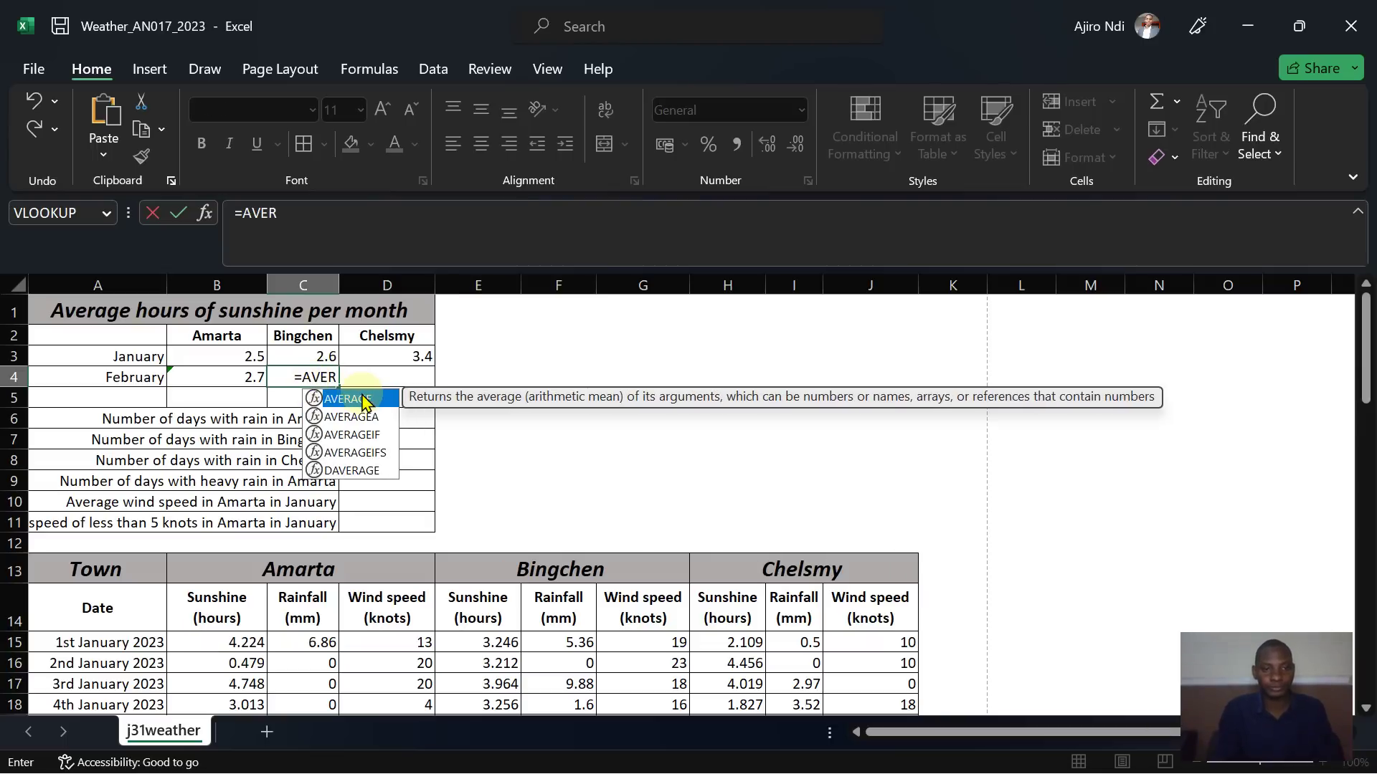
double_click(362, 399)
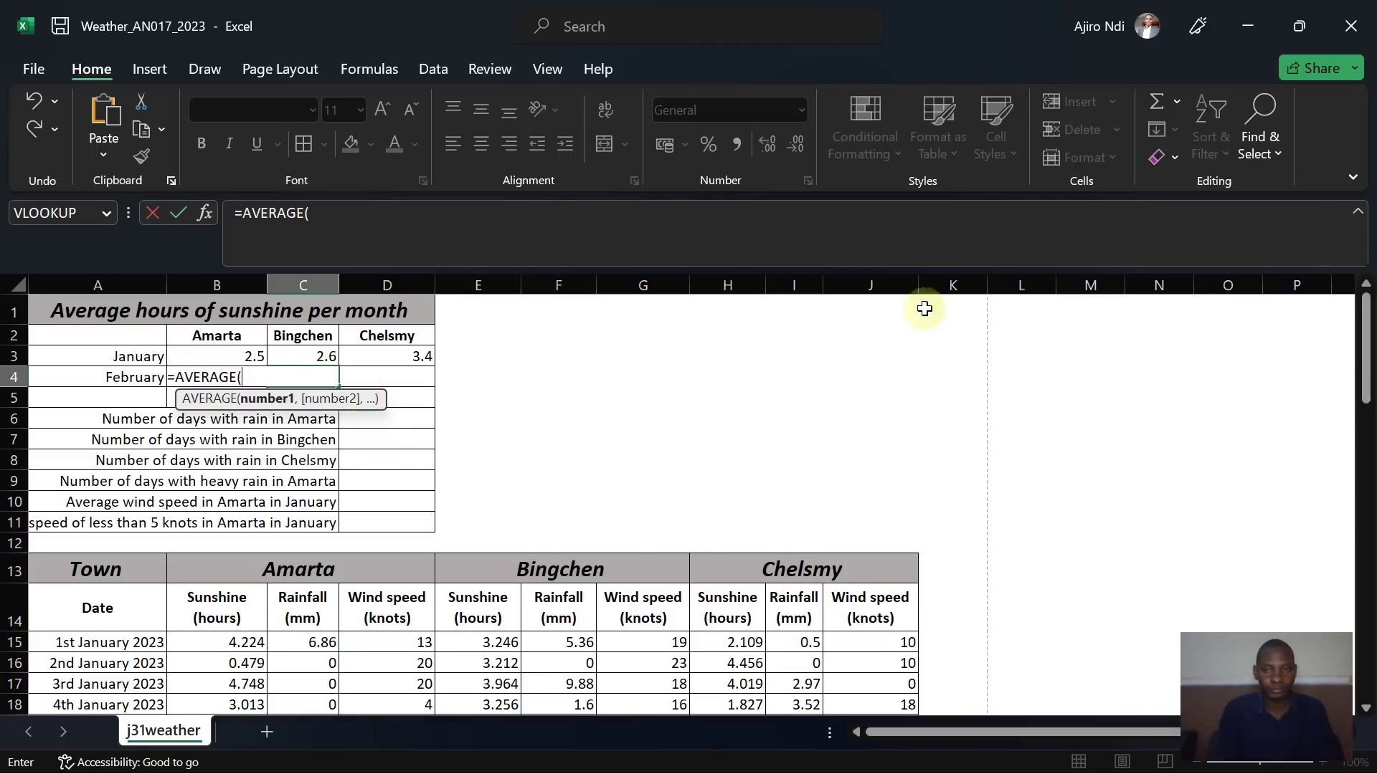
left_click(1367, 339)
left_click_drag(1366, 338, 1366, 375)
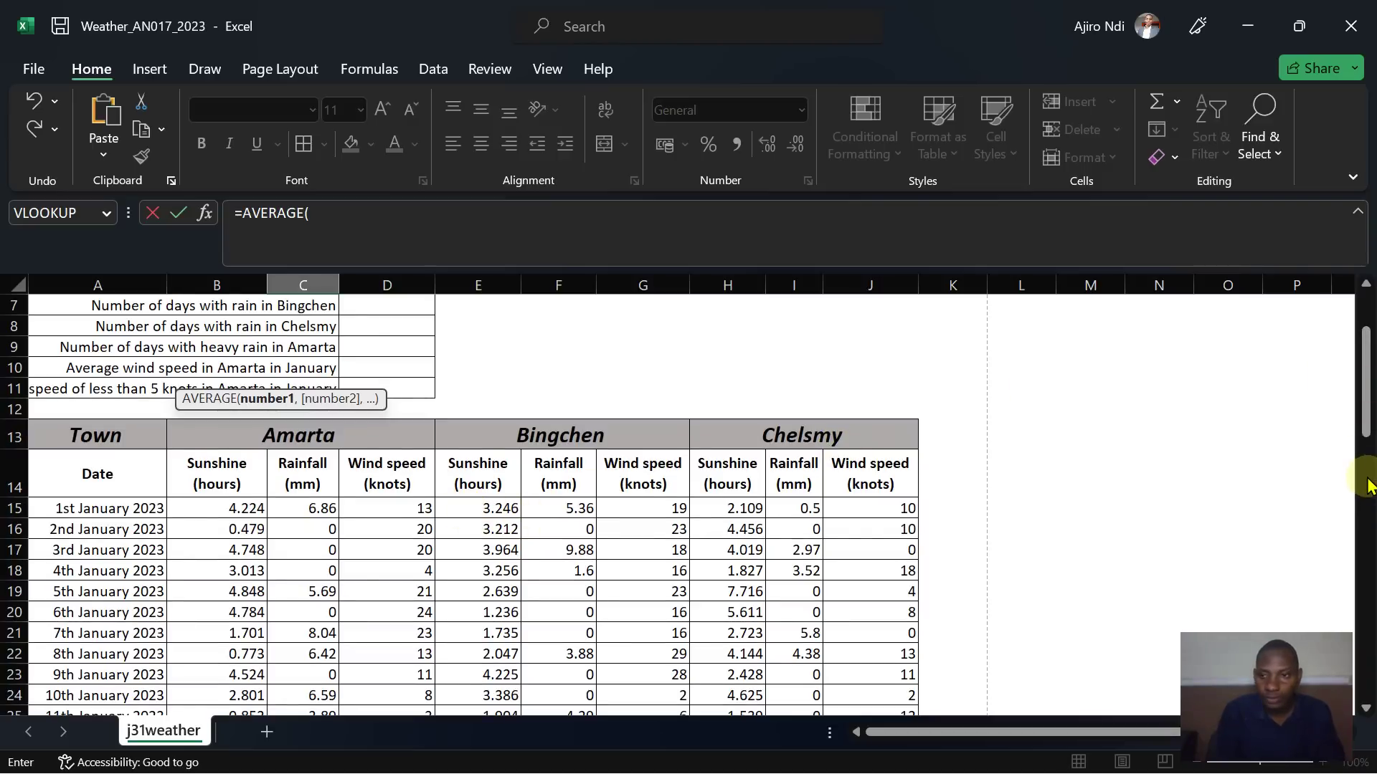
mouse_move(1367, 404)
left_mouse_down()
mouse_move(1368, 502)
mouse_move(1365, 408)
left_mouse_up()
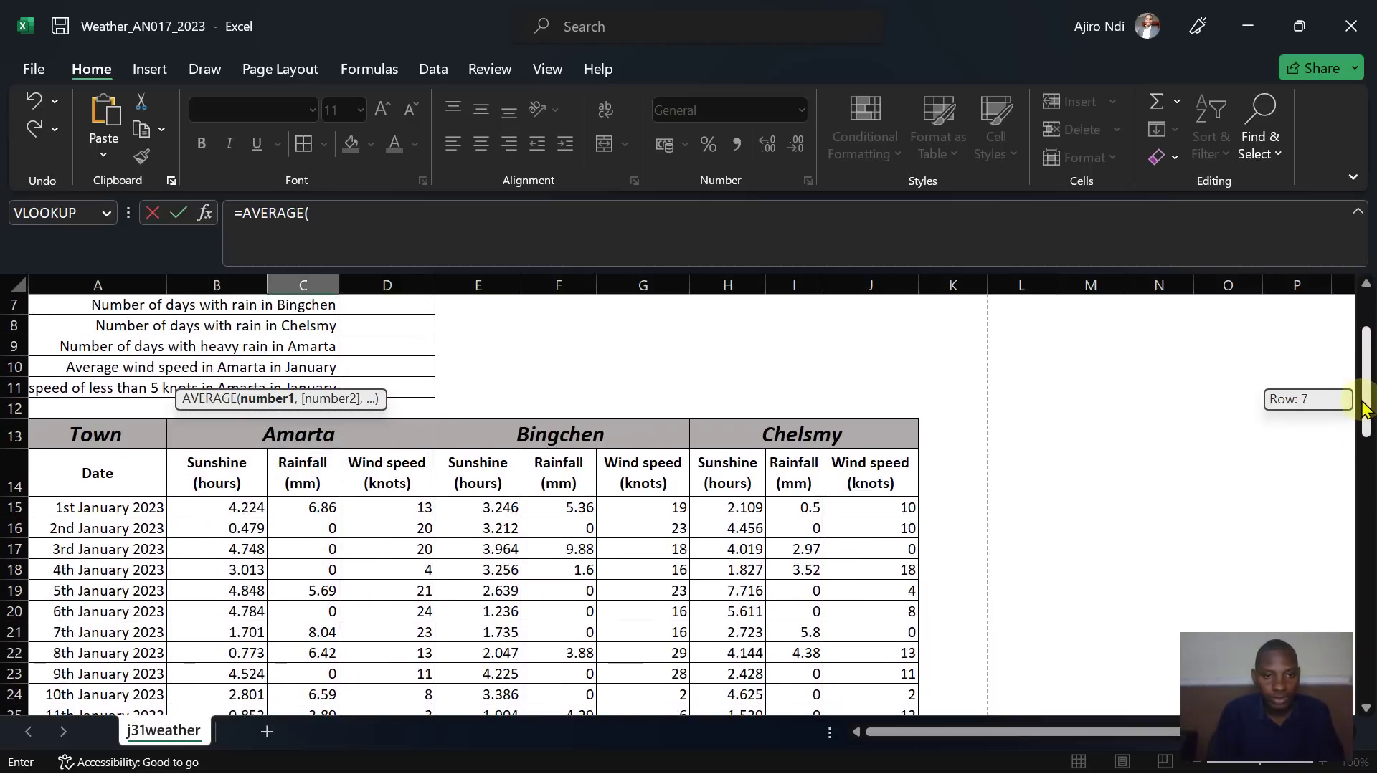
left_click_drag(1365, 408, 1356, 585)
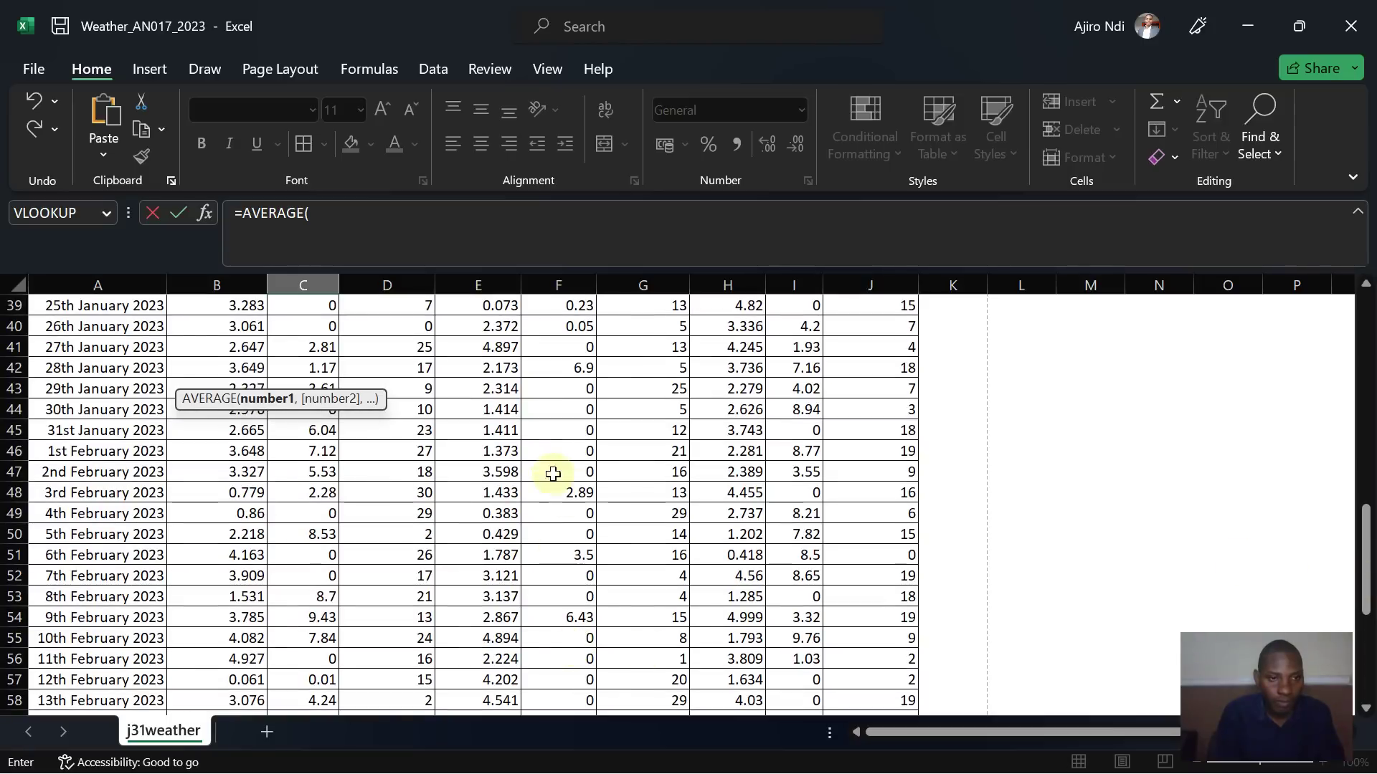
left_click(507, 453)
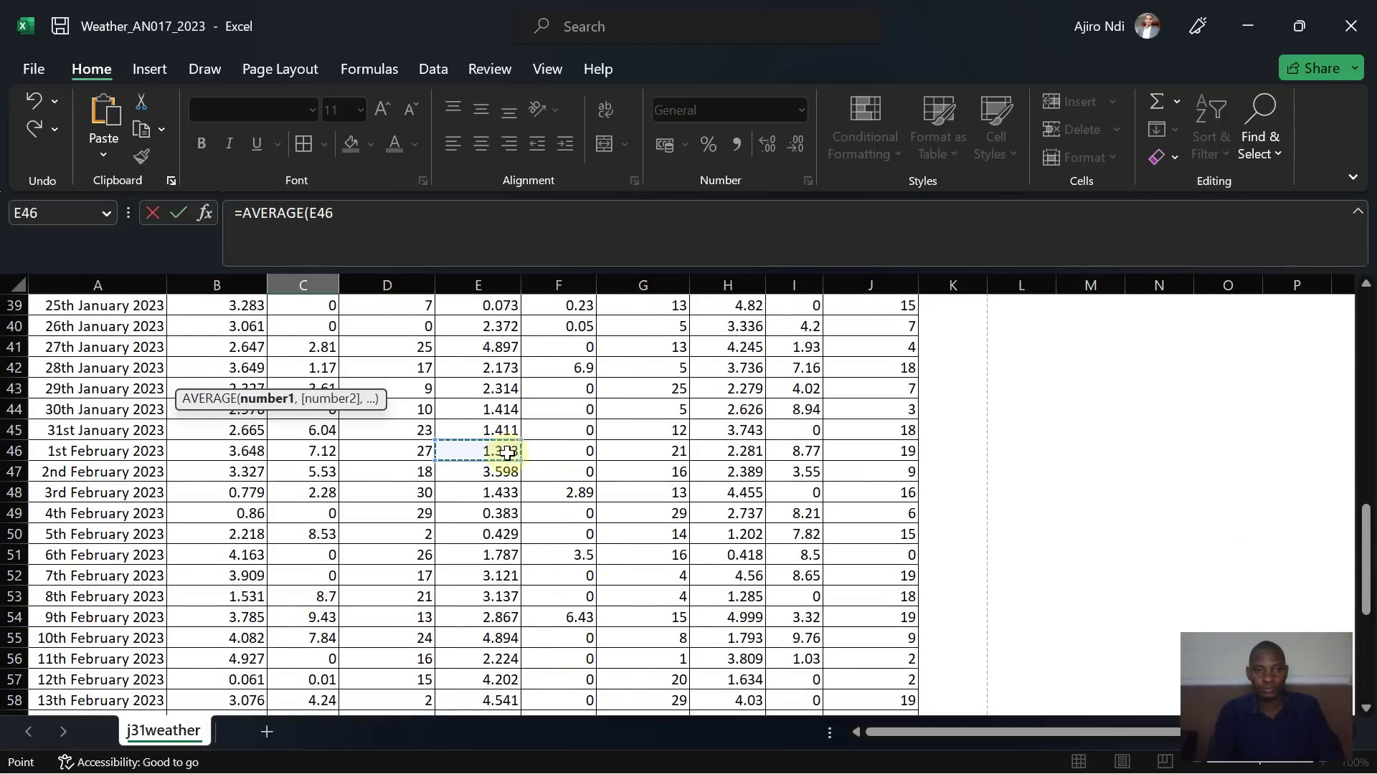
key("ctrl+shift+Down")
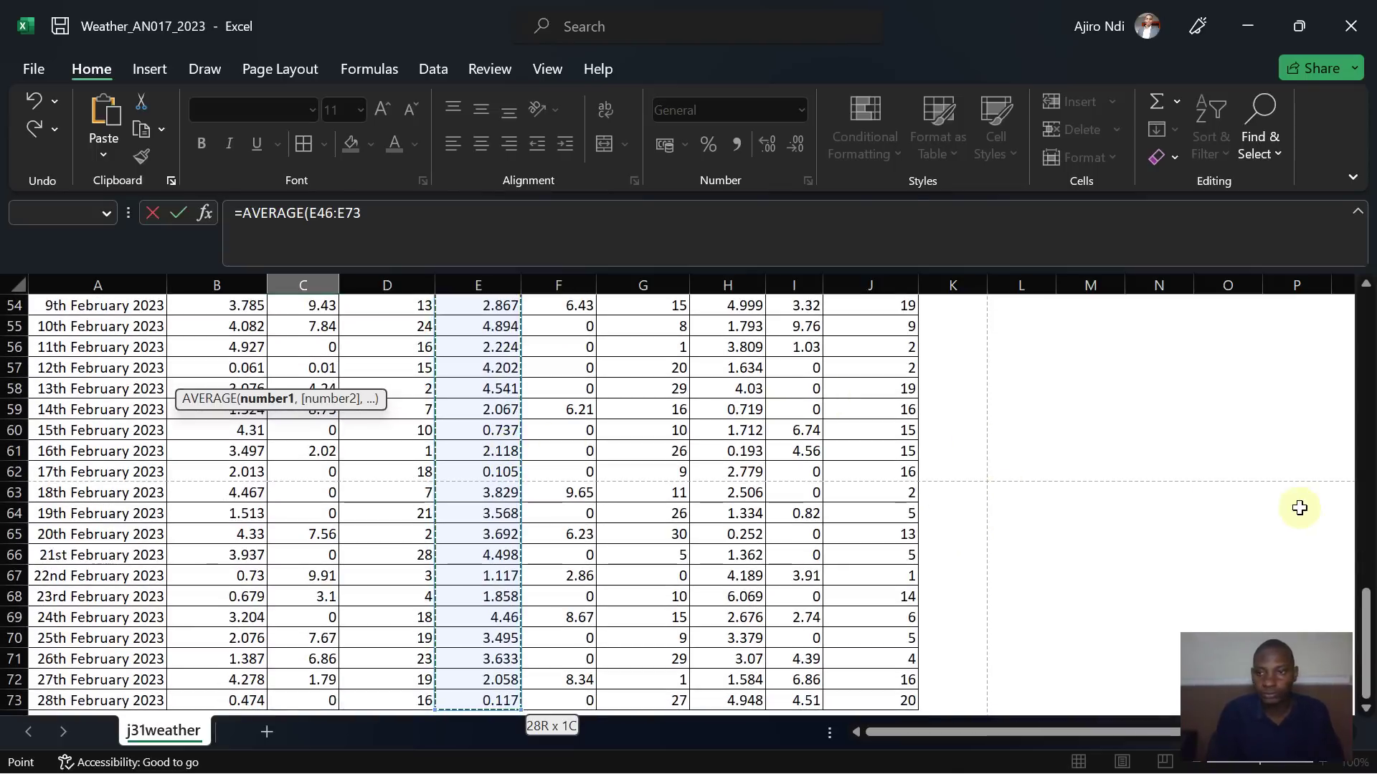
left_click(381, 208)
key("Return")
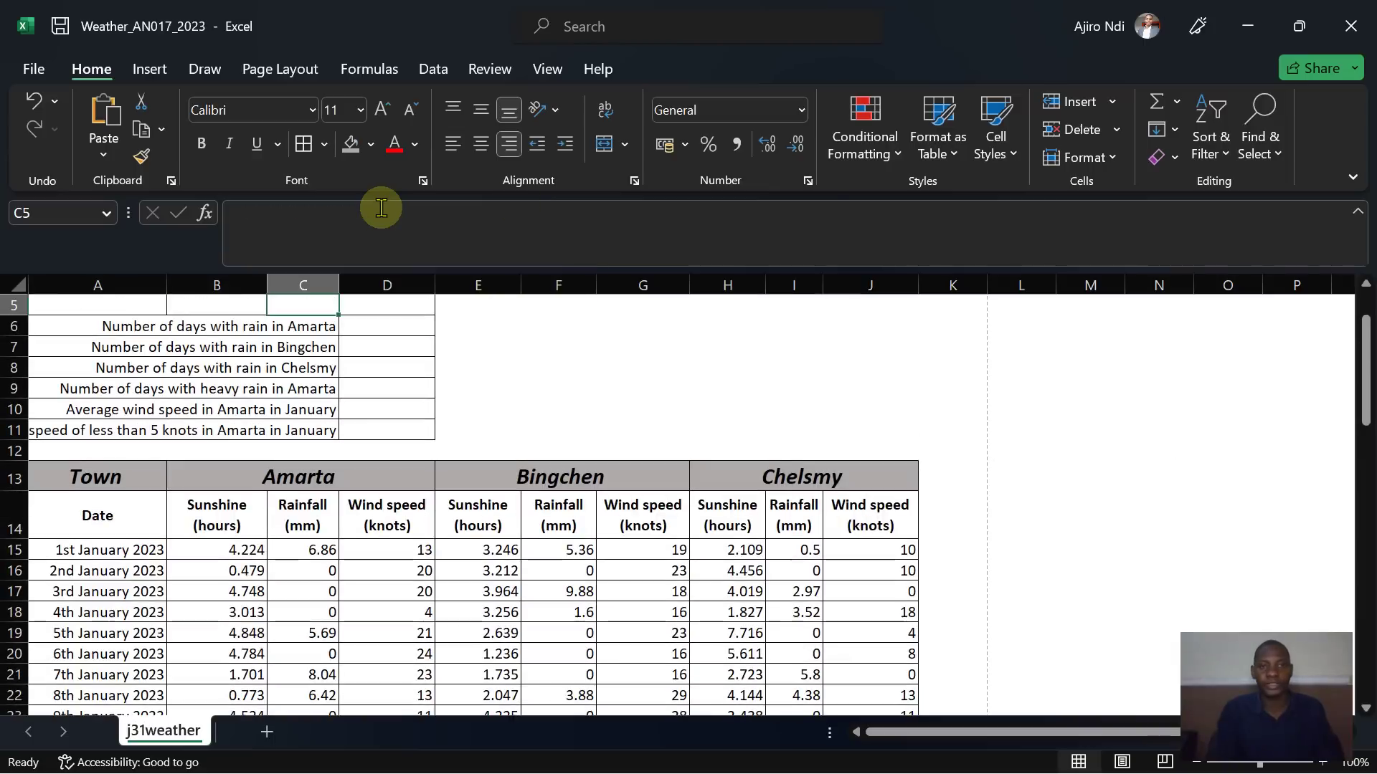
left_click(1366, 290)
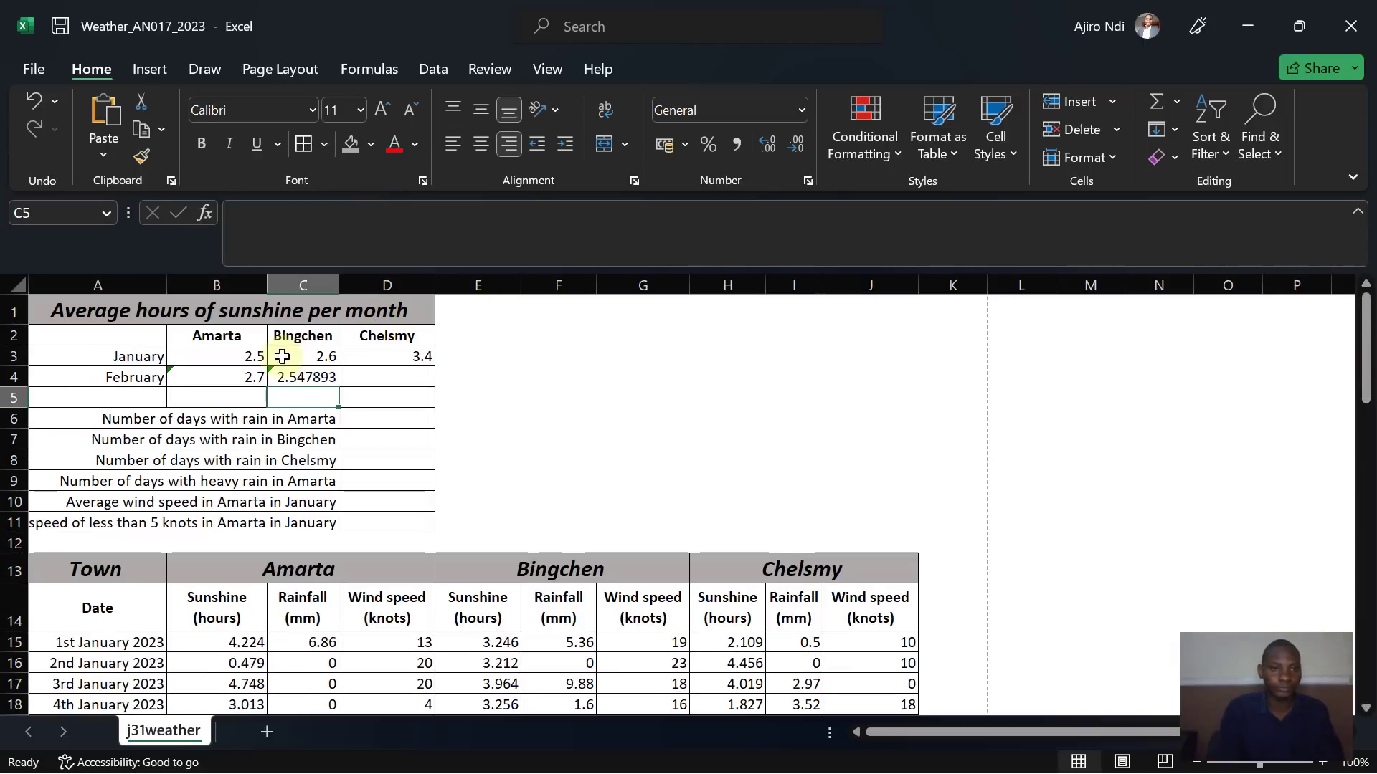
- Change C4 to =ROUND(AVERAGE(E46:E73),1), giving 2.5
left_click(287, 379)
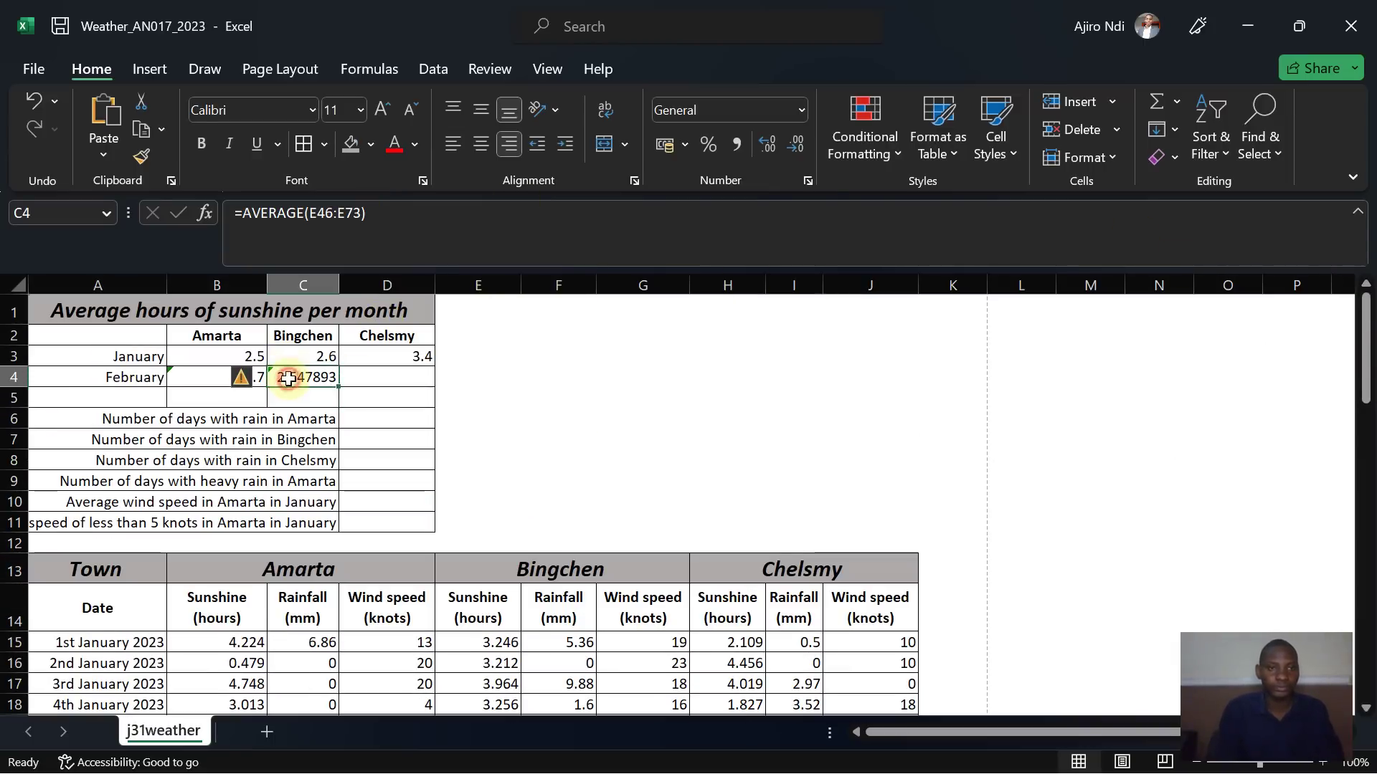
left_click(246, 215)
type("ROUND")
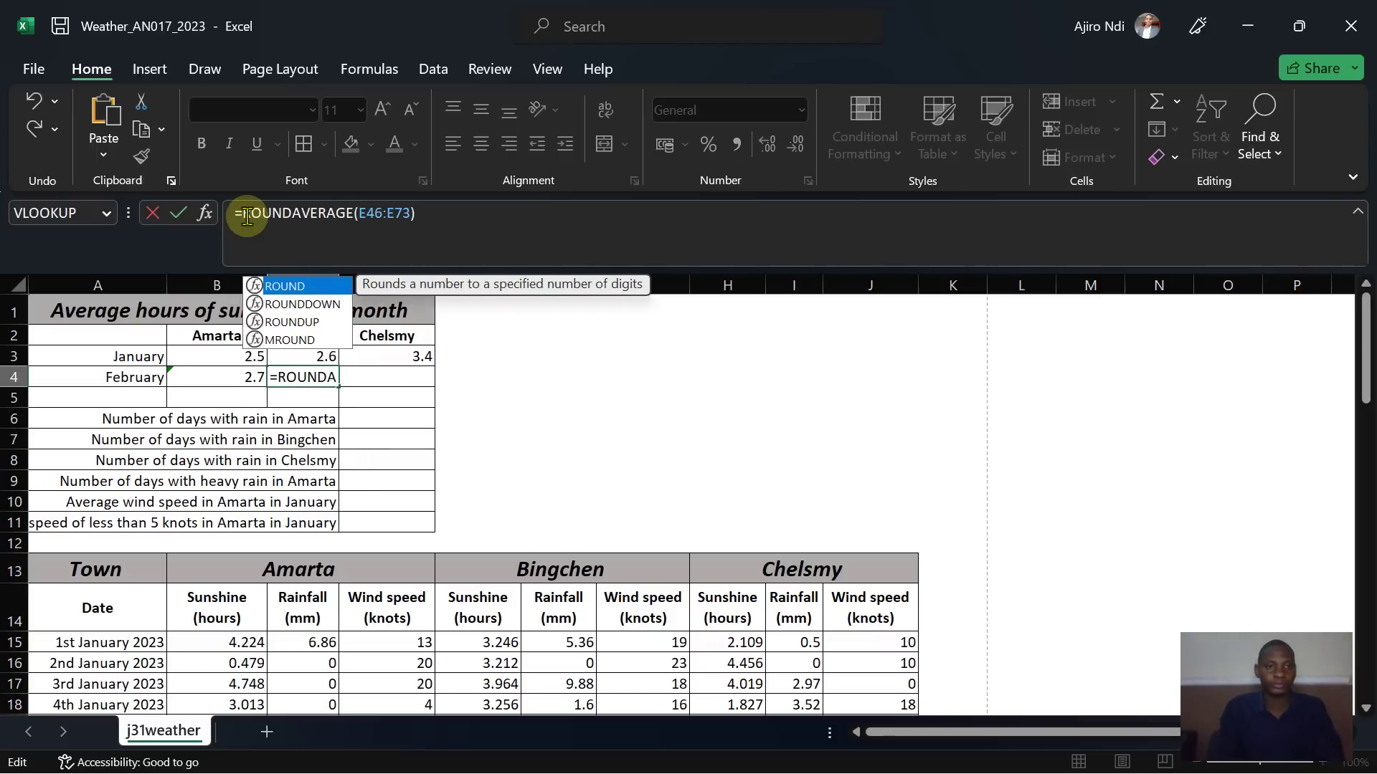
double_click(290, 286)
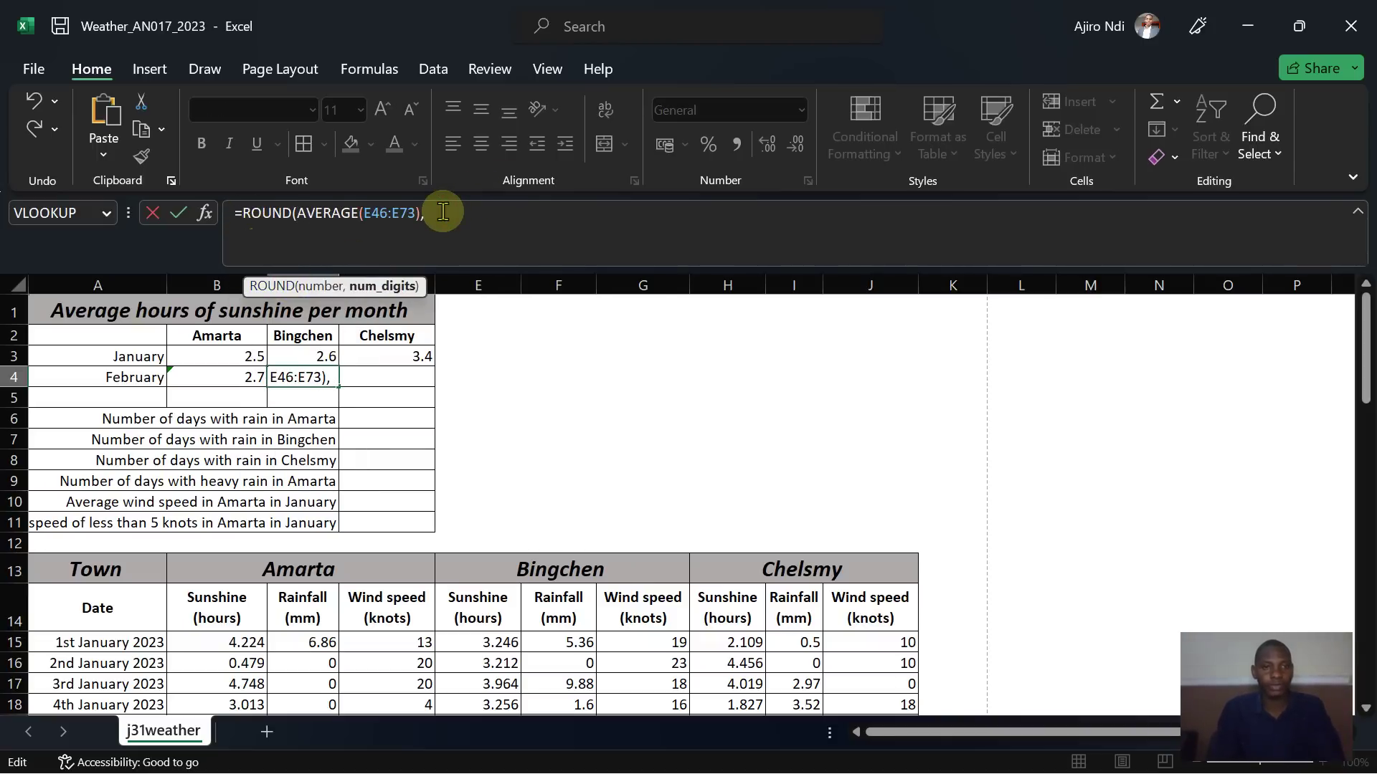
type(",1)")
key("Return")
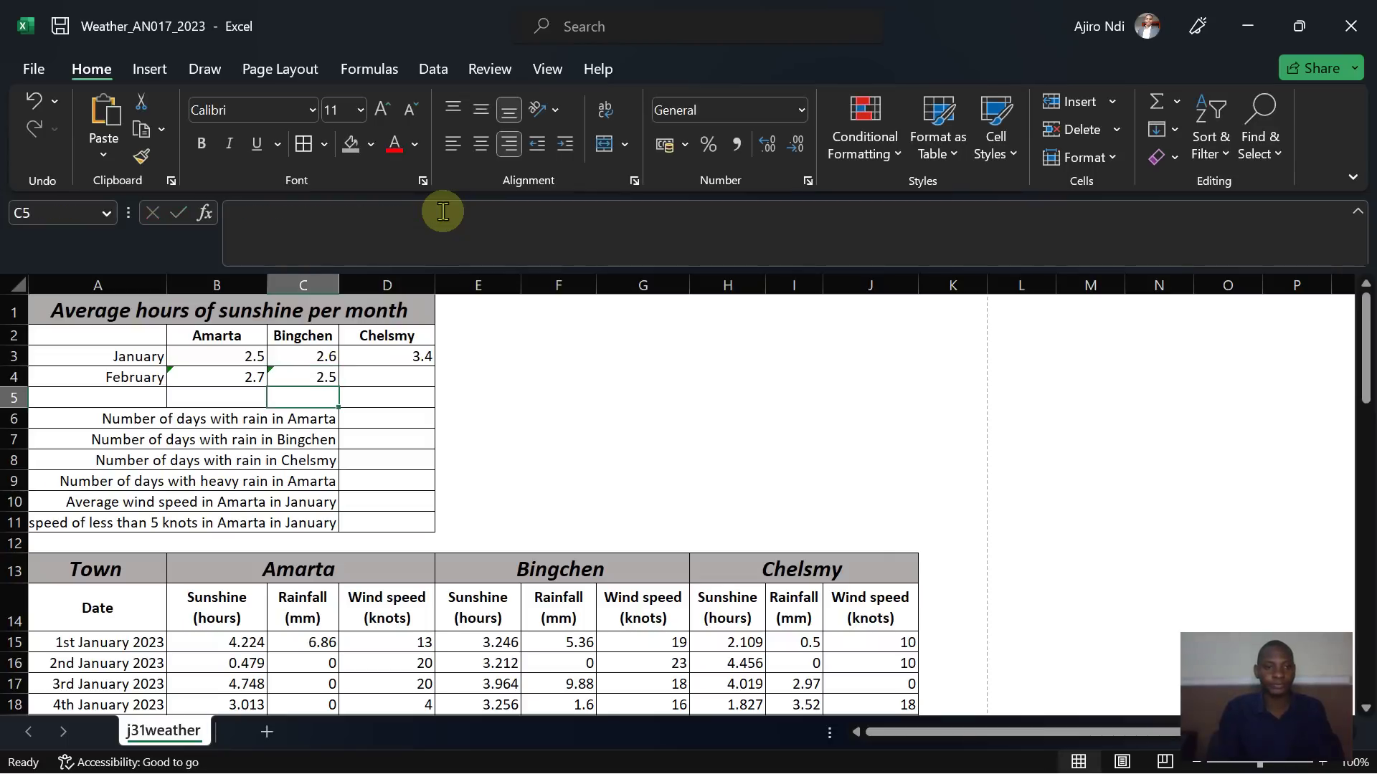
- Enter =AVERAGE(H46:H73) in D4 for Chelsmy's February sunshine
left_click(373, 382)
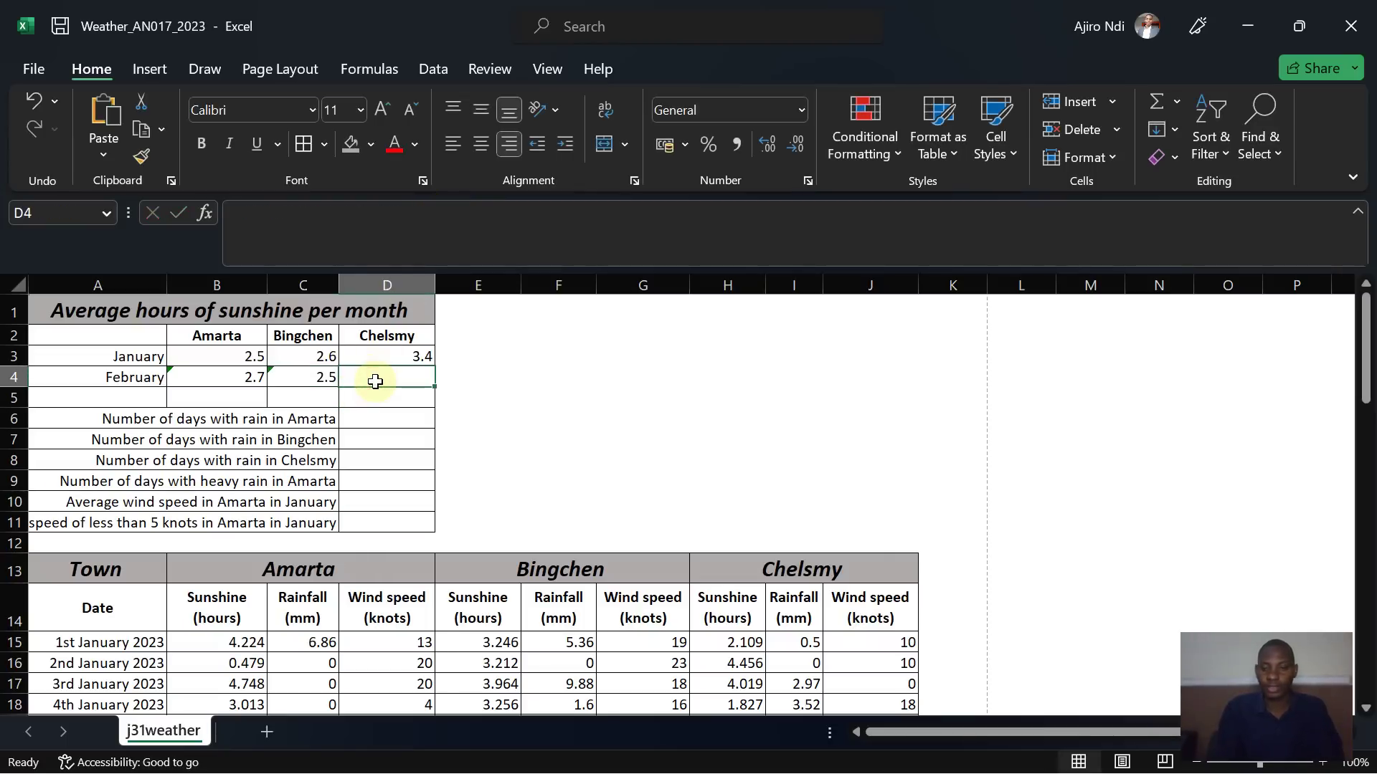
type("=AVERAGE")
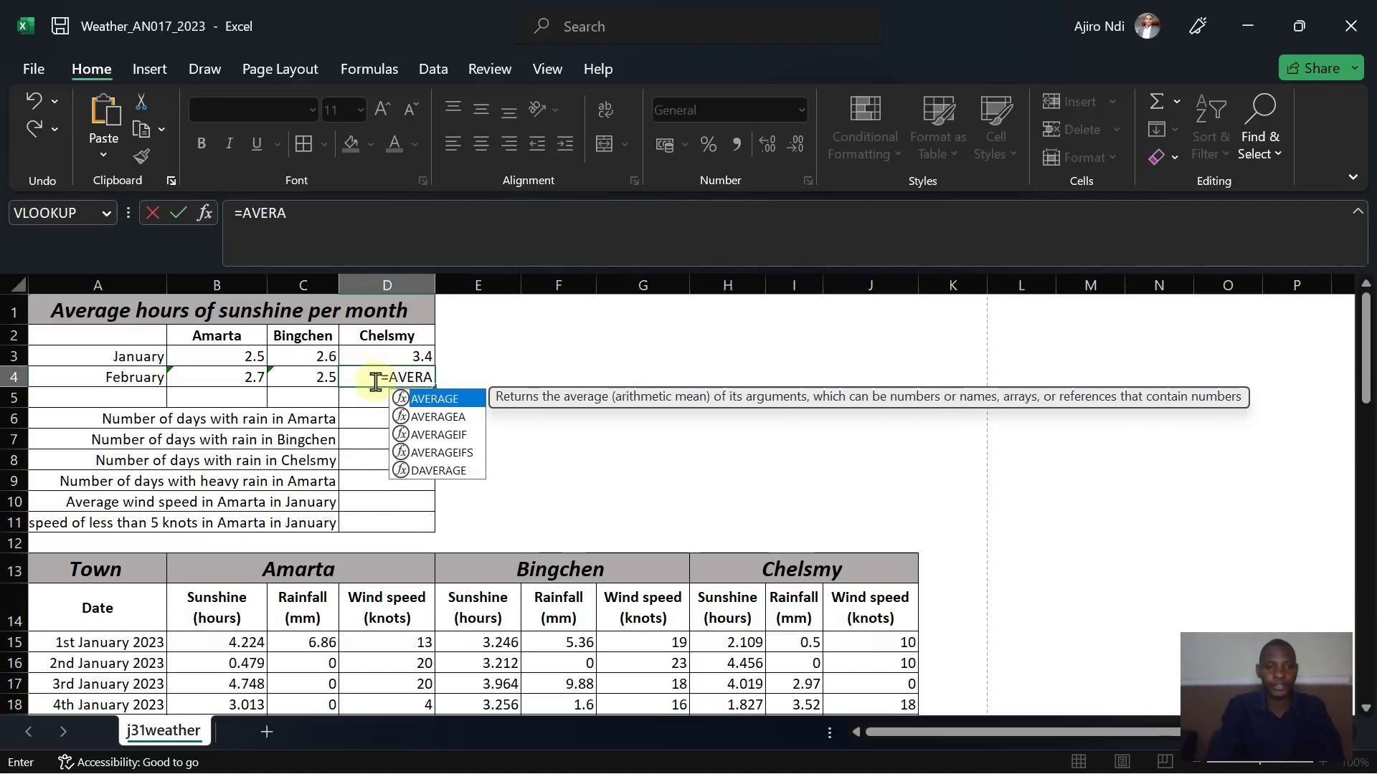
double_click(429, 400)
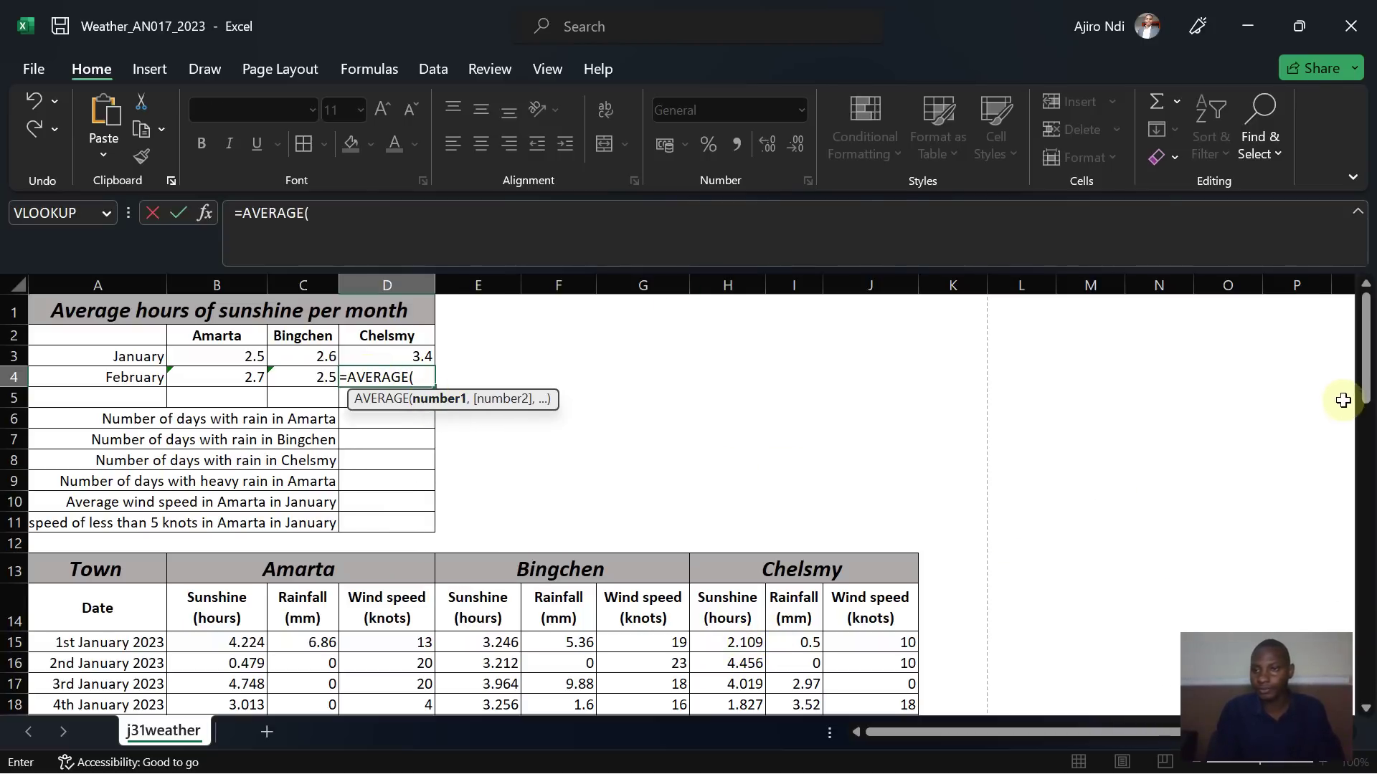
left_click_drag(1365, 347, 1345, 536)
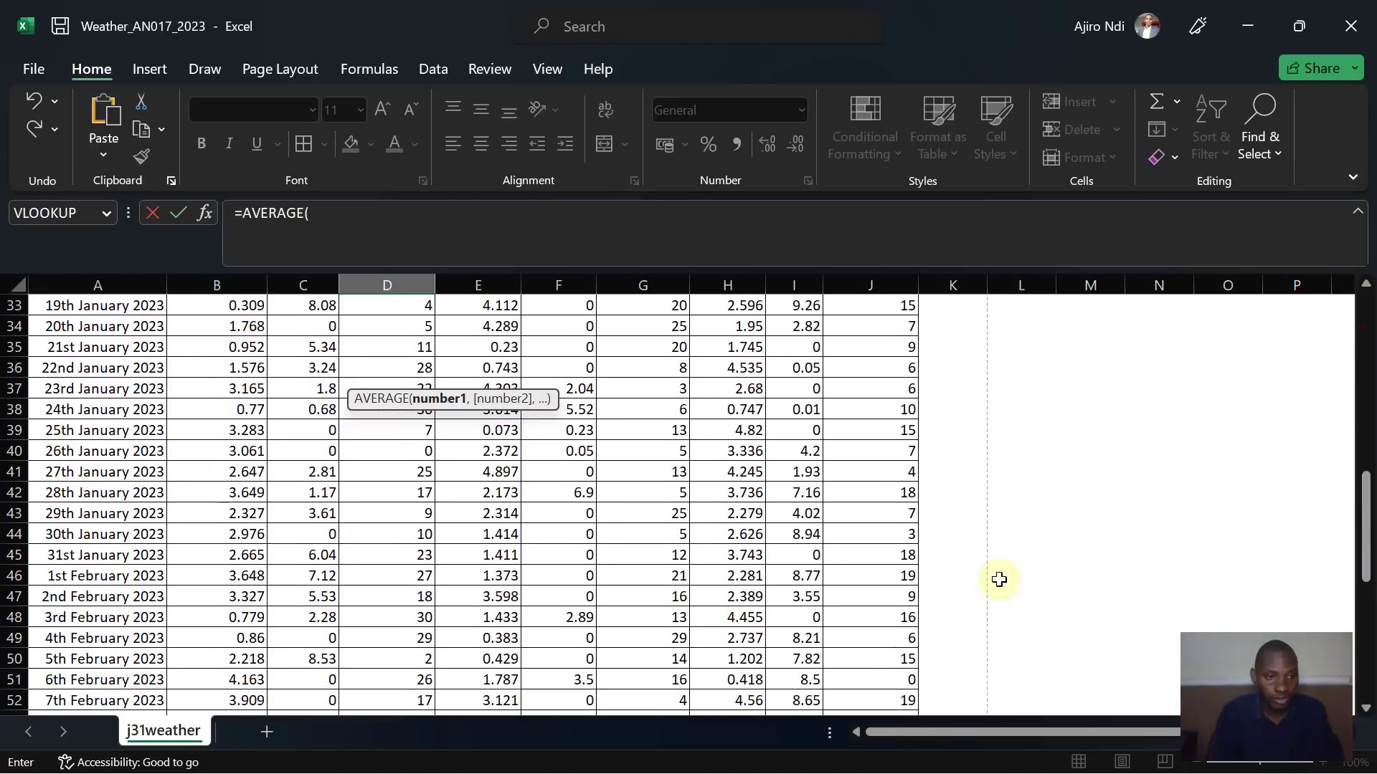
left_click(736, 580)
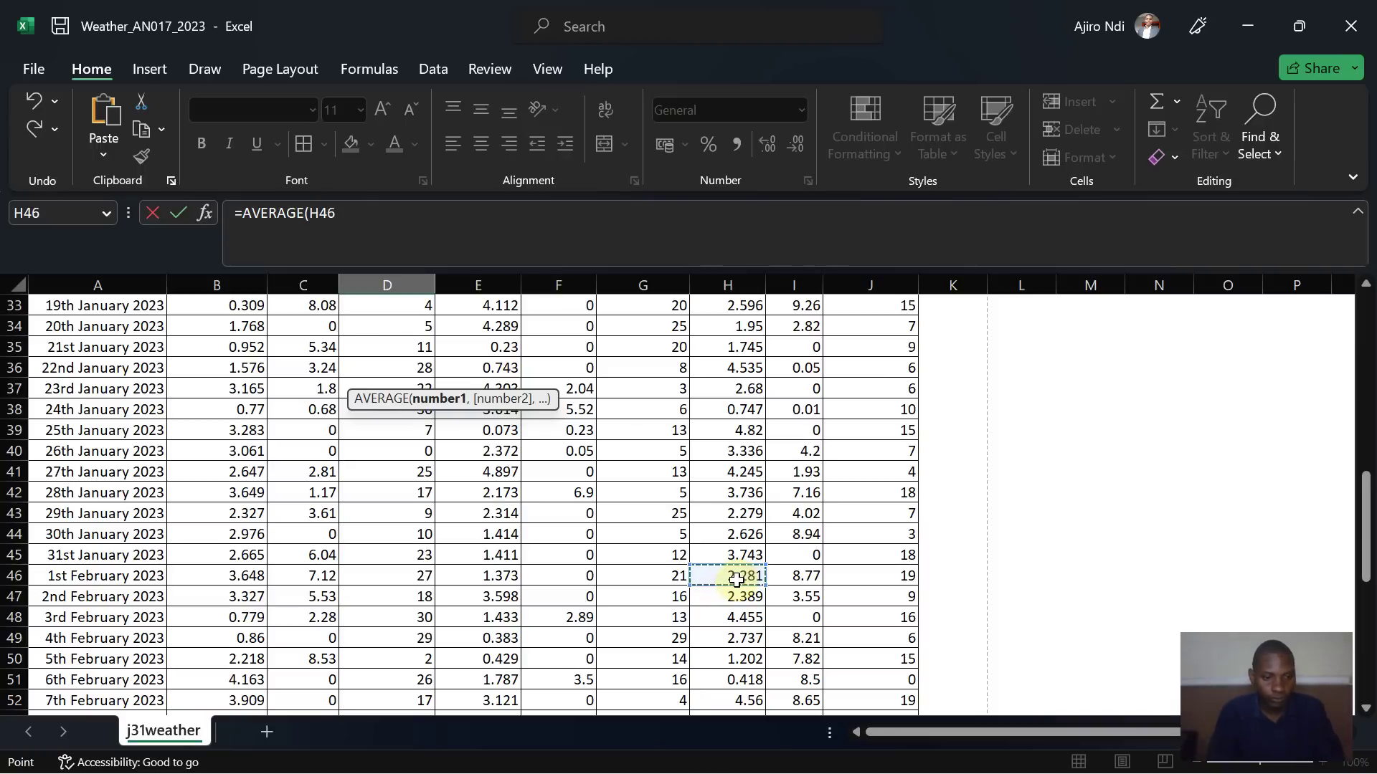
left_click_drag(736, 580, 733, 706)
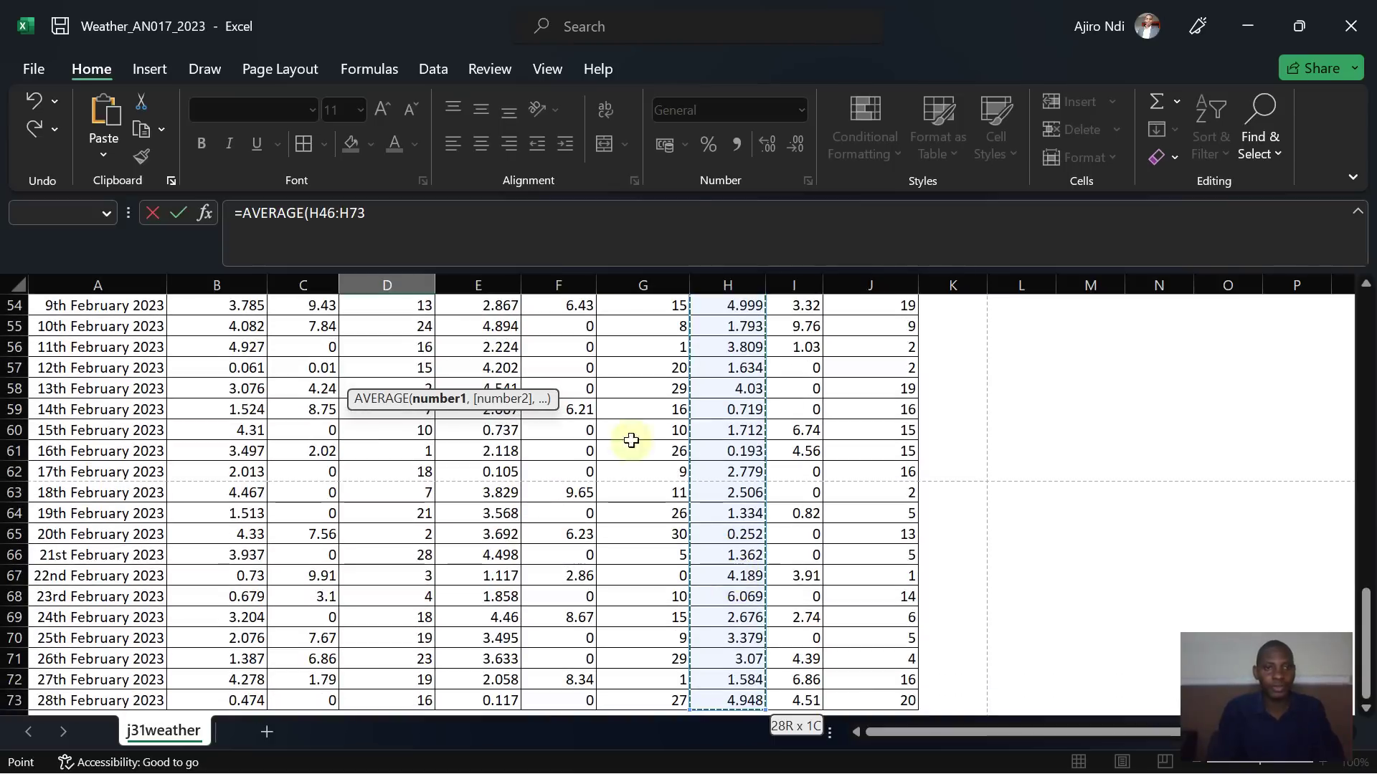
left_click(400, 218)
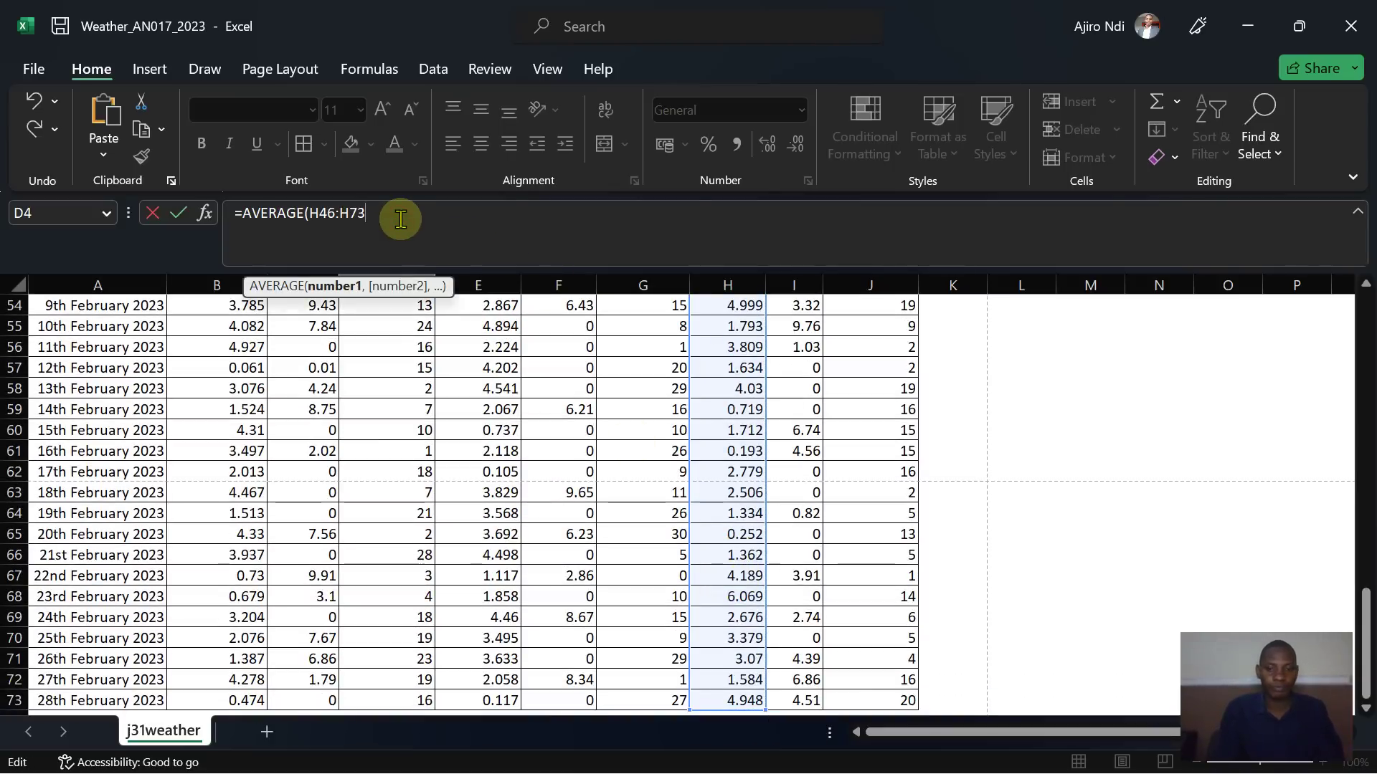
key("Return")
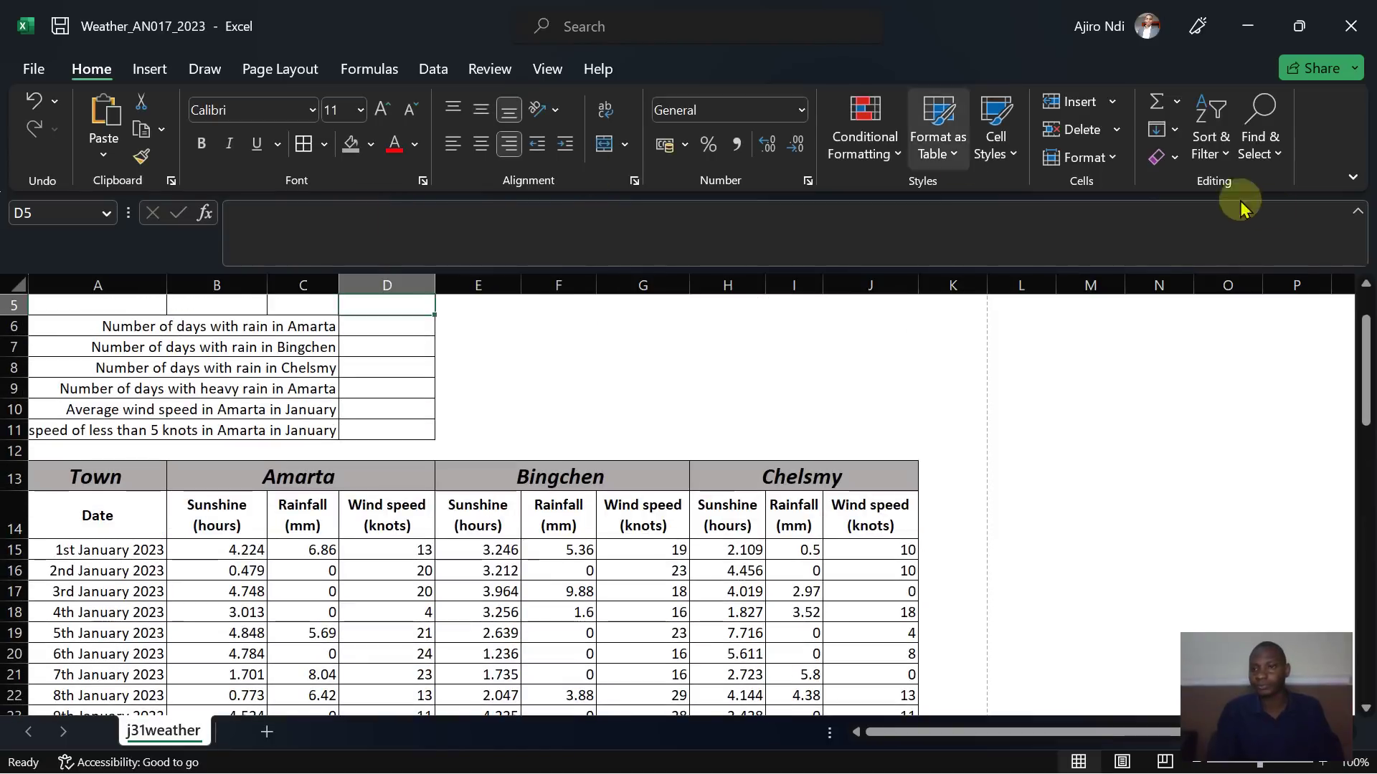
left_click_drag(1368, 363, 1367, 285)
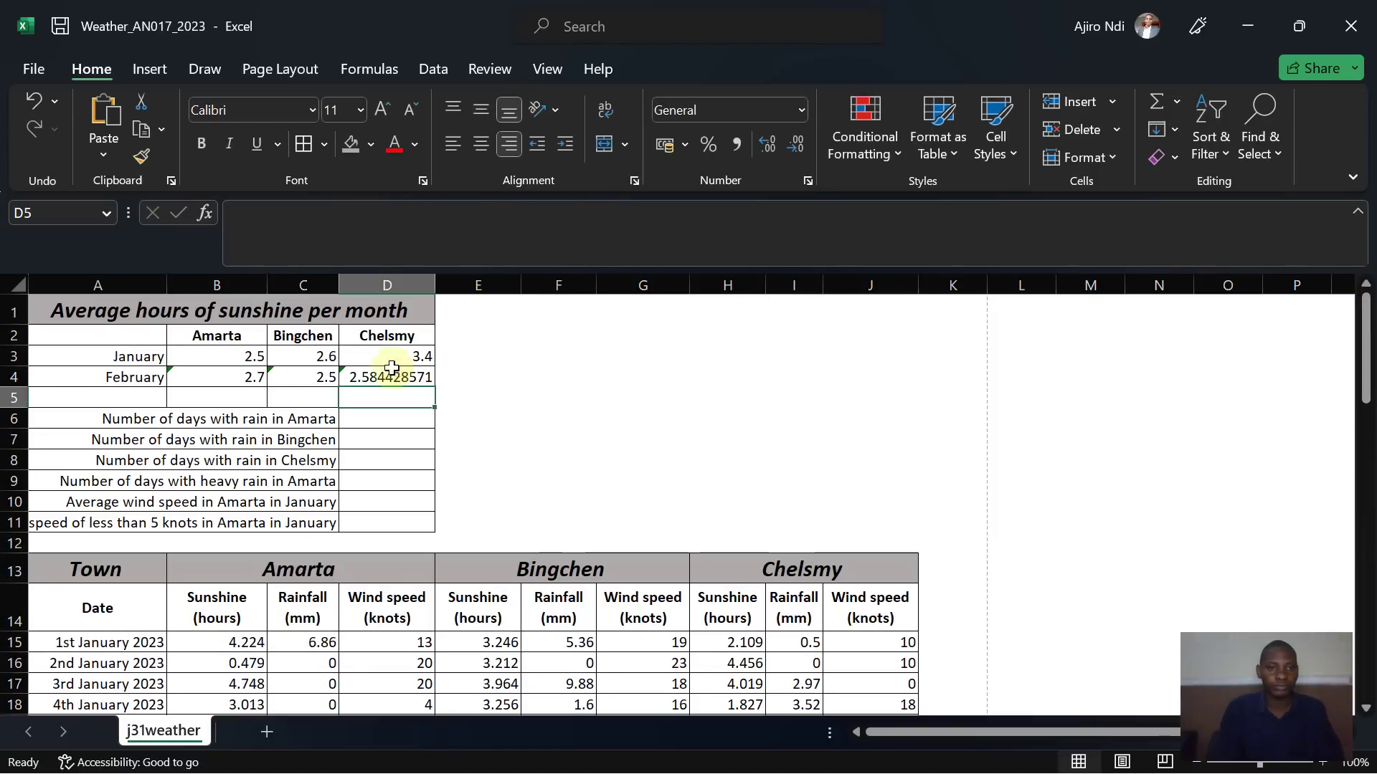
- Change D4 to =ROUND(AVERAGE(H46:H73),1), giving 2.6
left_click(371, 378)
left_click(247, 215)
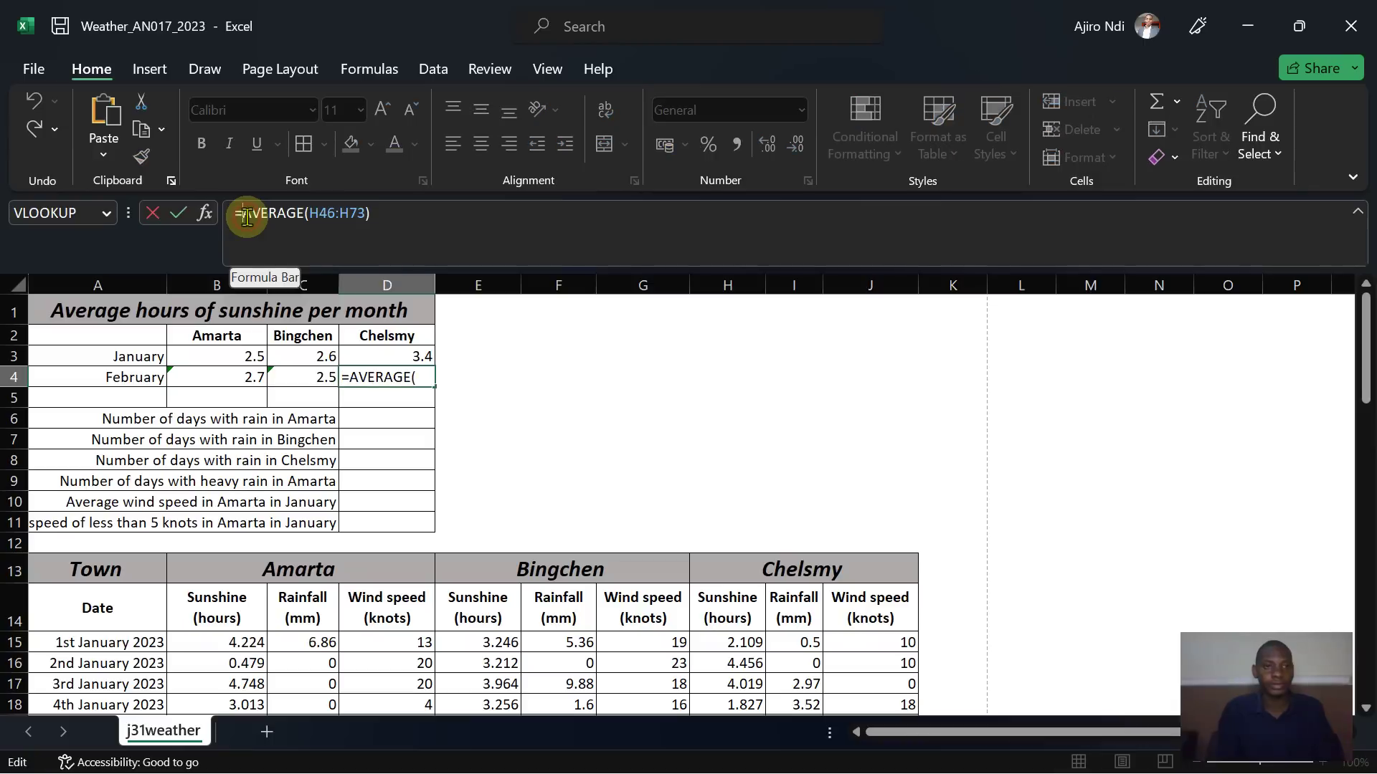
type("RP")
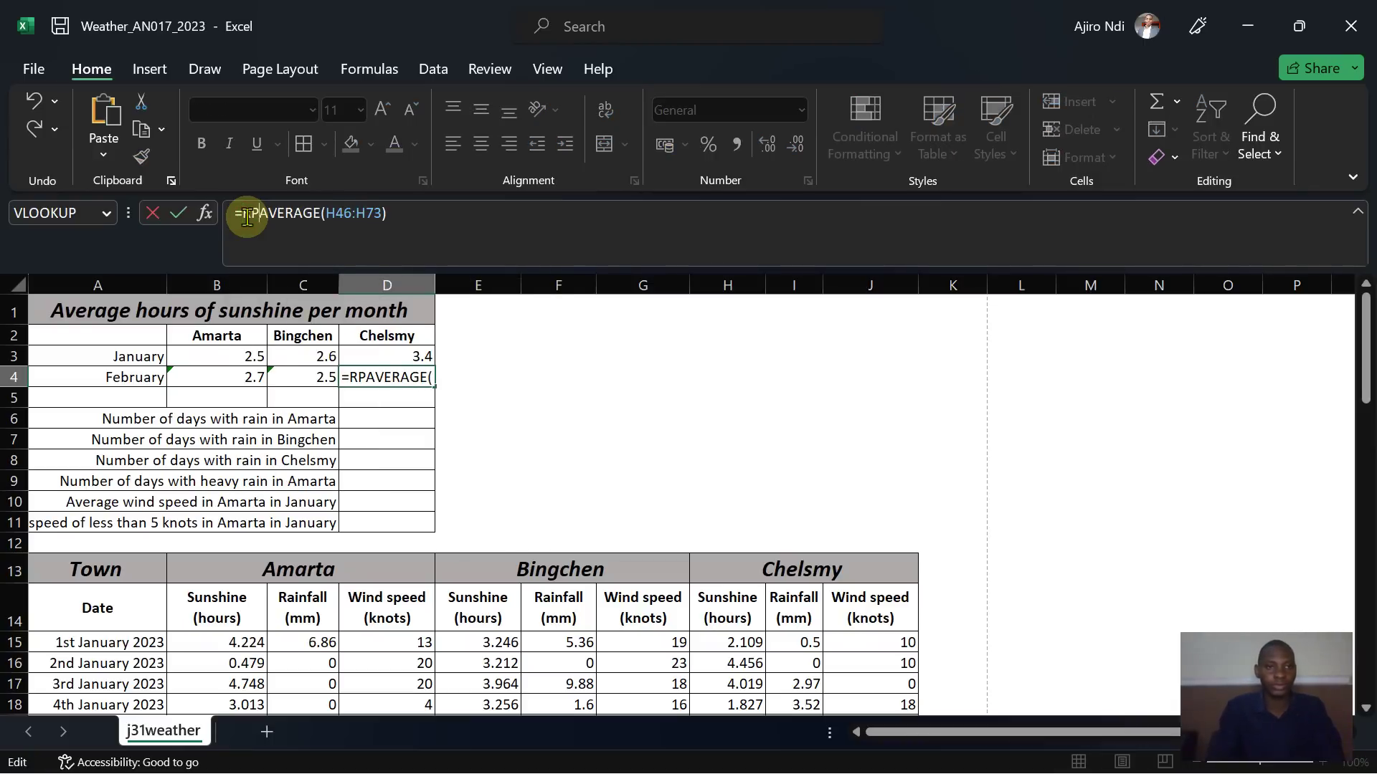
key("BackSpace")
type("OUND")
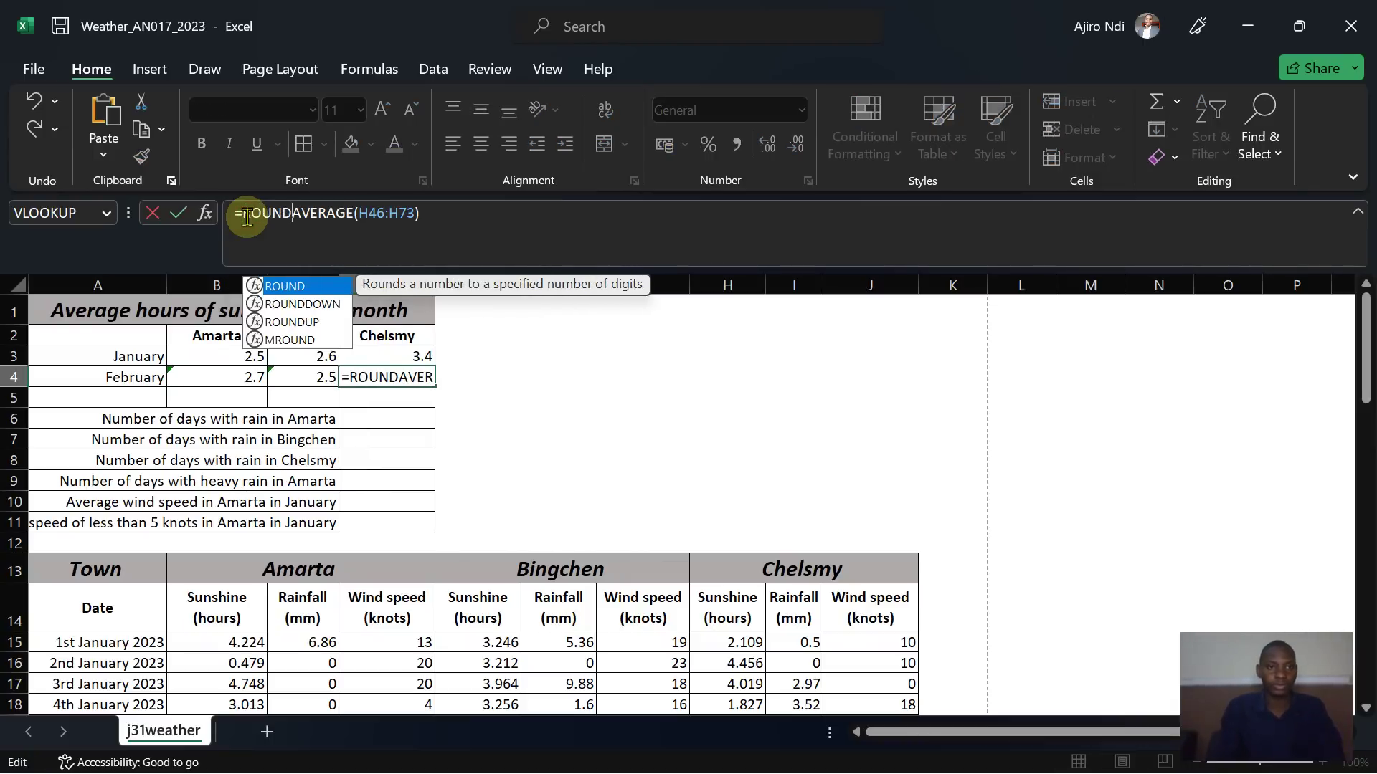
type("(")
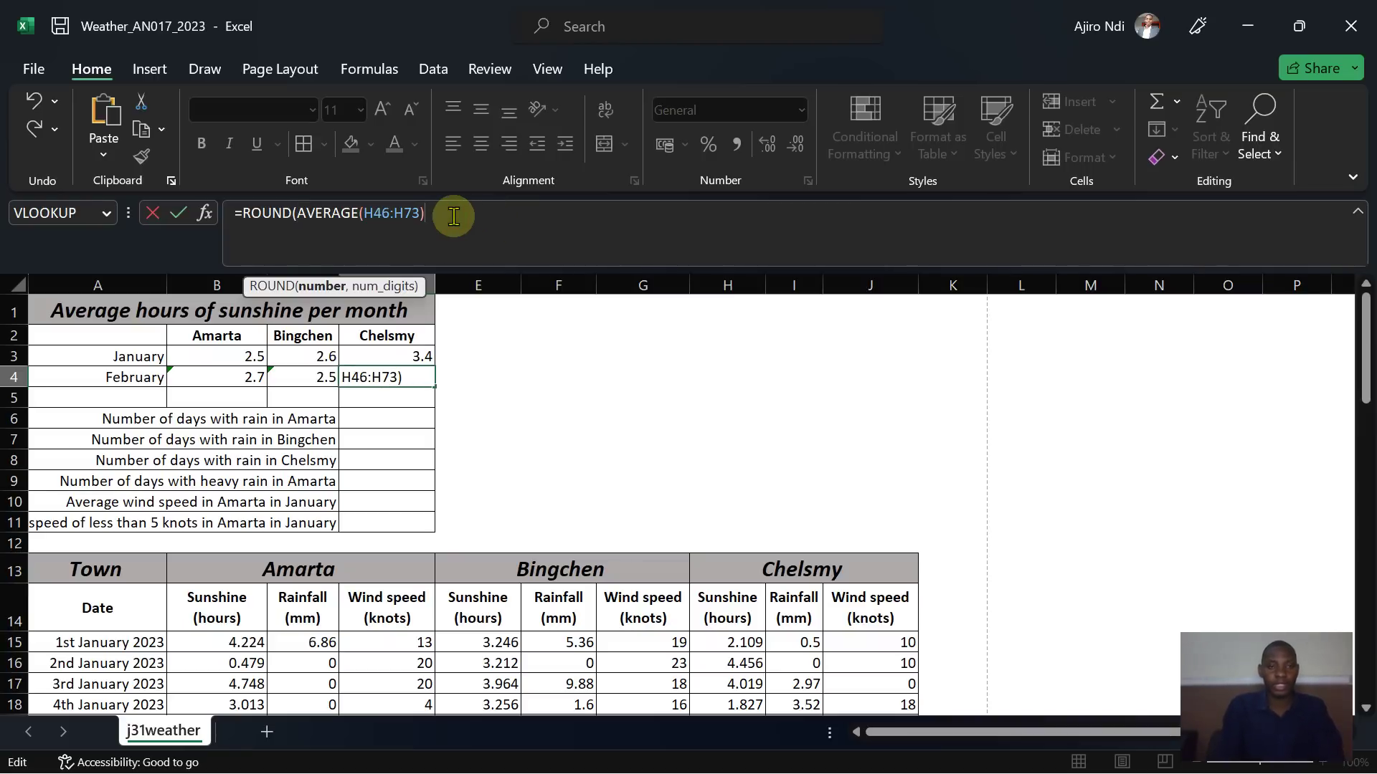
type(",1")
key("Return")
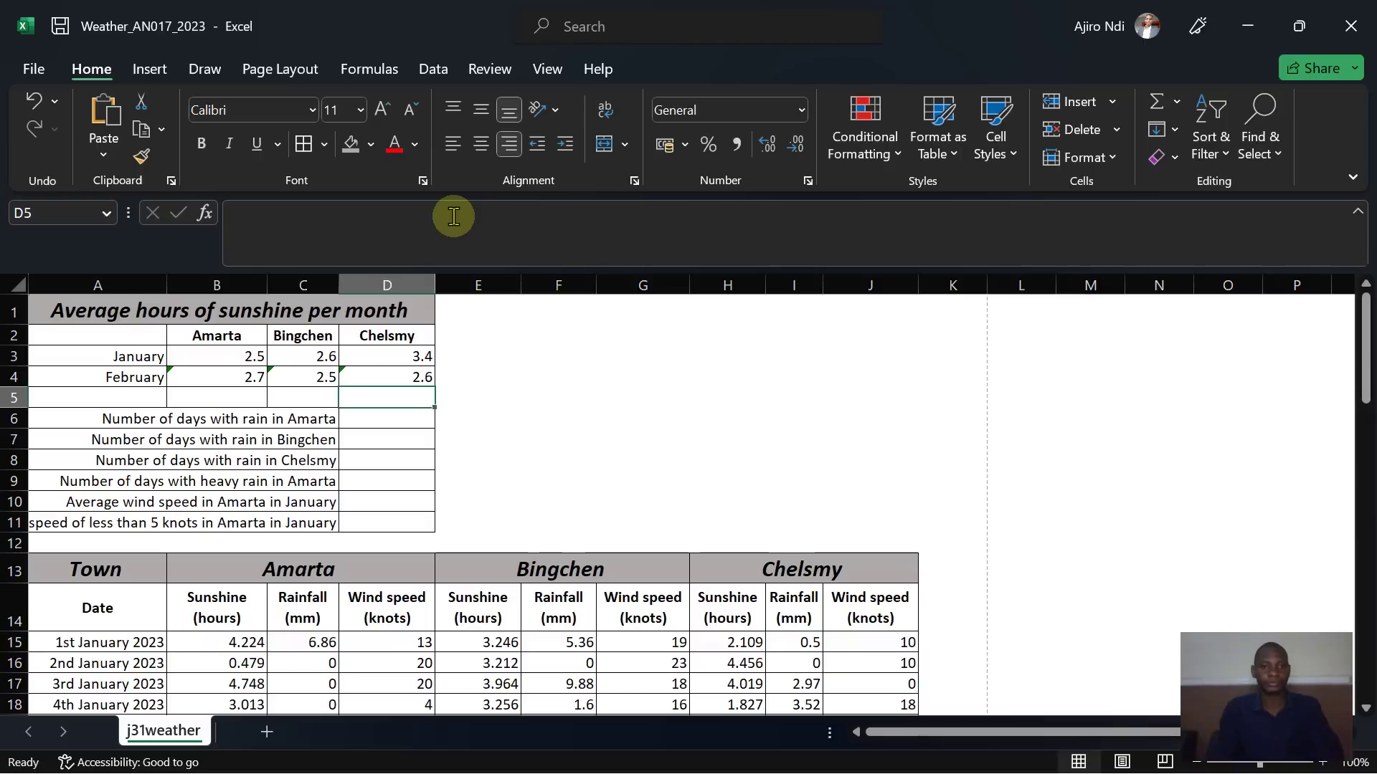
- Ignore the error warnings on the February averages in B4, C4 and D4
left_click(196, 373)
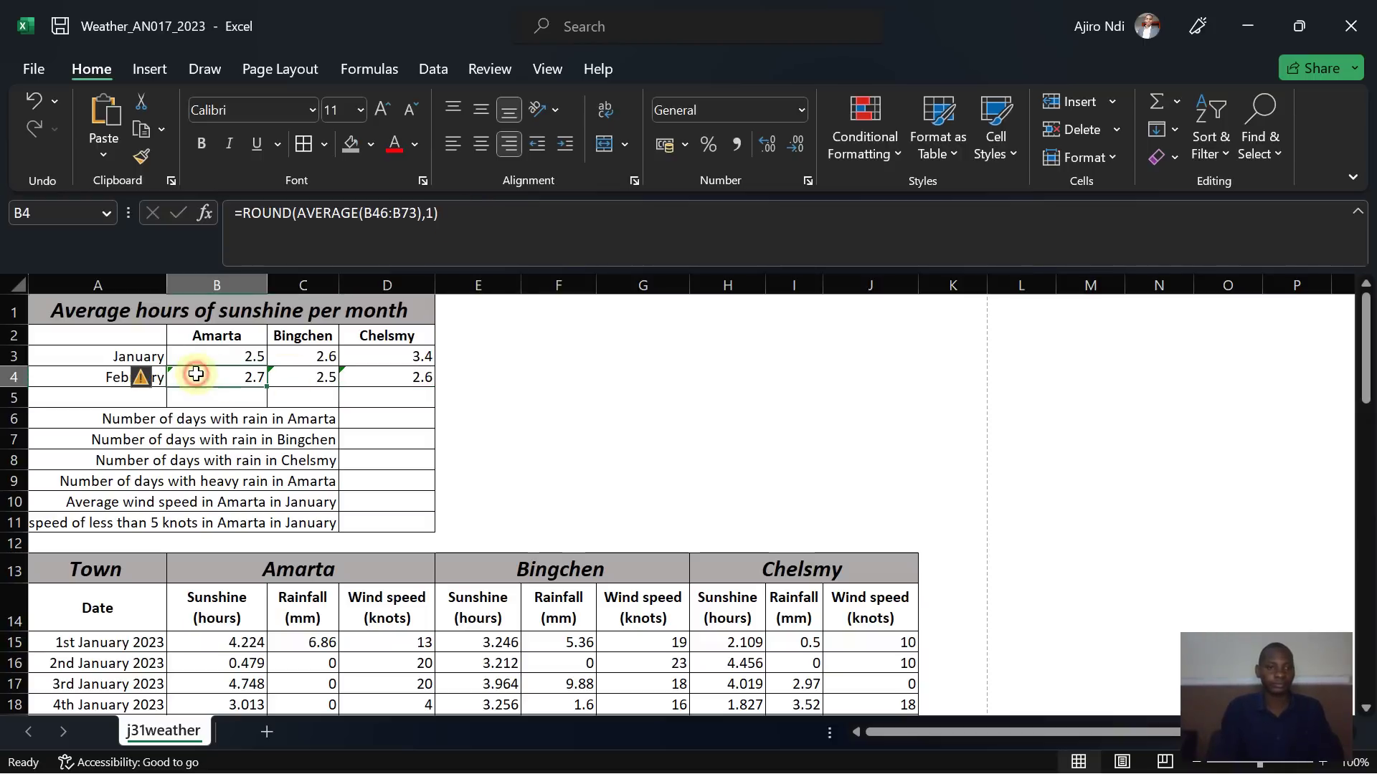
left_click(140, 378)
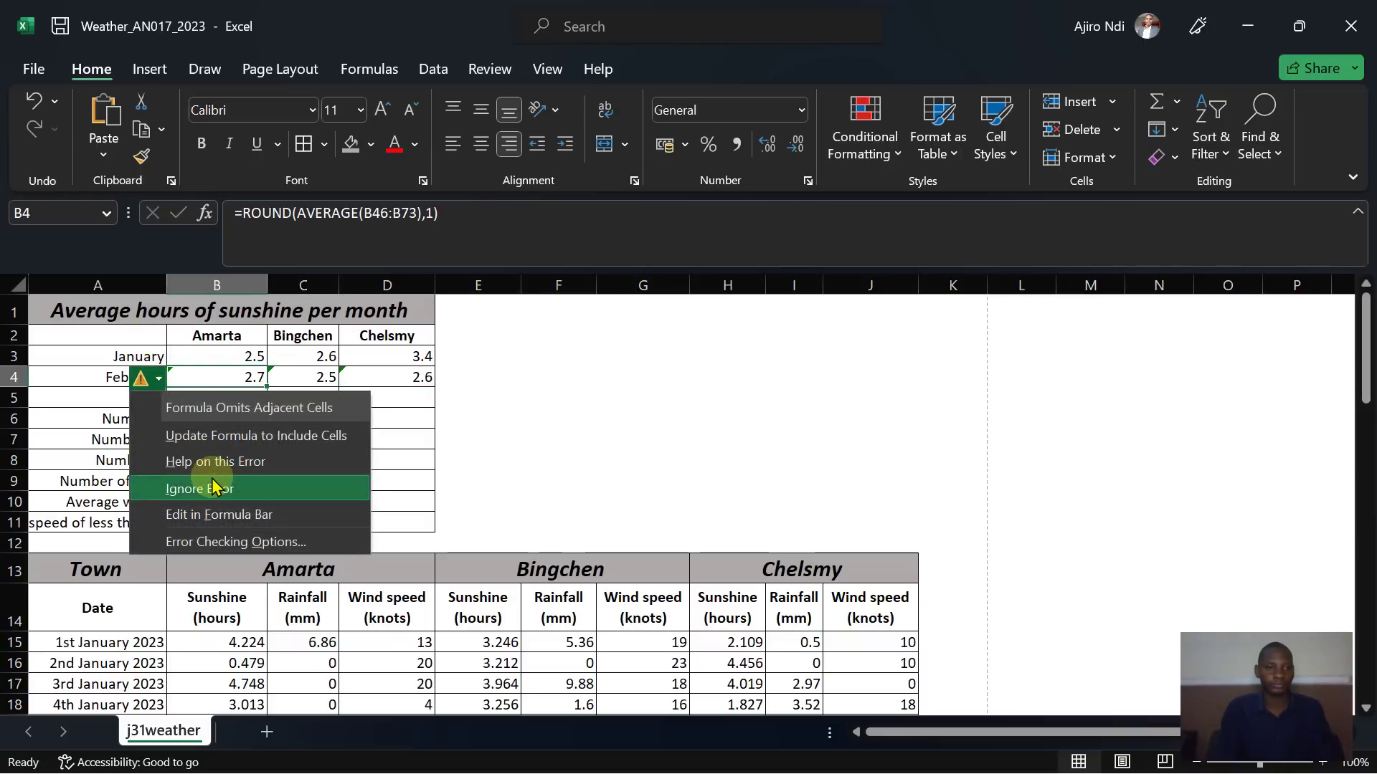
left_click(213, 488)
left_click(287, 374)
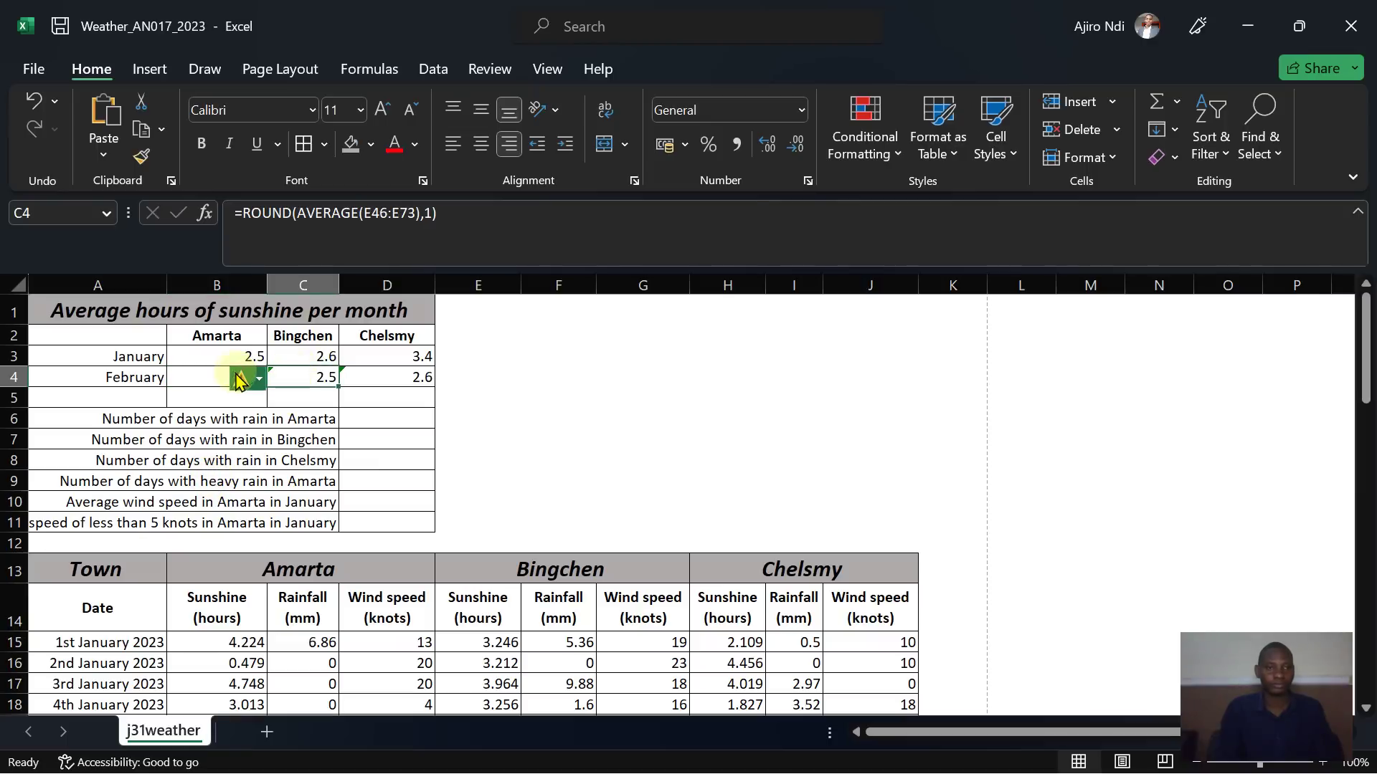
left_click(241, 377)
left_click(301, 487)
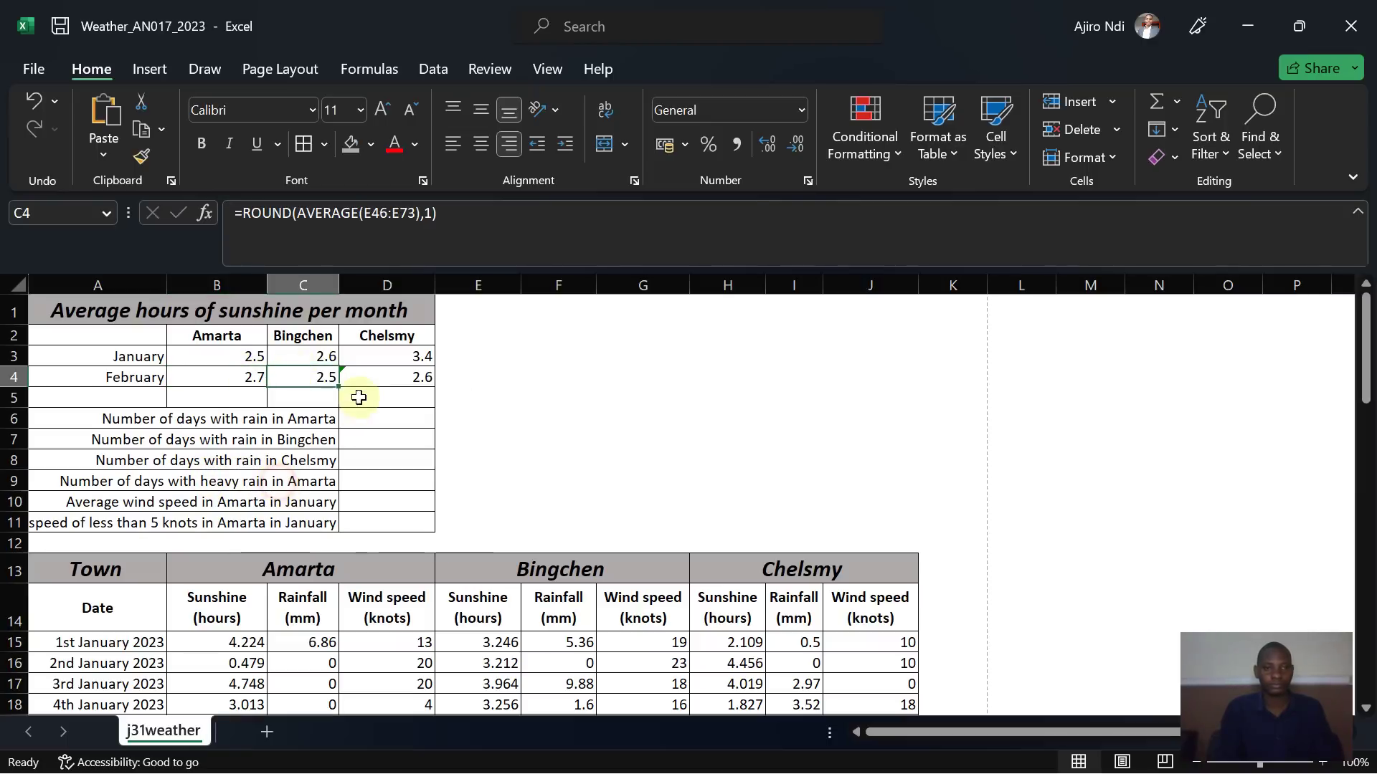
left_click(365, 376)
left_click(319, 378)
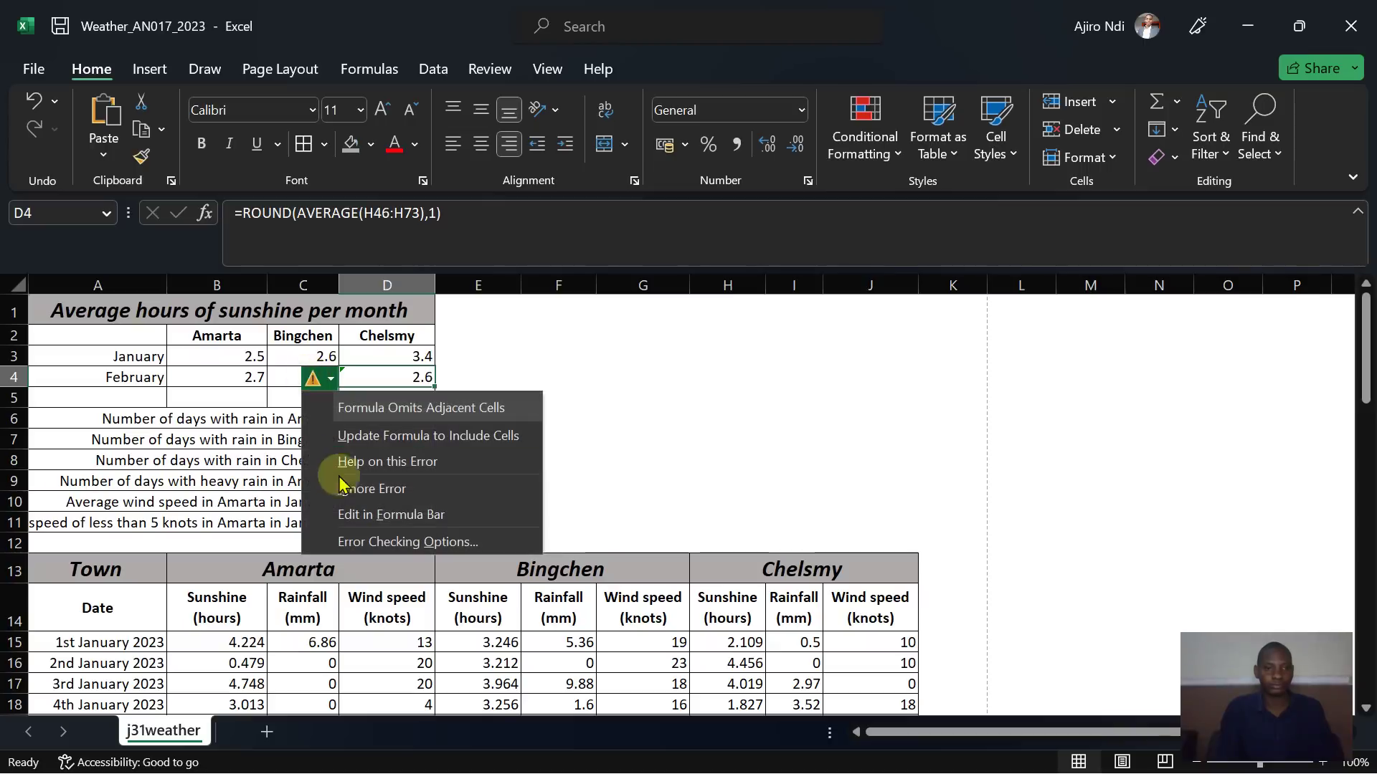
left_click(337, 487)
- Review the formulas in B3:D4, then bring up the exam question paper in Edge
left_click(578, 415)
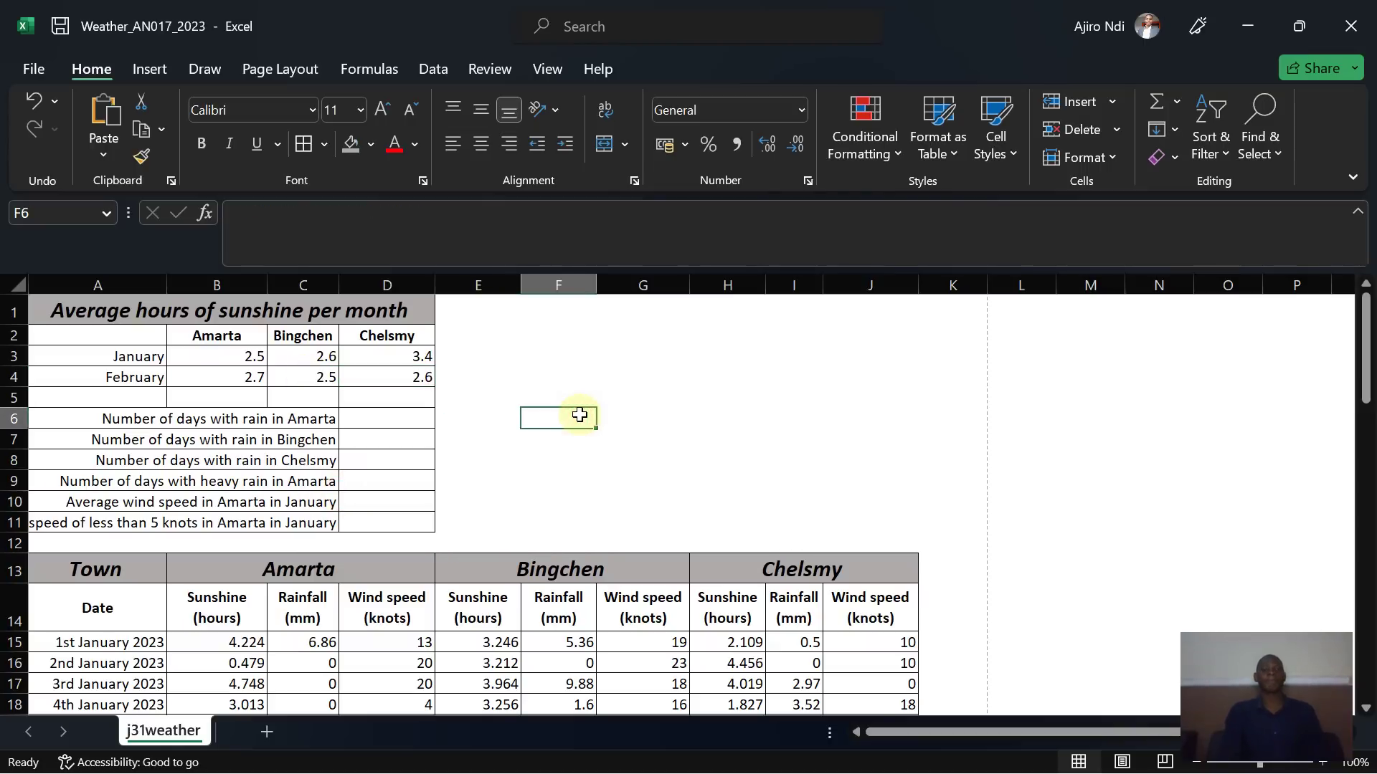
left_click(387, 375)
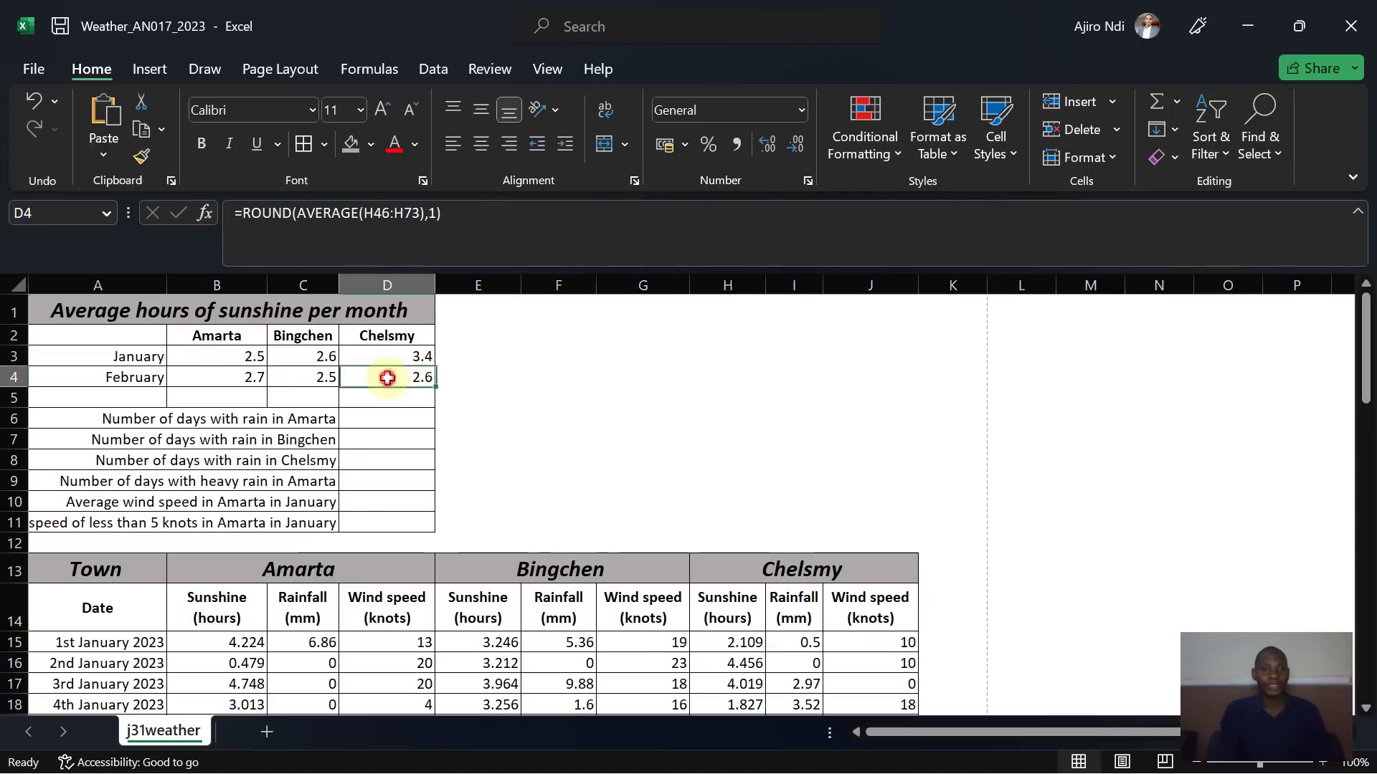
left_click(307, 376)
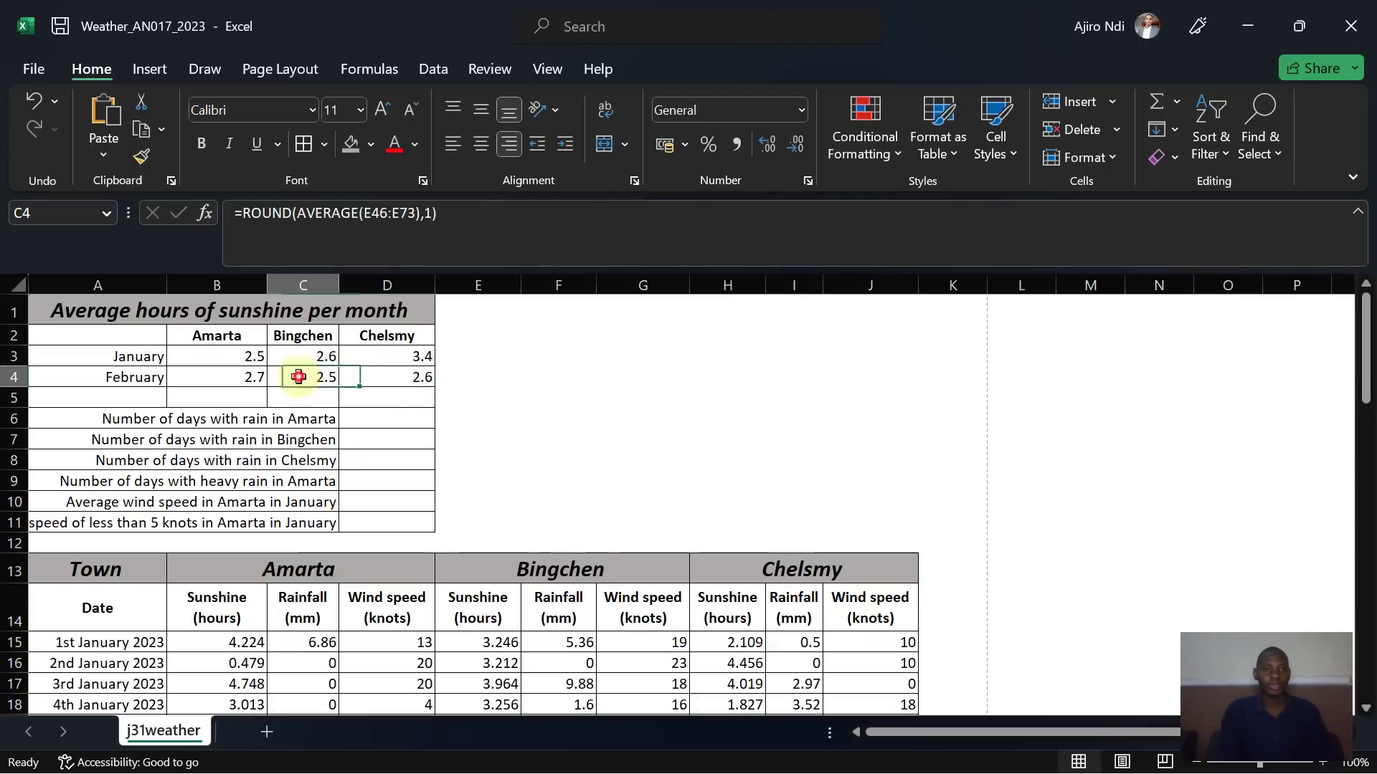
left_click(231, 377)
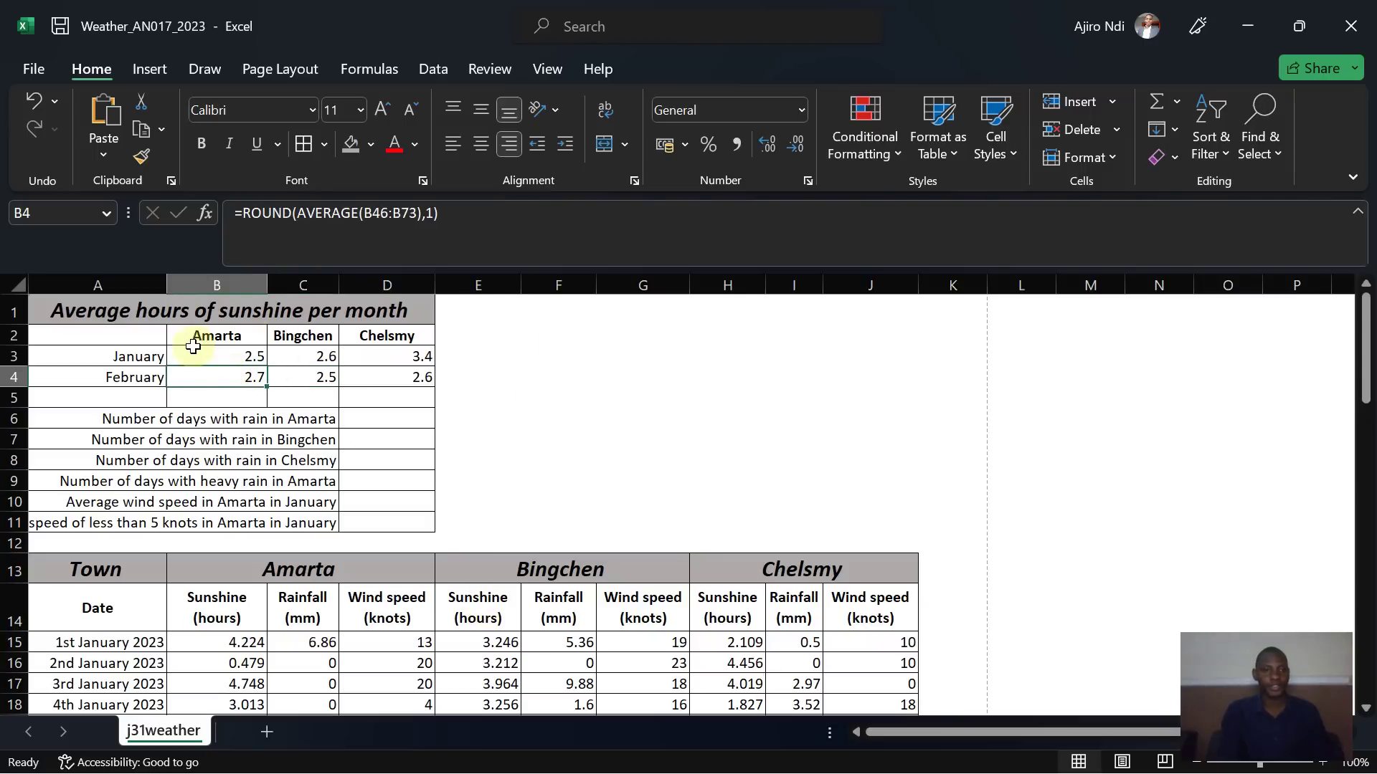
left_click(187, 359)
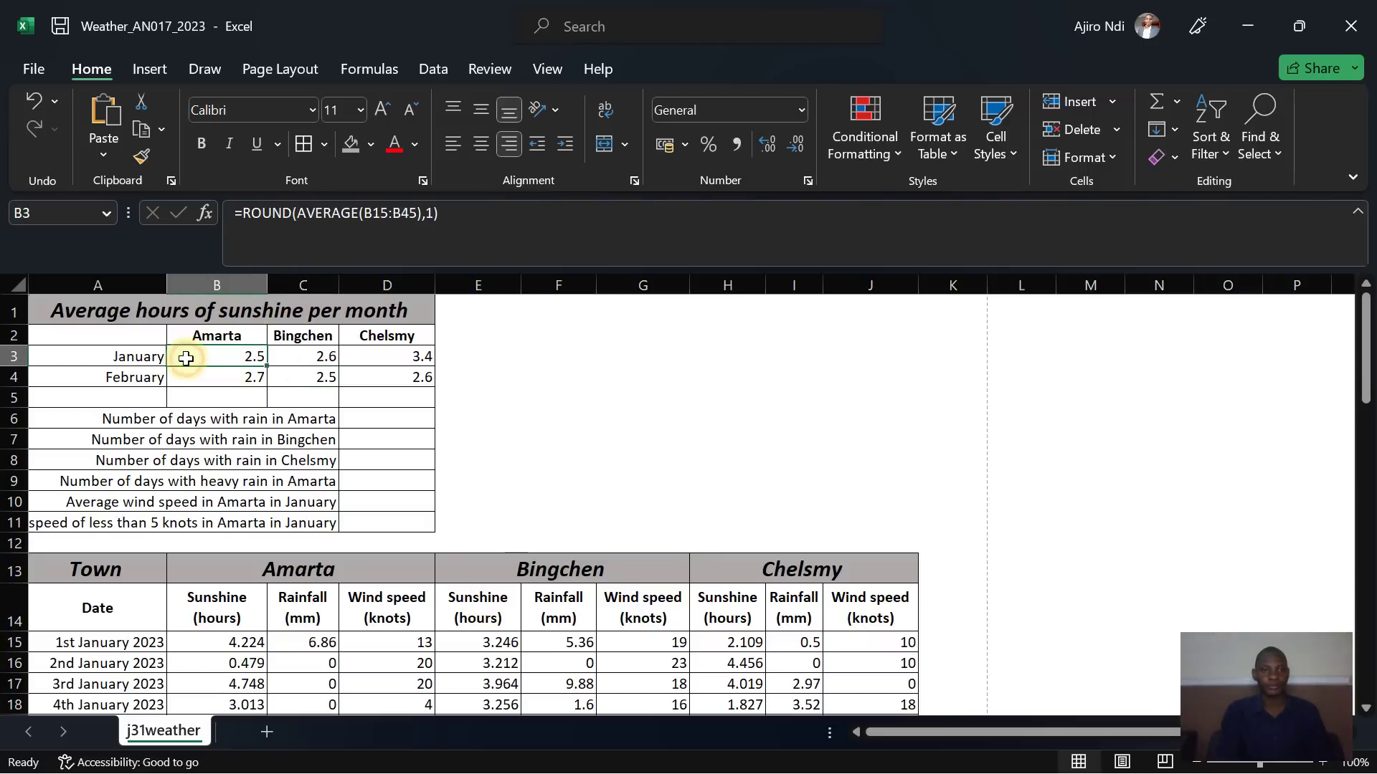
left_click(296, 355)
left_click(387, 355)
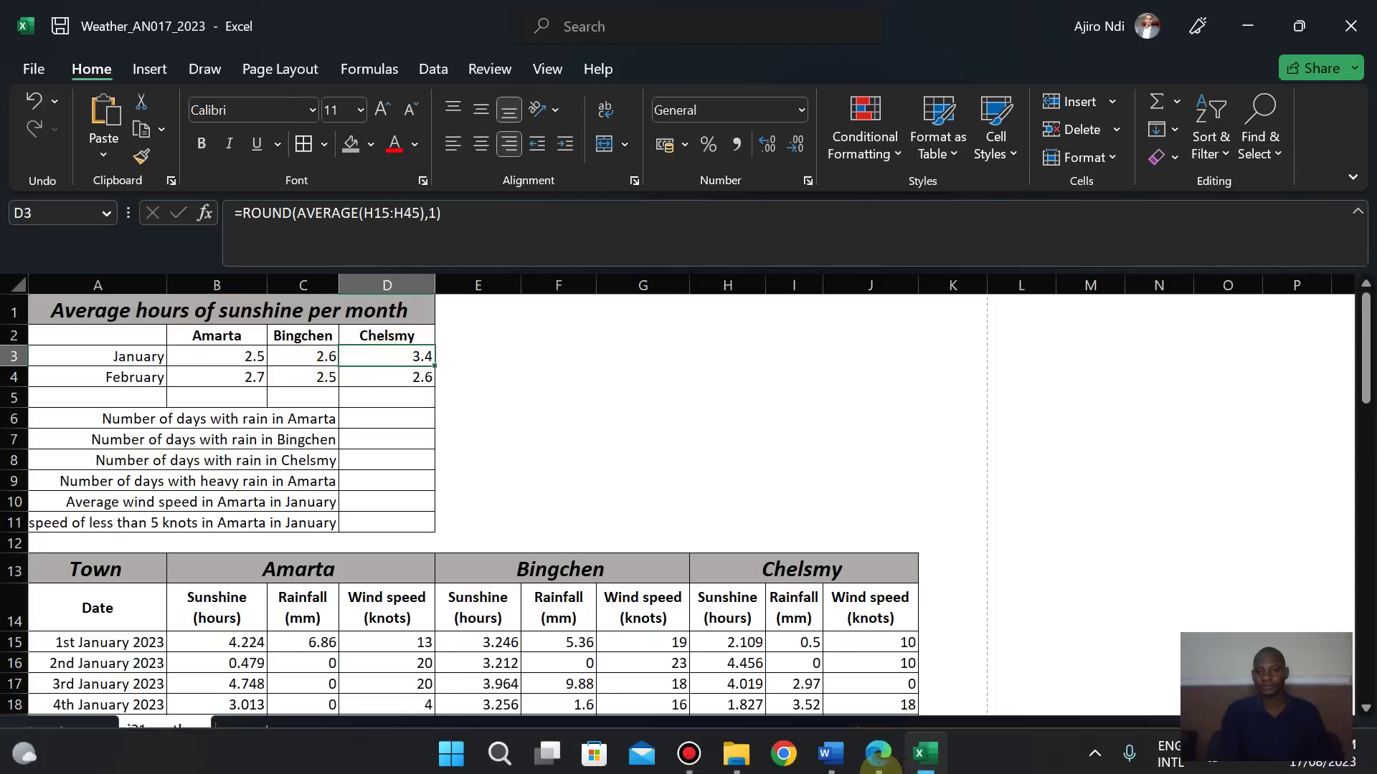
left_click(877, 753)
- Scroll through questions 4–7 on the question paper, then return to the Weather workbook
key("Down")
key("Down")
key("Down")
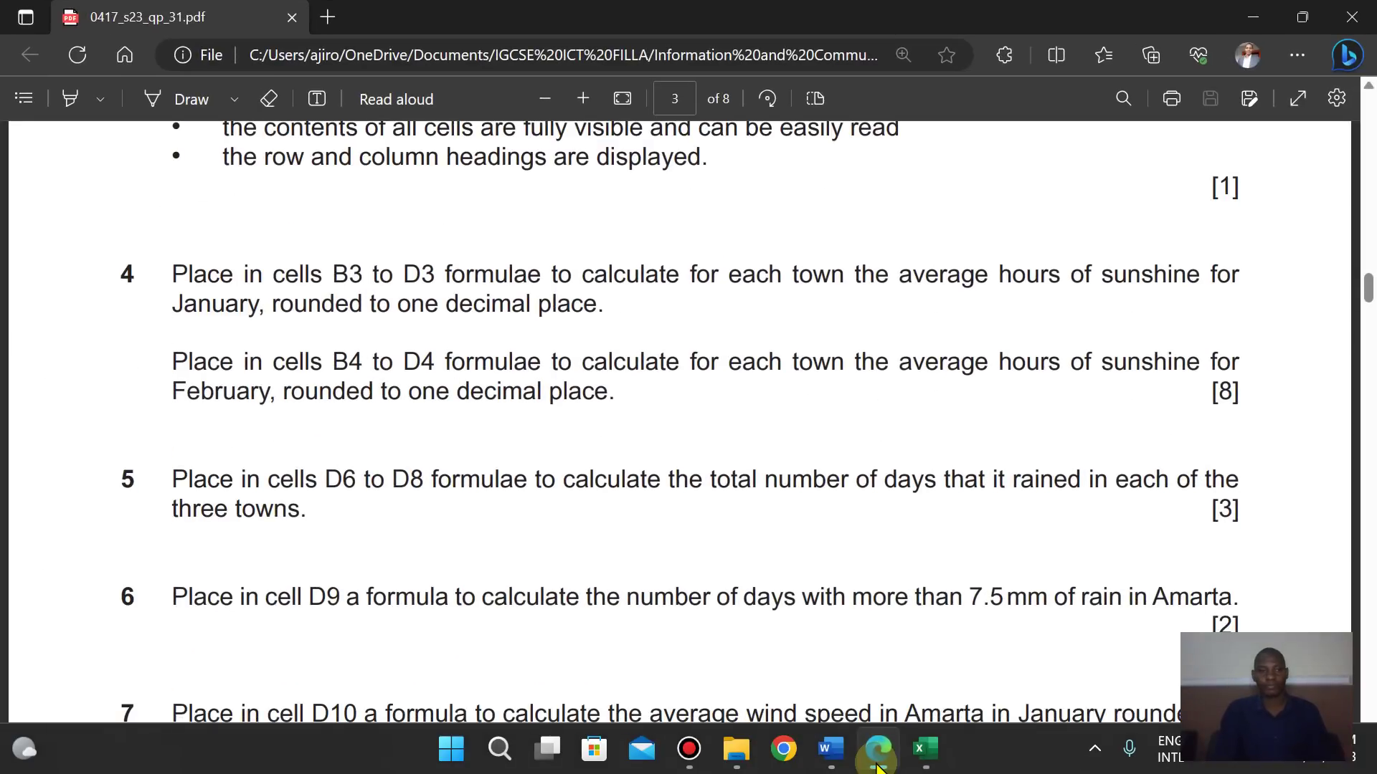
key("Up")
key("Up")
key("Up")
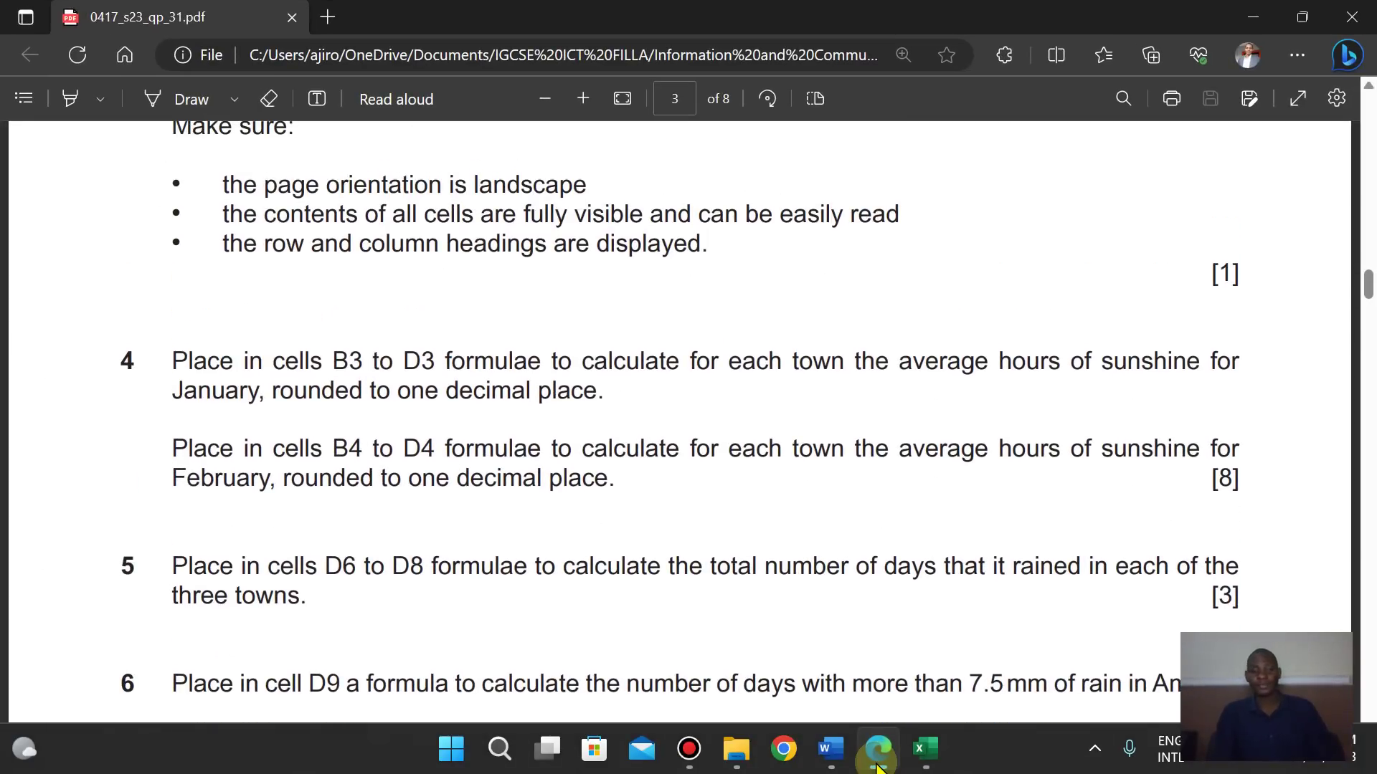
key("Down")
key("Down")
key("Down")
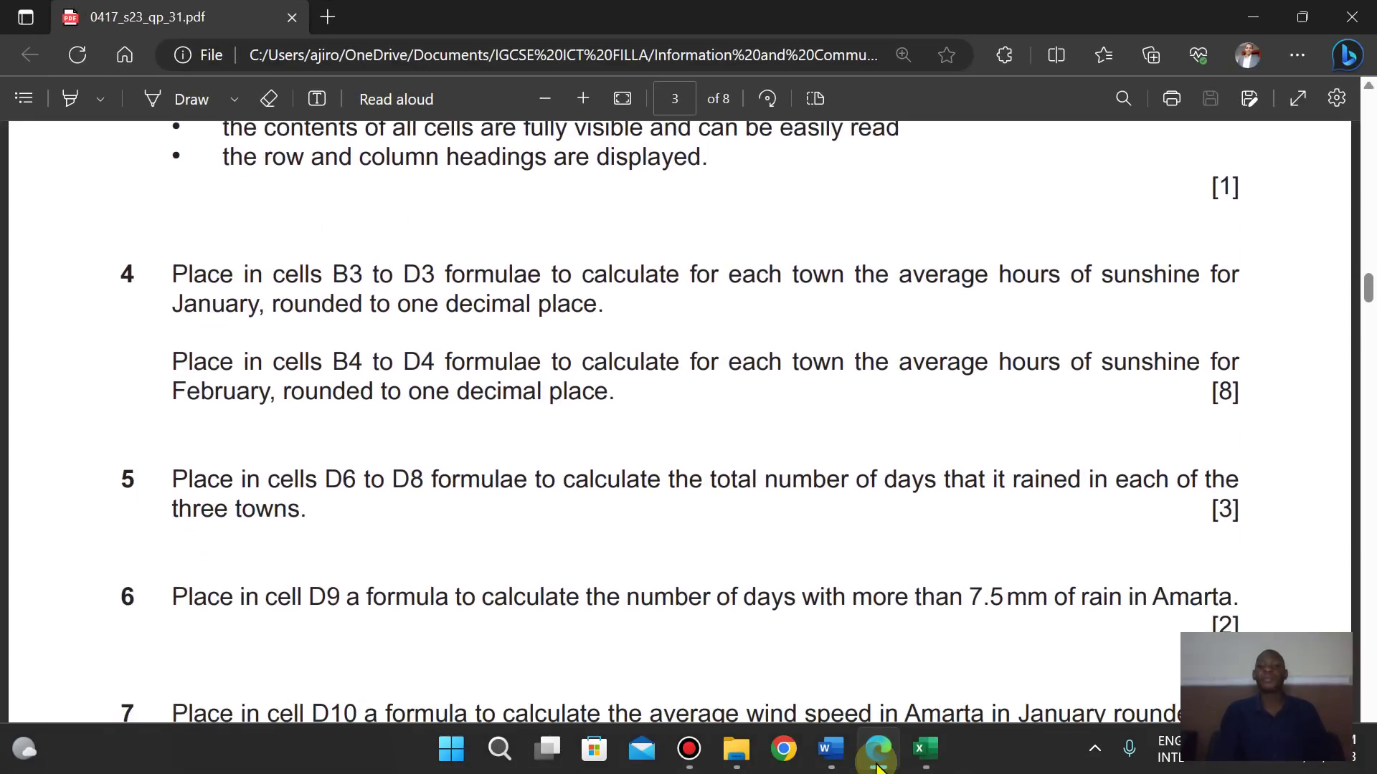
left_click(878, 765)
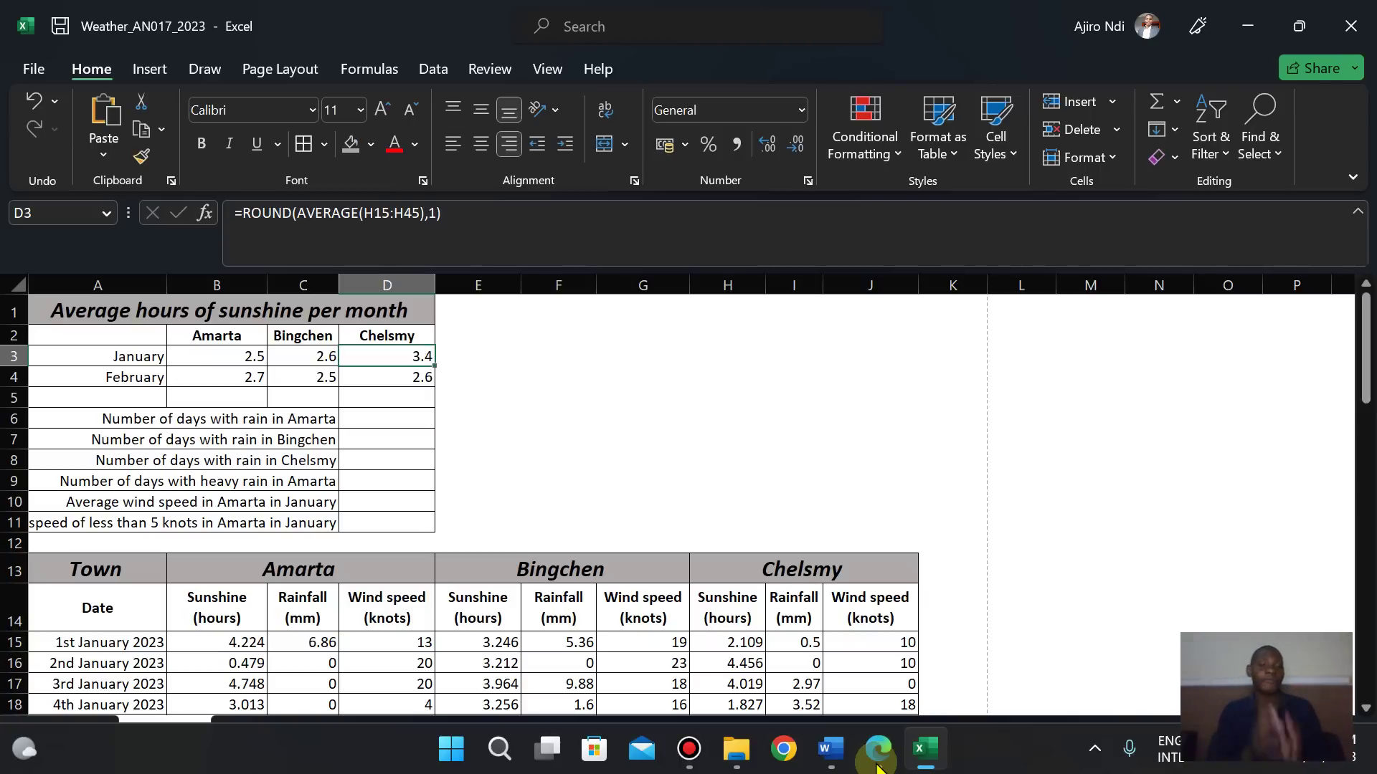
- Compare the question paper with cells D6 and D8 for the rain-day totals
left_click(876, 765)
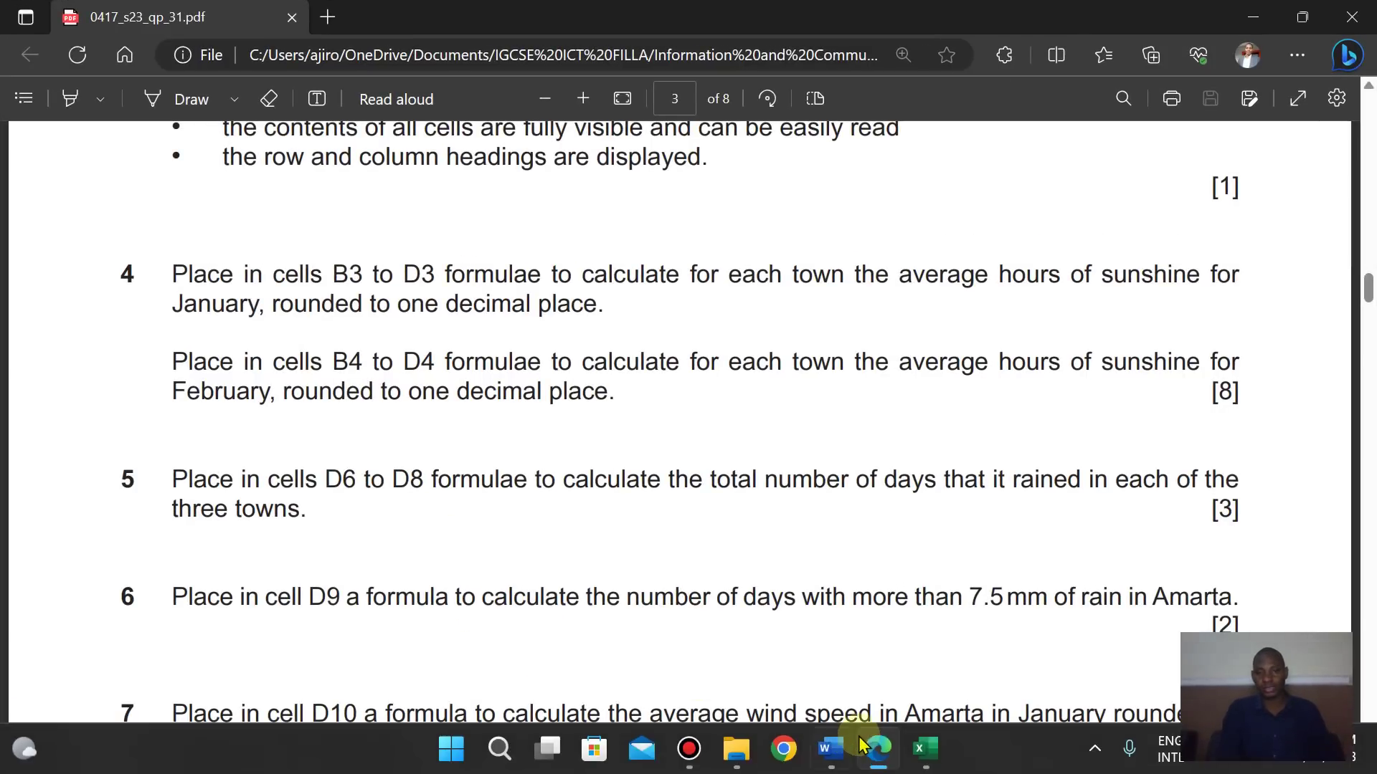
mouse_move(925, 759)
left_click(937, 646)
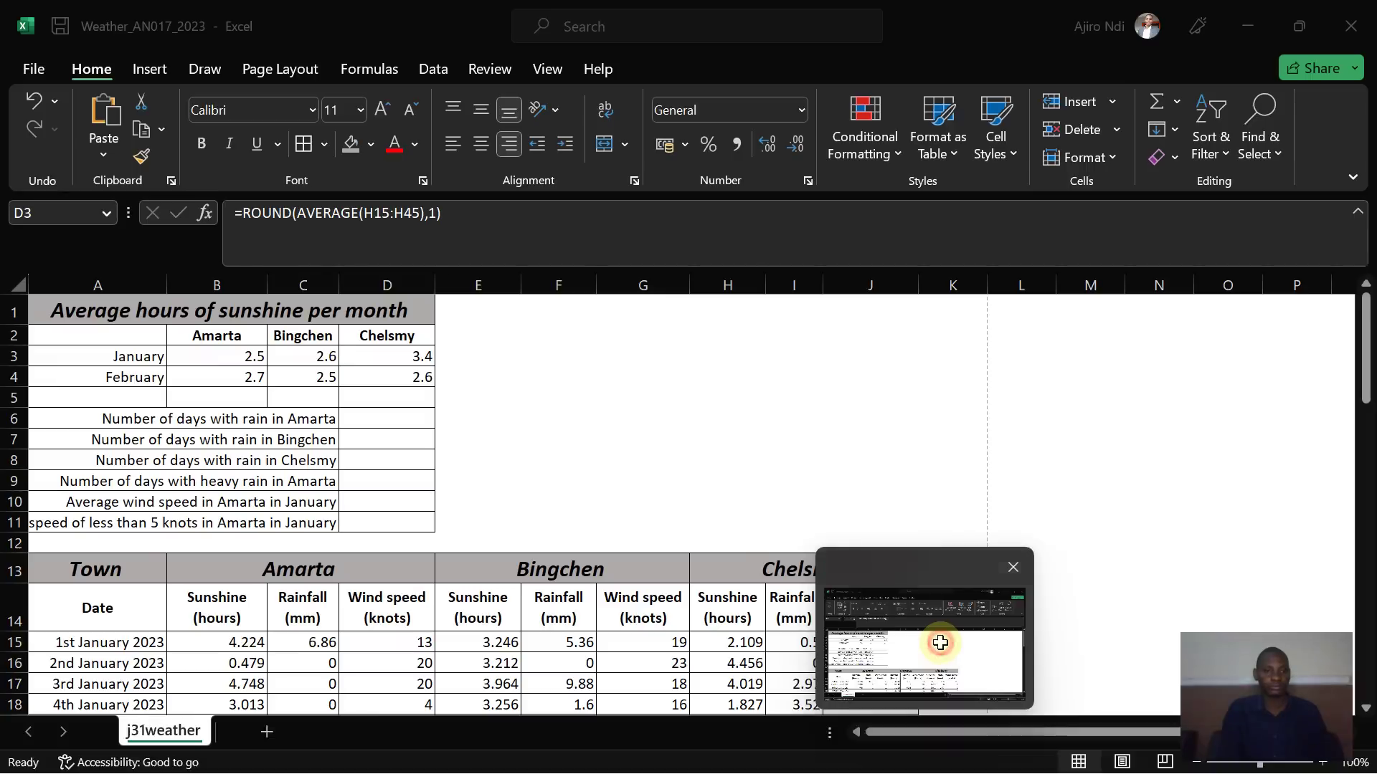
left_click(372, 420)
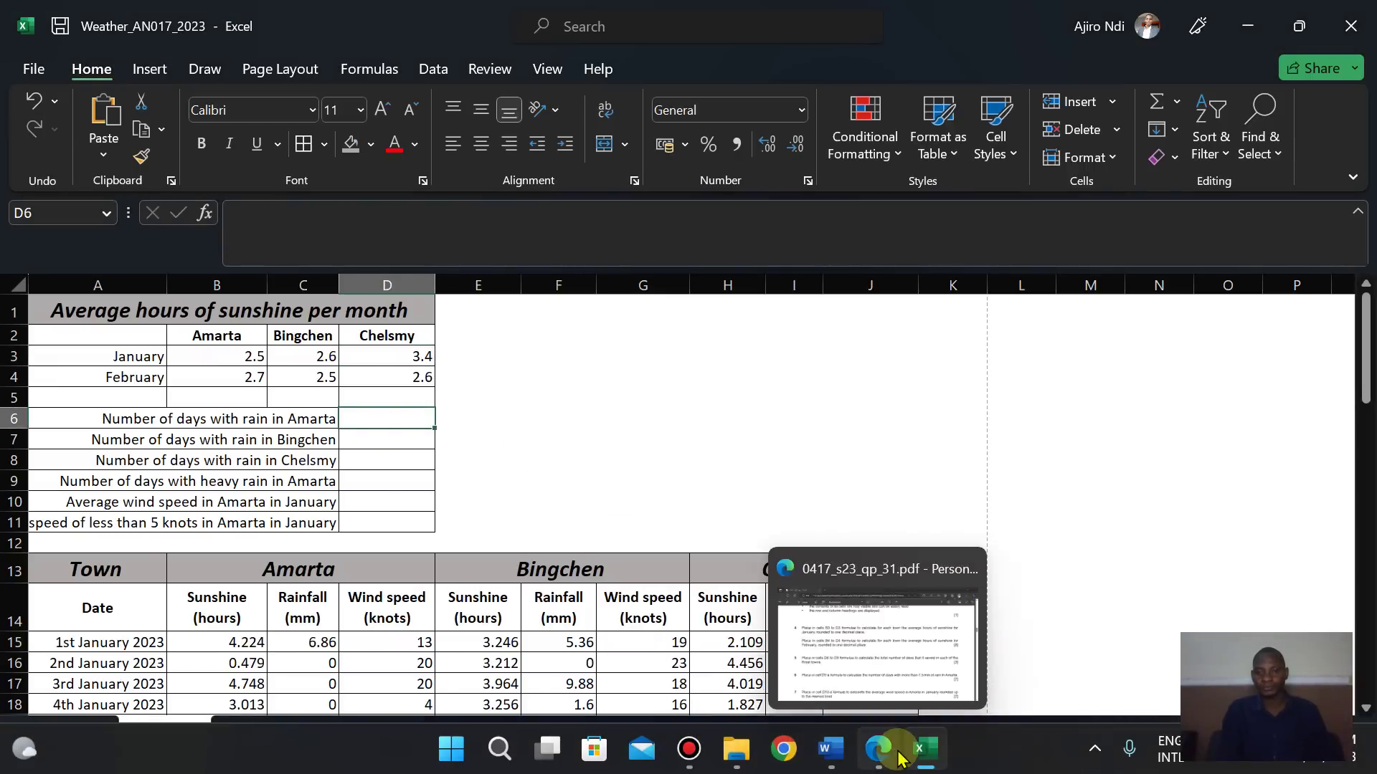
left_click(898, 753)
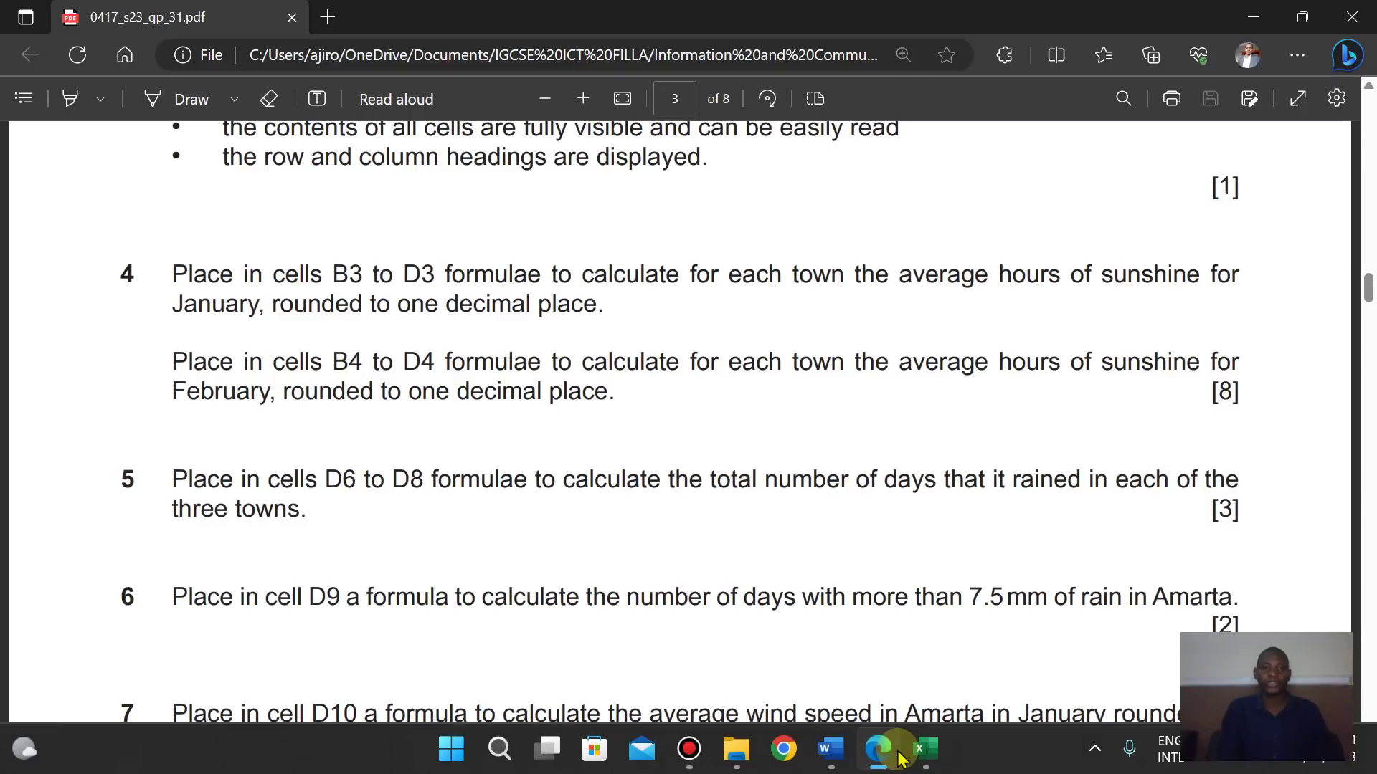
left_click(925, 750)
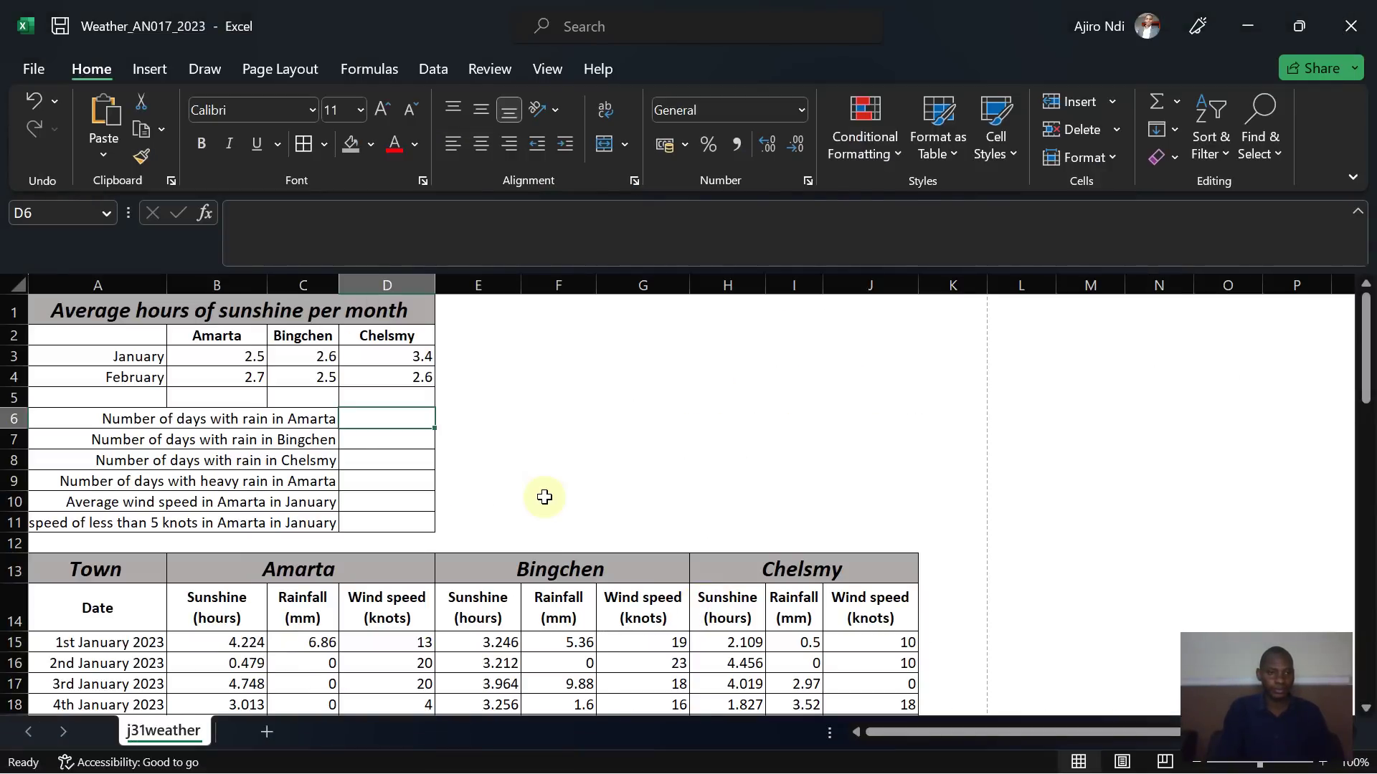
left_click(385, 461)
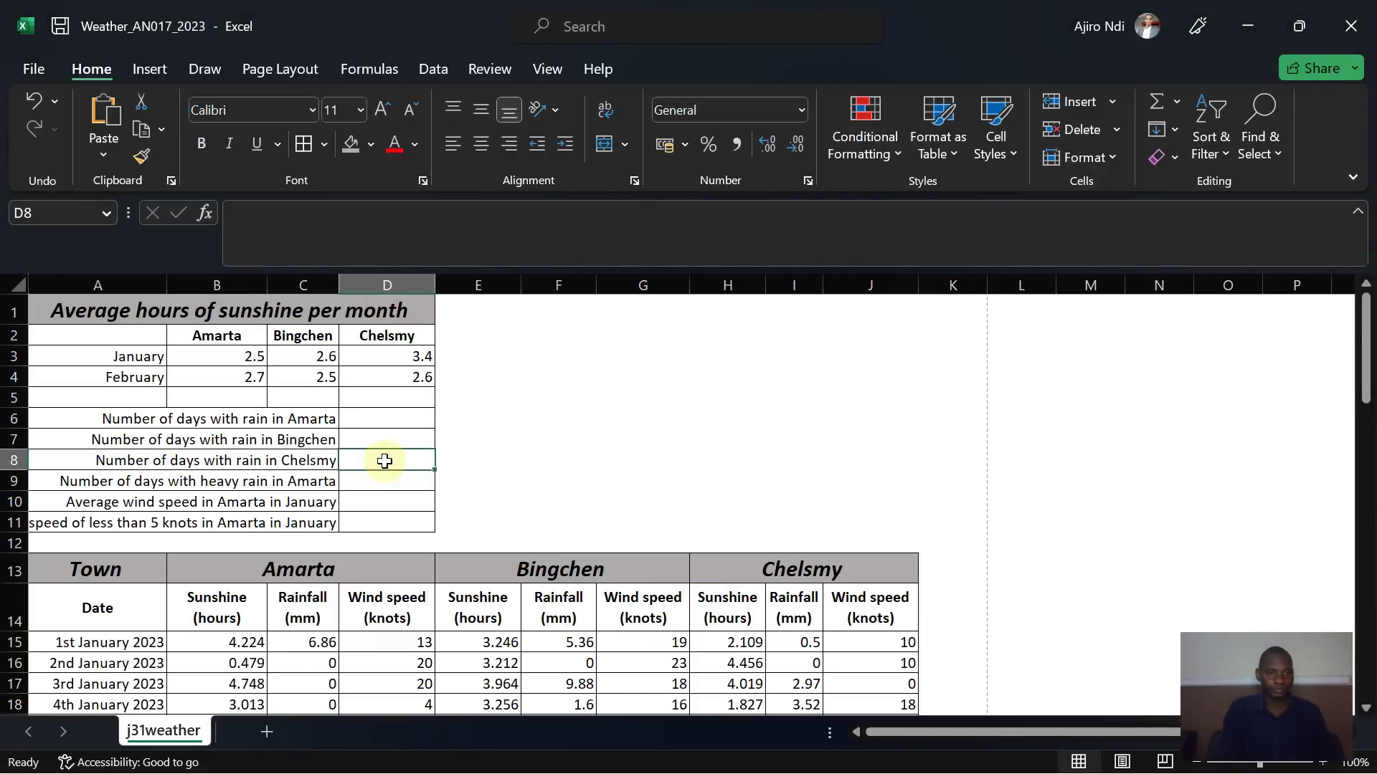
left_click(377, 419)
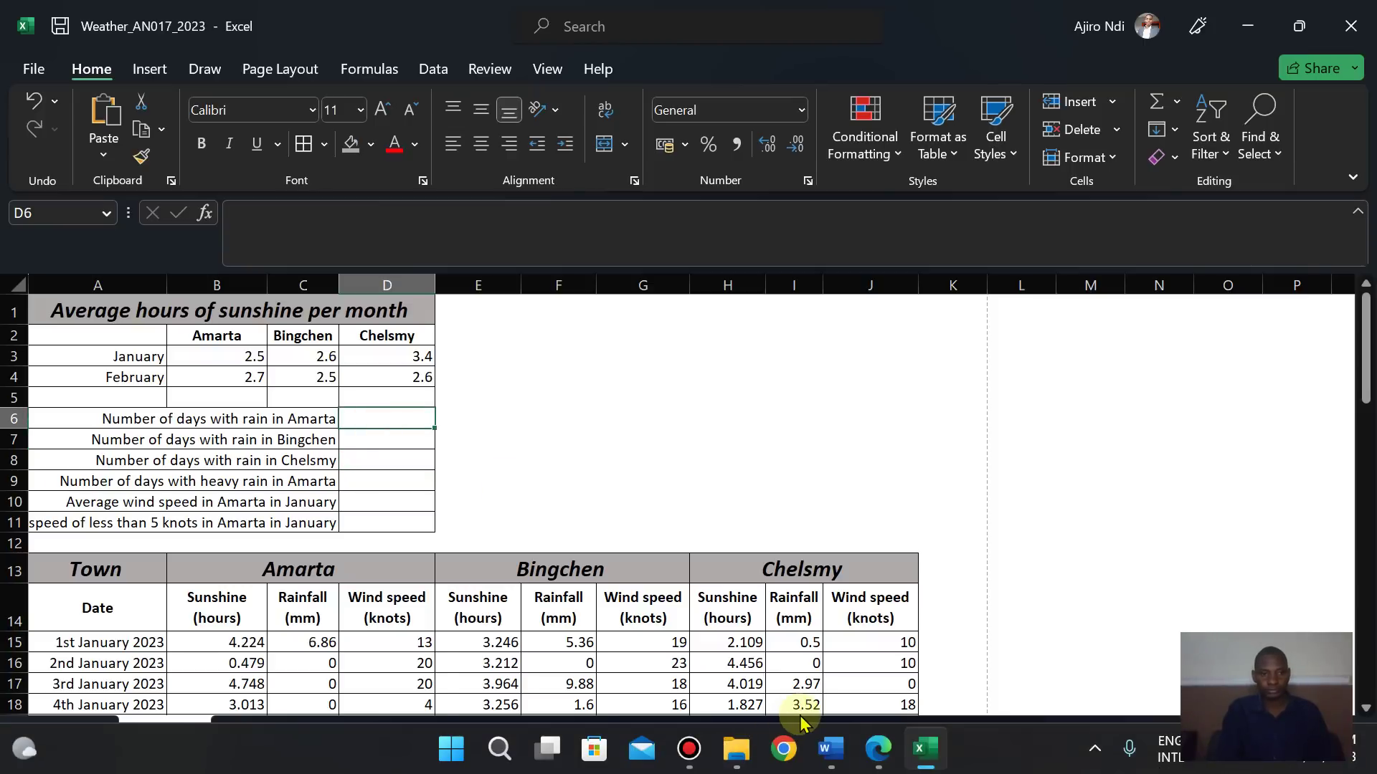
left_click(875, 758)
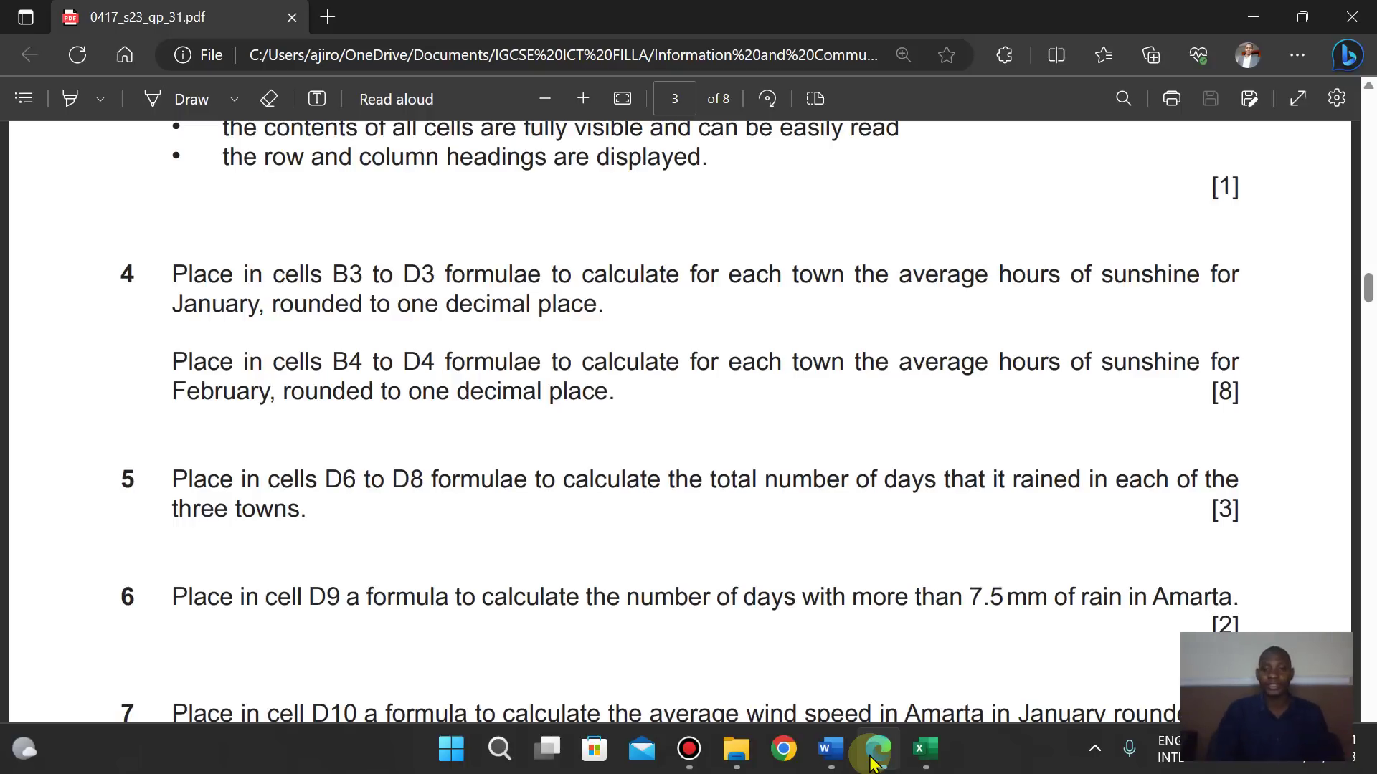
- Reread question 5's rain-day totals in the PDF, ending on the Weather workbook
left_click(873, 759)
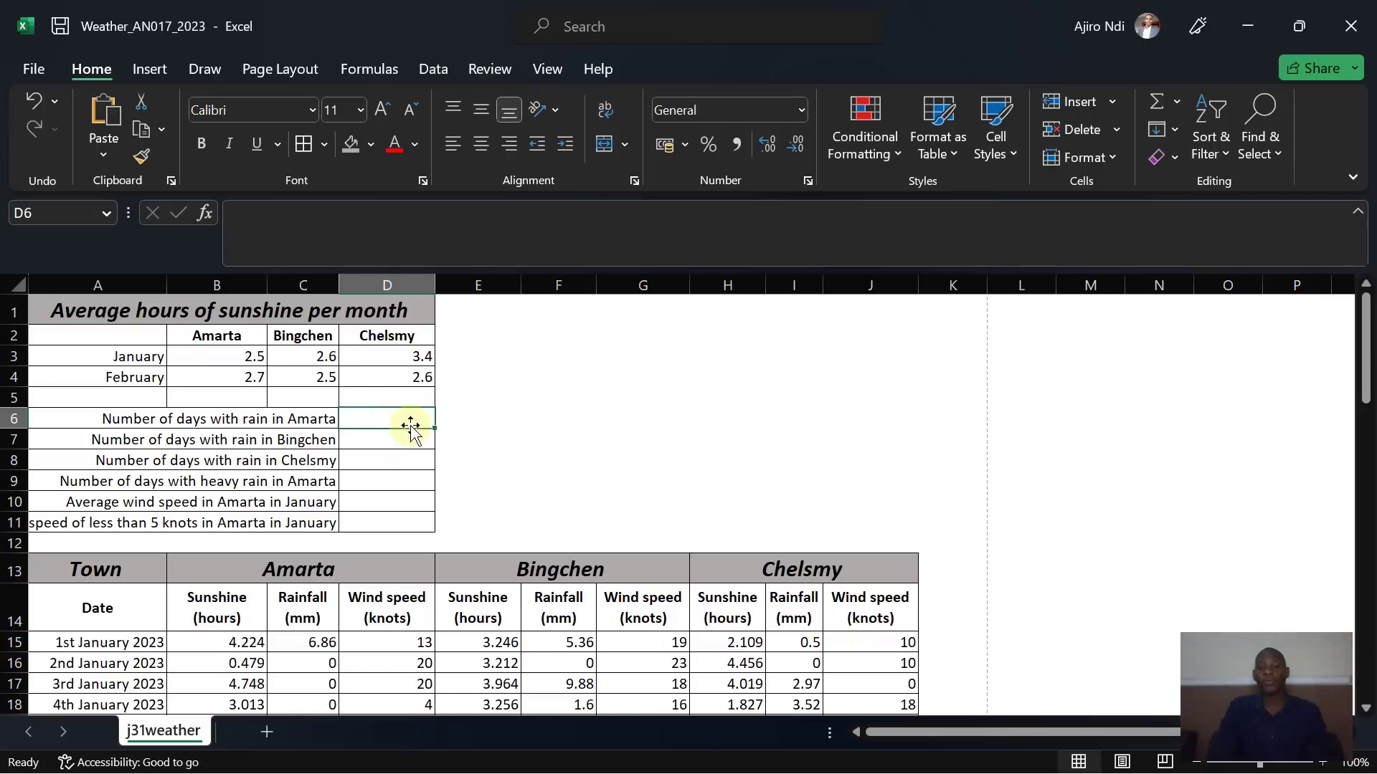
left_click(872, 759)
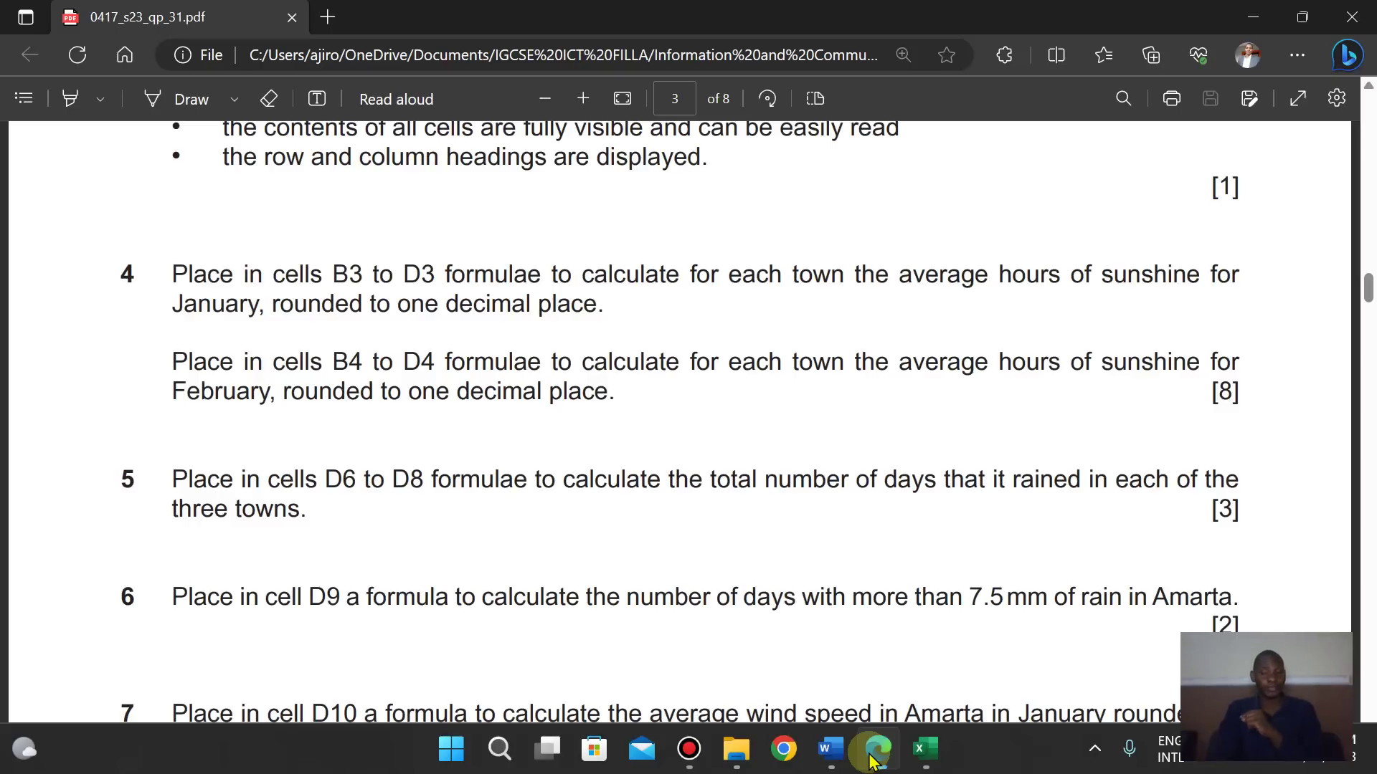
left_click(925, 750)
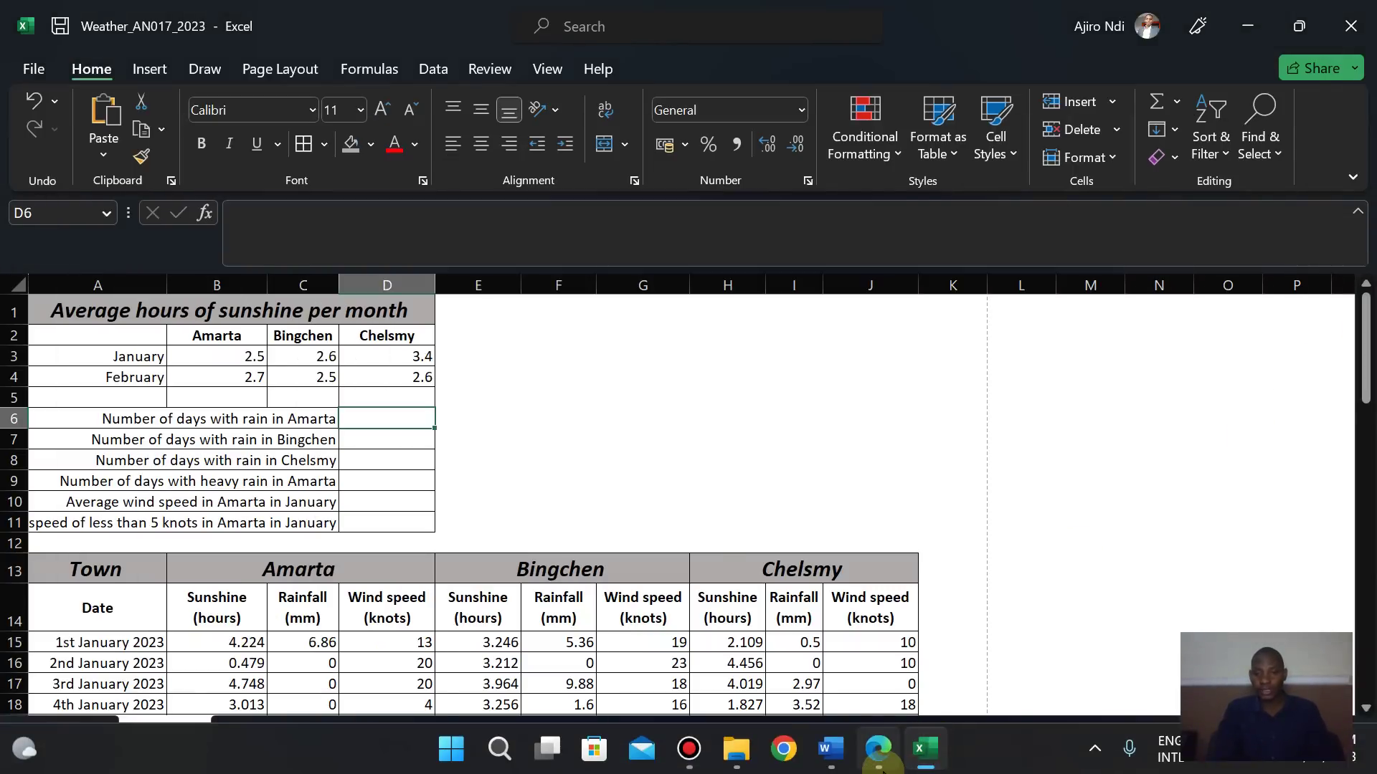
left_click(879, 750)
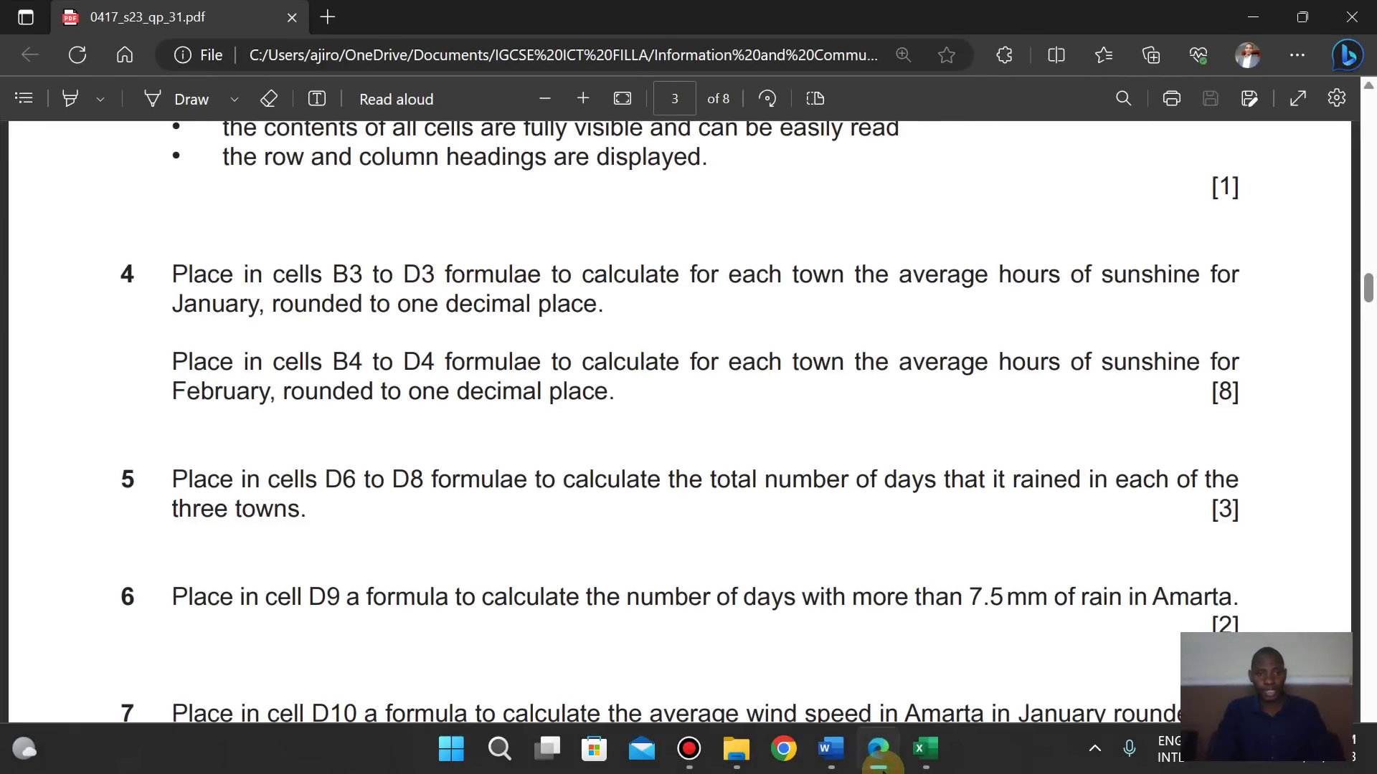
left_click(925, 749)
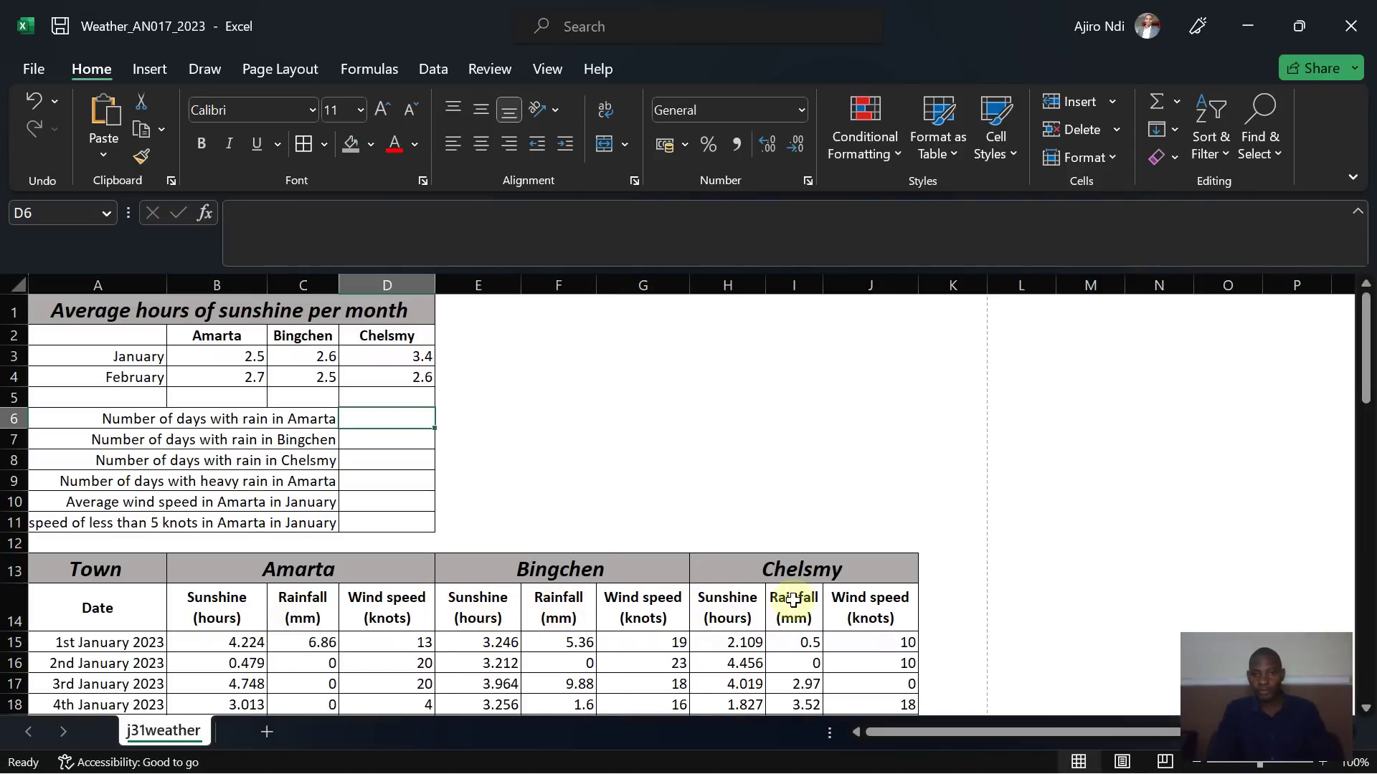
left_click_drag(1370, 329, 1363, 405)
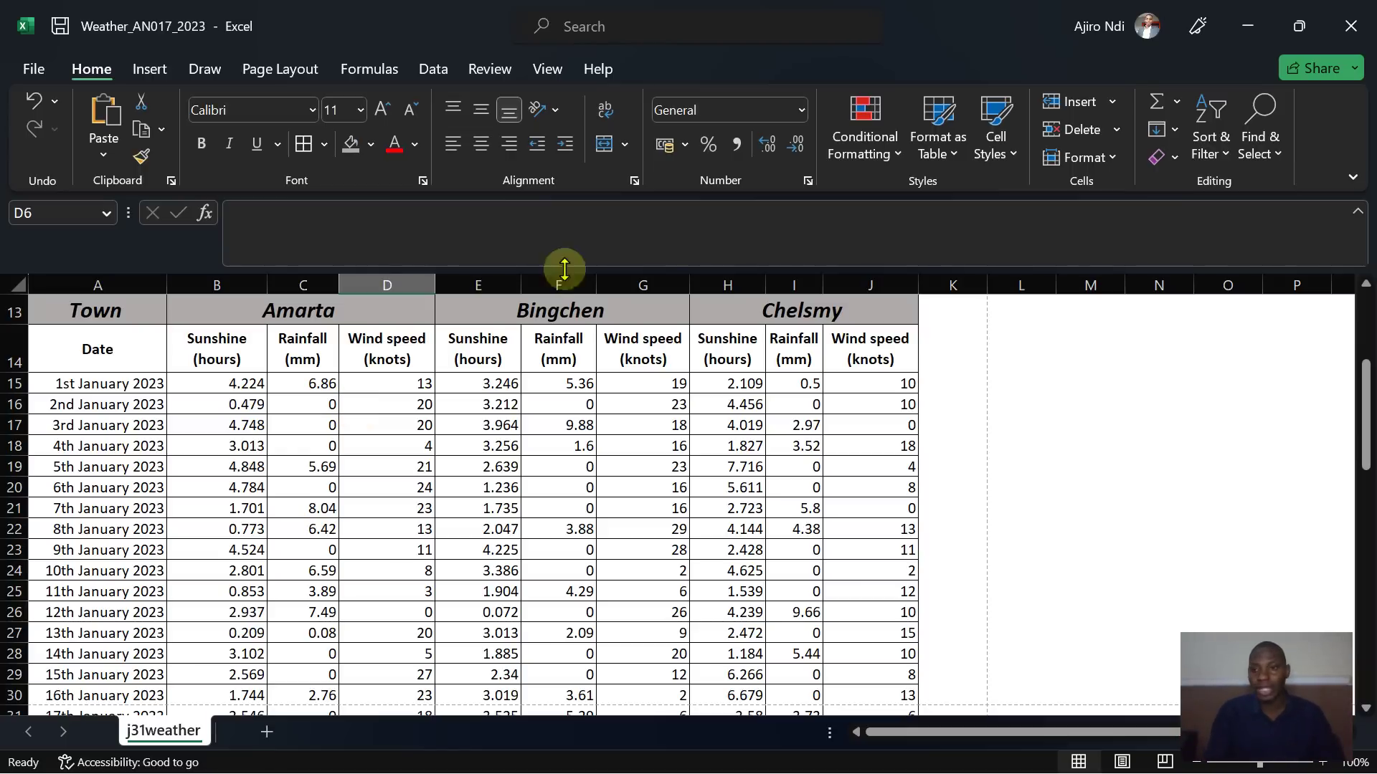
- Insert COUNTIF into D6 for Amarta's rainy days, leaving range and criteria empty
left_click_drag(1368, 412, 1363, 309)
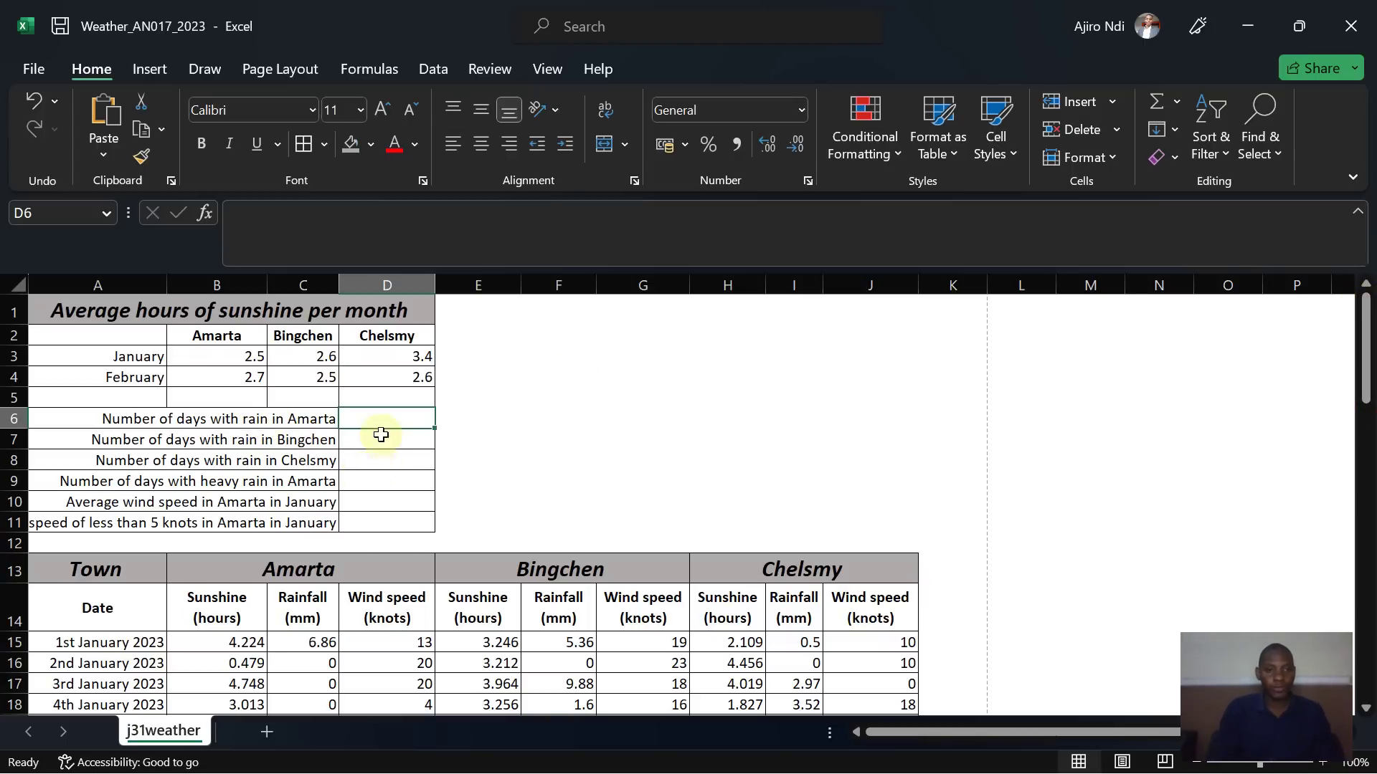
type("=COUNT")
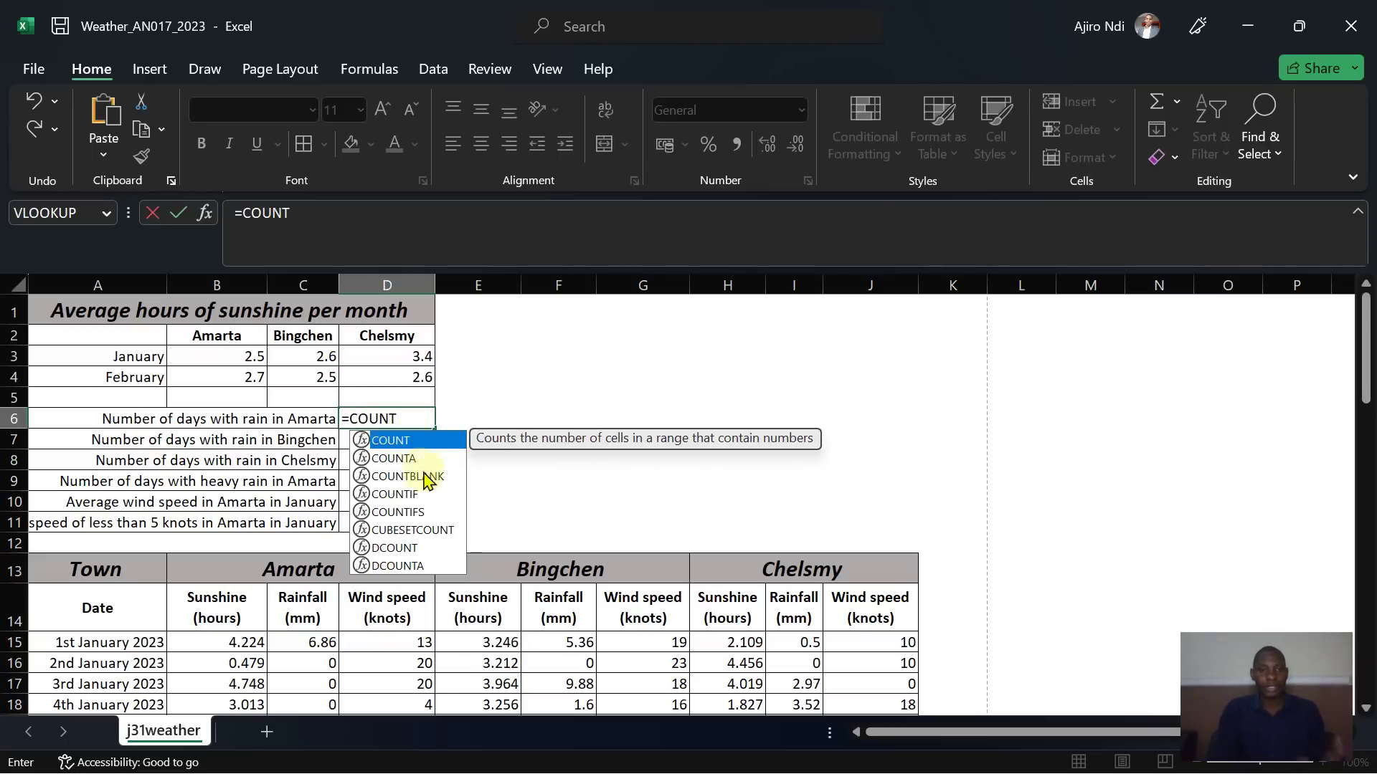
left_click(405, 495)
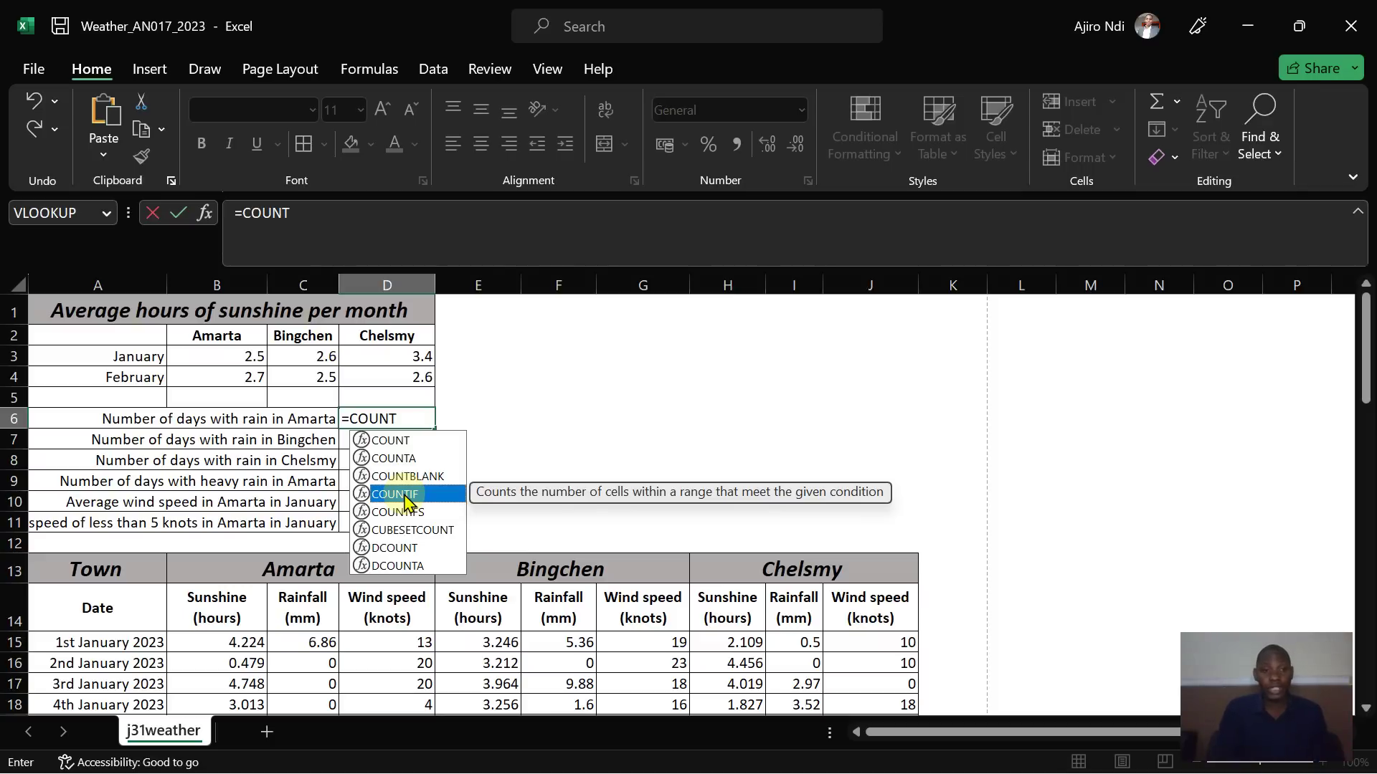
mouse_move(823, 769)
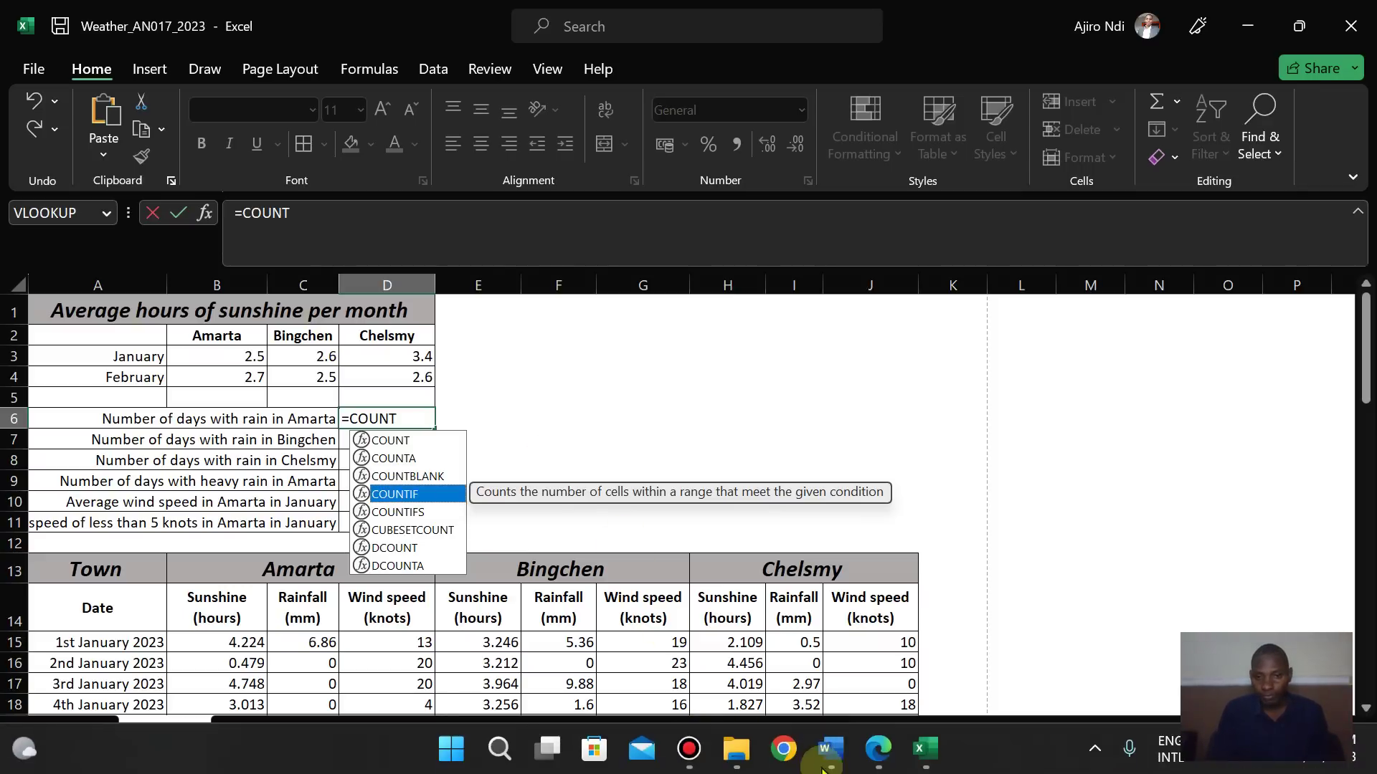
left_click(871, 757)
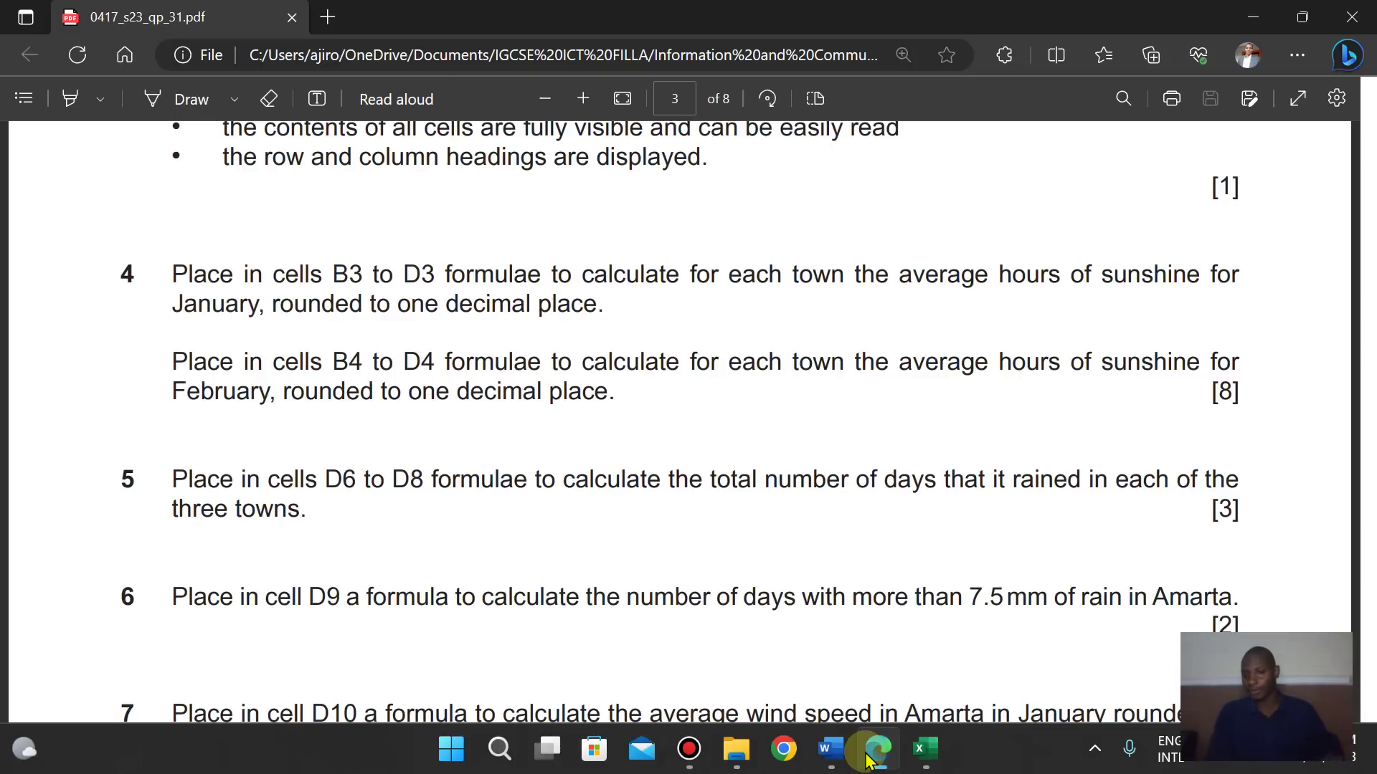
left_click(869, 758)
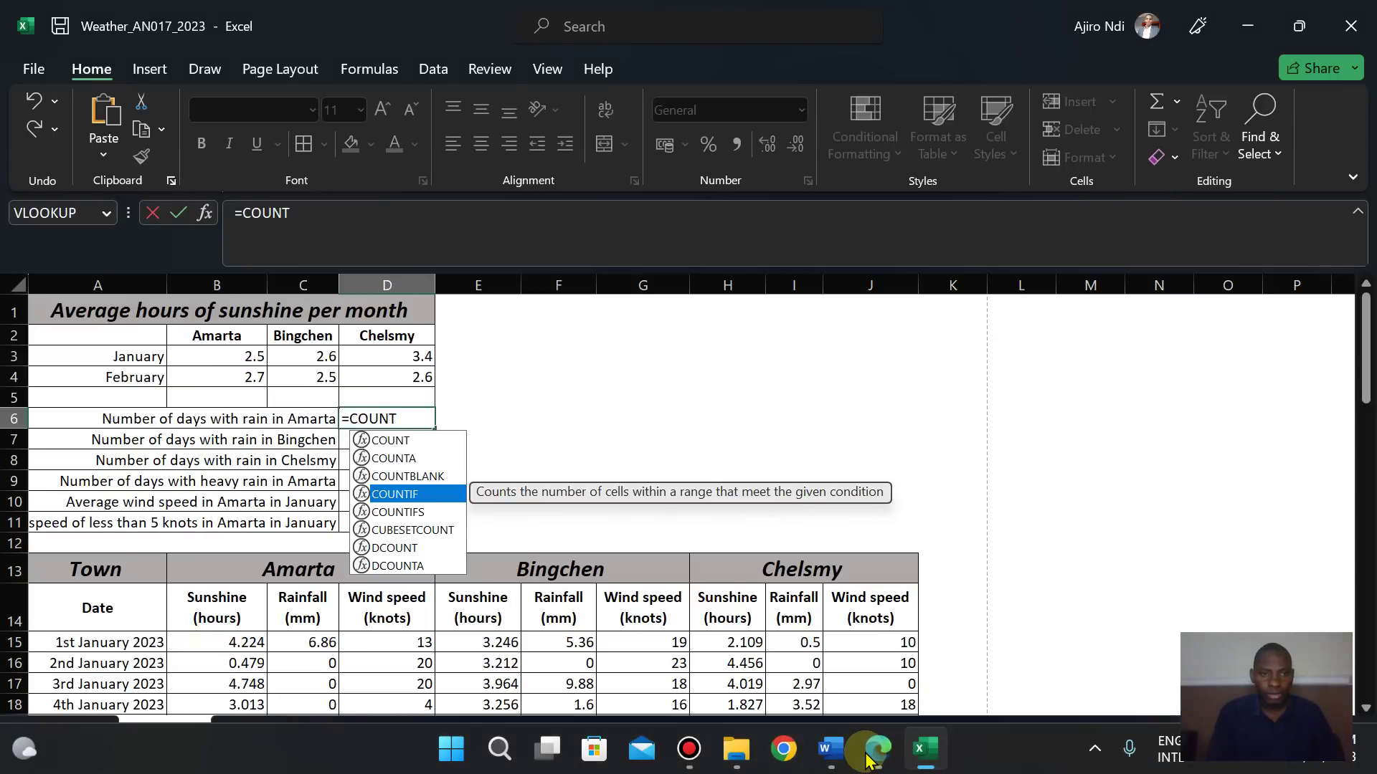
double_click(429, 495)
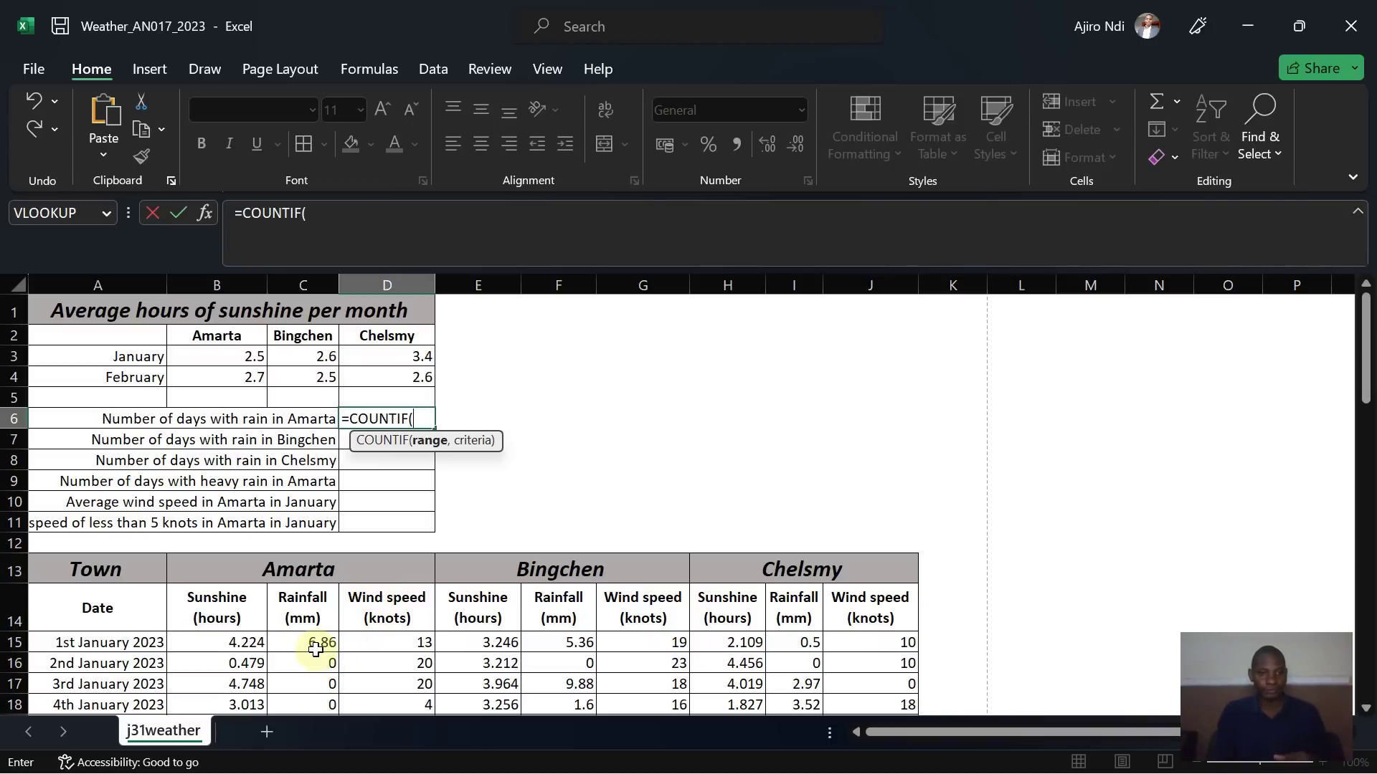
- Complete and commit D6 as =COUNTIF(C15:C73,">0") for Amarta's days with rain
left_click(299, 642)
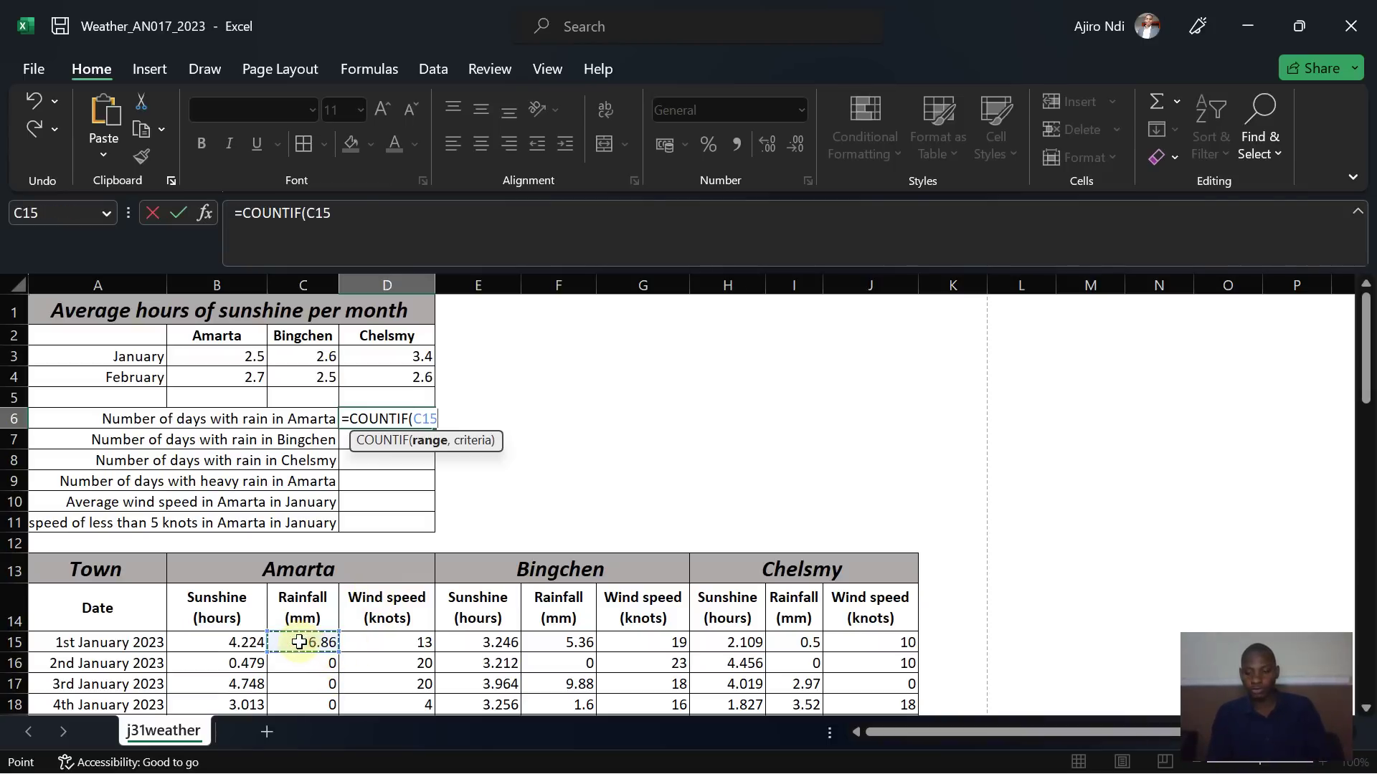
key("ctrl+shift+Down")
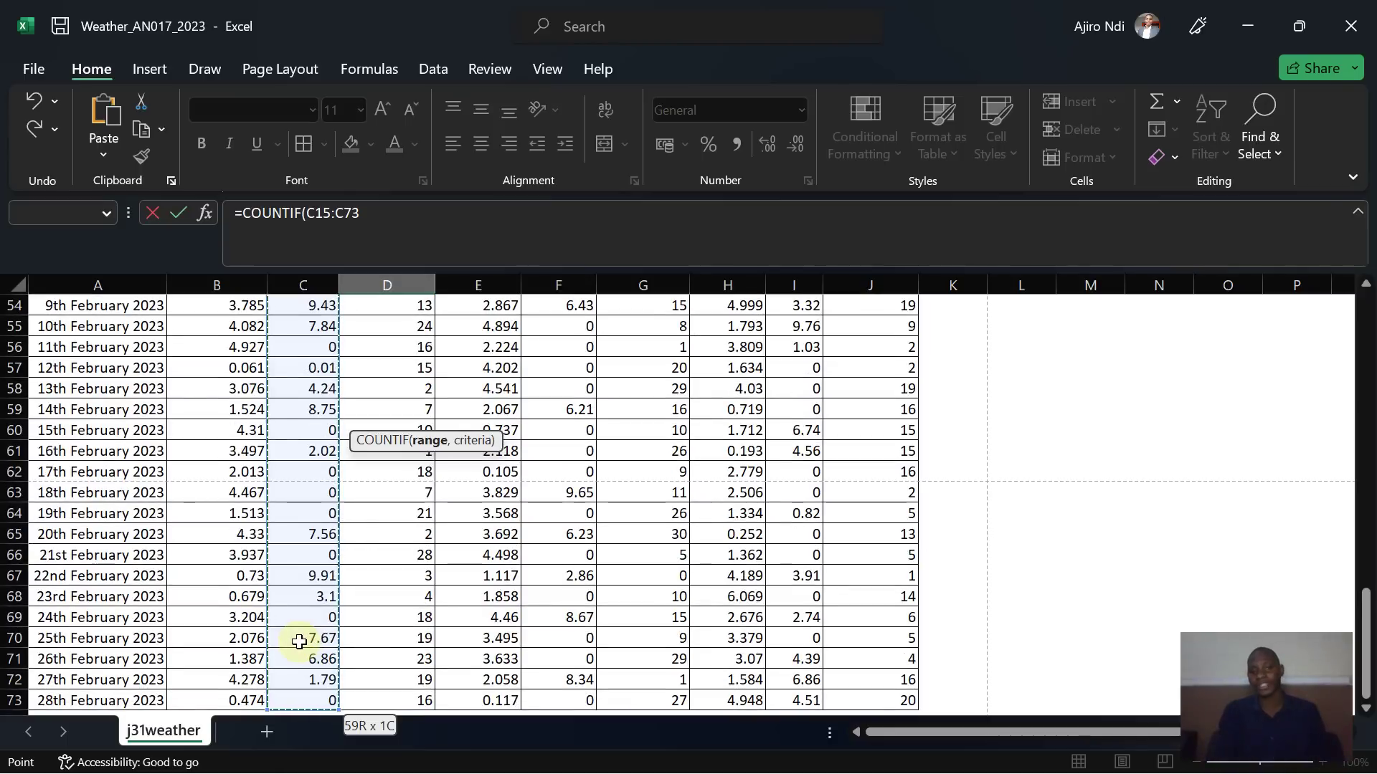
mouse_move(1366, 624)
left_mouse_down()
mouse_move(1356, 365)
mouse_move(1352, 629)
left_mouse_up()
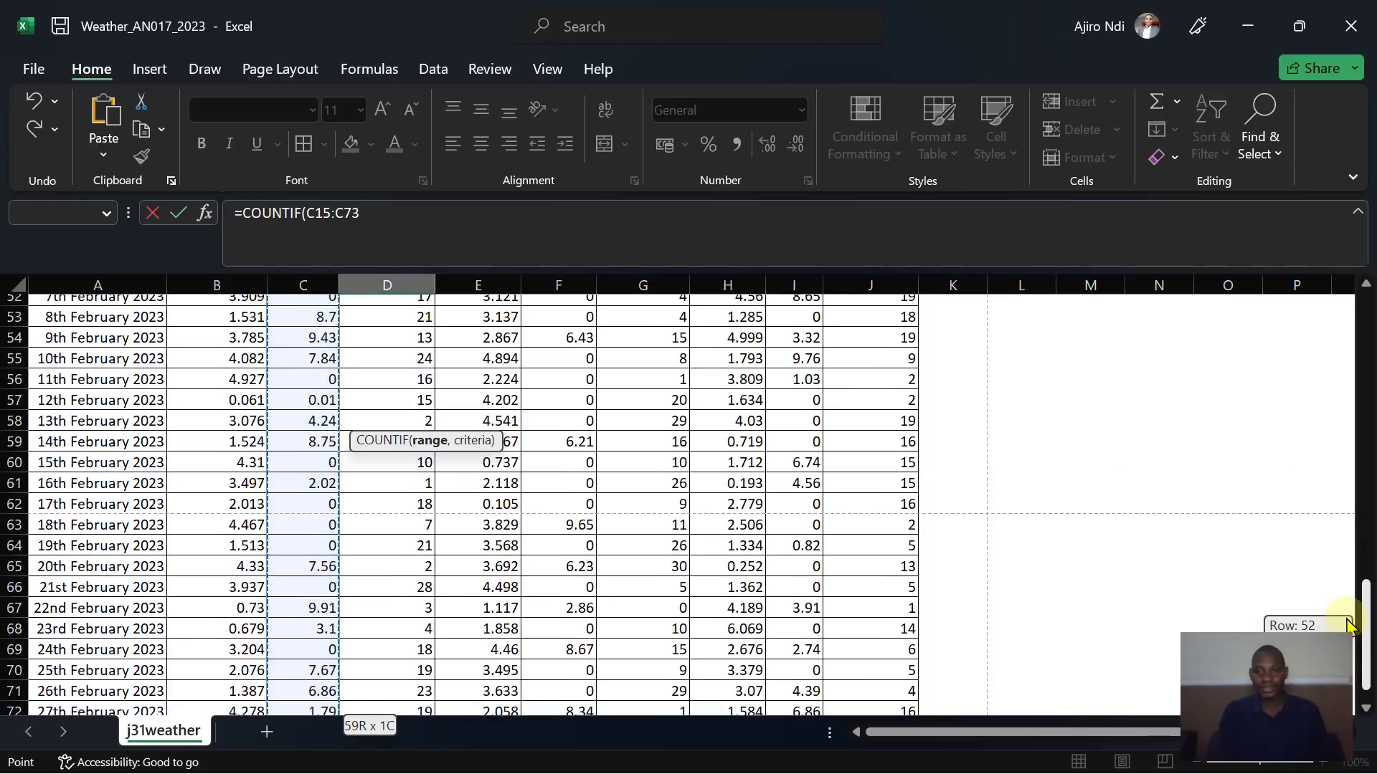
left_click(374, 215)
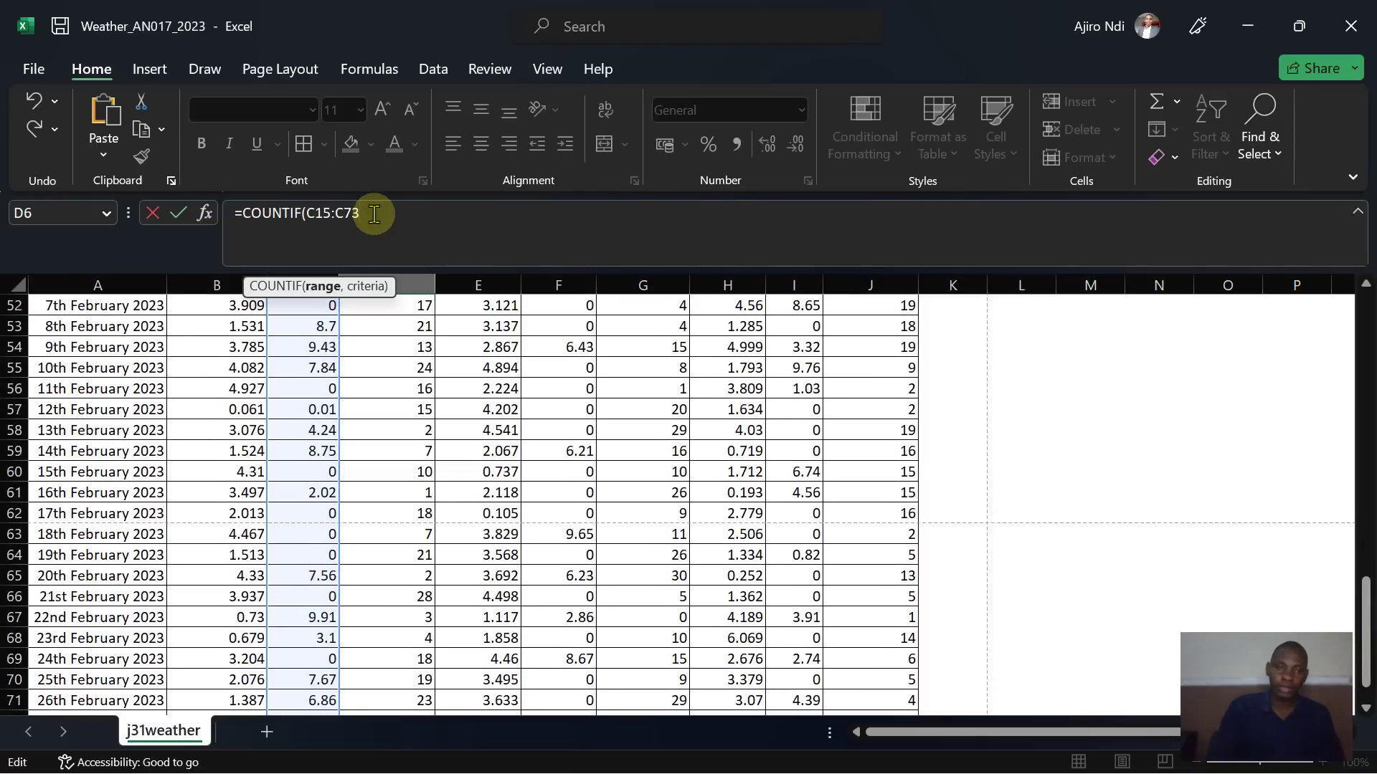
type(",")
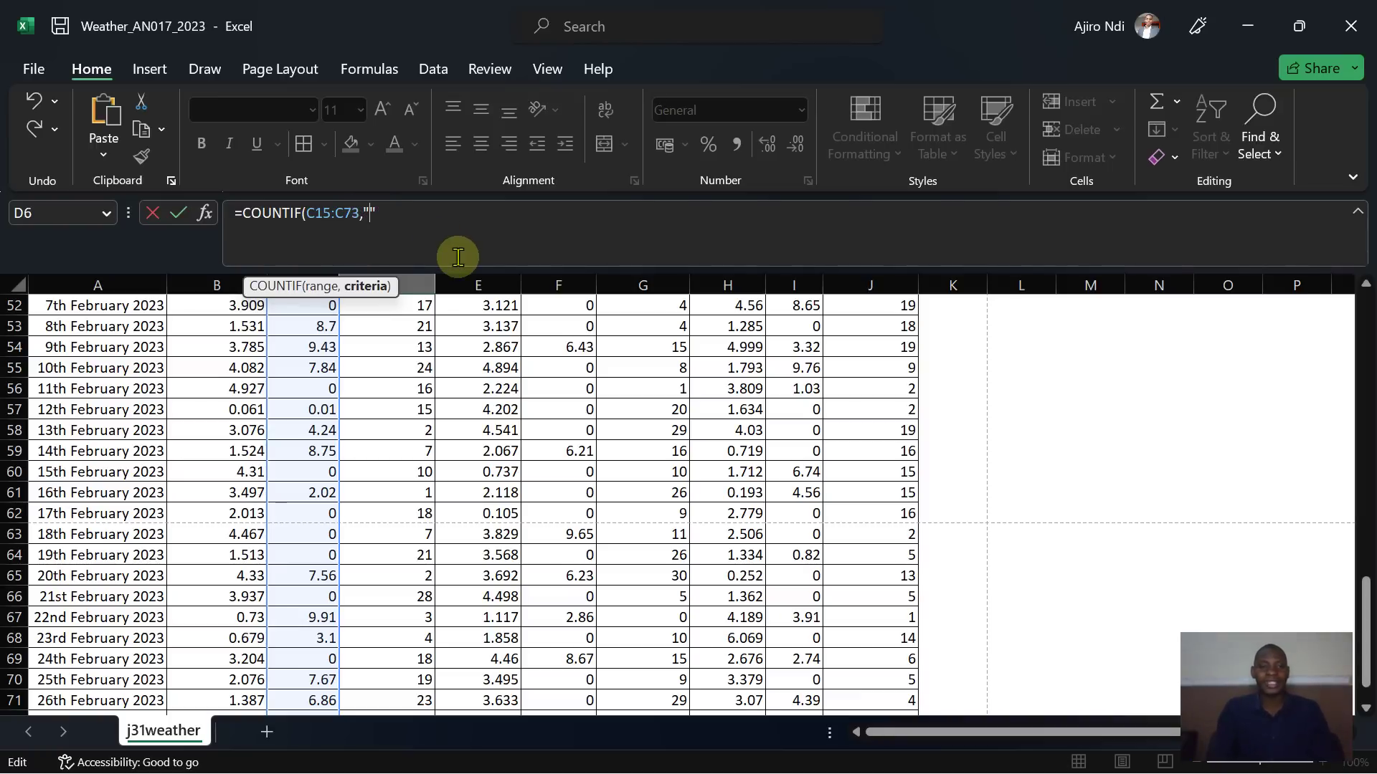
type(">")
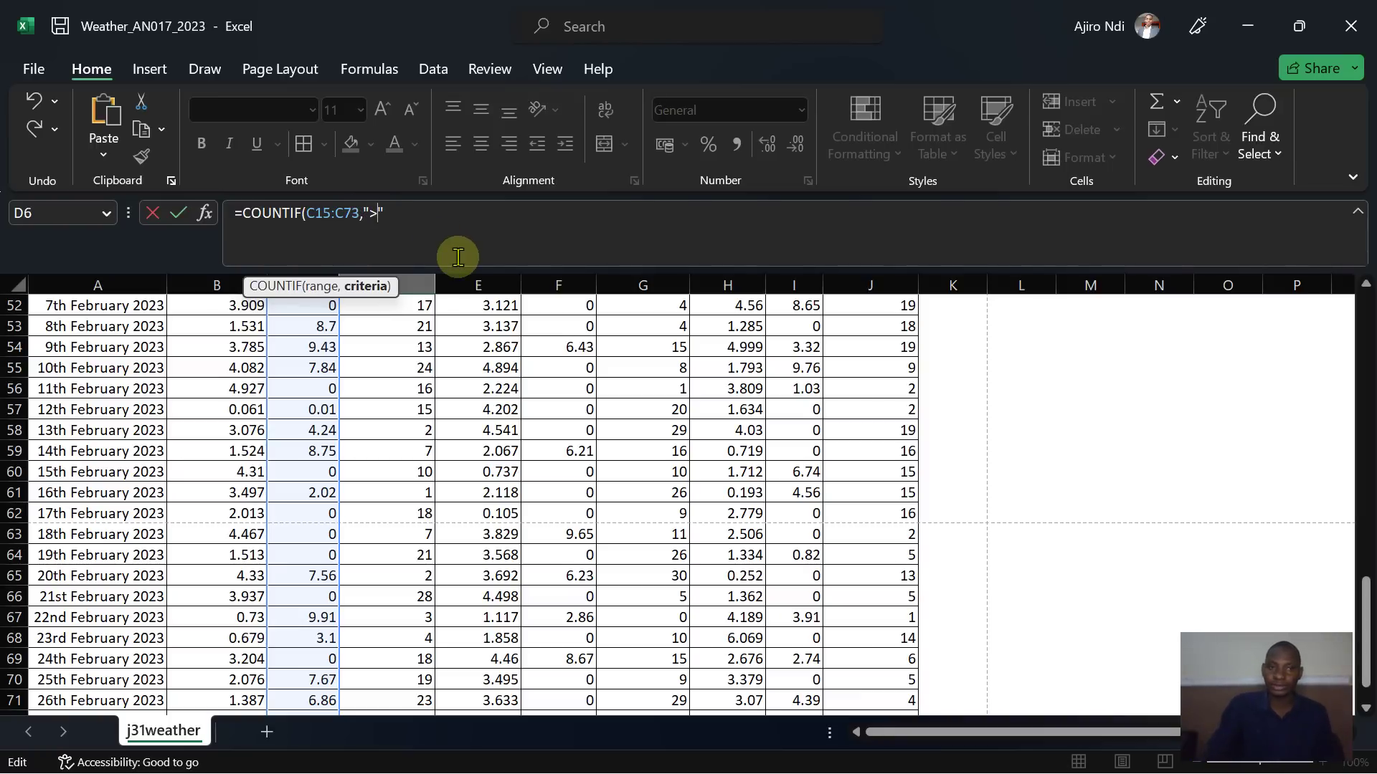
type("0")
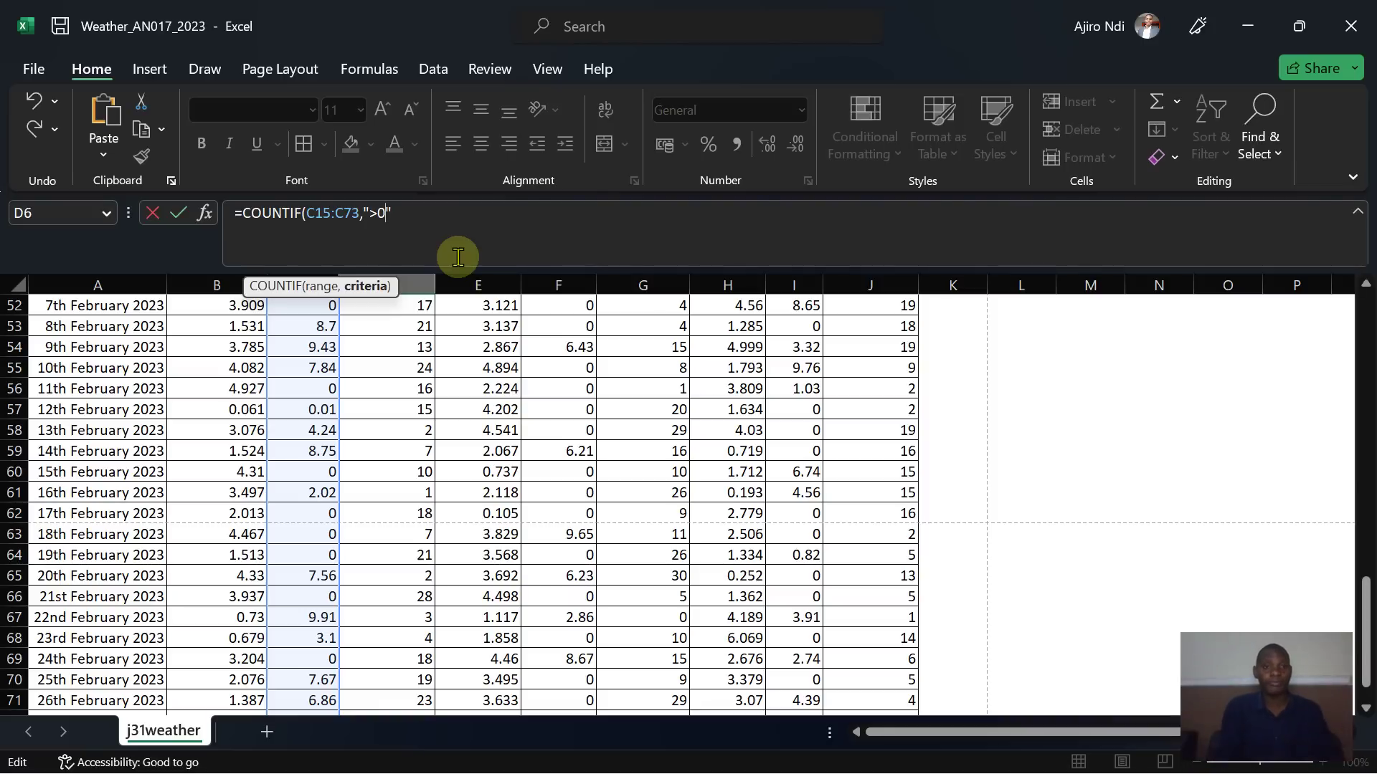
left_click(420, 213)
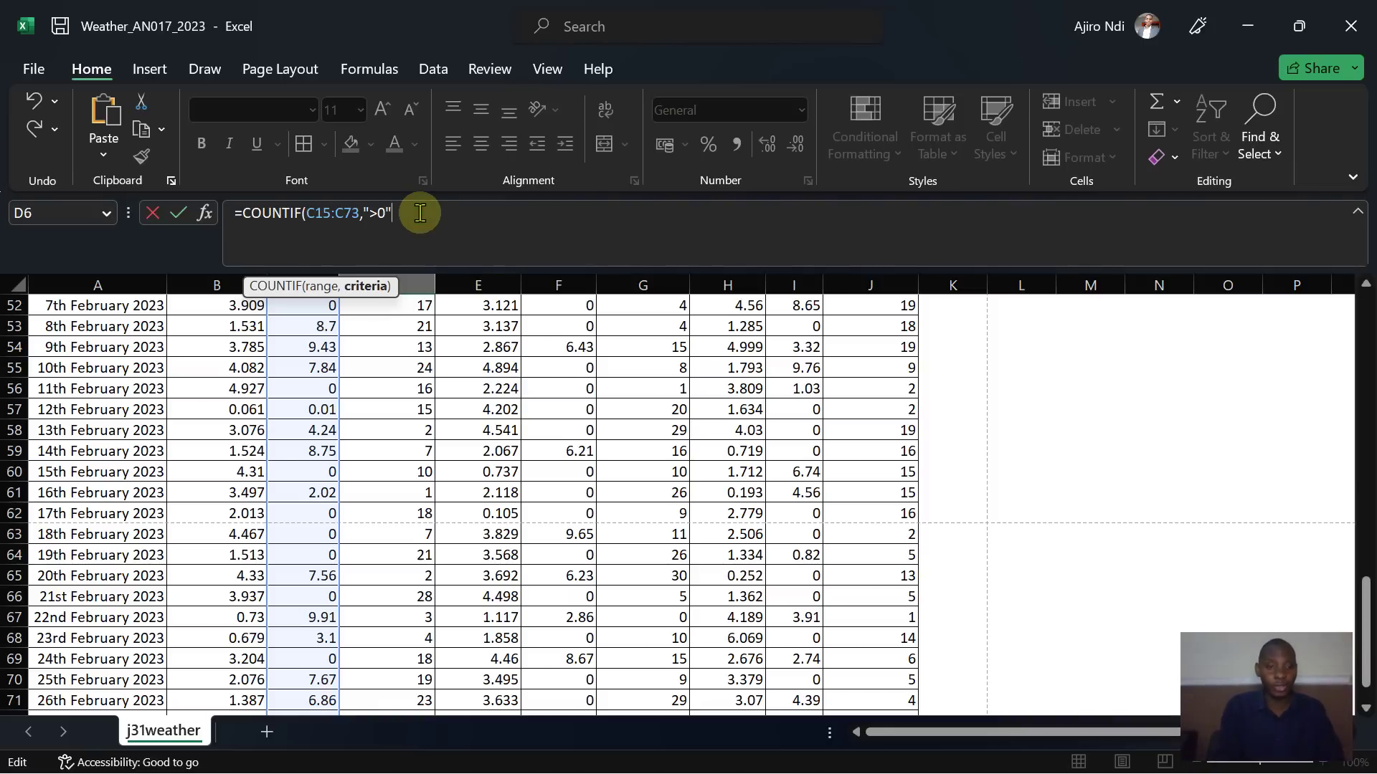
type(")")
key("Return")
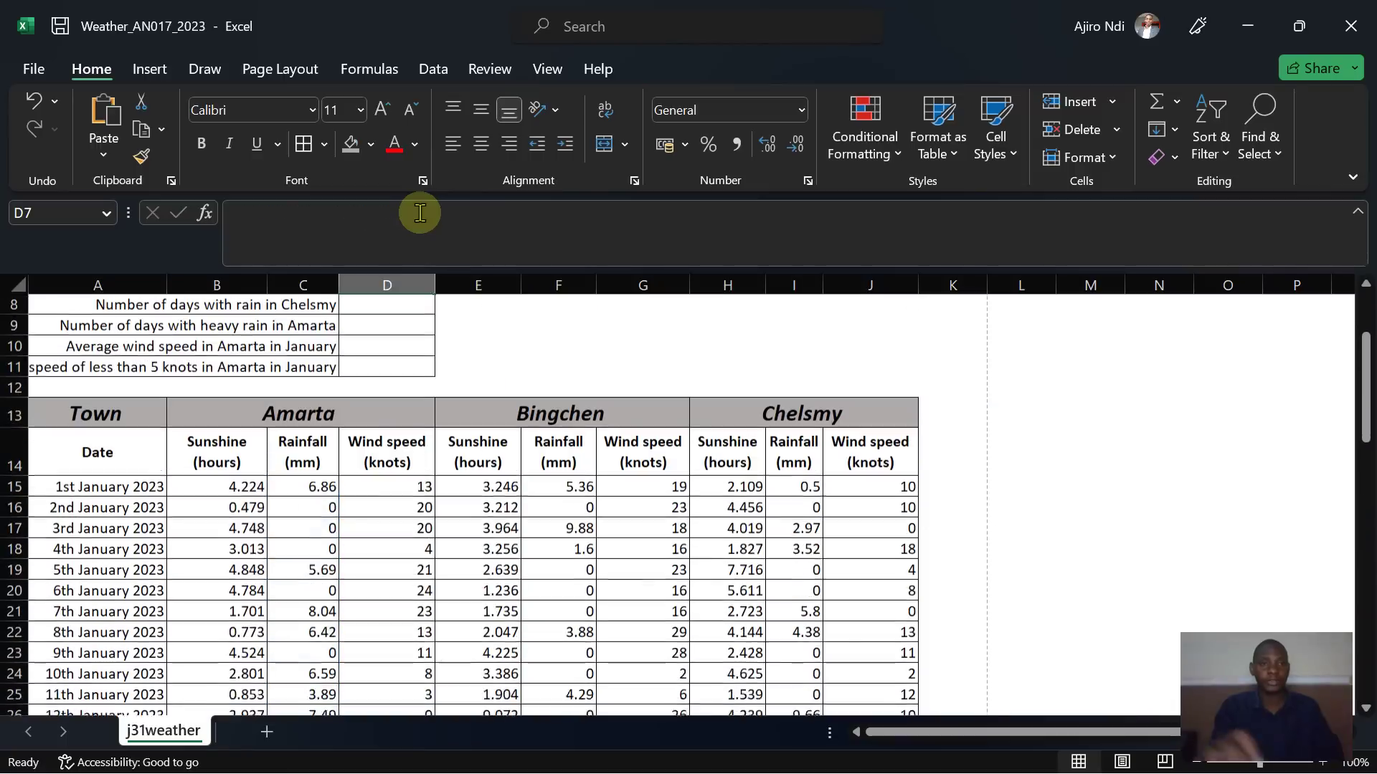
- Start a COUNTIF formula in D7 for Bingchen's rainy days
left_click_drag(1364, 359, 1362, 309)
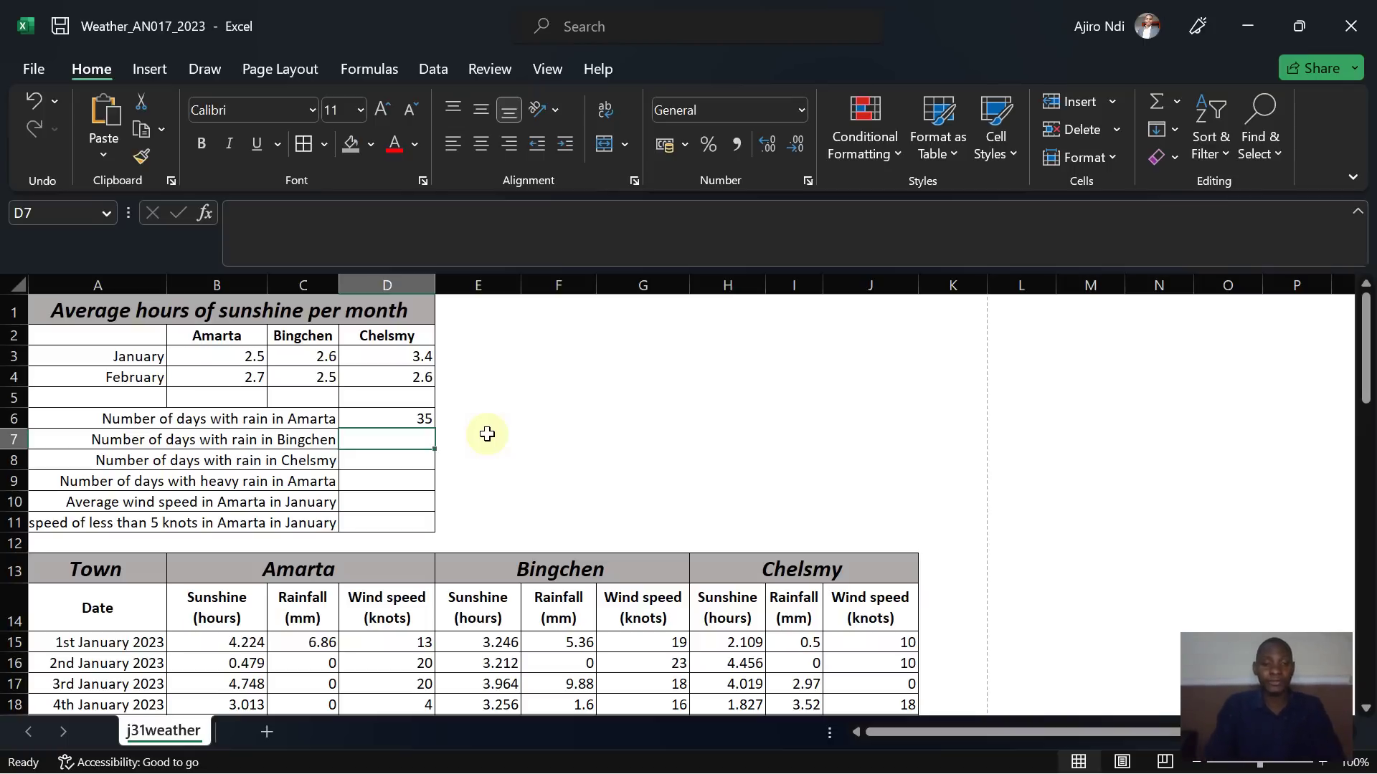
type("=COU")
type("NT")
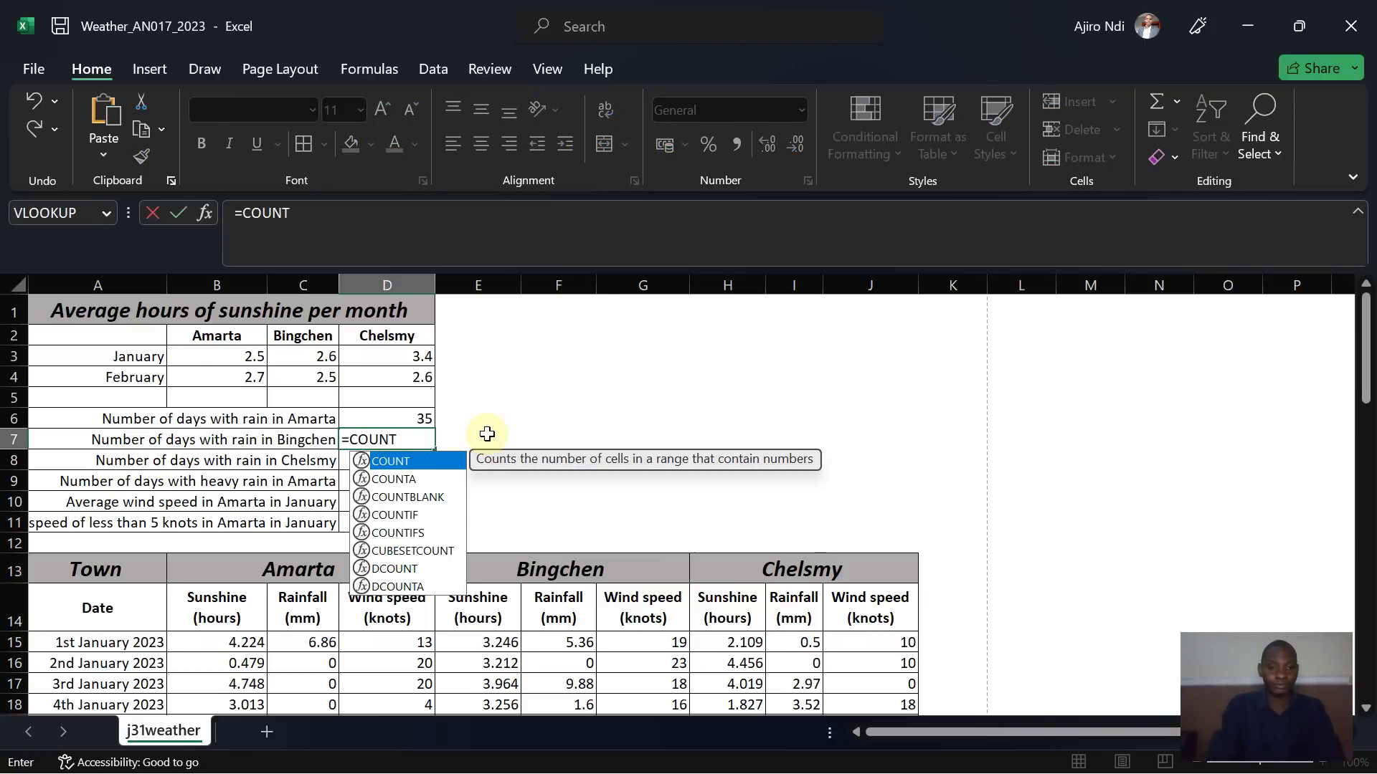
left_click(399, 515)
double_click(399, 516)
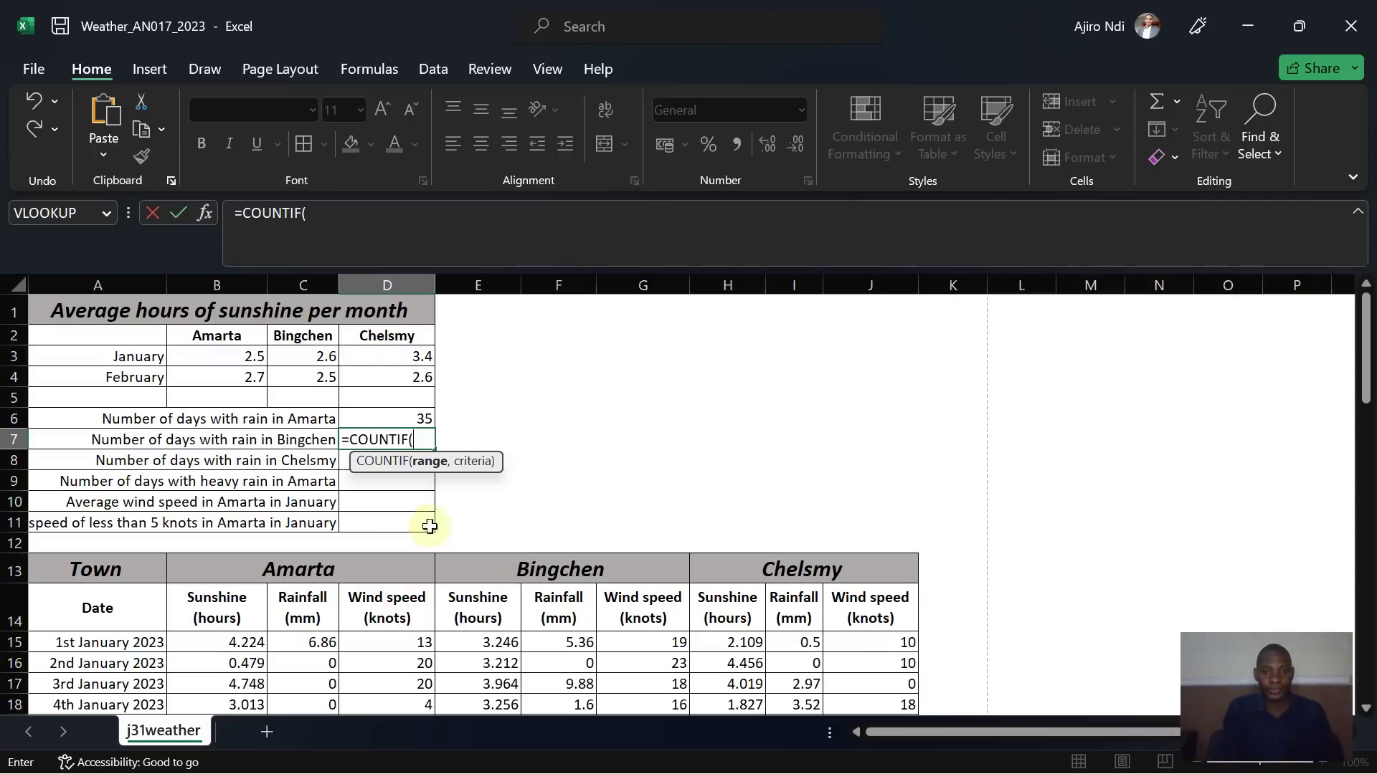
- Finish D7 as =COUNTIF(F15:F73,">0"), returning 23
left_click(547, 641)
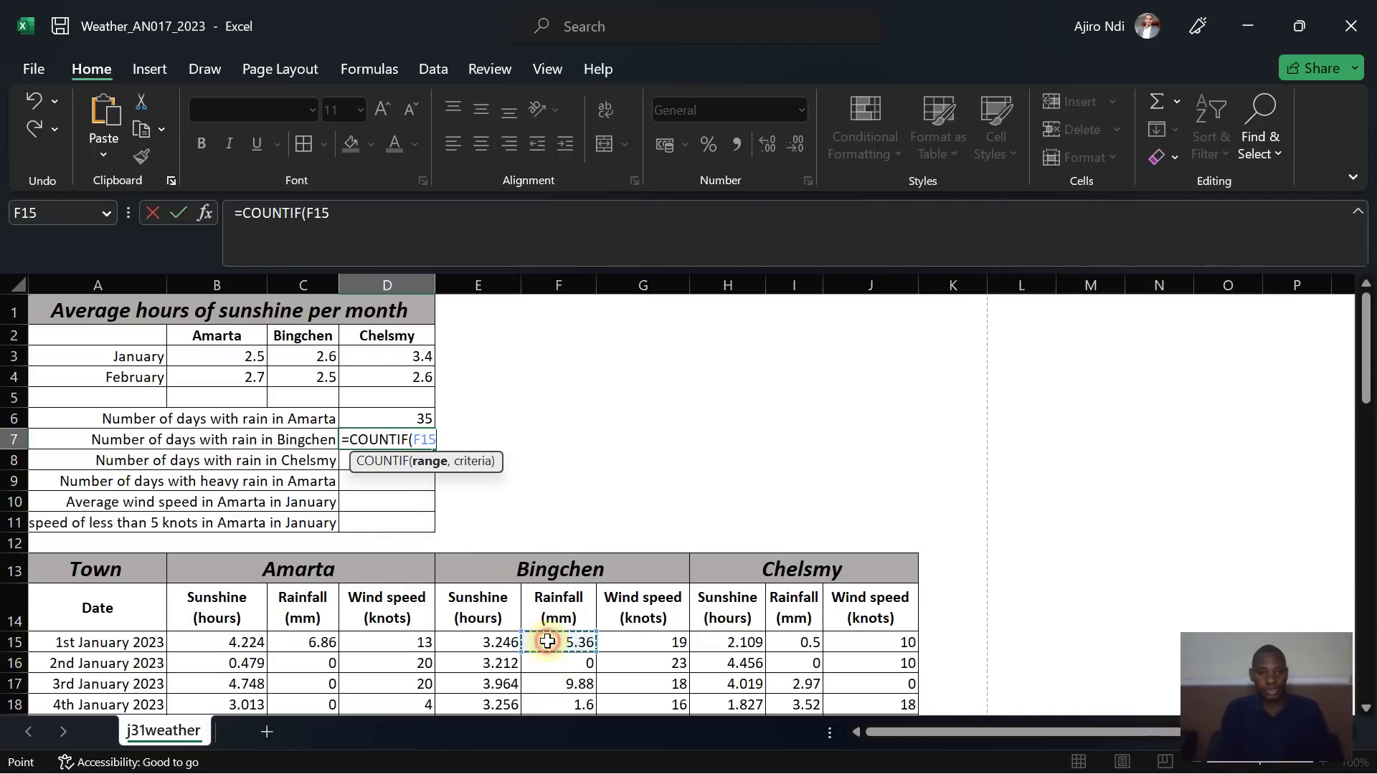
key("ctrl+shift+Down")
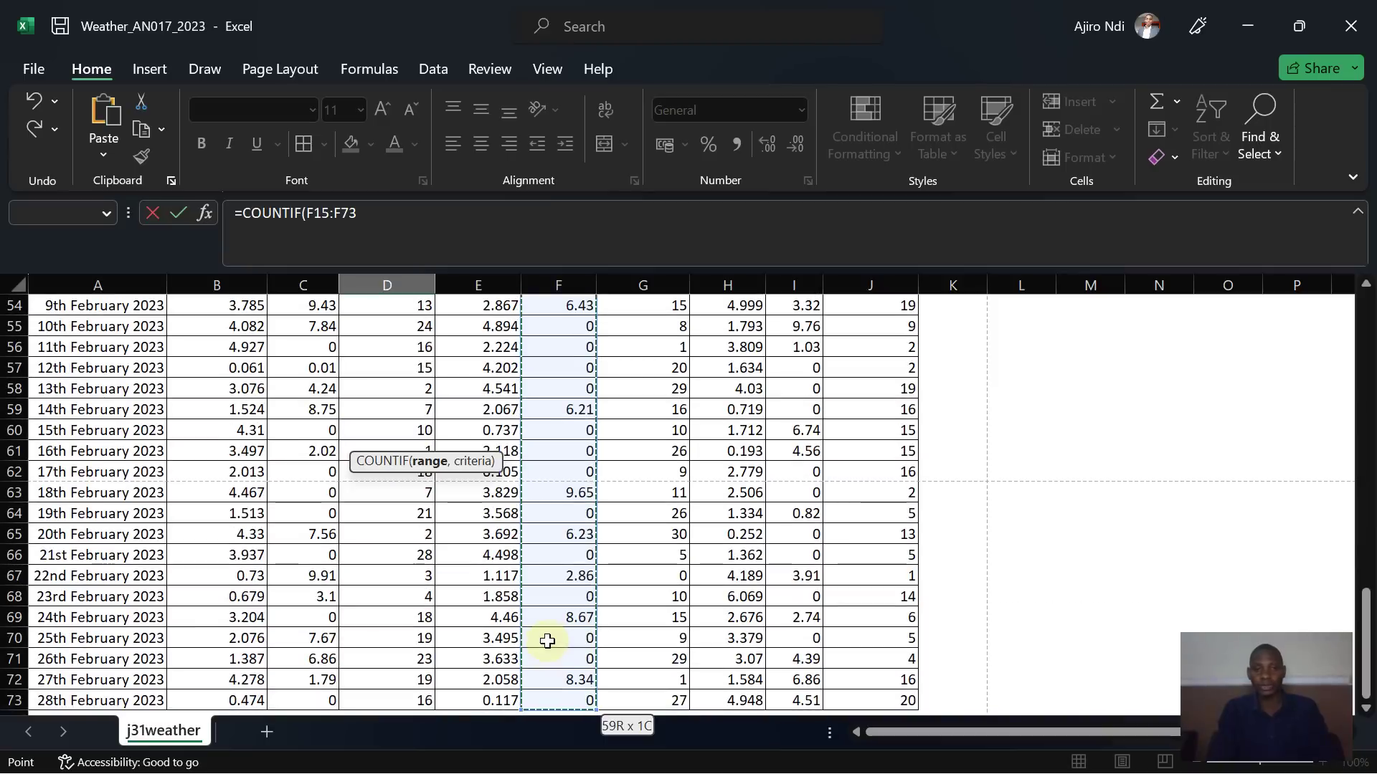
left_click_drag(1366, 670, 1331, 314)
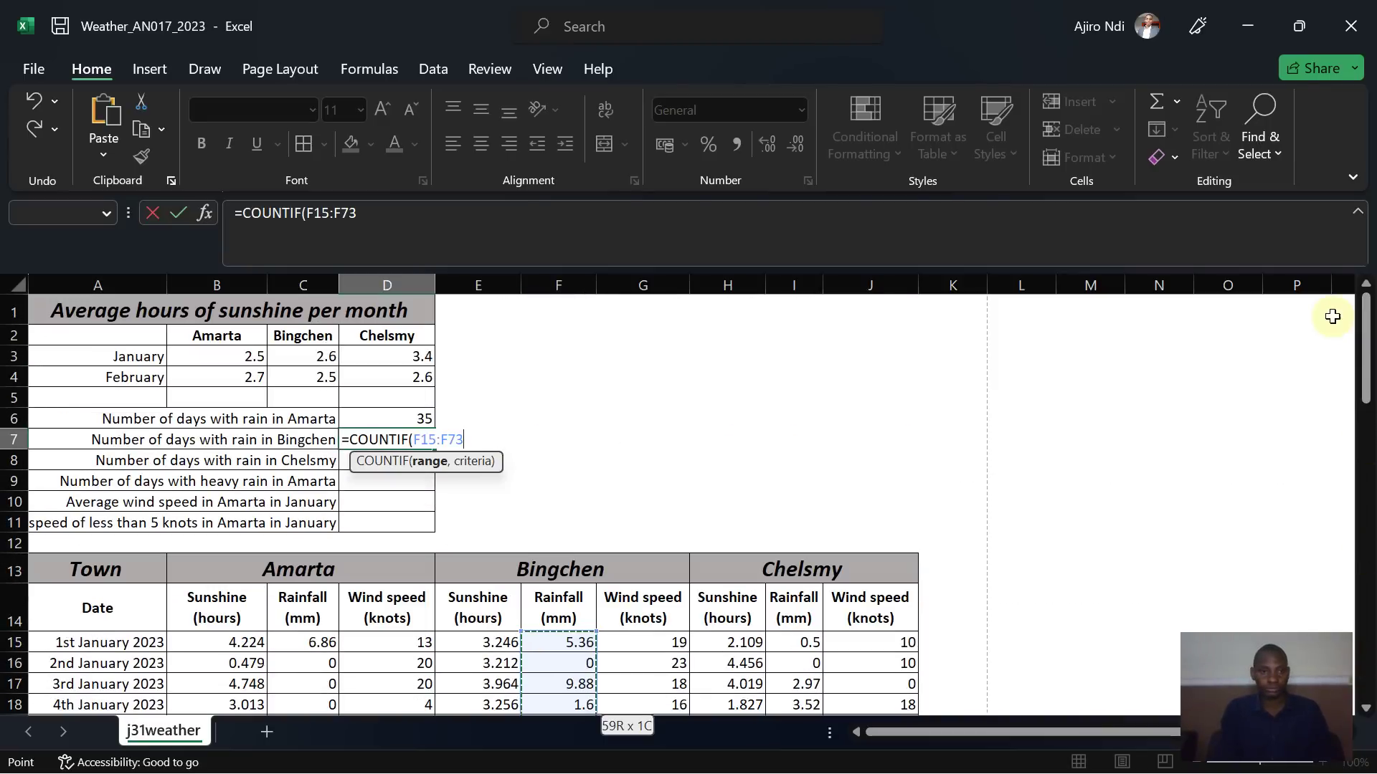
type(",")
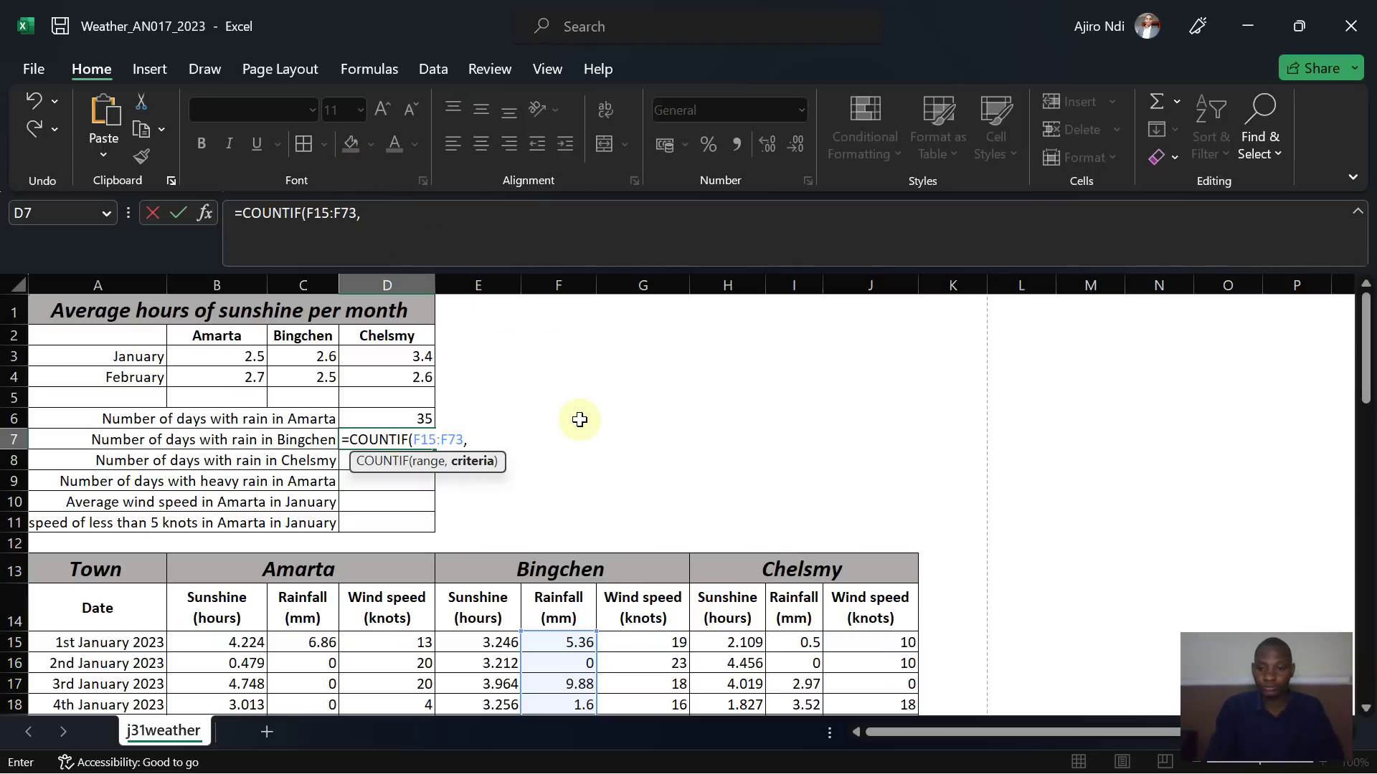
type("\"\"")
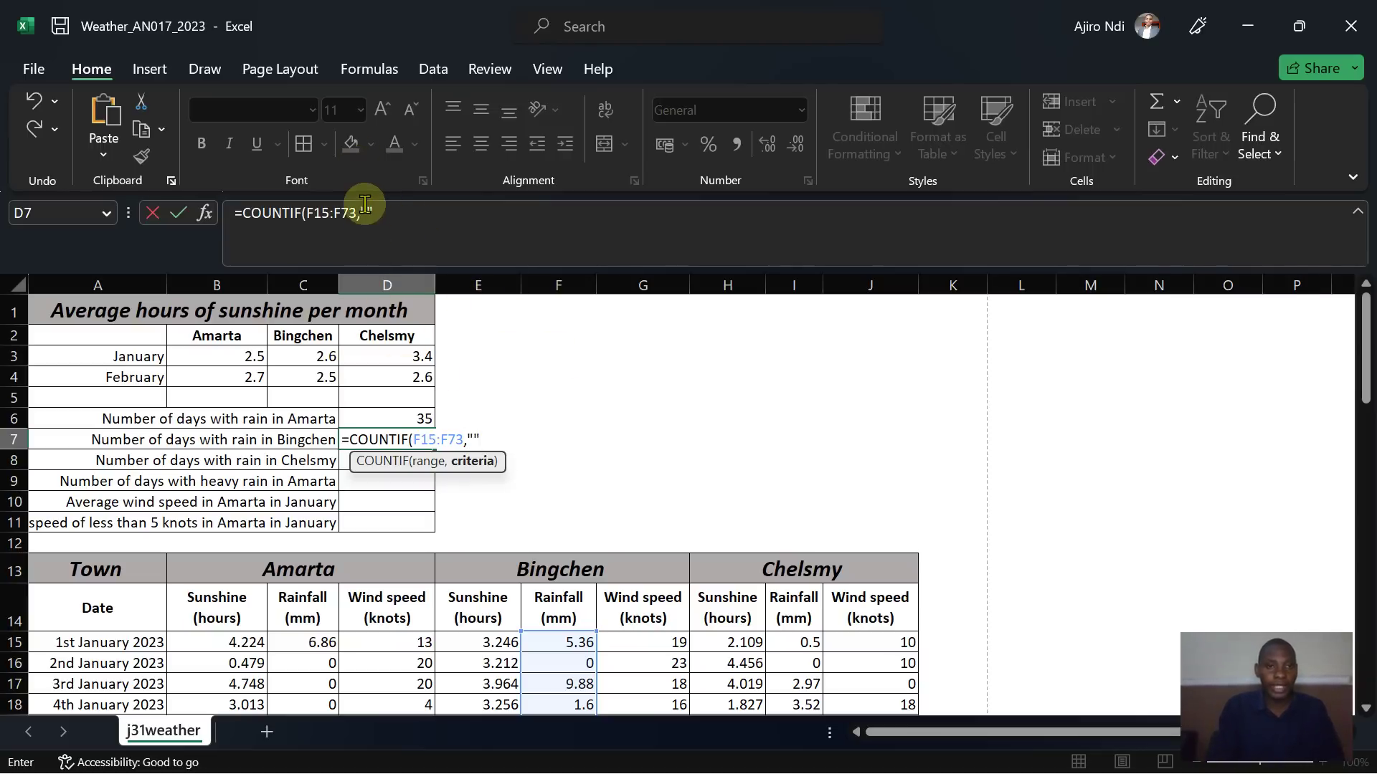
left_click(369, 212)
type(">")
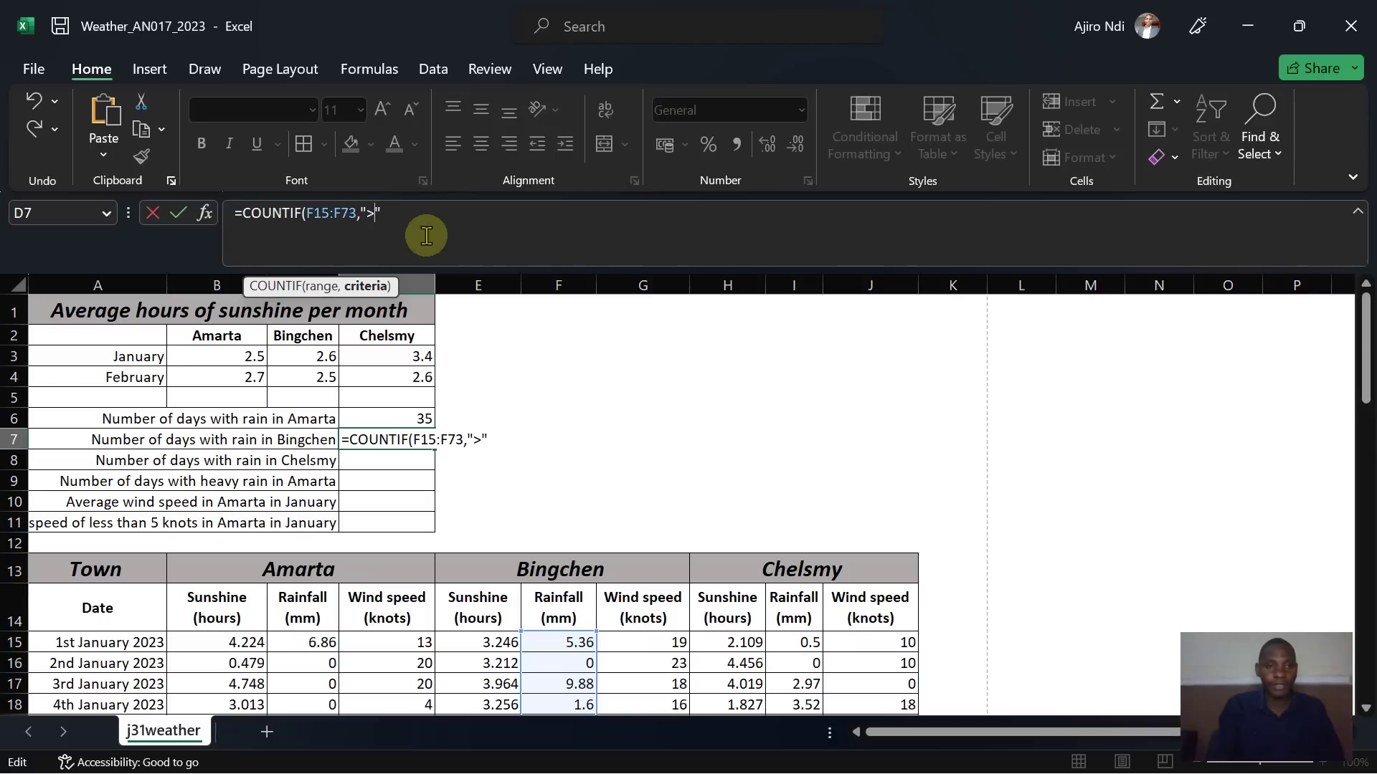
type("0\"")
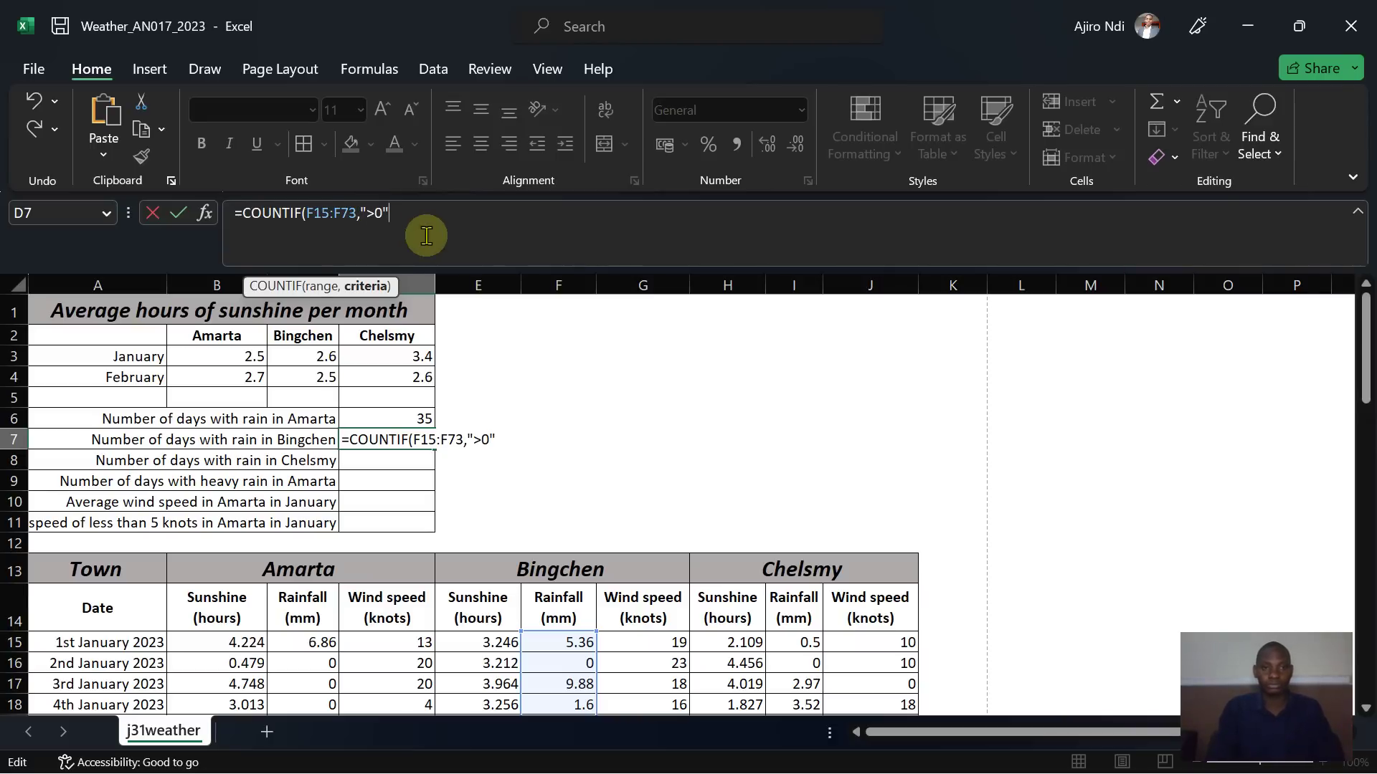
type(")")
key("Return")
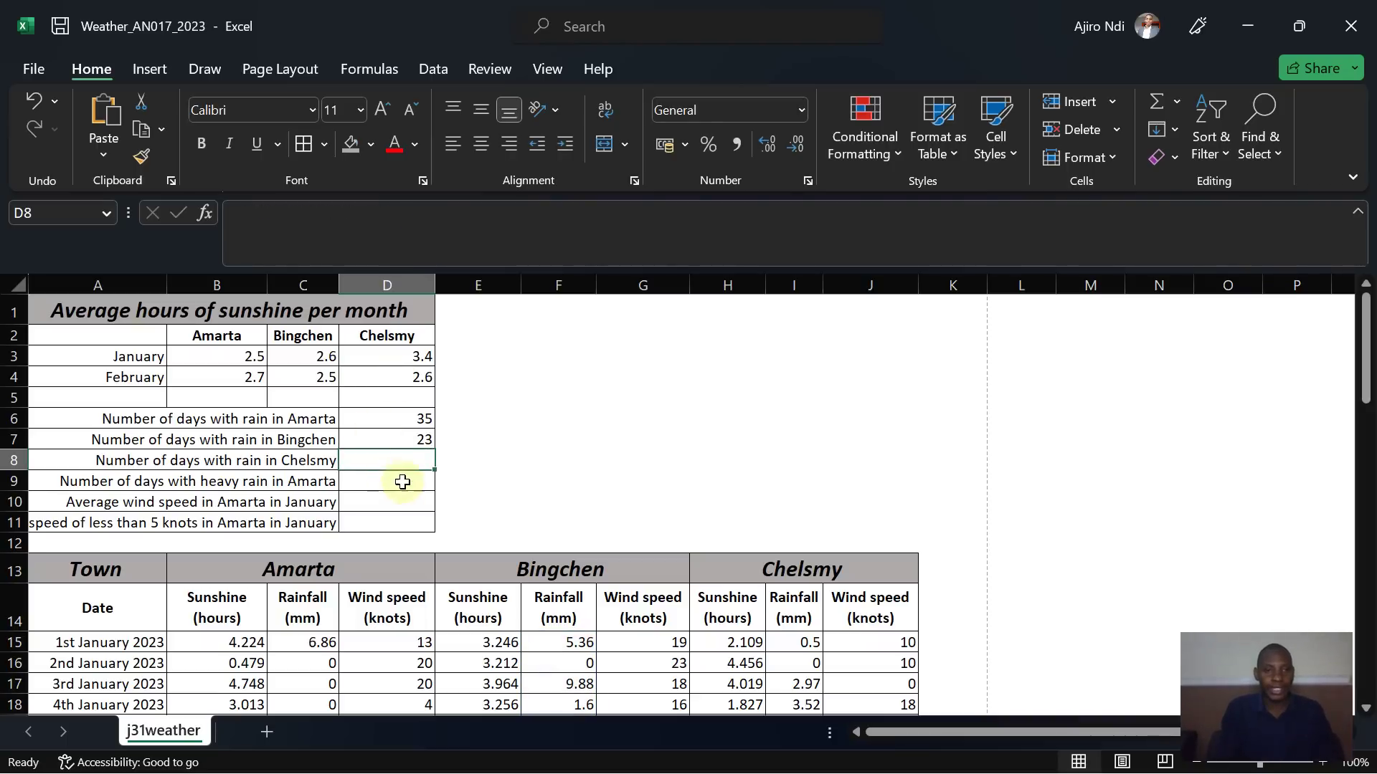
- Enter =COUNTIF(I15:I73,">0") in D8 for Chelsmy's rainy days, returning 35
double_click(391, 459)
type("=")
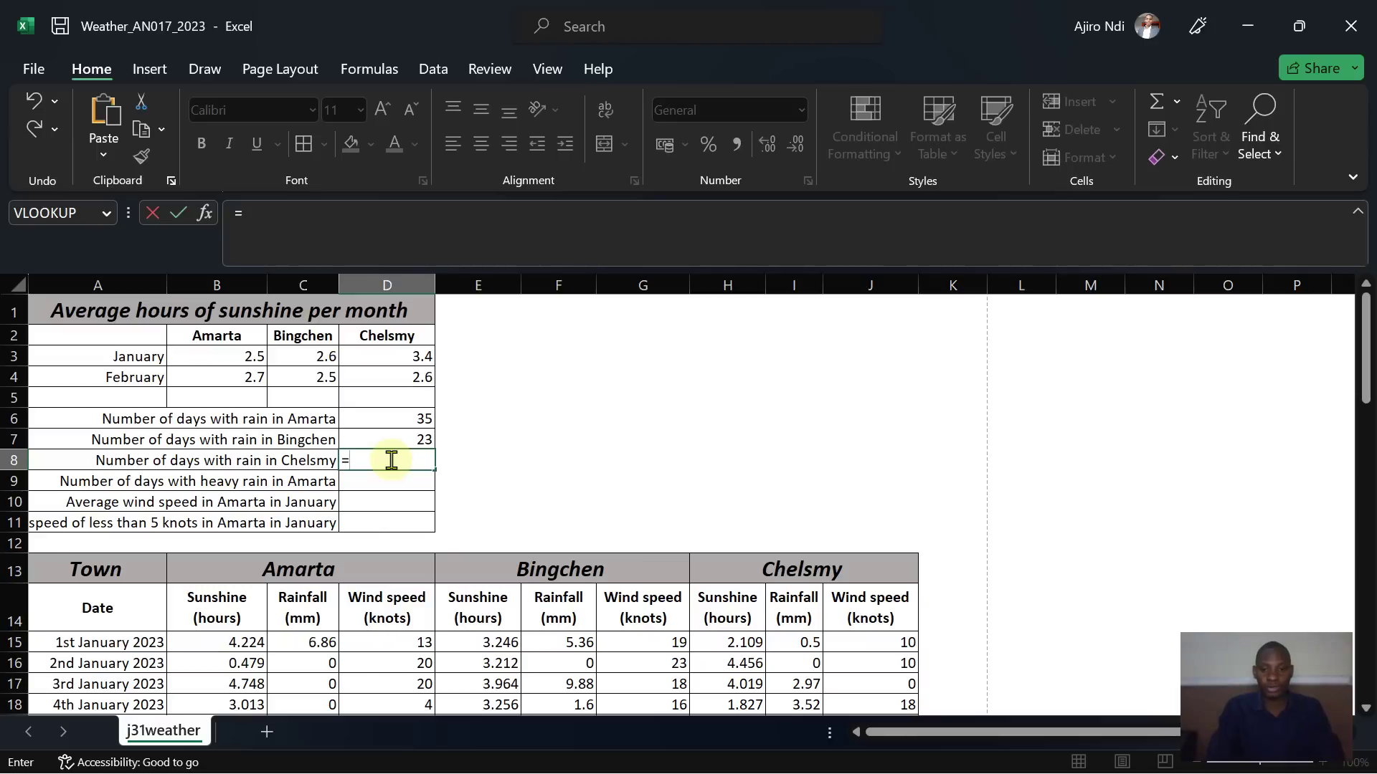
type("COUNTIF")
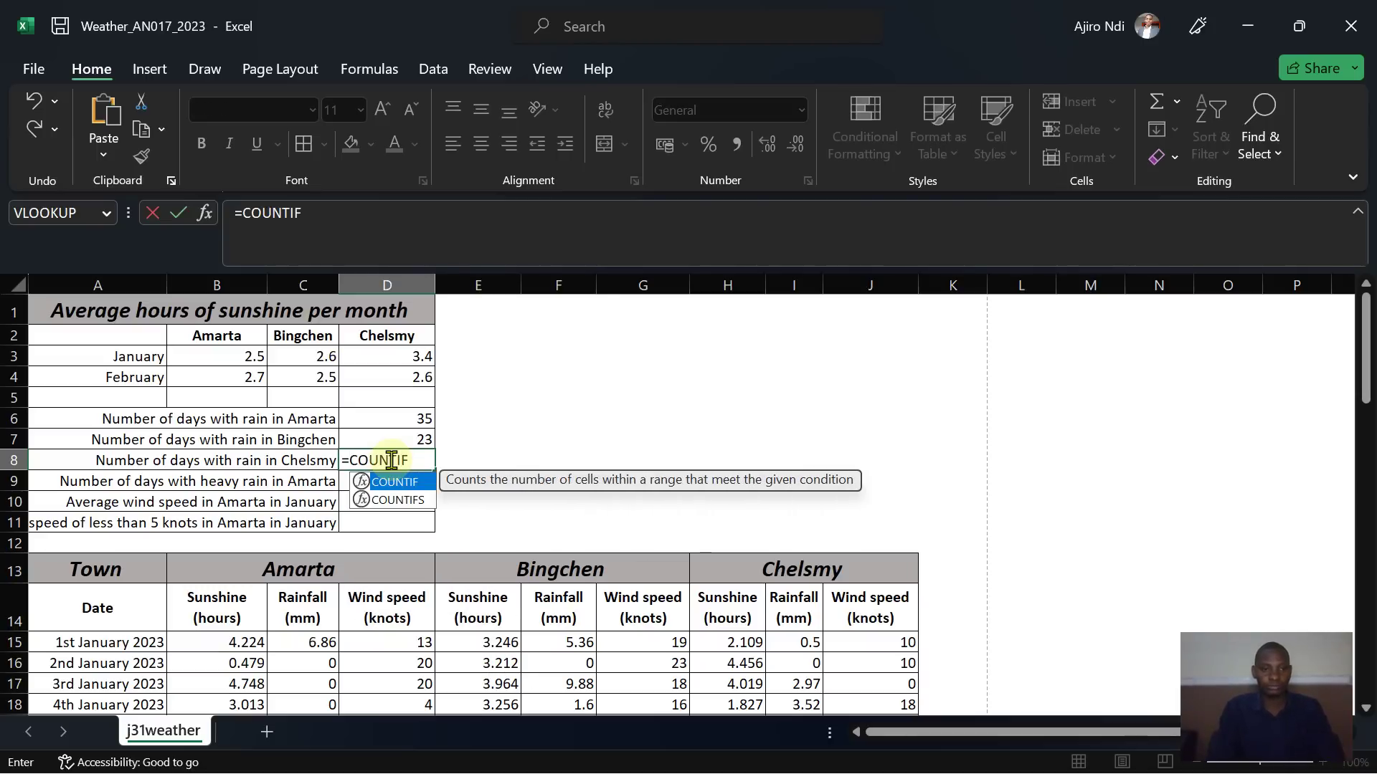
double_click(409, 477)
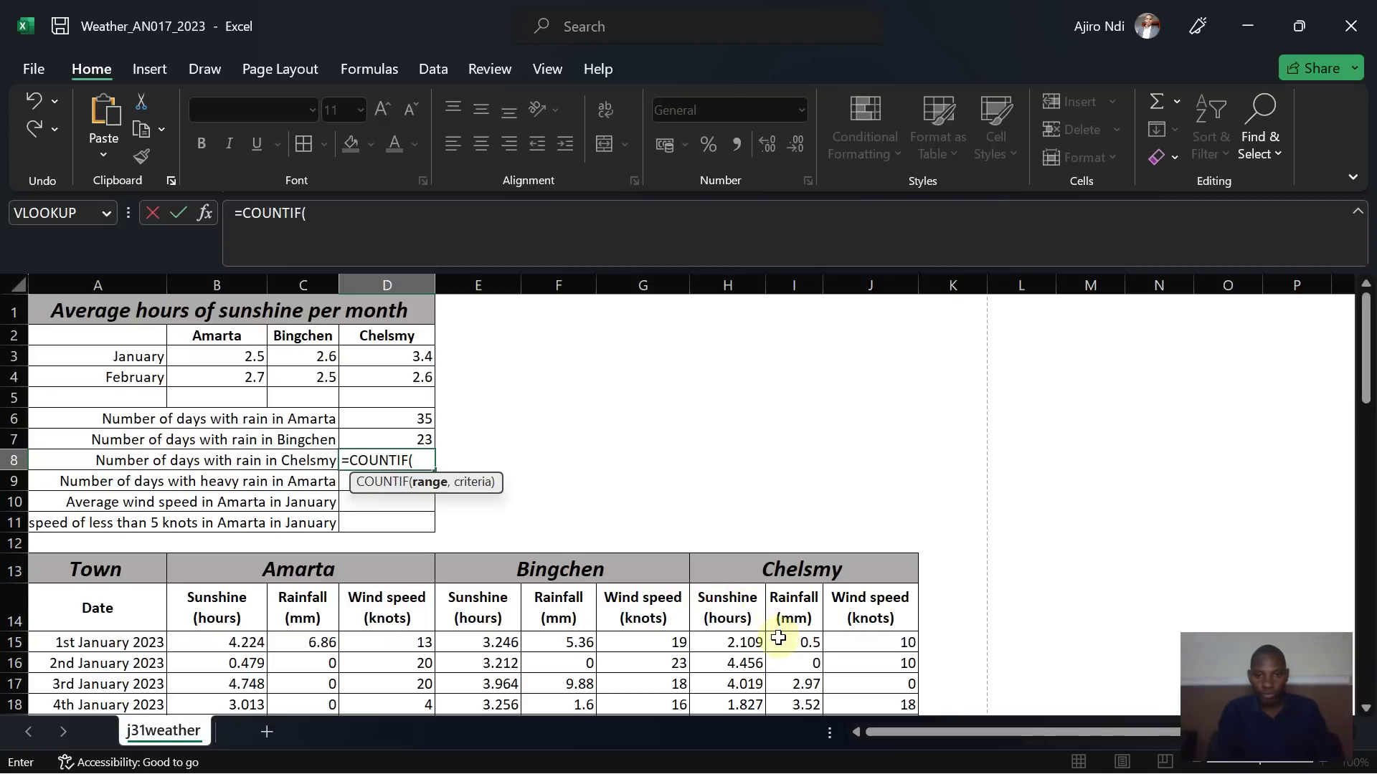
left_click(800, 643)
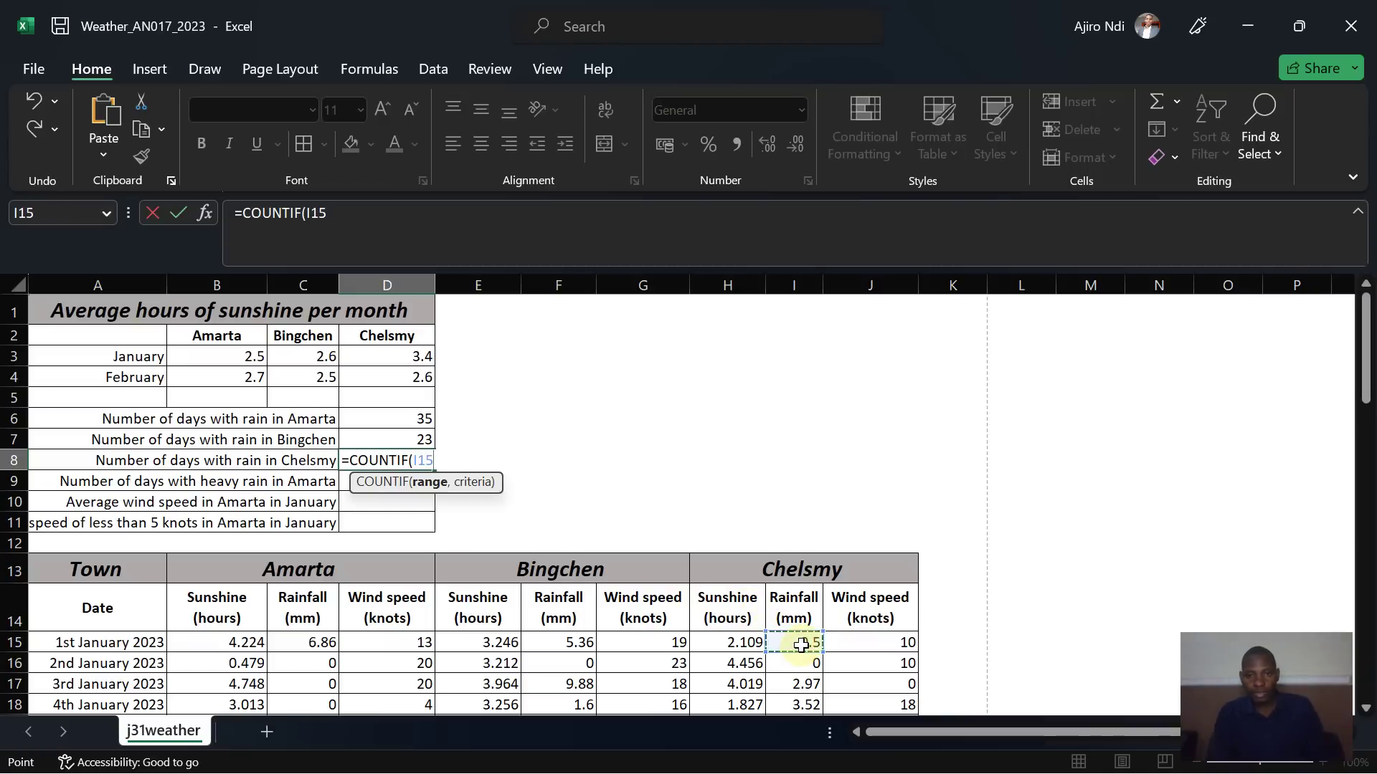
key("ctrl+shift+Down")
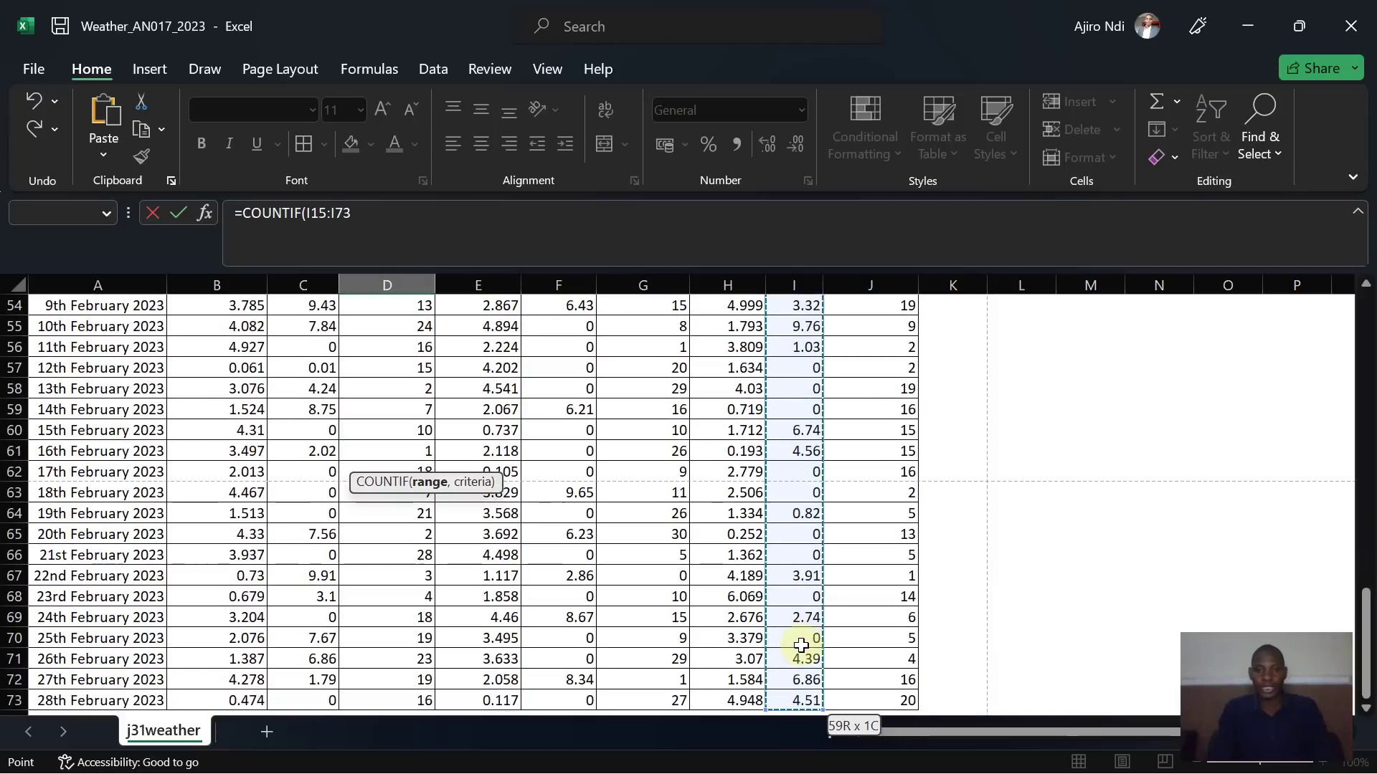
left_click(370, 223)
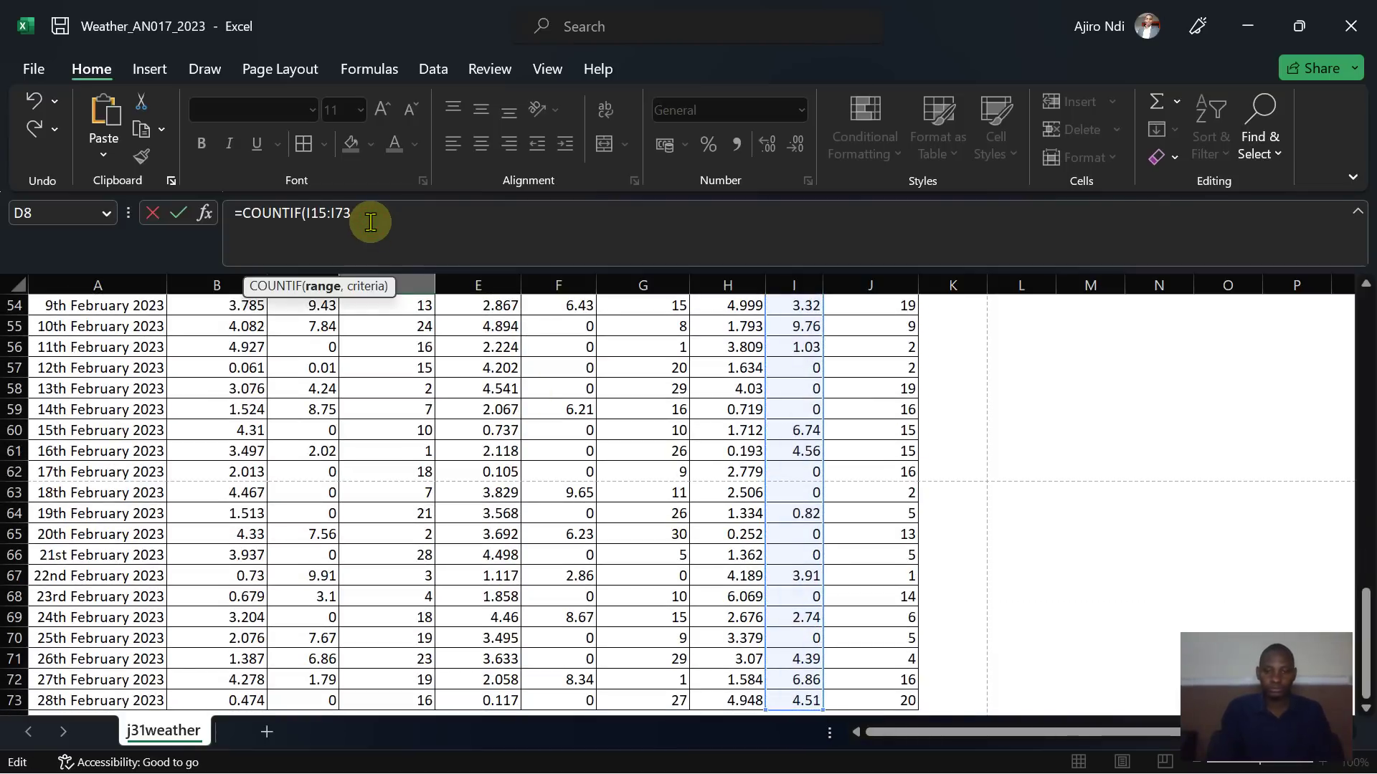
type(",")
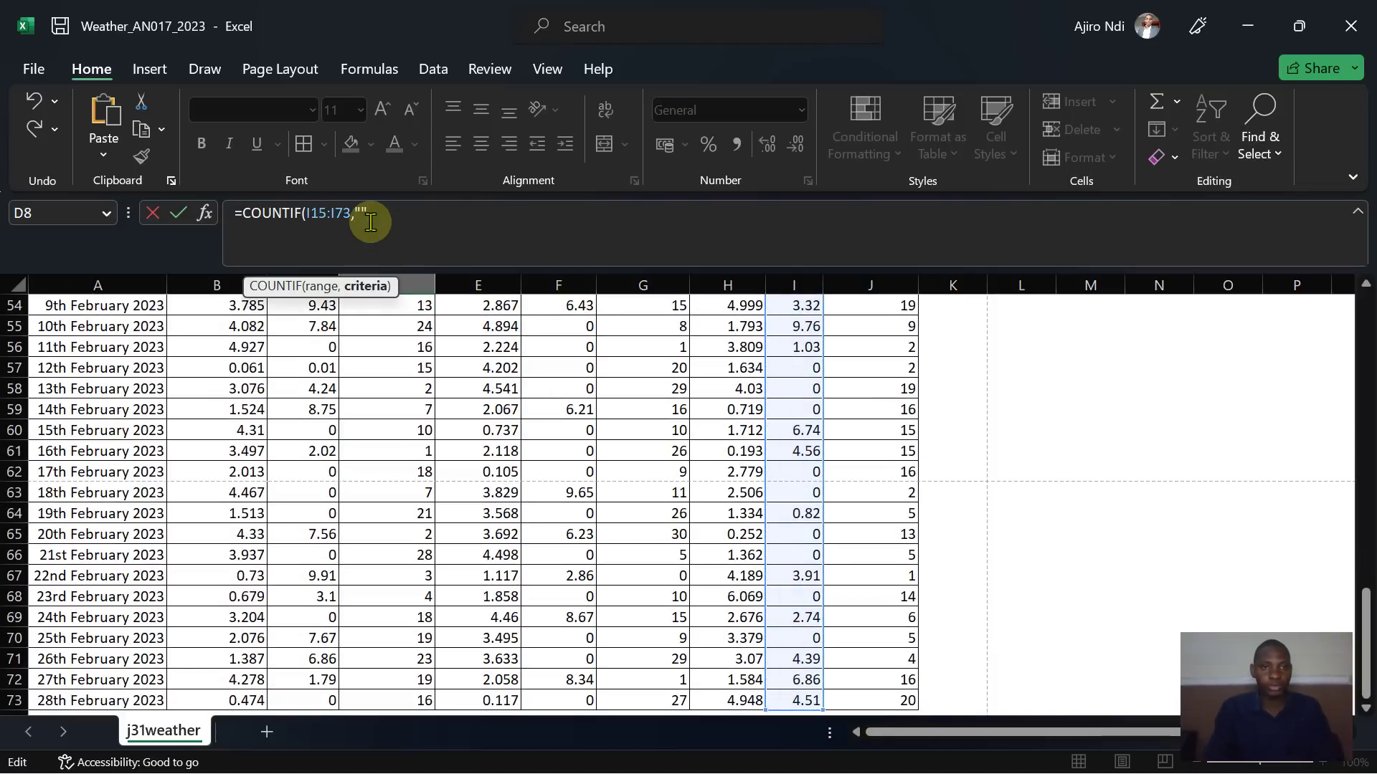
left_click(361, 212)
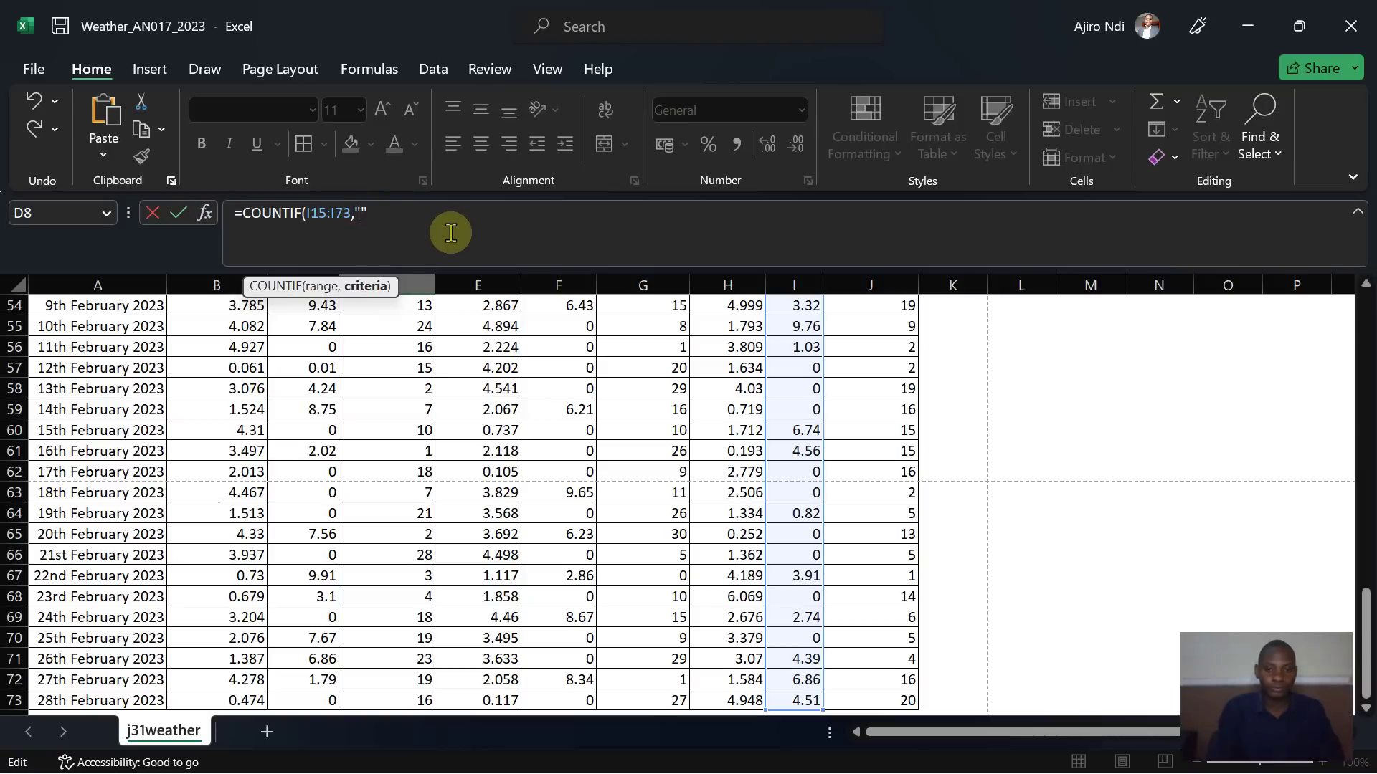
type(">0\")")
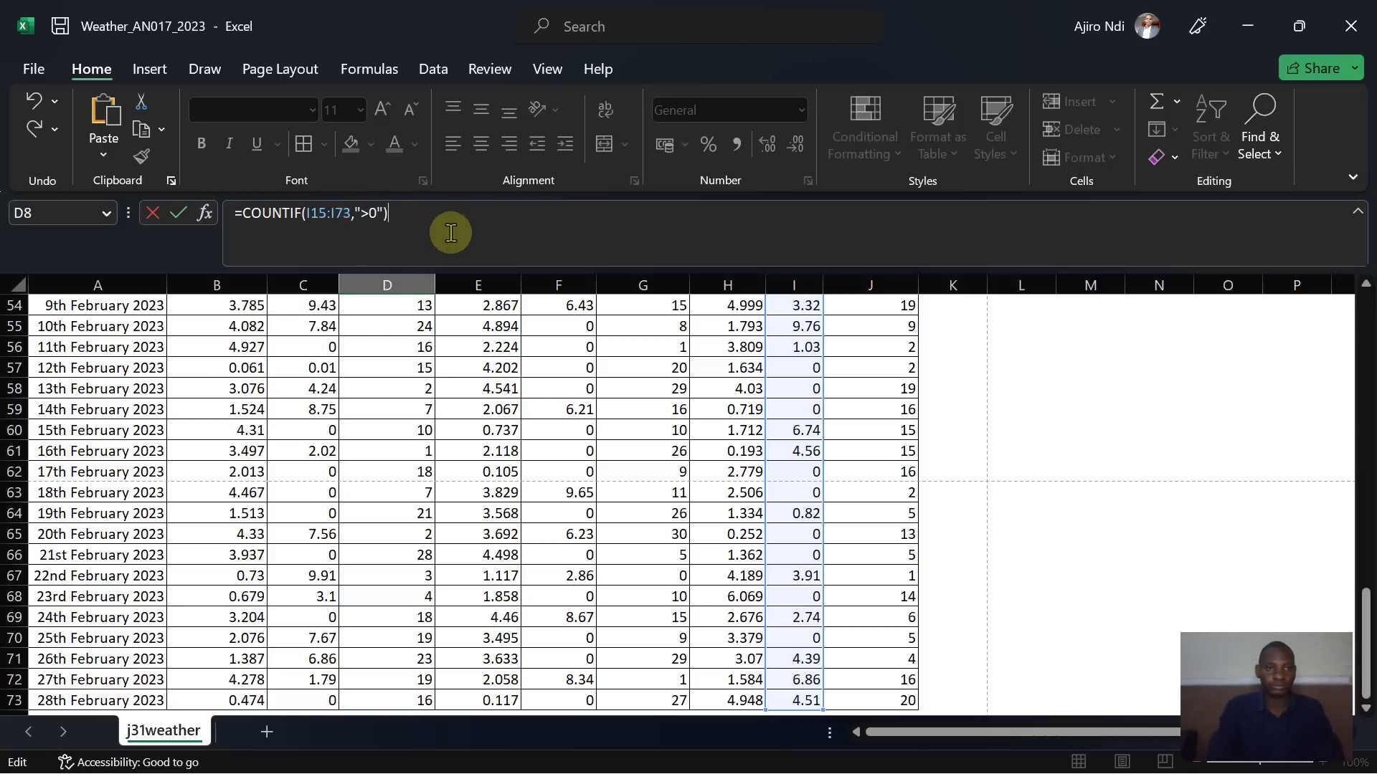
key("Return")
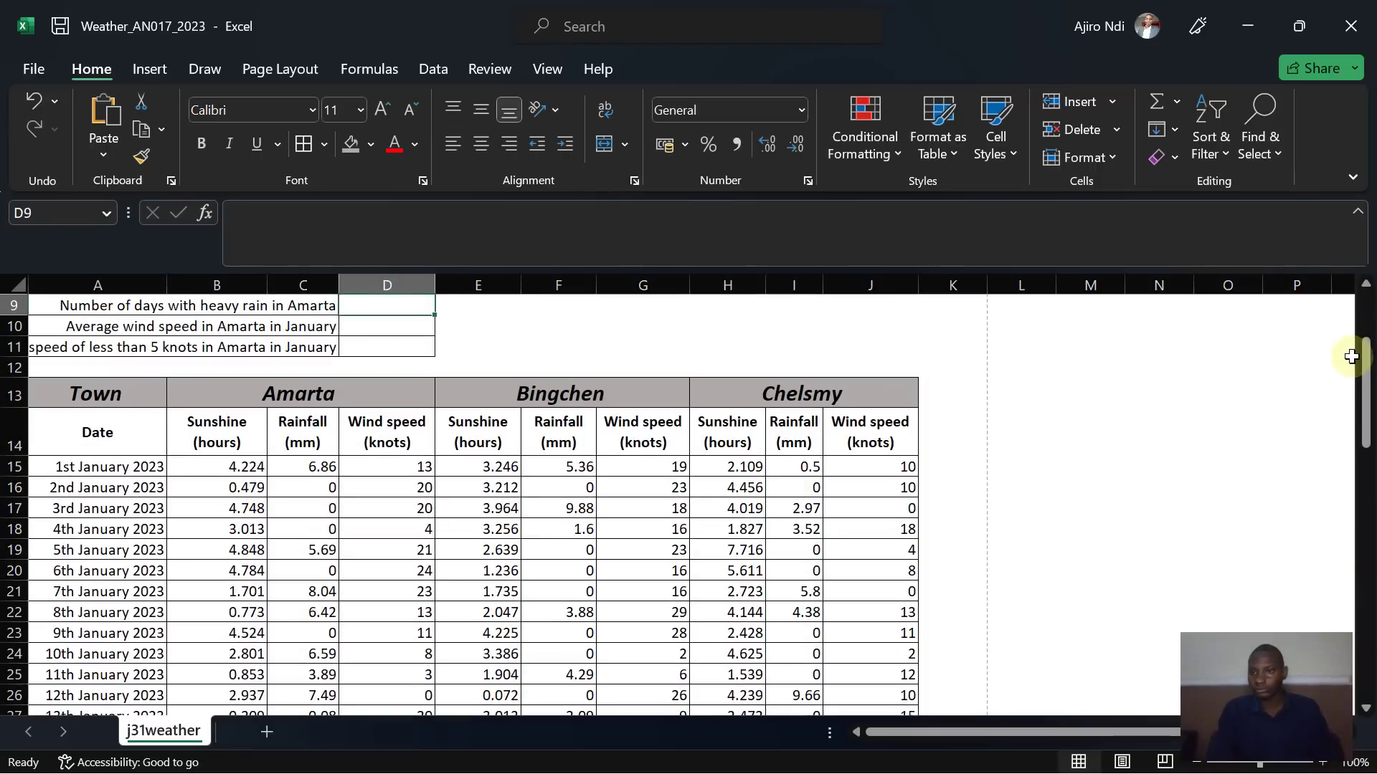
- Review the rain-count formulas in D6, D7 and D8, then bring up the exam PDF
left_click_drag(1363, 378, 1362, 332)
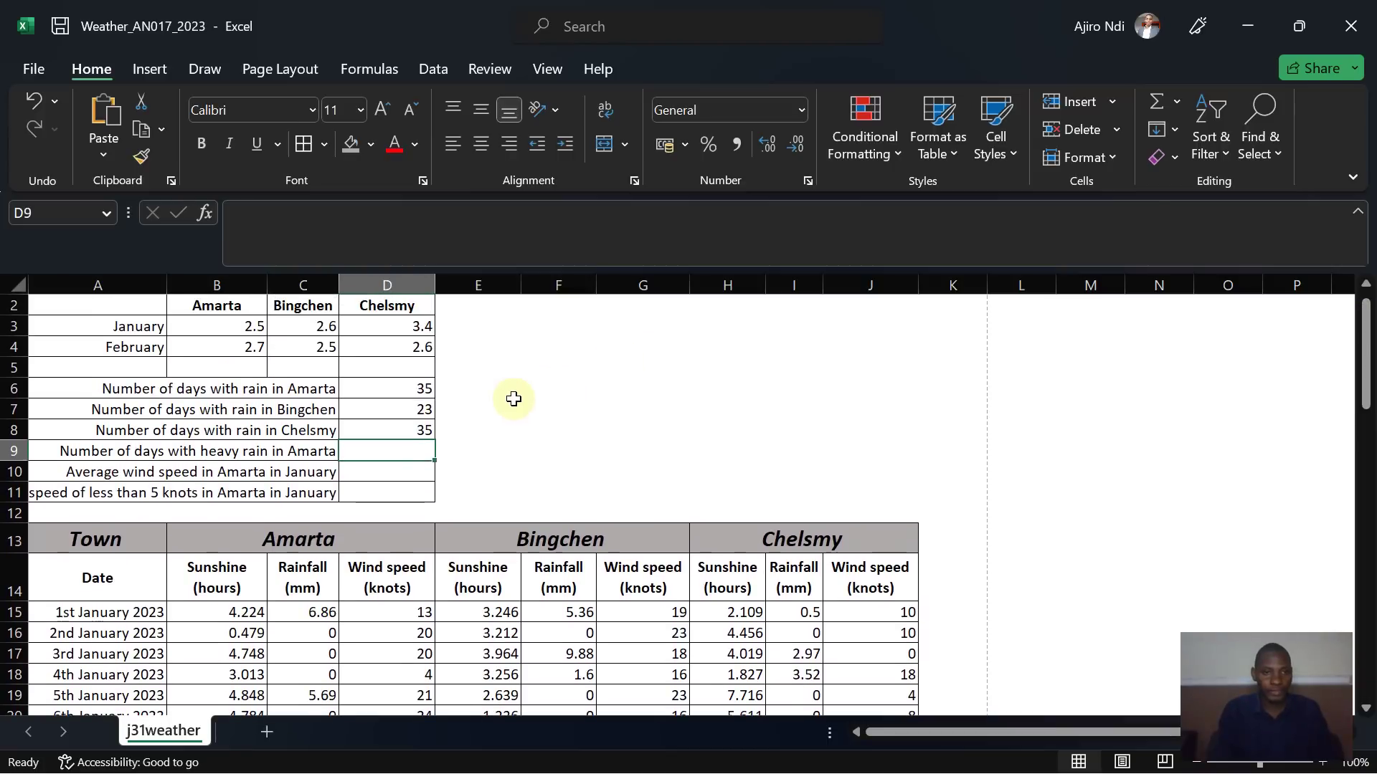
left_click(408, 391)
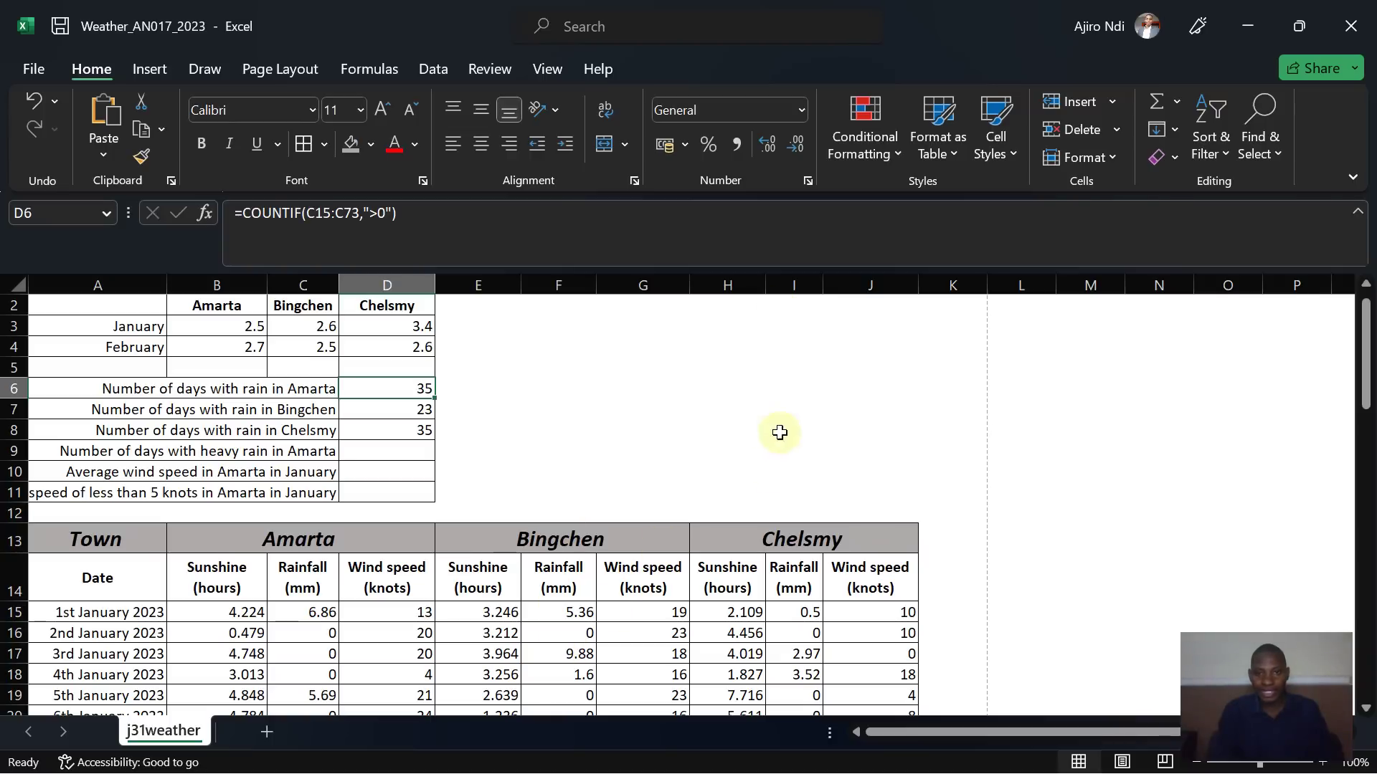
left_click(388, 409)
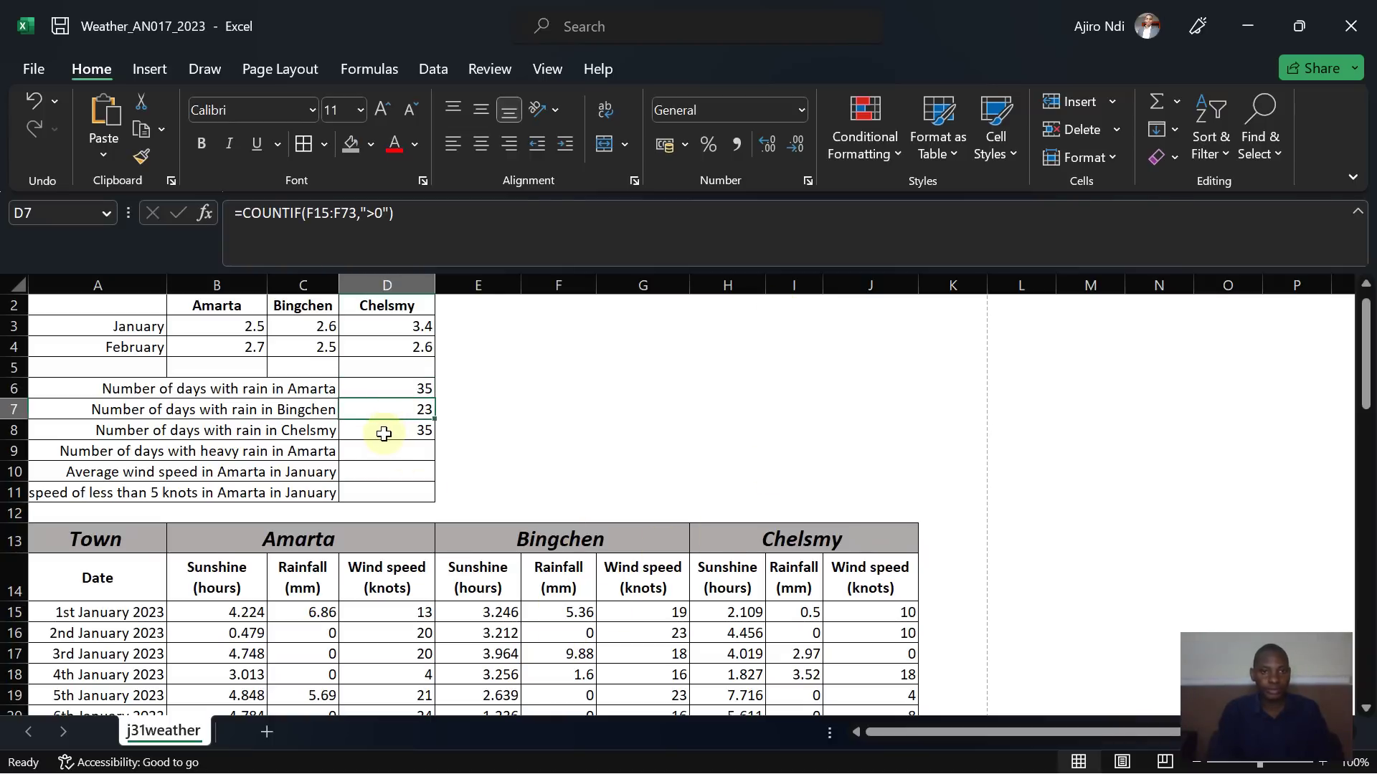
left_click(385, 434)
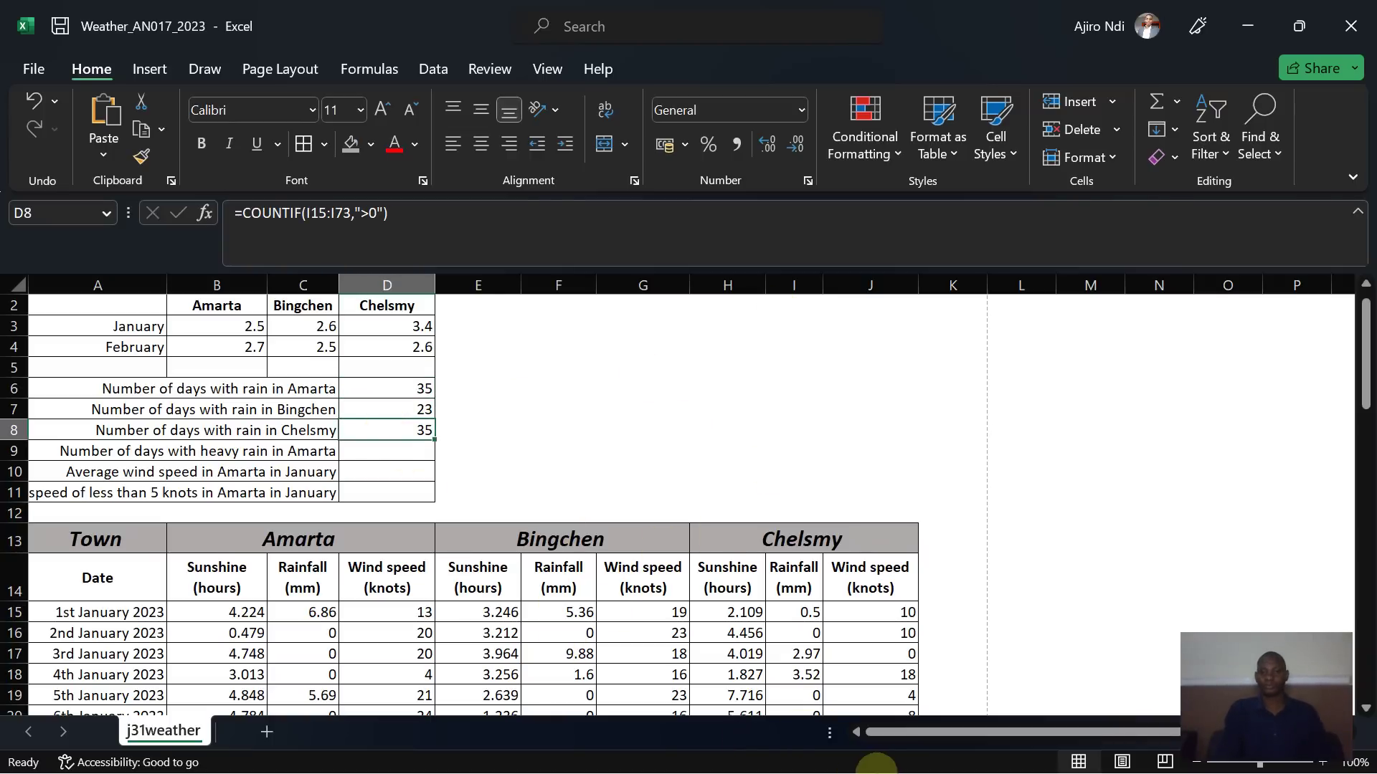
left_click(918, 752)
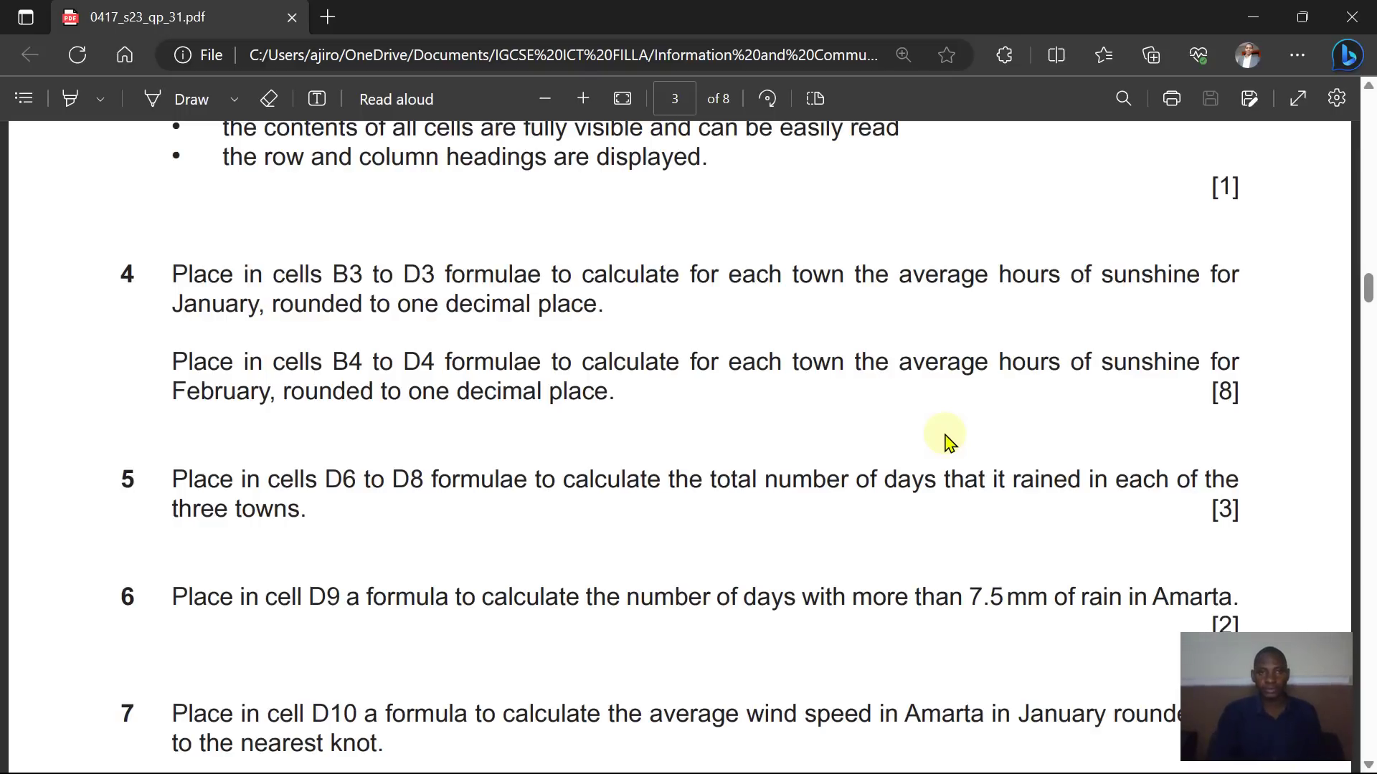
- Read exam questions 6–8 on heavy rain and wind speed, selecting D9 for the next formula
left_click(925, 749)
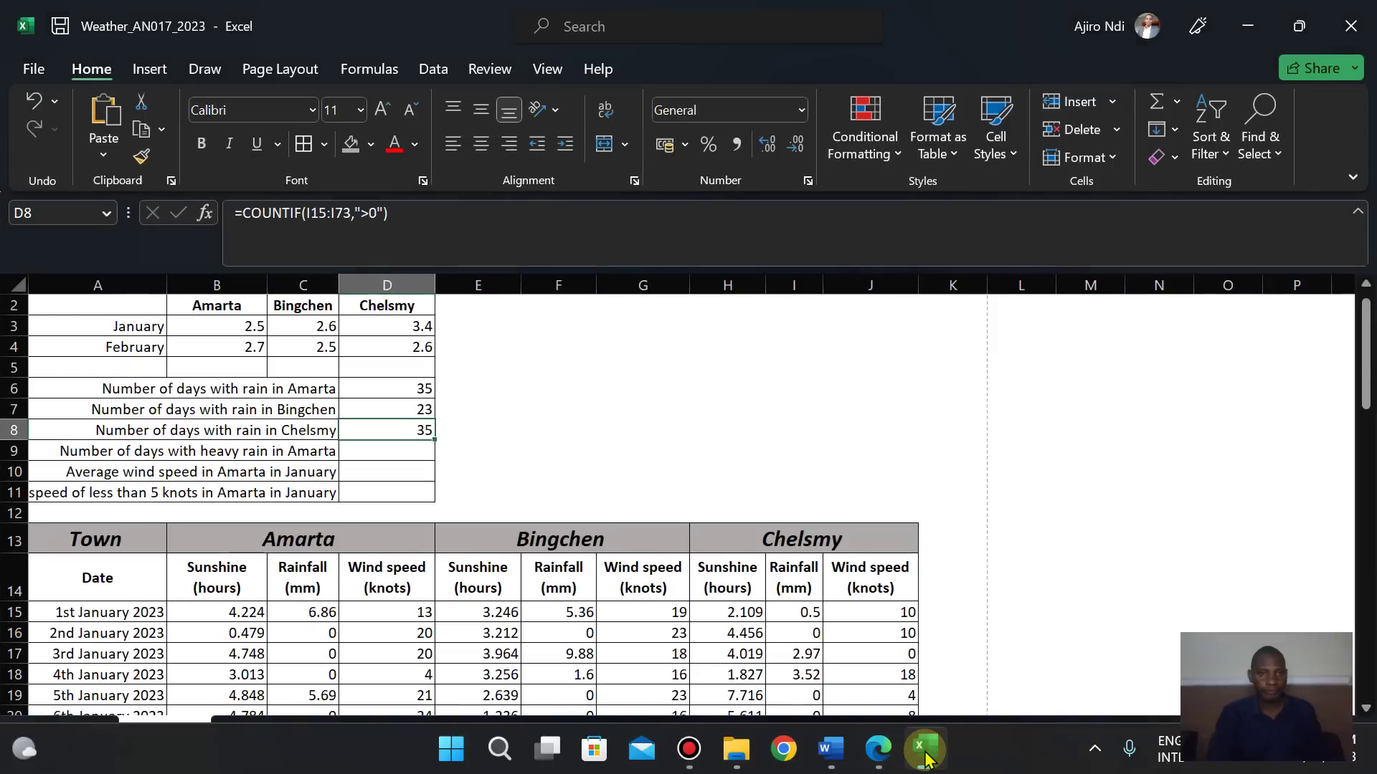
left_click(925, 749)
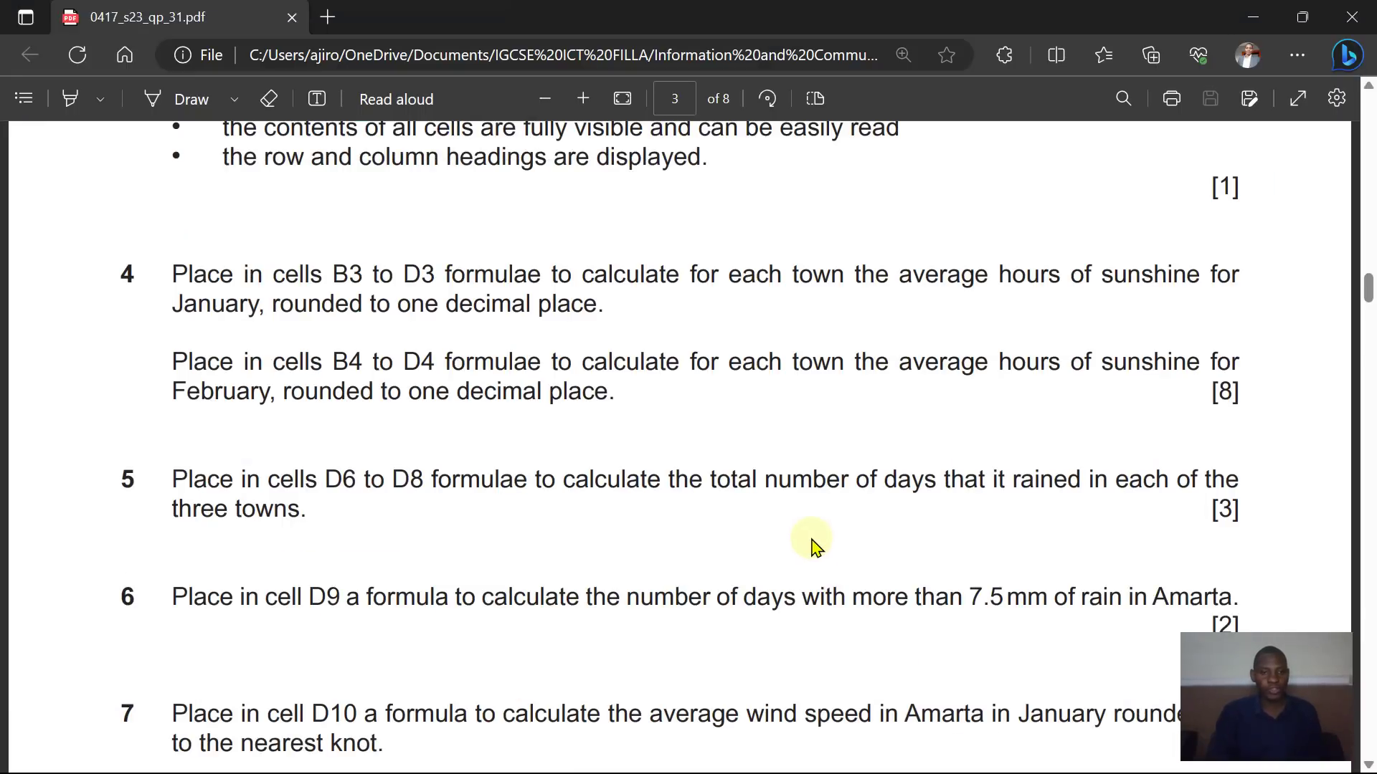
scroll(816, 546, "down", 3)
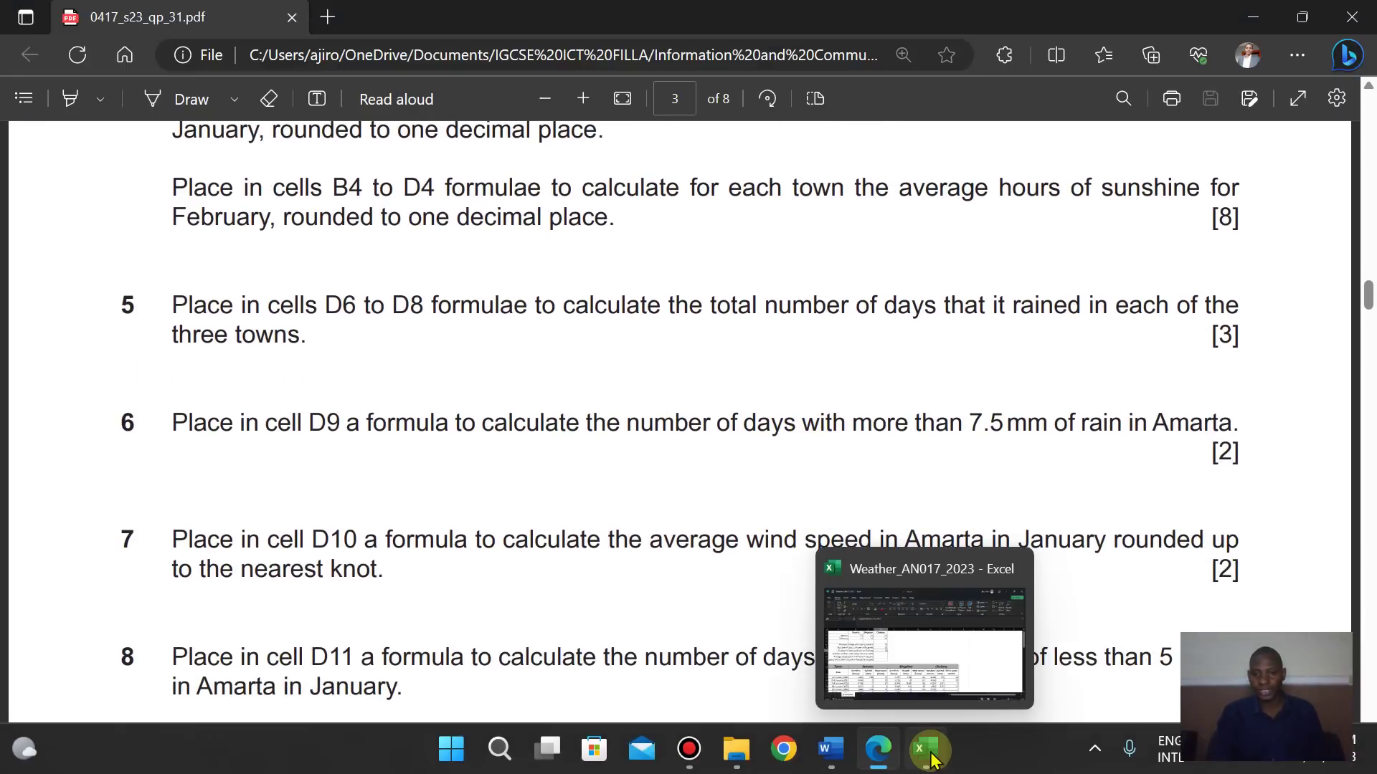
left_click(930, 754)
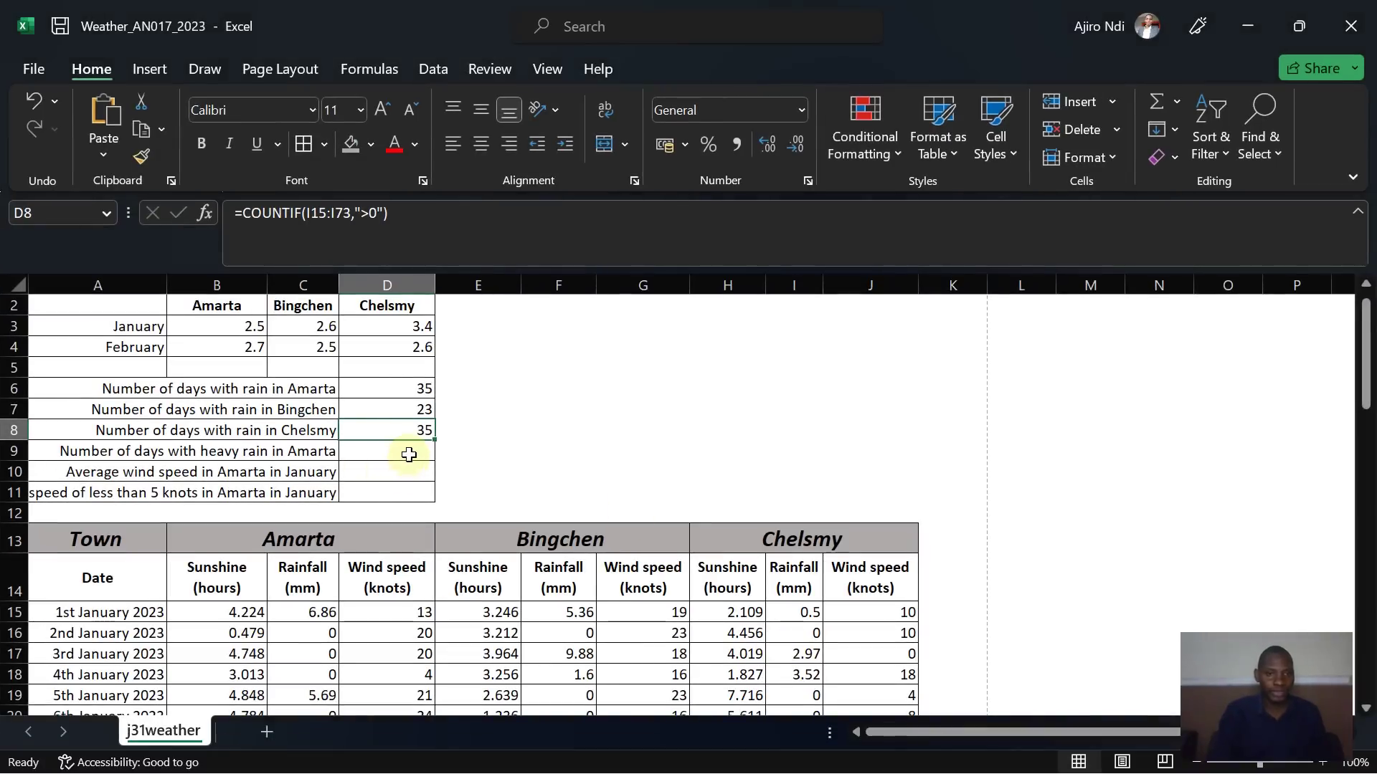
left_click(406, 453)
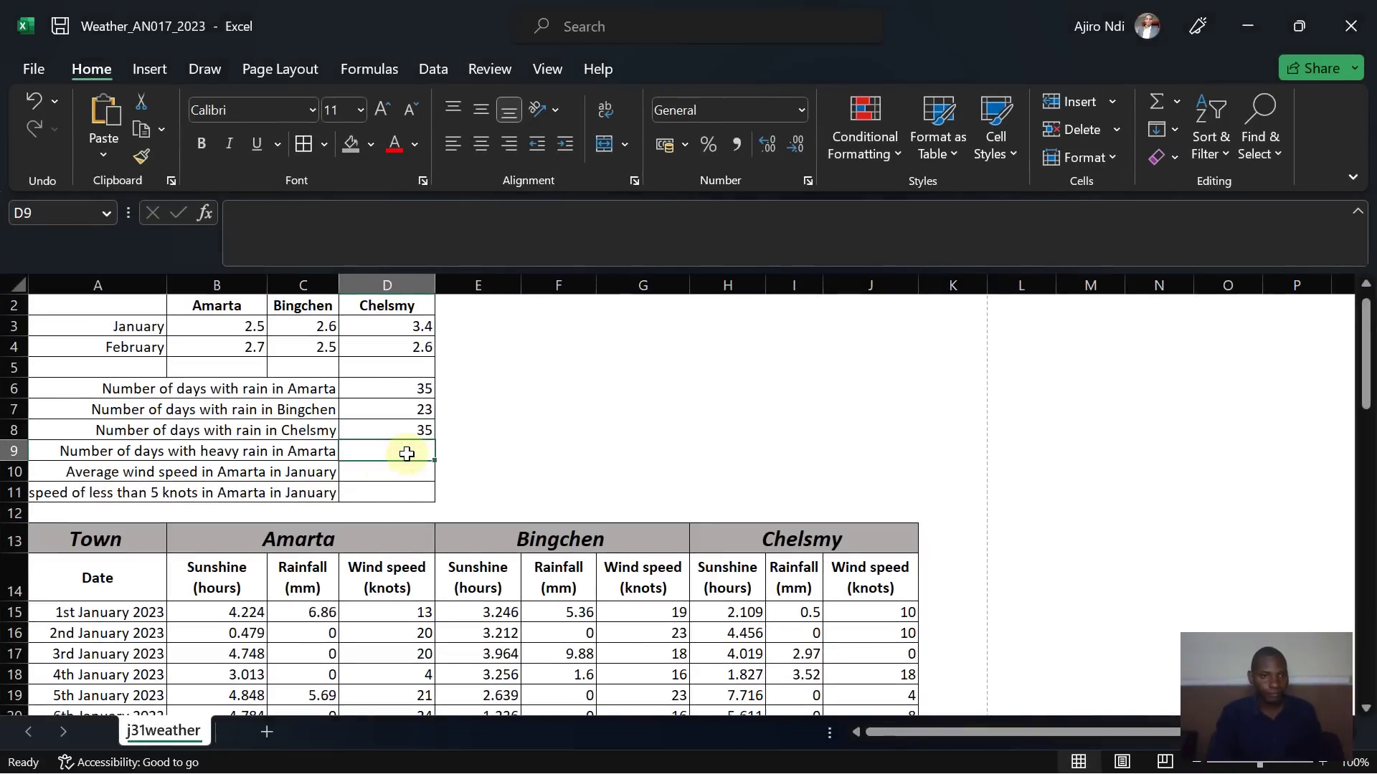
left_click(882, 746)
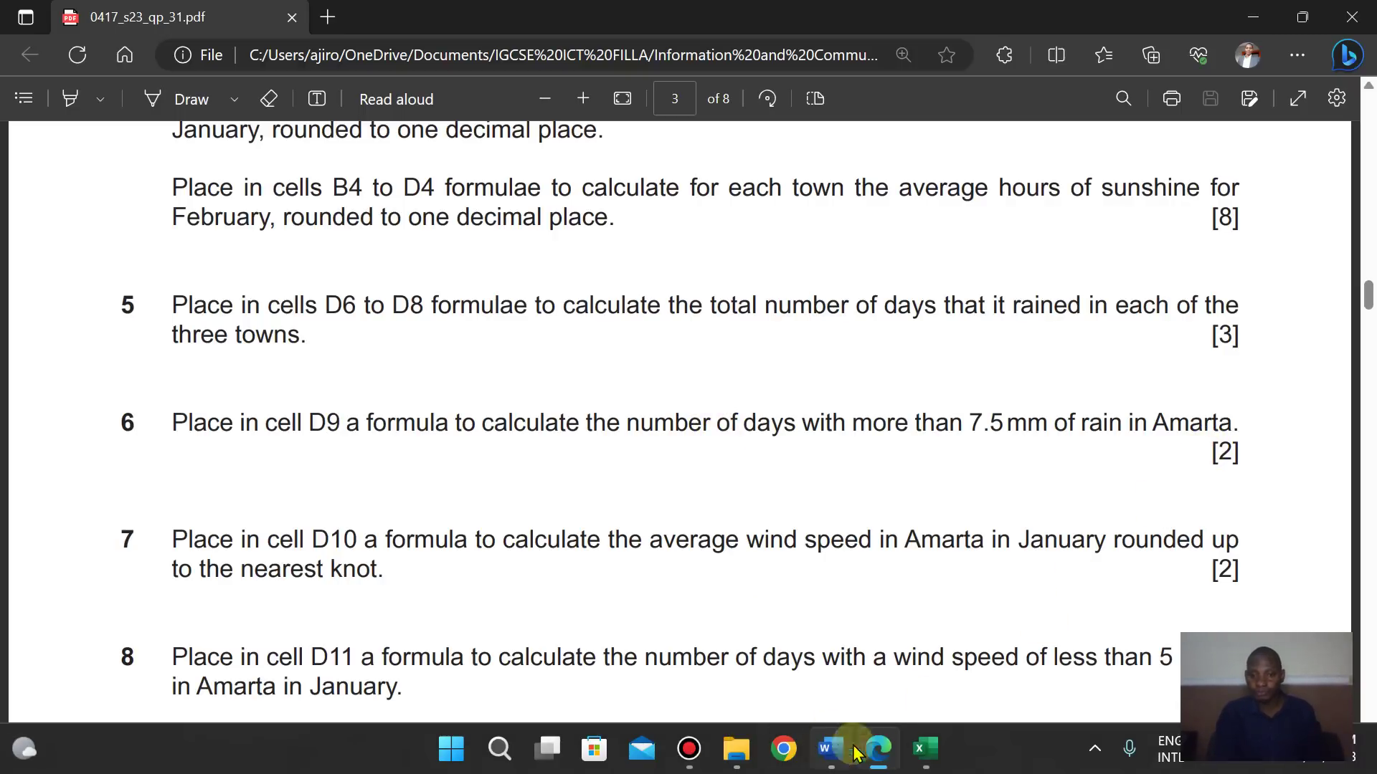
- Start a COUNTIF formula in D9 for Amarta's heavy-rain days, rechecking the question
mouse_move(925, 750)
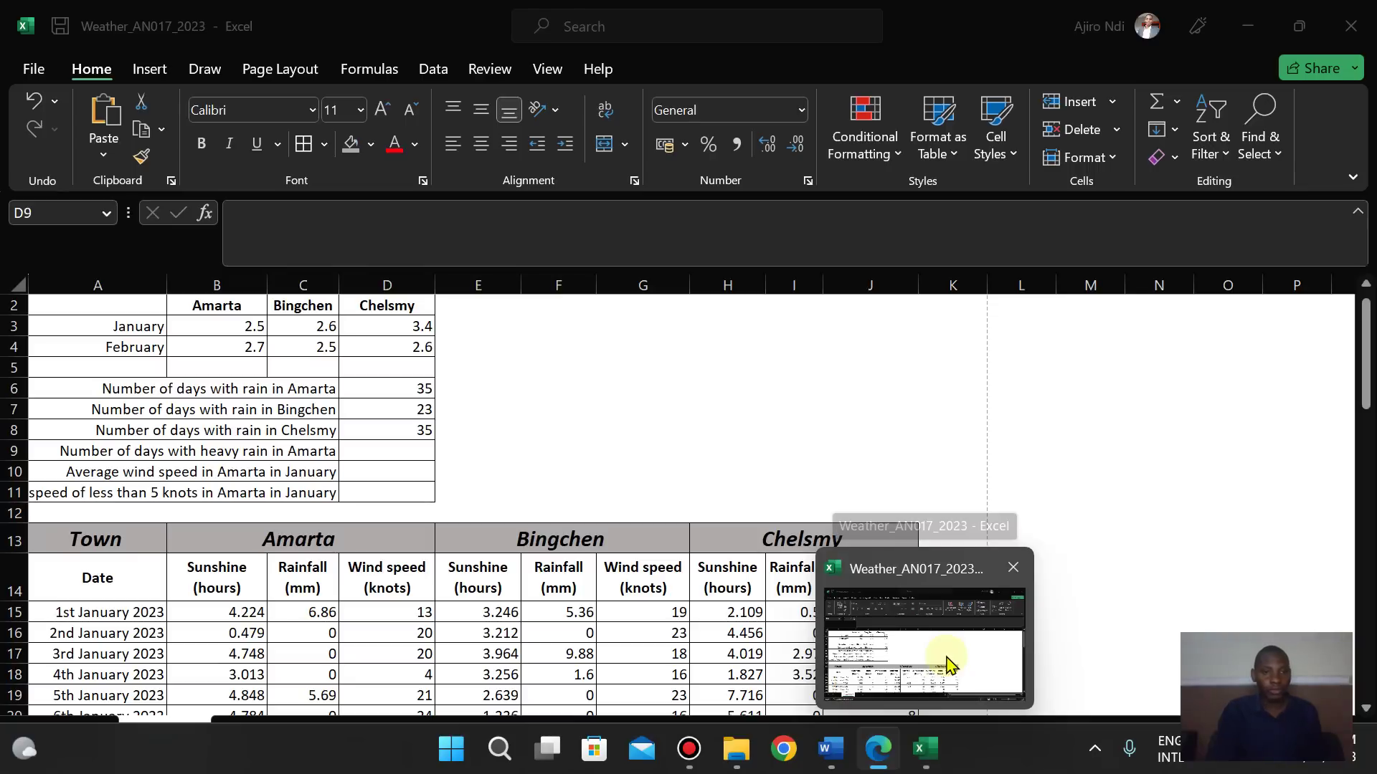
left_click(947, 667)
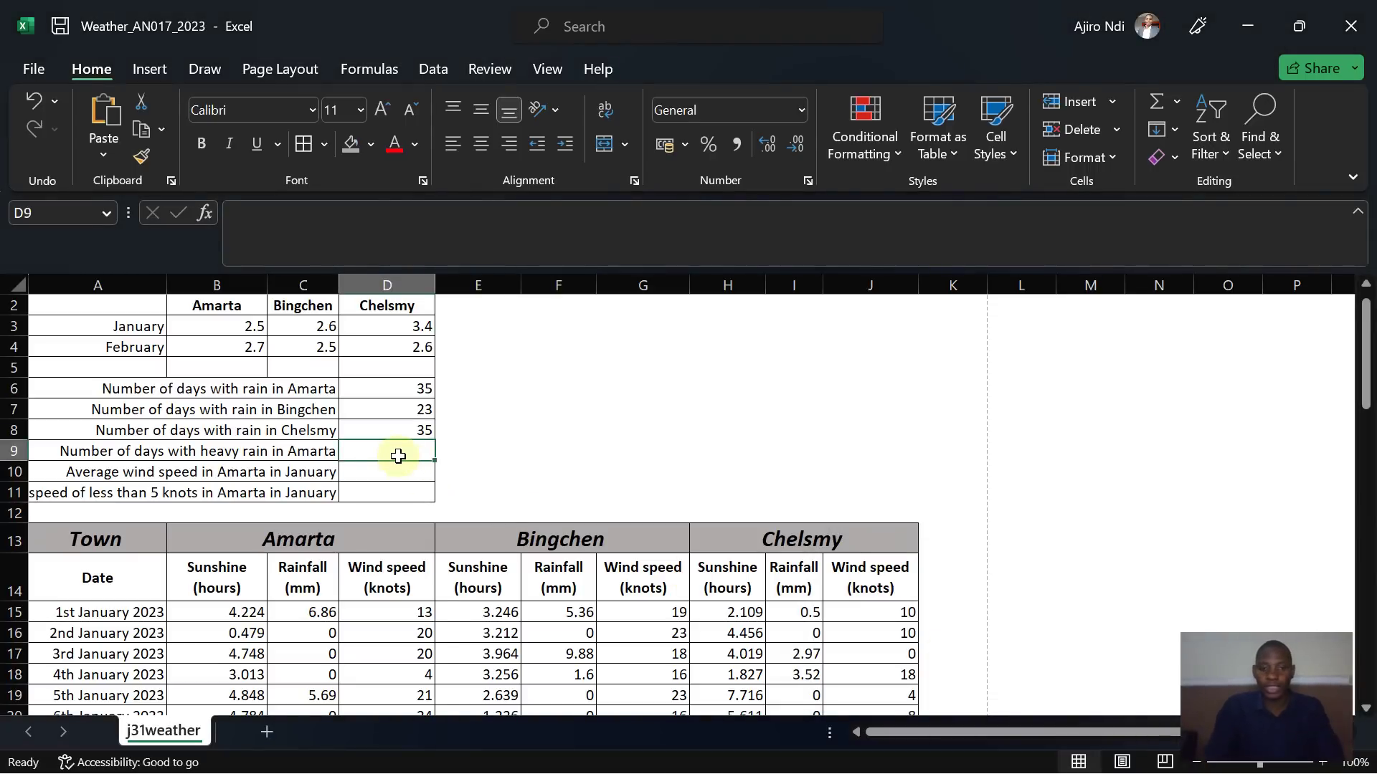
type("=COUN")
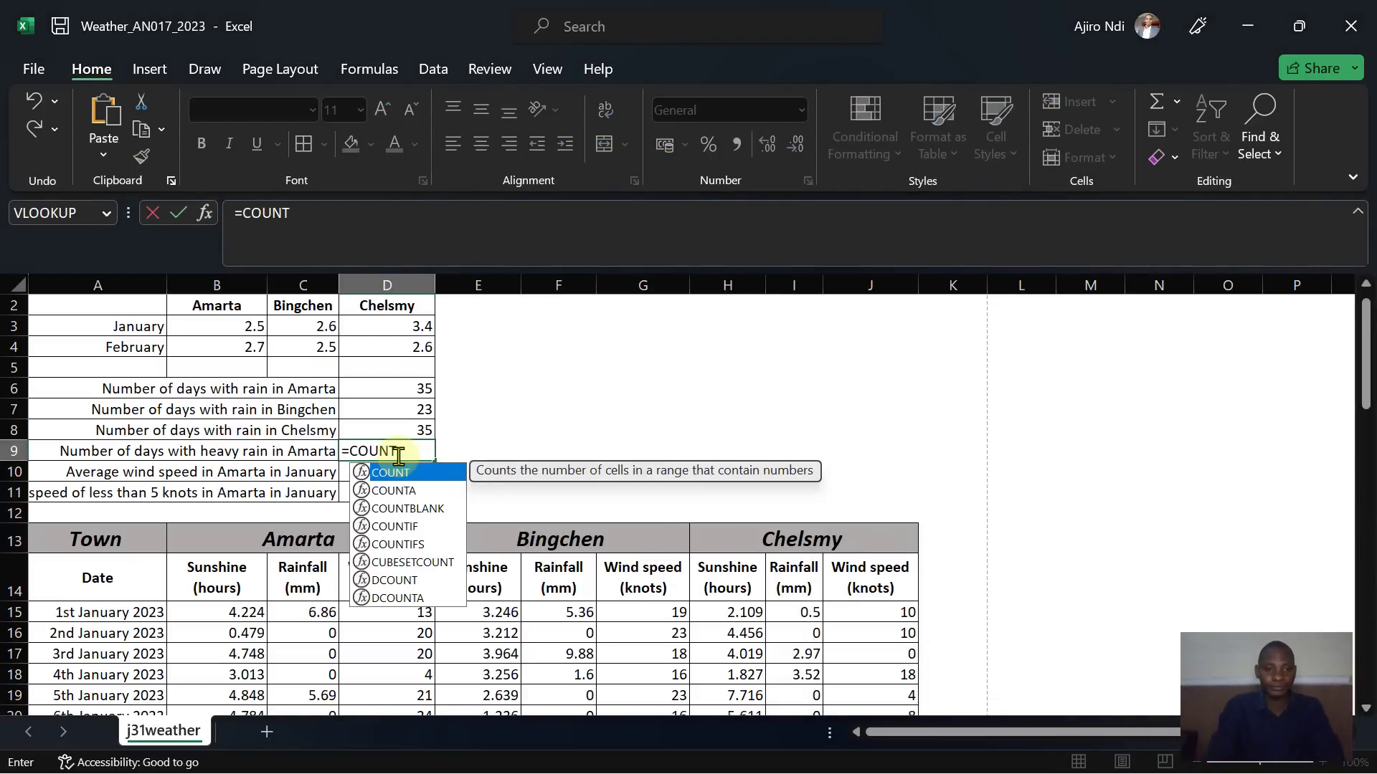
type("T")
double_click(415, 527)
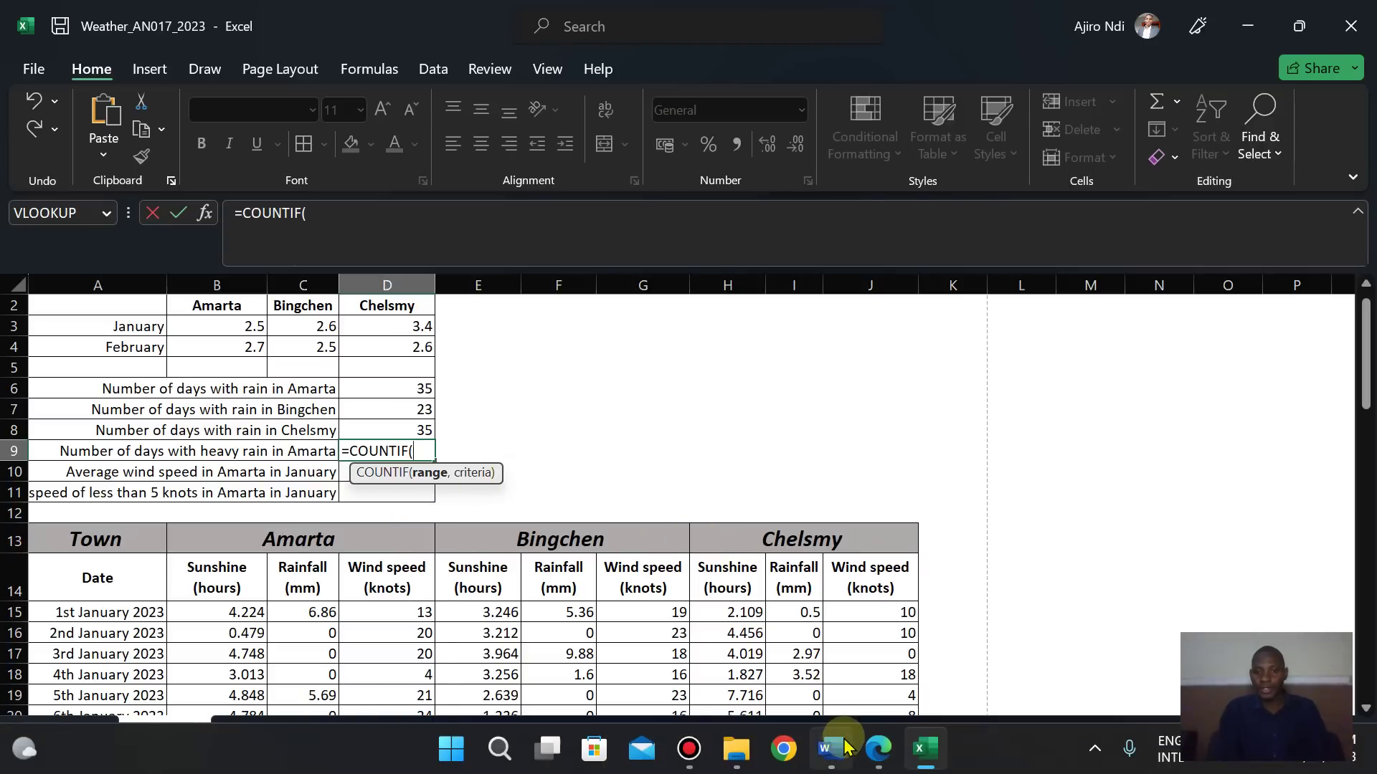
mouse_move(878, 755)
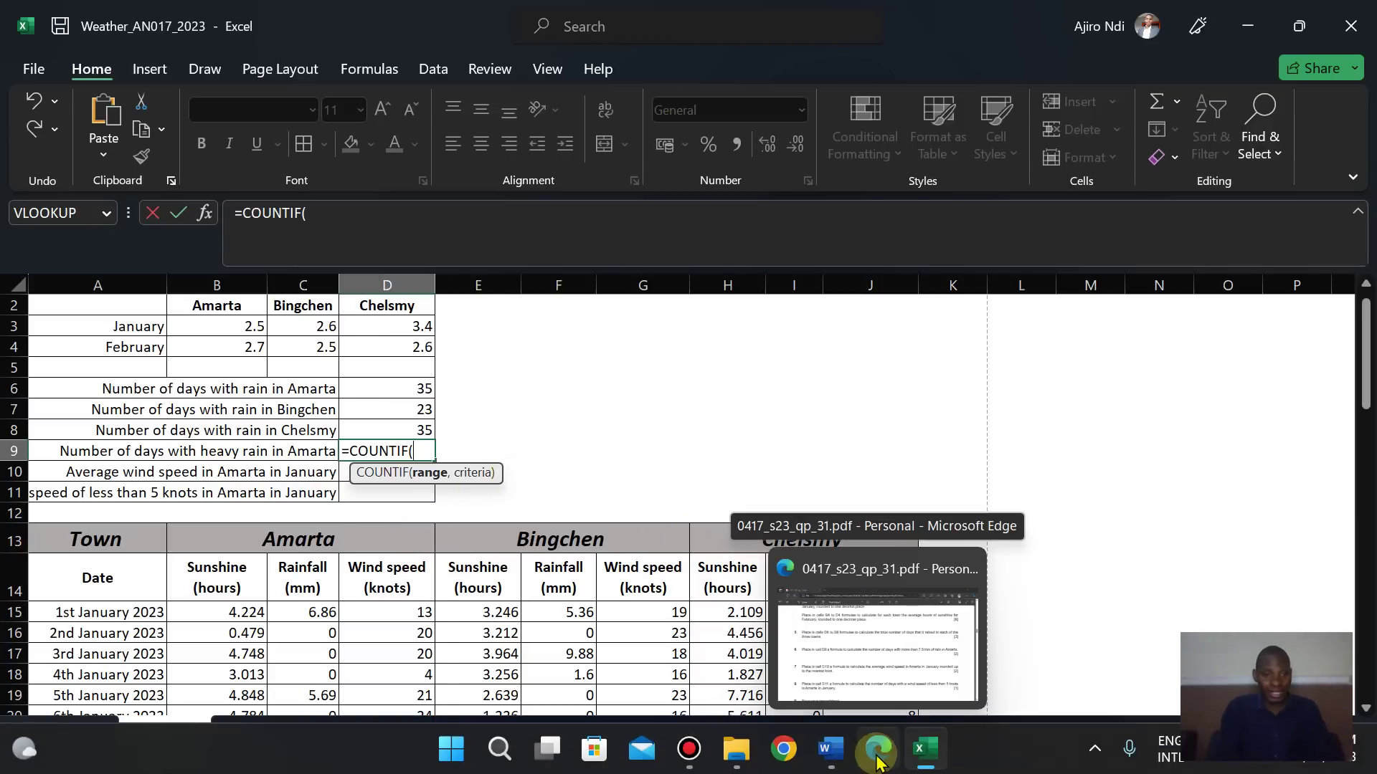
left_click(878, 758)
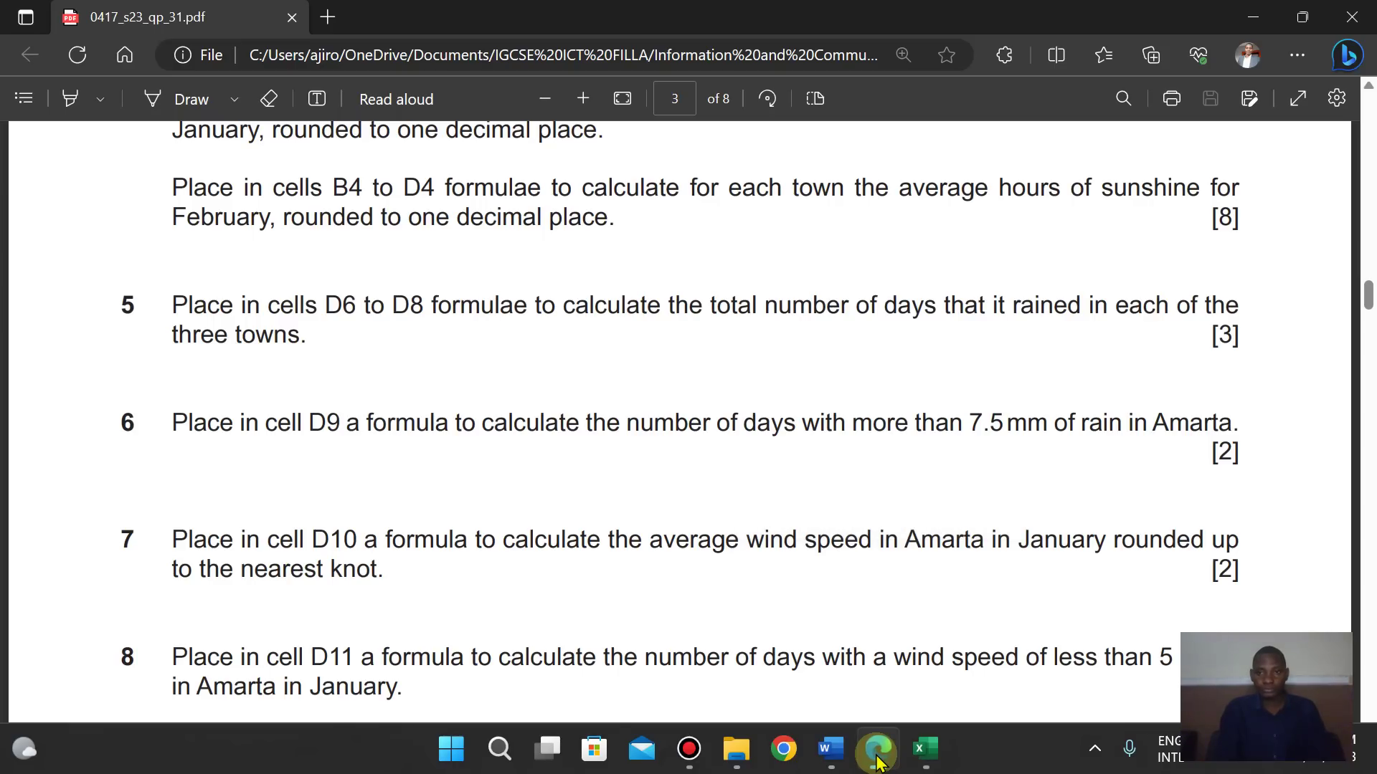
left_click(878, 758)
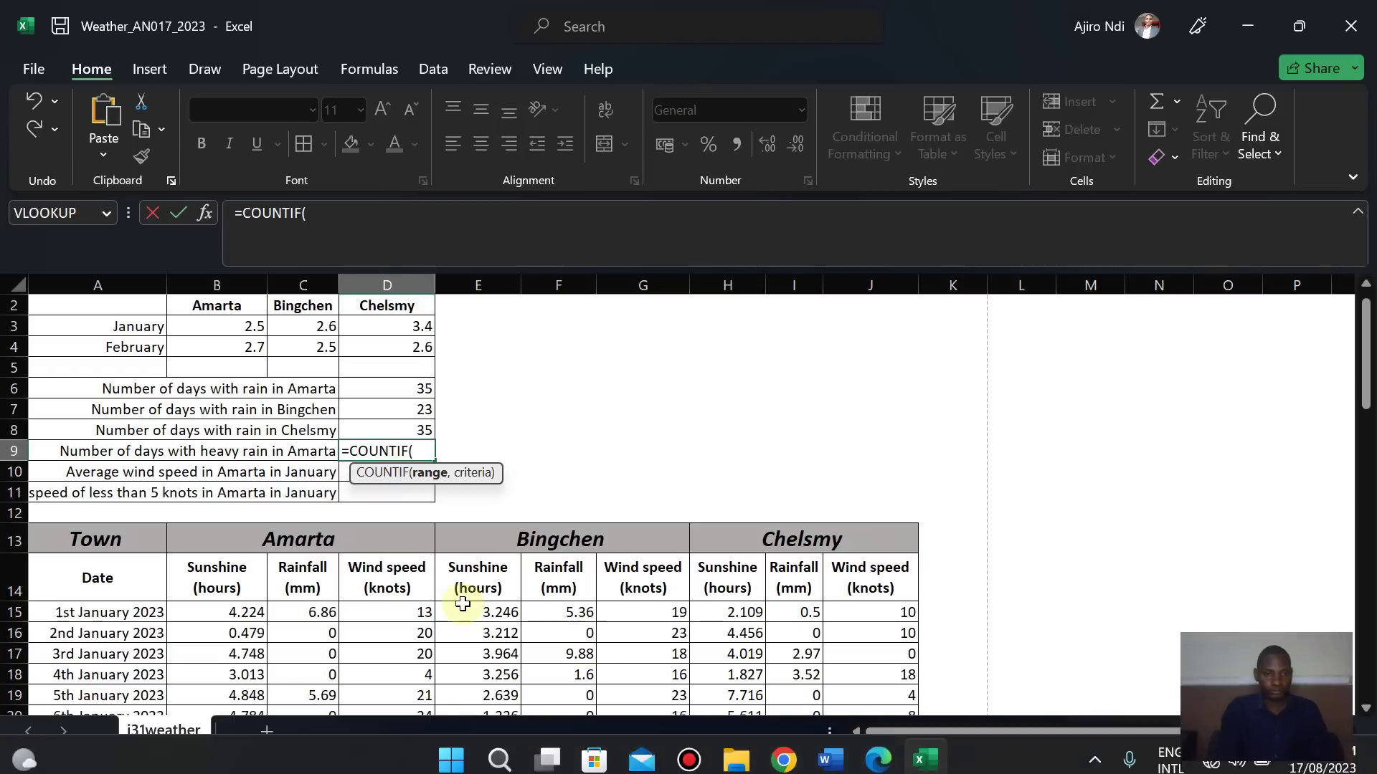
- Complete D9 as =COUNTIF(C15:C73,">7.5") and view the question paper
left_click(310, 616)
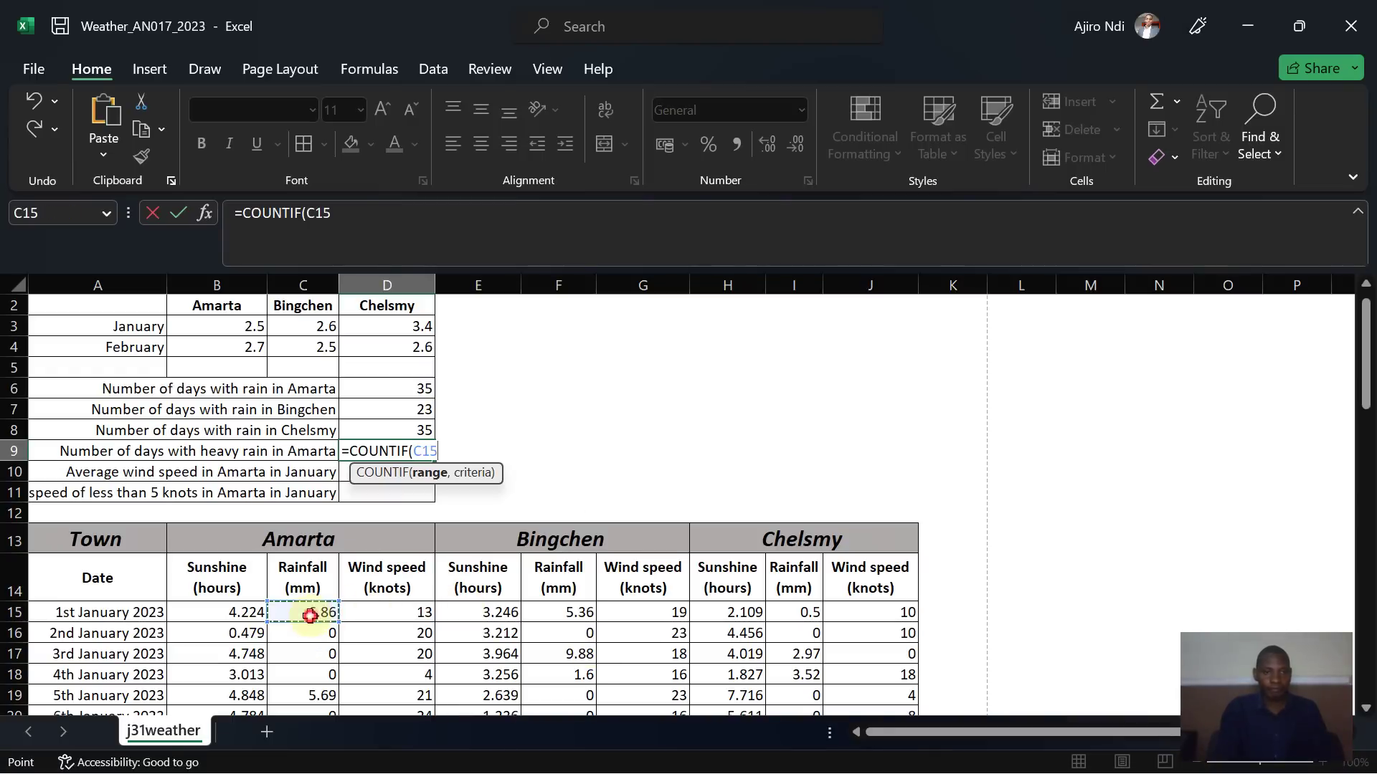
key("ctrl+shift+Down")
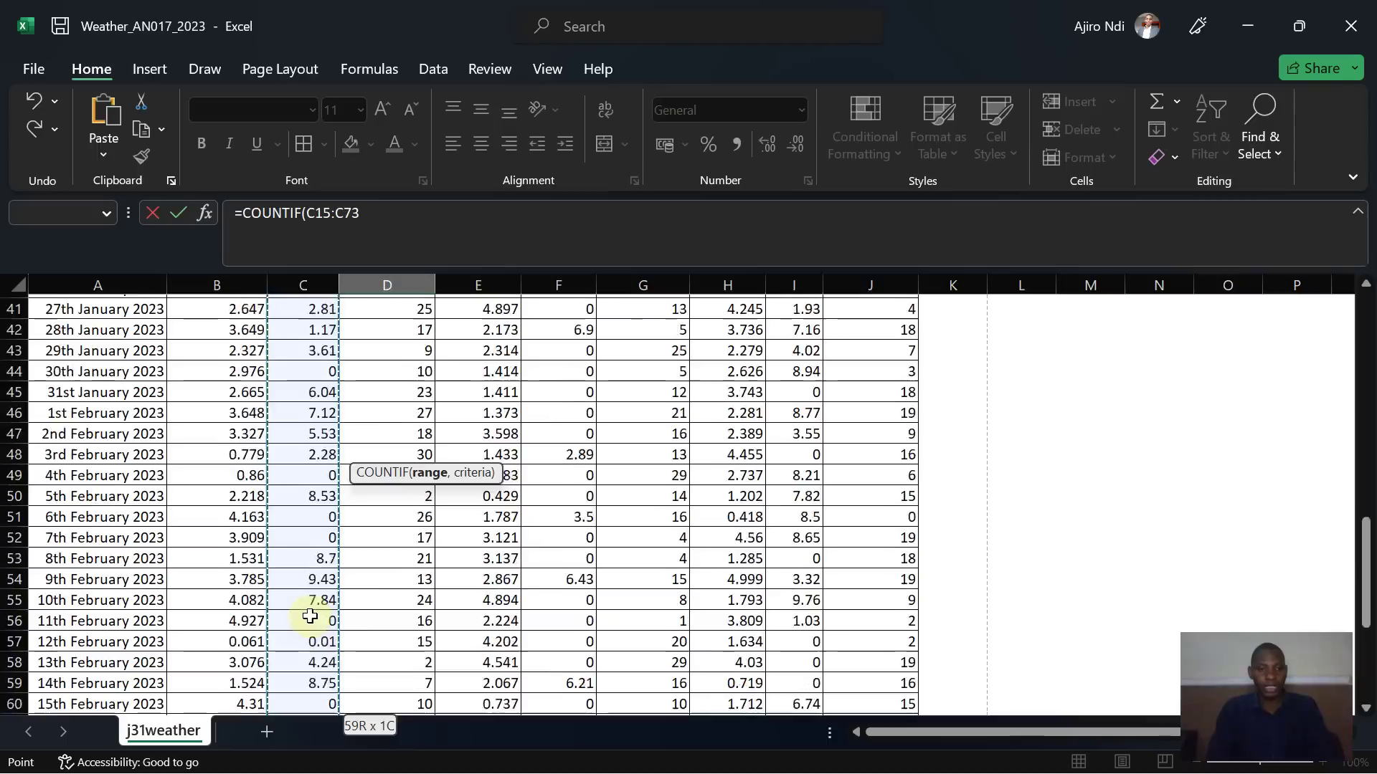
left_click_drag(1370, 641, 1362, 319)
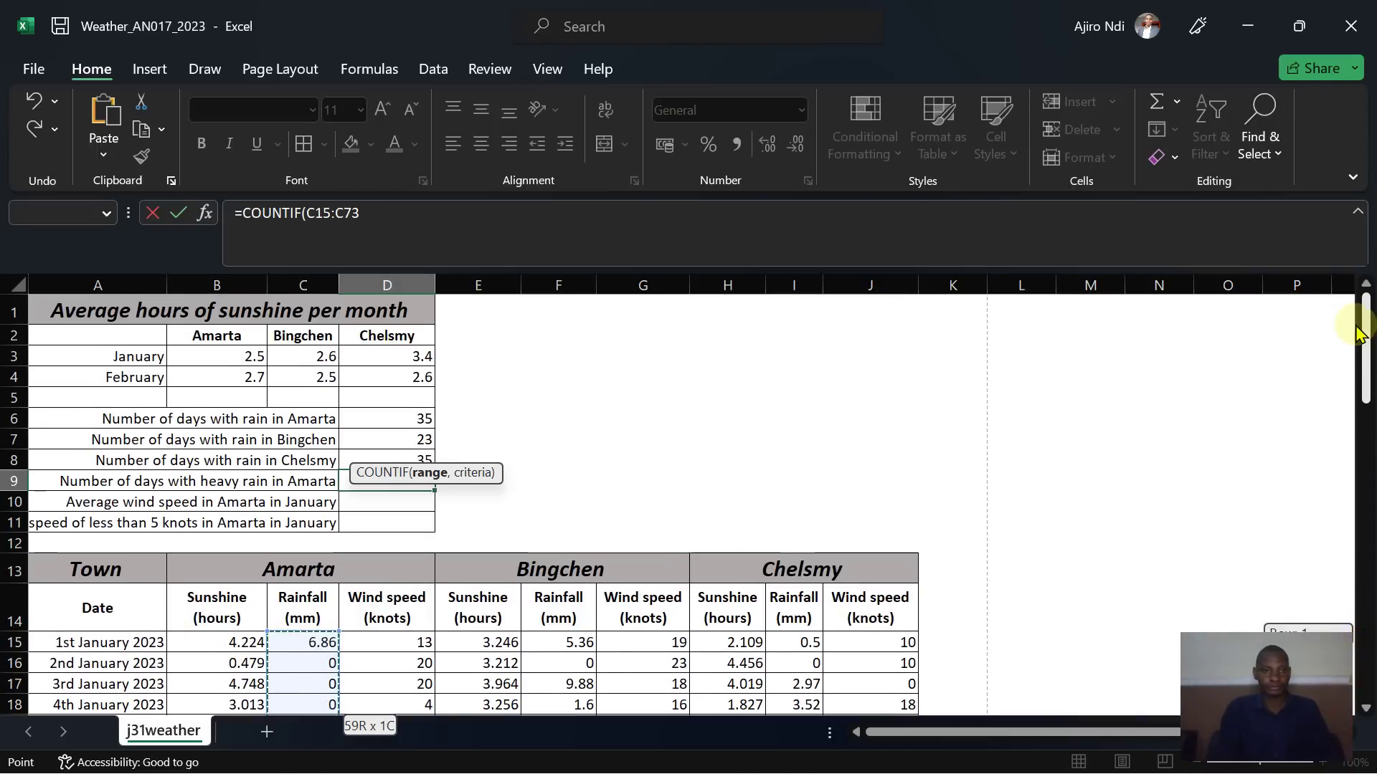
left_click(439, 215)
type(",")
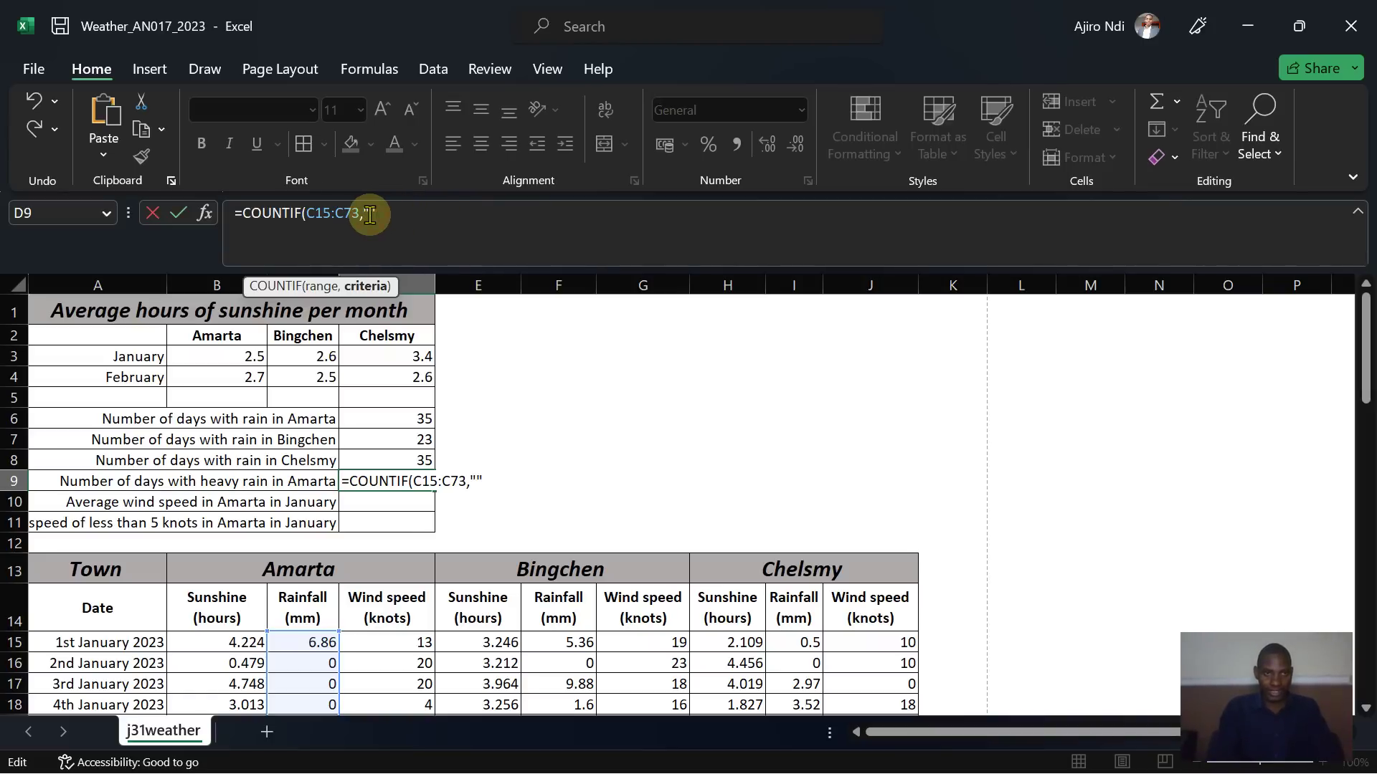
type(">")
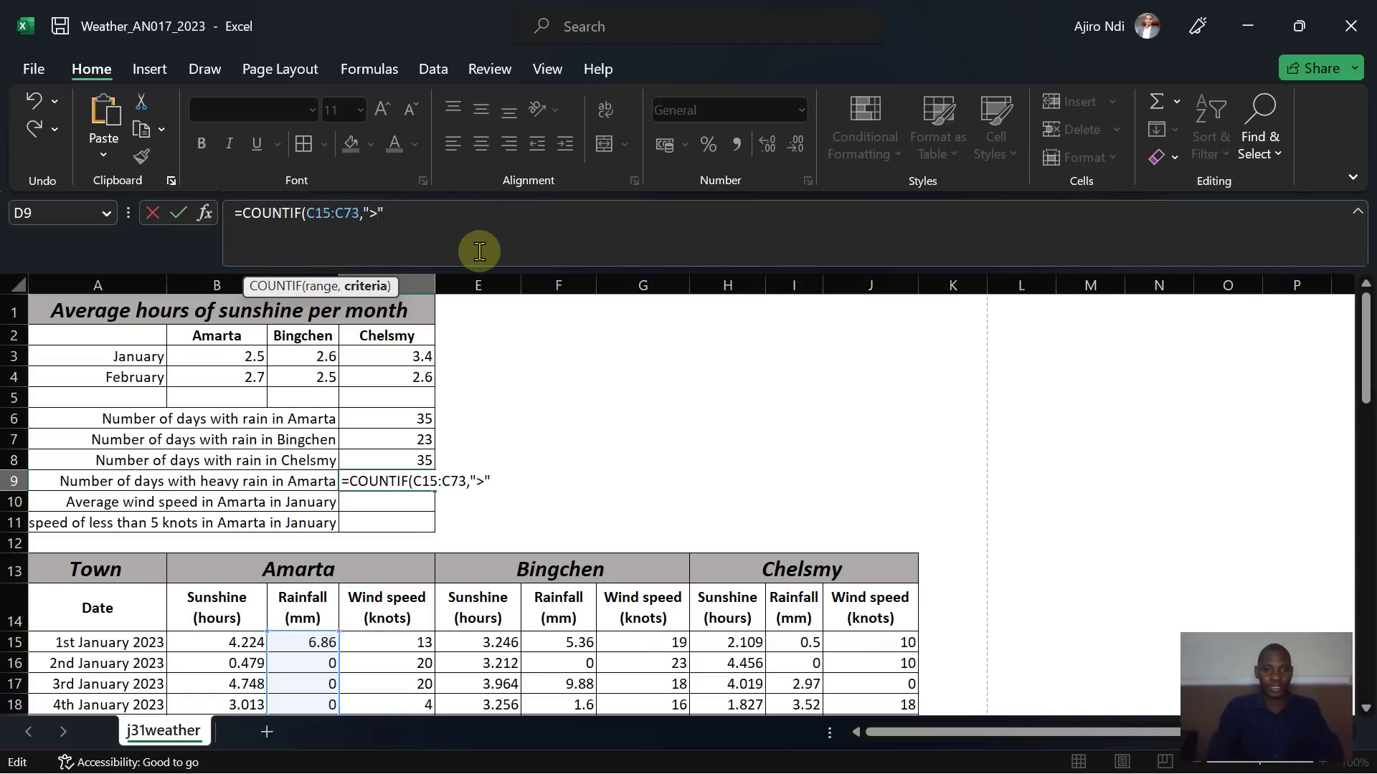
type("7.")
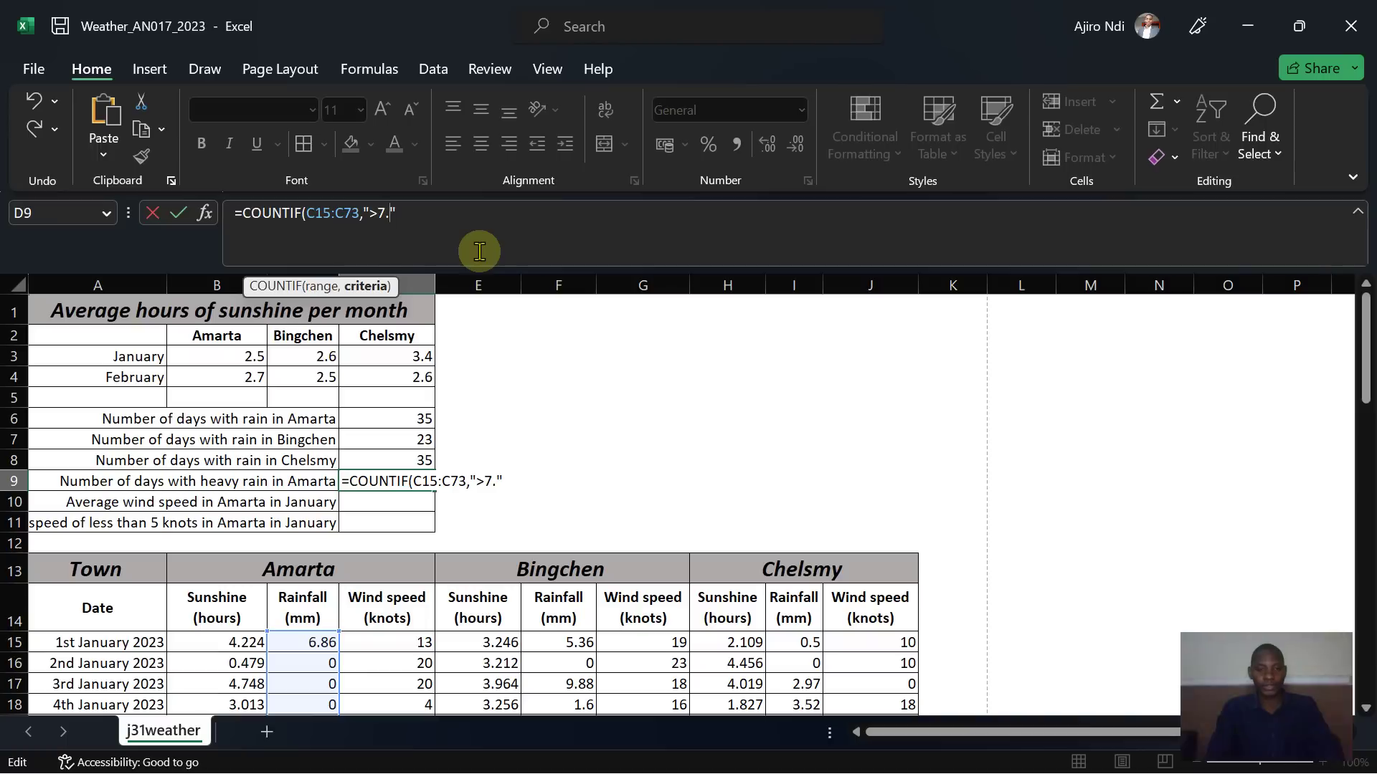
type("5\"")
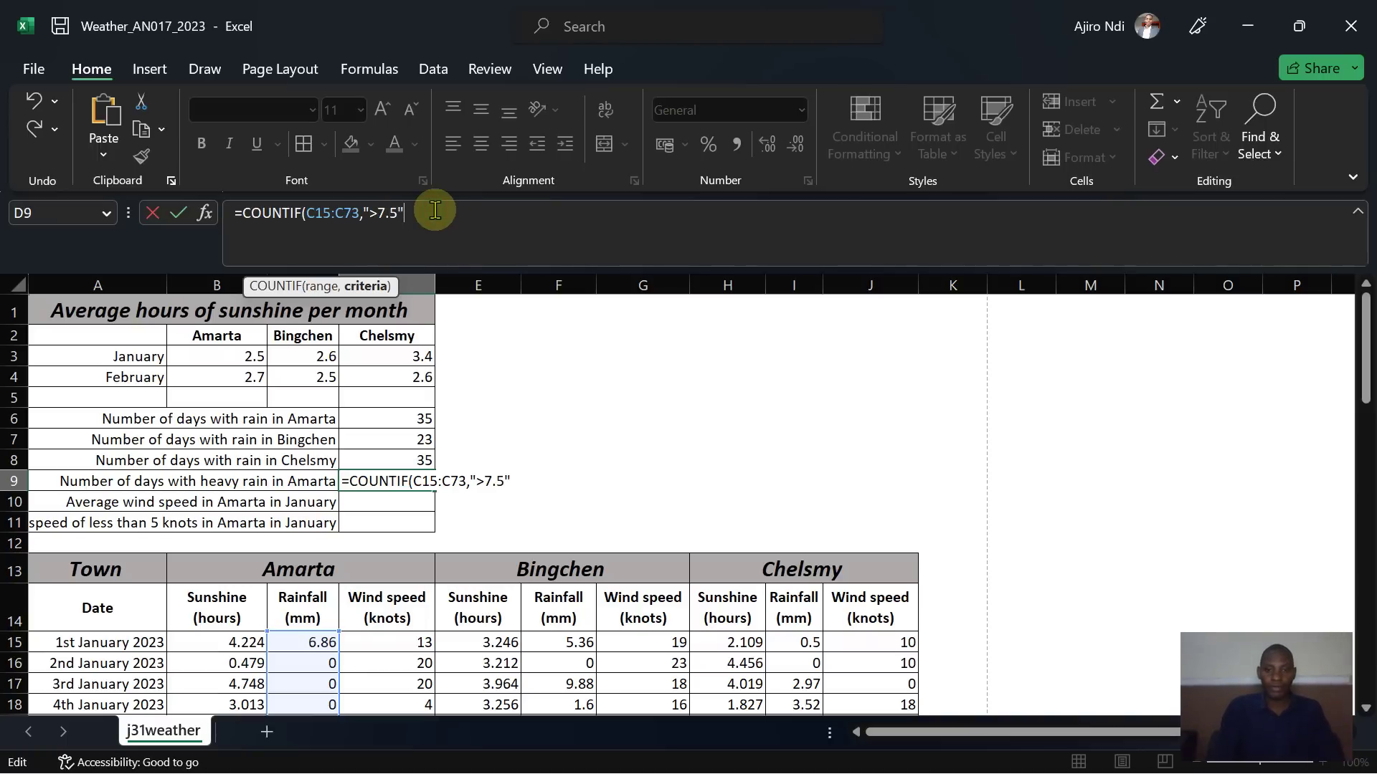
type(")")
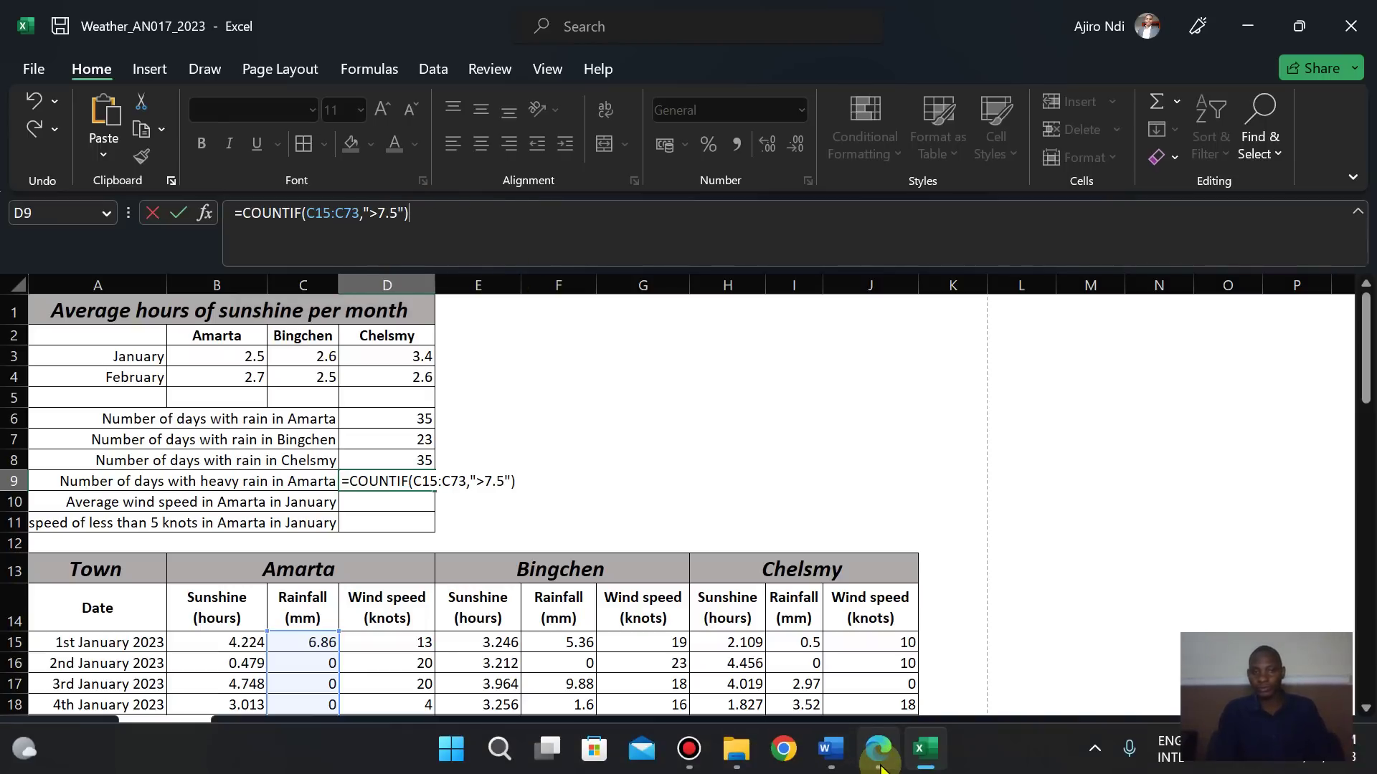
left_click(880, 766)
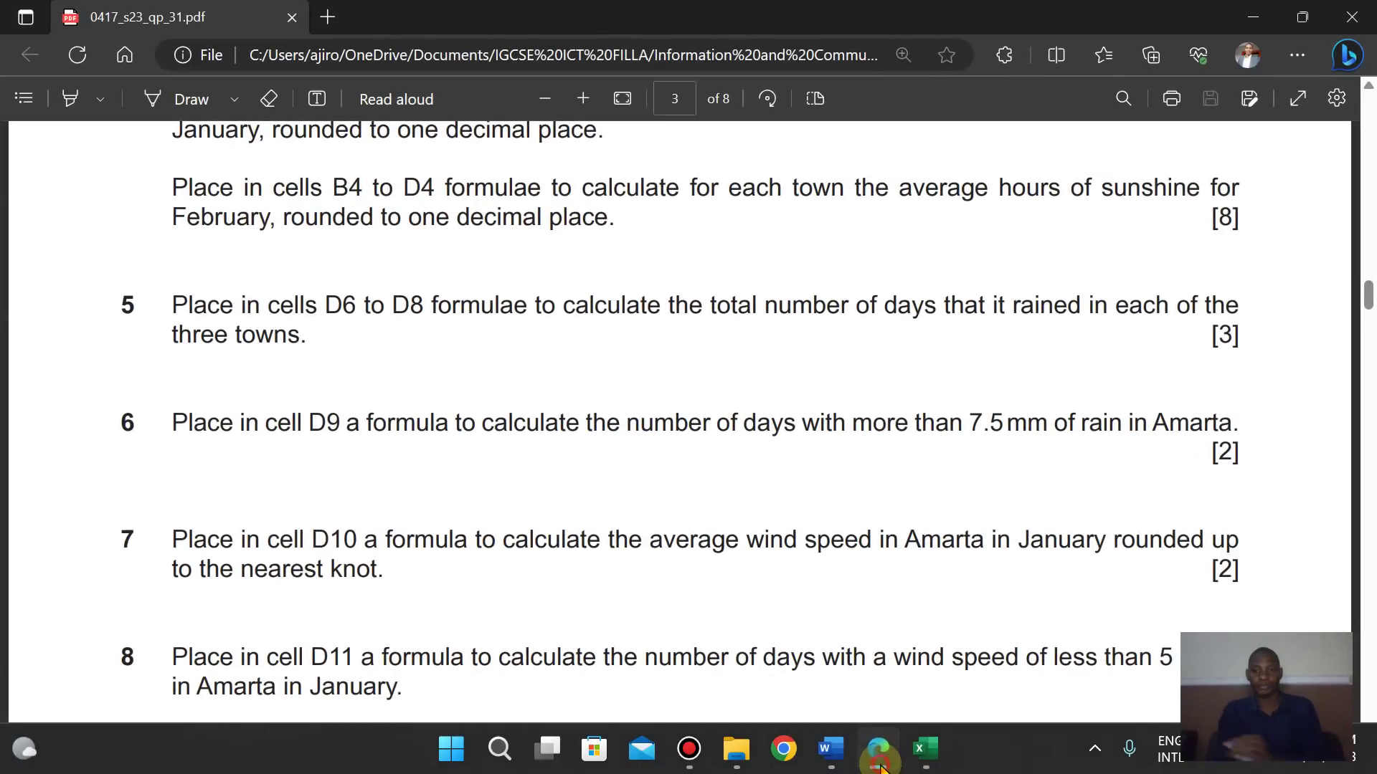
- Commit D9's heavy-rain count, returning 10, and review questions 6–9
left_click(925, 749)
key("Return")
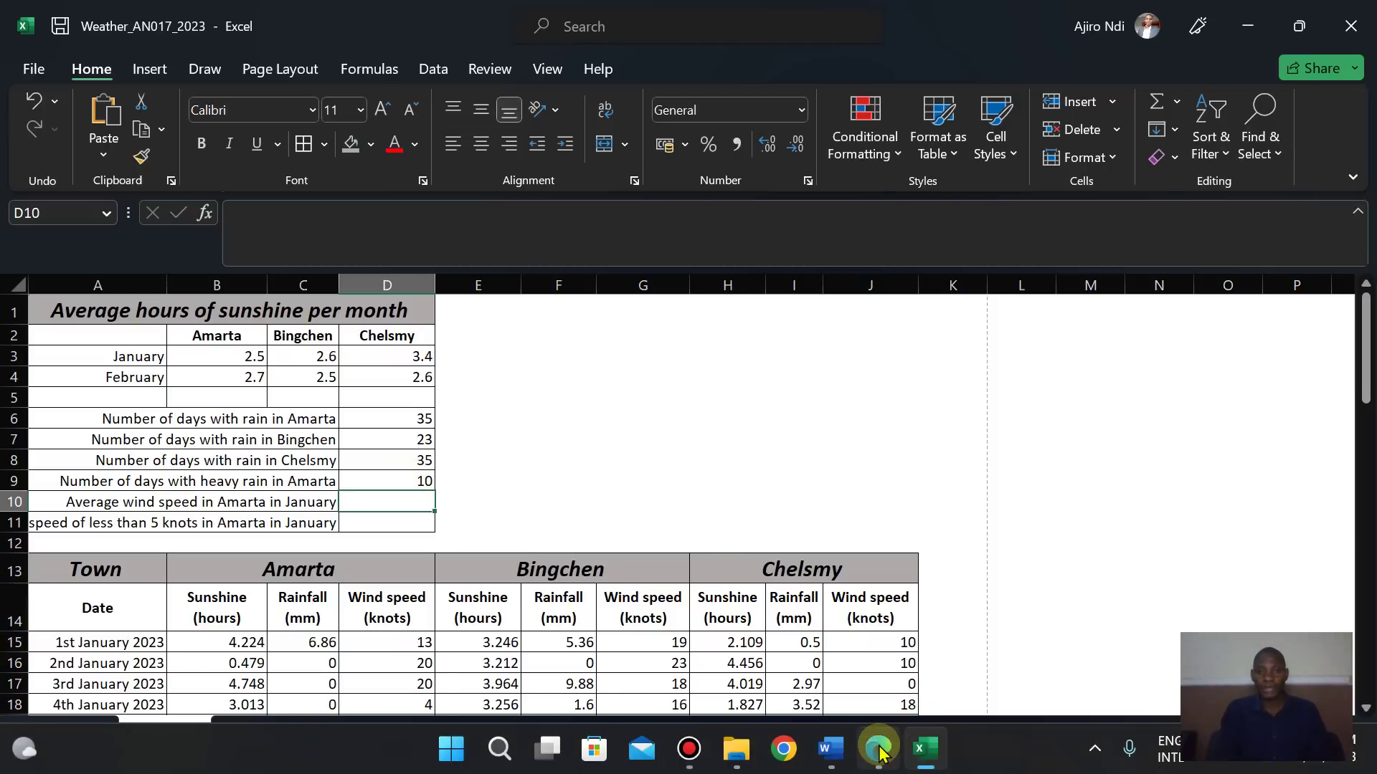
left_click(879, 748)
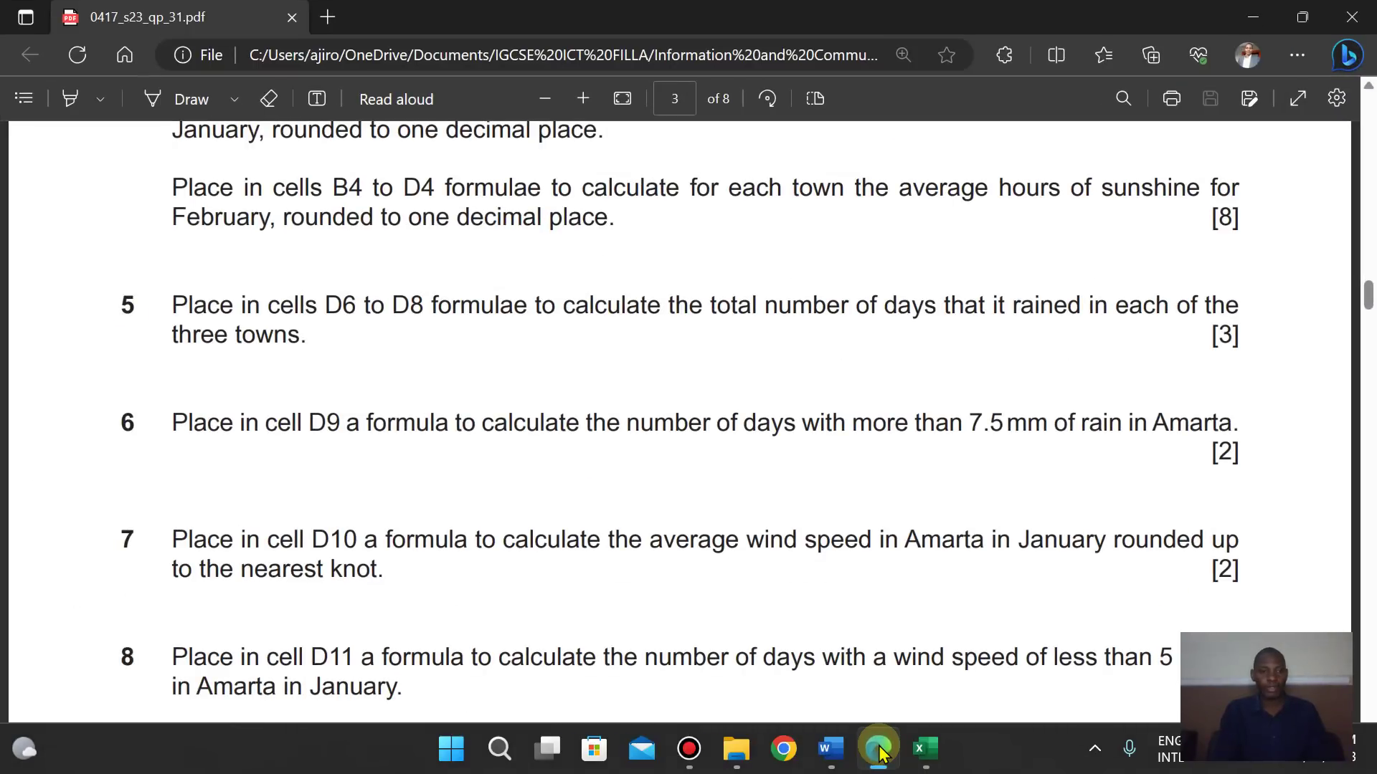
scroll(879, 748, "down", 3)
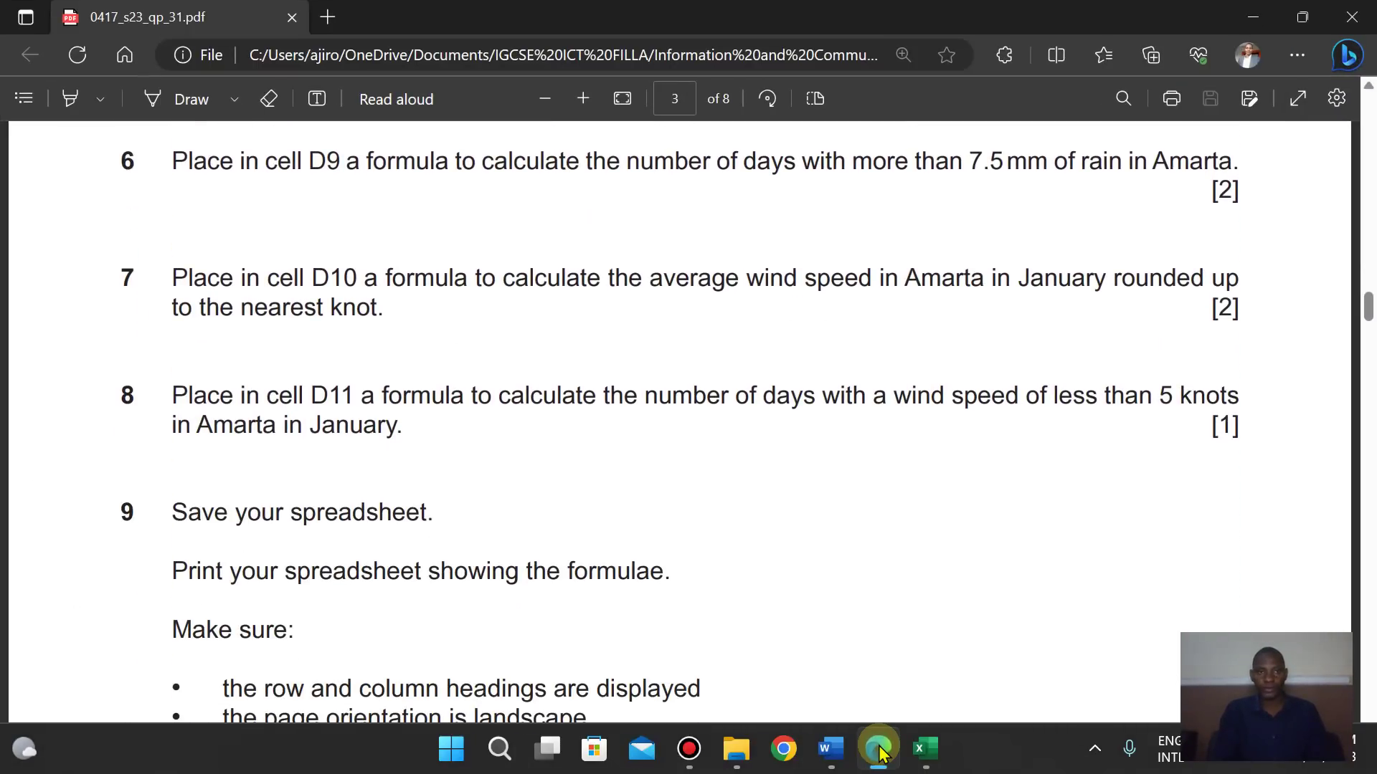
scroll(879, 749, "up", 1)
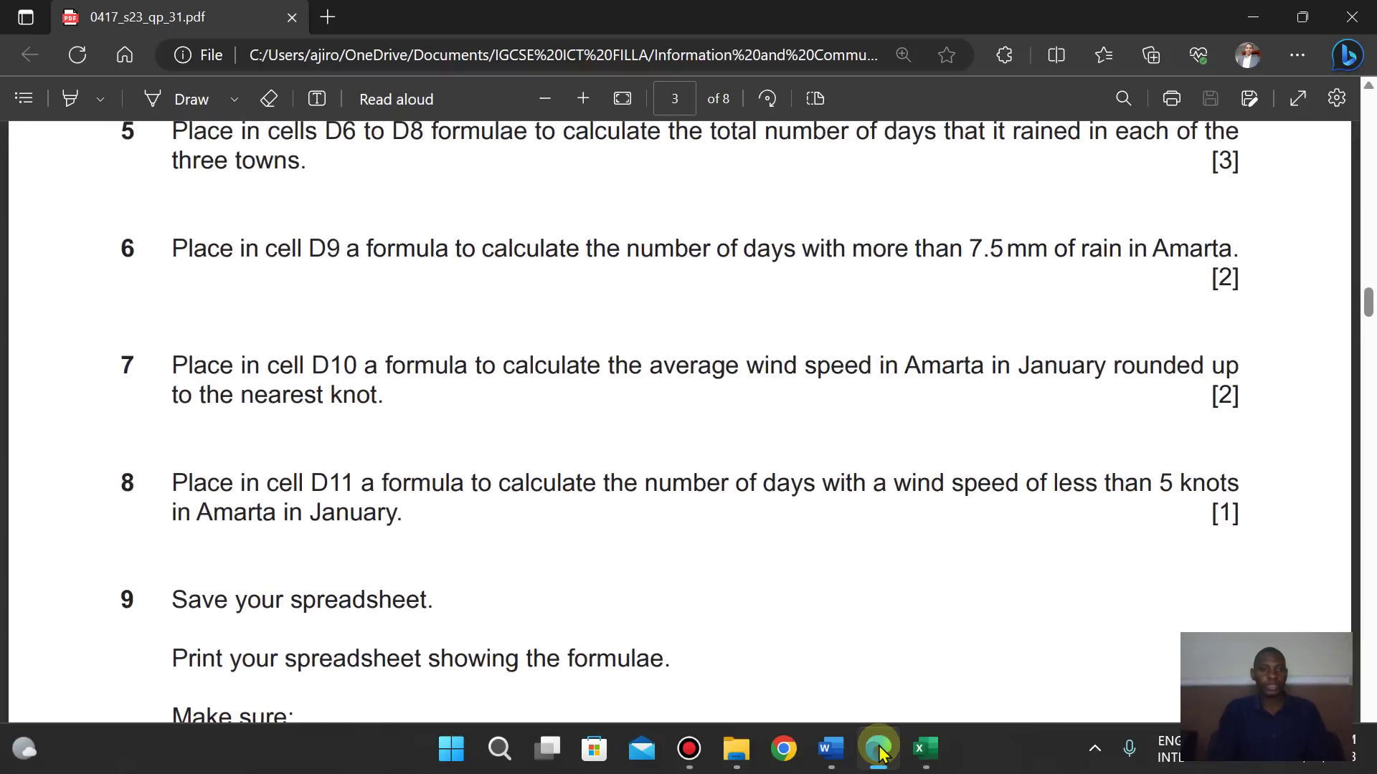
- Select D10 for the wind-speed average and reread question 7
left_click(925, 749)
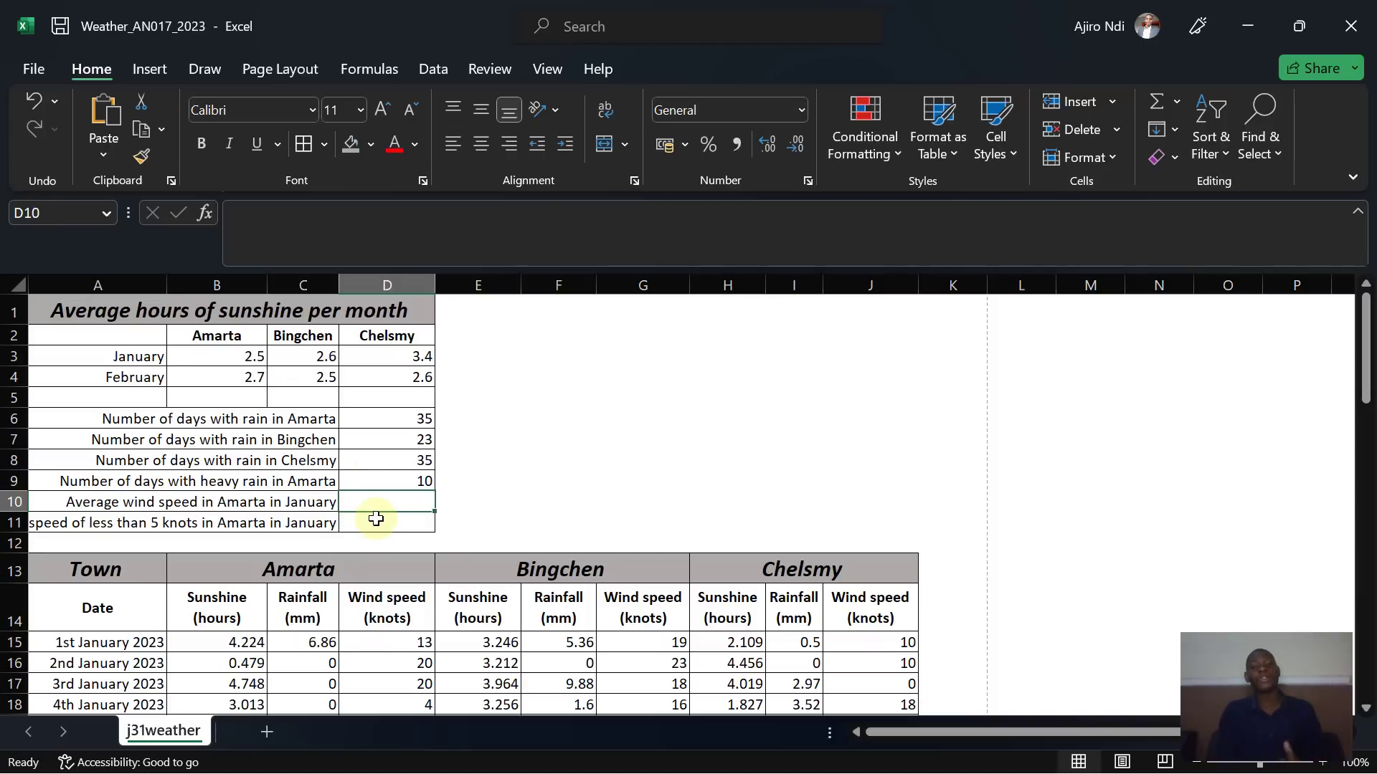
left_click(1150, 374)
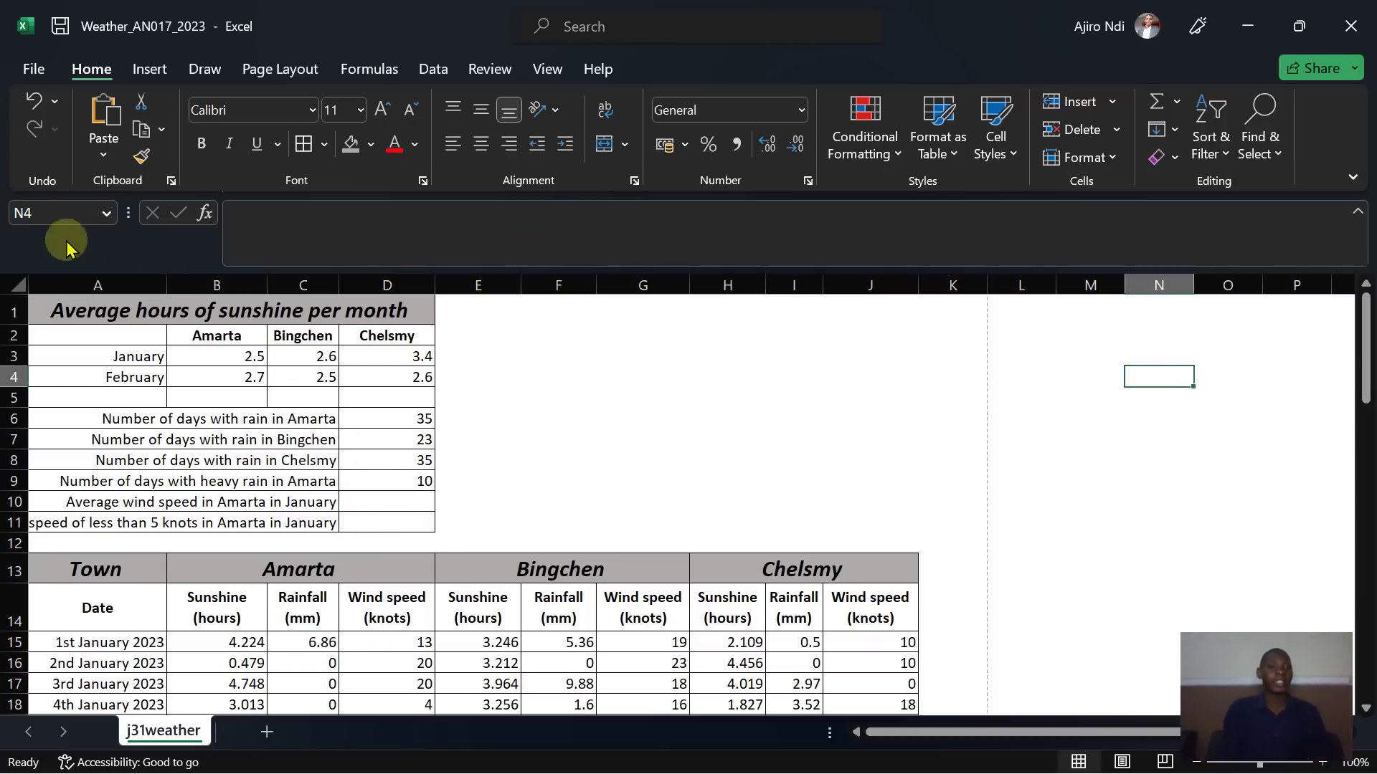
left_click(1082, 616)
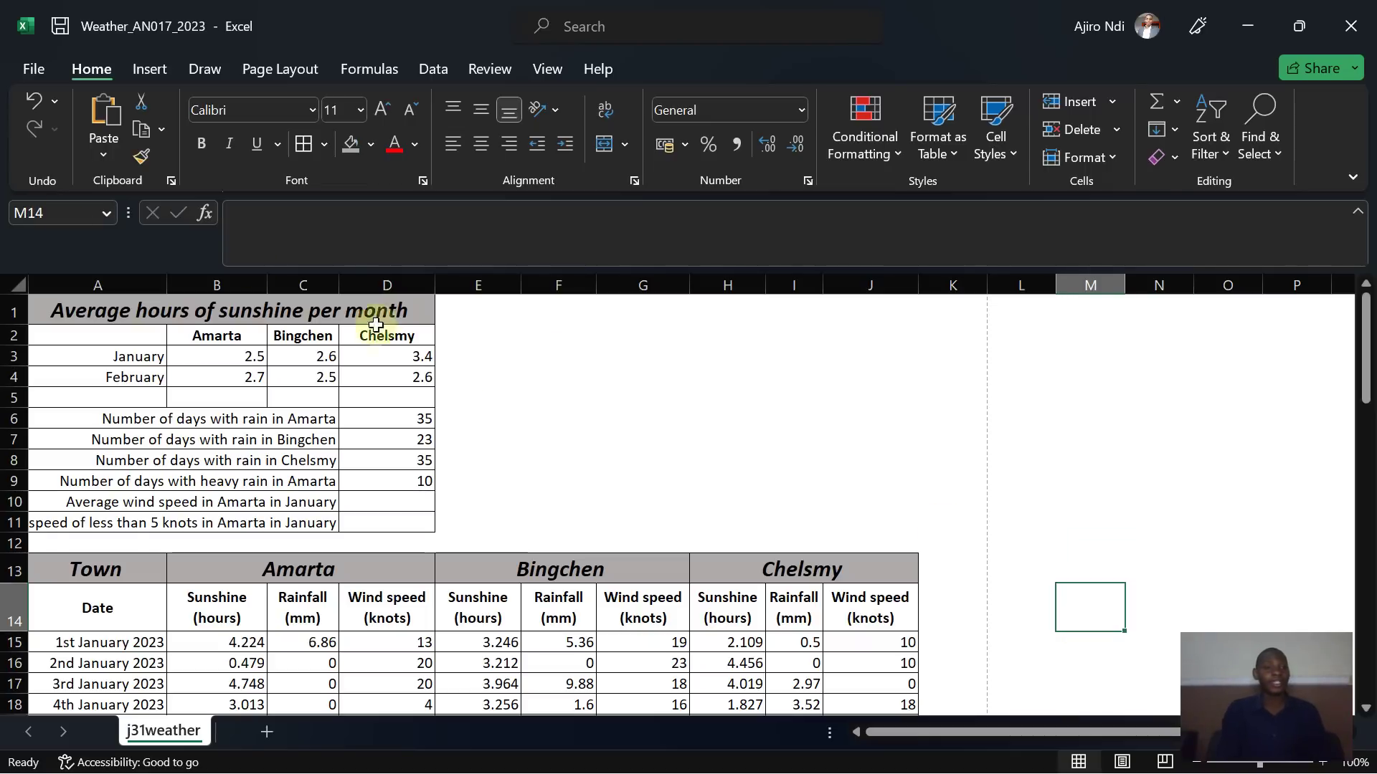
left_click(383, 507)
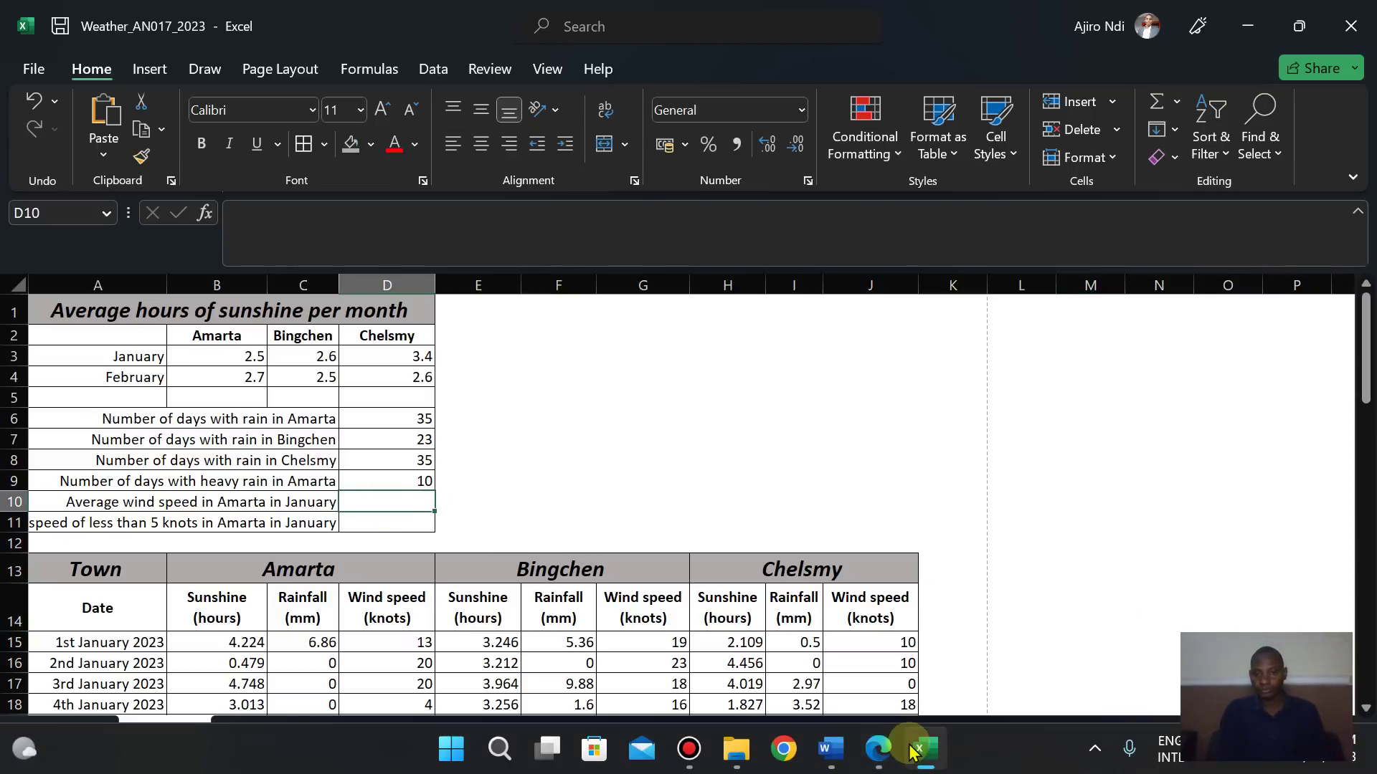
left_click(881, 753)
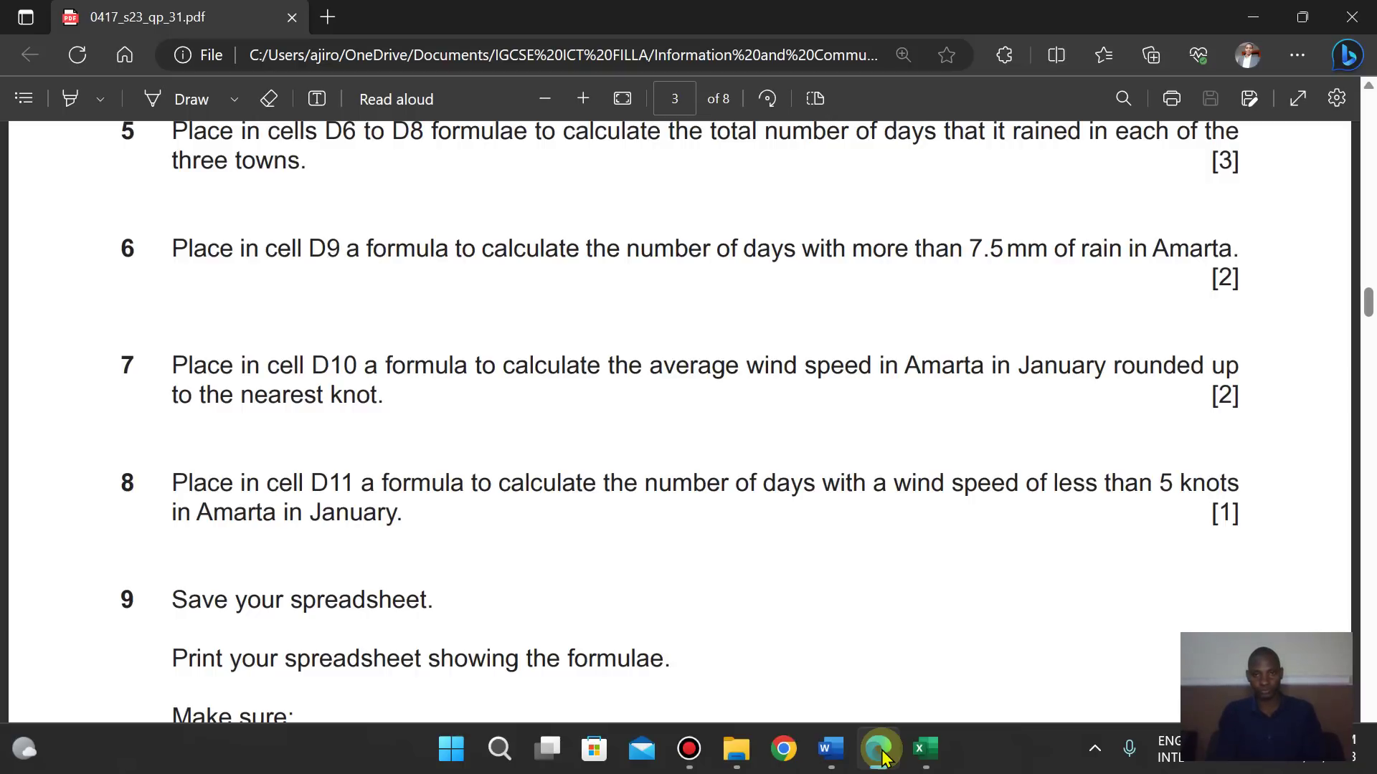
- Start an AVERAGE formula in D10 for Amarta's January wind speed
left_click(924, 749)
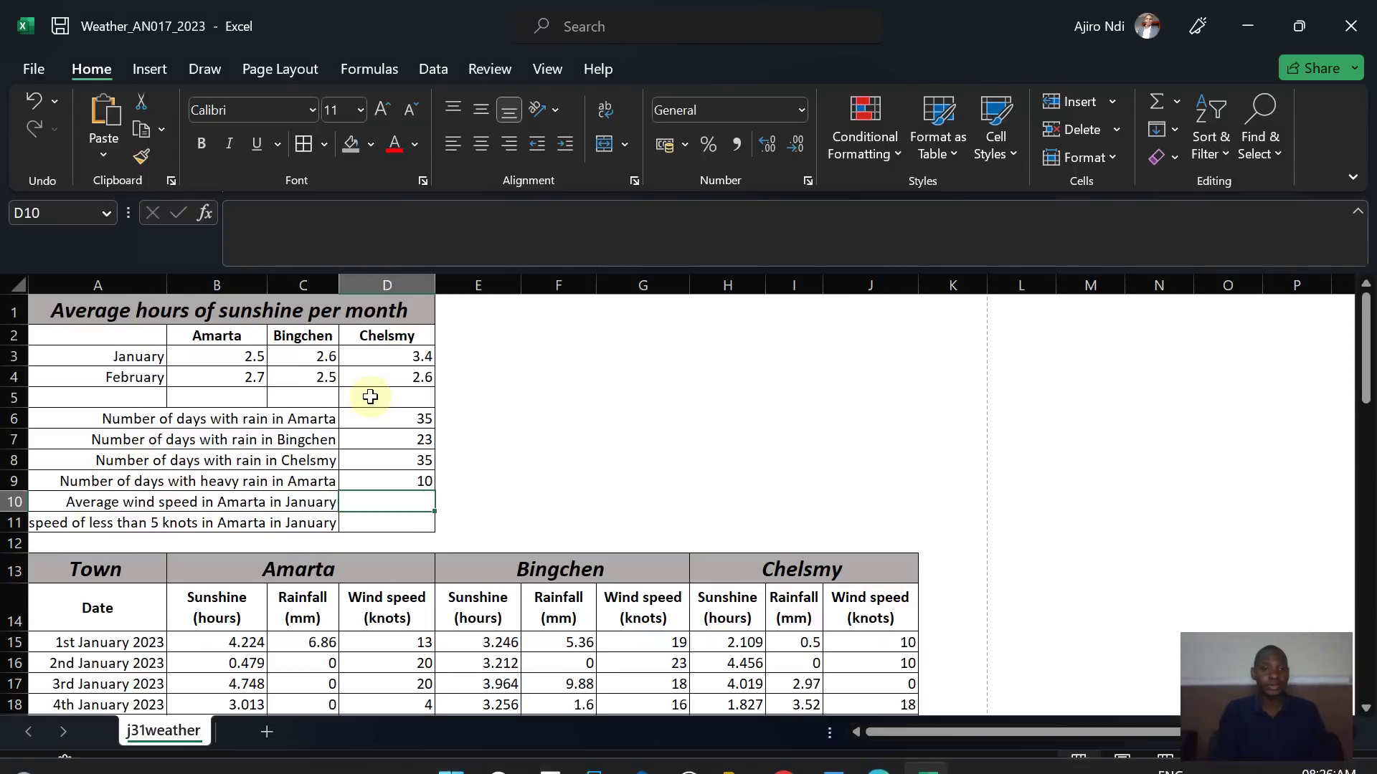
type("=AVER")
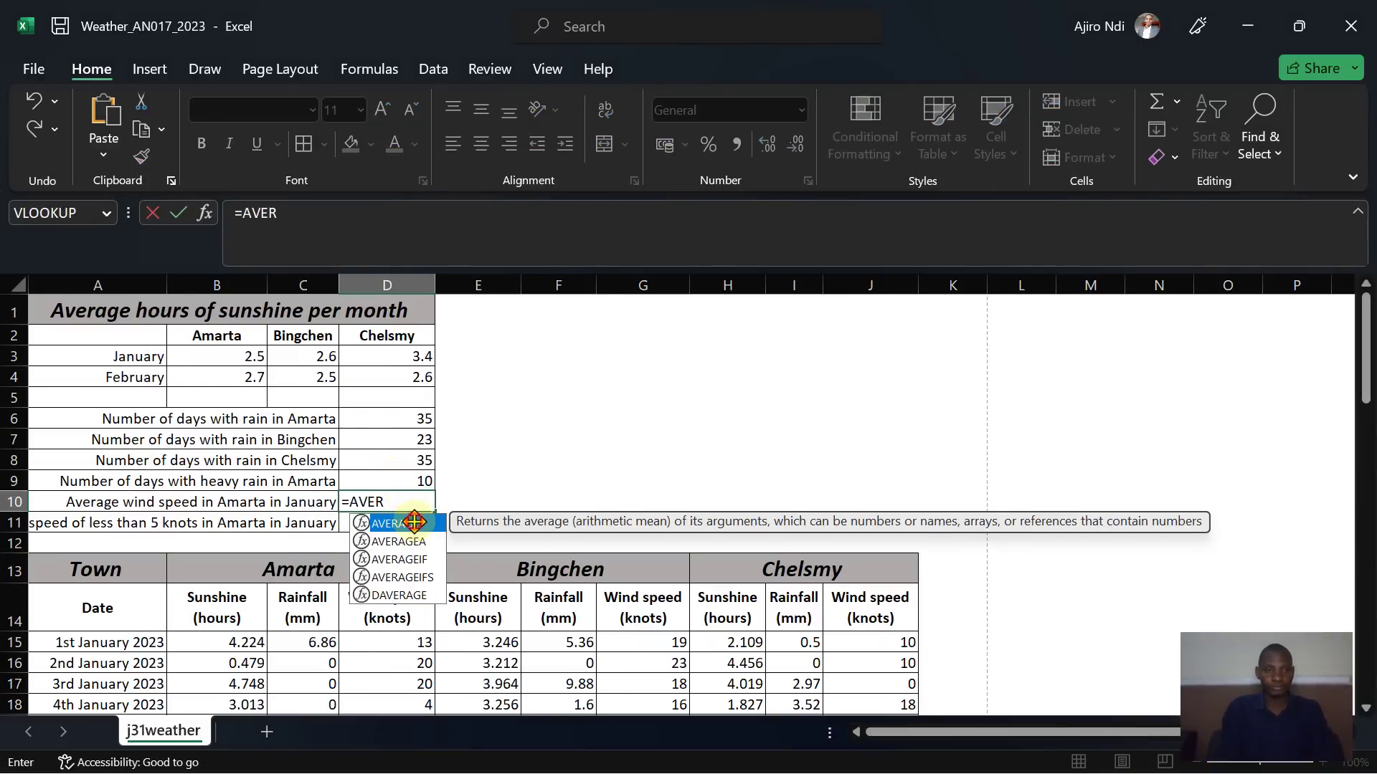
double_click(416, 524)
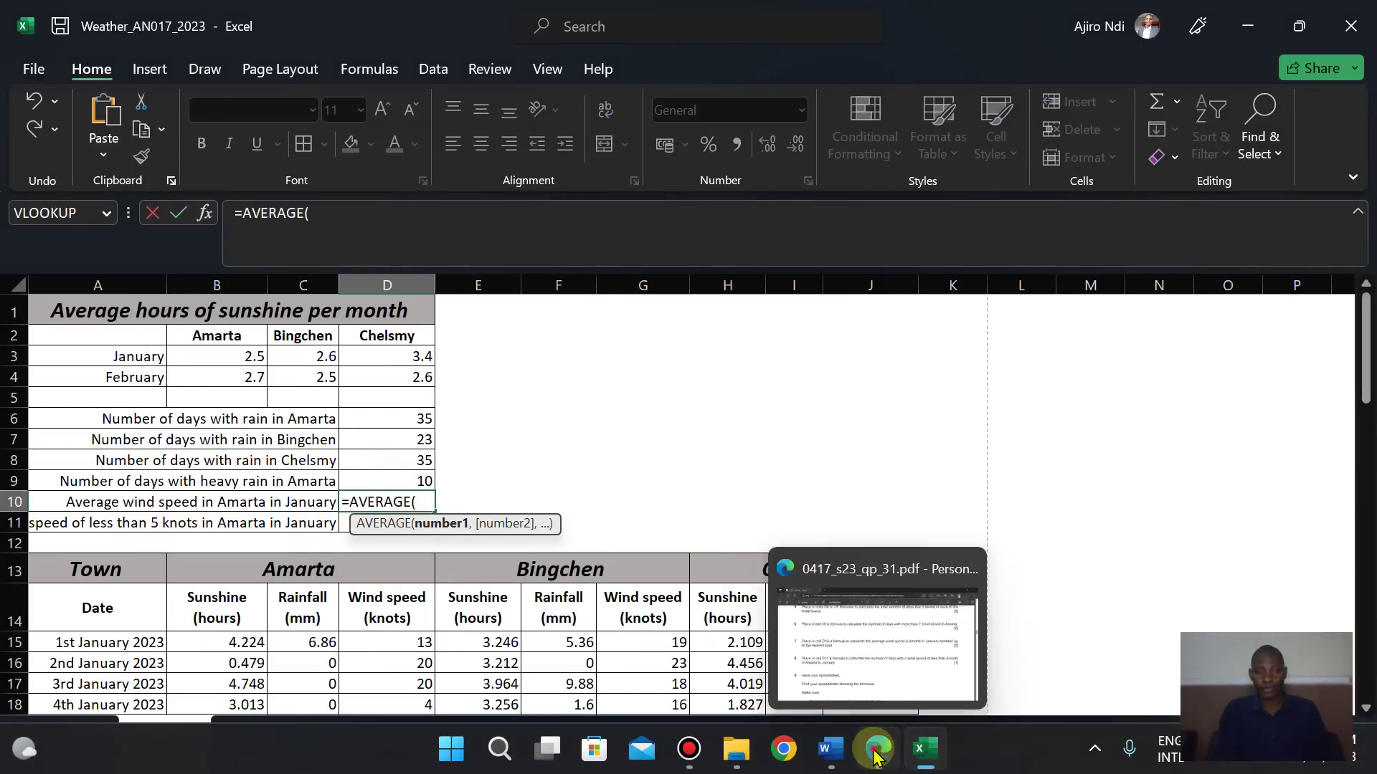
left_click(876, 751)
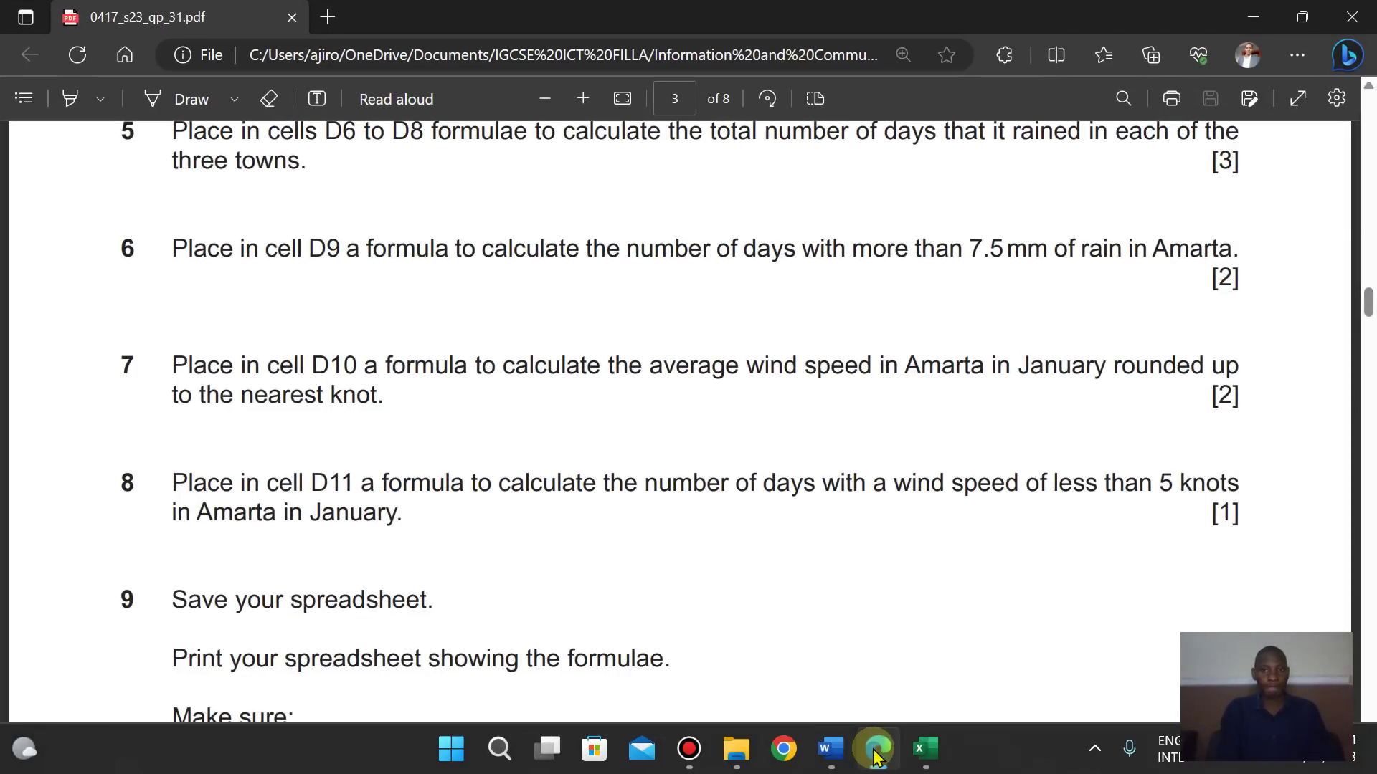
left_click(876, 751)
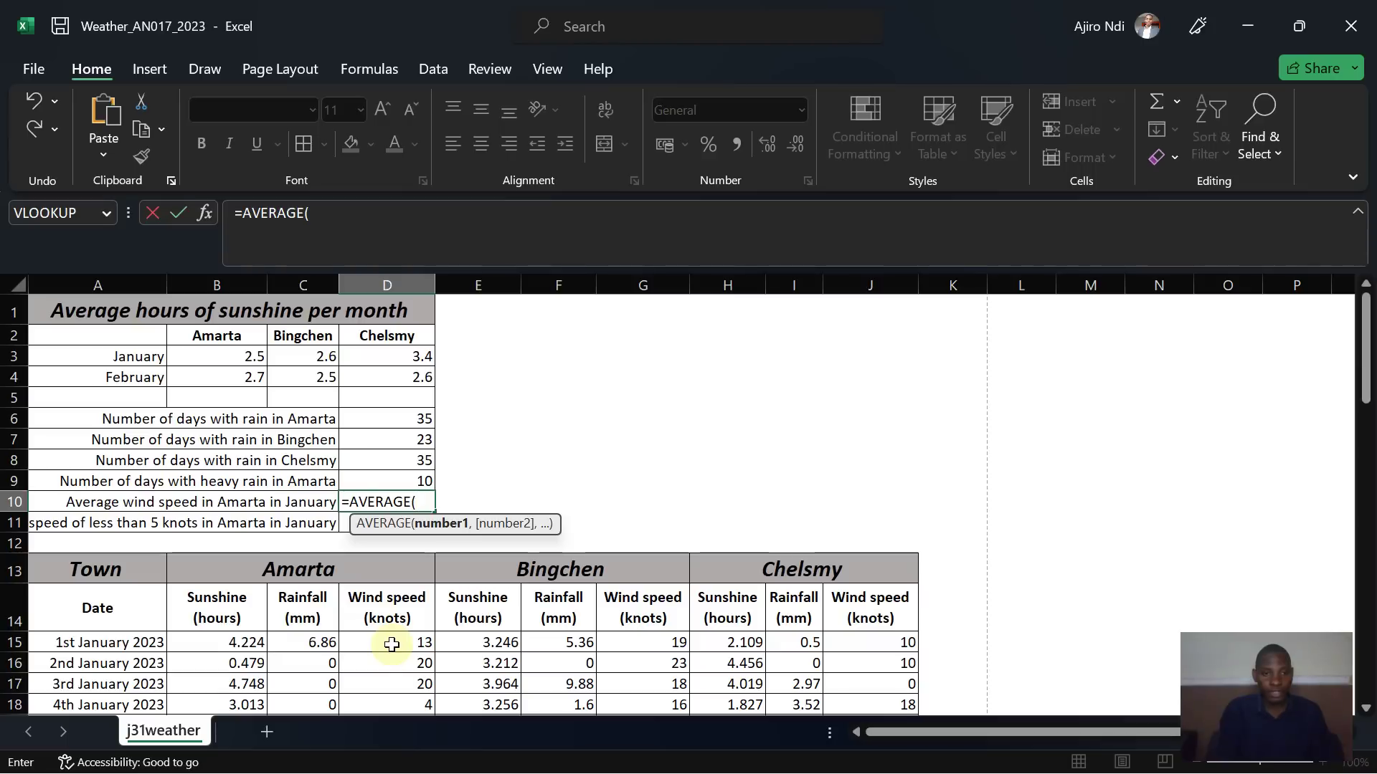
- Complete D10 as =AVERAGE(D15:D45), giving about 14.84 knots
left_click(392, 644)
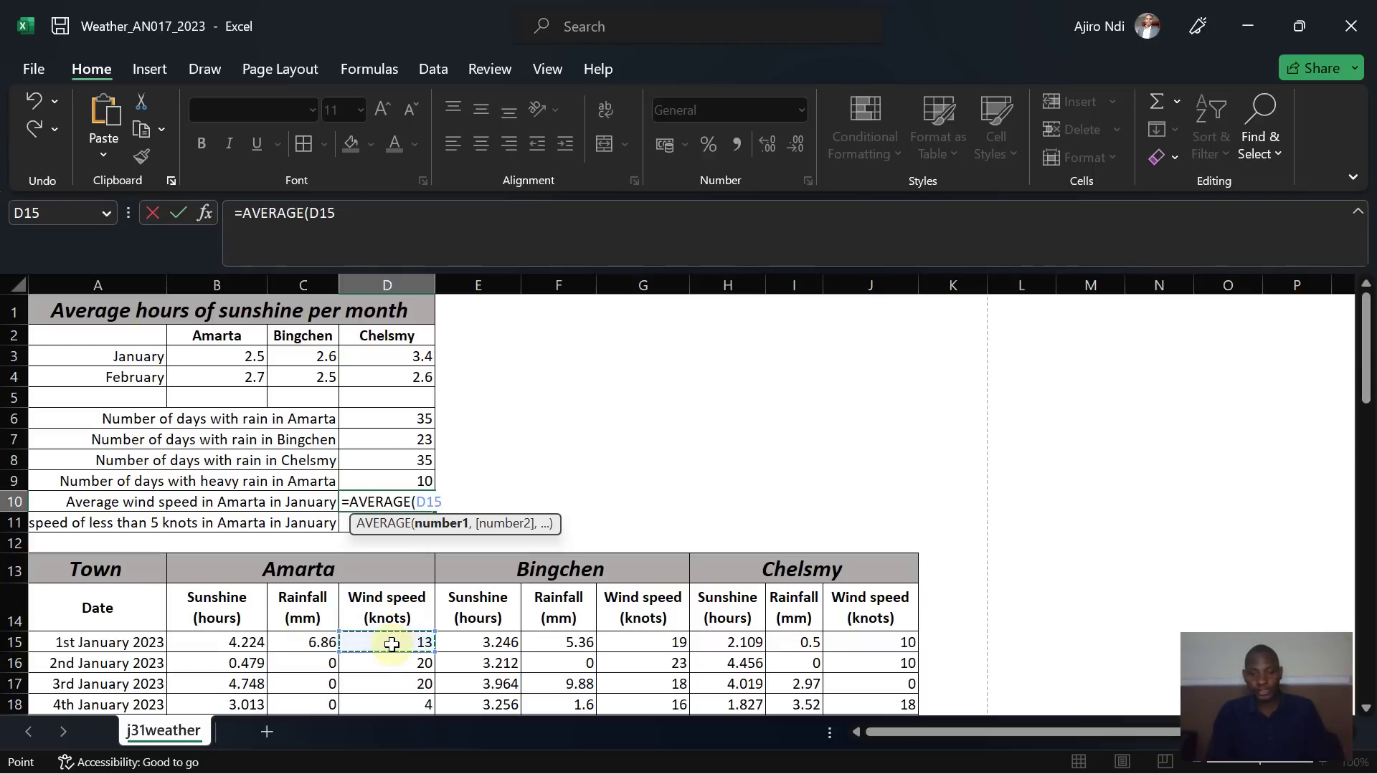
key("shift+Down")
key("shift+Down")
key("shift+Down")
key("shift+Down")
key("shift+Down")
key("shift+Down")
key("shift+Down")
key("shift+Down")
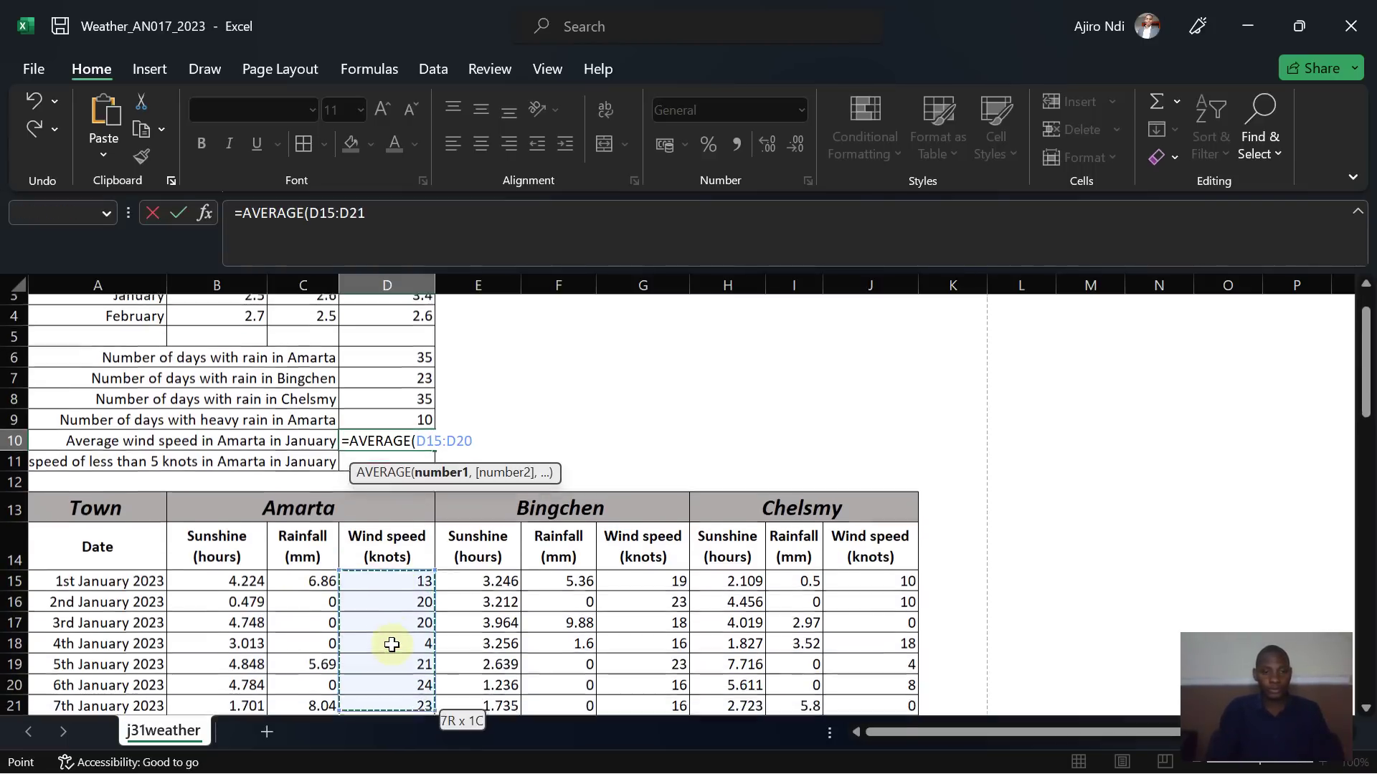
key("shift+Down")
key("shift+Down")
key("shift+Down")
key("shift+Down")
key("shift+Down")
key("shift+Down")
key("shift+Down")
key("shift+Down")
key("shift+Down")
key("shift+Down")
key("shift+Down")
key("shift+Down")
key("shift+Down")
key("shift+Down")
key("shift+Down")
key("shift+Down")
key("shift+Down")
key("shift+Down")
key("shift+Down")
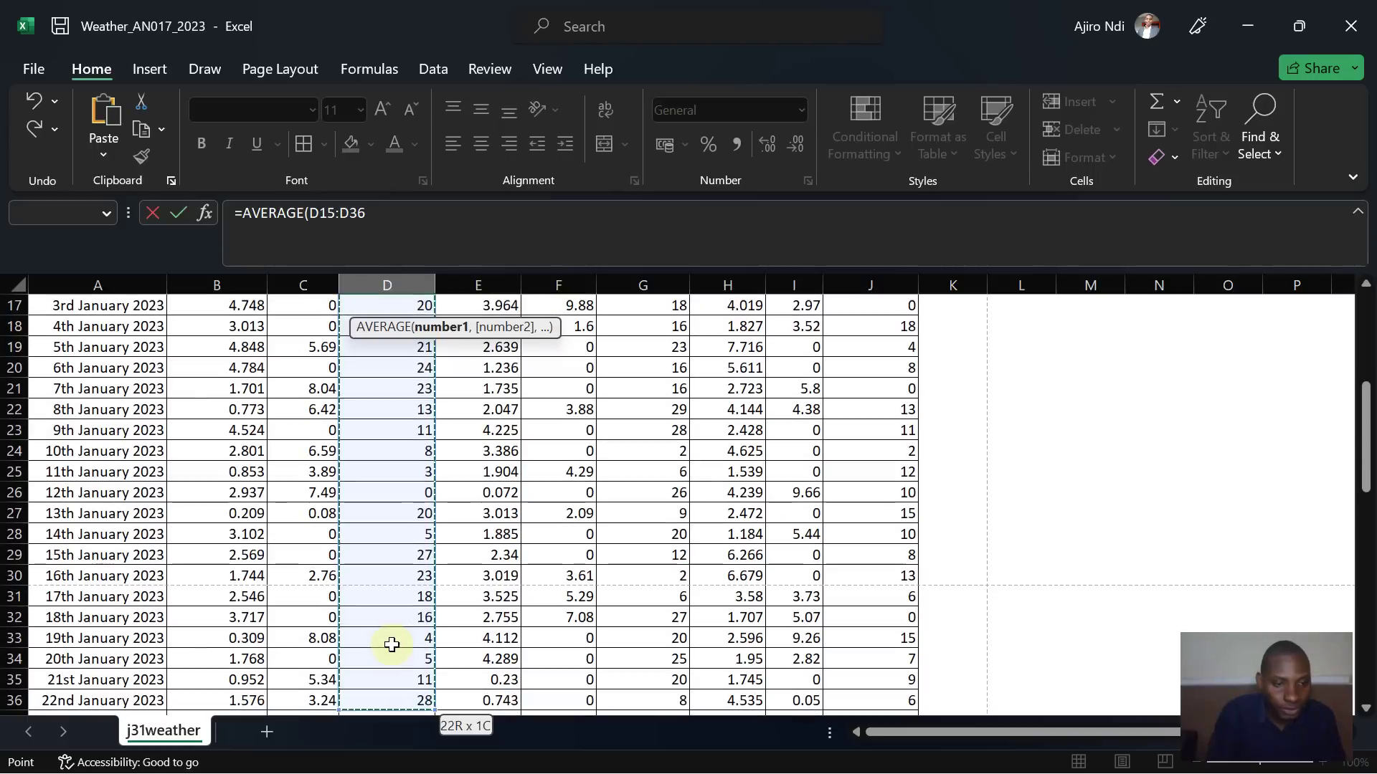
key("shift+Down")
key("shift+Down")
key("shift+Down")
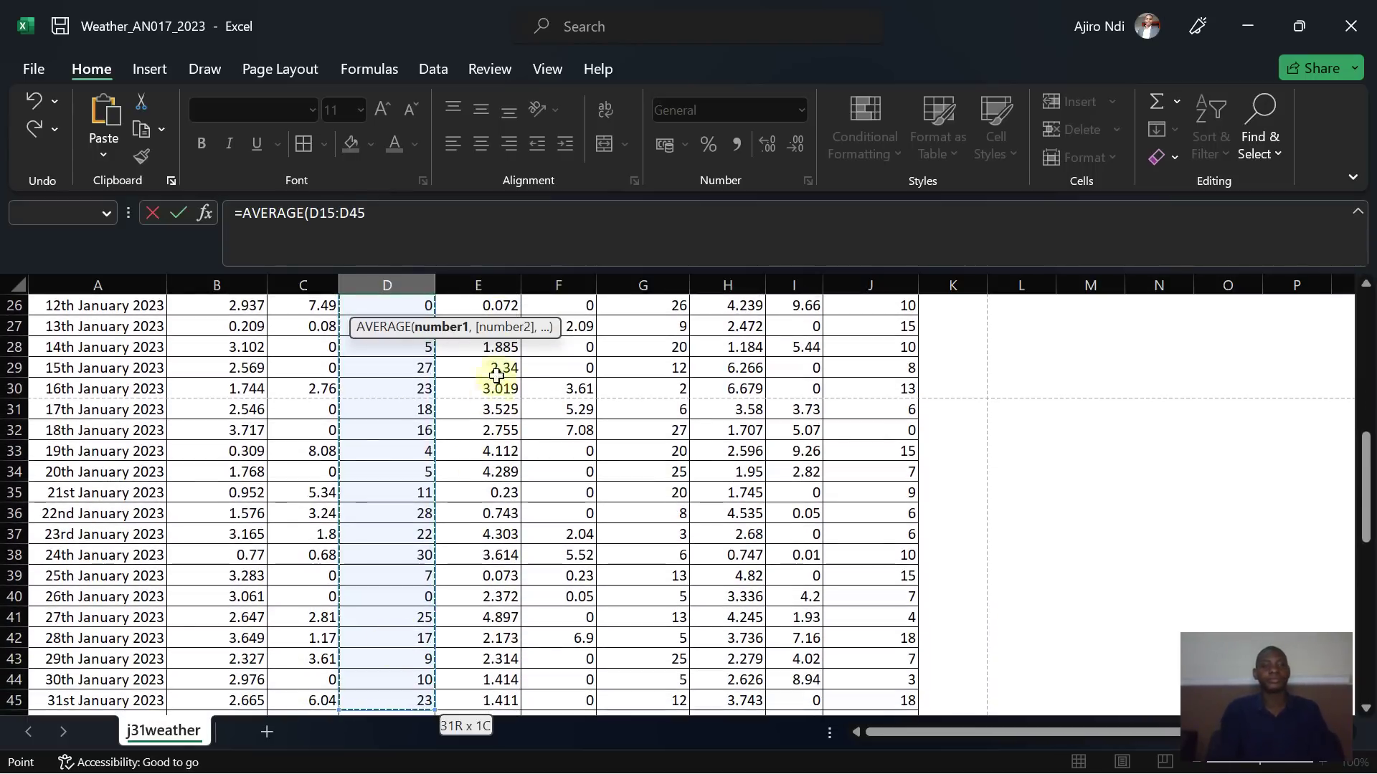
left_click(389, 214)
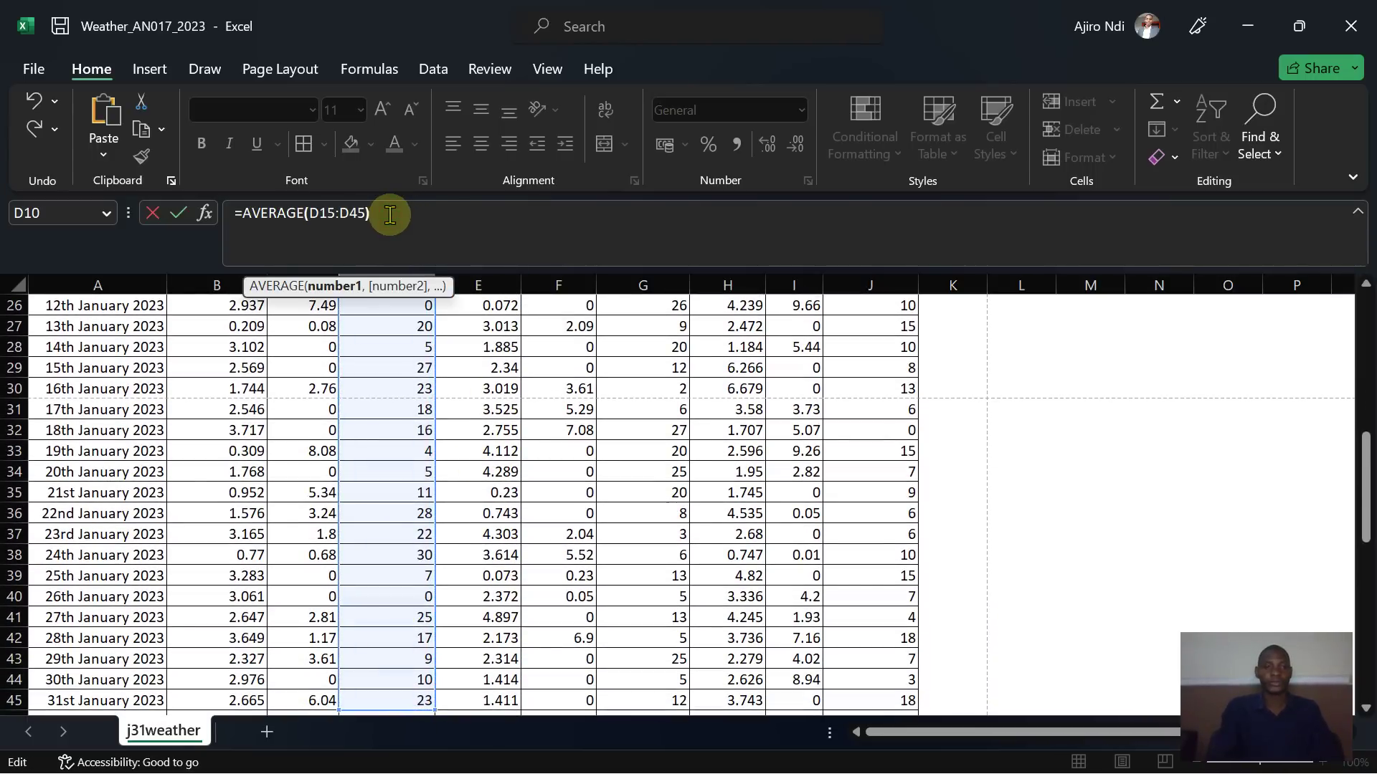
key("Return")
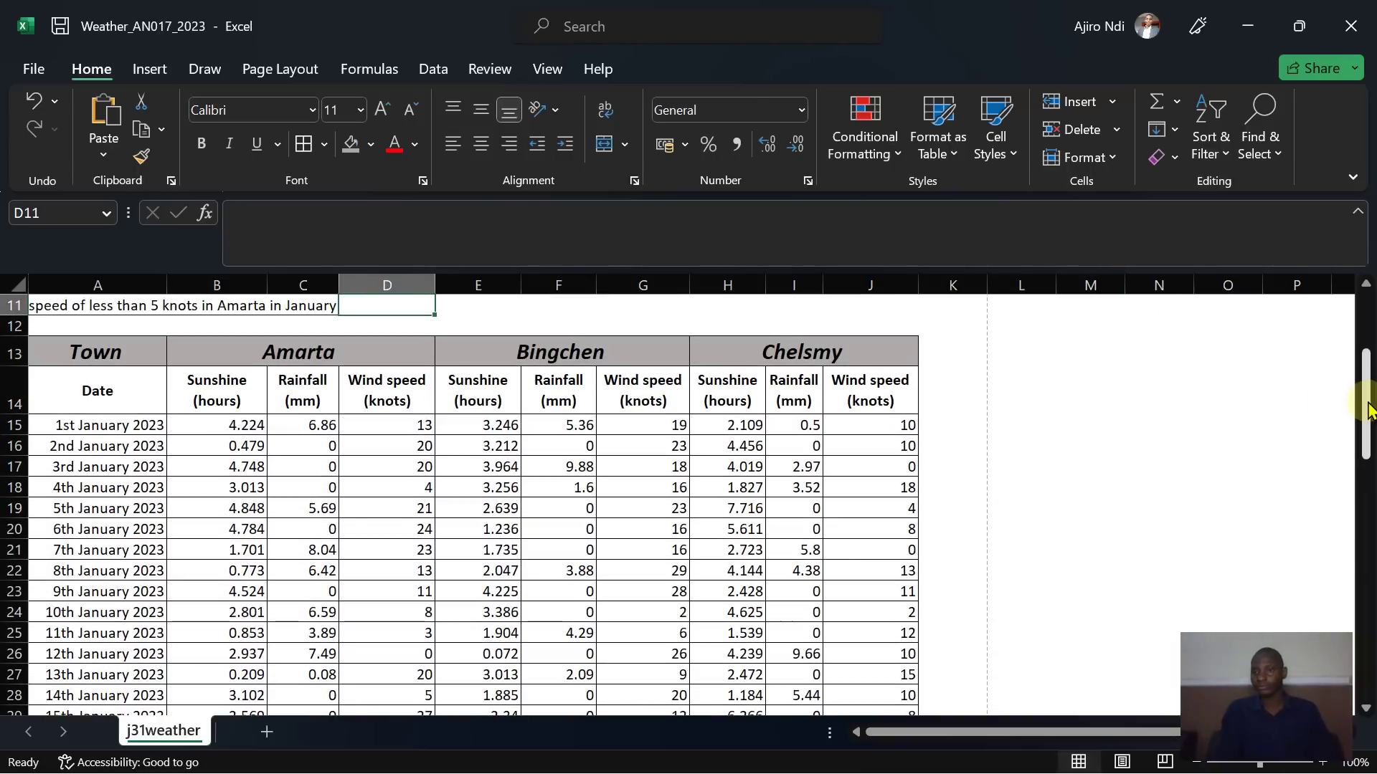
left_click_drag(1368, 409, 1364, 308)
left_click(387, 501)
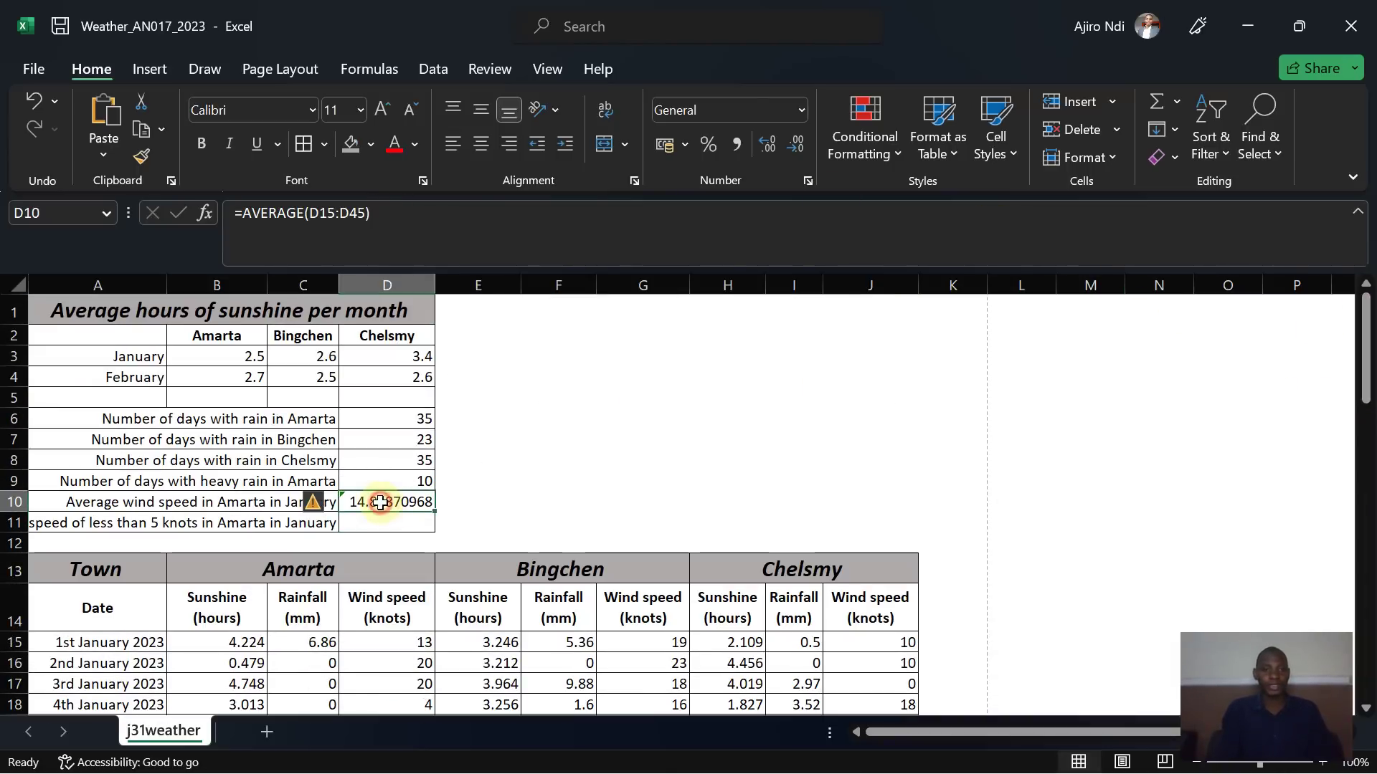
left_click(875, 763)
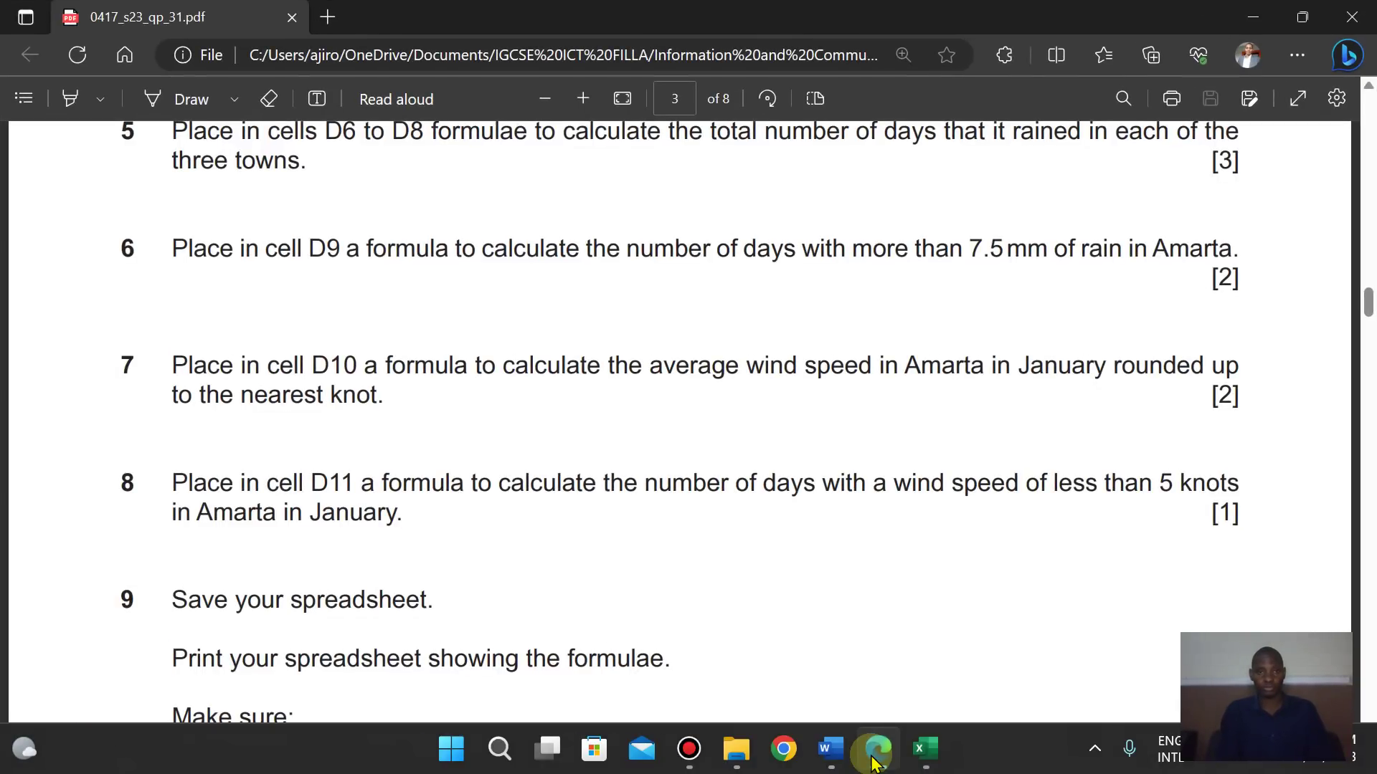
- Change D10 to =ROUNDUP(AVERAGE(D15:D45),0) so it shows 15 knots
left_click(875, 763)
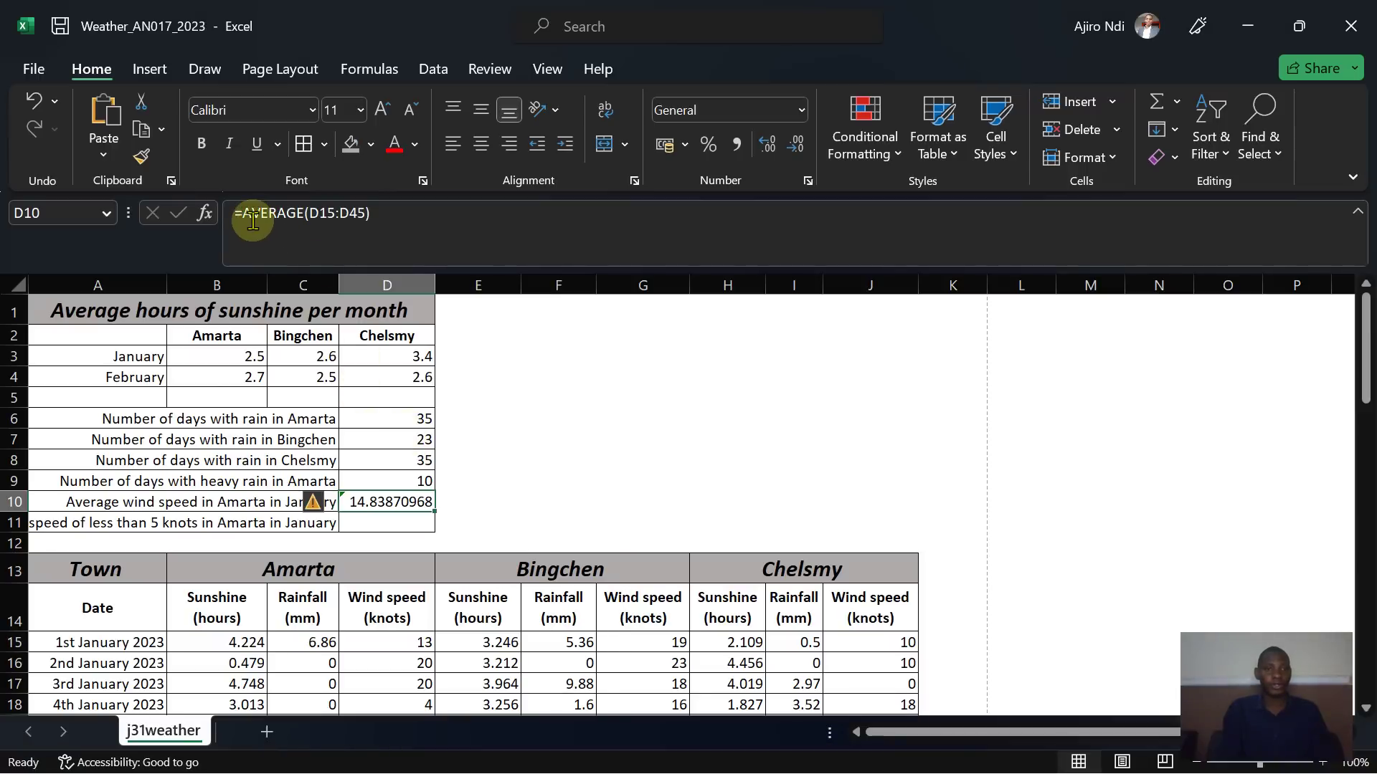
left_click(249, 218)
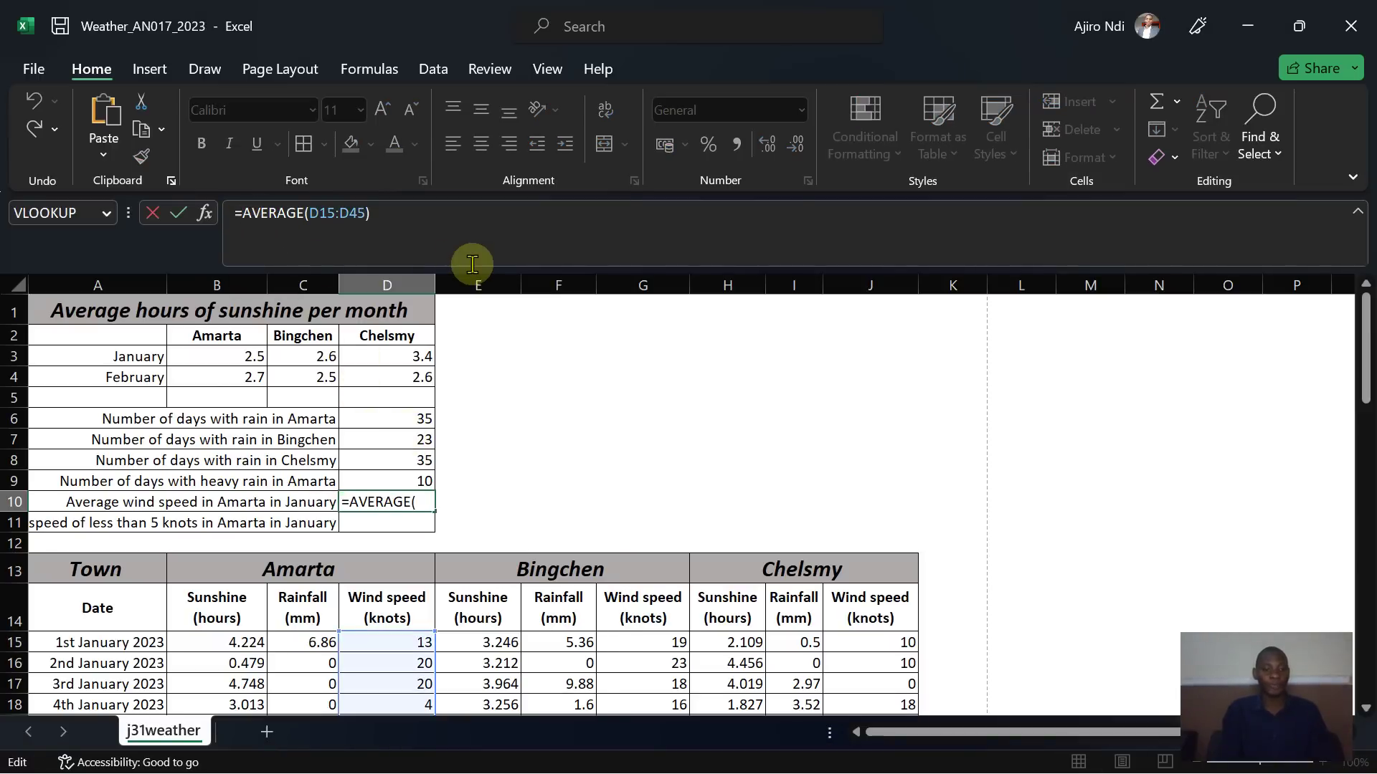
type("ROUN")
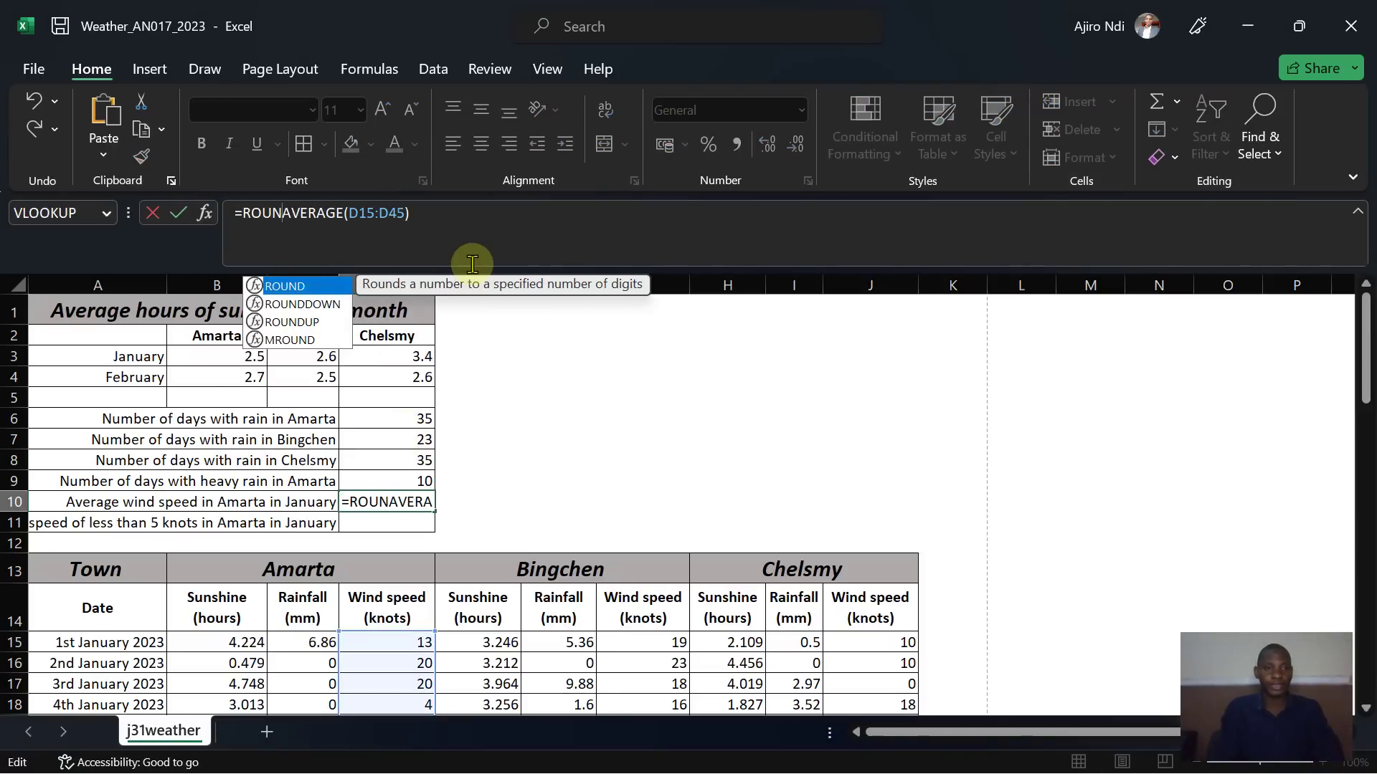
double_click(294, 321)
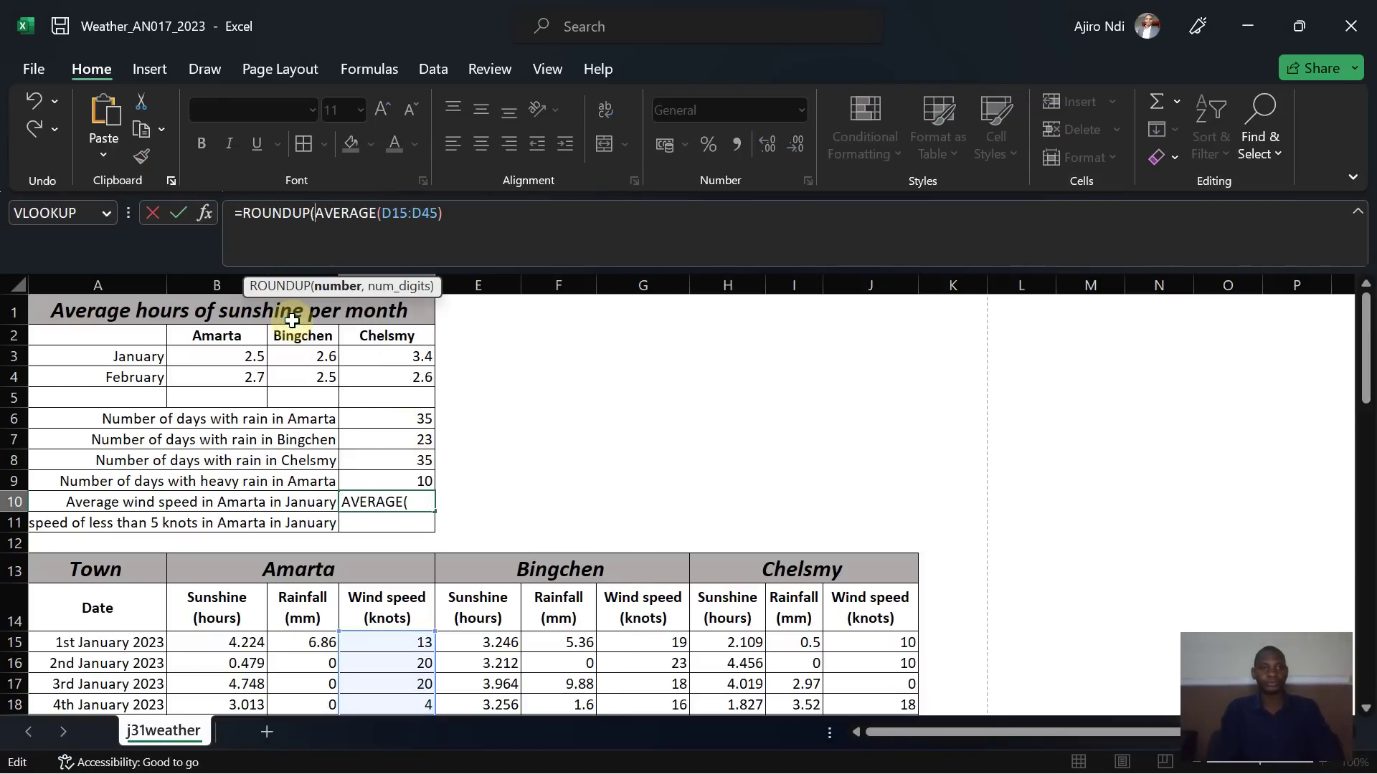
left_click(482, 214)
type("),")
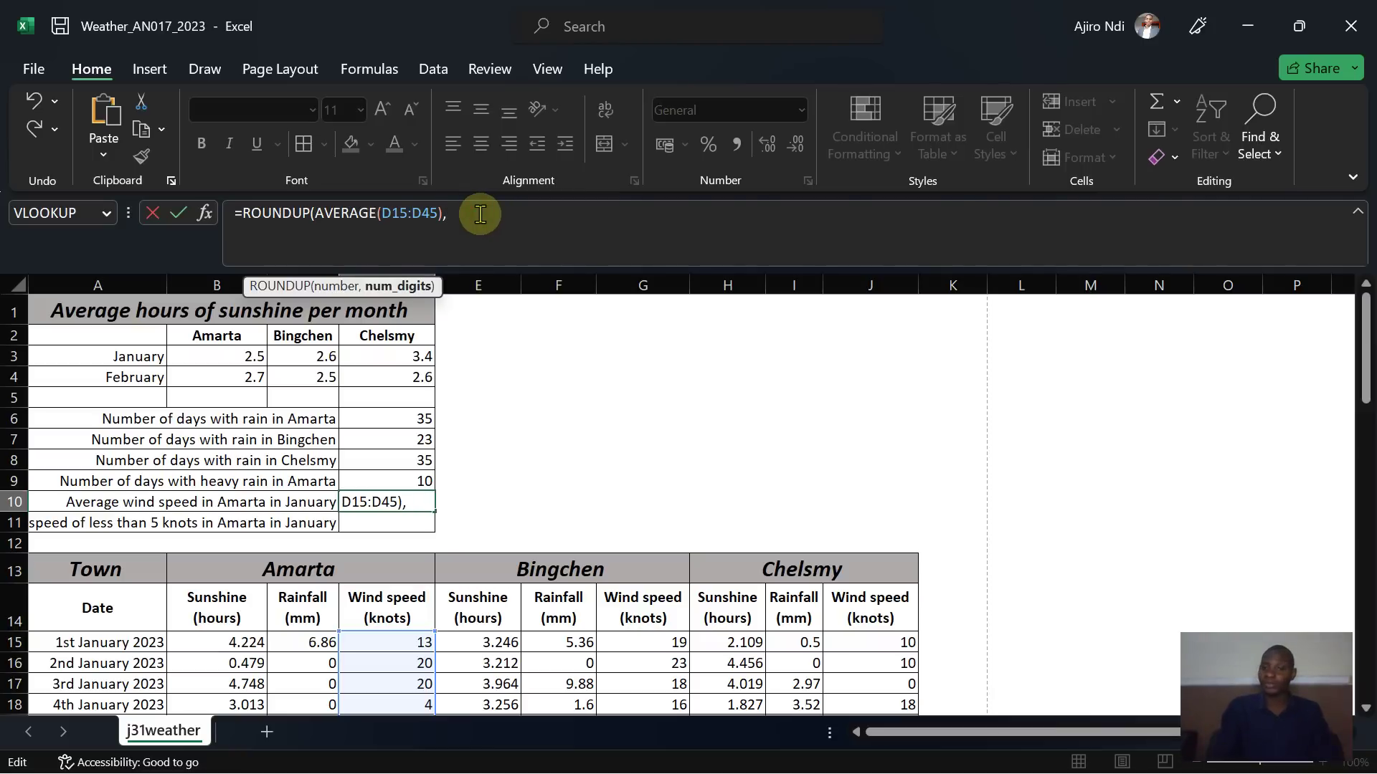
type("0)")
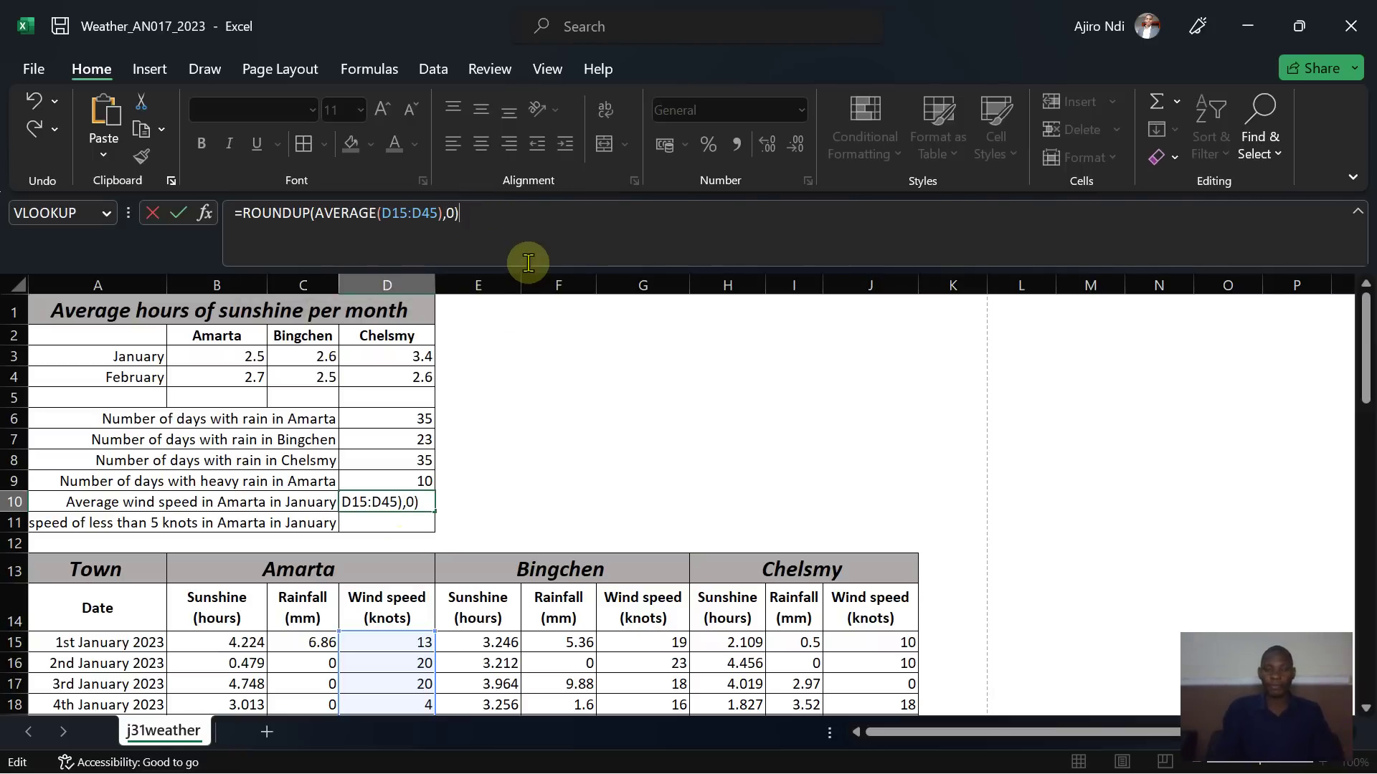
key("Return")
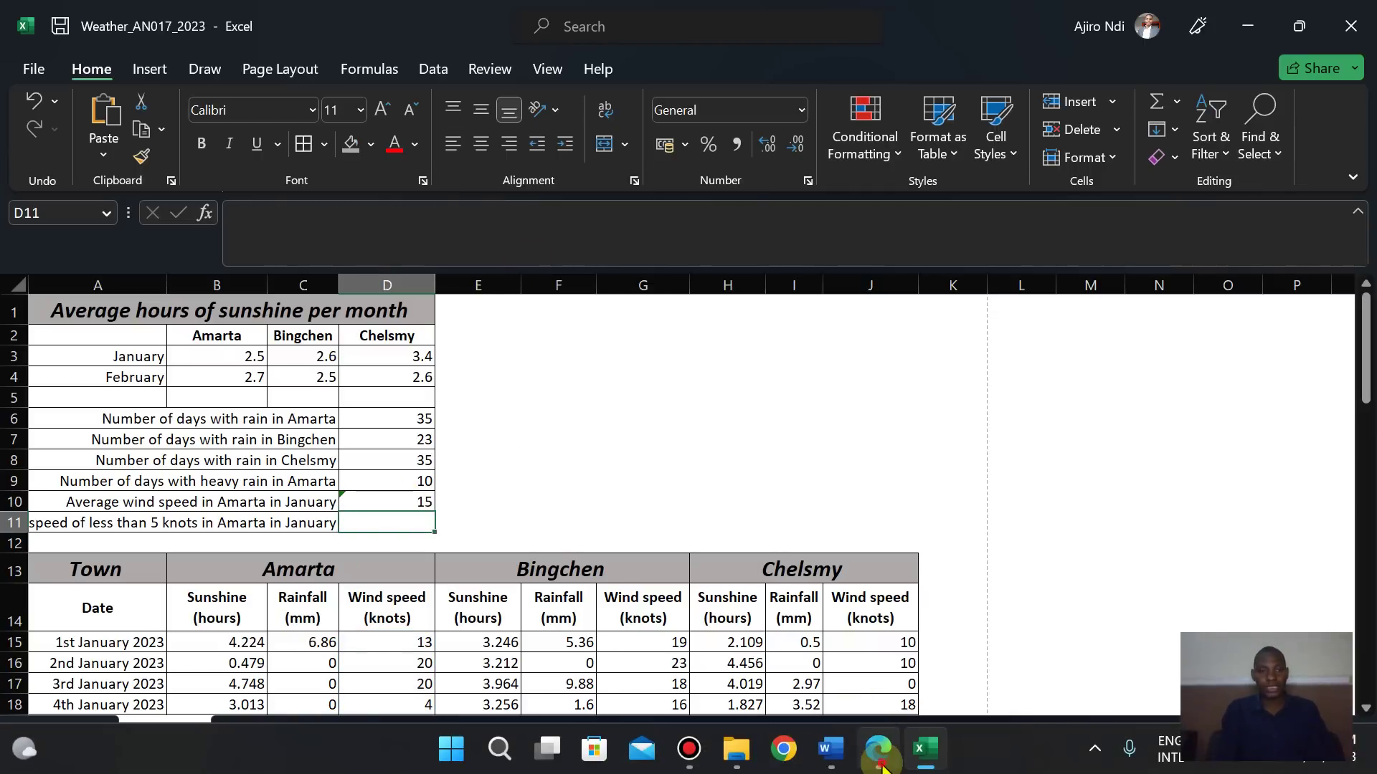
- Bring up the PDF question paper to reread question 8 on D11's low-wind days
left_click(871, 748)
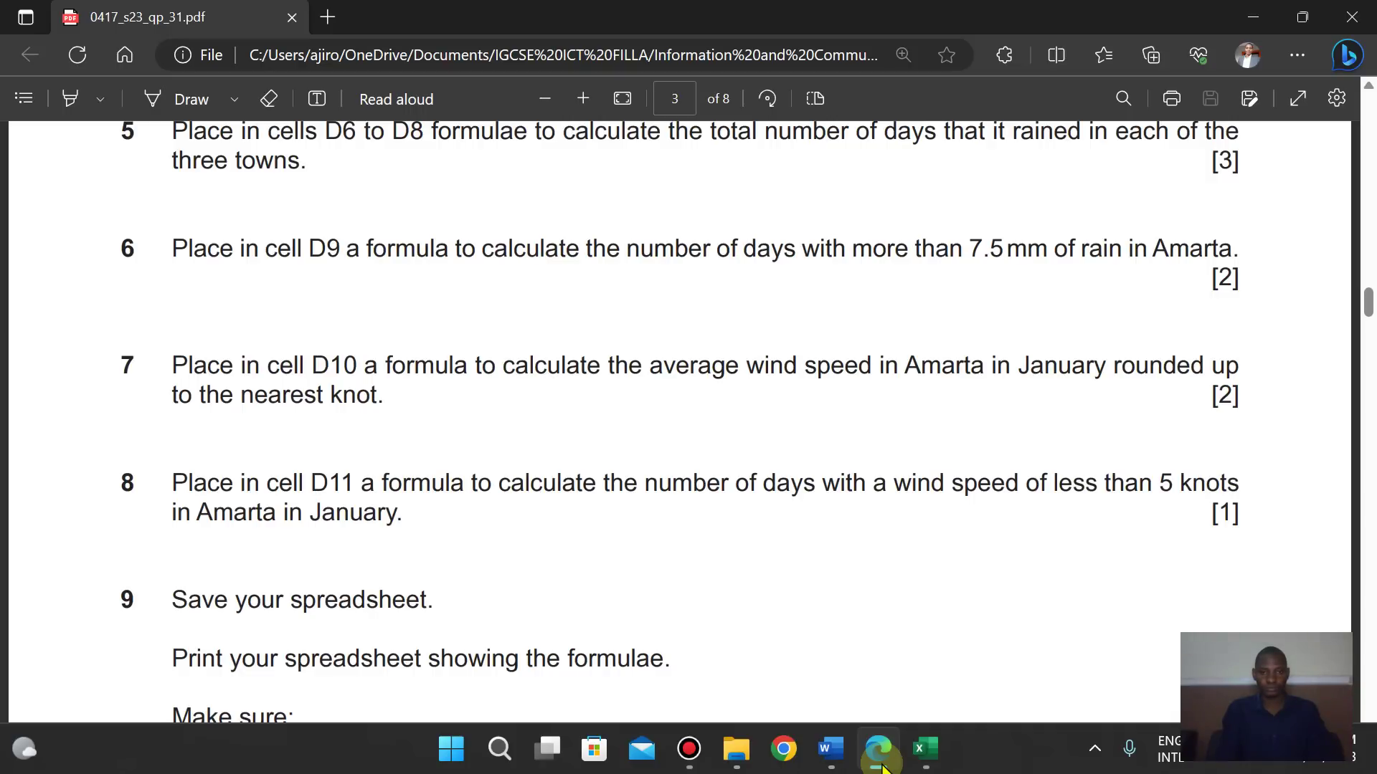
left_click(878, 750)
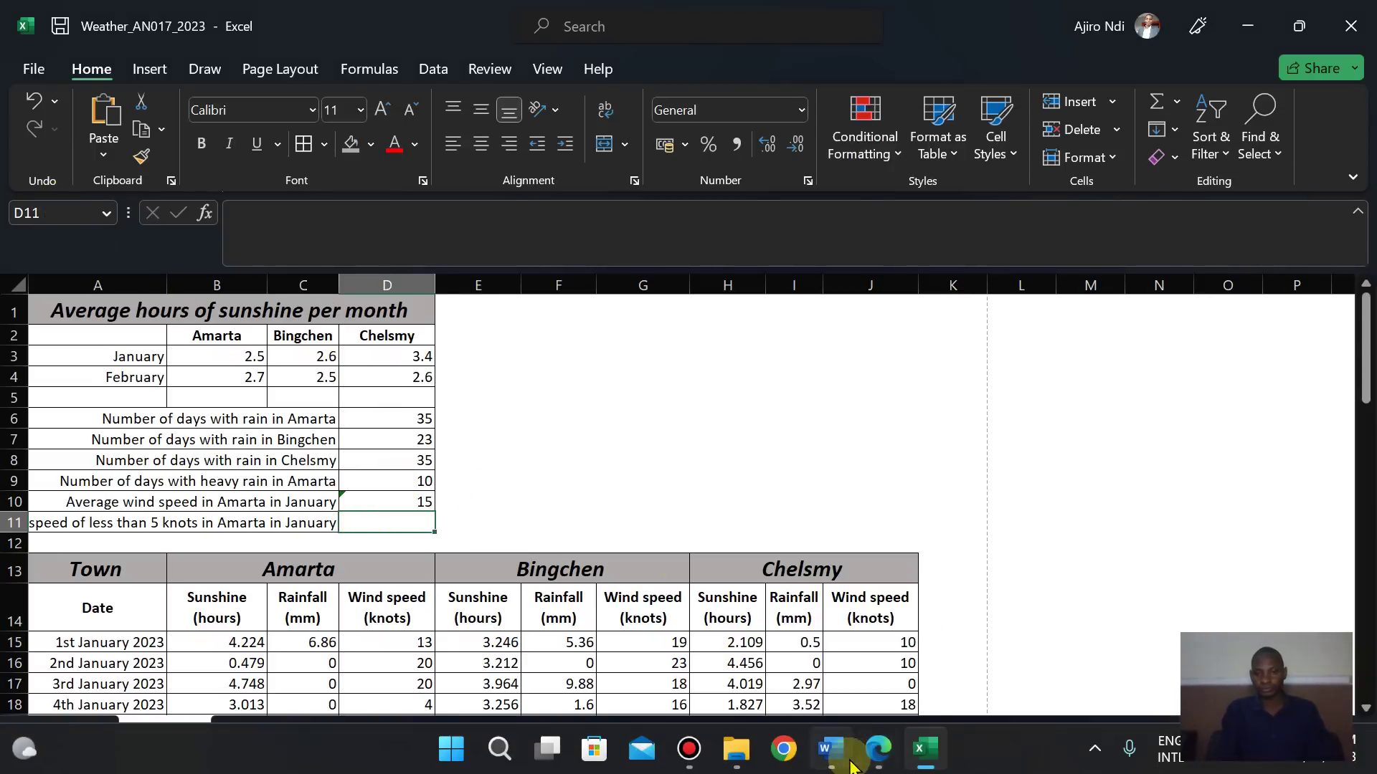
left_click(870, 766)
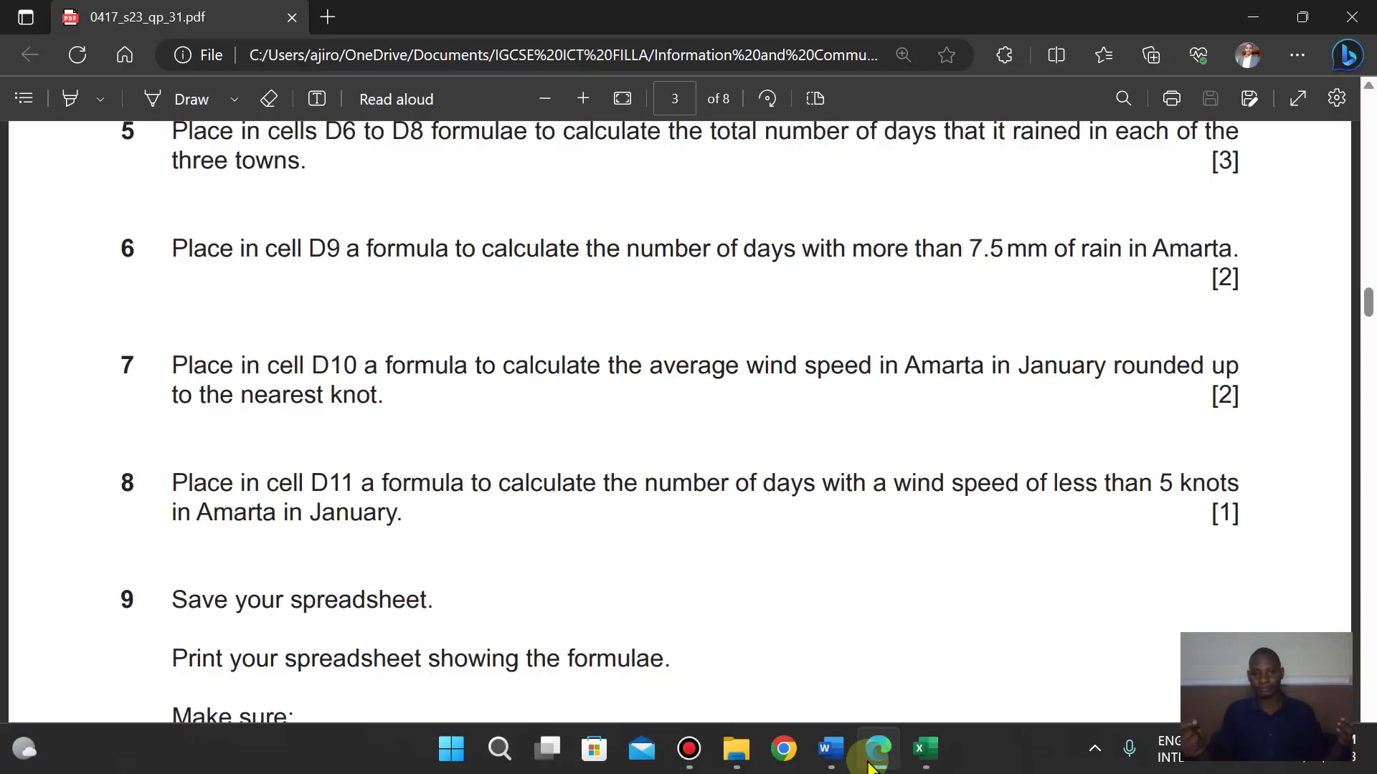
- Start a COUNTIF function in D11, checking the question paper along the way
left_click(873, 760)
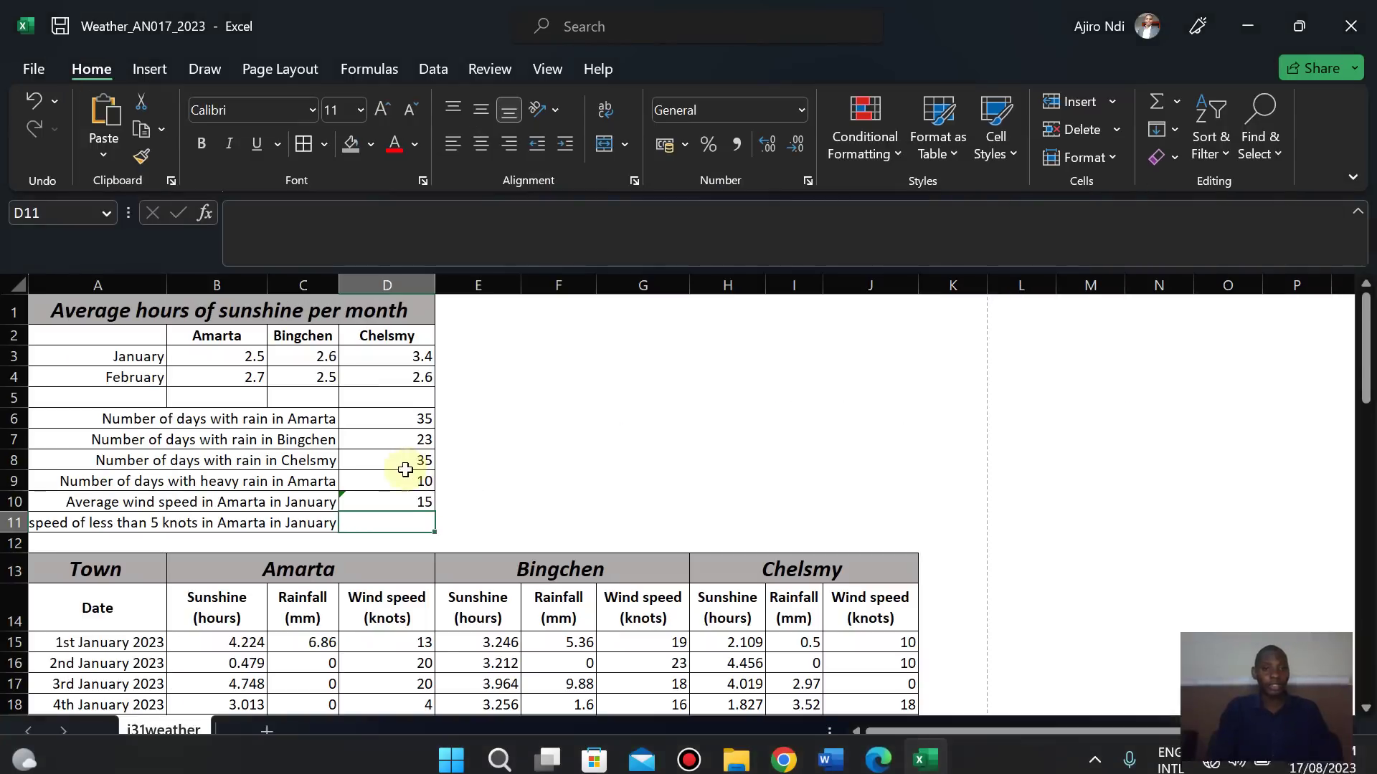
type("=COU")
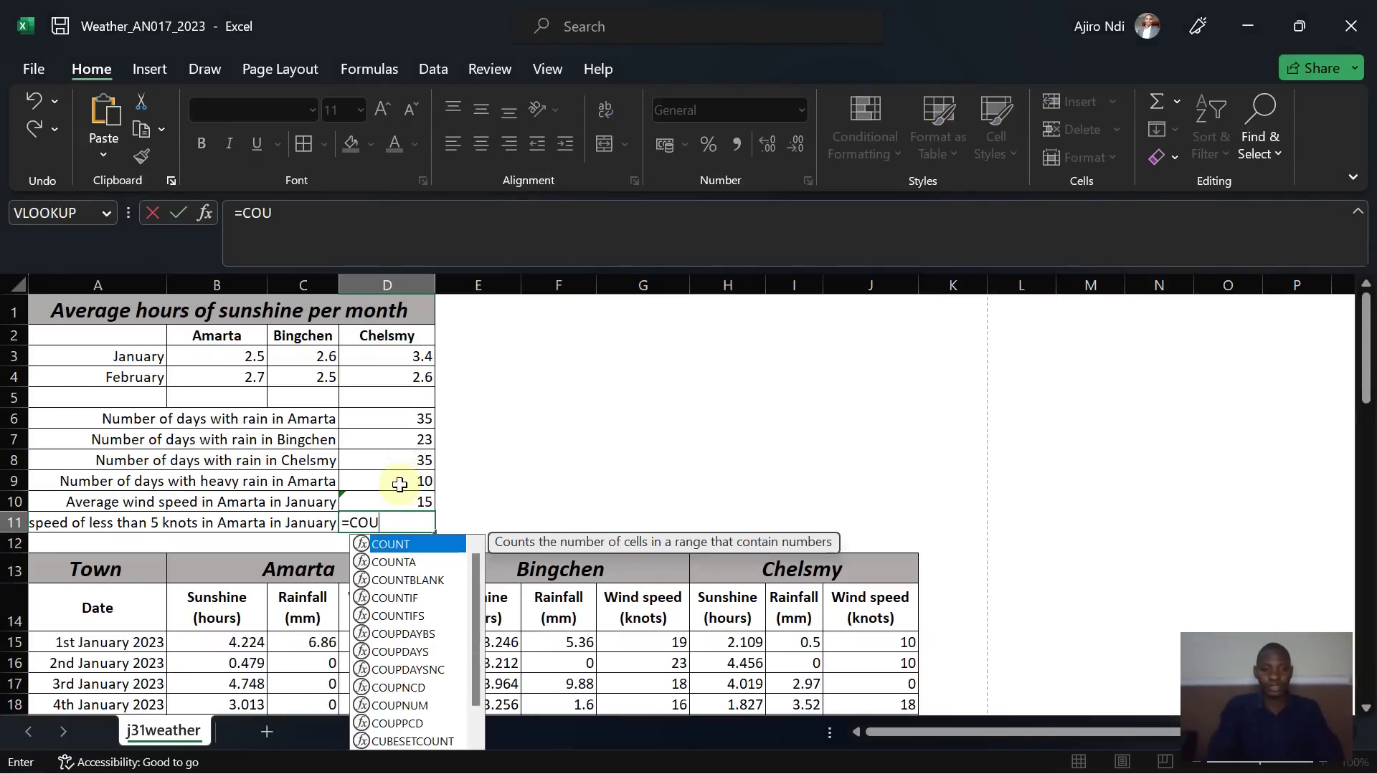
type("NTIF")
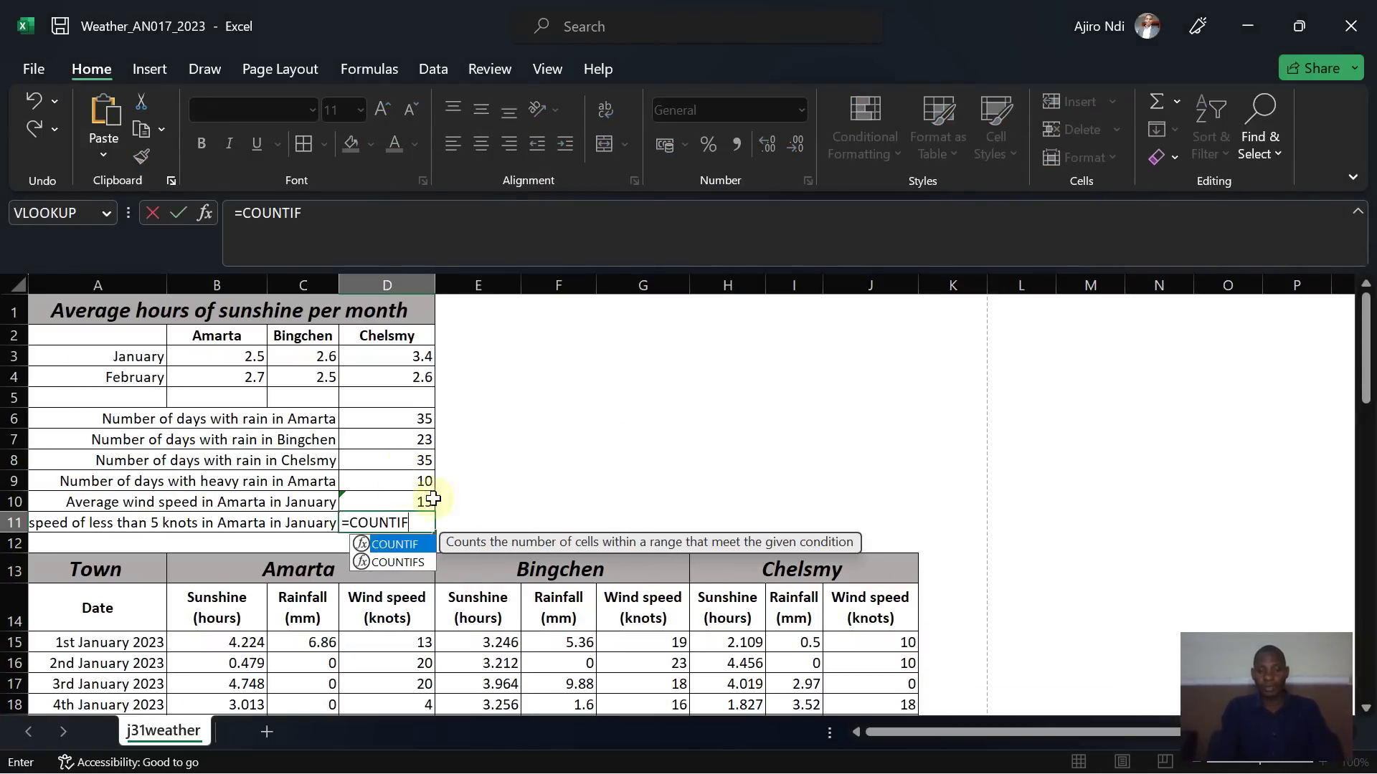
left_click(873, 760)
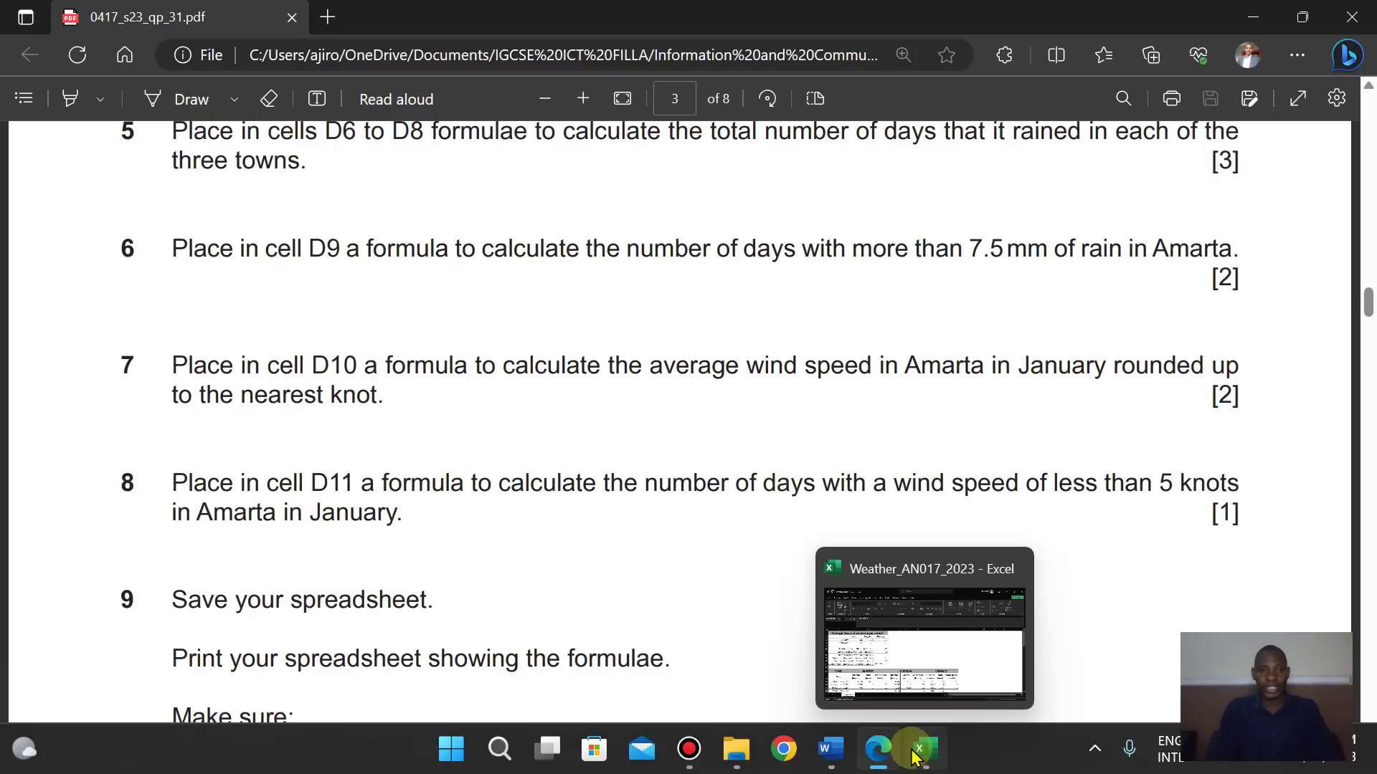
left_click(915, 754)
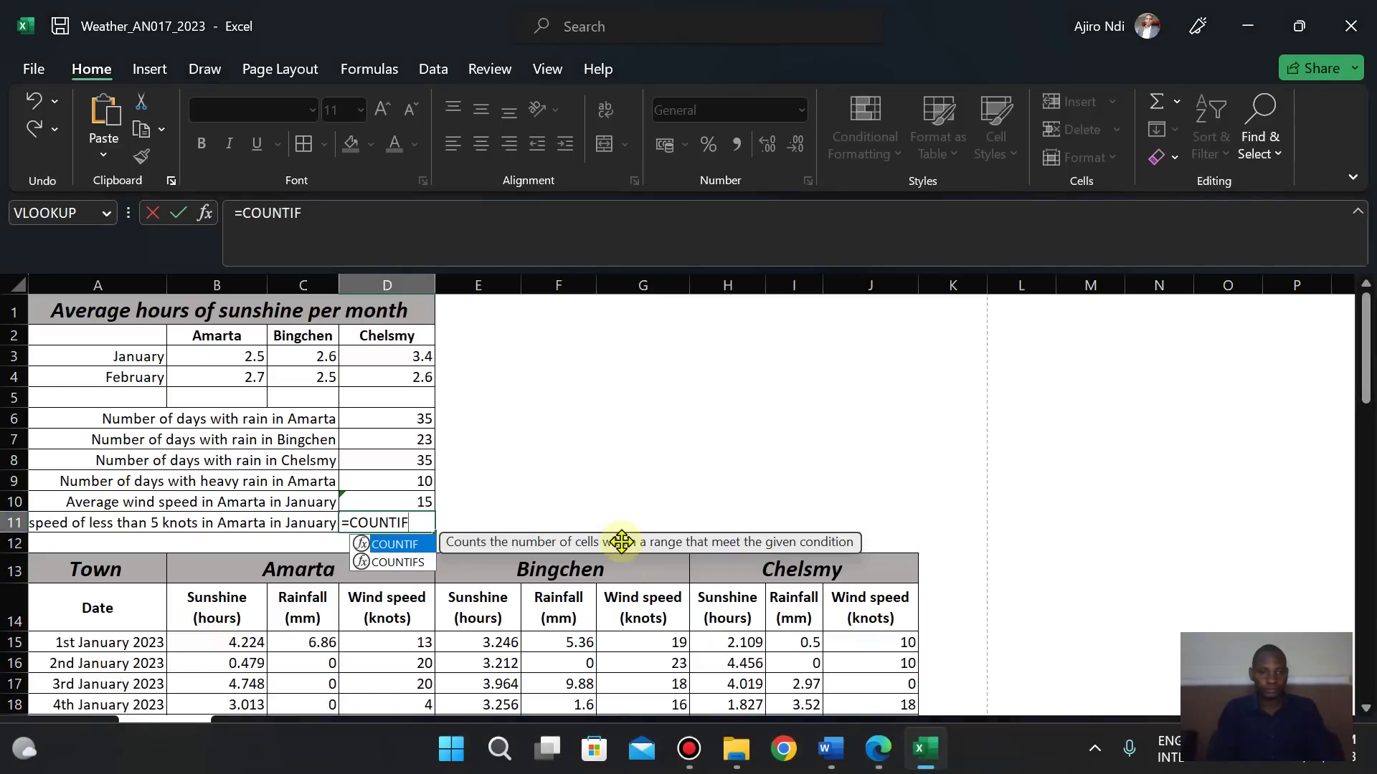
double_click(414, 550)
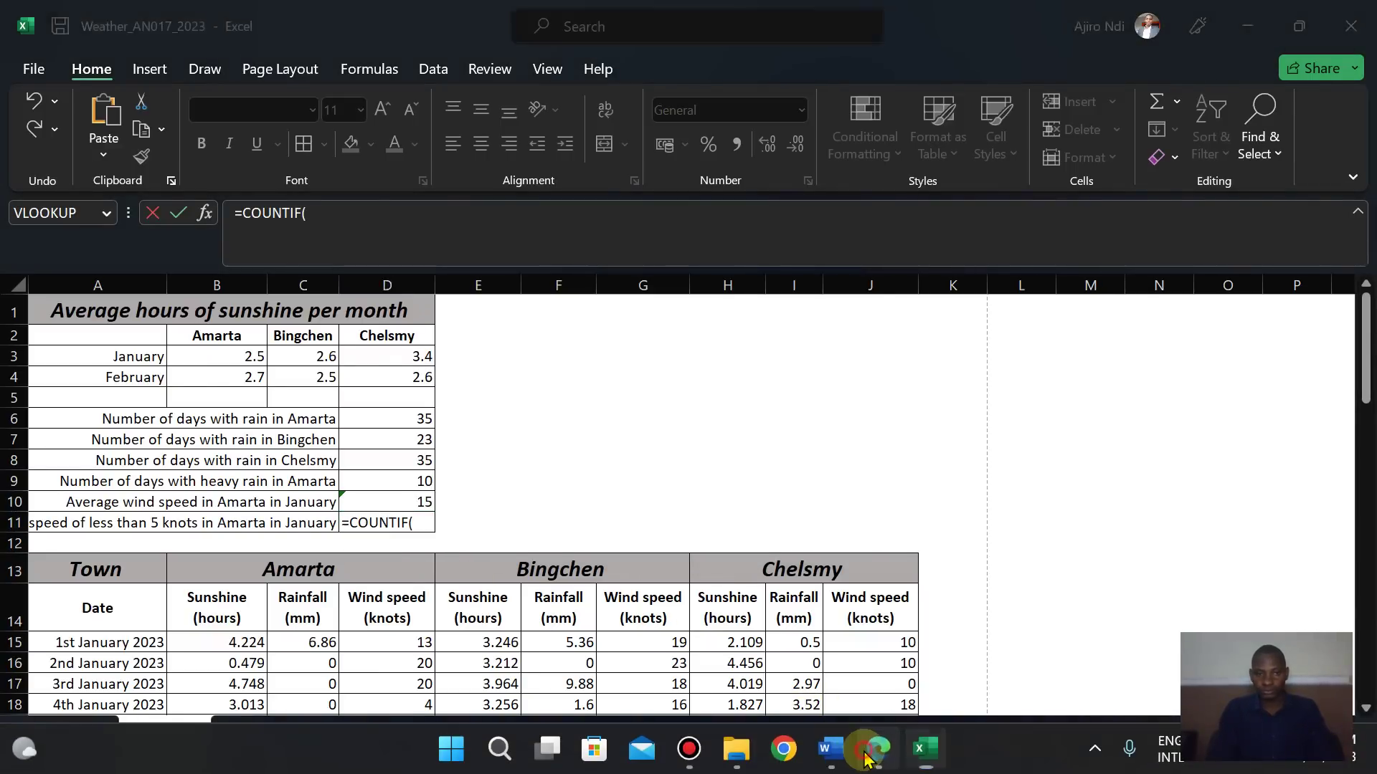
left_click(869, 754)
left_click(925, 750)
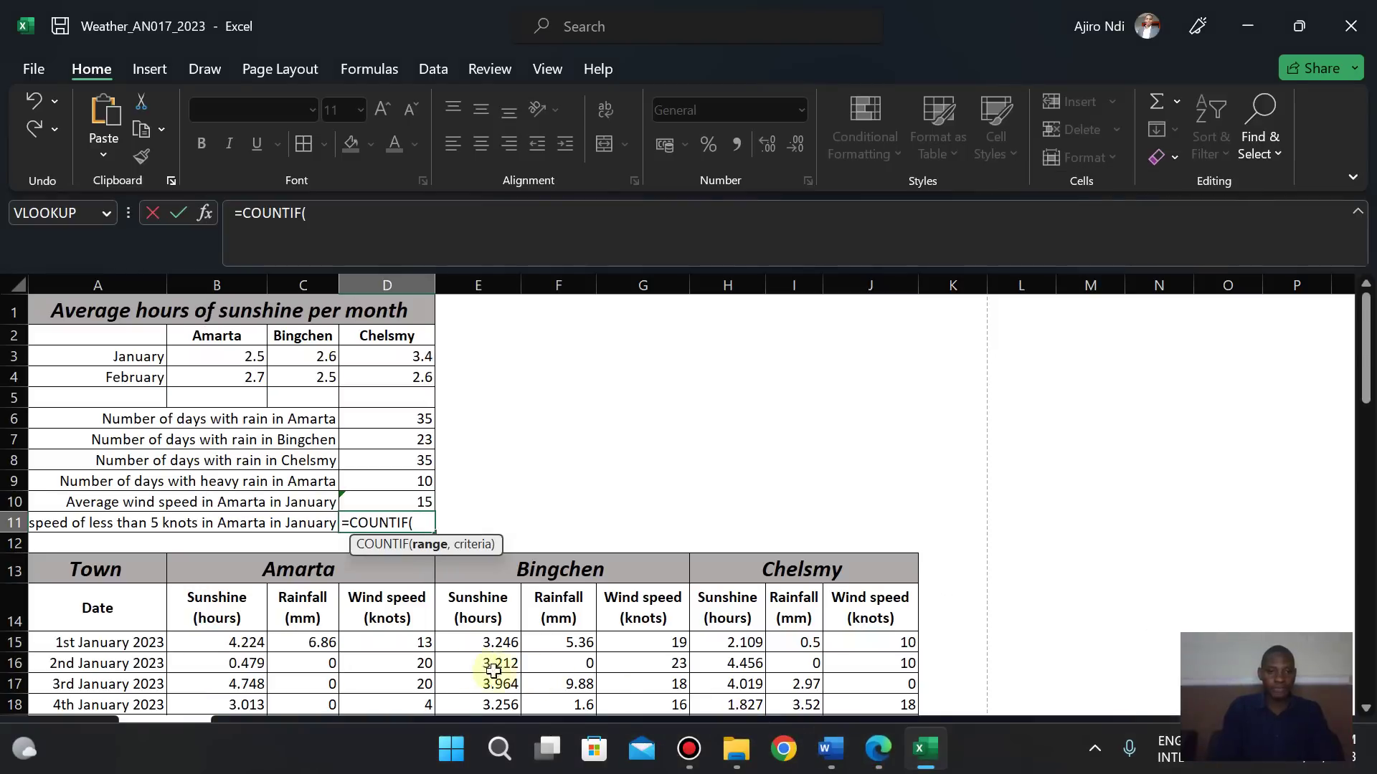
- Complete D11 as =COUNTIF(D15:D45,"<5"), returning 5 low-wind days
left_click(375, 643)
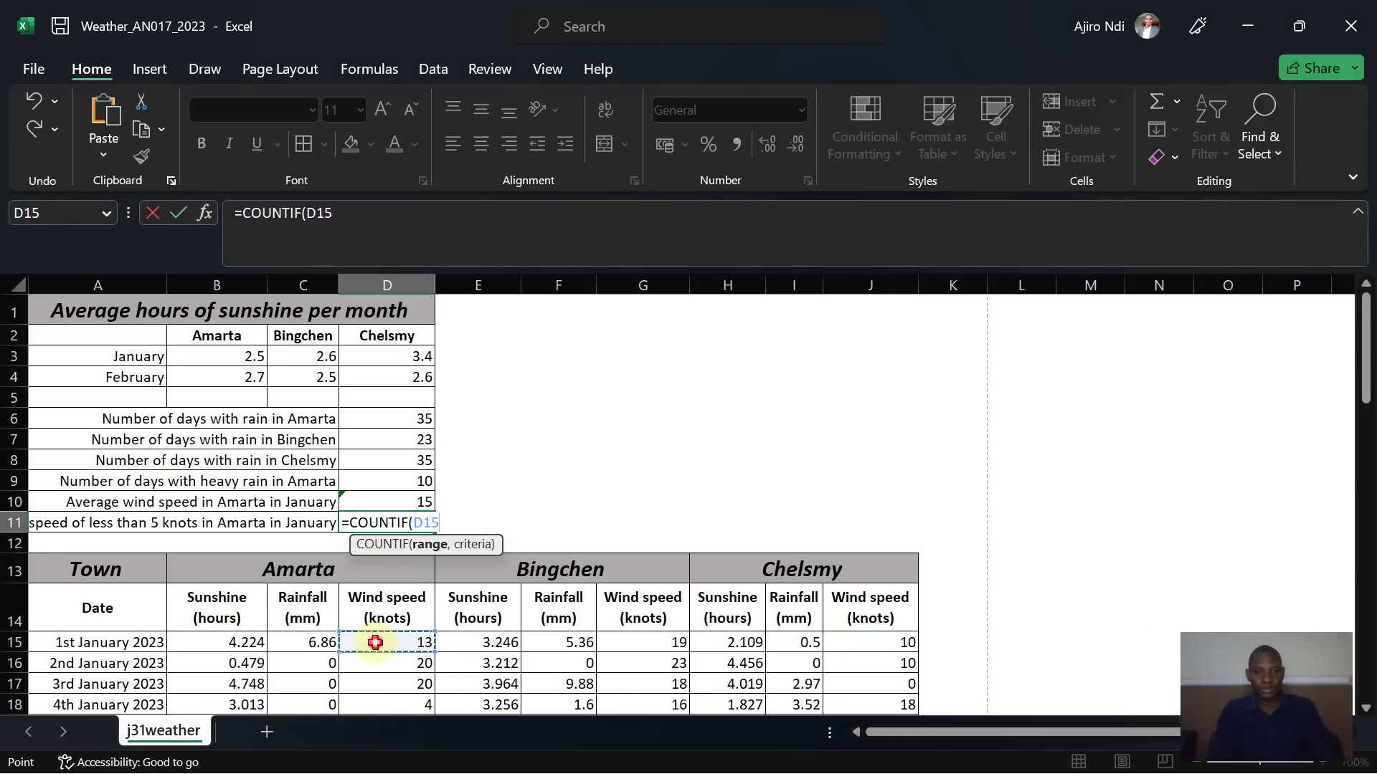
key("shift+Down")
key("shift+Down")
key("shift+Down")
key("shift+Down")
key("shift+Down")
key("shift+Down")
key("shift+Down")
key("shift+Down")
key("shift+Down")
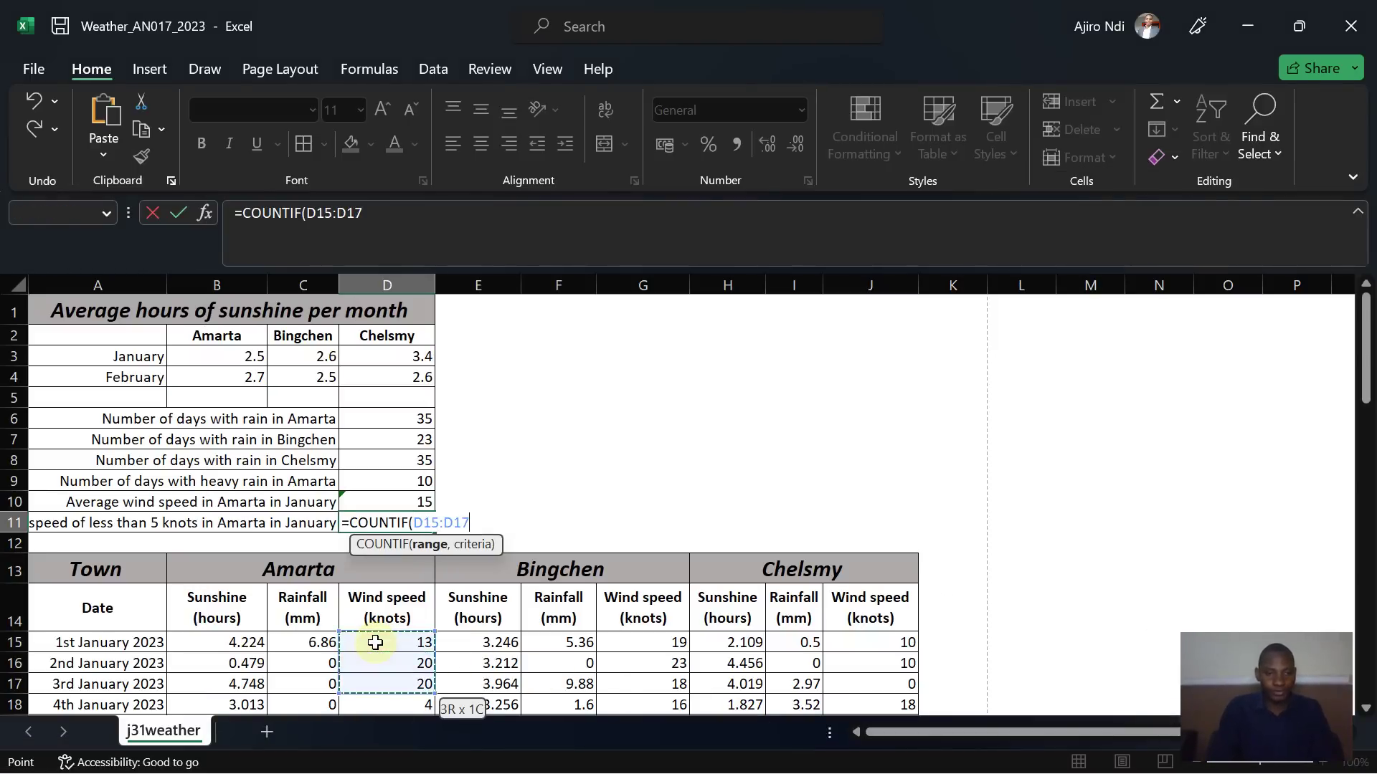
key("shift+Down")
key("shift+Down")
key("shift+Down")
key("shift+Down")
key("shift+Down")
key("shift+Down")
key("shift+Down")
key("shift+Down")
key("shift+Down")
key("shift+Down")
key("shift+Down")
key("shift+Down")
key("shift+Down")
key("shift+Down")
key("shift+Down")
key("shift+Down")
key("shift+Down")
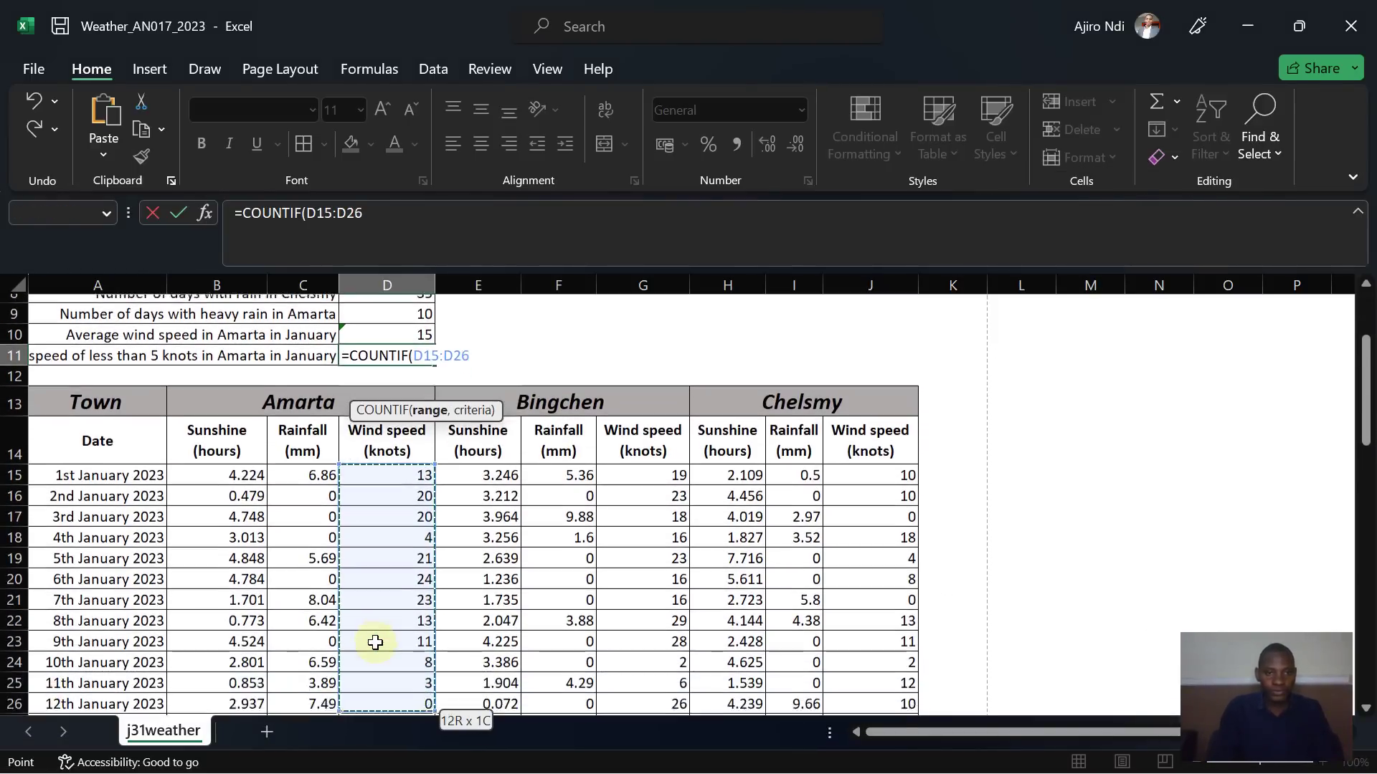
key("shift+Down")
key("shift+Down")
key("shift+Down")
key("shift+Down")
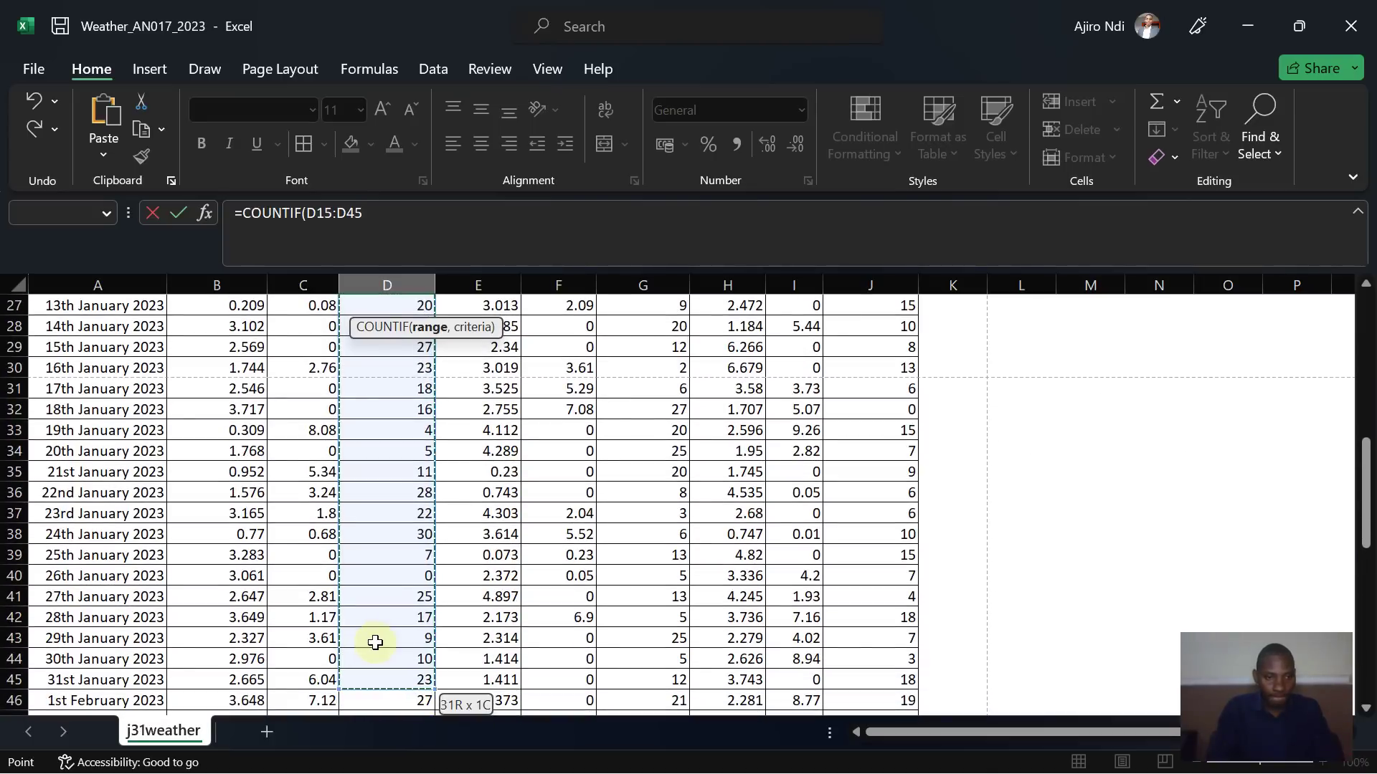
left_click(374, 213)
type(",")
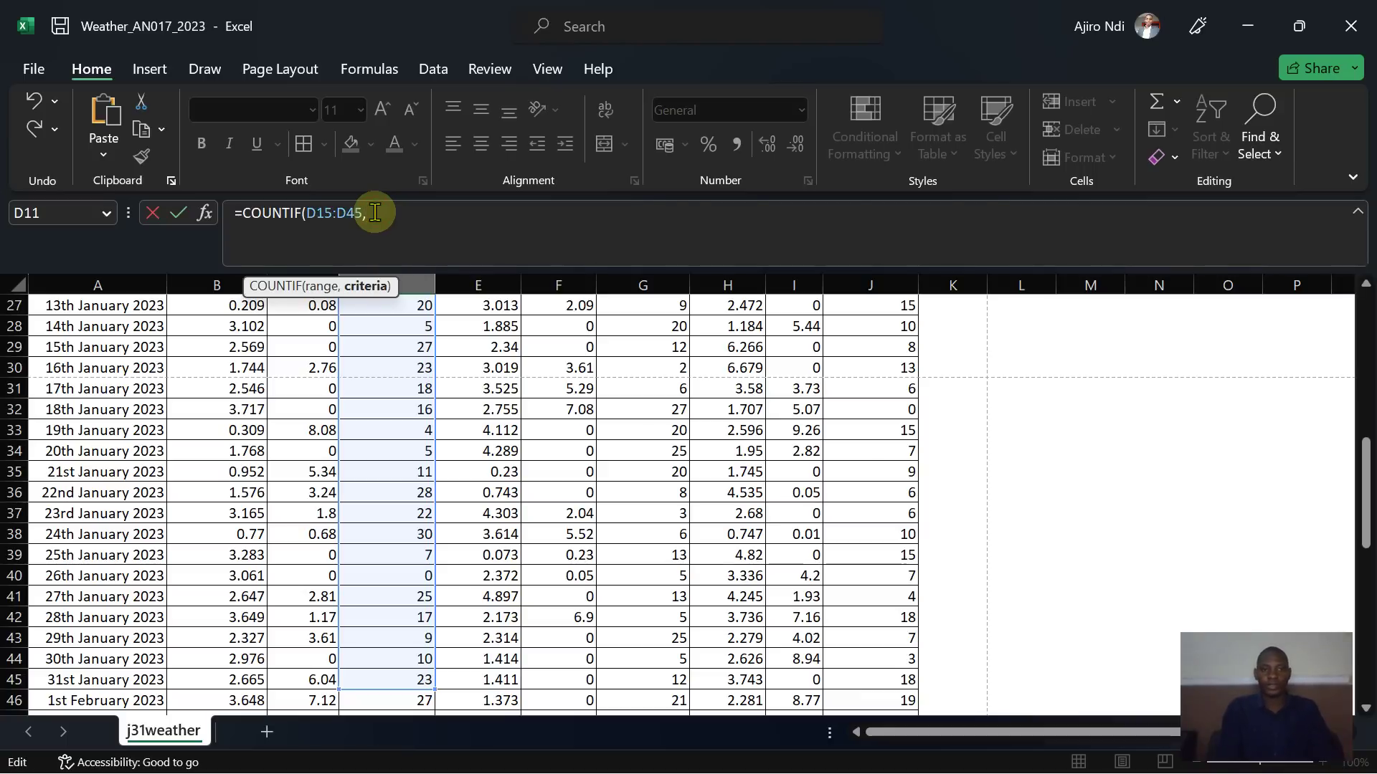
type("\"\"")
mouse_move(879, 764)
left_click(878, 750)
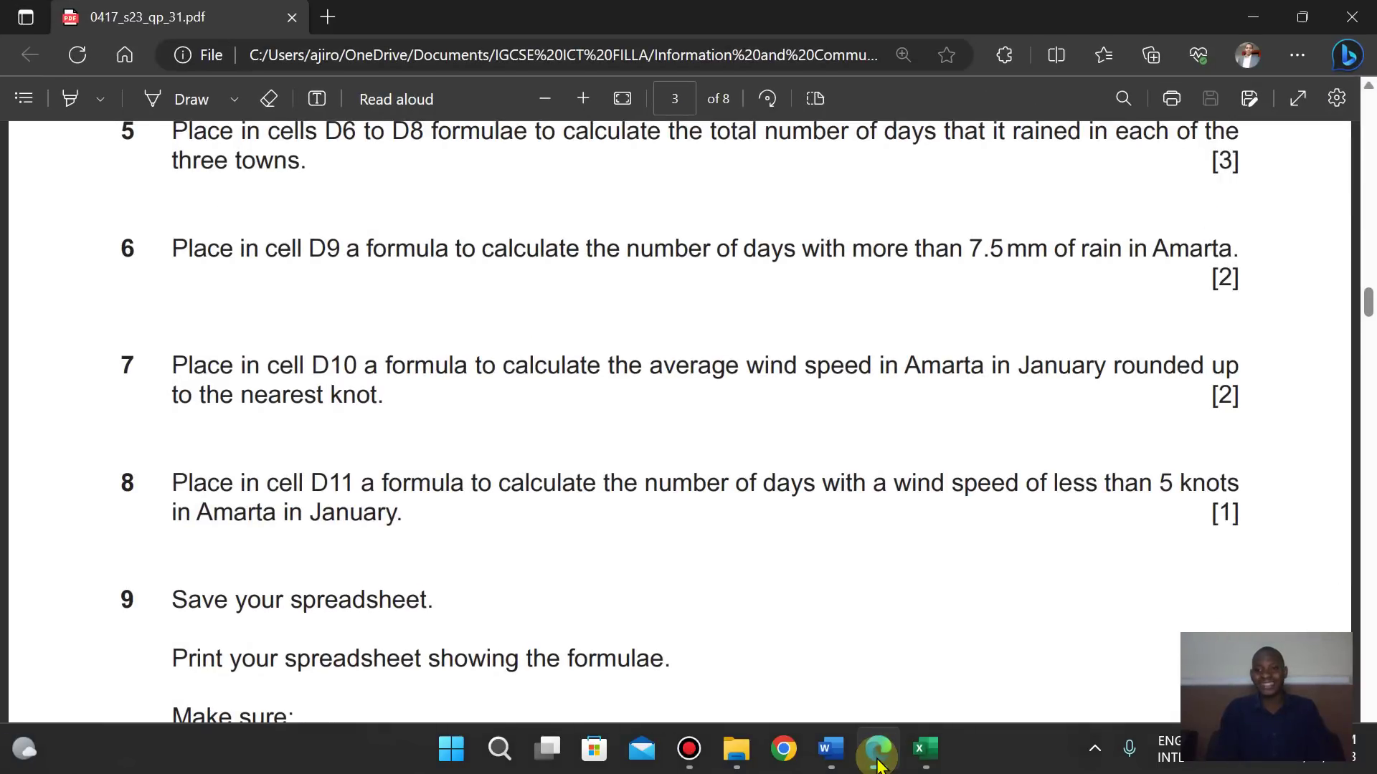
left_click(878, 753)
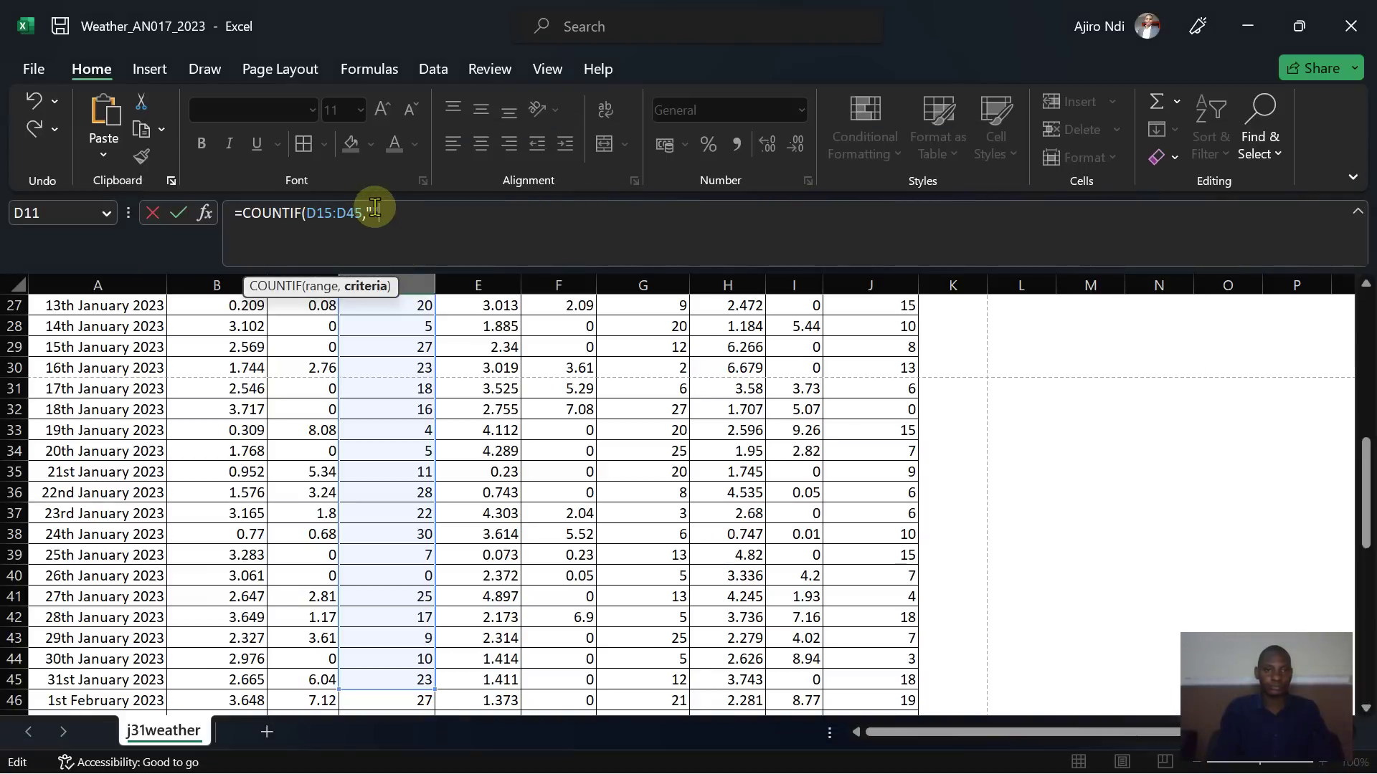
type("\"")
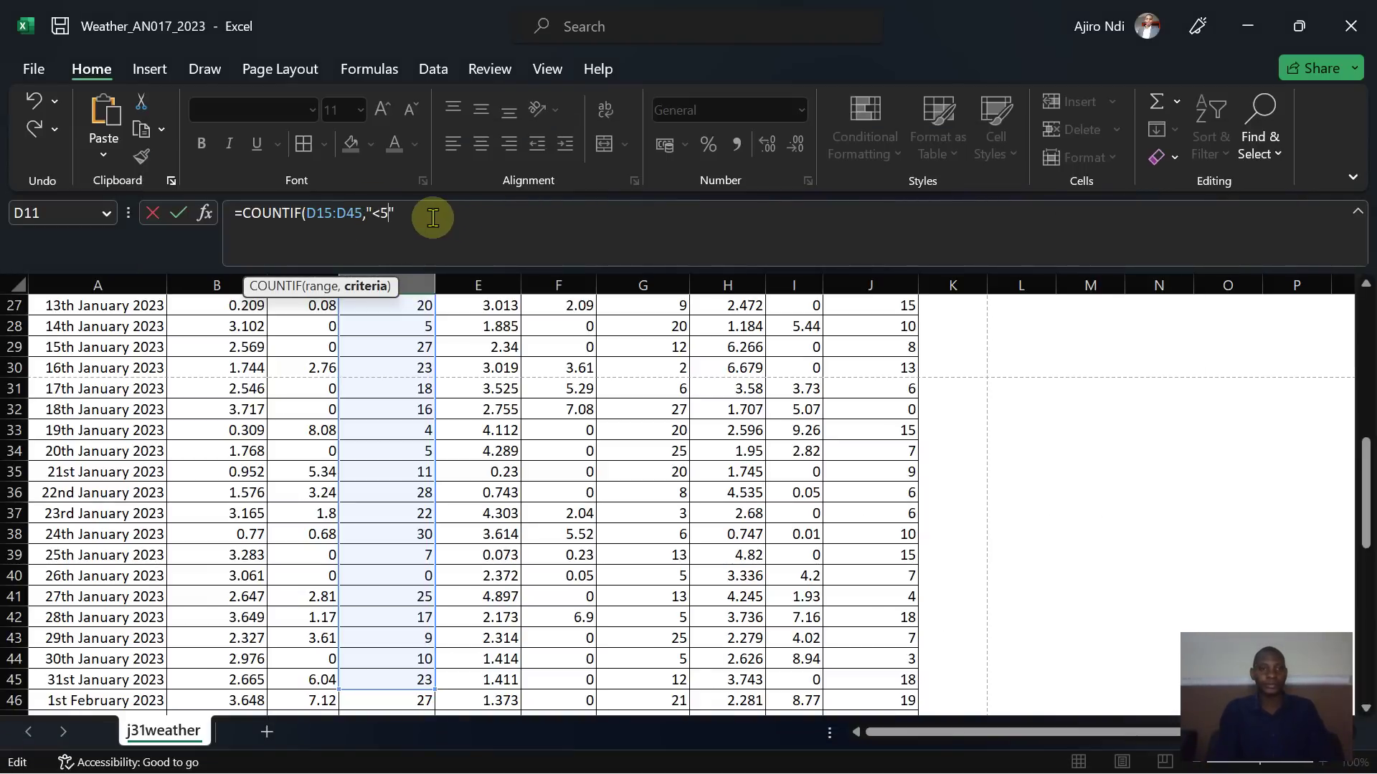
type(")")
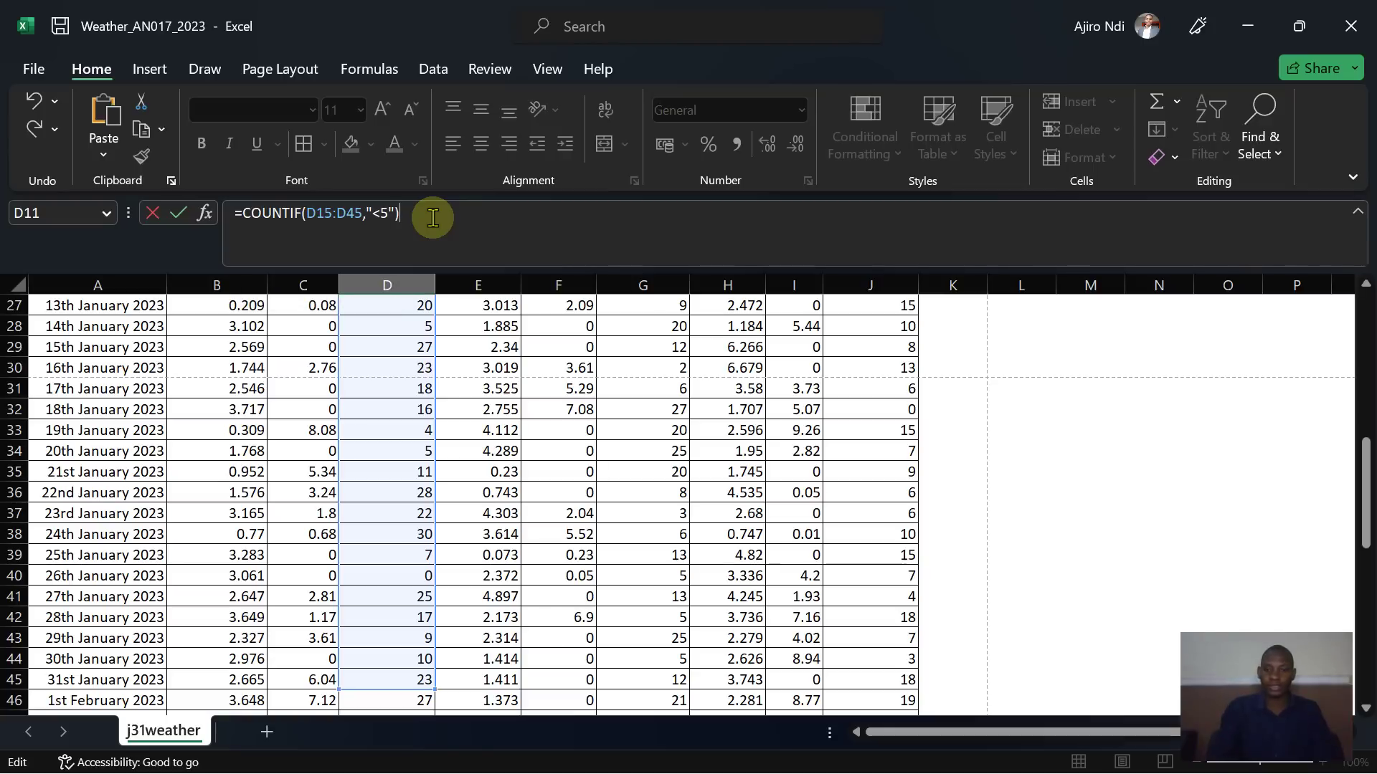
key("Return")
left_click_drag(1364, 402, 1362, 325)
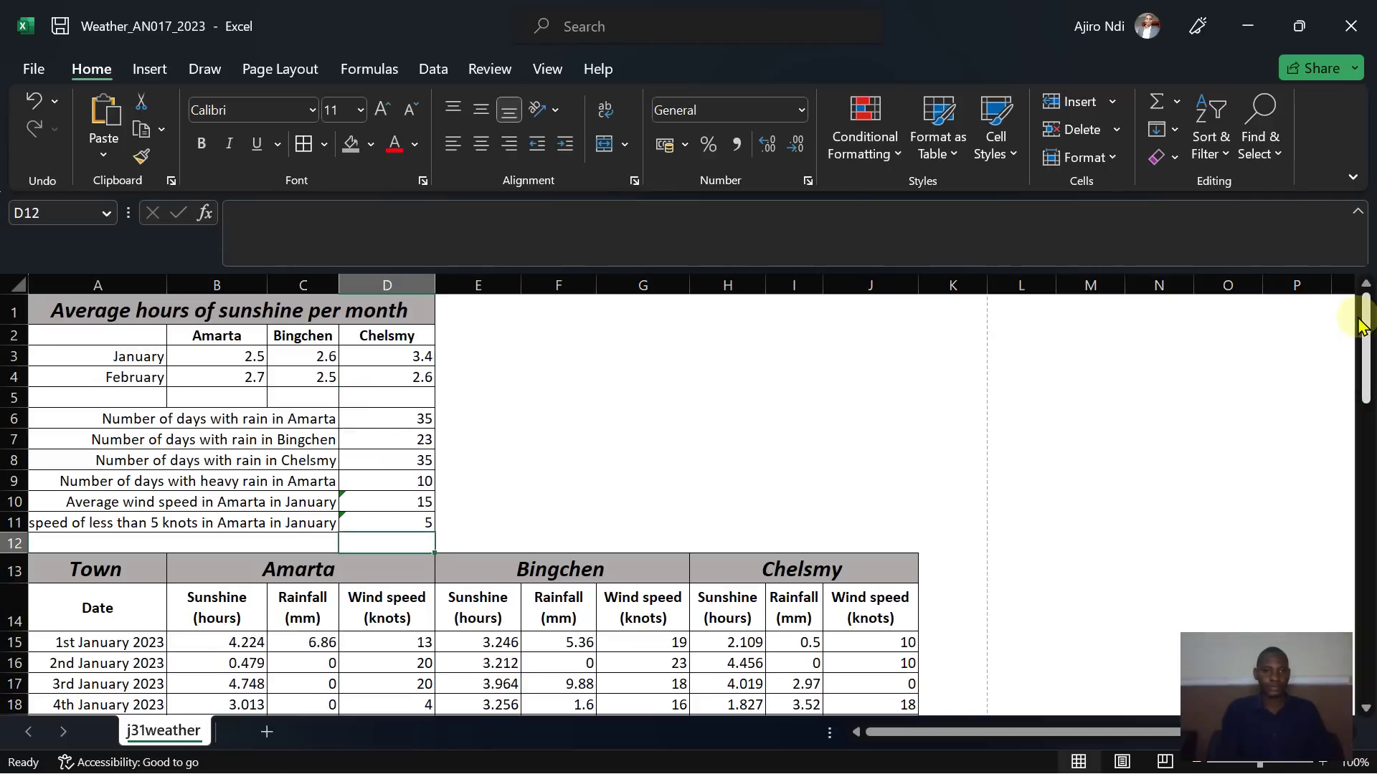
- Dismiss the error warnings on the D10 and D11 formulas
left_click(367, 503)
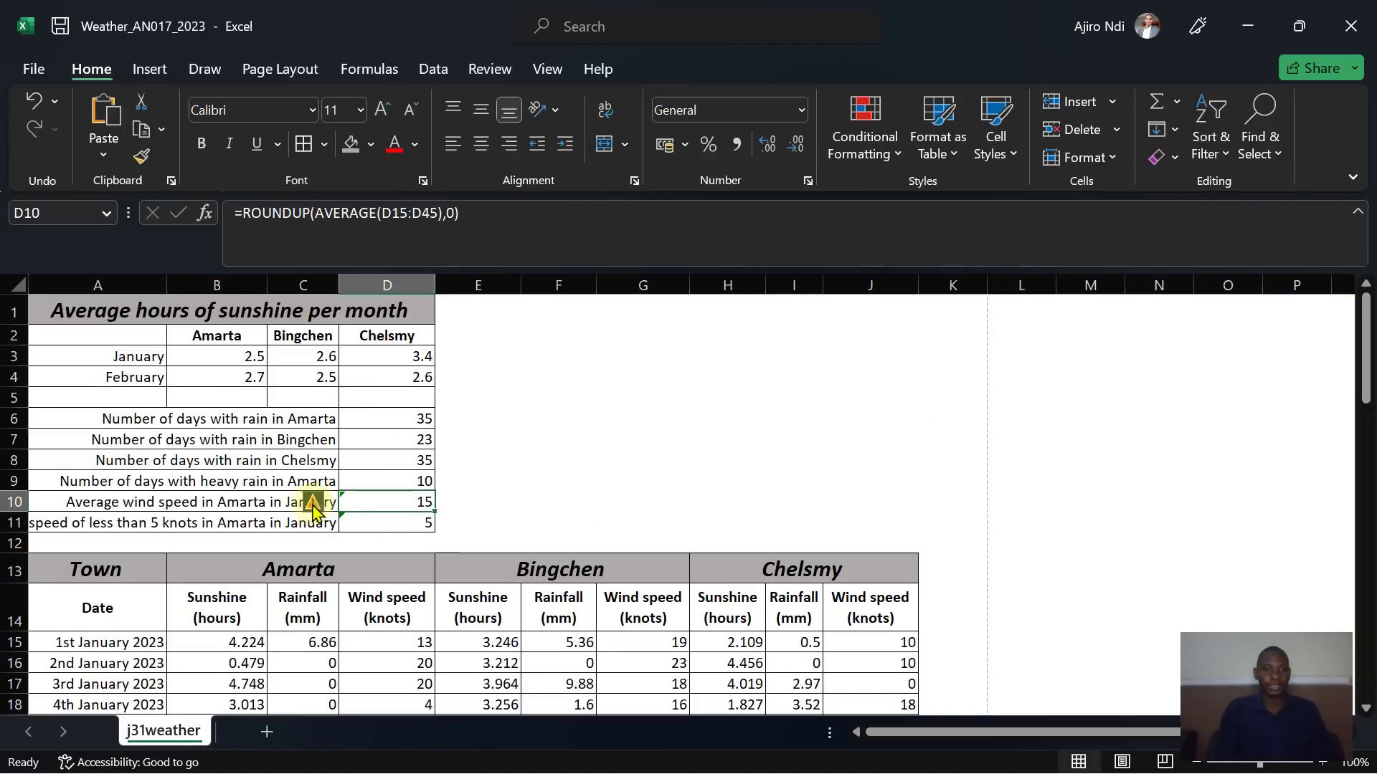
left_click(319, 504)
left_click(387, 613)
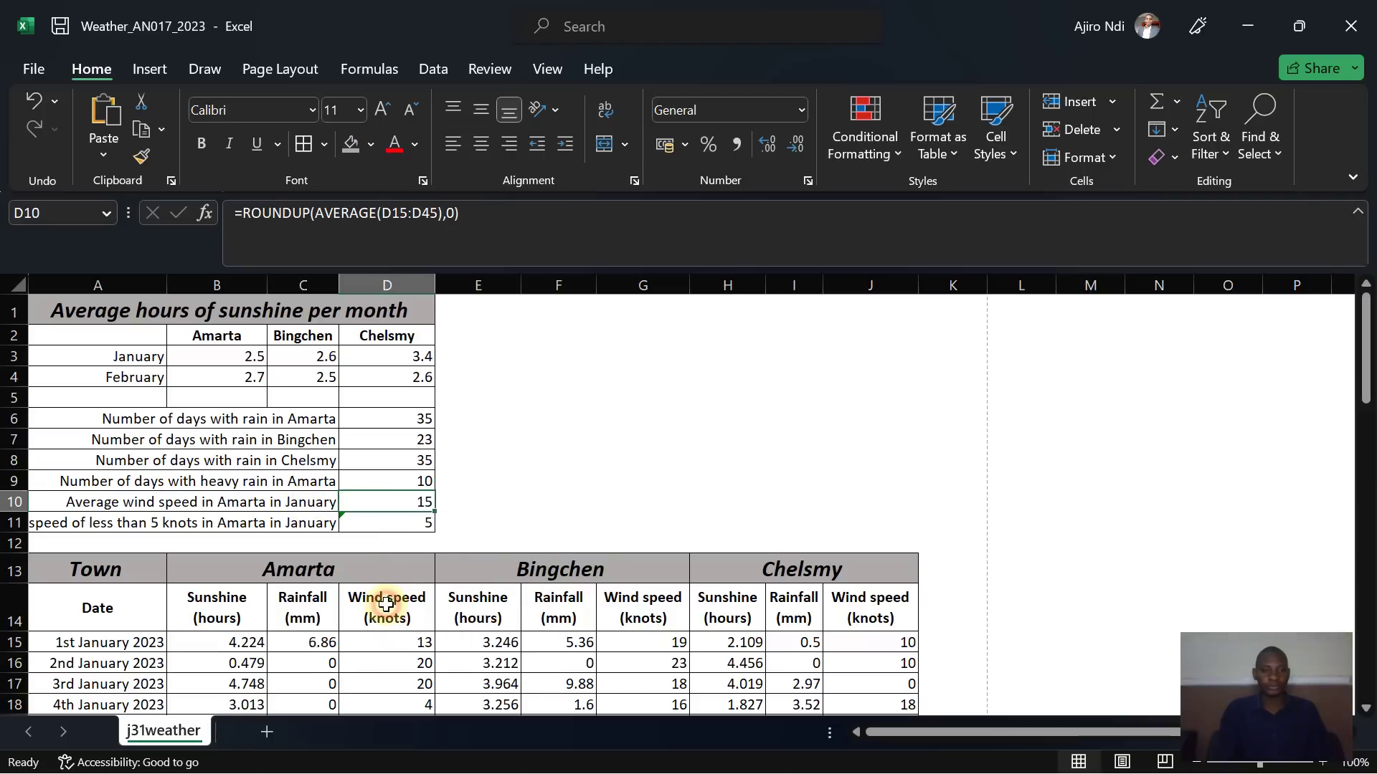
left_click(349, 517)
left_click(319, 523)
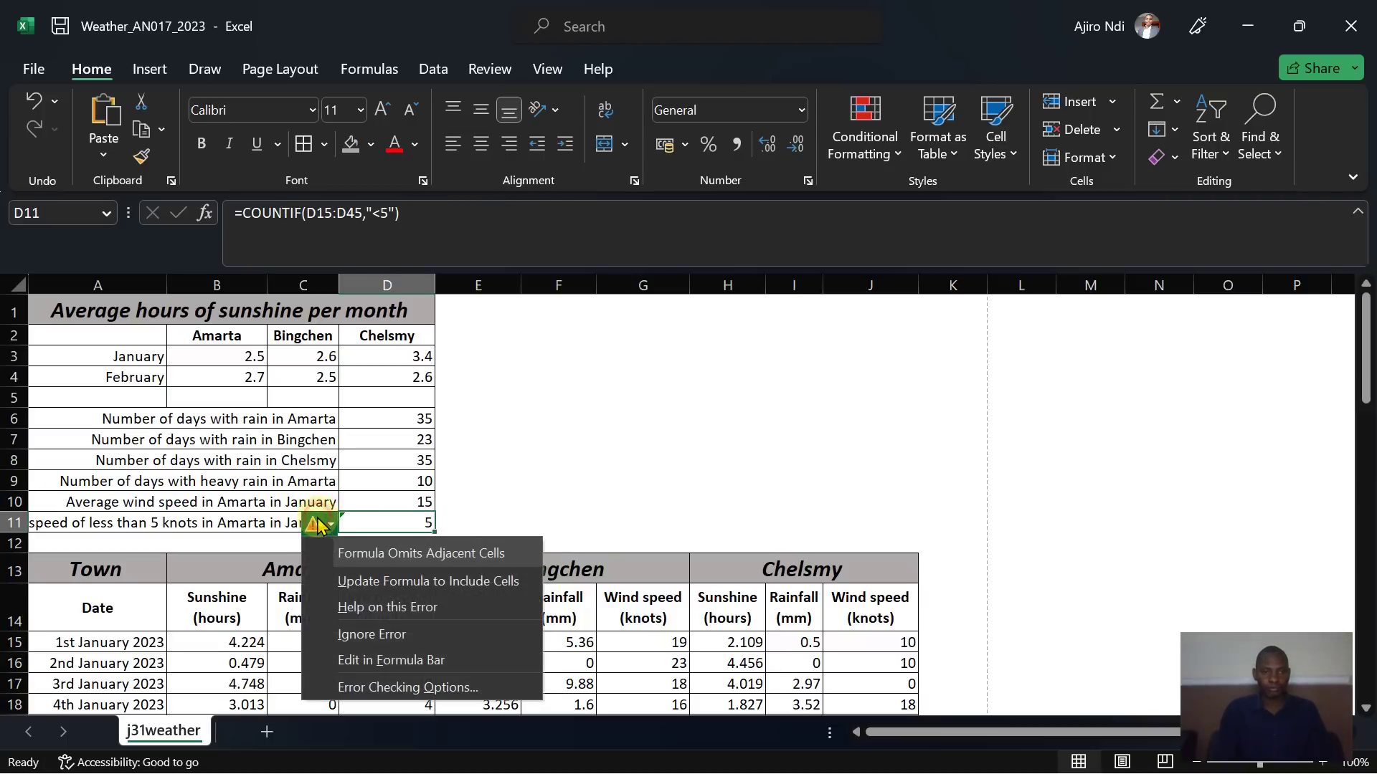
left_click(374, 636)
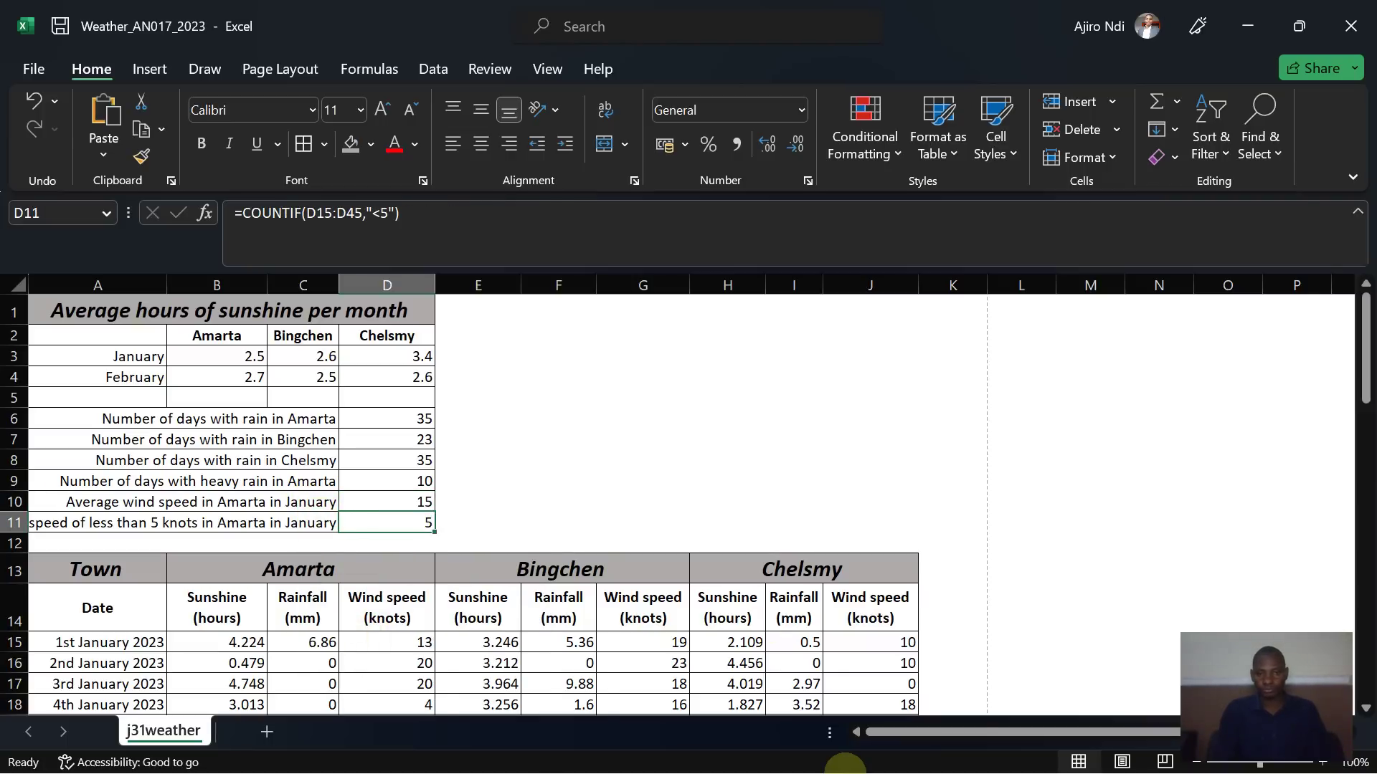
- Save the Weather_AN017_2023 workbook and bring the question paper back up
left_click(883, 751)
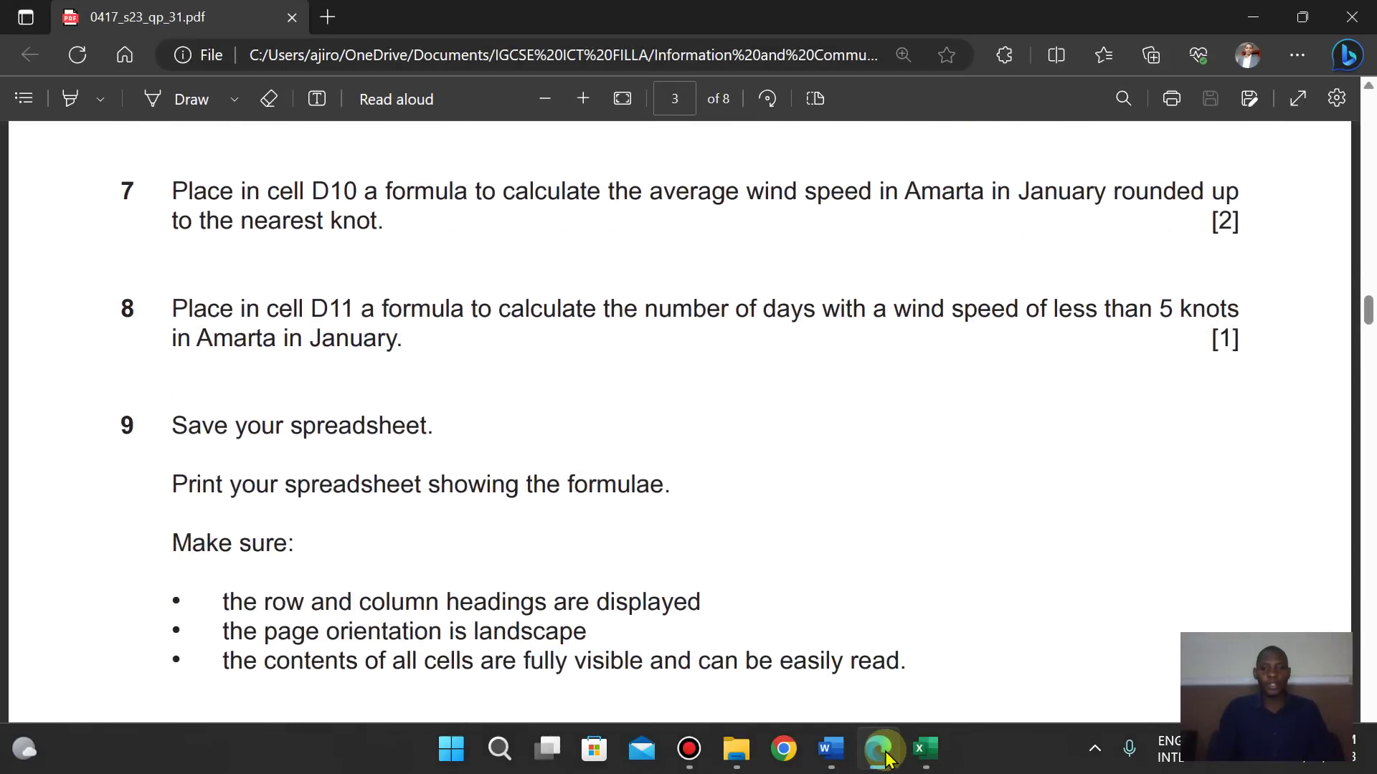
left_click(883, 750)
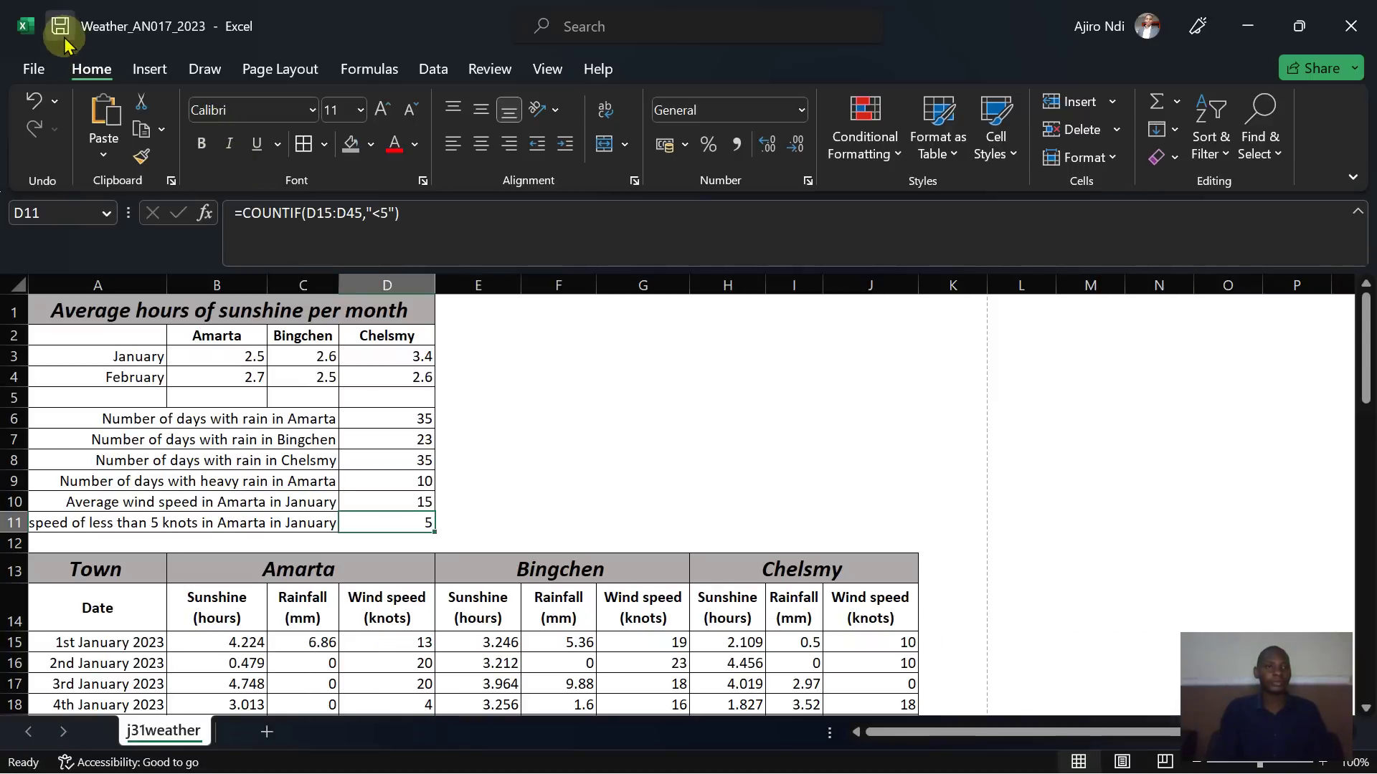
left_click(32, 72)
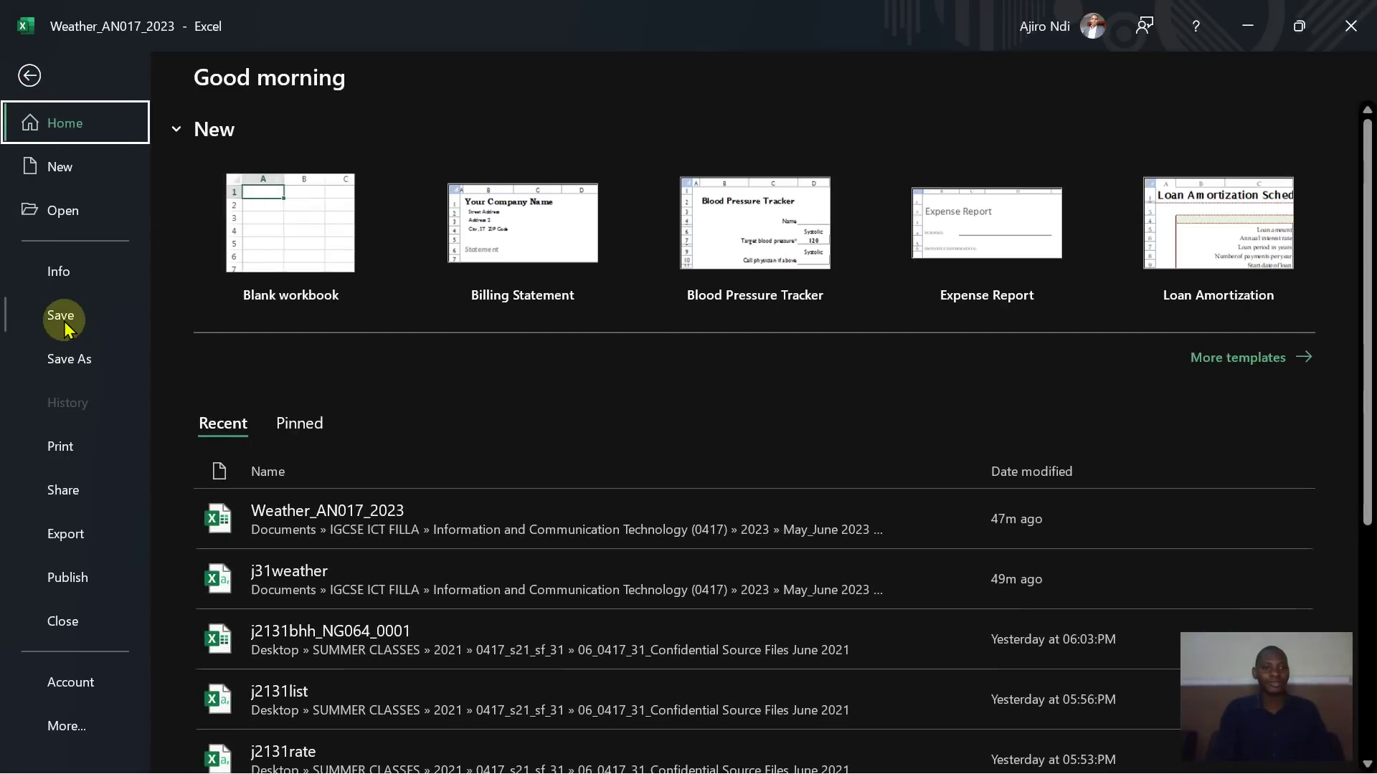
left_click(63, 319)
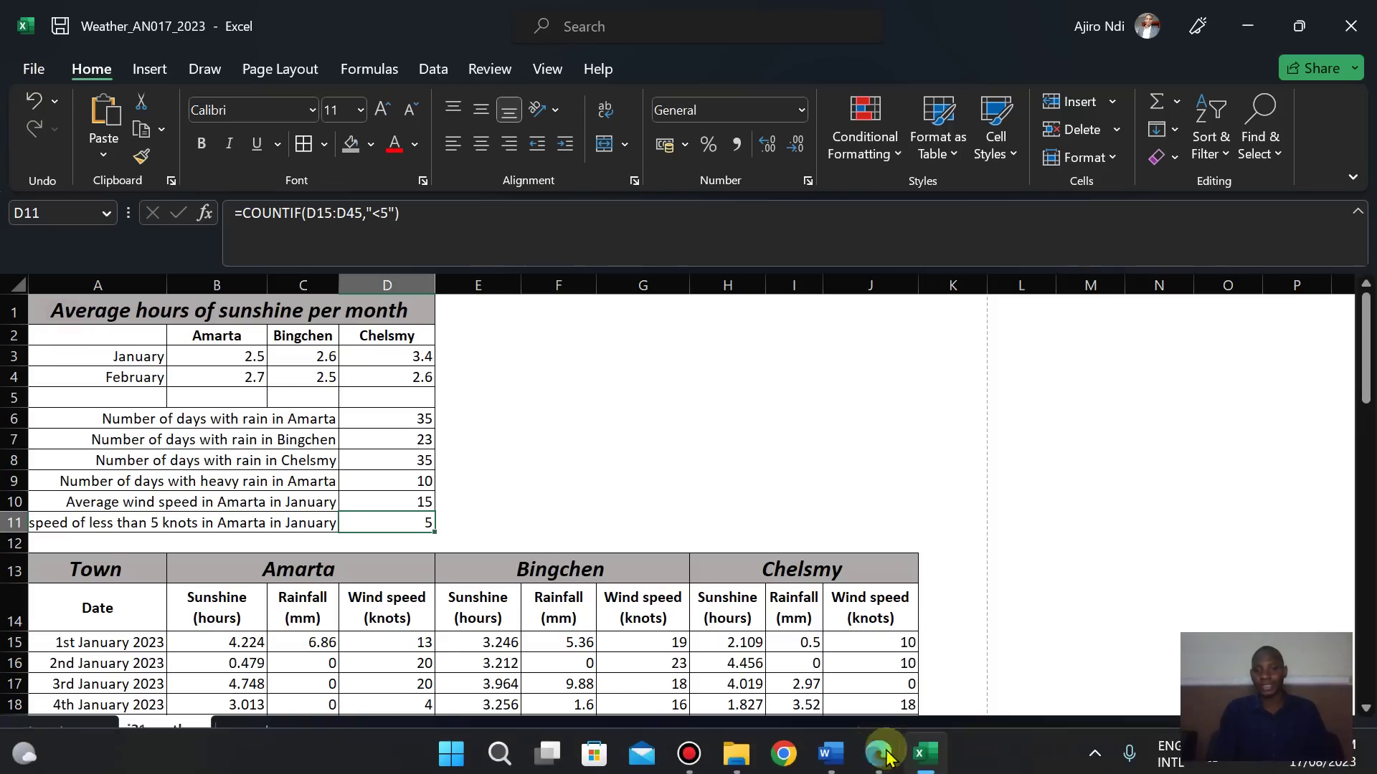
left_click(882, 753)
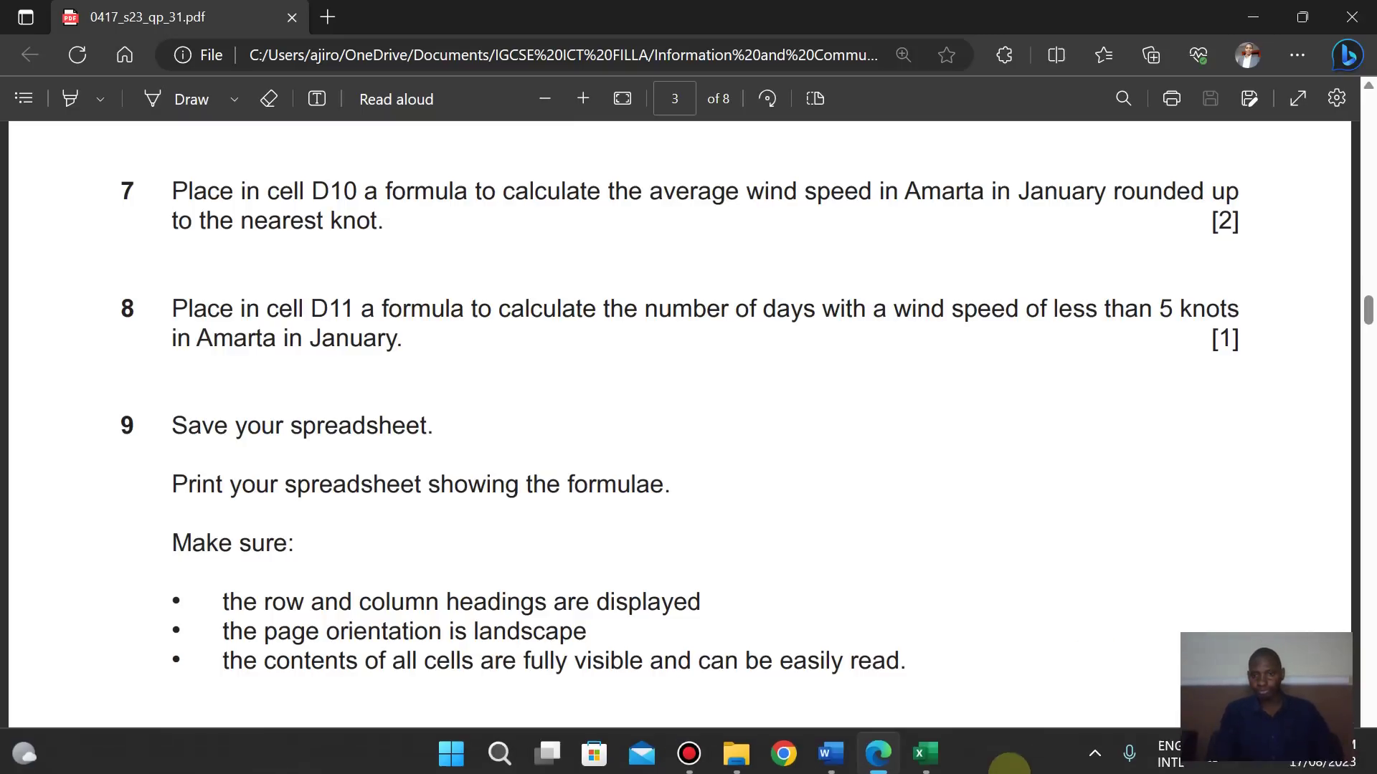
- Turn on Show Formulas so the weather sheet displays formulas instead of values
mouse_move(925, 749)
left_click(884, 636)
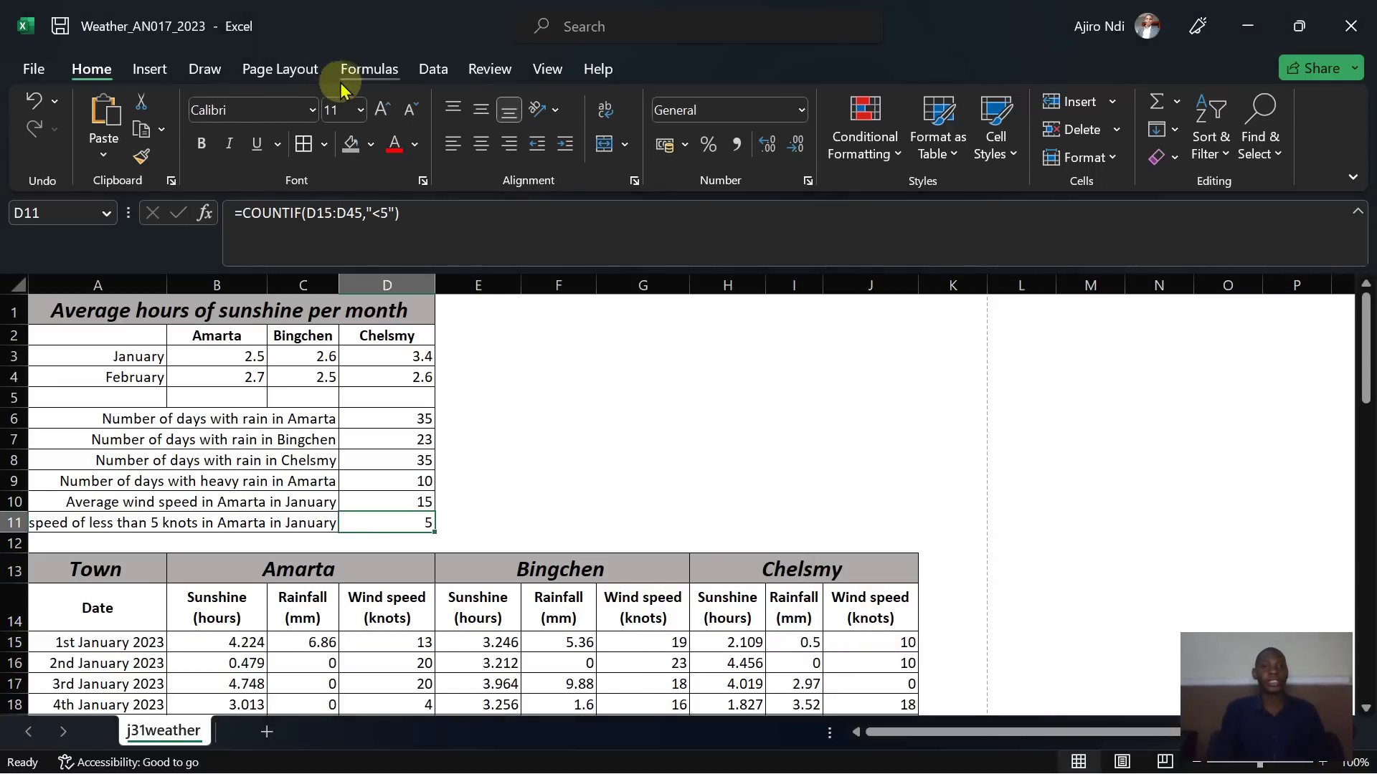
left_click(364, 69)
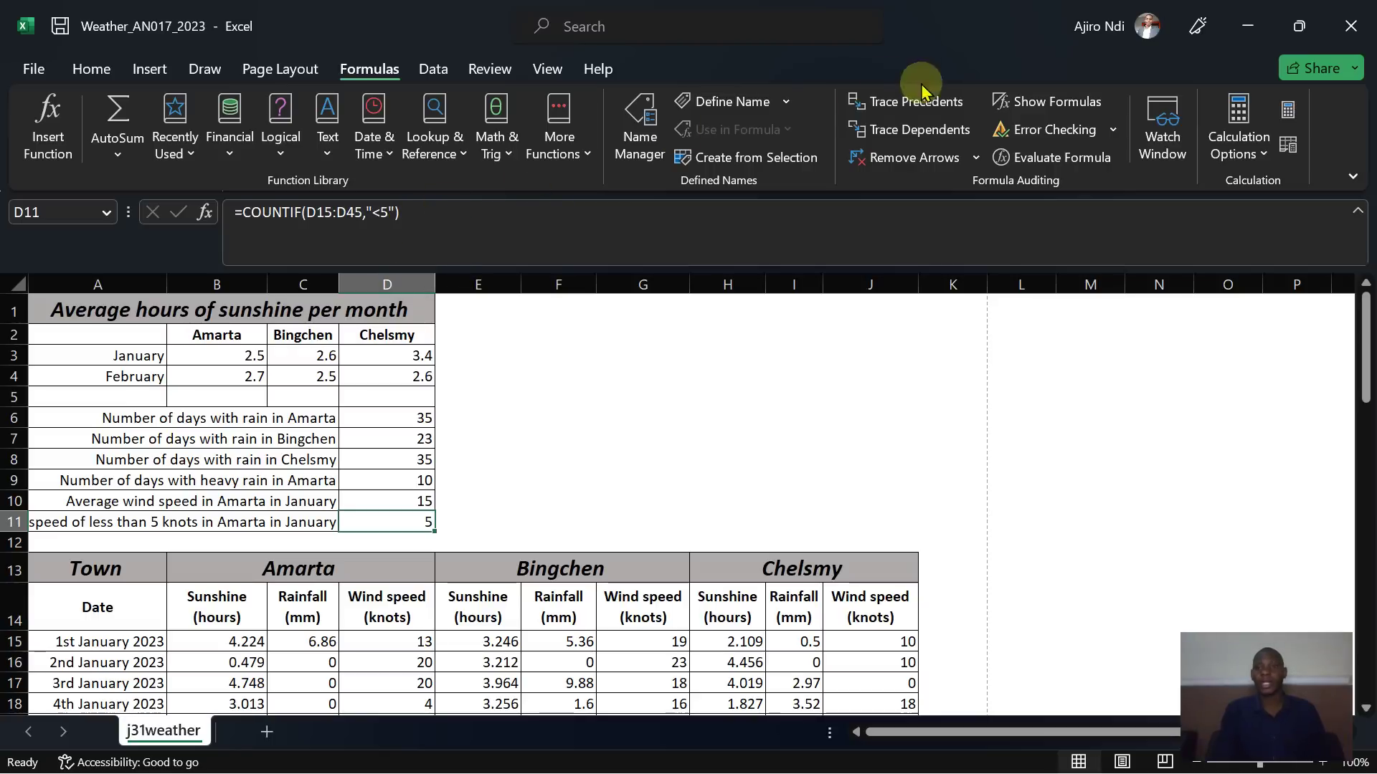
left_click(1023, 115)
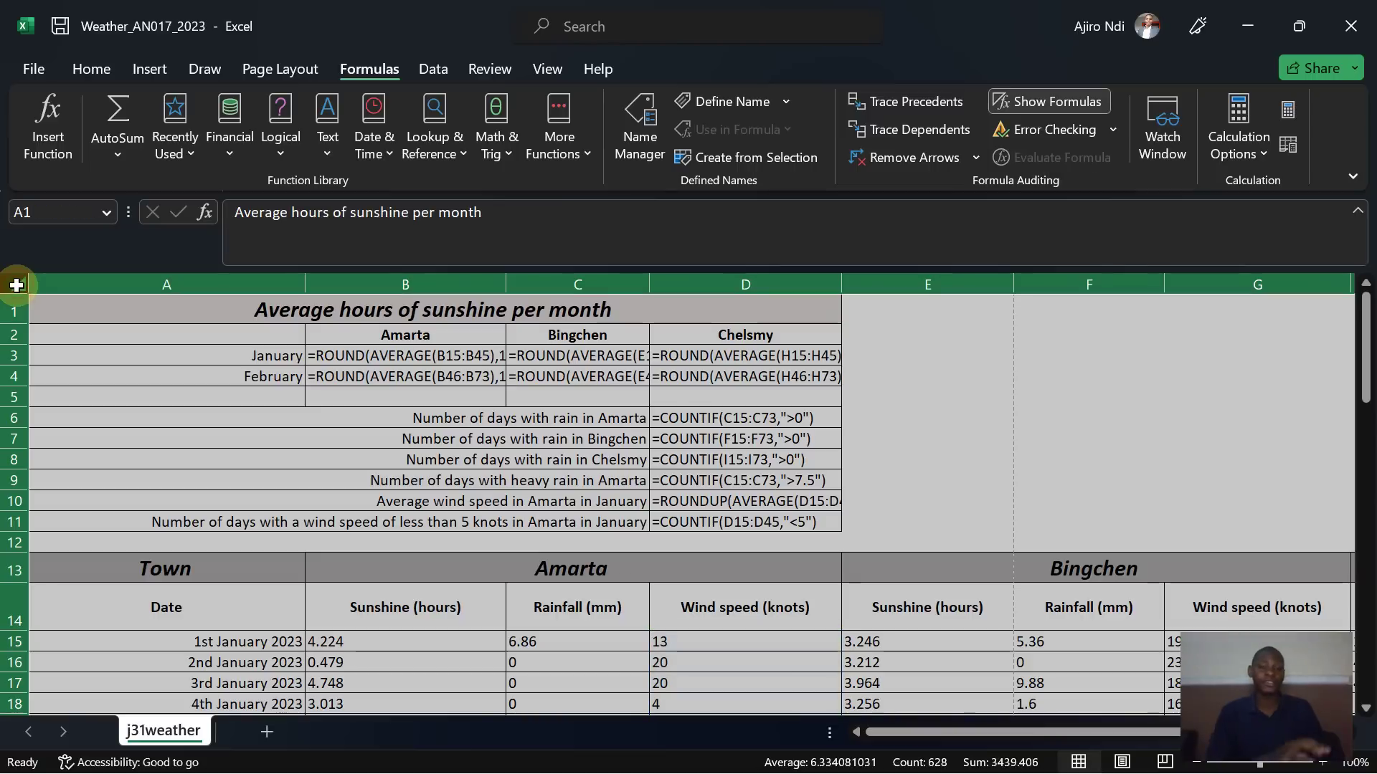
- AutoFit every column of the whole sheet so the B3:D11 formulas show untruncated
left_click(16, 285)
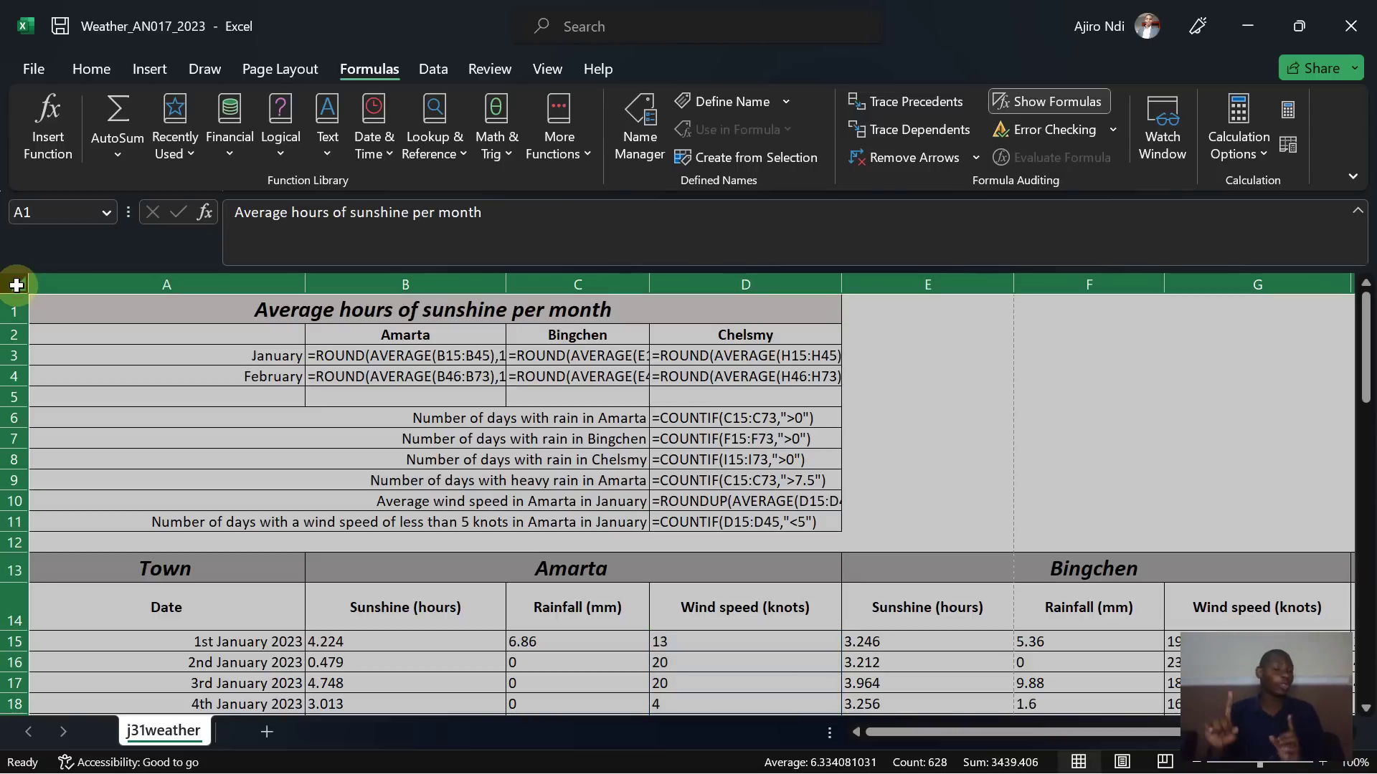
double_click(305, 280)
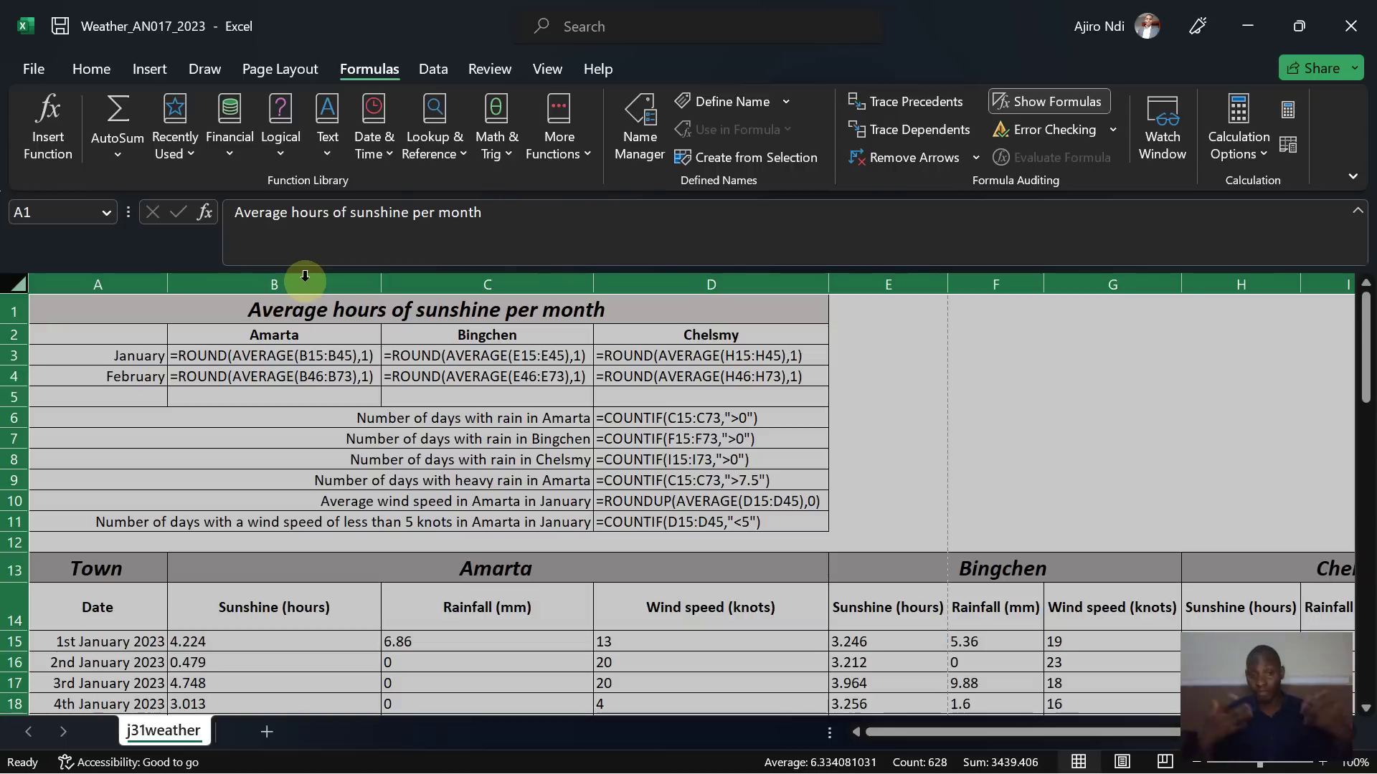
left_click(995, 334)
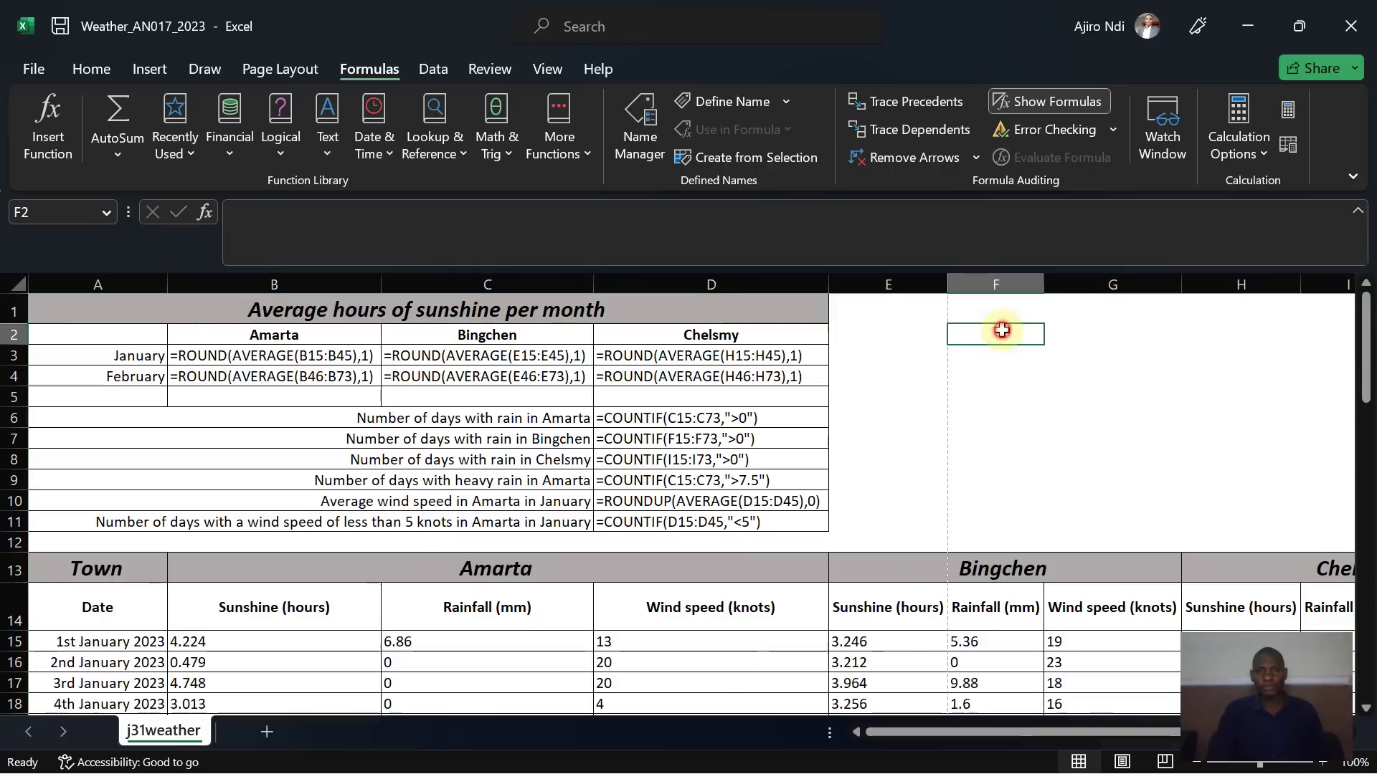
- Preview the formula sheet for printing and review Page Setup's row and column headings option
left_click(32, 68)
left_click(60, 449)
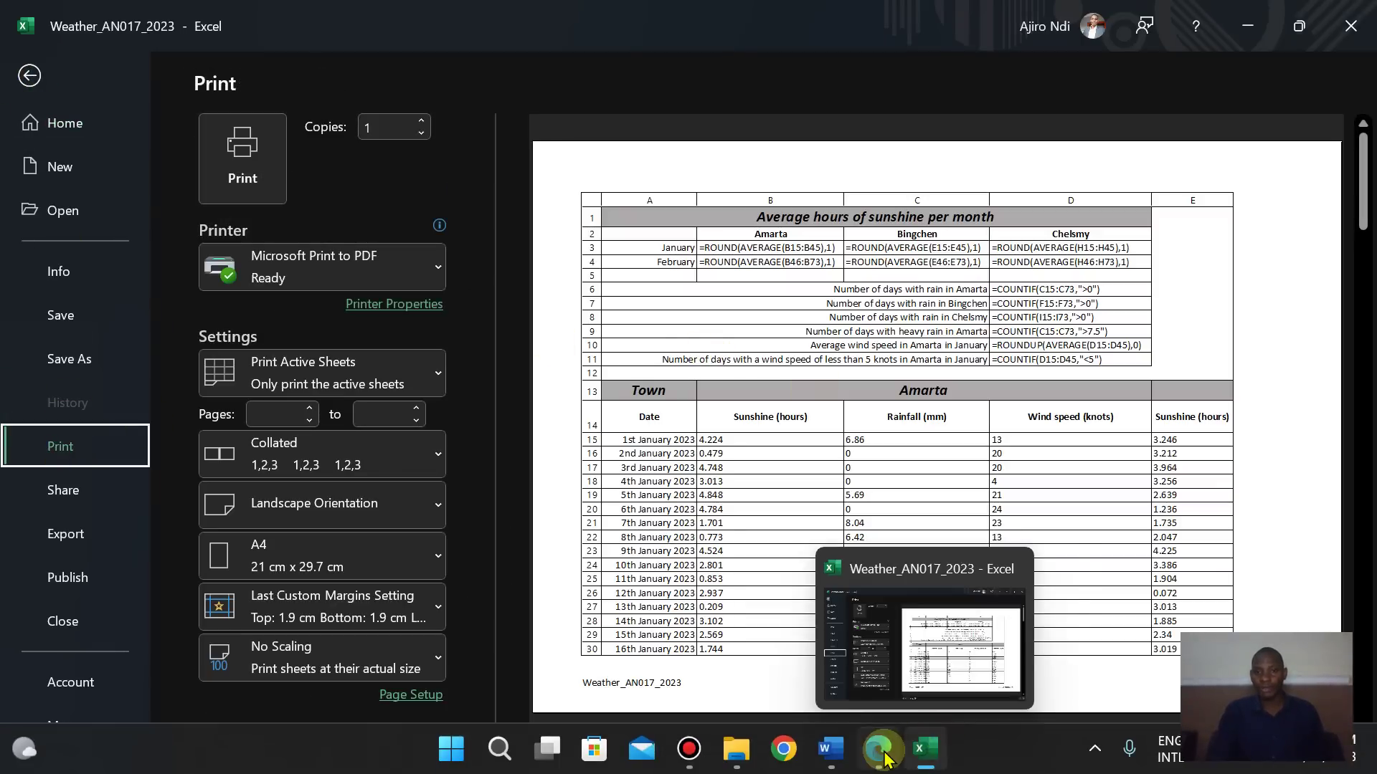
left_click(883, 751)
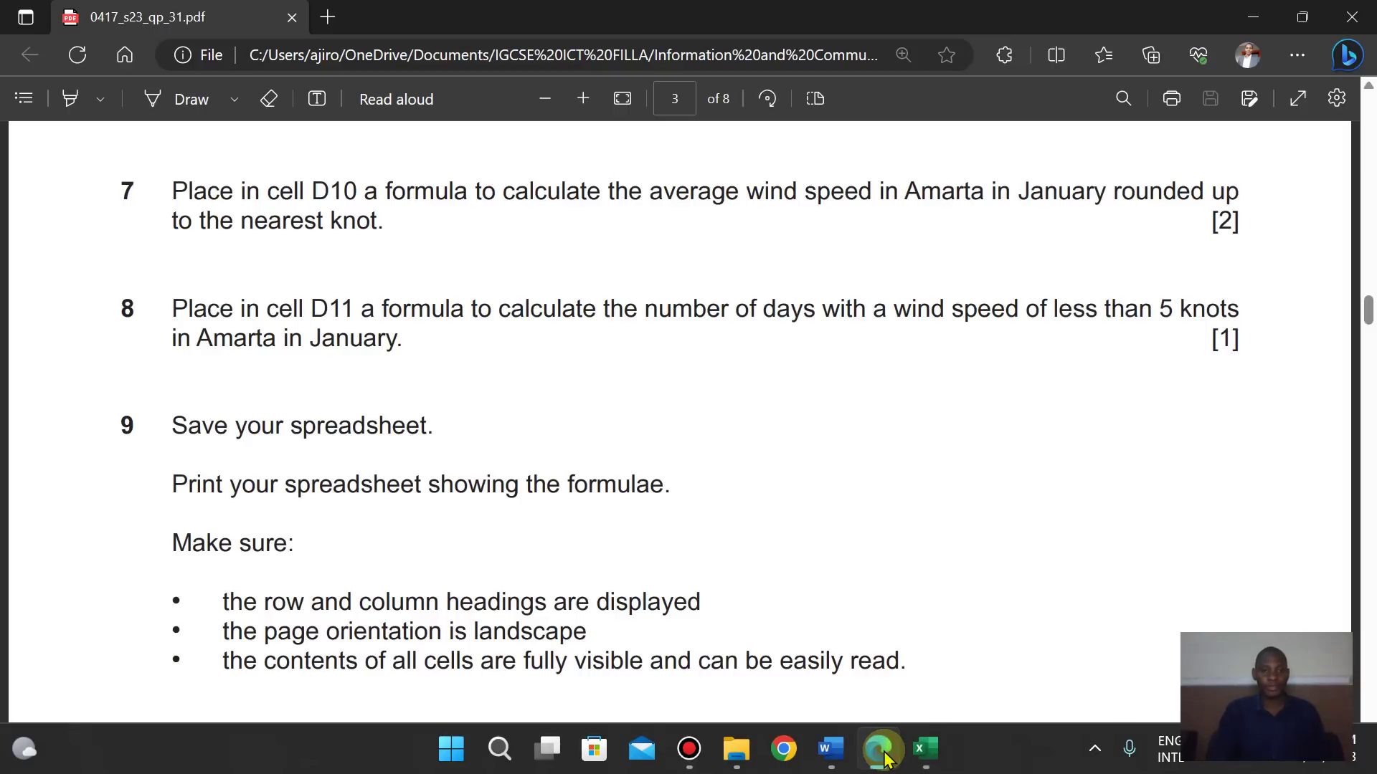
left_click(884, 754)
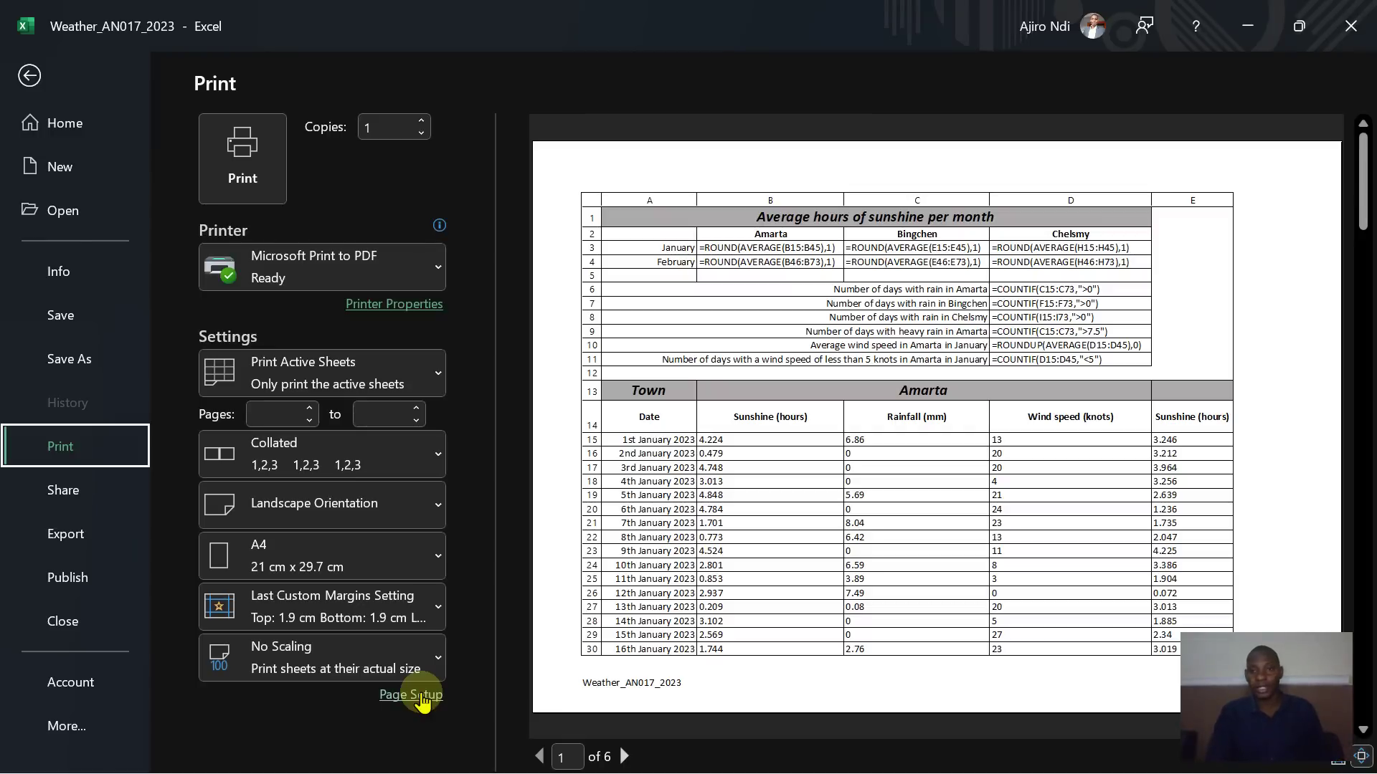
left_click(422, 697)
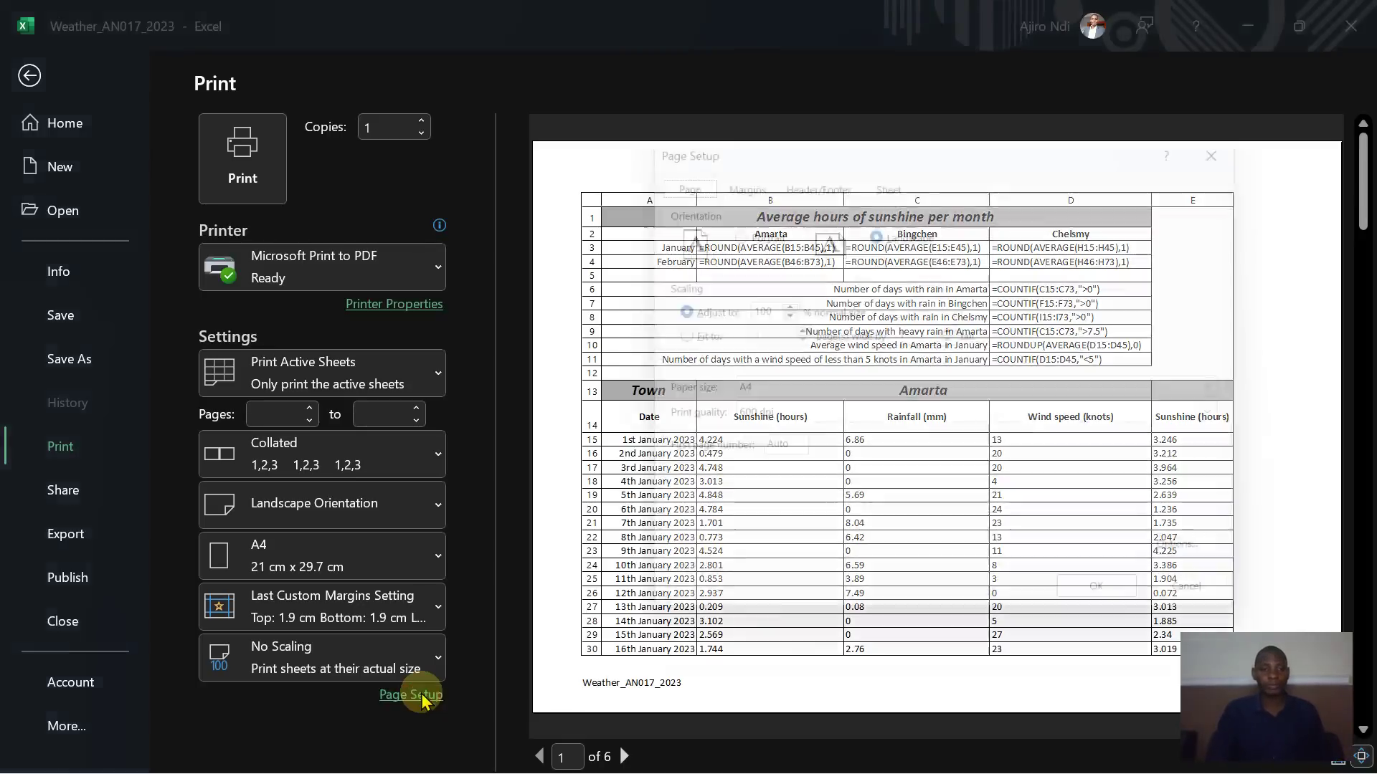
left_click(882, 172)
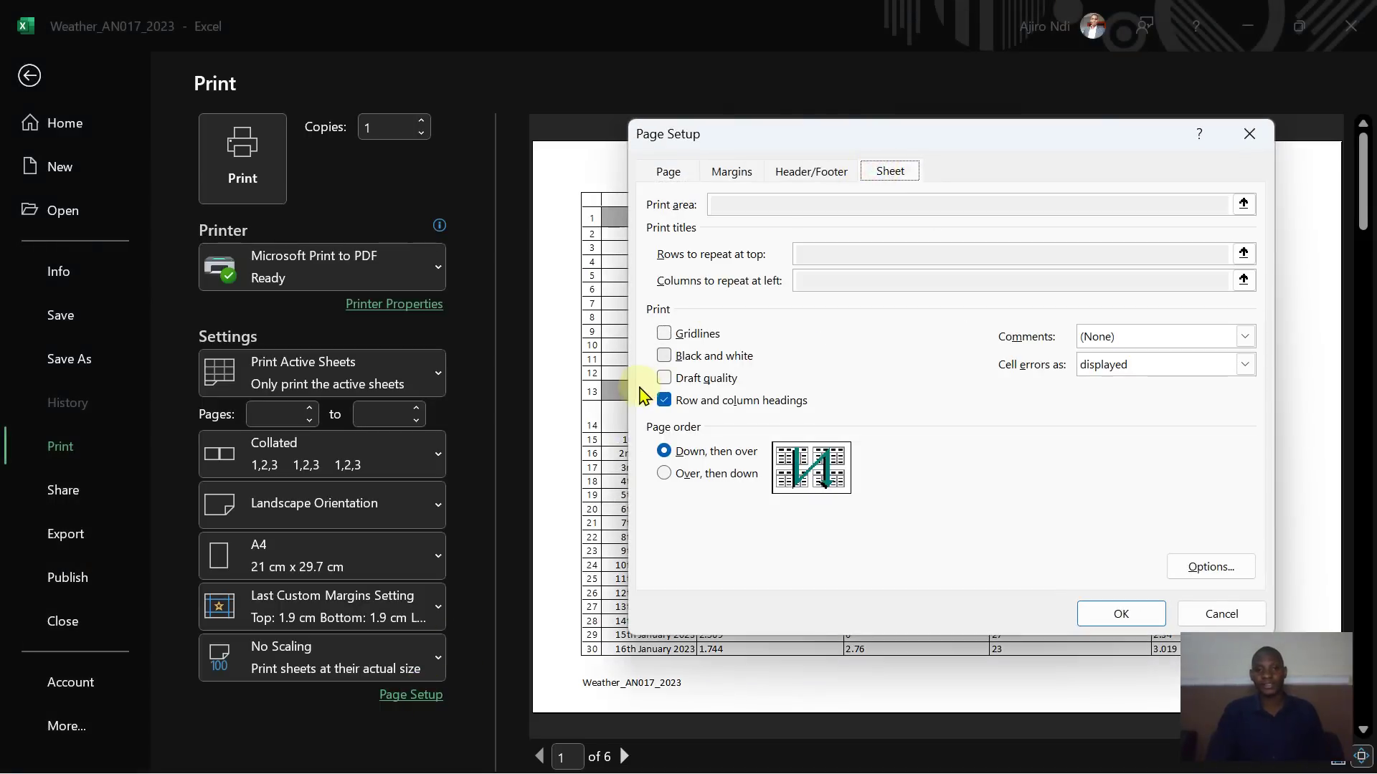
left_click(1187, 616)
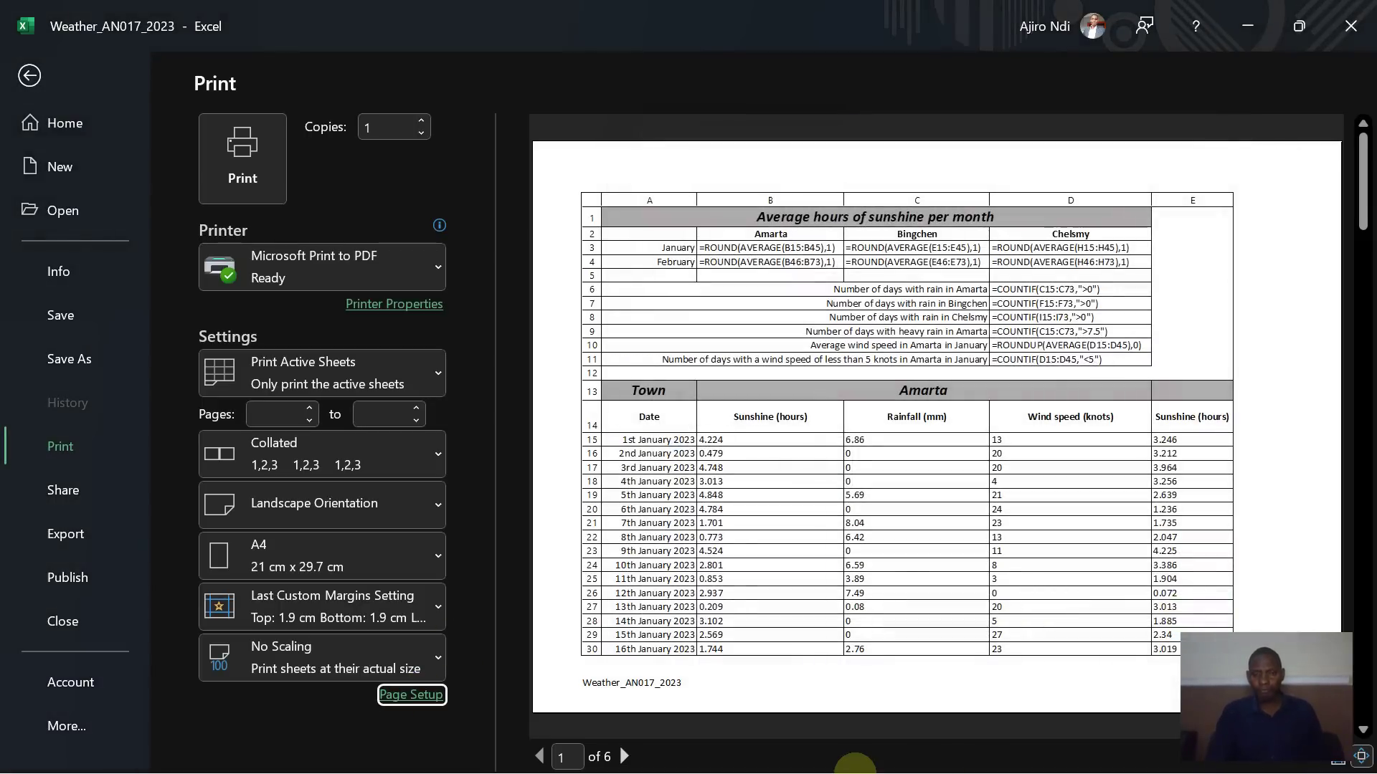
left_click(879, 749)
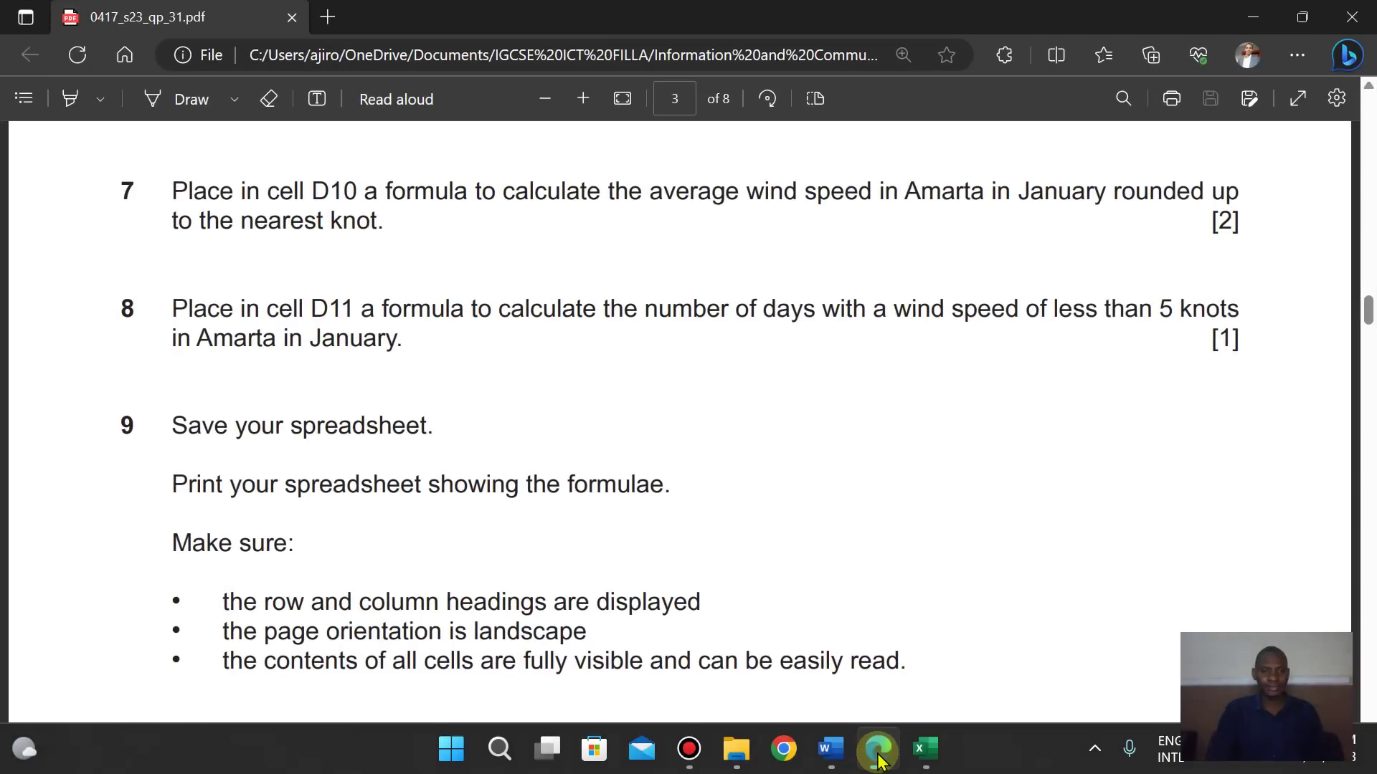
left_click(879, 751)
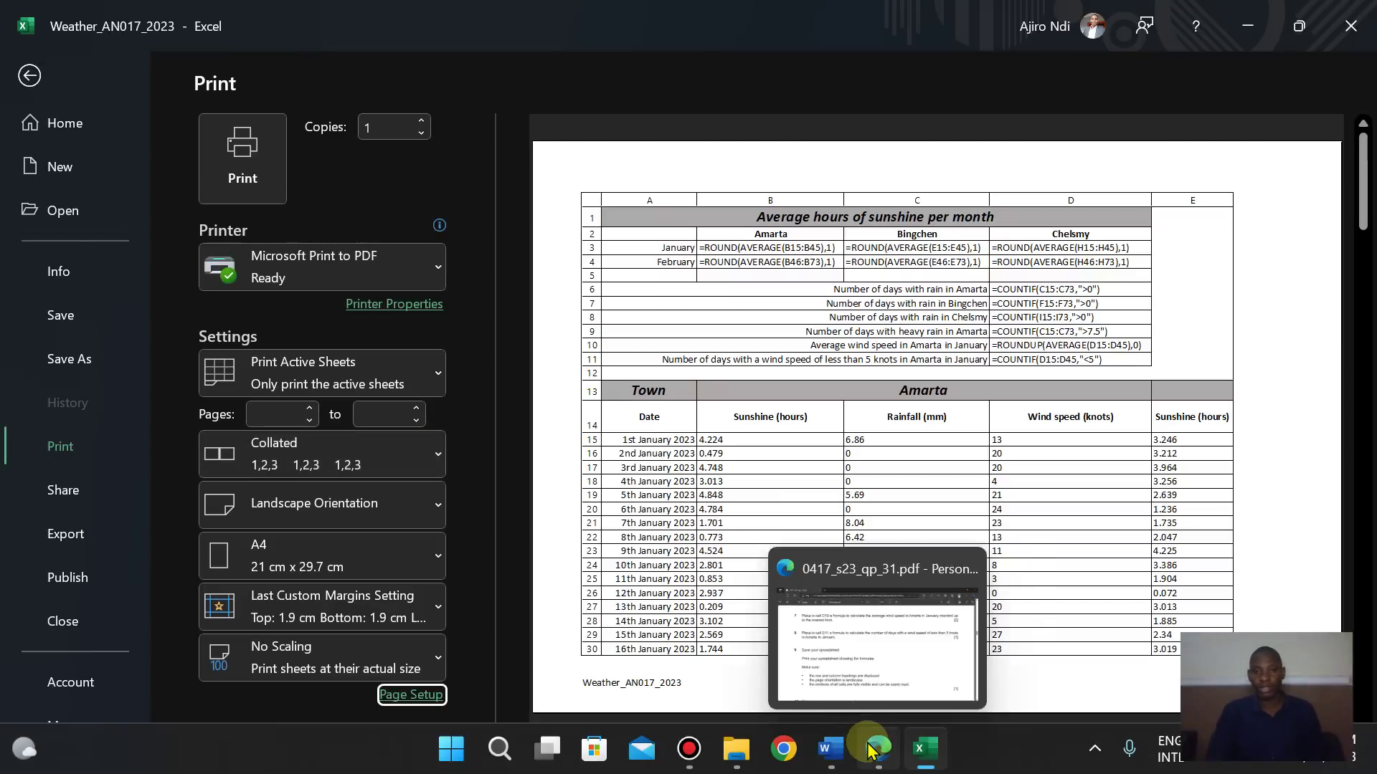
left_click(875, 749)
left_click(871, 750)
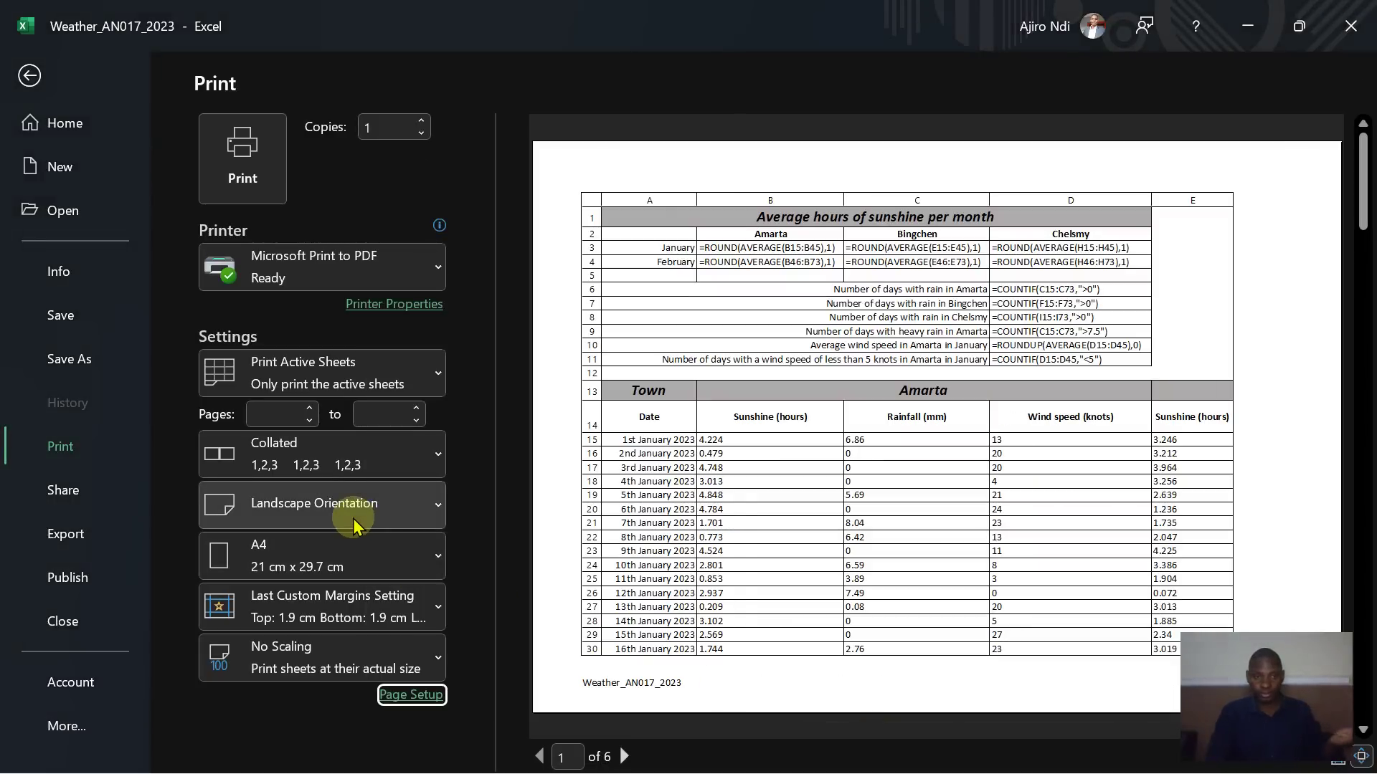
left_click(354, 519)
left_click(354, 523)
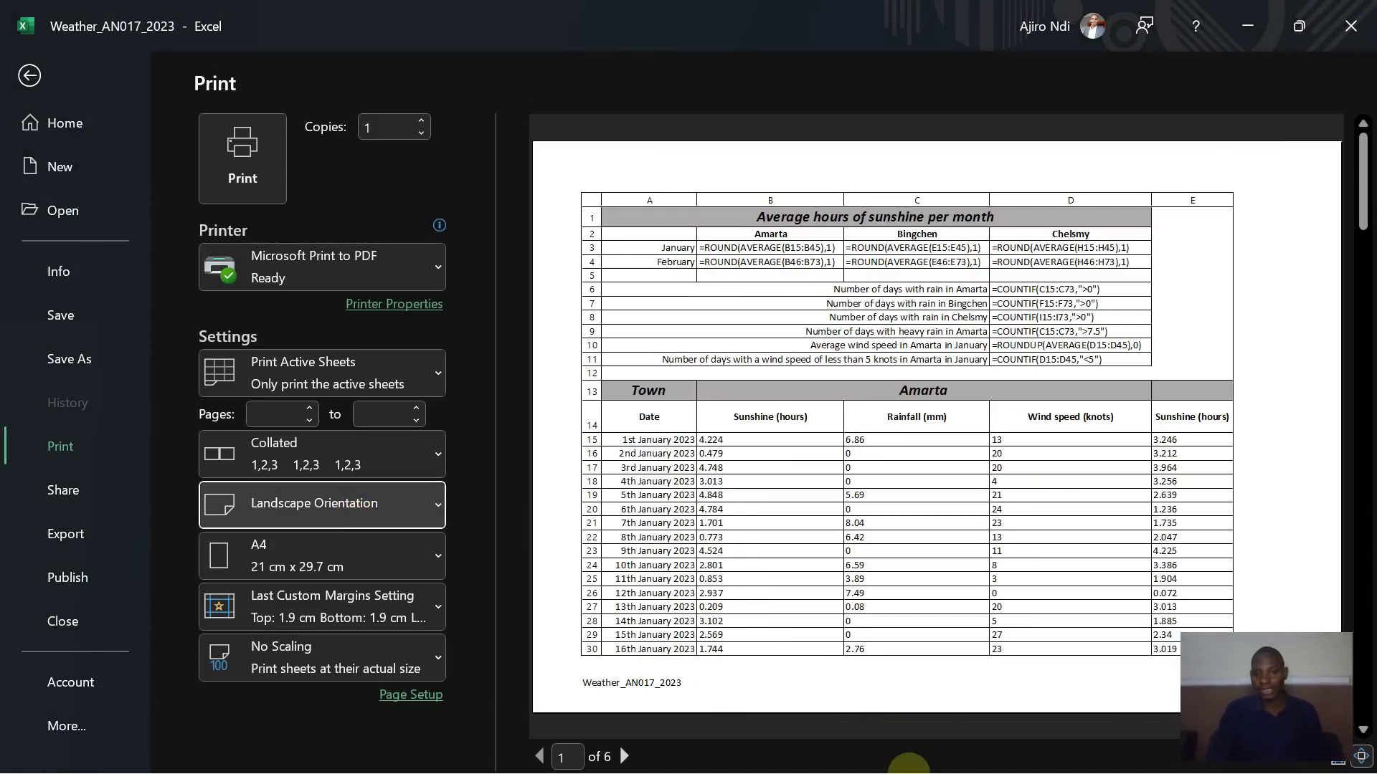
left_click(889, 758)
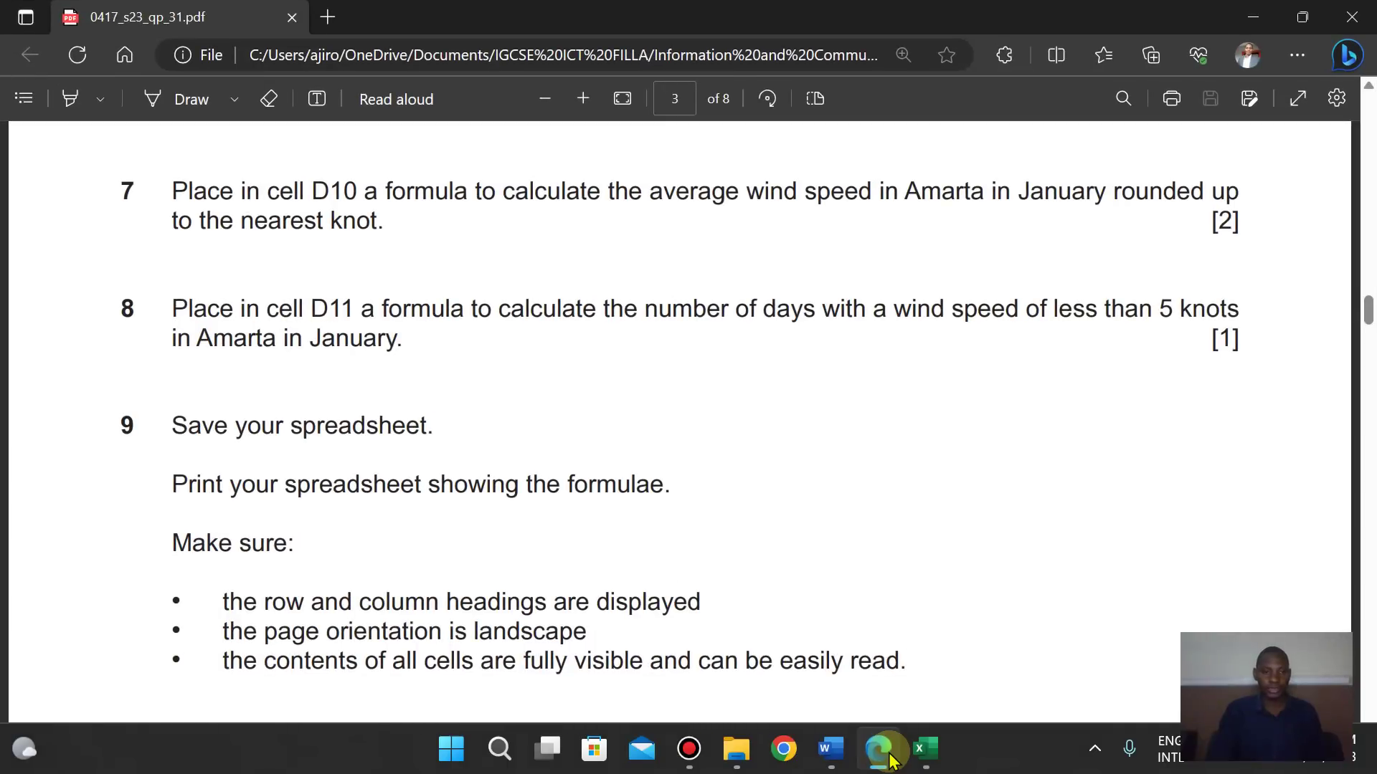
left_click(889, 758)
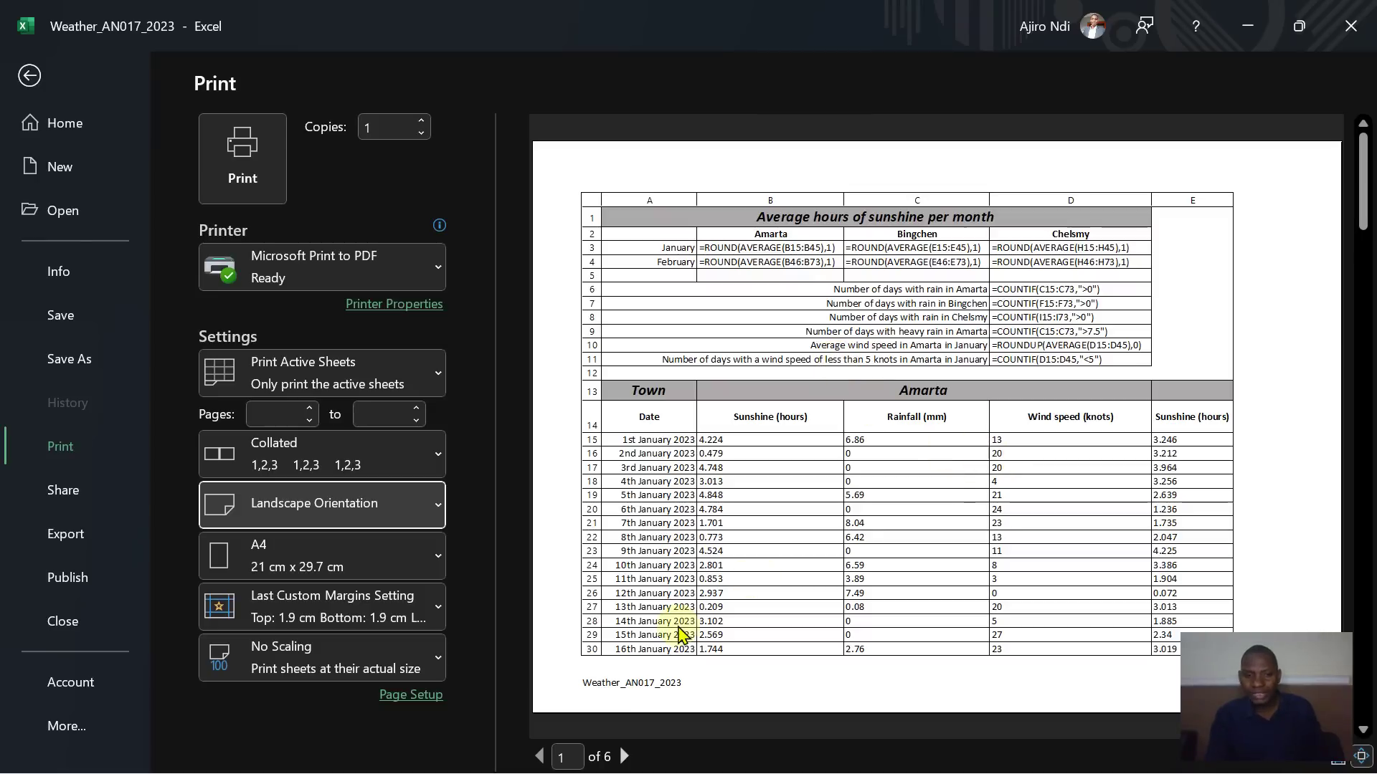
left_click(624, 756)
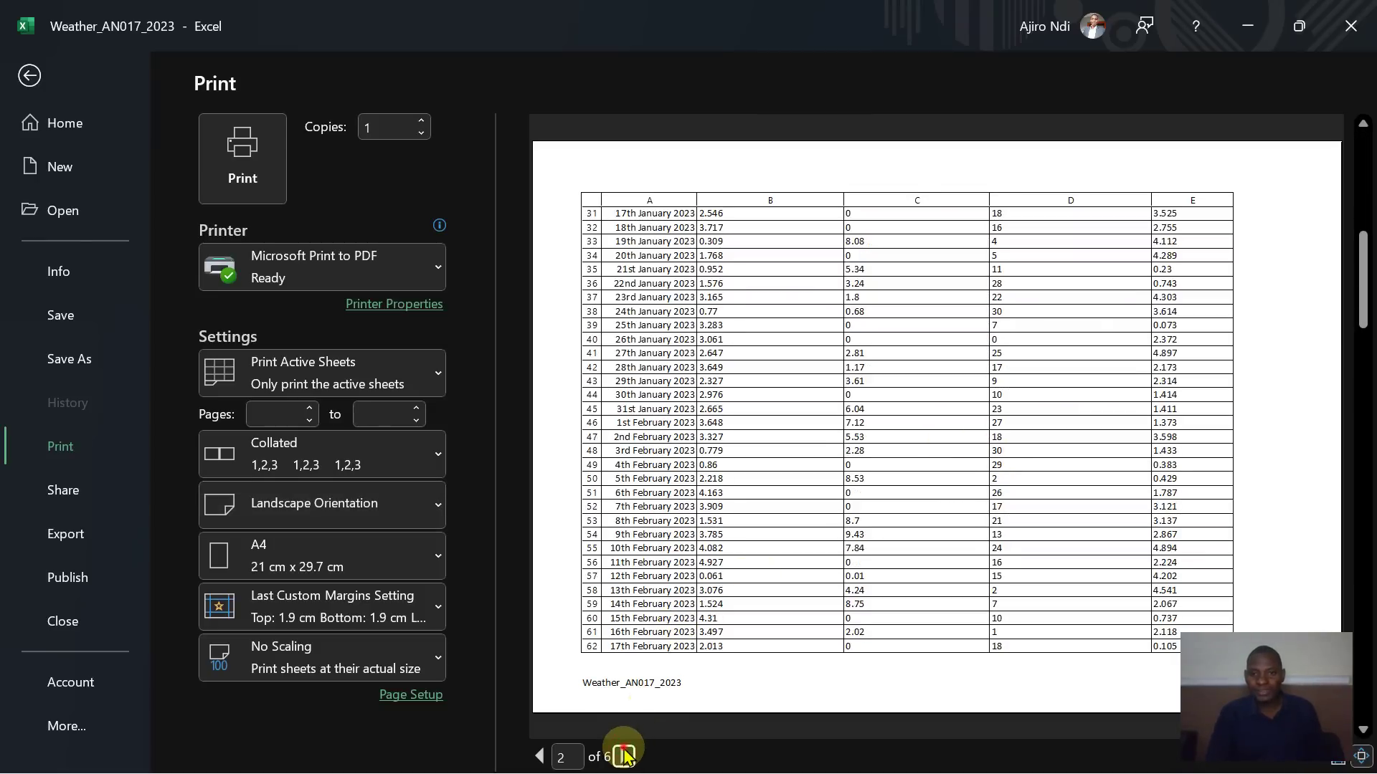
left_click(624, 756)
left_click(624, 757)
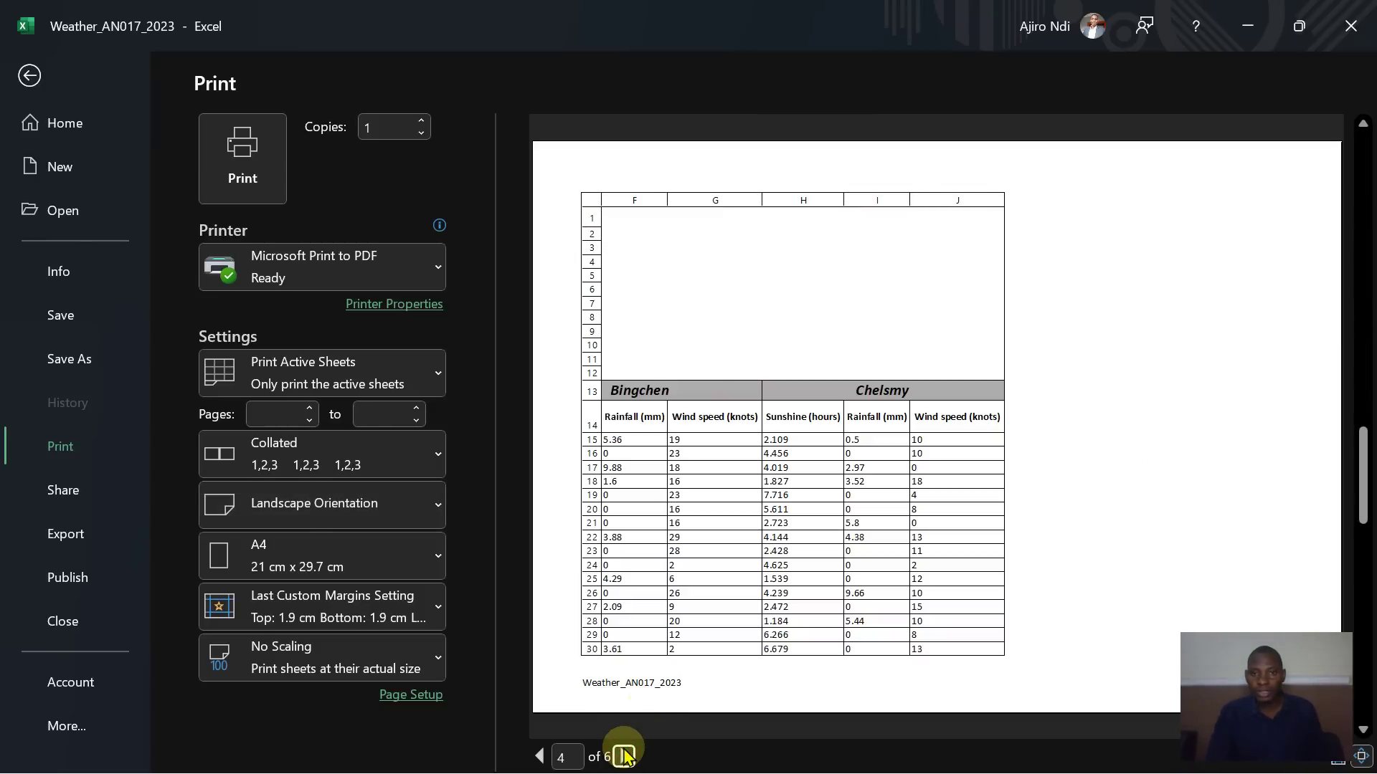
left_click(624, 757)
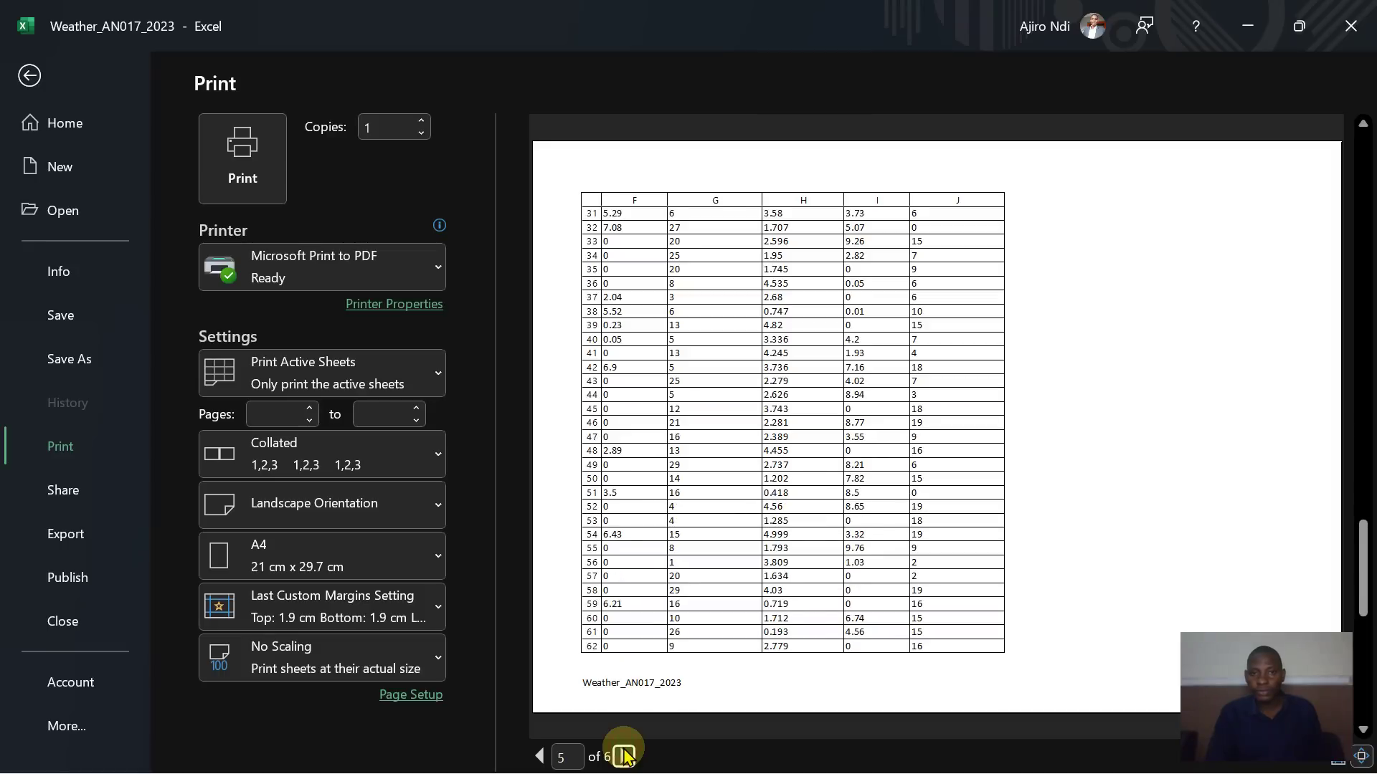
left_click(624, 757)
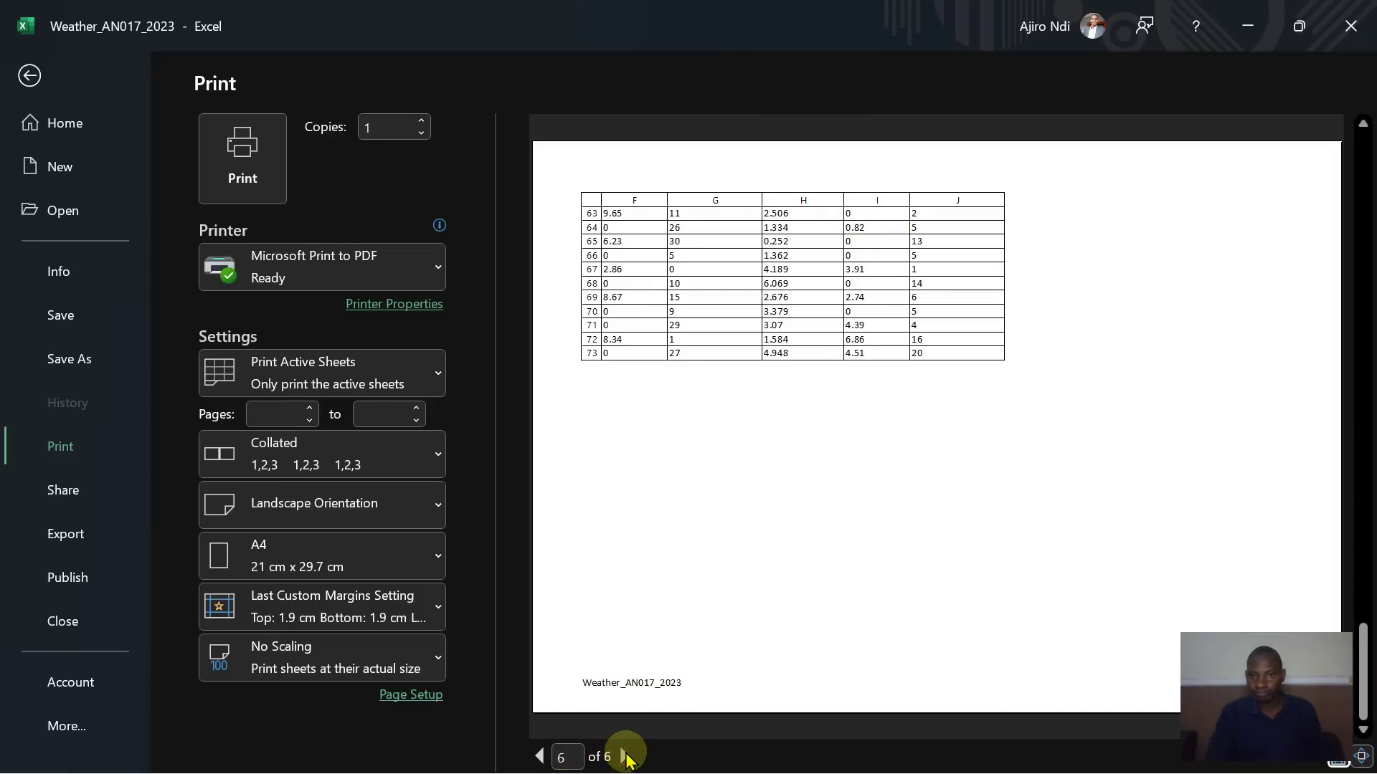
left_click(539, 757)
left_click(539, 757)
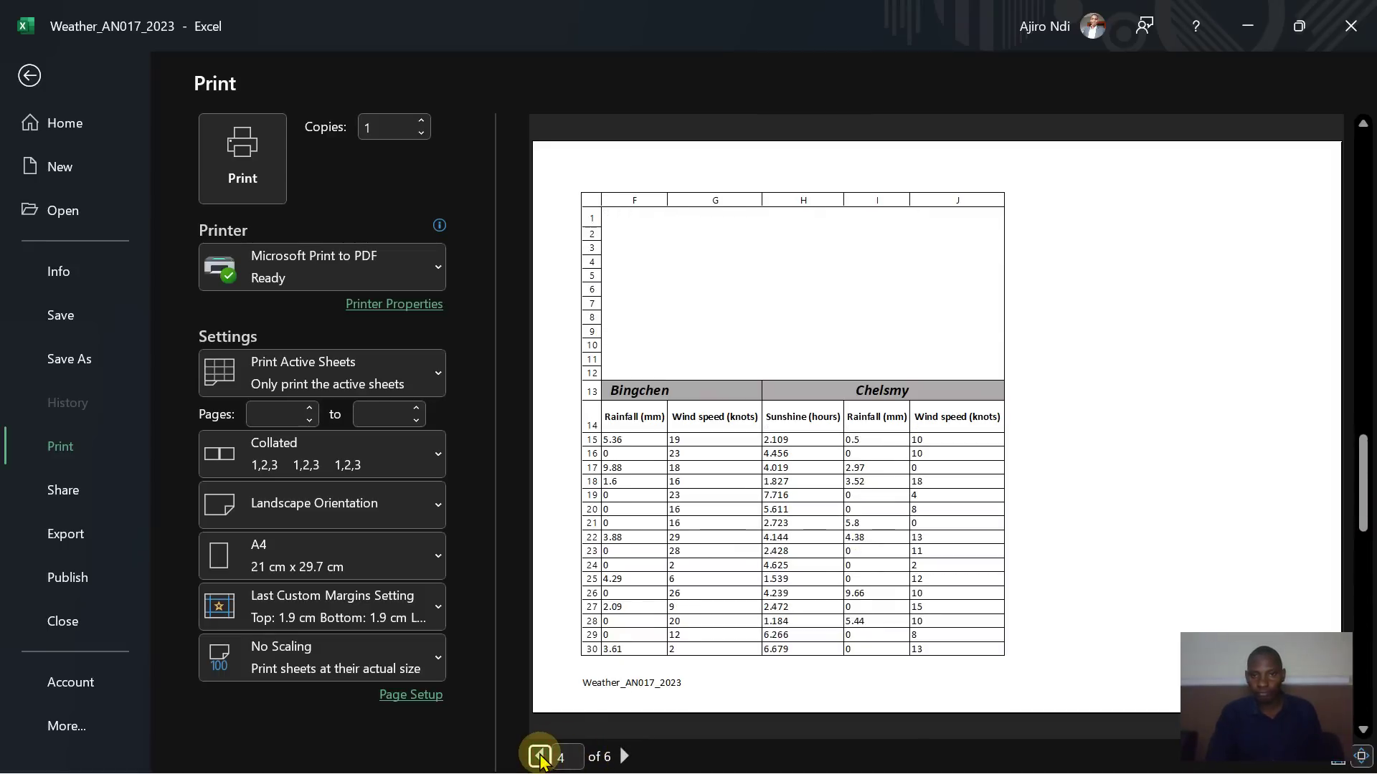
left_click(539, 757)
left_click(540, 756)
left_click(539, 756)
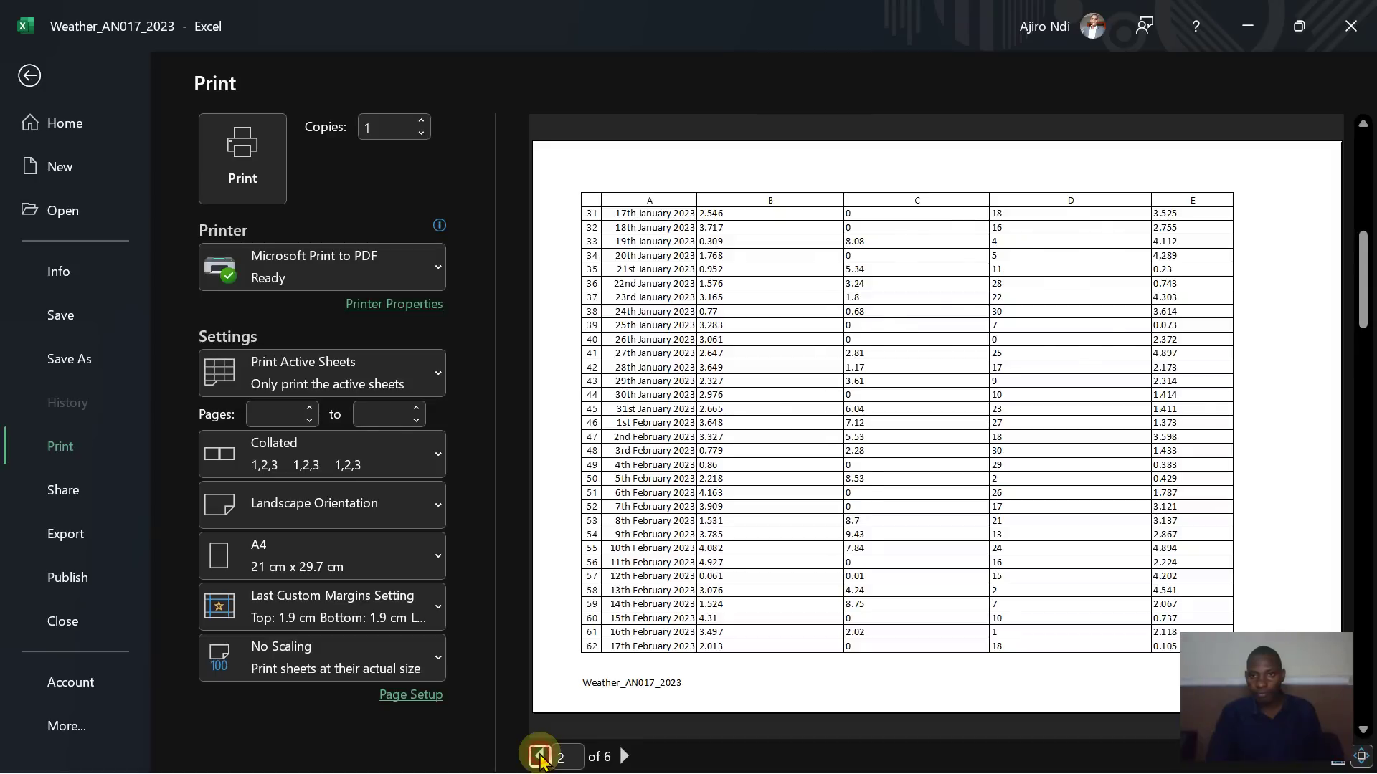
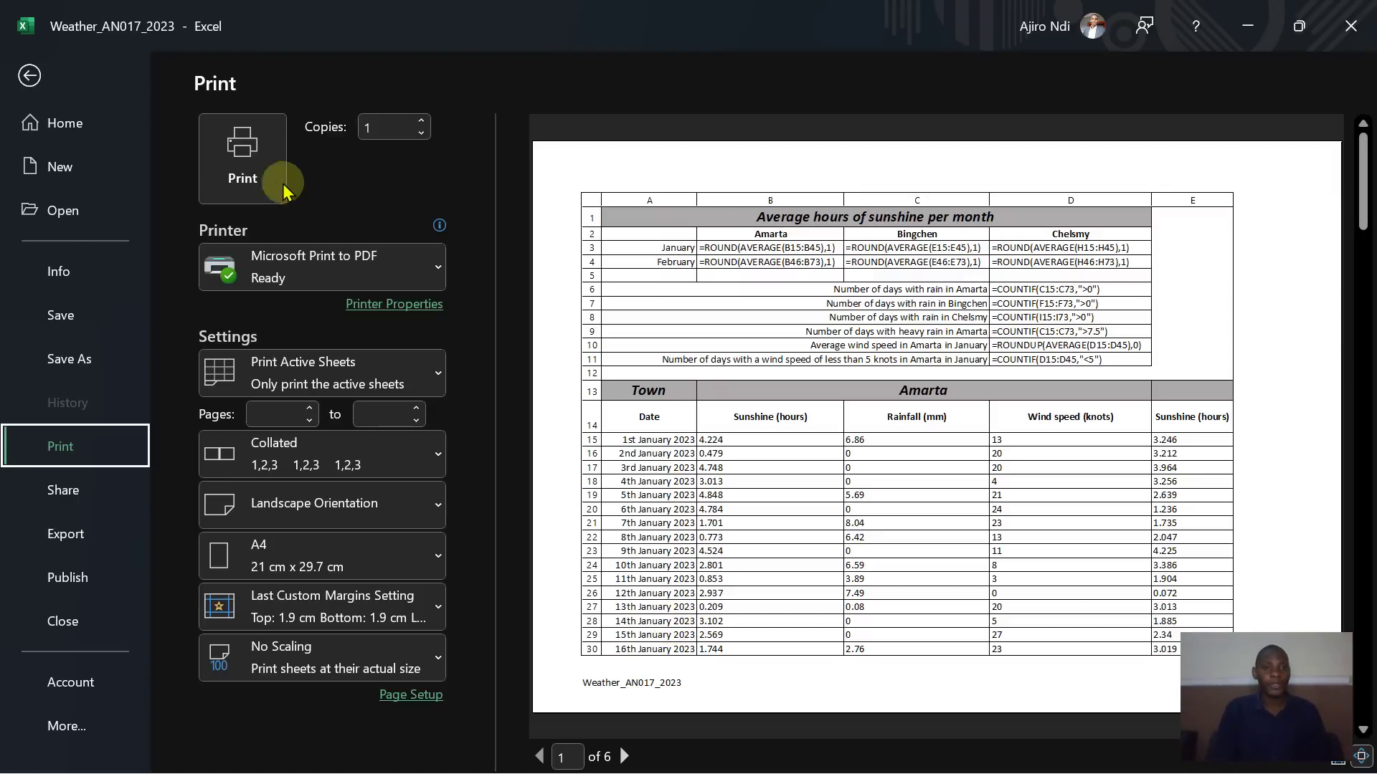
- Print the formula-view sheet with Microsoft Print to PDF, saved as PRINTOUT 2
left_click(244, 159)
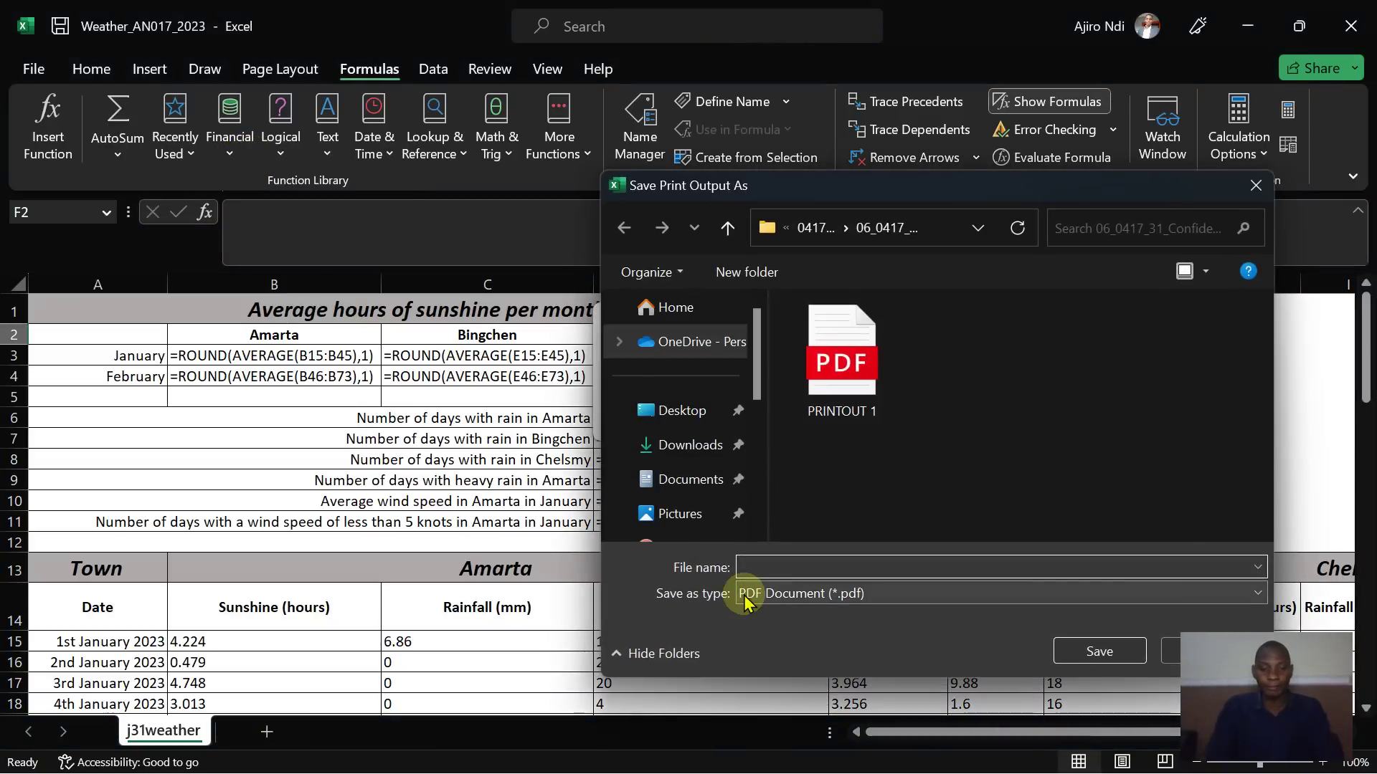
type("PRINTO")
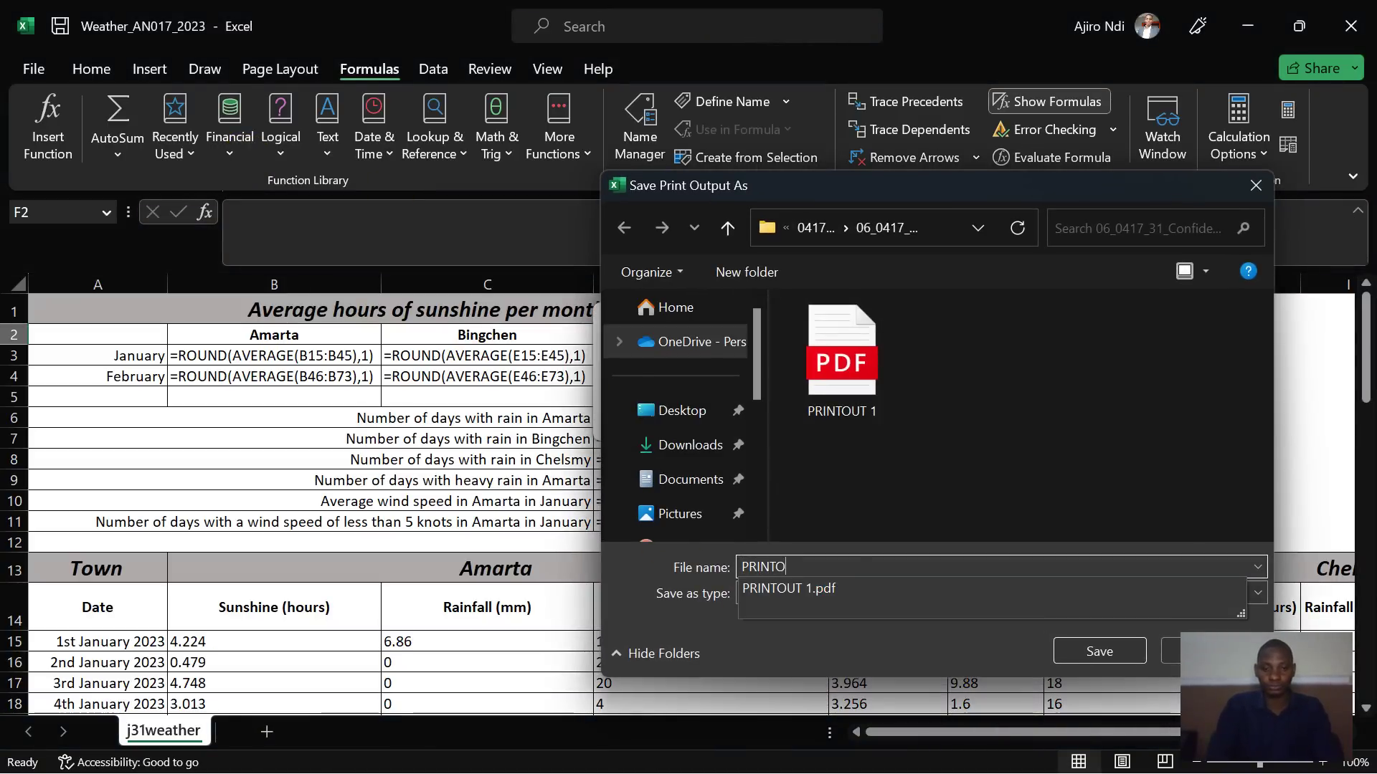
type("UT 2")
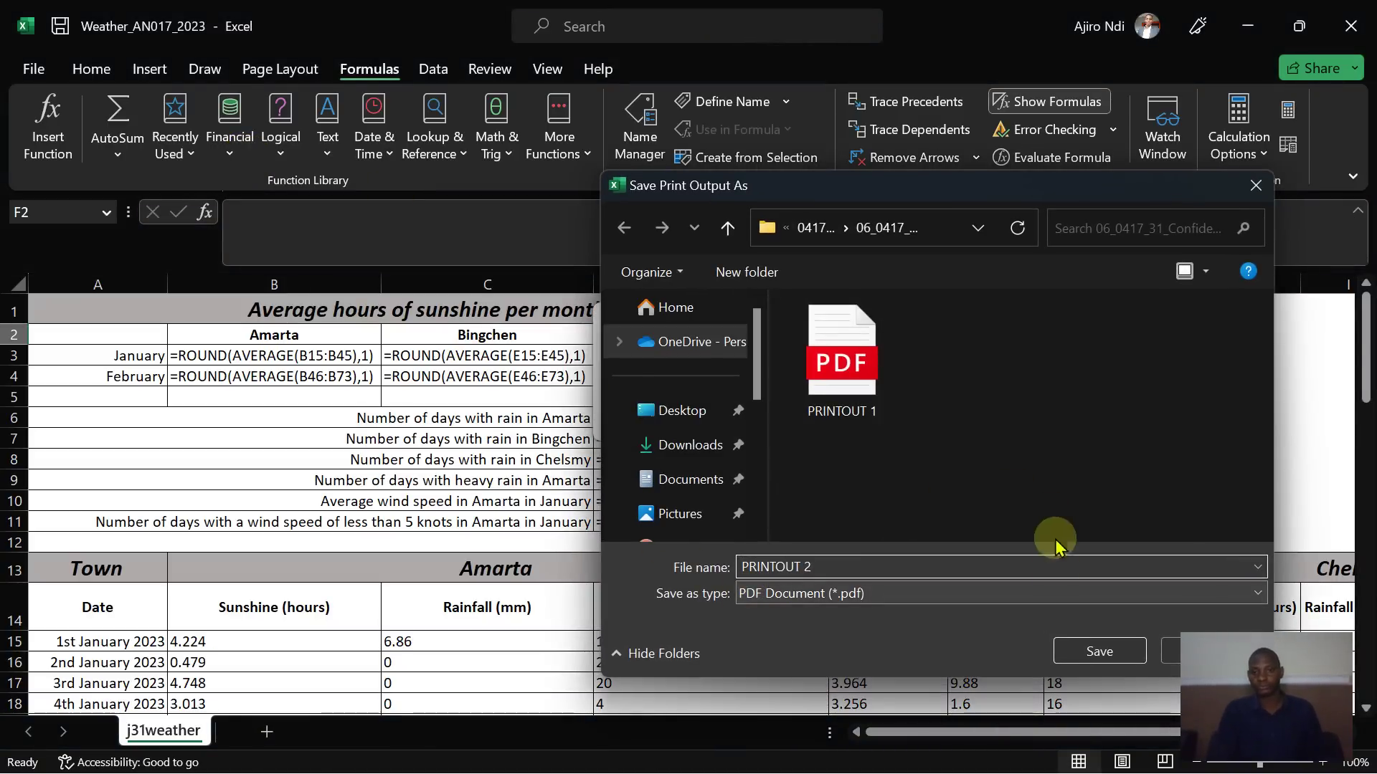
left_click(1089, 659)
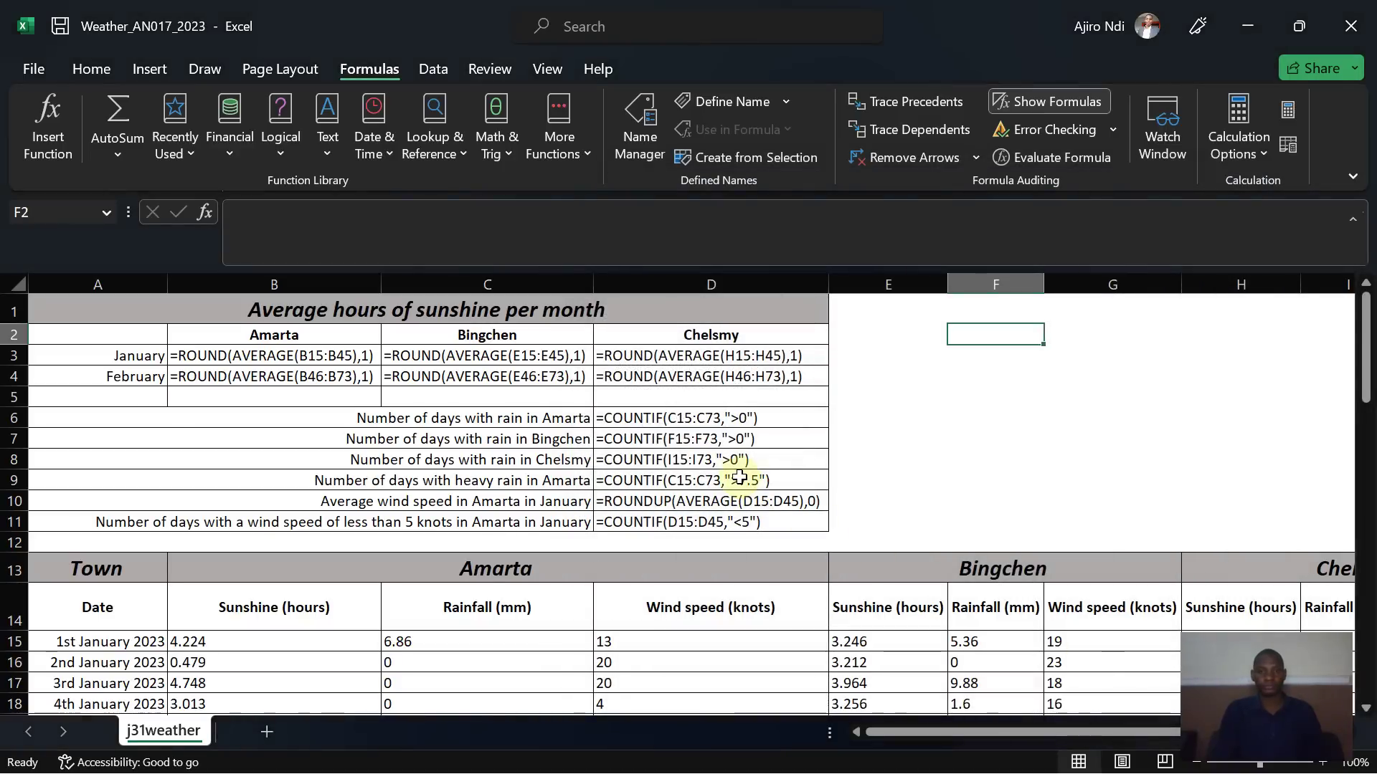
left_click(881, 758)
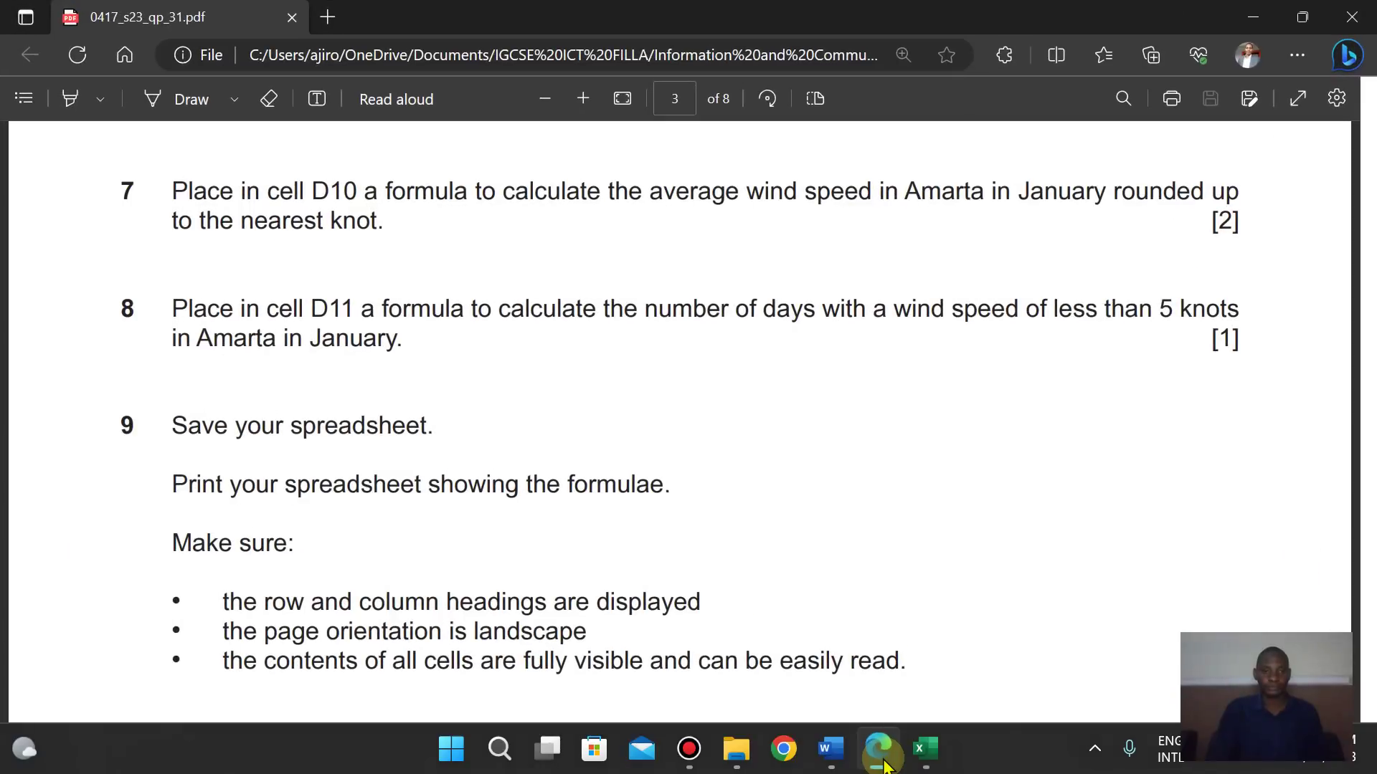
key("Down")
key("Down")
key("Down")
key("Down")
key("Down")
key("Down")
key("Down")
key("Down")
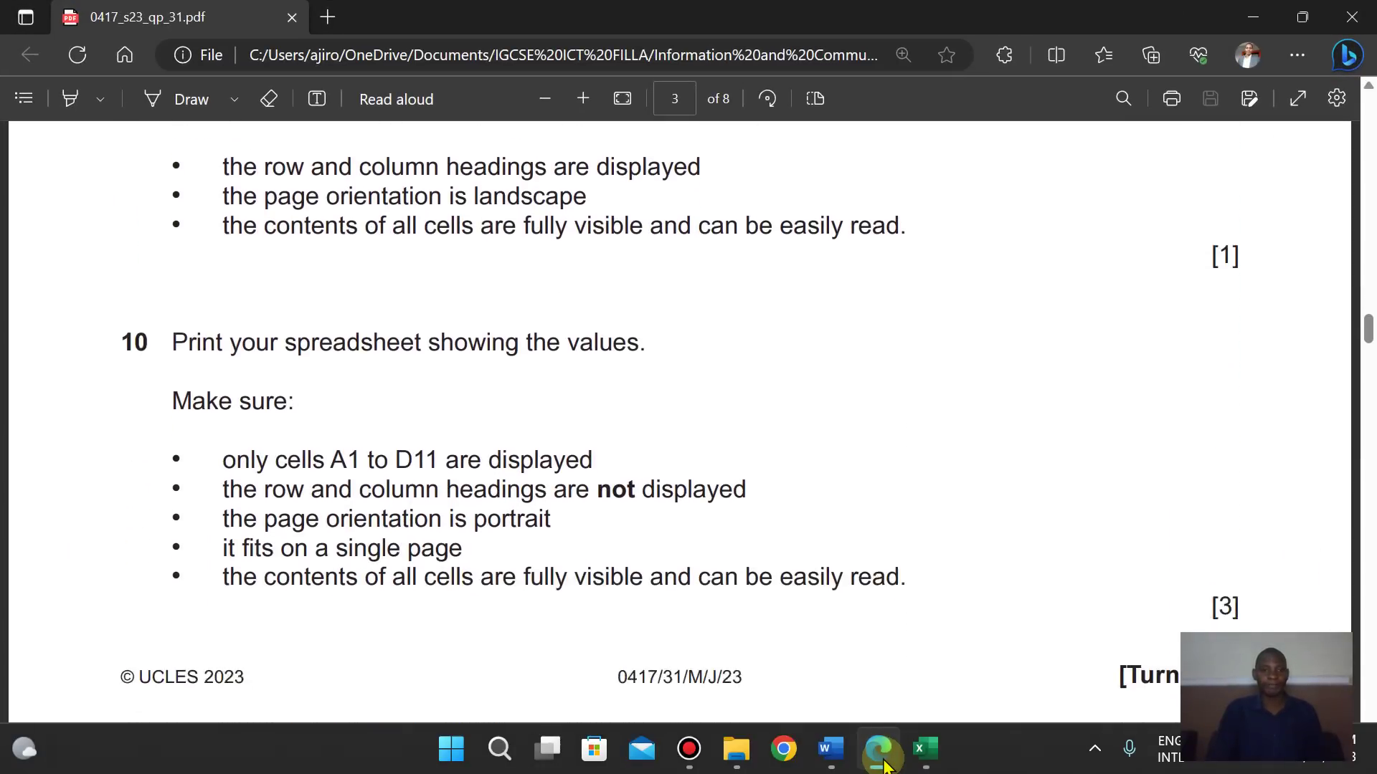
key("Down")
key("Down")
key("Down")
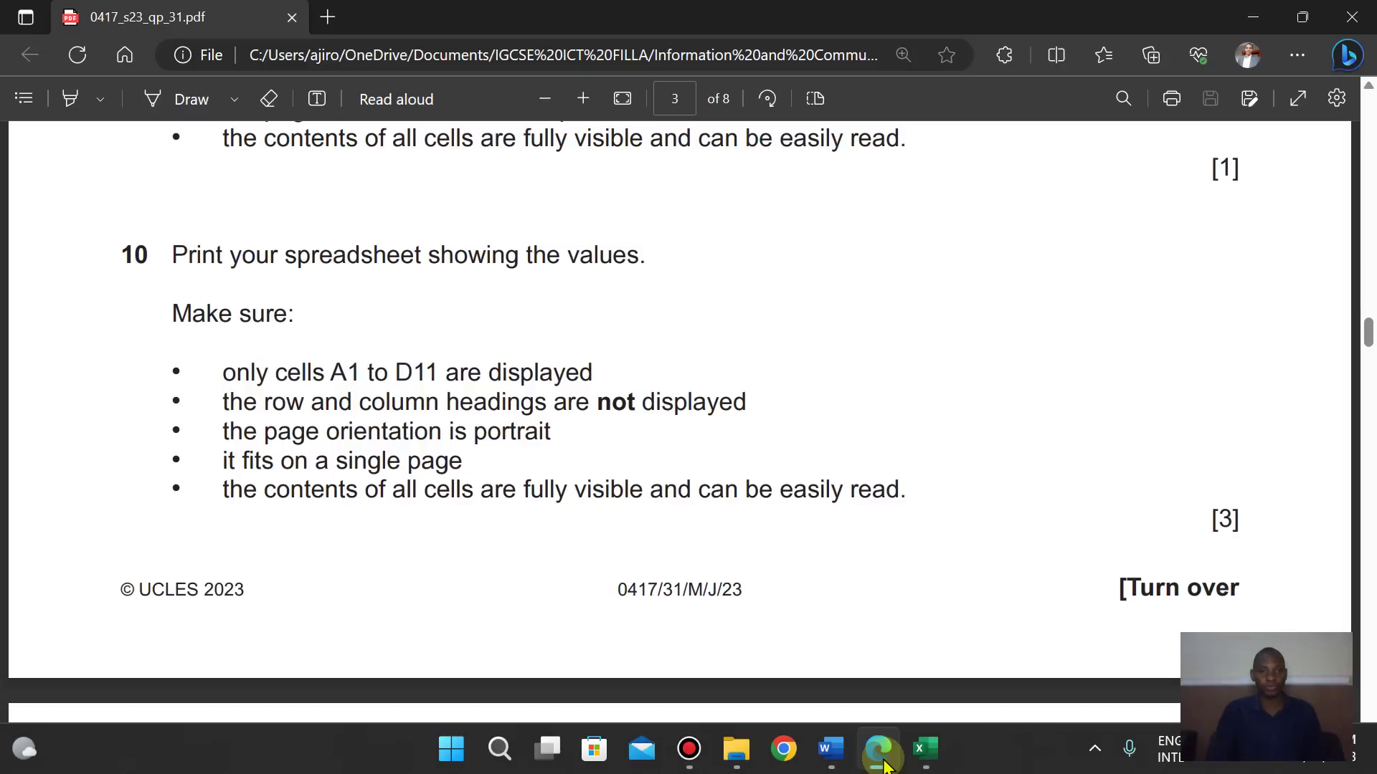
left_click(925, 749)
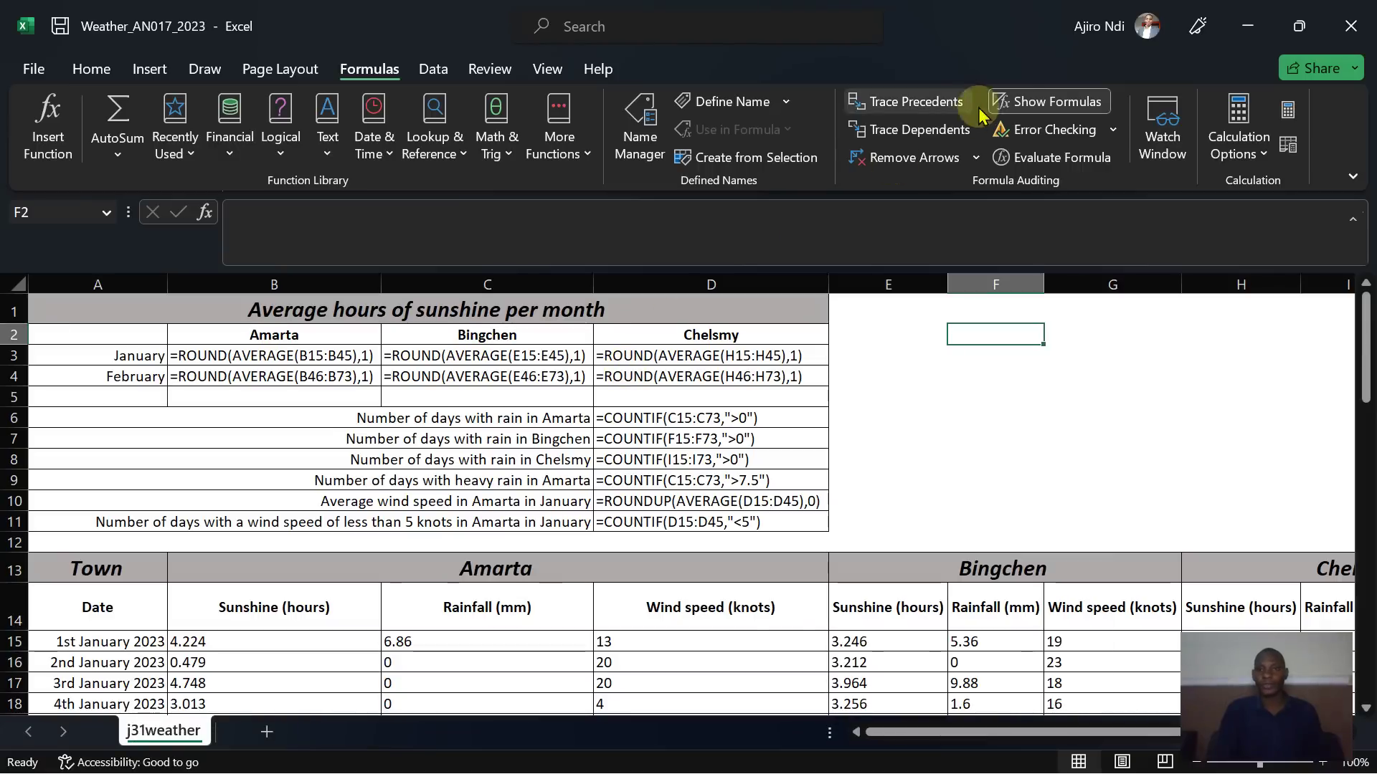
- Turn off Show Formulas so the sheet displays cell values again
left_click(1017, 102)
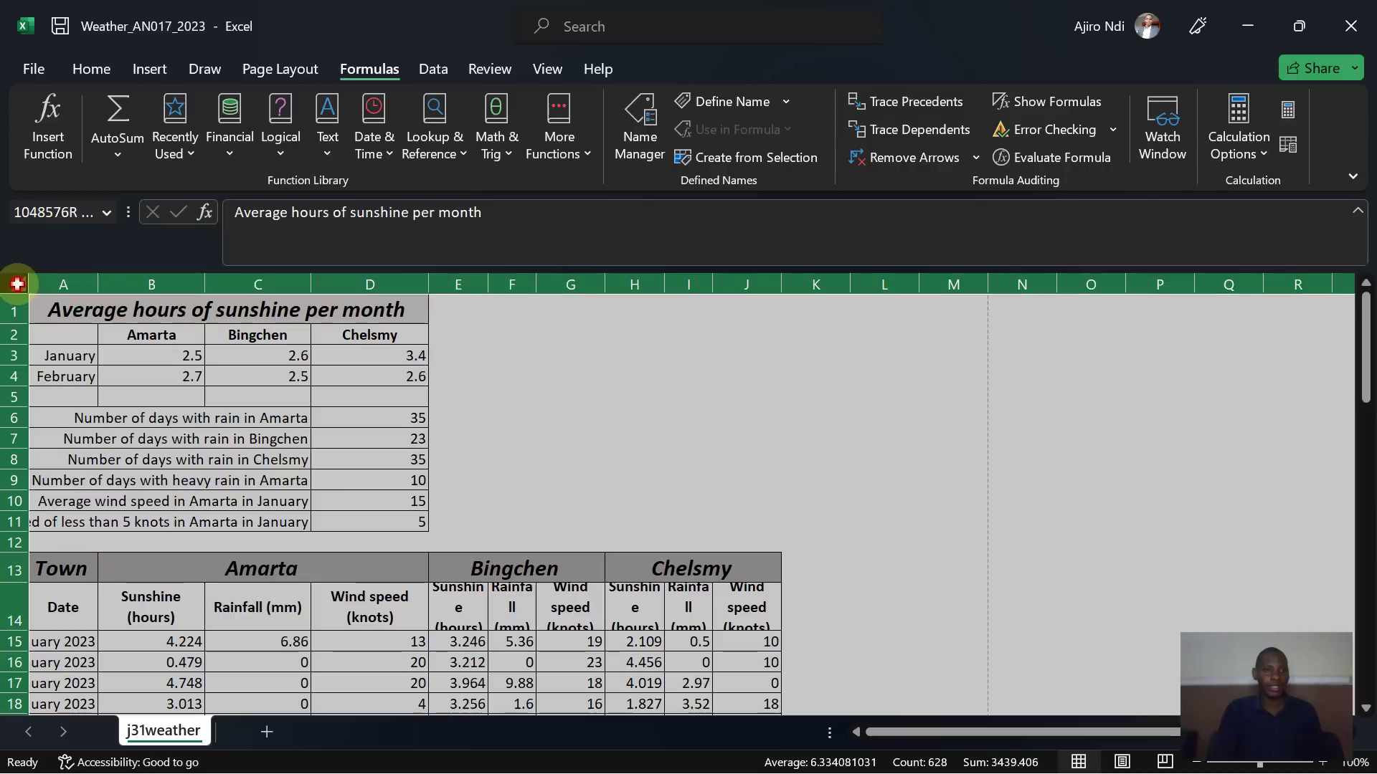
left_click(17, 285)
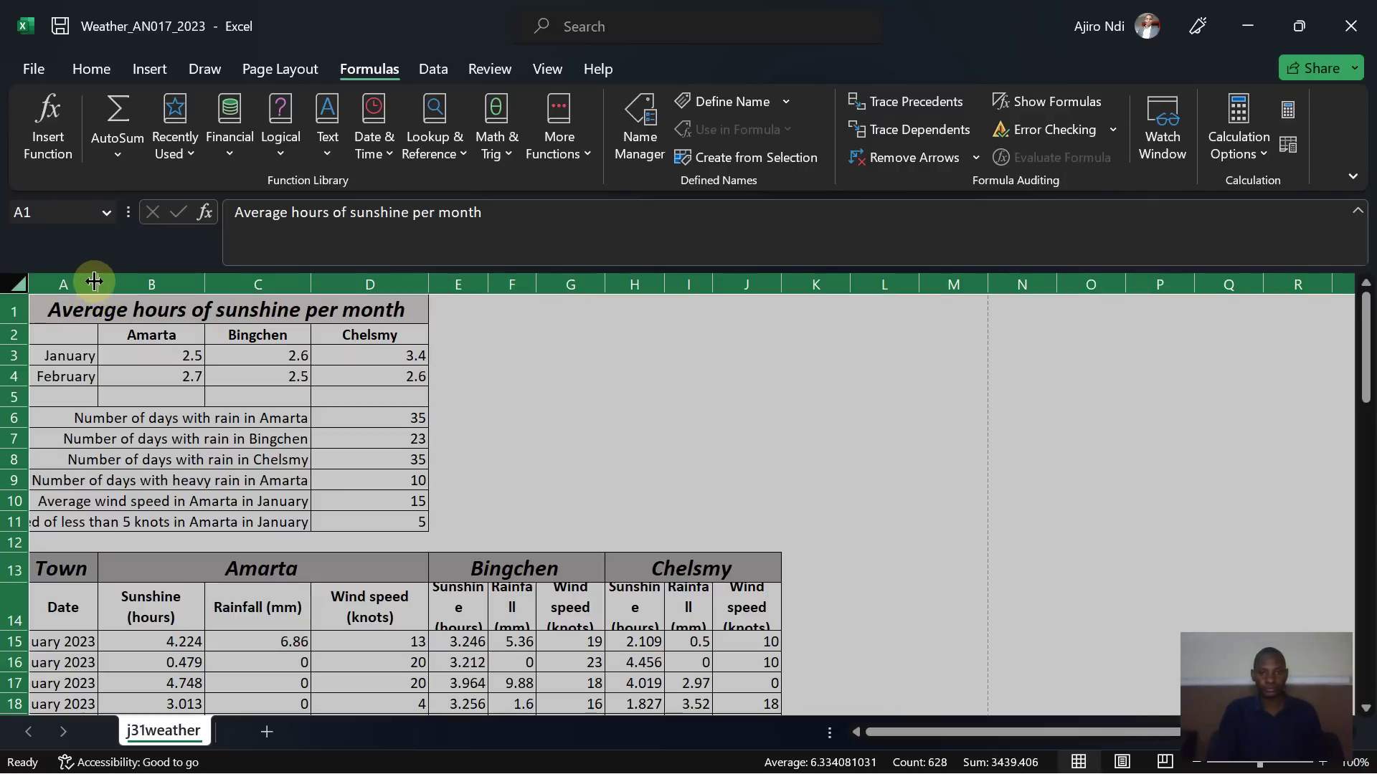
left_click(614, 415)
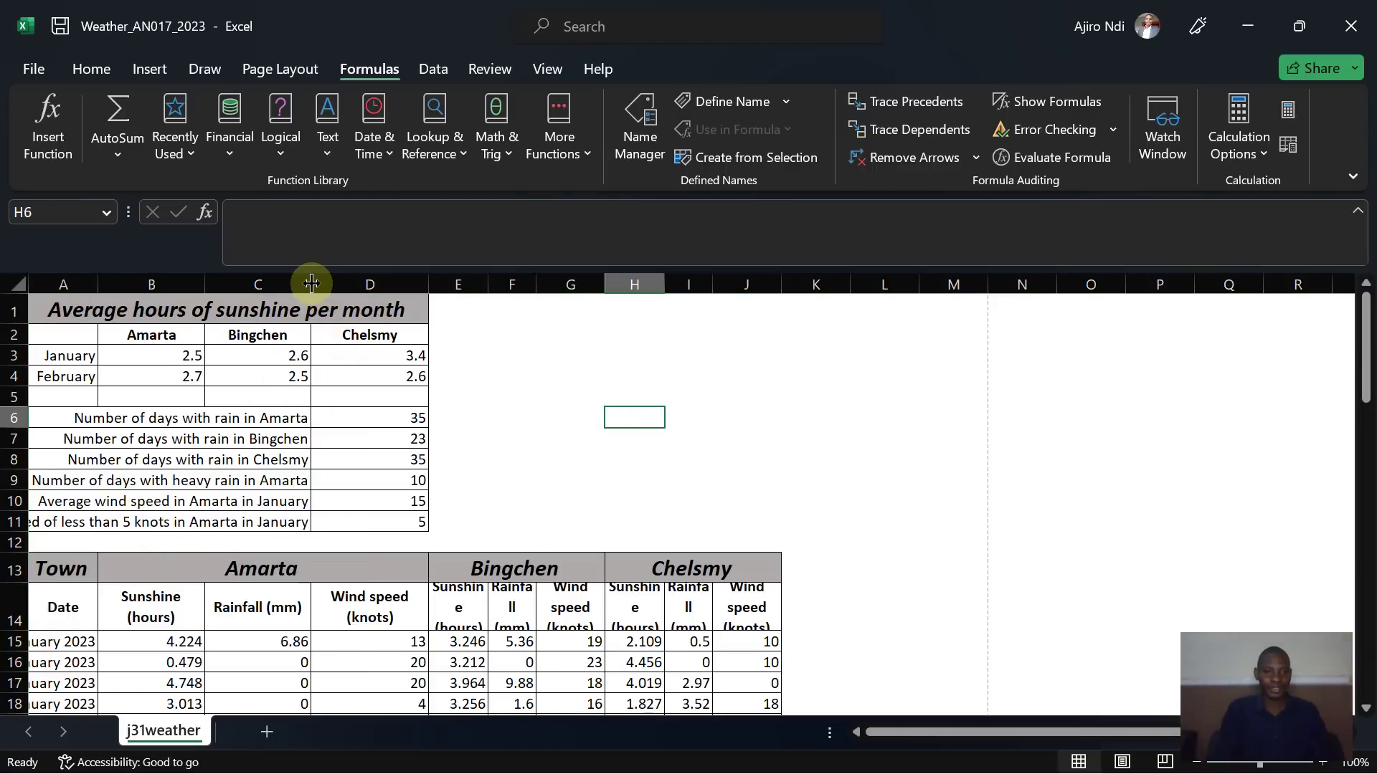
- Resize columns C, E and J so the Chelsmy Wind speed (knots) heading fits
left_click_drag(311, 284, 283, 283)
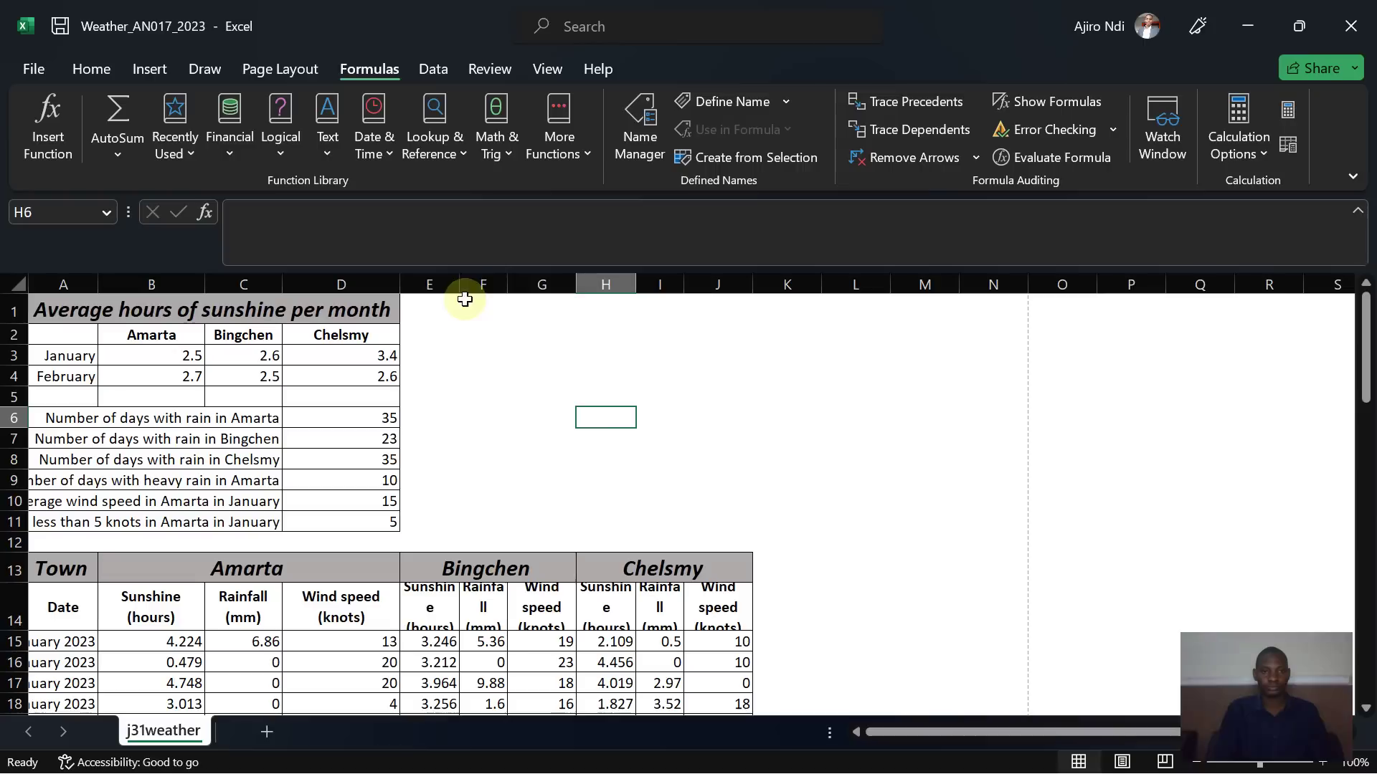
left_click_drag(459, 283, 804, 284)
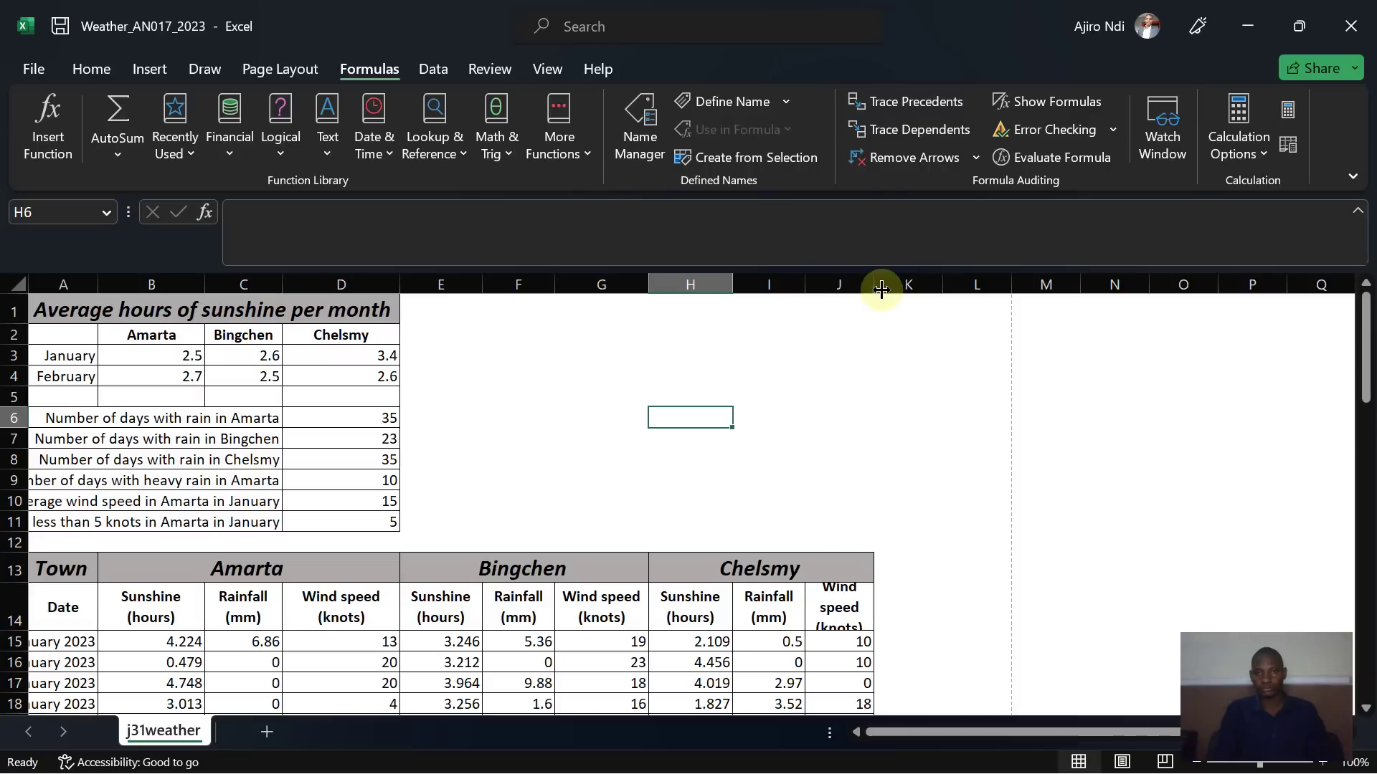
left_click_drag(874, 284, 900, 284)
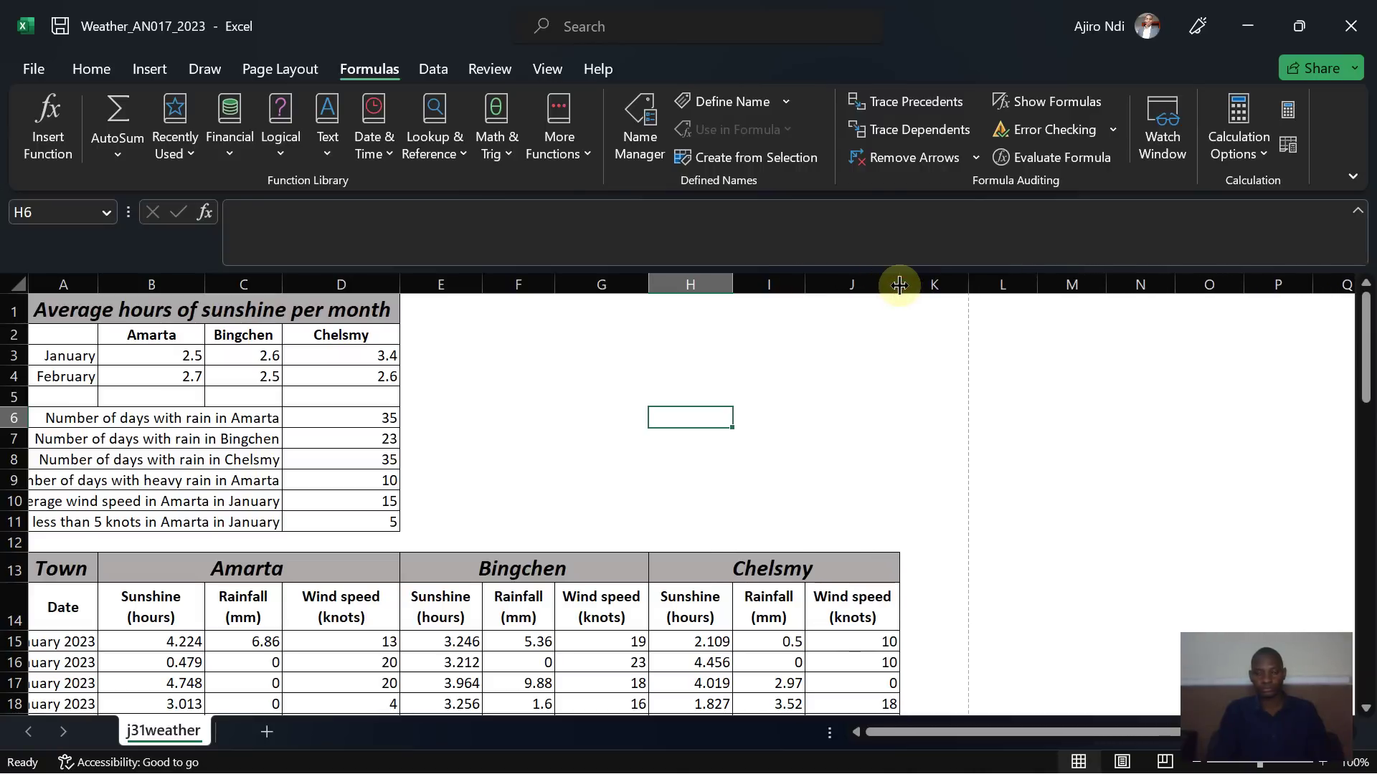
left_click(737, 749)
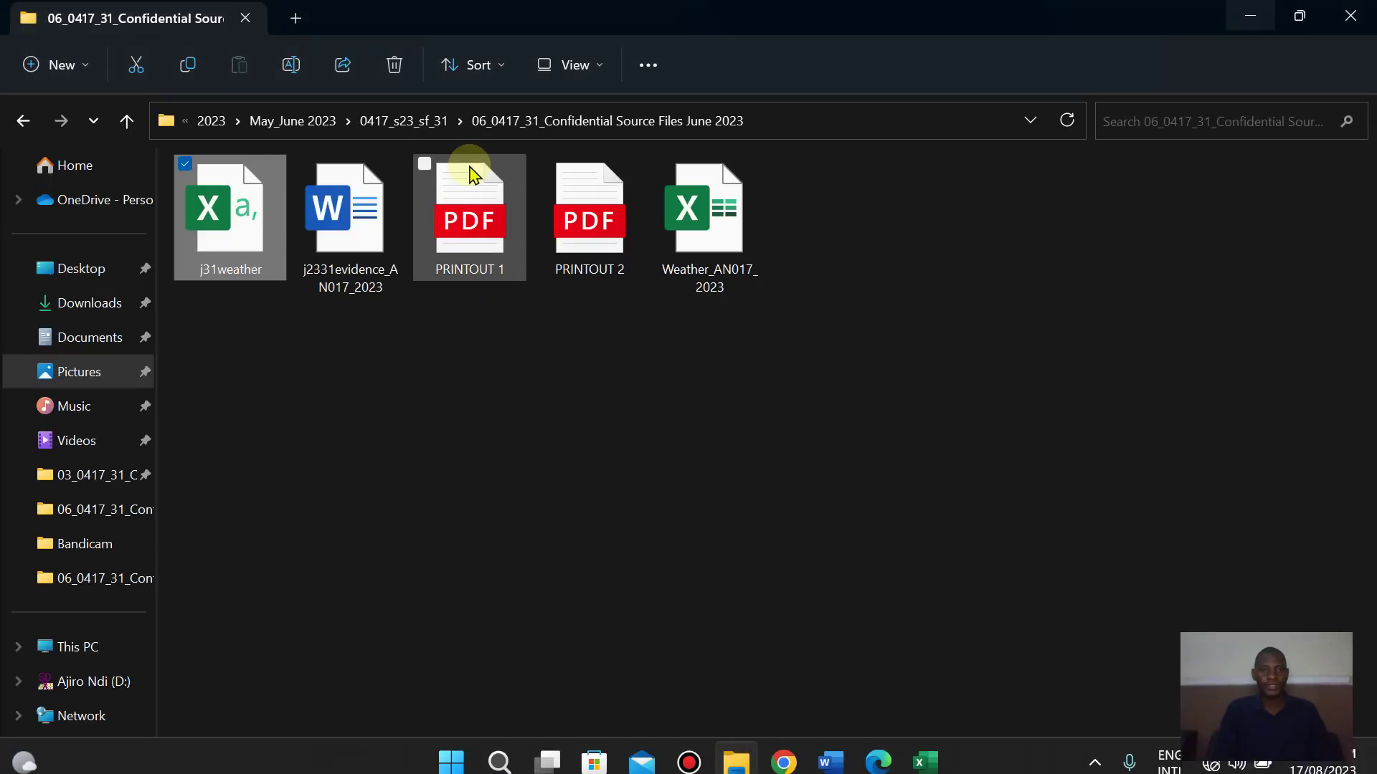
- Review the PRINTOUT 1 PDF in Edge, then minimize Edge and File Explorer
double_click(459, 235)
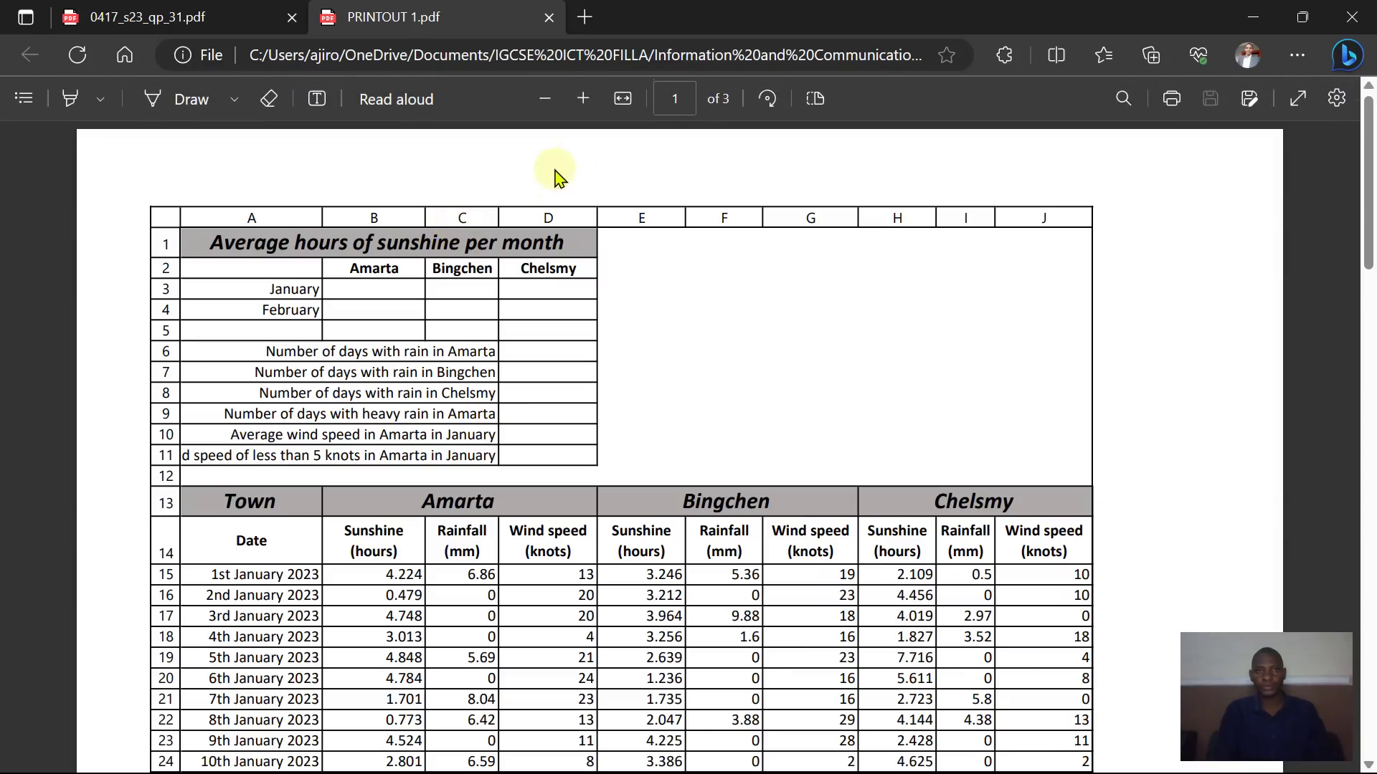
left_click(551, 21)
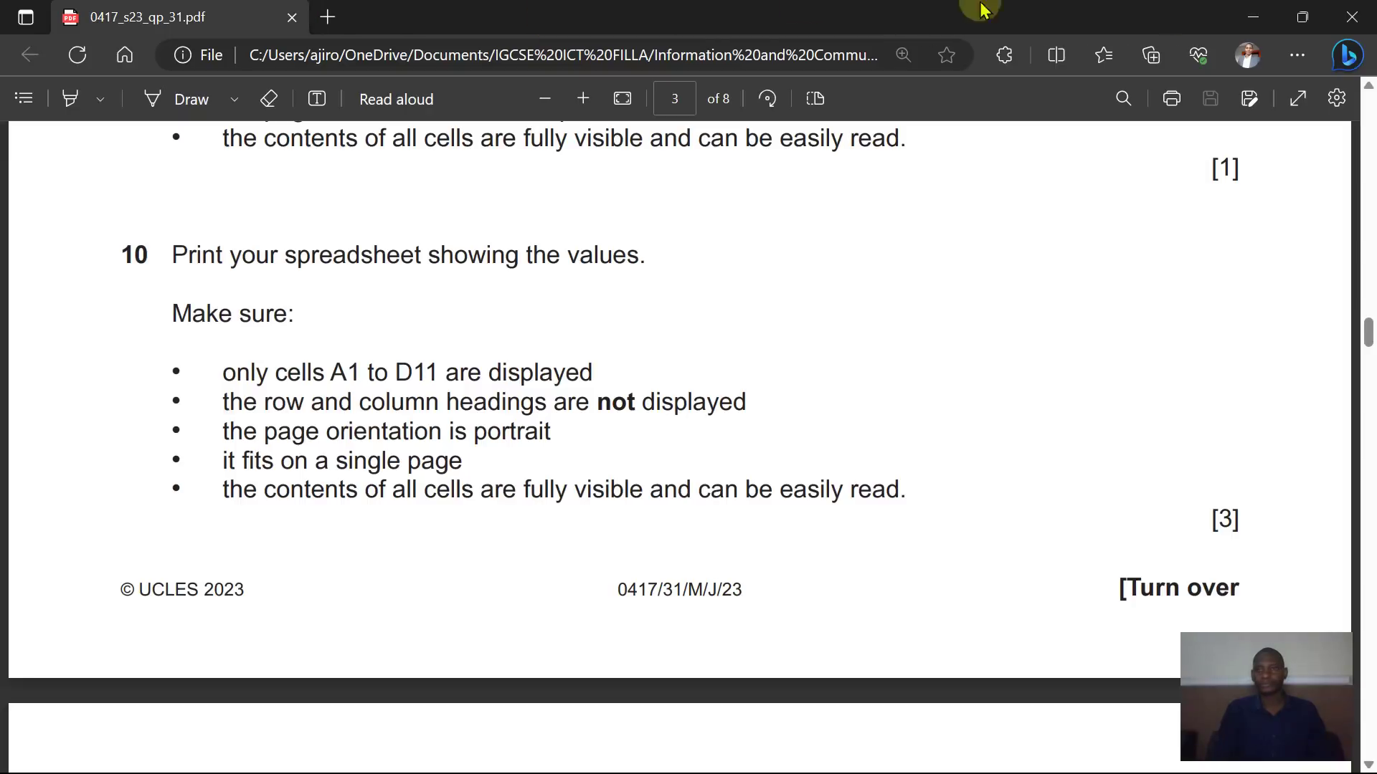
left_click(1252, 17)
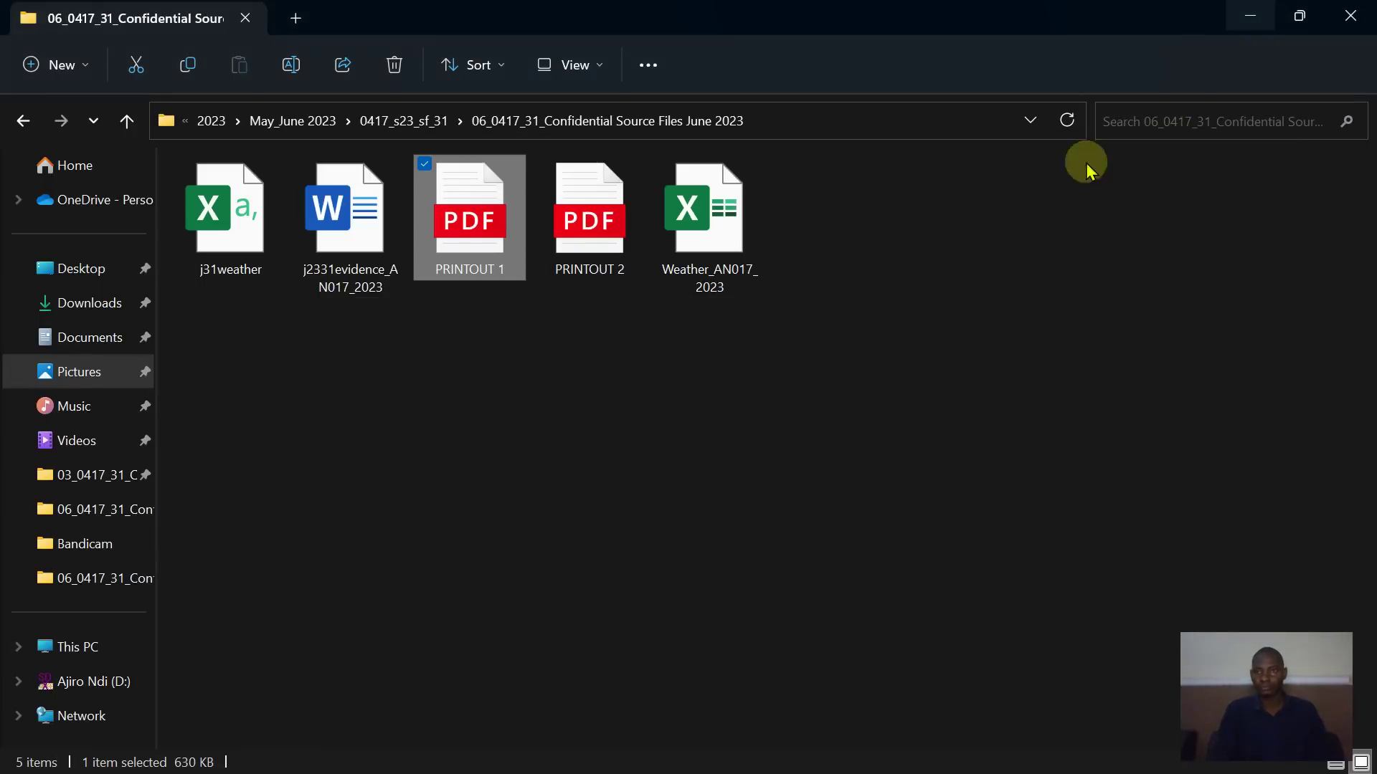
left_click(1250, 14)
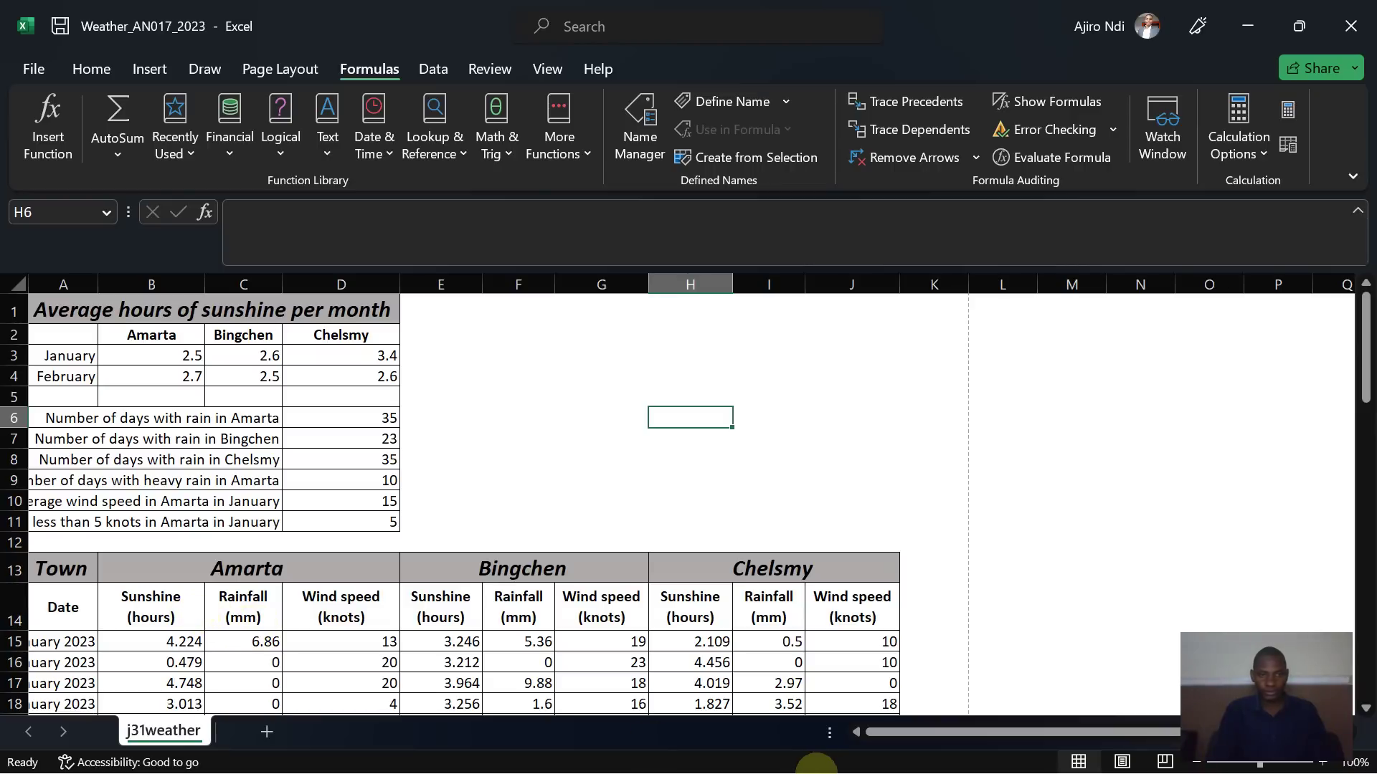
left_click(884, 748)
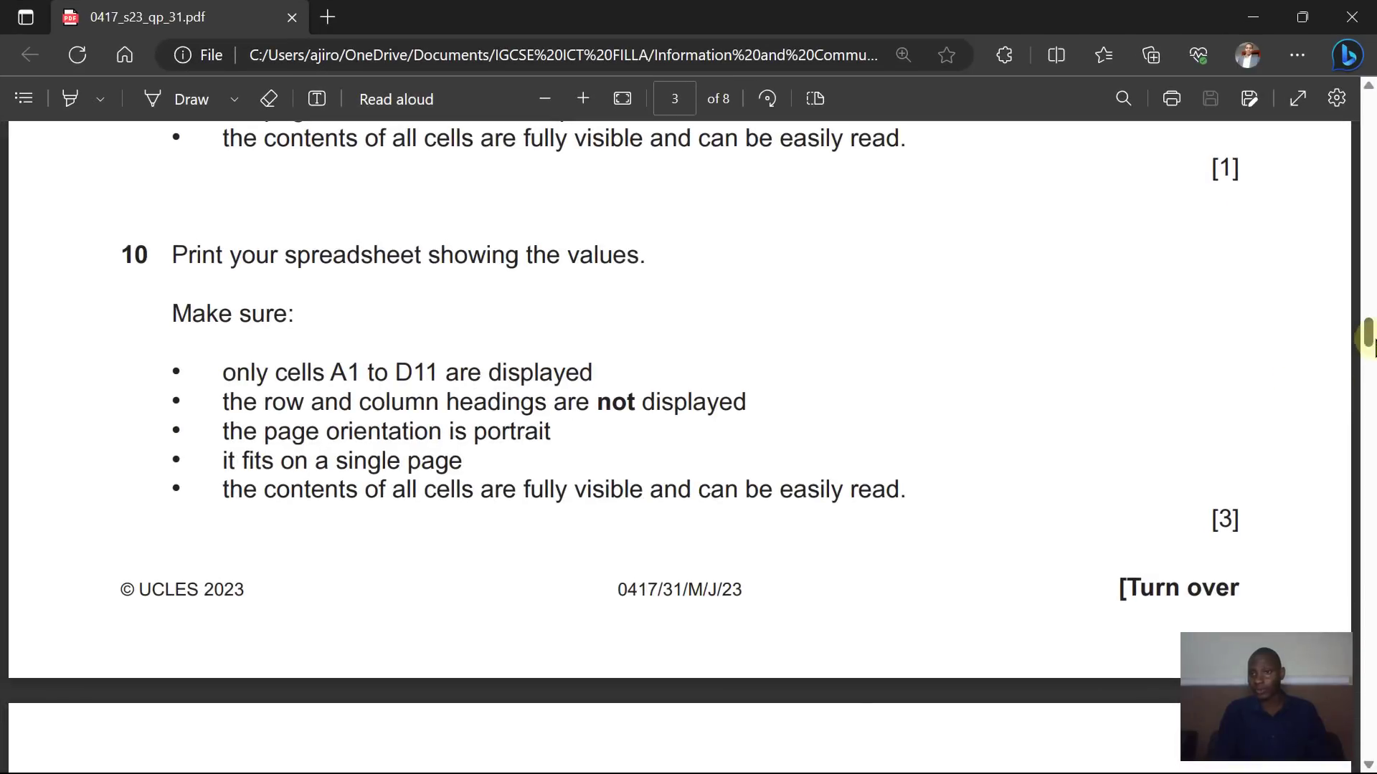
mouse_move(1368, 337)
left_mouse_down()
mouse_move(1371, 246)
mouse_move(1363, 349)
left_mouse_up()
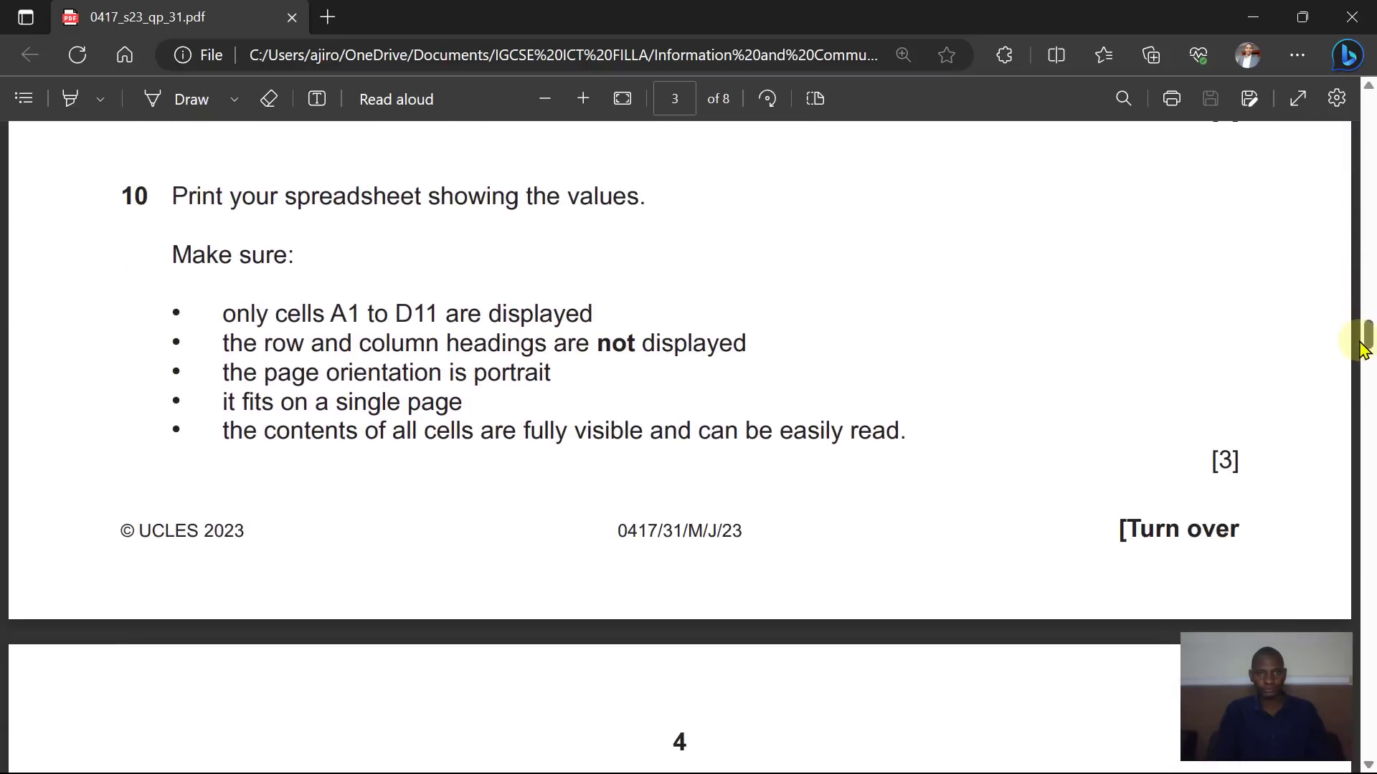
left_click(924, 749)
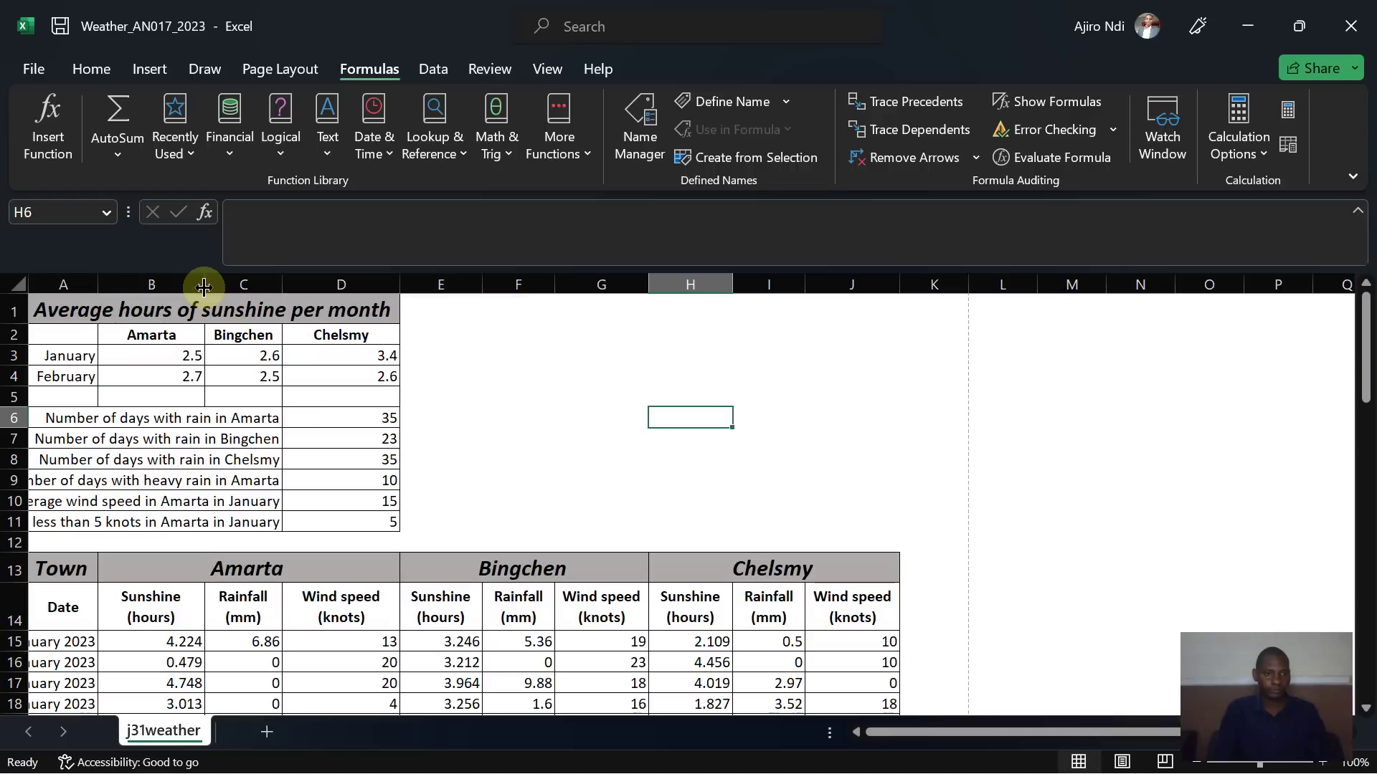
- Widen columns A, B and C so the summary labels and dates are readable
left_click_drag(204, 288, 177, 287)
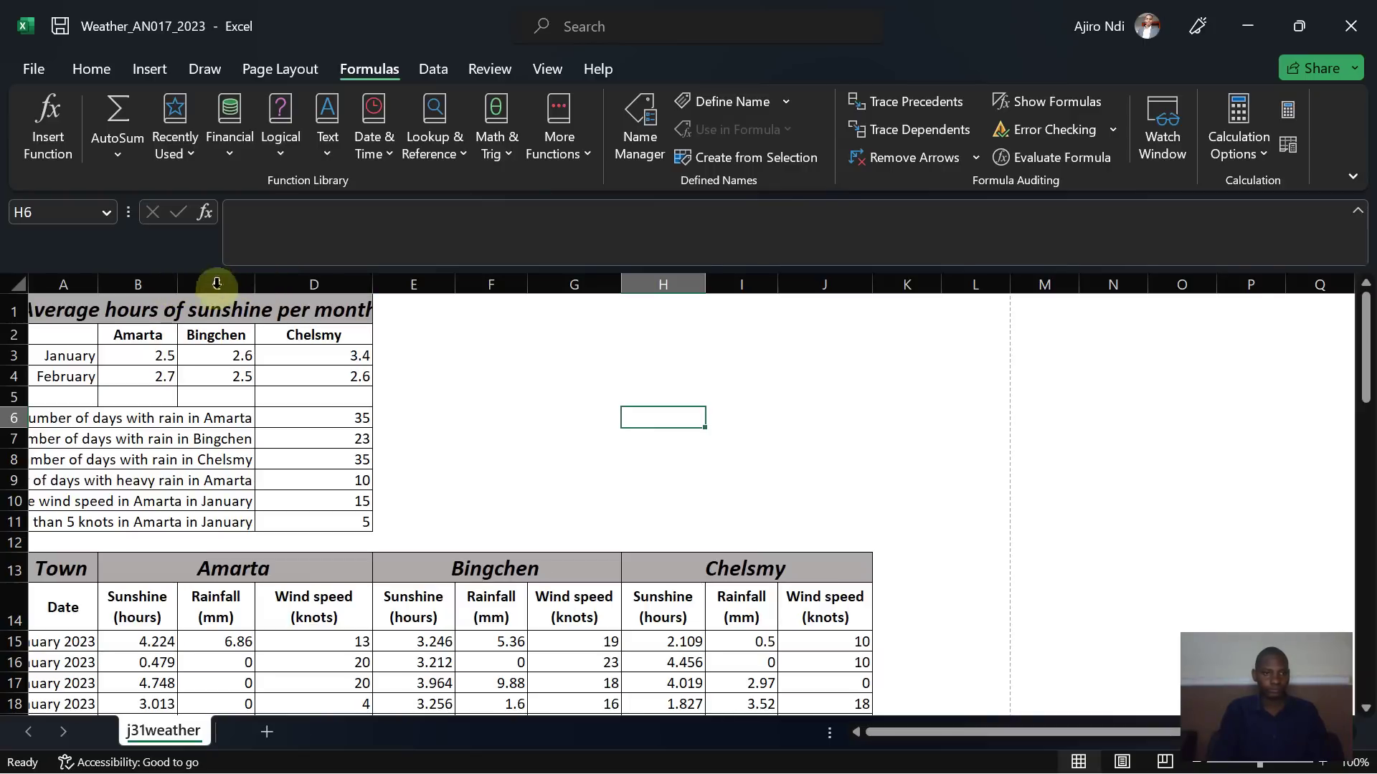
left_click_drag(96, 283, 164, 280)
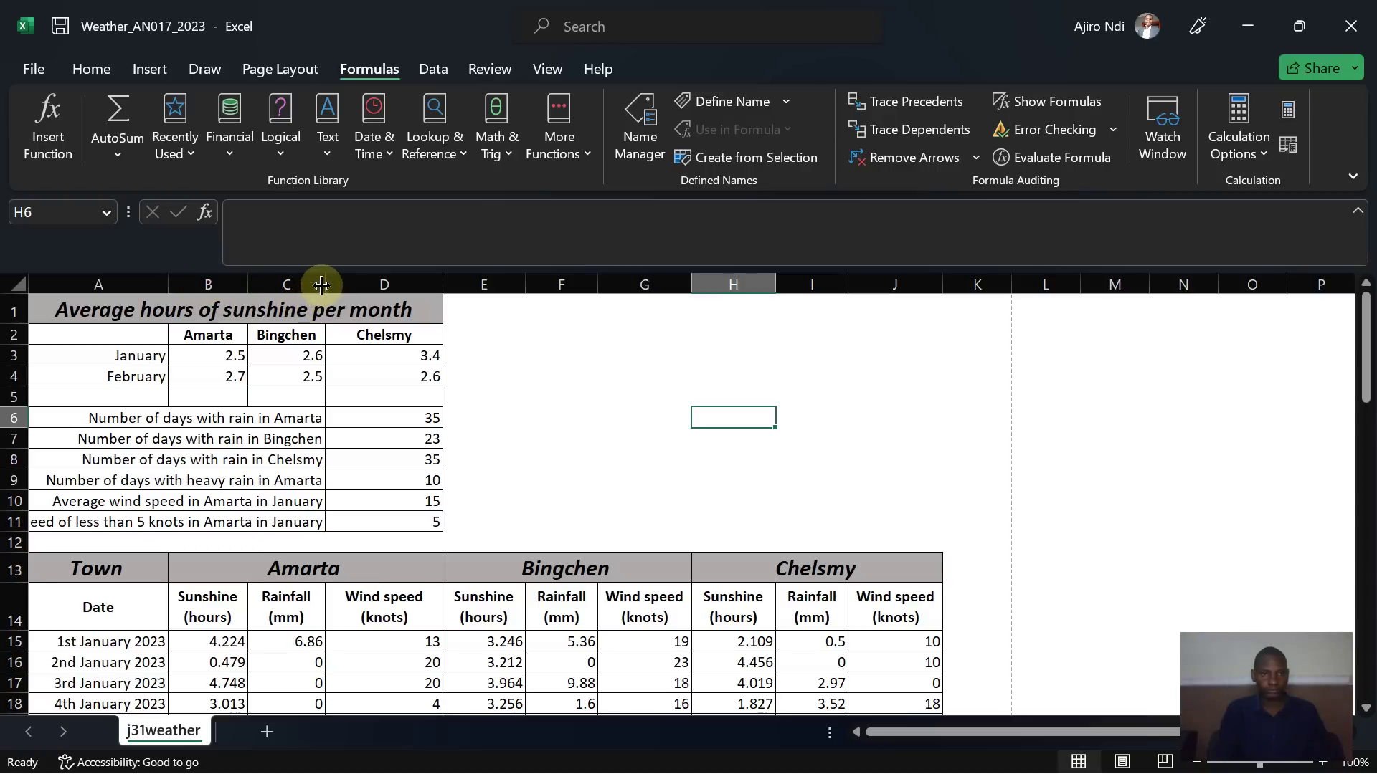
left_click_drag(325, 282, 340, 285)
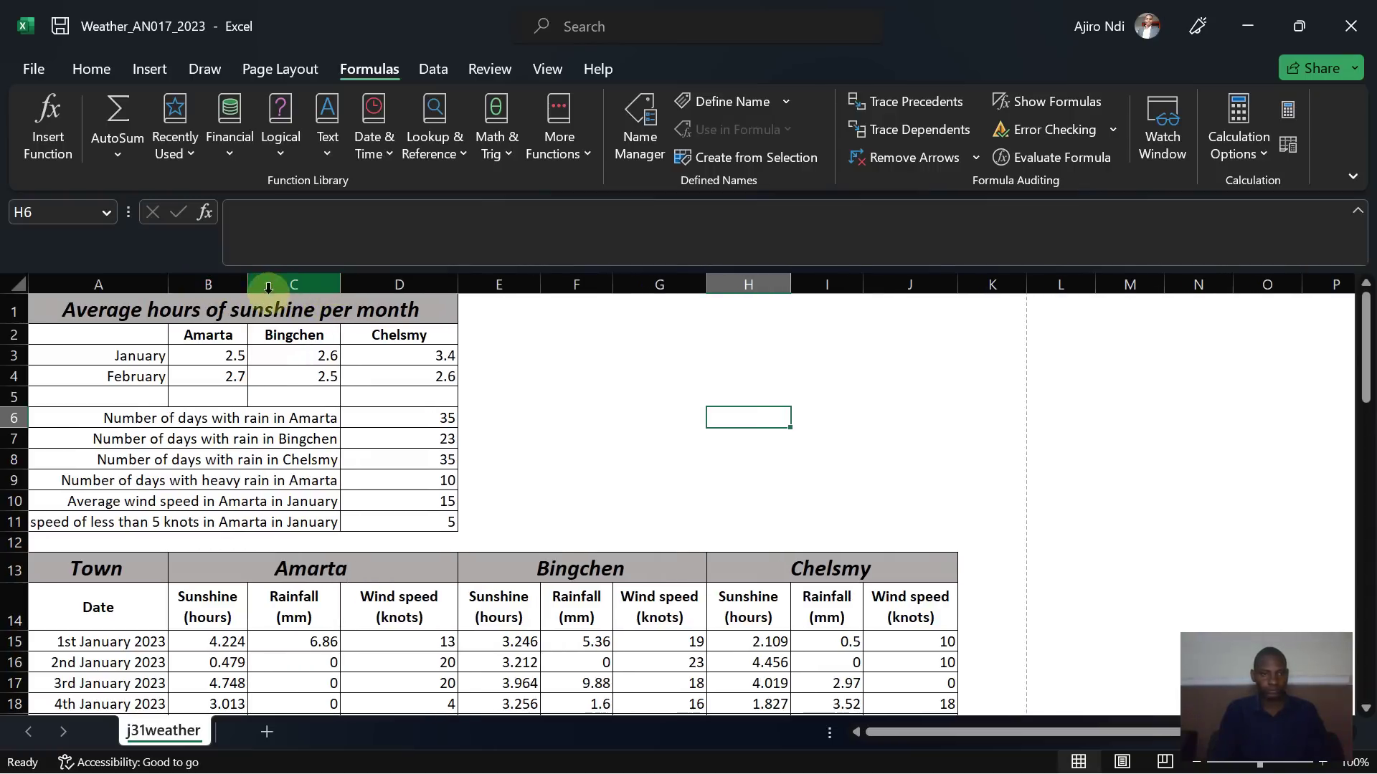
left_click_drag(241, 282, 254, 282)
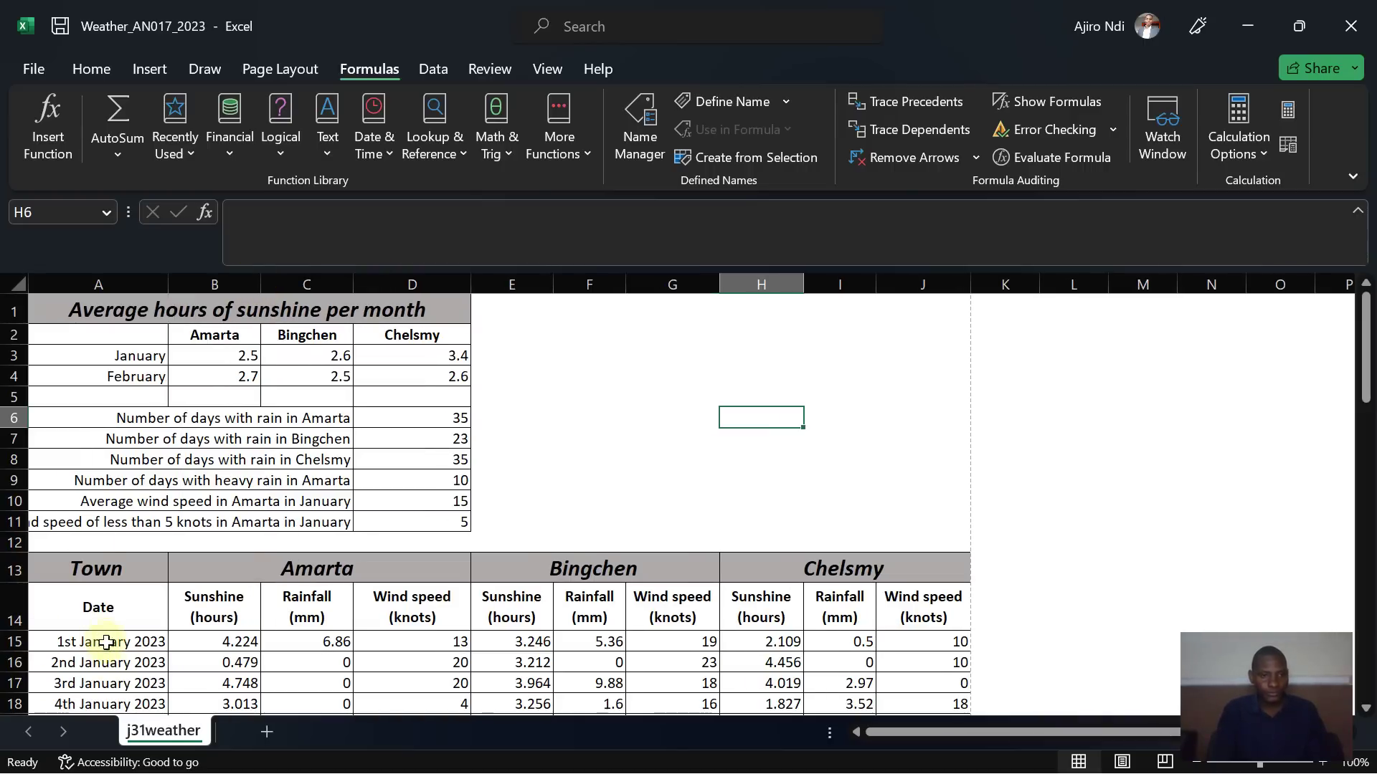
left_click_drag(1366, 309, 1362, 279)
- Check the full text of cell A11 against the exam paper
left_click(639, 482)
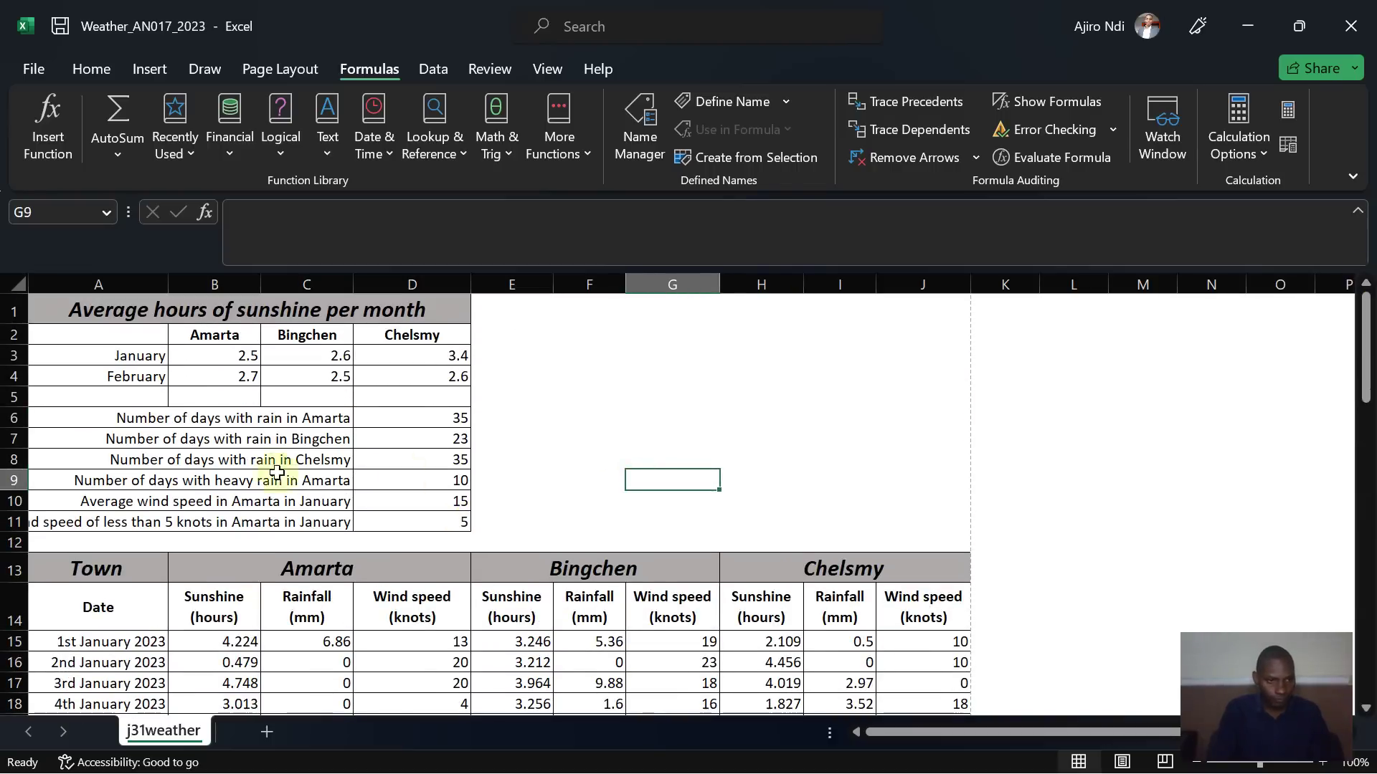
left_click(45, 526)
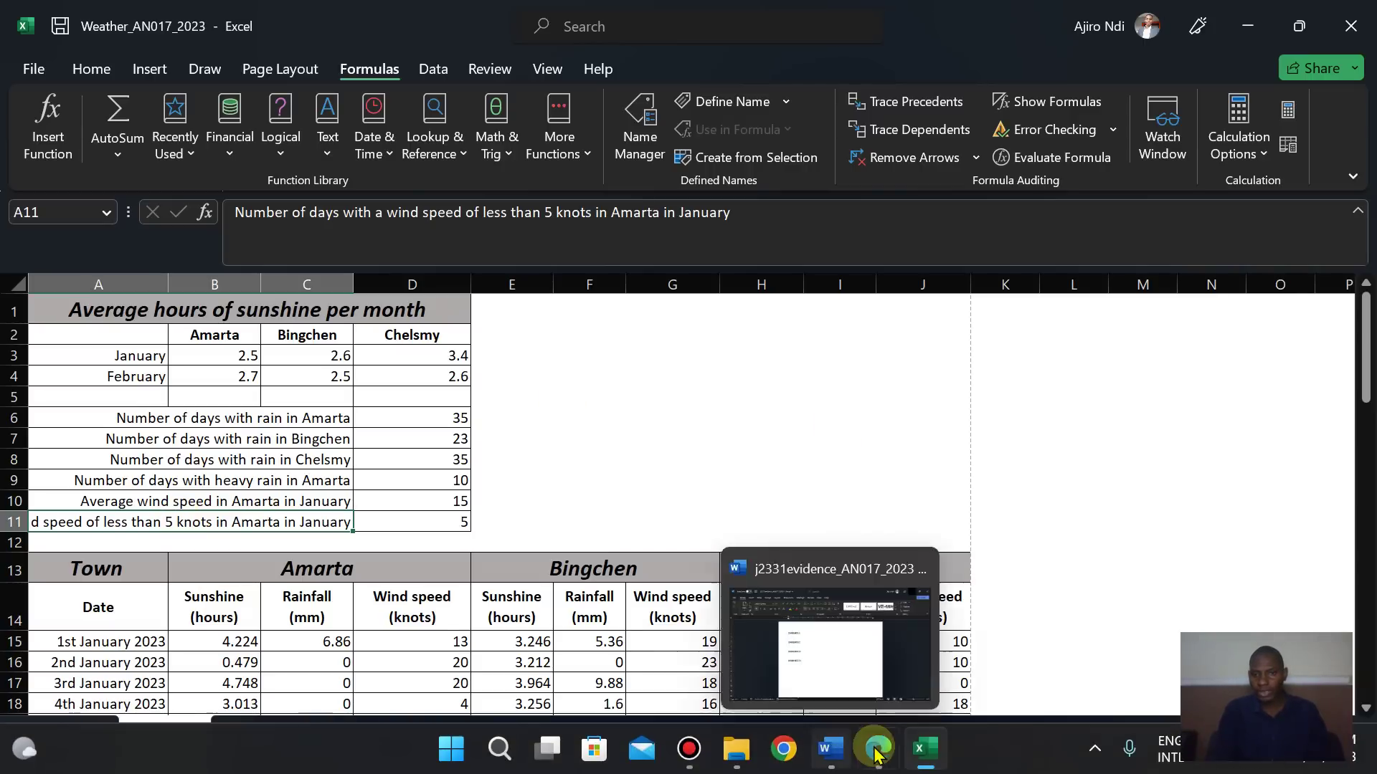
left_click(877, 750)
- Scroll through question 2 of the exam paper, then return to the Excel workbook
left_click_drag(1364, 332, 1357, 249)
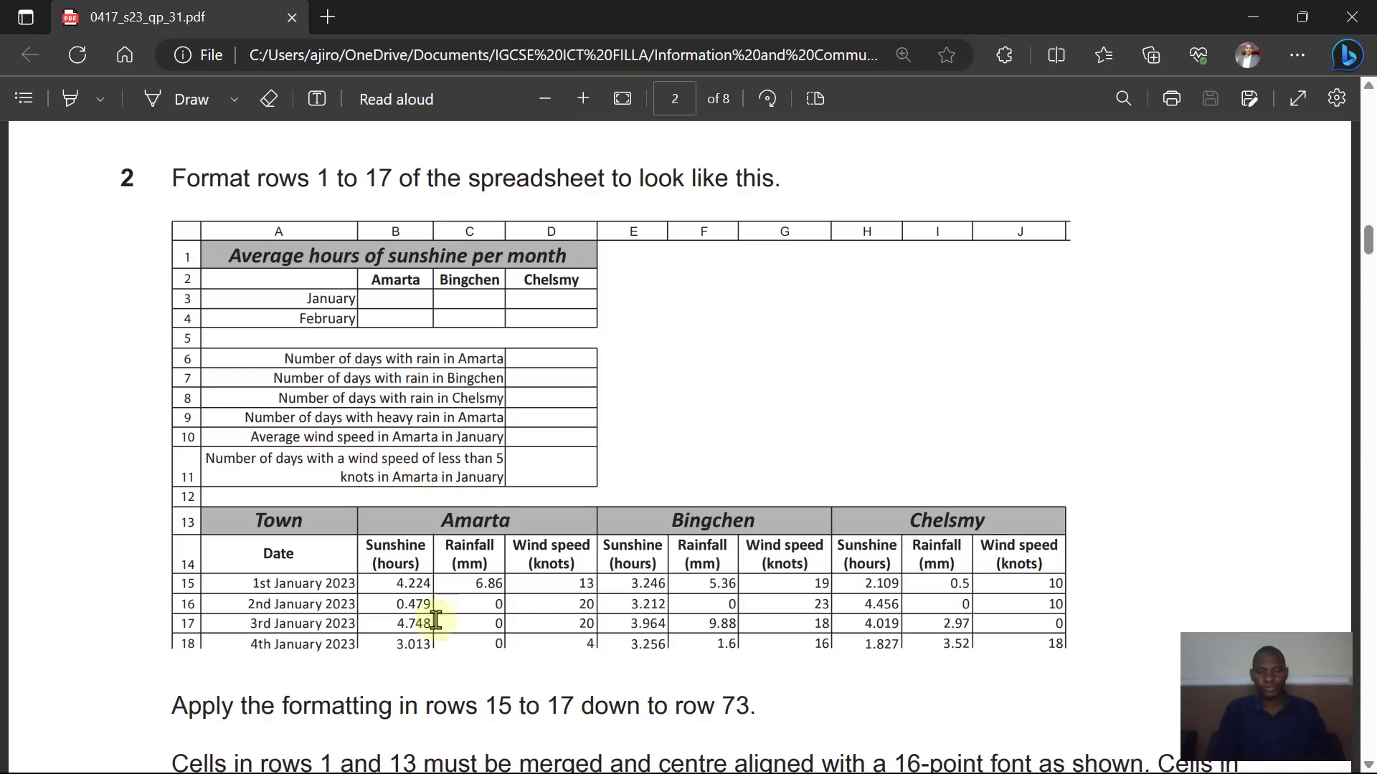
mouse_move(853, 670)
left_click(926, 749)
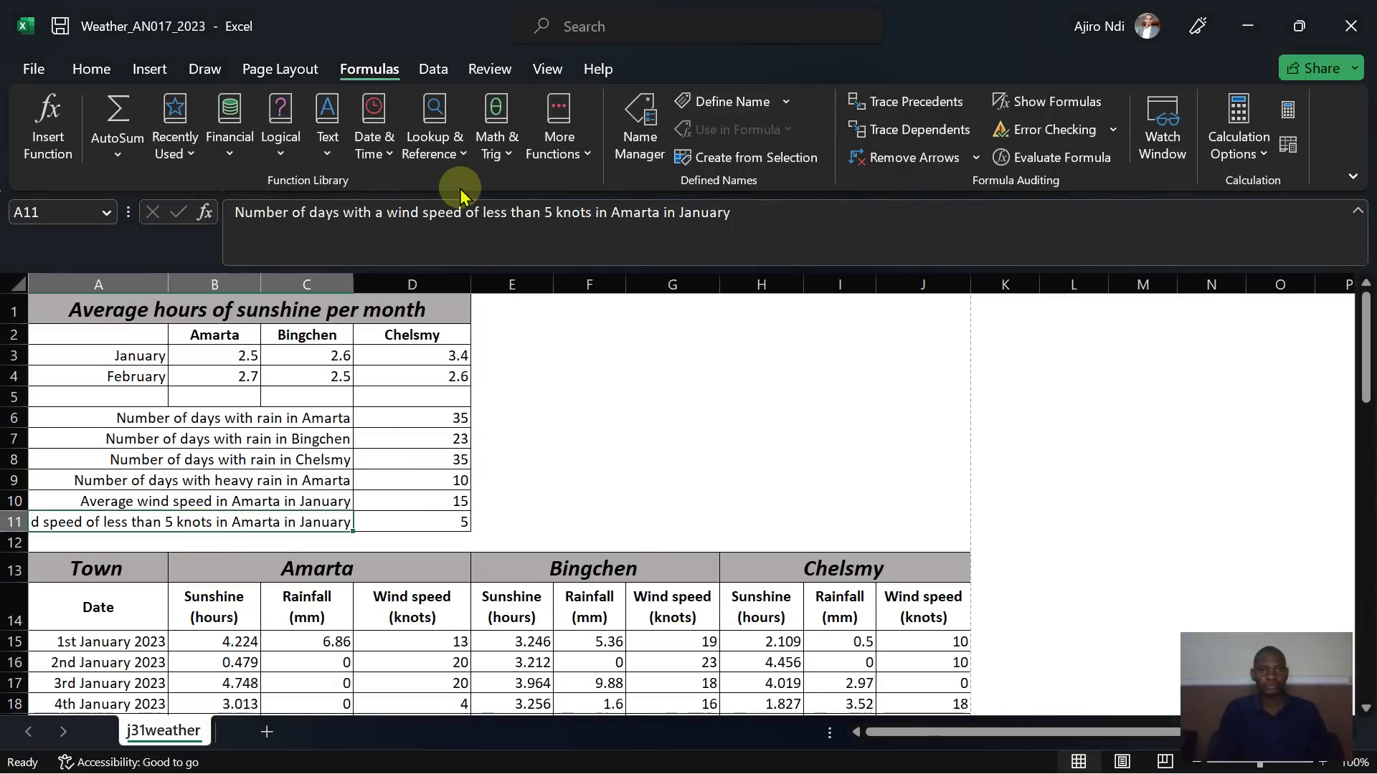
- Wrap the A11 wind-speed label and heighten row 11 to show two lines
left_click(82, 69)
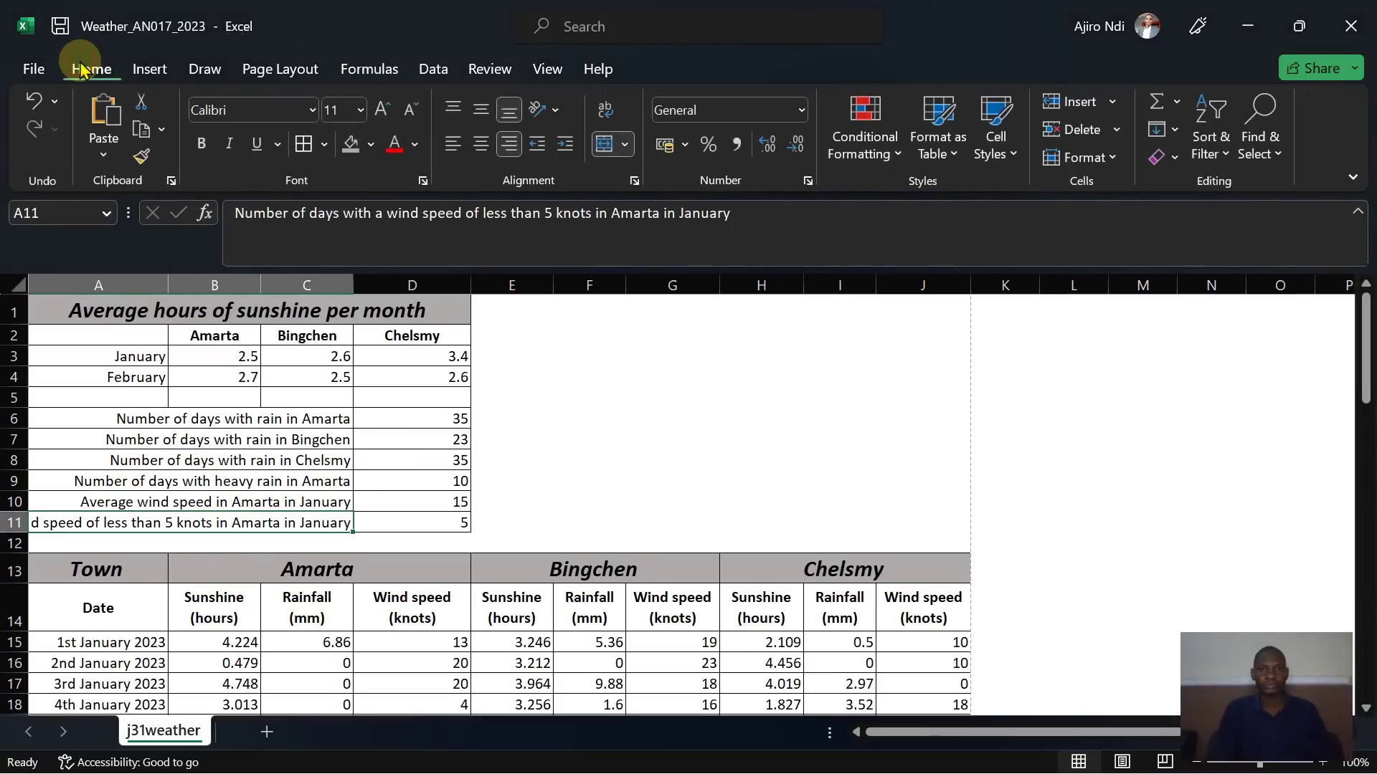
left_click(604, 111)
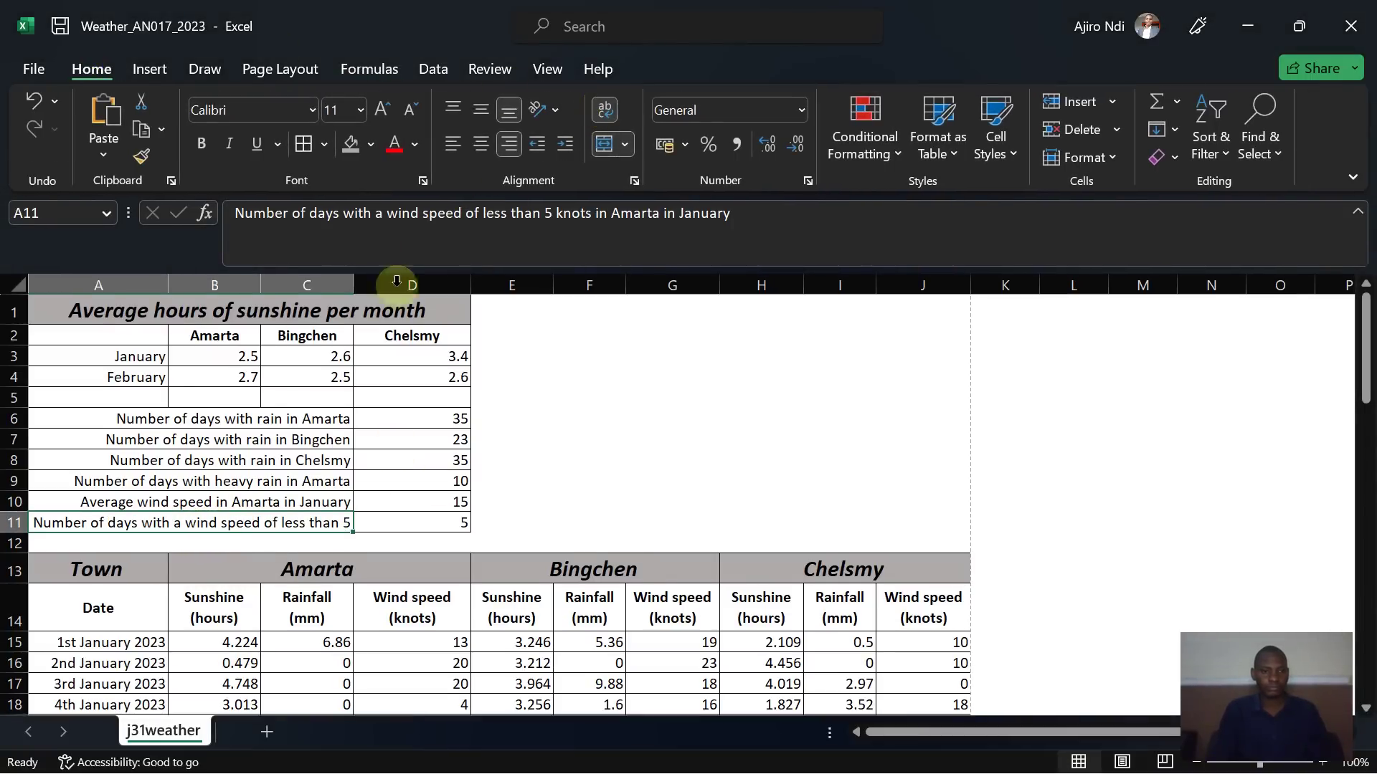
left_click_drag(24, 530, 19, 555)
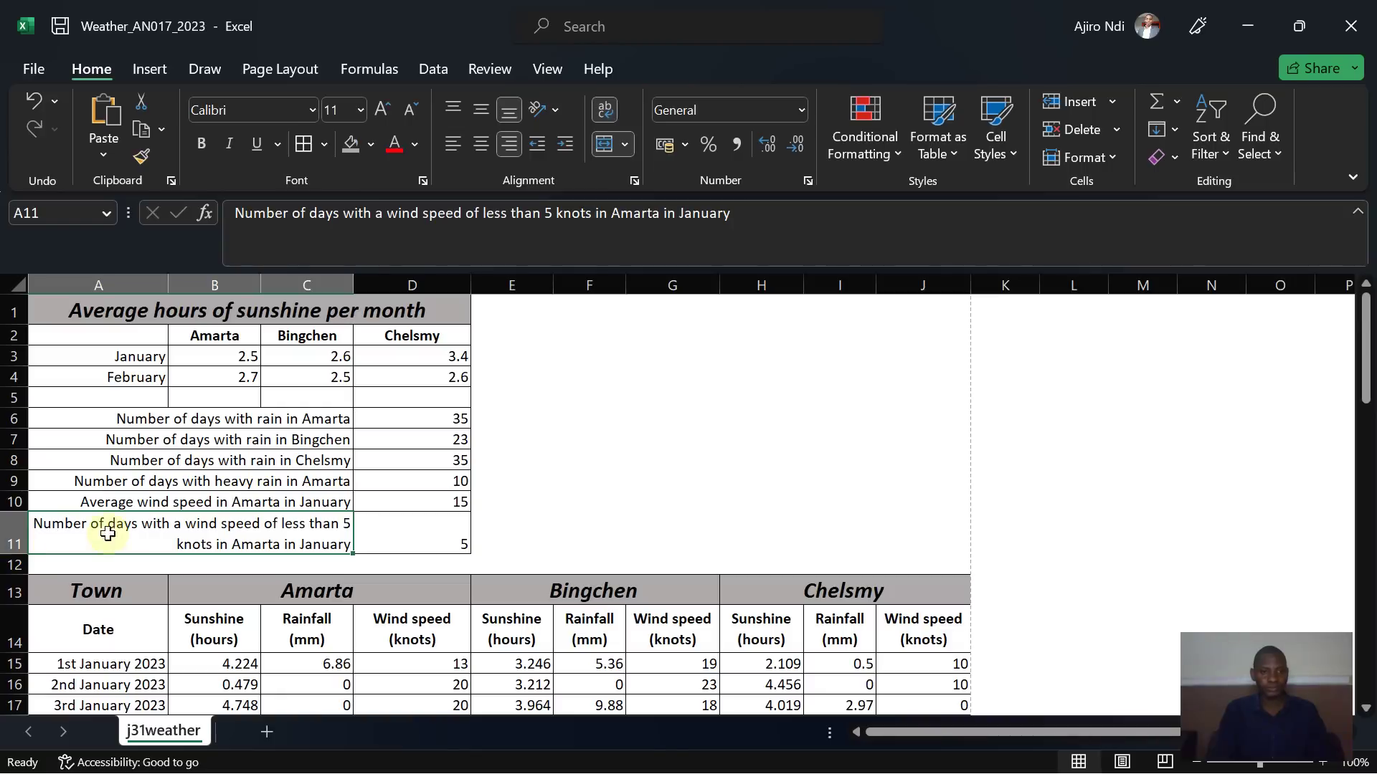
left_click(441, 540)
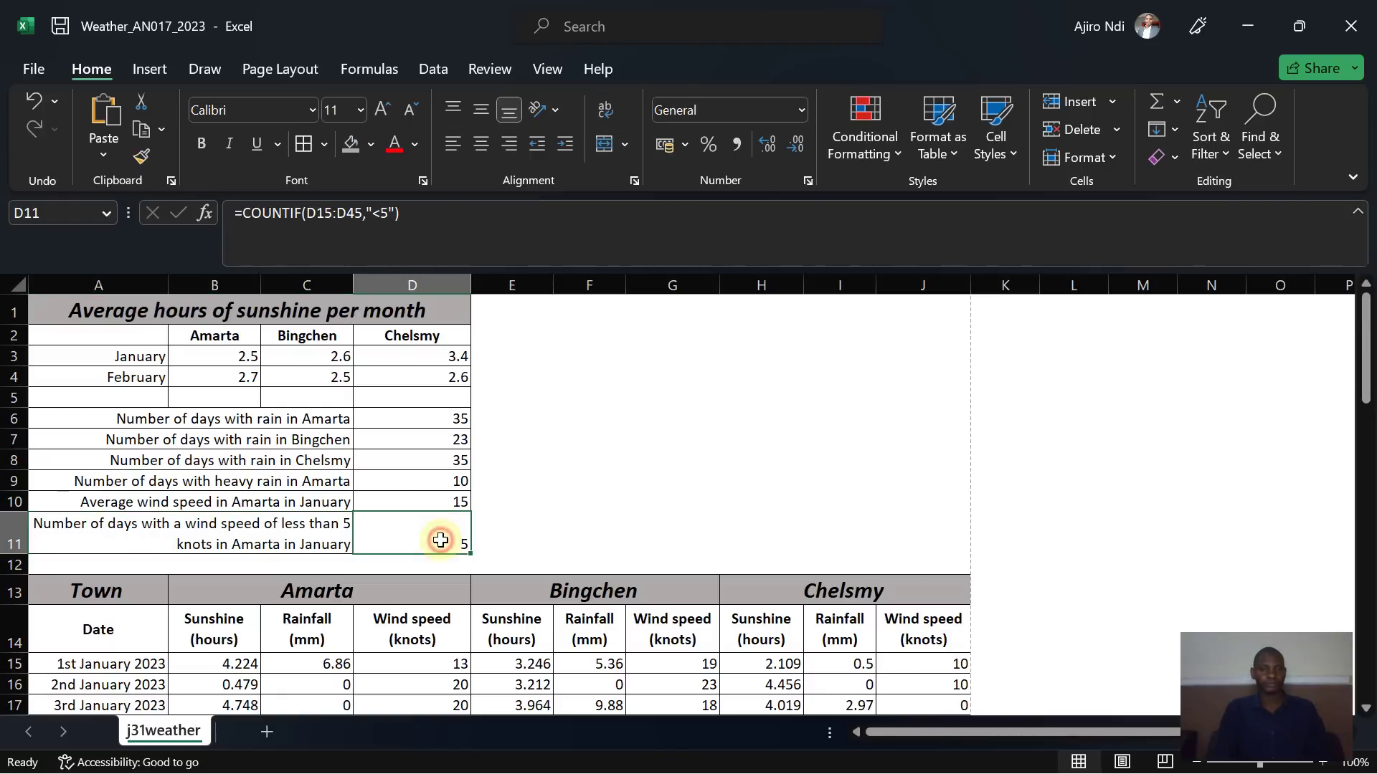
left_click(100, 527)
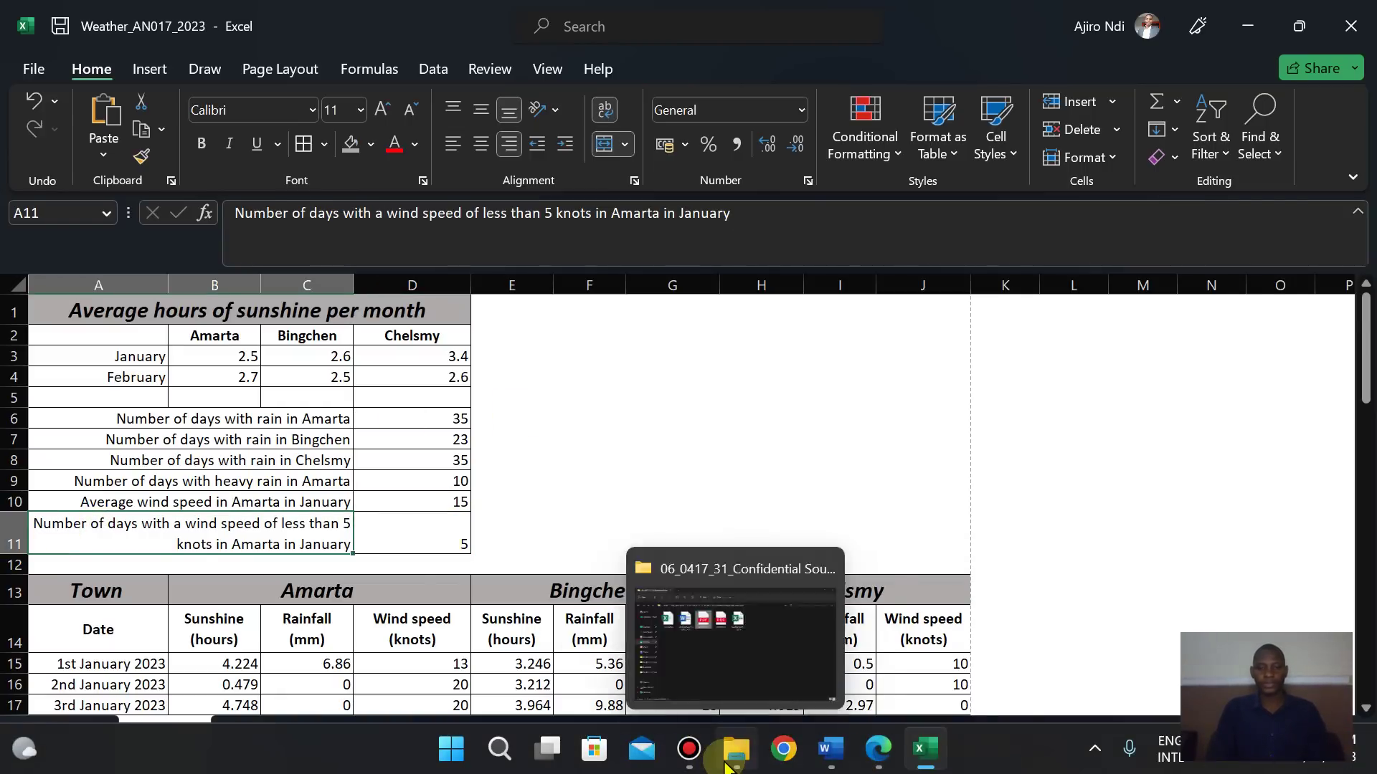
- Review the PRINTOUT 2 PDF from File Explorer in Edge, then close it
left_click(737, 749)
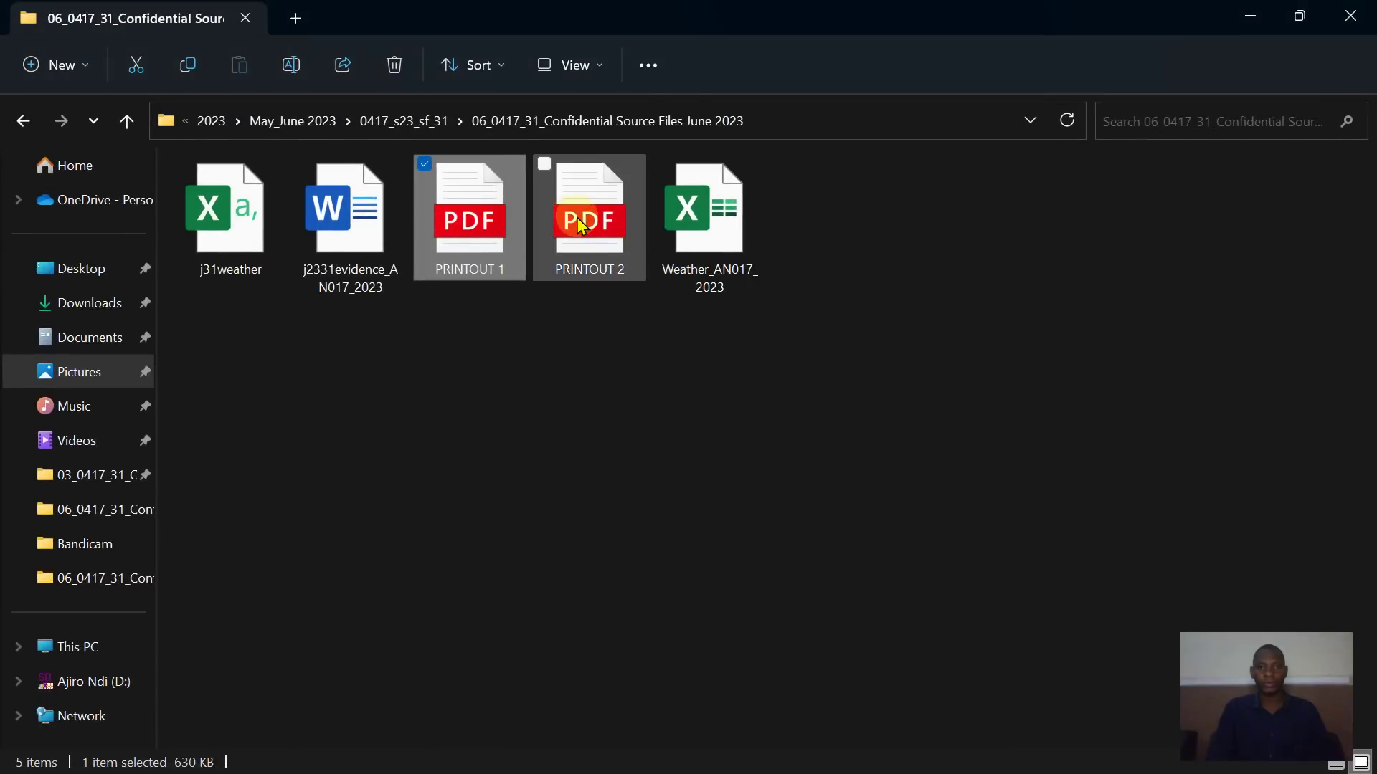
double_click(584, 224)
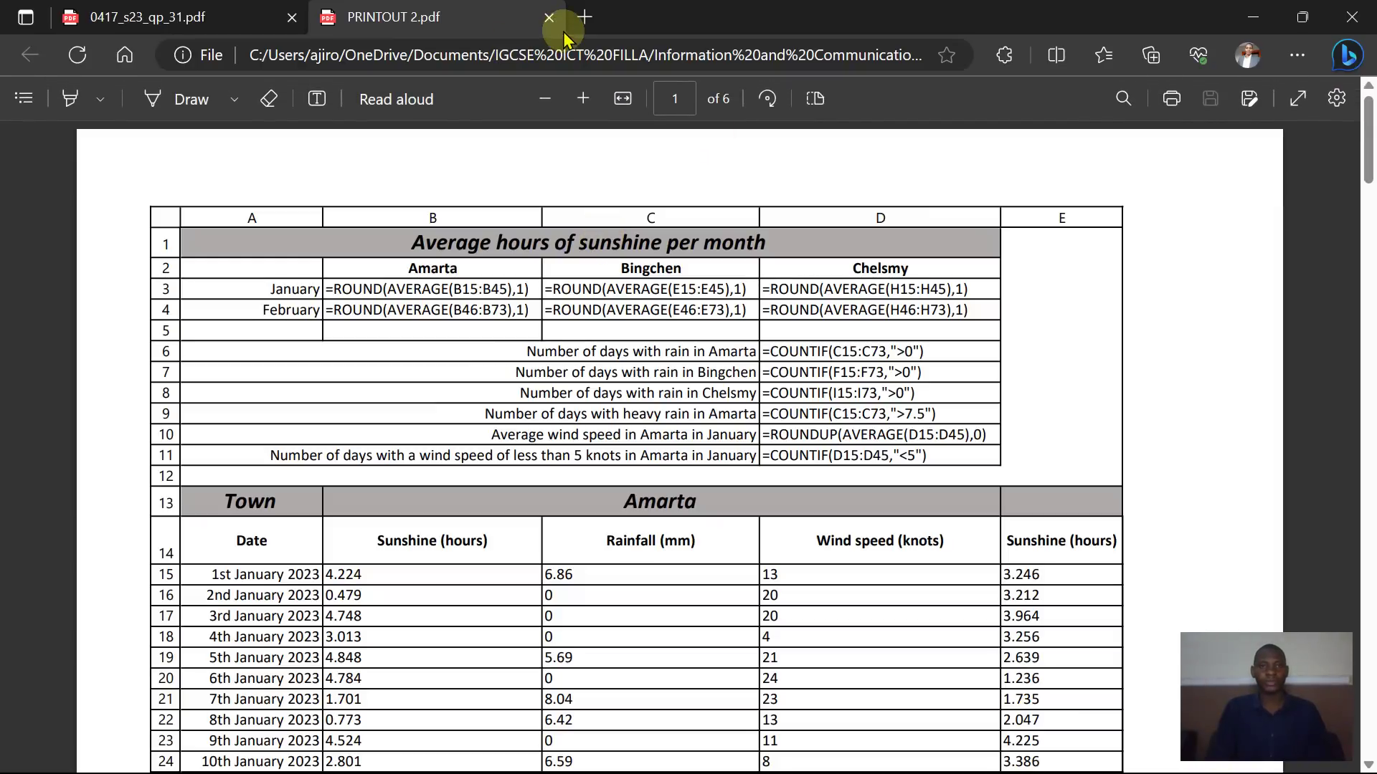
left_click(549, 17)
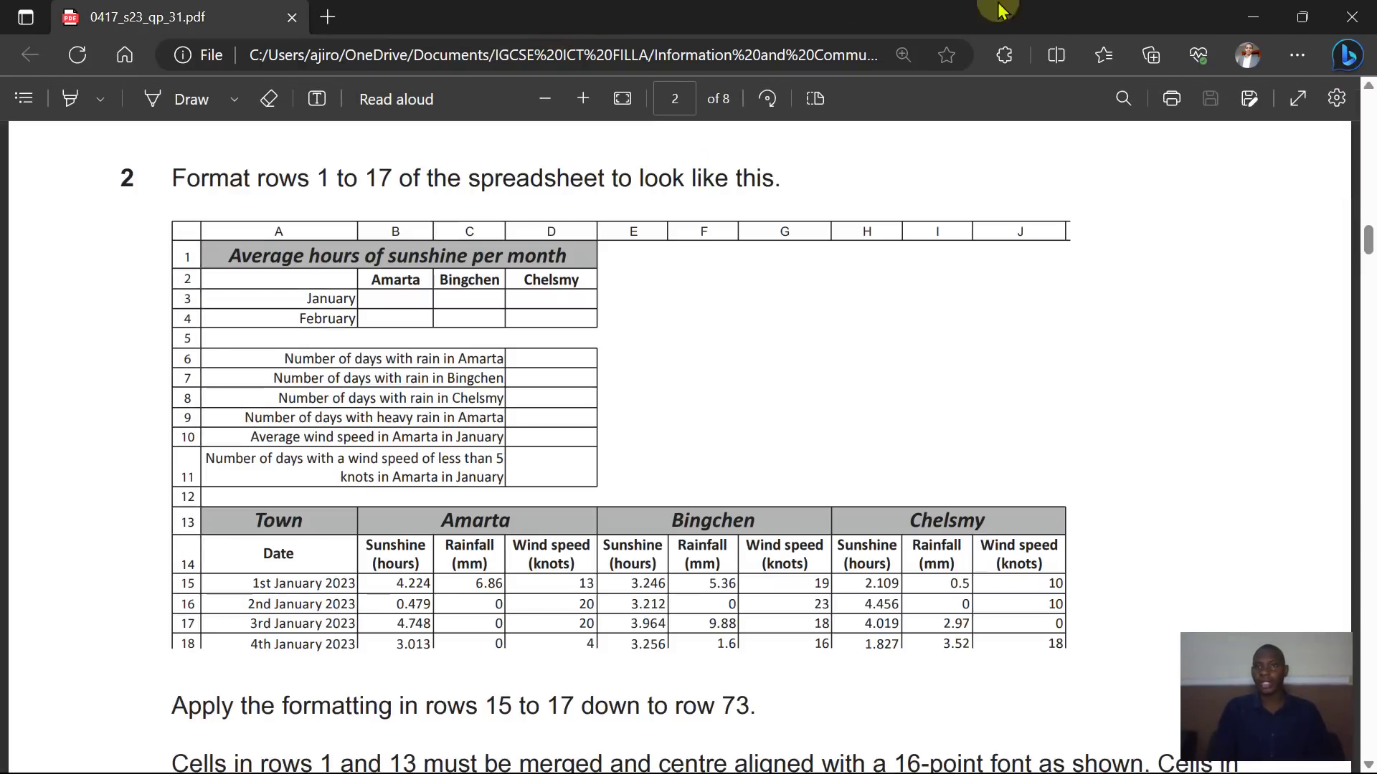
left_click(1252, 18)
- Review the PRINTOUT 1 PDF, close it, and return to the weather workbook
double_click(472, 219)
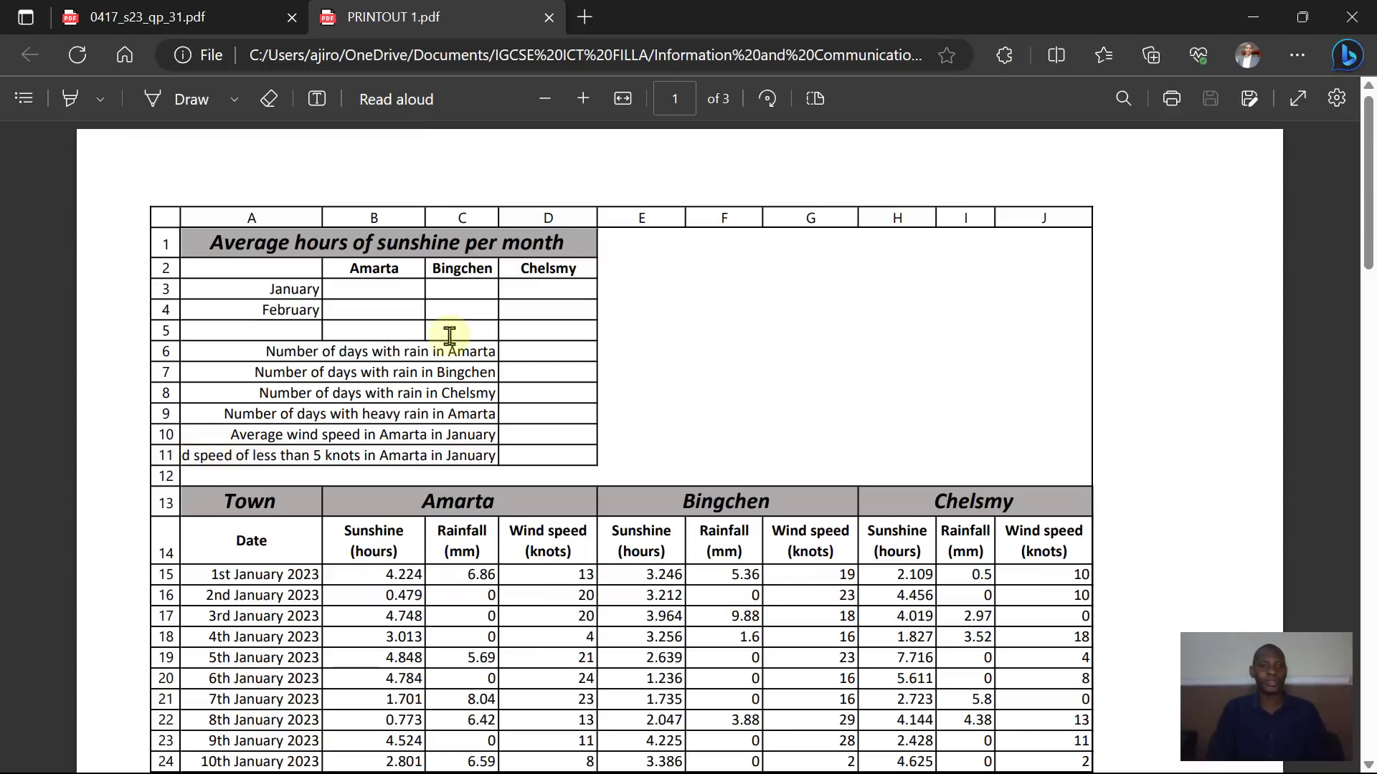
left_click(549, 17)
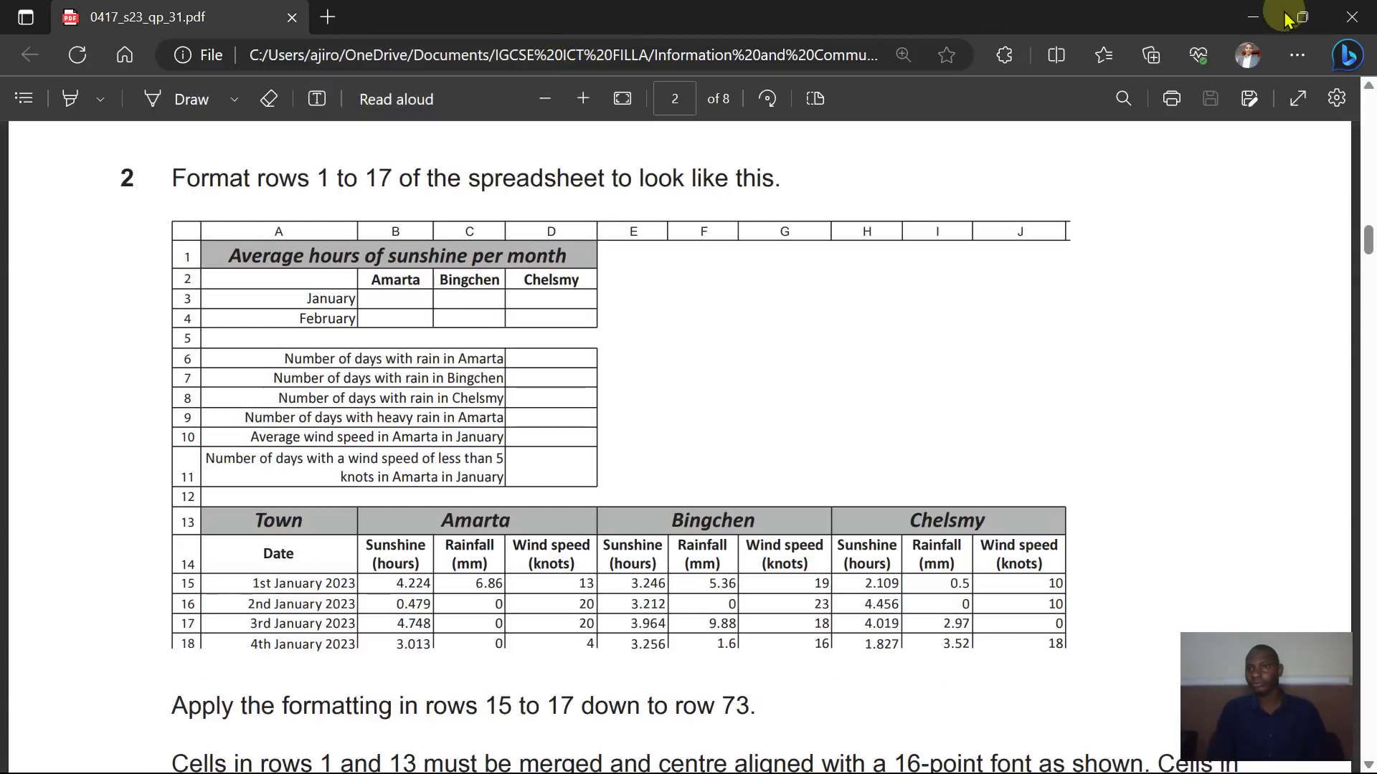
left_click(1253, 16)
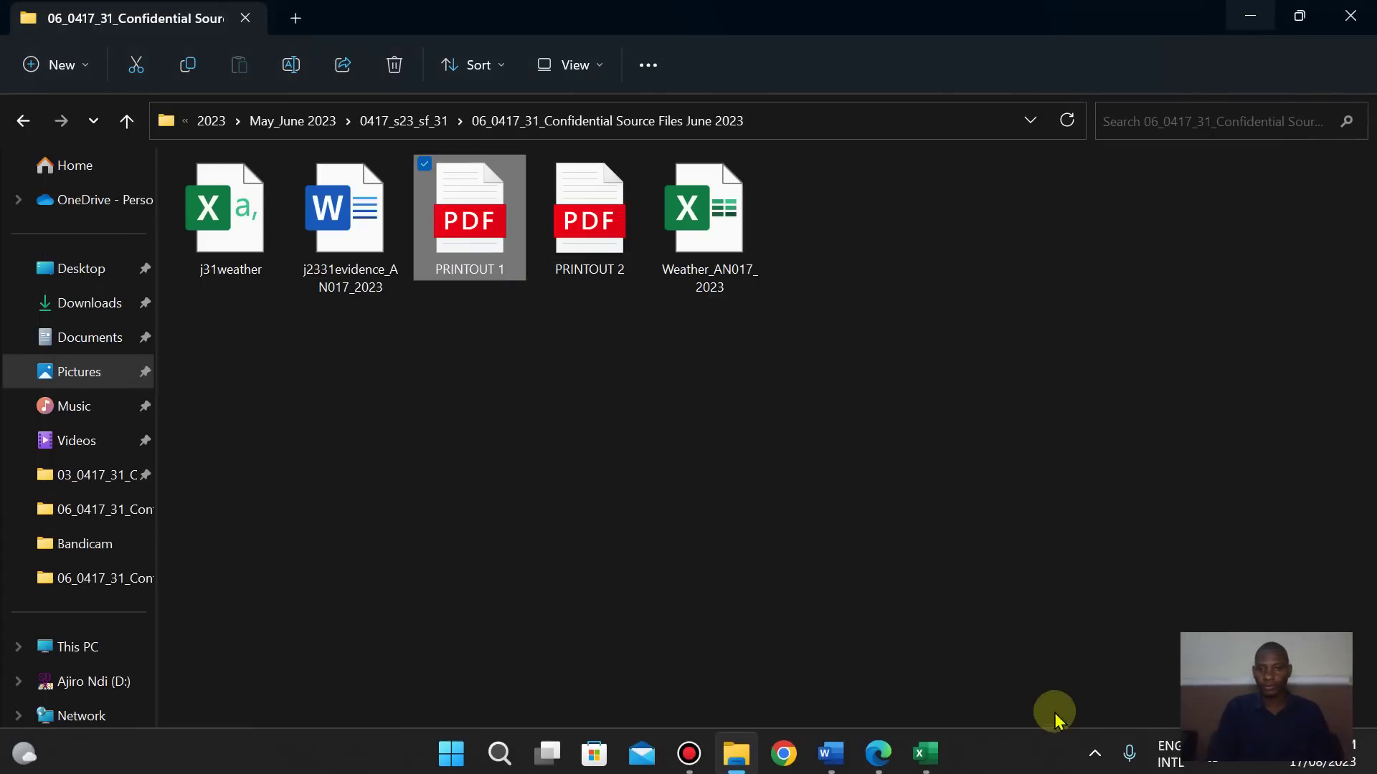
left_click(925, 753)
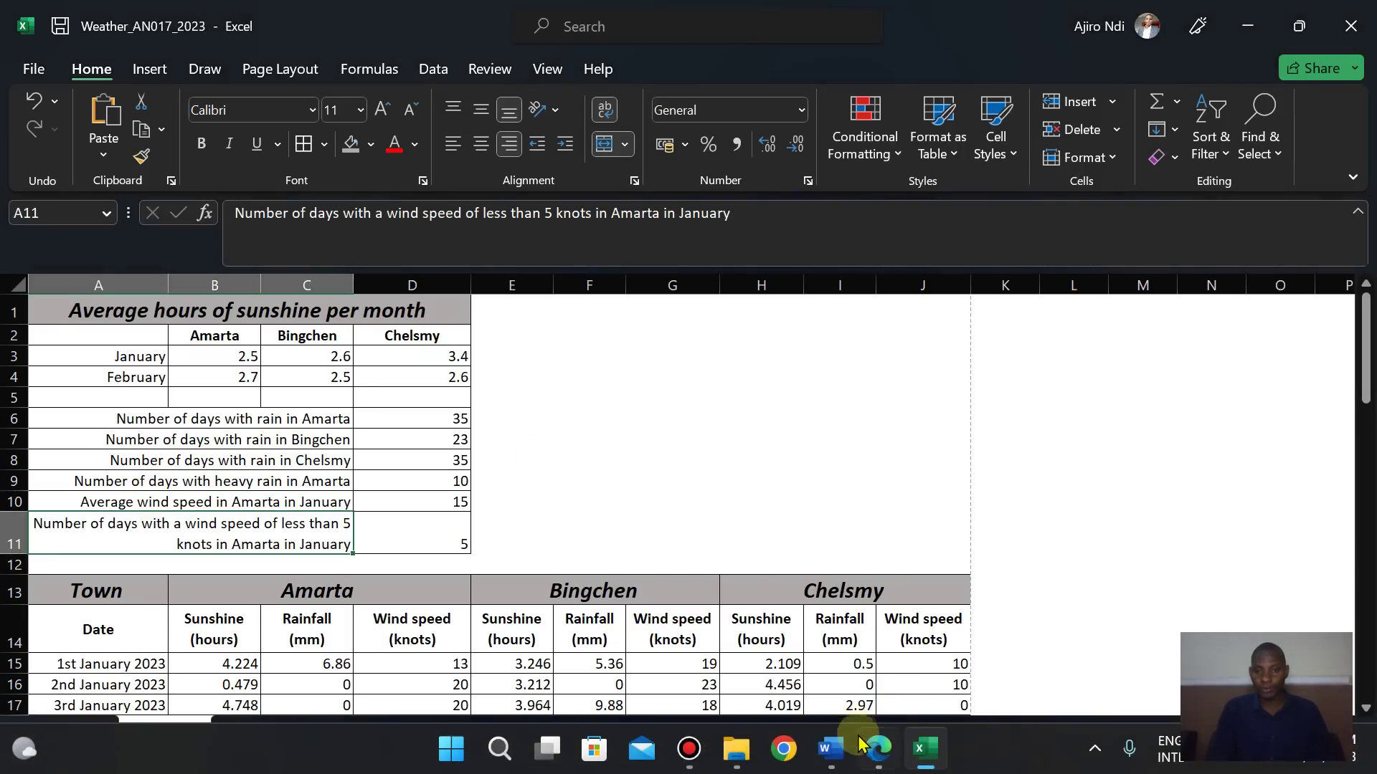
left_click(878, 750)
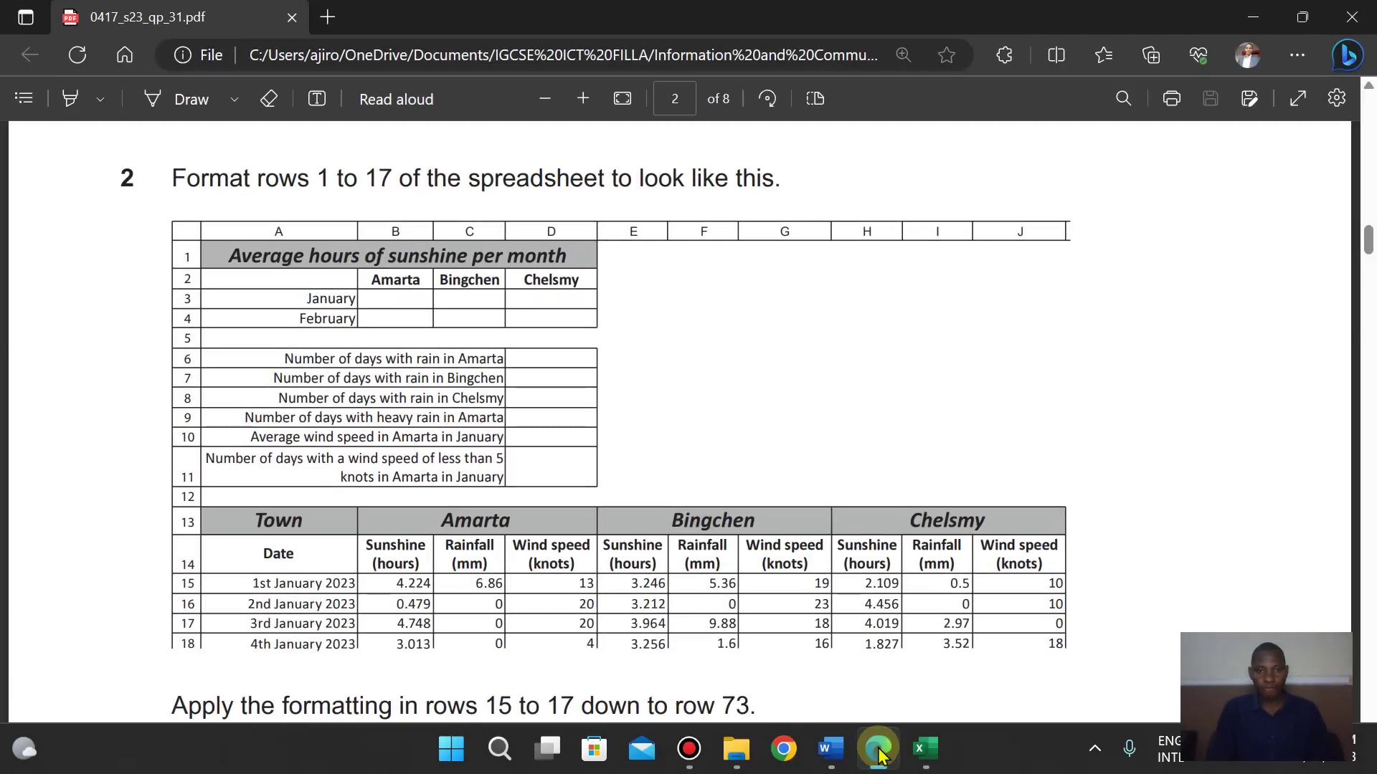
left_click(878, 750)
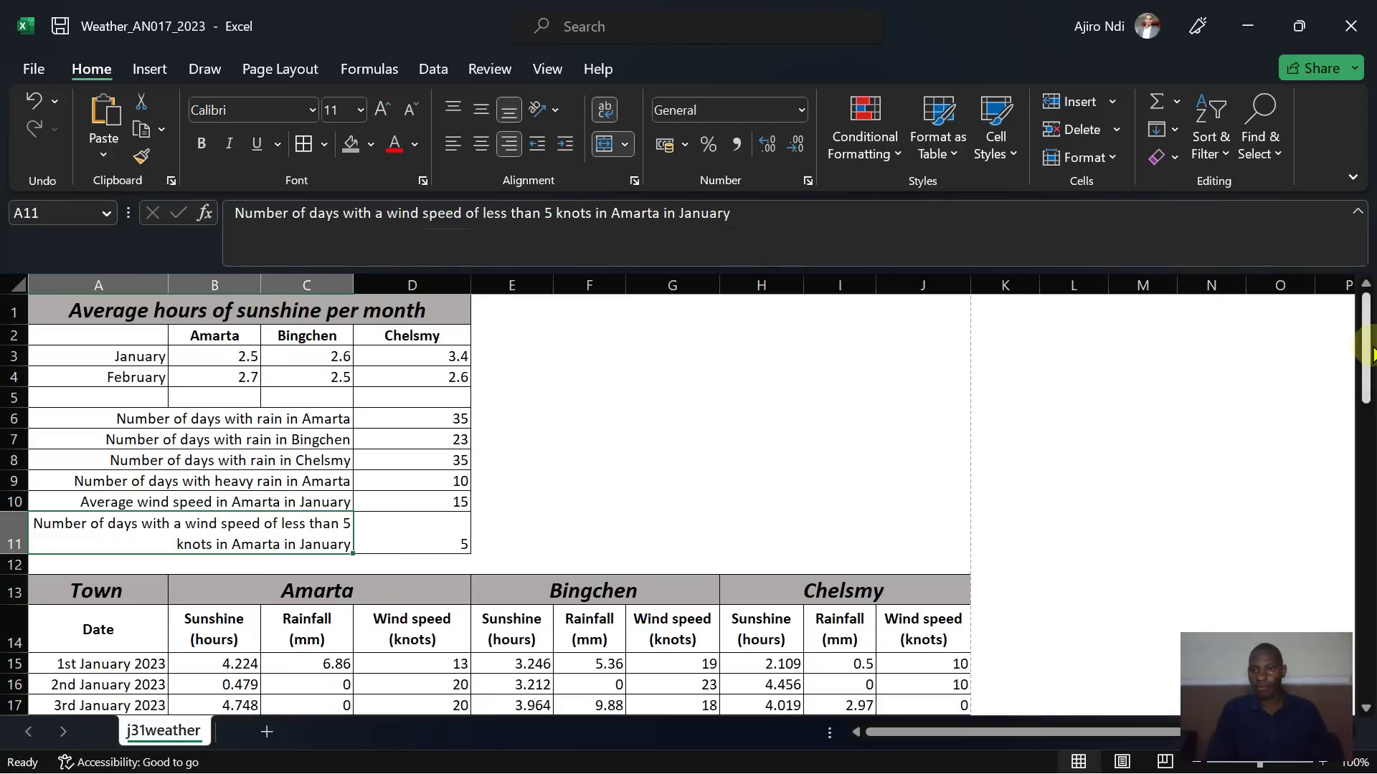
left_click_drag(1368, 351, 1362, 272)
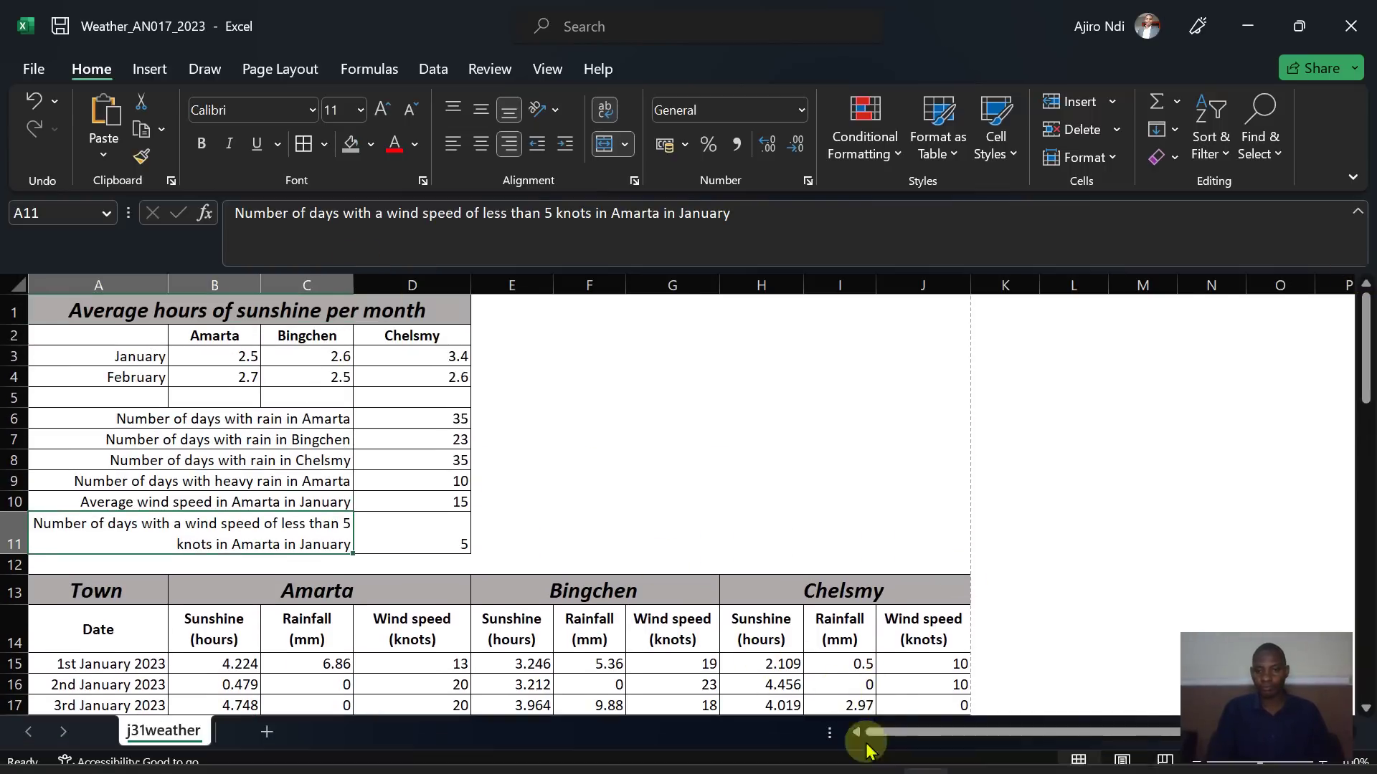
left_click(893, 753)
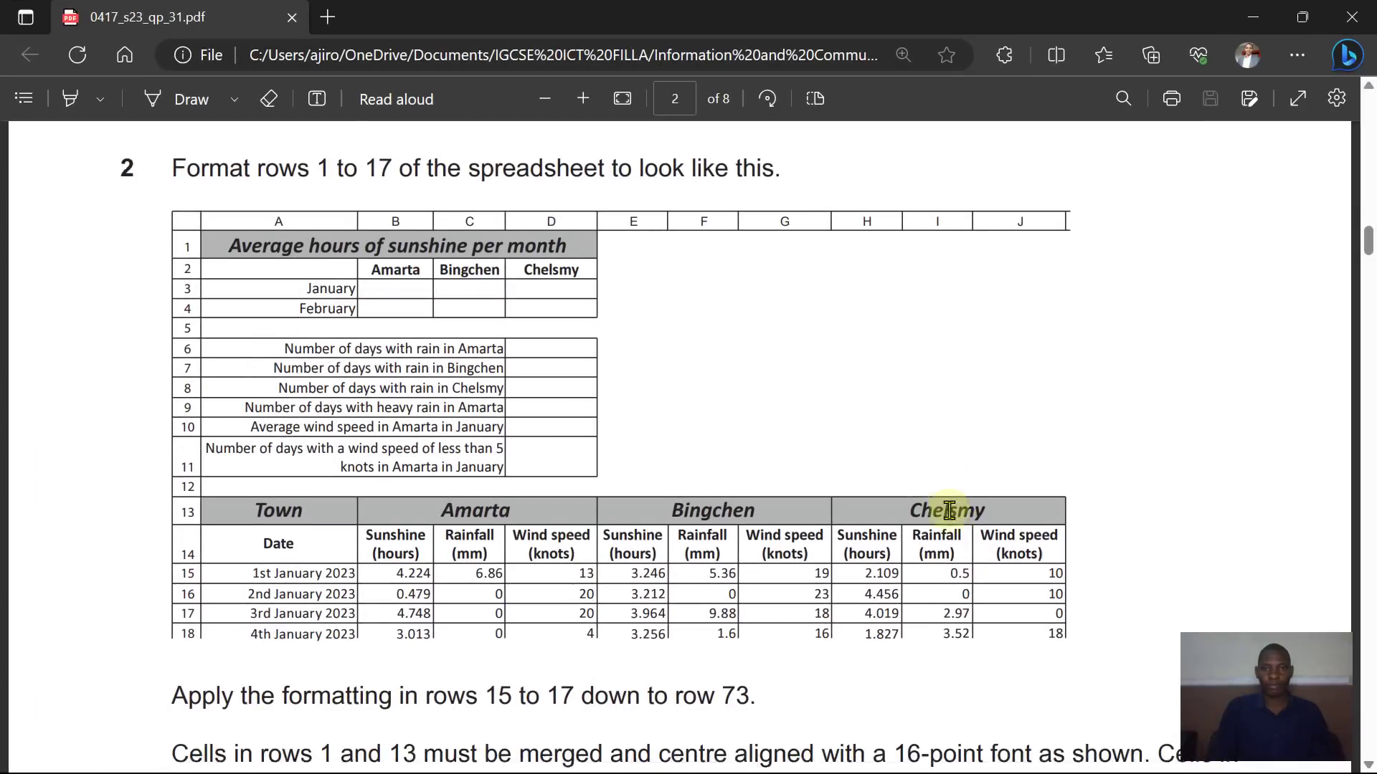
scroll(949, 509, "down", 20)
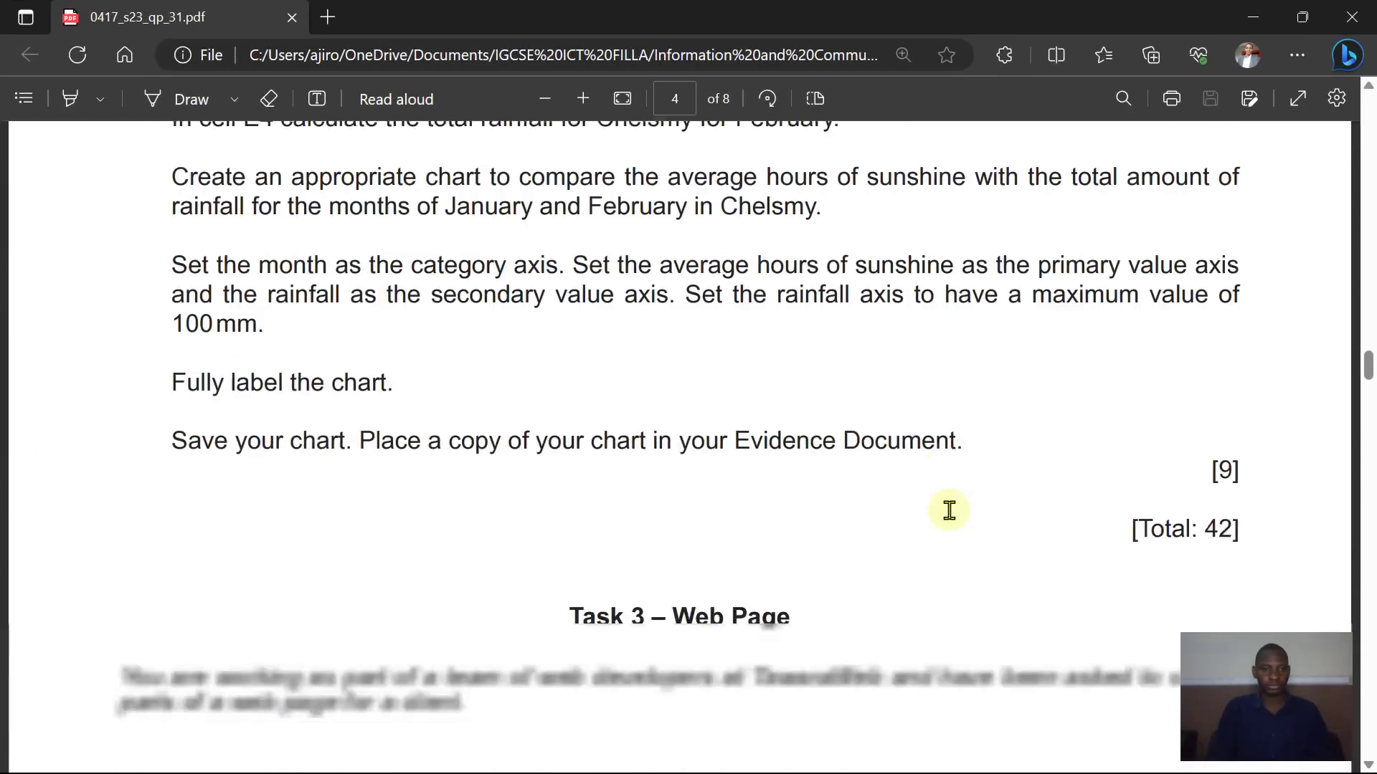
scroll(949, 510, "down", 2)
scroll(949, 510, "up", 7)
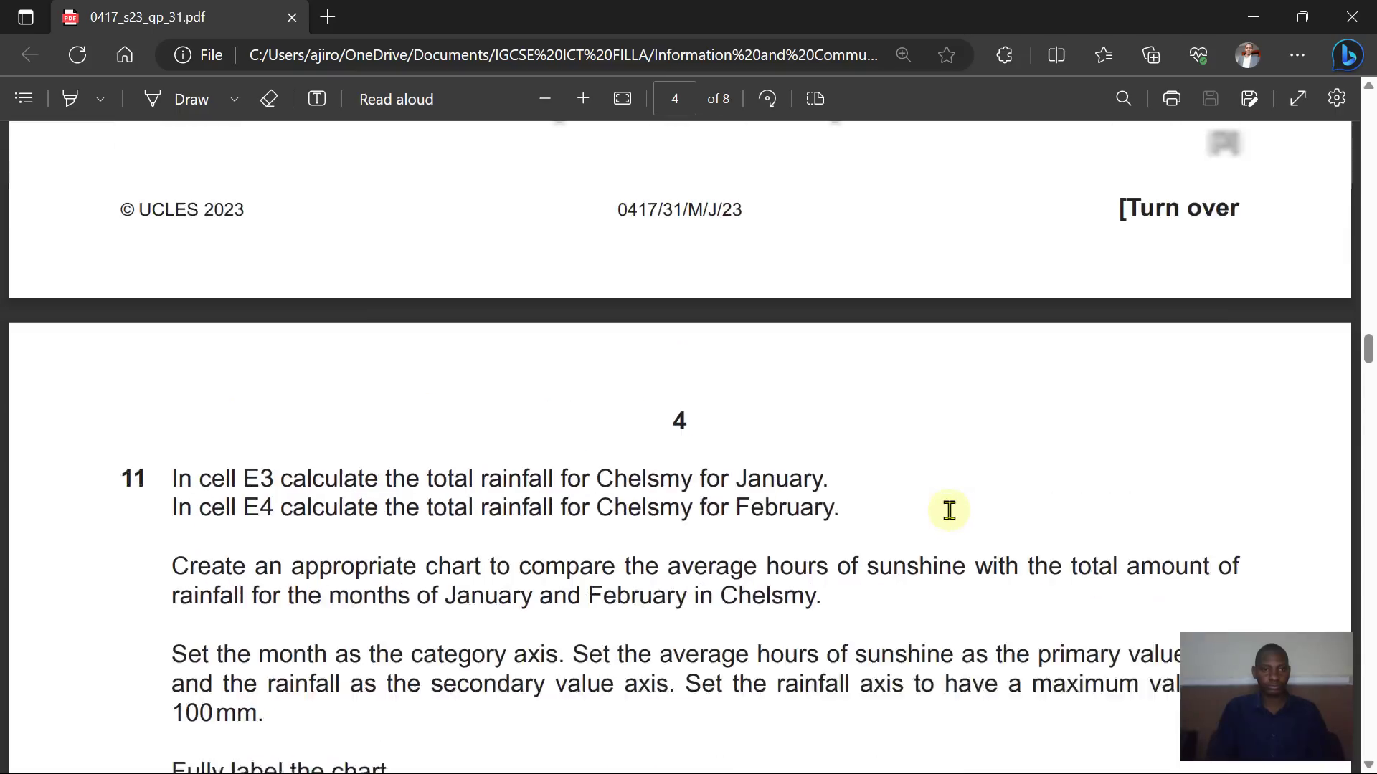
scroll(948, 510, "up", 8)
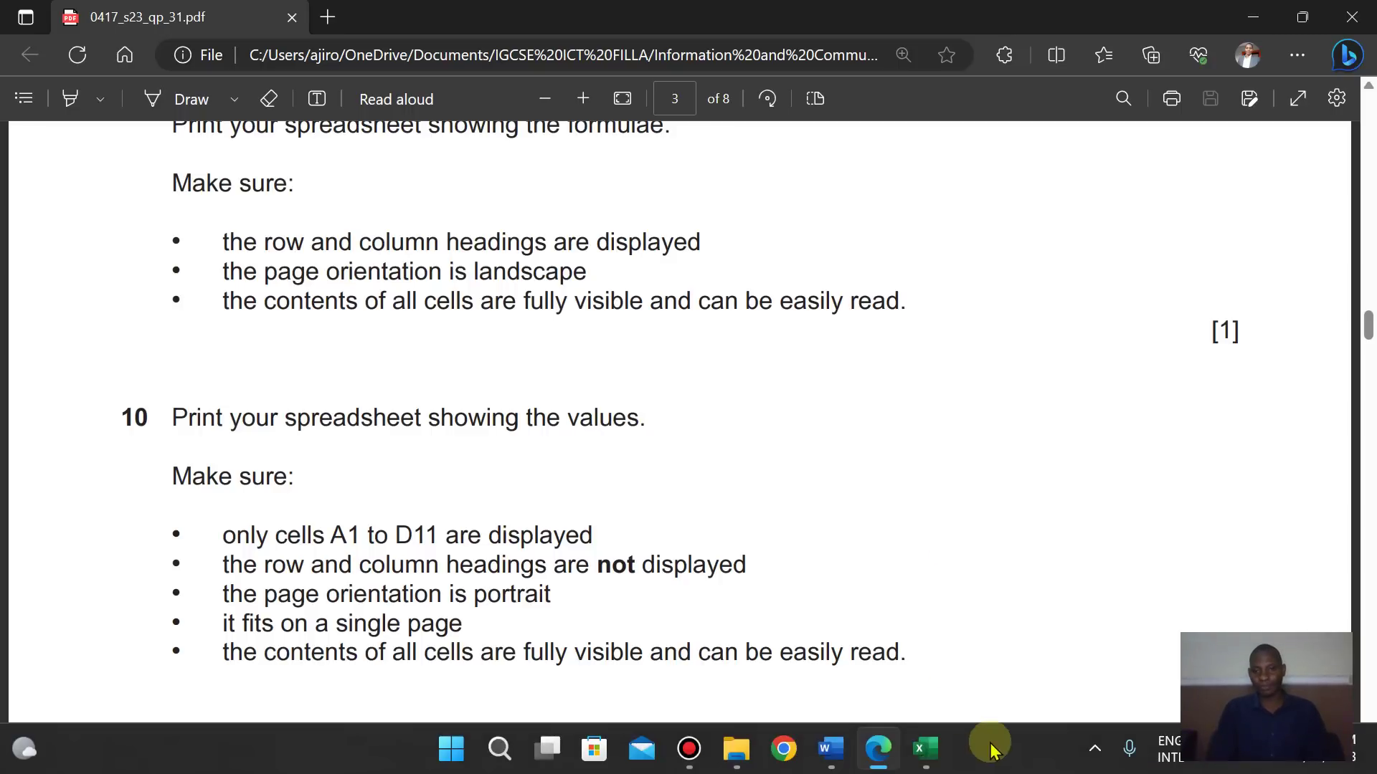
left_click(925, 749)
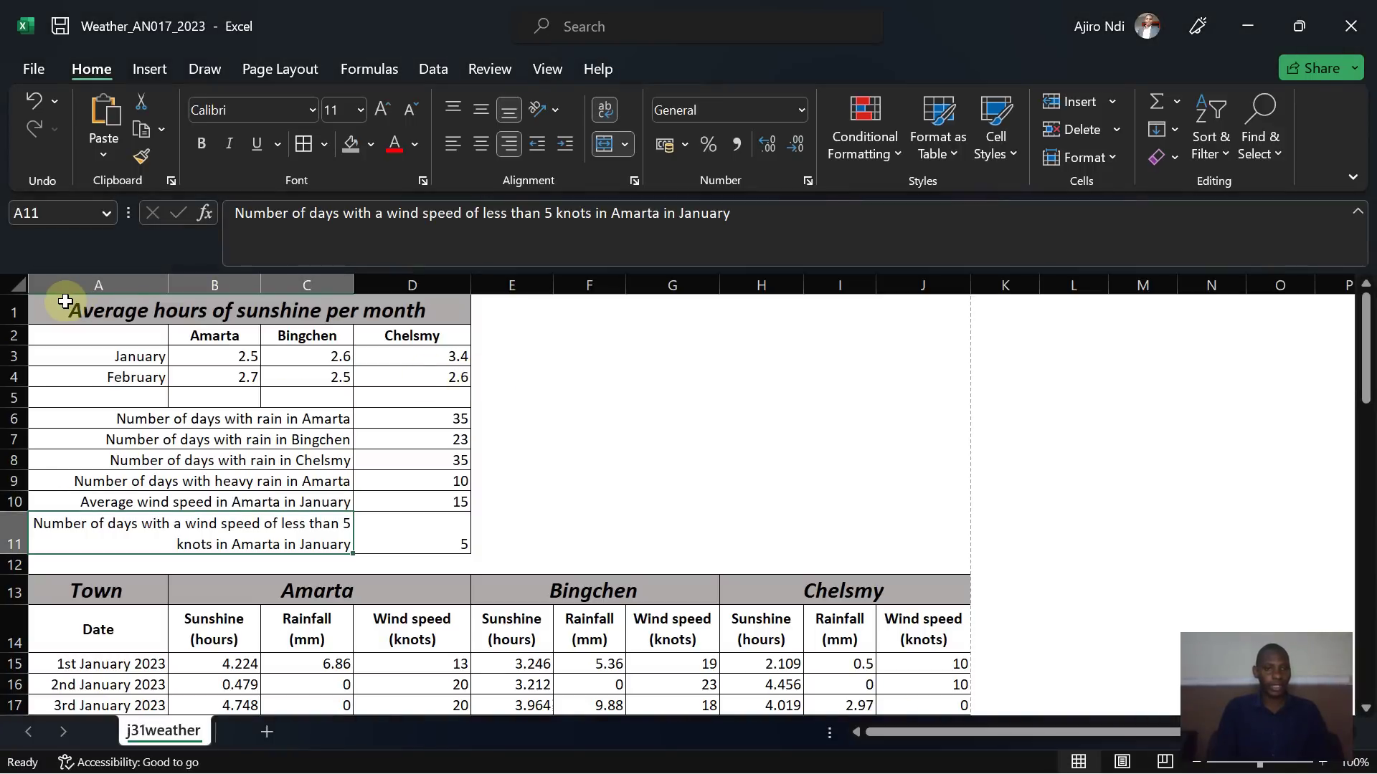
- Select A1:D11 and set the print settings to Print Selection
left_click_drag(55, 308, 290, 542)
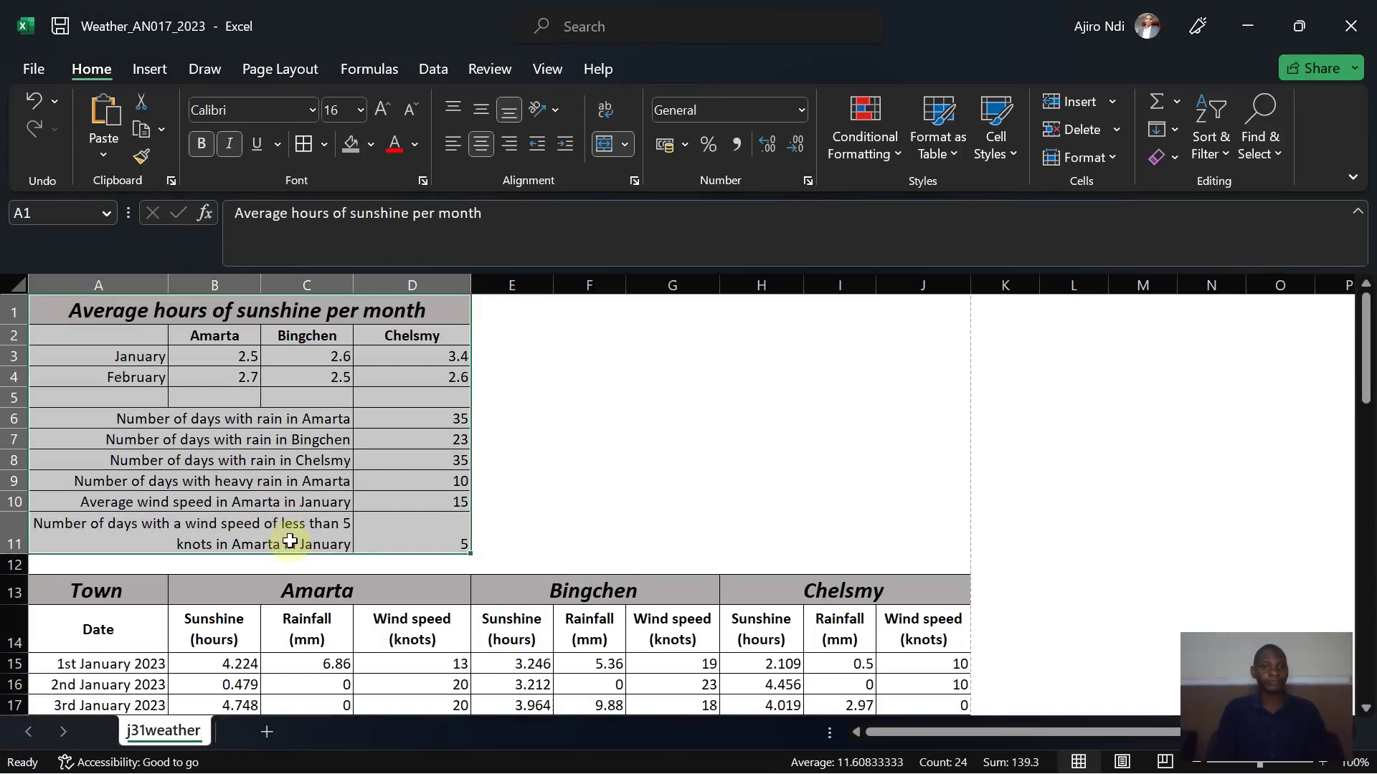
left_click(29, 75)
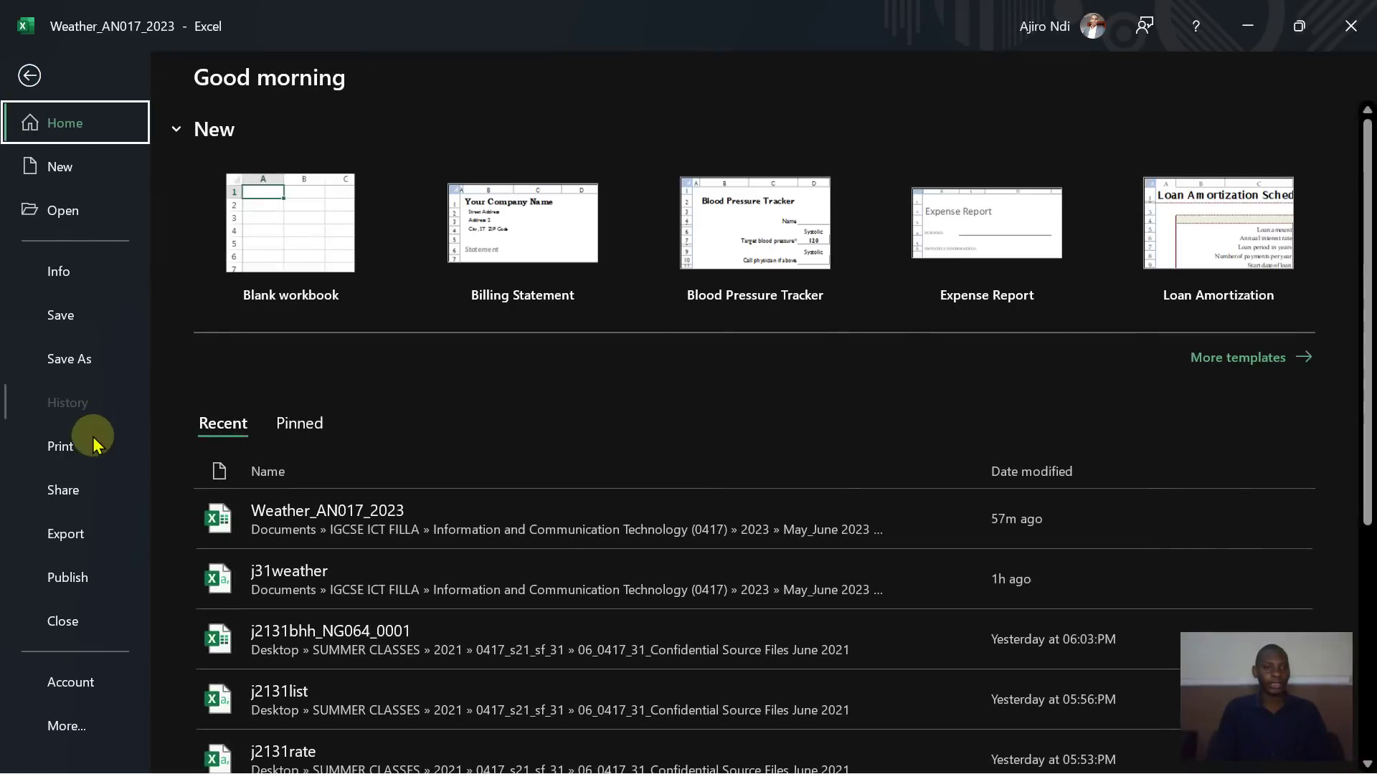
left_click(92, 456)
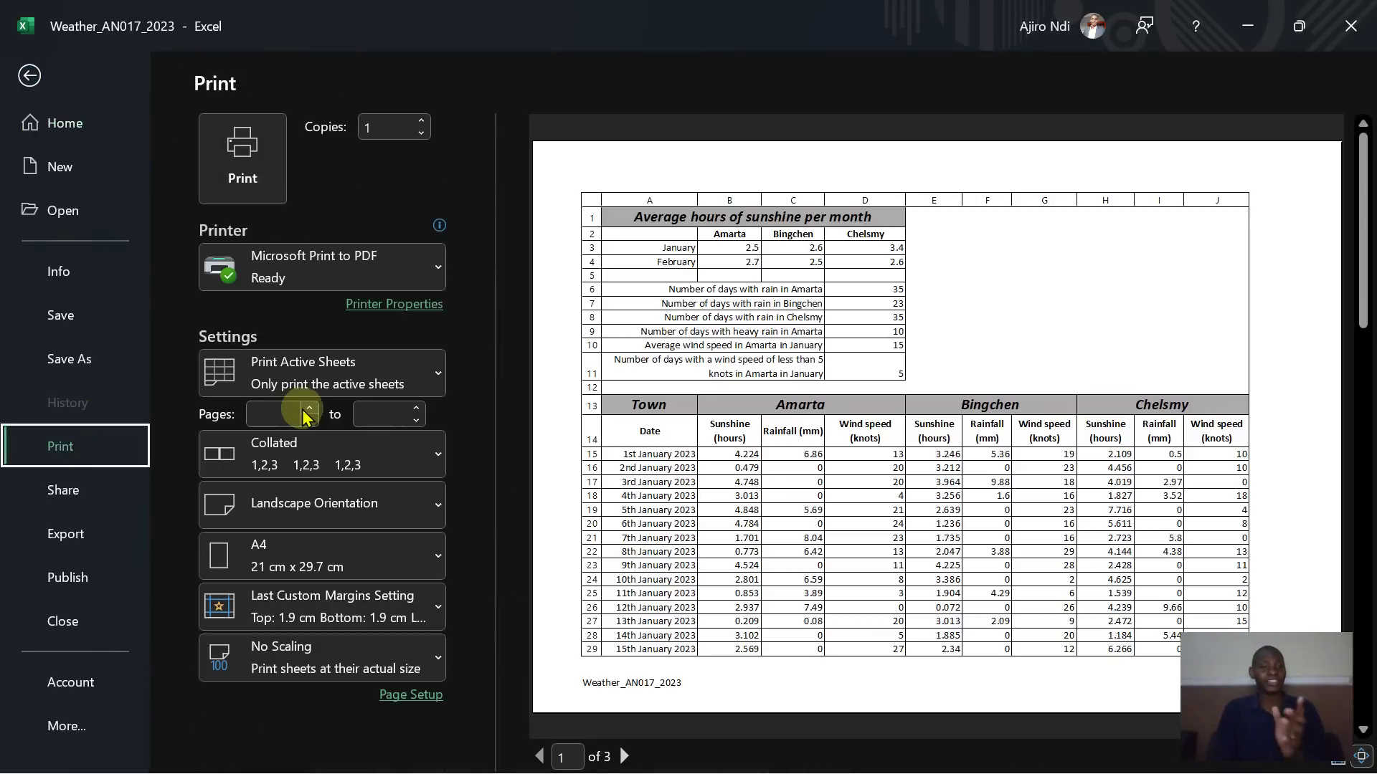
left_click(315, 378)
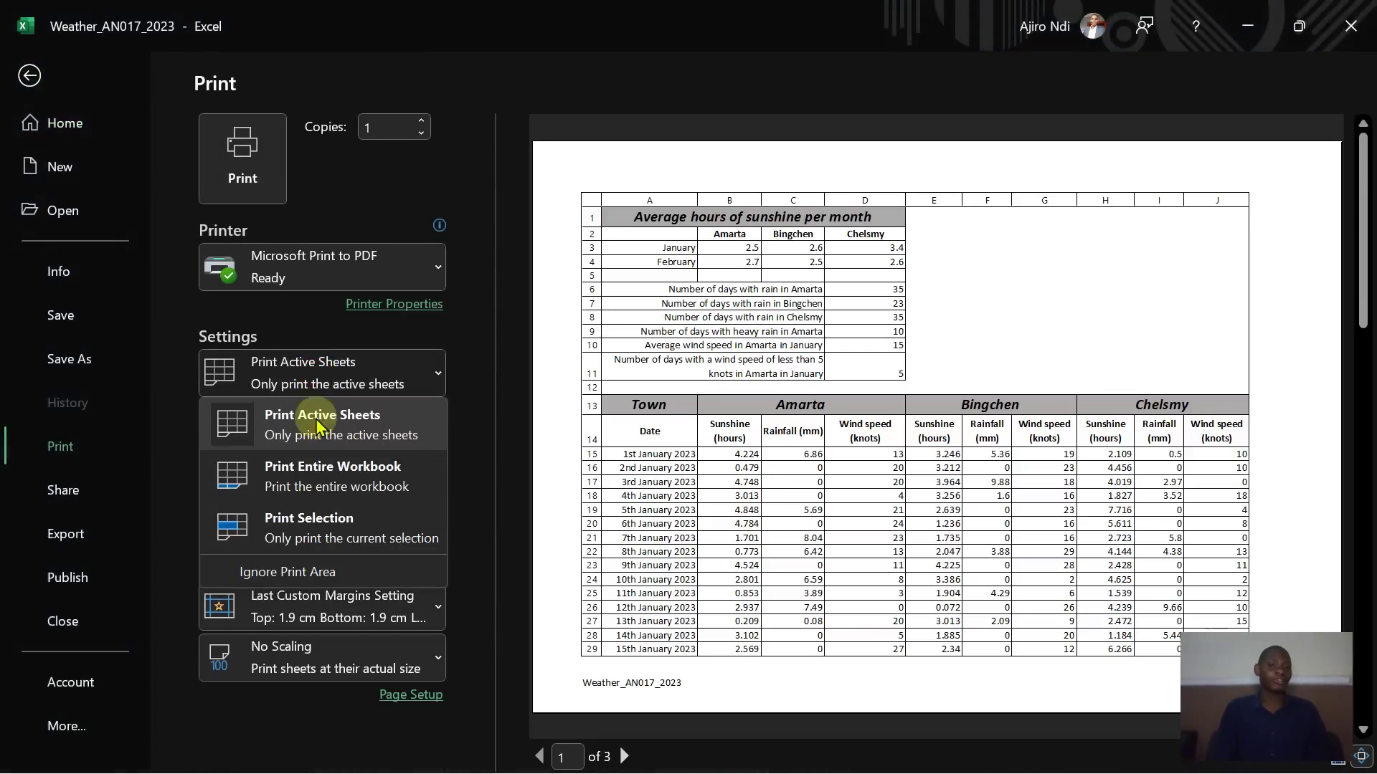
left_click(324, 533)
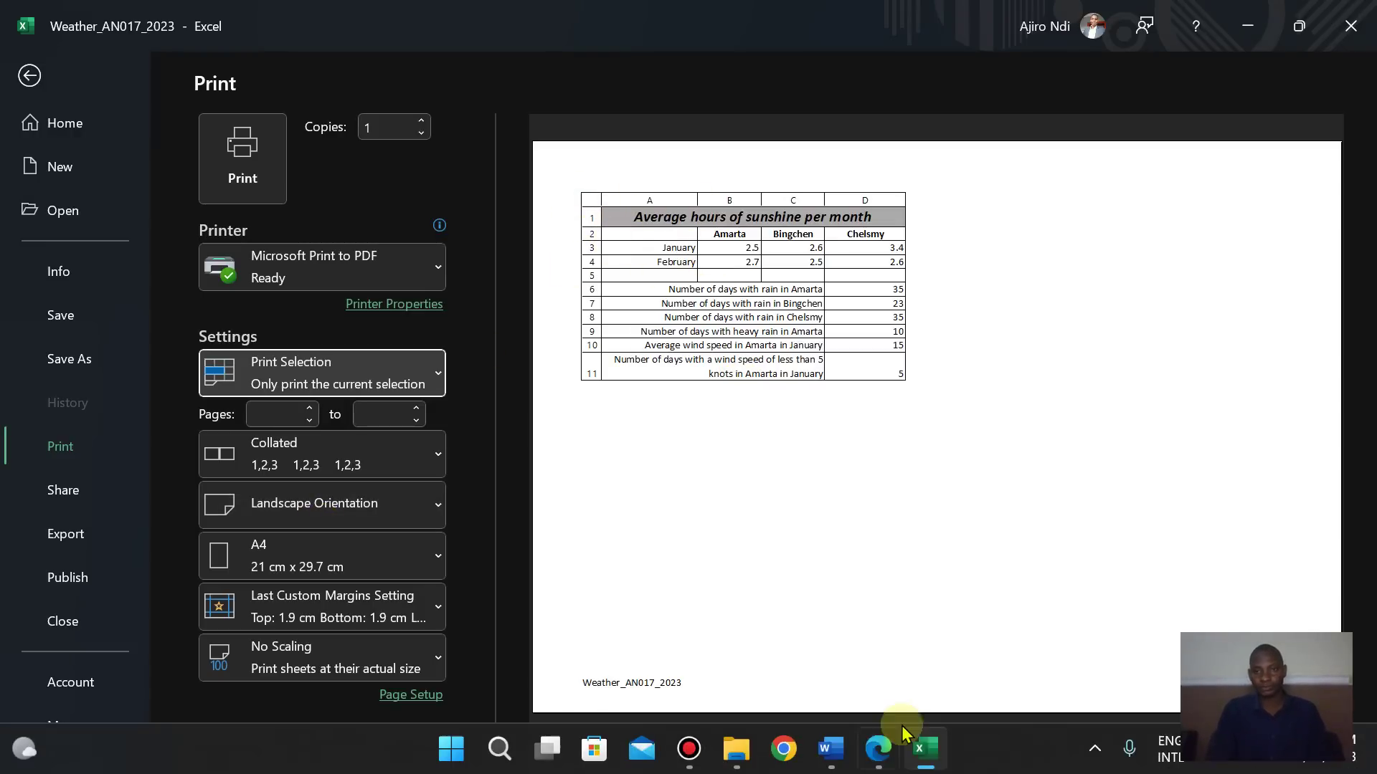
left_click(879, 758)
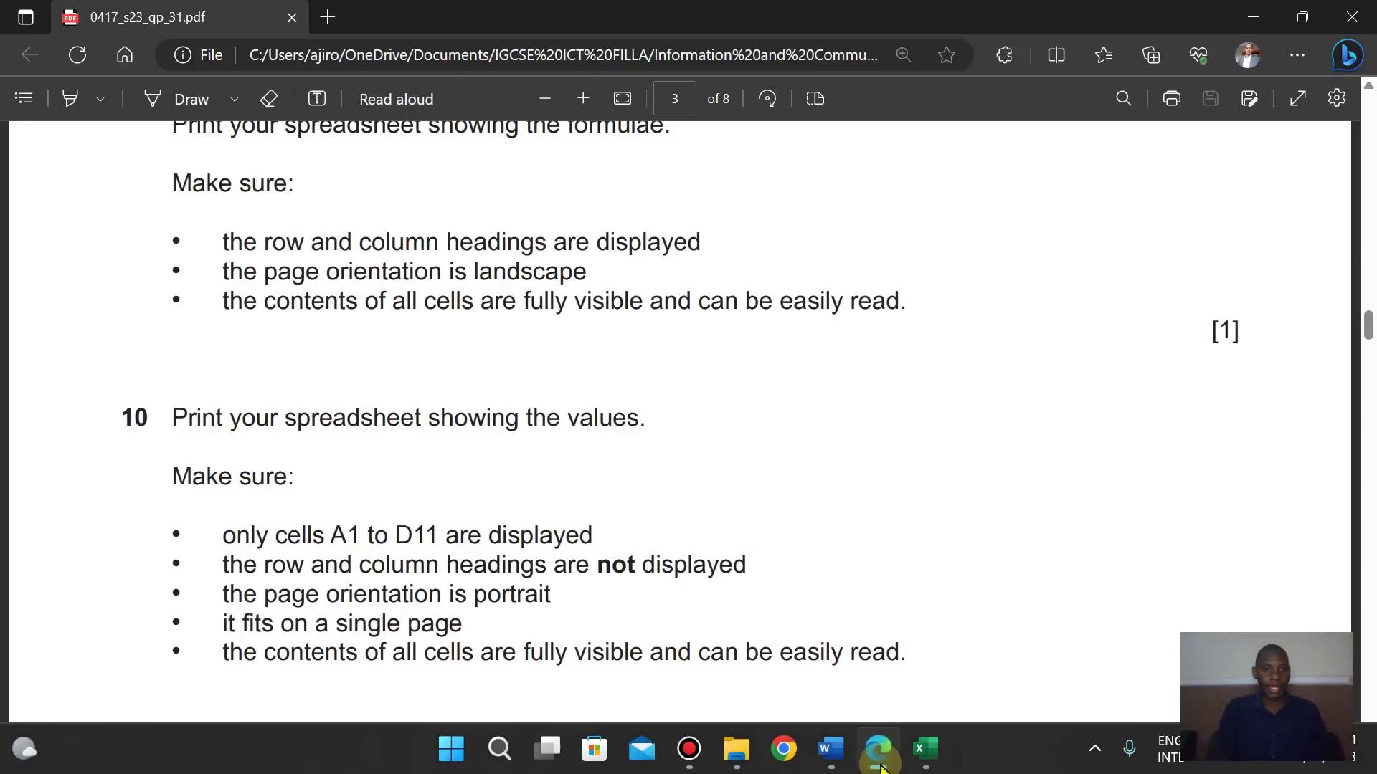
left_click(879, 759)
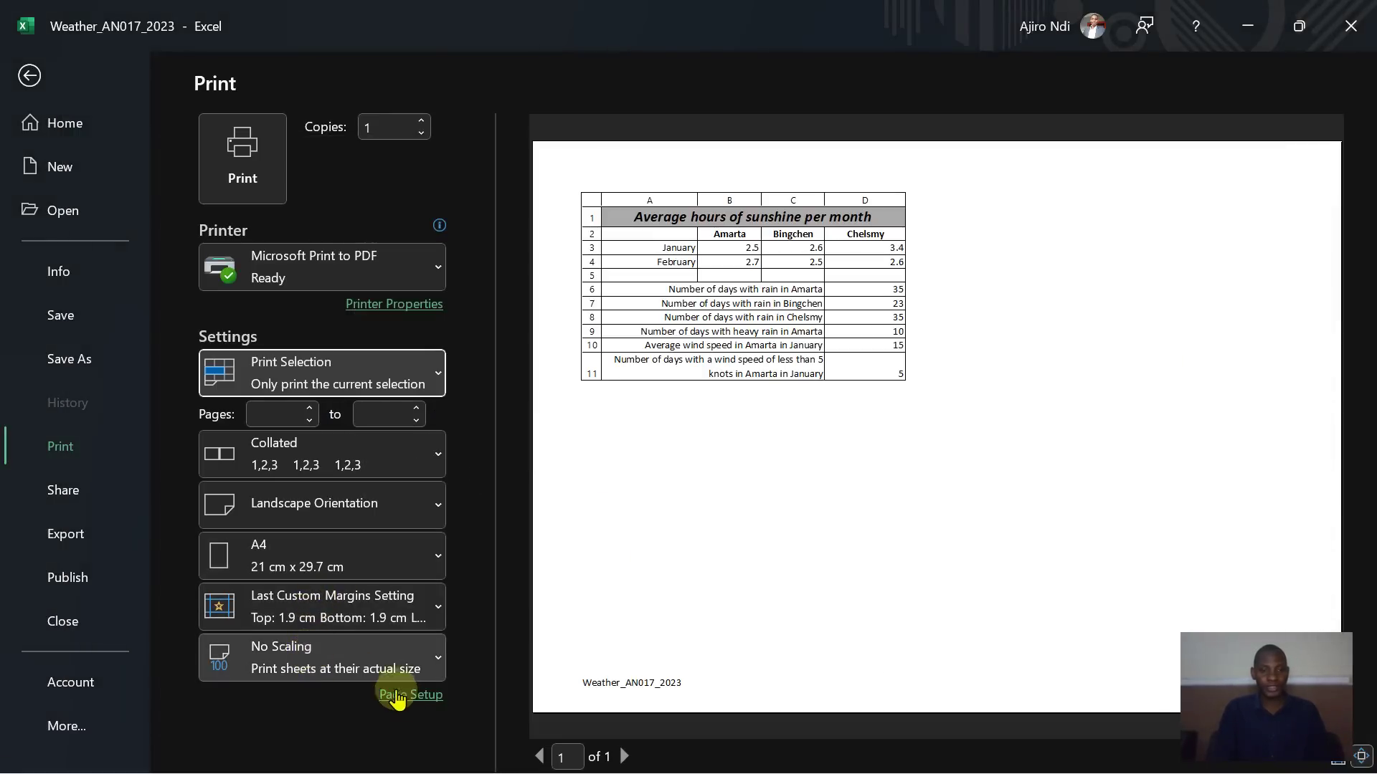
- Turn off printing of row and column headings in Page Setup
left_click(406, 697)
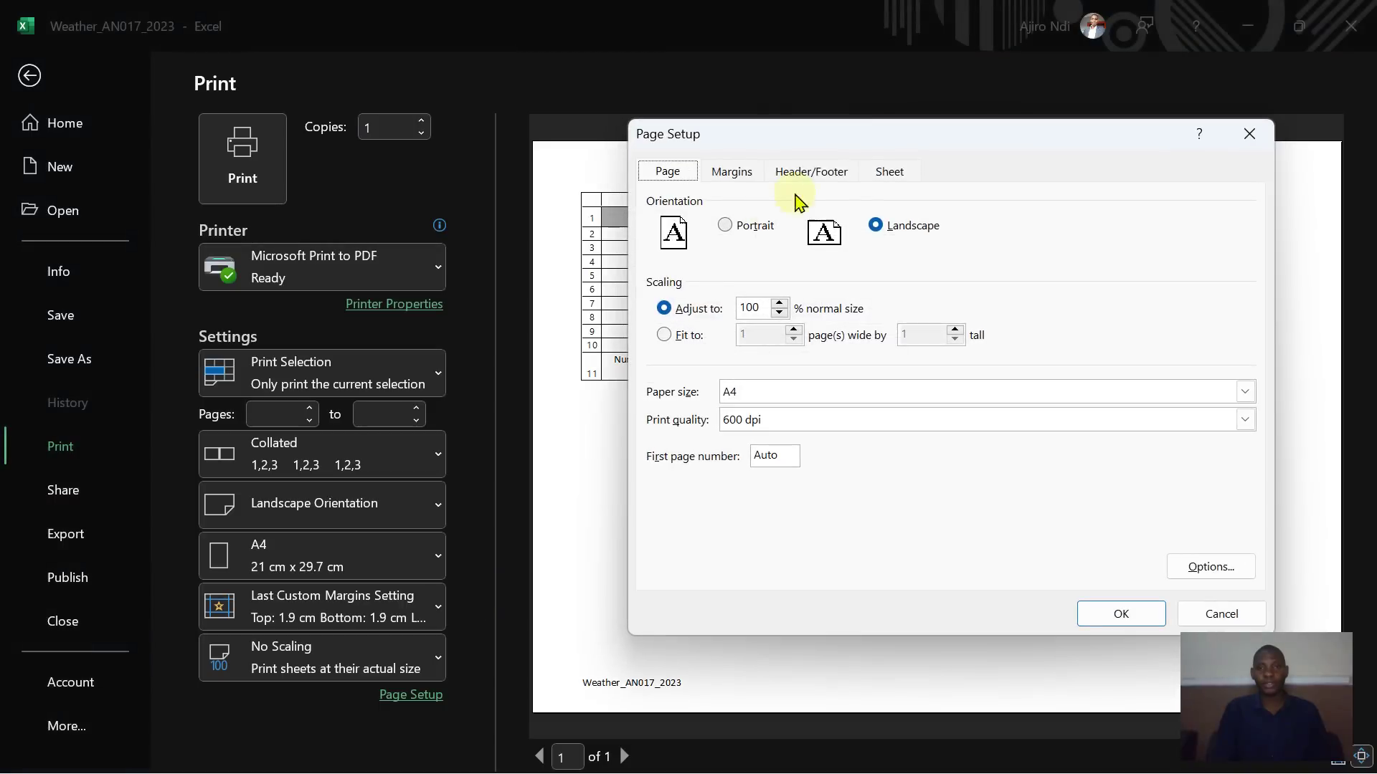
left_click(884, 179)
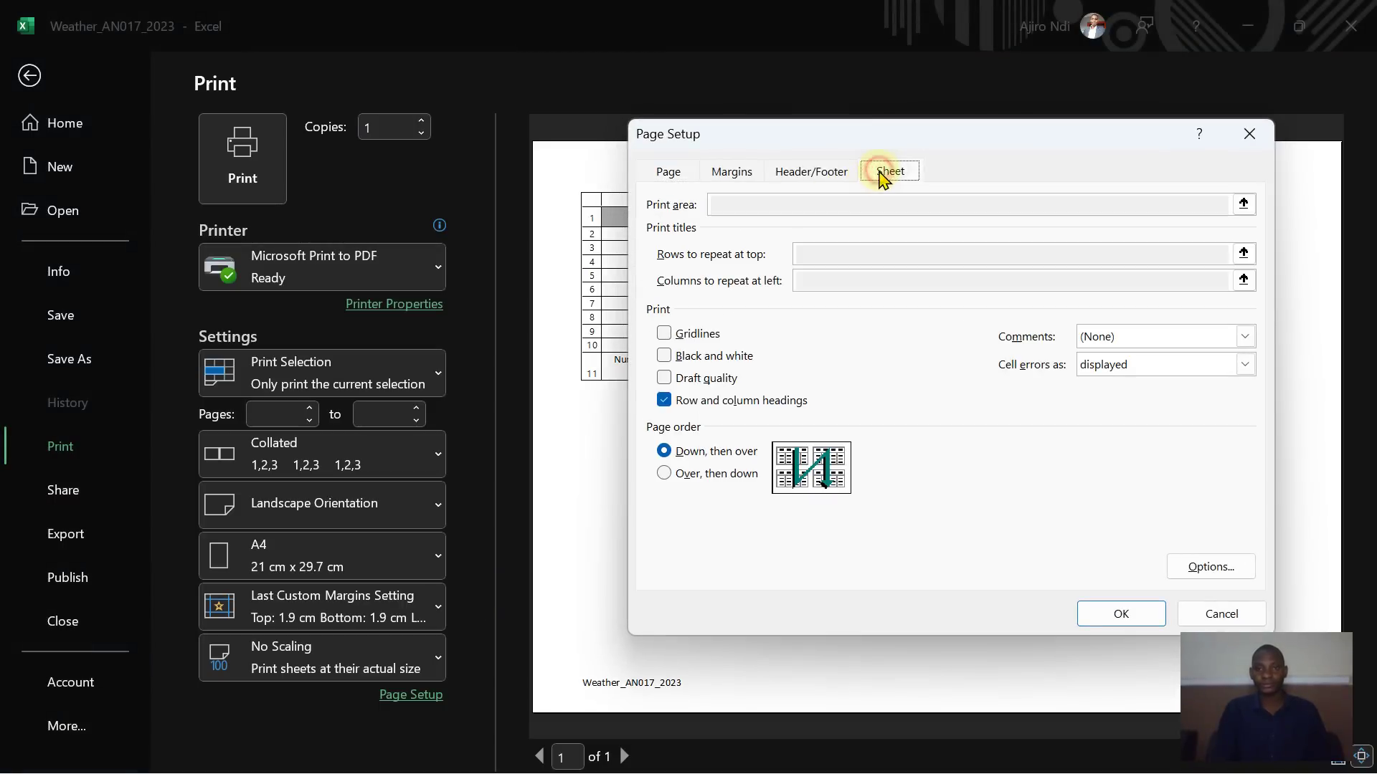
left_click(663, 403)
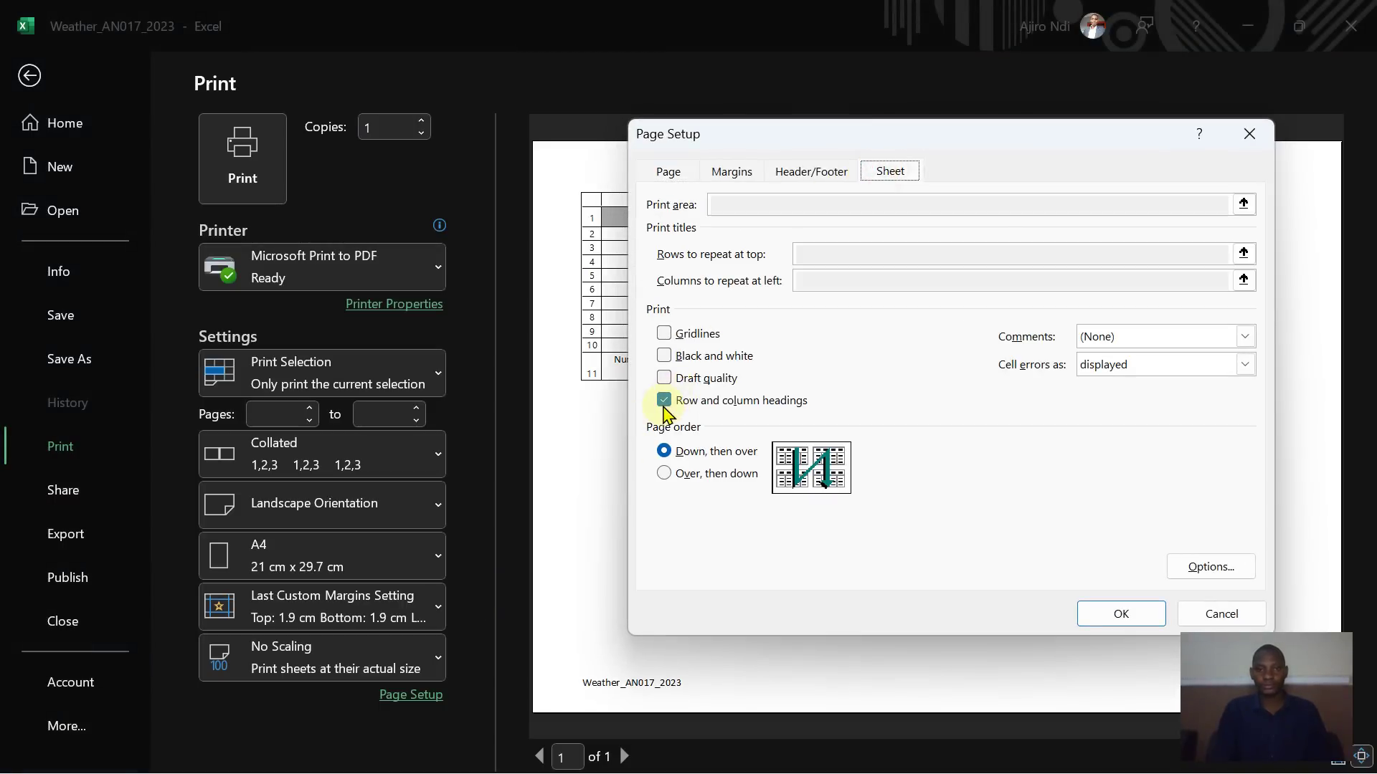
left_click(1140, 617)
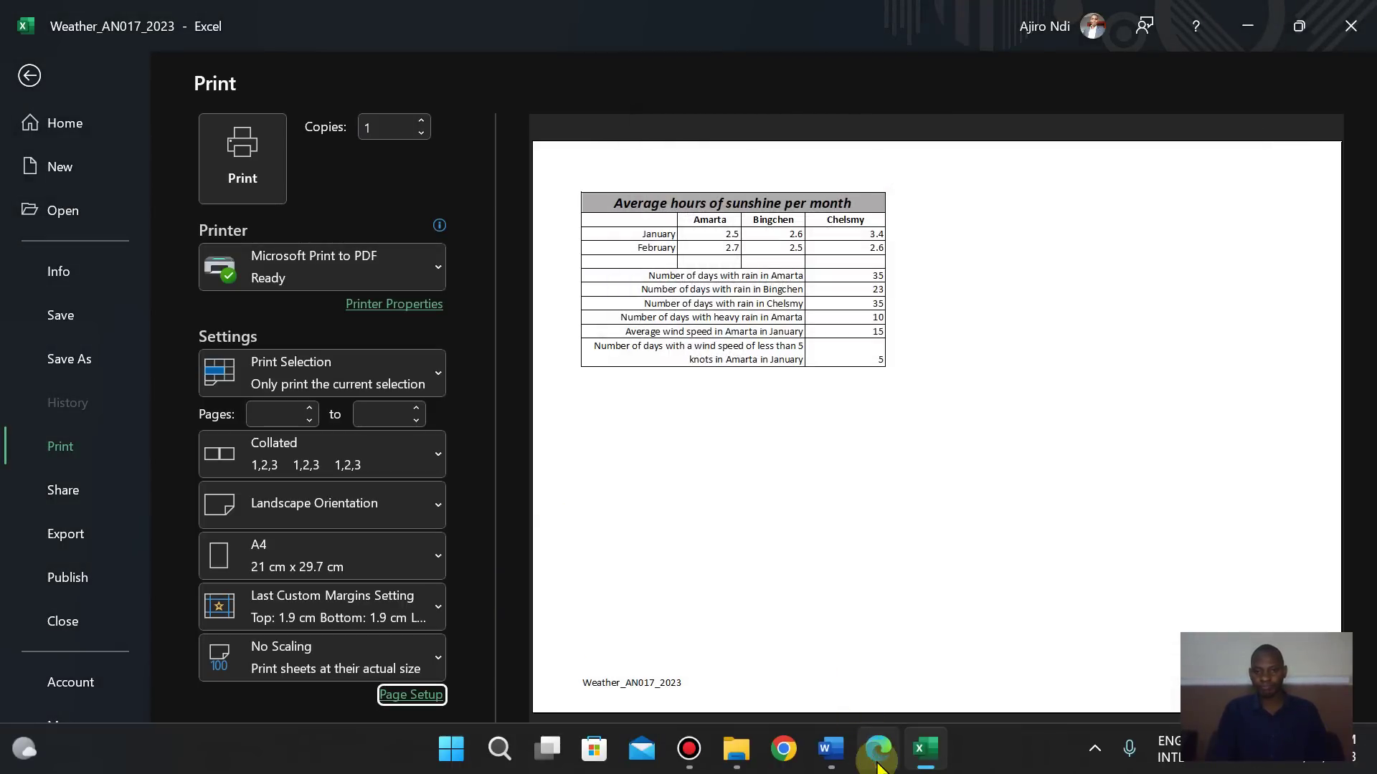
left_click(878, 748)
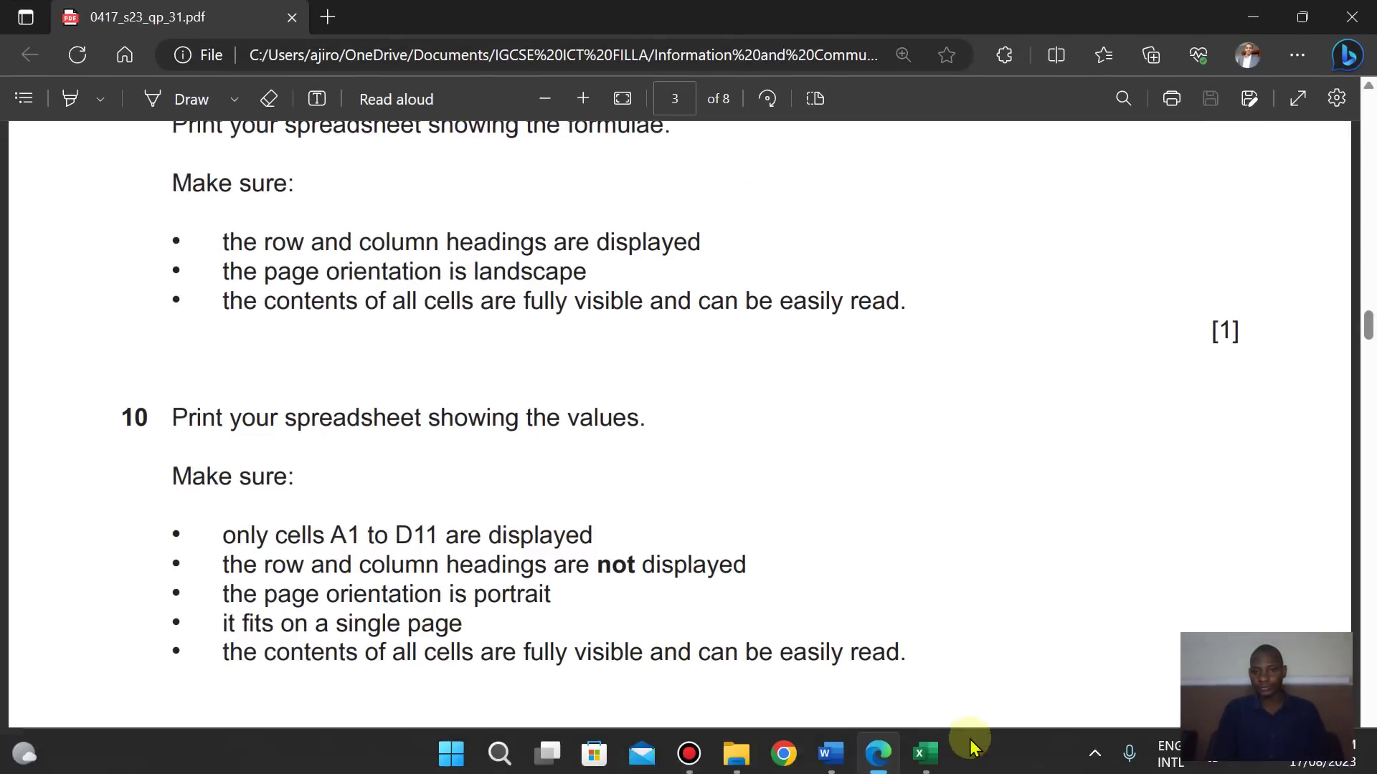
left_click(923, 746)
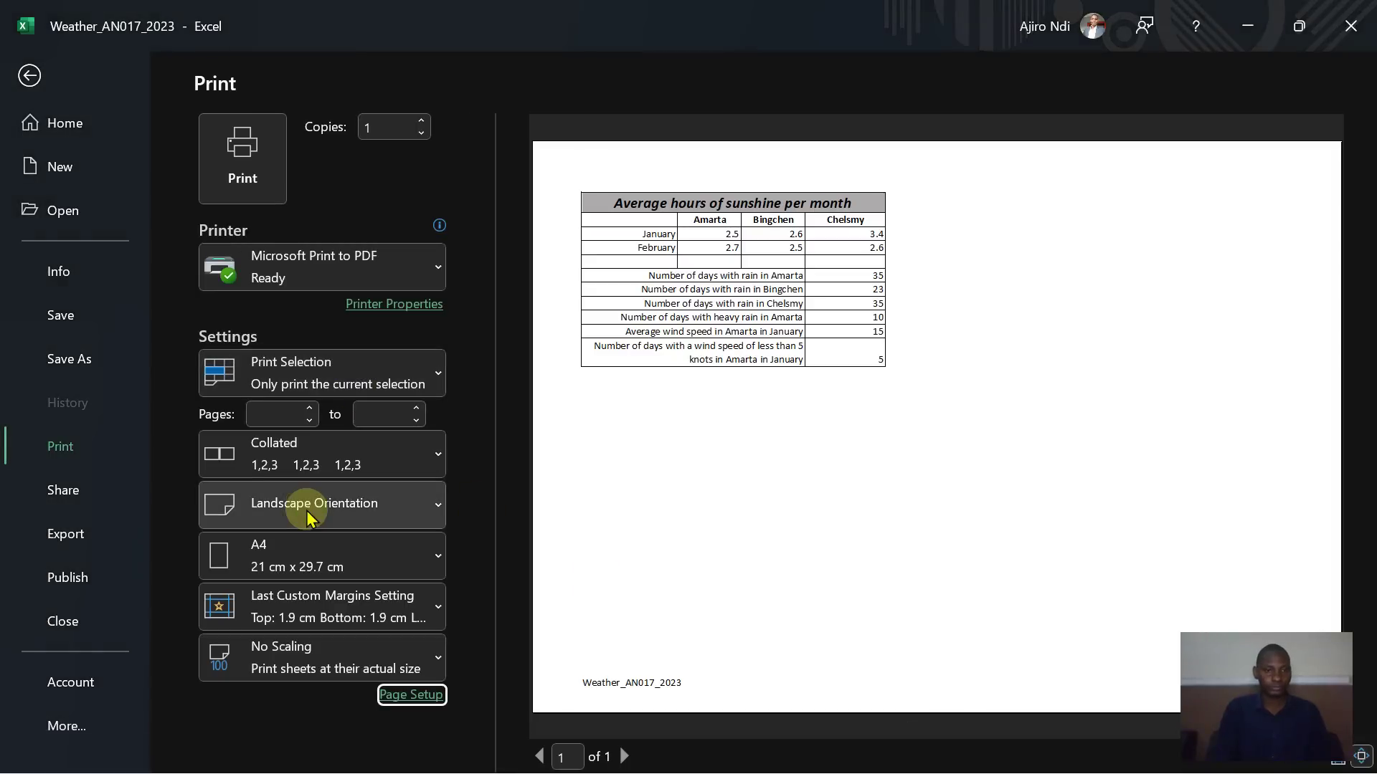
- Set the printout orientation to Portrait
left_click(308, 519)
left_click(294, 574)
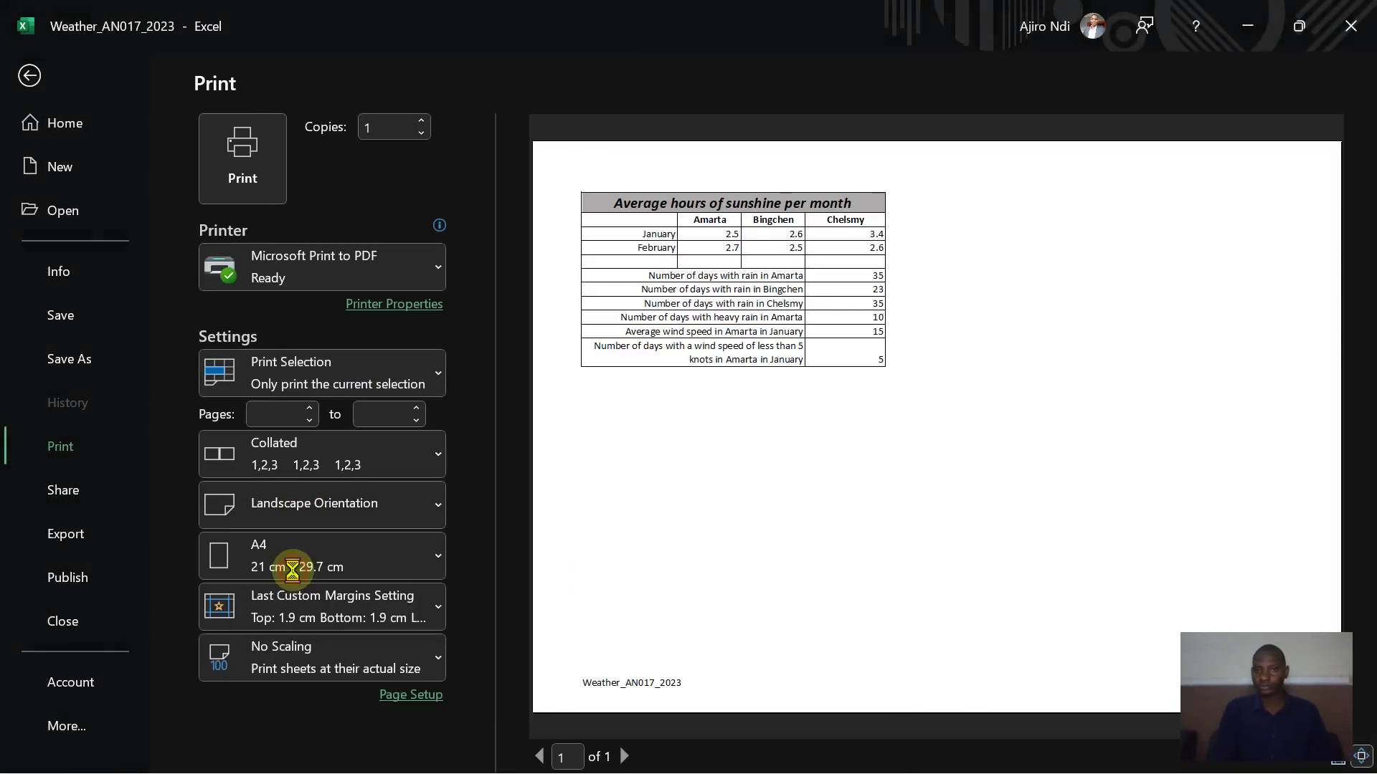
left_click(879, 749)
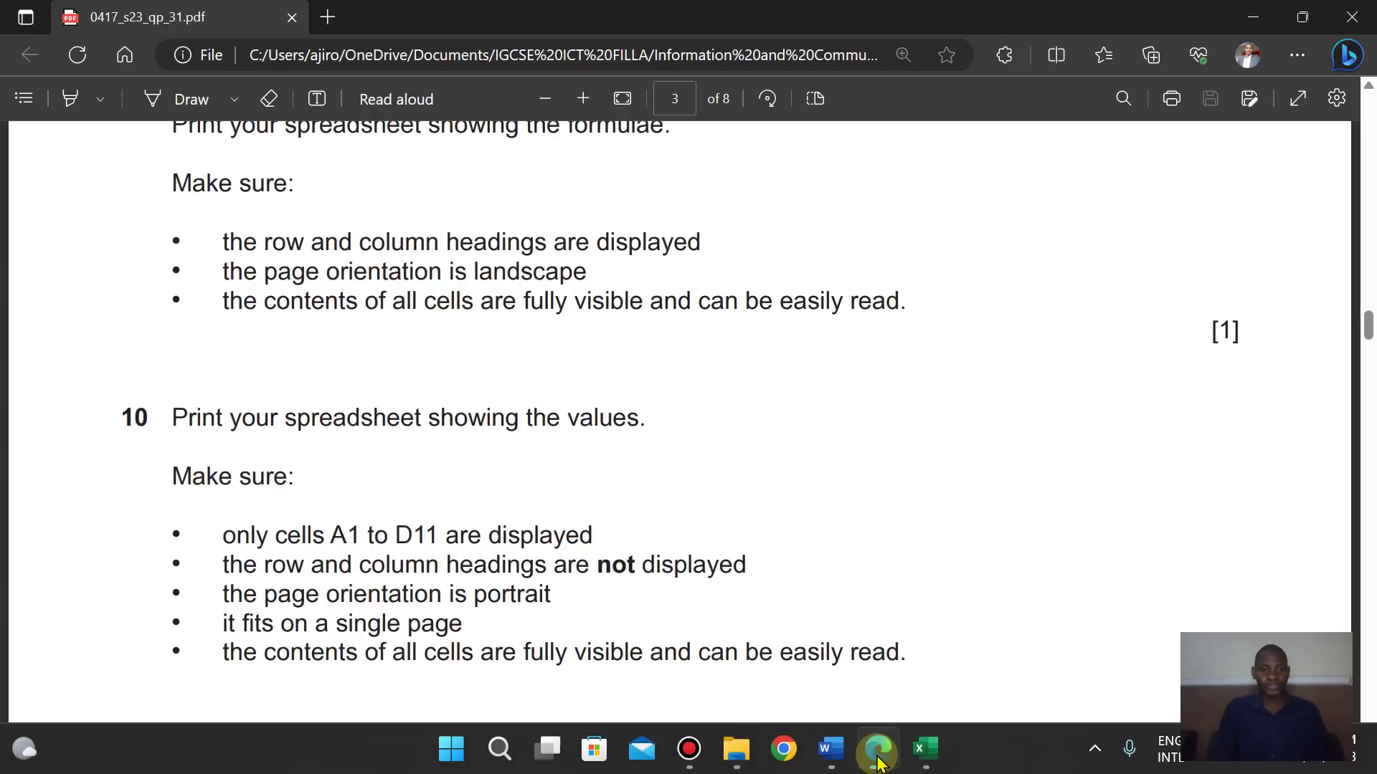
left_click(879, 760)
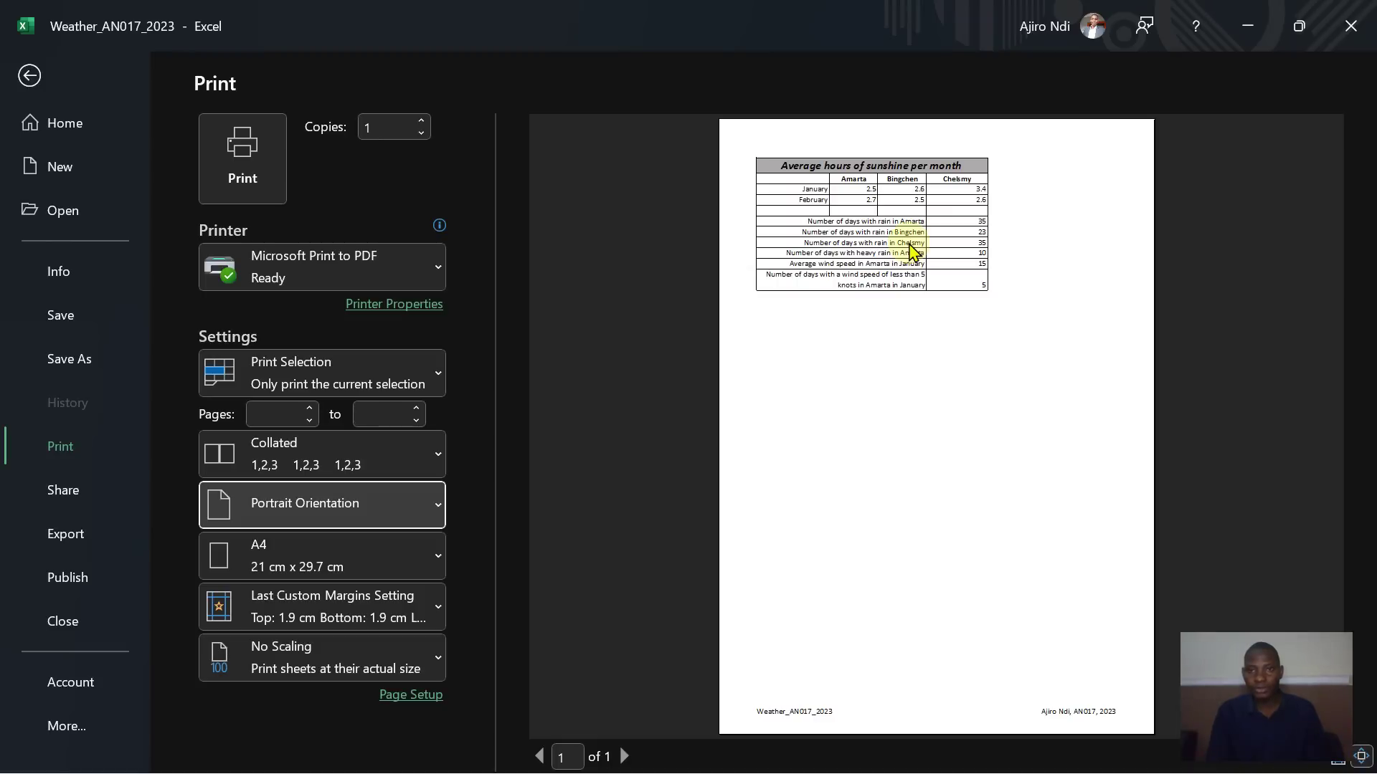
- Print the A1:D11 selection to a PDF file named PRINTOUT 3
left_click(245, 176)
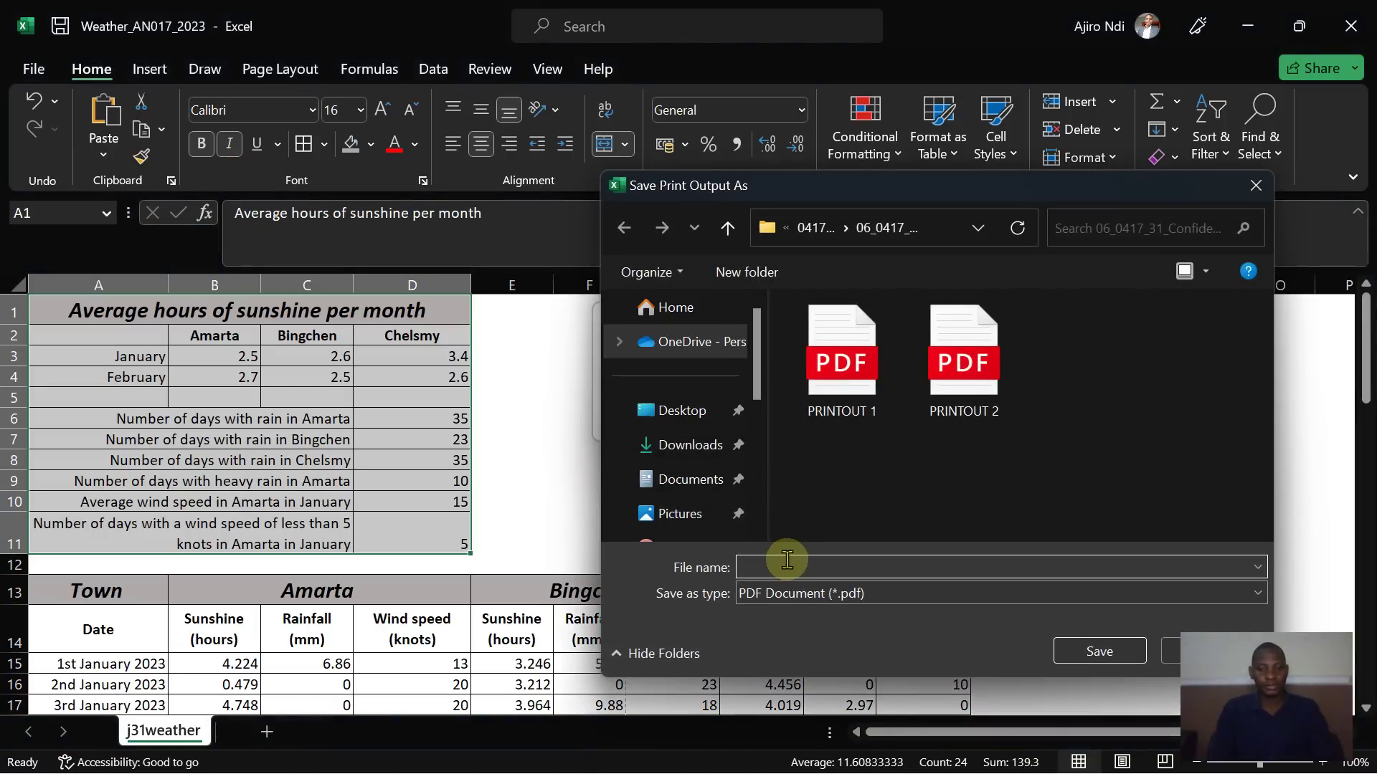
type("PRINTO")
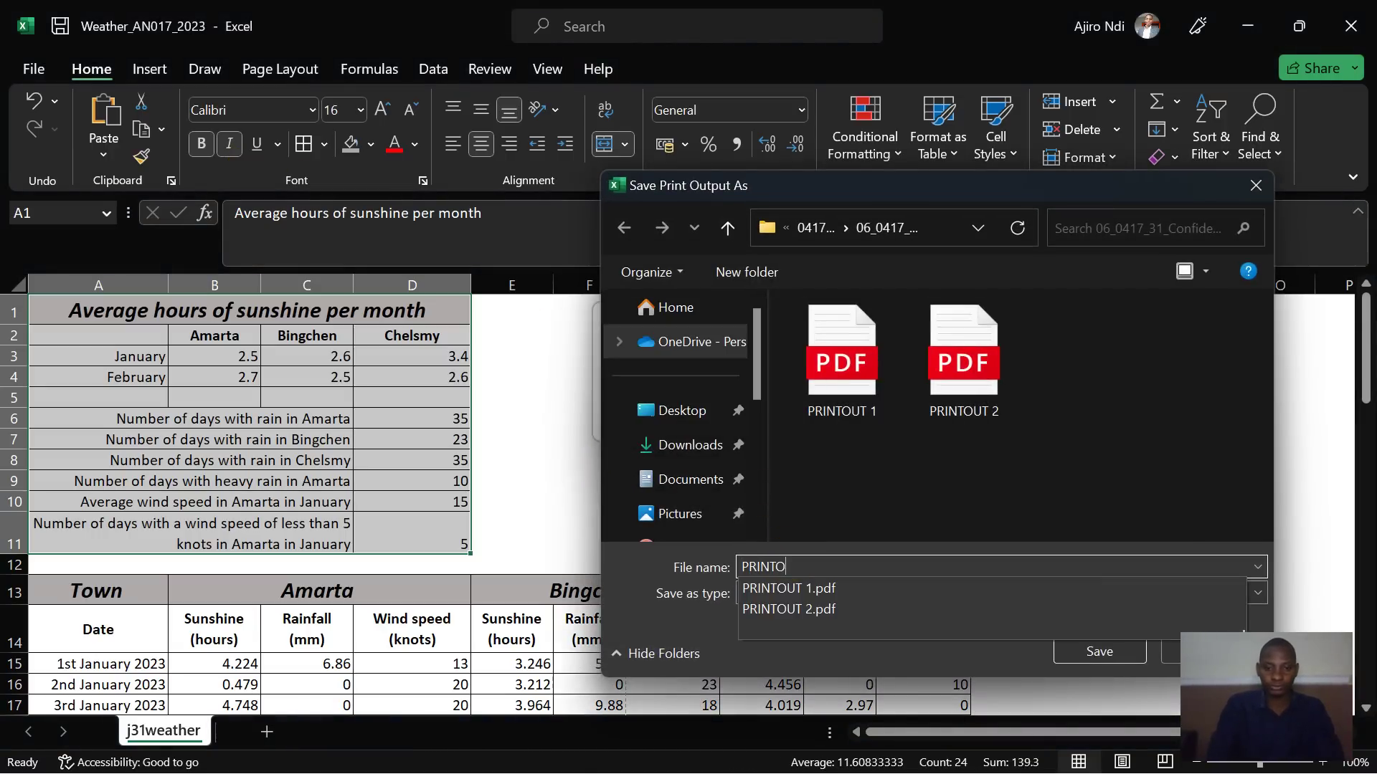
type("UT 3")
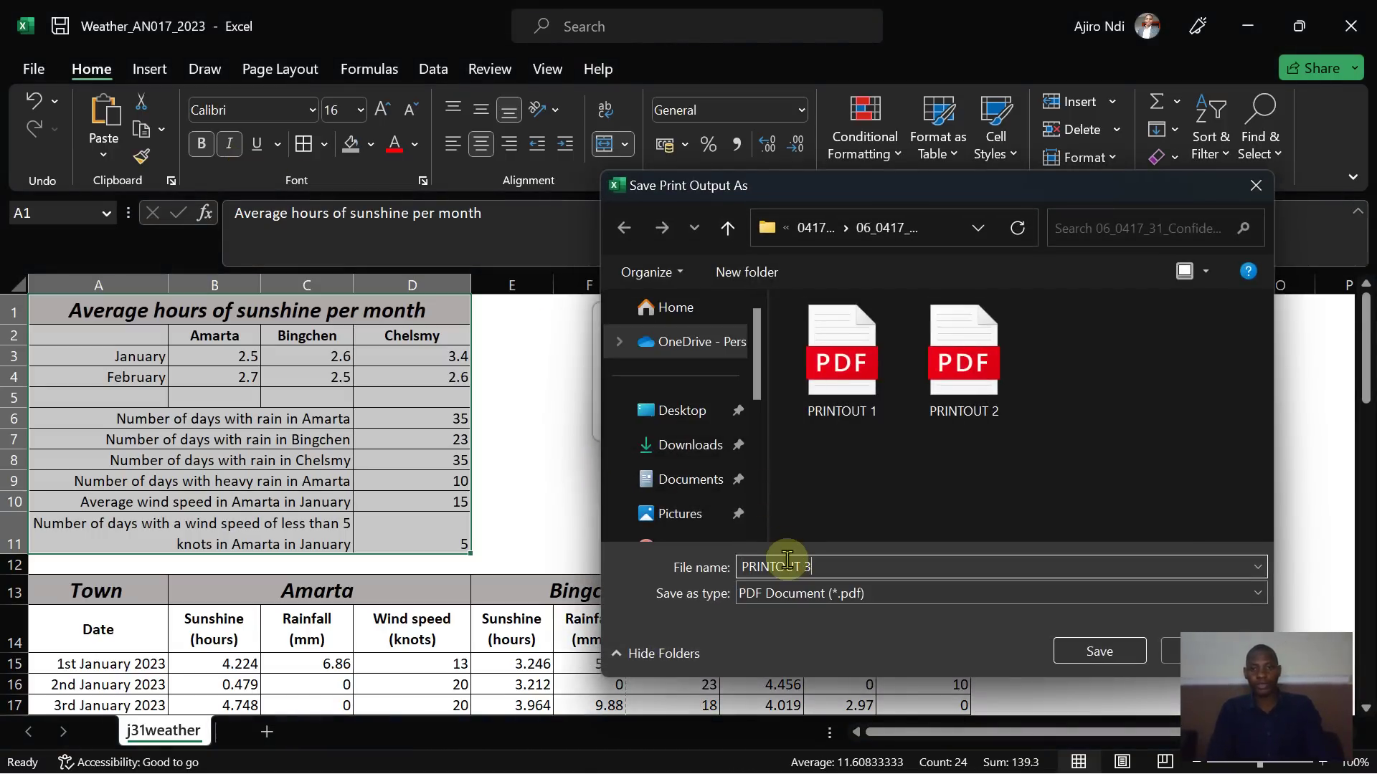
left_click(1095, 653)
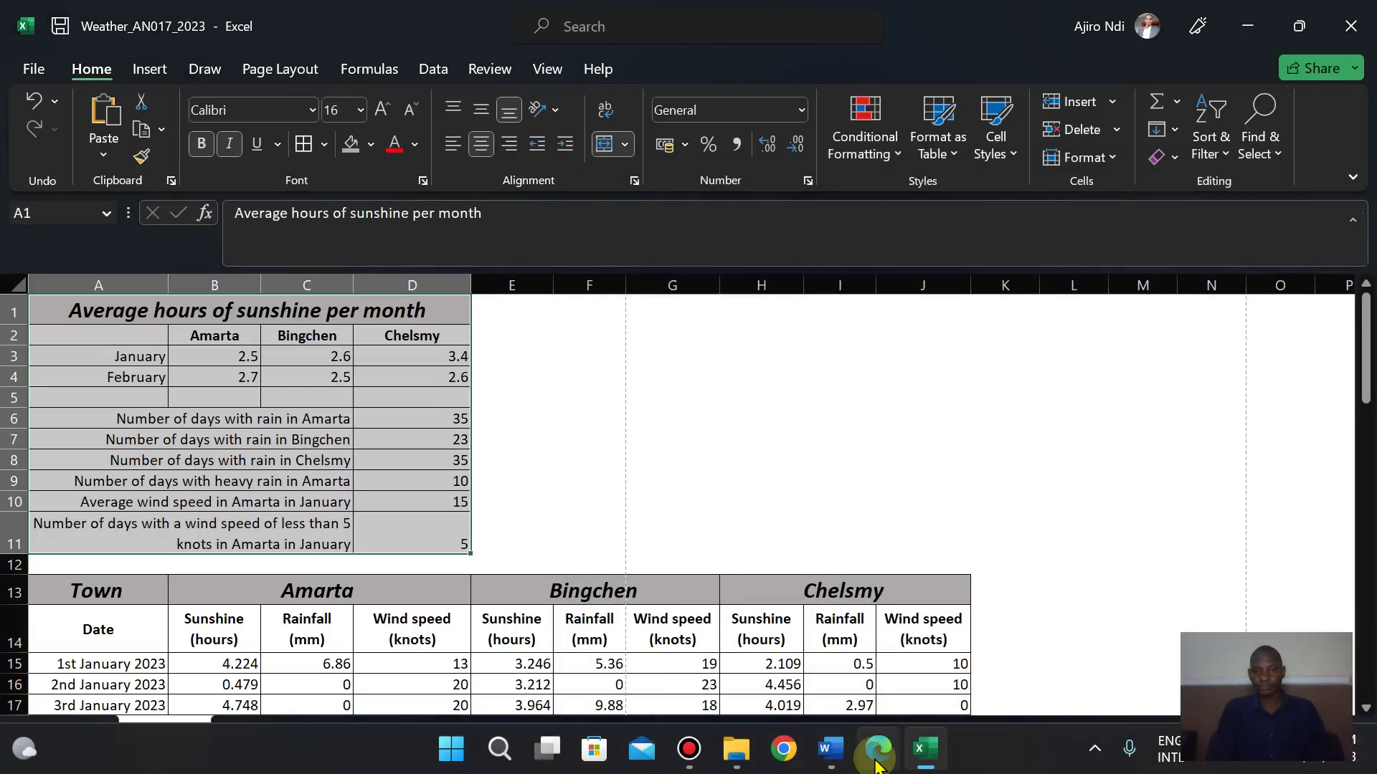
- Scroll the exam PDF in Edge to page 4, question 11, on Chelsmy rainfall totals for E3 and E4
left_click(877, 760)
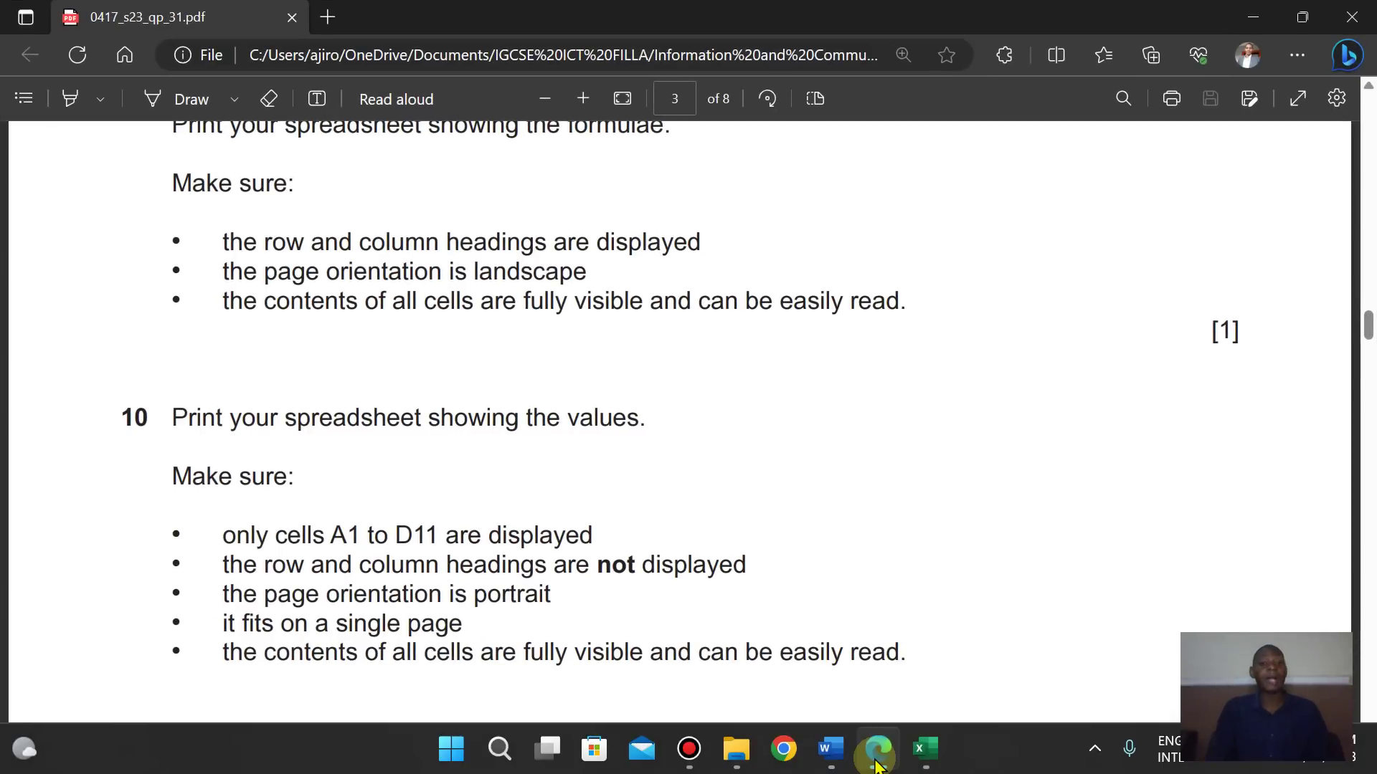
key("Down")
key("Down")
key("Down")
key("Down")
key("Down")
key("Down")
key("Down")
key("Down")
key("Down")
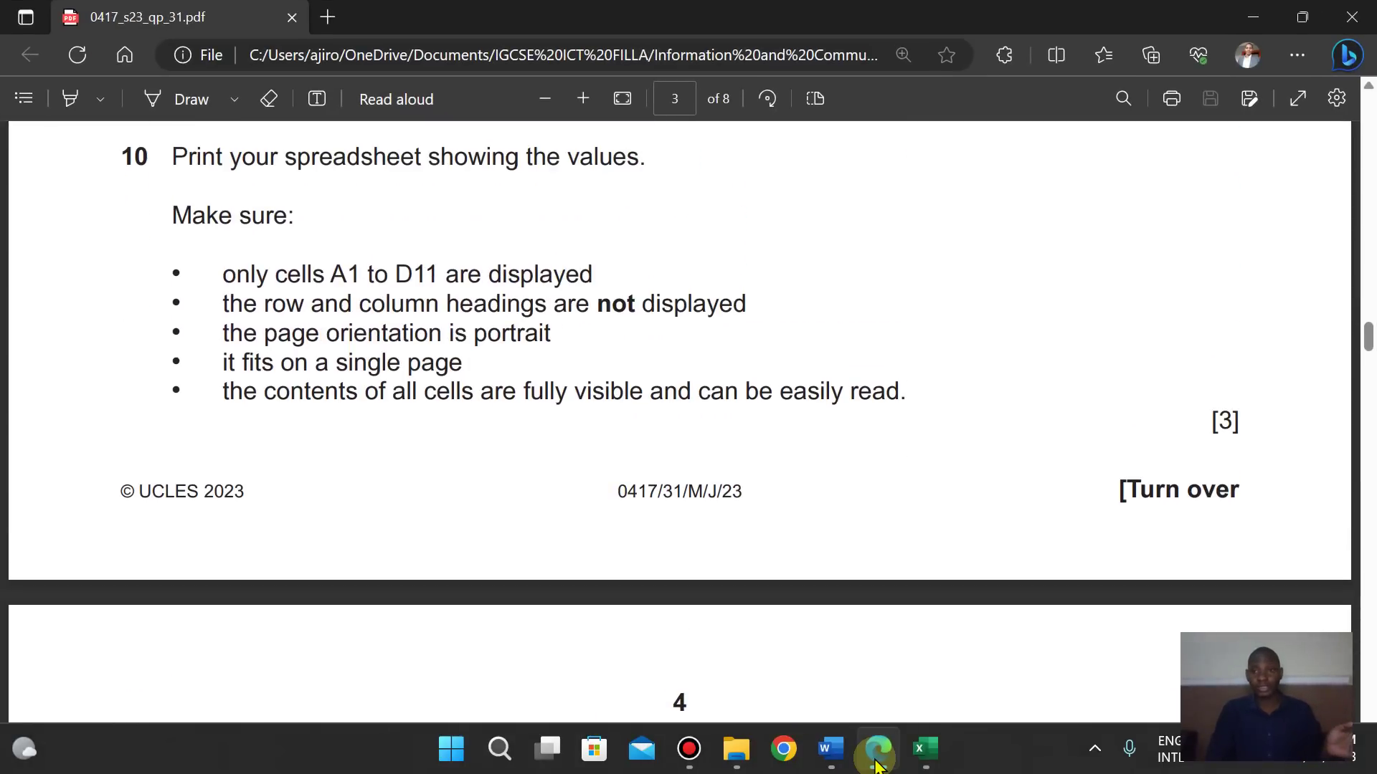
key("Page_Up")
key("Page_Up")
key("Page_Up")
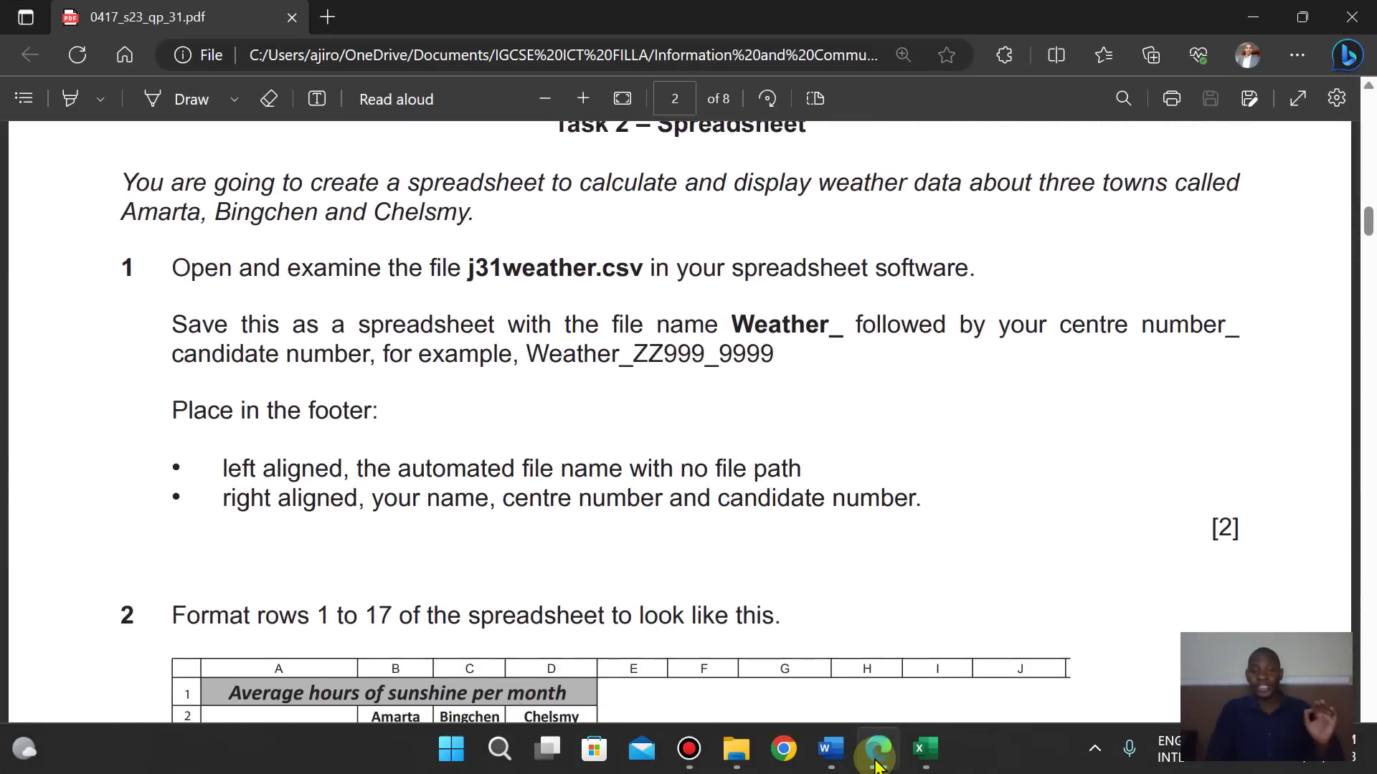
key("Down")
key("Down")
key("Down")
key("Down")
key("Down")
key("Down")
key("Down")
key("Down")
key("Down")
key("Down")
key("Down")
key("Down")
key("Down")
key("Down")
key("Down")
key("Down")
key("Down")
key("Down")
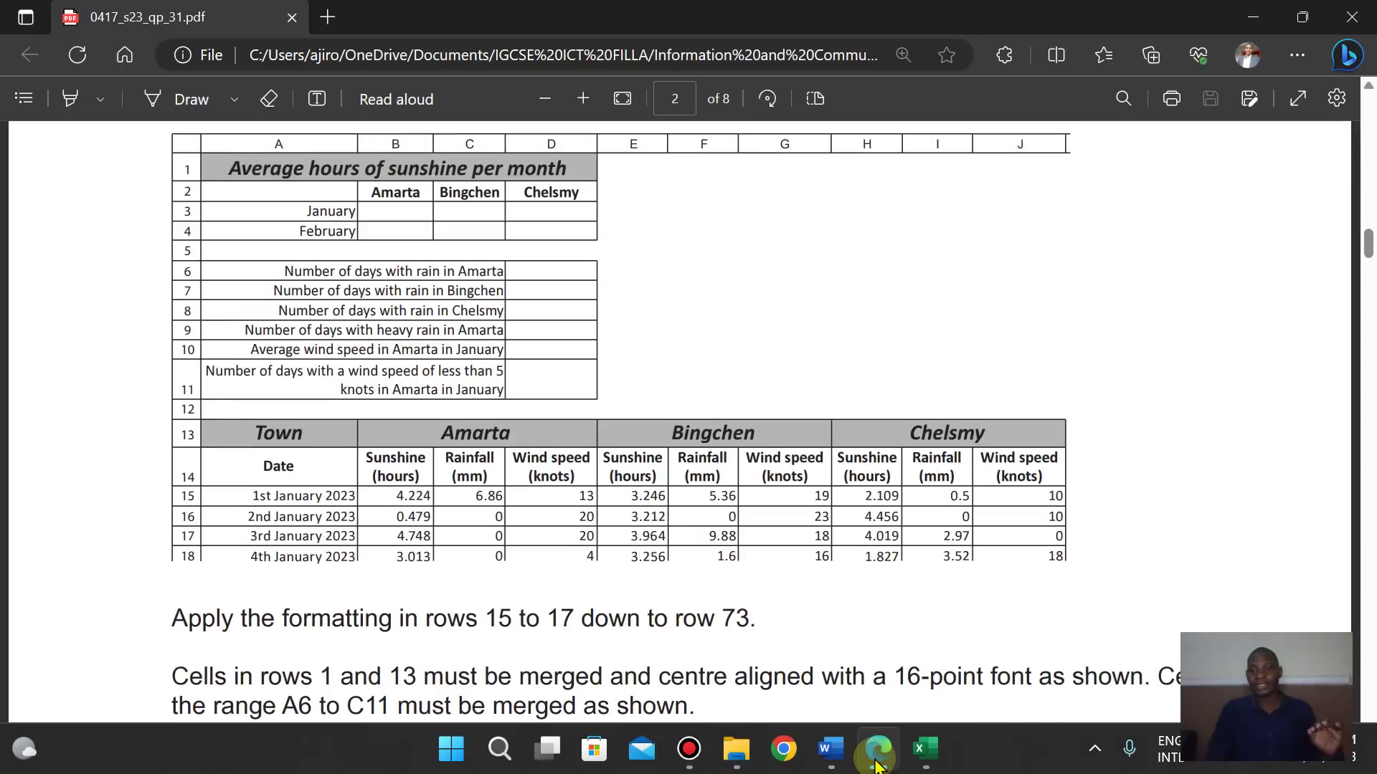
key("Down")
key("Down")
key("Down")
key("Up")
key("Up")
key("Up")
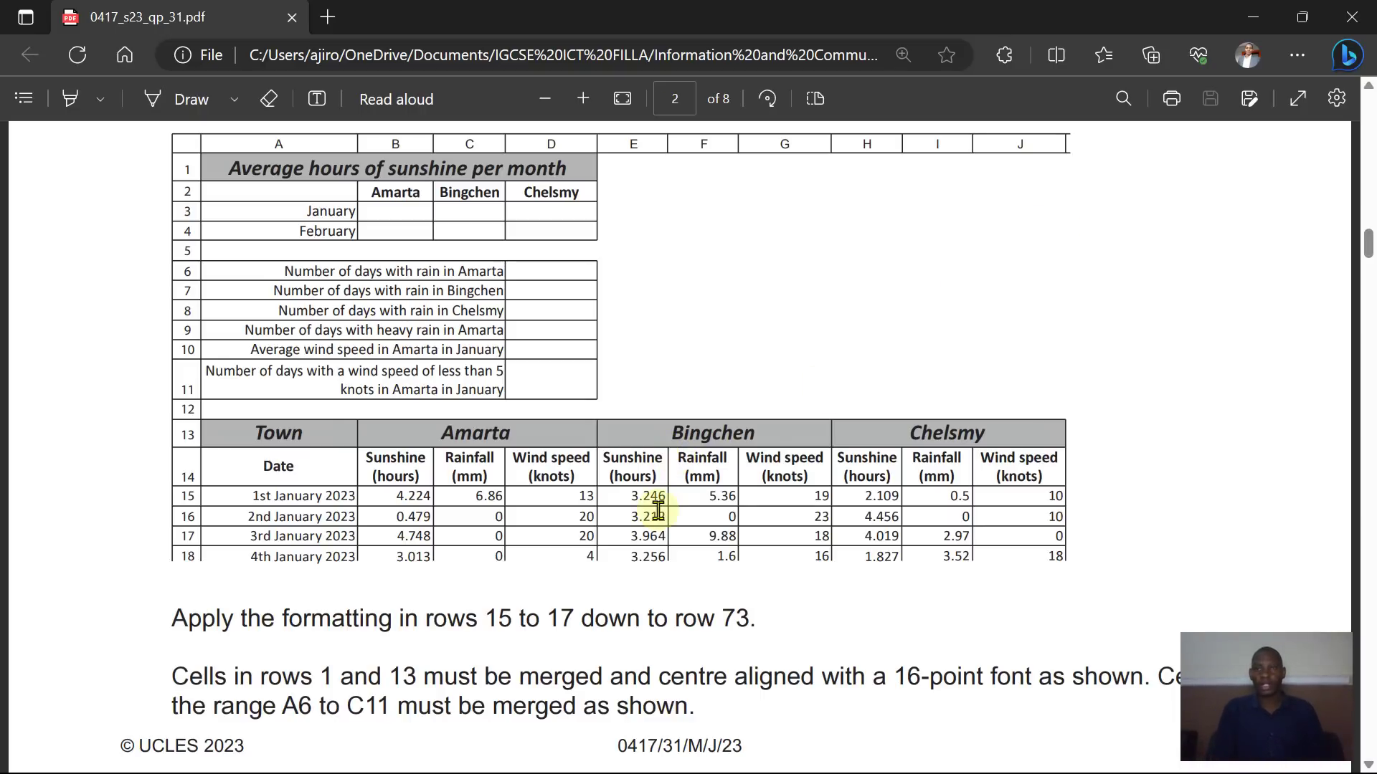
left_click_drag(1369, 246, 1370, 381)
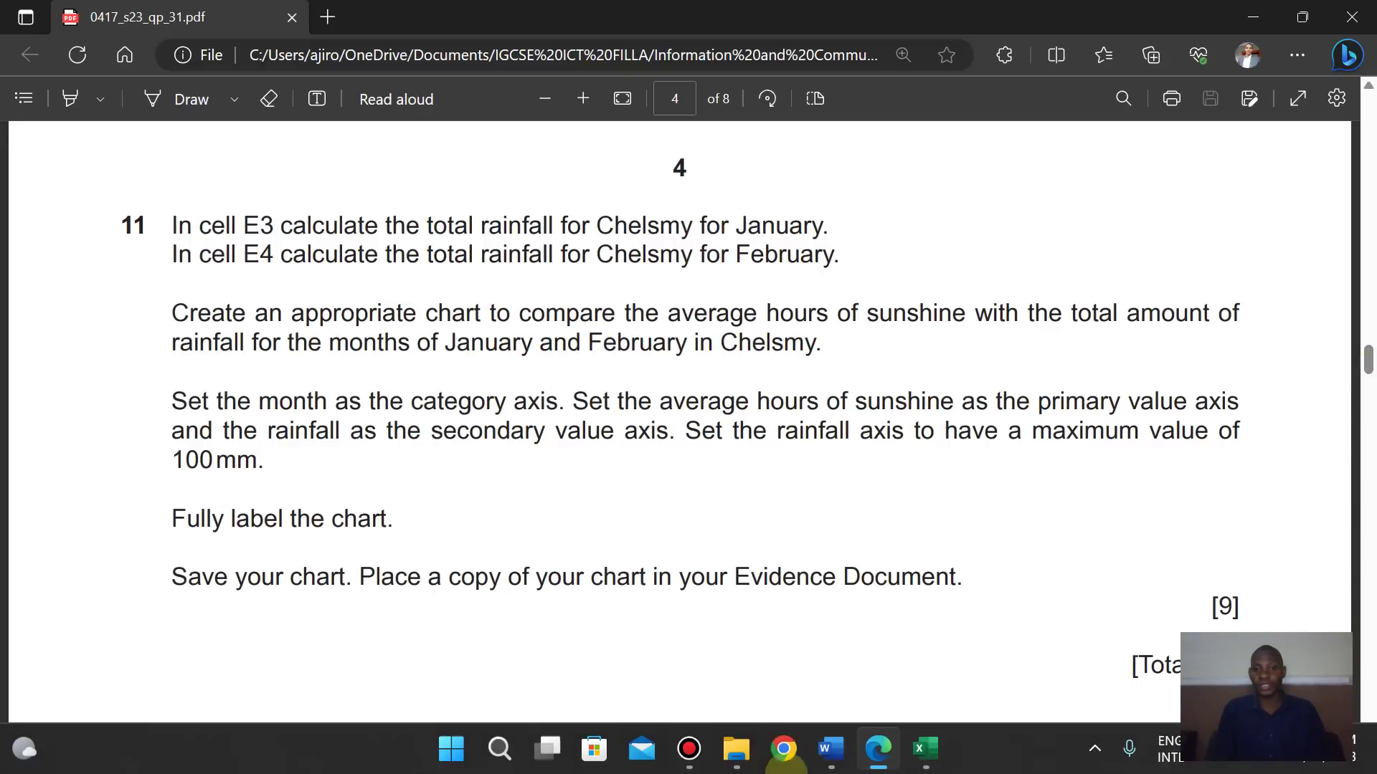
- Return to the Weather_AN017_2023 sheet in Excel and select cell E3
left_click(923, 756)
left_click(731, 420)
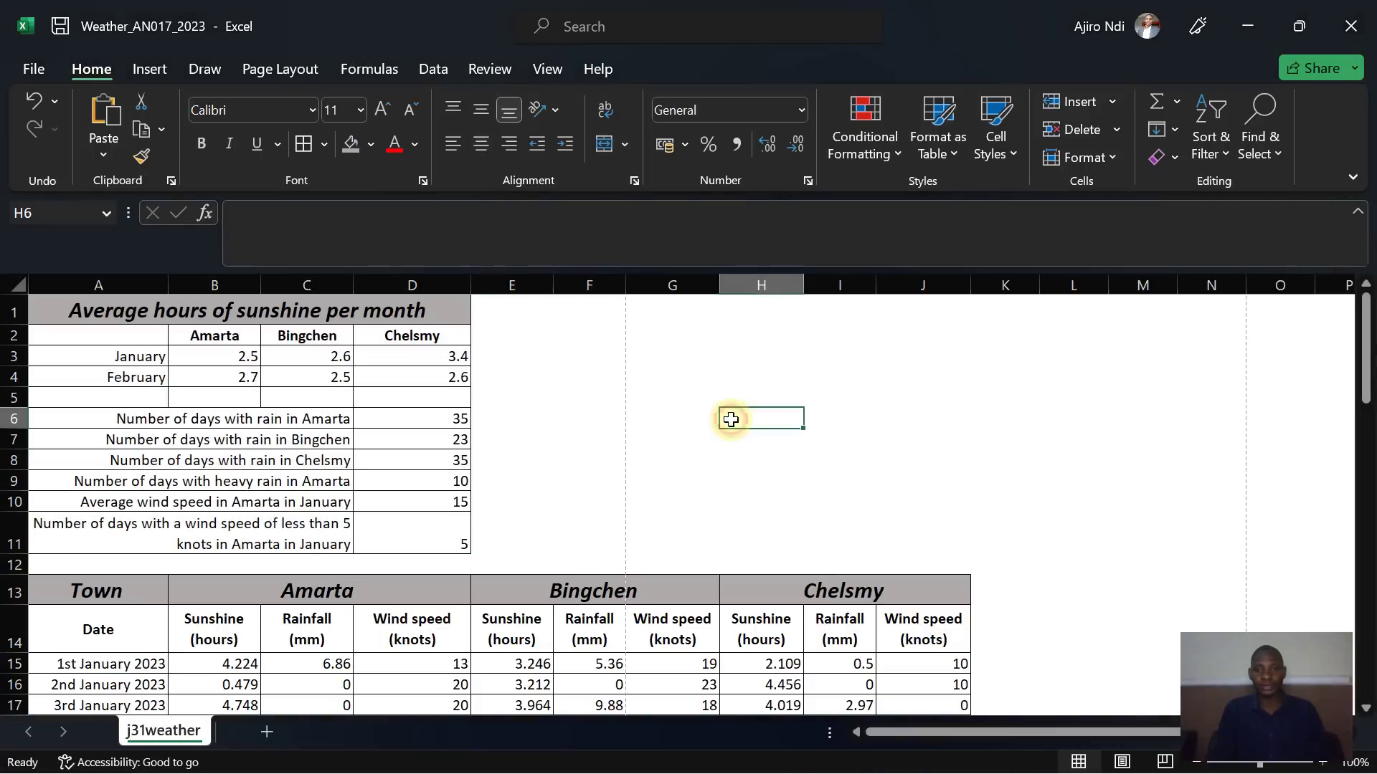
left_click(926, 757)
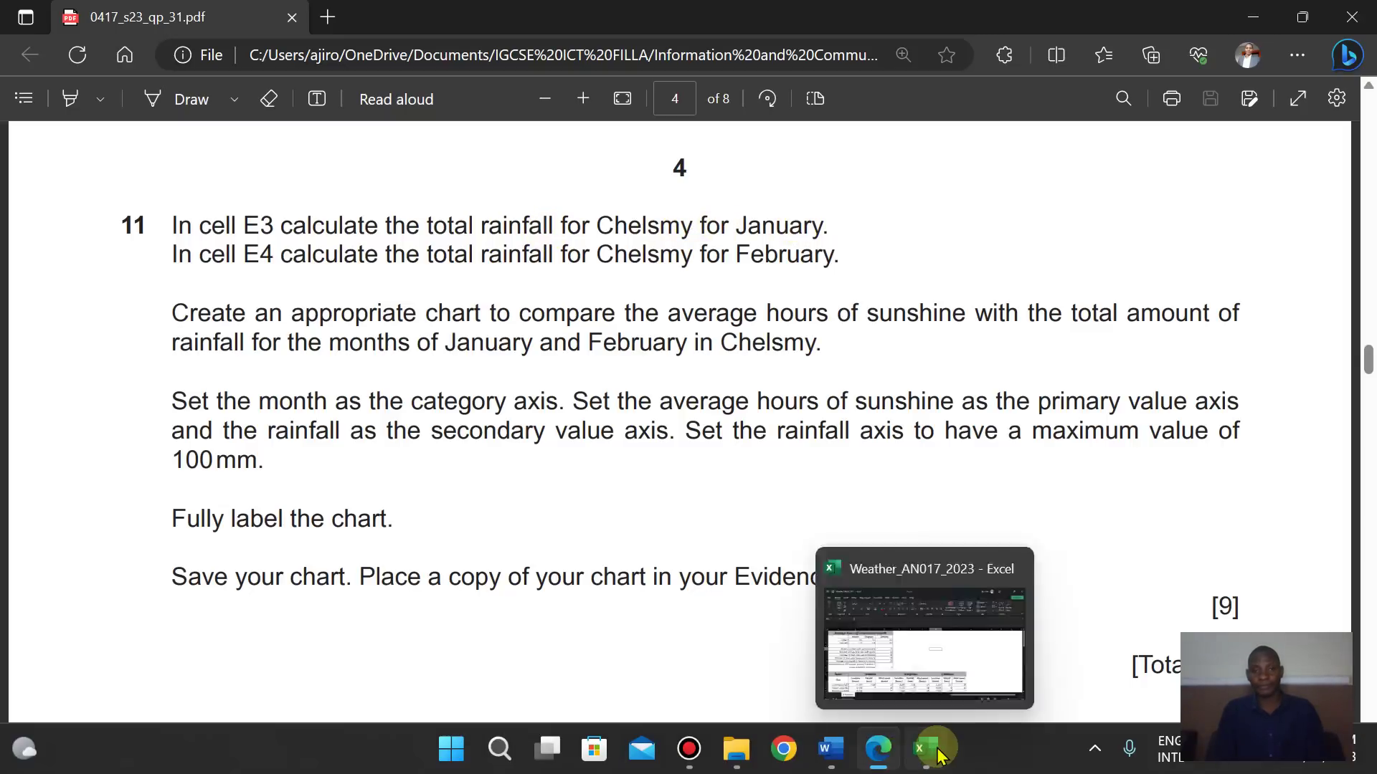
left_click(932, 752)
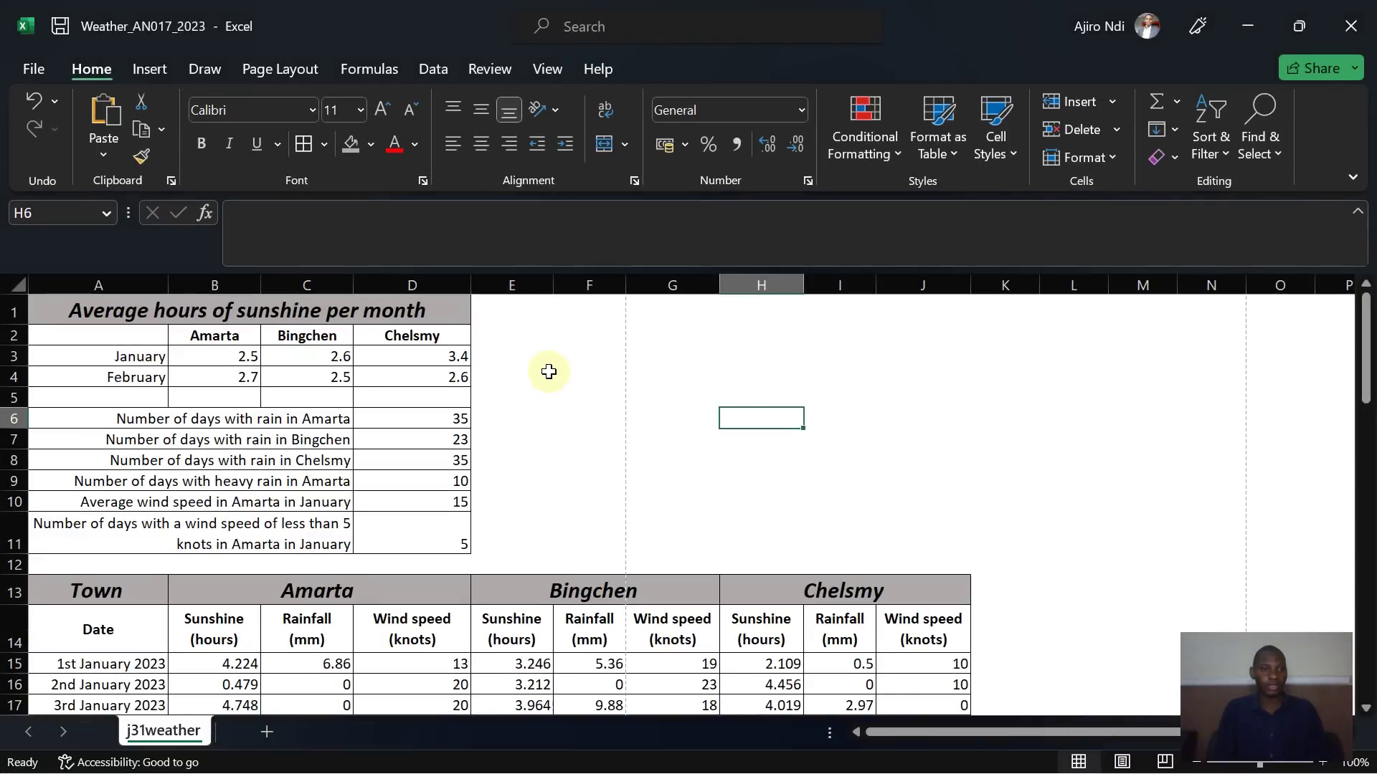
left_click(494, 348)
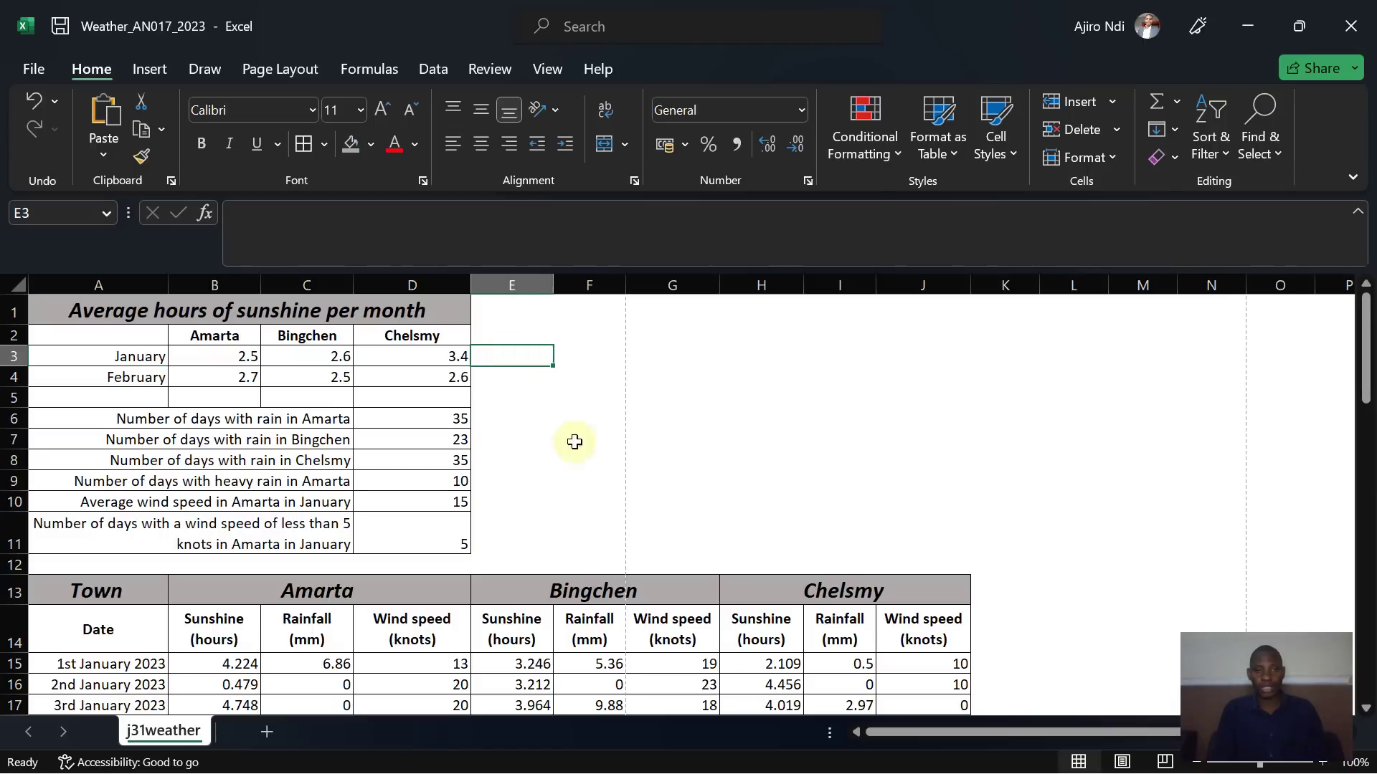
- Reread question 11's chart requirements in Edge, then reselect E3 in Excel
left_click(878, 766)
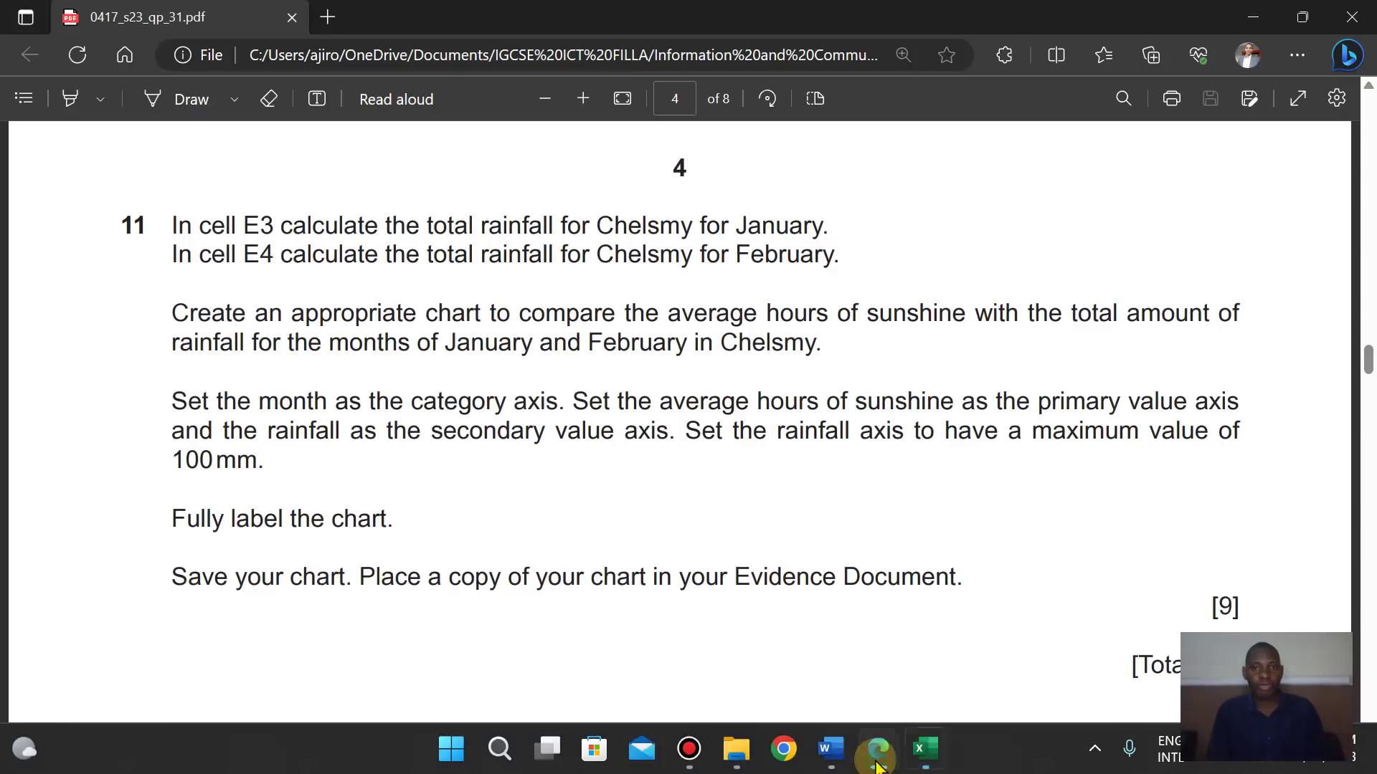
left_click(878, 766)
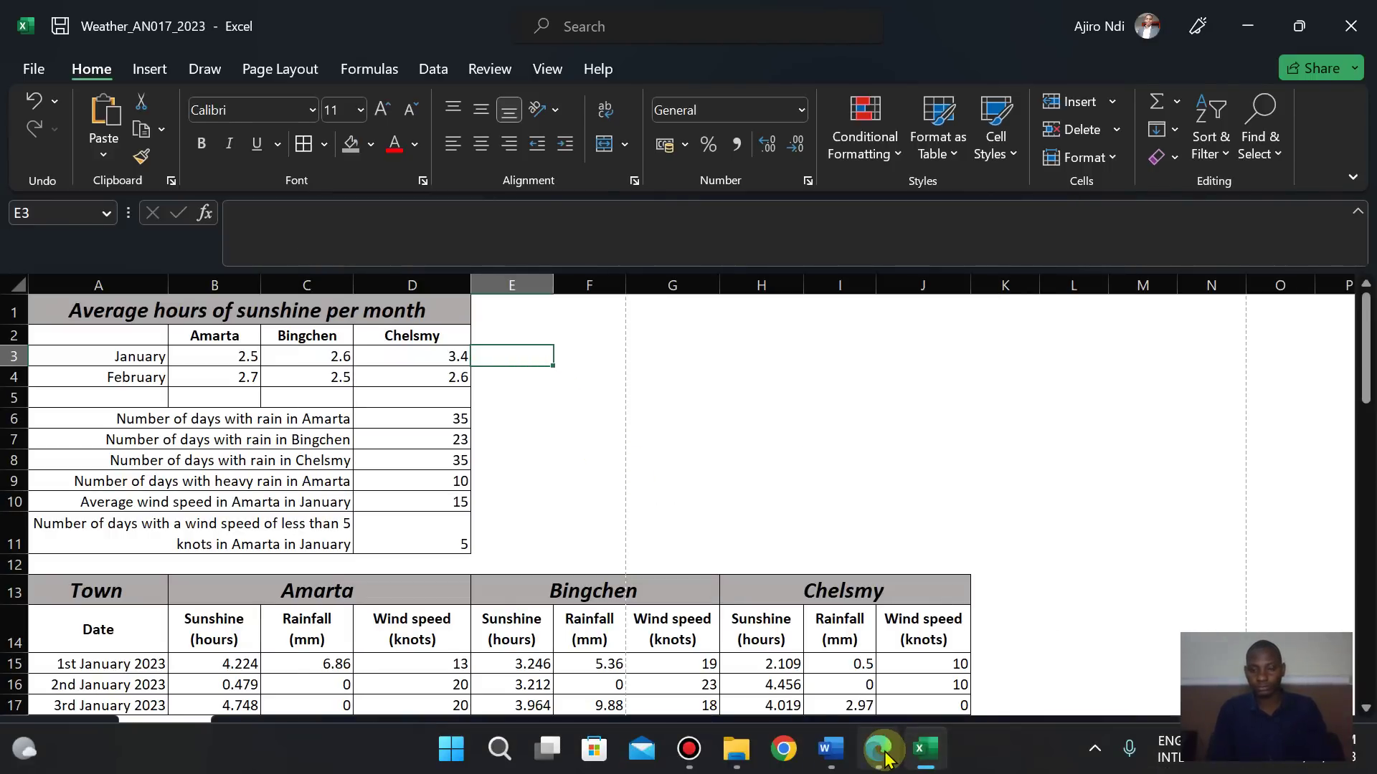
left_click(883, 755)
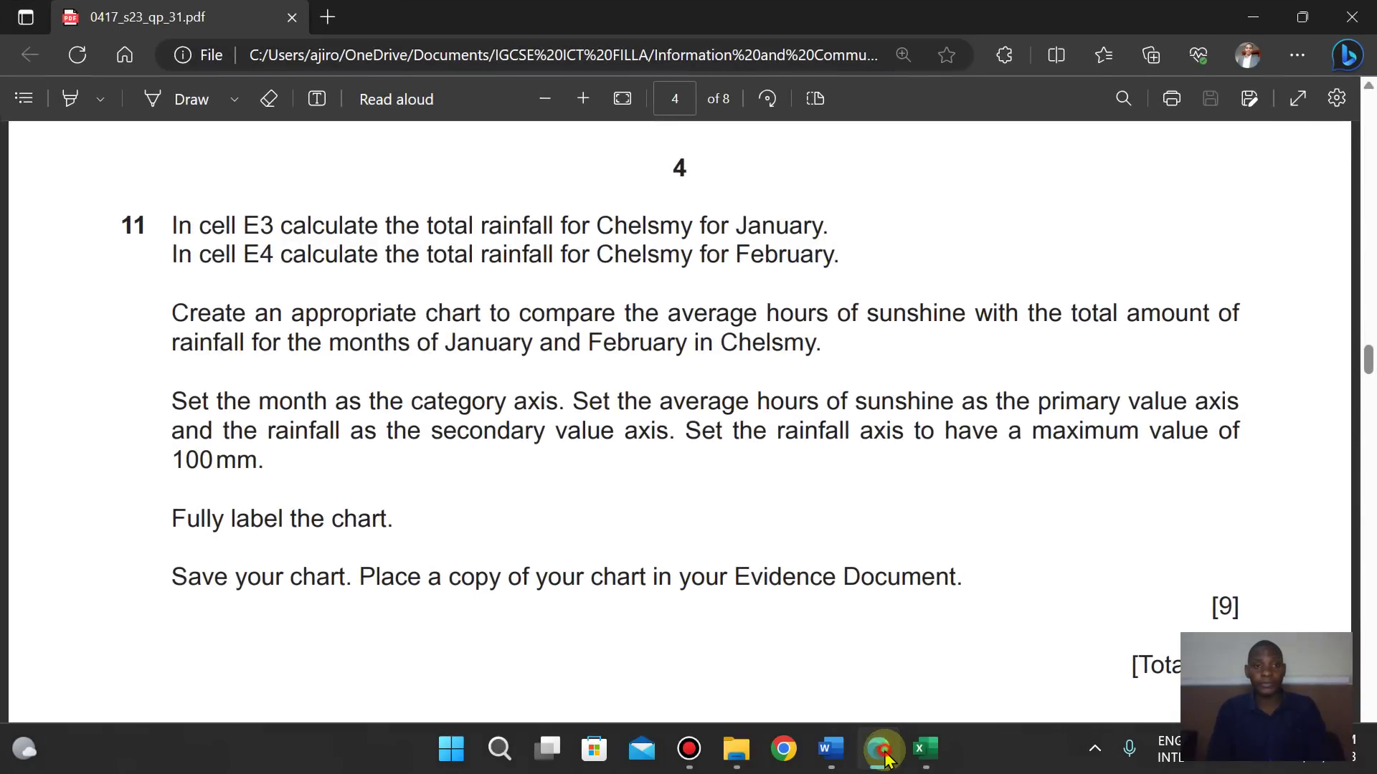
left_click(885, 754)
left_click(885, 755)
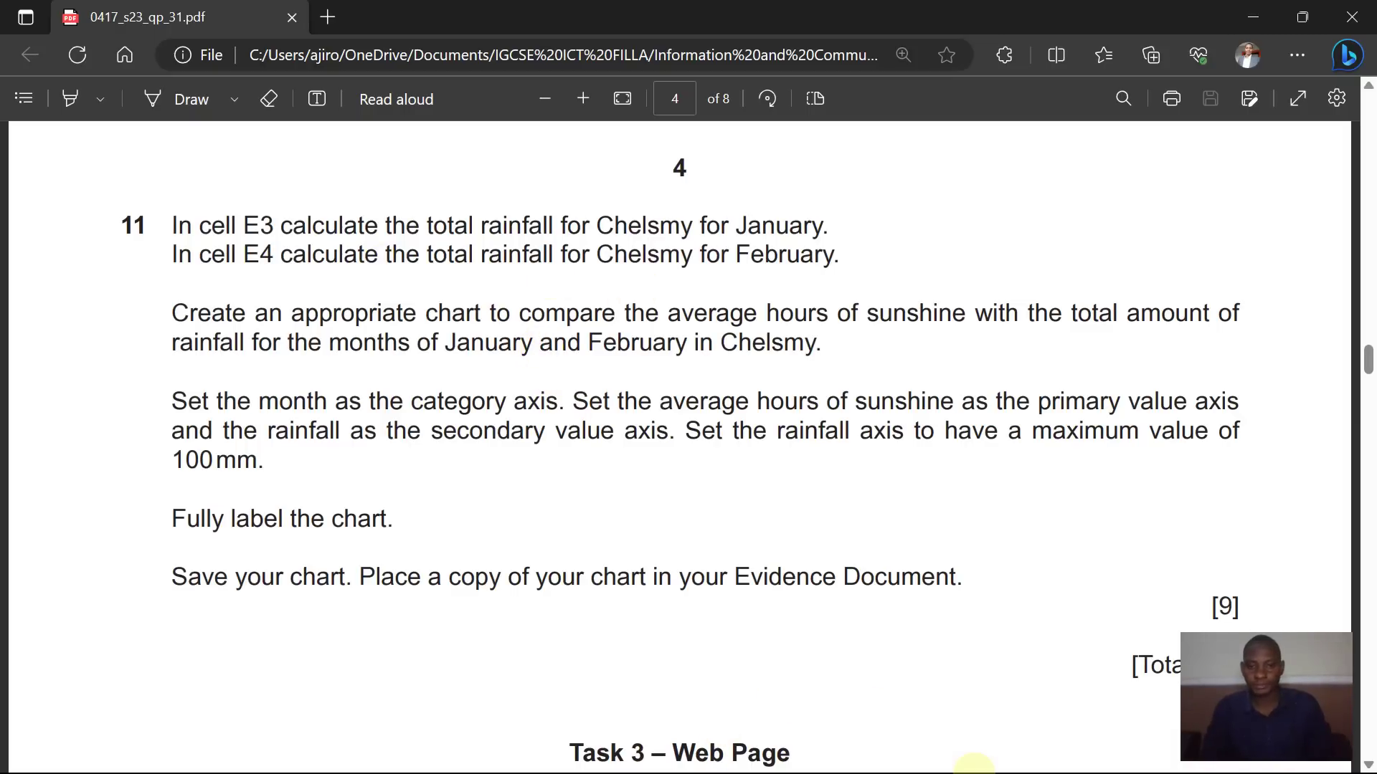
left_click(925, 762)
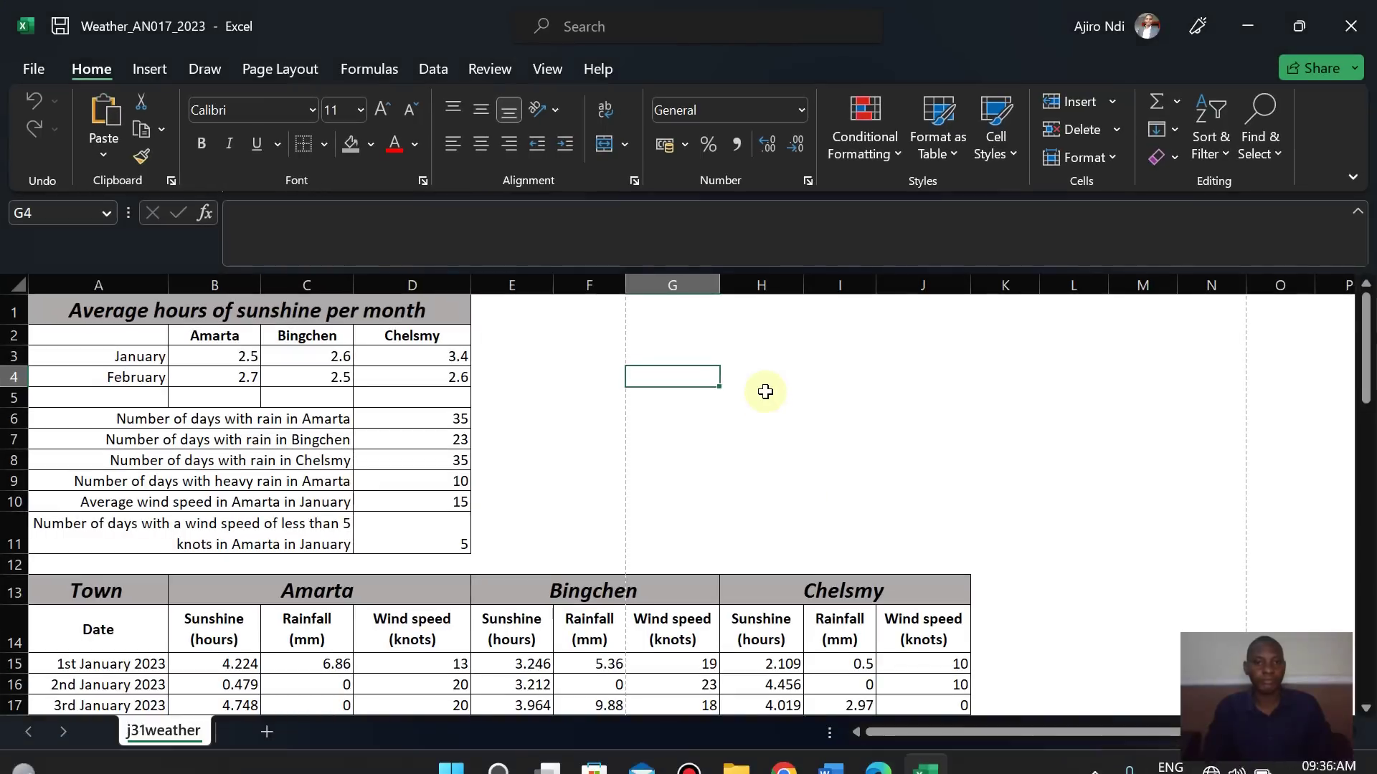
left_click(492, 356)
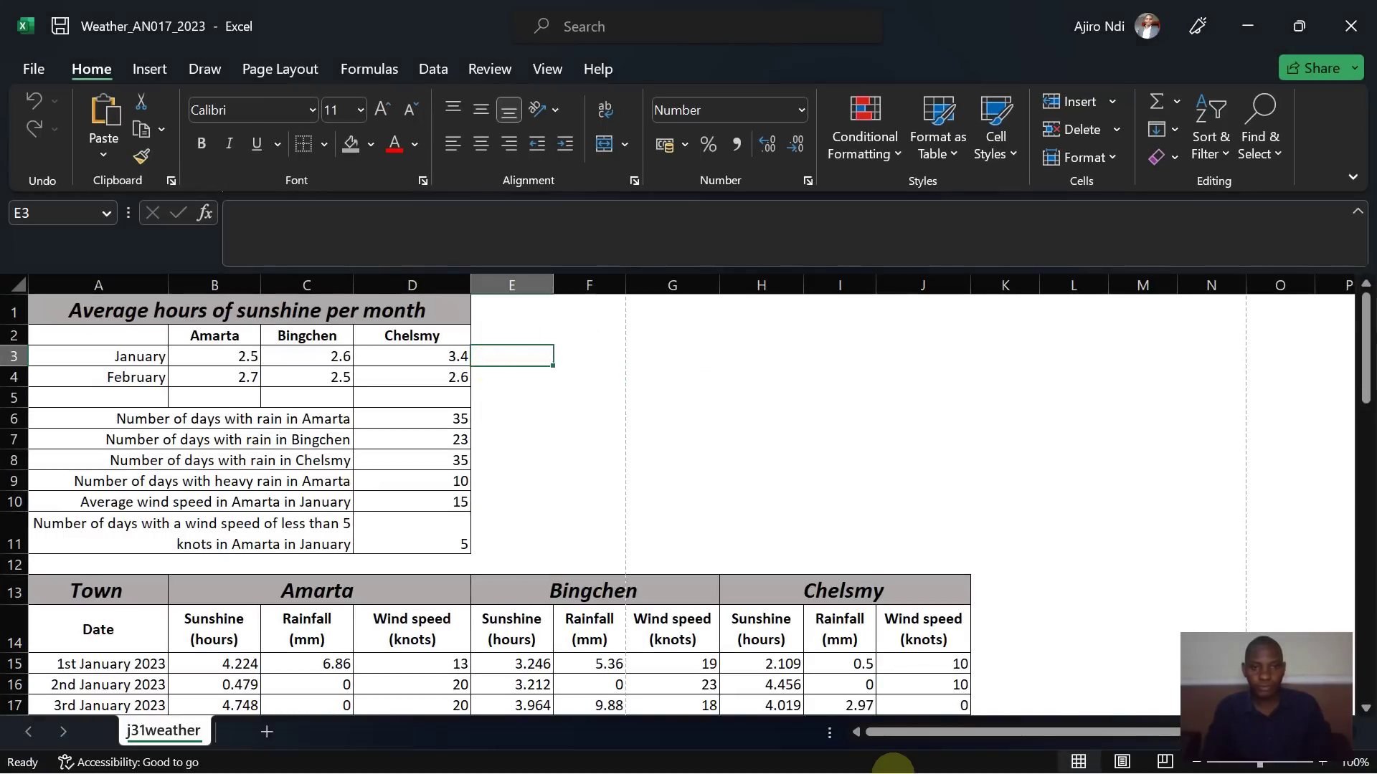
left_click(879, 766)
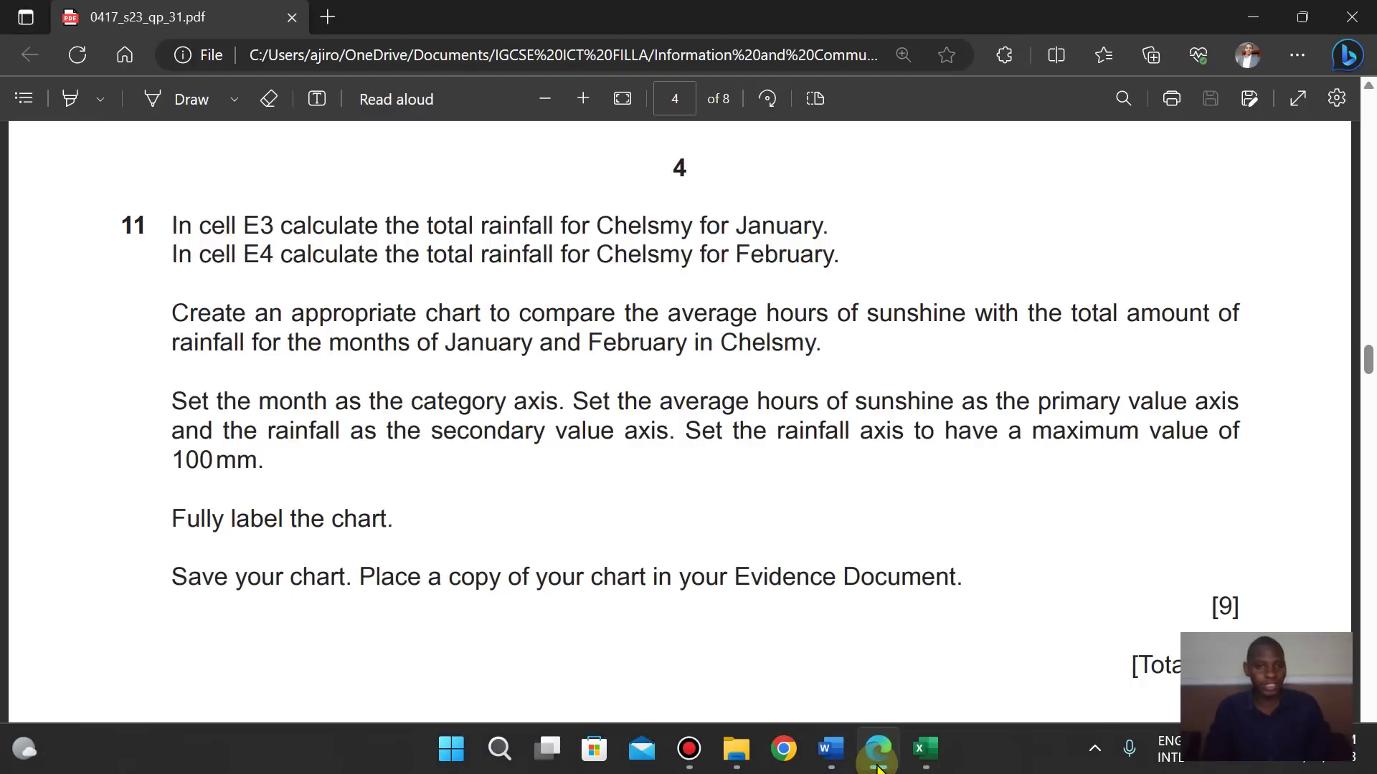
left_click(925, 749)
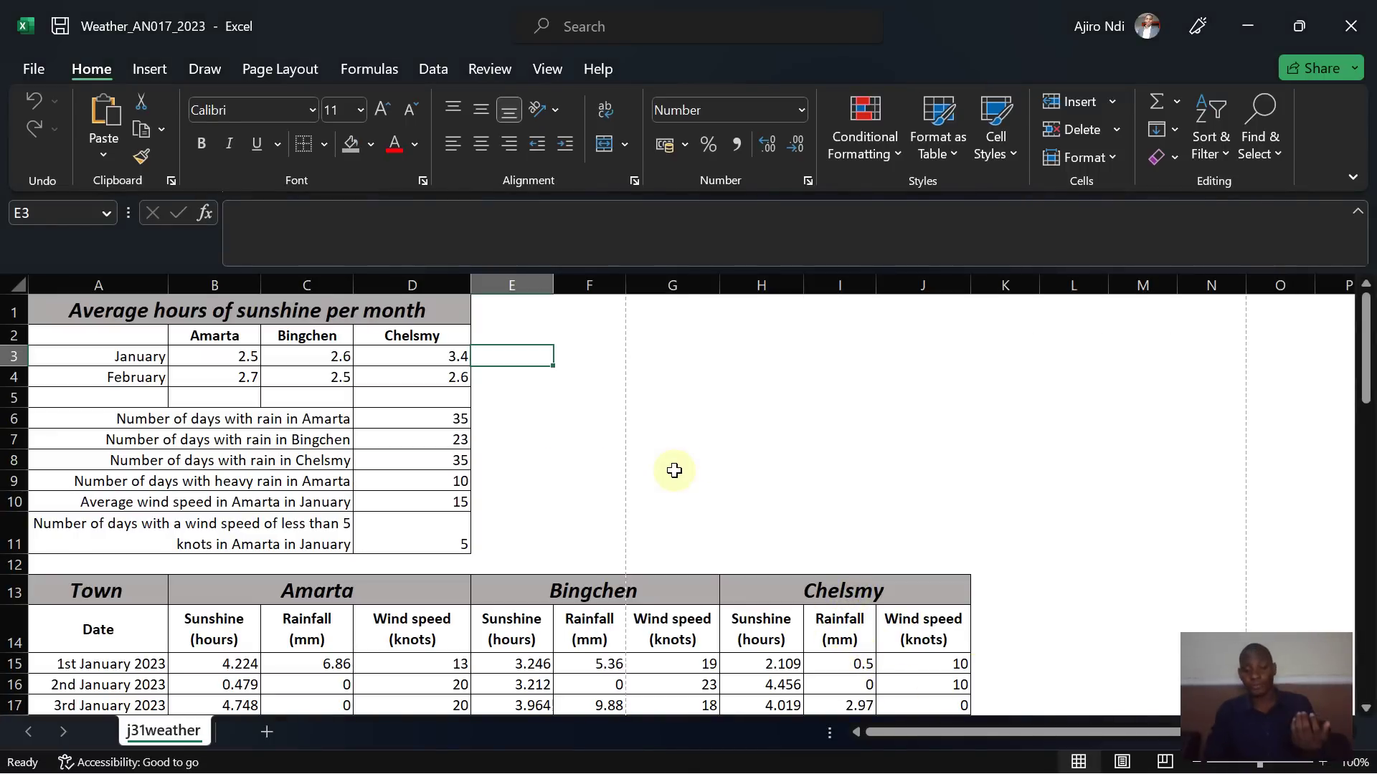
- Enter =SUM(I15:I45) in E3 to total Chelsmy's January rainfall, giving 79
type("=si")
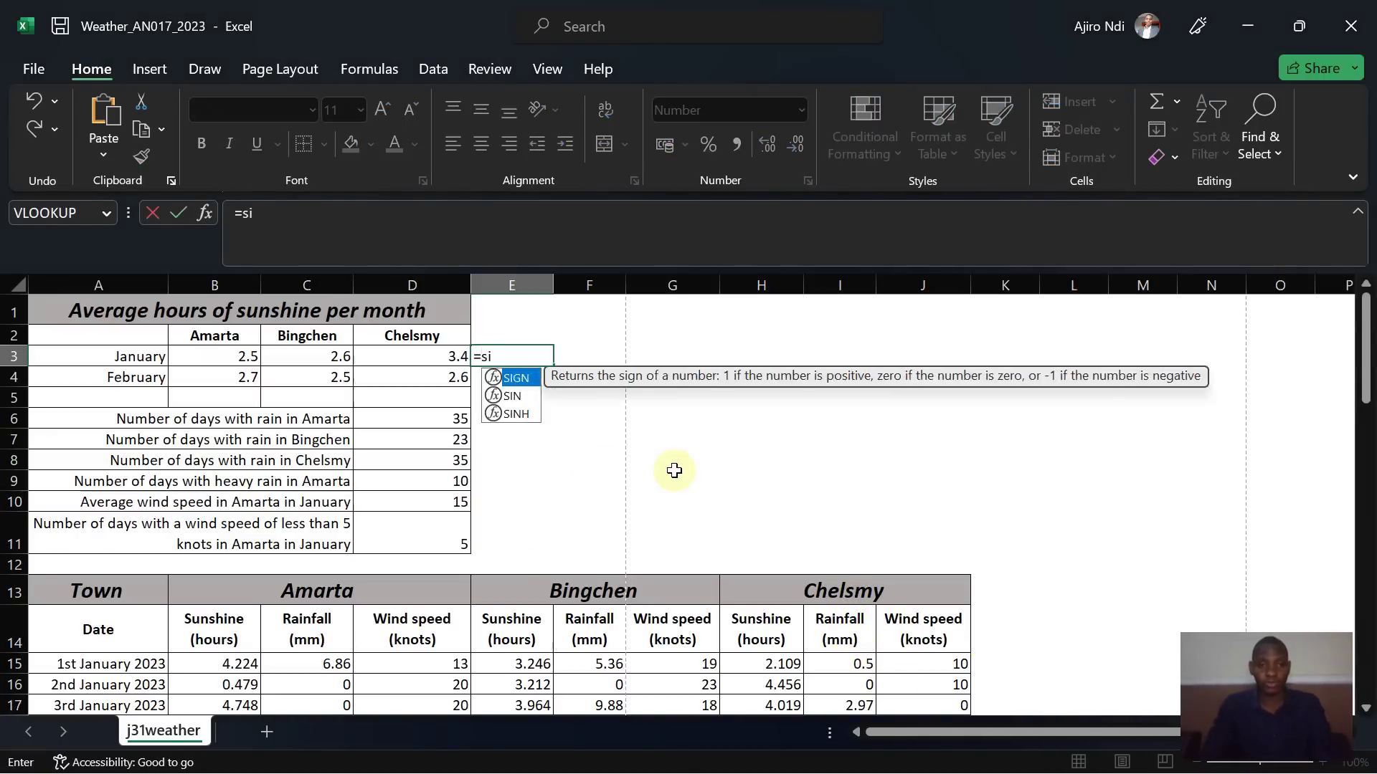
key("BackSpace")
type("um")
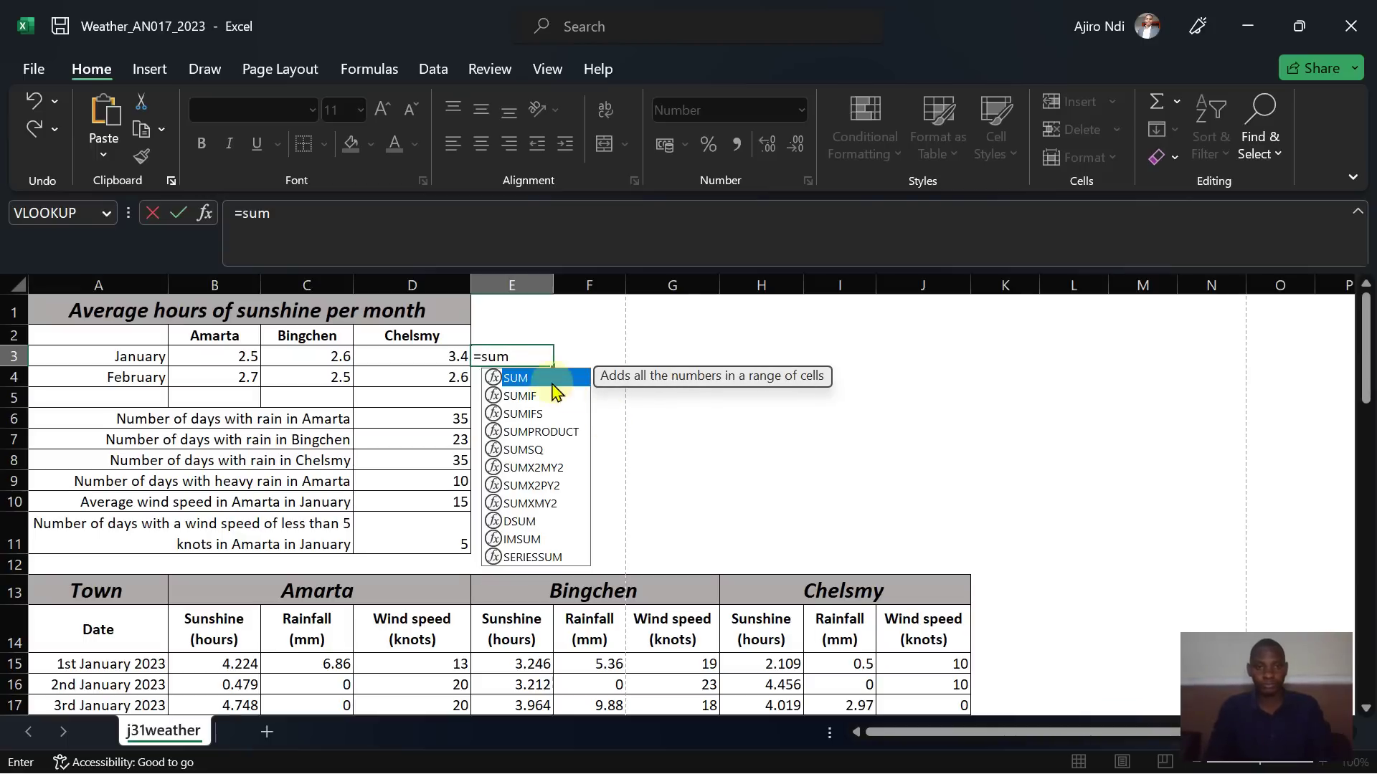
double_click(520, 380)
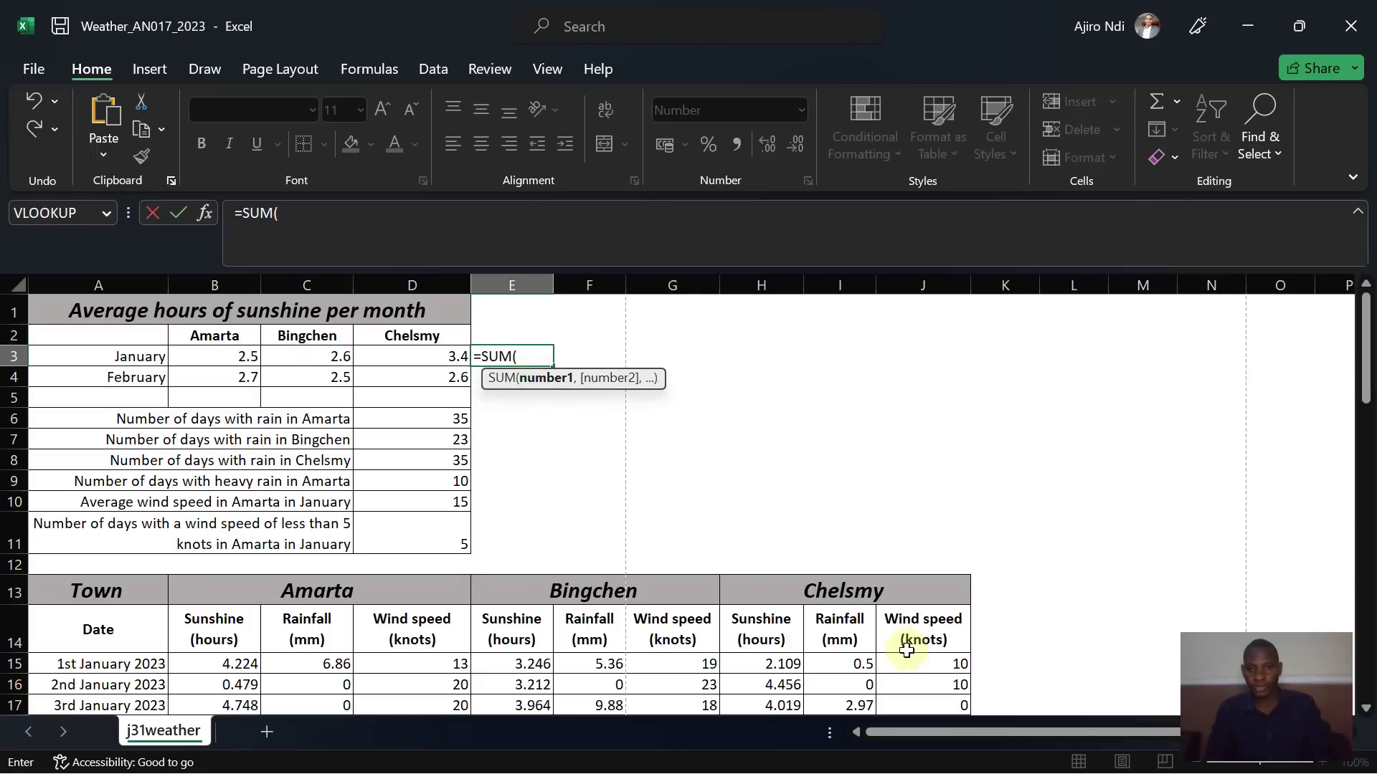
left_click(854, 669)
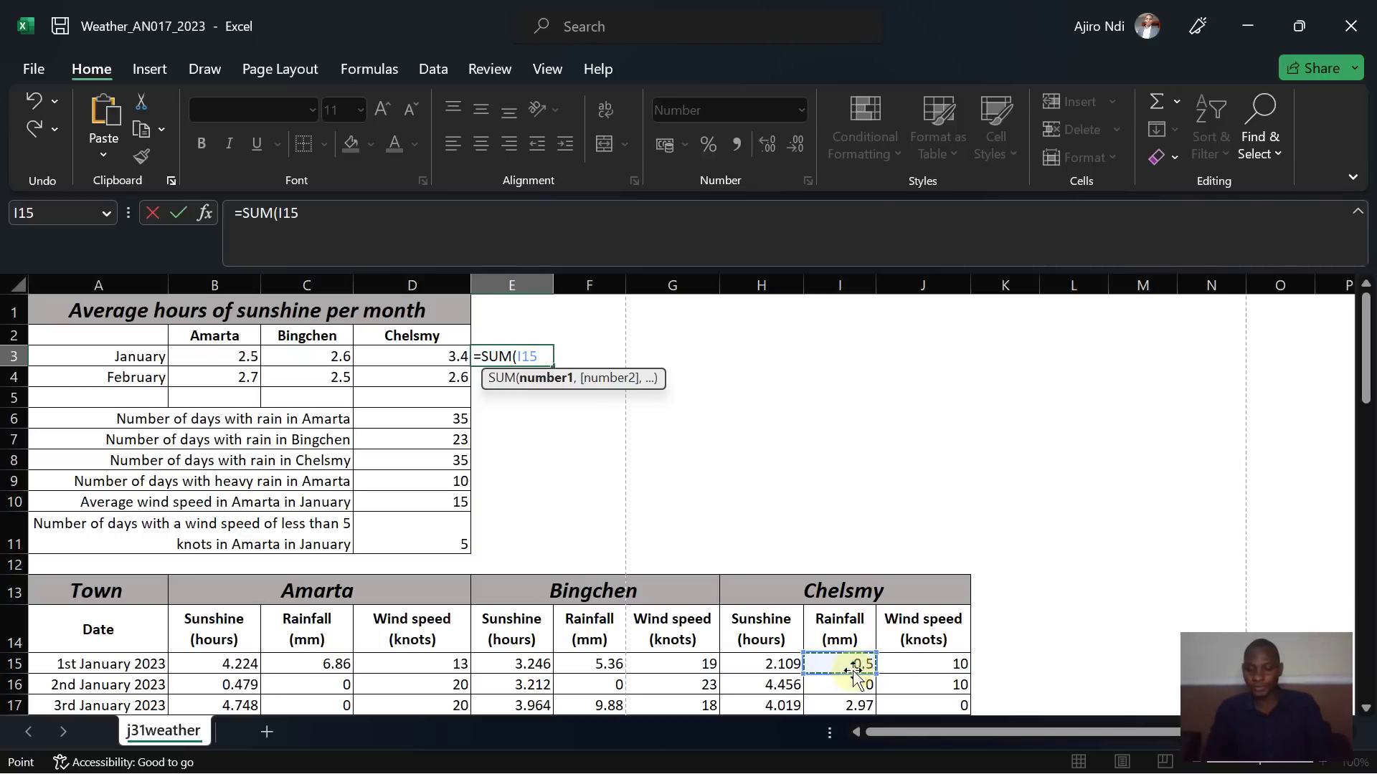
left_click_drag(853, 674, 852, 670)
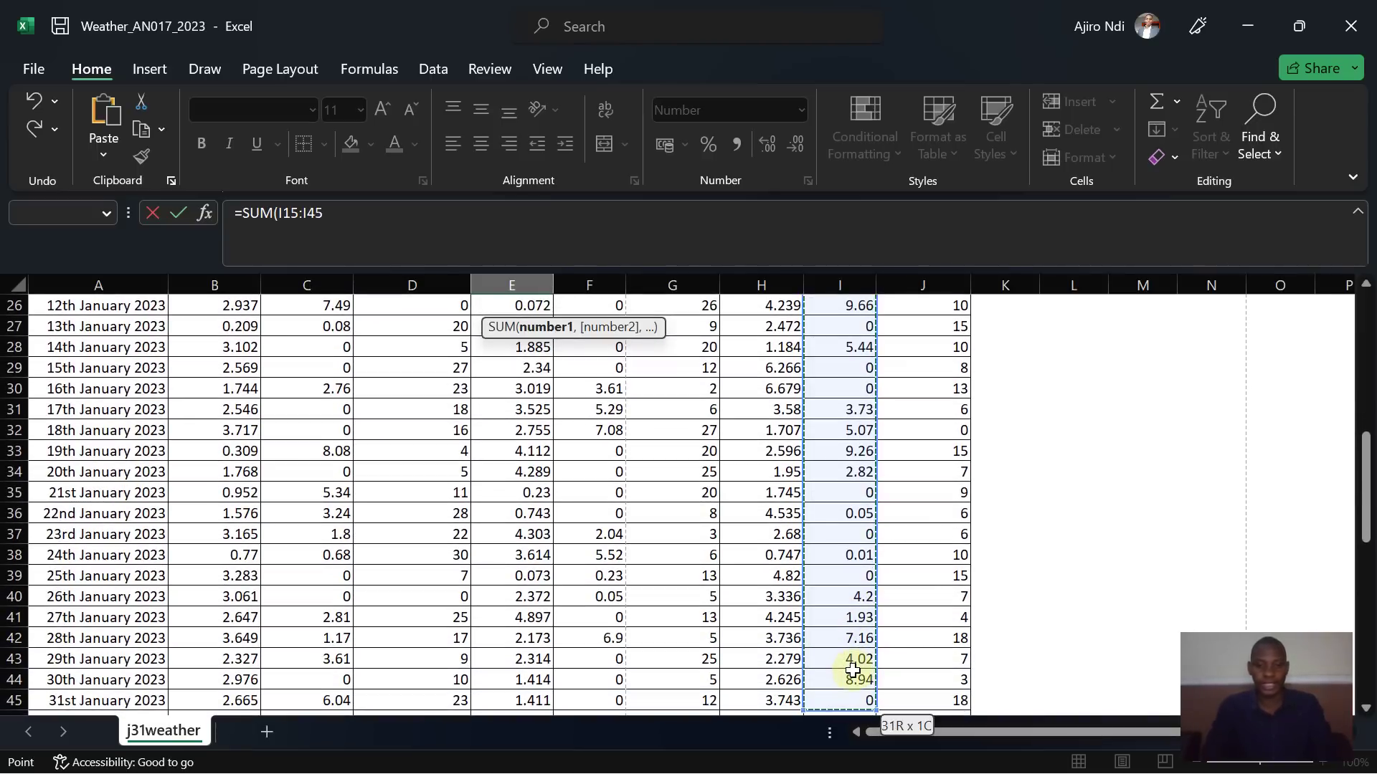
type(")")
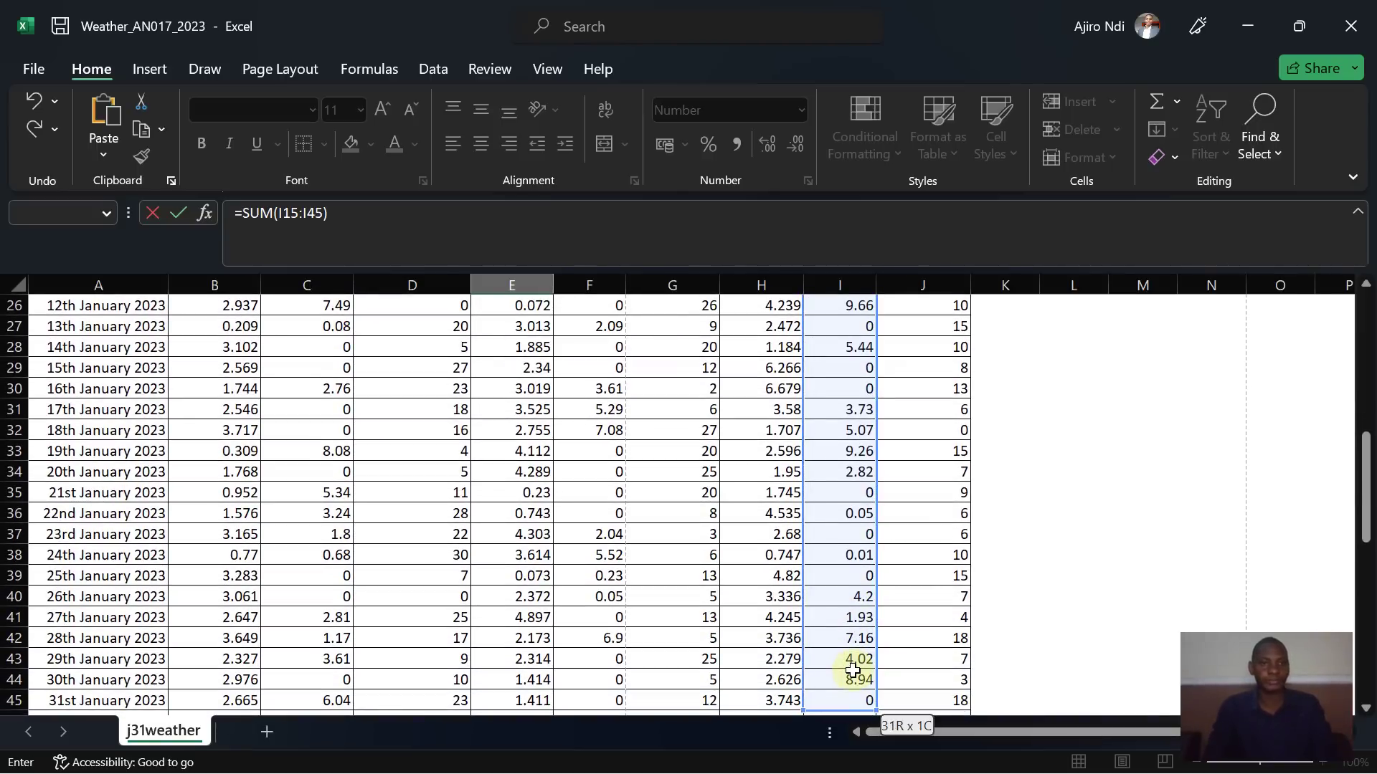
key("Return")
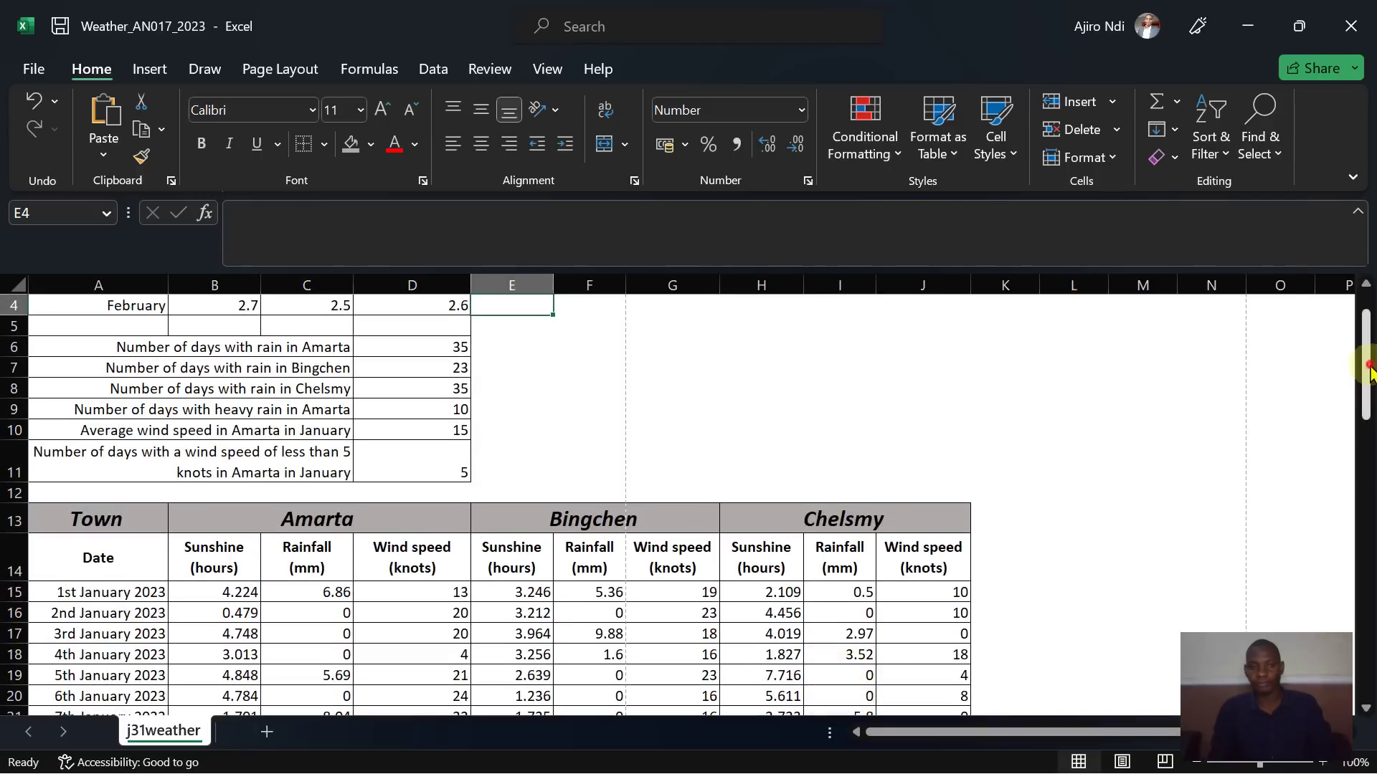
scroll(1370, 369, "up", 1)
left_click(521, 356)
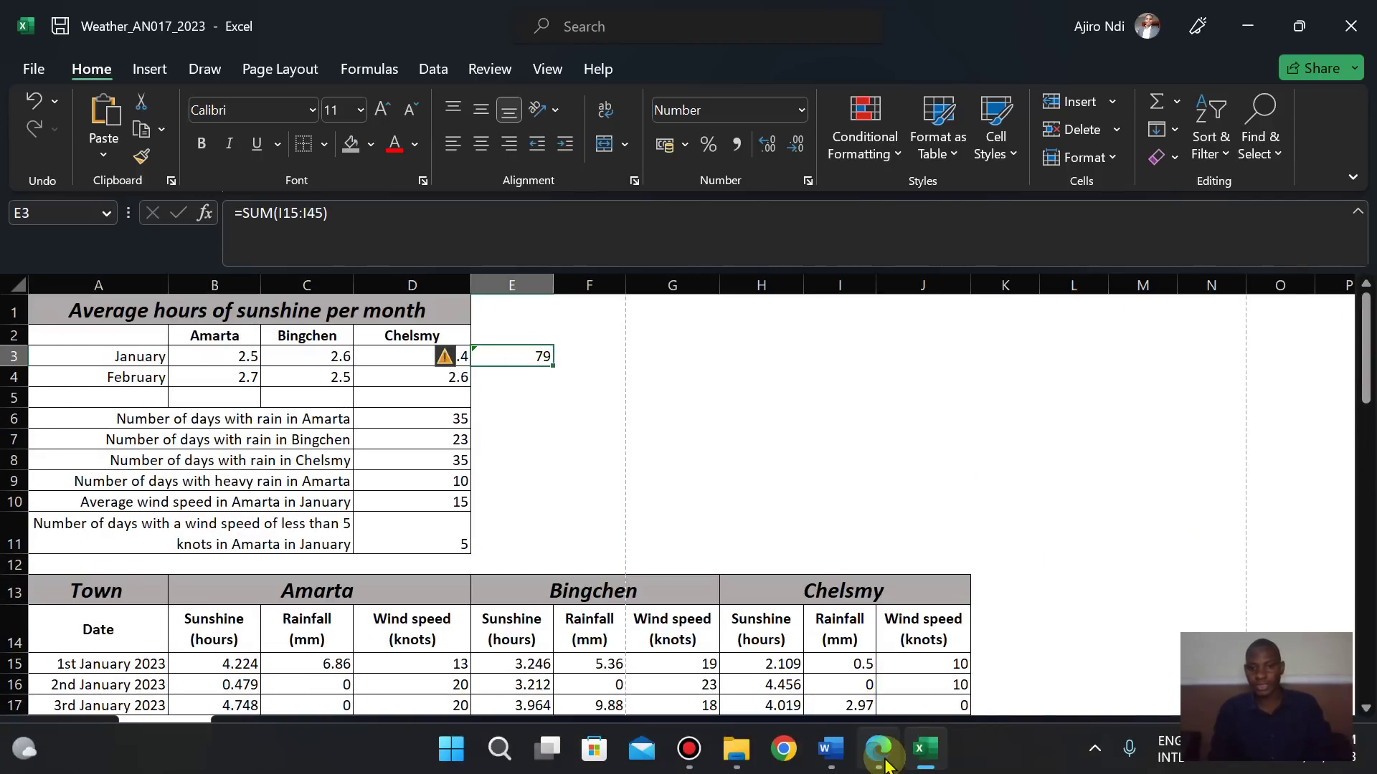
left_click(885, 763)
- Select cell E4 for the February total, glancing at the question paper
left_click(885, 763)
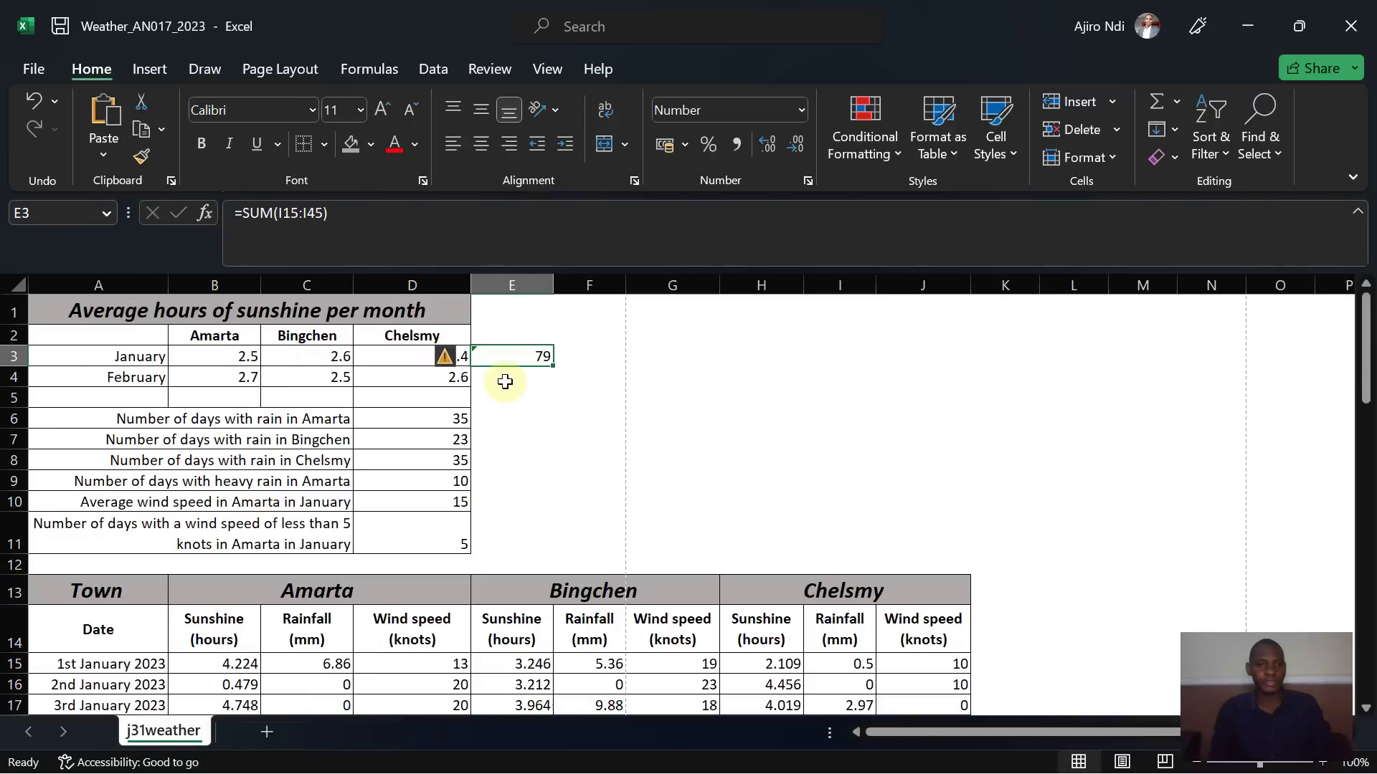
left_click(504, 381)
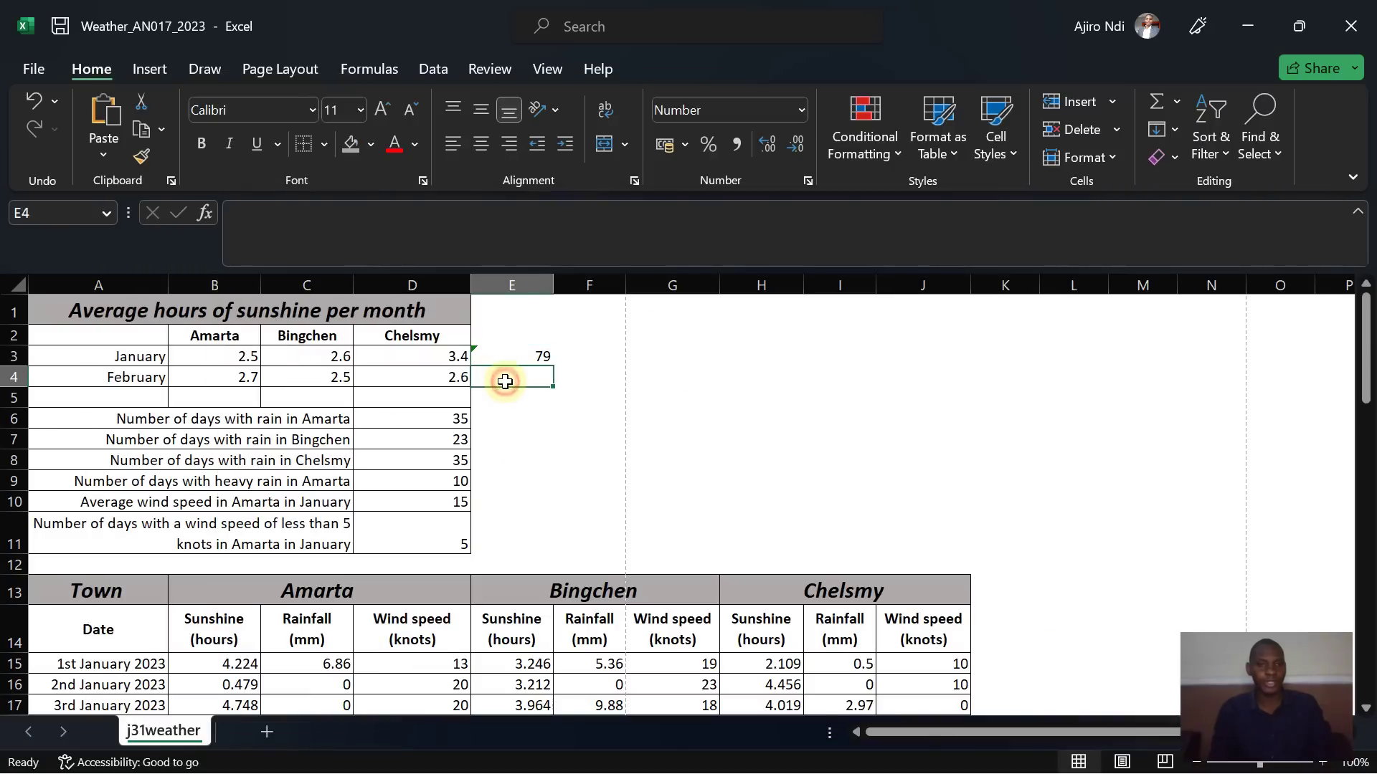
left_click(886, 763)
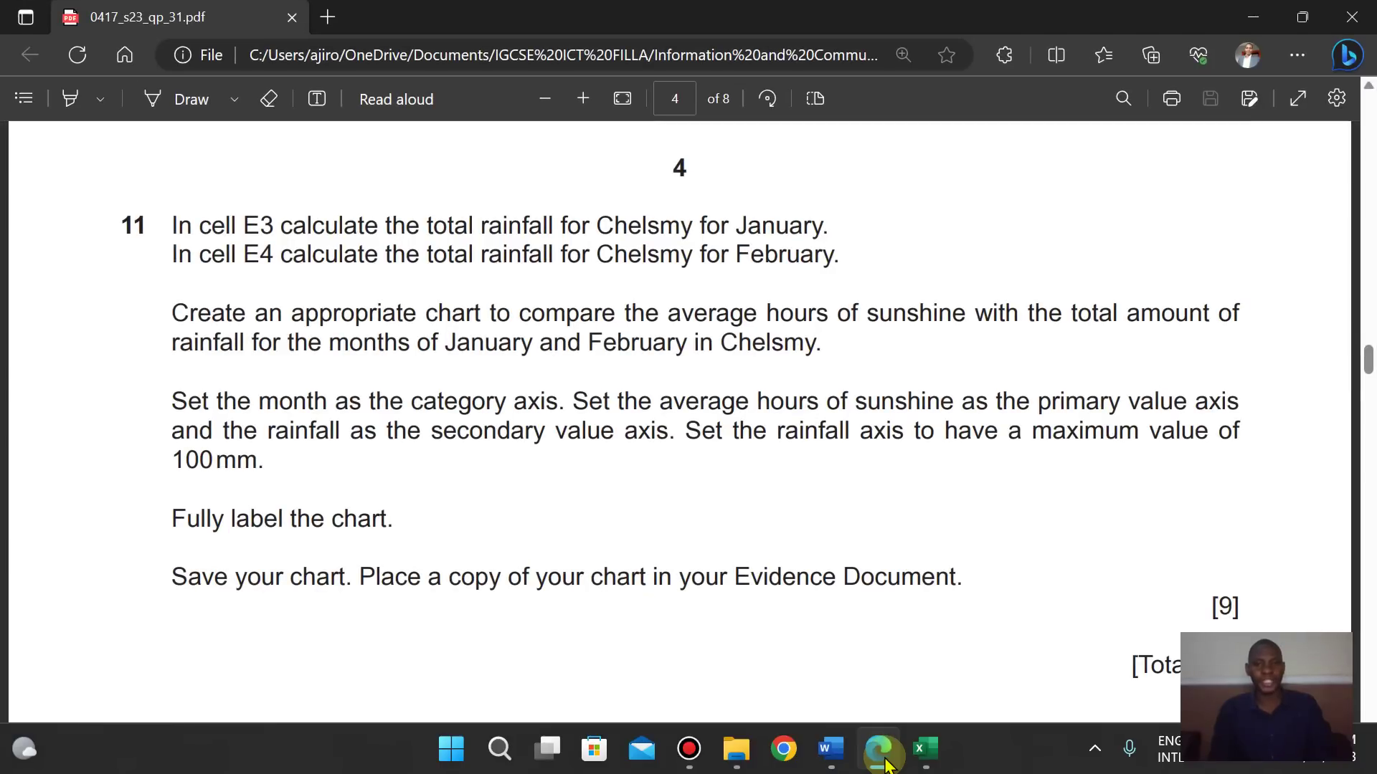
left_click(886, 763)
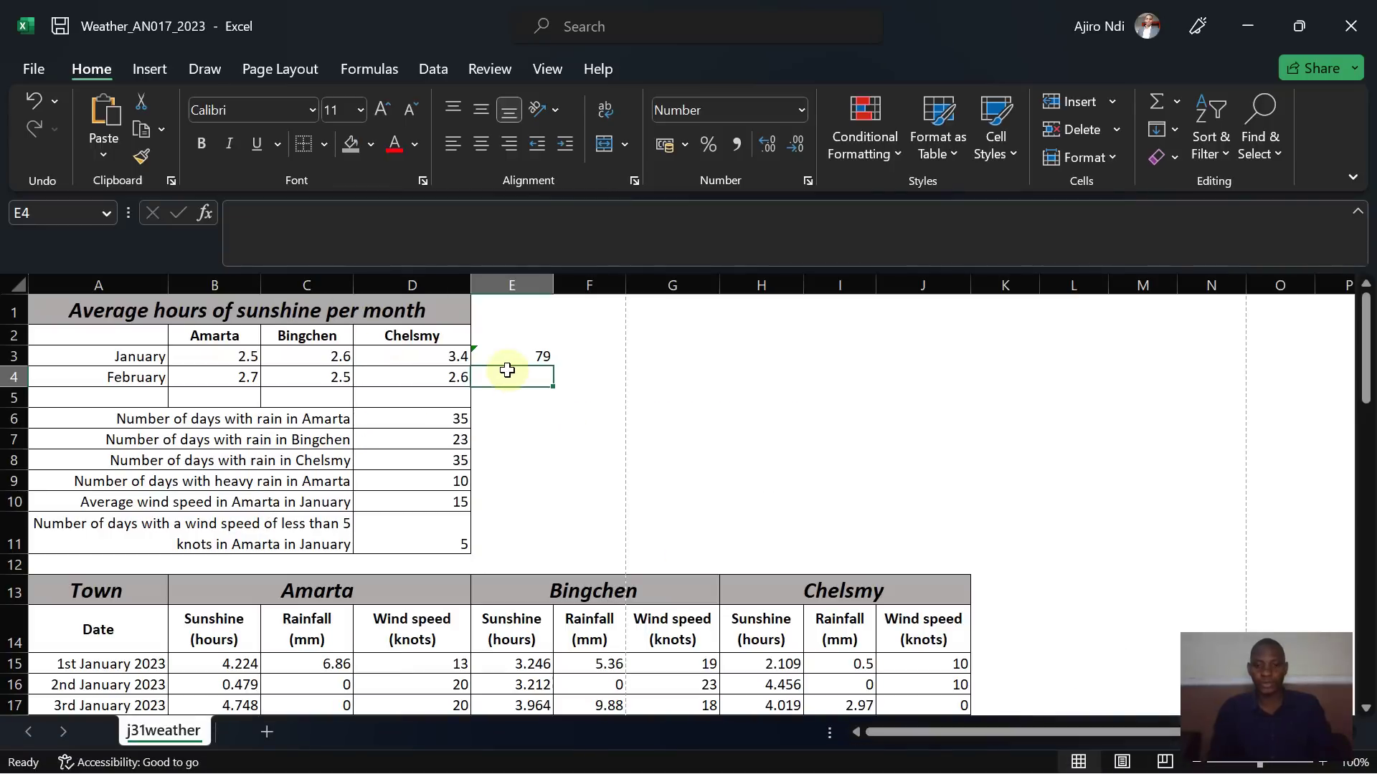
- Enter =SUM(I46:I73) in E4 to total Chelsmy's February rainfall, giving 94
type("=sum")
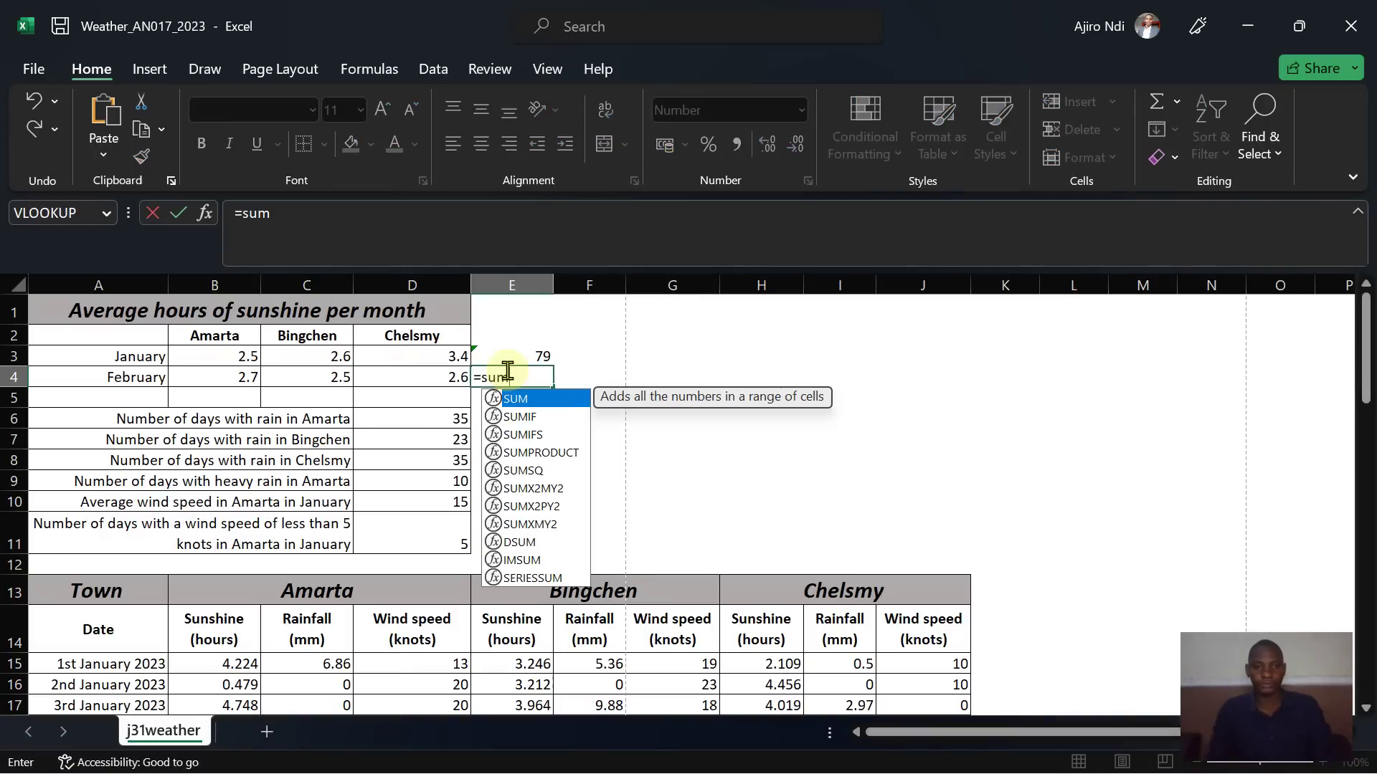
double_click(527, 399)
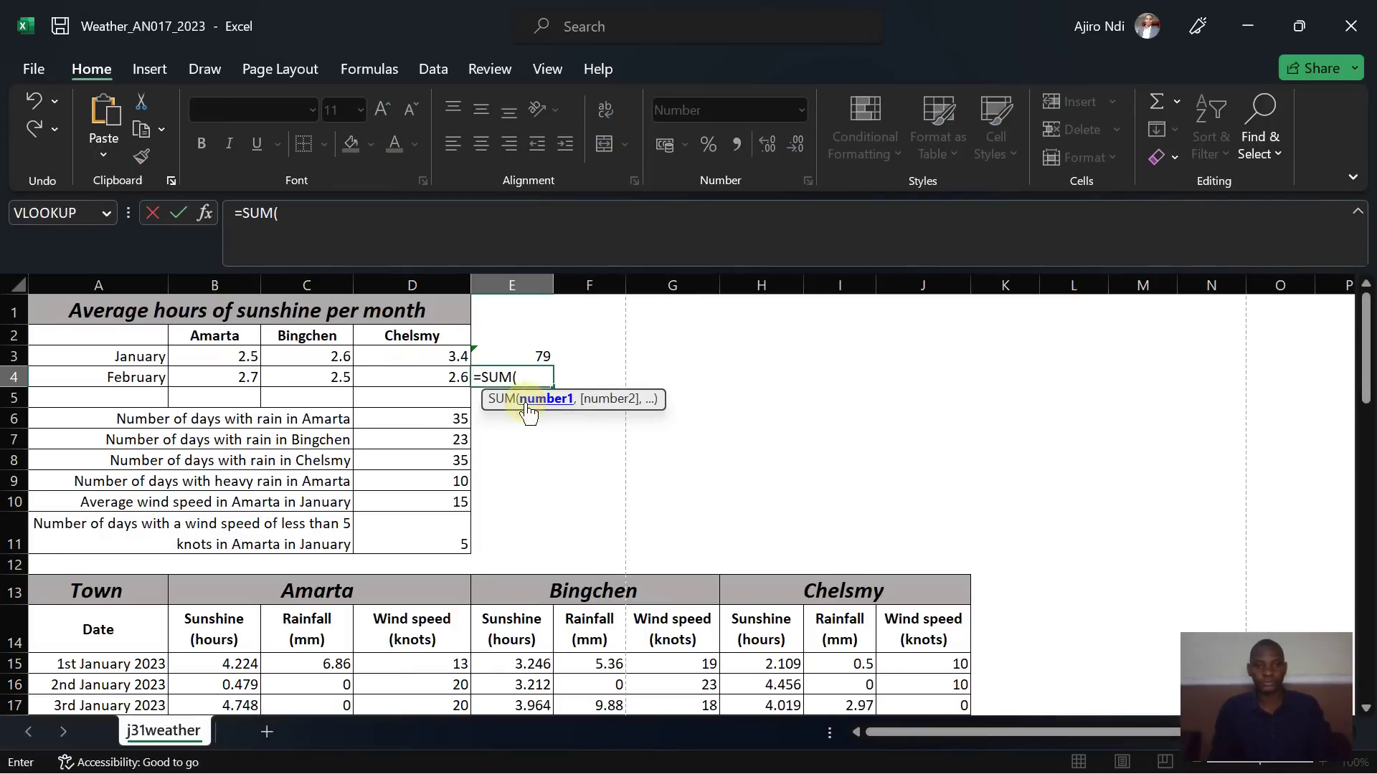
left_click_drag(1366, 358, 1371, 521)
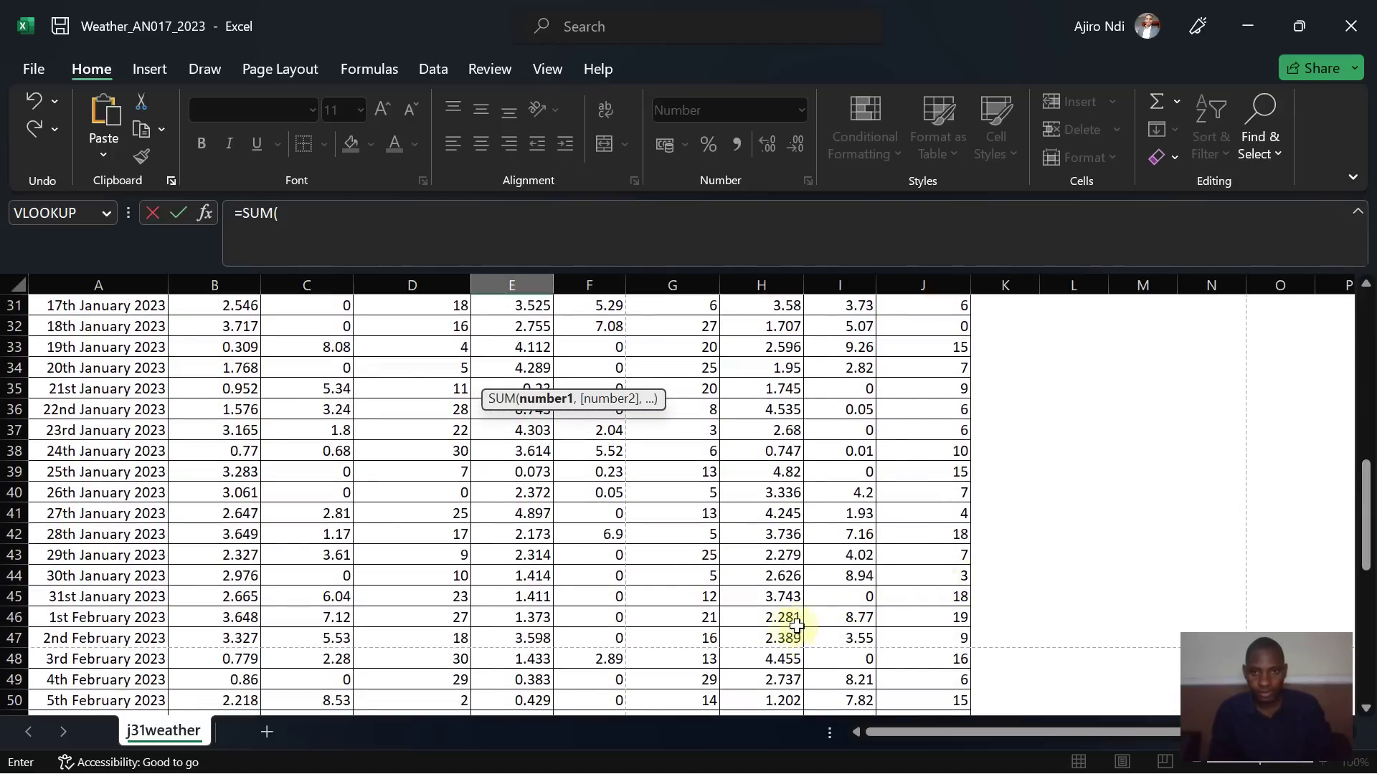
left_click(868, 600)
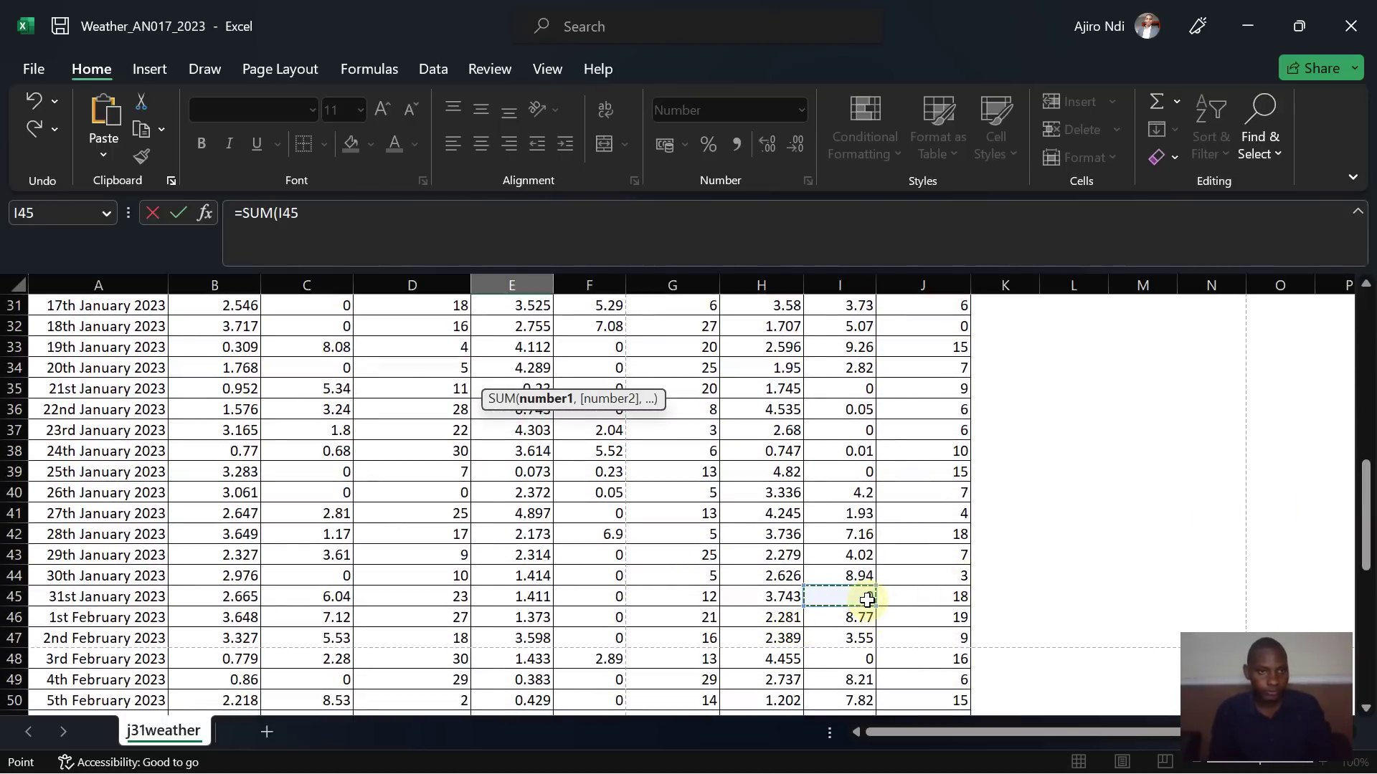
key("Down")
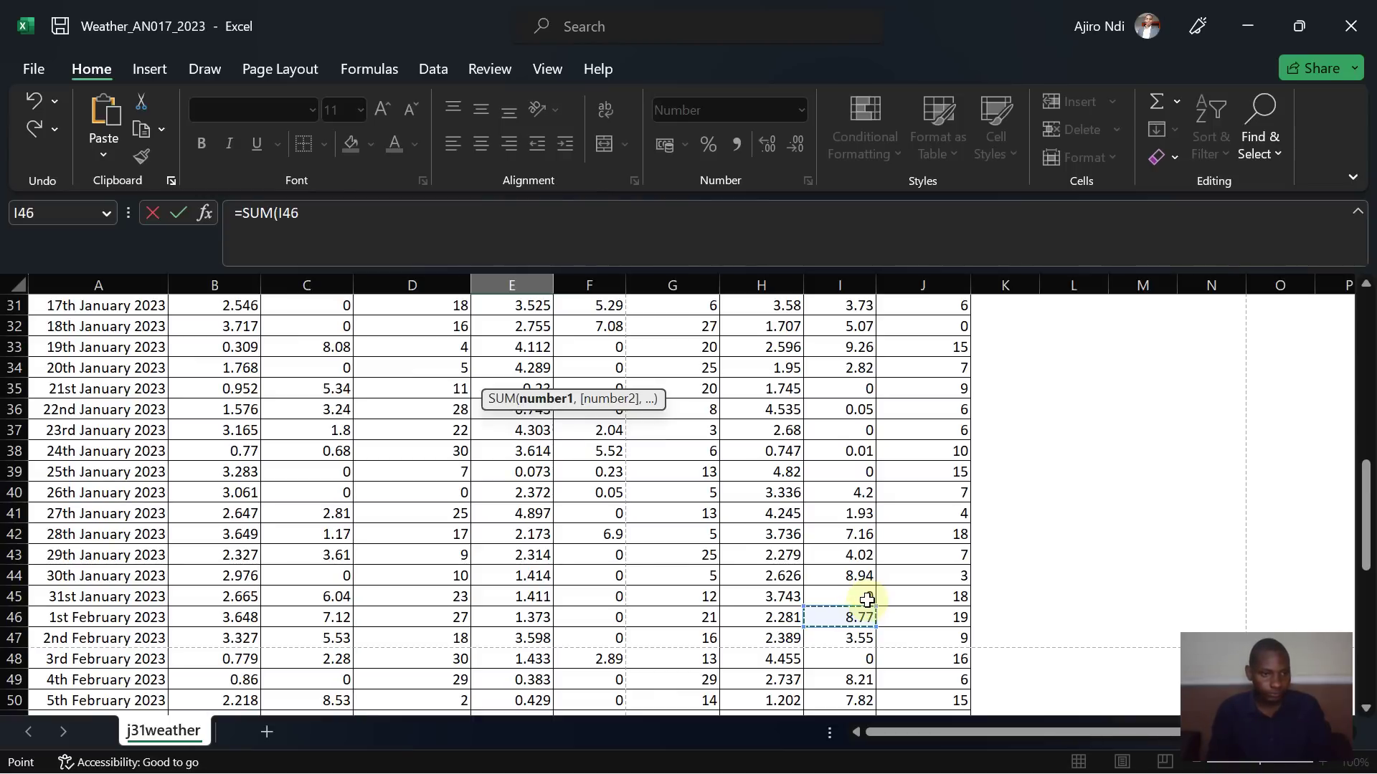
key("shift+Down")
key("shift+Down")
key("shift+Down")
key("shift+Down")
key("shift+Down")
key("shift+Down")
key("shift+Down")
key("shift+Down")
key("shift+Down")
key("shift+Down")
key("shift+Down")
key("shift+Down")
key("shift+Down")
key("shift+Down")
key("shift+Down")
key("shift+Down")
key("shift+Down")
key("shift+Down")
key("shift+Down")
key("shift+Down")
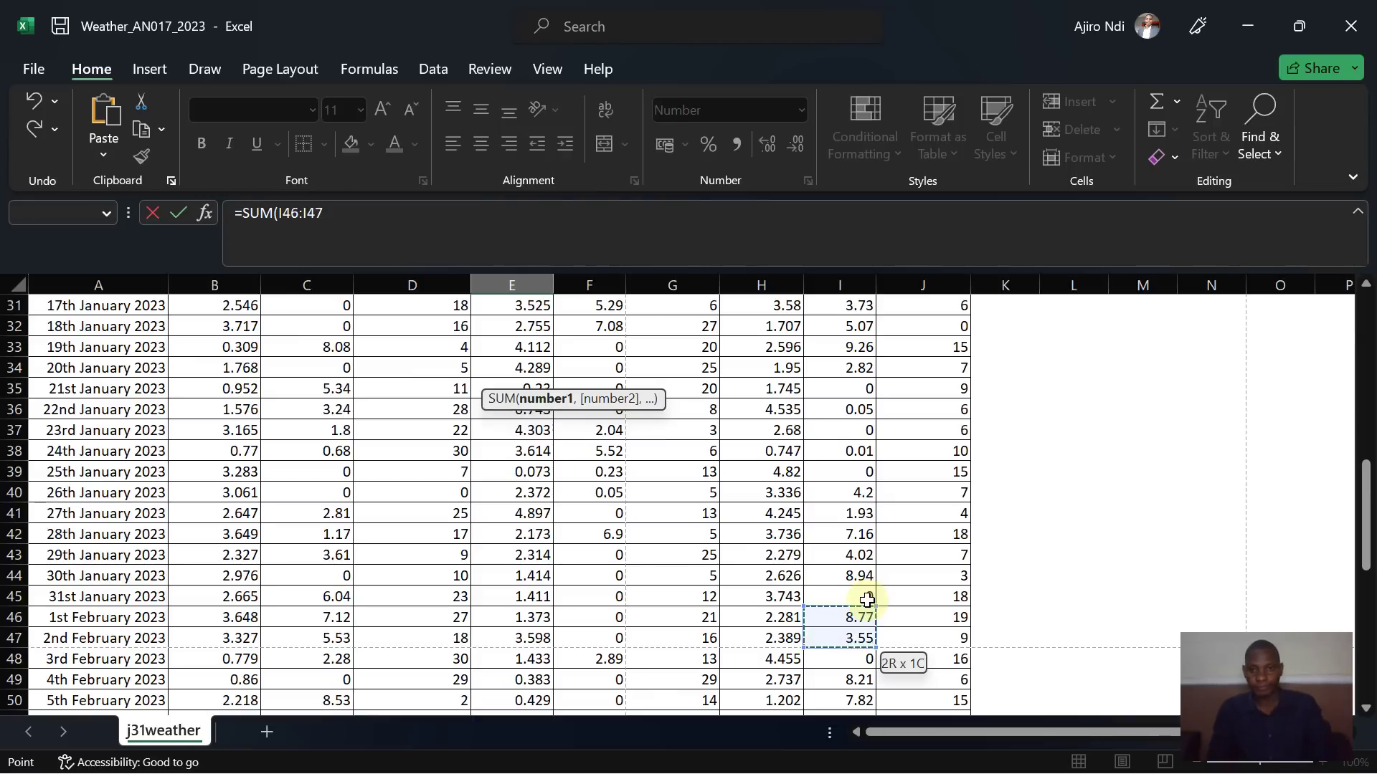
key("shift+Down")
key("shift+Down")
key("shift+Down")
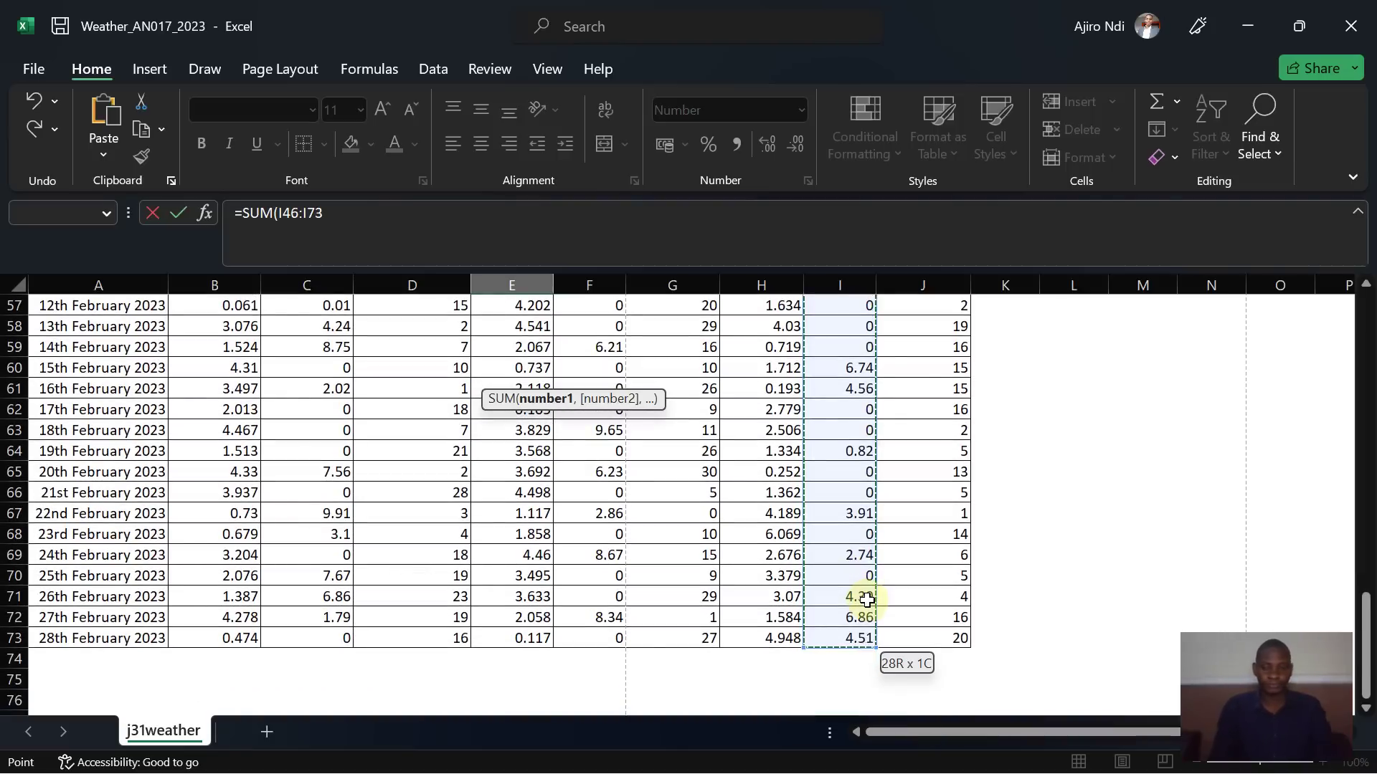
key("Return")
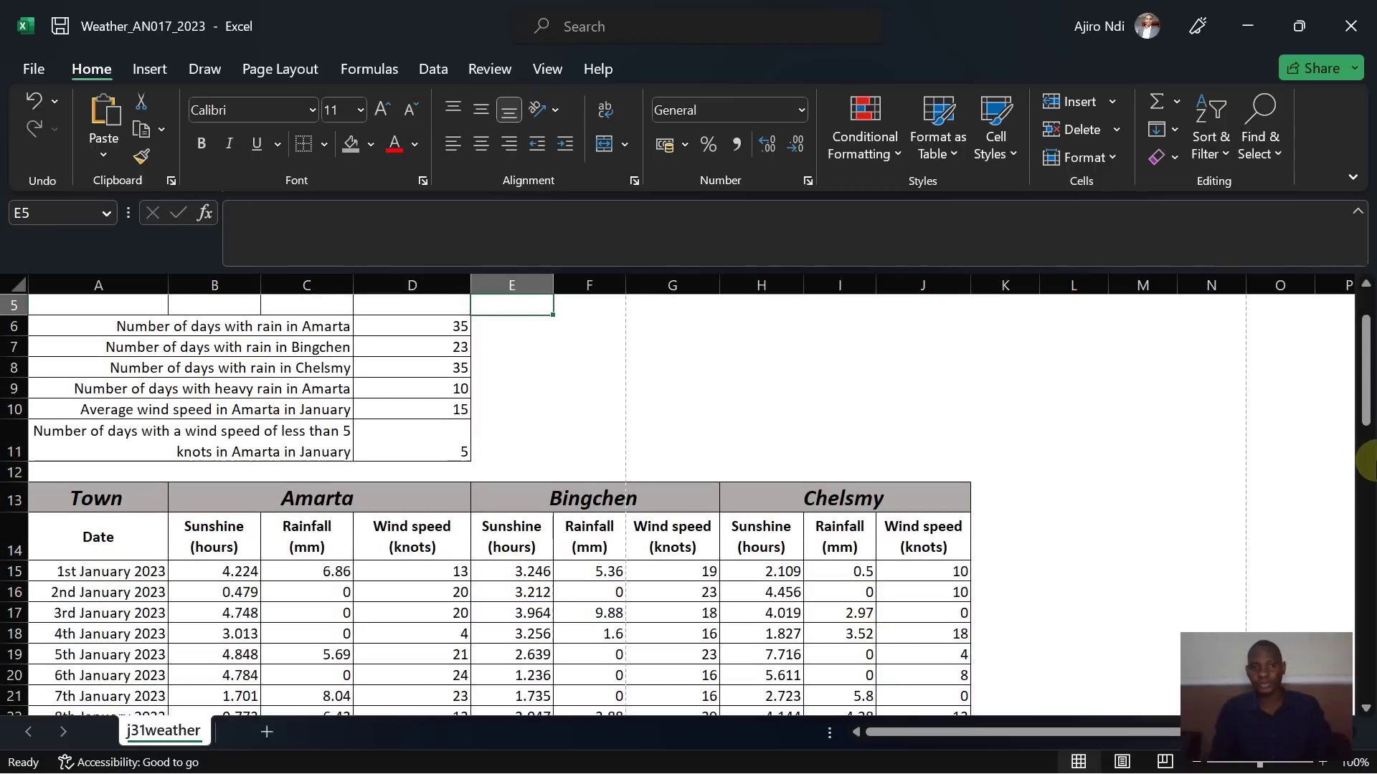
left_click_drag(1367, 396, 1362, 300)
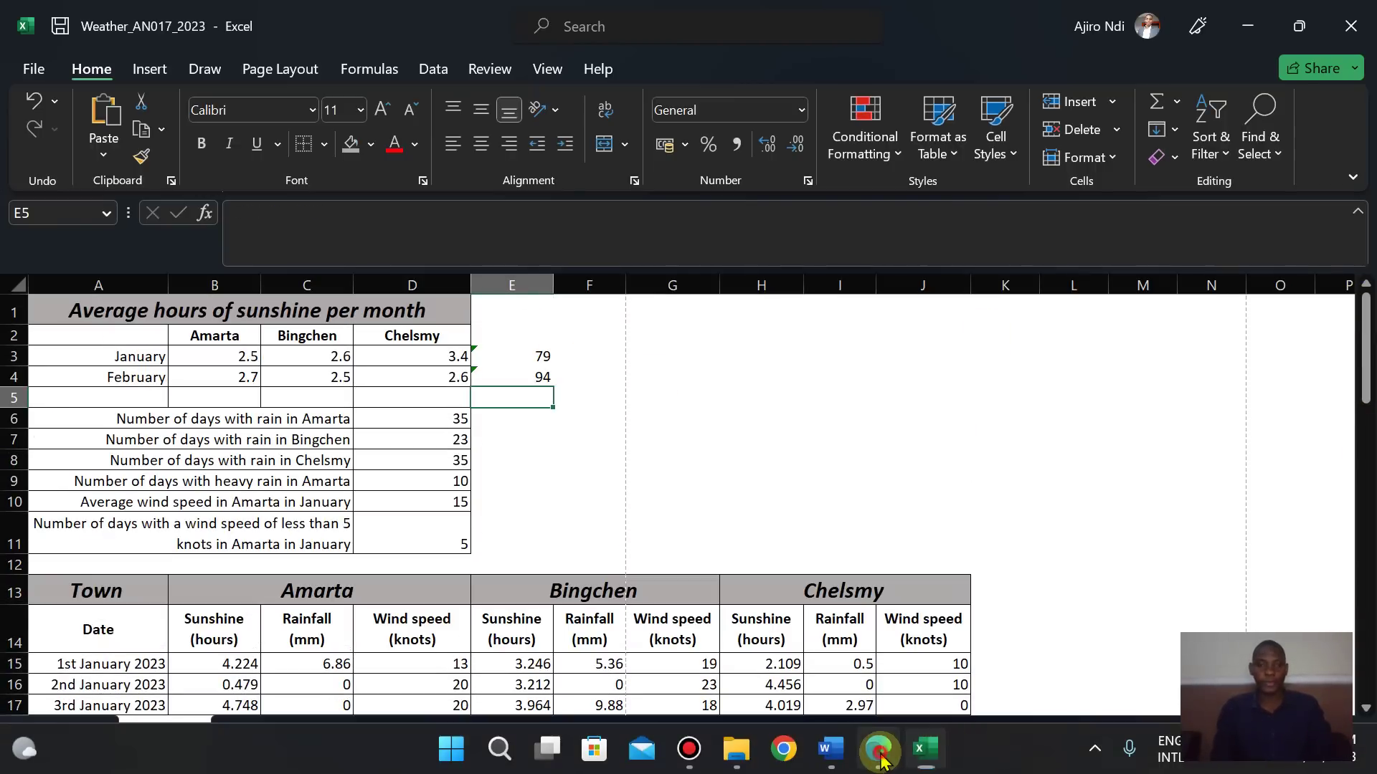
left_click(881, 755)
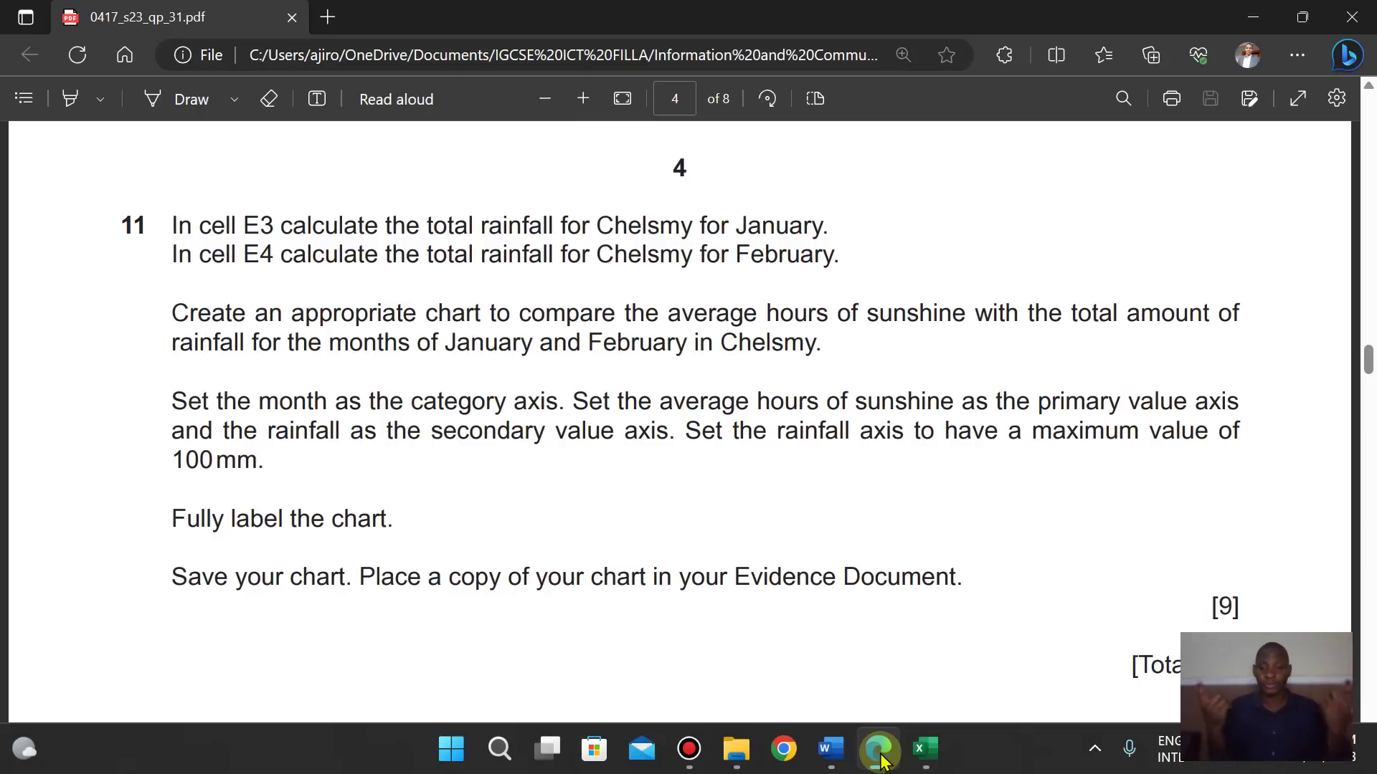
left_click(882, 758)
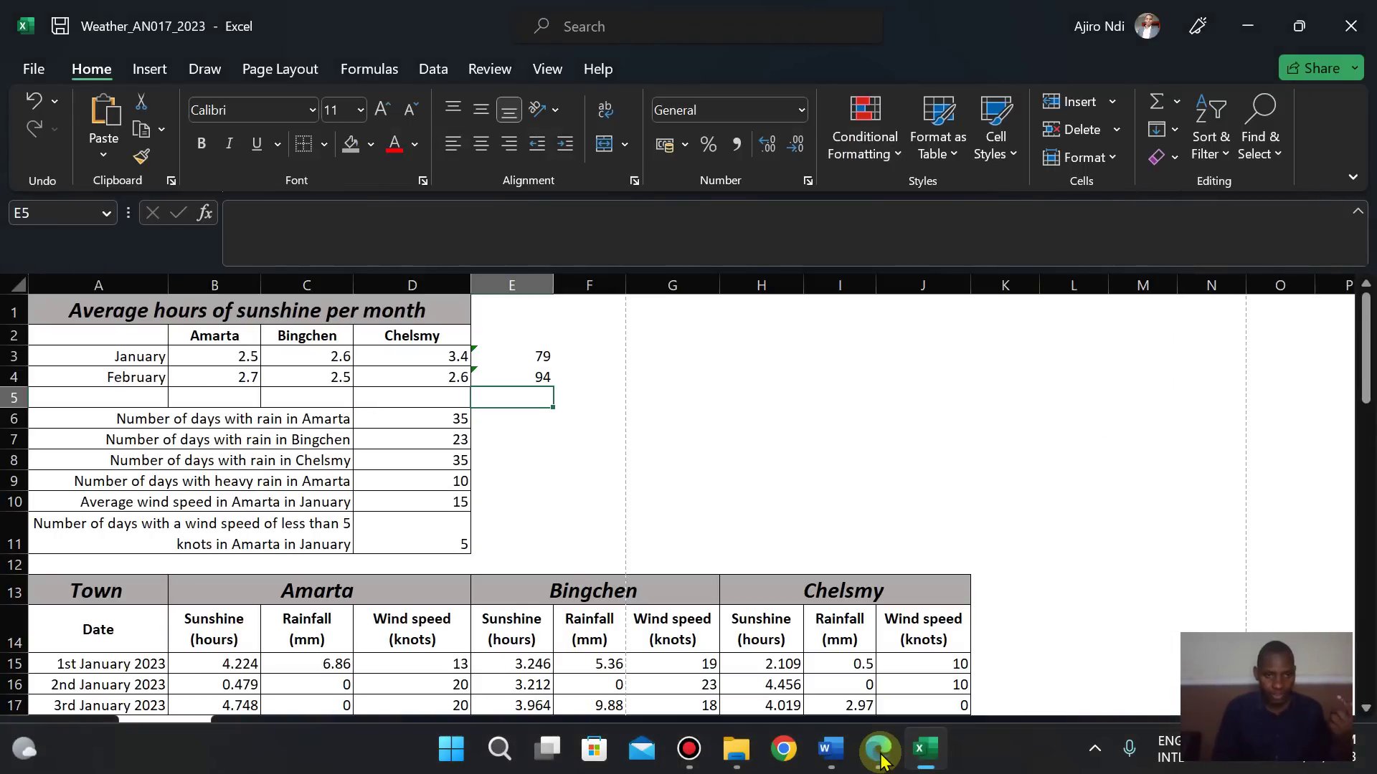
left_click(880, 750)
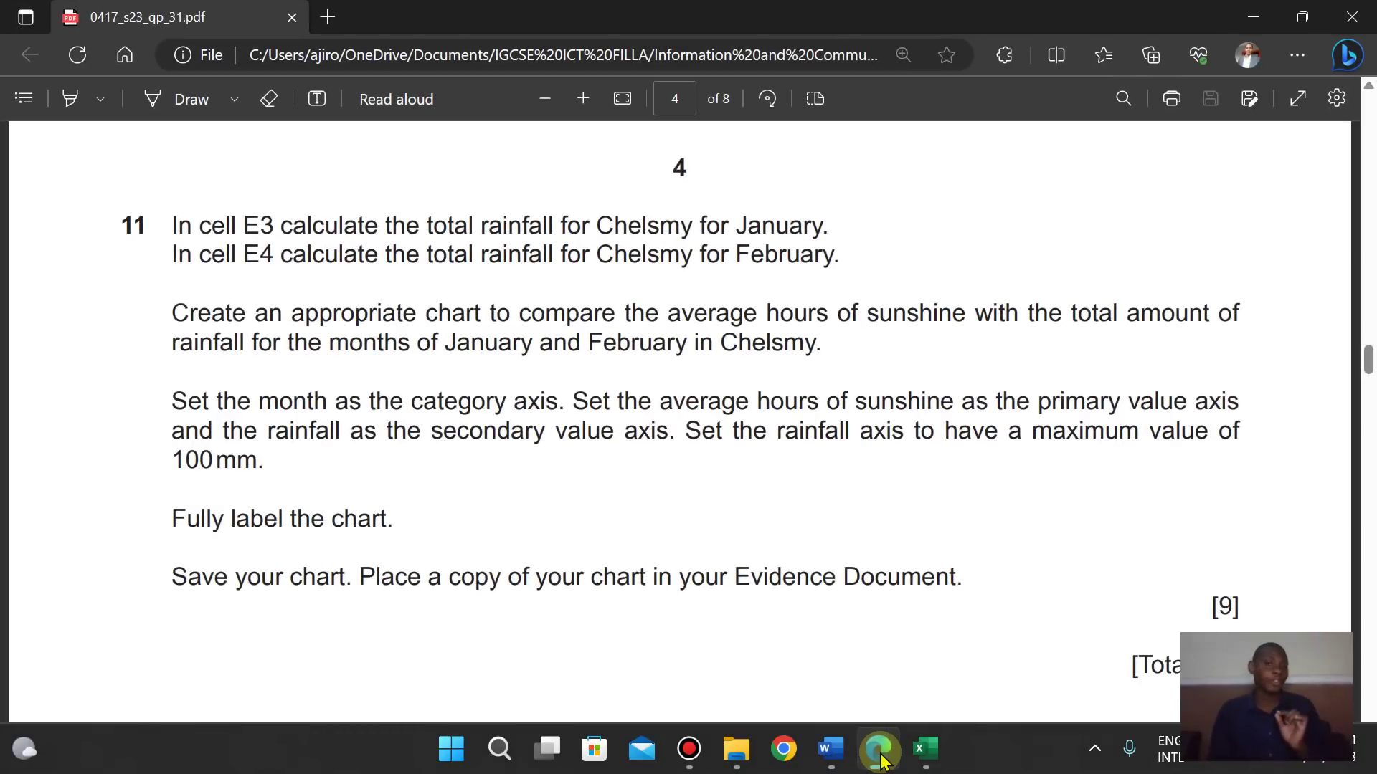
left_click(880, 753)
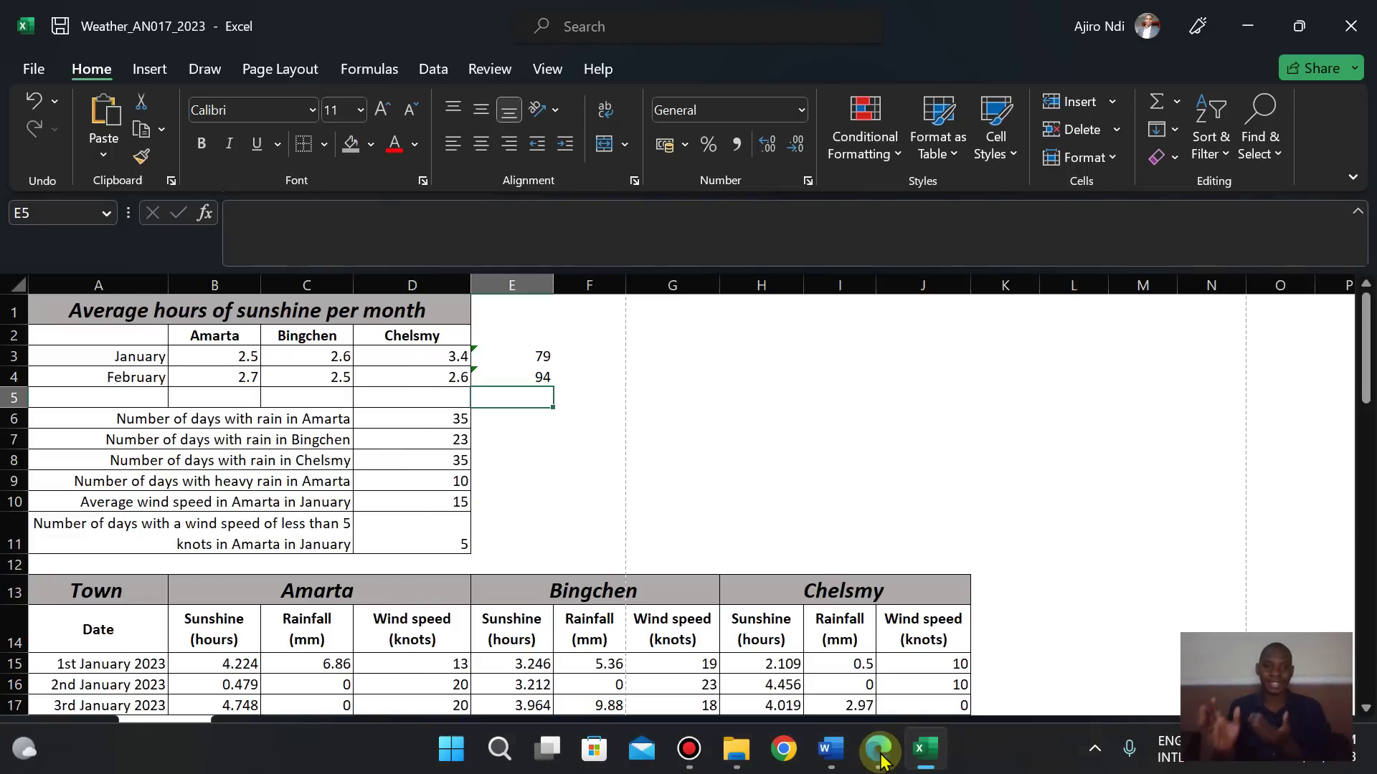
left_click(880, 752)
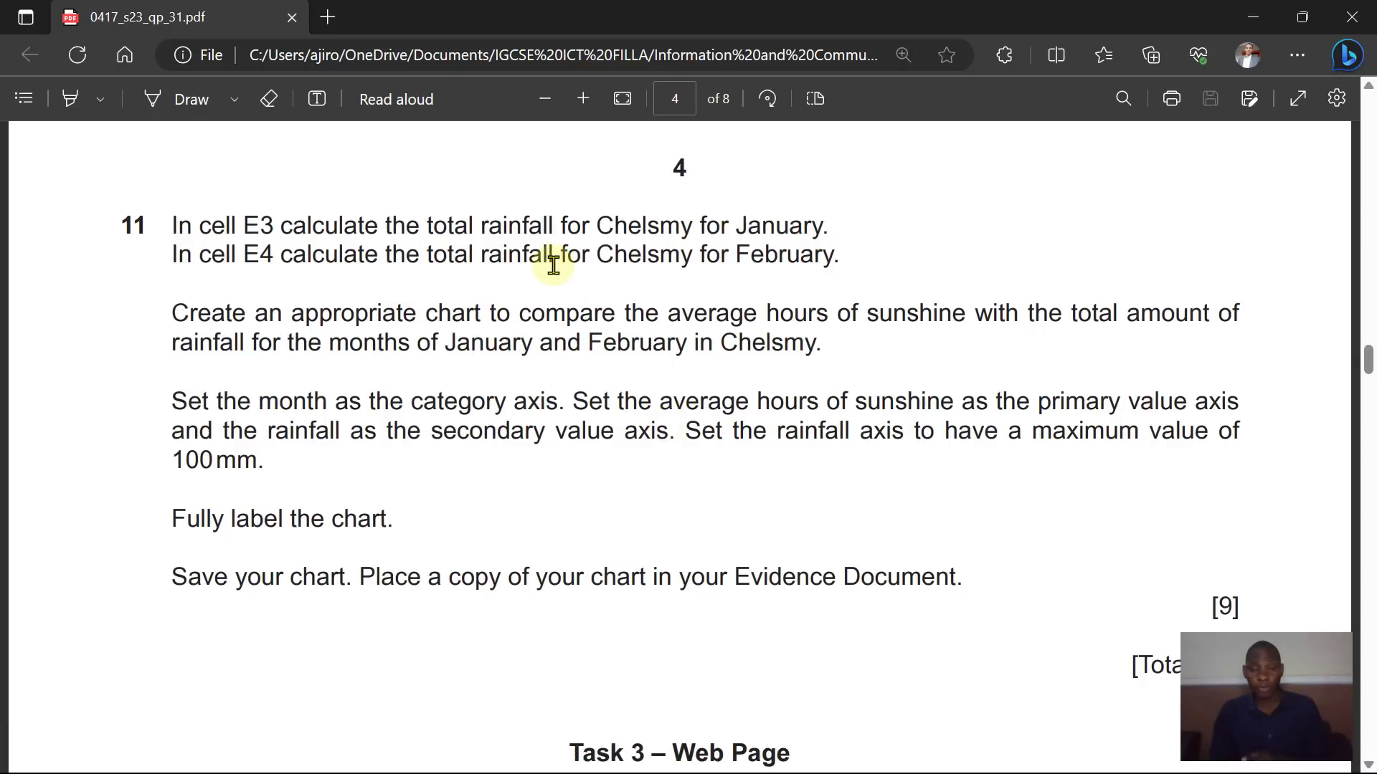
mouse_move(919, 754)
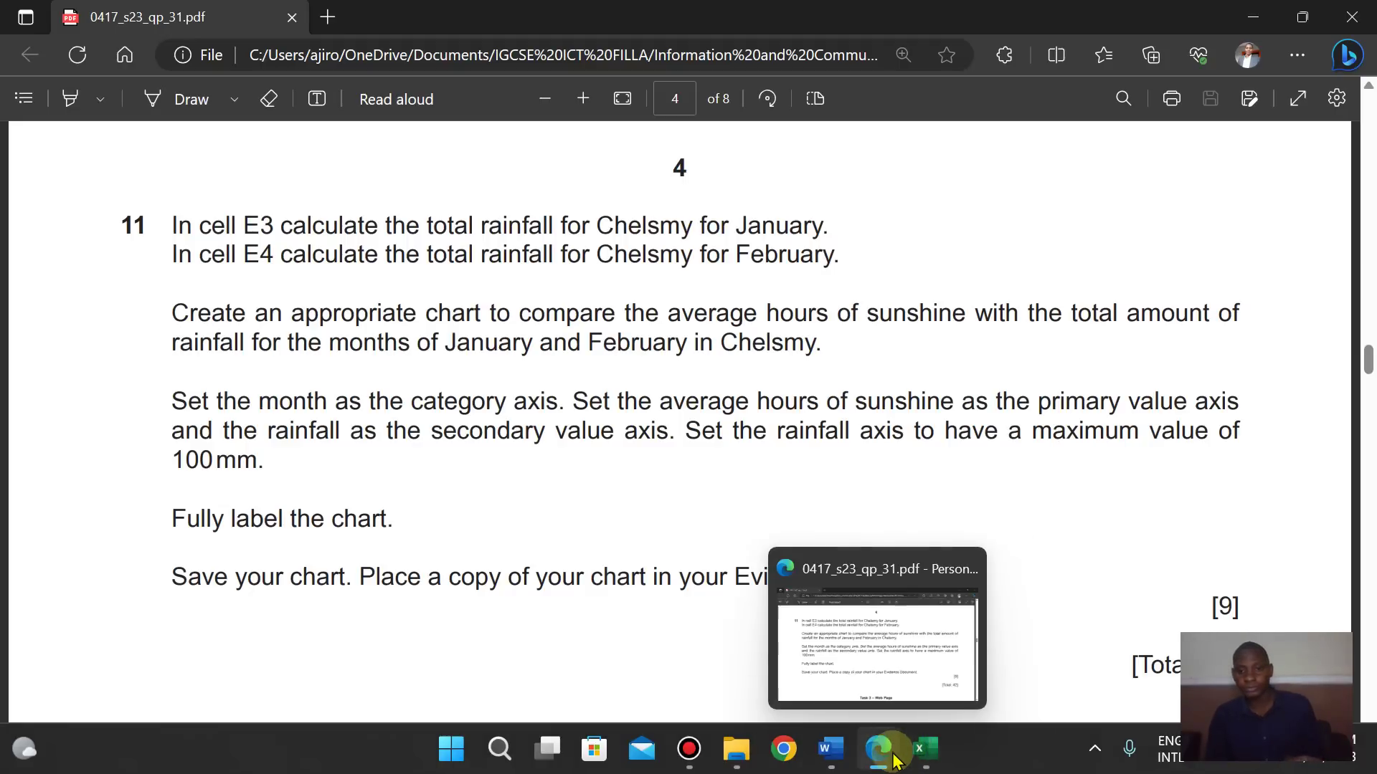
left_click(921, 749)
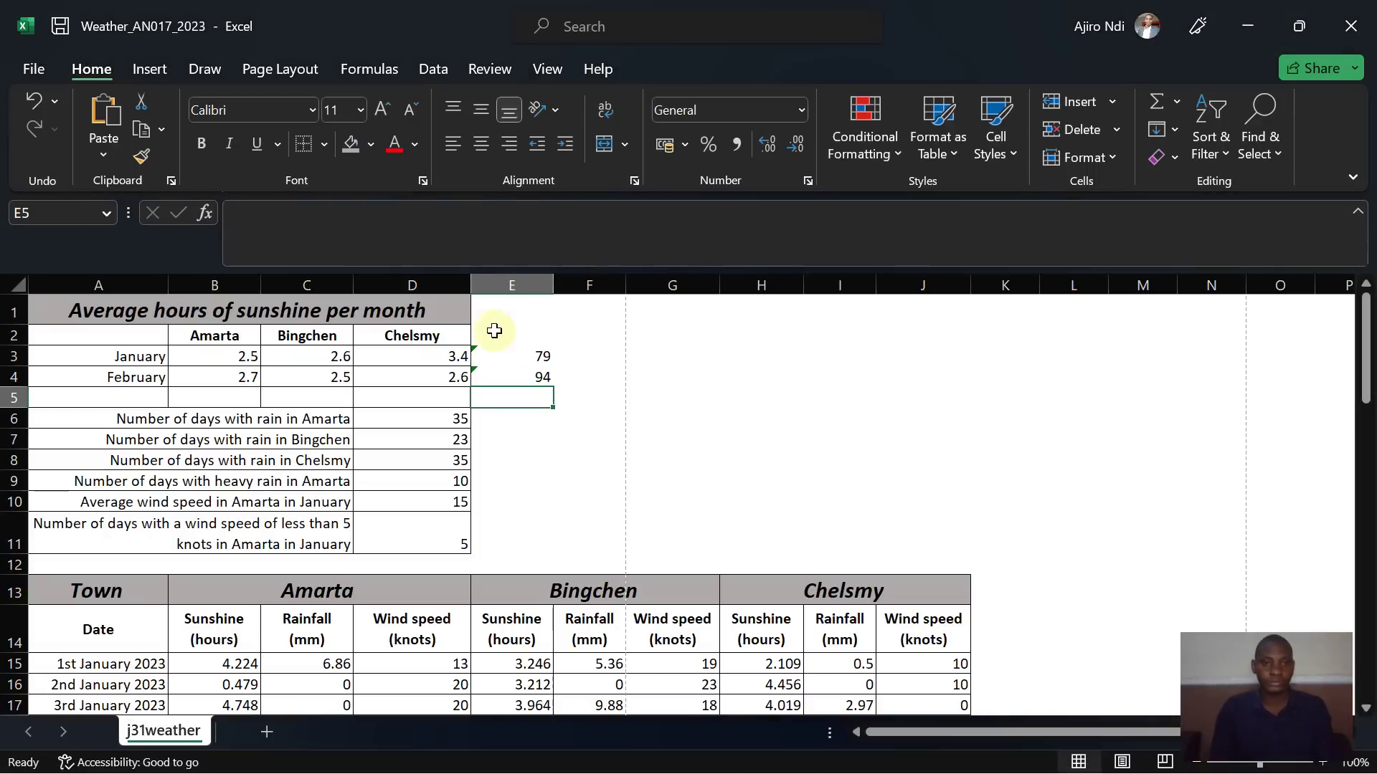
- Type the headings 'Total Rainful' in E2 and 'Average hours of sunshine' in F2
left_click(490, 329)
type("Tota")
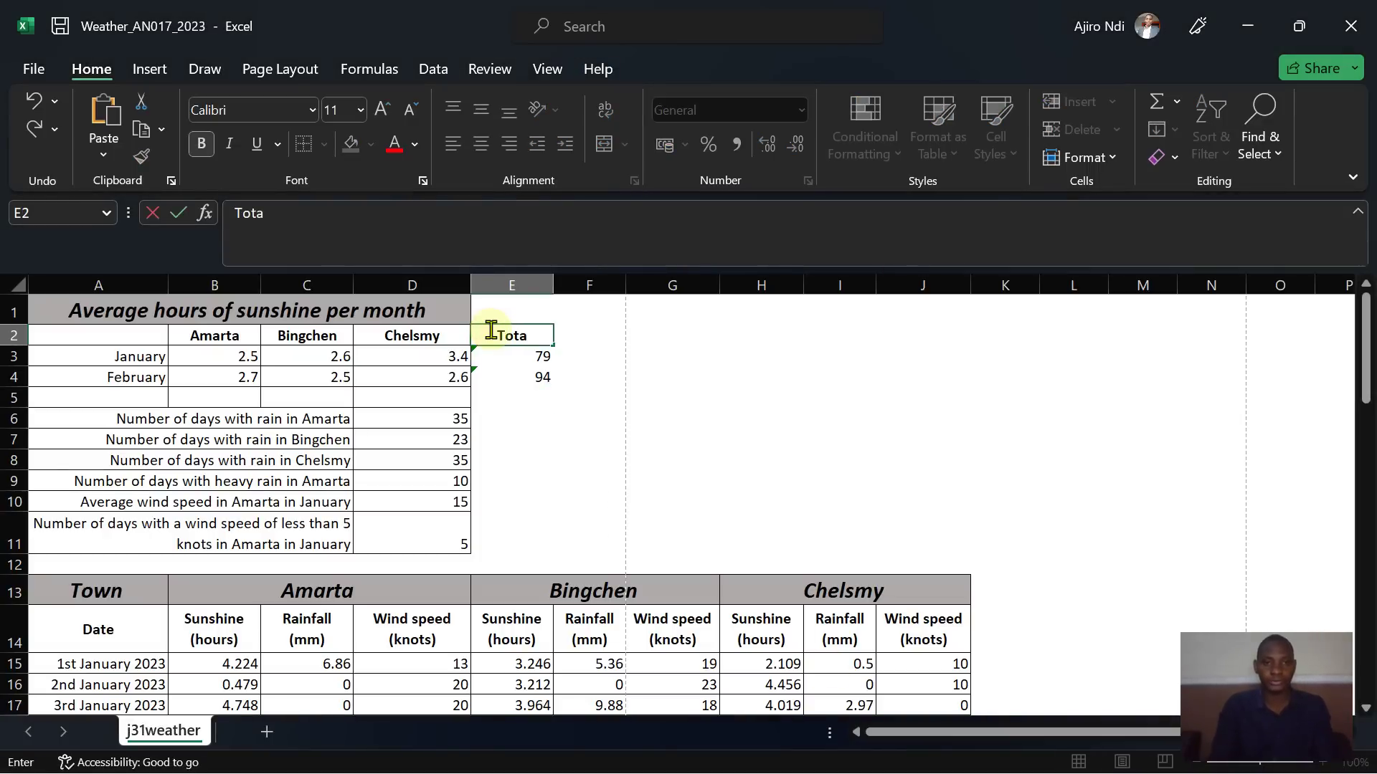
type("l Rain")
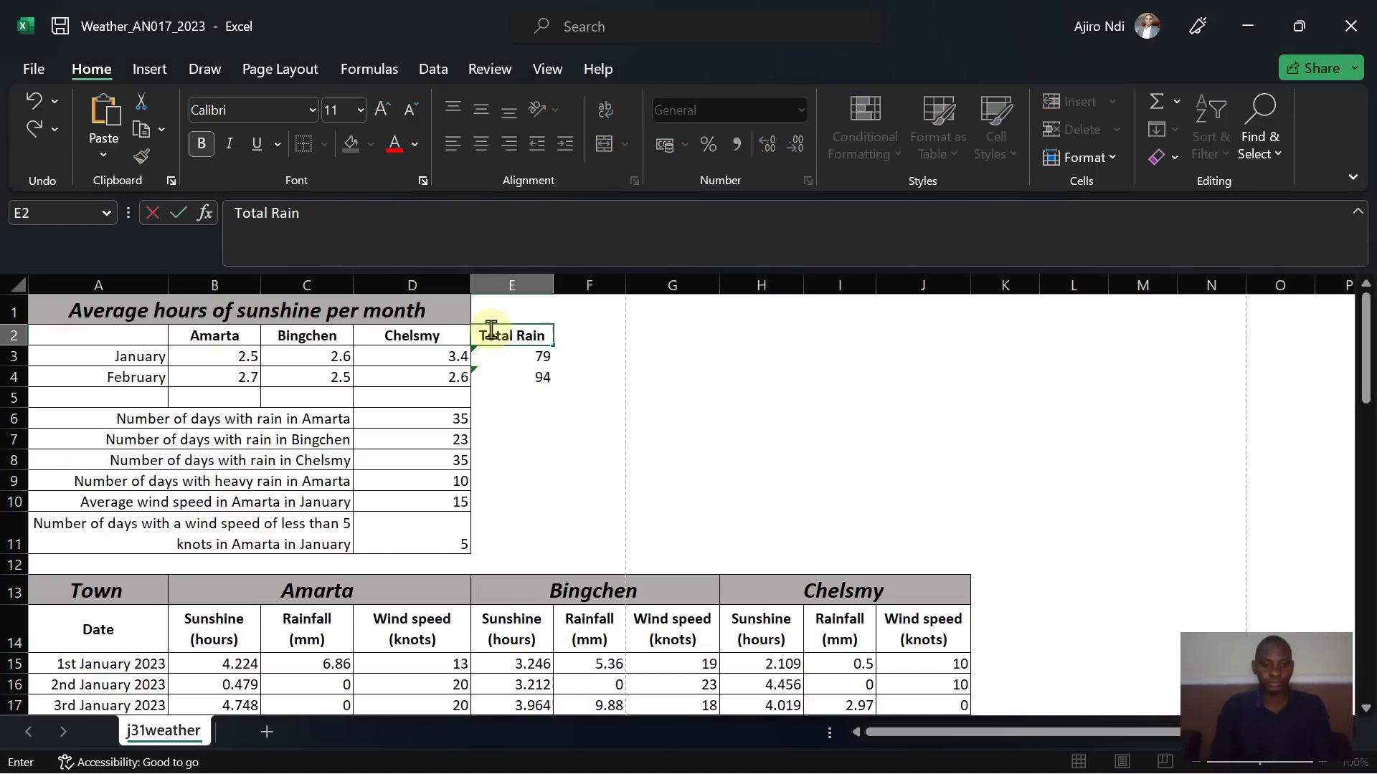
type("ful")
left_click(531, 435)
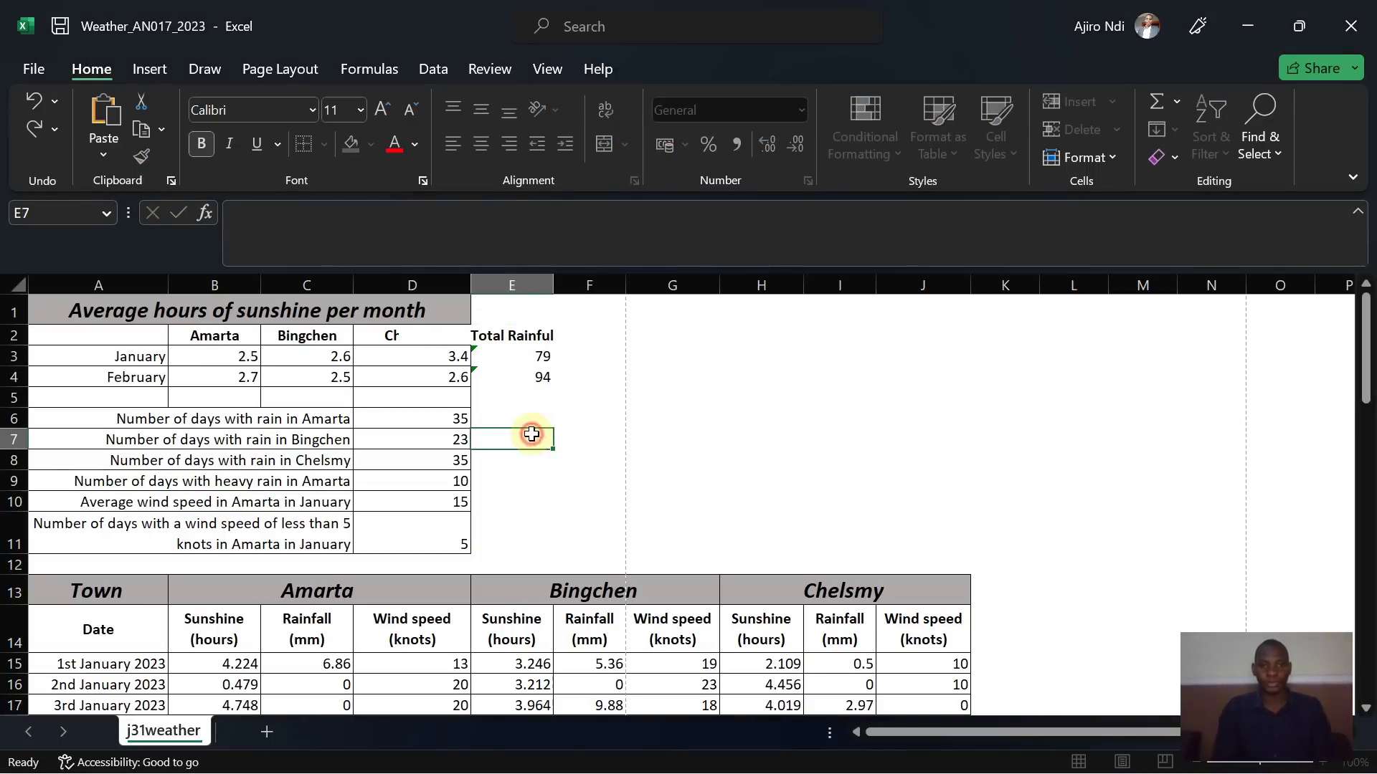
left_click(585, 339)
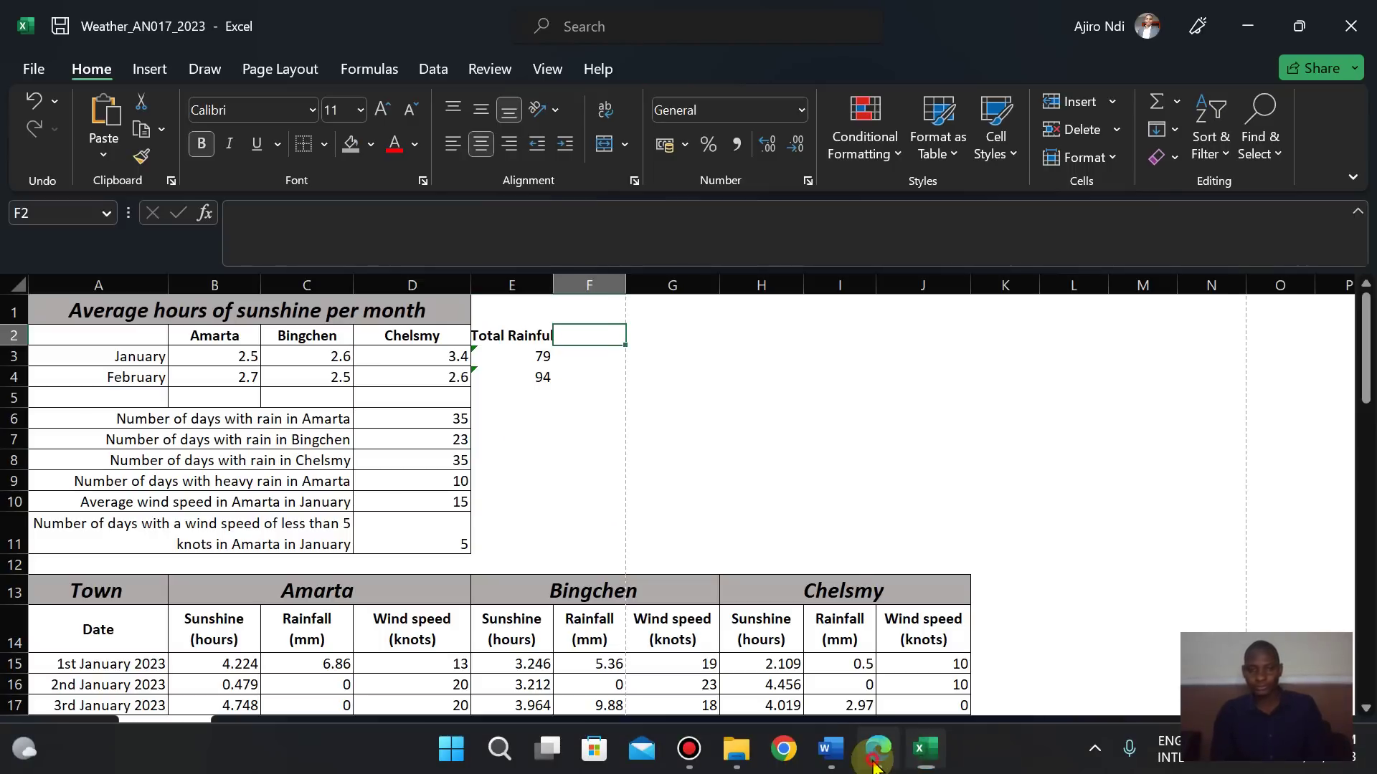
left_click(876, 762)
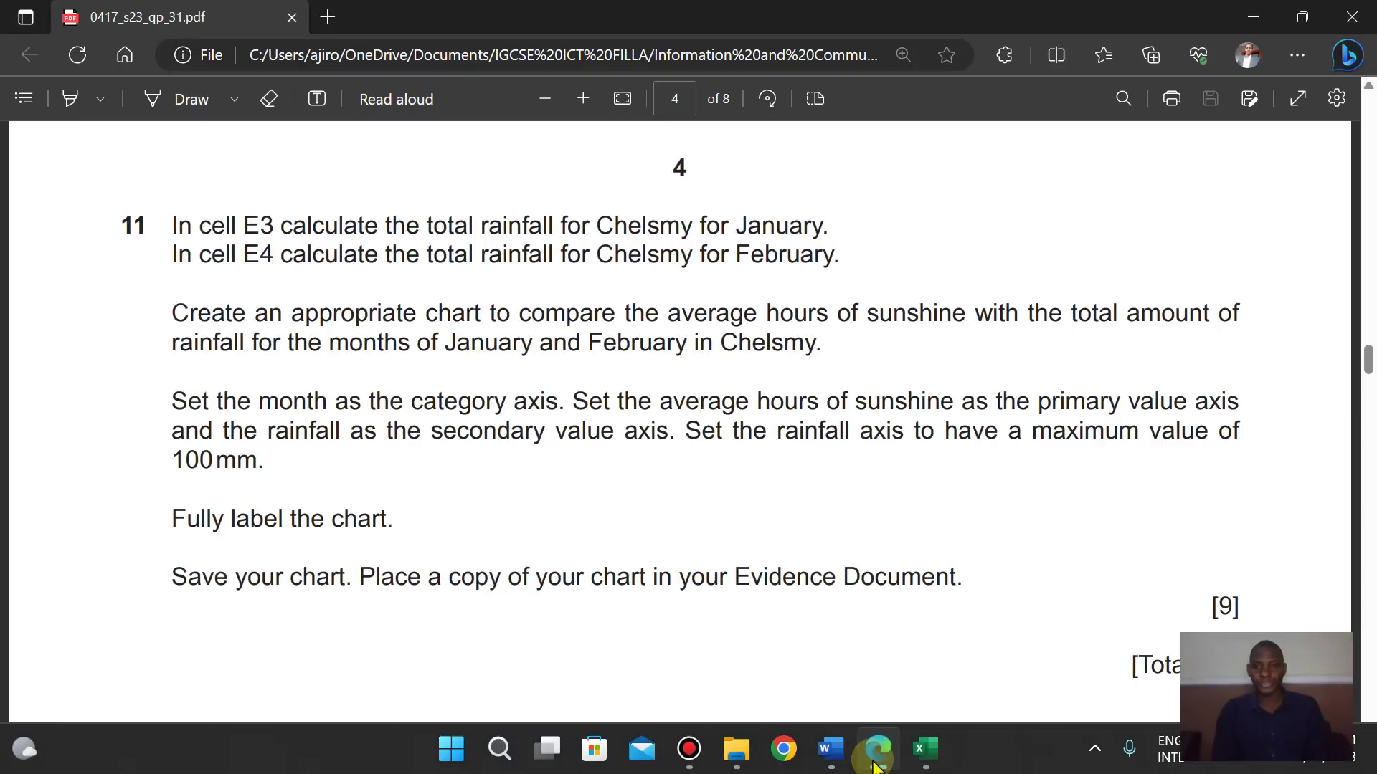
left_click(877, 762)
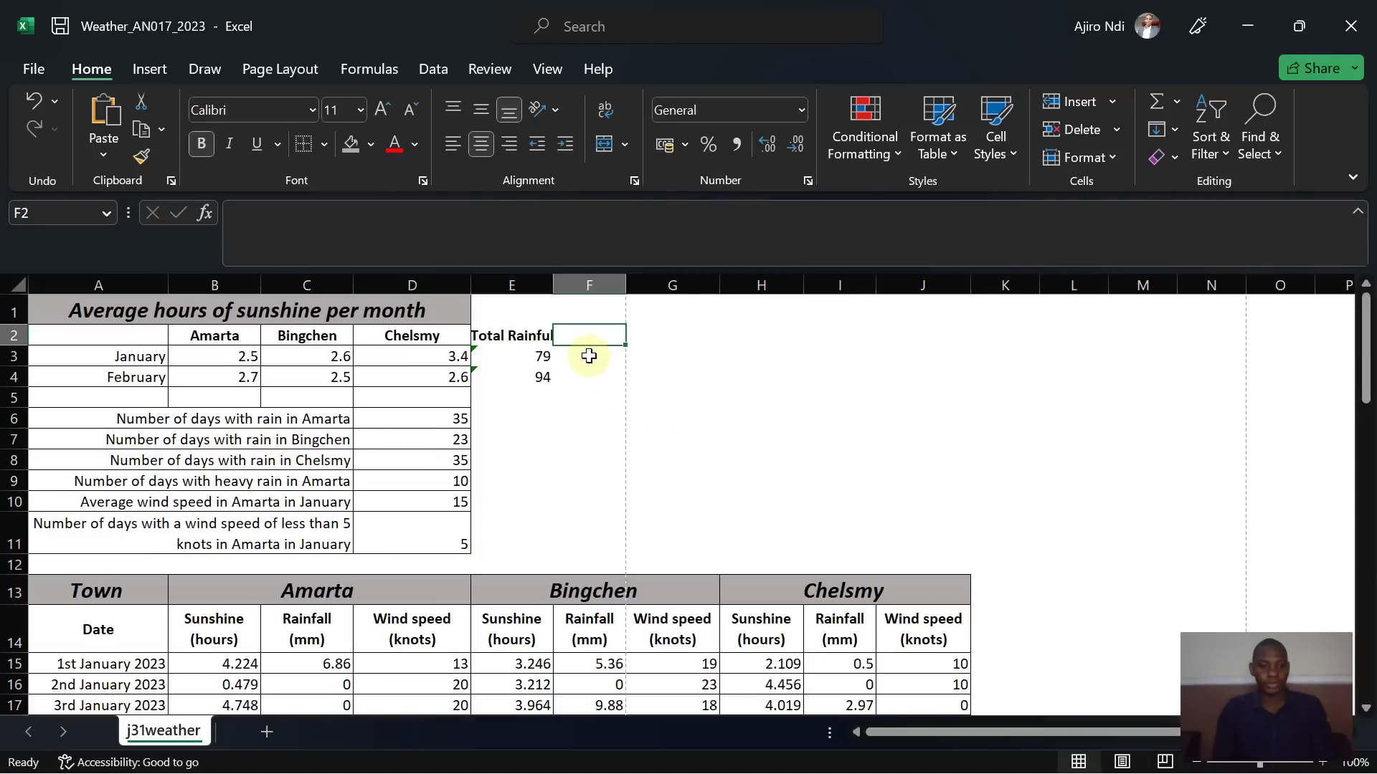
type("Average")
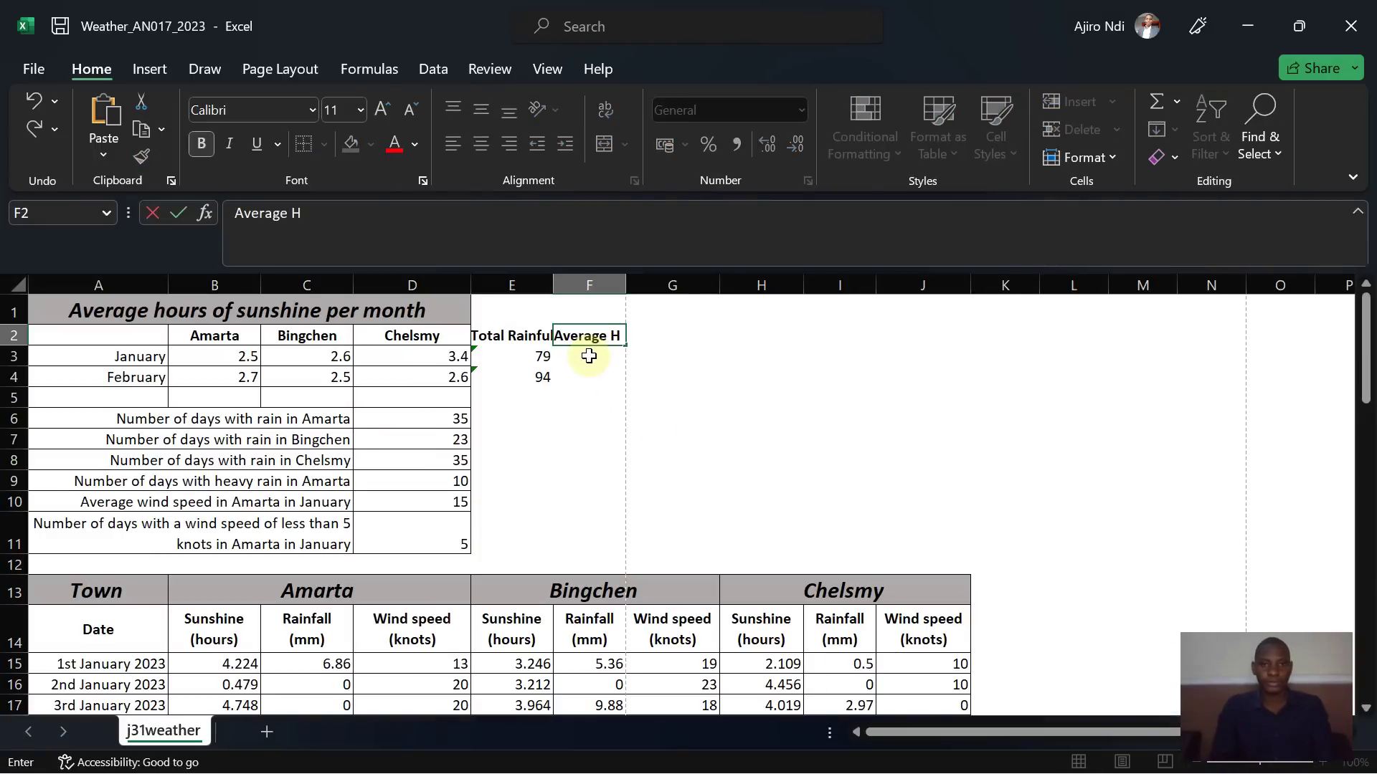
type(" hours")
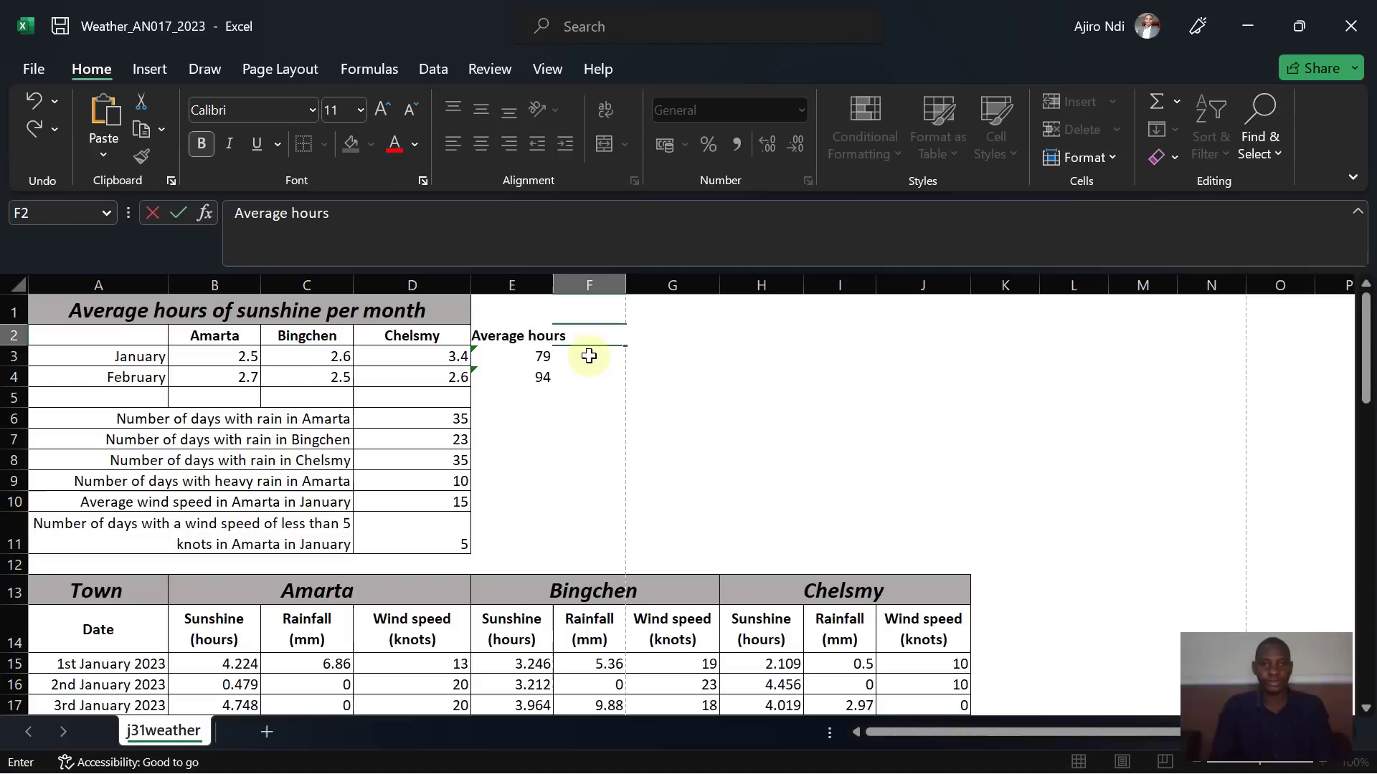
type(" ff s")
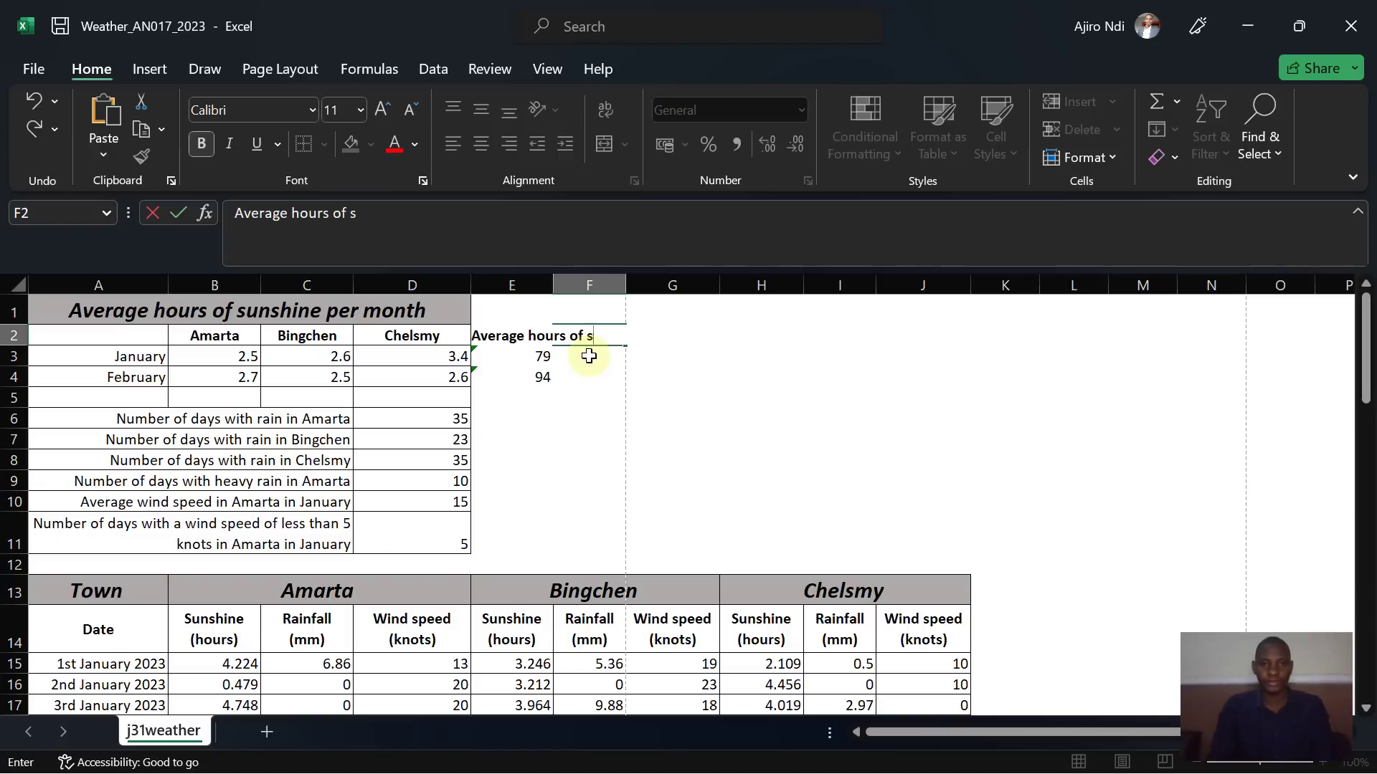
type("unshine")
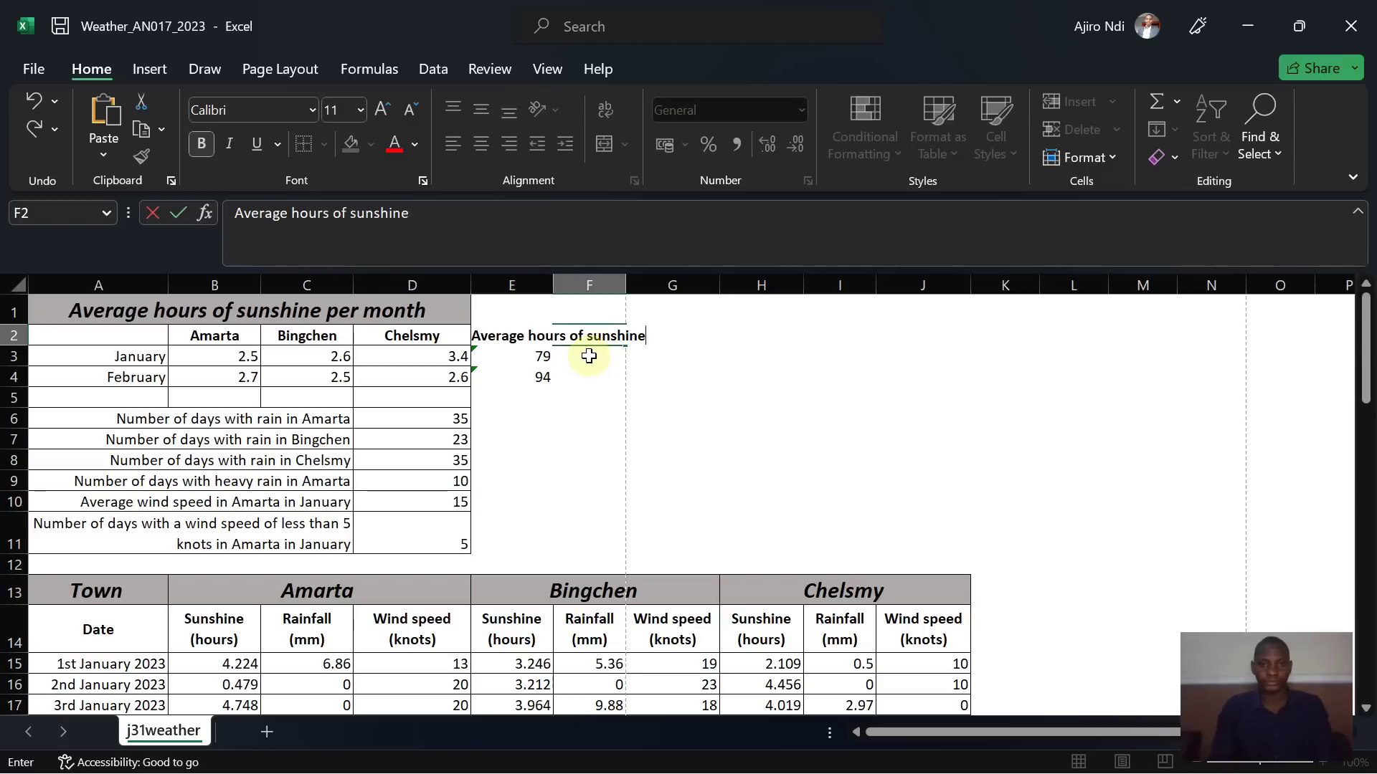
left_click(626, 434)
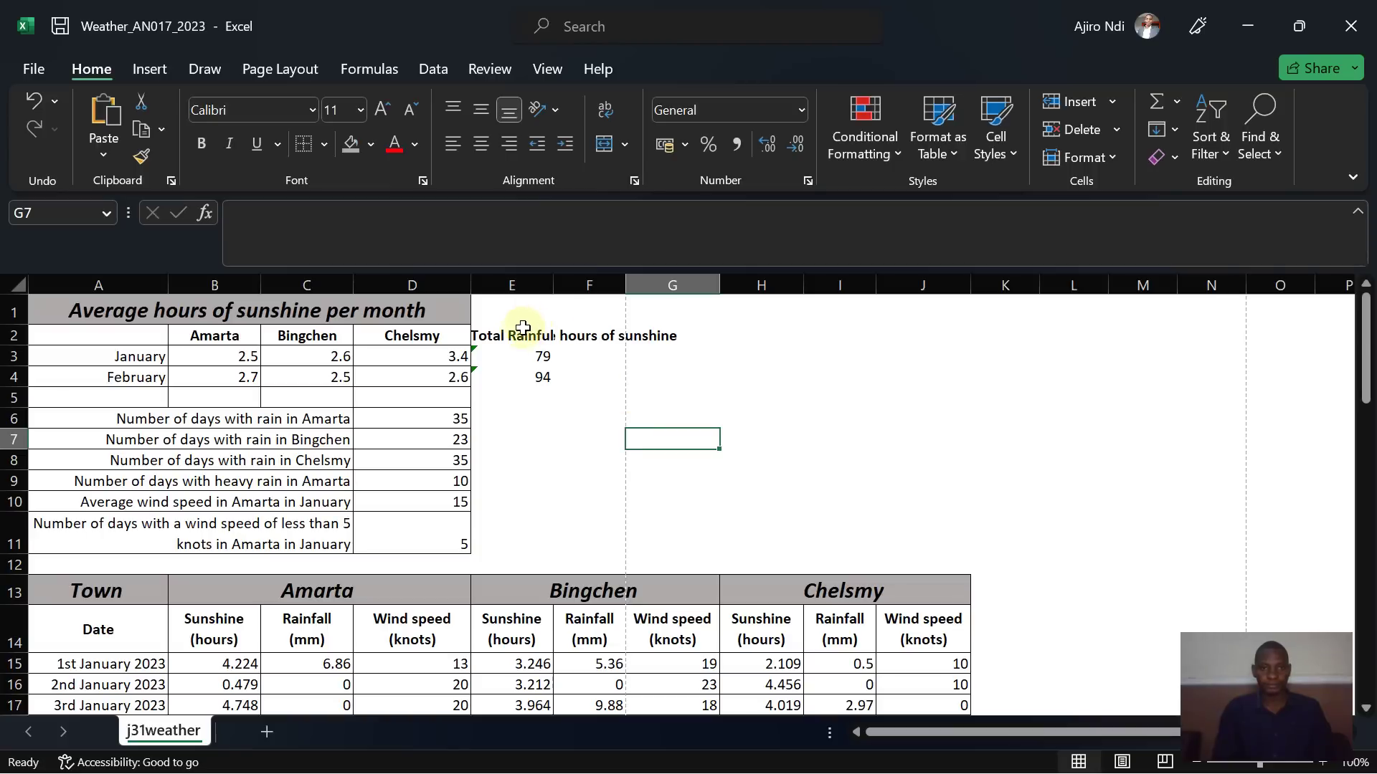
- Correct the E2 heading to 'Total rainful' in the formula bar and check F2
left_click(518, 336)
left_click(277, 214)
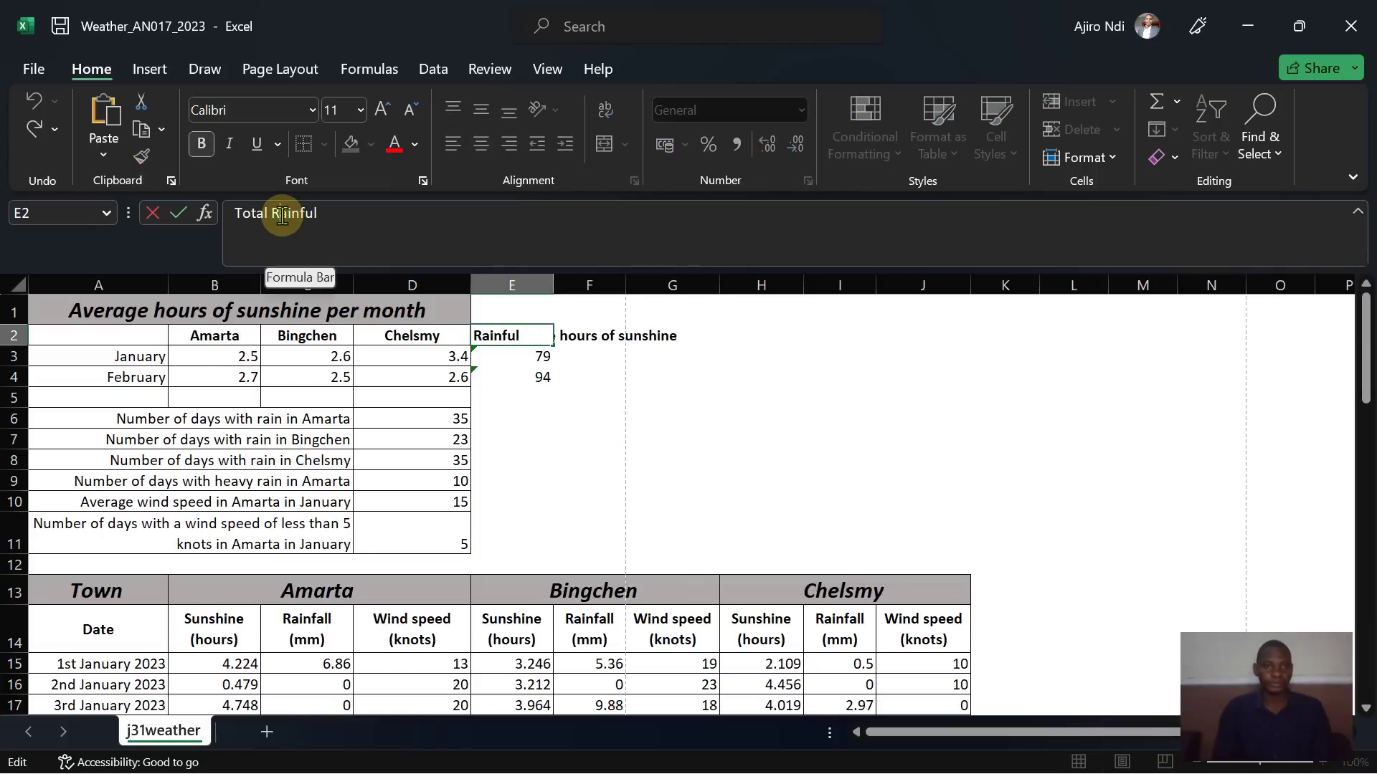
key("BackSpace")
type("r")
key("Return")
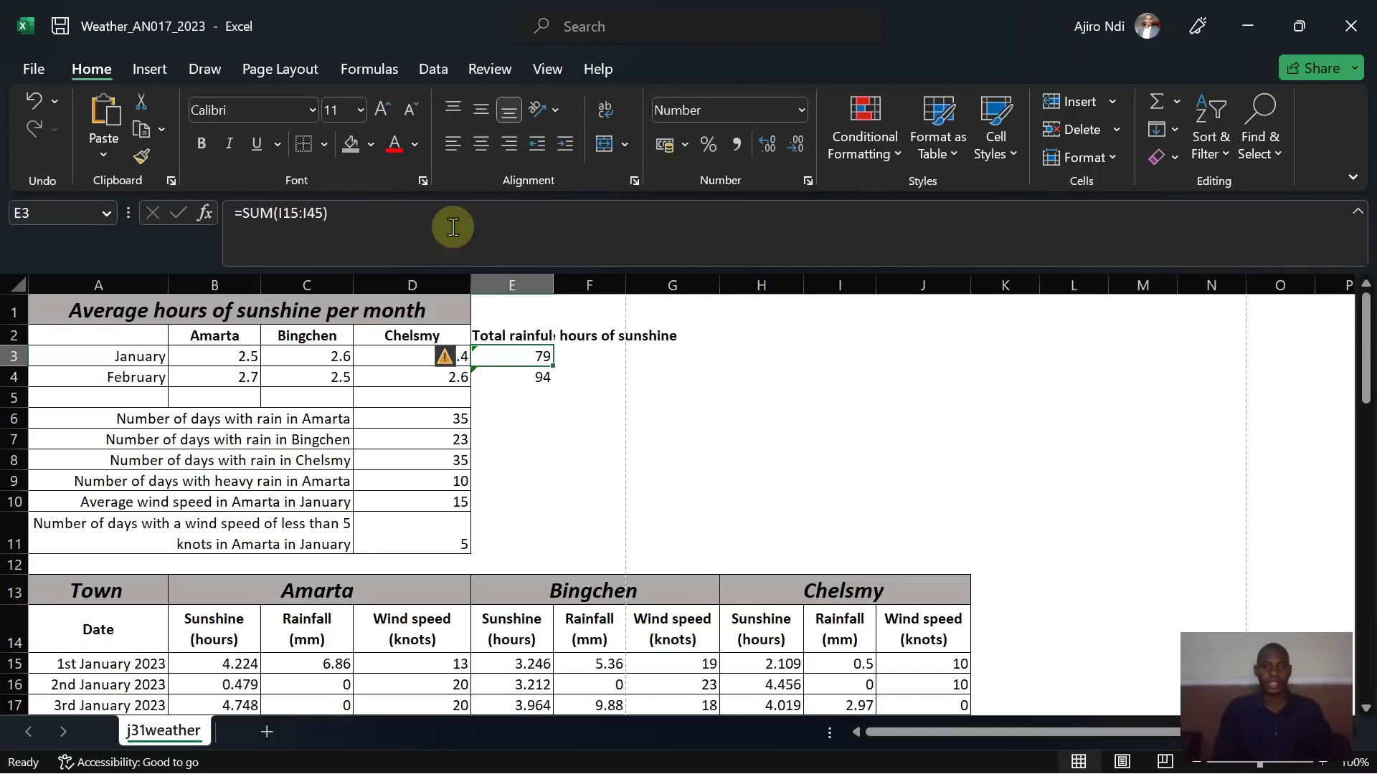
left_click(588, 334)
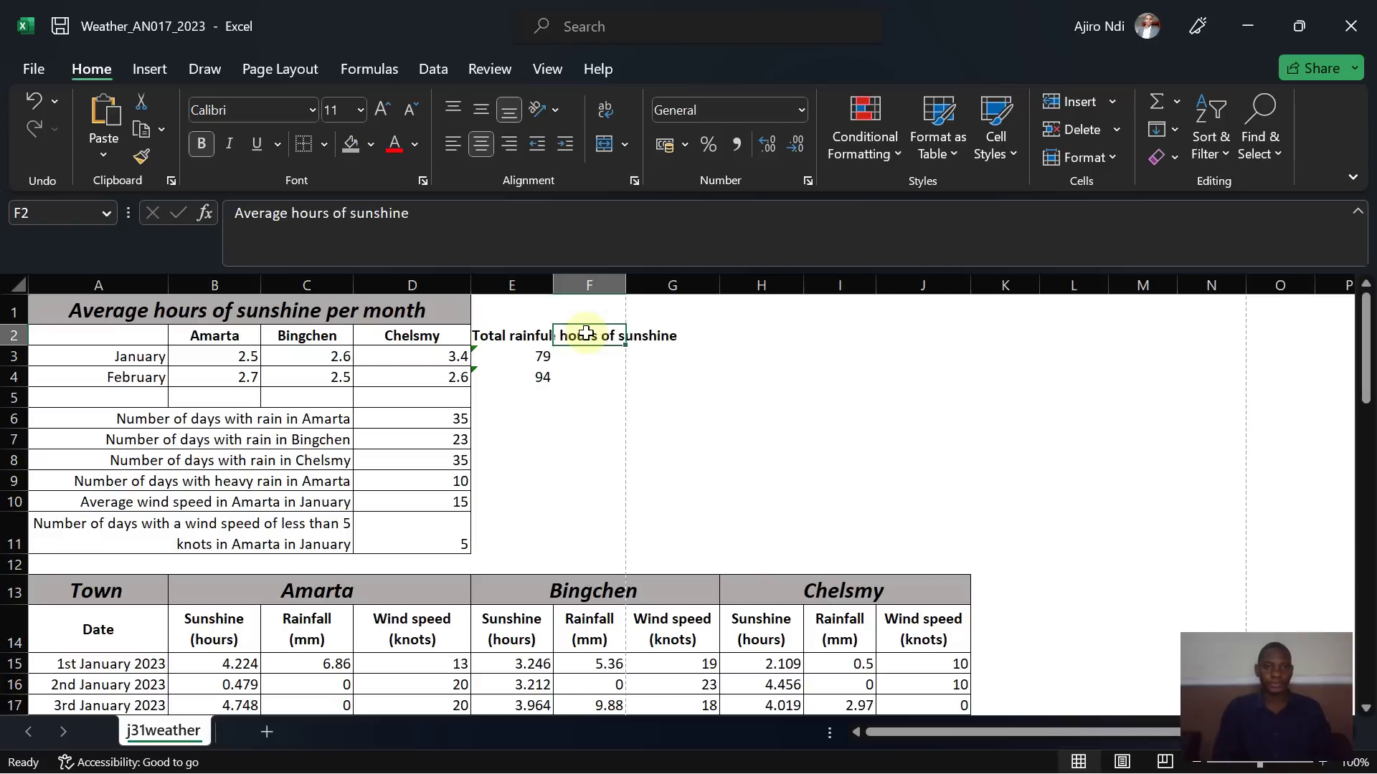
left_click(581, 351)
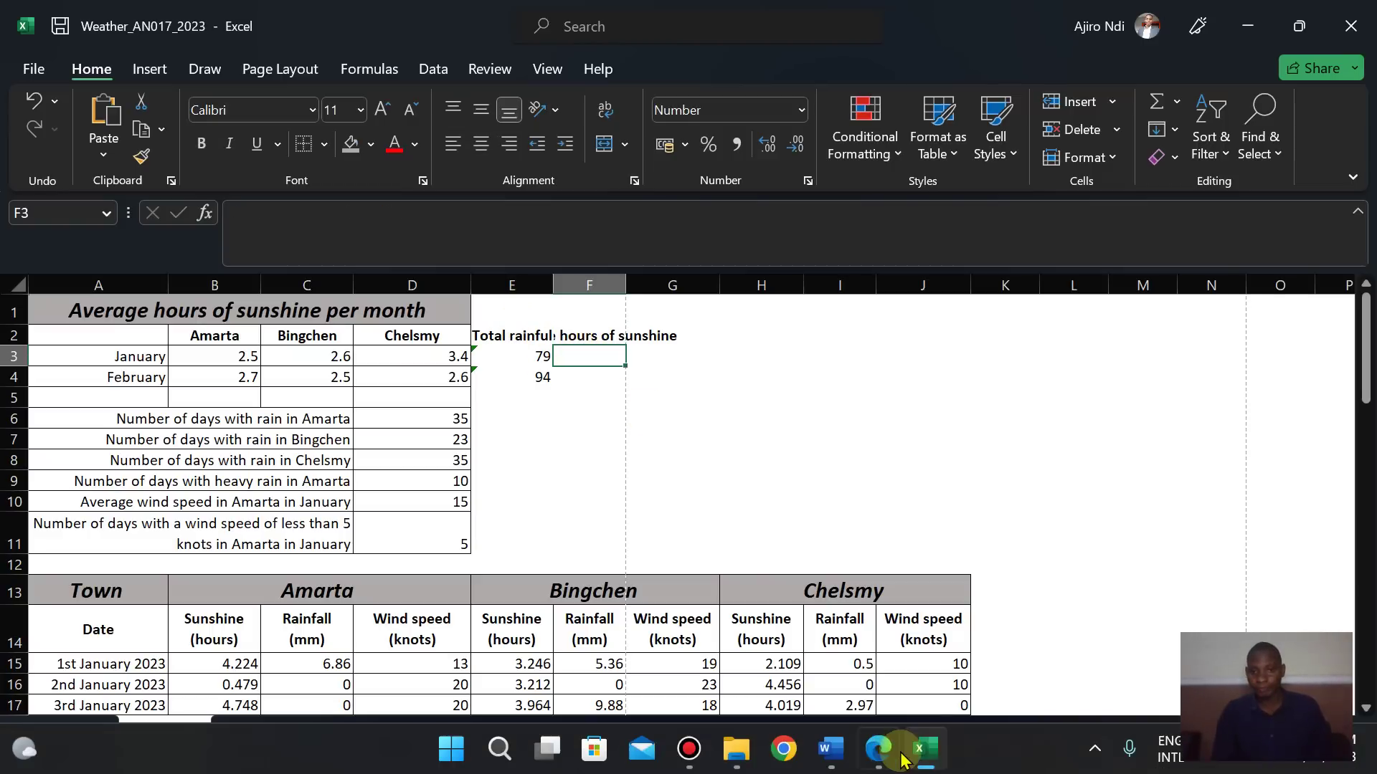
mouse_move(877, 763)
left_click(858, 681)
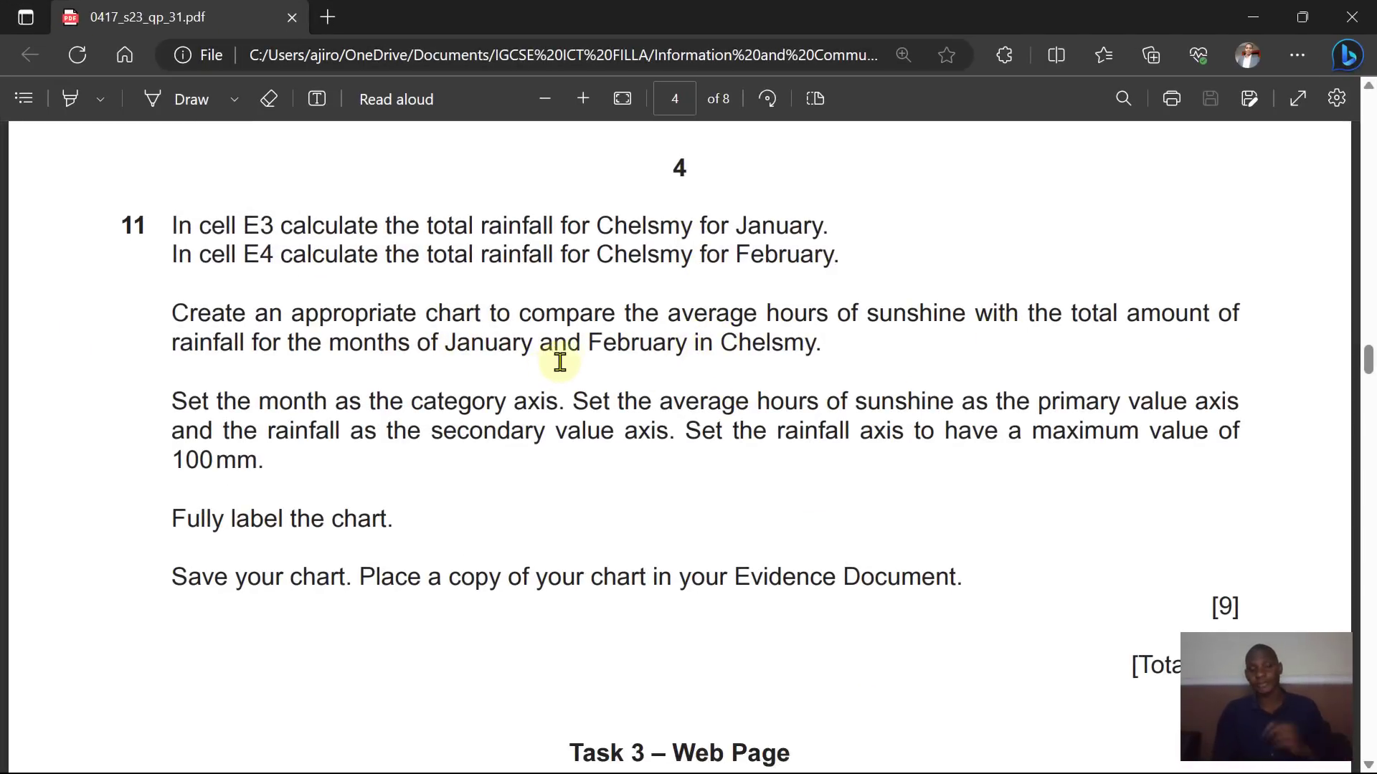
left_click(925, 765)
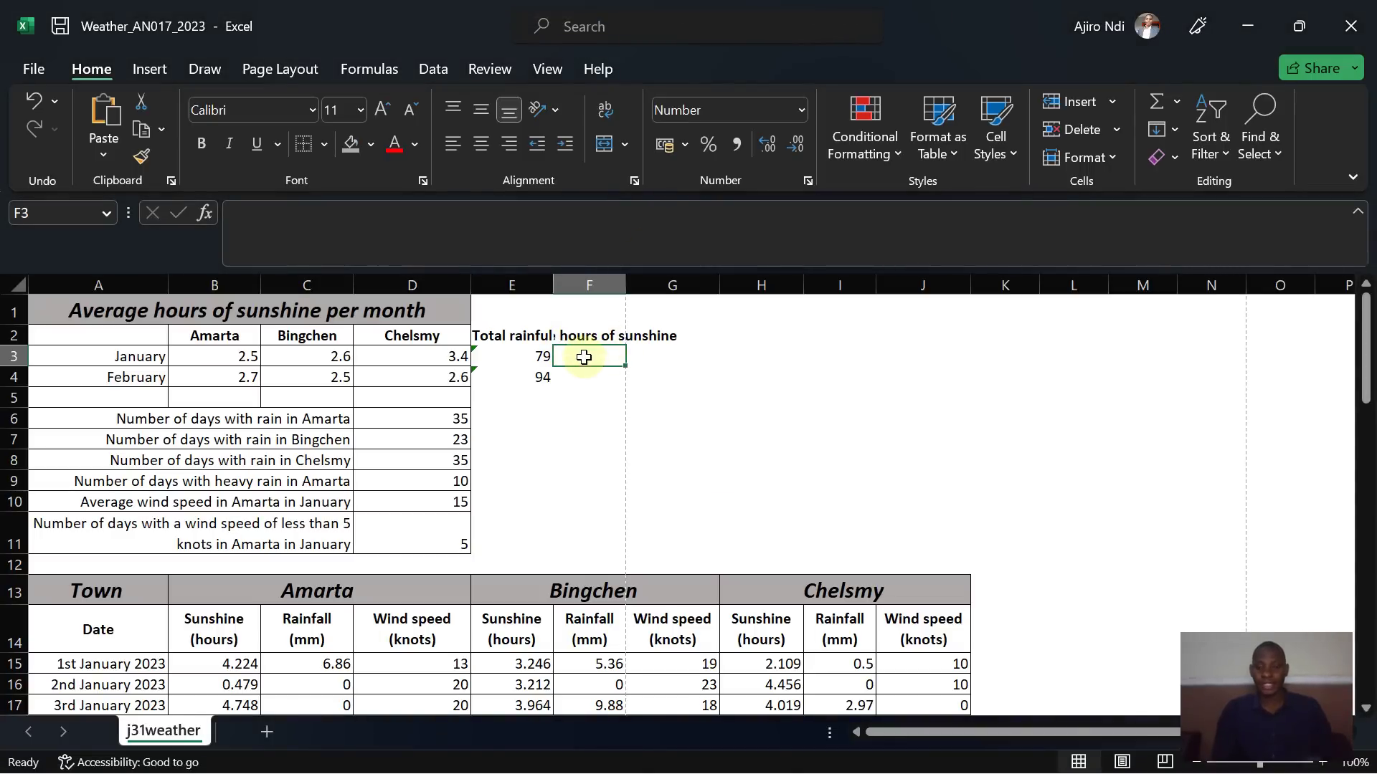
- Start an AVERAGE formula over the January sunshine values, then cancel it
type("=avera")
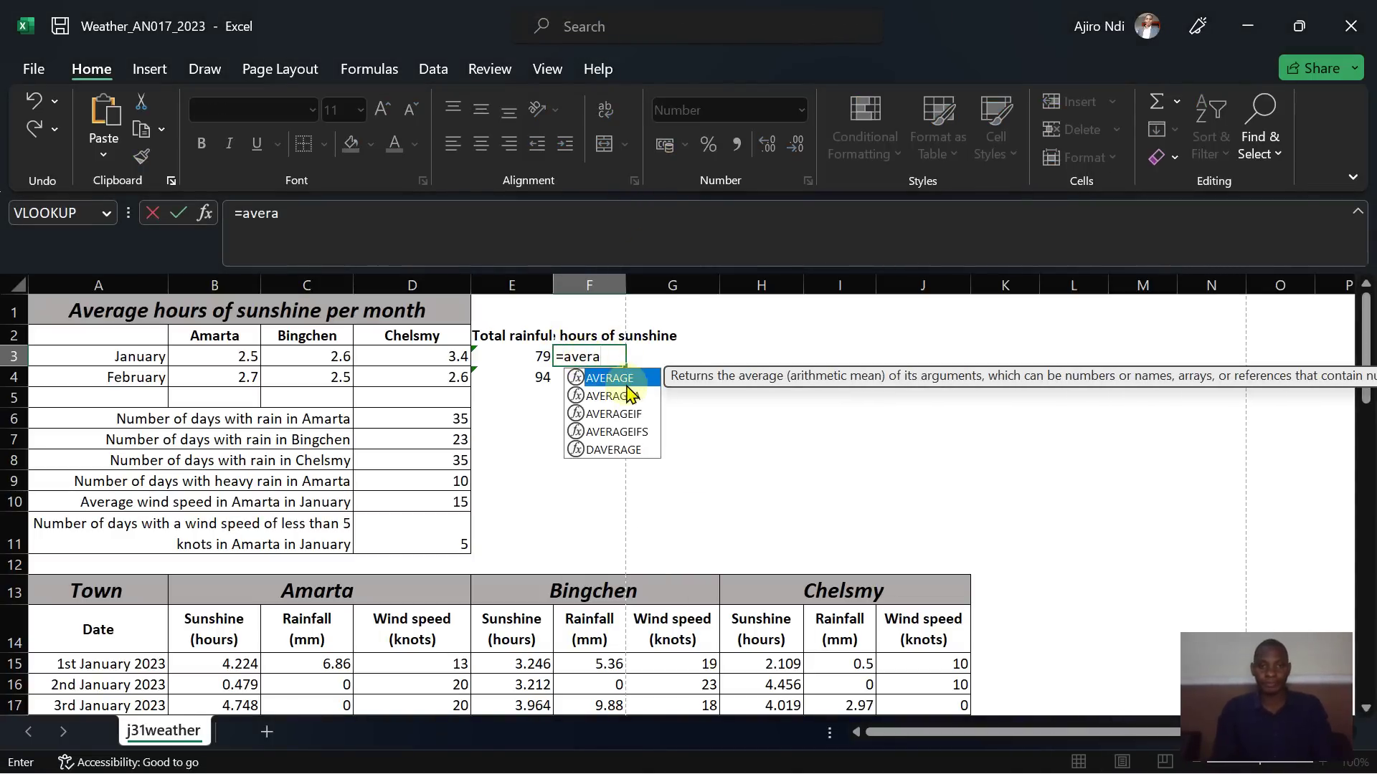
double_click(611, 378)
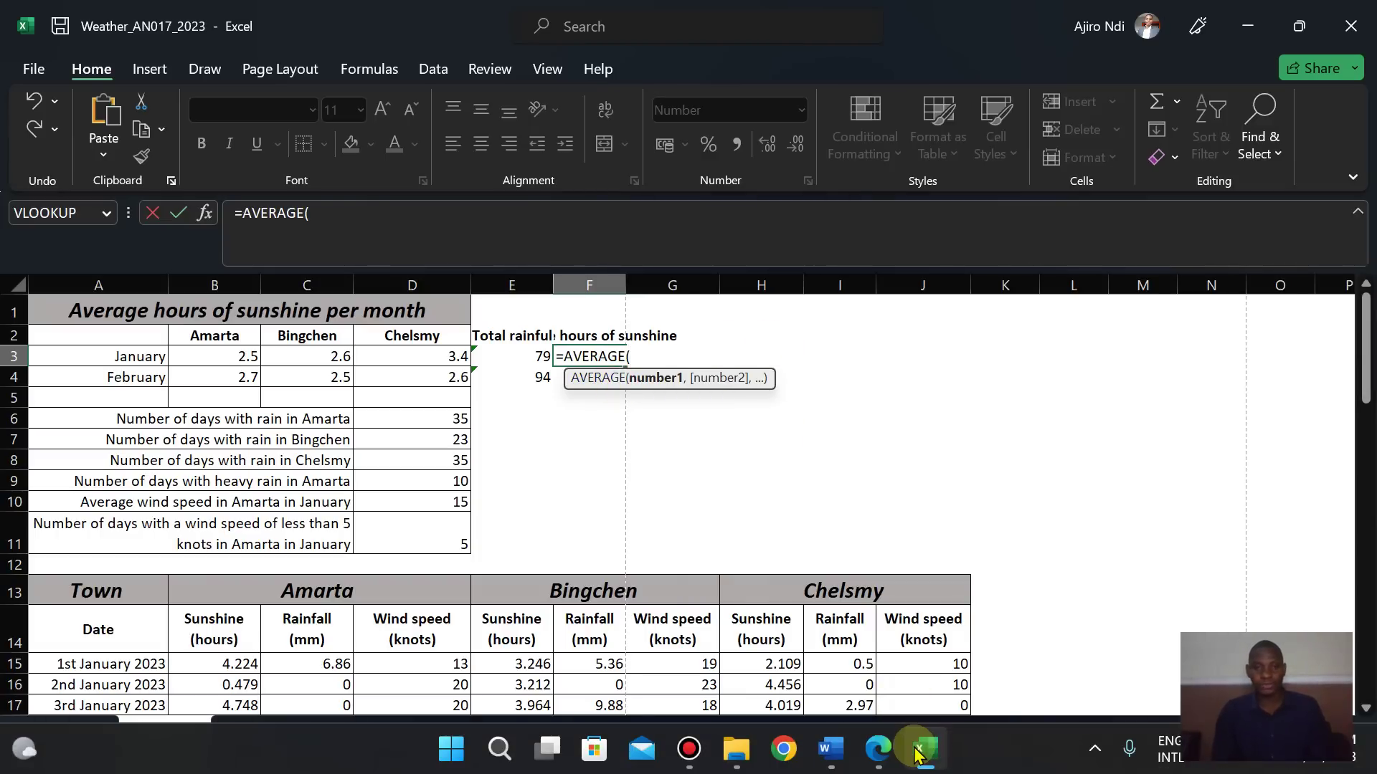
left_click(916, 751)
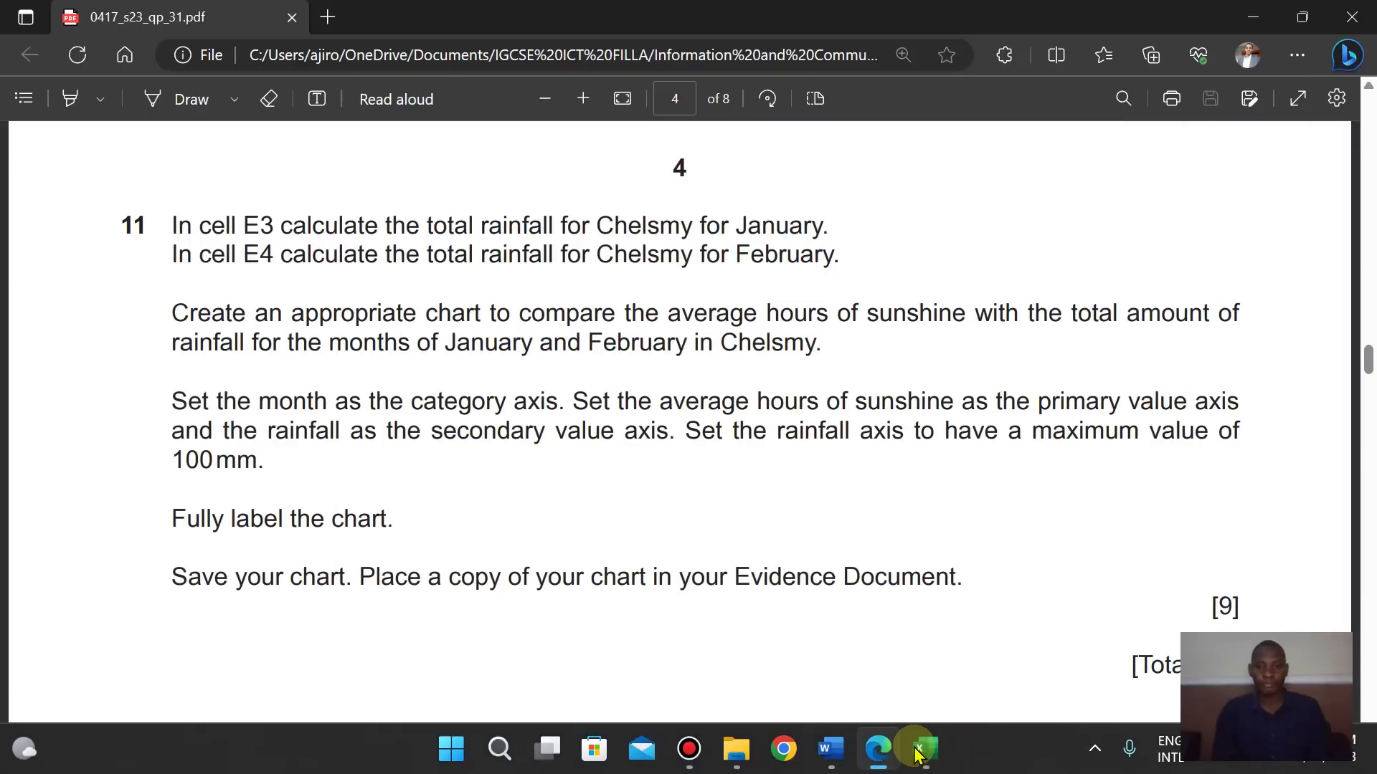
left_click(917, 751)
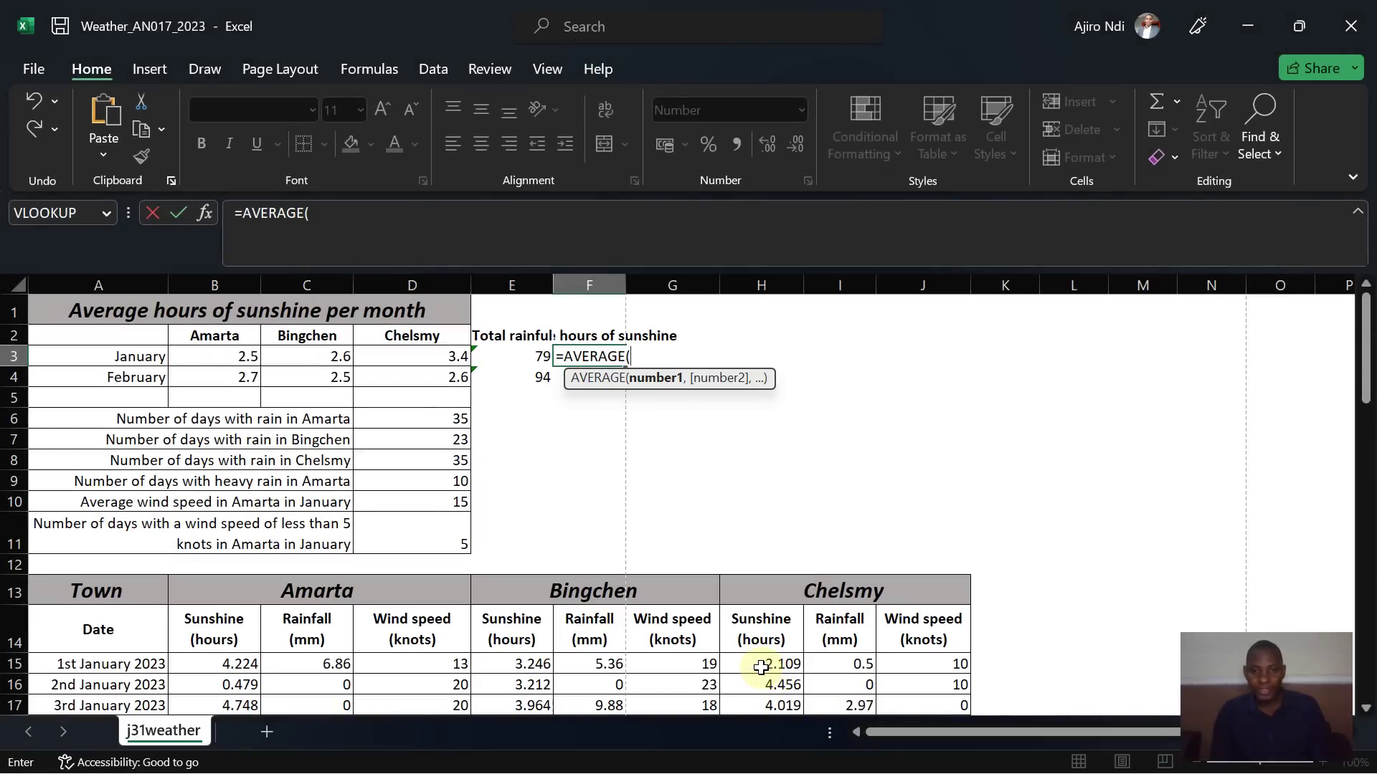
left_click(761, 667)
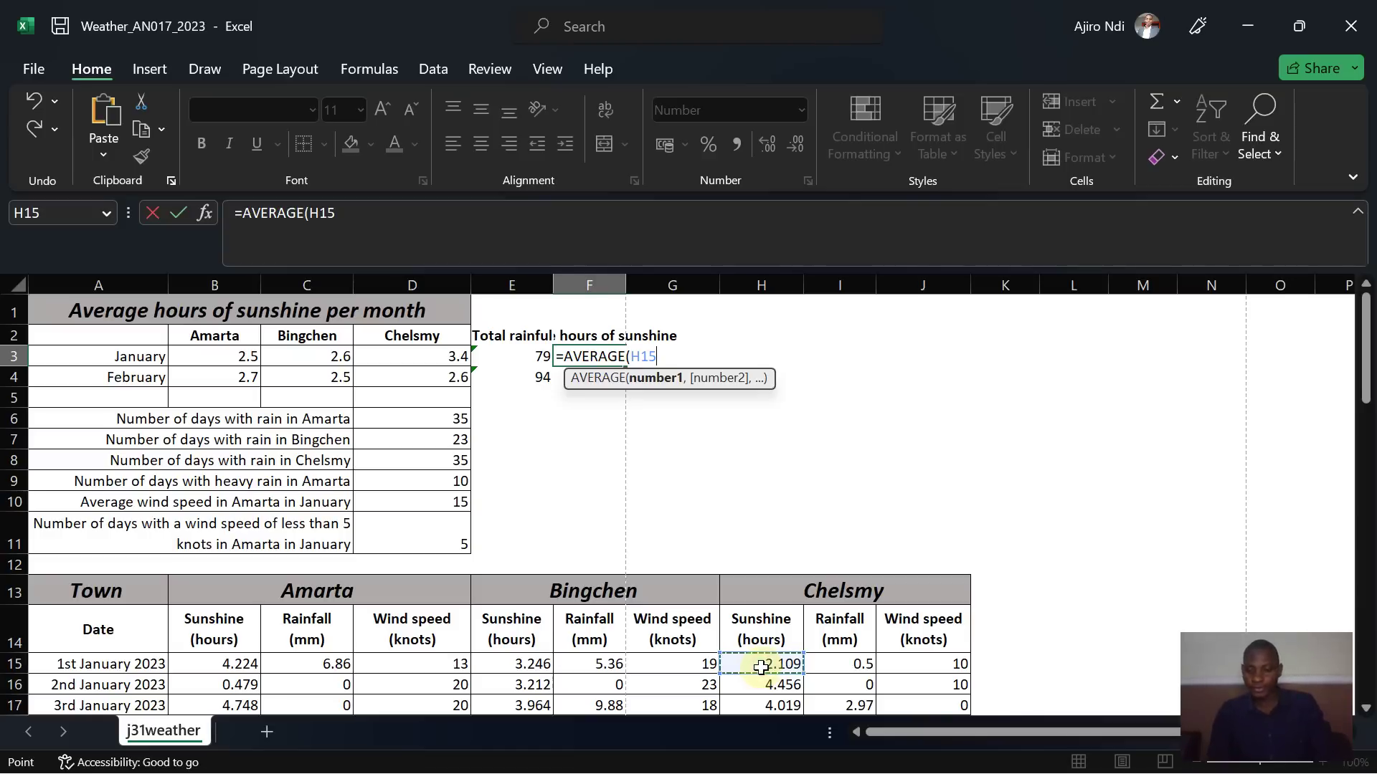
left_click_drag(761, 667, 761, 685)
scroll(761, 667, "down", 7)
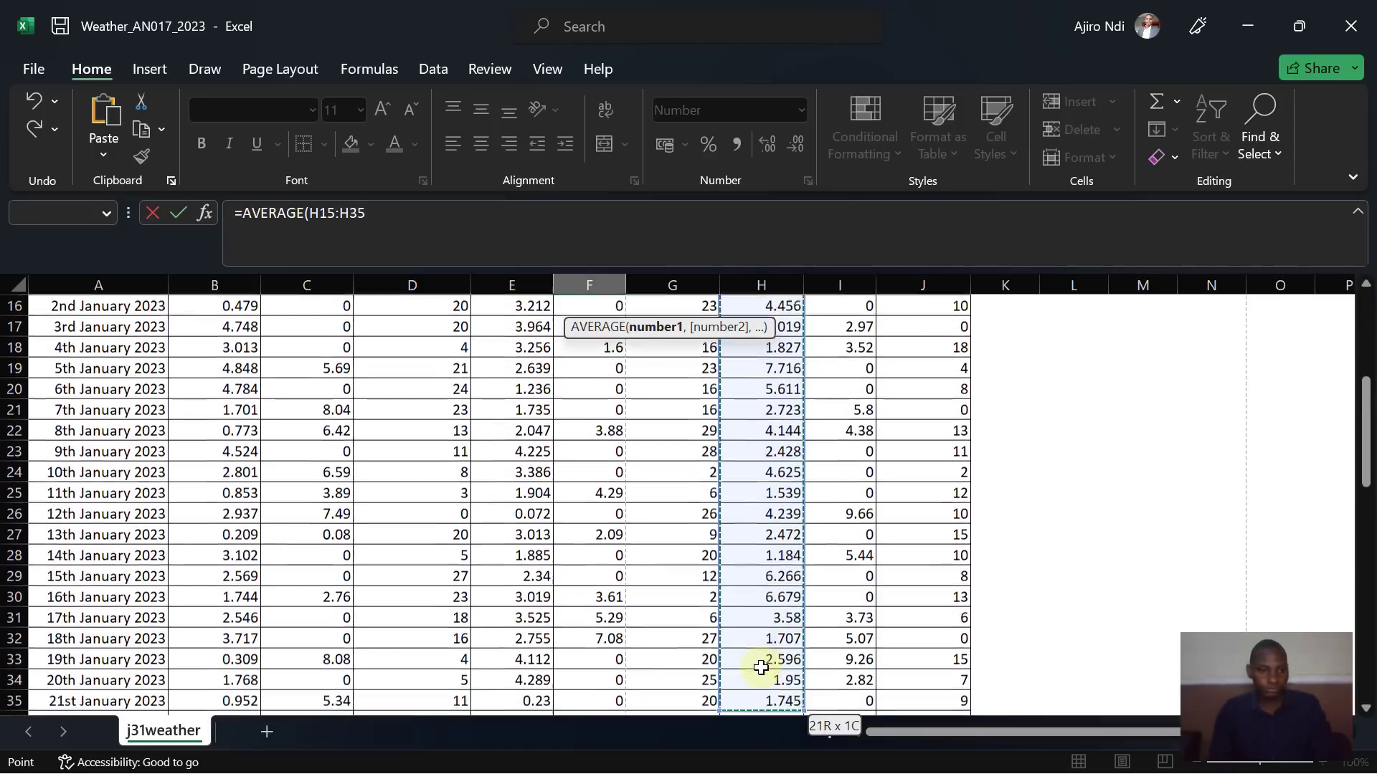
scroll(761, 667, "down", 2)
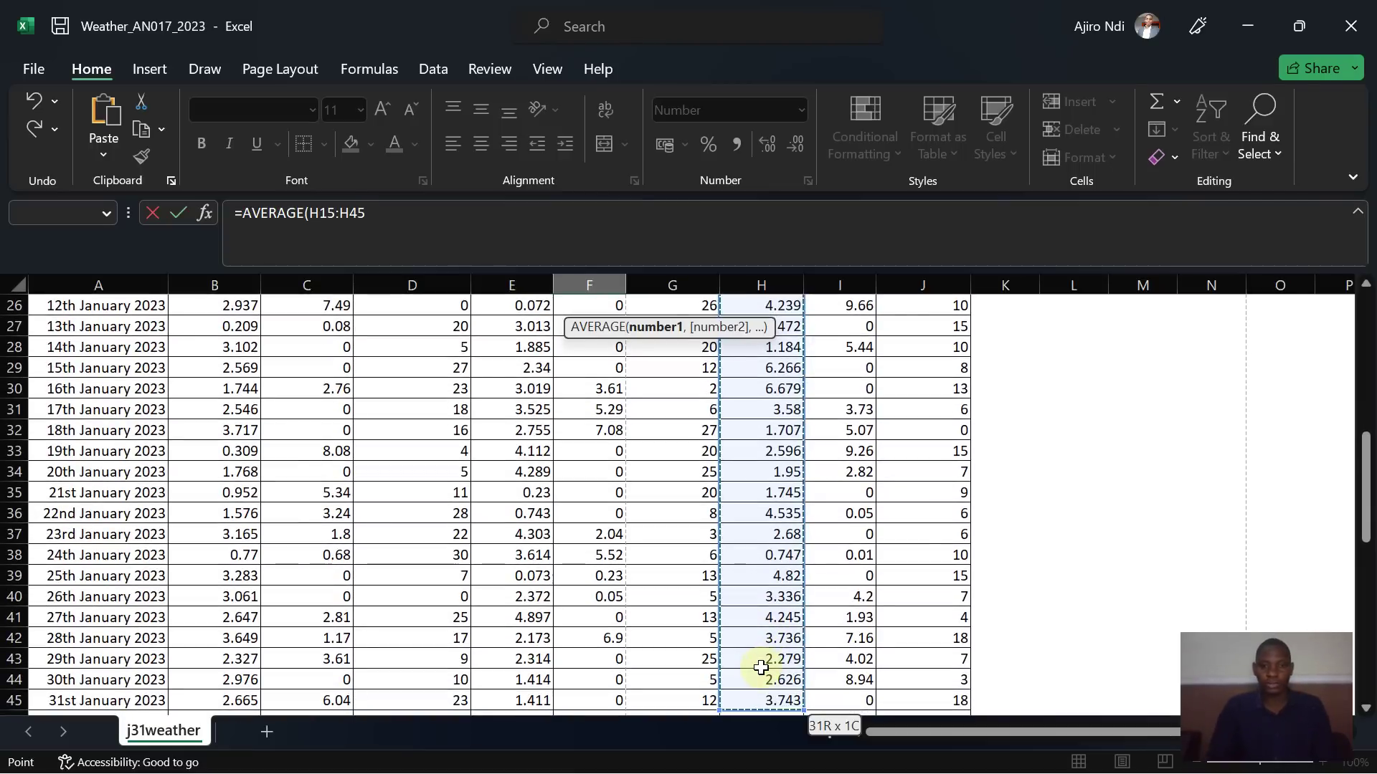
key("Escape")
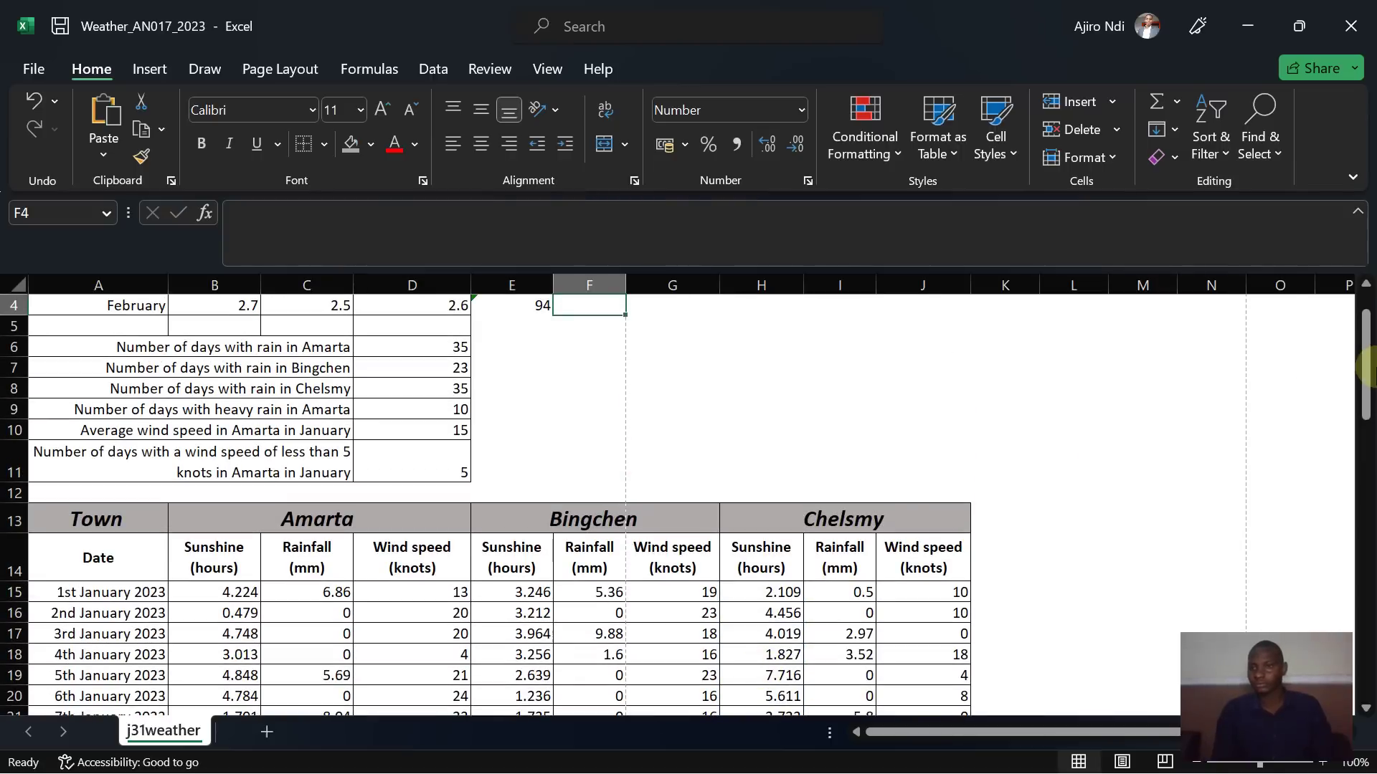
left_click_drag(1364, 369, 1365, 300)
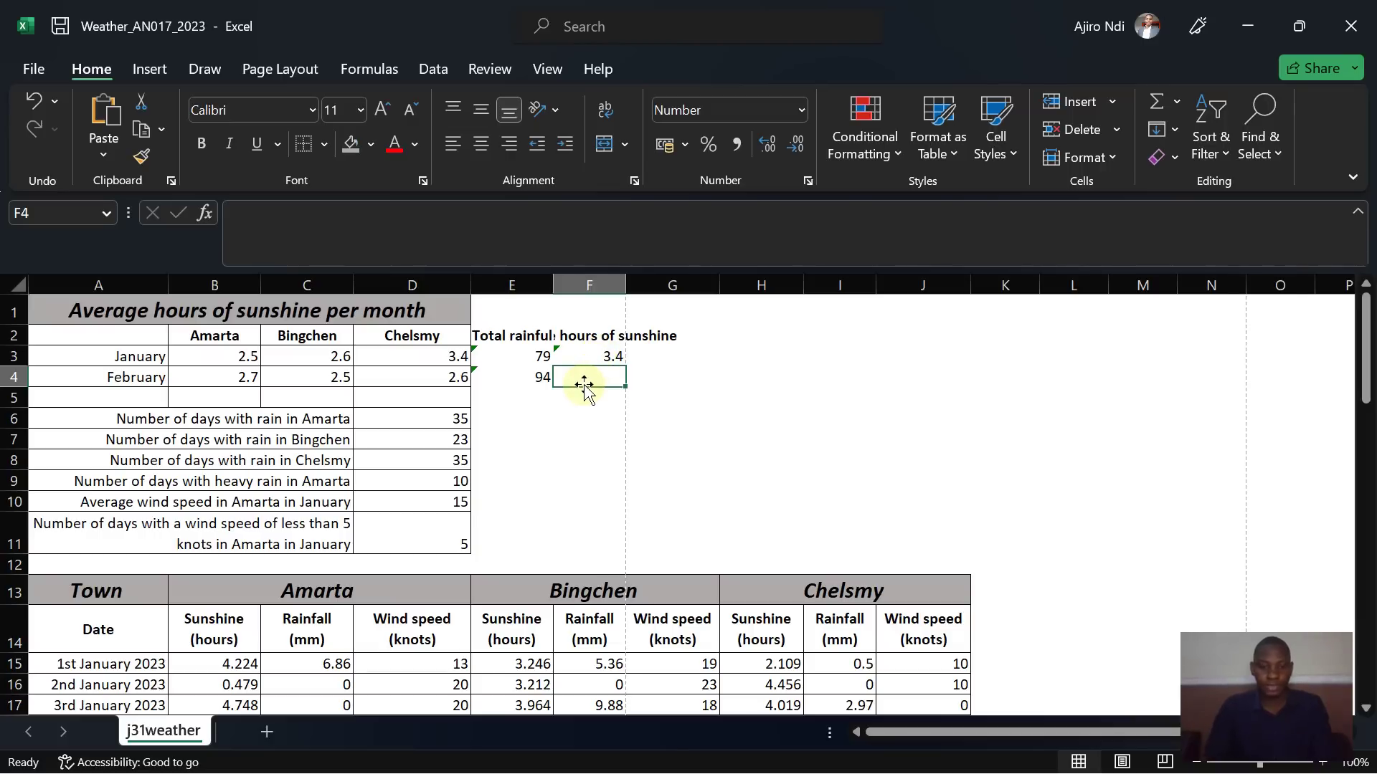
- Enter =AVERAGE(H46:H73) in F4 for Chelsmy's February sunshine, giving 2.6
type("=avera")
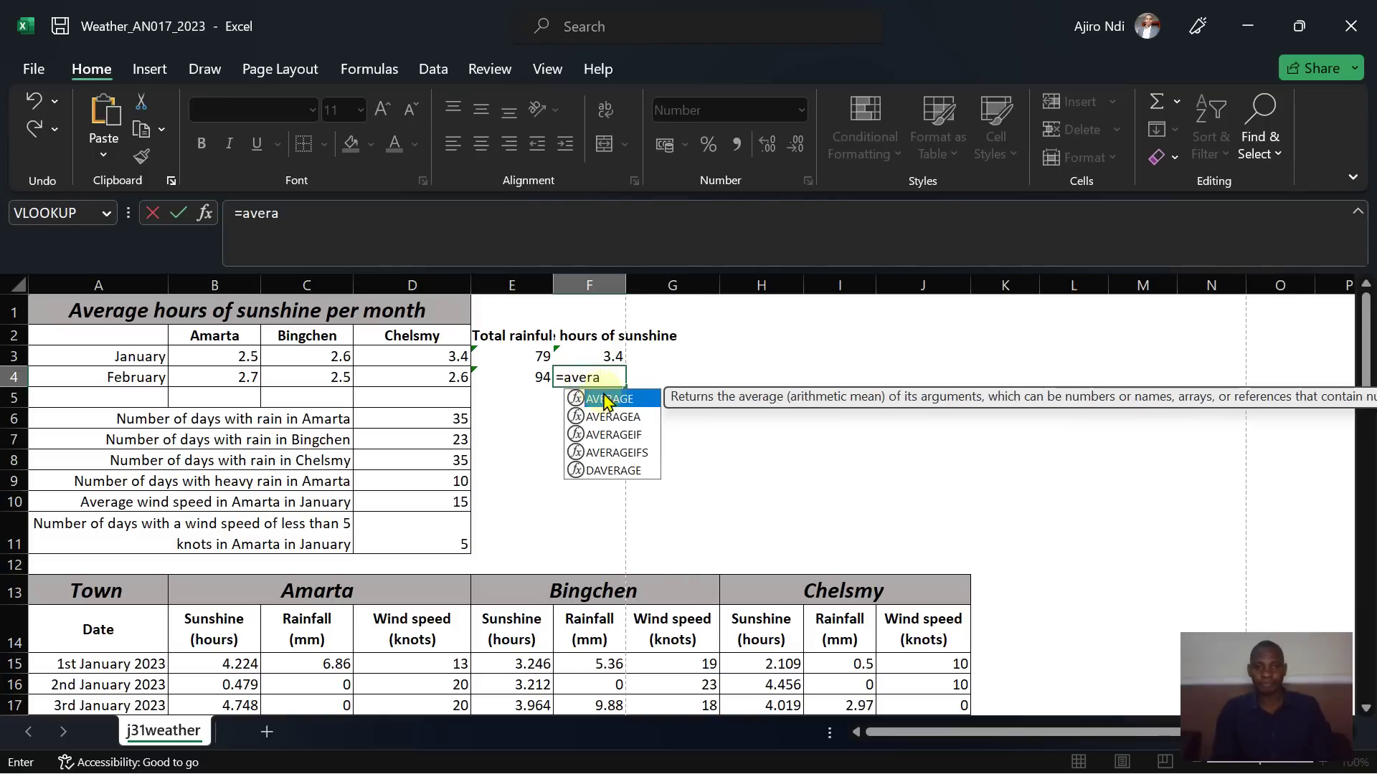
double_click(606, 399)
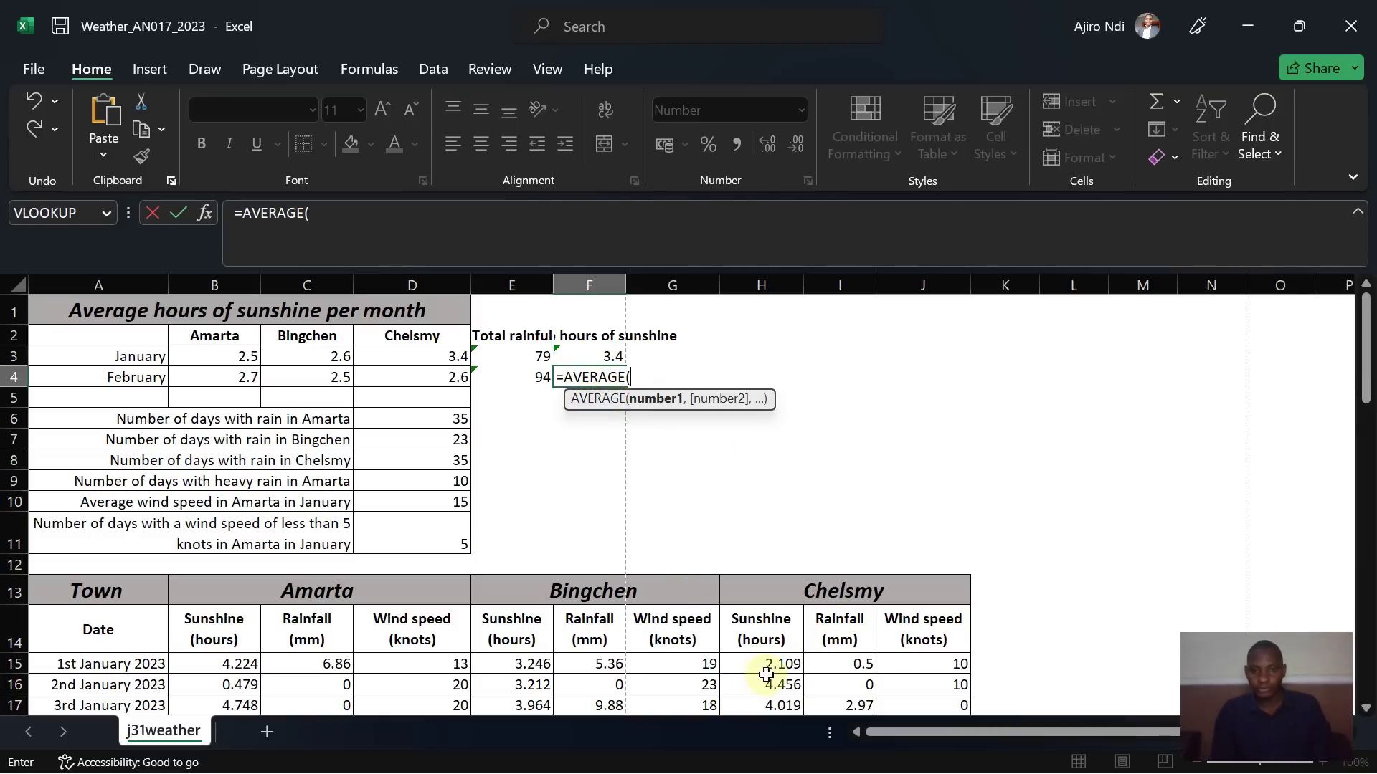
left_click_drag(1362, 337, 1353, 507)
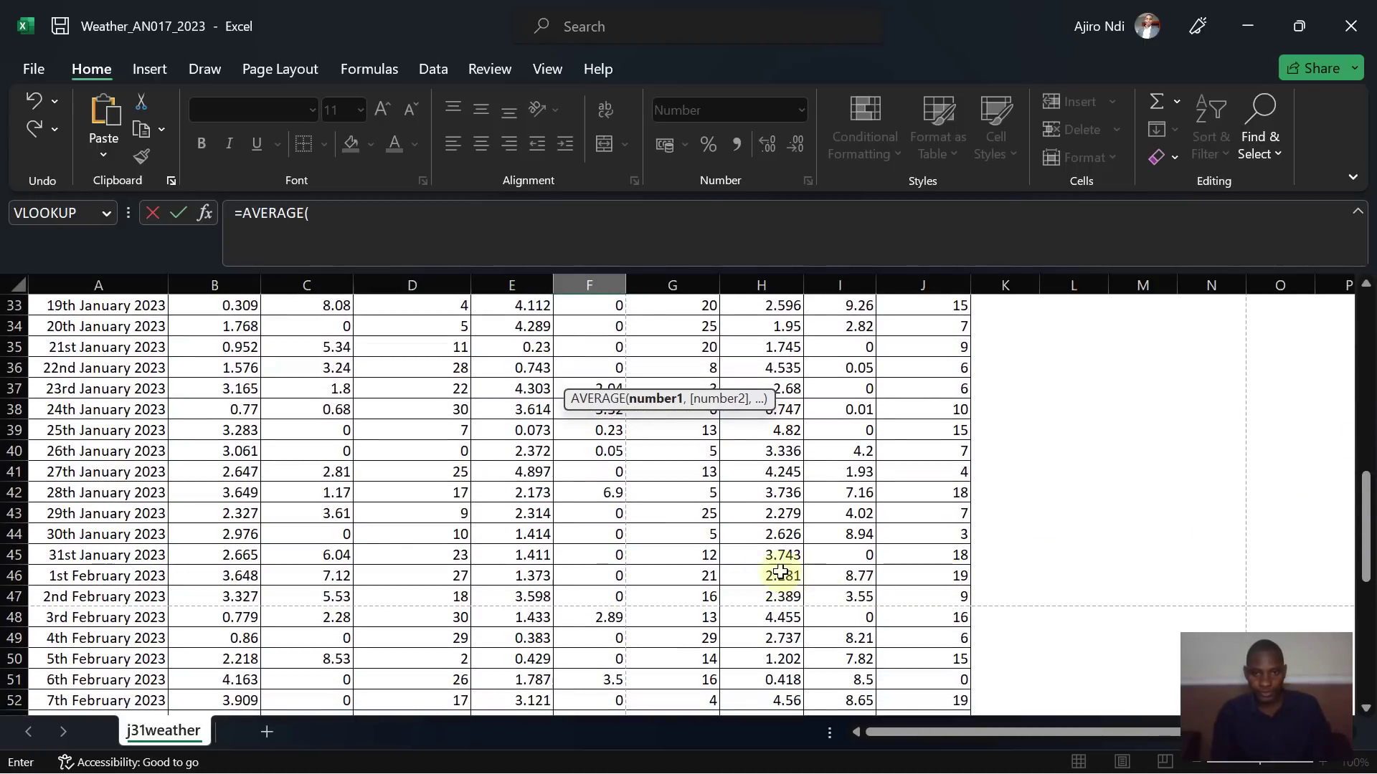
left_click(770, 556)
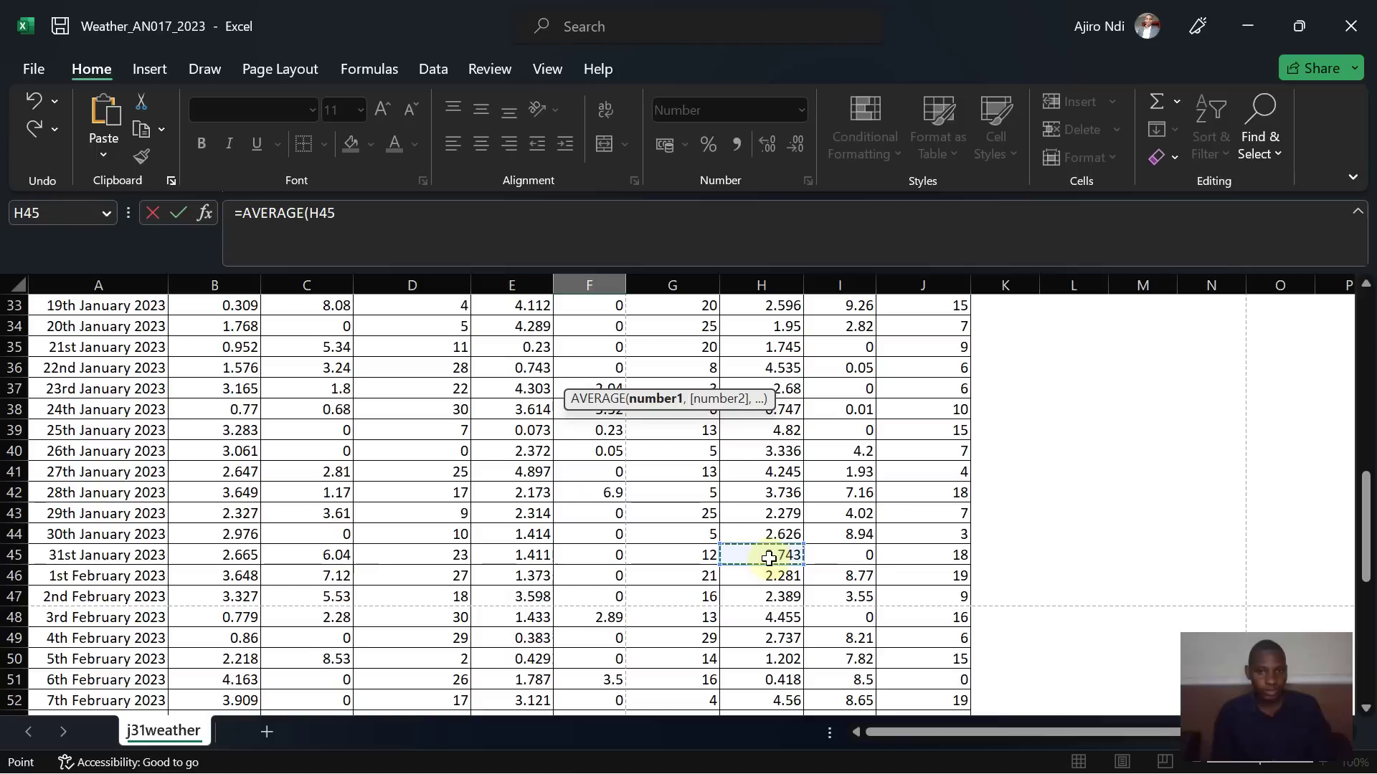
left_click(754, 580)
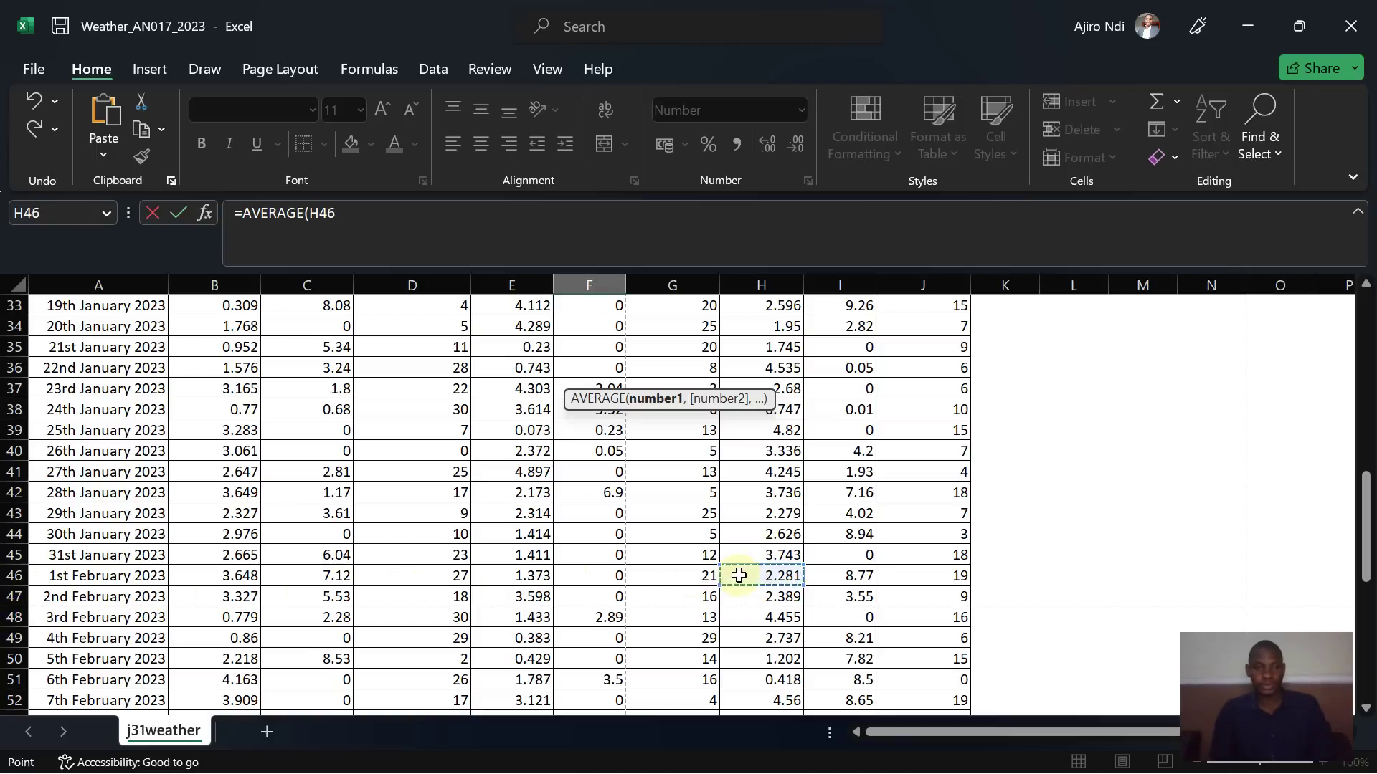
key("shift+Down")
key("shift+Down")
key("shift+Down")
key("shift+Down")
key("shift+Down")
key("shift+Down")
key("shift+Down")
key("shift+Down")
key("shift+Down")
key("shift+Down")
key("shift+Down")
key("shift+Down")
key("shift+Down")
key("shift+Down")
key("shift+Down")
key("shift+Down")
key("shift+Down")
key("shift+Down")
key("shift+Down")
key("shift+Down")
key("shift+Down")
key("shift+Down")
key("shift+Down")
key("shift+Down")
key("shift+Down")
key("shift+Down")
key("shift+Down")
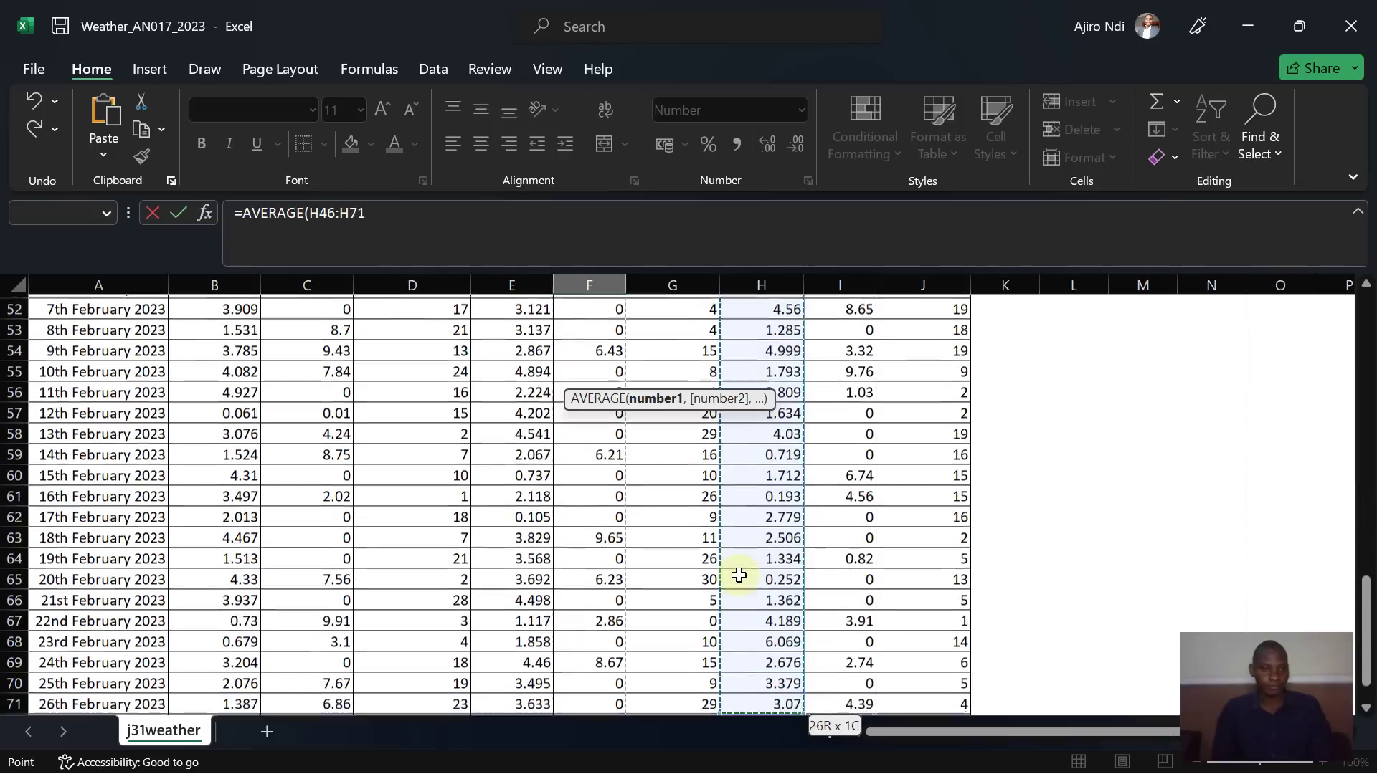
key("shift+Up")
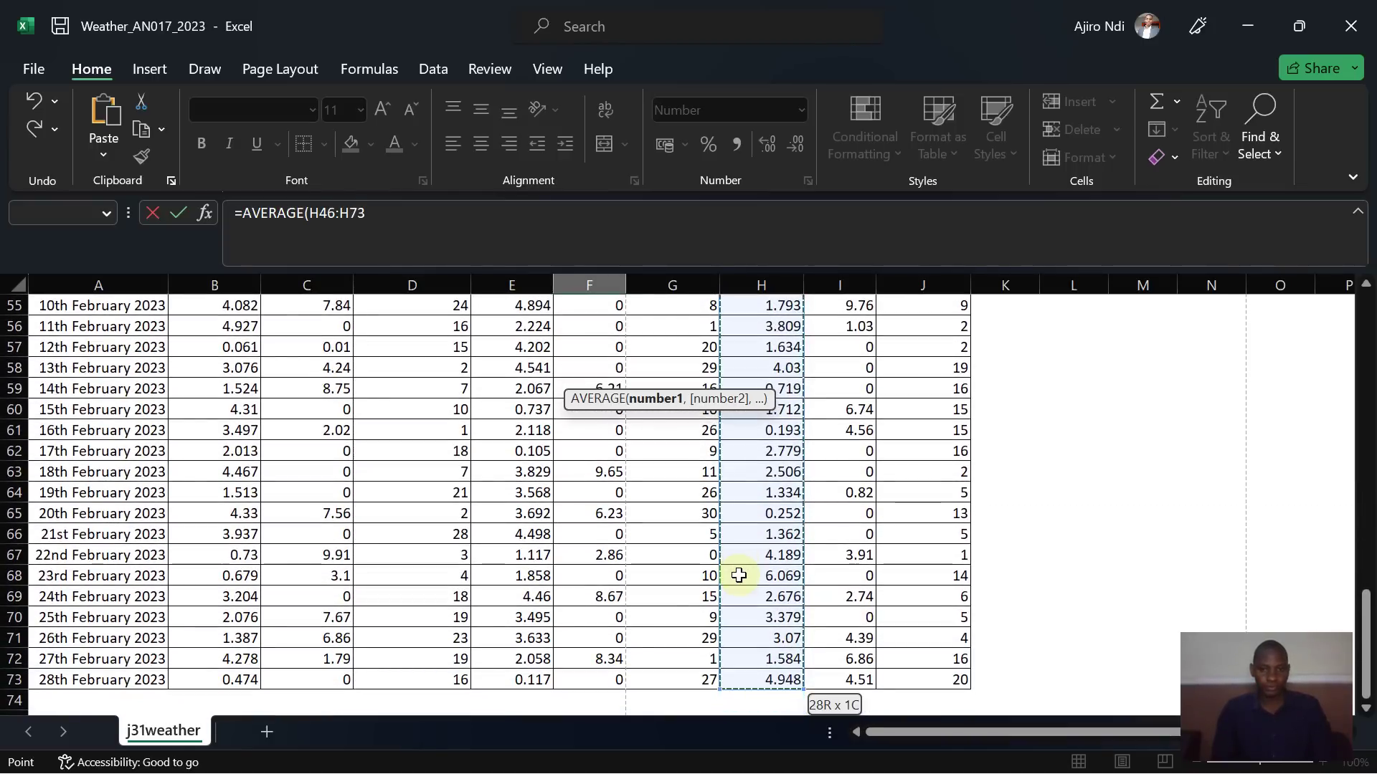
type(")")
key("Return")
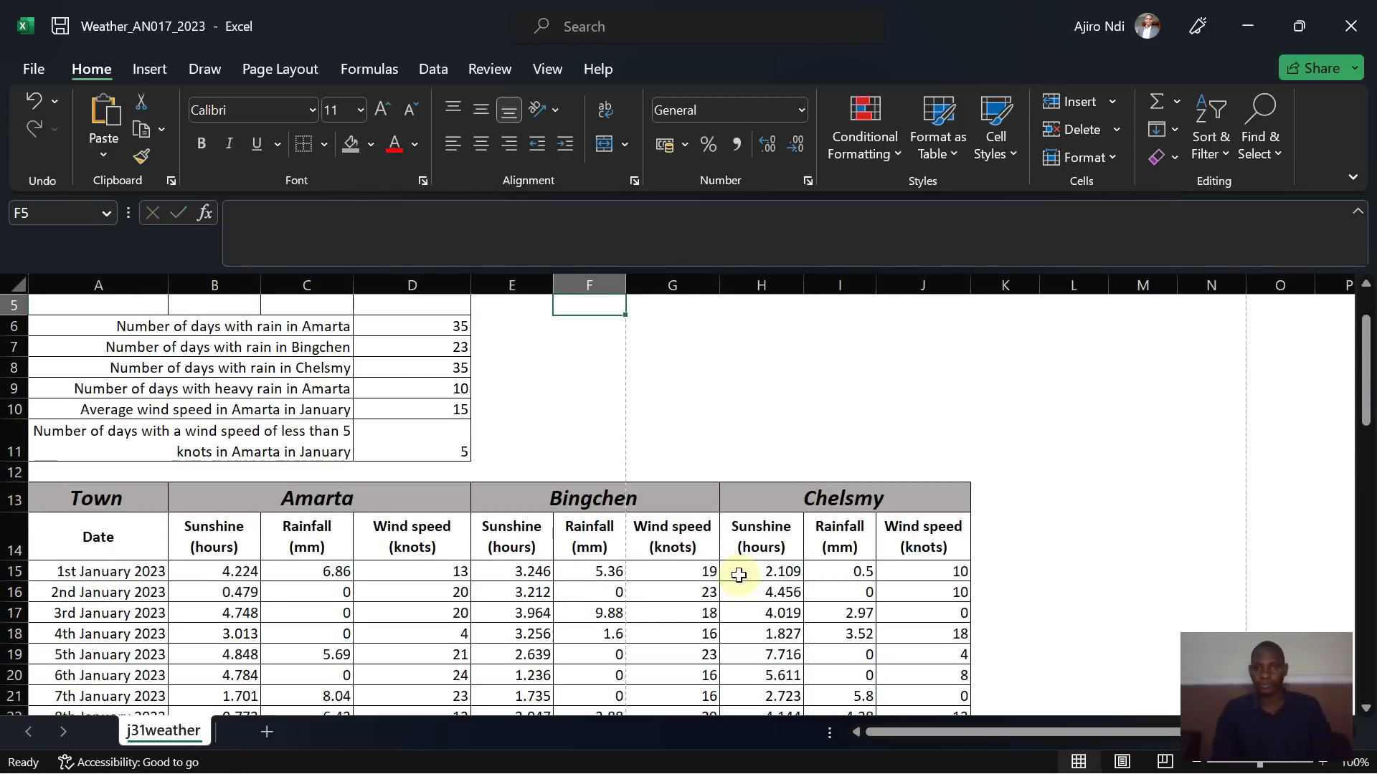
left_click(1368, 285)
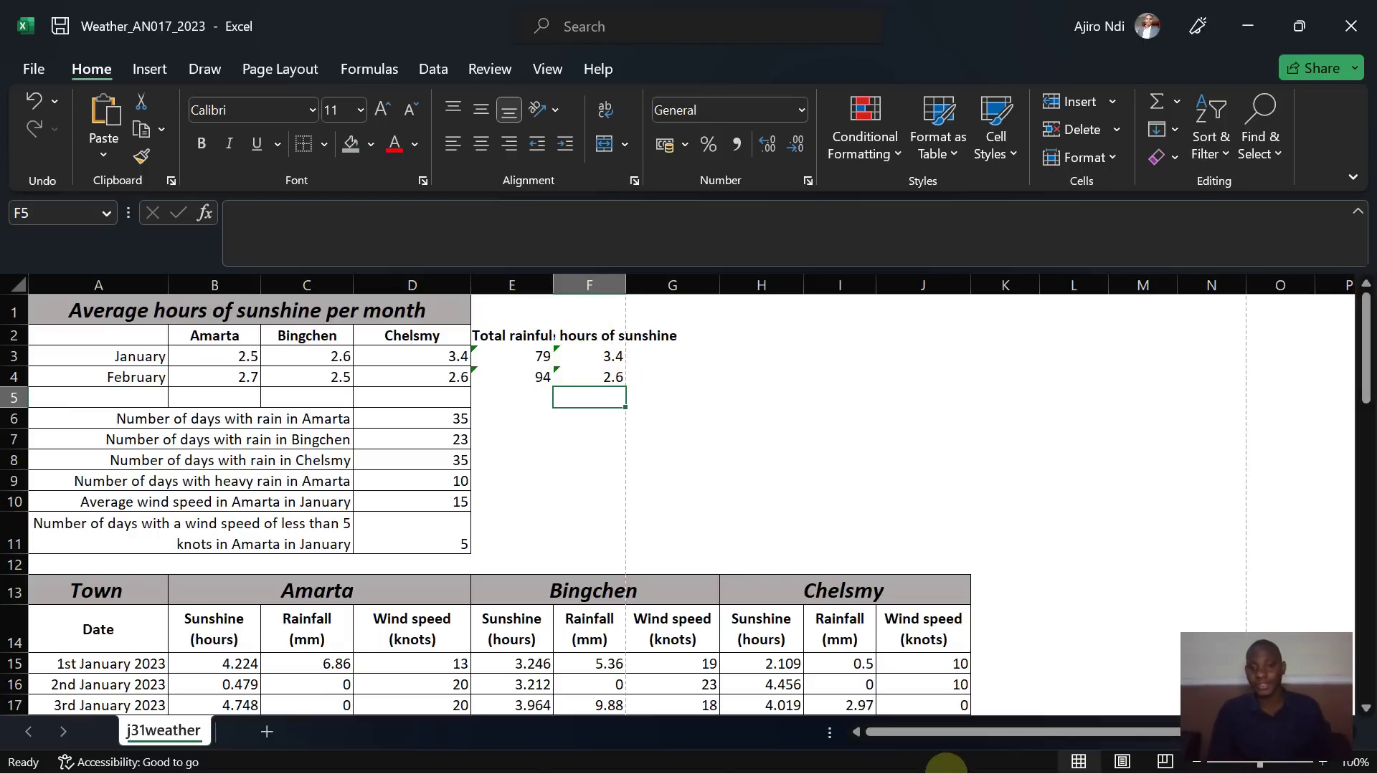
mouse_move(932, 770)
left_click(878, 765)
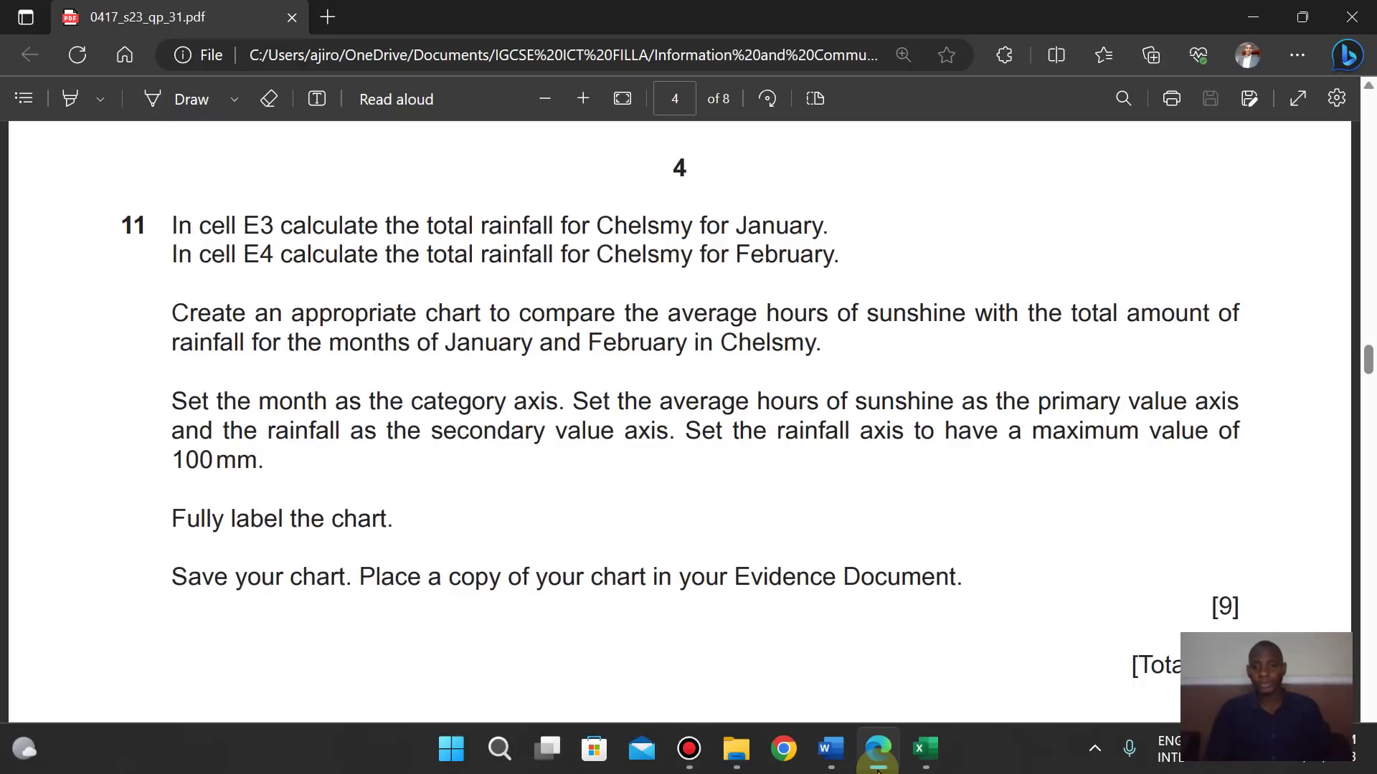
left_click(926, 753)
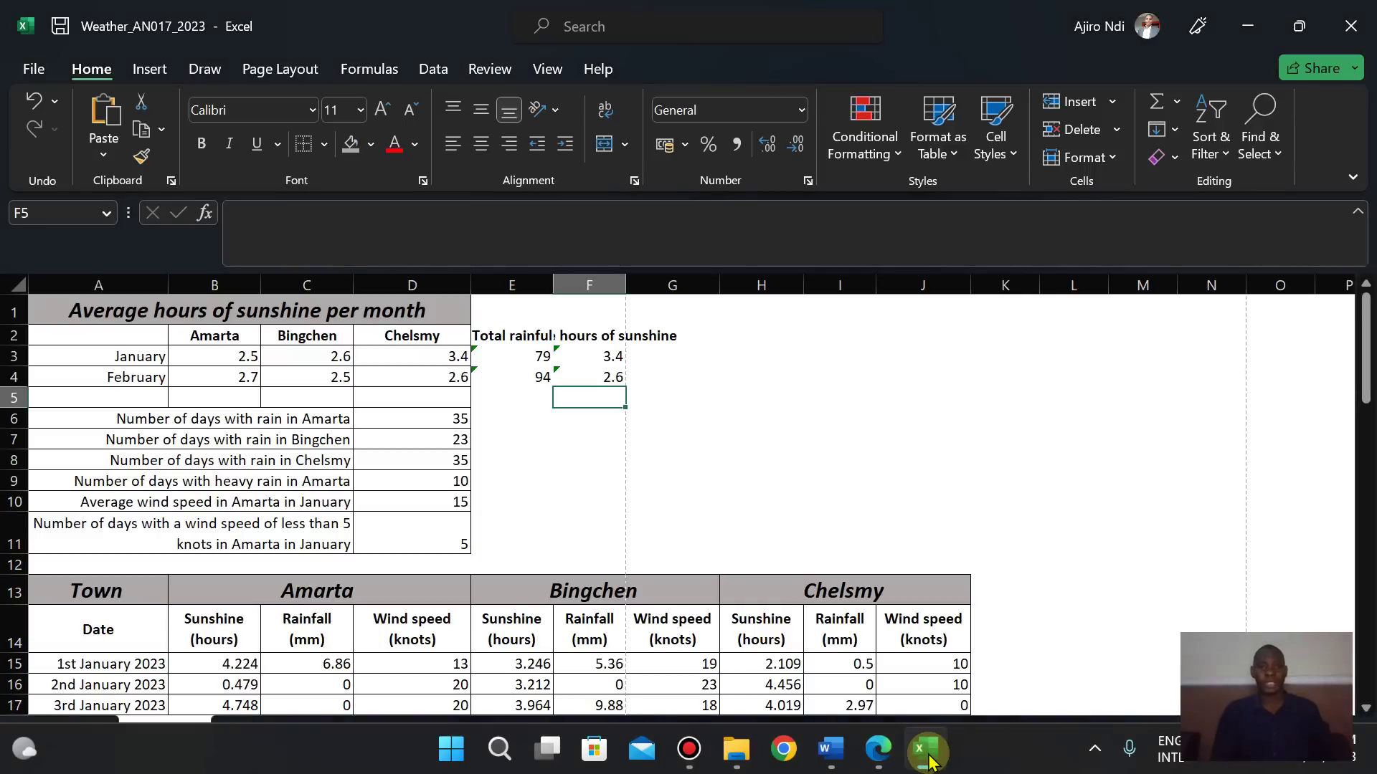
- Insert a blank Line with Markers chart and drag it right, clear of the rainfall and sunshine figures
left_click(786, 379)
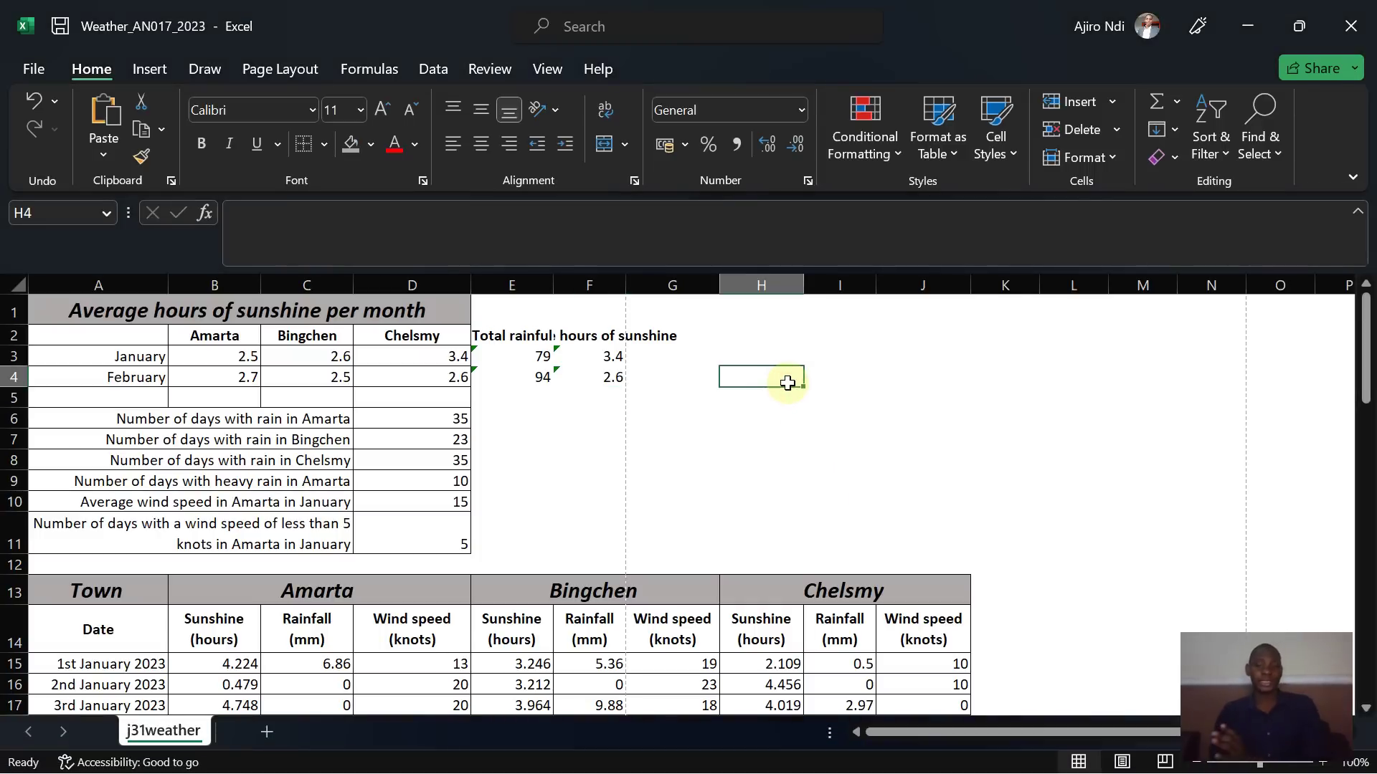
left_click(950, 376)
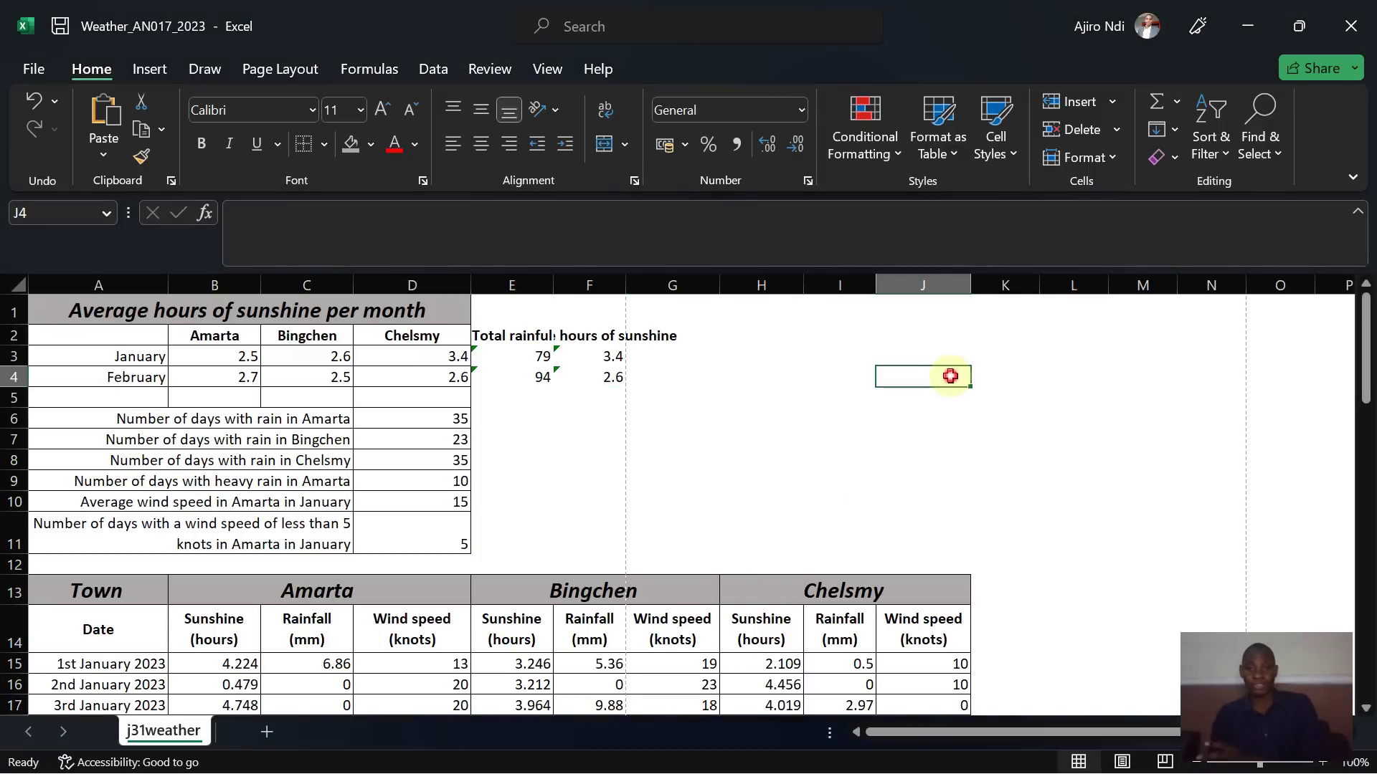
left_click(147, 70)
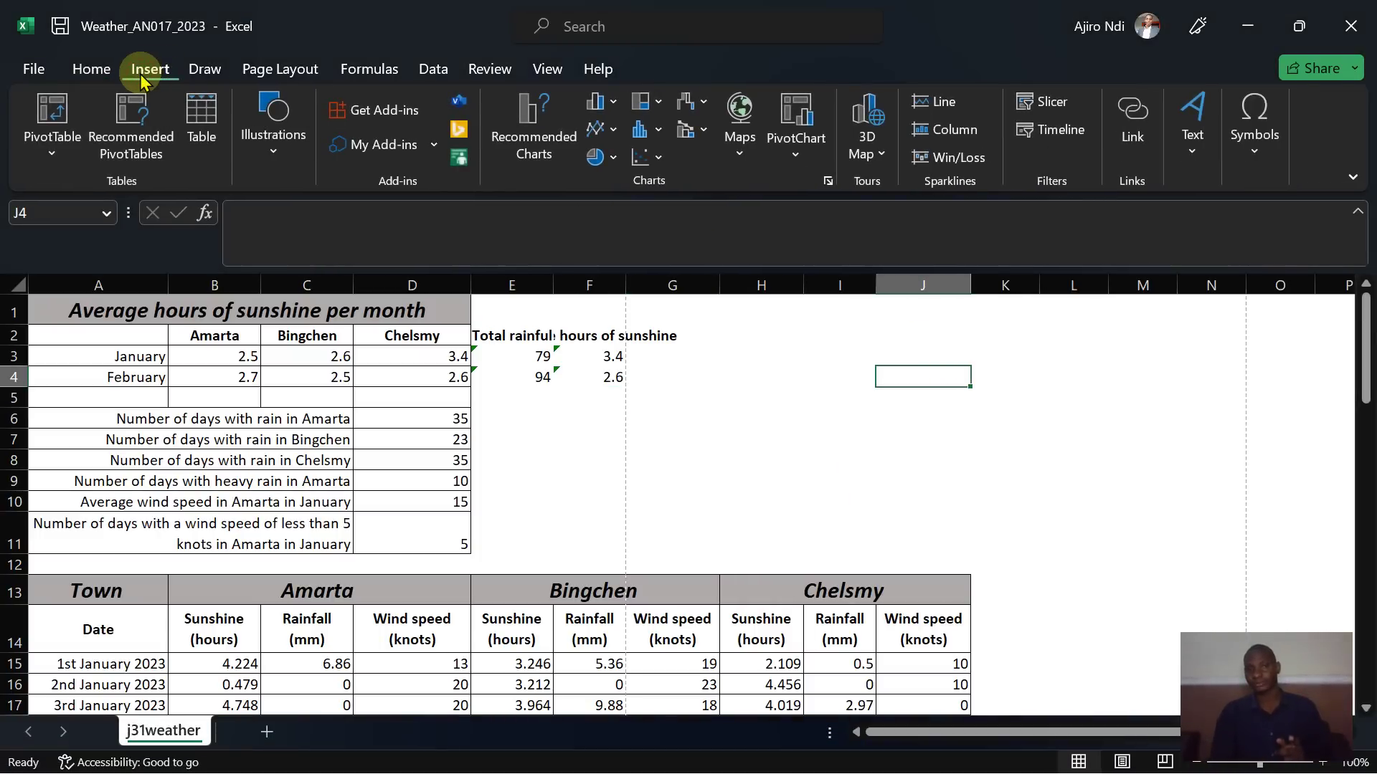
left_click(611, 132)
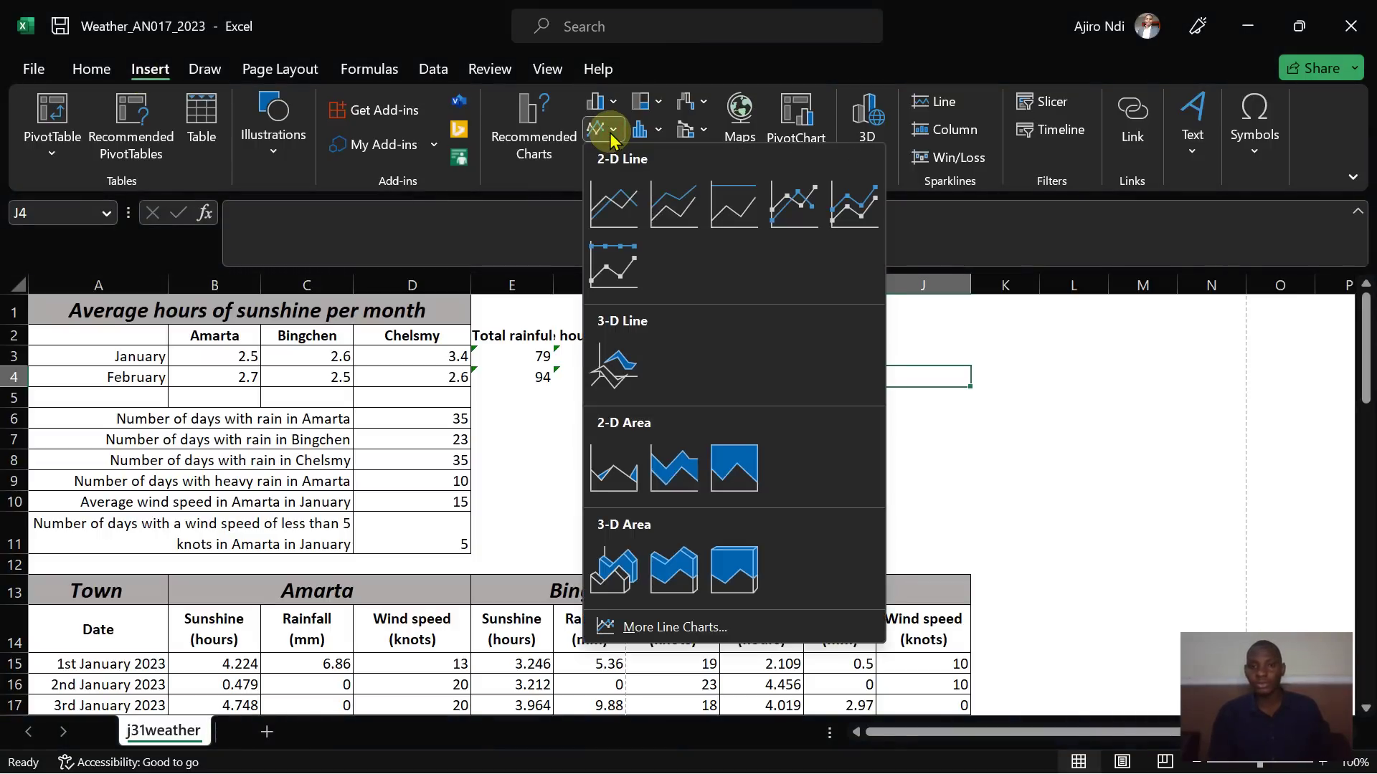
left_click(794, 215)
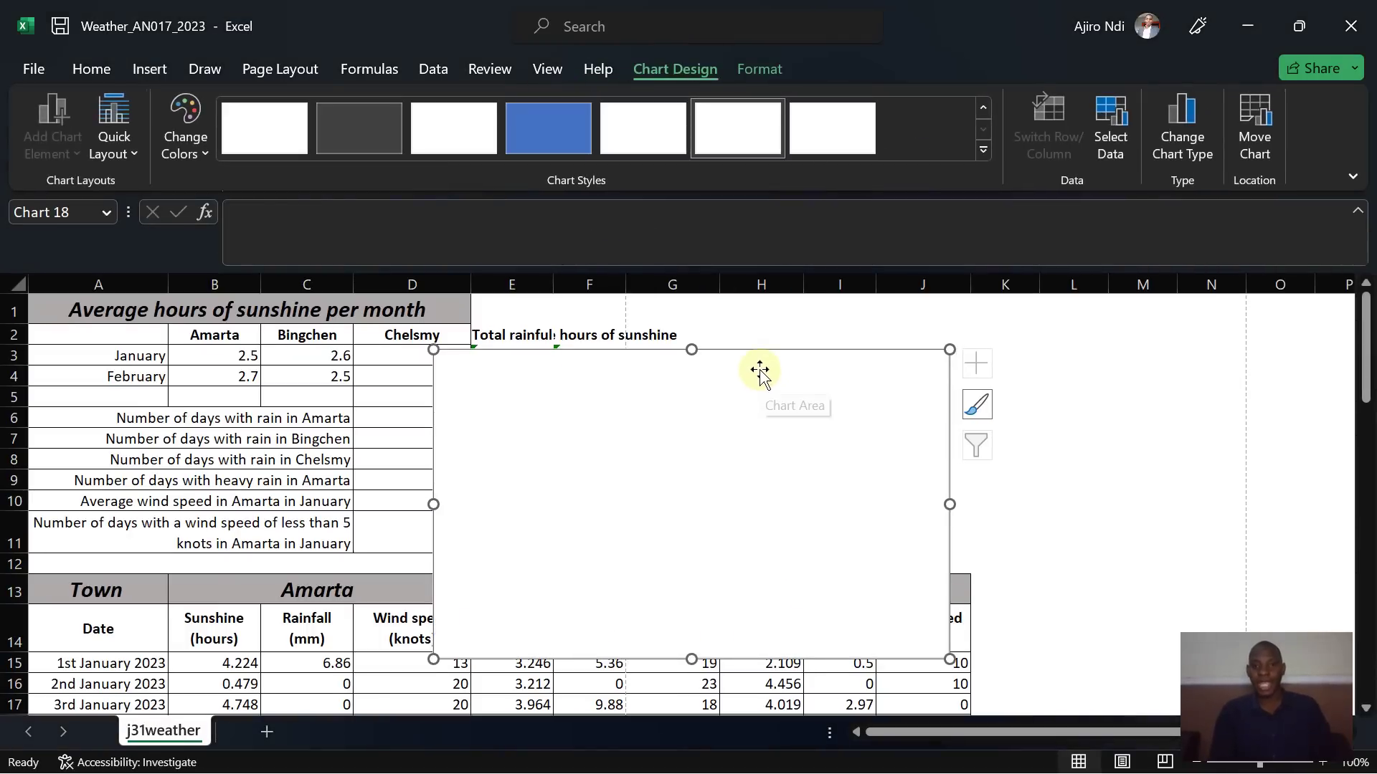
left_click_drag(759, 370, 1042, 327)
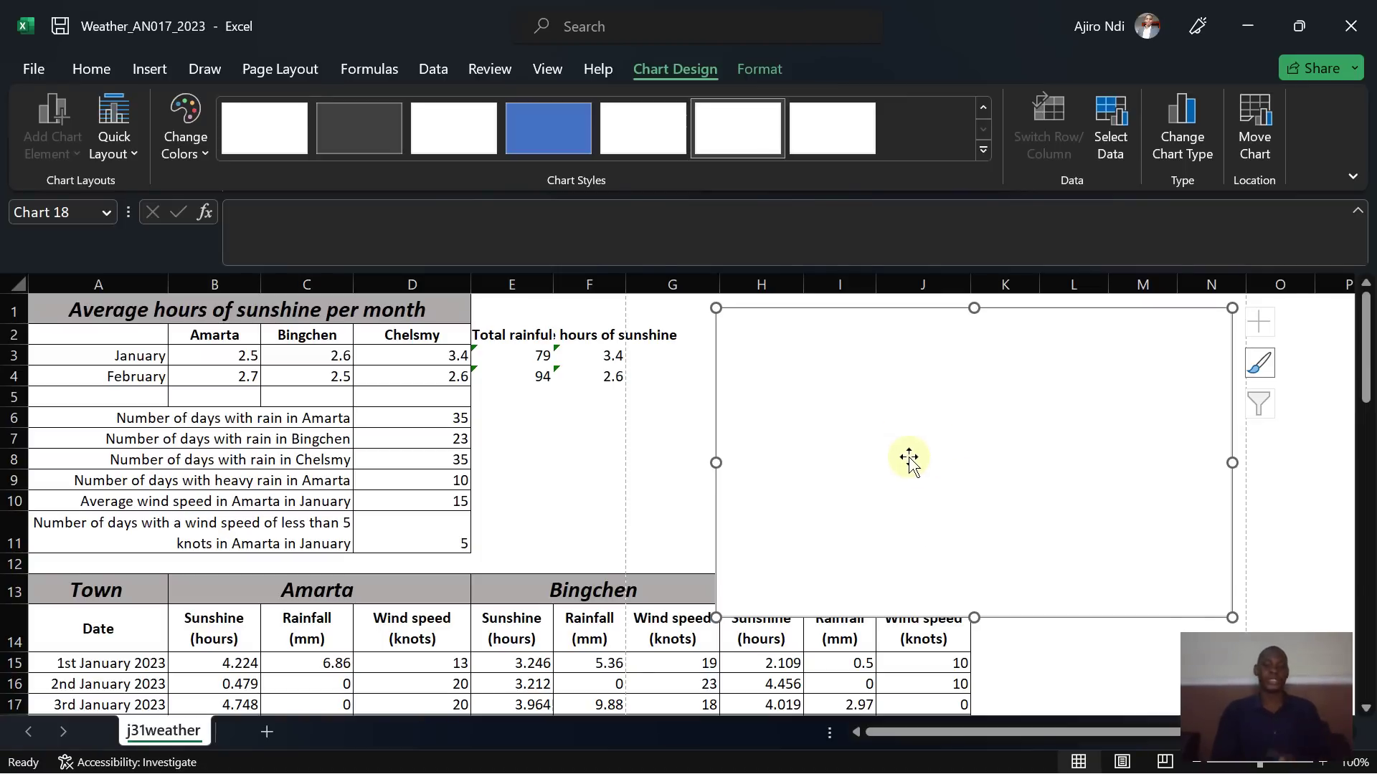
- Add a chart series named from F2 with values F3:F4 via Select Data
right_click(875, 343)
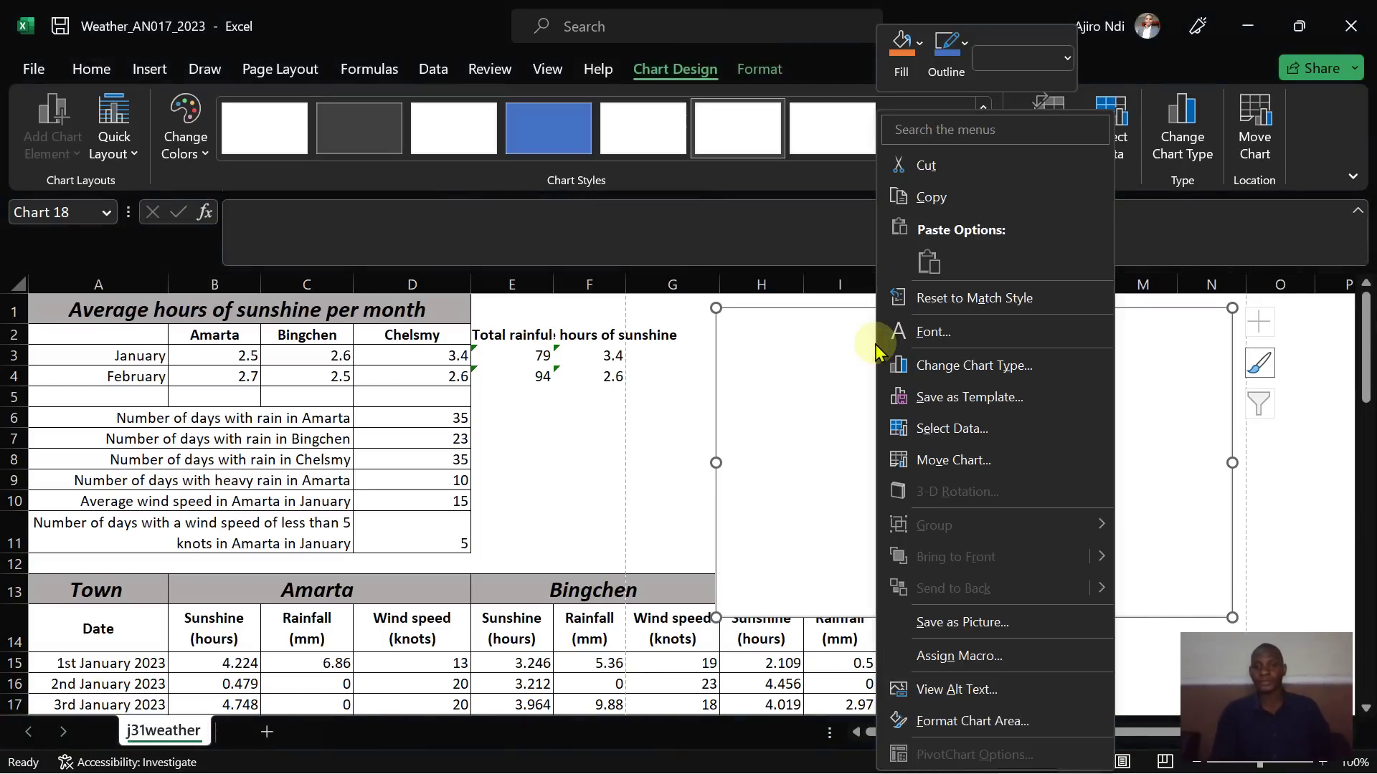
left_click(927, 427)
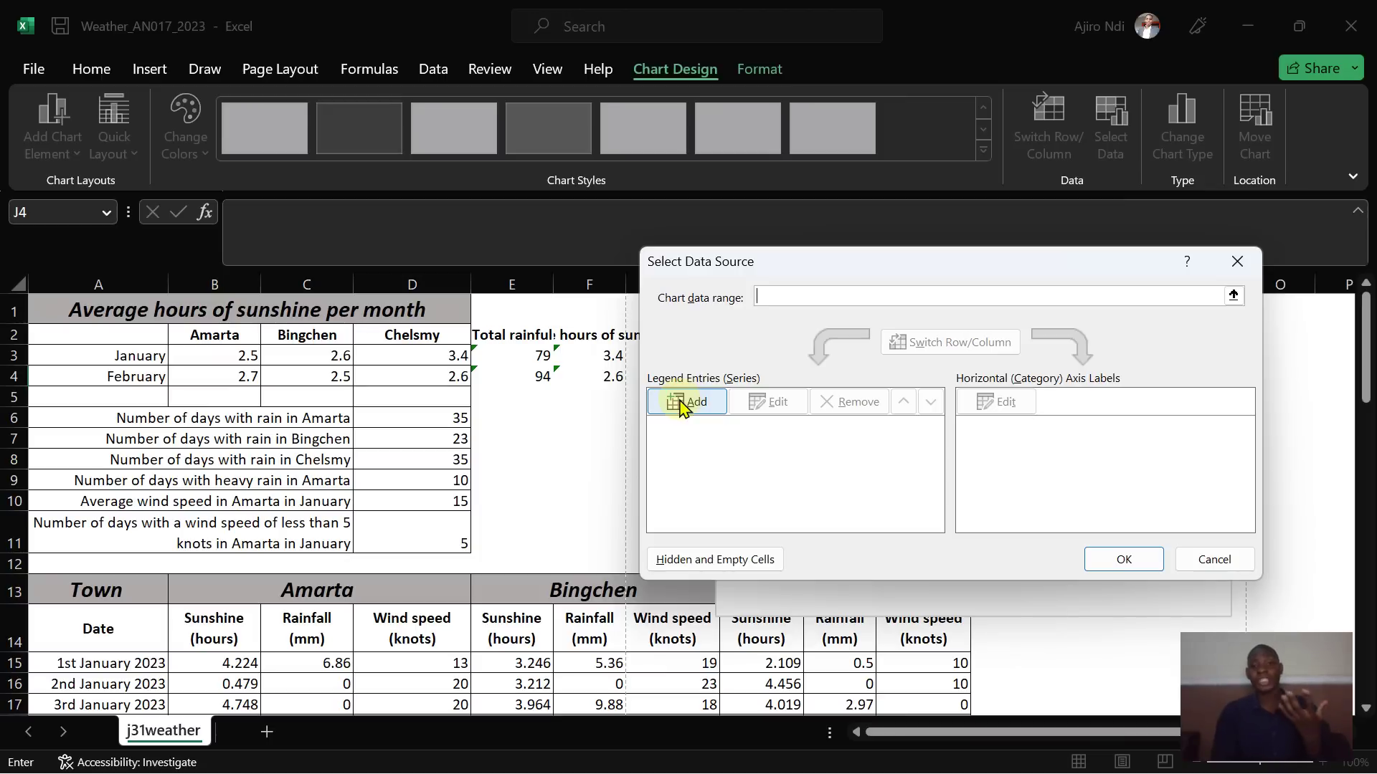
left_click(681, 404)
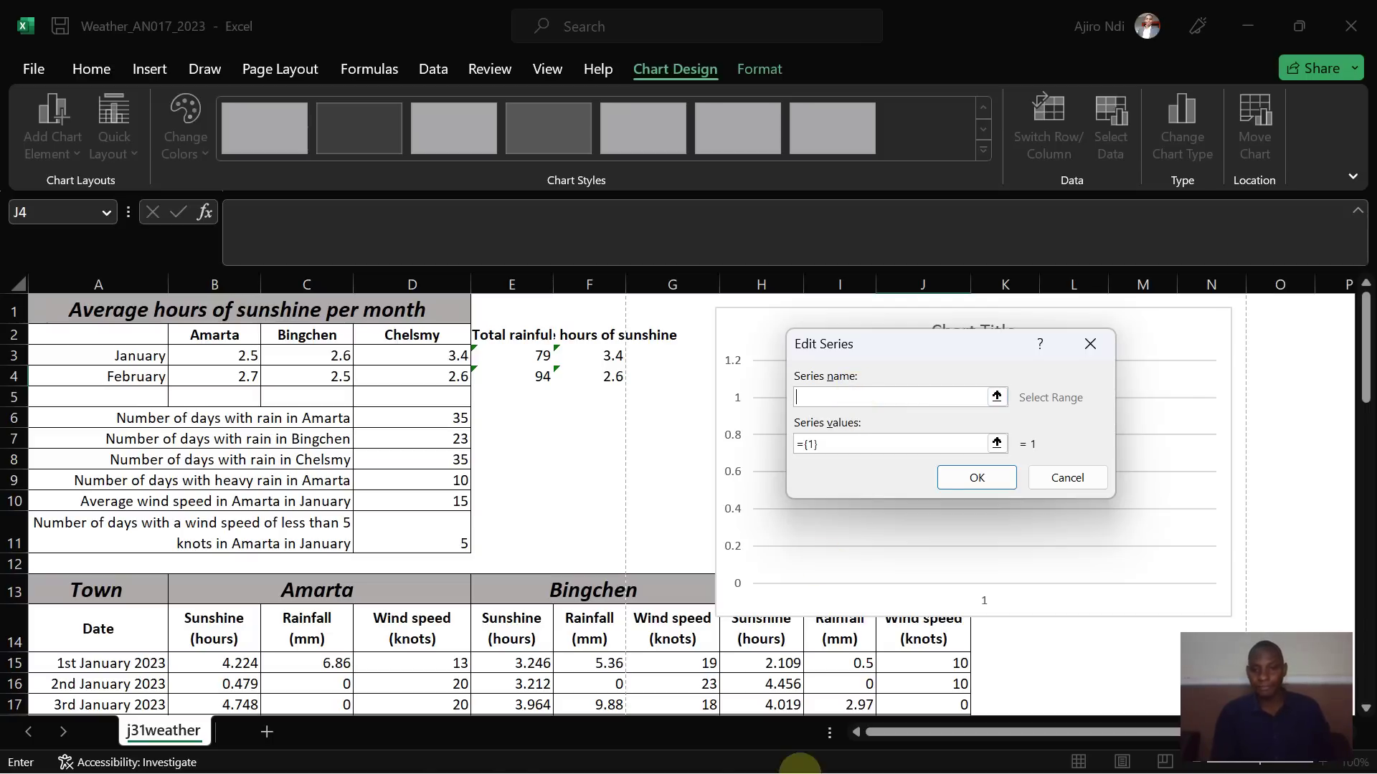
left_click(878, 749)
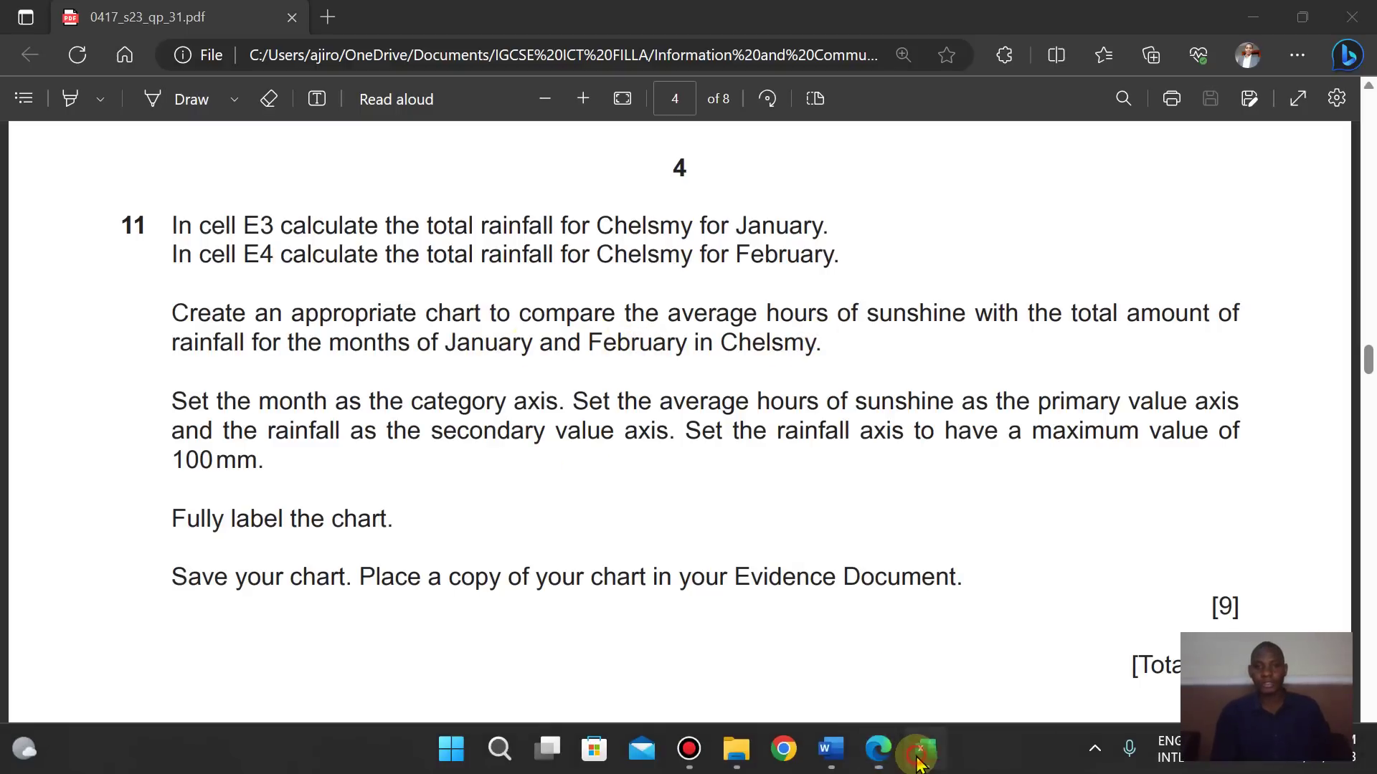
left_click(919, 753)
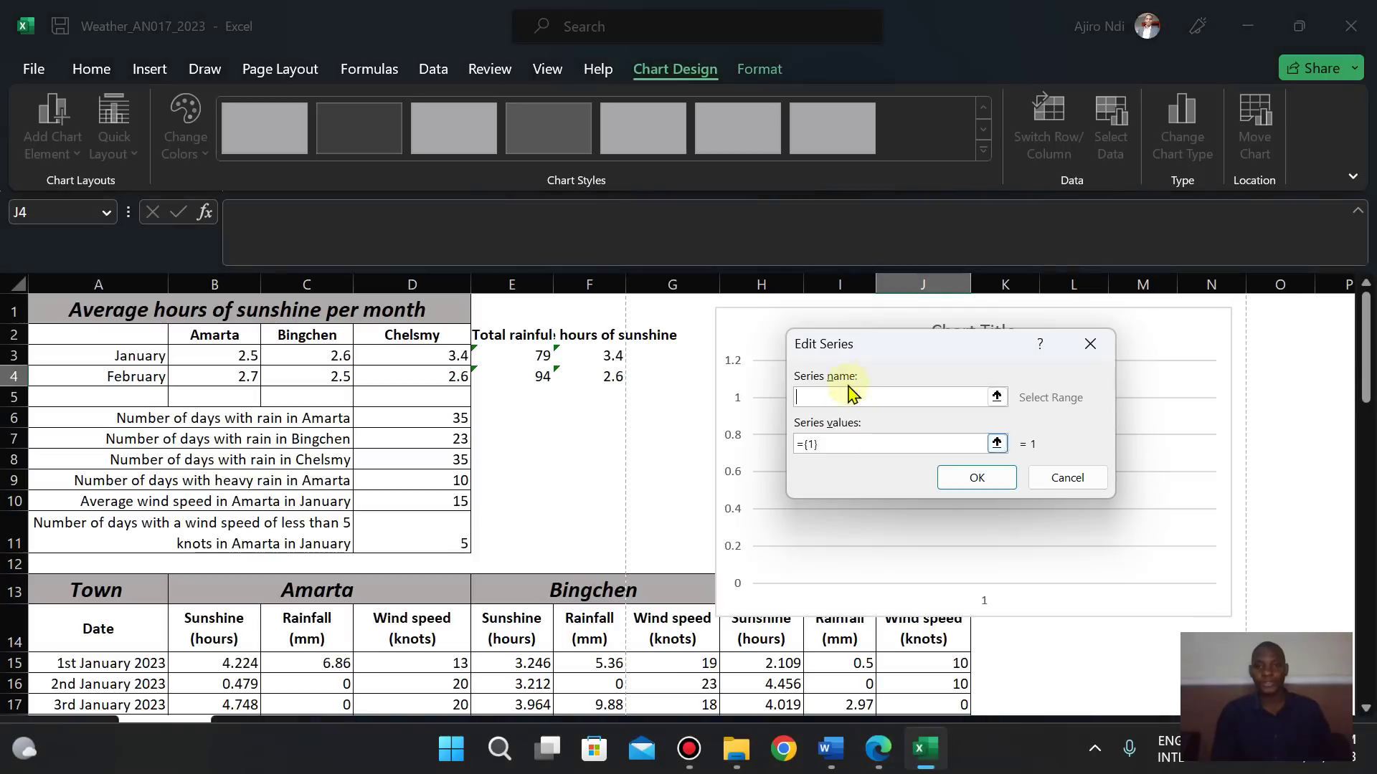
left_click(577, 336)
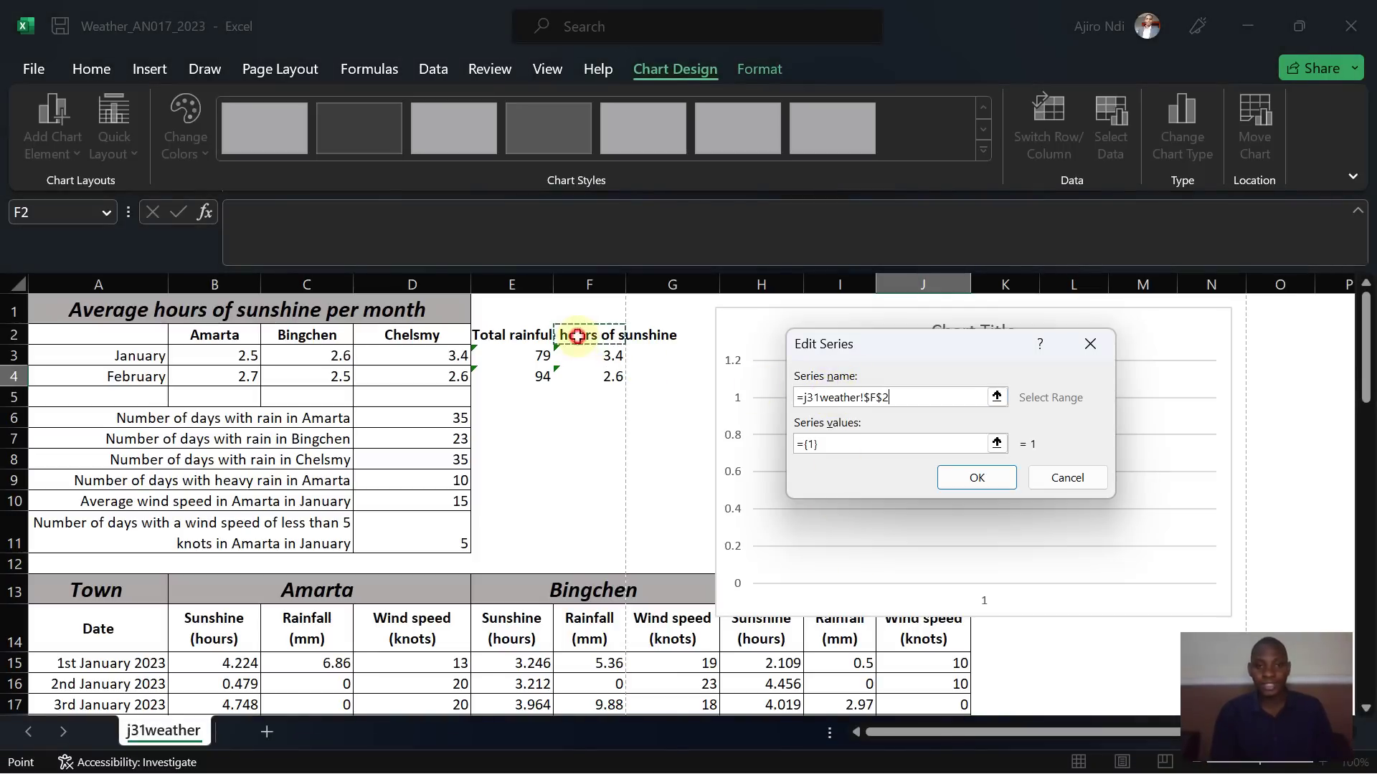
left_click(827, 445)
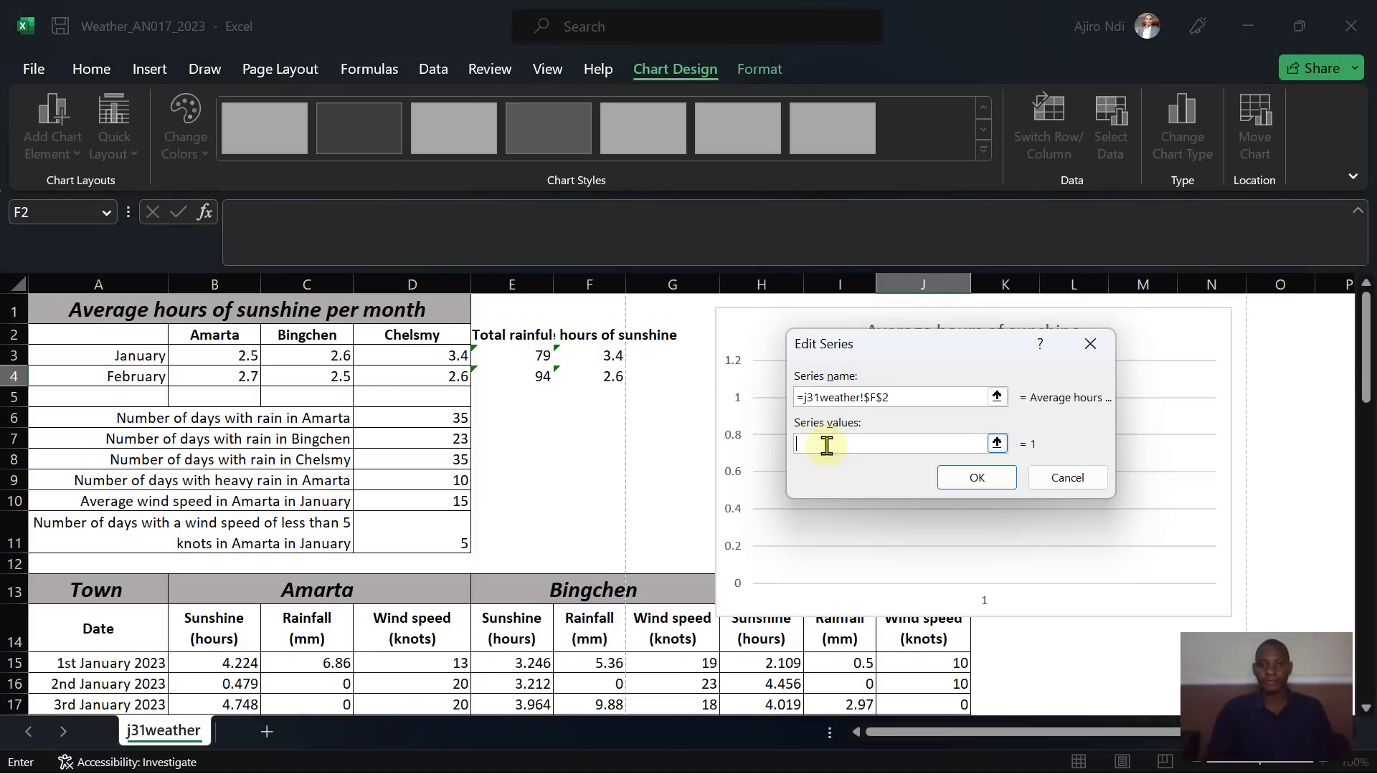
left_click_drag(592, 357, 592, 382)
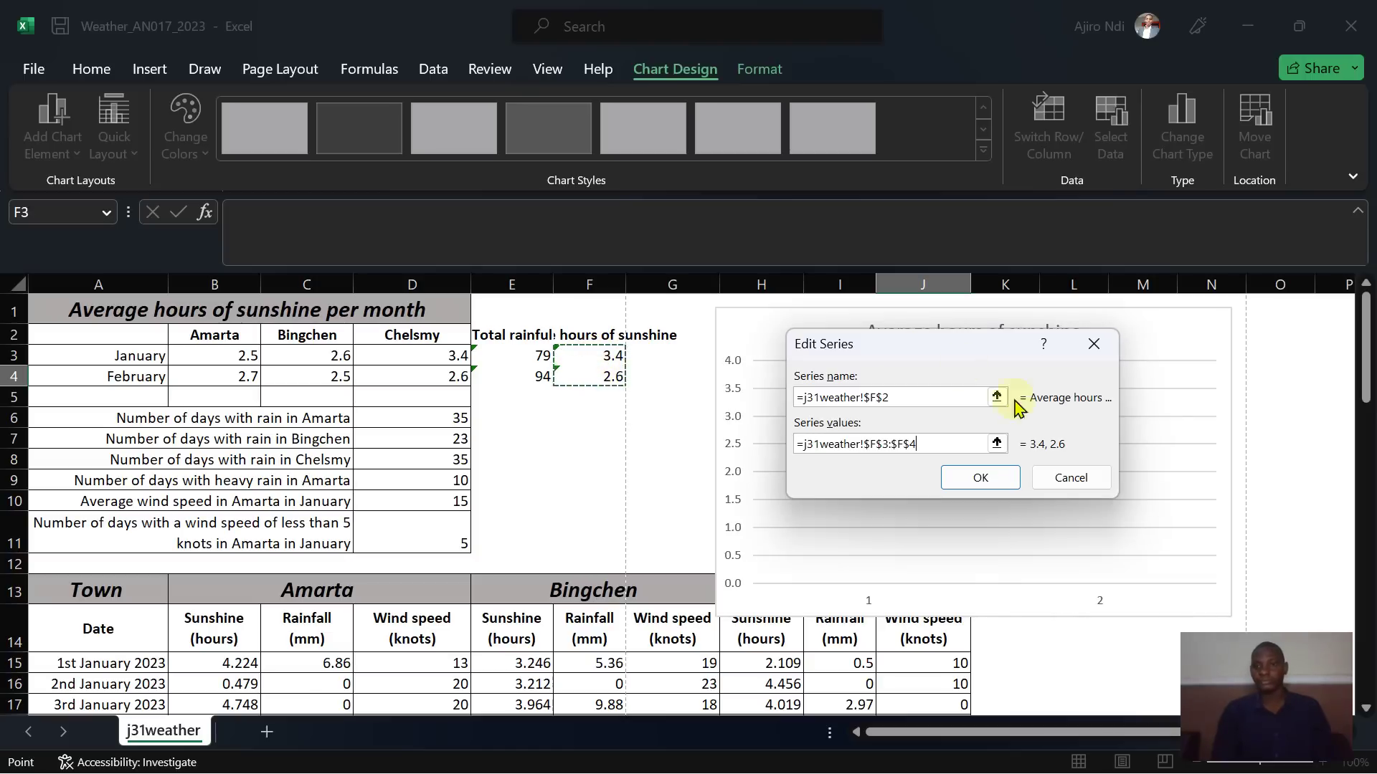
left_click(980, 479)
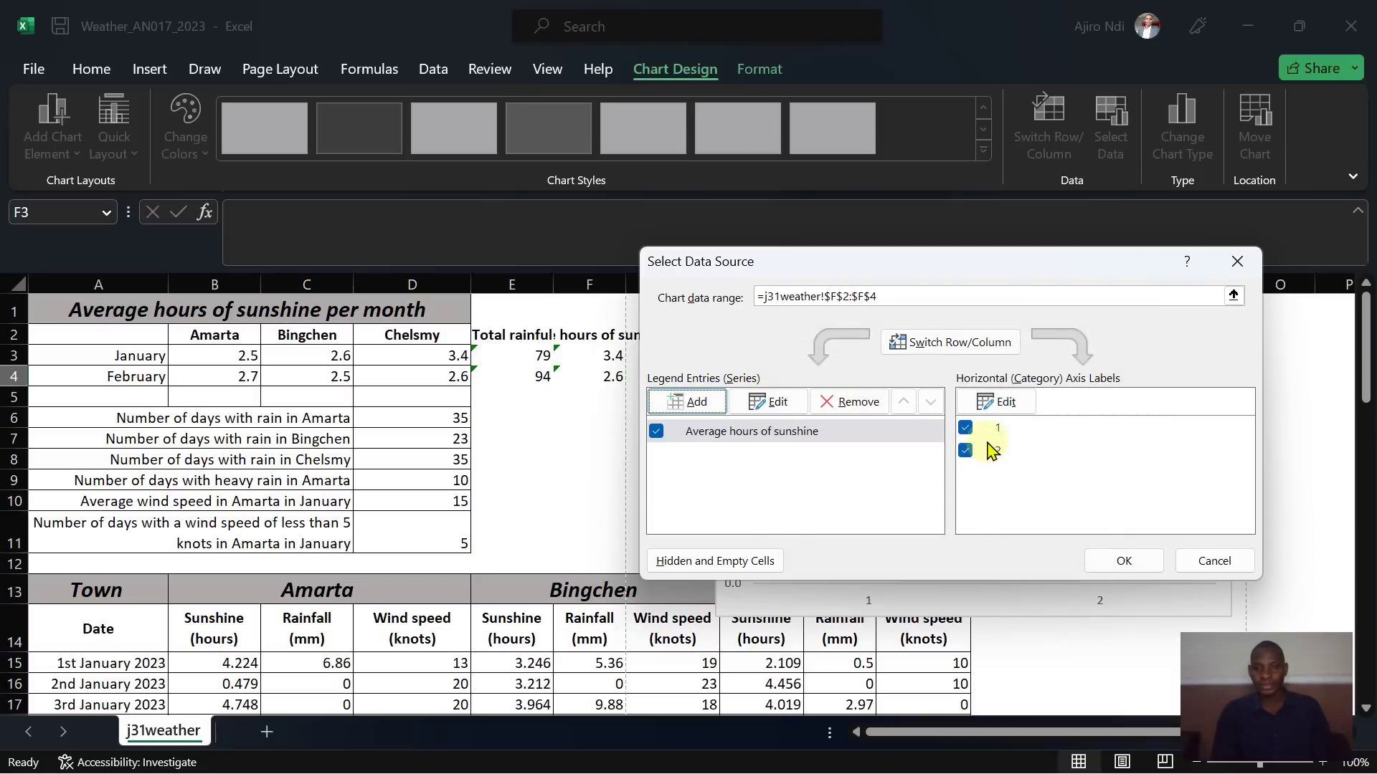
left_click(1114, 561)
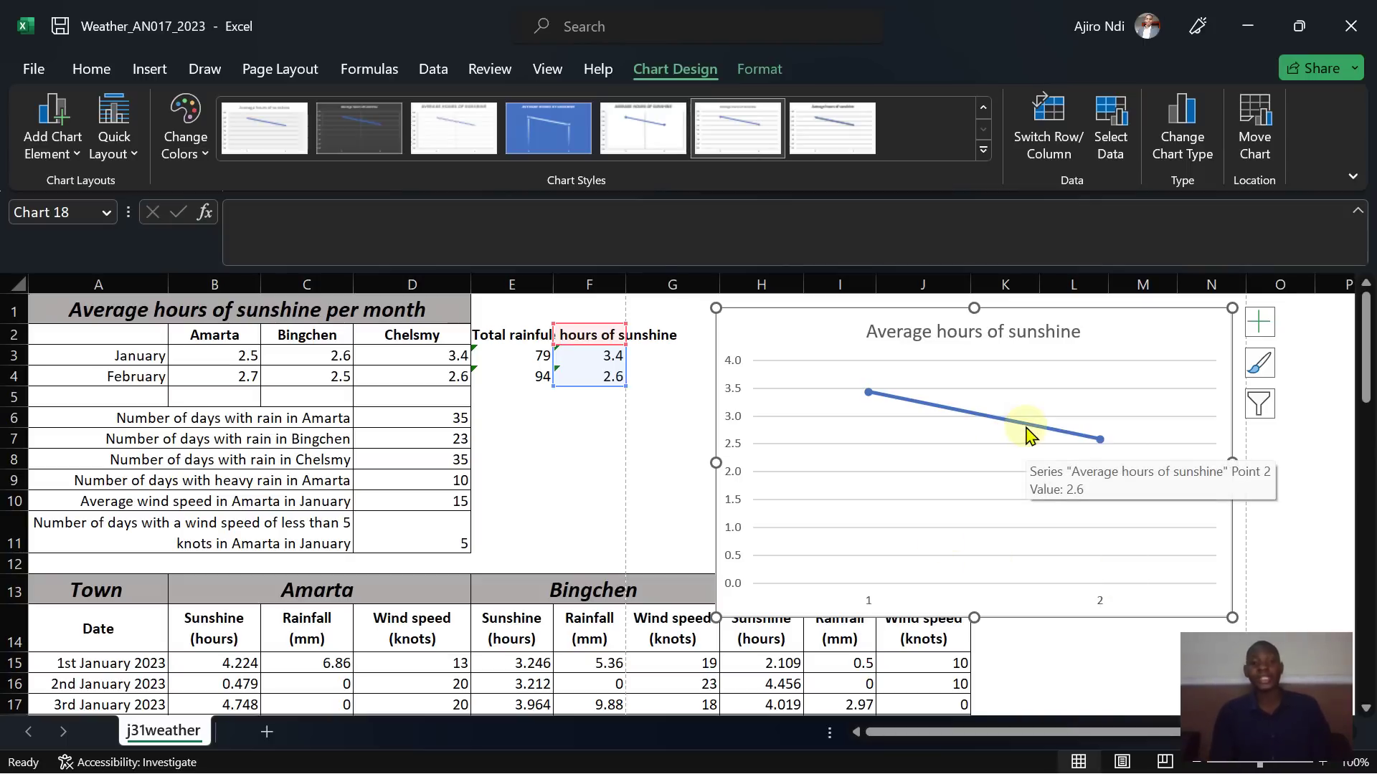
- Reread the exam question's chart requirements in Edge, then return to the workbook
mouse_move(974, 730)
left_click(880, 753)
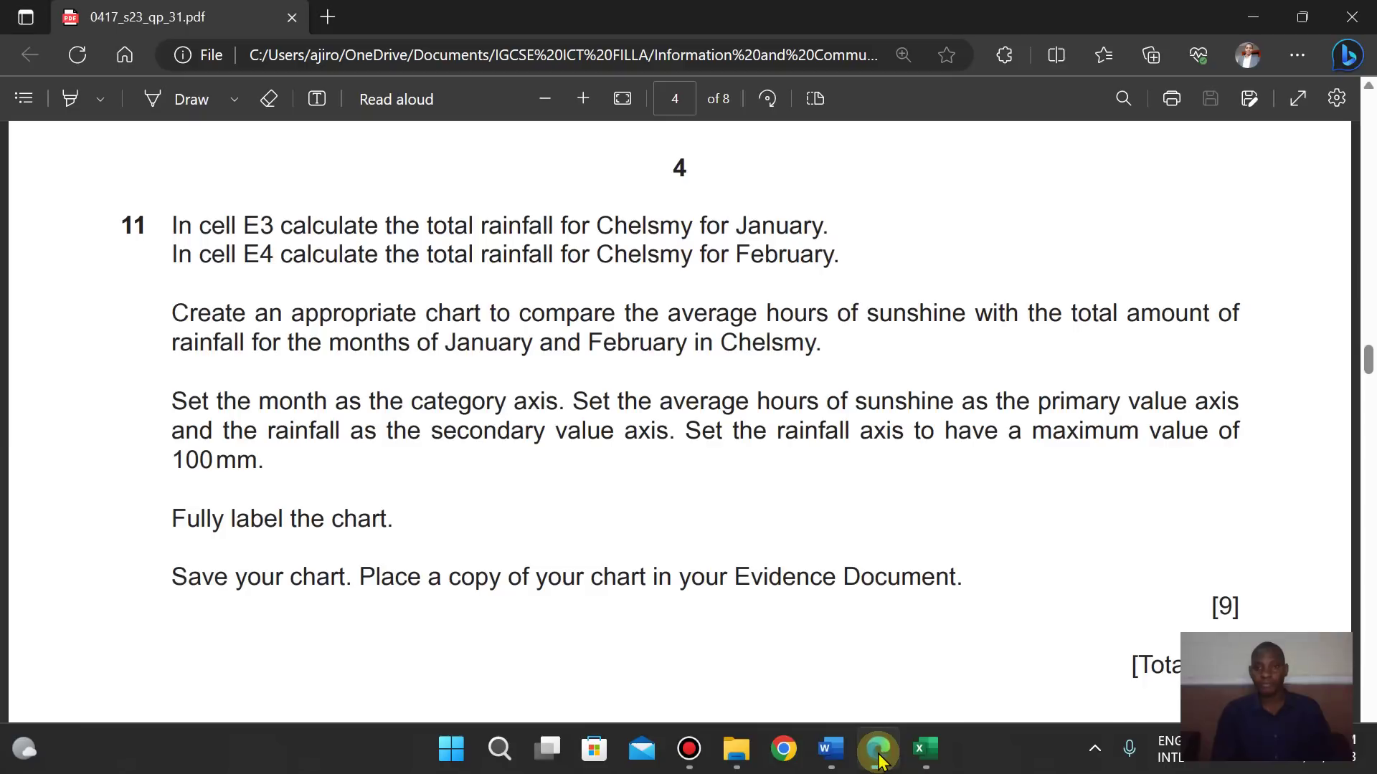
left_click(925, 749)
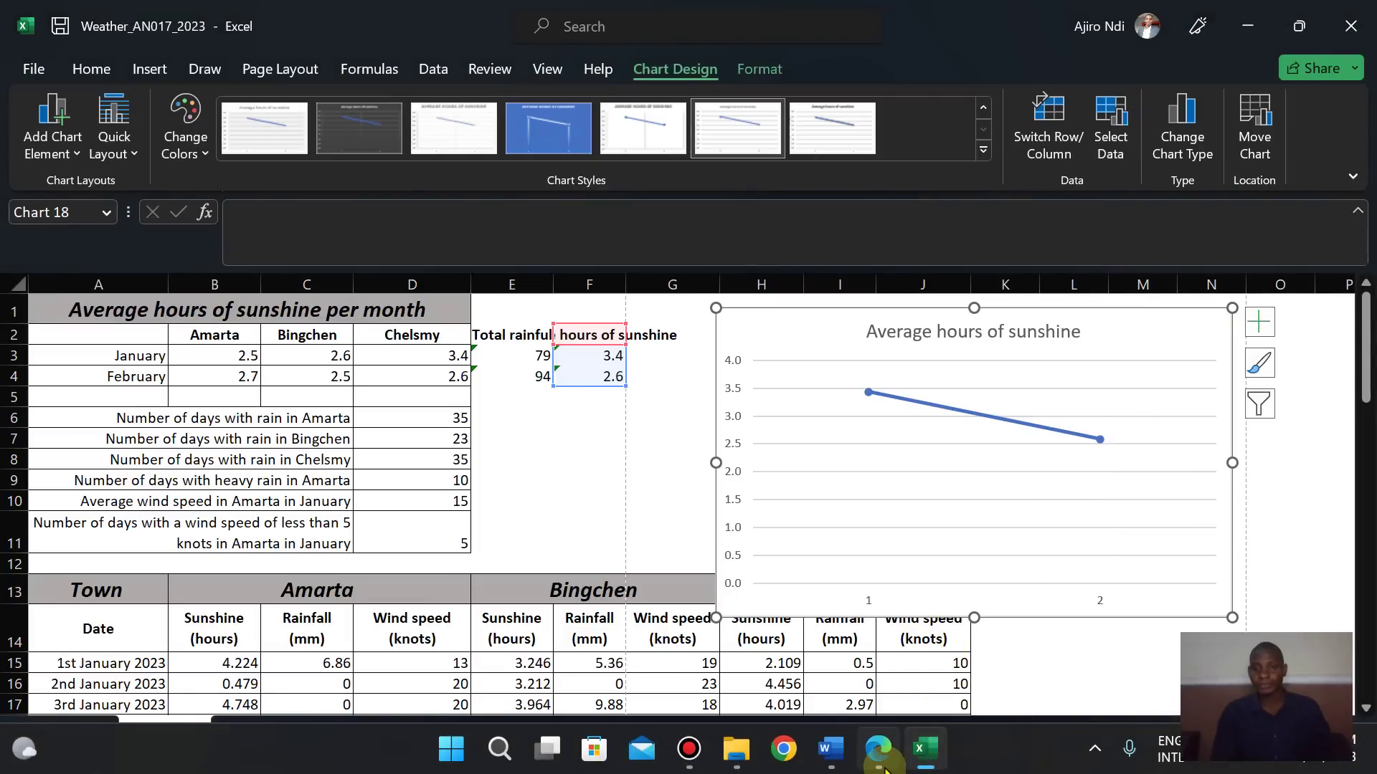
left_click(882, 764)
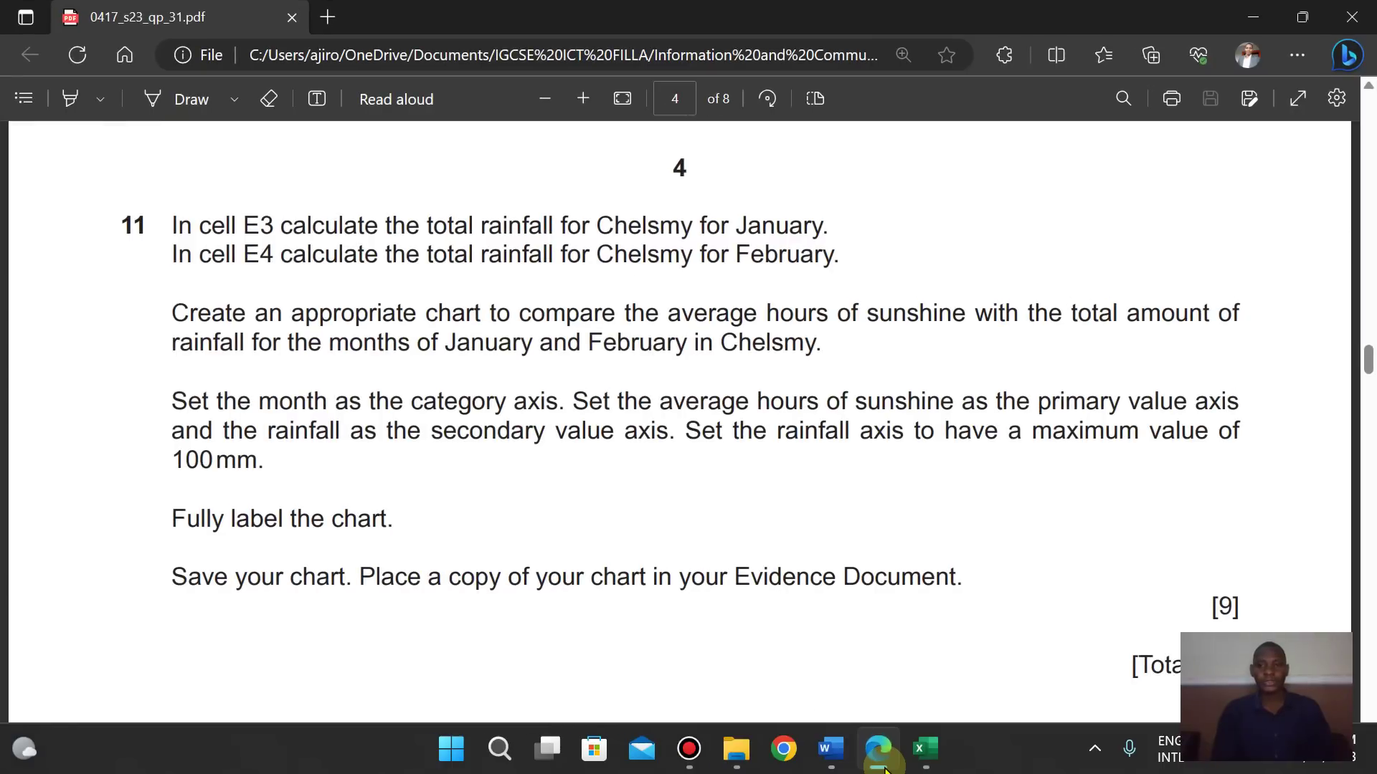
left_click(925, 749)
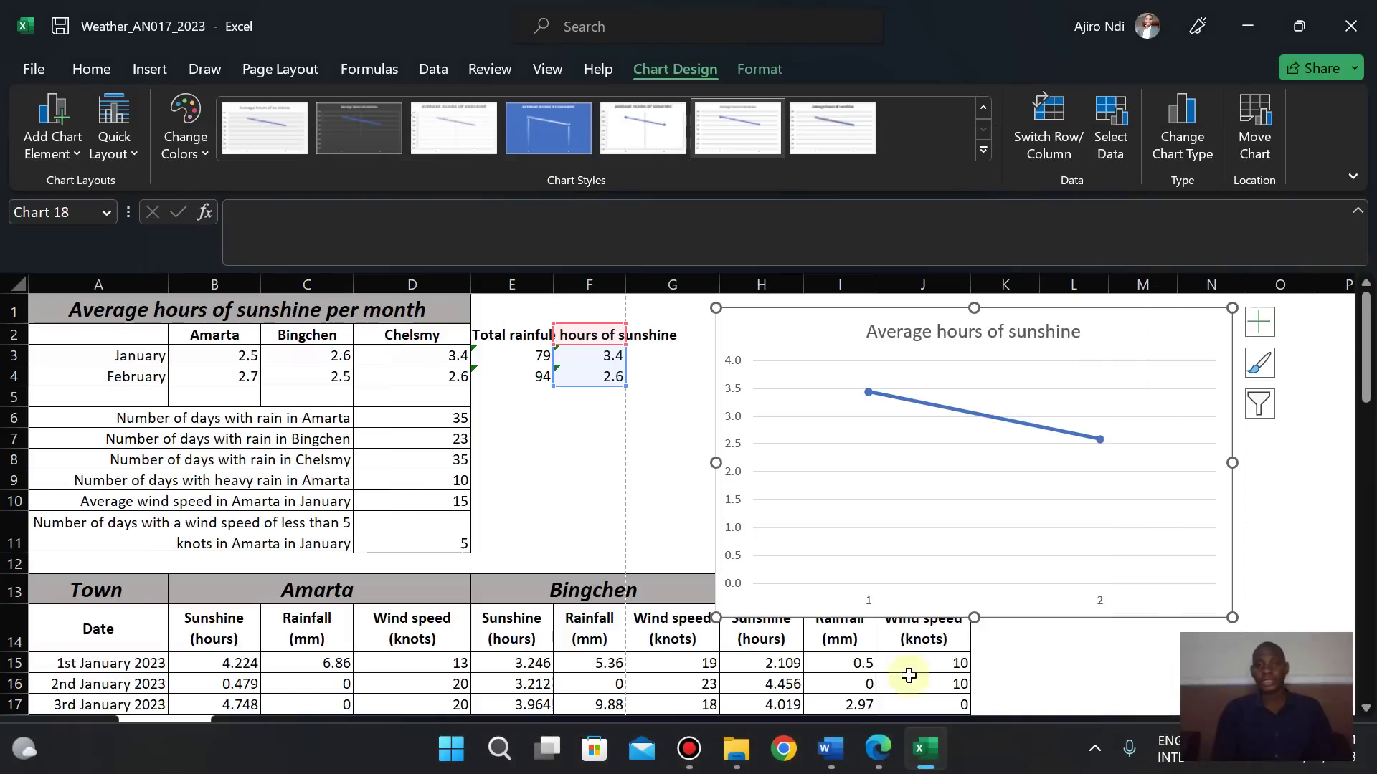
- Add a second series named from E2 with values E3:E4 for the rainfall totals
right_click(1057, 397)
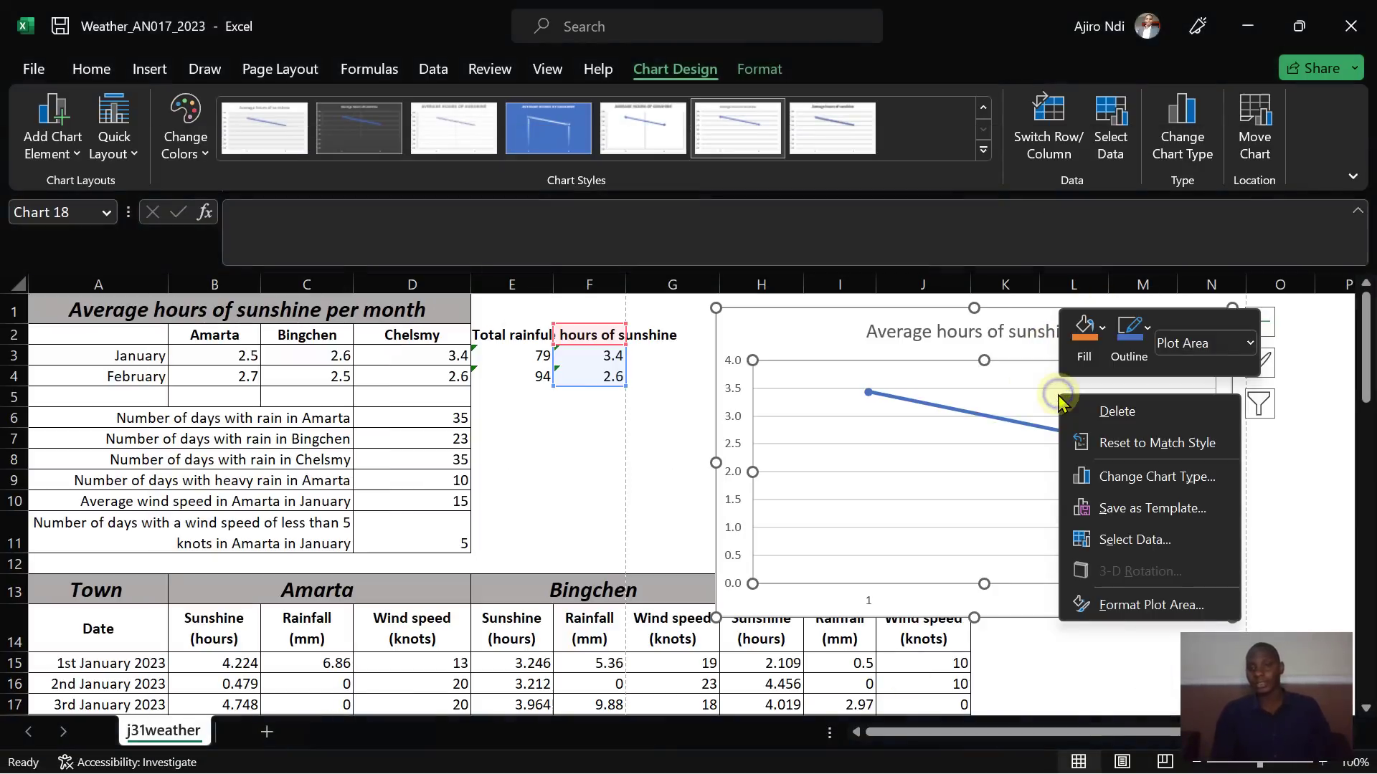
left_click(1116, 547)
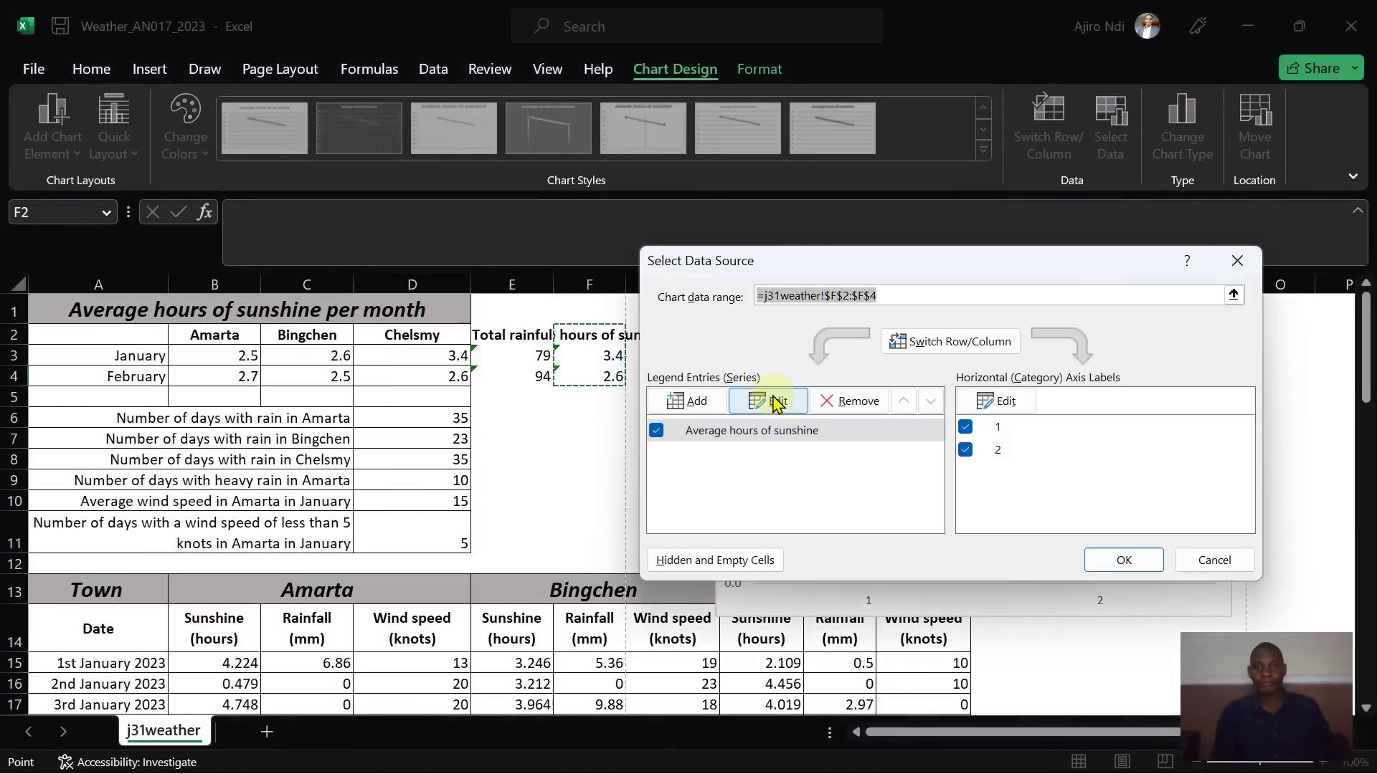
left_click(687, 406)
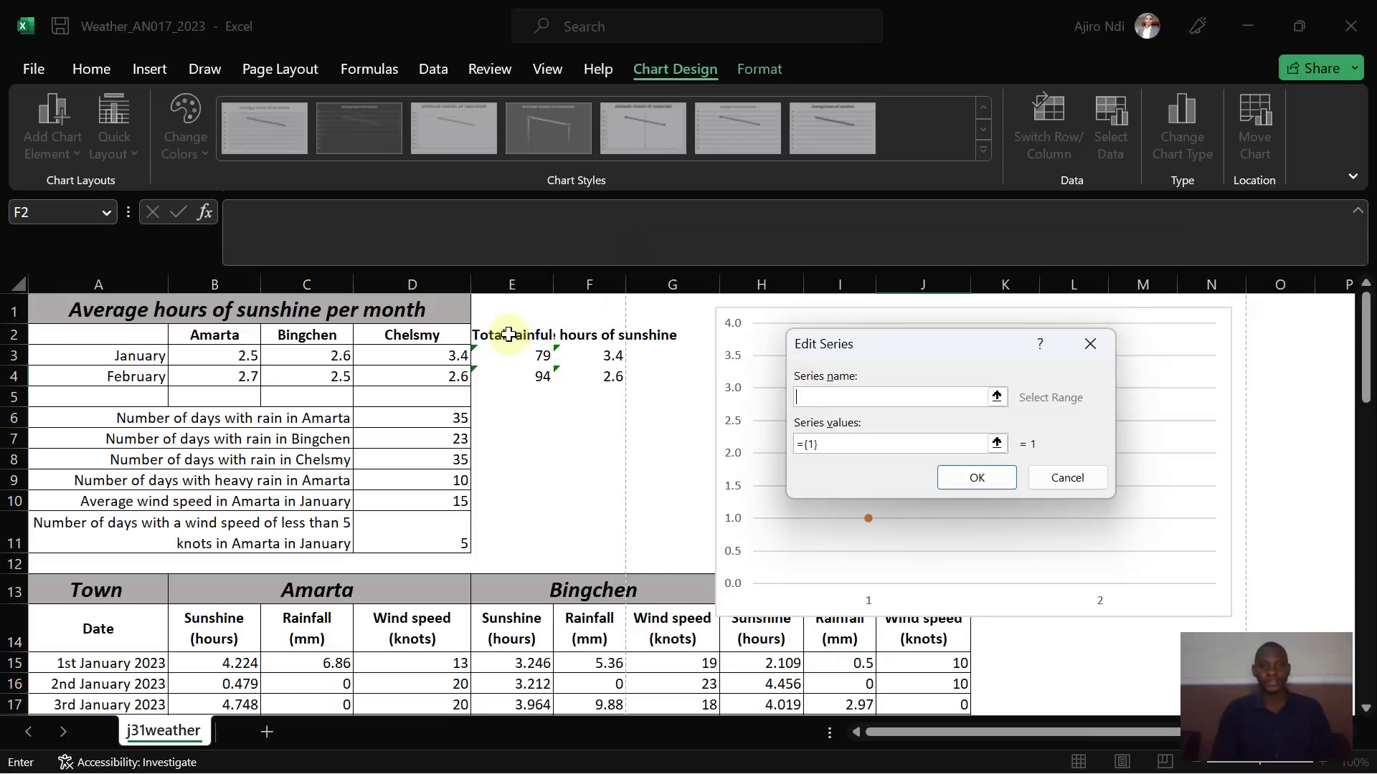
left_click(509, 335)
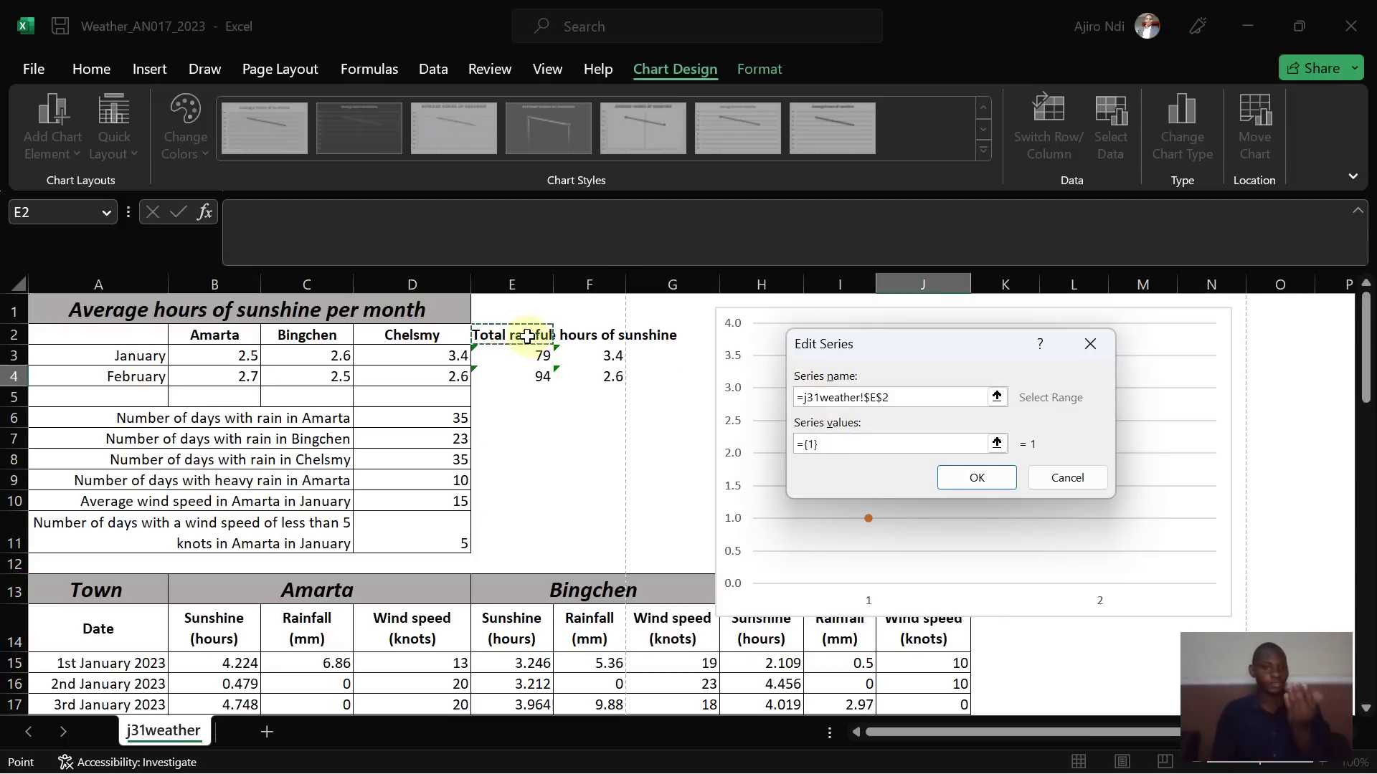
left_click(850, 450)
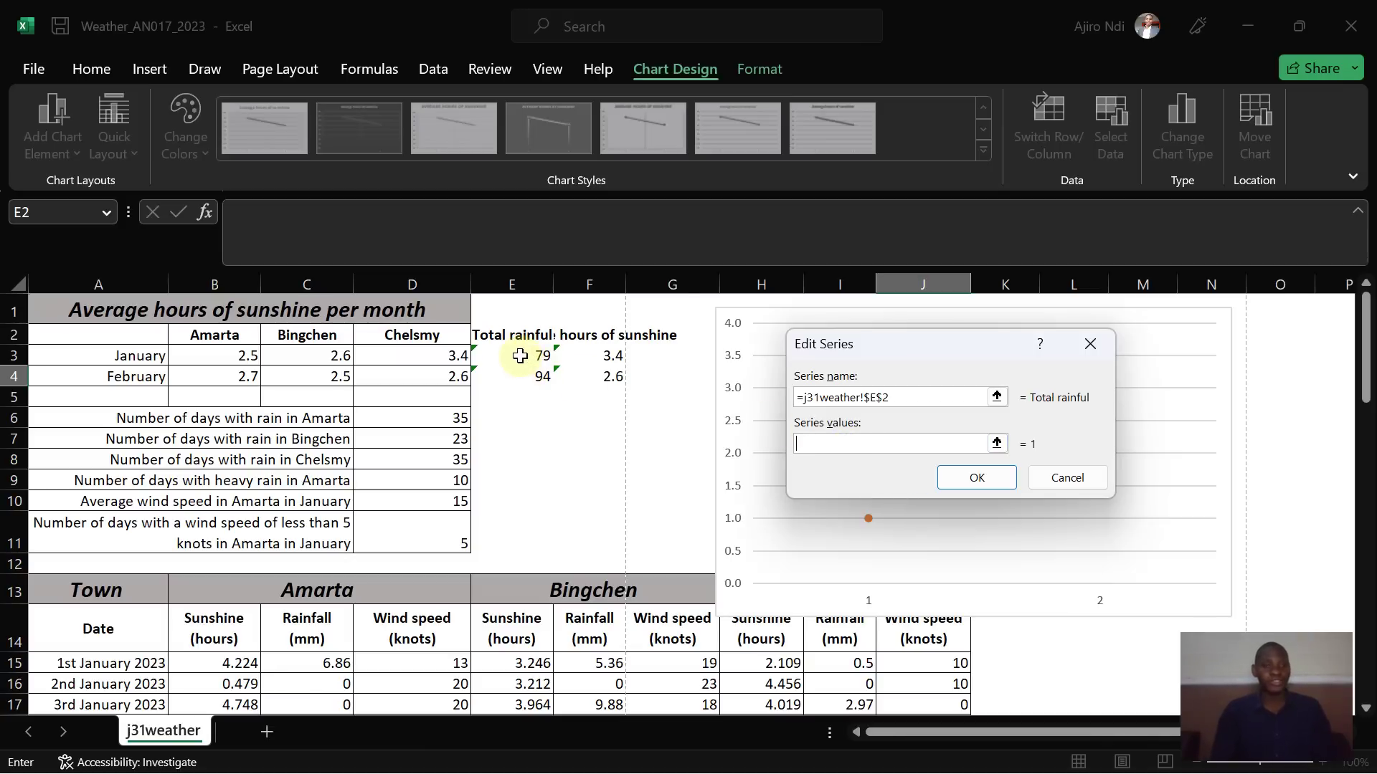
left_click_drag(519, 354, 545, 377)
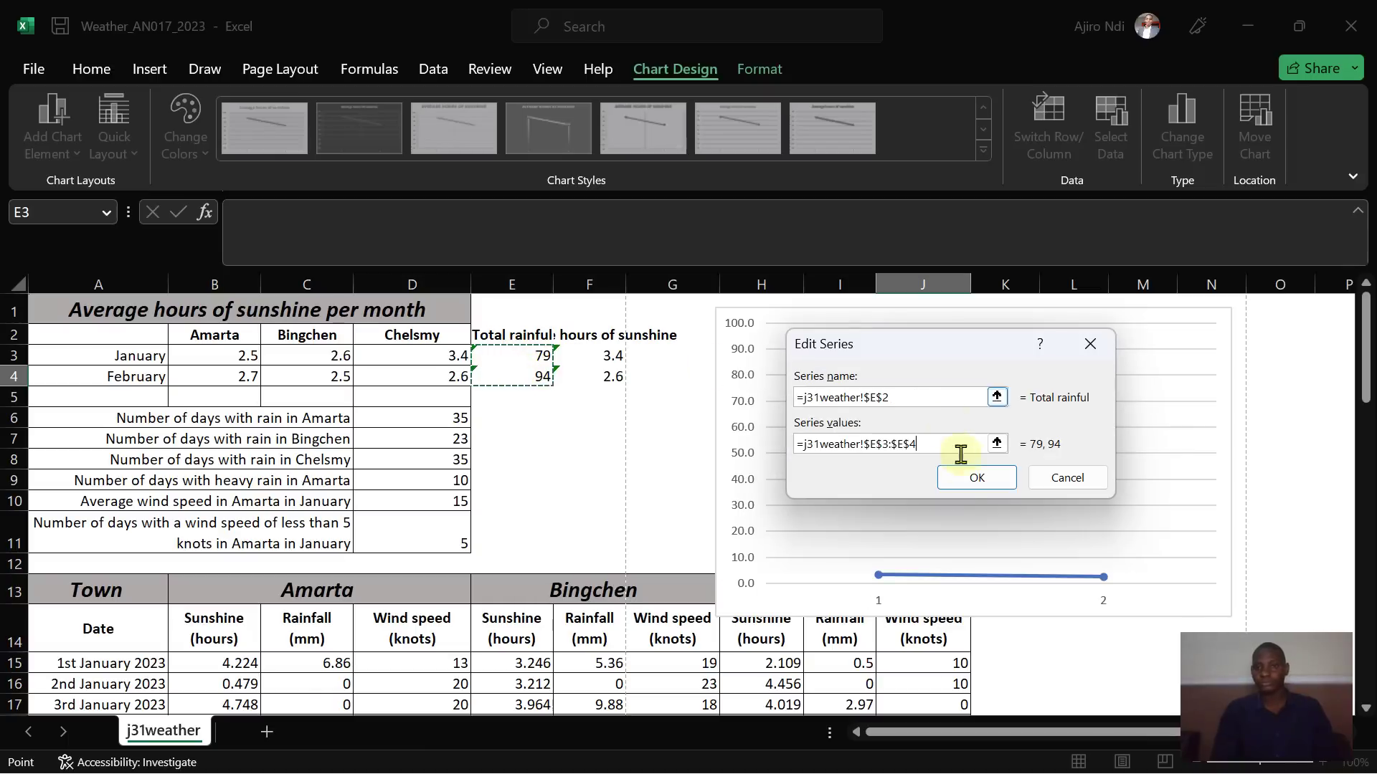
left_click(969, 480)
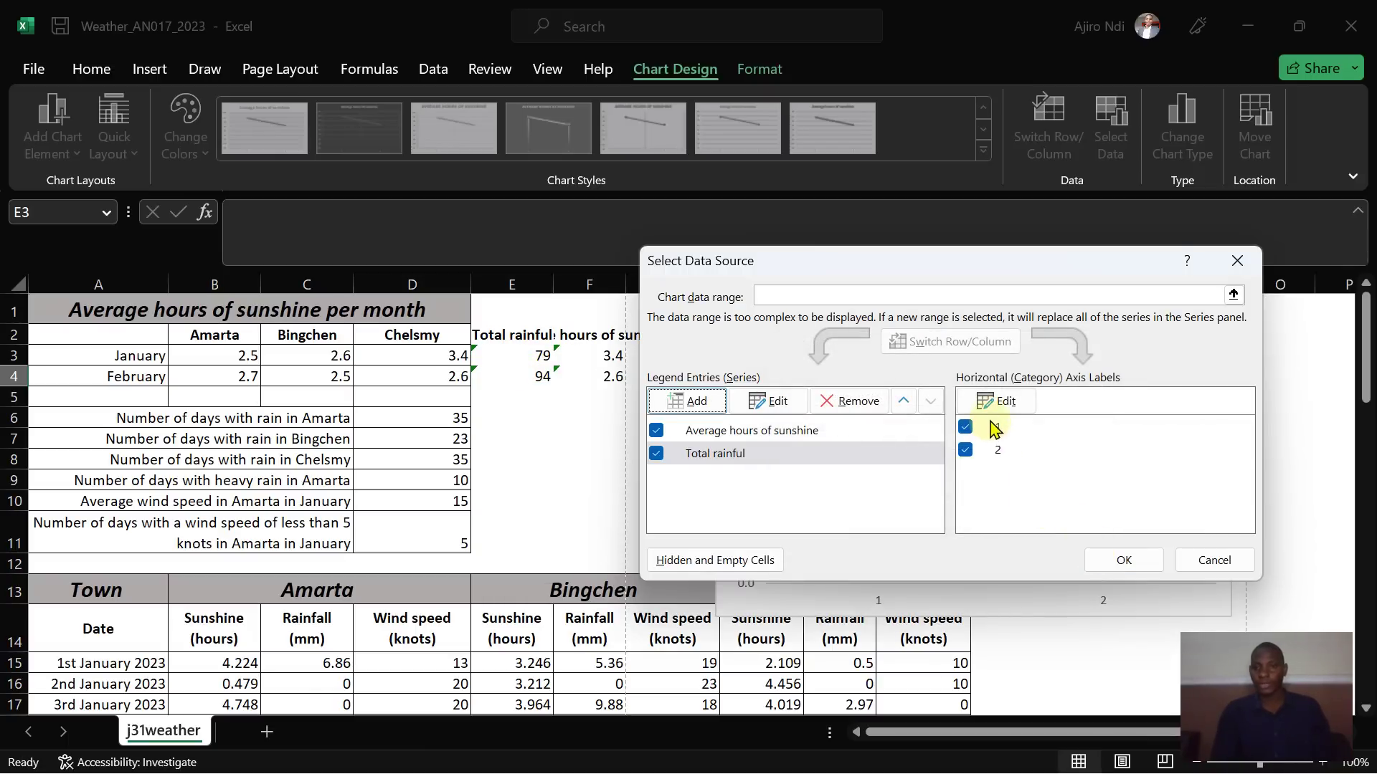
left_click(1108, 562)
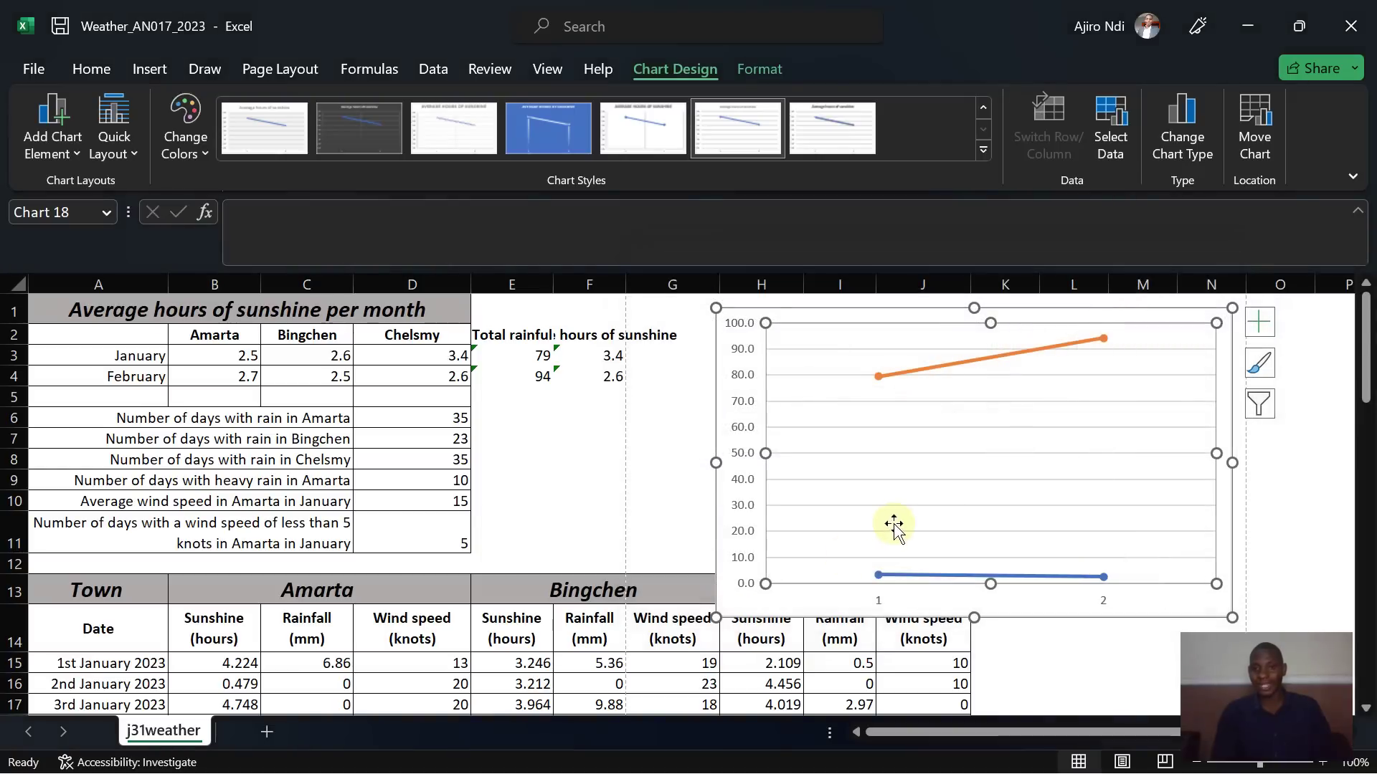
- Check the chart against the question paper in Edge, then return to Excel
mouse_move(1069, 356)
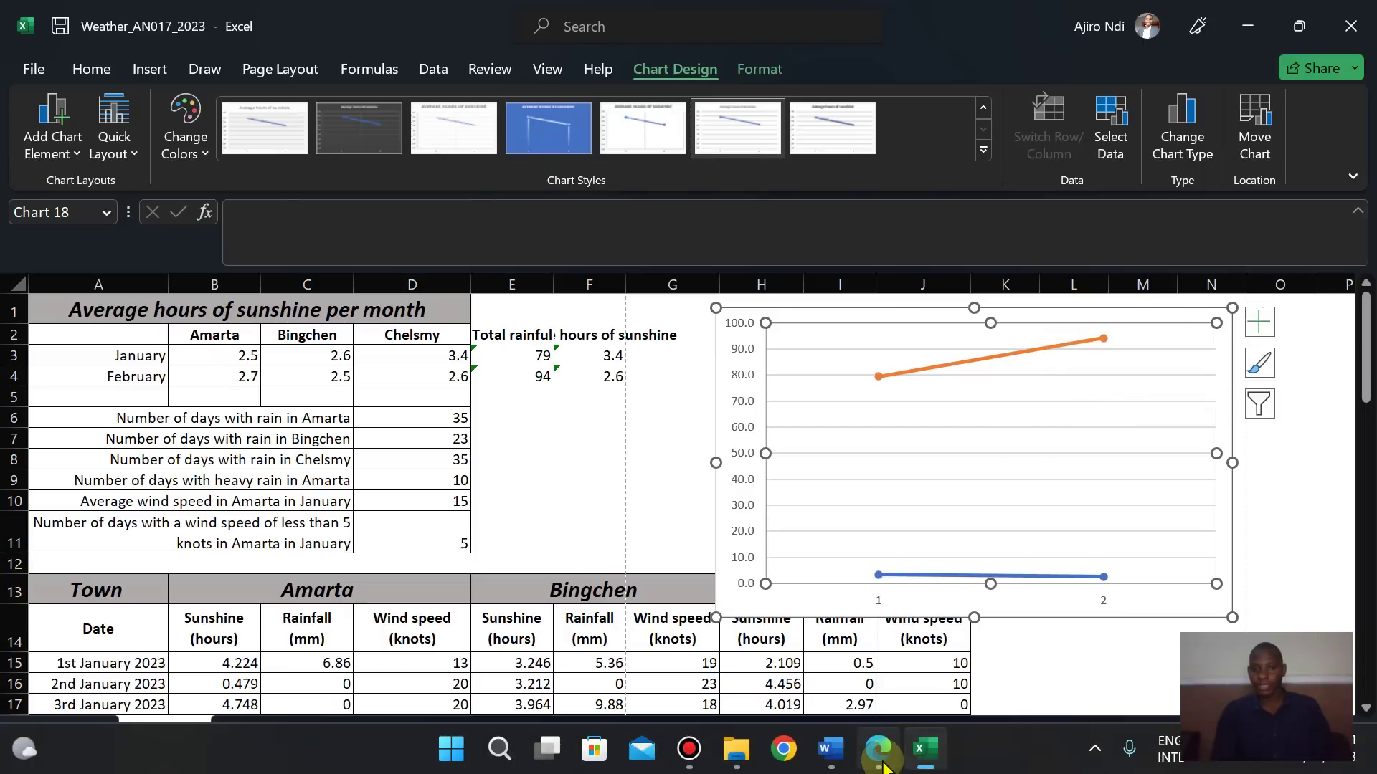
left_click(879, 751)
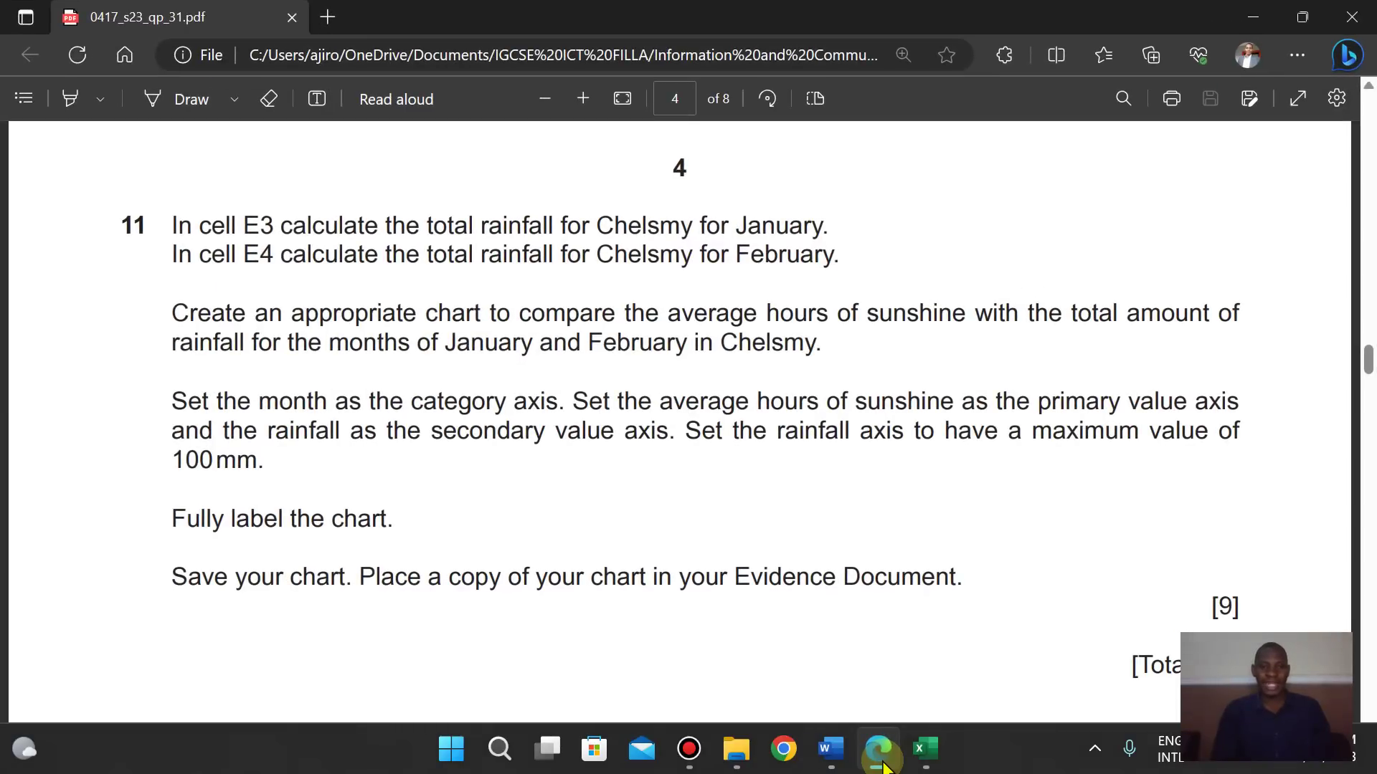
left_click(925, 750)
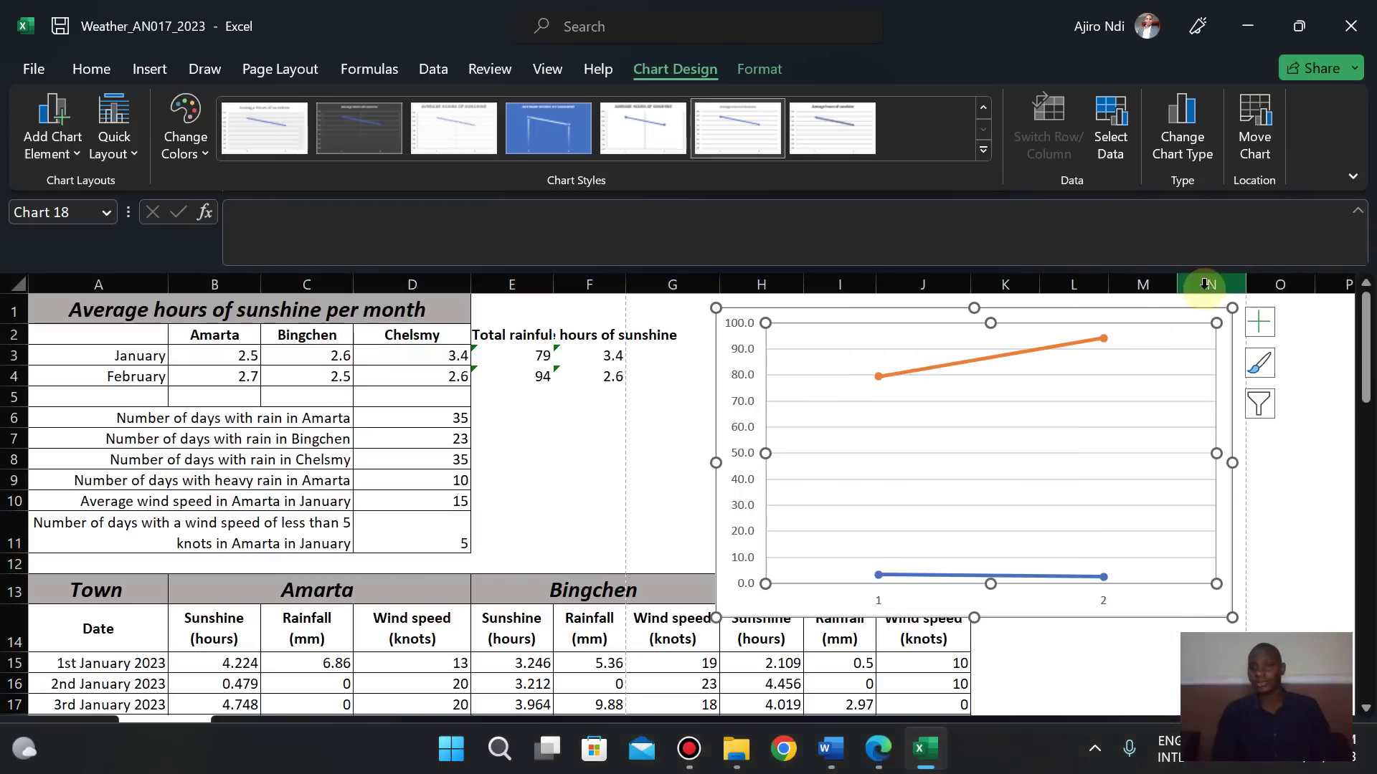
- Add a Primary Horizontal axis title to the chart and set its text to Month
left_click(1260, 322)
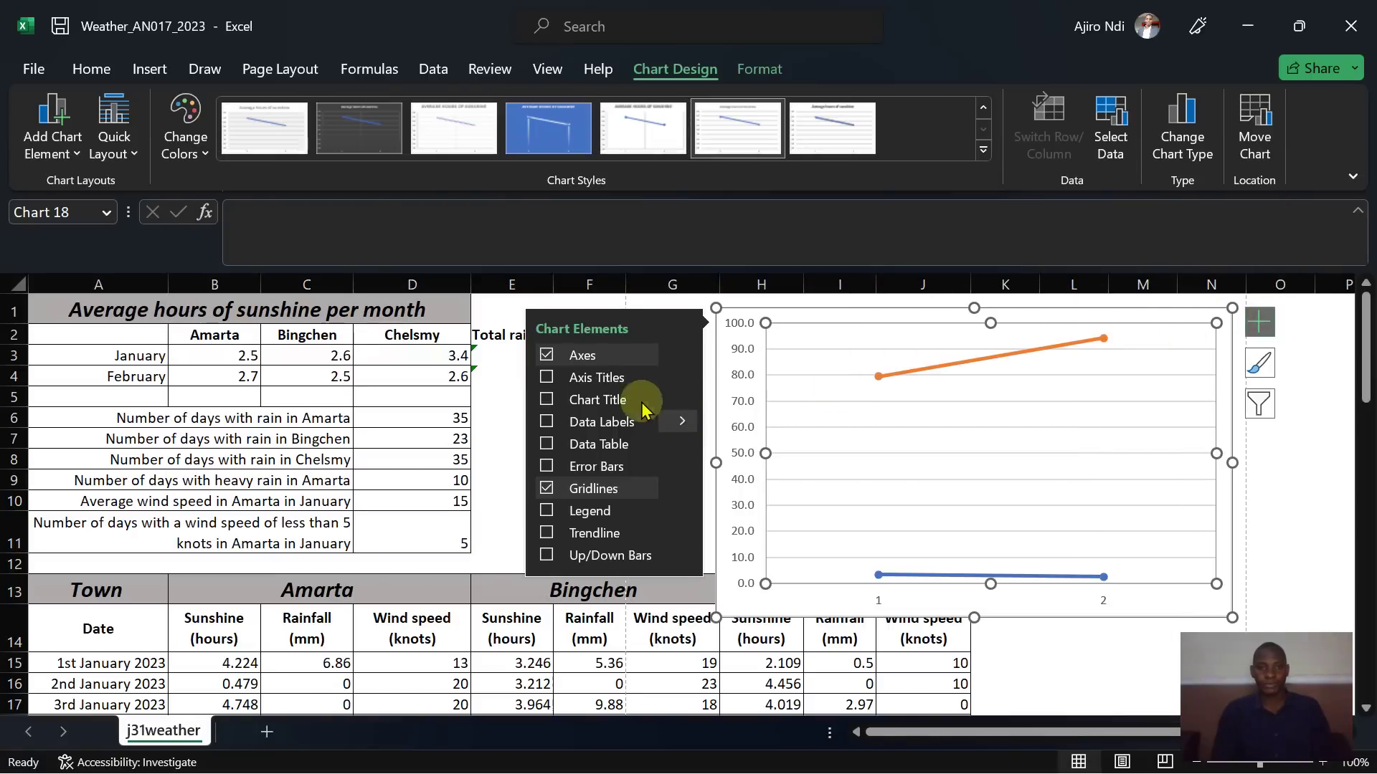
left_click(607, 381)
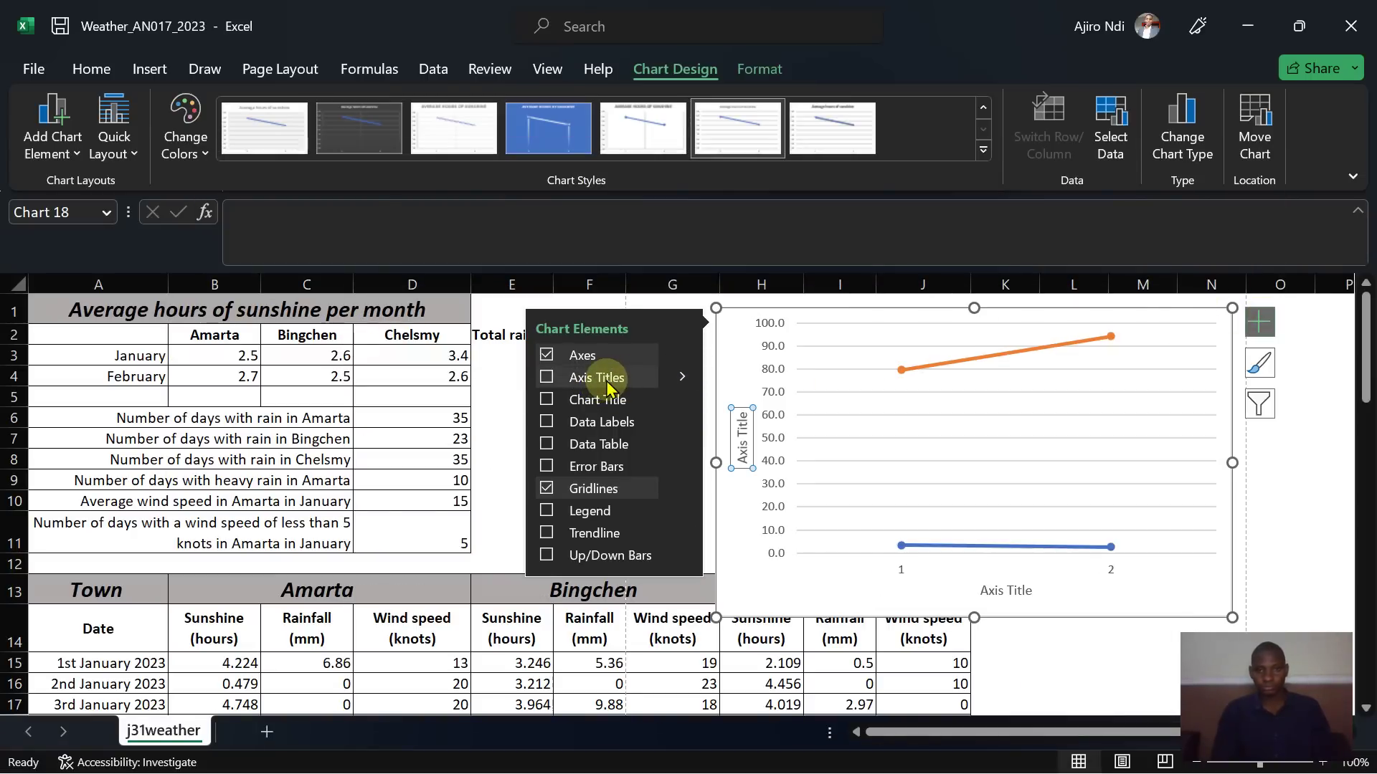
left_click(682, 377)
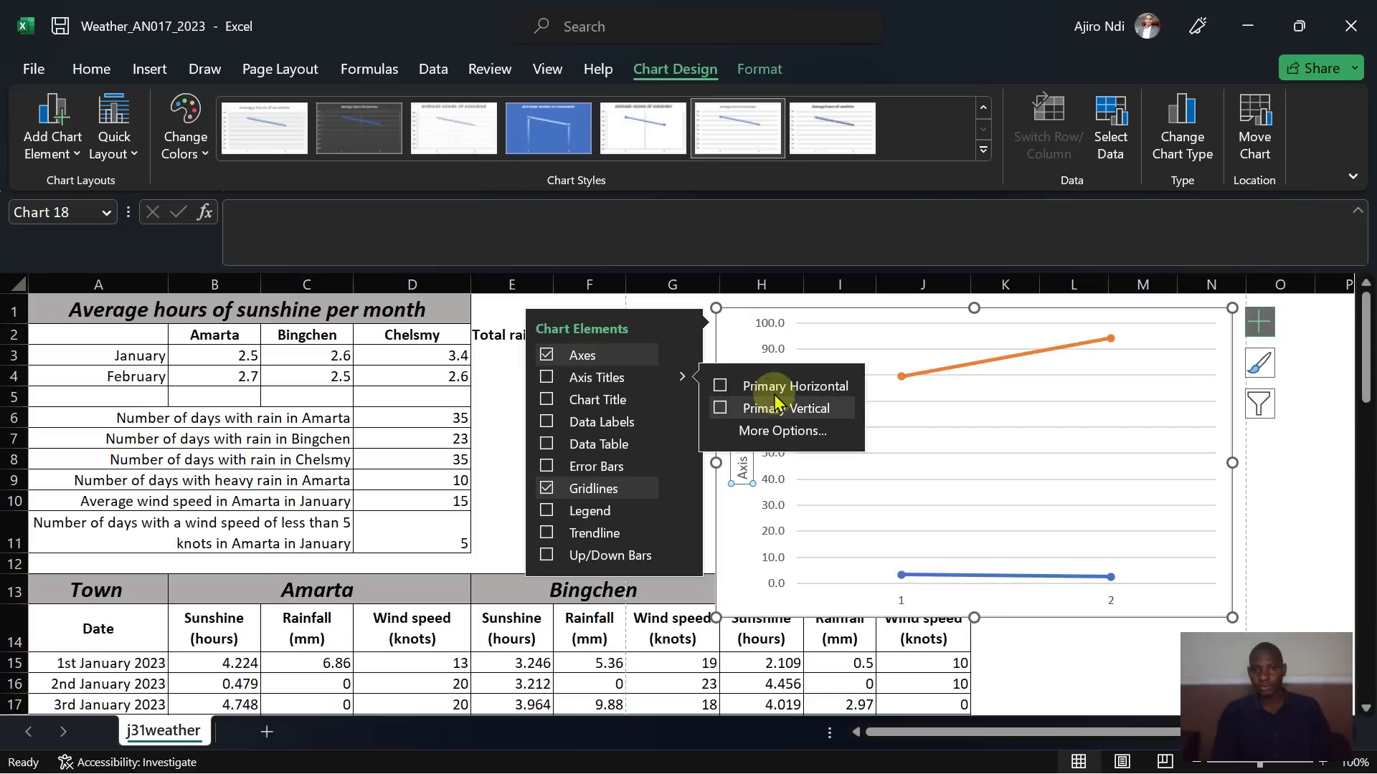
left_click(772, 389)
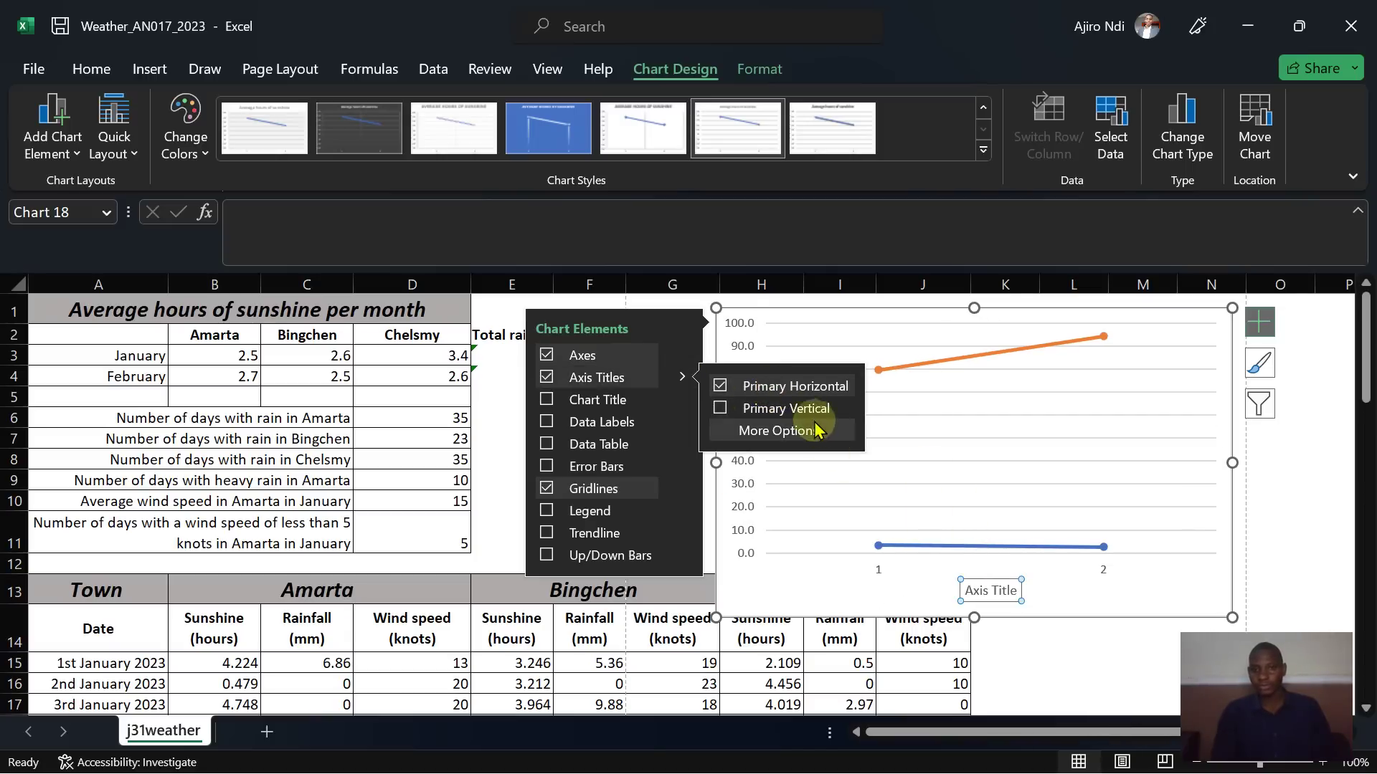
left_click(995, 592)
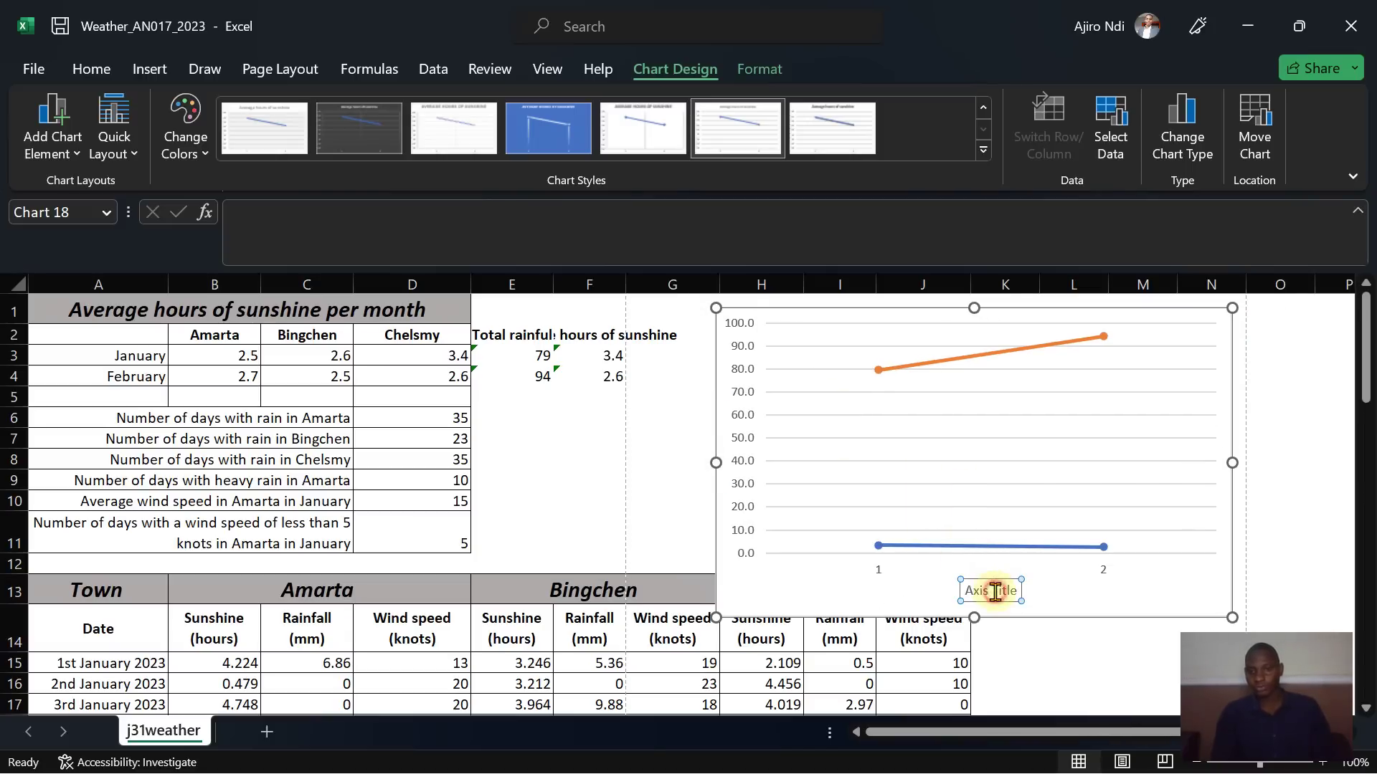
triple_click(1010, 592)
type("Month")
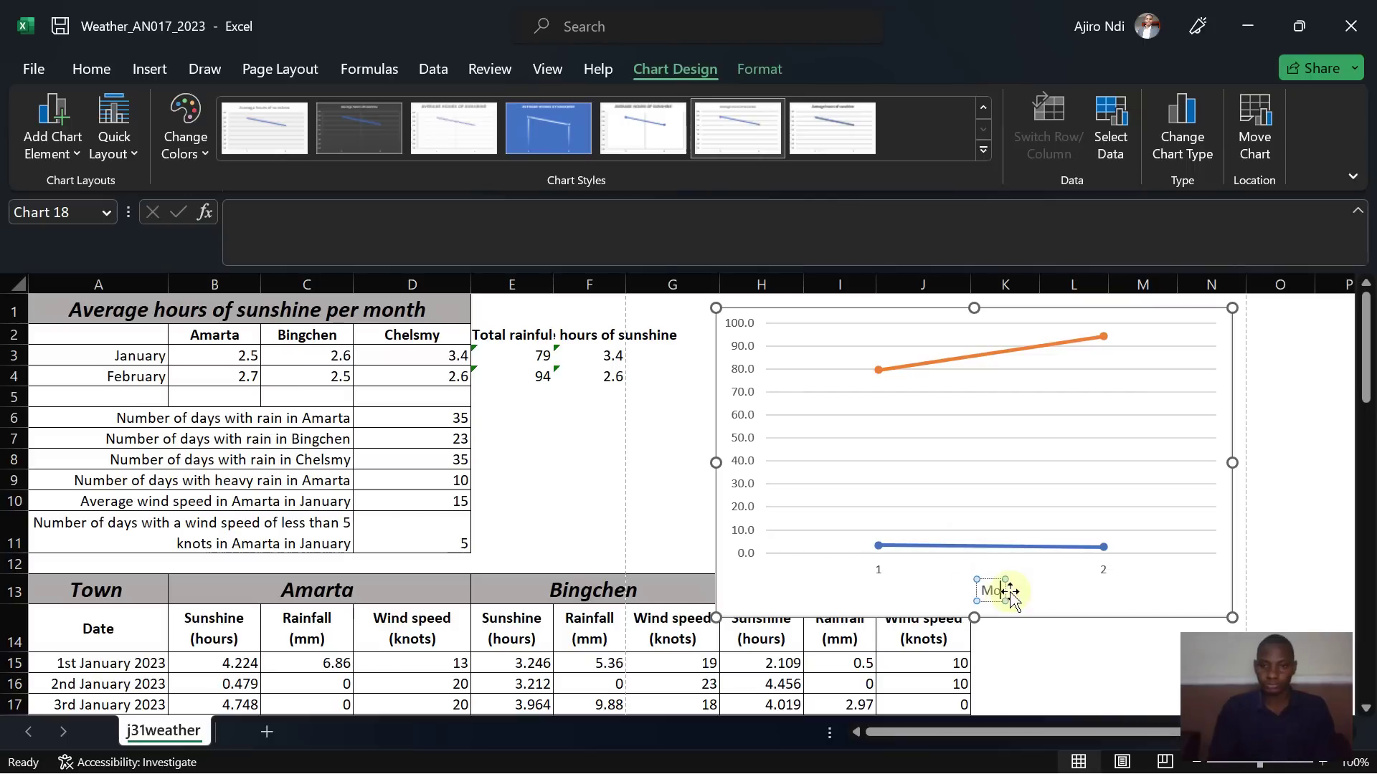
left_click(877, 571)
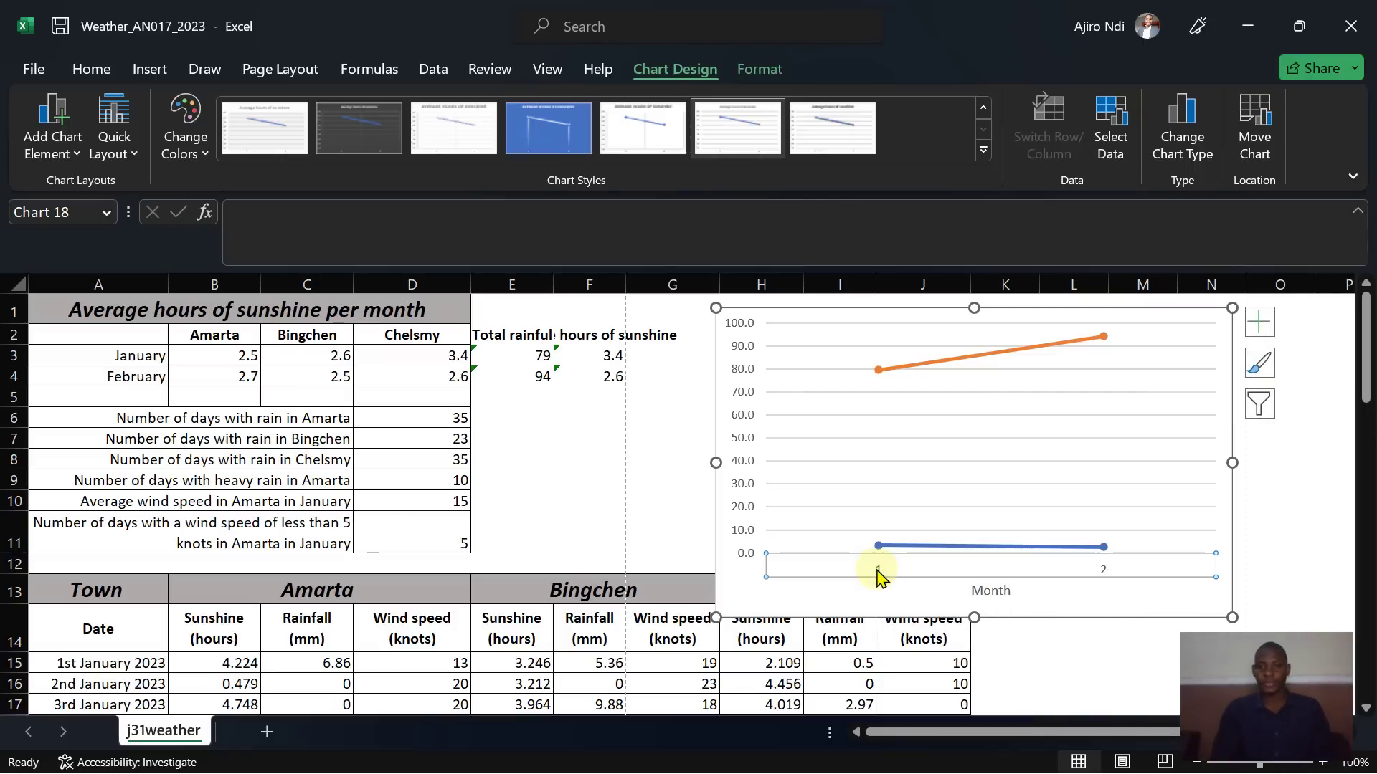
right_click(877, 571)
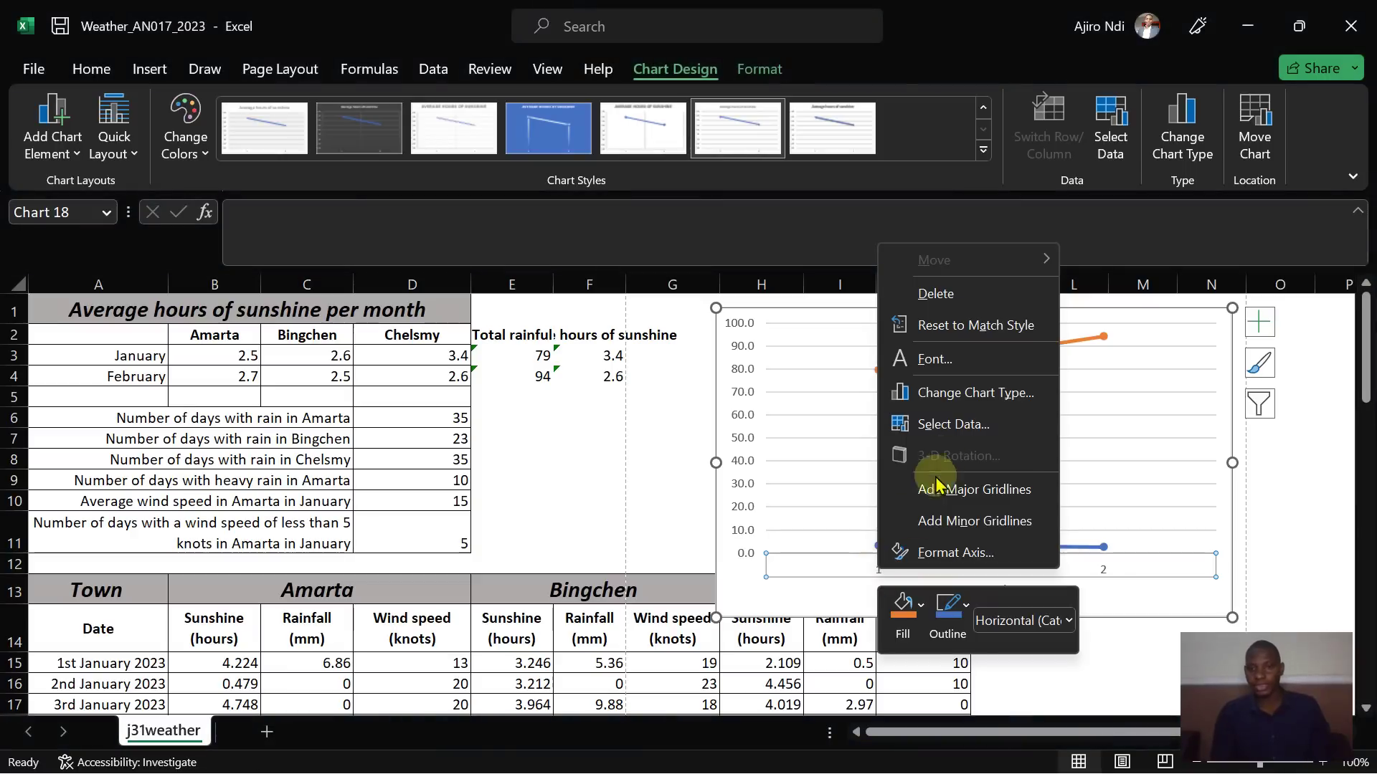
- Use cells A3:A4 as horizontal axis labels so the chart shows January and February
left_click(940, 428)
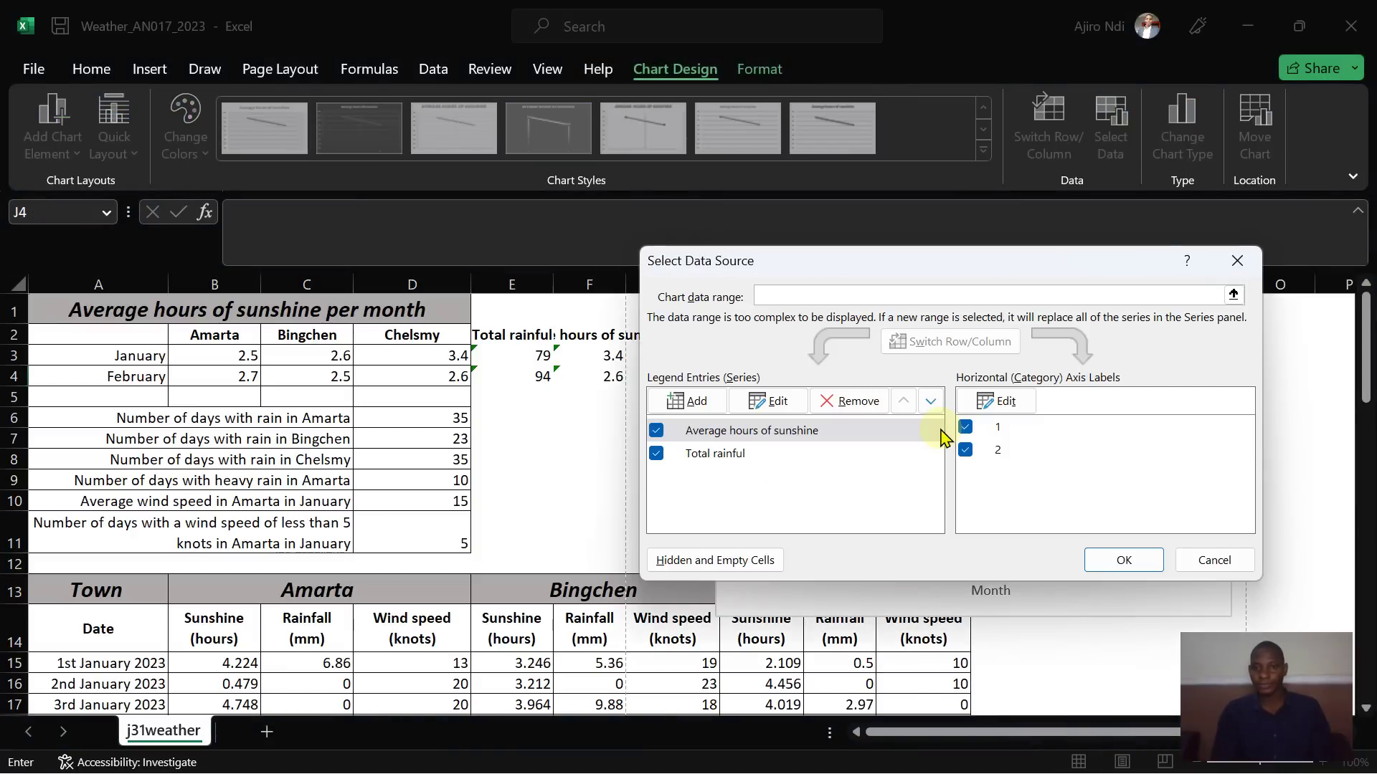
left_click(1008, 405)
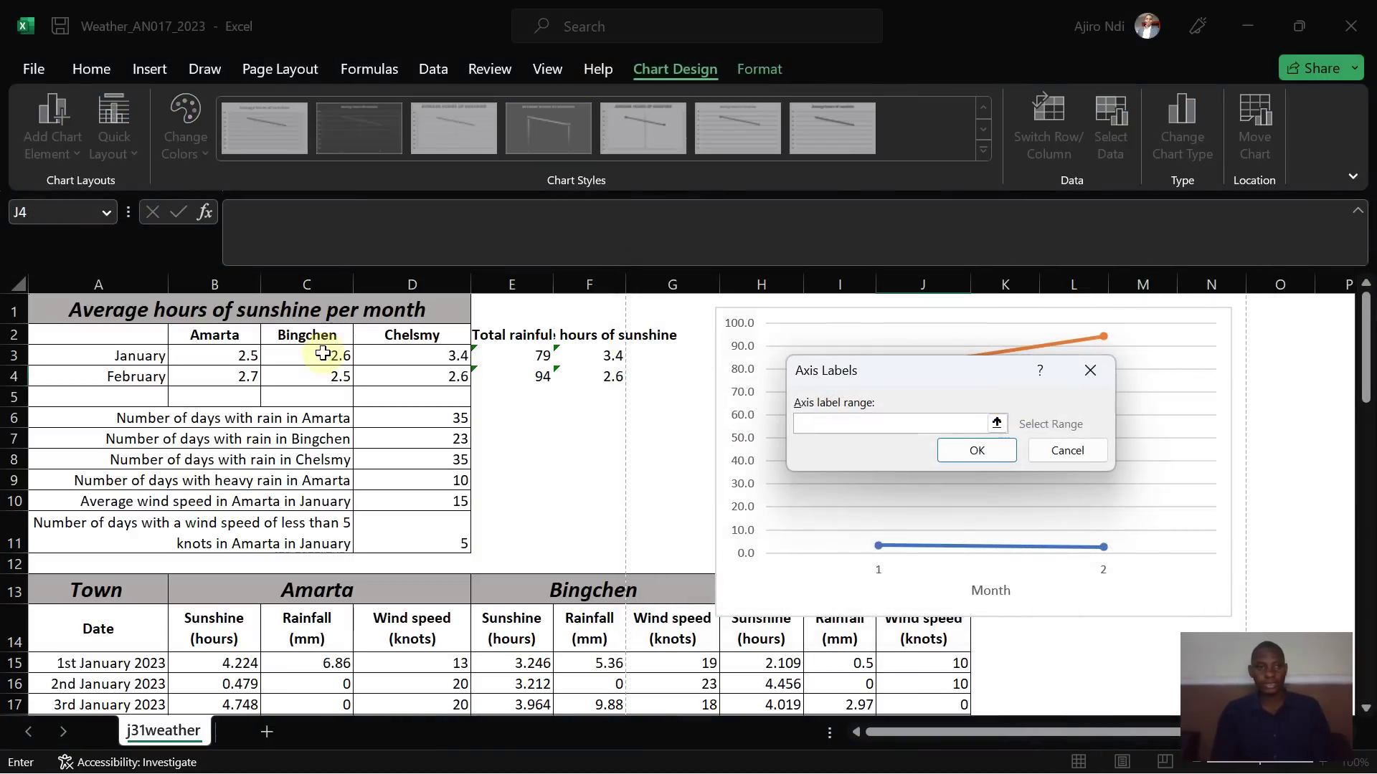
left_click(141, 359)
left_click_drag(141, 360, 135, 377)
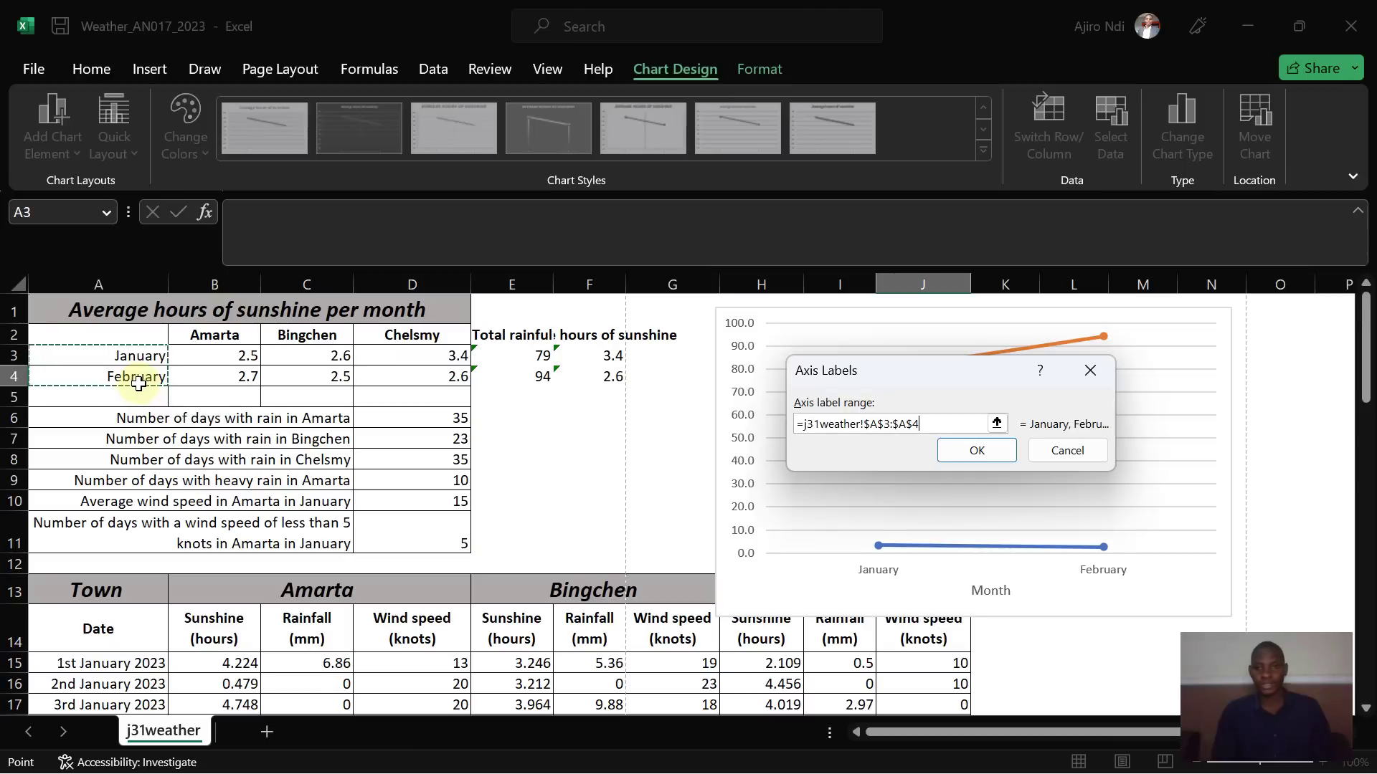
left_click(954, 455)
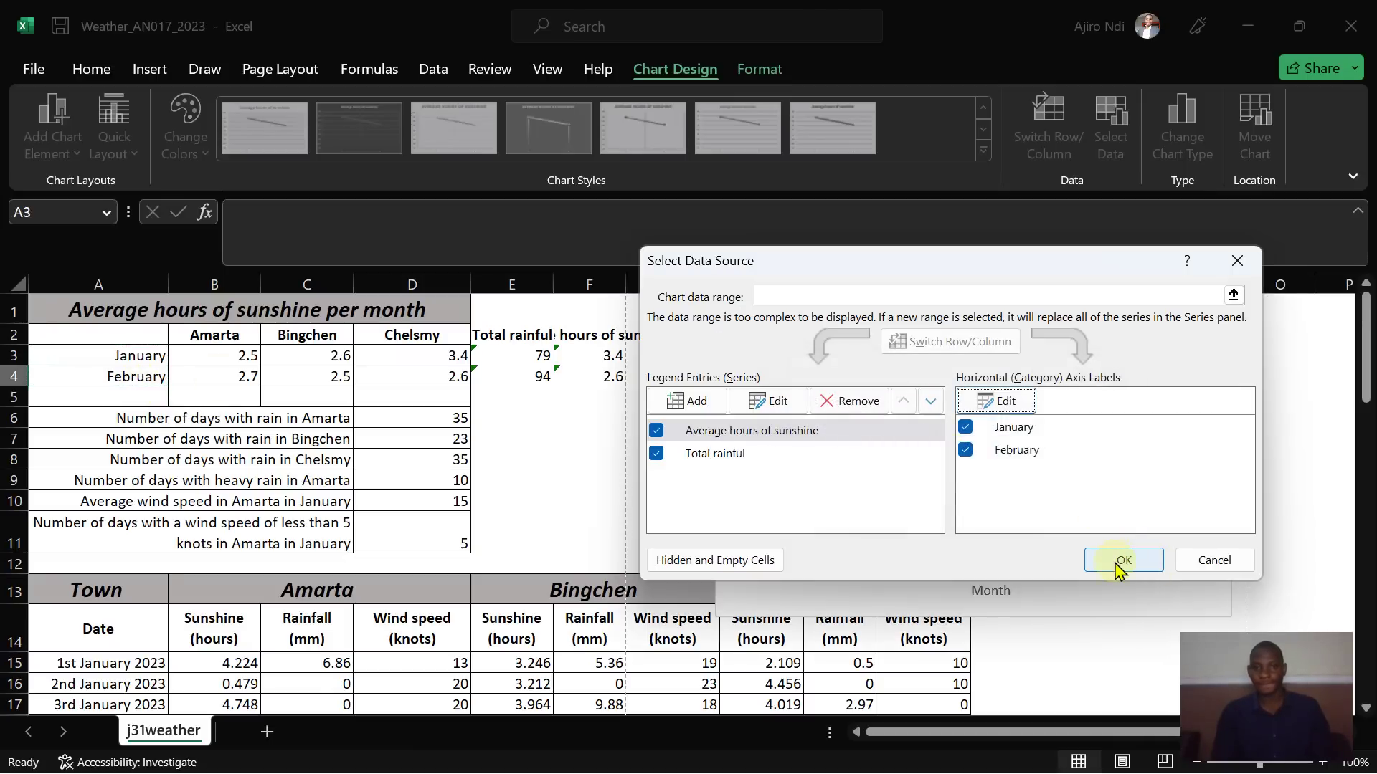
left_click(1120, 563)
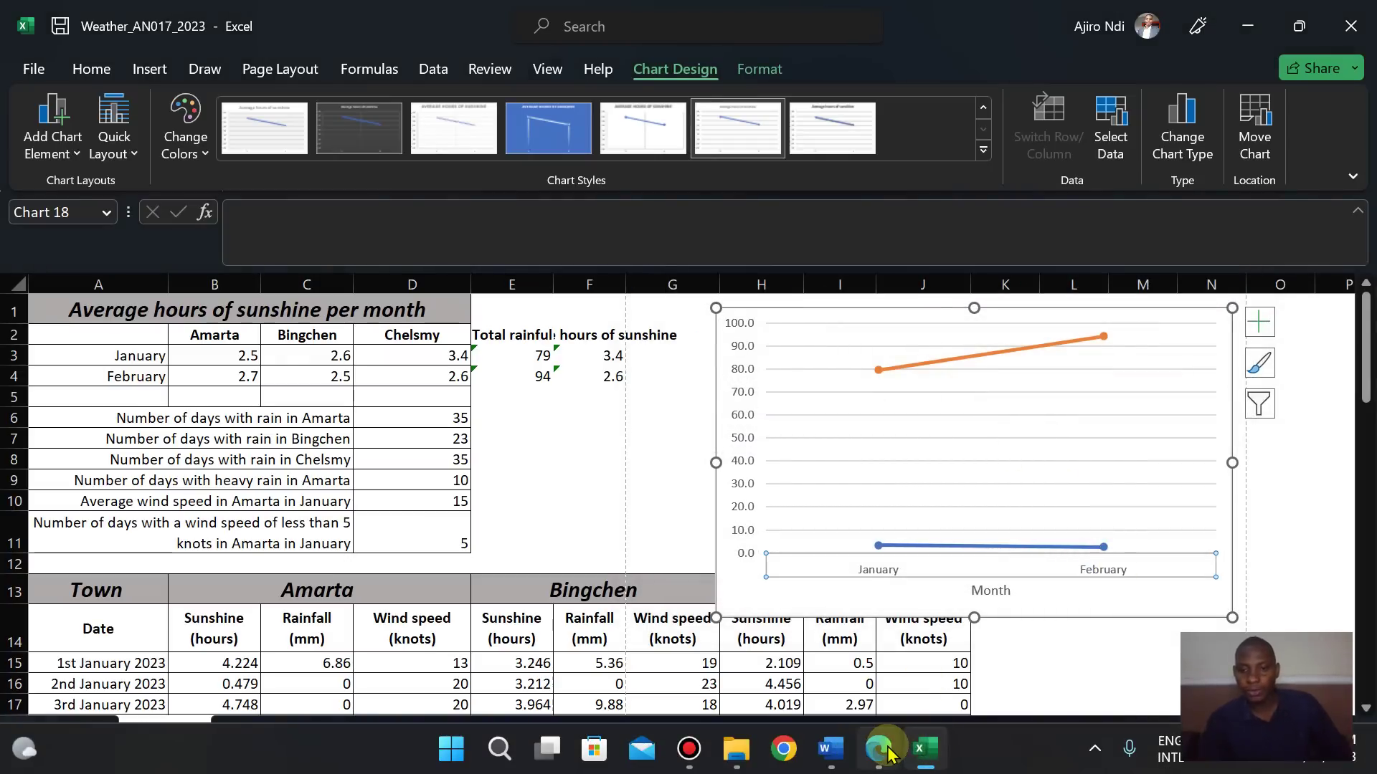
left_click(890, 760)
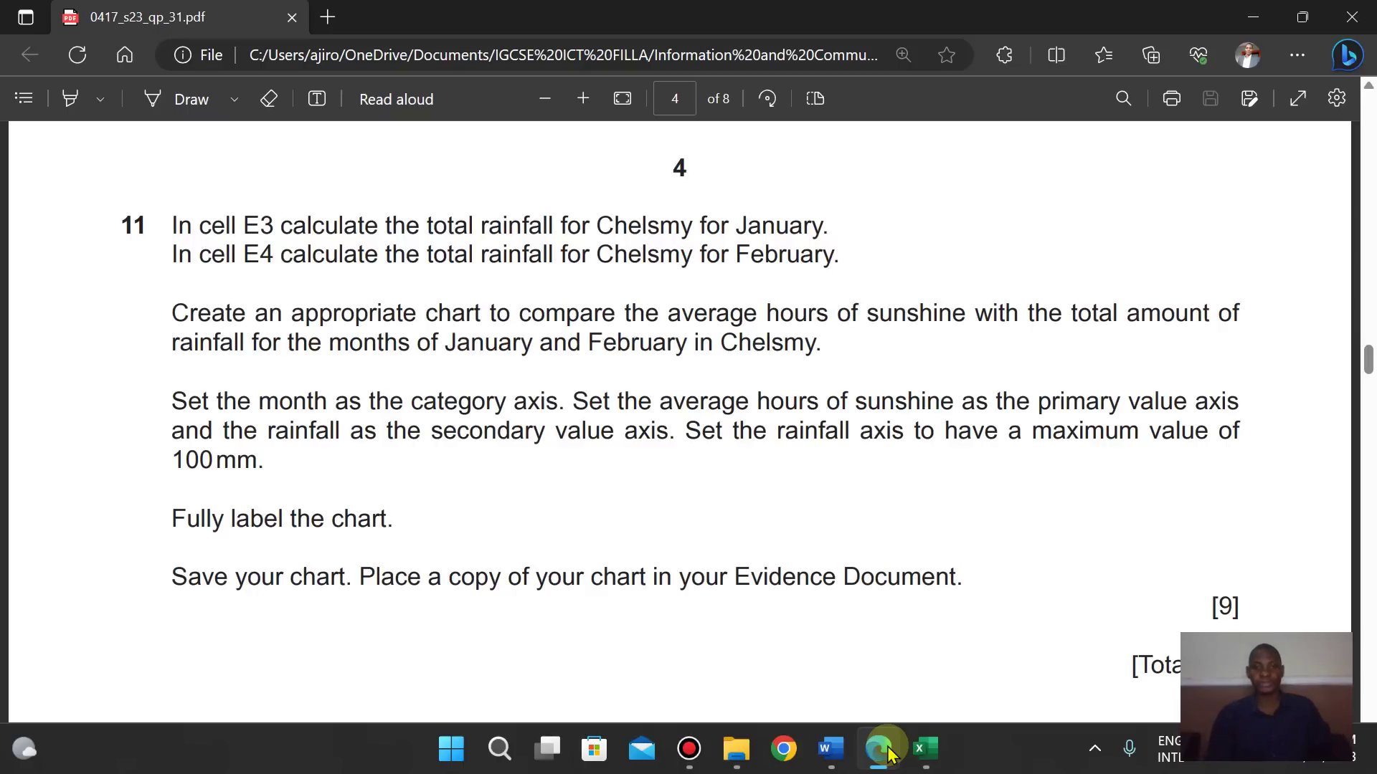
left_click(889, 753)
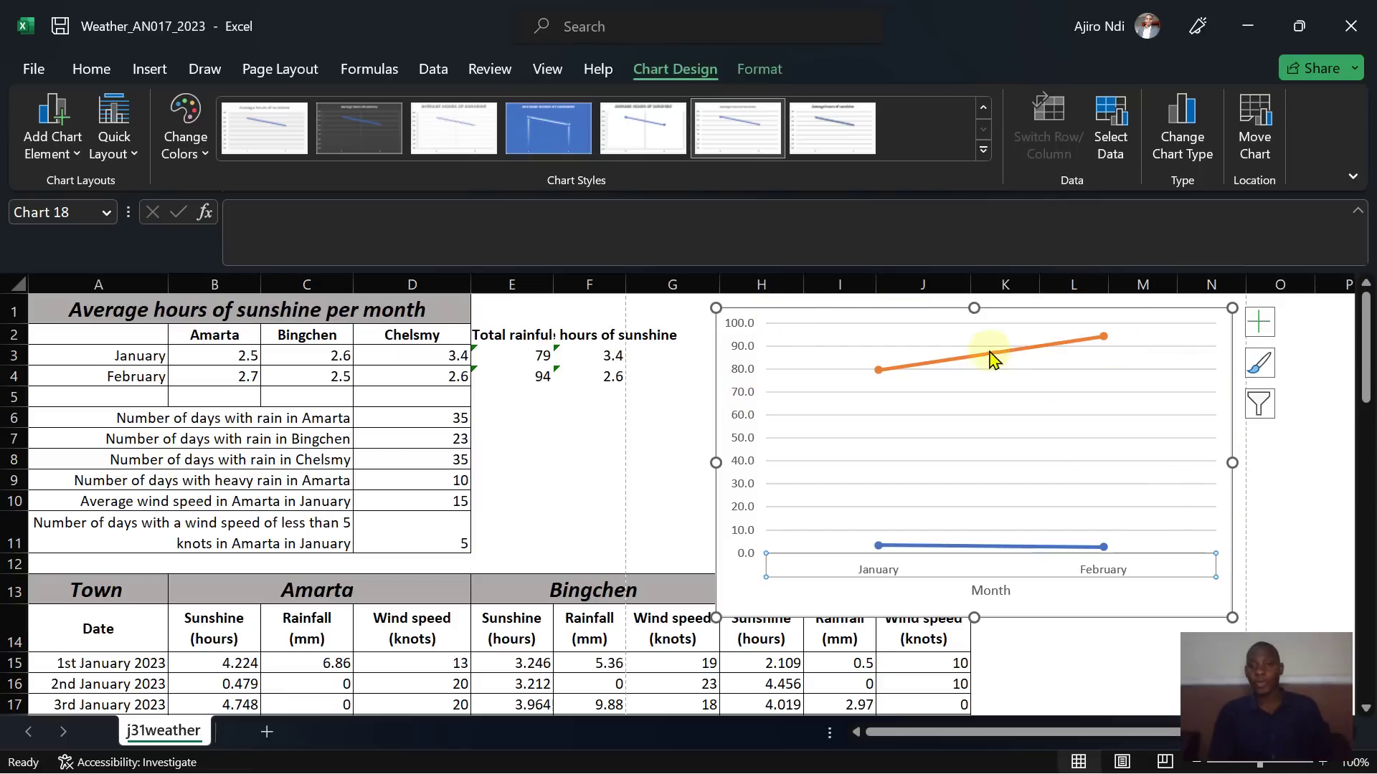
- Plot the orange rainfall series on a secondary axis using Format Data Series
mouse_move(983, 366)
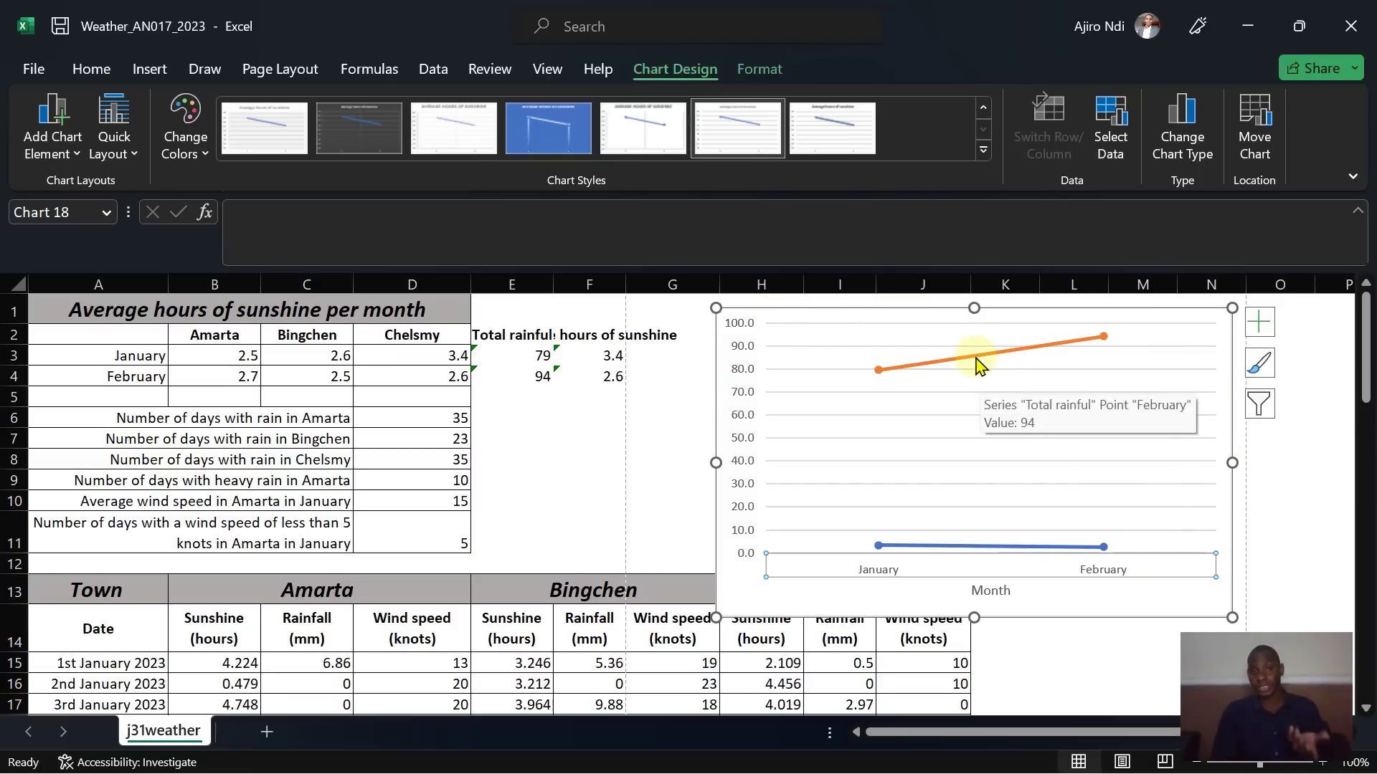
left_click(978, 365)
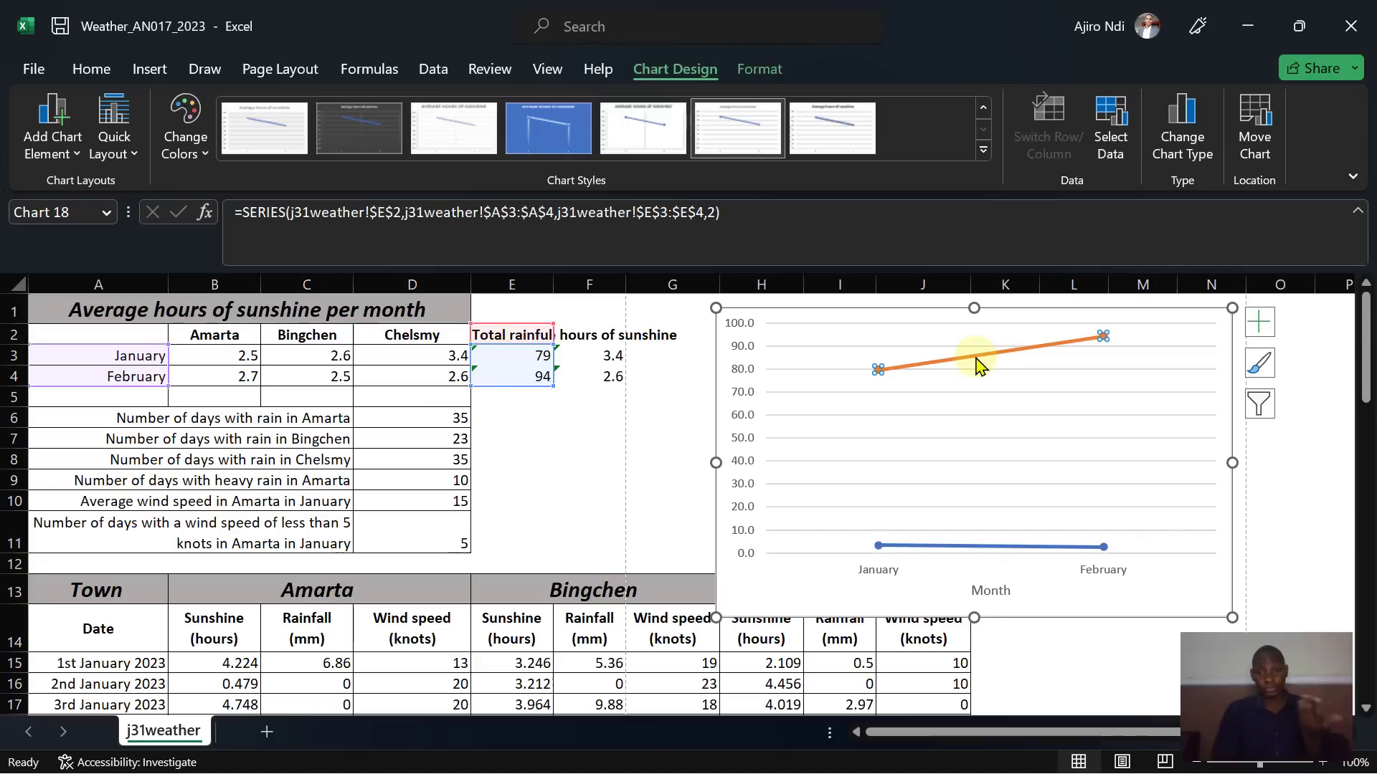
right_click(980, 365)
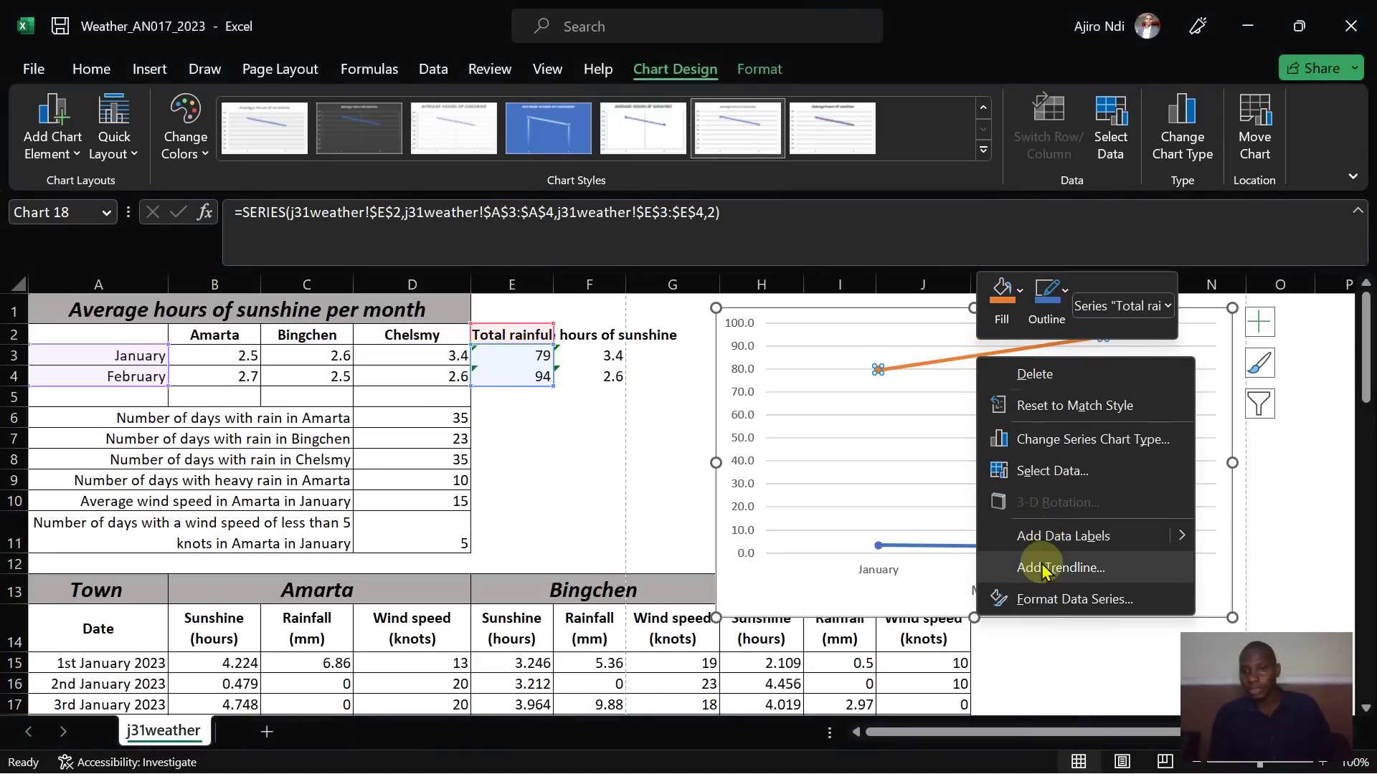
left_click(1041, 603)
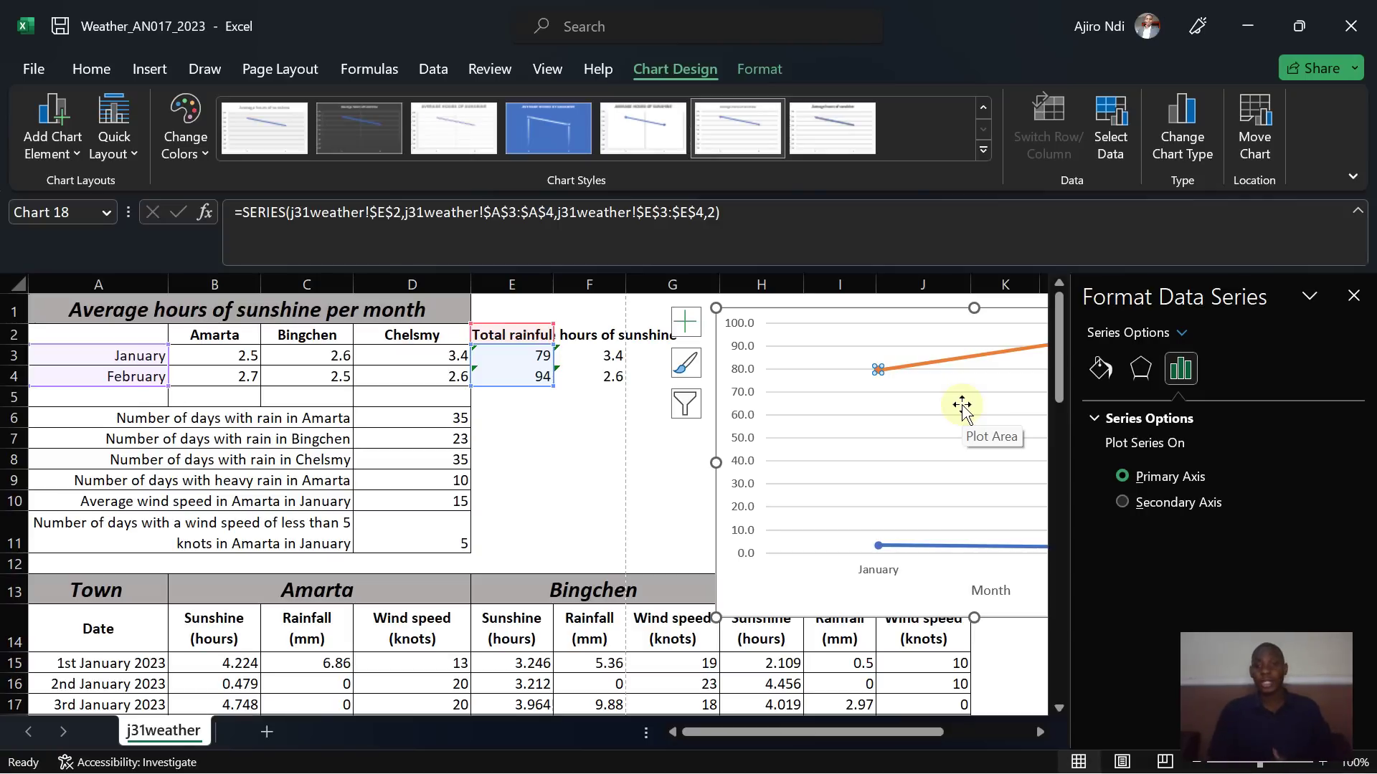
left_click(876, 749)
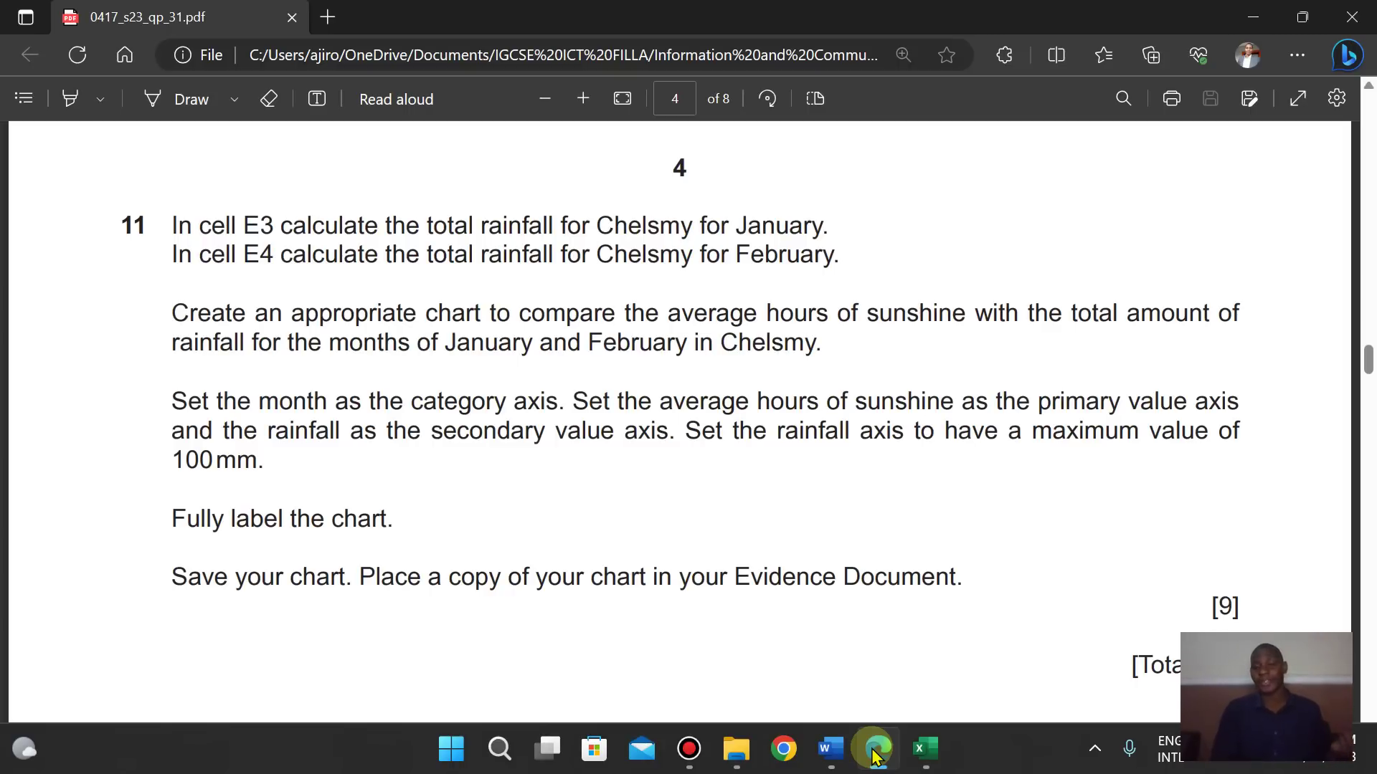
left_click(876, 752)
left_click(1121, 502)
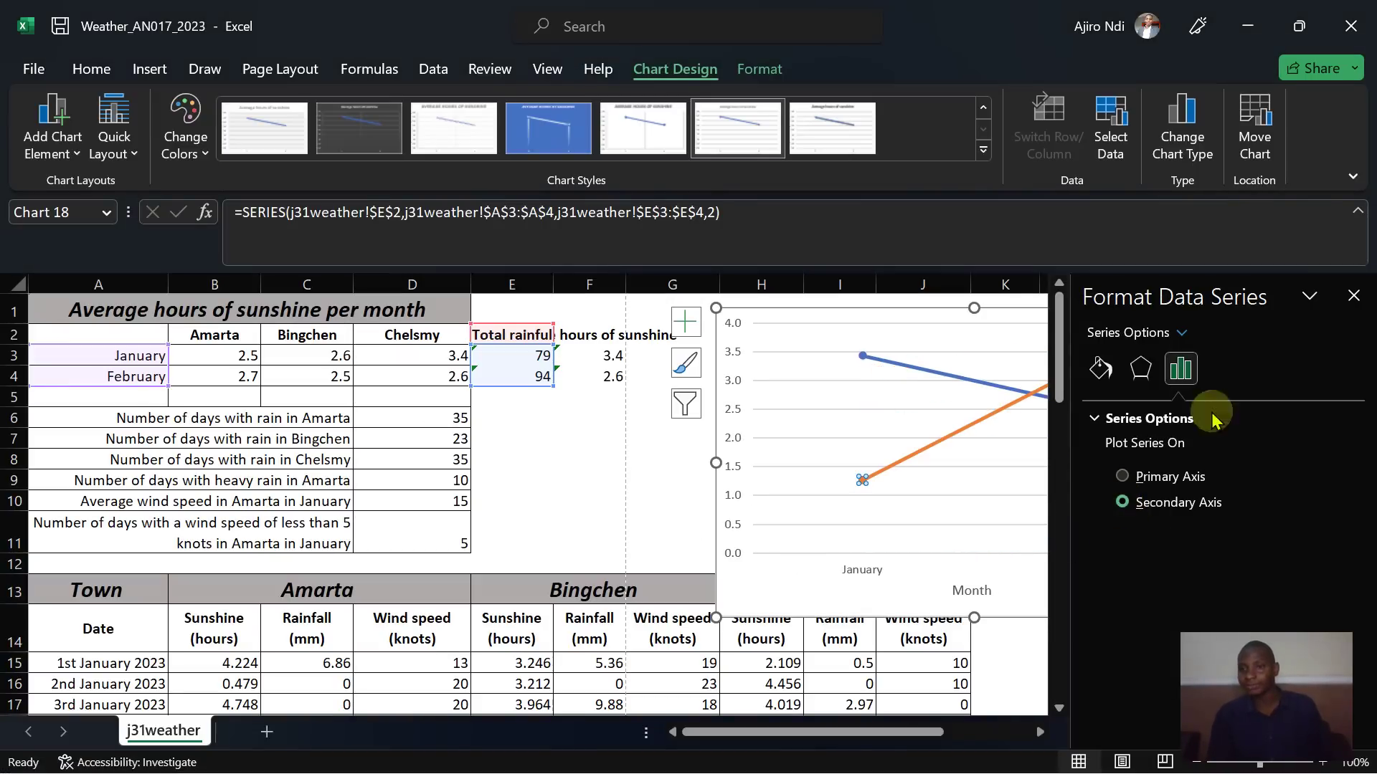
left_click(1355, 296)
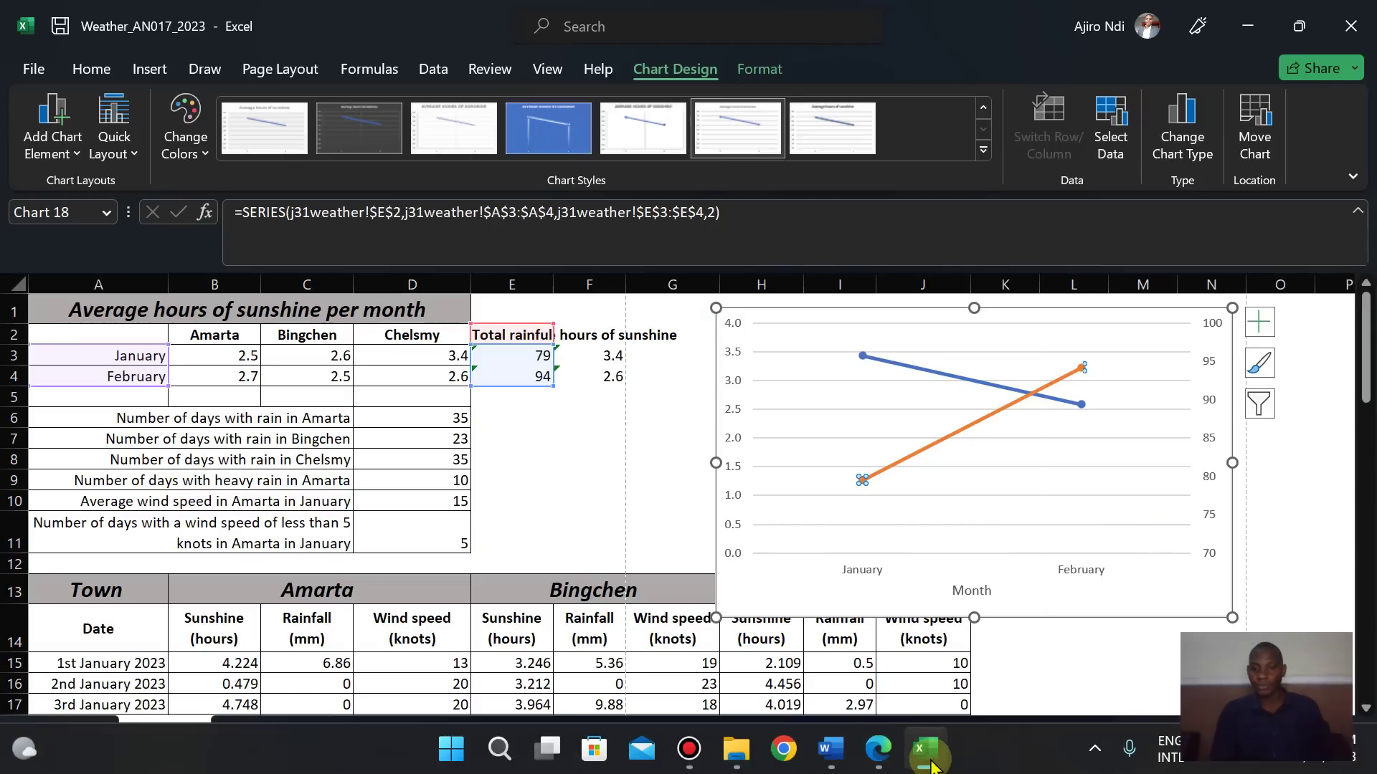
- Check the question paper and return to the Excel chart
left_click(883, 764)
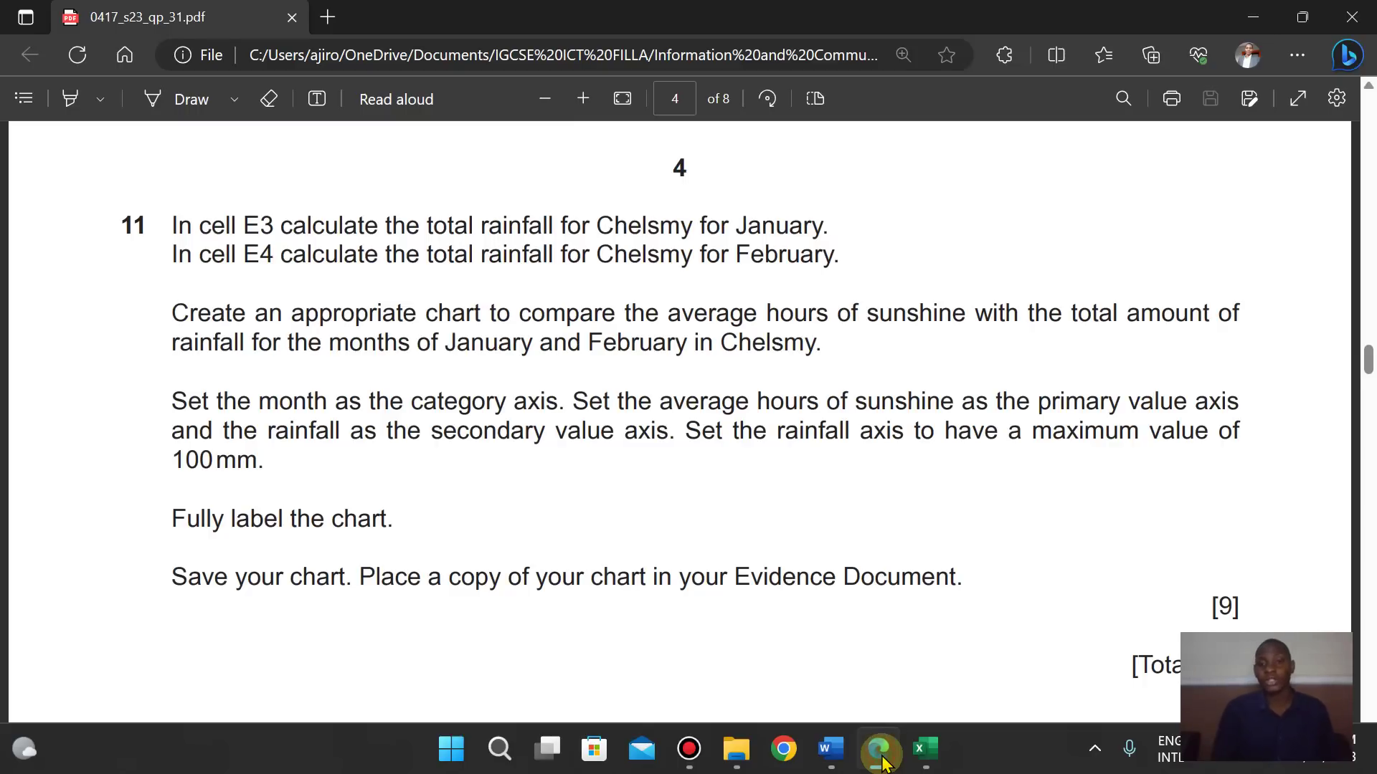
left_click(884, 761)
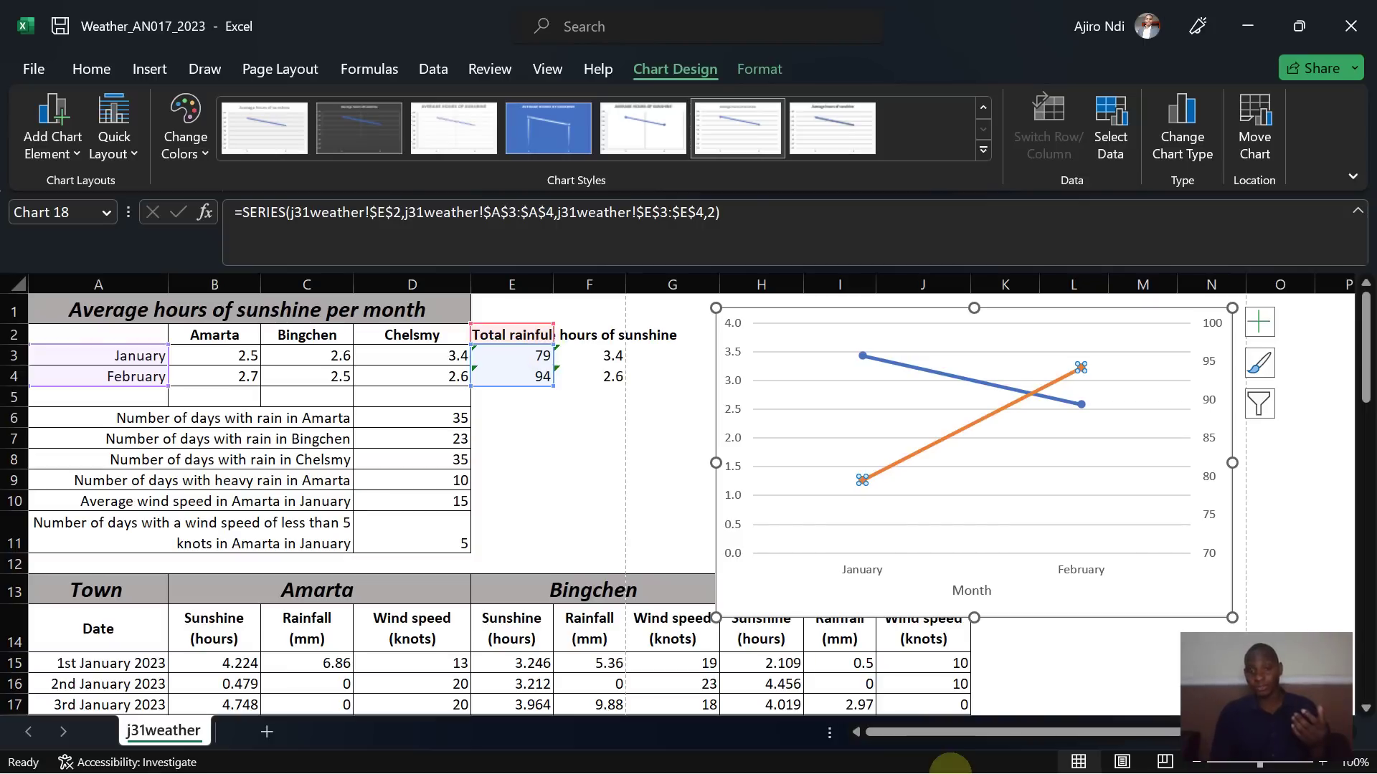
left_click(888, 752)
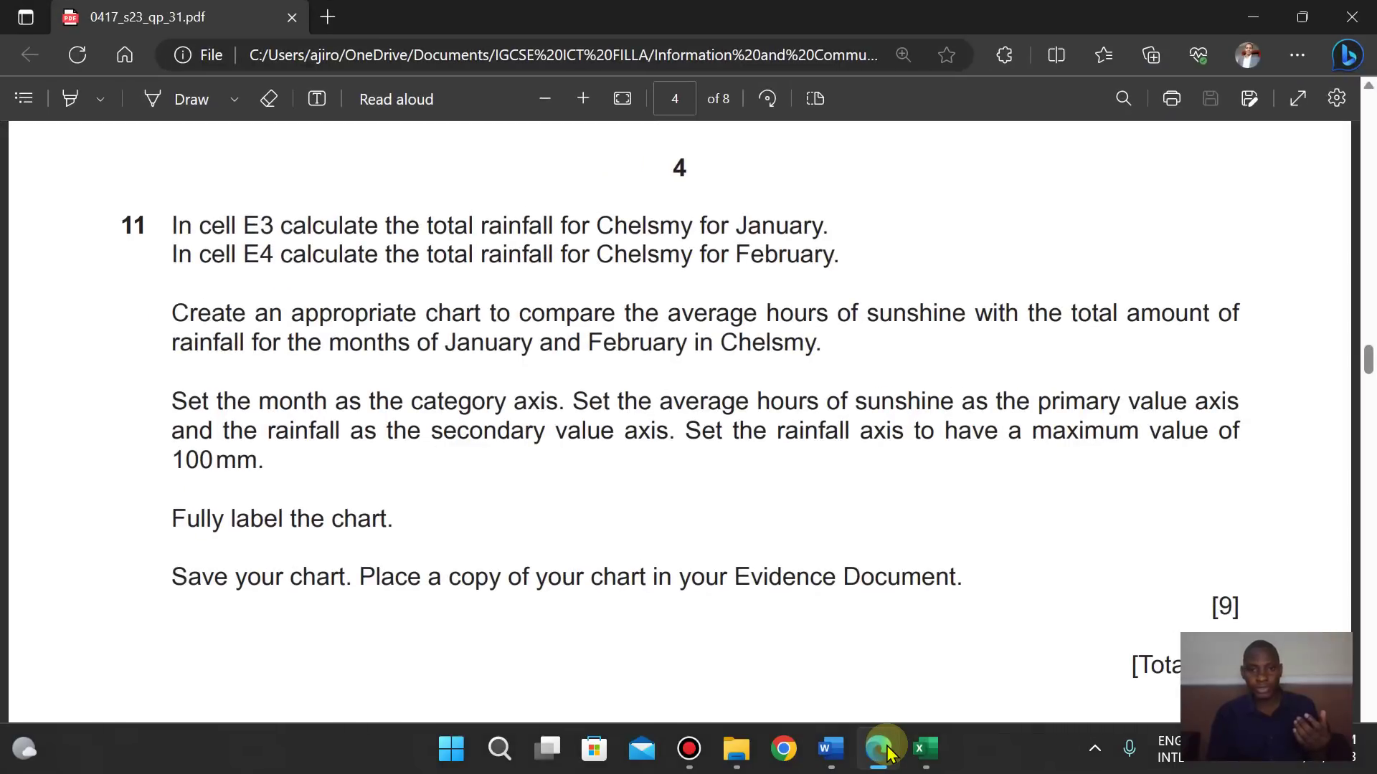
left_click(887, 753)
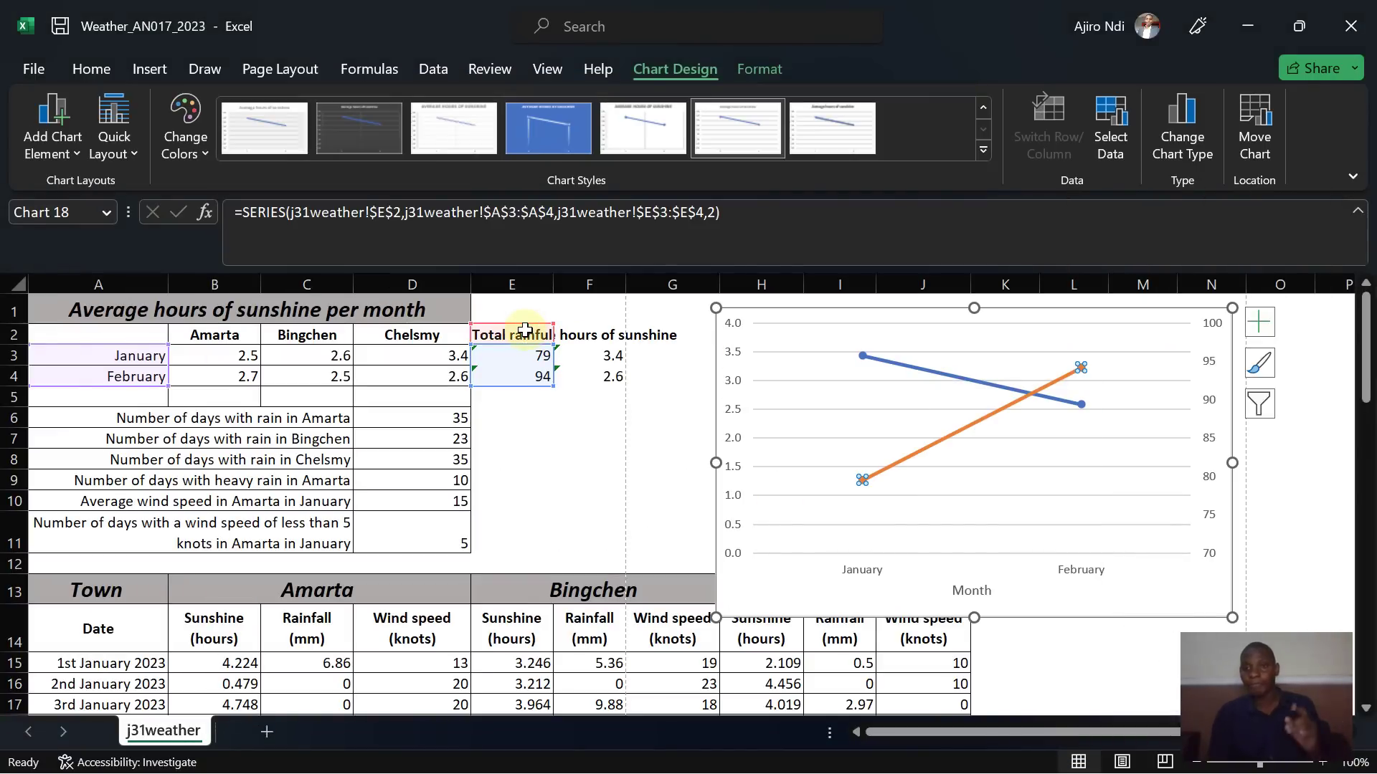
- Change the secondary vertical axis minimum bound from 70 to 0
left_click(1208, 375)
left_click(1212, 328)
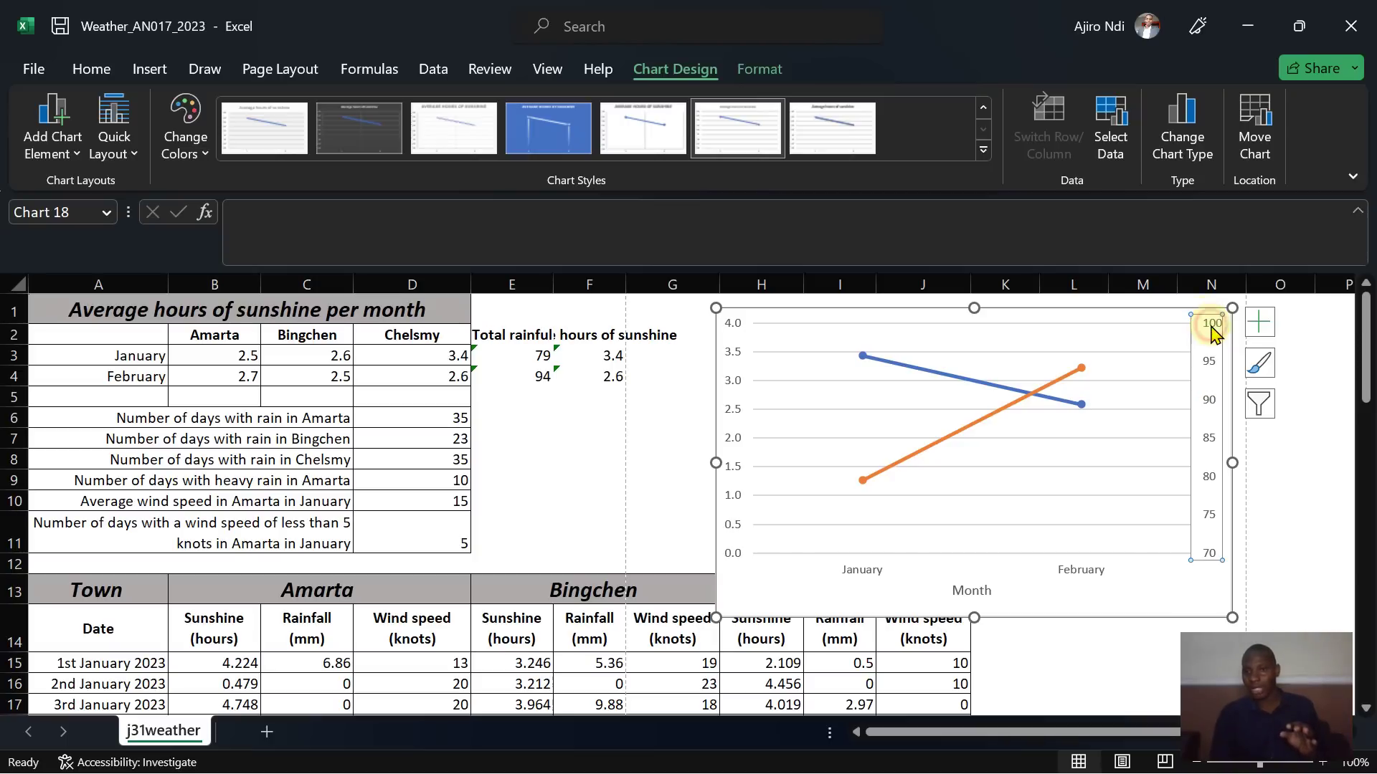
right_click(1212, 330)
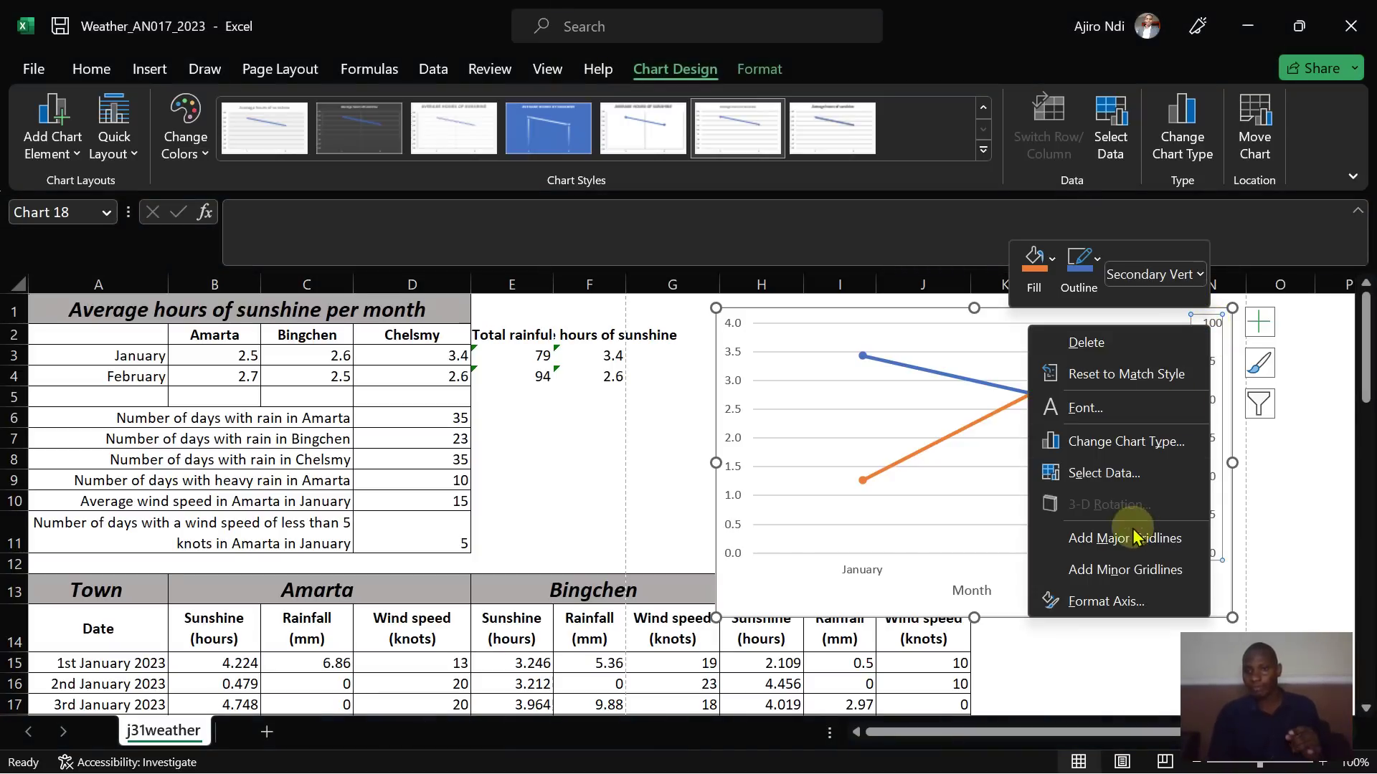
left_click(1106, 603)
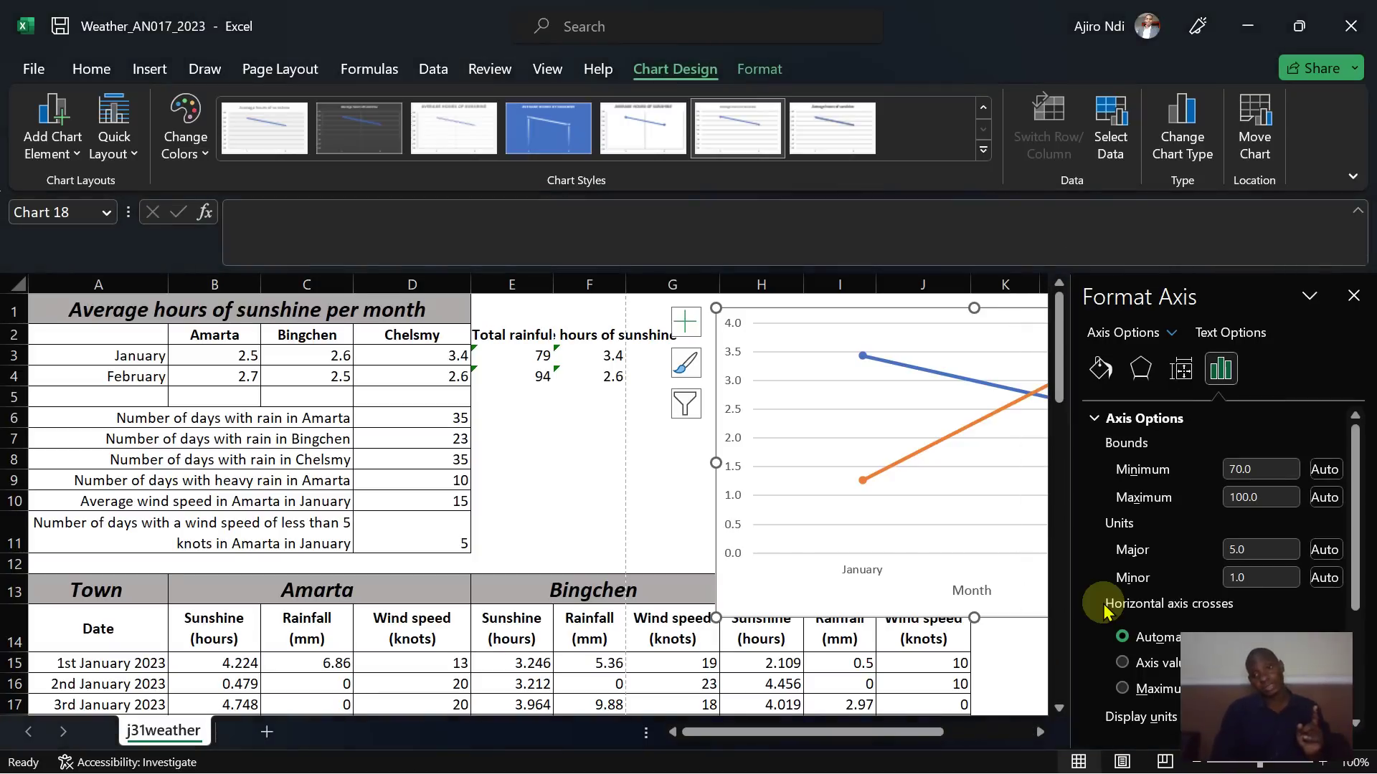
left_click(1235, 469)
key("BackSpace")
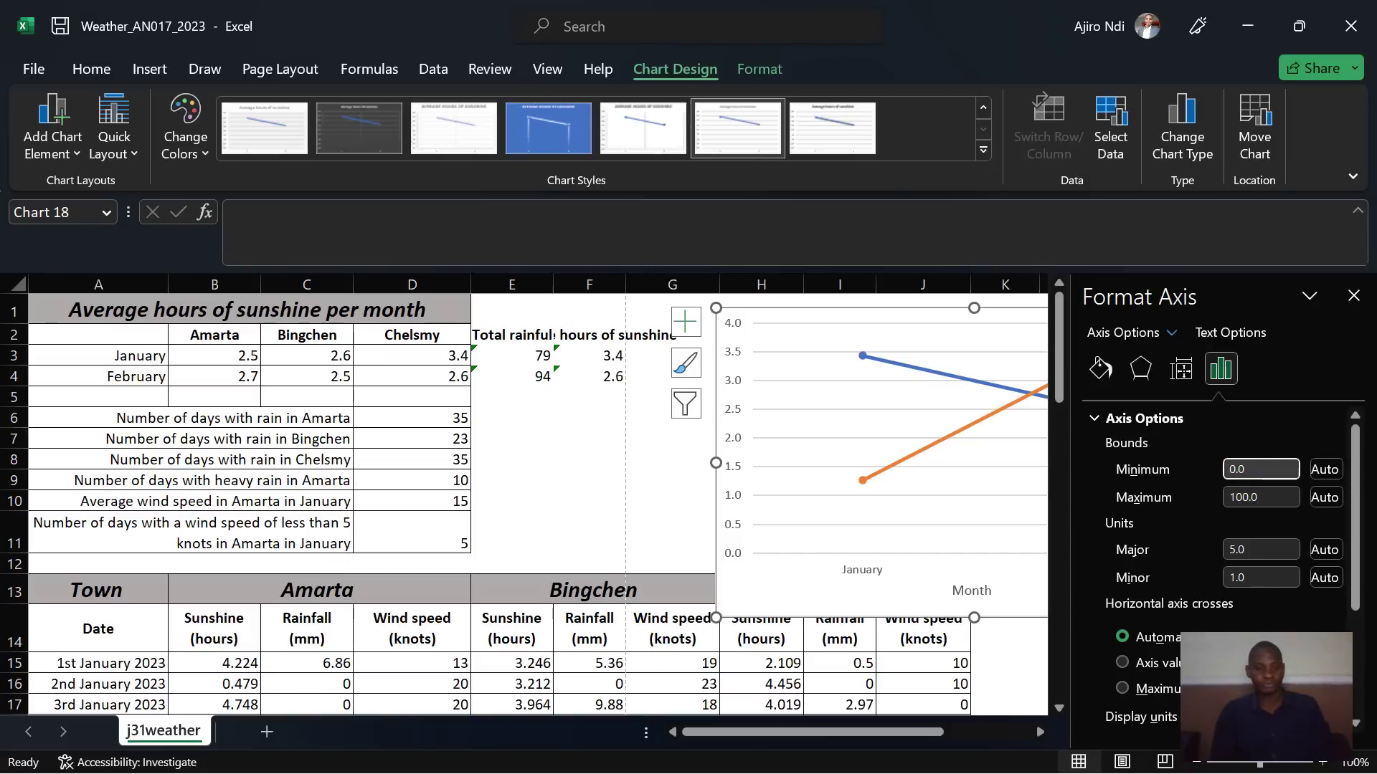
key("Return")
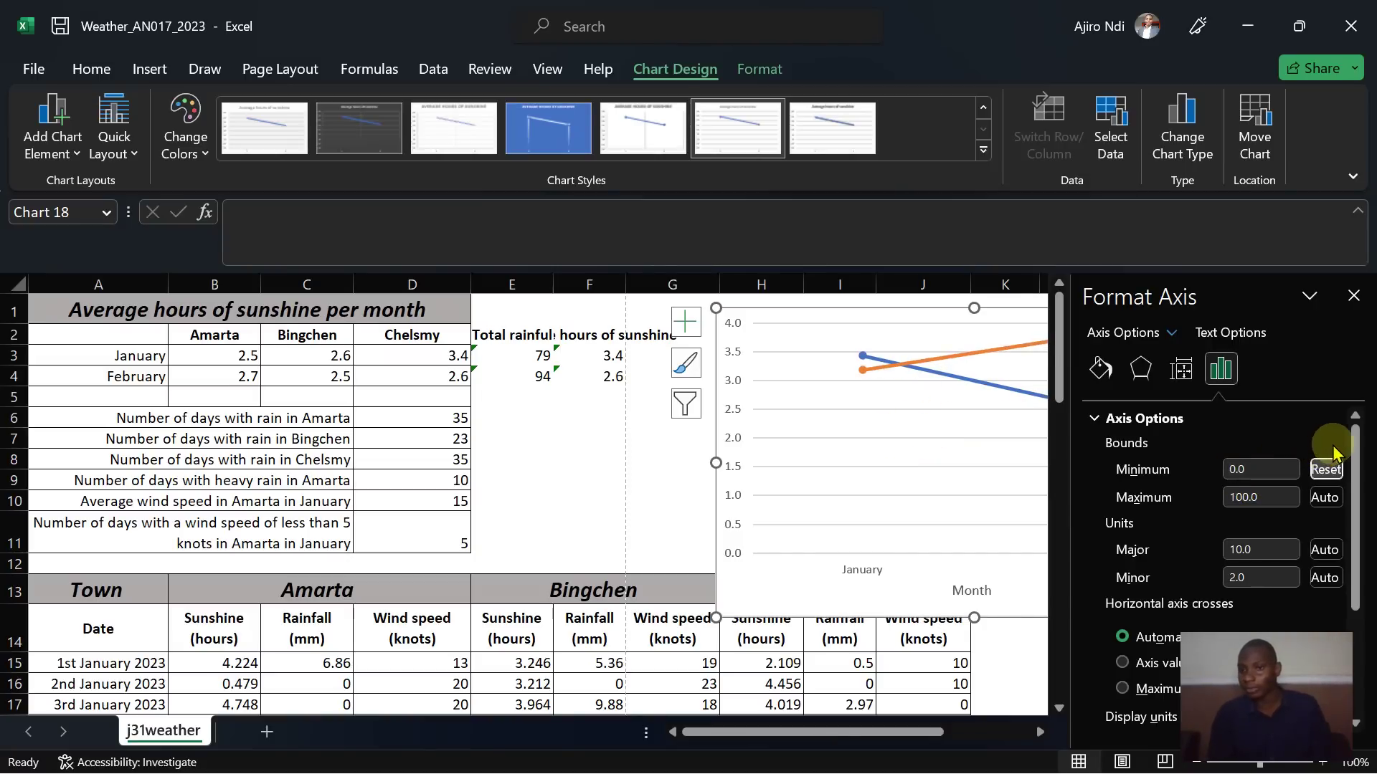
left_click(1351, 297)
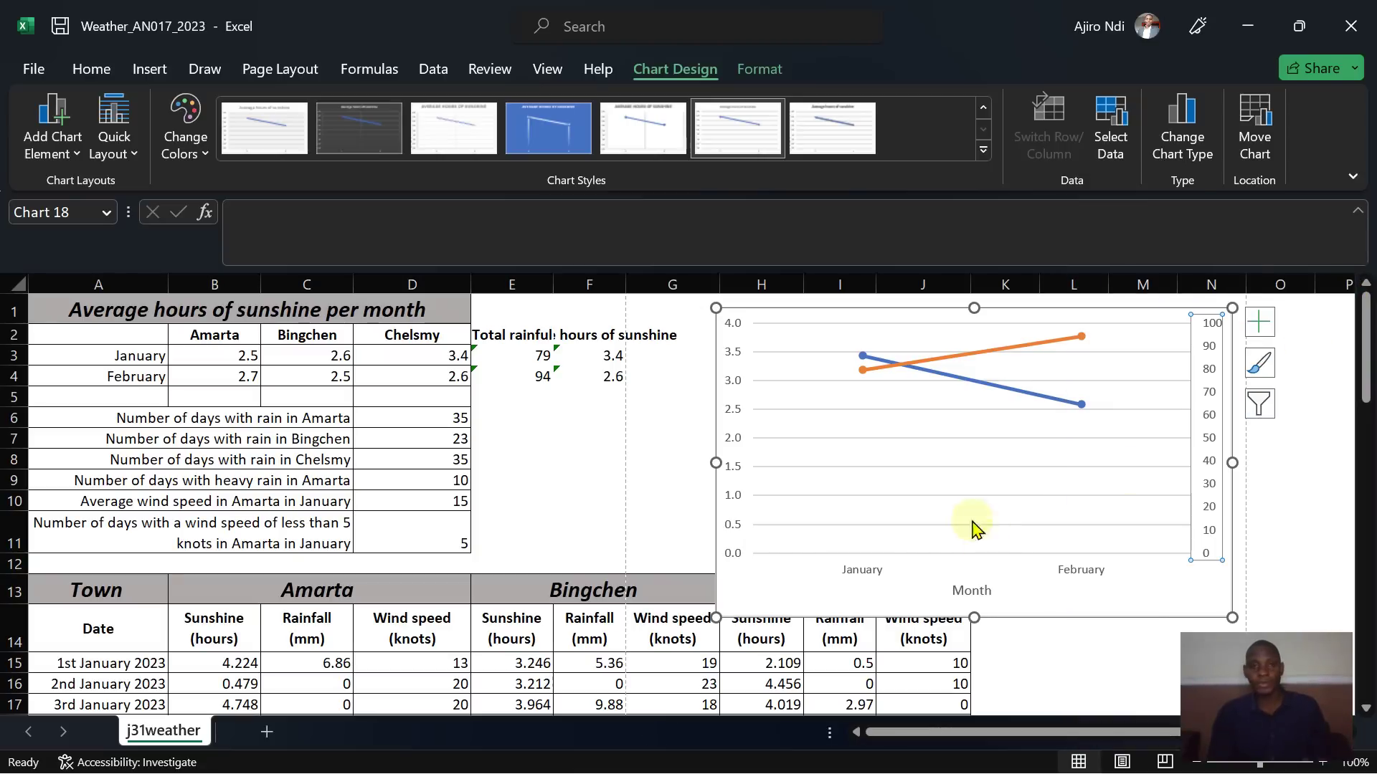
- Recheck the secondary axis bounds against the question paper's 100 mm requirement
right_click(1208, 398)
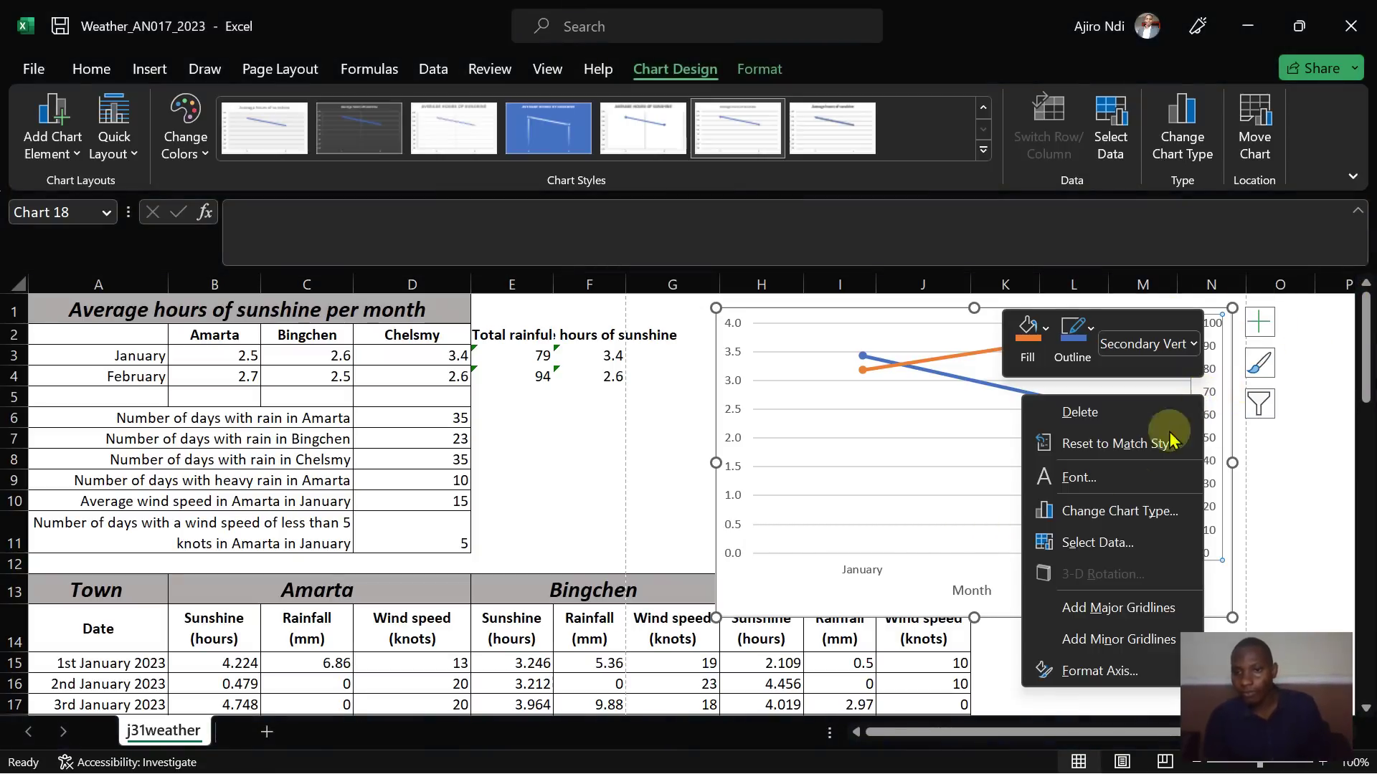
left_click(1071, 672)
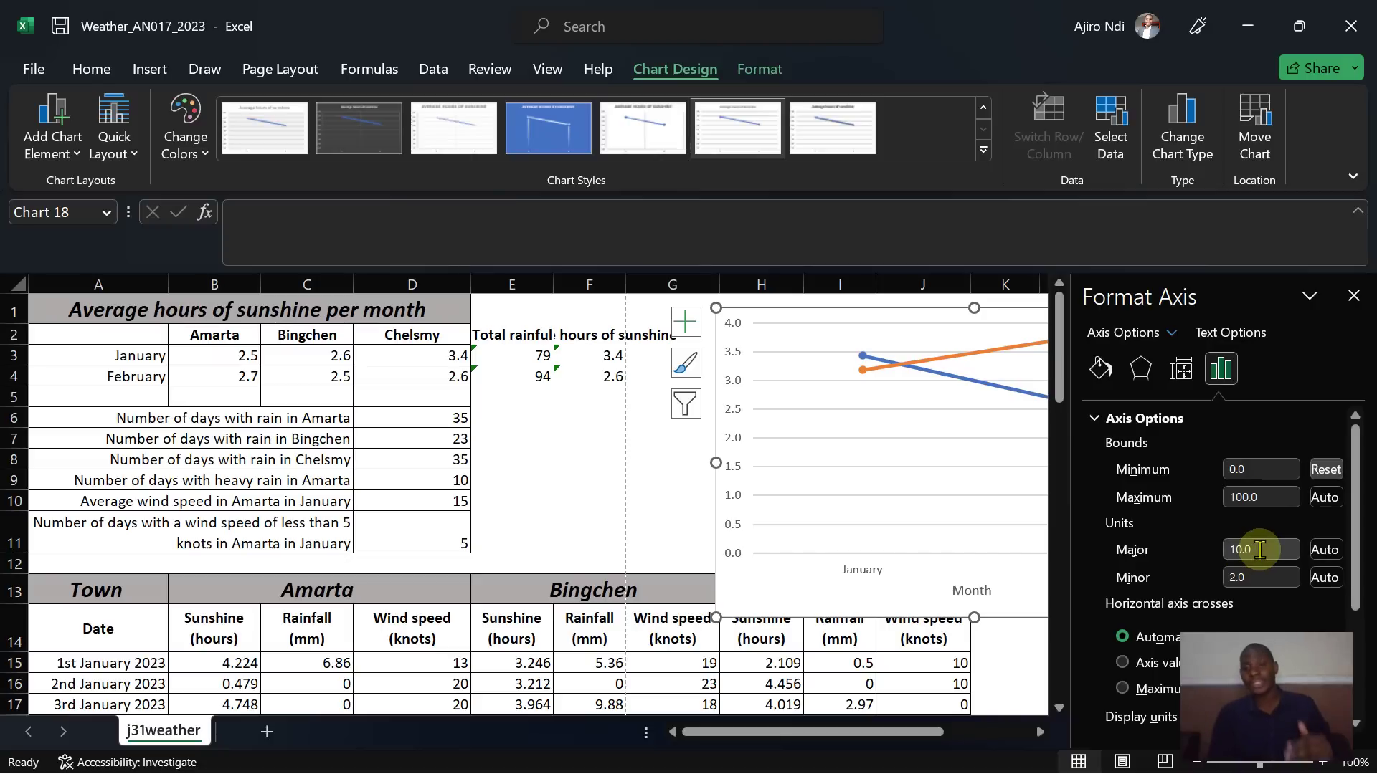
left_click(1351, 296)
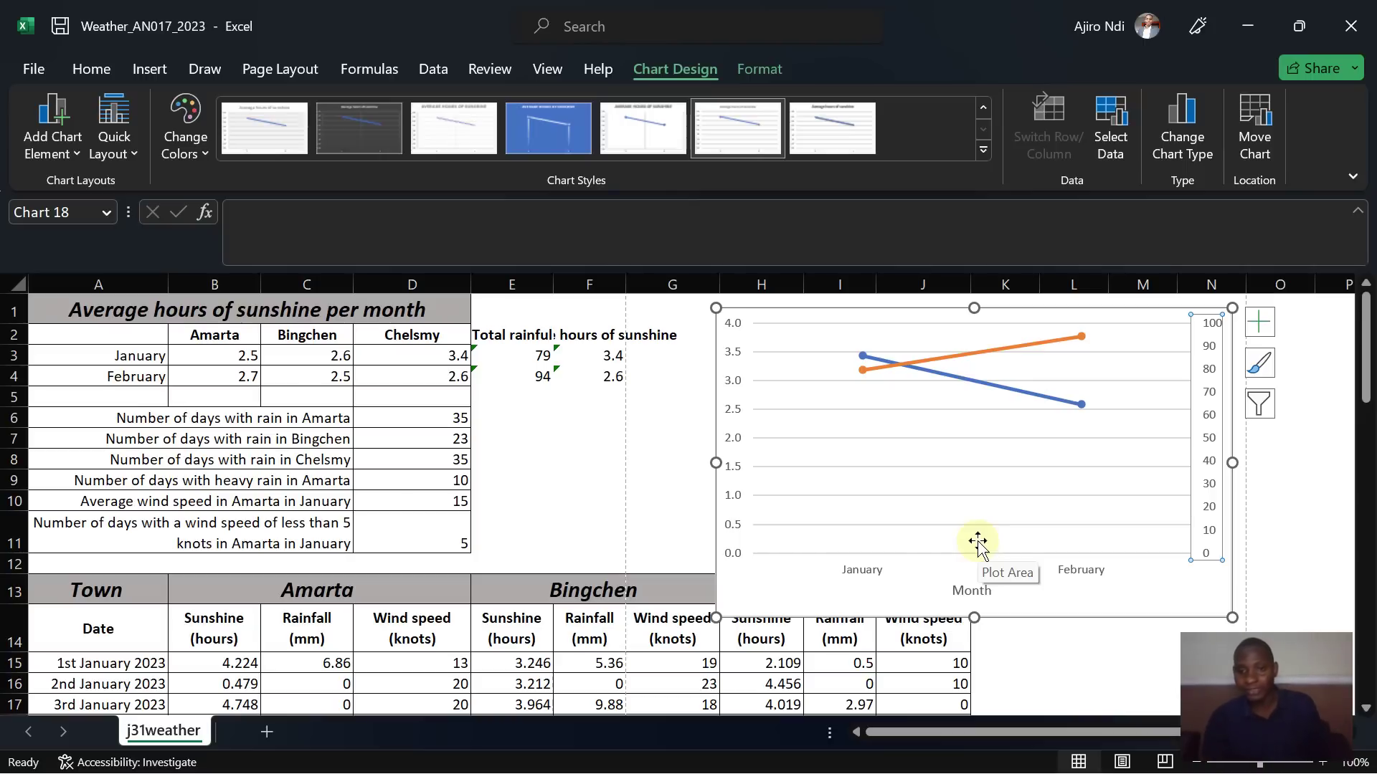
left_click(885, 763)
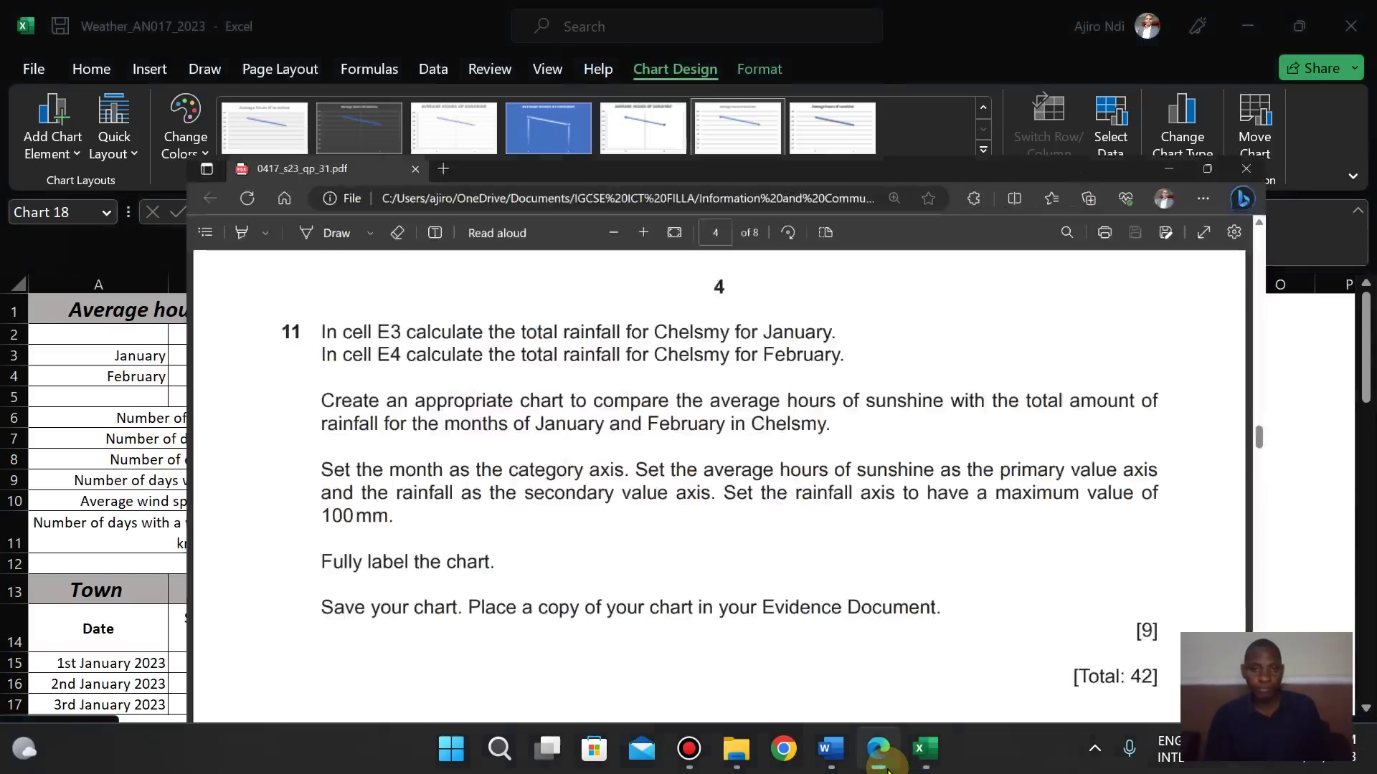
left_click(886, 765)
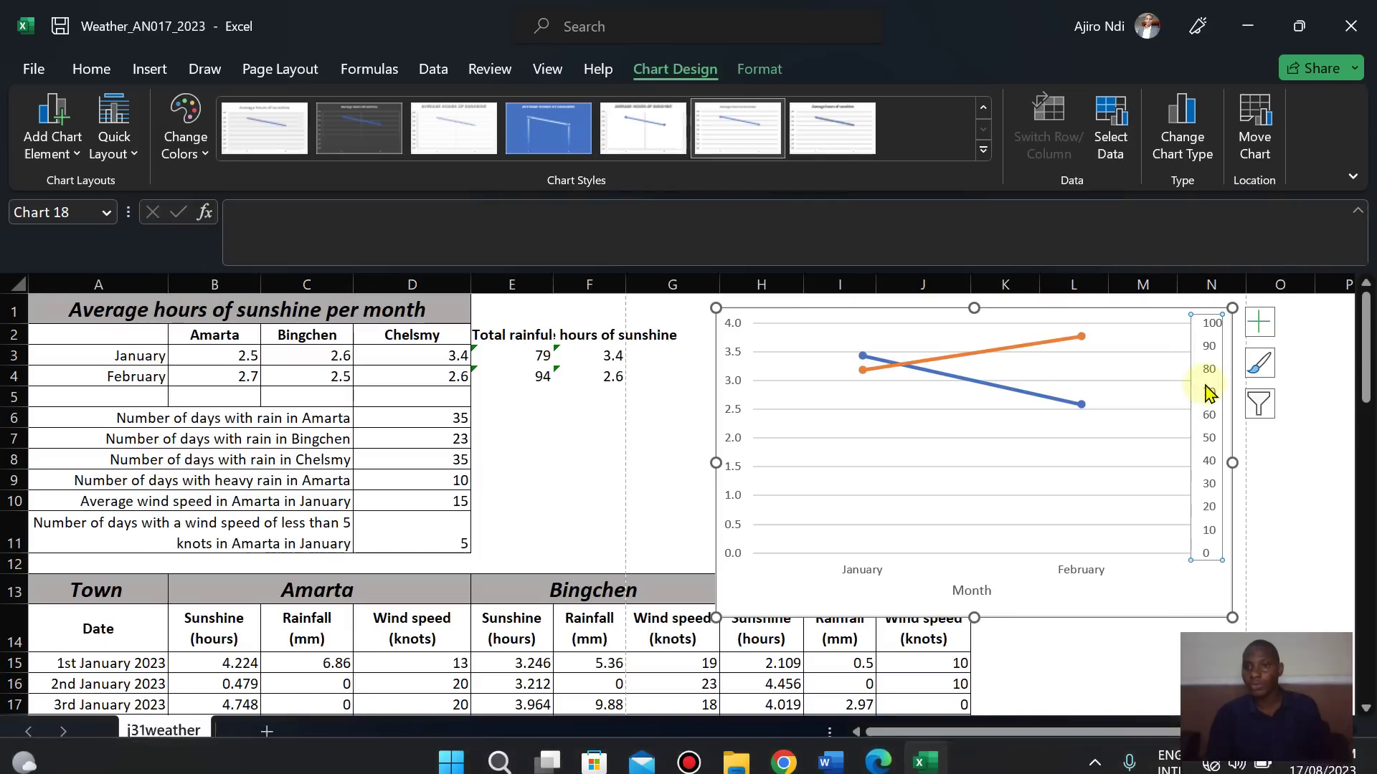
- Turn on Primary and Secondary Vertical axis titles and a Chart Title in Chart Elements
left_click(1267, 326)
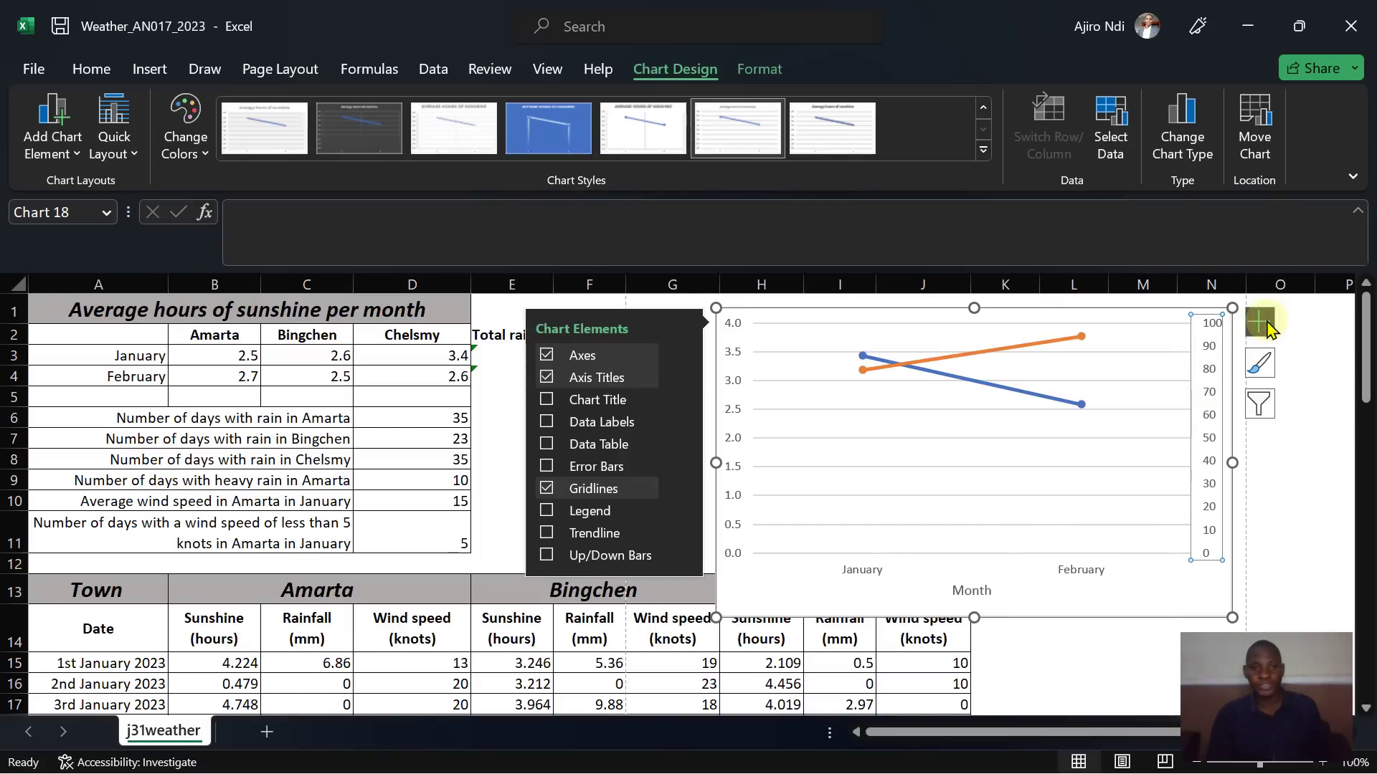
left_click(681, 378)
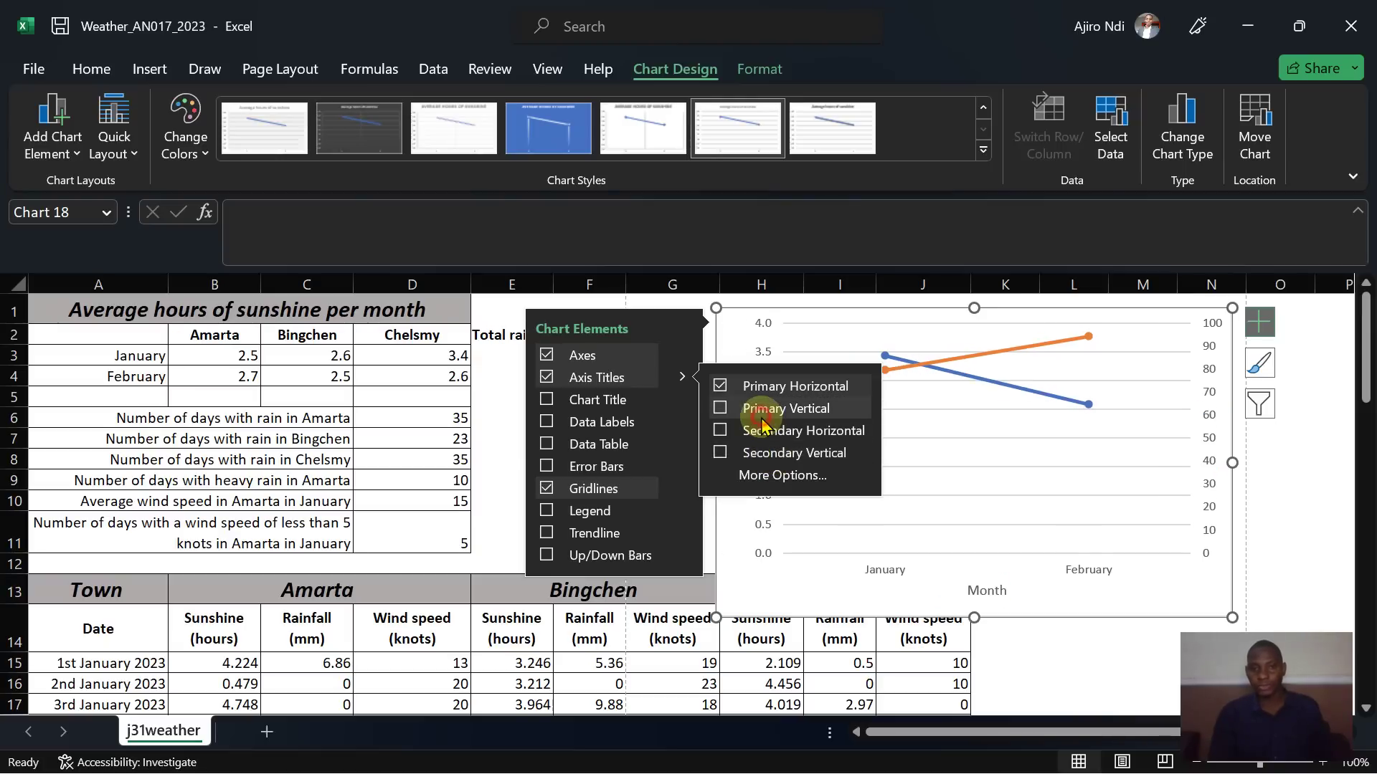
left_click(728, 452)
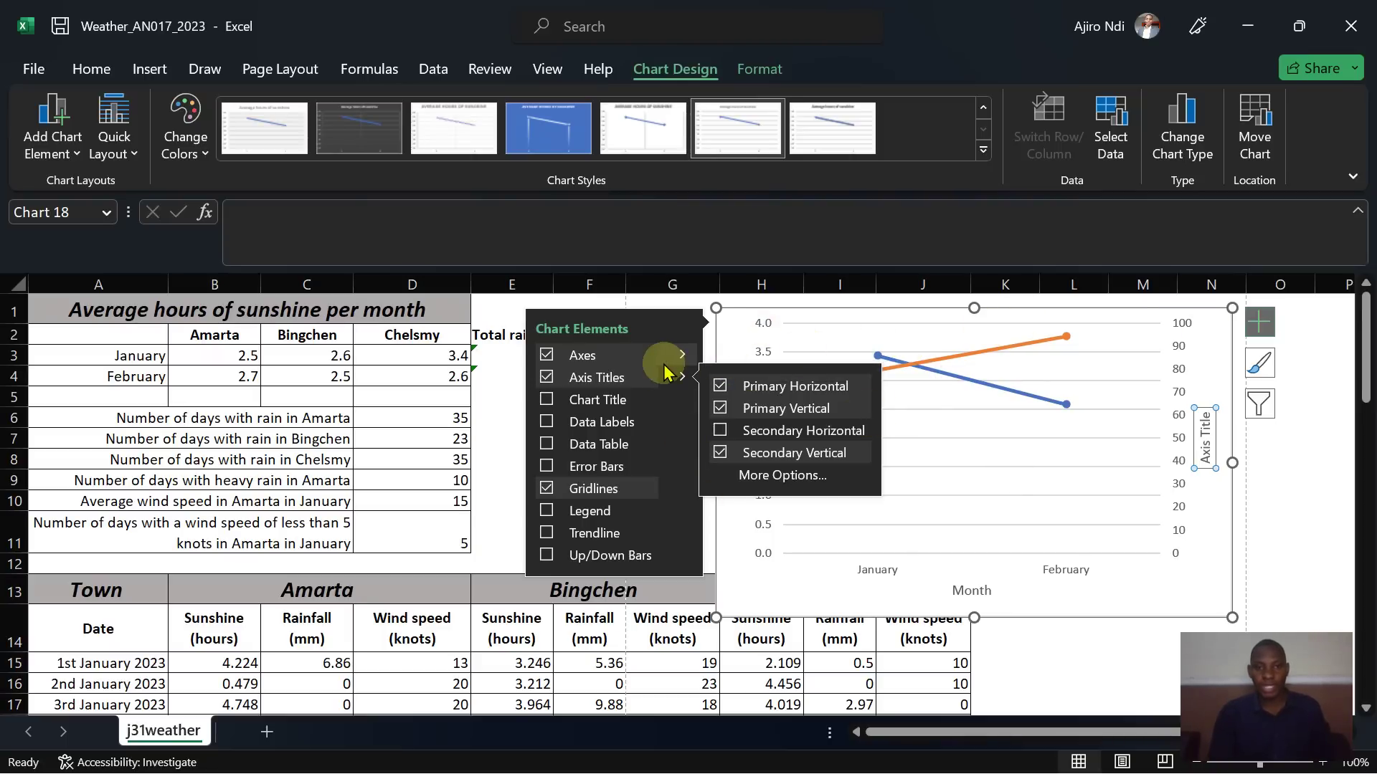
left_click(570, 405)
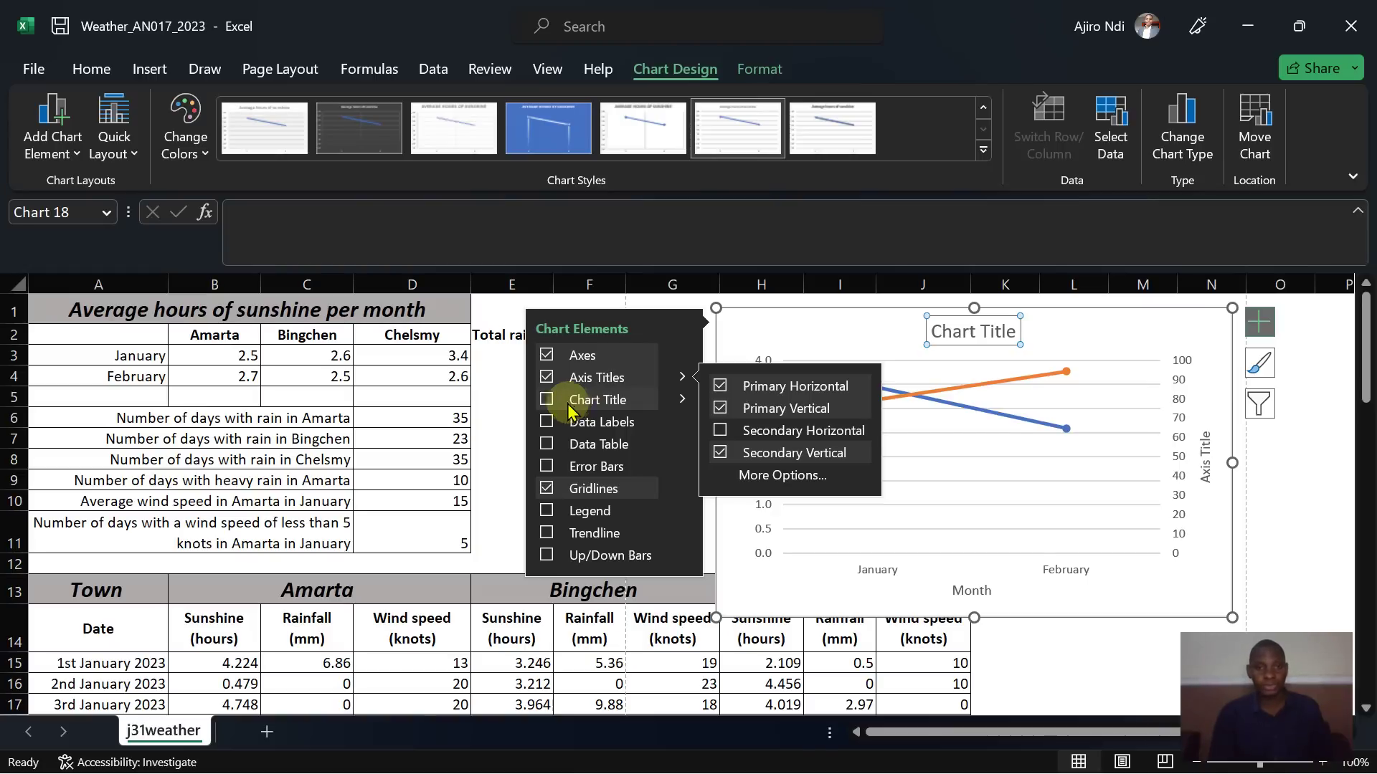
left_click(548, 407)
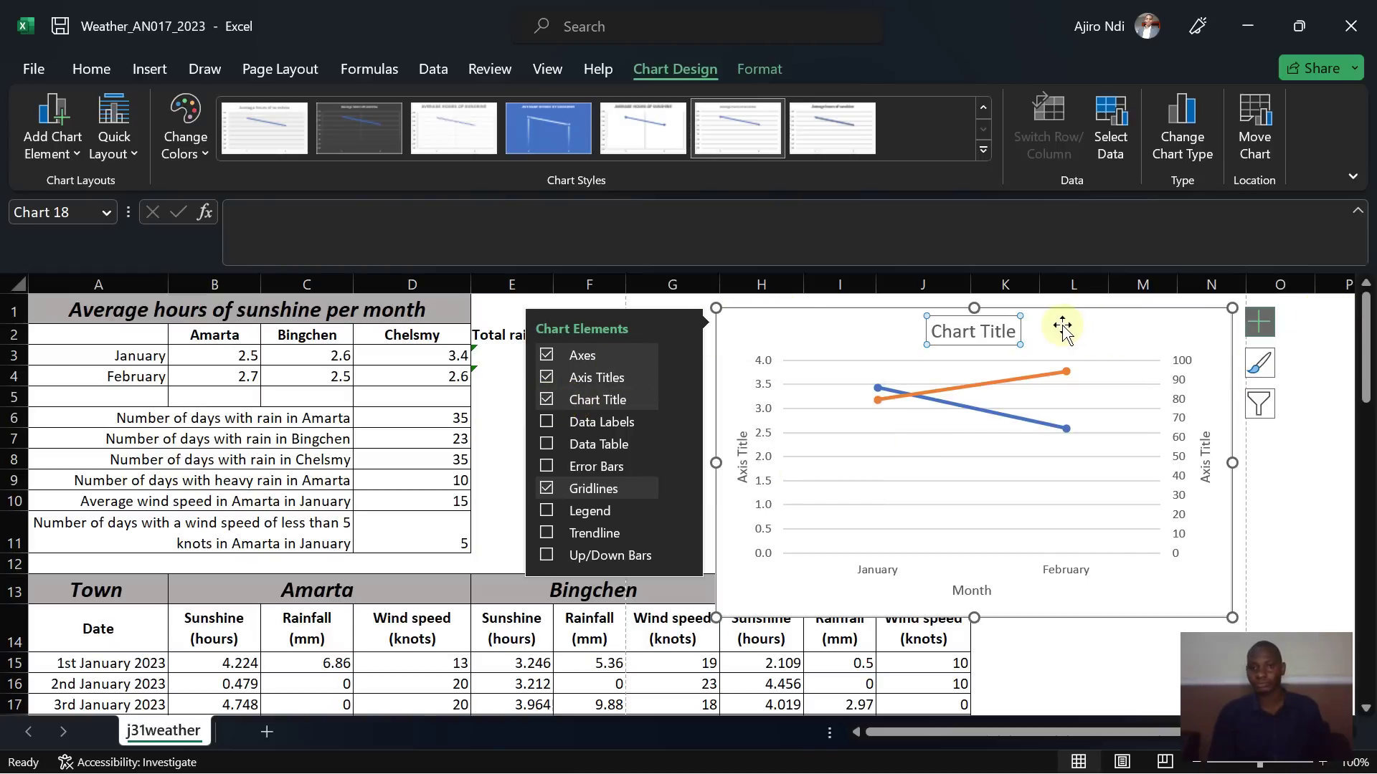
left_click(1253, 325)
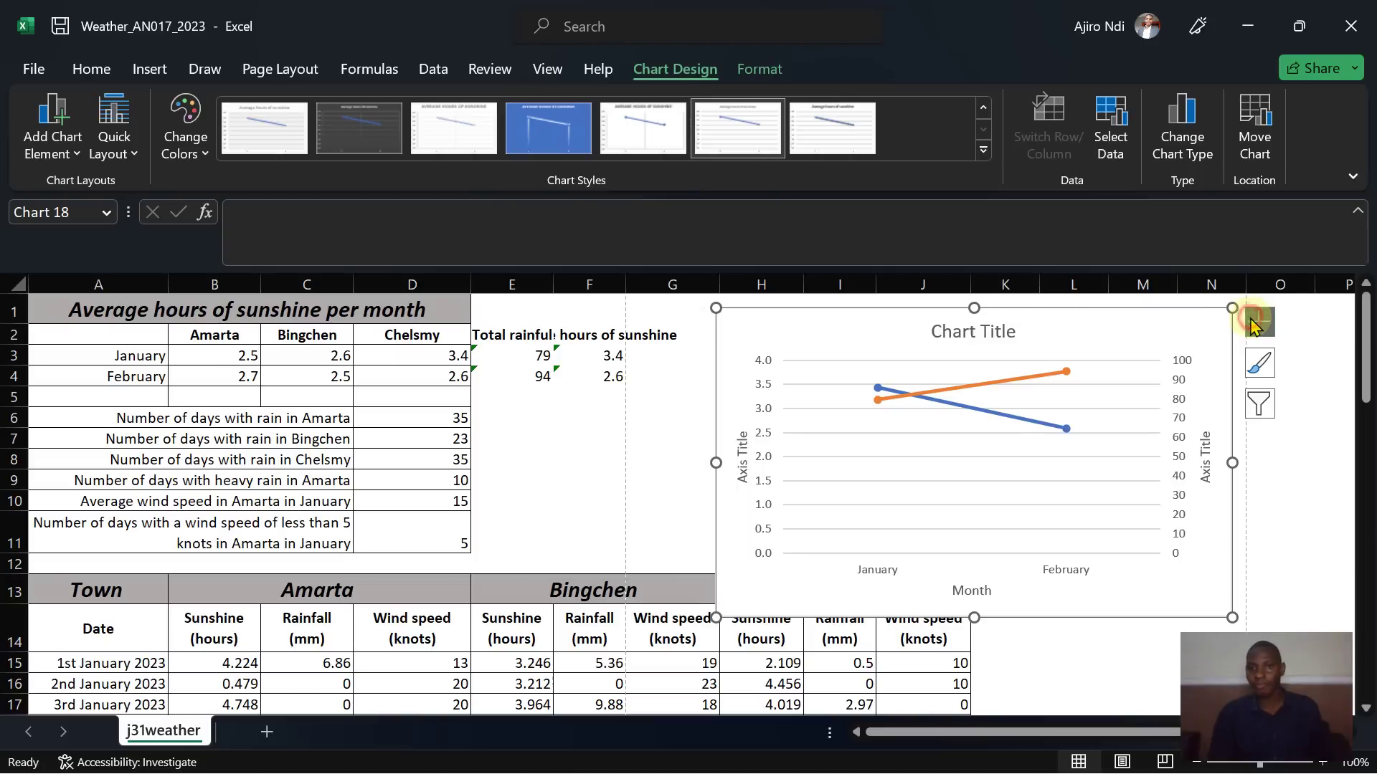
- Replace the left axis title placeholder with 'Average hours of sunshine'
left_click(742, 464)
left_click(742, 464)
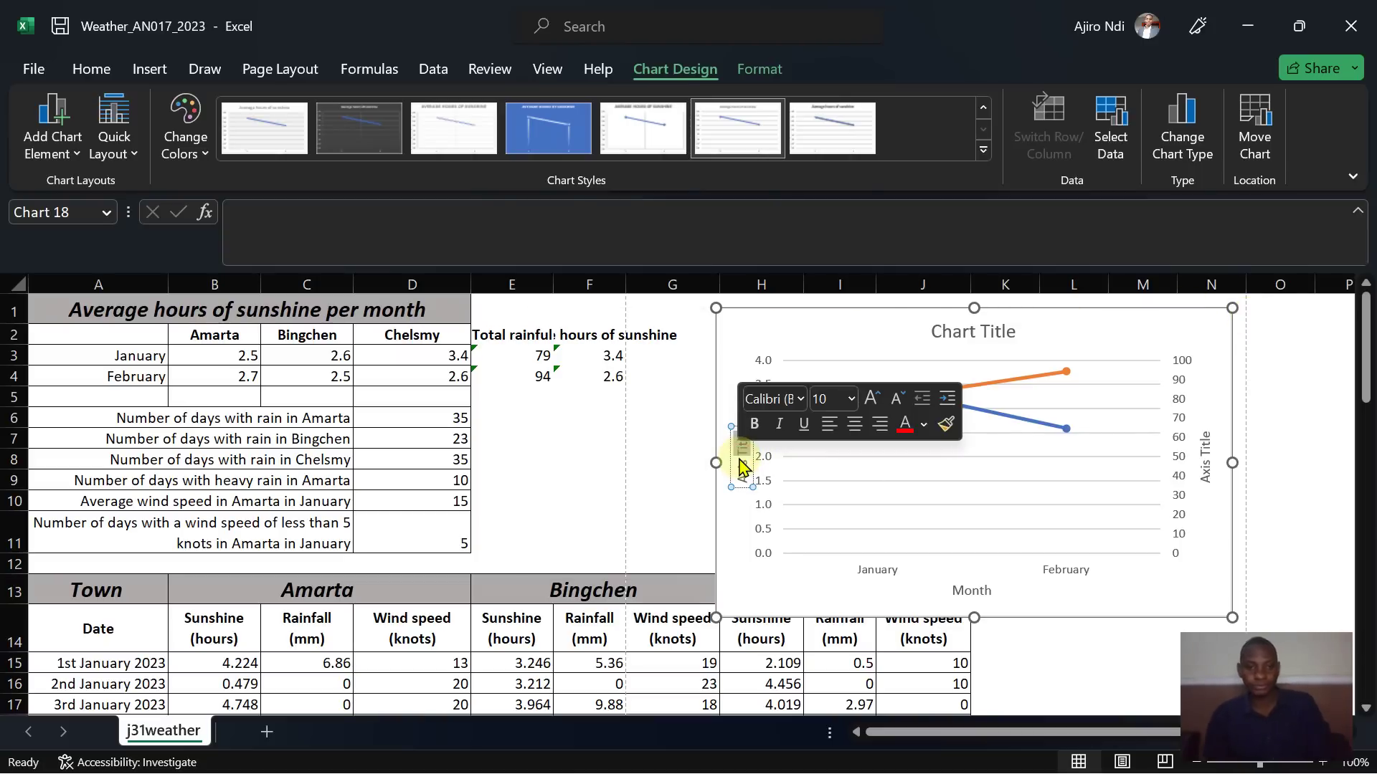
left_click(742, 466)
key("BackSpace")
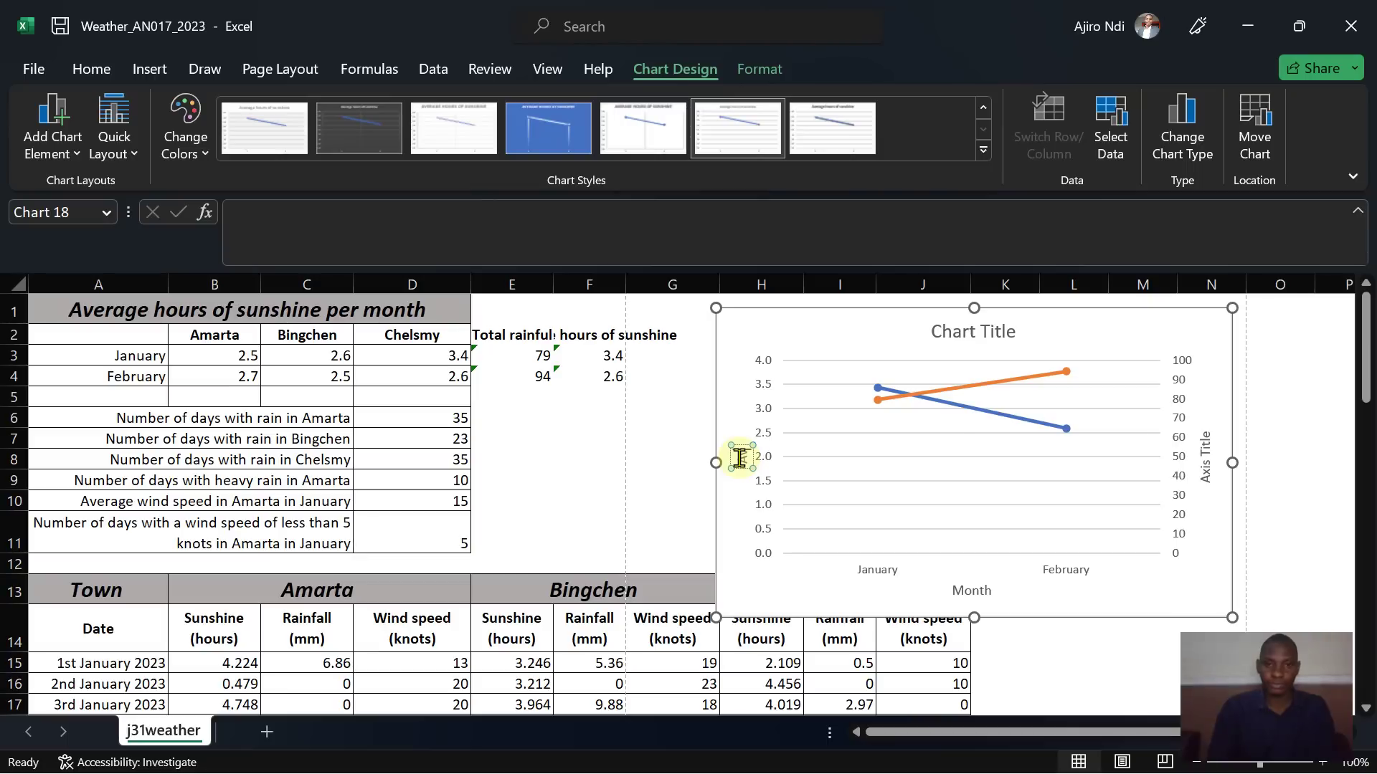
type("Av")
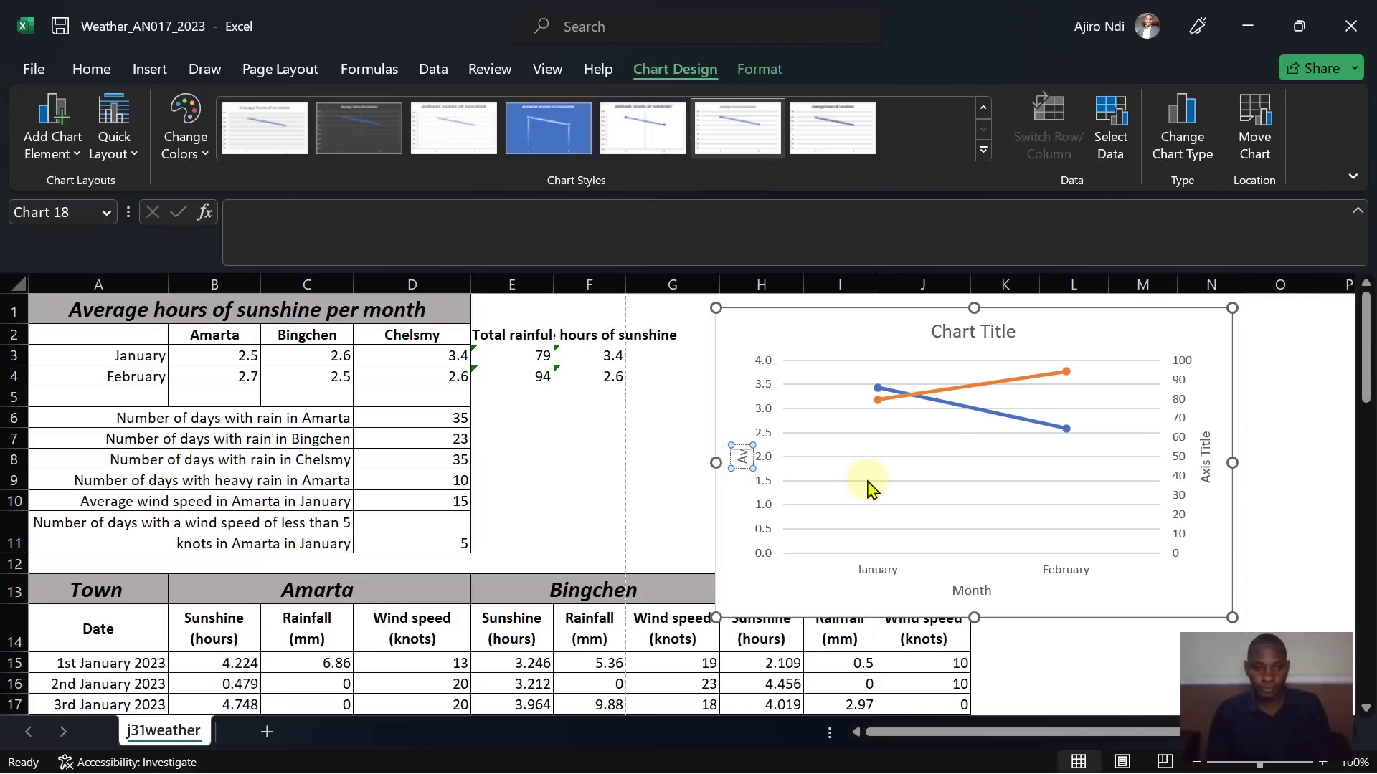
type("er")
type("a")
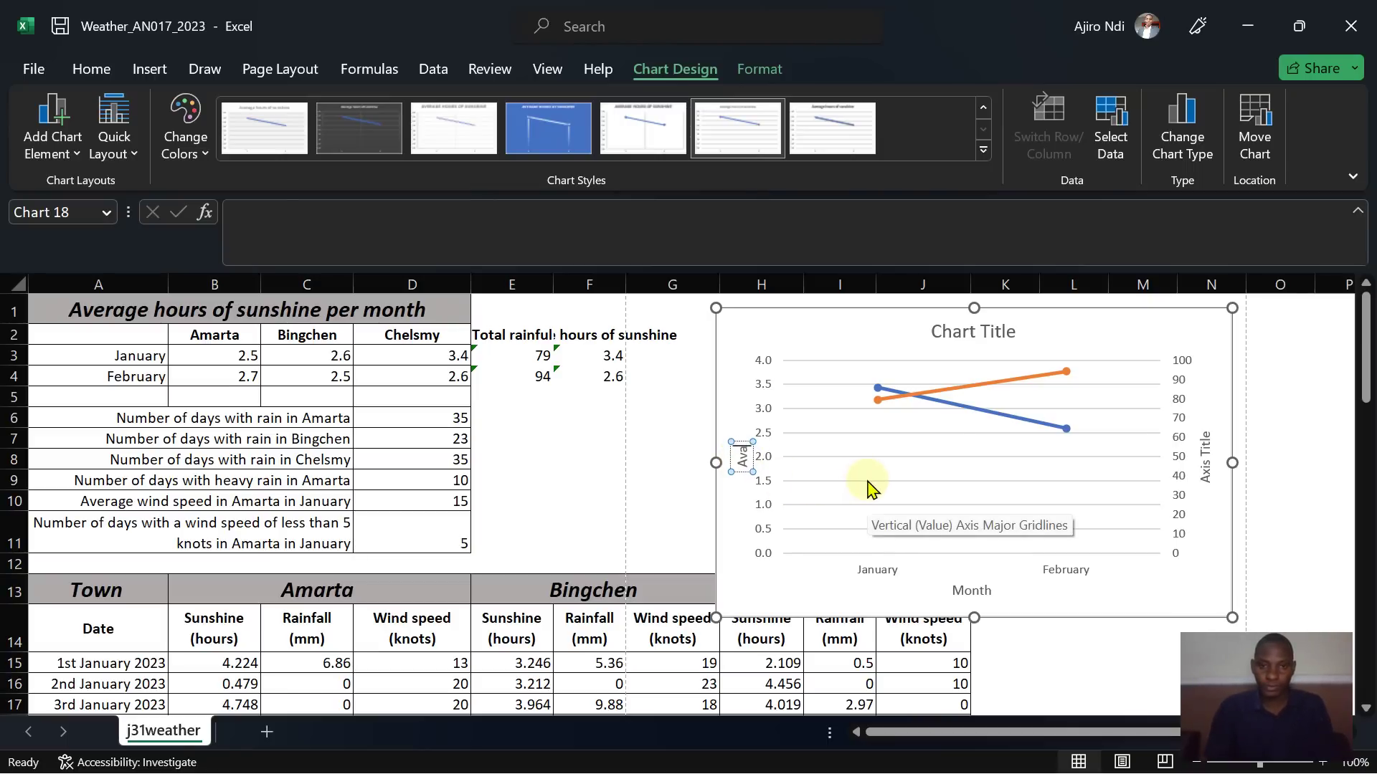
type("ge")
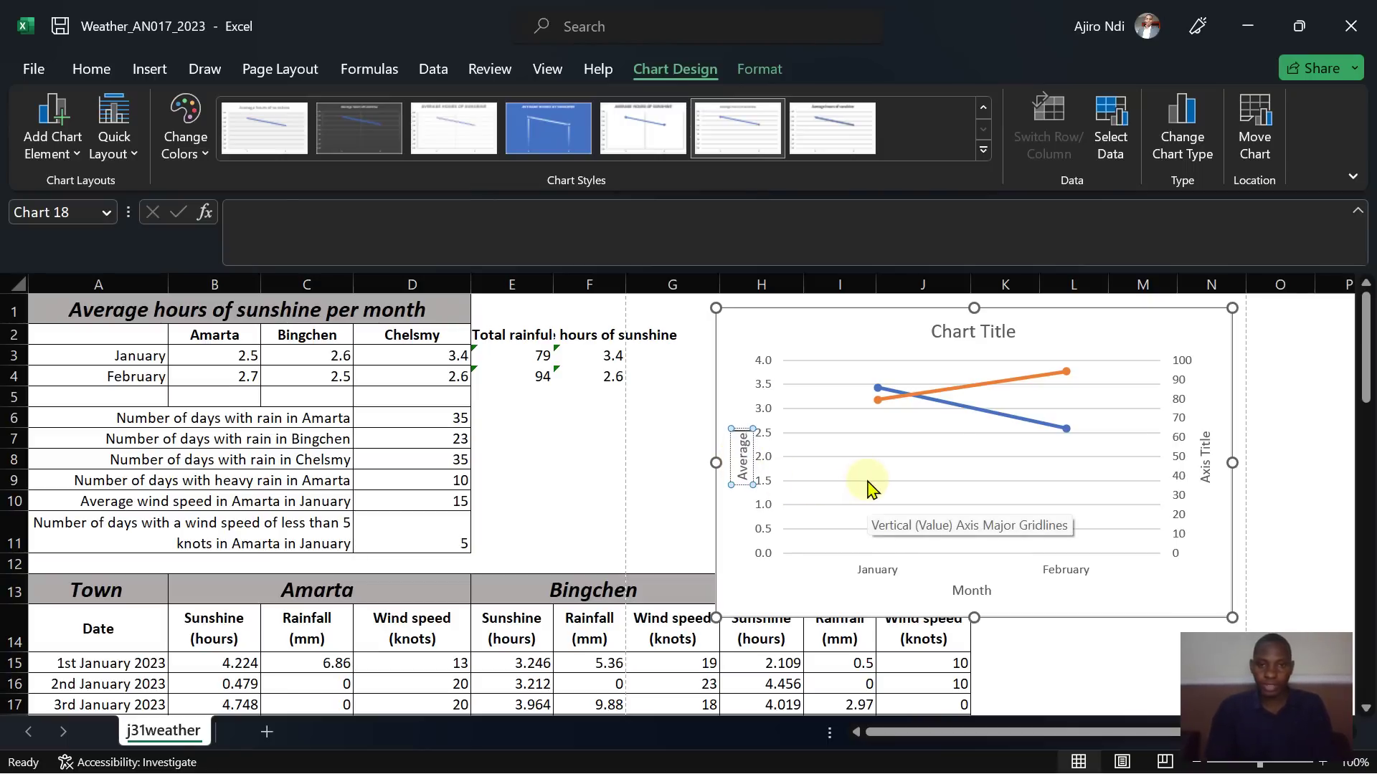
type(" ho")
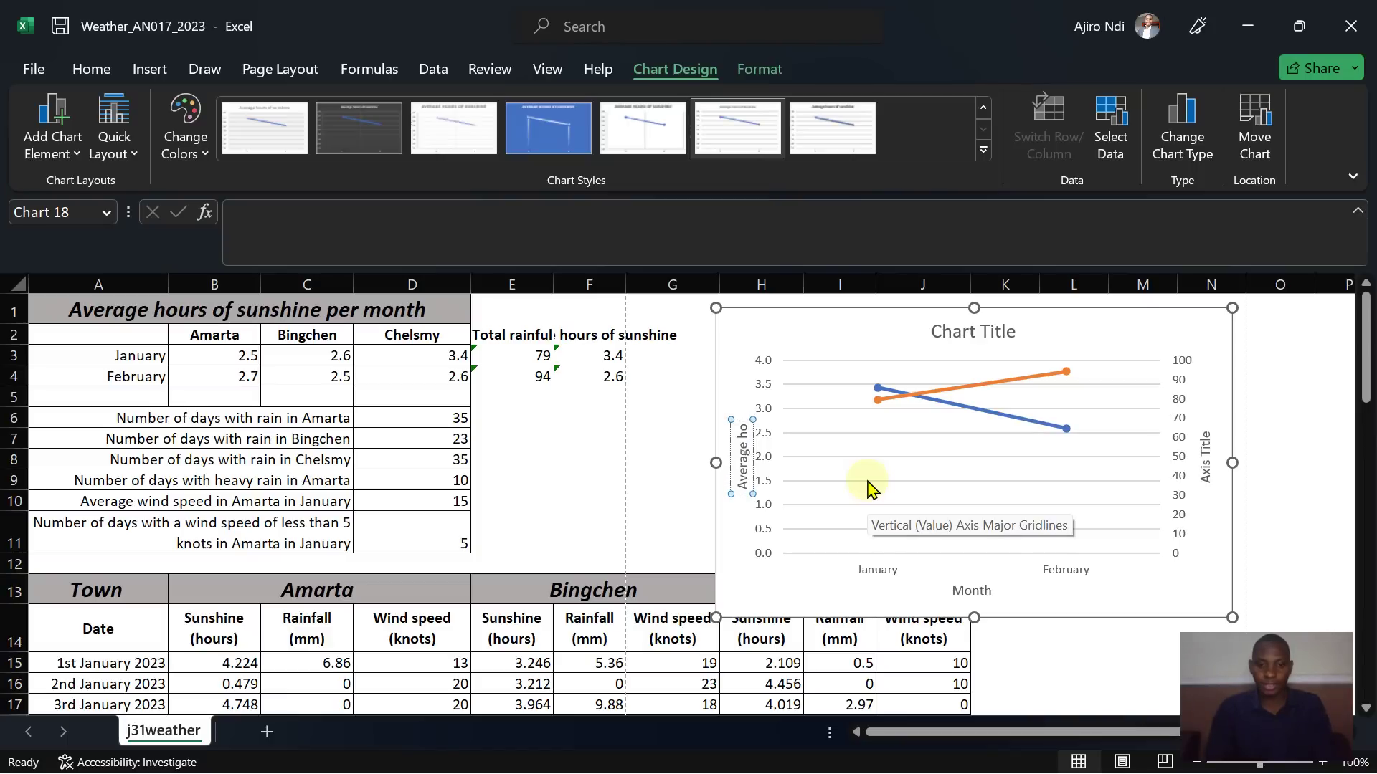
type("urs of s")
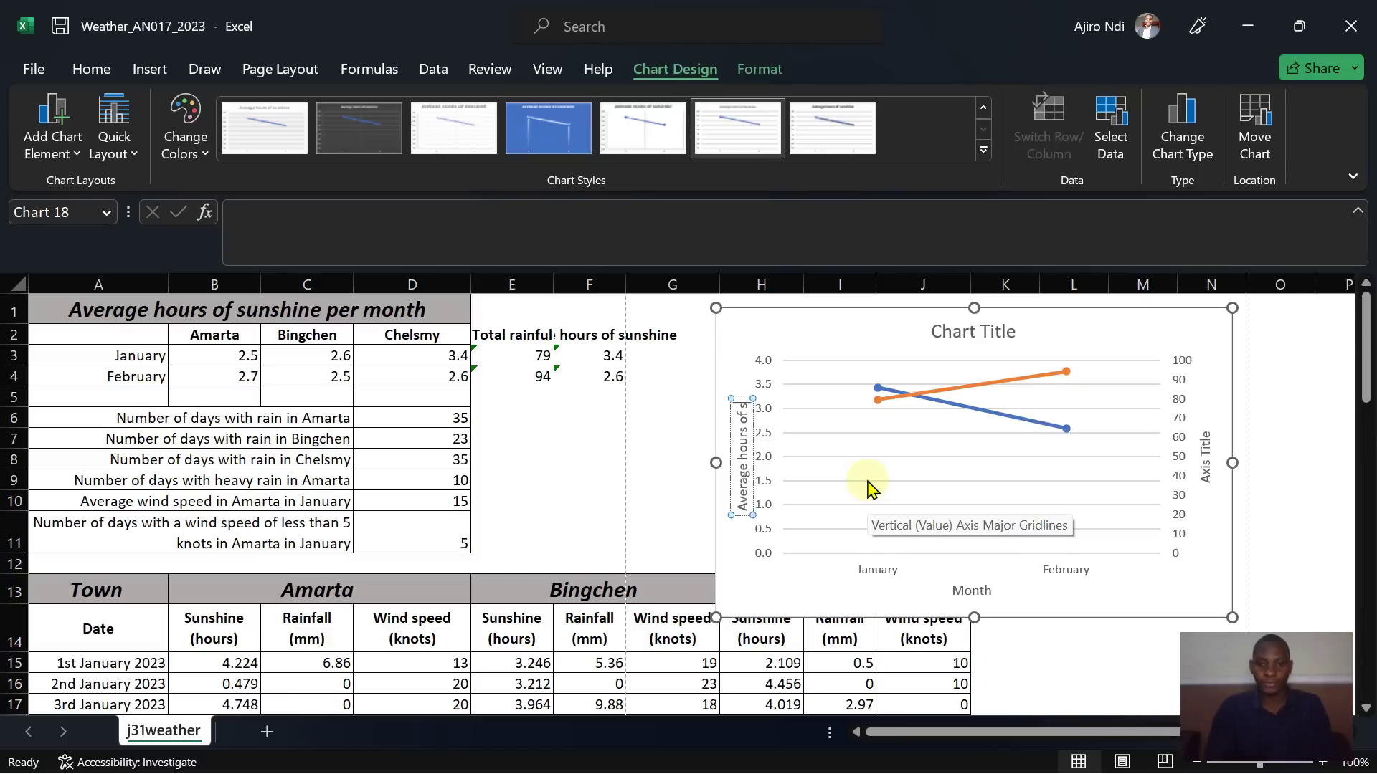
type("unshine")
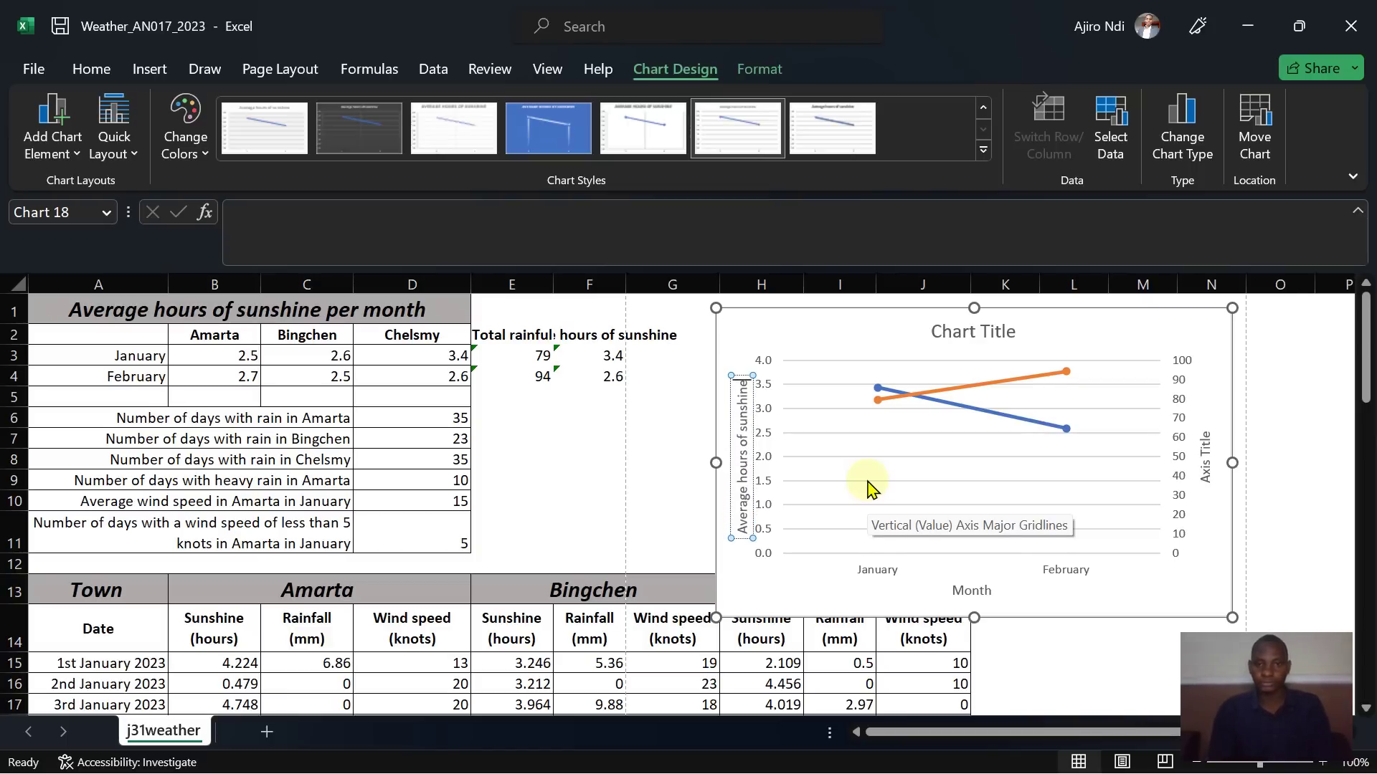
- Replace the right axis title placeholder with 'Total rainful (mm)', dropping 'in', on one line
left_click(1206, 456)
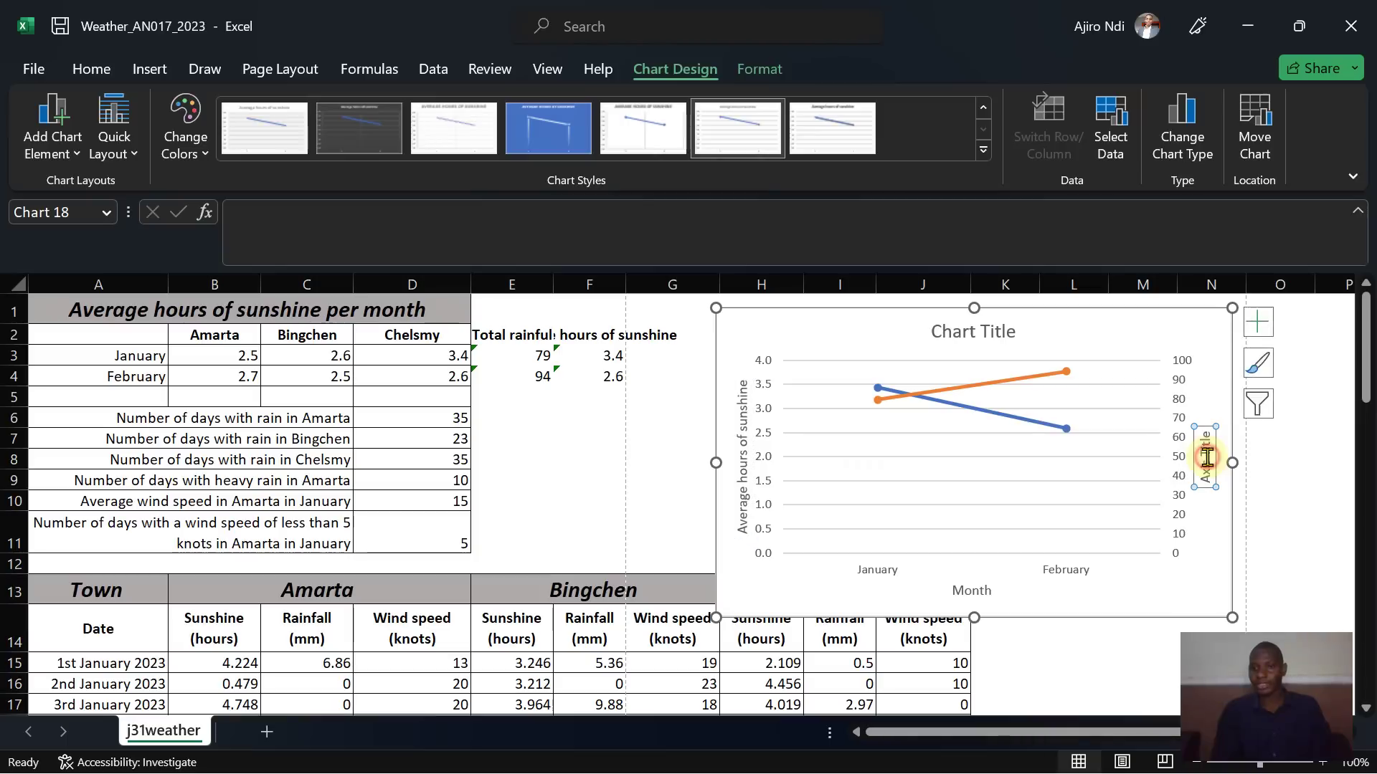
triple_click(1207, 457)
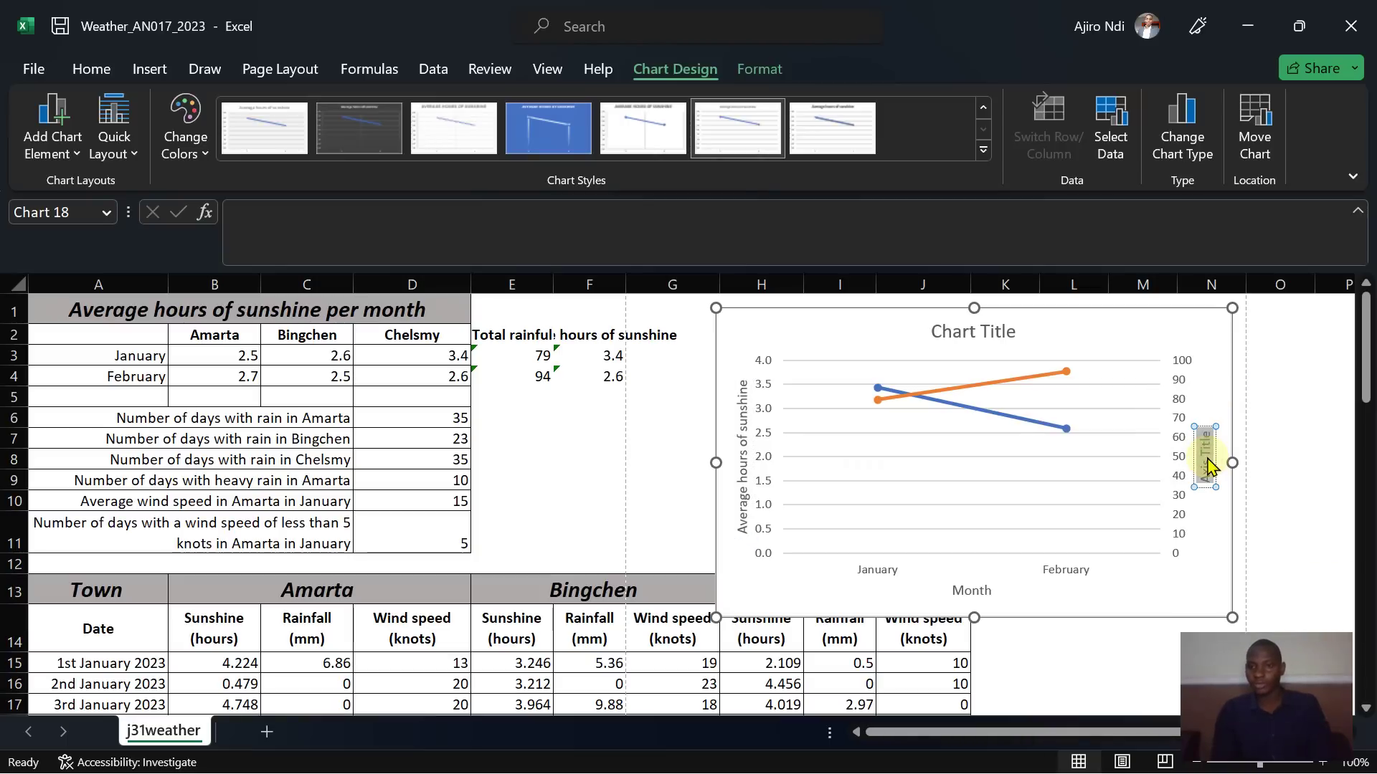
key("BackSpace")
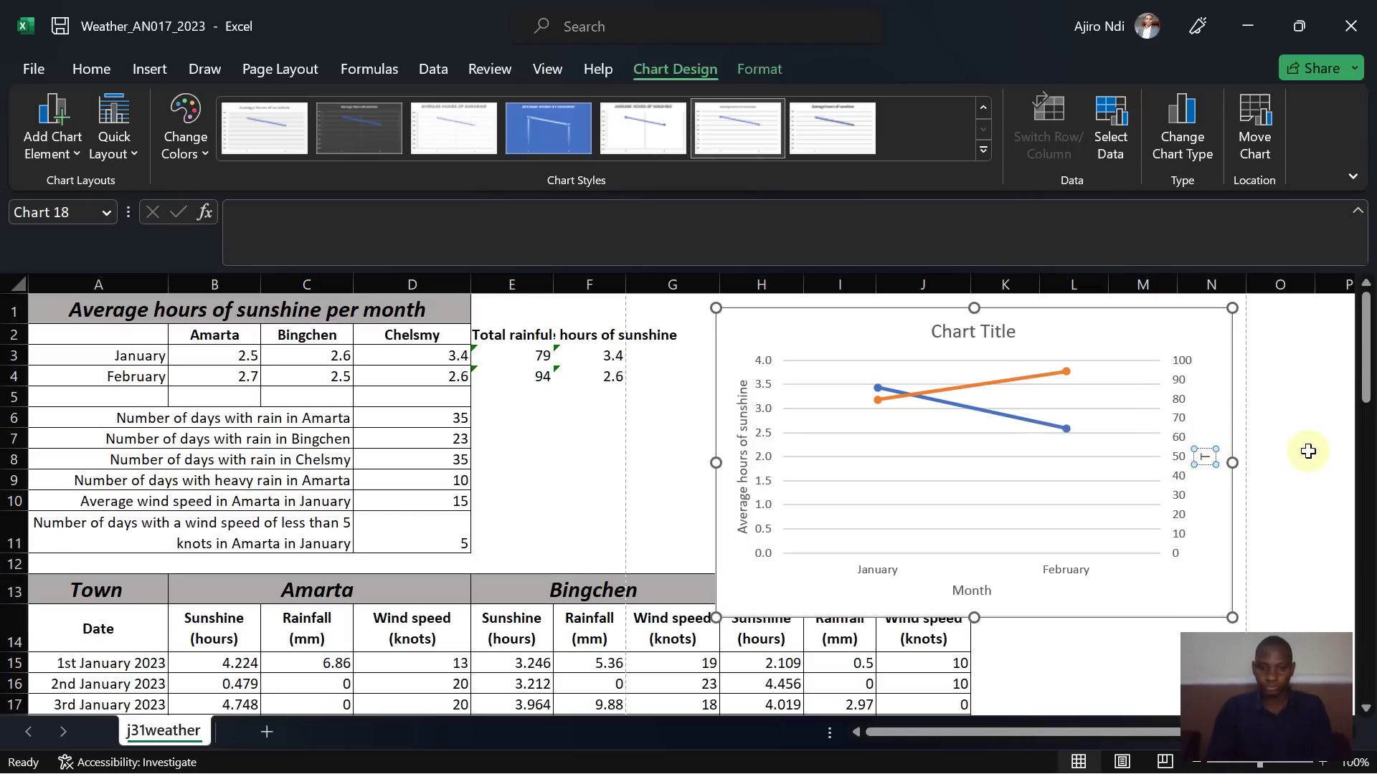
type("Total r")
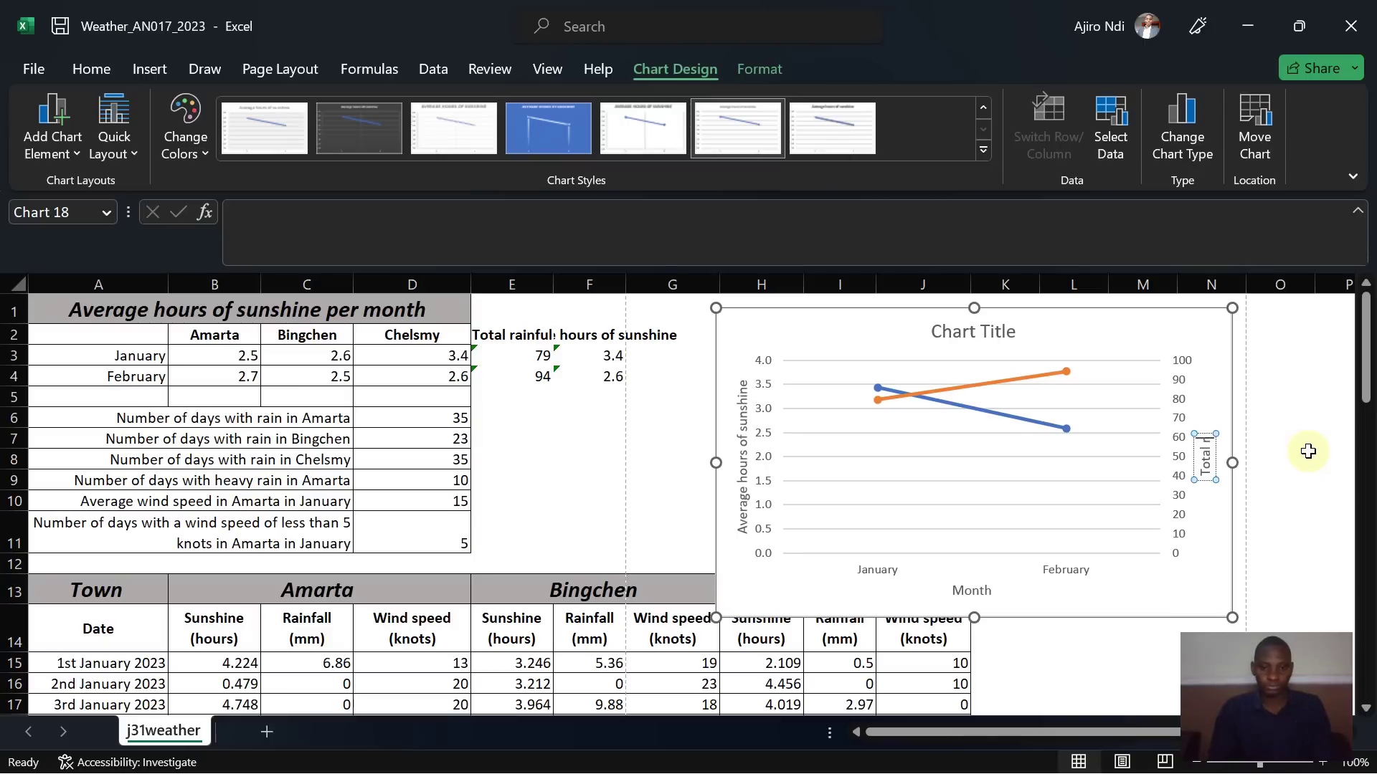
type("ainful")
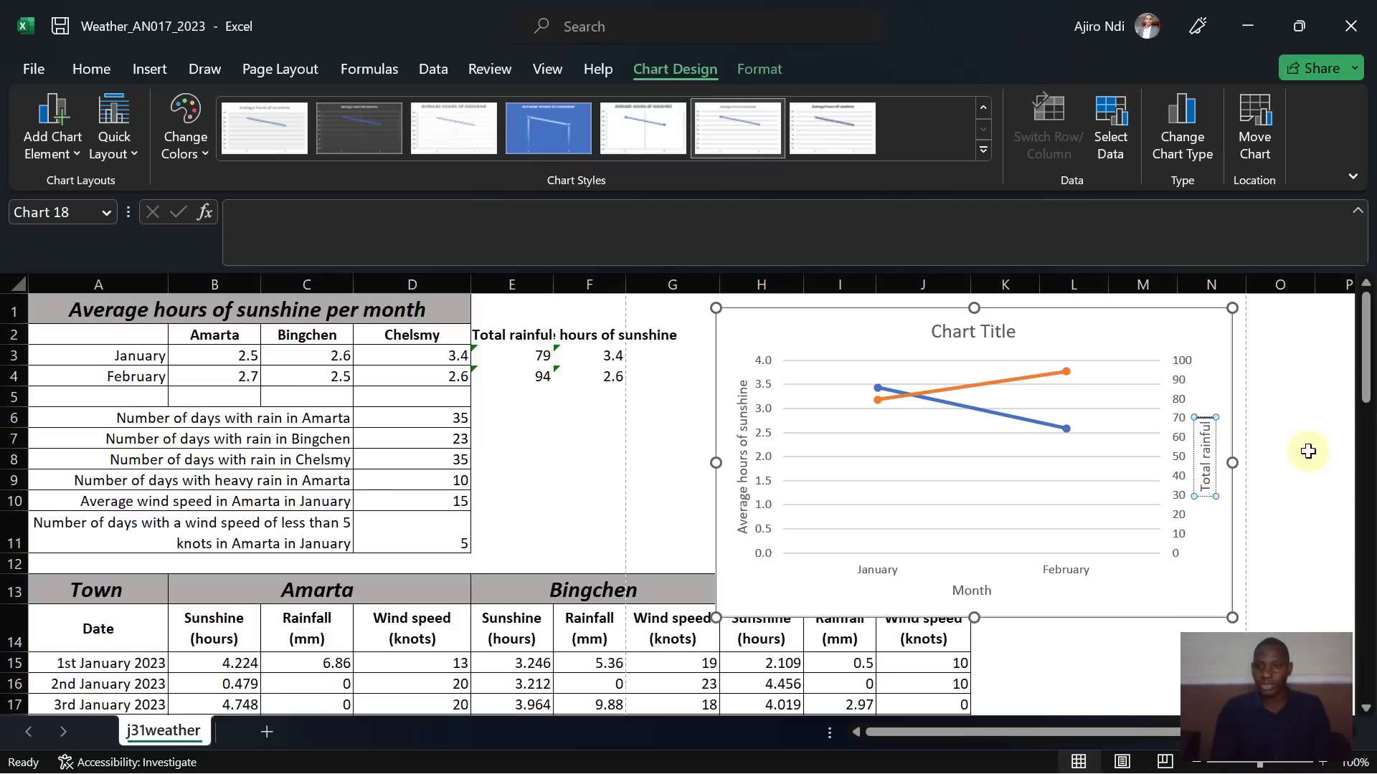
type(" in mm")
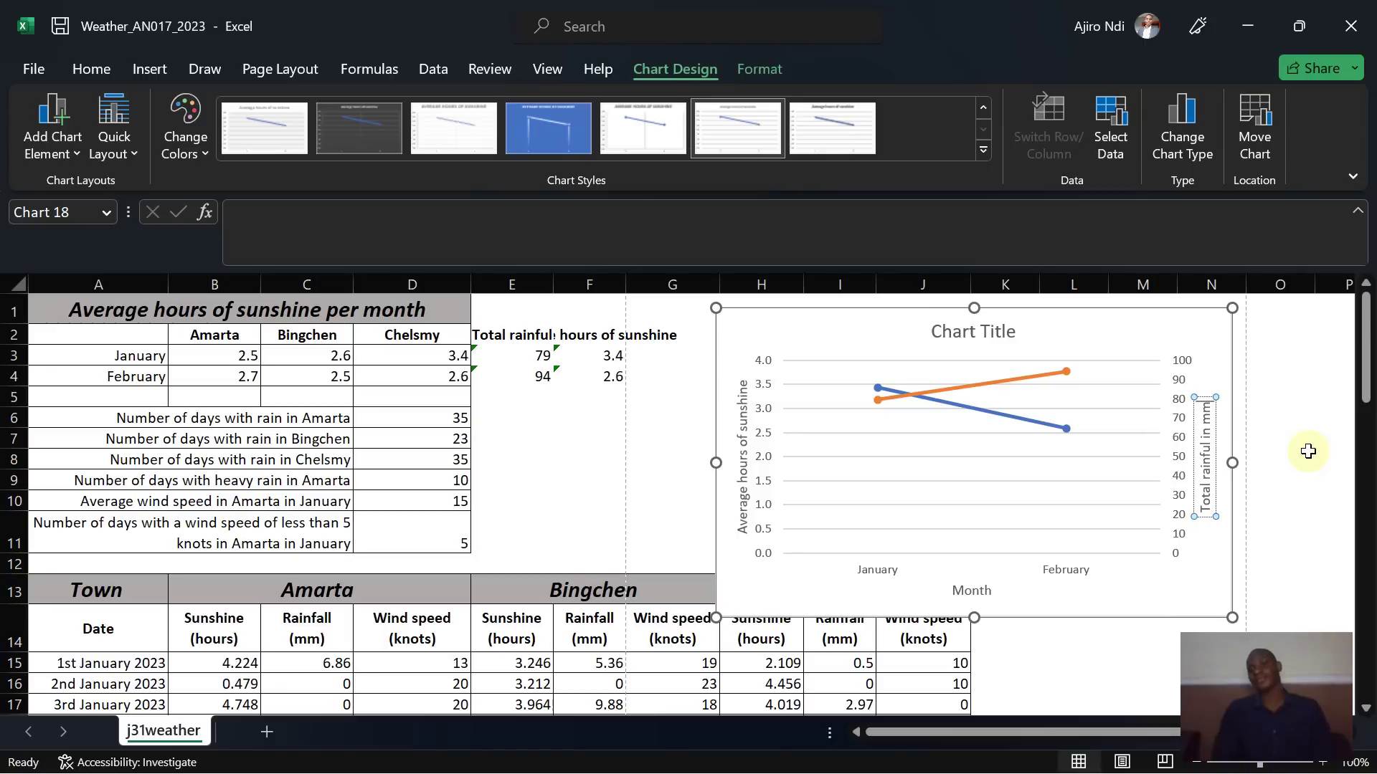
type(")")
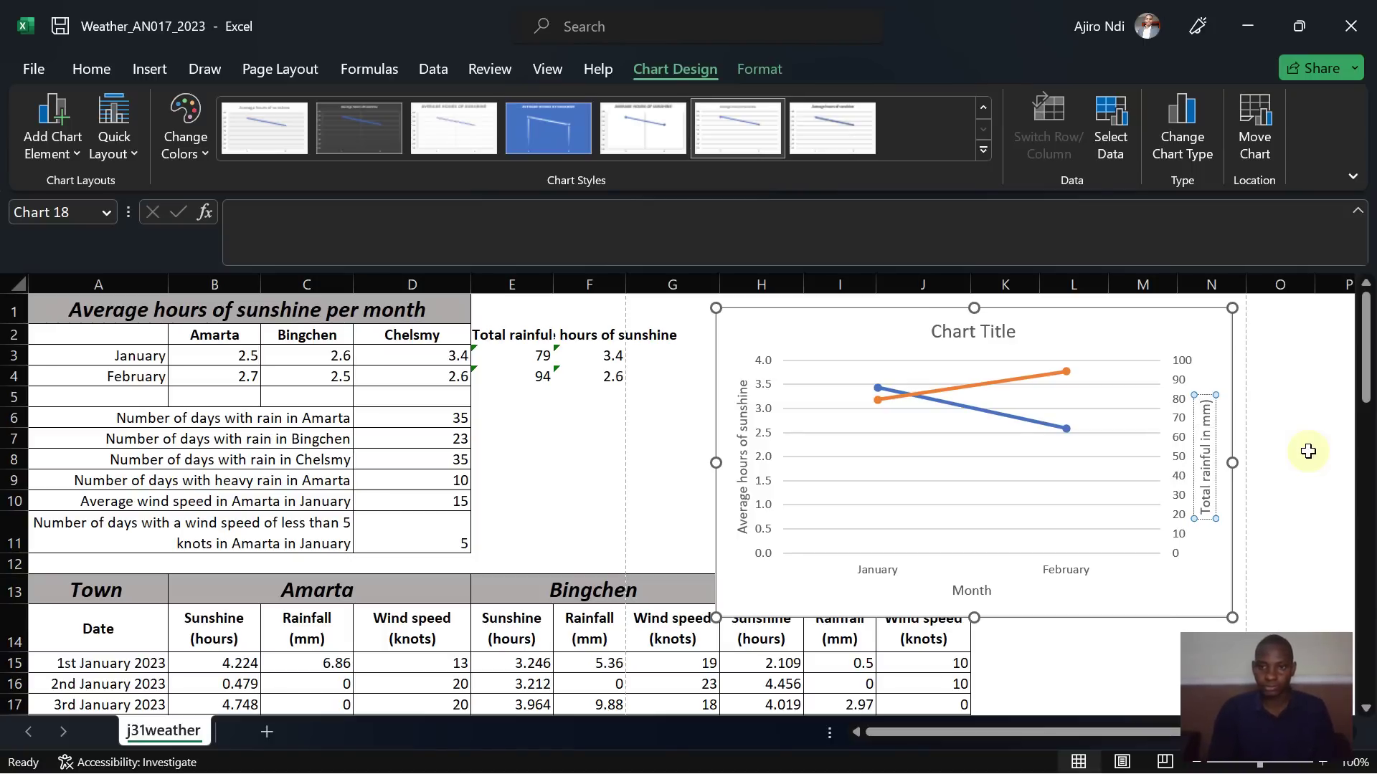
type("(")
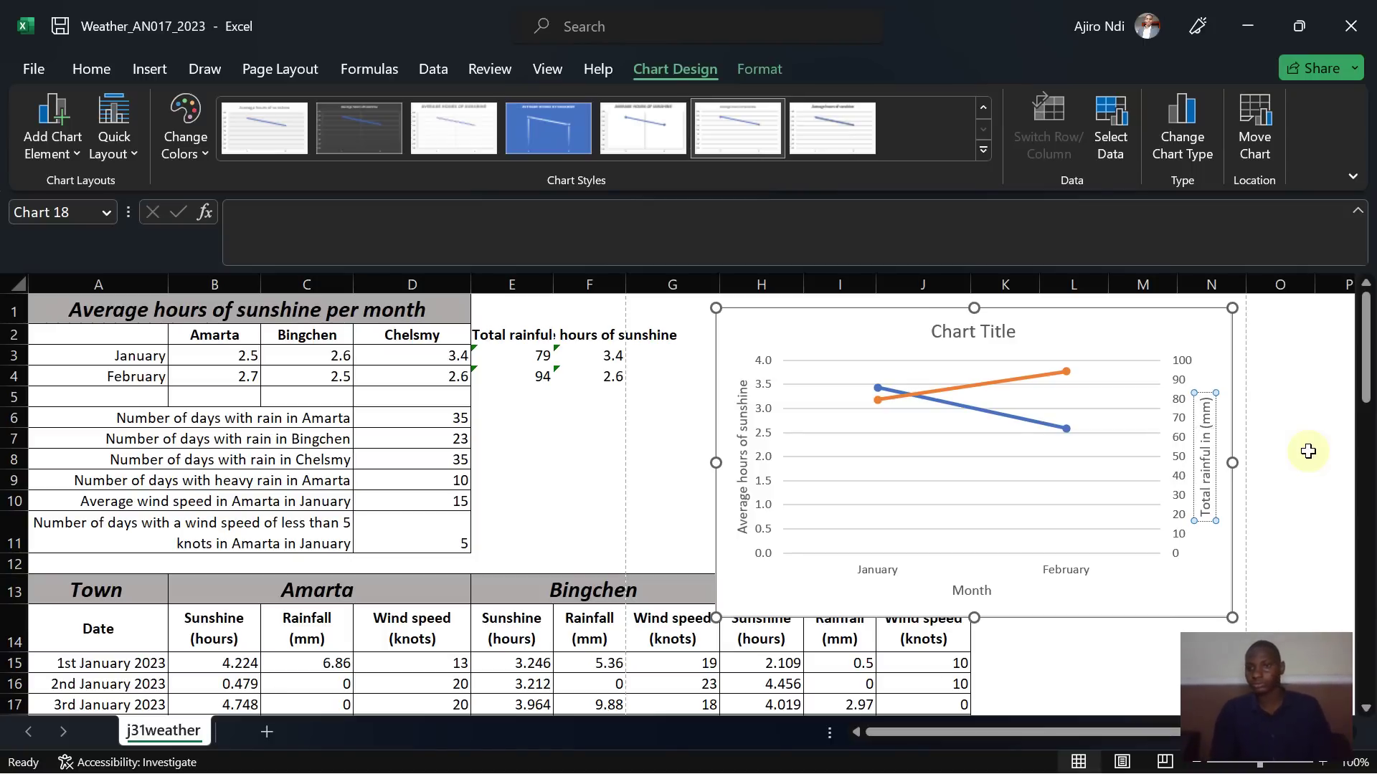
key("BackSpace")
key("BackSpace")
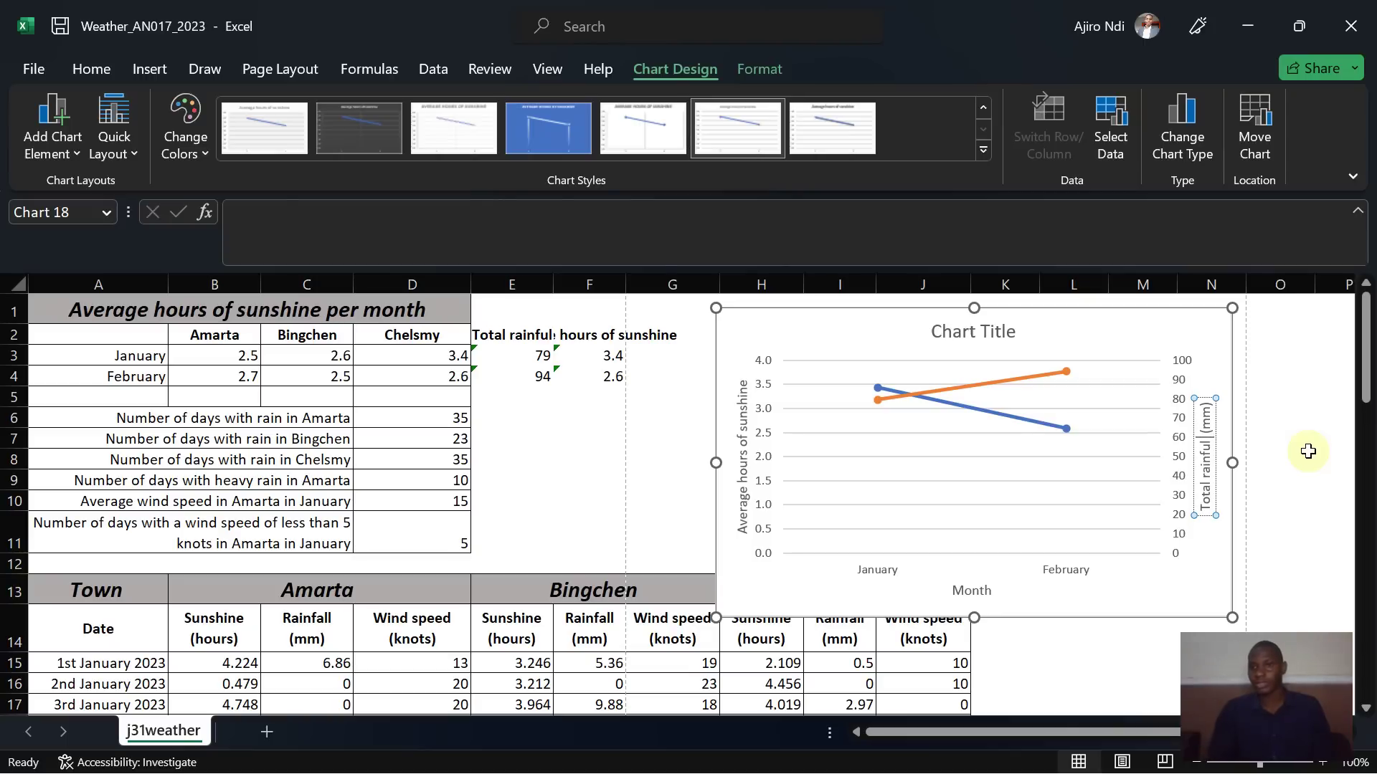
key("Return")
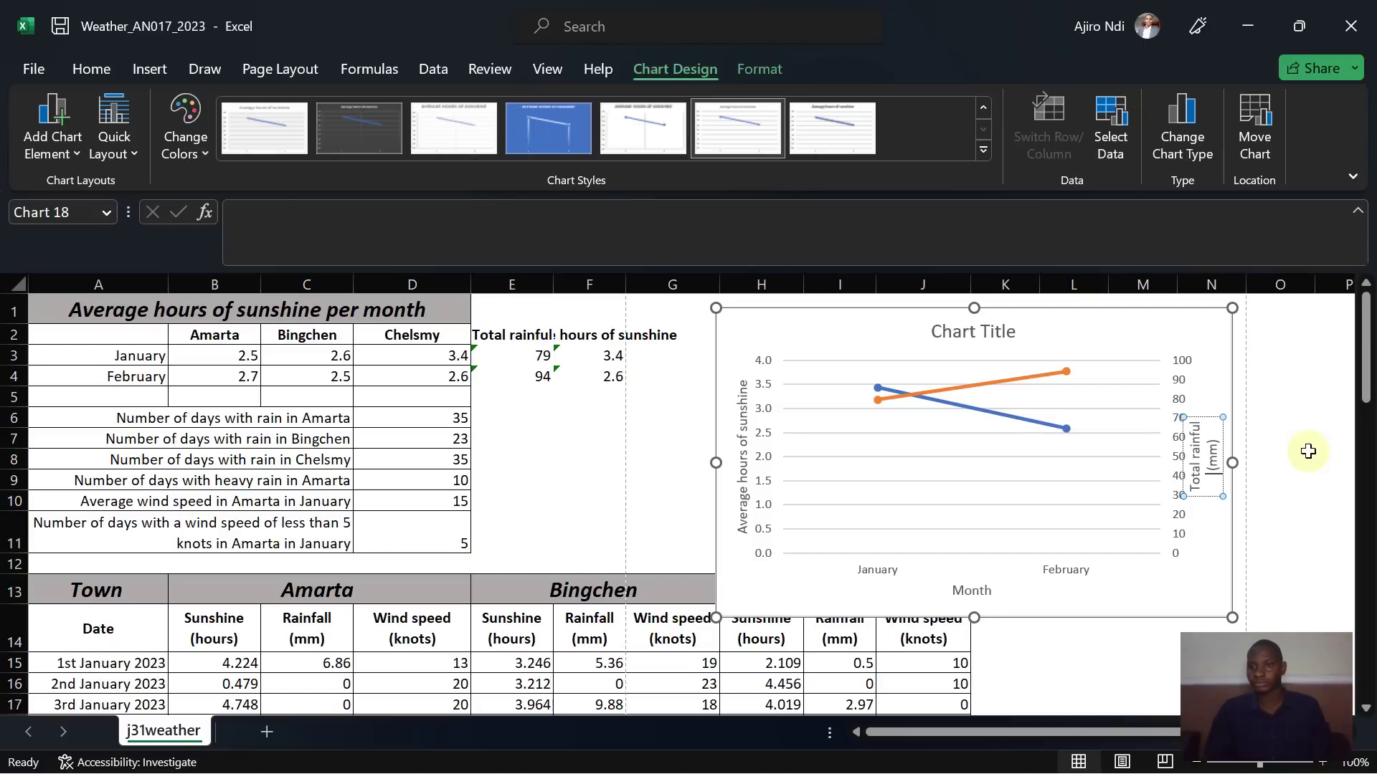
key("BackSpace")
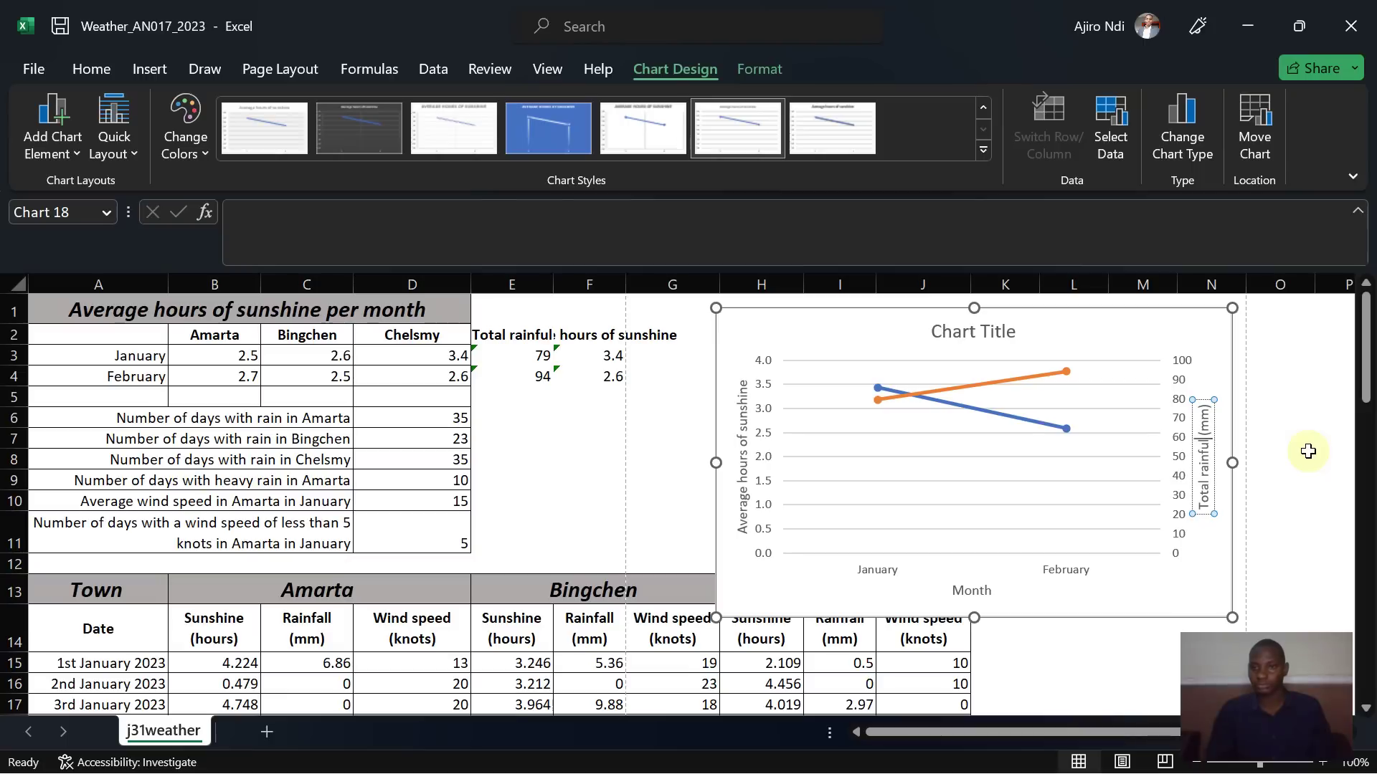
left_click(1196, 579)
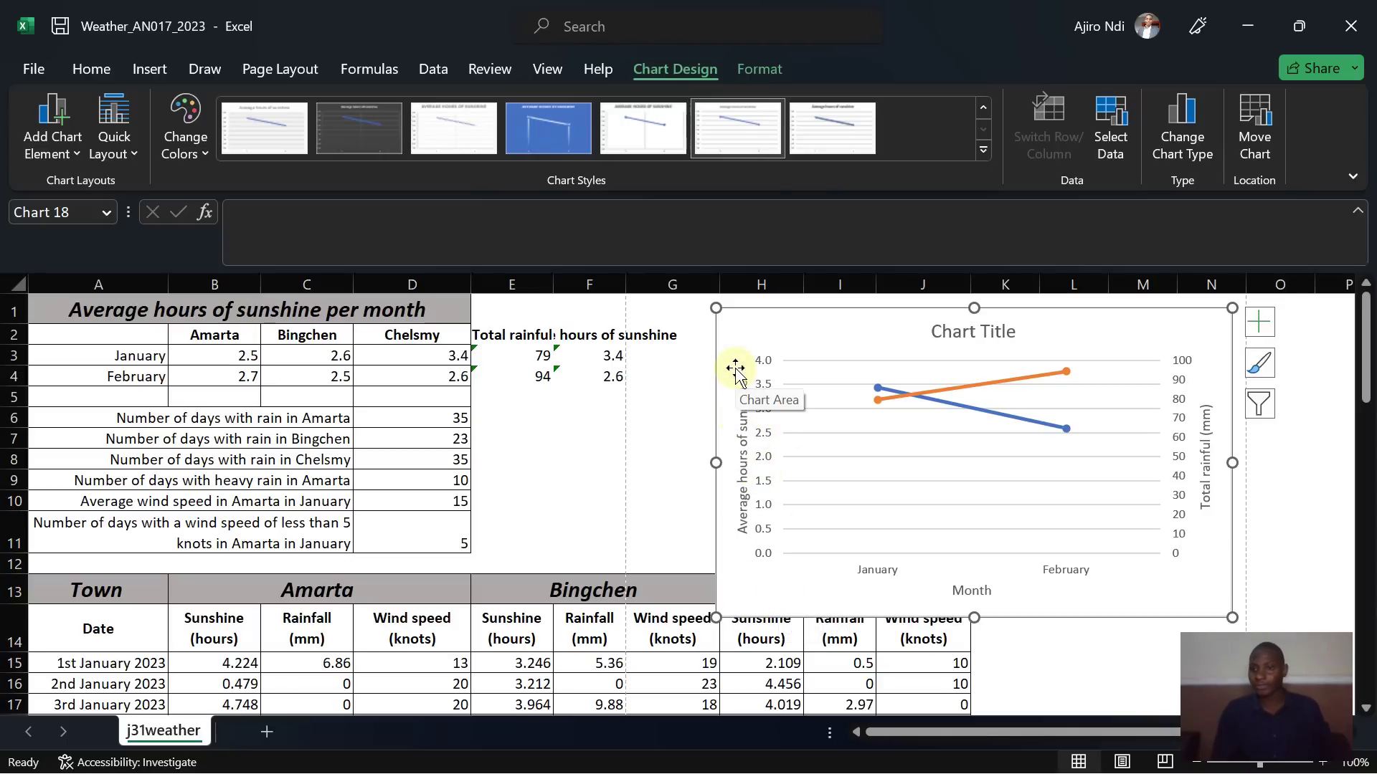
left_click(1209, 441)
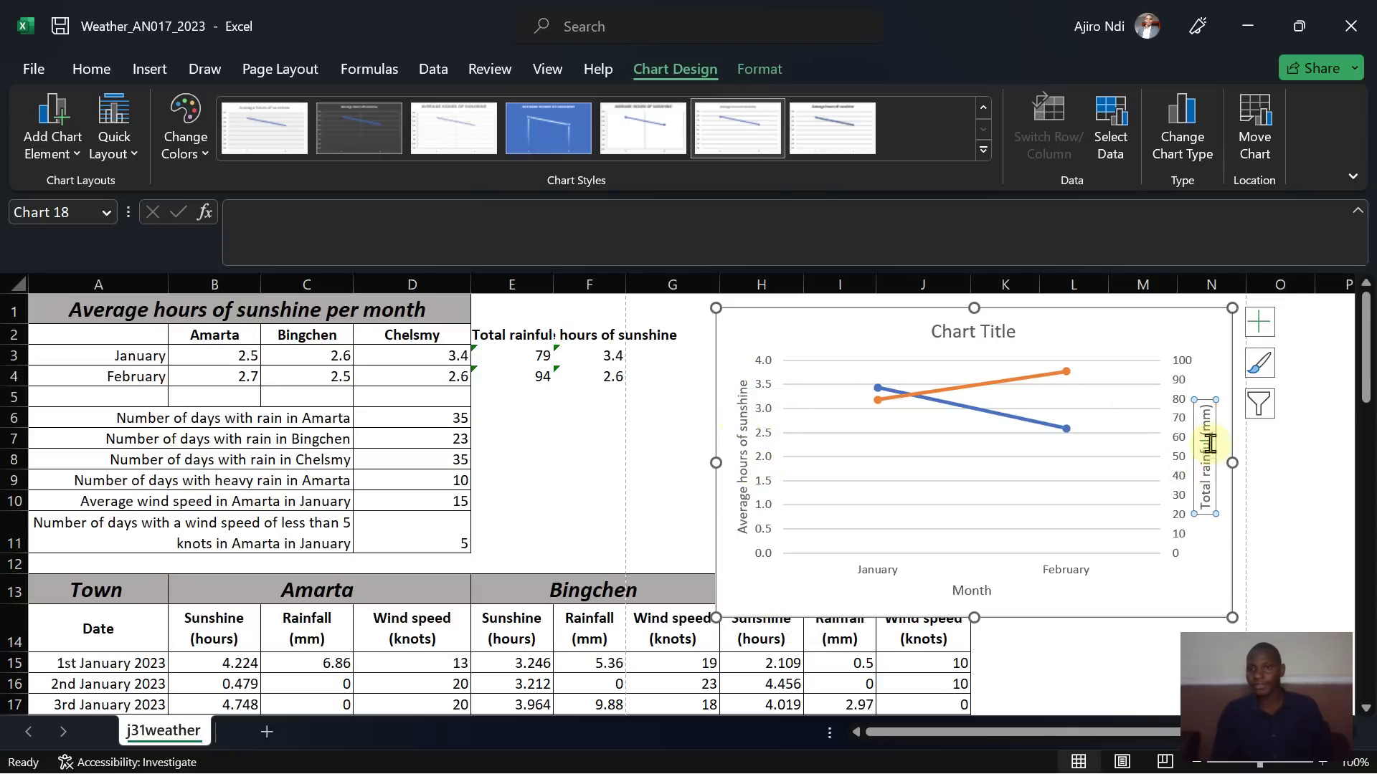
- Make the Total rainful (mm) axis title bold with black font
left_click(84, 78)
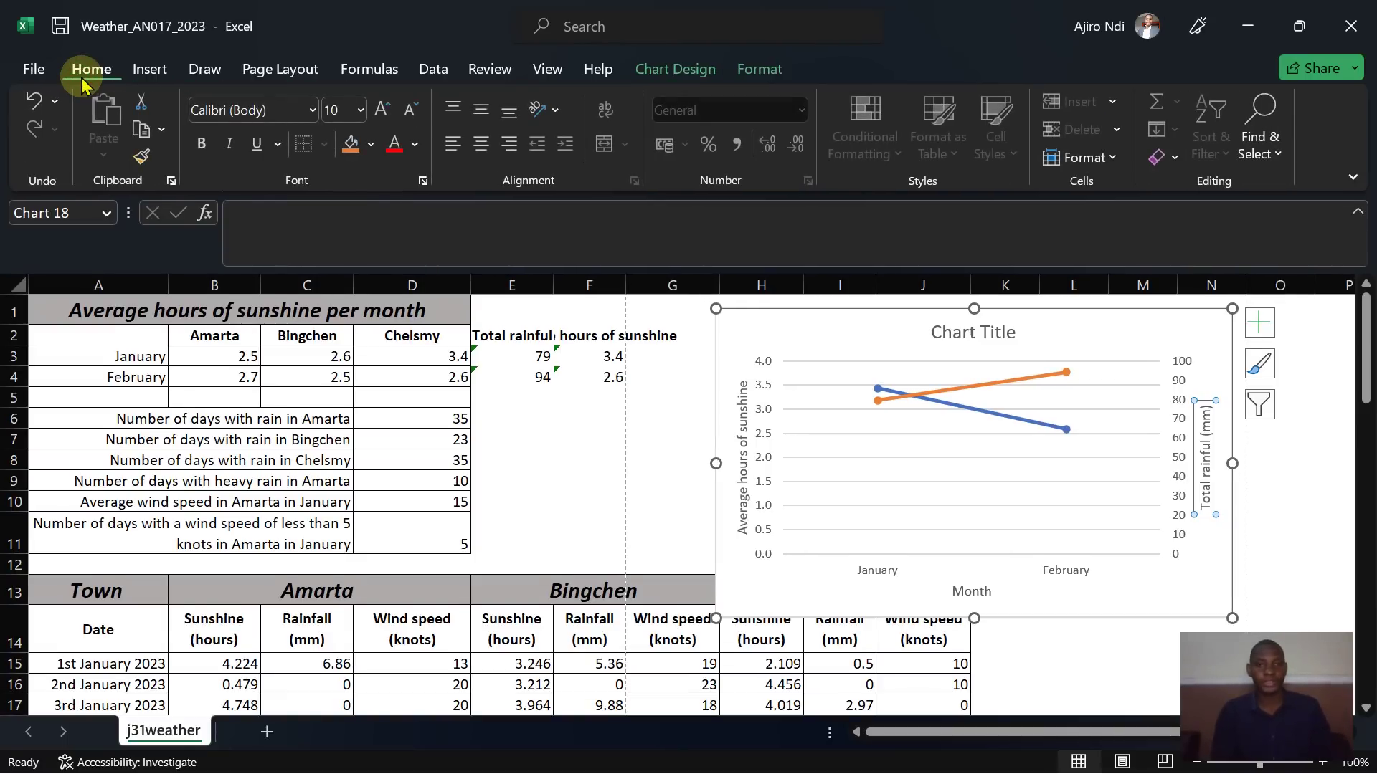
left_click(206, 147)
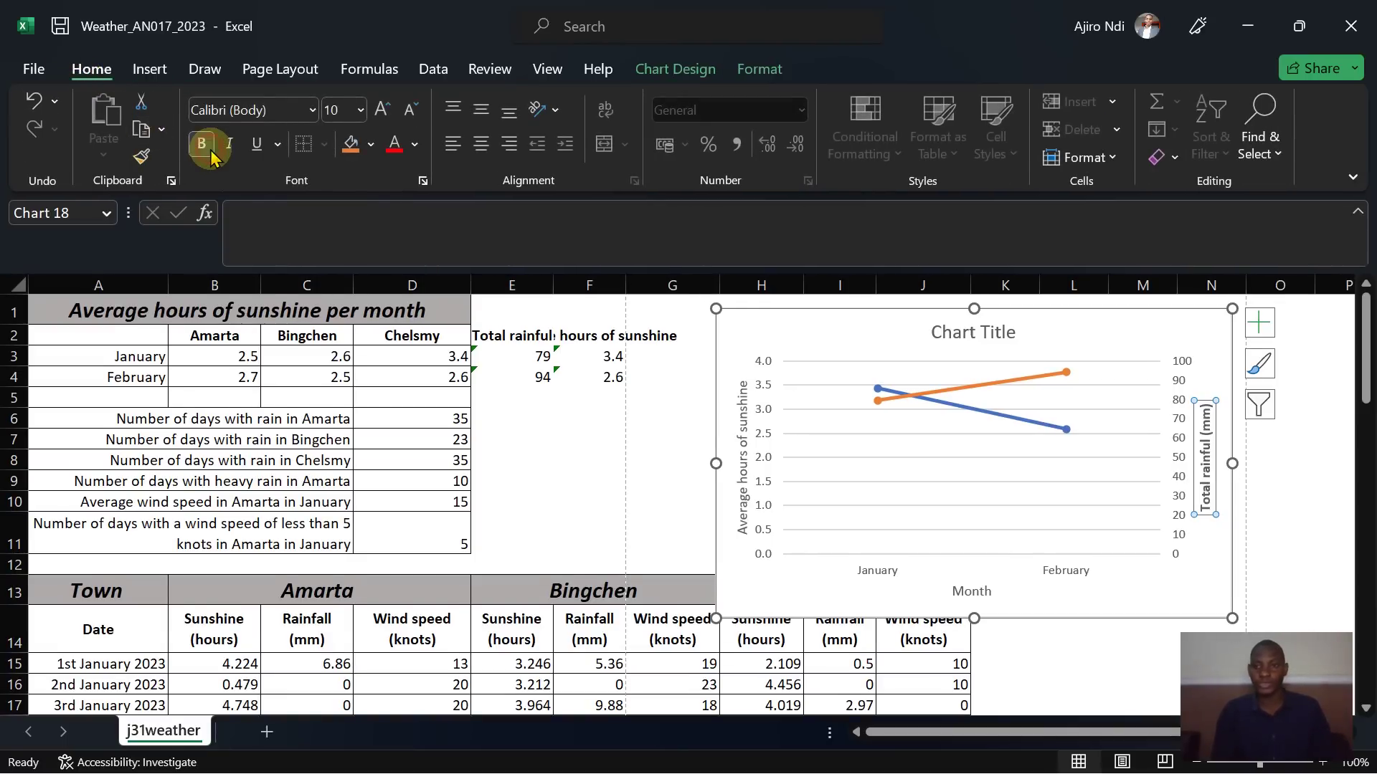
left_click(415, 146)
left_click(410, 228)
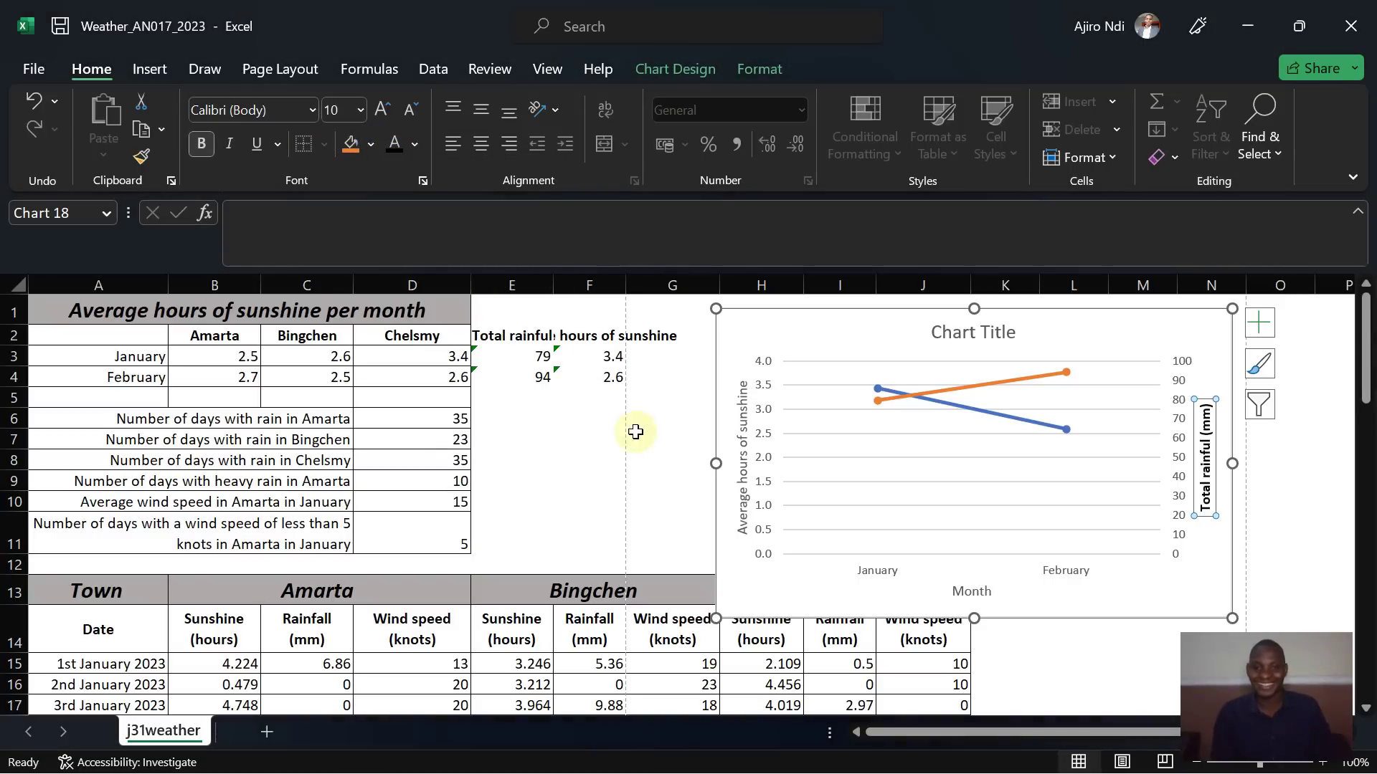
- Make the Average hours of sunshine axis title bold with dark font
left_click(736, 507)
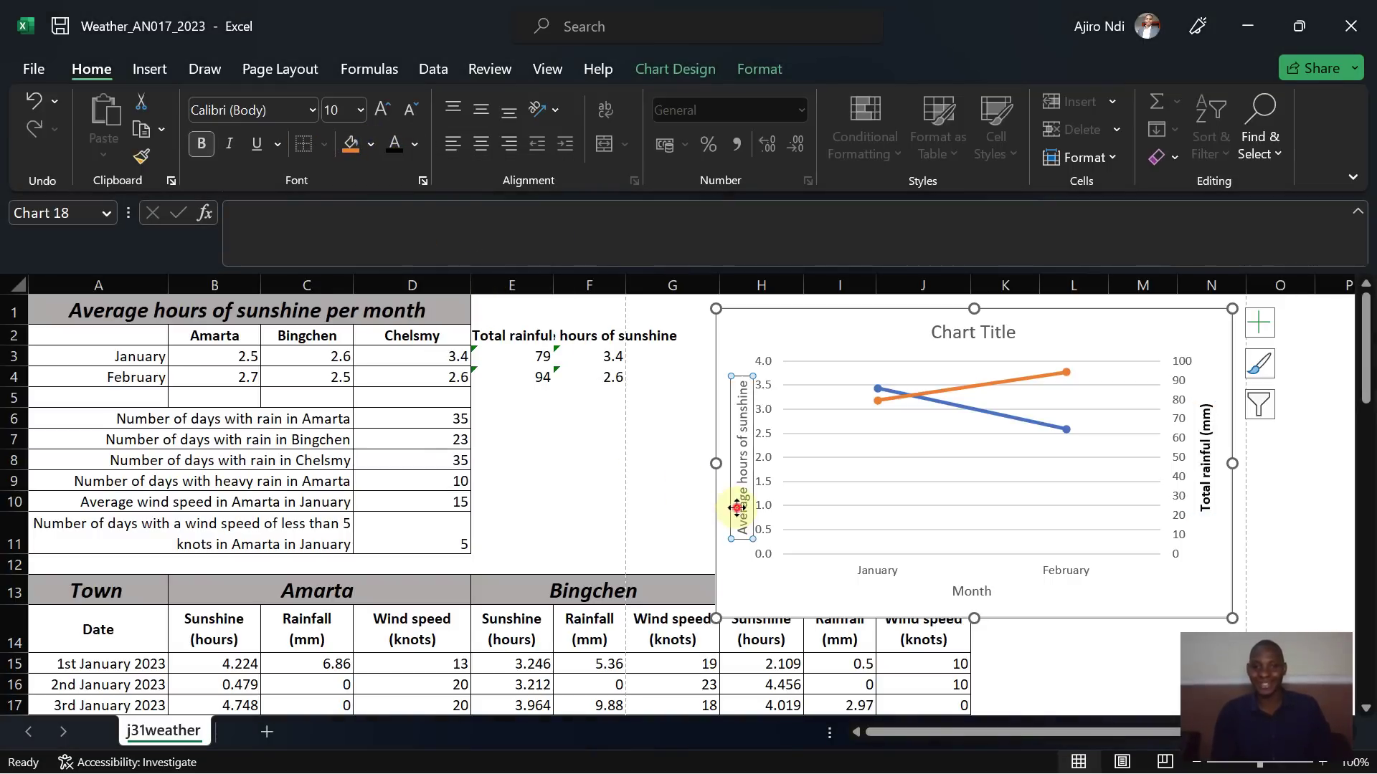
left_click(199, 146)
left_click(394, 145)
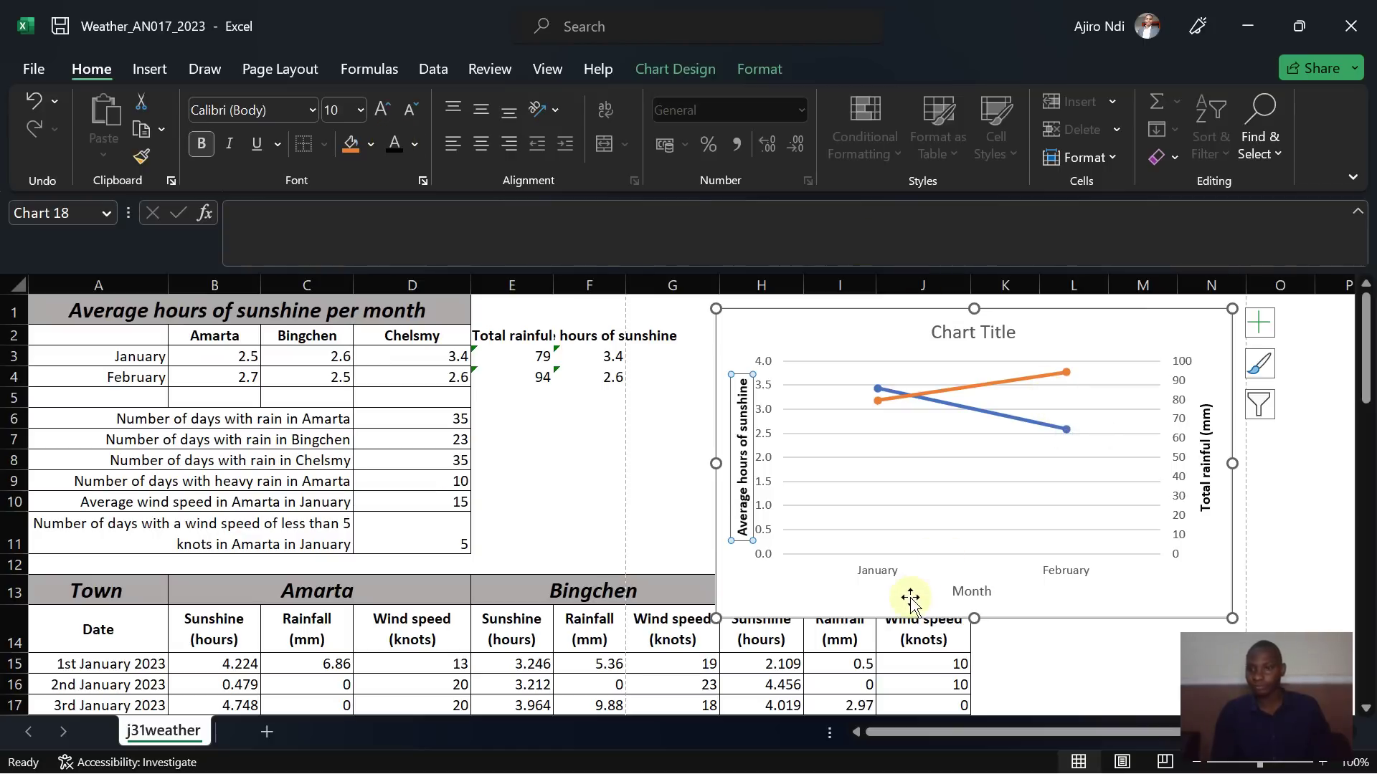
- Show the chart legend at the Bottom position
left_click(1255, 336)
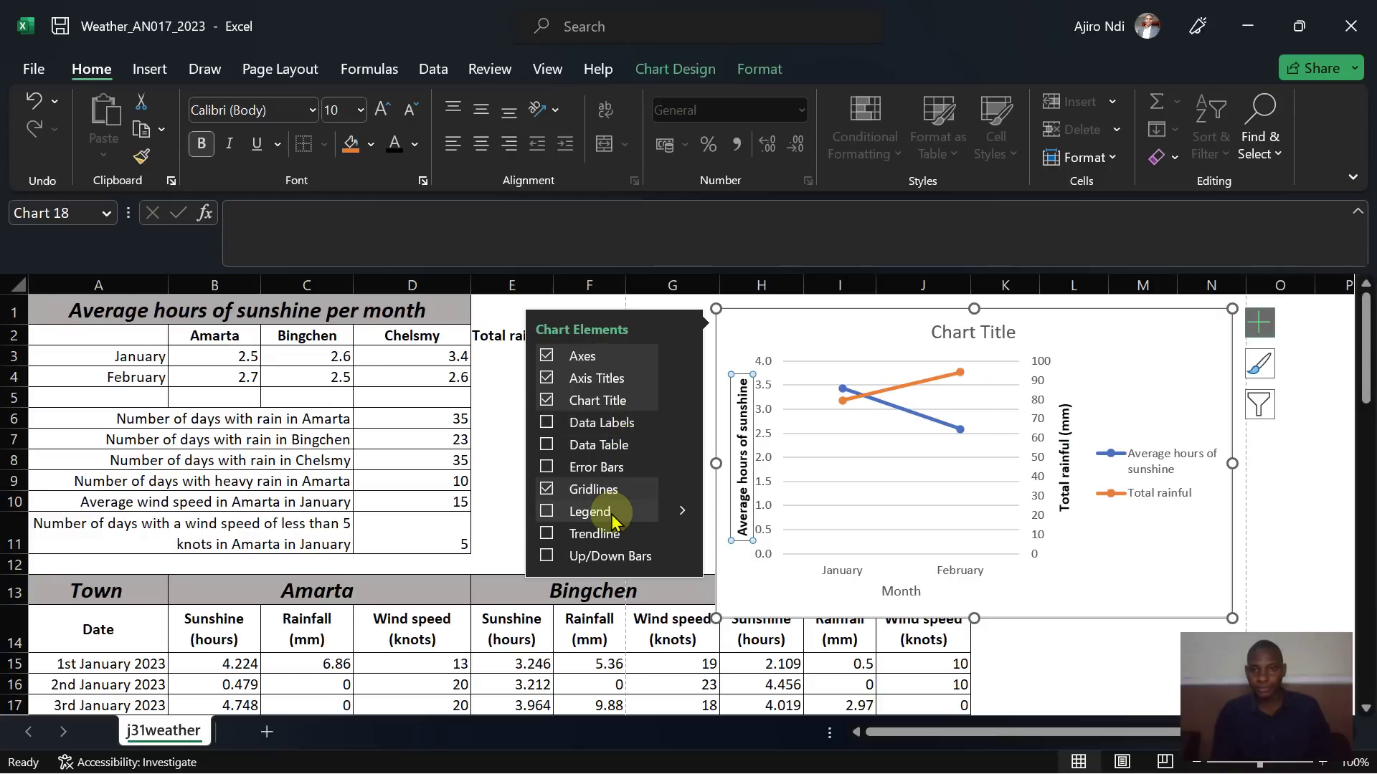
left_click(682, 510)
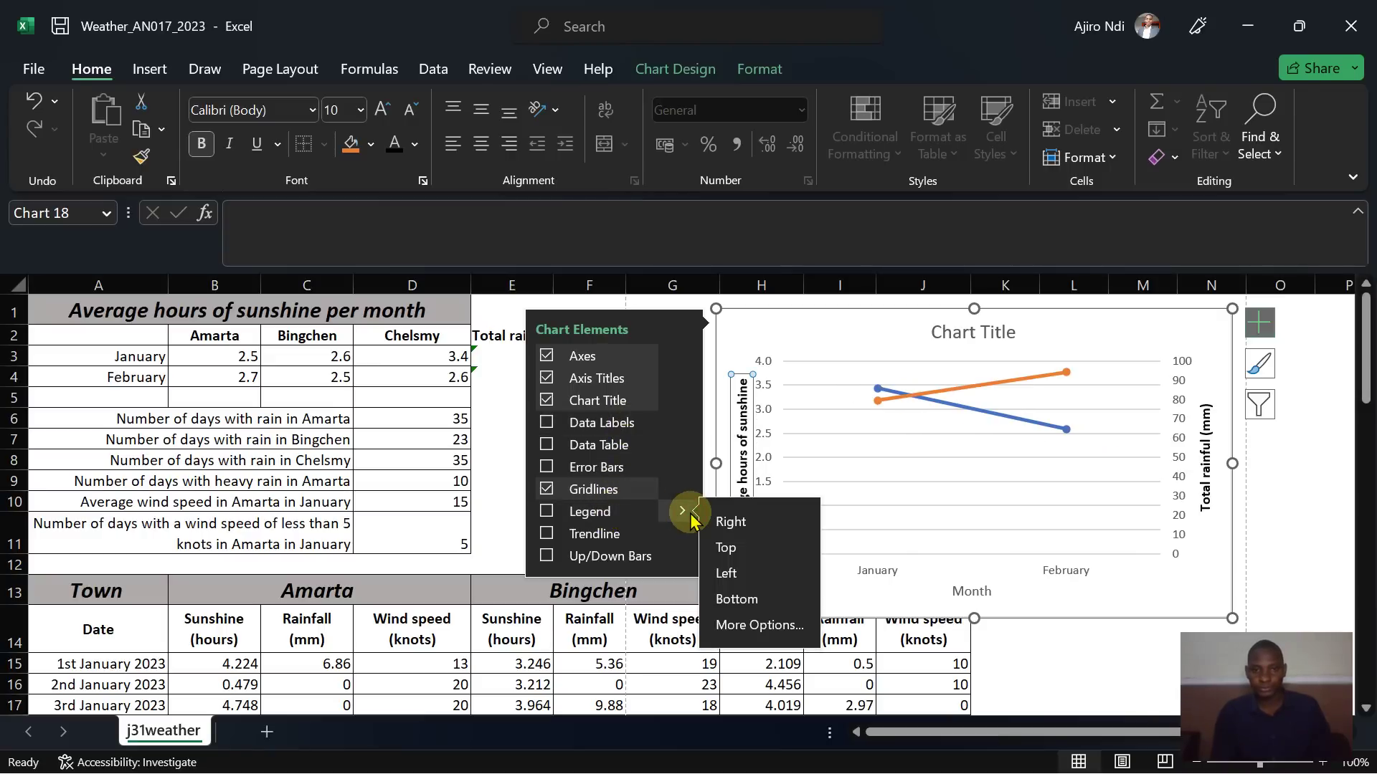
left_click(753, 604)
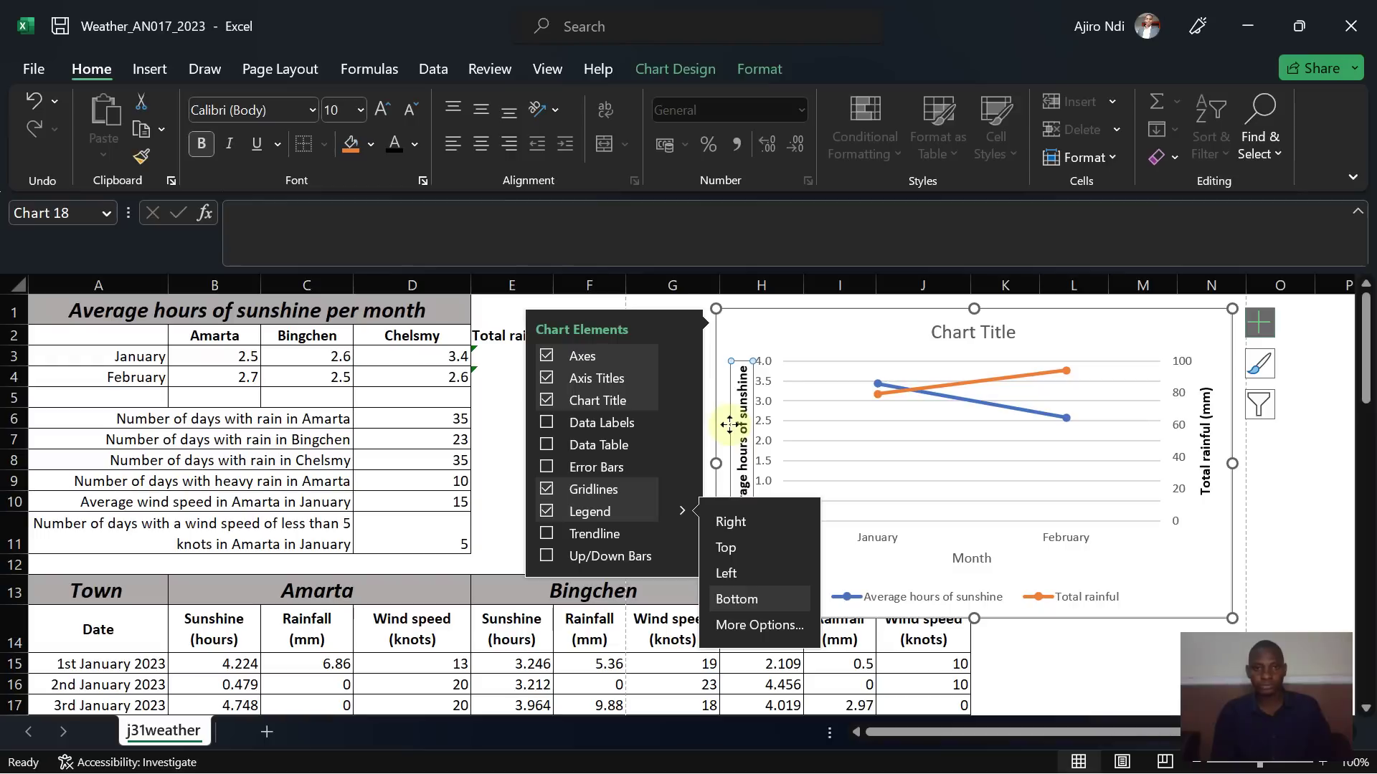
left_click(1268, 326)
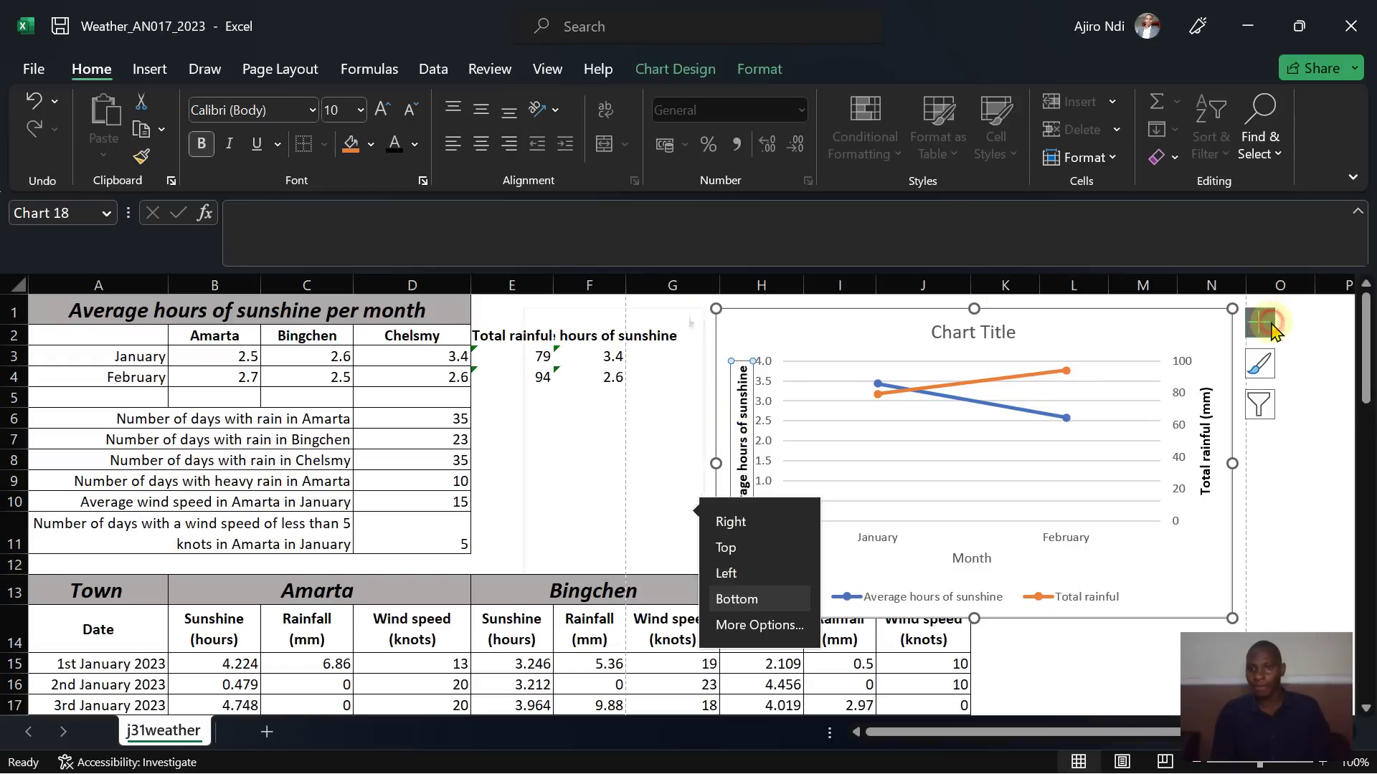
left_click(534, 336)
- Edit header E2 to read 'Total rainful (mm)'
left_click(335, 213)
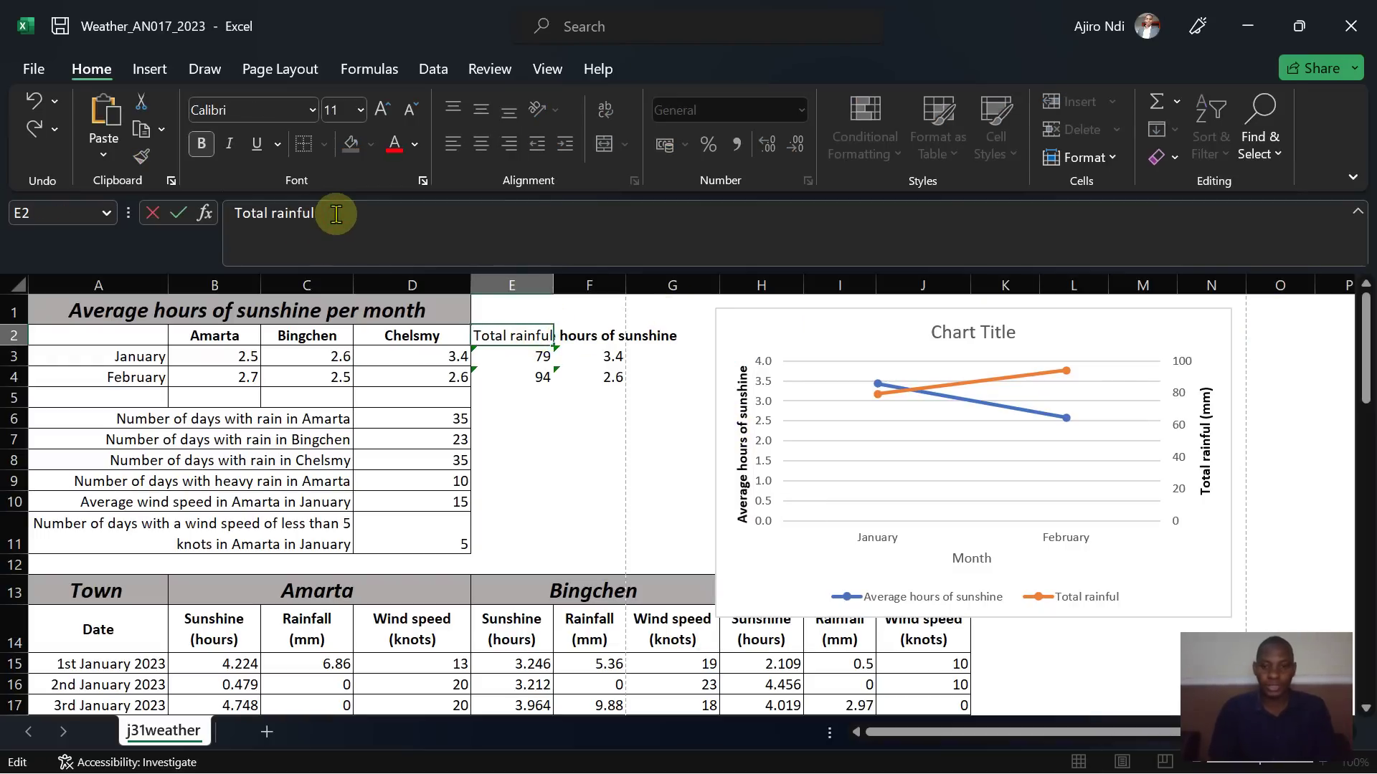
type("(mm")
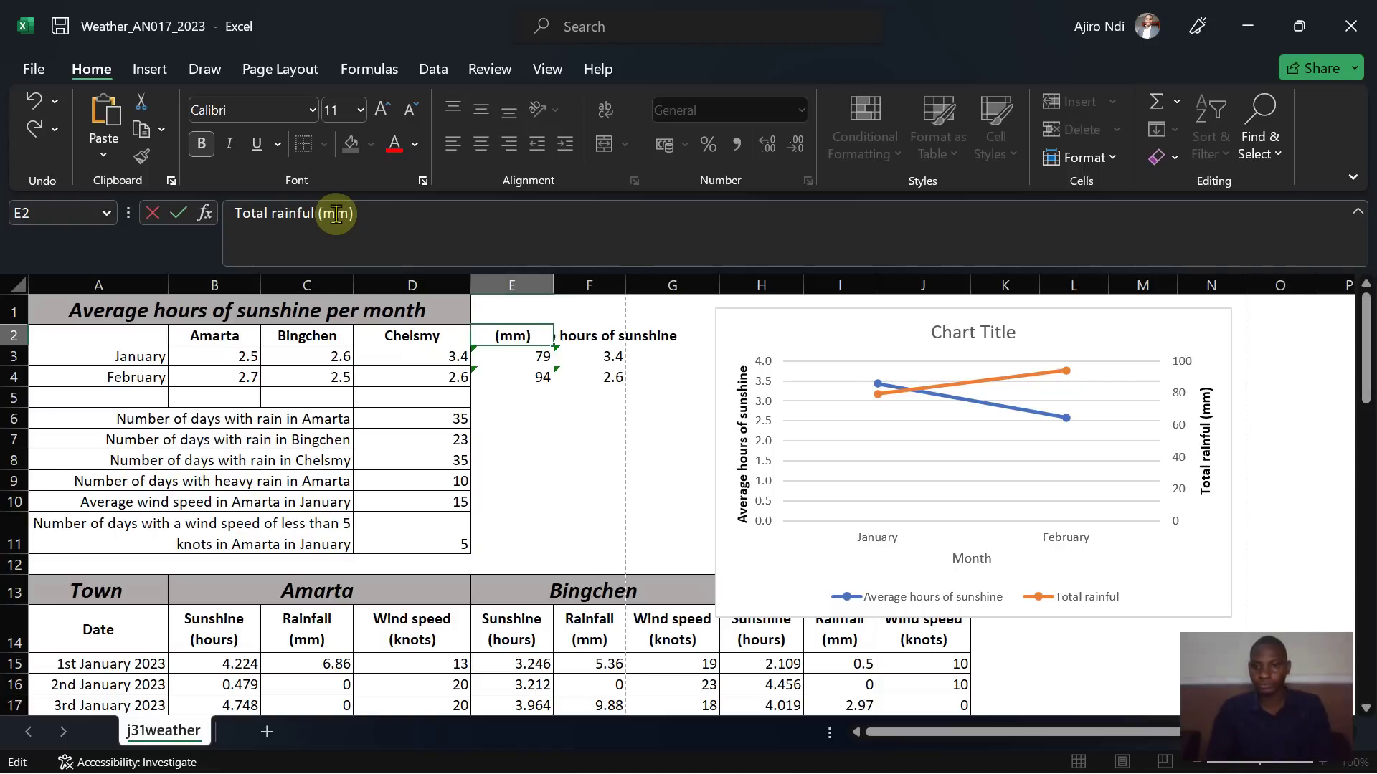
key("Return")
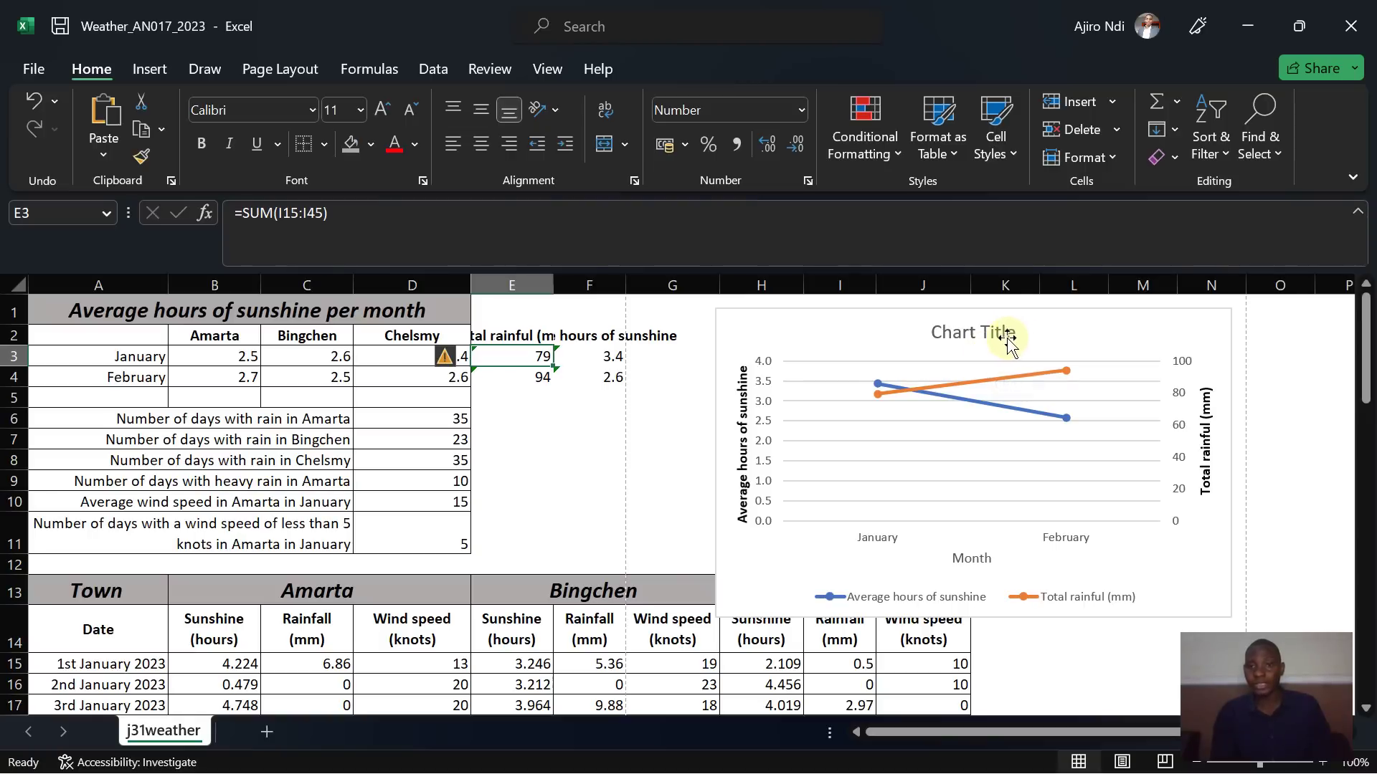
- Set the chart title to 'Comparison of rainful and sunshine in January and February in Chelsmy'
mouse_move(832, 766)
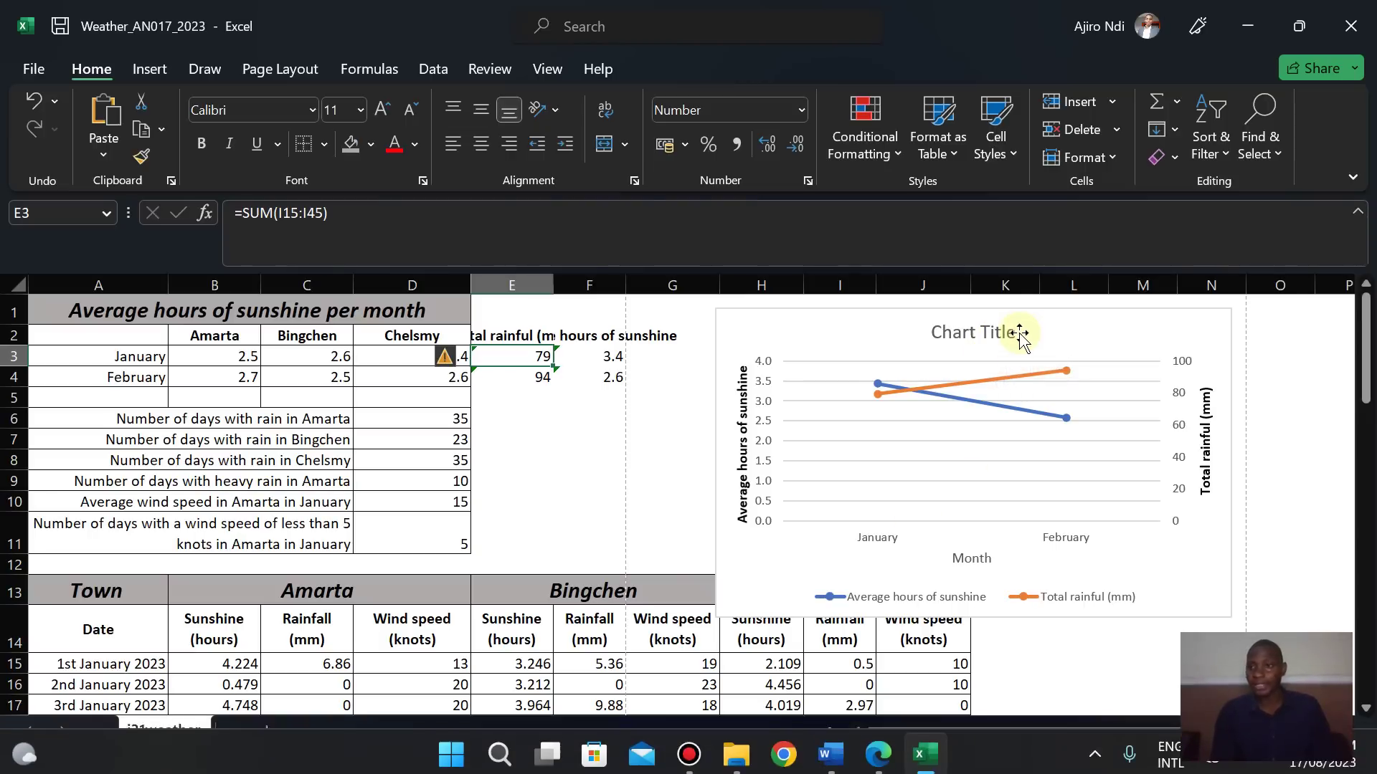
left_click(982, 335)
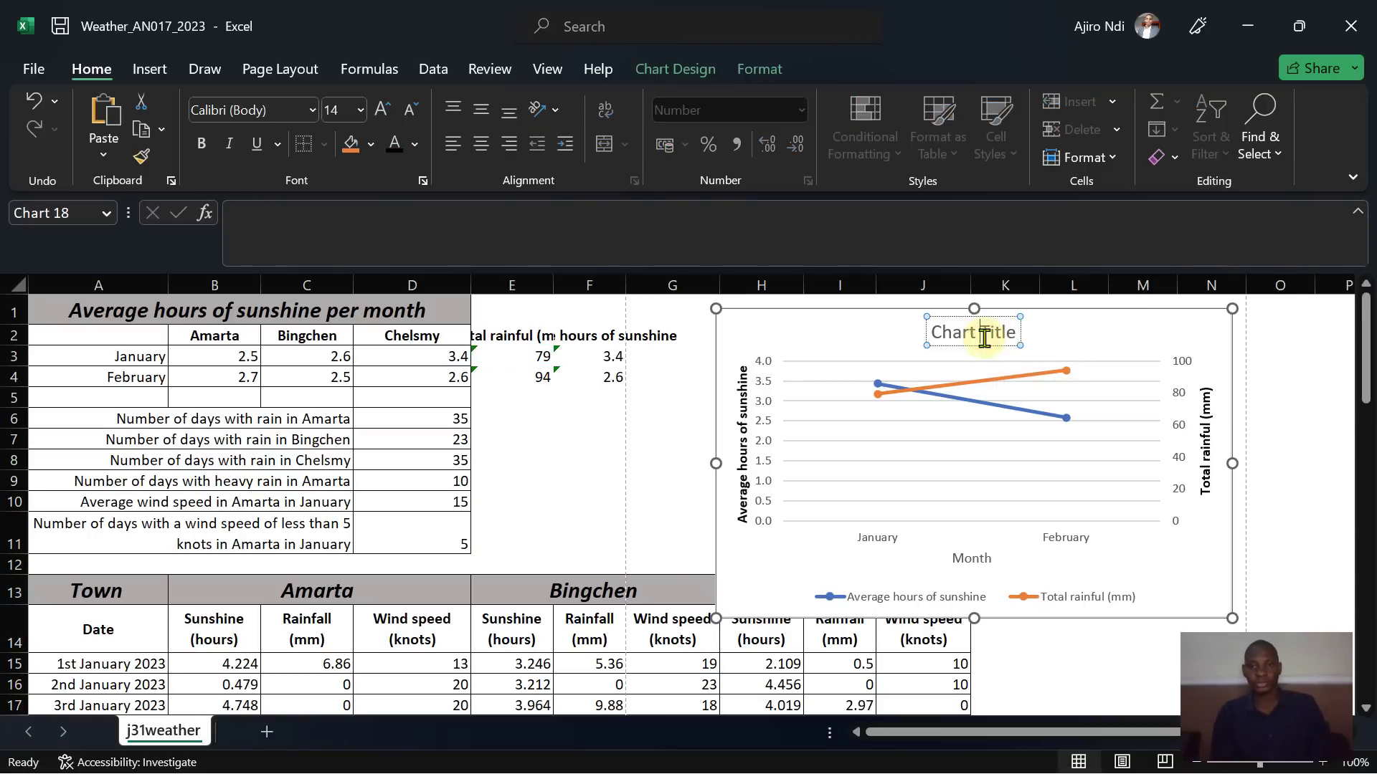
left_click(871, 766)
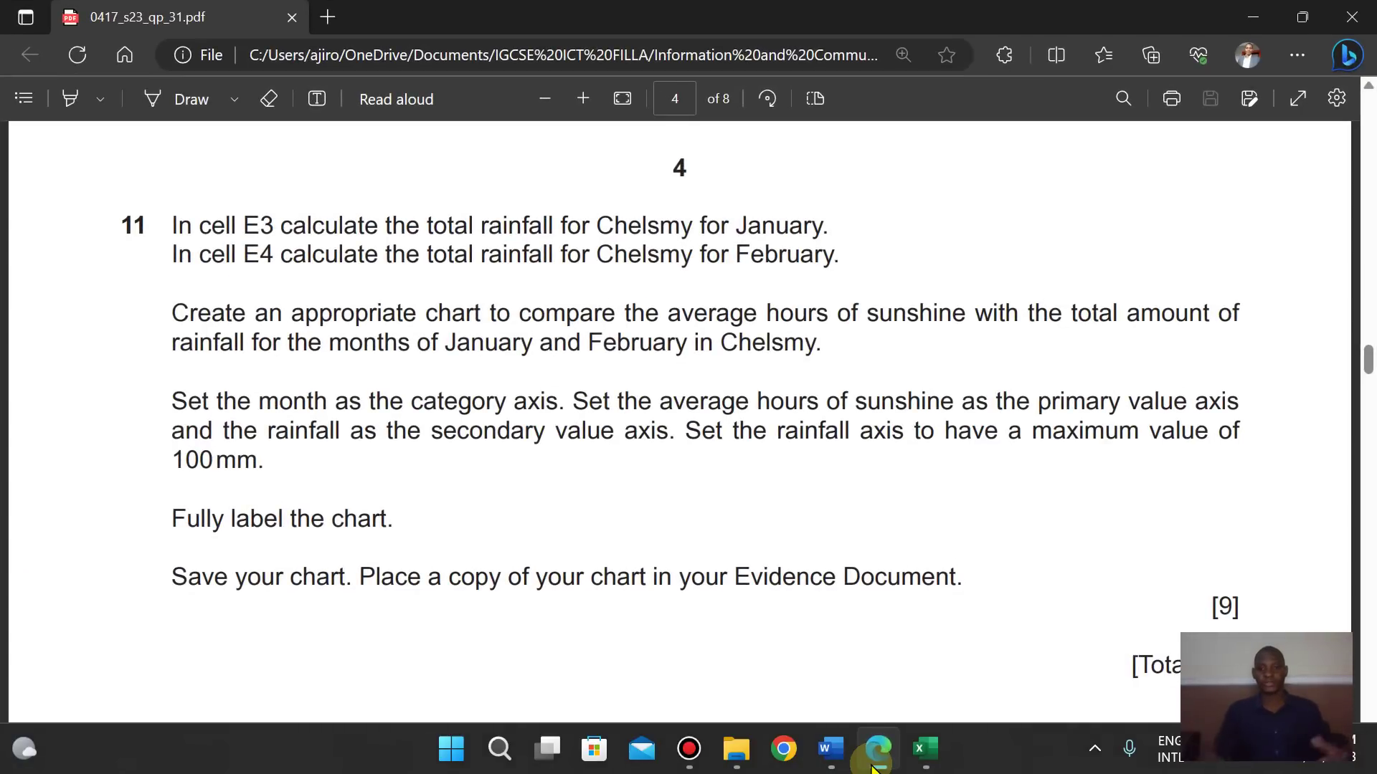
left_click(873, 766)
key("ctrl+a")
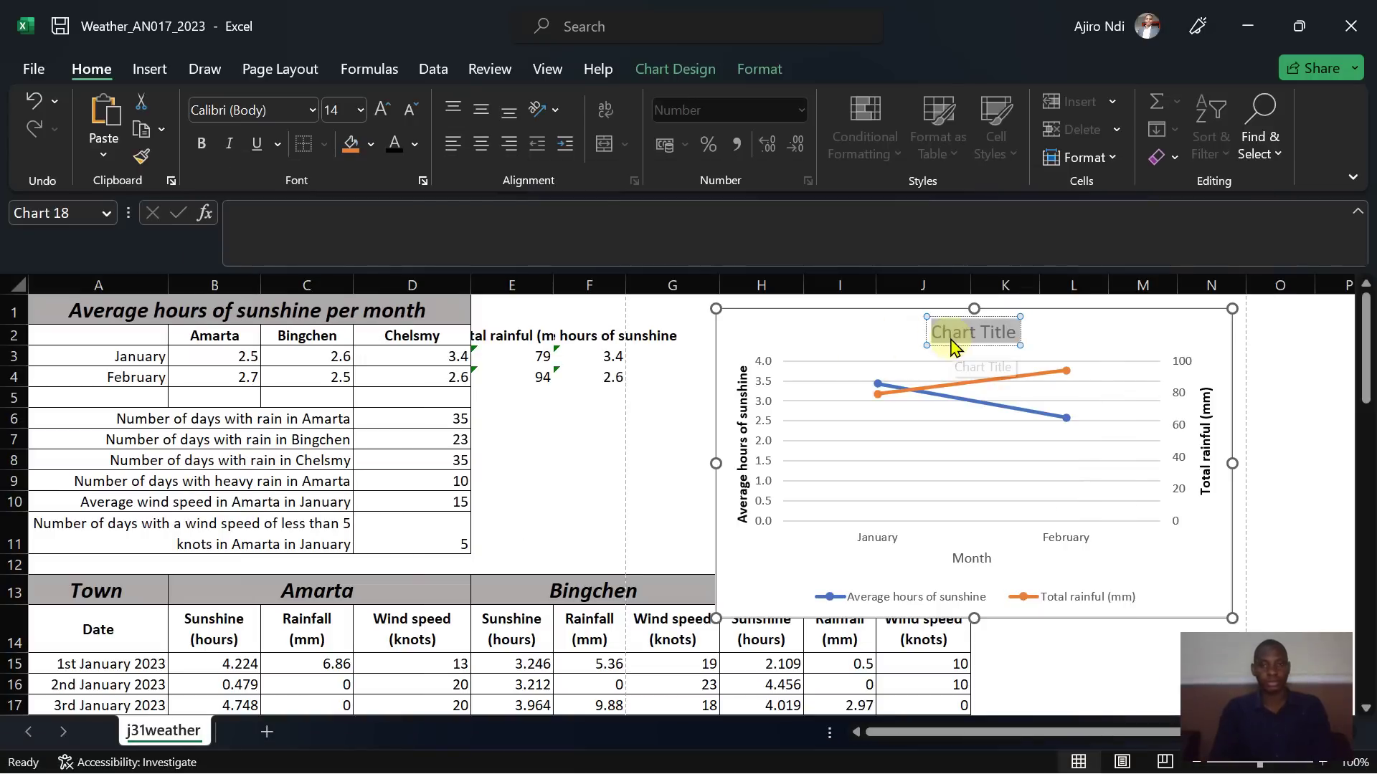
type("Cp")
key("BackSpace")
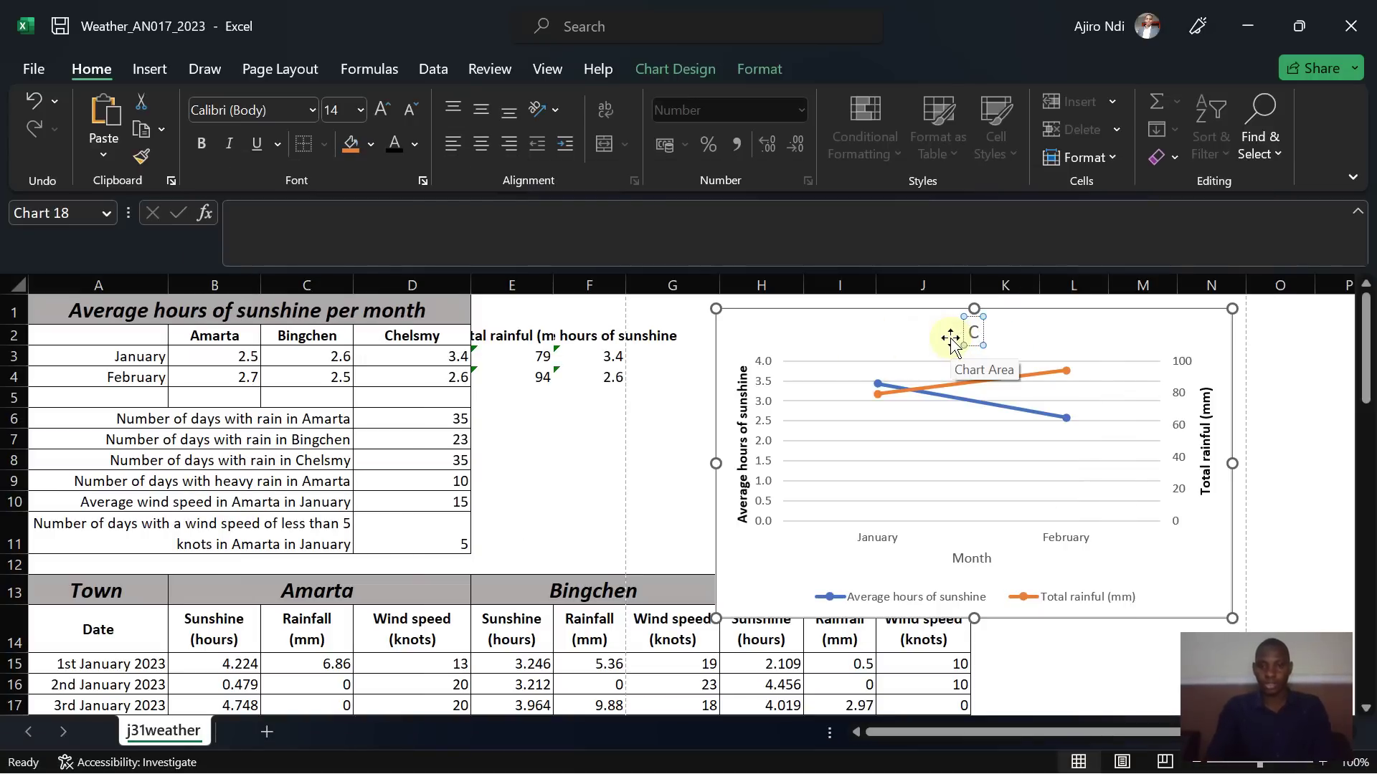
type("ompa")
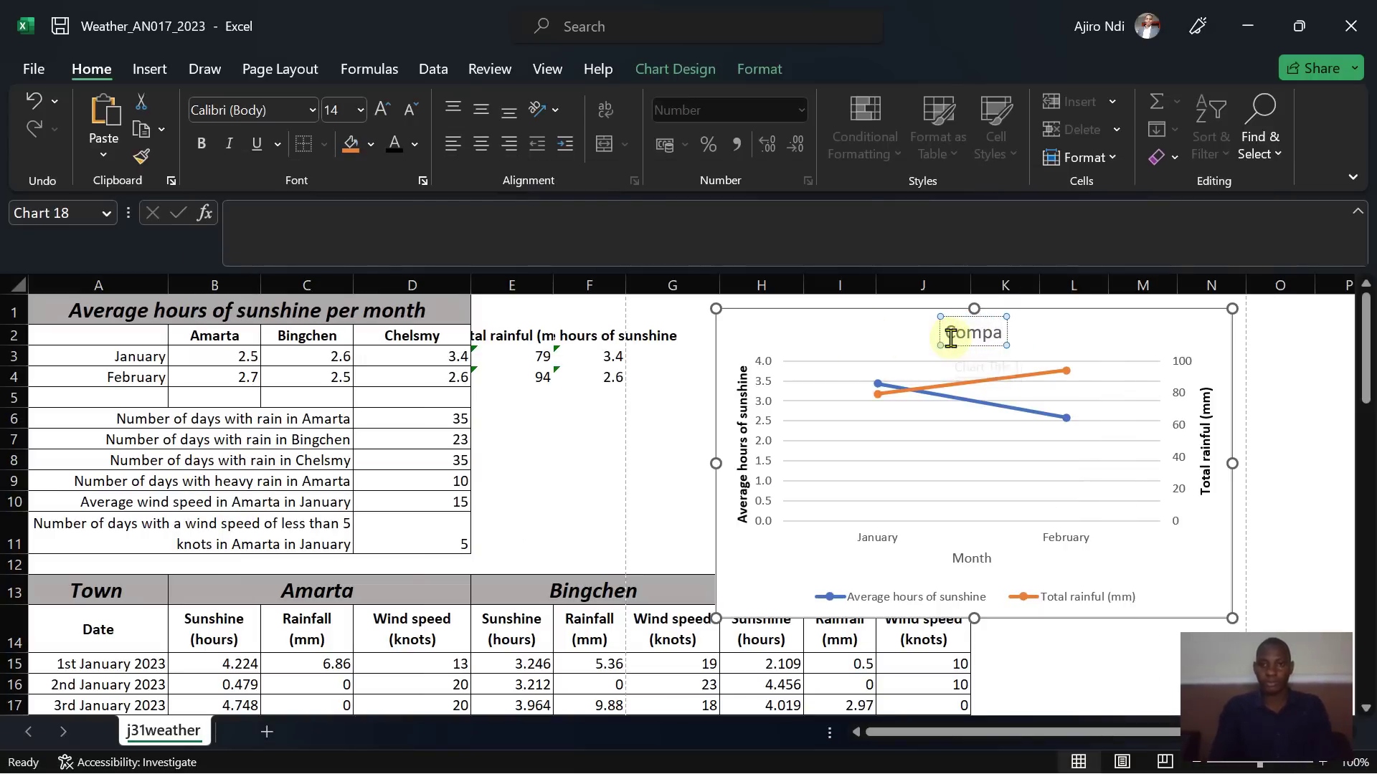
type("rison")
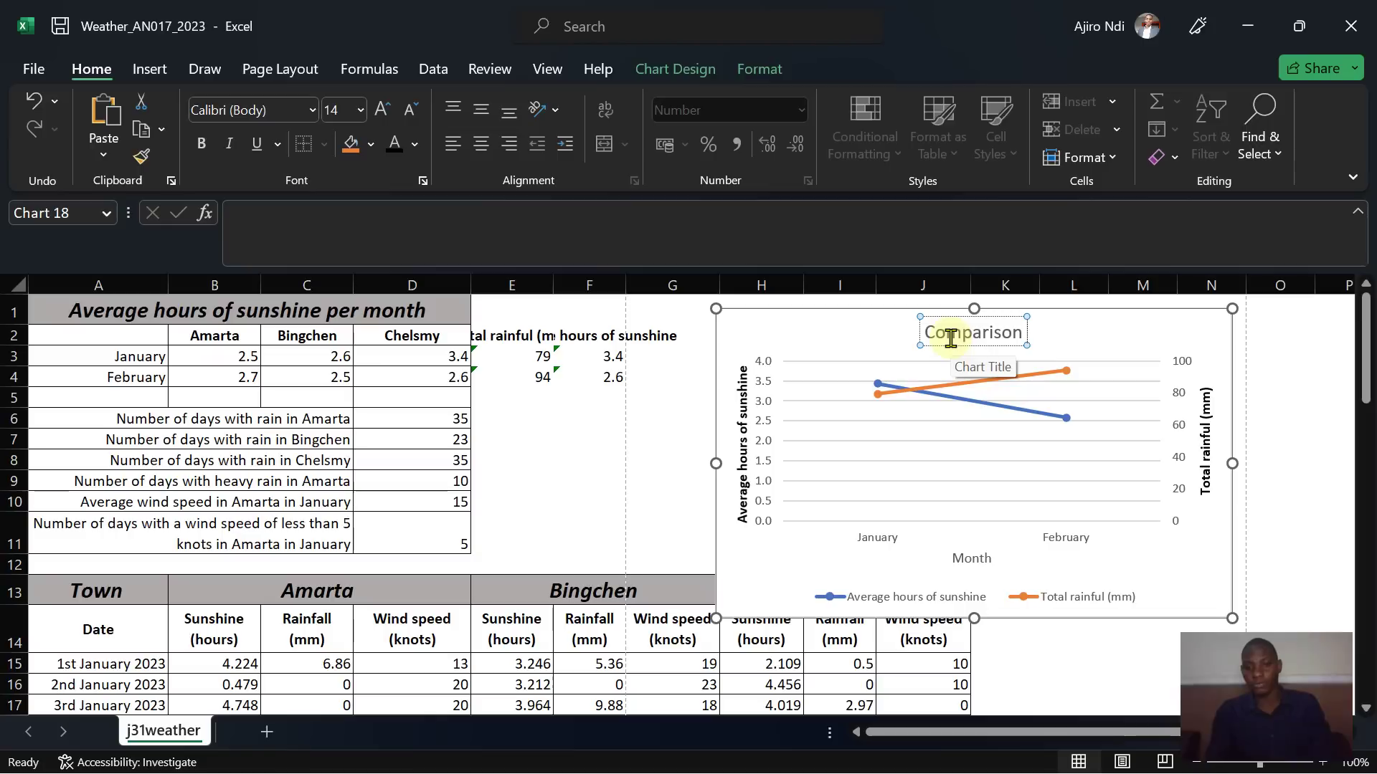
type(" of rainful")
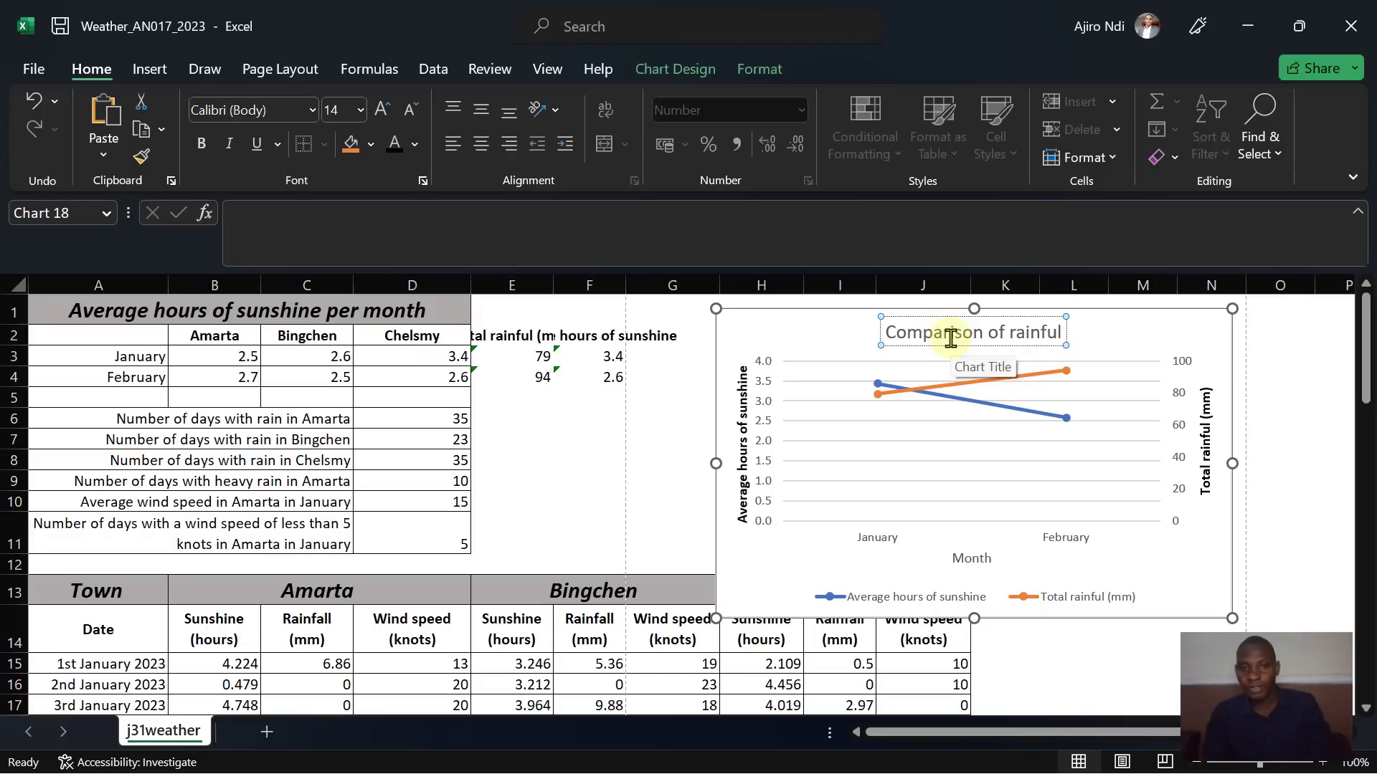
type("a")
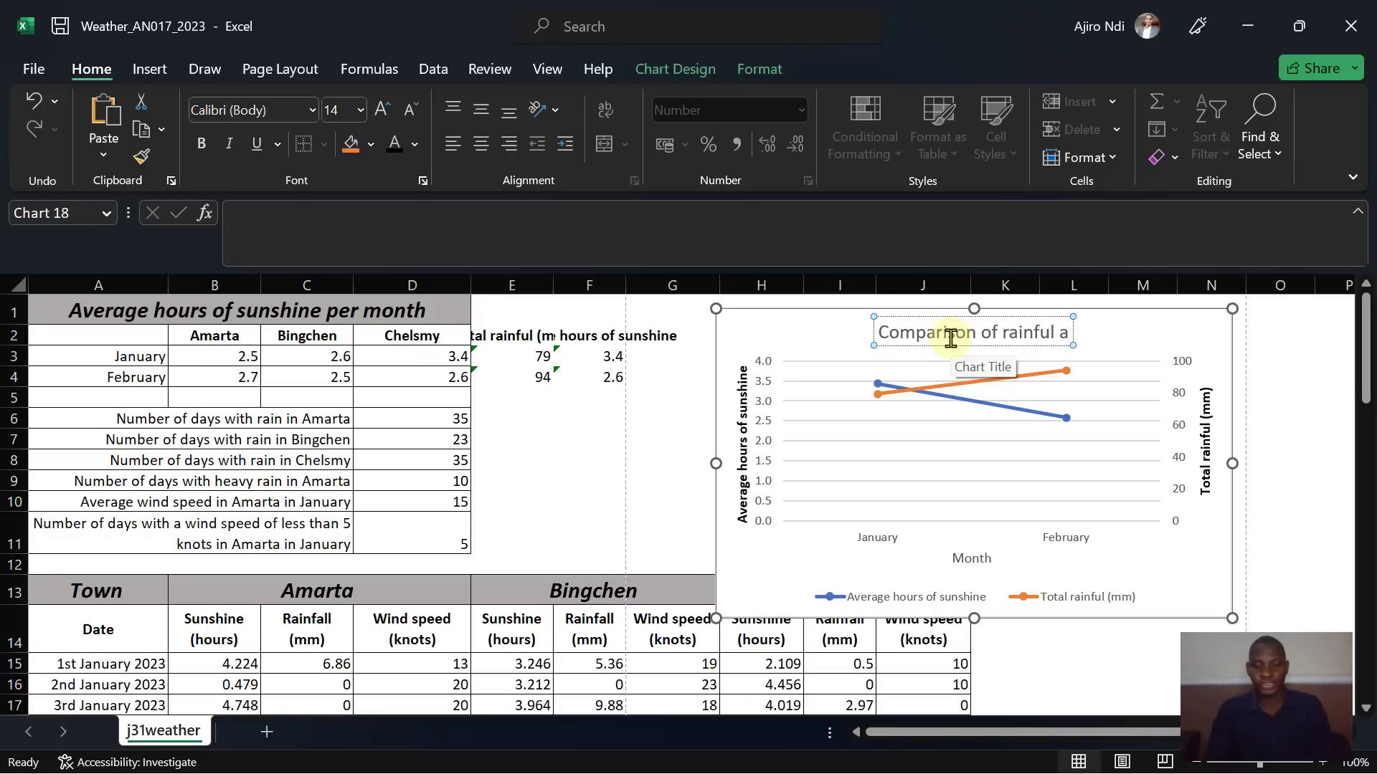
type("nd sunsh")
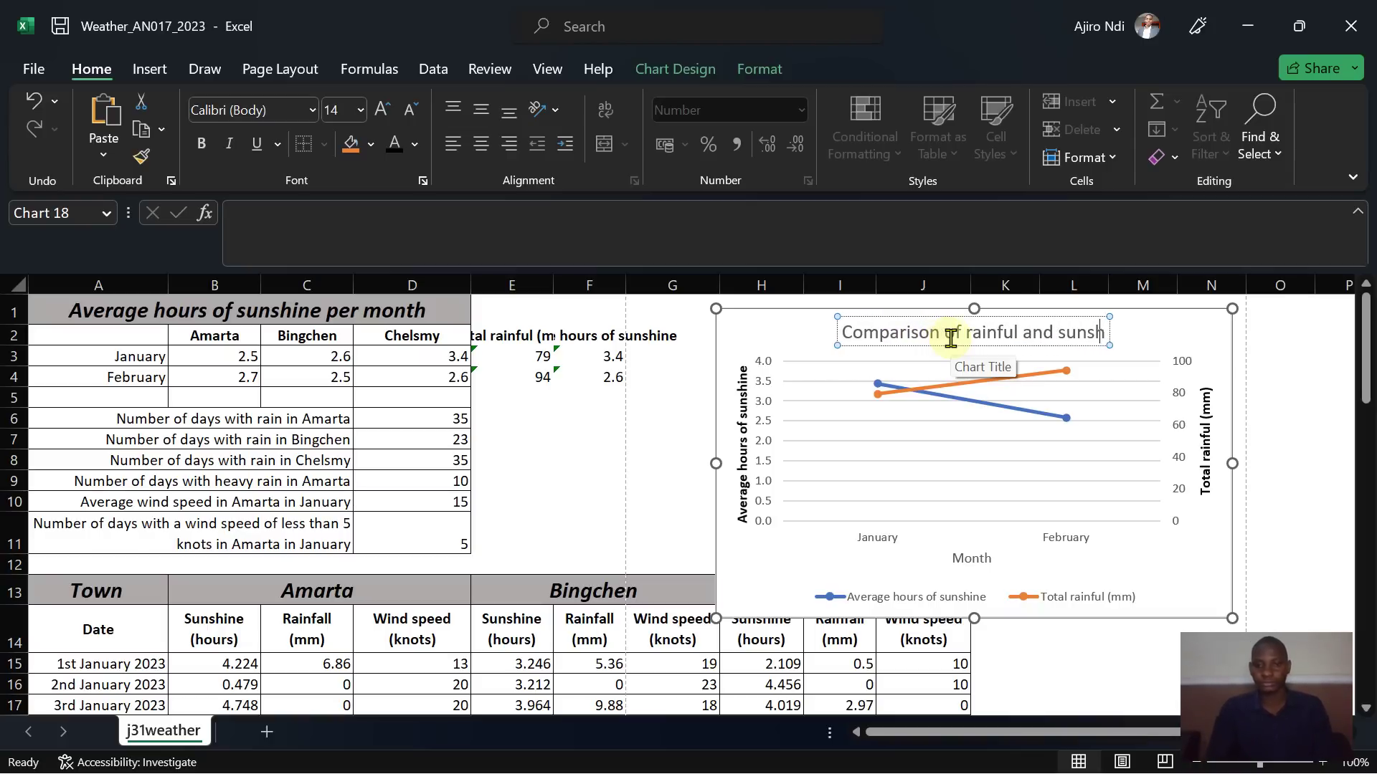
type("ine")
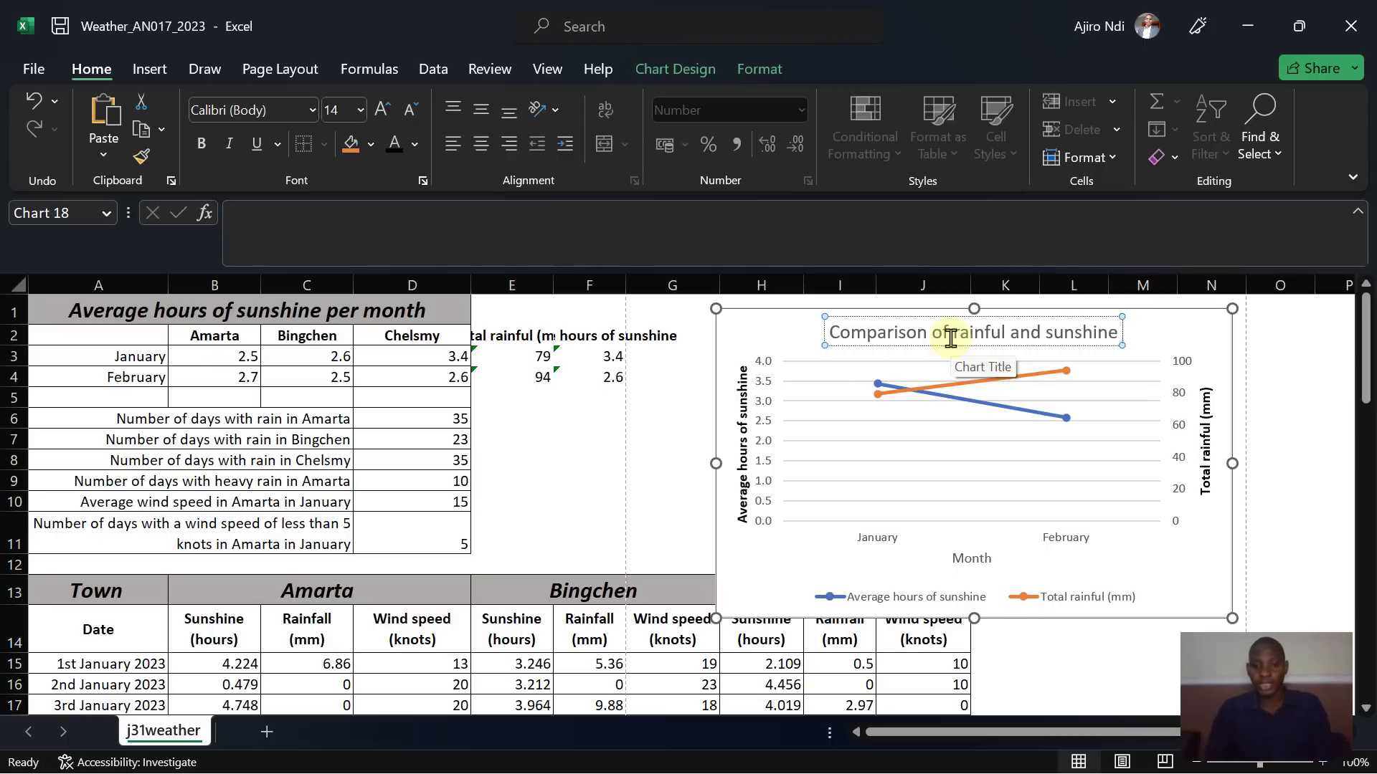
type(" in Jan")
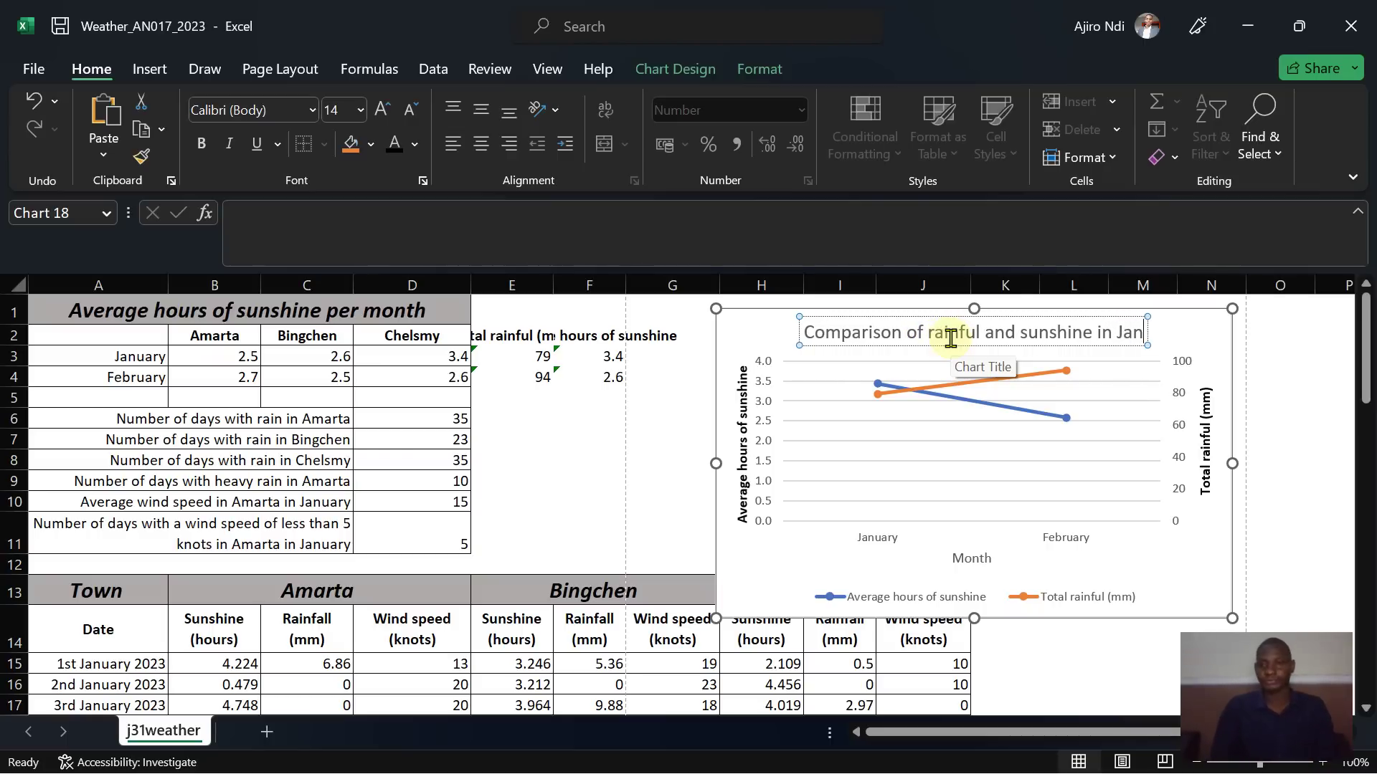
type("uary and")
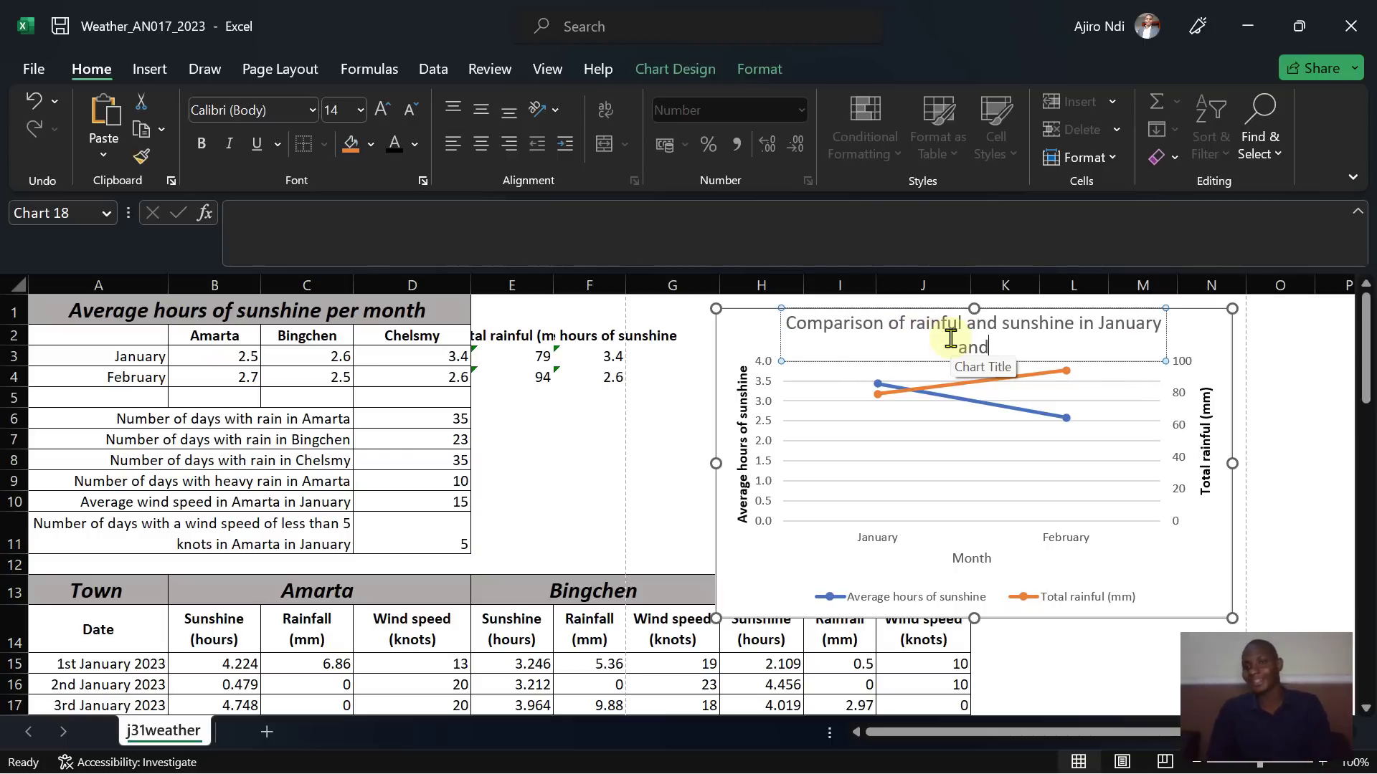
type(" February")
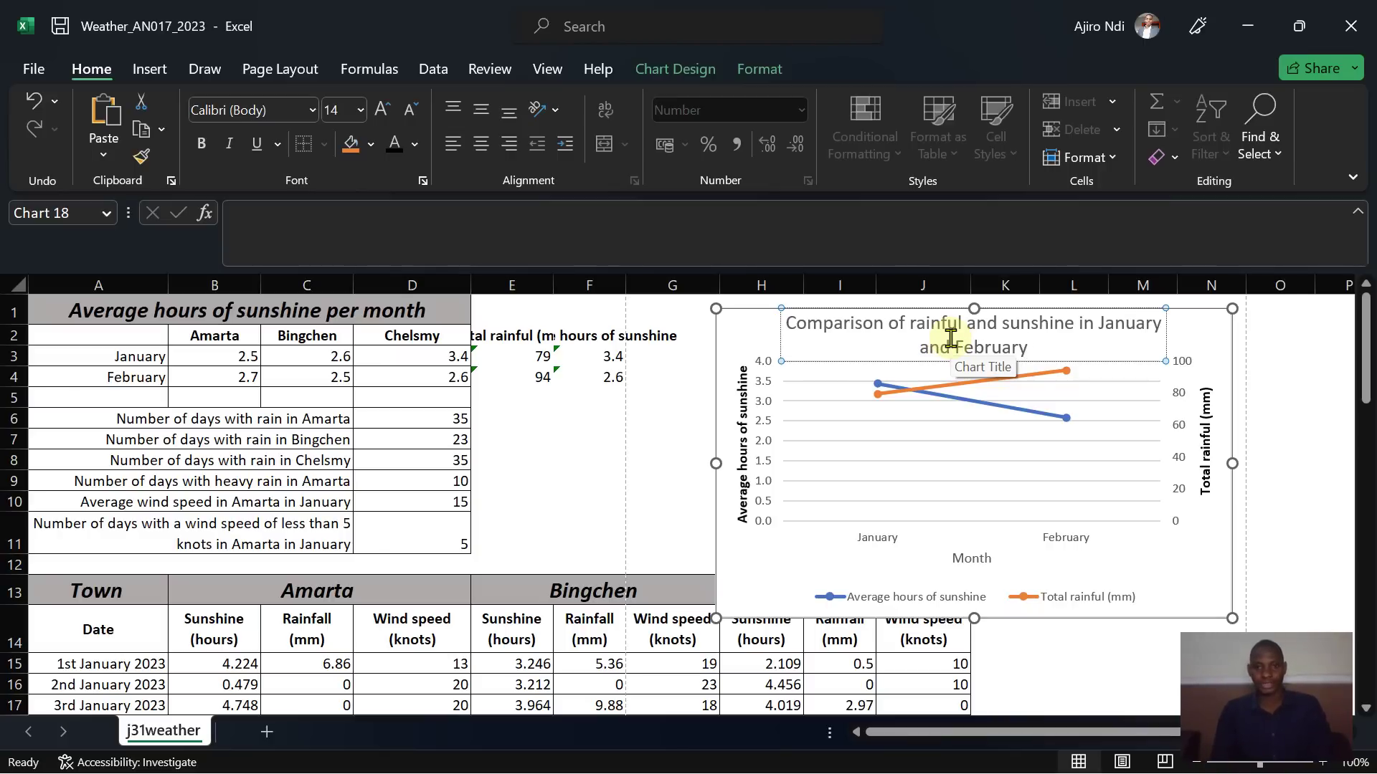
type(" in ")
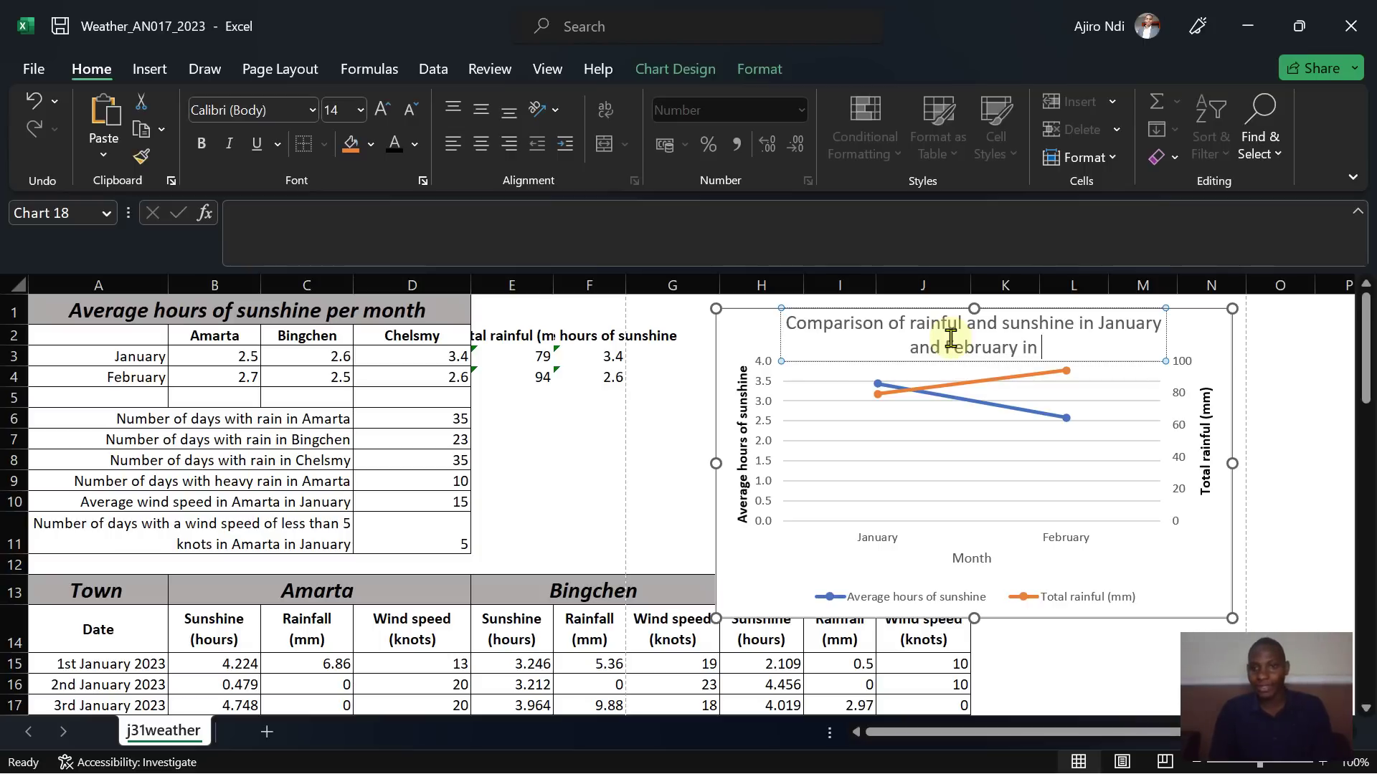
type("Che")
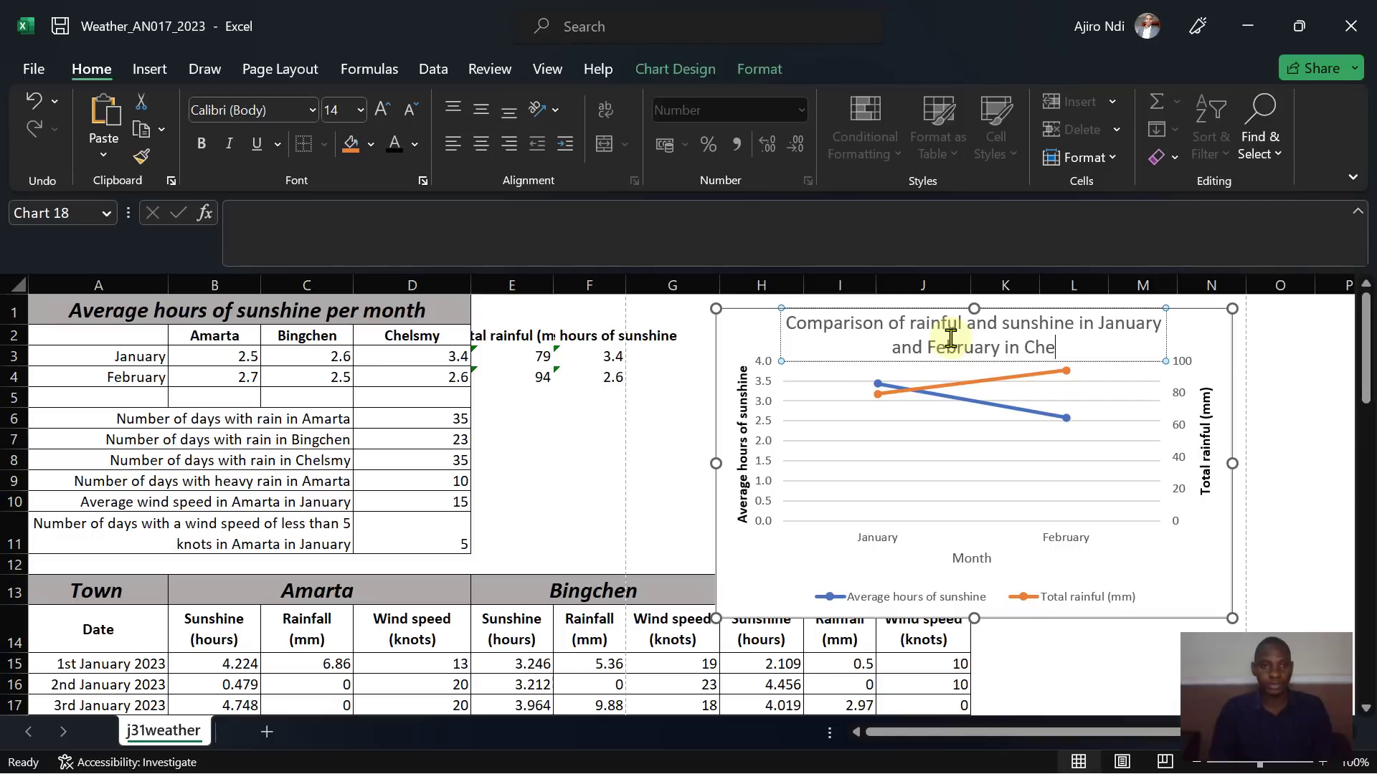
type("lsmy")
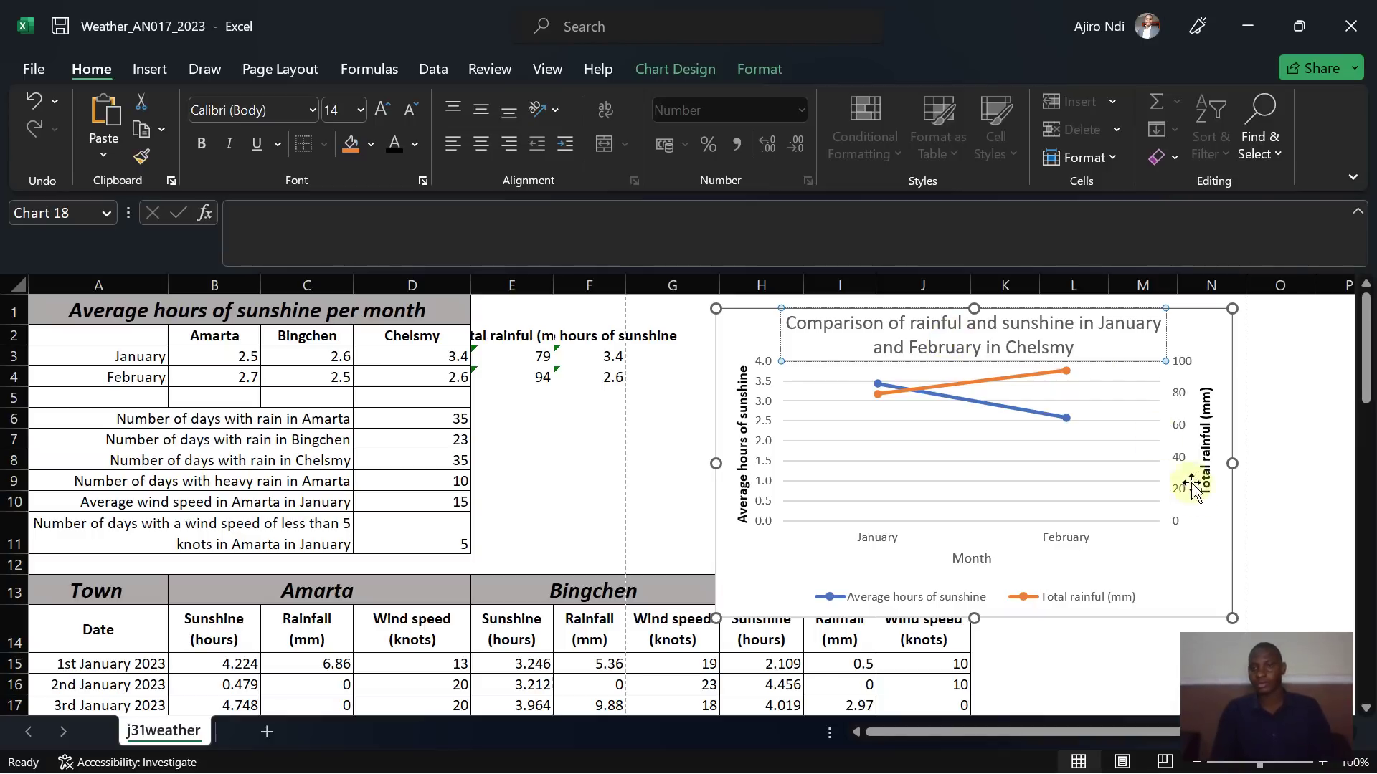
left_click(1291, 479)
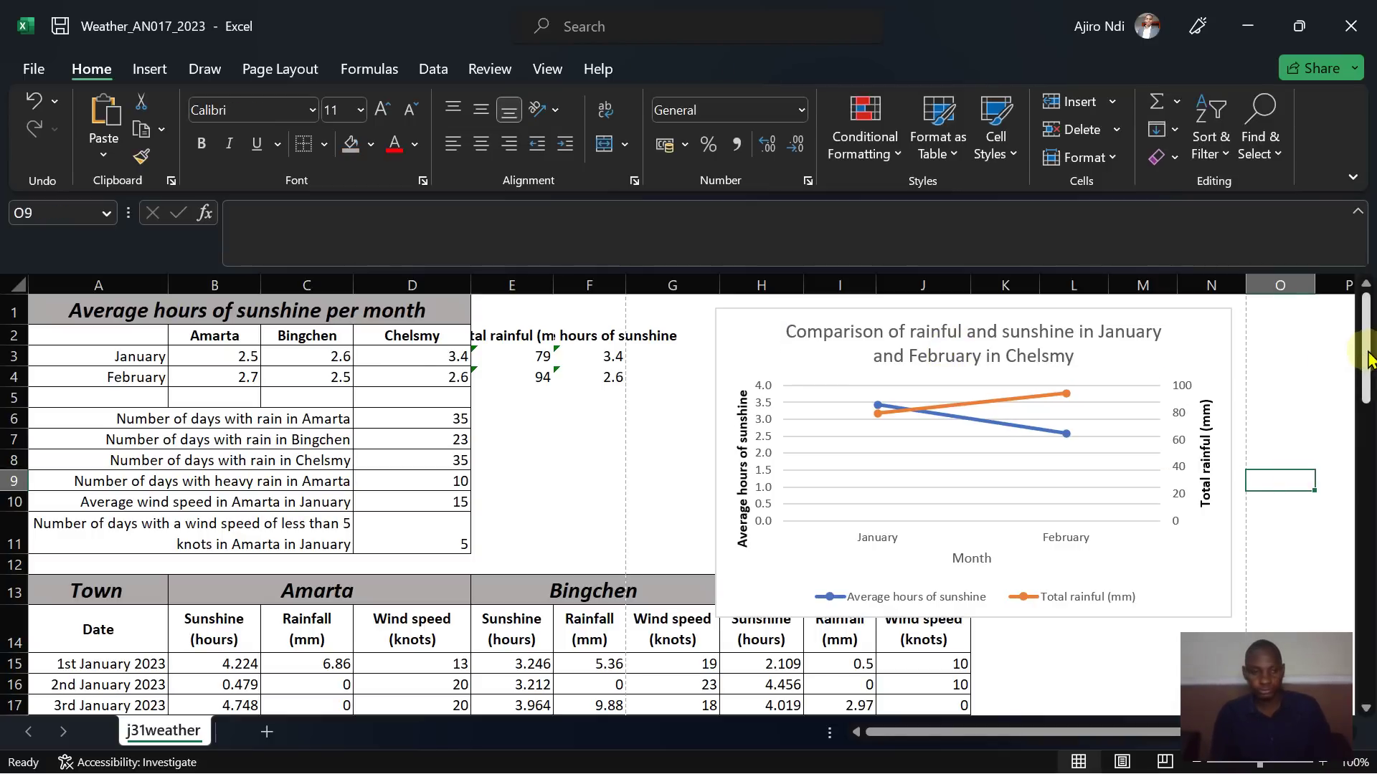
- Apply a font colour to the chart title and make it bold
mouse_move(1368, 359)
left_mouse_down()
mouse_move(1367, 552)
mouse_move(1366, 355)
left_mouse_up()
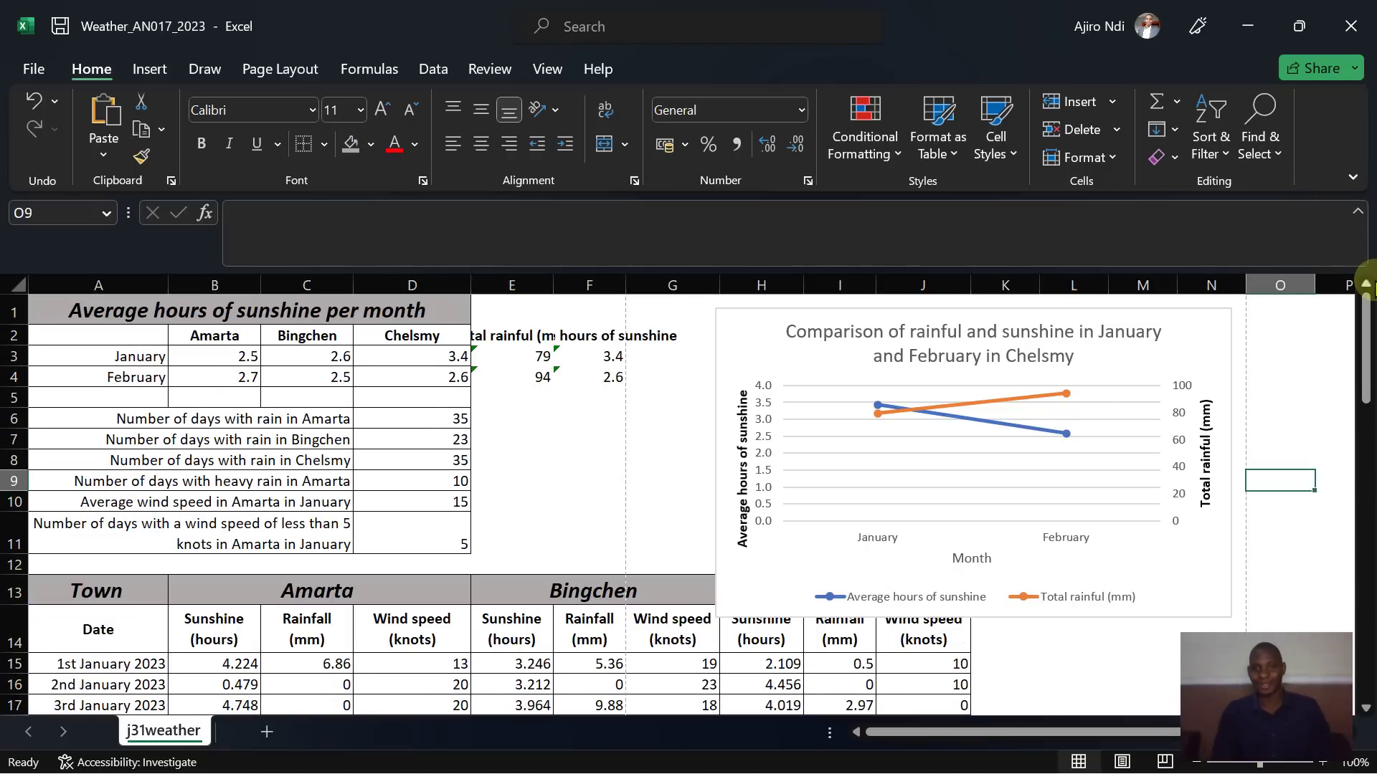
left_click(933, 356)
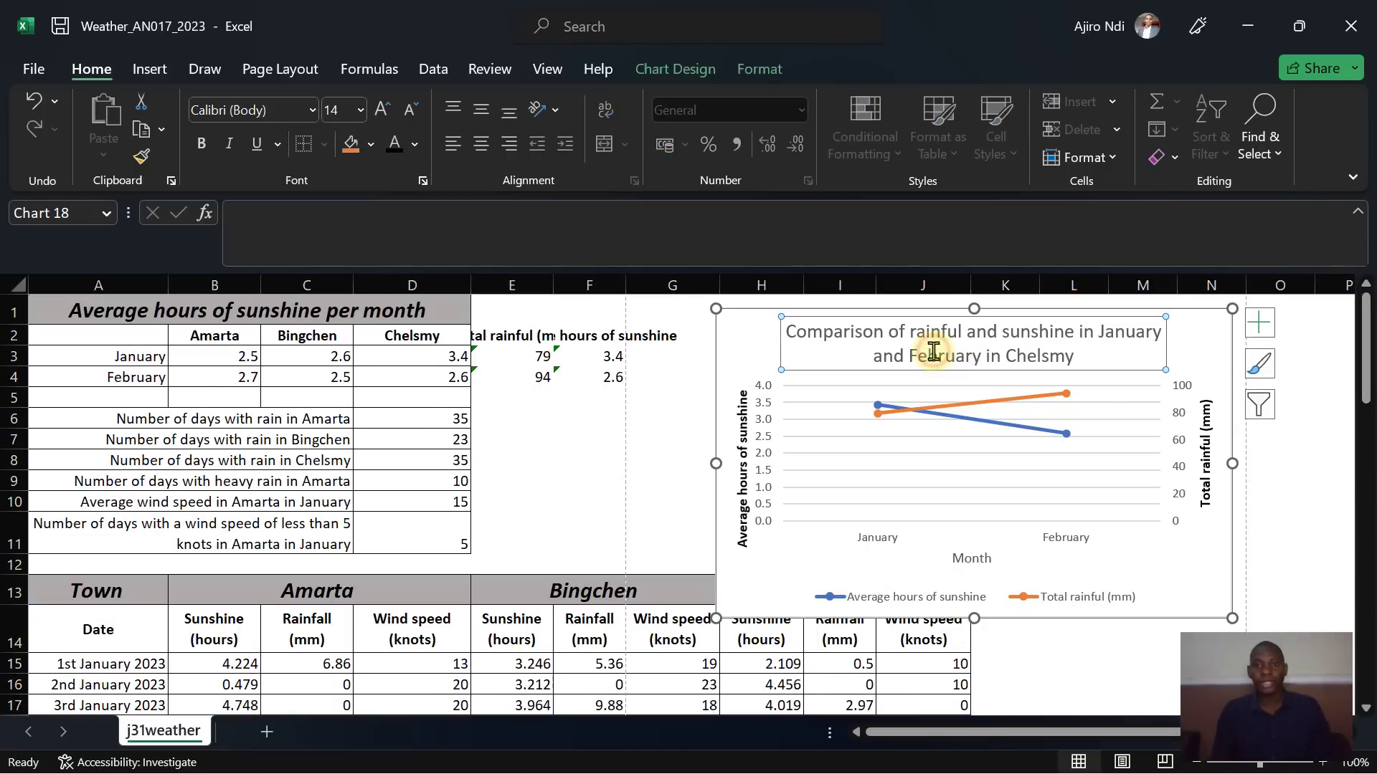
left_click(389, 147)
left_click(197, 145)
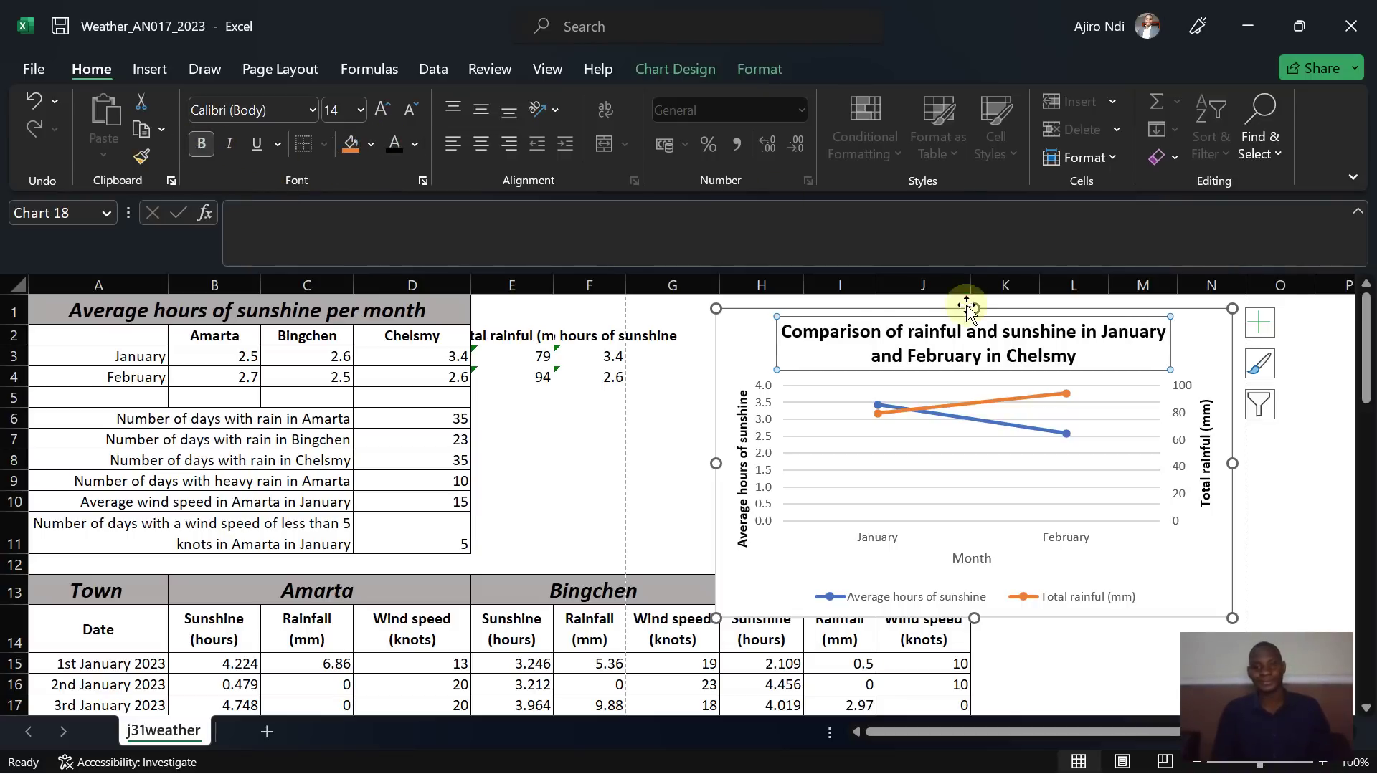
- Move the chart left, nearer the data, and enlarge it downward and leftward
left_click(1211, 326)
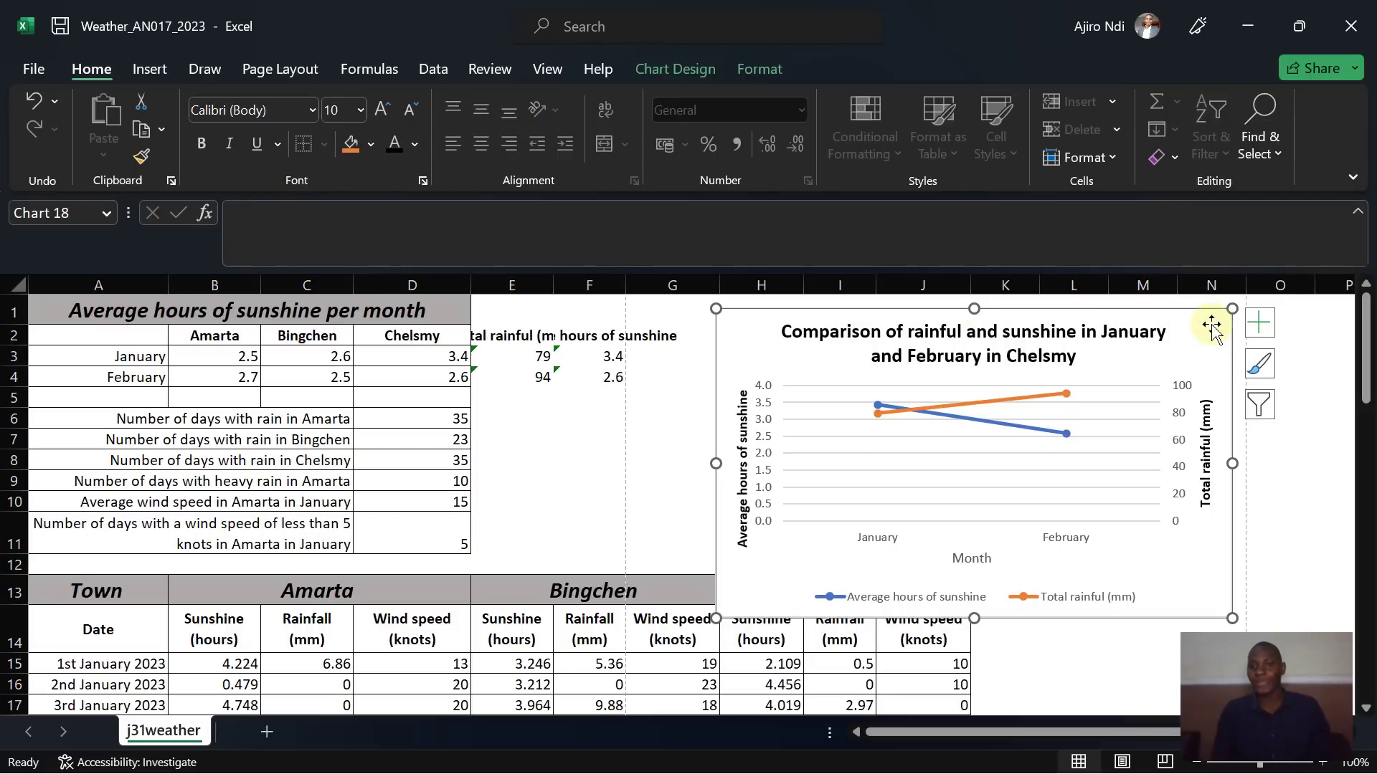
left_click_drag(1211, 326, 1061, 319)
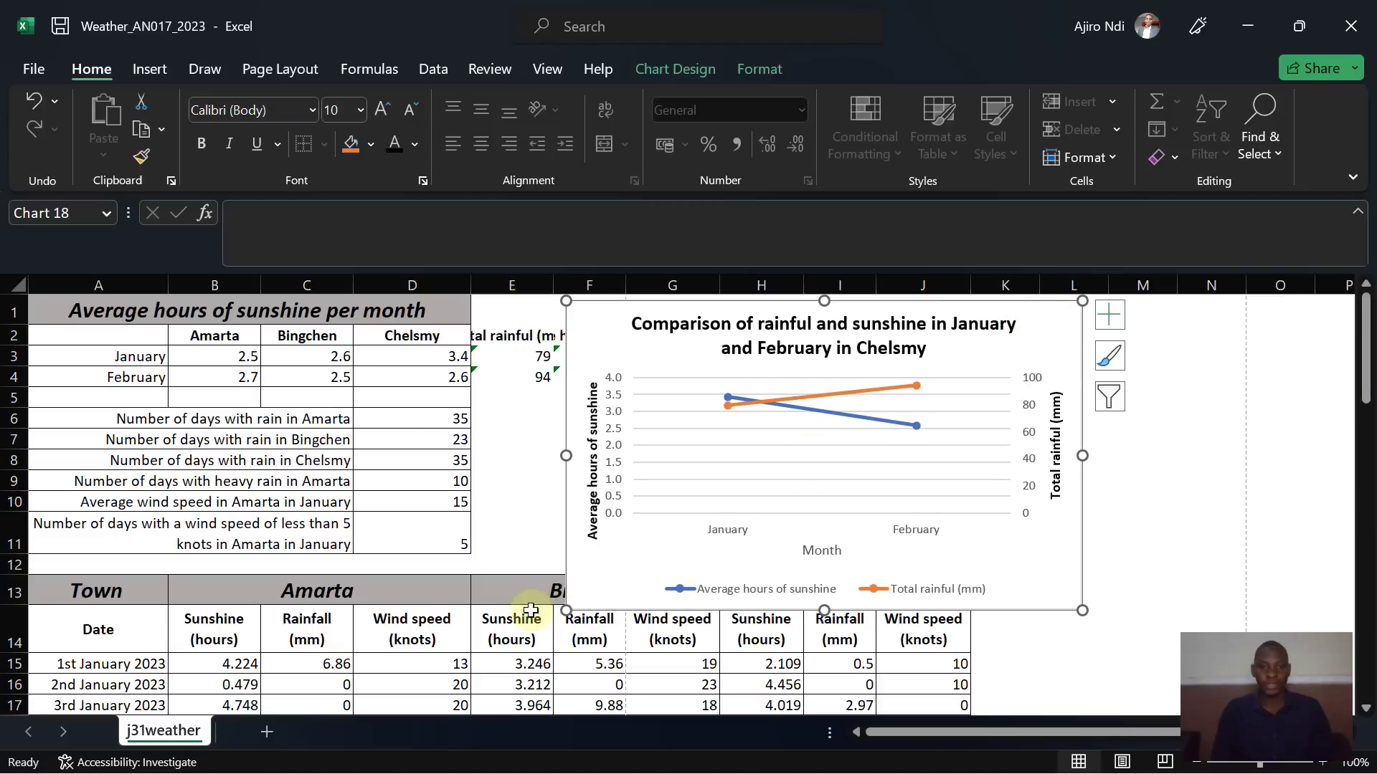
left_click_drag(566, 610, 490, 683)
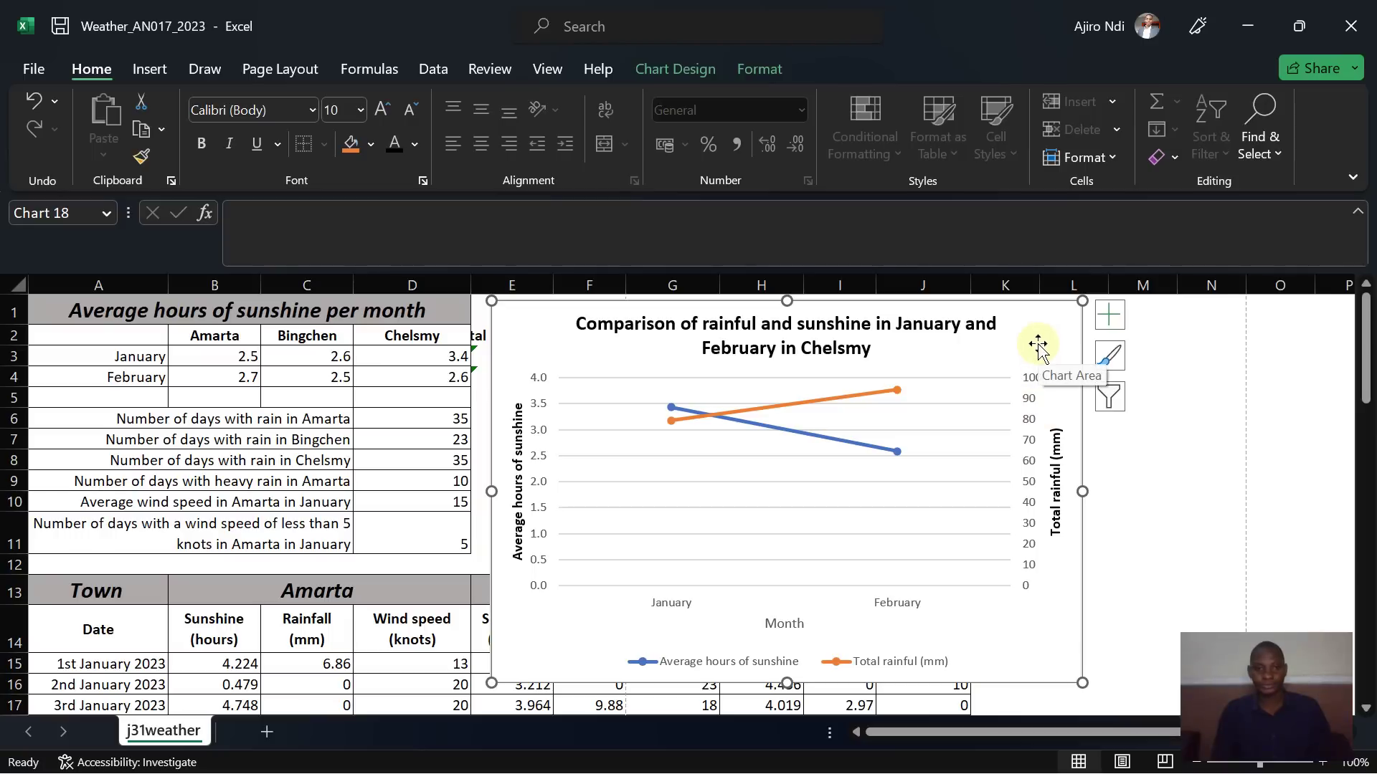
mouse_move(879, 767)
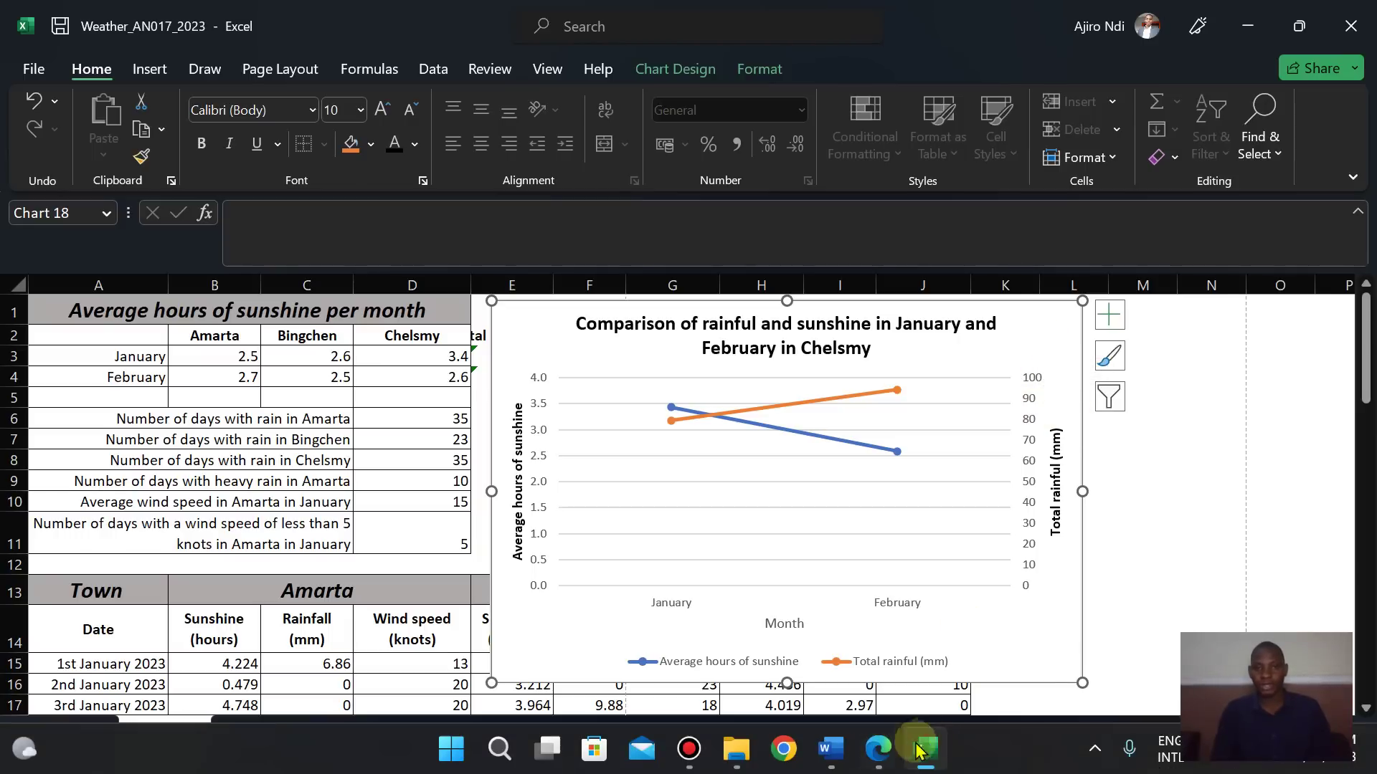
left_click(878, 749)
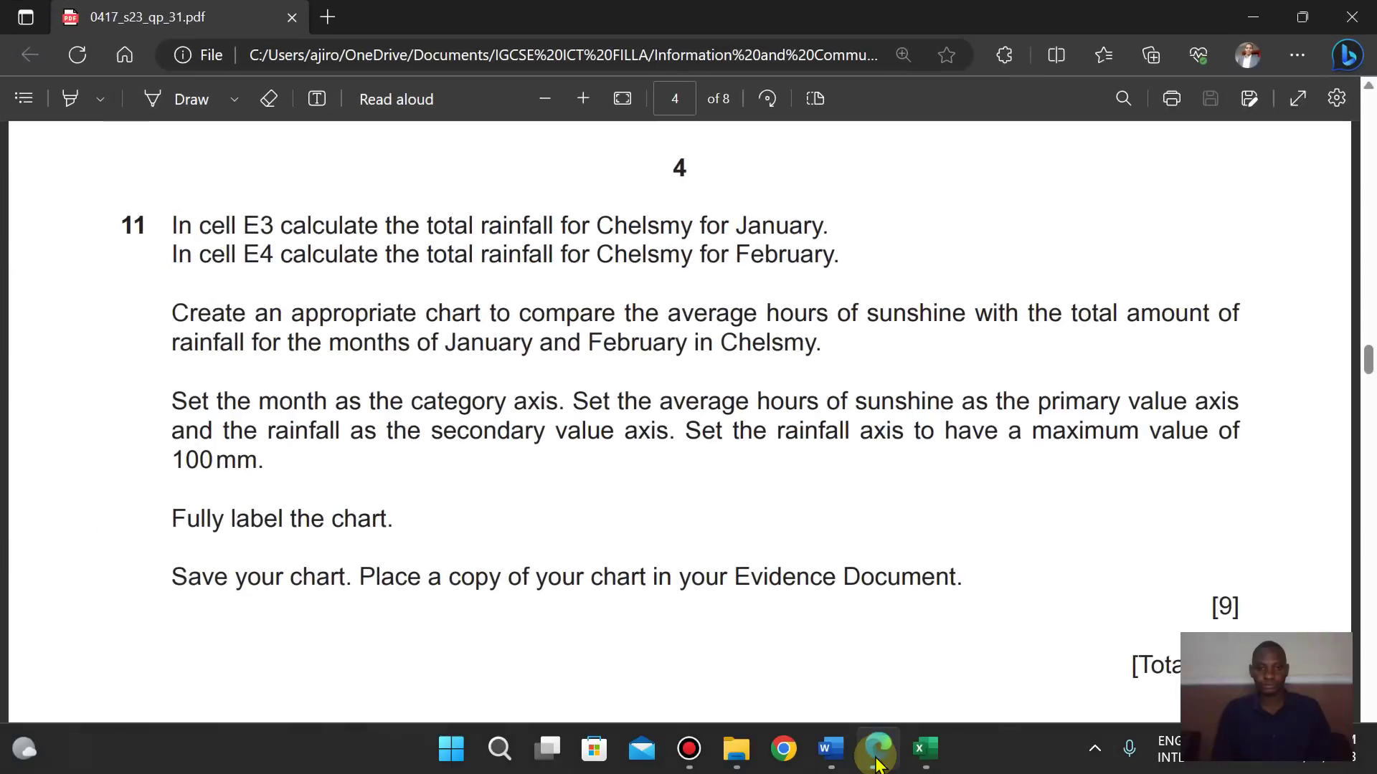
left_click(877, 759)
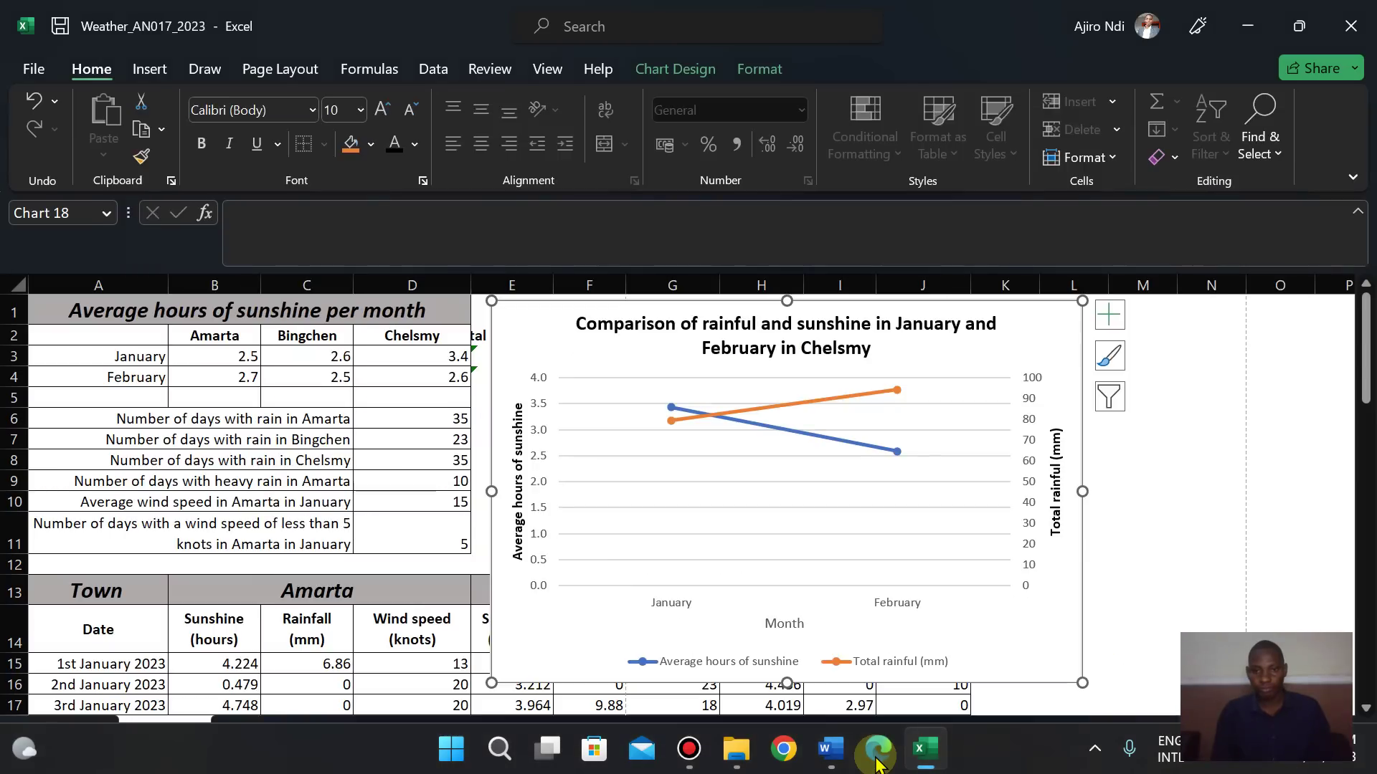
left_click(876, 758)
left_click(876, 758)
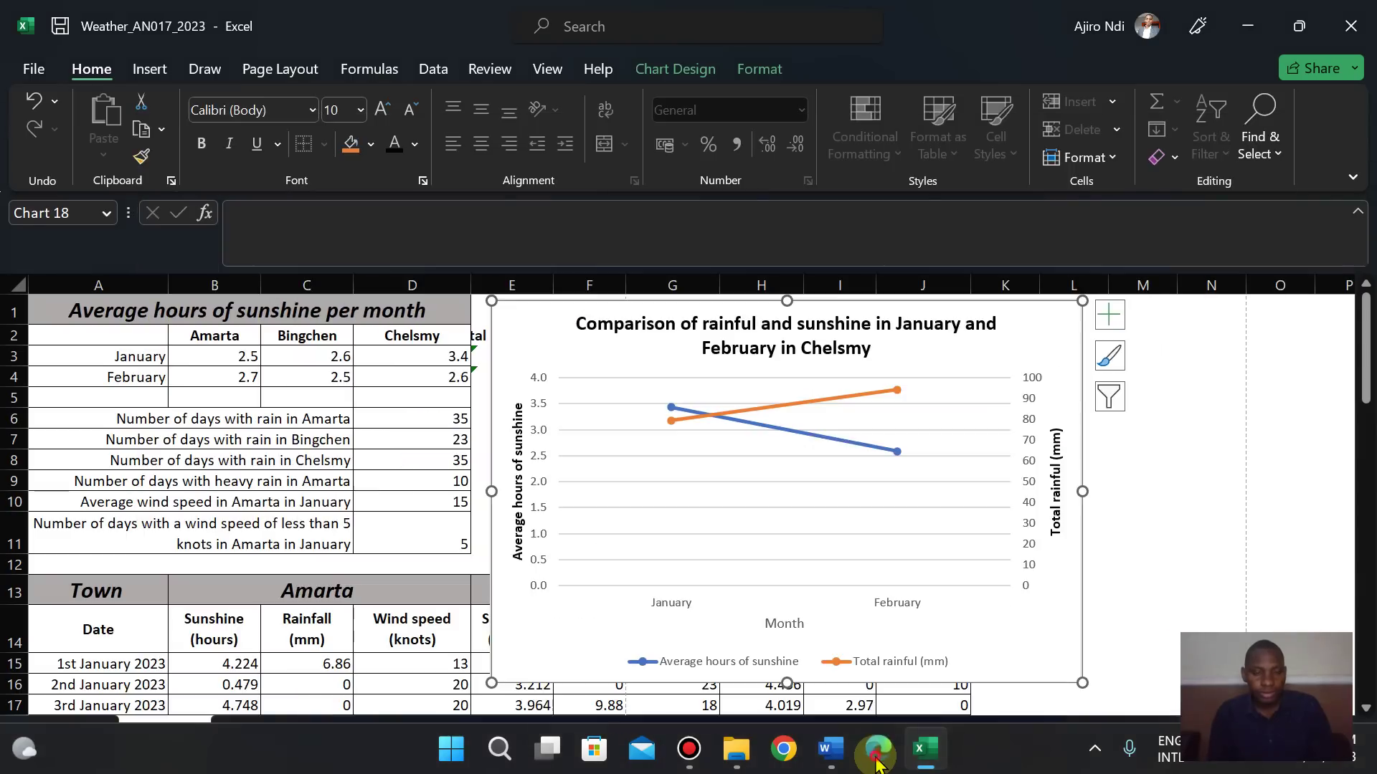
left_click(878, 759)
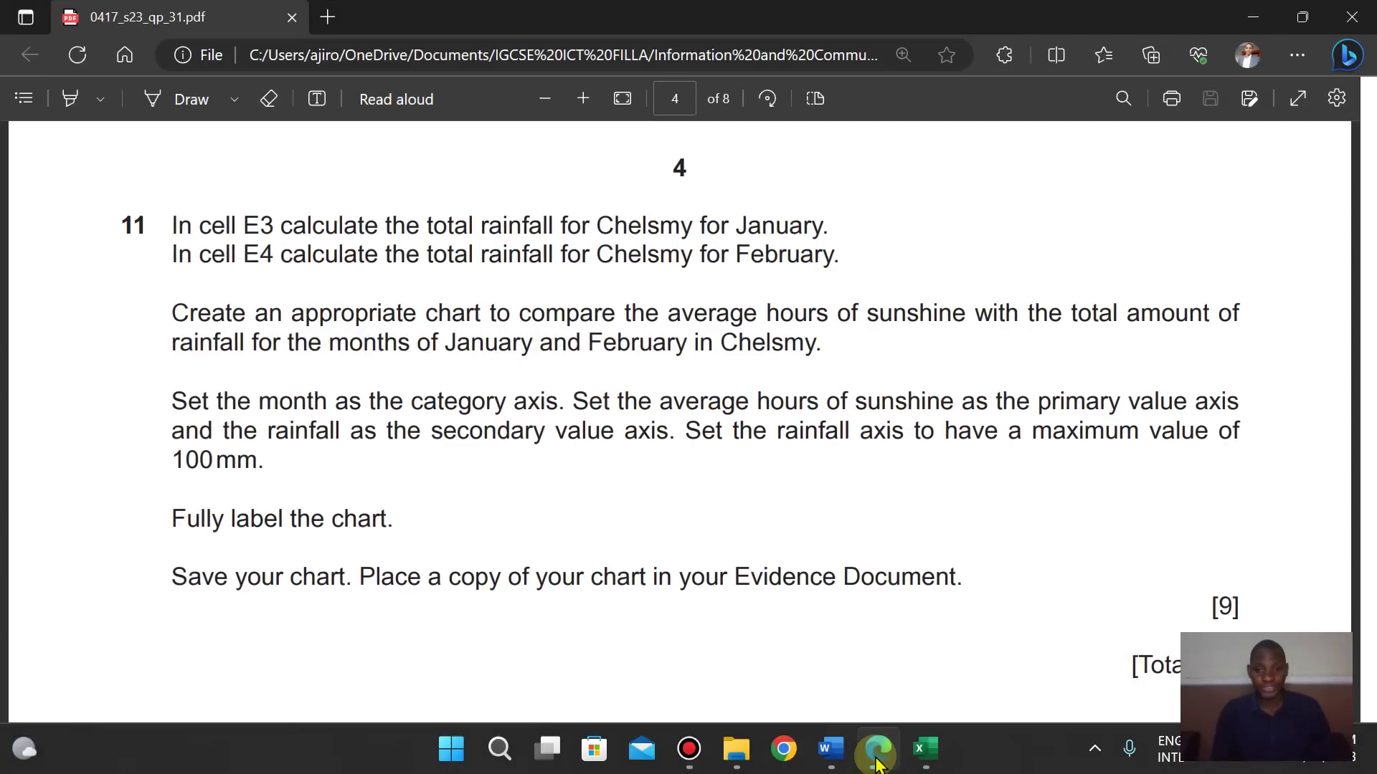
left_click(878, 758)
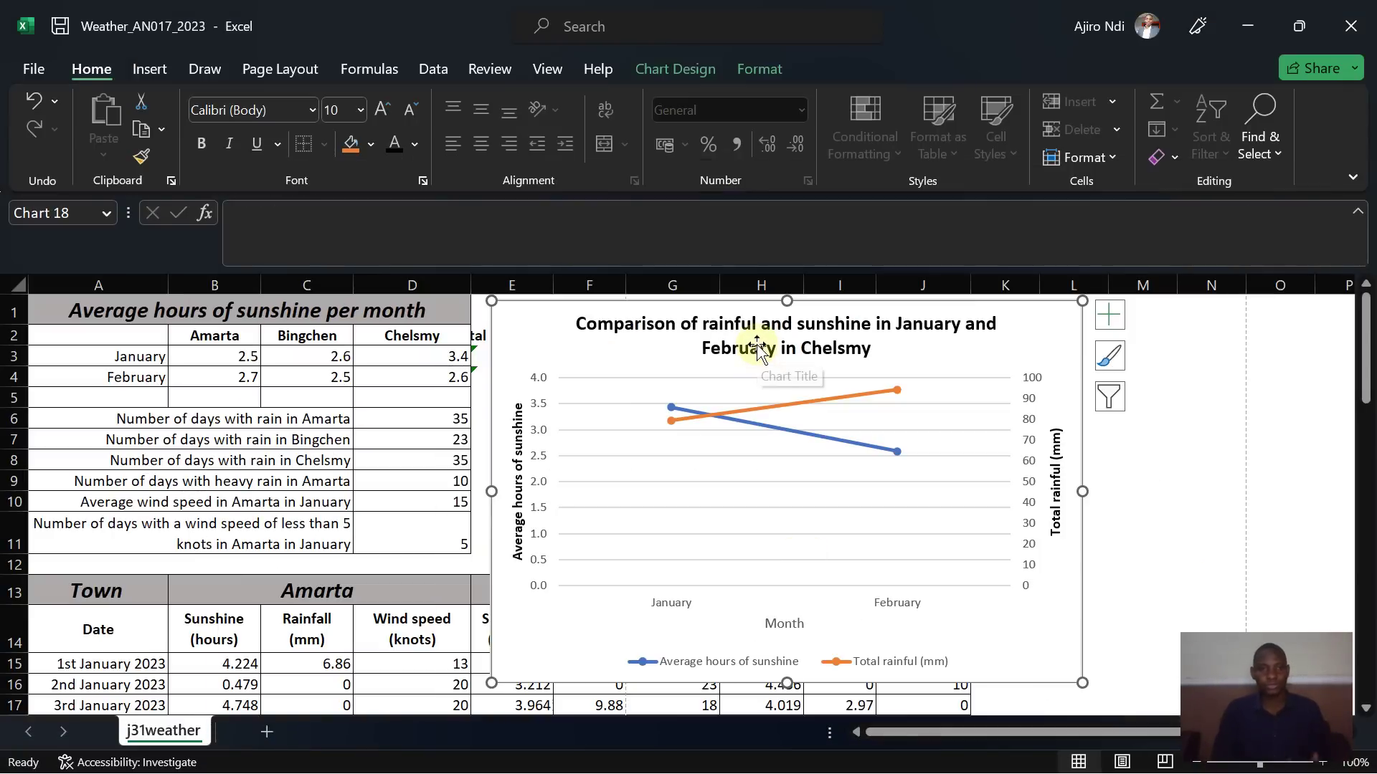
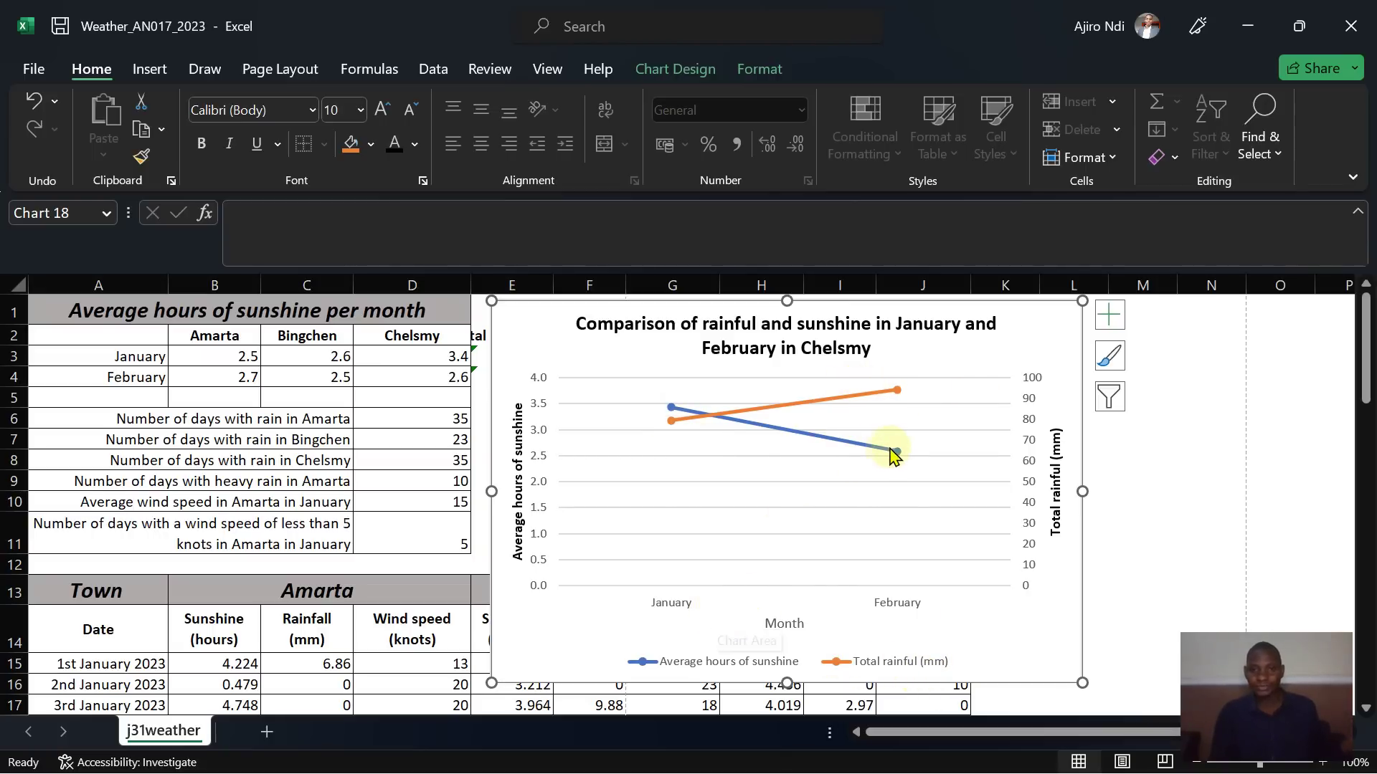
- Check the exam question in the PDF against the finished chart in the workbook
mouse_move(901, 453)
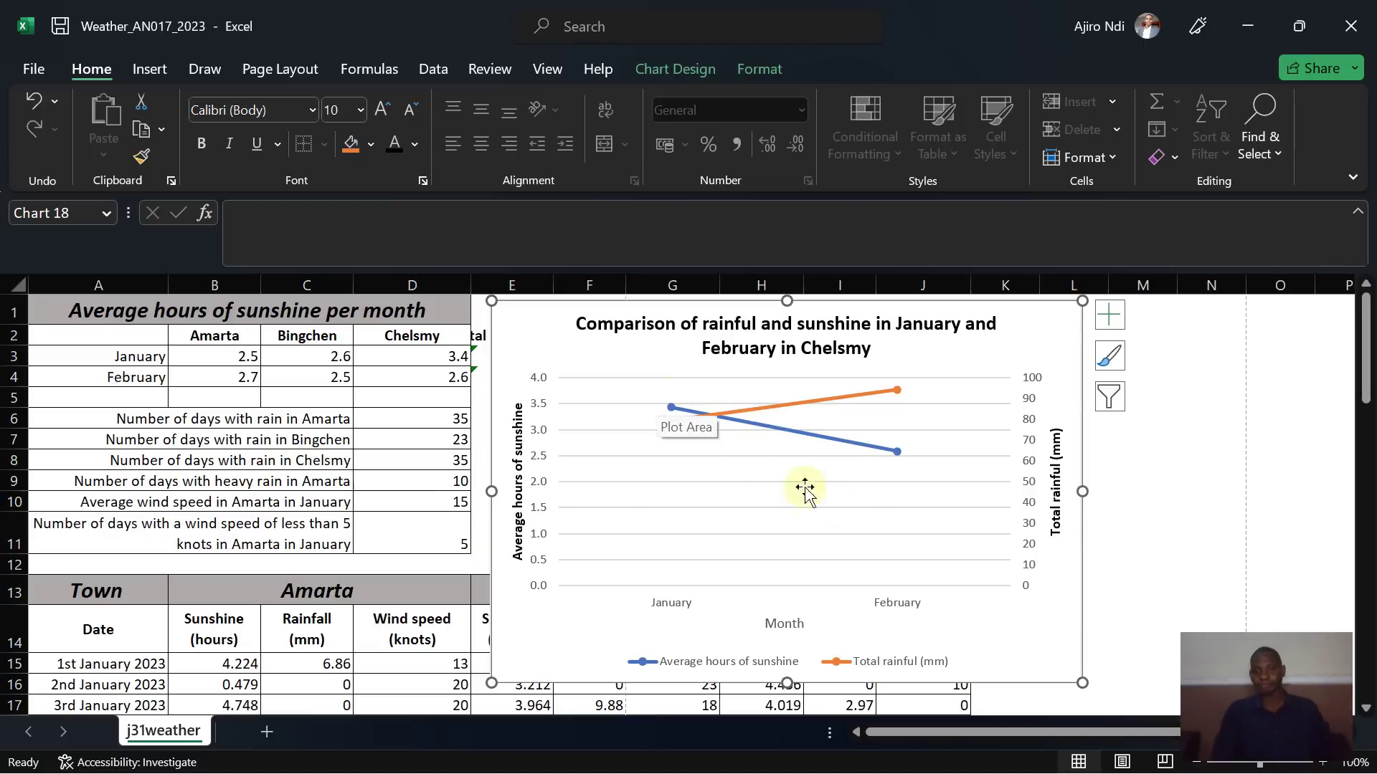
left_click(887, 762)
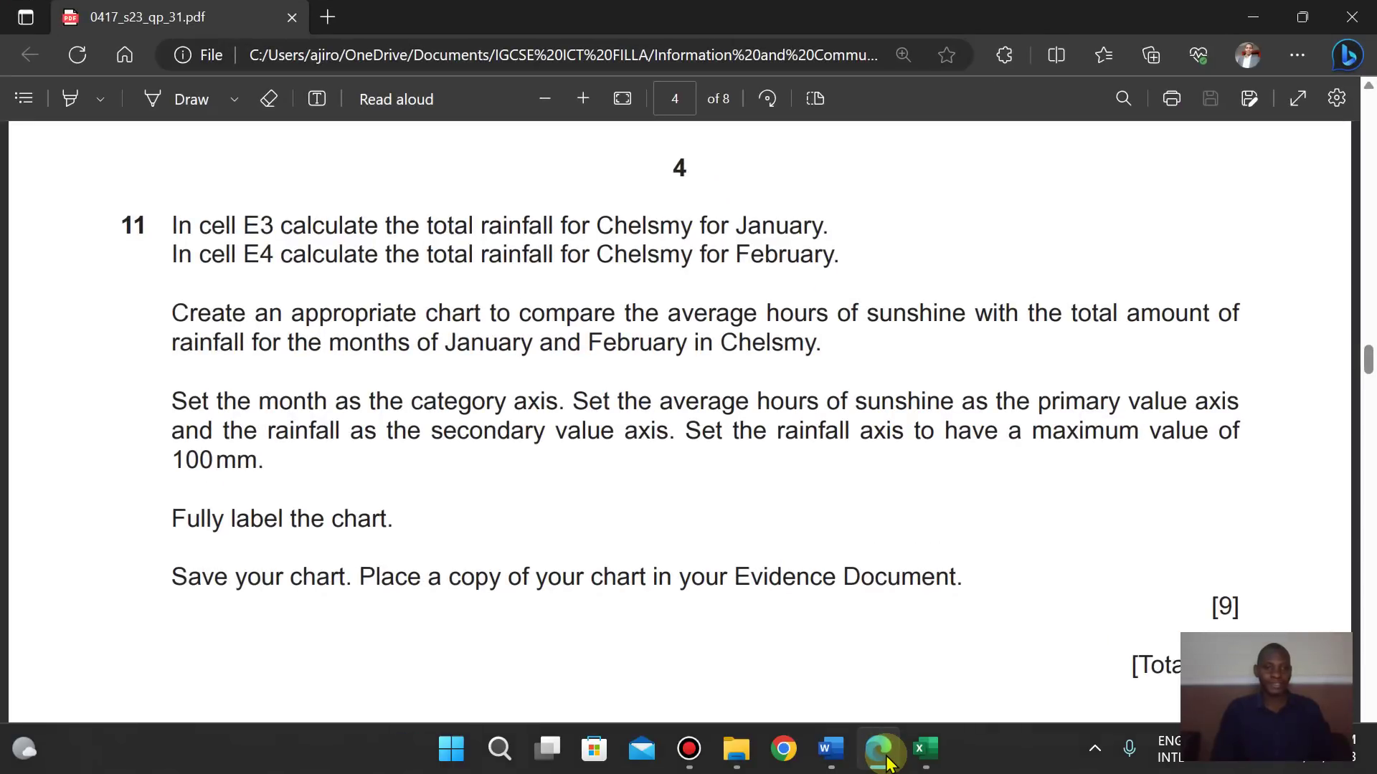
left_click(887, 762)
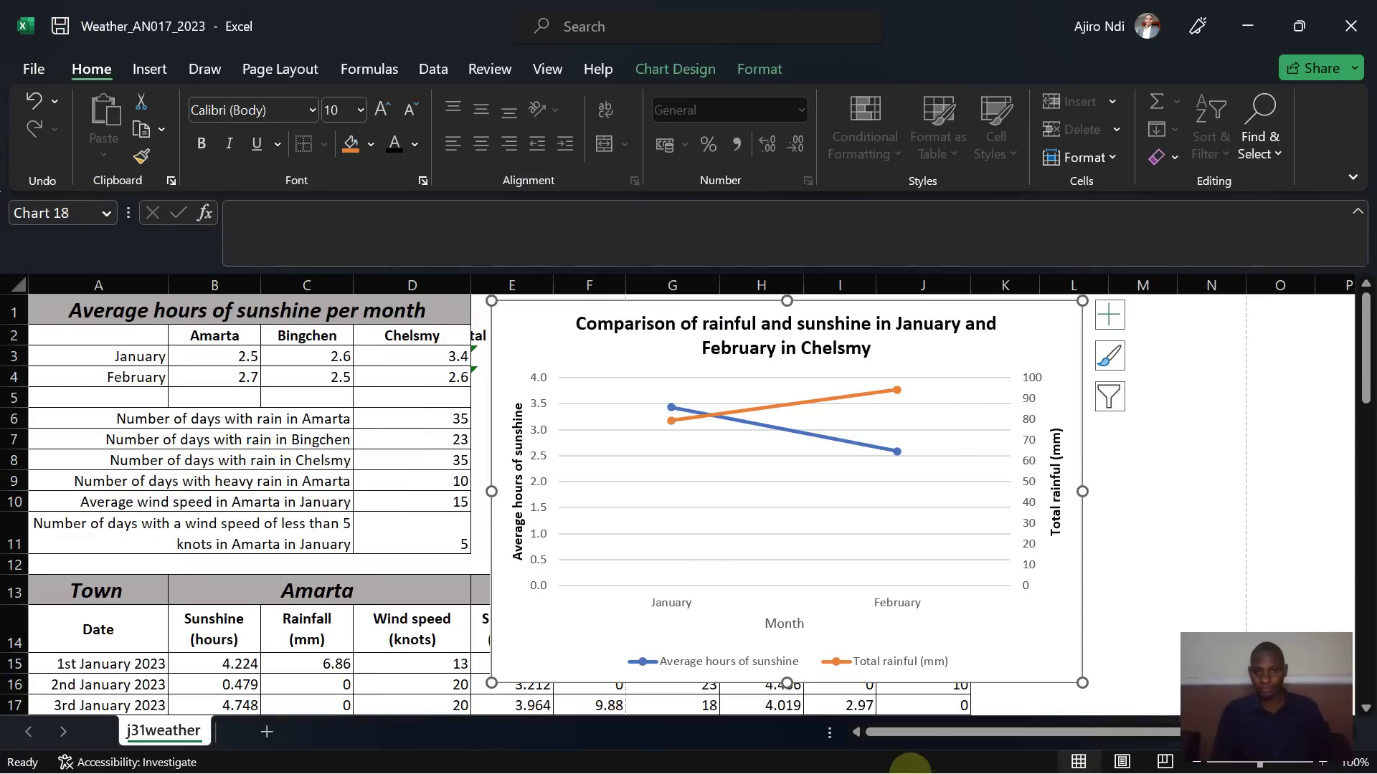
left_click(888, 758)
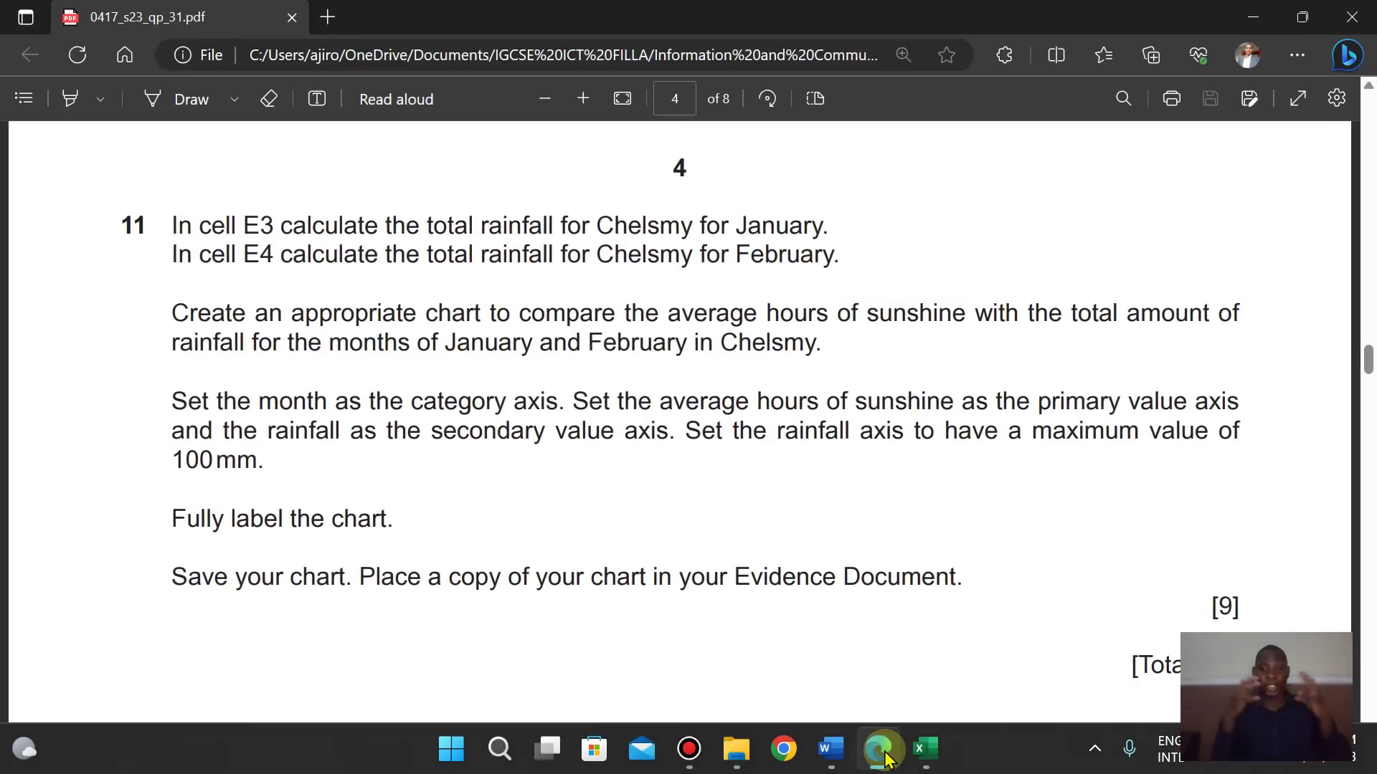
left_click(887, 758)
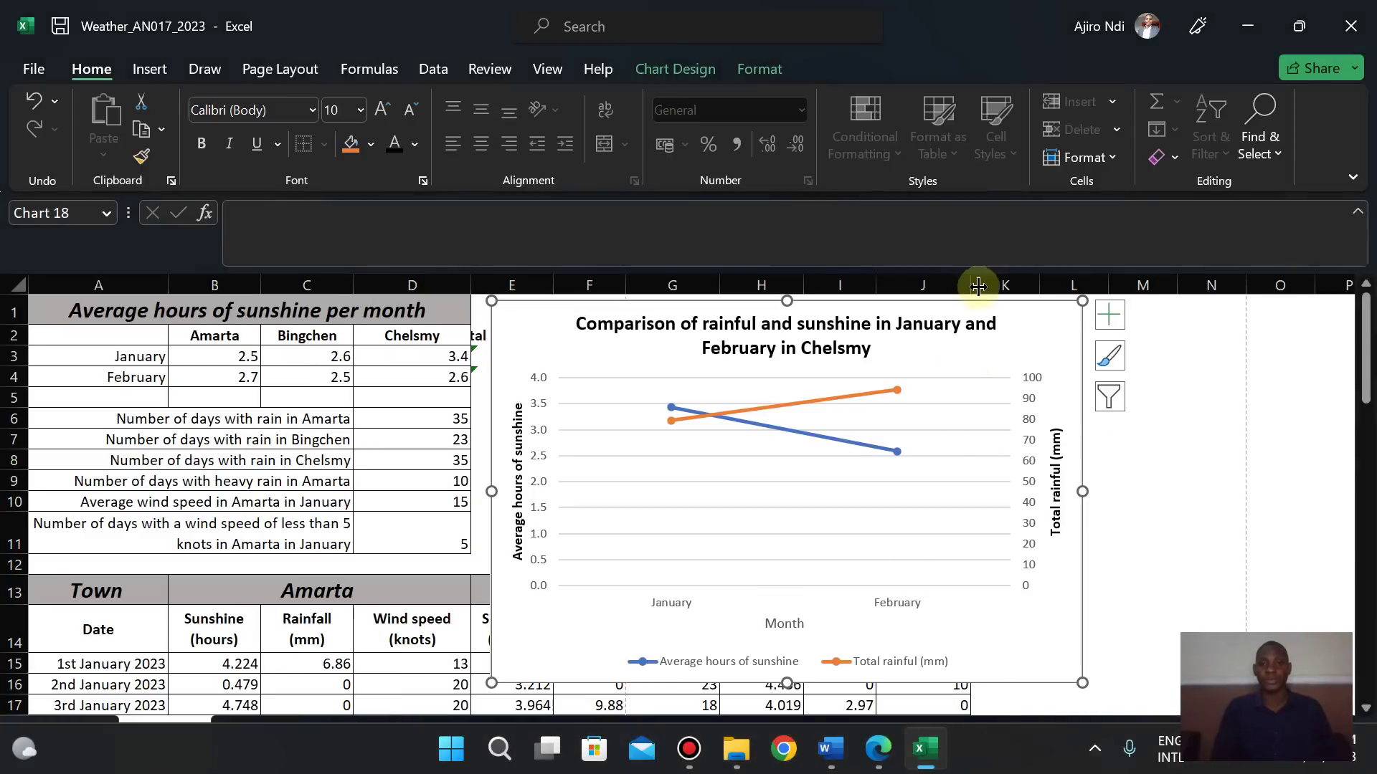
- Copy the rainfall-vs-sunshine chart and bring the exam question back into view
right_click(1017, 317)
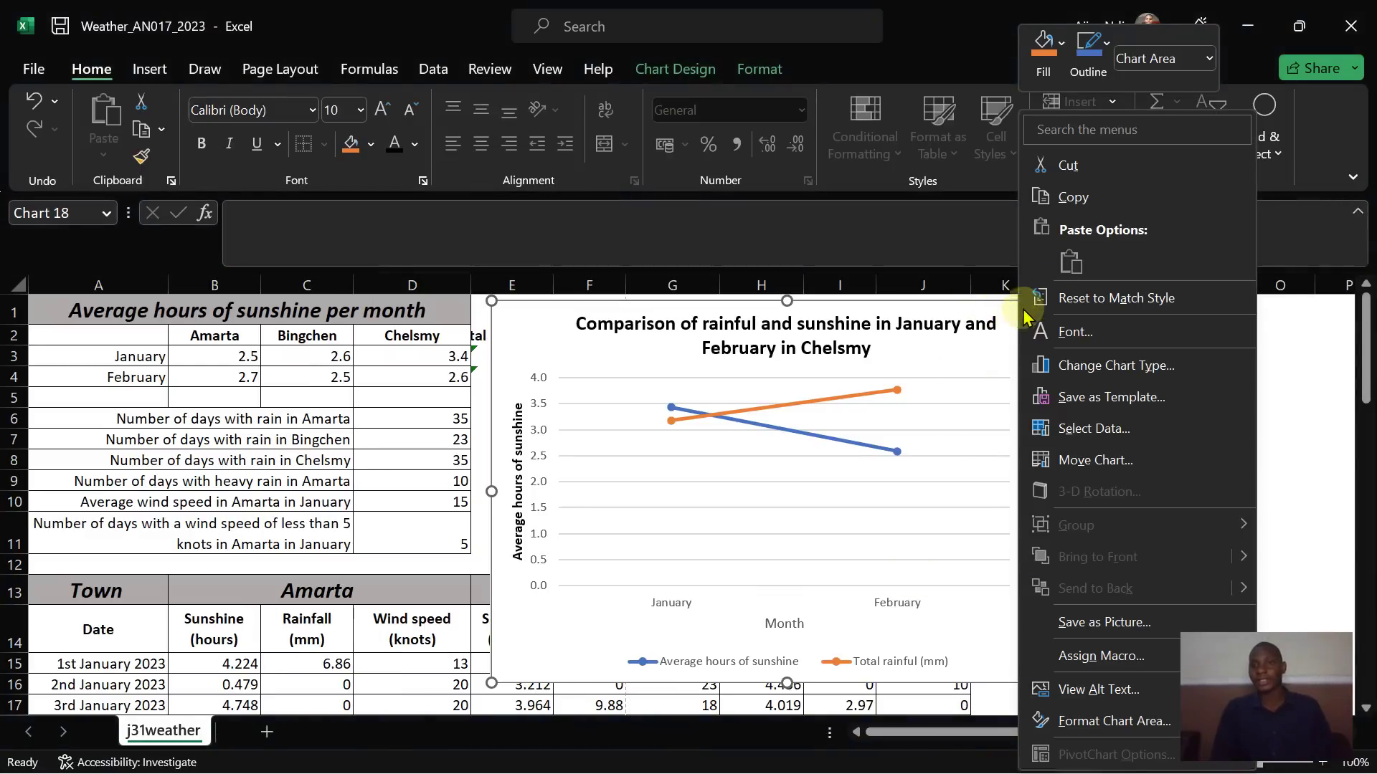
left_click(1086, 205)
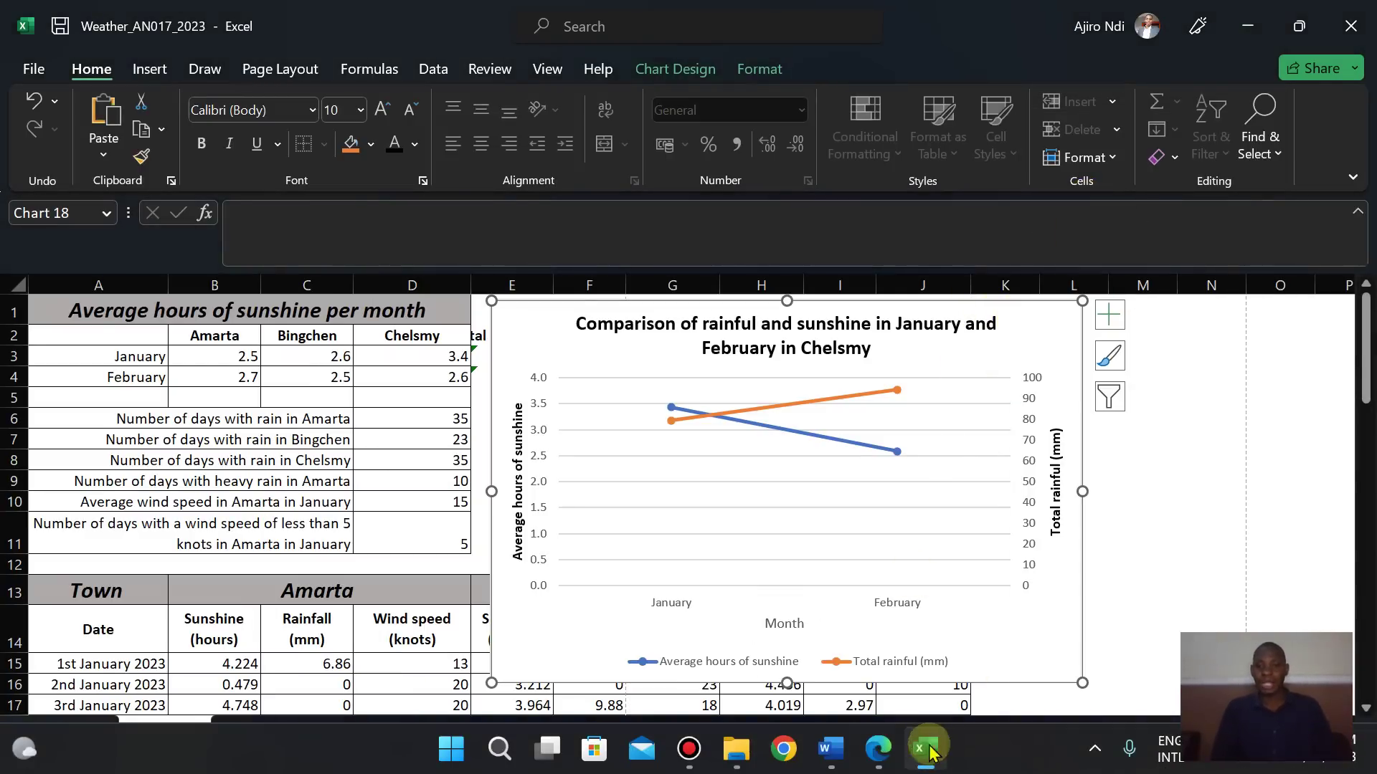
mouse_move(869, 758)
left_click(876, 645)
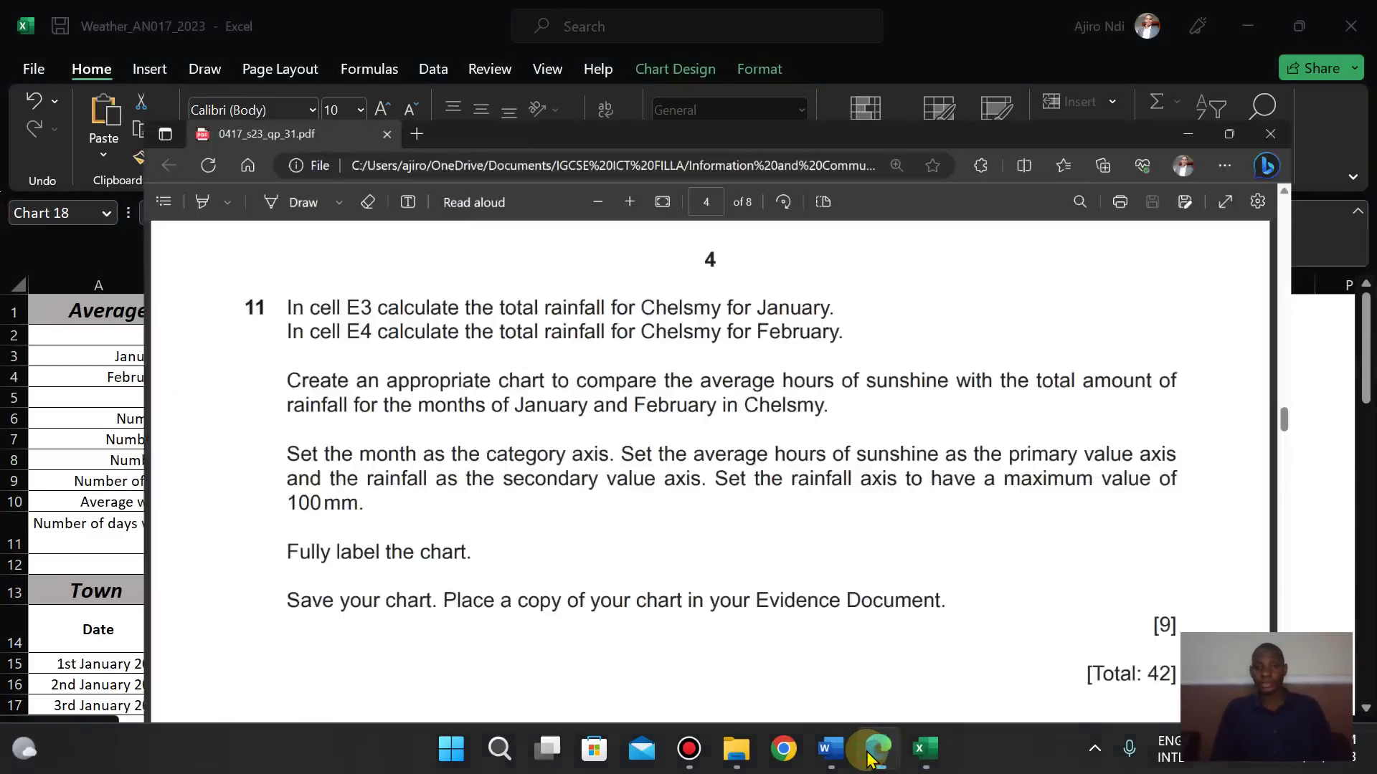
scroll(1368, 369, "down", 5)
scroll(1368, 369, "up", 6)
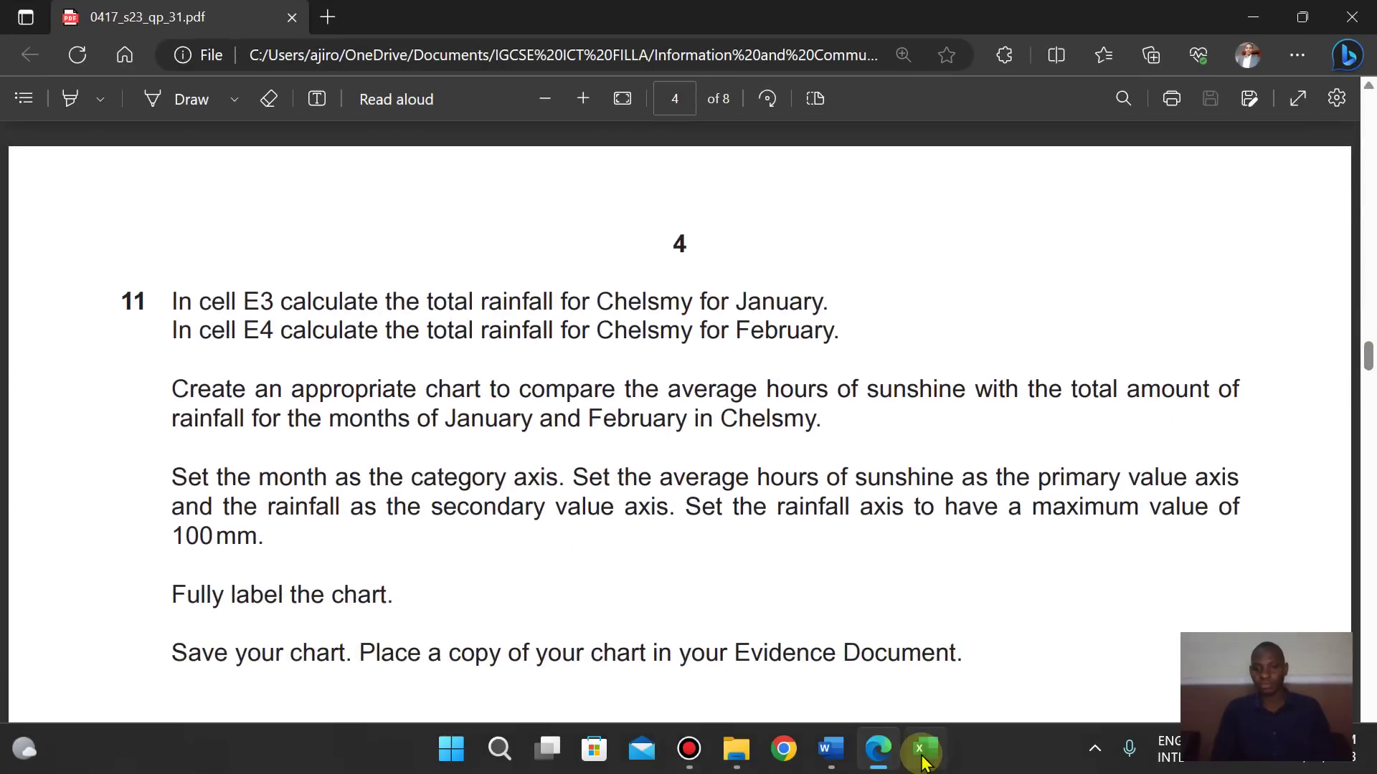
- Add an empty line after the EVIDENCE 1 heading in the Word evidence document
mouse_move(829, 755)
left_click(803, 640)
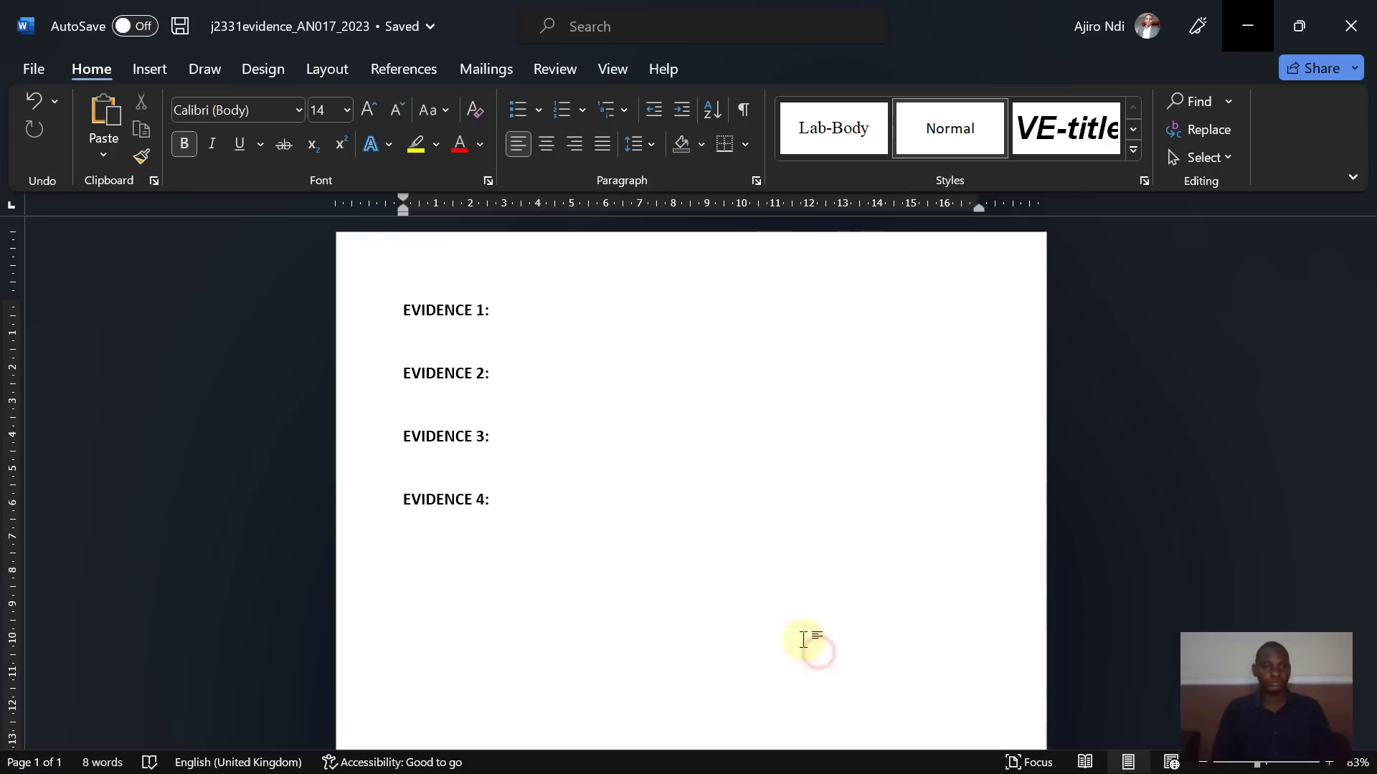
left_click(410, 331)
left_click(510, 314)
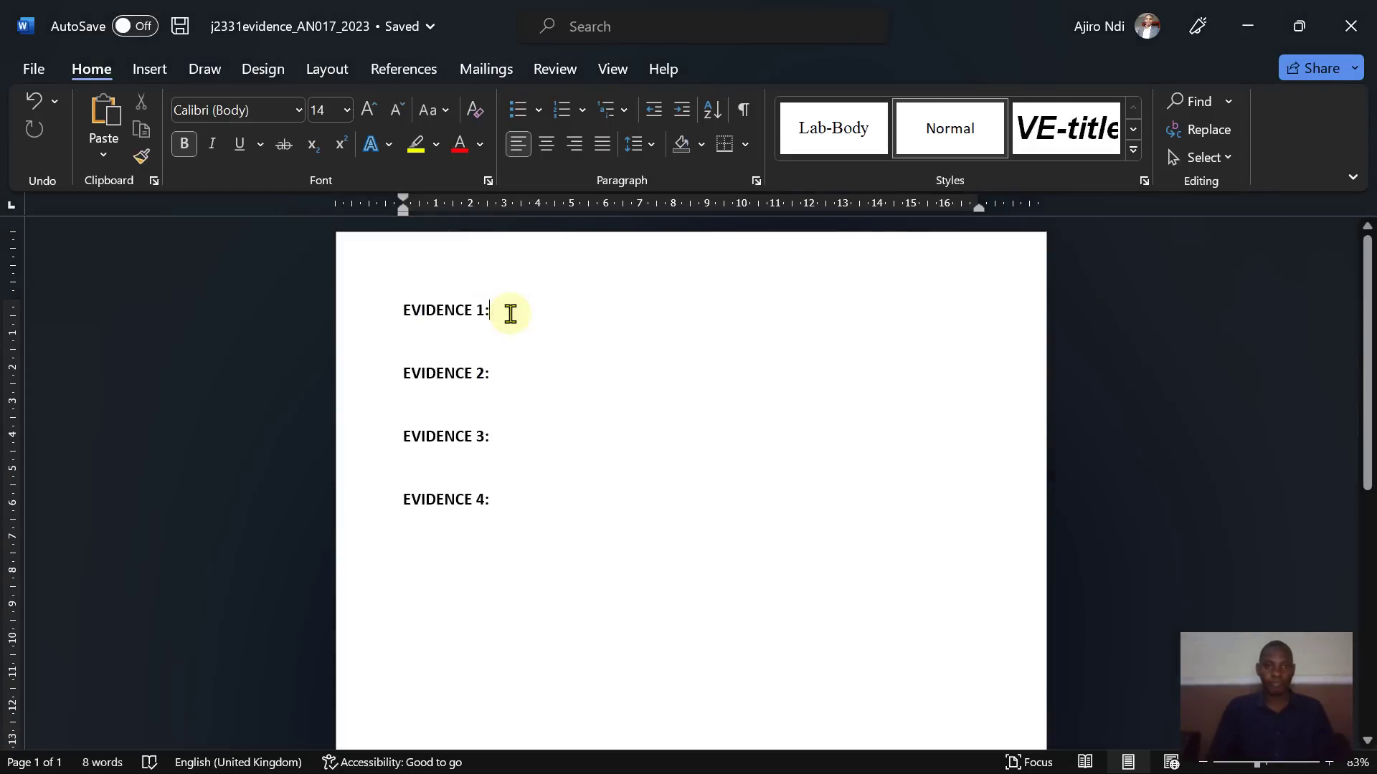
key("Return")
- Paste the chart under EVIDENCE 1, undo it, and bring up Paste Options on the empty line
key("ctrl+v")
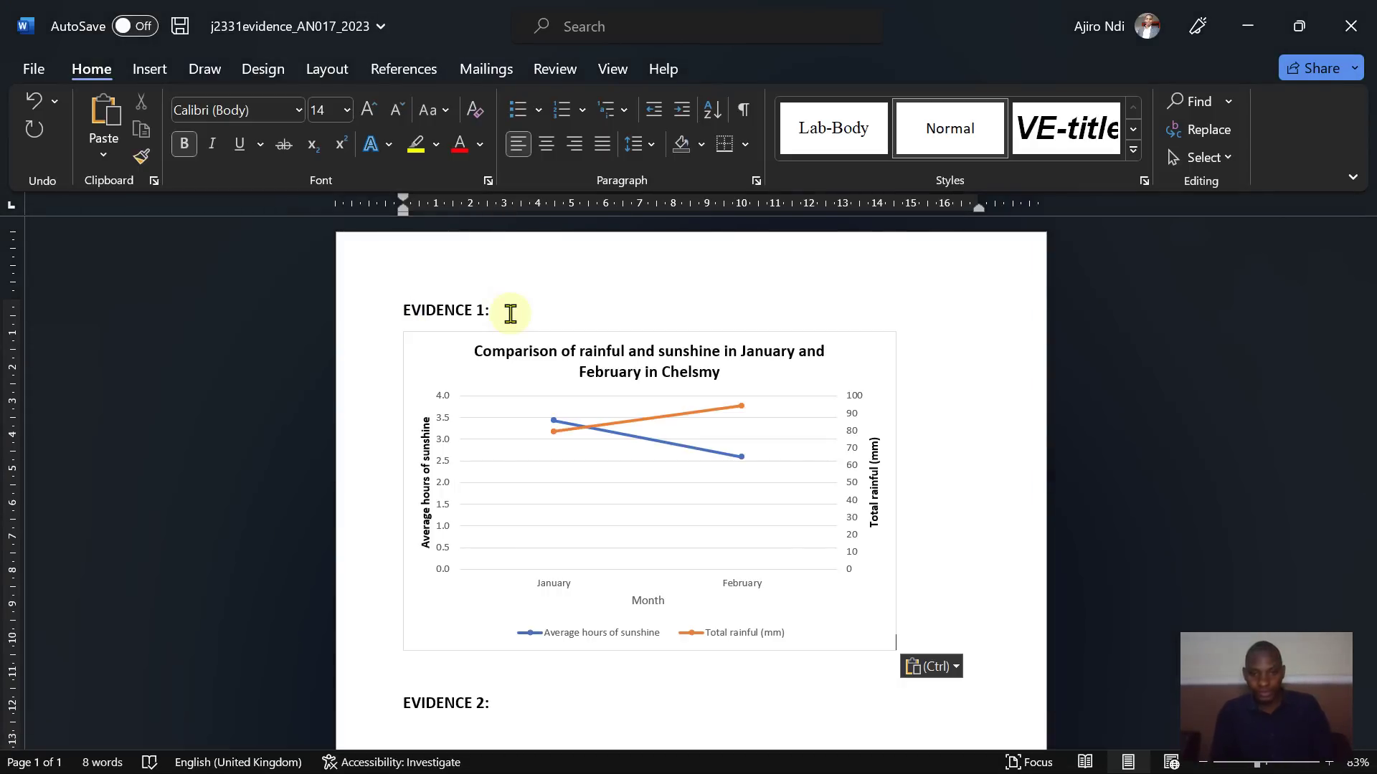
key("ctrl+z")
right_click(399, 343)
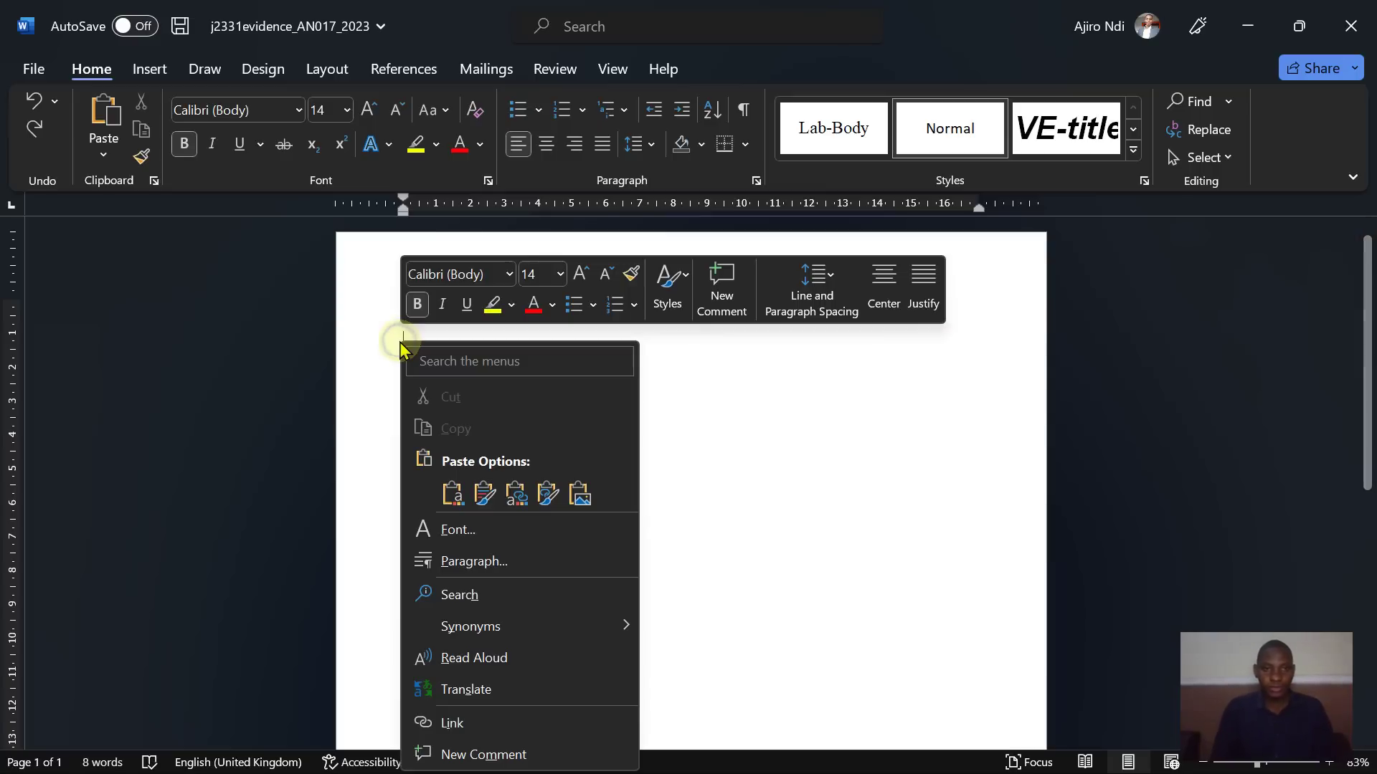
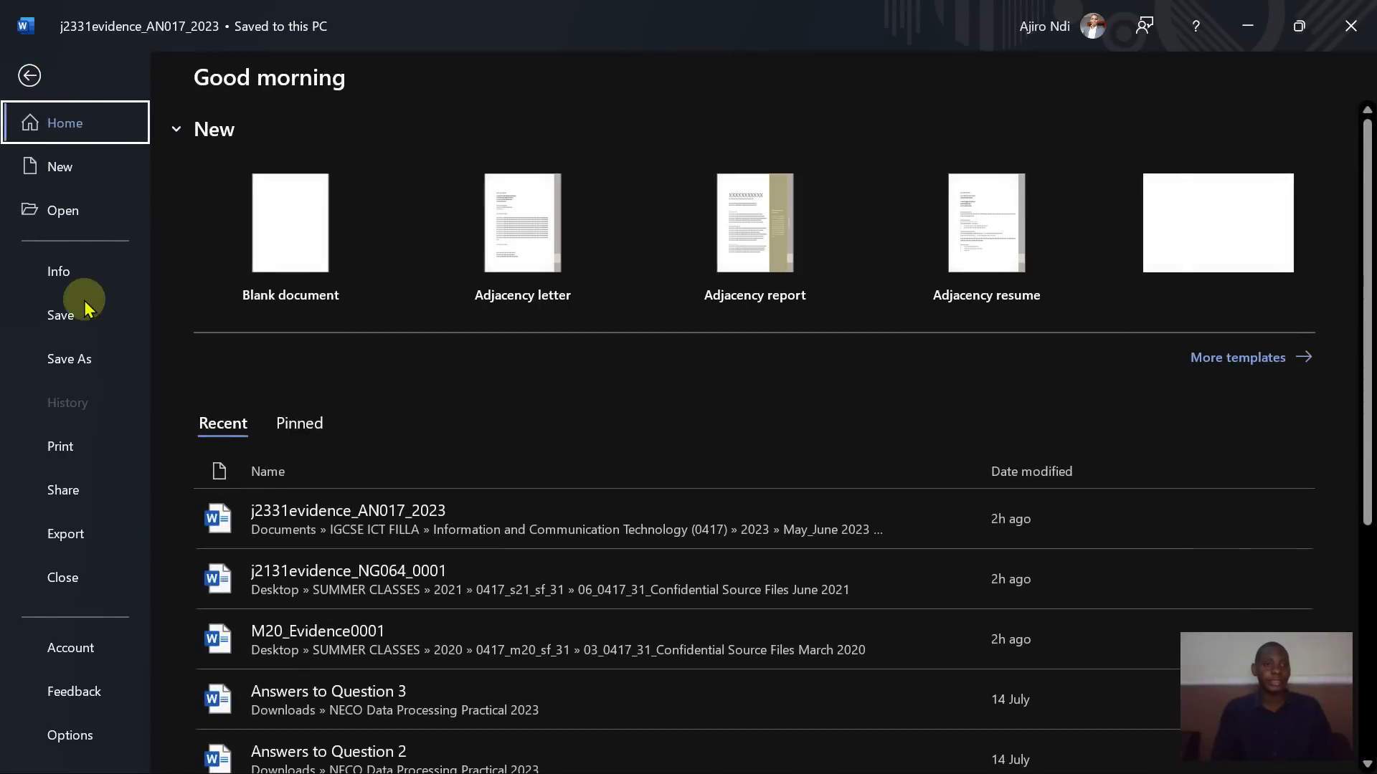
- Save the Word evidence document holding the chart and switch back to the weather workbook
left_click(86, 313)
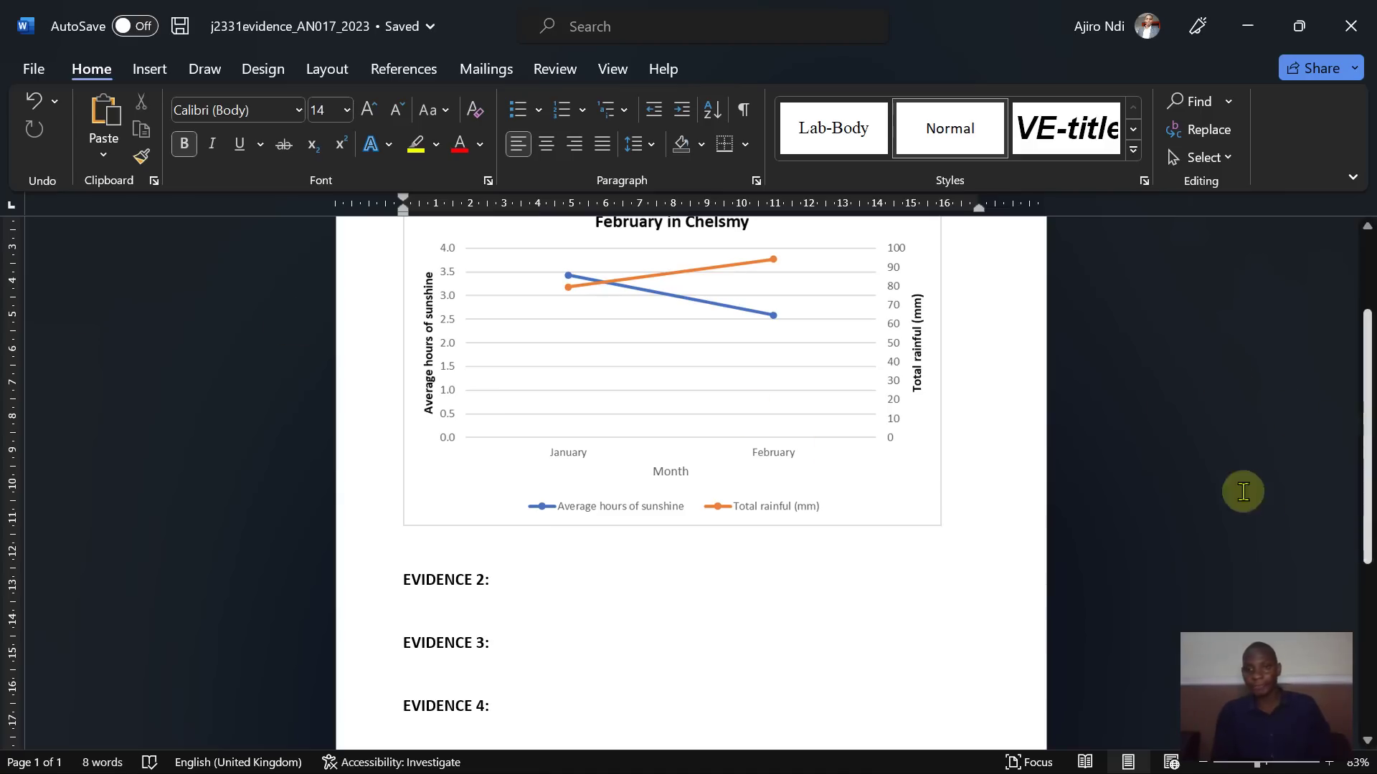
left_click(1247, 24)
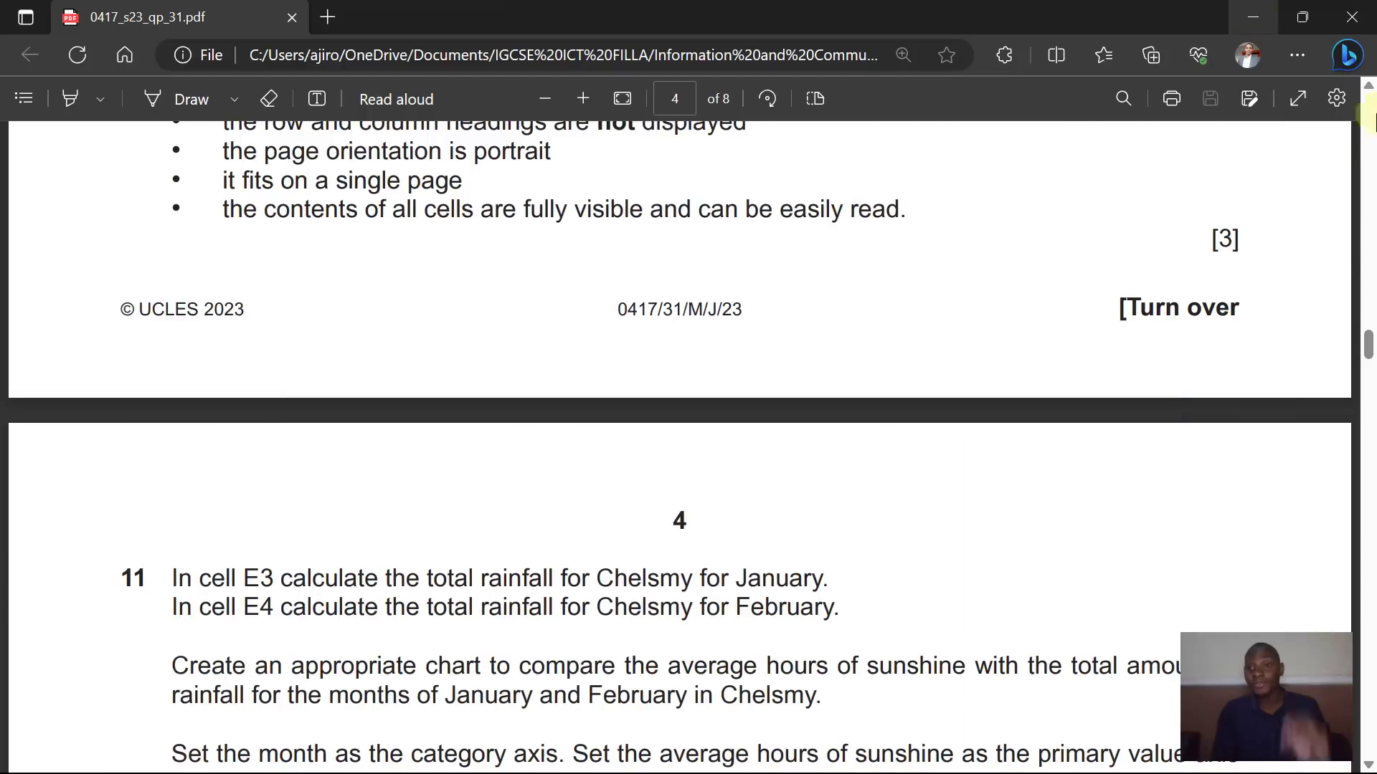
left_click_drag(1366, 344, 1366, 306)
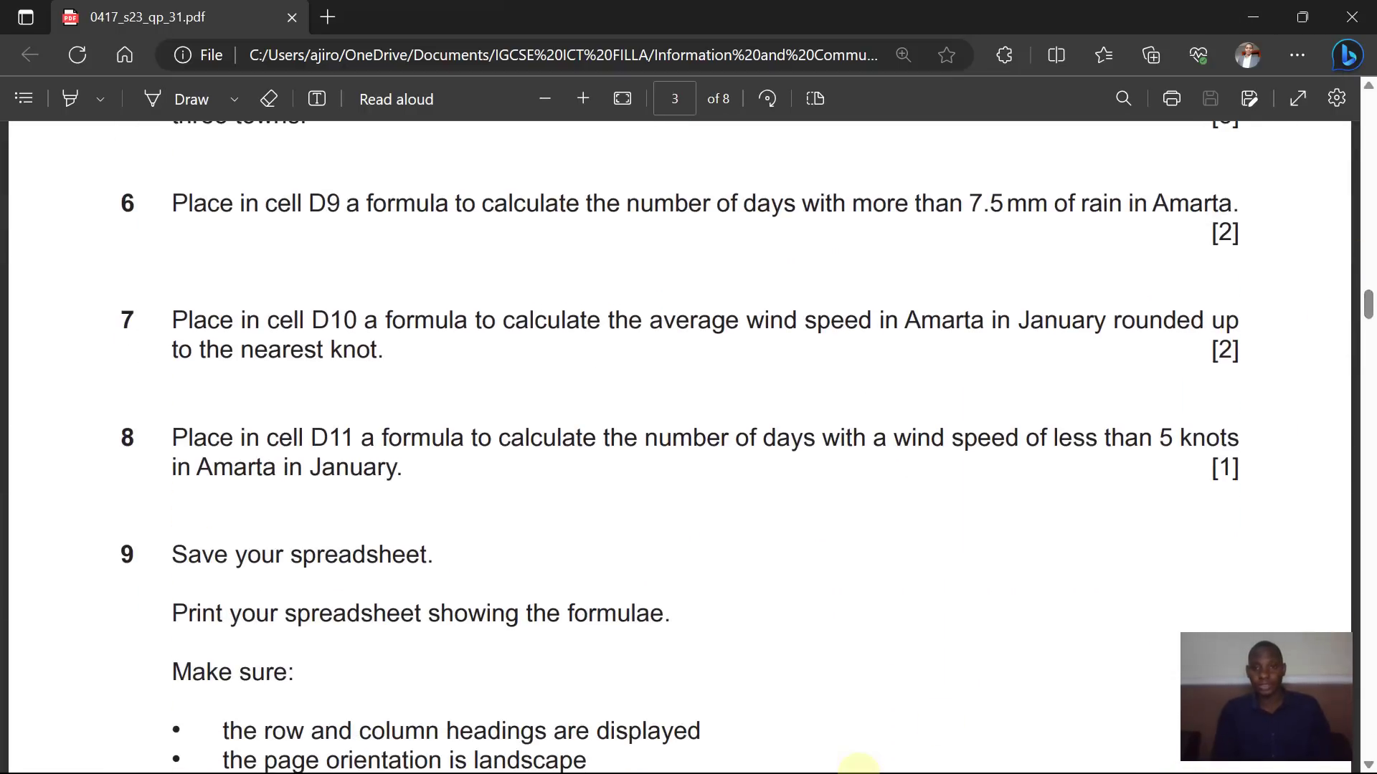
left_click(937, 767)
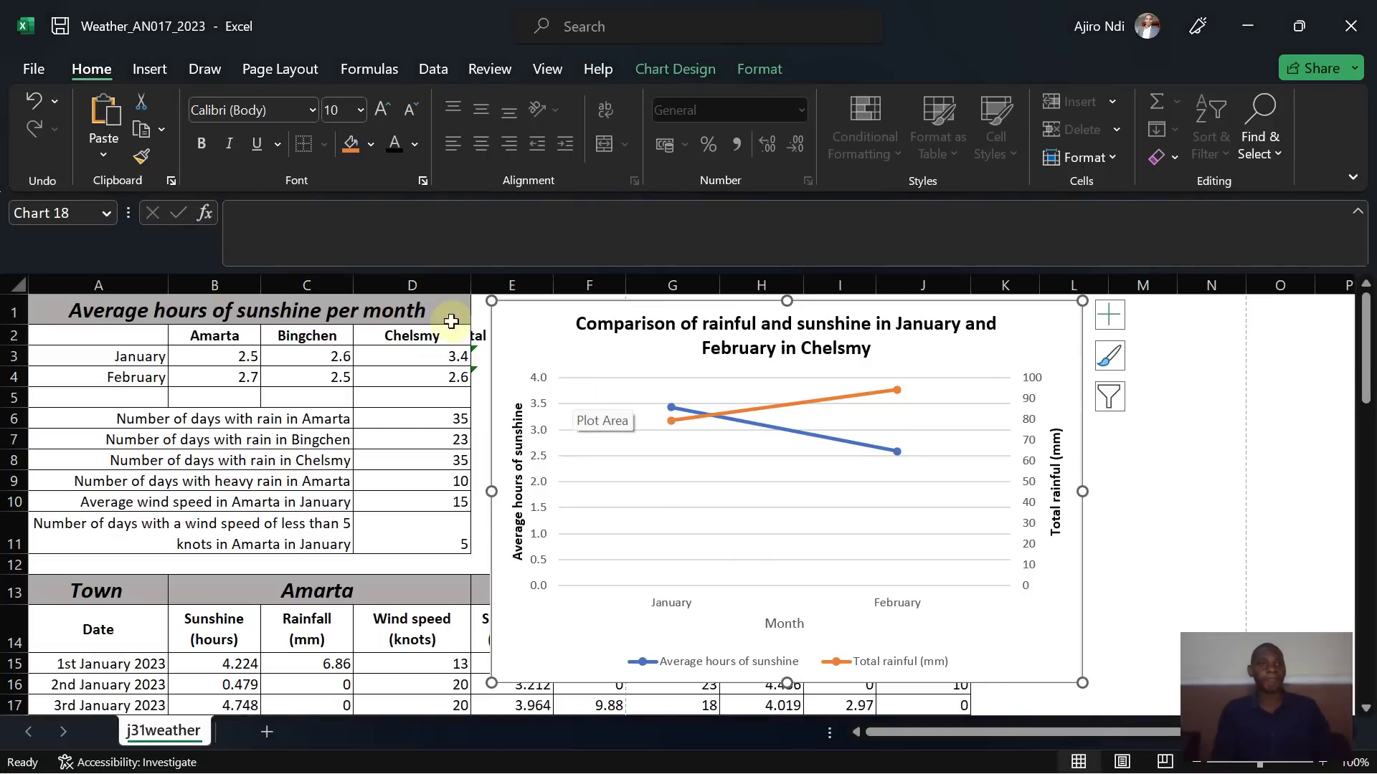
- Save the workbook as Weather_AN017_2023 (1) in the 06_0417_31_Confidential Source Files June 2023 folder
left_click(33, 69)
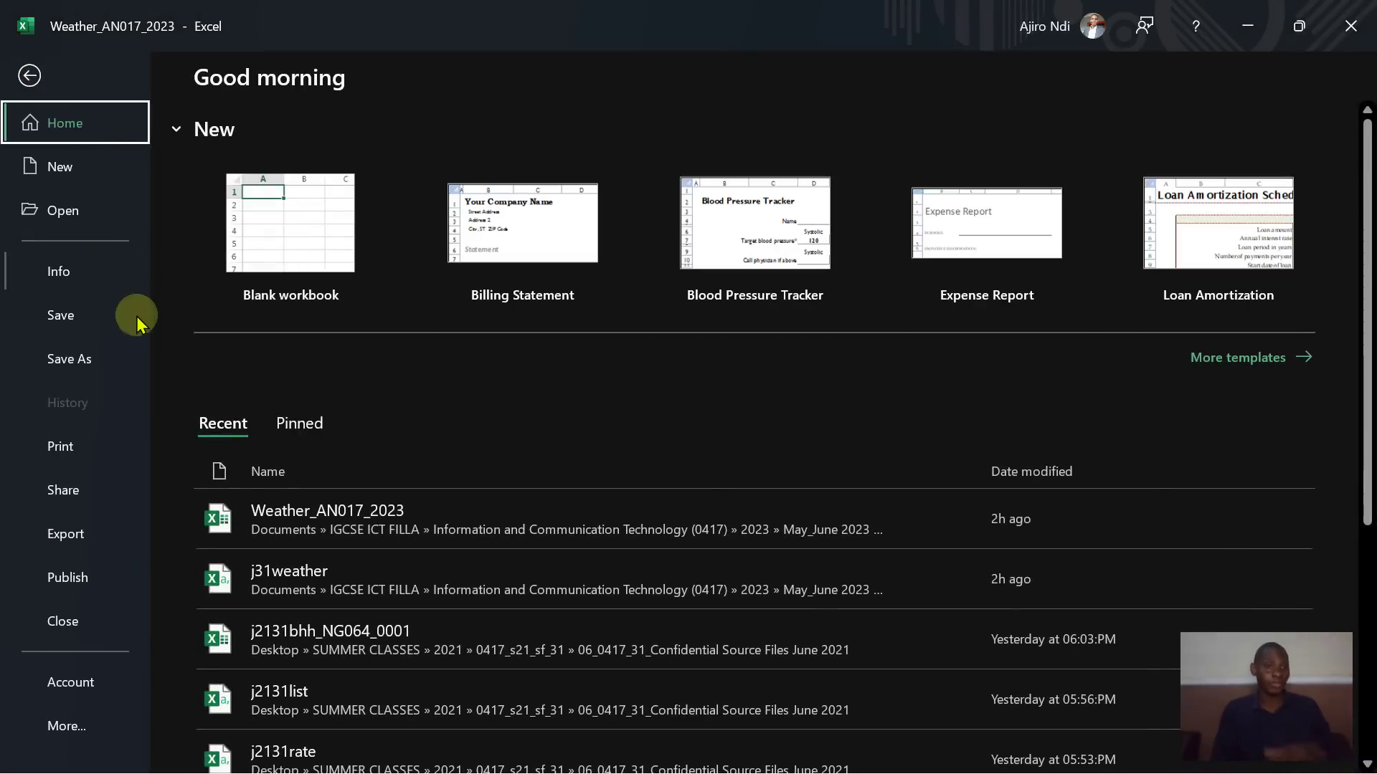
left_click(92, 355)
left_click(628, 263)
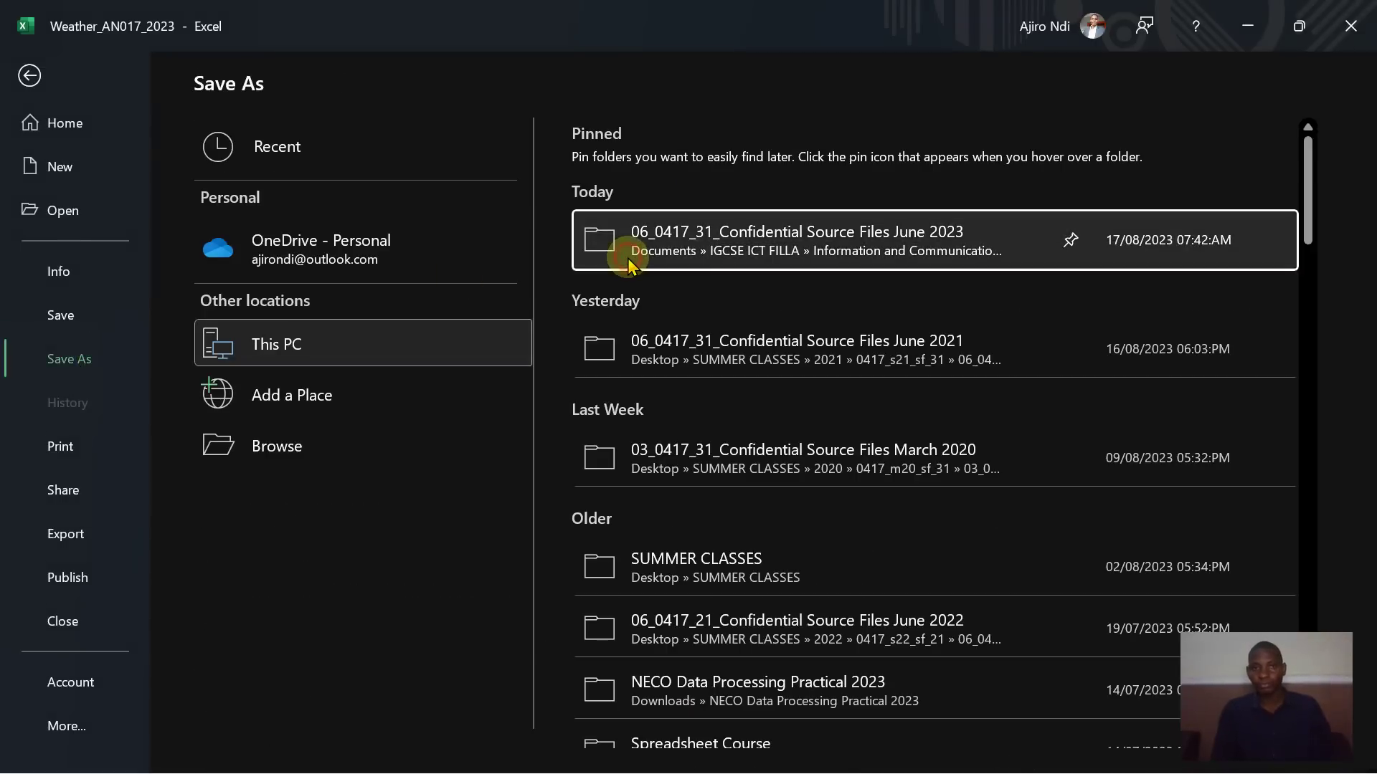
left_click(286, 363)
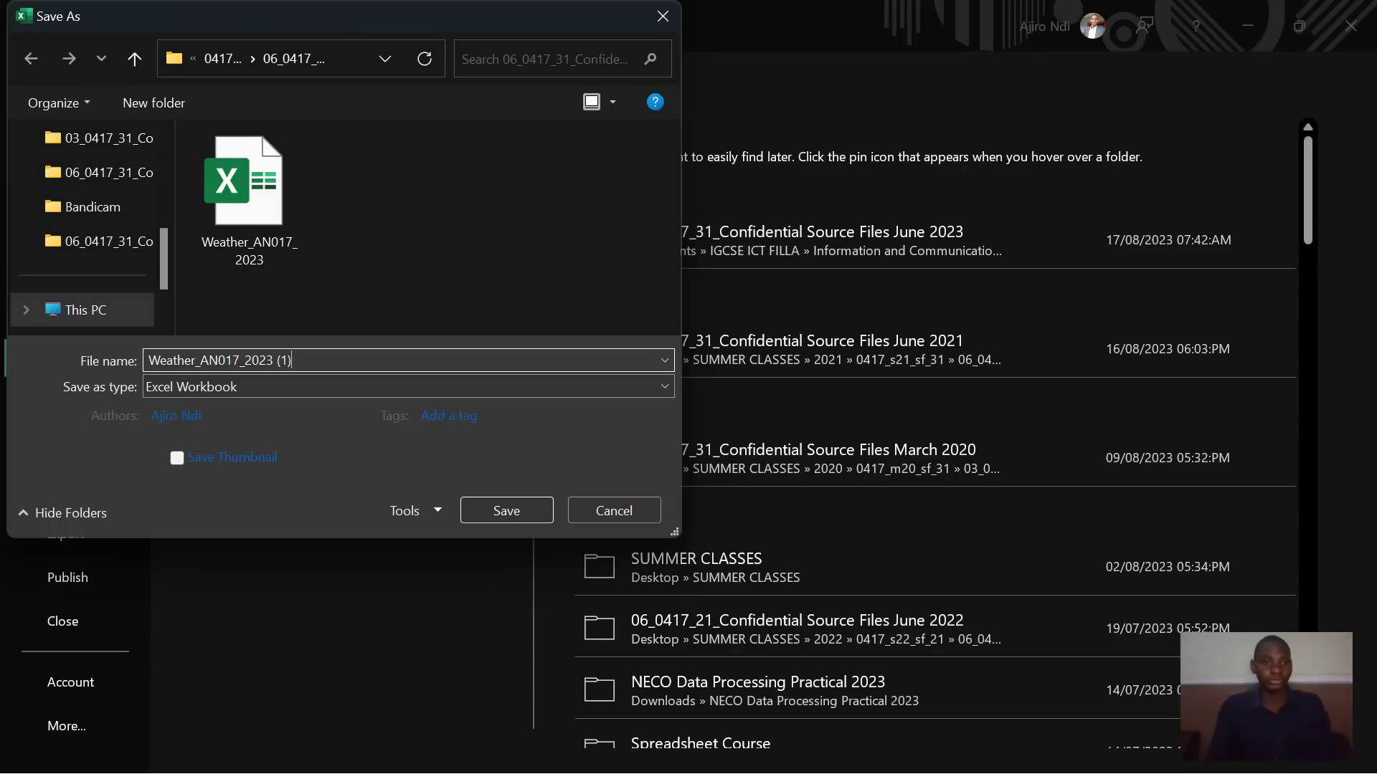
key("Return")
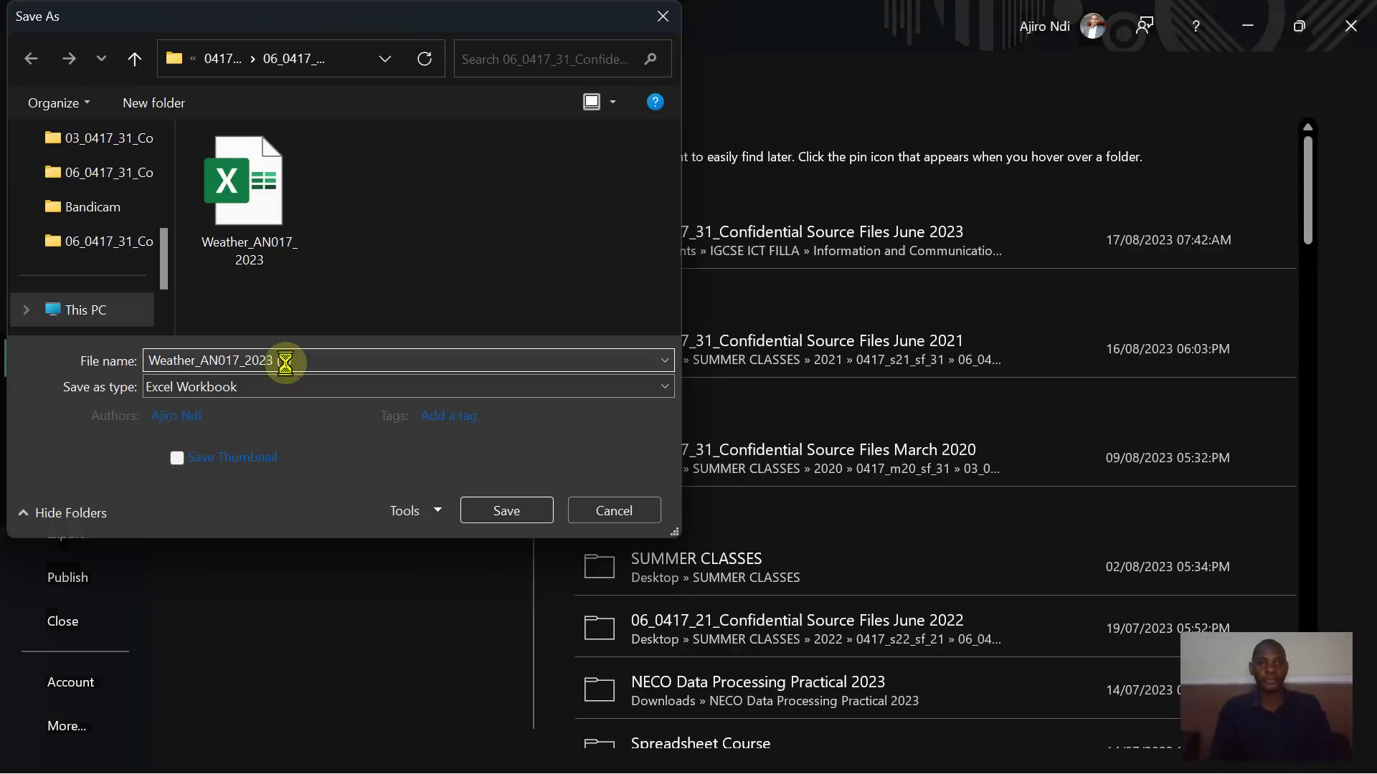
left_click(651, 342)
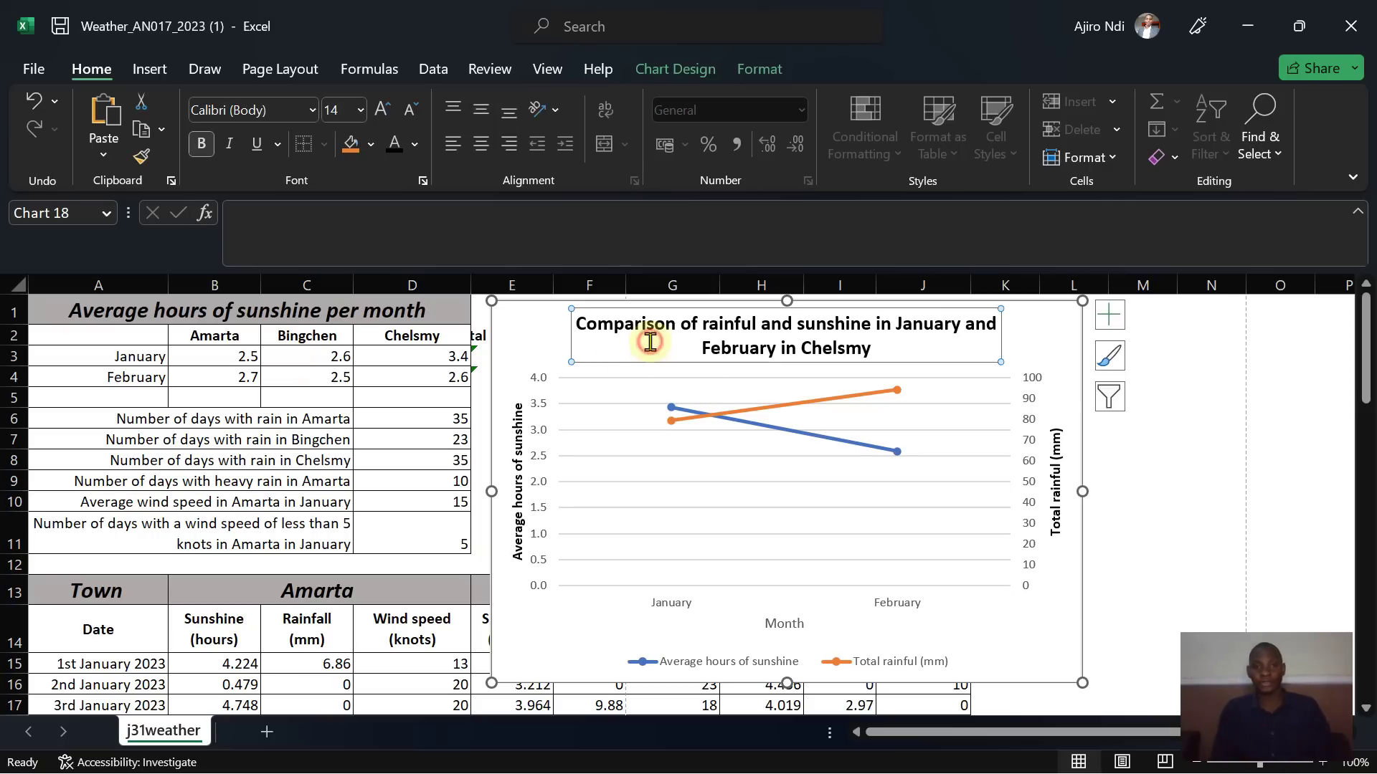
- Delete the Chelsmy chart and clear the helper values in E2:G4
left_click(547, 320)
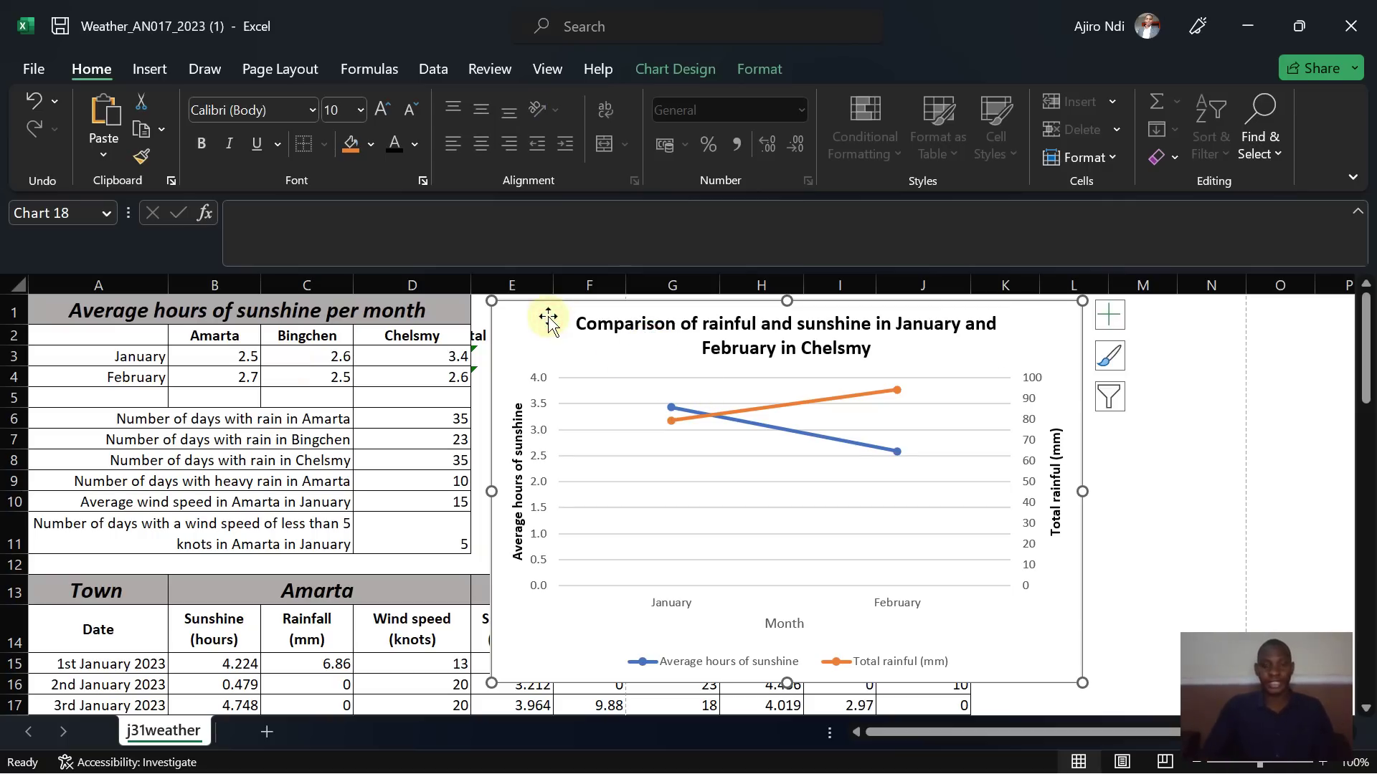
key("Delete")
left_click(497, 347)
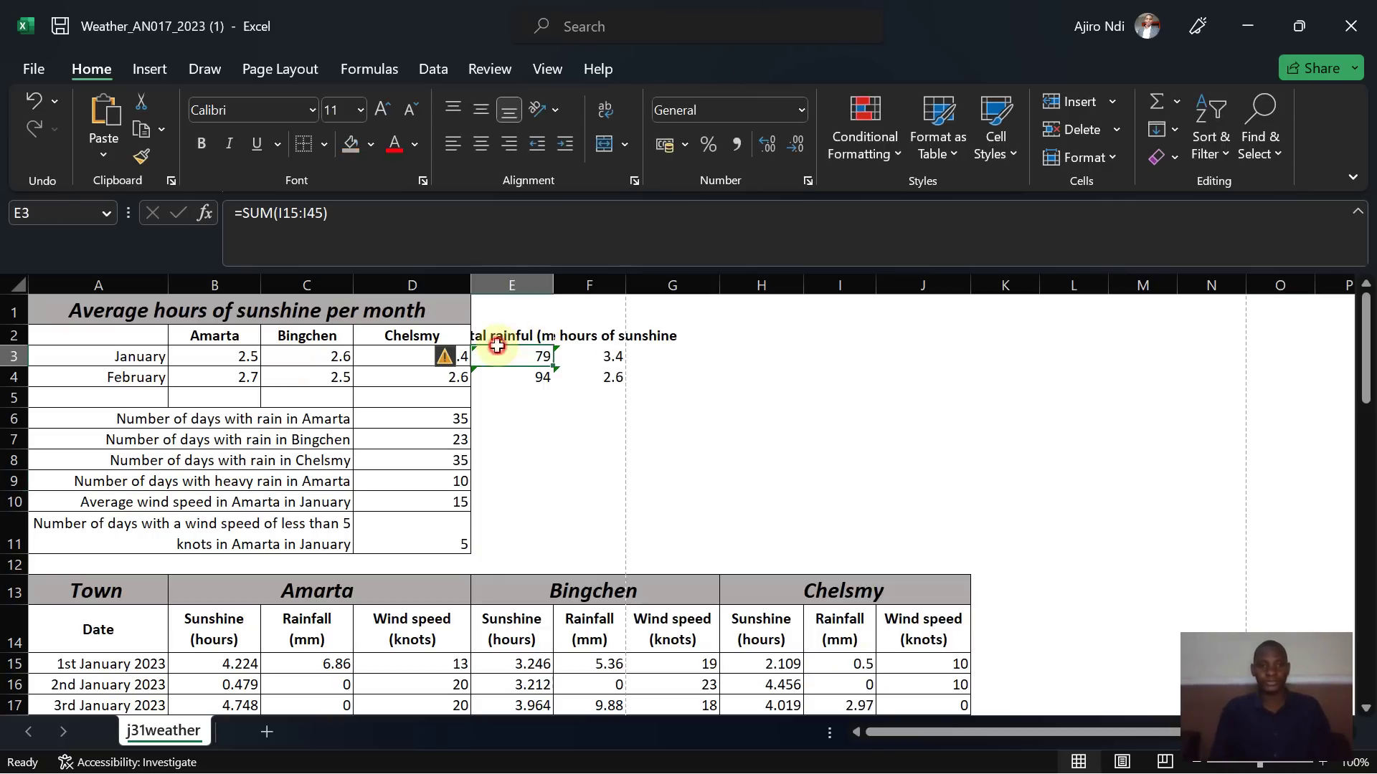
left_click_drag(490, 336, 633, 378)
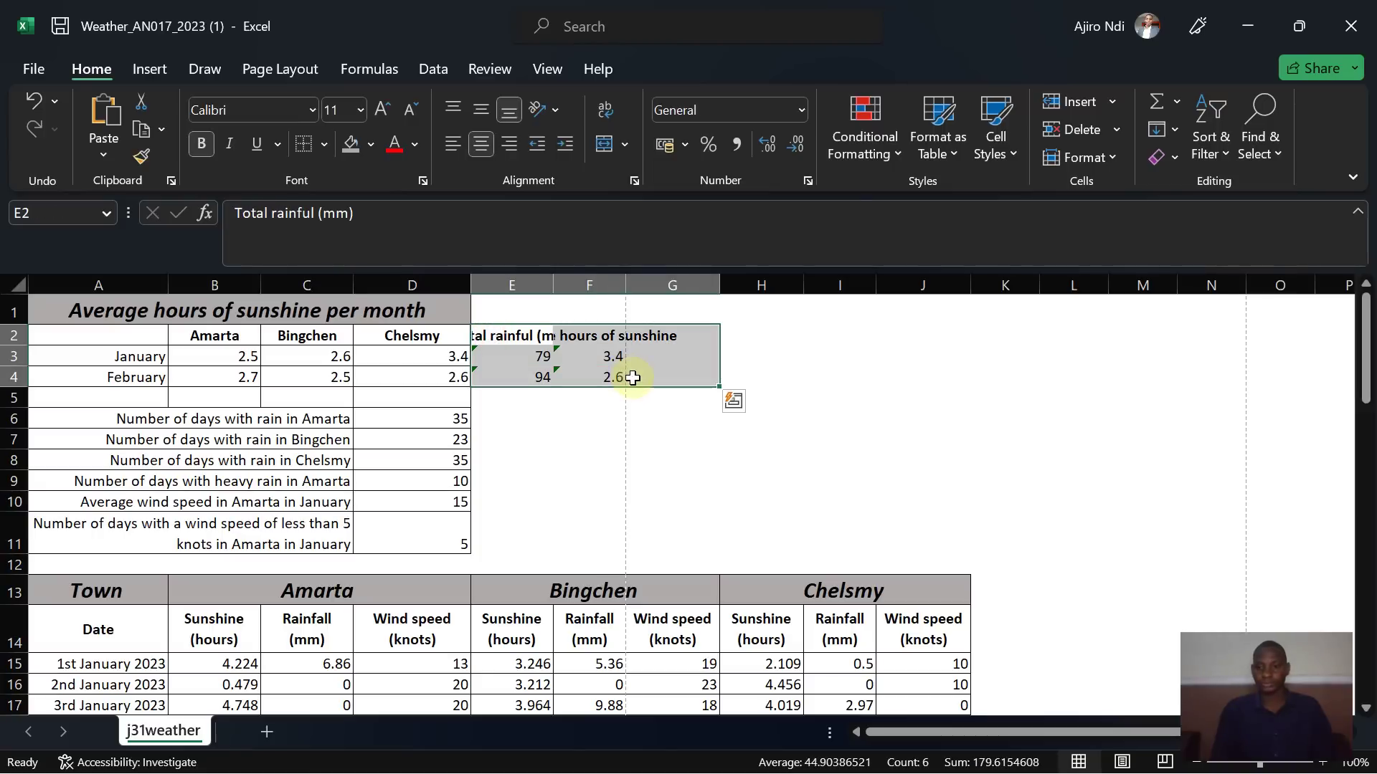
key("Delete")
left_click(825, 502)
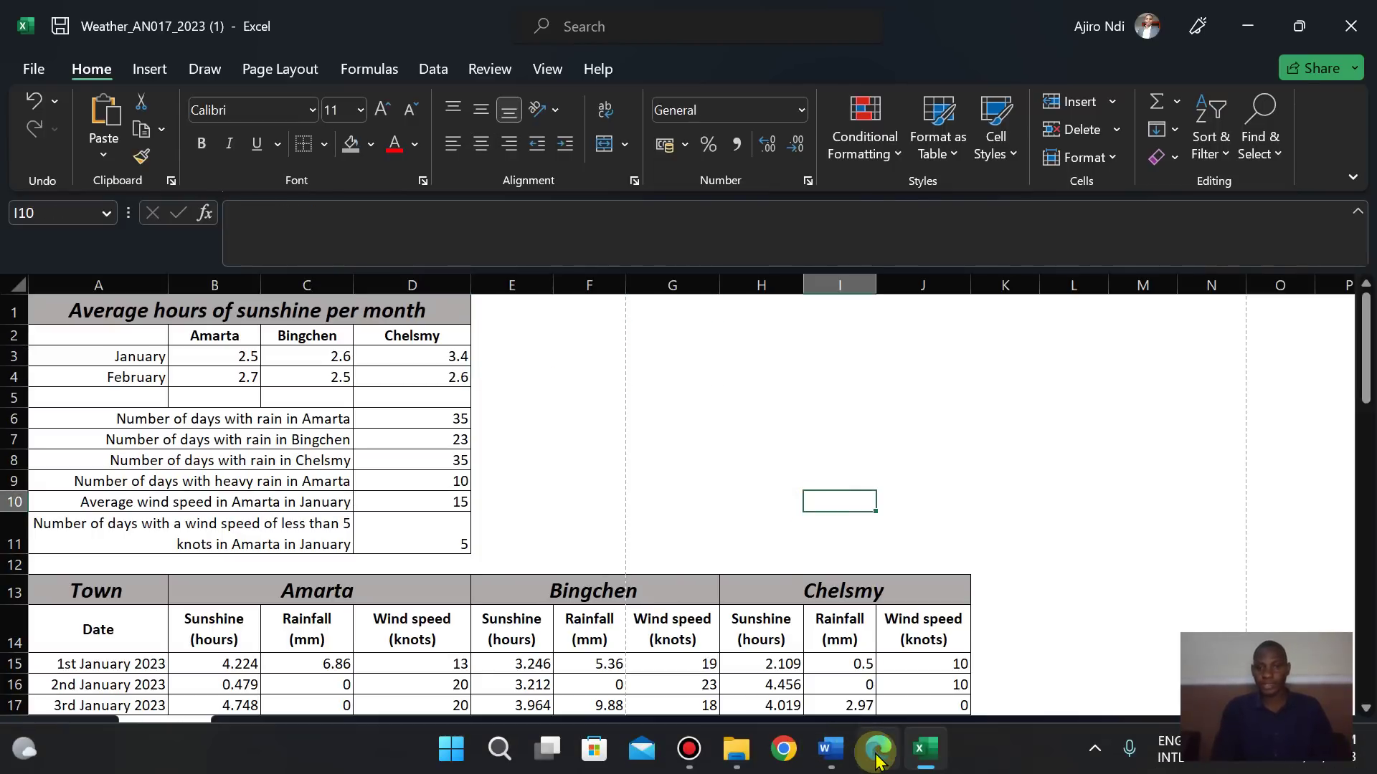
- After checking the exam paper, clear the values in B3:D4 and D6:D11
left_click(878, 749)
left_click_drag(1368, 301, 1364, 244)
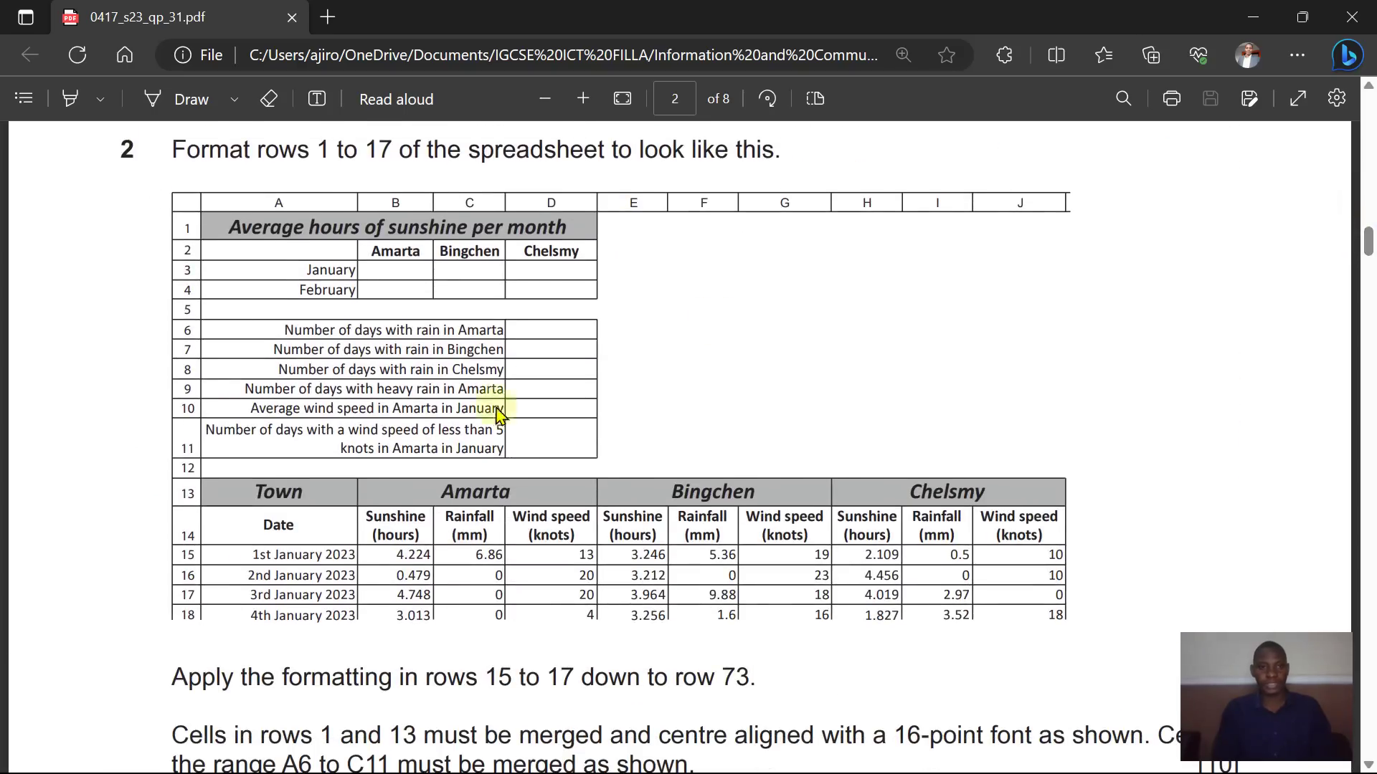
left_click(924, 750)
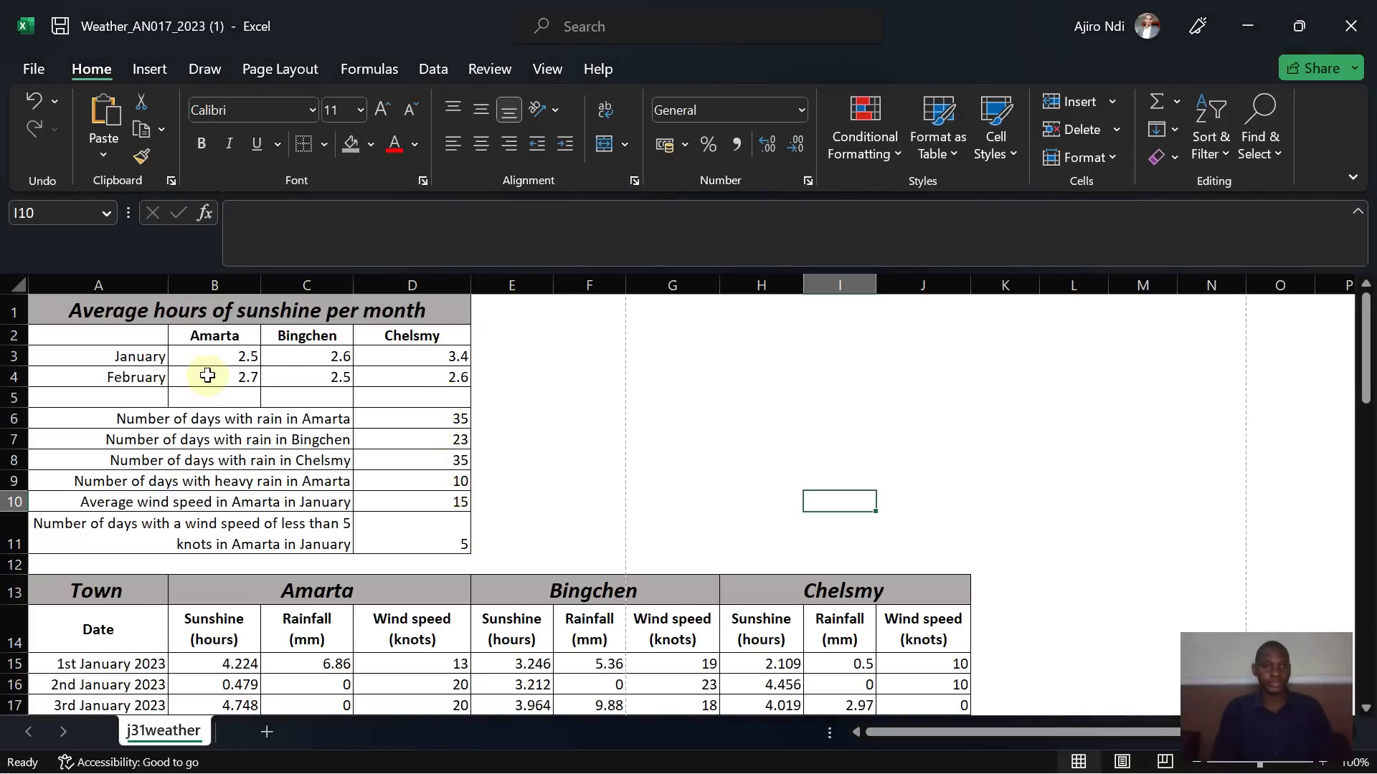
left_click_drag(204, 358, 422, 380)
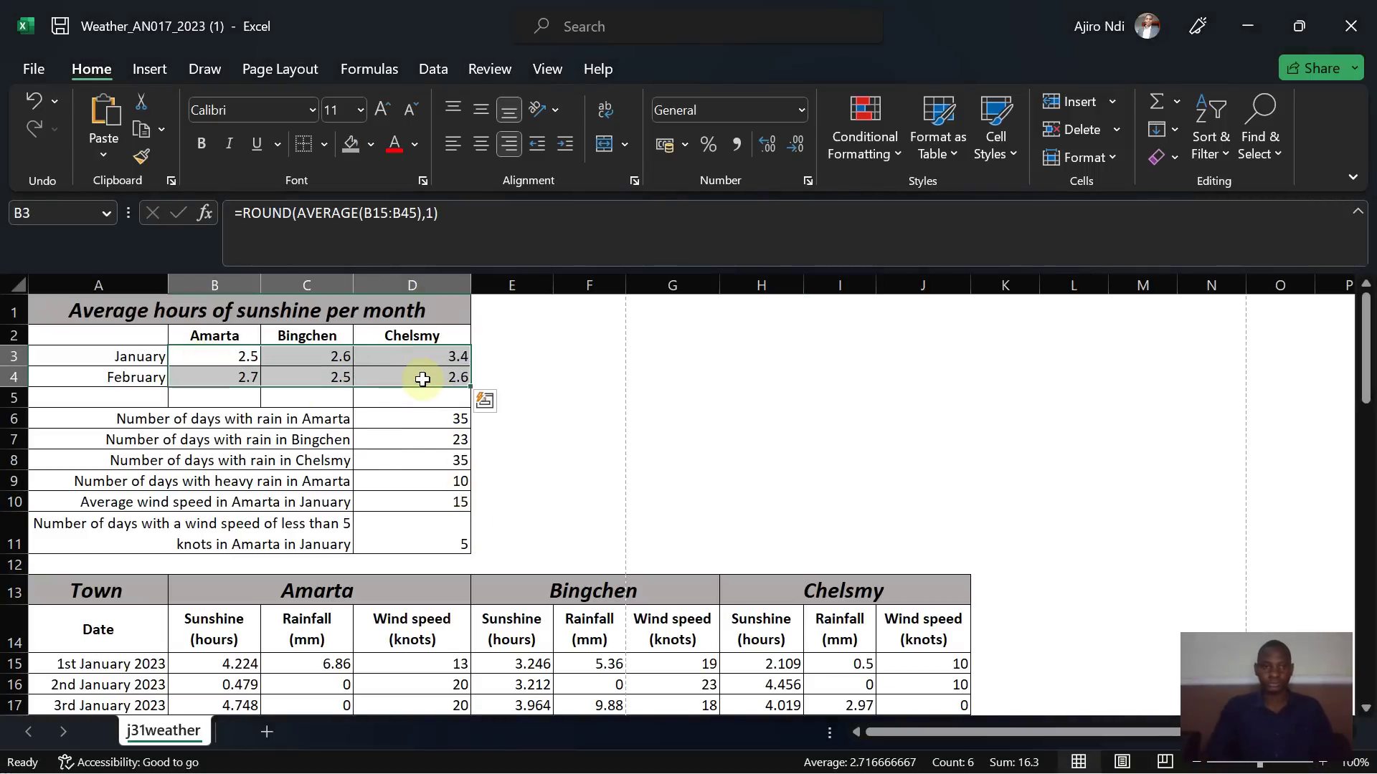
key("Delete")
left_click_drag(459, 423, 455, 547)
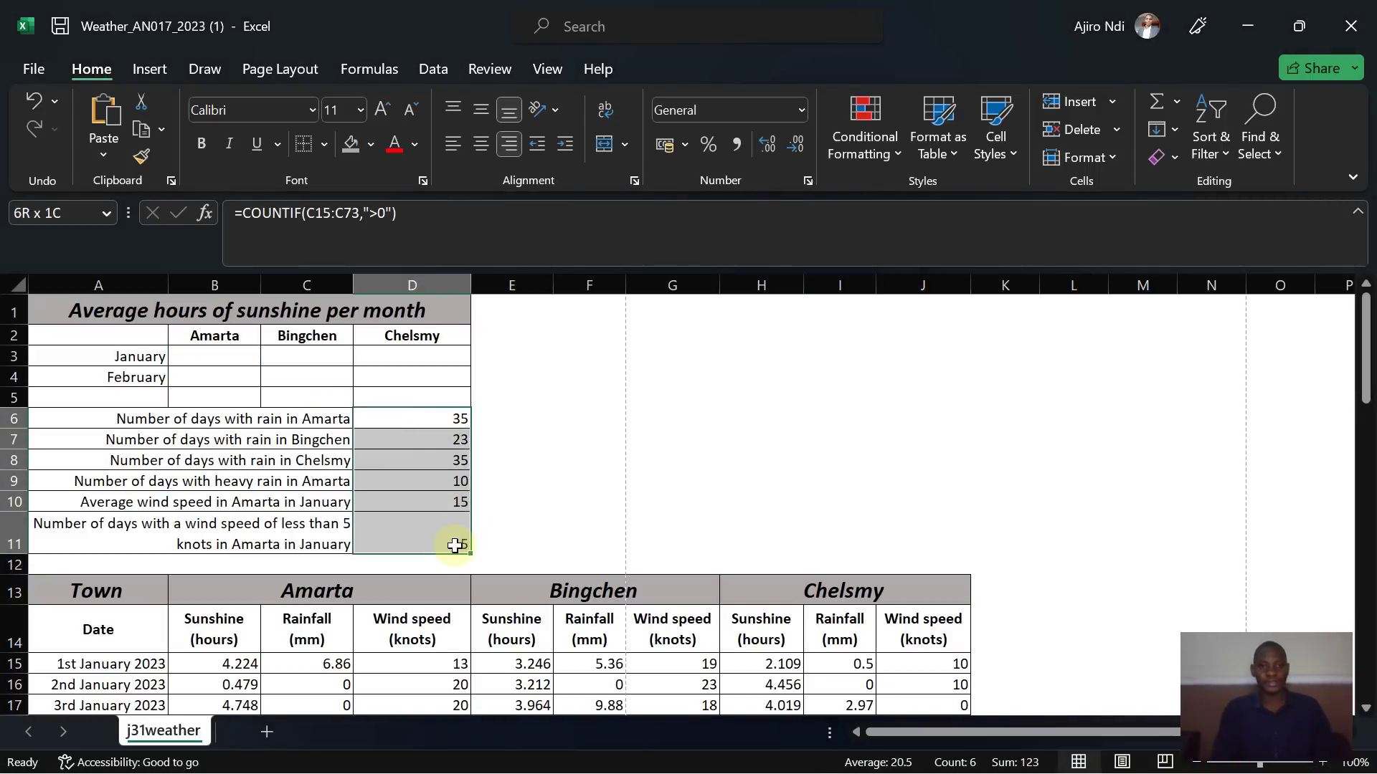
key("Delete")
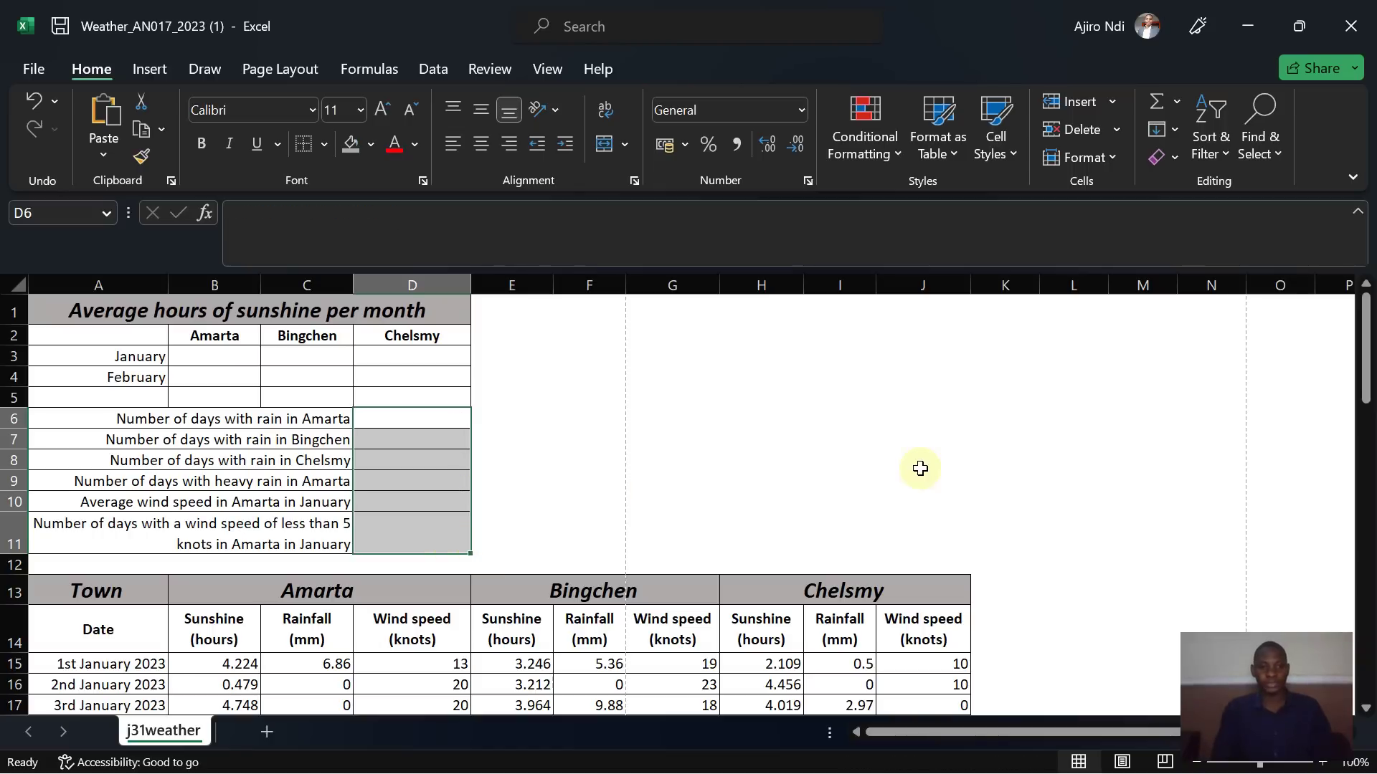
left_click(555, 376)
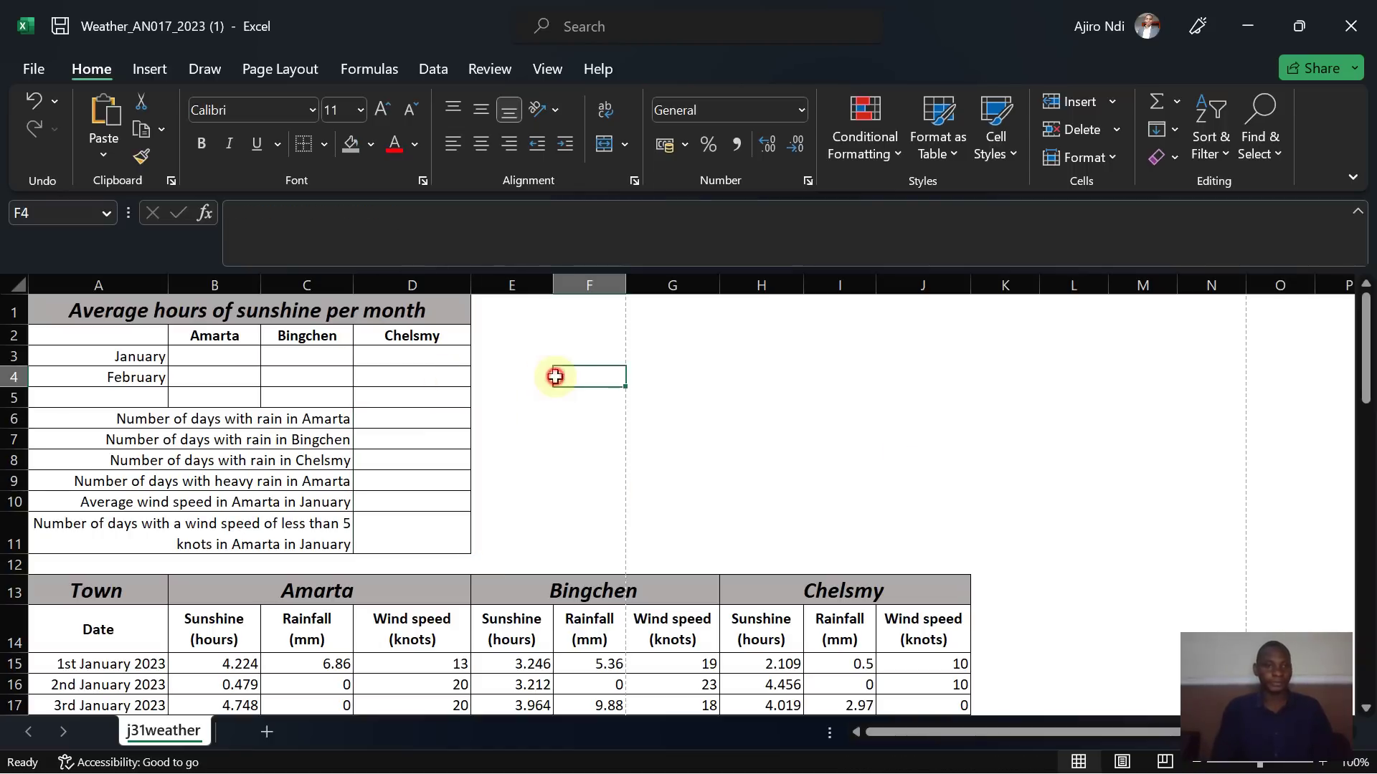
mouse_move(567, 767)
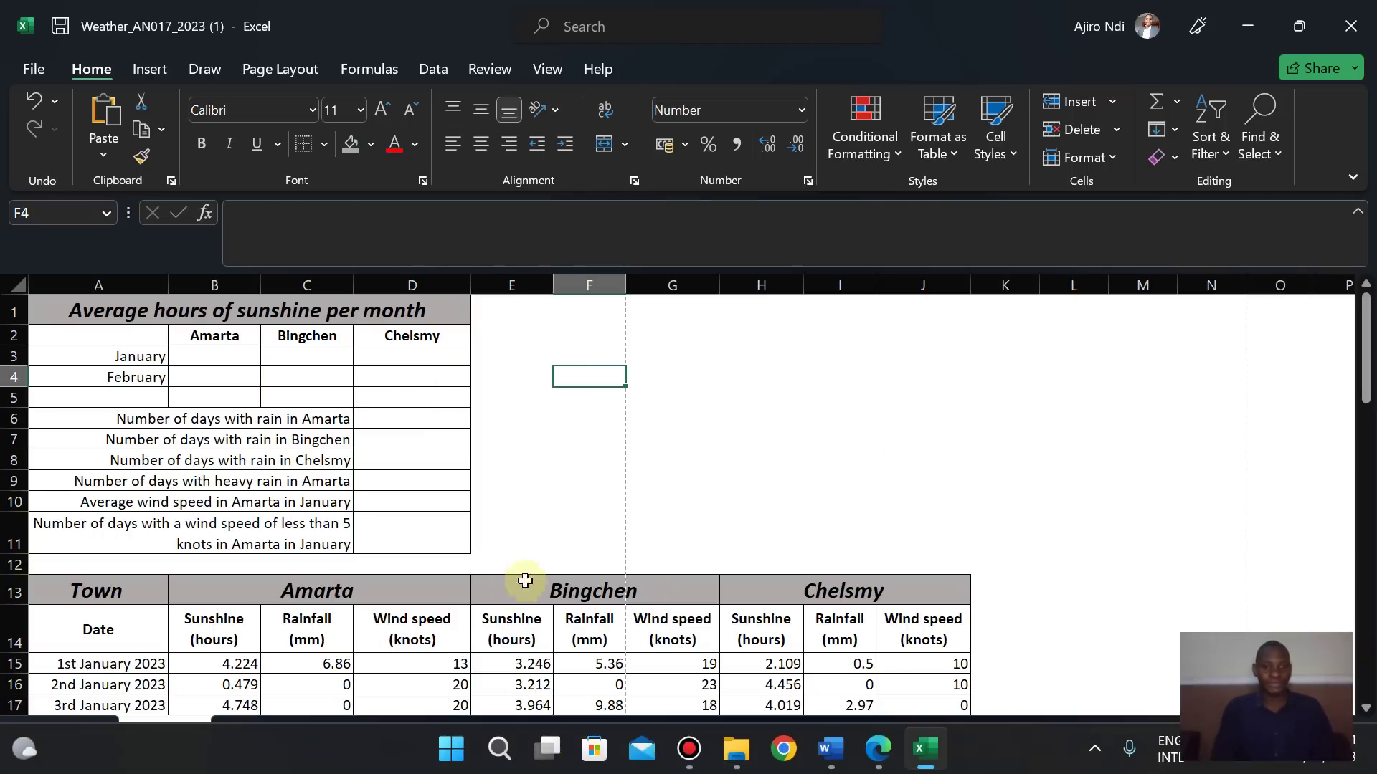
left_click(878, 753)
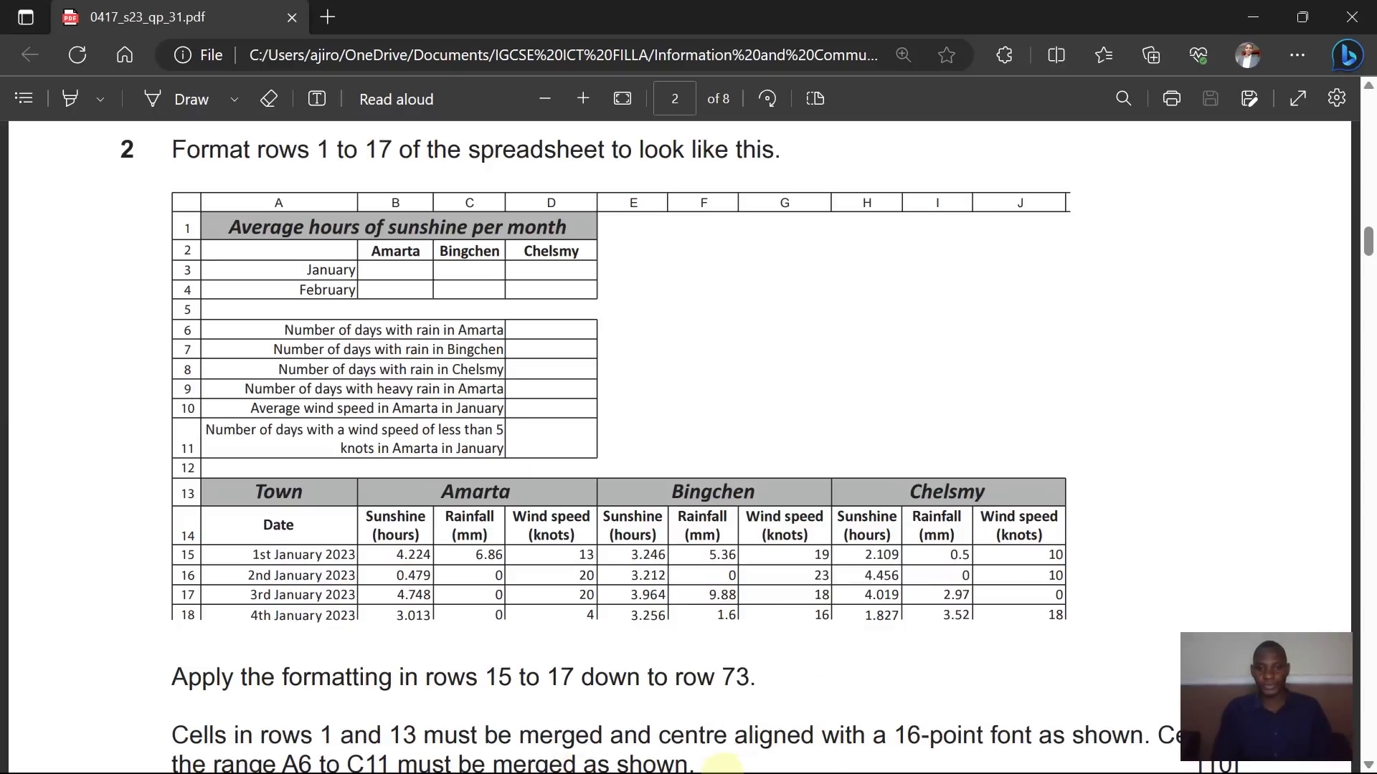
- Open PRINTOUT 1.pdf from the source files folder and bring the weather workbook up
left_click(705, 753)
double_click(485, 241)
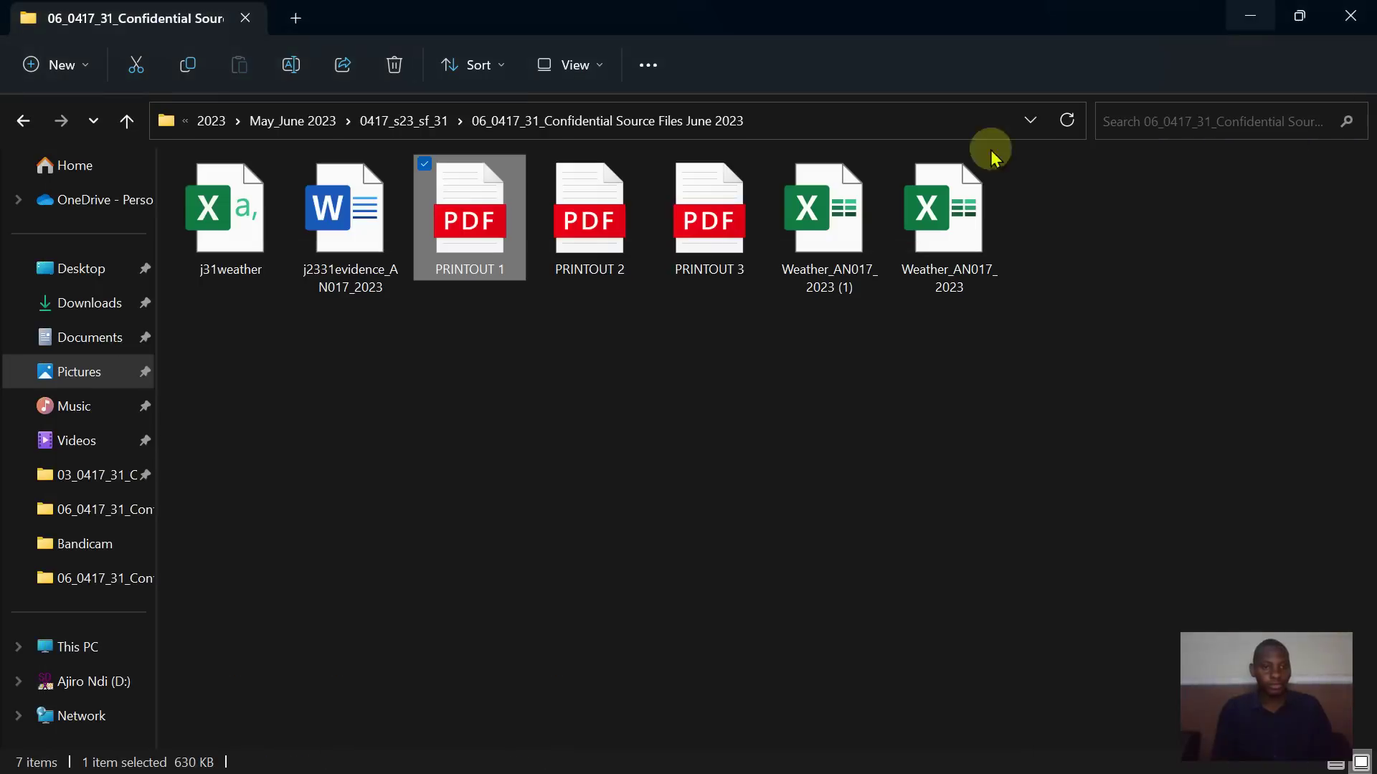
left_click(1252, 16)
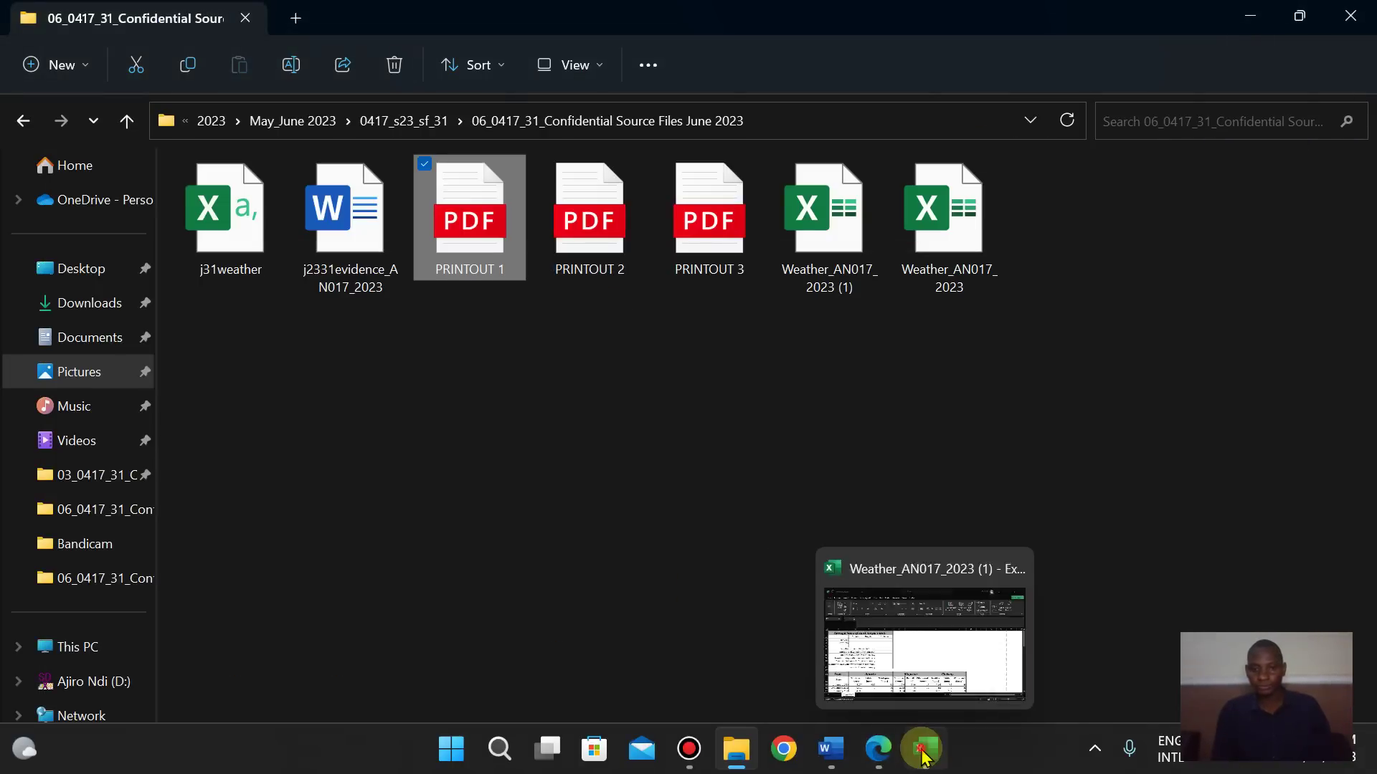
left_click(923, 754)
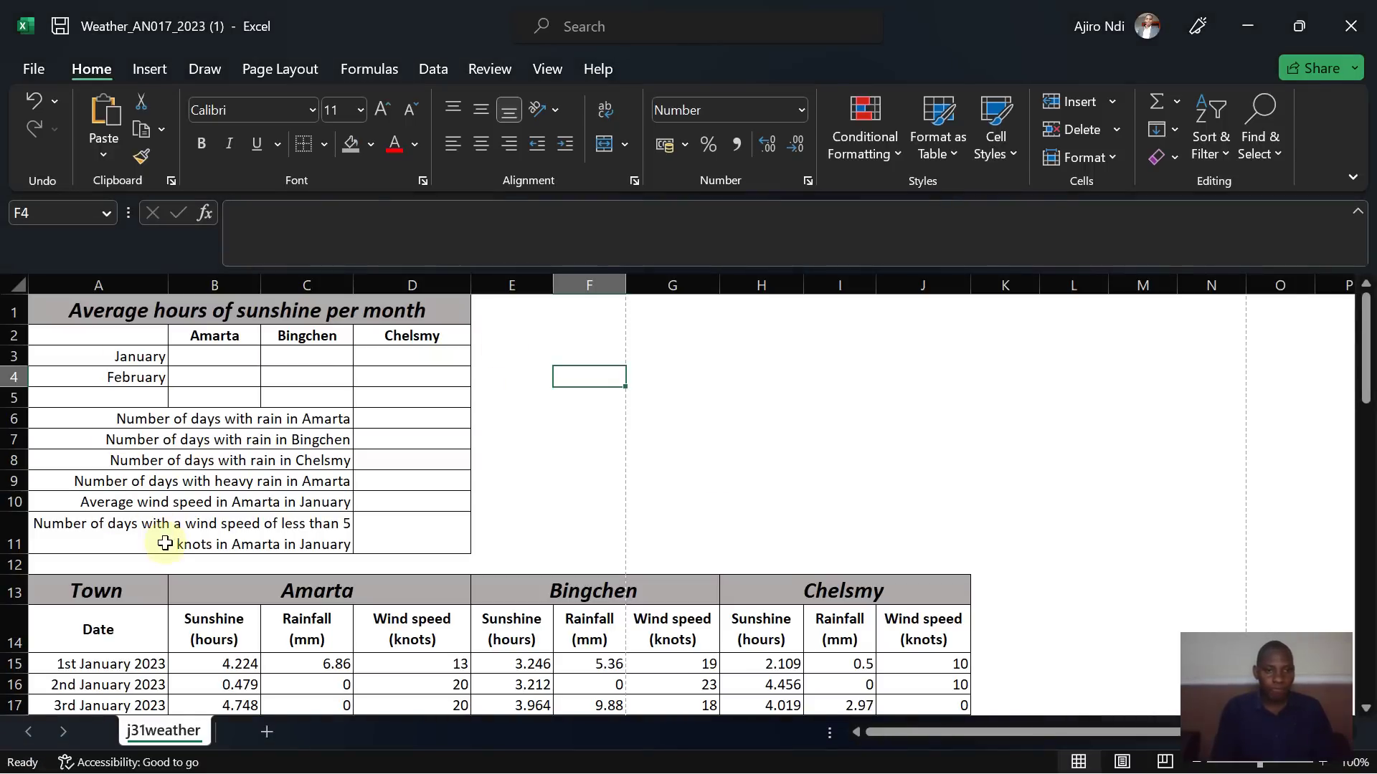
left_click_drag(1365, 330, 1343, 254)
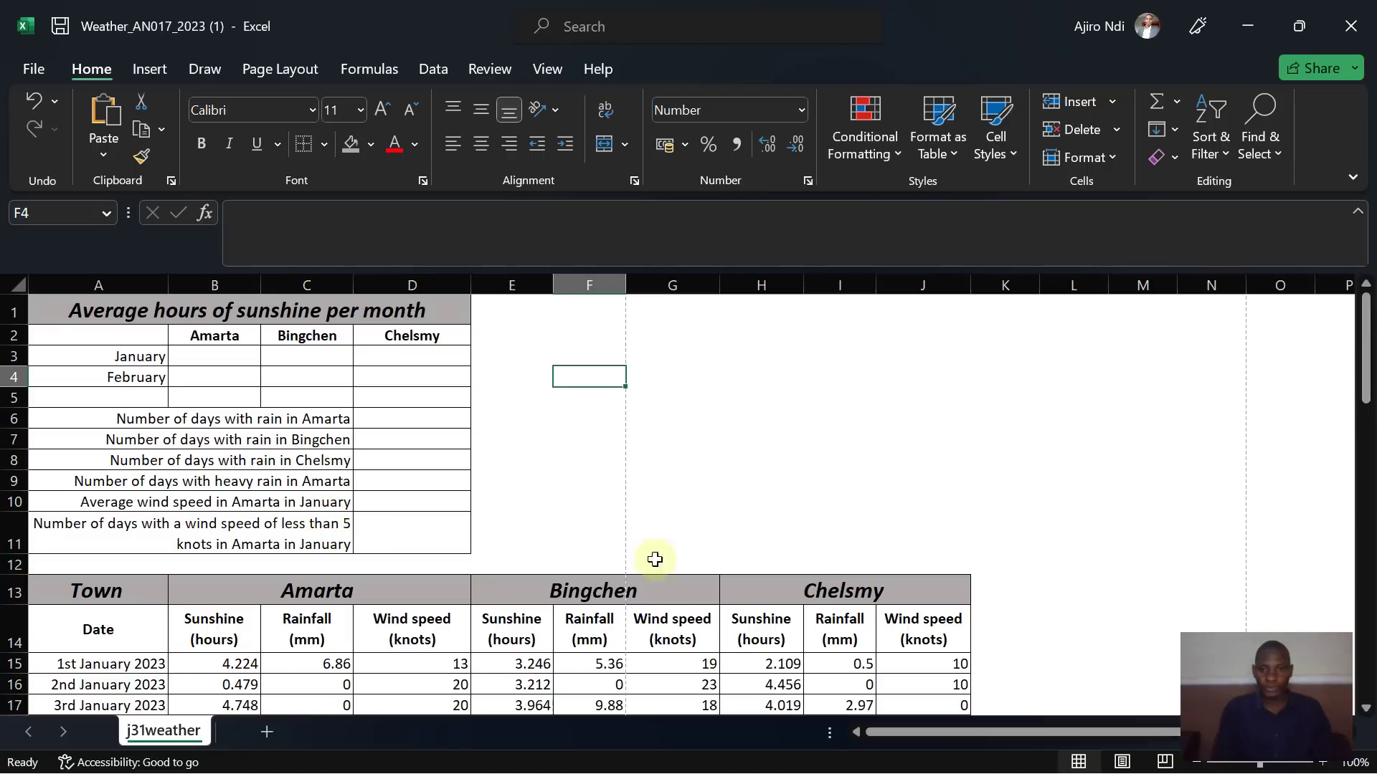
left_click(884, 762)
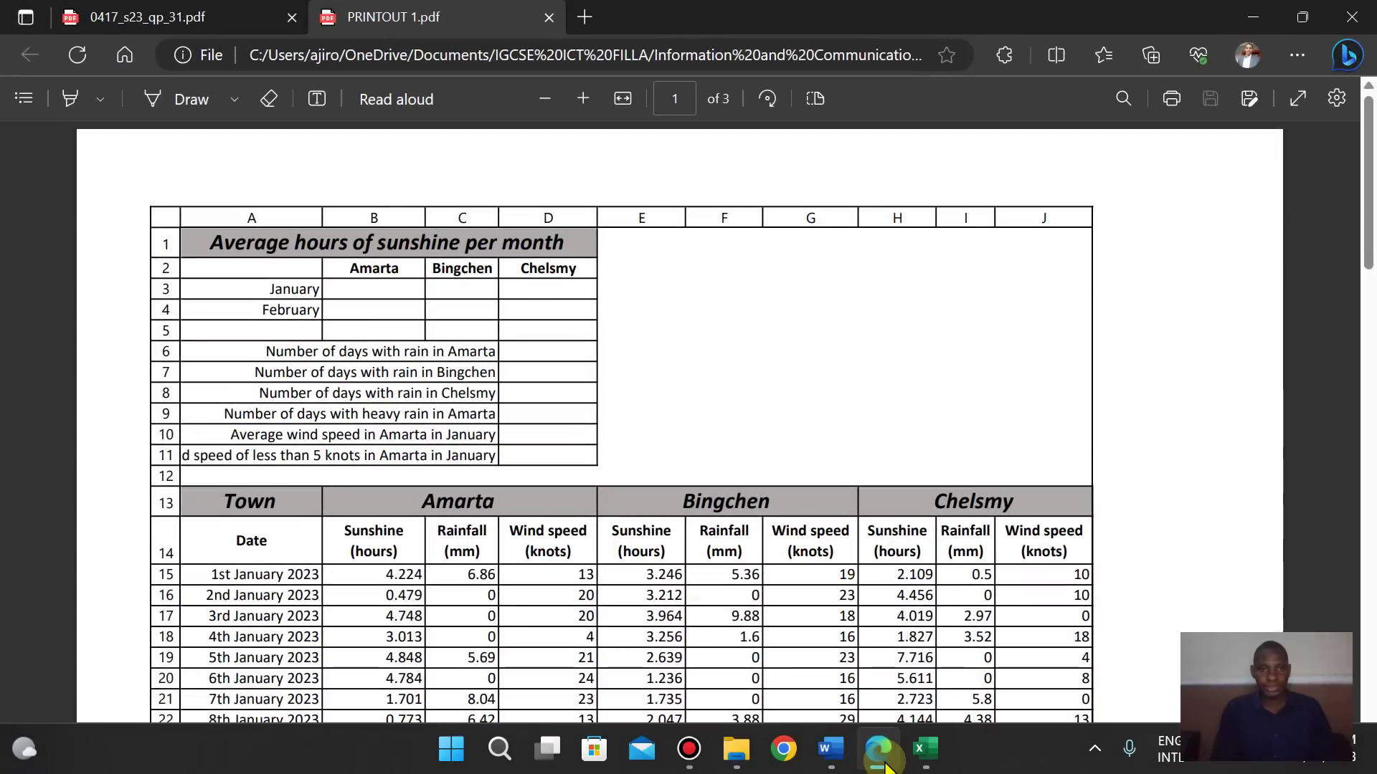
- Compare PRINTOUT 1 against the spreadsheet by flipping between the two windows
left_click(886, 766)
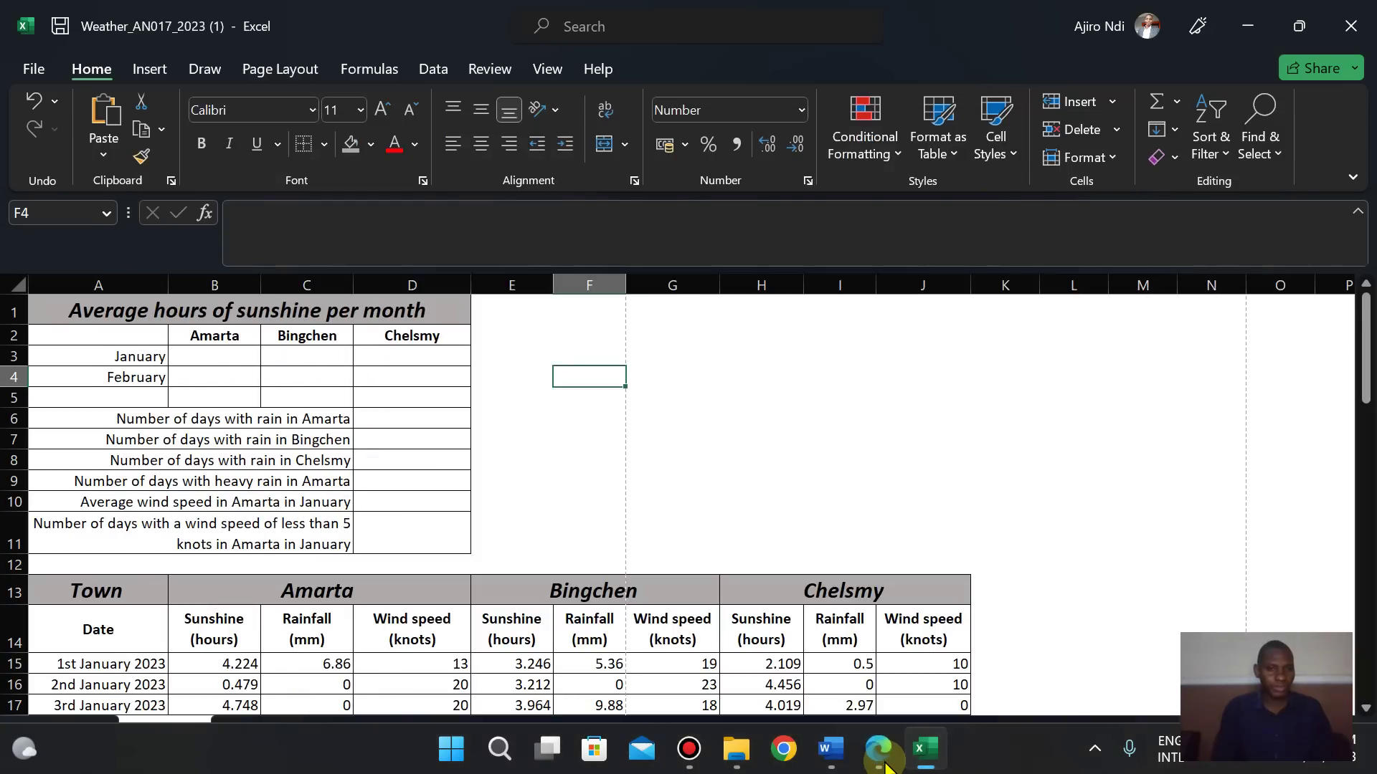
left_click(886, 766)
left_click(887, 765)
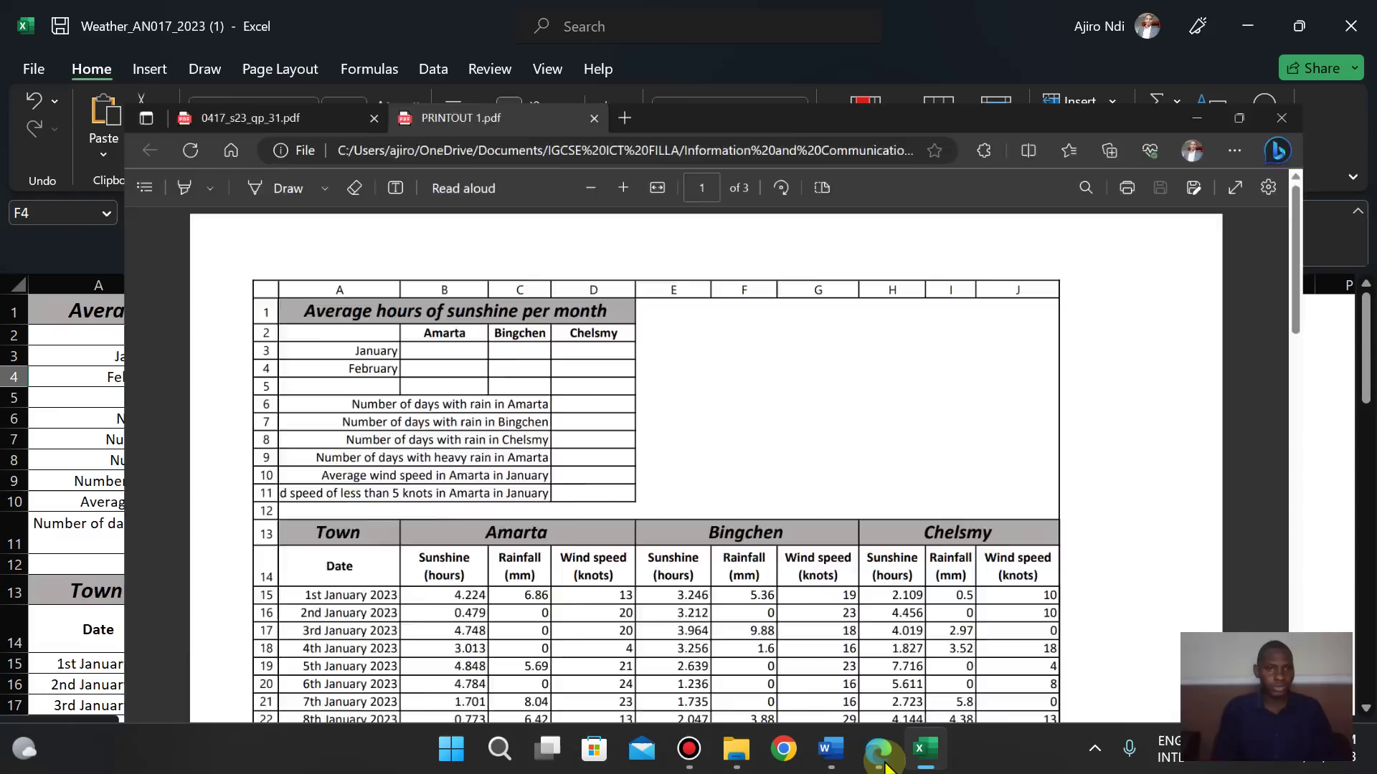
left_click(887, 766)
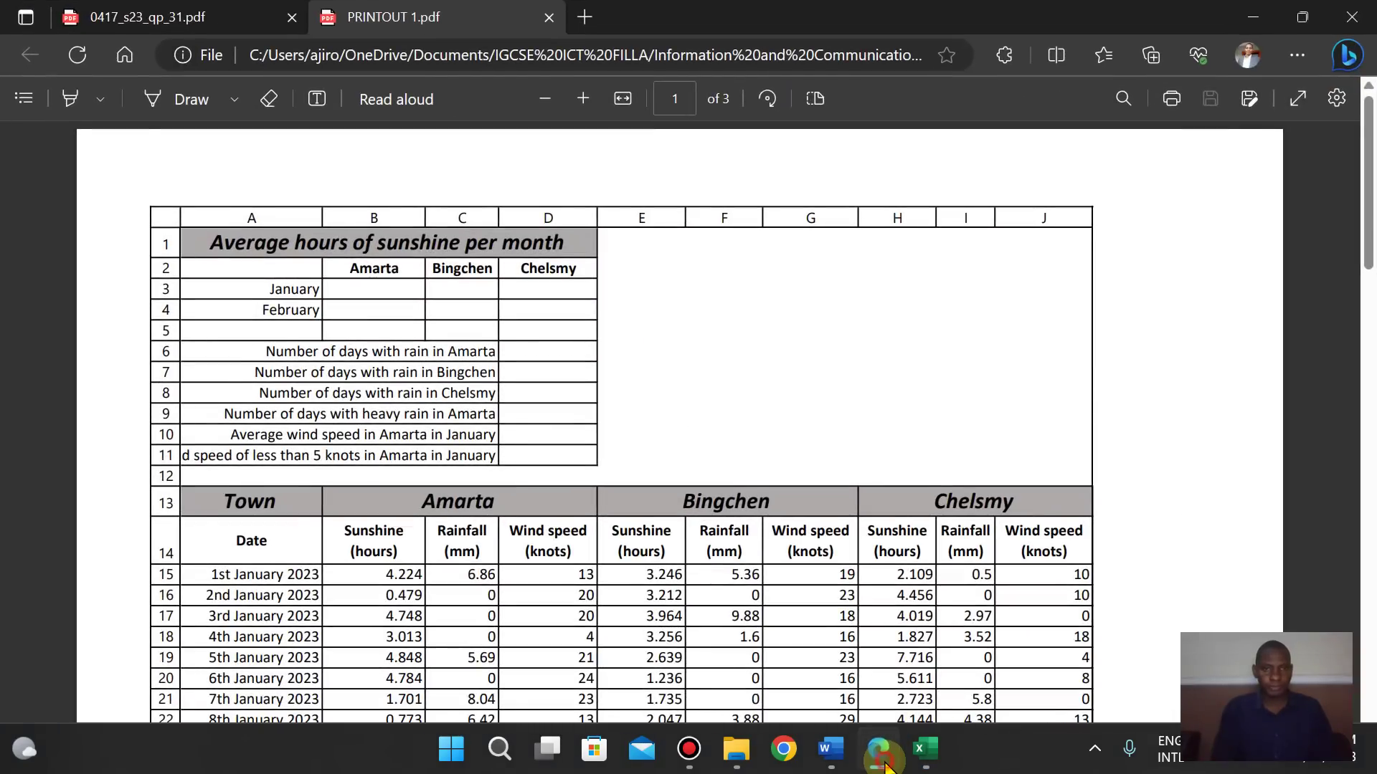
left_click(886, 766)
left_click(887, 766)
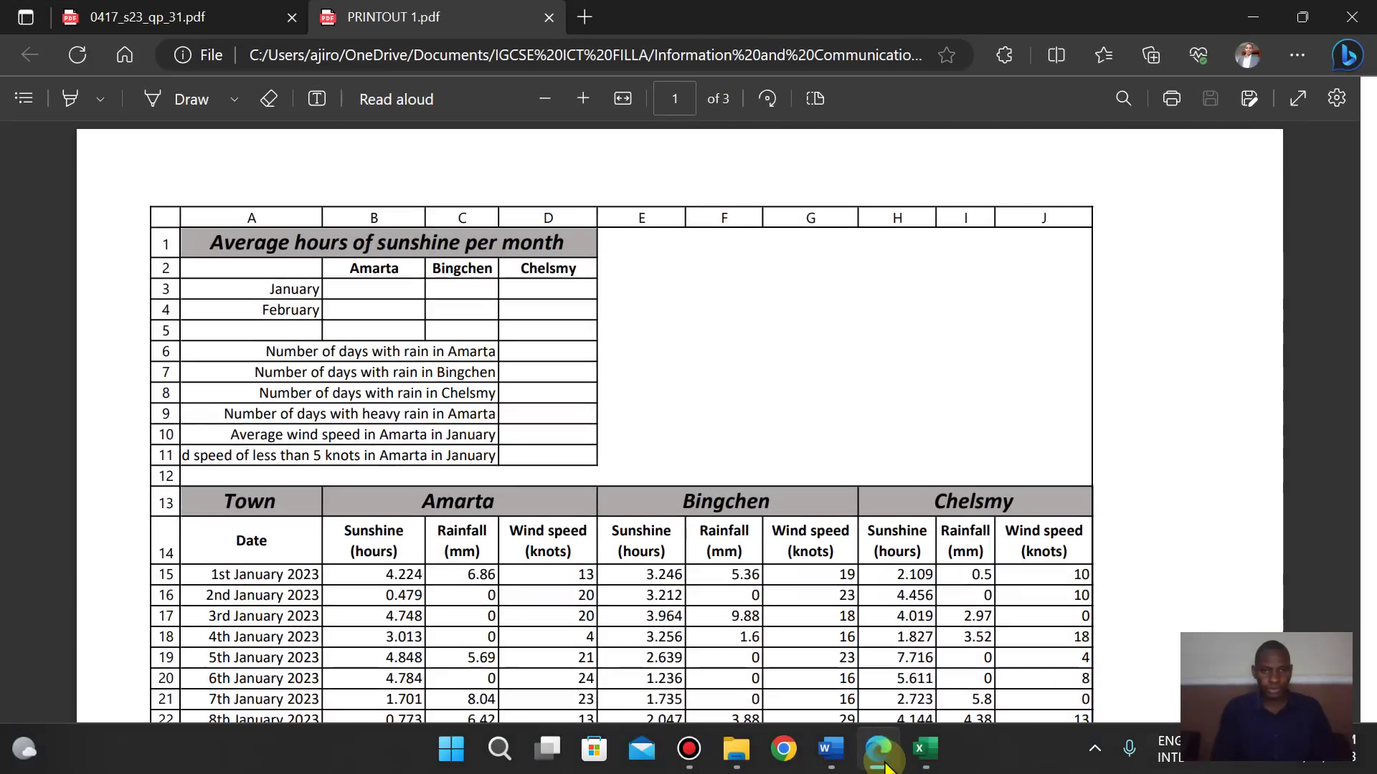
left_click(886, 766)
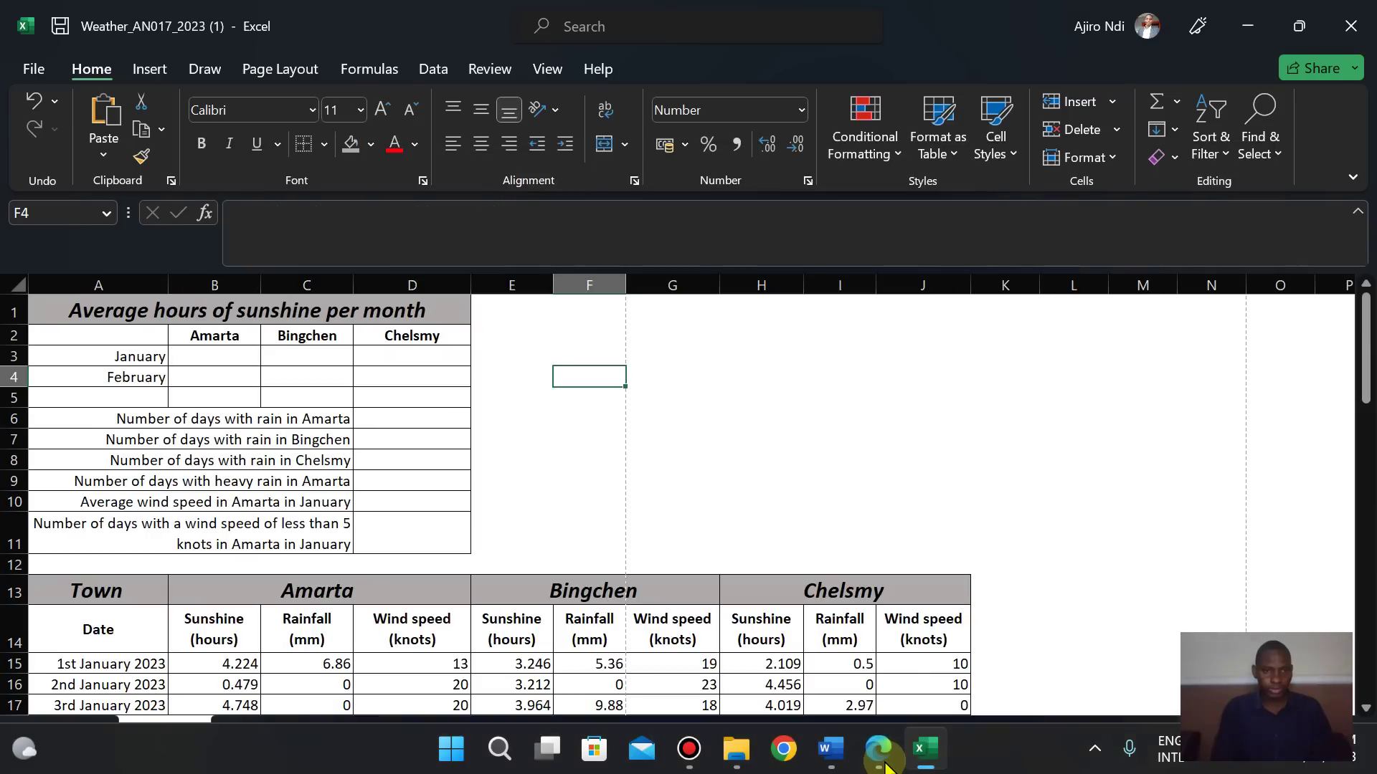
left_click(886, 766)
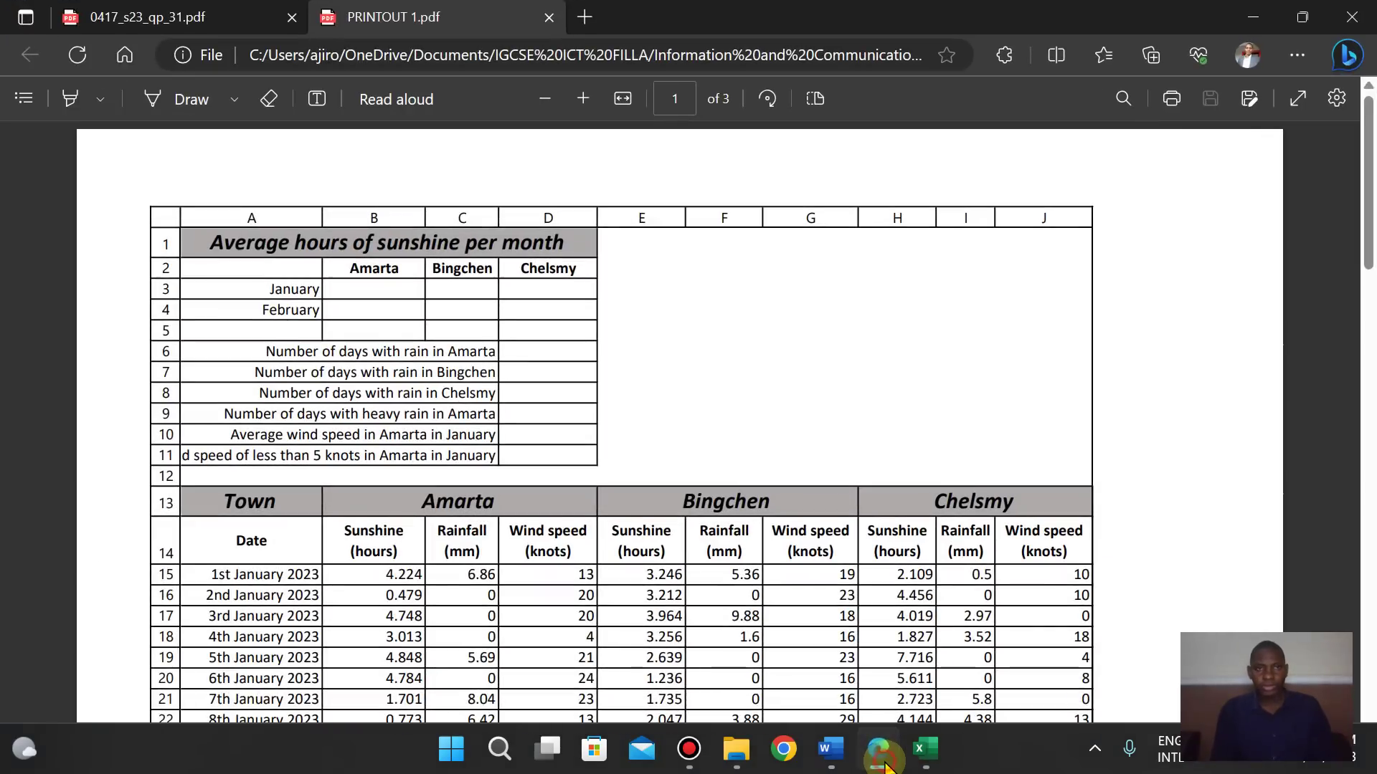
left_click(886, 766)
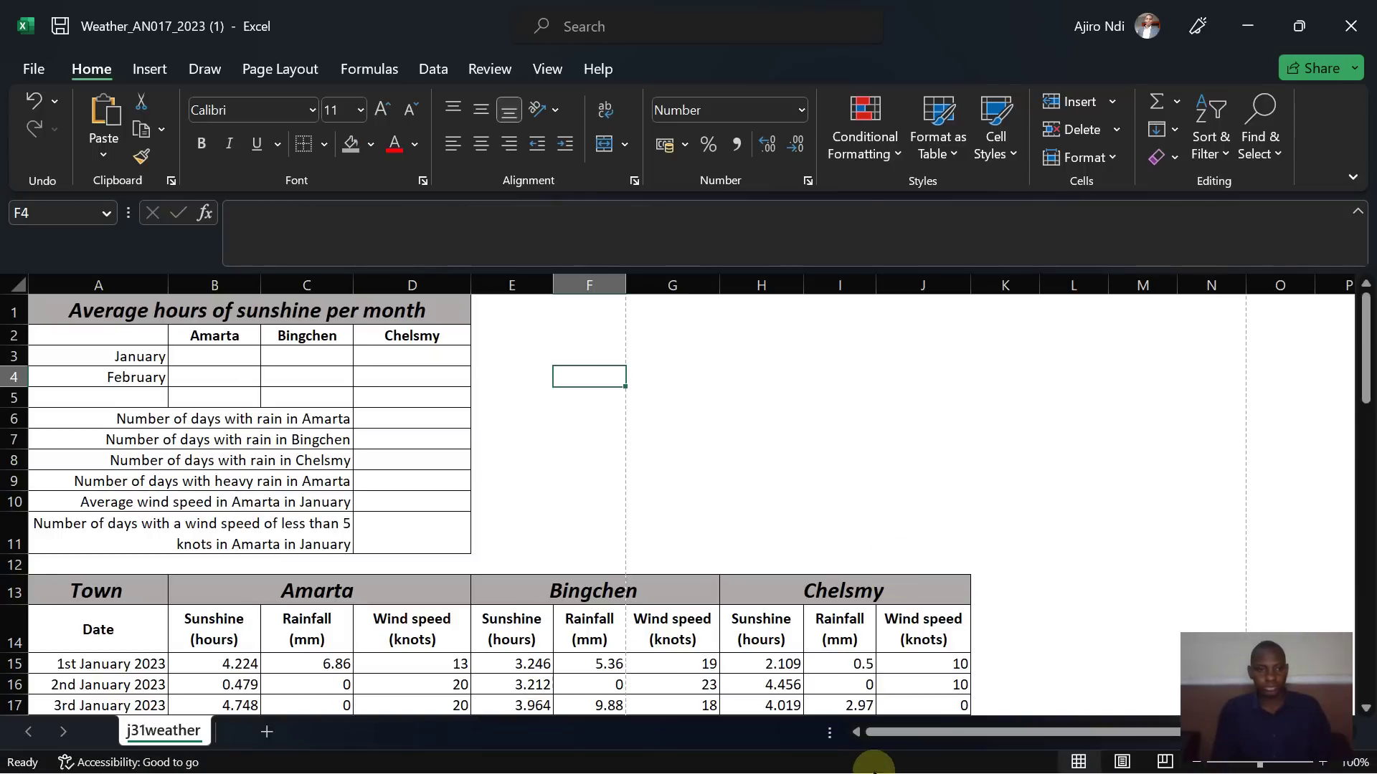
mouse_move(824, 762)
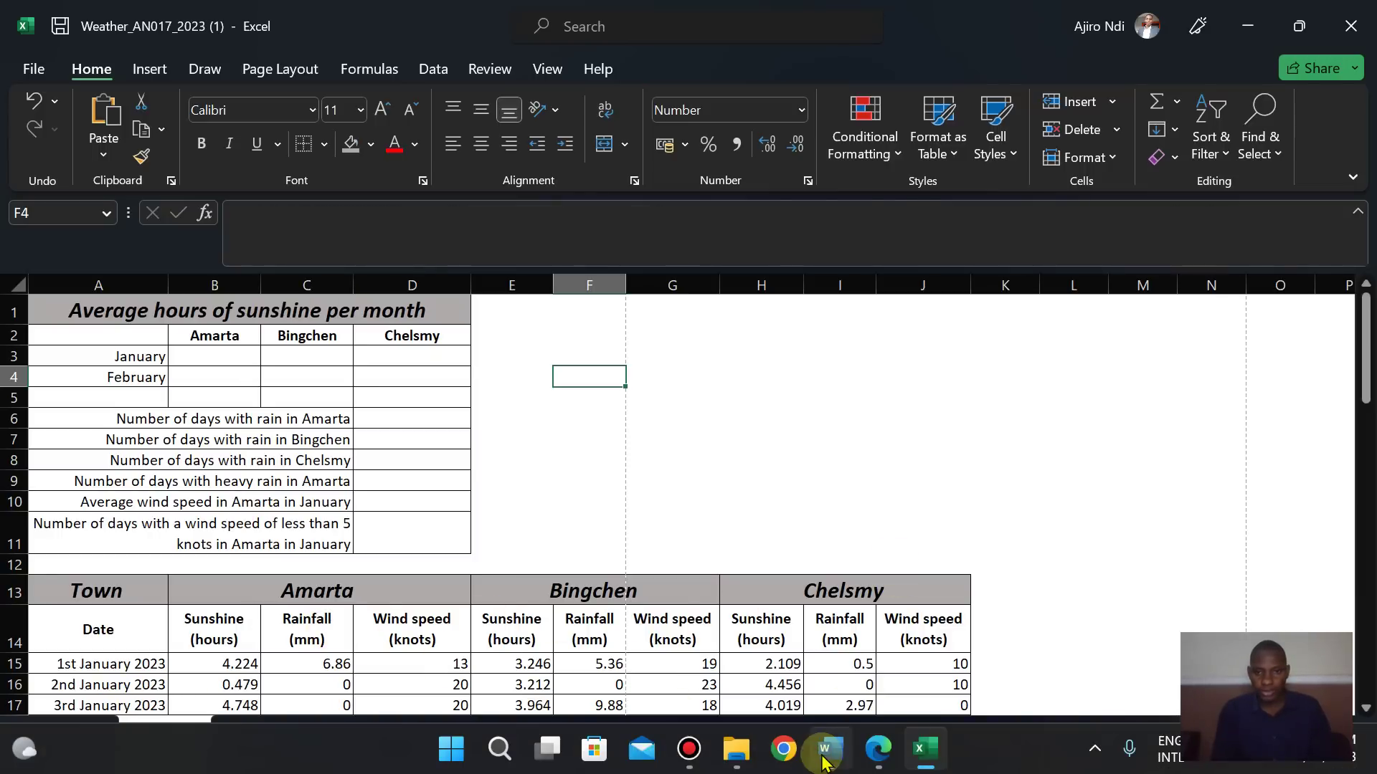
left_click(880, 765)
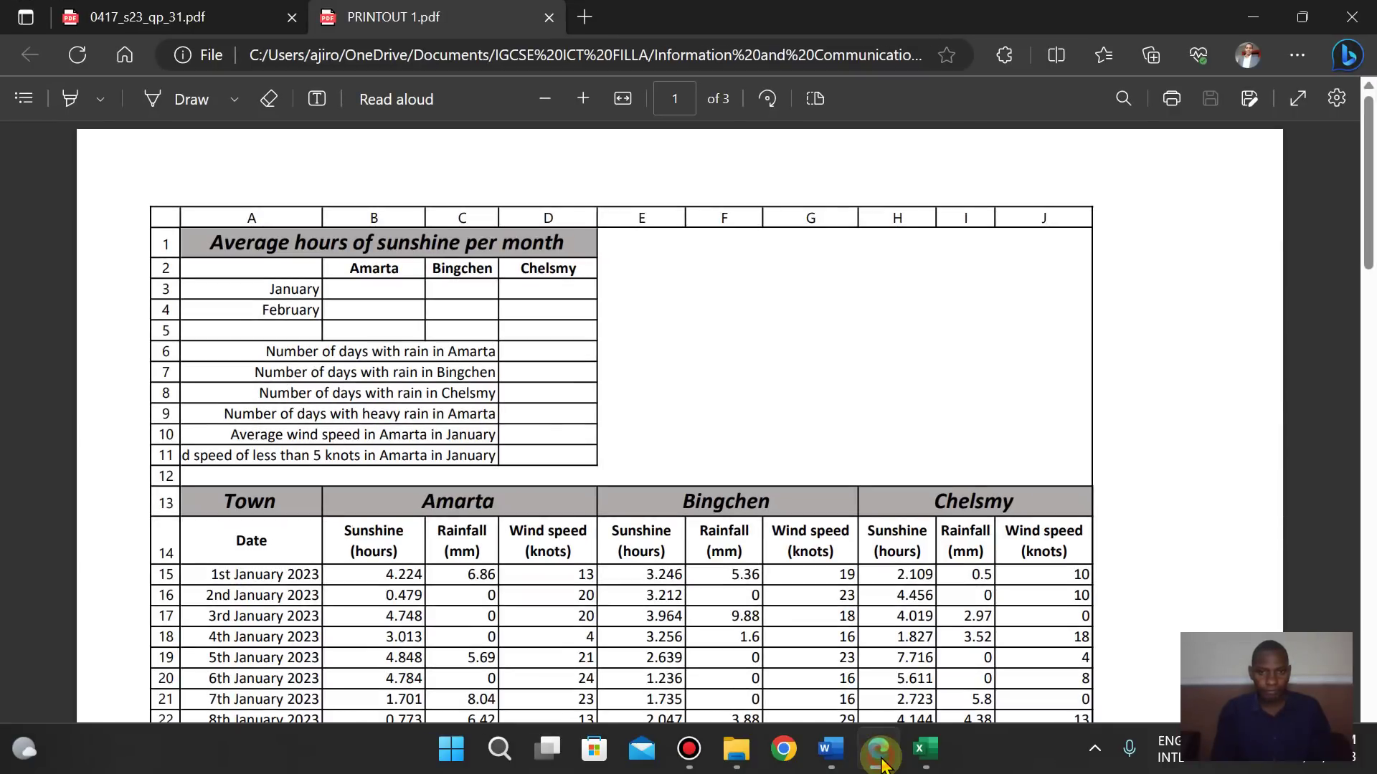
left_click(881, 764)
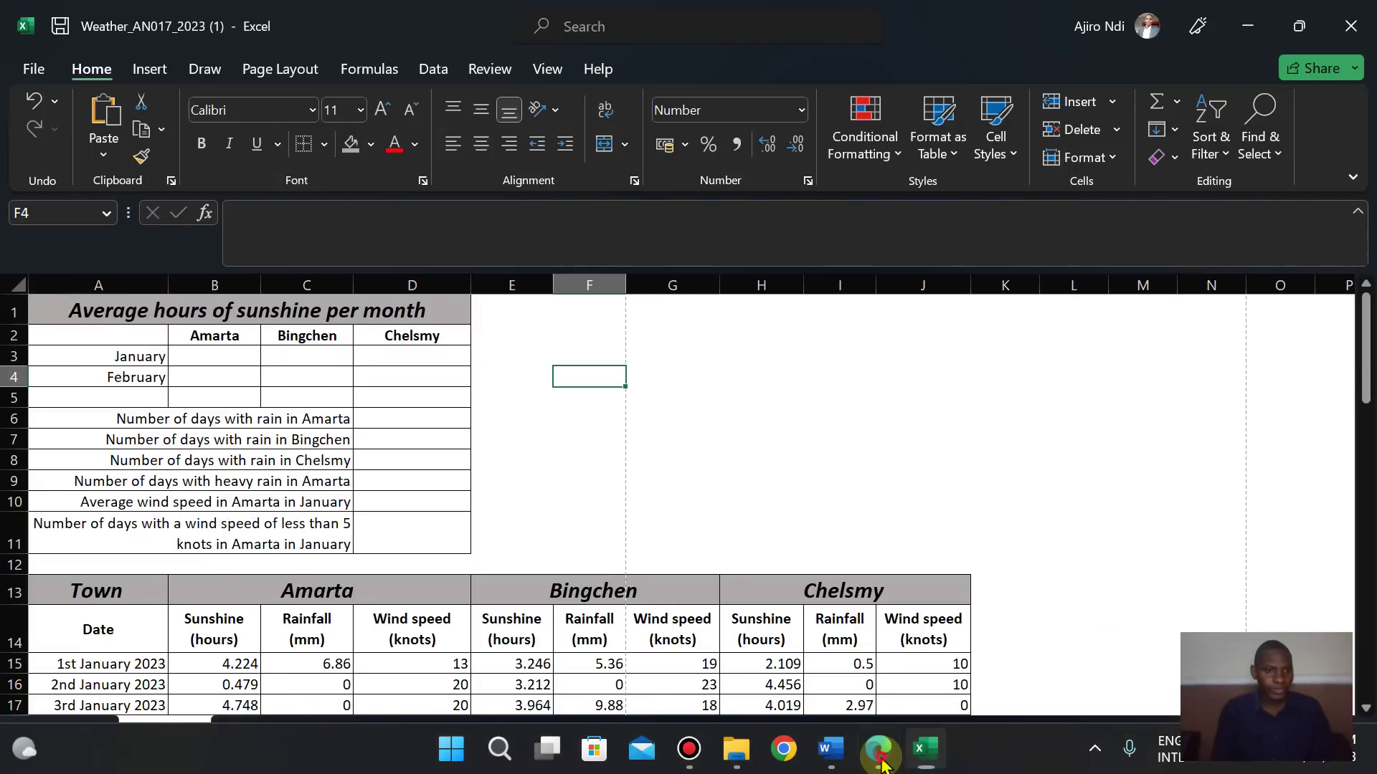
left_click(881, 764)
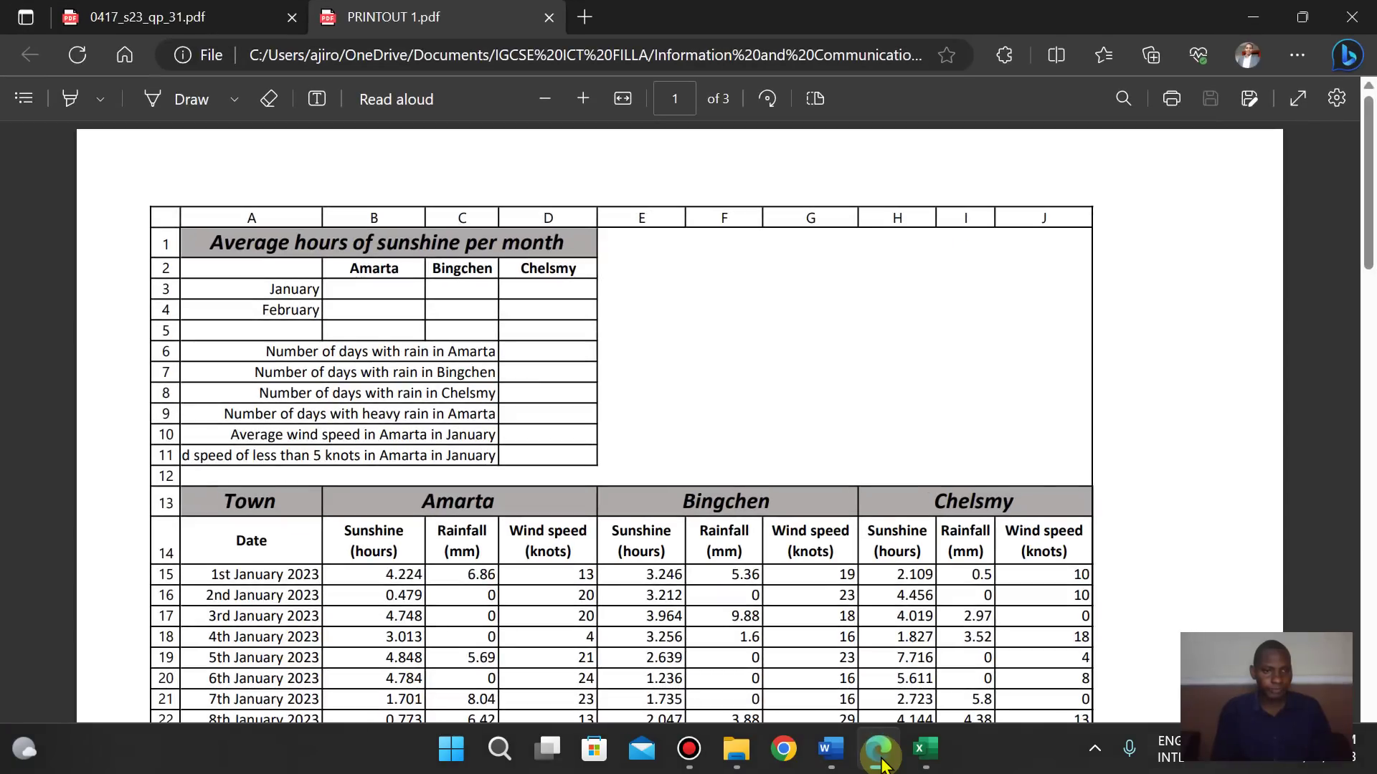
left_click(881, 764)
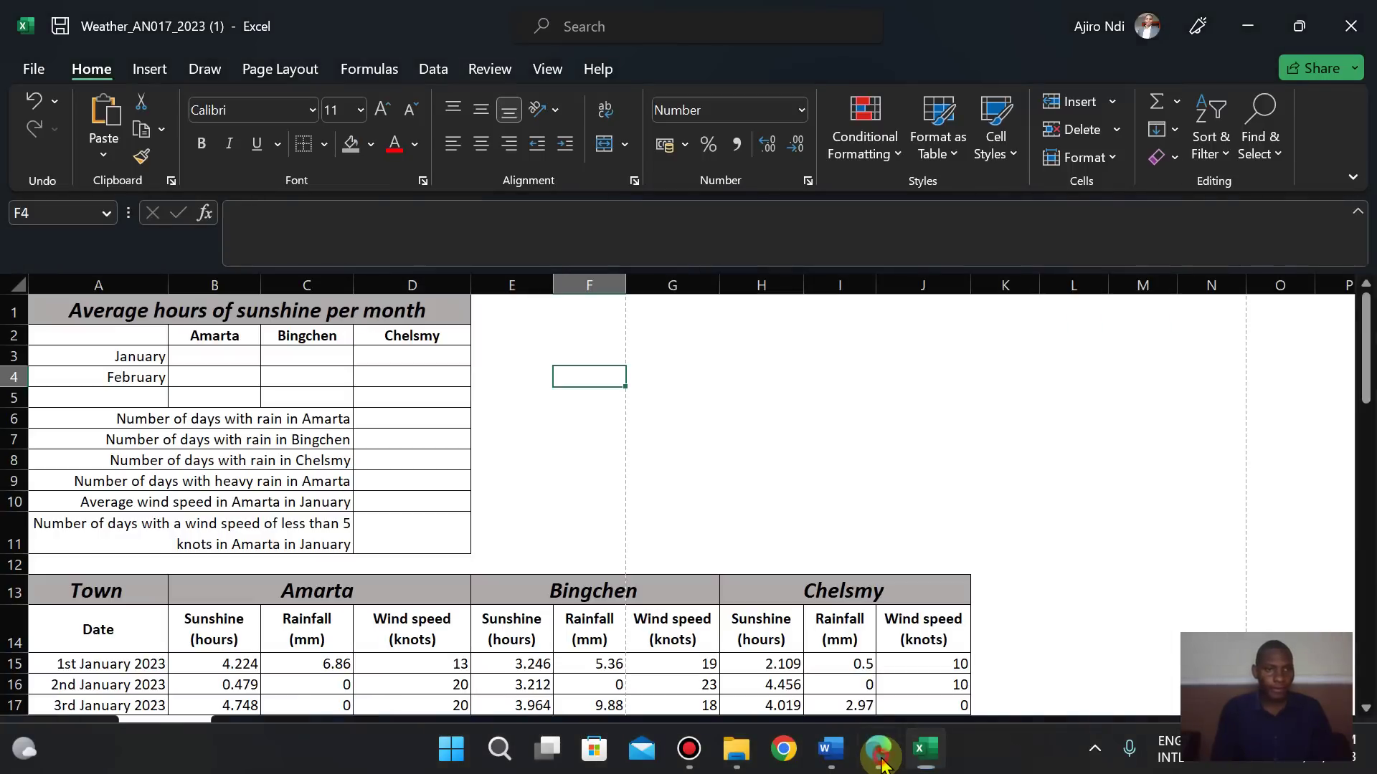
left_click(881, 764)
left_click(881, 765)
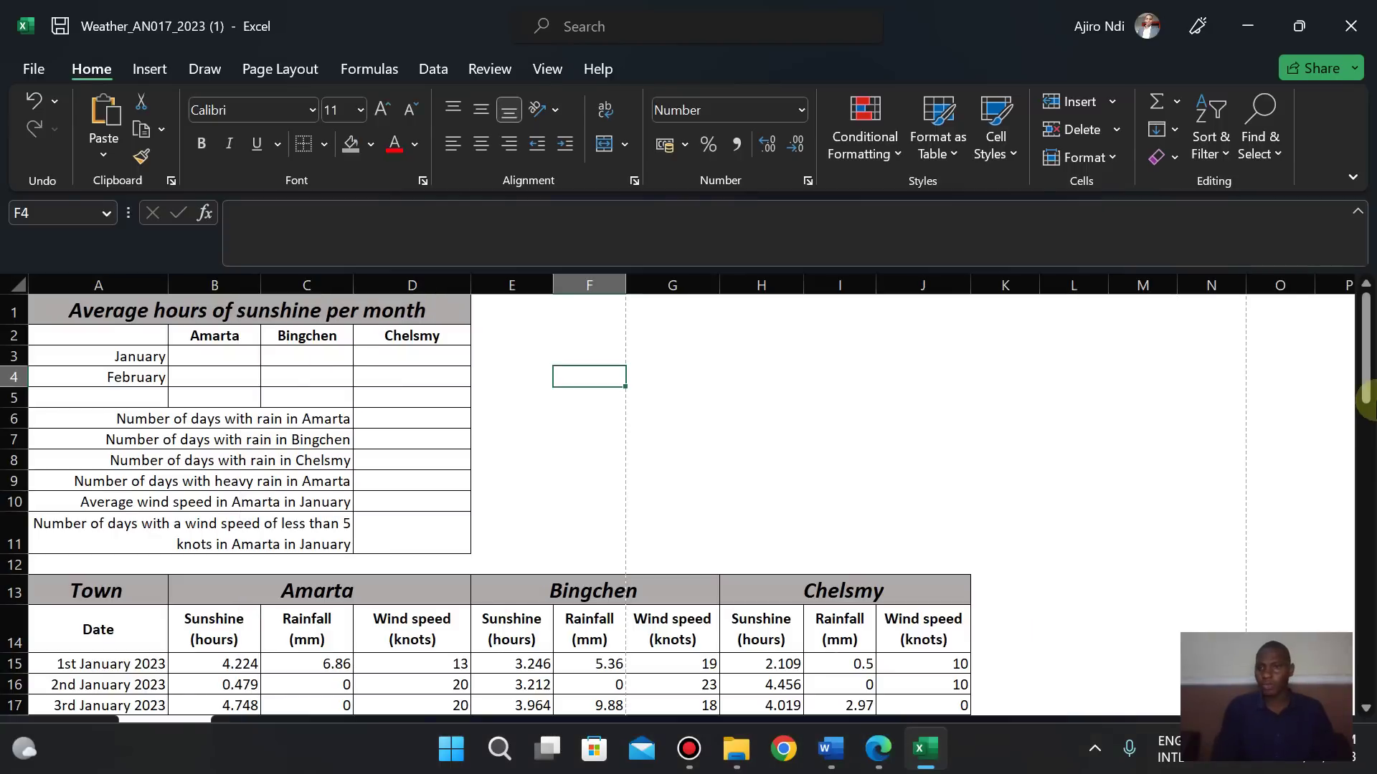
left_click_drag(1367, 395, 1366, 287)
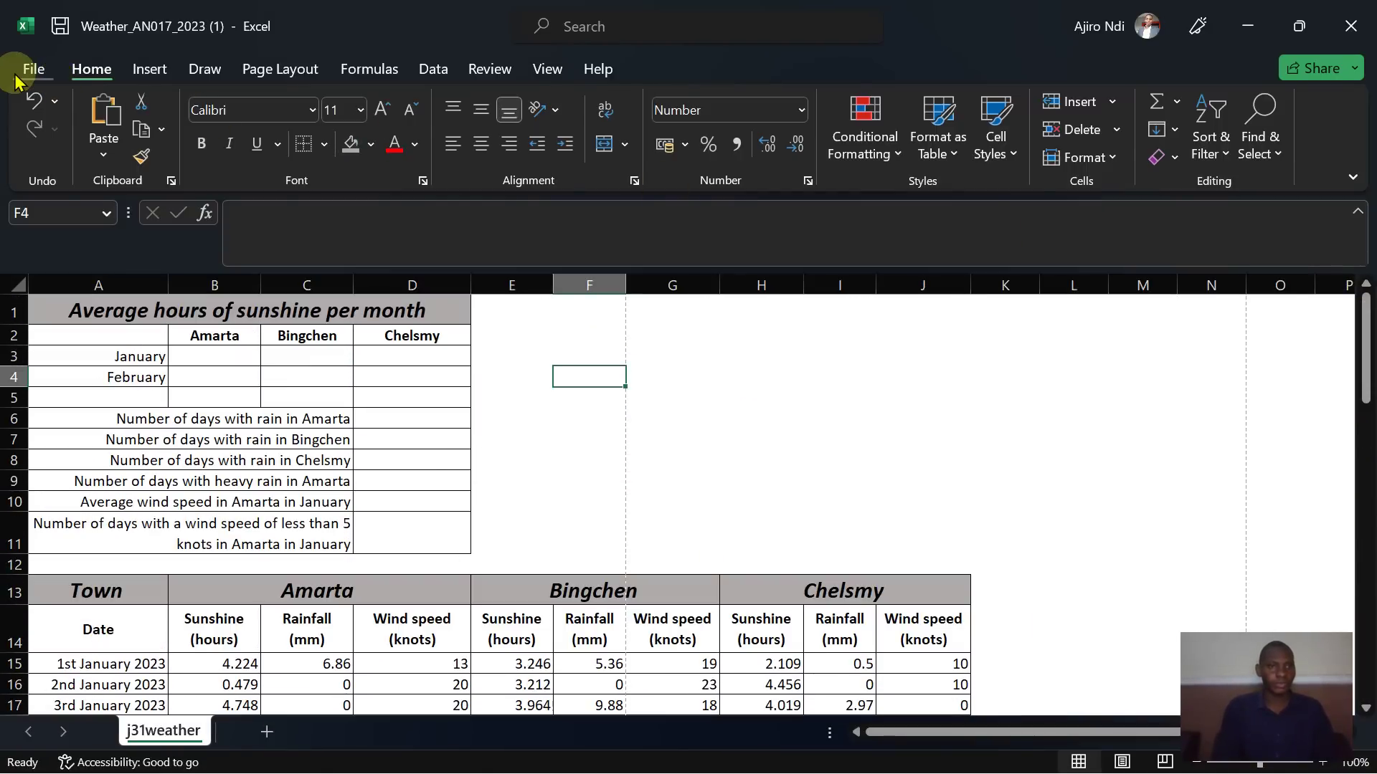
- Bring up Excel's print preview, recheck PRINTOUT 1, then move to the exam paper
left_click(16, 77)
left_click(101, 459)
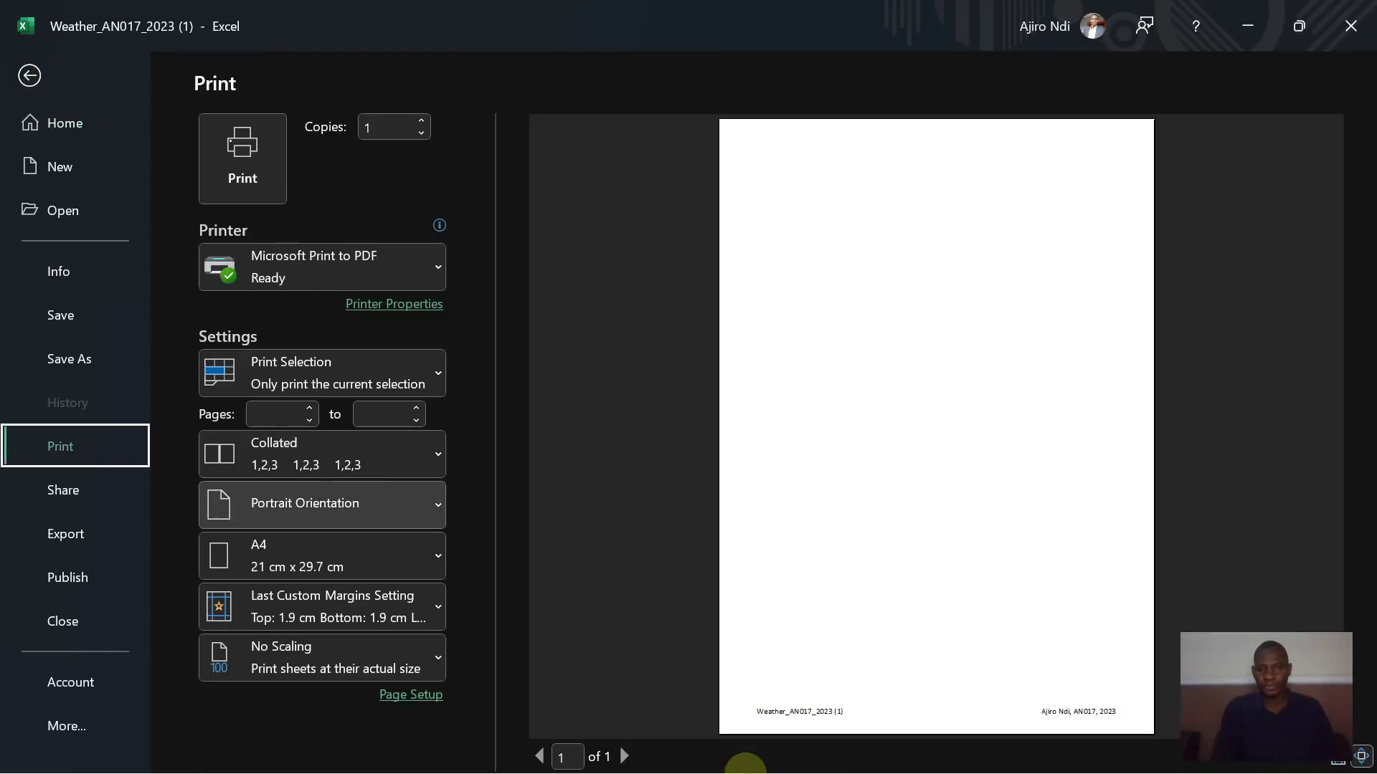
left_click(876, 750)
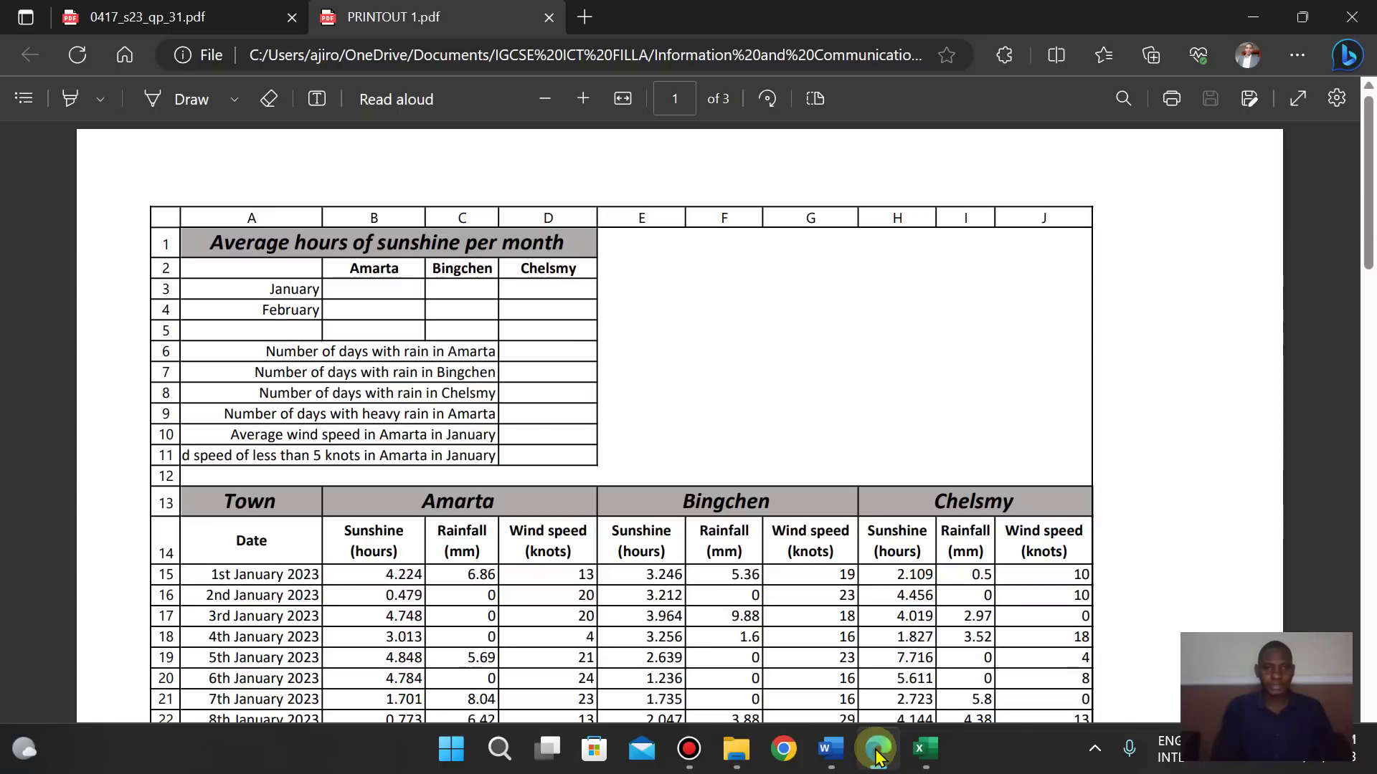
scroll(1370, 287, "down", 4)
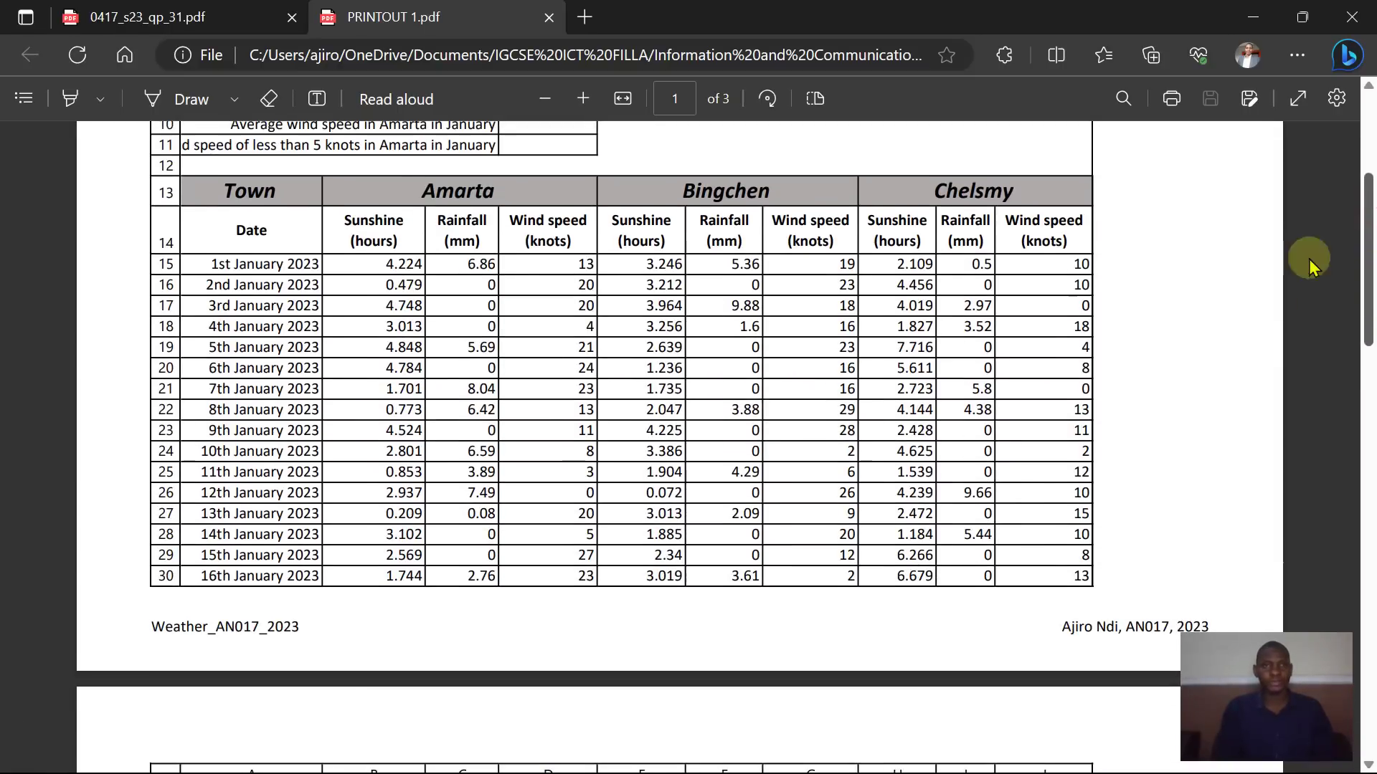
left_click(185, 17)
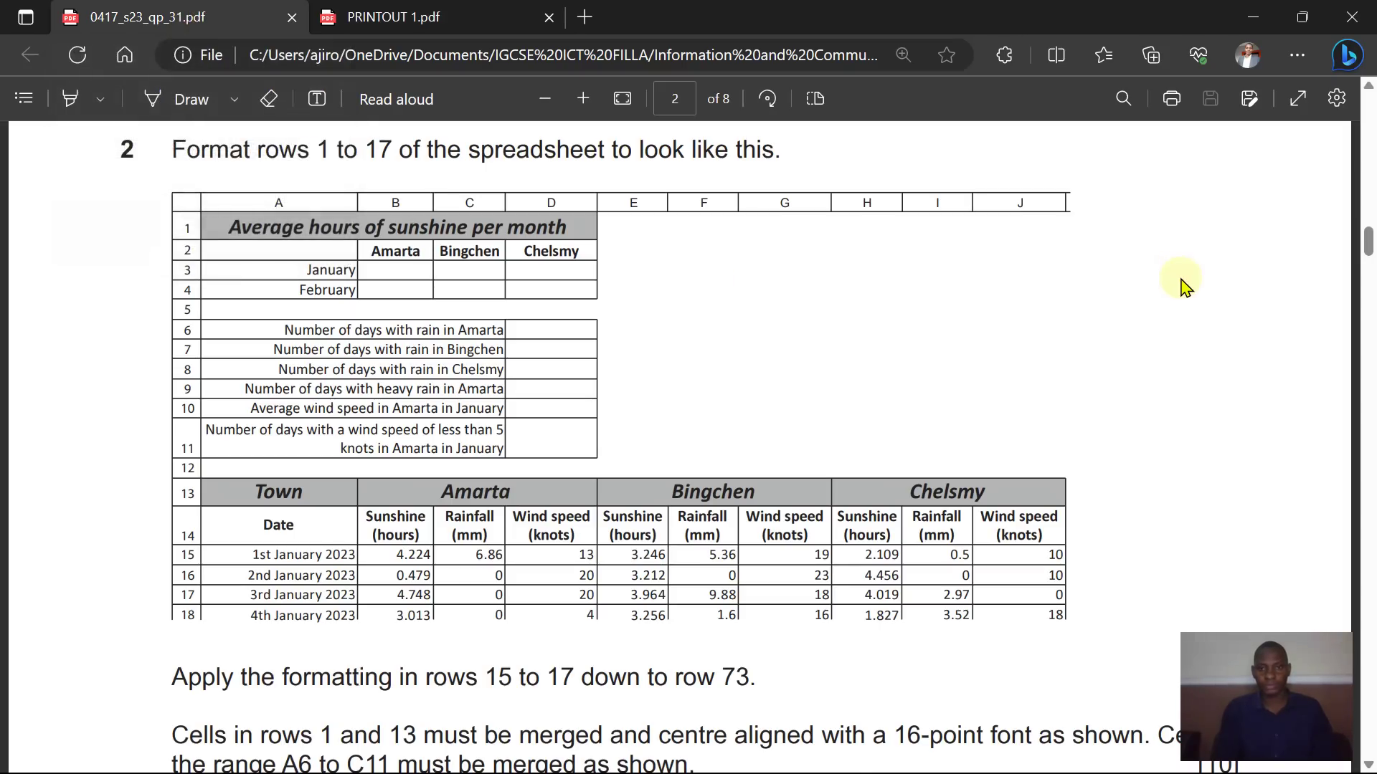
- Close the PRINTOUT 1 tab and return to Excel's worksheet view
left_click(548, 18)
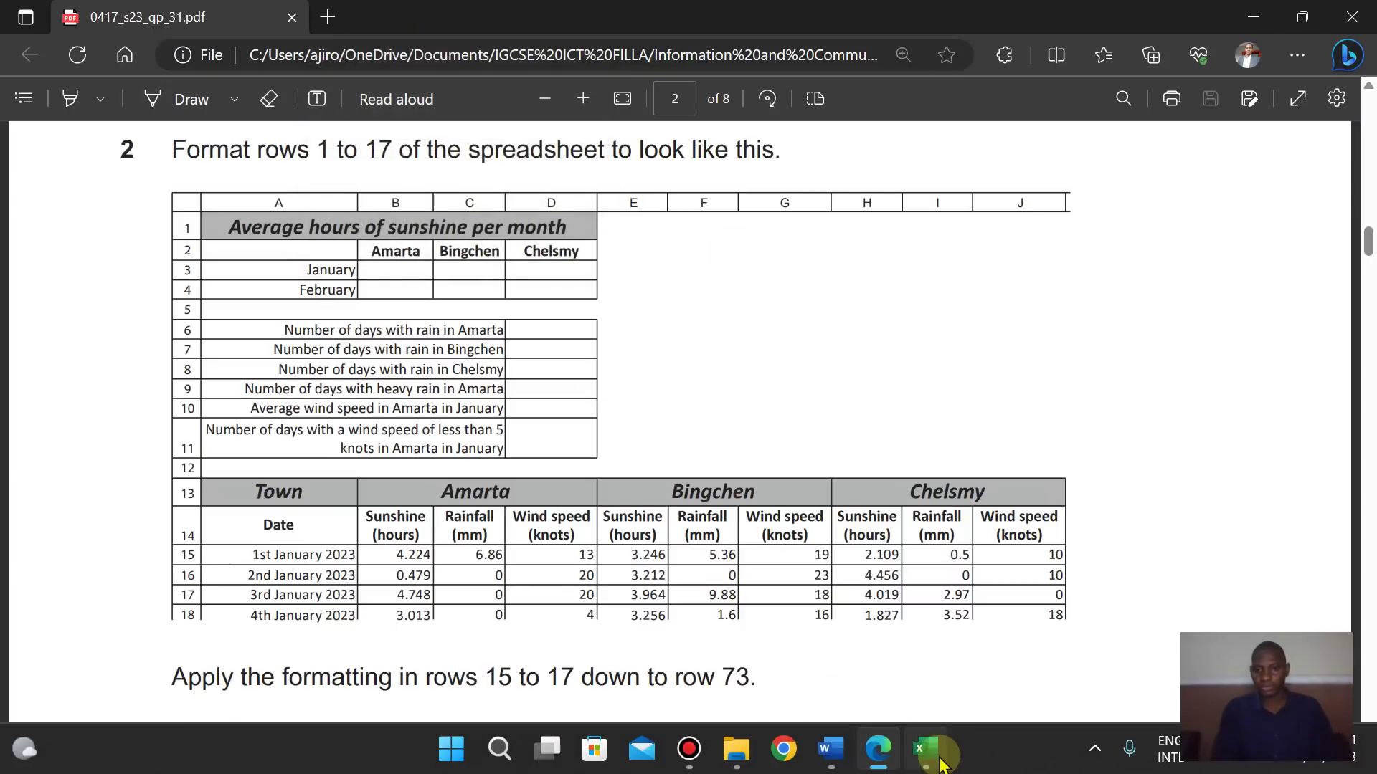
left_click(925, 749)
left_click(29, 75)
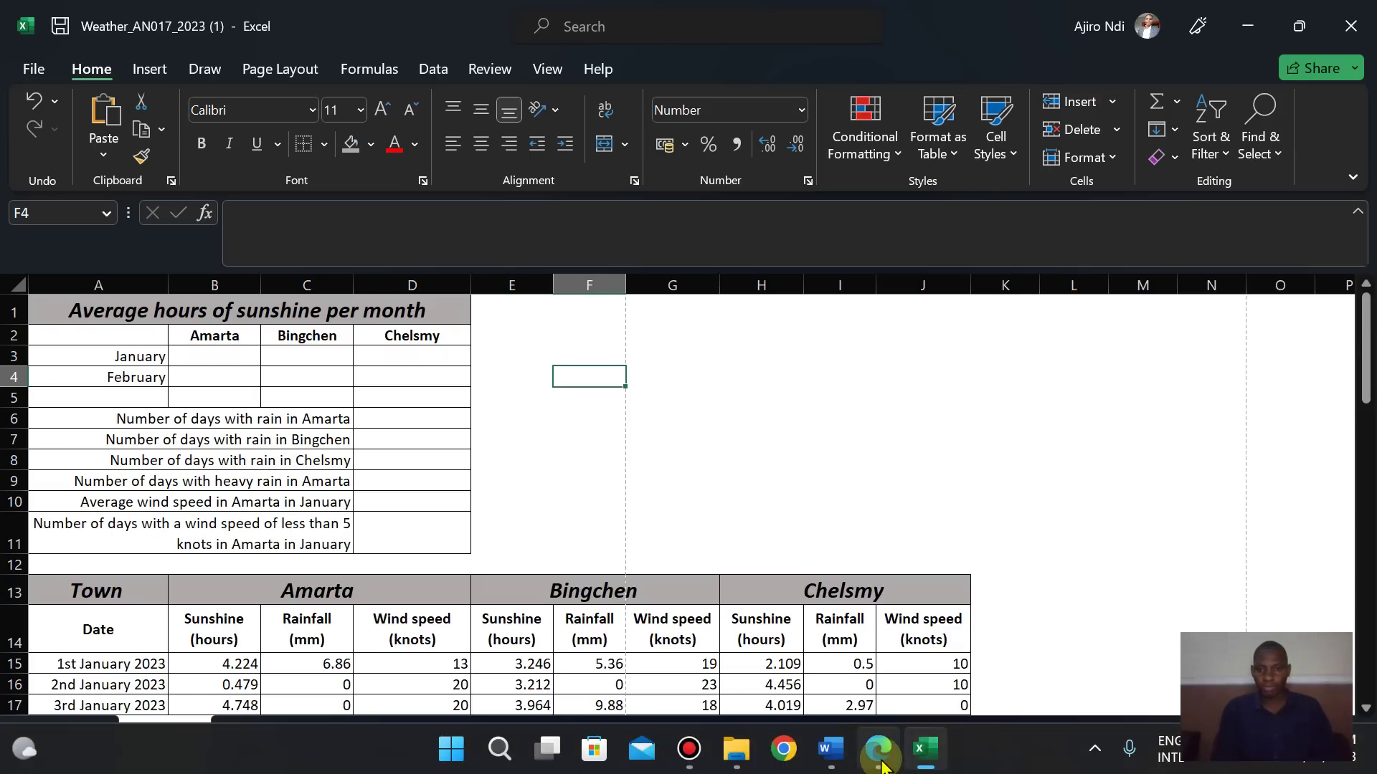
- Check question 2's merge rules for rows 1, 13 and A6:C11 against the worksheet
left_click(880, 761)
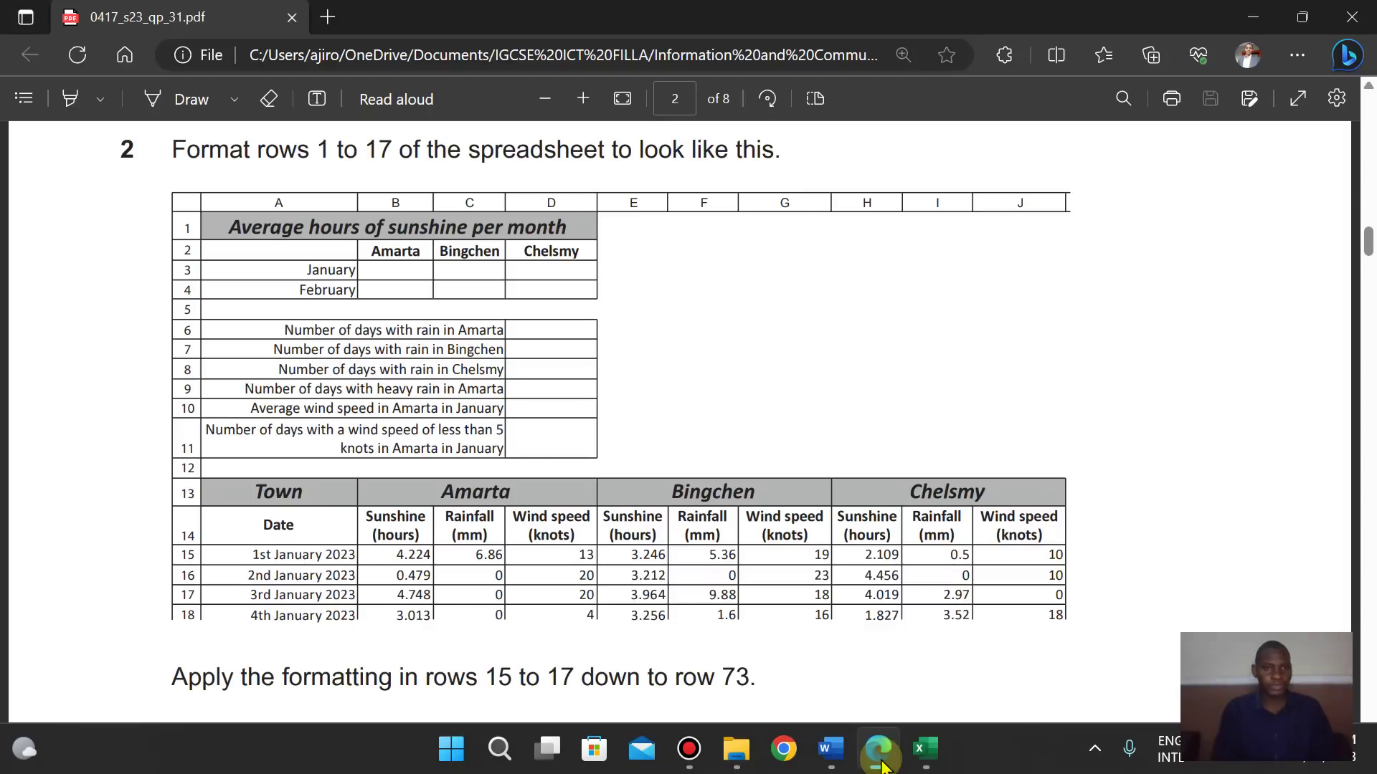
left_click(882, 766)
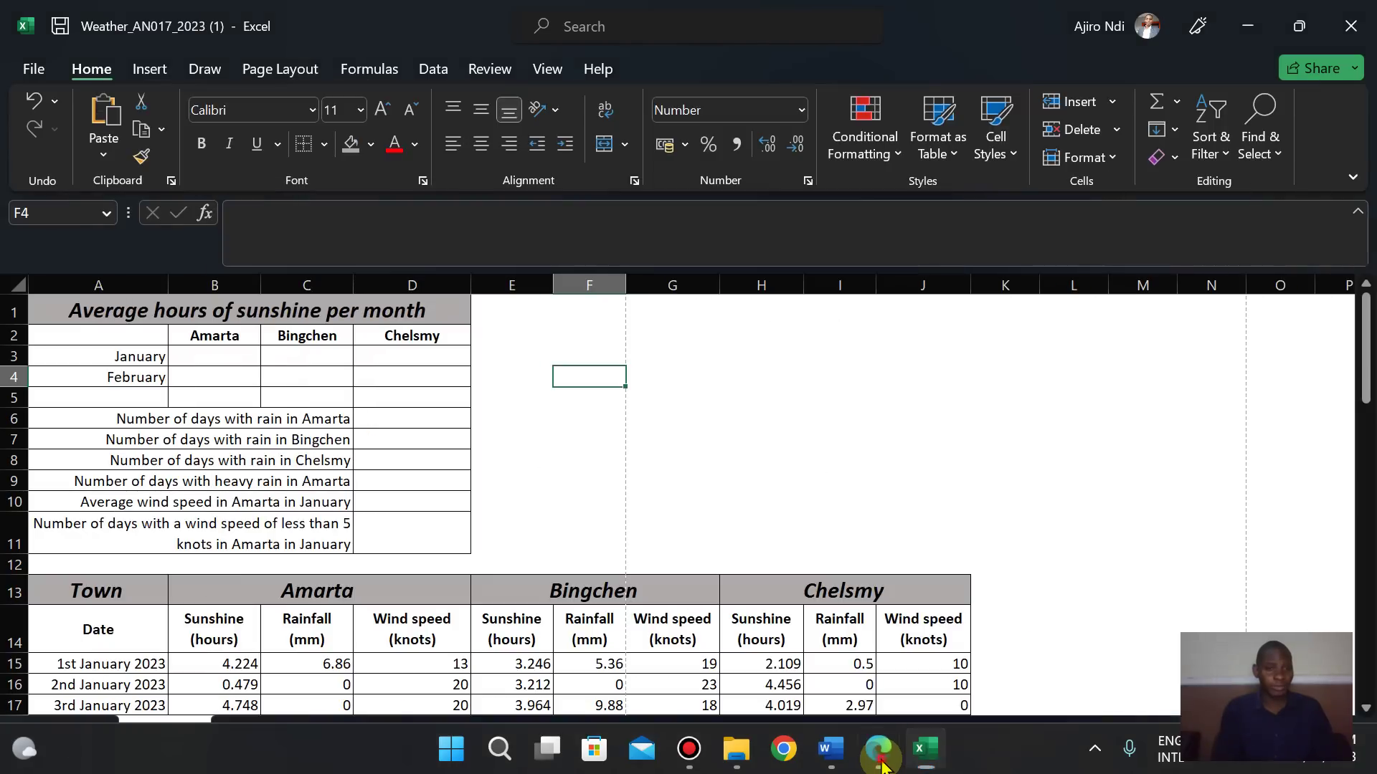
left_click(883, 766)
left_click(883, 766)
left_click(883, 766)
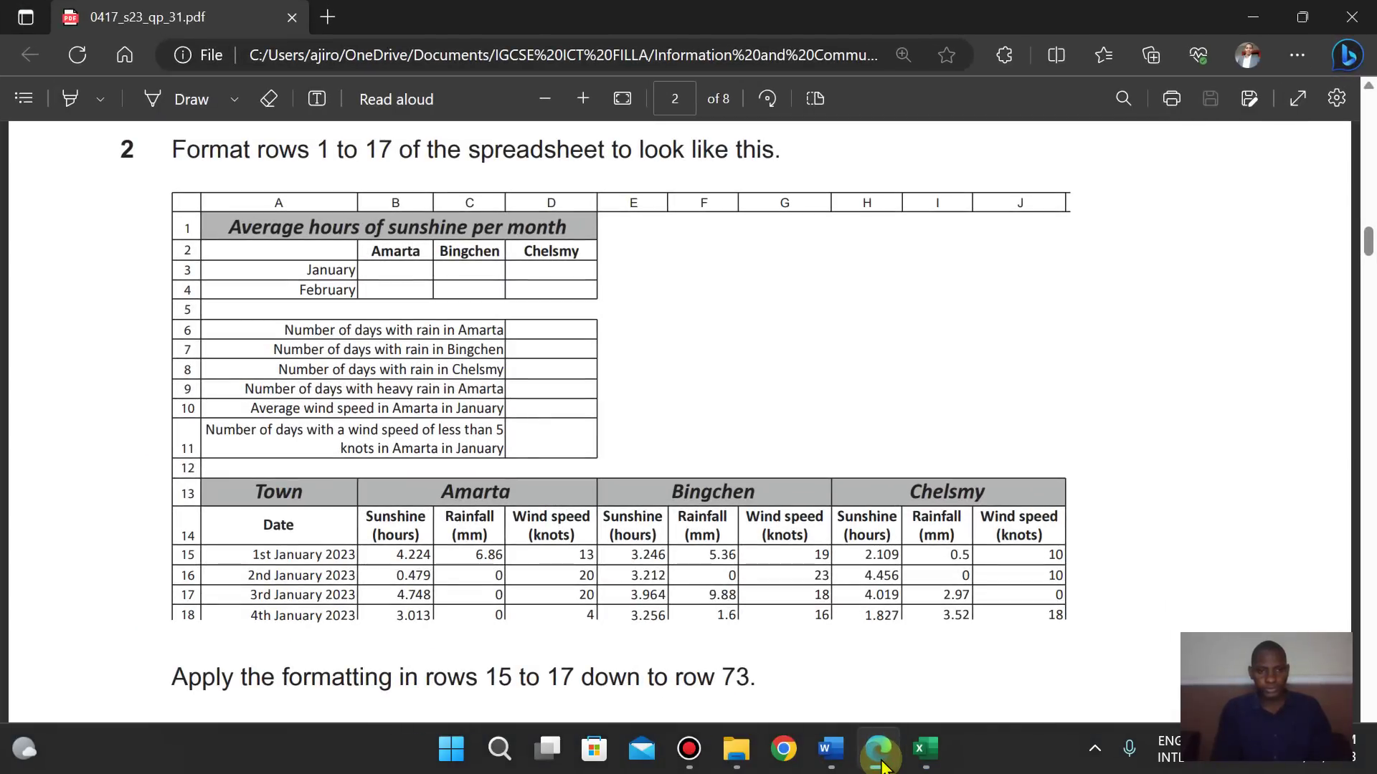
left_click(883, 765)
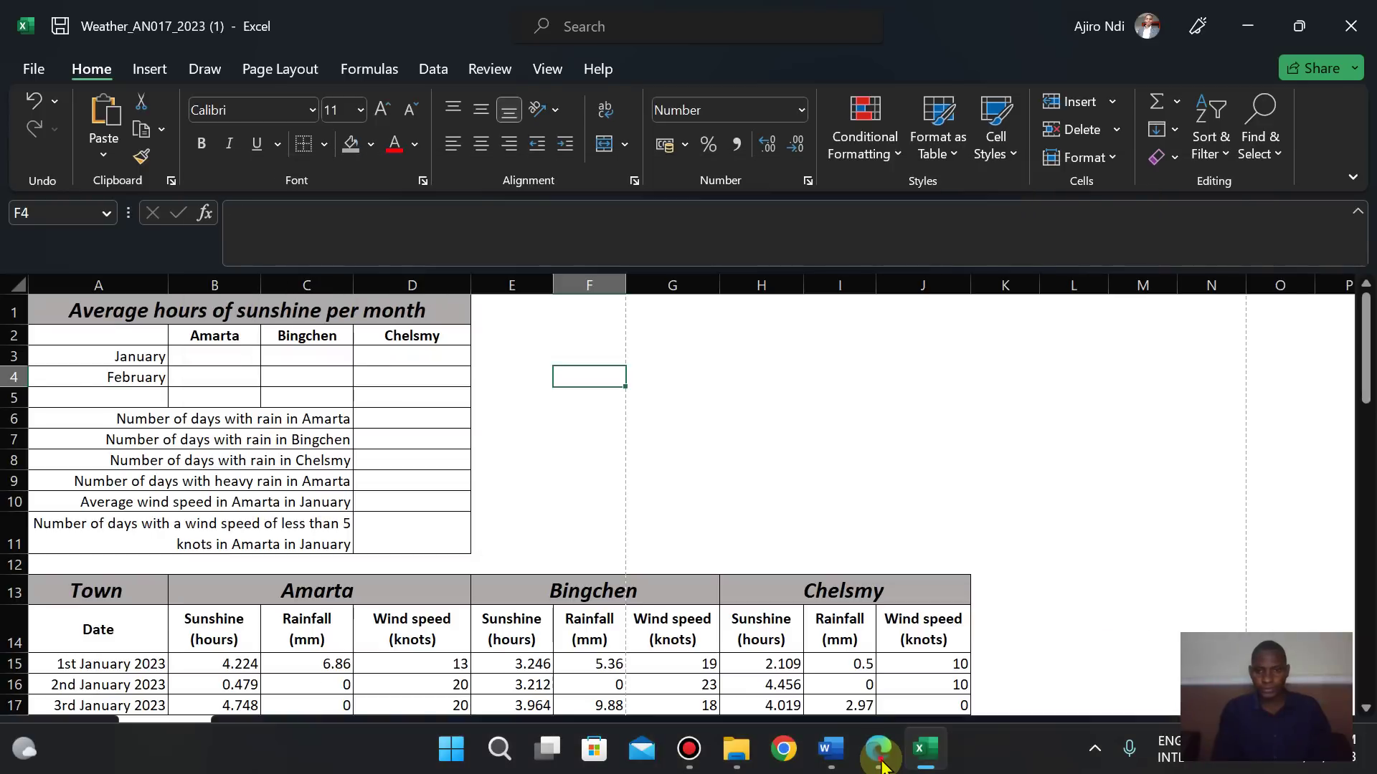
left_click(882, 766)
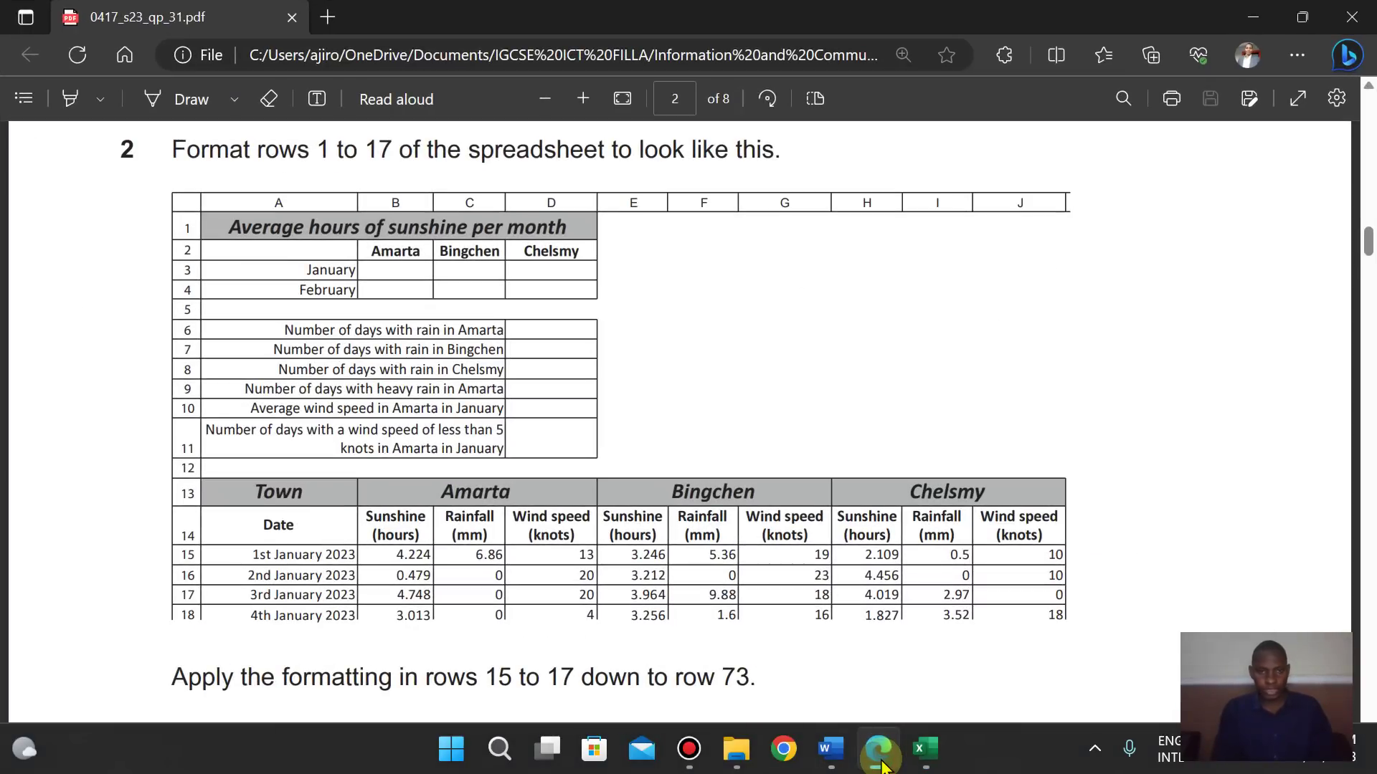
left_click(883, 766)
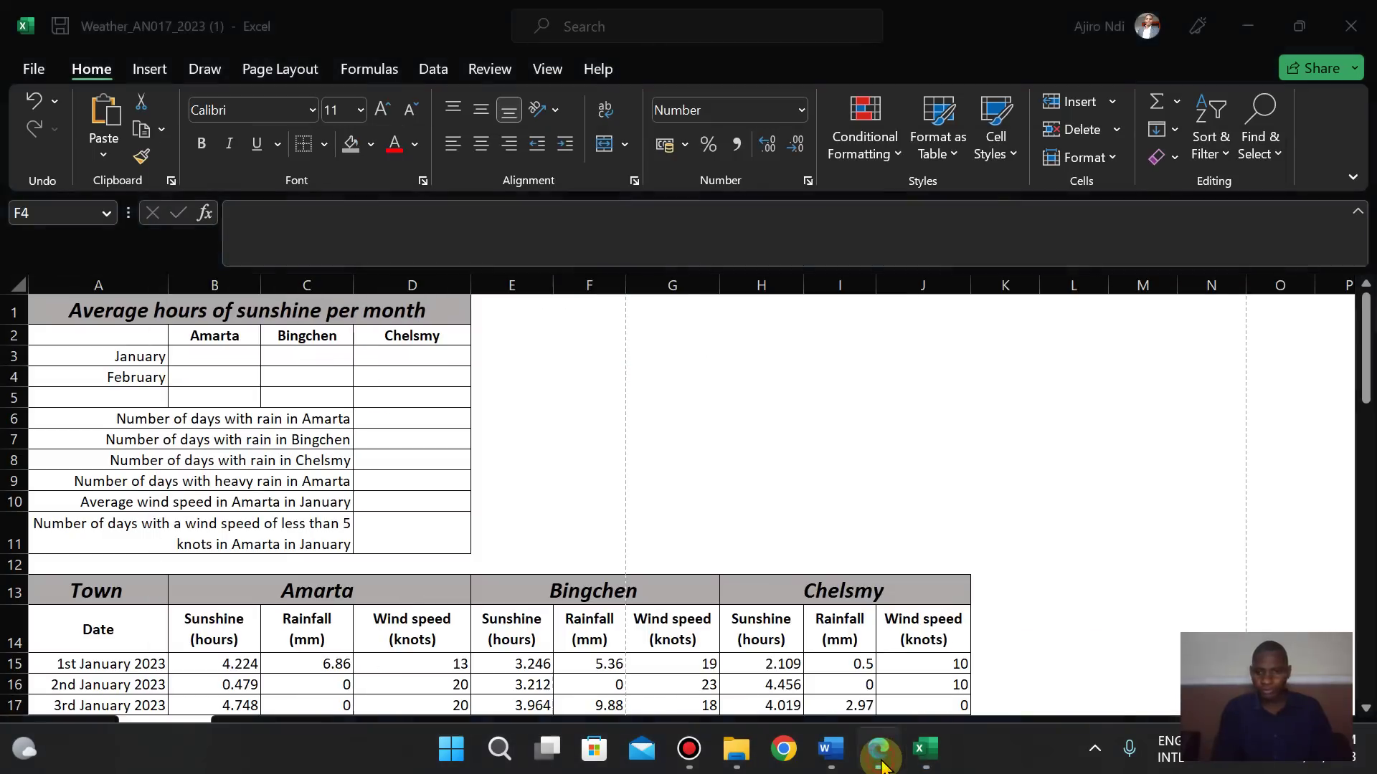
left_click(882, 765)
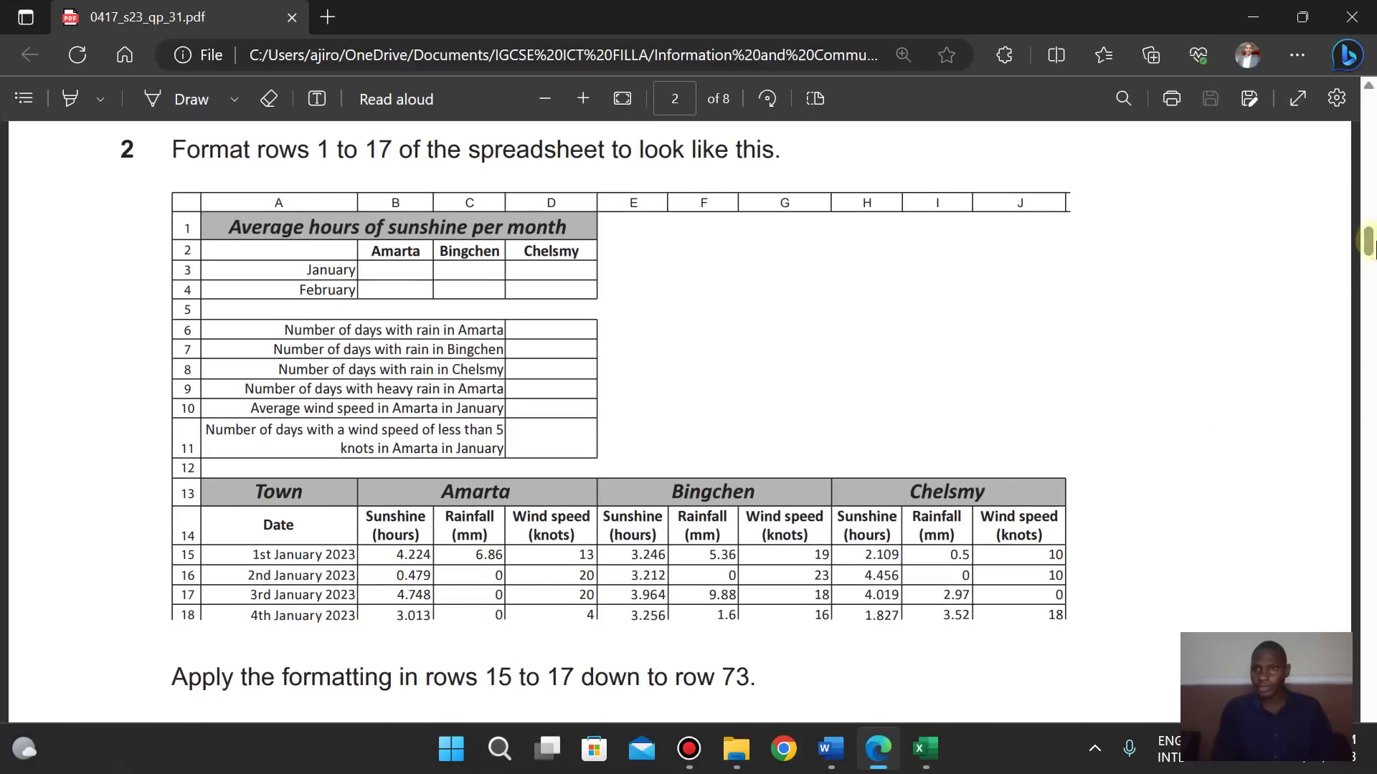
left_click_drag(1369, 241, 1369, 251)
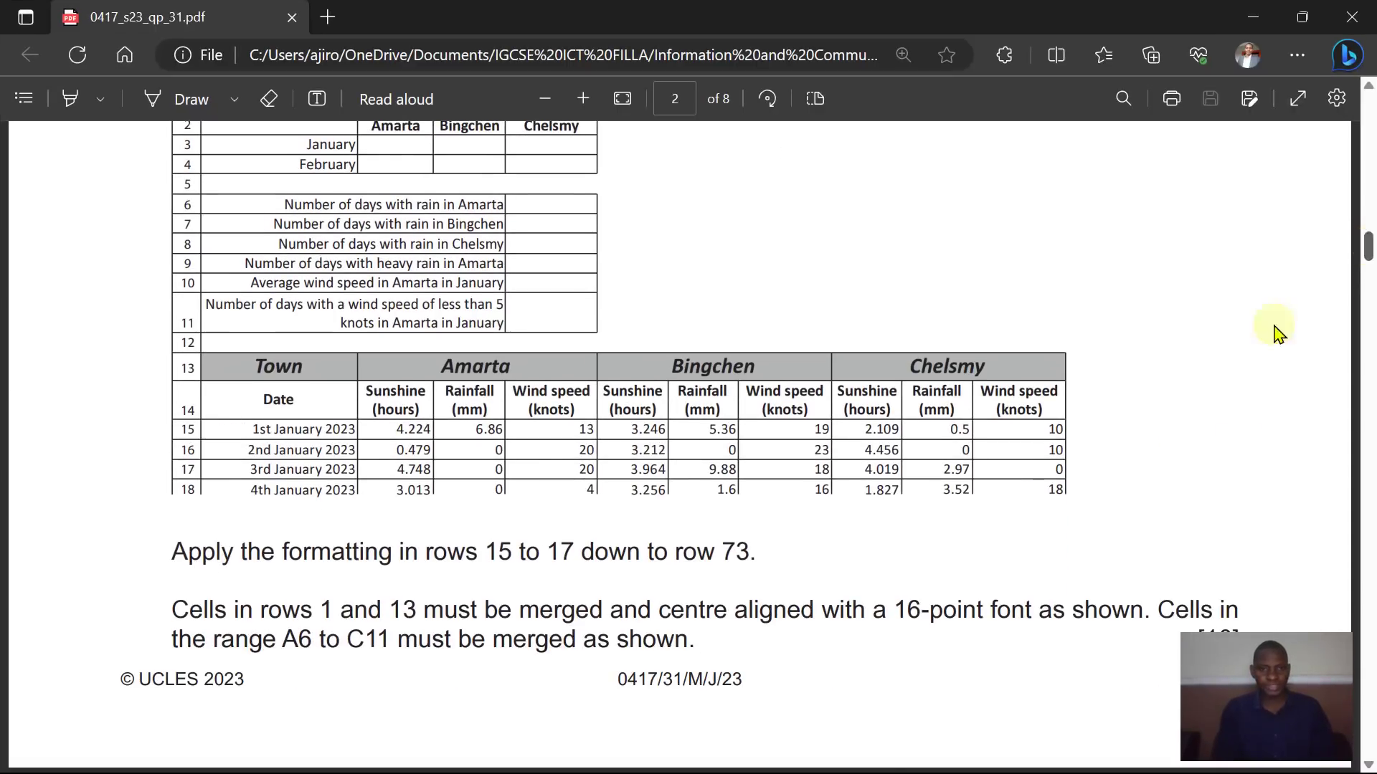
mouse_move(910, 742)
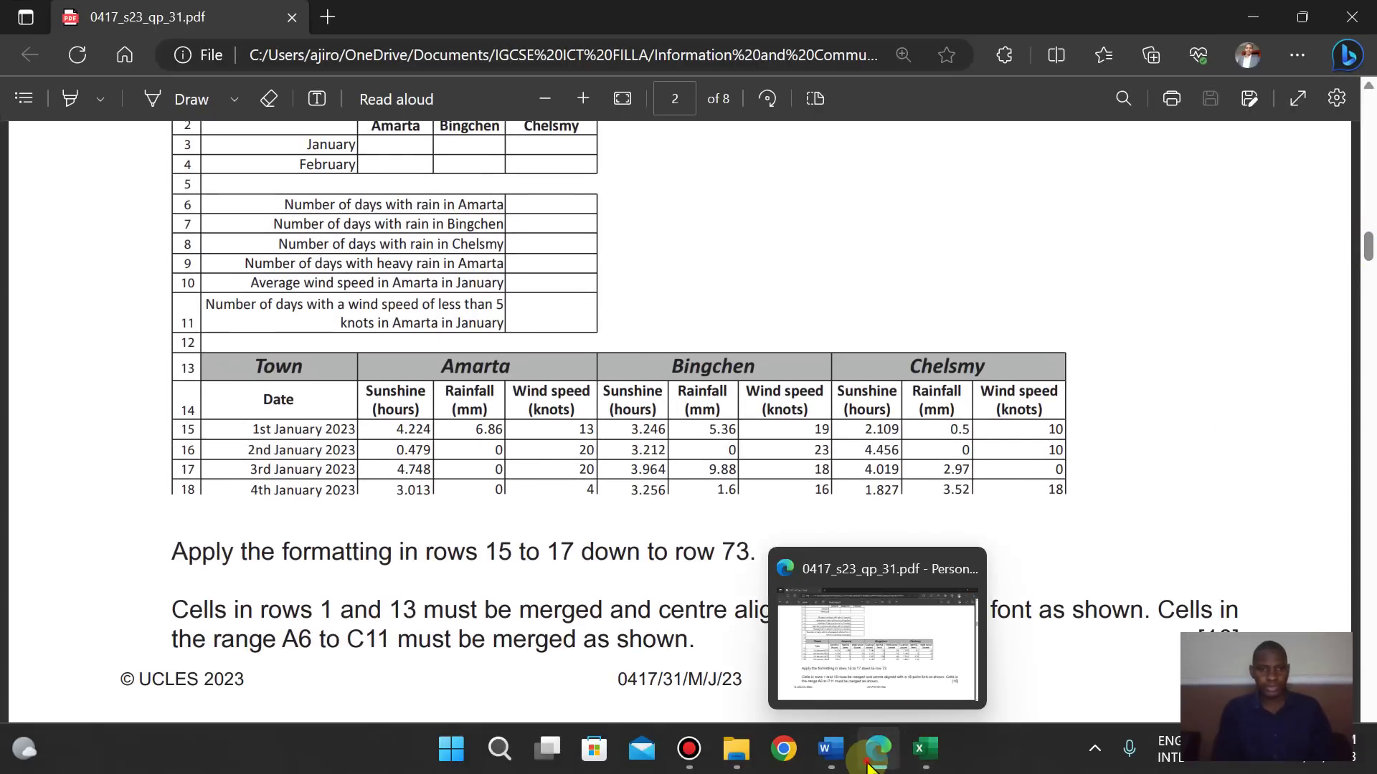
left_click(924, 749)
left_click(307, 597)
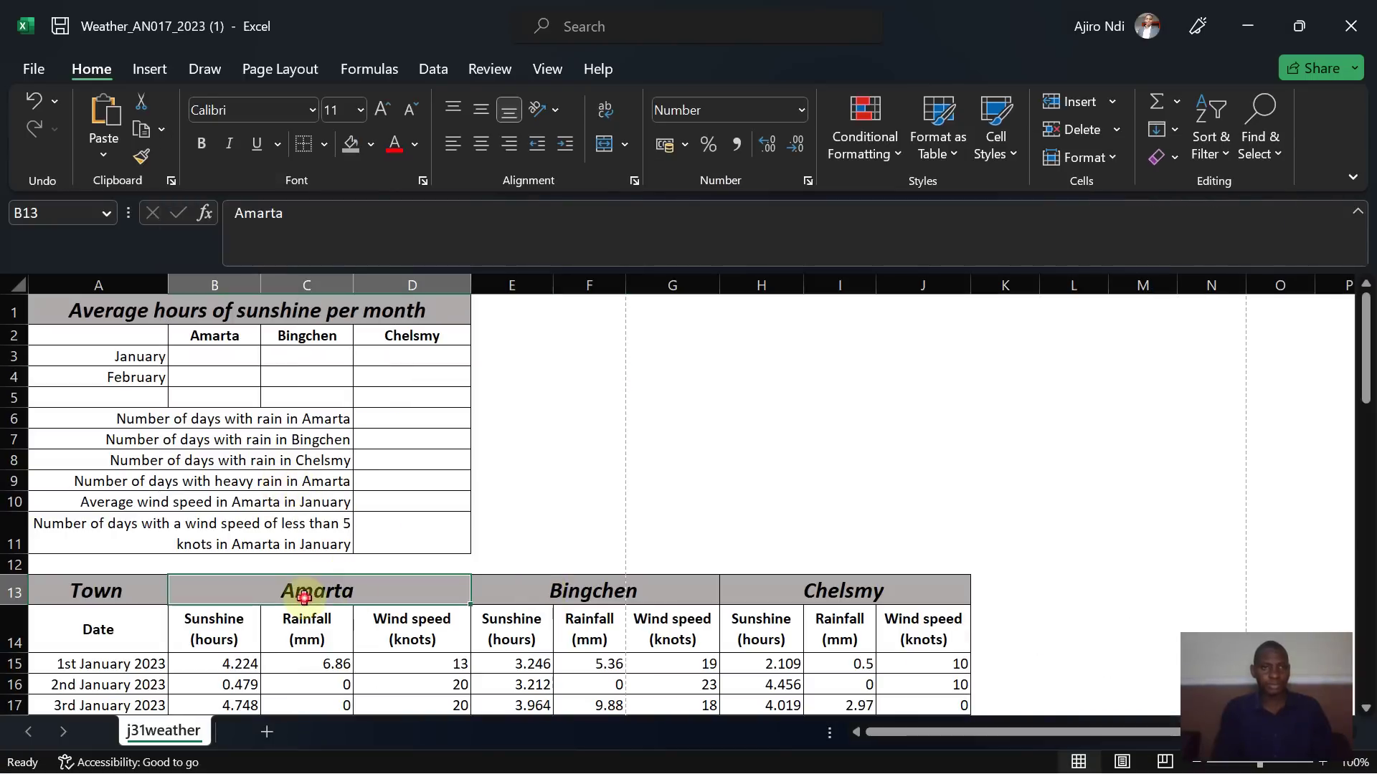
- Open Excel's print settings and read the exam paper's printing requirements
left_click(304, 321)
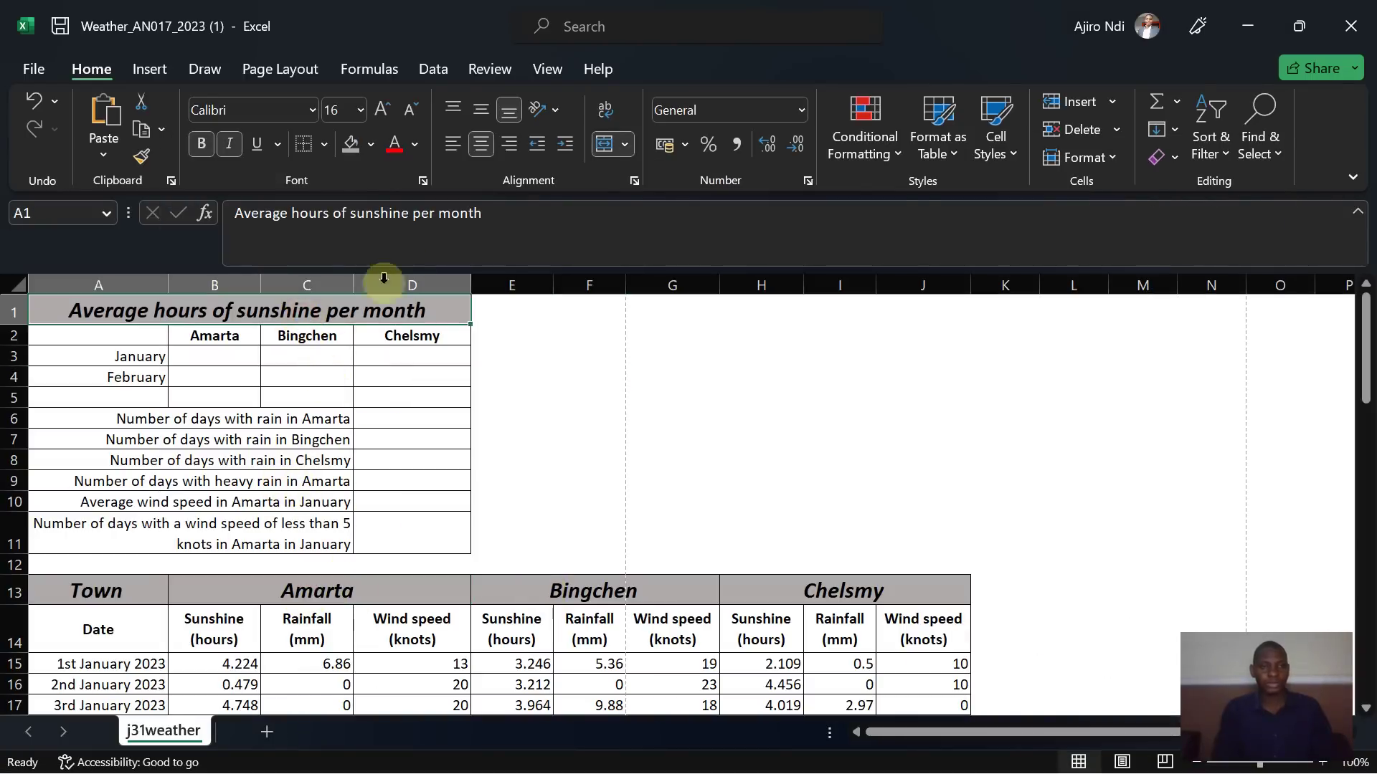
left_click(11, 66)
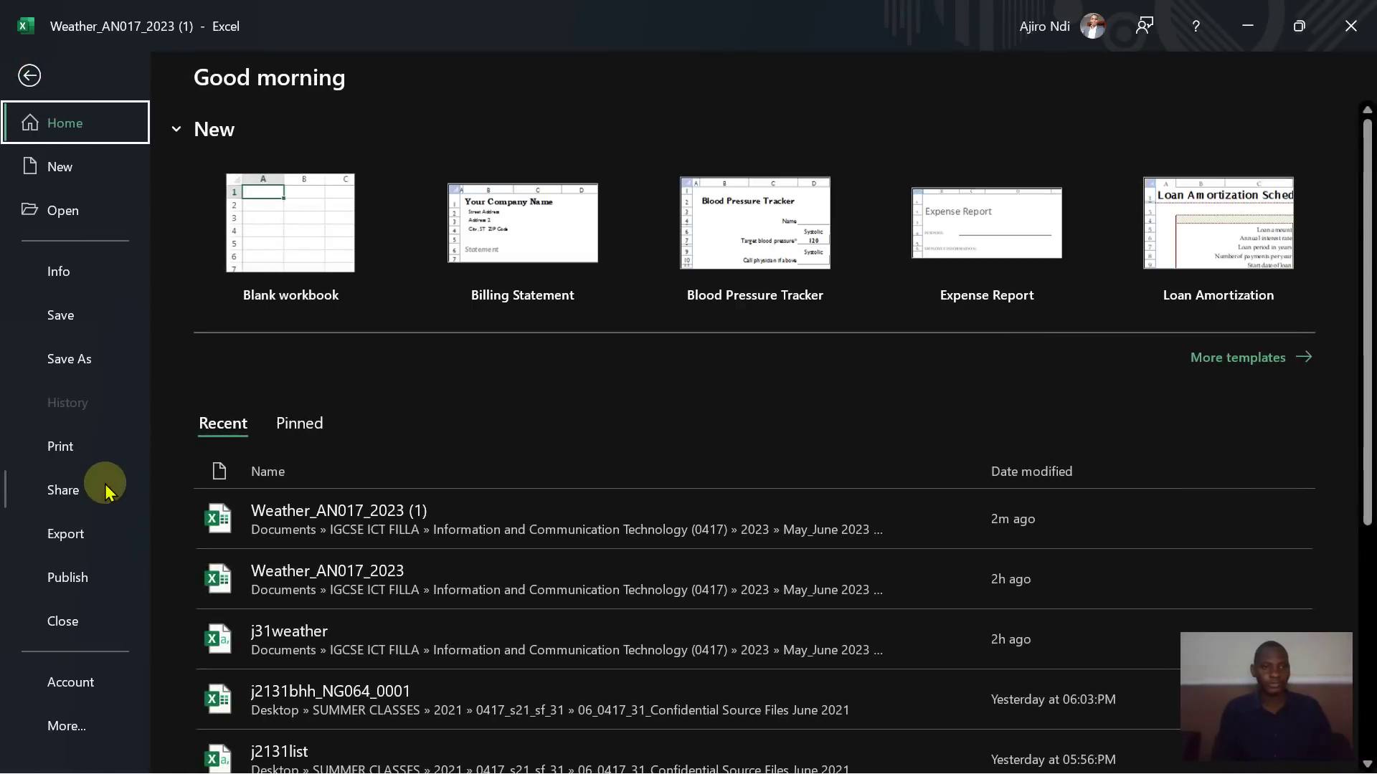
left_click(64, 448)
left_click(871, 753)
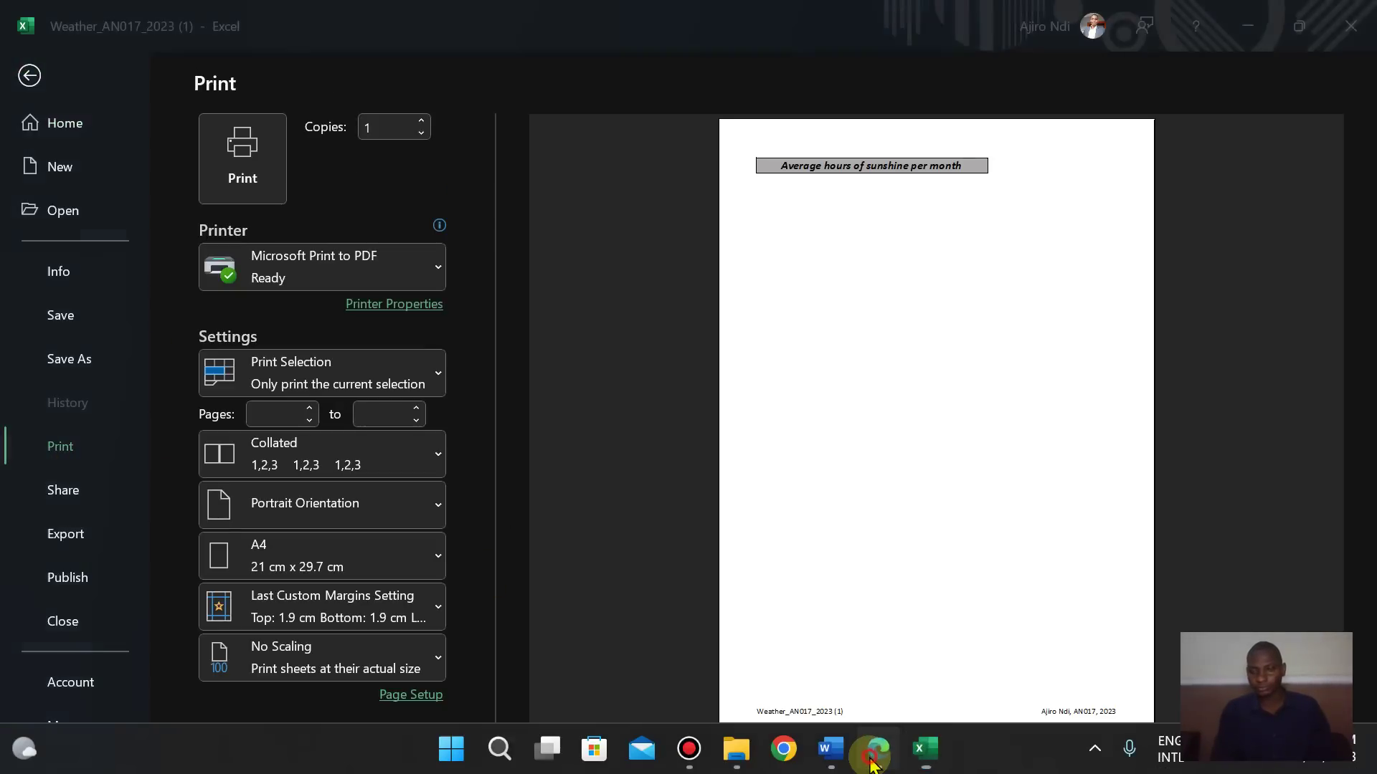
left_click_drag(1367, 244, 1364, 270)
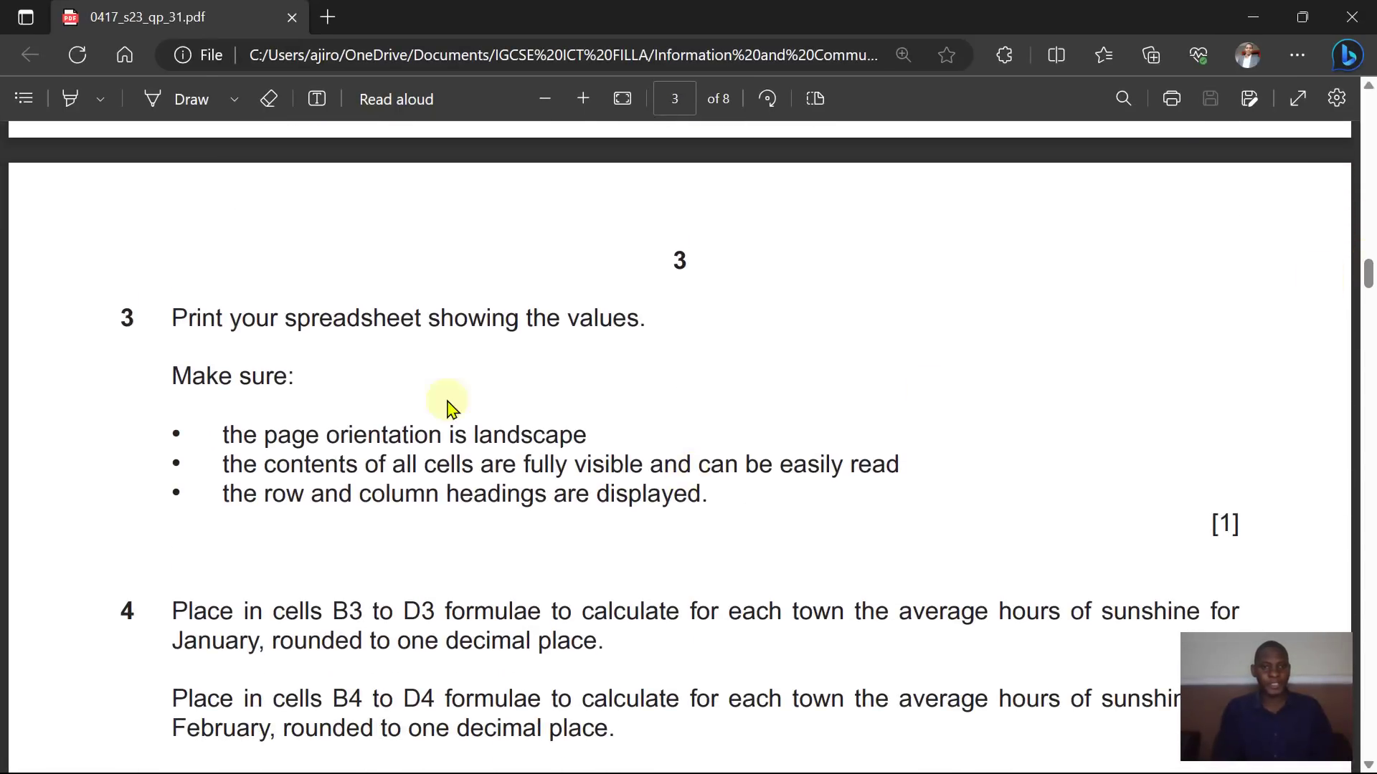
mouse_move(628, 766)
left_click(919, 762)
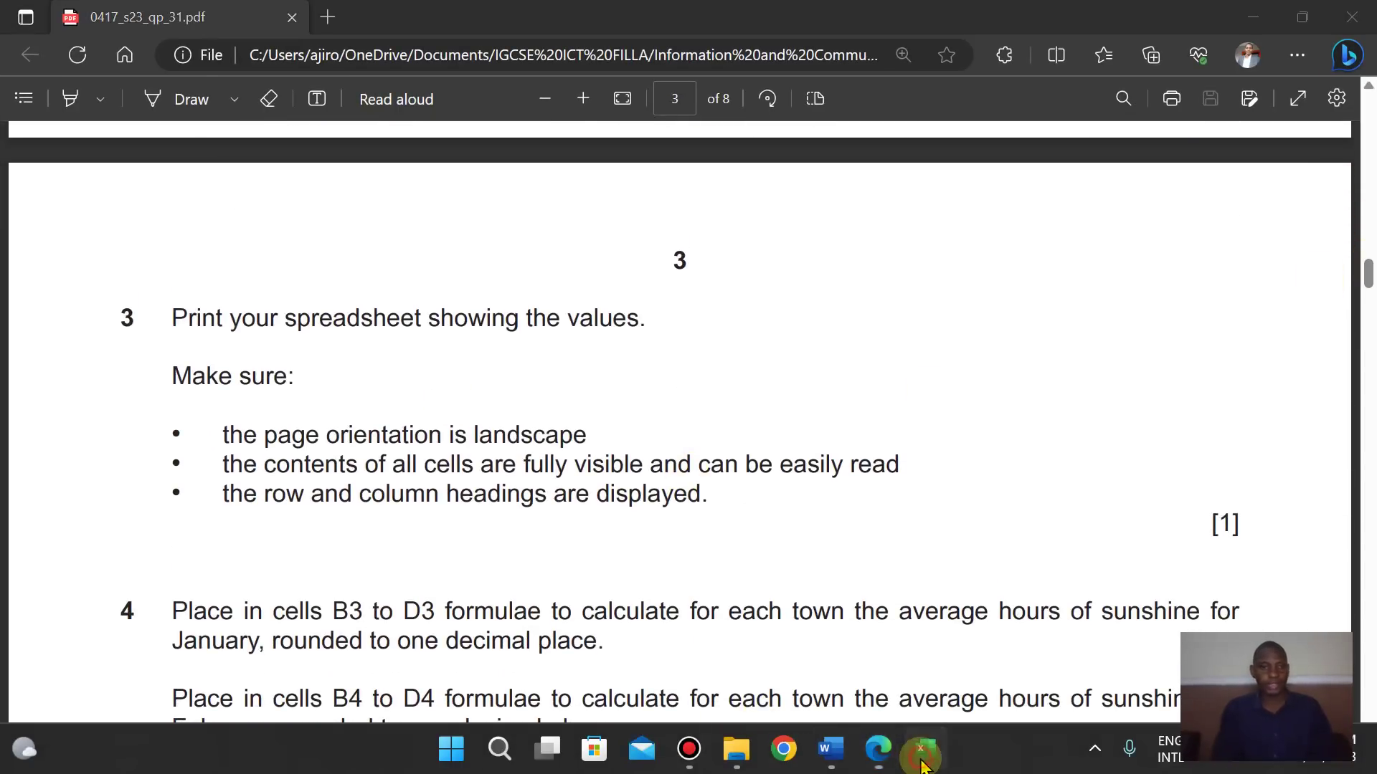
- Set the printout to Landscape orientation and Print Active Sheets
left_click(276, 511)
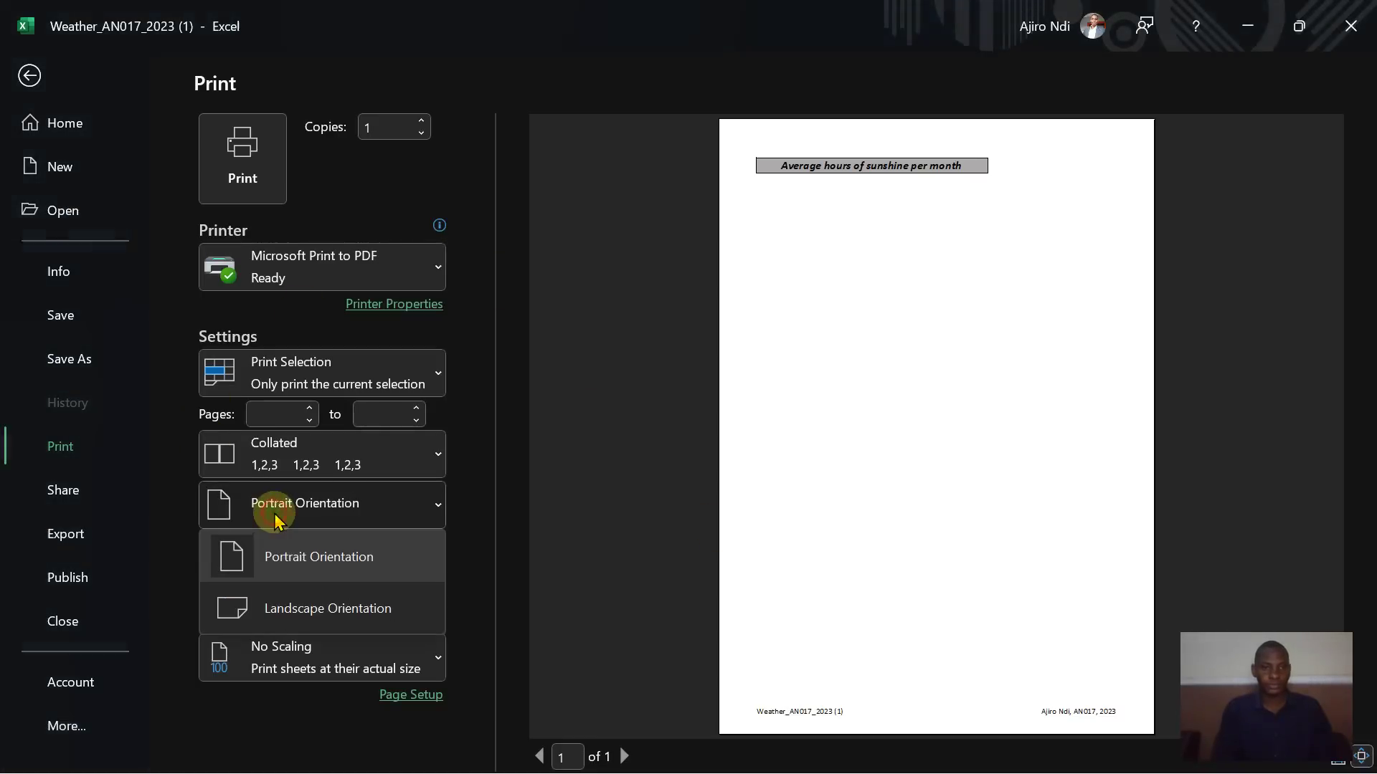
left_click(291, 606)
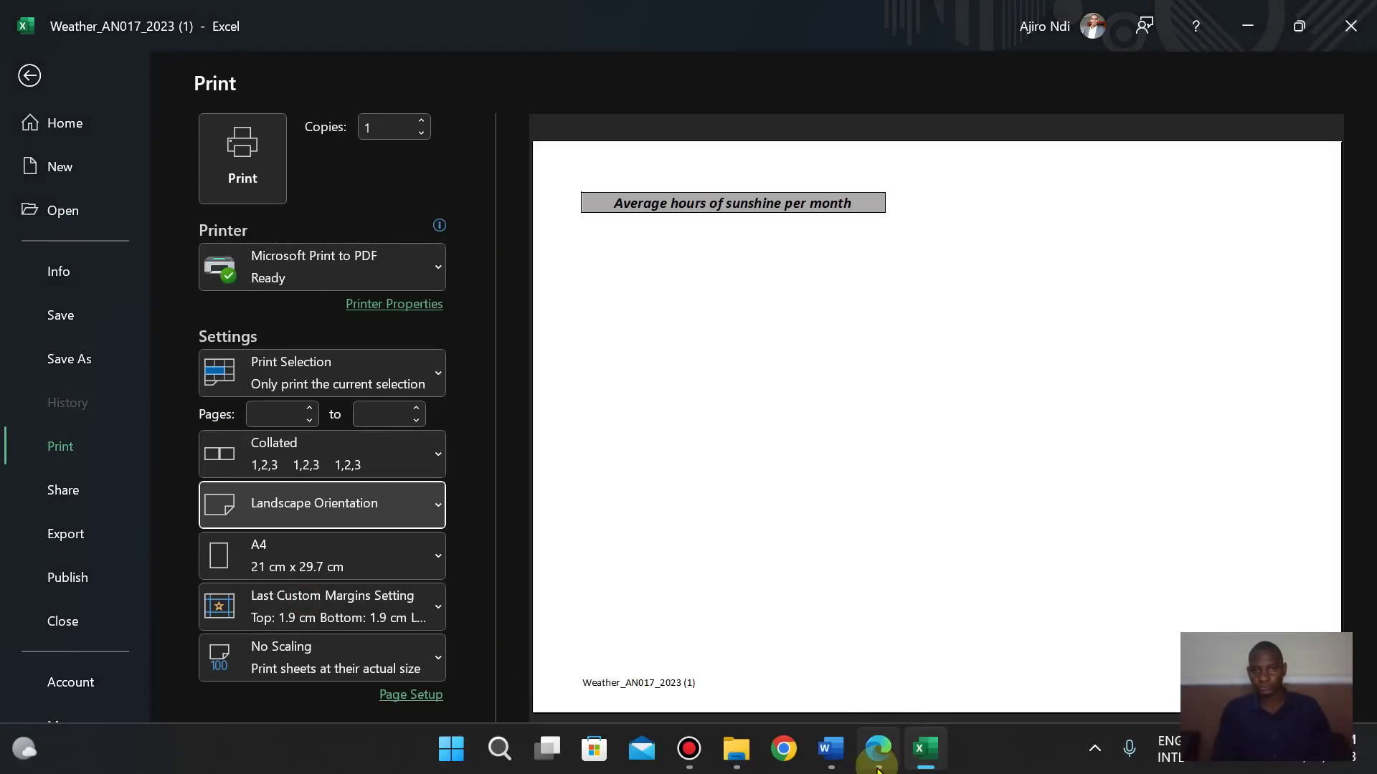
left_click(878, 760)
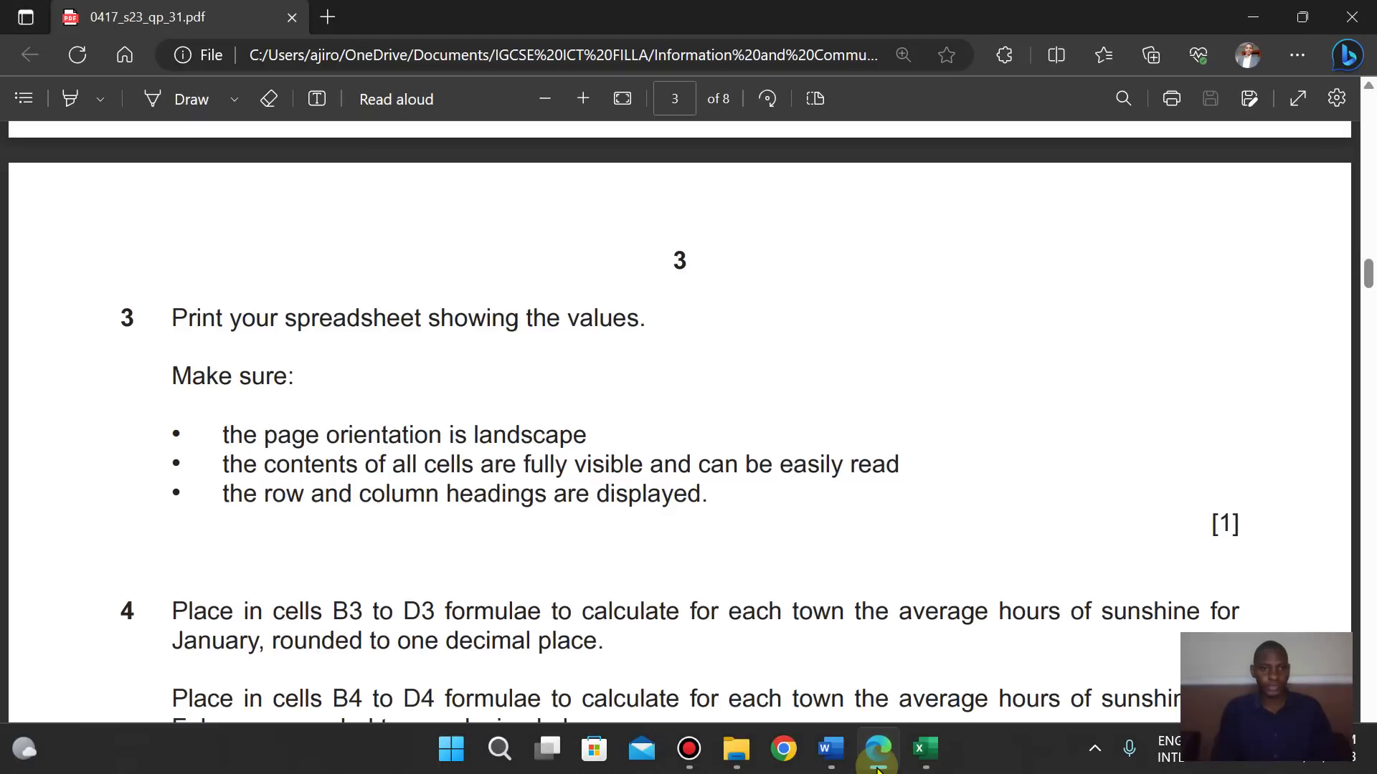
left_click(924, 750)
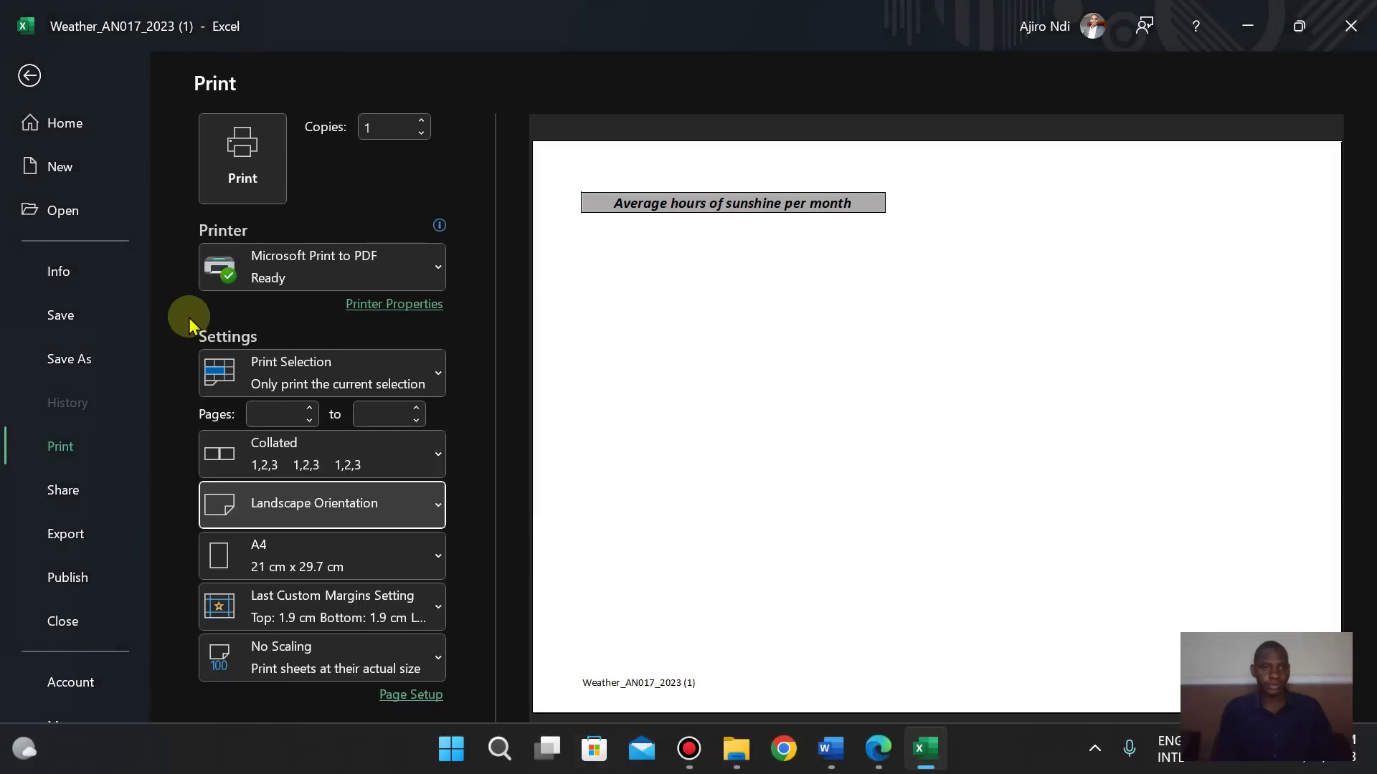
left_click(287, 377)
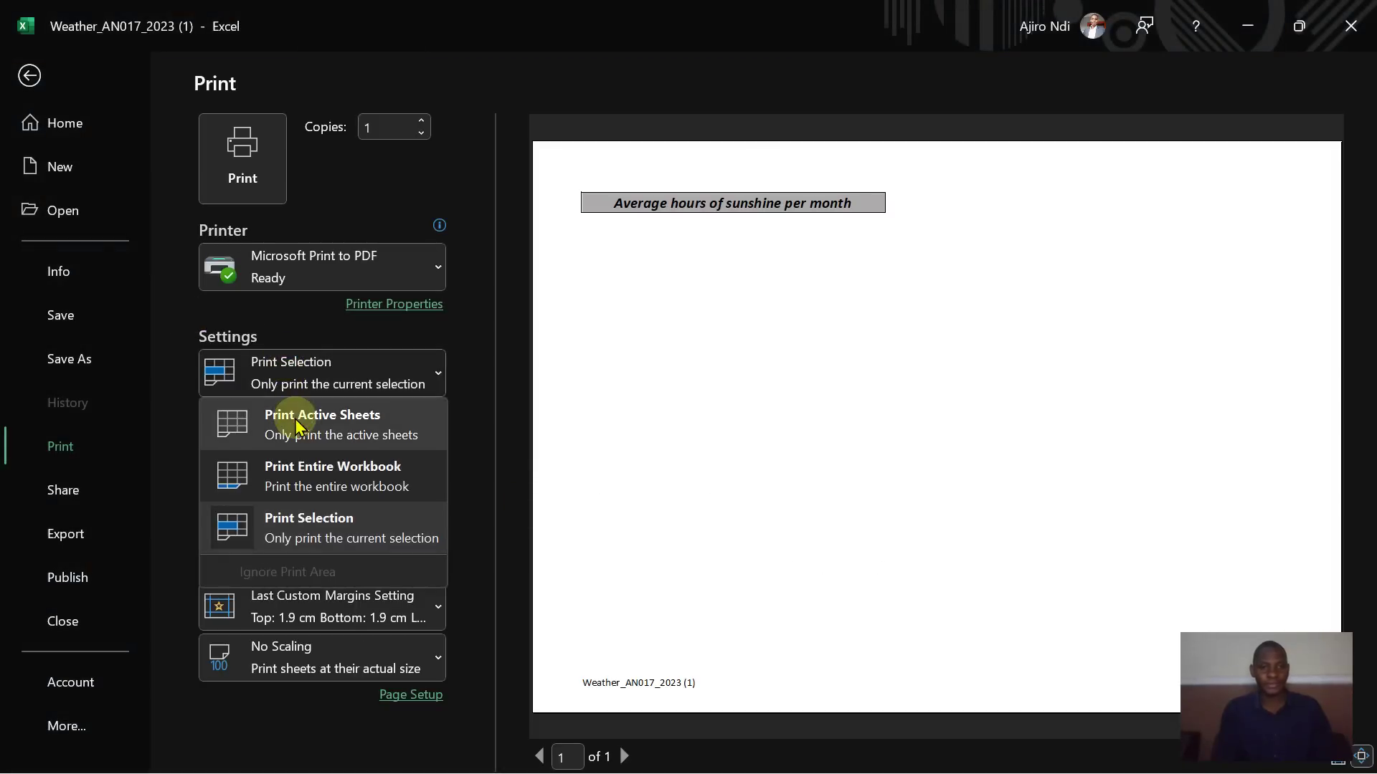
left_click(236, 419)
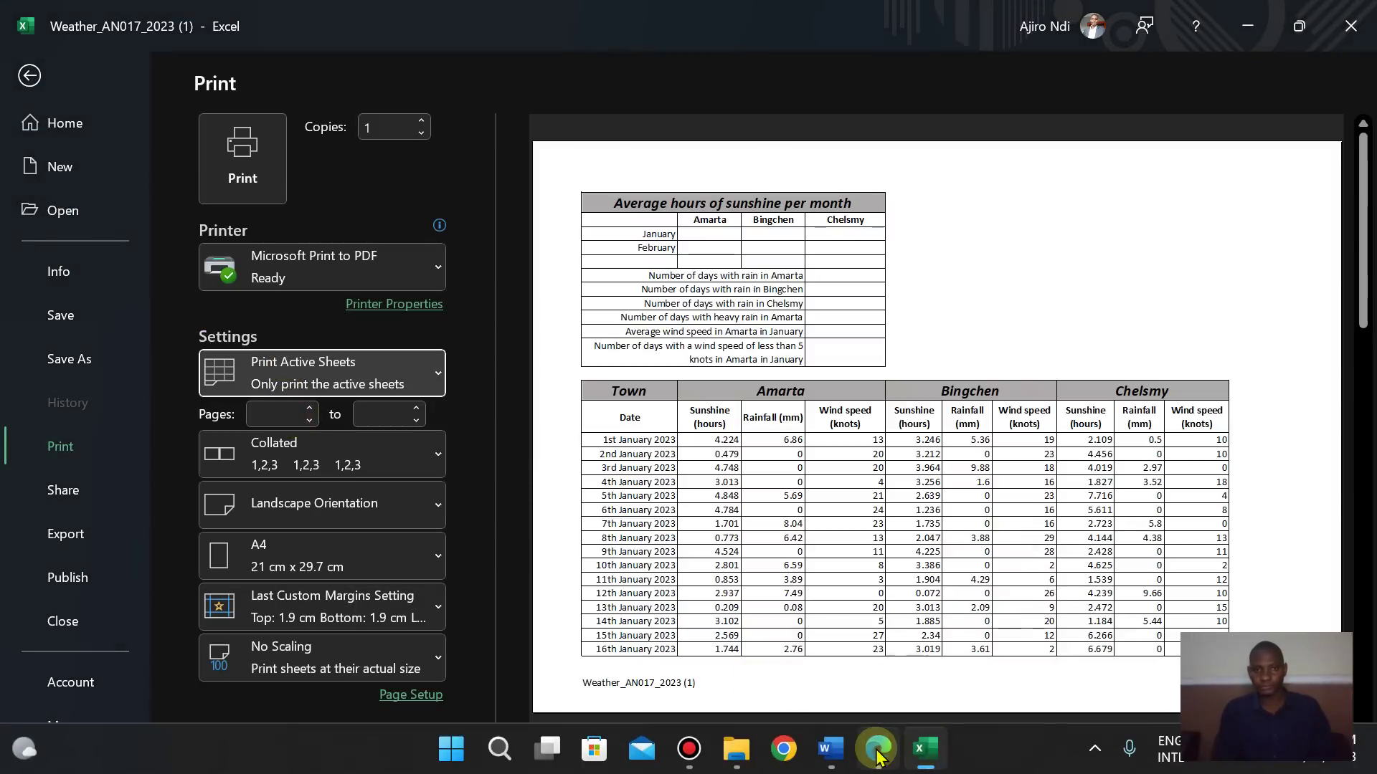
- Turn on row and column headings in Page Setup's Sheet options
left_click(879, 751)
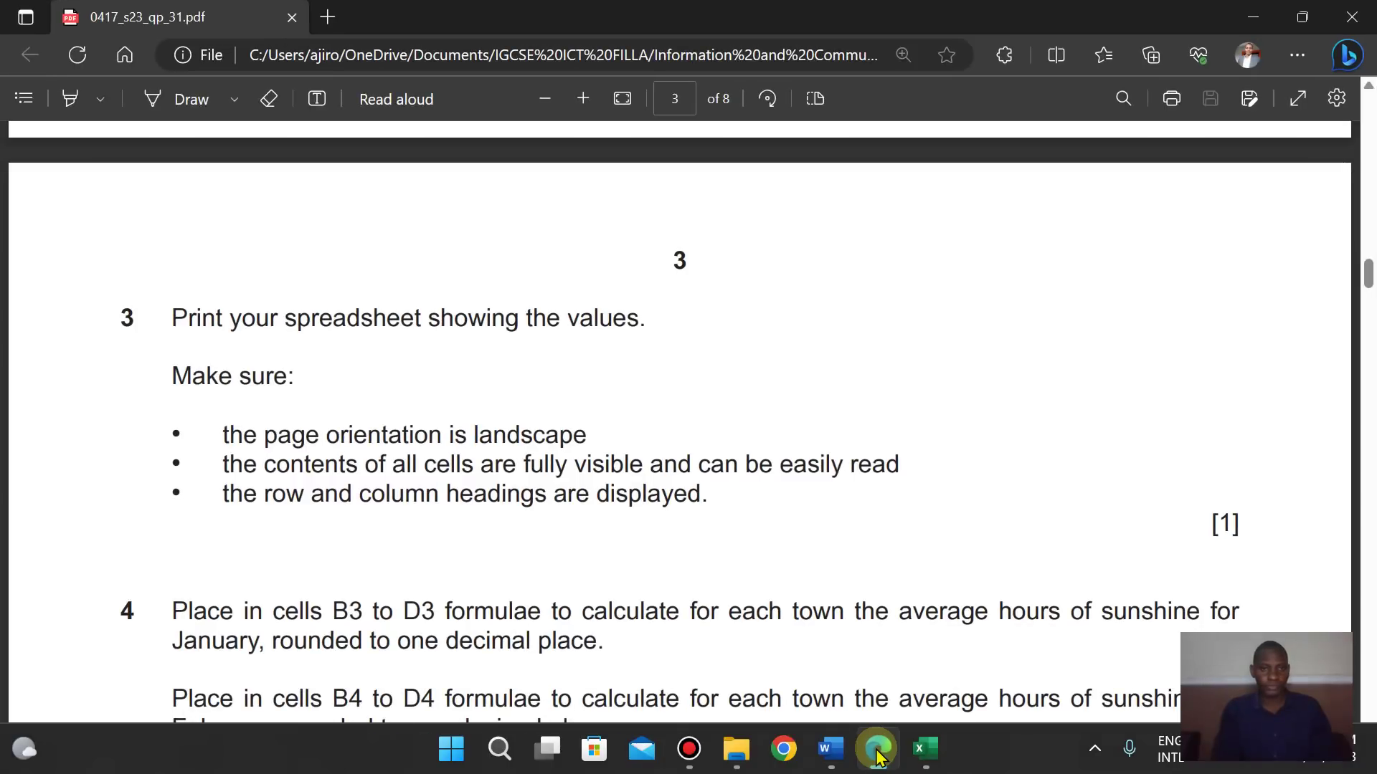
left_click(879, 751)
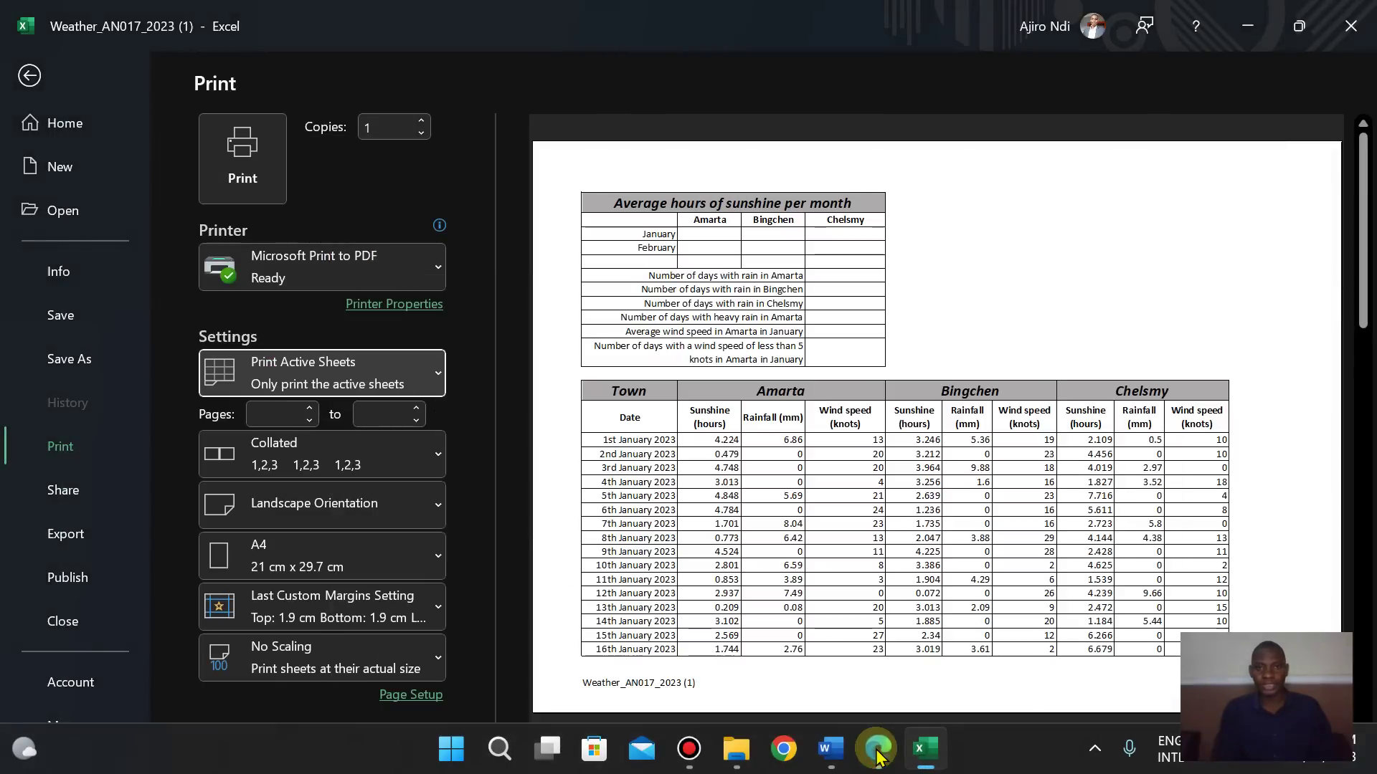
left_click(416, 695)
left_click(876, 171)
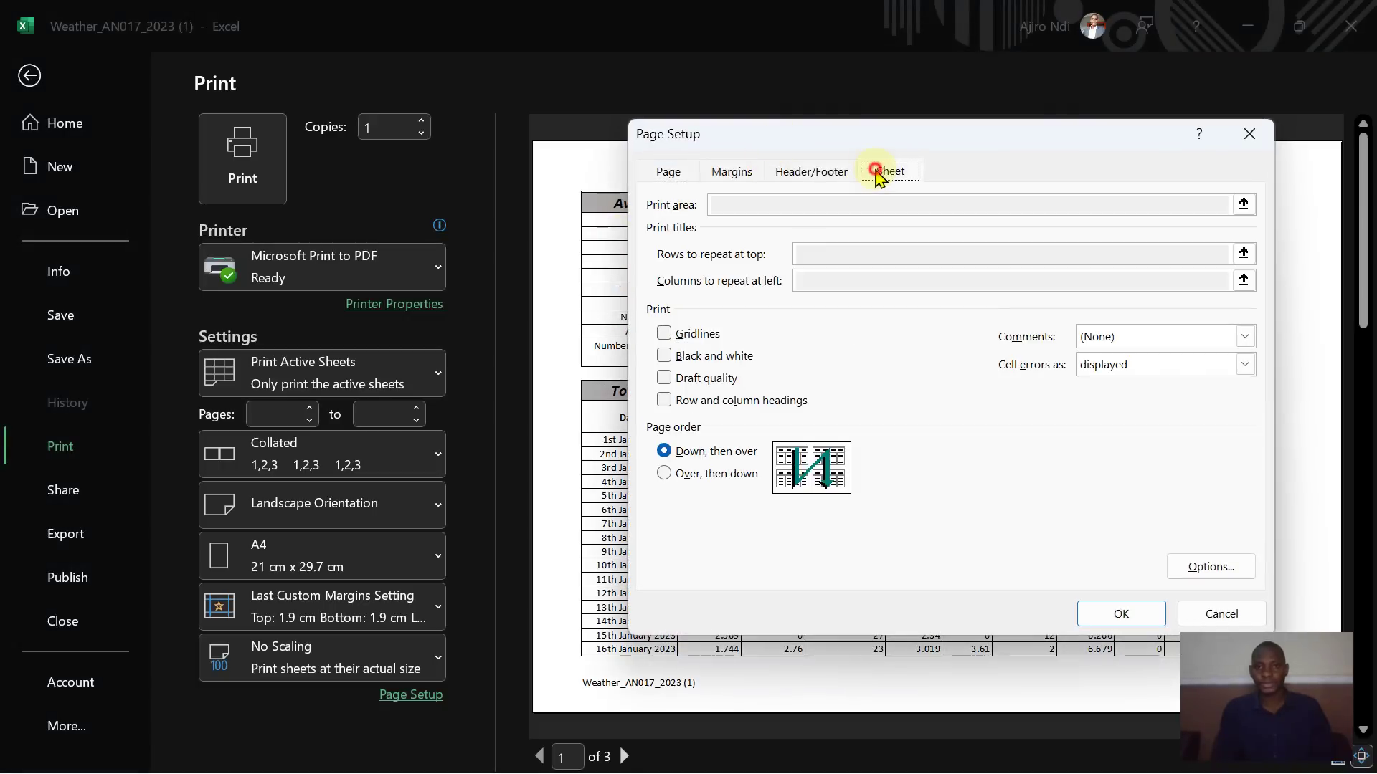
left_click(1137, 614)
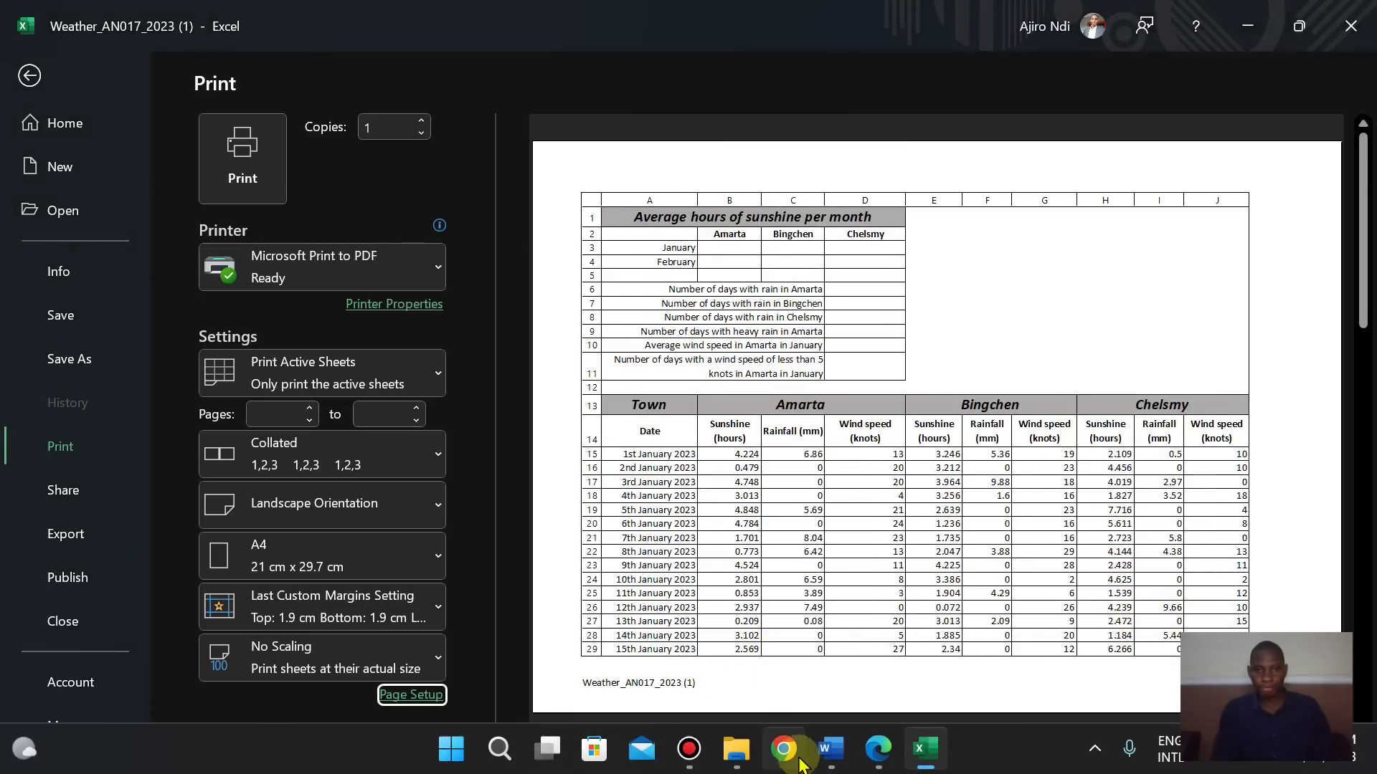
- Compare the landscape print preview with question 3's printing requirements
left_click(876, 761)
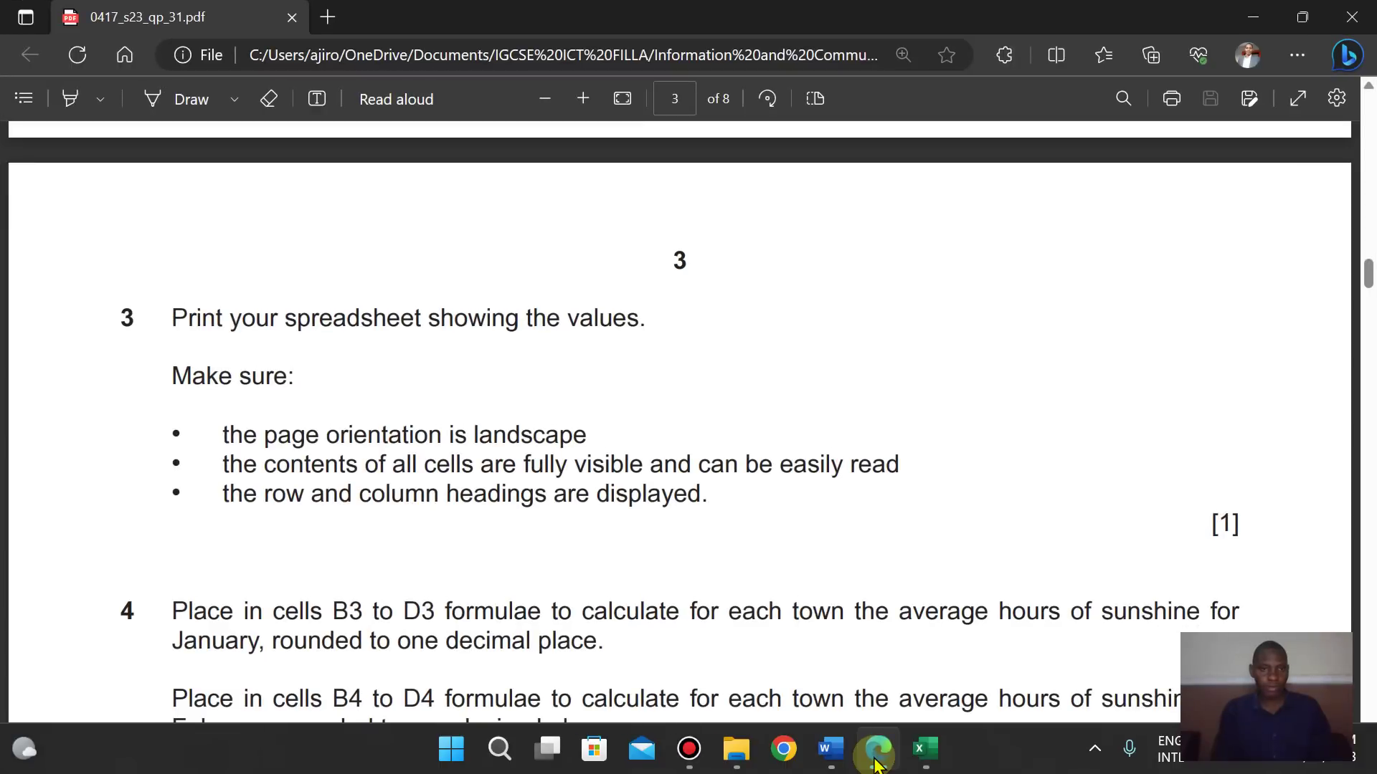
left_click(877, 761)
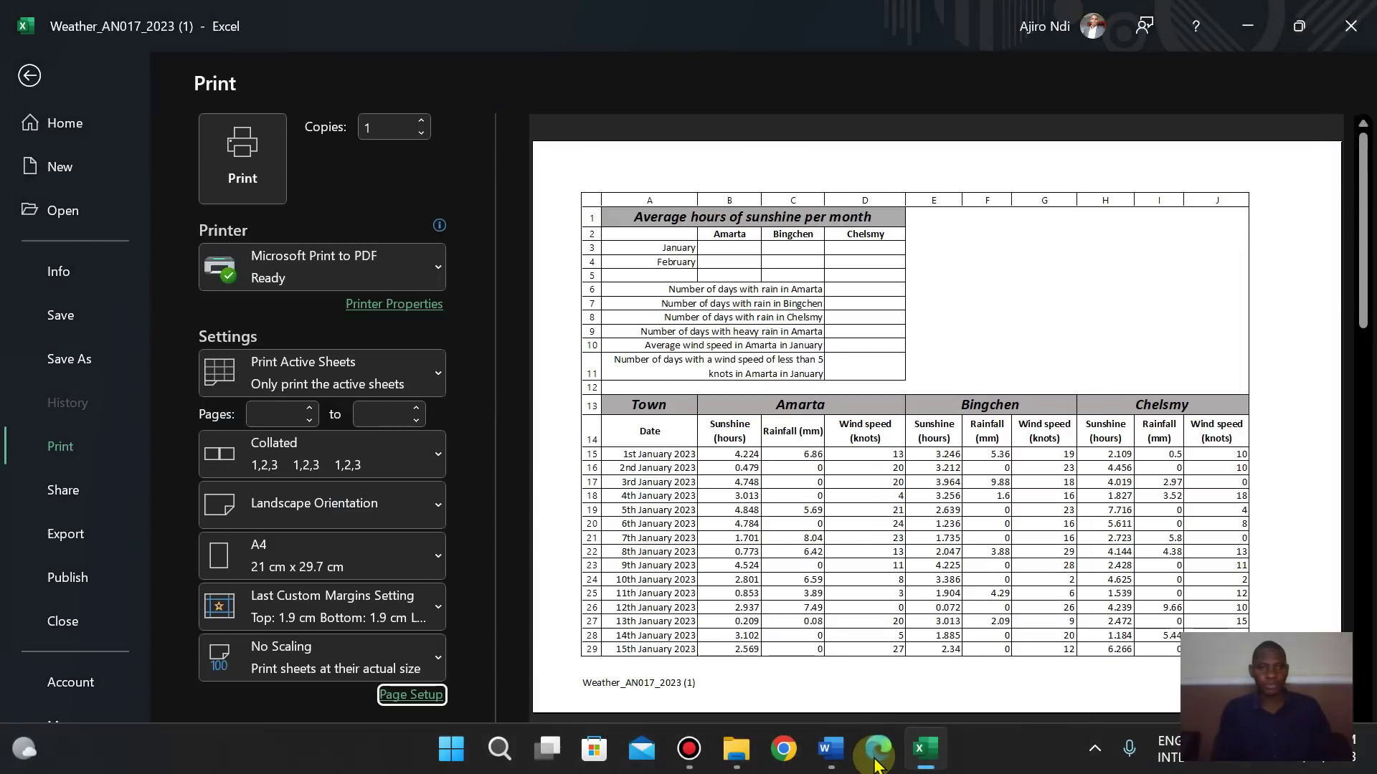
left_click(877, 762)
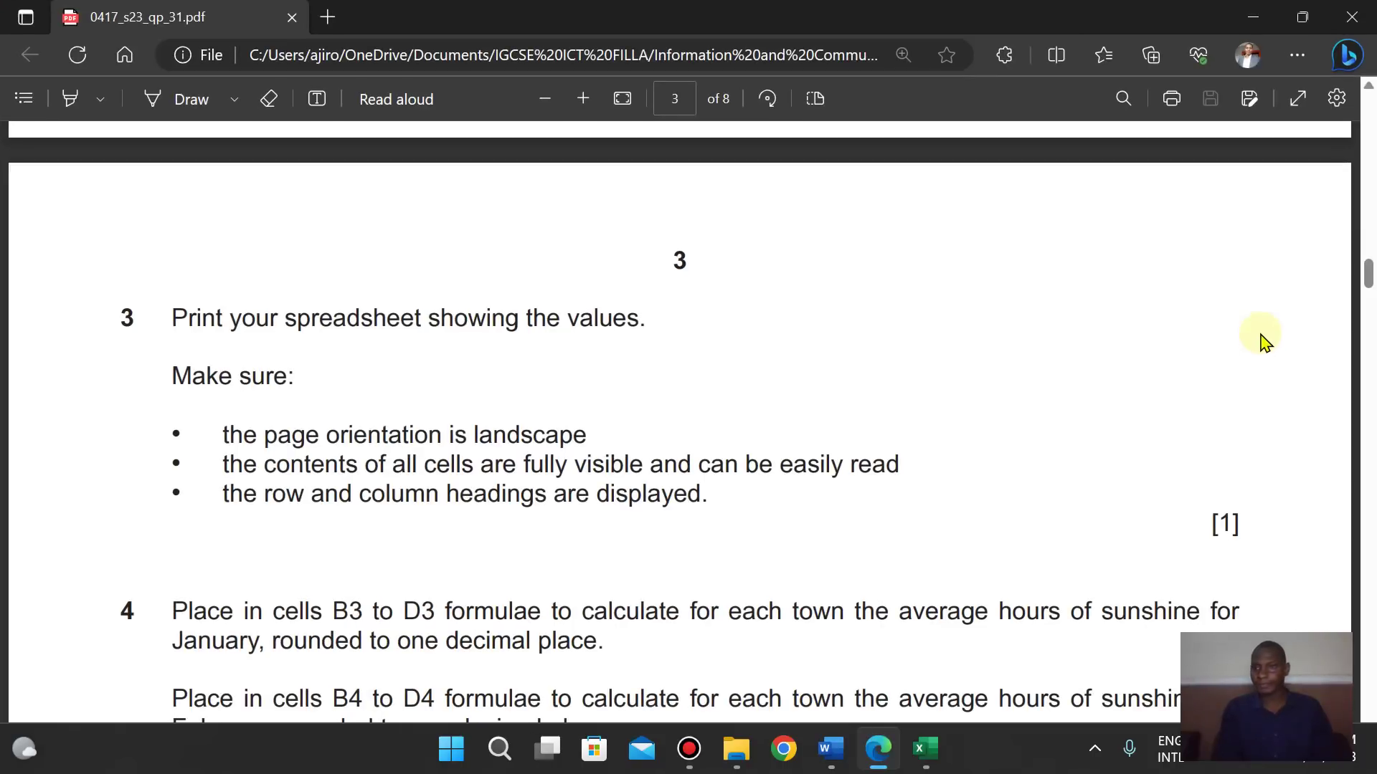
scroll(1367, 271, "up", 4)
scroll(1367, 271, "down", 5)
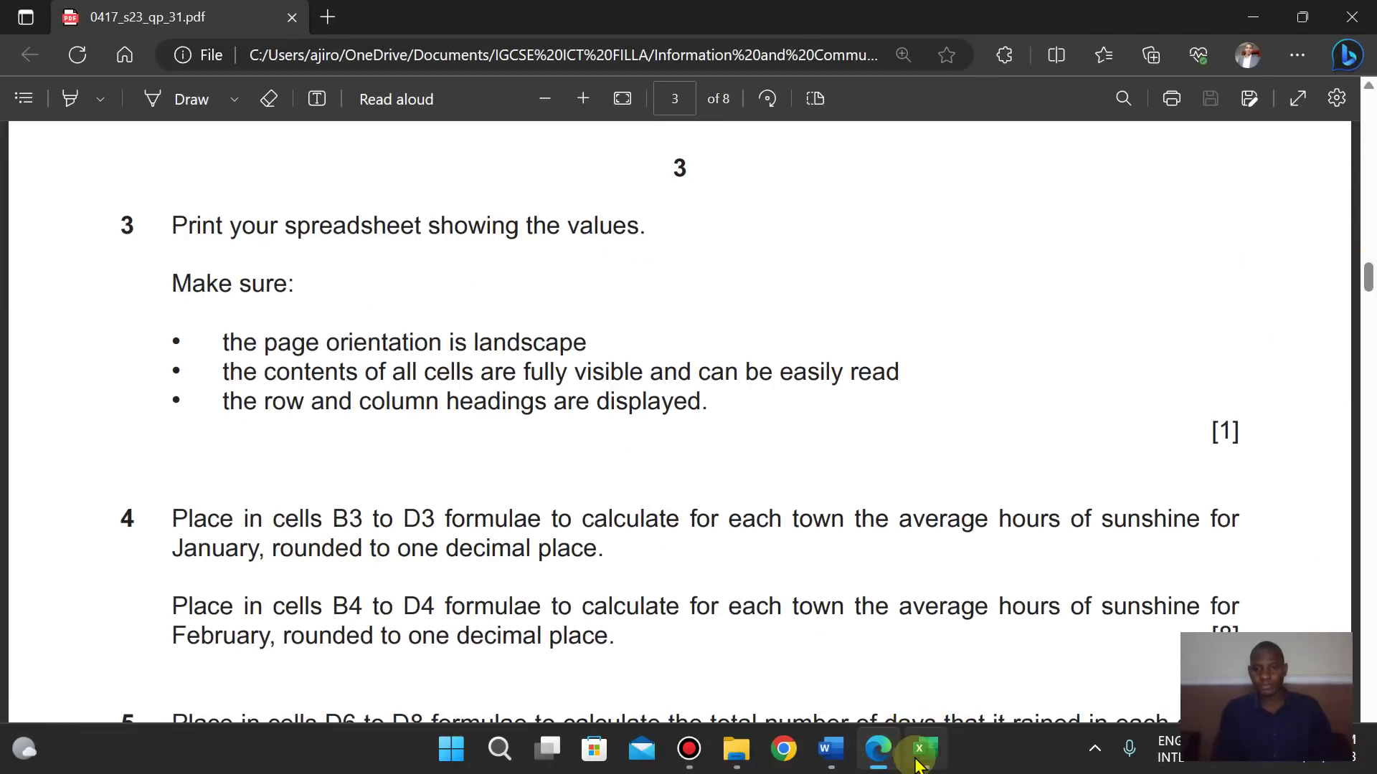
left_click(922, 759)
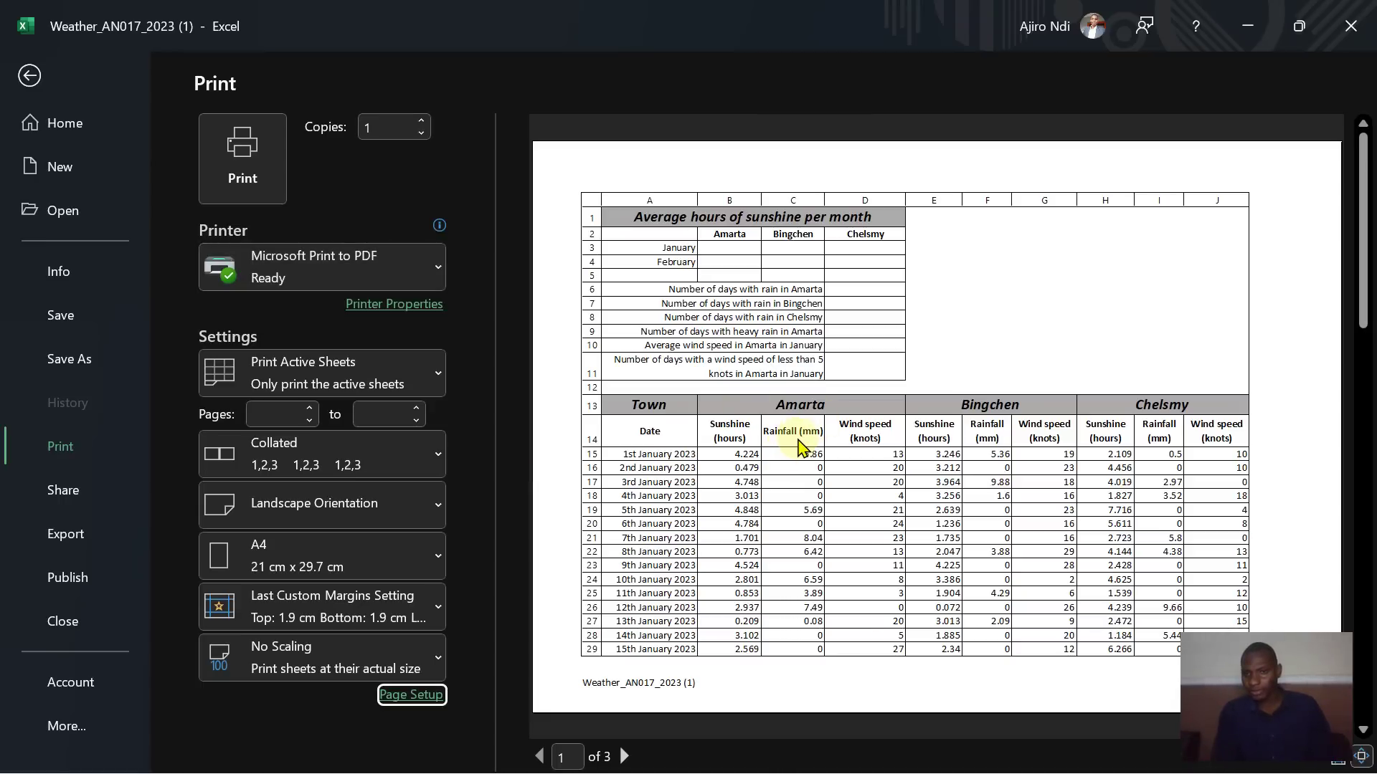
- Narrow columns C and D on the weather worksheet
left_click(29, 74)
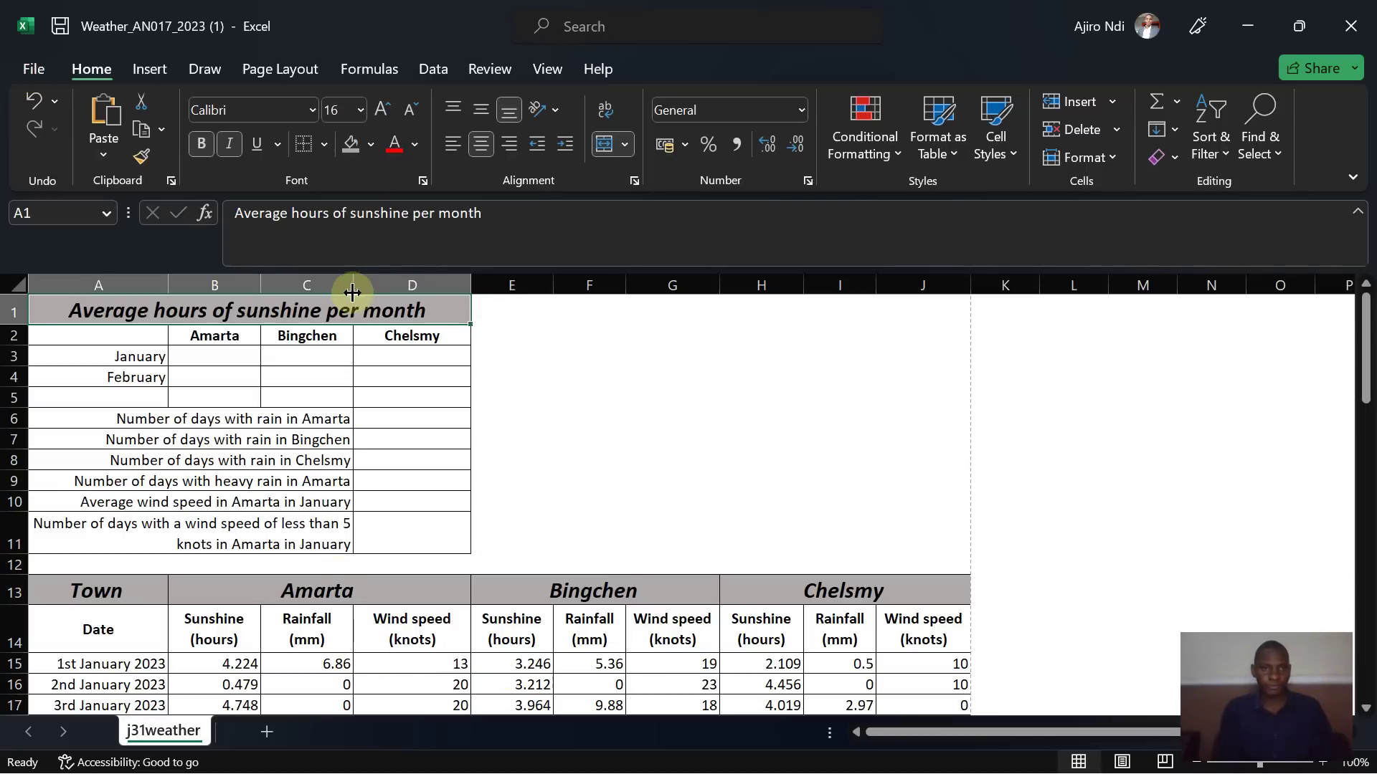
left_click_drag(352, 284, 339, 286)
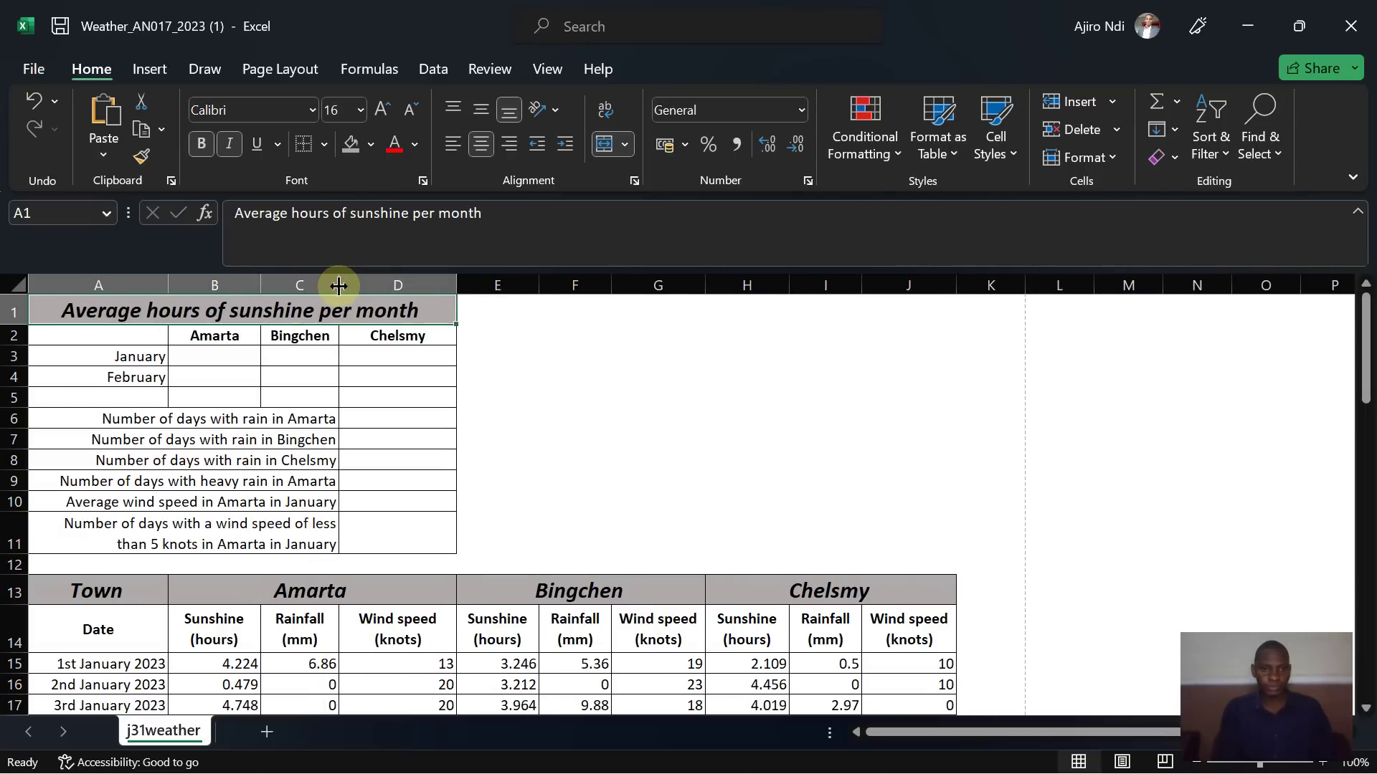
left_click(401, 282)
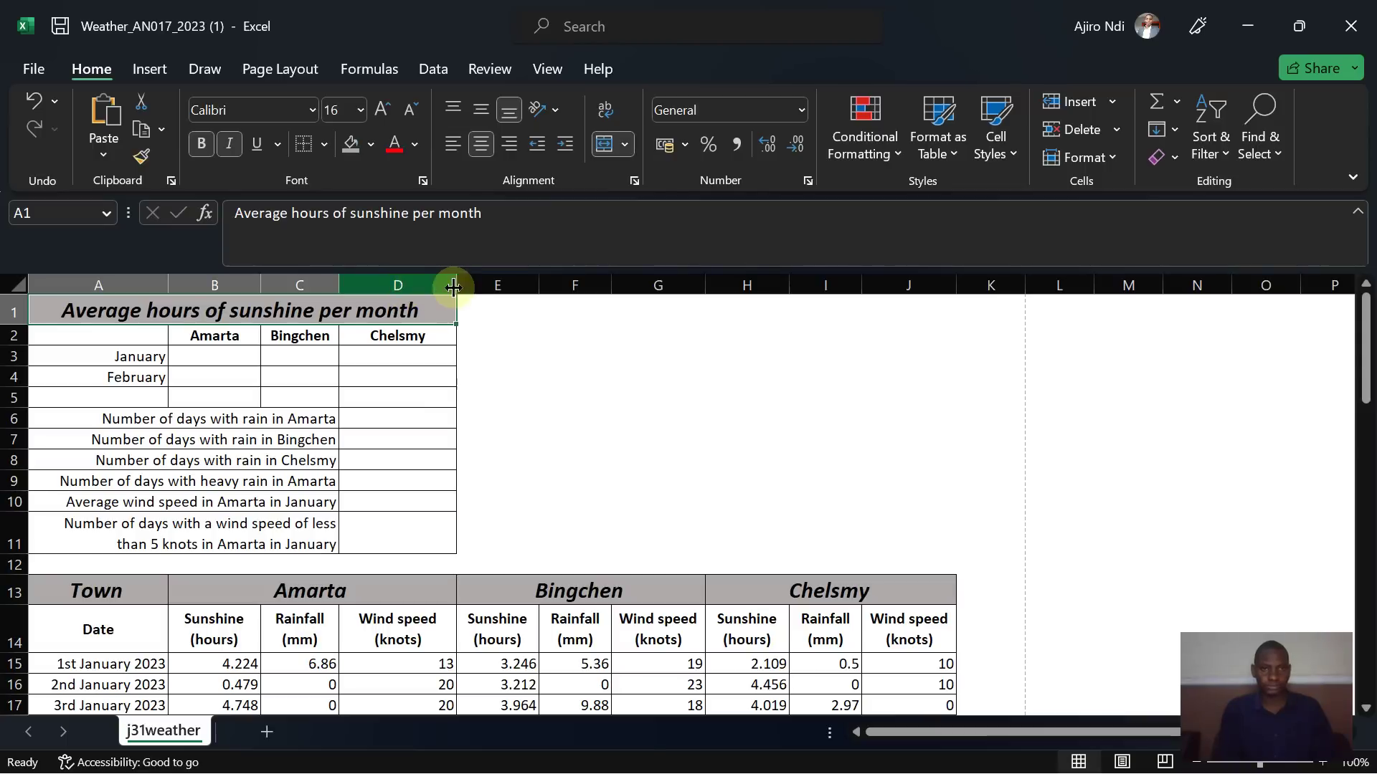
left_click_drag(456, 283, 442, 281)
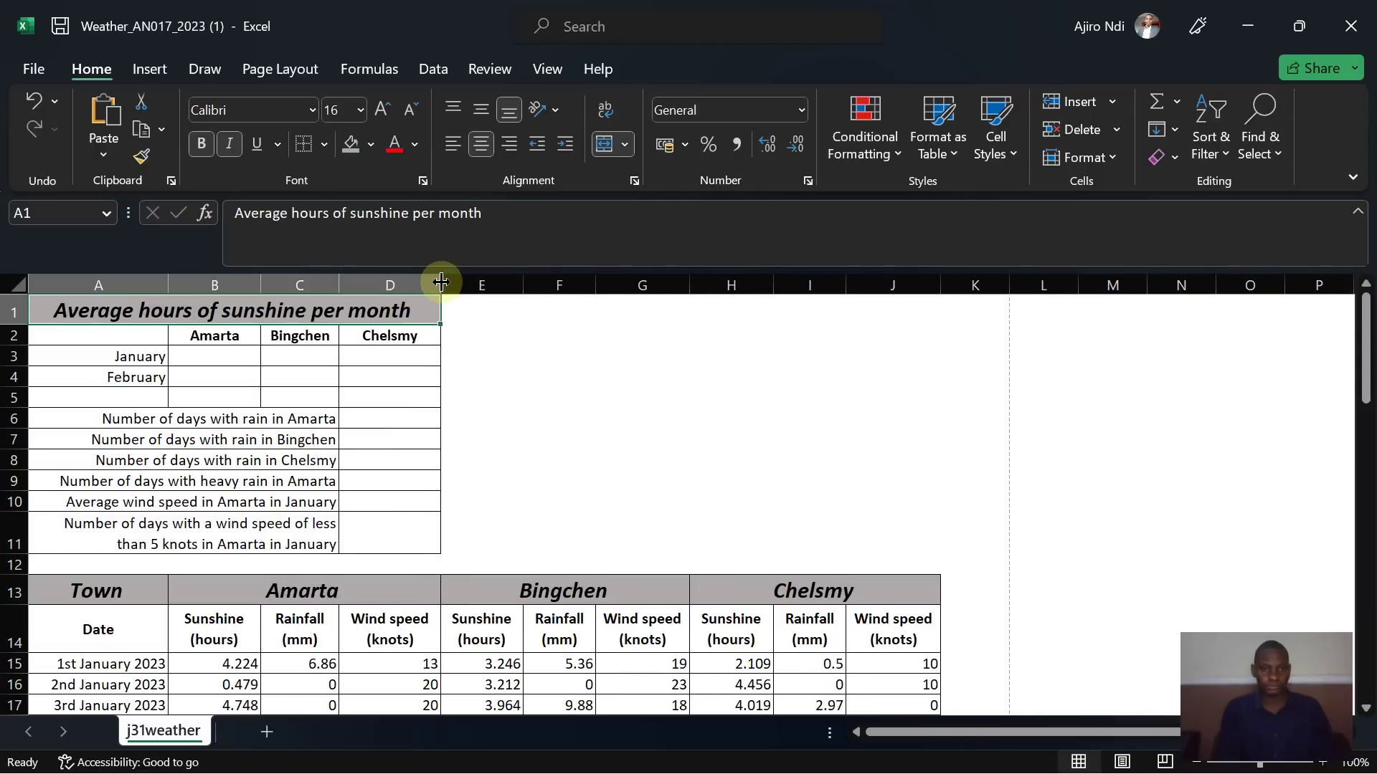
- Print the sheet to PDF as PRINTOUT 1, replacing the existing PRINTOUT 1.pdf
left_click(21, 68)
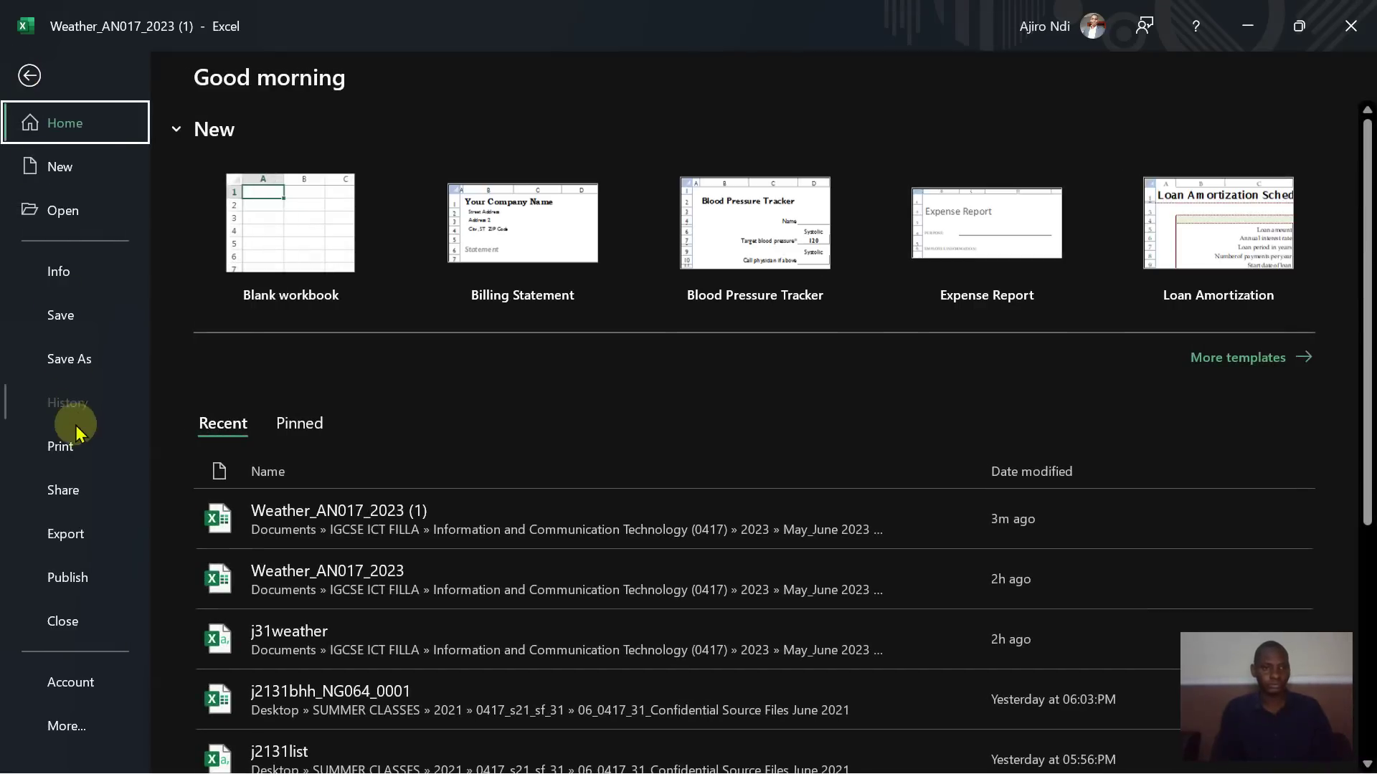
left_click(72, 445)
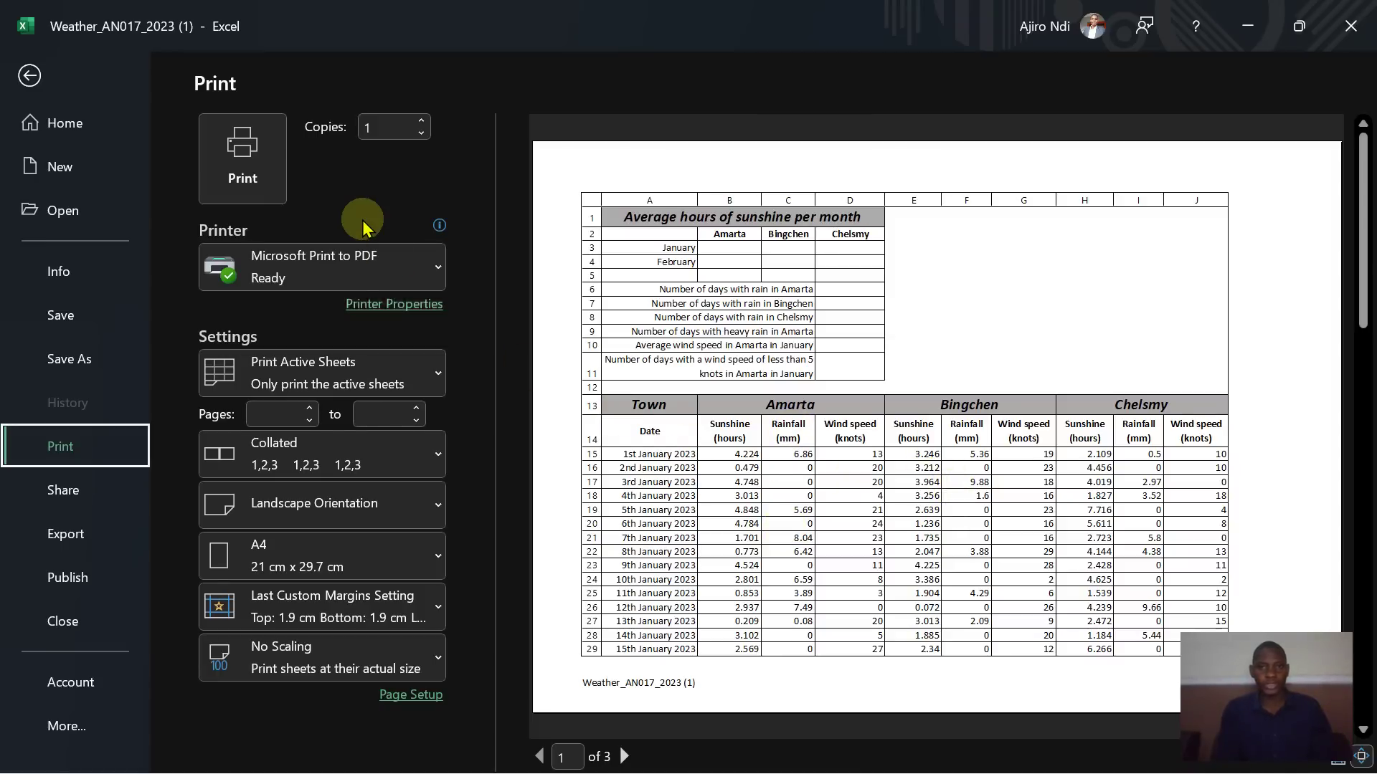
left_click(239, 169)
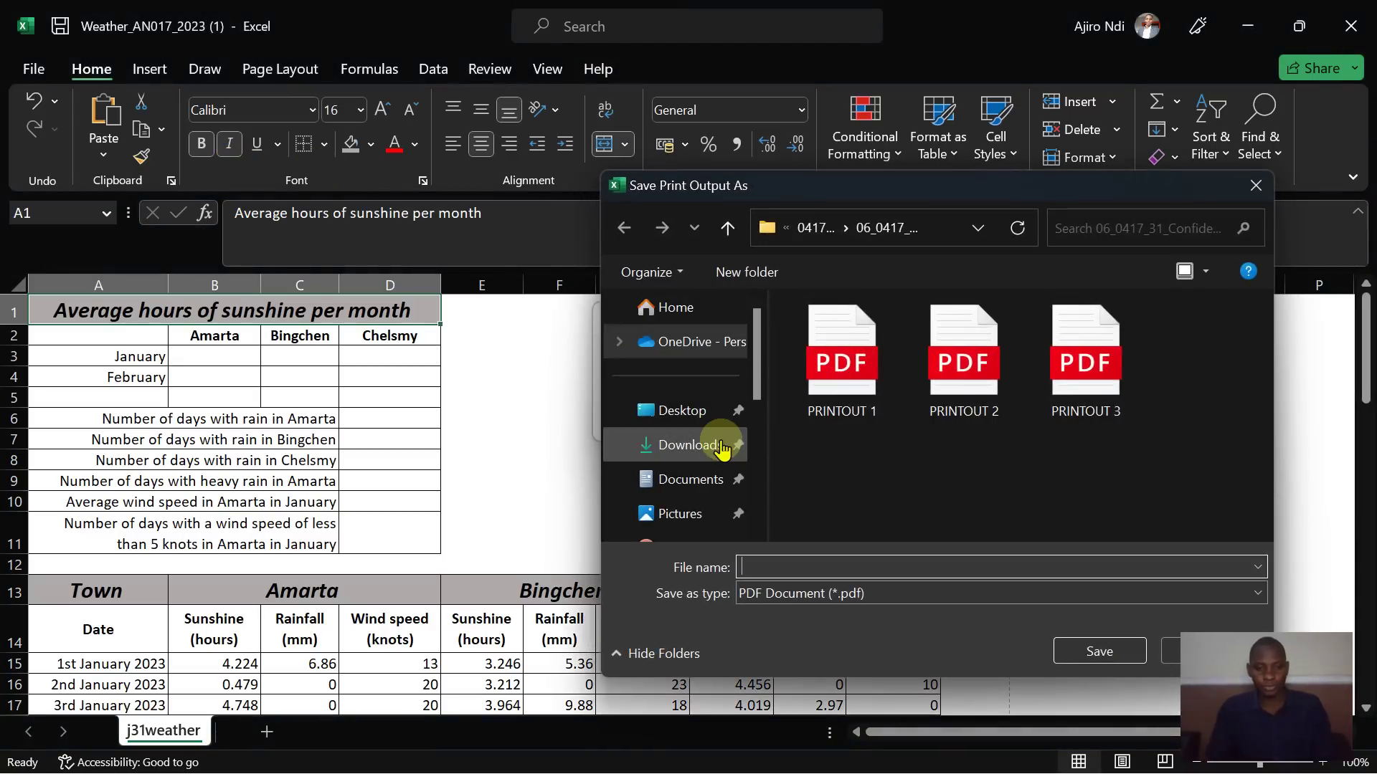
type("PRINTOUT 1")
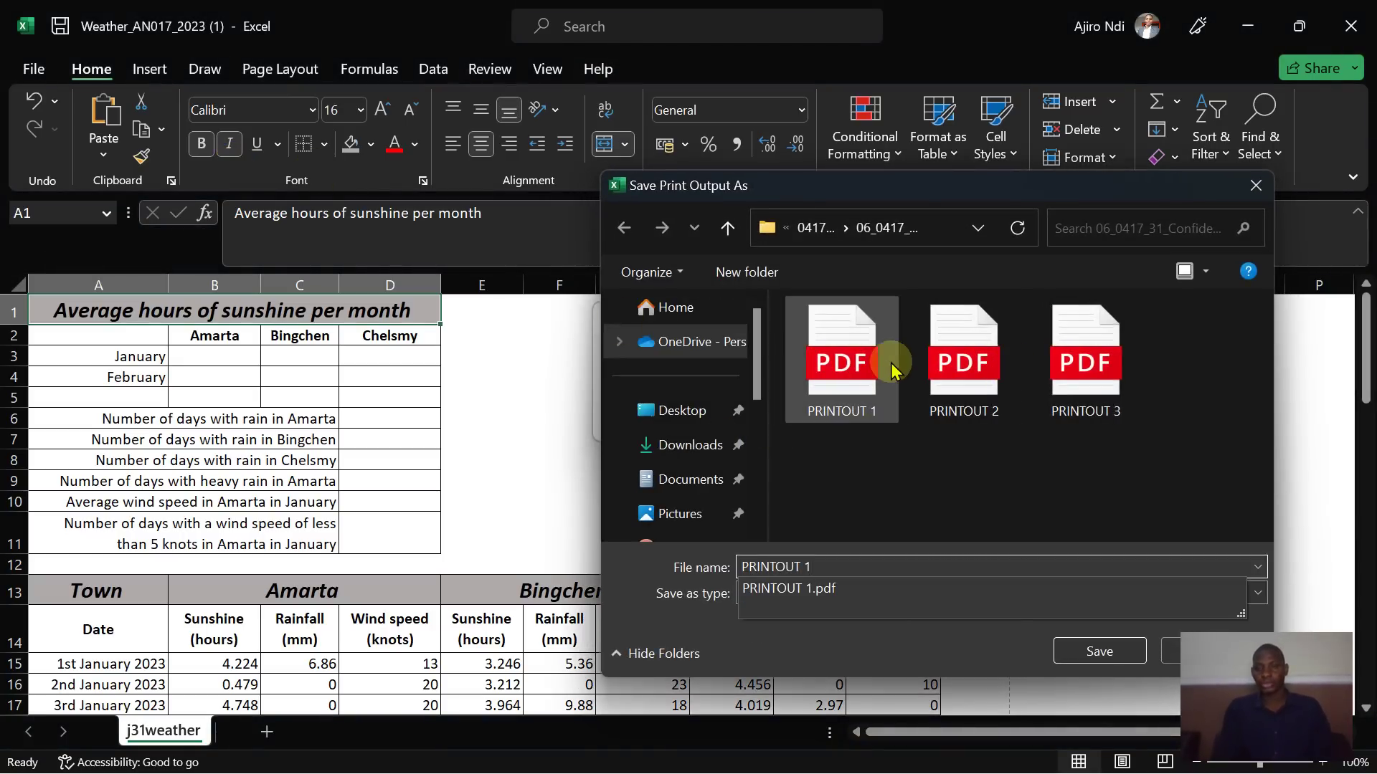
left_click(891, 366)
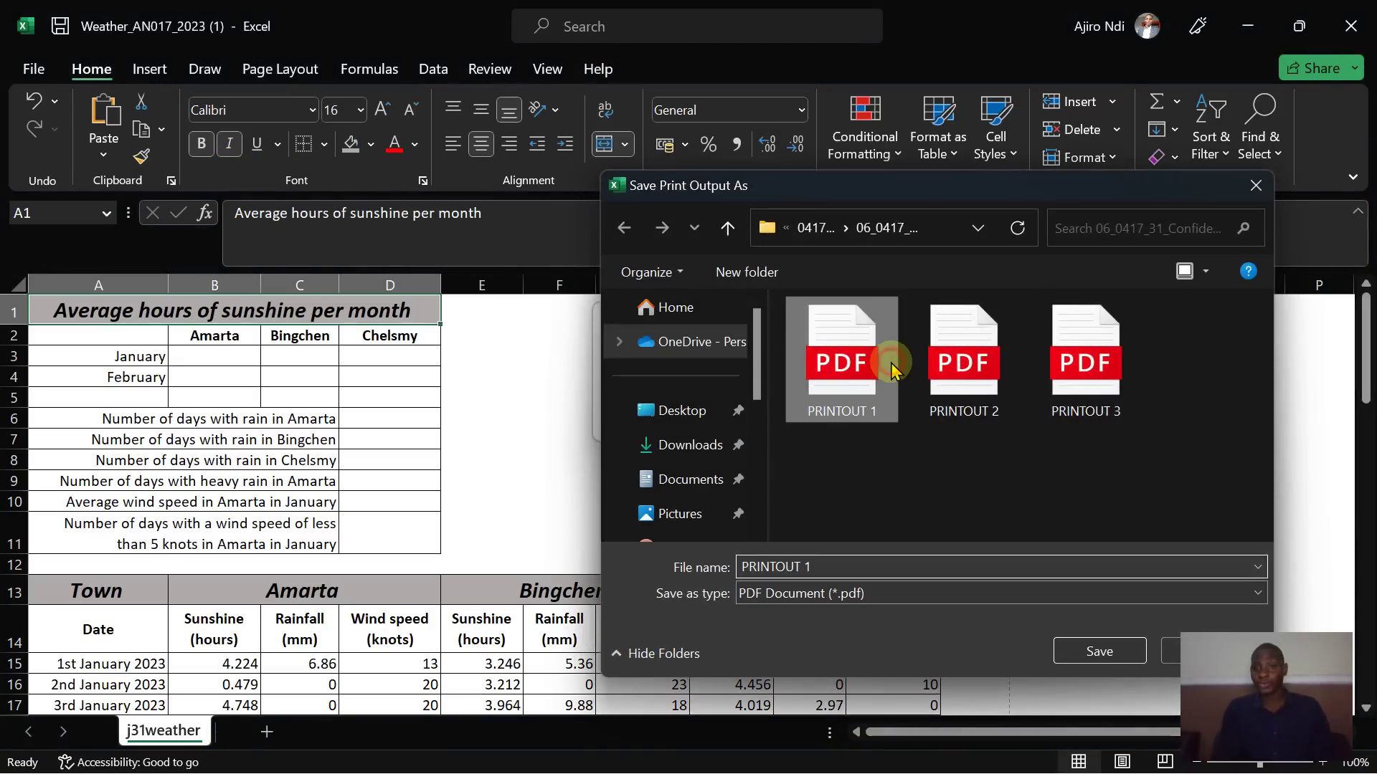
left_click(1098, 651)
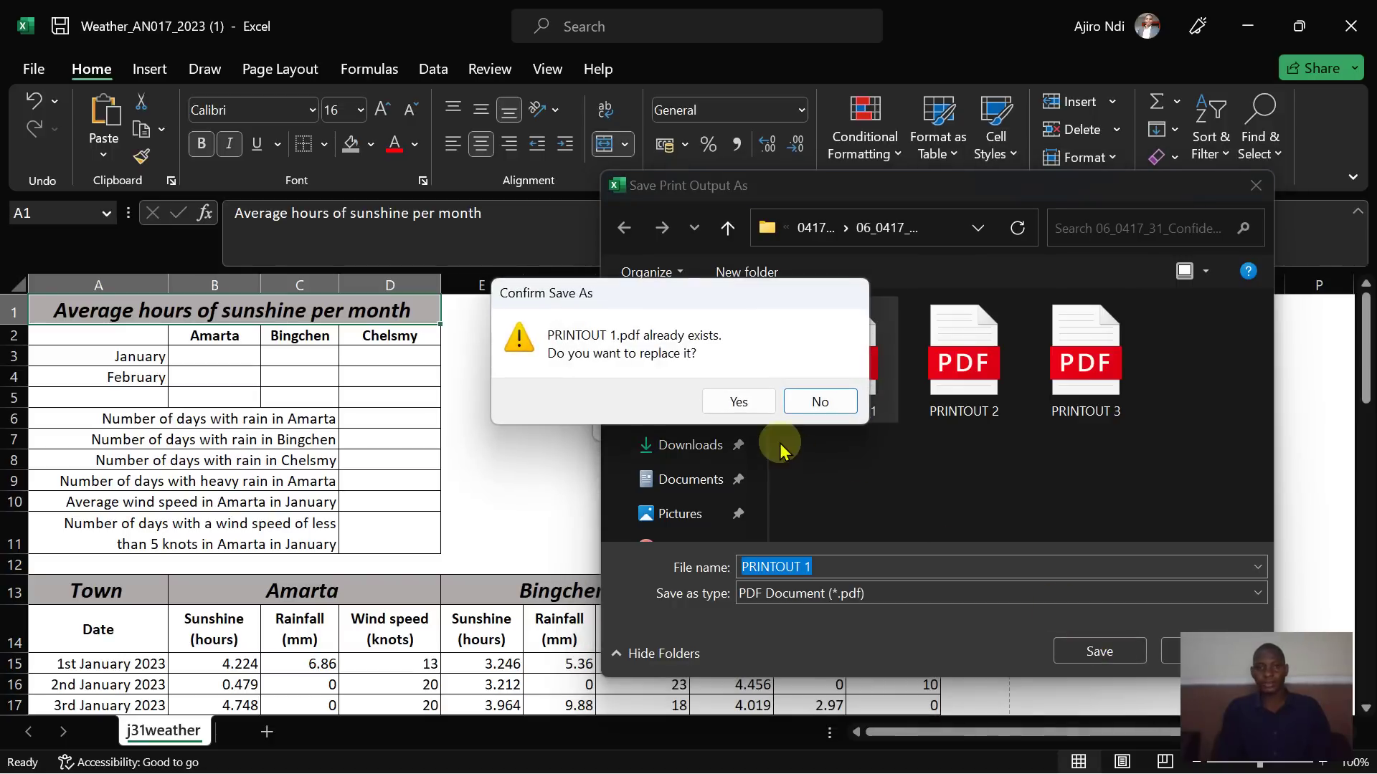
left_click(738, 402)
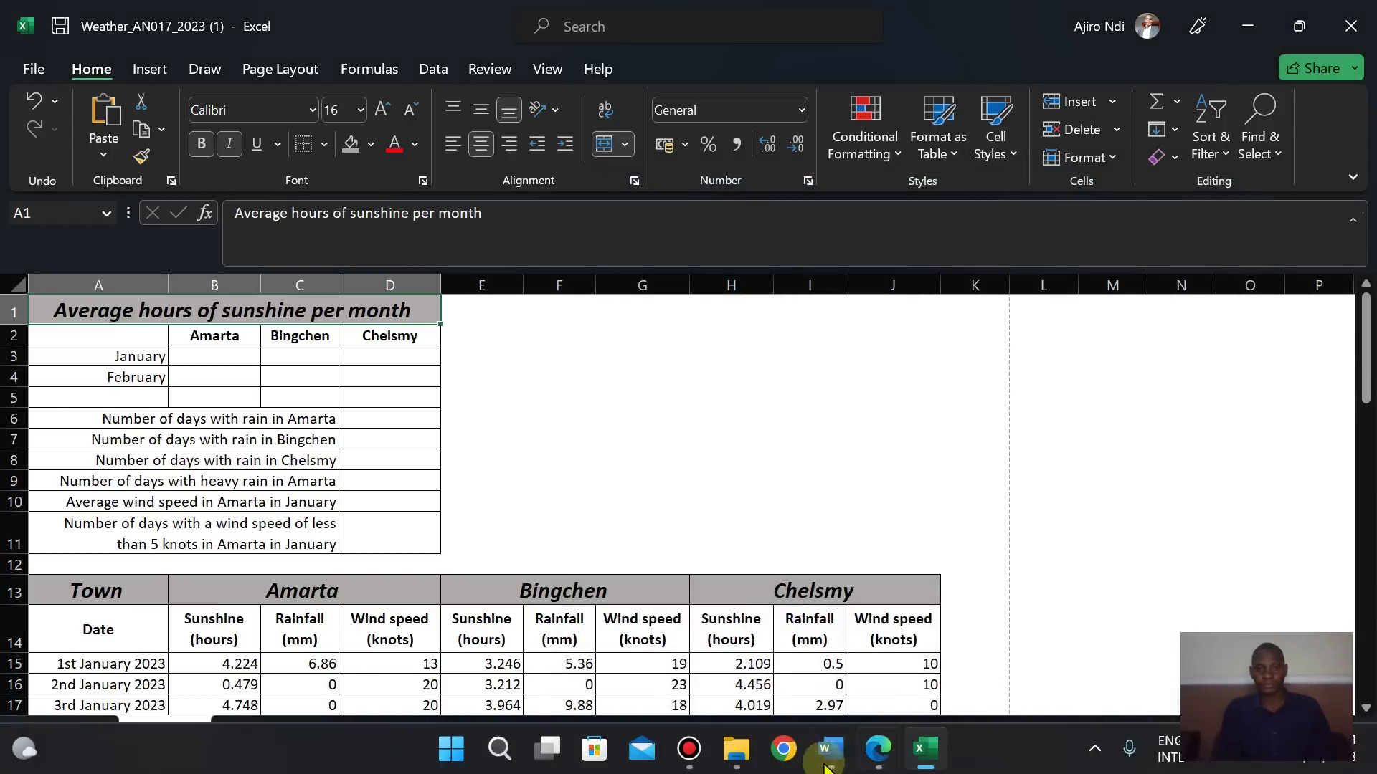
- Open the new PRINTOUT 1.pdf from the source files folder in Edge
left_click(716, 766)
double_click(461, 270)
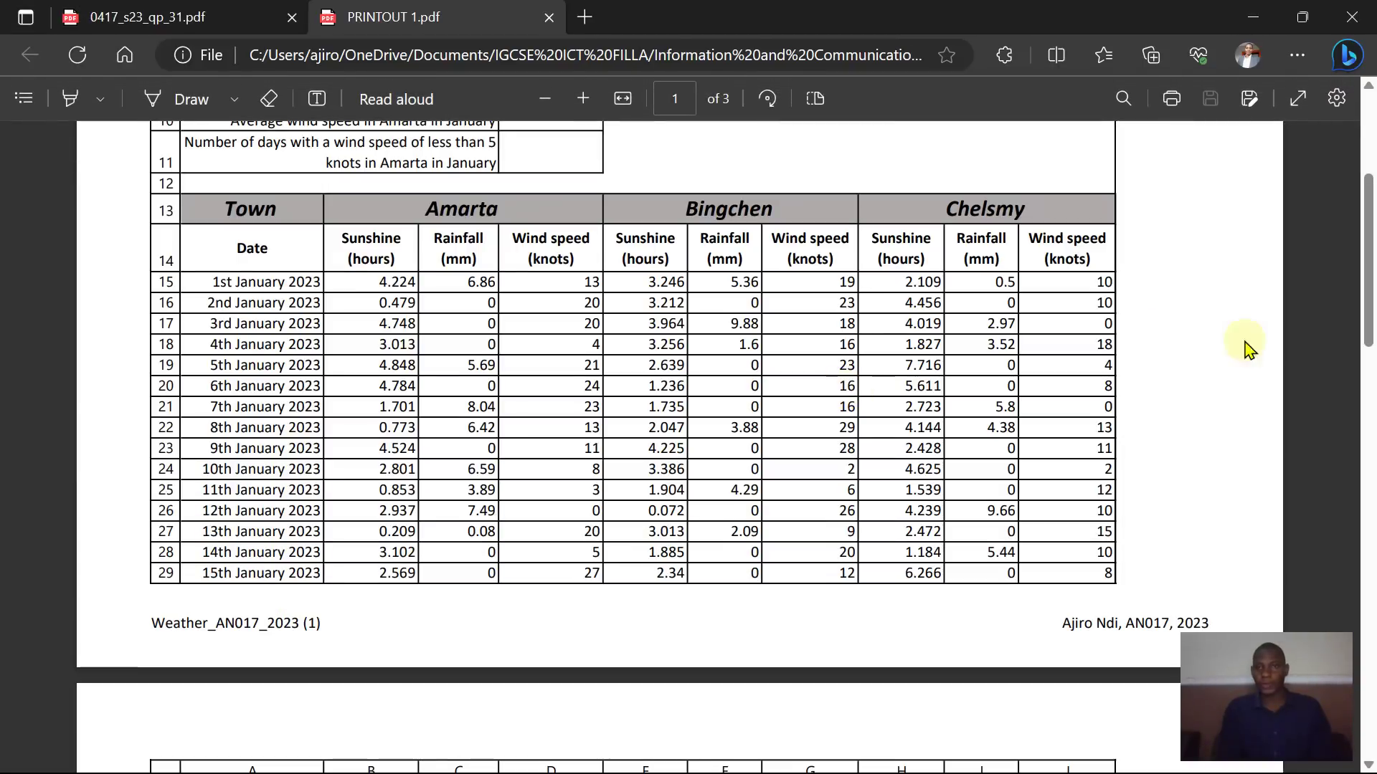
left_click_drag(1371, 261, 1367, 185)
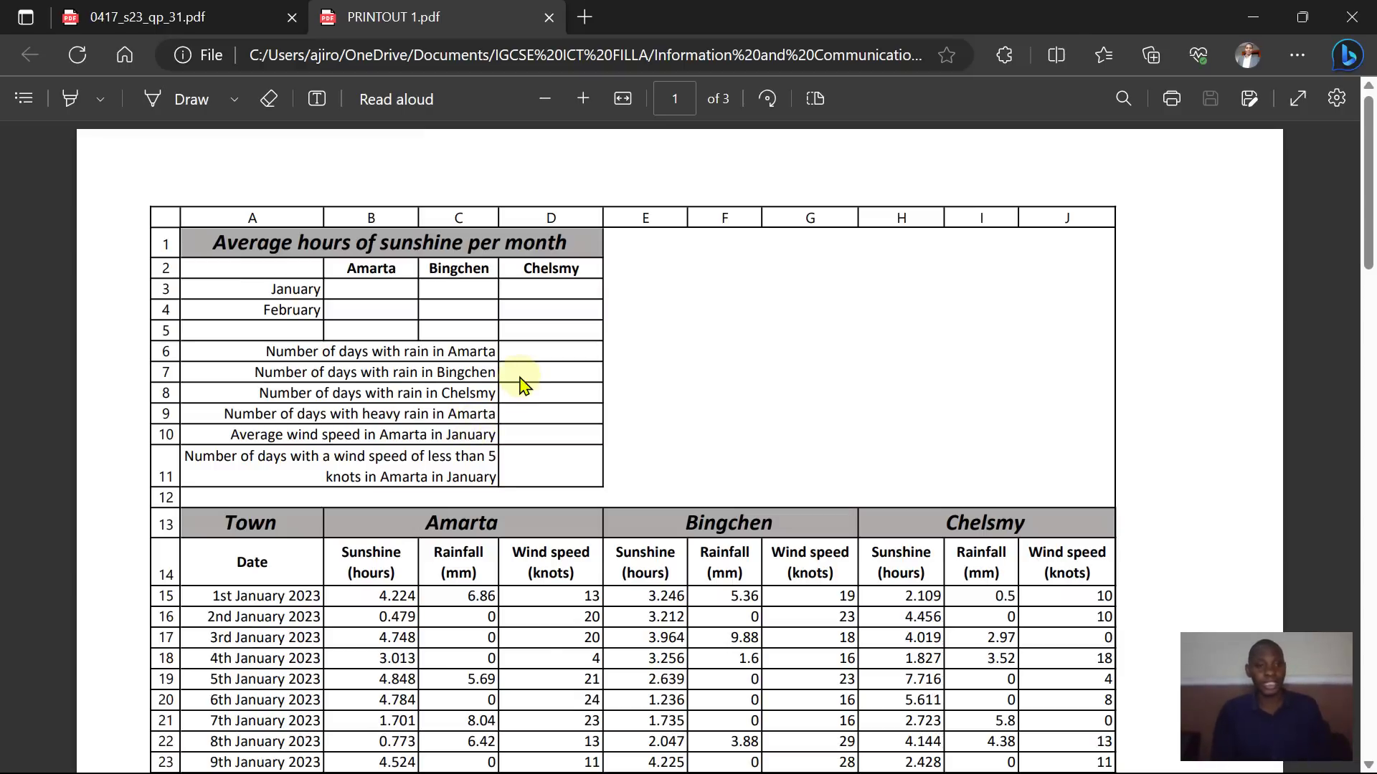
mouse_move(881, 766)
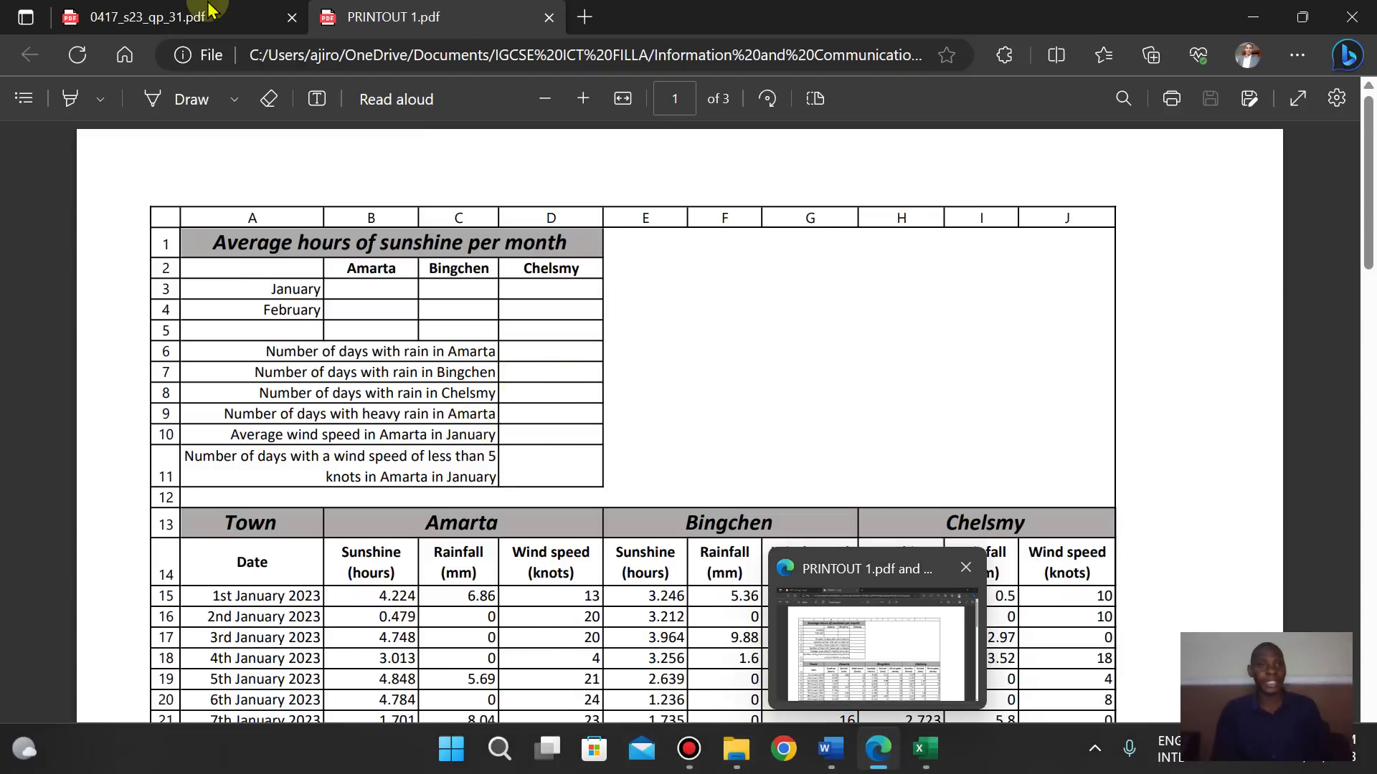
- Flip between PRINTOUT 1 and the exam paper's formatting example to compare them
left_click(147, 18)
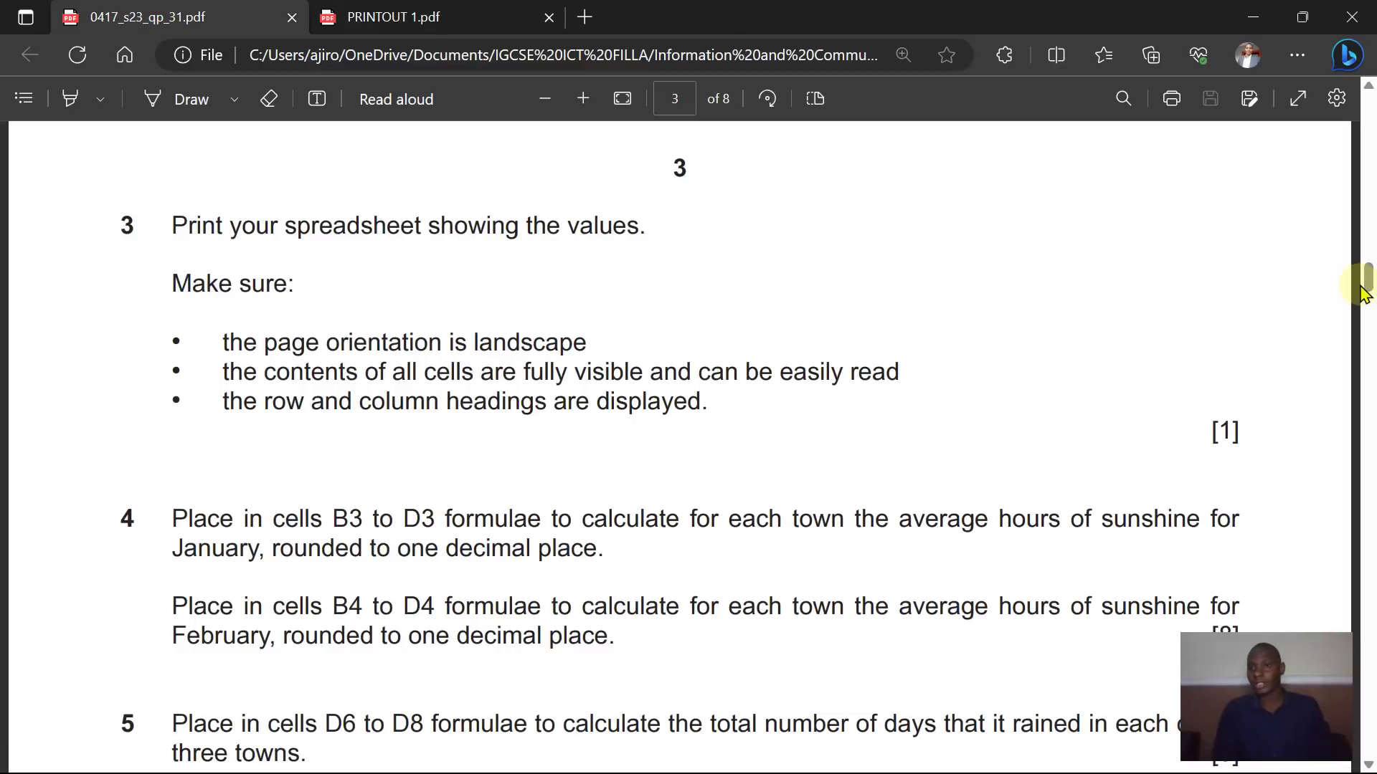
left_click_drag(1370, 287, 1369, 248)
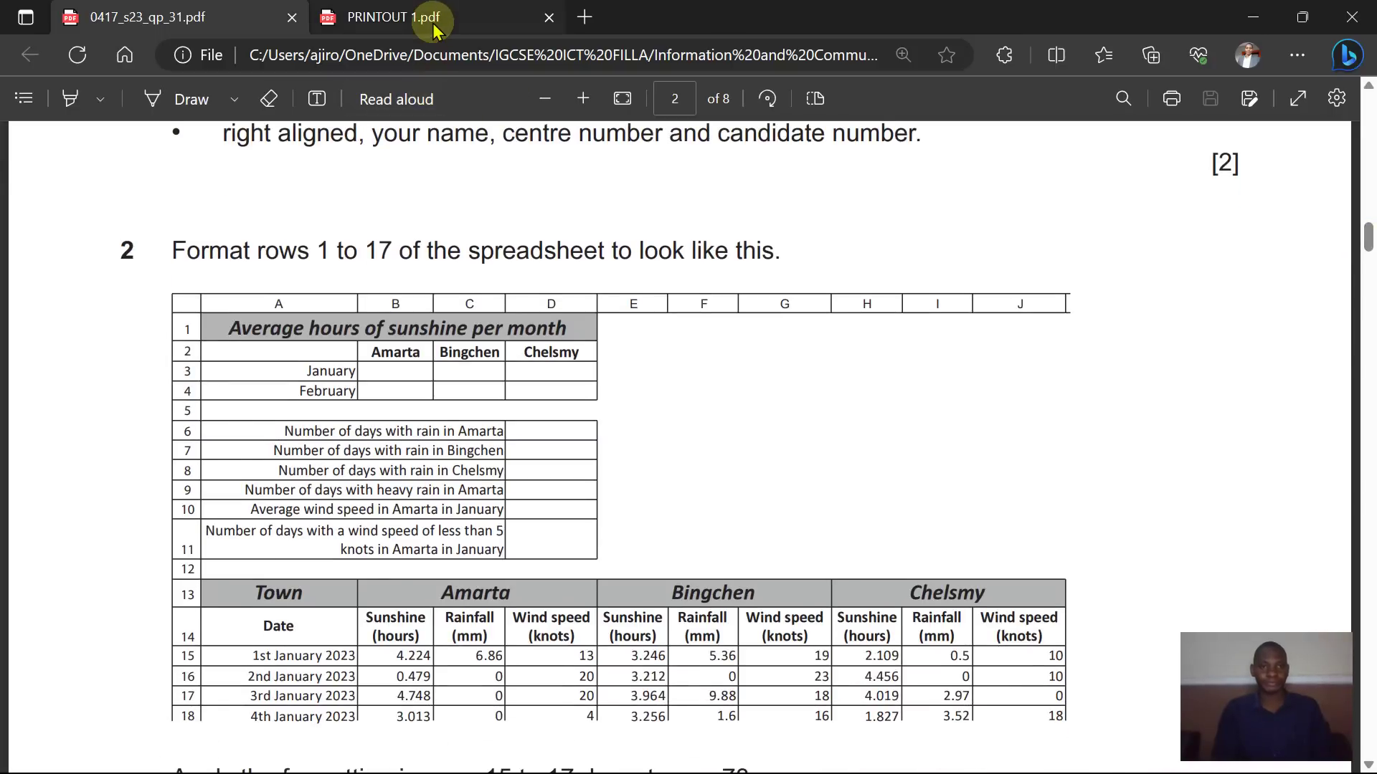
left_click(400, 19)
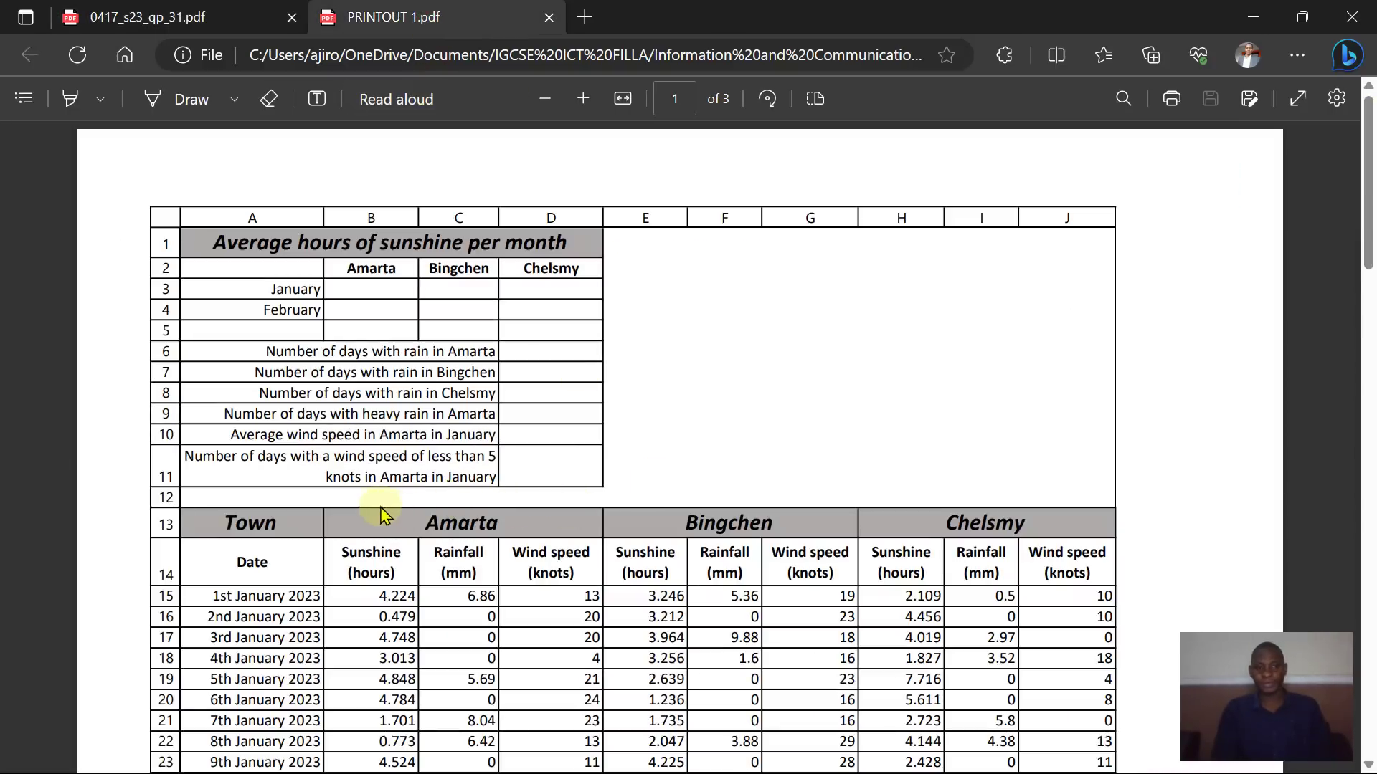
left_click(219, 15)
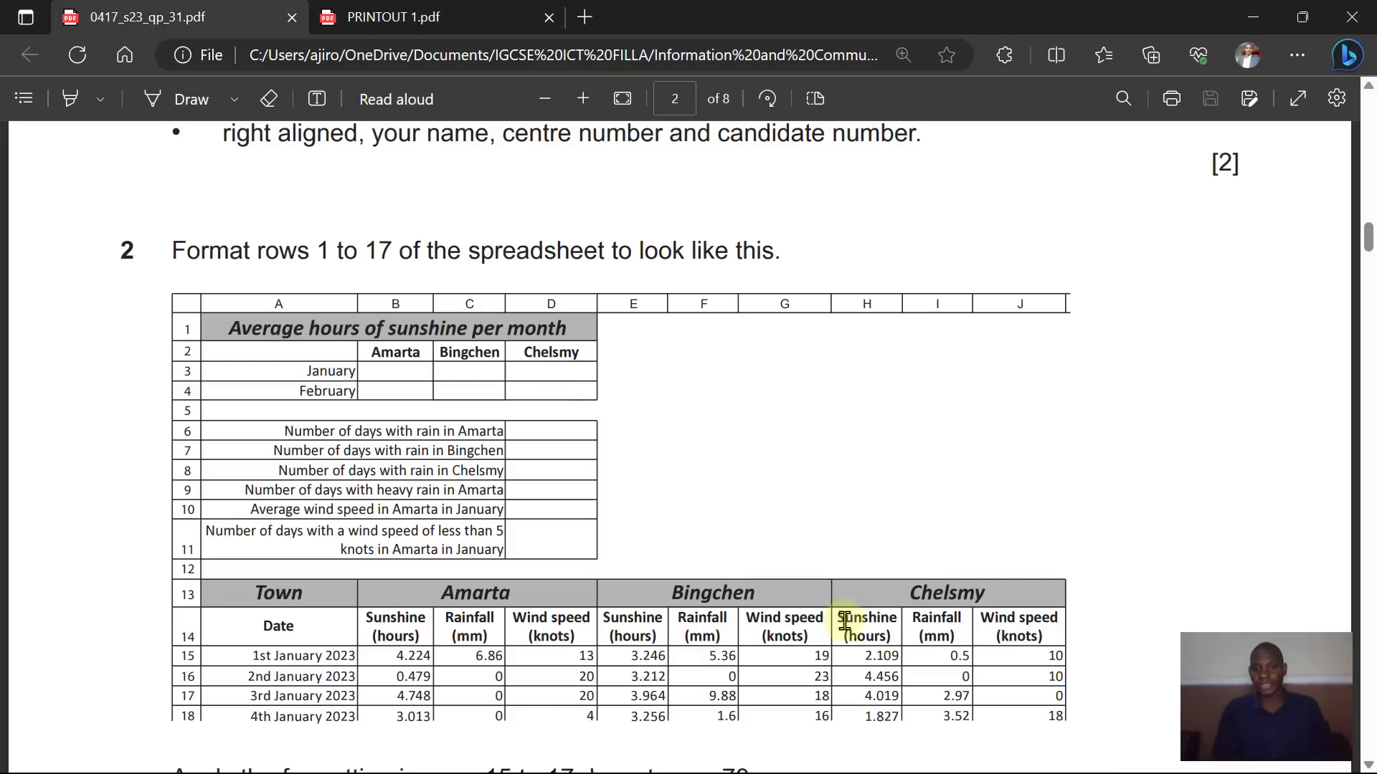
left_click(466, 20)
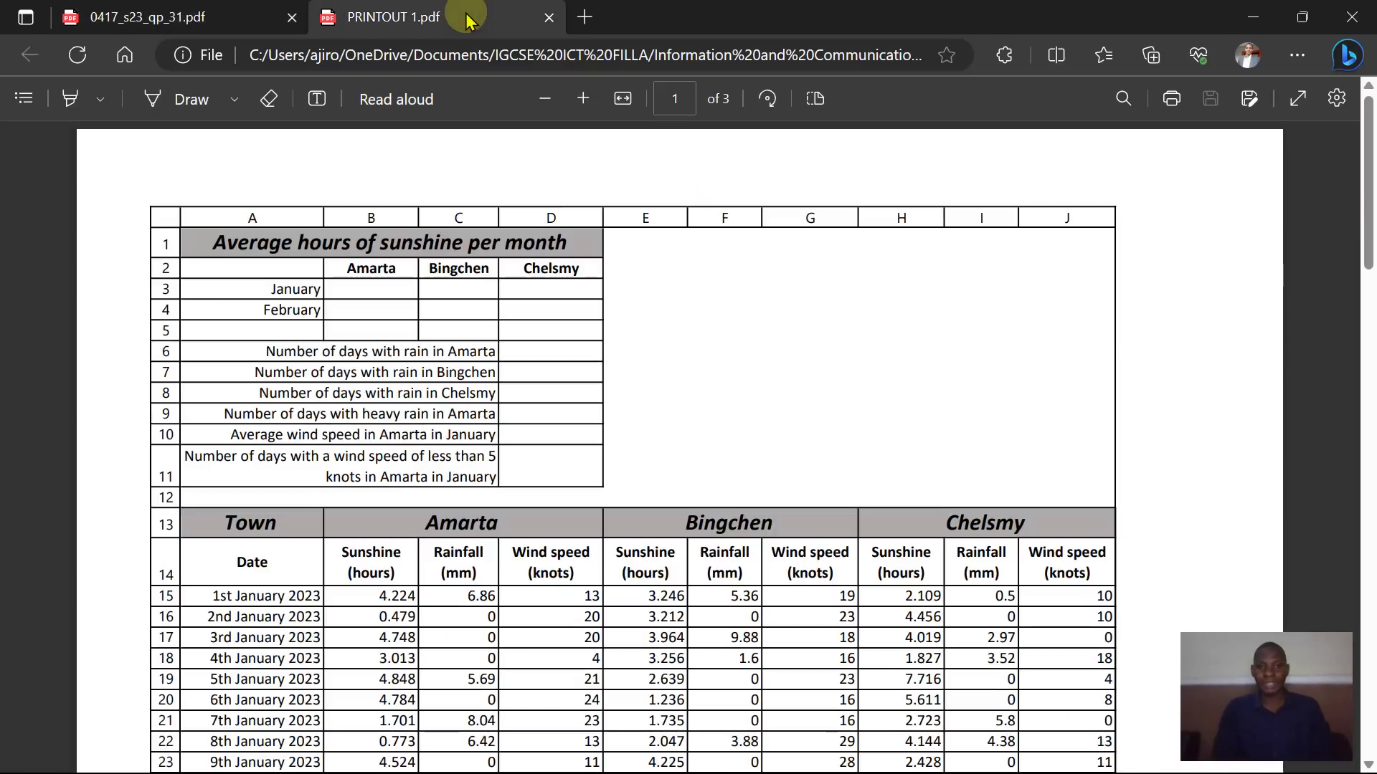
left_click(174, 20)
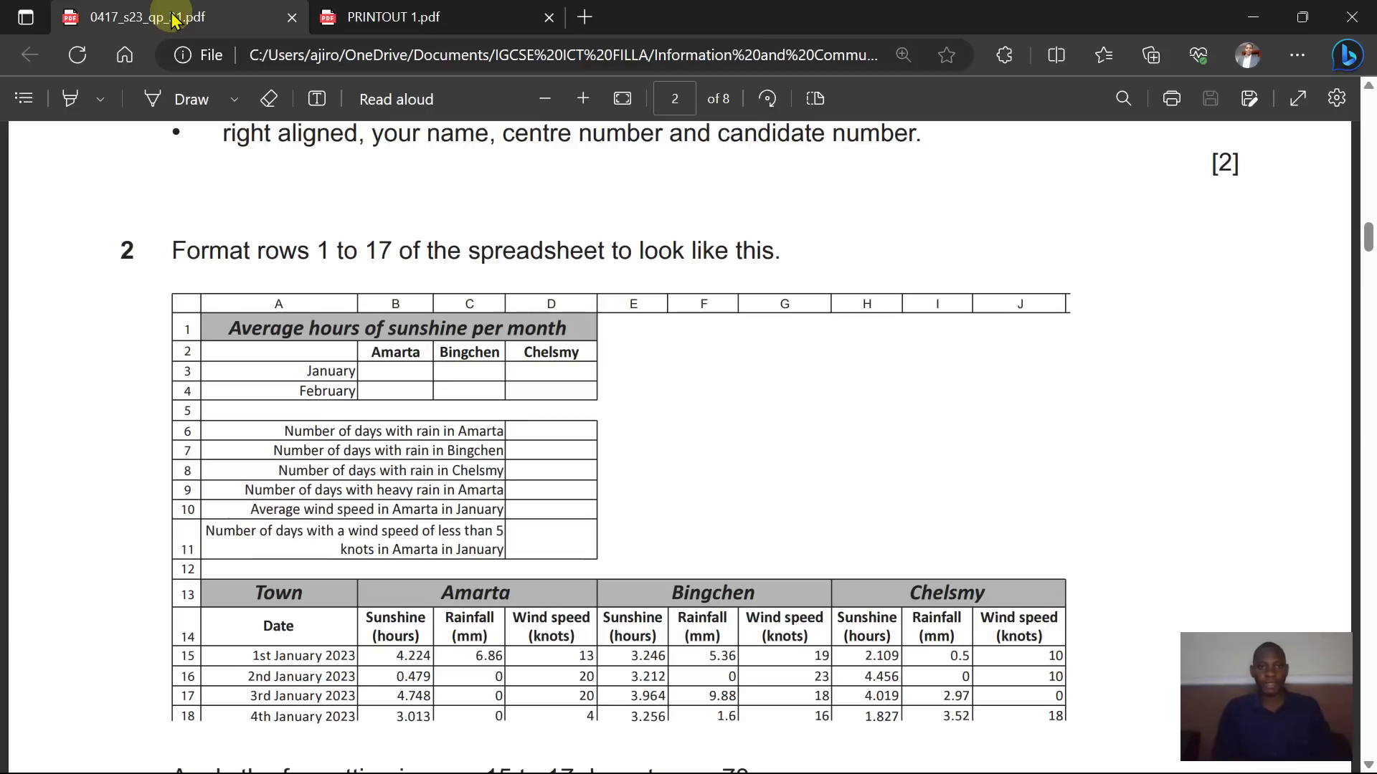
left_click(420, 16)
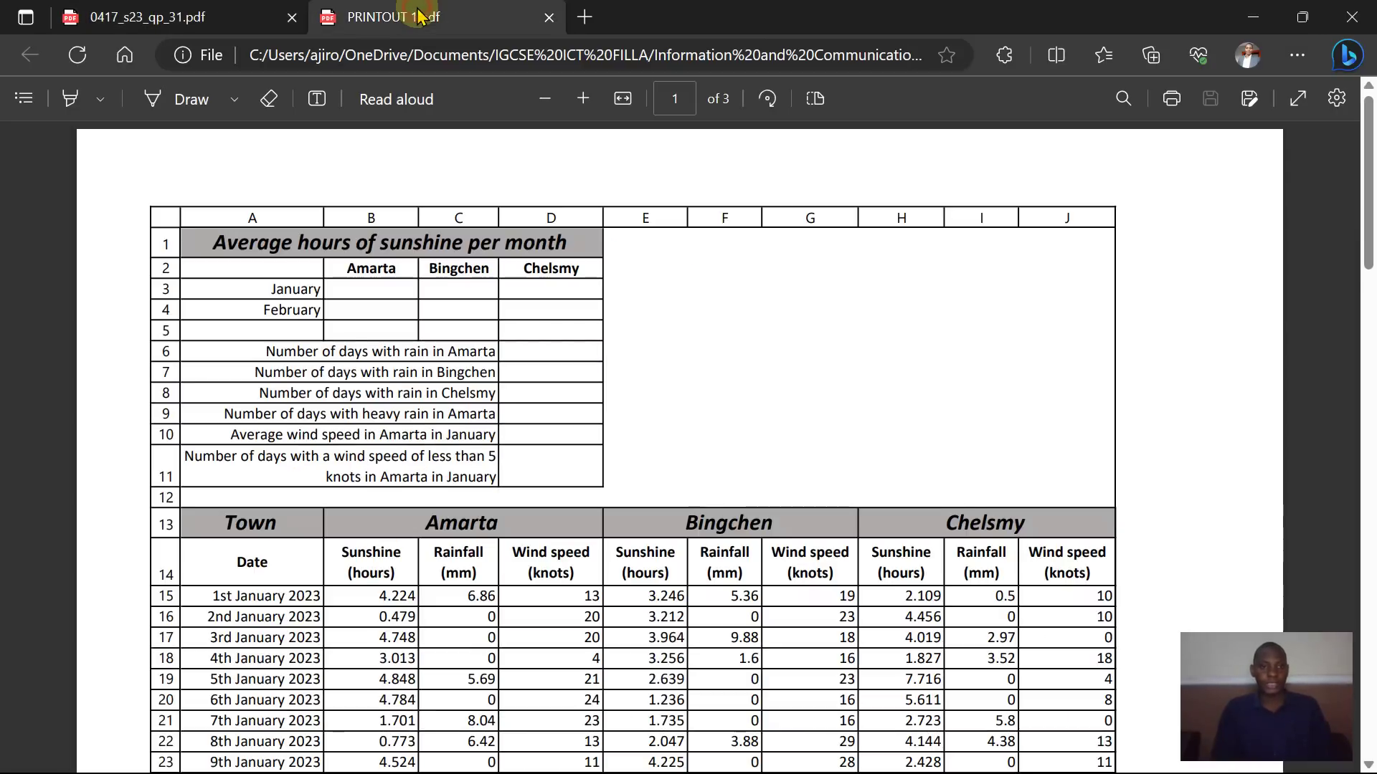
left_click(219, 16)
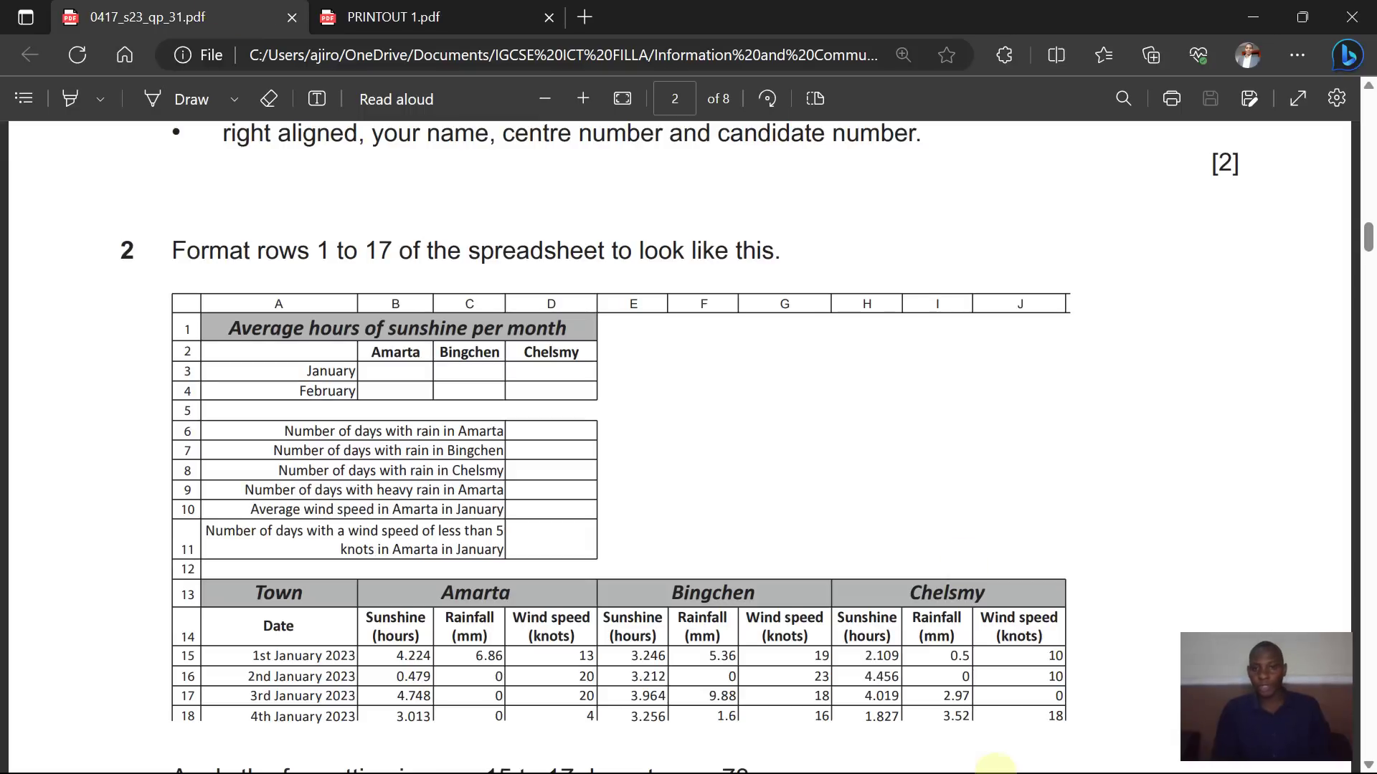
left_click_drag(1369, 258, 1370, 363)
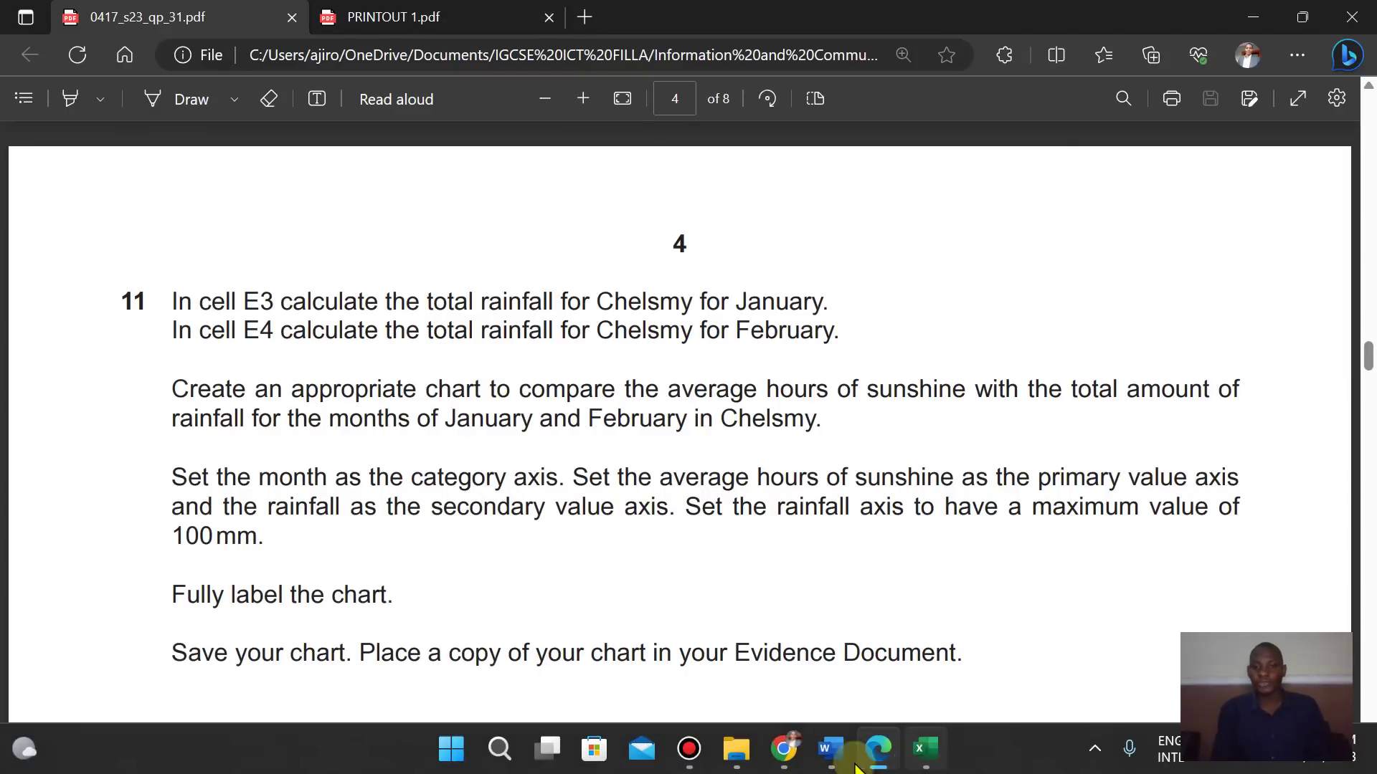
left_click(784, 764)
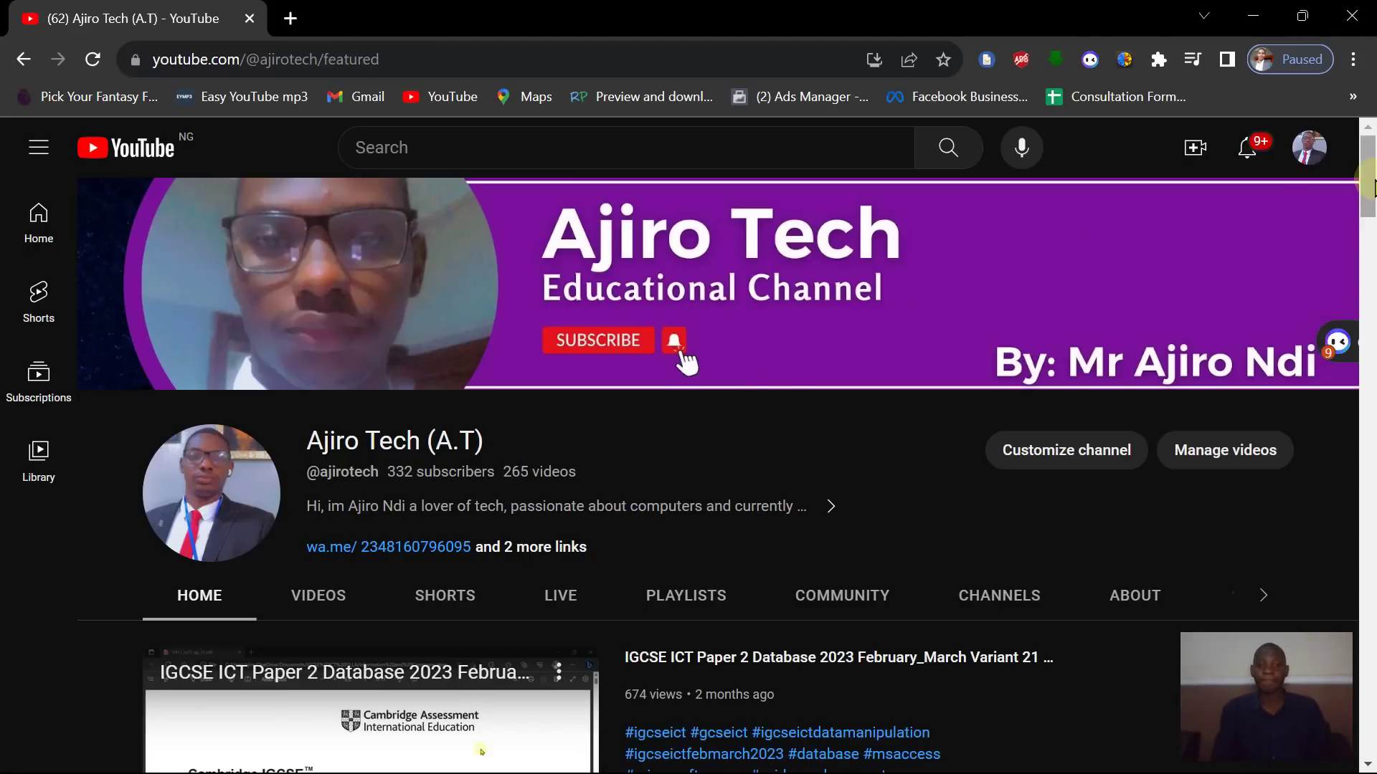
- Glance at the channel's playlists, then list its videos sorted by Popular
left_click_drag(1372, 190, 1373, 204)
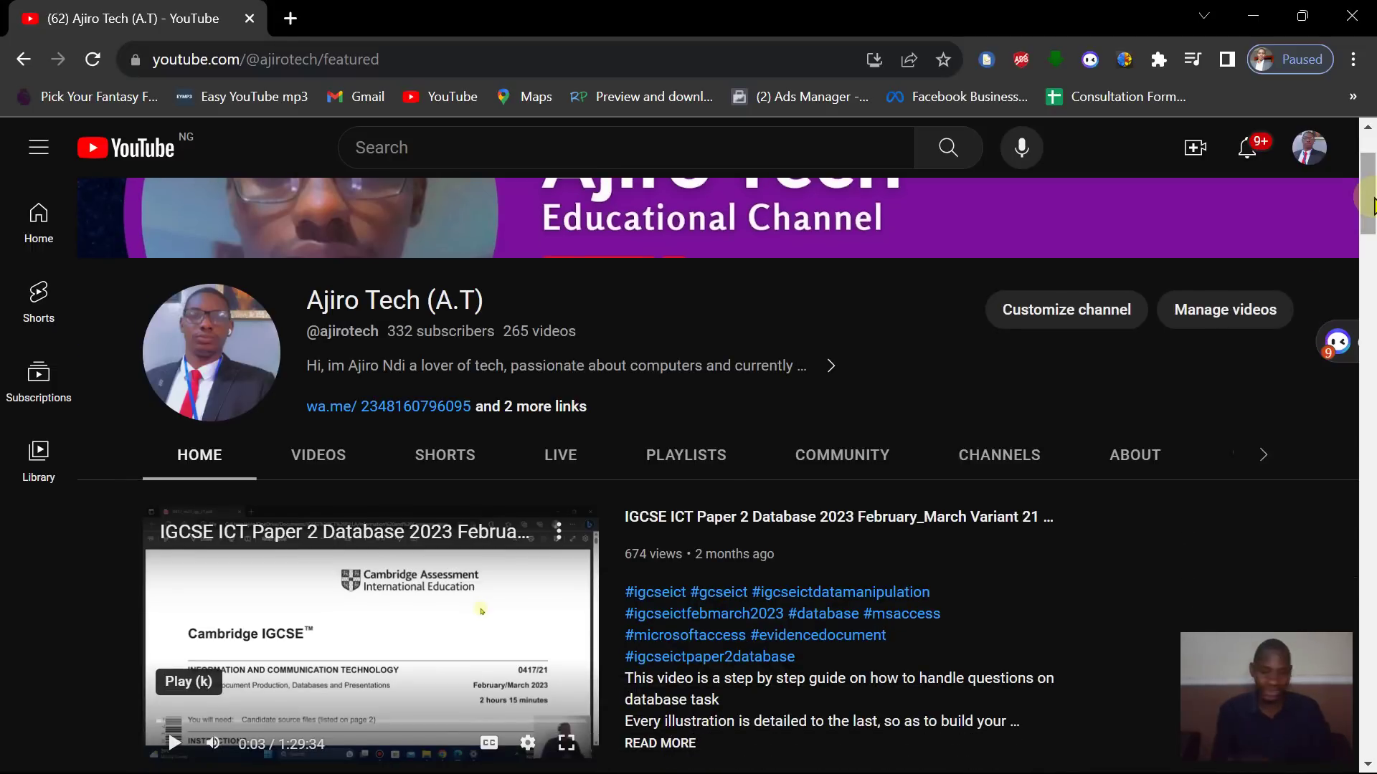
left_click(694, 453)
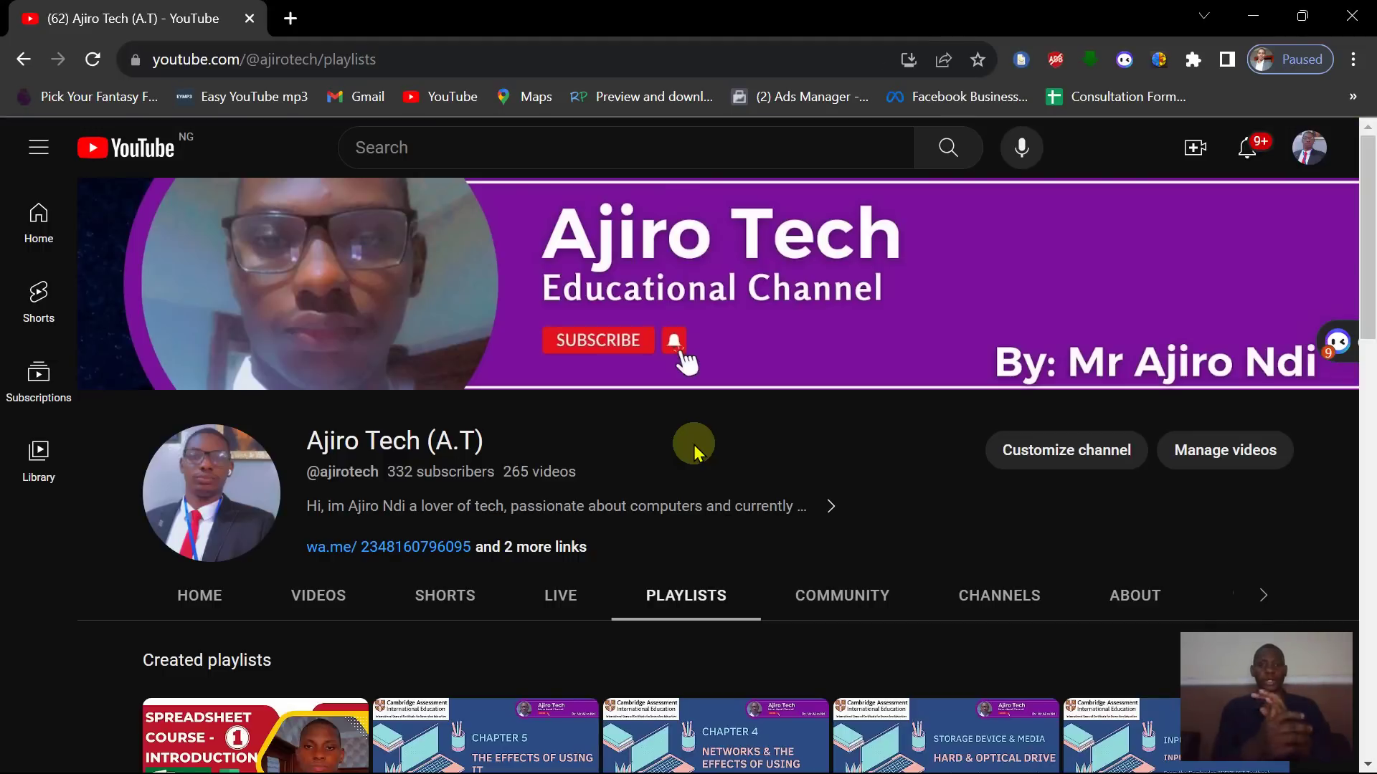
scroll(1270, 299, "down", 5)
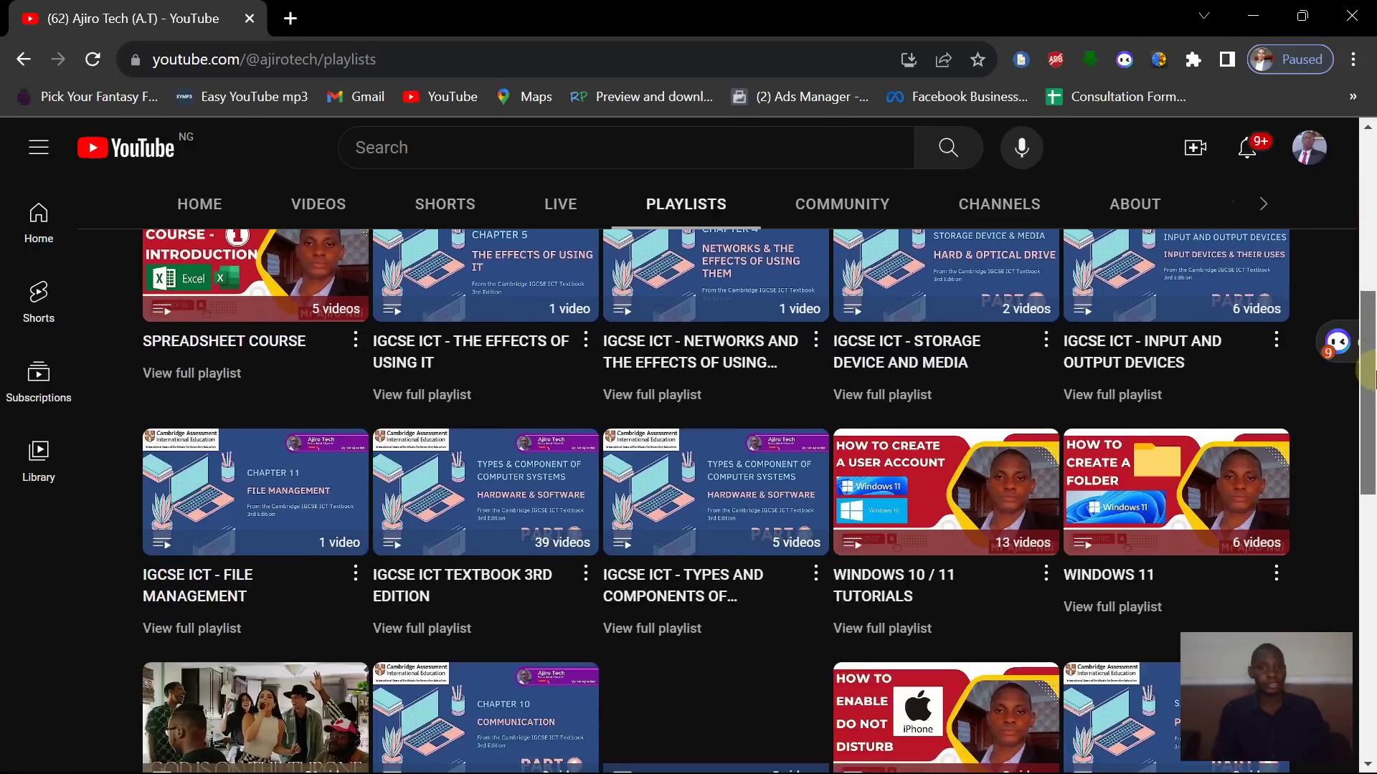
scroll(1269, 299, "up", 2)
left_click(340, 300)
left_click(262, 655)
left_click_drag(1368, 212, 1369, 282)
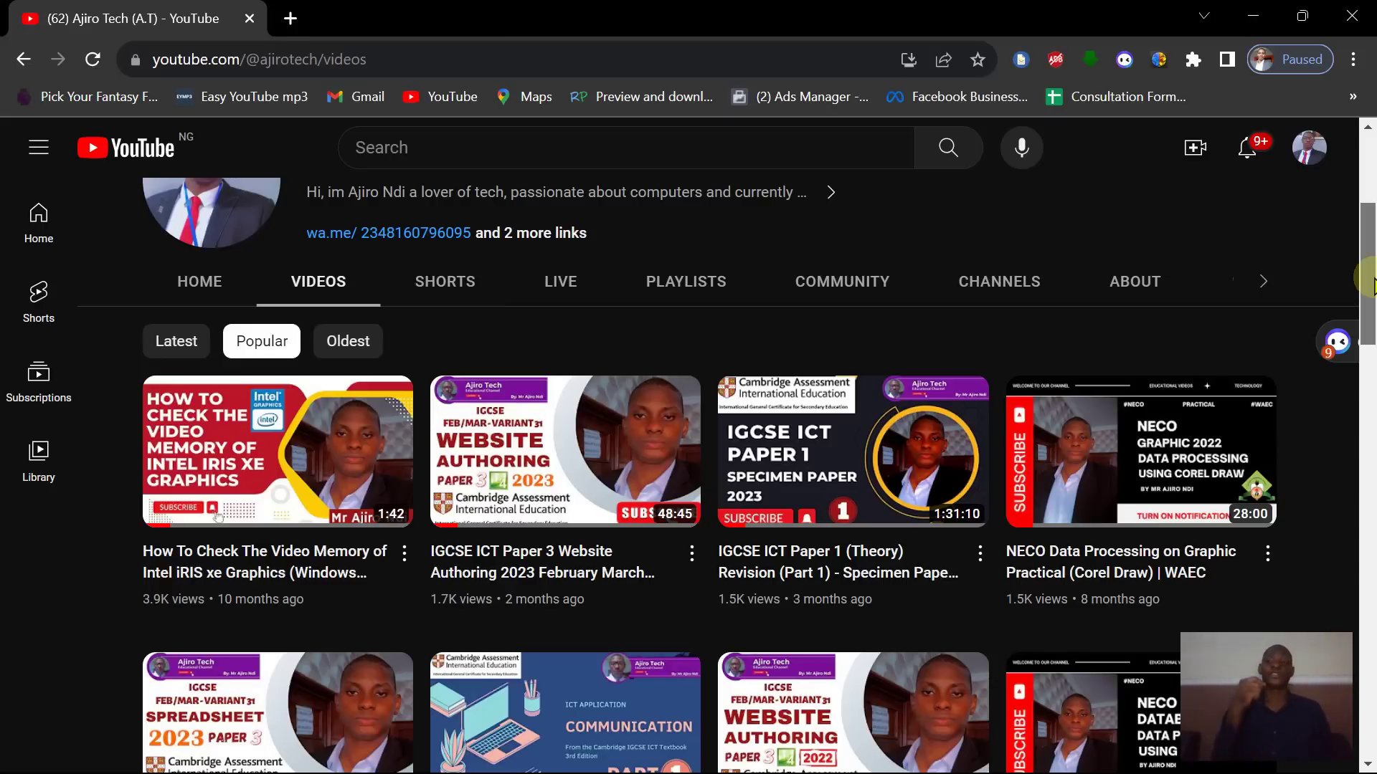
left_click_drag(1370, 281, 1371, 161)
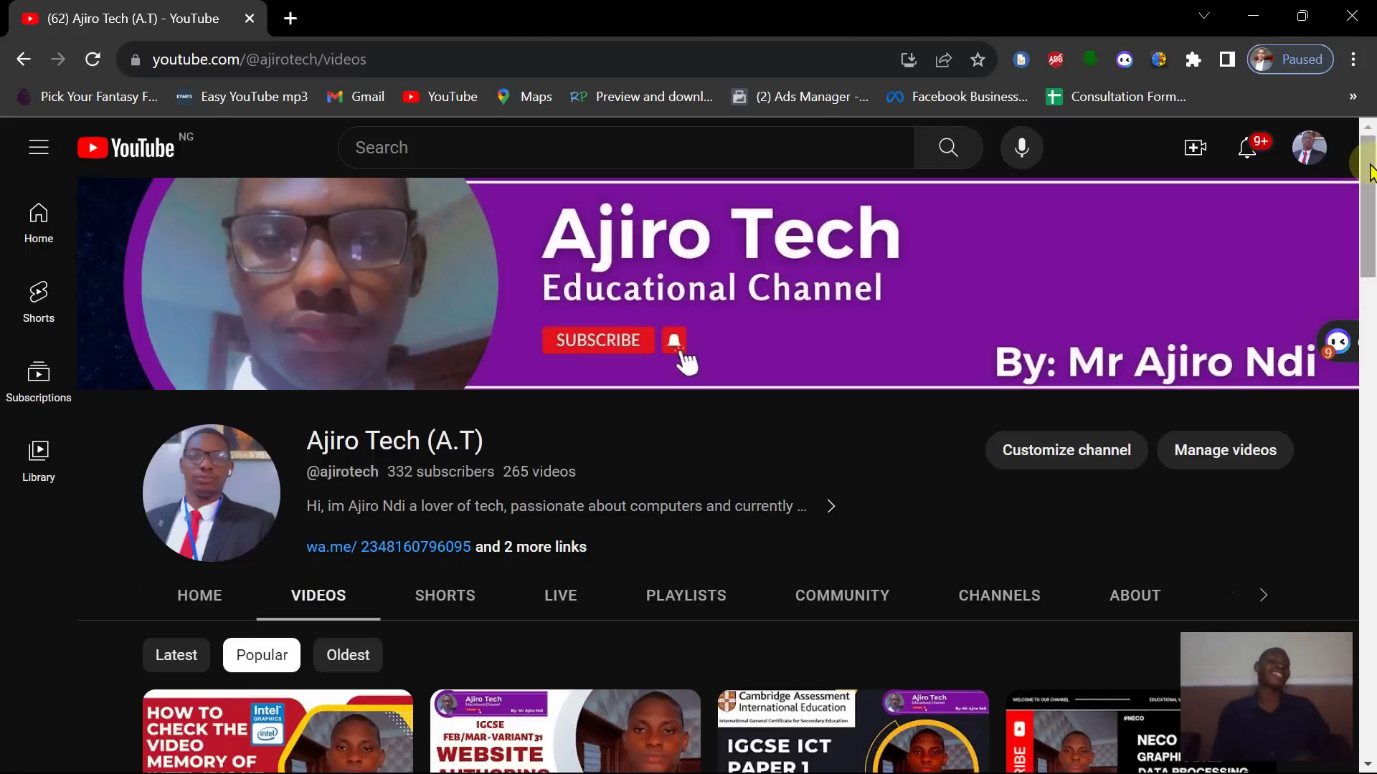
mouse_move(699, 10)
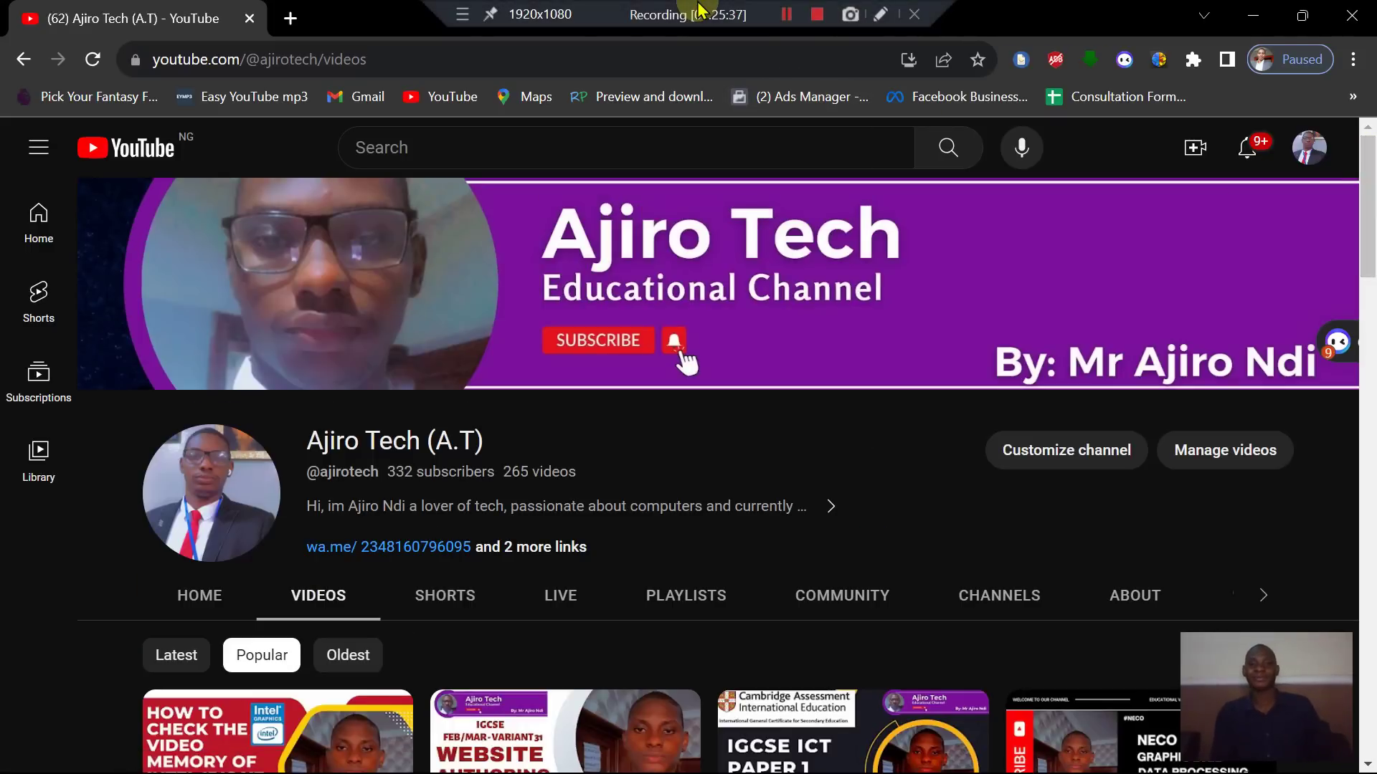